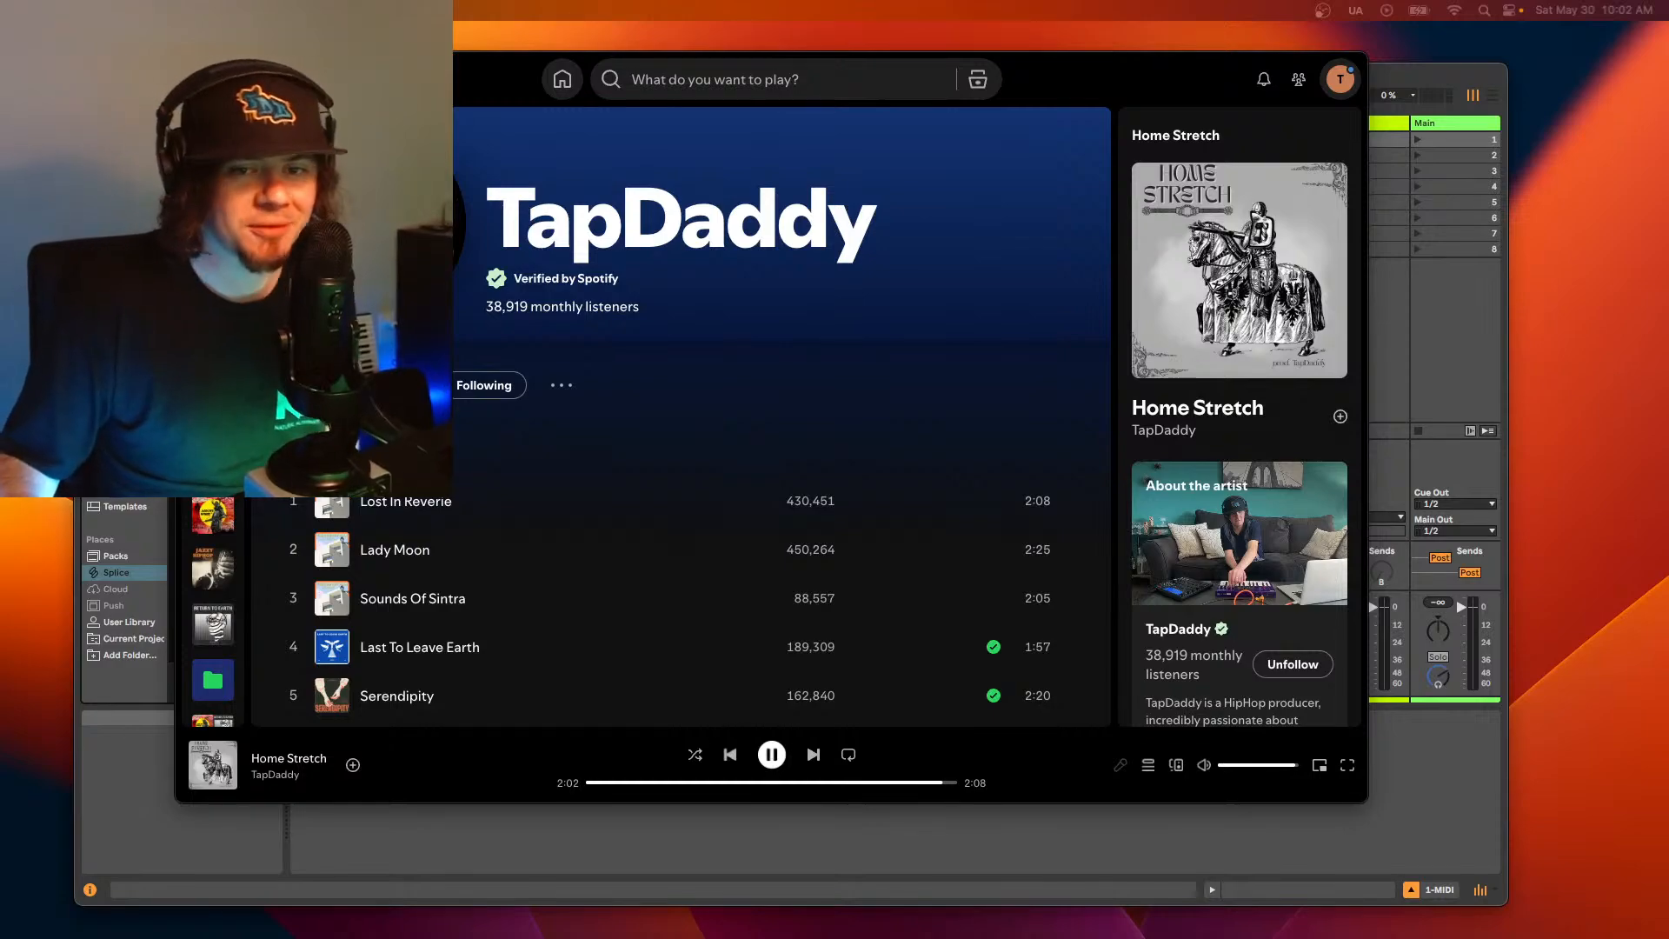
Pause the Home Stretch track in Spotify and switch to Ableton Live, expanding its window to full screen.
click(772, 754)
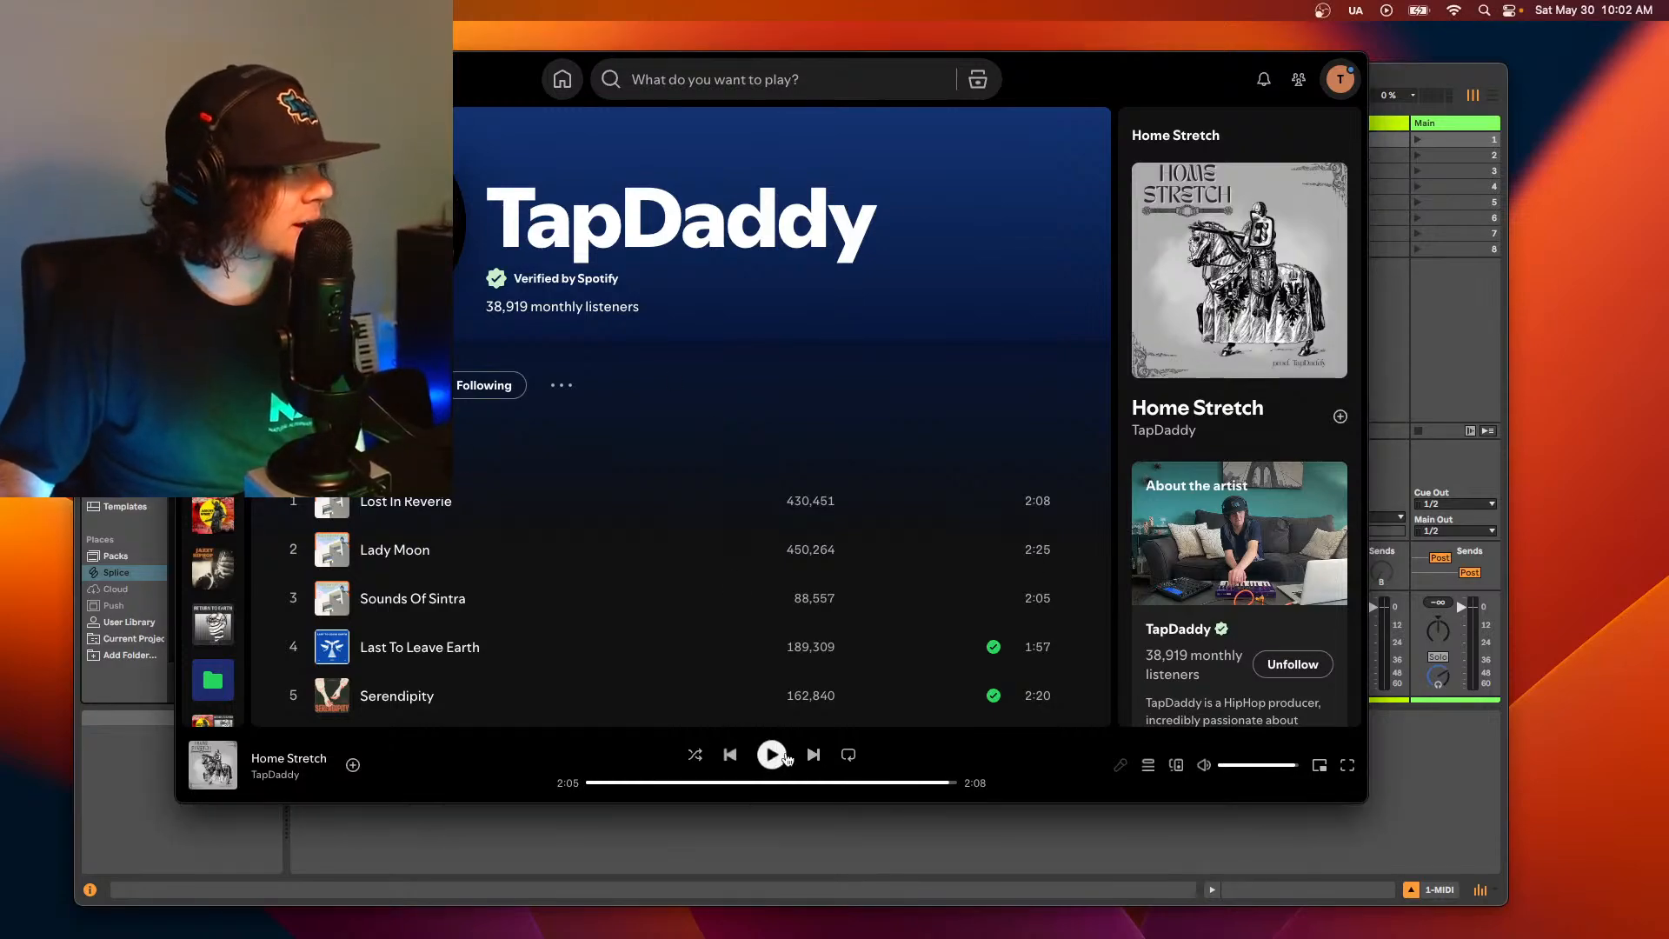
click(1436, 825)
click(121, 75)
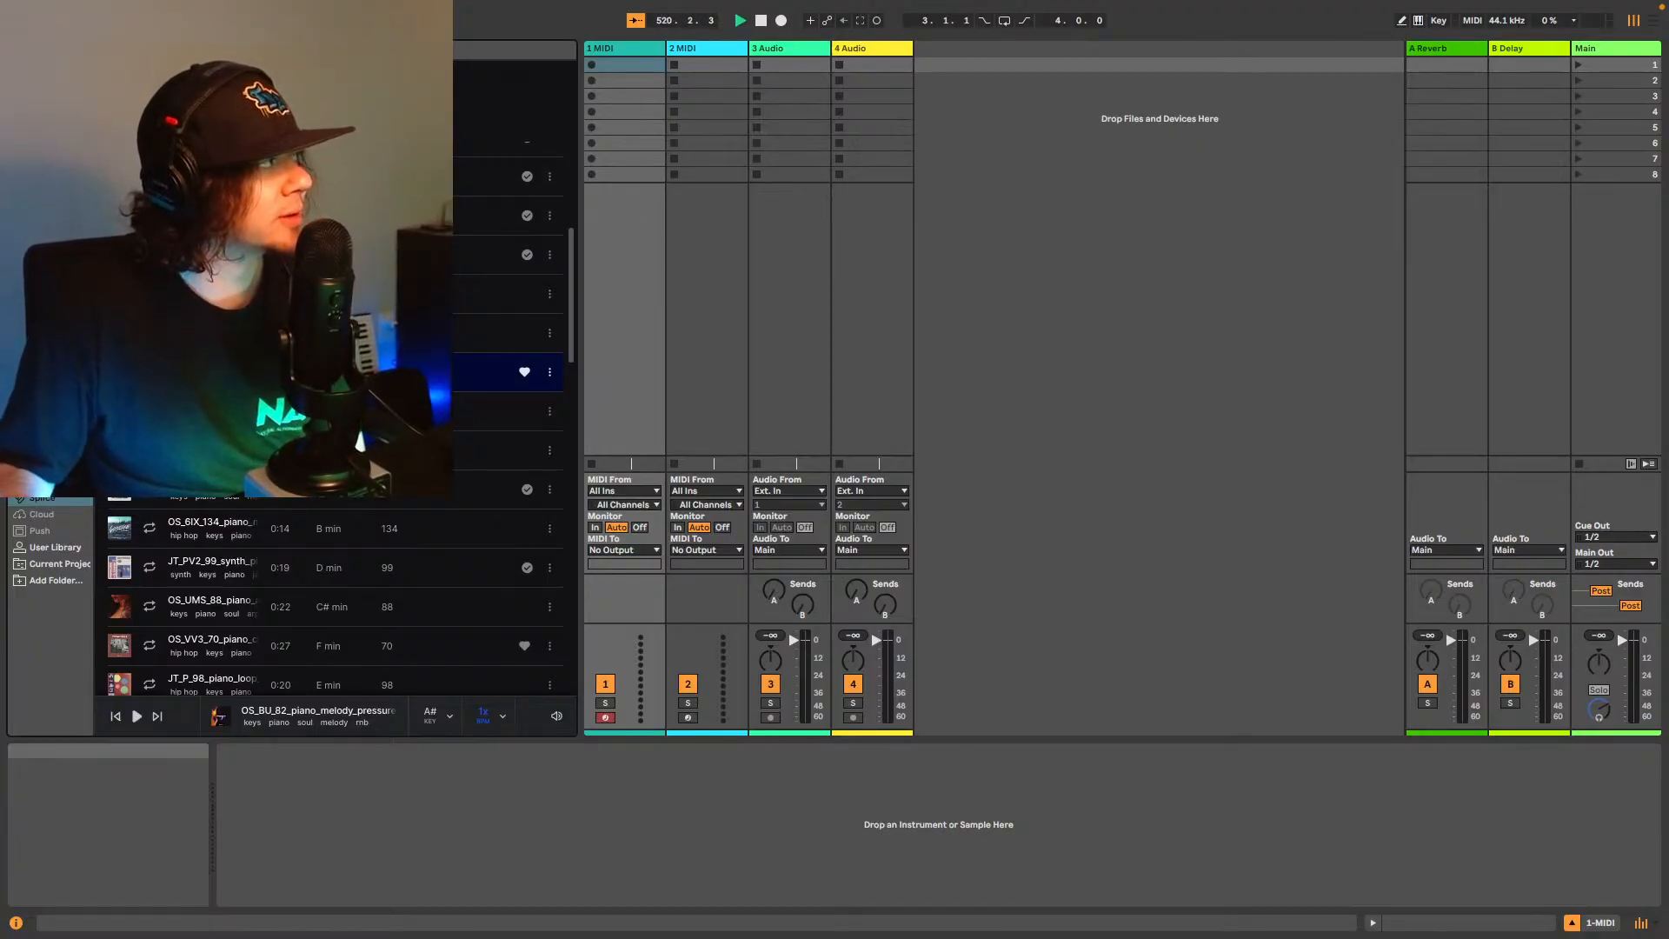
Turn off Timestretch for the Splice sample preview so loops play at their original tempo.
mouse_move(556, 720)
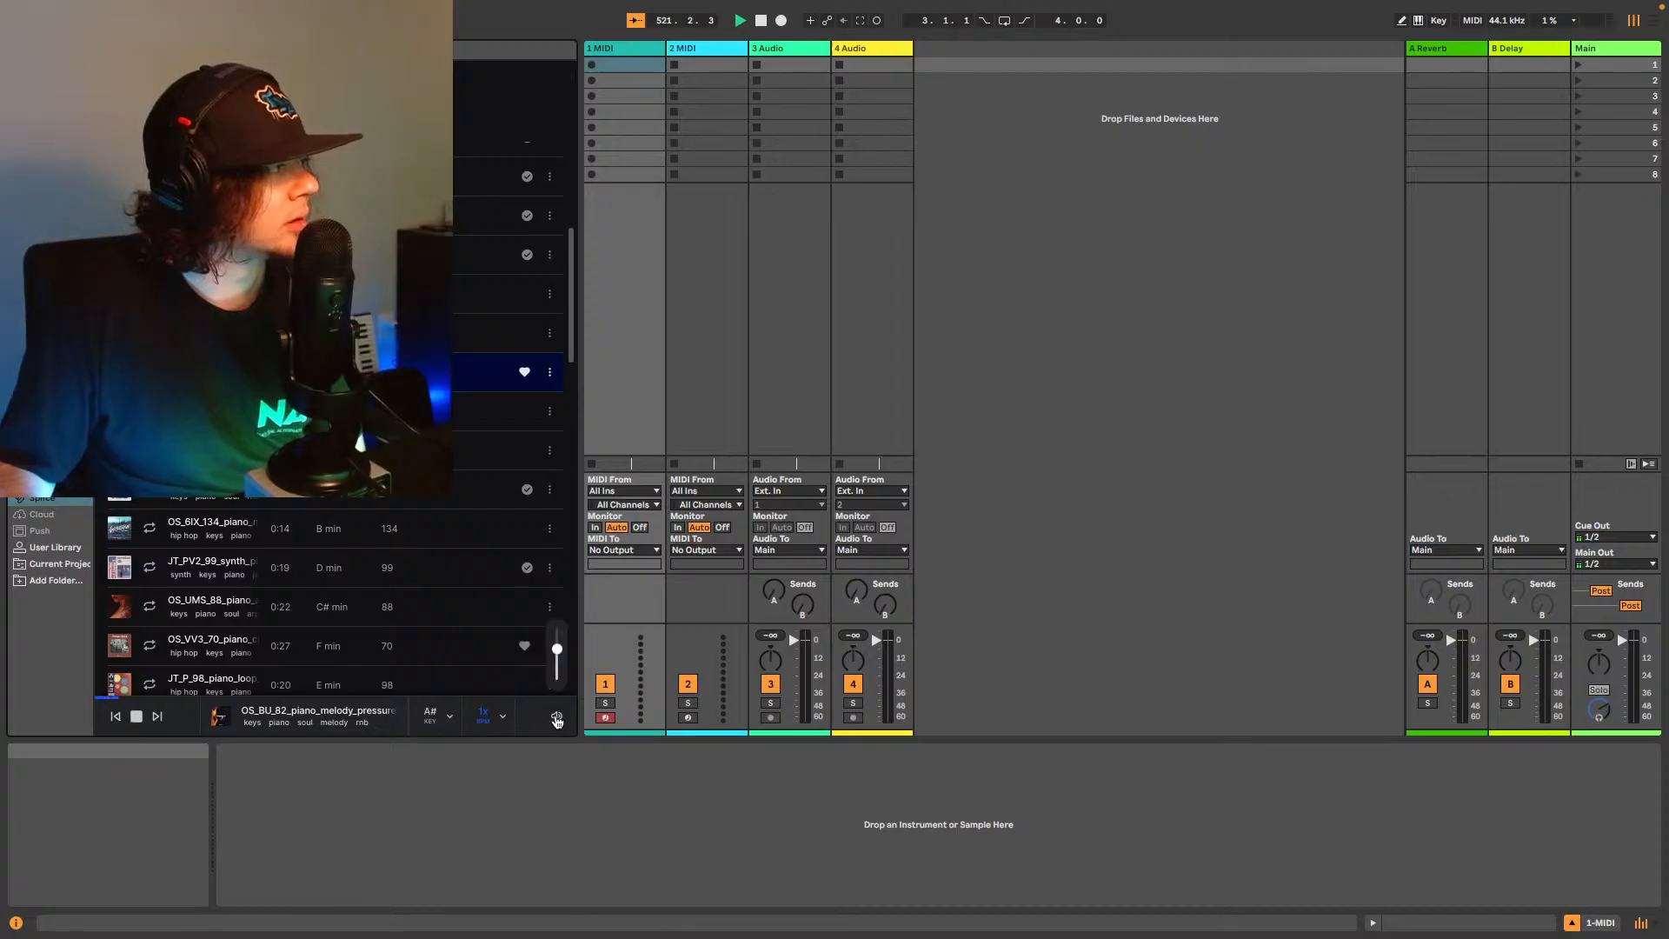
click(486, 715)
click(555, 548)
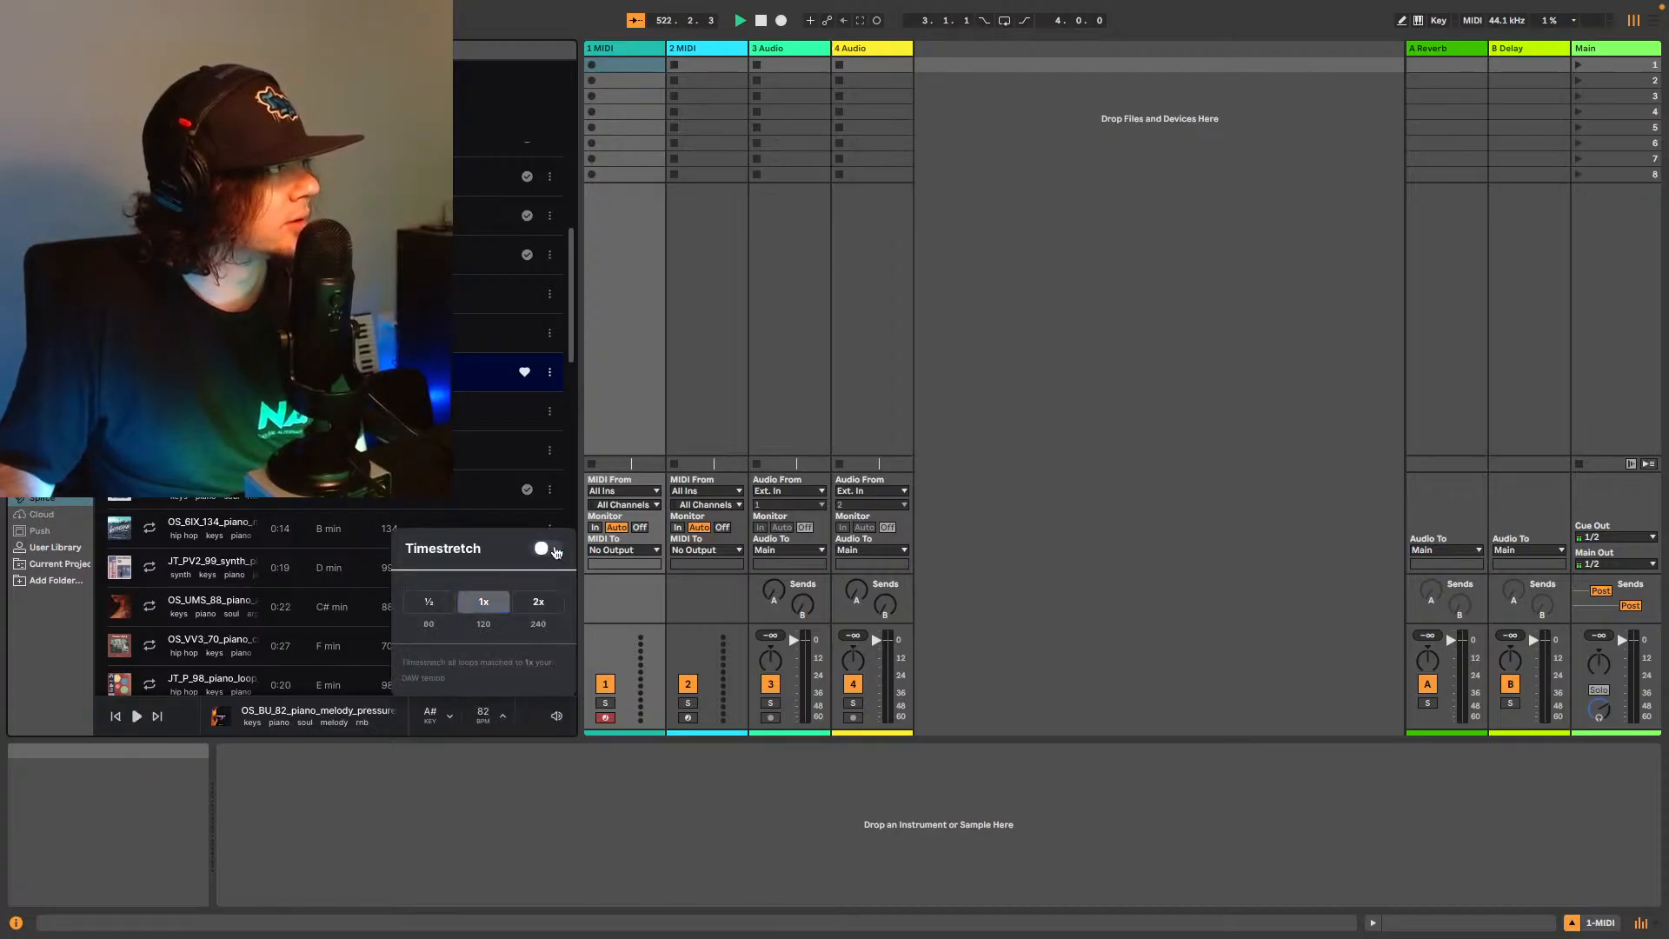
click(556, 716)
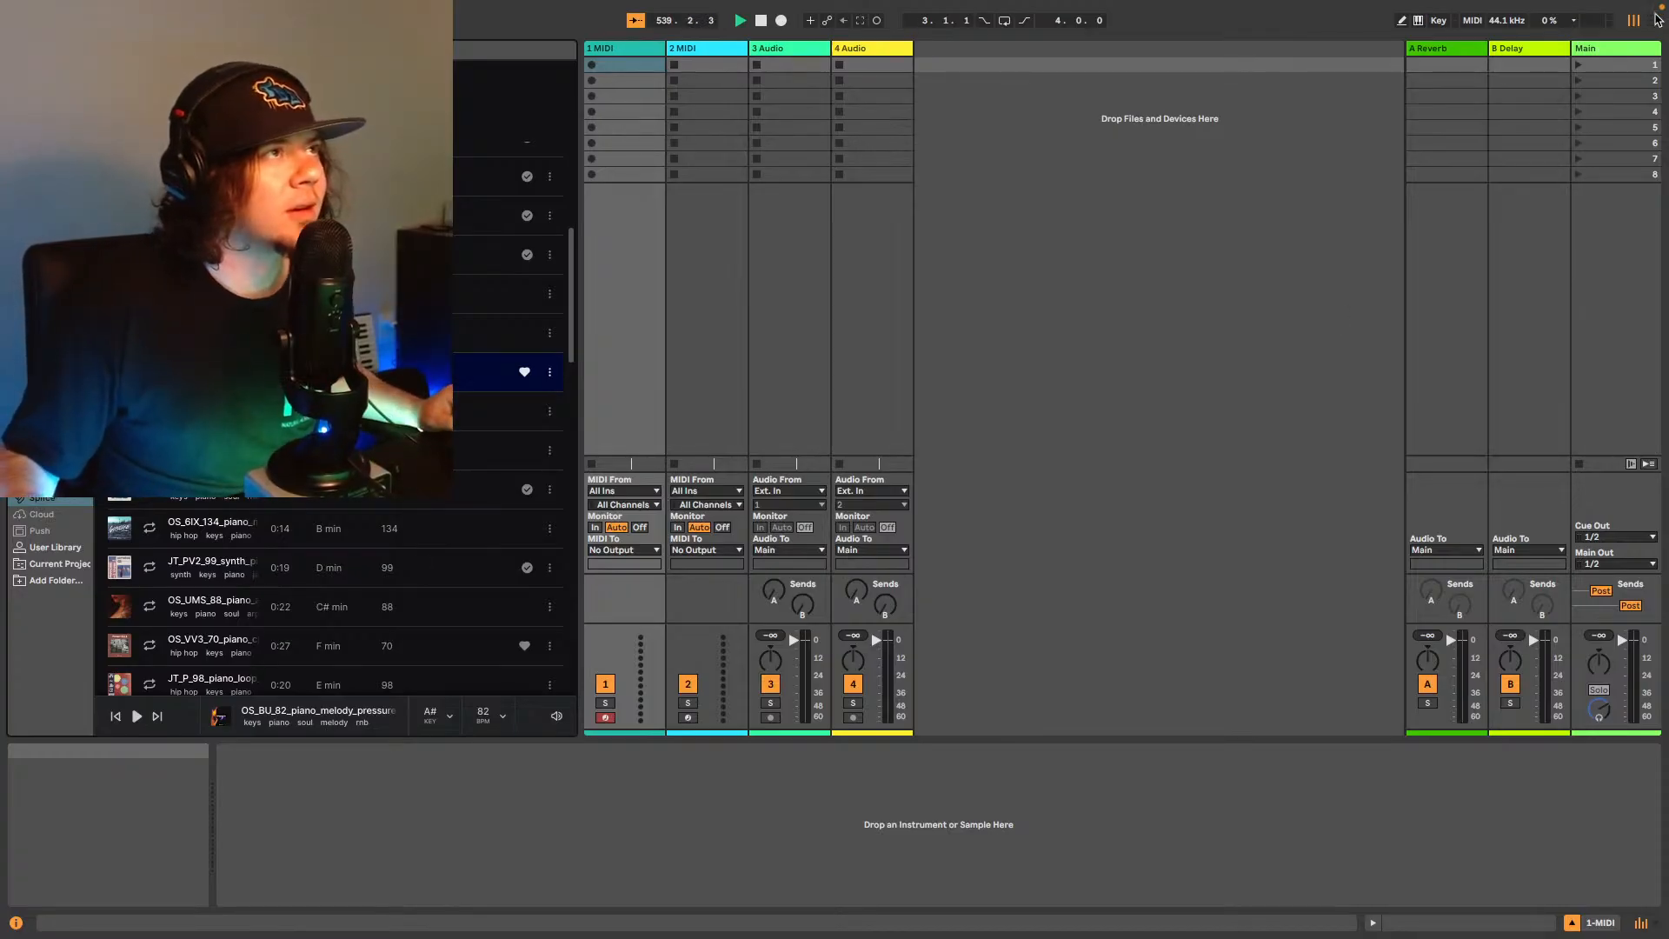
Show the arrangement timeline from bar 1 and load the drum kit TapDaddy151 BoomBap J Dilla.adg onto the first MIDI track.
click(1652, 20)
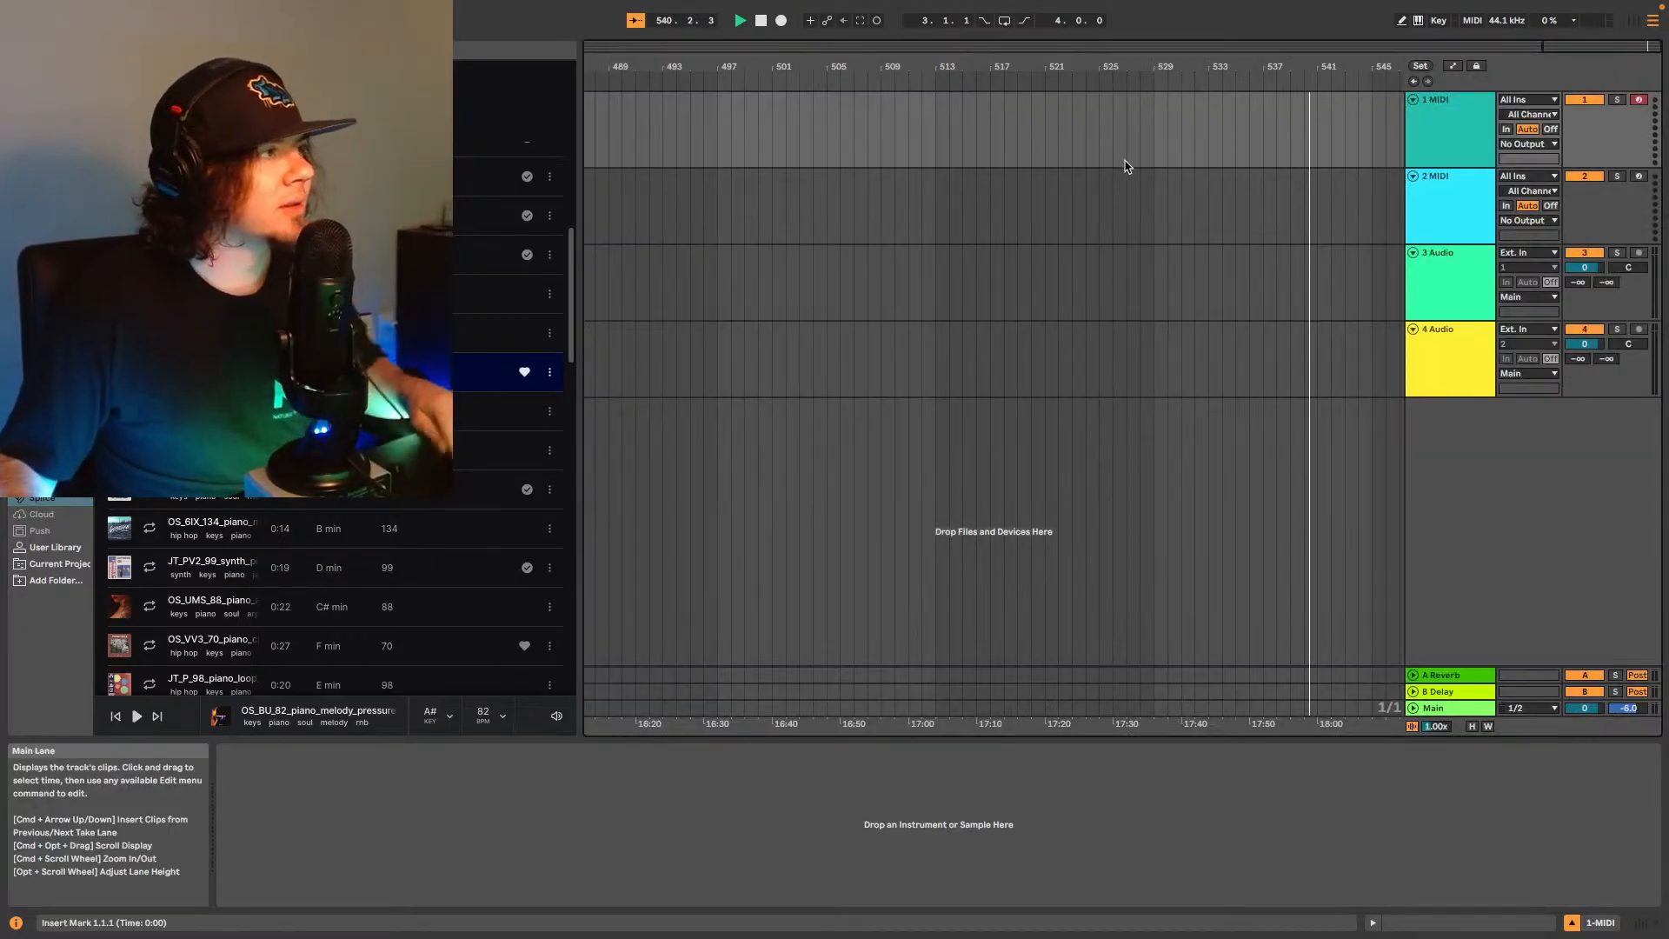
click(1413, 80)
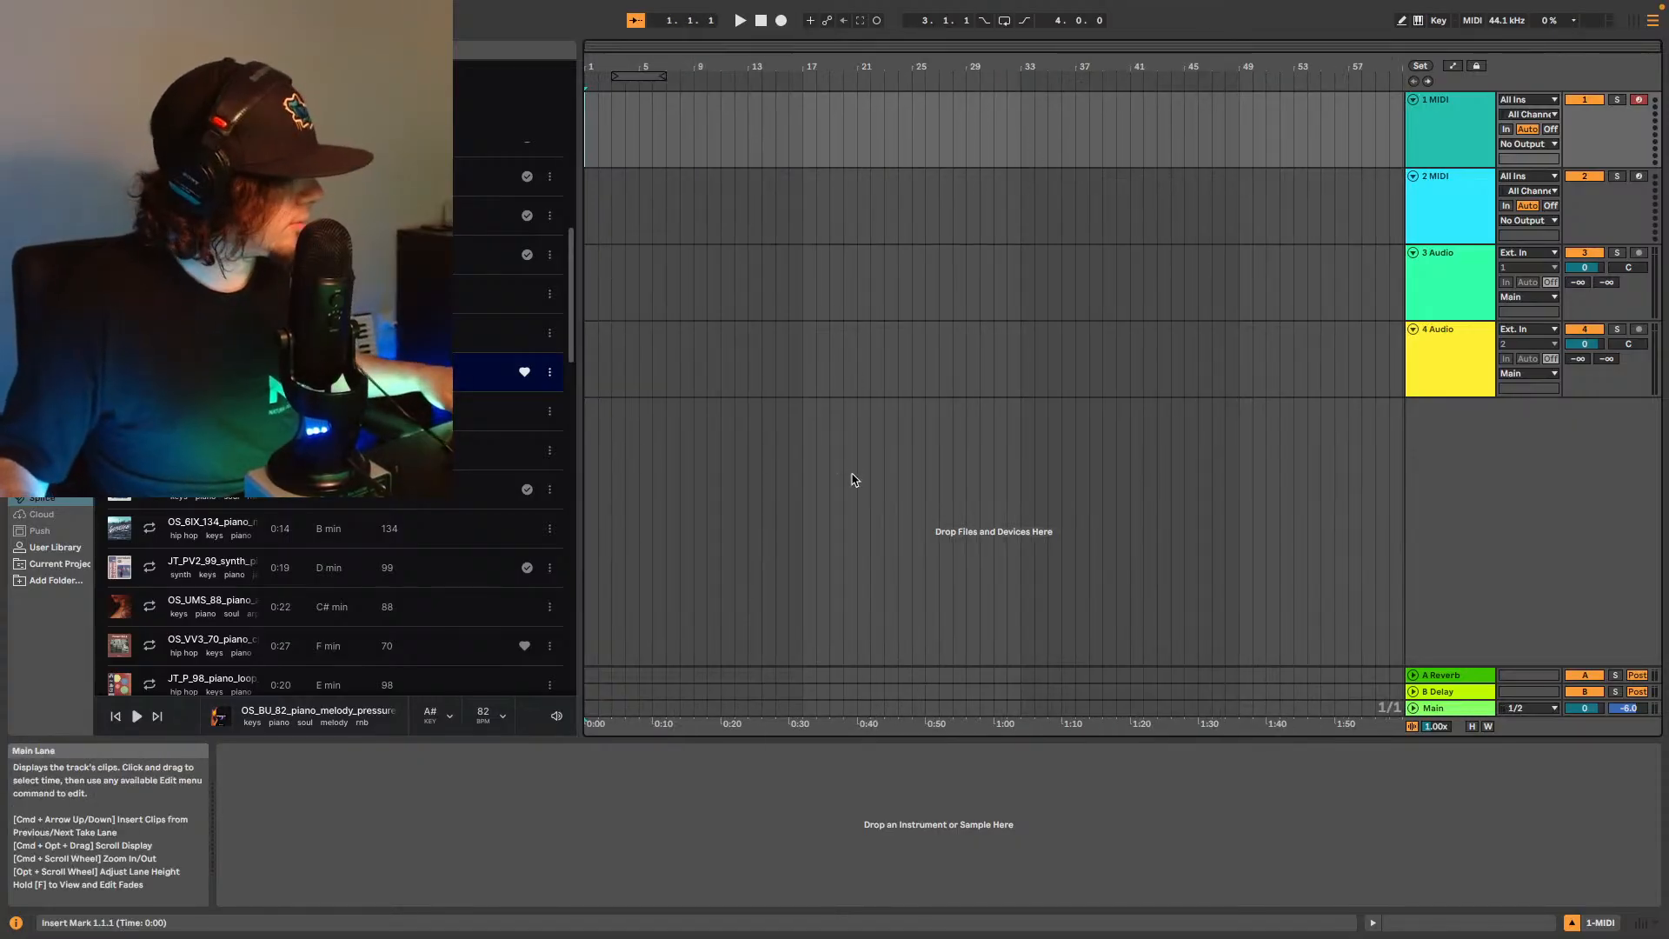
click(42, 253)
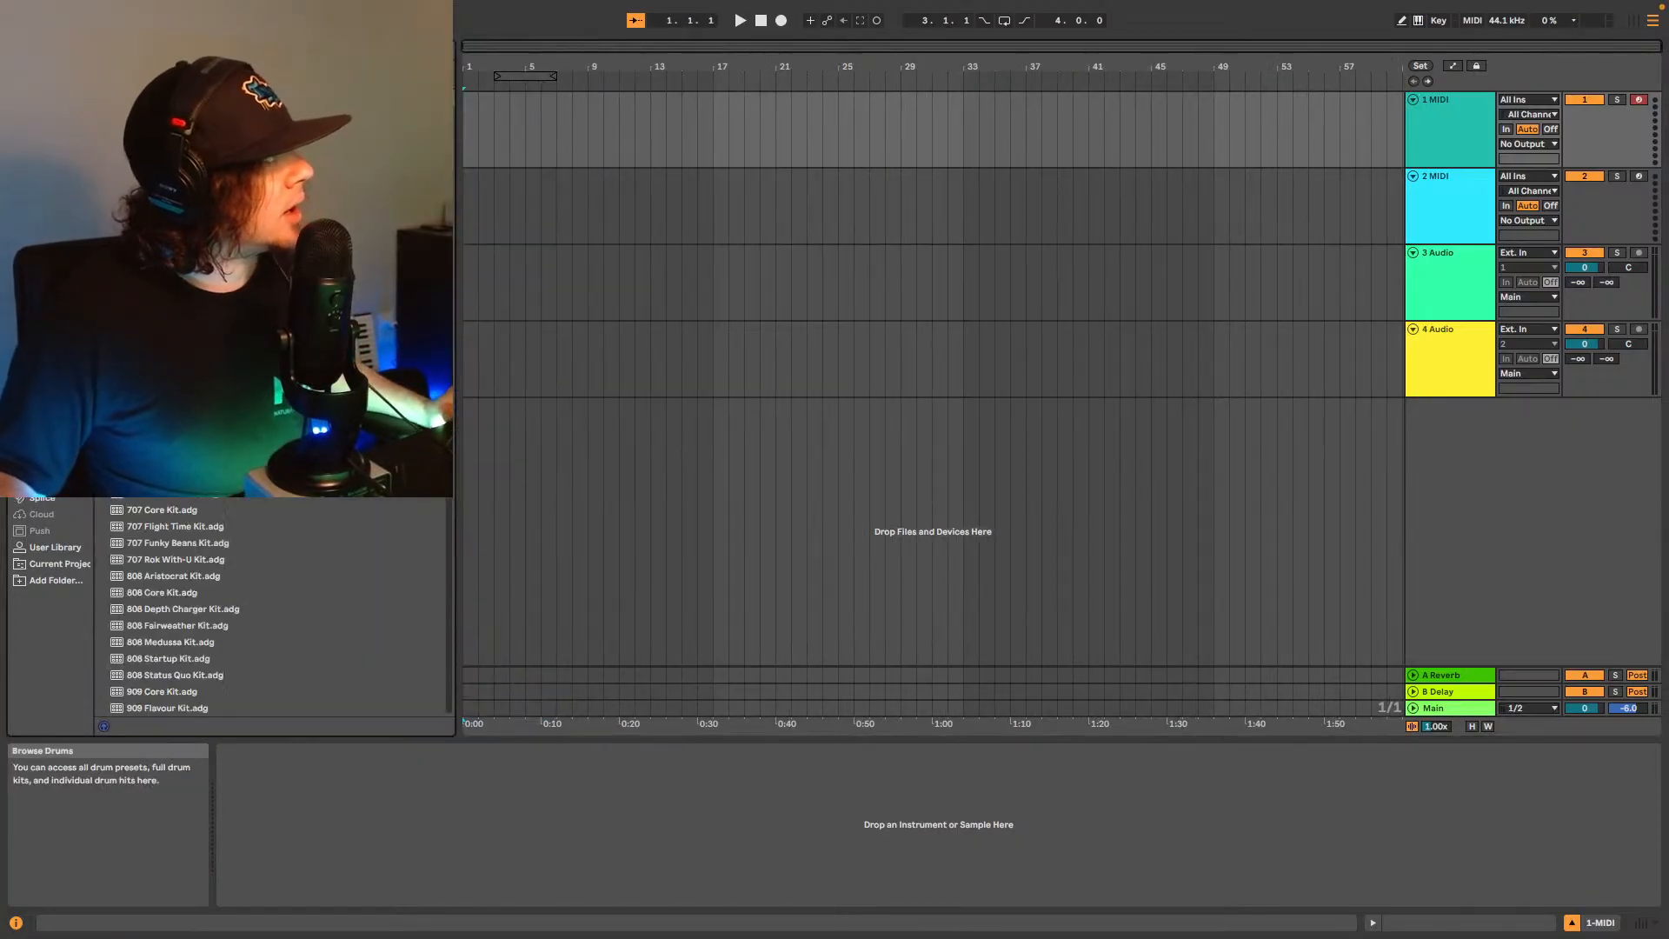
scroll(261, 609, down, 15)
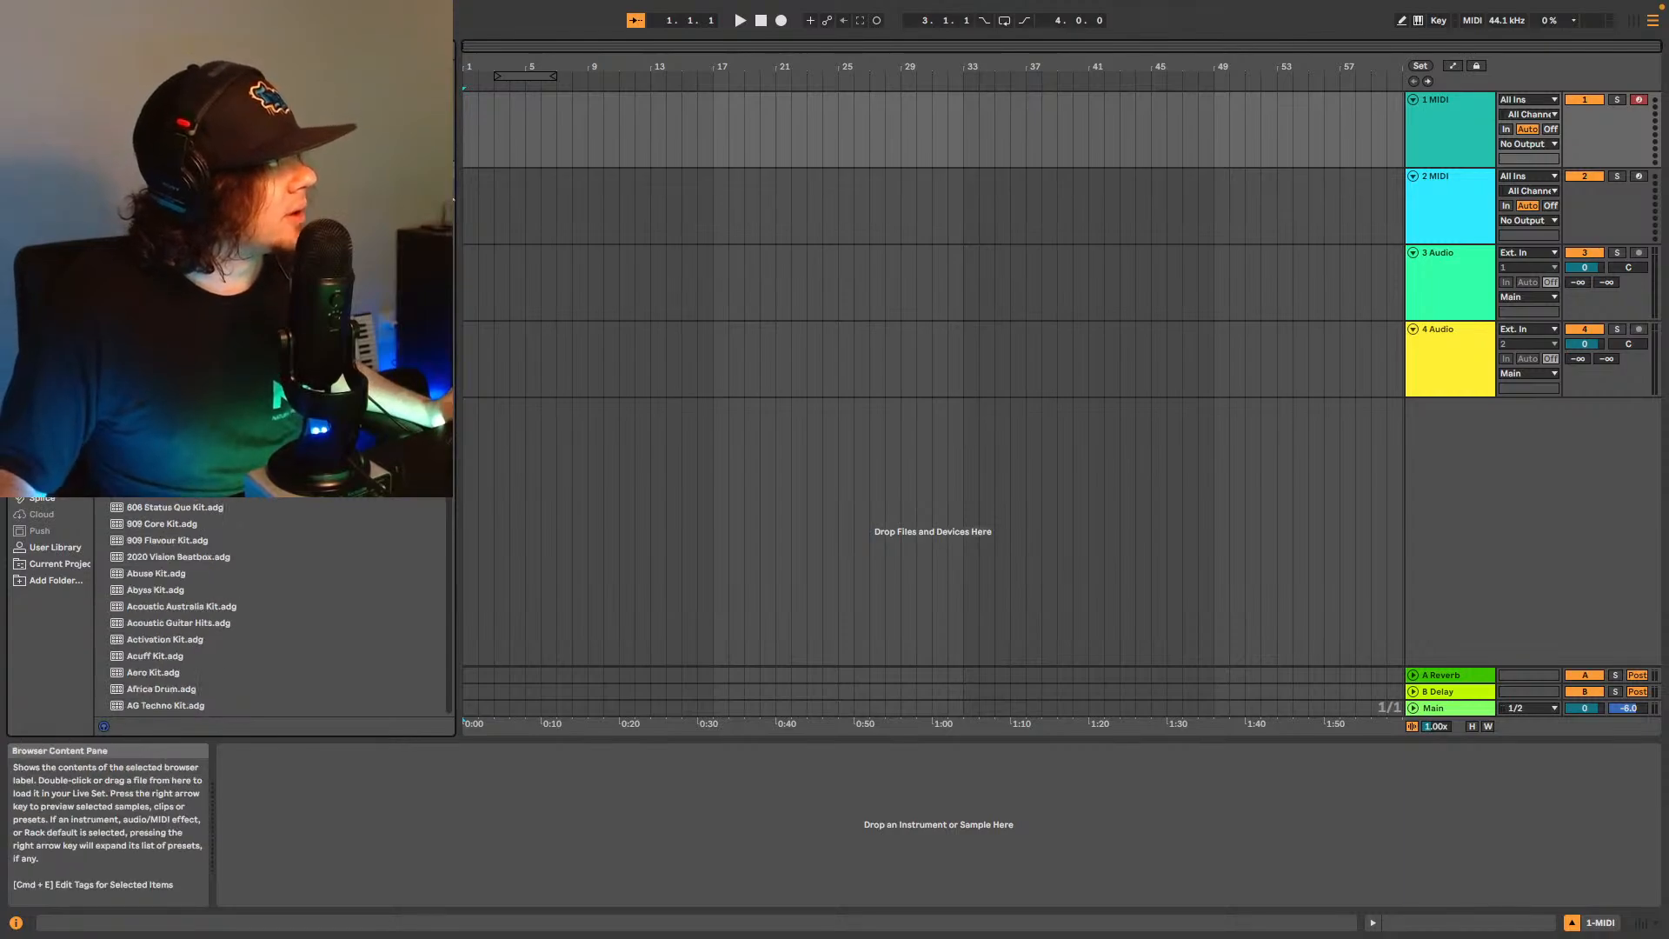
scroll(428, 554, down, 20)
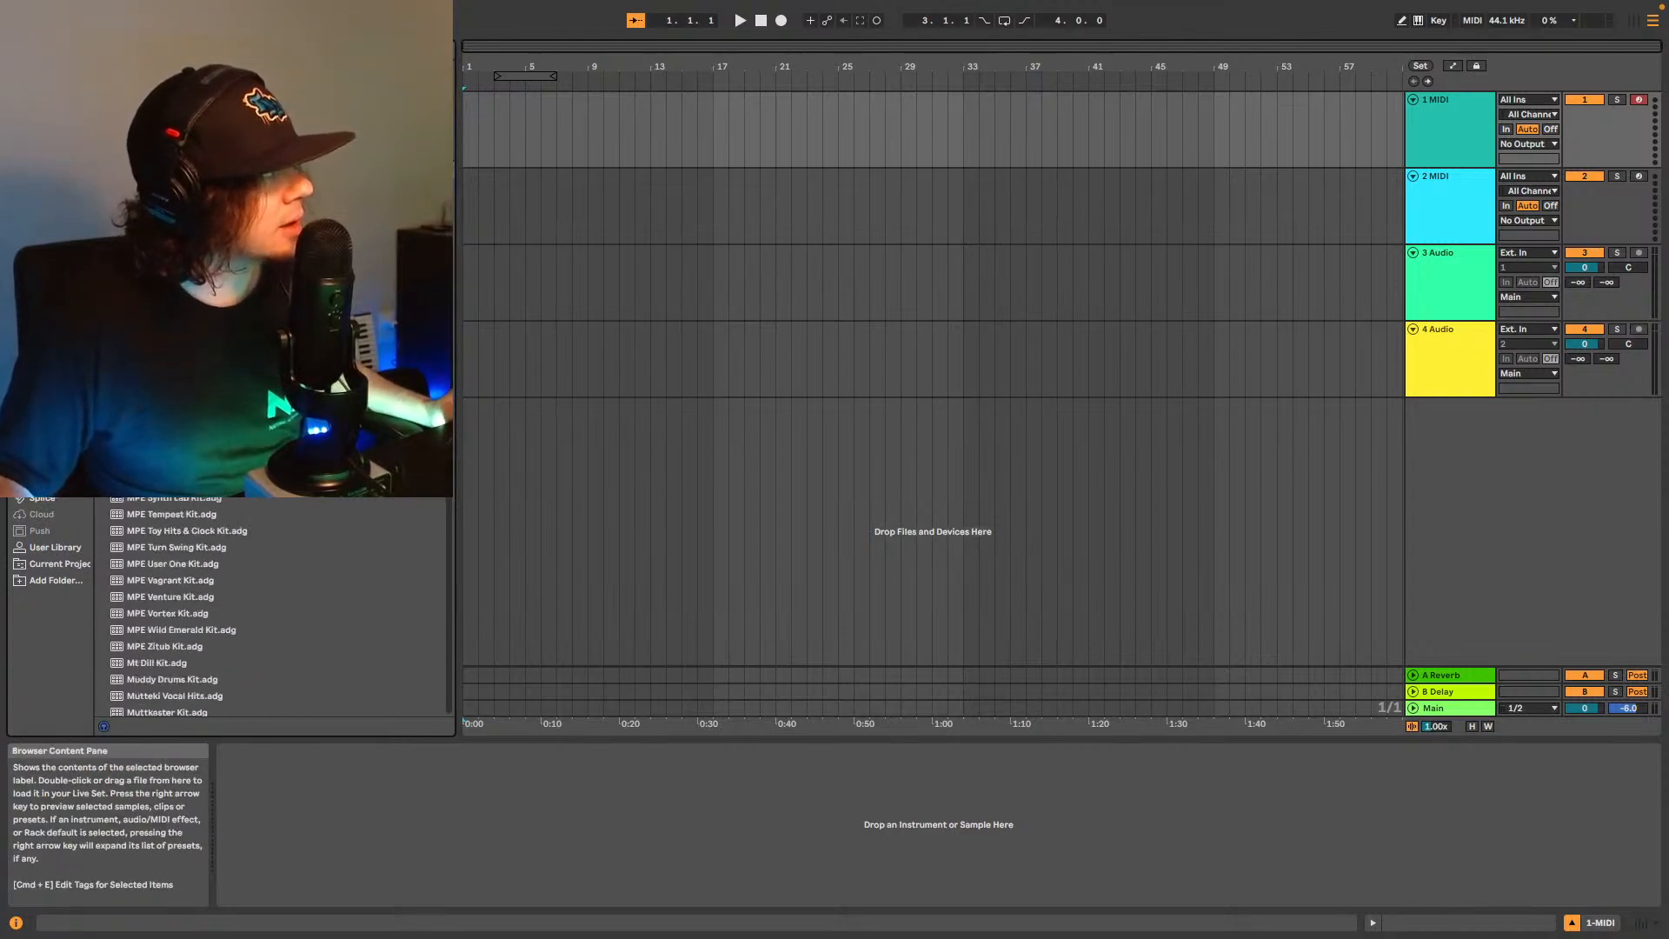
scroll(429, 565, down, 20)
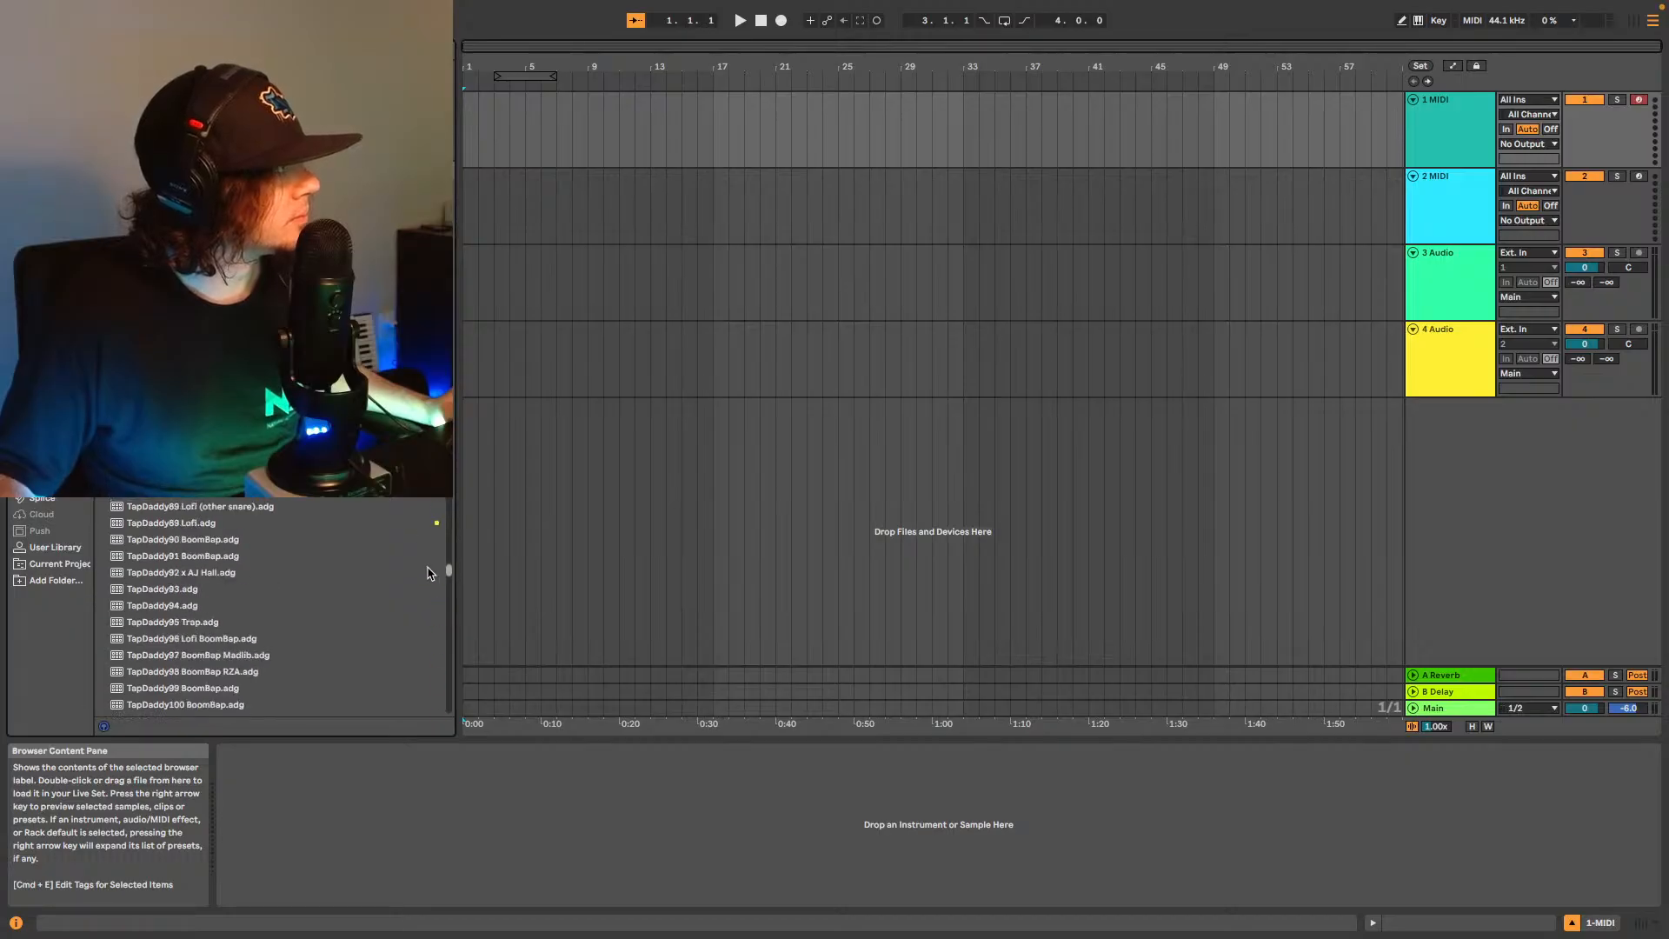
scroll(435, 602, down, 2)
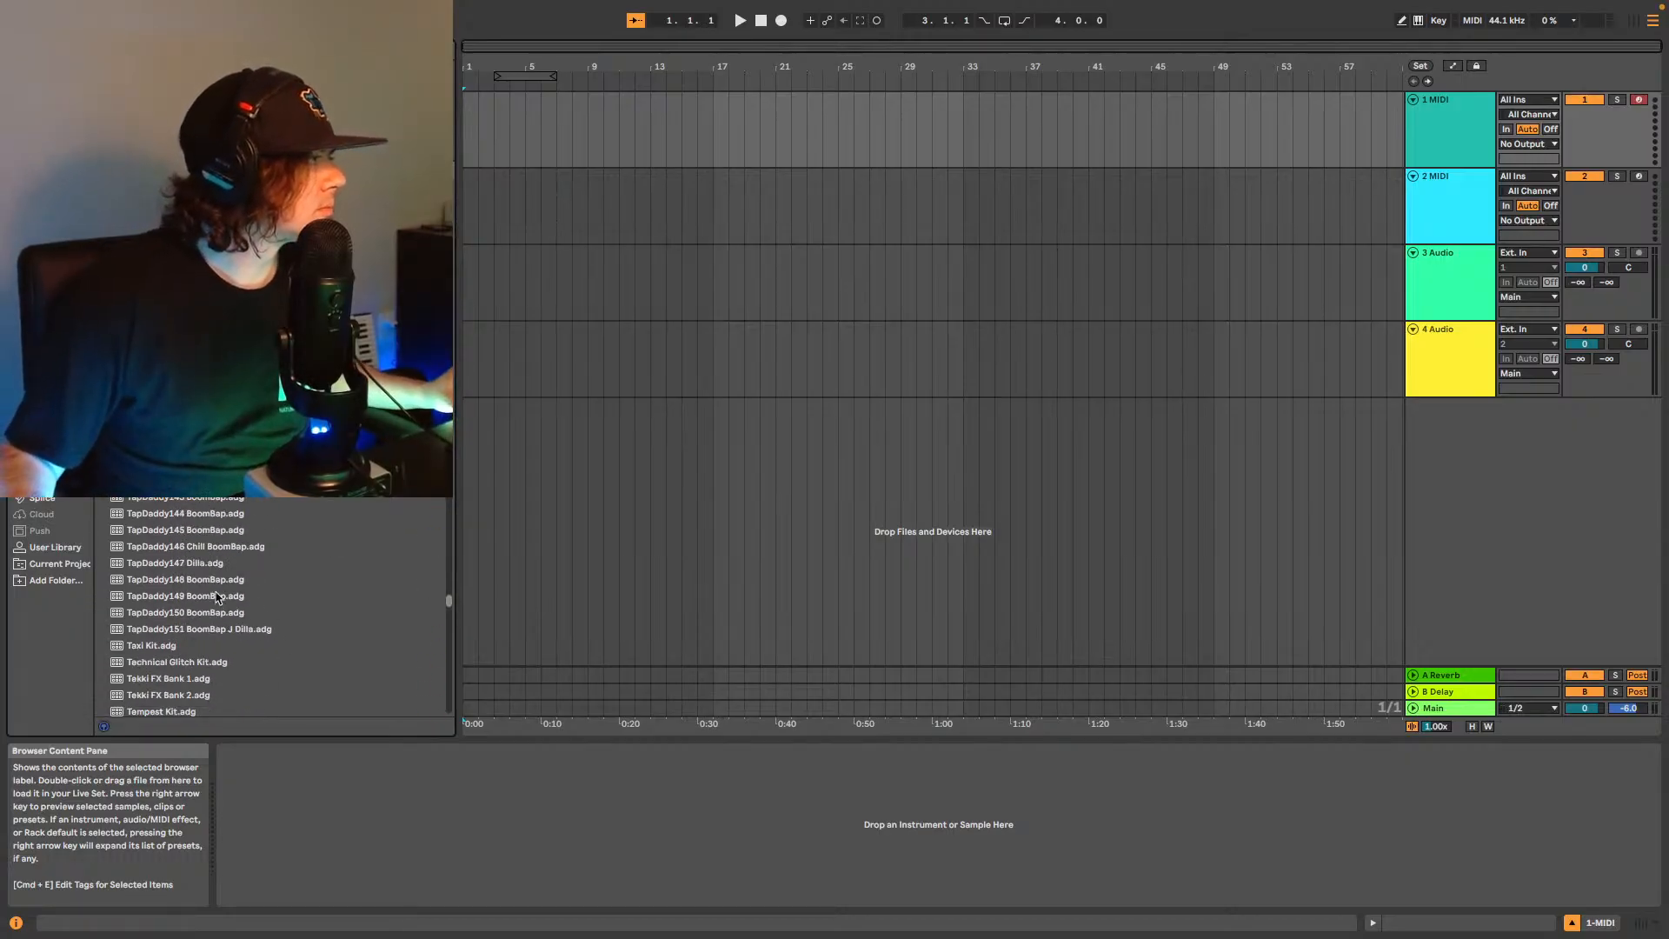
double_click(200, 628)
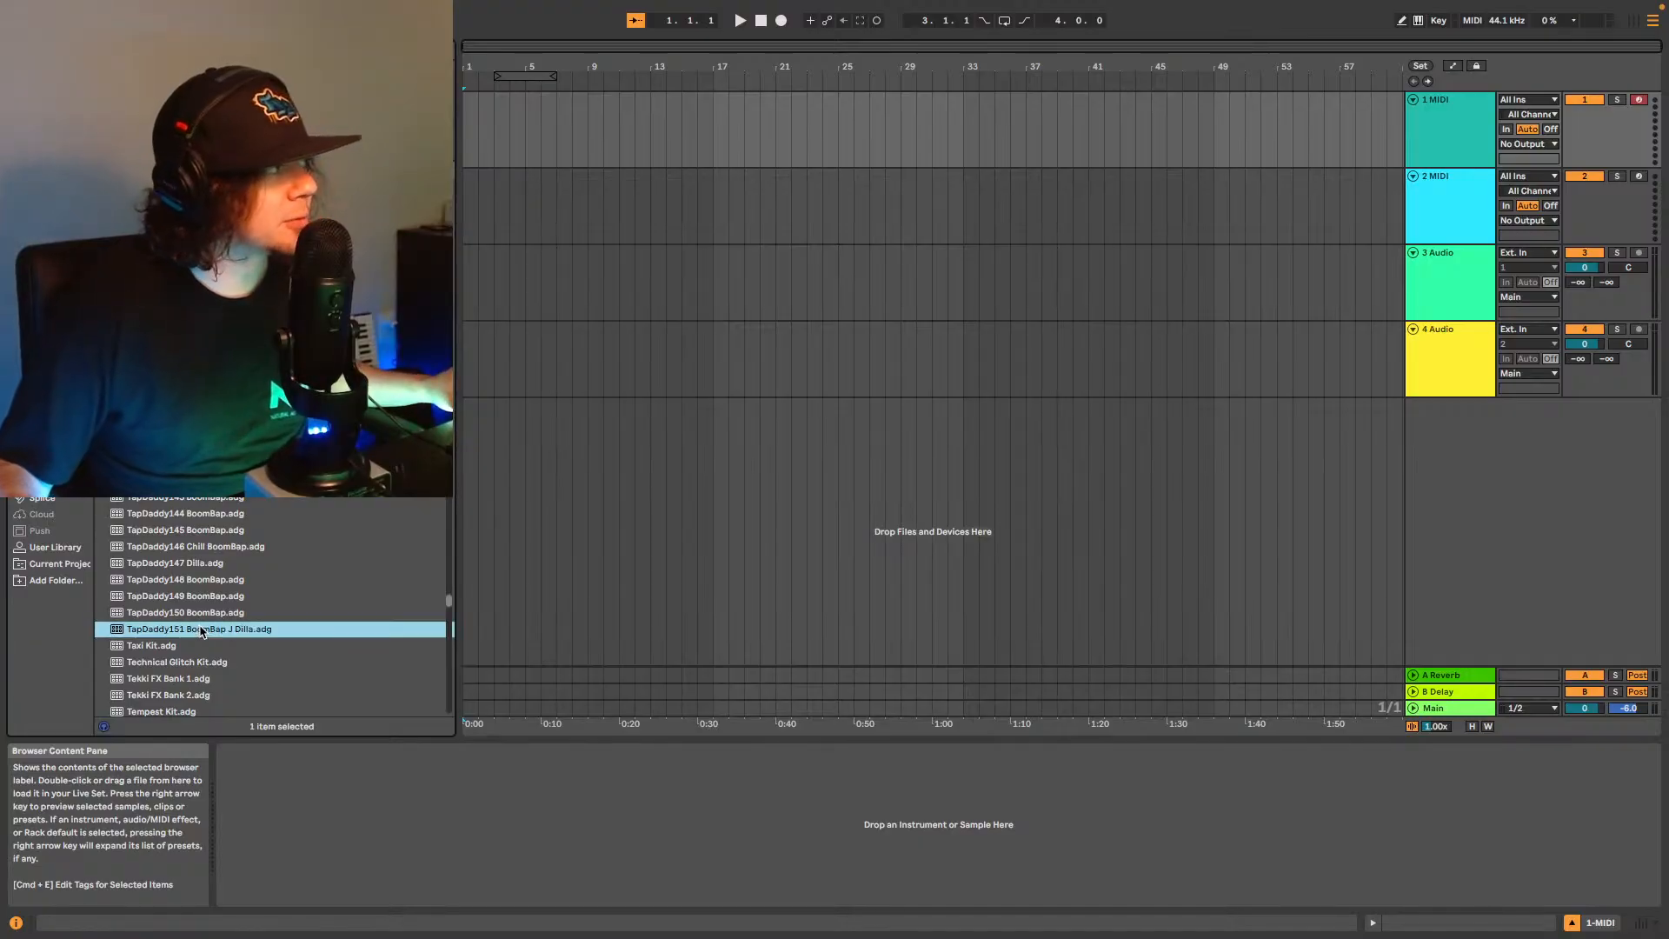
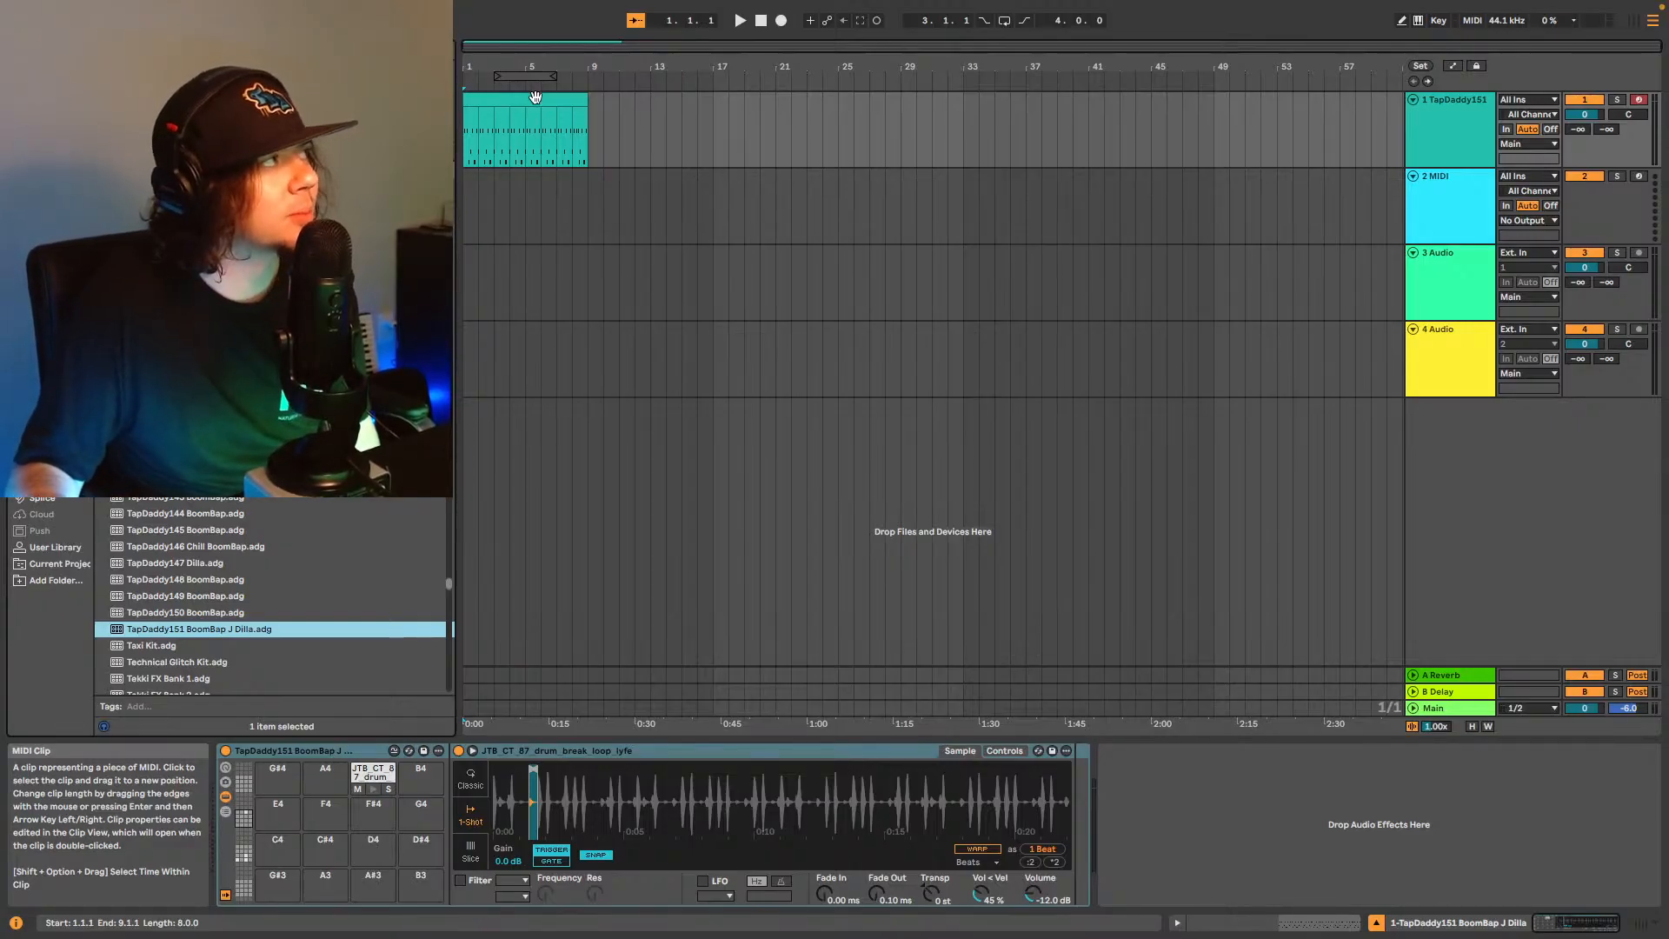
Listen to the drum clip on the first track, shift it one beat later and extend its start back to bar 1.
click(522, 95)
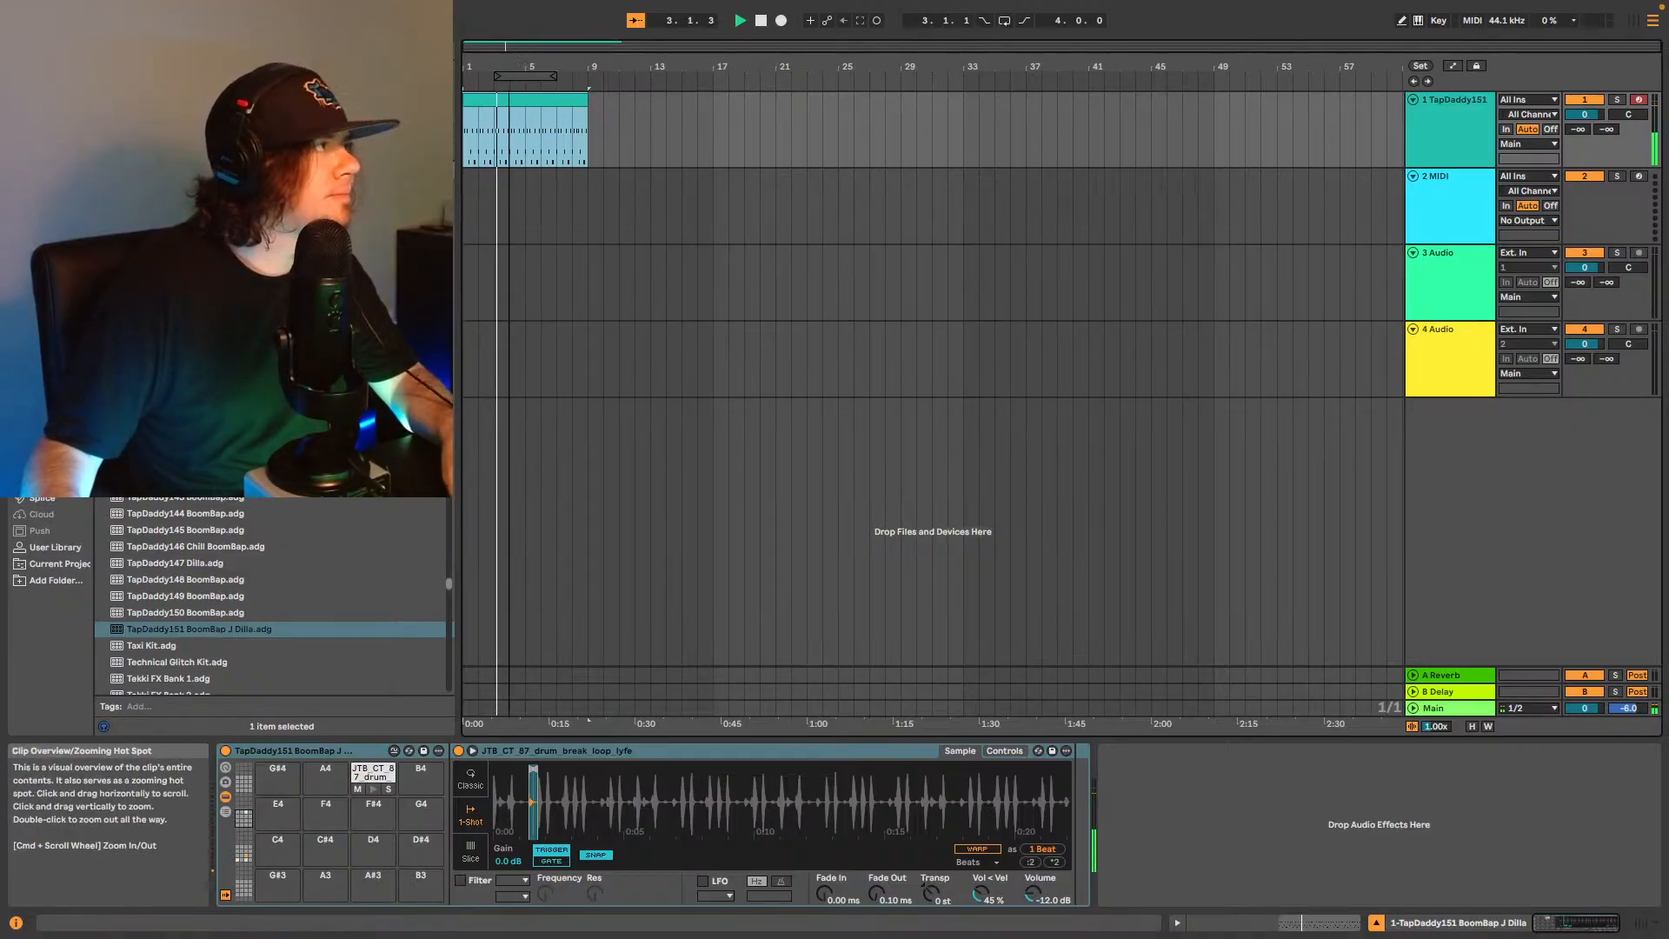
drag(522, 47, 522, 125)
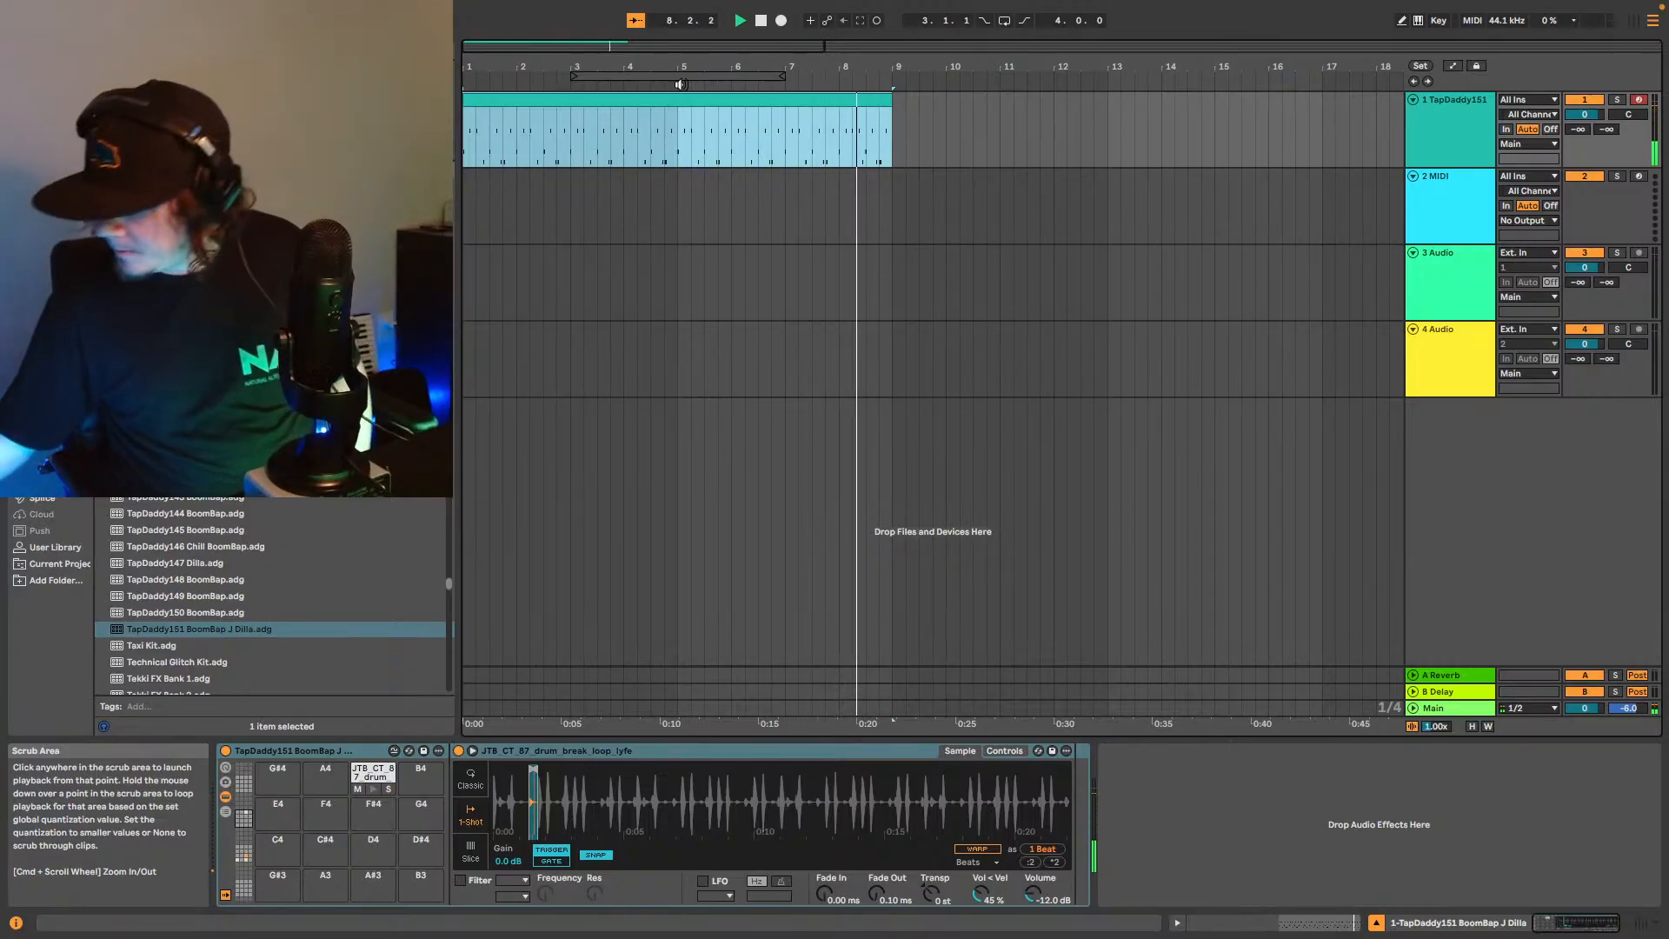
key(space)
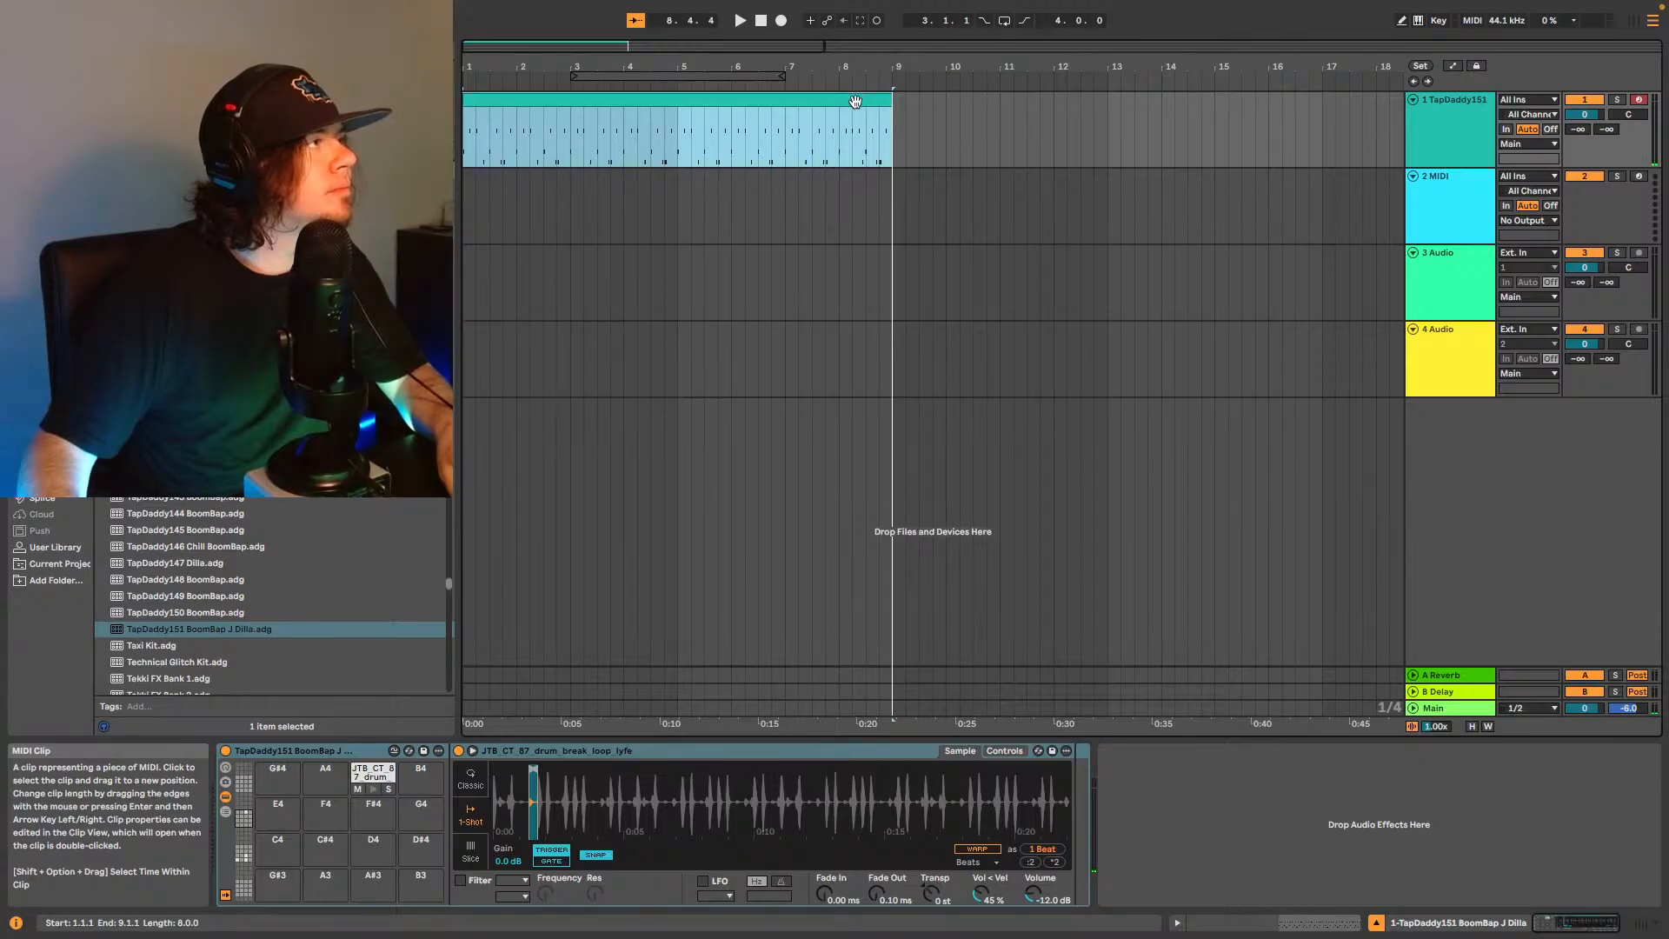
drag(855, 102, 869, 102)
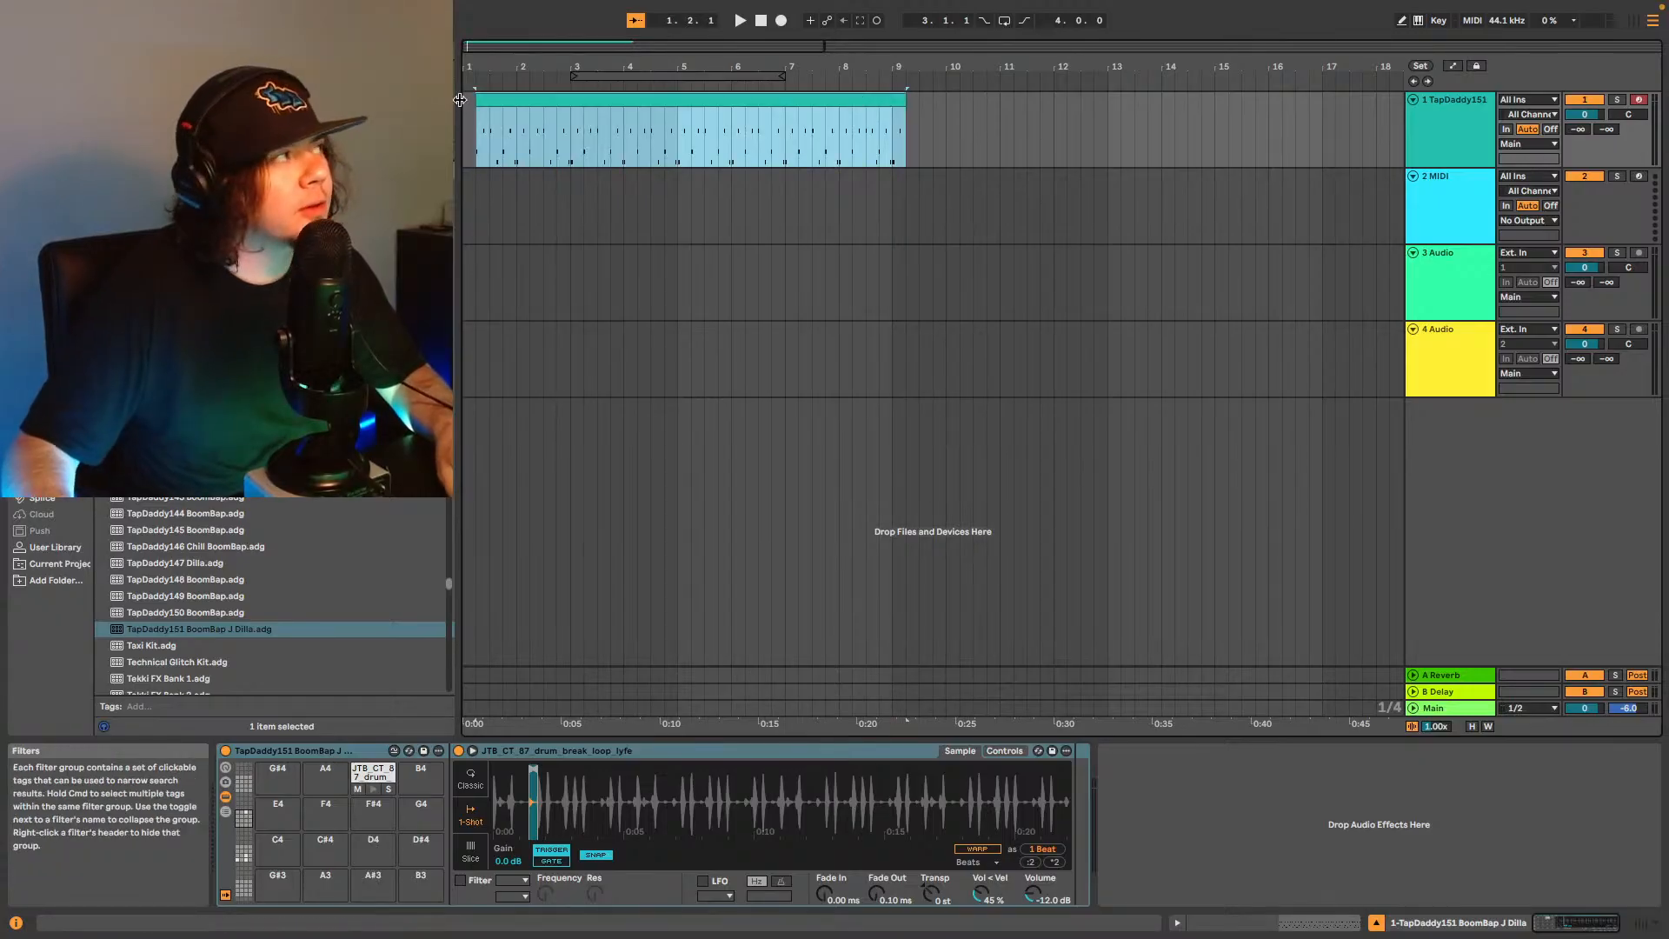
drag(475, 98, 463, 97)
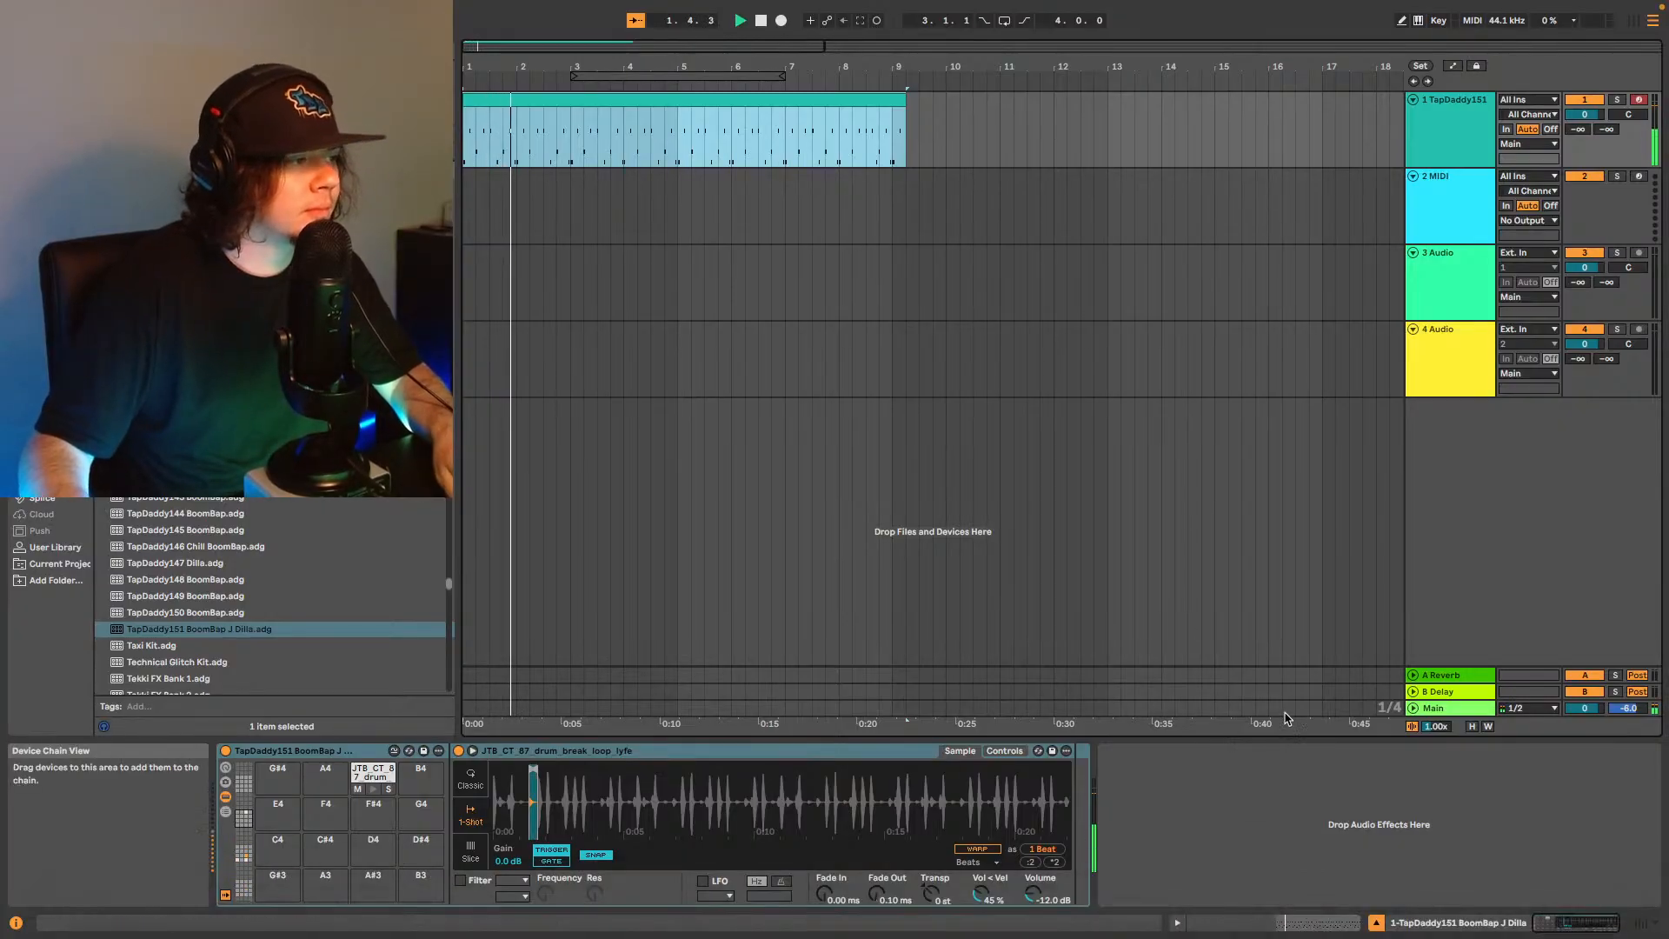
Quantize the drum clip's snare and hi-hat notes (D1 to F#1) from 9.4 to the clip end, leaving out the kicks.
click(1322, 923)
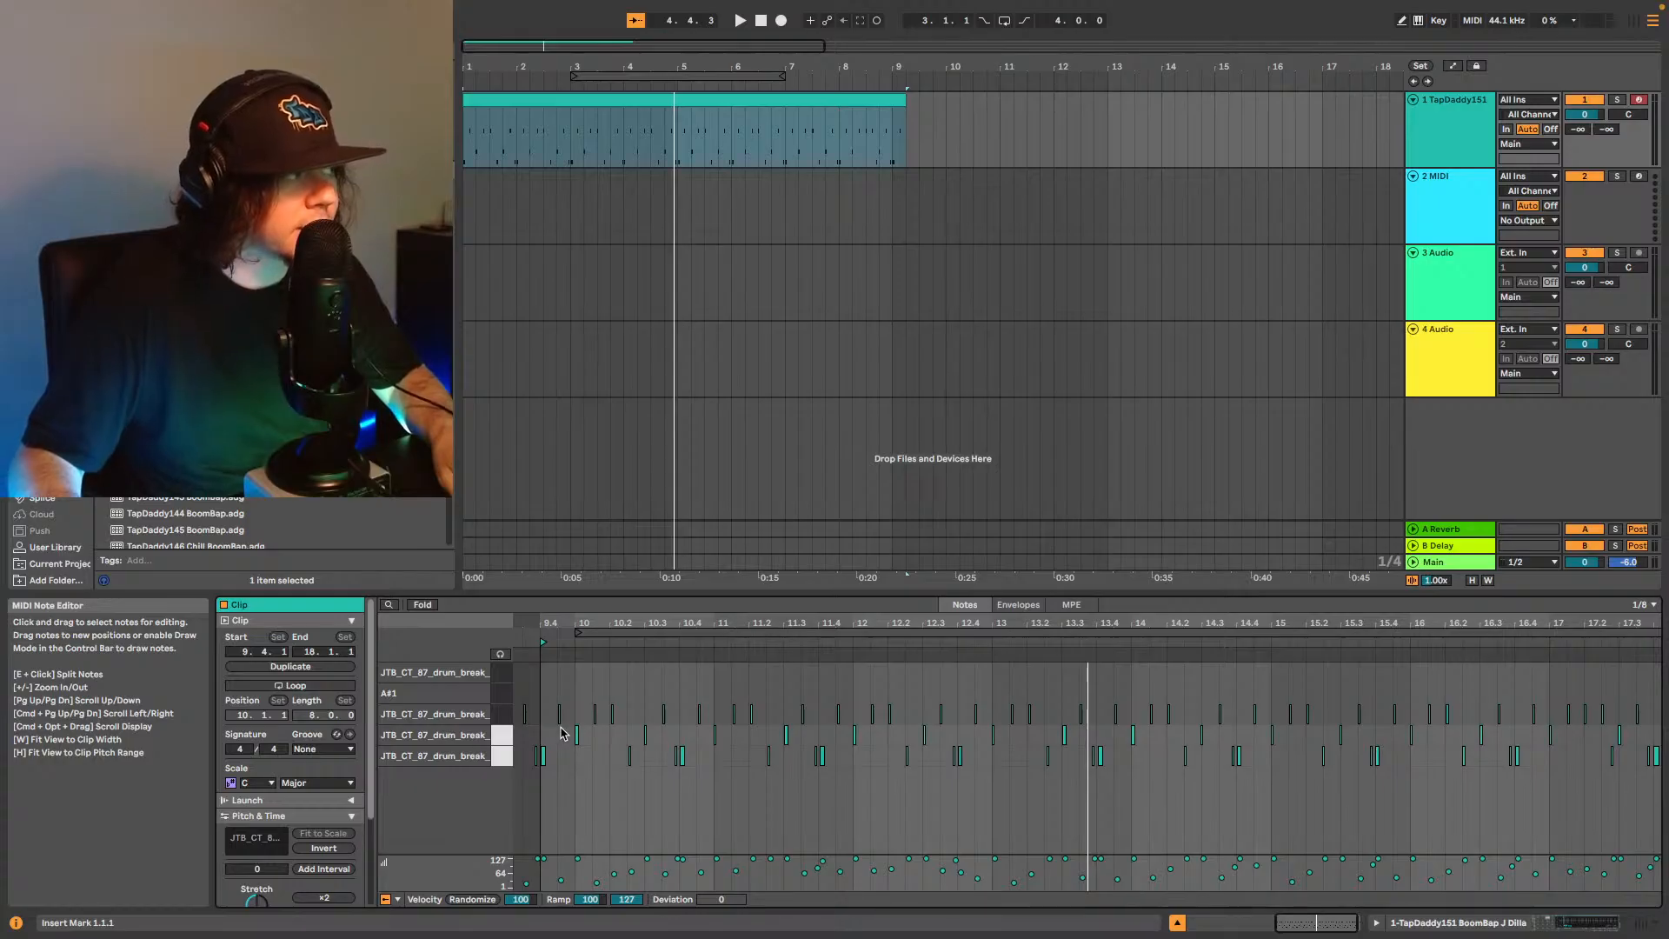
drag(549, 732, 1477, 716)
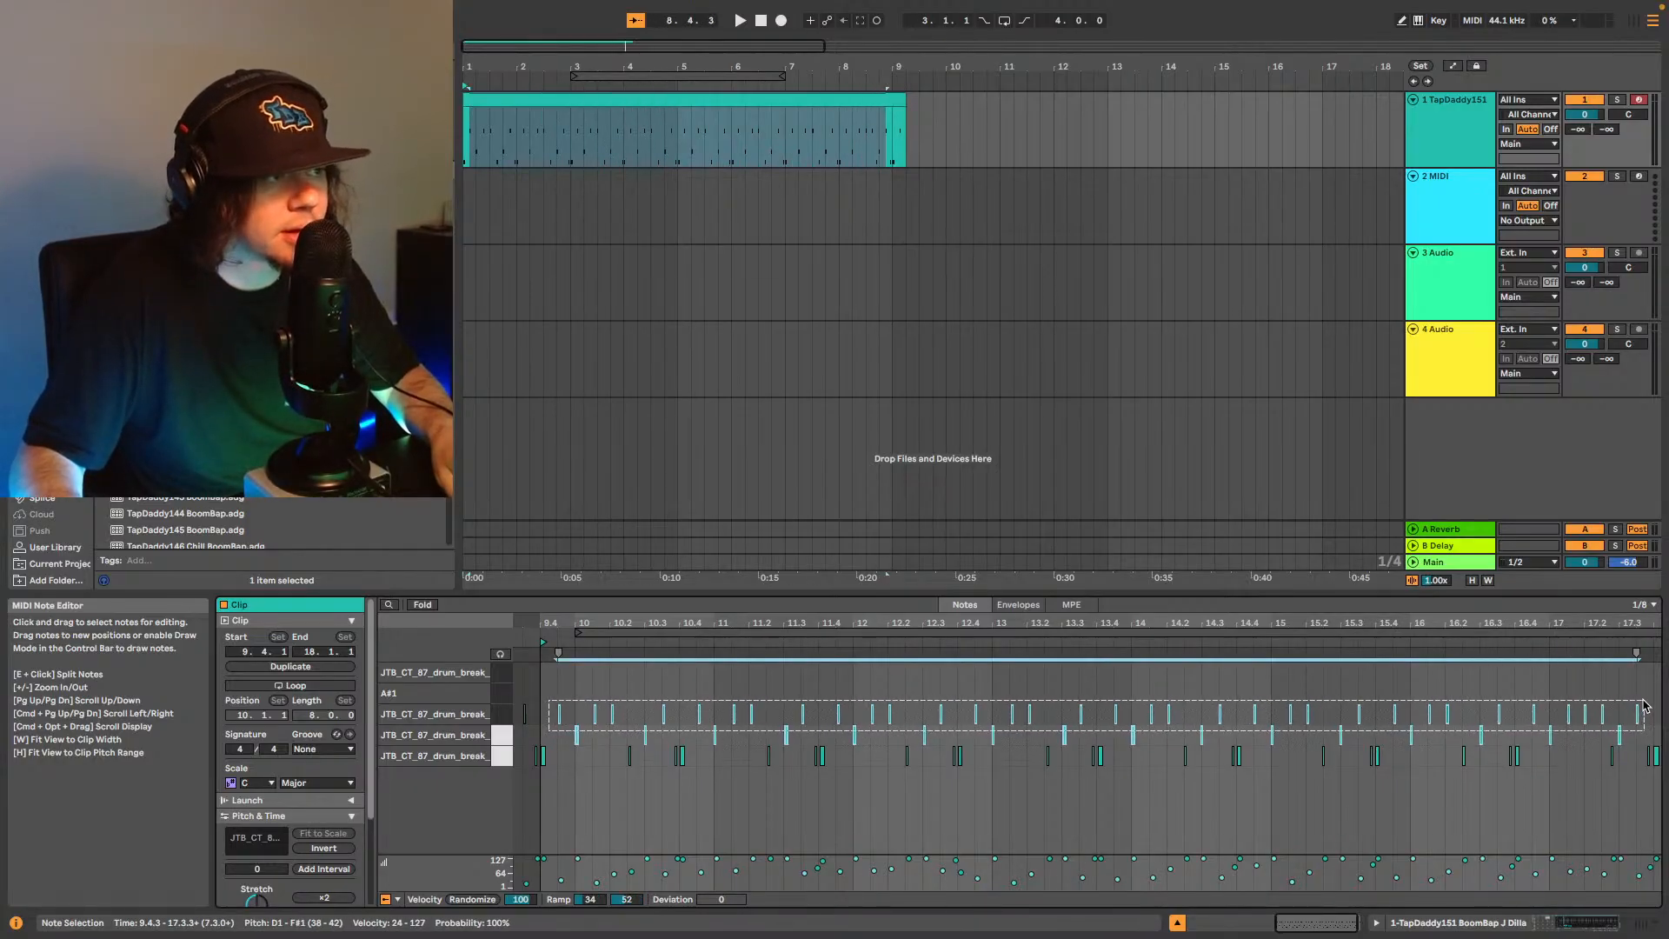
drag(1330, 927, 1323, 912)
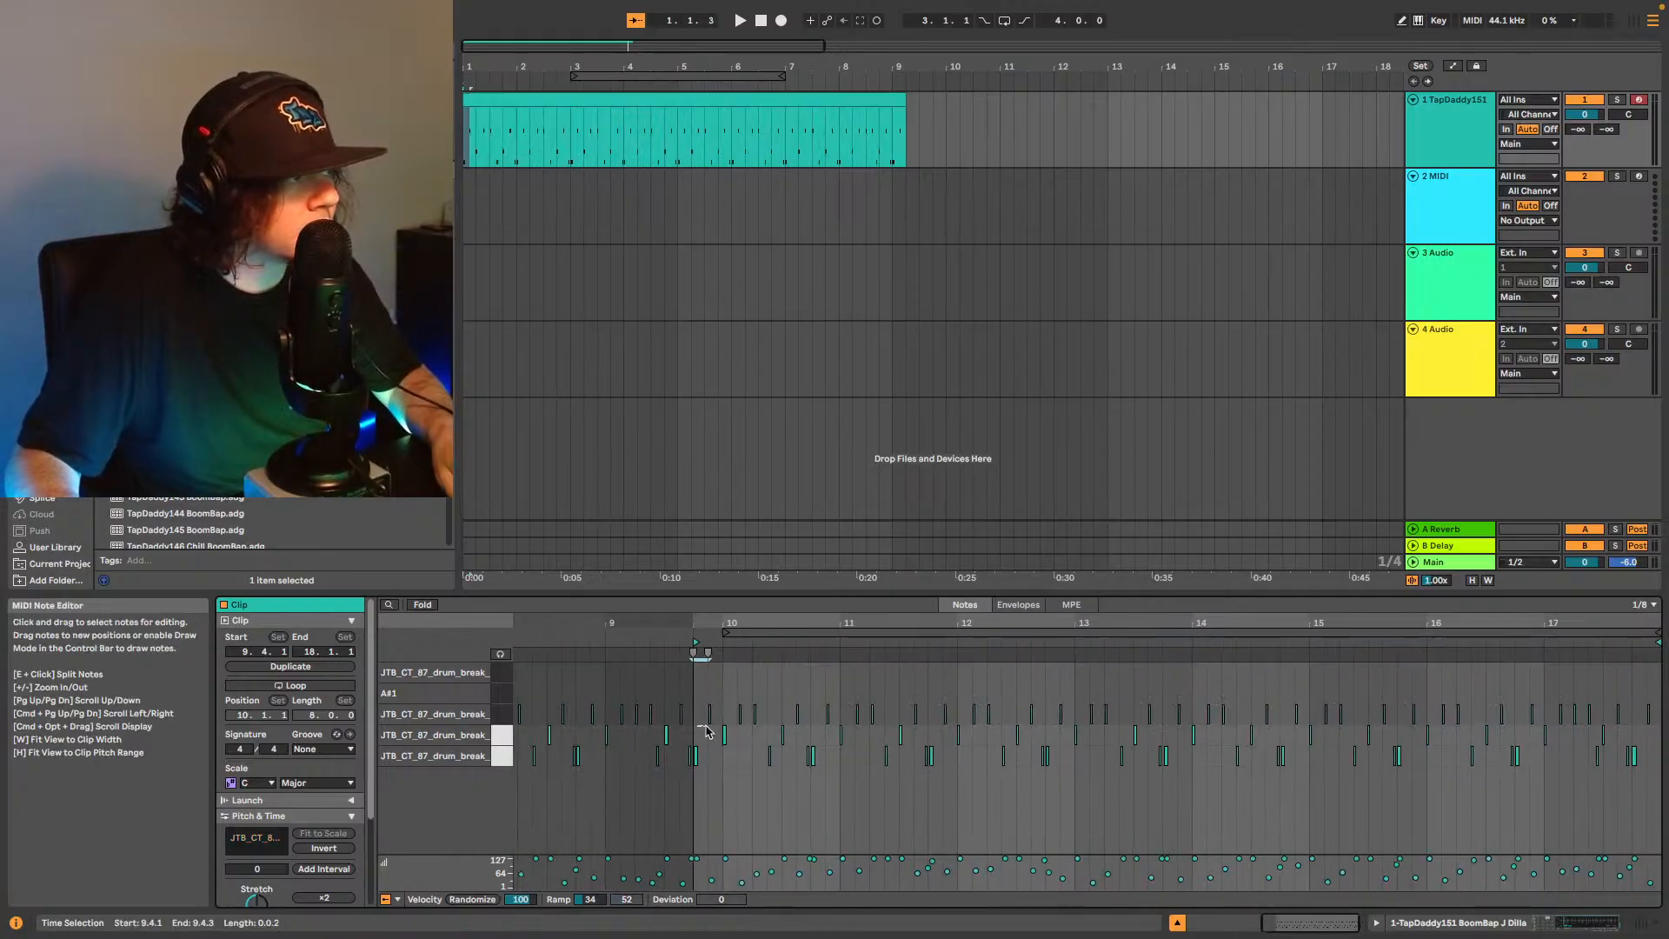
drag(698, 725, 1475, 734)
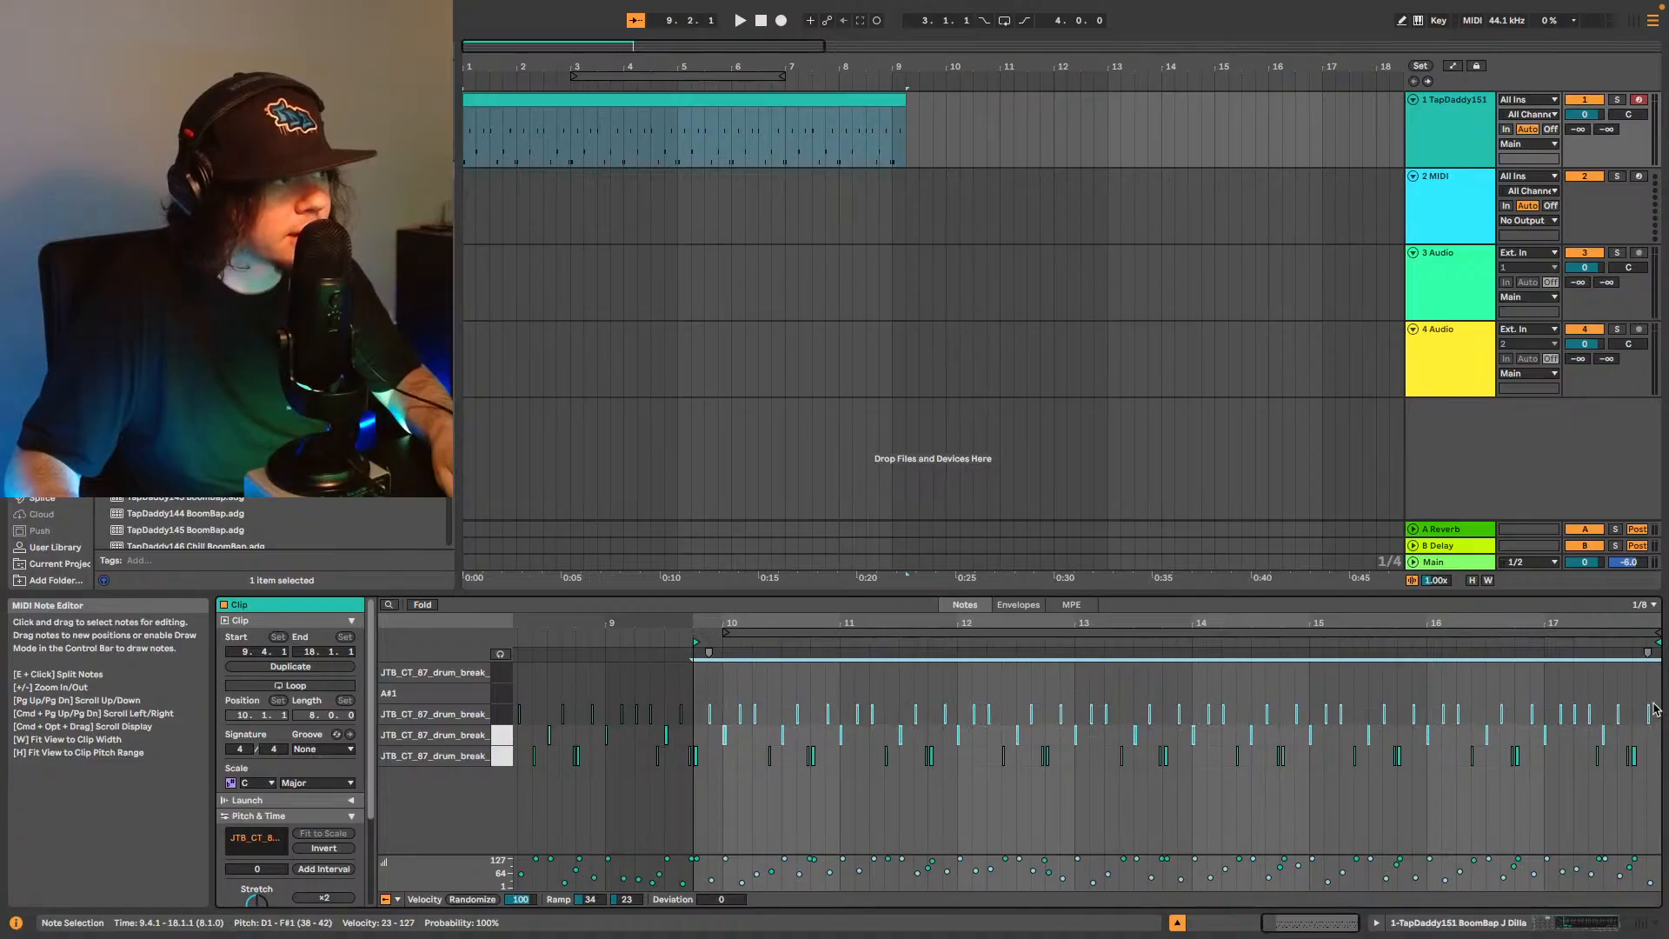
right_click(1566, 716)
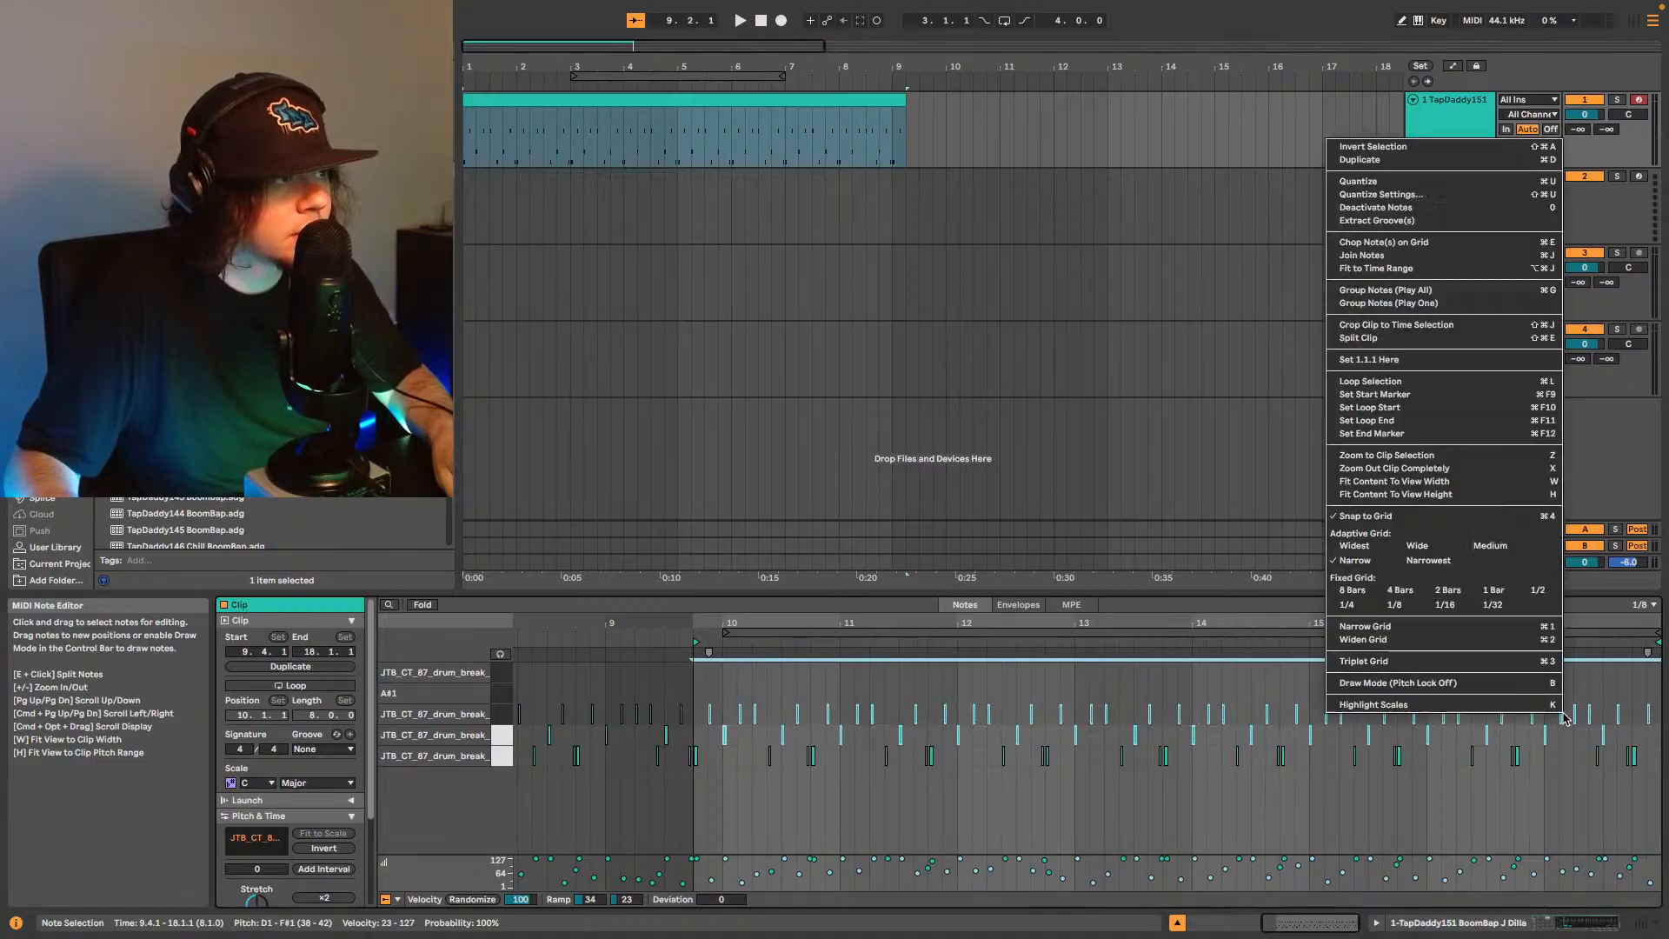
click(1433, 185)
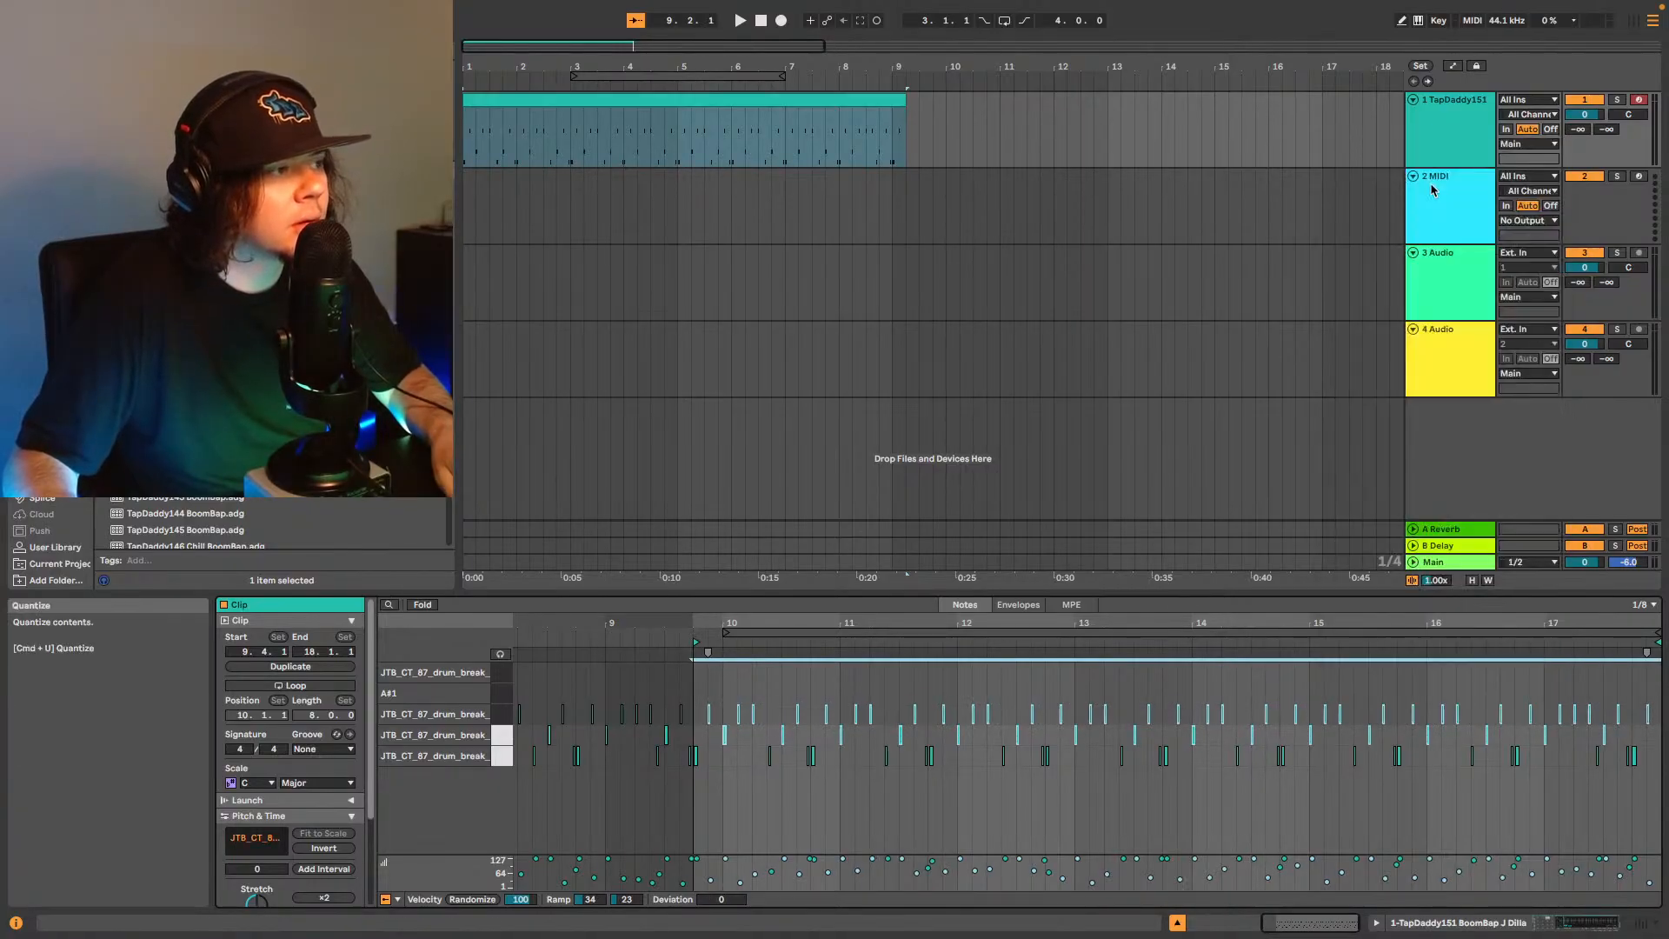
Raise the velocity of the kick note at 12.4.1 to 127 and play back that part of the drum pattern.
key(space)
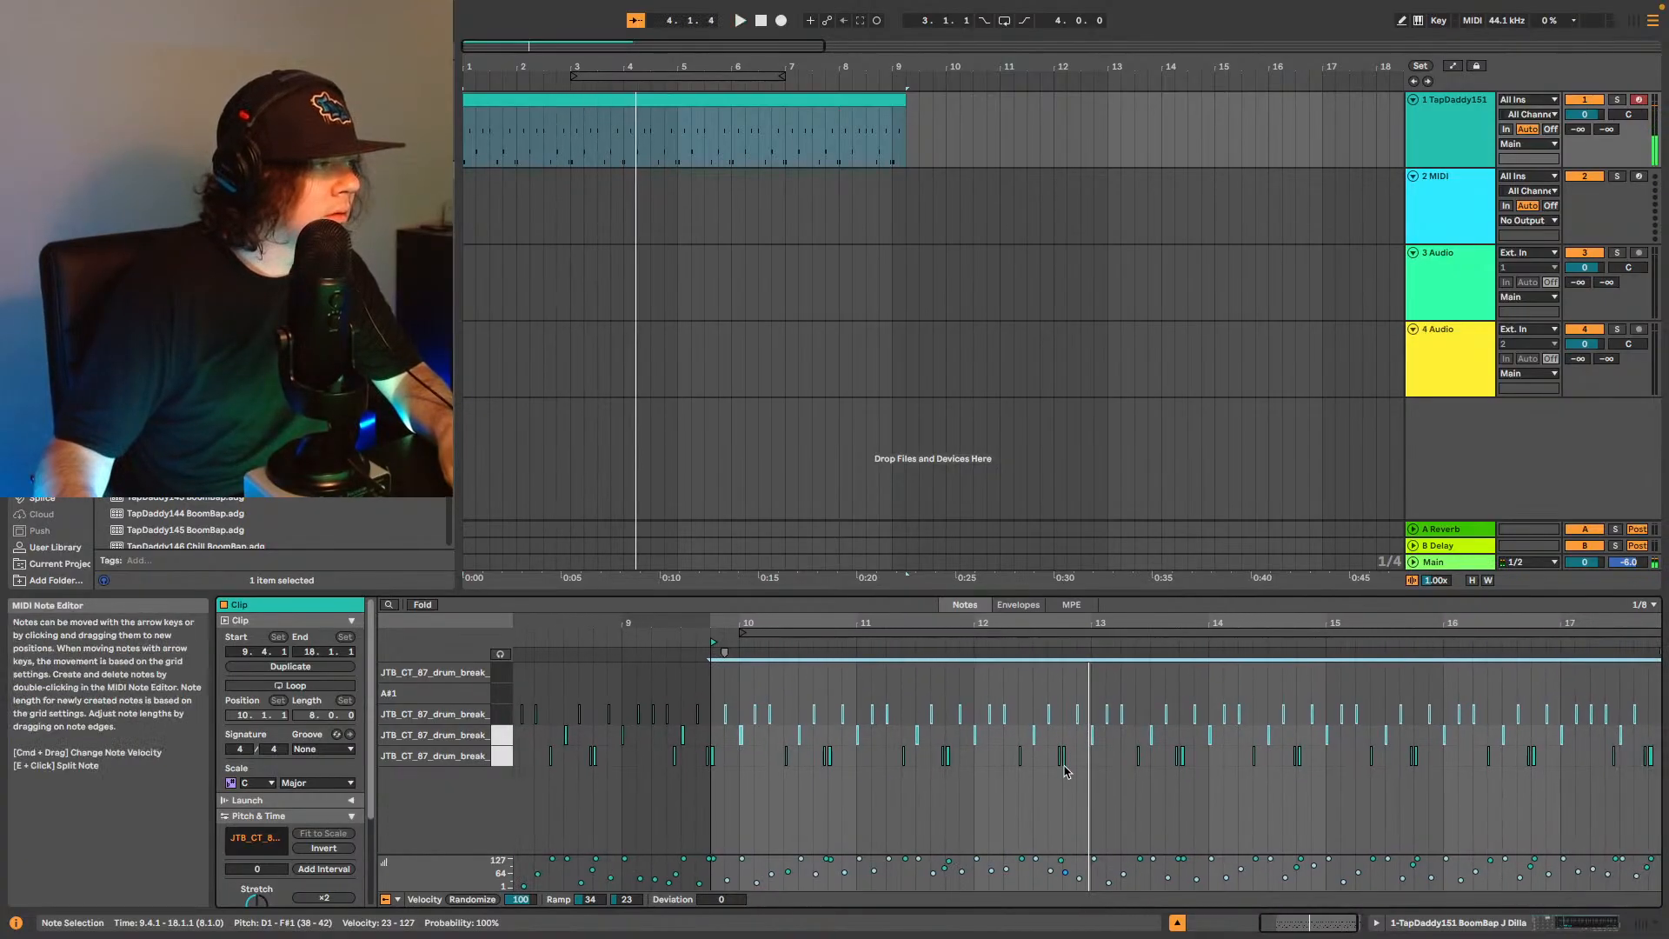
click(1070, 758)
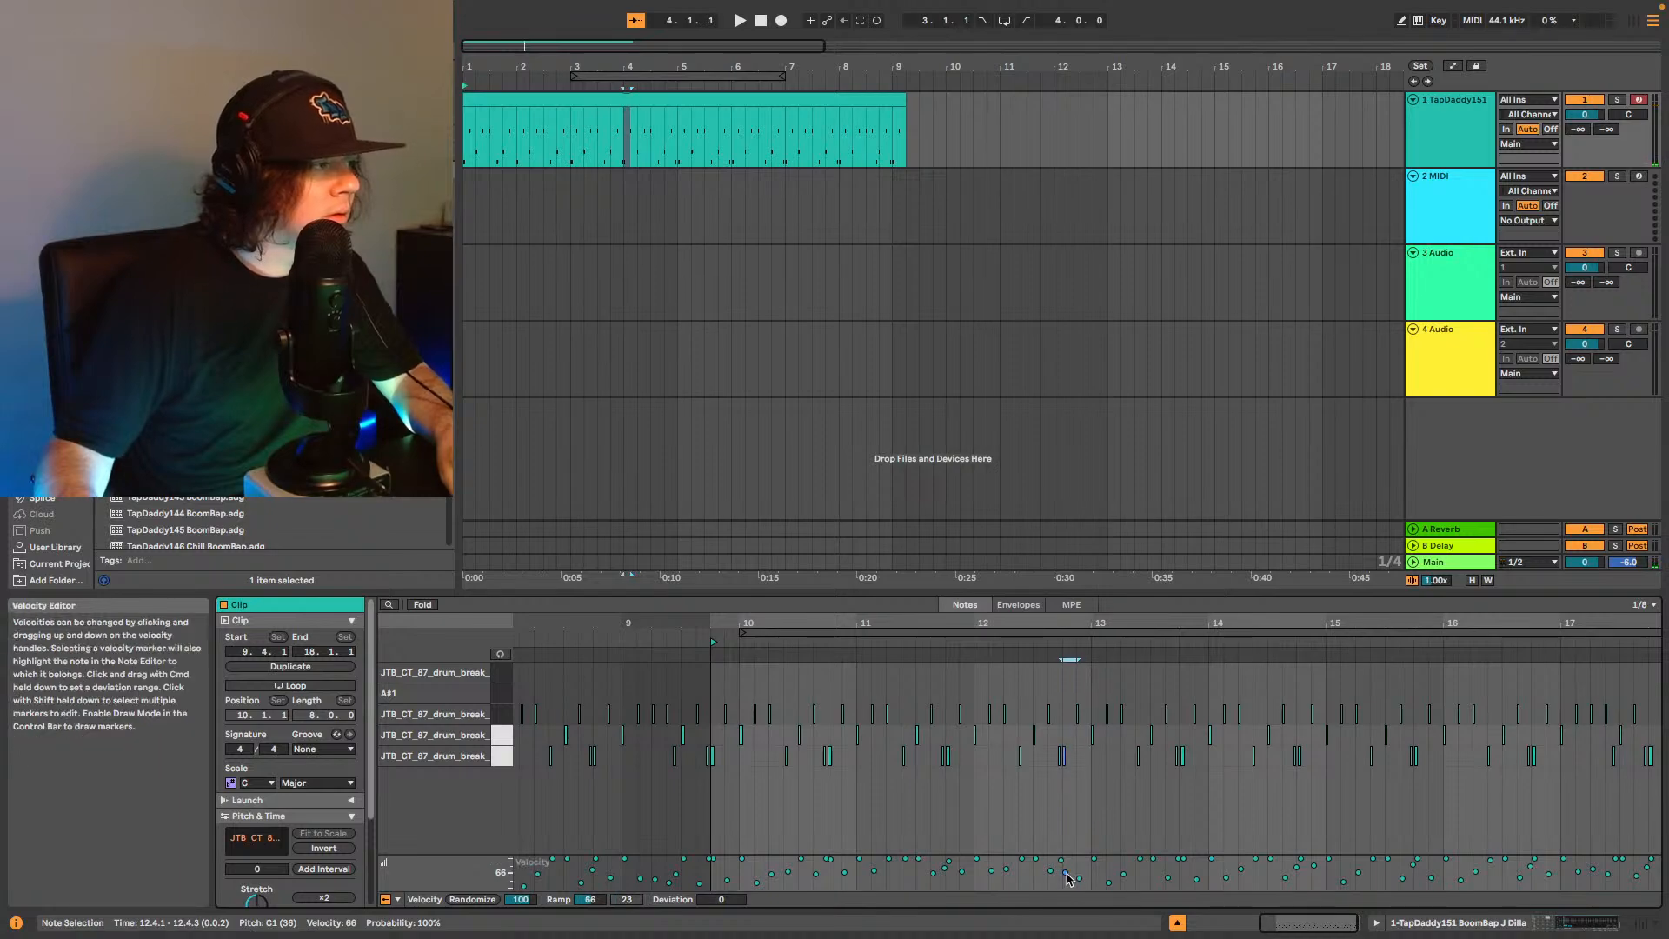
key(space)
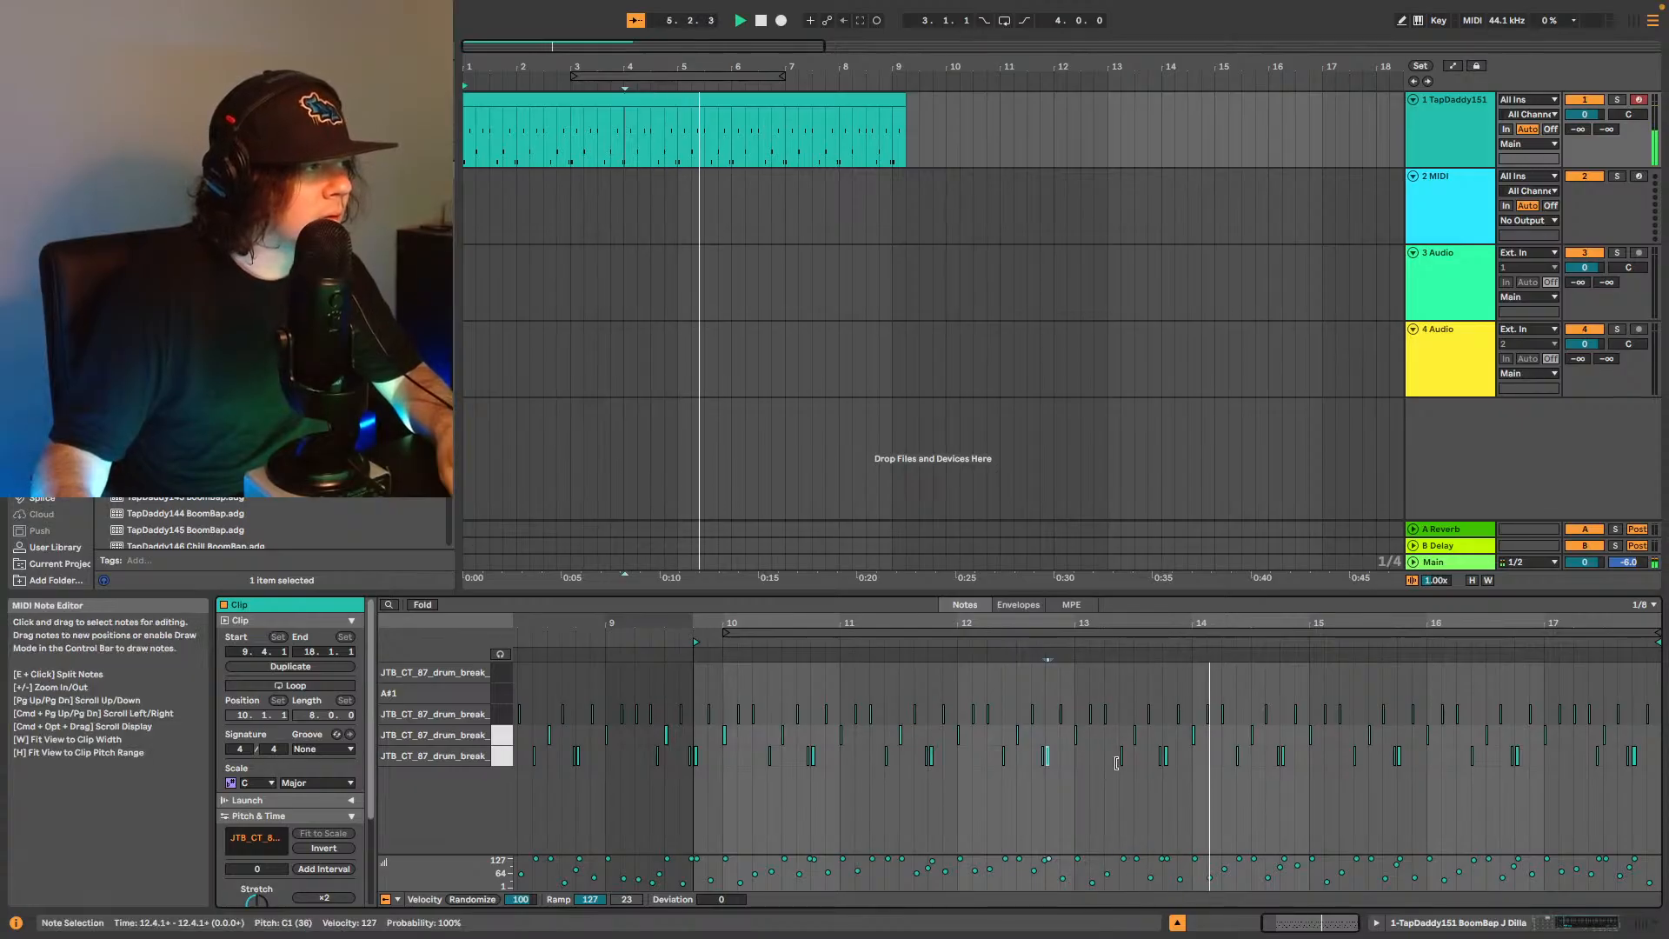
key(space)
Nudge the paired kick notes around 13.4, 14.4 and 16.4 slightly earlier, replaying the pattern just before each pair.
drag(1316, 922, 1316, 926)
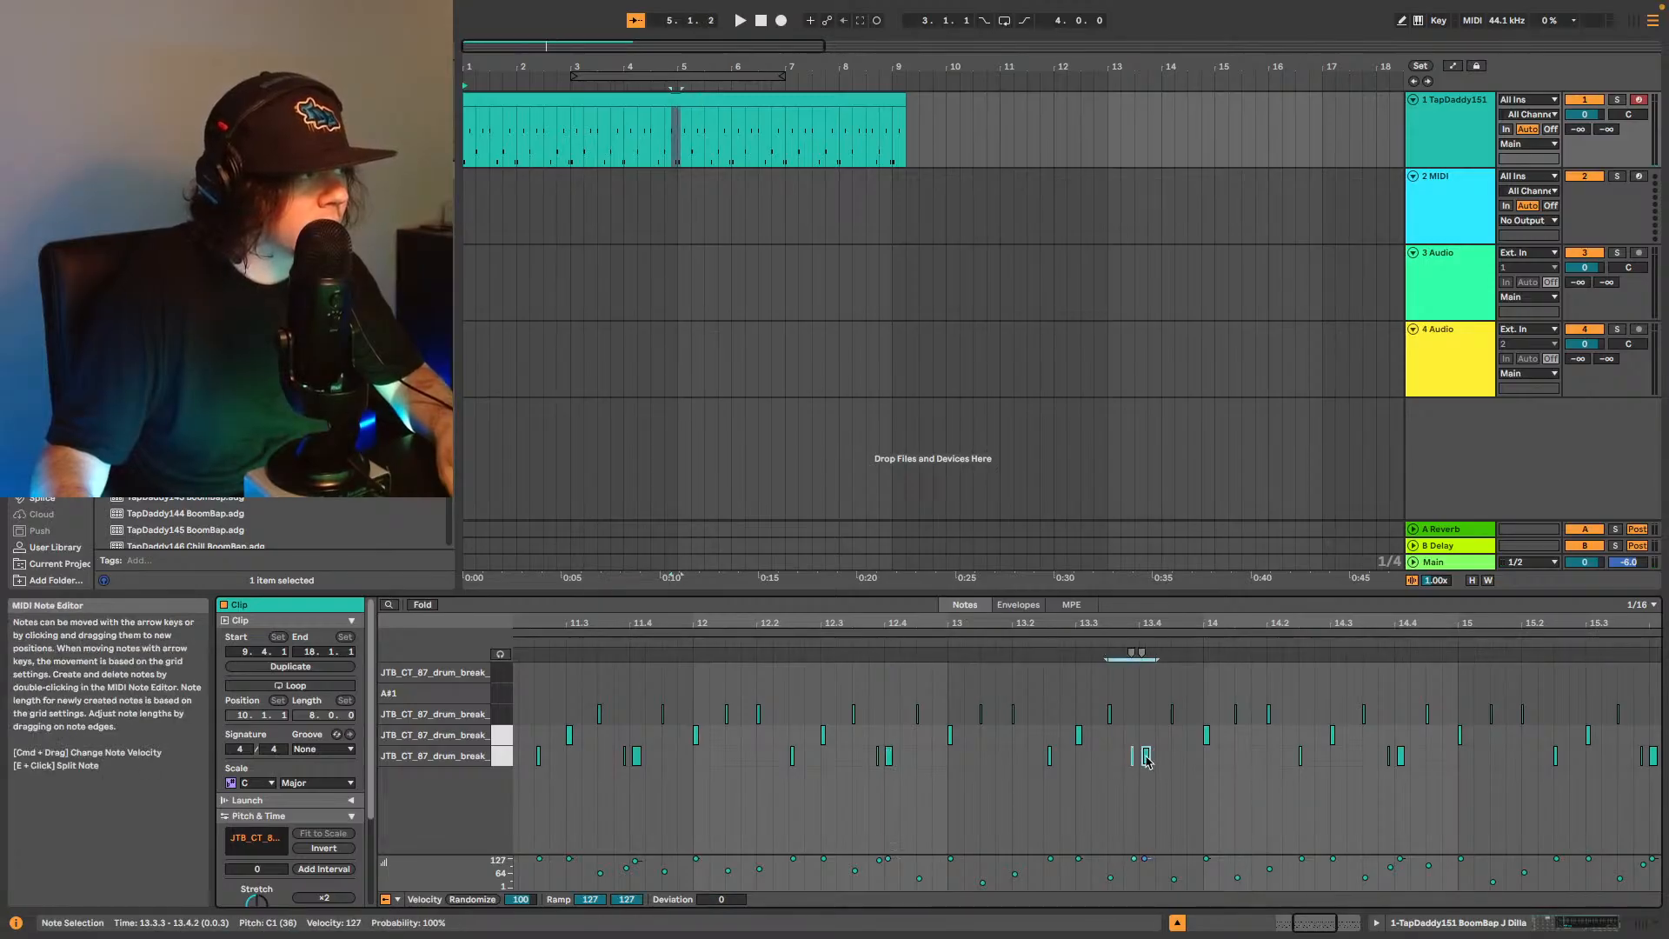
click(1137, 643)
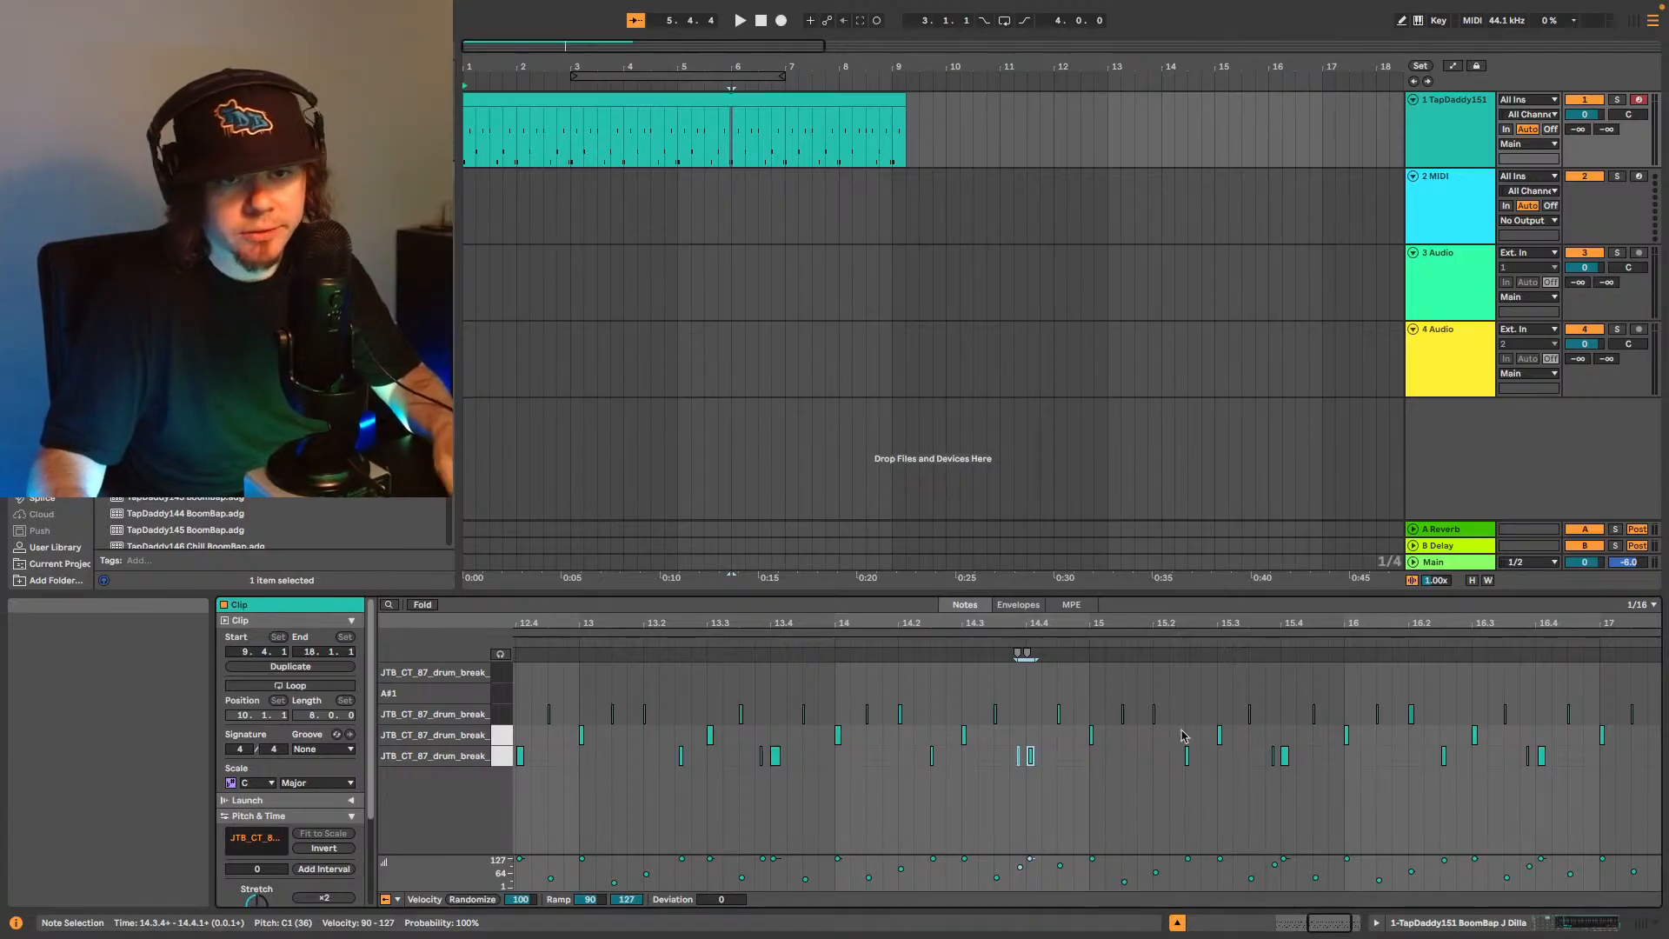
click(980, 644)
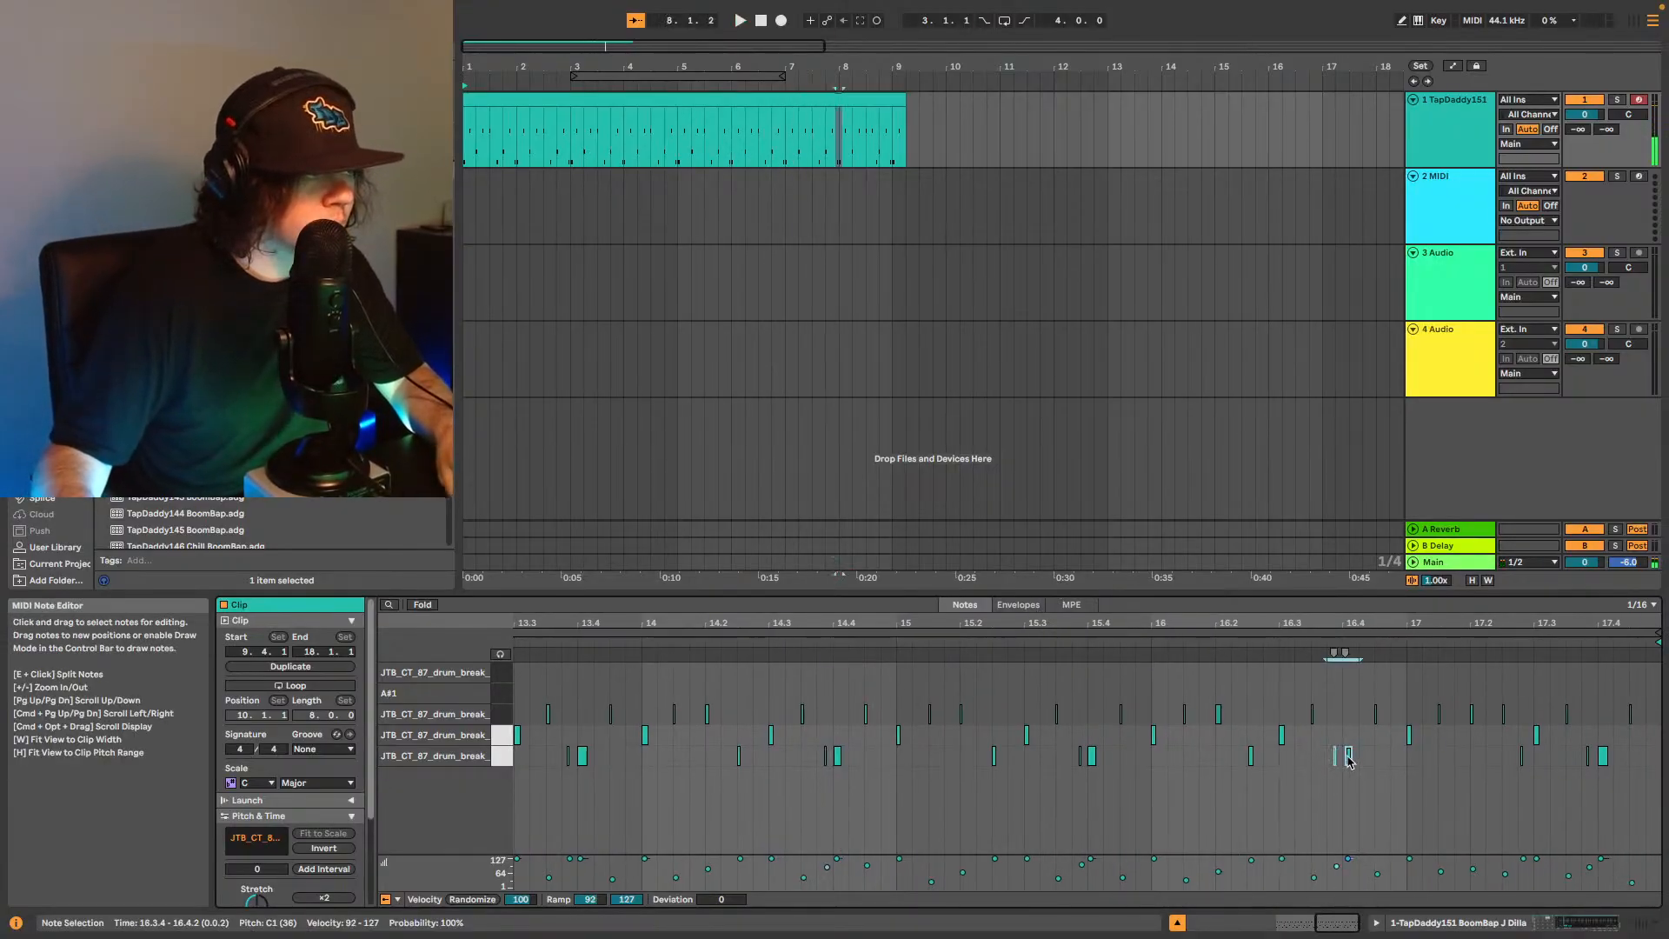
click(1347, 756)
click(1280, 643)
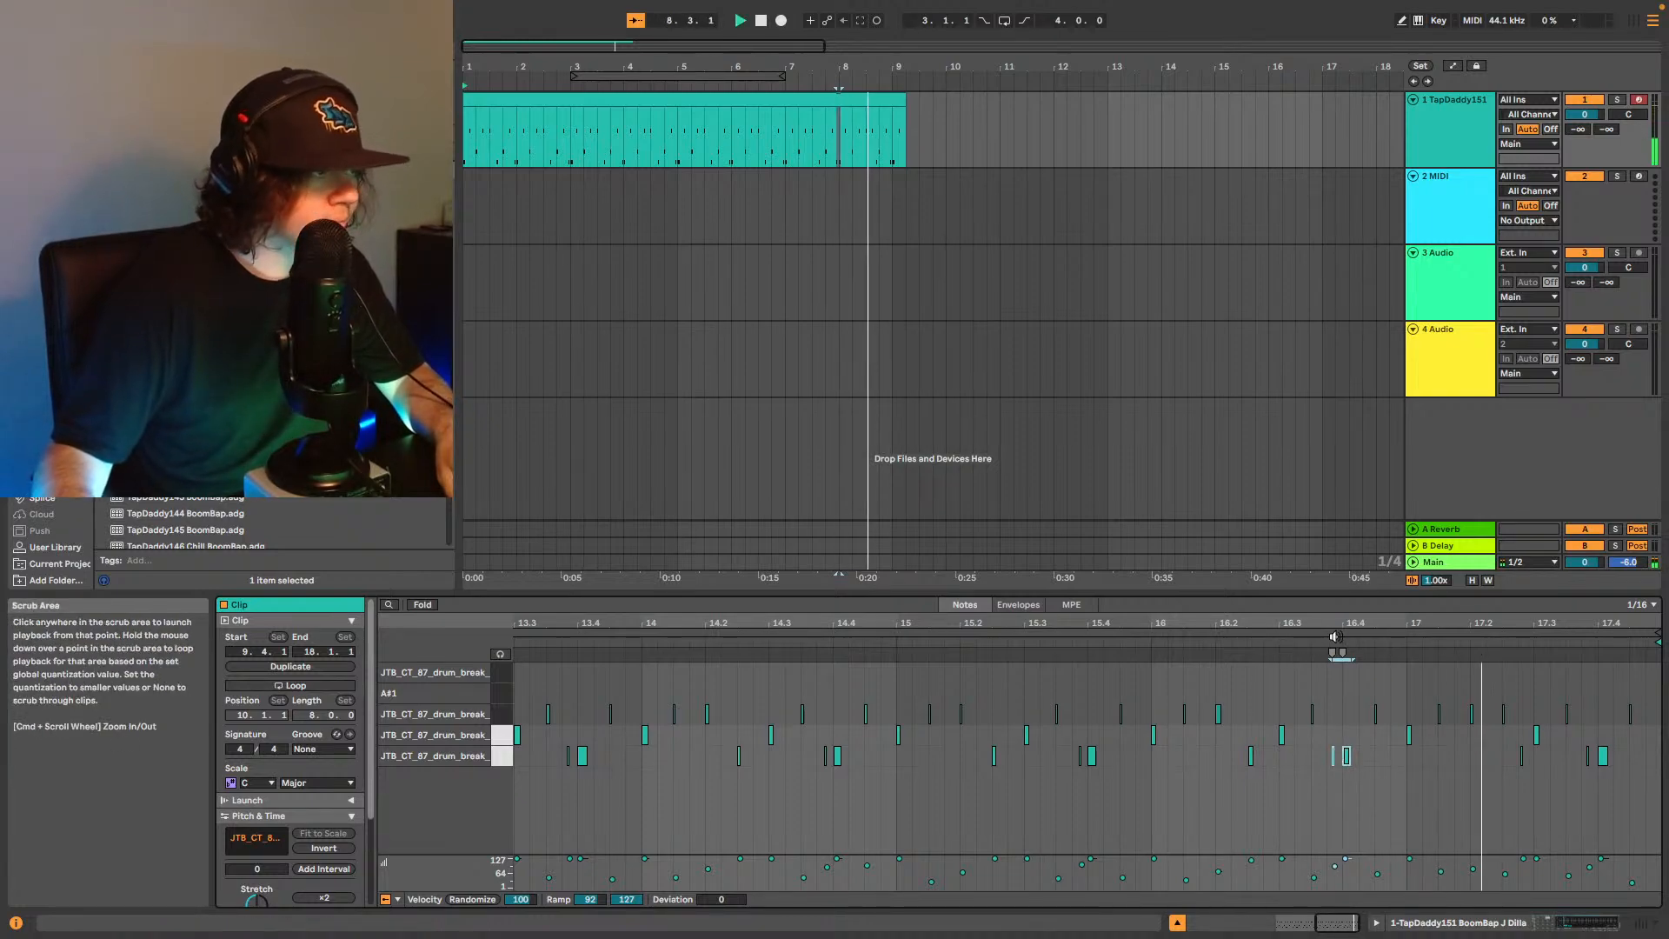
Nudge the single kick note just before 17.3 slightly later and play back the end of the drum clip.
key(space)
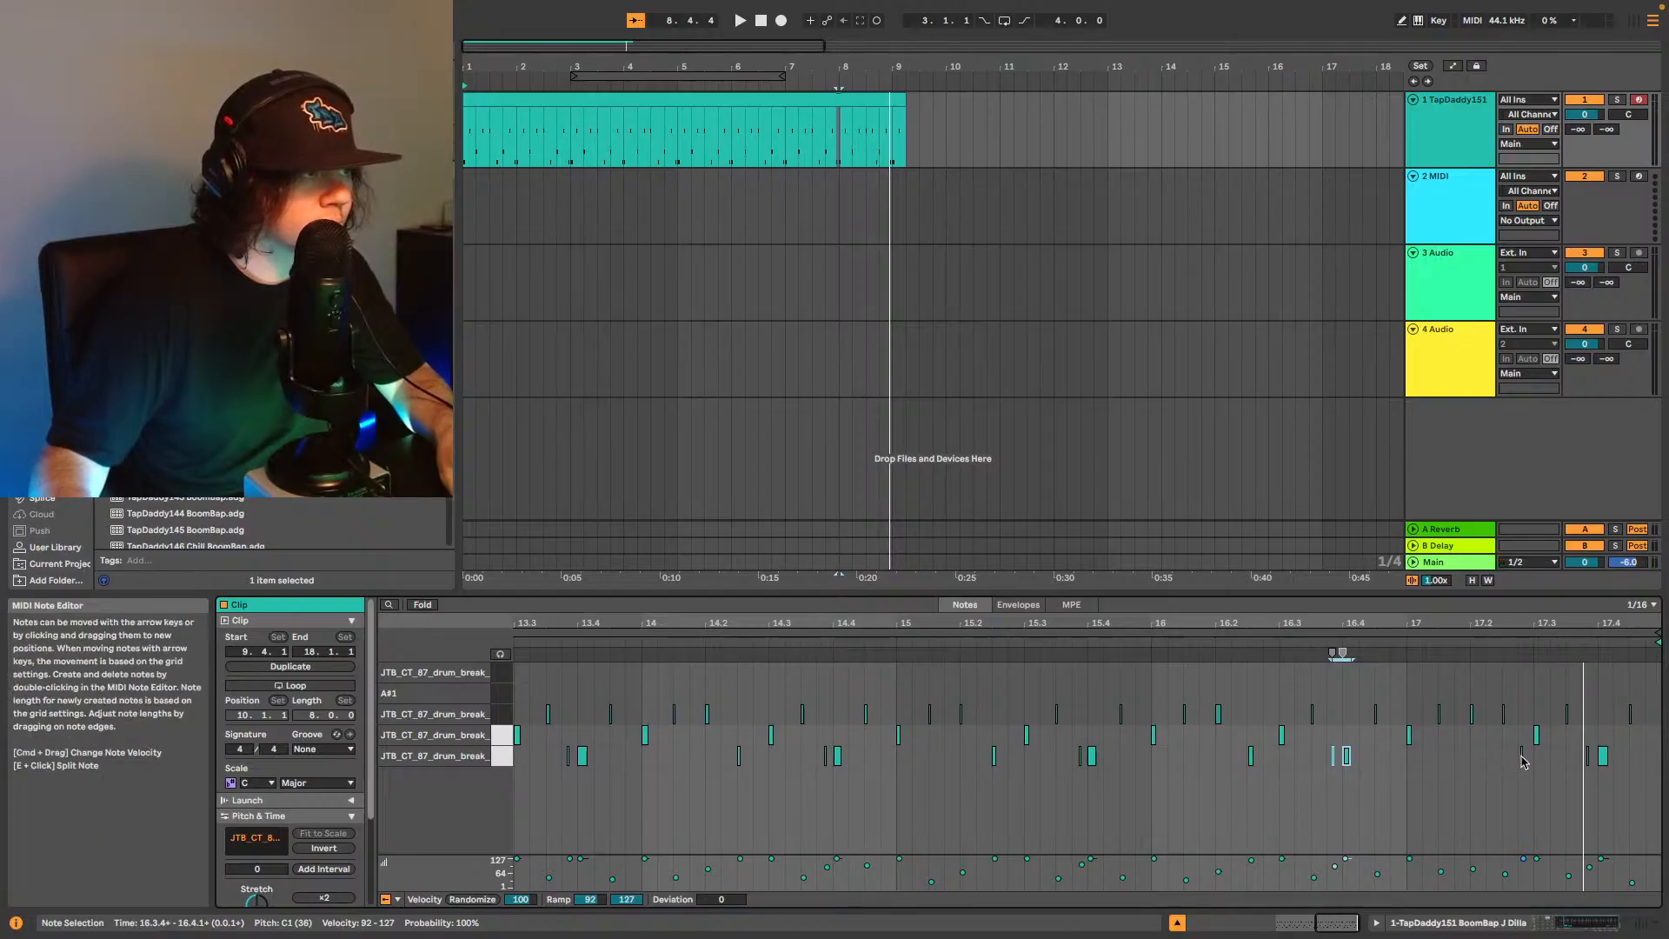
click(1487, 645)
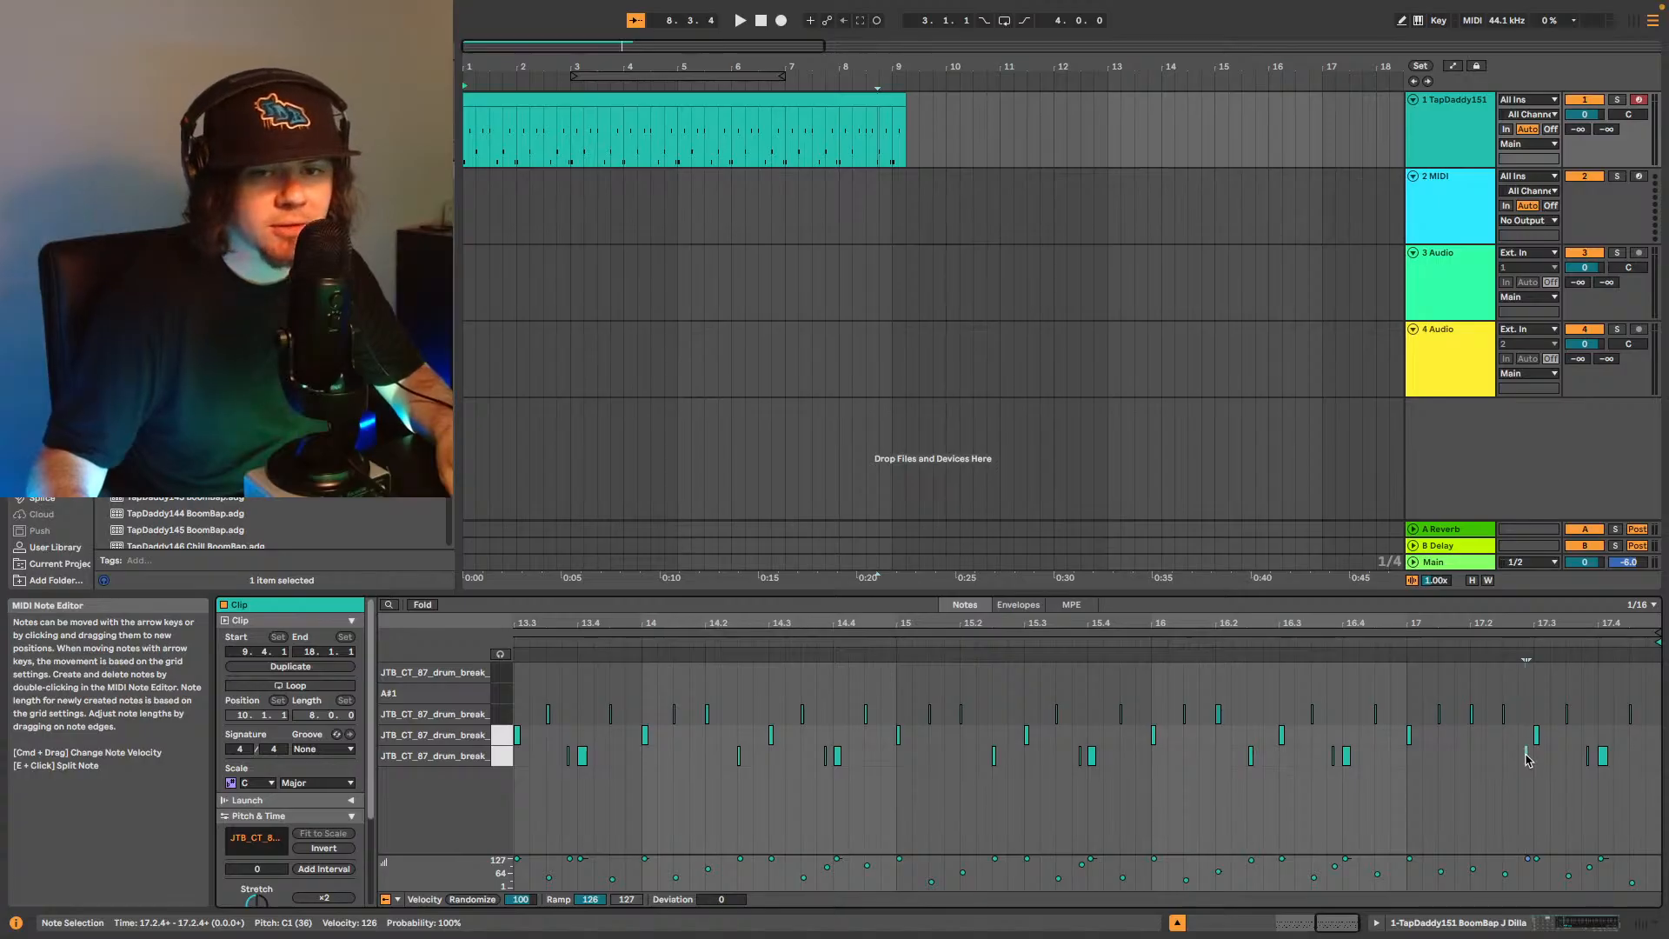
key(space)
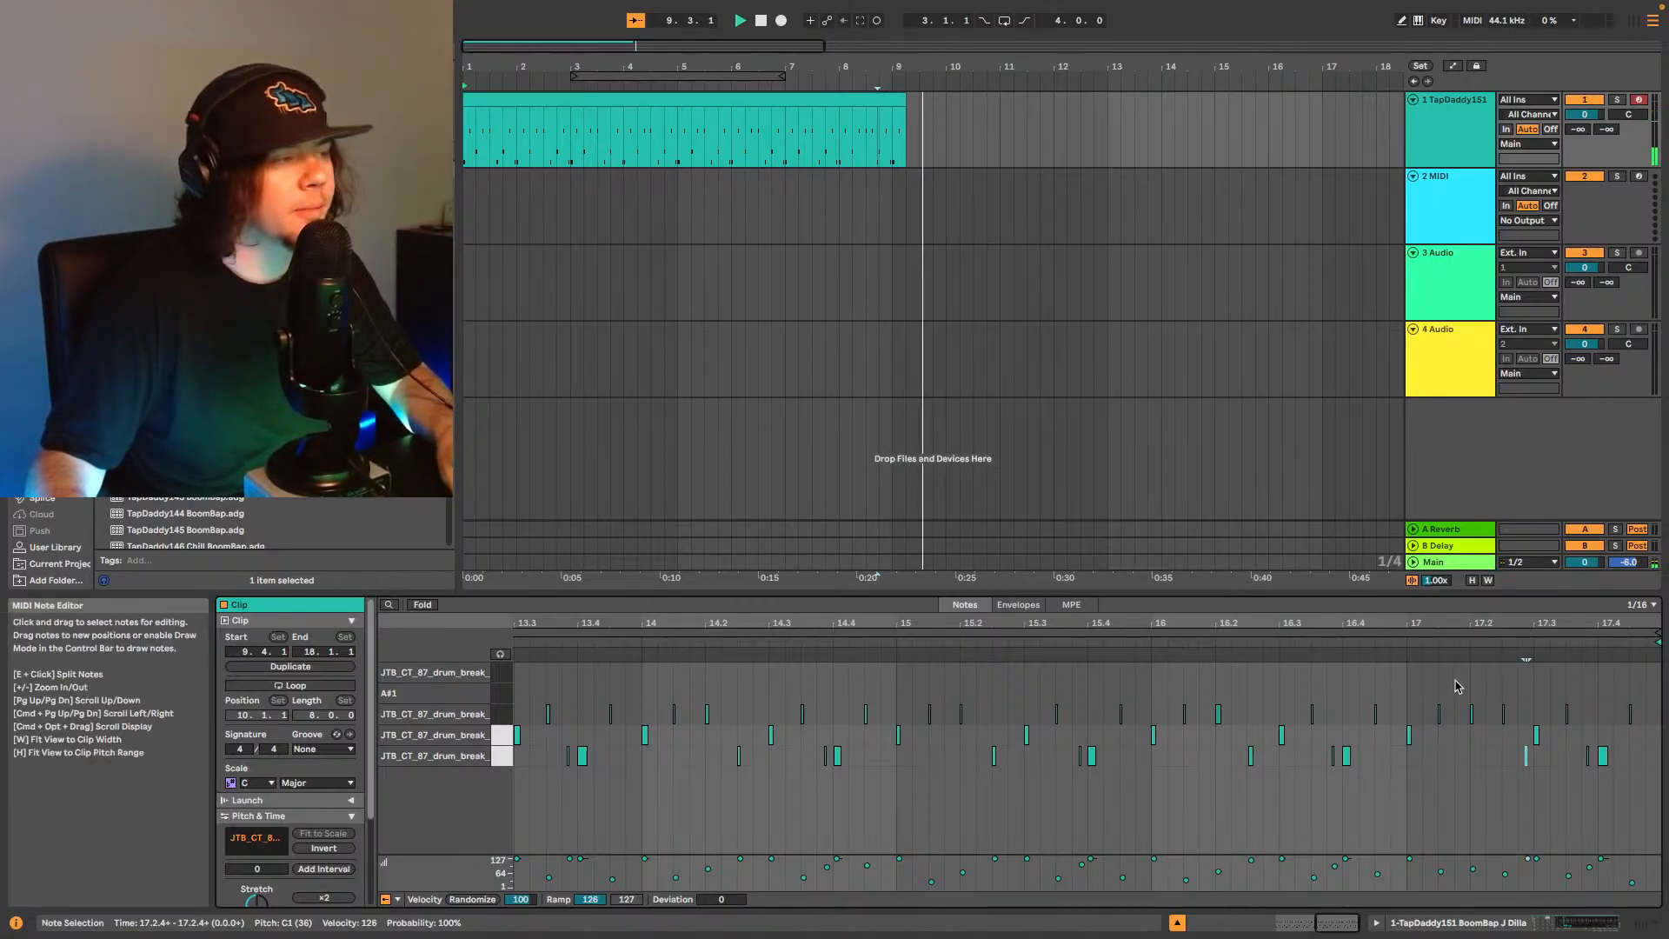
Trim the drum clip to end at bar 9, loop the arrangement over bars 1 to 9, and audition the loop's turnaround.
click(857, 193)
key(space)
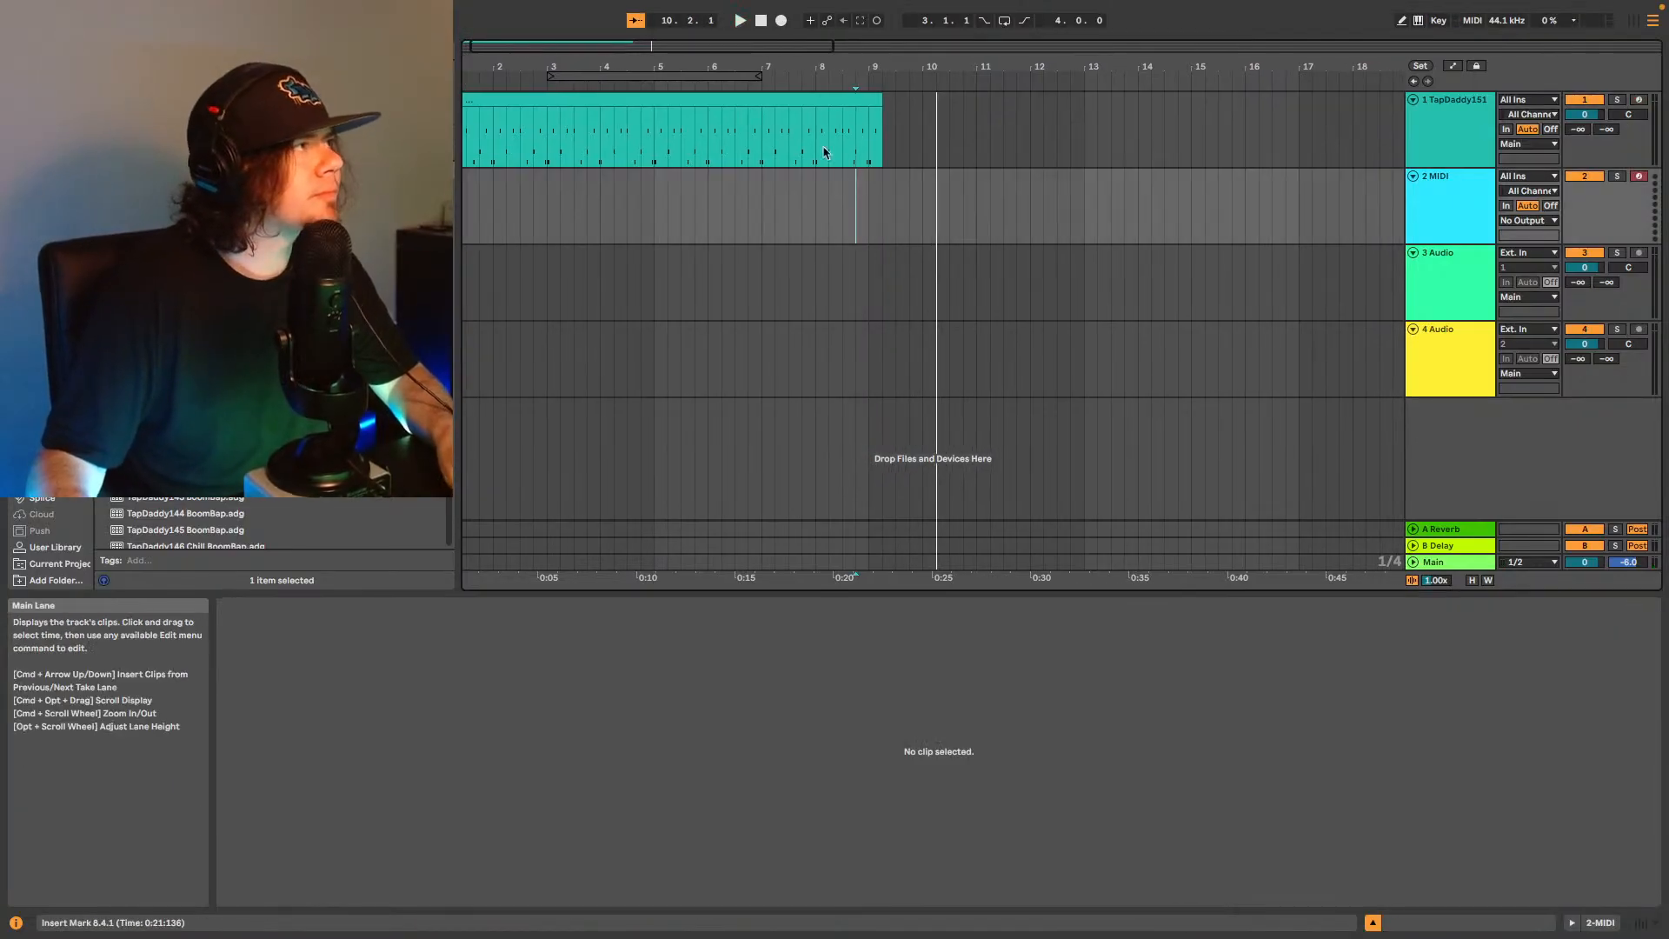
drag(696, 48, 994, 70)
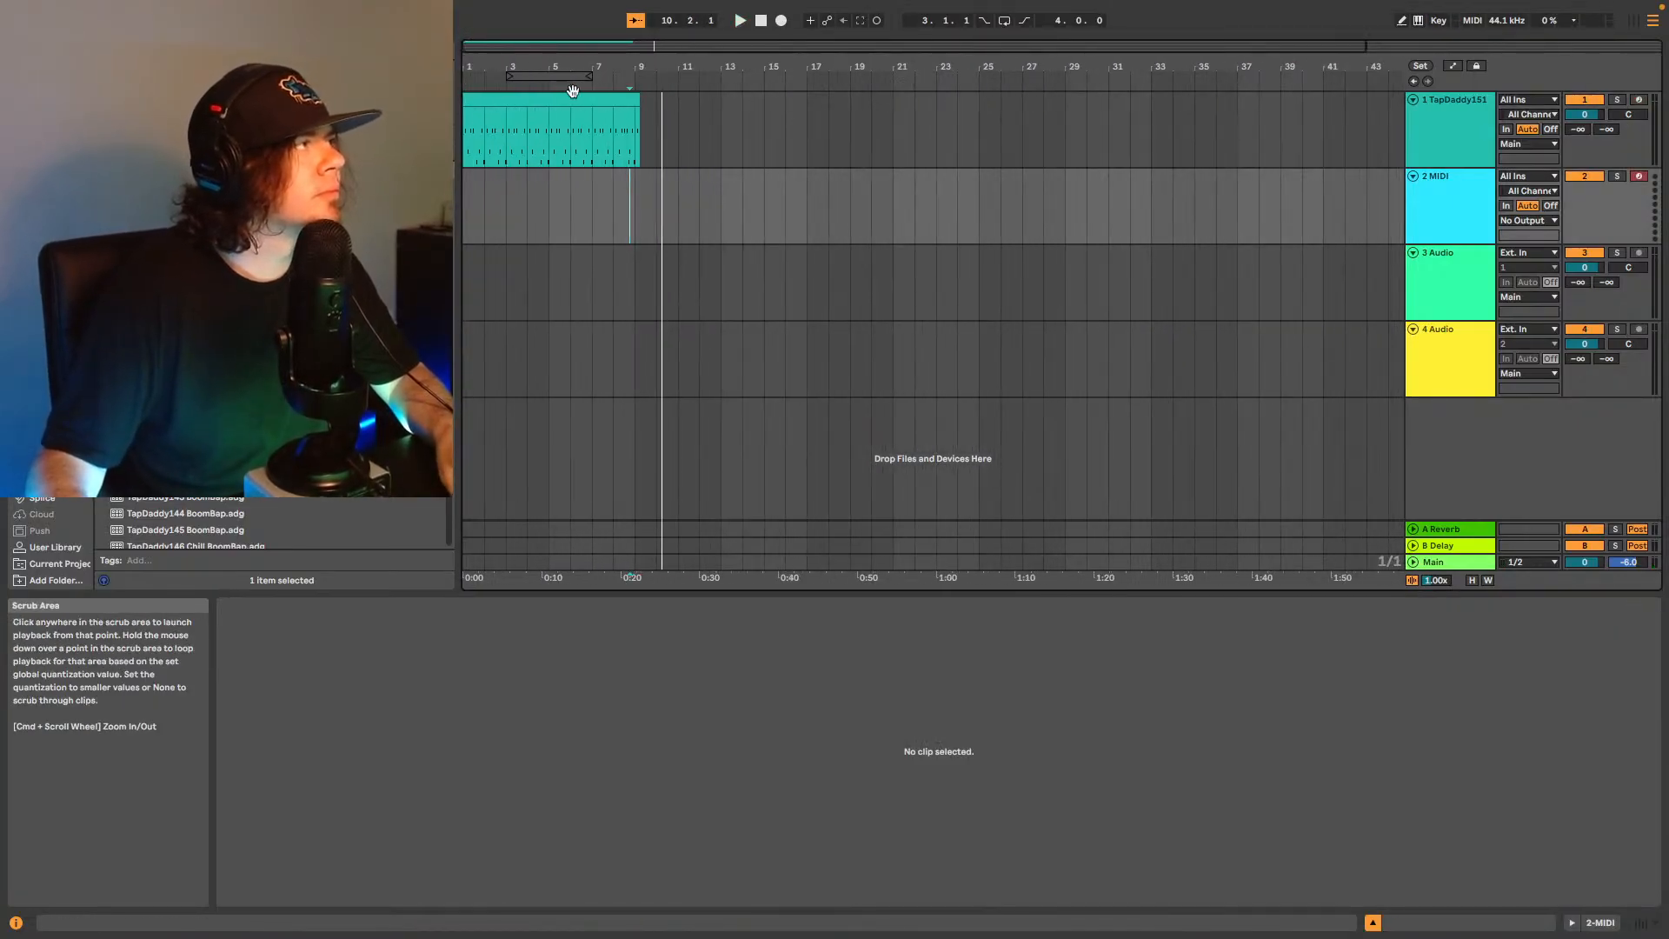
click(634, 101)
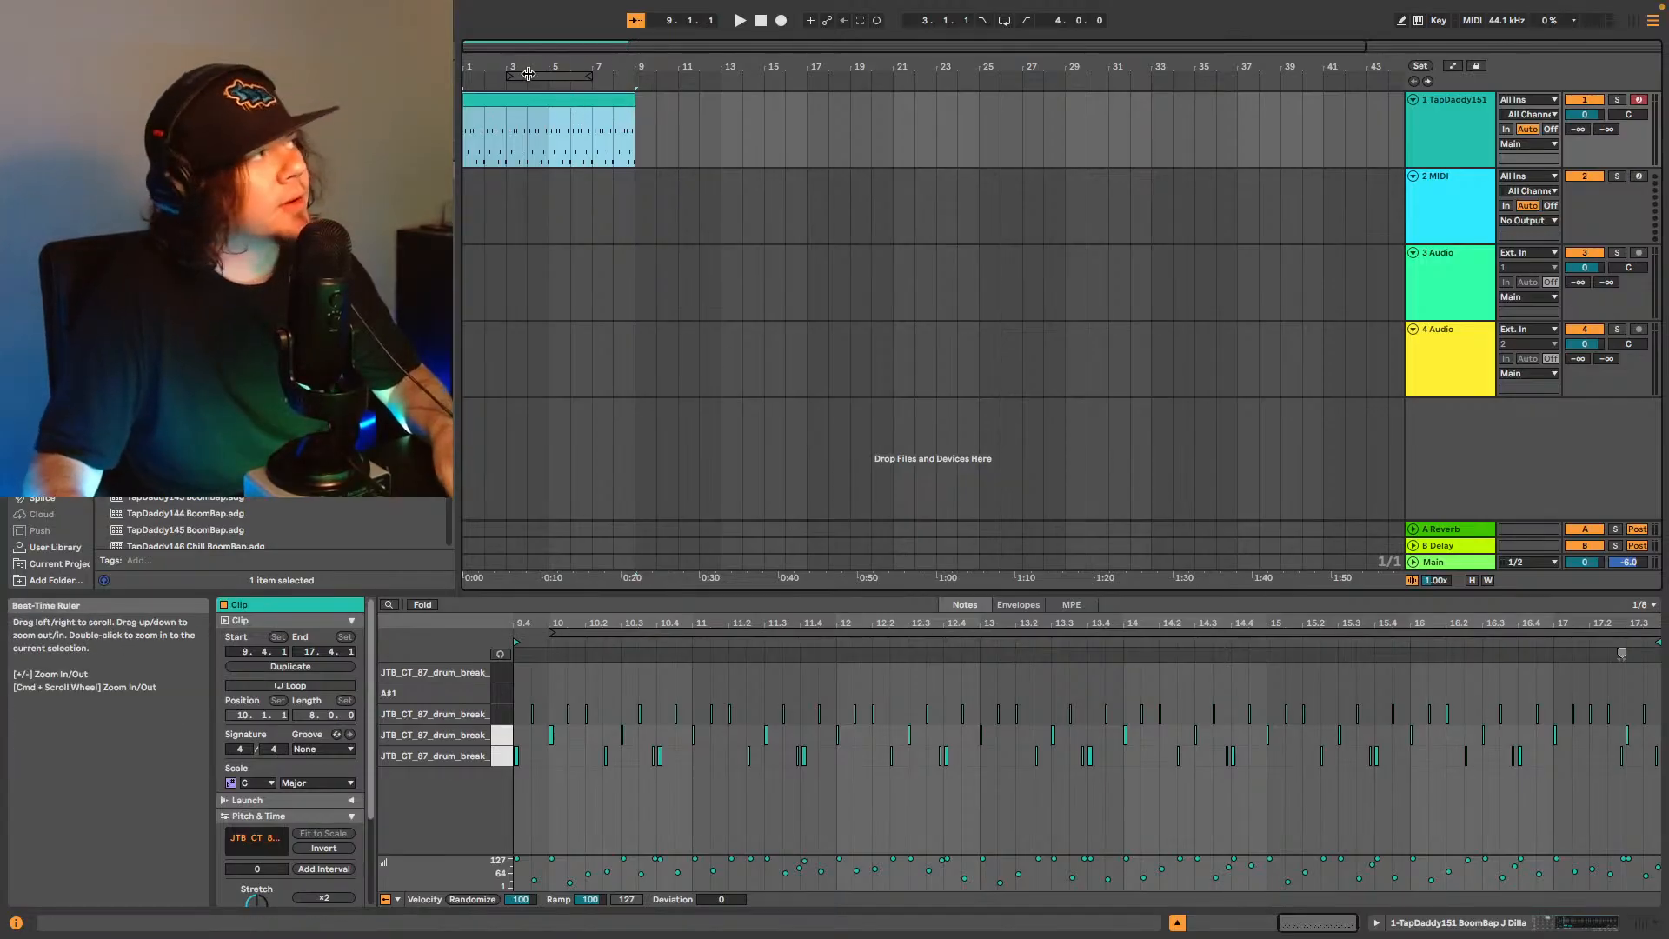
drag(502, 81, 467, 78)
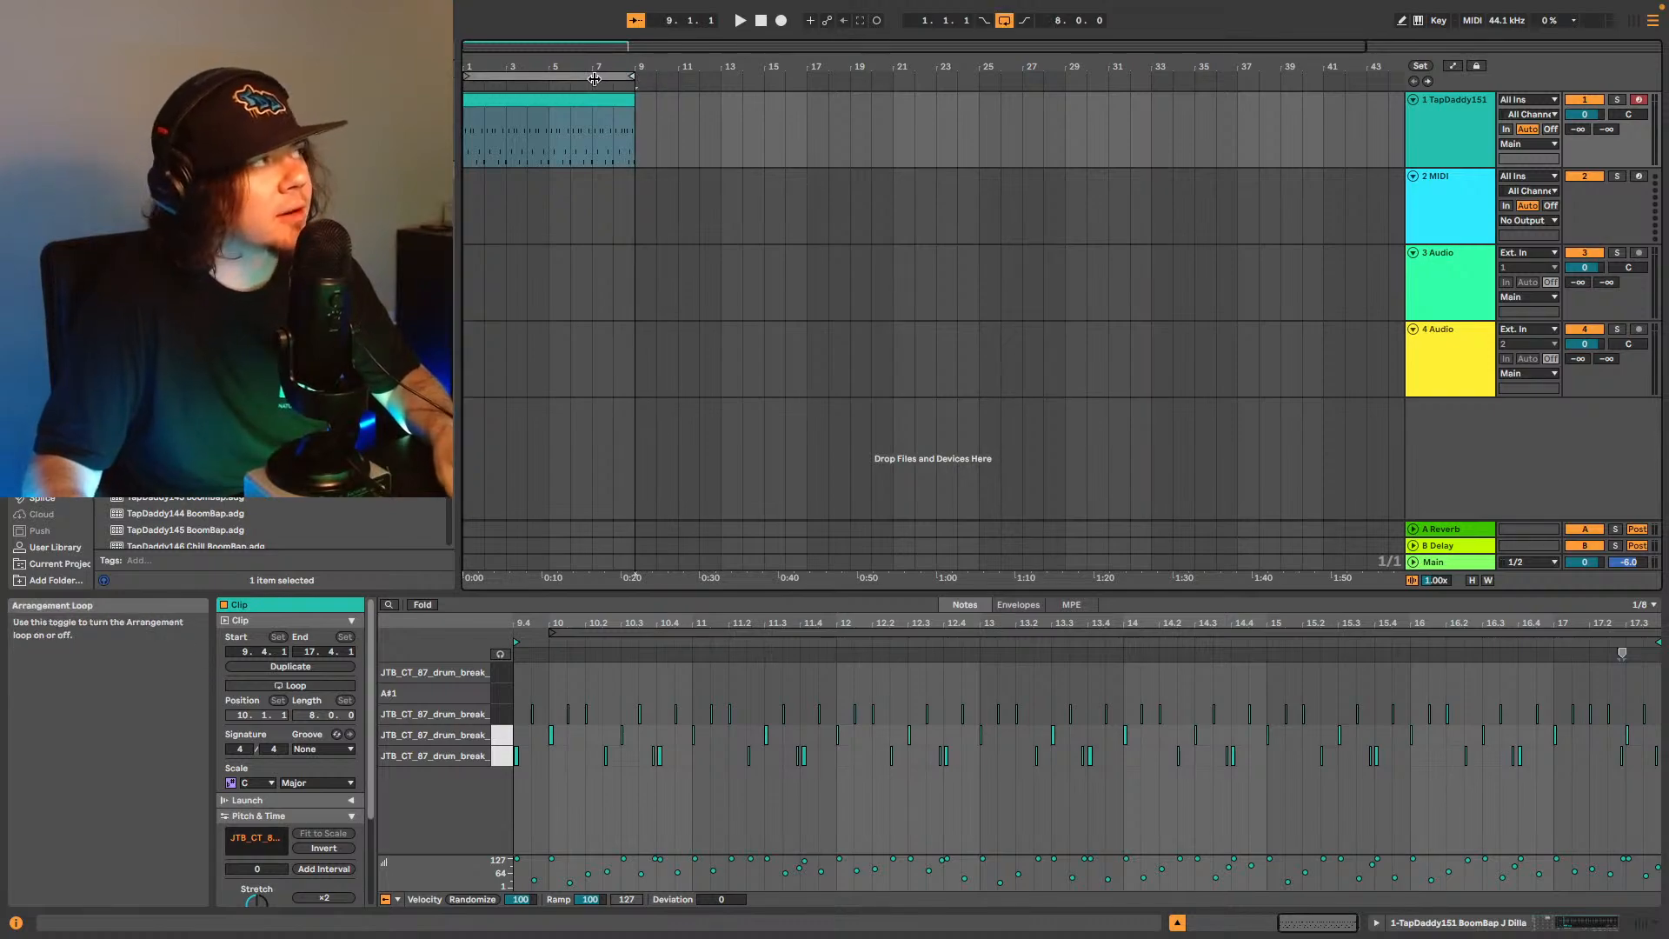
click(625, 87)
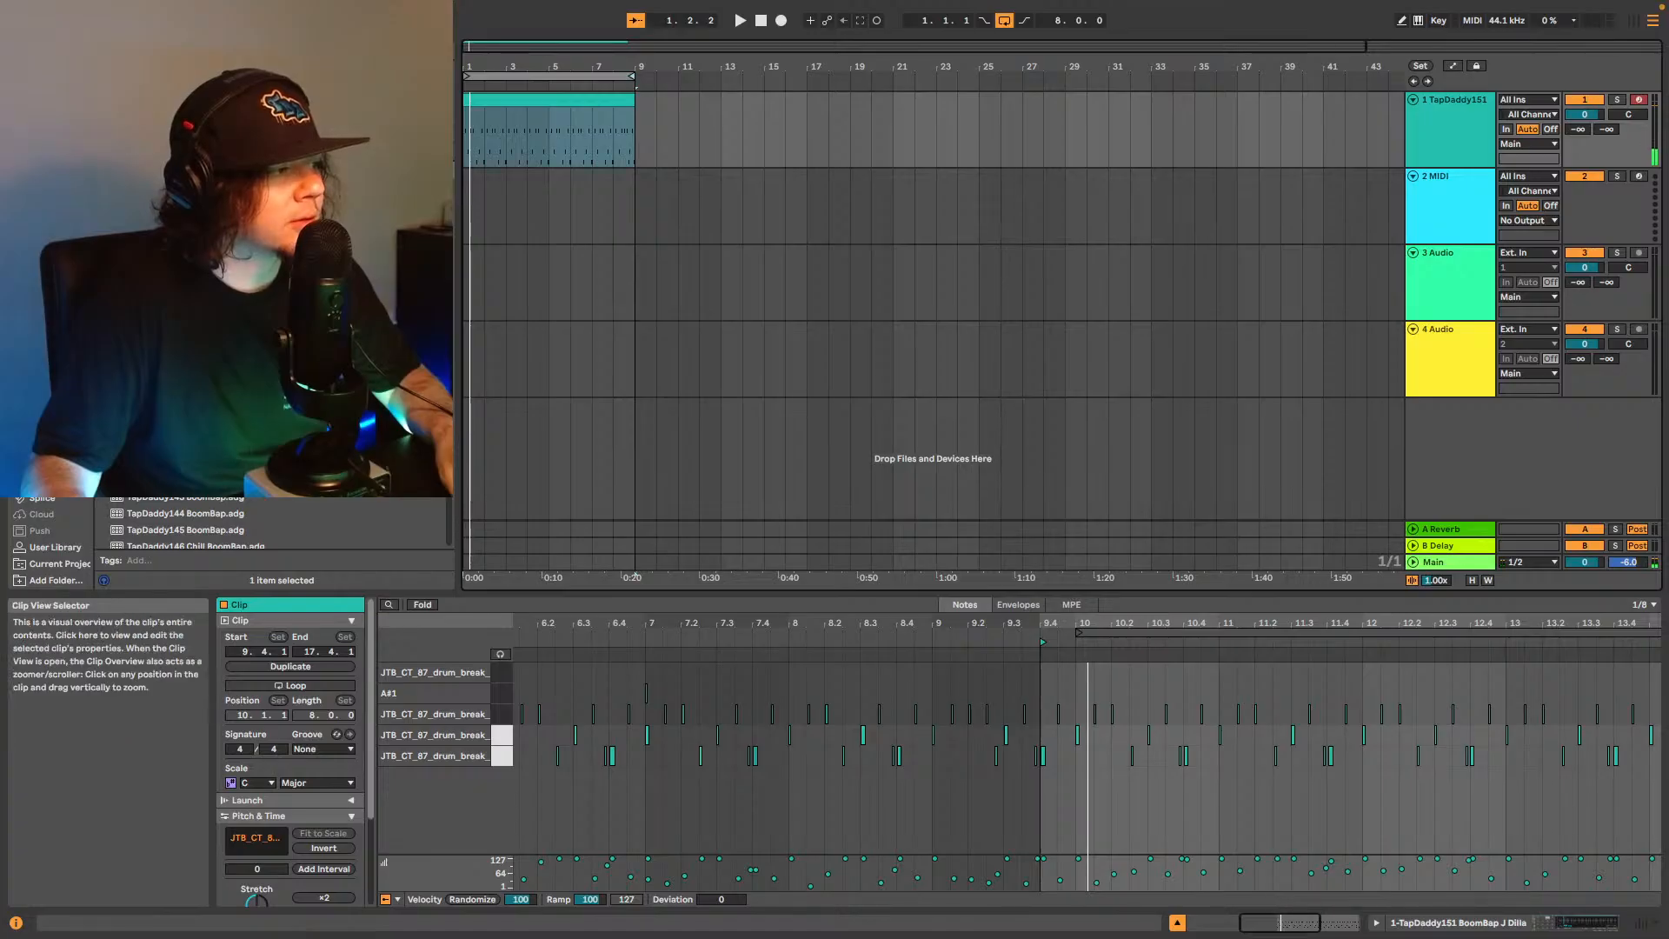
Delete the extra kick note at 17.4.1 at the end of the drum clip and replay the loop's turnaround.
drag(1280, 922, 1352, 932)
click(1581, 756)
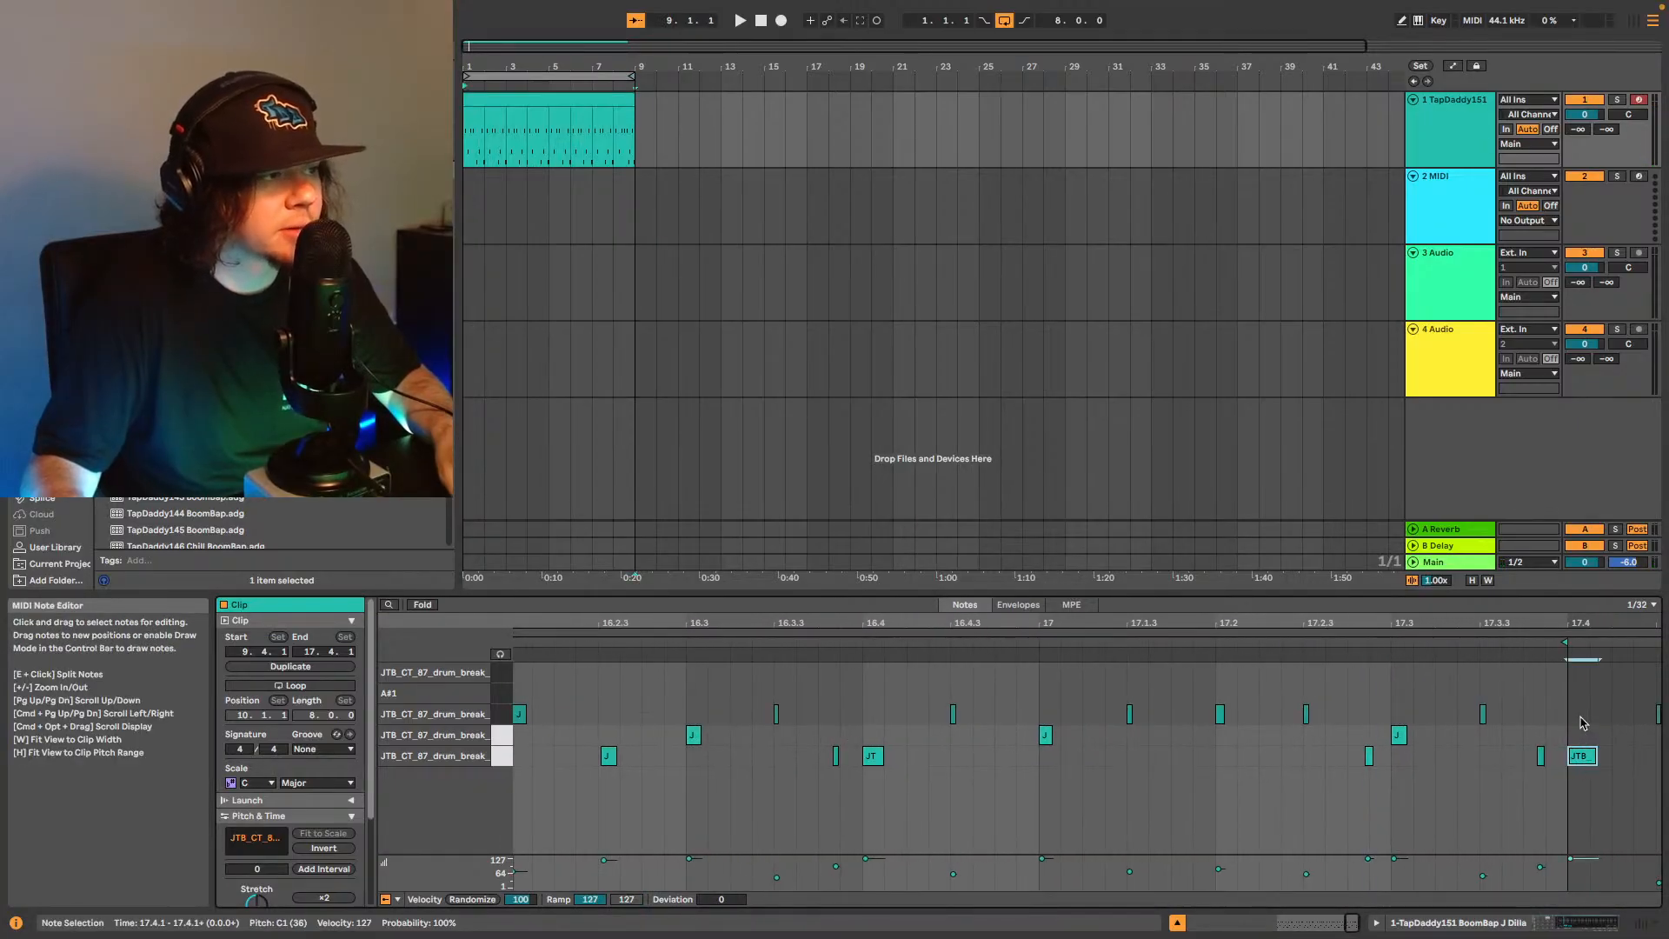
key(Delete)
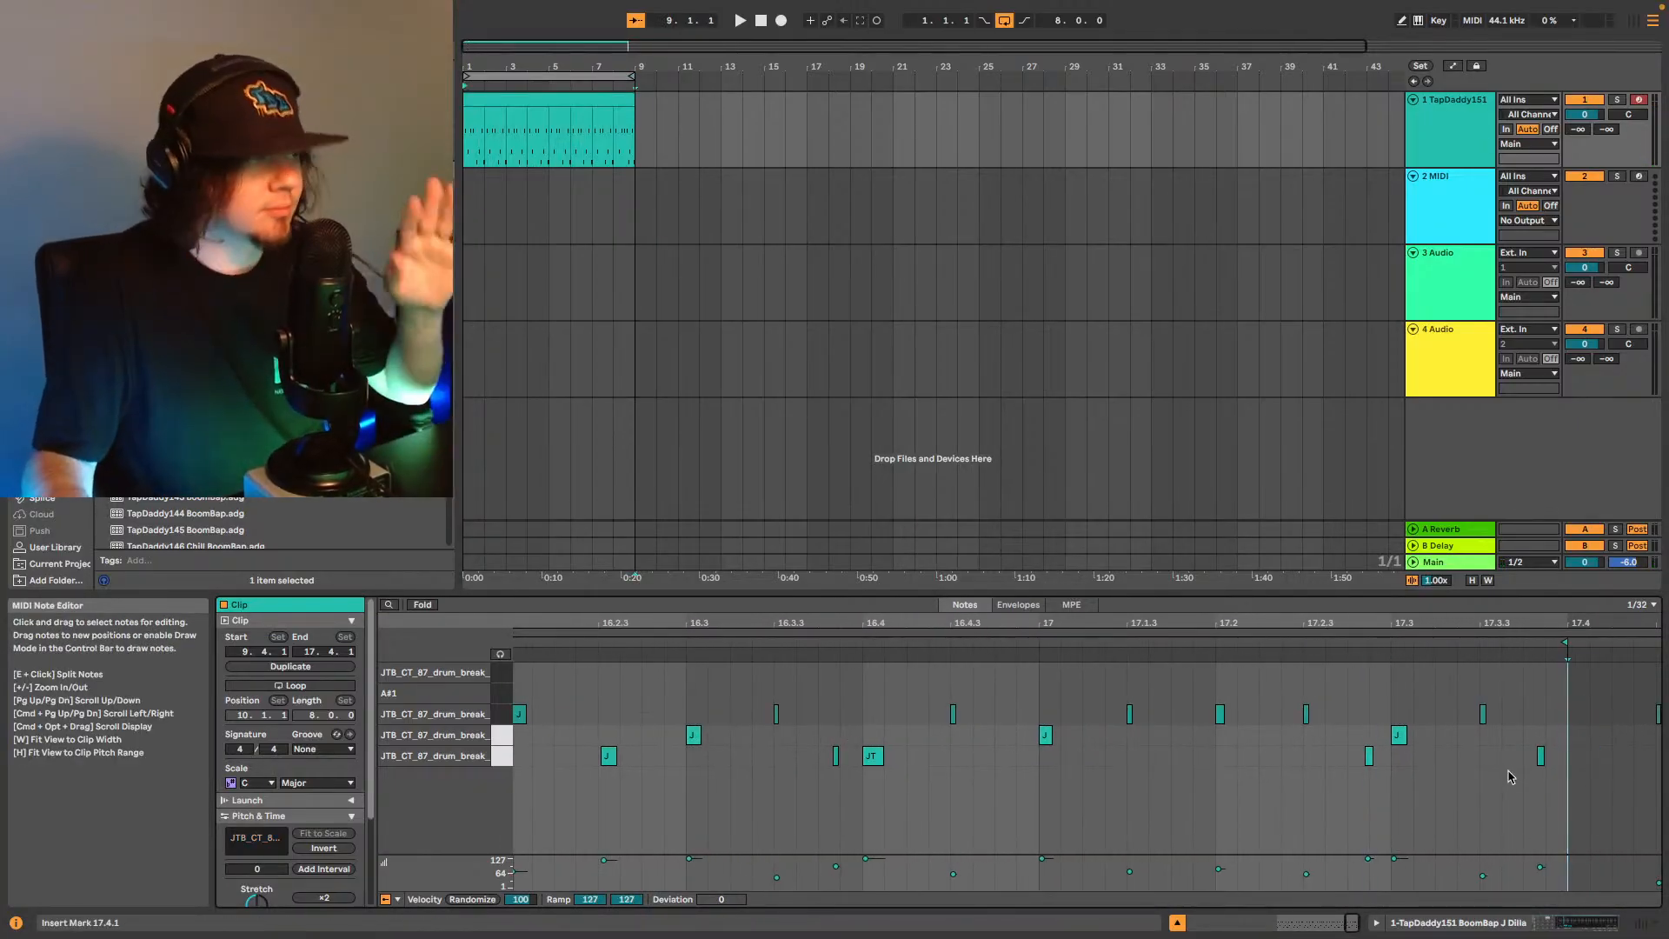
click(625, 85)
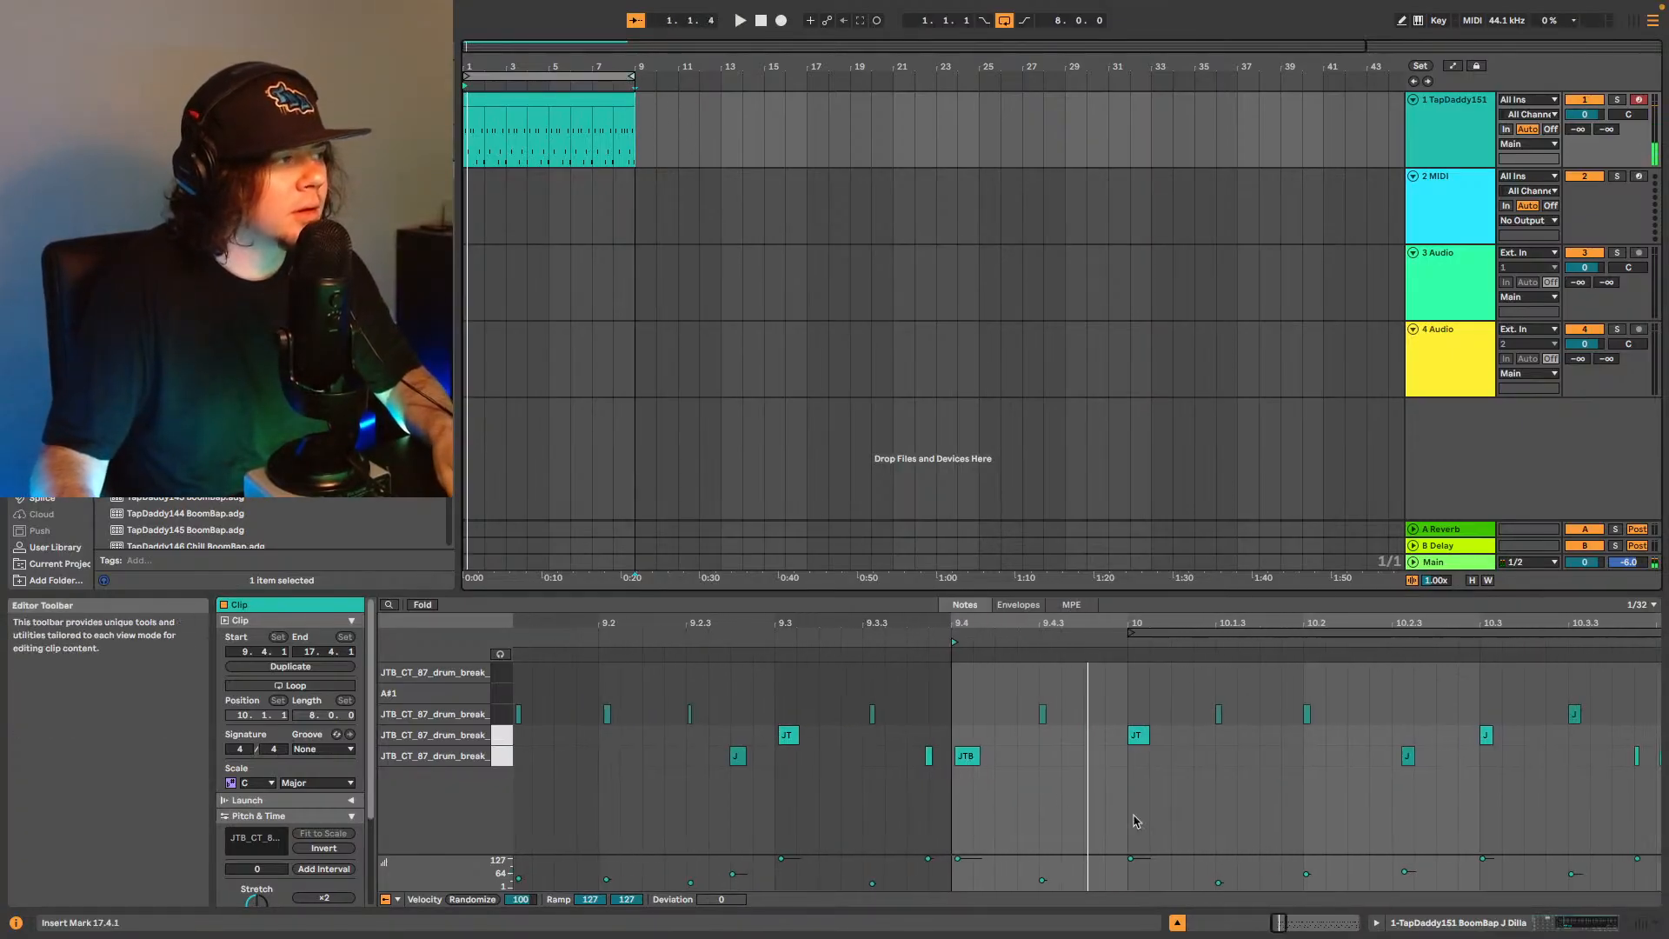
Nudge the kick note at 9.4.1 slightly earlier and raise the velocity of the kick at 10.2.3 to 127.
key(space)
click(960, 756)
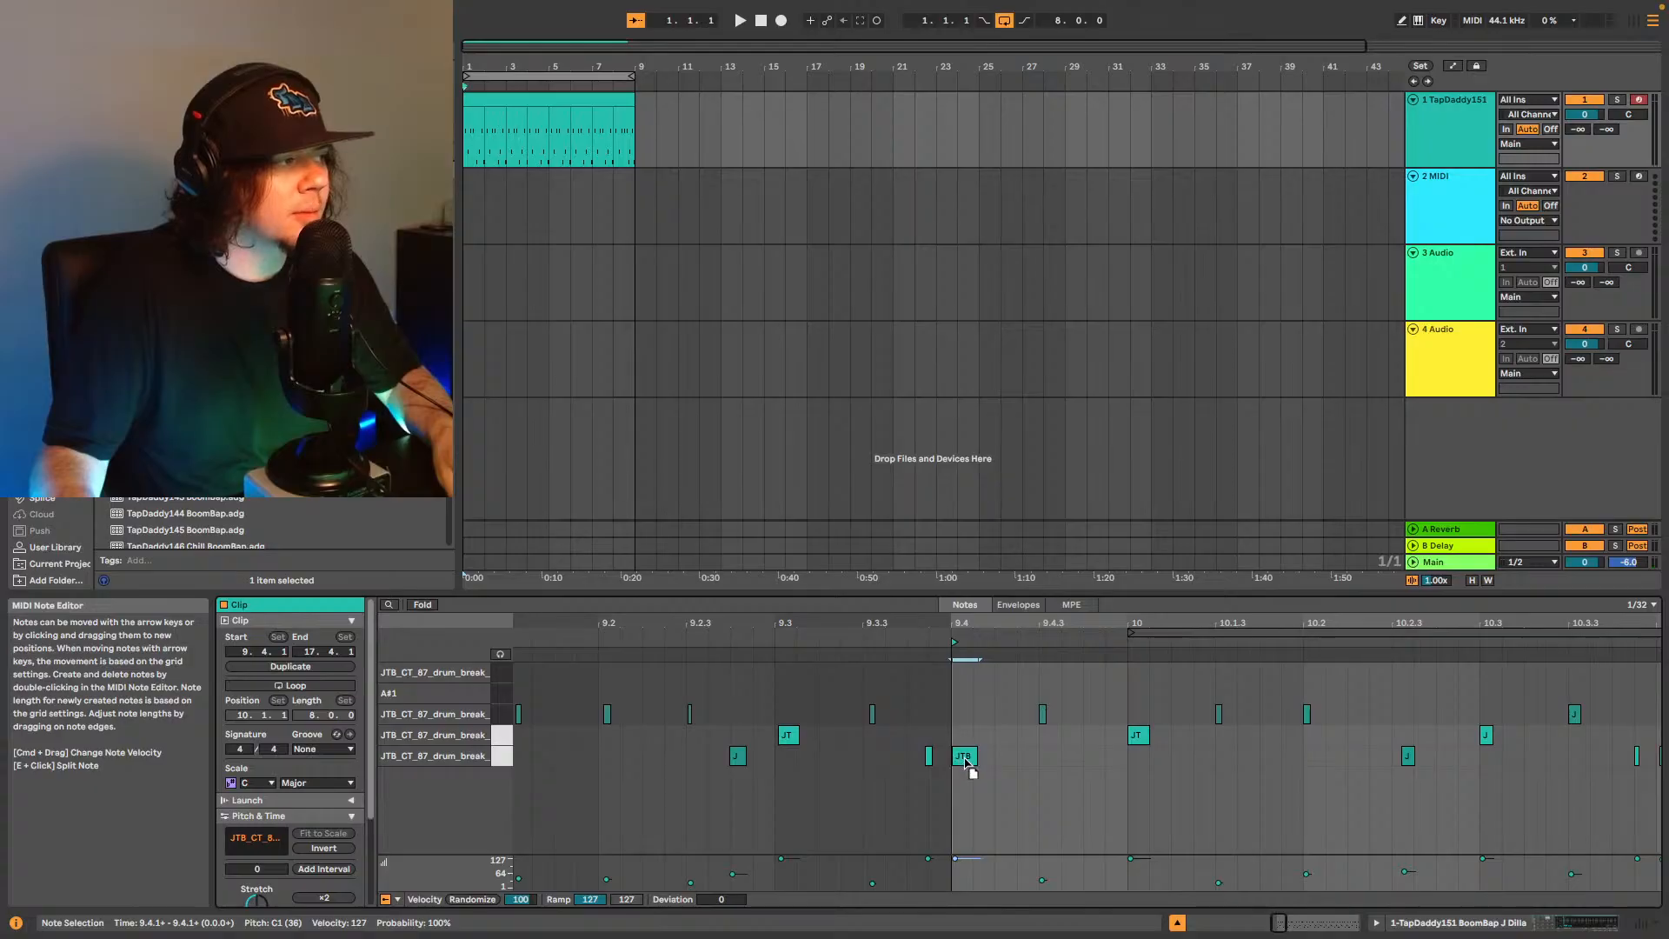
key(space)
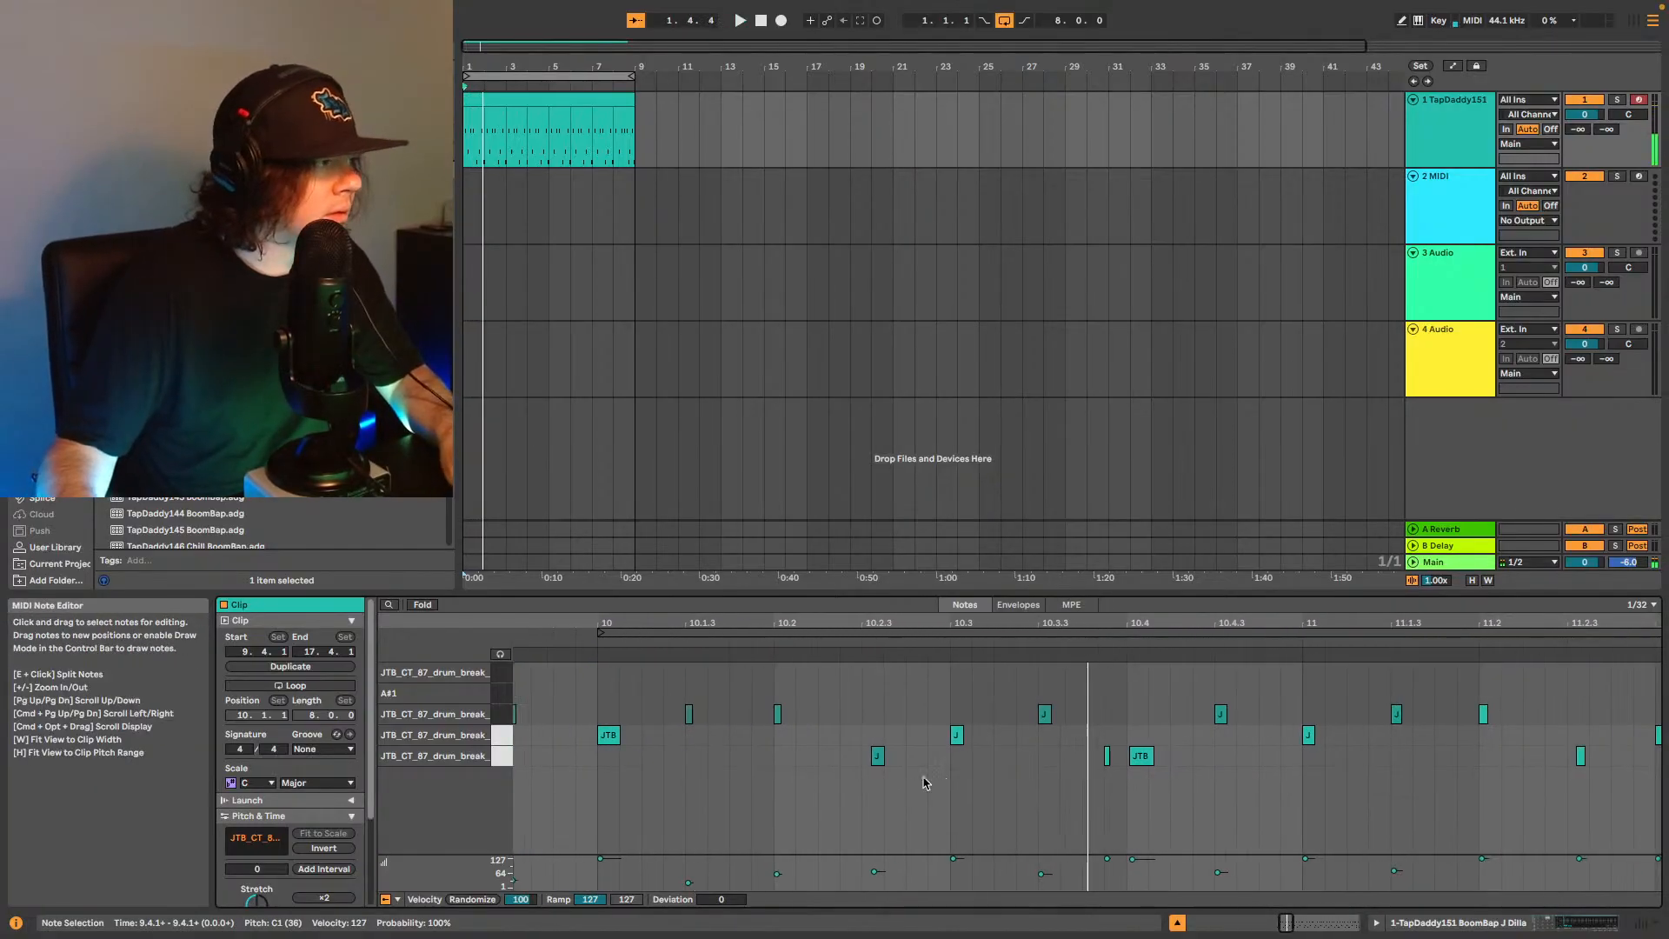
drag(857, 789, 881, 748)
key(space)
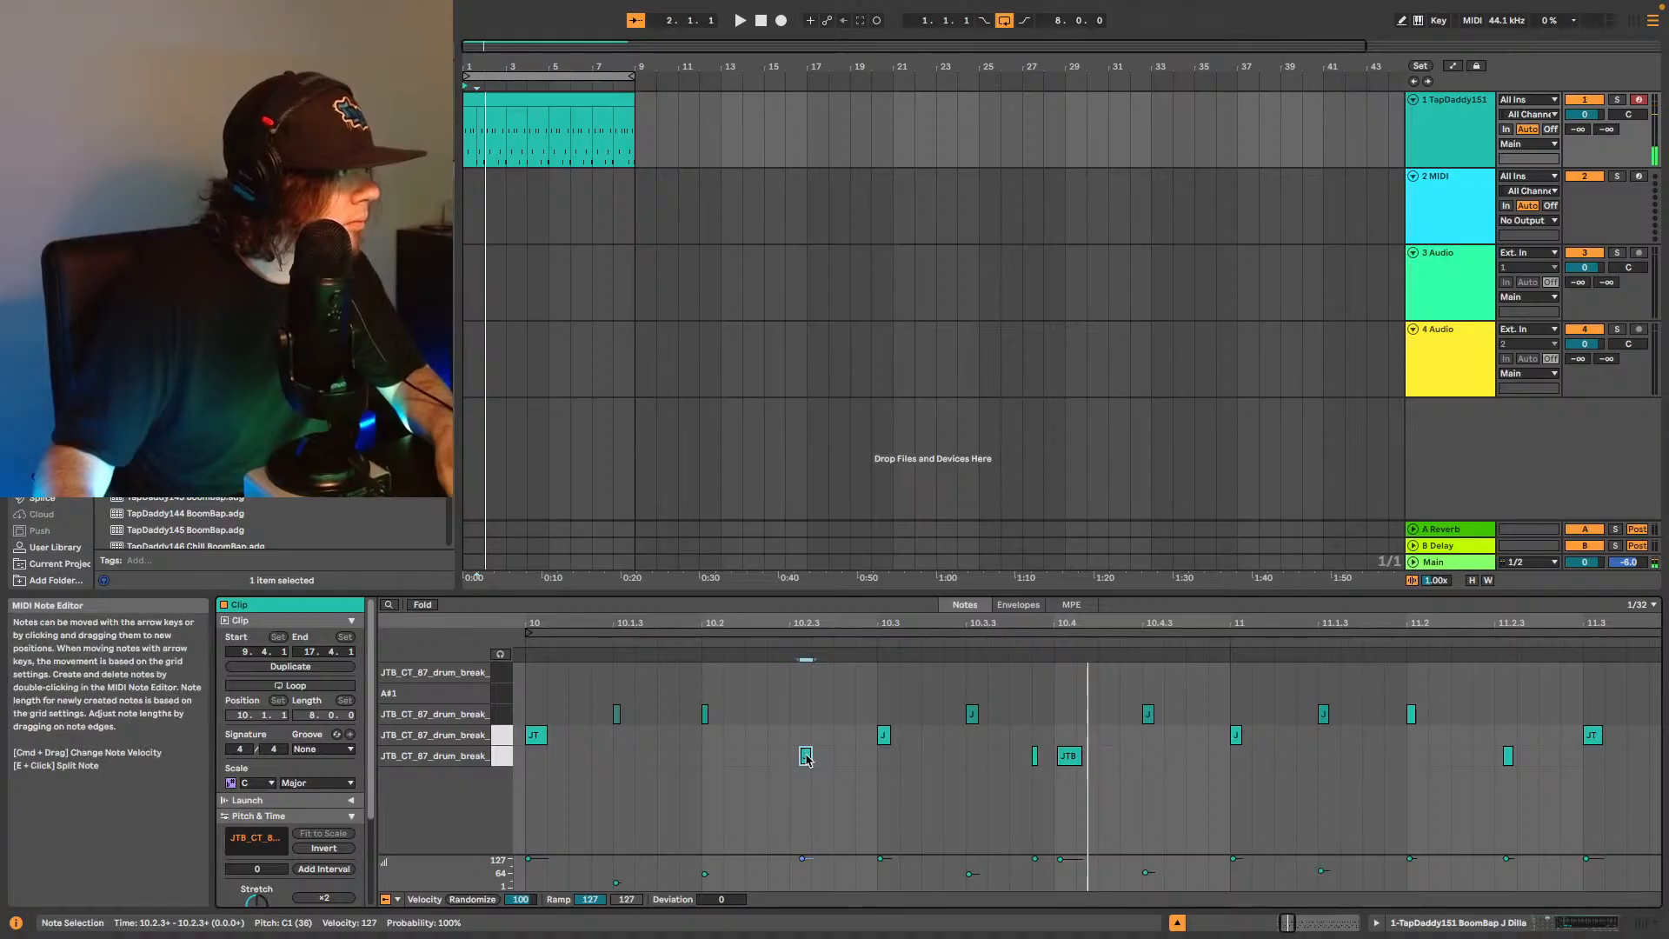
Play the drum pattern from bar 11 onward to check the kick timing and velocities.
click(736, 639)
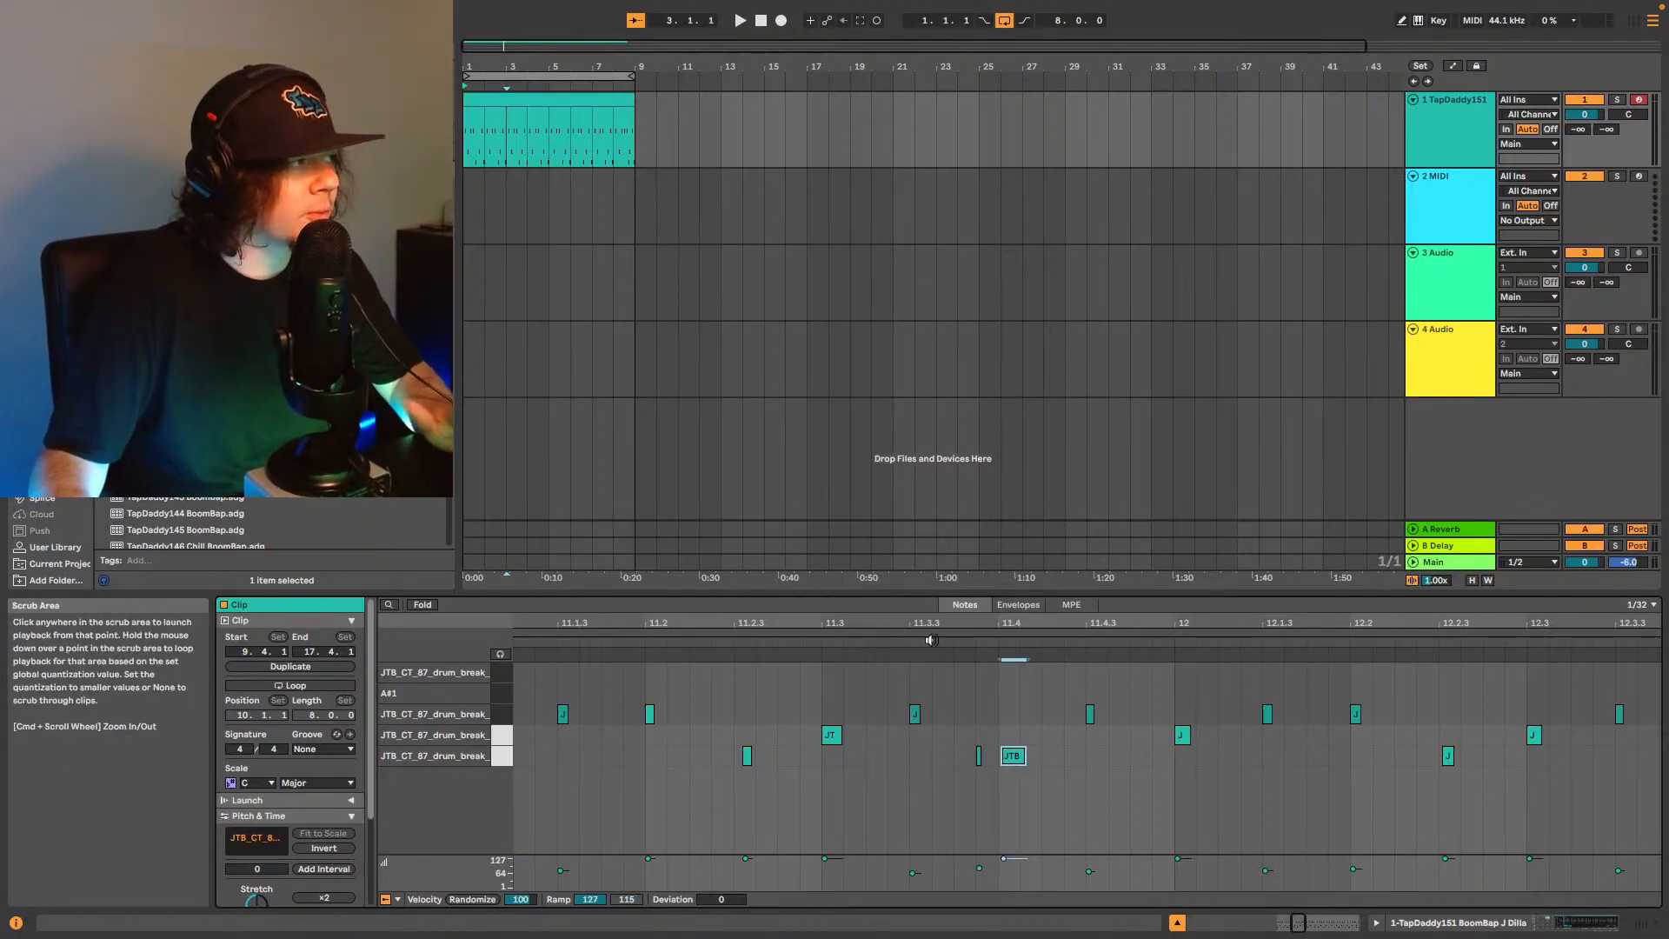
key(space)
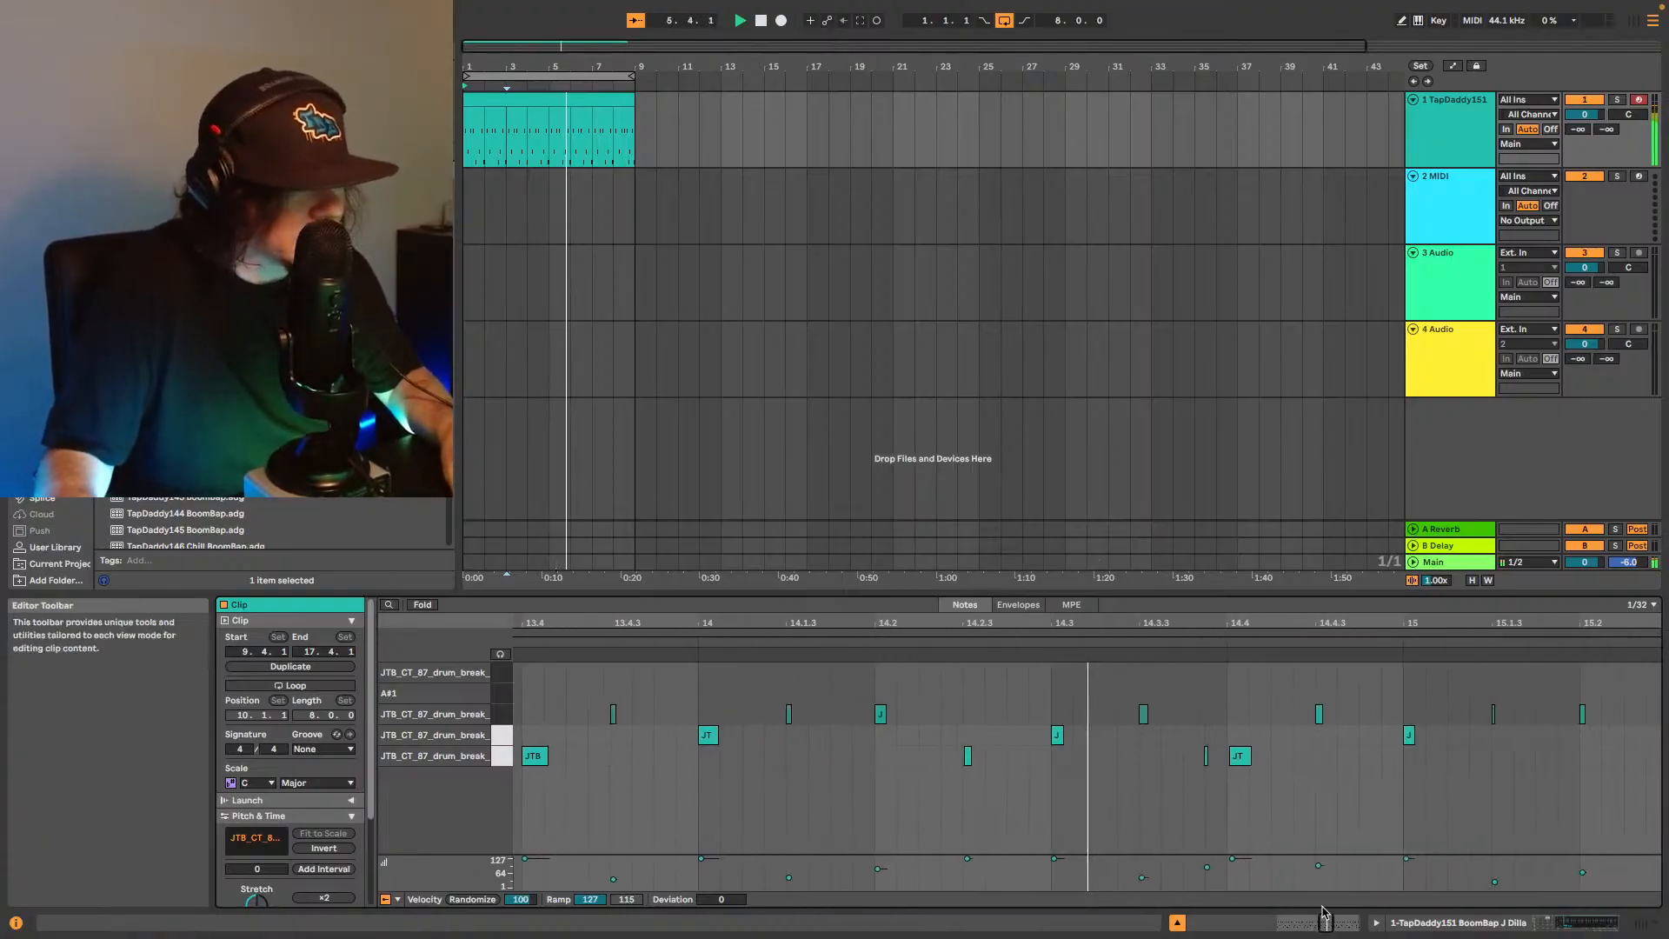
drag(1330, 923, 1295, 875)
key(space)
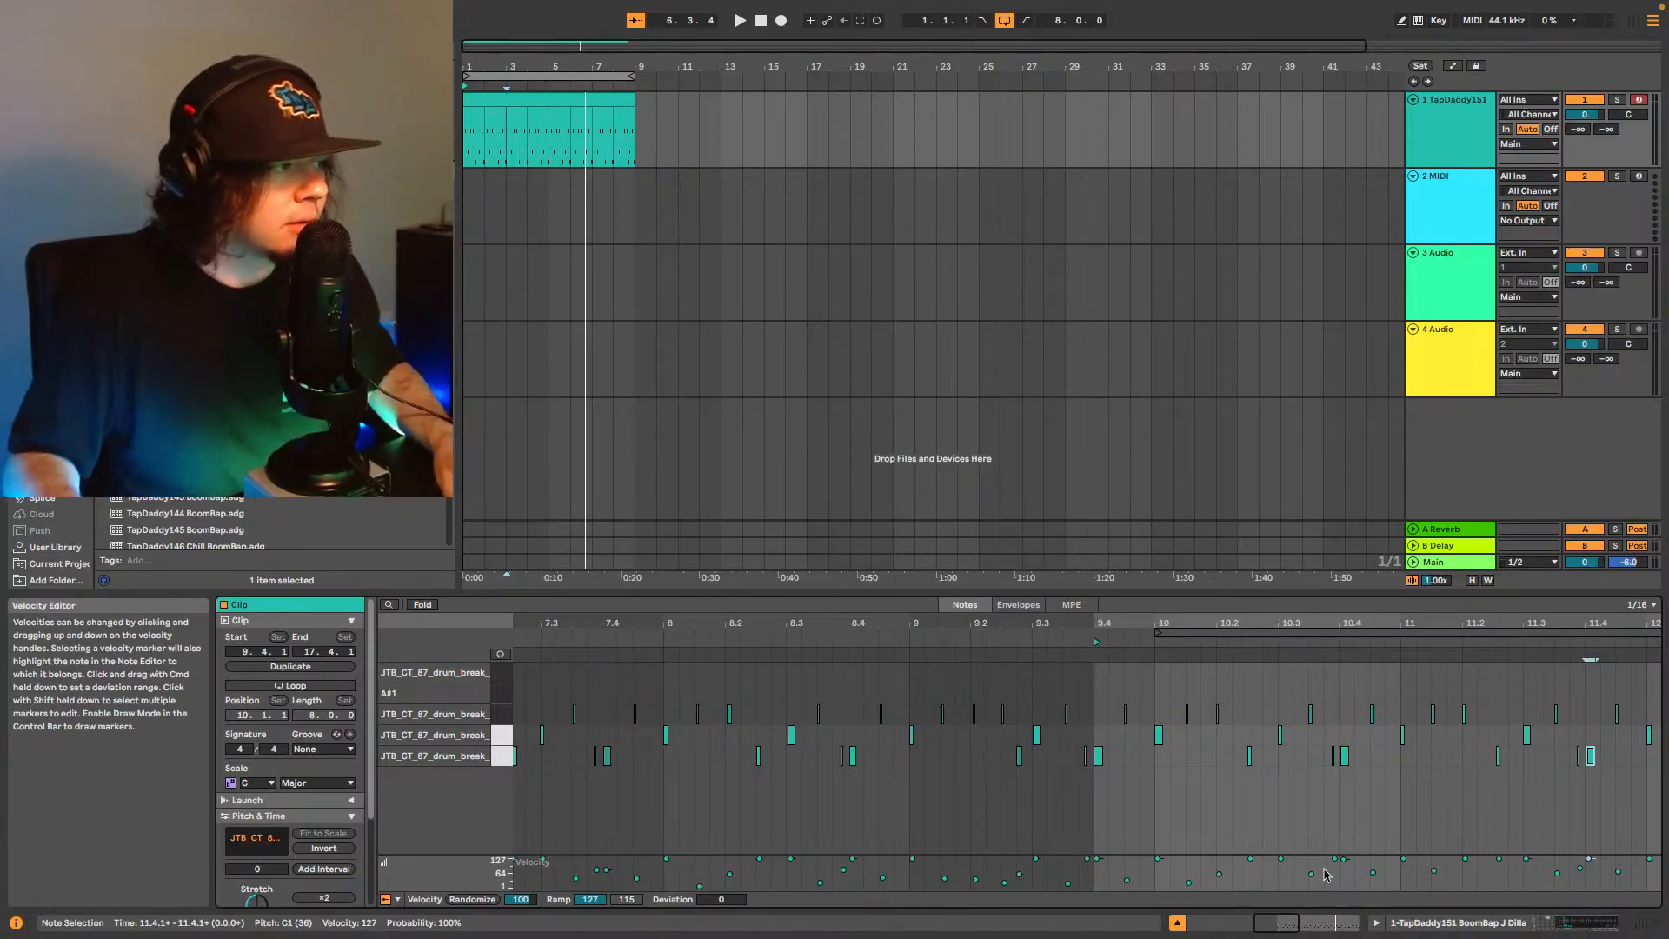
drag(1314, 923, 1311, 907)
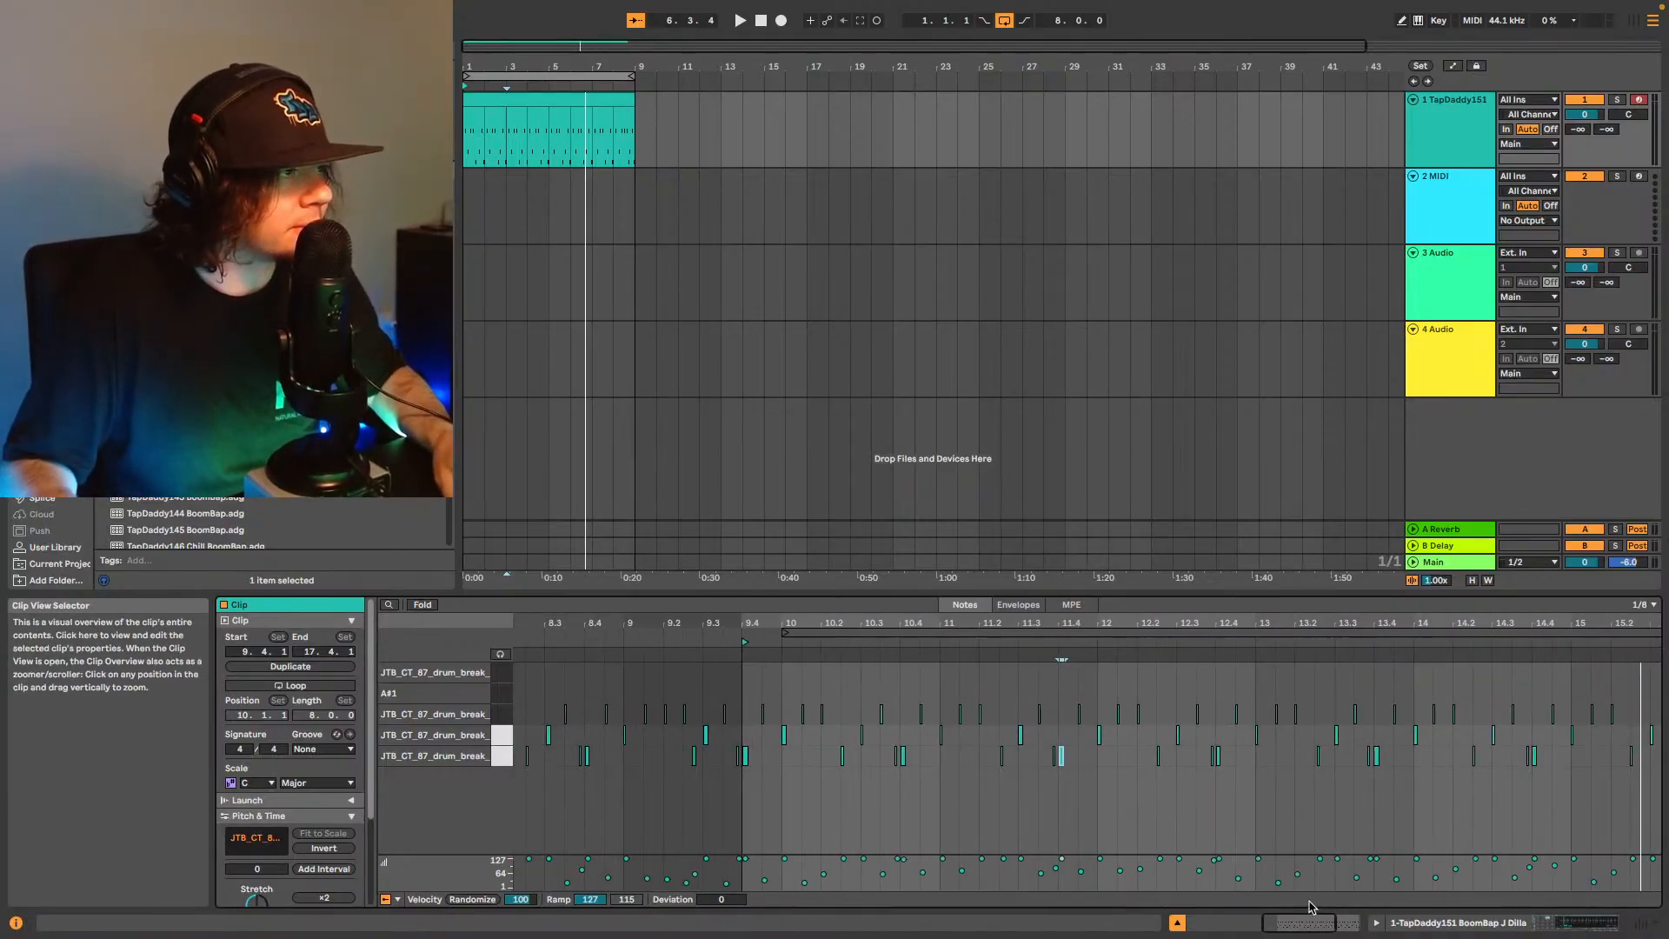
drag(752, 718, 1656, 719)
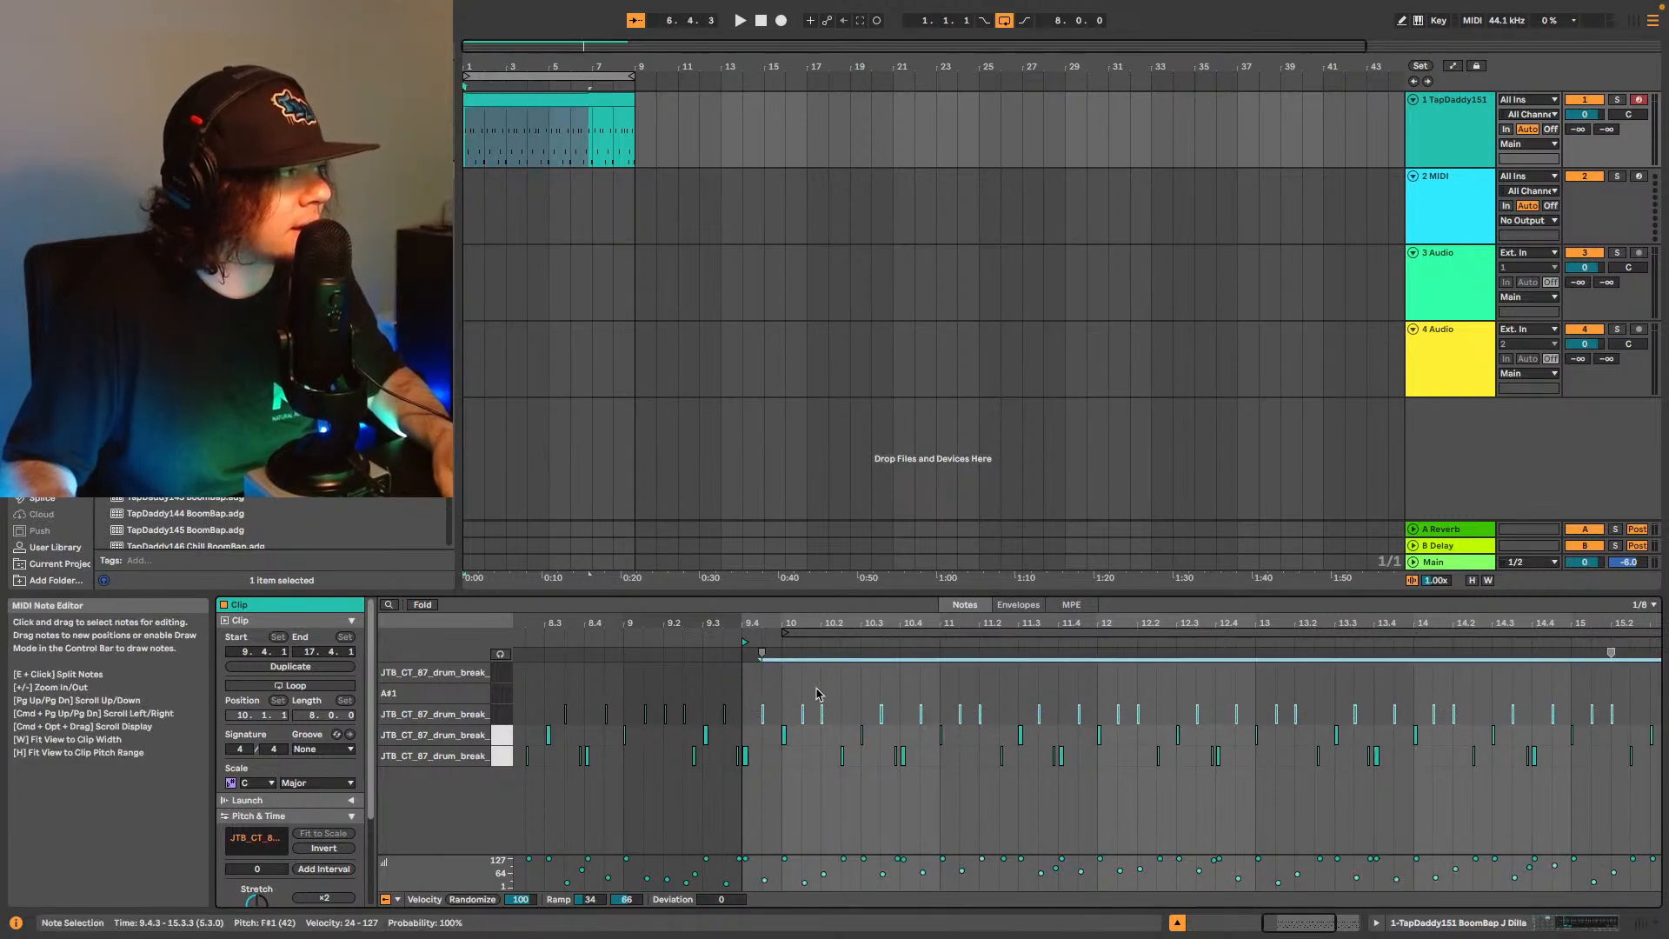
click(833, 712)
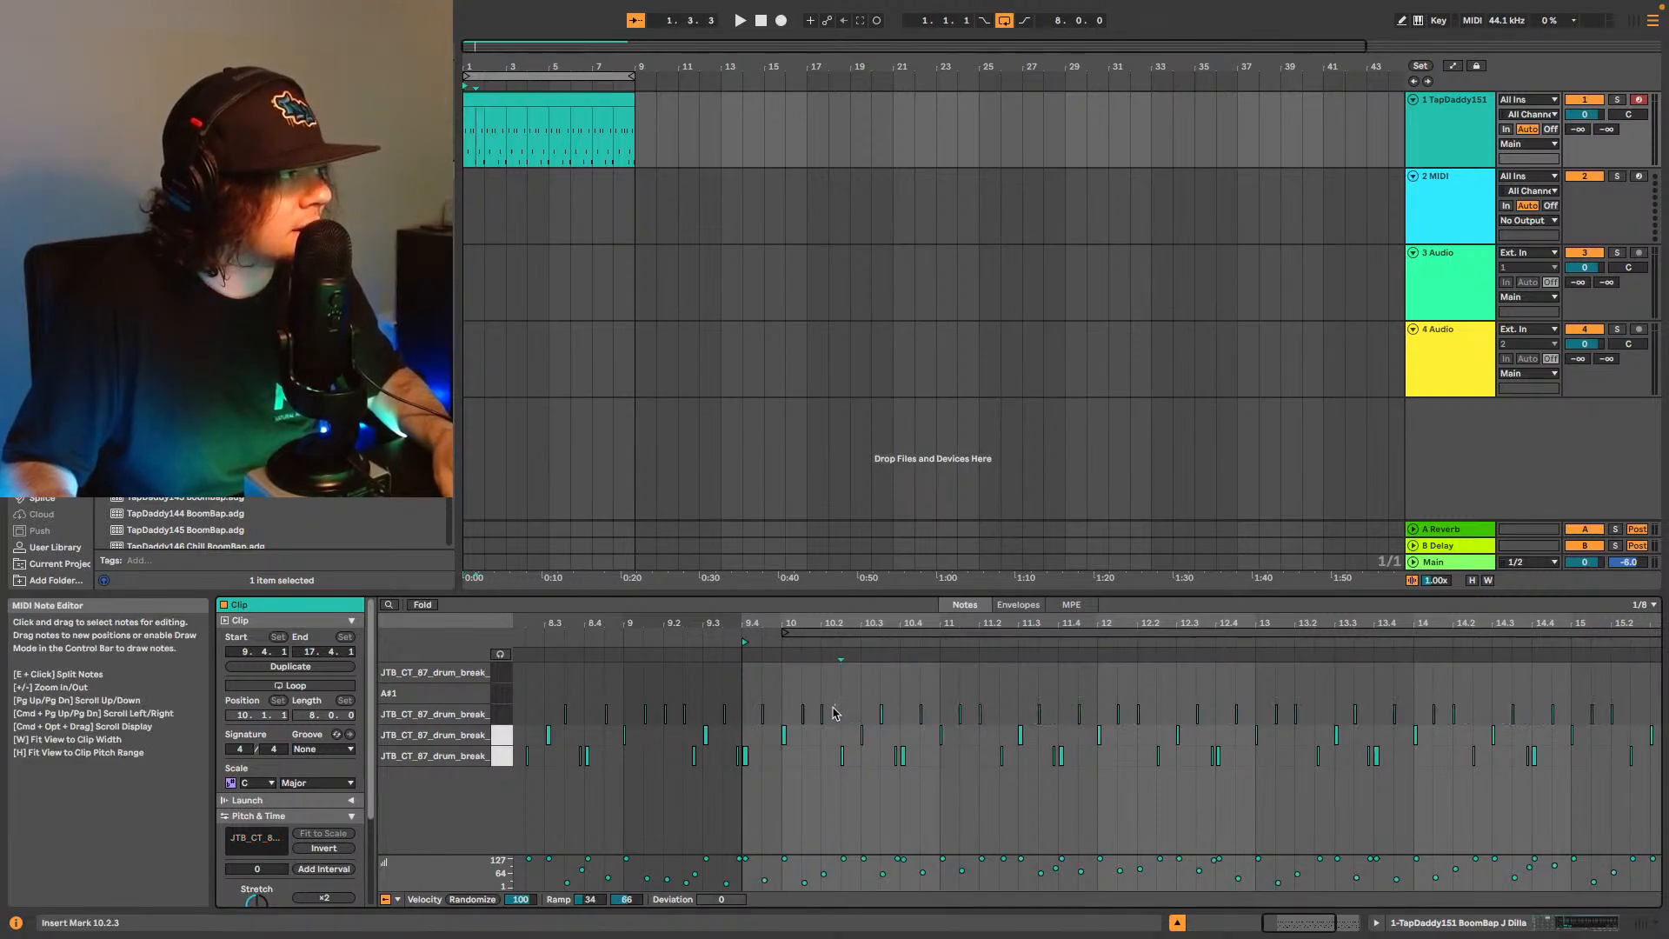
Nudge only the offbeat F#1 hi-hat notes from 9.4.3 to 17.3.3 slightly later and play back the looped pattern.
click(762, 715)
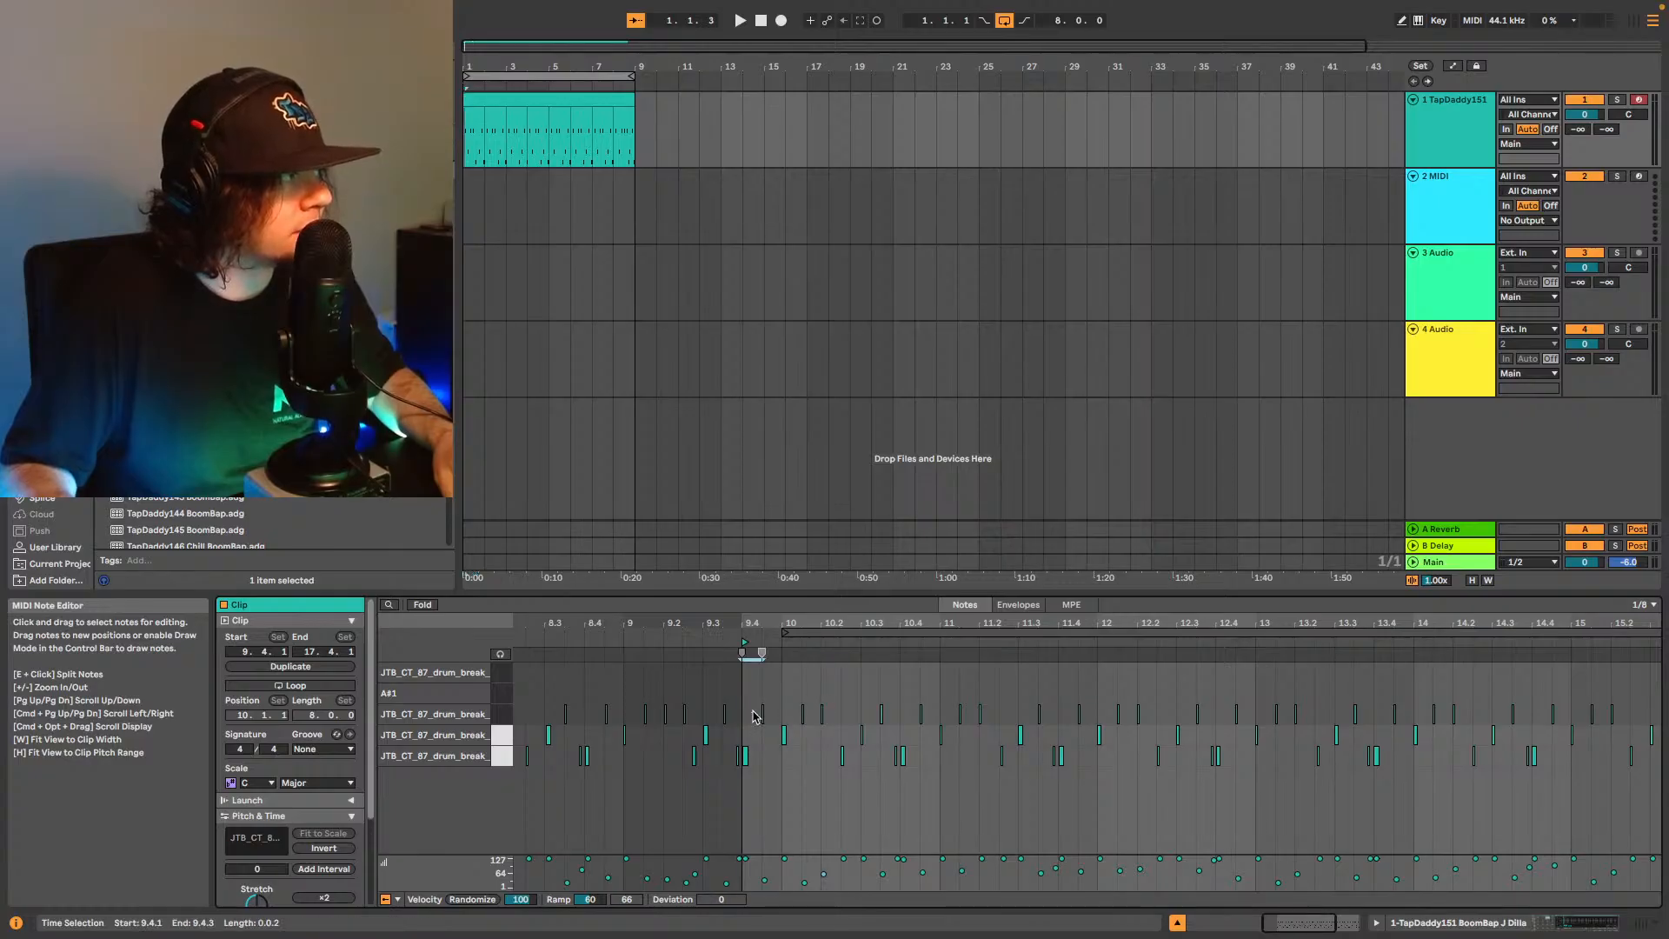
shift+click(803, 714)
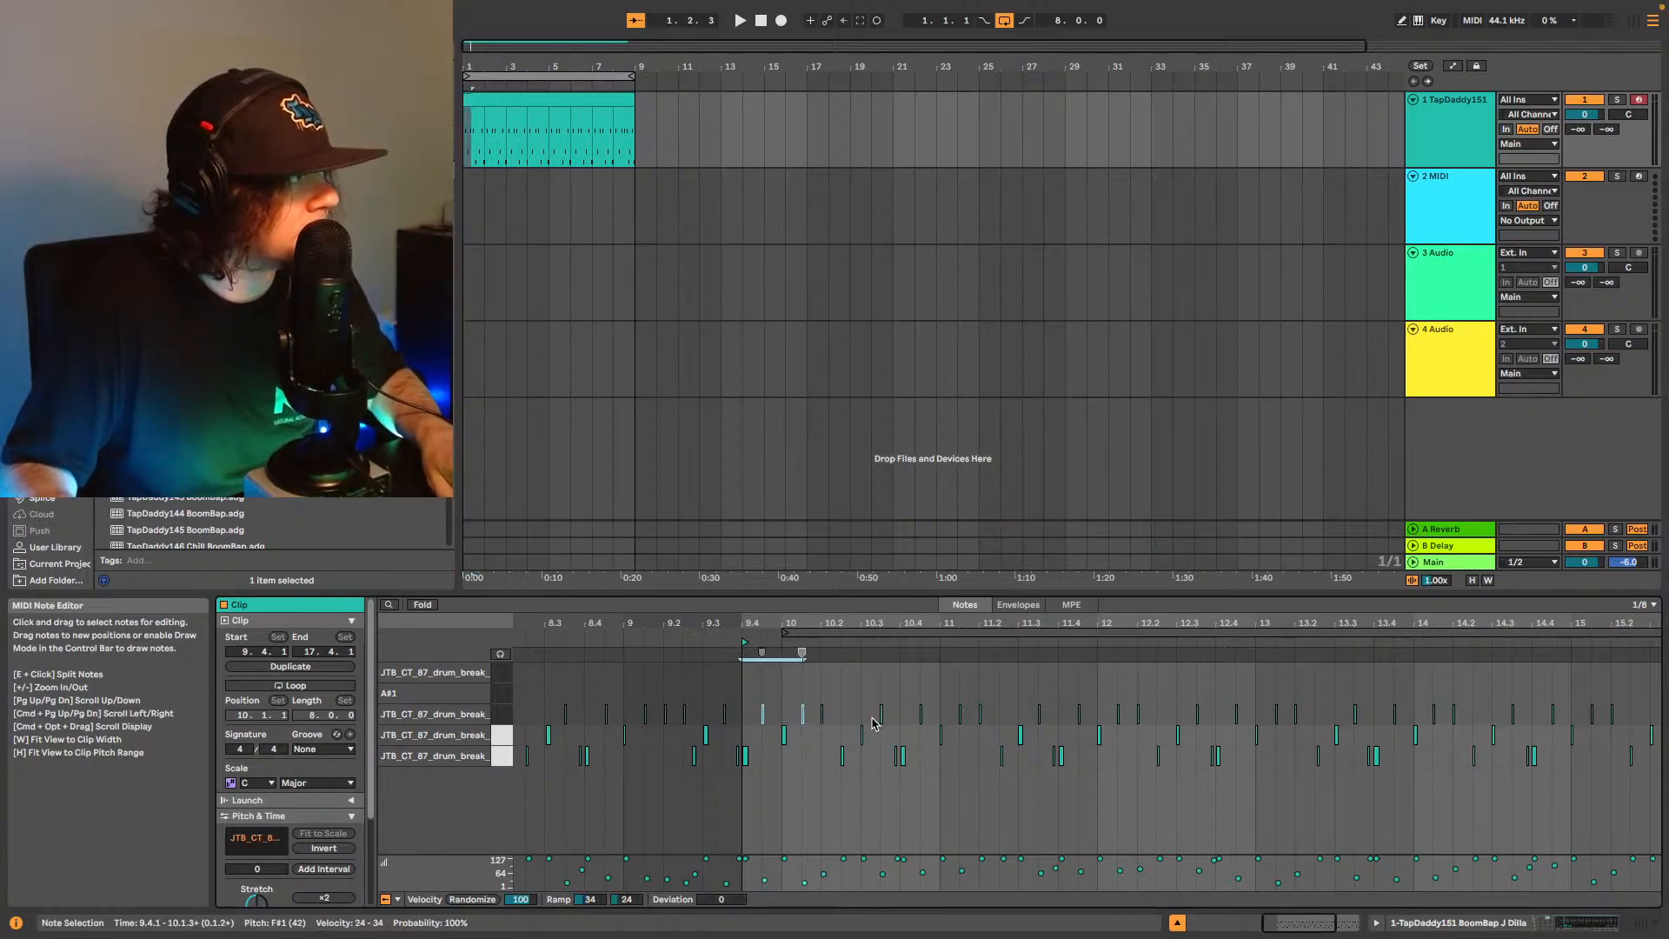
drag(878, 715, 961, 716)
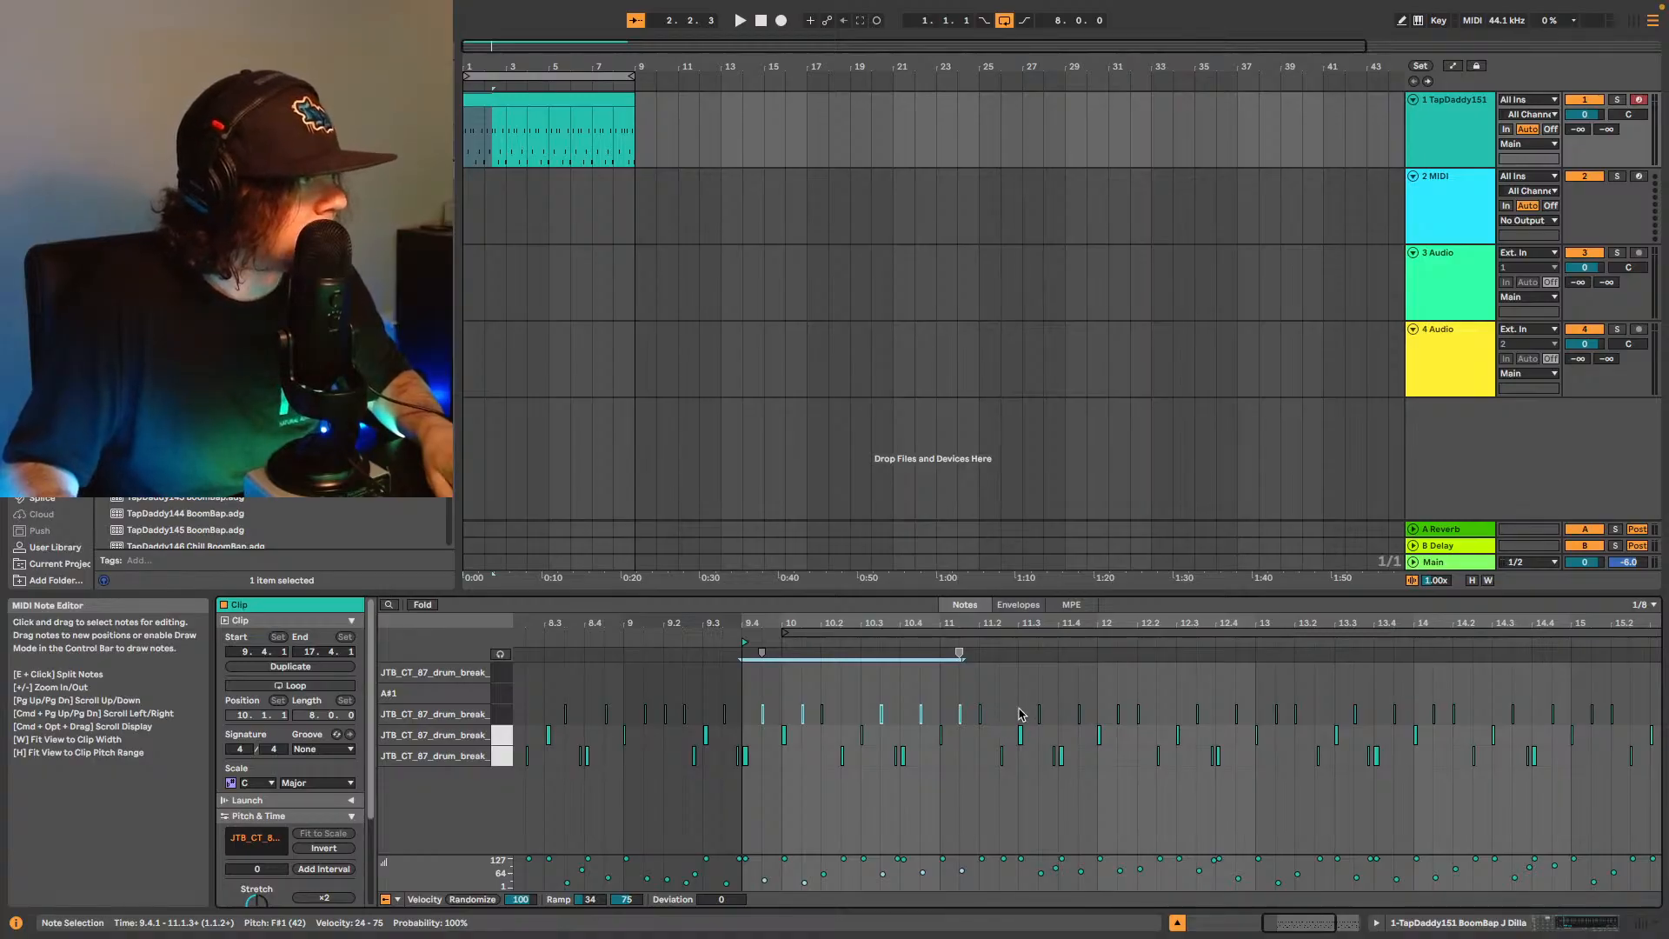
drag(1021, 714, 1122, 715)
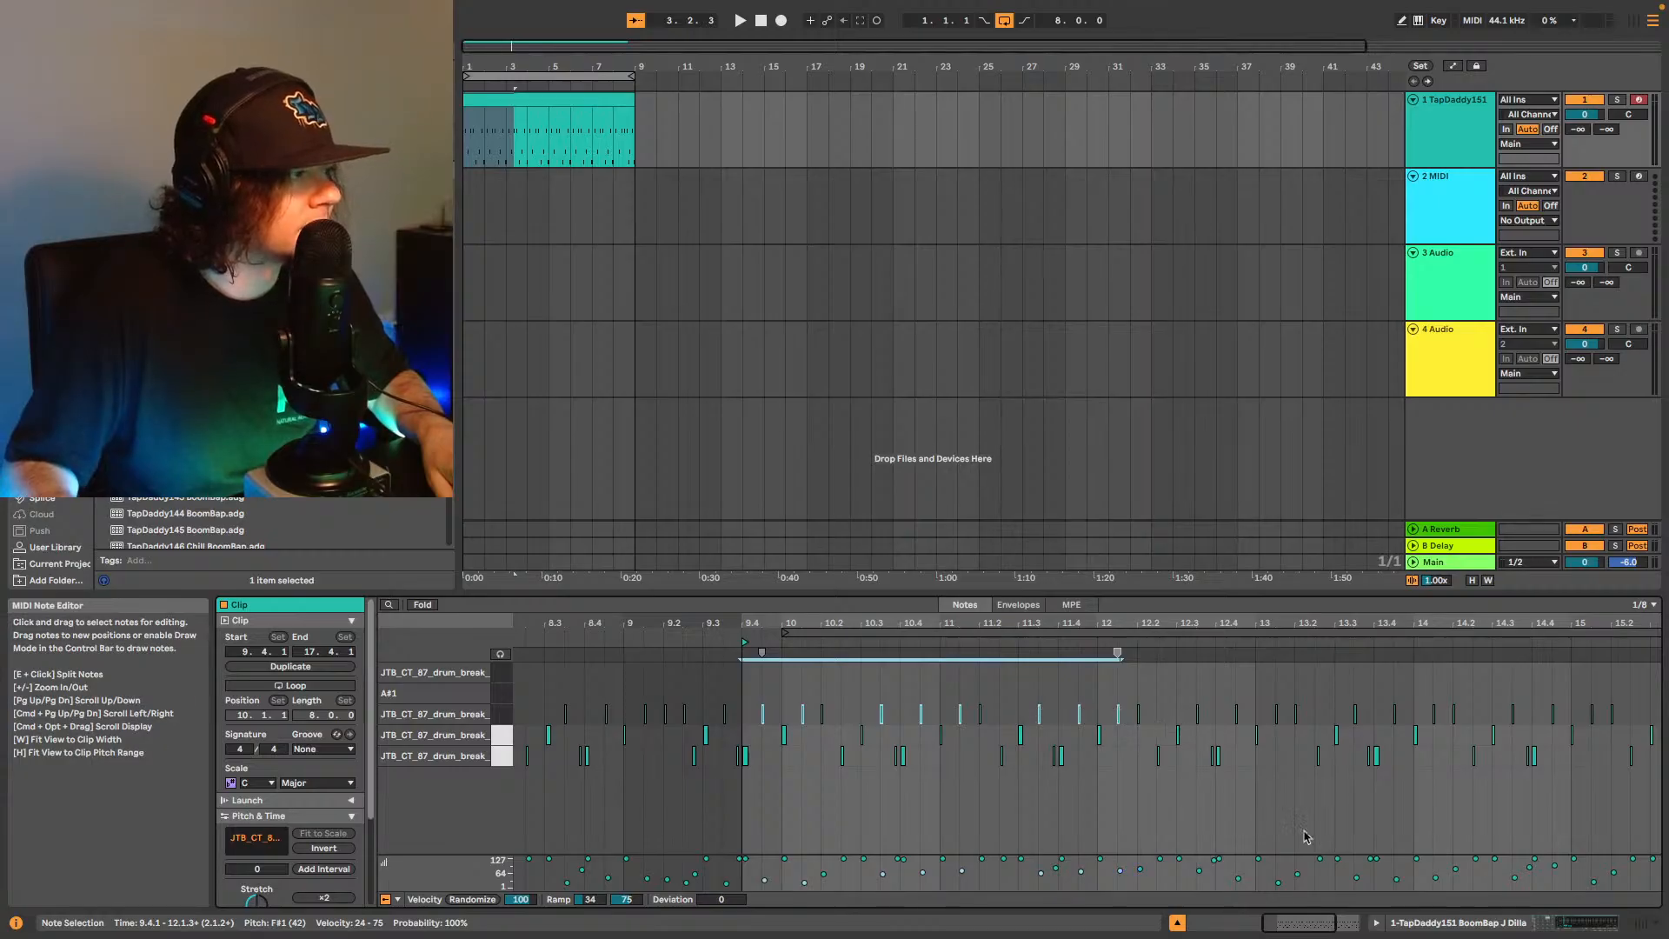
drag(1302, 923, 1317, 918)
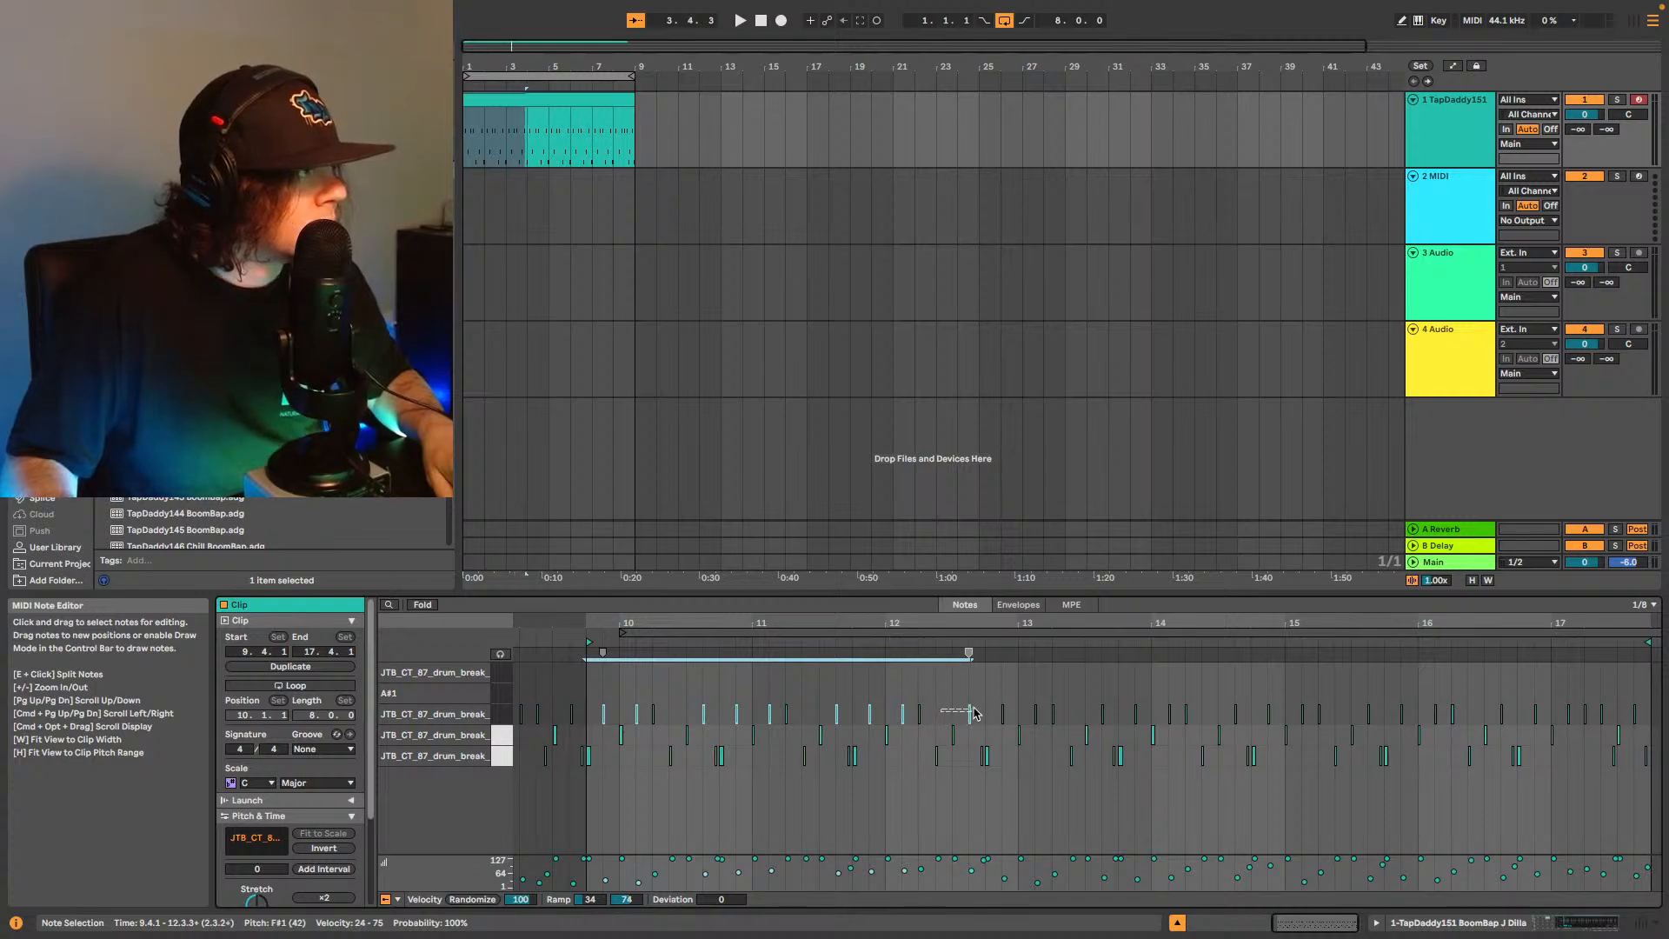
drag(973, 713, 1000, 712)
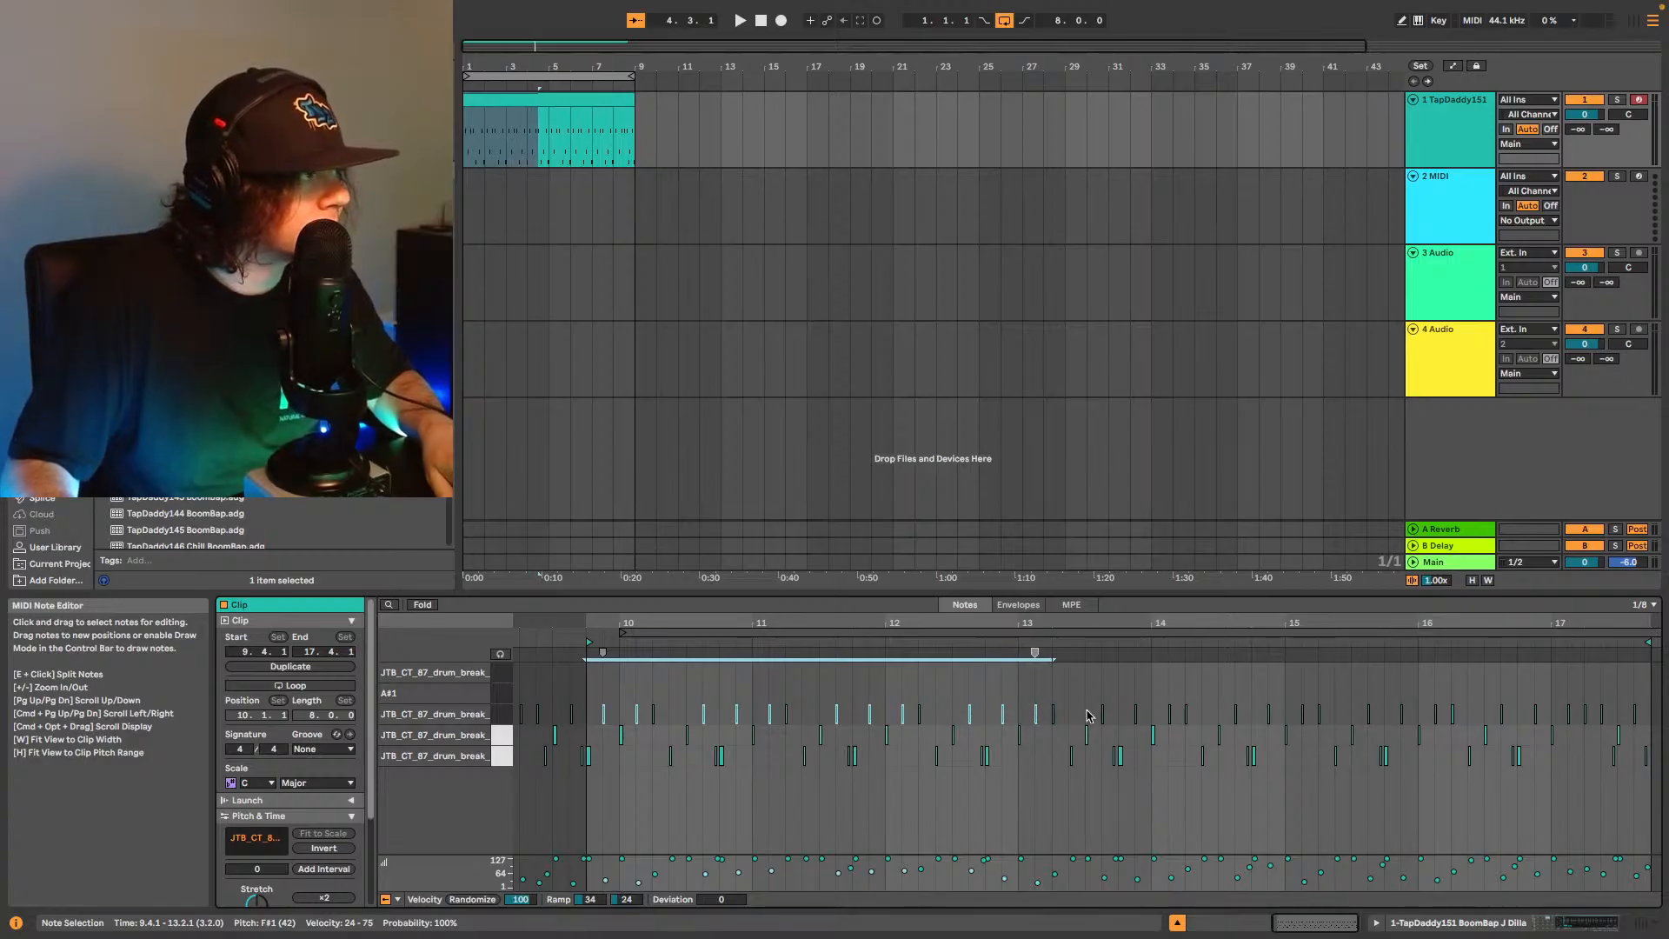
drag(1086, 715, 1139, 718)
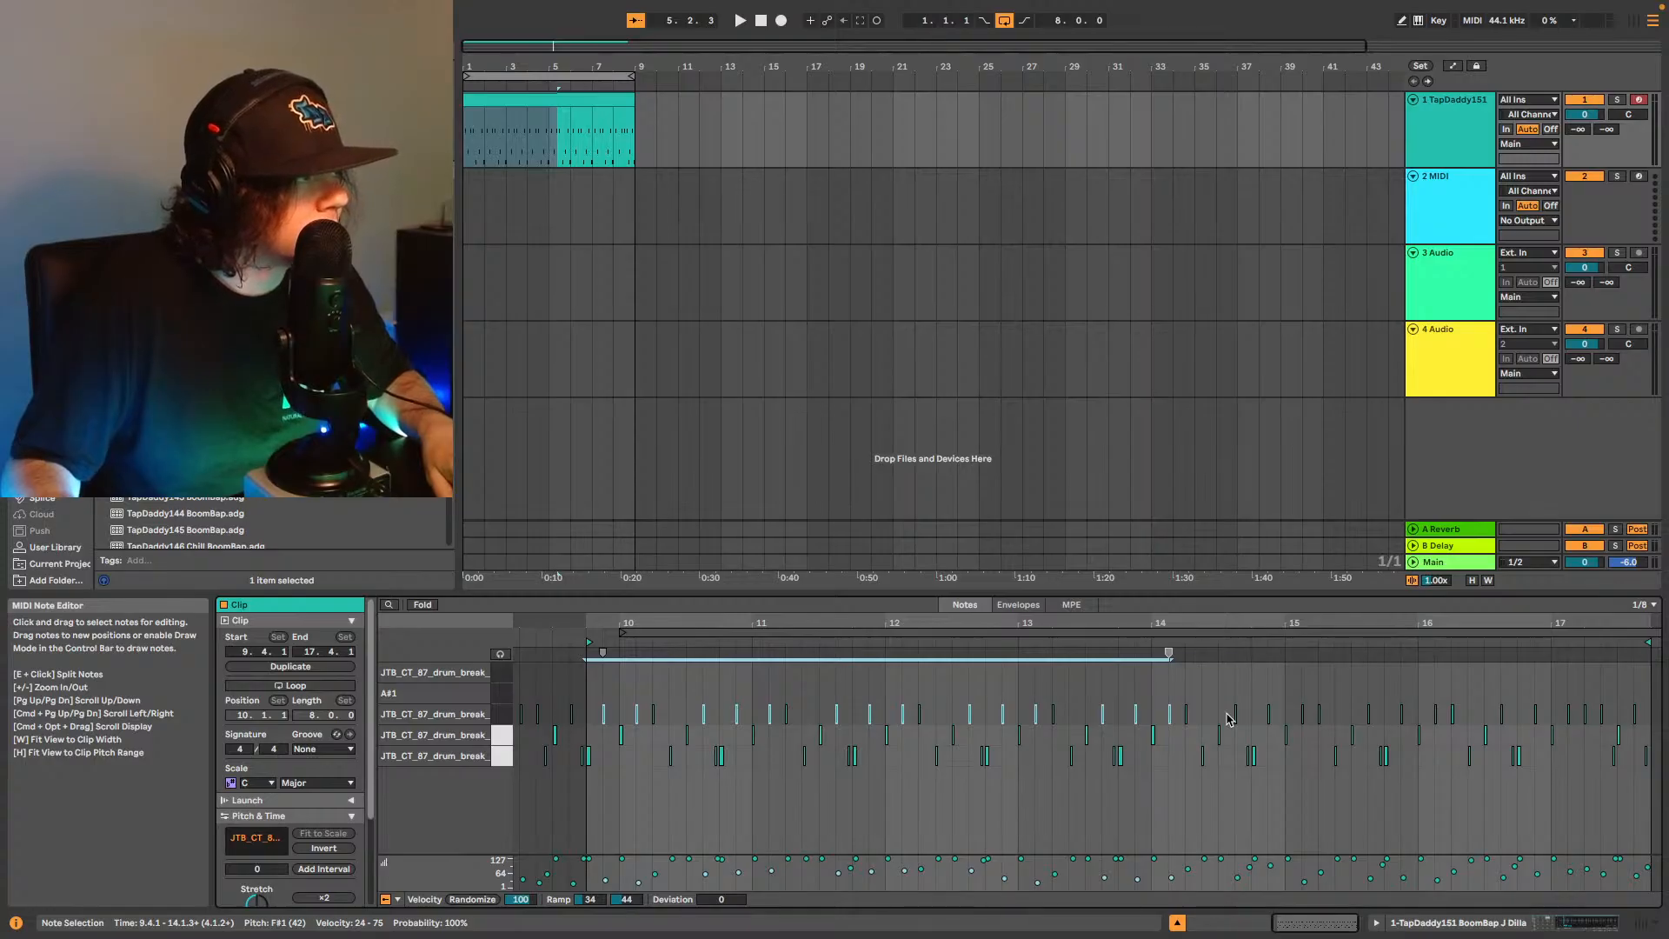
drag(1228, 718, 1361, 717)
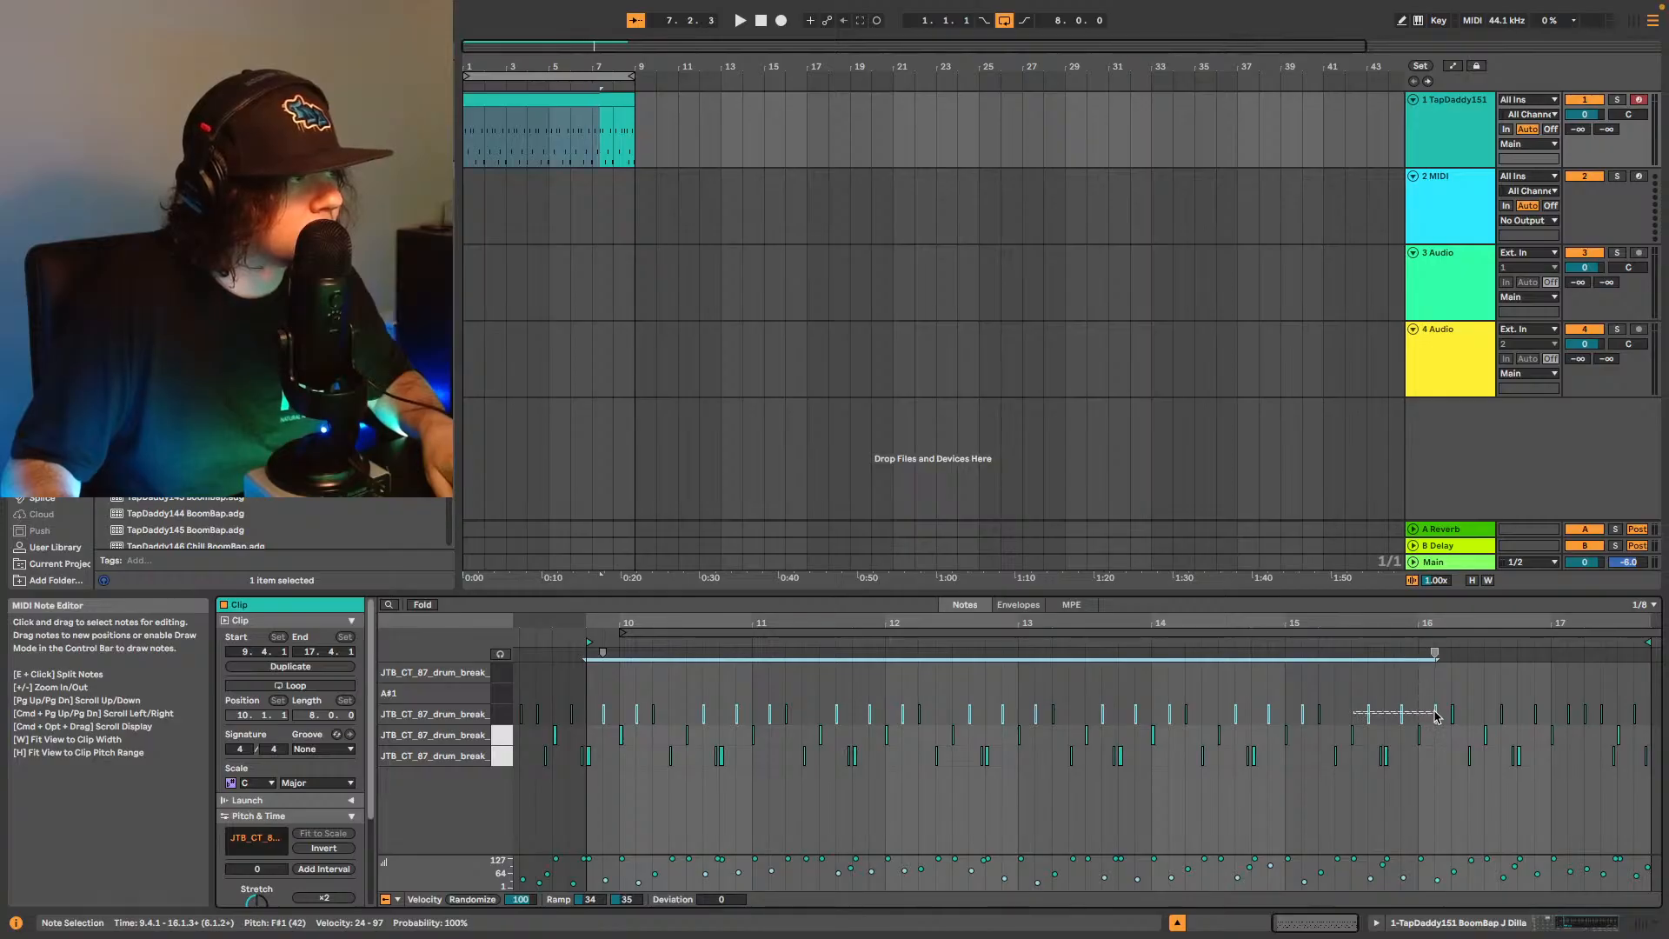
drag(1435, 716, 1639, 716)
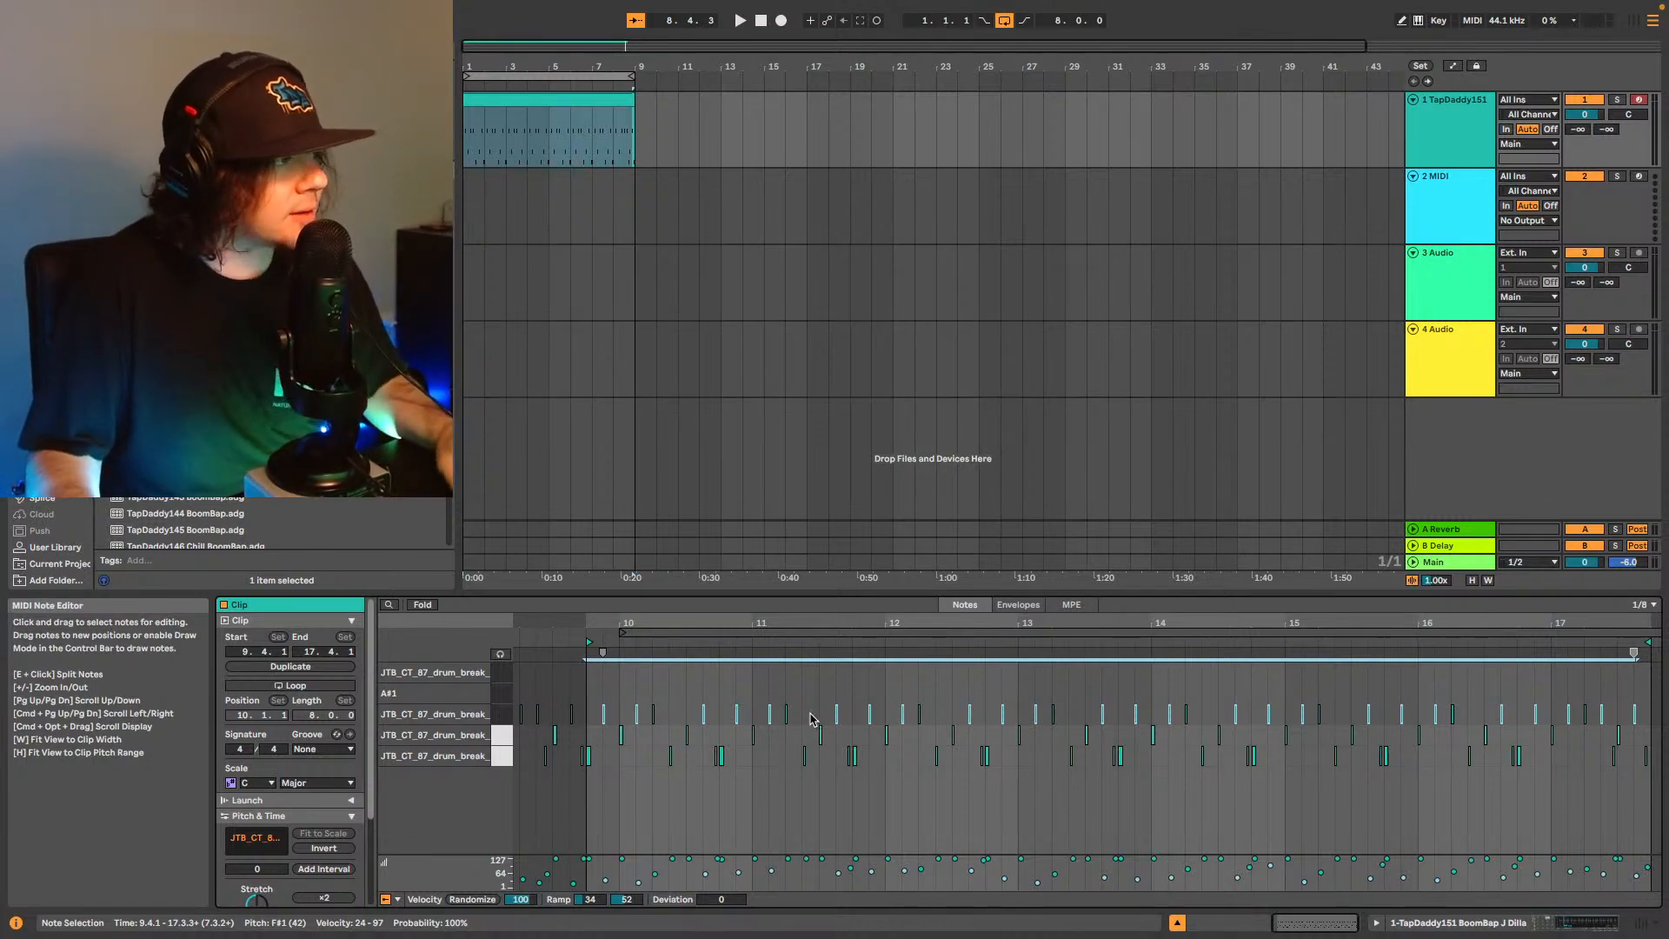
drag(1297, 925, 1297, 938)
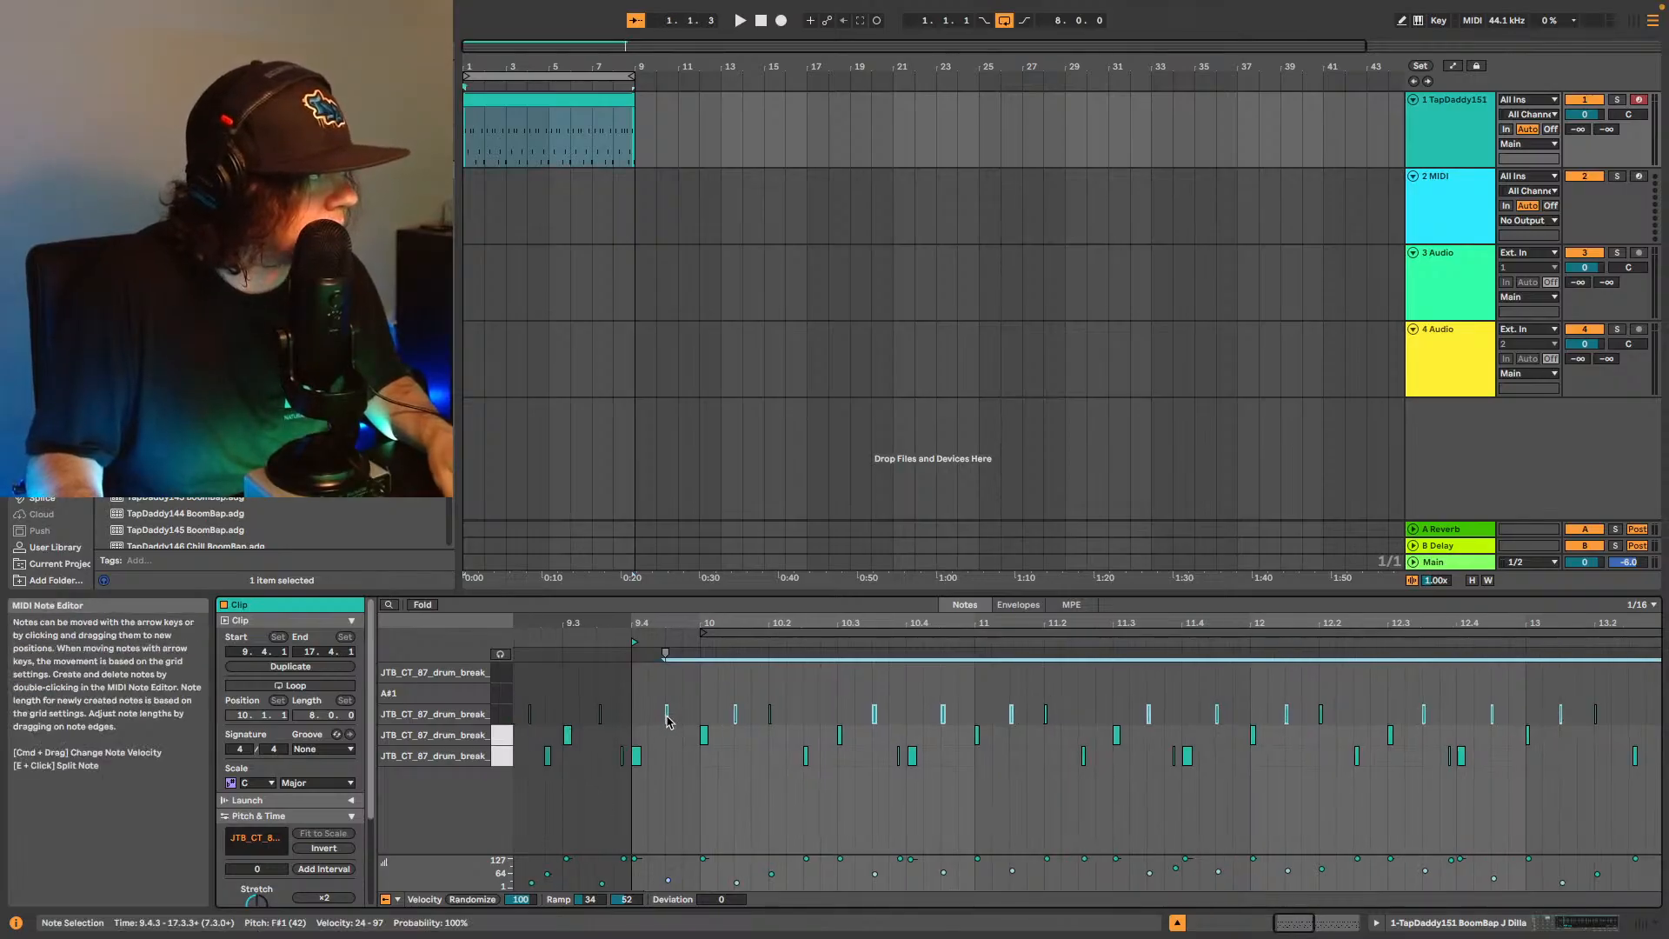
drag(666, 718, 677, 727)
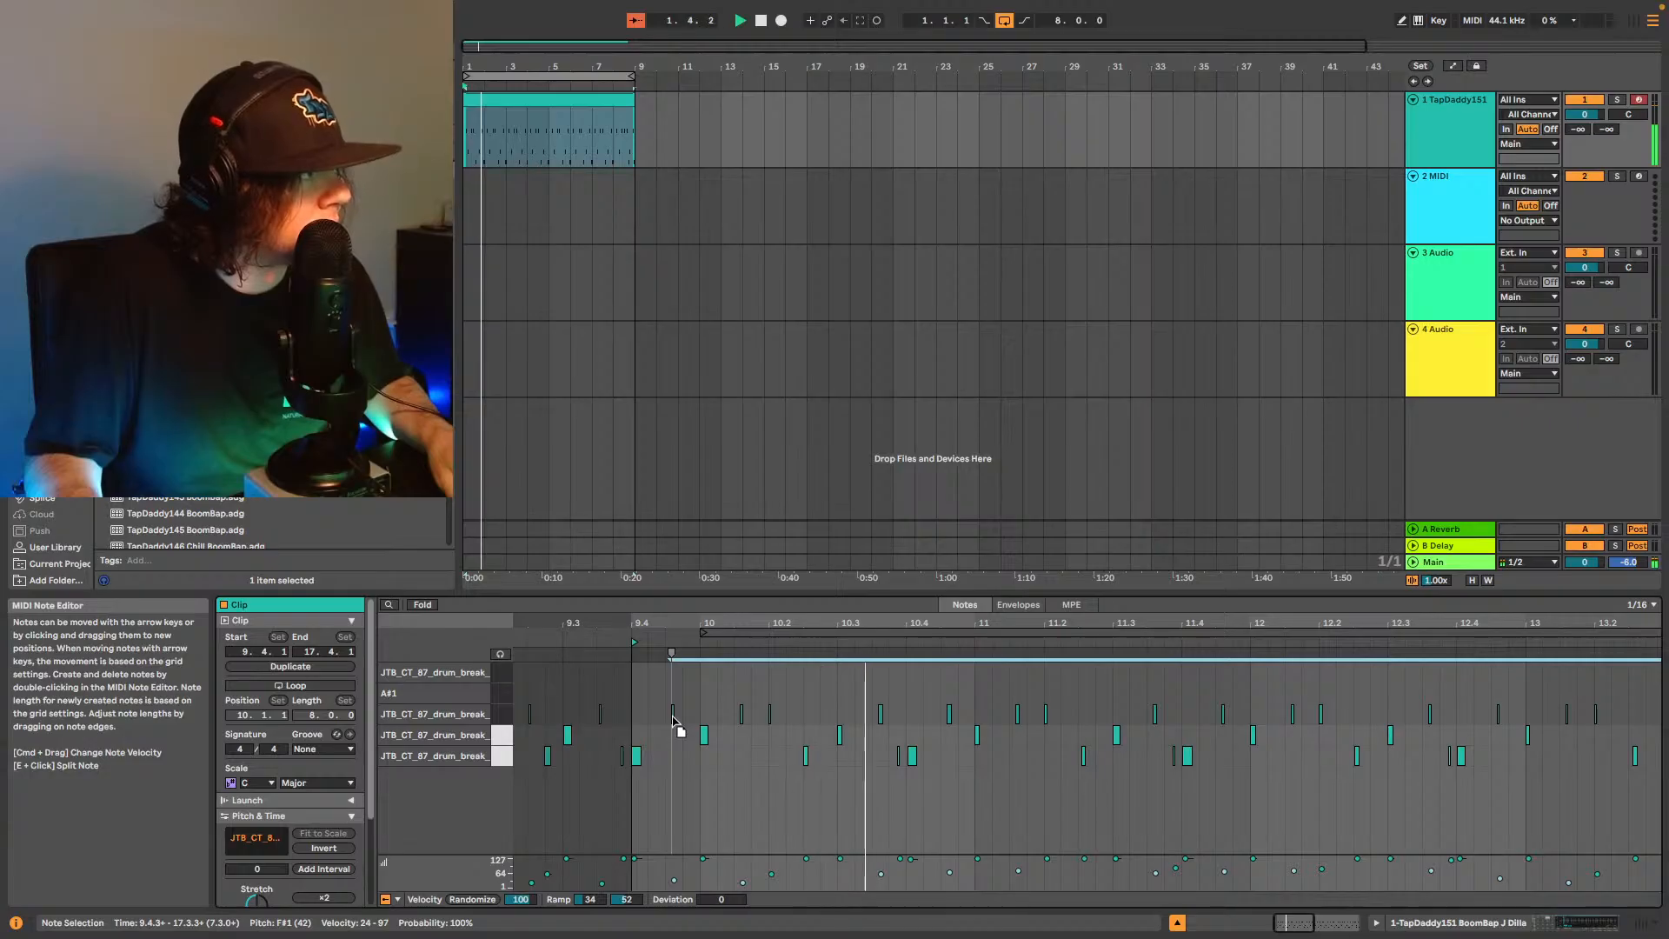
drag(673, 718, 673, 718)
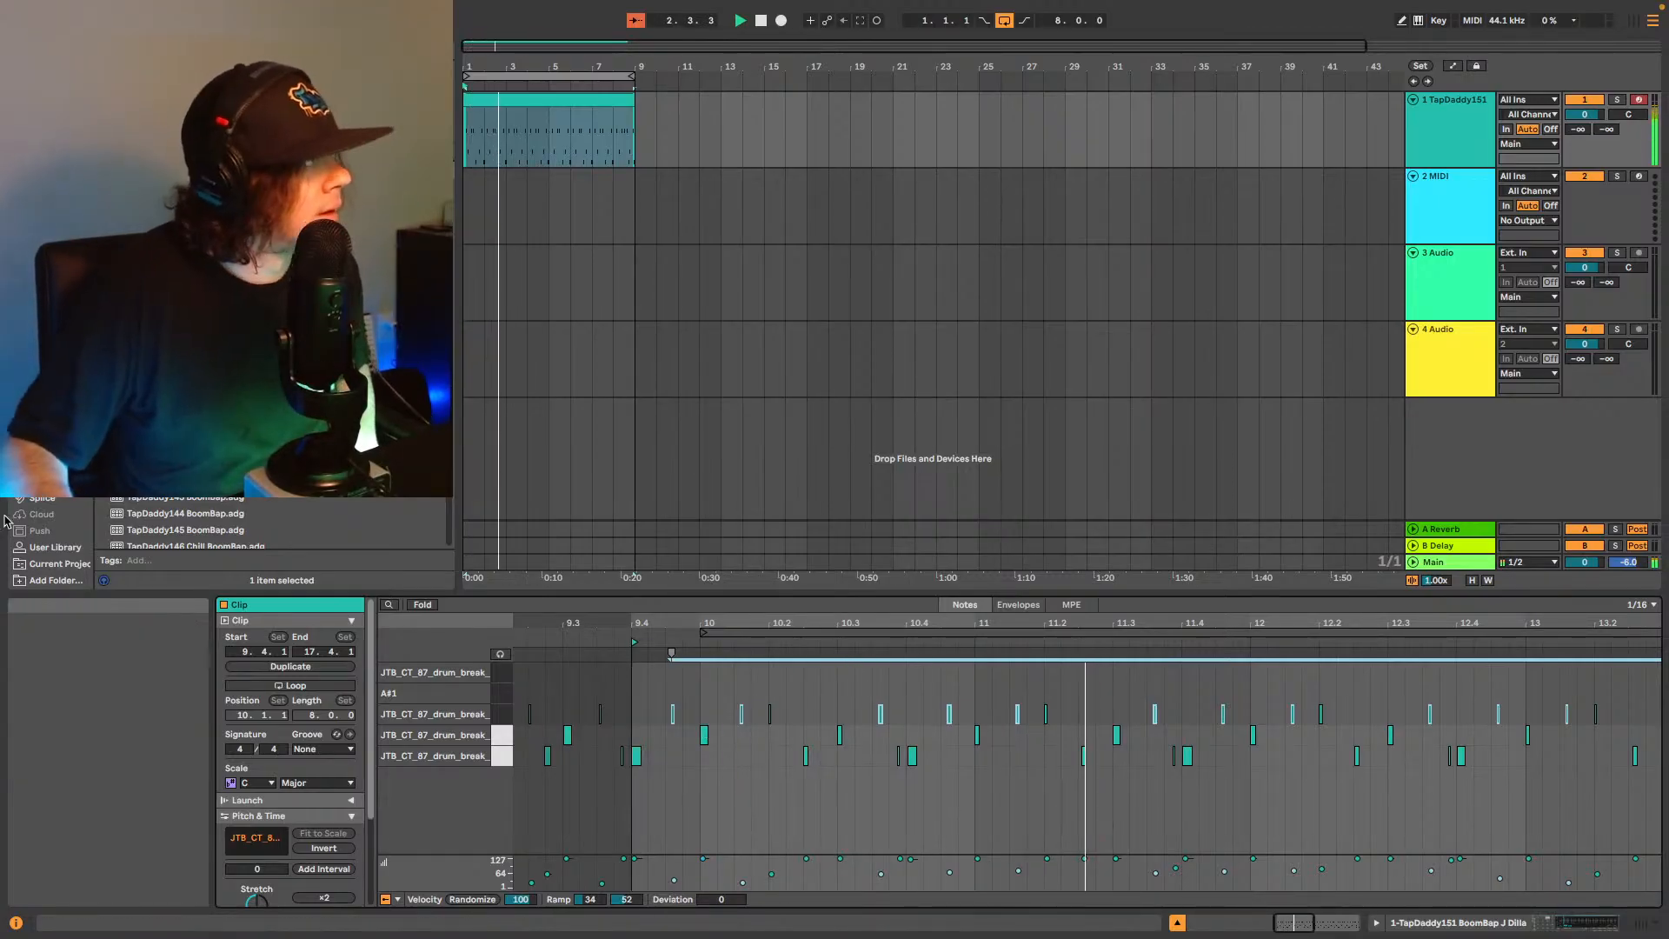
Open the Splice library and preview the PJ_DRCT dreamy keys one-shot and the OS_BU_82_piano_melody_pressure loop over the drums.
click(54, 499)
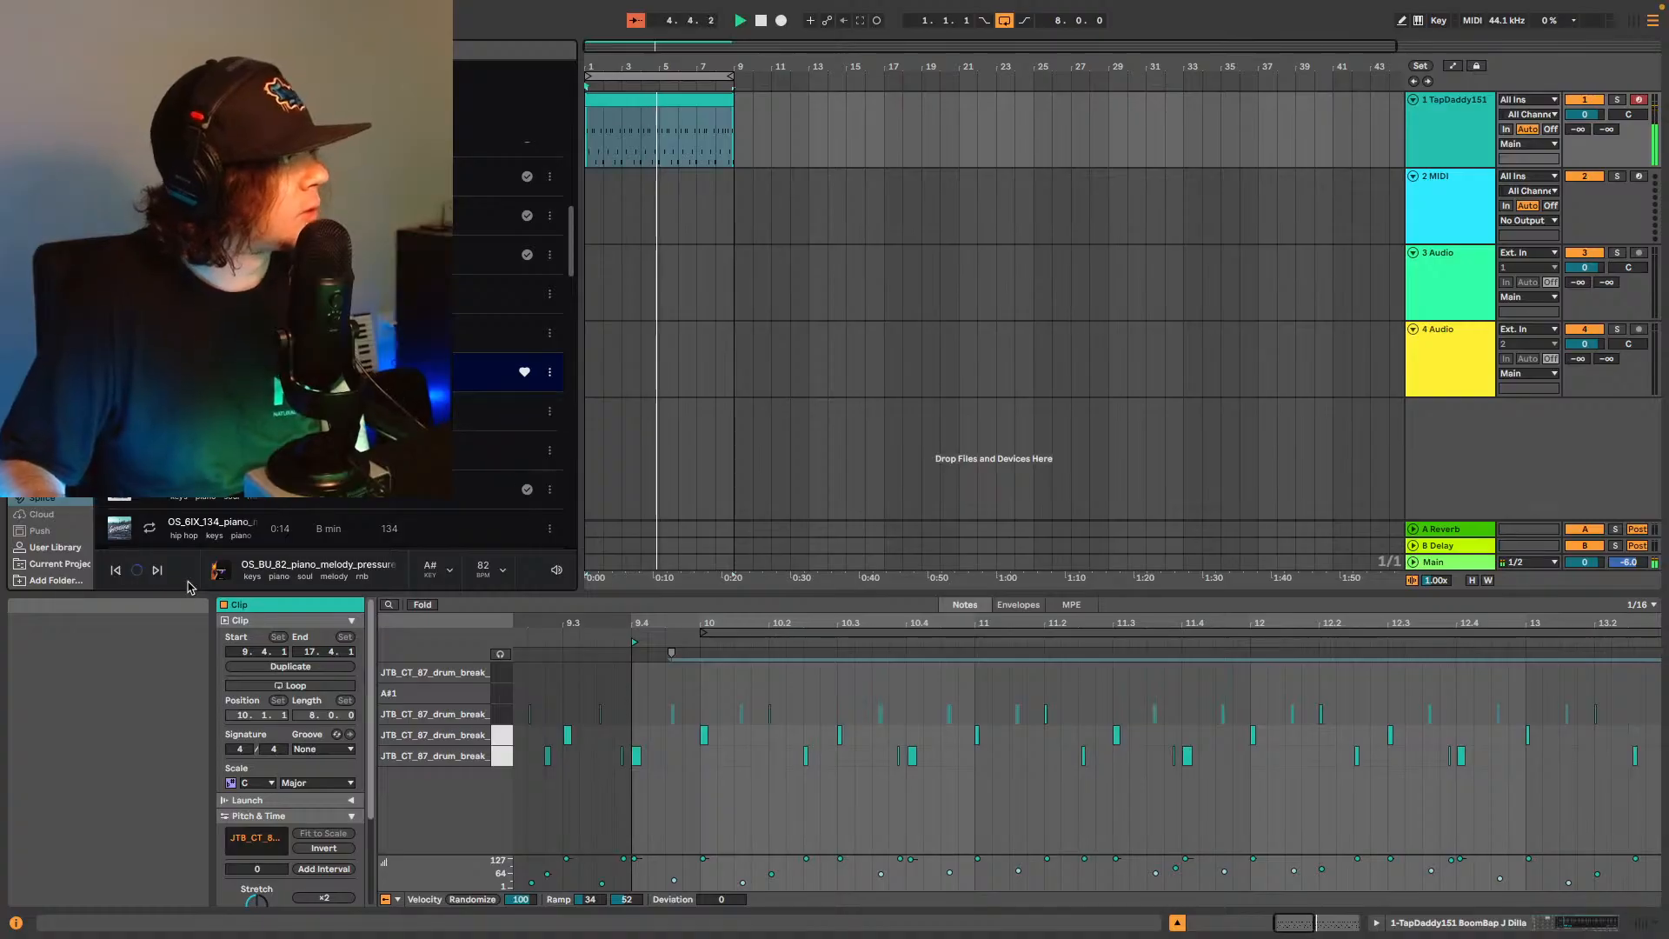
click(226, 411)
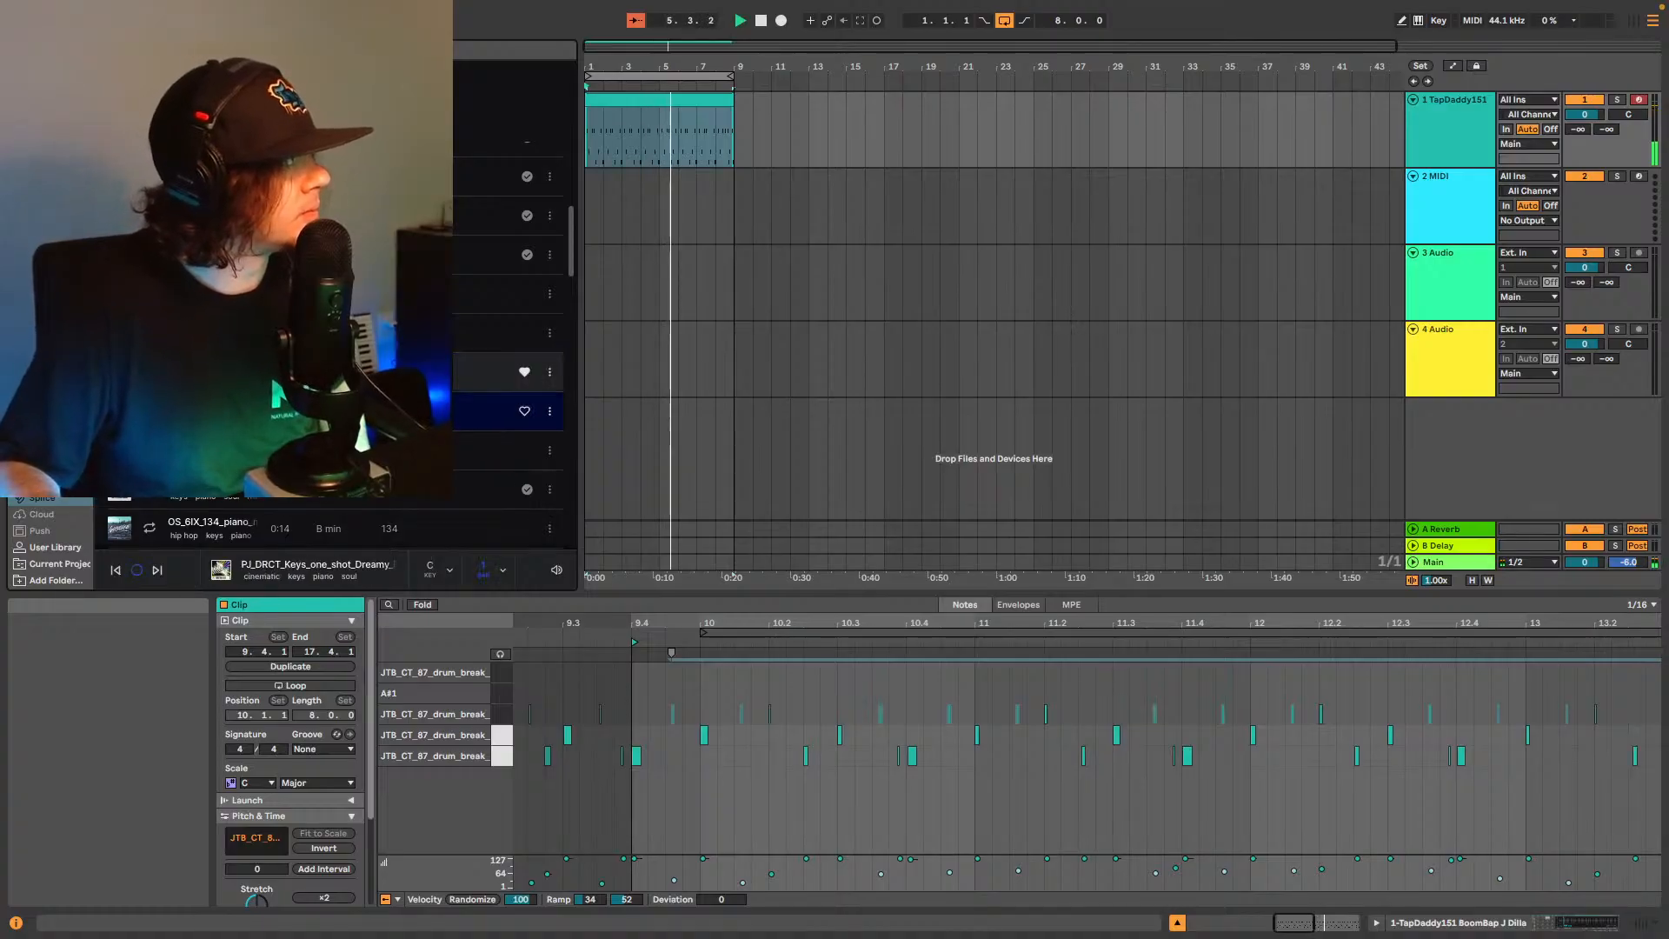
click(226, 372)
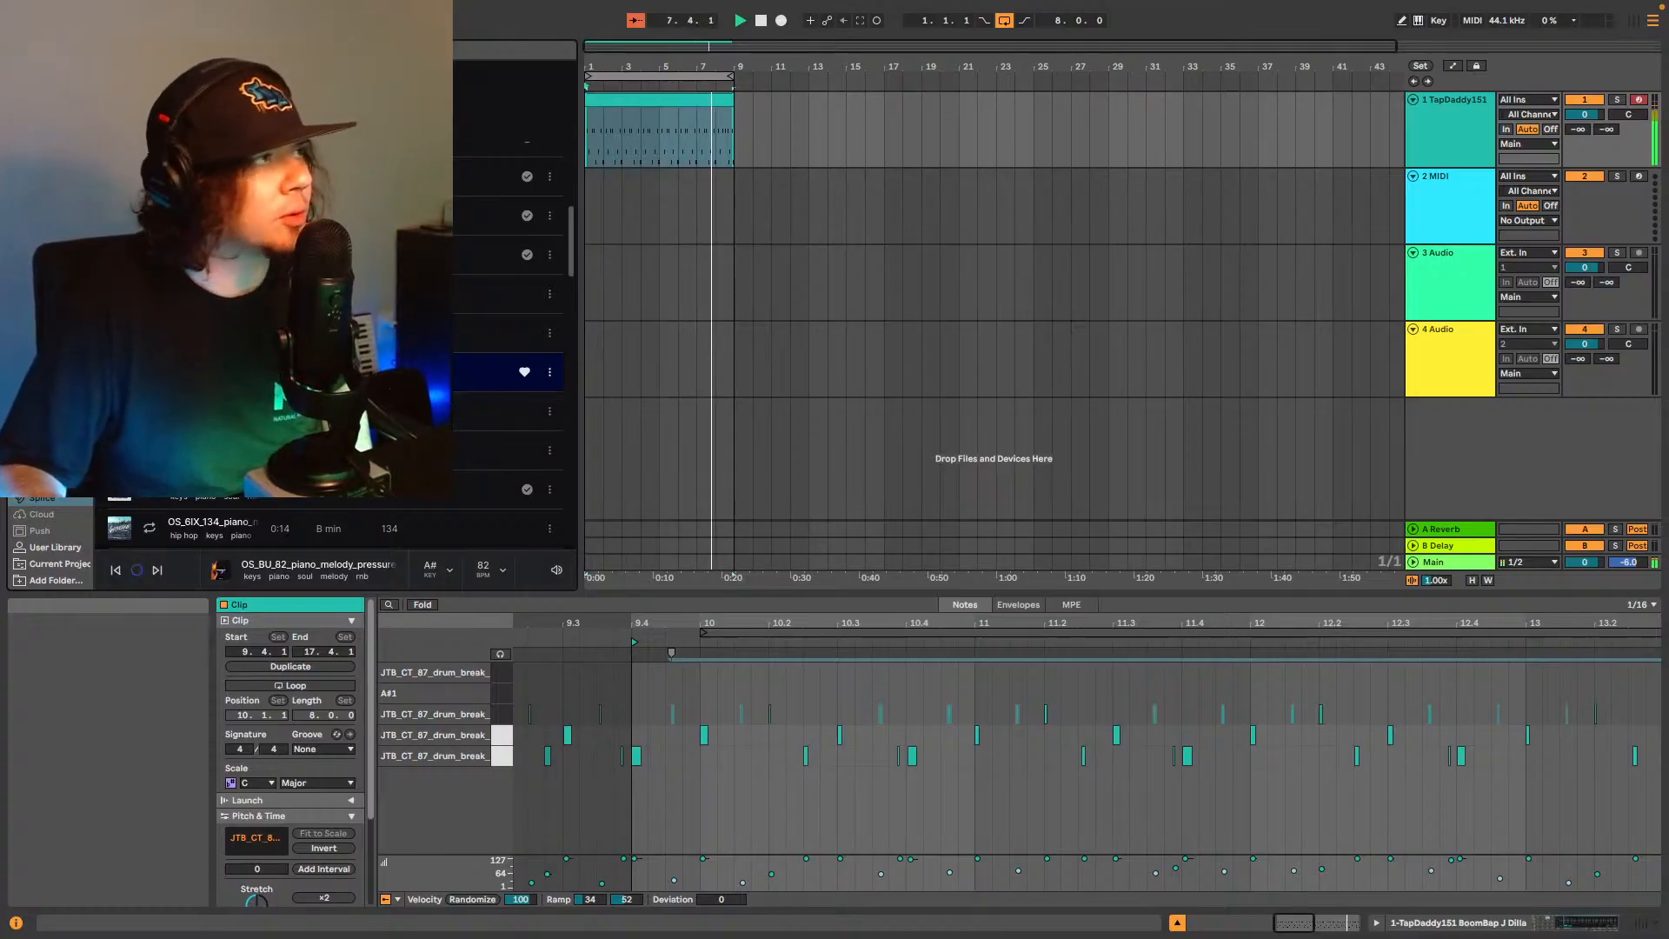
Try the OS_BU_82_piano_melody_pressure loop on audio track 3 from 1.1.1, play it briefly, and remove the clip.
drag(226, 372, 661, 256)
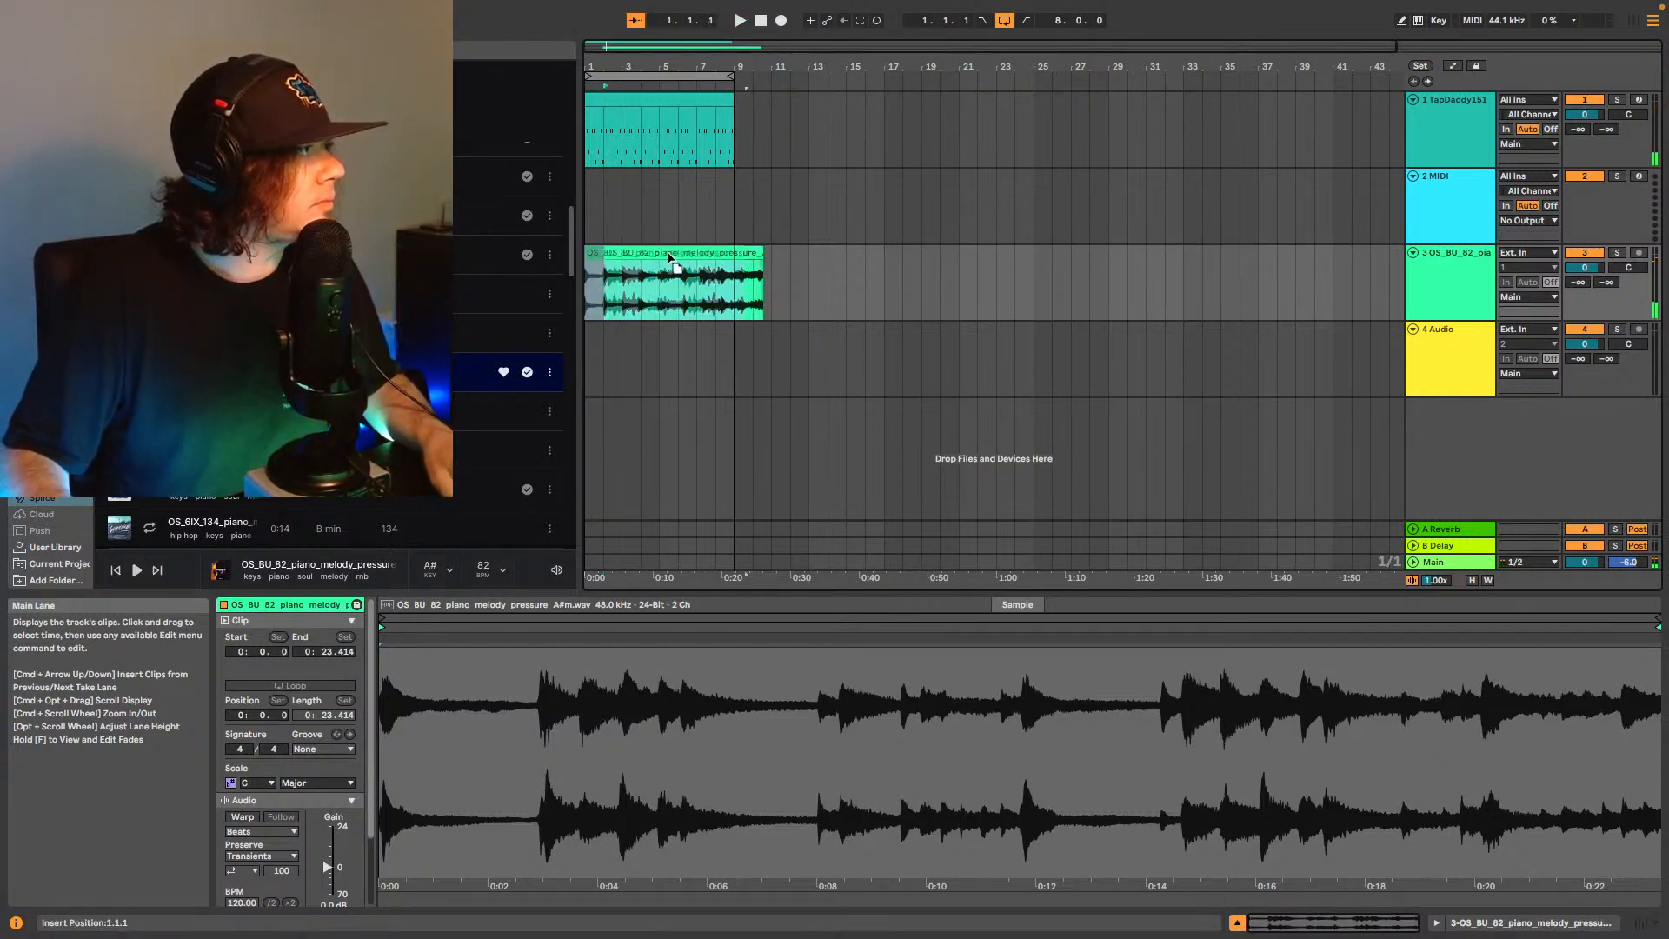
key(space)
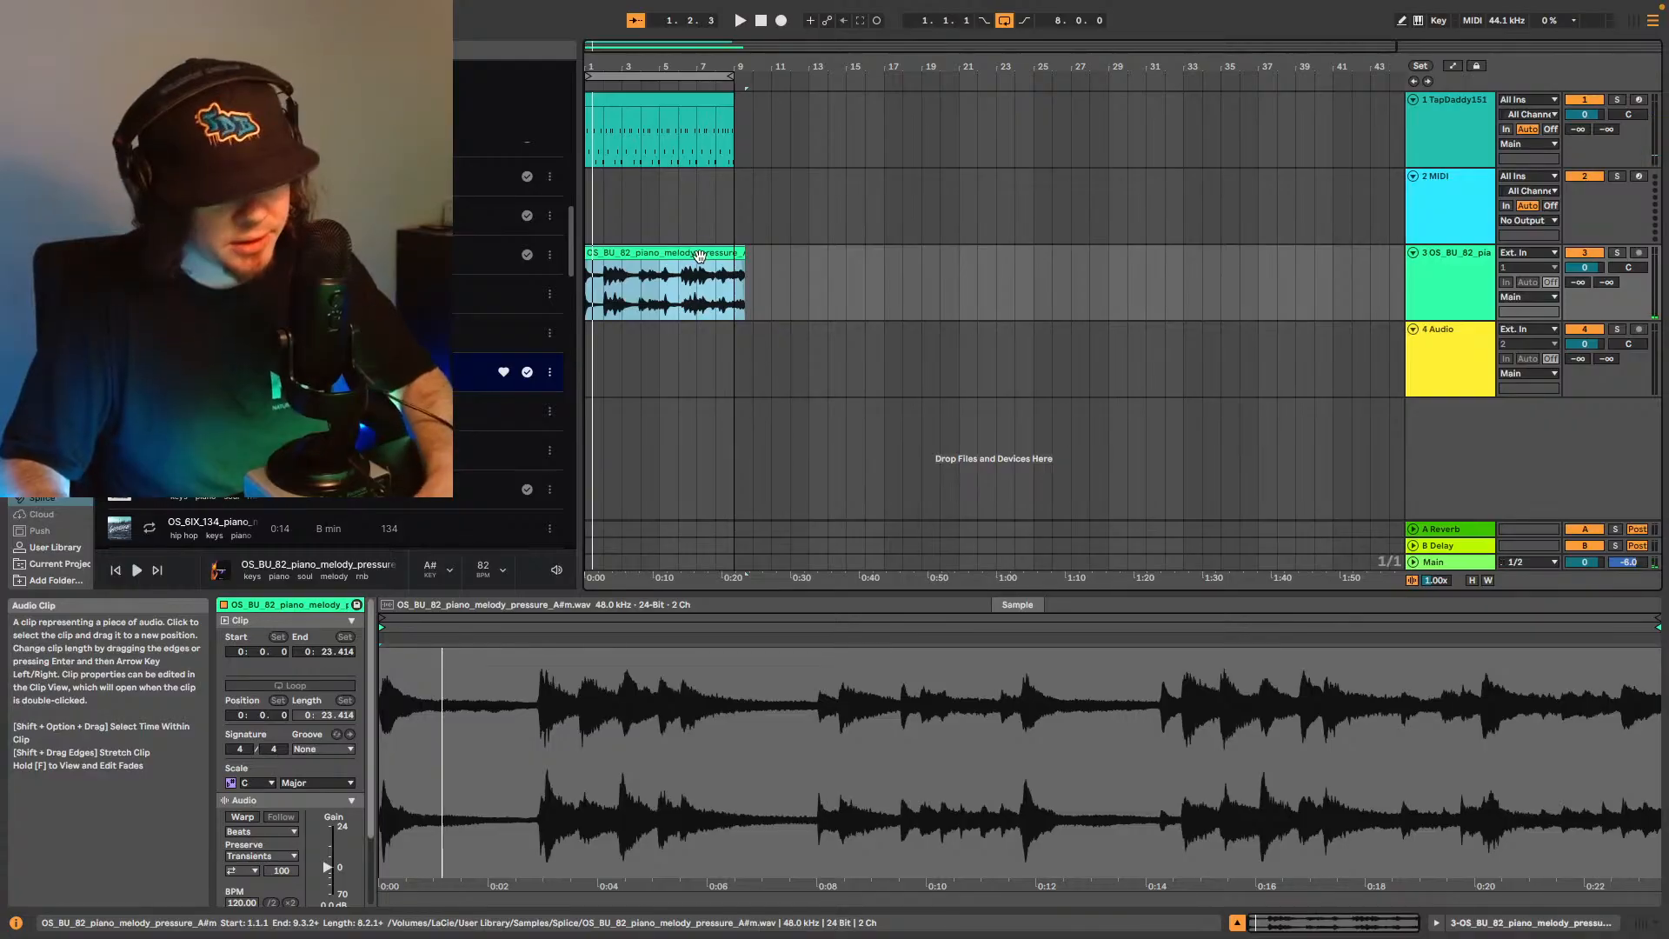
key(Delete)
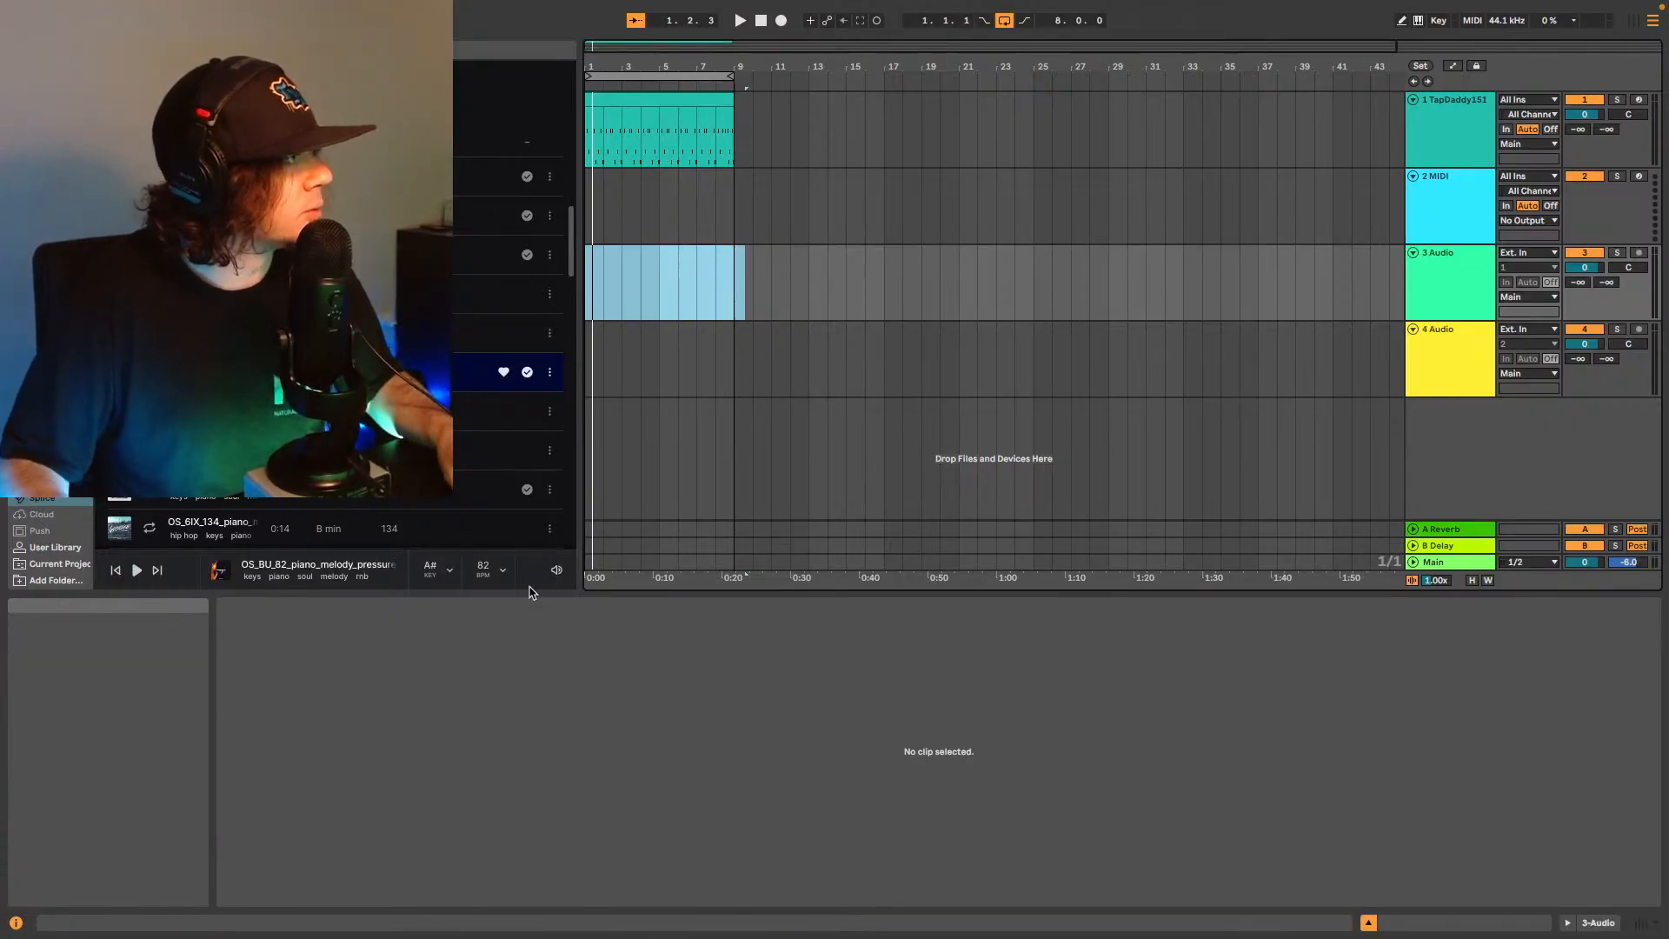
Turn on time-stretching at 1x in Splice, place the OS_BU_82_piano_melody_pressure loop on audio track 3 at 1.1.1, and play it.
click(495, 572)
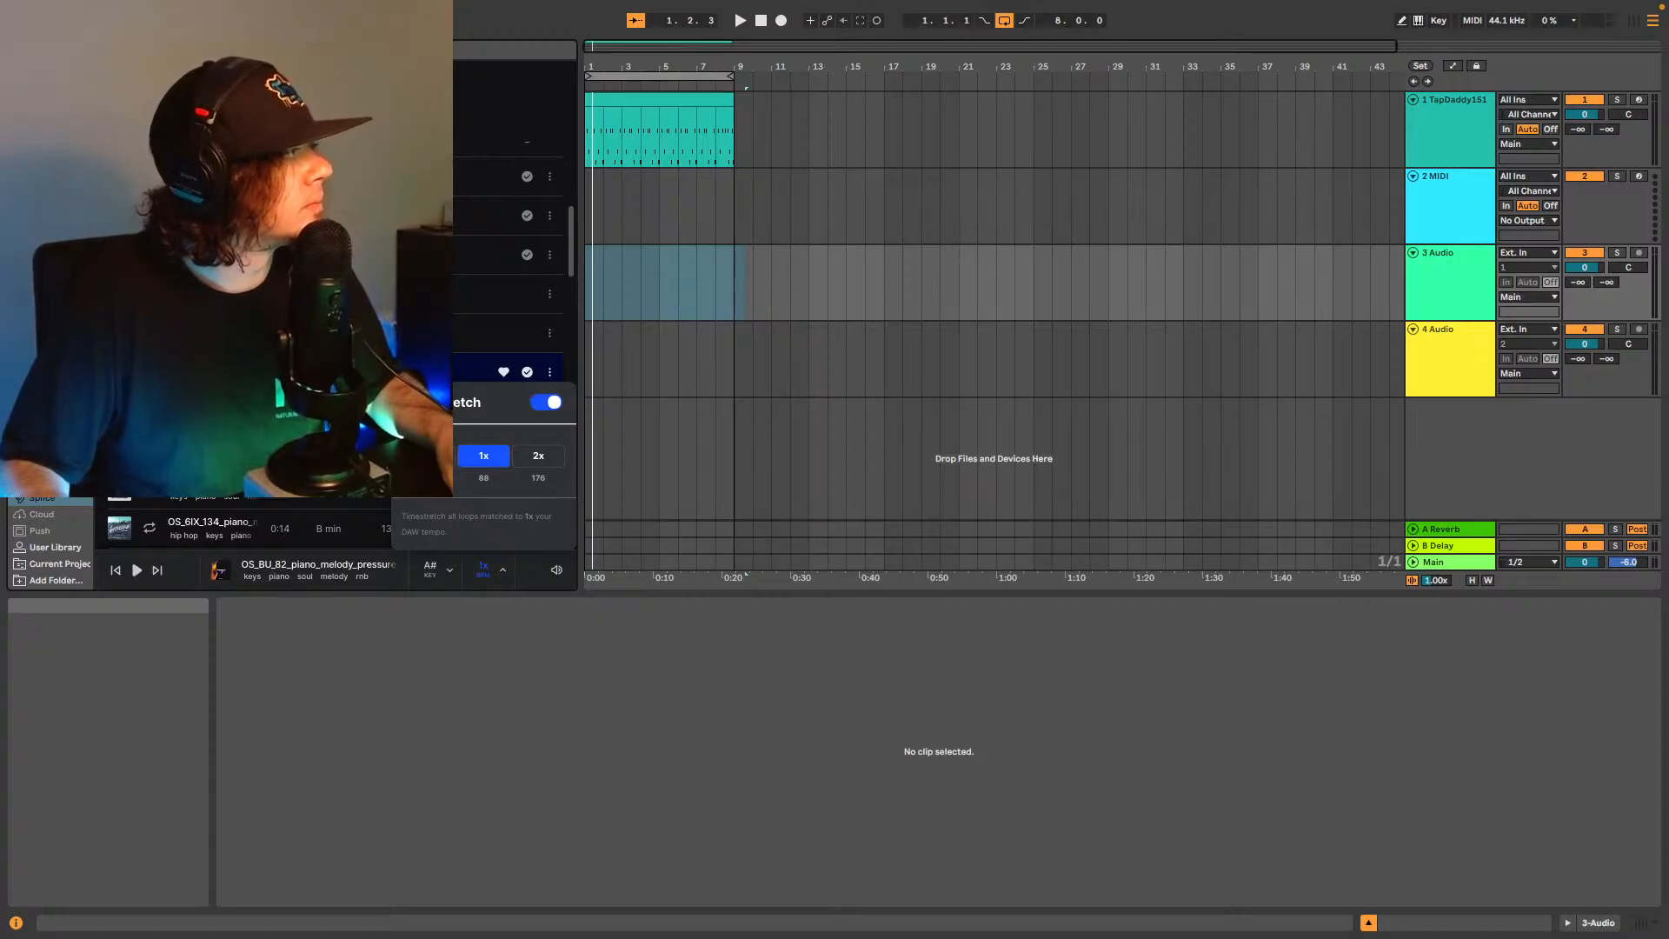
drag(542, 298, 588, 287)
key(space)
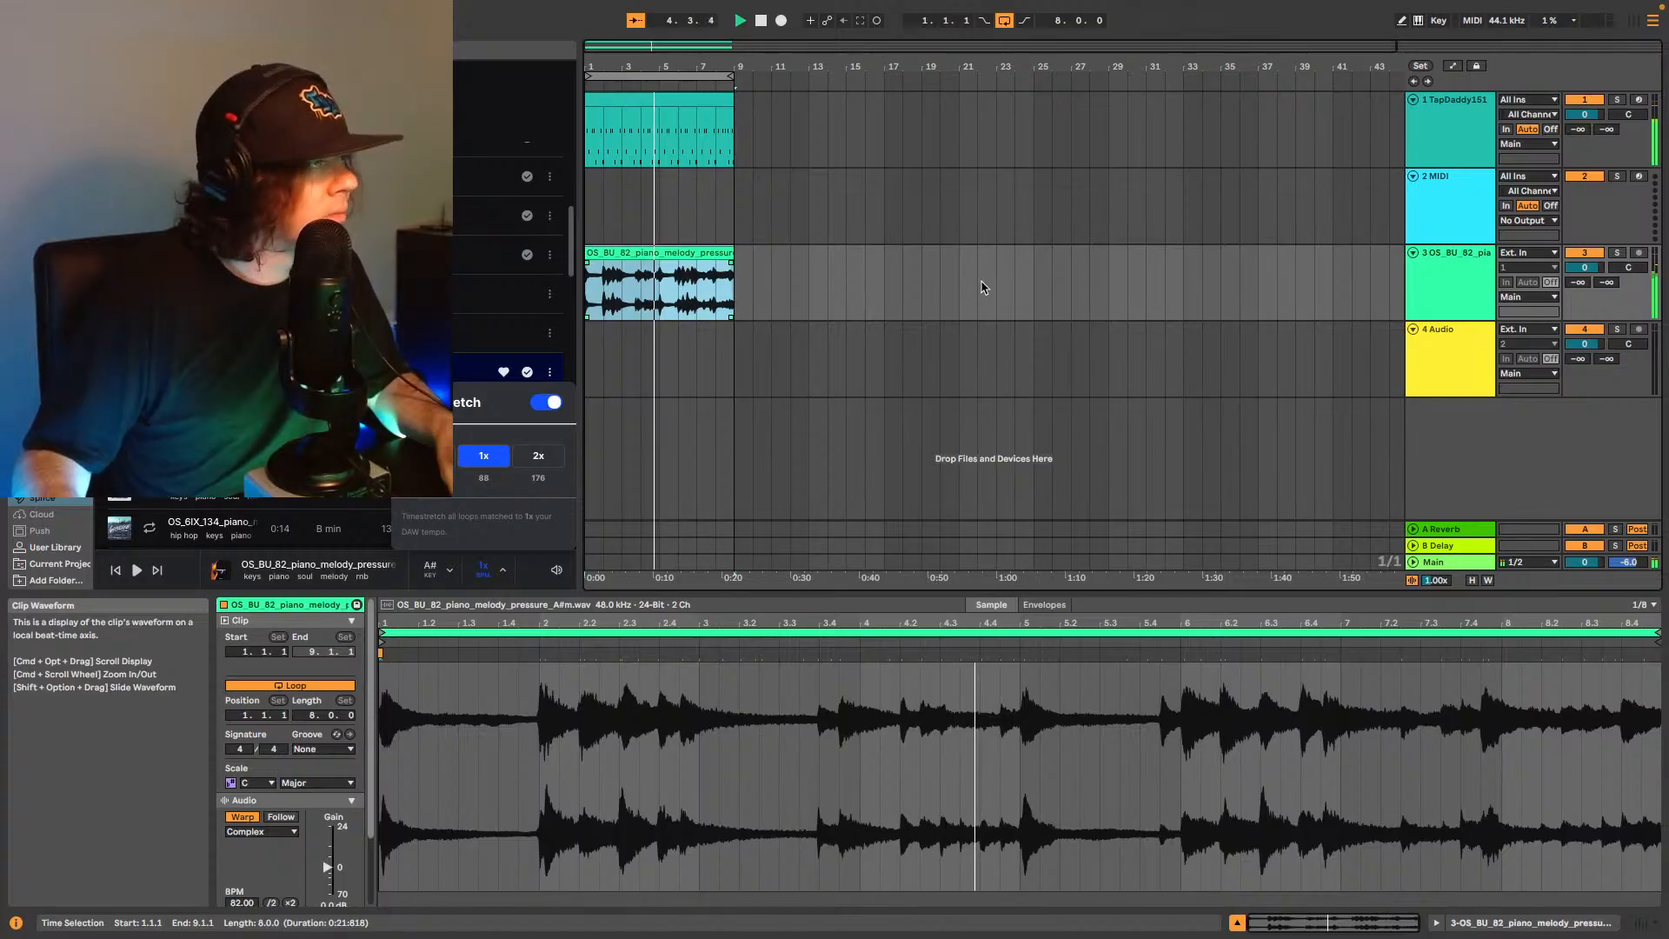
Set the piano melody track's volume to -3 dB.
click(1584, 268)
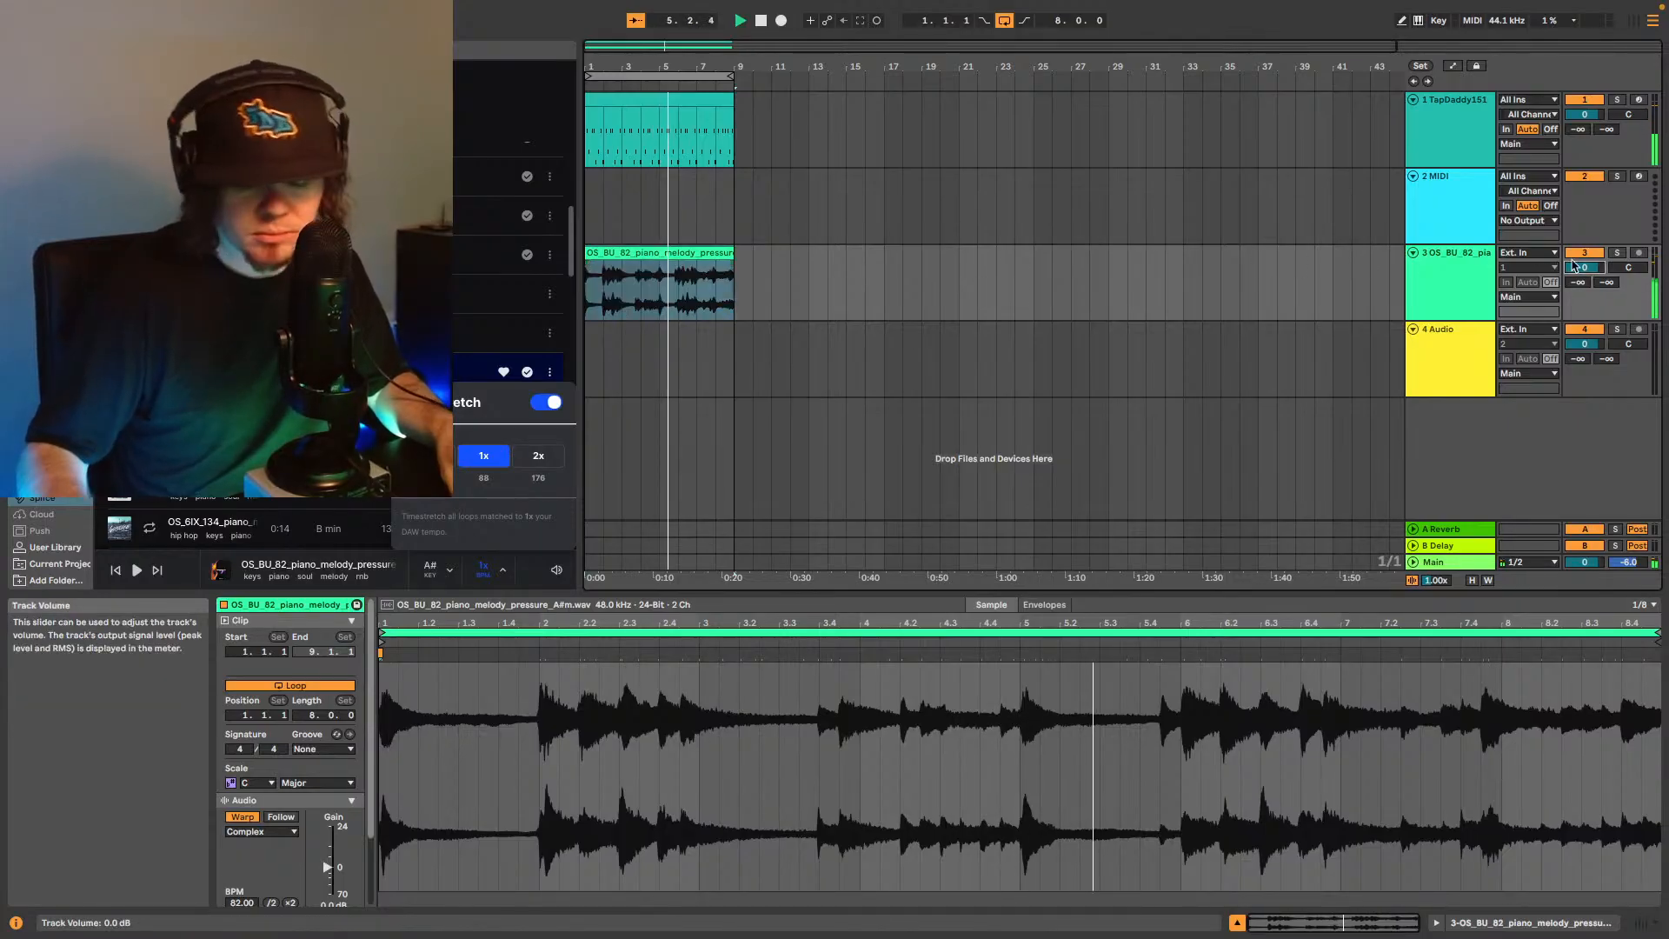
text(-3)
key(Return)
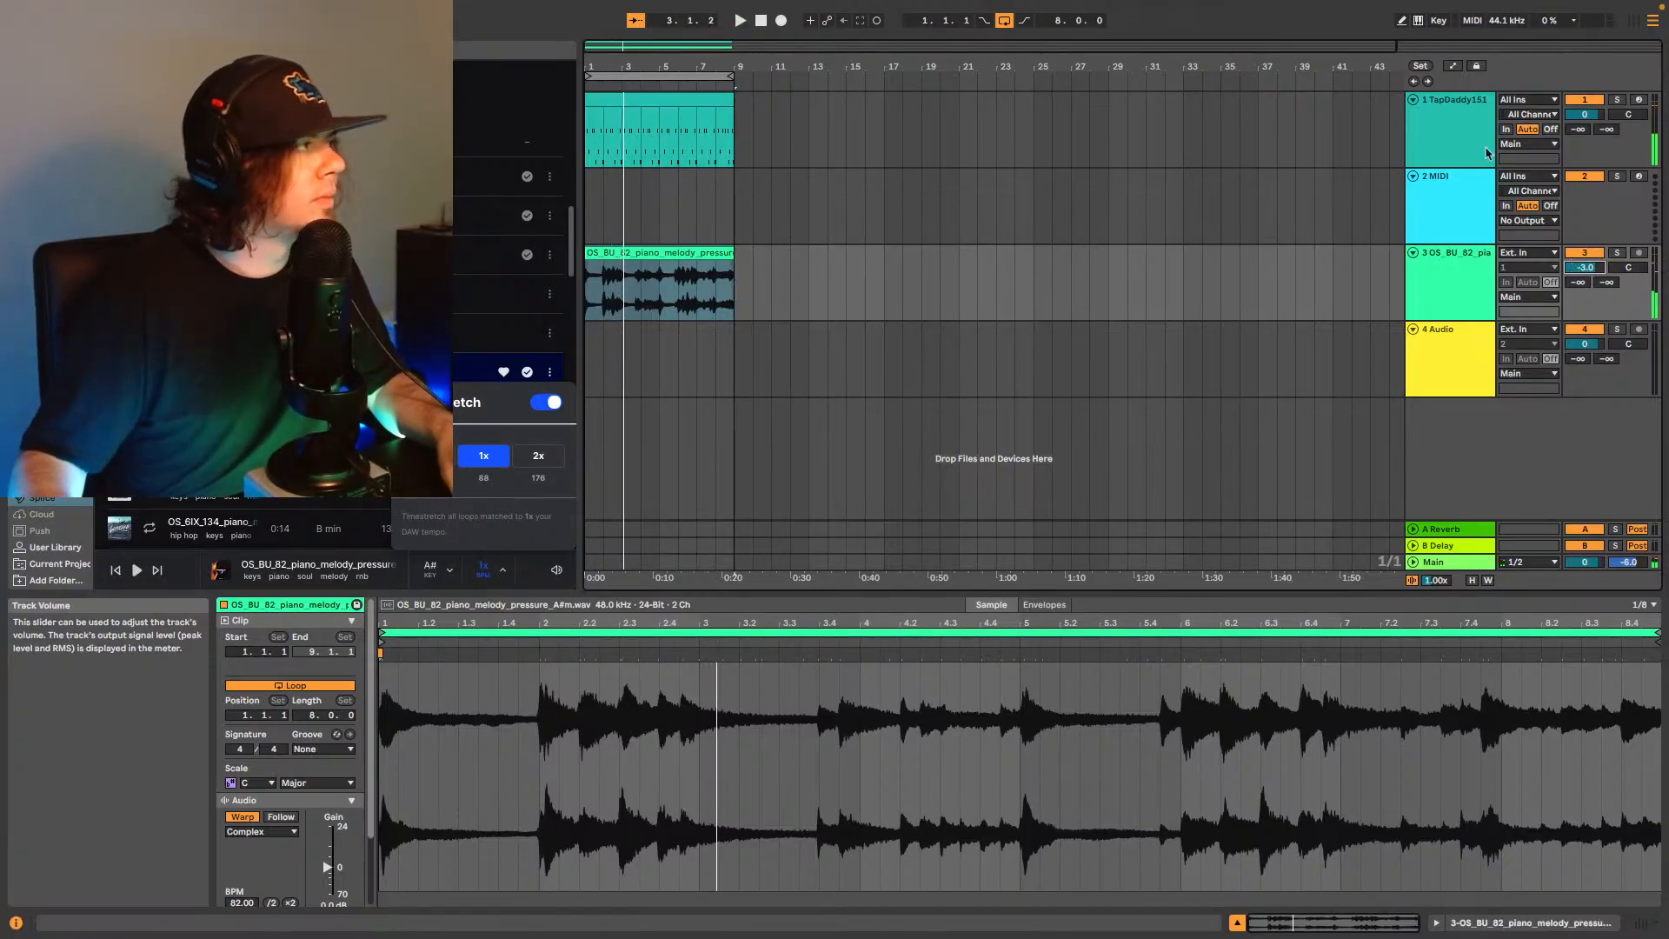
Transpose the piano melody clip up 2 semitones and play it with the drums.
drag(626, 46, 597, 156)
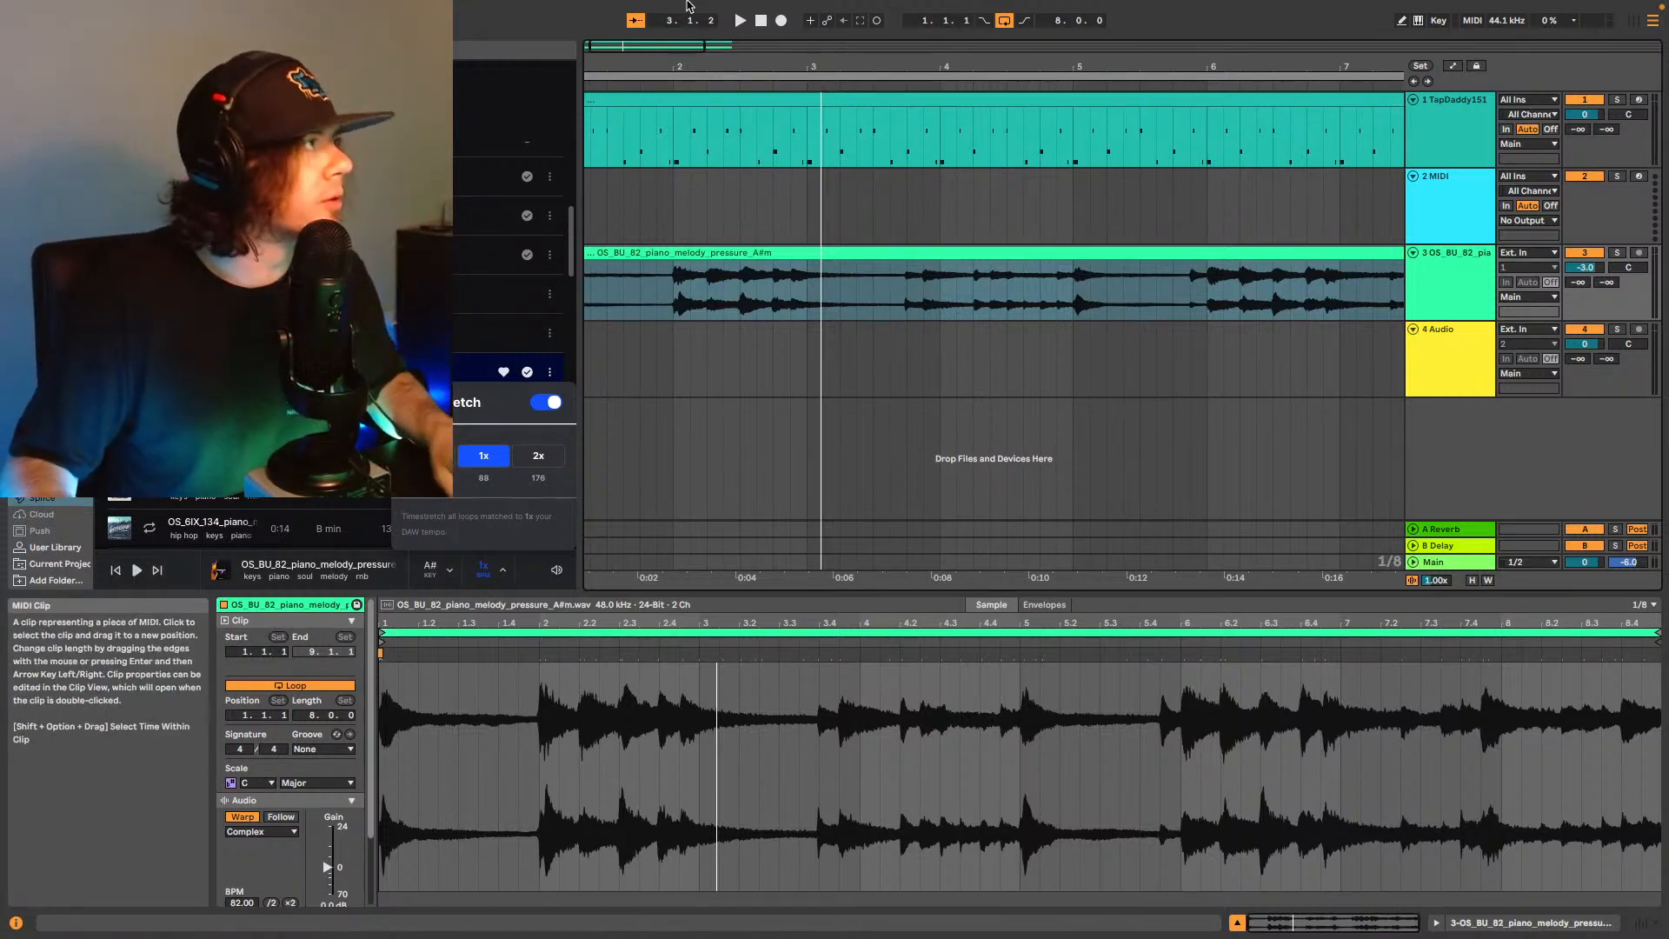
drag(846, 67, 846, 39)
scroll(344, 874, down, 3)
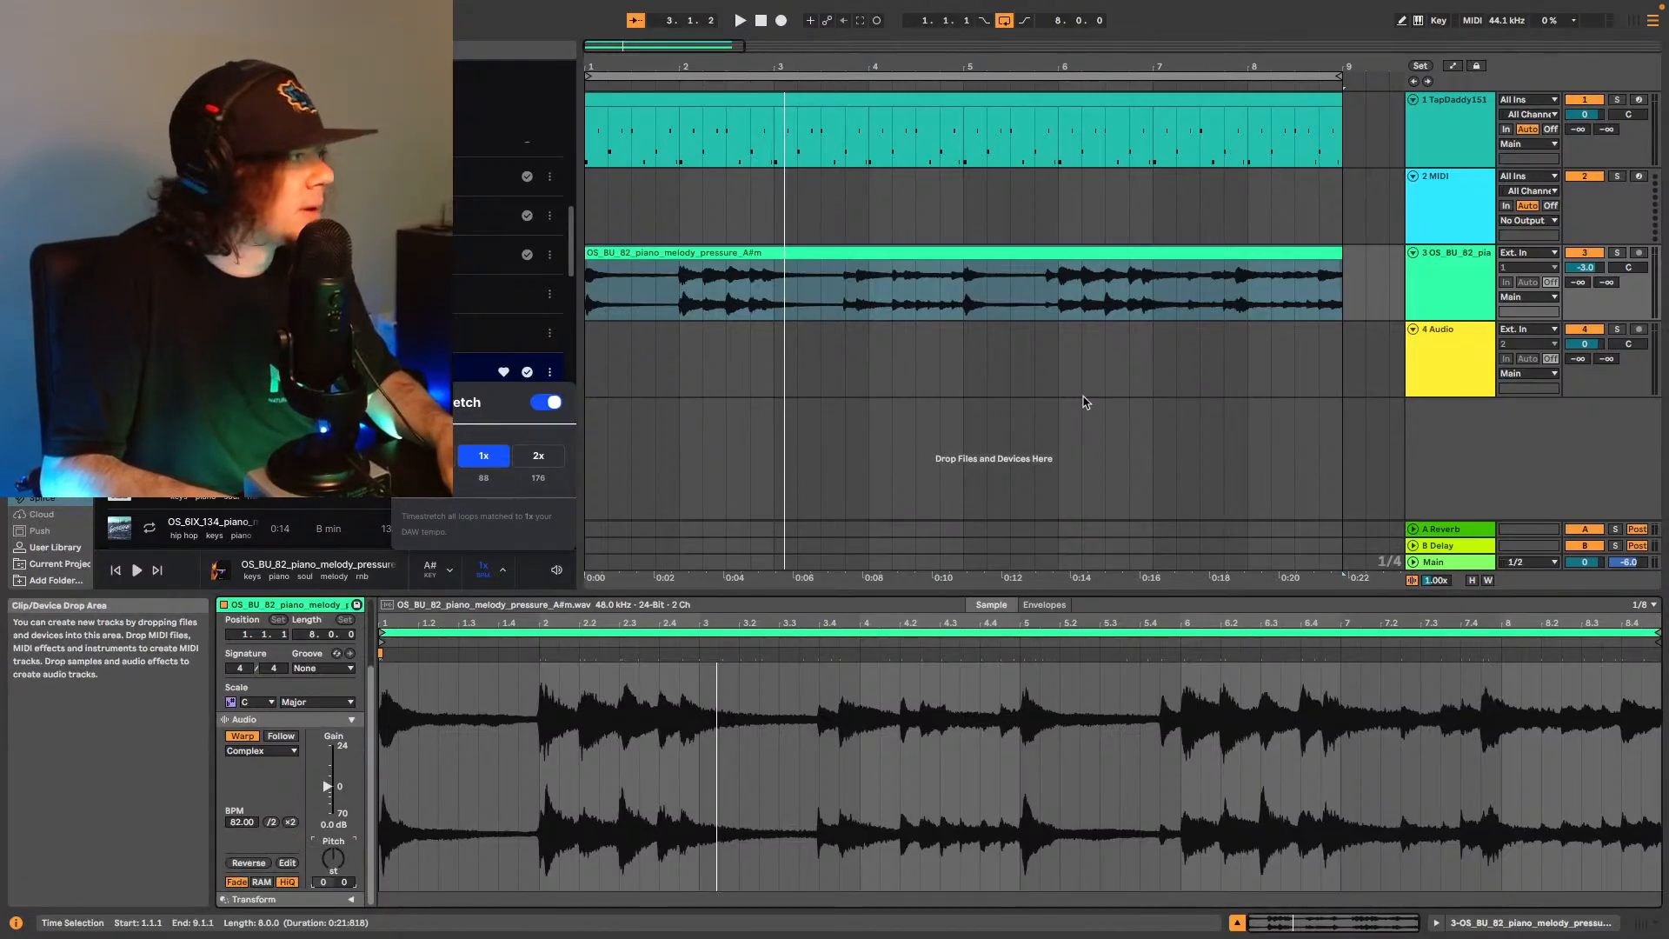
key(space)
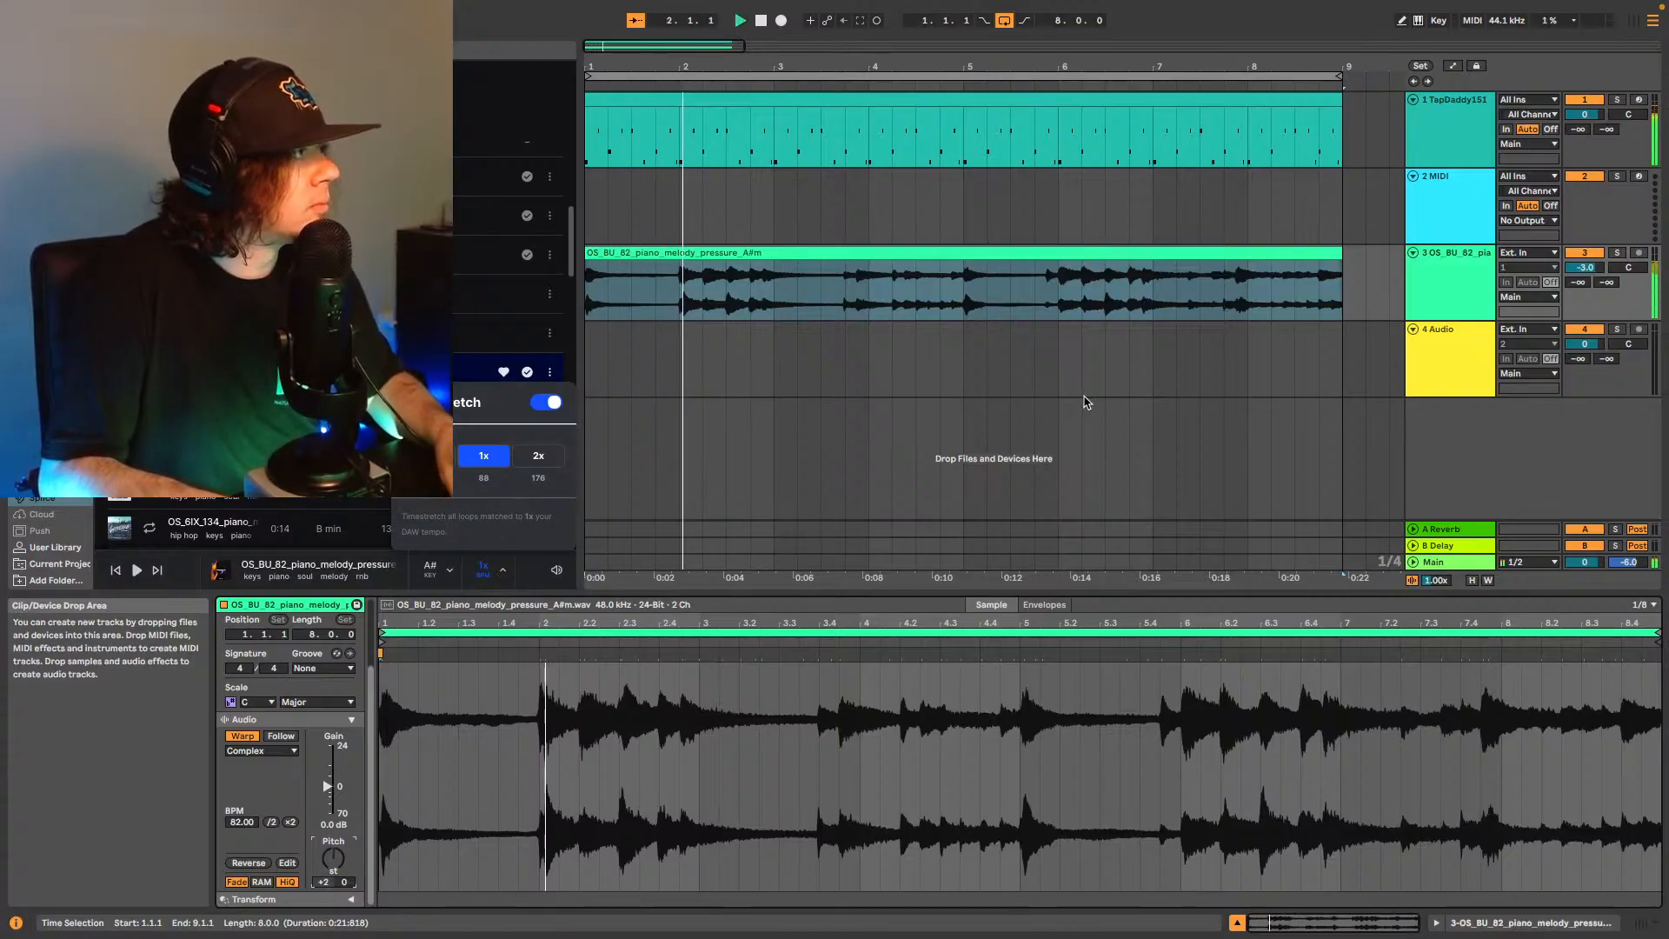
key(Up)
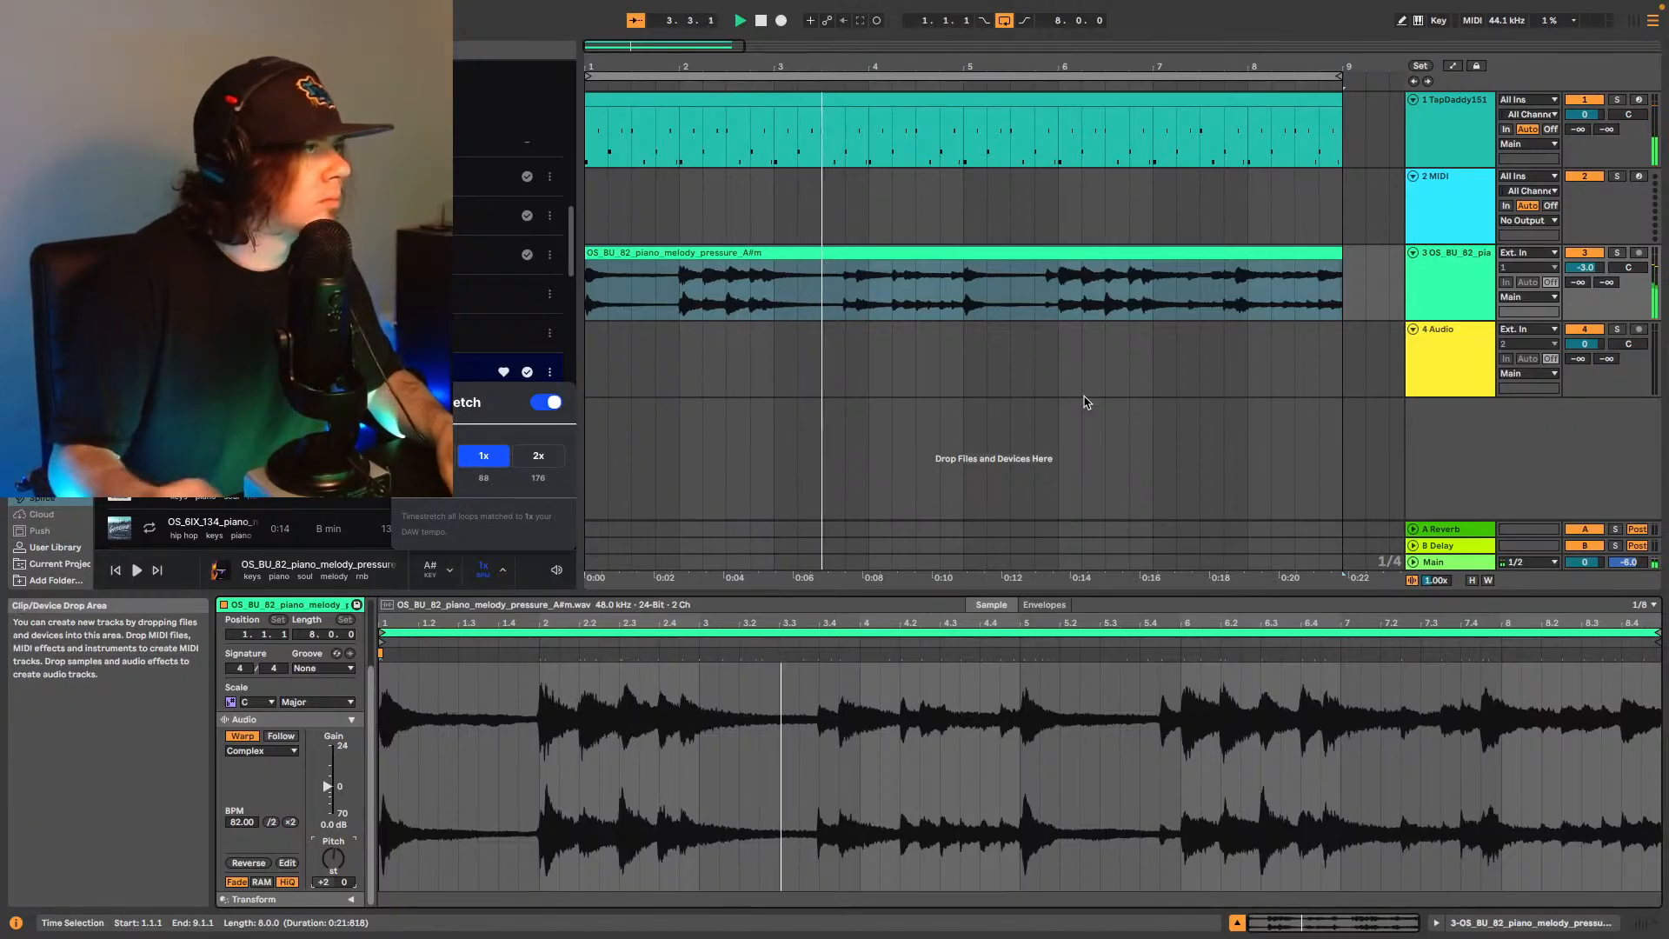
Lower the piano melody track's volume to -5 dB.
click(1591, 271)
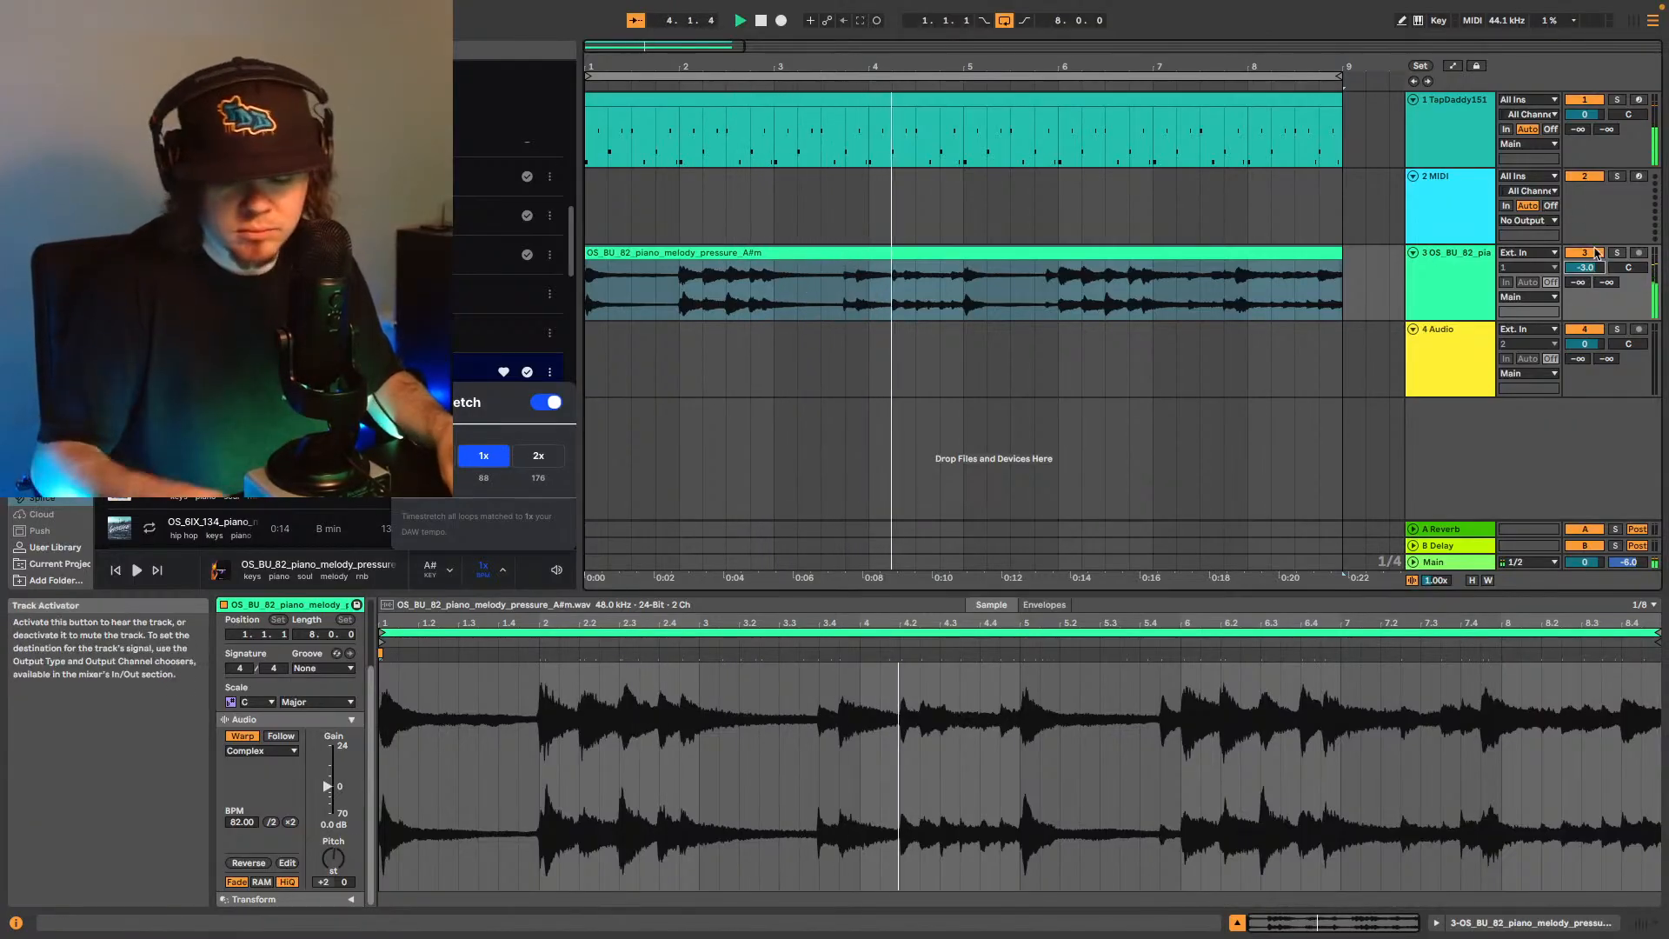
text(-5)
key(Return)
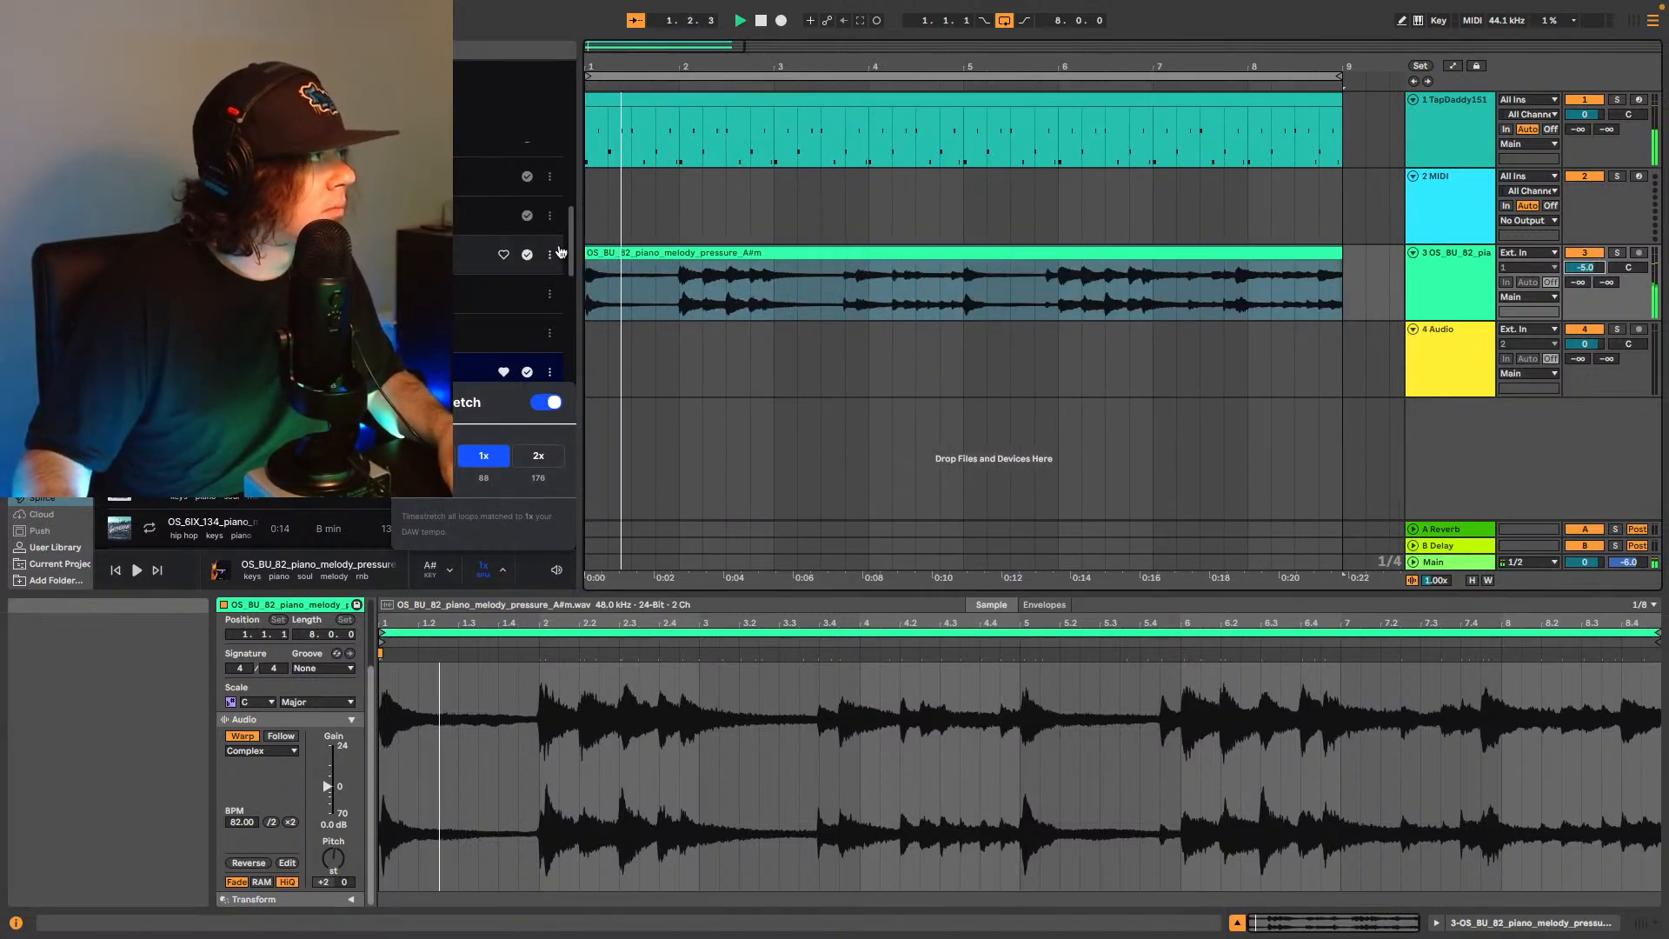
Copy the piano loop's opening chord and paste it at 1.3.3 so it ends at bar 2, checking it by playback from 1.1.1.
click(587, 297)
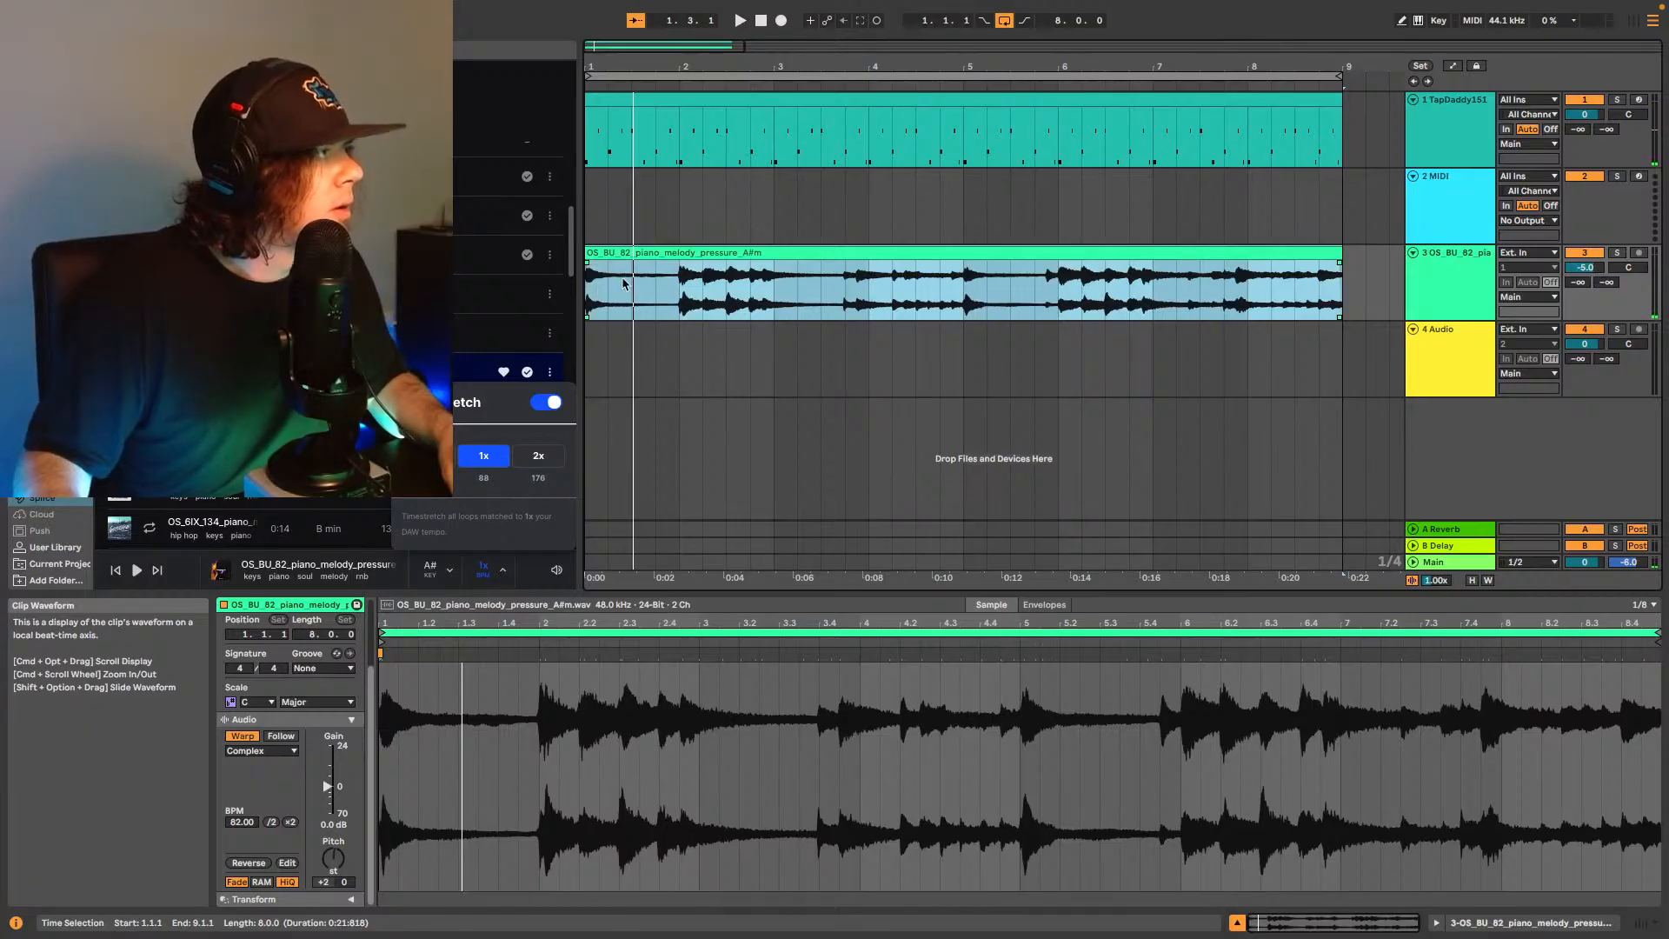
click(626, 283)
drag(628, 45, 627, 48)
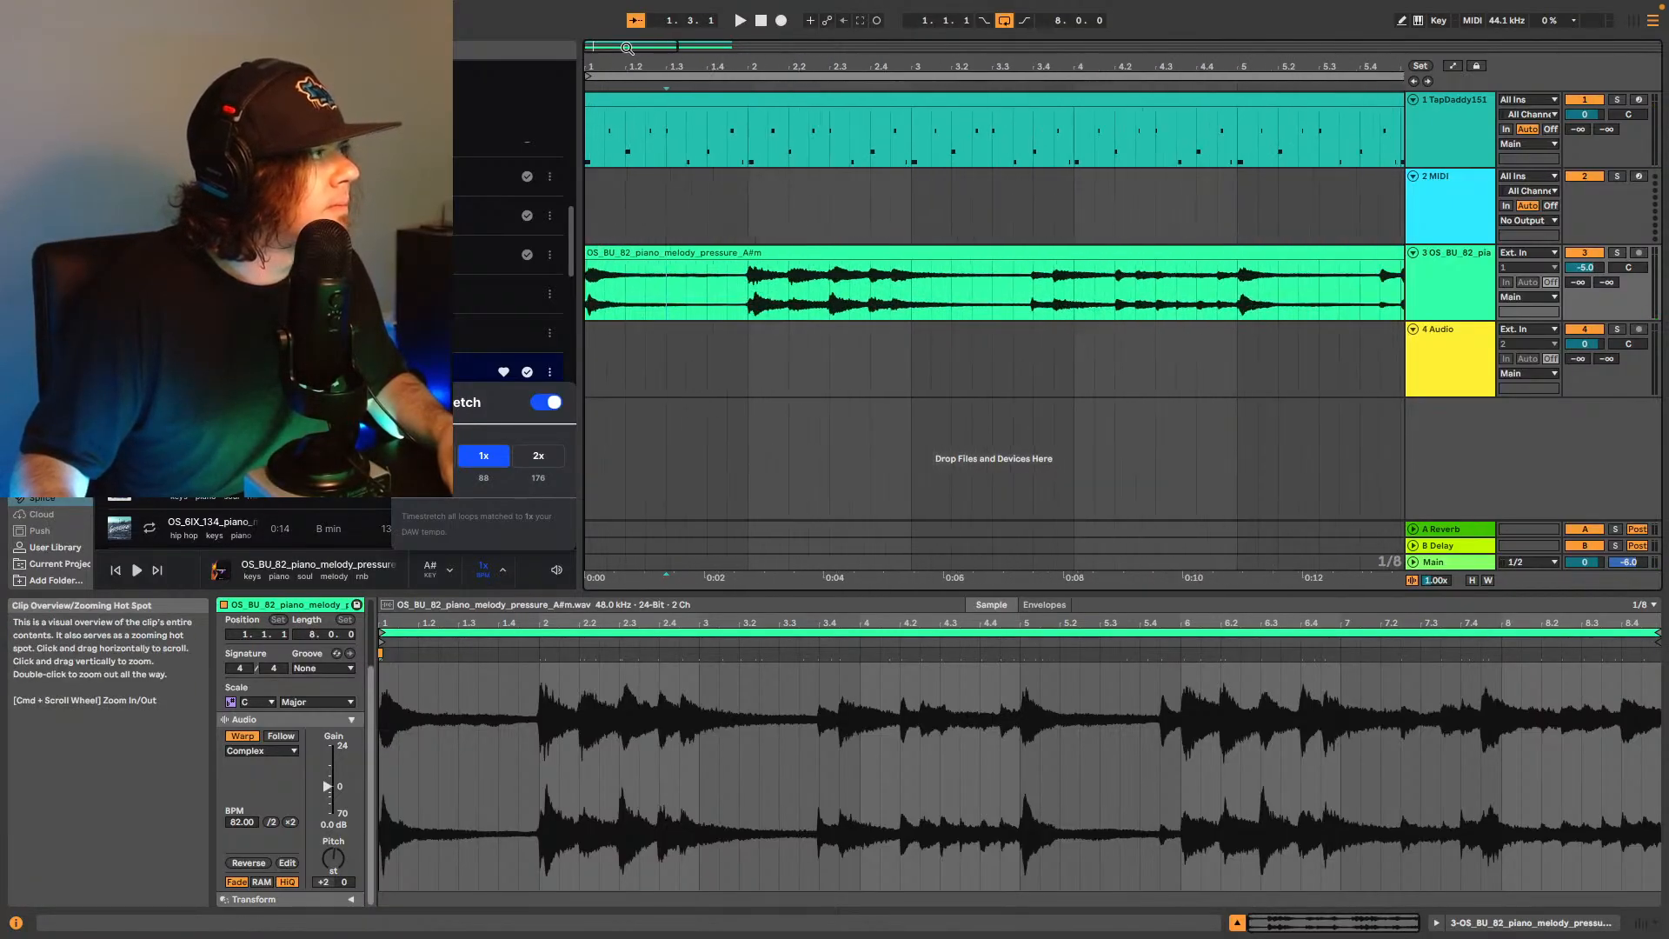
key(space)
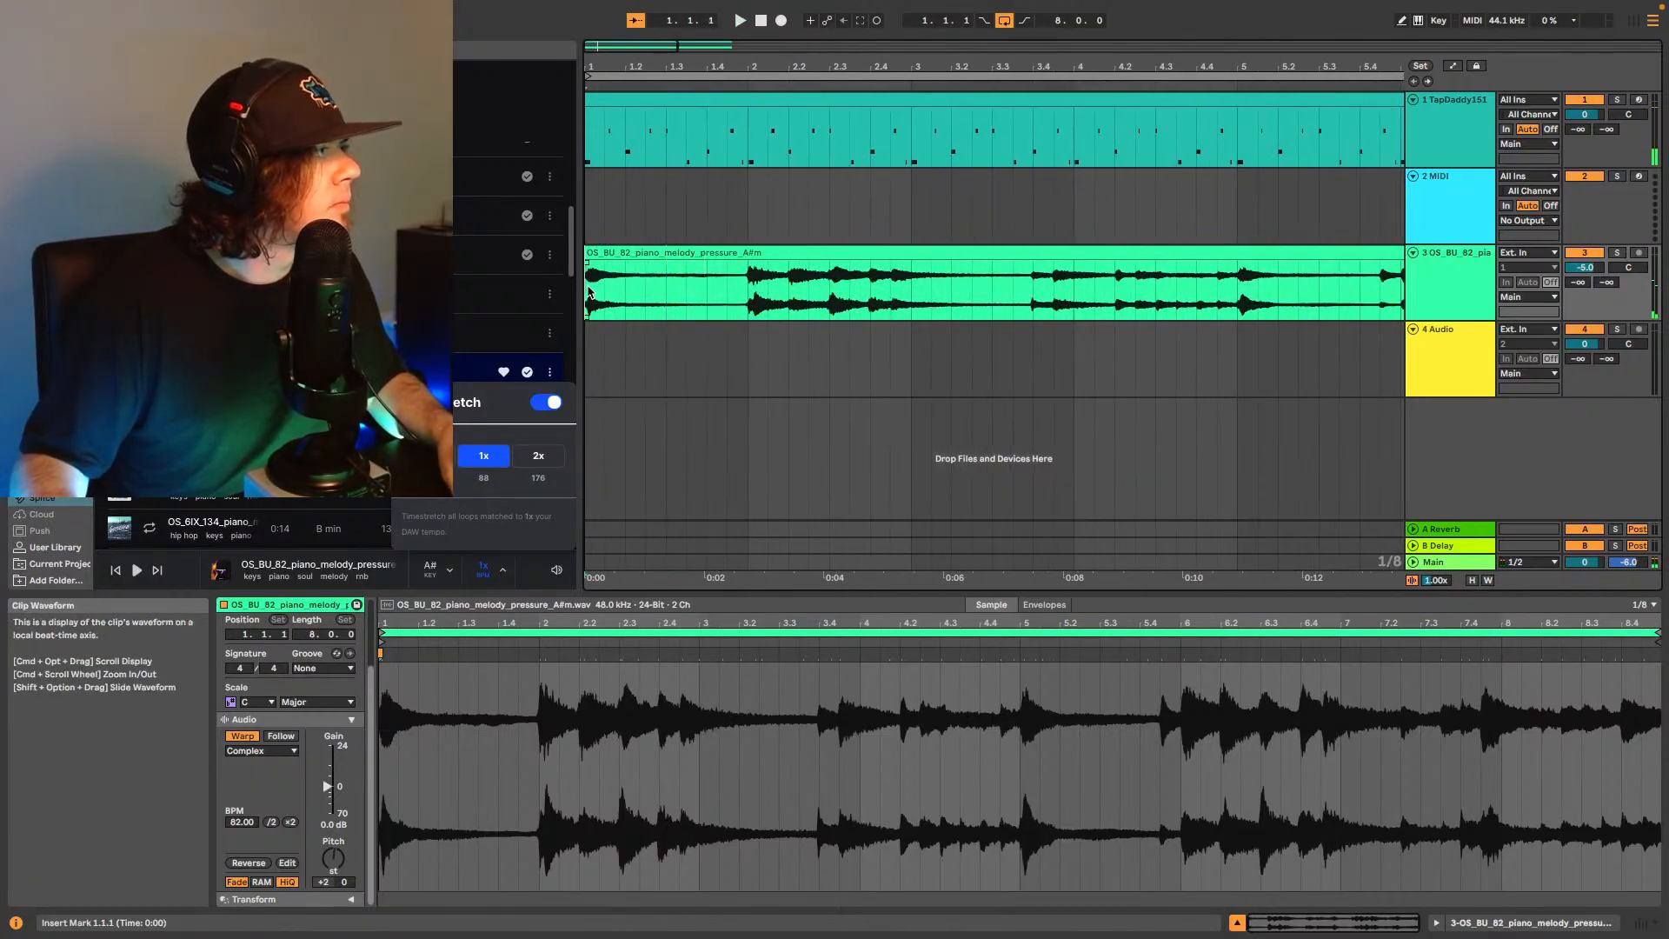
key(space)
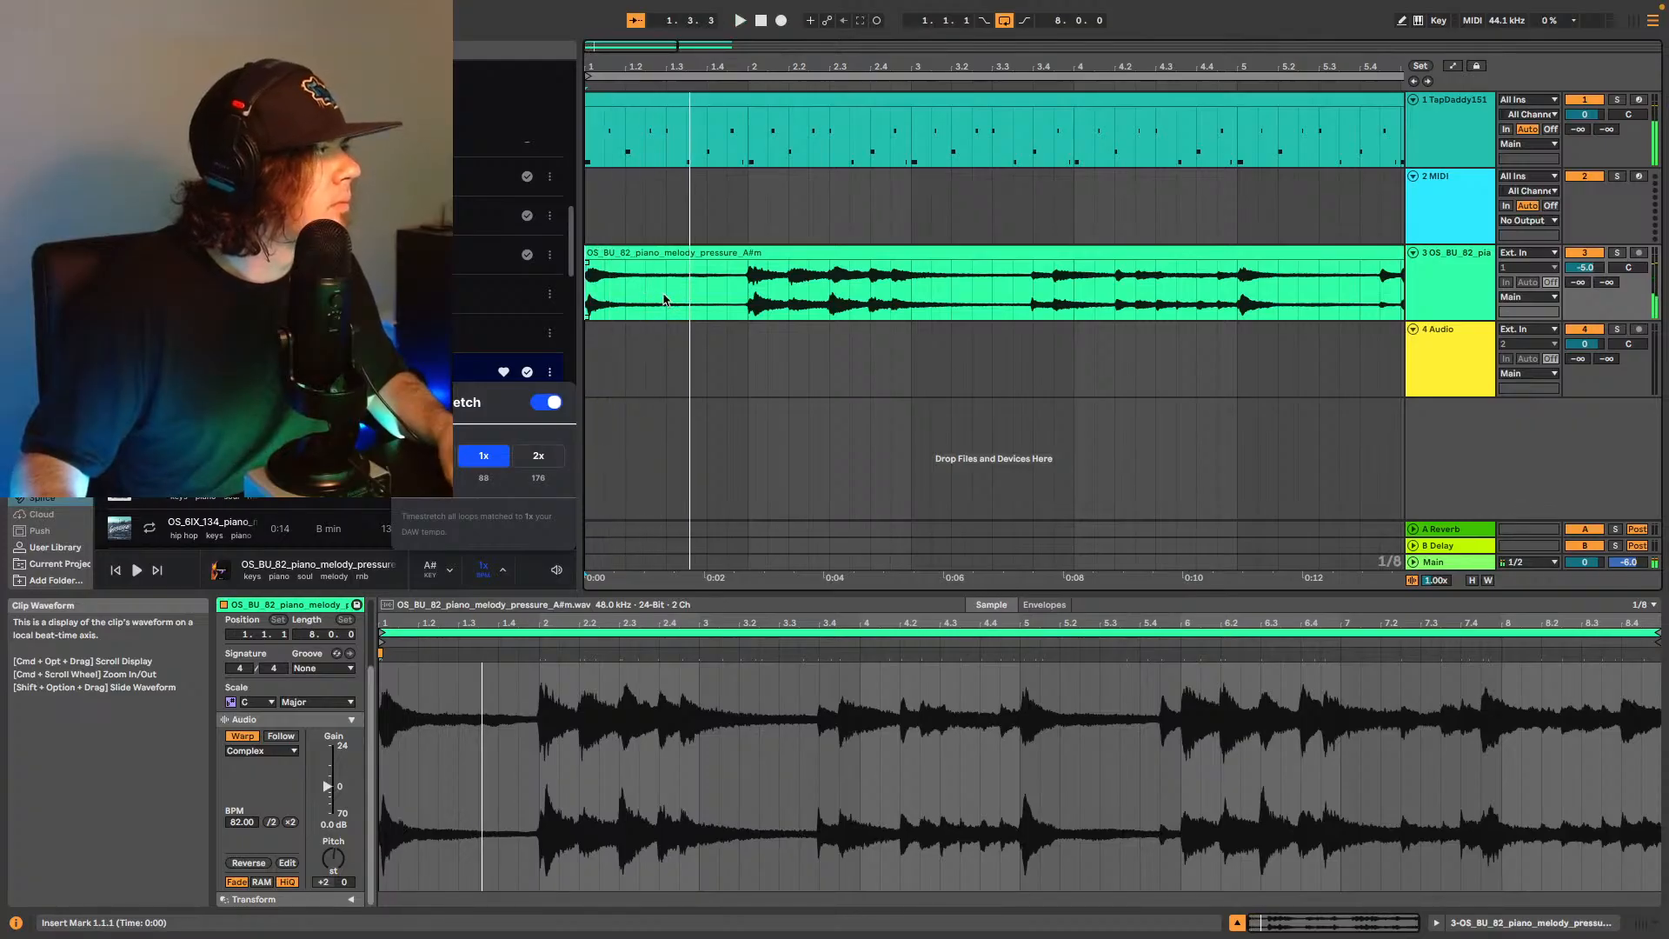
drag(591, 290, 748, 285)
key(super+e)
click(722, 258)
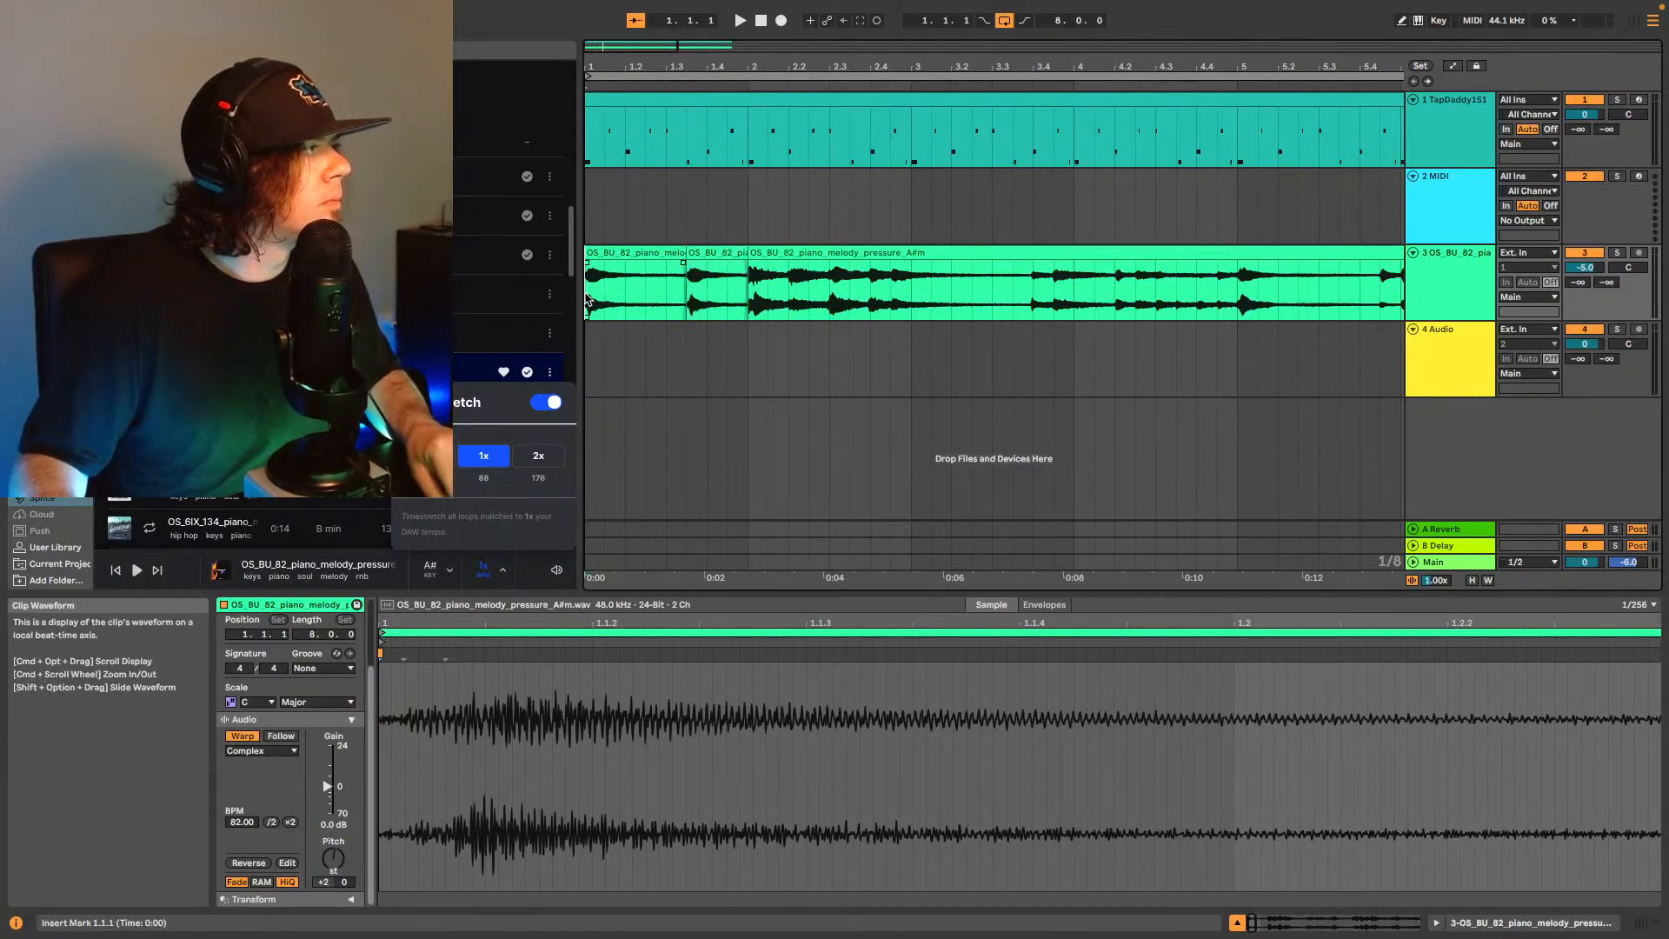
key(space)
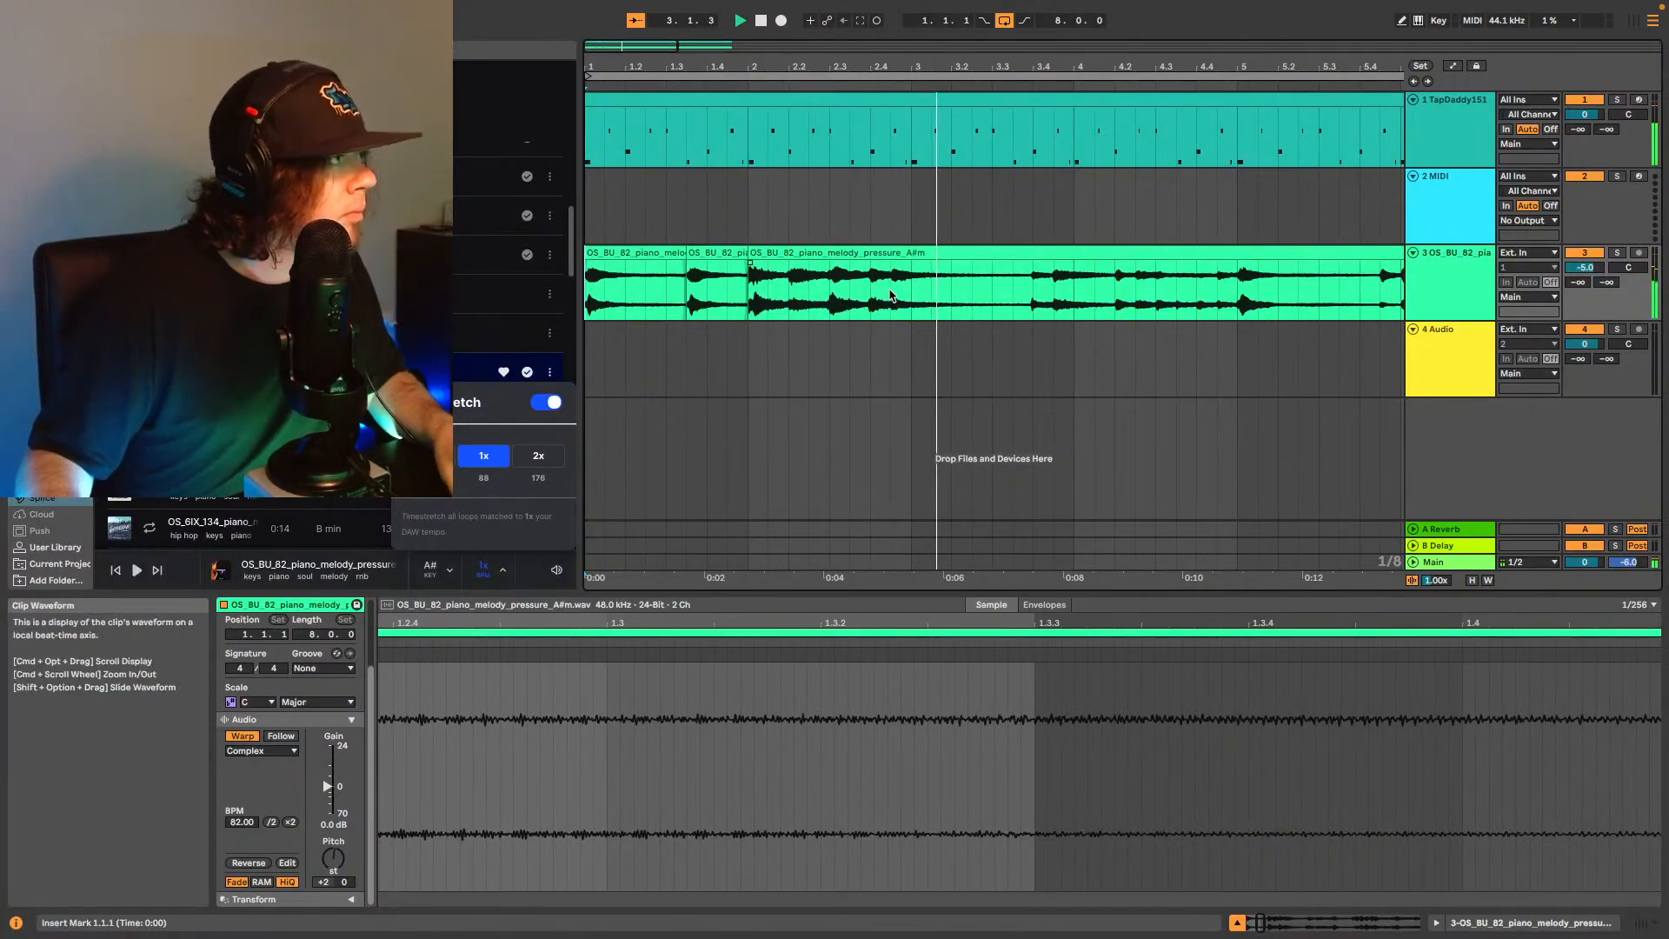
Copy the piano slice from 2.4.3 to 3.1.1, paste it at 3.3.3, and play it back.
drag(892, 271, 911, 276)
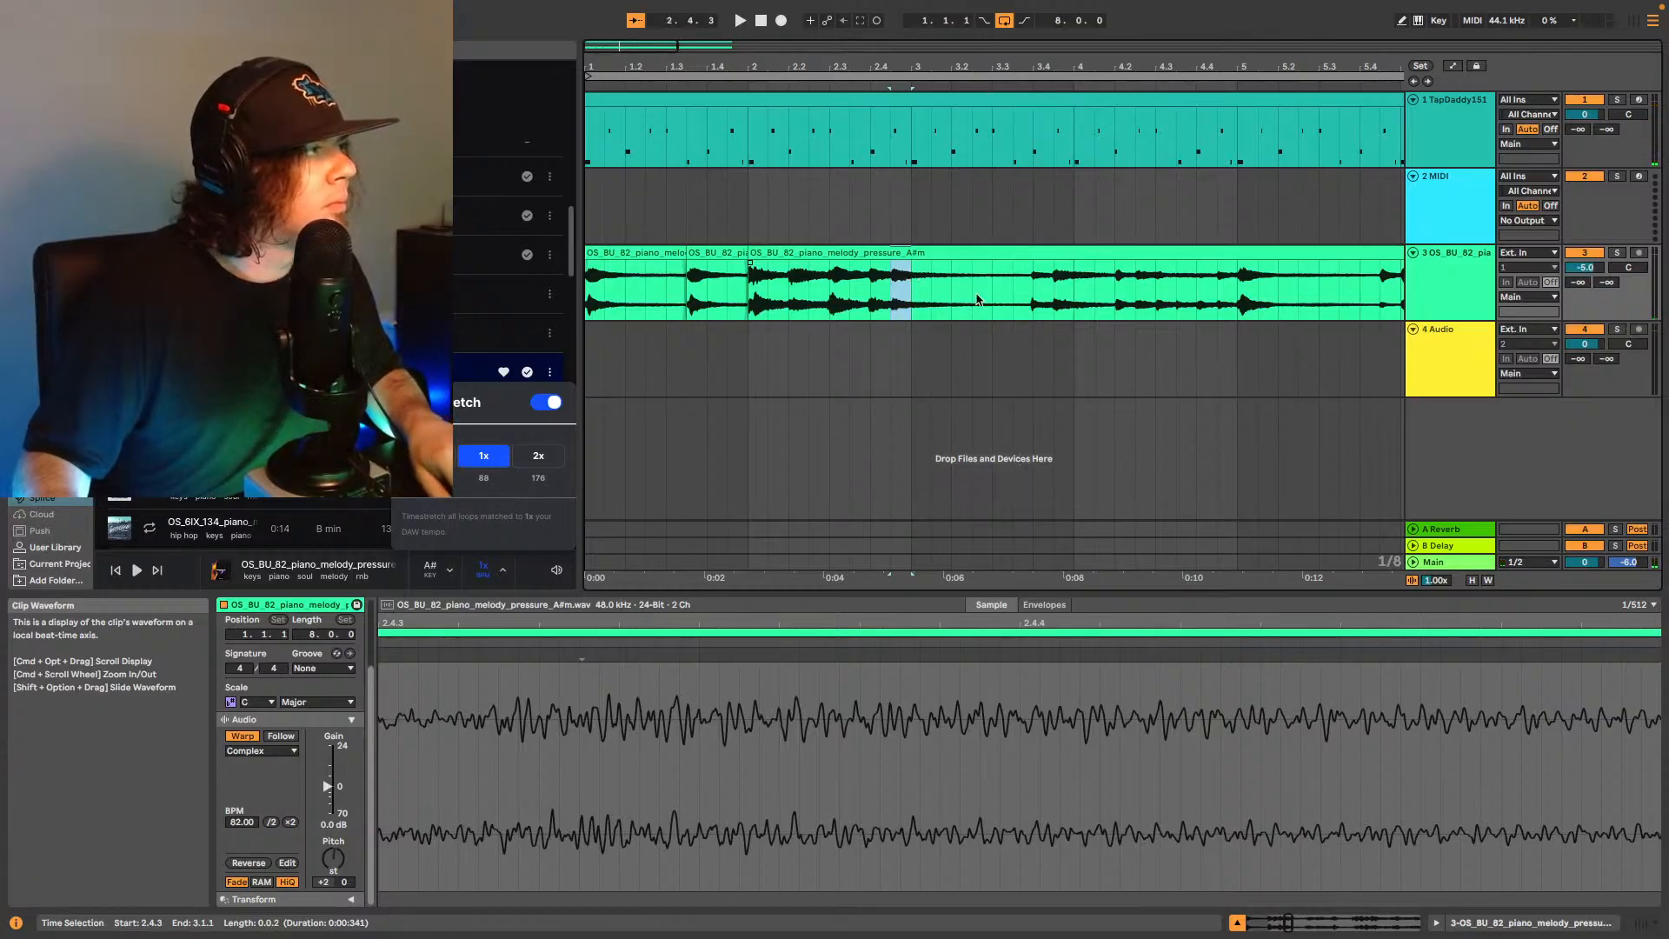
click(1012, 294)
key(super+v)
click(948, 294)
key(space)
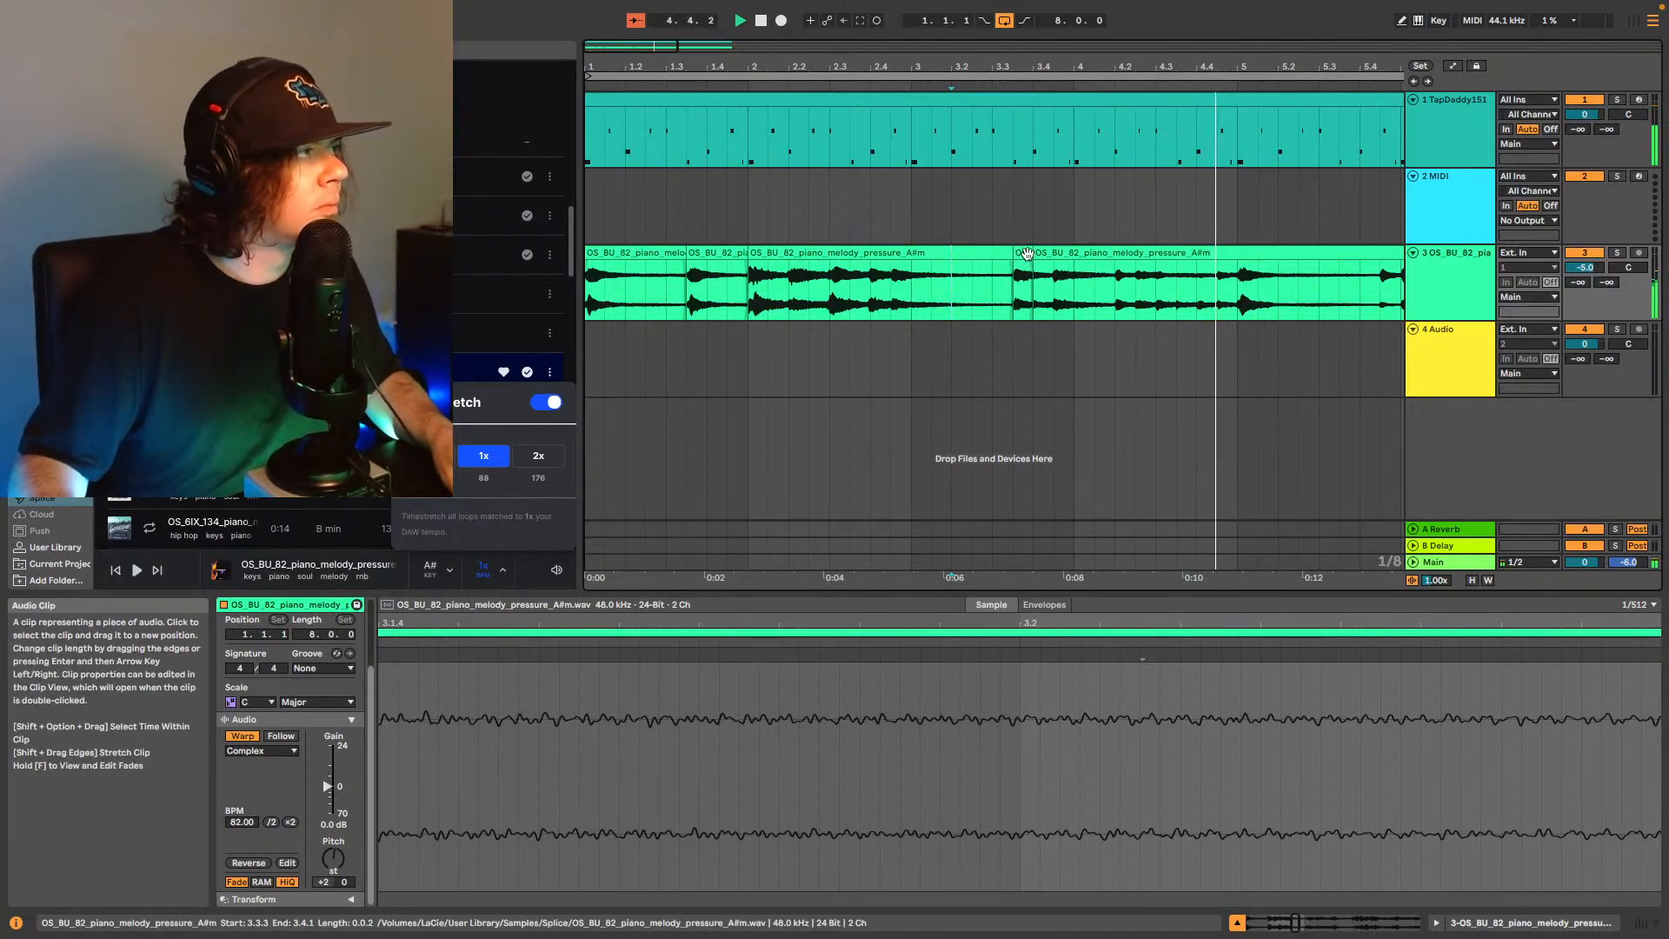
key(space)
Extend the end of the piano slice at 3.3.3 in stages to 3.4.3, 4.1.3 and finally 4.2.1, checking each length by playback.
drag(1030, 254, 1046, 253)
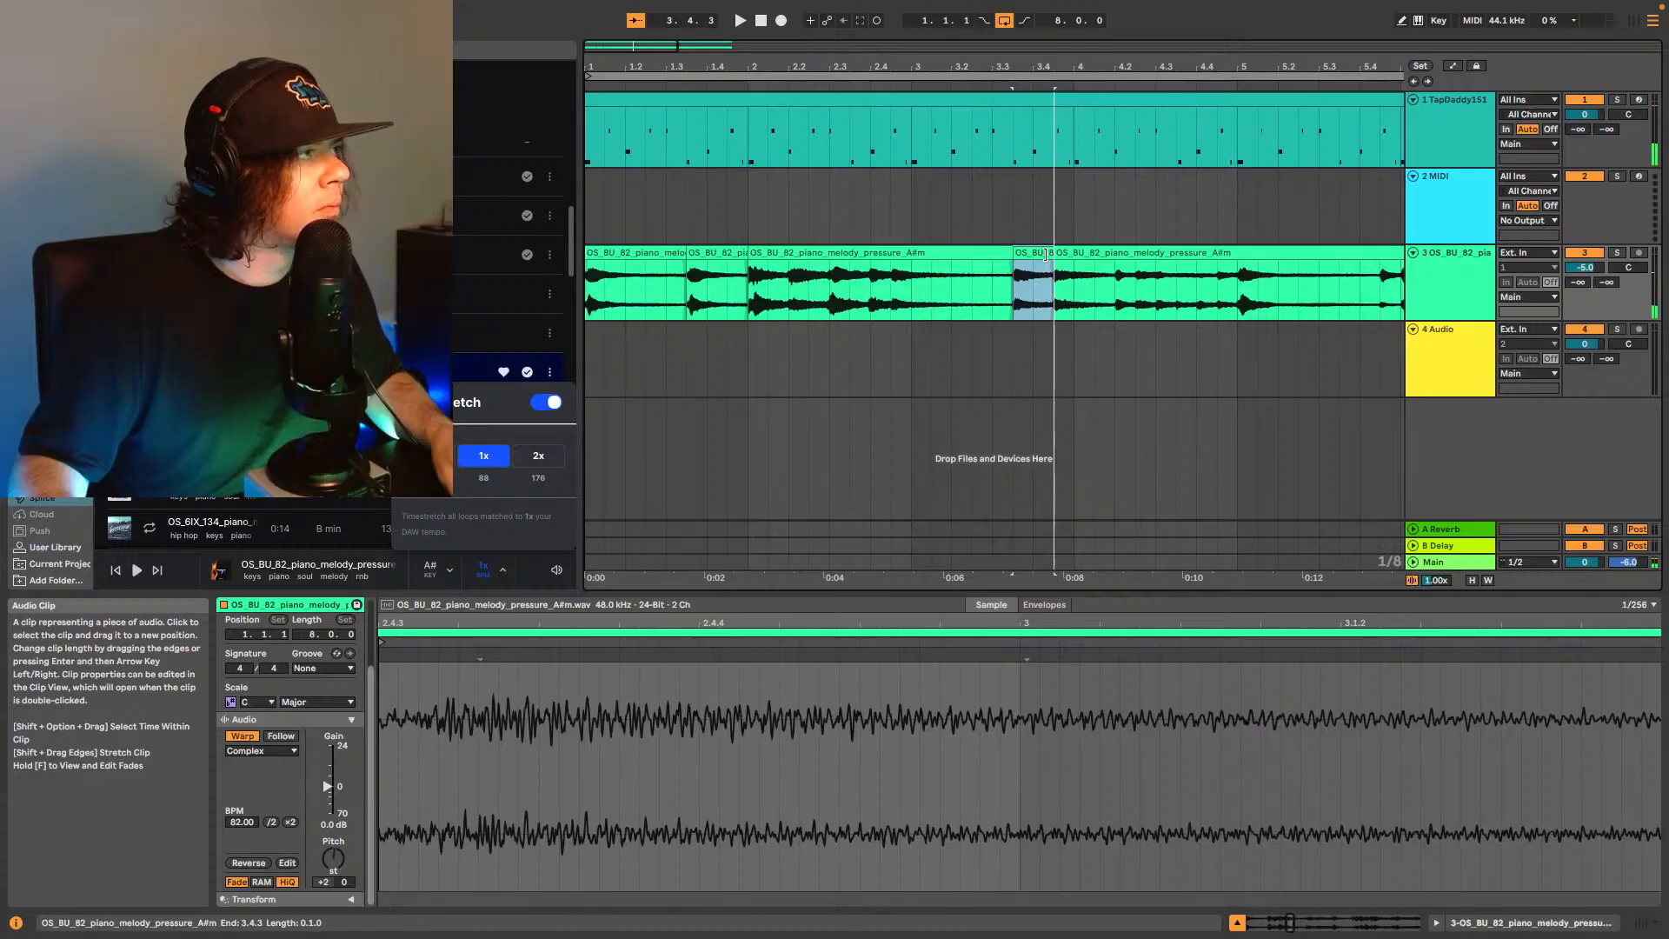
click(1012, 284)
key(space)
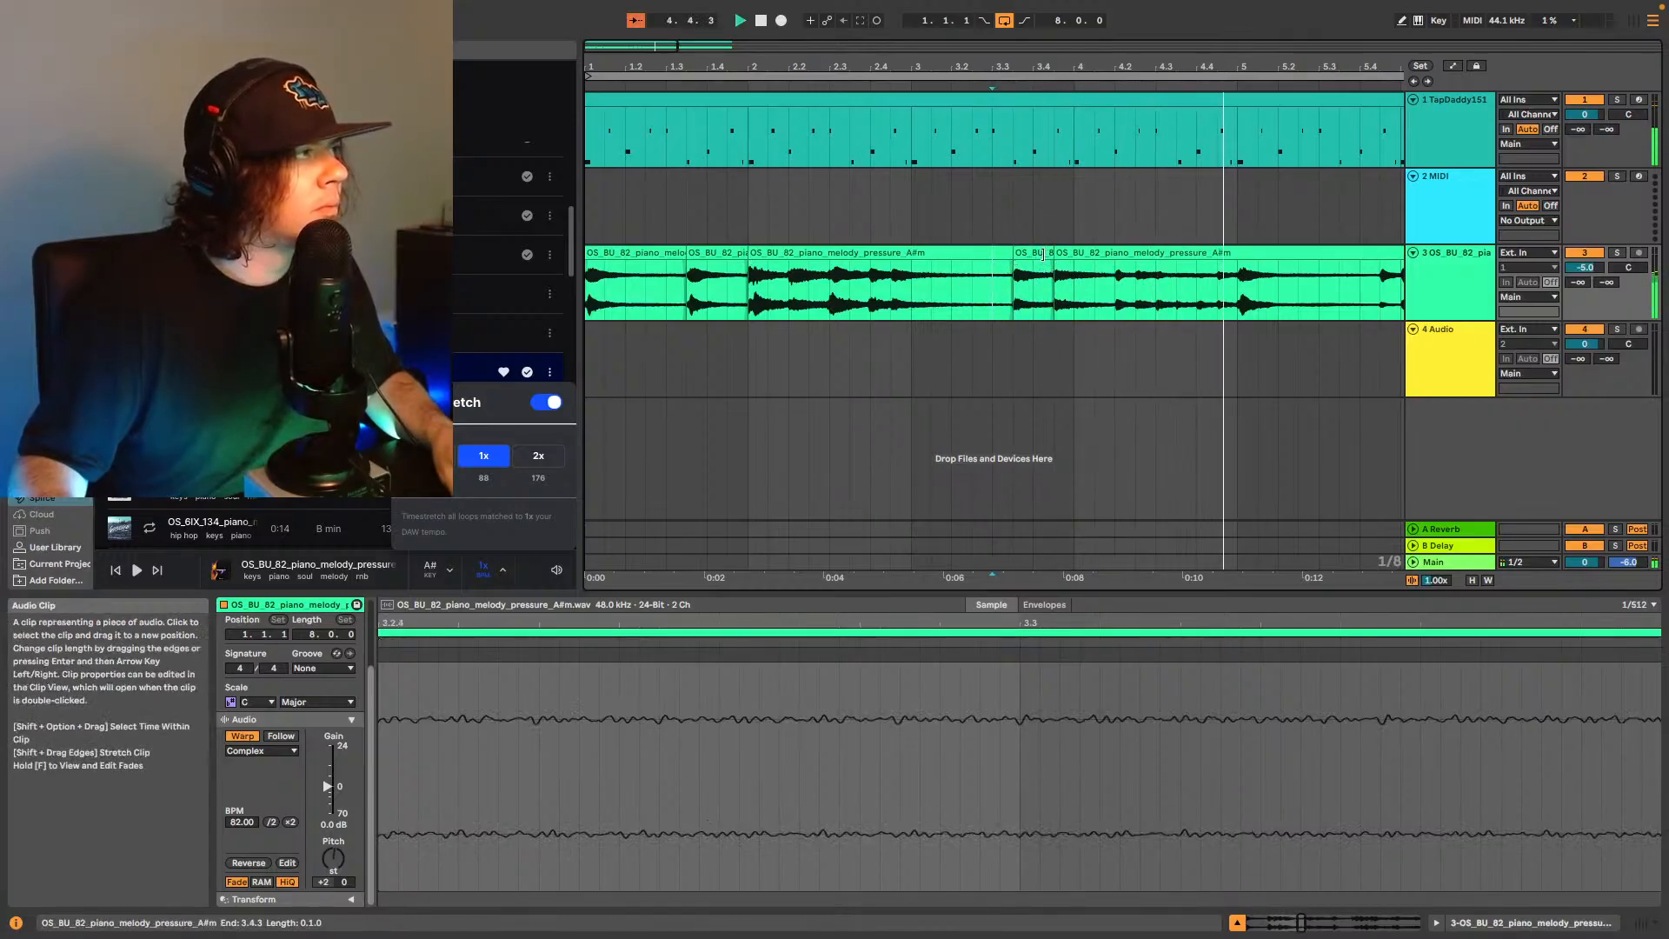
click(791, 287)
key(space)
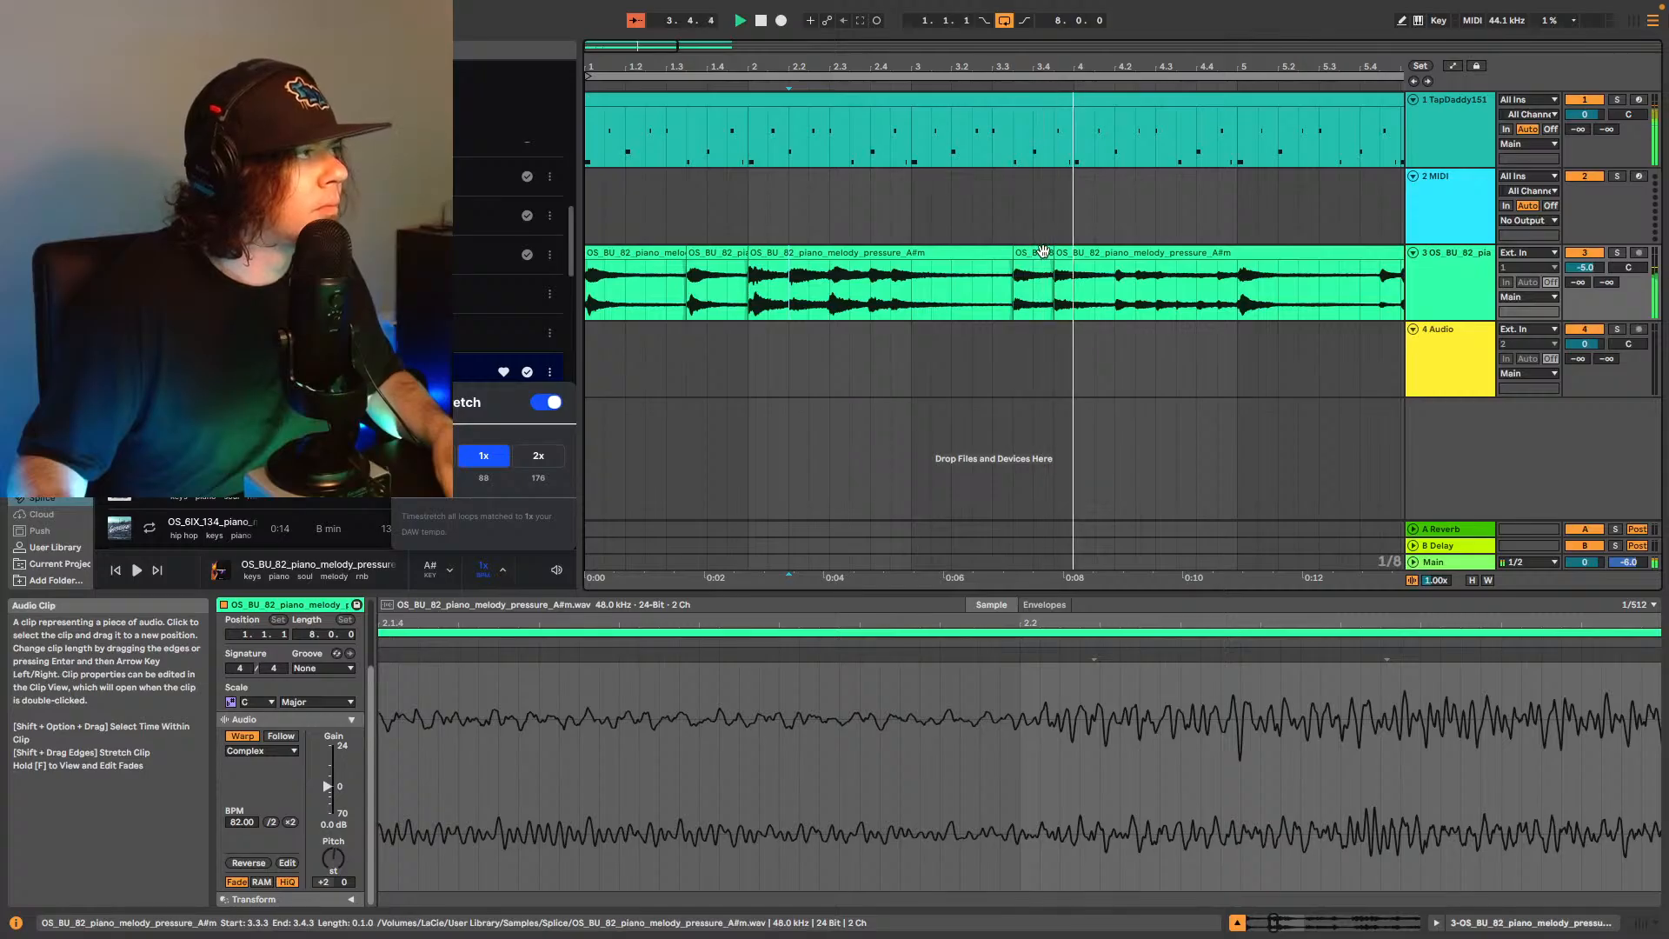
key(space)
drag(1053, 256, 1094, 264)
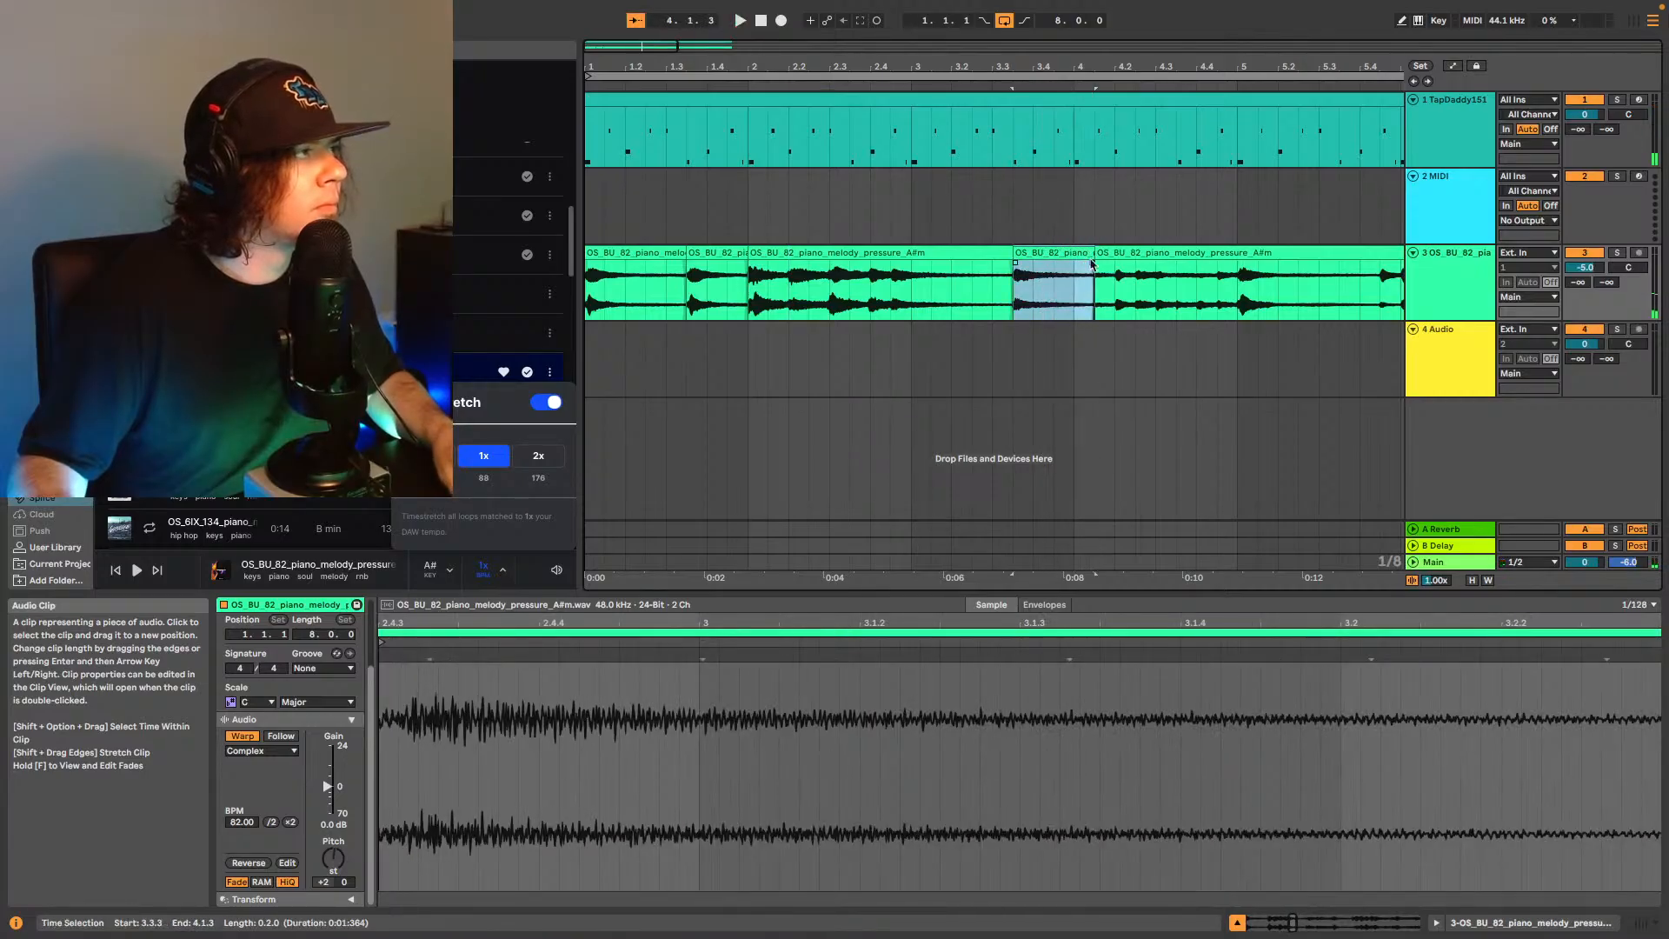
click(975, 283)
key(space)
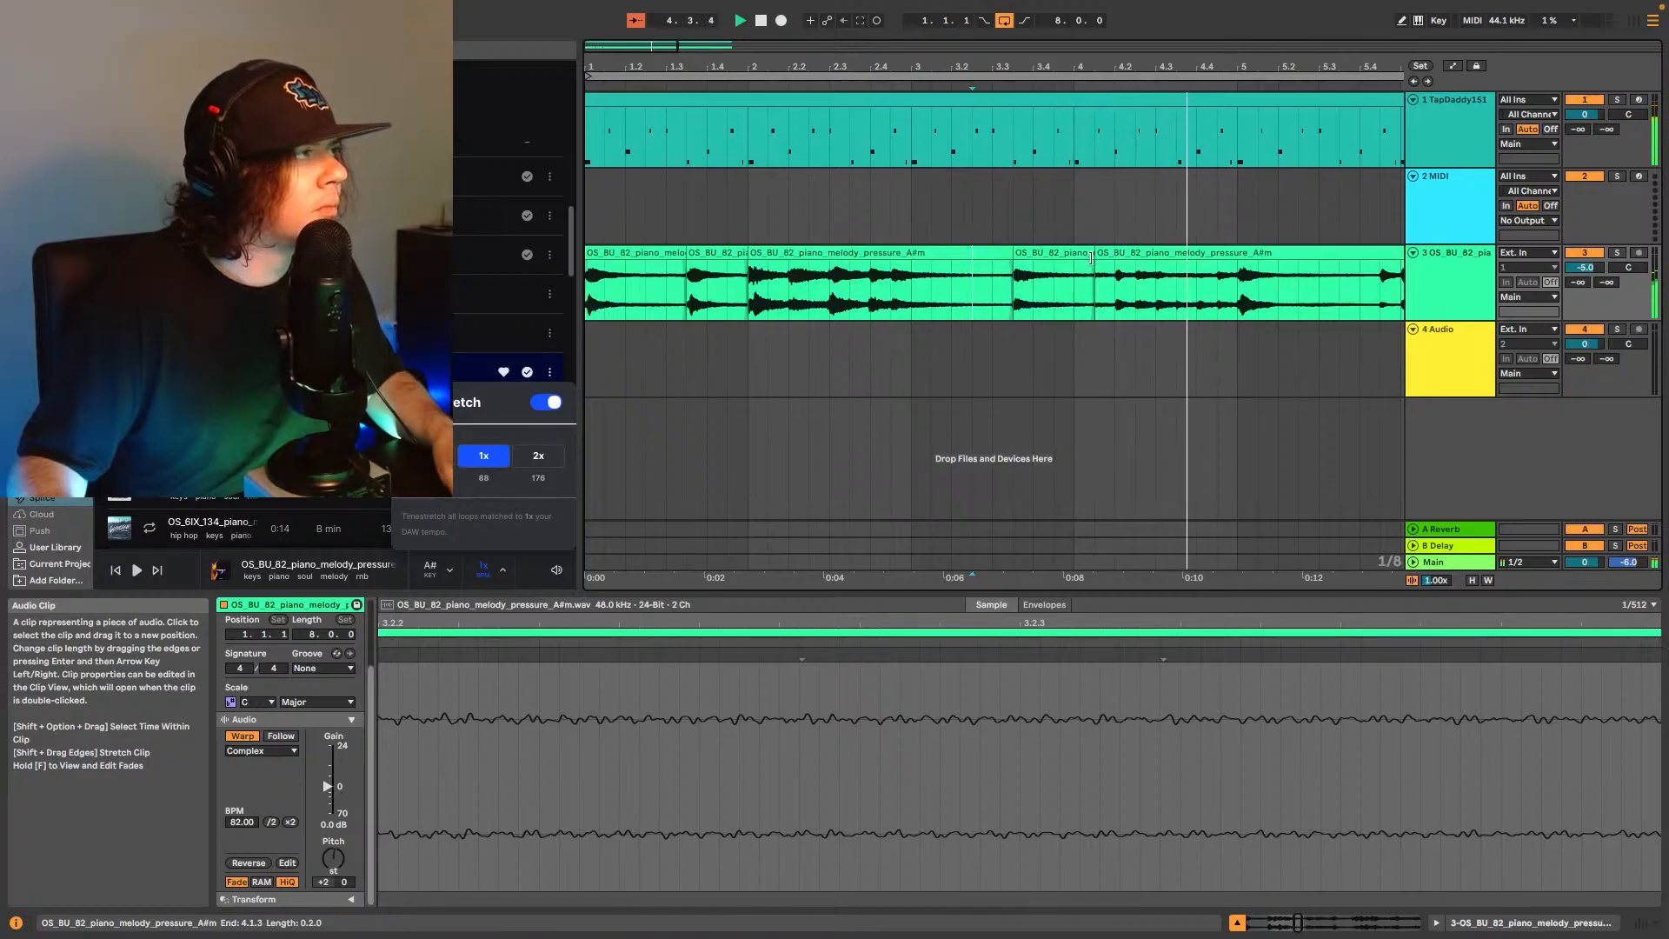
drag(1083, 250, 1104, 249)
click(856, 283)
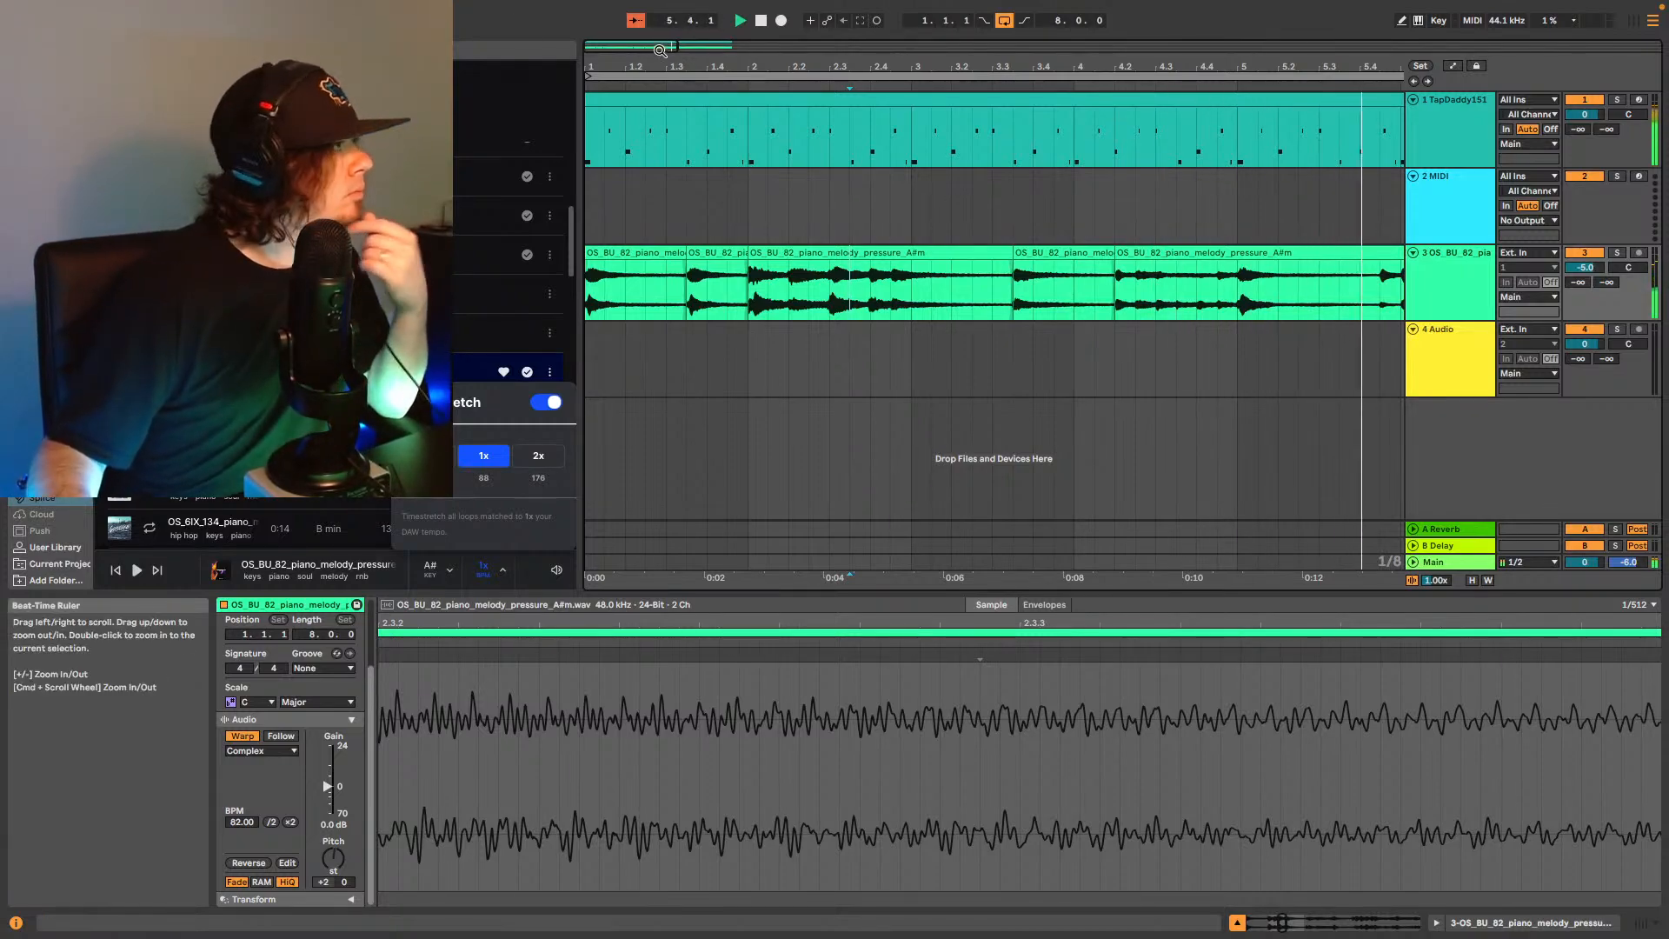
Play through the chopped loop, copy the piano chord at 5.1.1, paste it at 5.3.3, and play it from bar 5.
drag(660, 50, 662, 32)
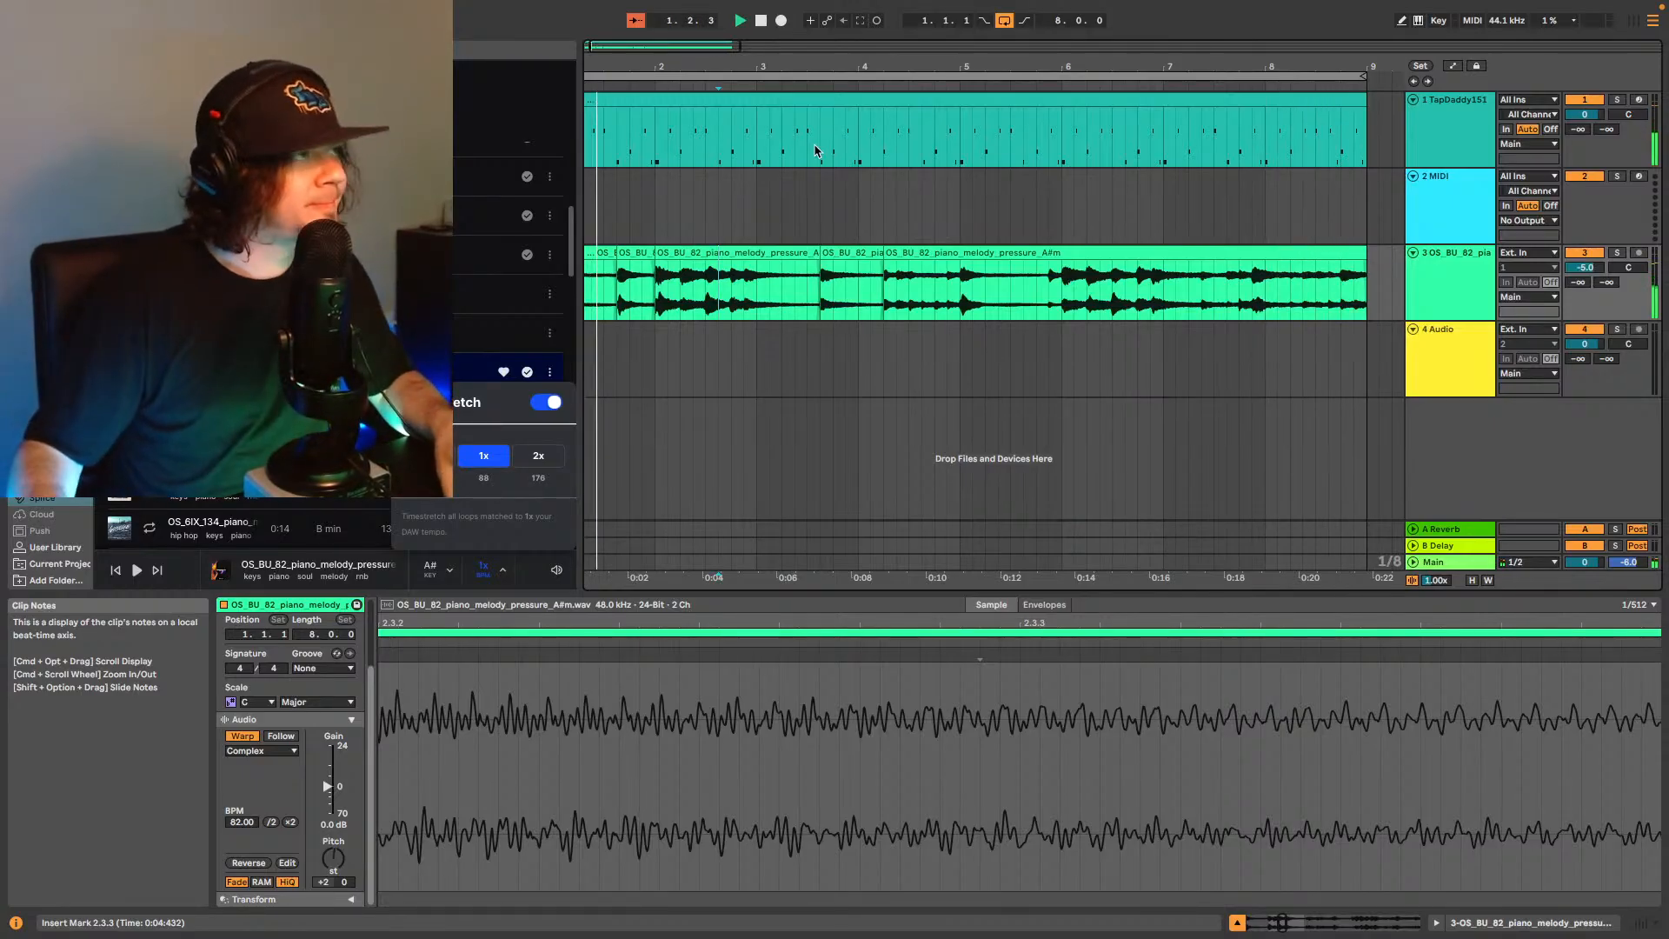
drag(715, 50, 714, 38)
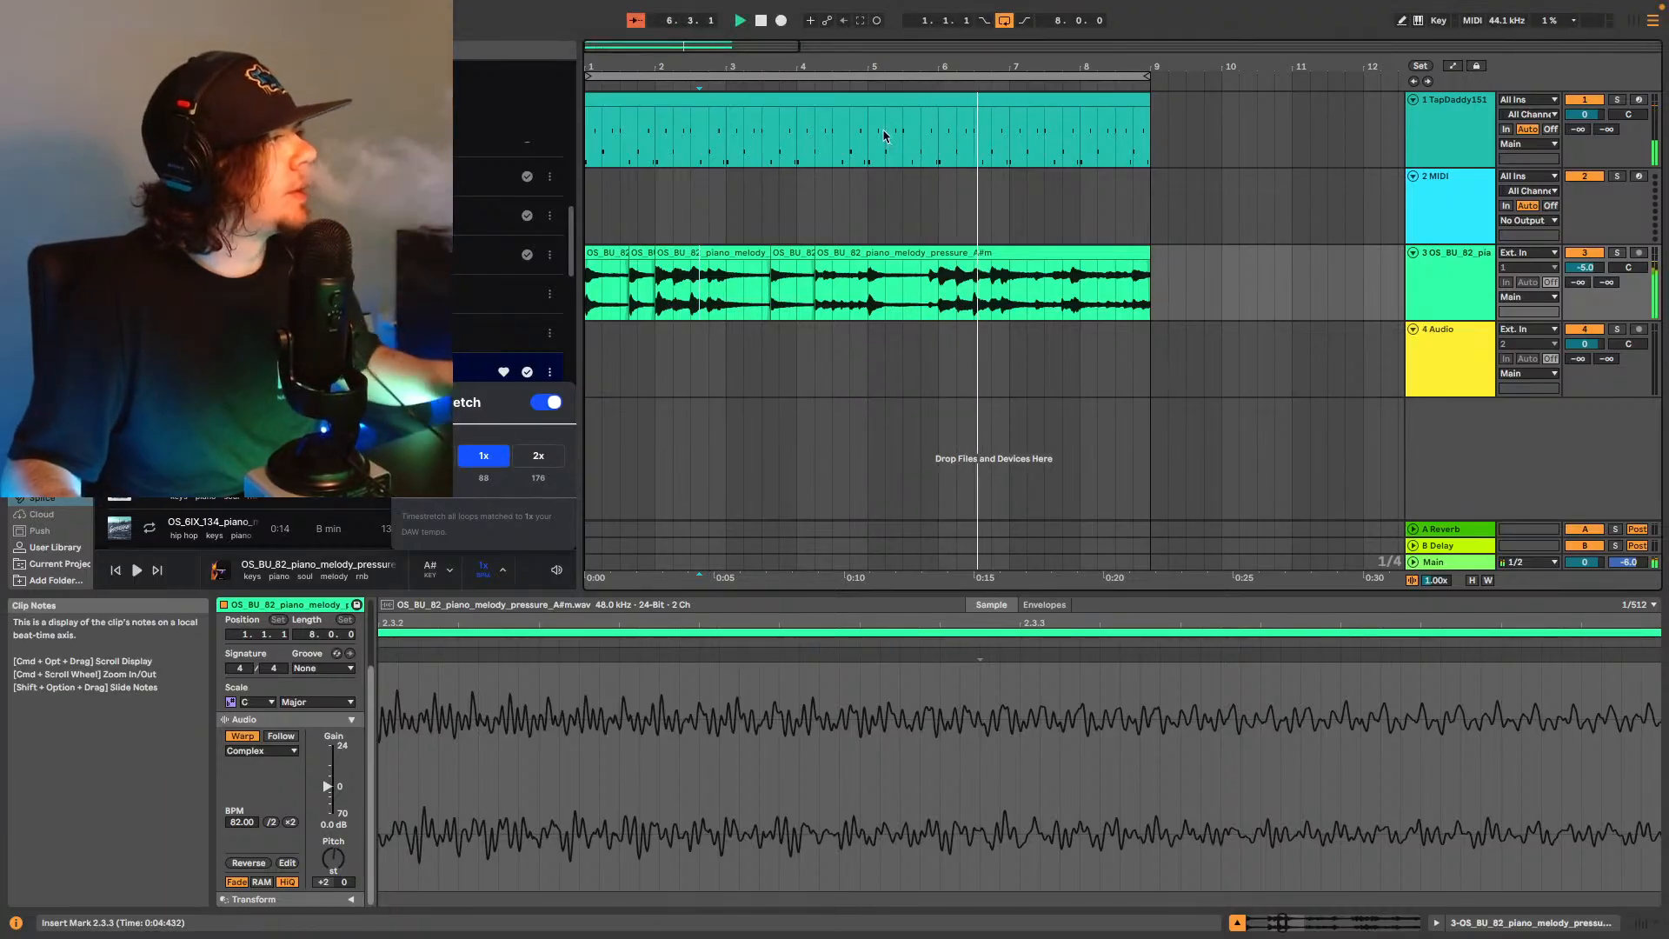
drag(701, 46, 684, 102)
click(783, 298)
key(space)
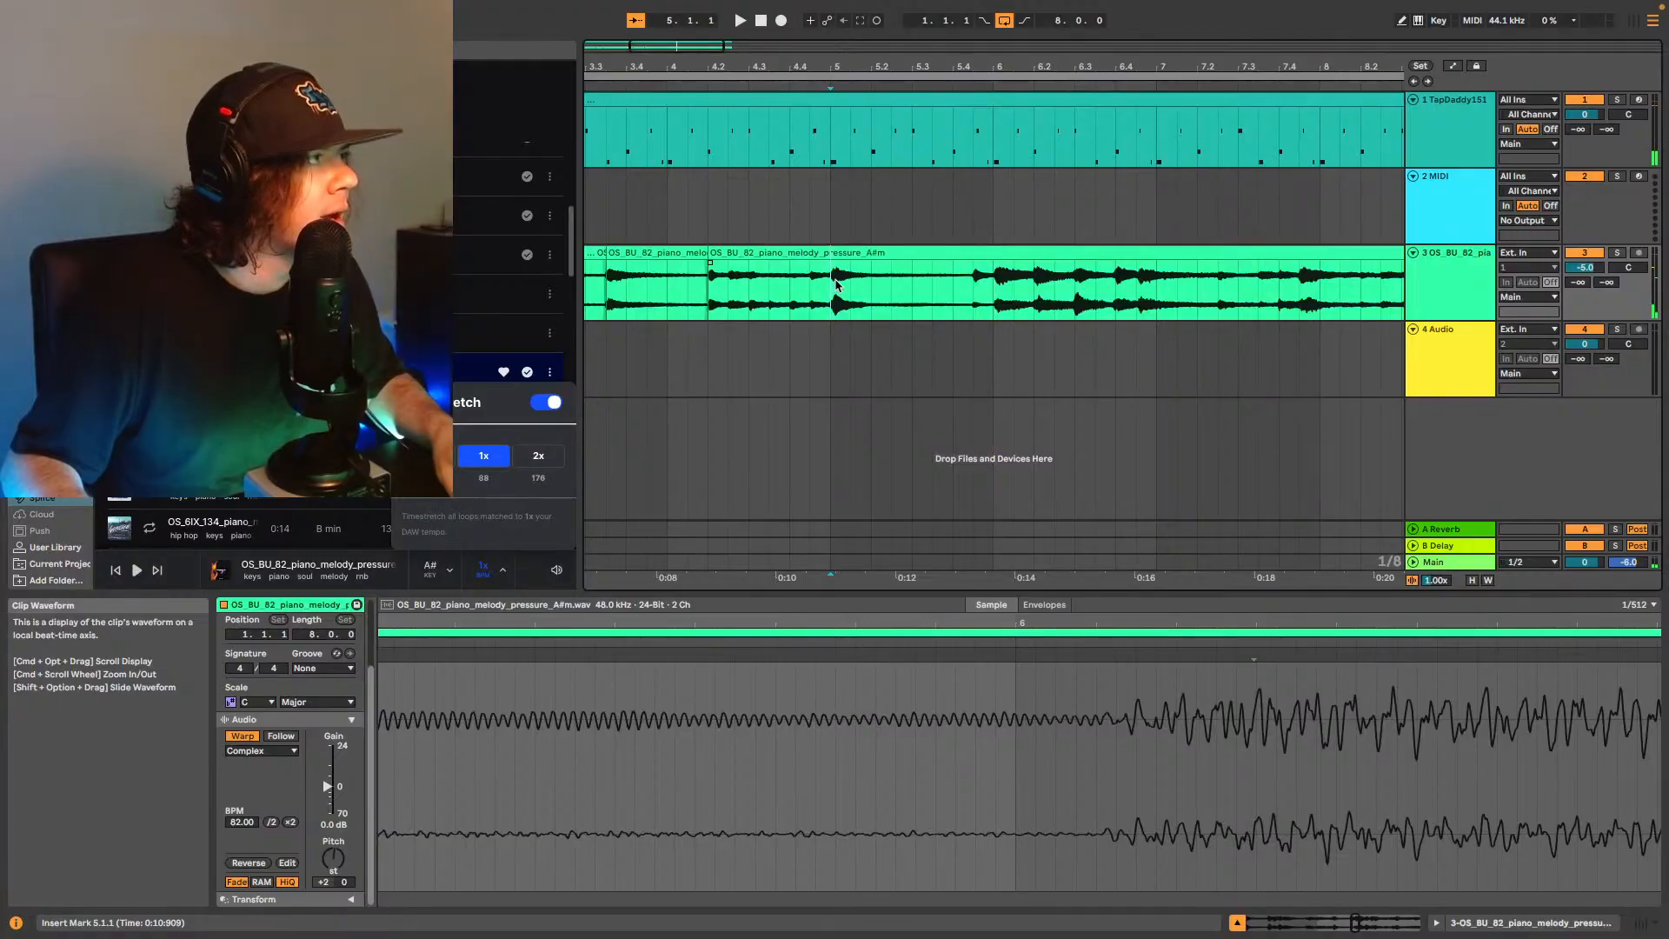
click(936, 287)
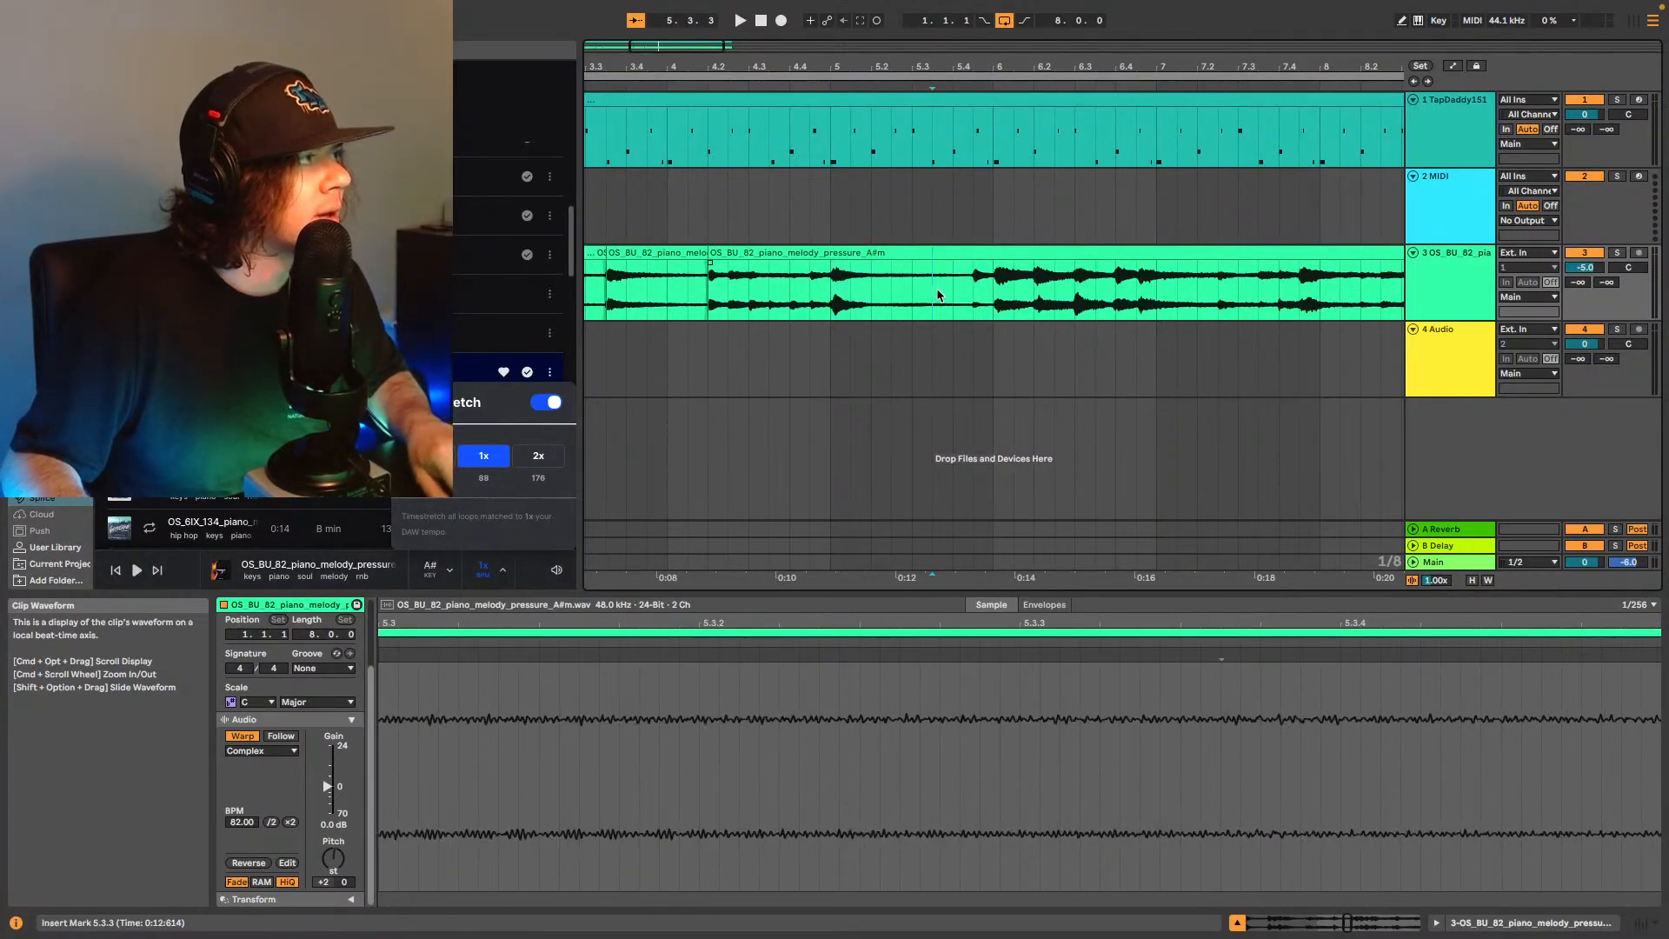
key(super+v)
click(828, 285)
key(space)
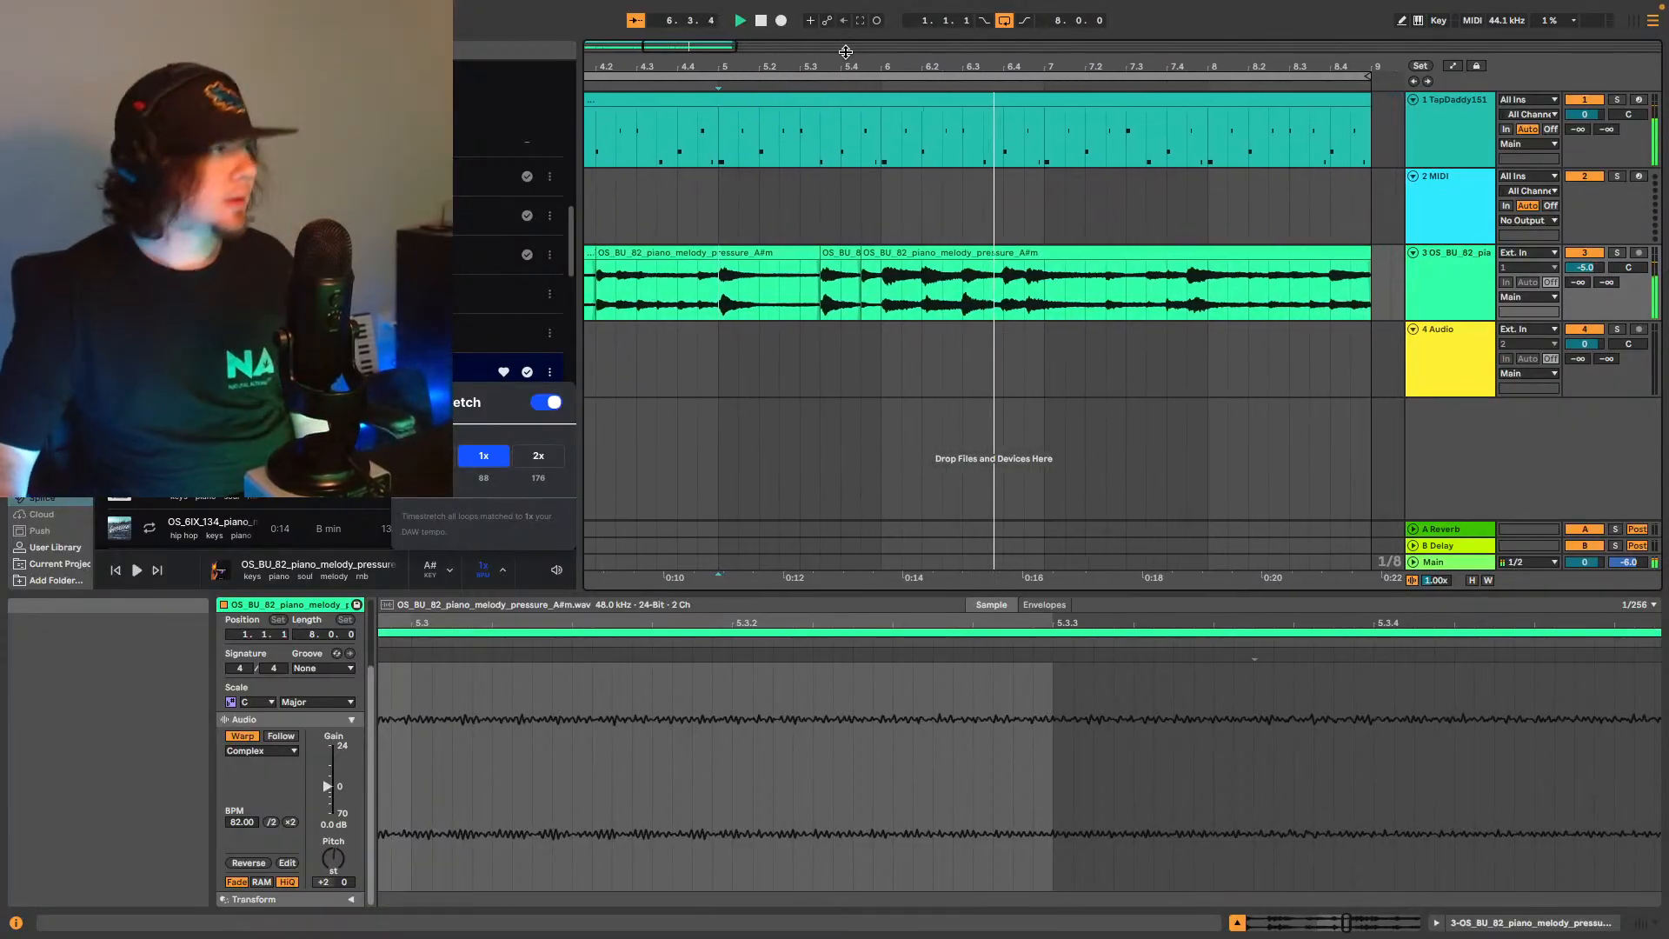
Move the piano melody track above the empty MIDI track, directly below the drum track.
click(1473, 276)
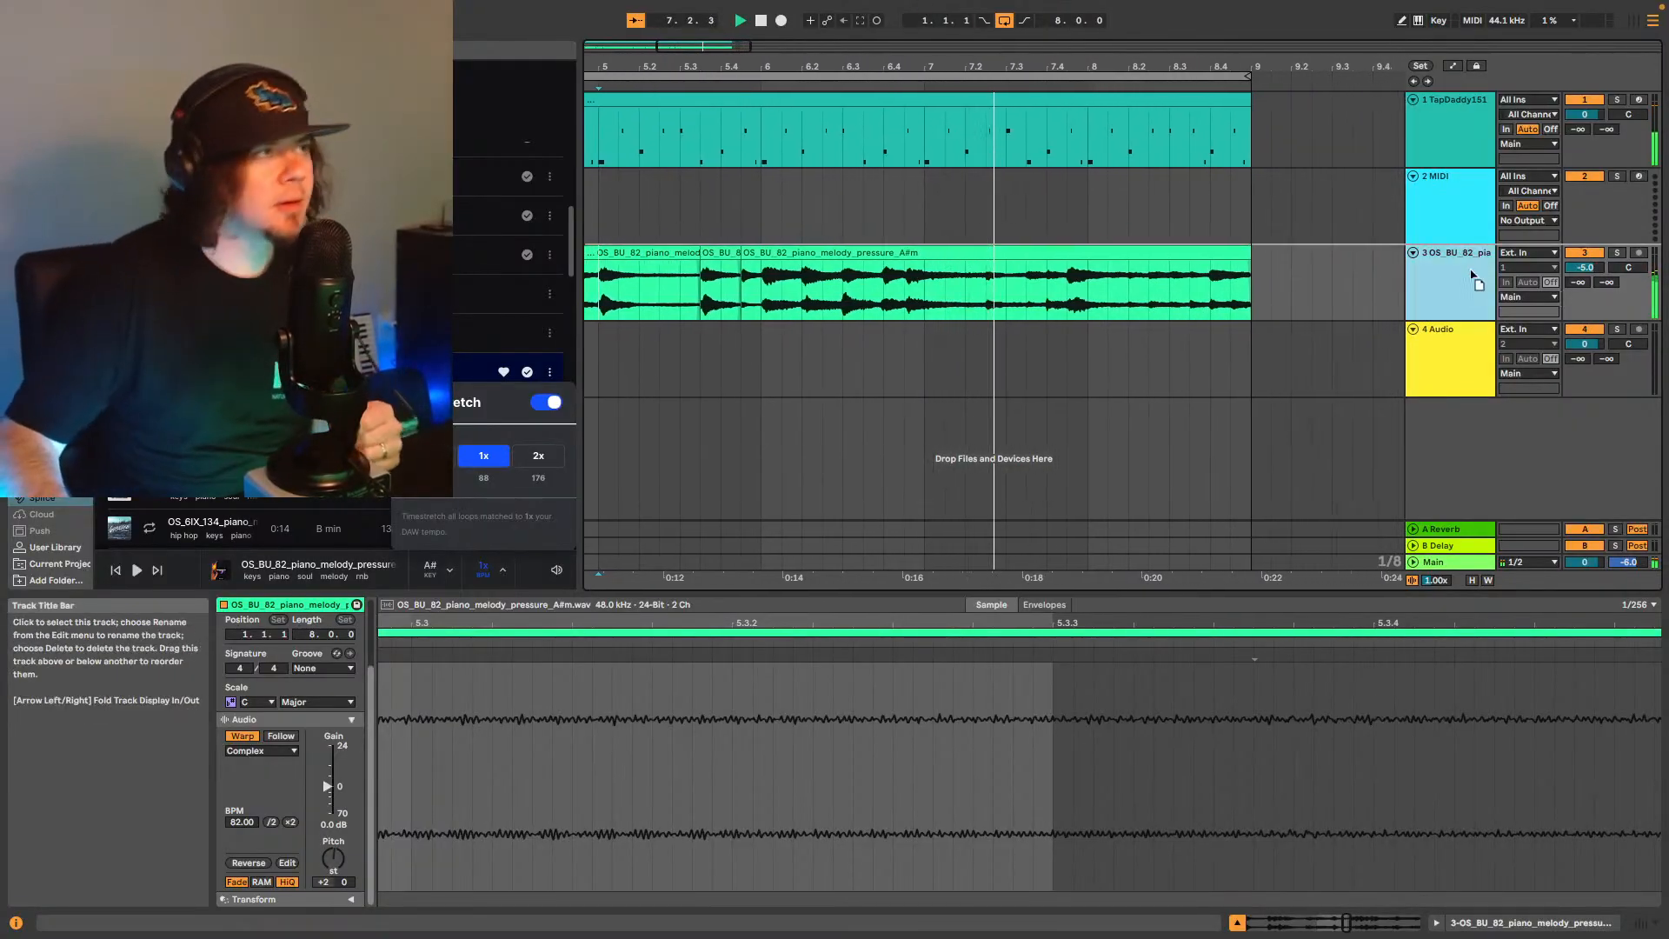
drag(1474, 276, 1461, 198)
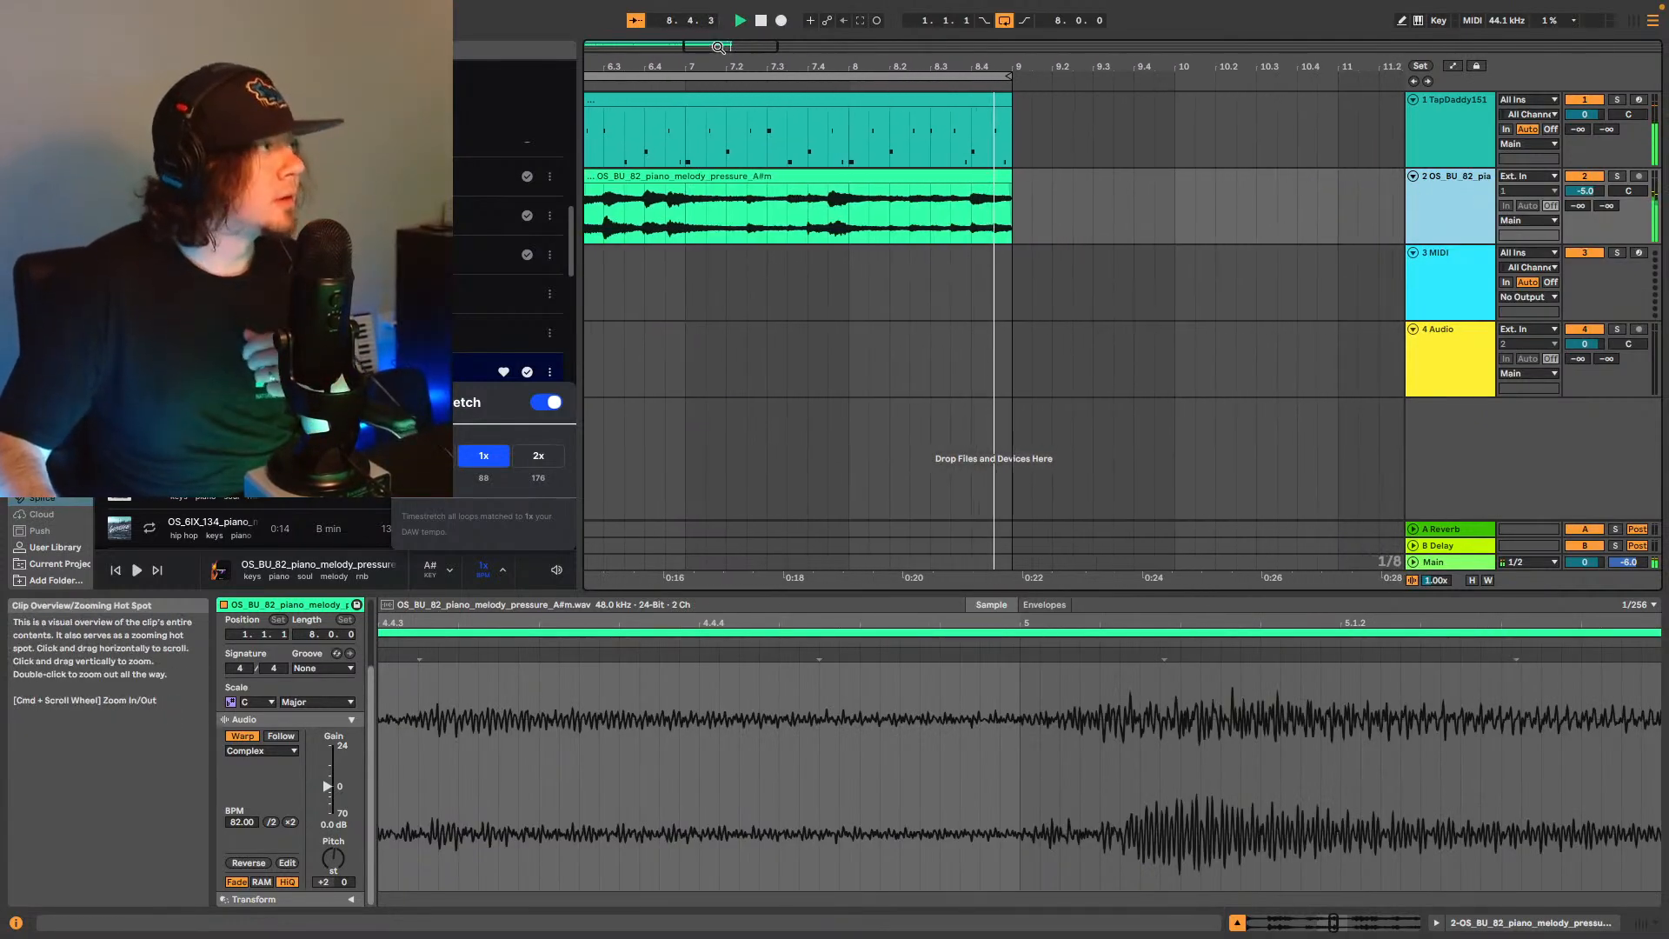
drag(718, 47, 708, 9)
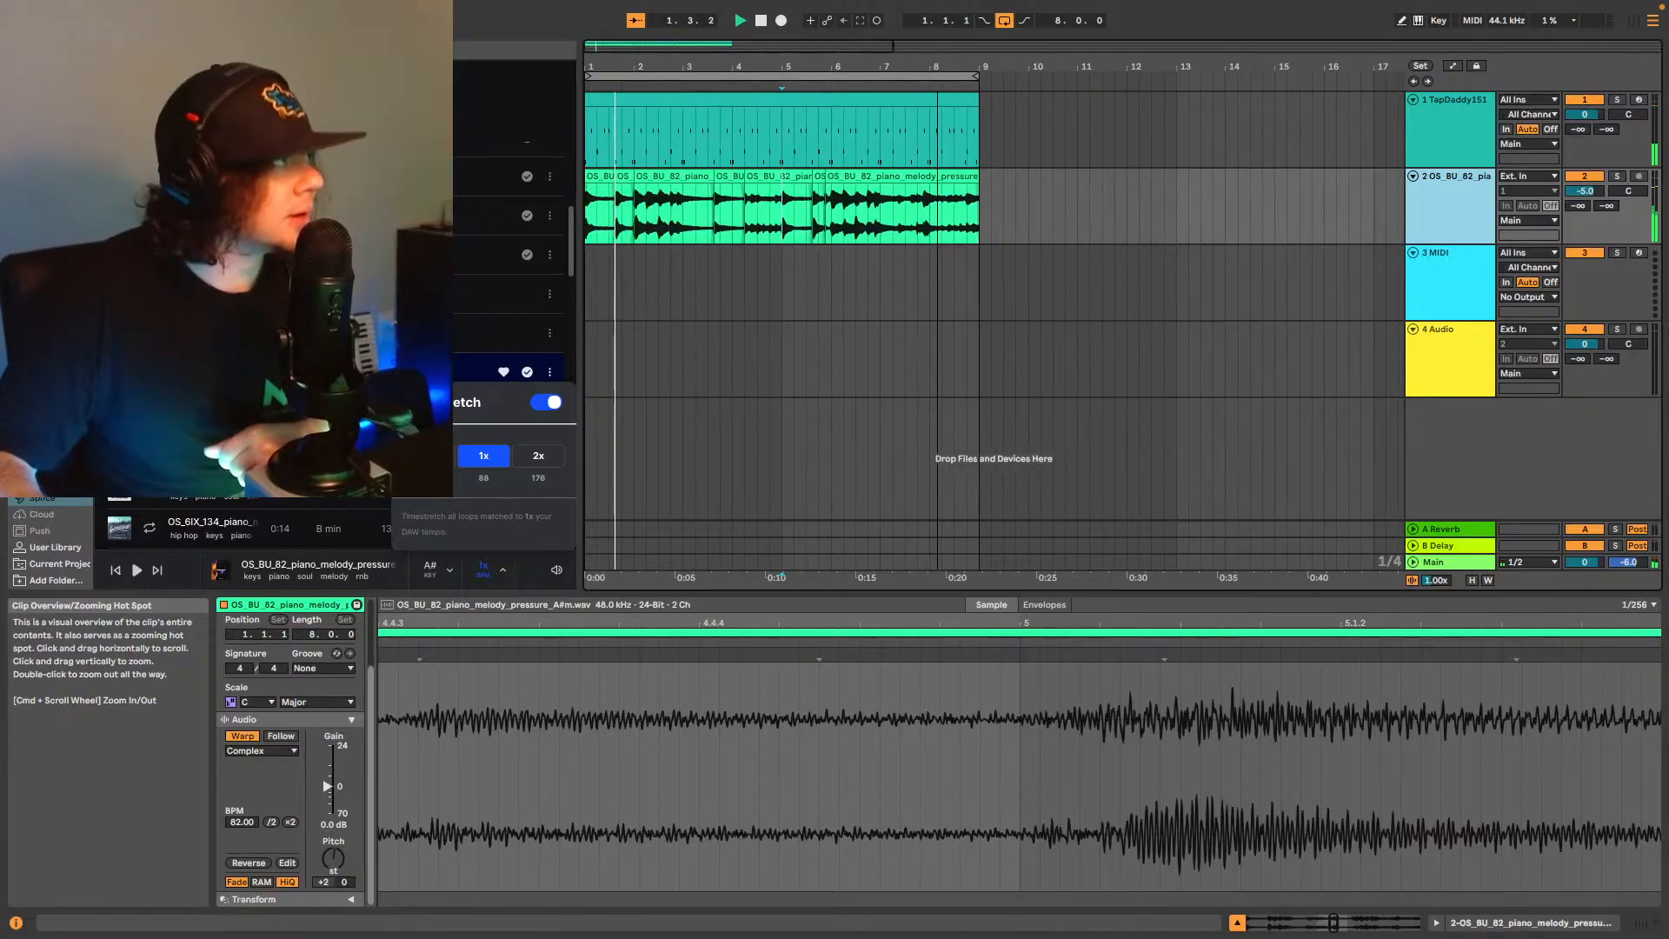
Find the Splice INSTRUMENT plug-in in the browser, load it onto the empty MIDI track 3, and move its window into view.
click(1434, 257)
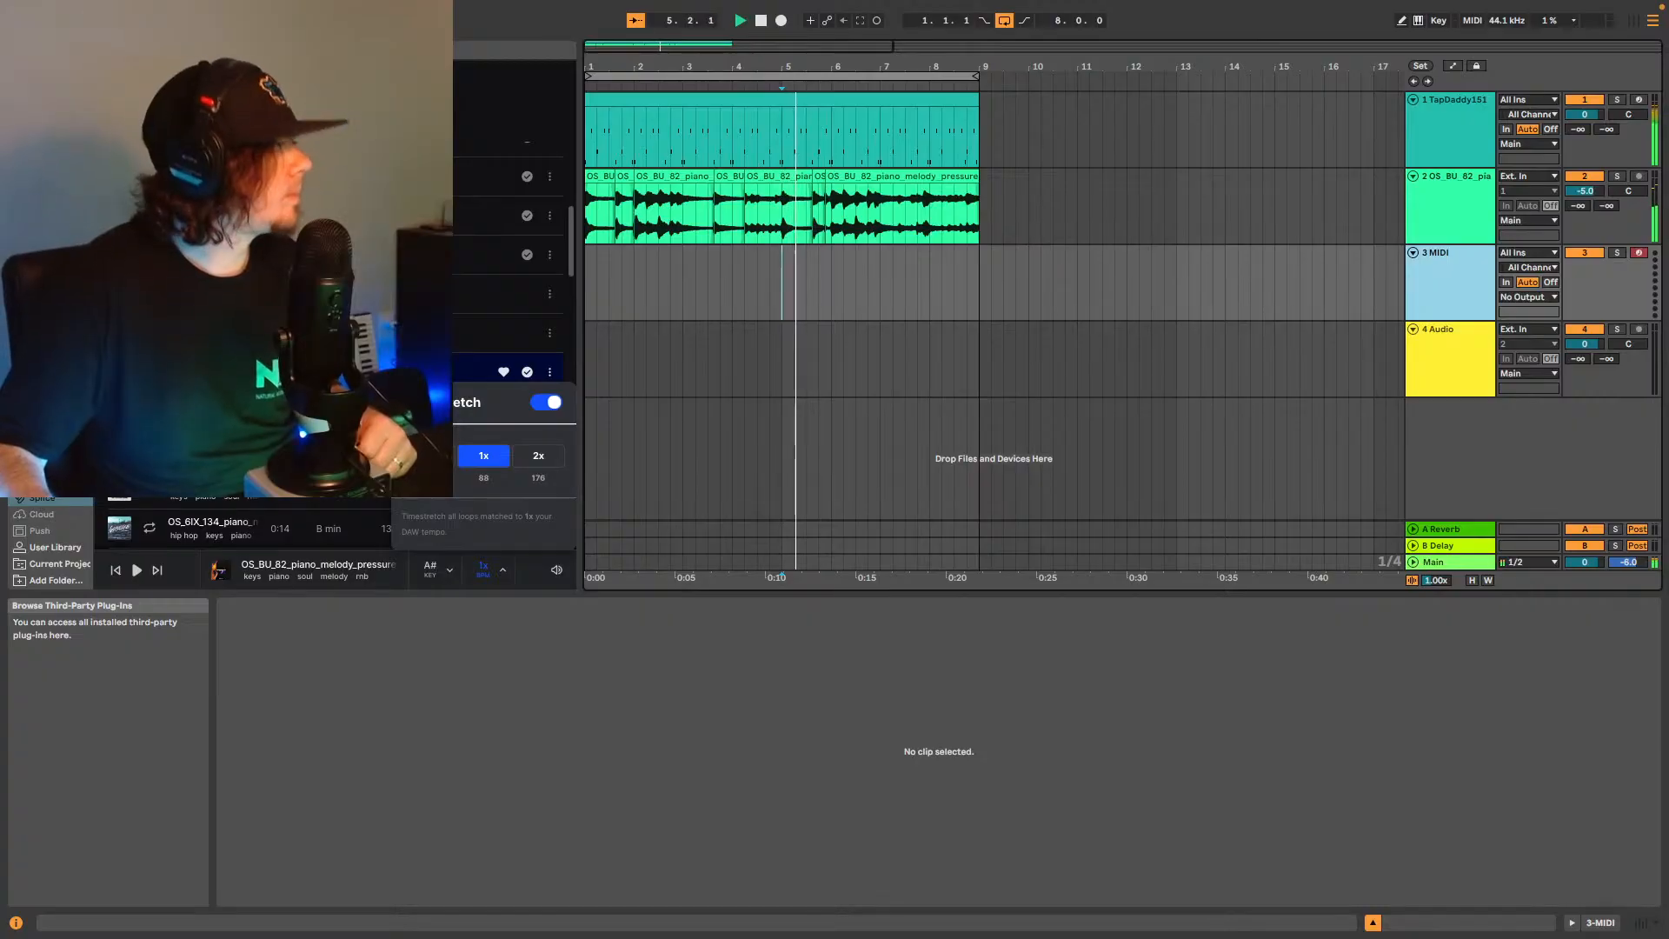
click(47, 361)
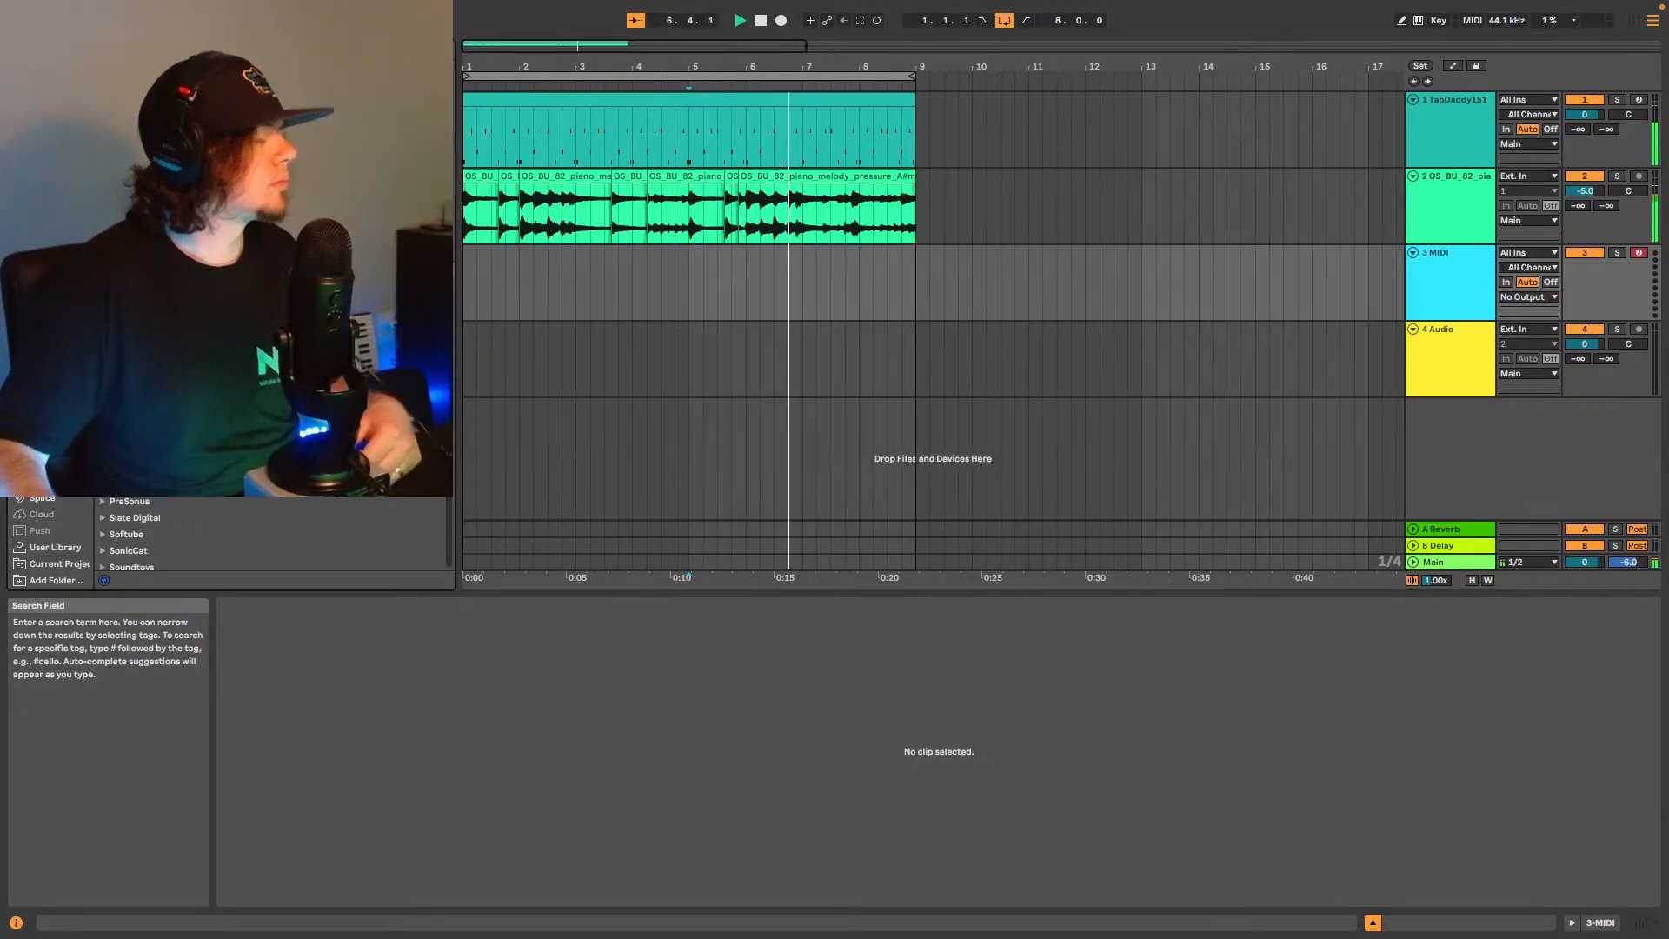
text(ser)
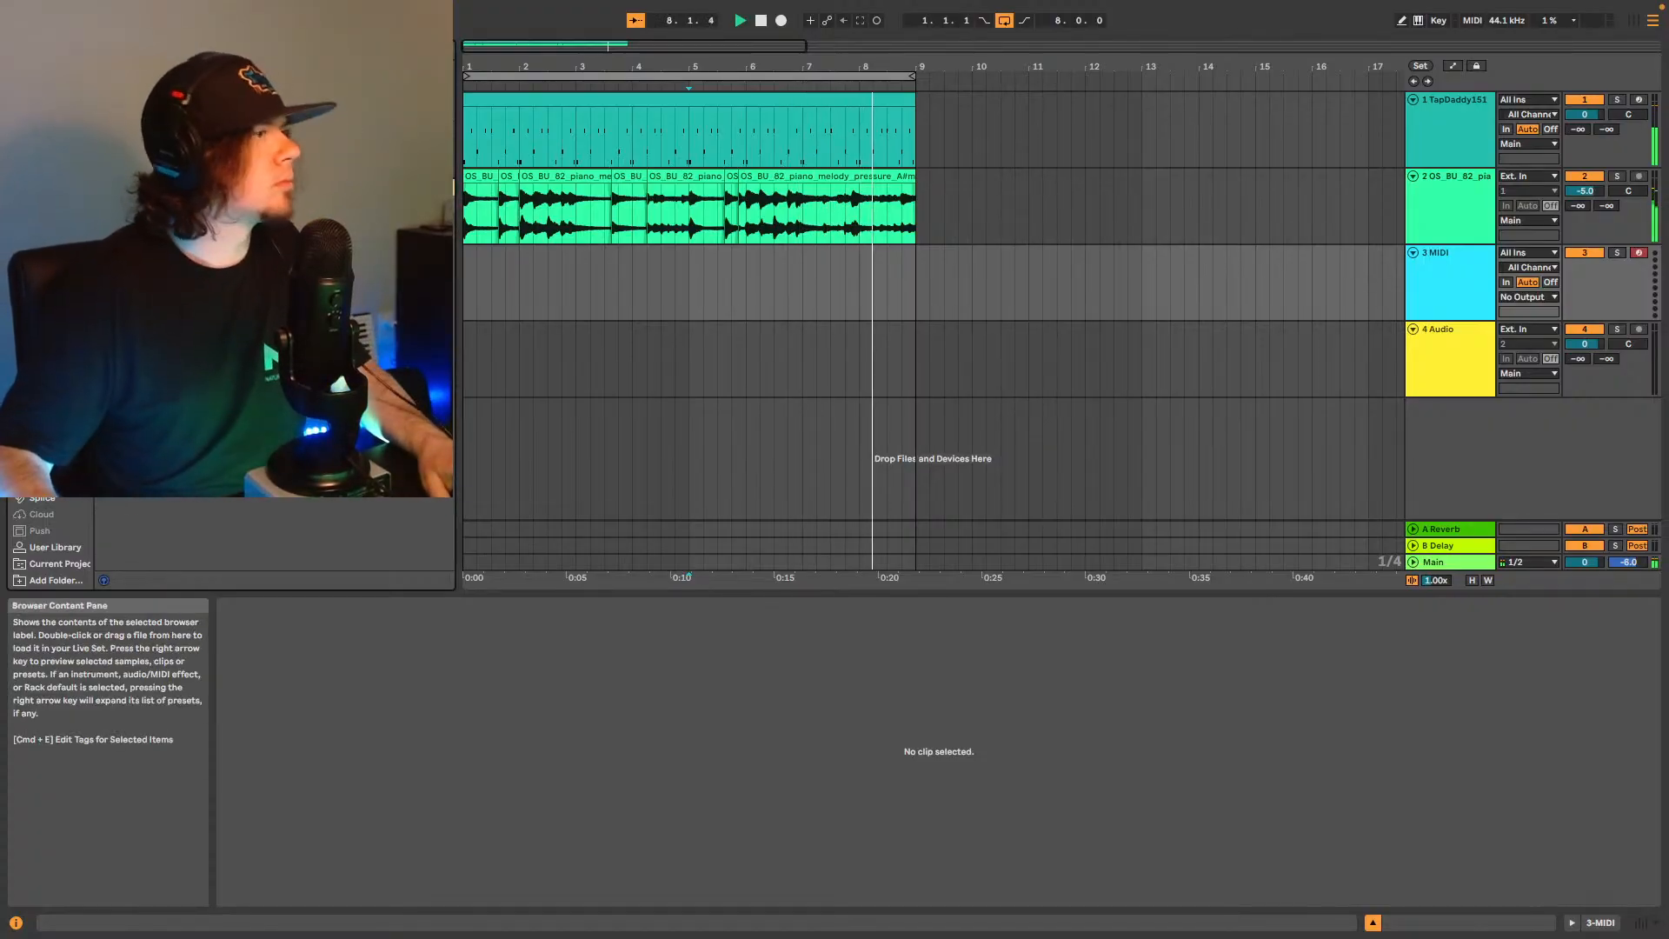
drag(174, 236, 597, 268)
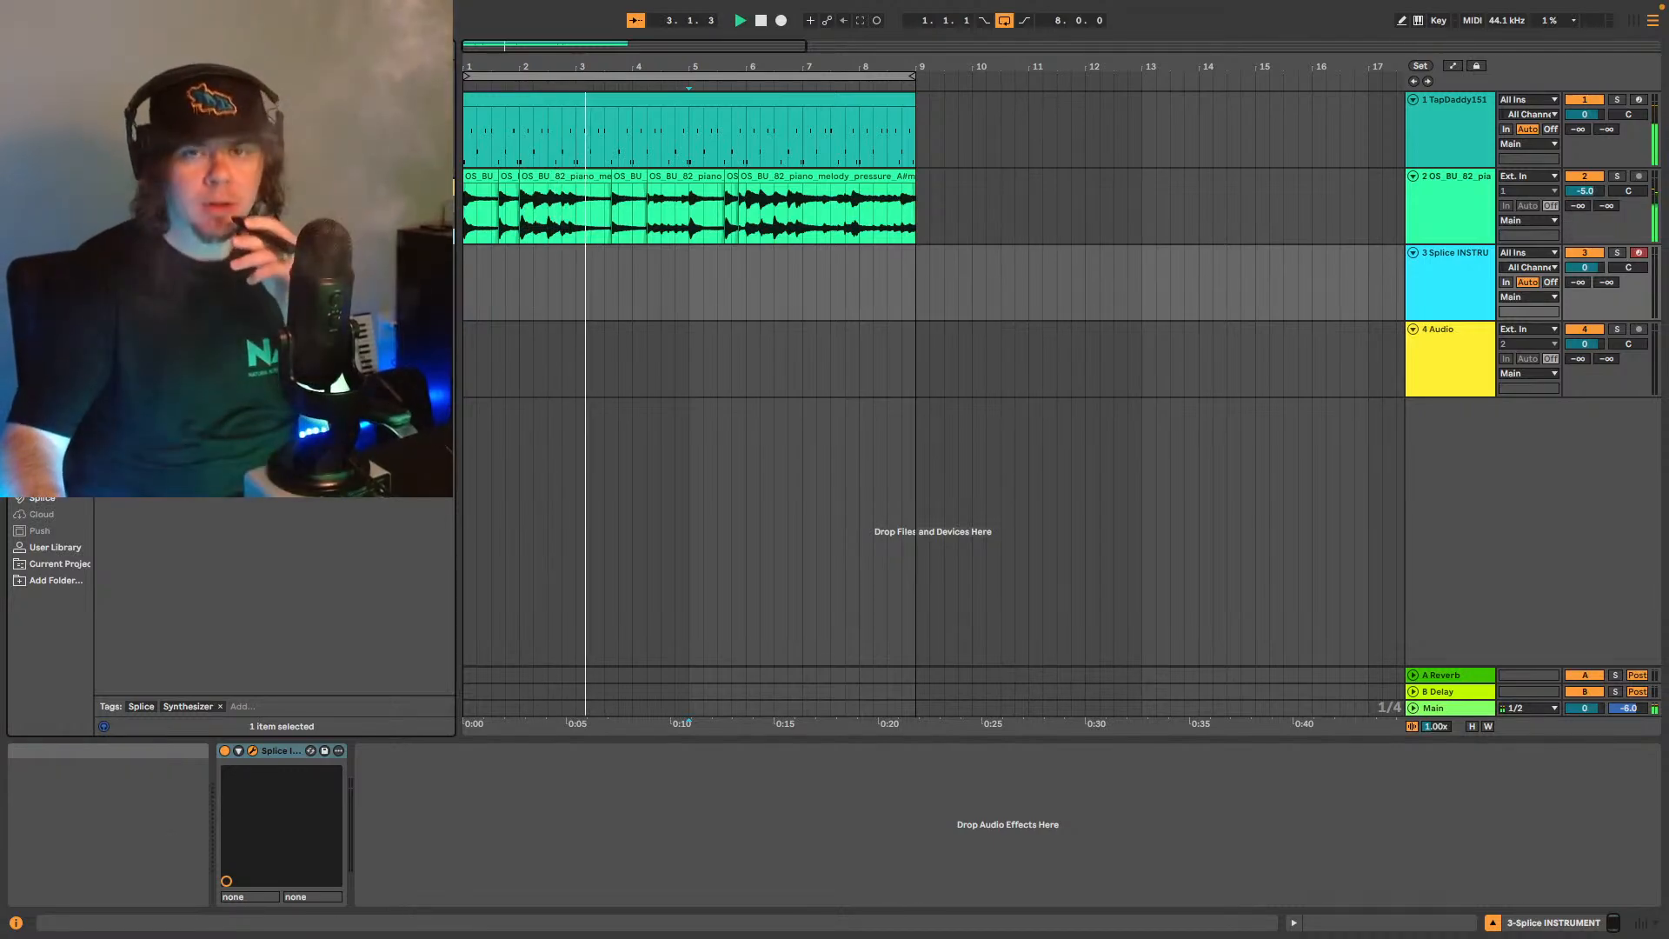
drag(1668, 268, 1201, 88)
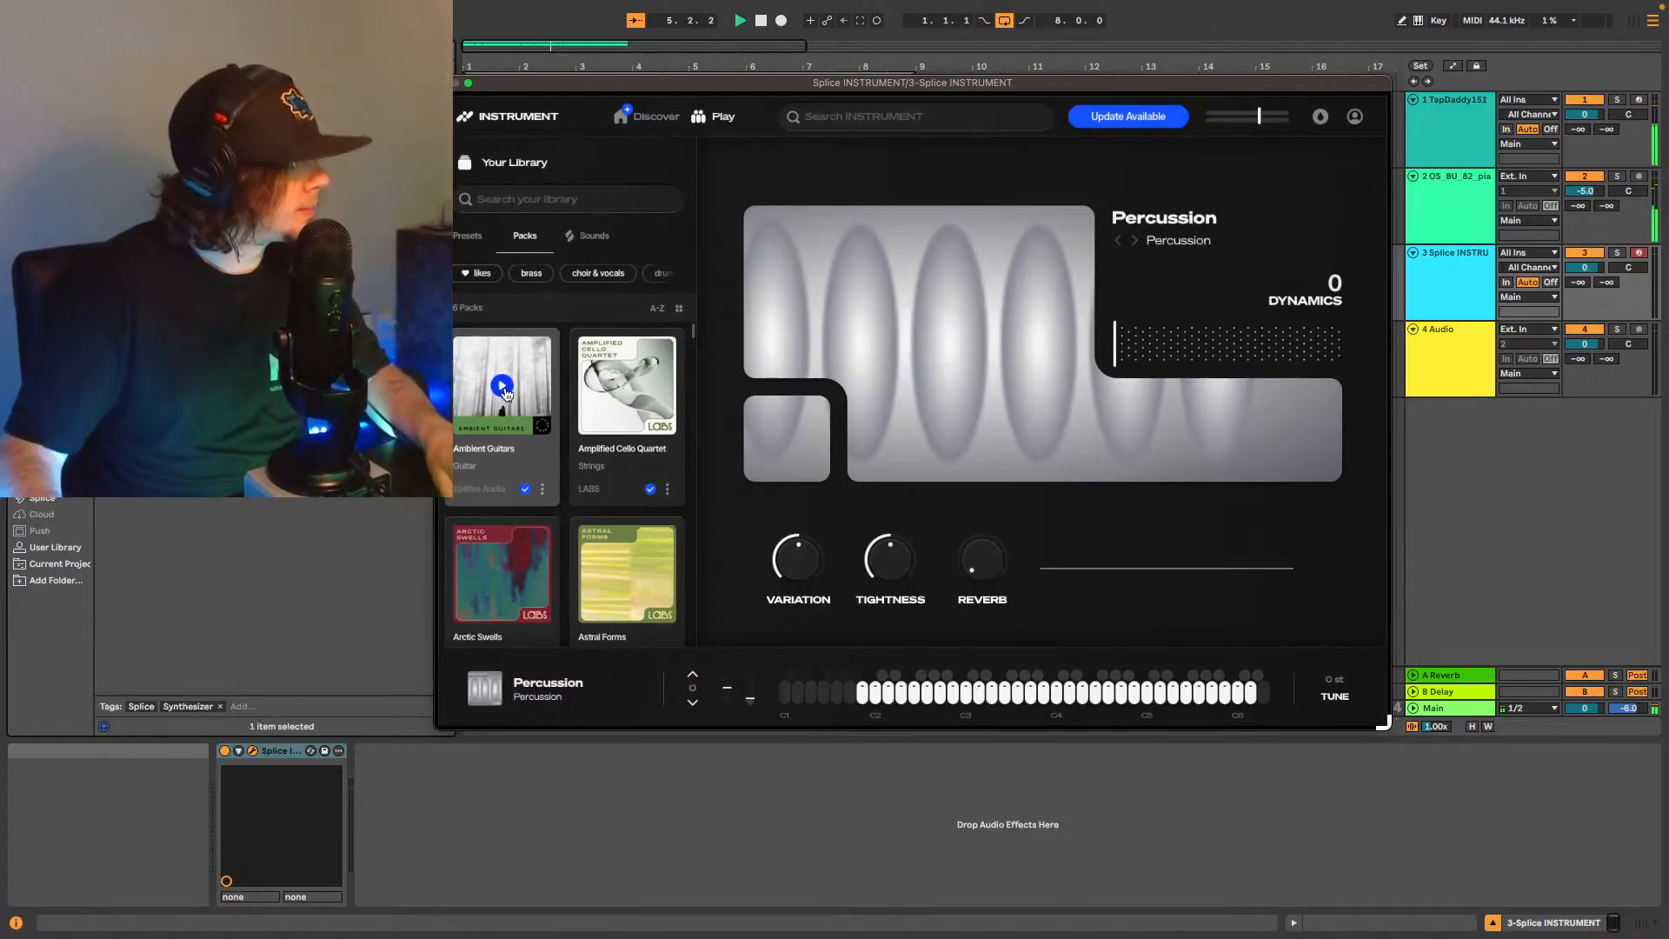
Load the Broken Prairie Organ preset from the Ambient Guitars pack and hide the plug-in window.
click(521, 462)
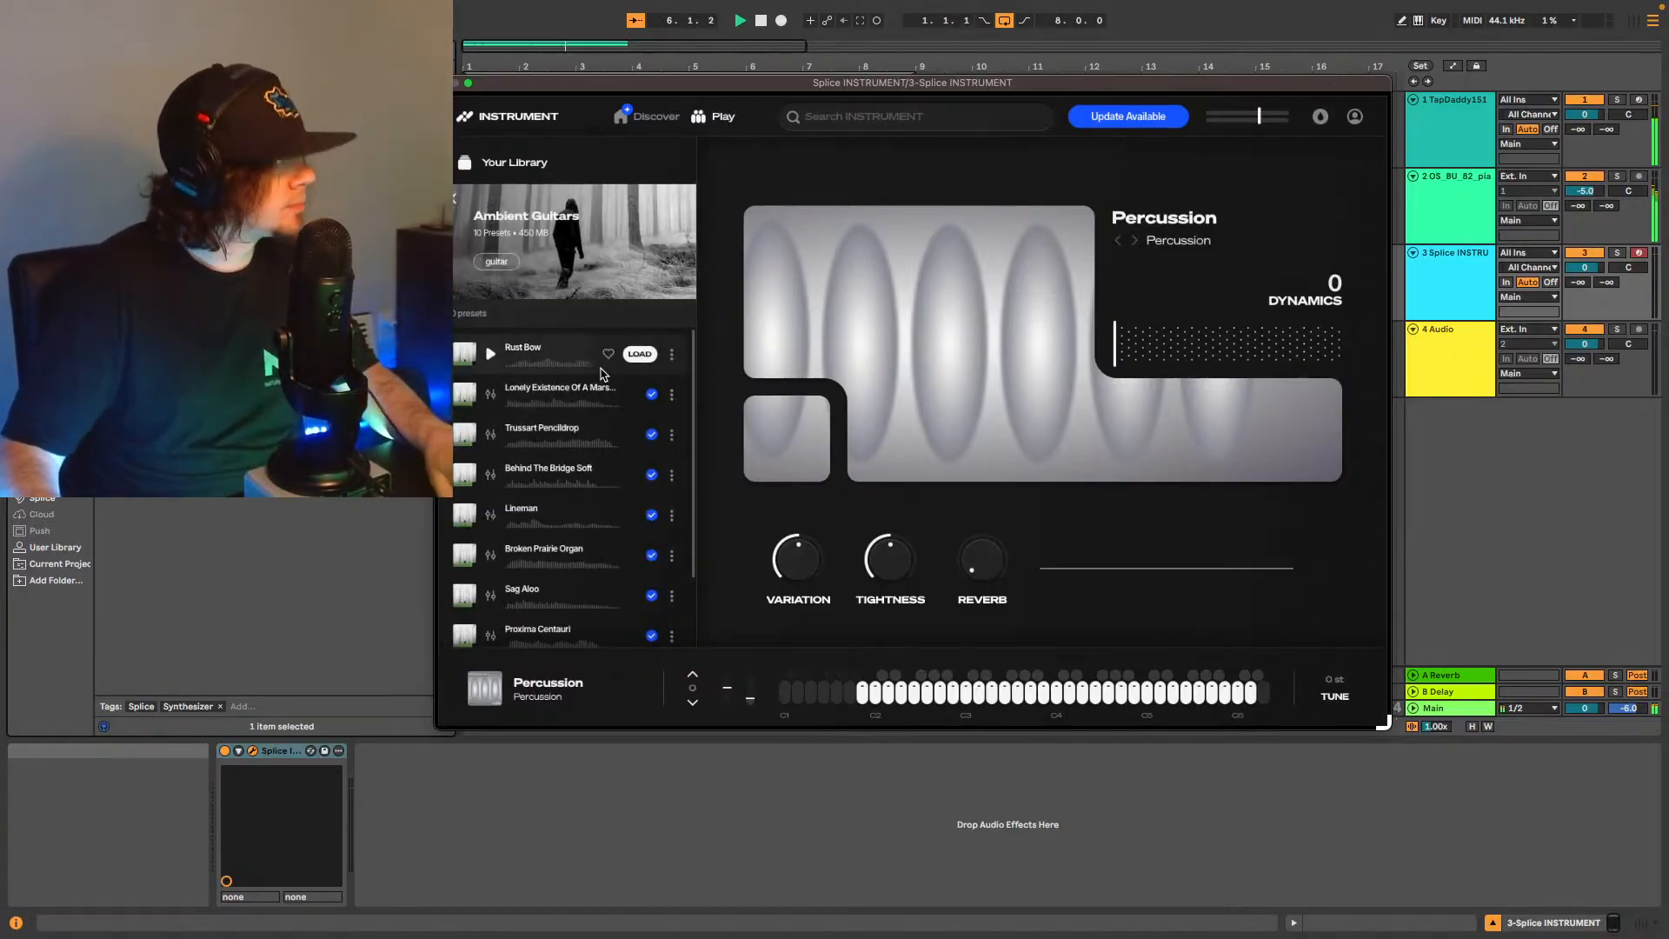
scroll(578, 512, down, 3)
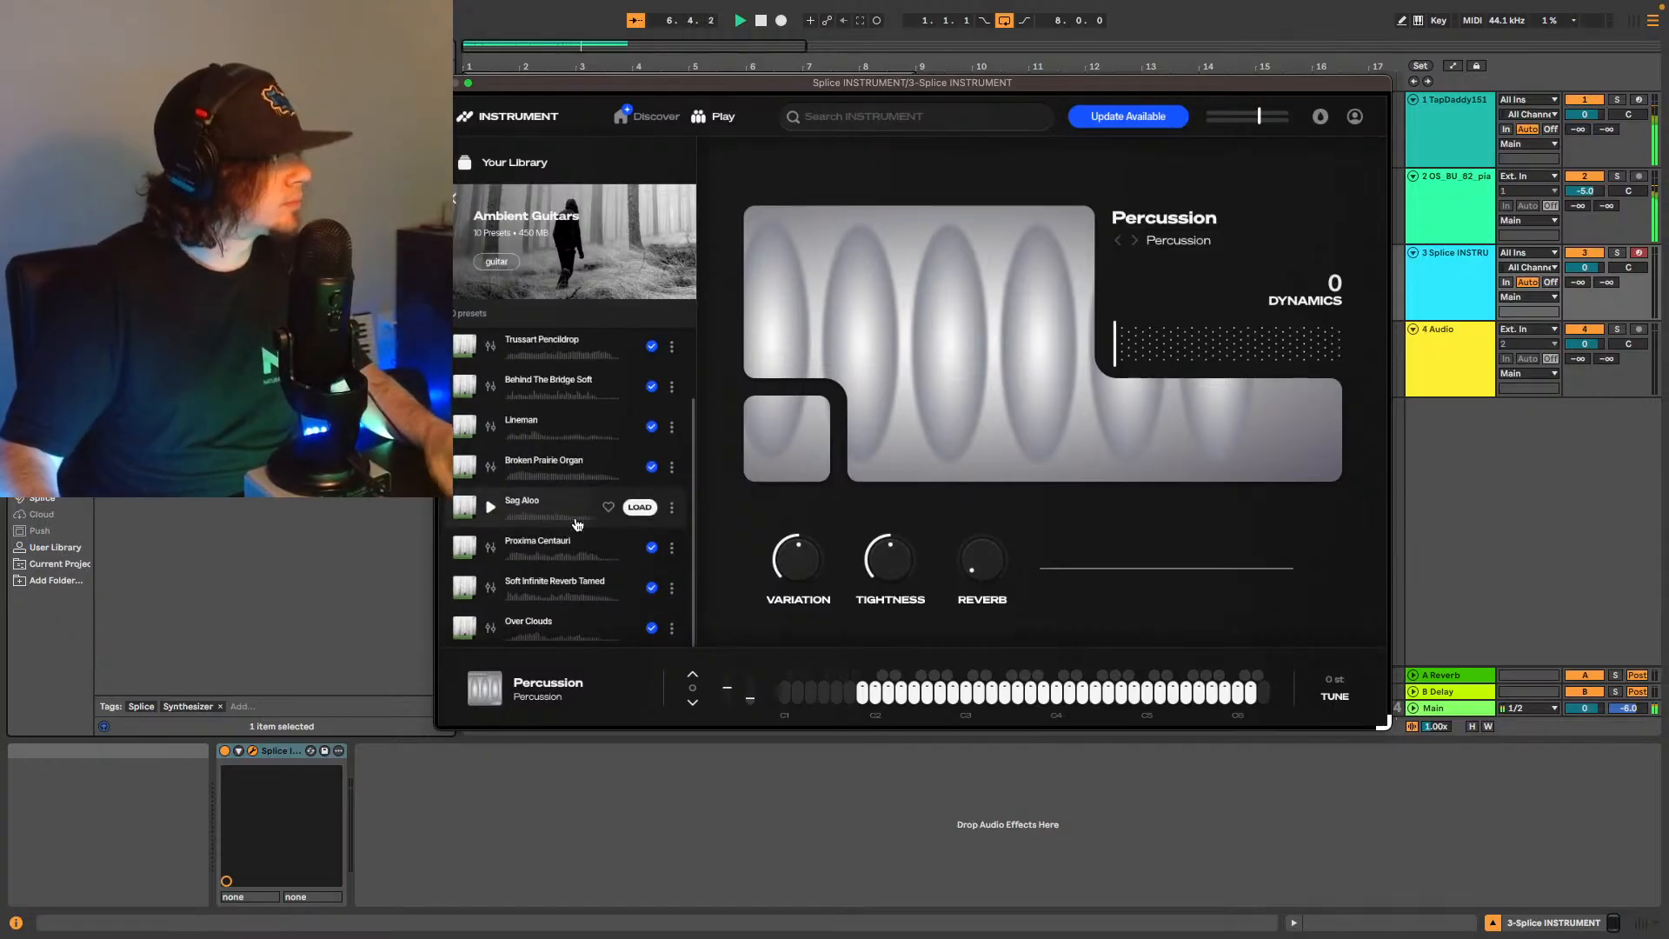
click(640, 469)
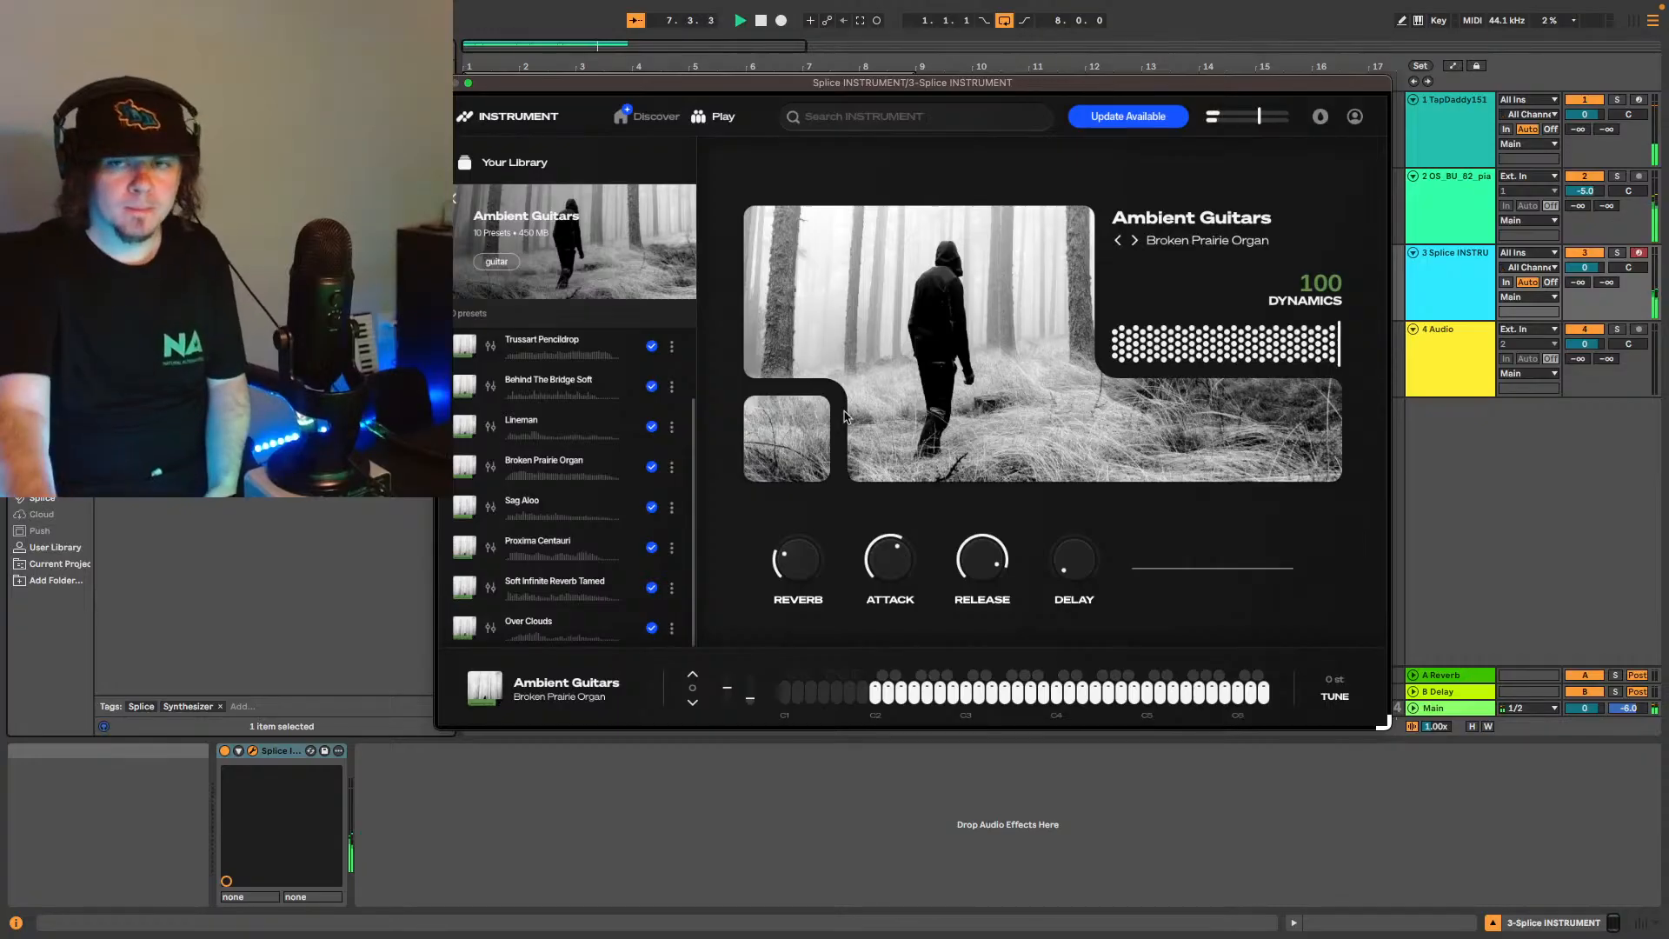
key(ctrl+alt+p)
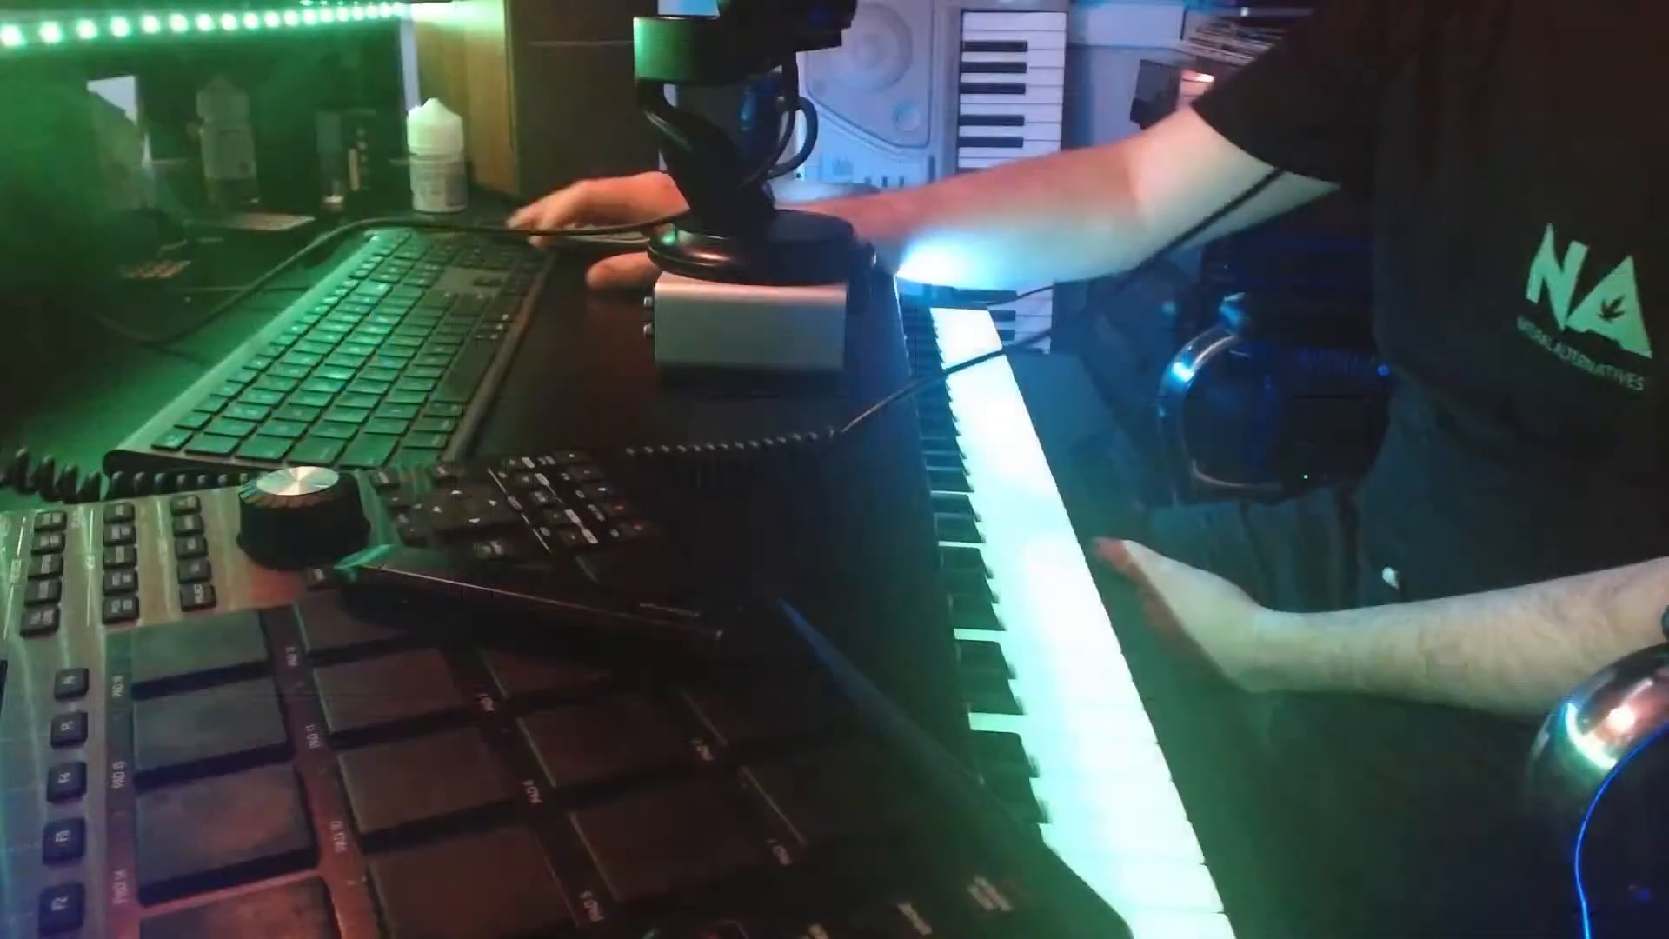
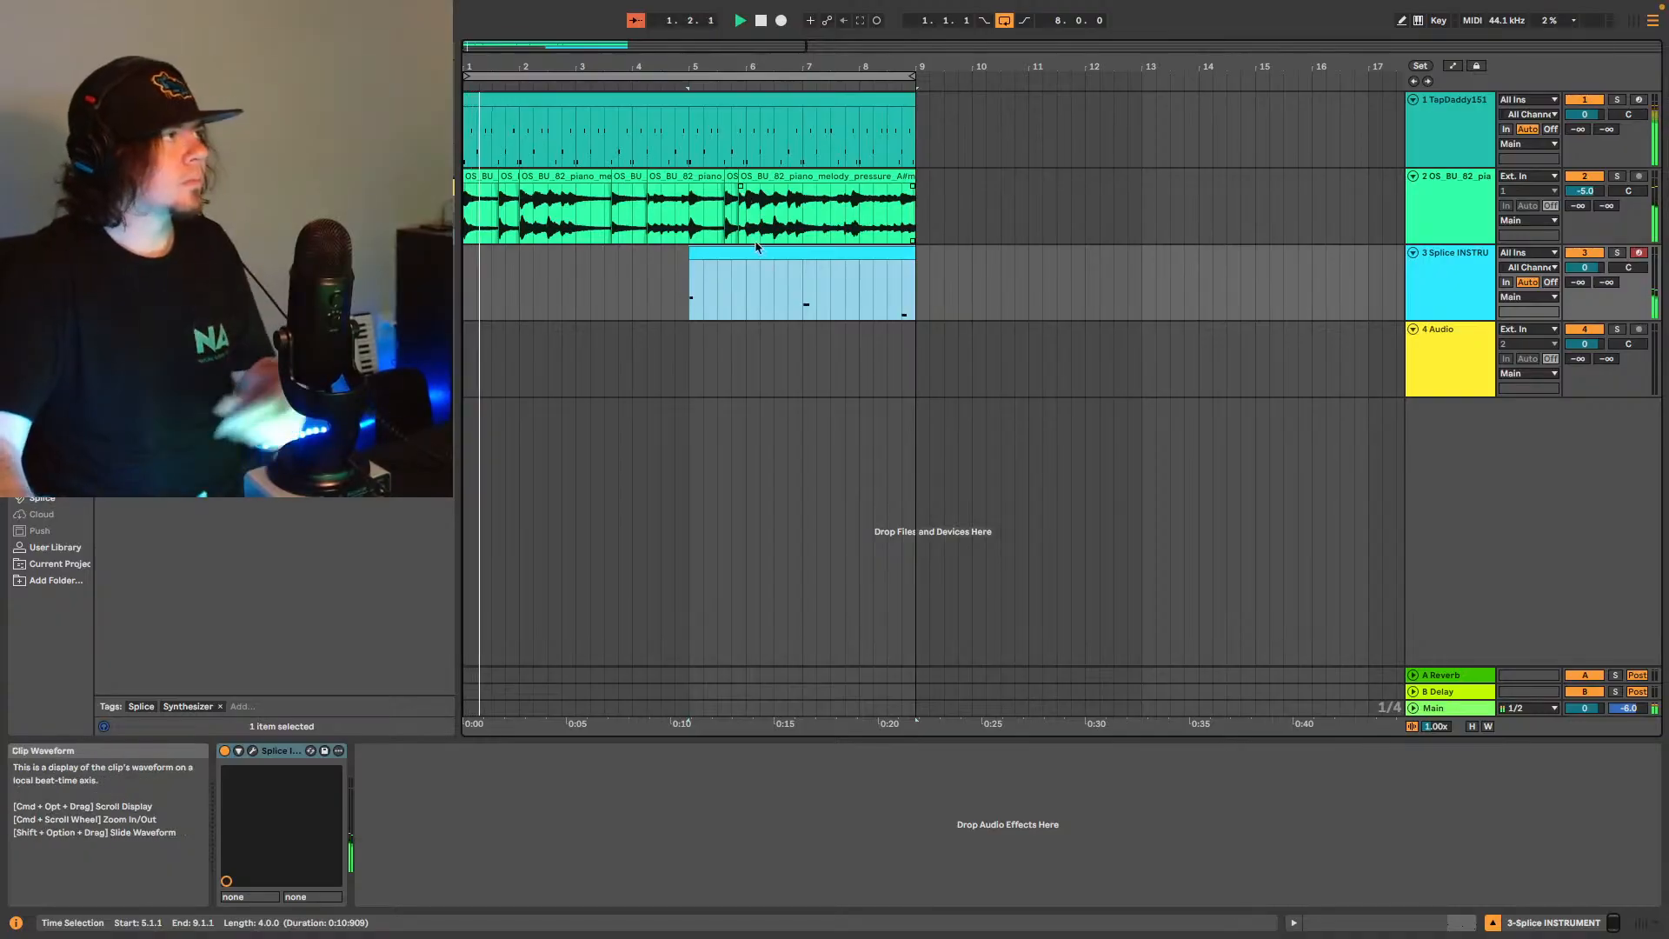
Copy the recorded four-bar Splice INSTRUMENT clip from 5.1.1 to 1.1.1, and insert a new MIDI track below that track.
click(762, 257)
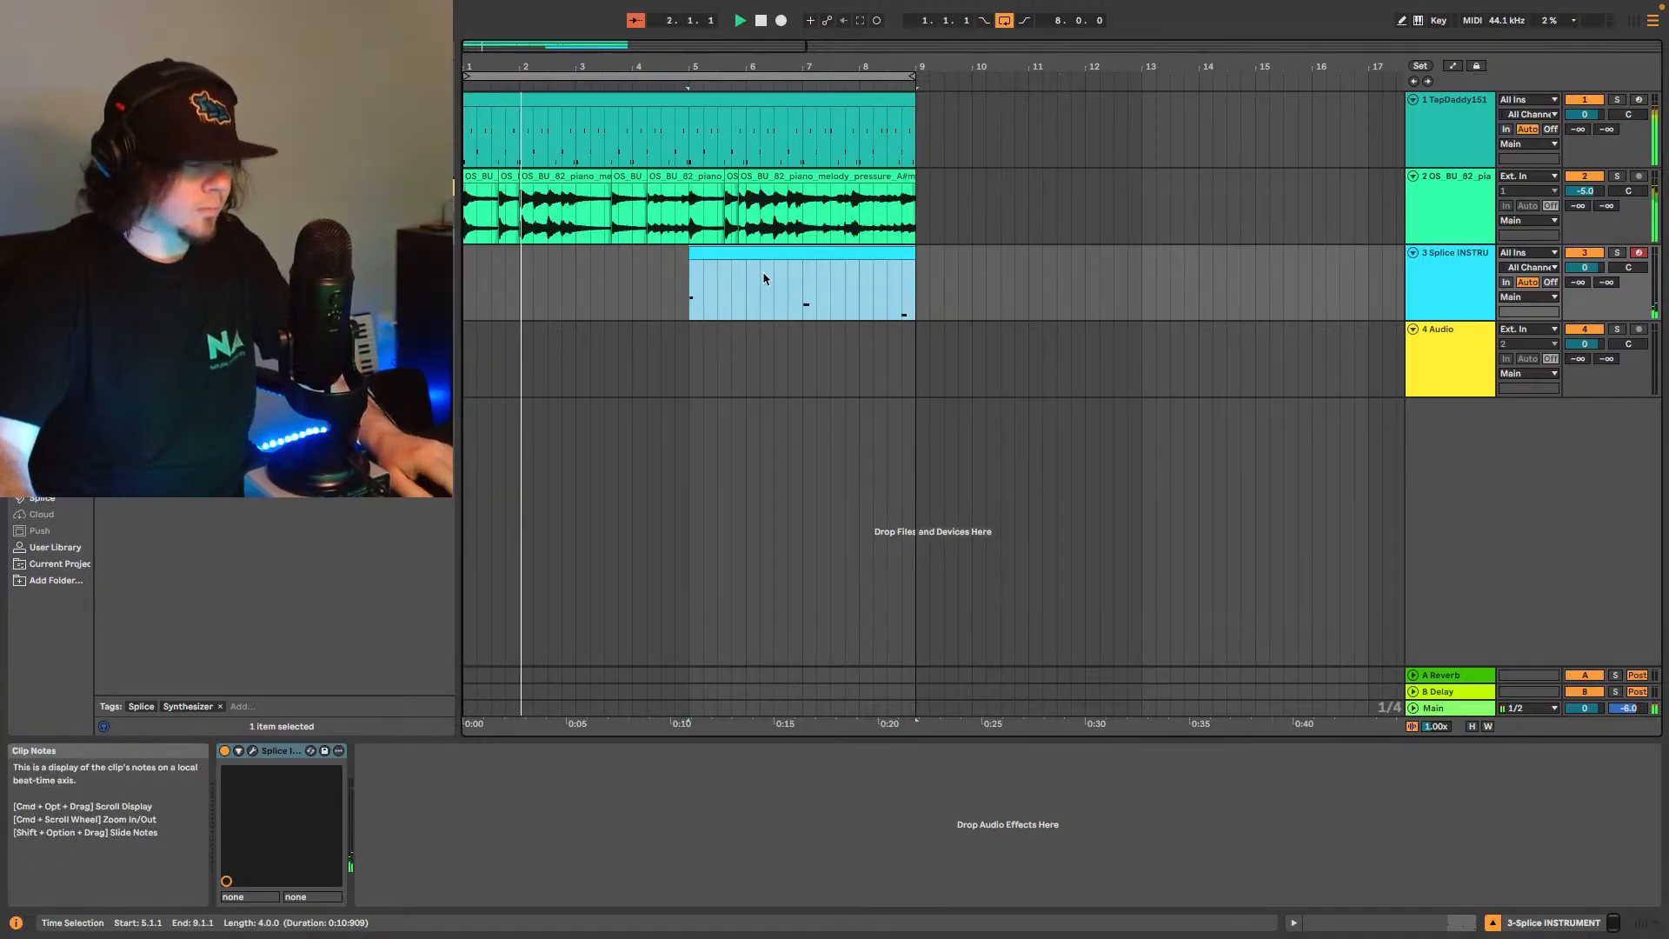
click(469, 280)
key(super+v)
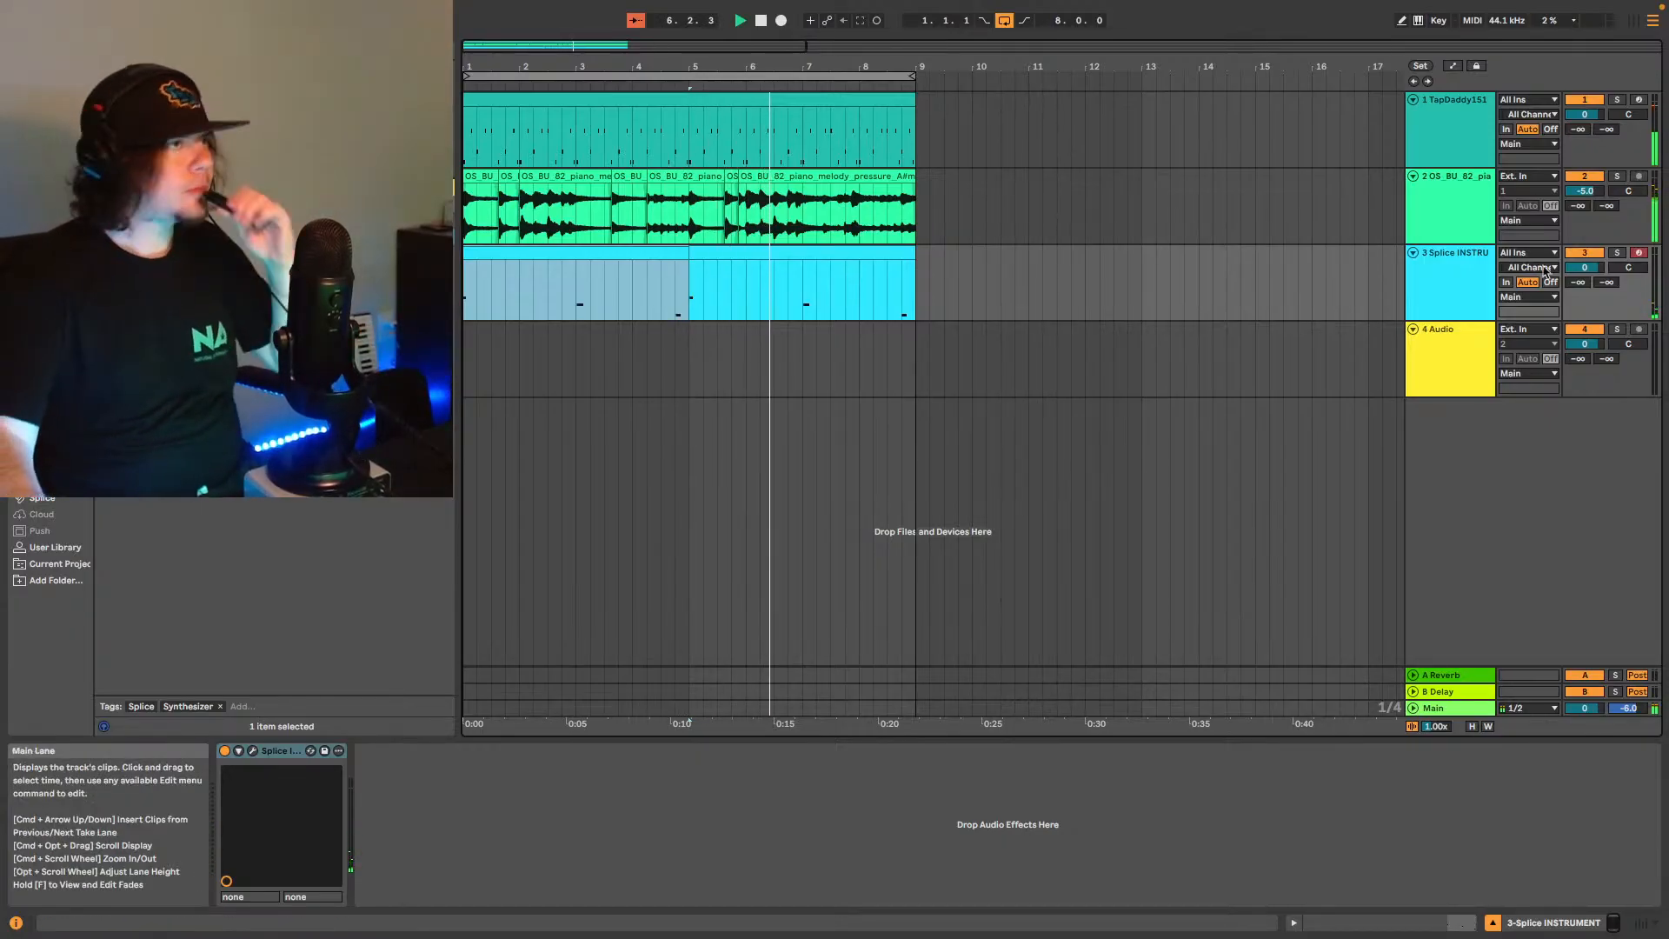
click(1431, 270)
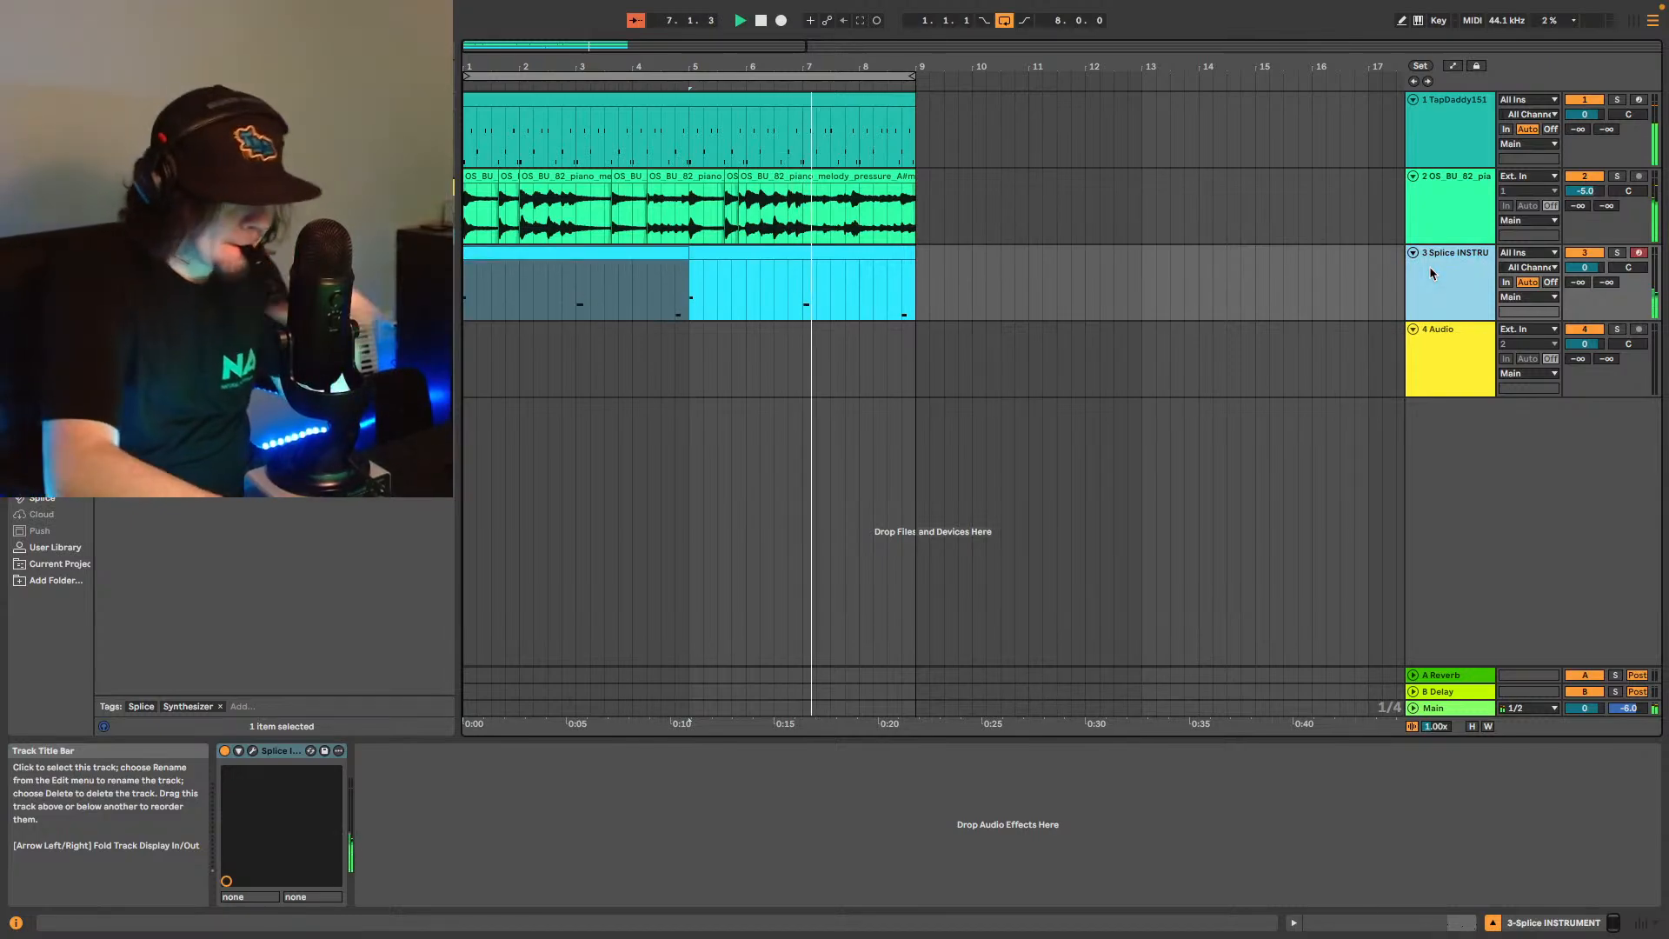
key(ctrl+shift+t)
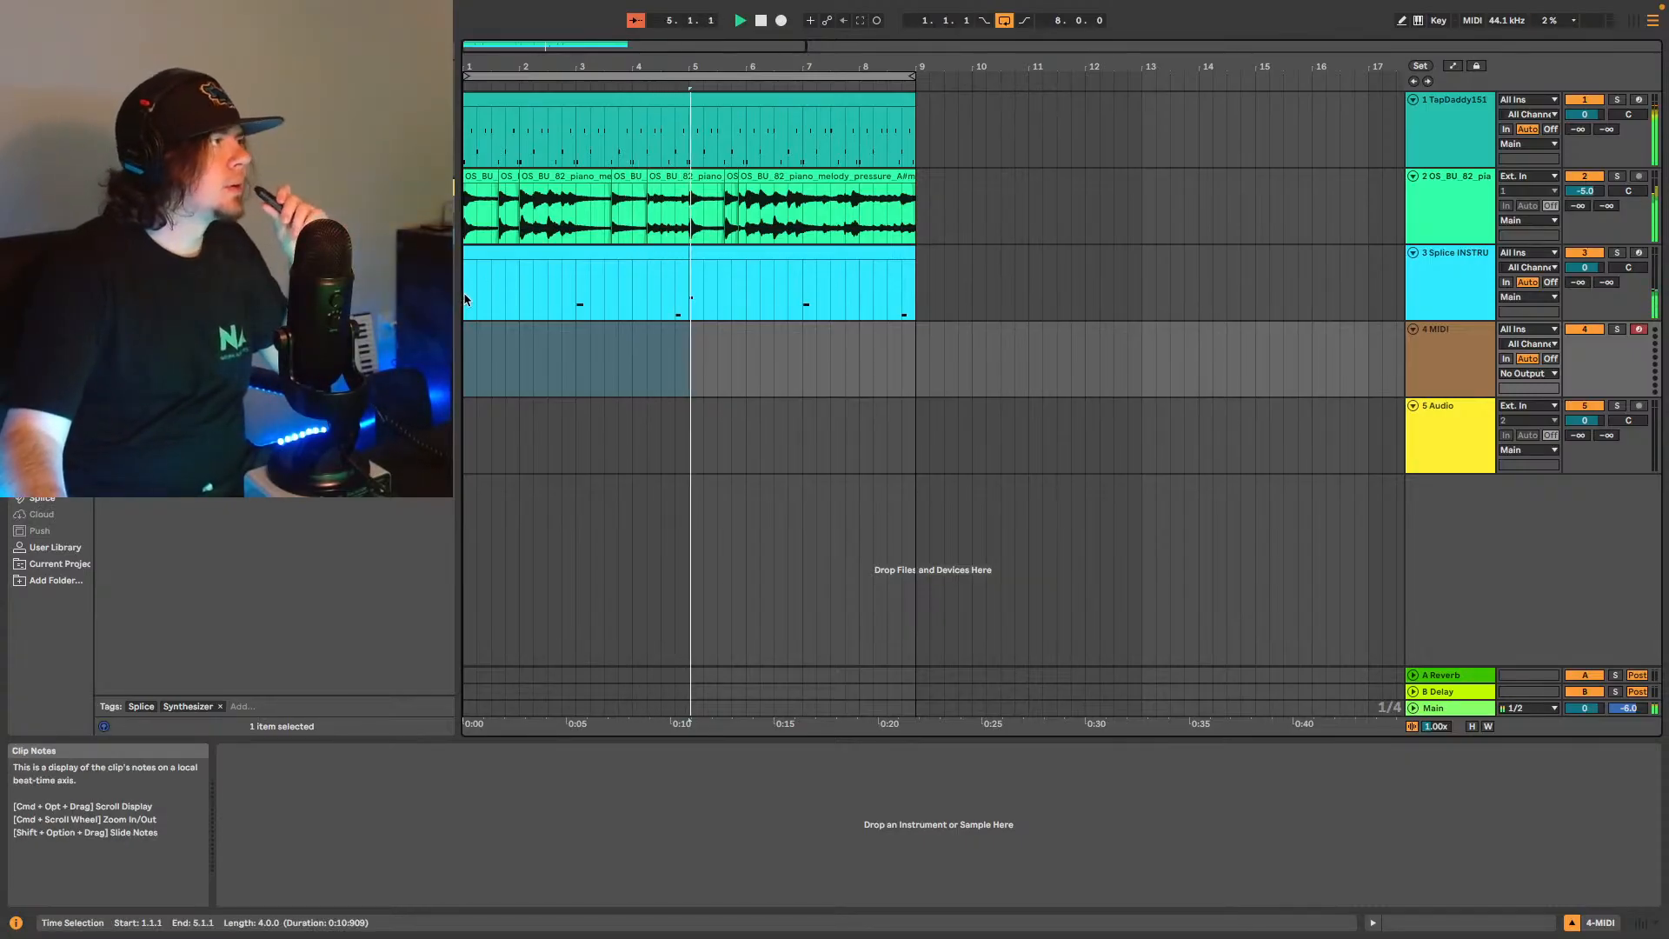
Duplicate bars 1 to 8 of the drum, piano and organ tracks to 9.1.1, and set the loop to 9.1.1 through 17.1.1.
drag(462, 298, 913, 105)
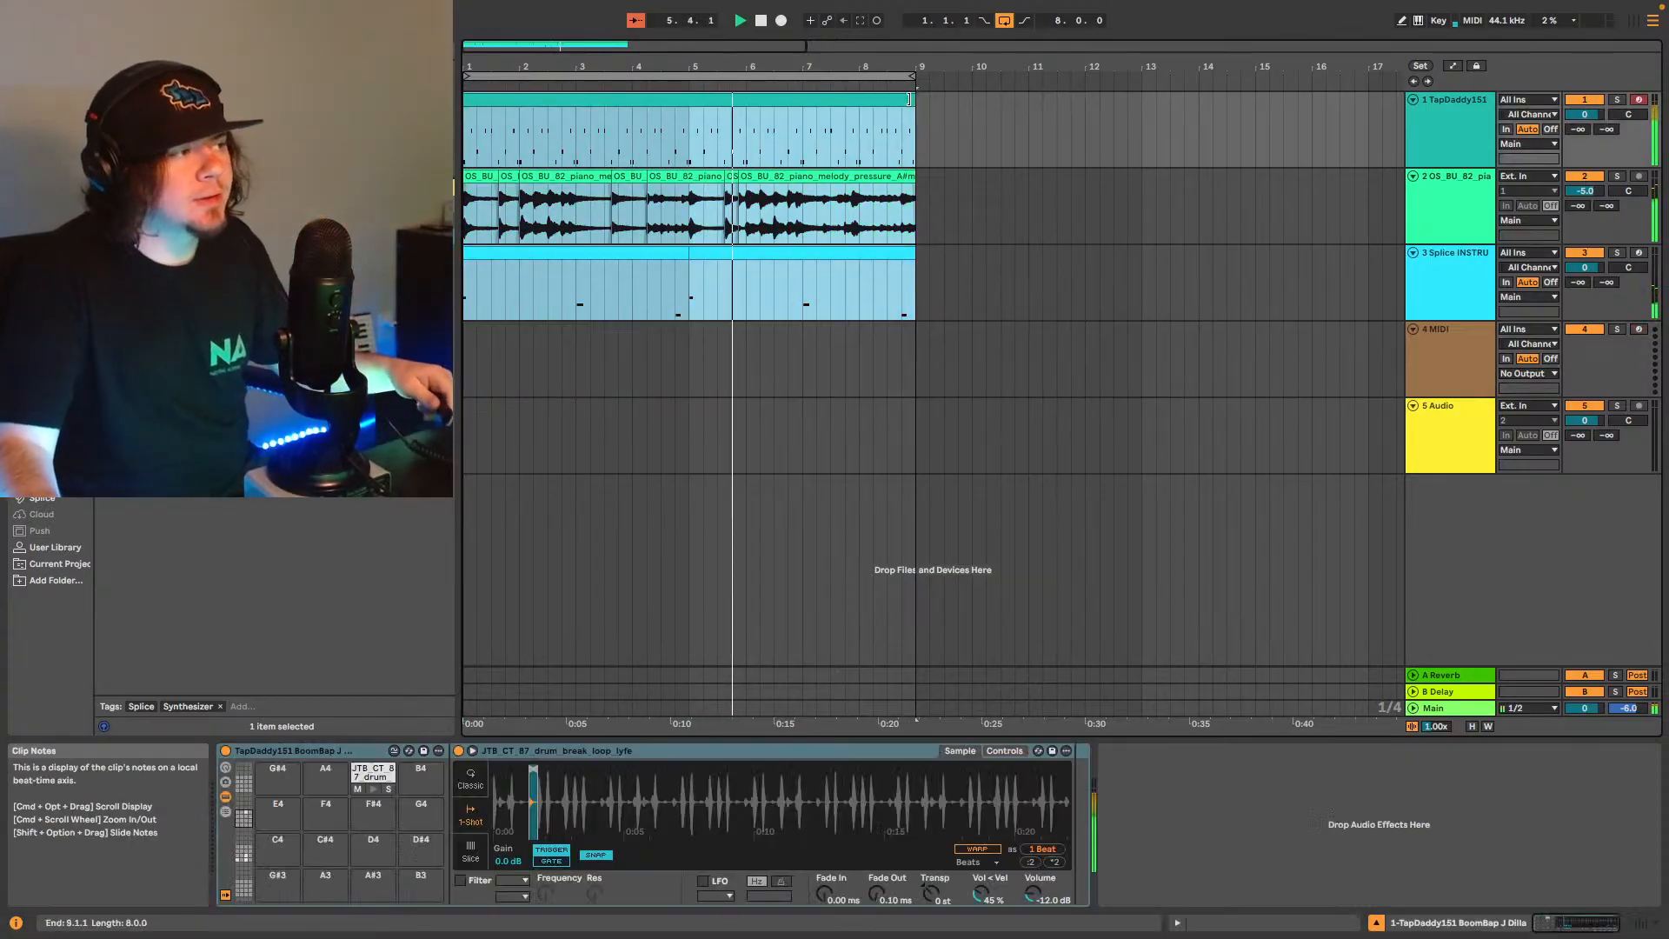
click(925, 146)
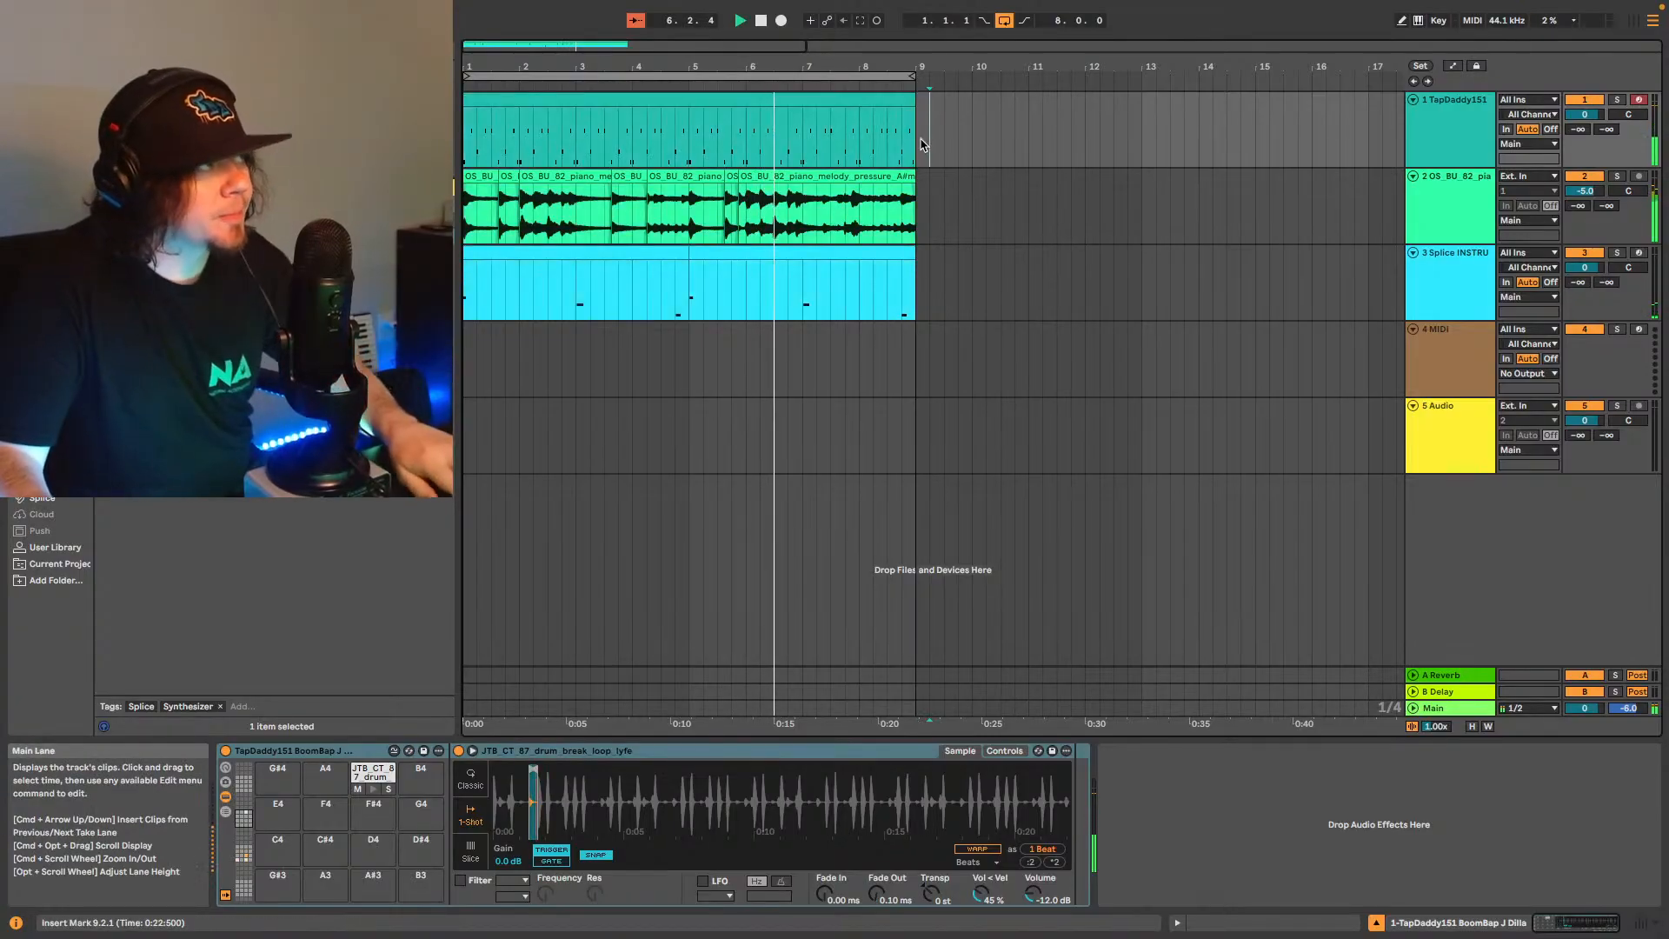
drag(464, 289, 922, 123)
key(ctrl+d)
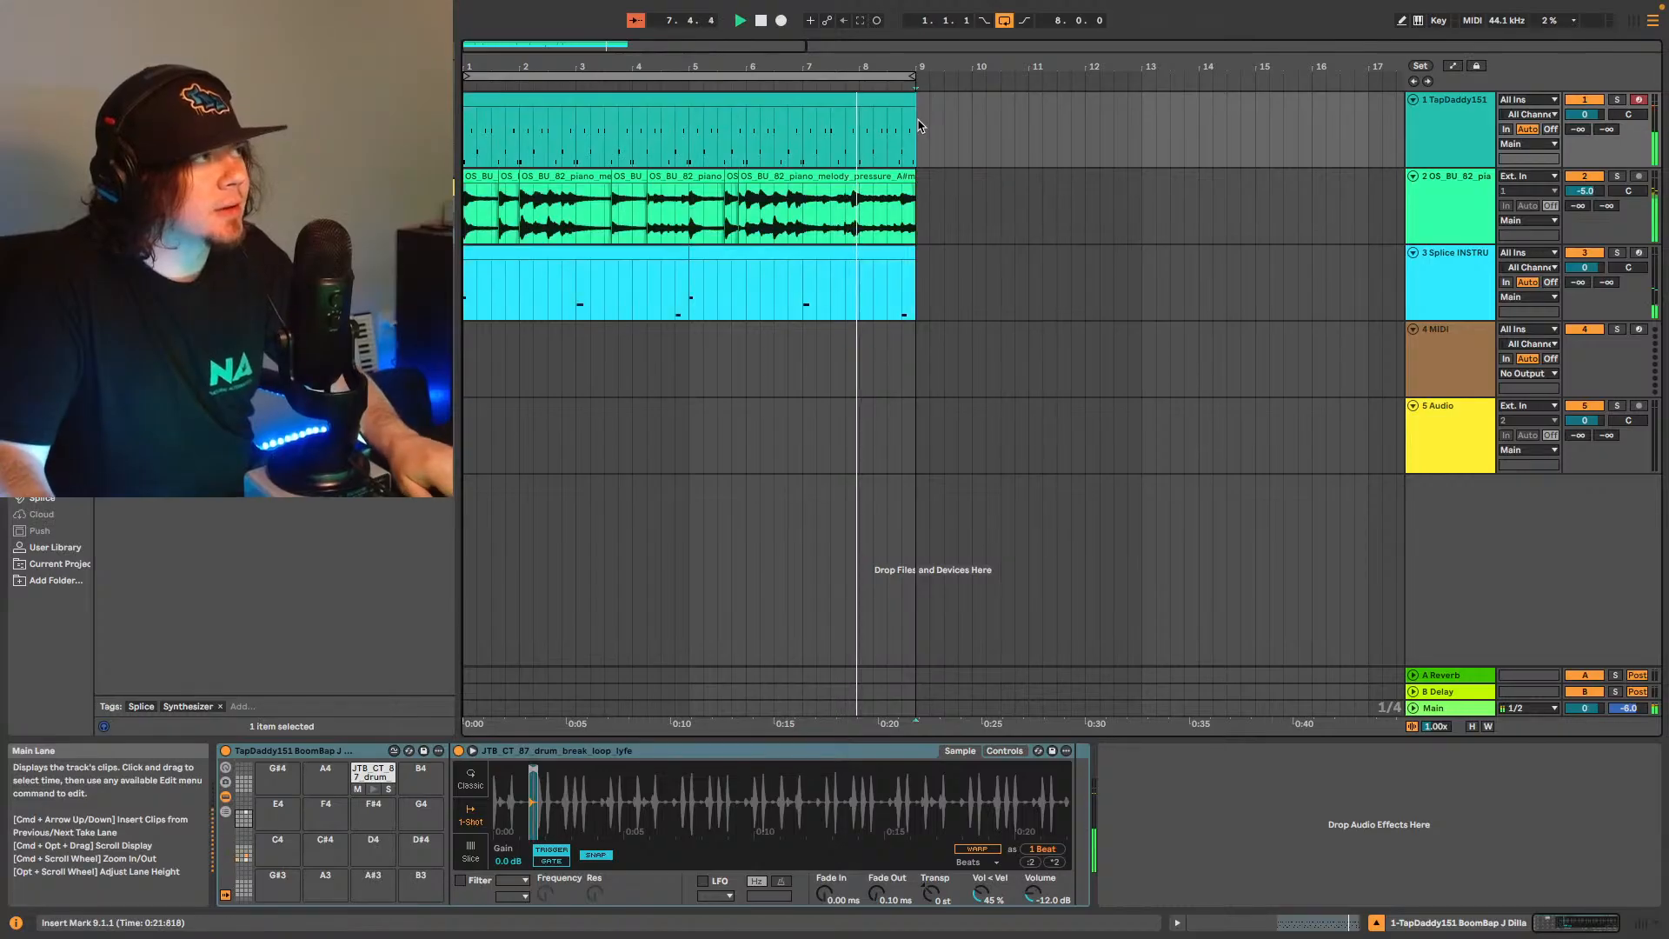
drag(913, 78, 1366, 78)
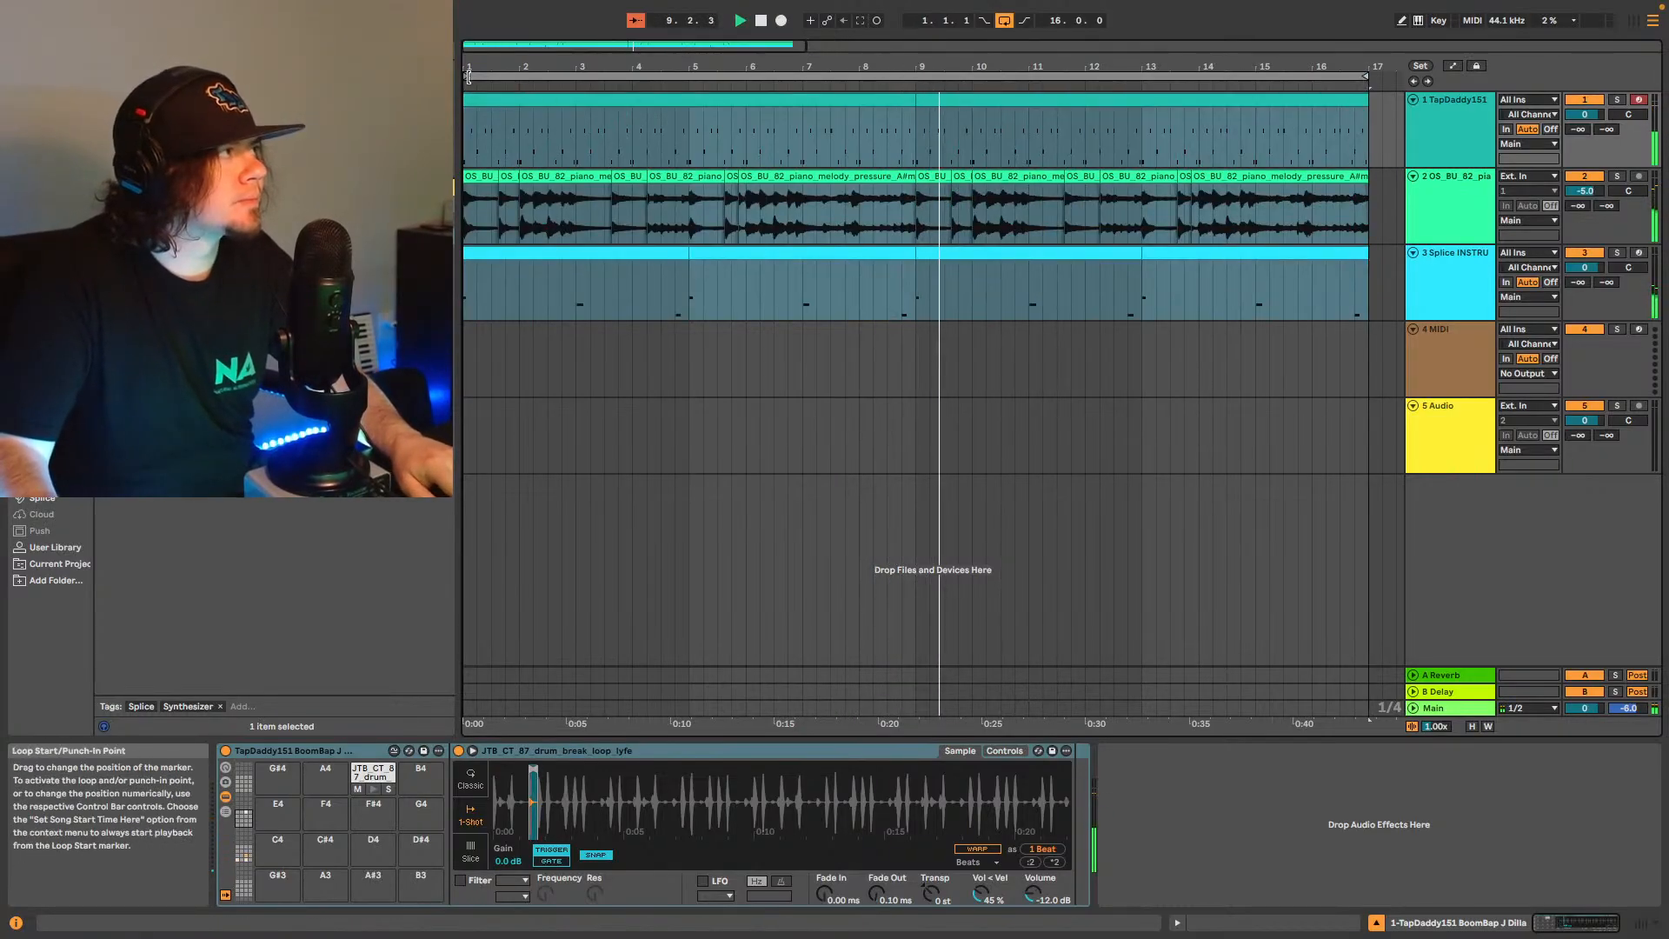
drag(466, 76, 917, 76)
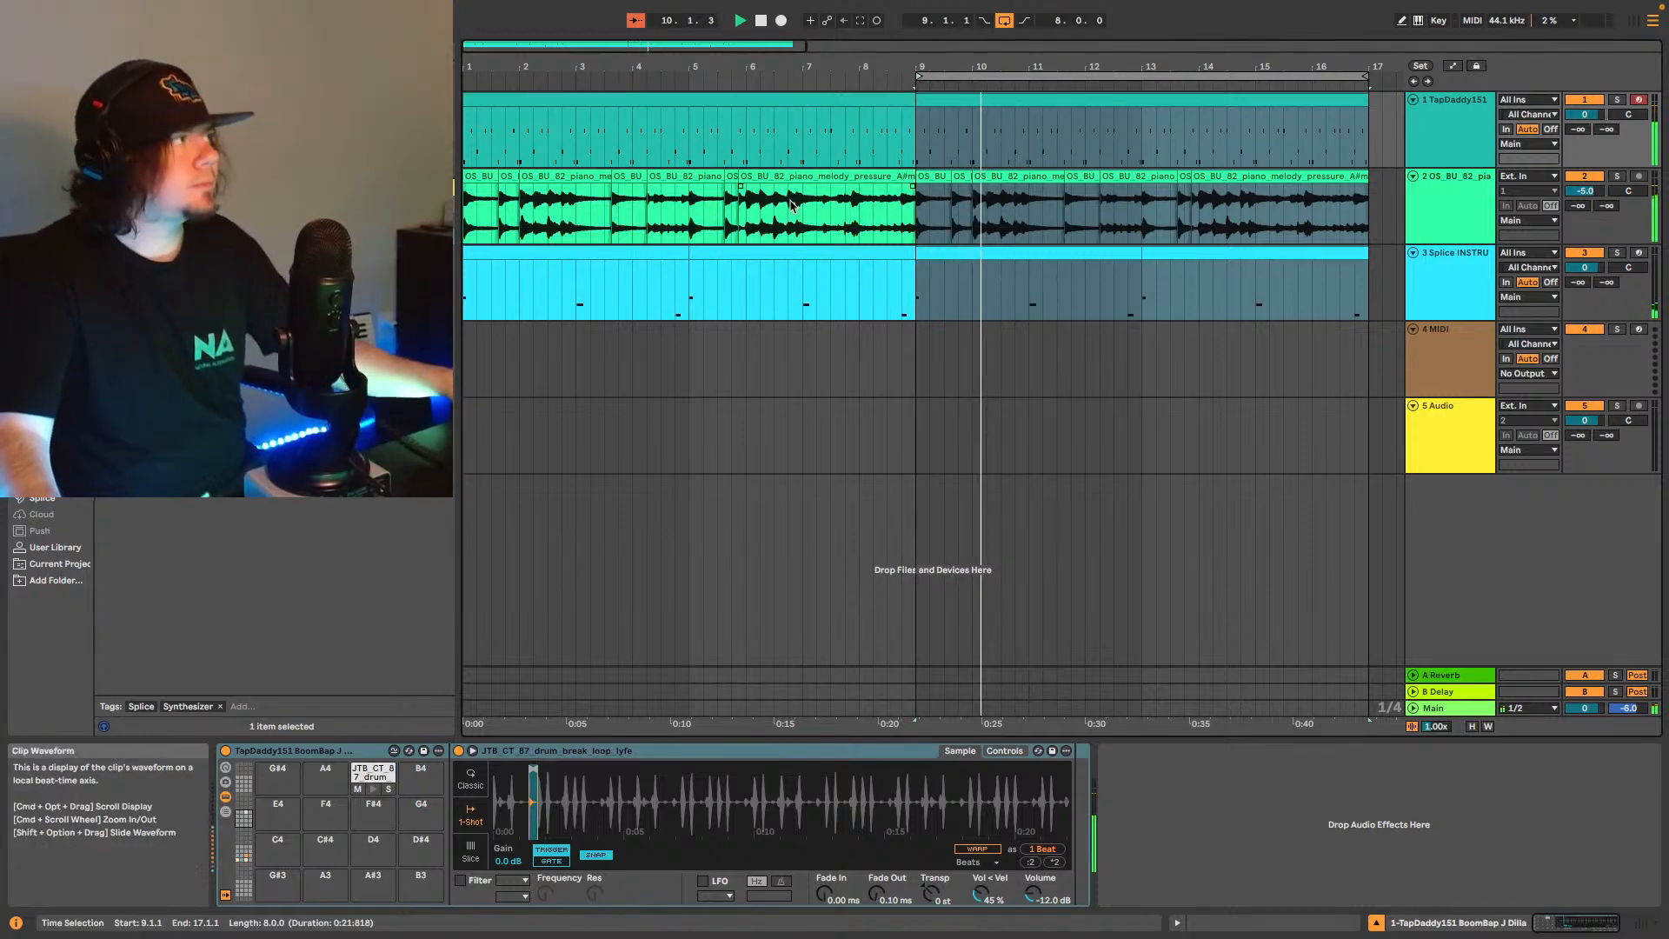
Load another Splice INSTRUMENT plug-in onto the new MIDI track 4.
click(41, 497)
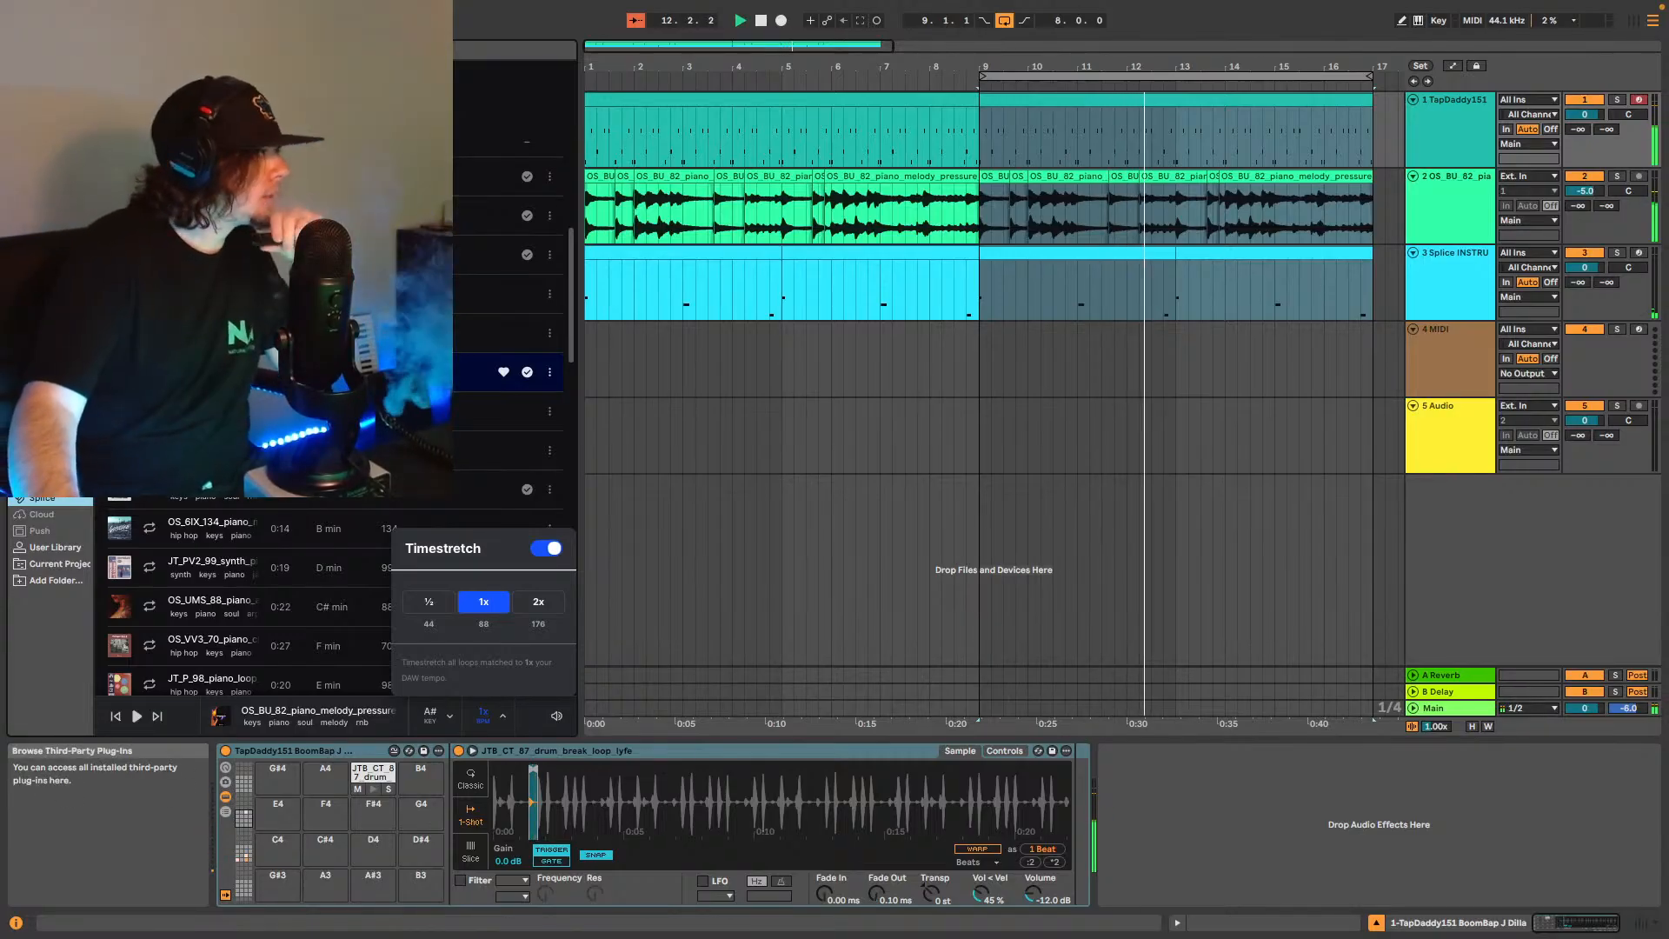
click(44, 356)
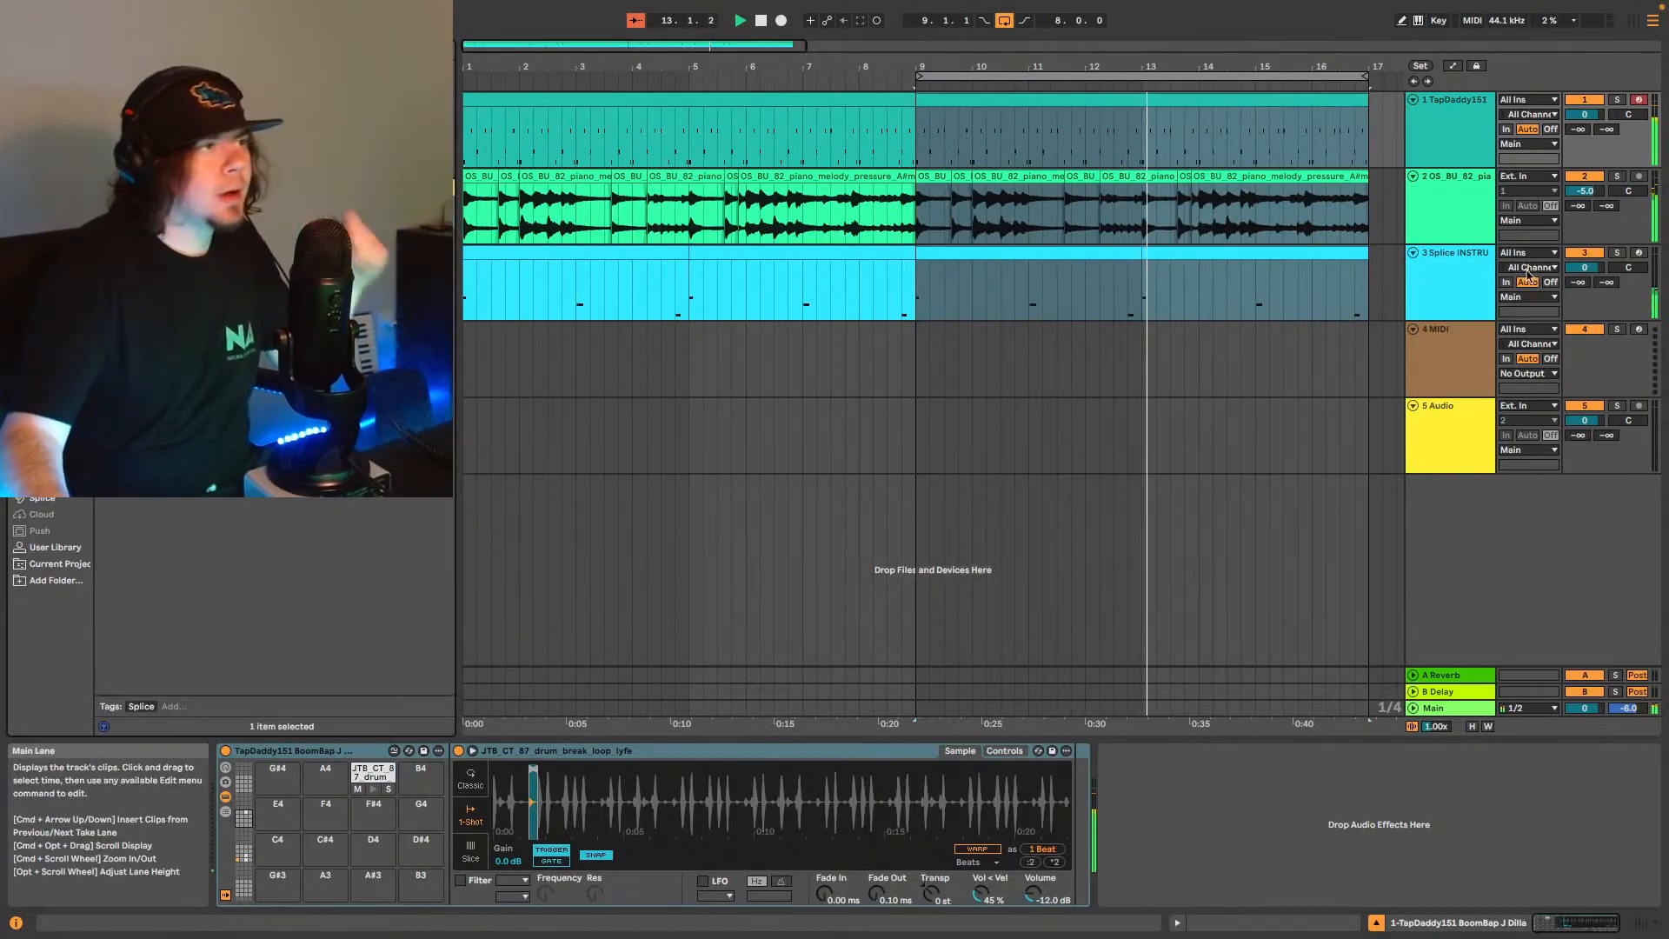
click(1471, 344)
drag(217, 236, 789, 839)
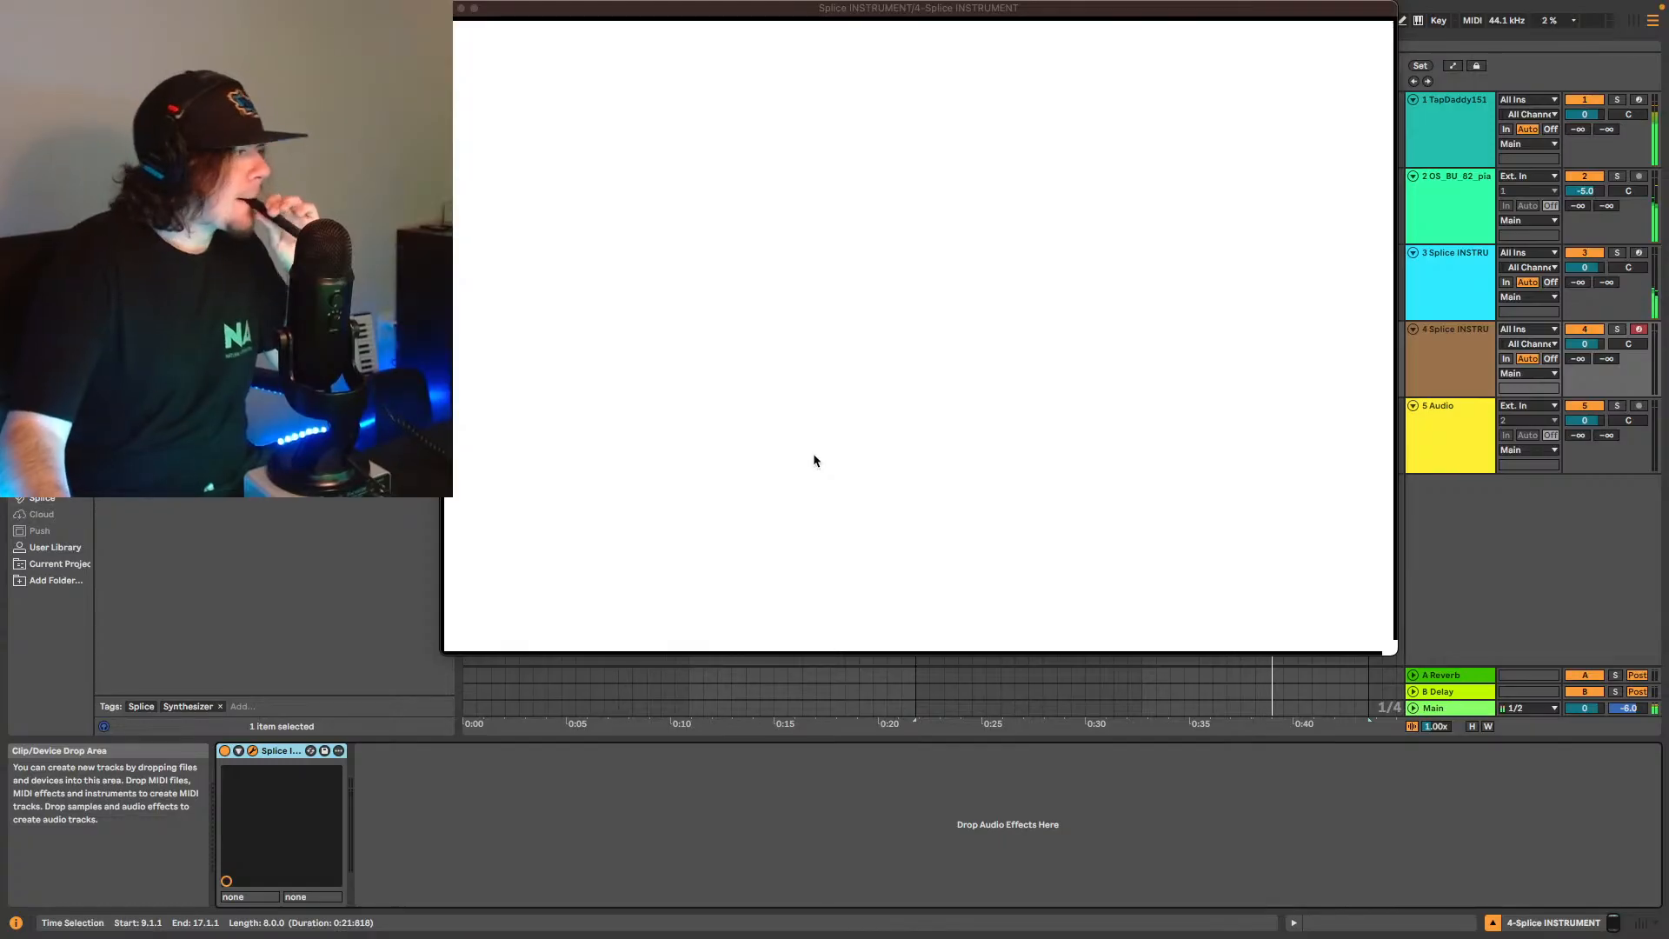
Browse the instrument packs, open Cello Moods, and load its F# Wistfulness preset.
scroll(602, 365, down, 2)
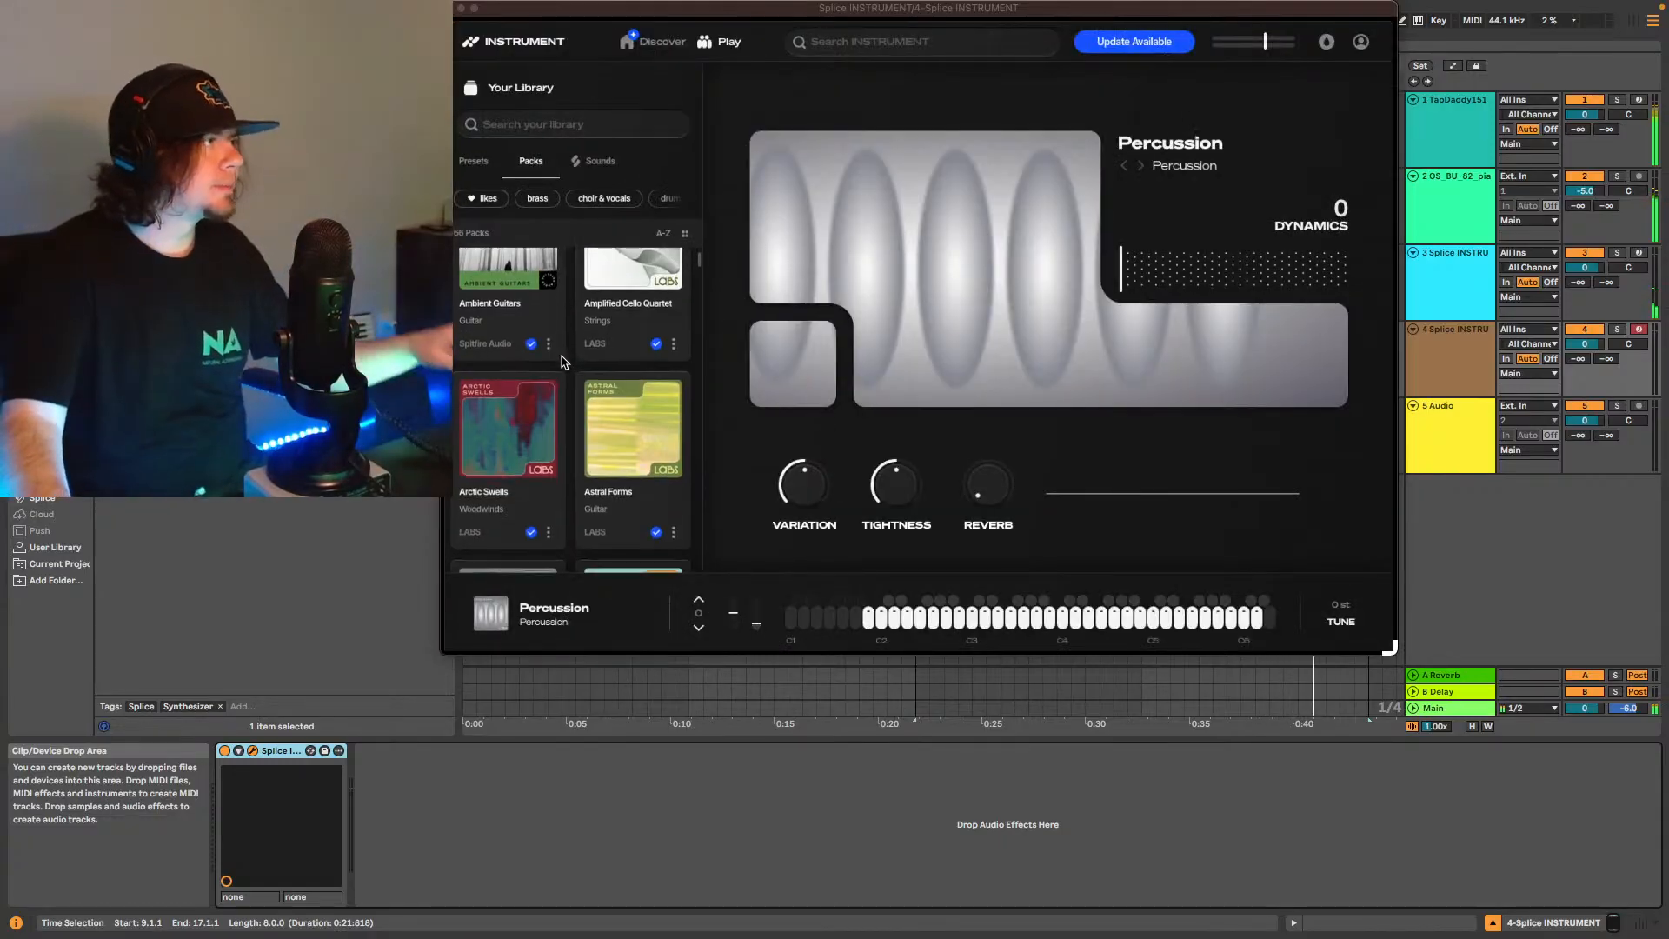
scroll(602, 365, down, 12)
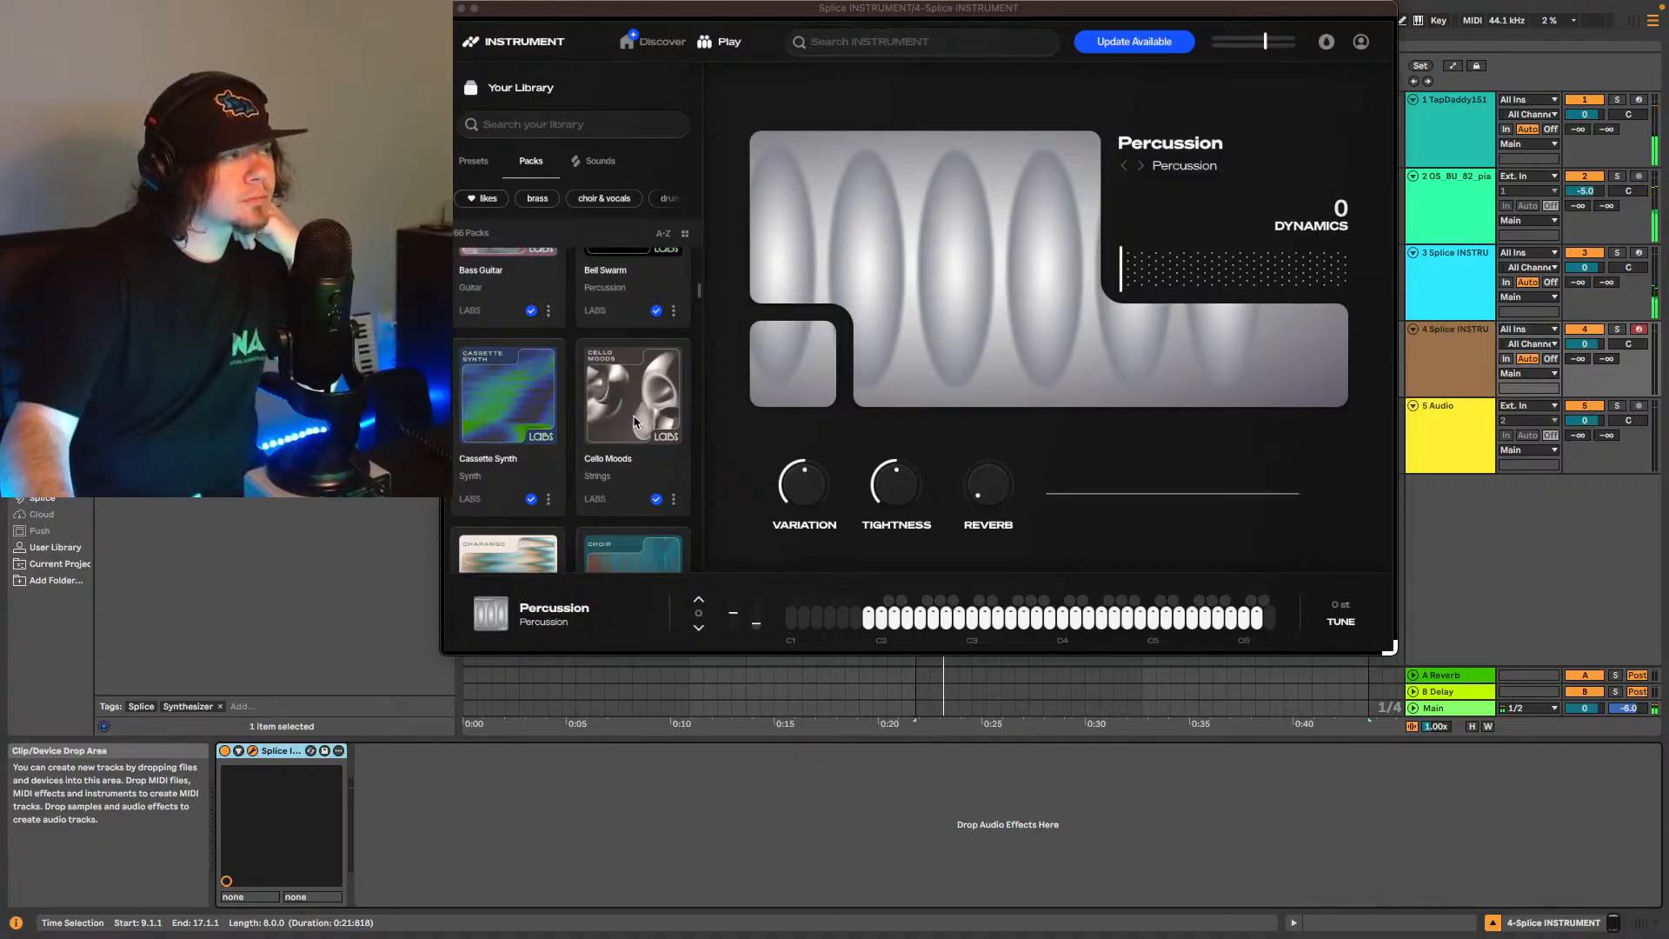
click(633, 425)
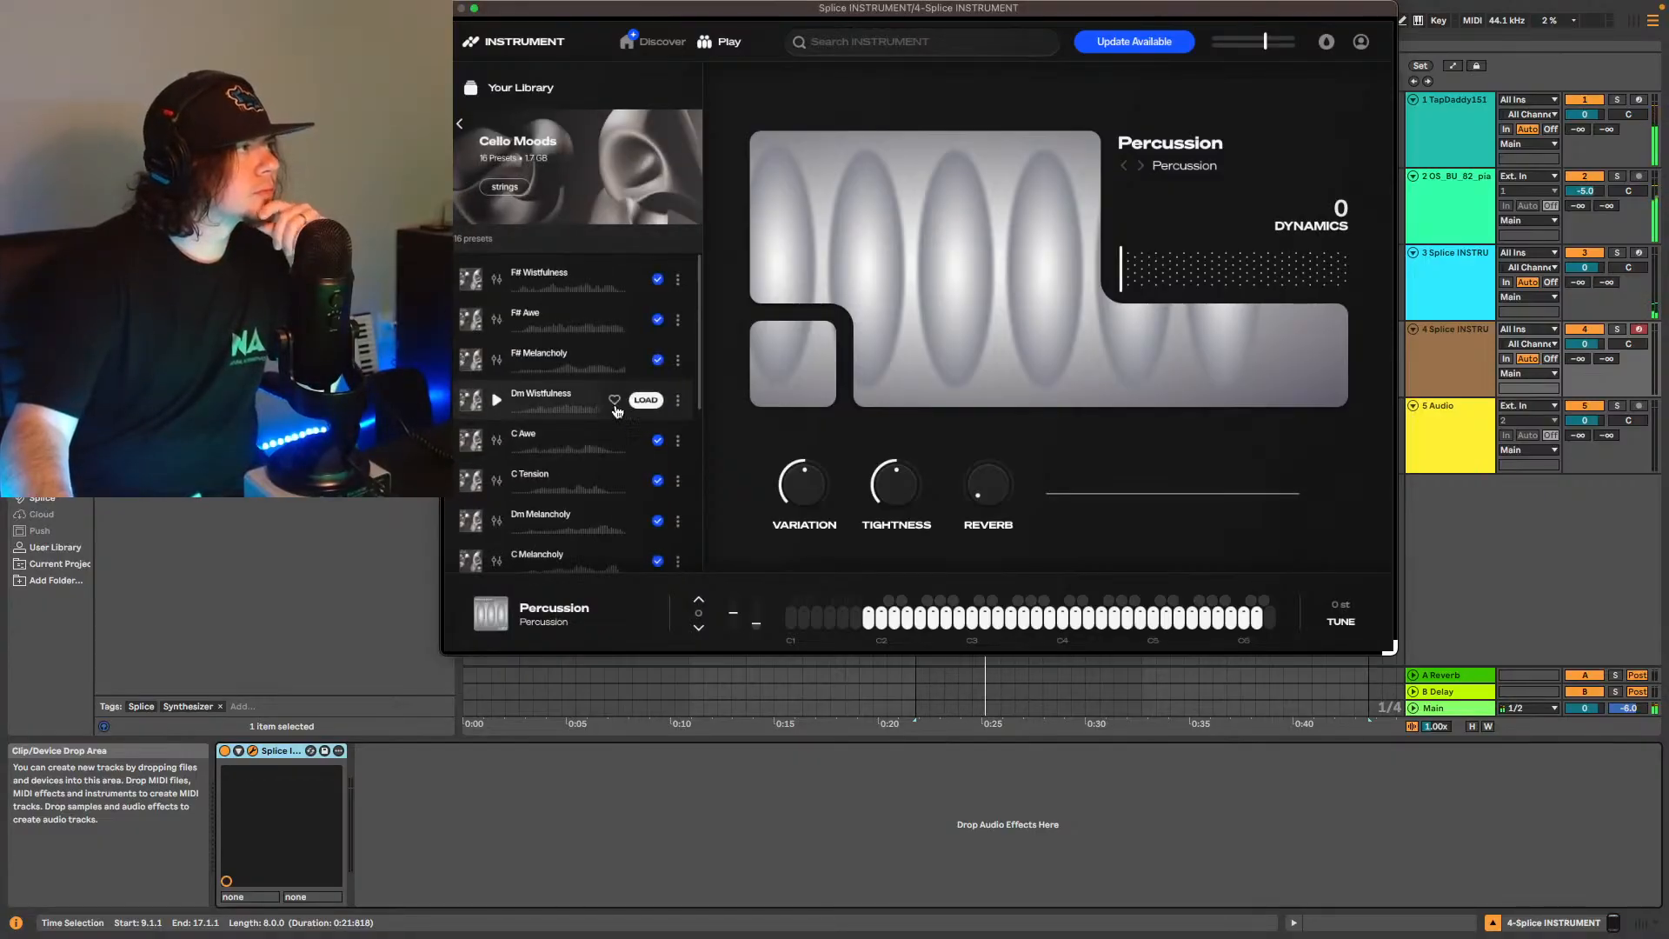
click(647, 279)
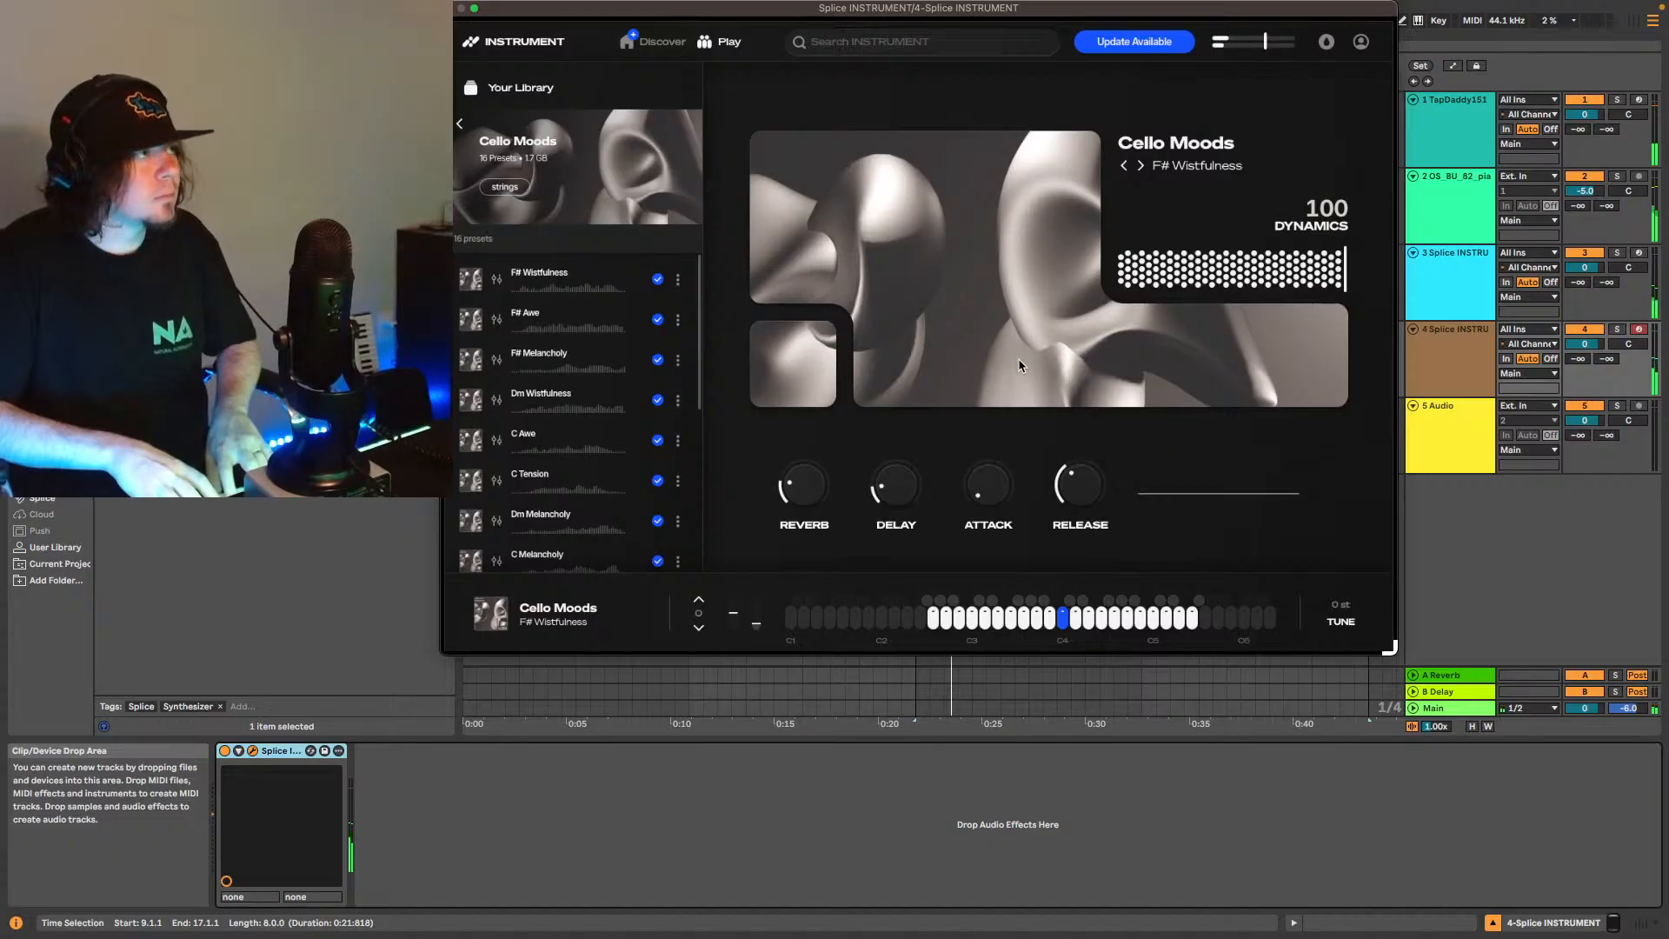
Switch to the F# Melancholy cello preset, move the plug-in window clear of the upper tracks, and stop playback.
mouse_move(492, 398)
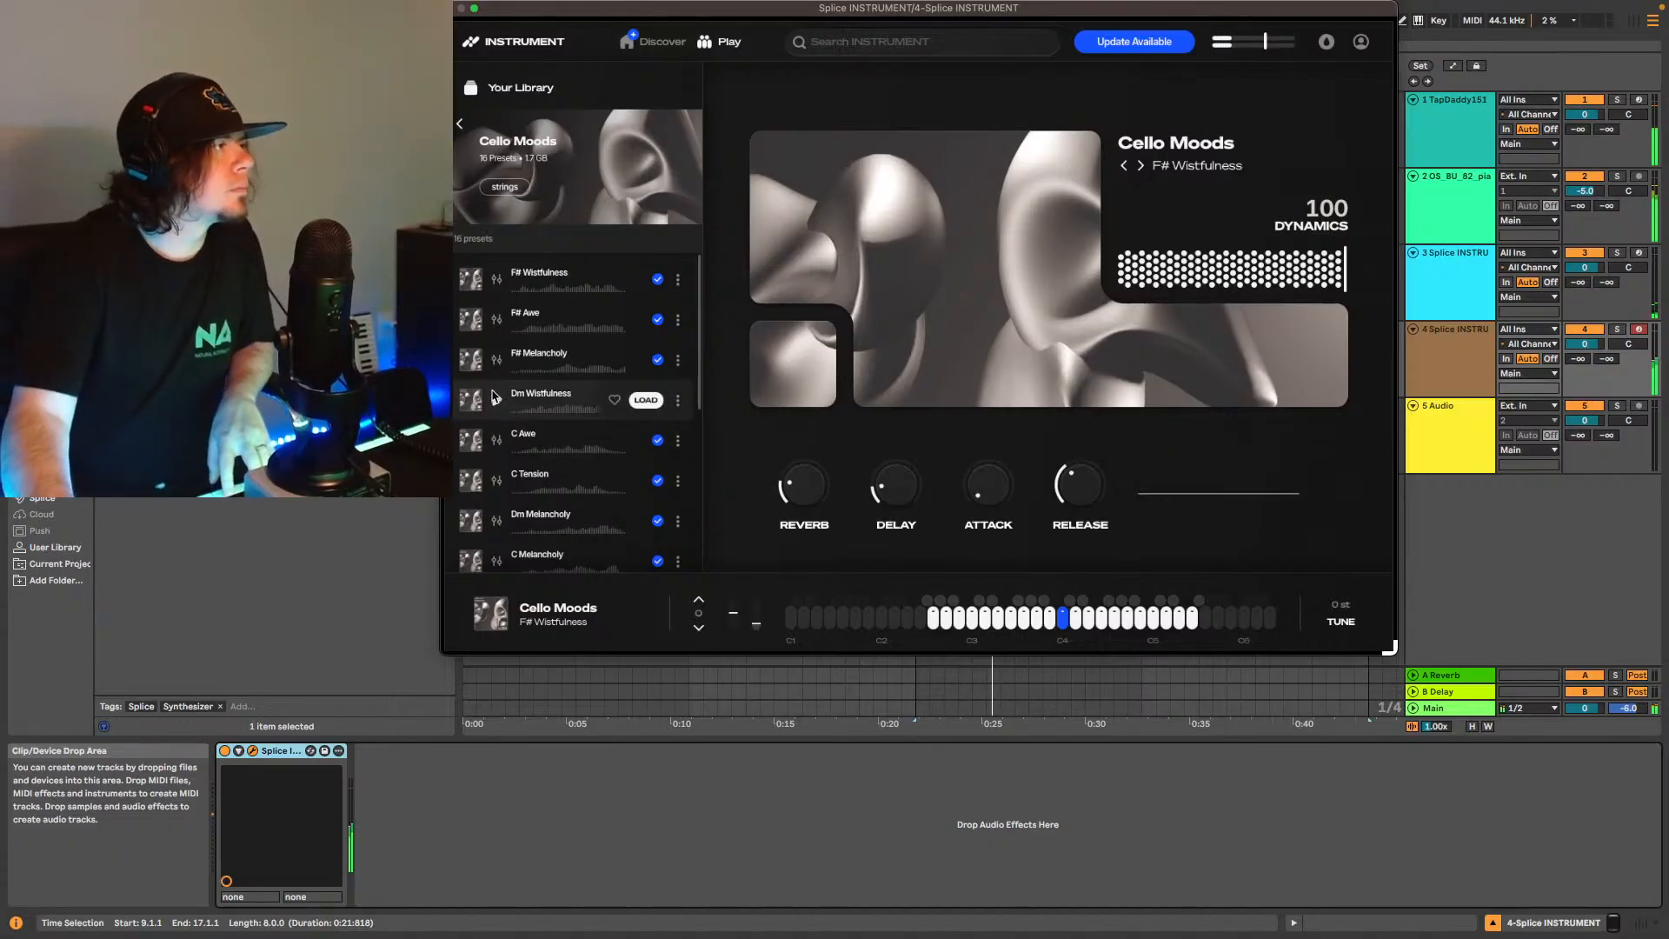
mouse_move(495, 363)
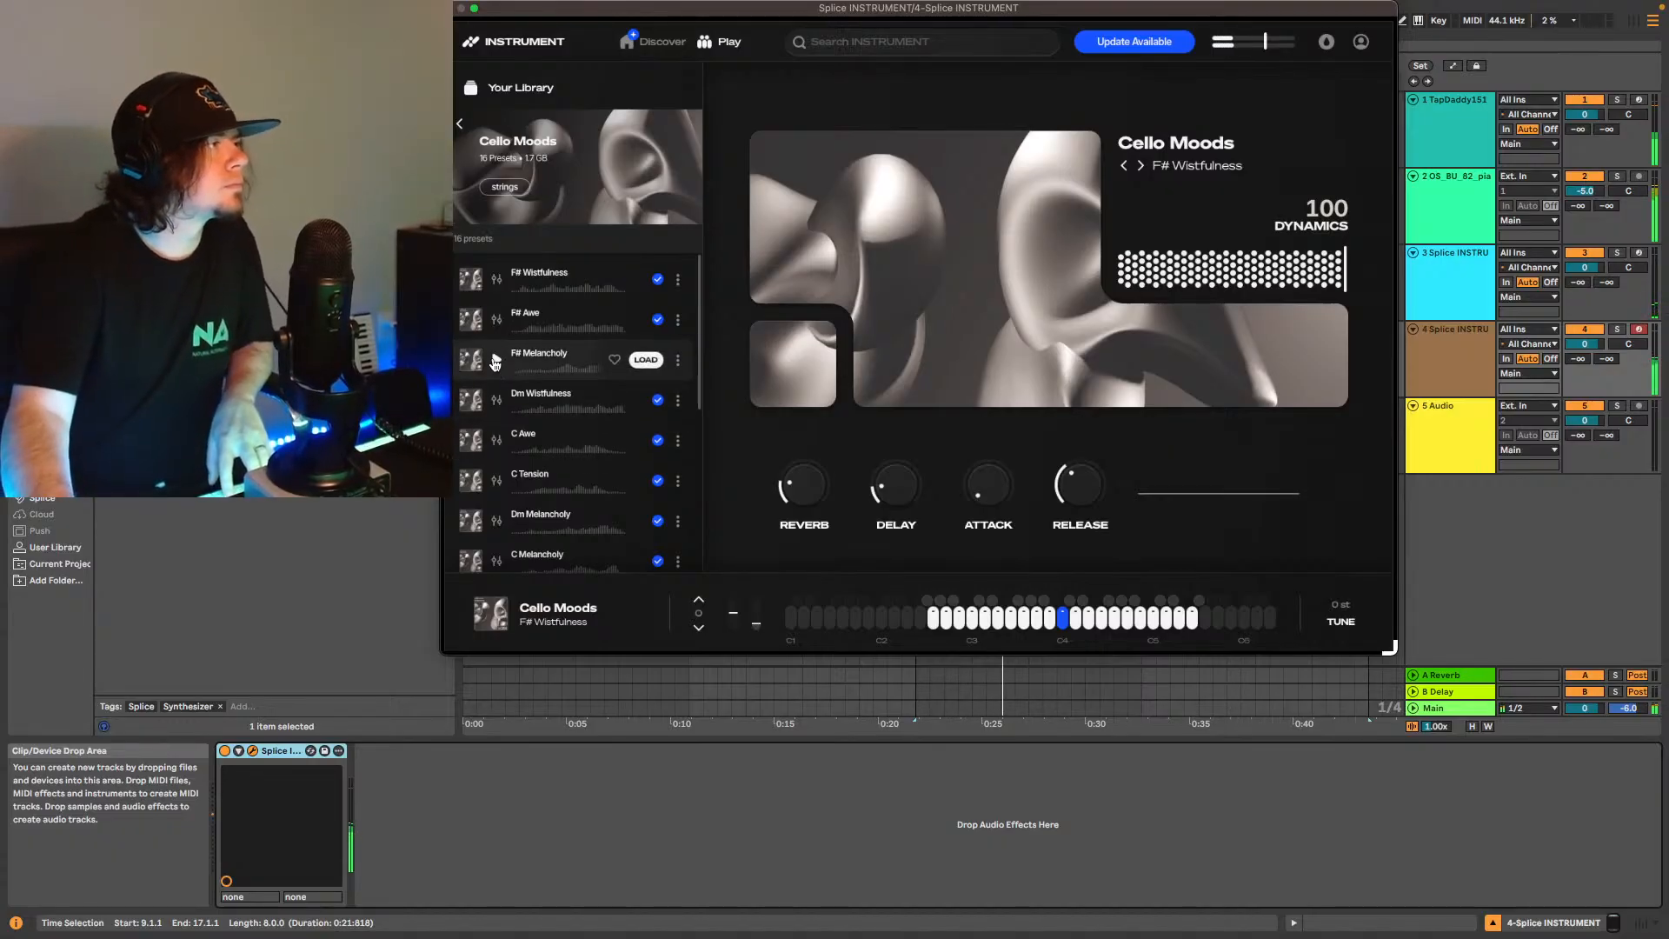
click(647, 360)
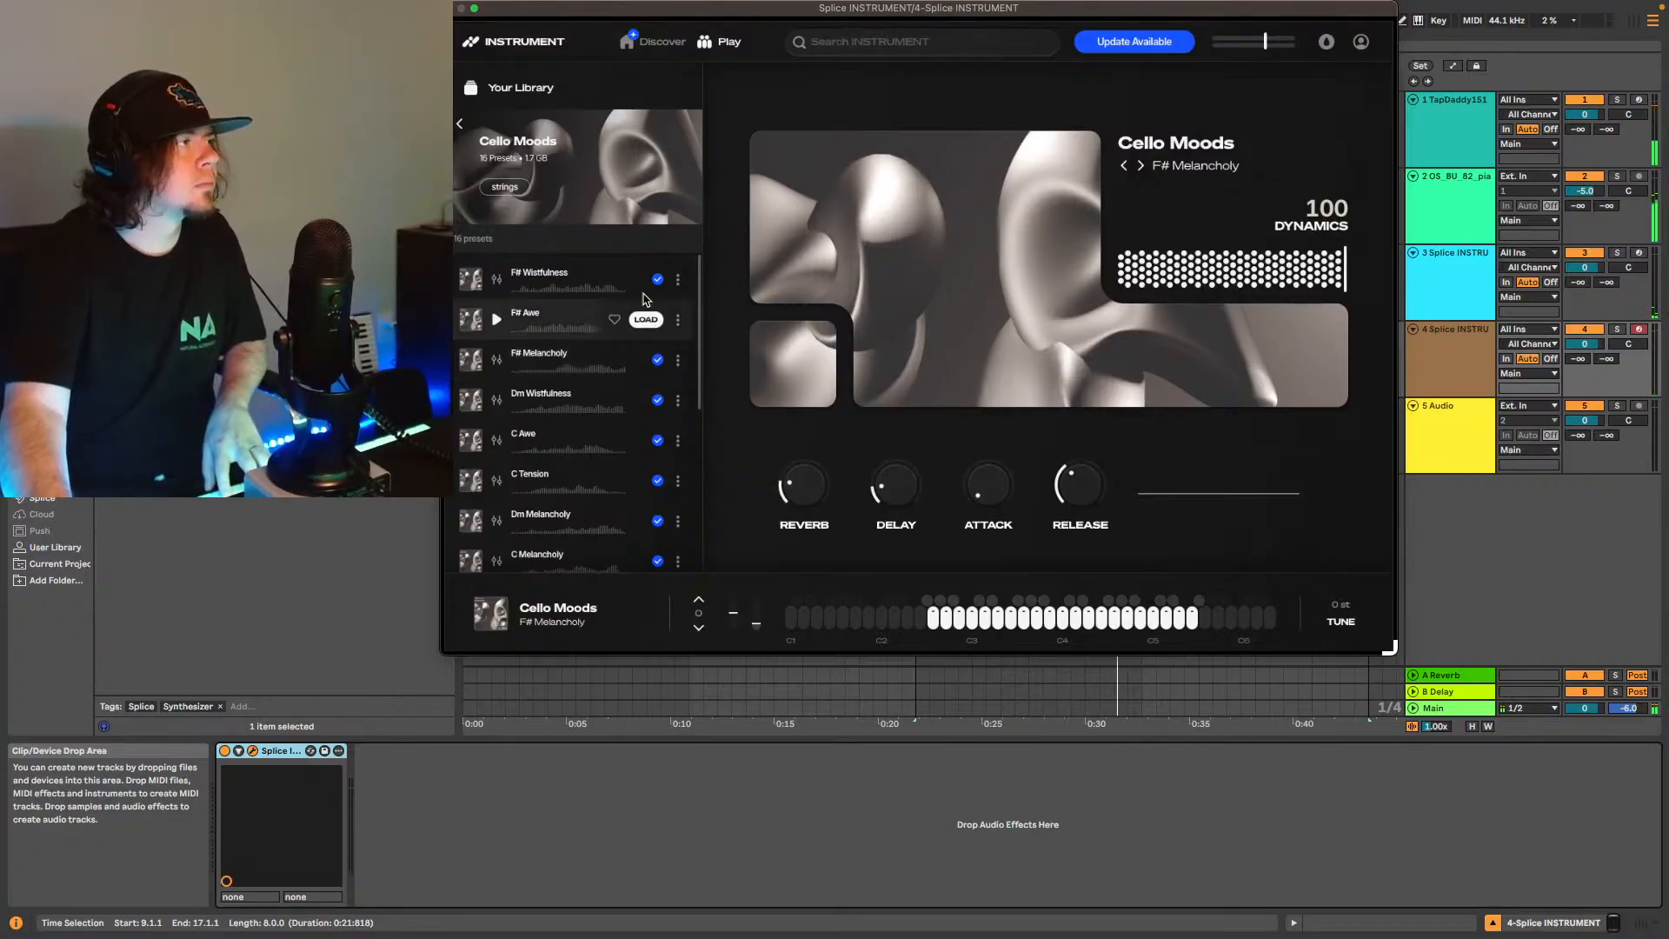
drag(778, 11, 817, 368)
key(space)
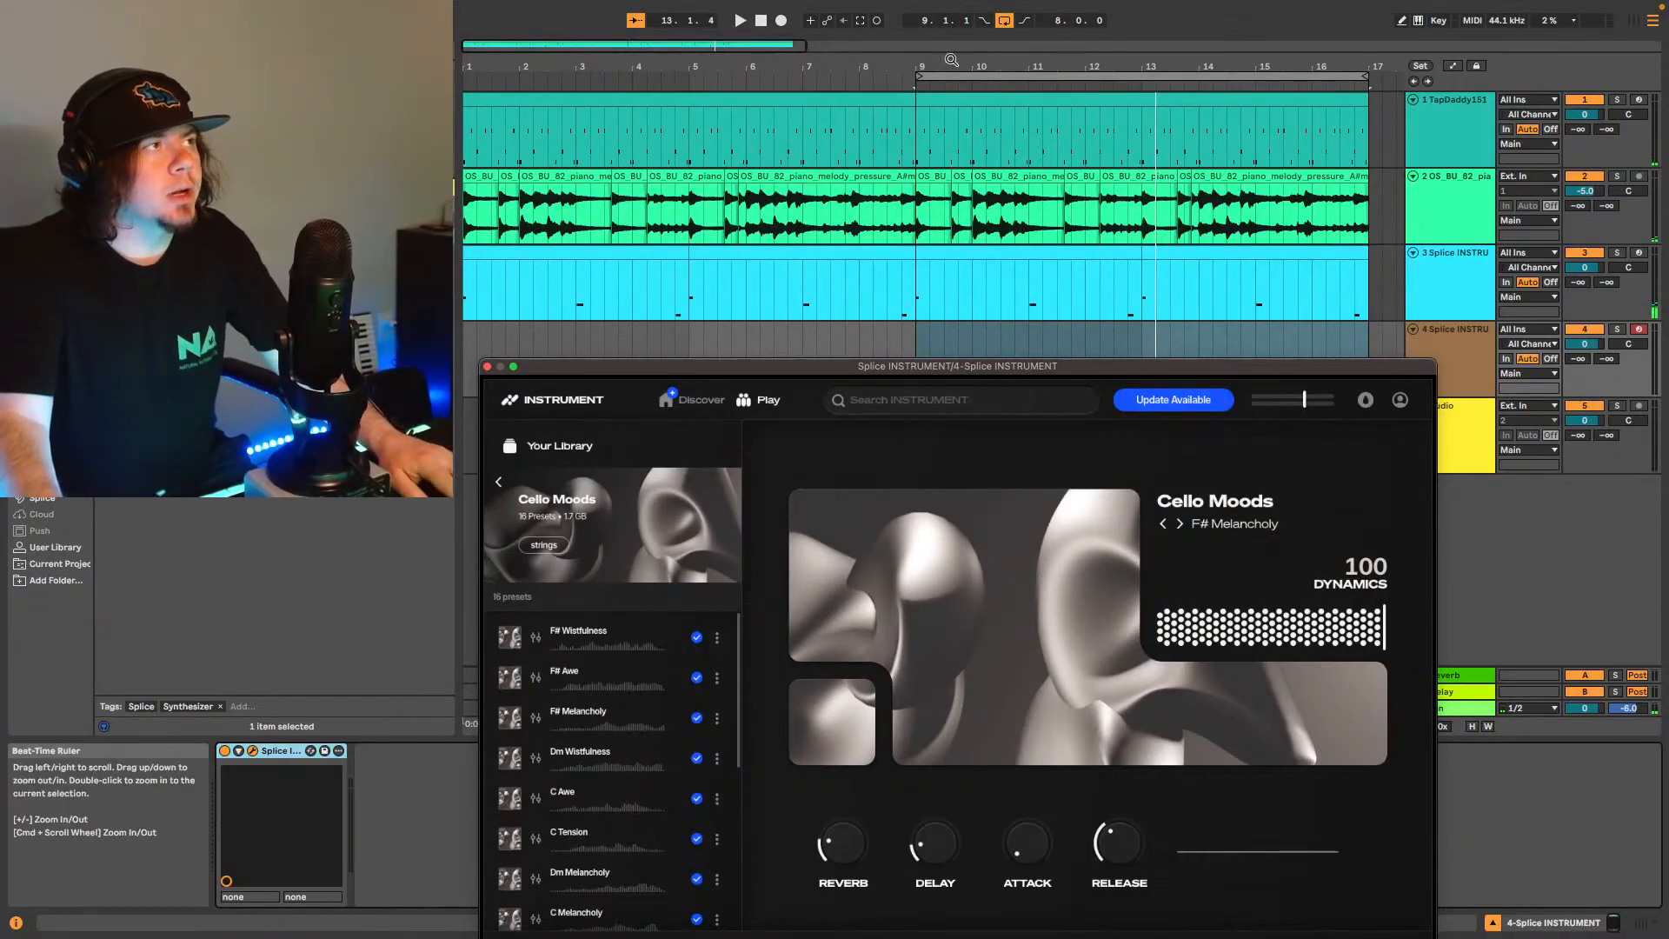
Check the pitch transposition of the piano slices between 9.1.1 and 17.1.1, and return to the cello instrument on track 4.
drag(727, 45, 727, 99)
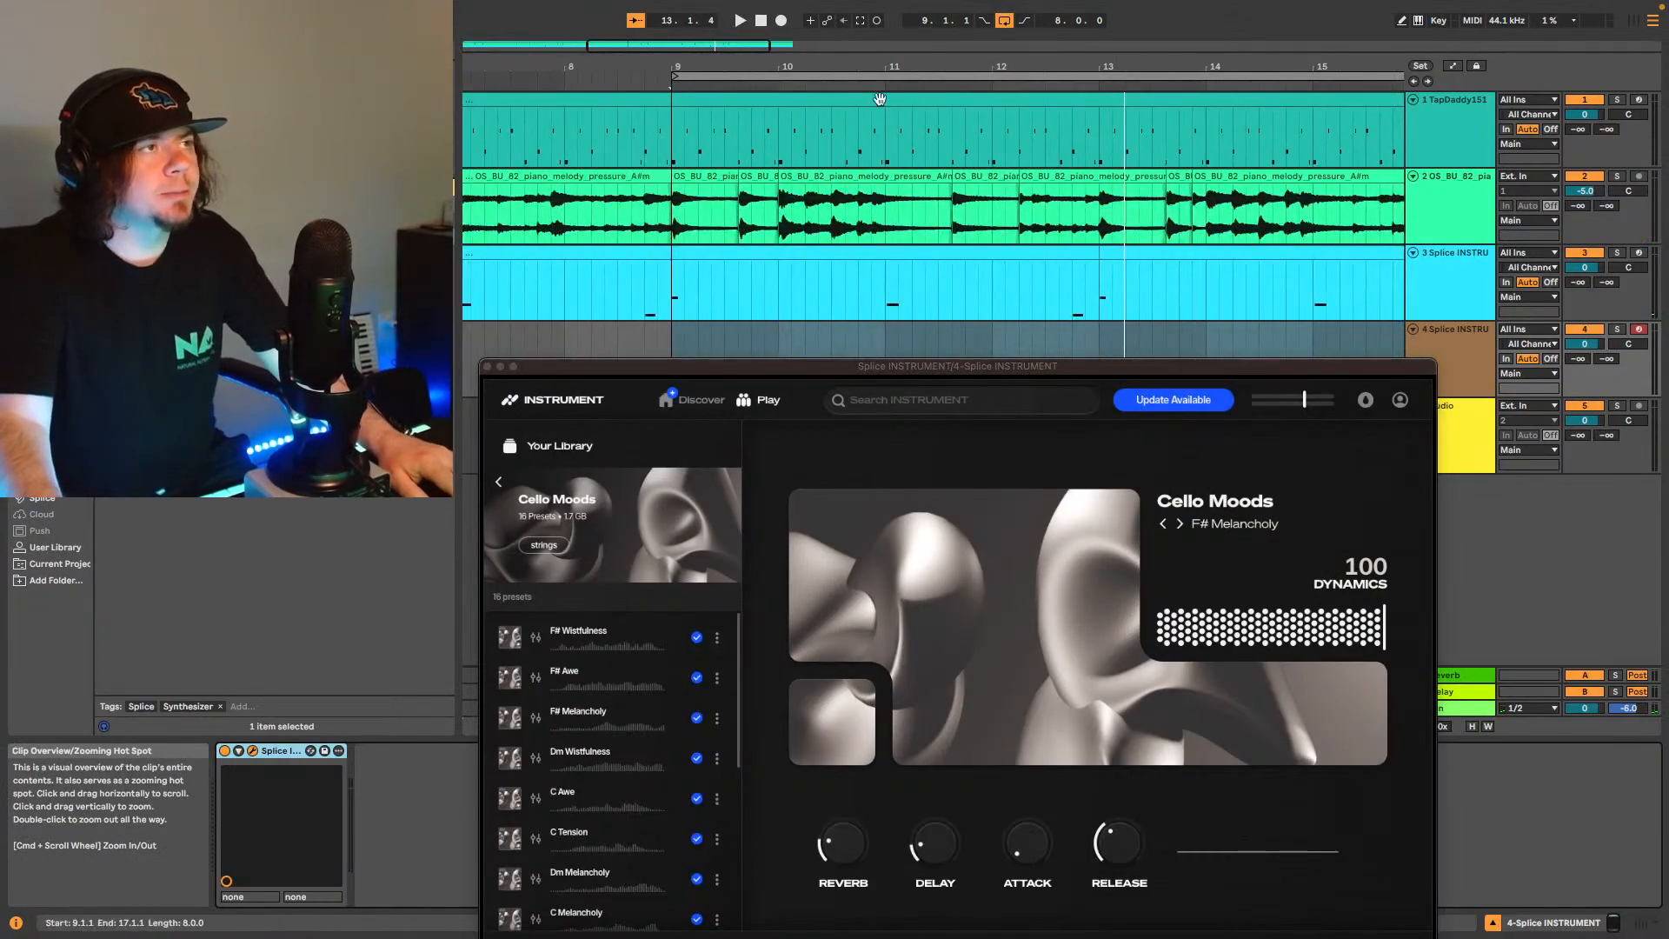
click(1467, 209)
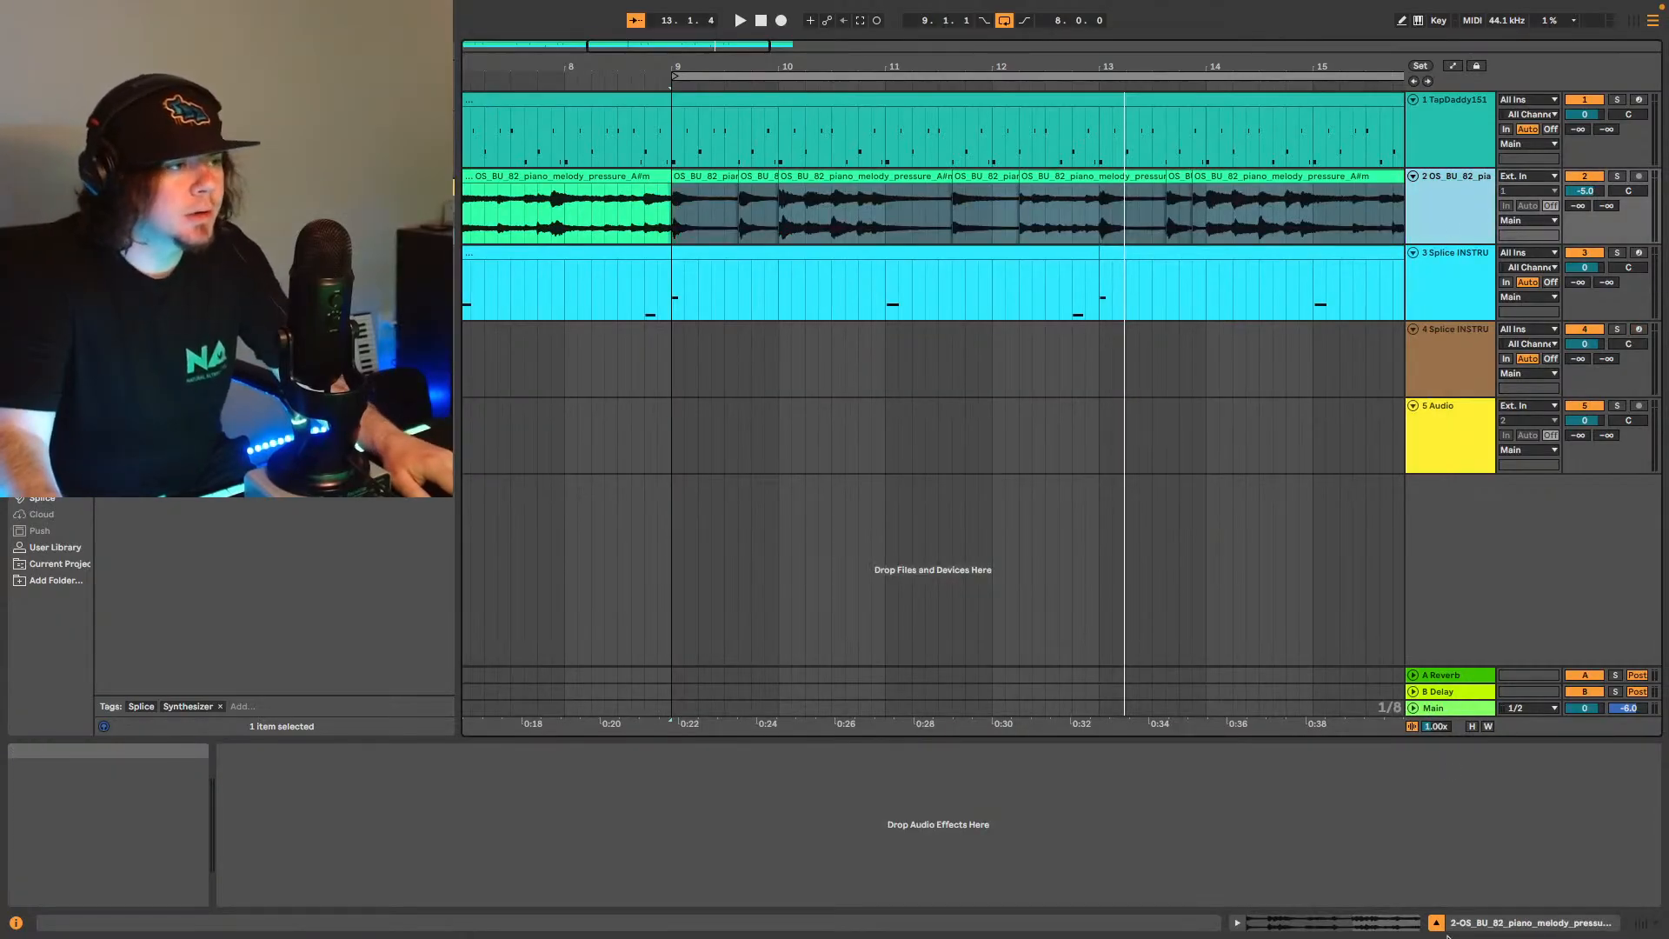
click(1404, 927)
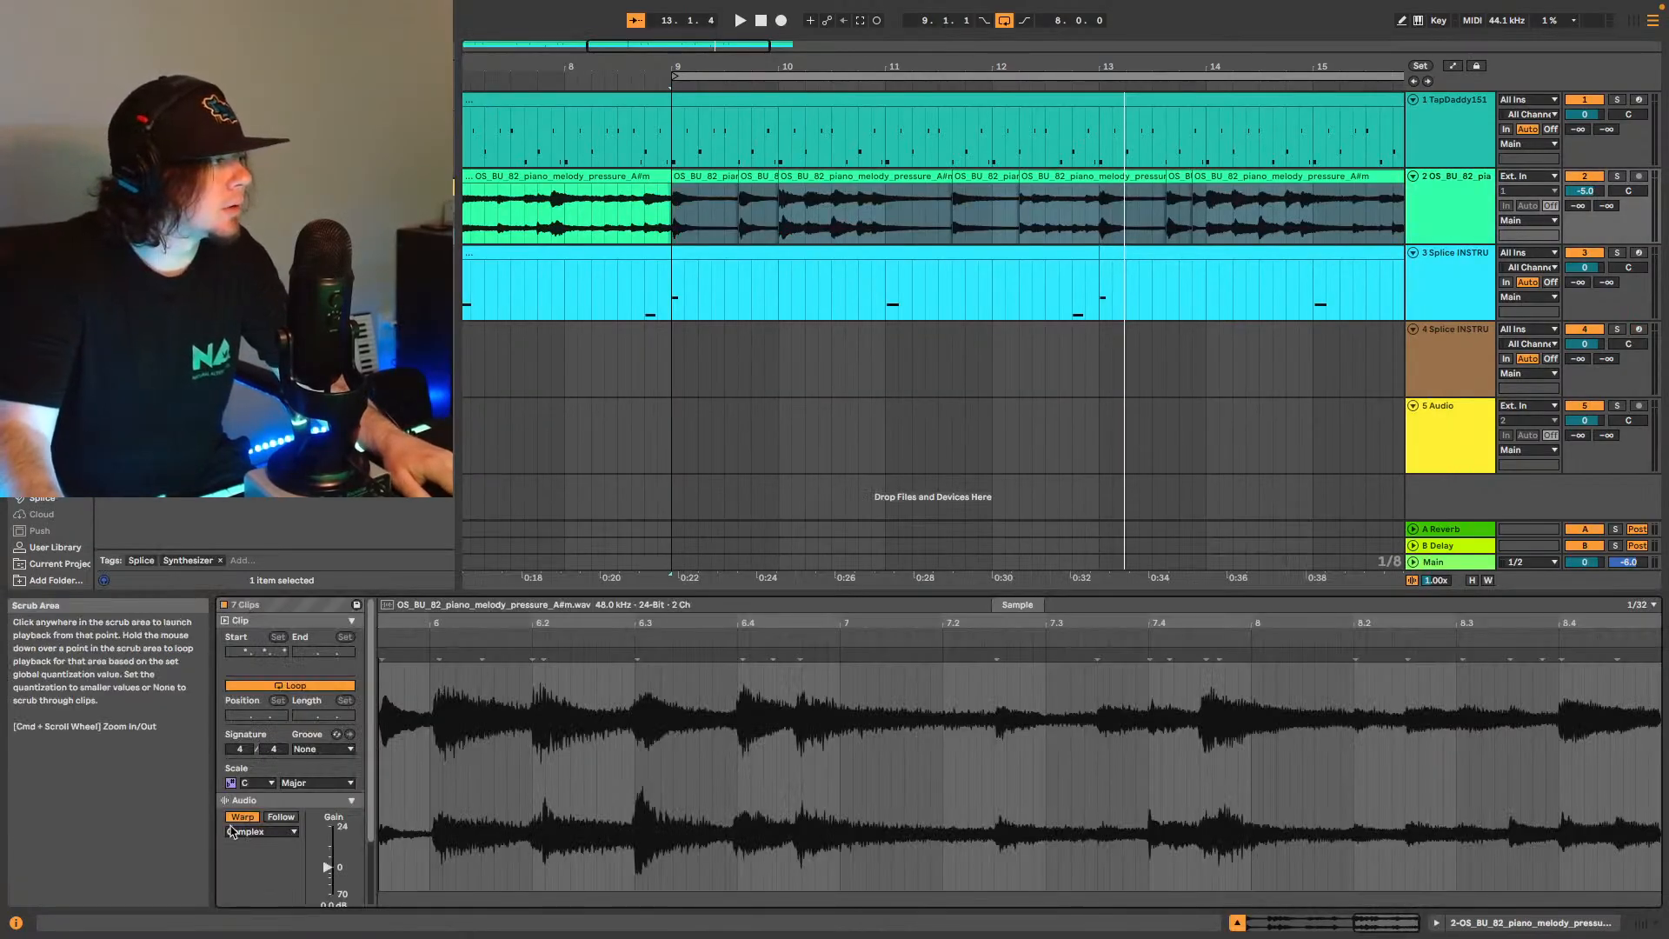
scroll(292, 765, down, 3)
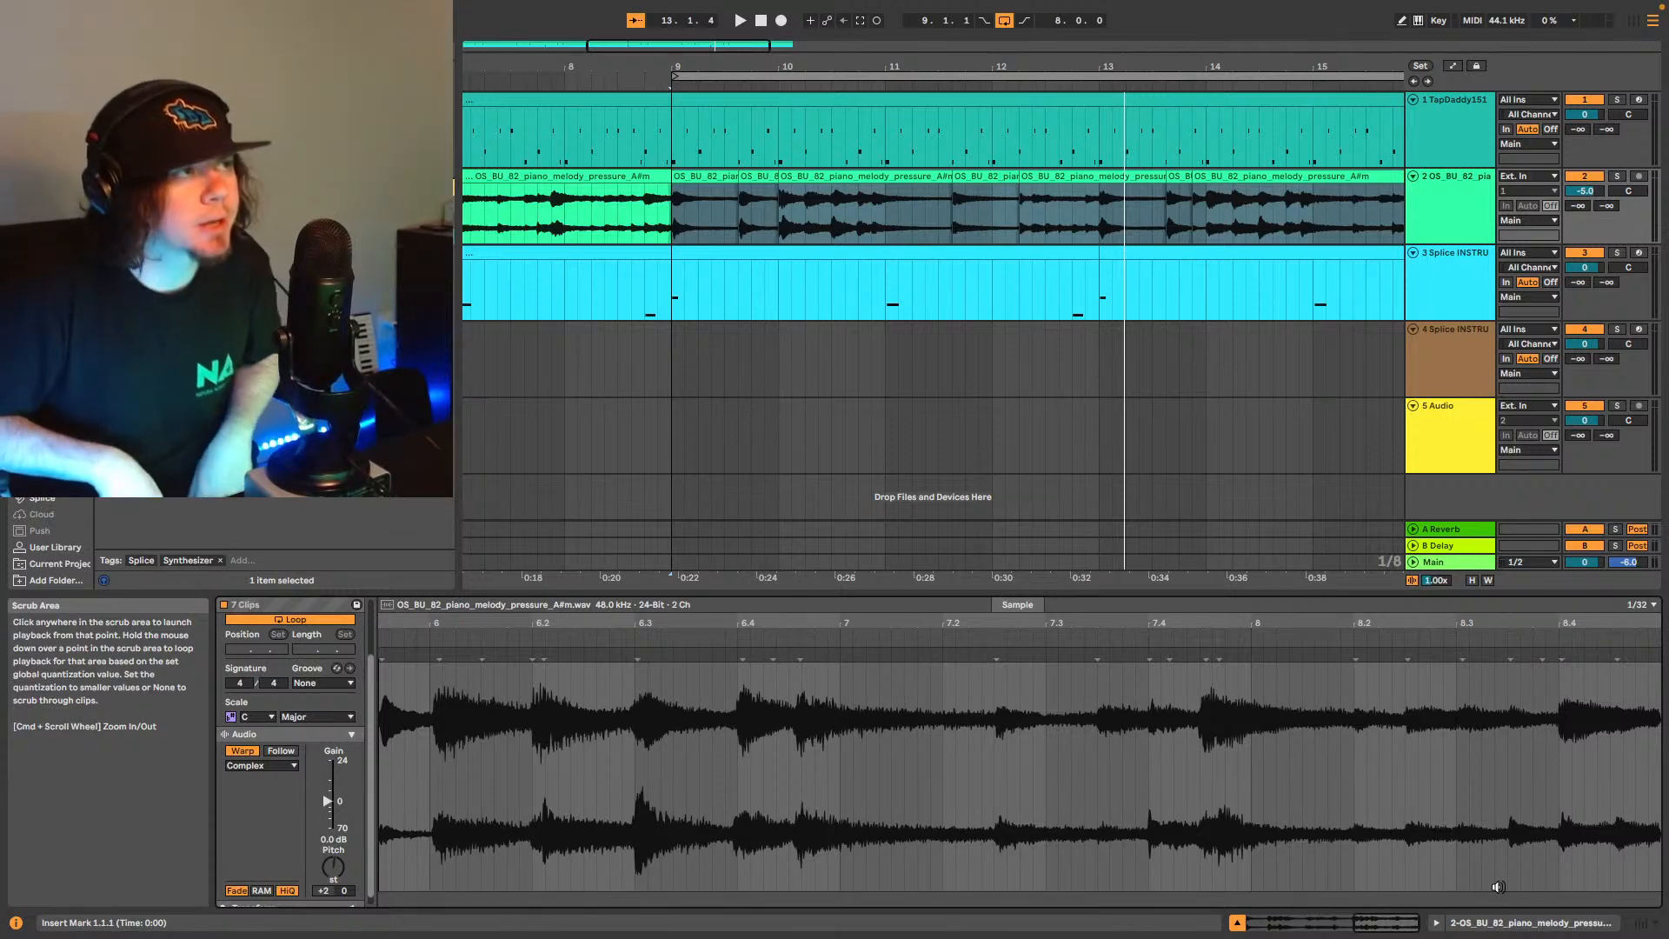
click(1440, 348)
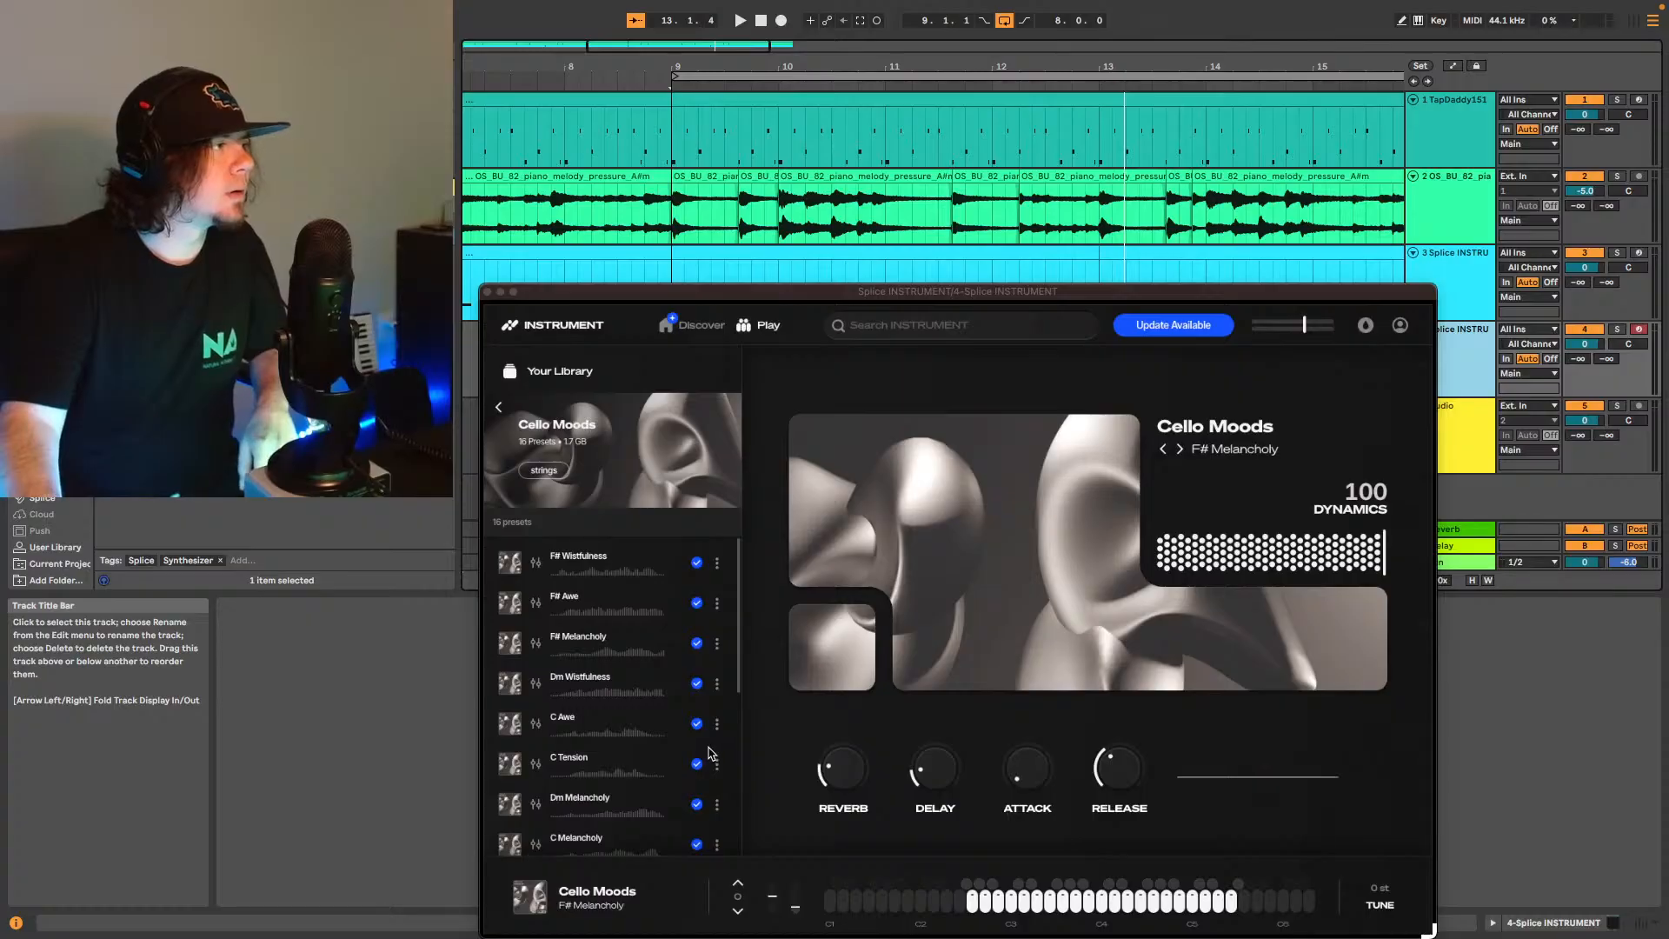
Audition the C Melancholy cello preset and look through the rest of the Cello Moods presets.
scroll(658, 726, down, 3)
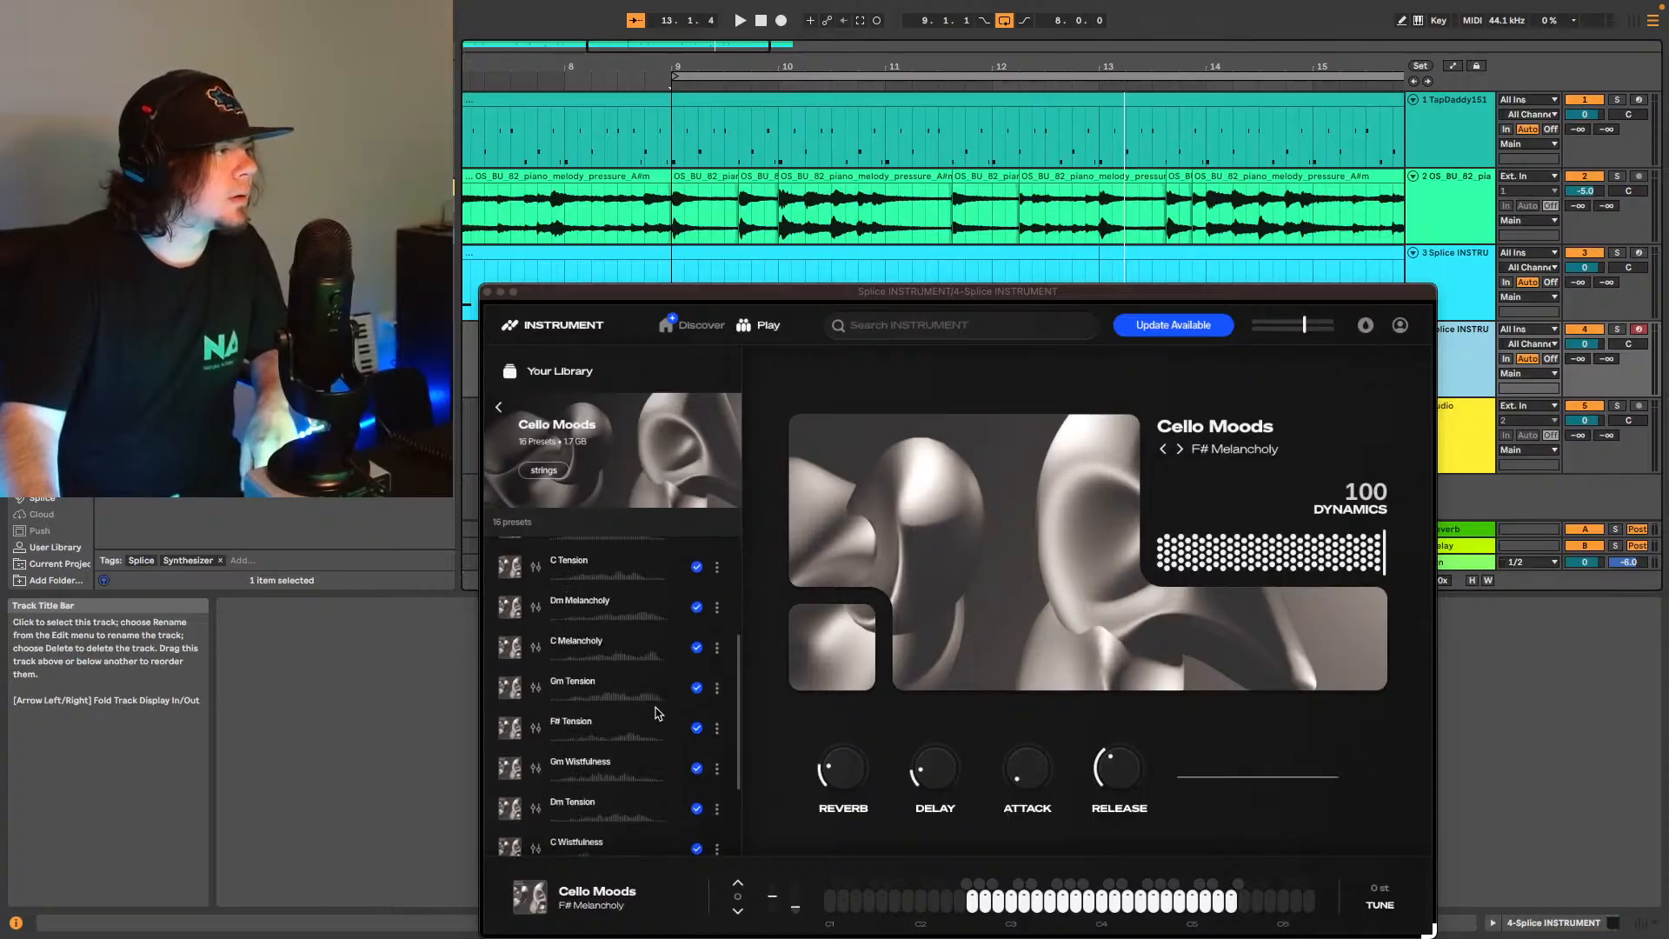
scroll(610, 689, up, 1)
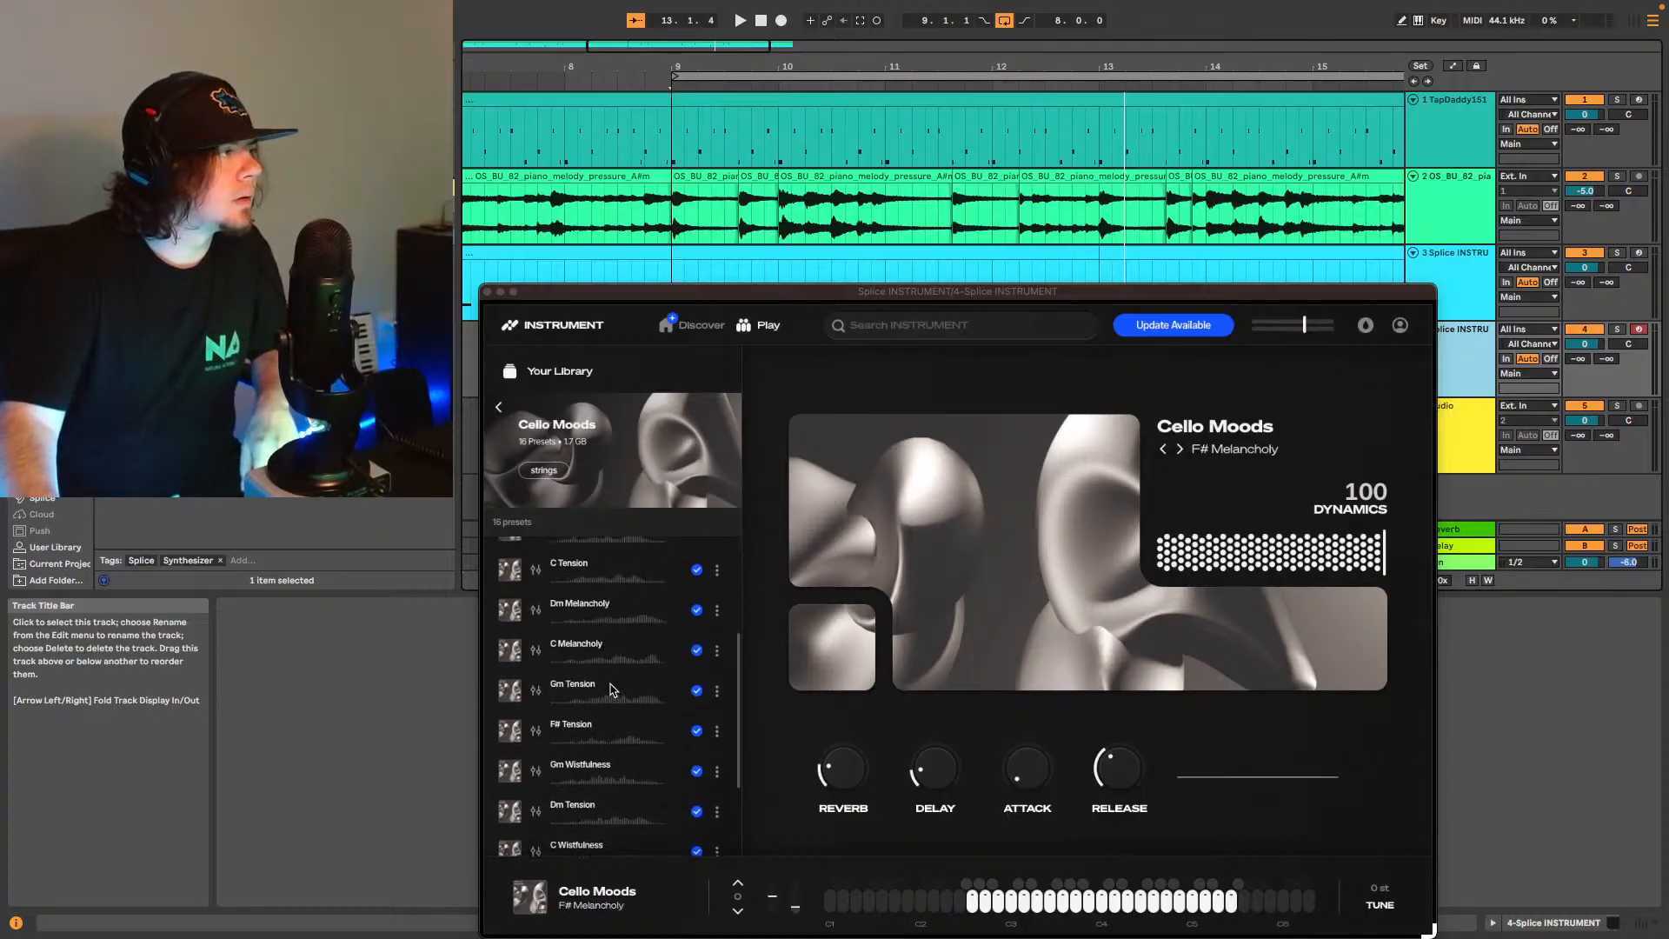
scroll(546, 661, up, 1)
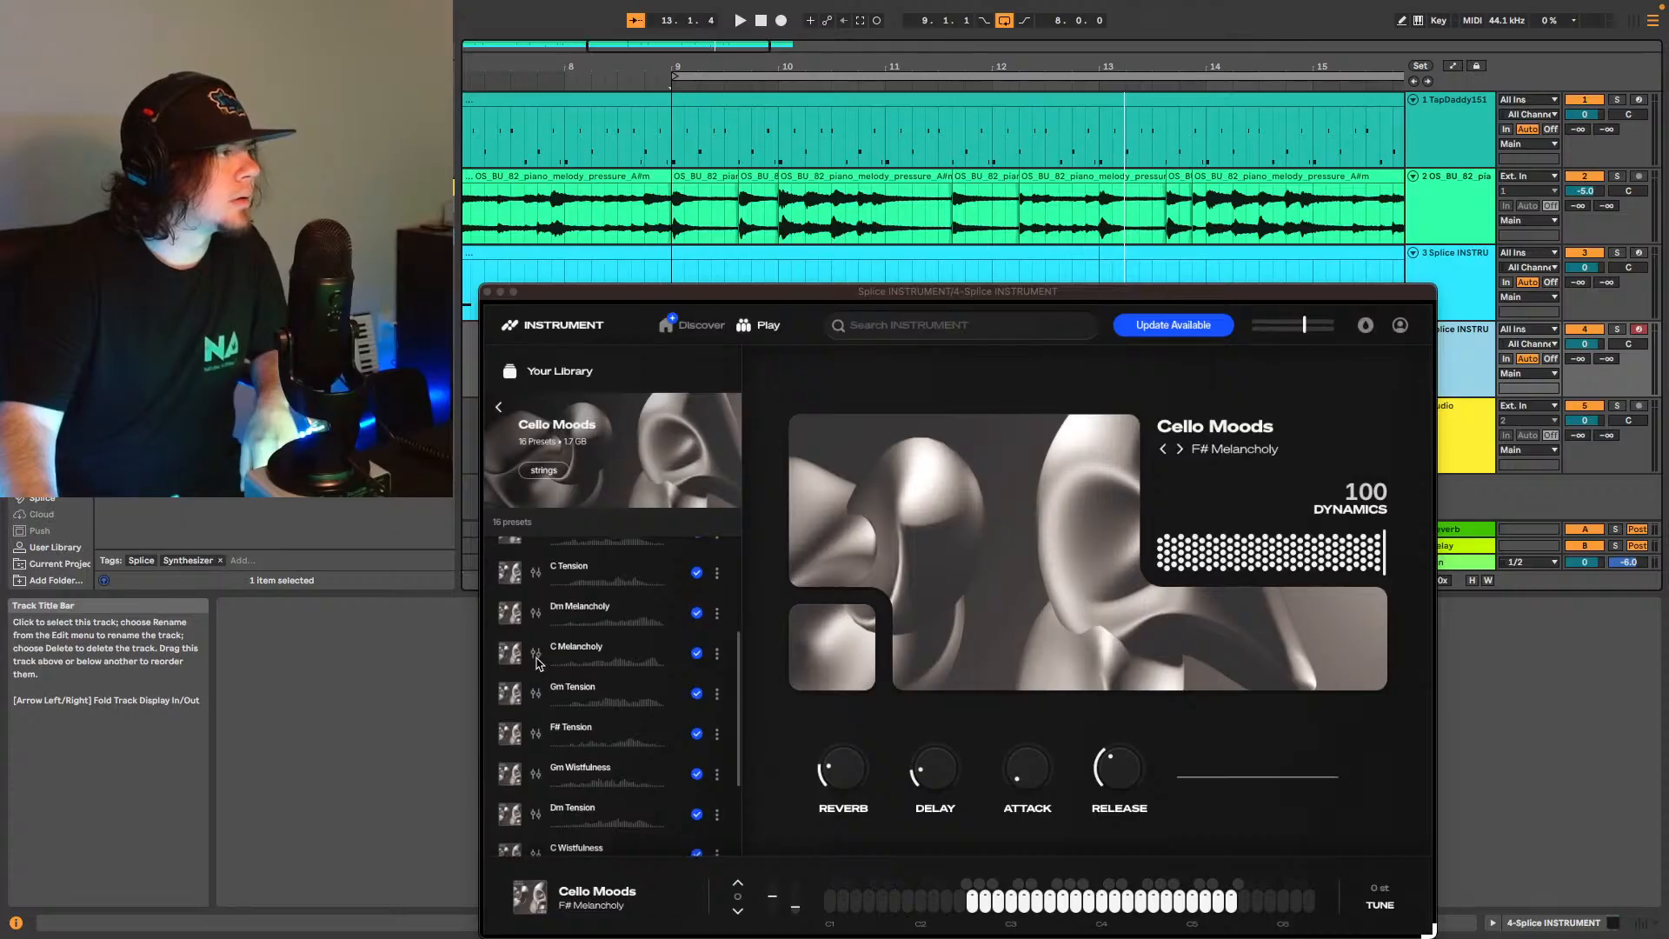
click(533, 659)
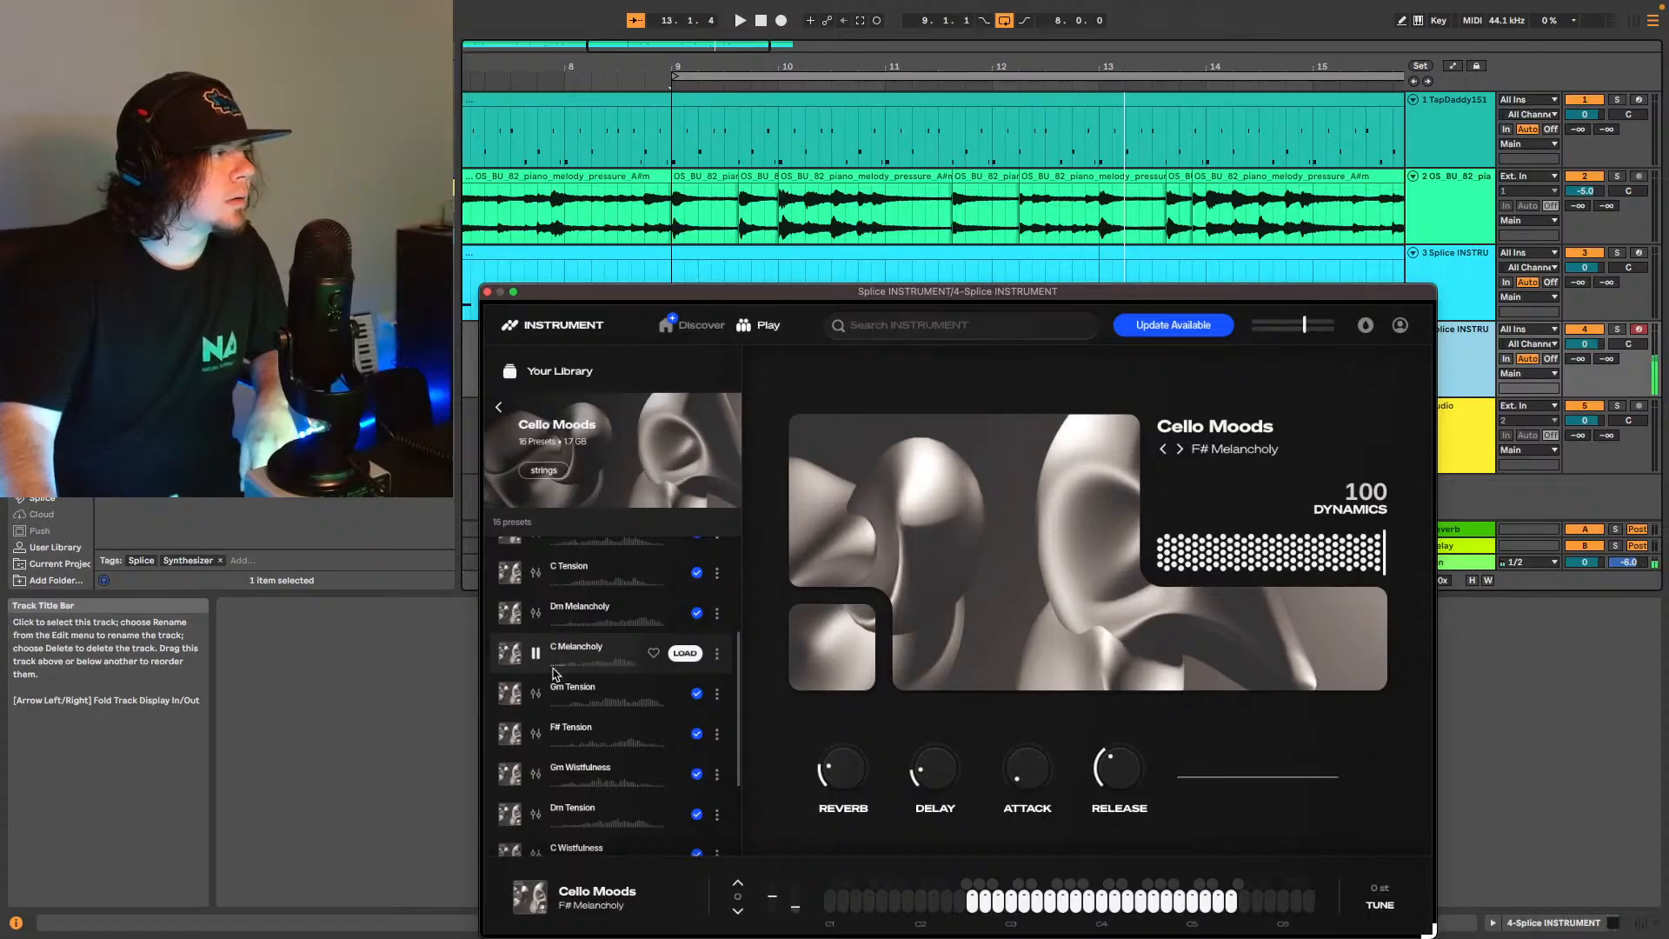
scroll(553, 673, down, 3)
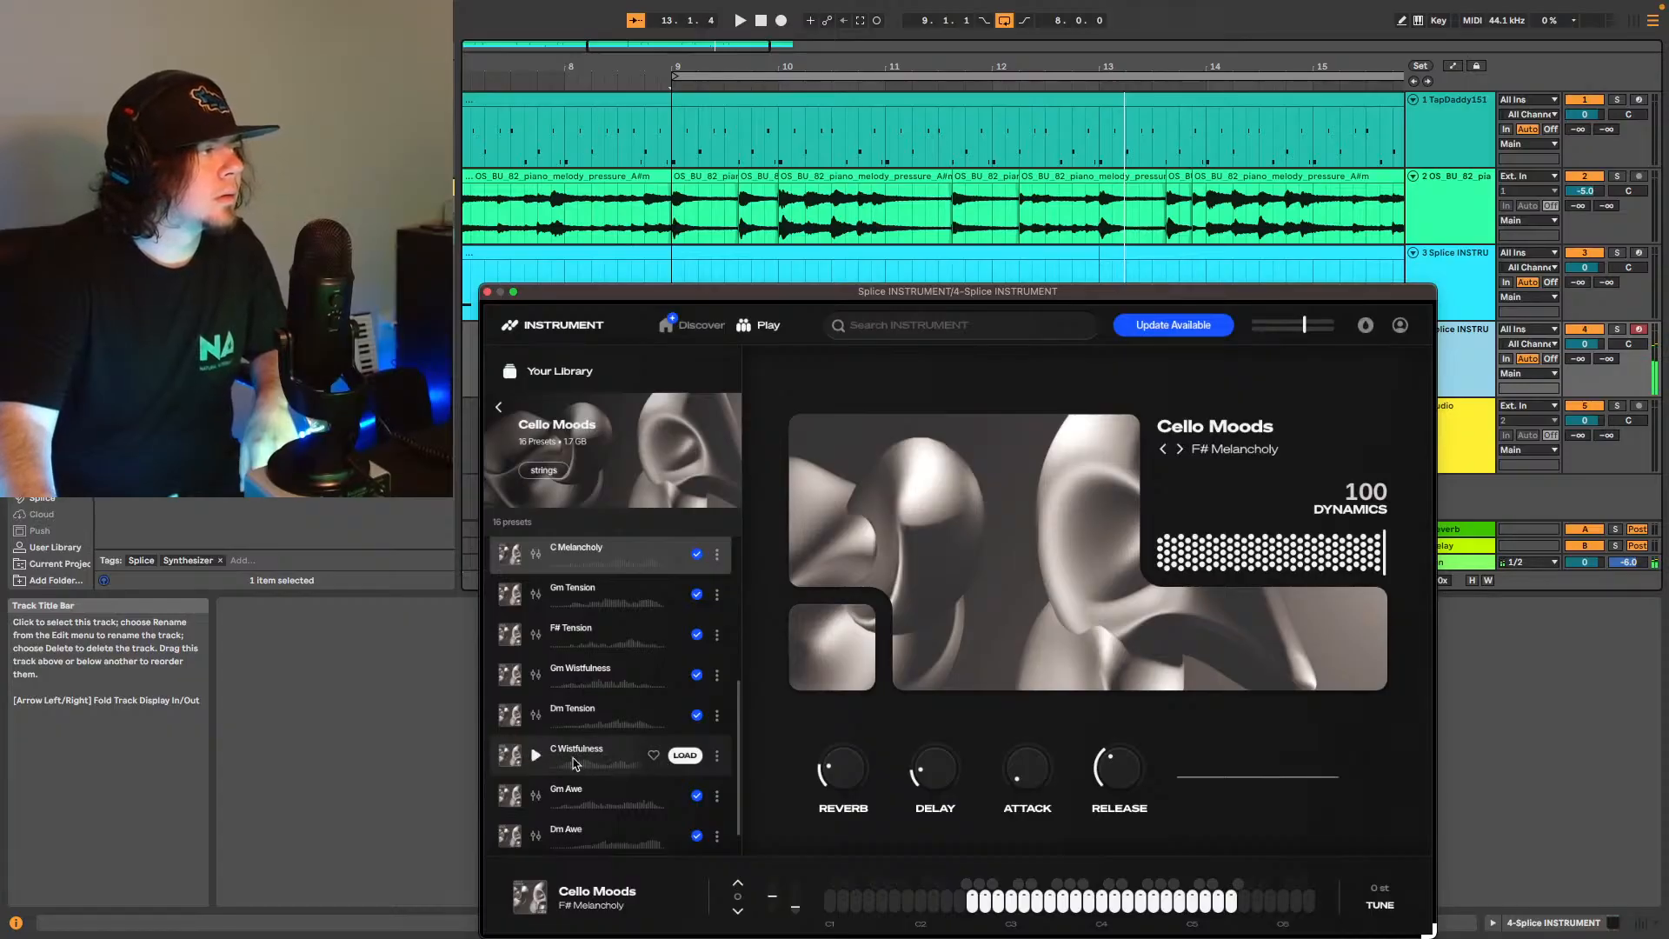
scroll(609, 756, down, 1)
mouse_move(681, 733)
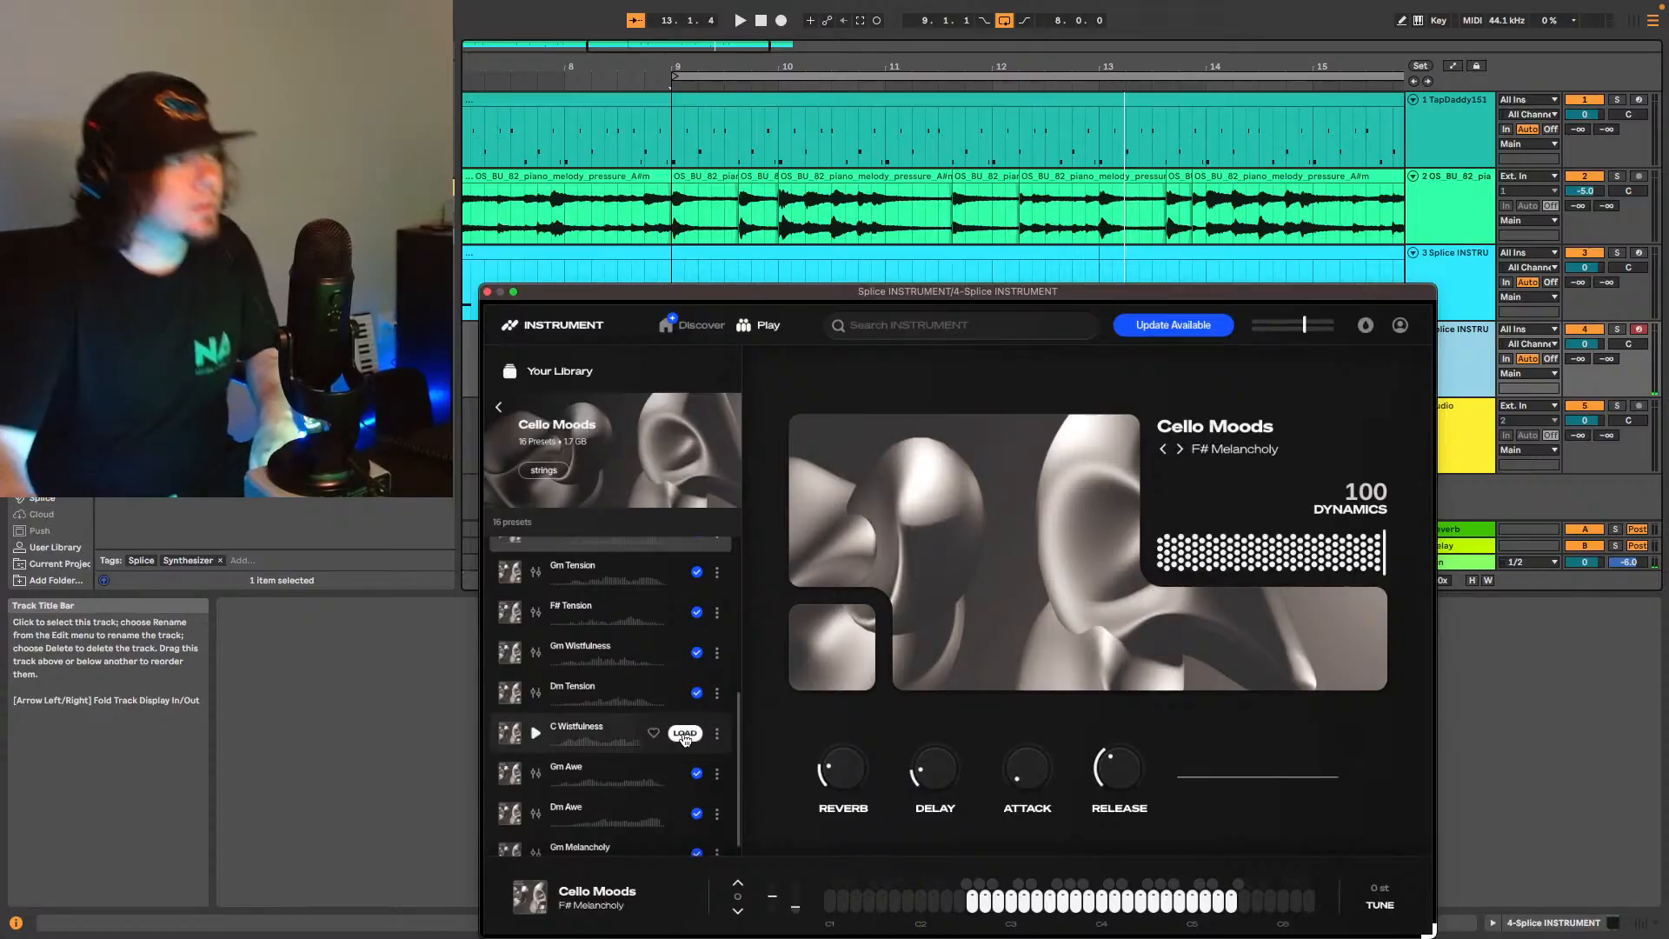
scroll(673, 736, down, 1)
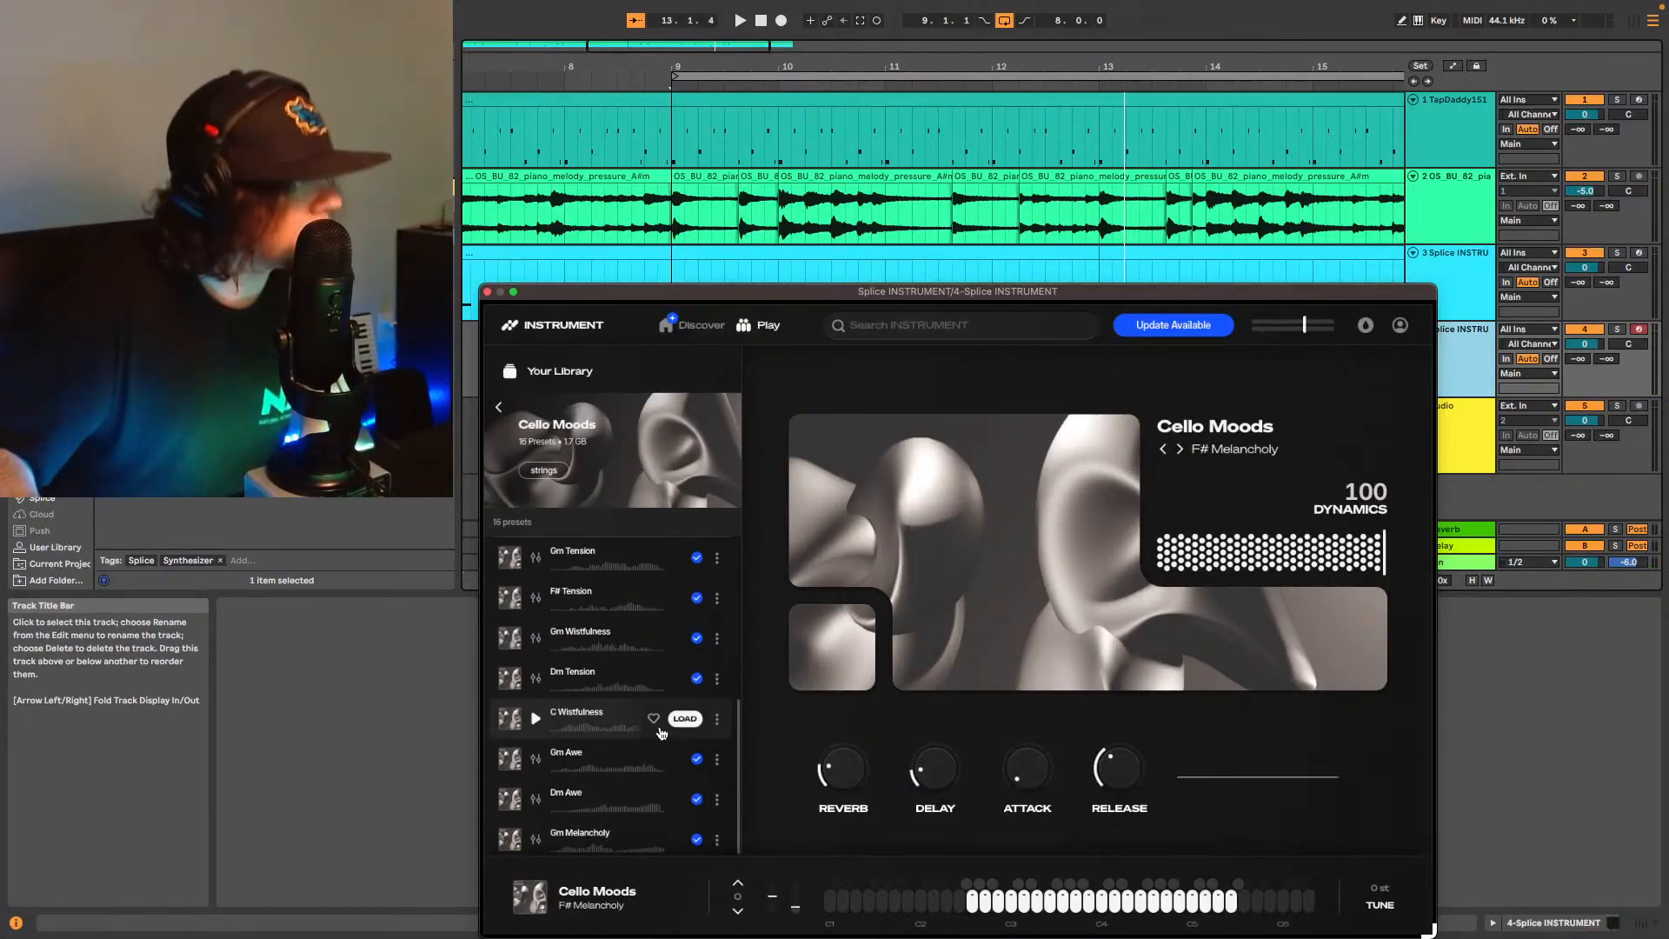
Audition the Dm Wistfulness preset in the Cello Moods pack and load it in place of F# Melancholy.
scroll(666, 737, up, 8)
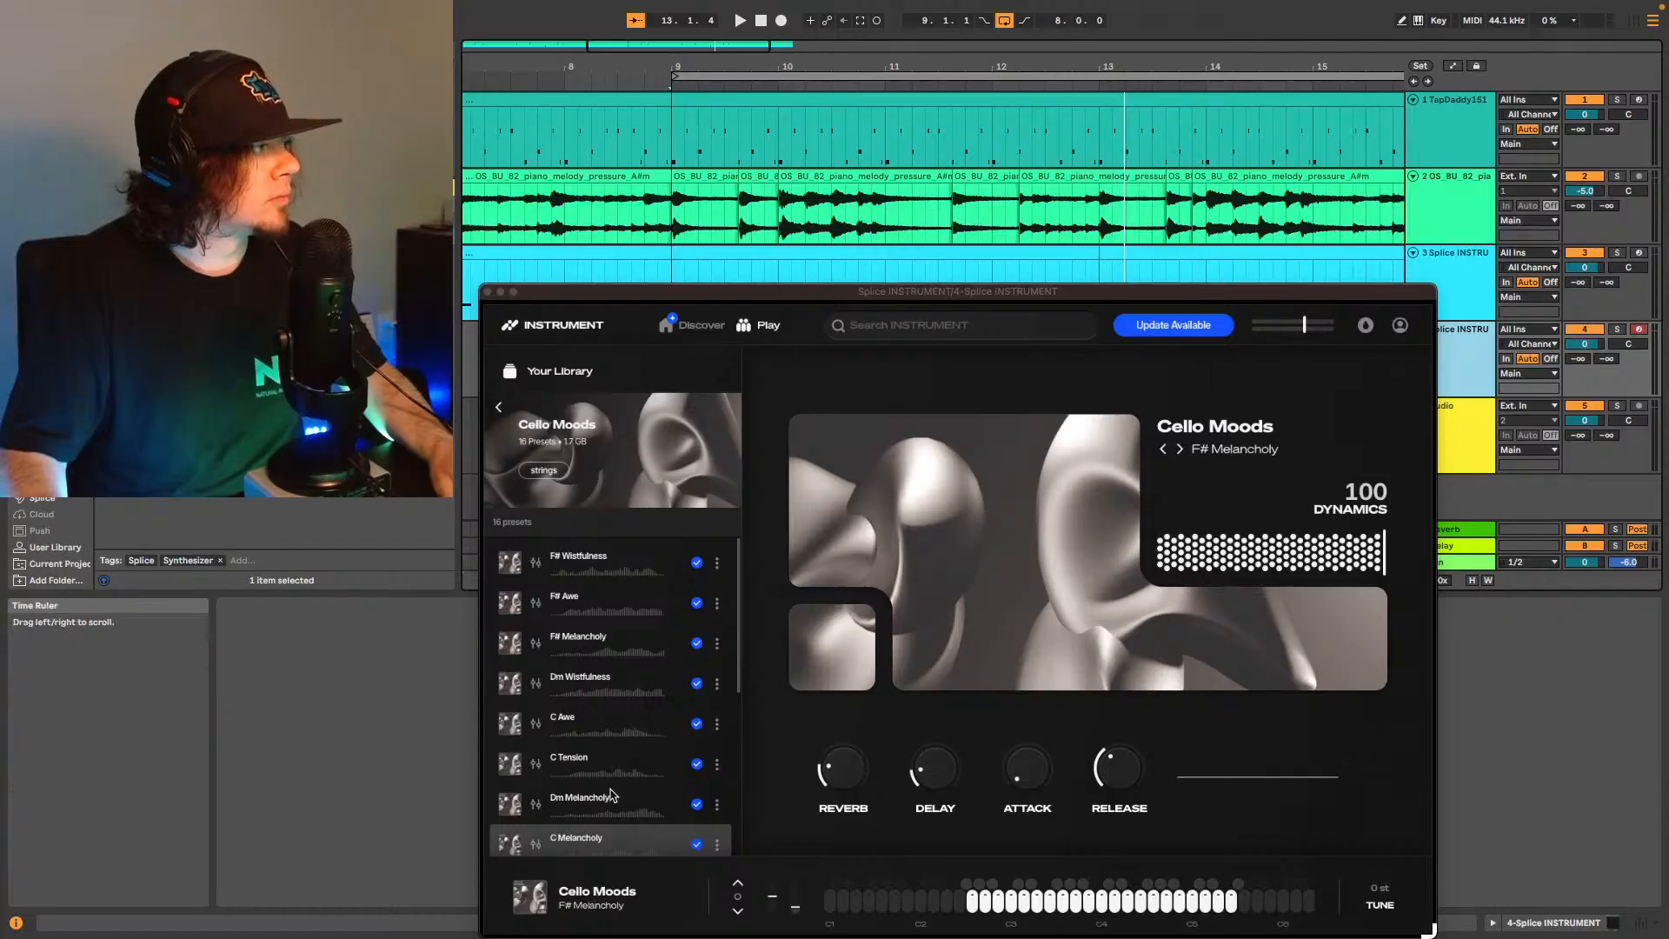
scroll(615, 765, down, 5)
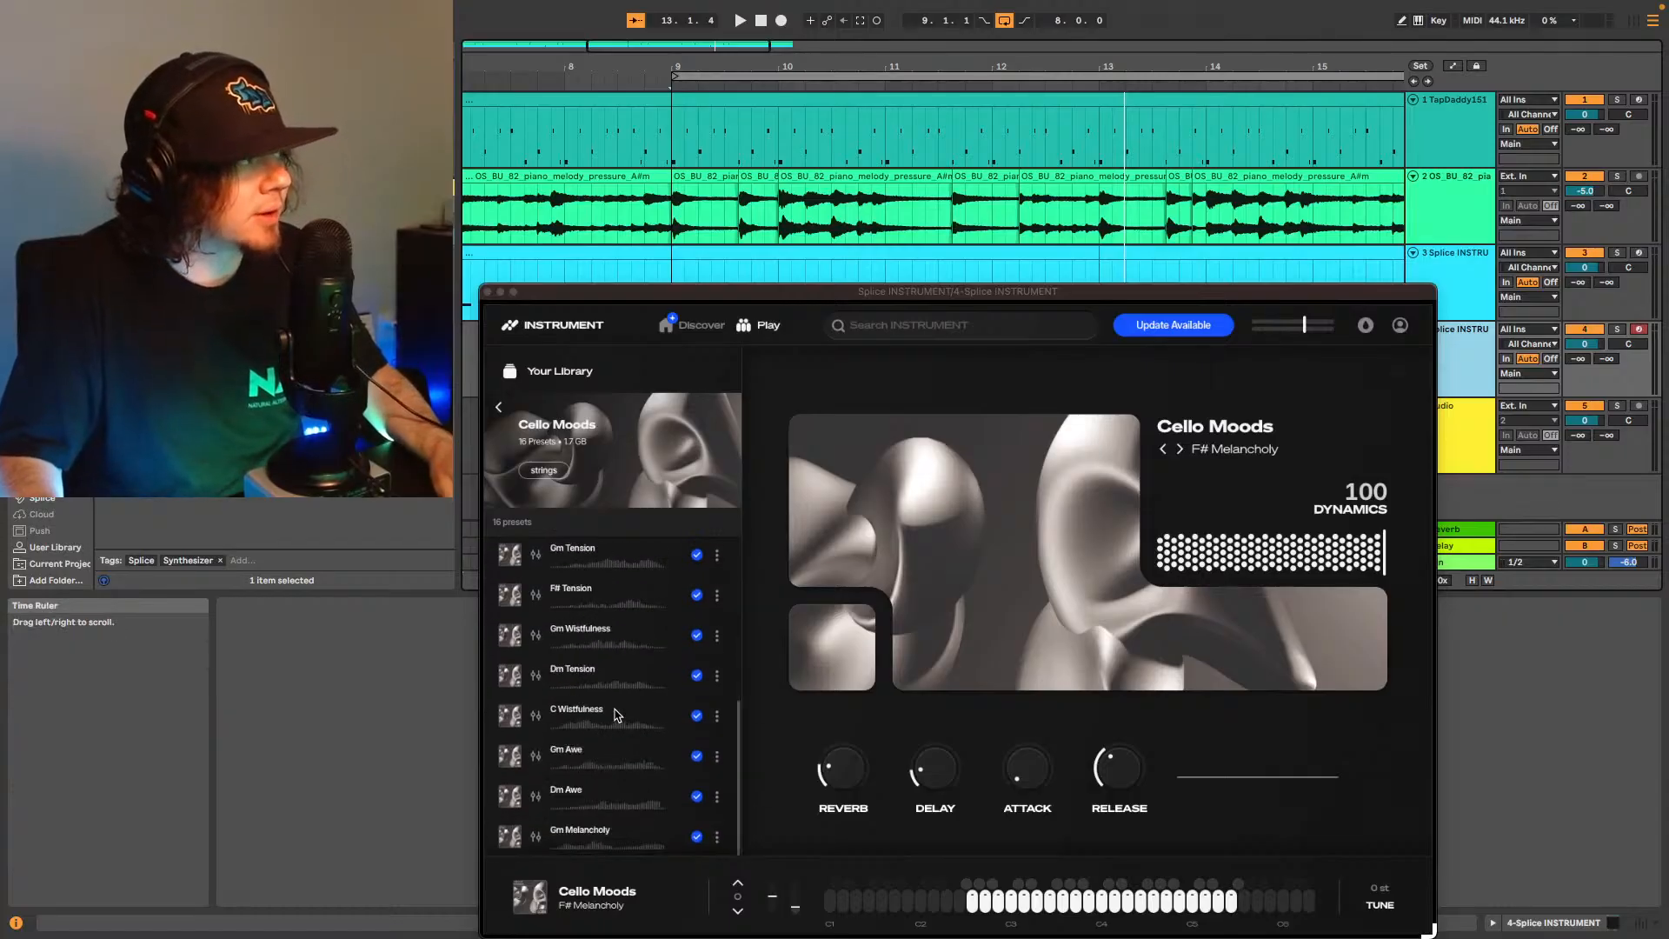
scroll(617, 722, up, 4)
scroll(612, 696, up, 4)
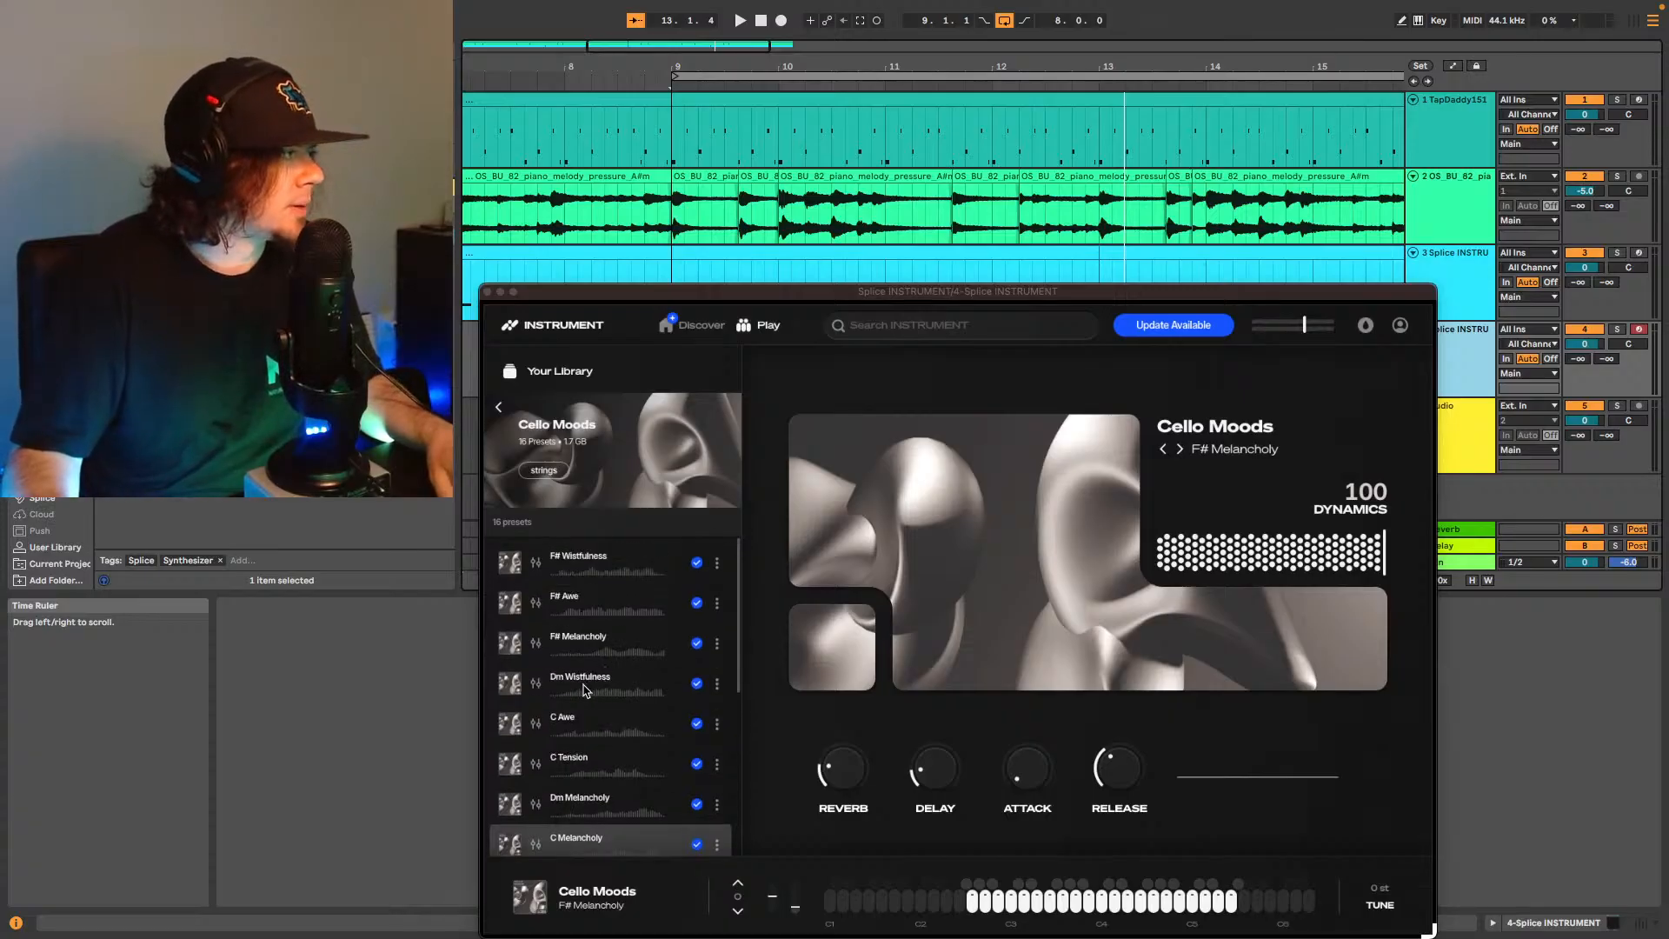
click(511, 688)
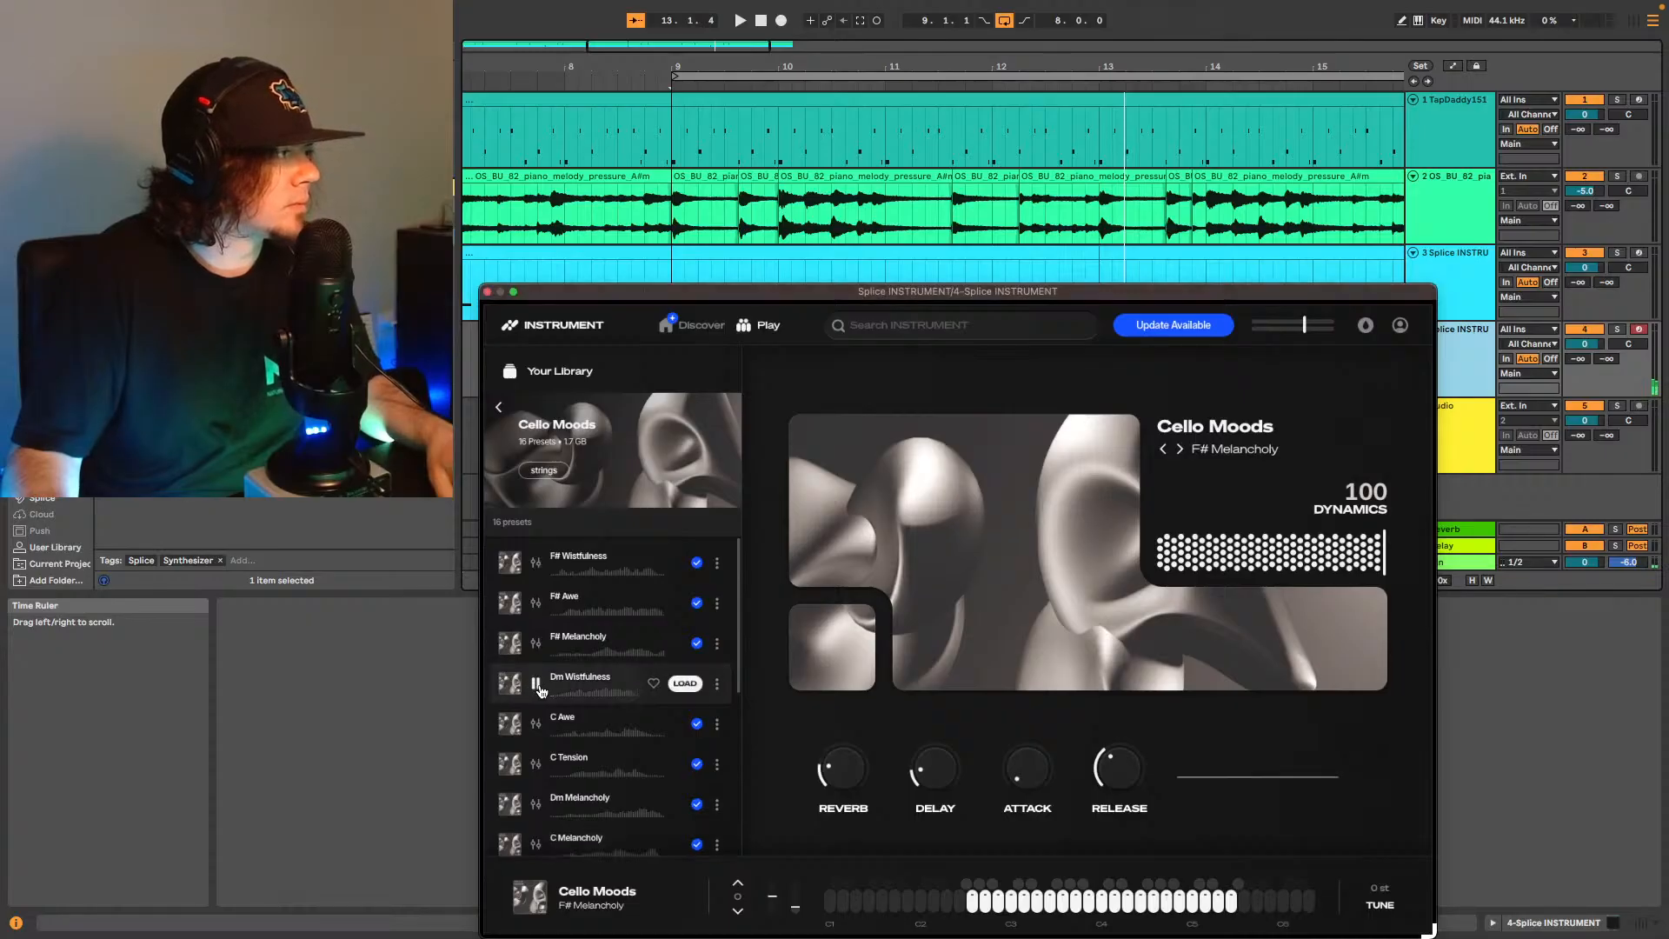
click(533, 686)
click(684, 684)
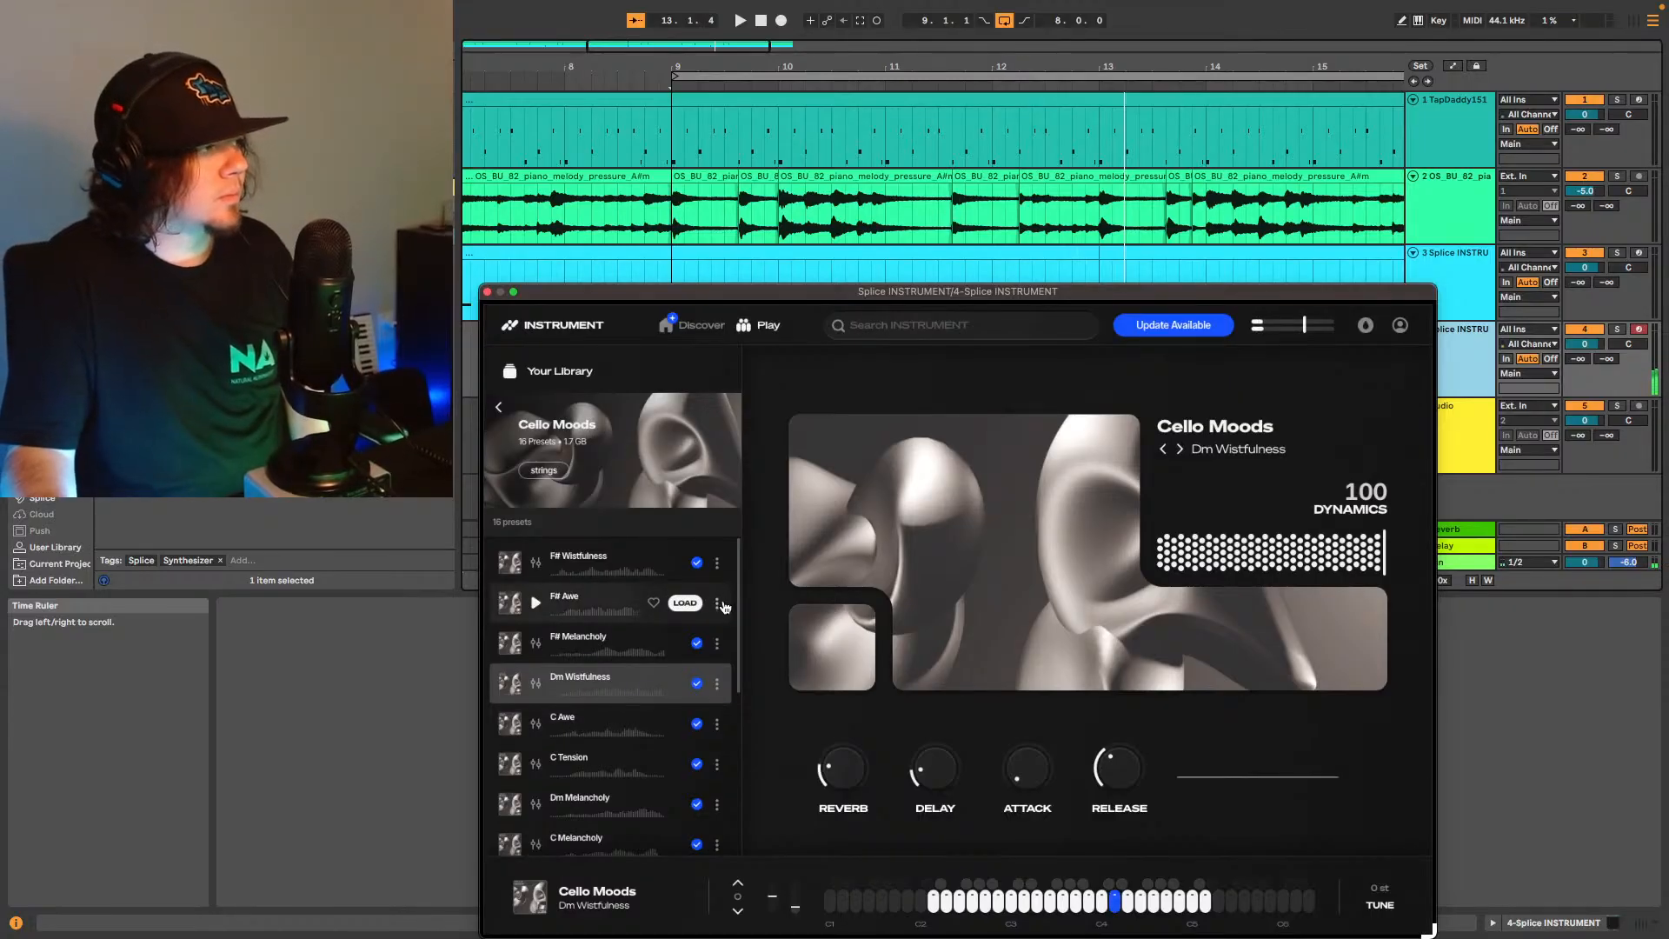
mouse_move(696, 685)
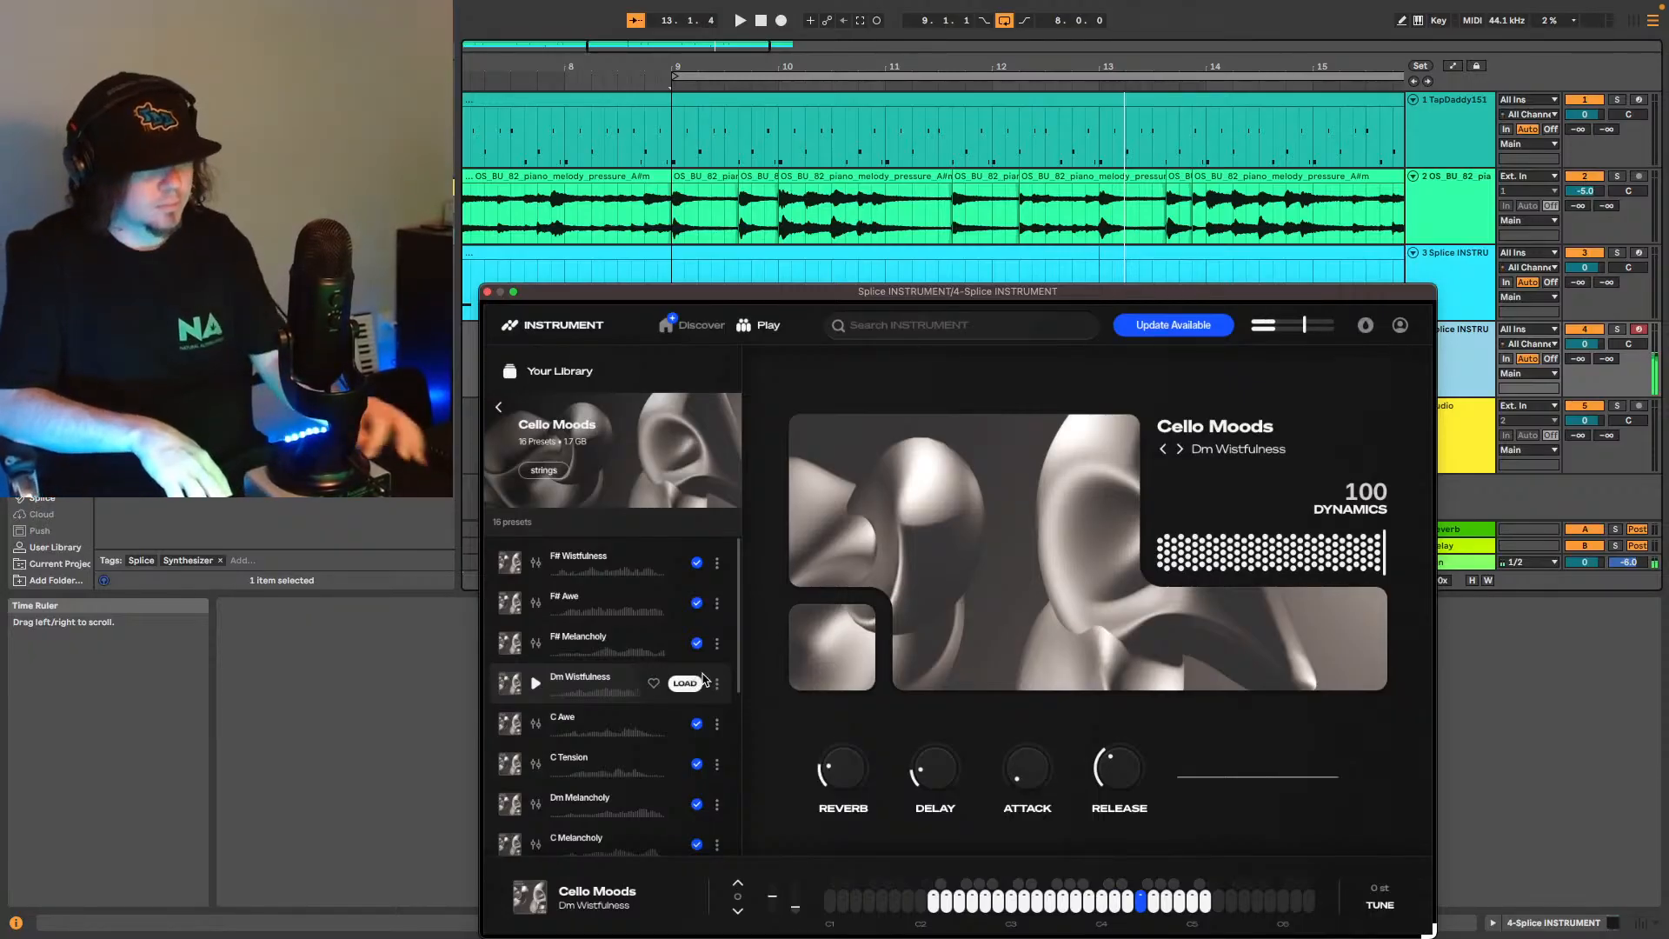
Capture the cello part played over the loop as a MIDI clip on track 4 and extend it across bars 8 to 18.
key(space)
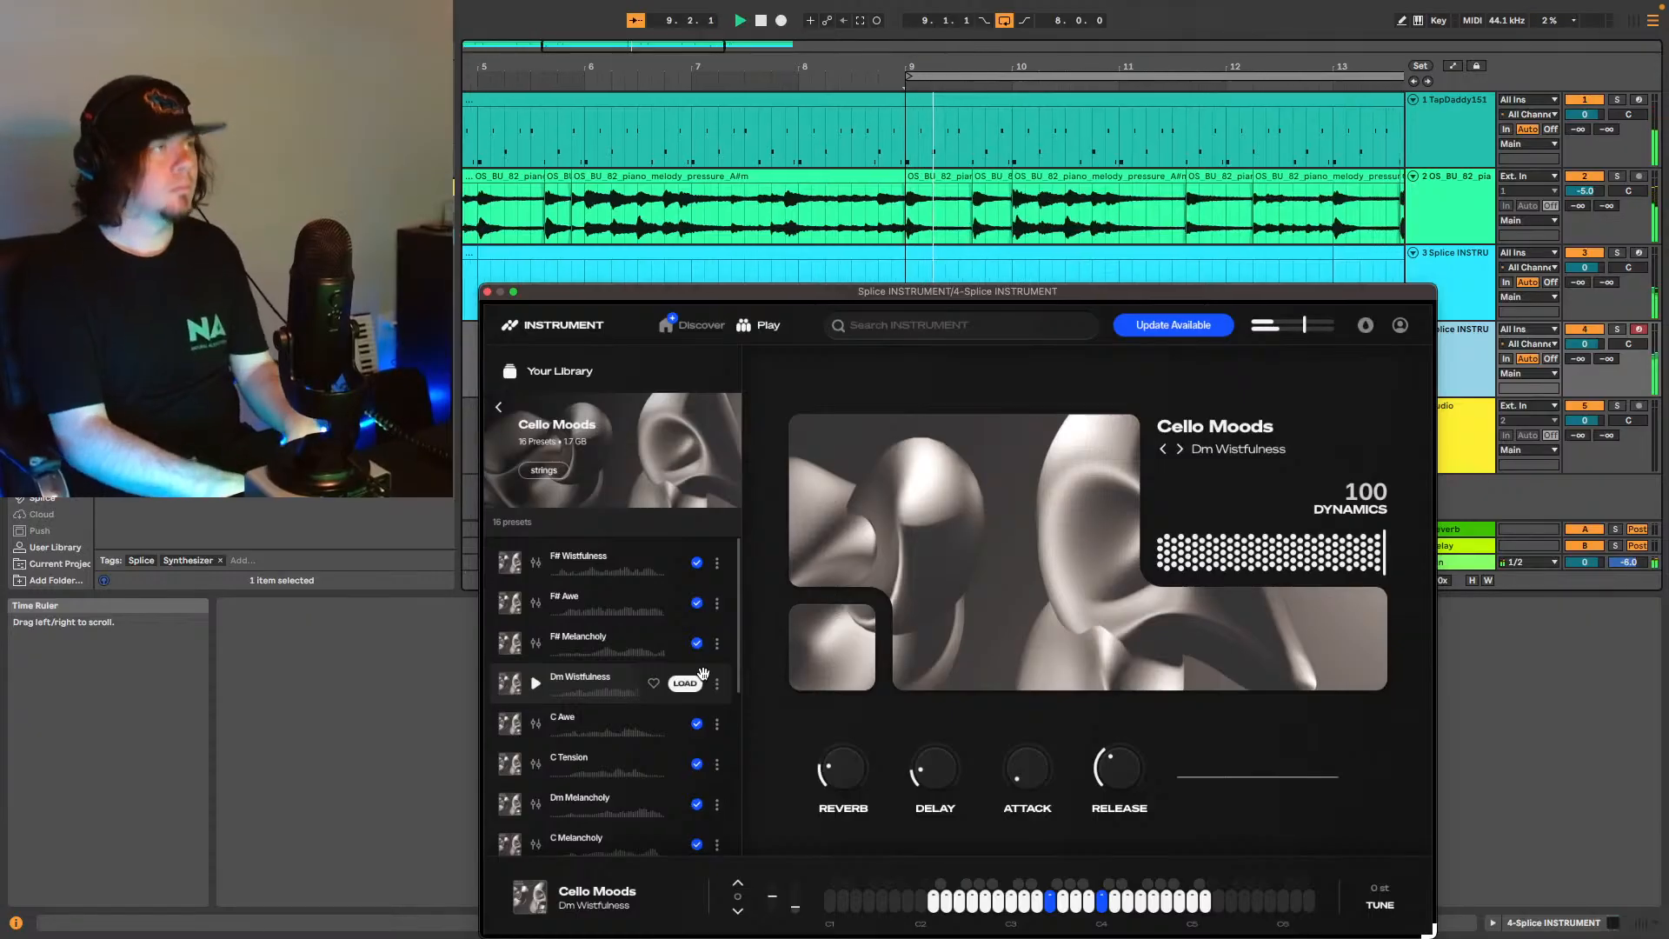
click(861, 22)
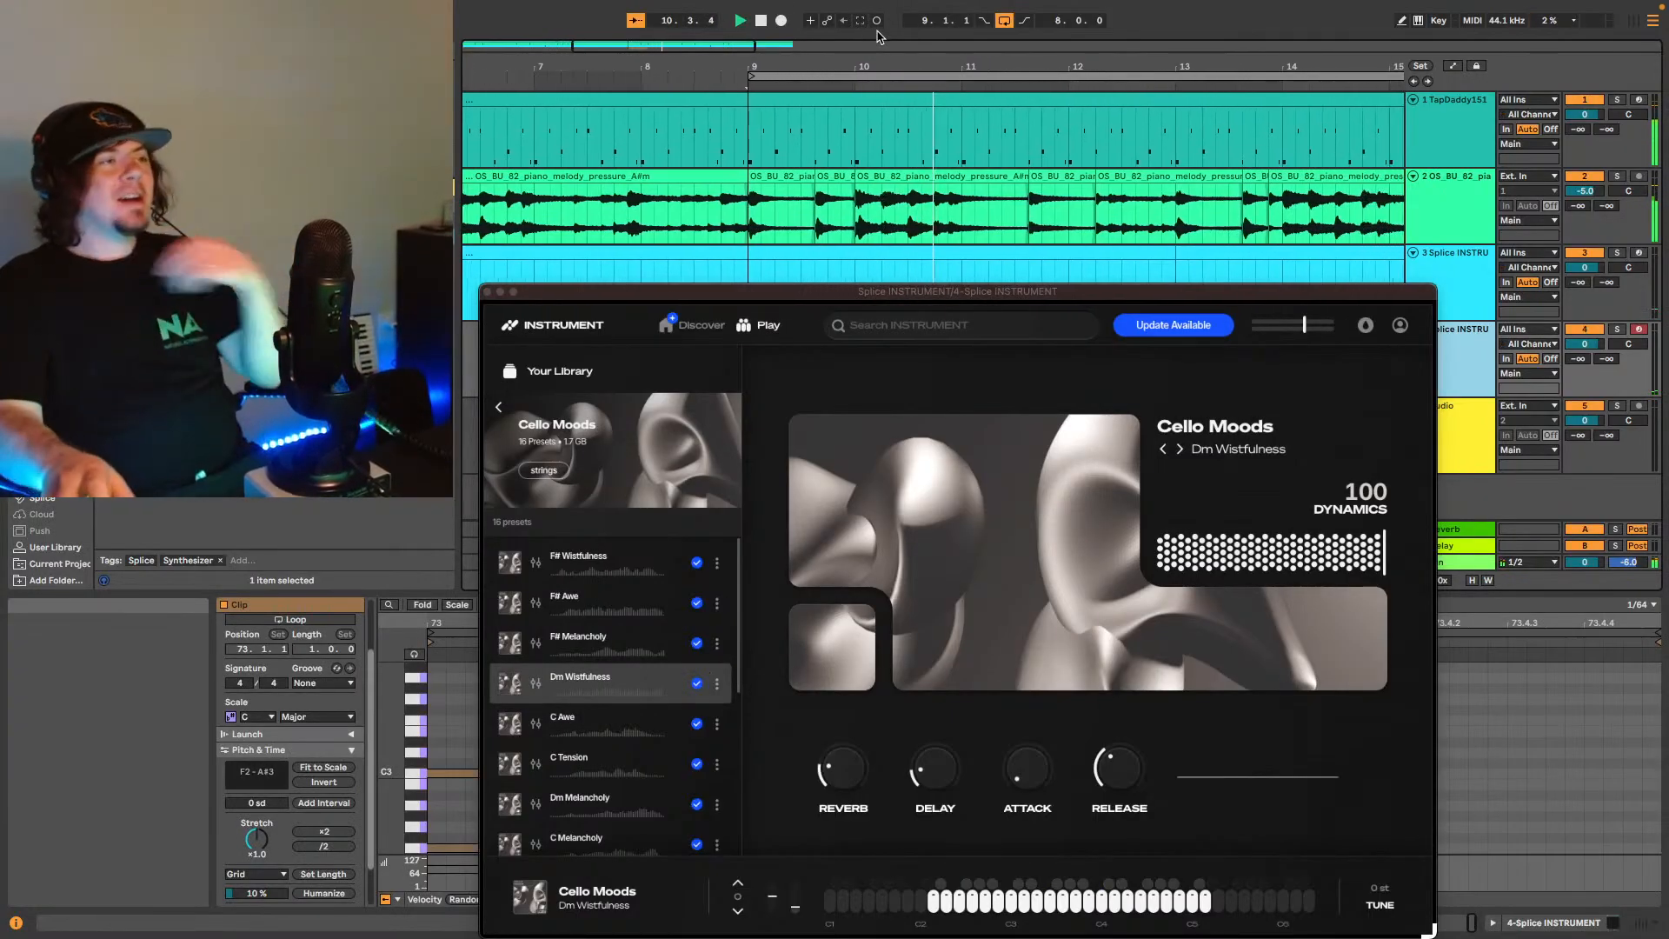
key(space)
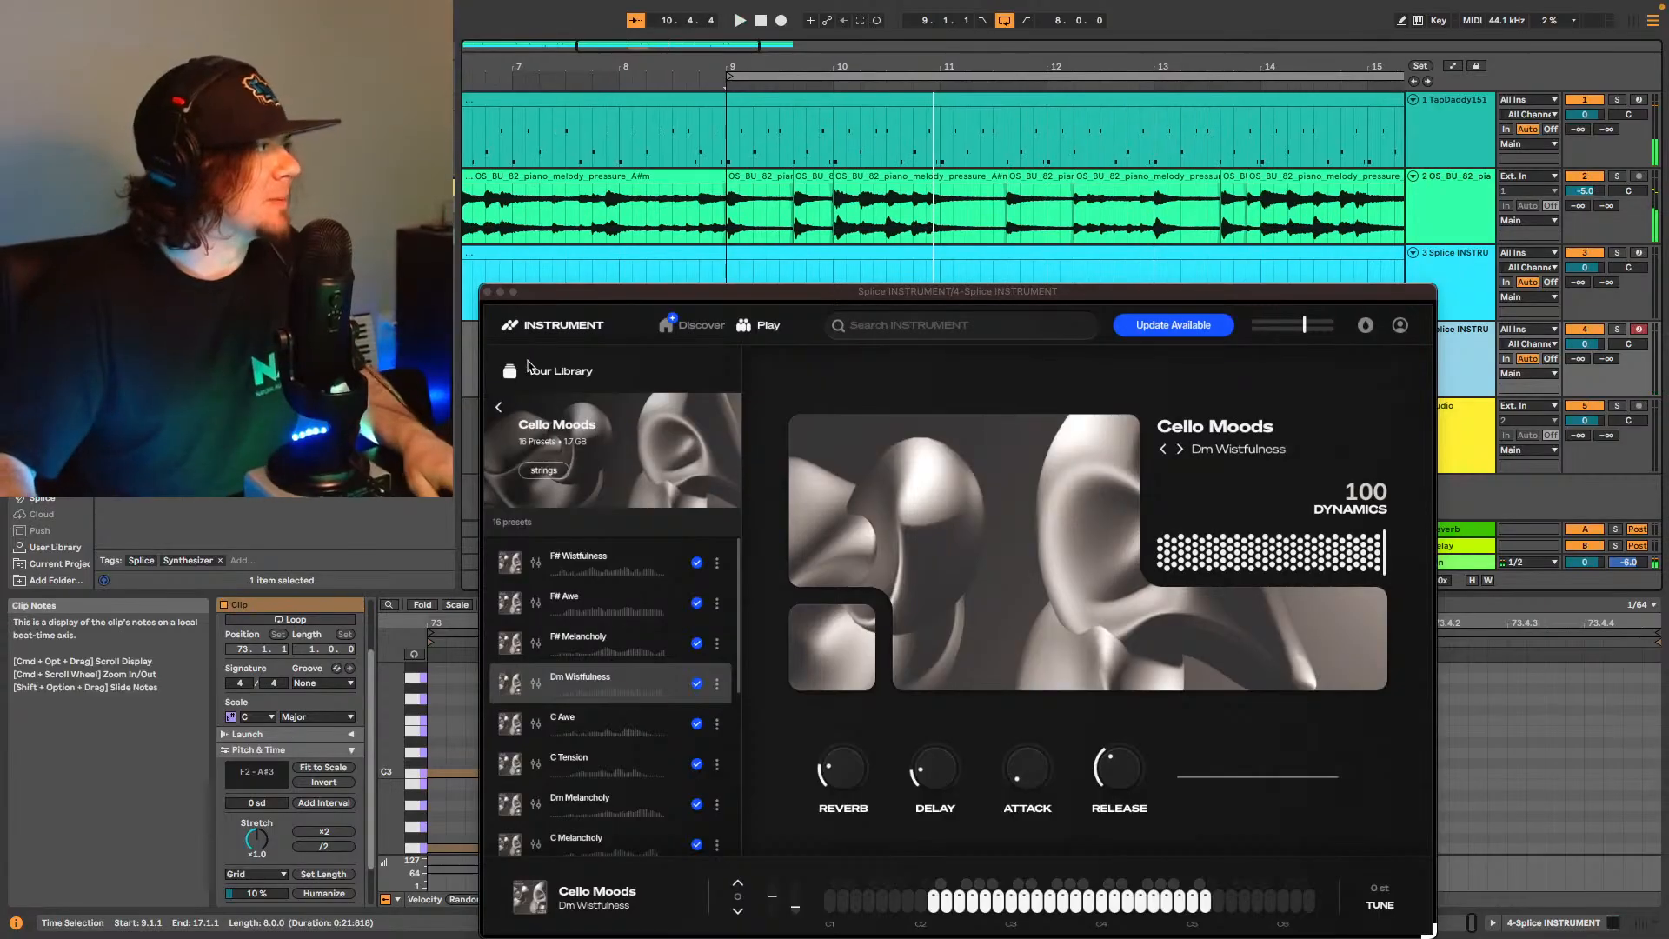
click(488, 293)
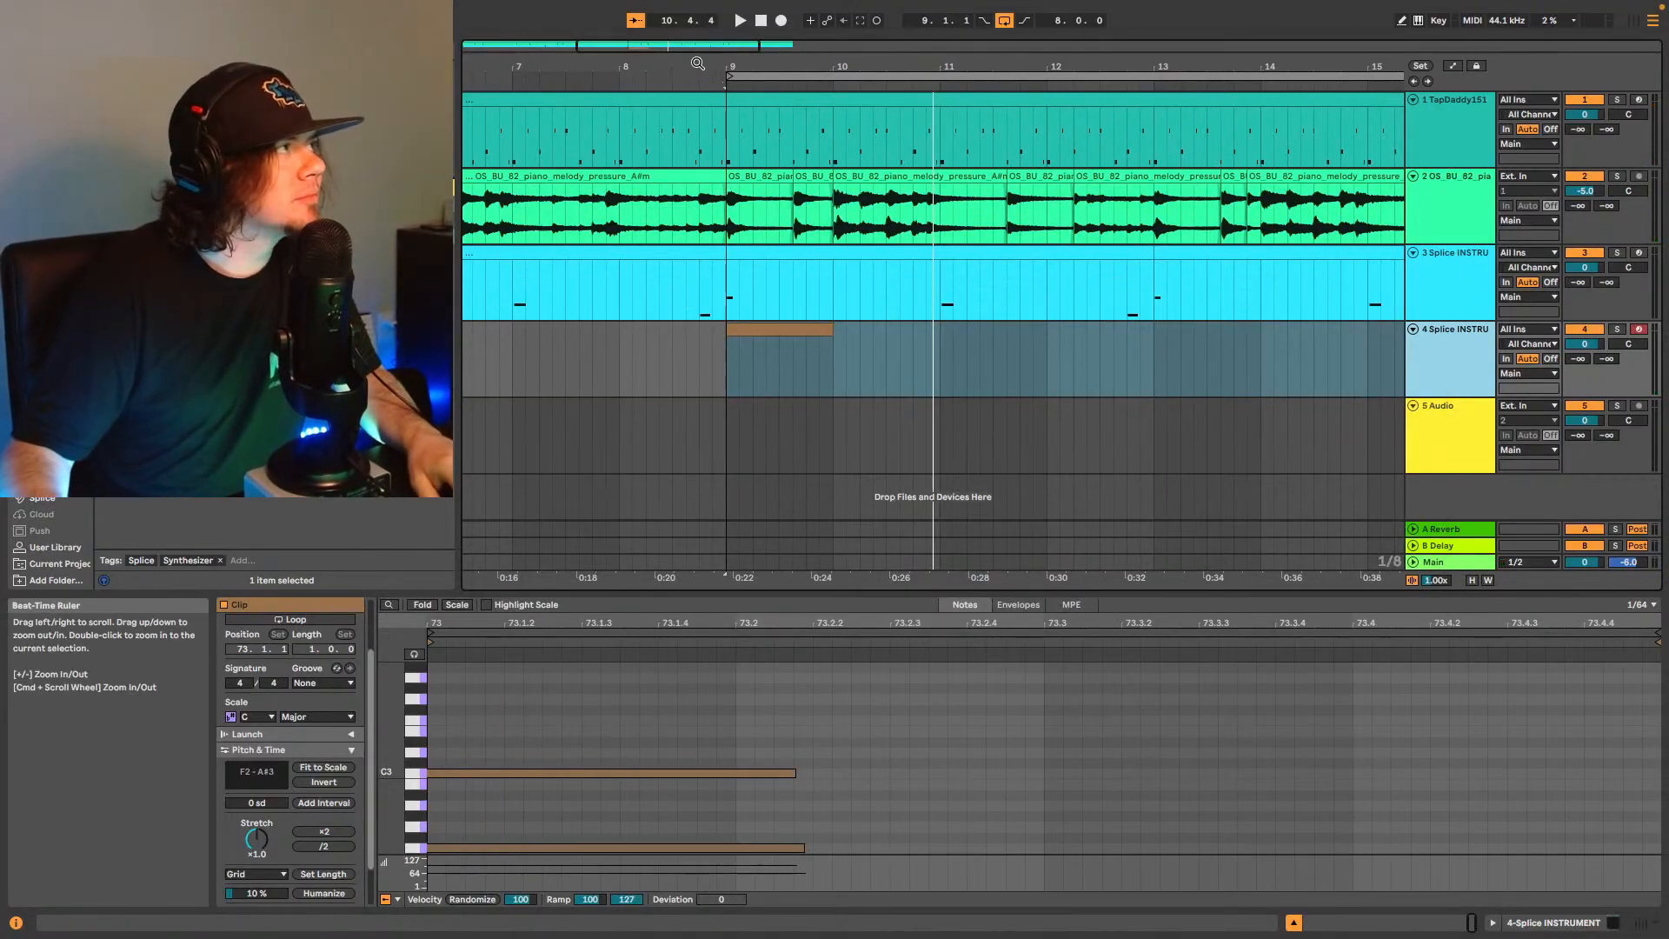
scroll(756, 399, down, 5)
drag(795, 329, 743, 337)
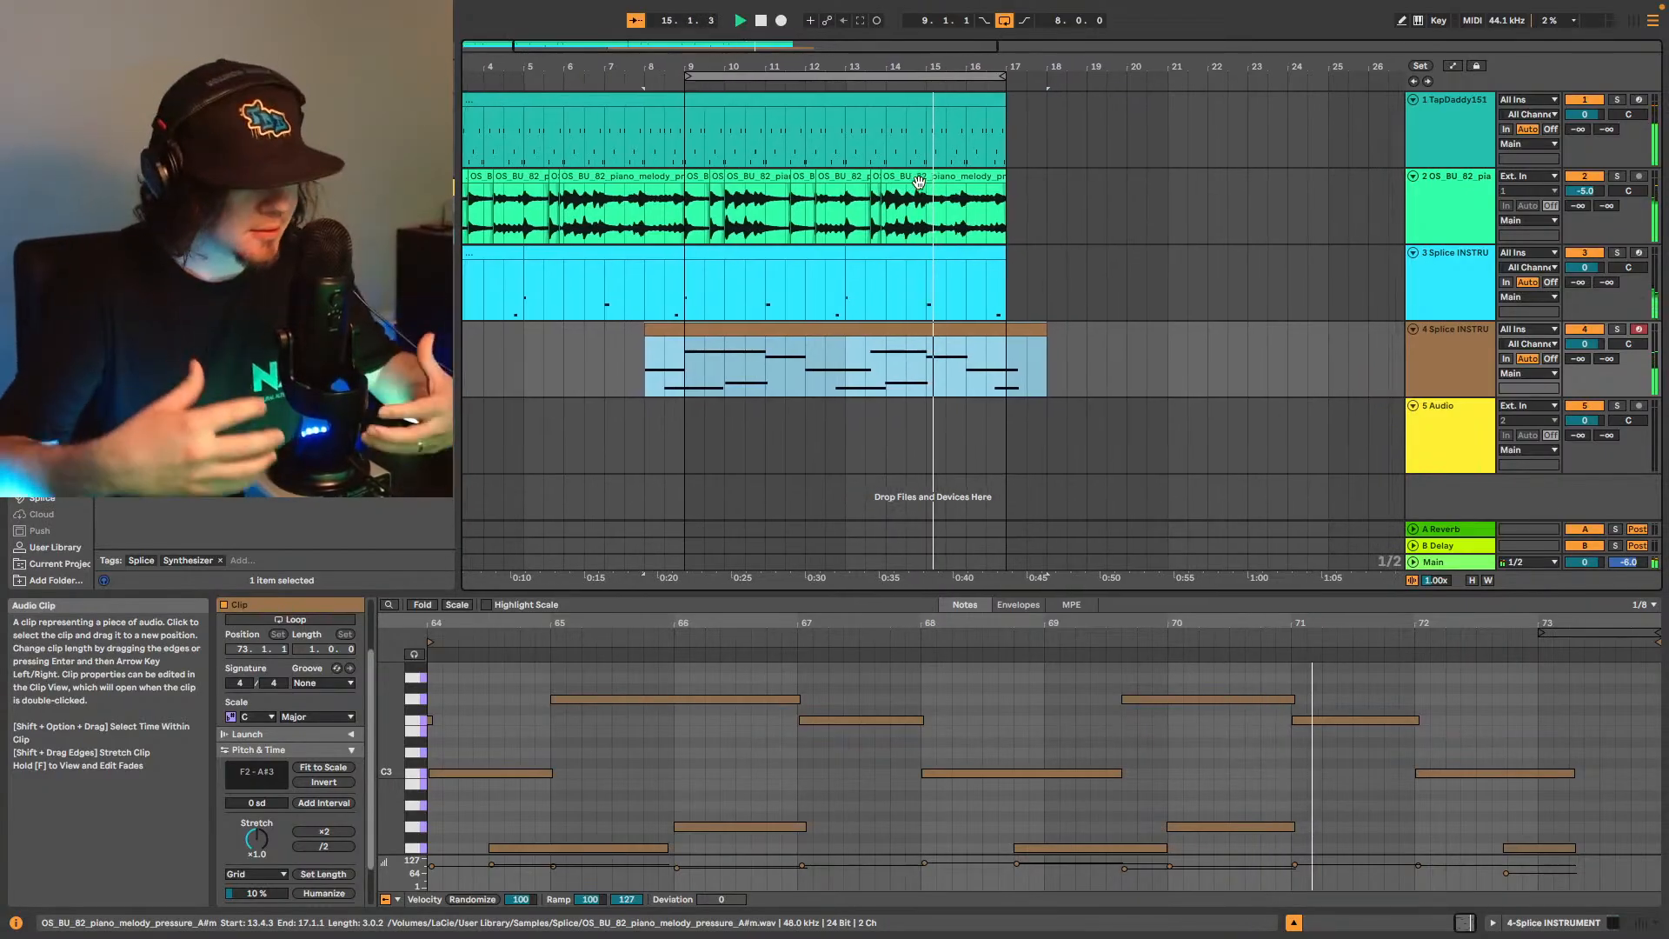
Lower the volume of the cello track by several decibels while the loop plays.
click(1584, 344)
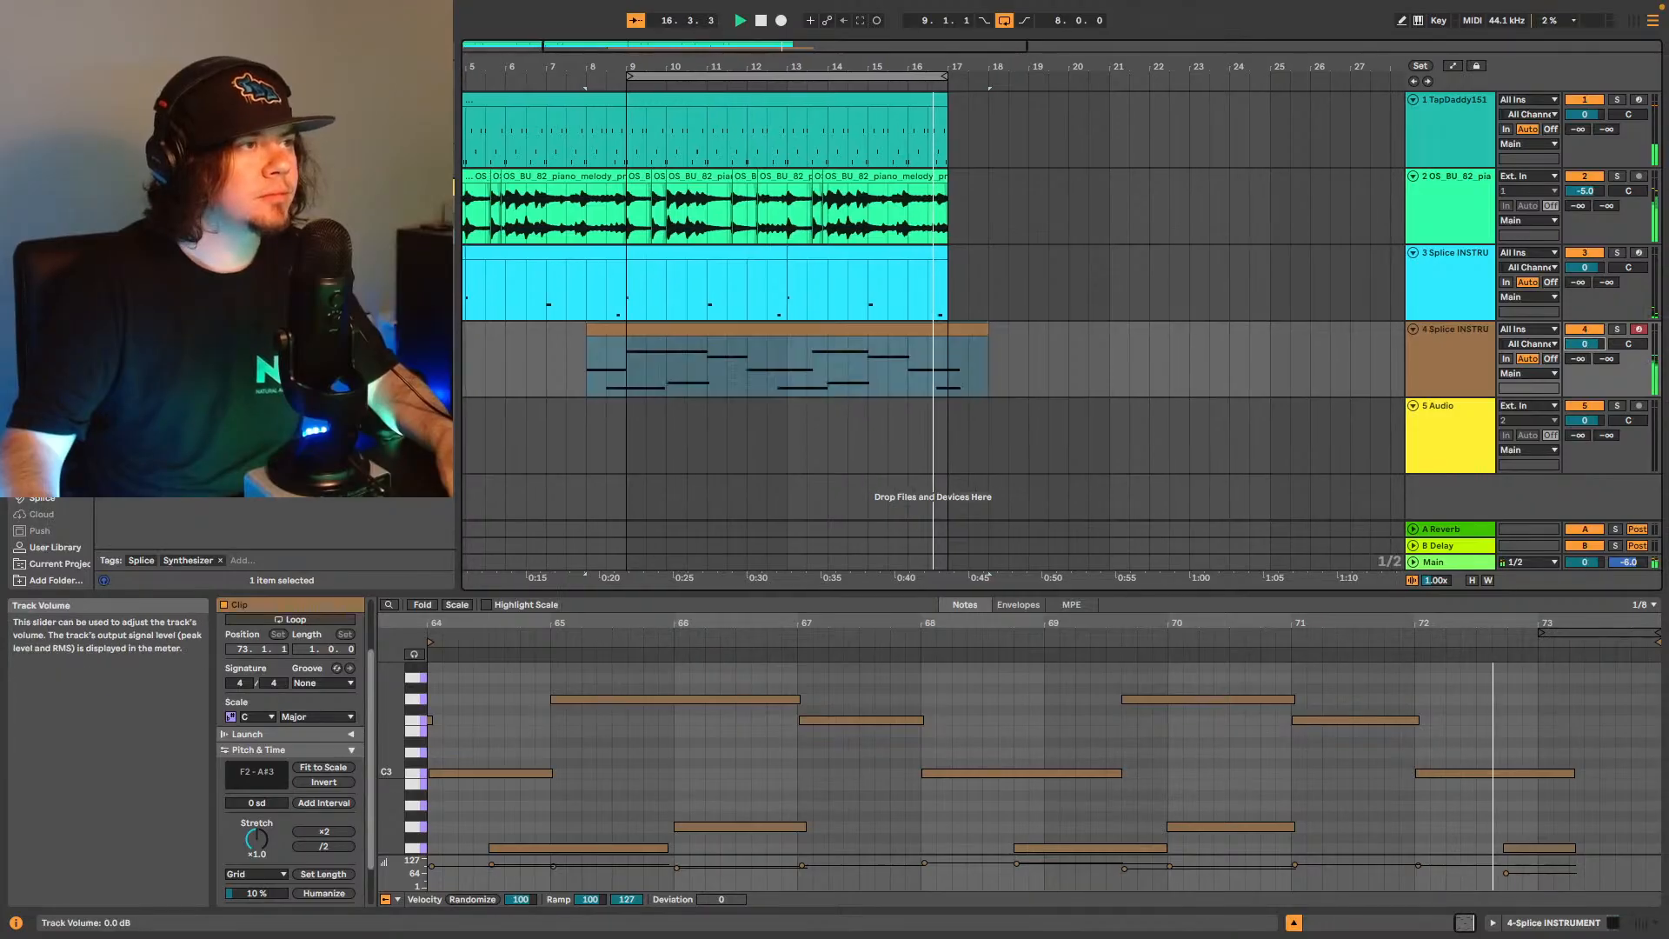
key(Down)
key(Down)
key(Down)
key(Down)
key(Down)
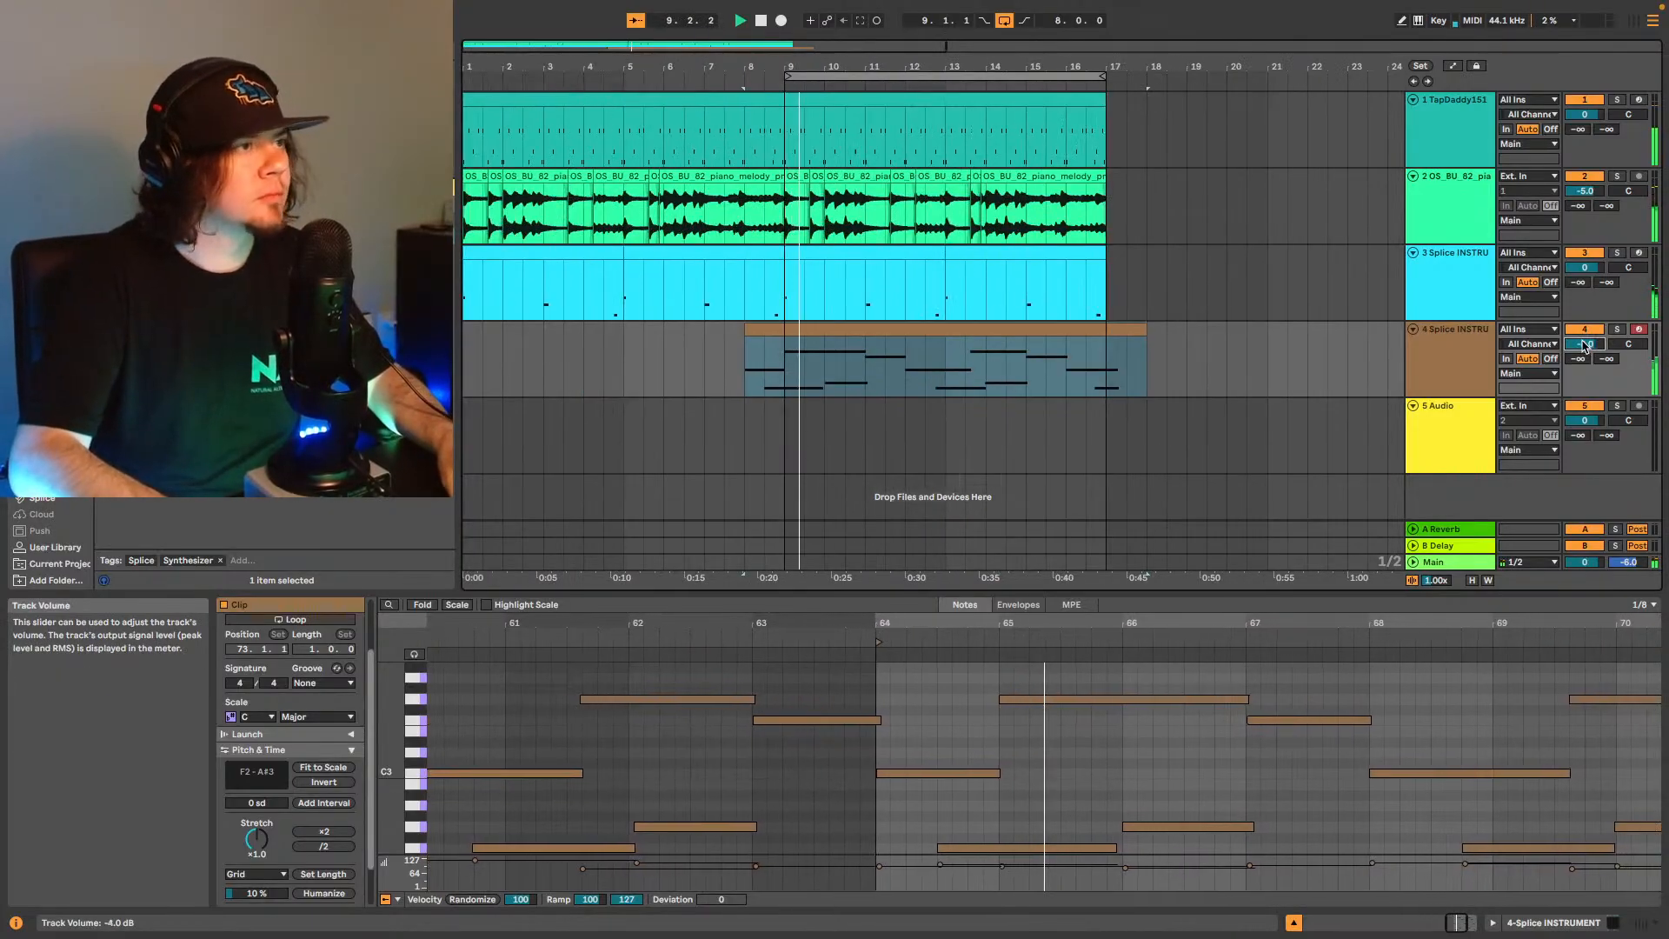
key(Down)
key(Down)
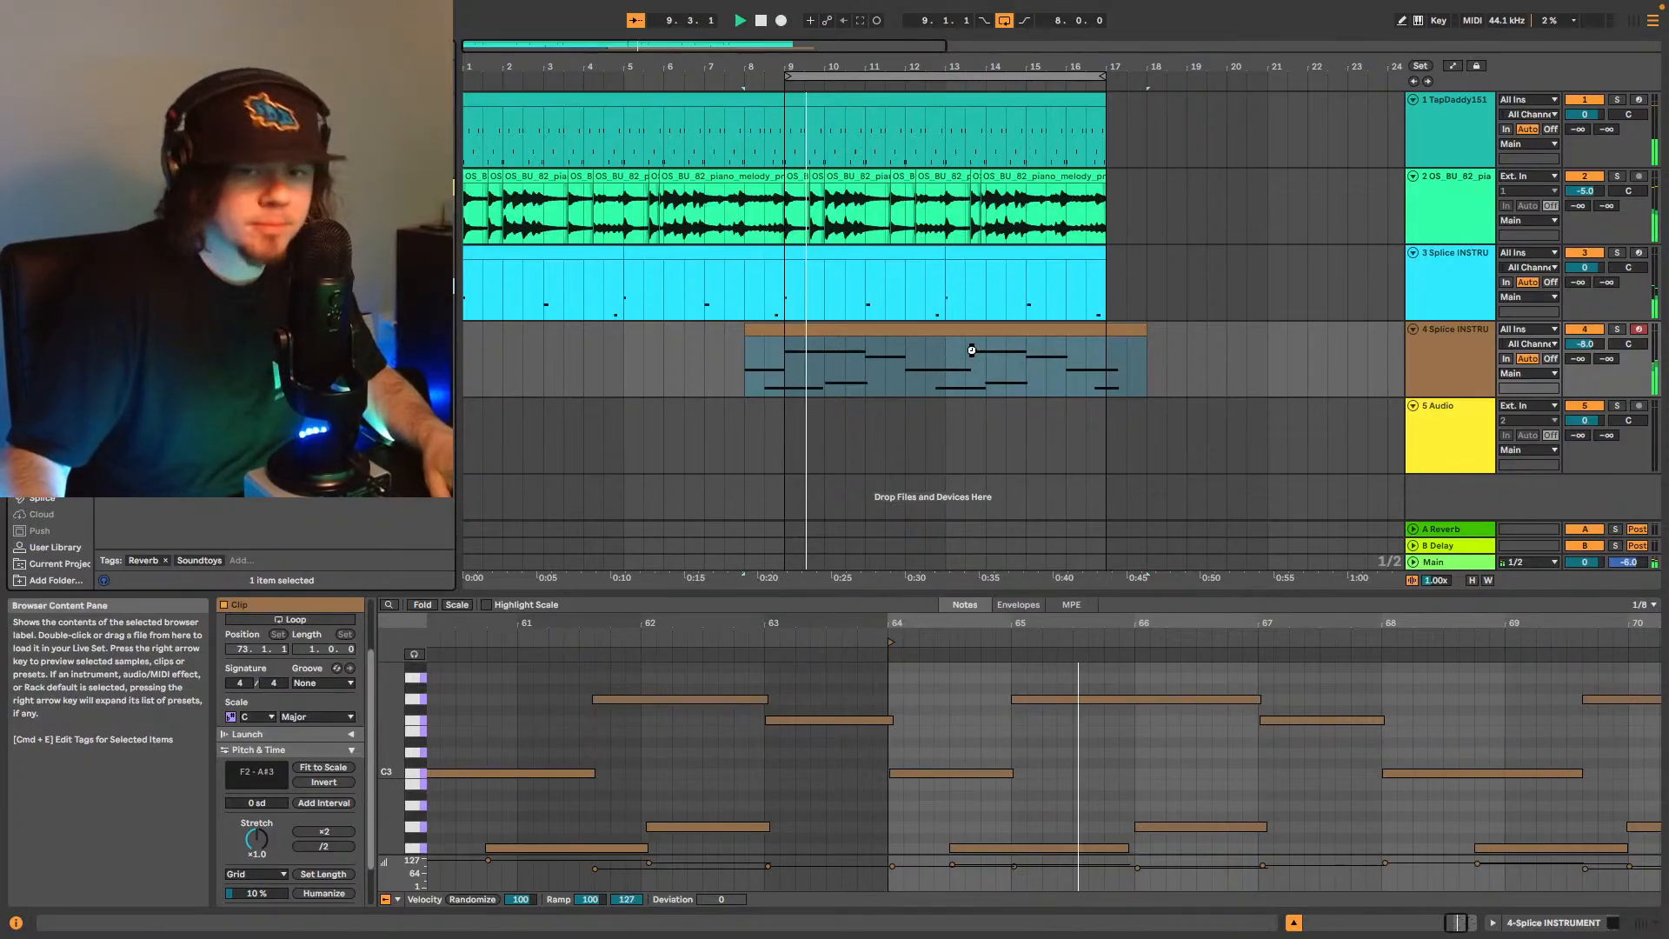
Add the SuperPlate reverb with its 05 Goldfoil preset to the cello track, adjust its dry/wet mix, and close the plug-in window.
key(shift+Tab)
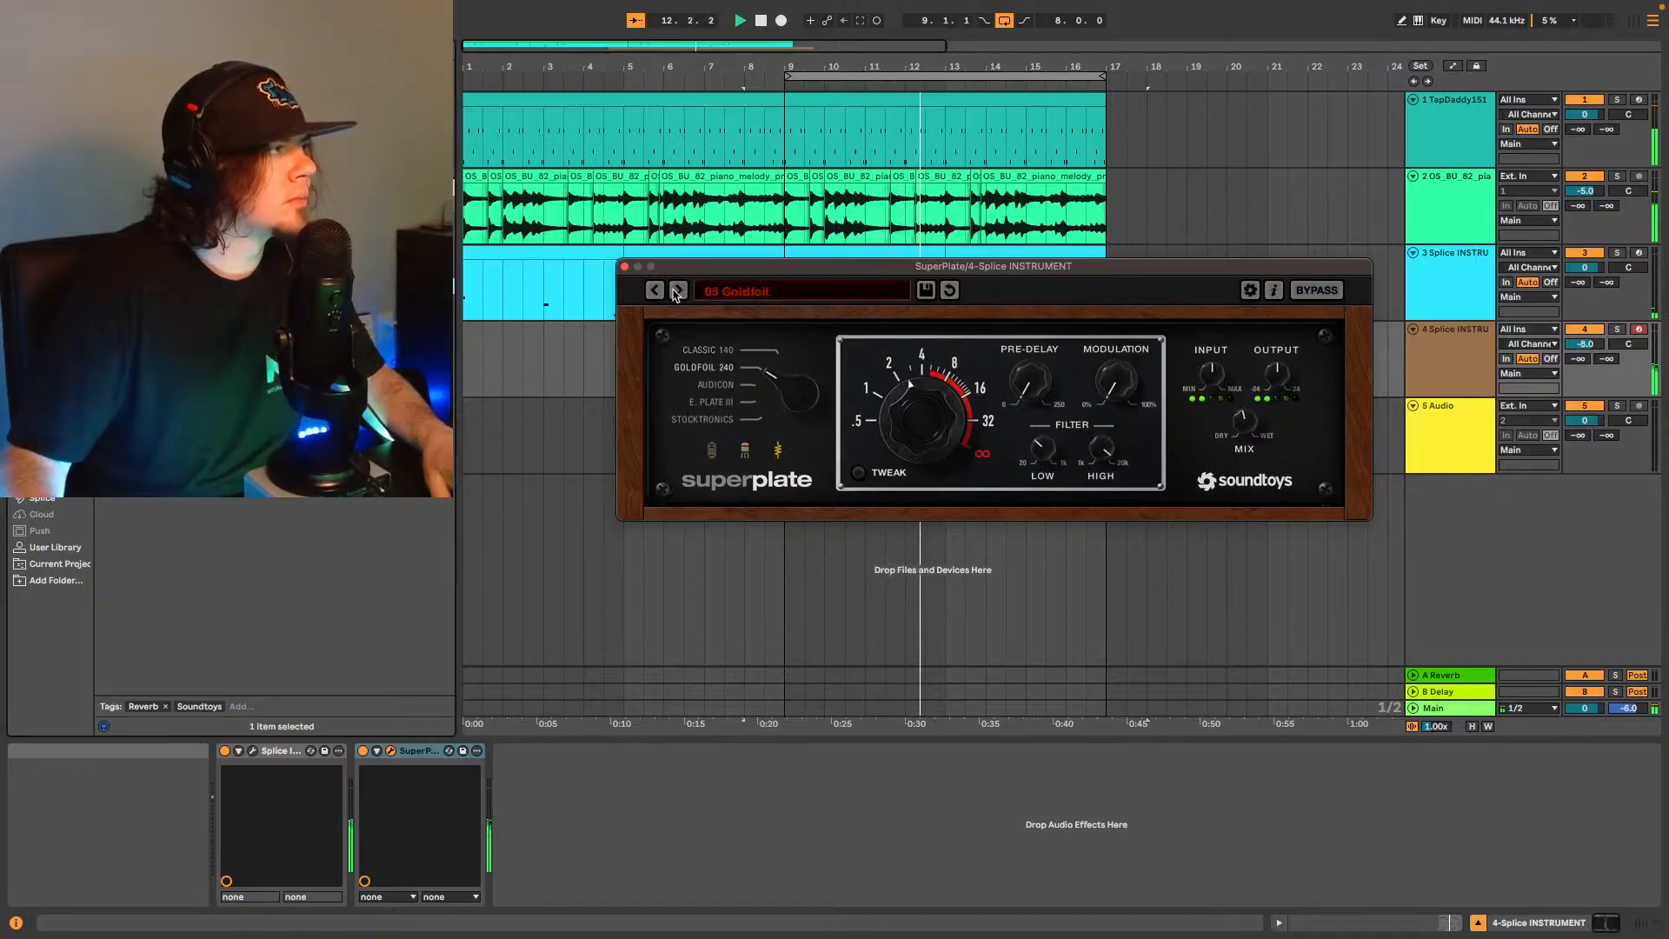
drag(1248, 420, 1259, 391)
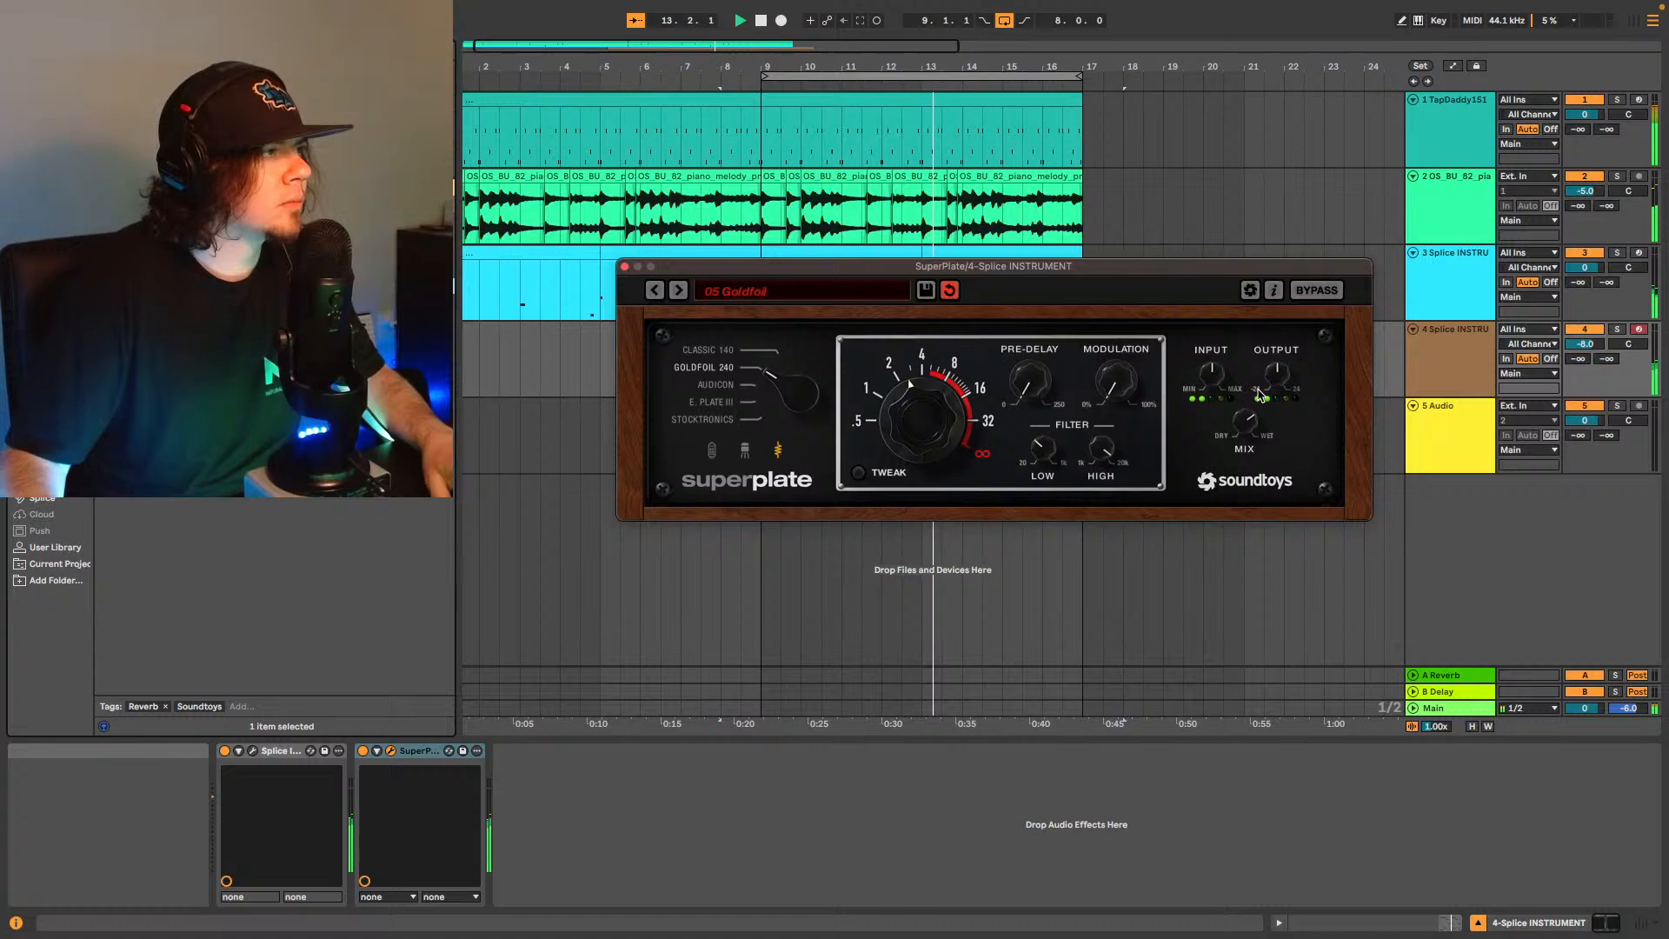
click(625, 267)
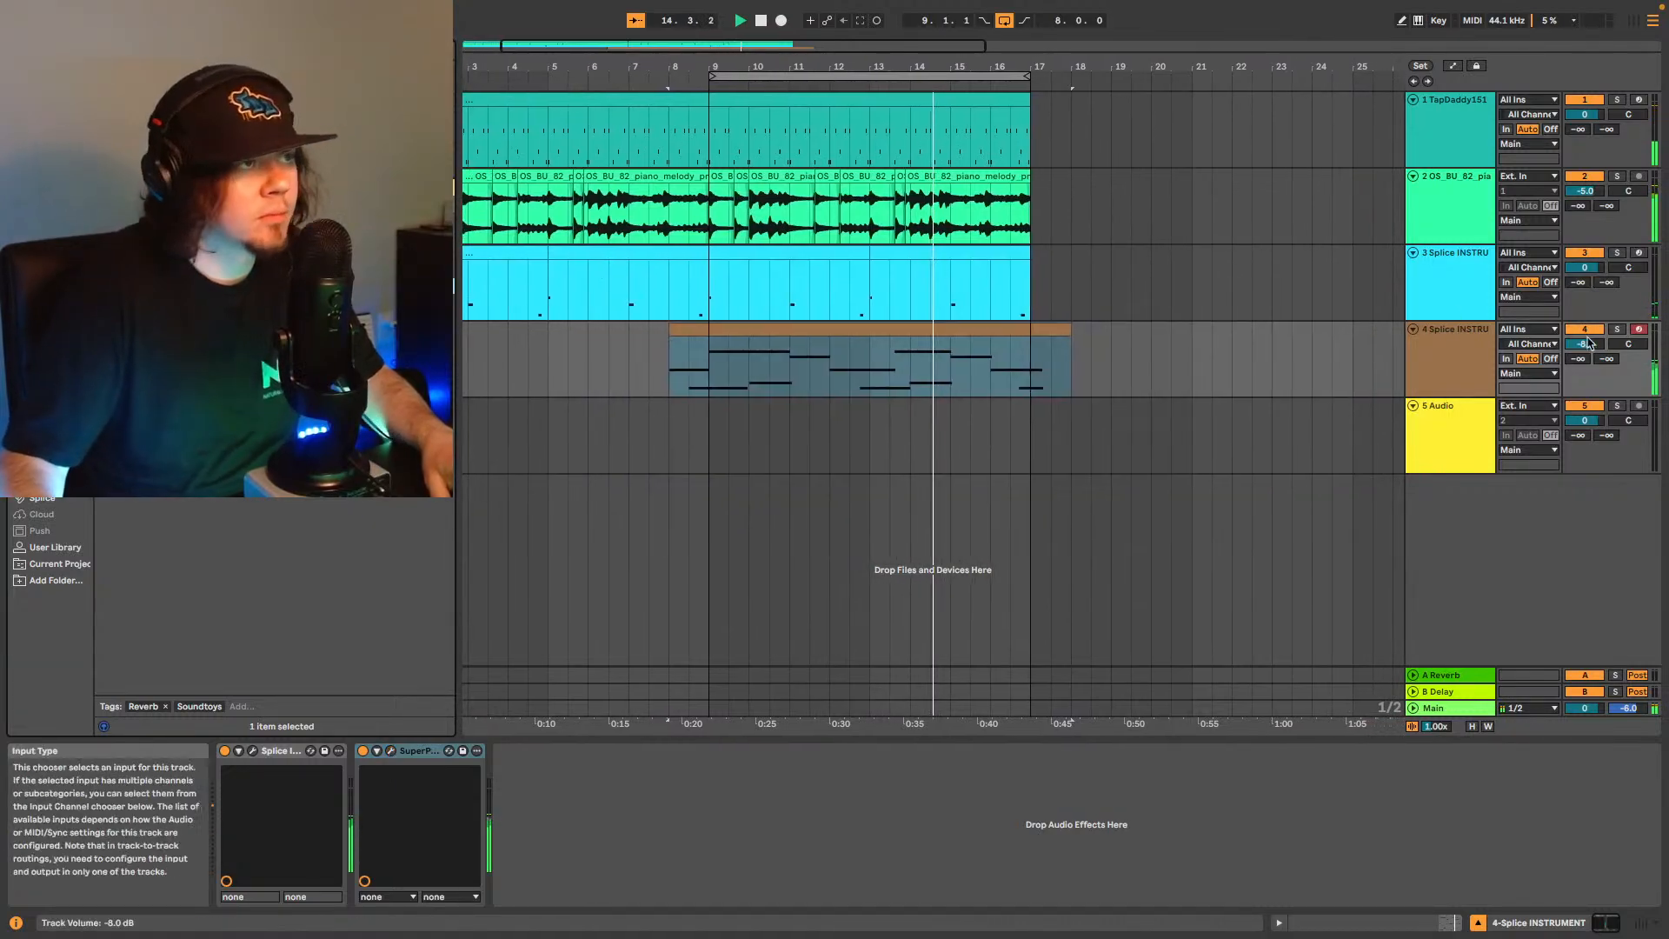
Set the cello track's volume to -5.0 dB and stop playback.
drag(1585, 343, 1586, 334)
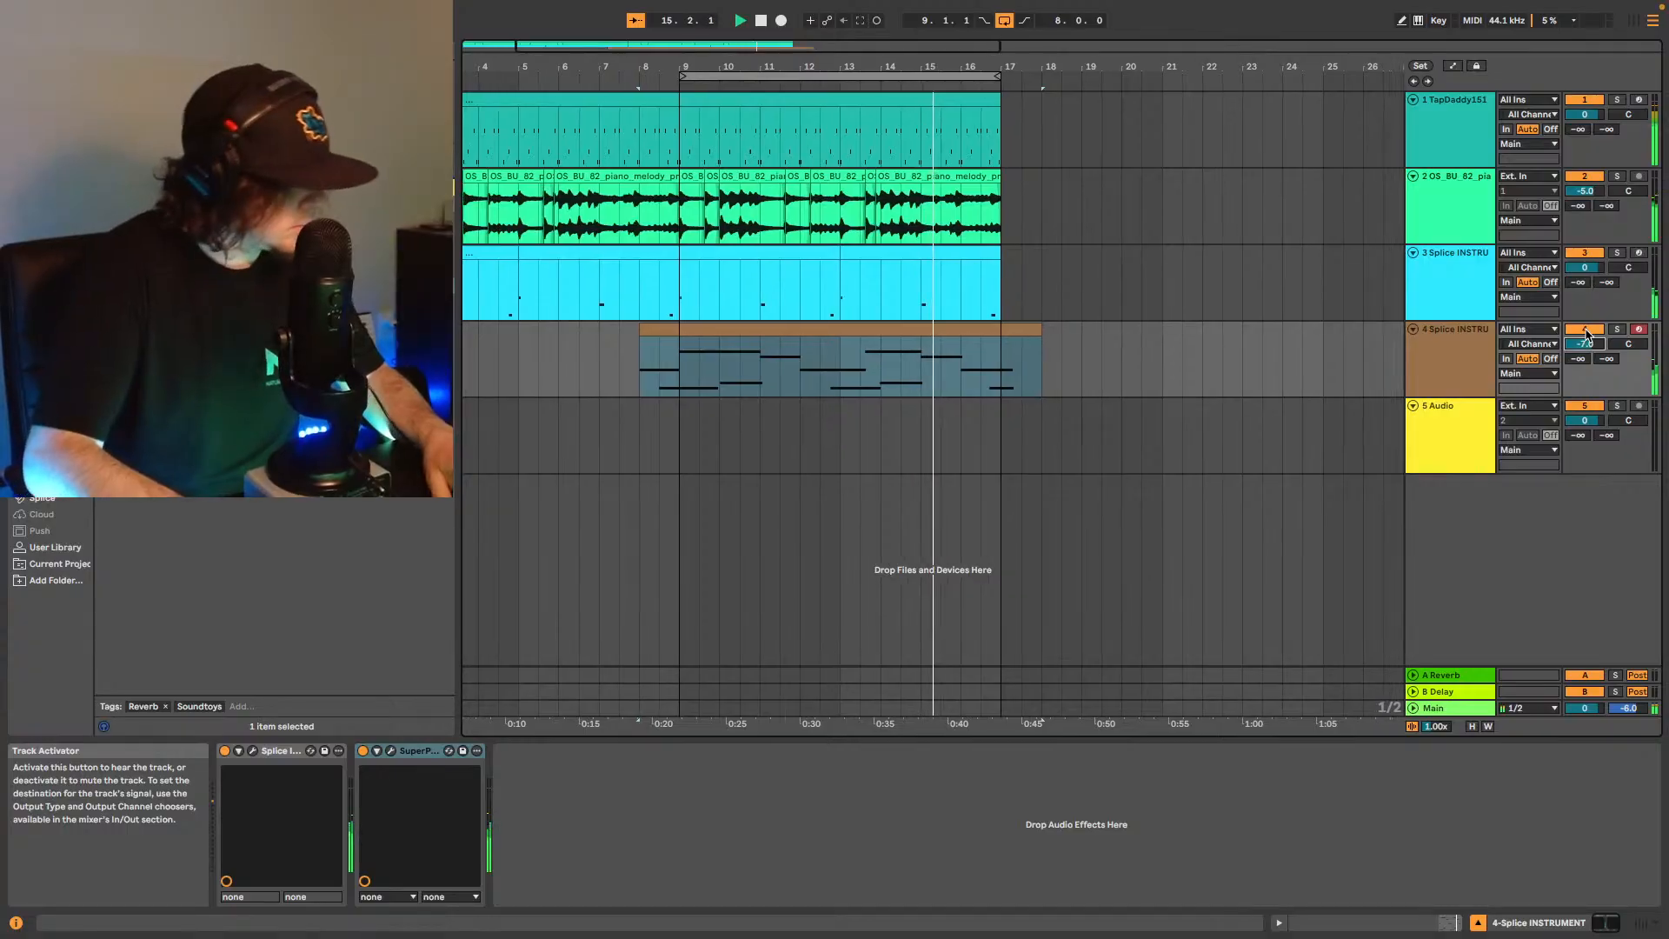
key(Up)
key(Up)
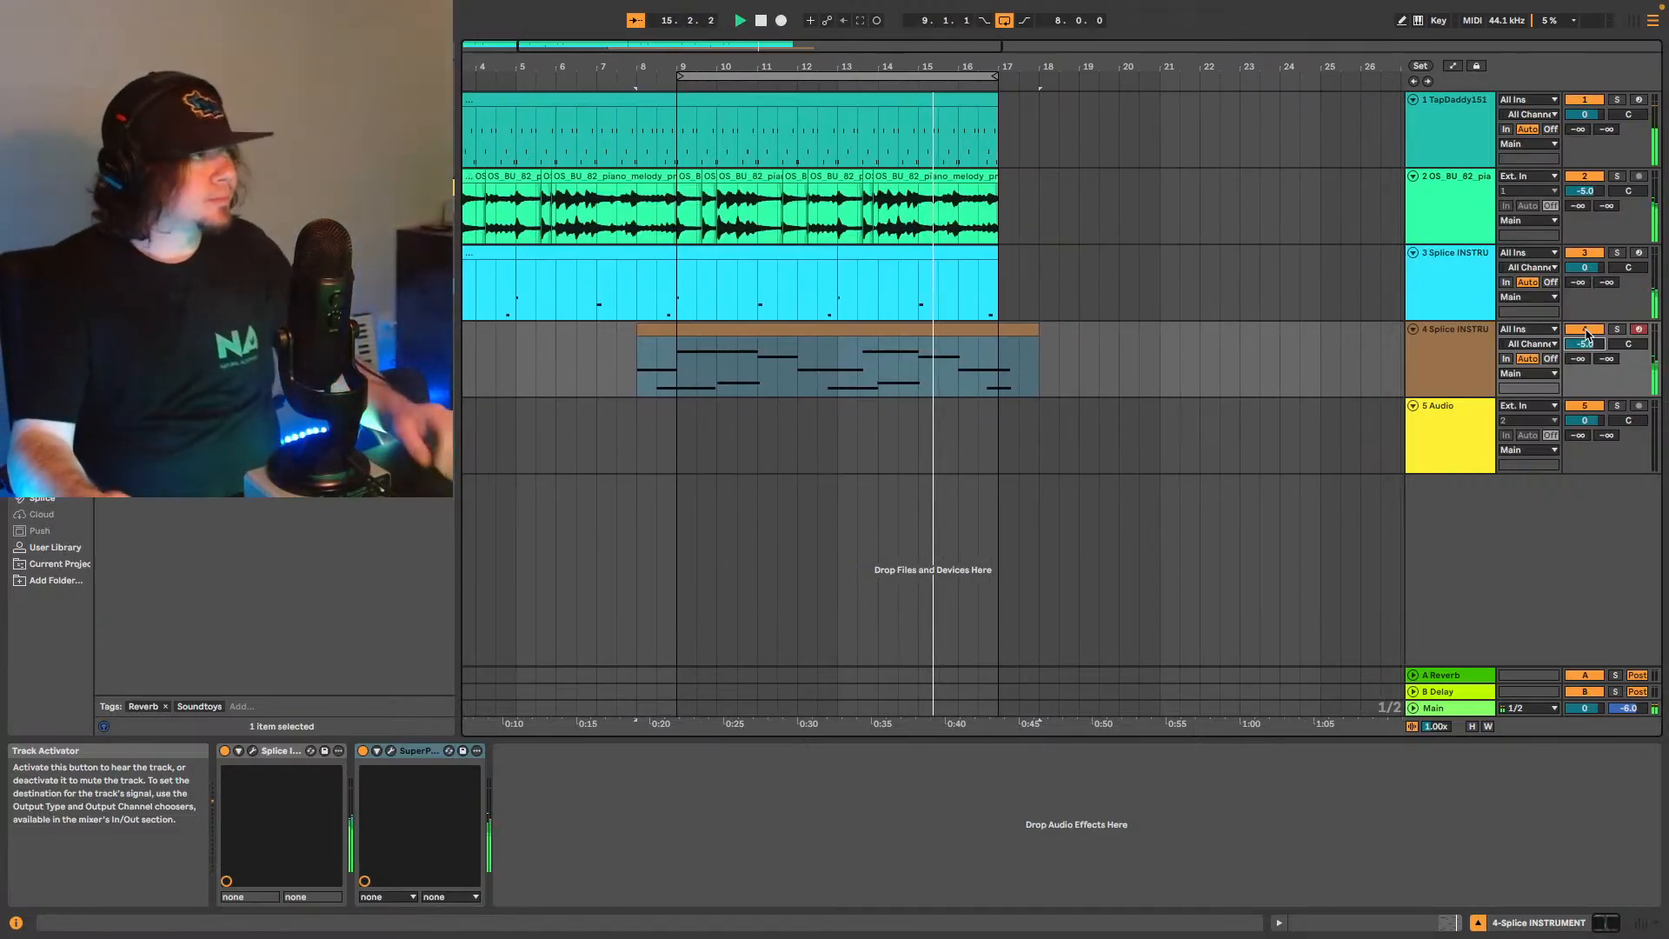
key(space)
Duplicate bars 9 to 17 of the drum, piano, organ and cello tracks directly after themselves and switch off looping.
drag(657, 364, 980, 102)
key(super+d)
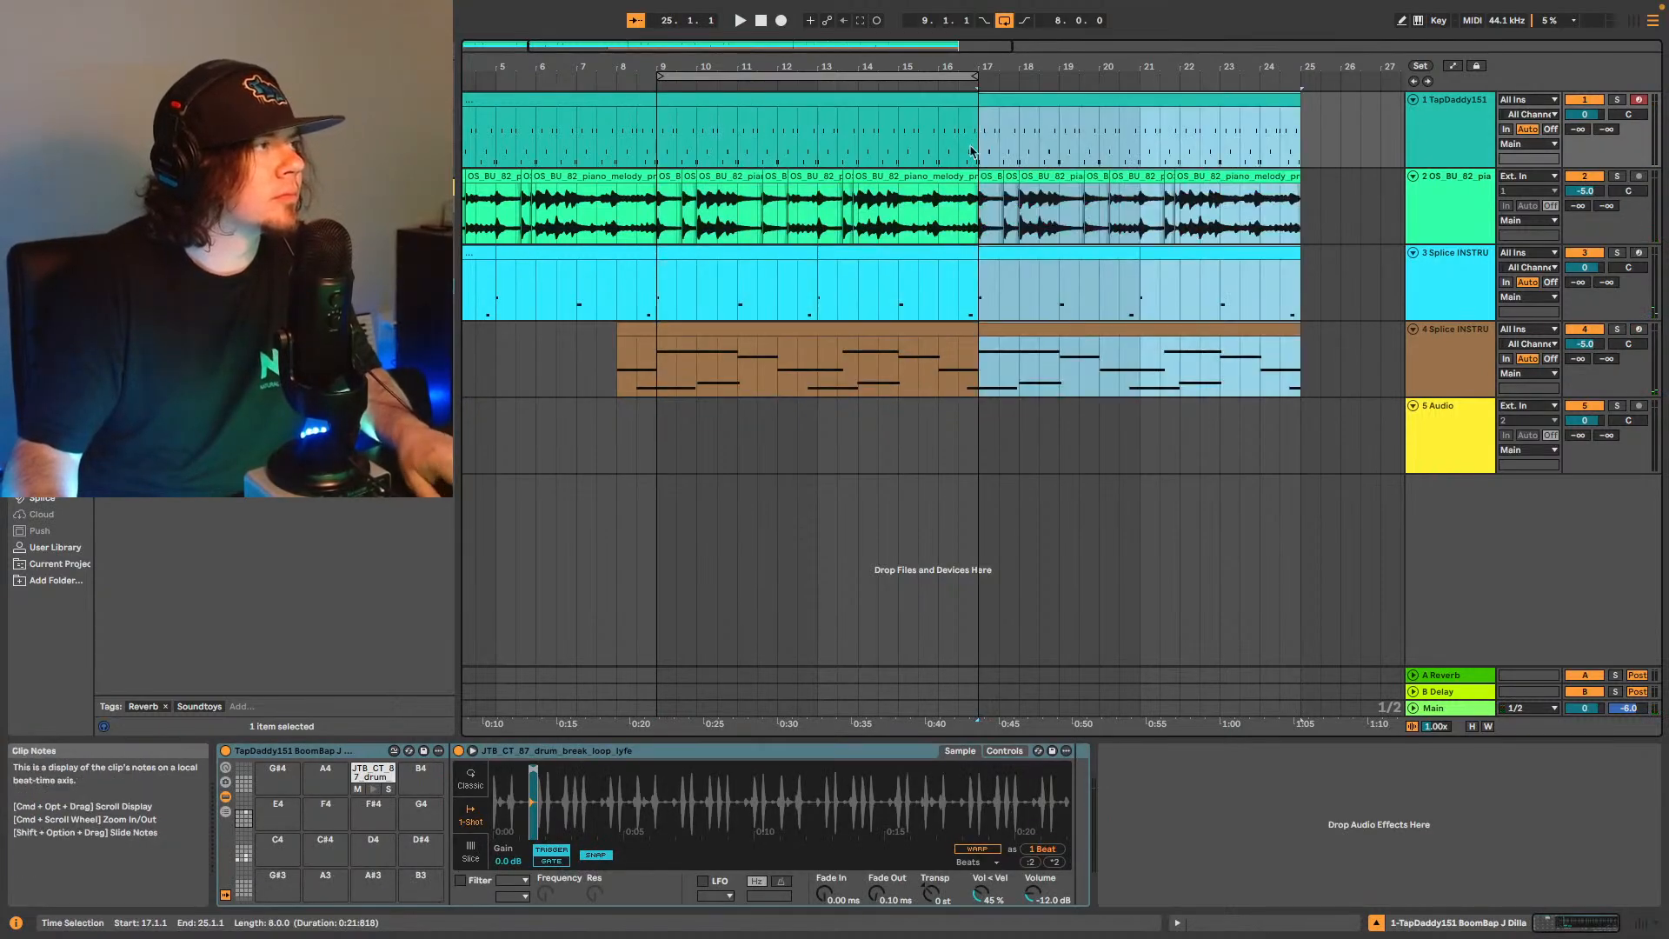
click(1004, 22)
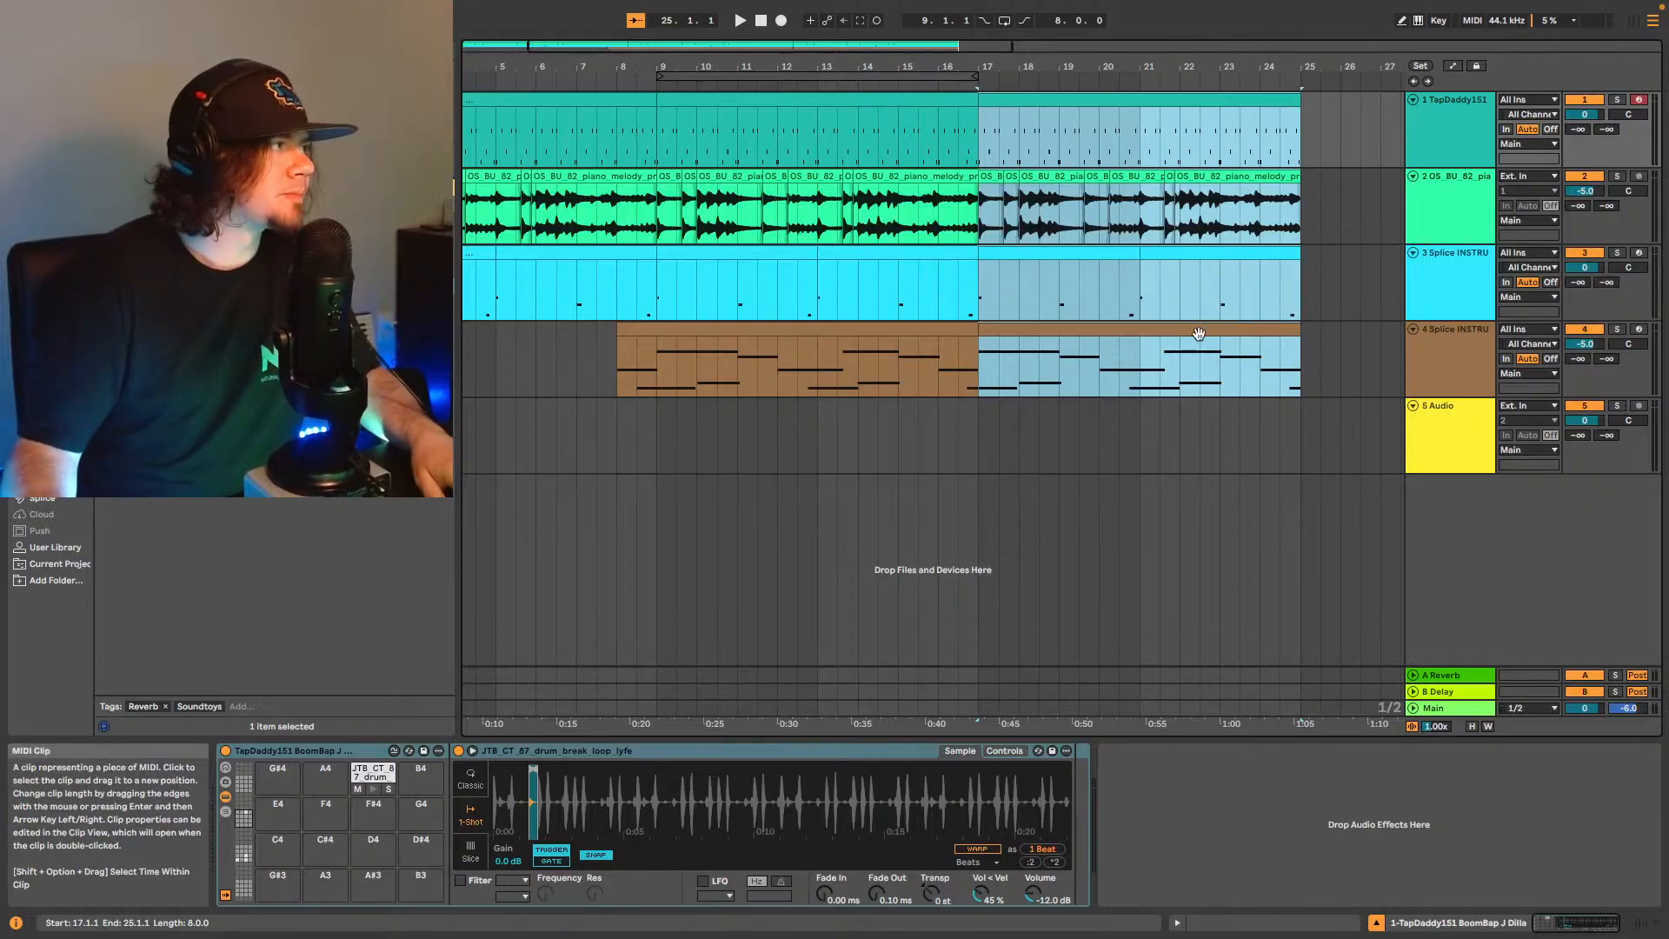
Extend the end of the duplicated cello clip to bar 26 and play its ending from 23.3.1 to check it.
drag(1300, 328, 1340, 329)
click(1248, 375)
key(space)
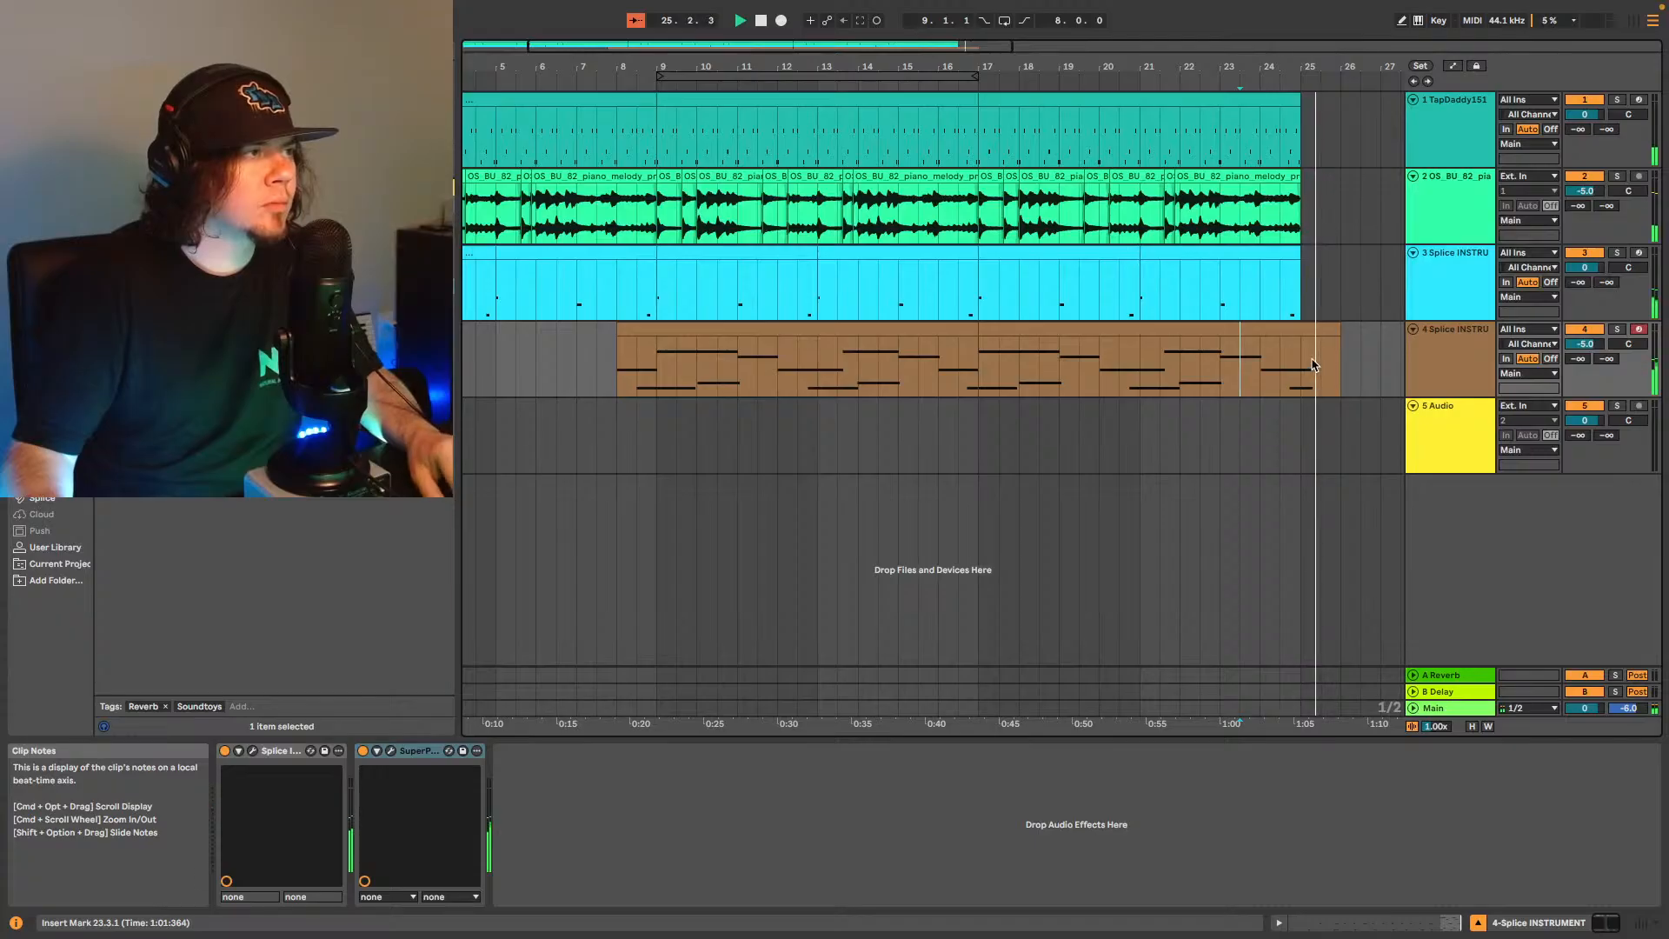
drag(1326, 348, 980, 348)
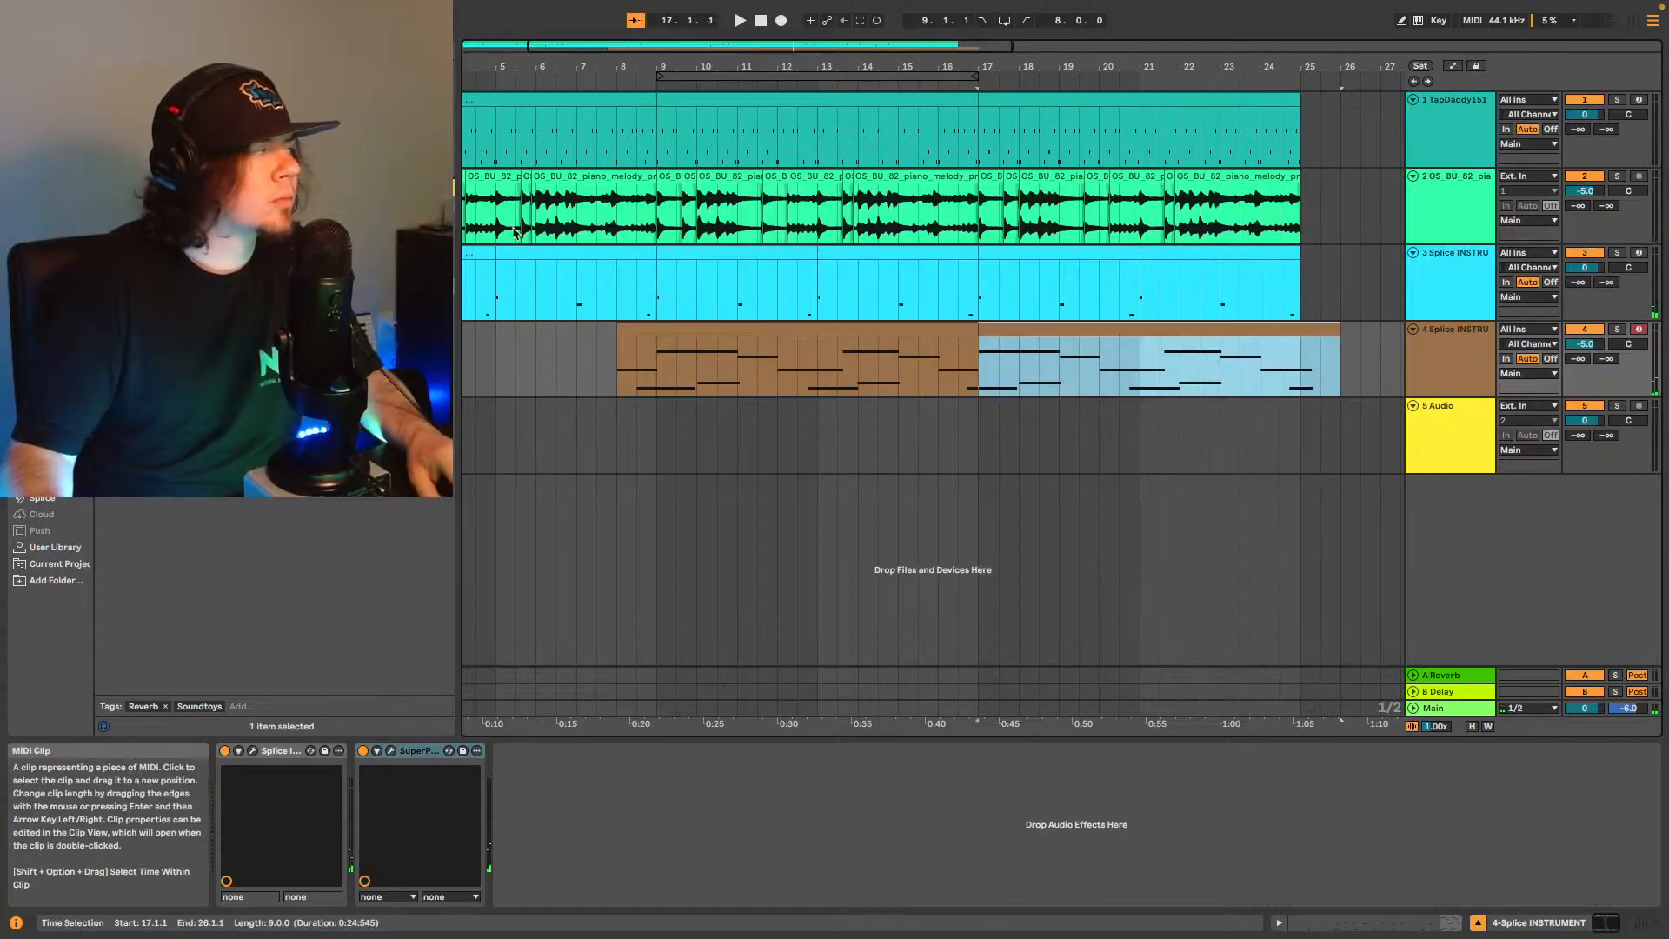
Duplicate the piano slices between bars 17 and 25 so they also fill bars 25 to 33.
drag(600, 52, 600, 13)
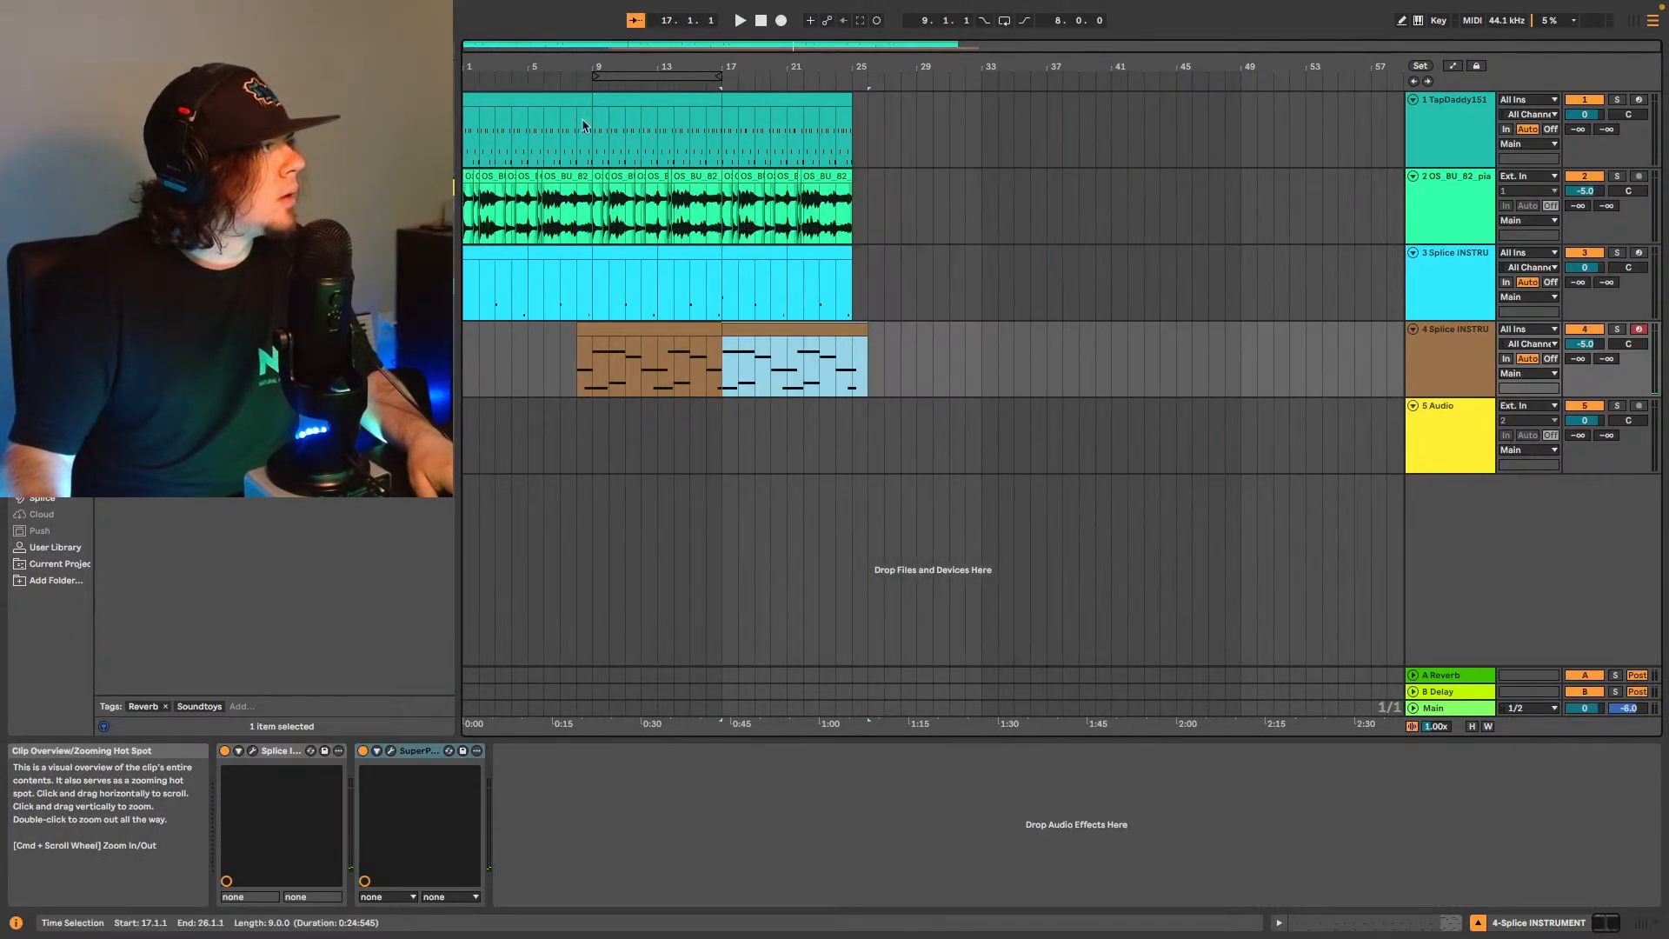
drag(723, 213, 853, 180)
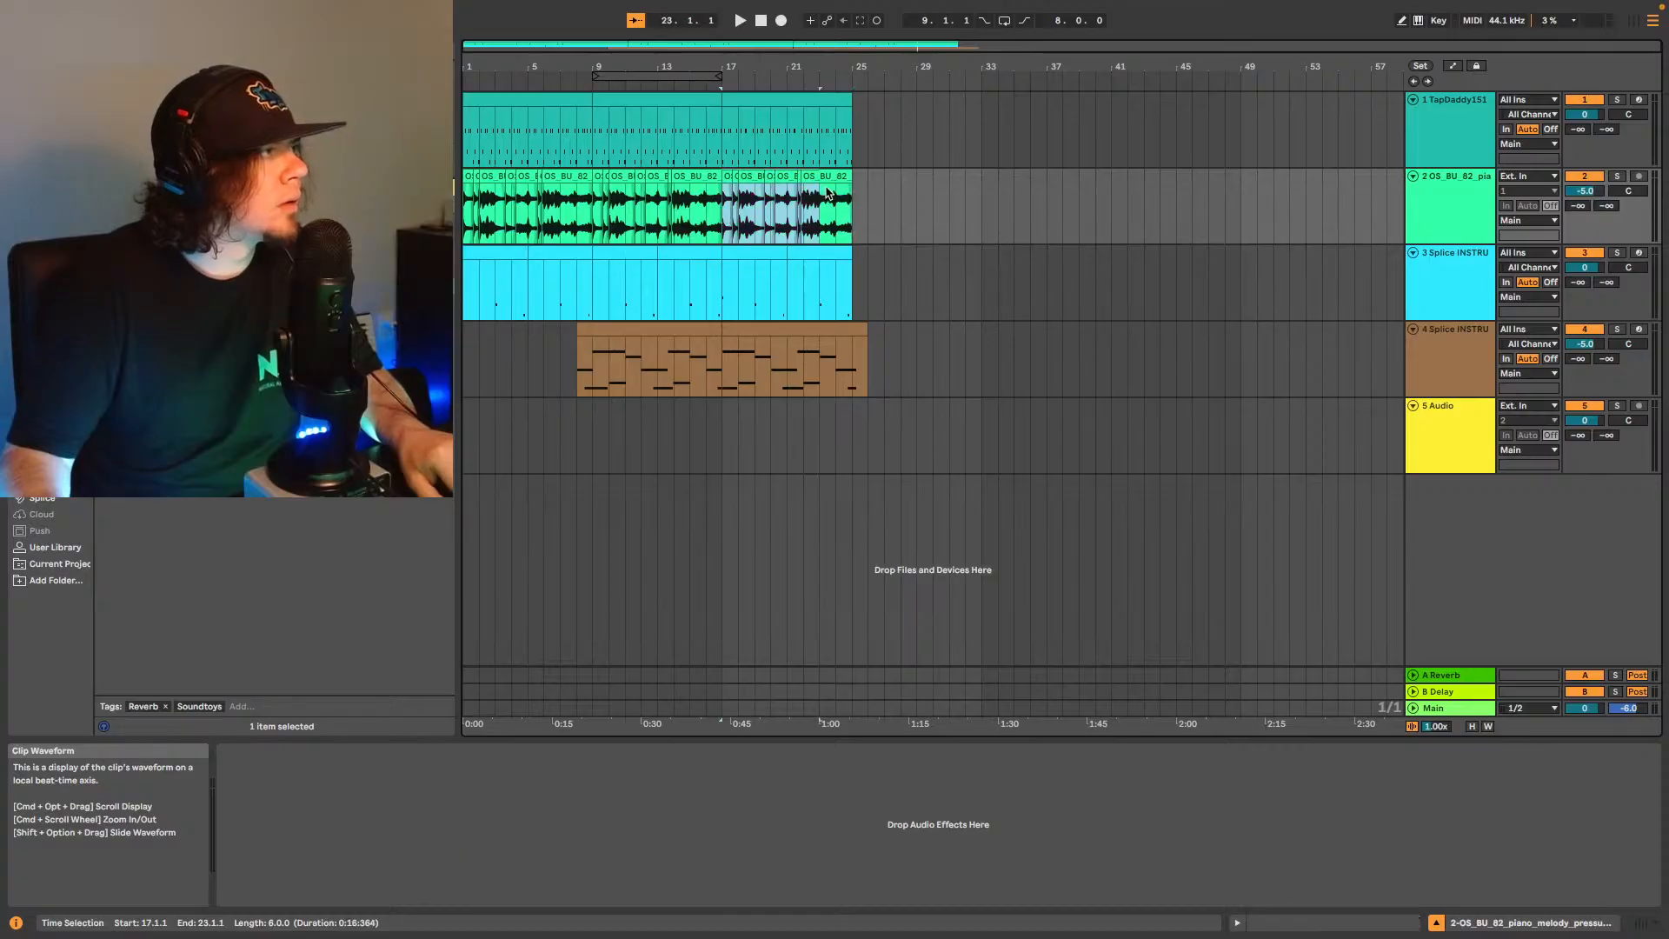
key(super+d)
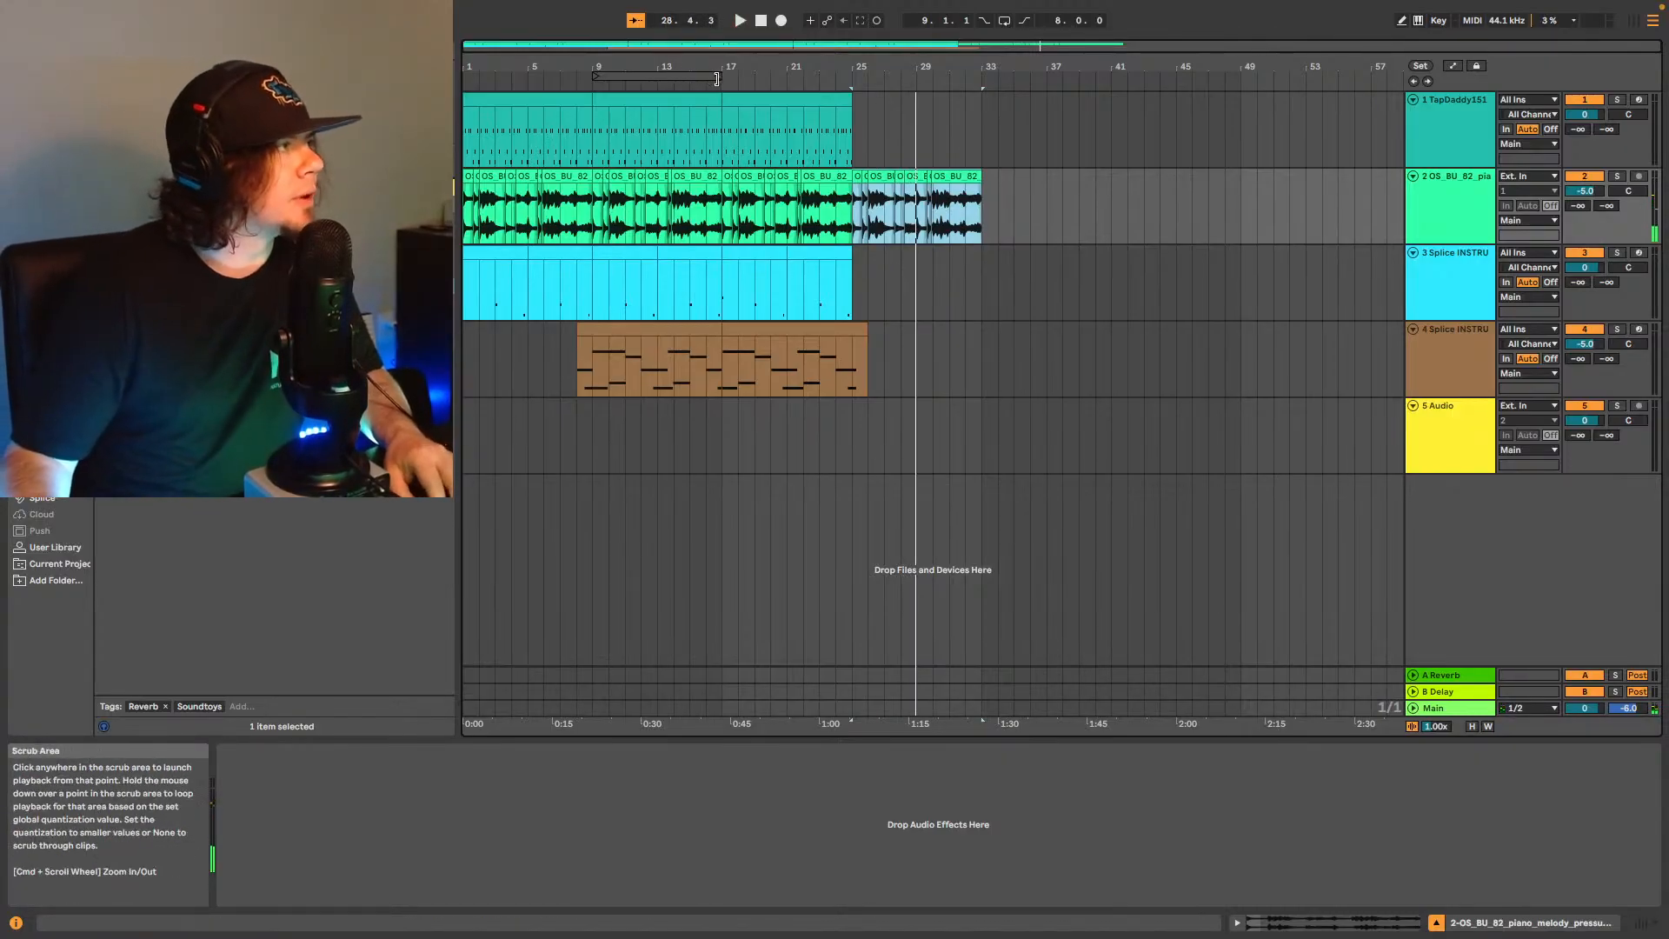
Extend the loop range to cover bars 9 to 25 and play the arrangement from 1.1.1.
drag(717, 79, 850, 78)
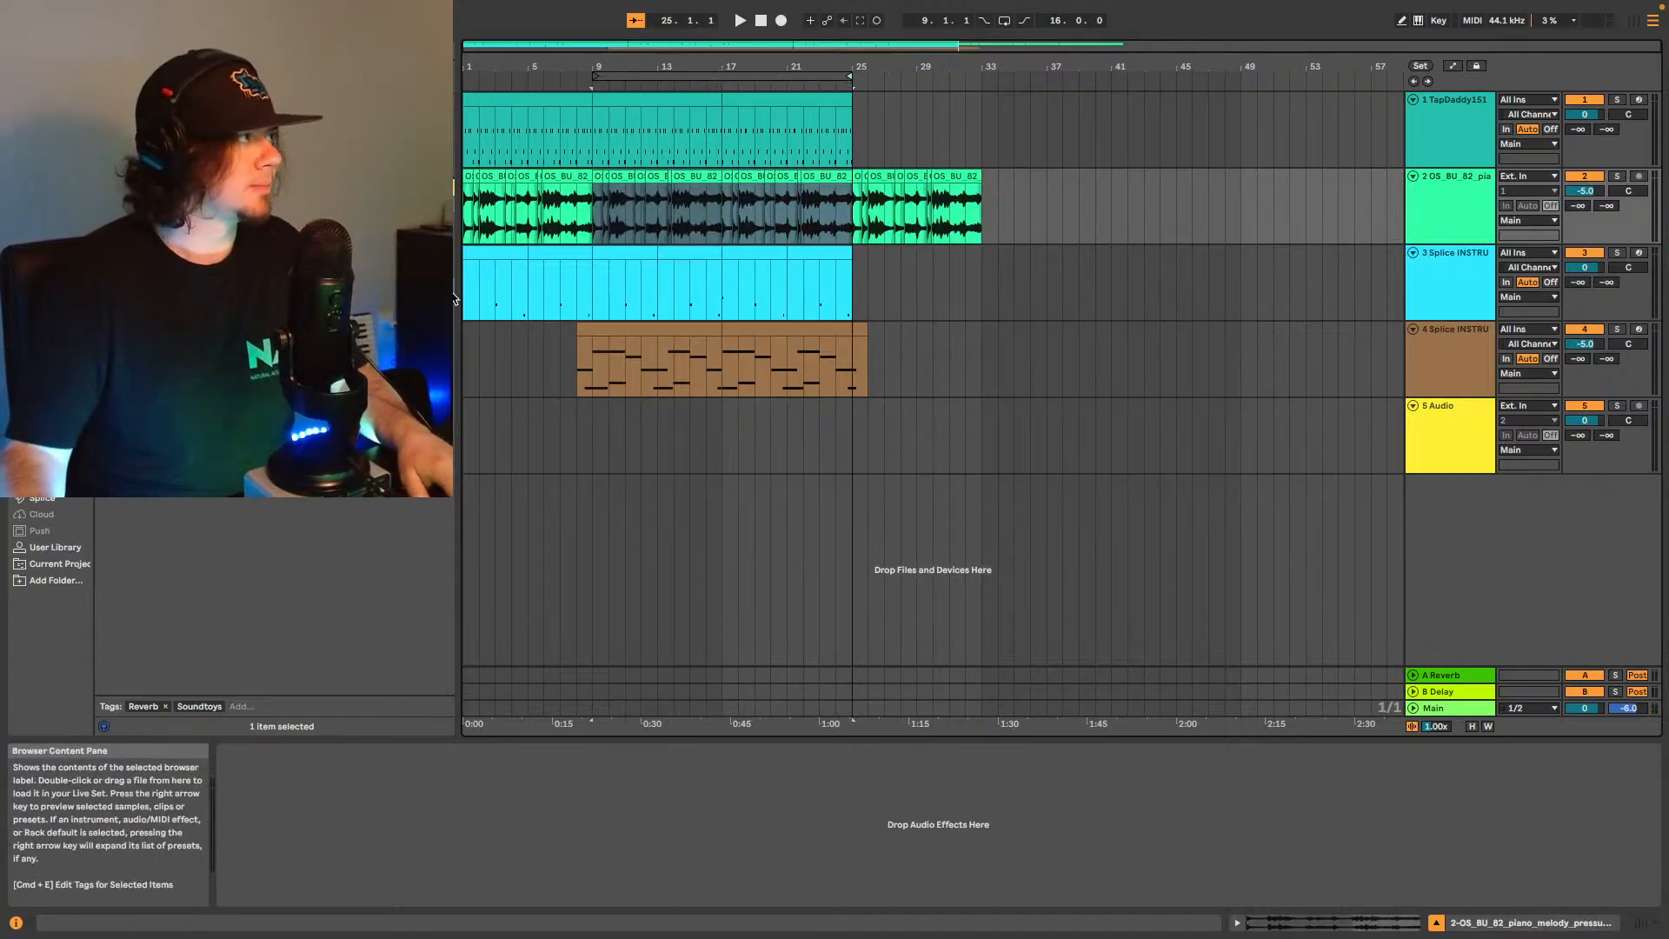
click(494, 296)
key(space)
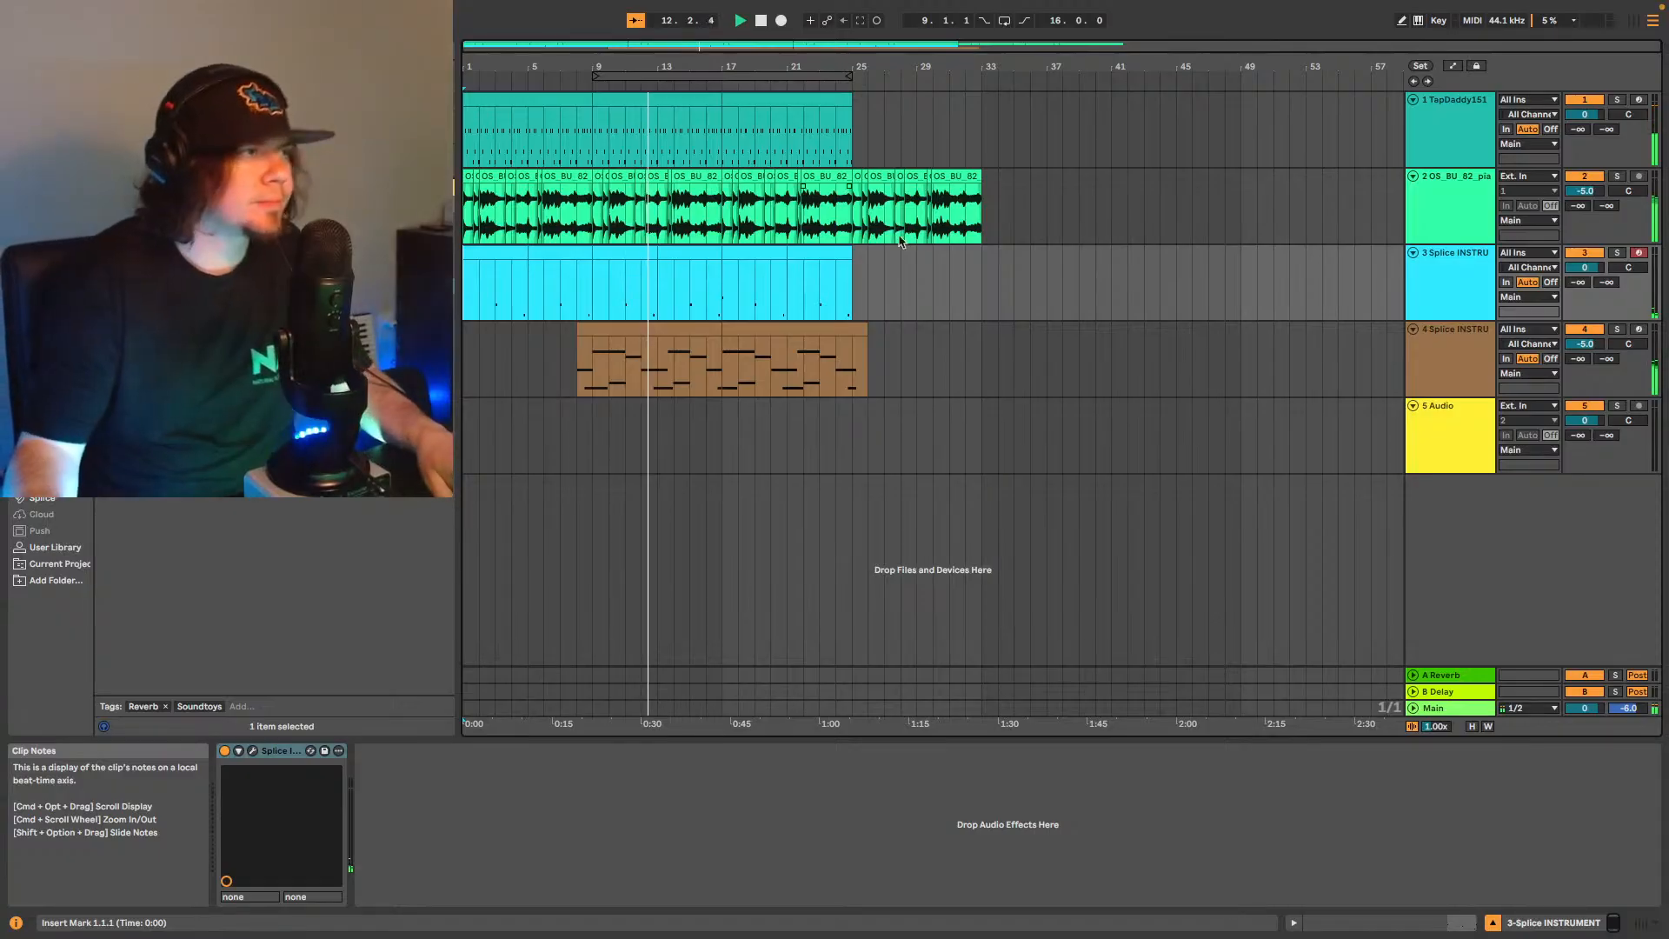
Insert a new MIDI track below the cello track and turn on arrangement looping.
click(1447, 355)
key(super+shift+t)
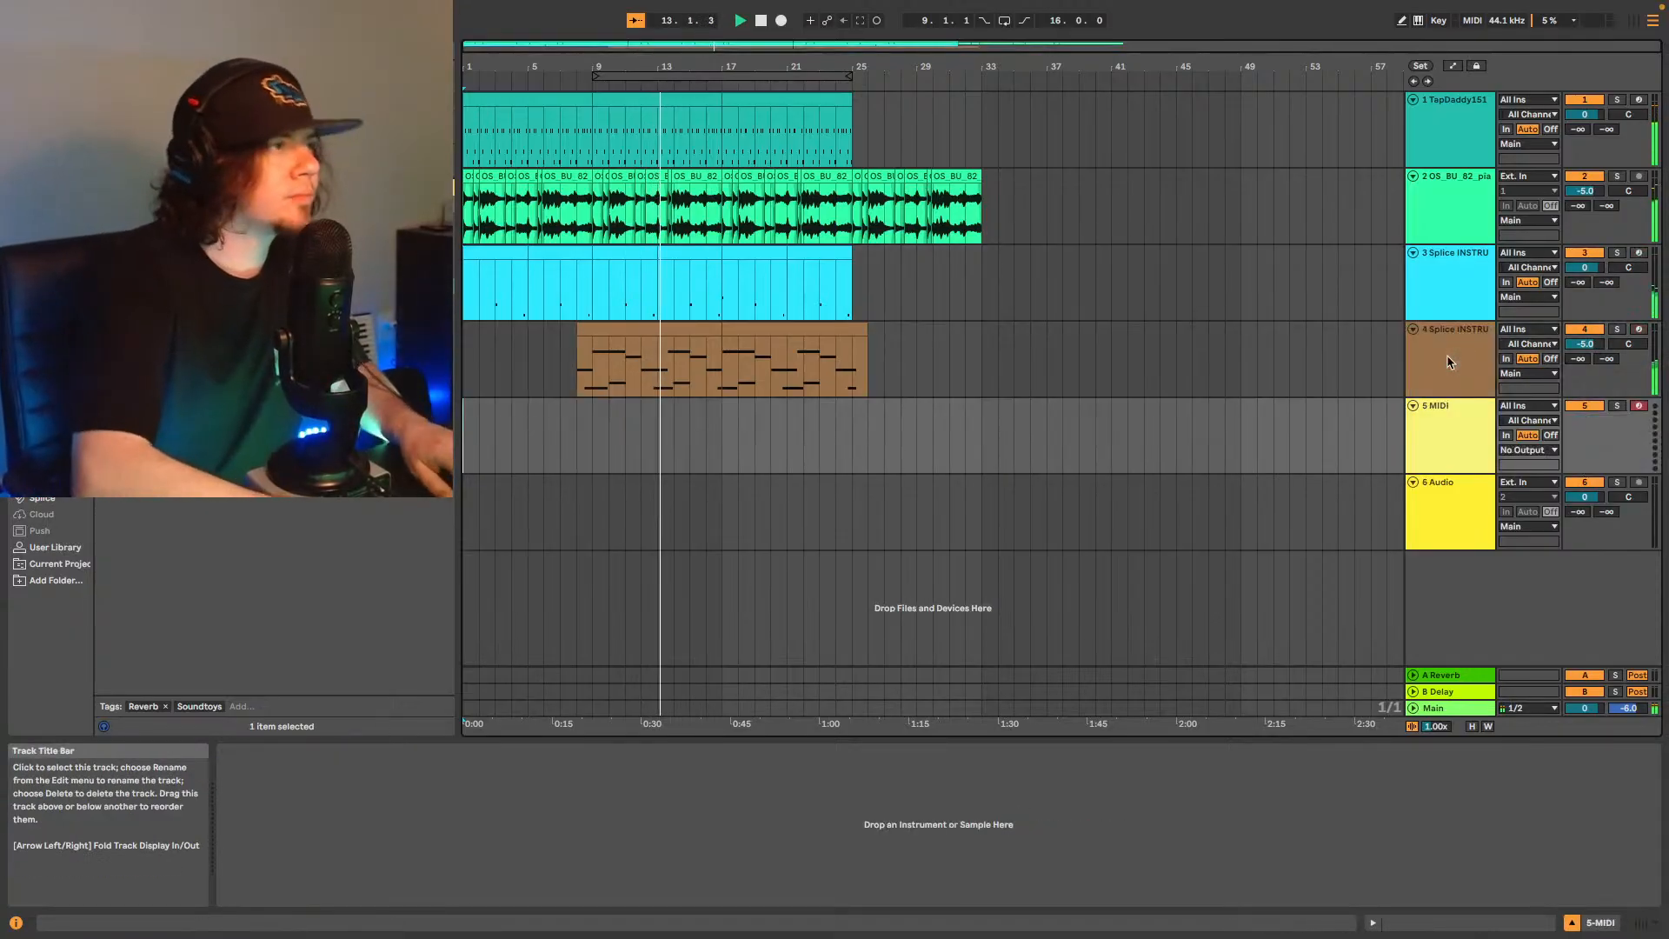
click(1004, 20)
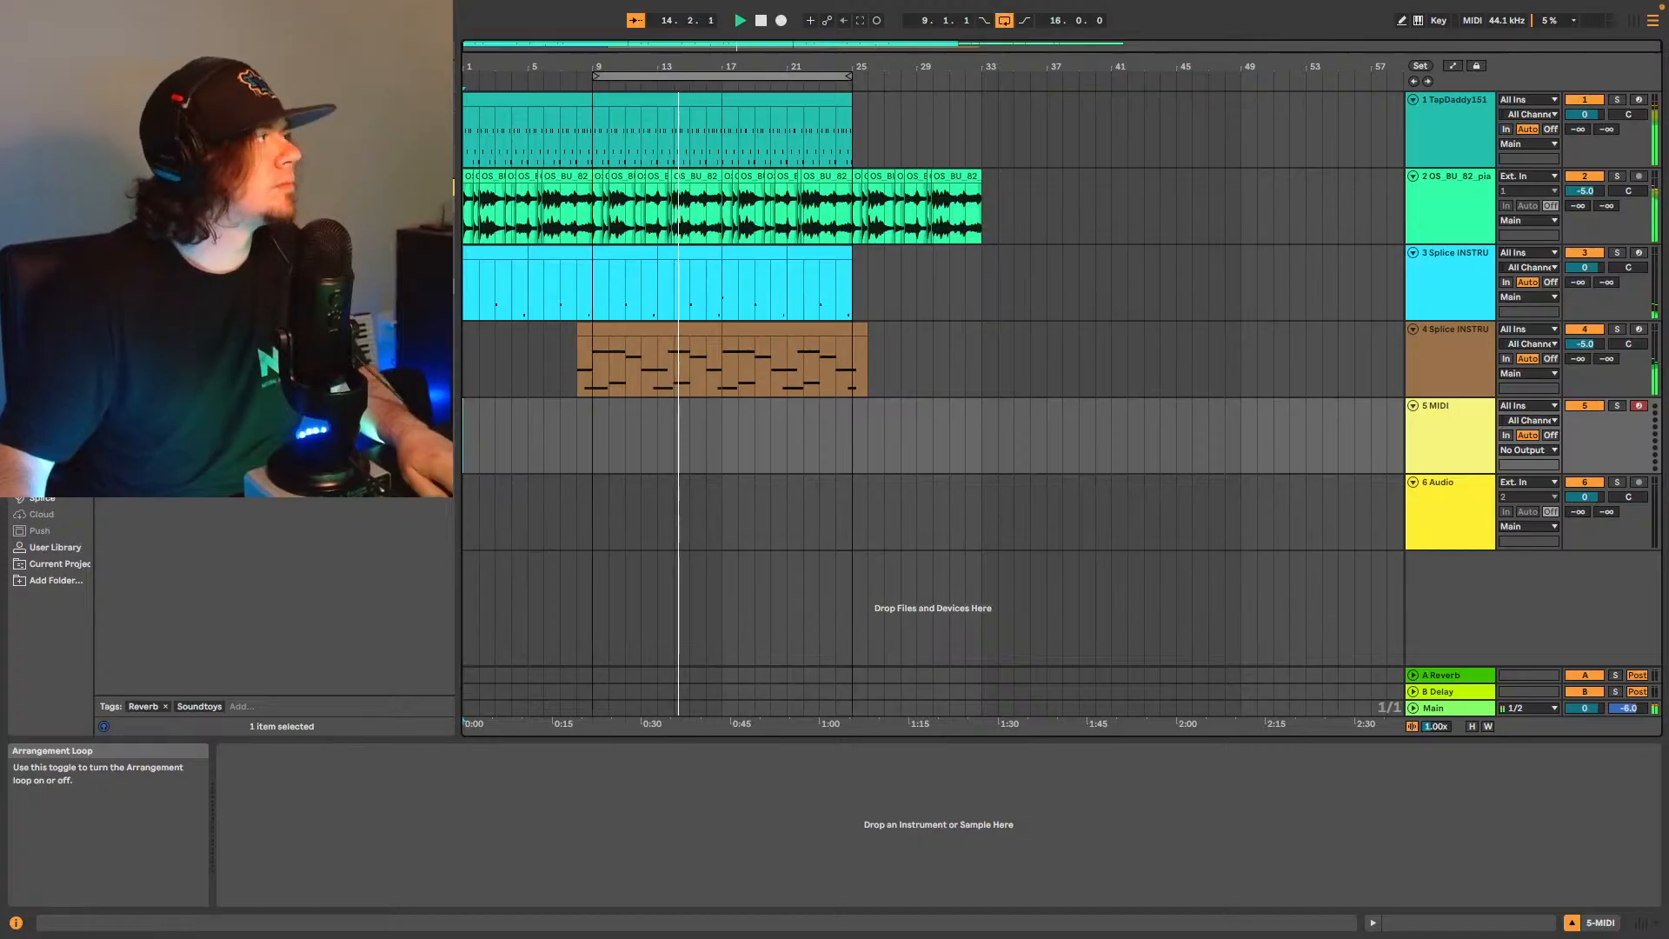
Browse the Splice instrument categories and open the flute samples.
click(42, 501)
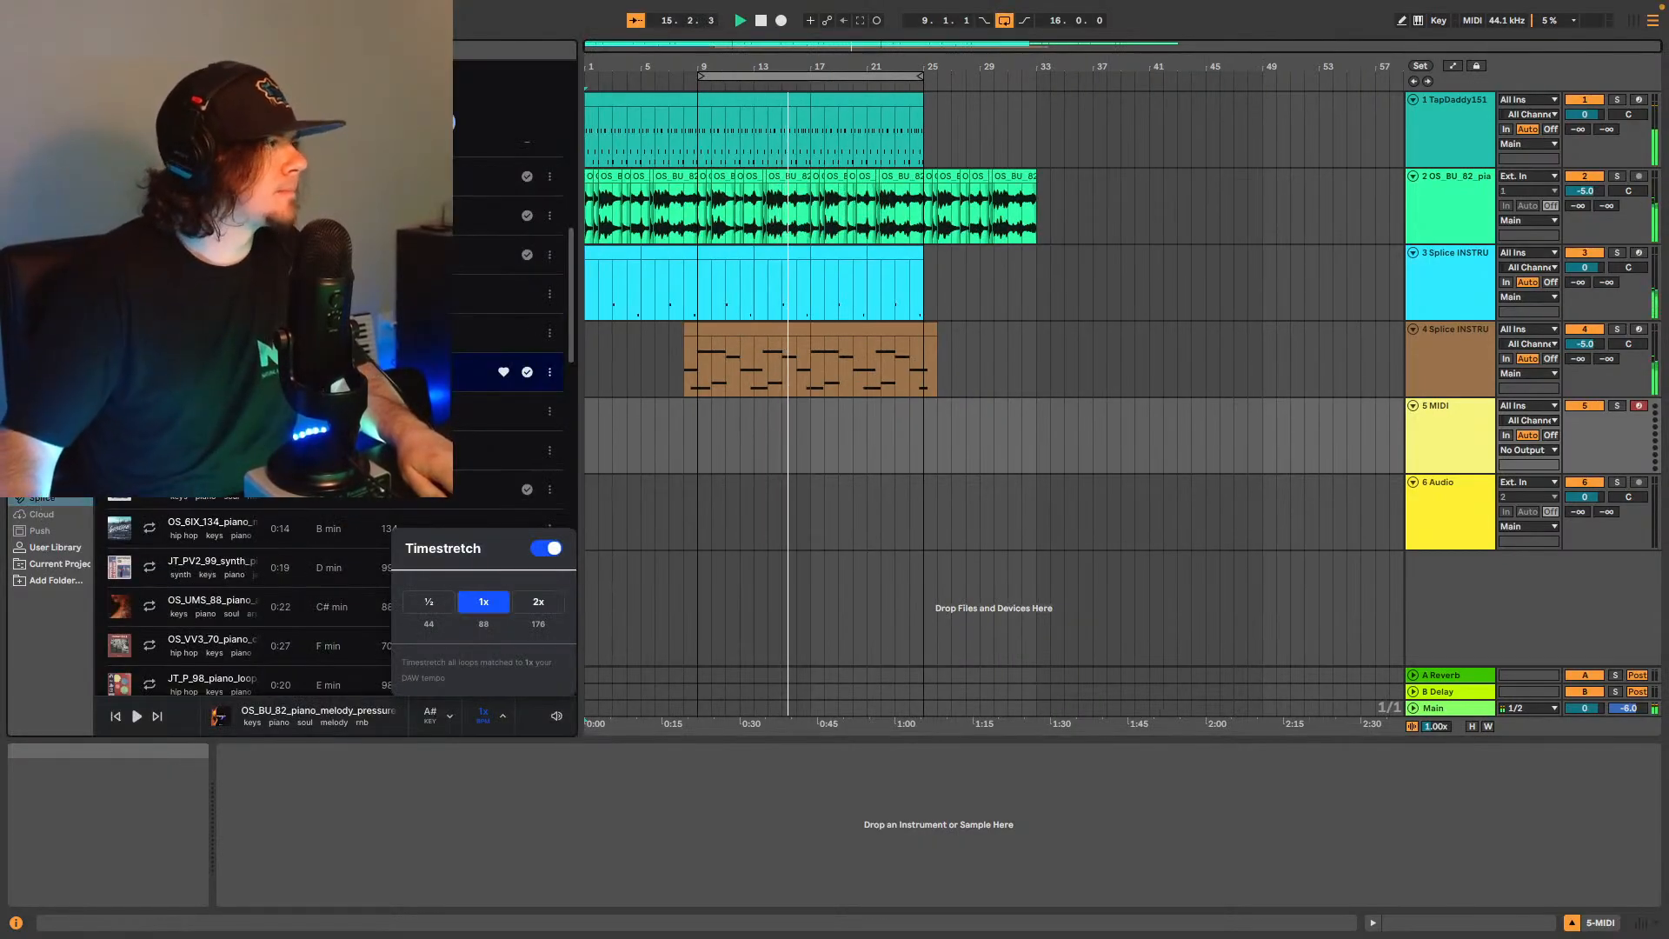
click(287, 122)
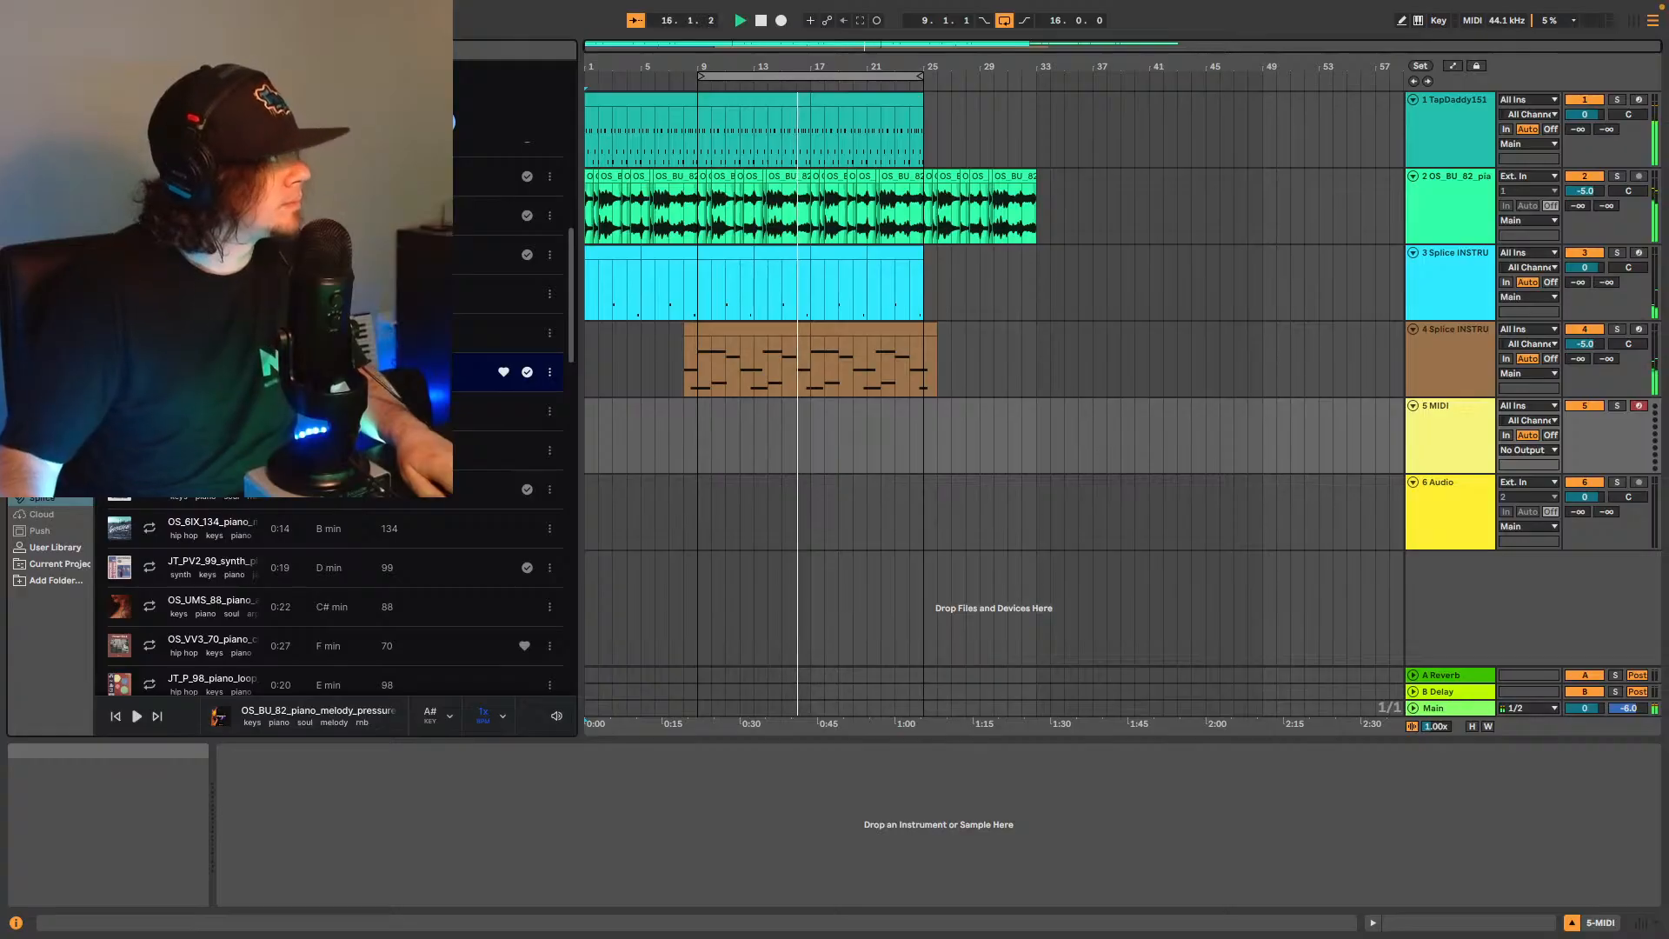
click(441, 121)
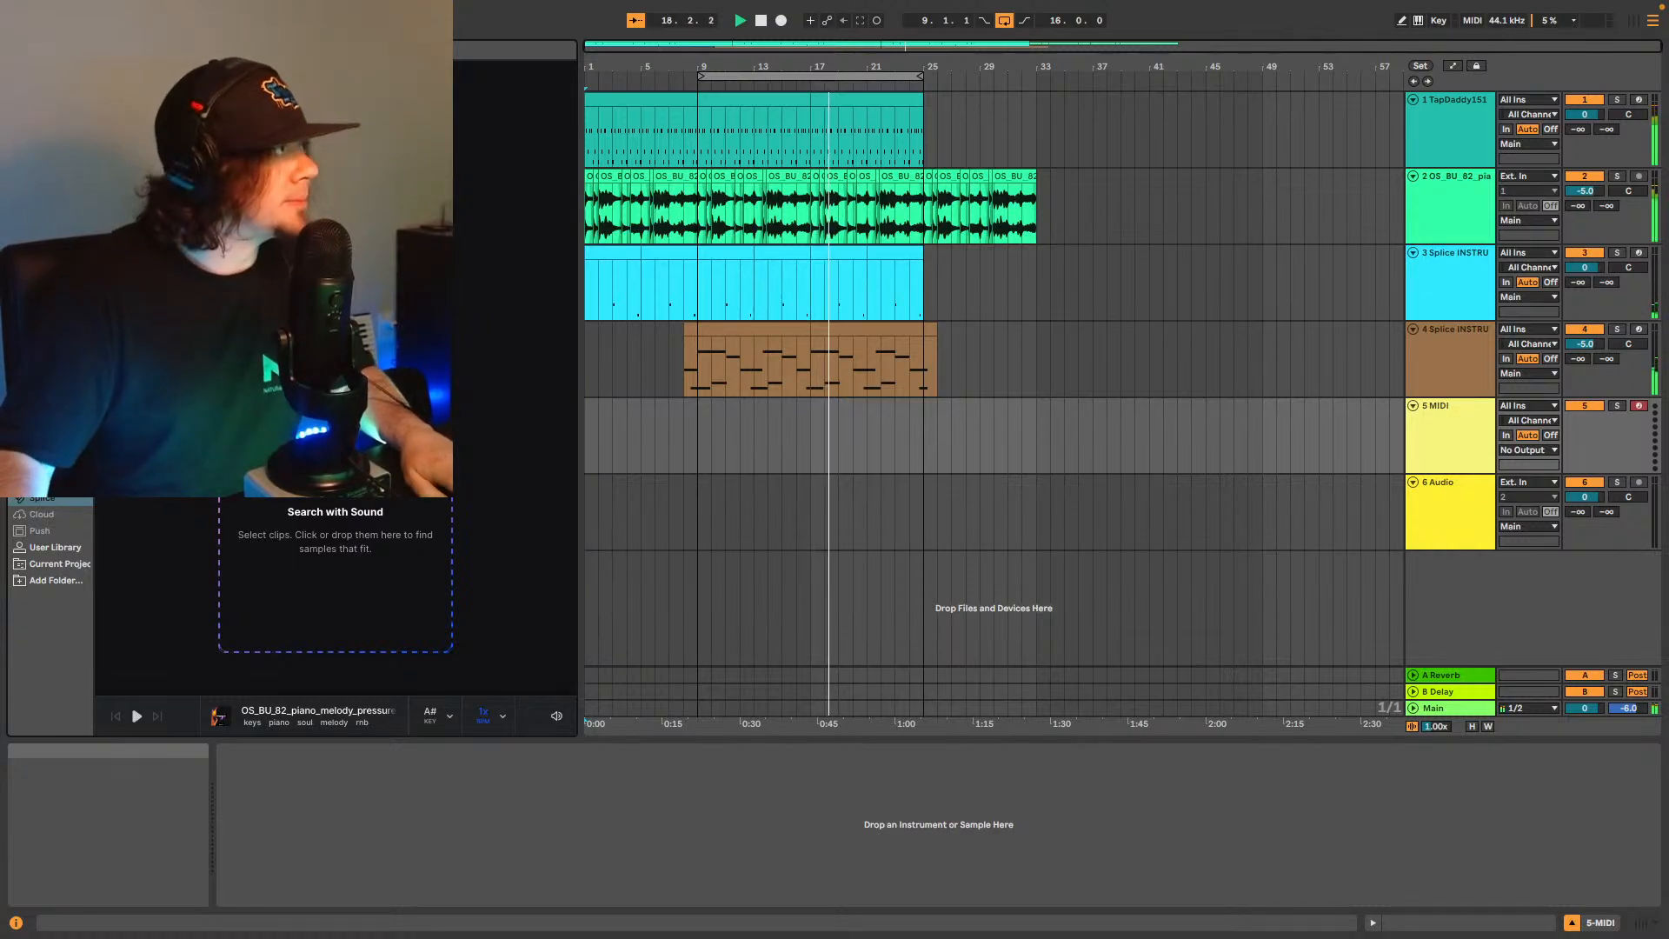
click(126, 82)
scroll(334, 591, down, 10)
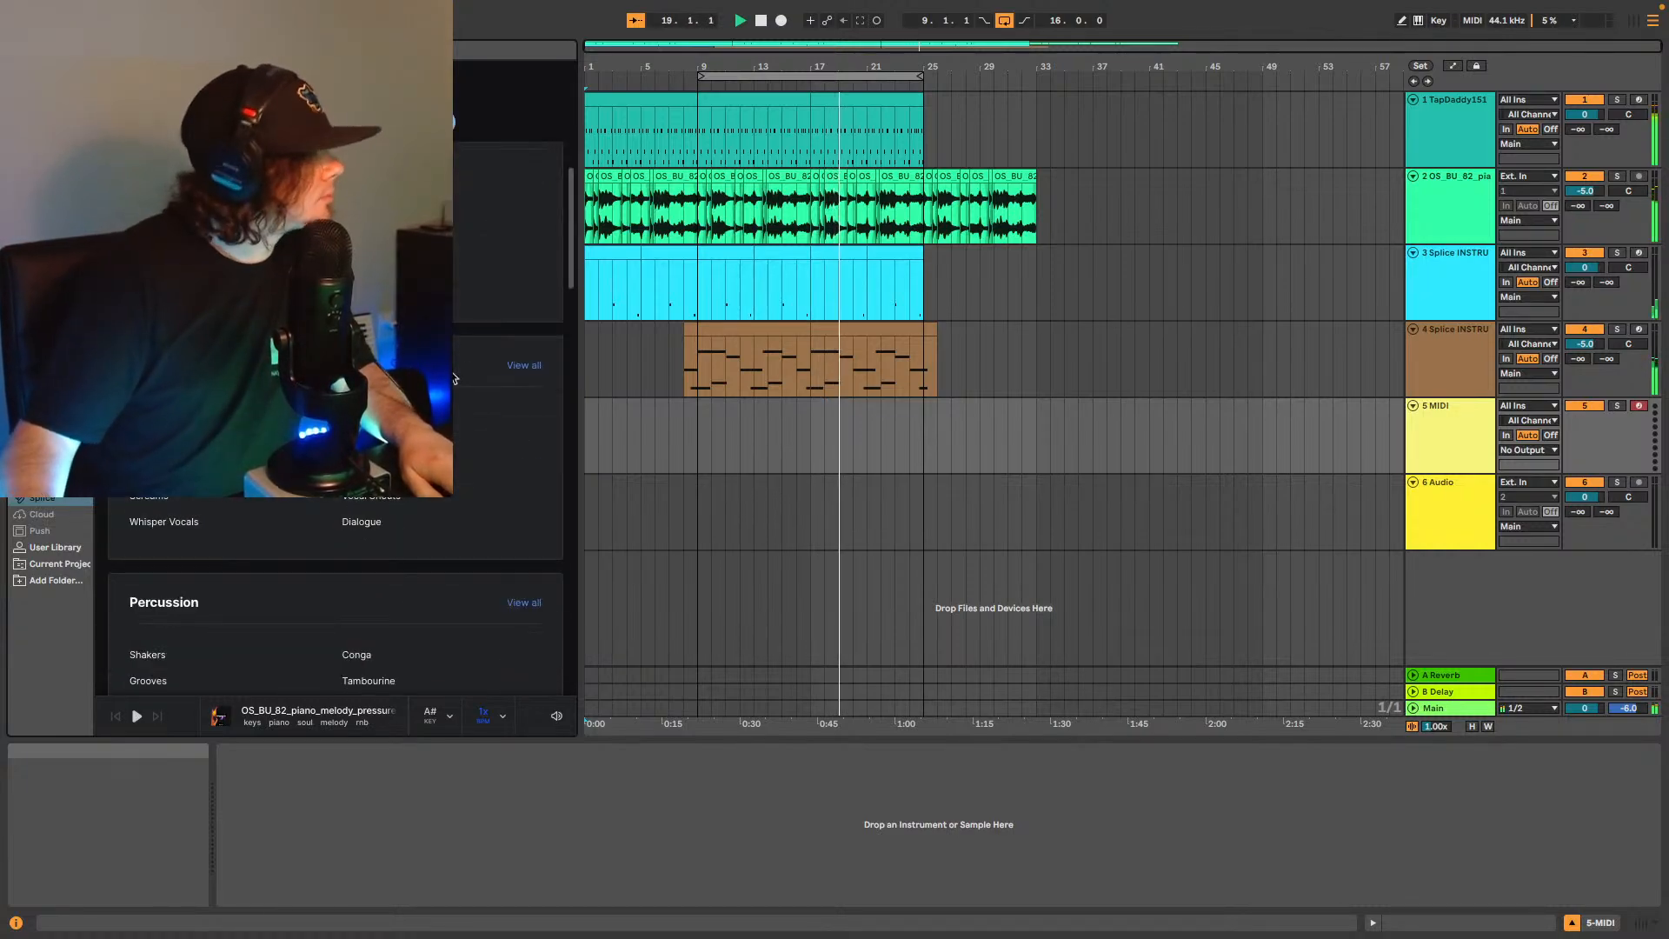
scroll(335, 591, down, 3)
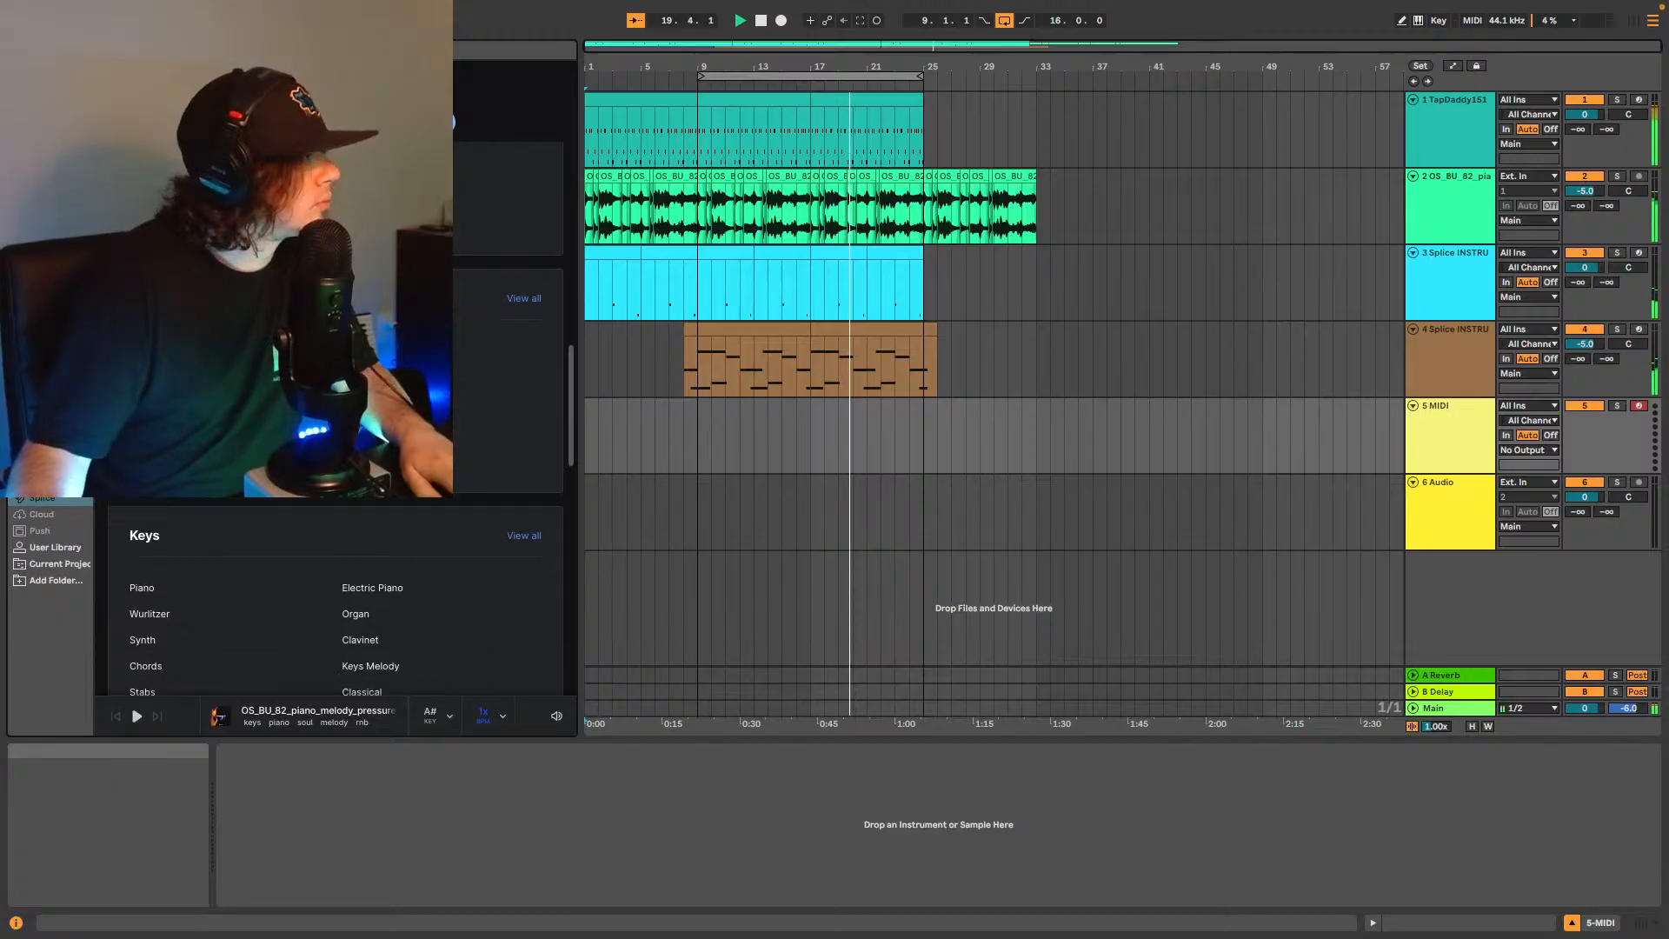
scroll(335, 591, down, 12)
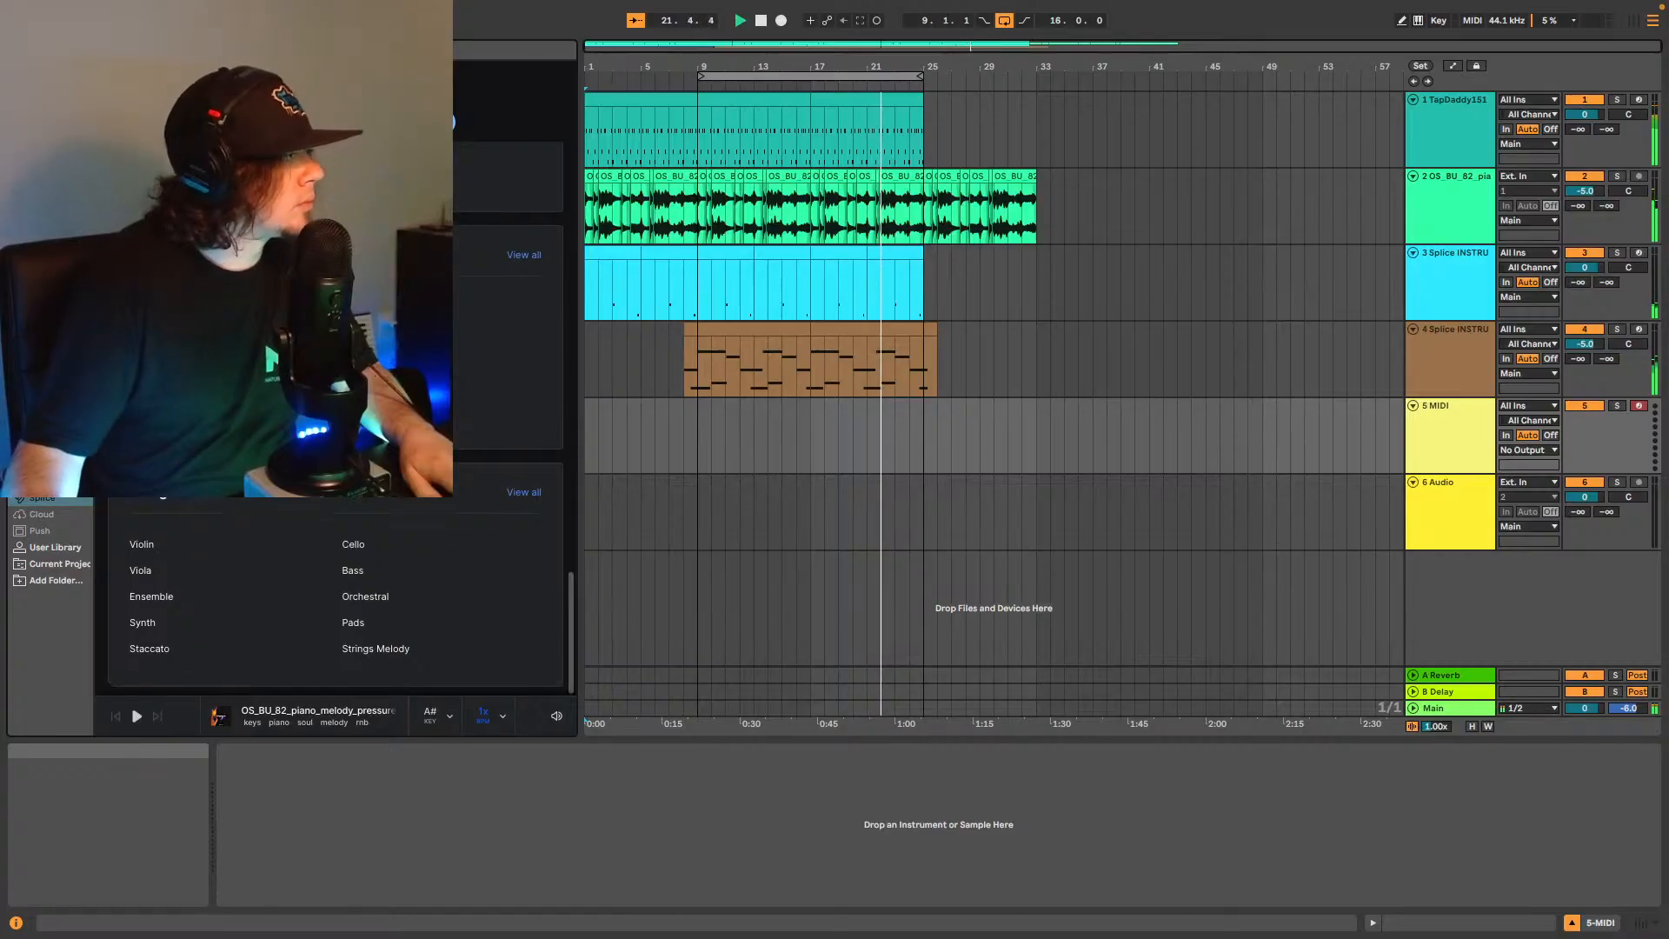
scroll(452, 454, up, 5)
scroll(452, 454, up, 5)
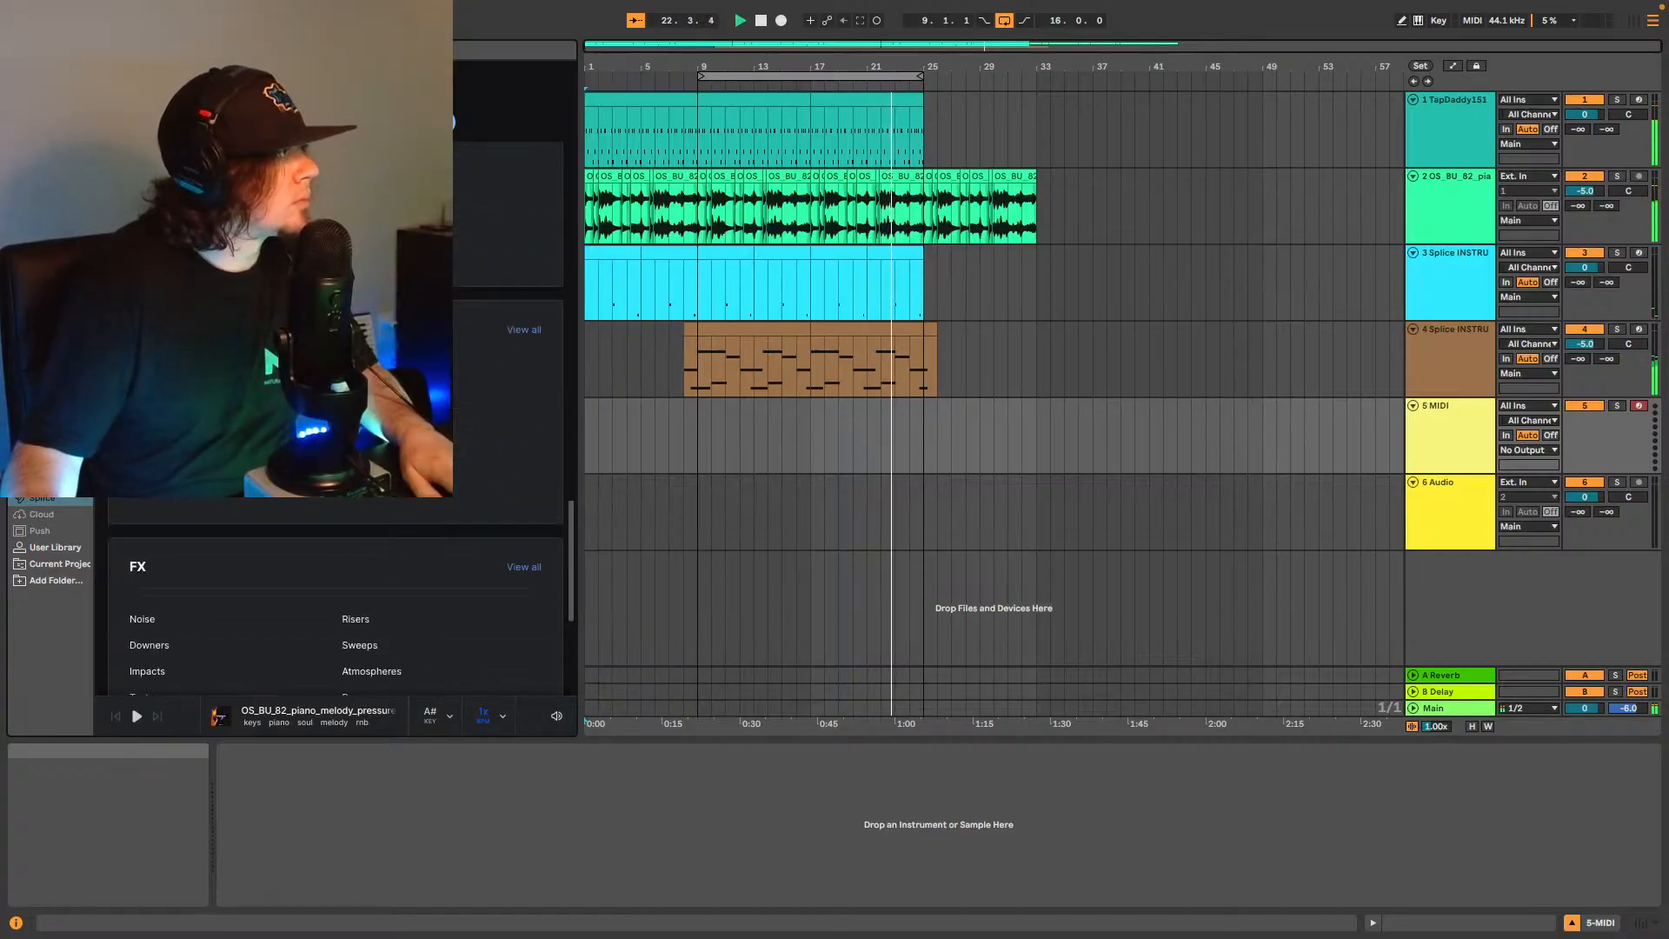
scroll(335, 600, up, 5)
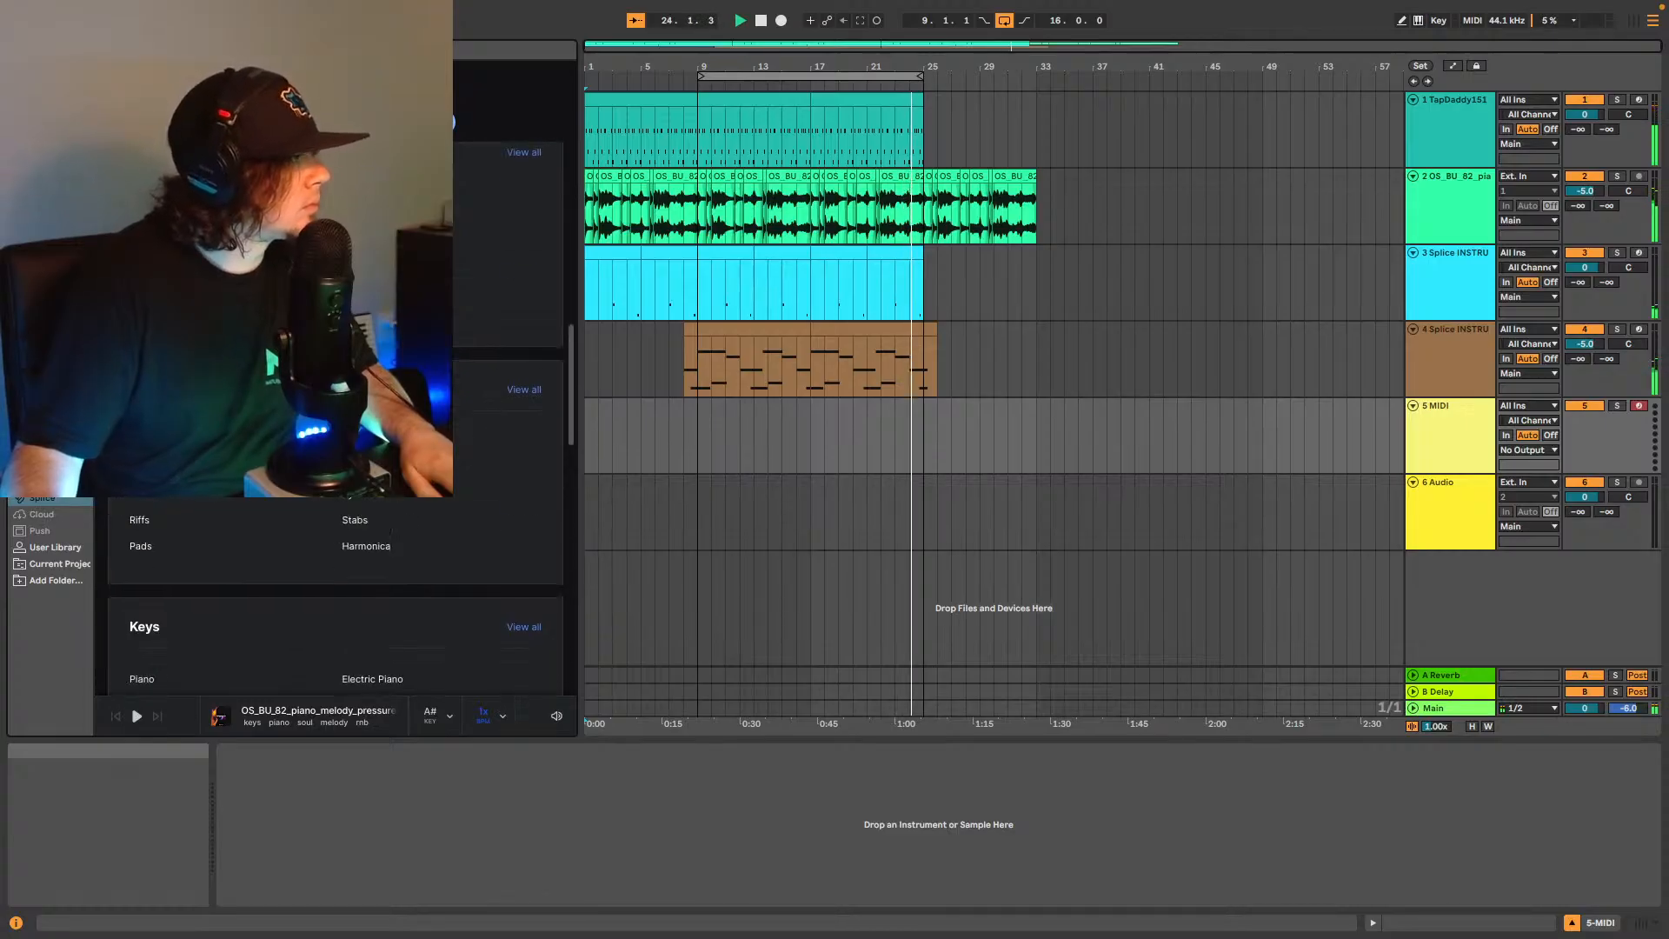
click(482, 469)
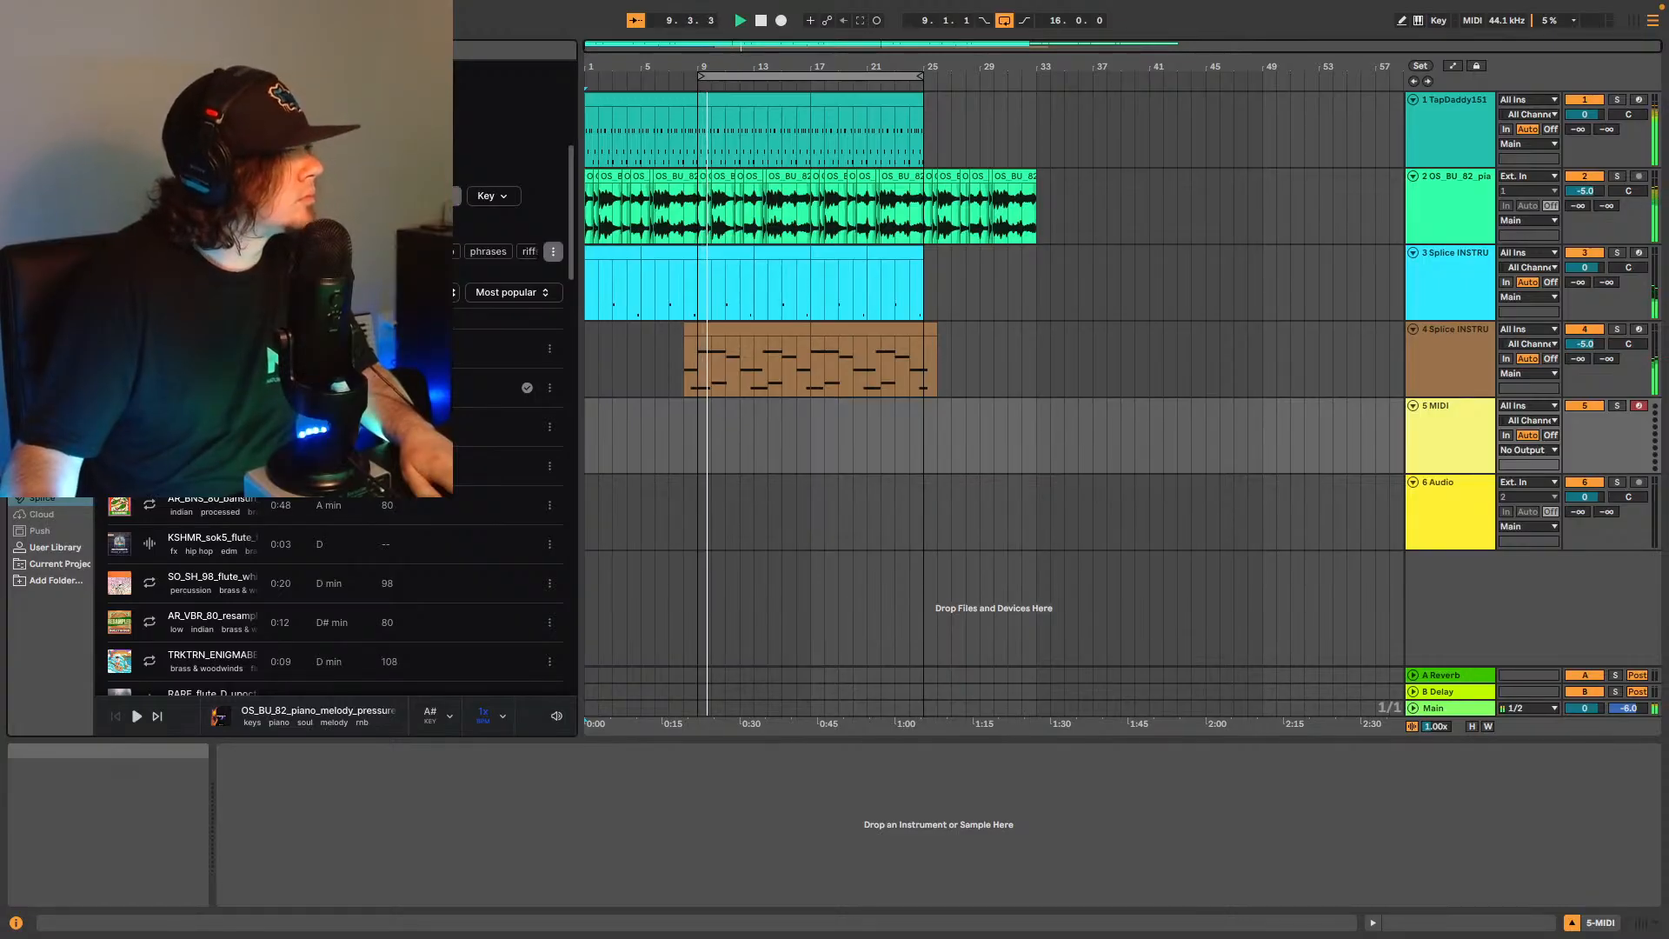
Narrow the Splice flute results with a genre filter.
click(426, 195)
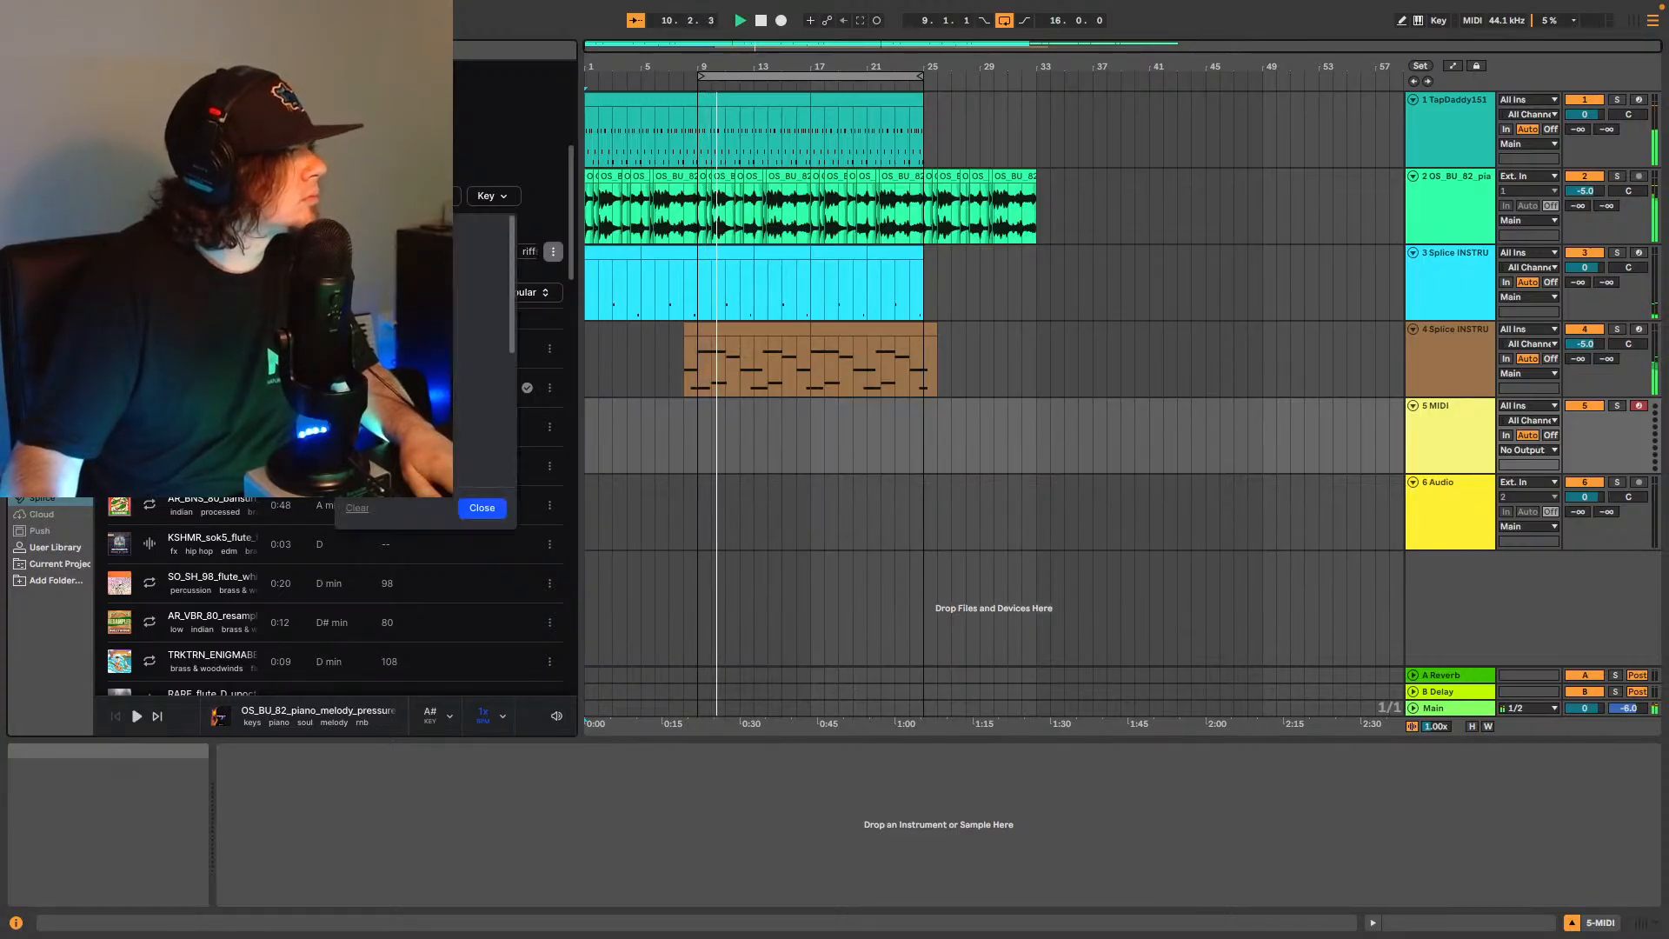
click(395, 322)
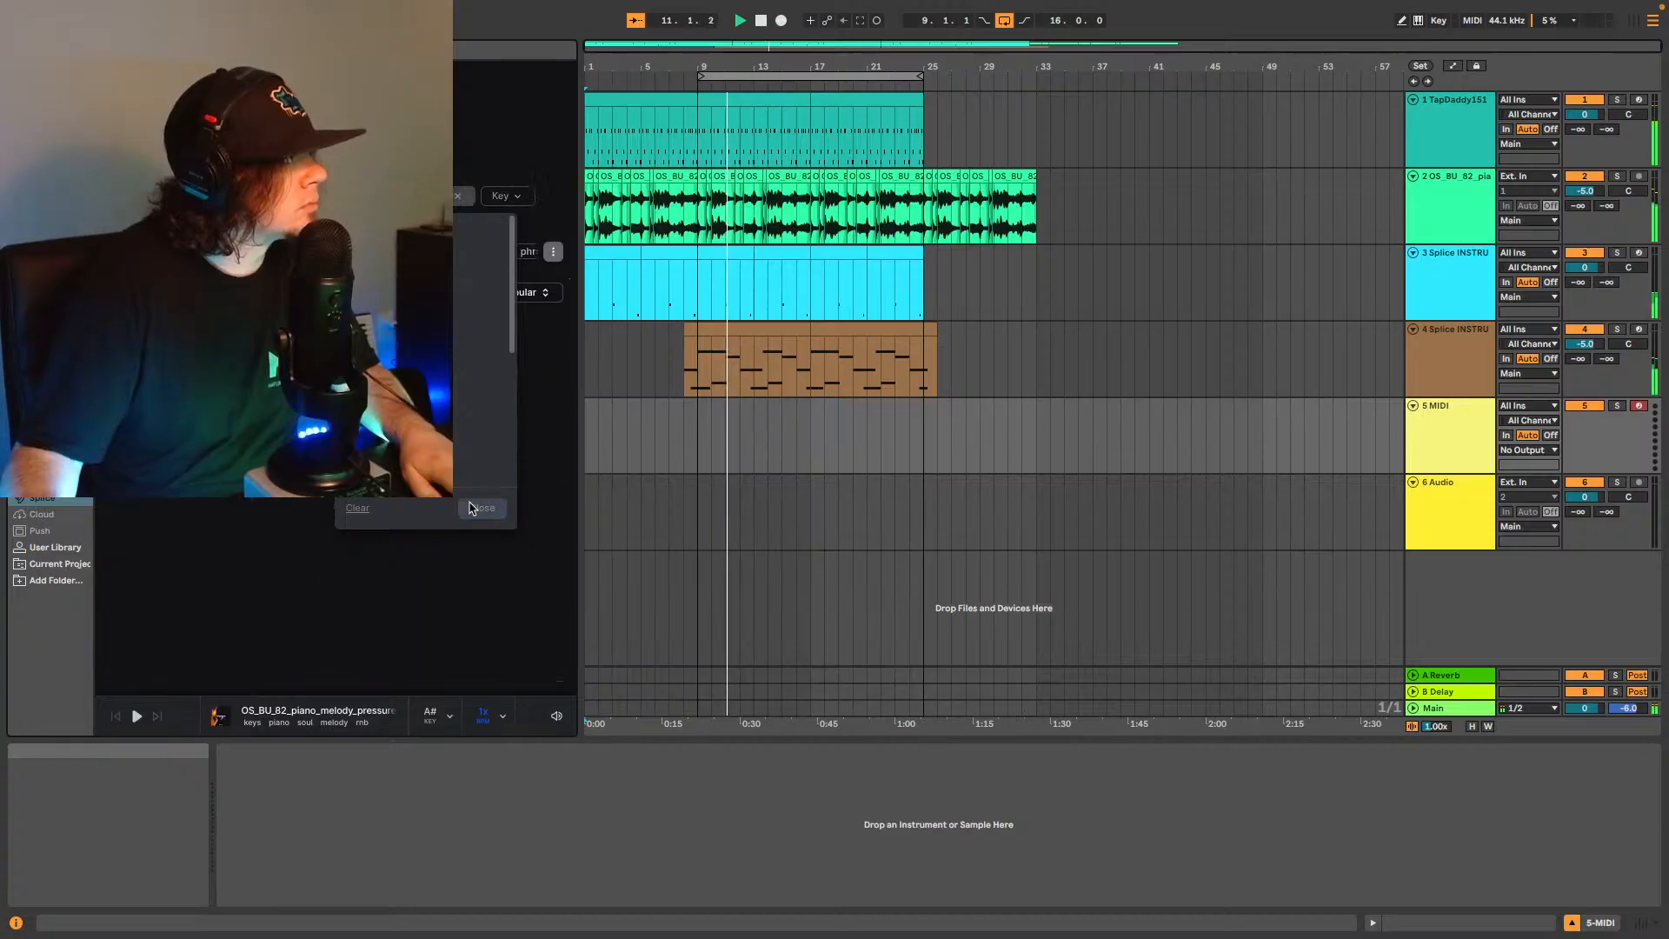
click(484, 509)
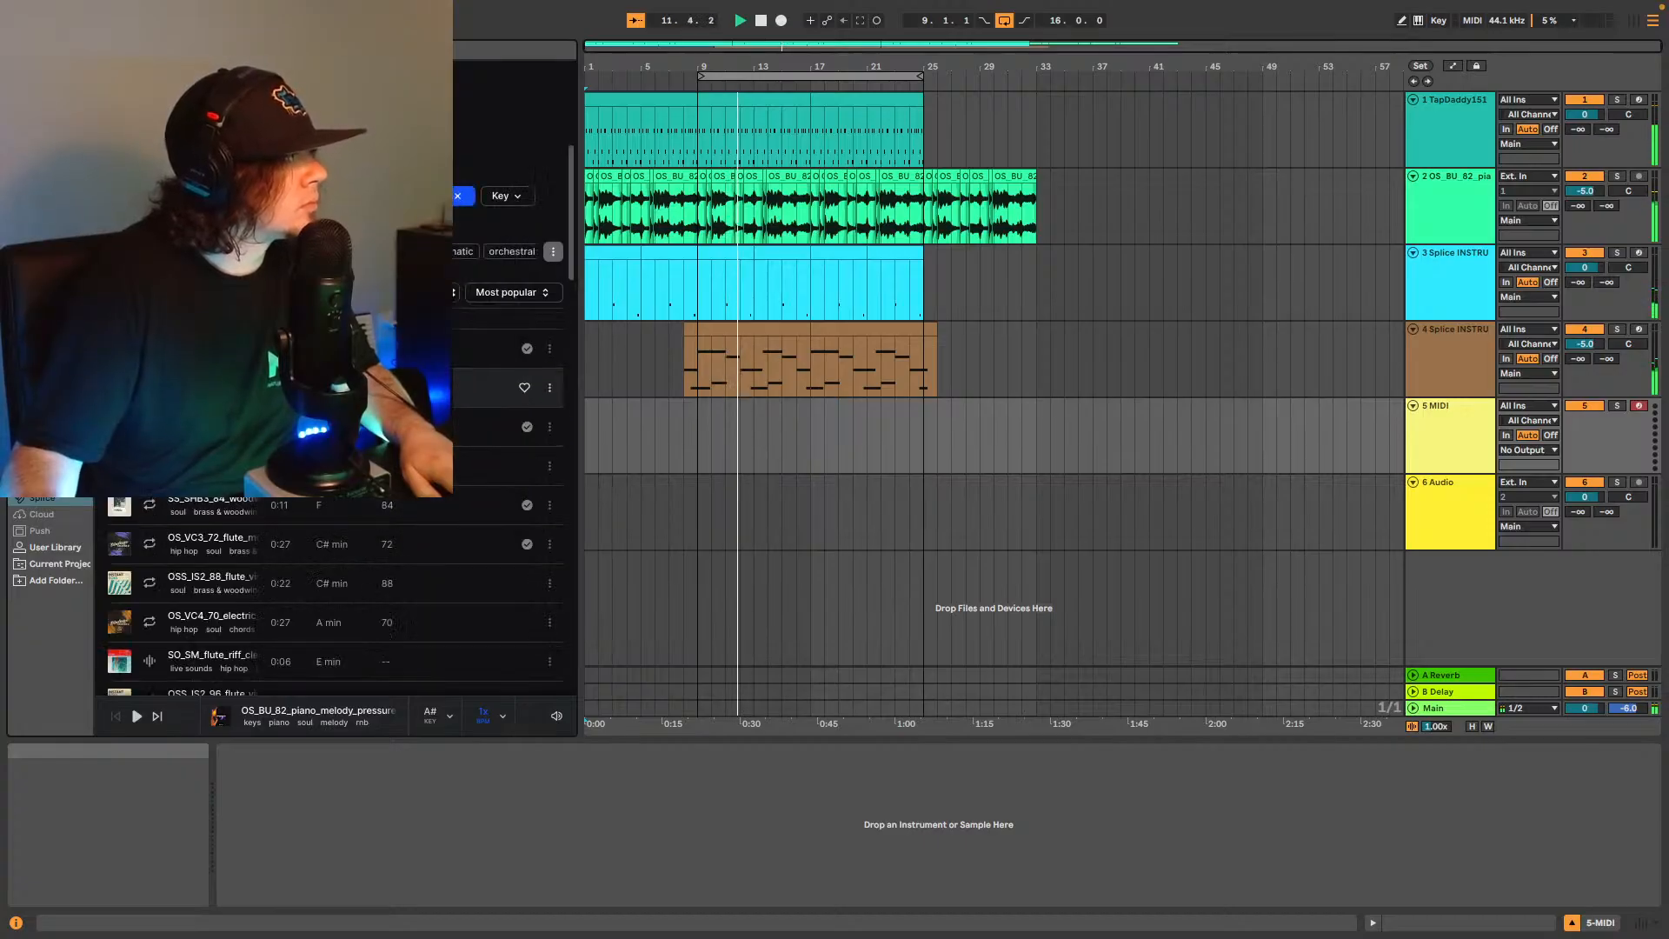
Transpose the Splice previews to the key of C and audition several flute loops against the beat.
click(287, 388)
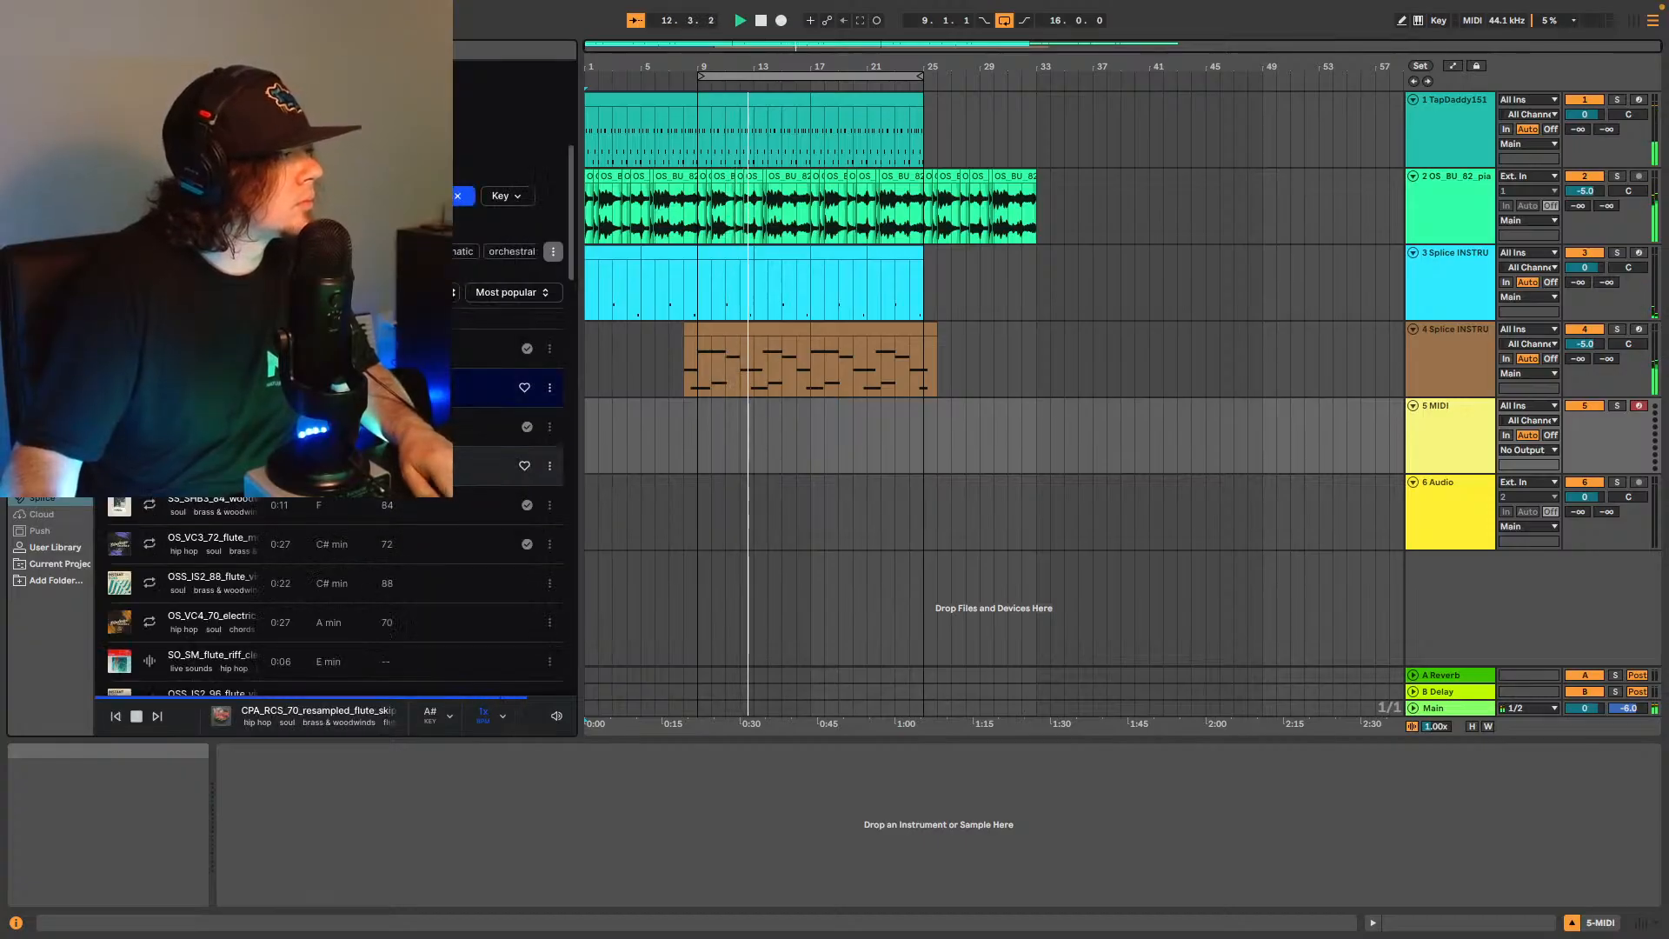
click(492, 727)
click(430, 714)
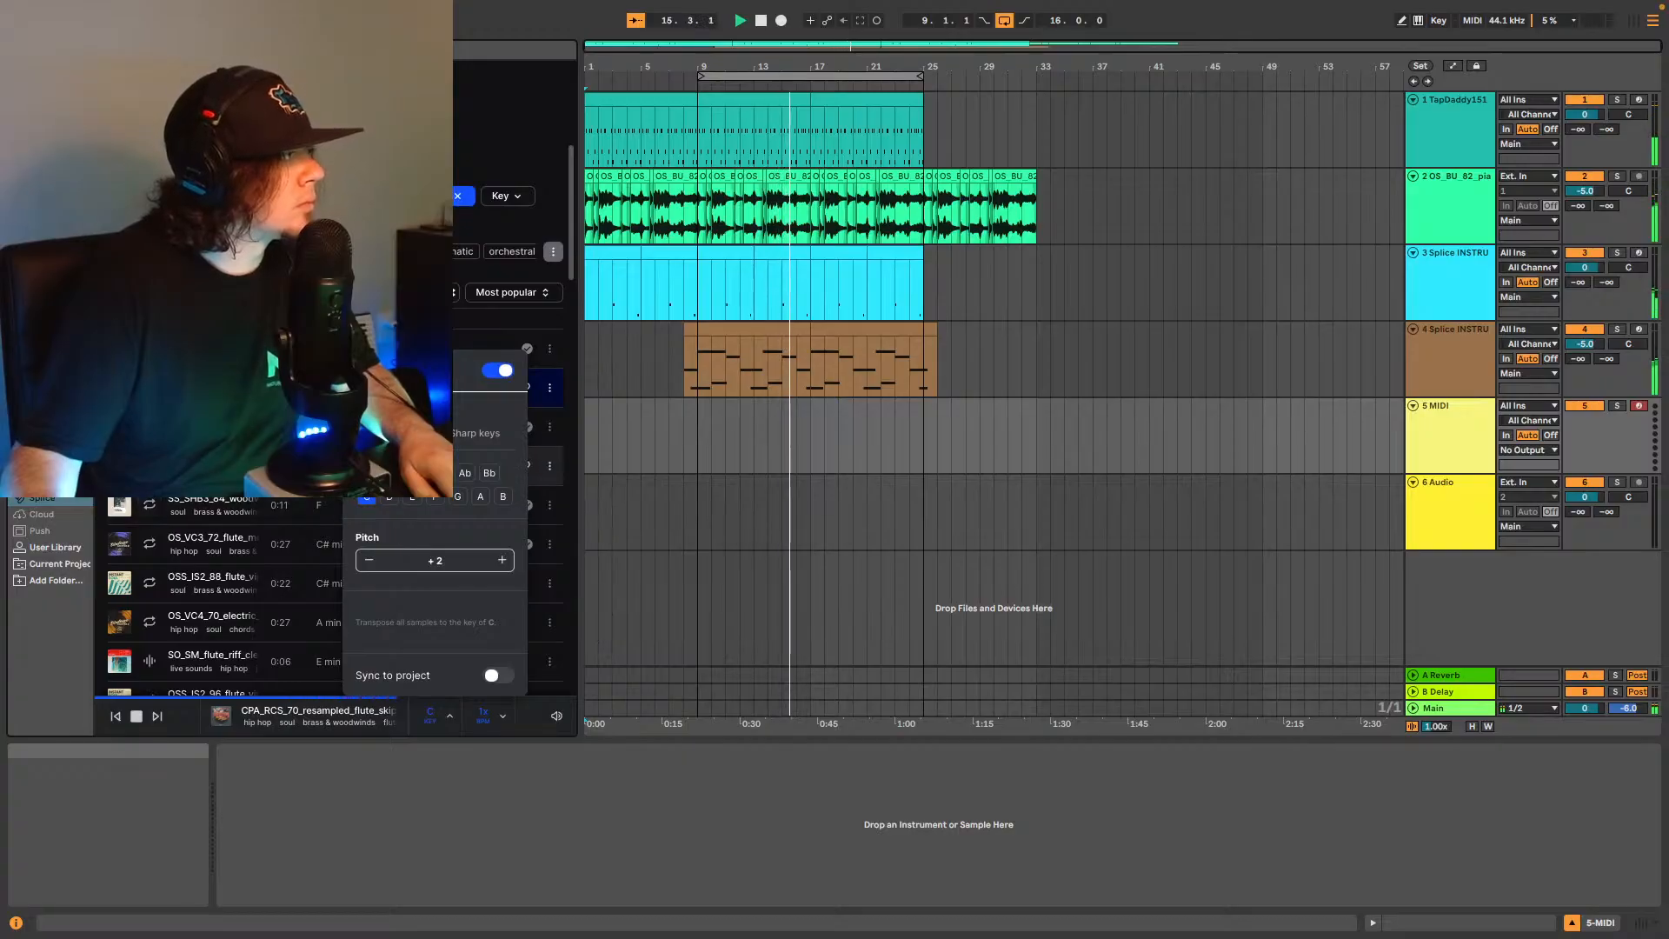
click(150, 426)
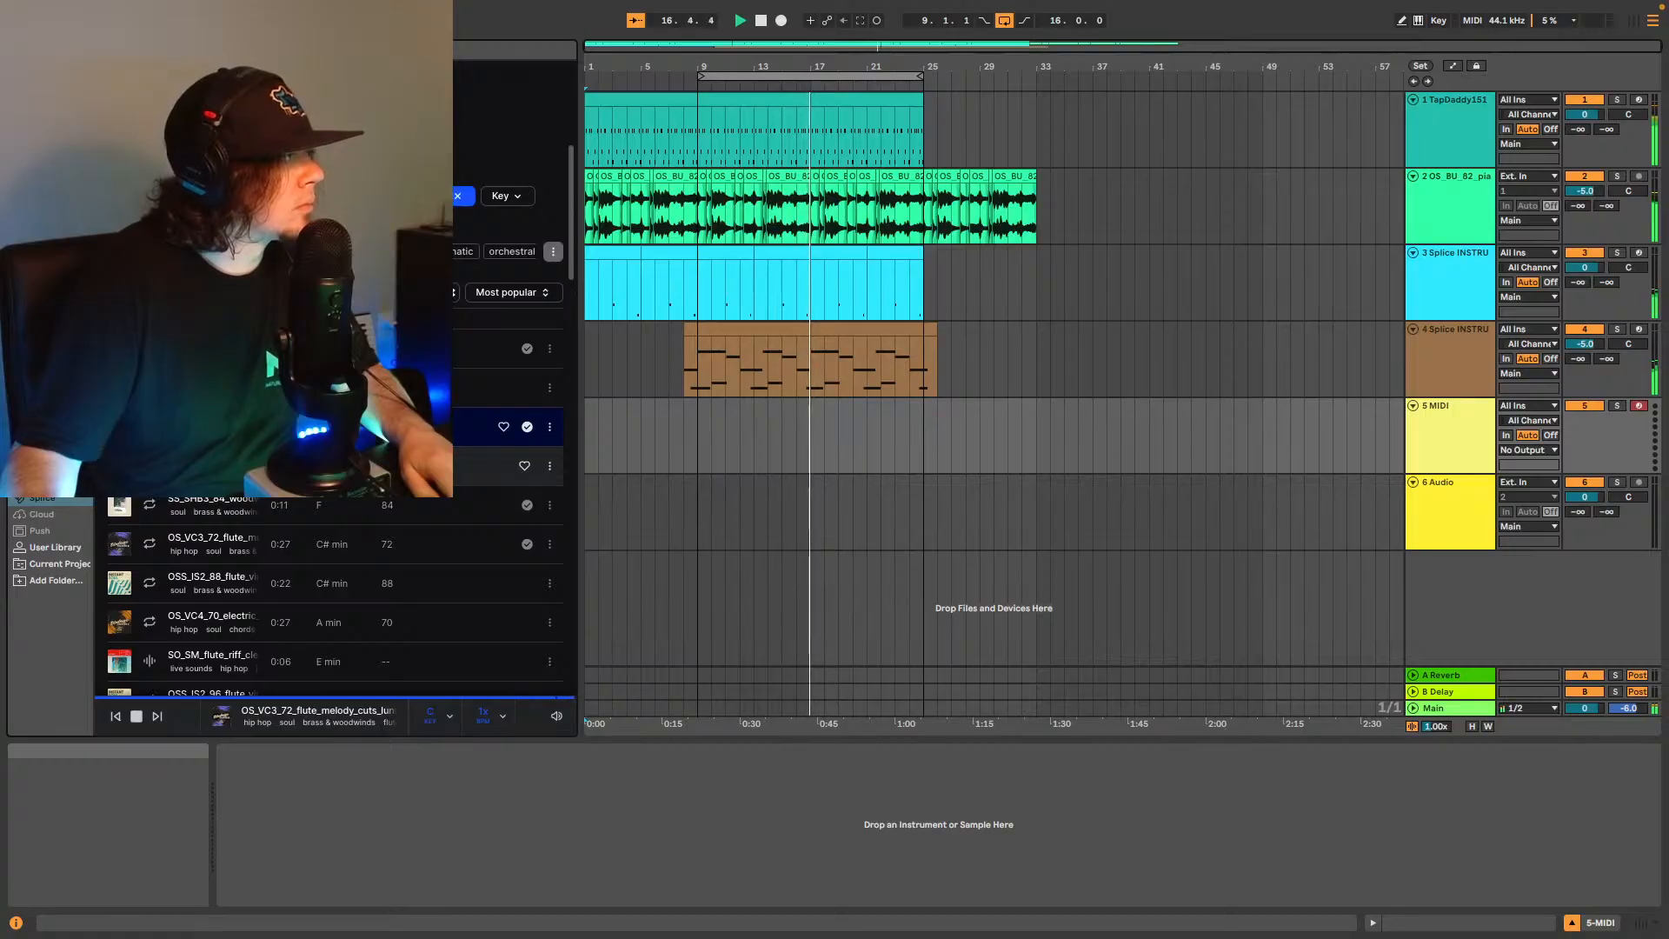
click(150, 466)
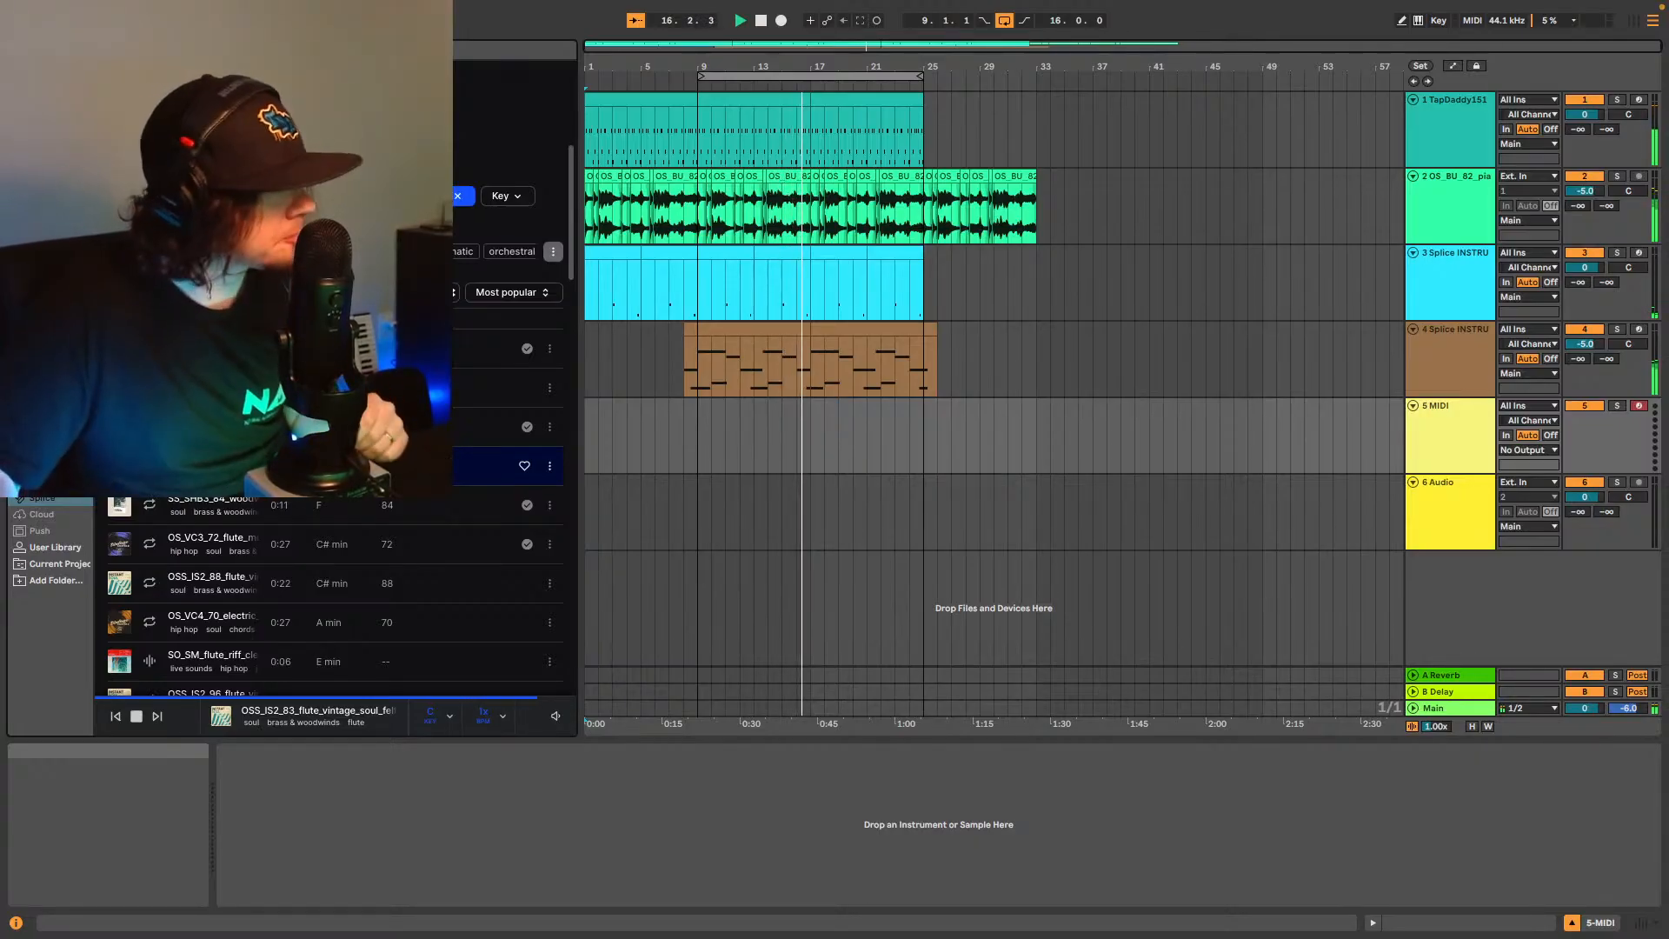
Place the OSS_IS2_83 vintage soul flute loop on track 5 at bar 17 and set the track volume to -18 dB.
drag(487, 466, 859, 407)
key(space)
drag(1584, 420, 1585, 419)
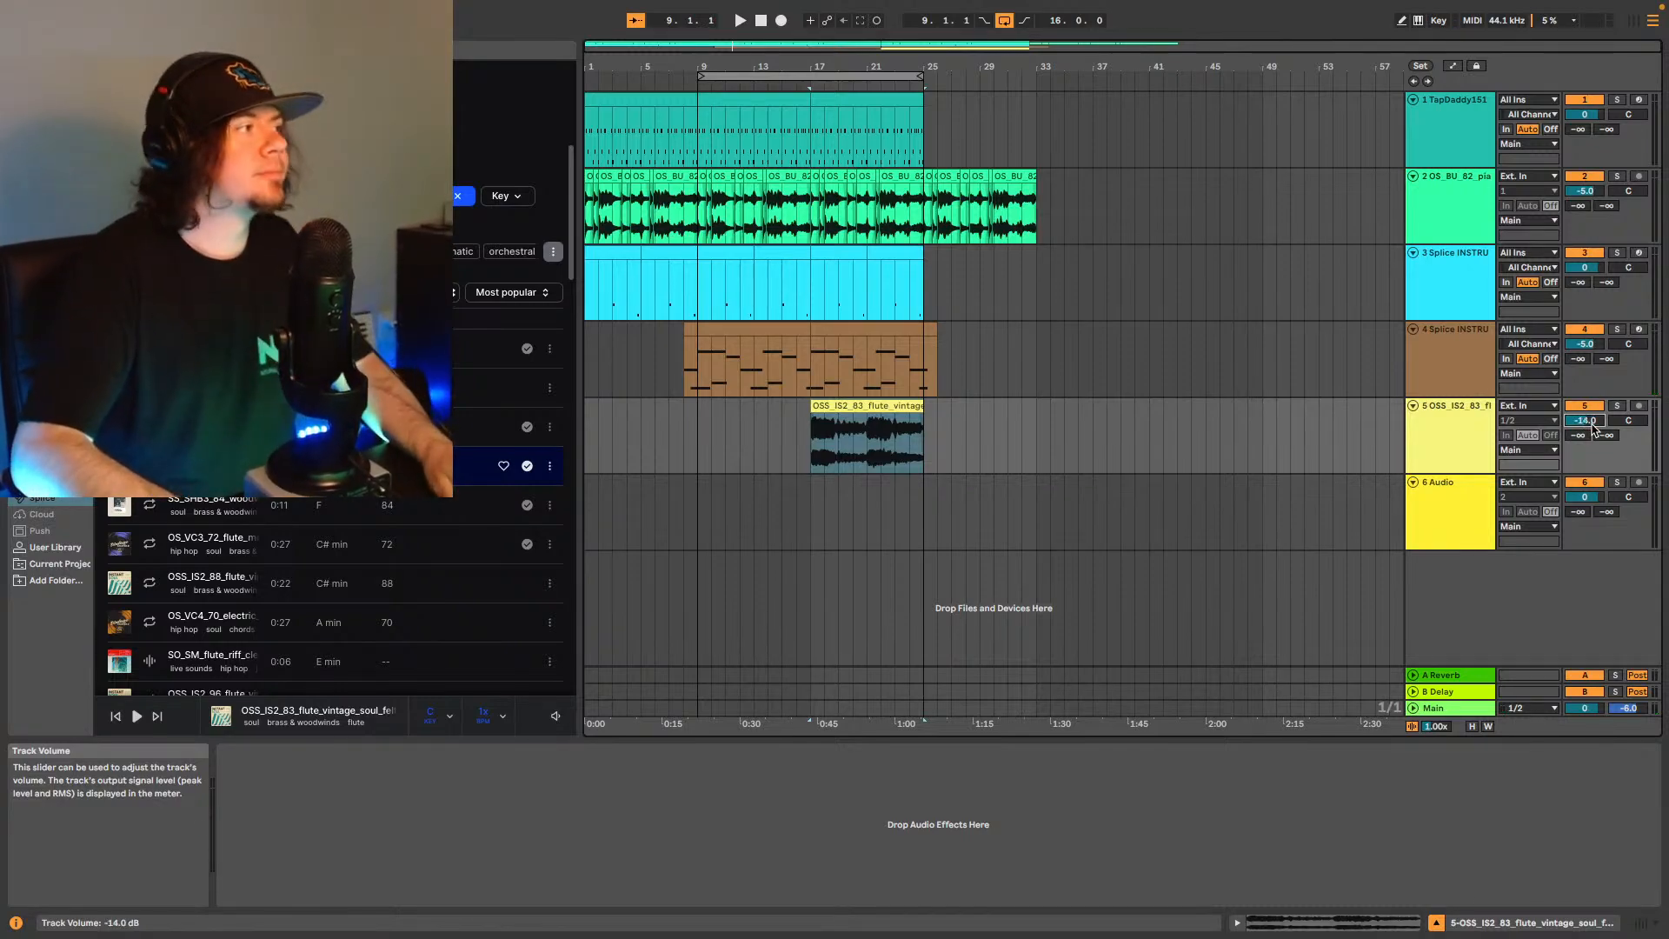
key(Down)
key(Down)
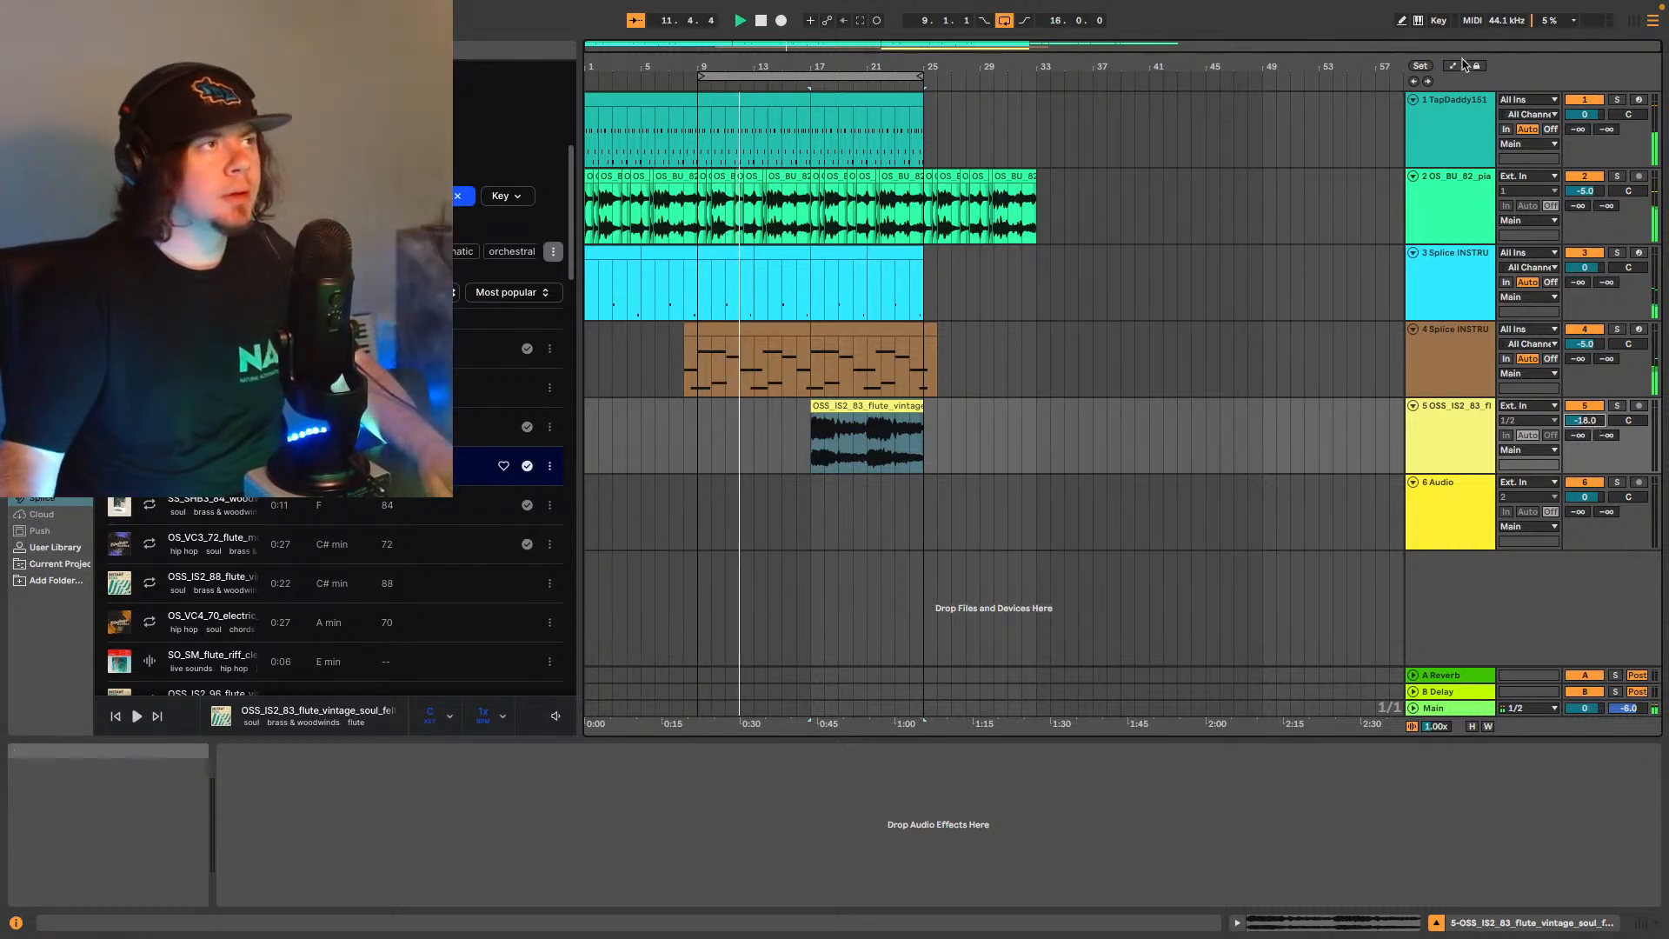
Add an EQ Eight to the drum track and boost its second band by 3.10 dB at 68.1 Hz.
click(1453, 113)
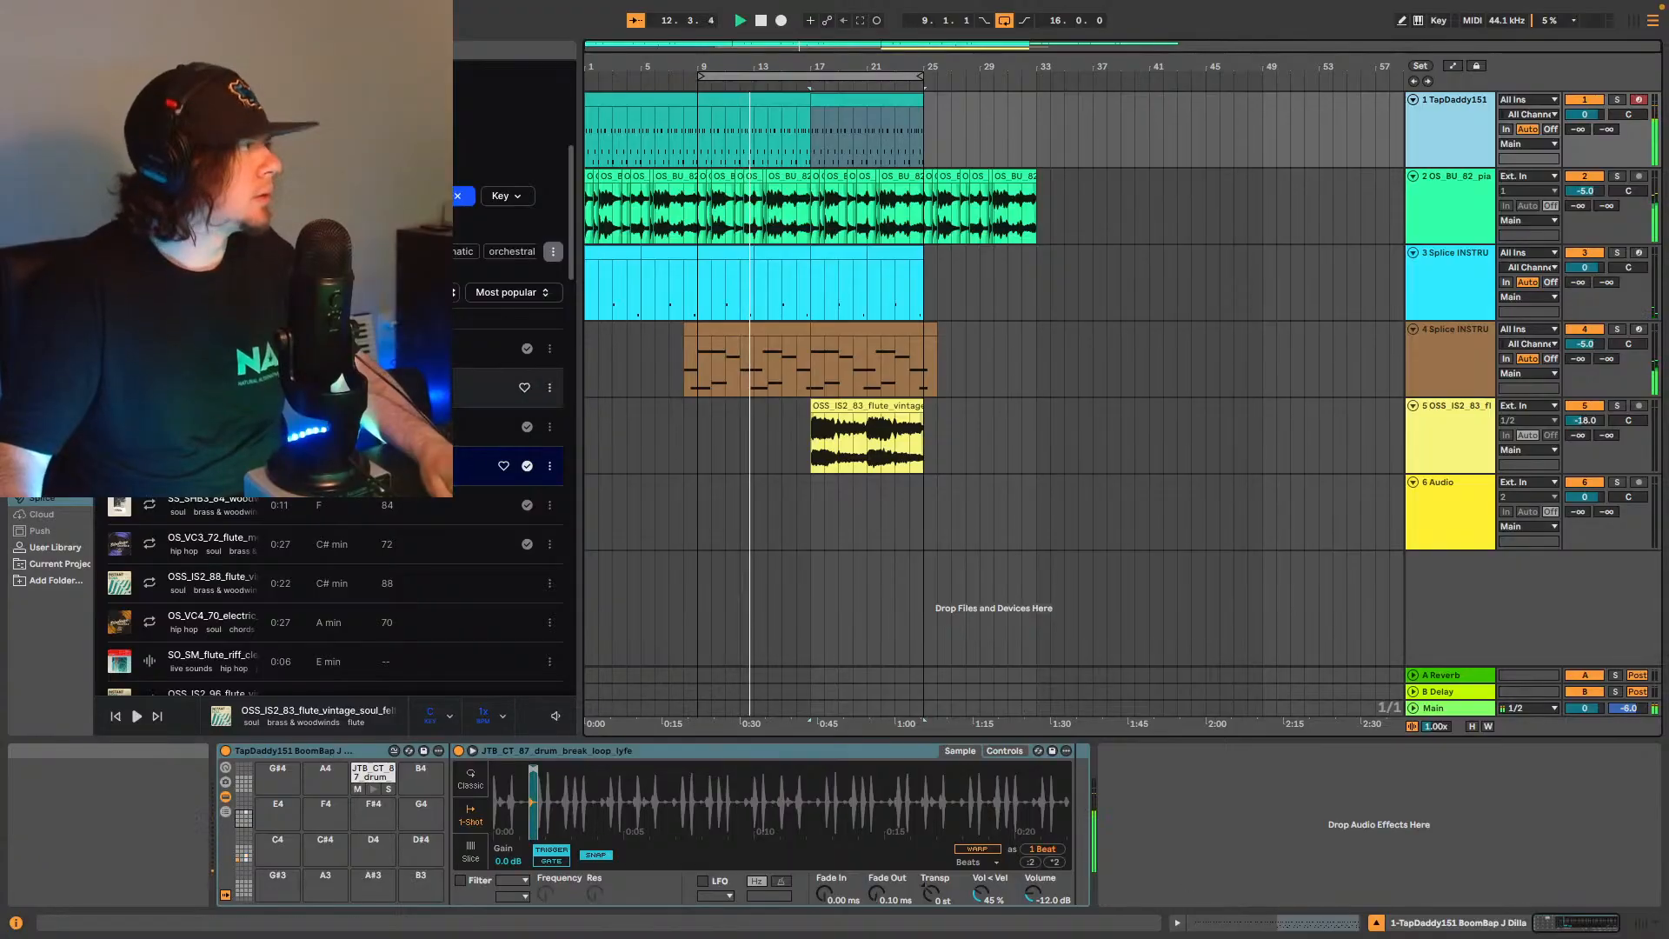
click(45, 352)
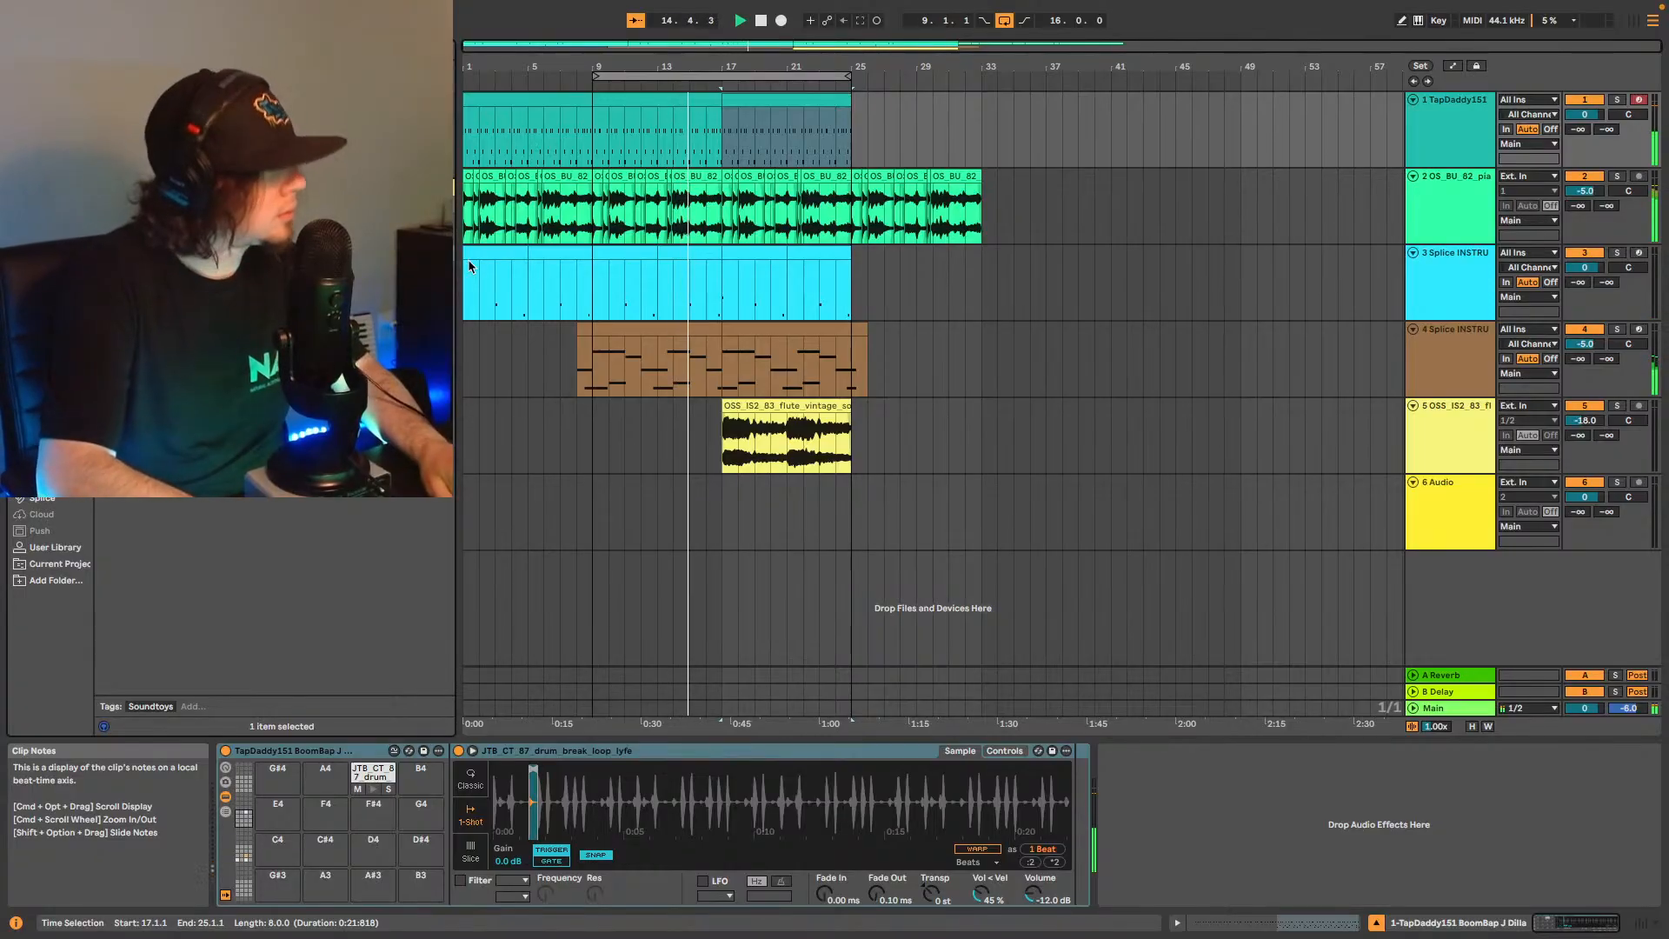
text(eq)
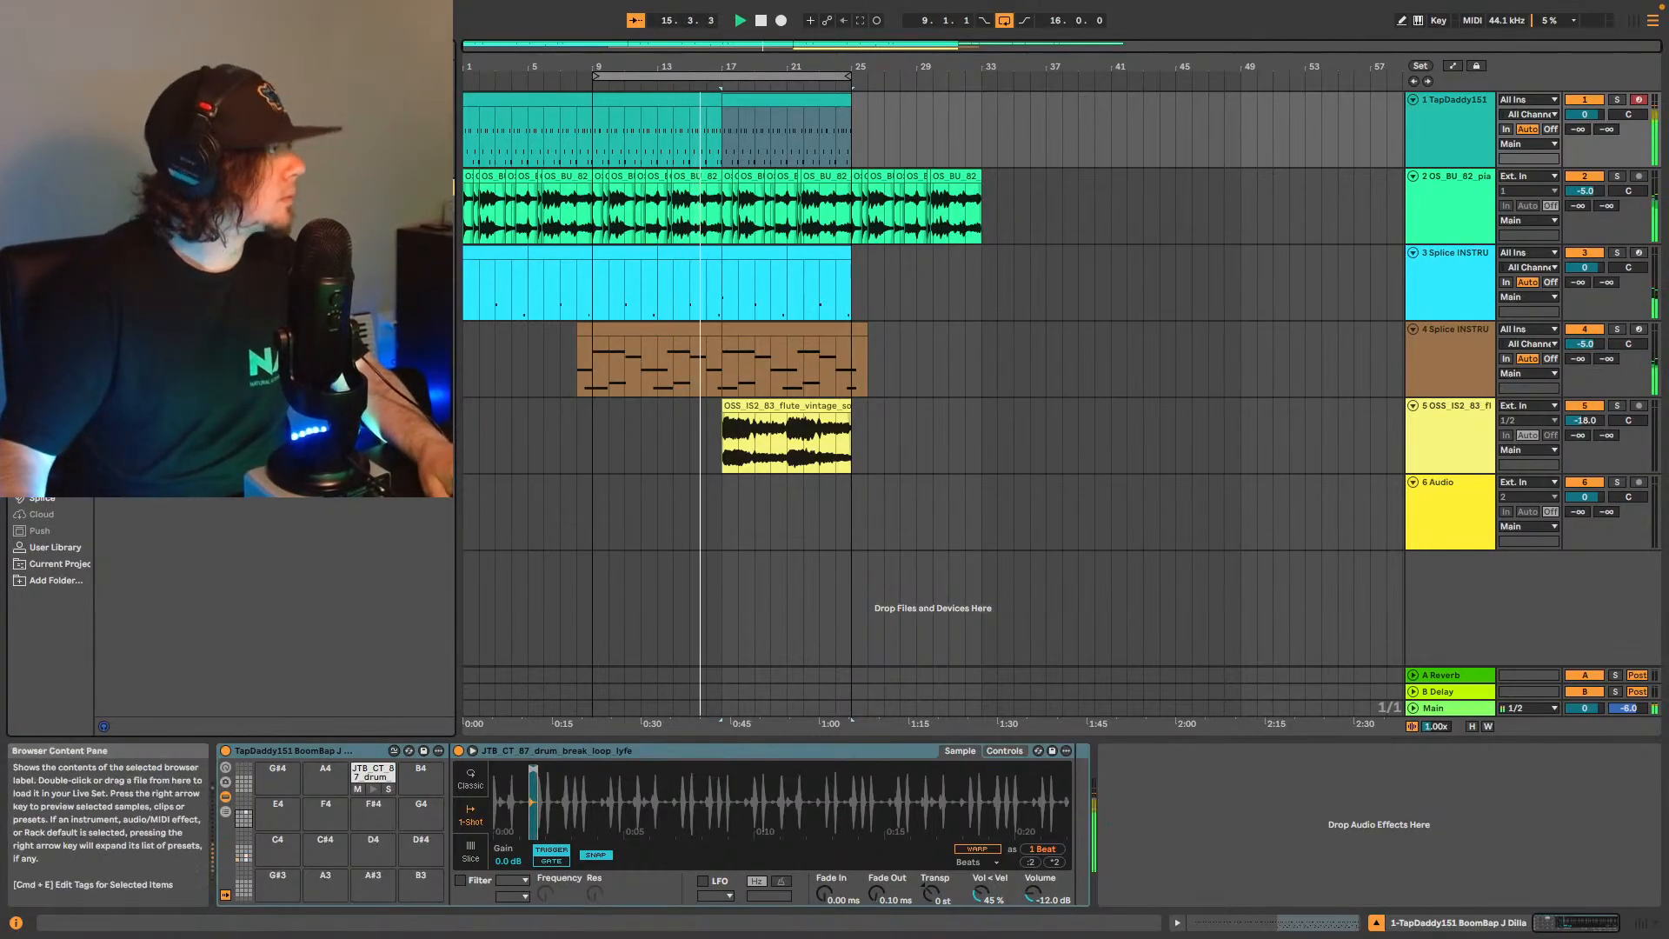
click(53, 296)
drag(152, 119, 1130, 774)
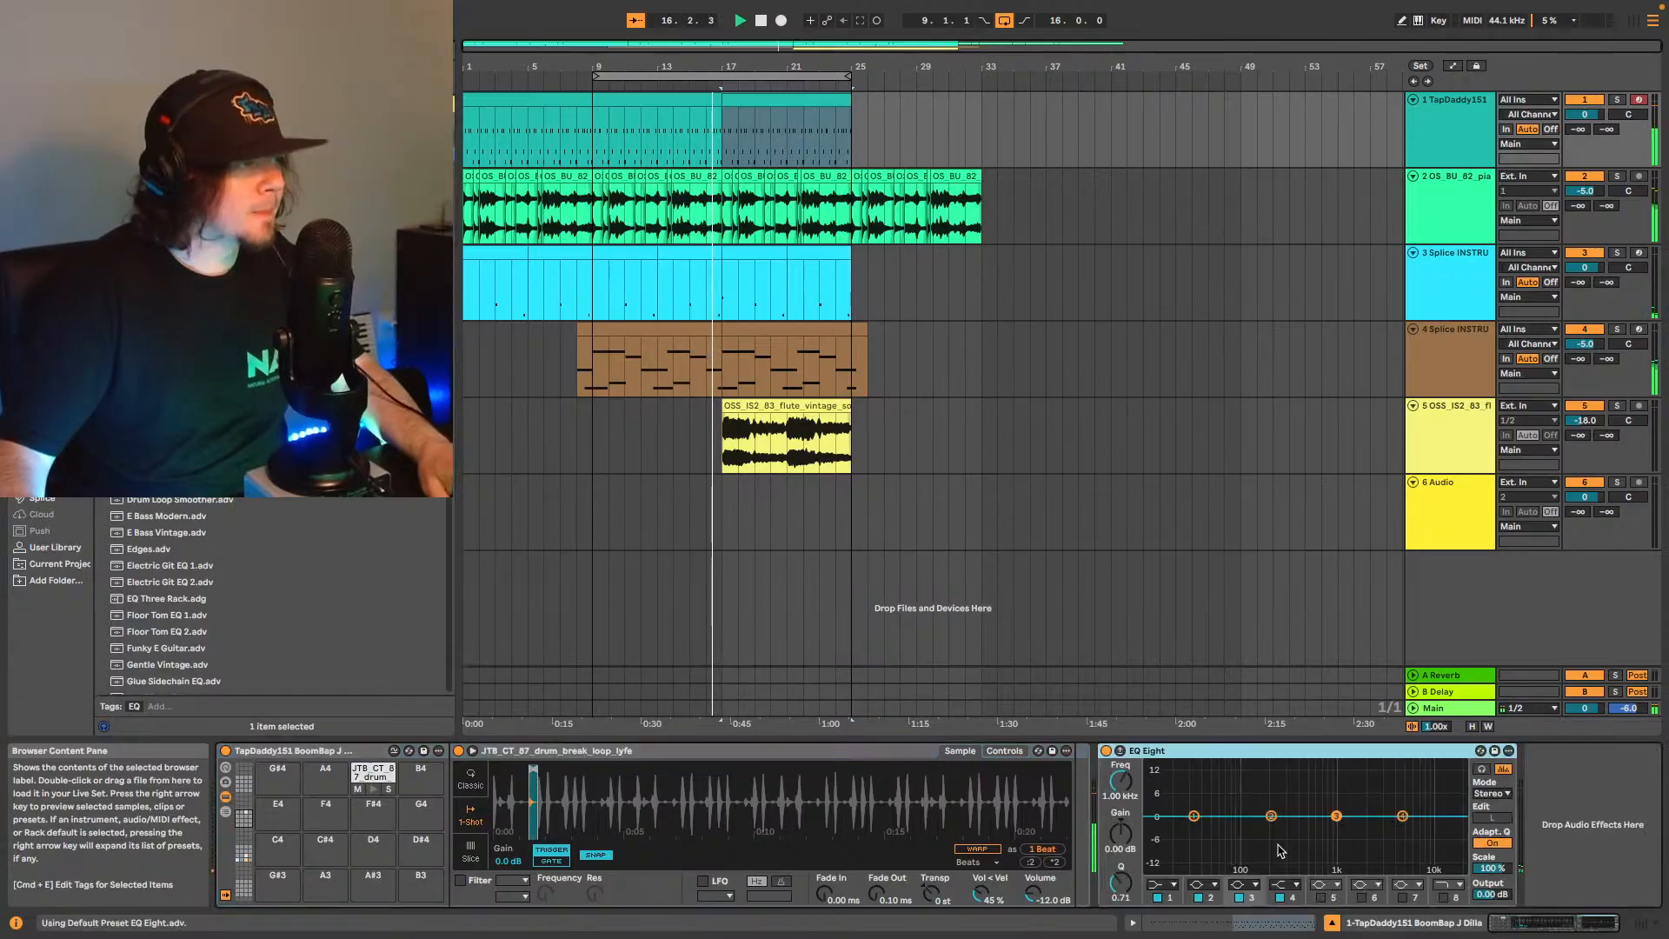
drag(1271, 815, 1232, 803)
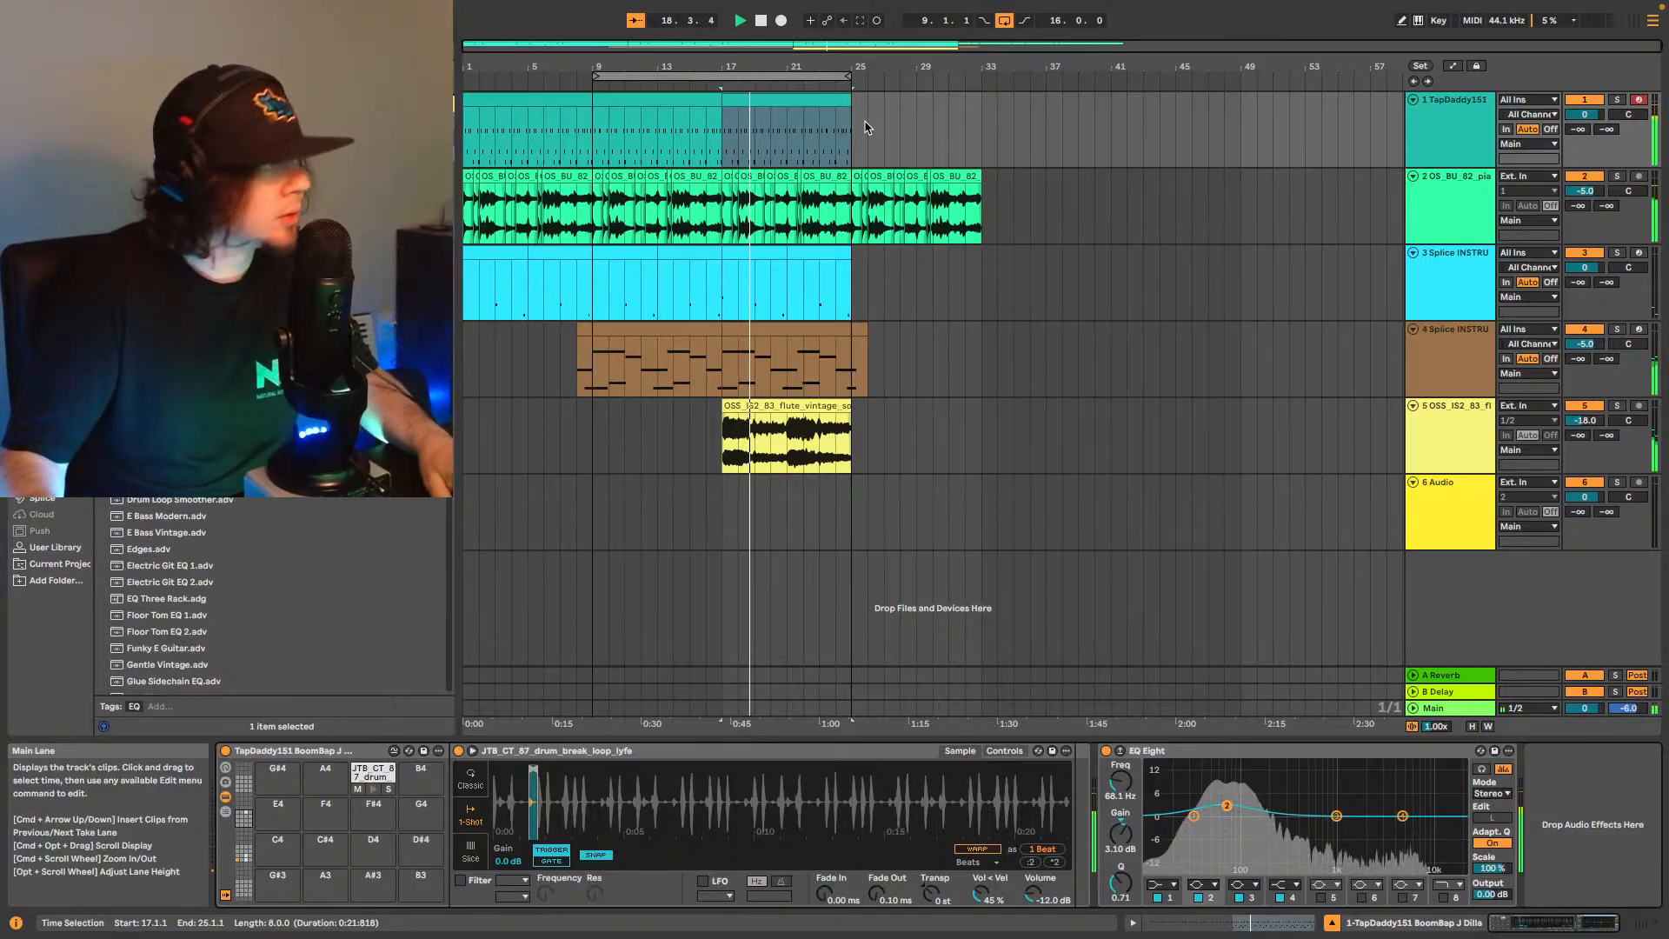
Find the Ampeg SVTVR Classic amp plug-in and load it on the flute track.
click(756, 406)
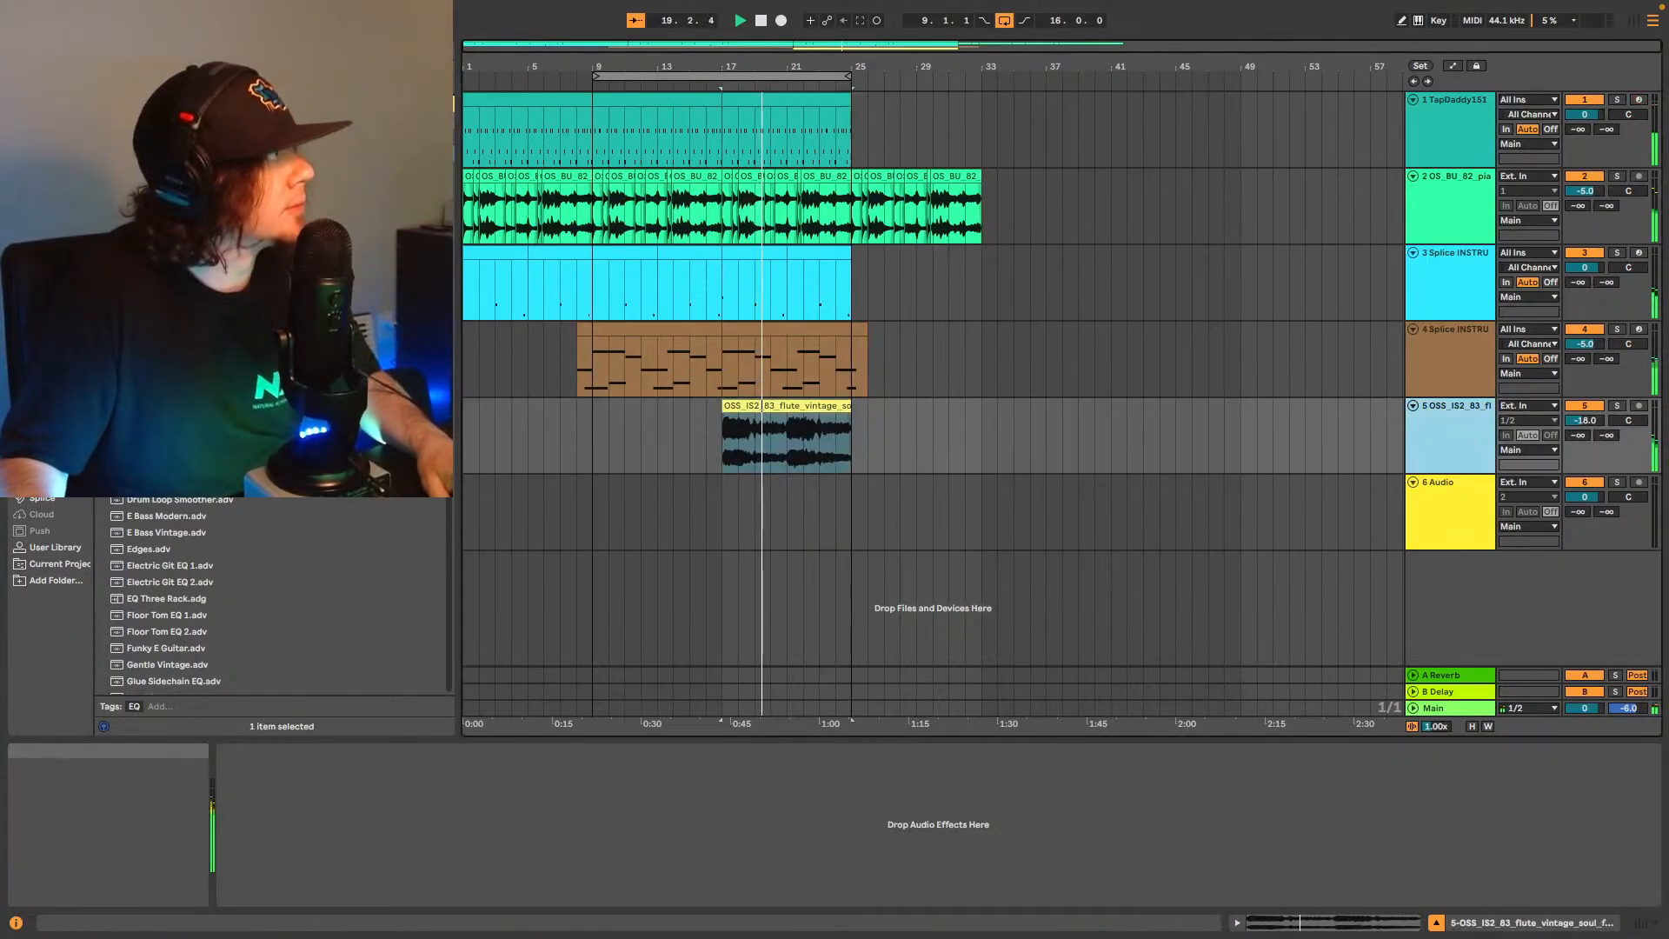
click(243, 50)
key(BackSpace)
key(BackSpace)
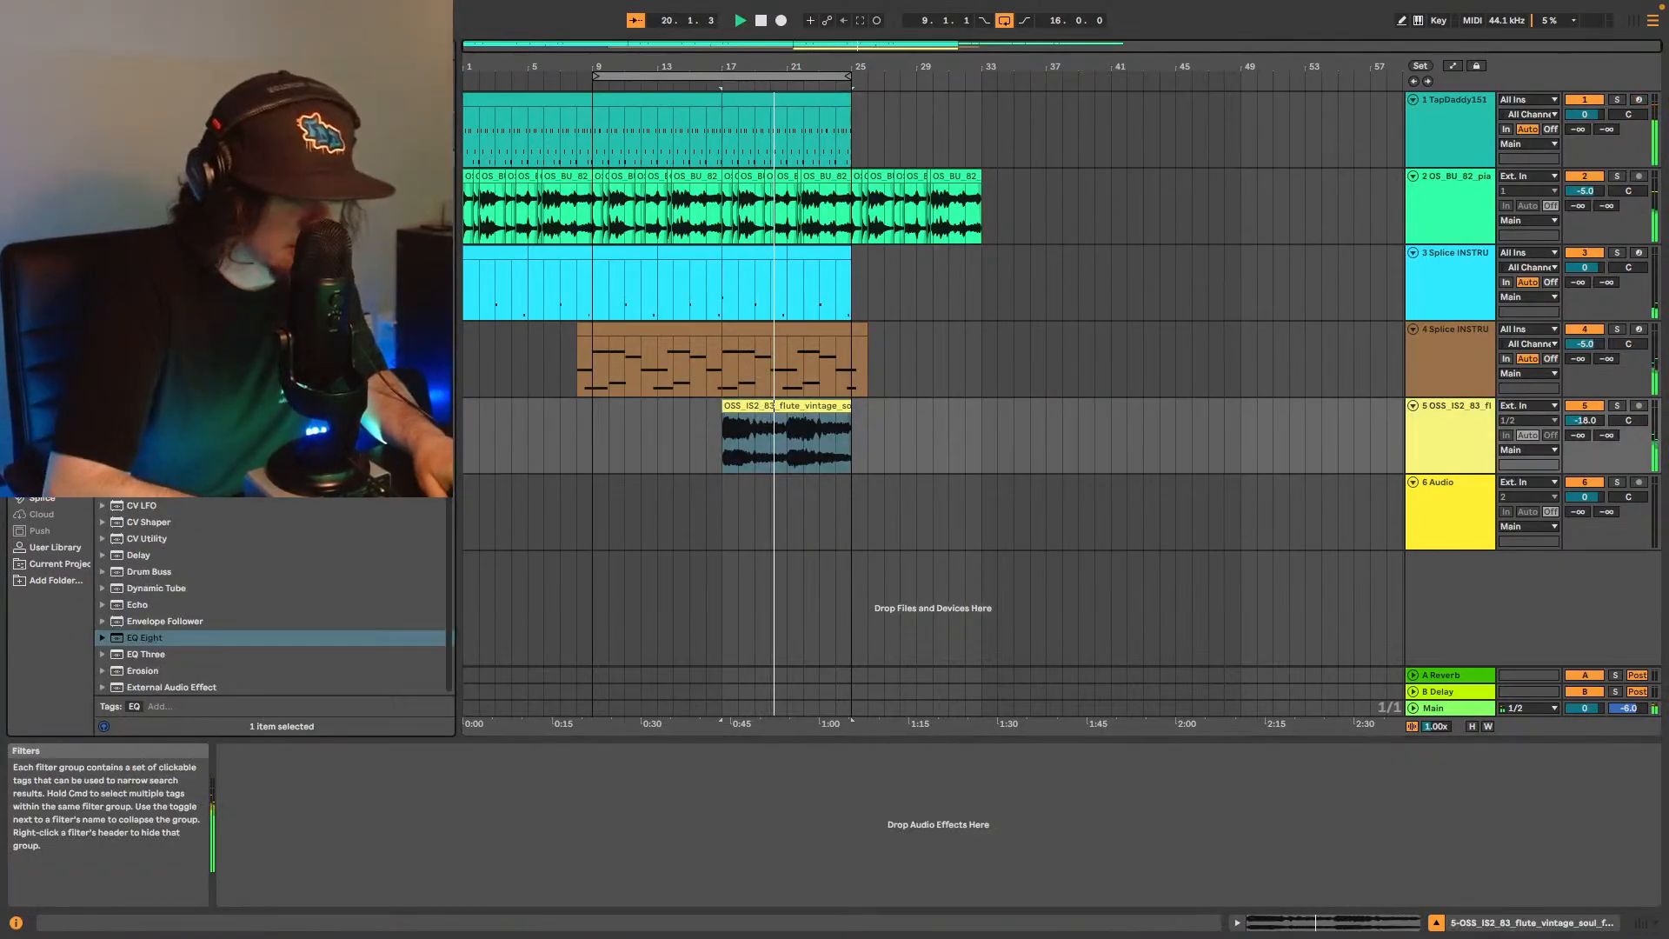
text(am)
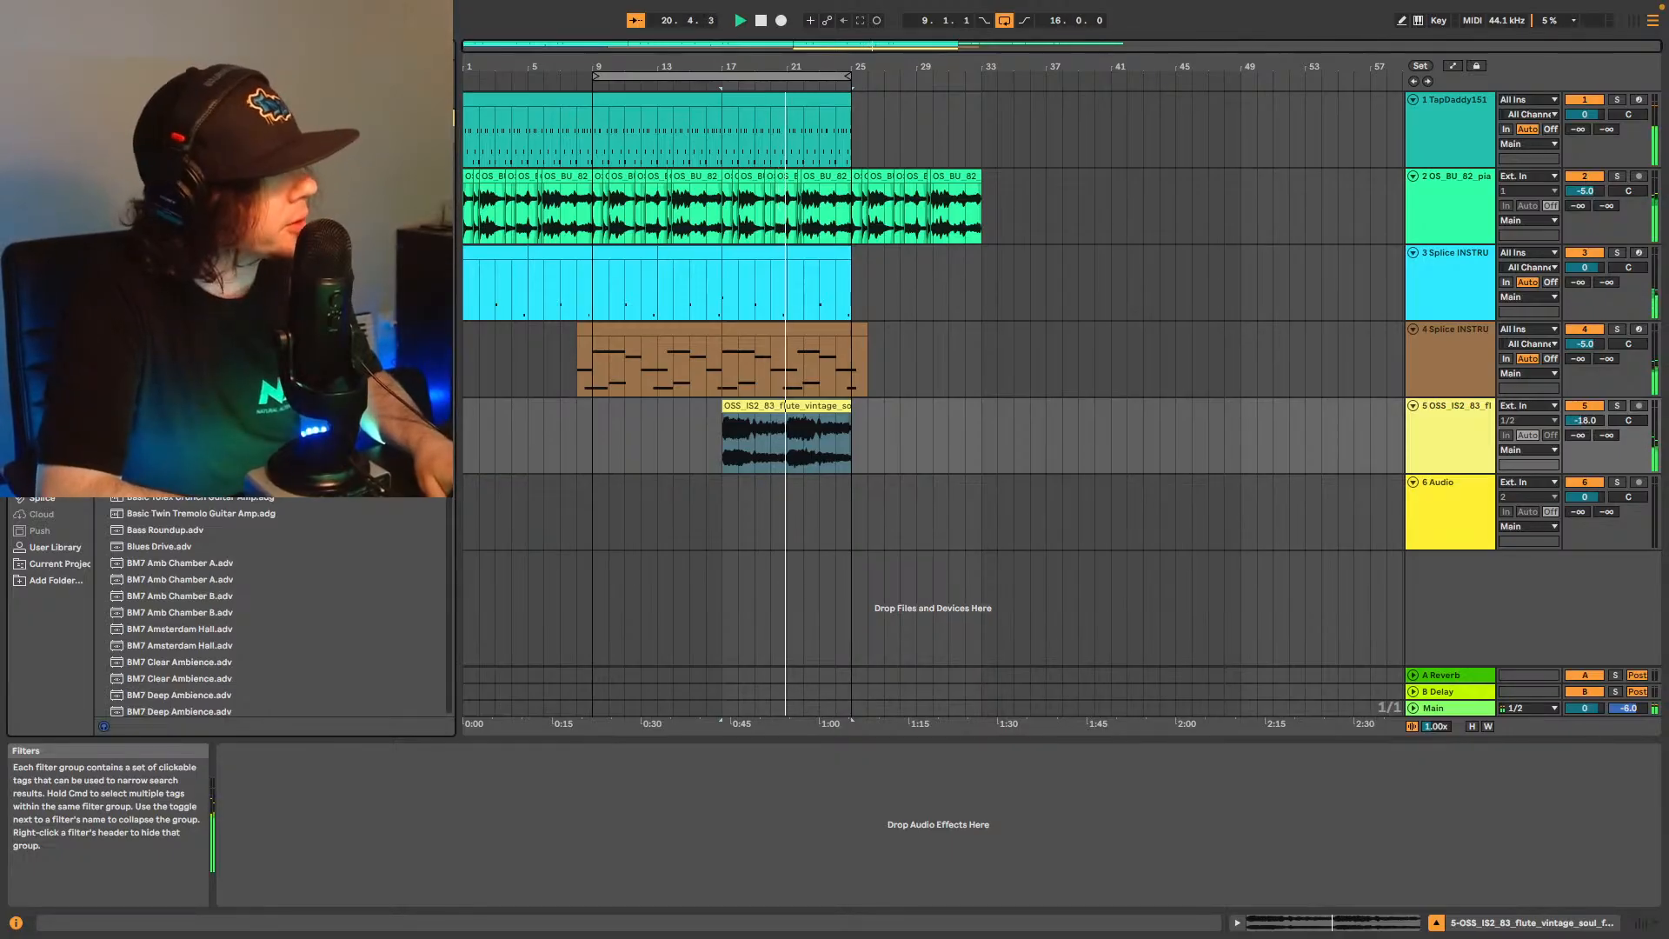
text(p)
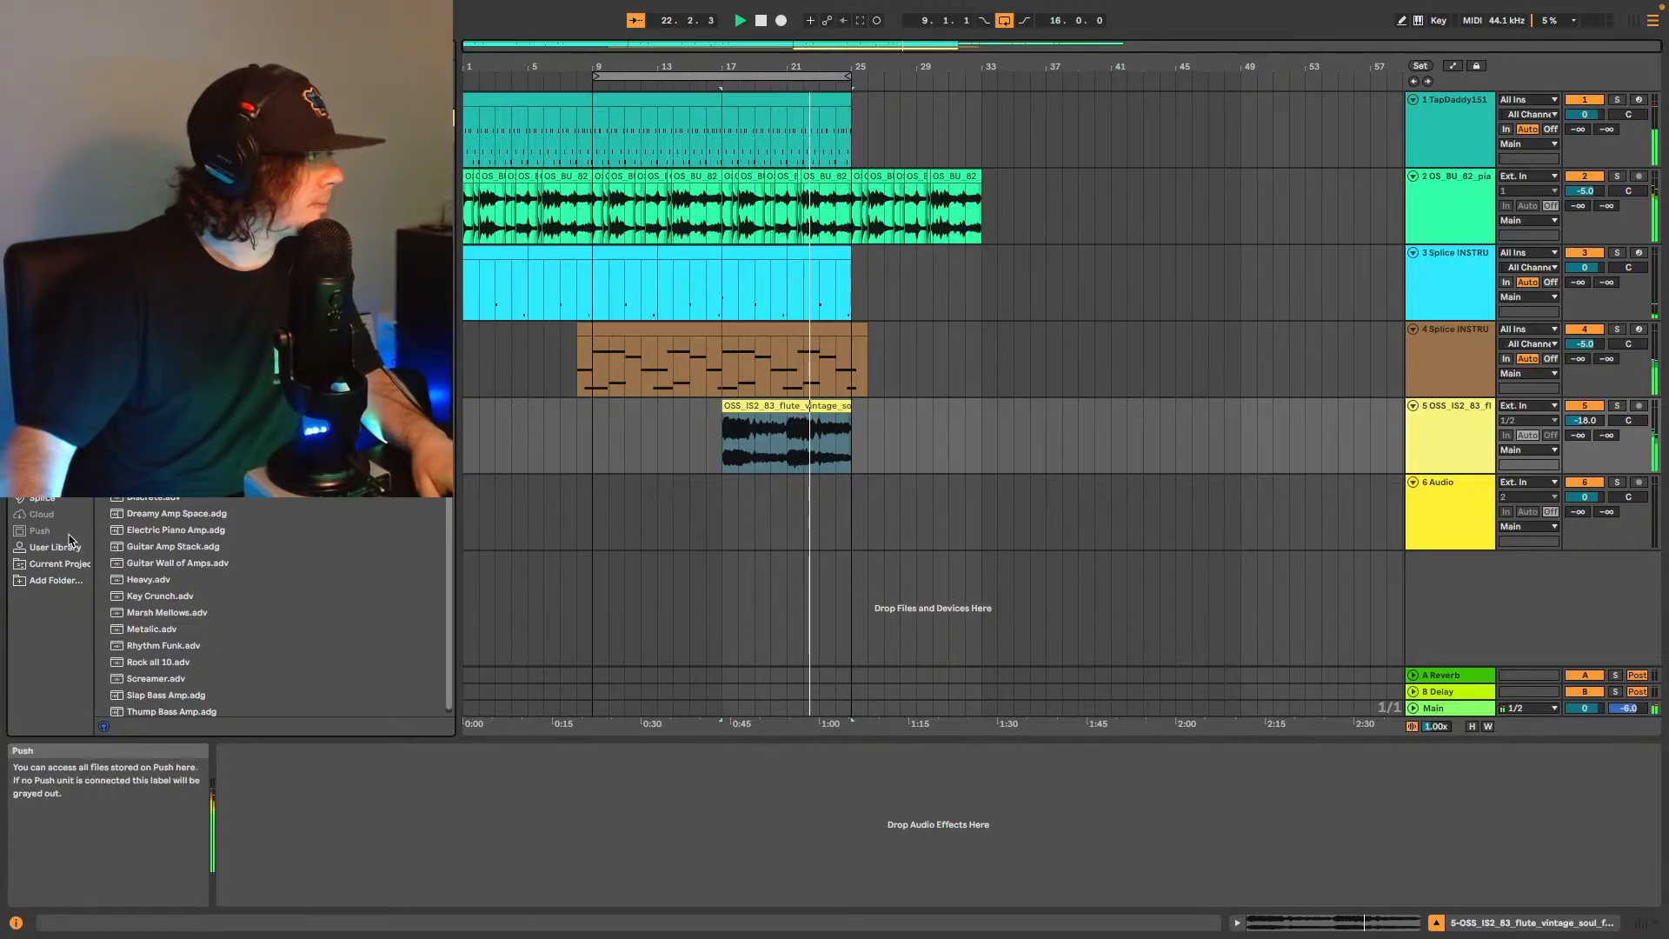
click(45, 355)
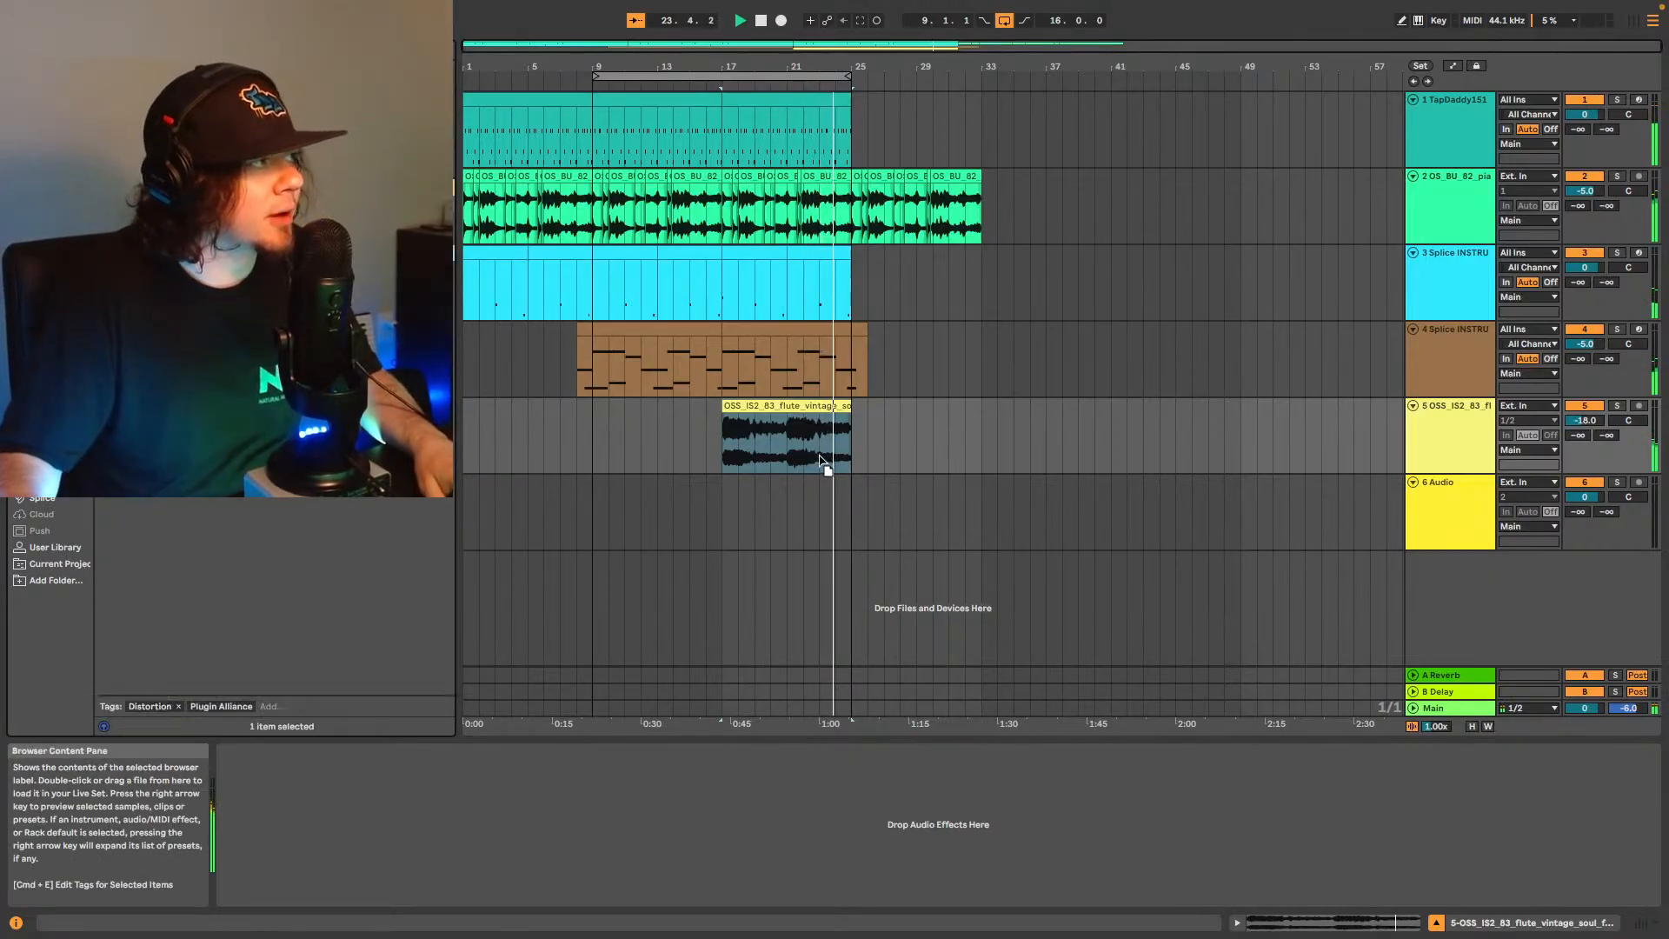
drag(816, 444, 811, 453)
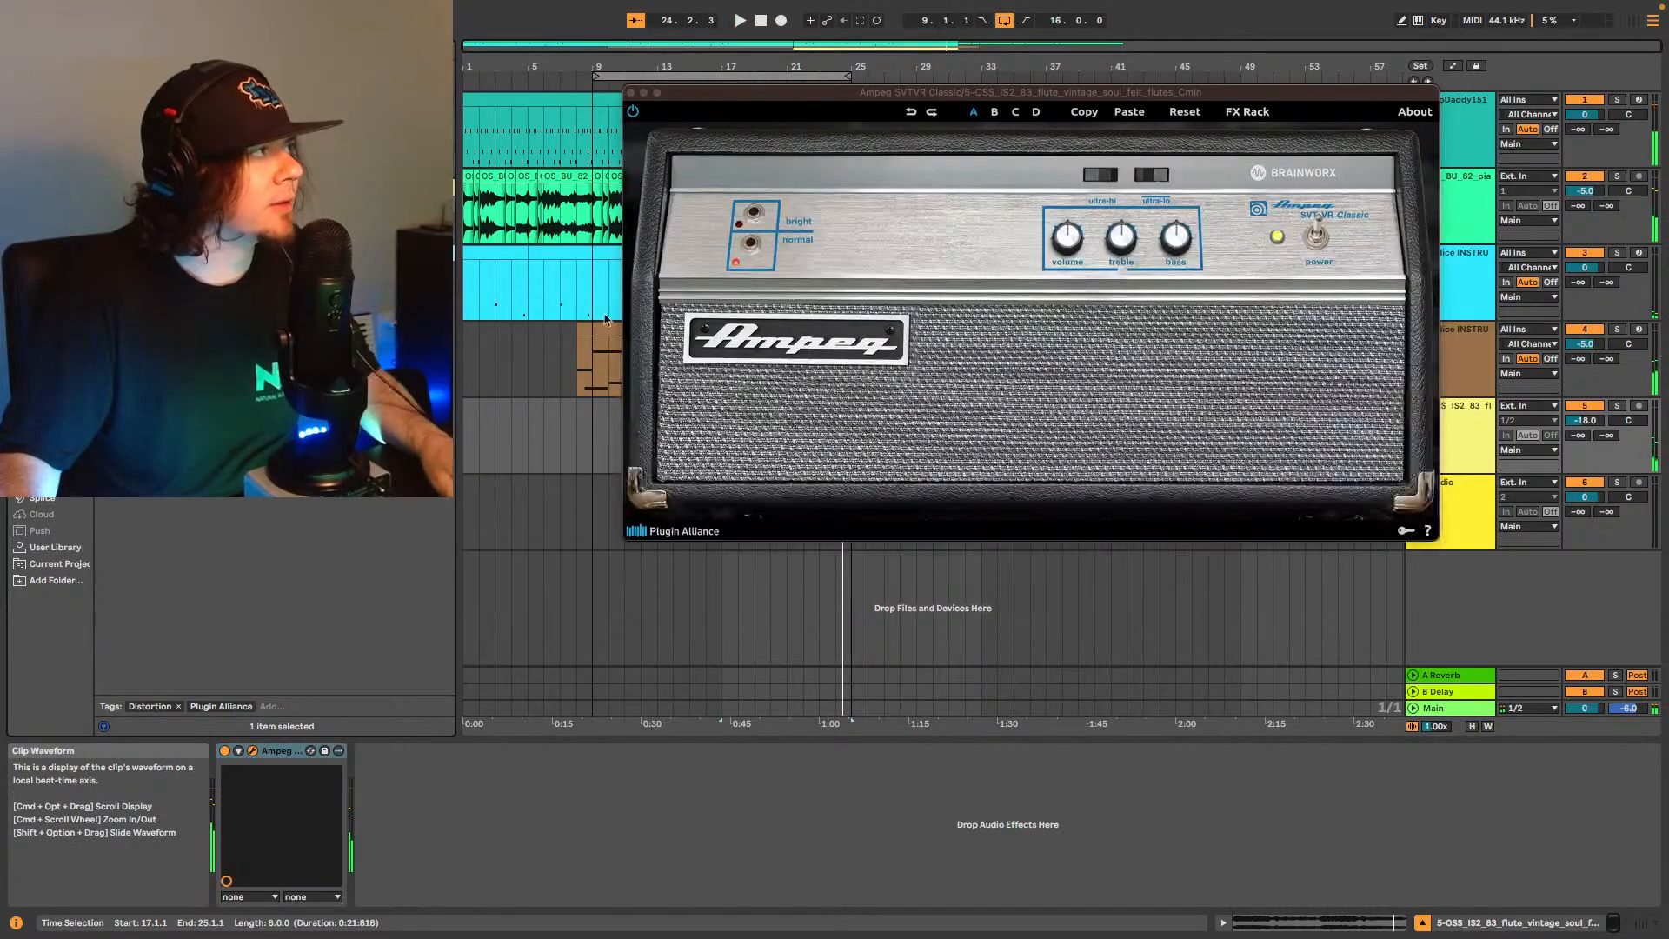
Shorten the loop to bars 17 to 25 and switch the flute's Ampeg amp to the bright channel during playback.
drag(597, 76, 708, 80)
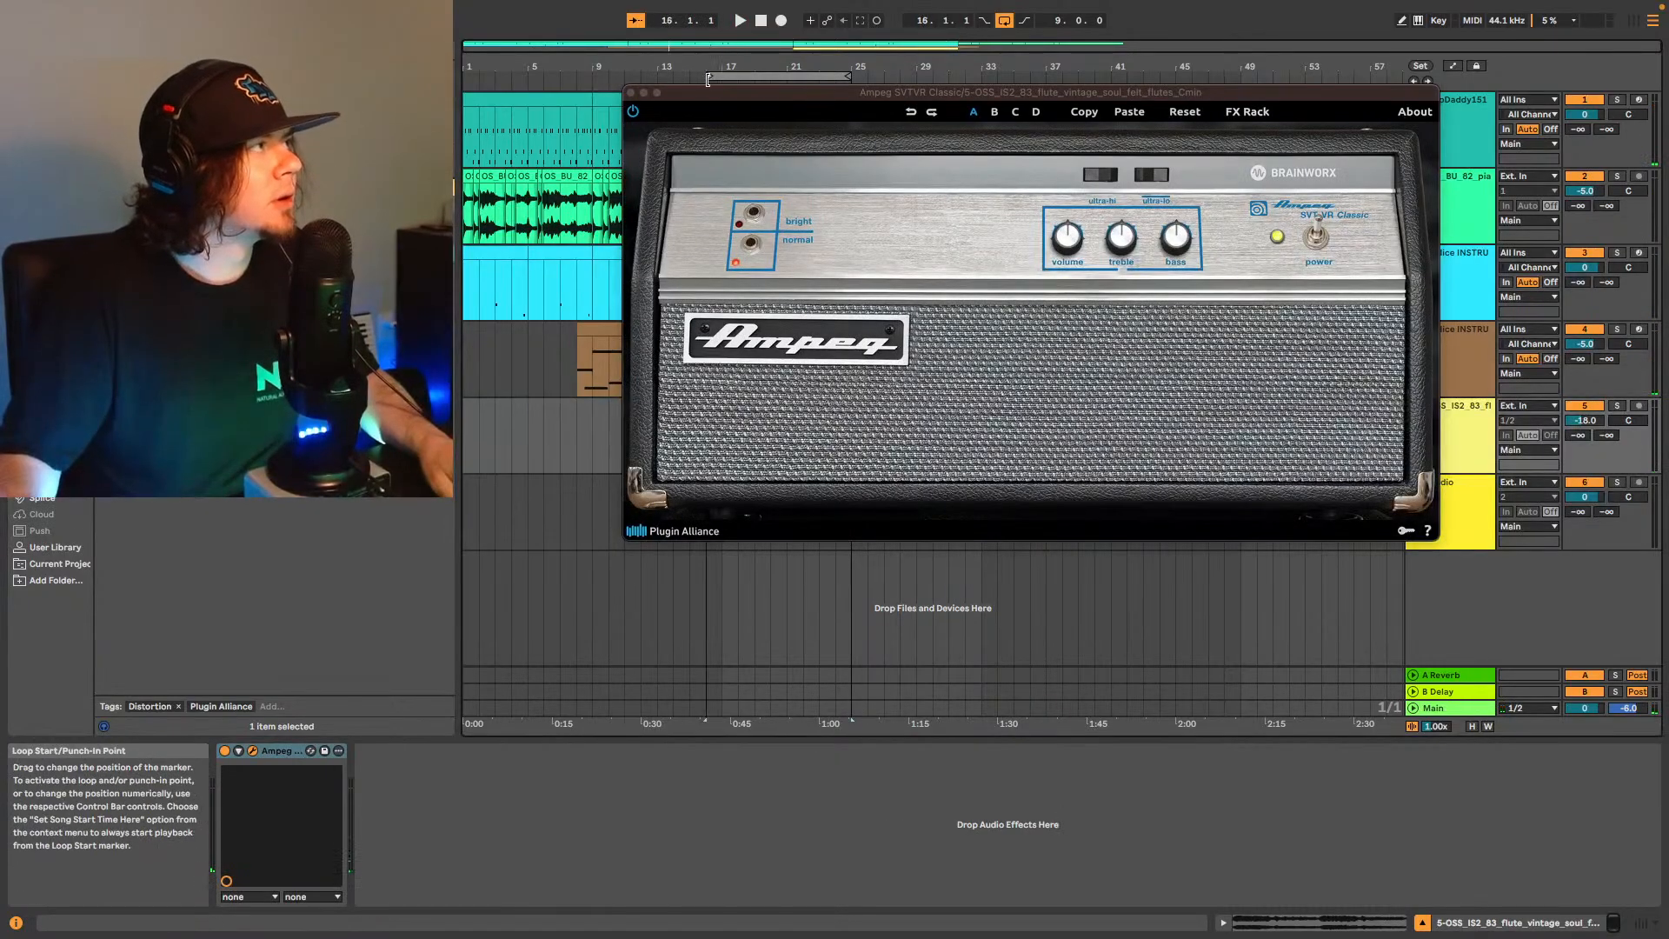
key(space)
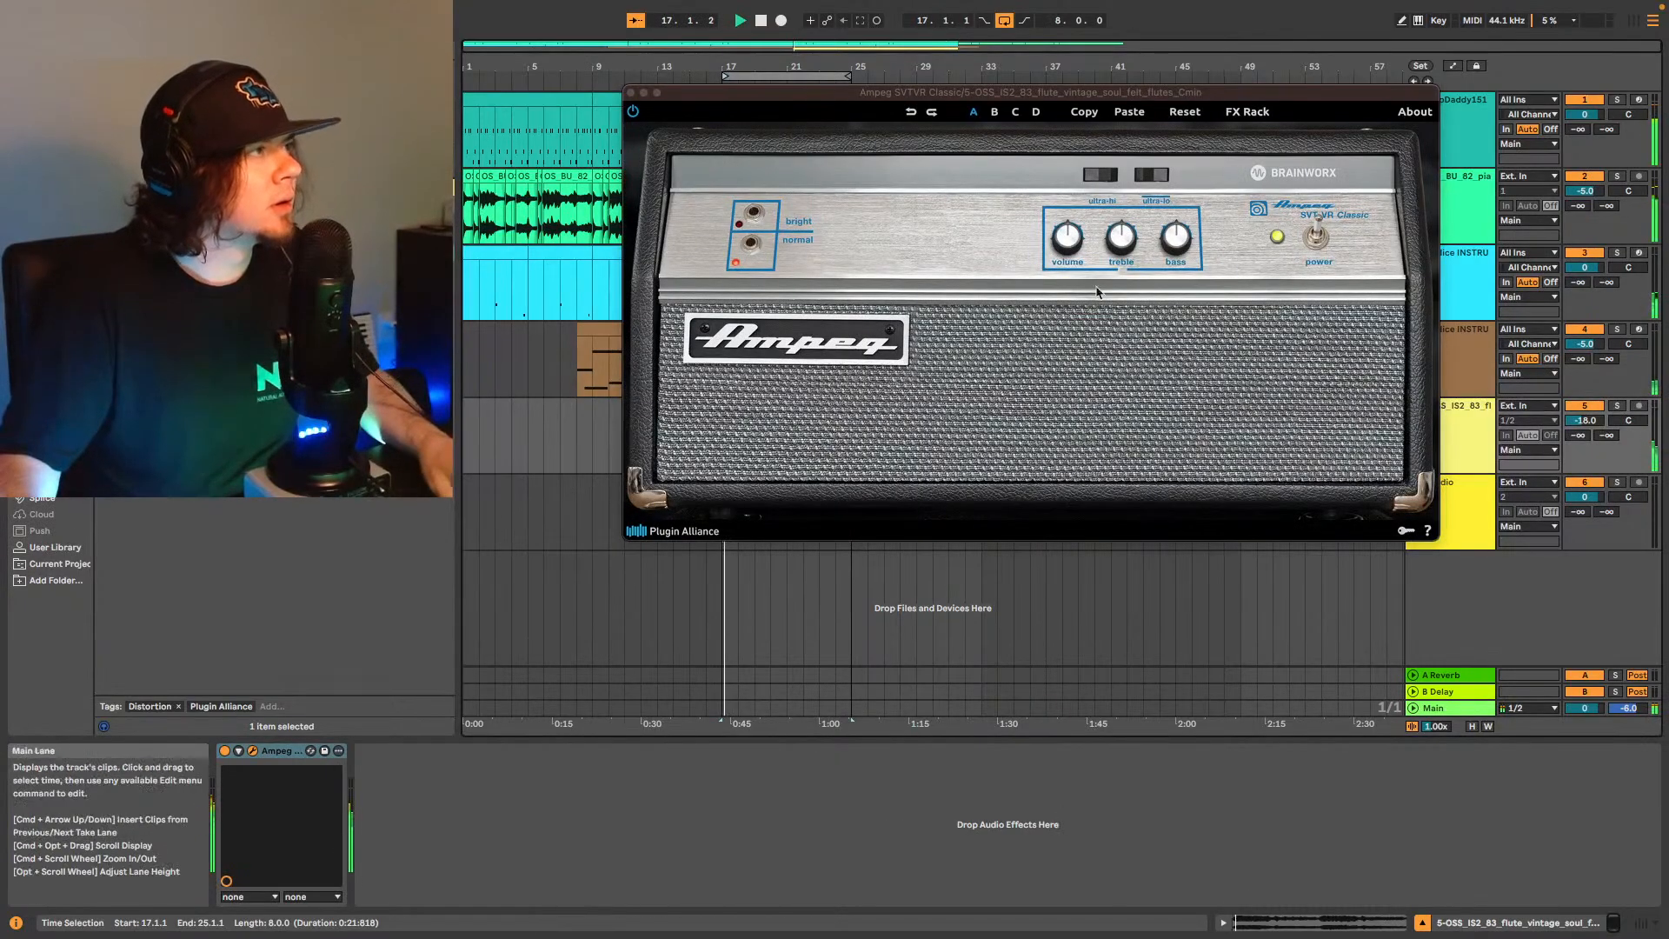
click(1146, 179)
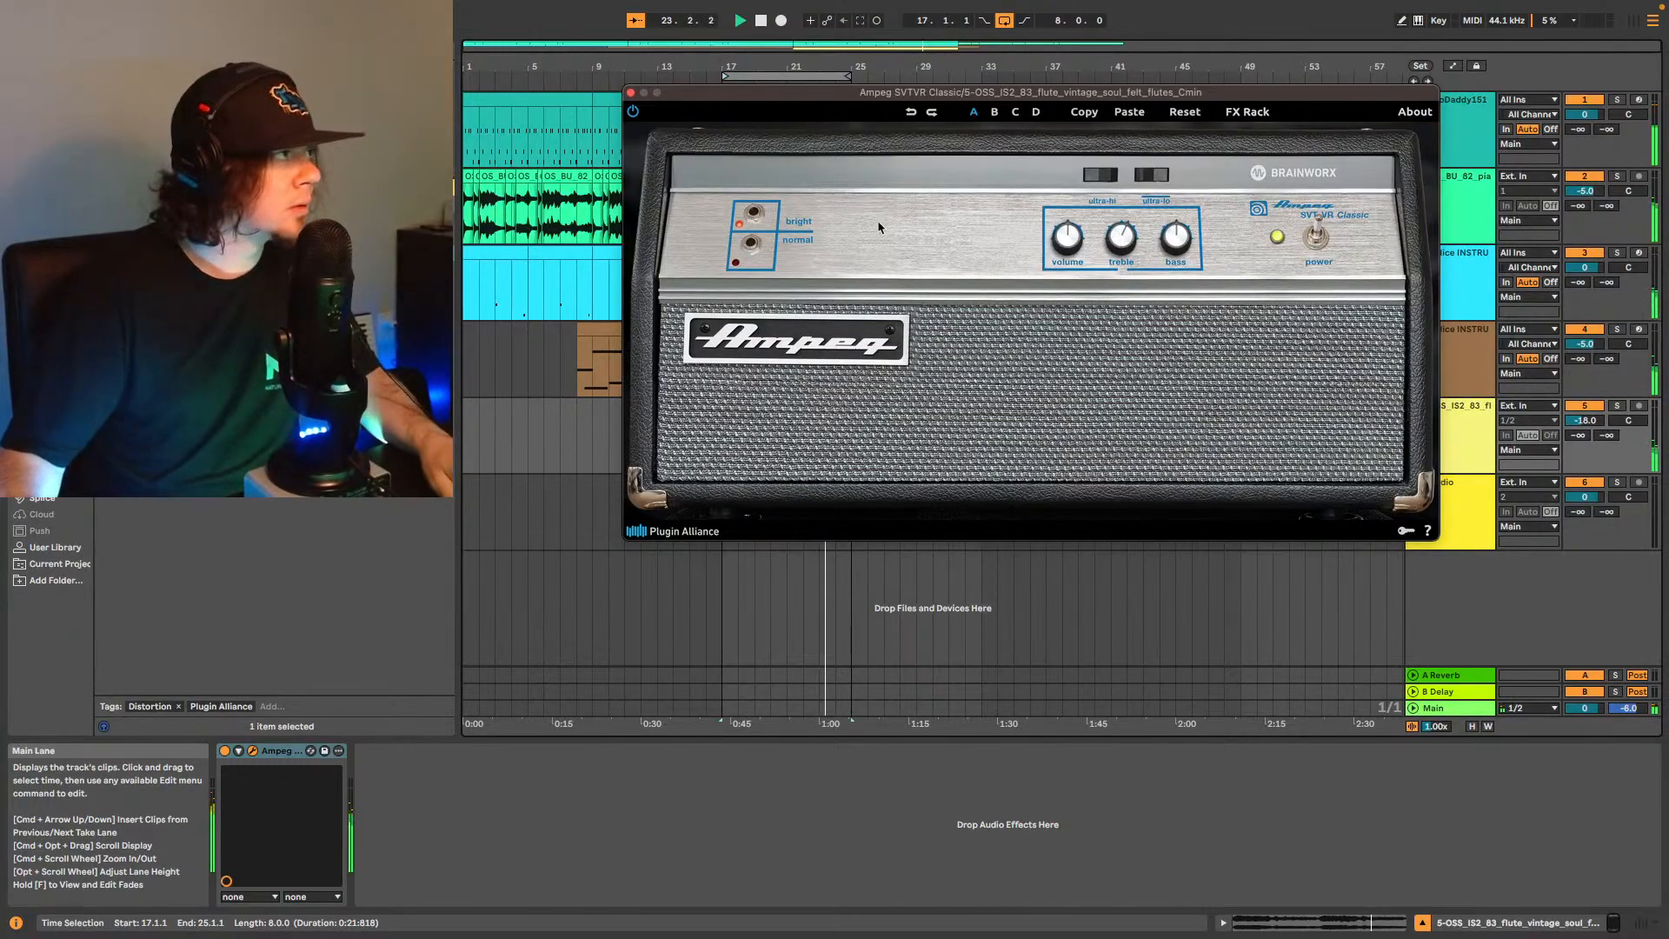
Set the flute track's volume to -14 dB and resume playback.
click(1586, 422)
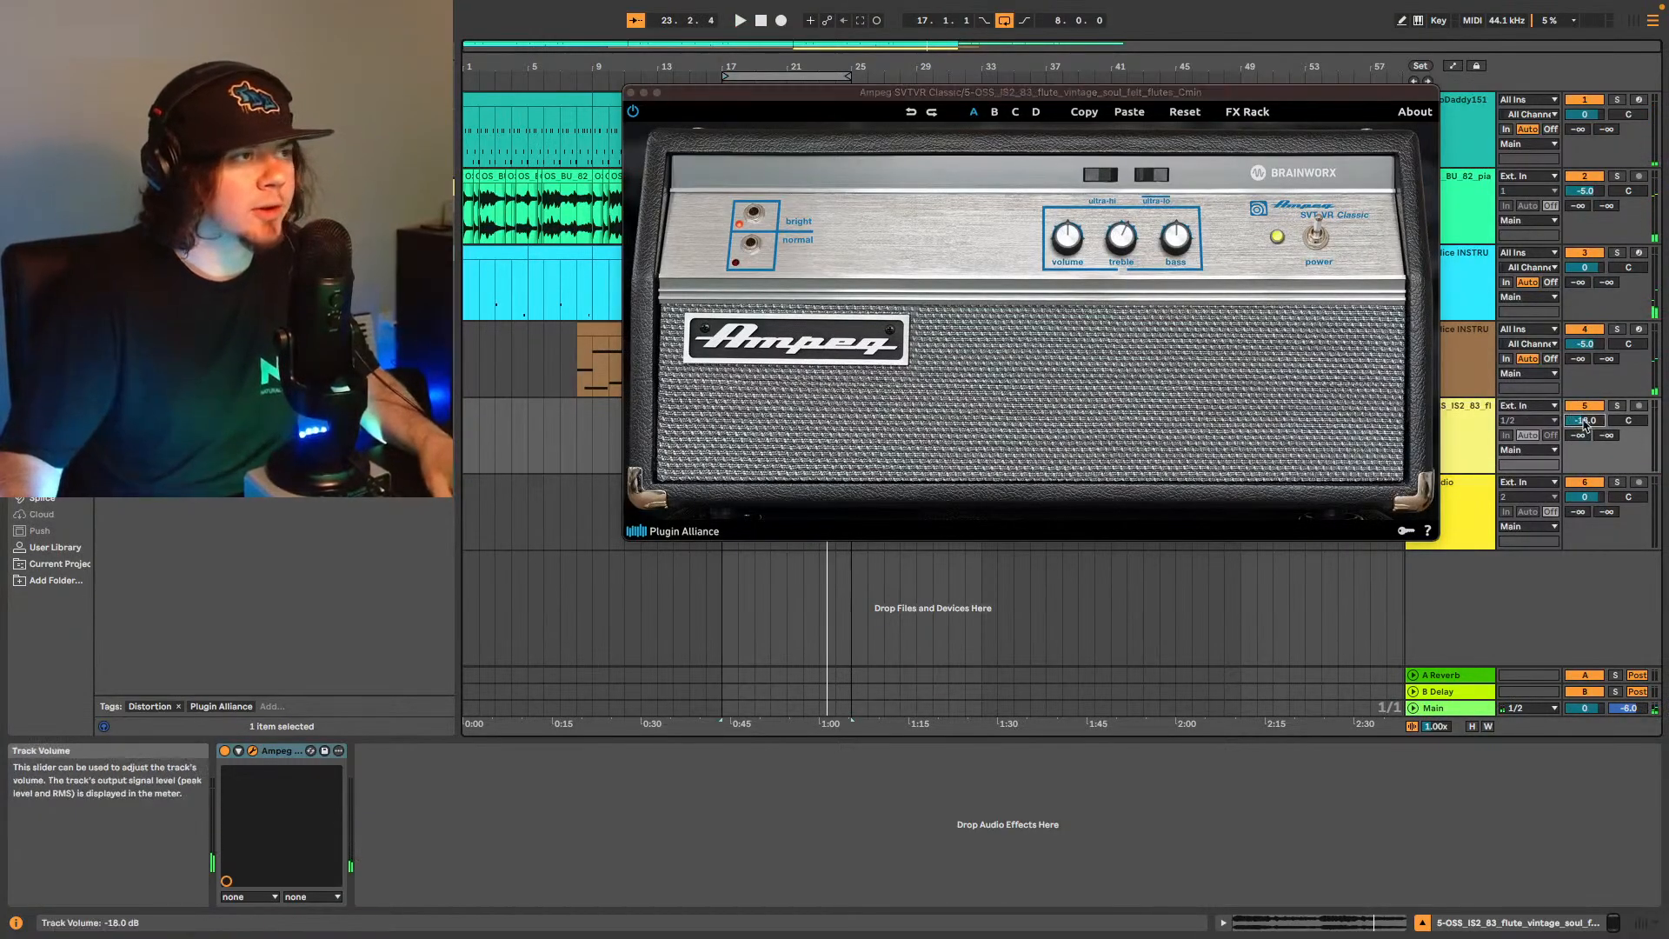
text(-14)
key(Return)
key(space)
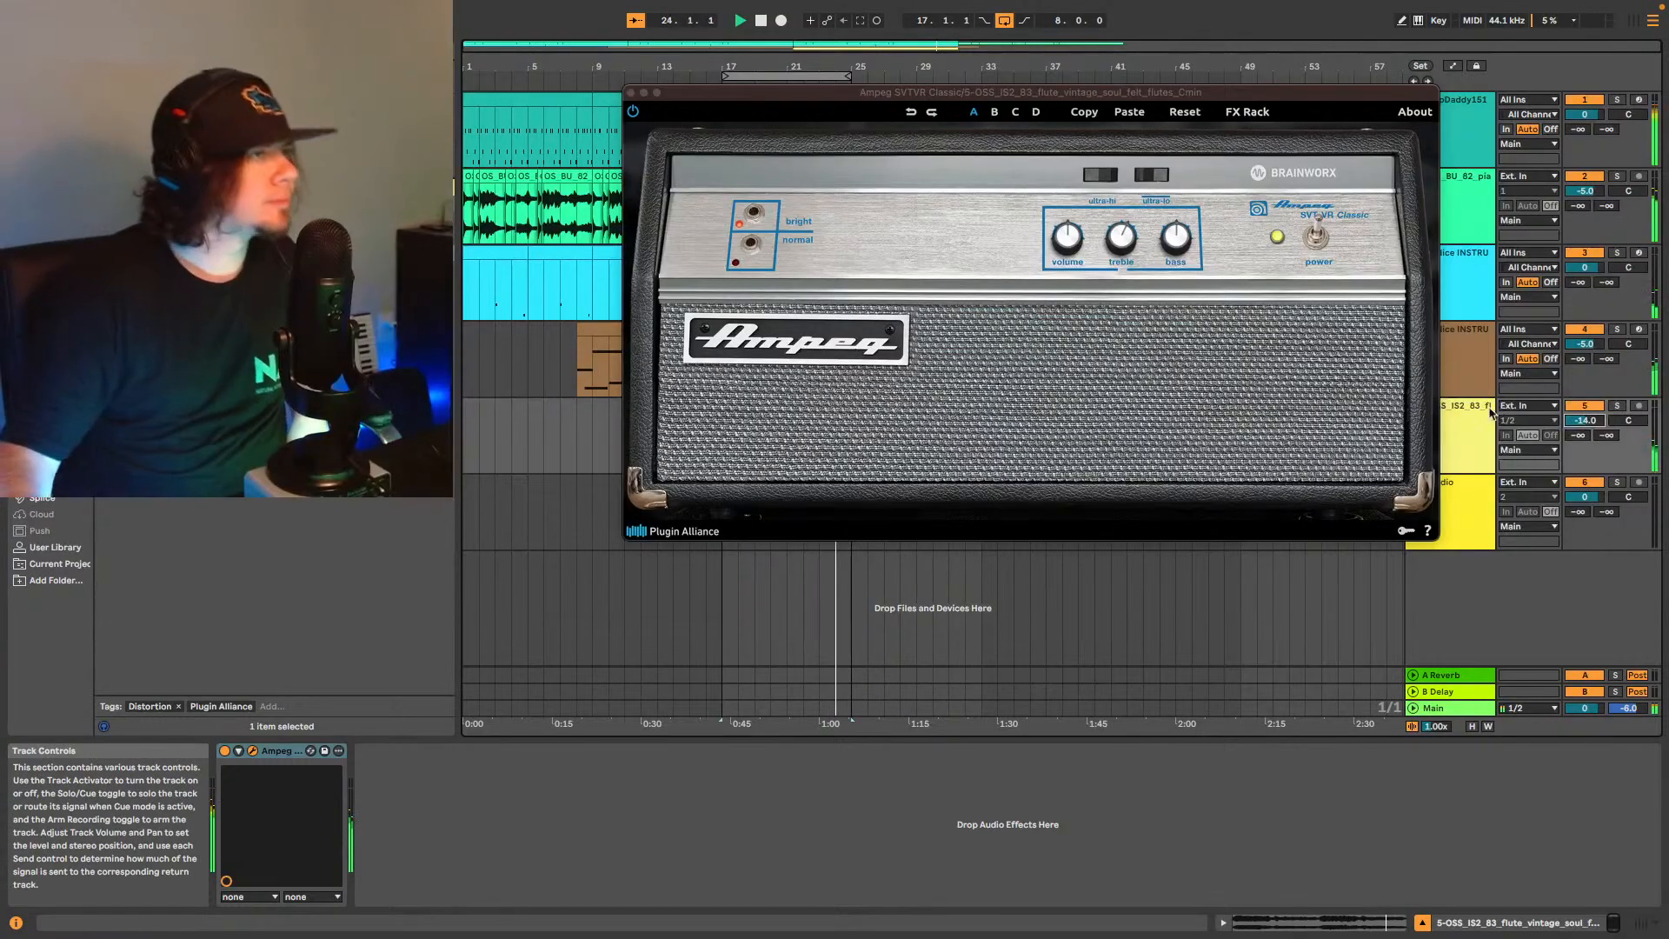
Compare the flute with its Ampeg amp bypassed and enabled during playback, and close the plug-in window.
click(225, 753)
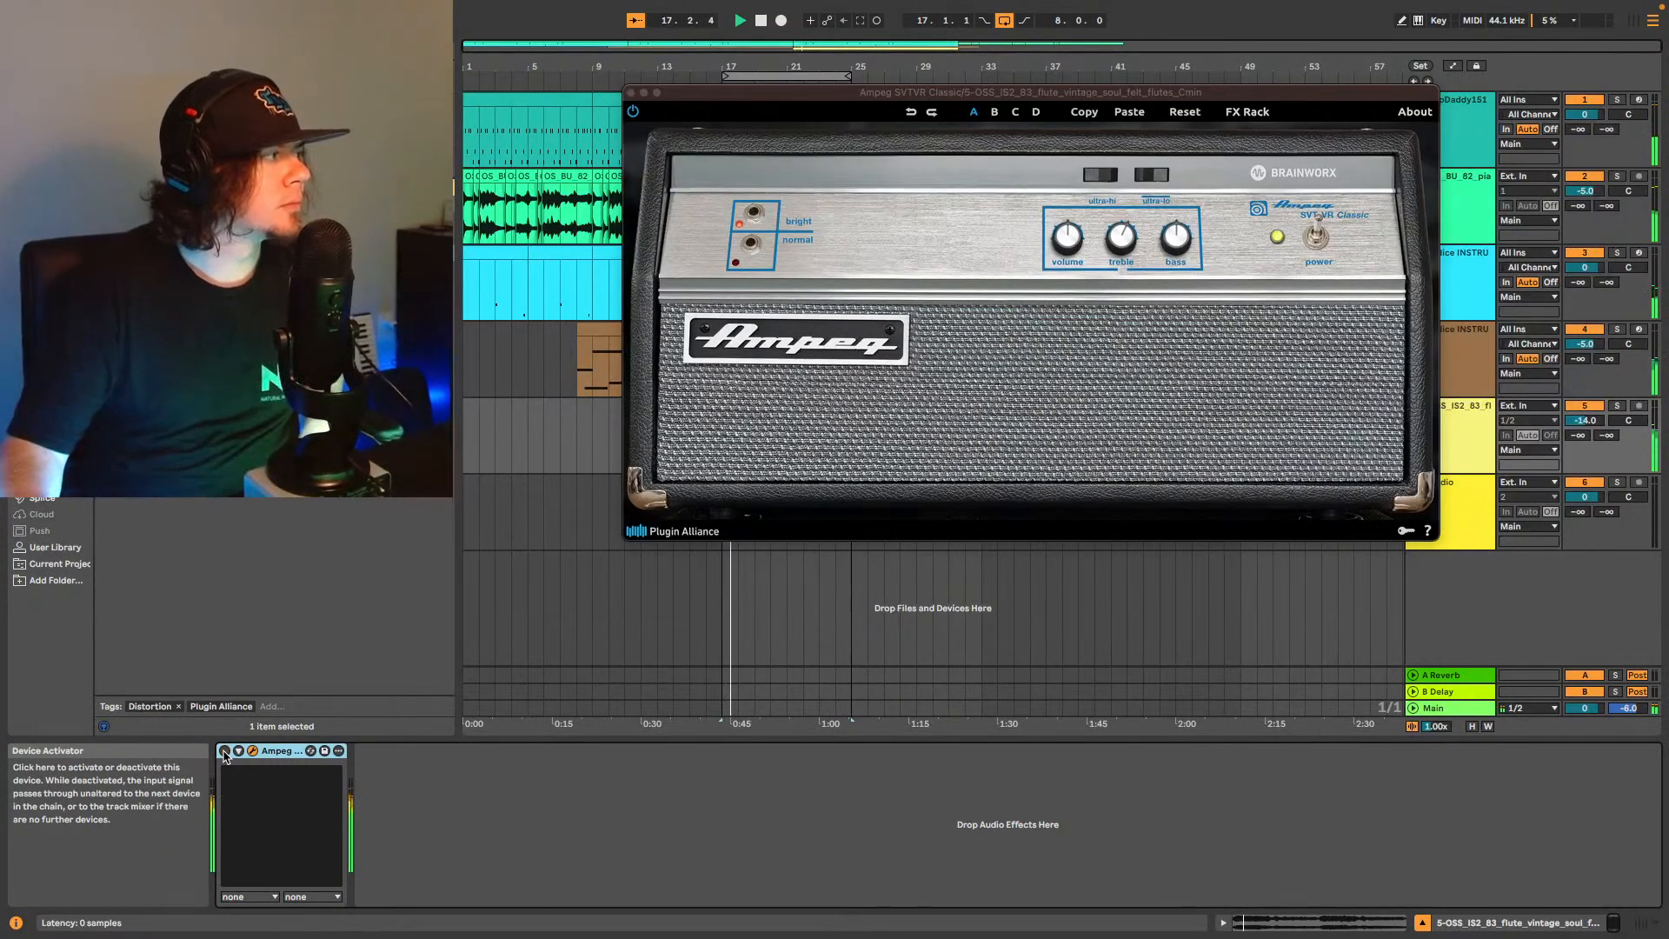
click(225, 752)
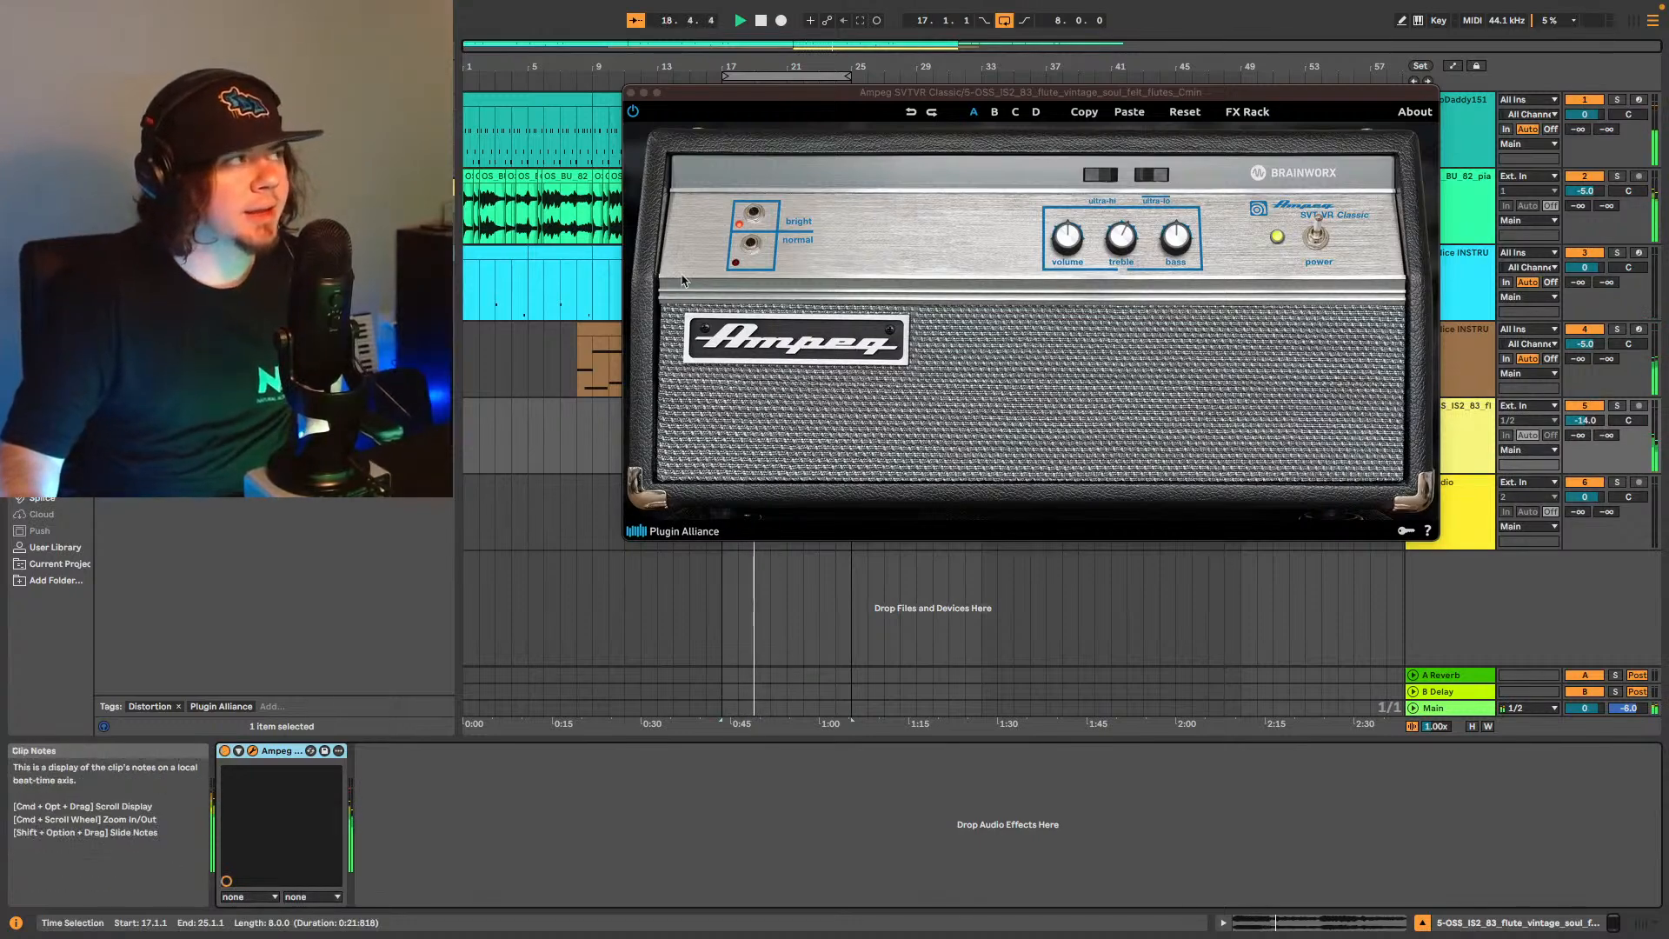
click(631, 93)
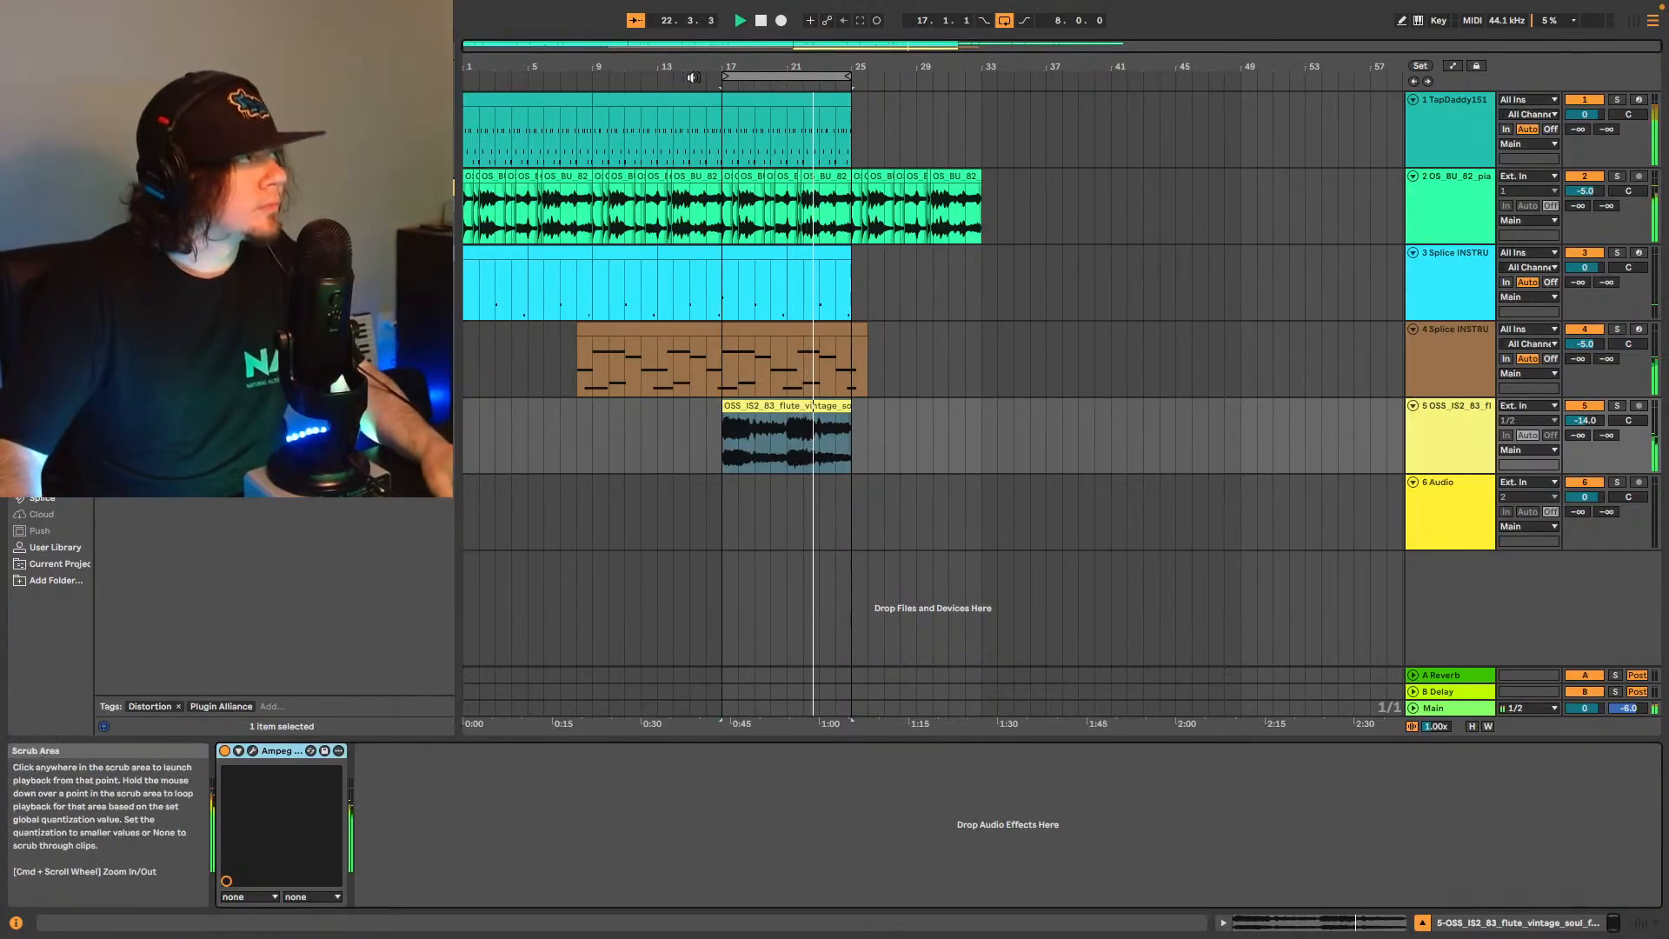
Extend the loop to bars 9 to 25 and insert a new MIDI track below the flute track.
drag(728, 80, 595, 80)
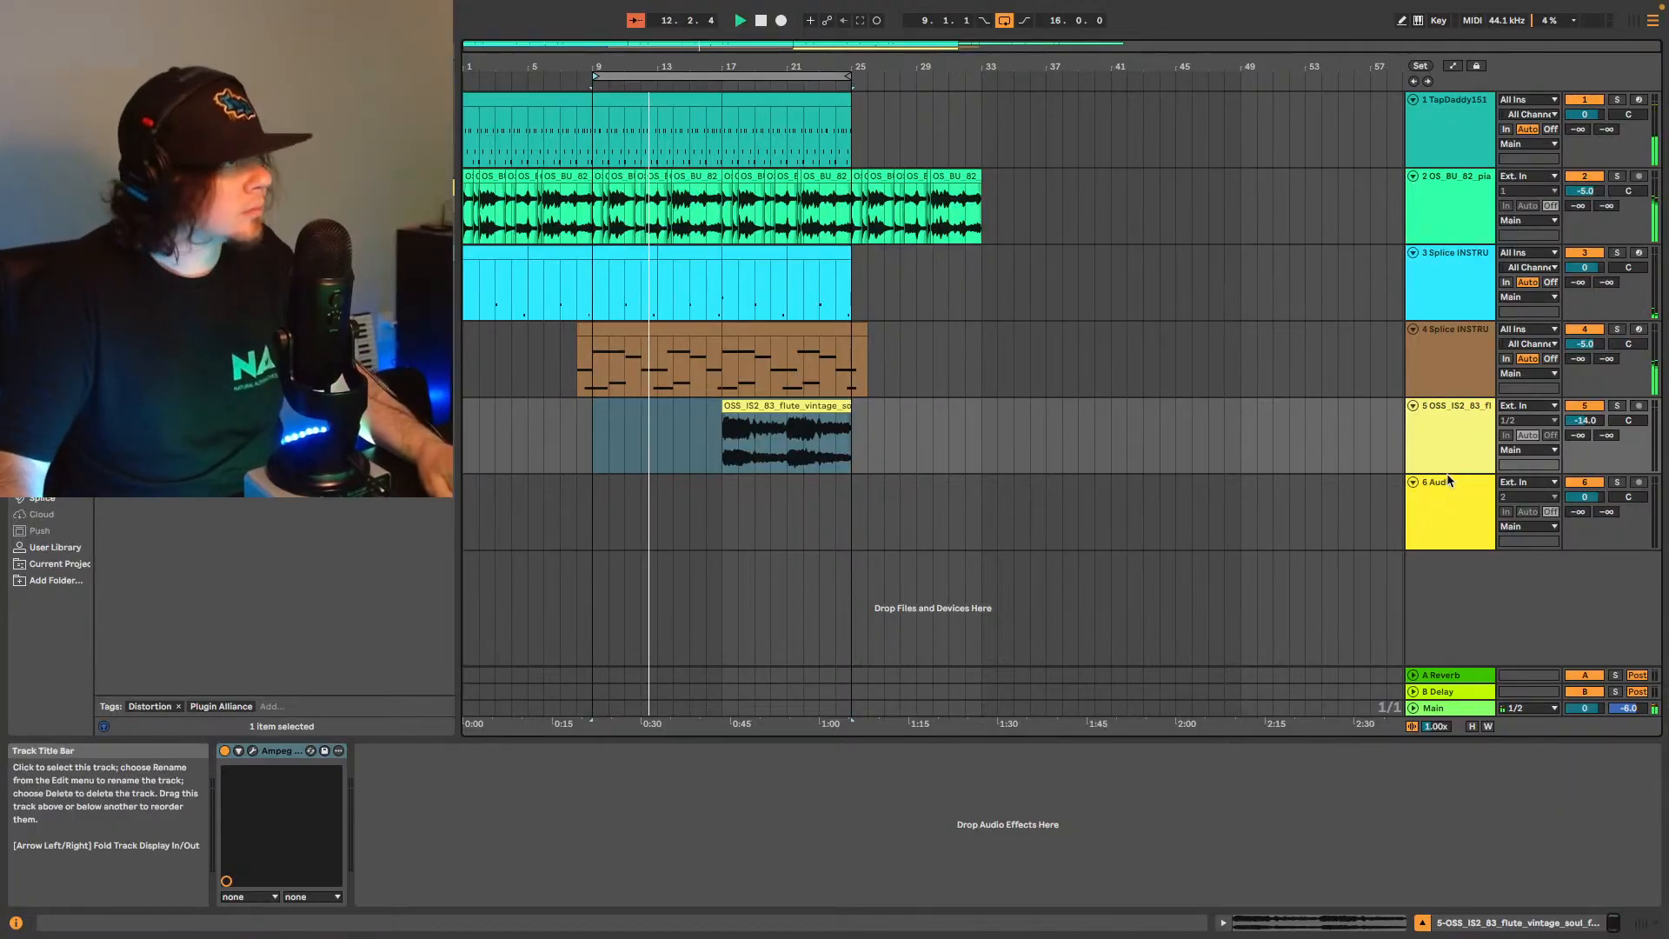
key(ctrl+shift+t)
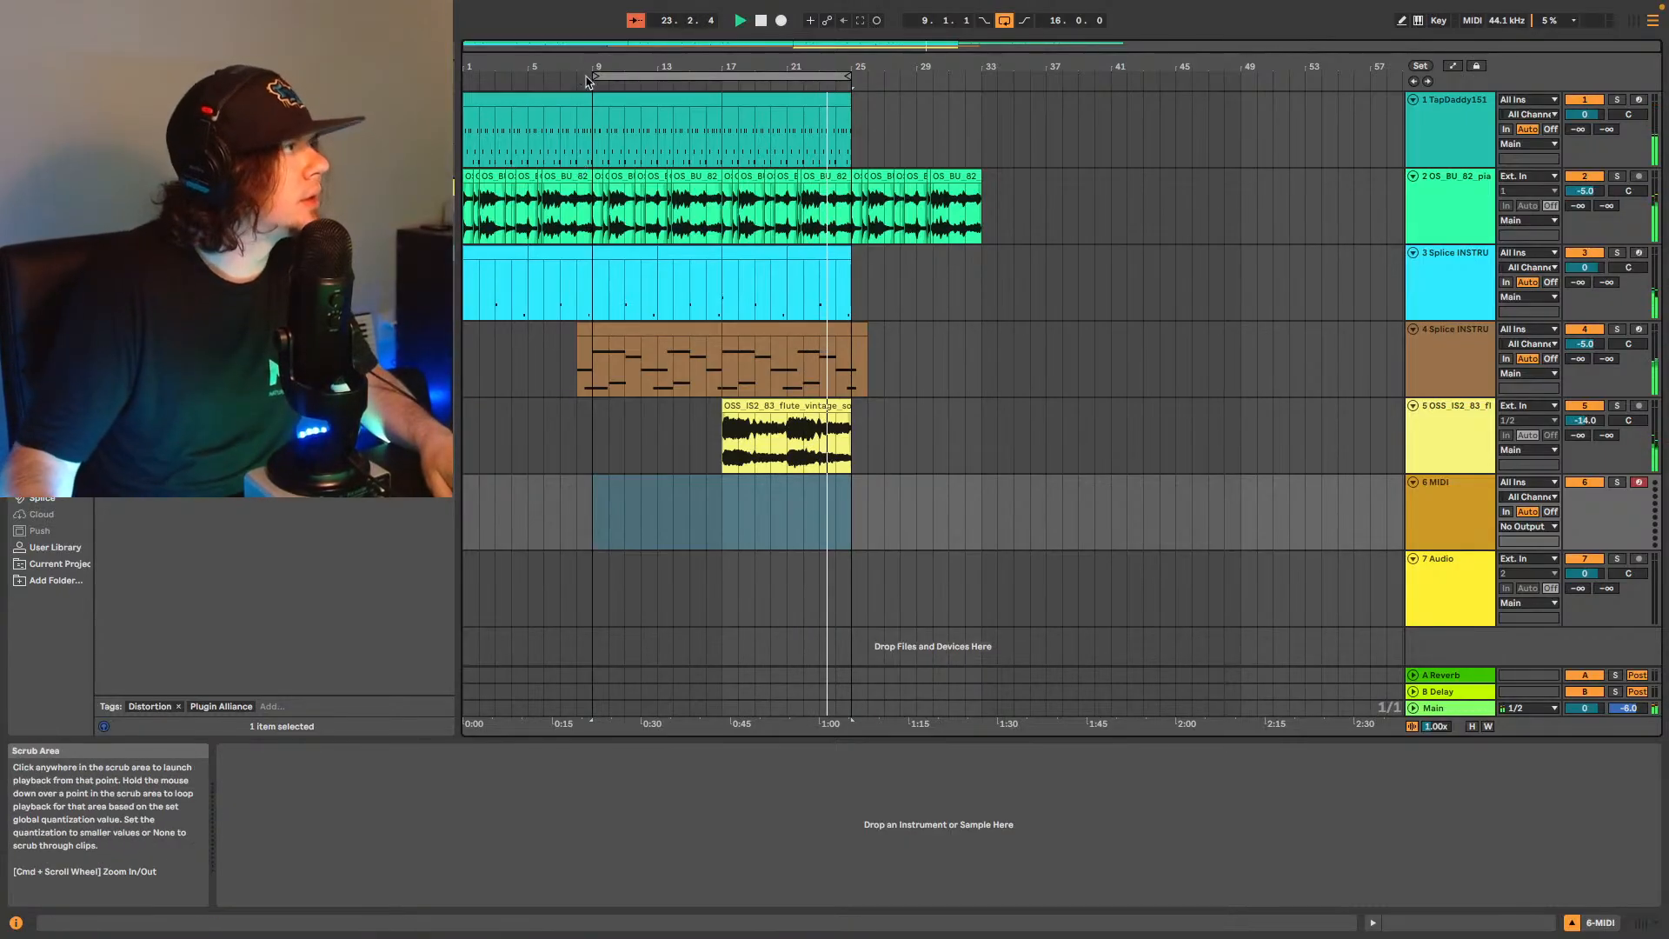
Browse the Splice sample categories and open the Guitar Melody samples.
click(40, 499)
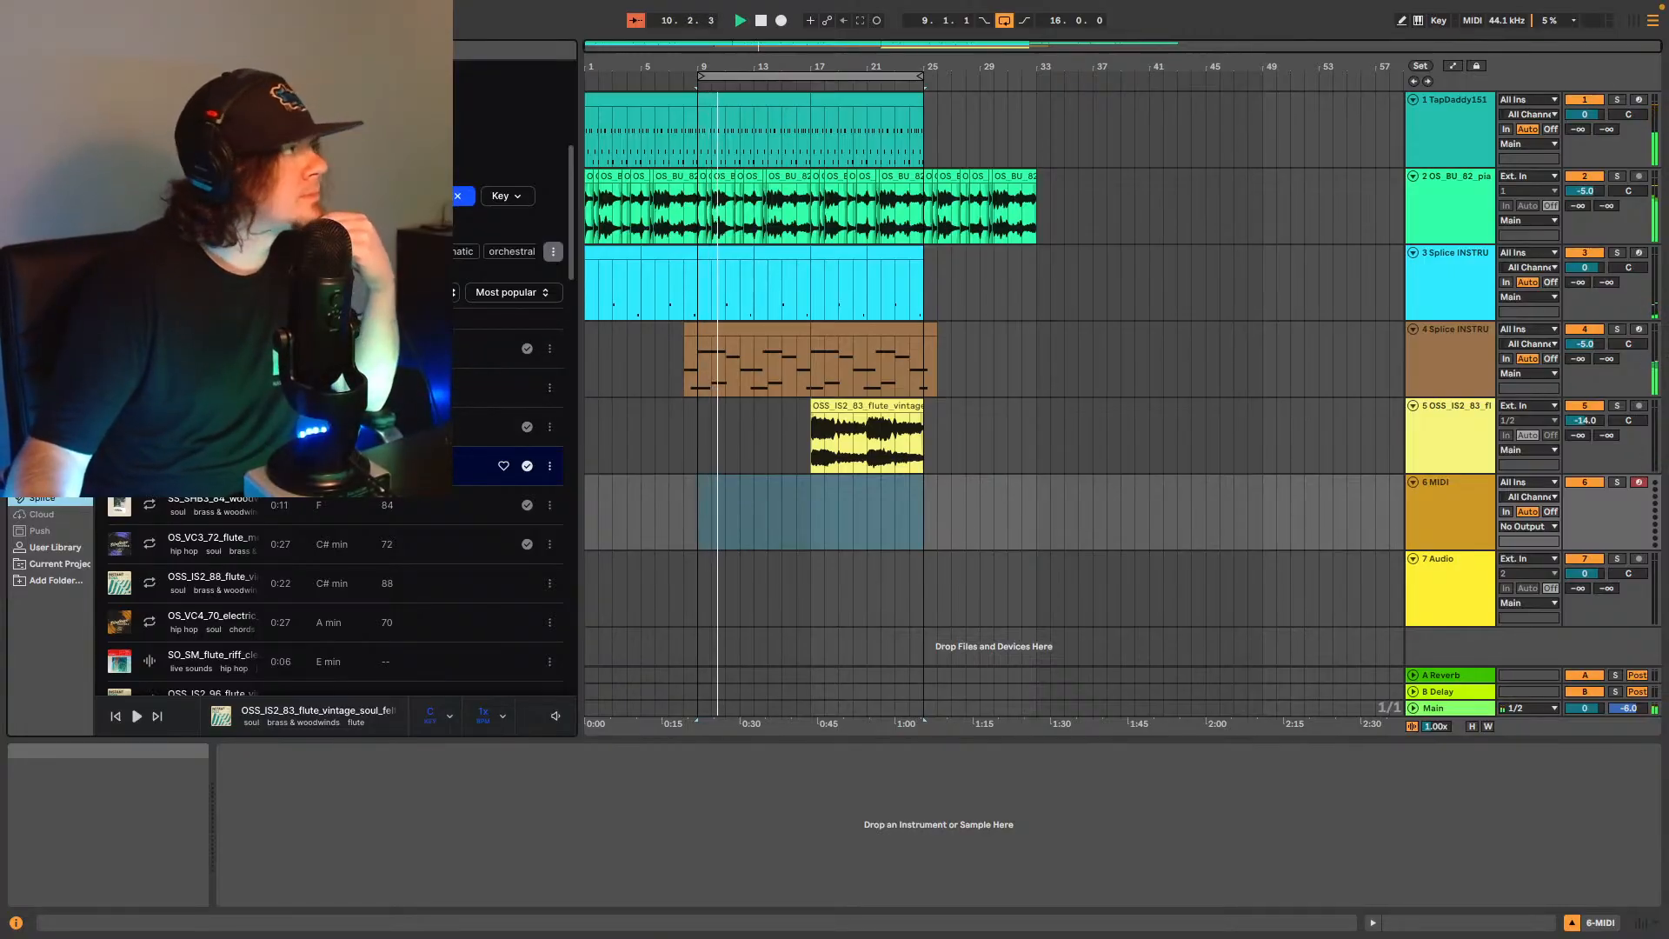
click(252, 82)
click(144, 82)
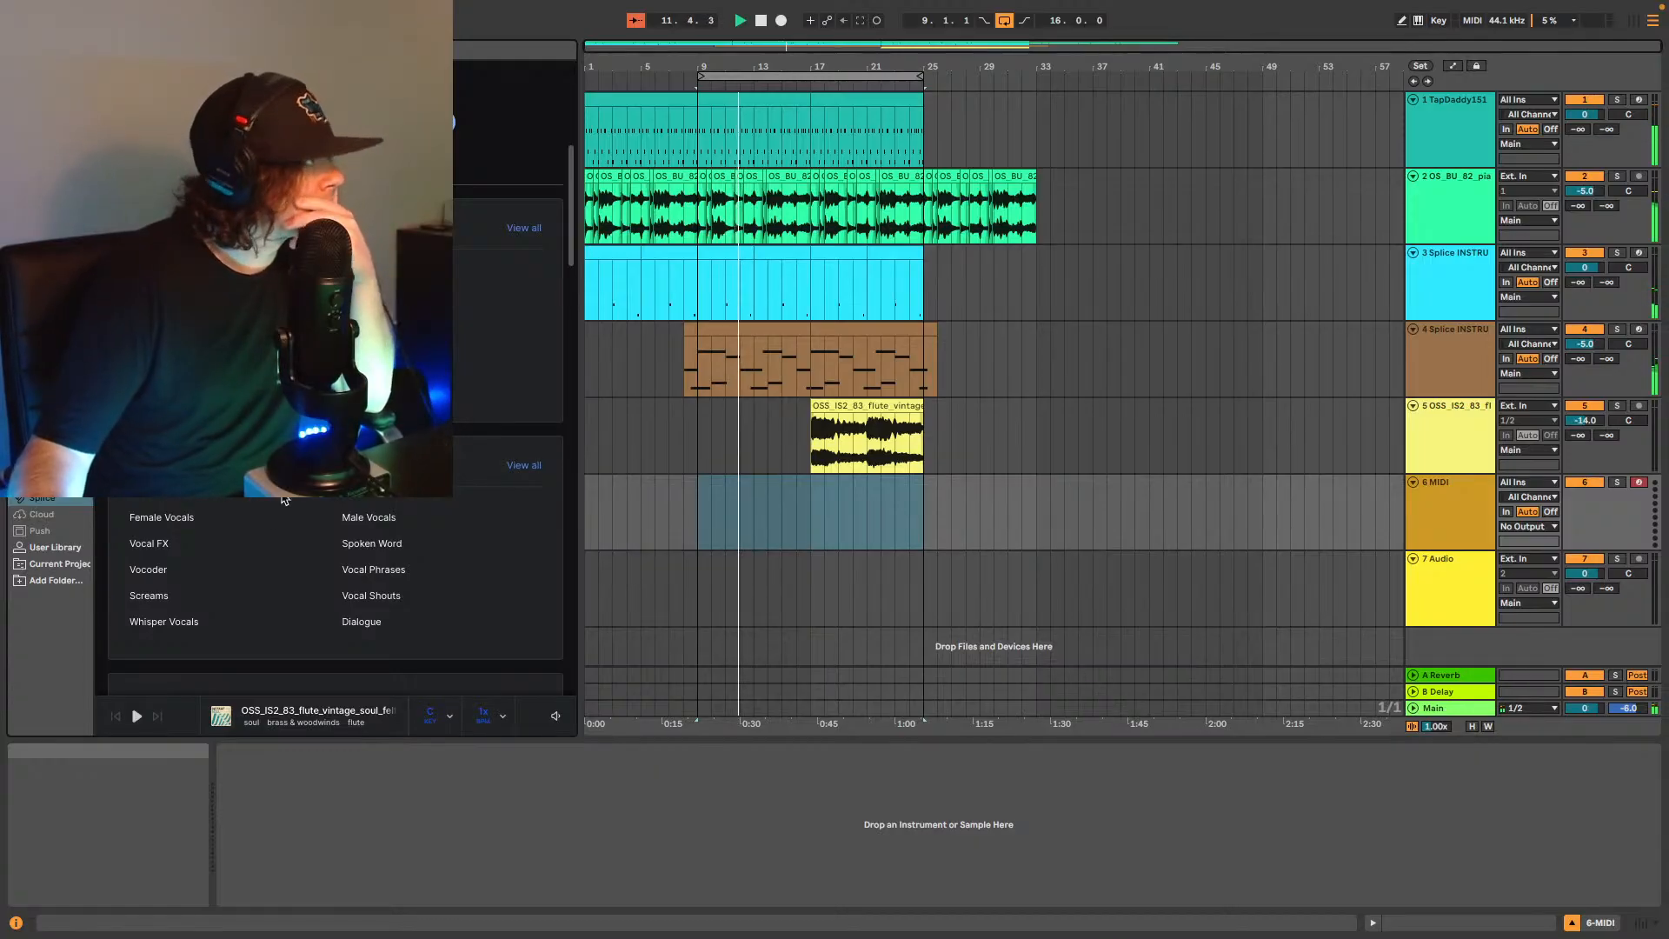
scroll(291, 523, down, 15)
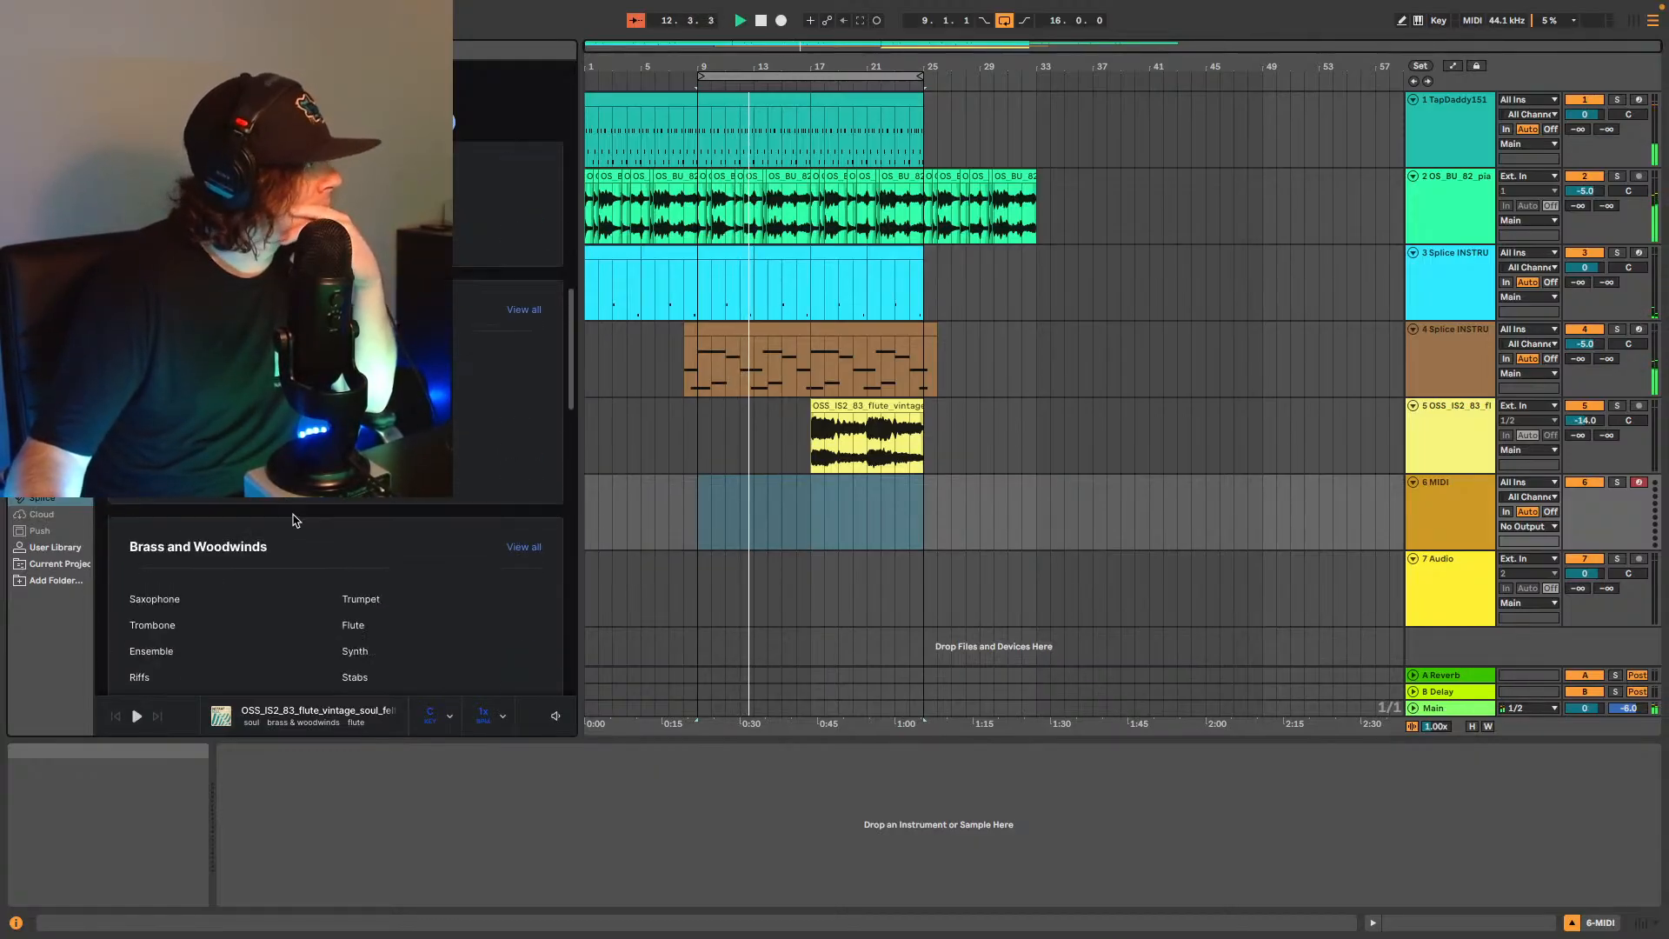
scroll(291, 523, down, 5)
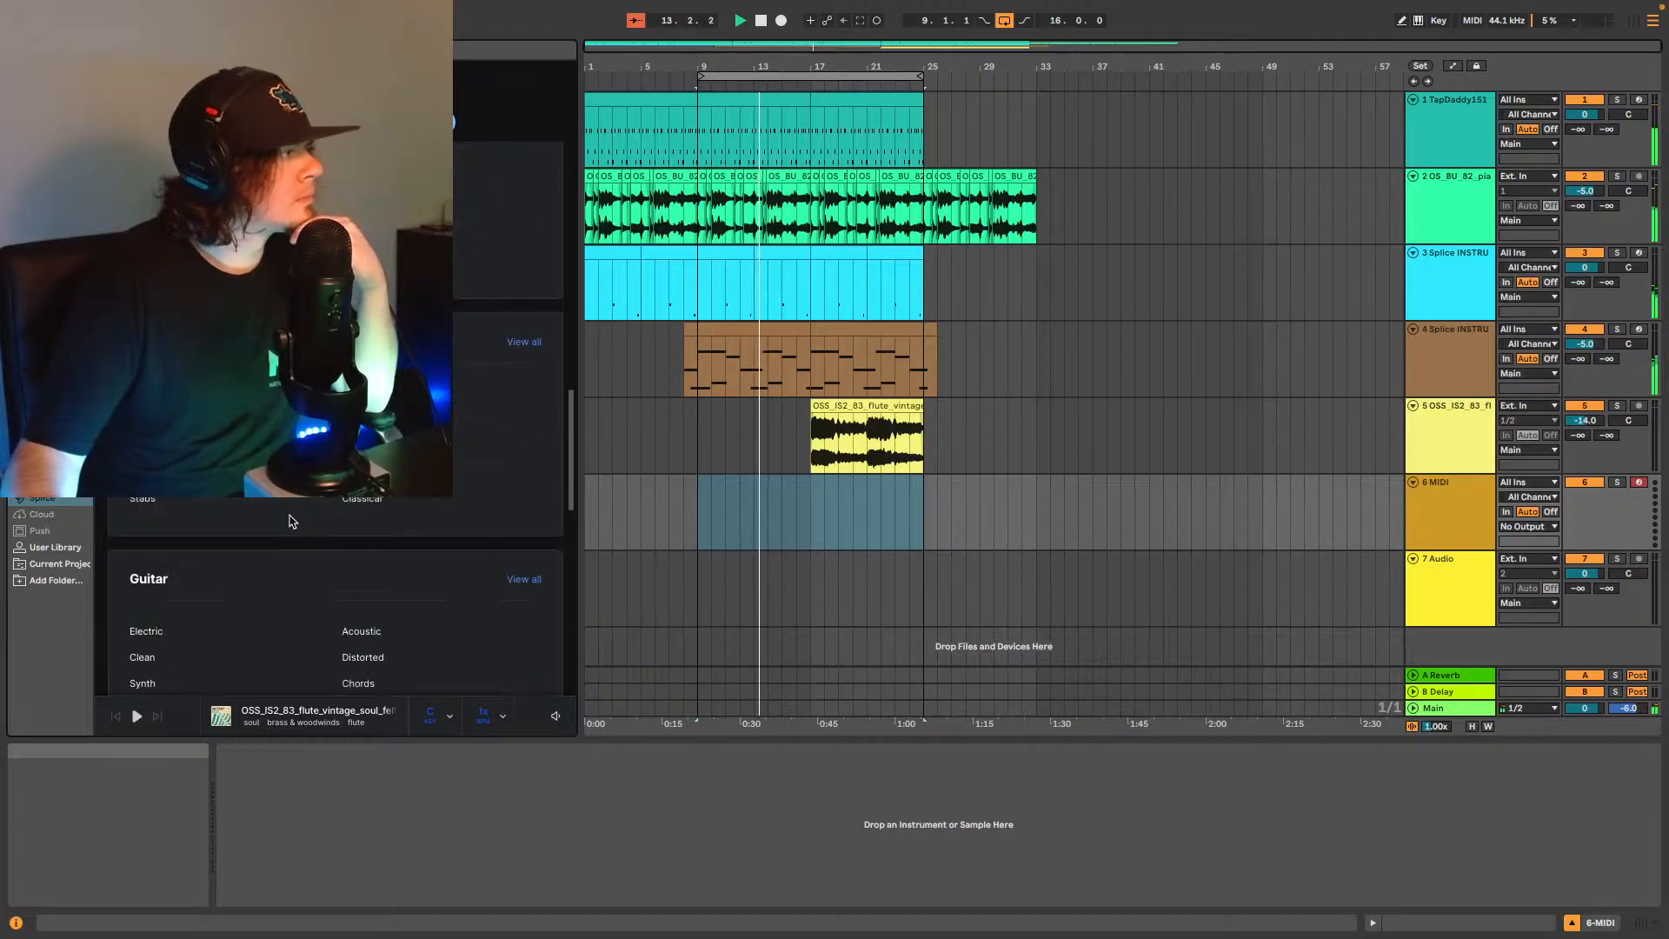
scroll(289, 521, down, 1)
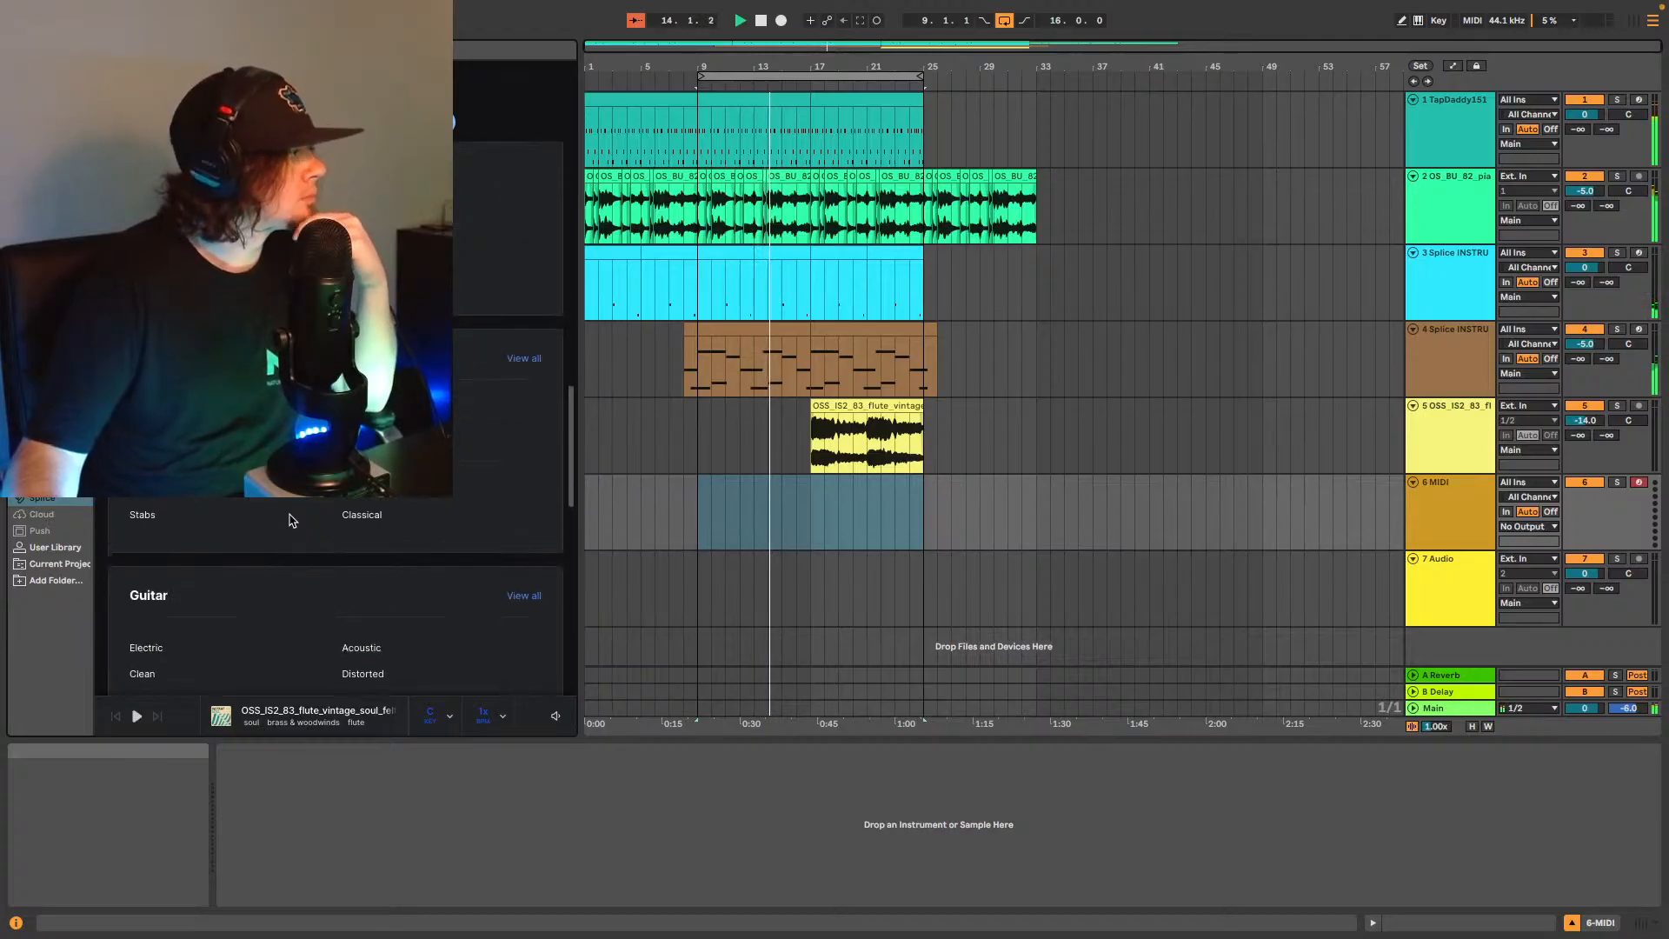
scroll(289, 522, down, 3)
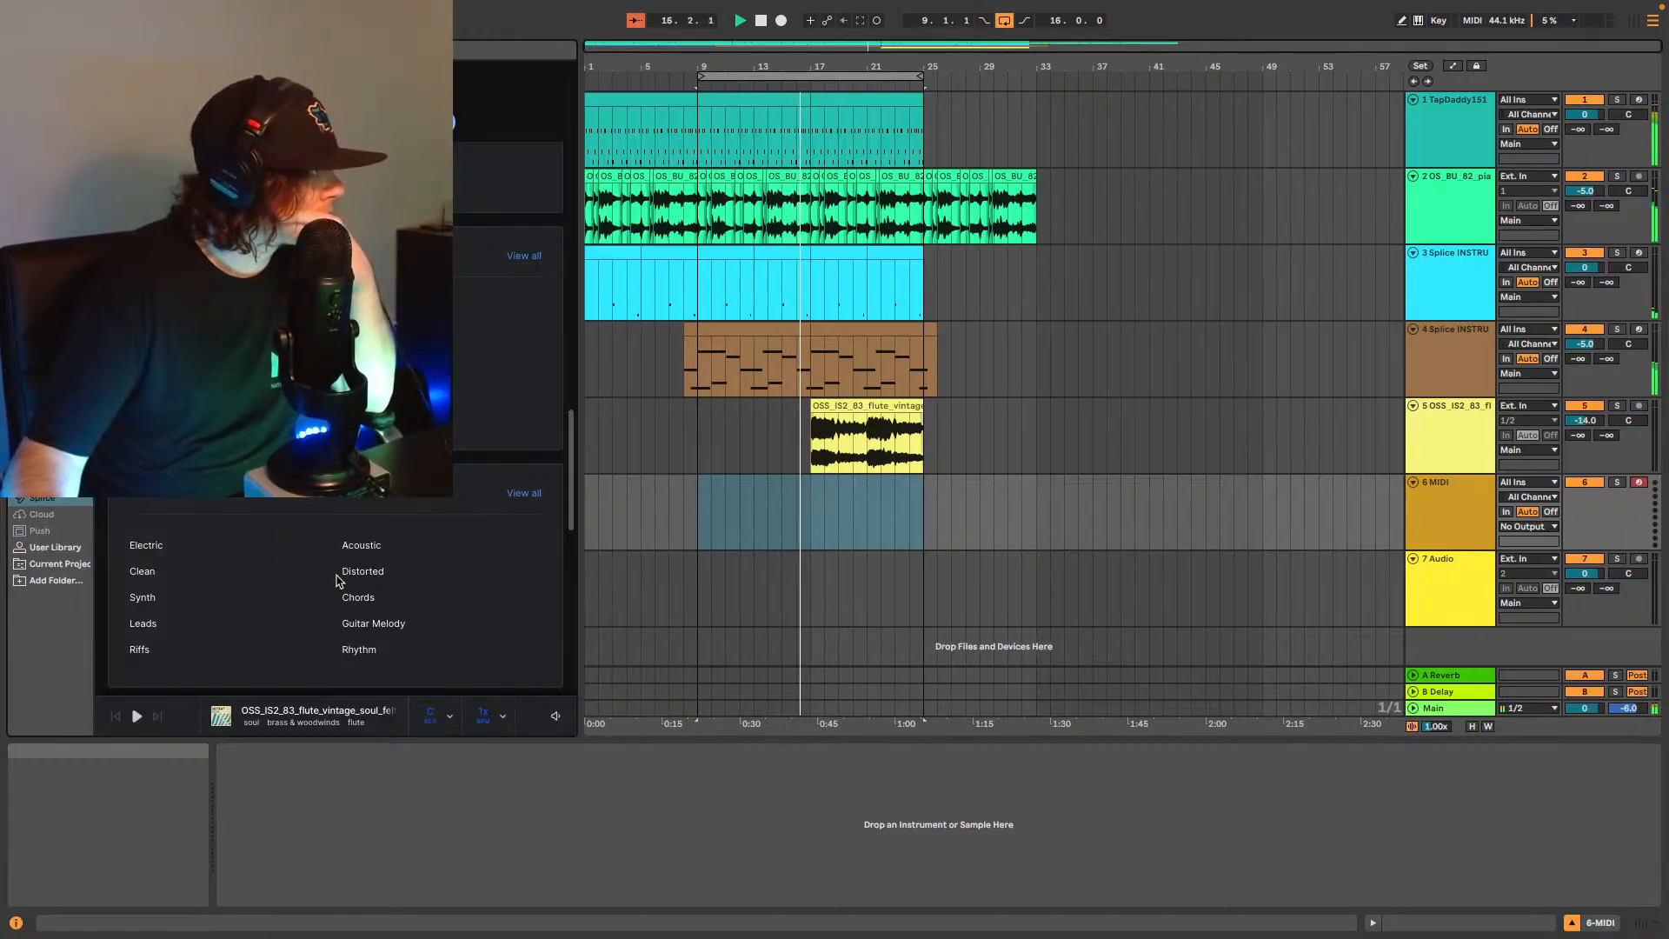
click(368, 624)
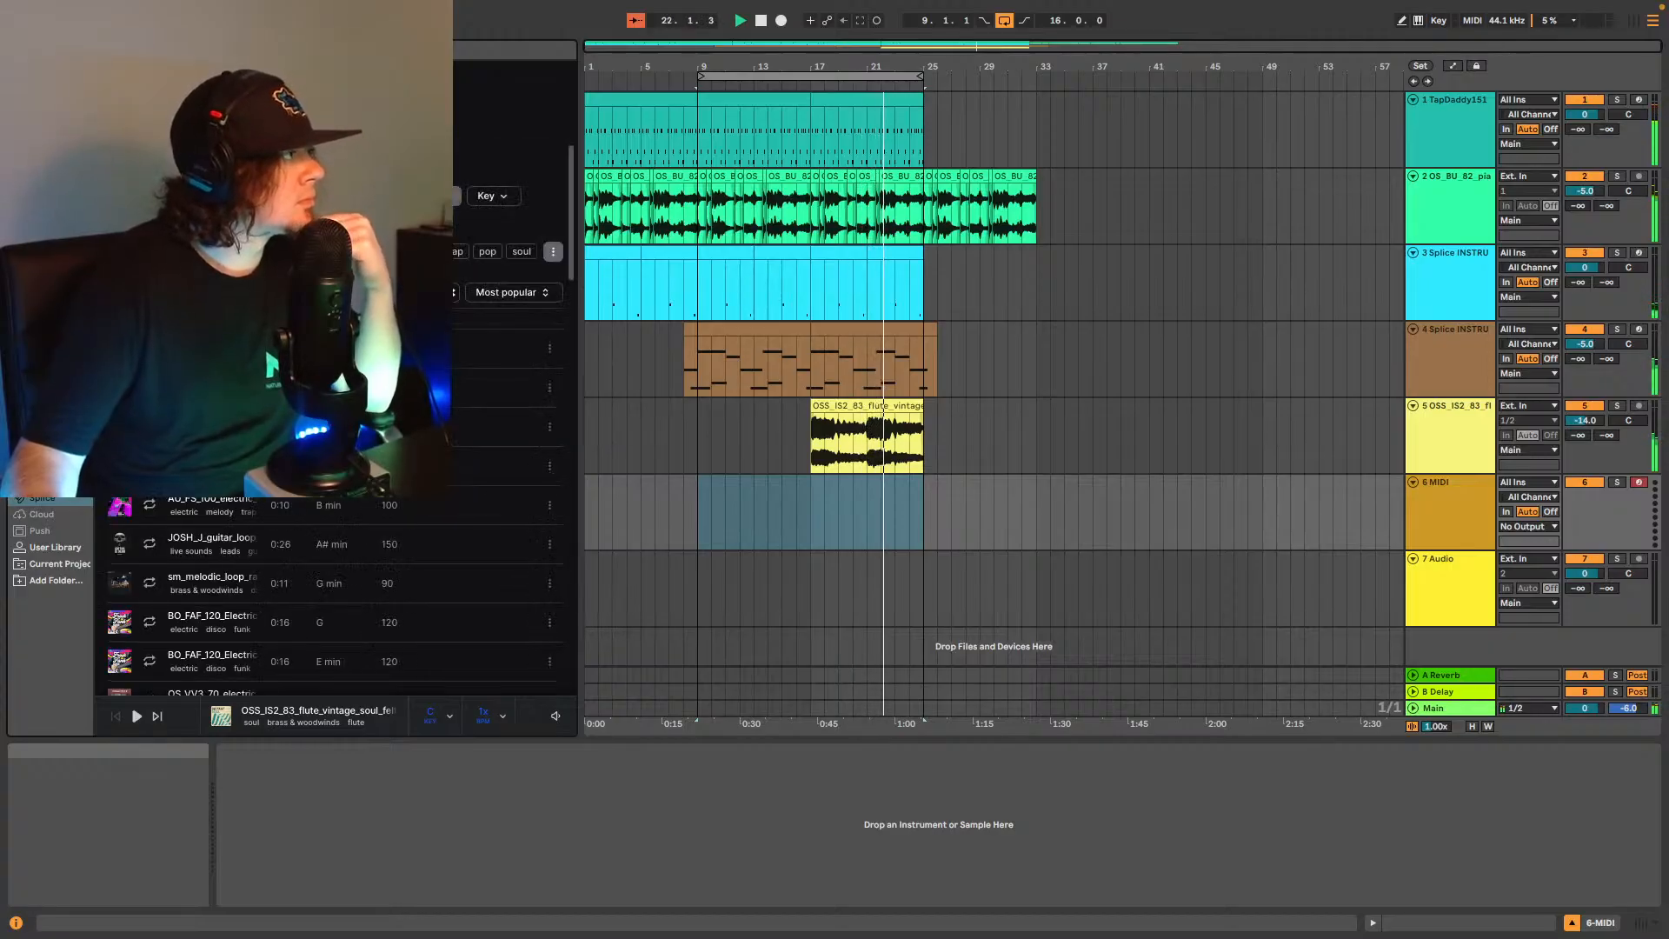
Narrow the guitar melody results with a genre filter.
click(426, 196)
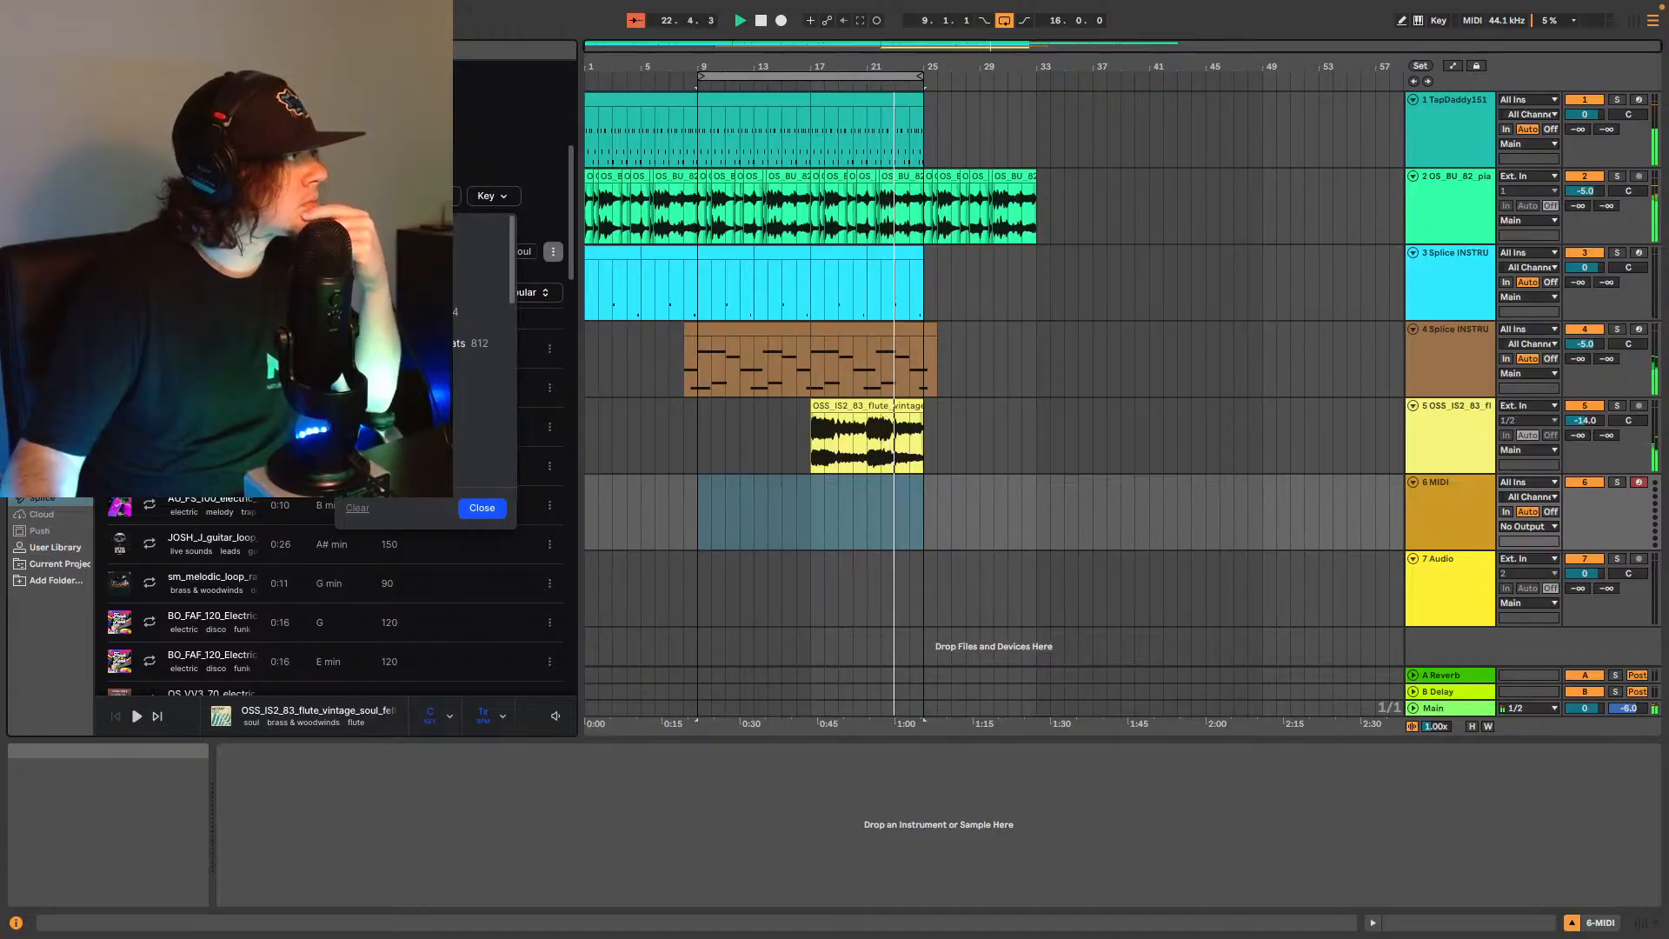
click(383, 280)
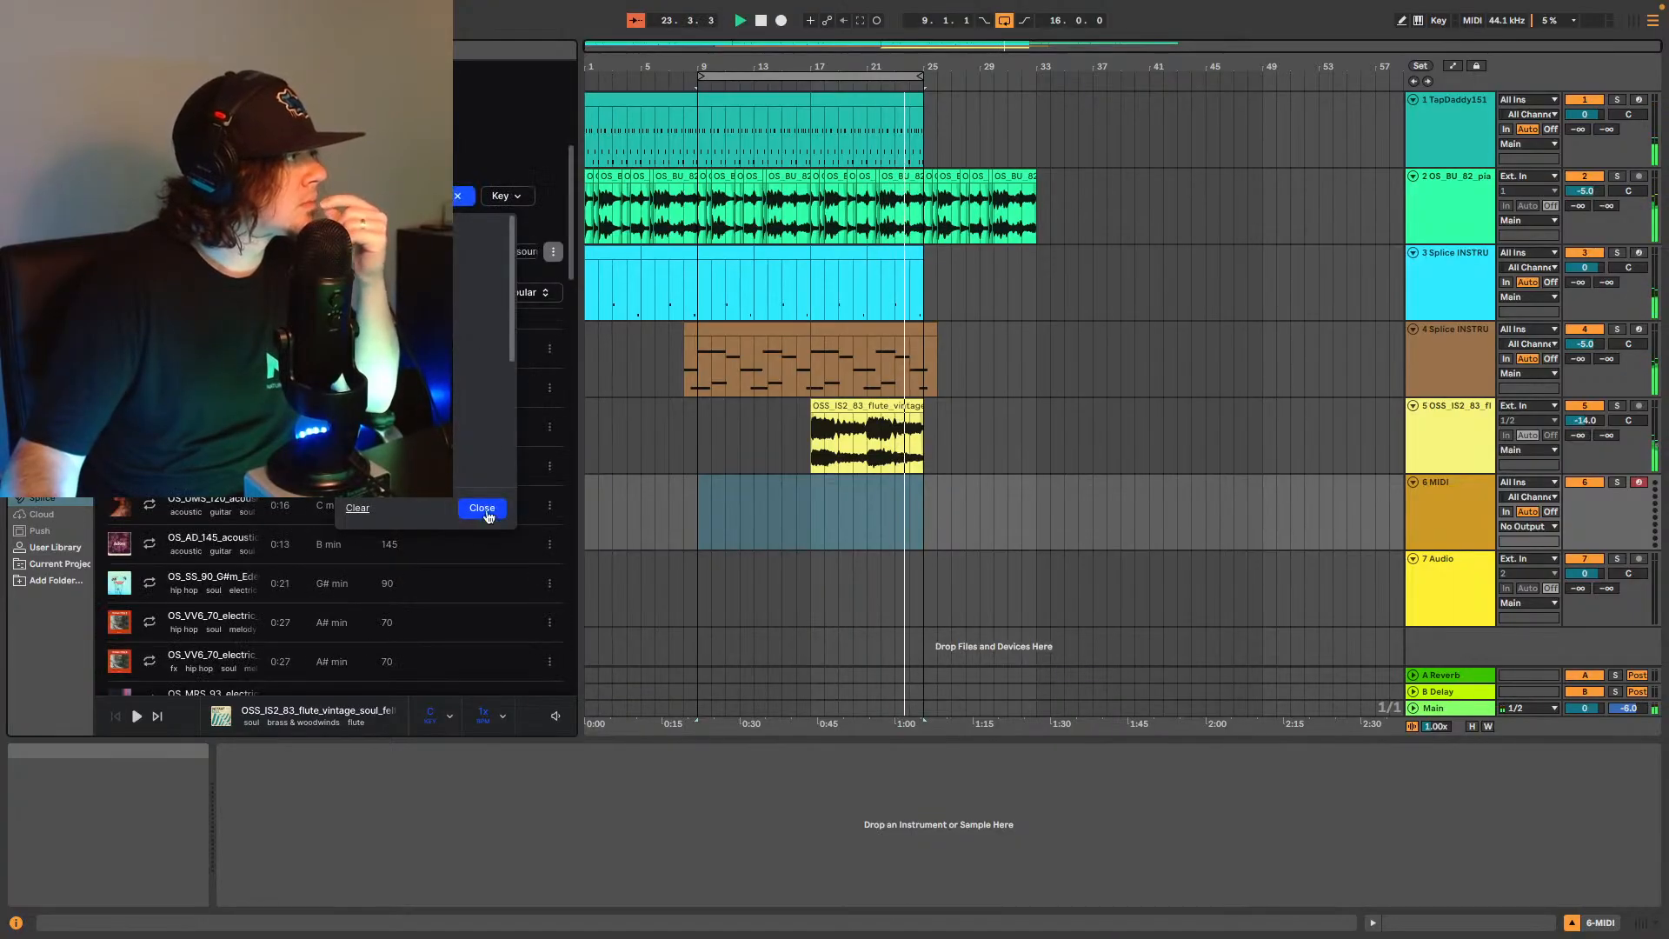
click(481, 507)
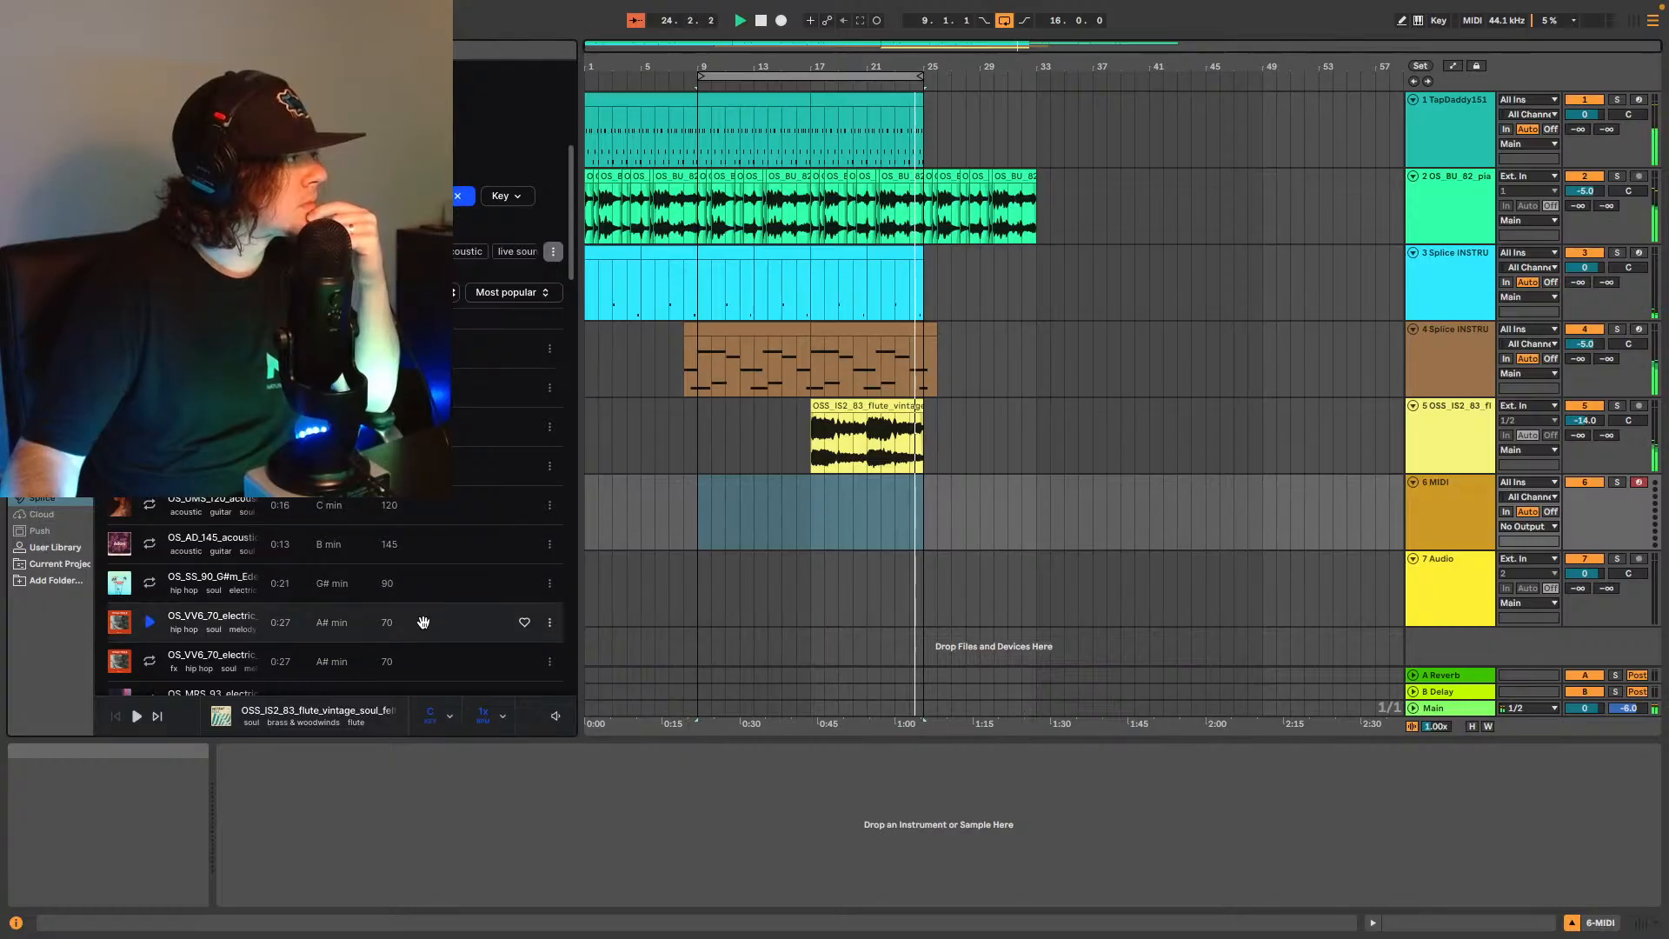
Audition several guitar melody loops against the beat, up to OS_SS_90_G#m_Eden_Wah_Guitar_Melody, and adjust the preview volume.
click(260, 388)
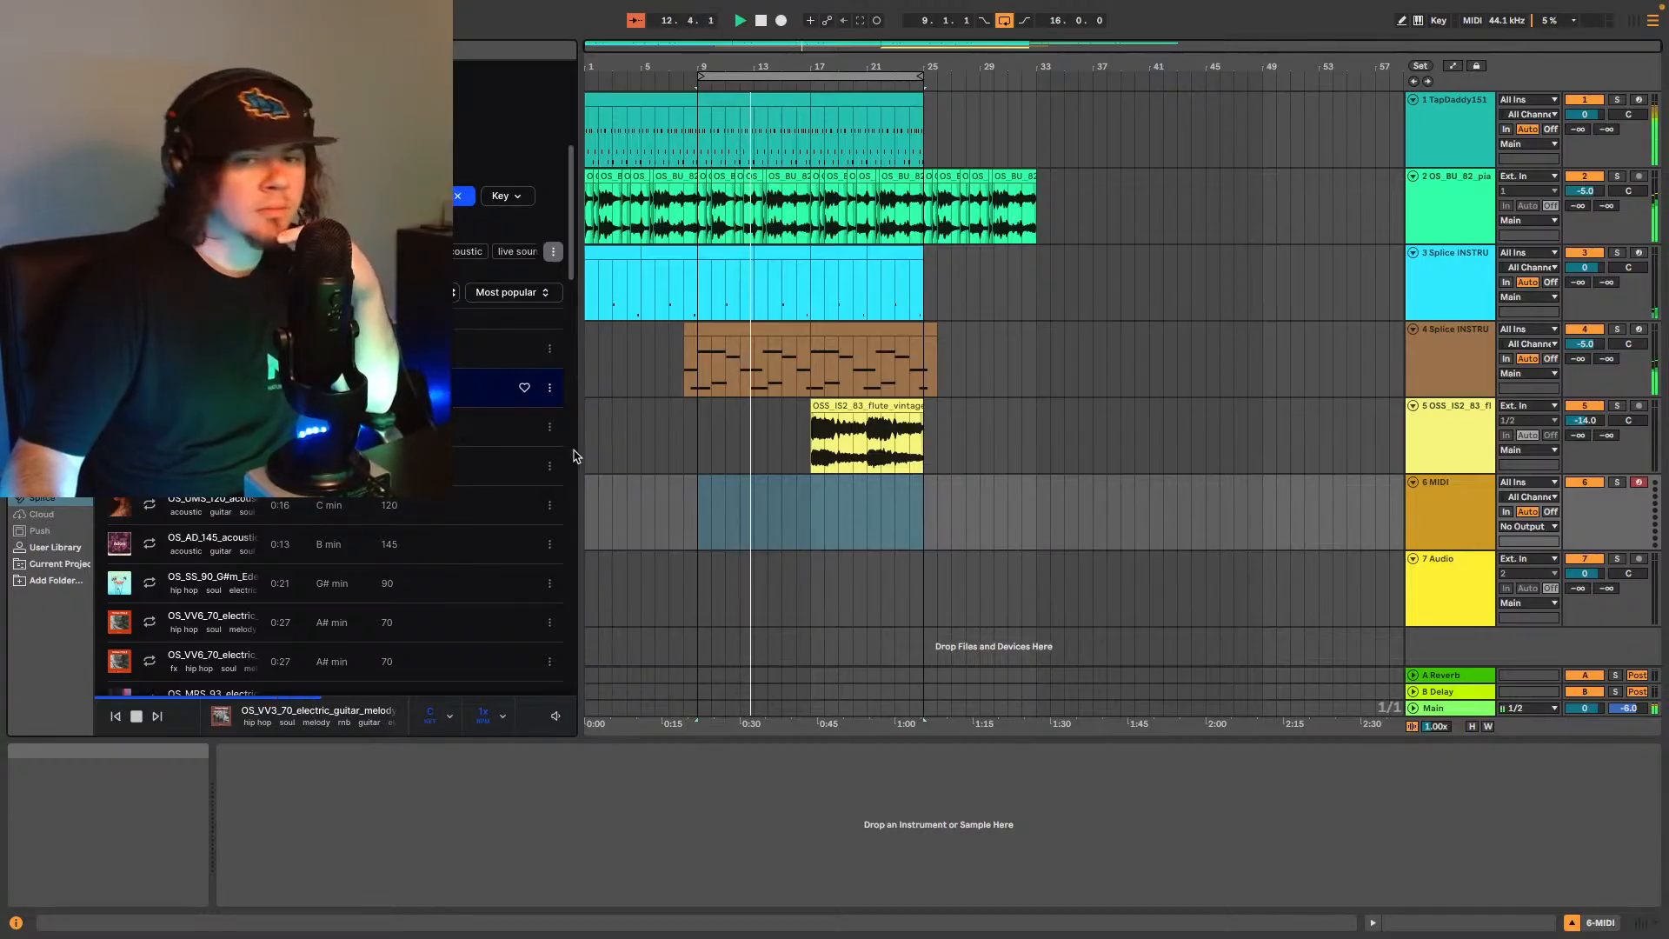
click(119, 388)
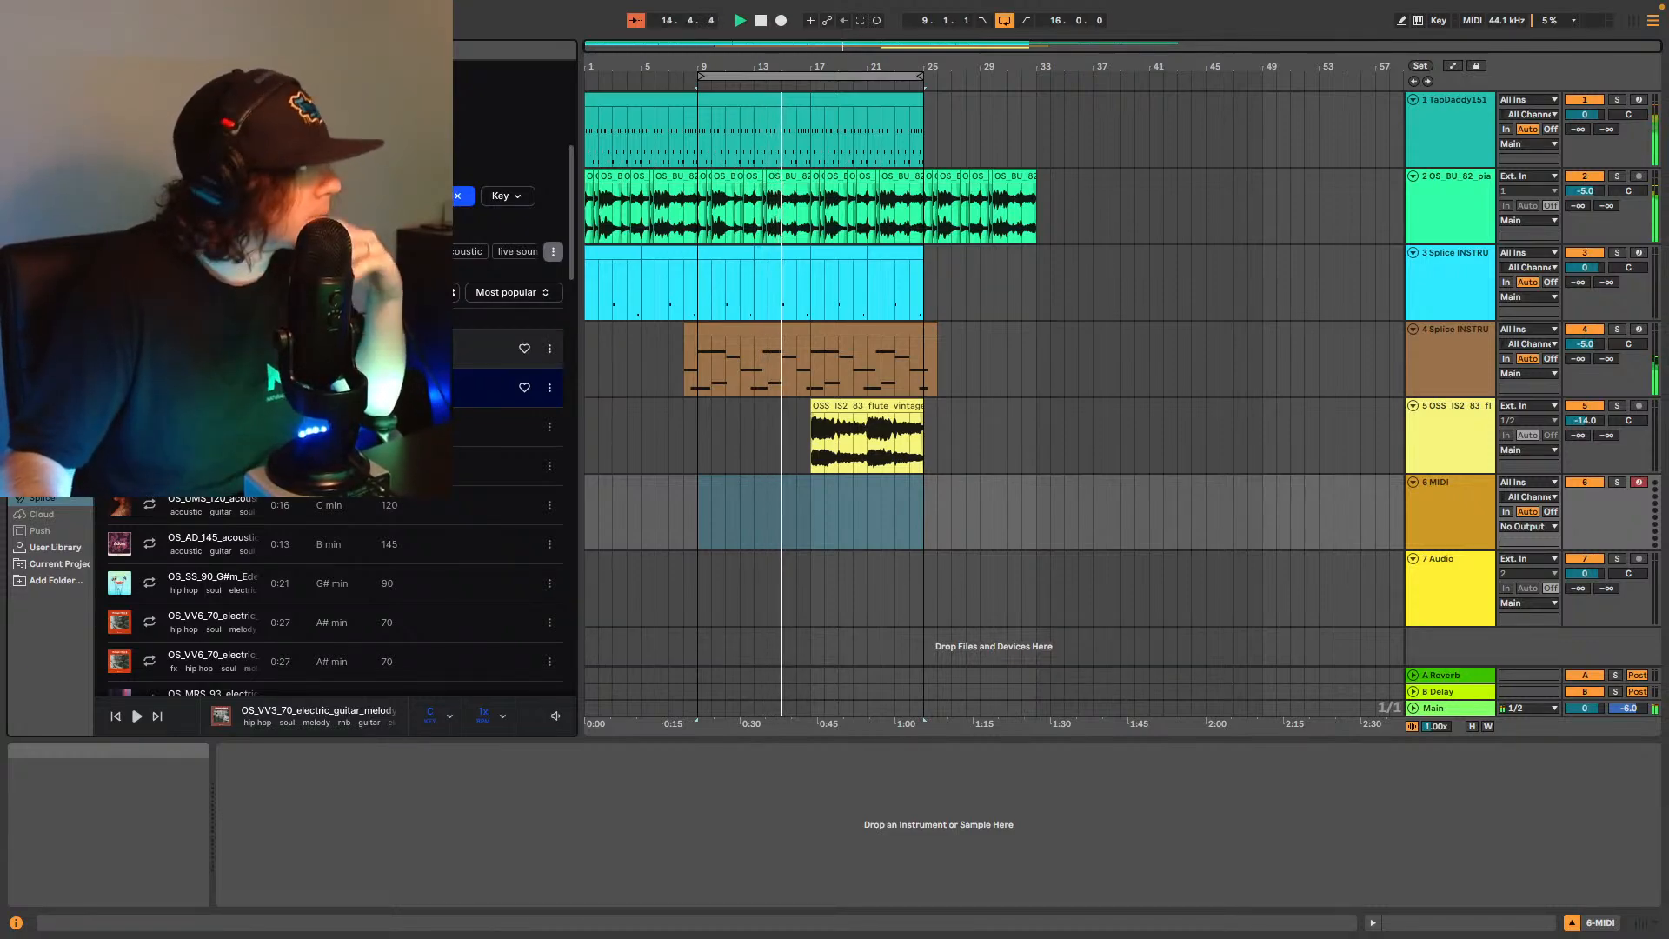
click(119, 349)
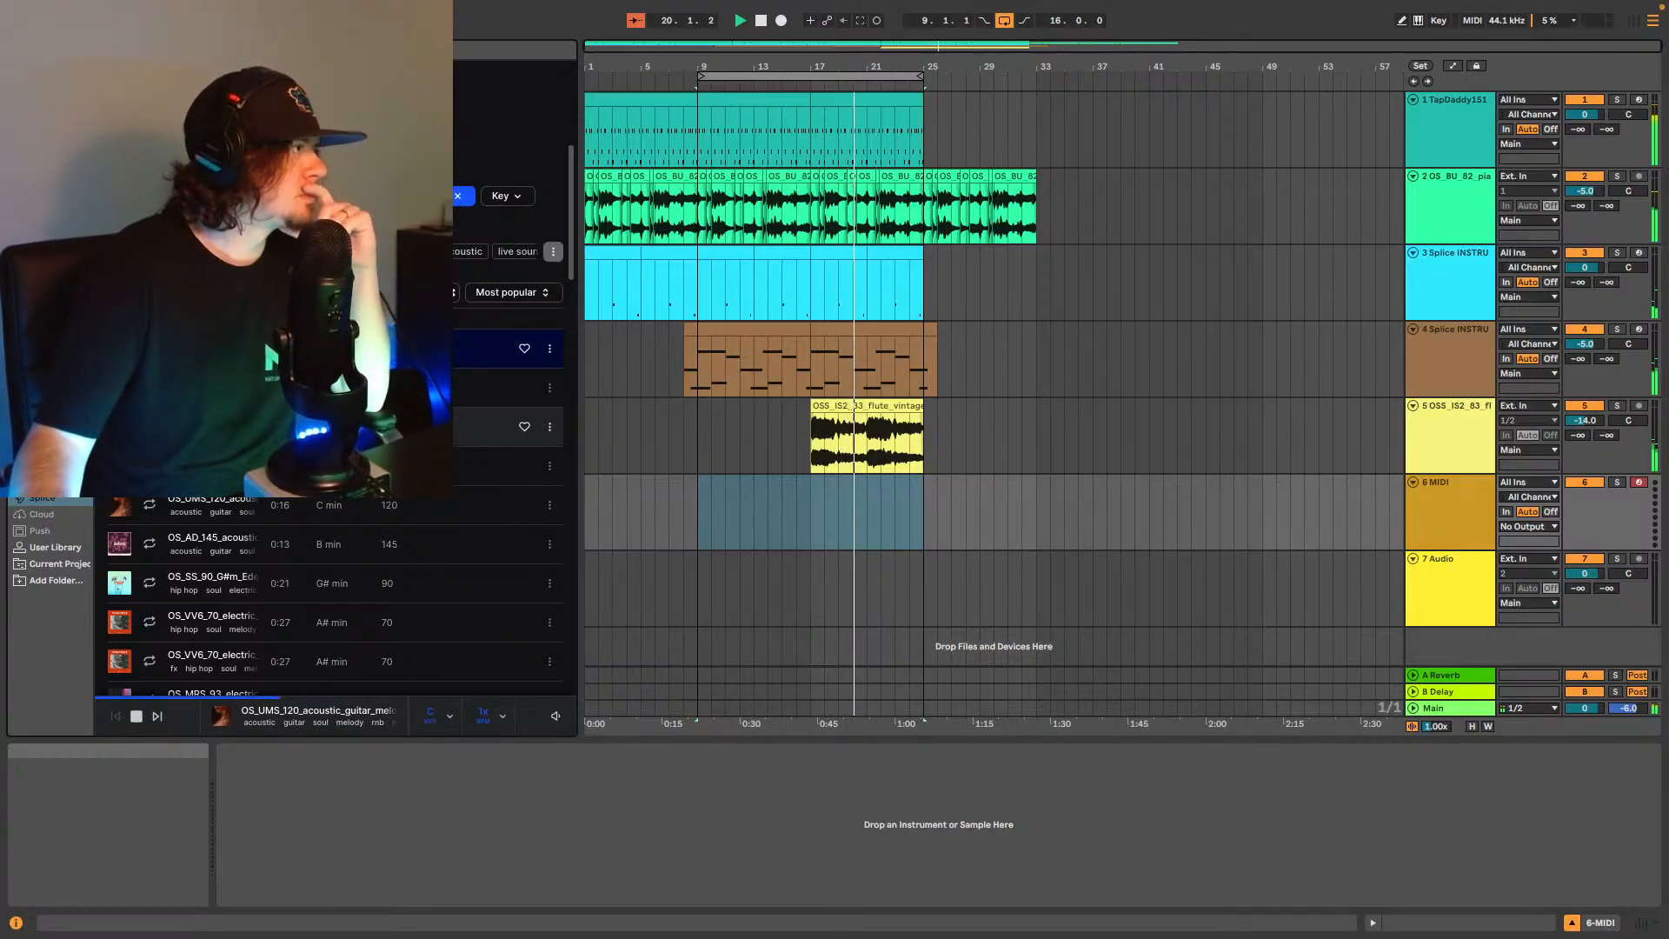
click(119, 427)
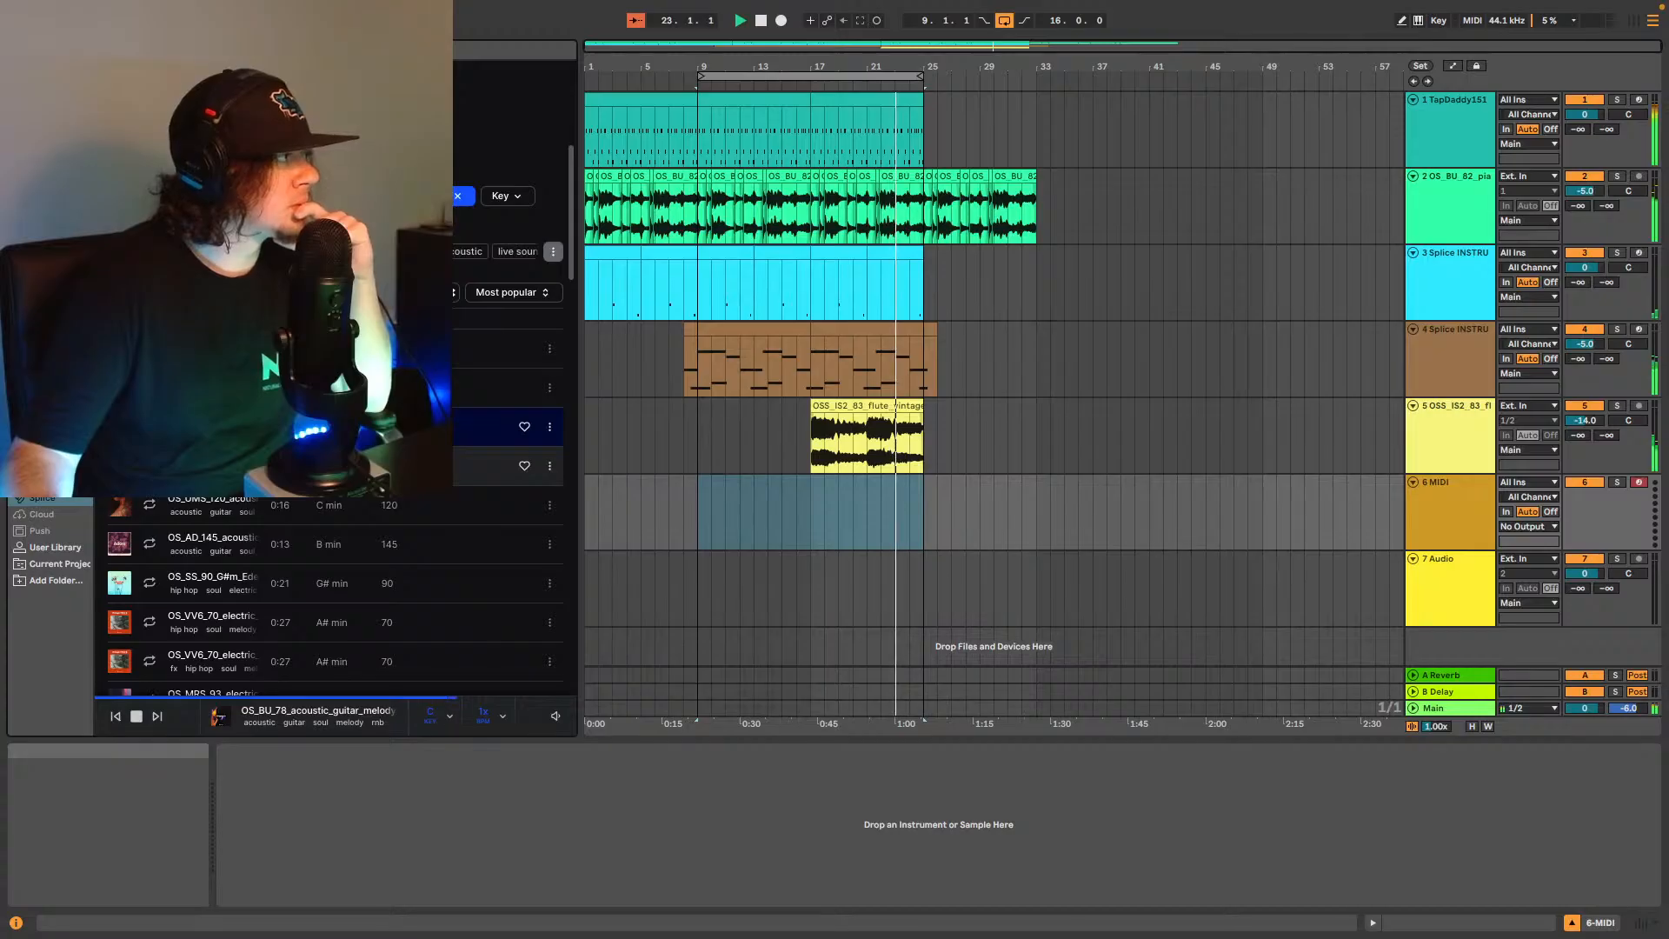
click(119, 466)
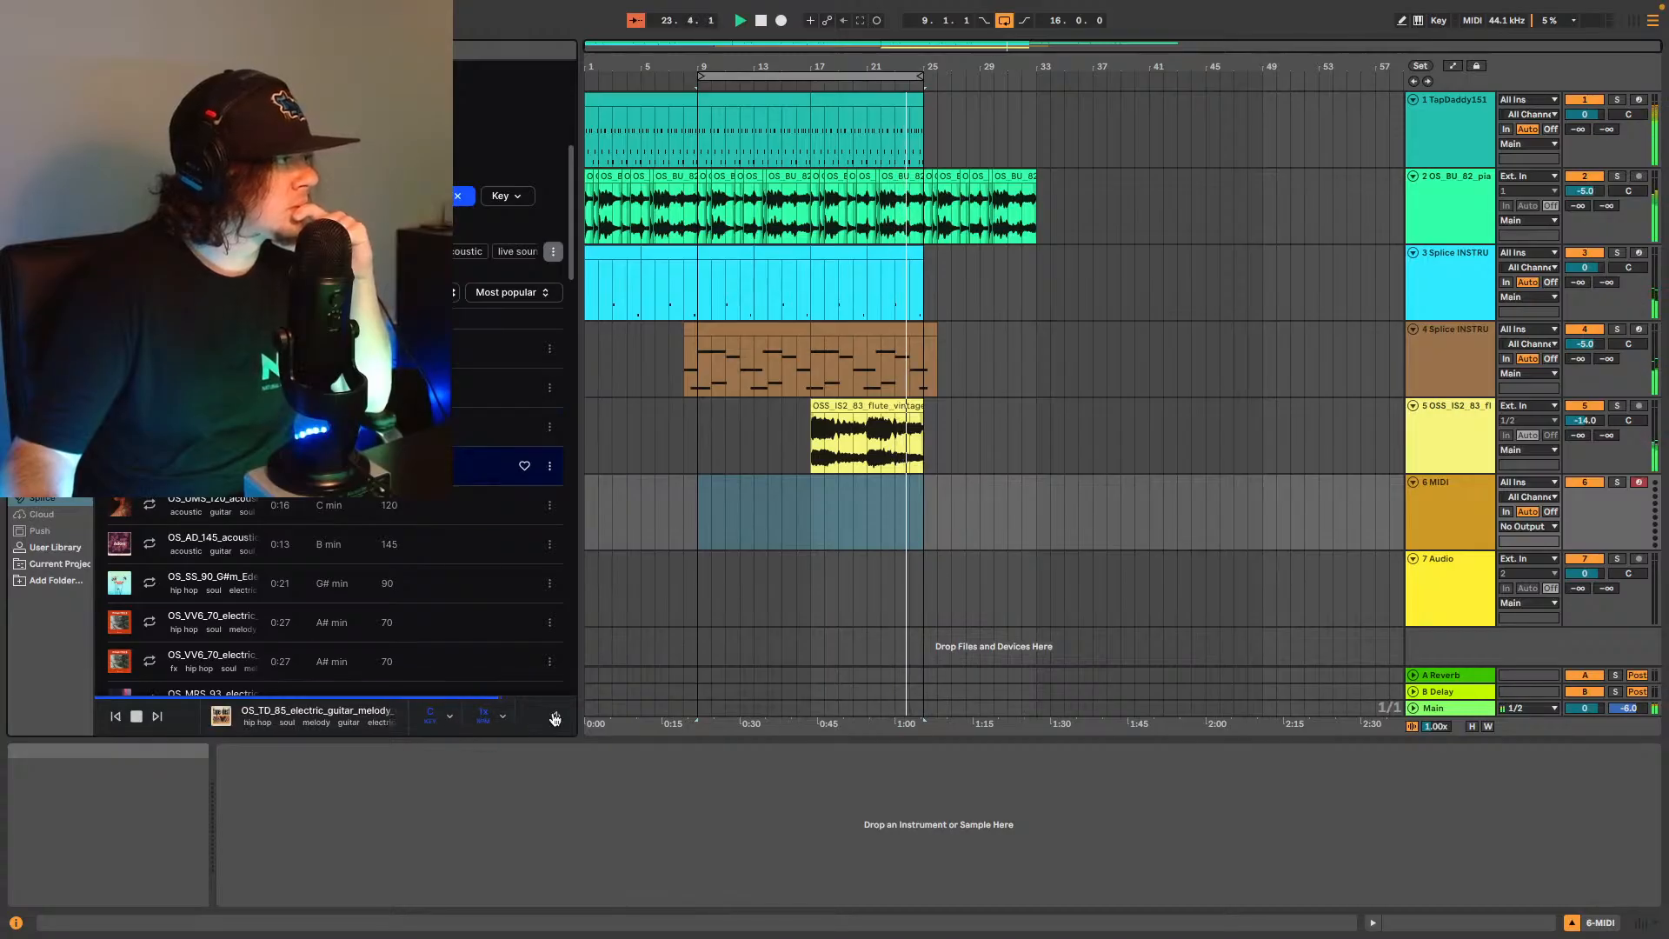
mouse_move(556, 719)
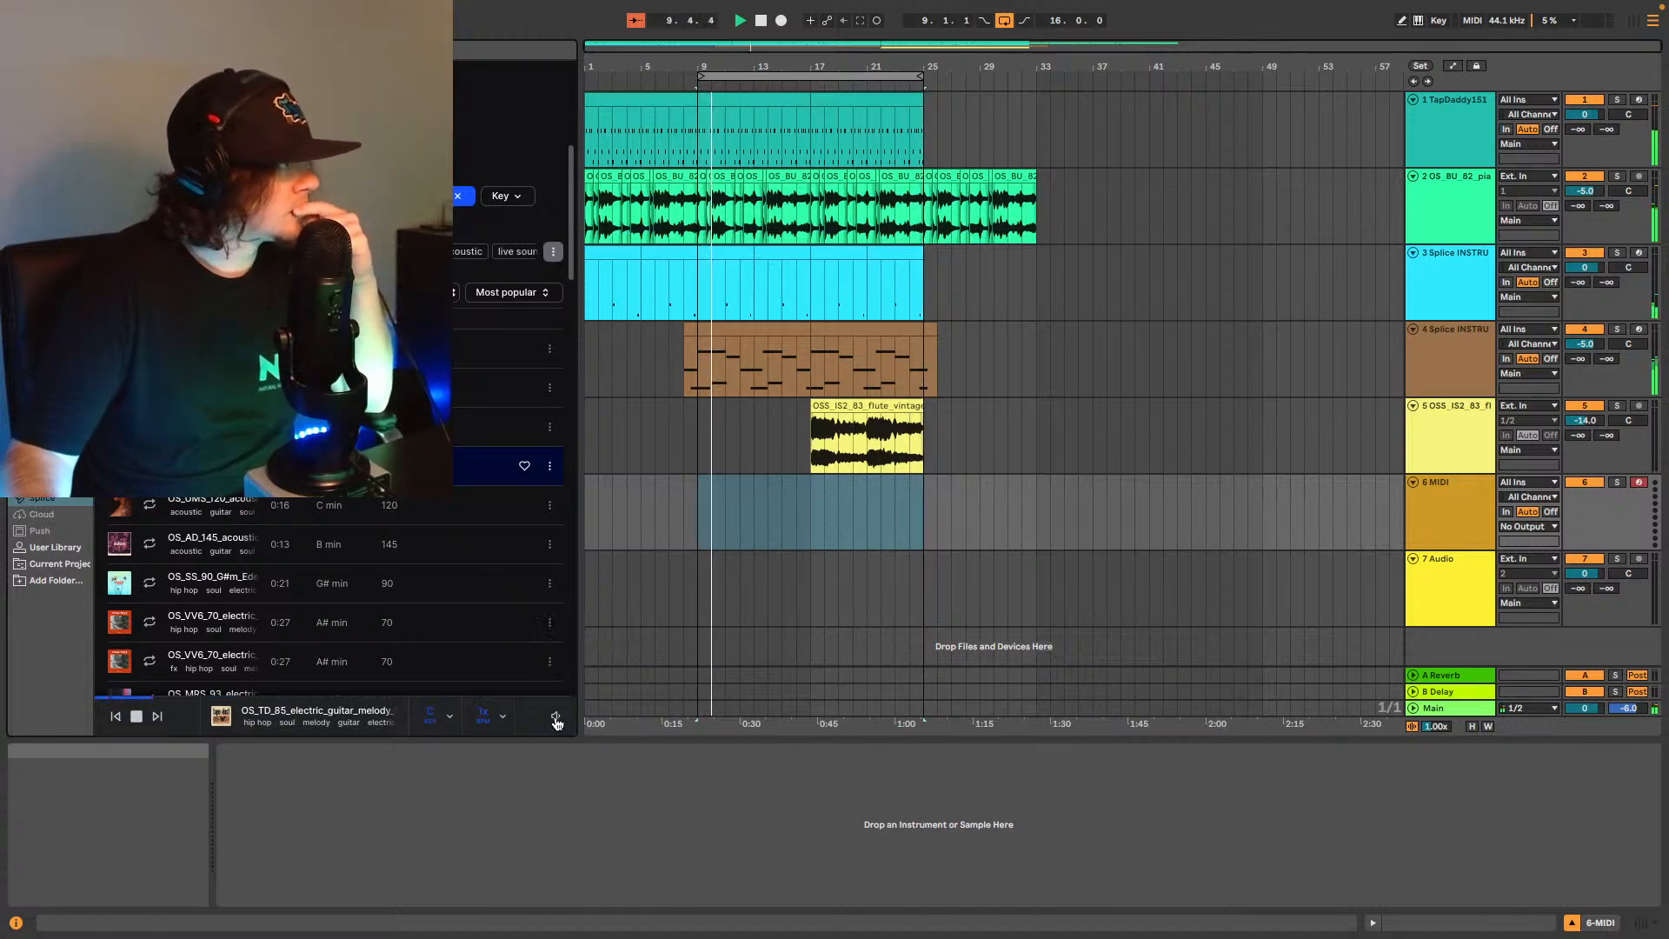
click(150, 512)
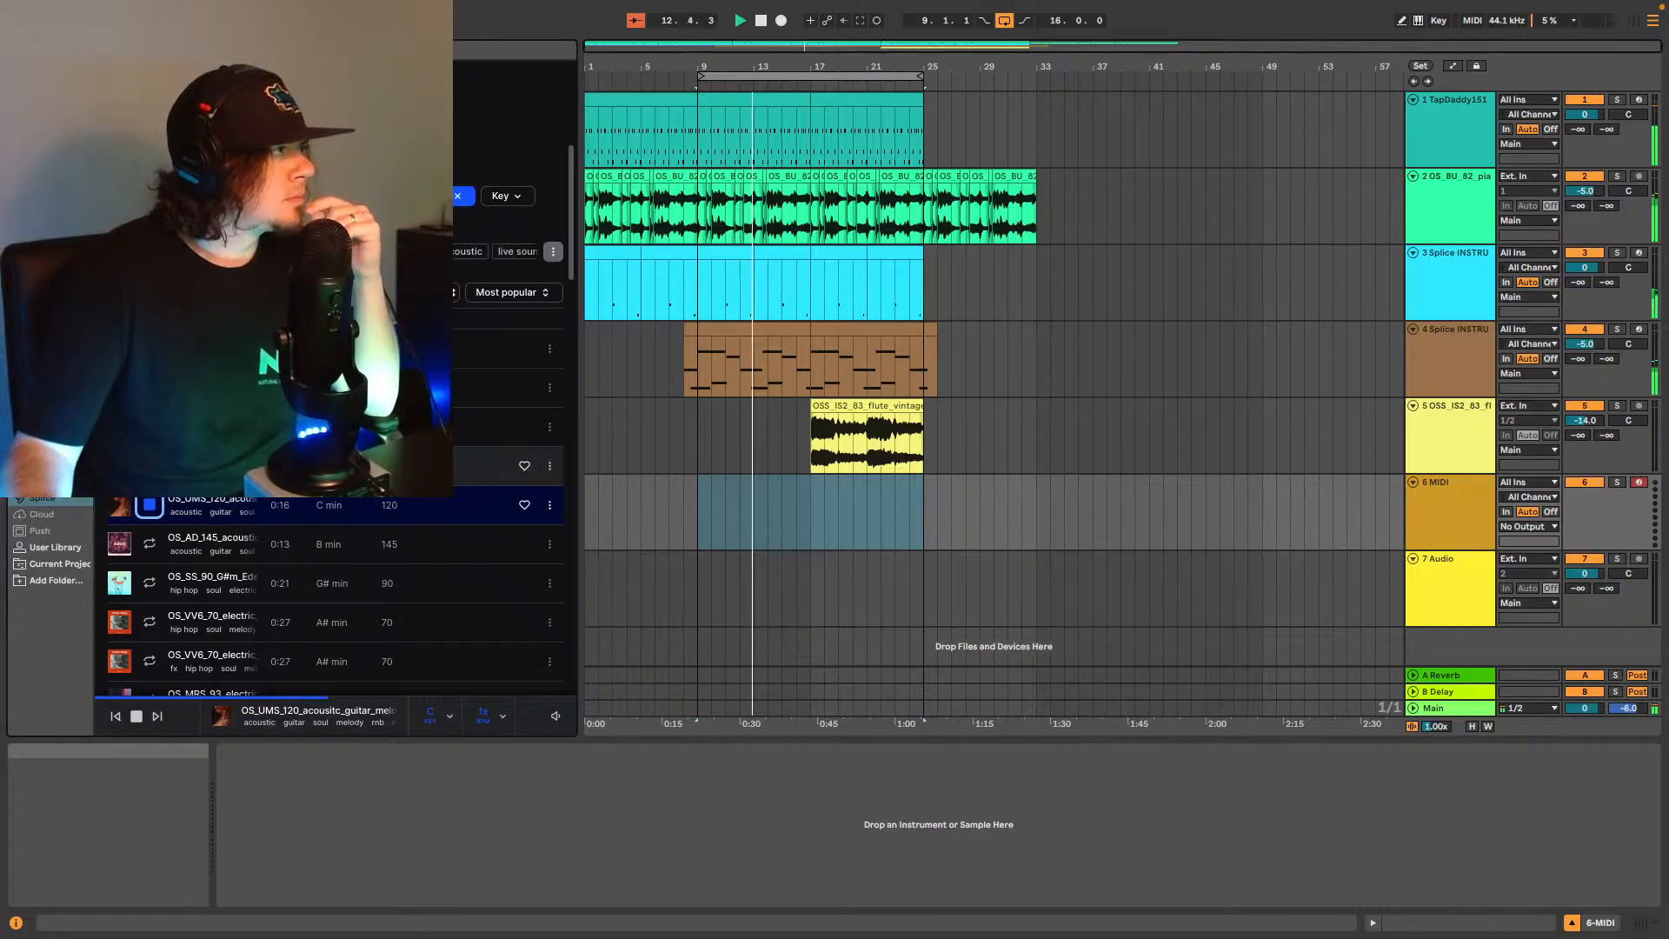
click(150, 545)
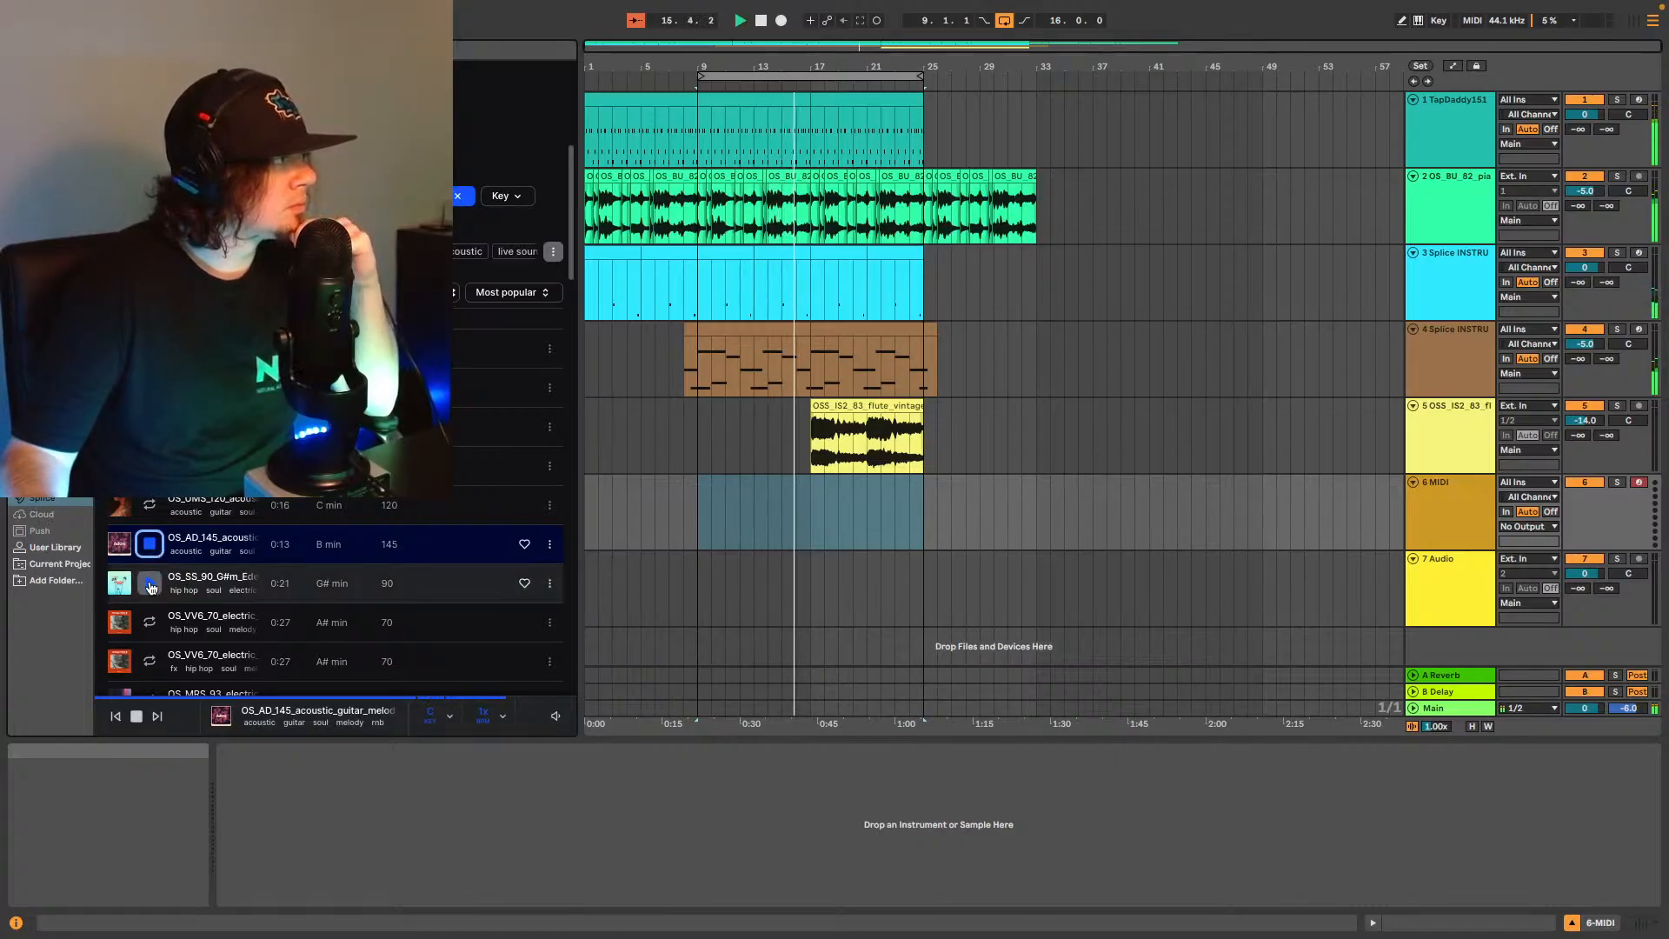
click(150, 585)
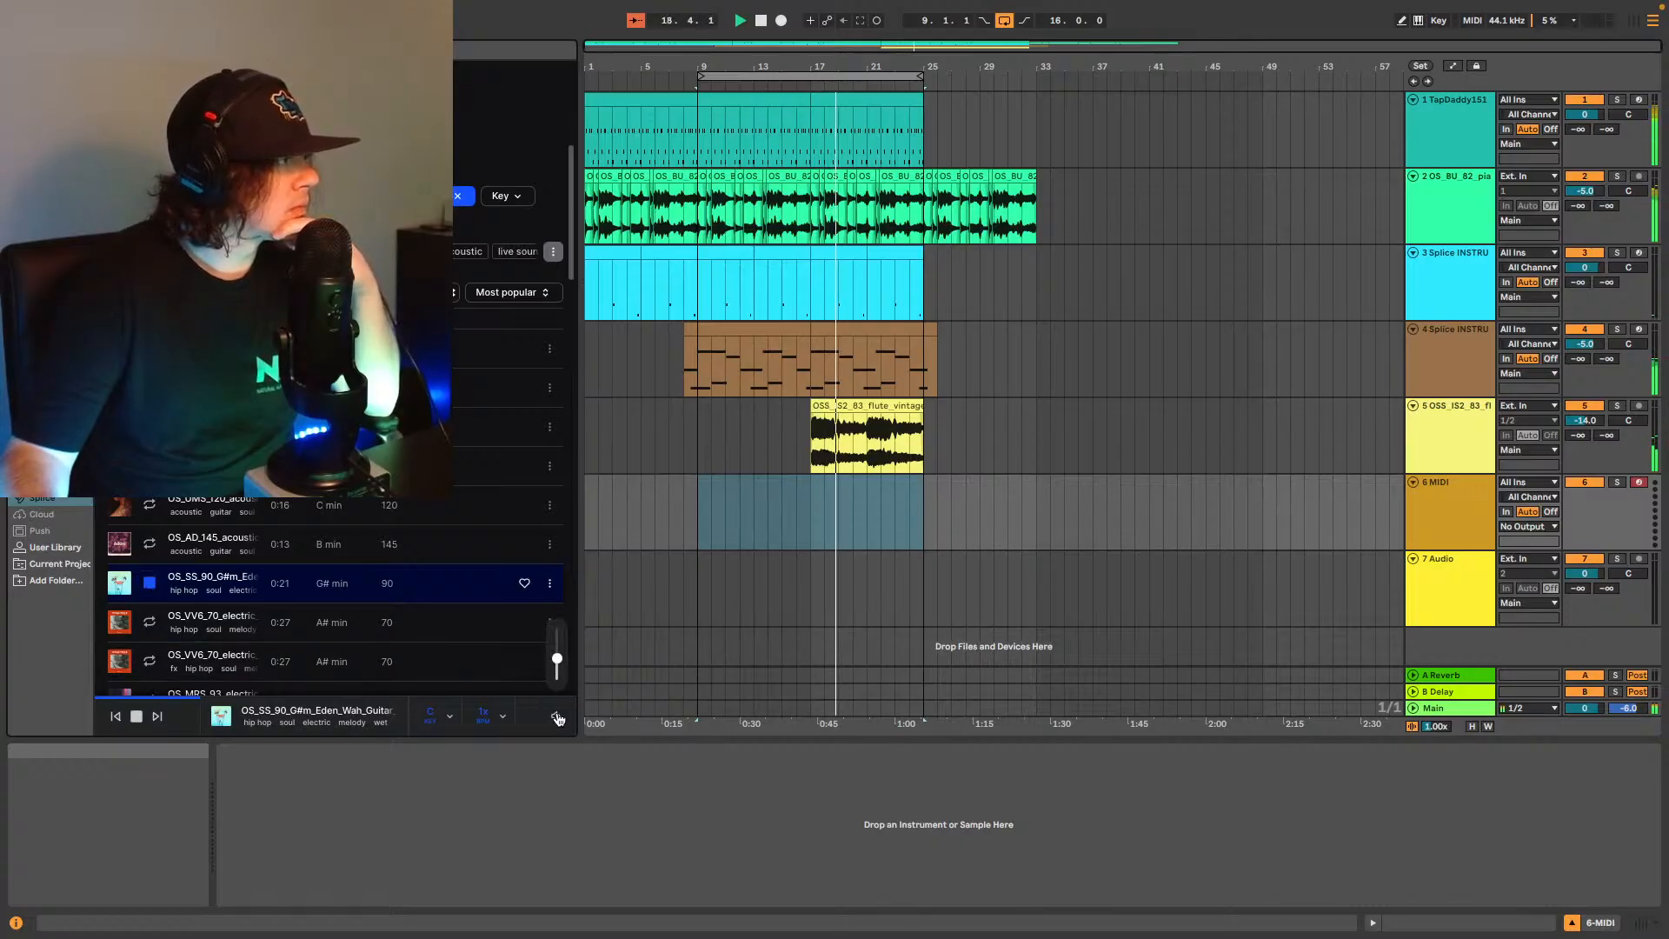
drag(555, 668, 558, 659)
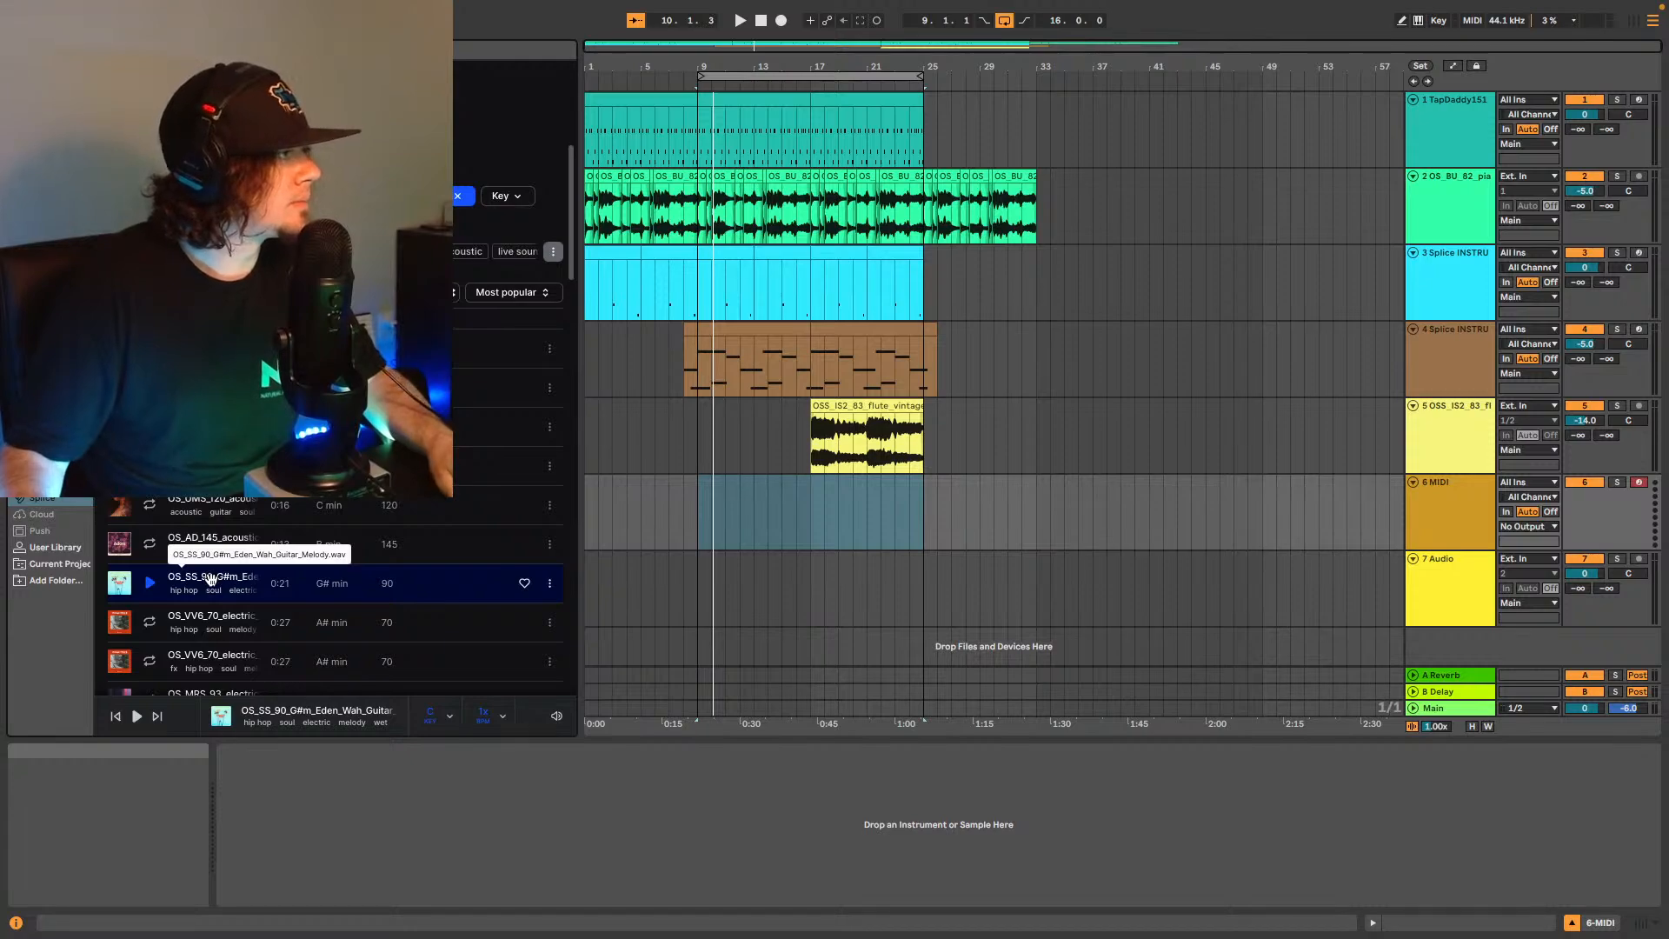
Place the OS_SS_90_G#m_Eden_Wah_Guitar_Melody loop on track 7 at bar 9 and play it briefly with the beat.
drag(210, 579, 718, 579)
key(space)
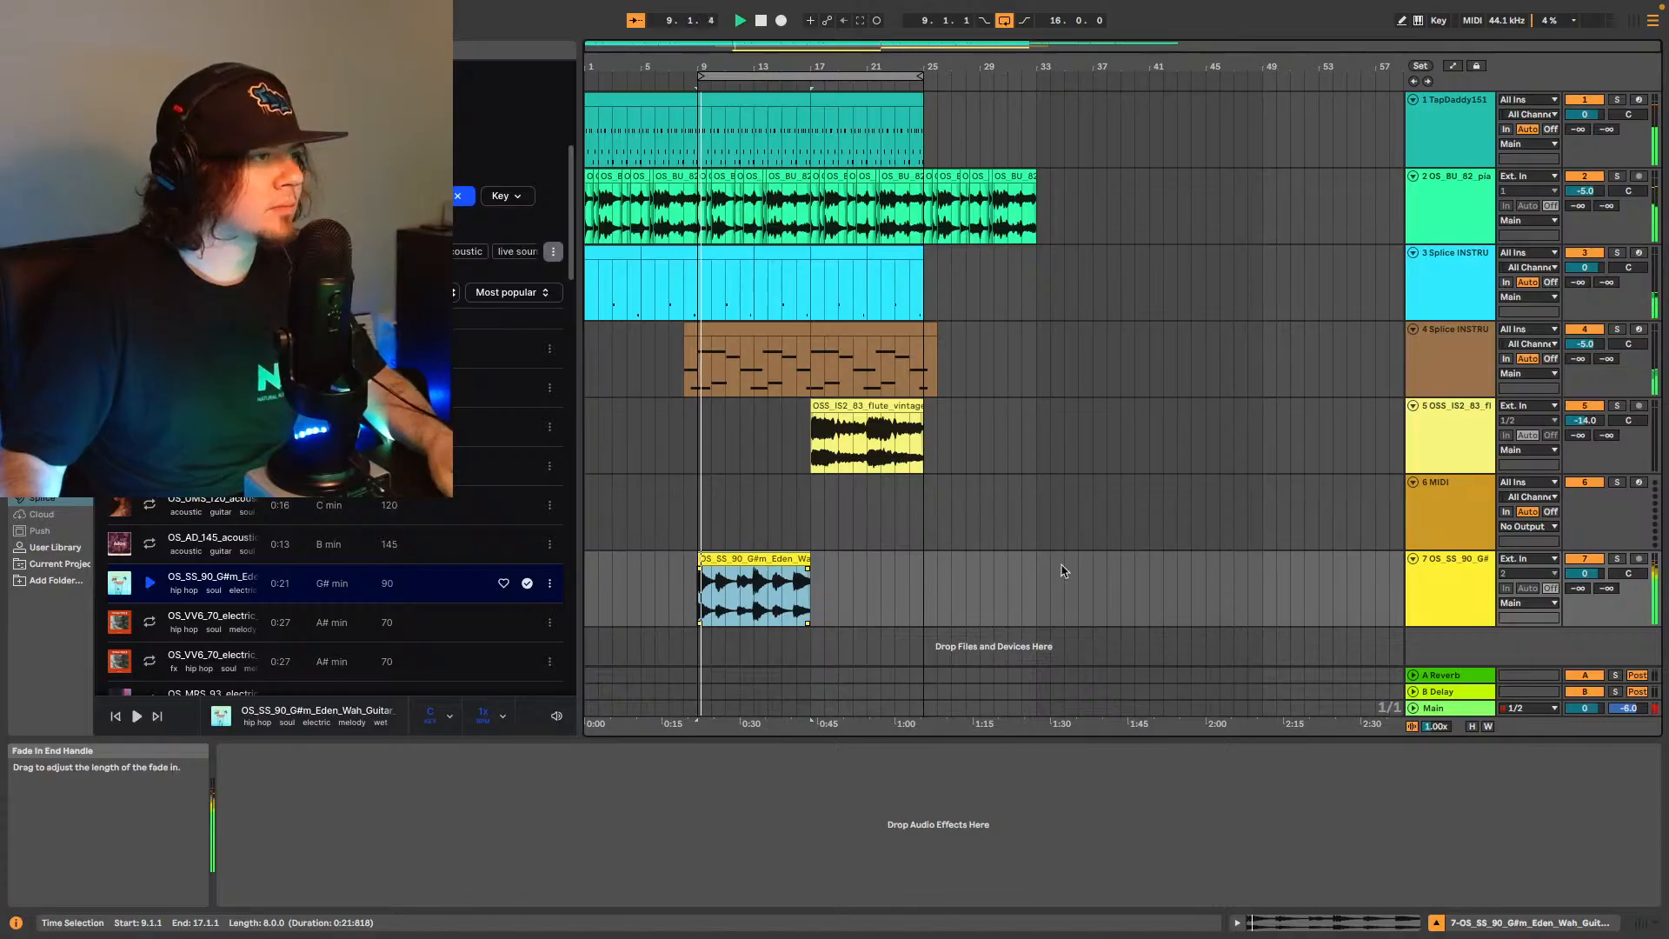
key(space)
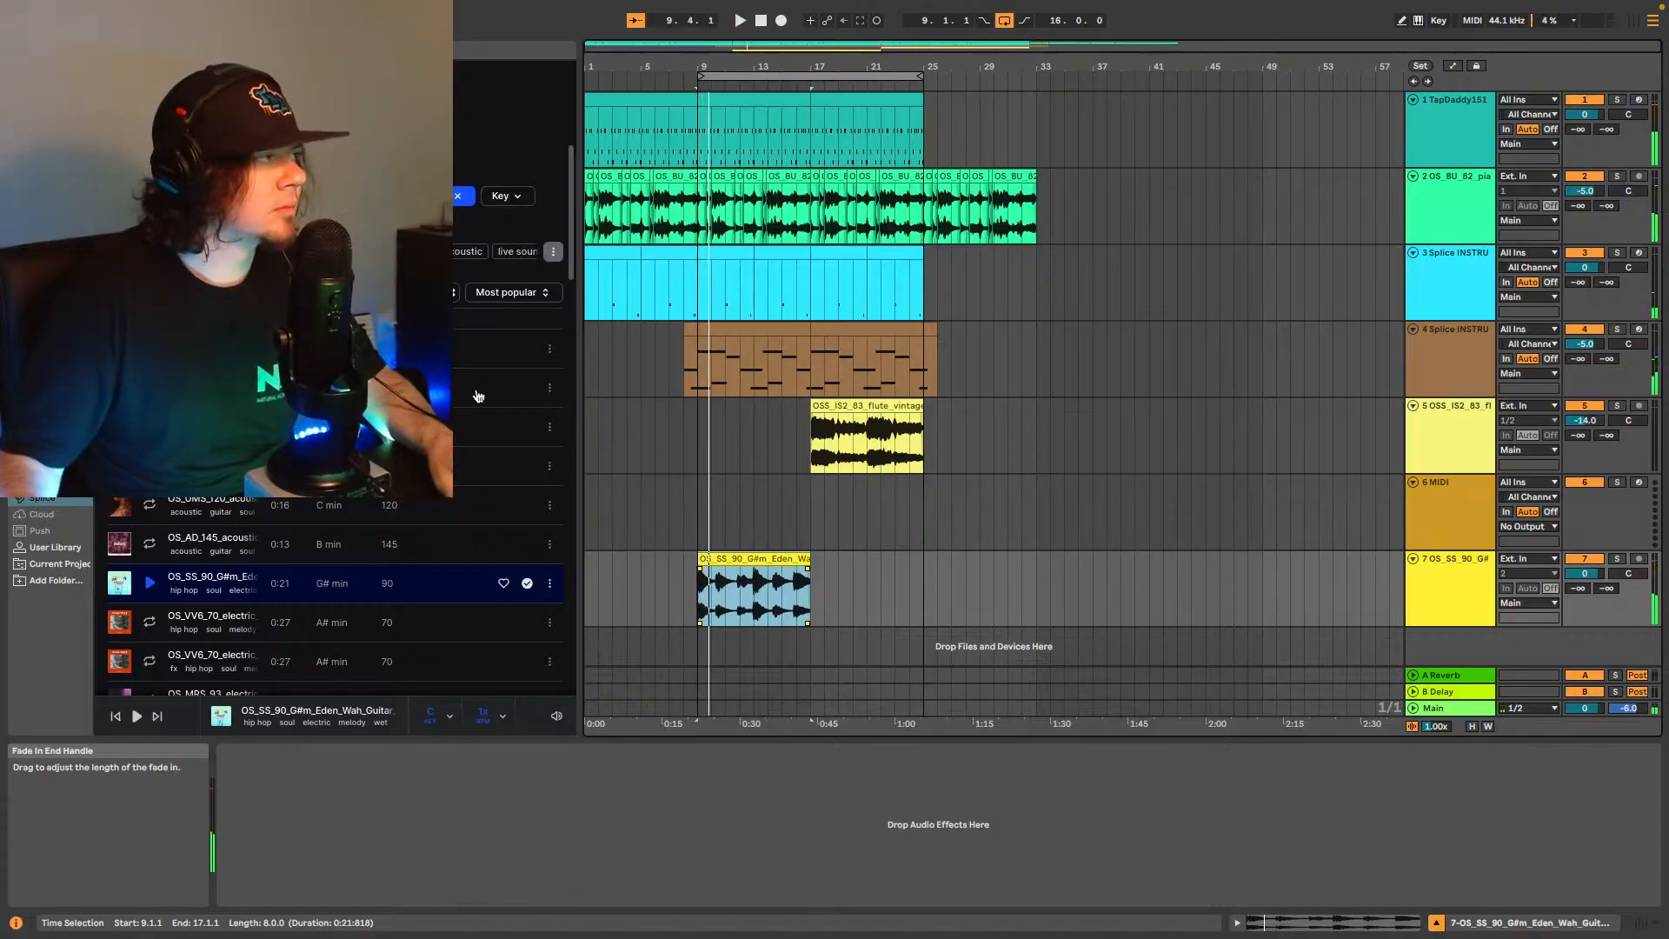
Split the wah guitar clip at 10.2.3, just before its second phrase, and delete everything after the split.
drag(648, 66, 648, 131)
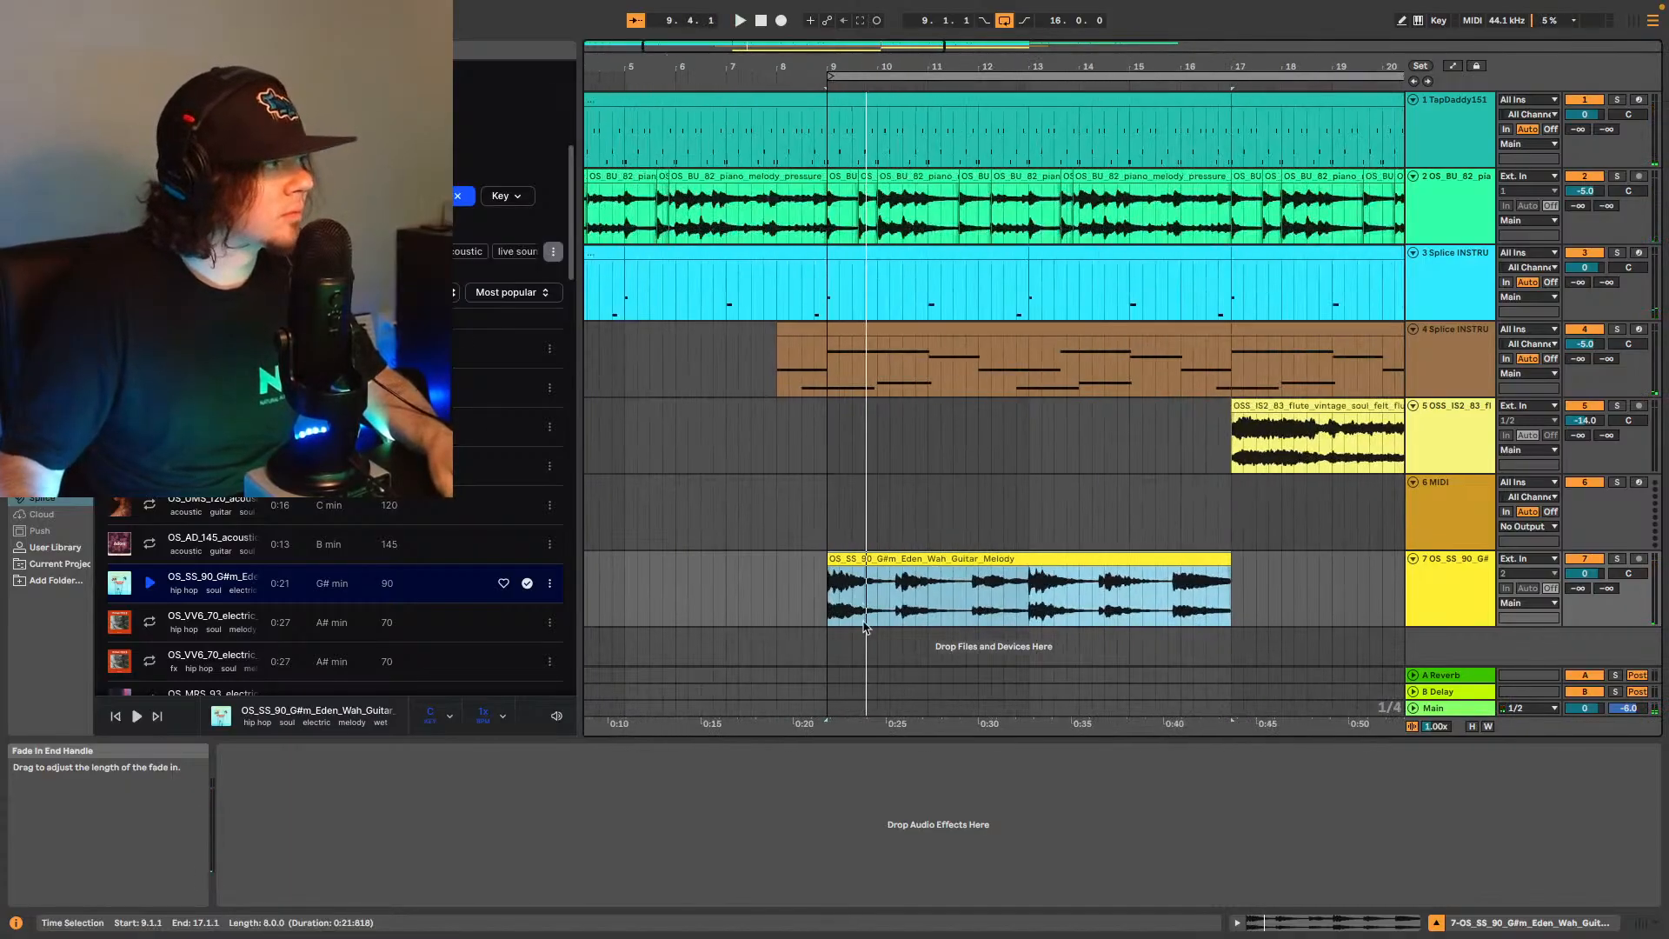
drag(833, 67, 766, 143)
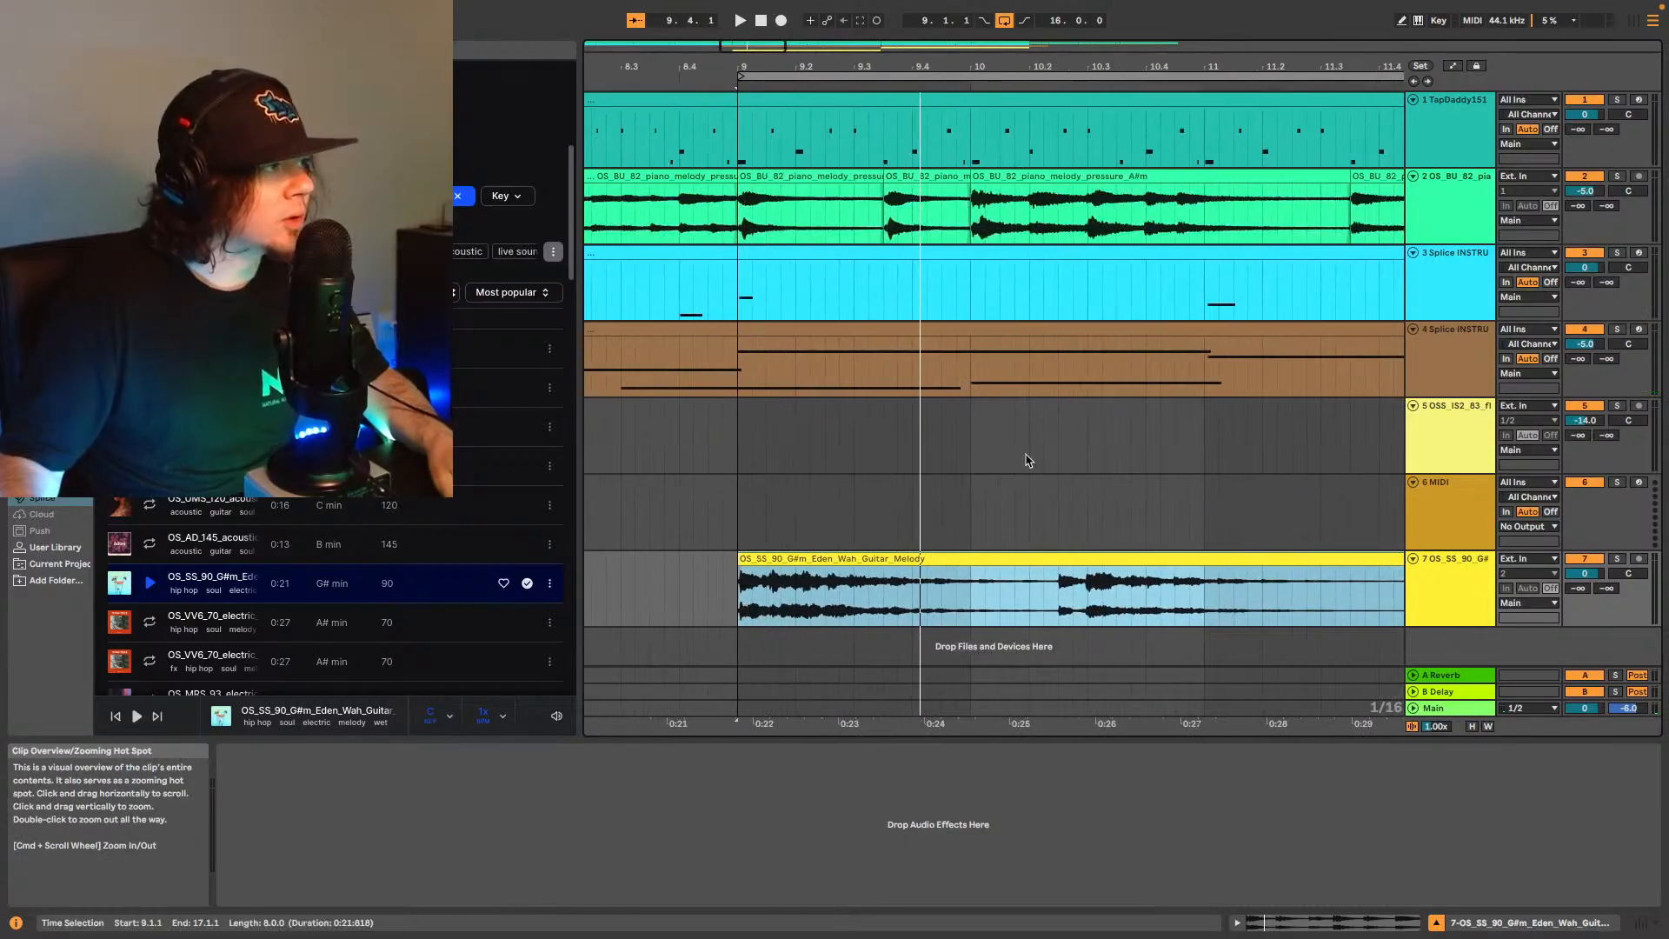
click(1062, 606)
key(super+e)
click(1074, 557)
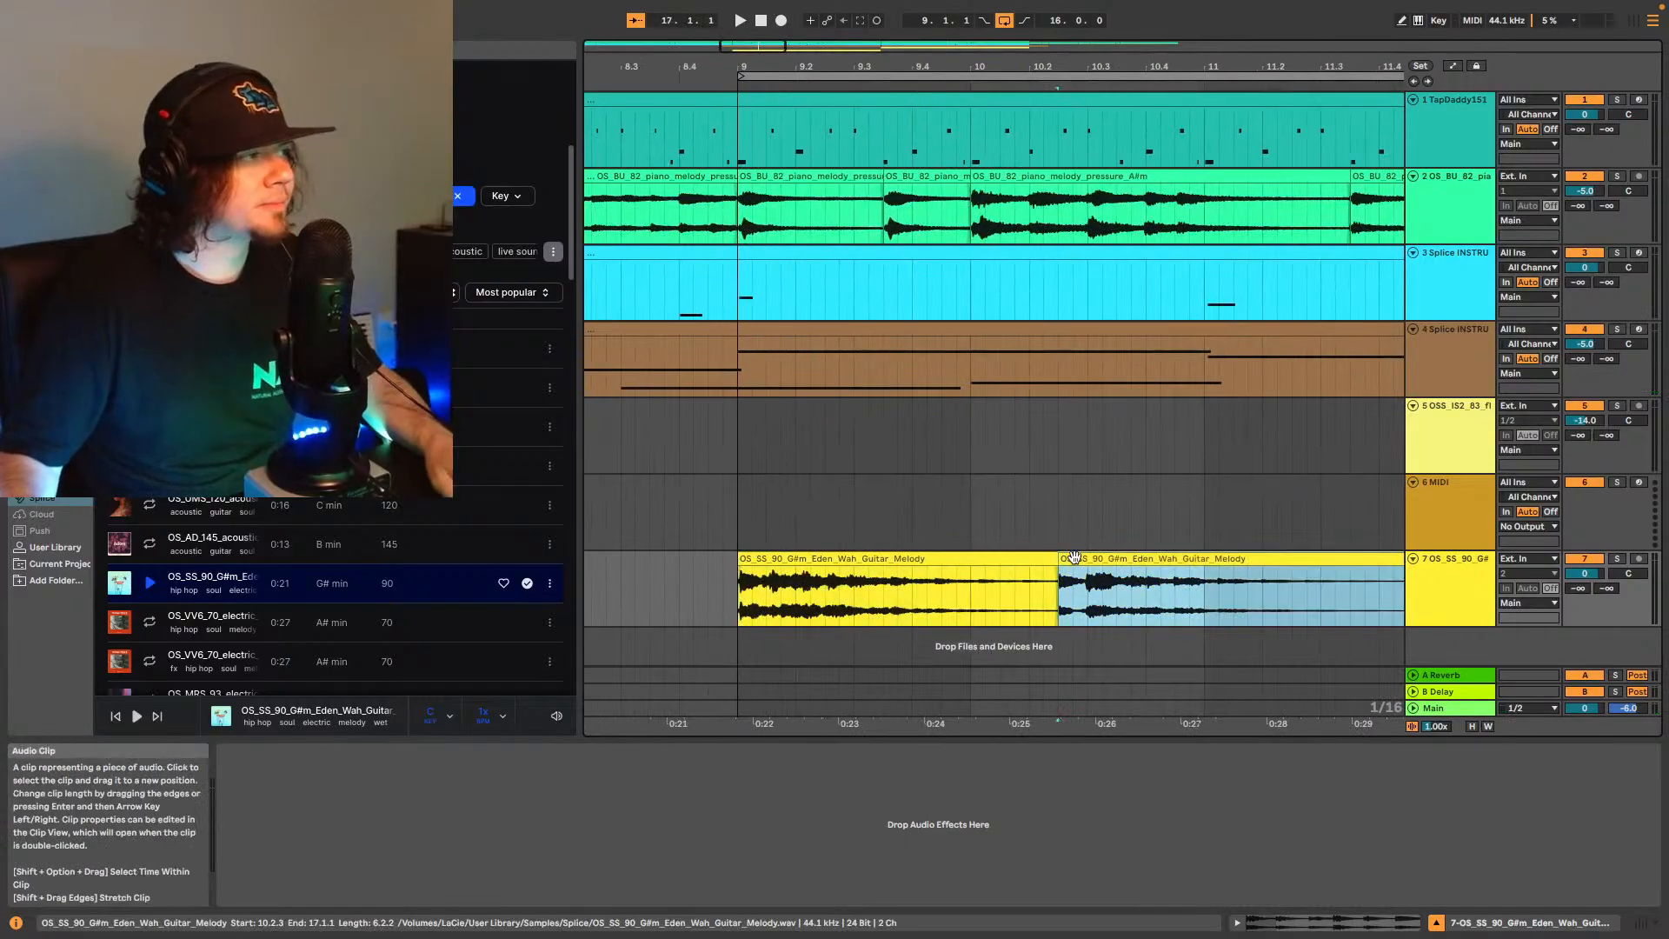
key(Delete)
Add a short fade-out to the end of the remaining wah guitar clip and play it from 9.4.4.
click(1050, 565)
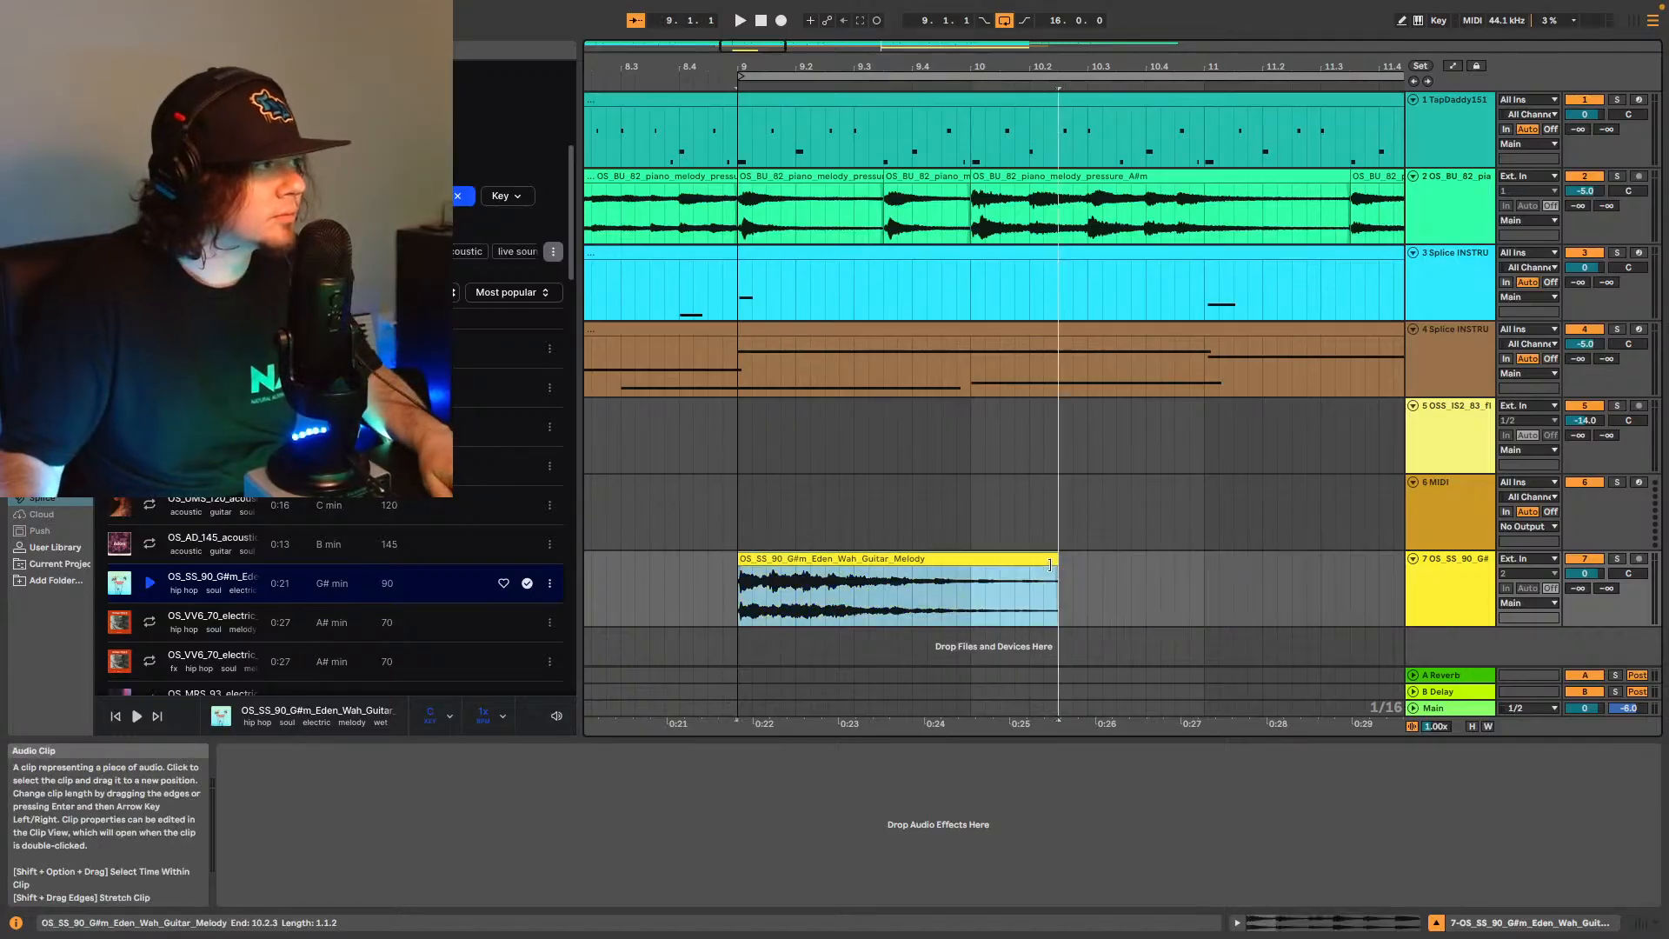
drag(1050, 565, 1007, 581)
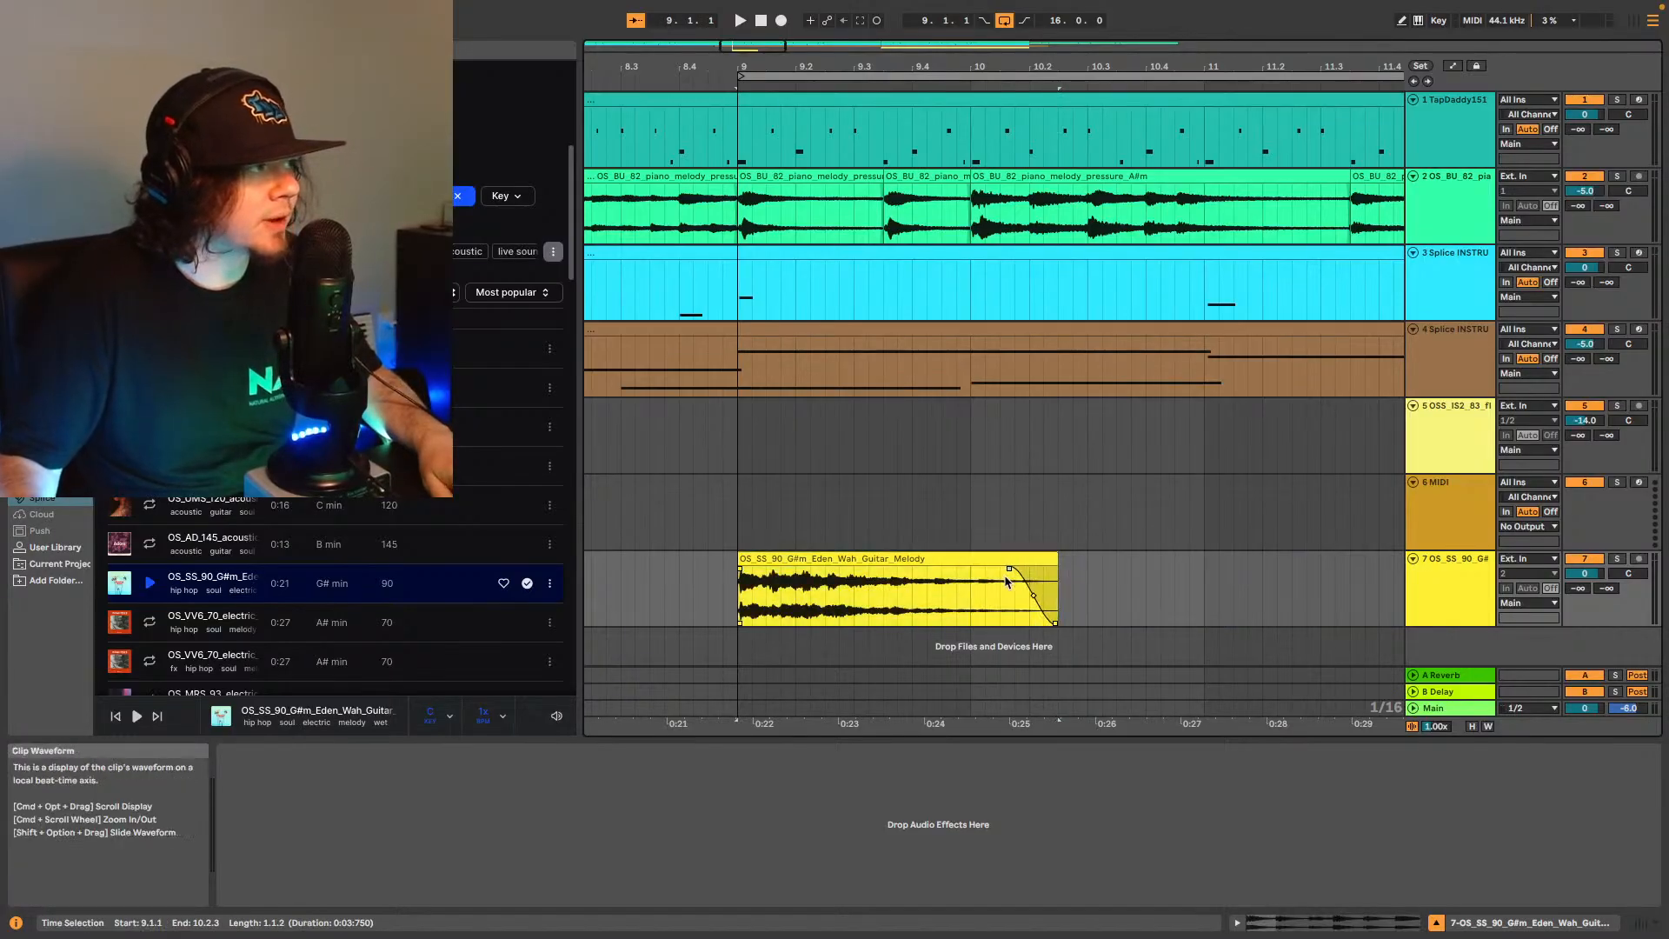
click(960, 600)
key(space)
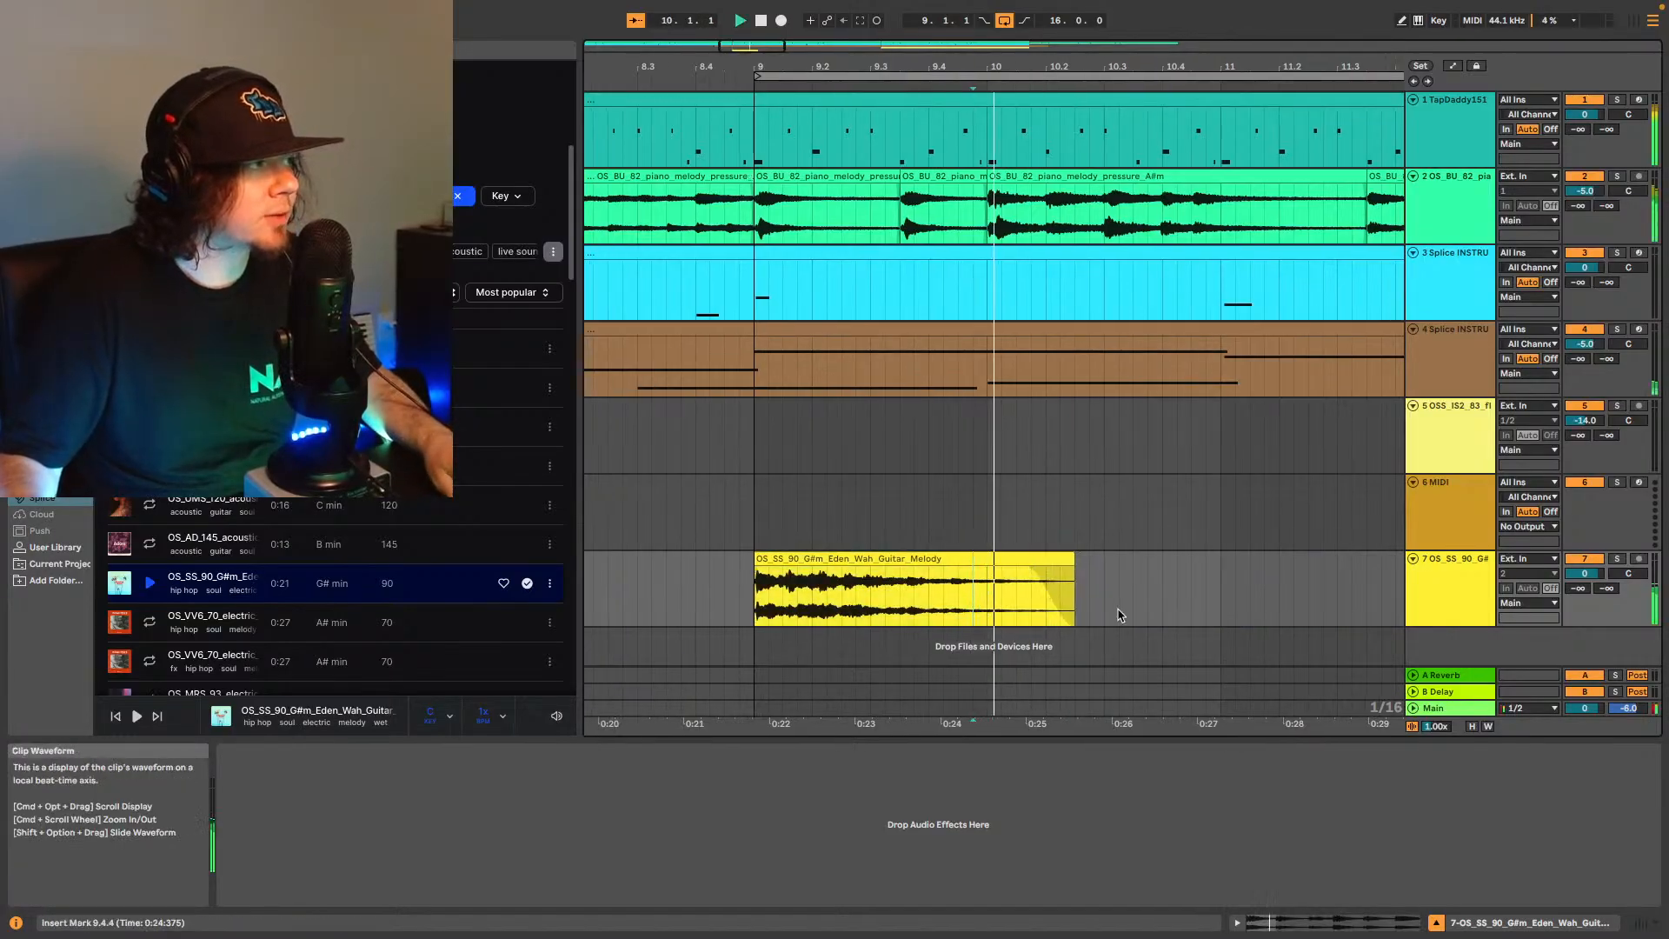
Set the wah guitar track's volume to -16 dB against the beat, and lengthen the fade-out at the clip's end.
click(886, 561)
key(space)
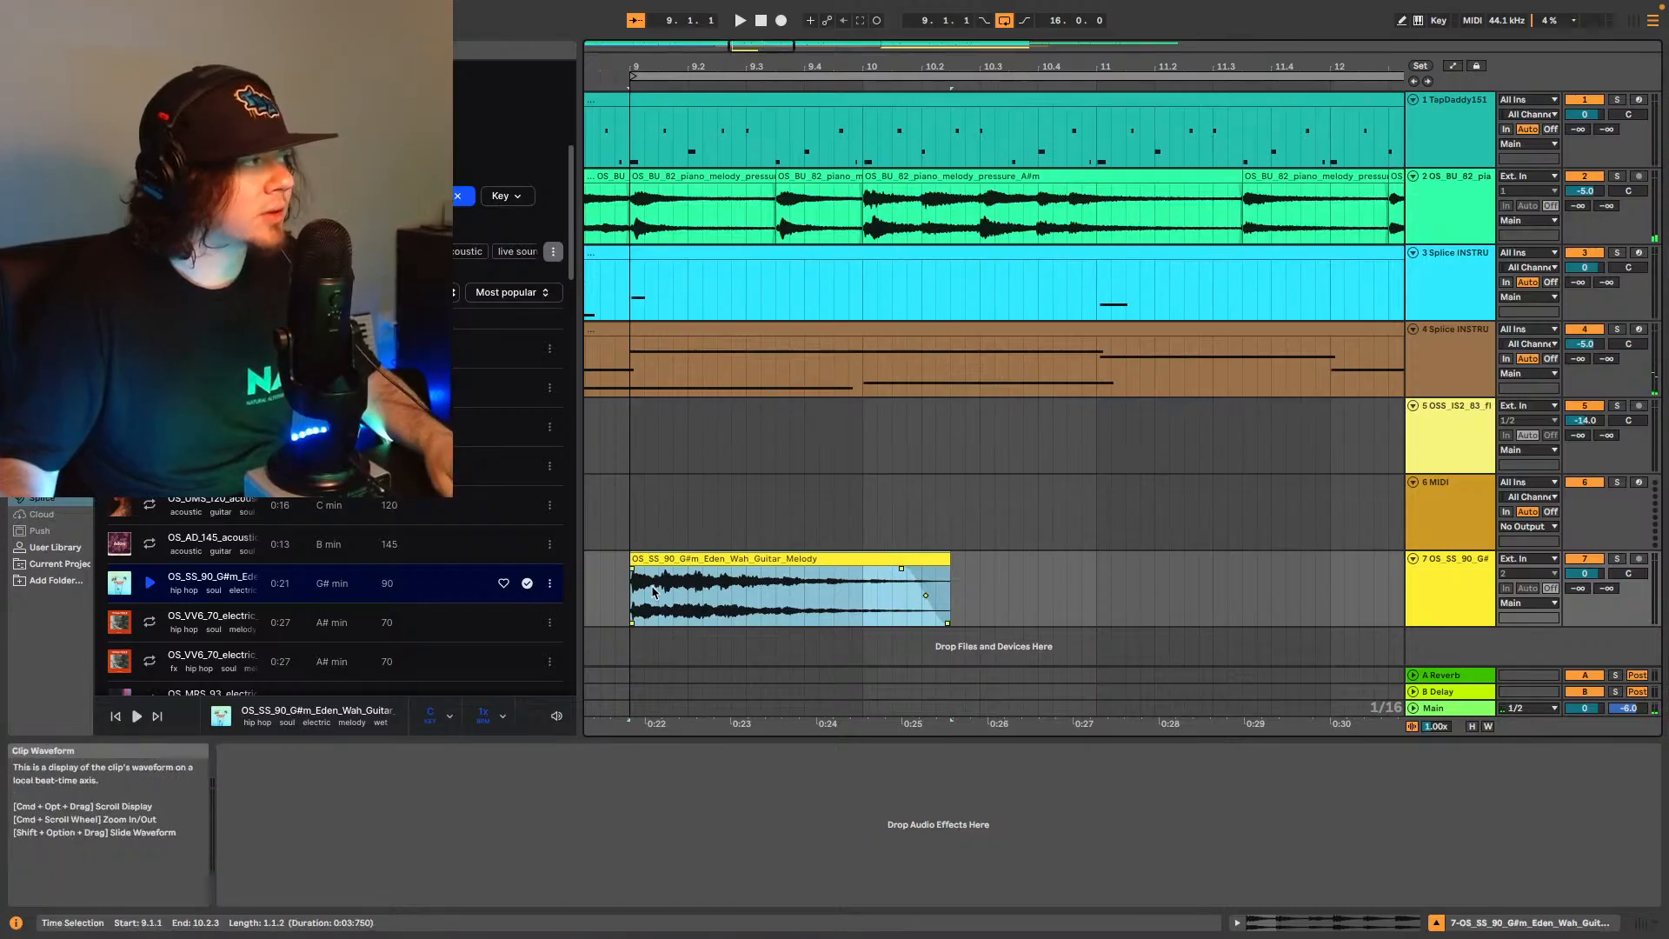
click(653, 591)
key(space)
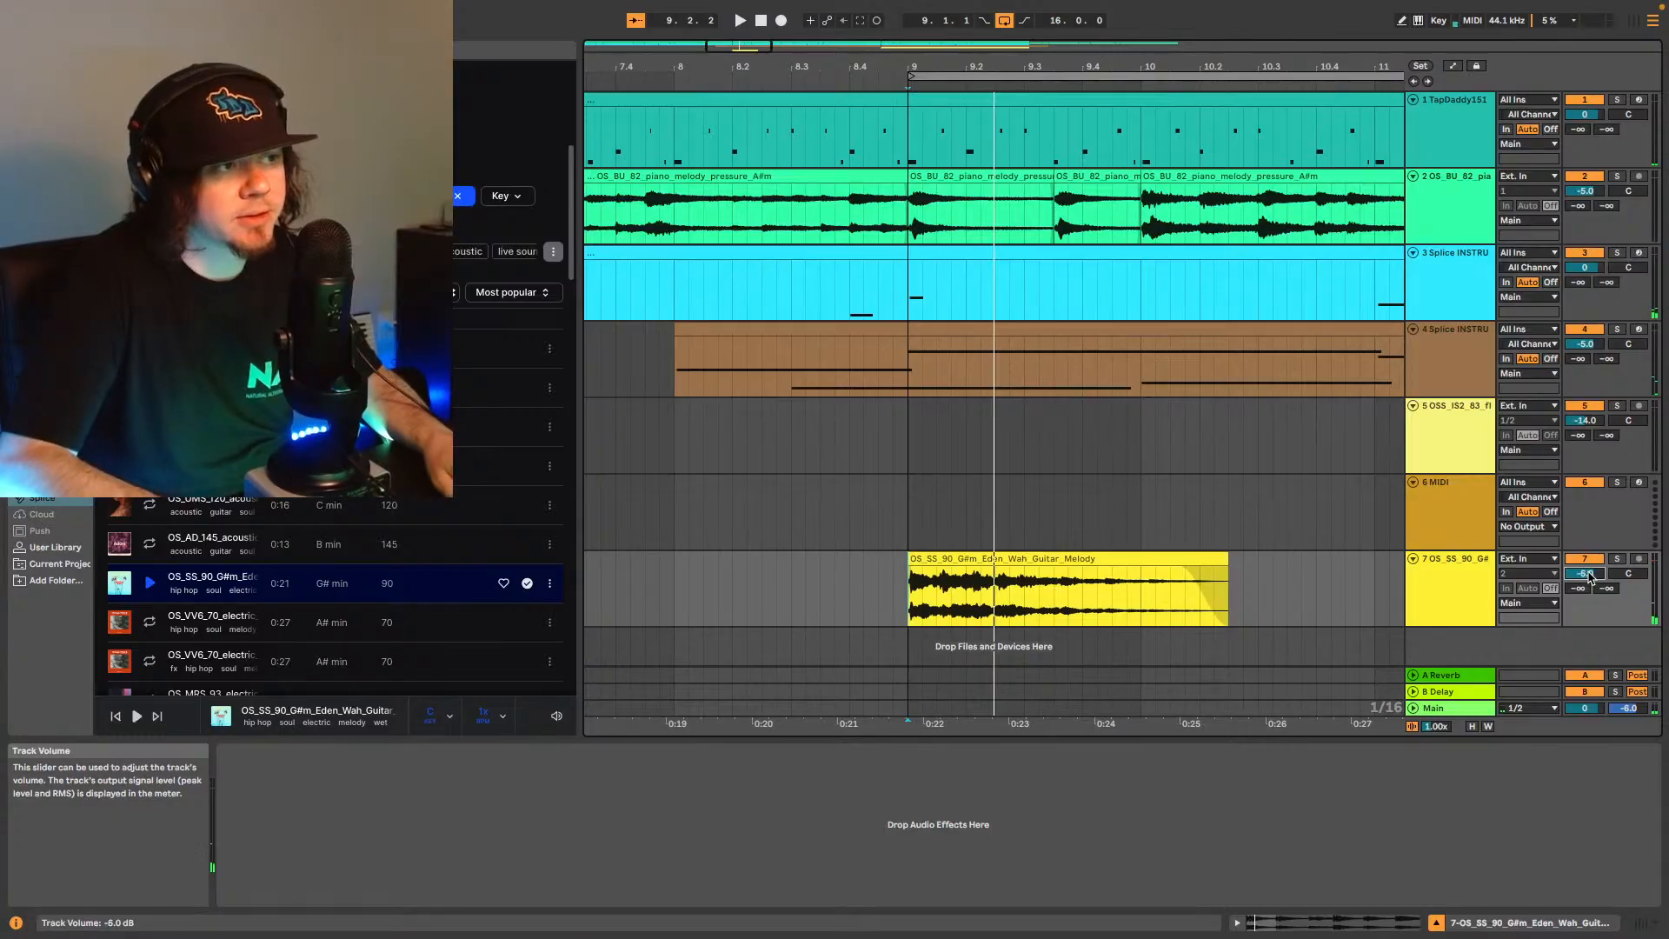
key(space)
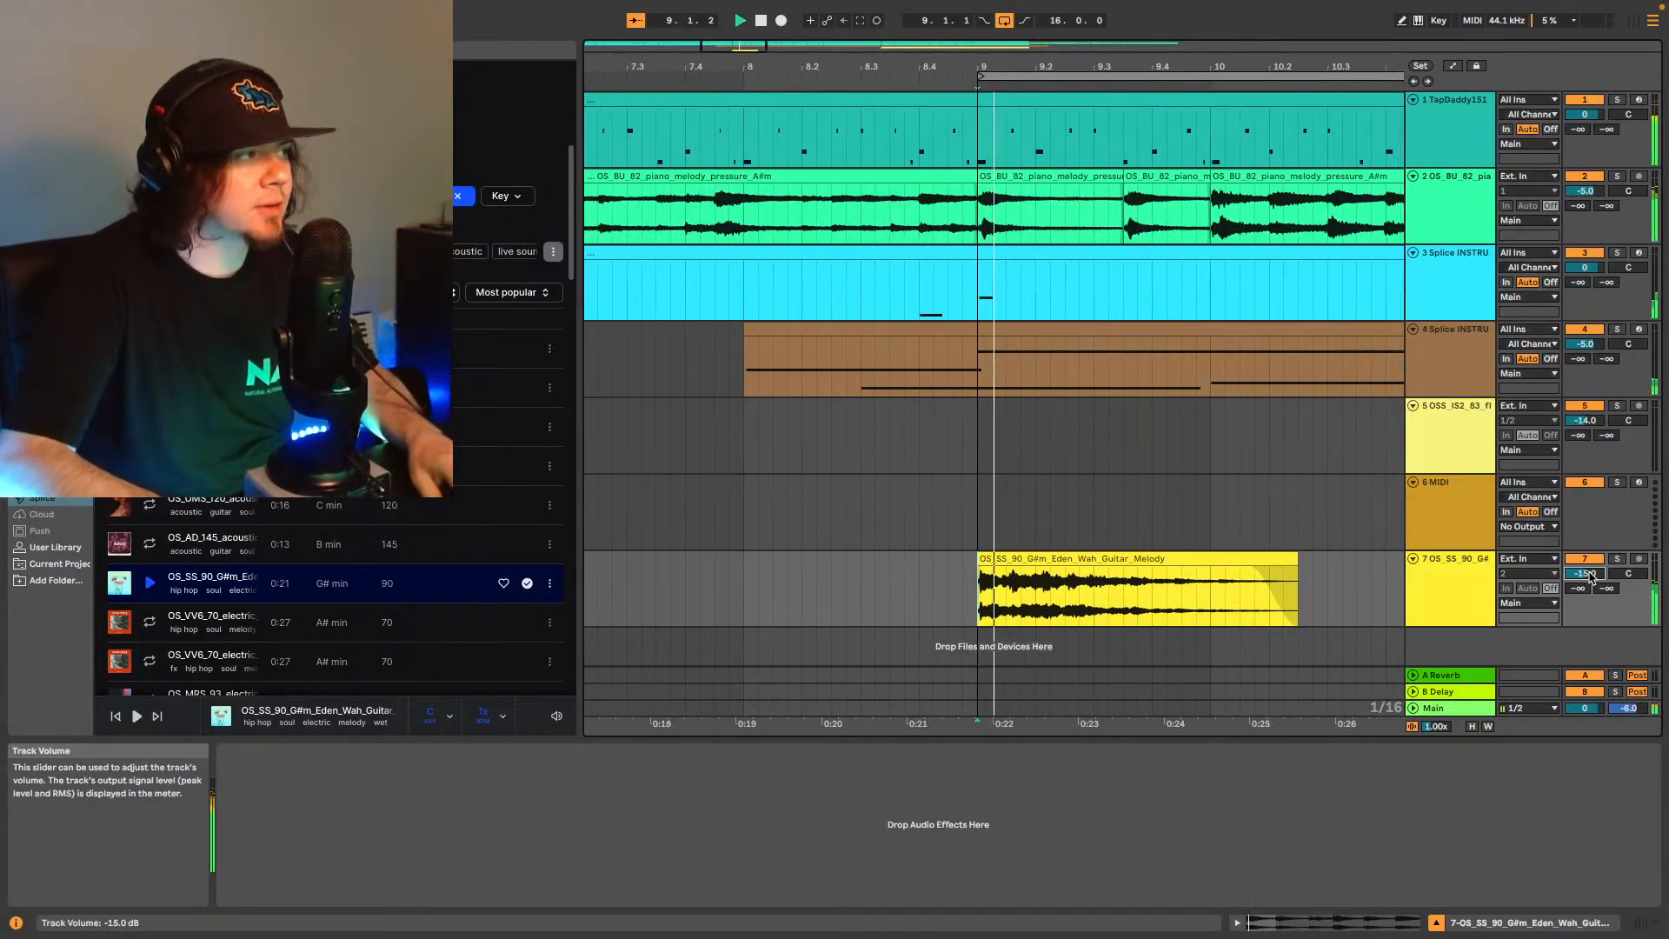
drag(1589, 577, 1590, 582)
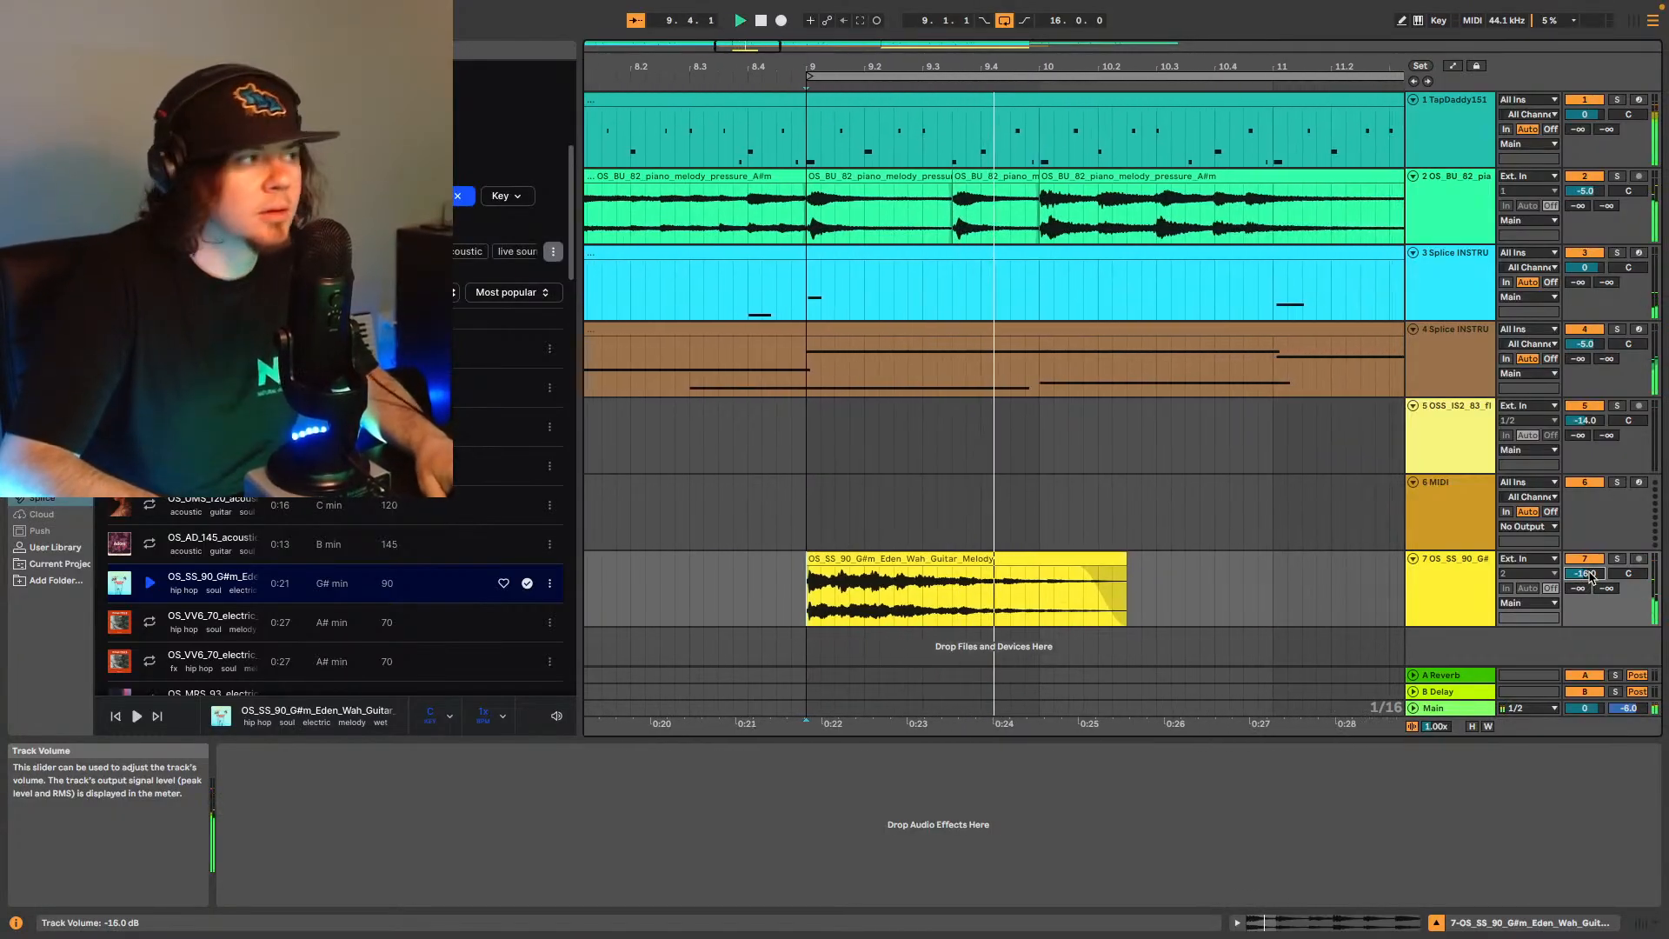
key(space)
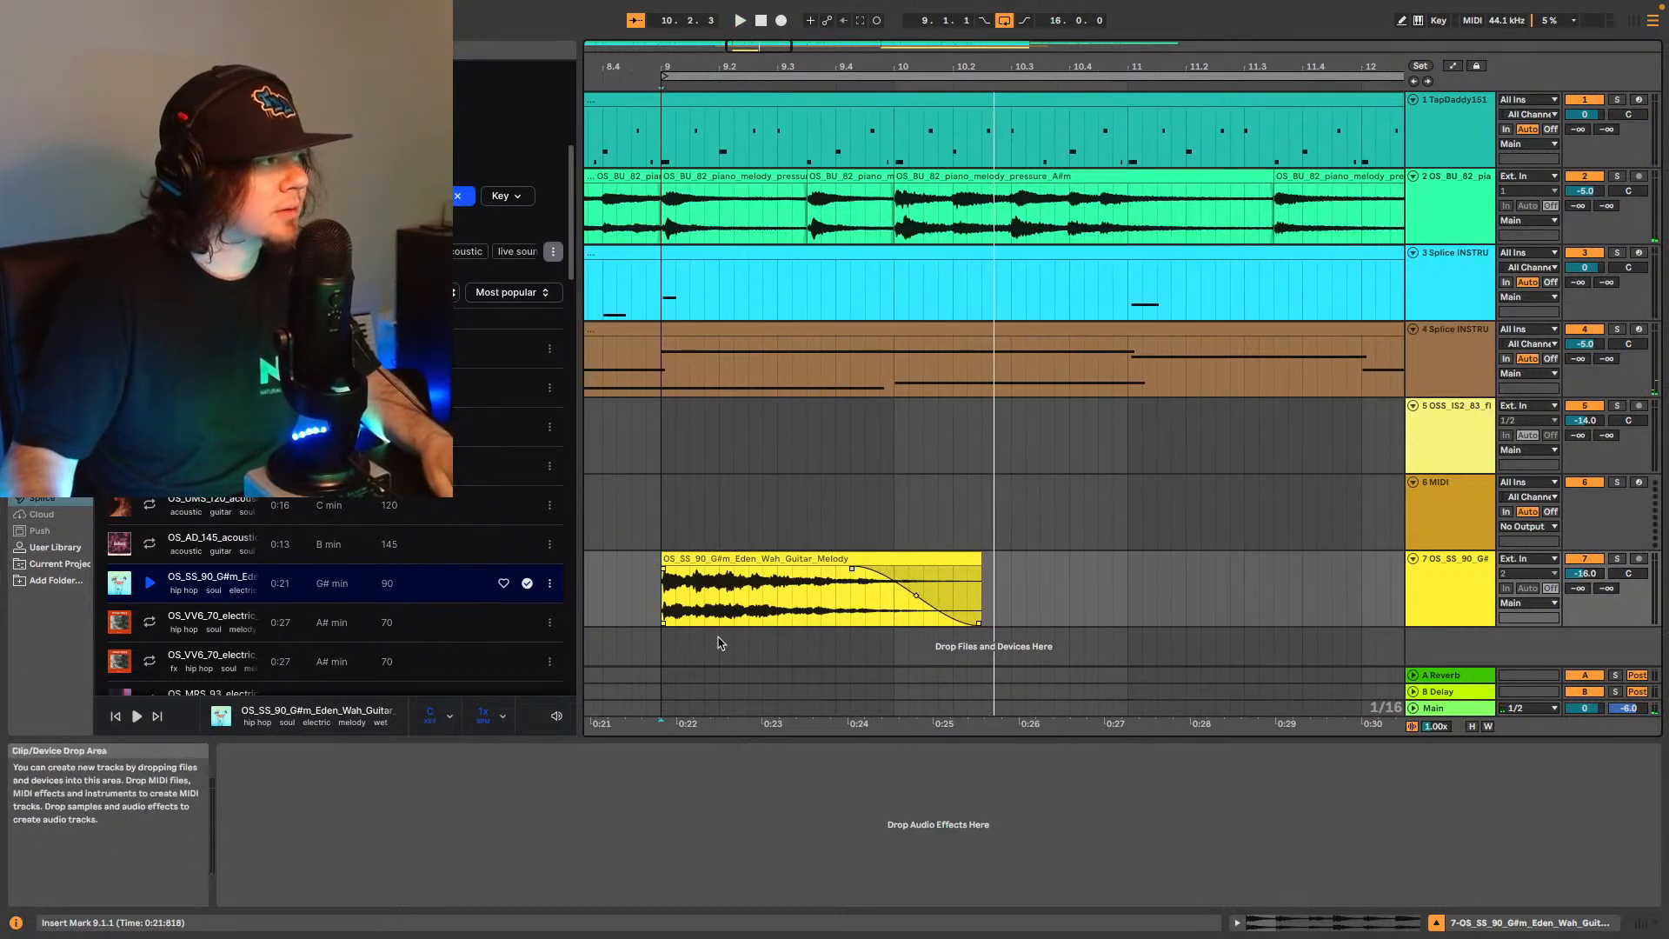
key(space)
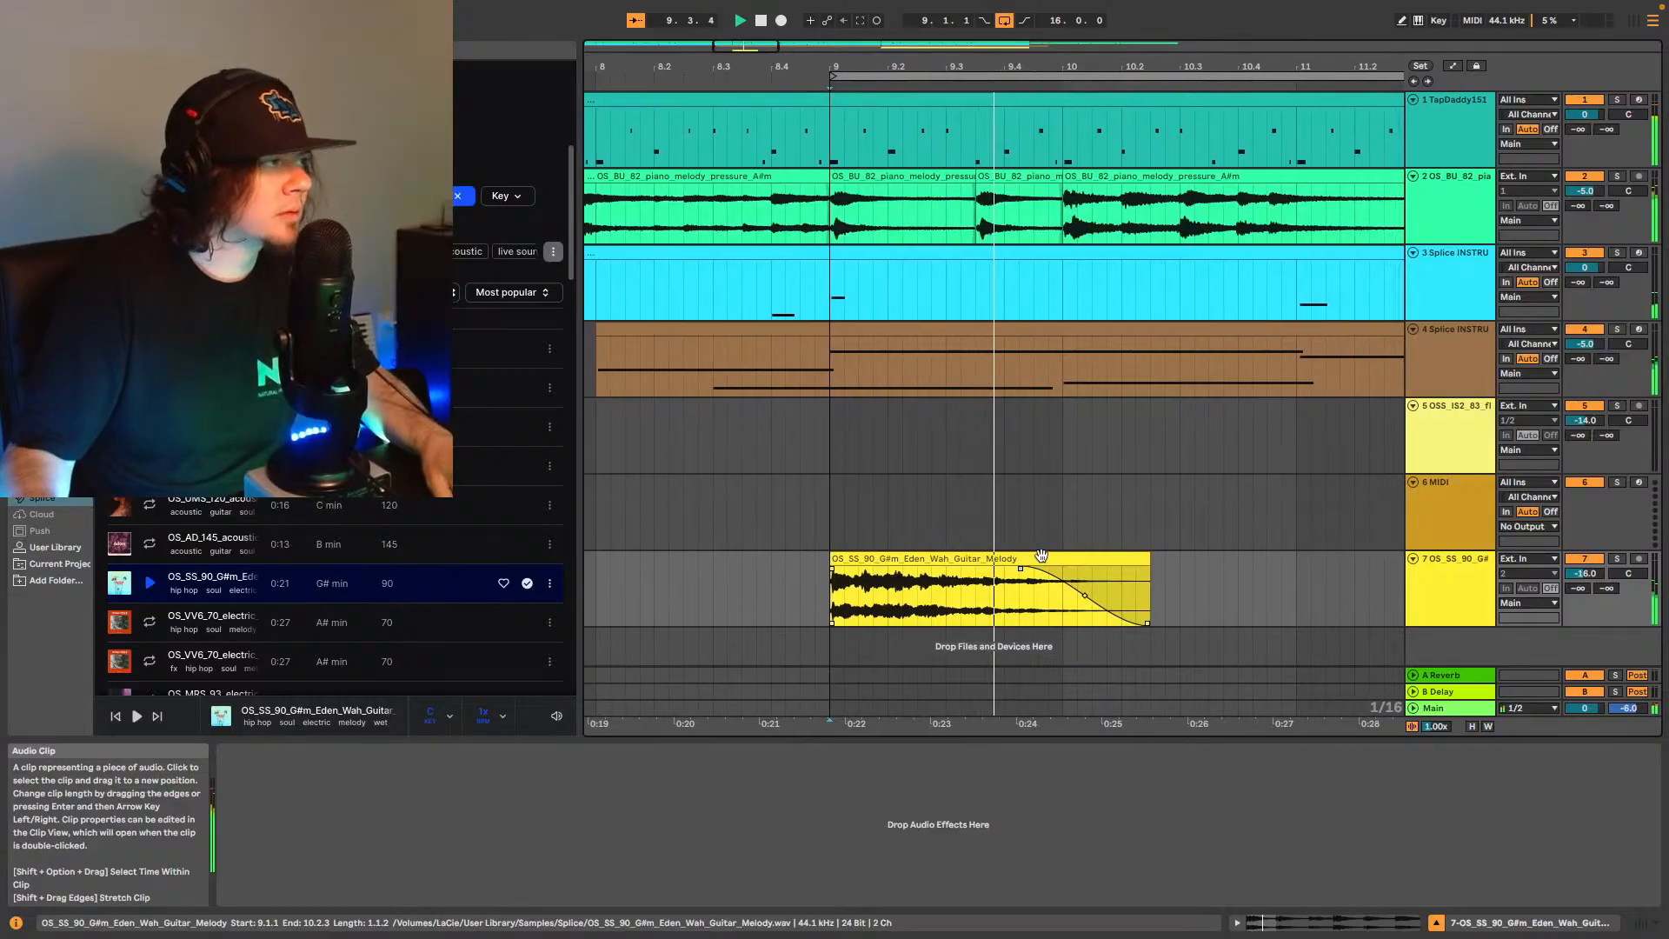
Copy the wah guitar clip from bar 9 to bars 13, 17 and 21 on the same track.
click(945, 556)
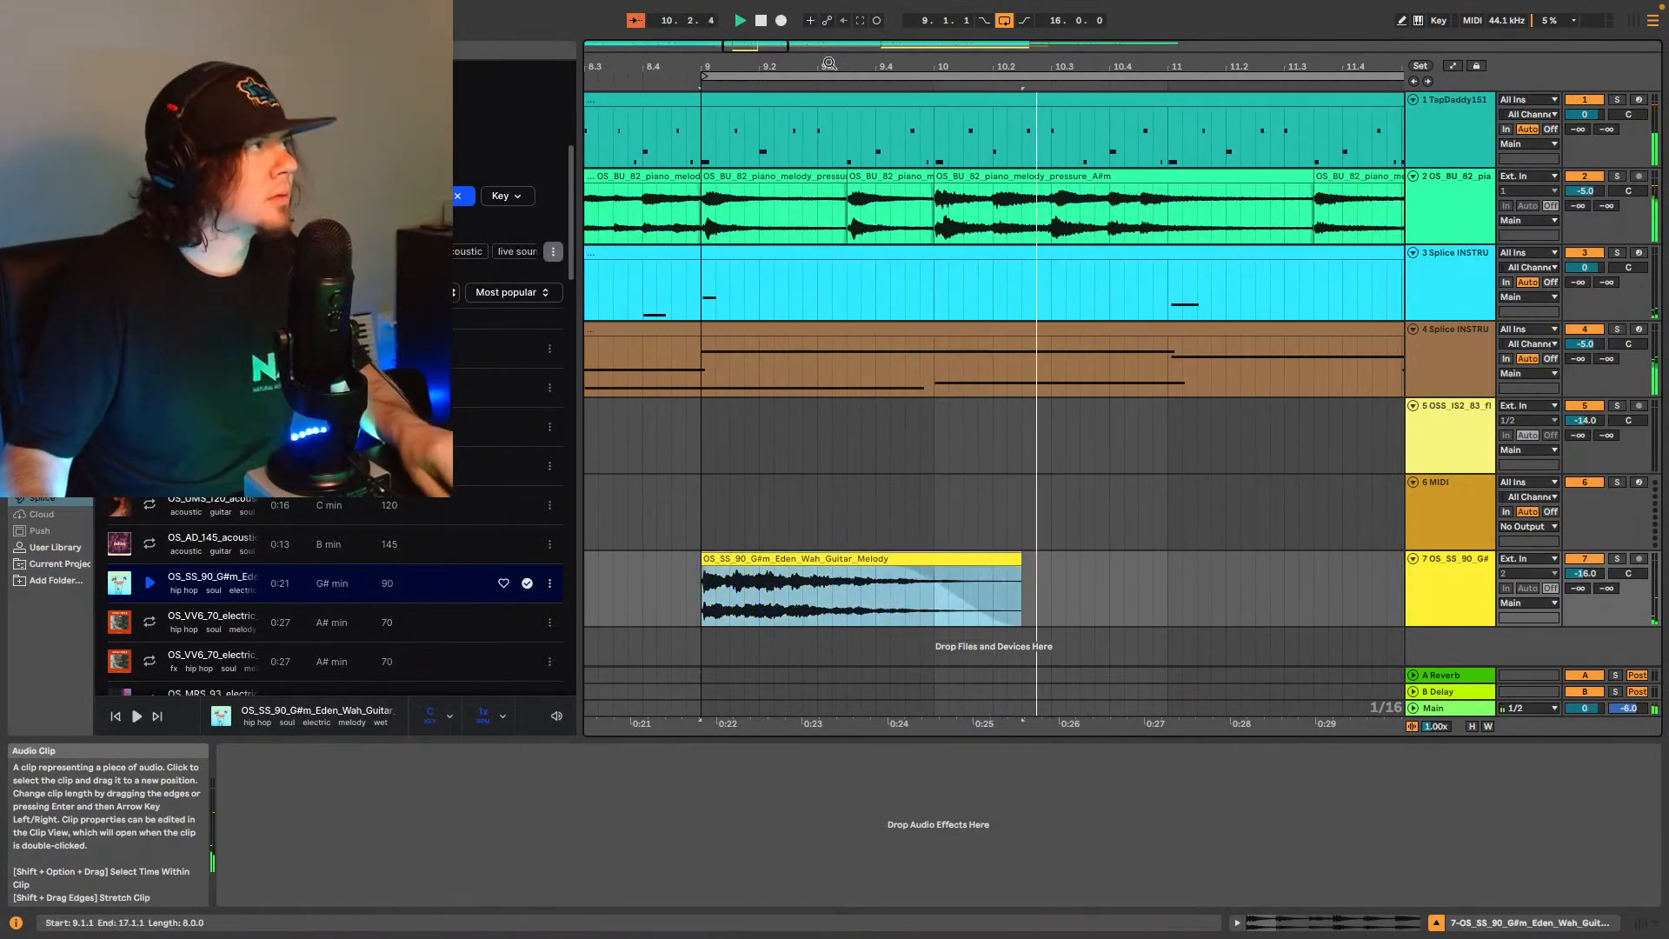
drag(1030, 66, 1030, 3)
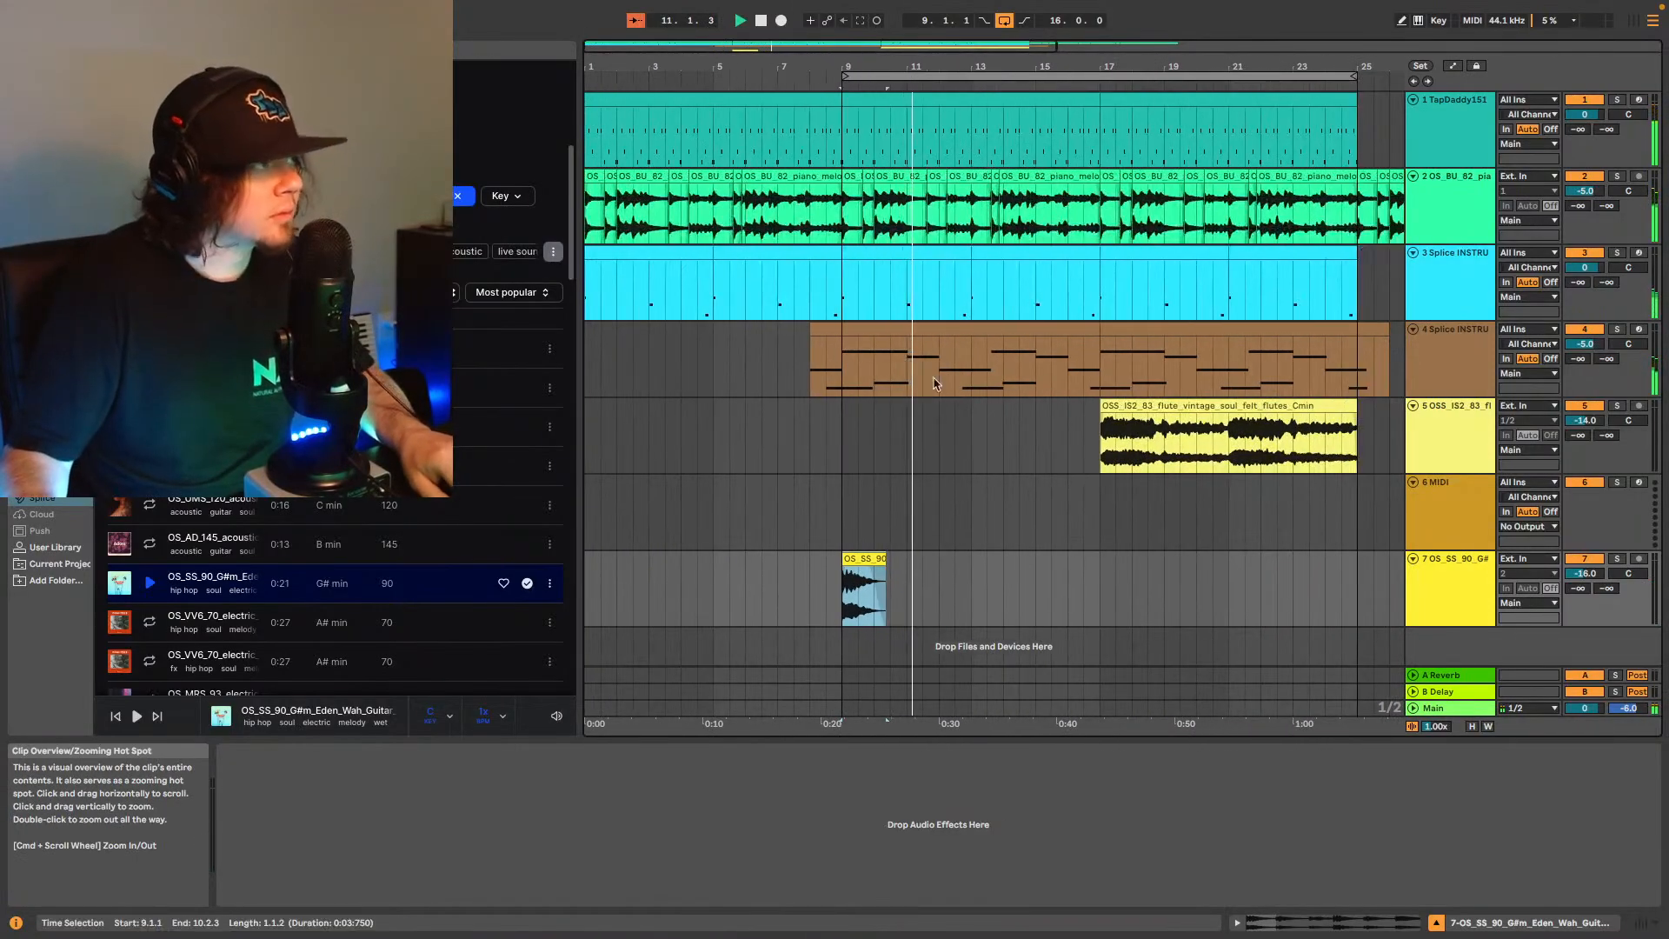
click(975, 578)
key(super+v)
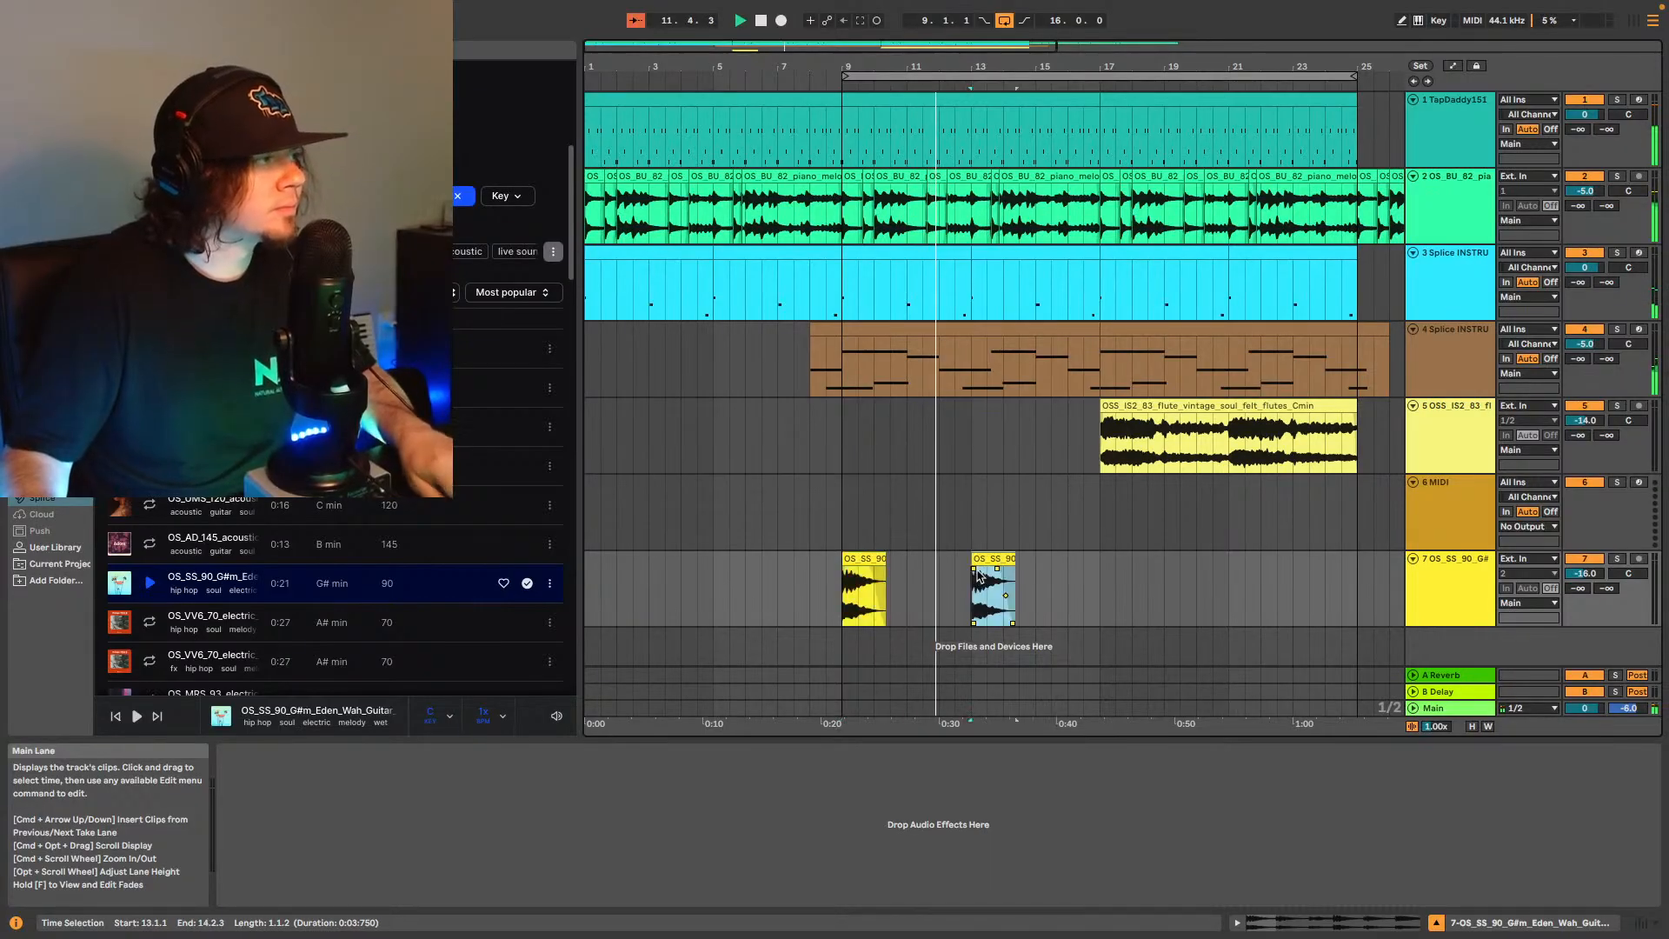
click(1103, 573)
key(super+v)
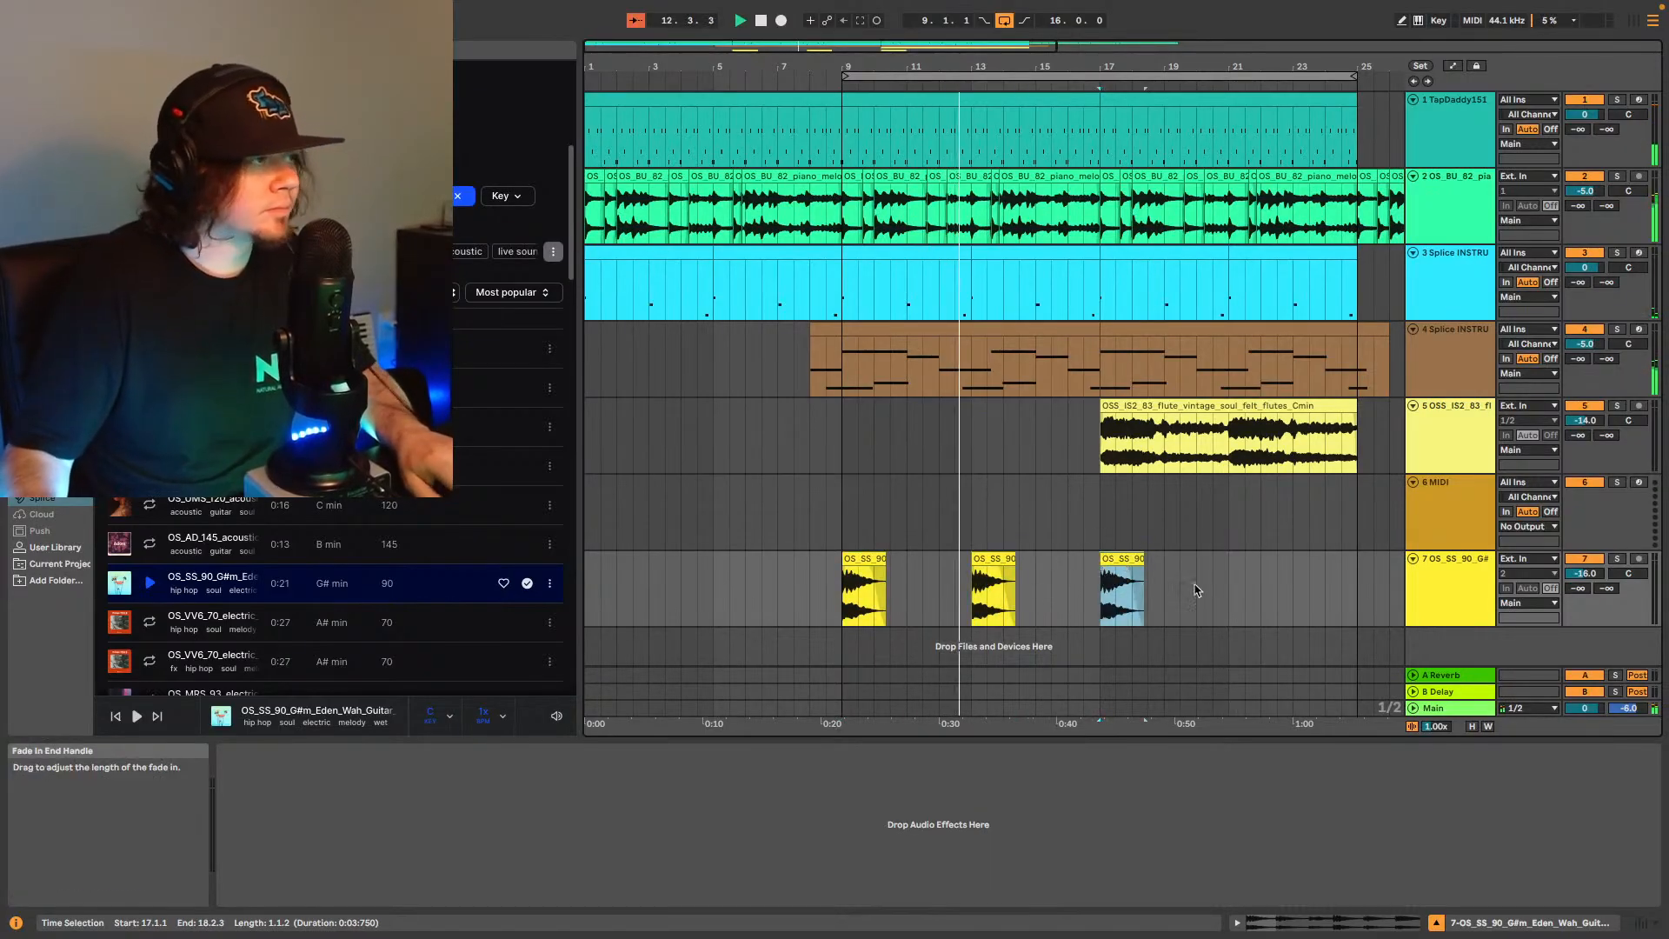
click(1230, 578)
key(super+v)
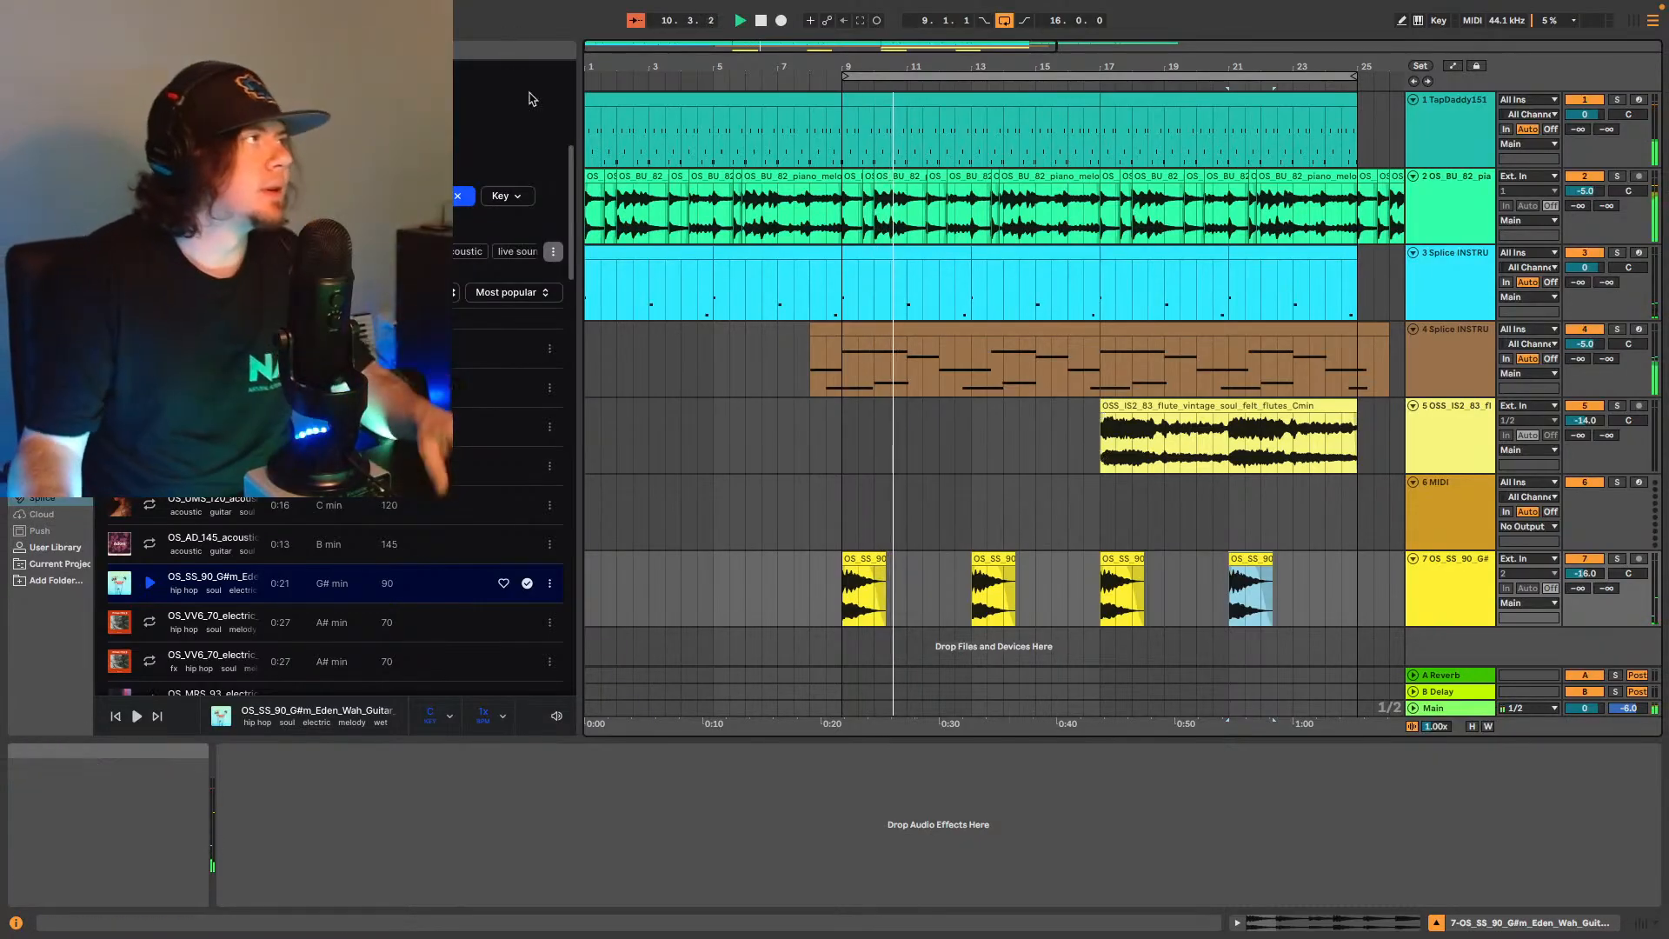
Extend the arrangement loop back to bar 1 so it spans 24 bars, and play from the beginning.
drag(813, 43, 813, 12)
key(space)
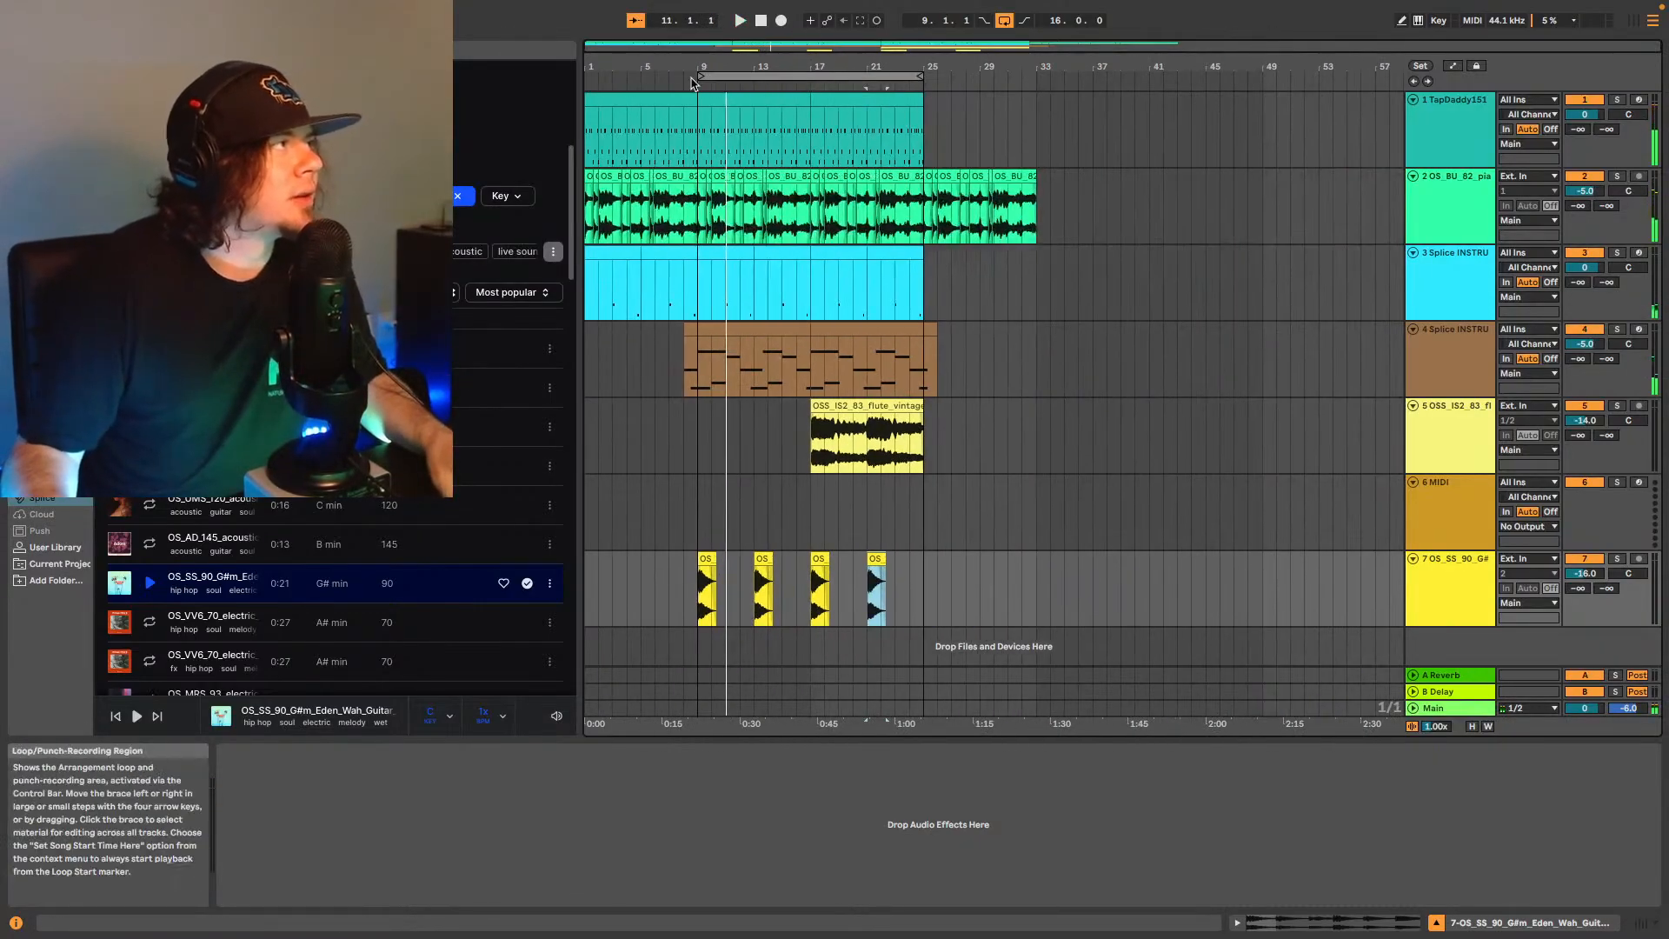
drag(701, 72, 587, 72)
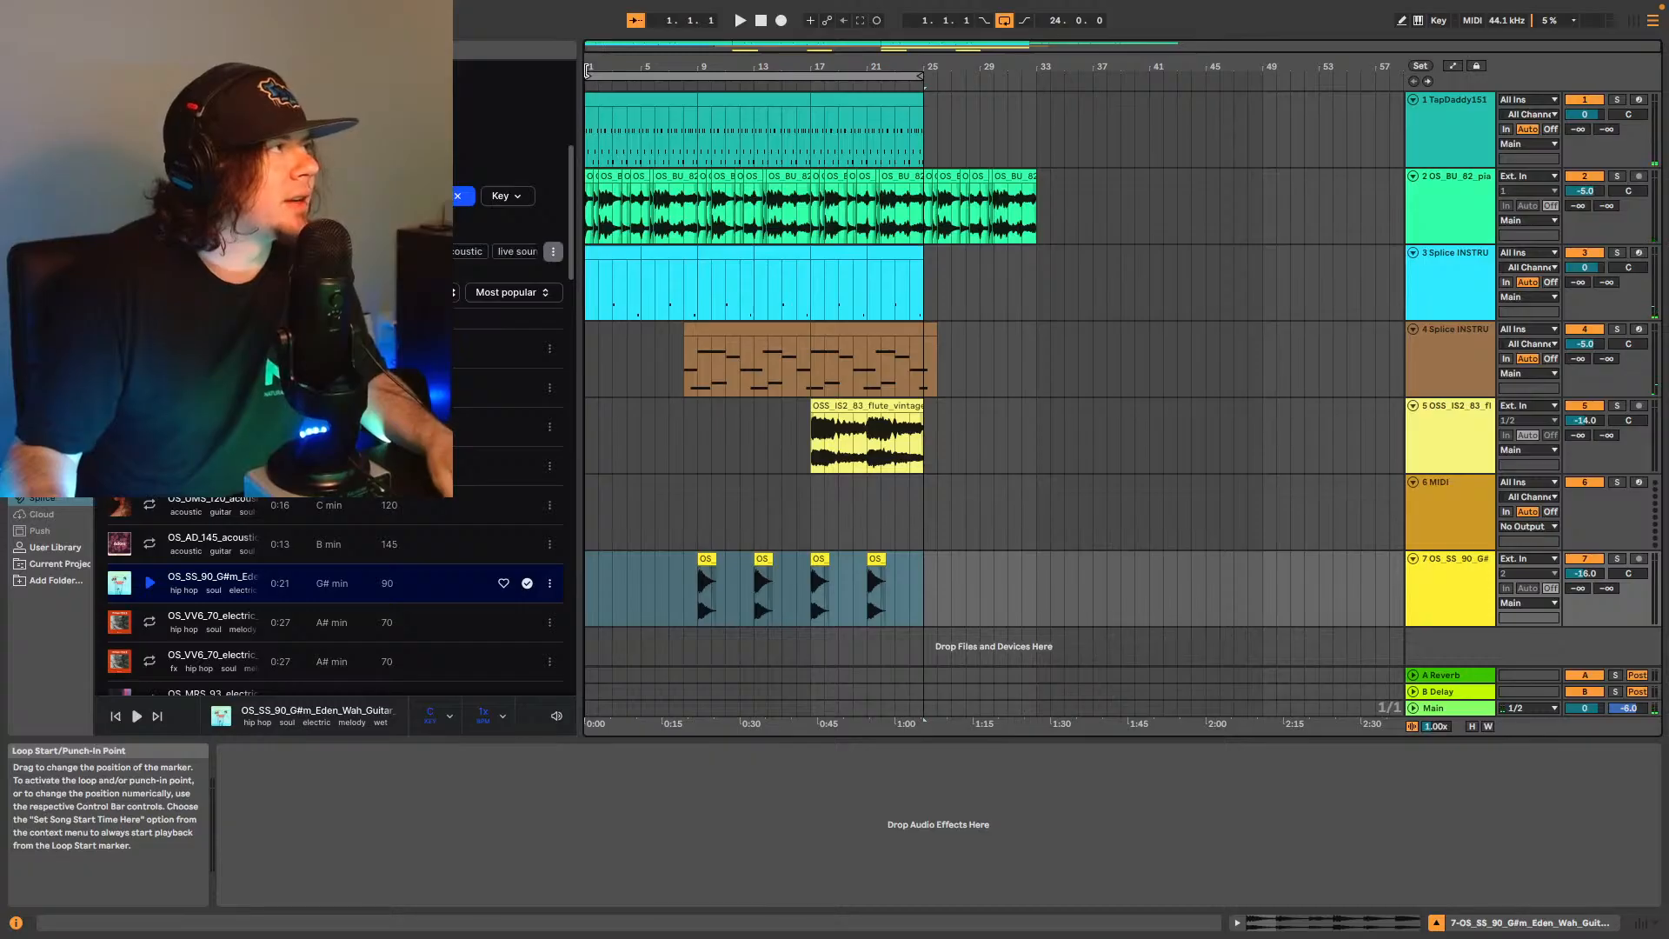
key(space)
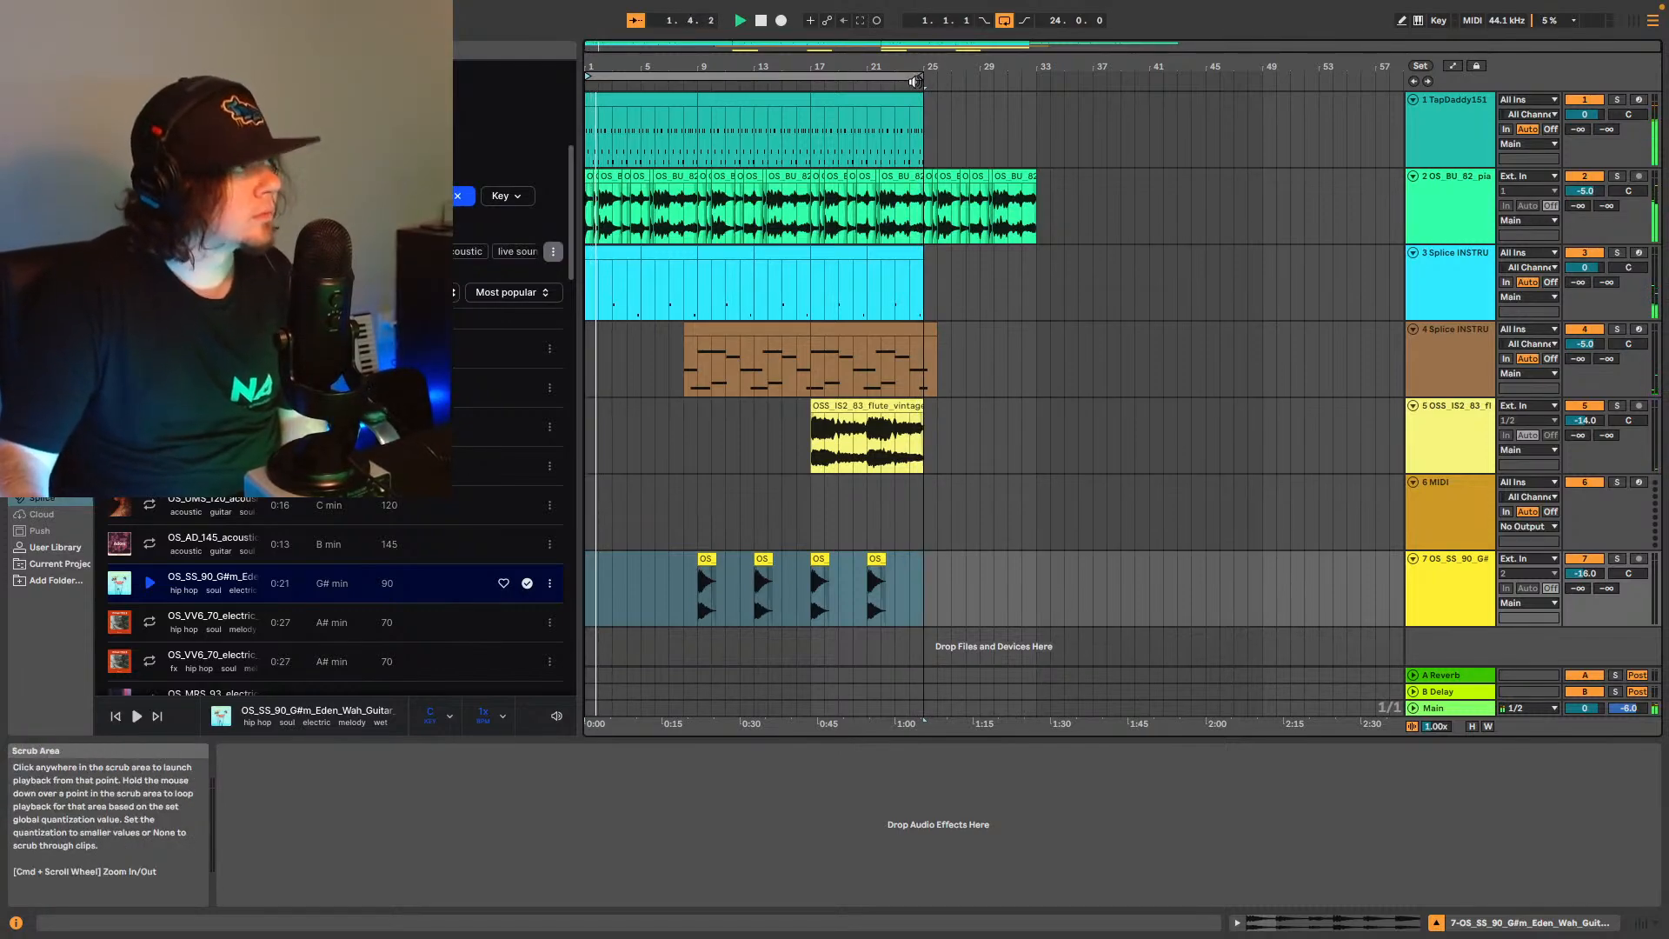
click(915, 81)
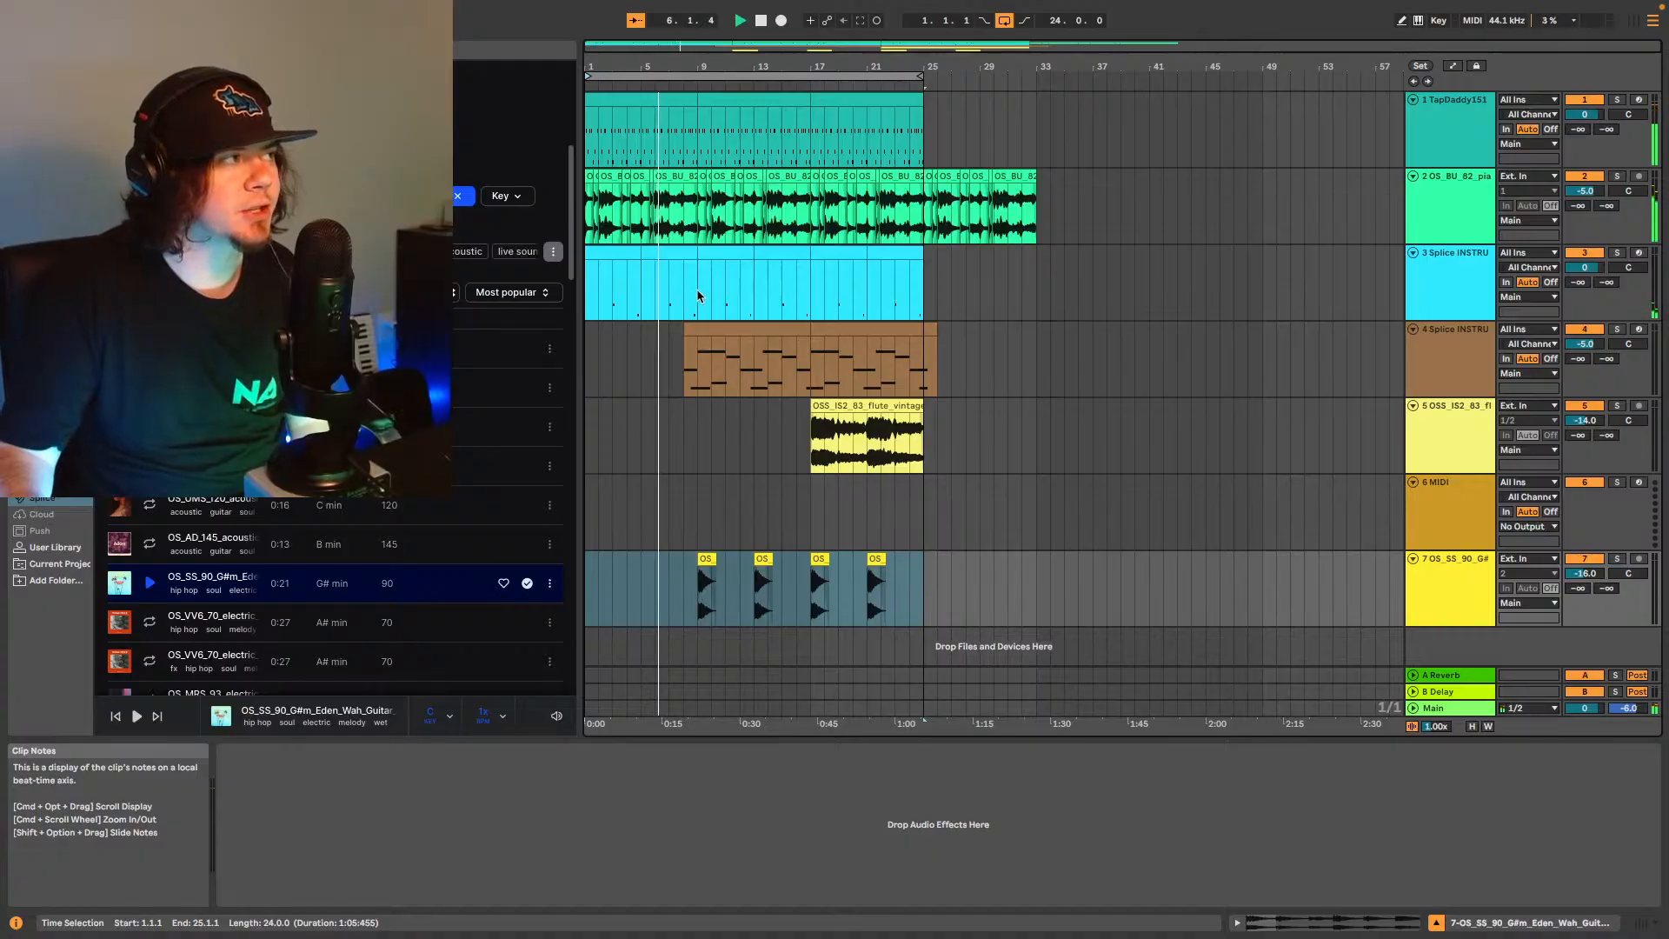
Copy the first eight bars of tracks 1 to 3 to bar 25 and turn off arrangement looping.
drag(700, 296, 585, 105)
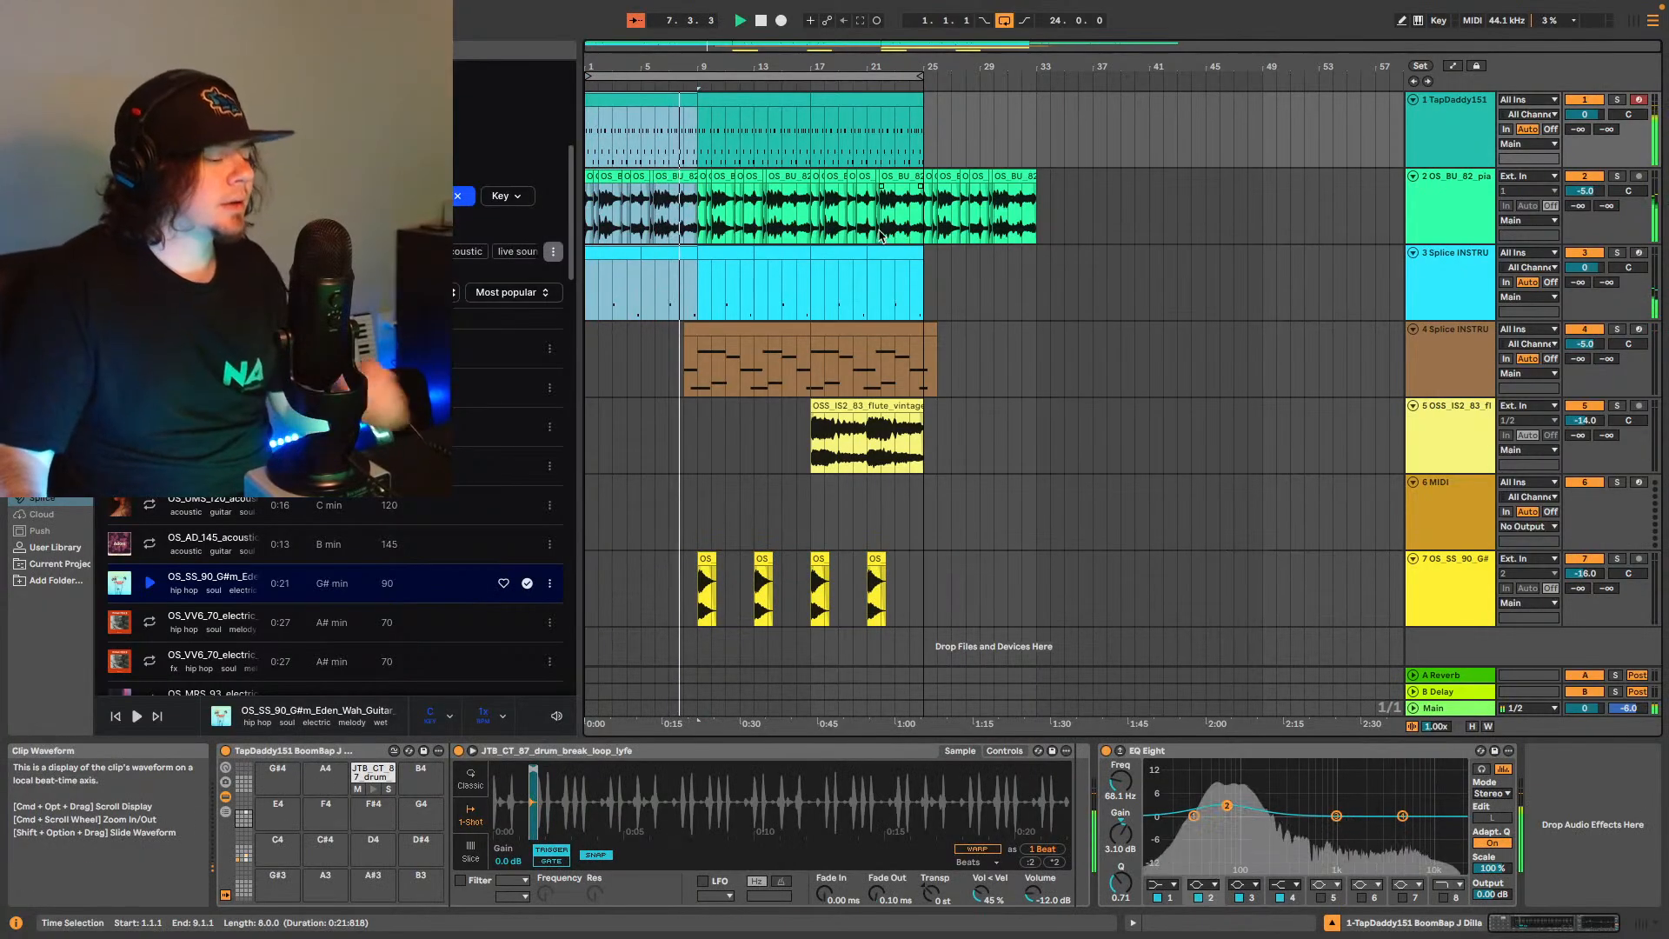
click(924, 129)
key(super+v)
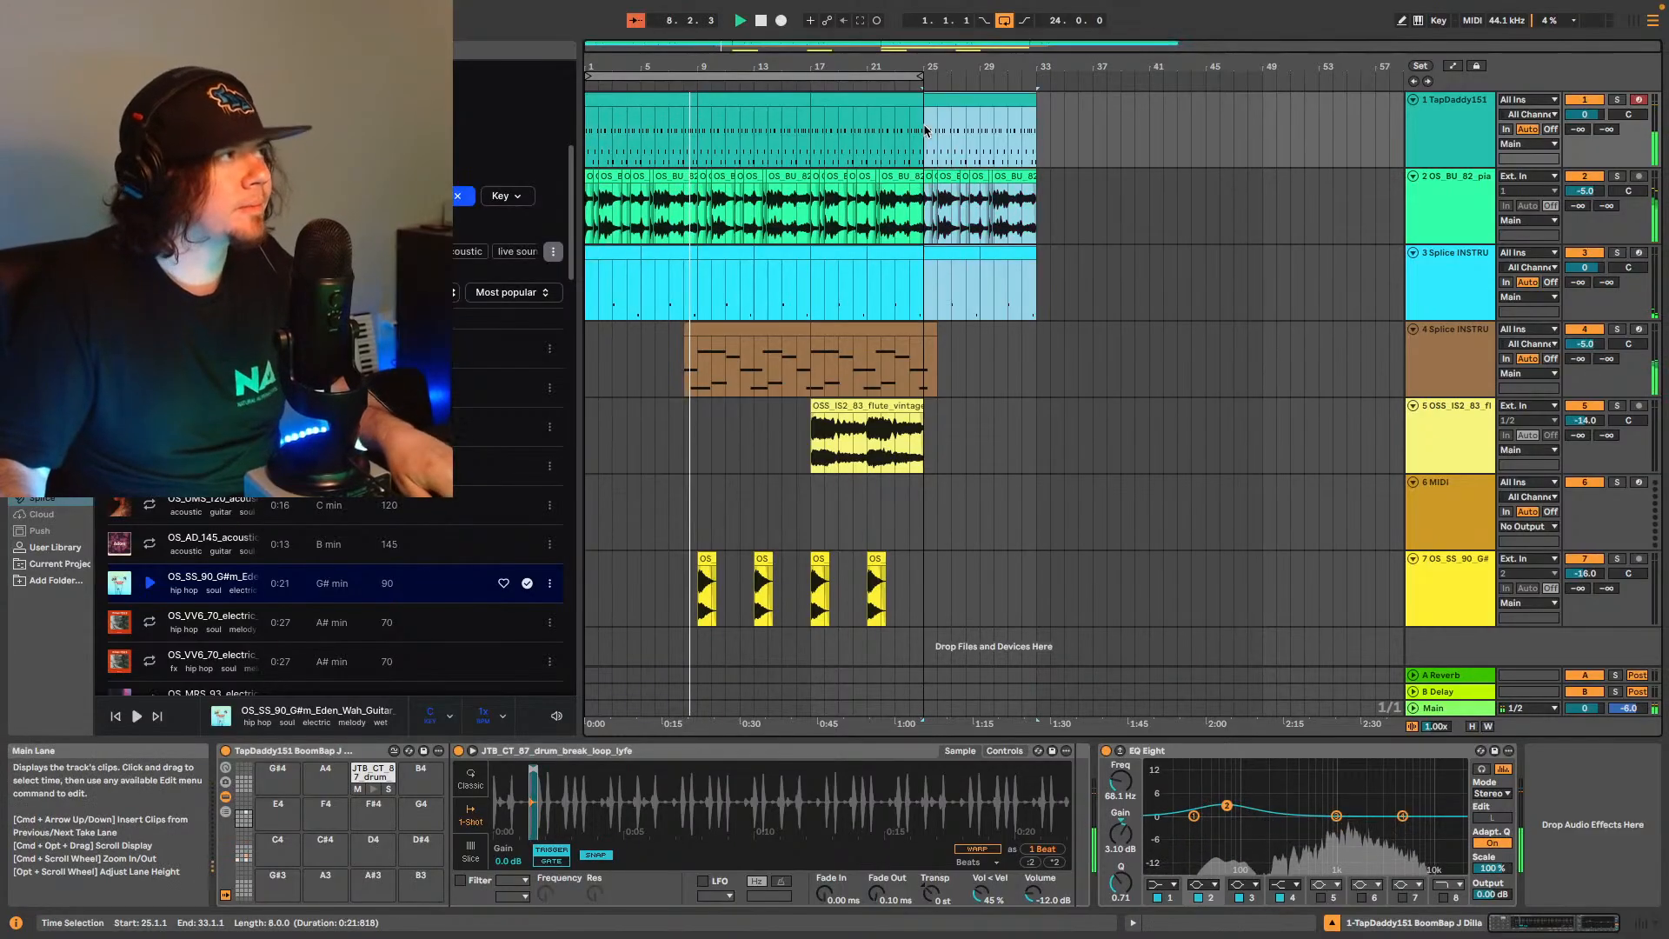
click(1004, 20)
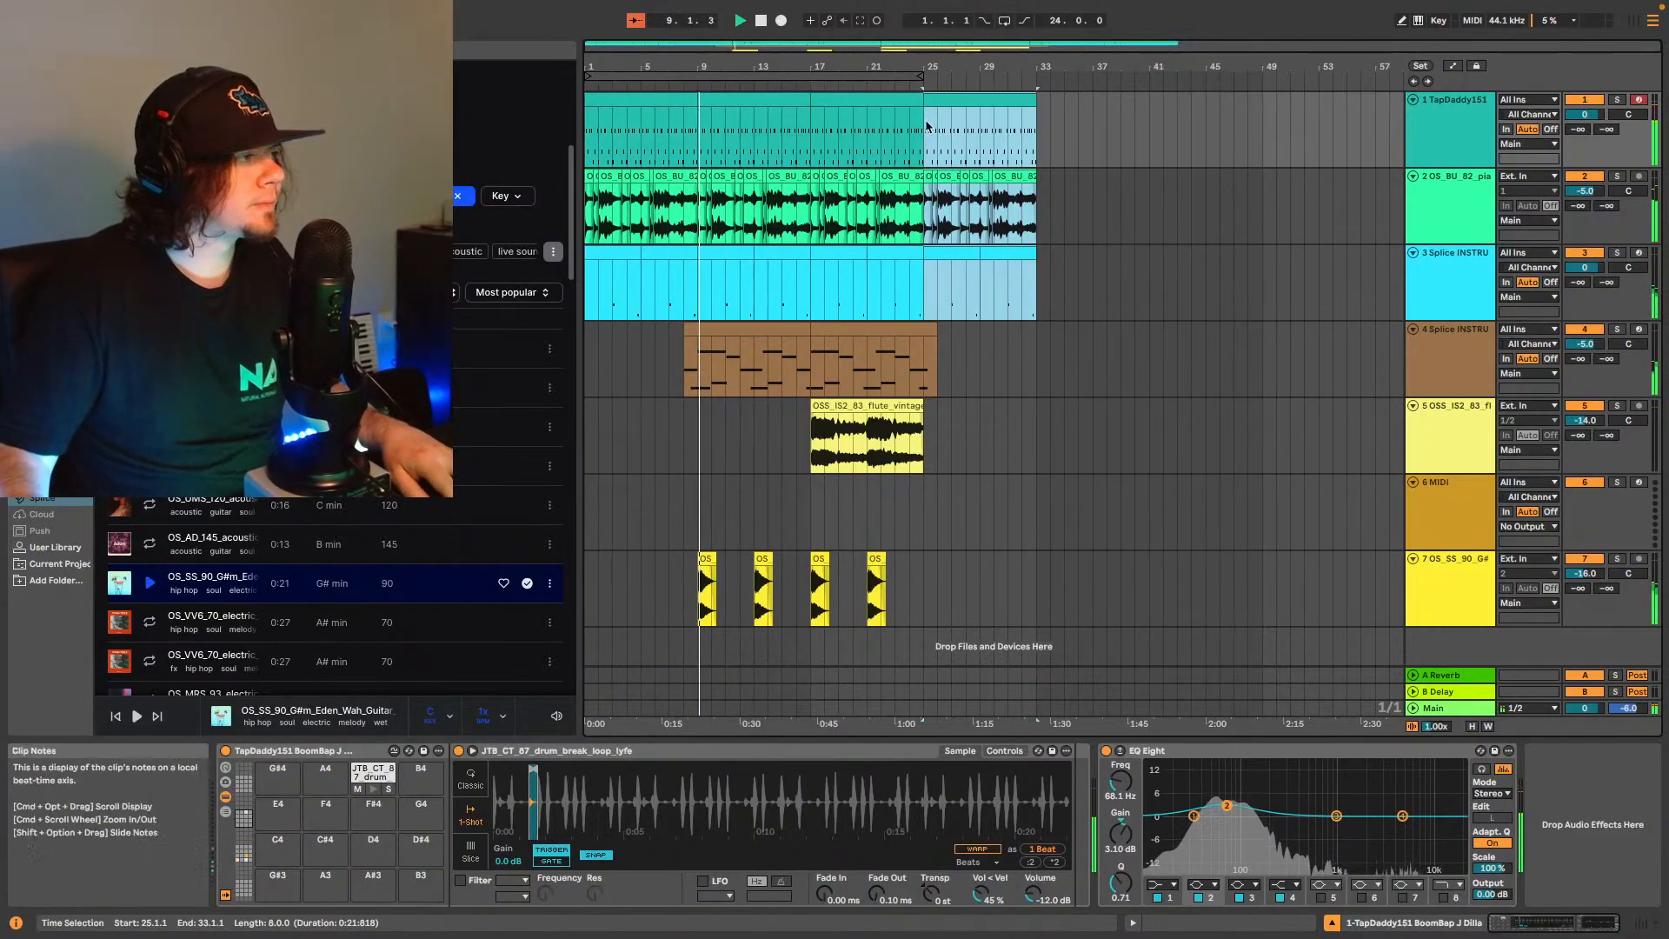
Move the wah guitar track above the empty MIDI track and load Xpand!2 onto that MIDI track.
click(1433, 591)
drag(1433, 591, 1441, 501)
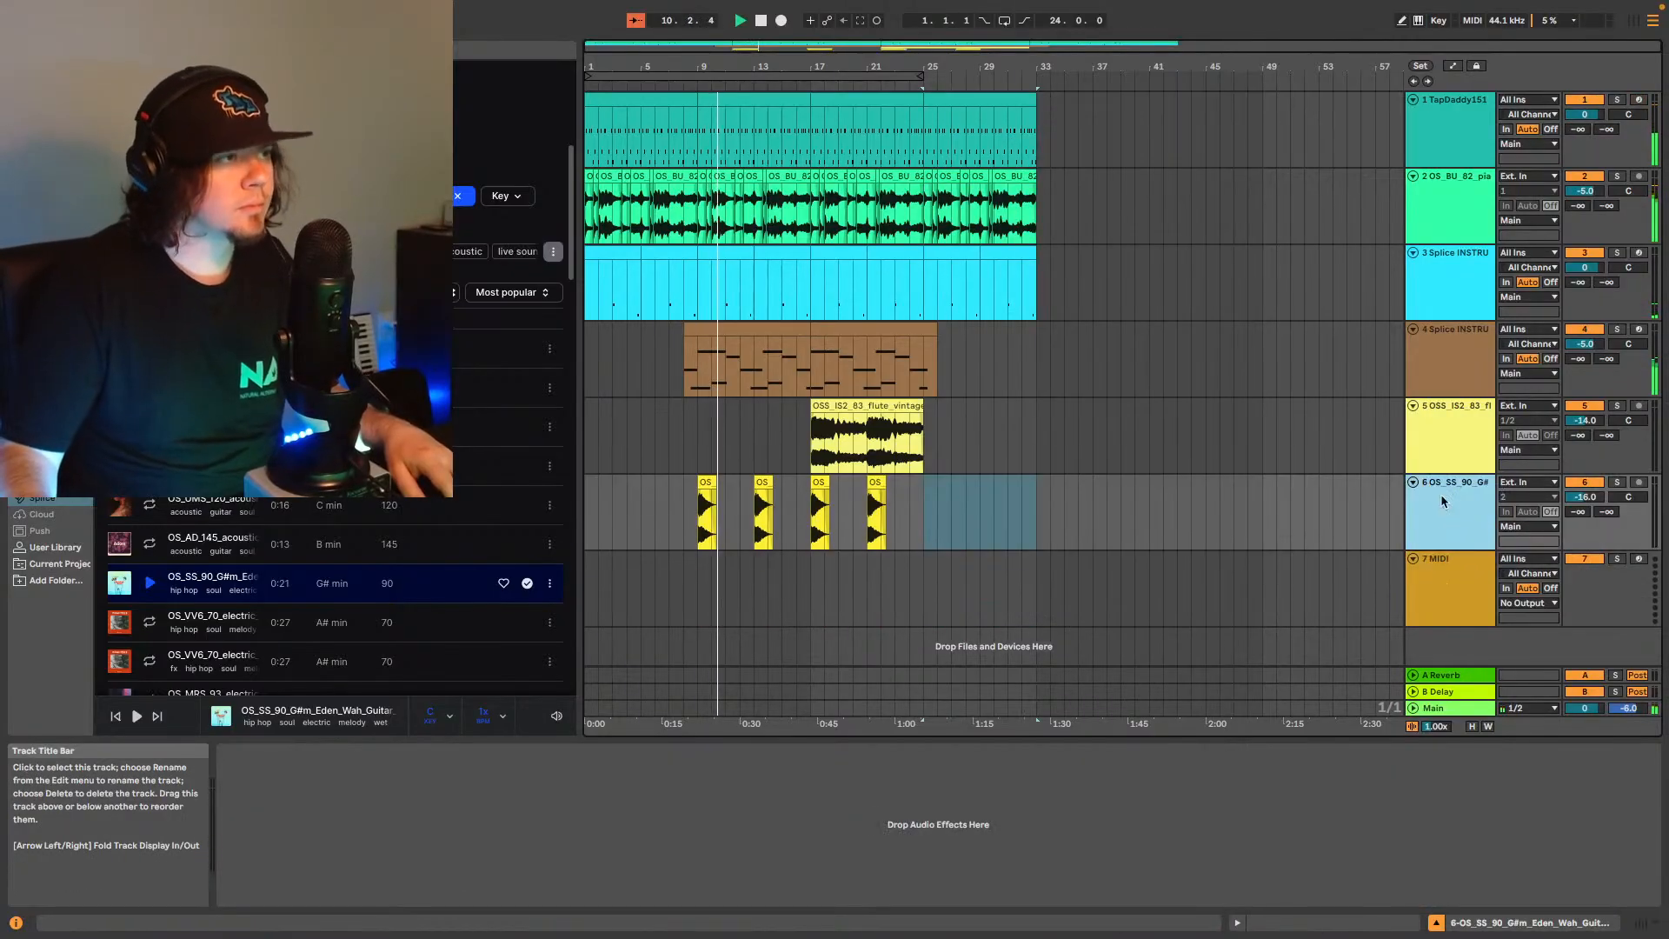
click(1450, 555)
click(44, 359)
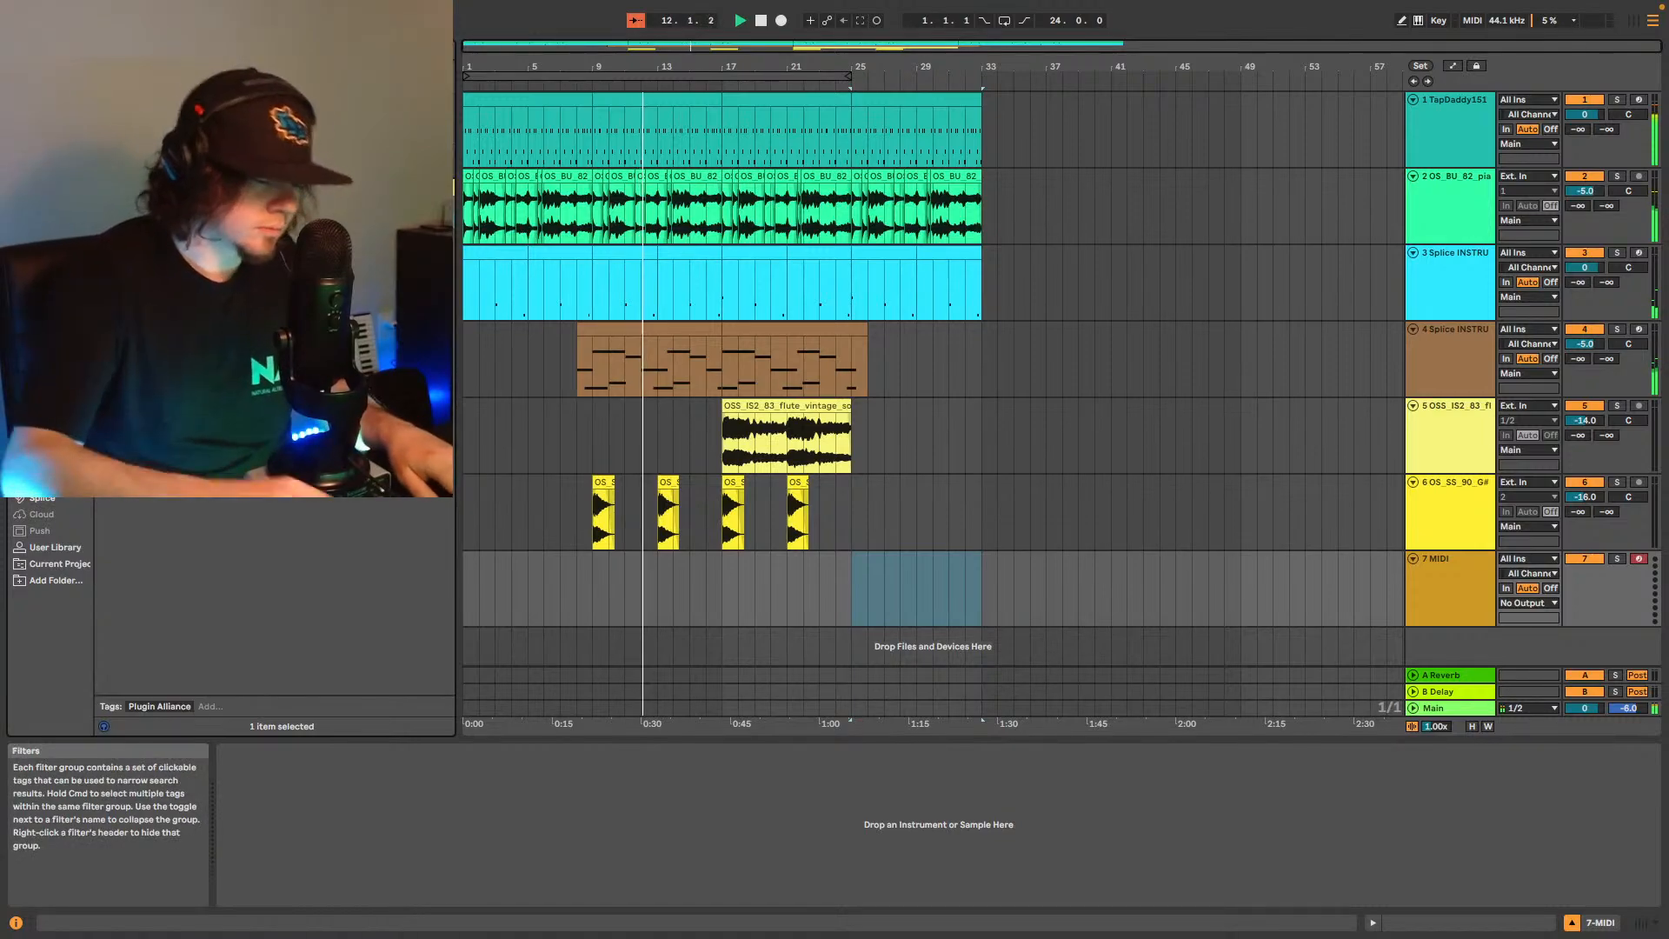
click(261, 174)
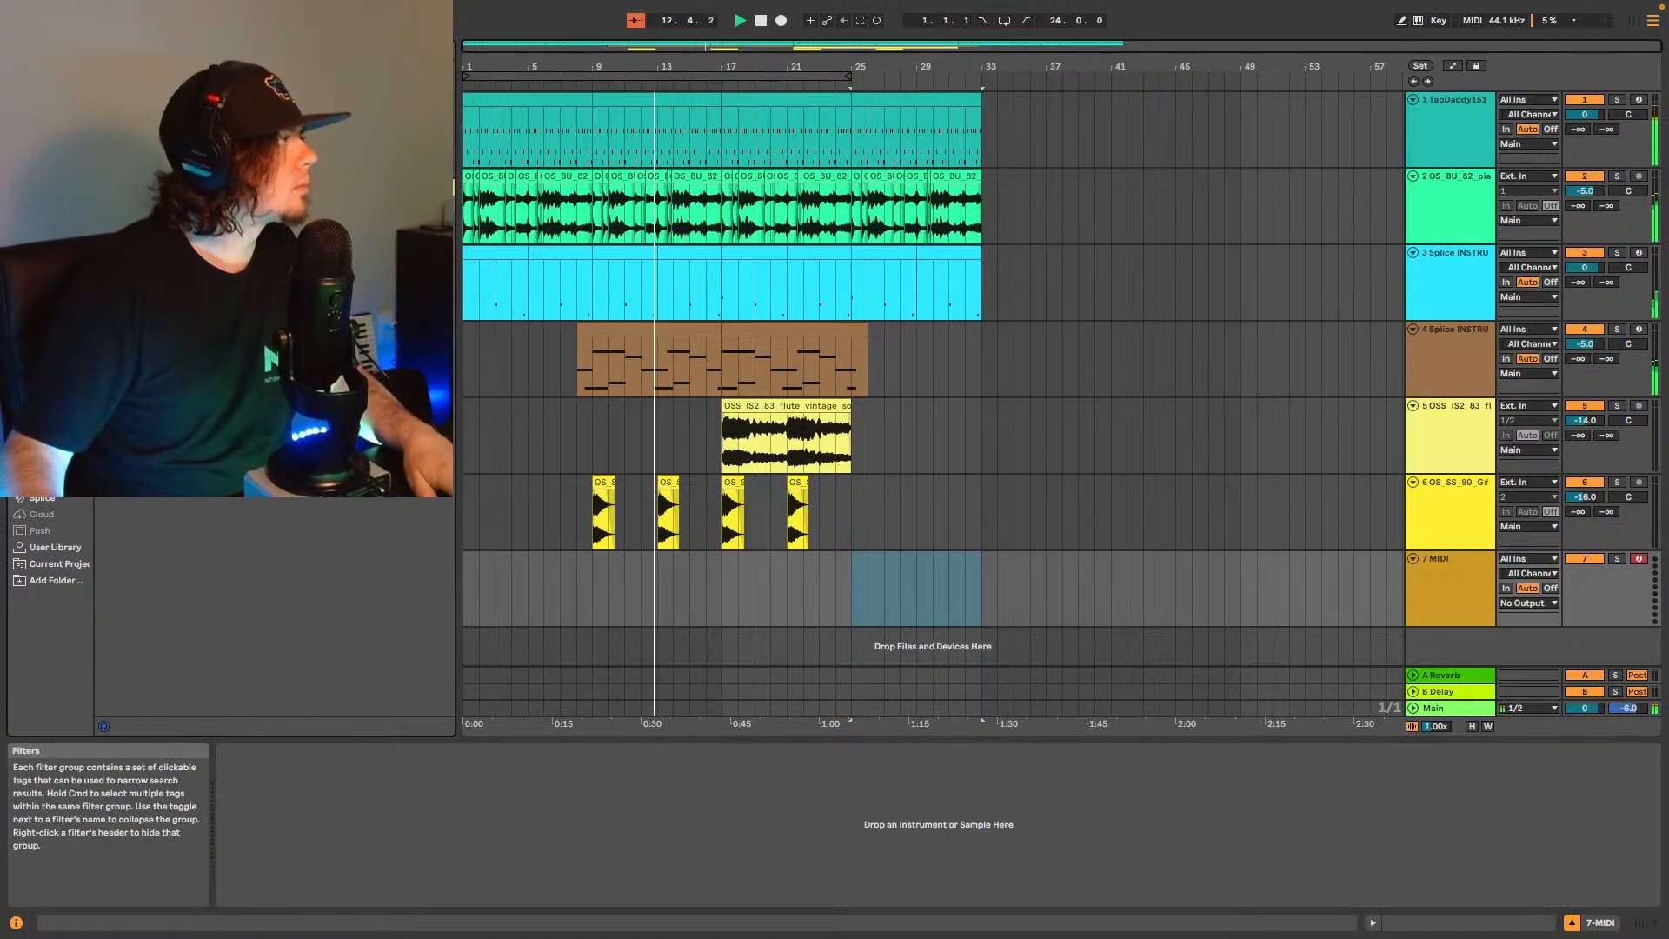
drag(260, 253, 933, 597)
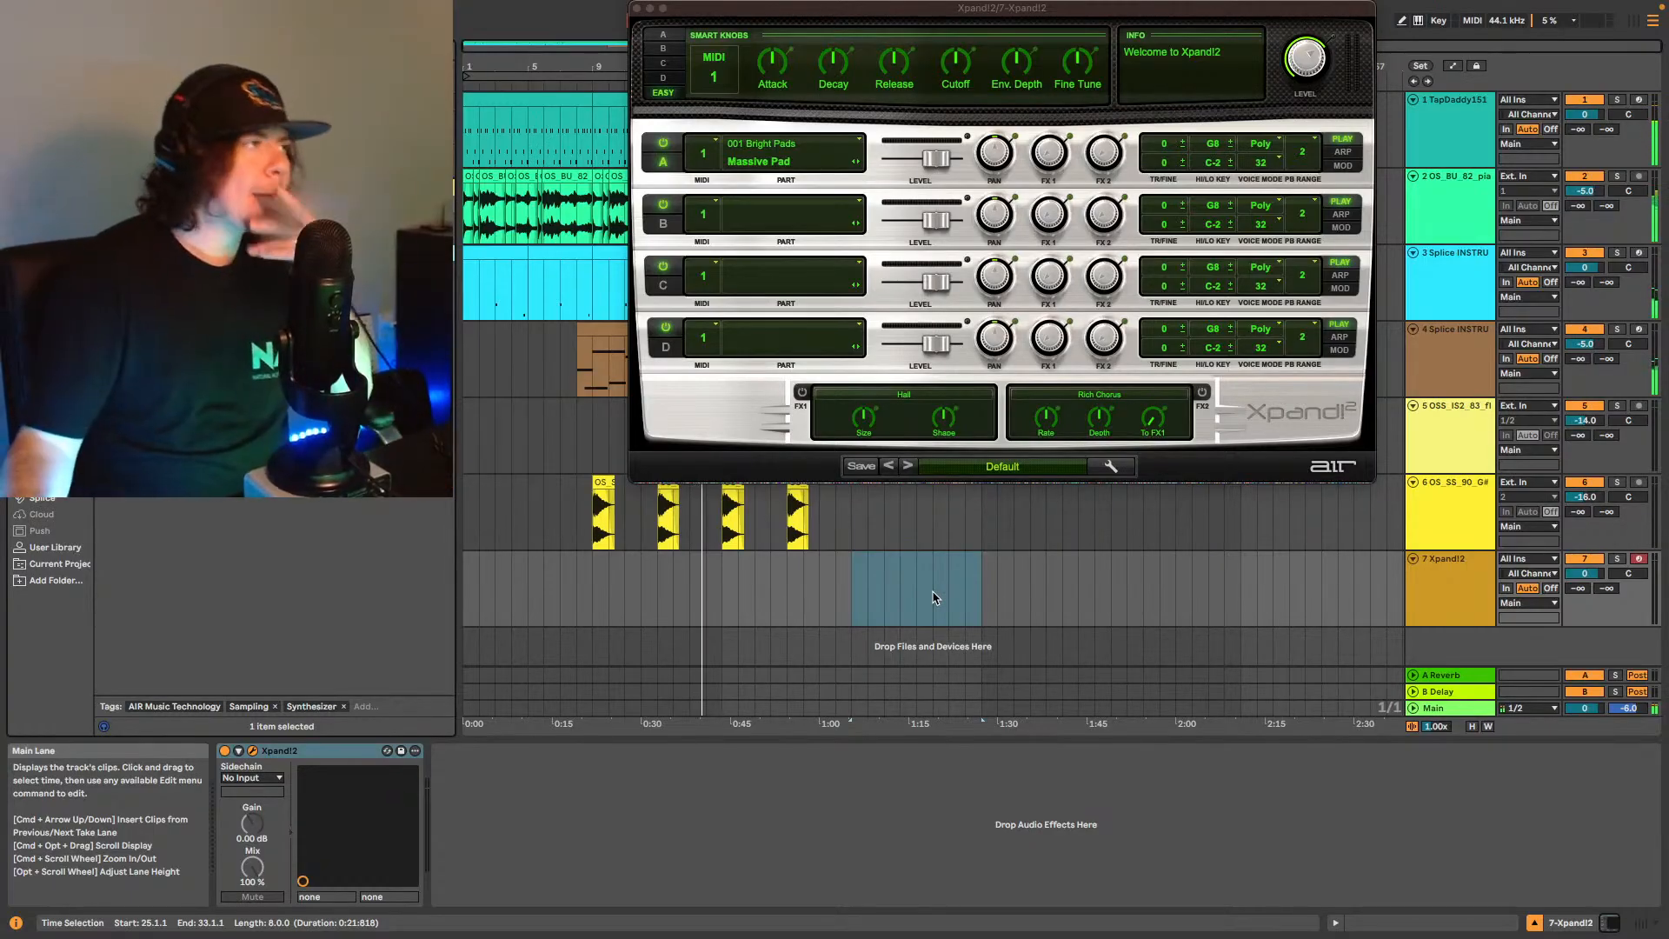
Load the Soft Leads preset +15 Japanese Boy in Xpand!2 and set its track volume to -14 dB.
click(1002, 467)
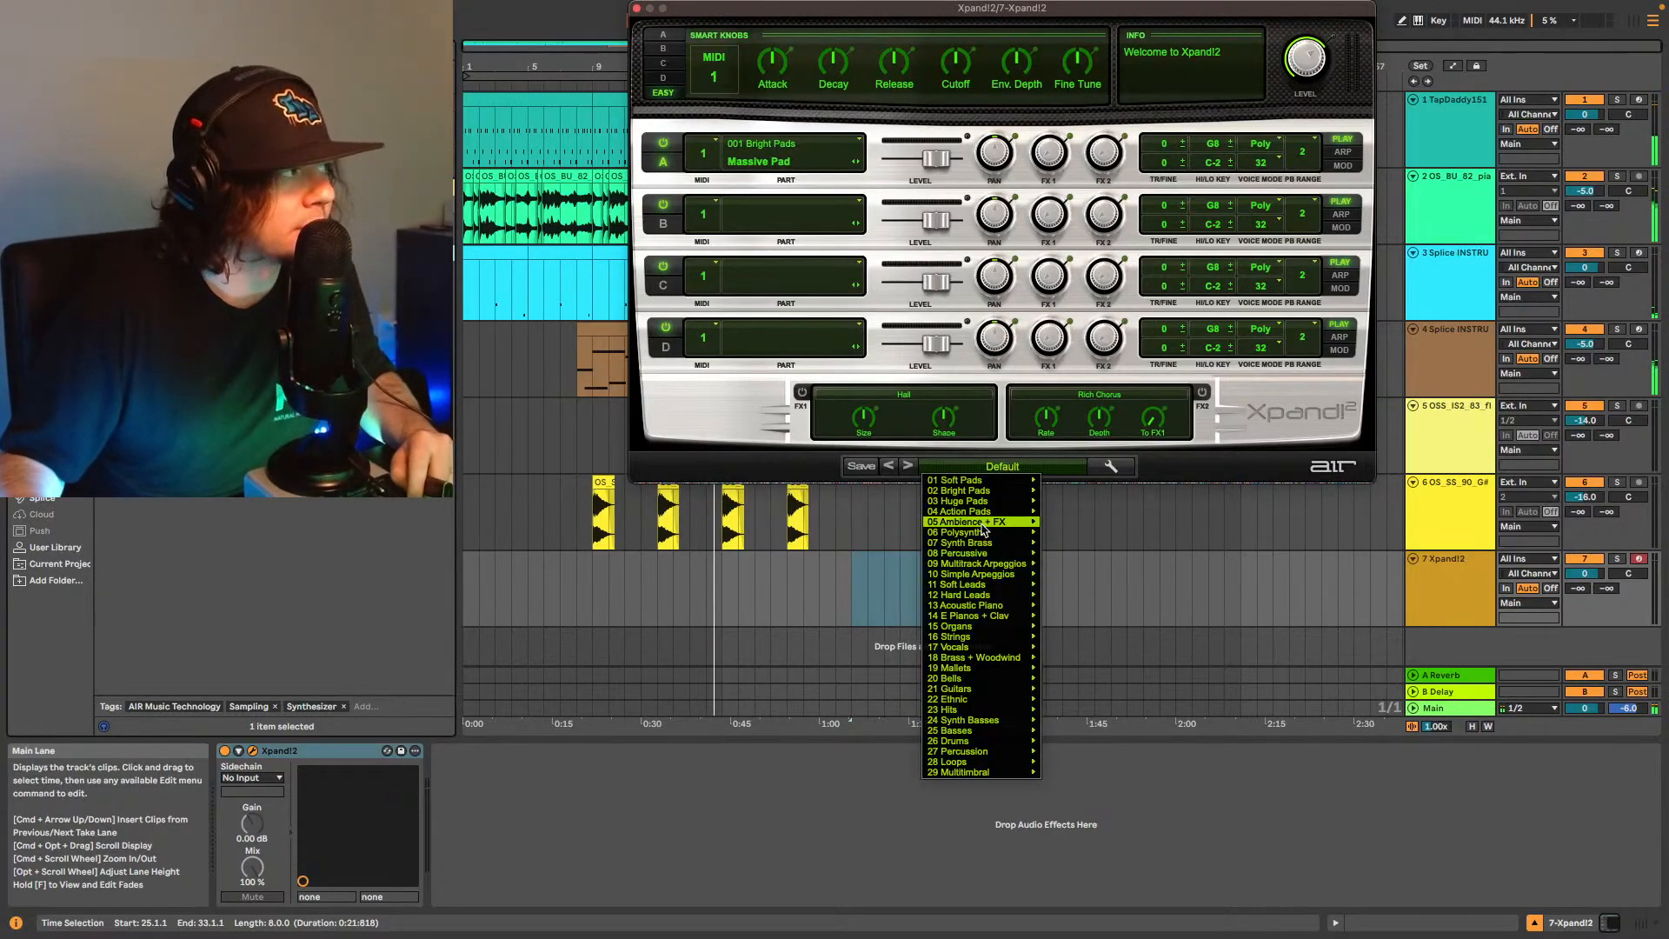
mouse_move(948, 556)
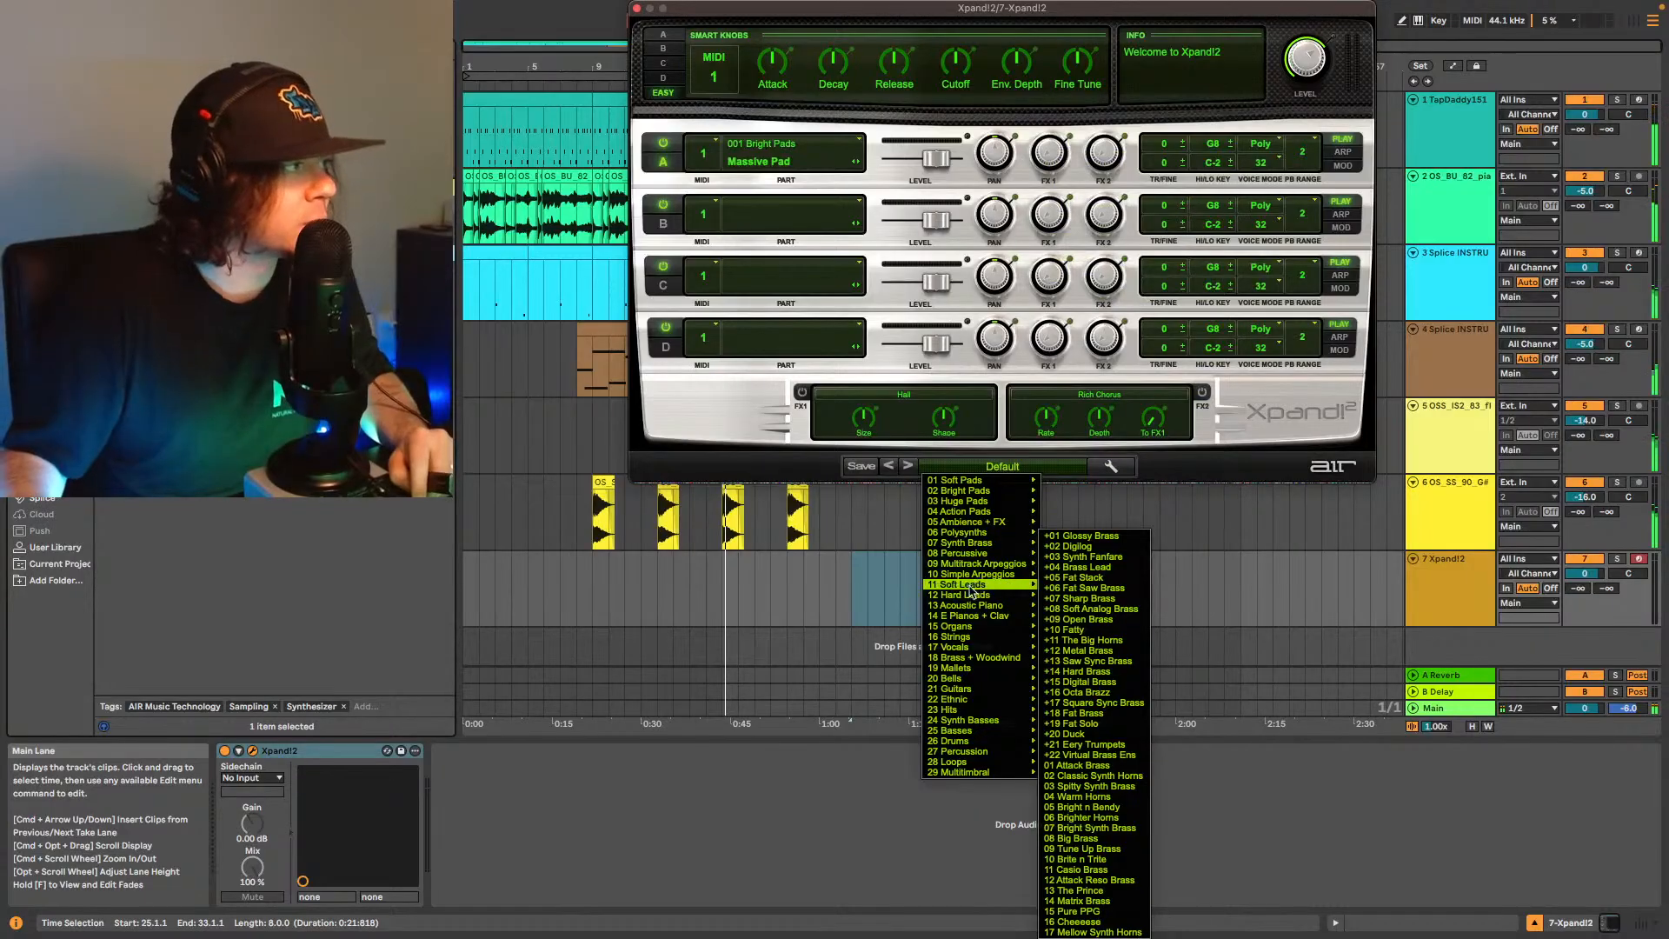
mouse_move(974, 584)
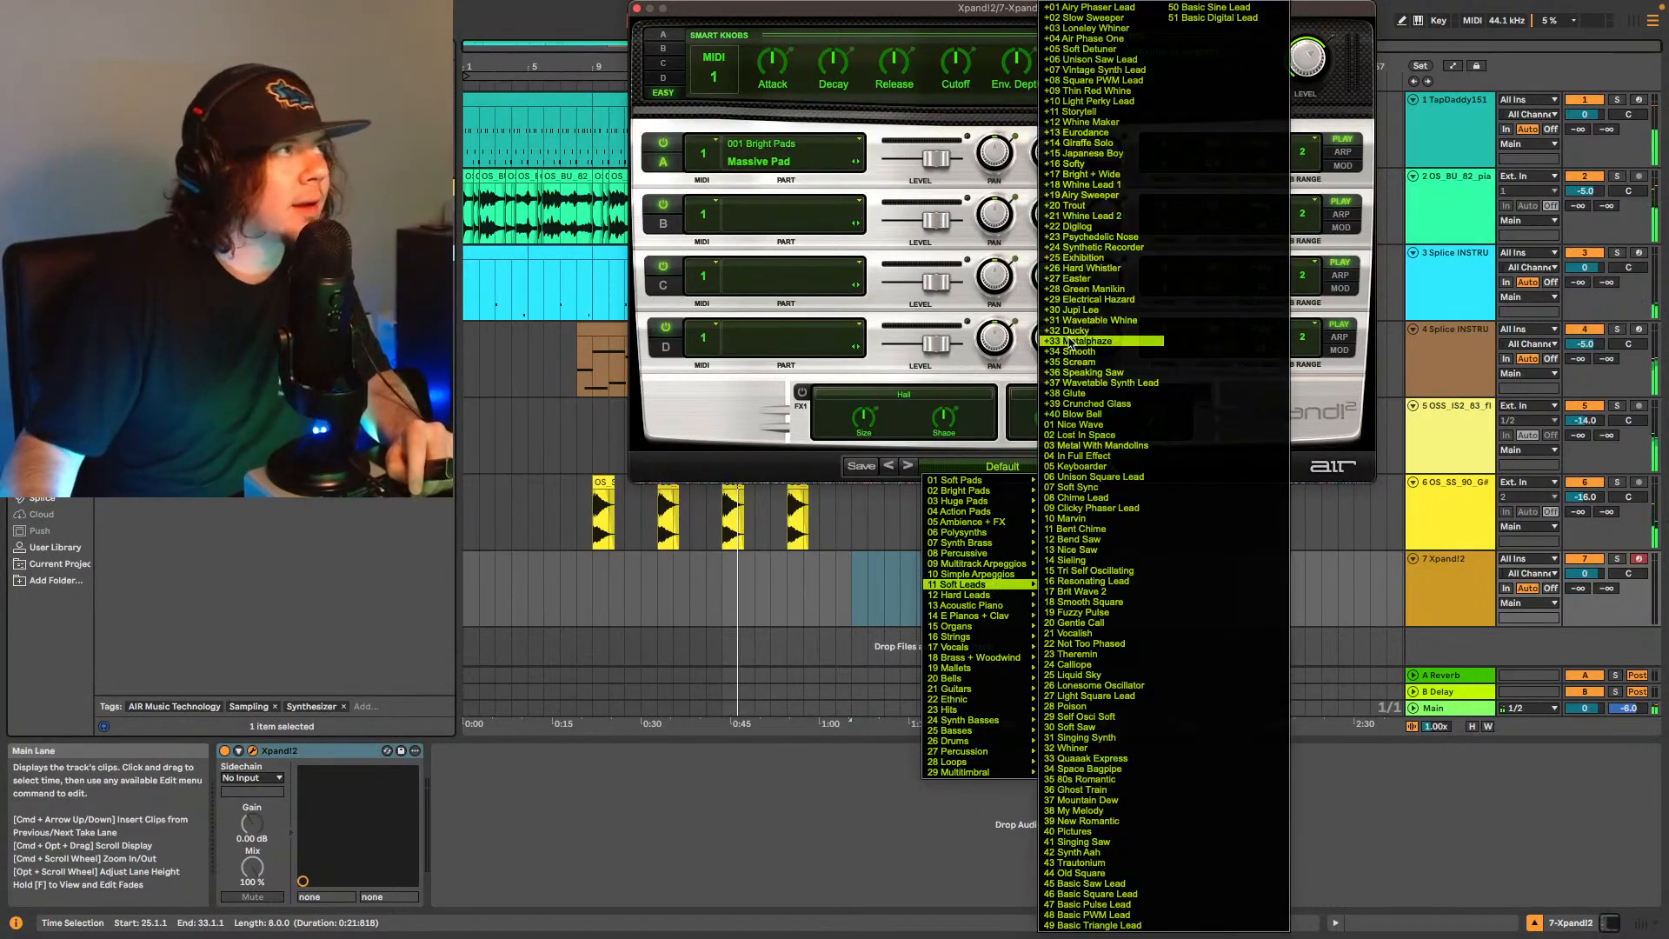
click(1091, 153)
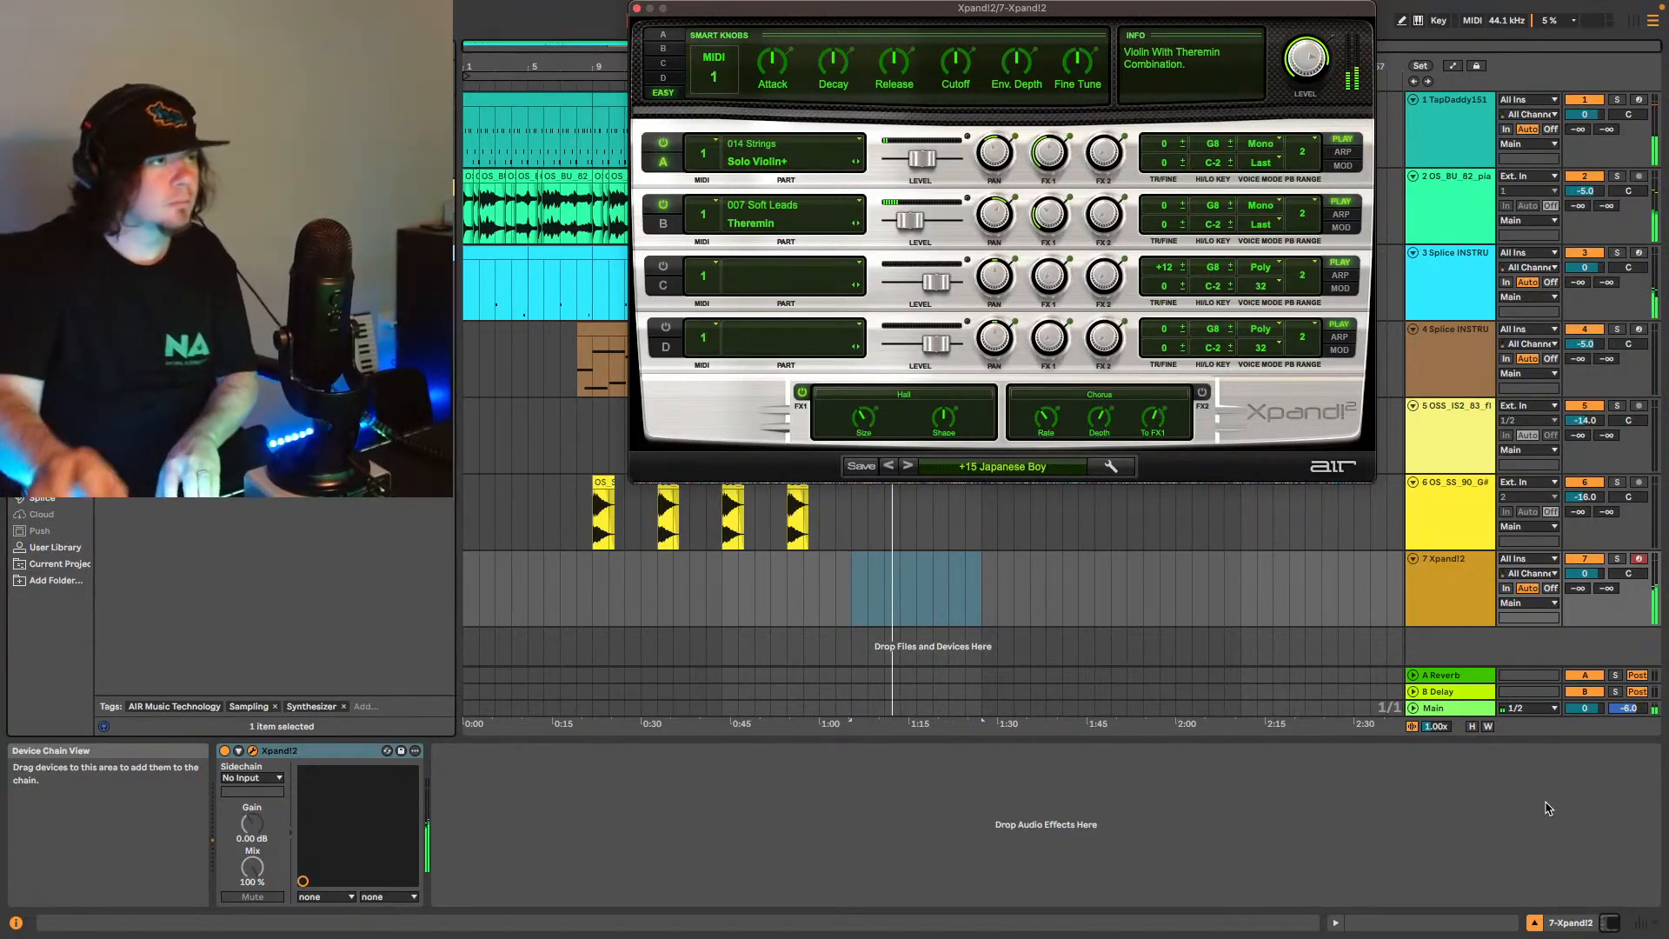
click(1585, 574)
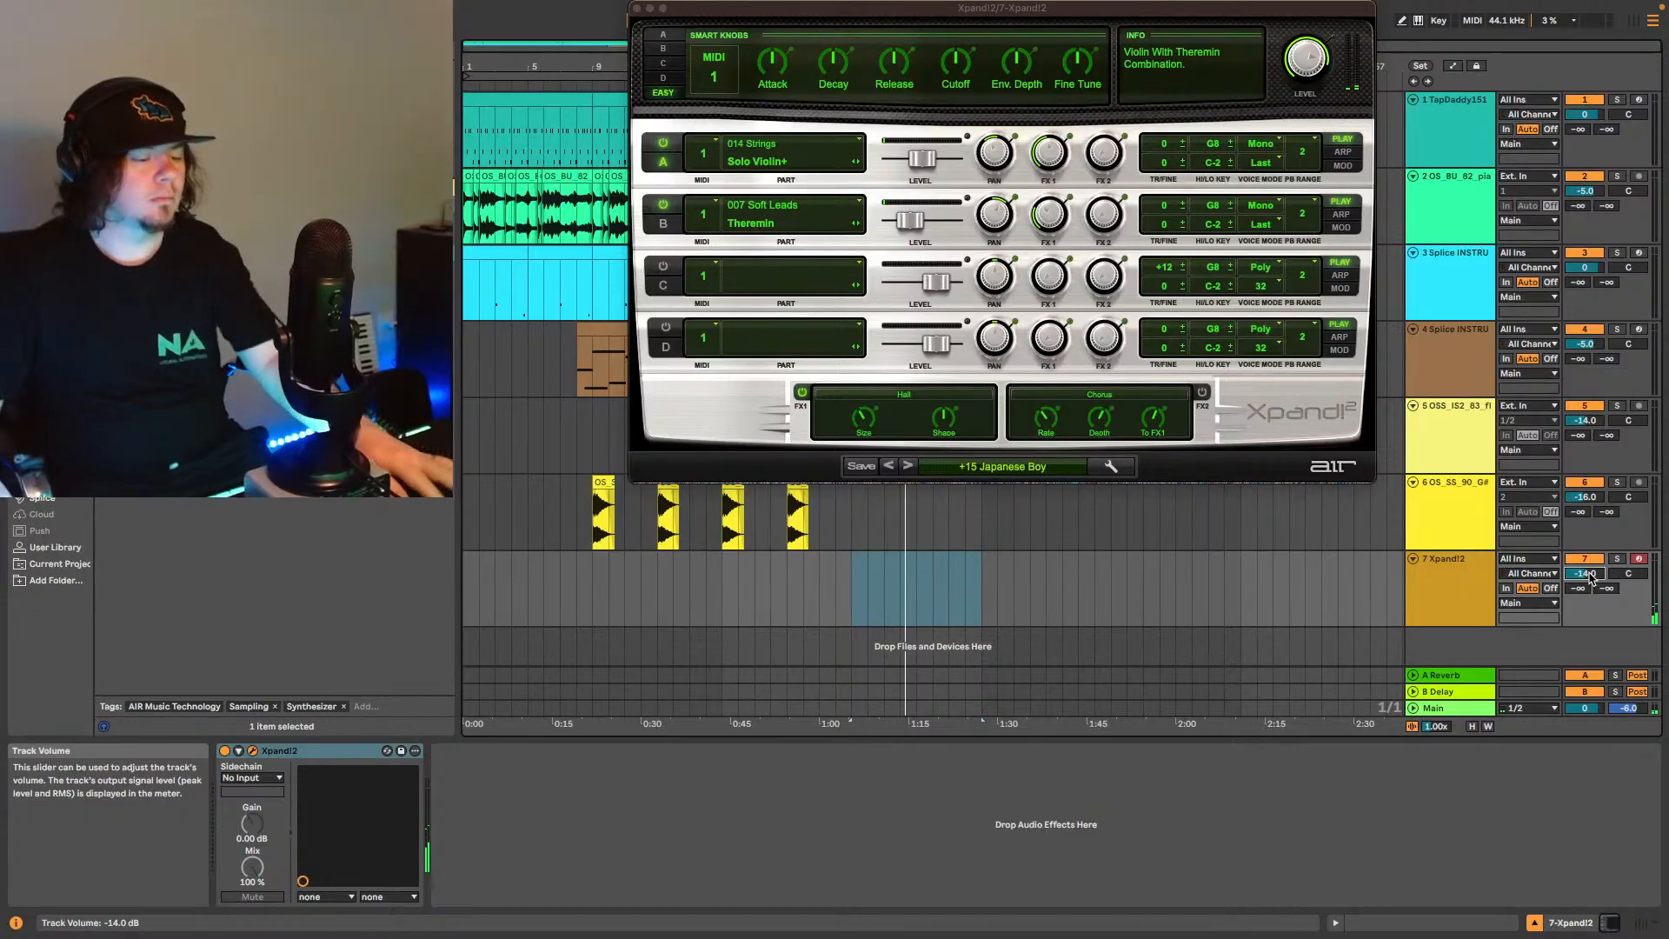
key(space)
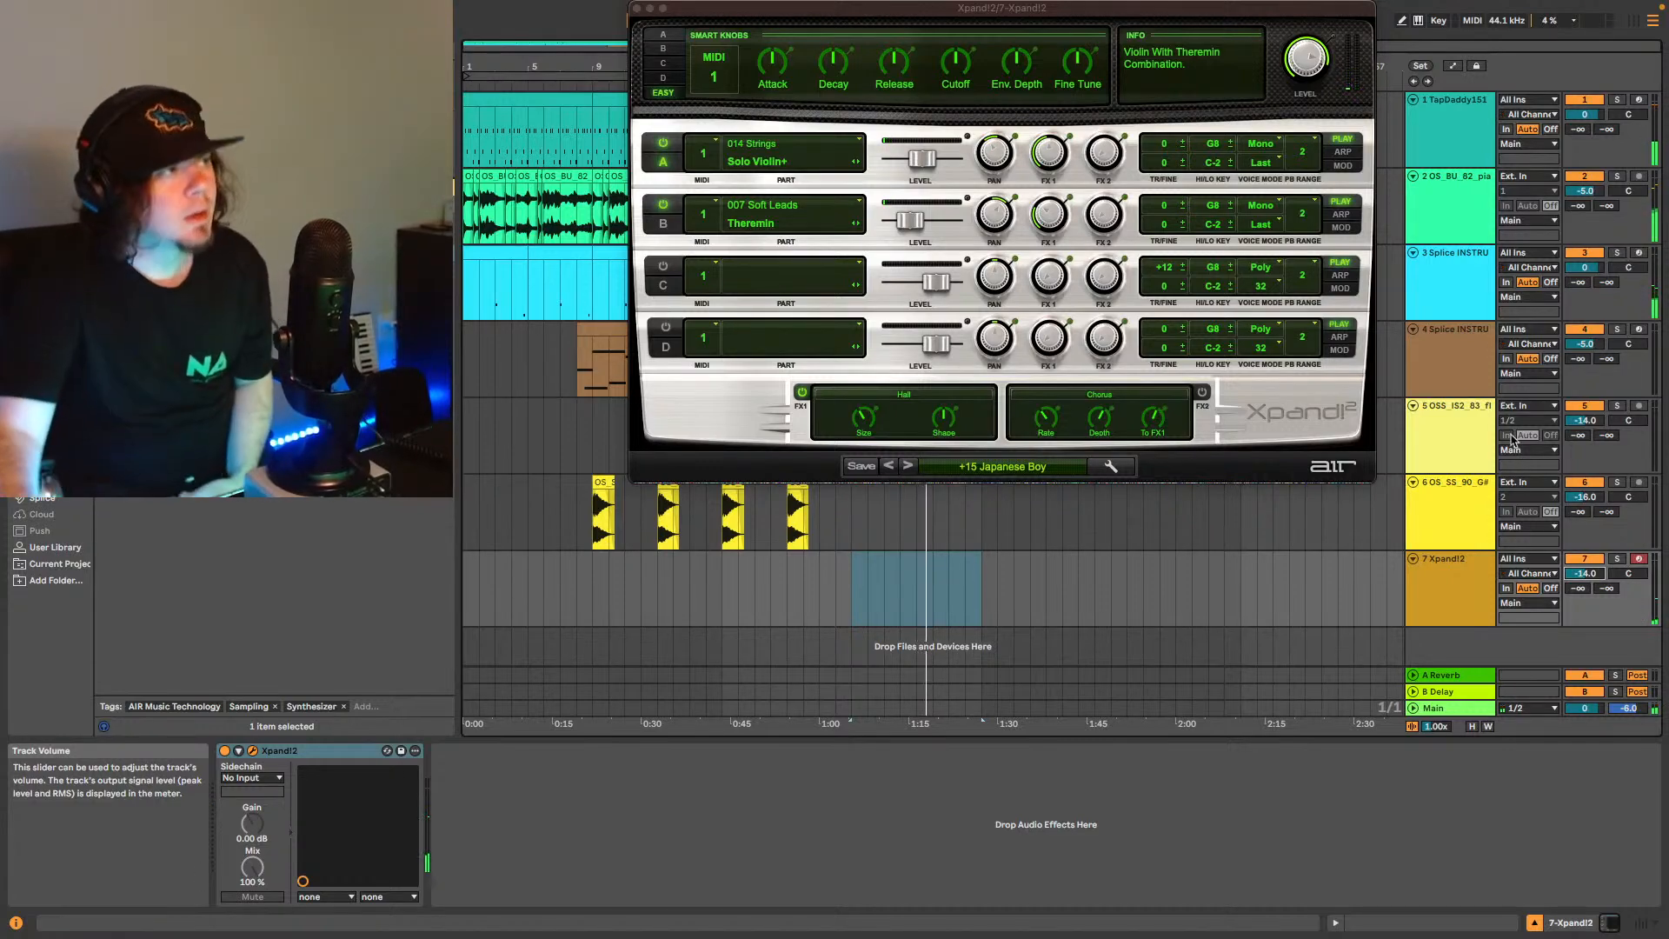
Insert a new MIDI track directly below the wah guitar track and play the arrangement from bar 1.
click(1446, 505)
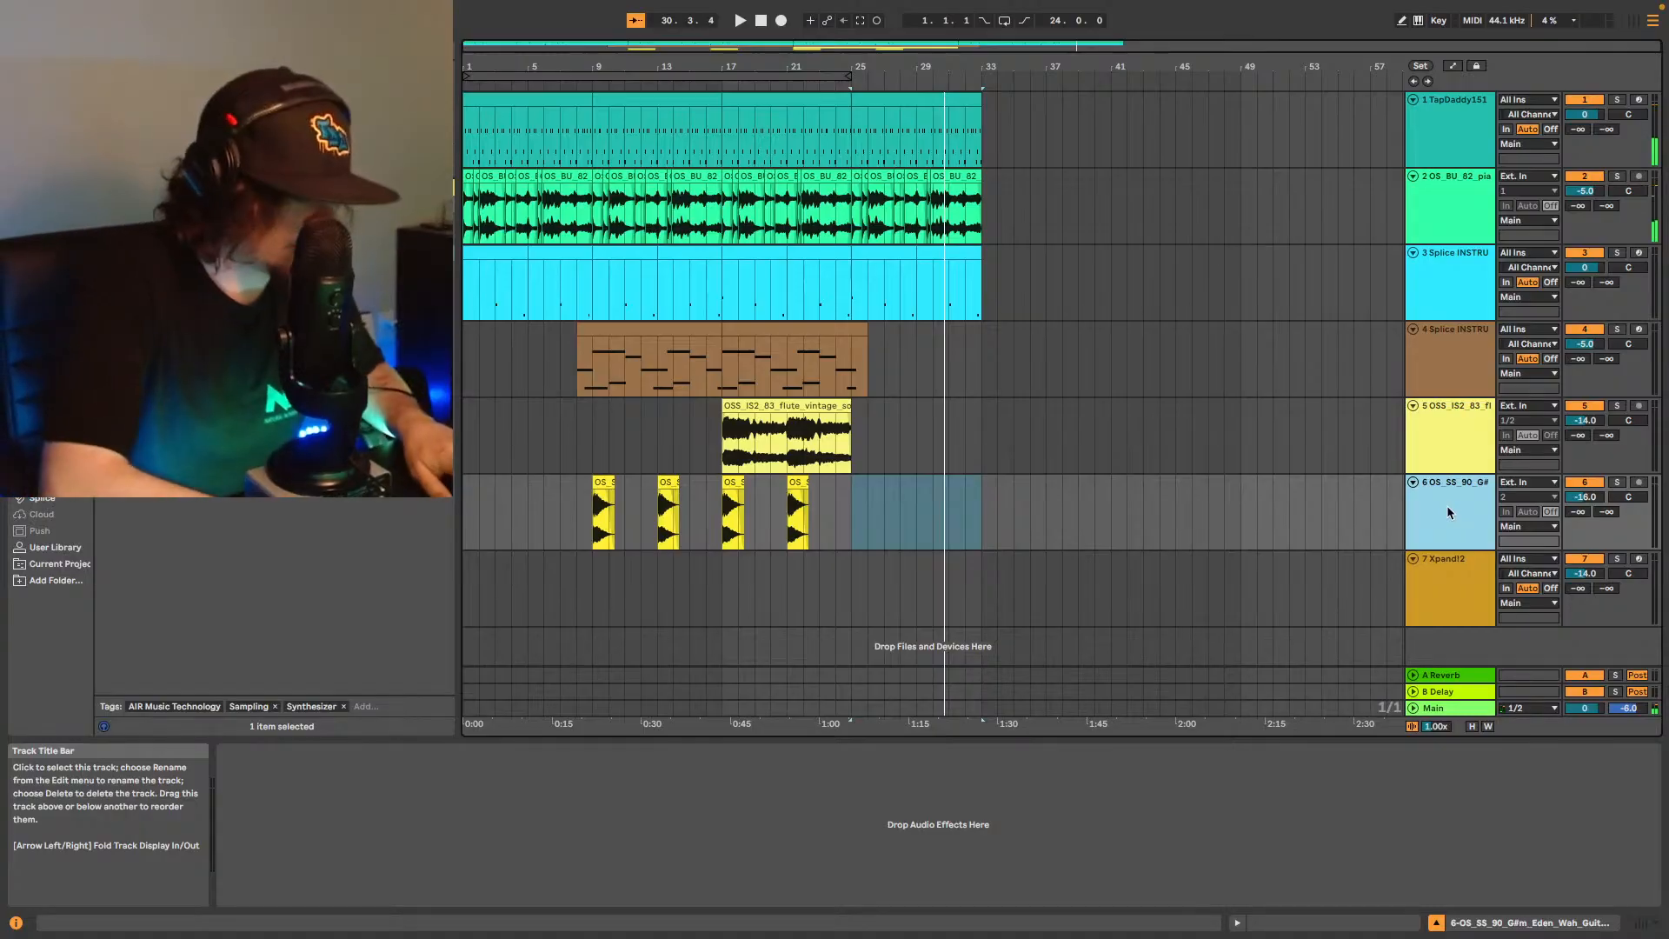
key(super+shift+t)
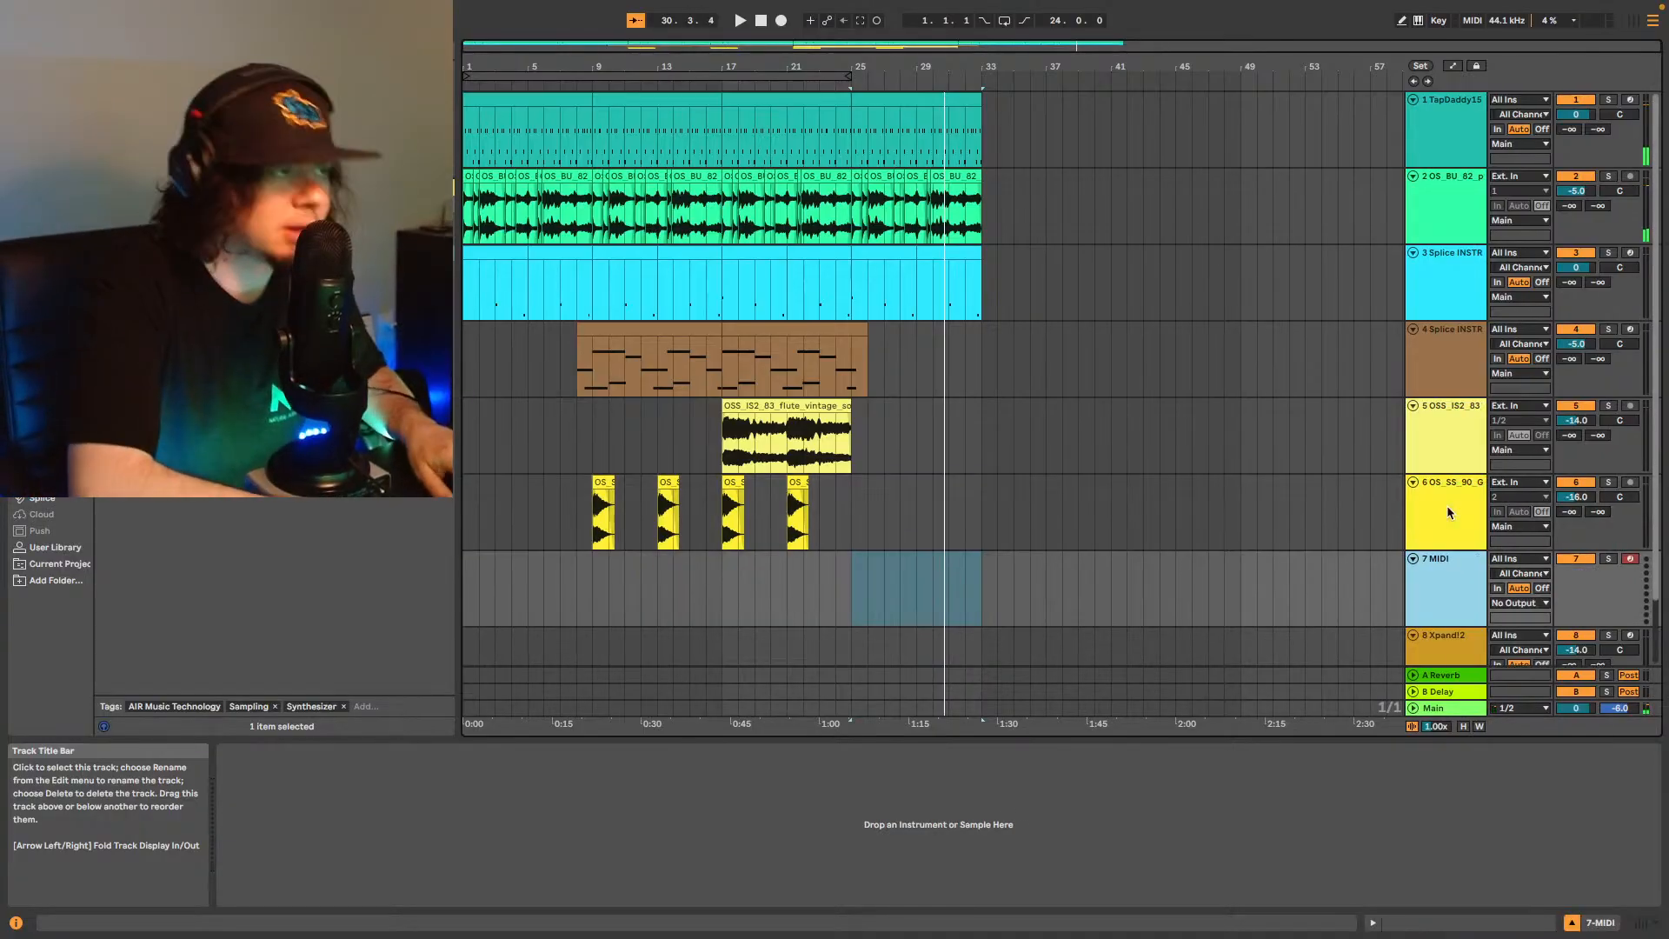
click(466, 278)
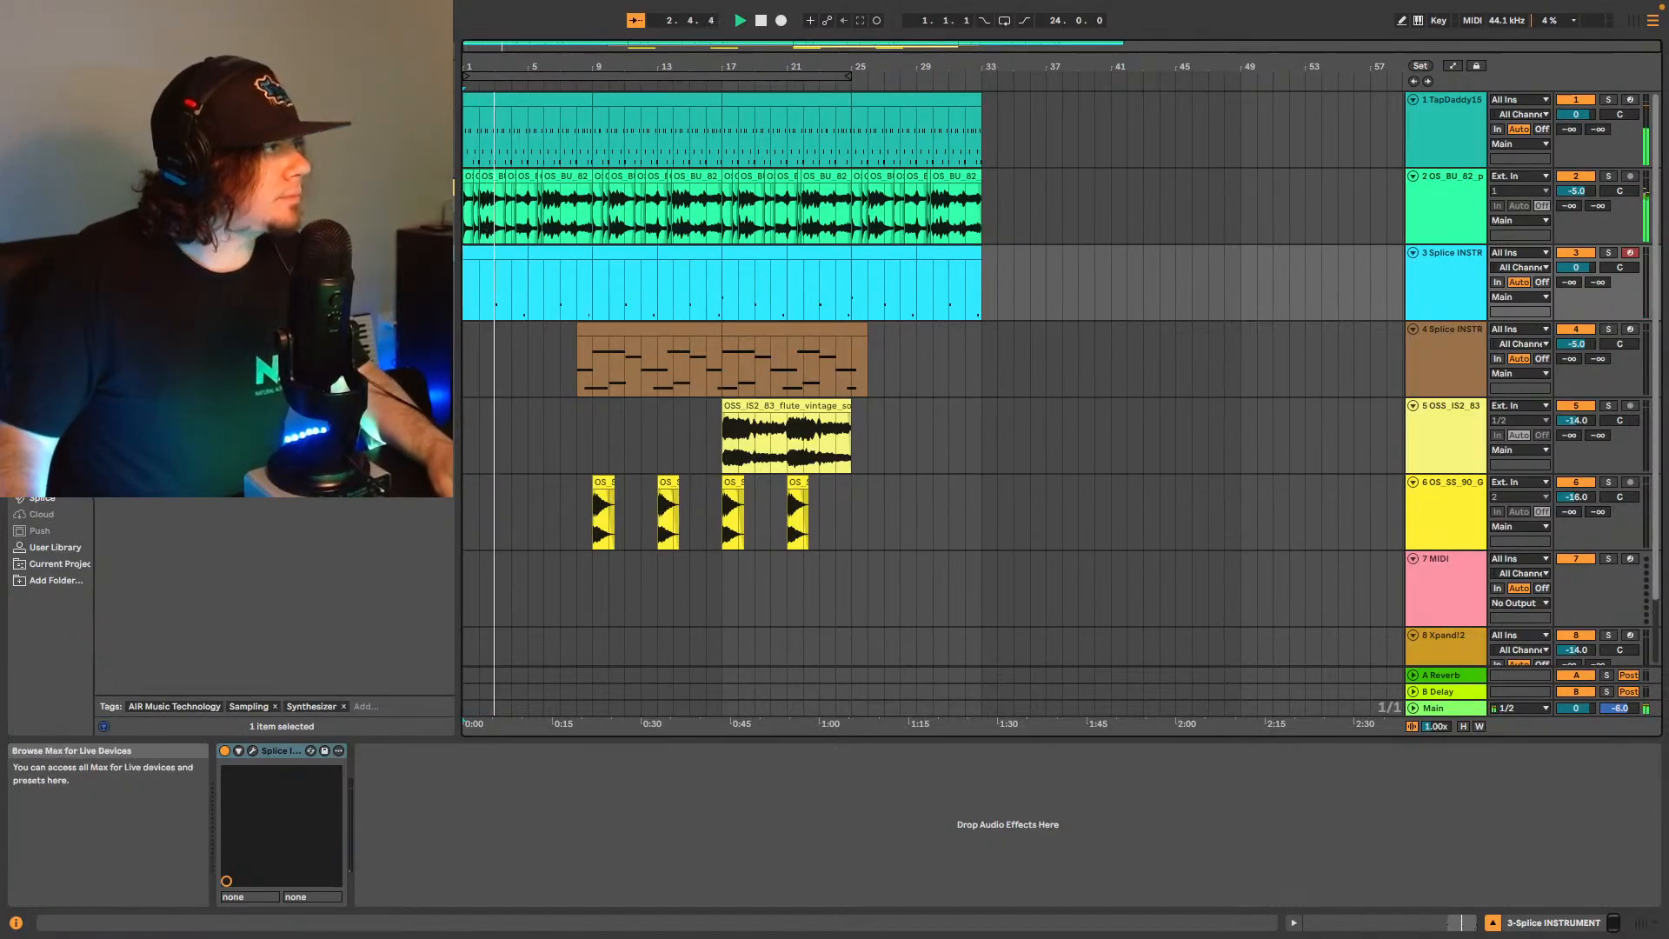
click(590, 510)
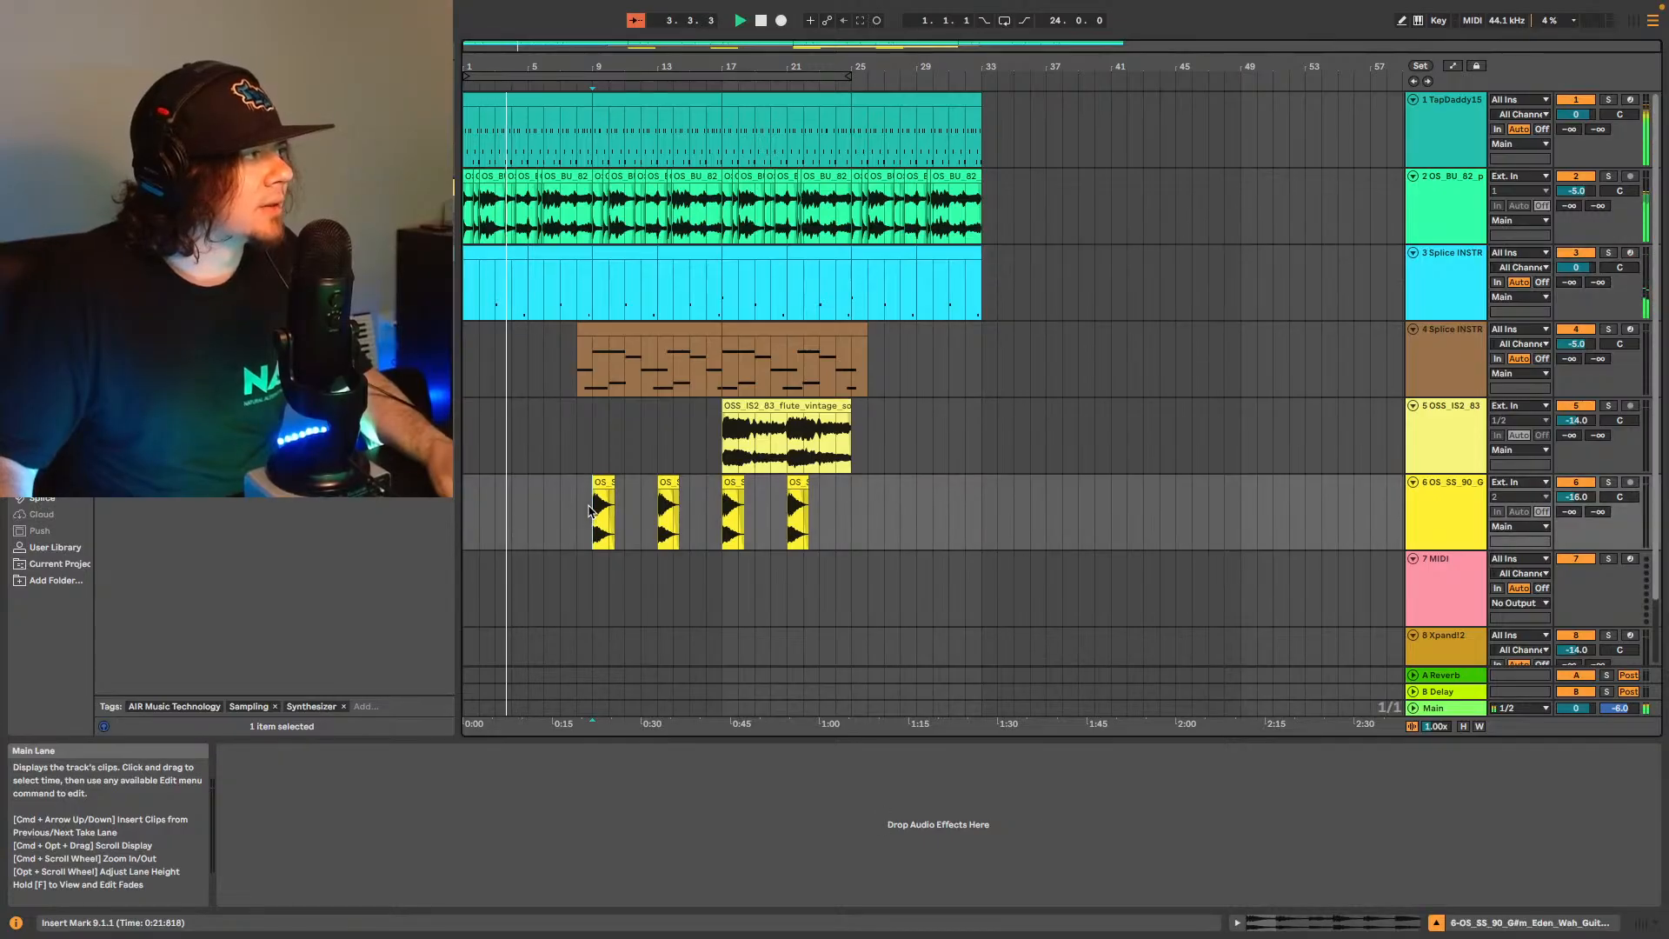
drag(578, 512, 852, 131)
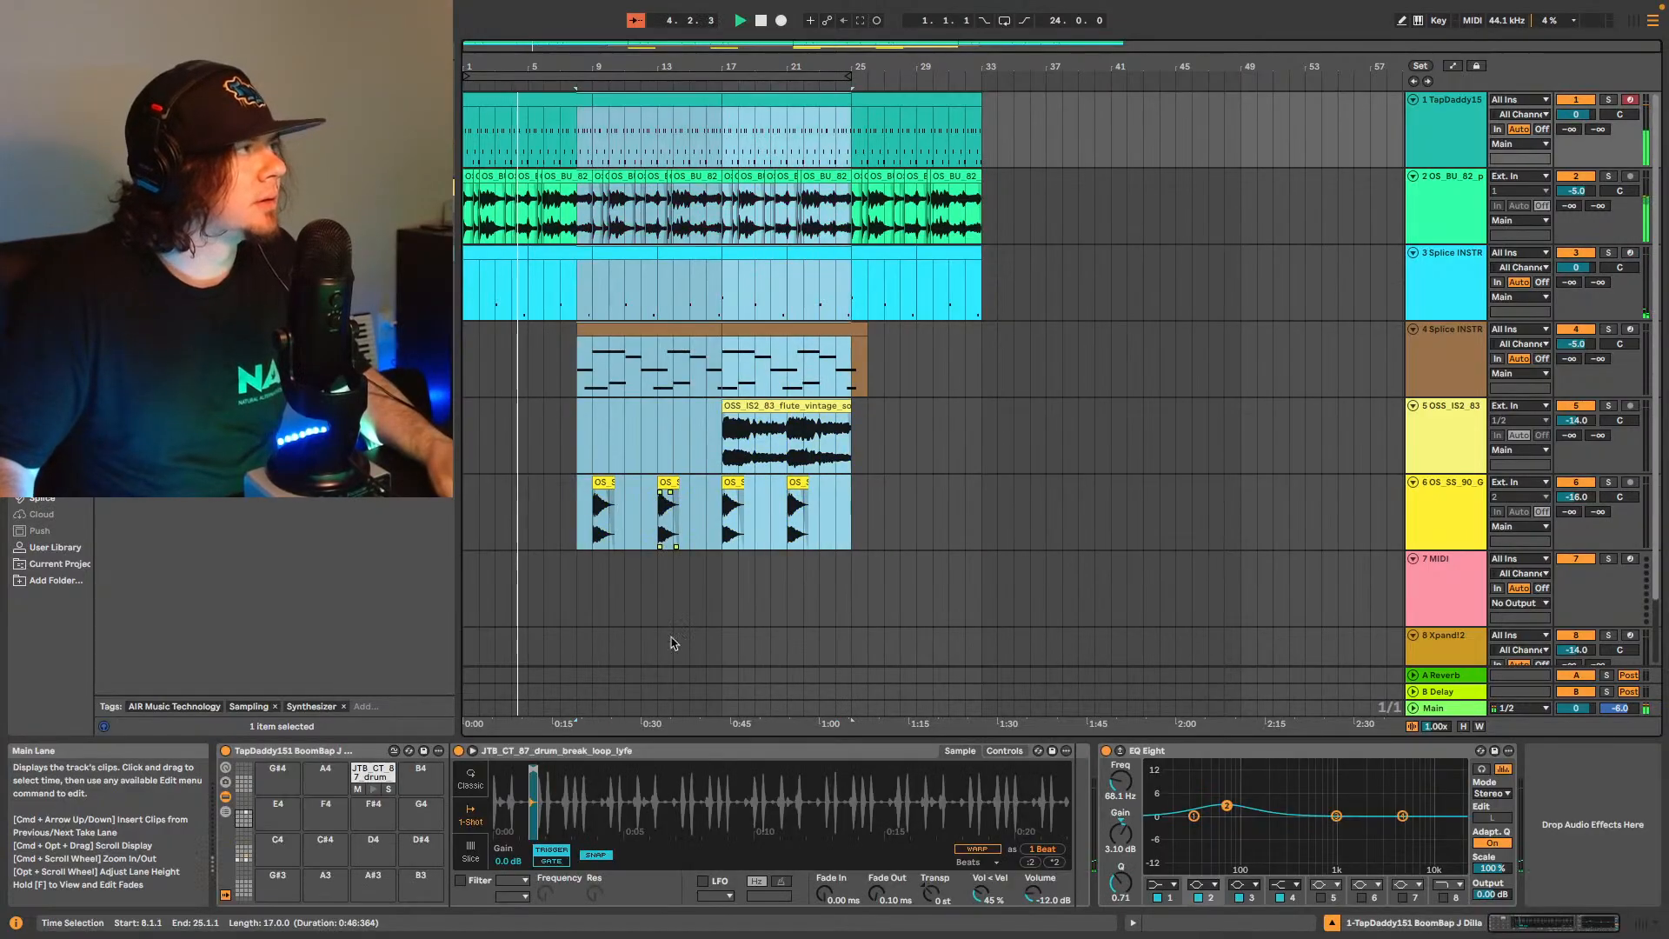
click(934, 521)
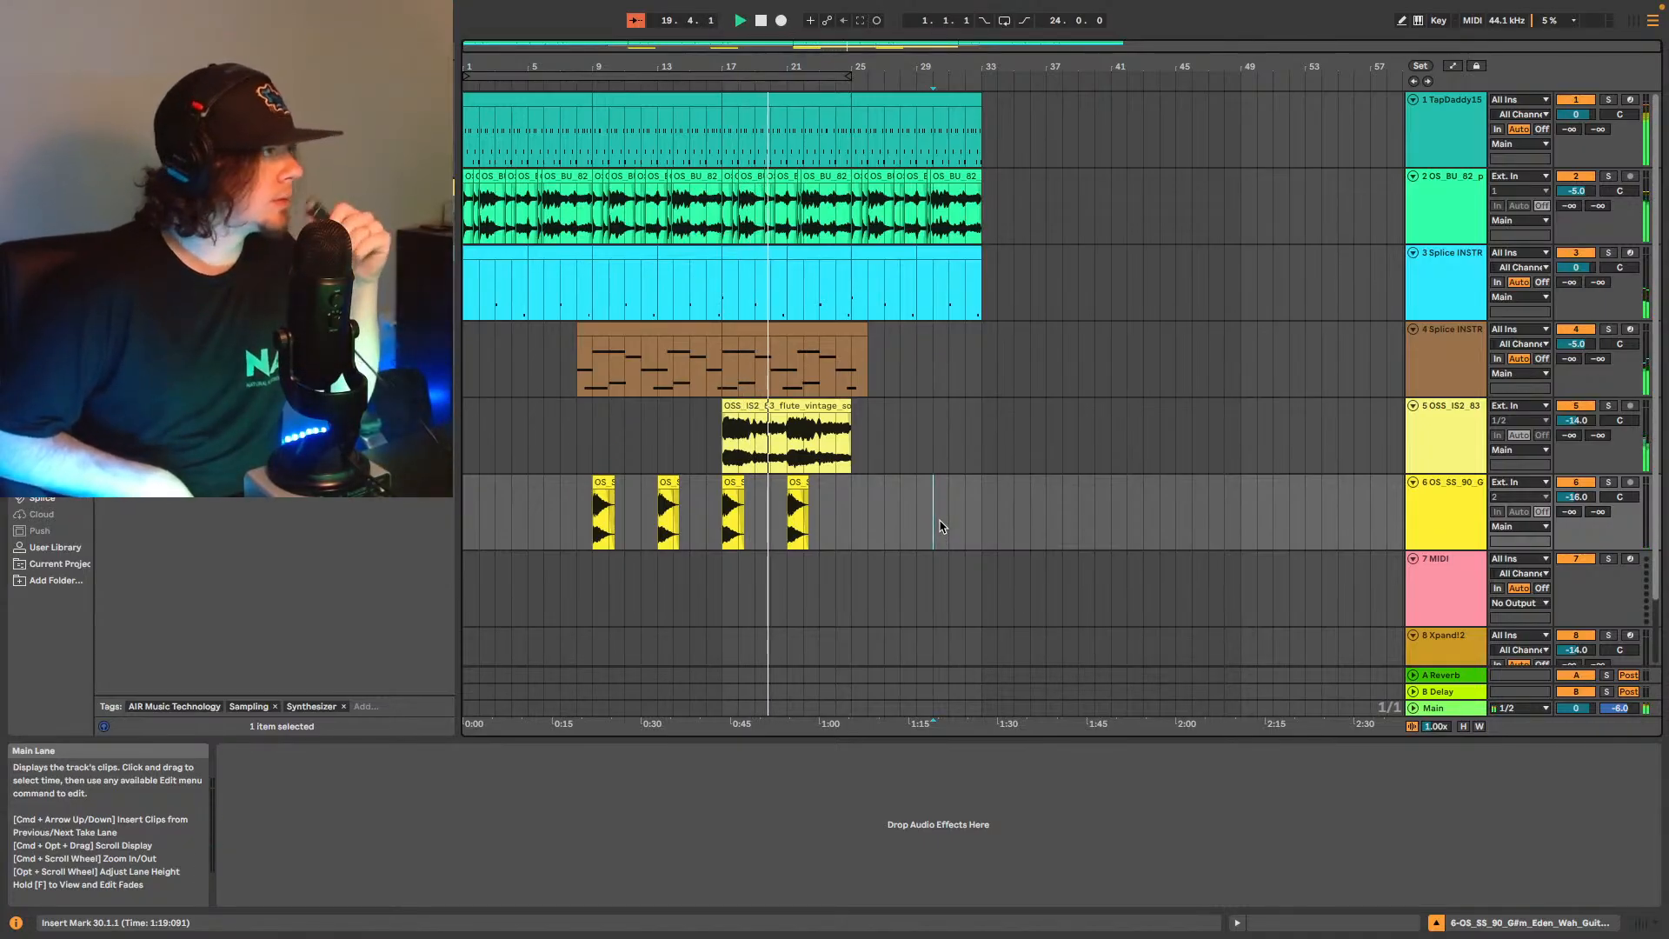
Loop bars 25 to 33 of the arrangement and audition the Eden Wah Guitar sample from Splice over it.
click(54, 504)
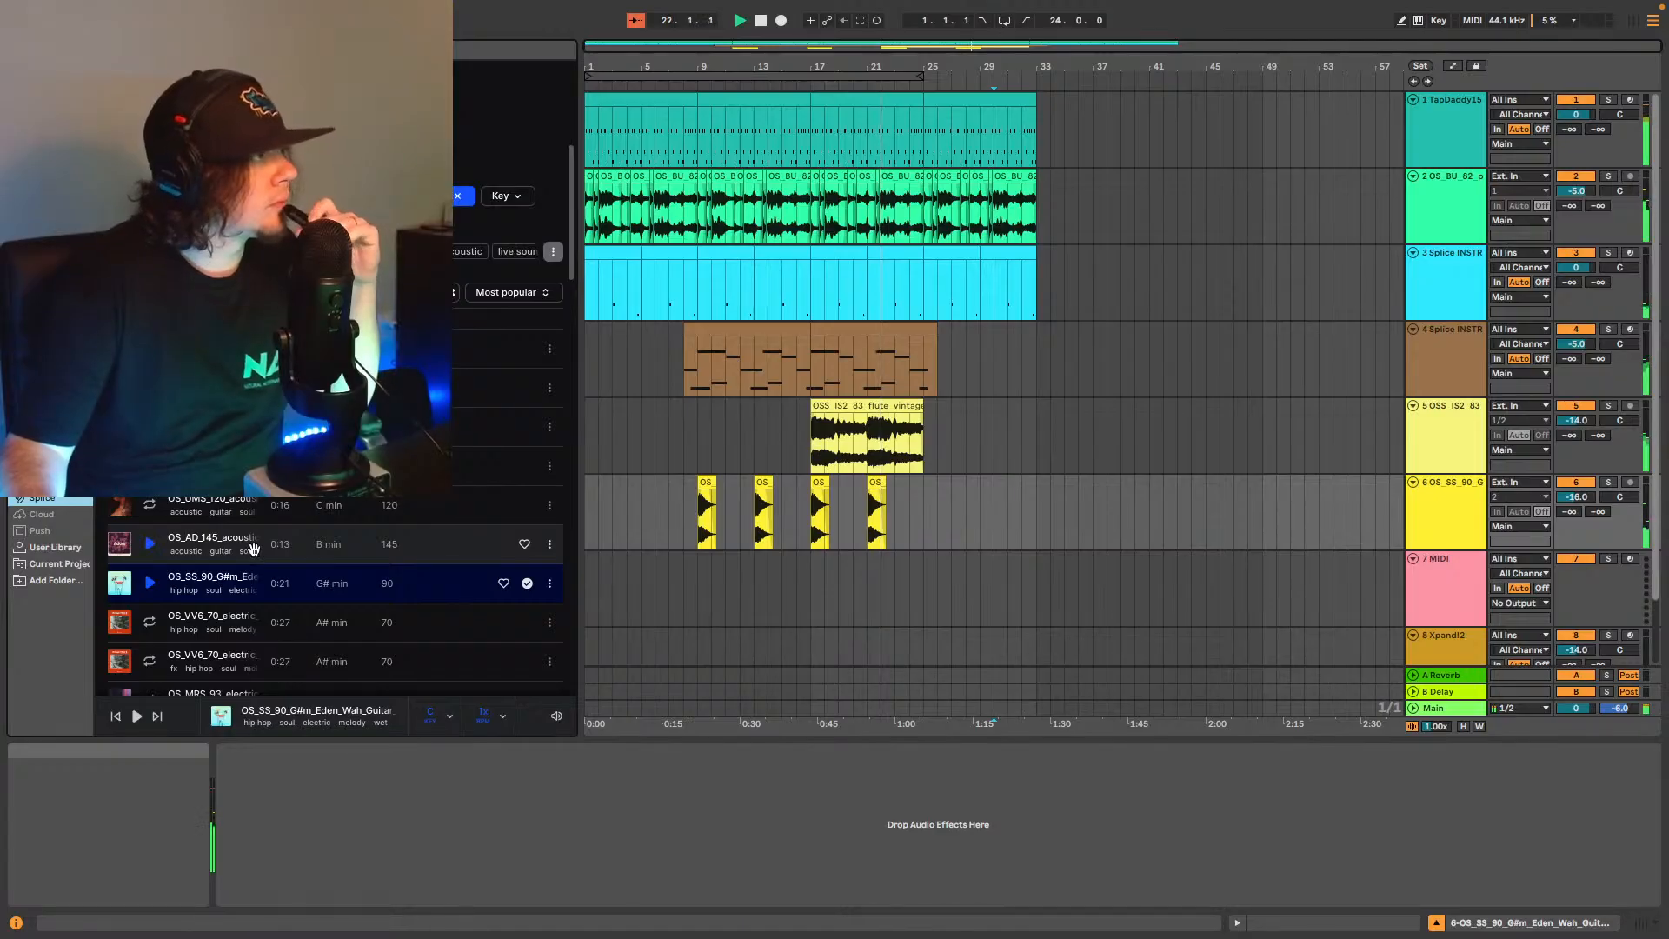
drag(589, 76, 966, 76)
click(1004, 20)
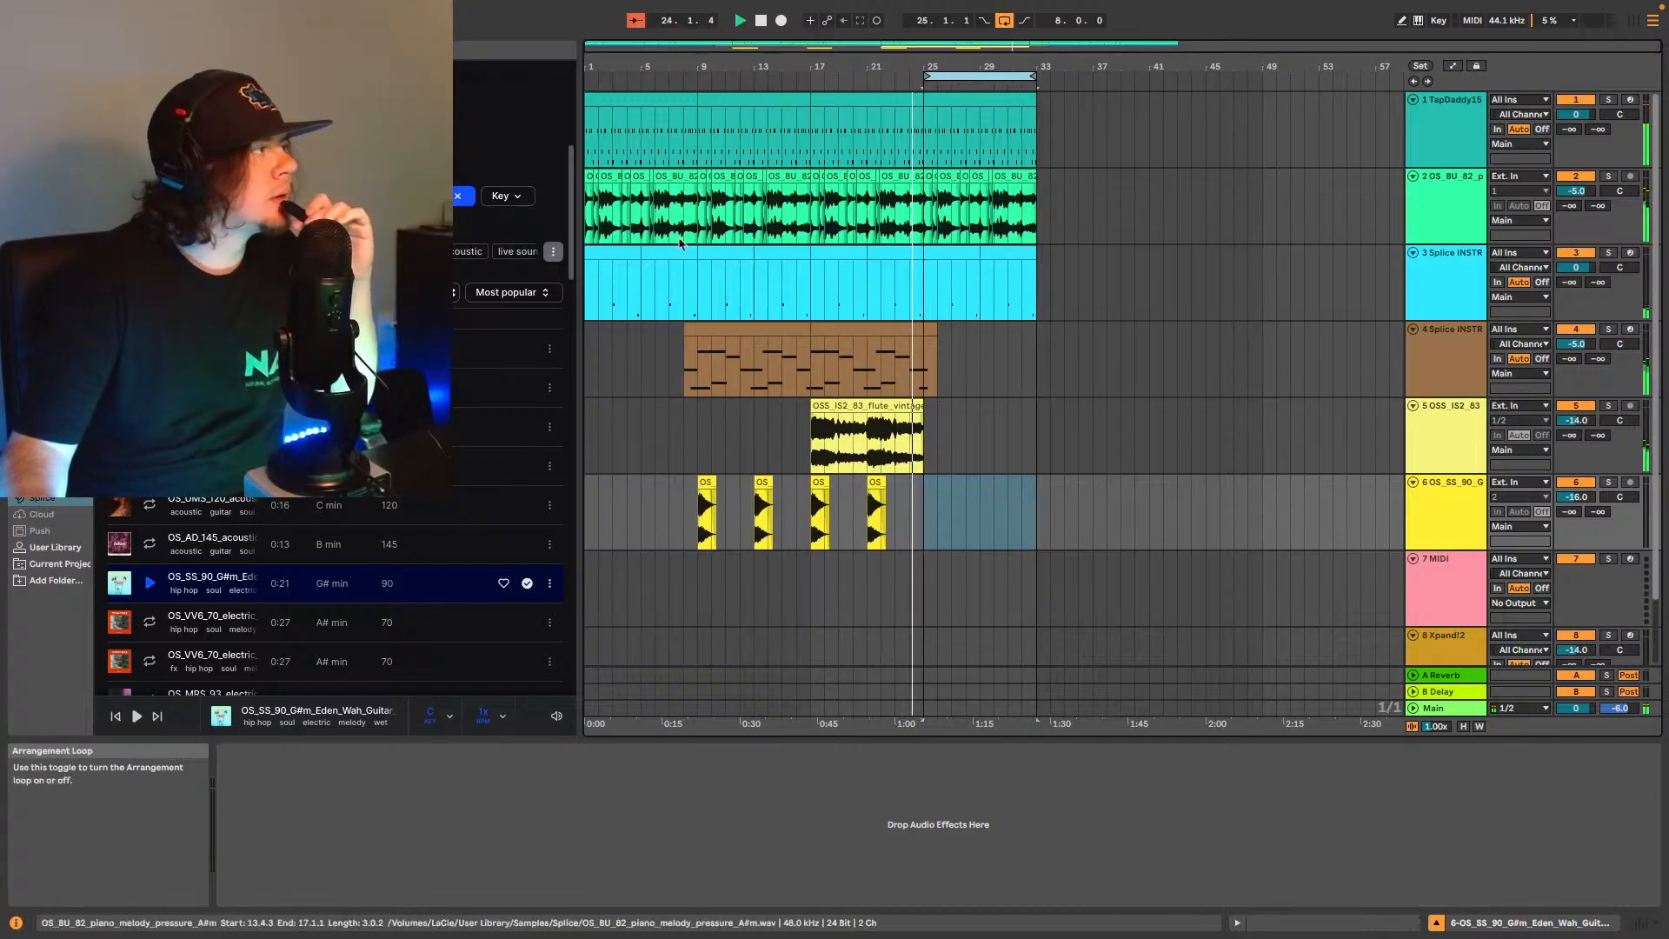
click(152, 595)
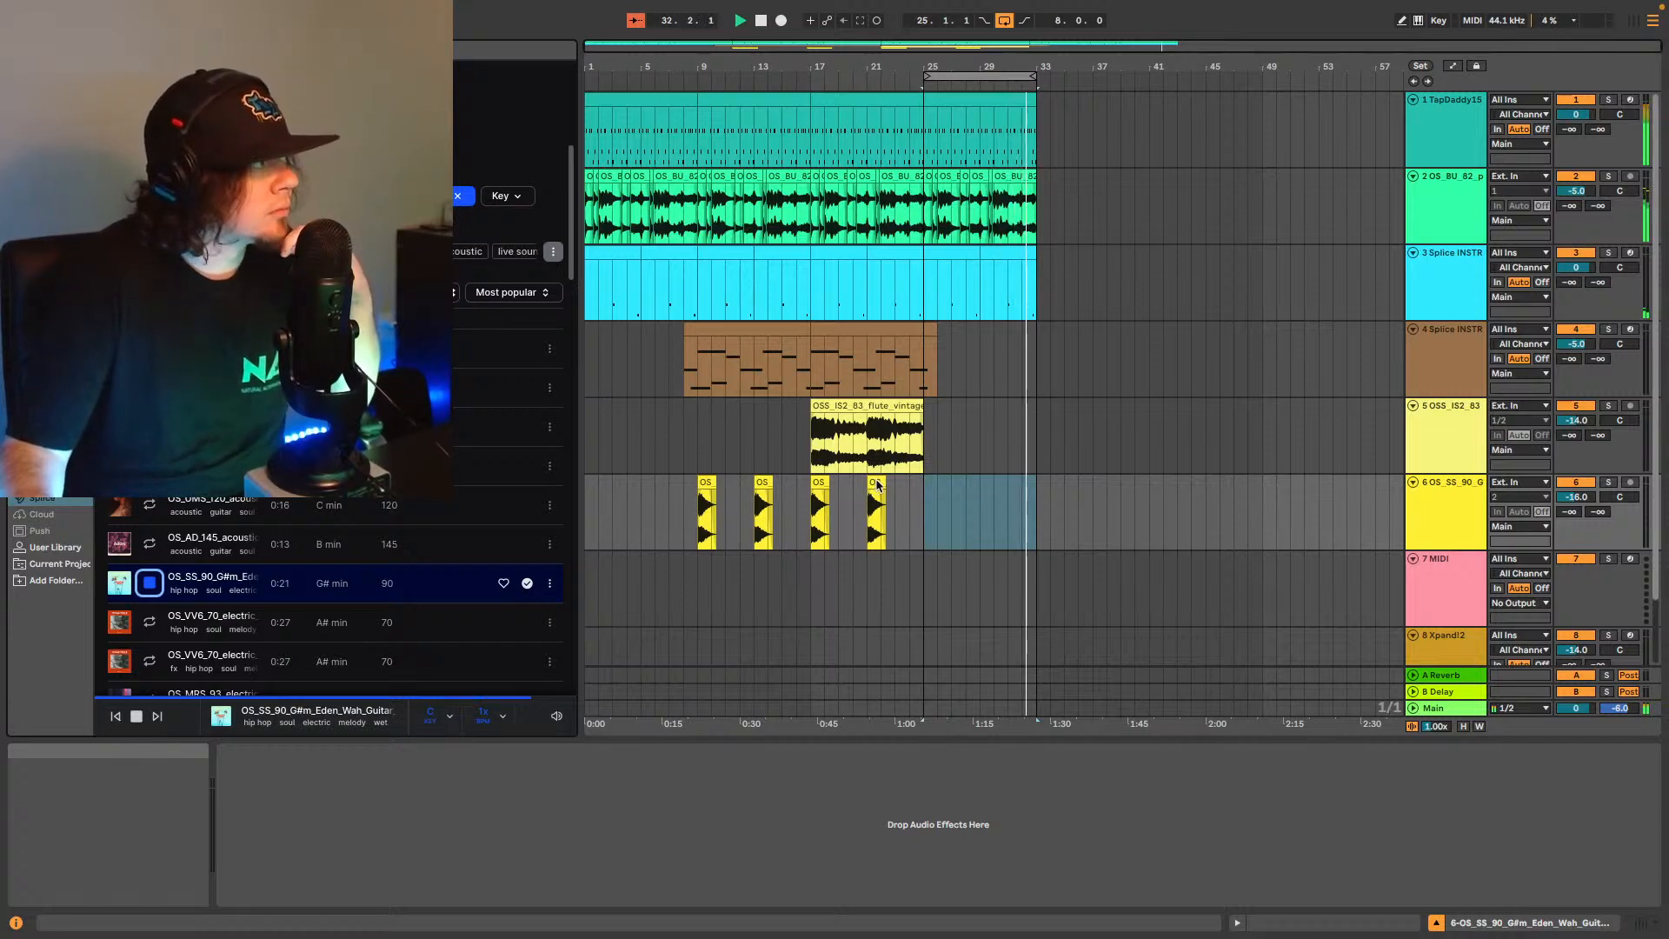
Copy the wah guitar clip at bar 21 to bar 25, extend its end to 34.2.3, and play it back.
key(space)
click(923, 491)
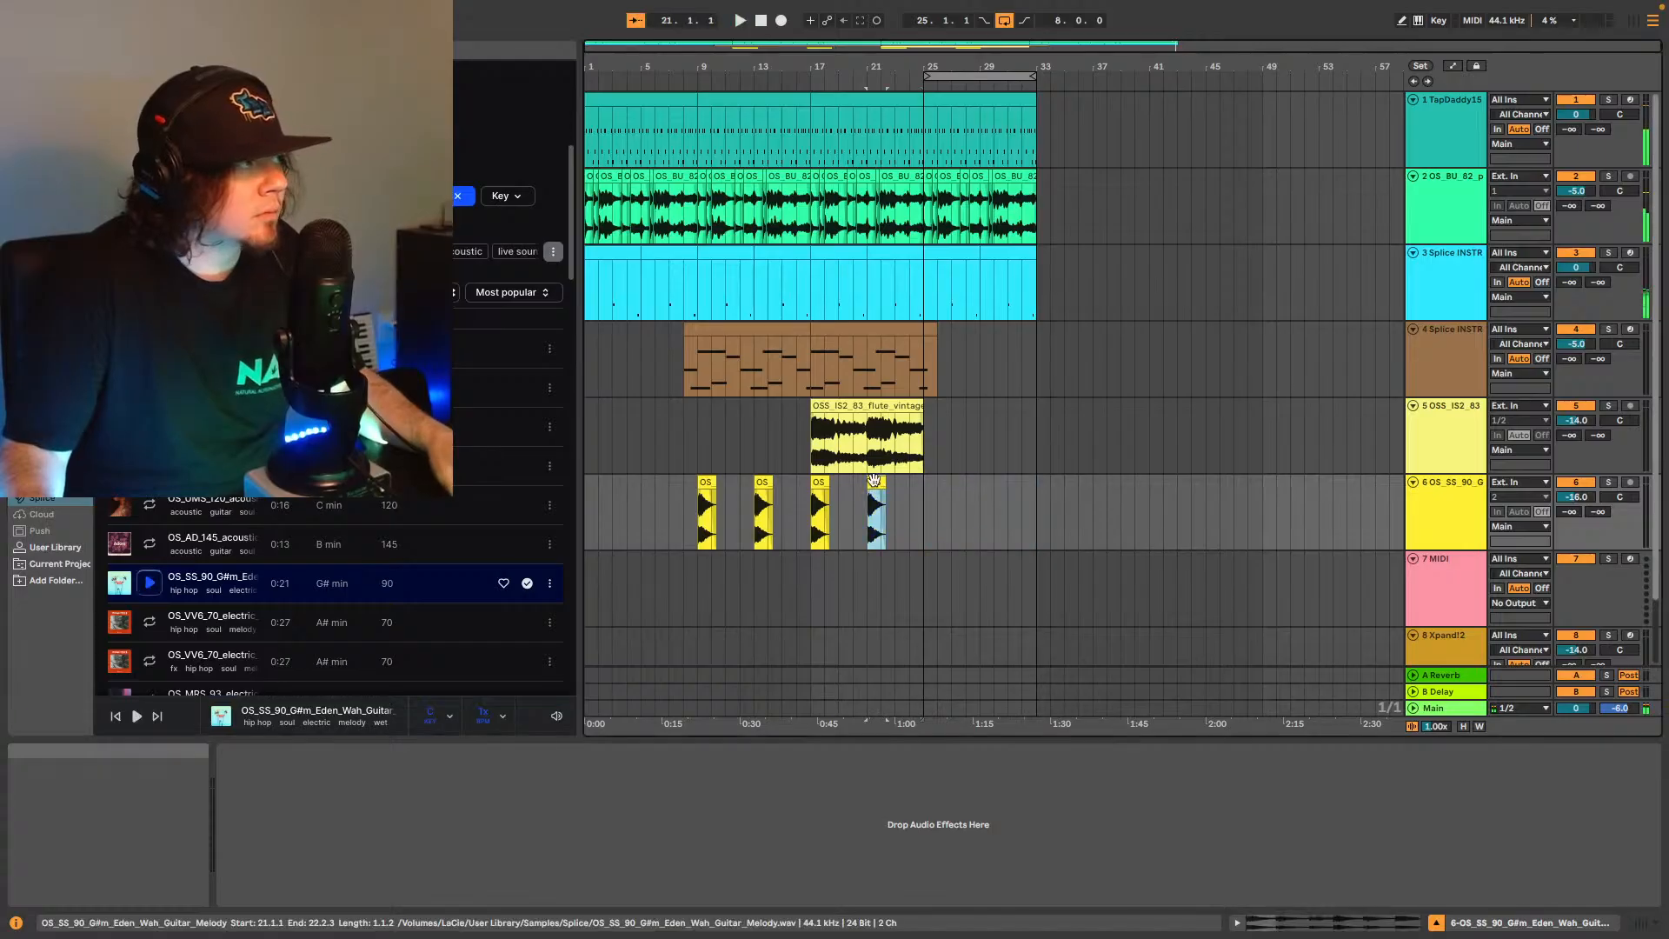
key(super+v)
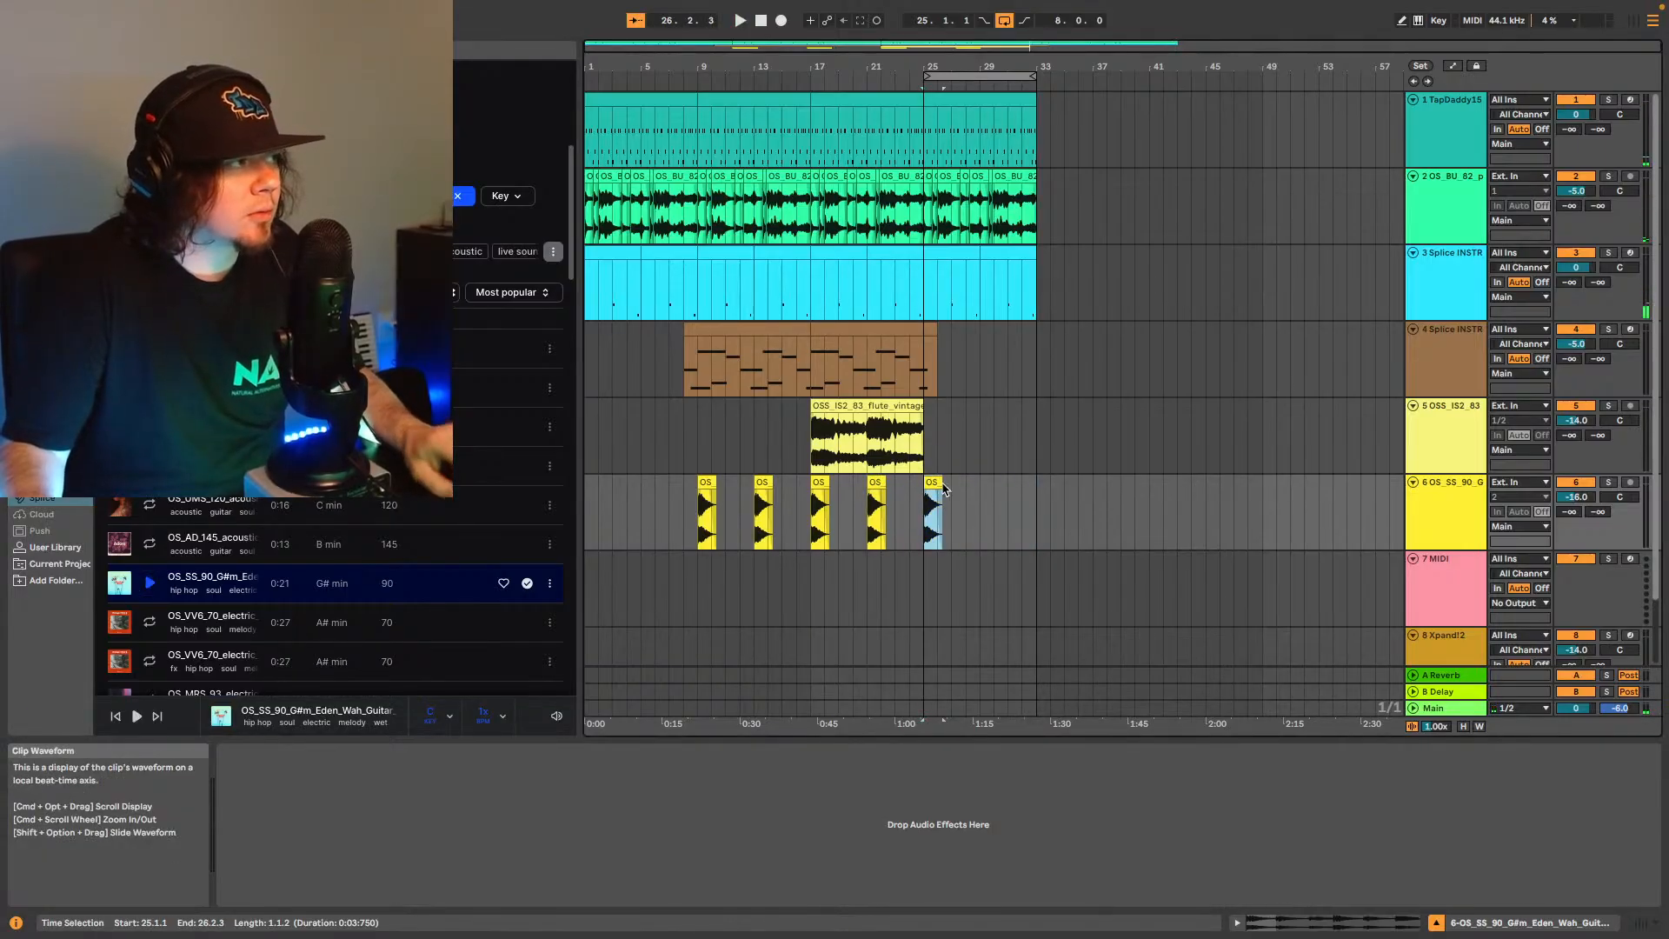
drag(940, 485, 1056, 484)
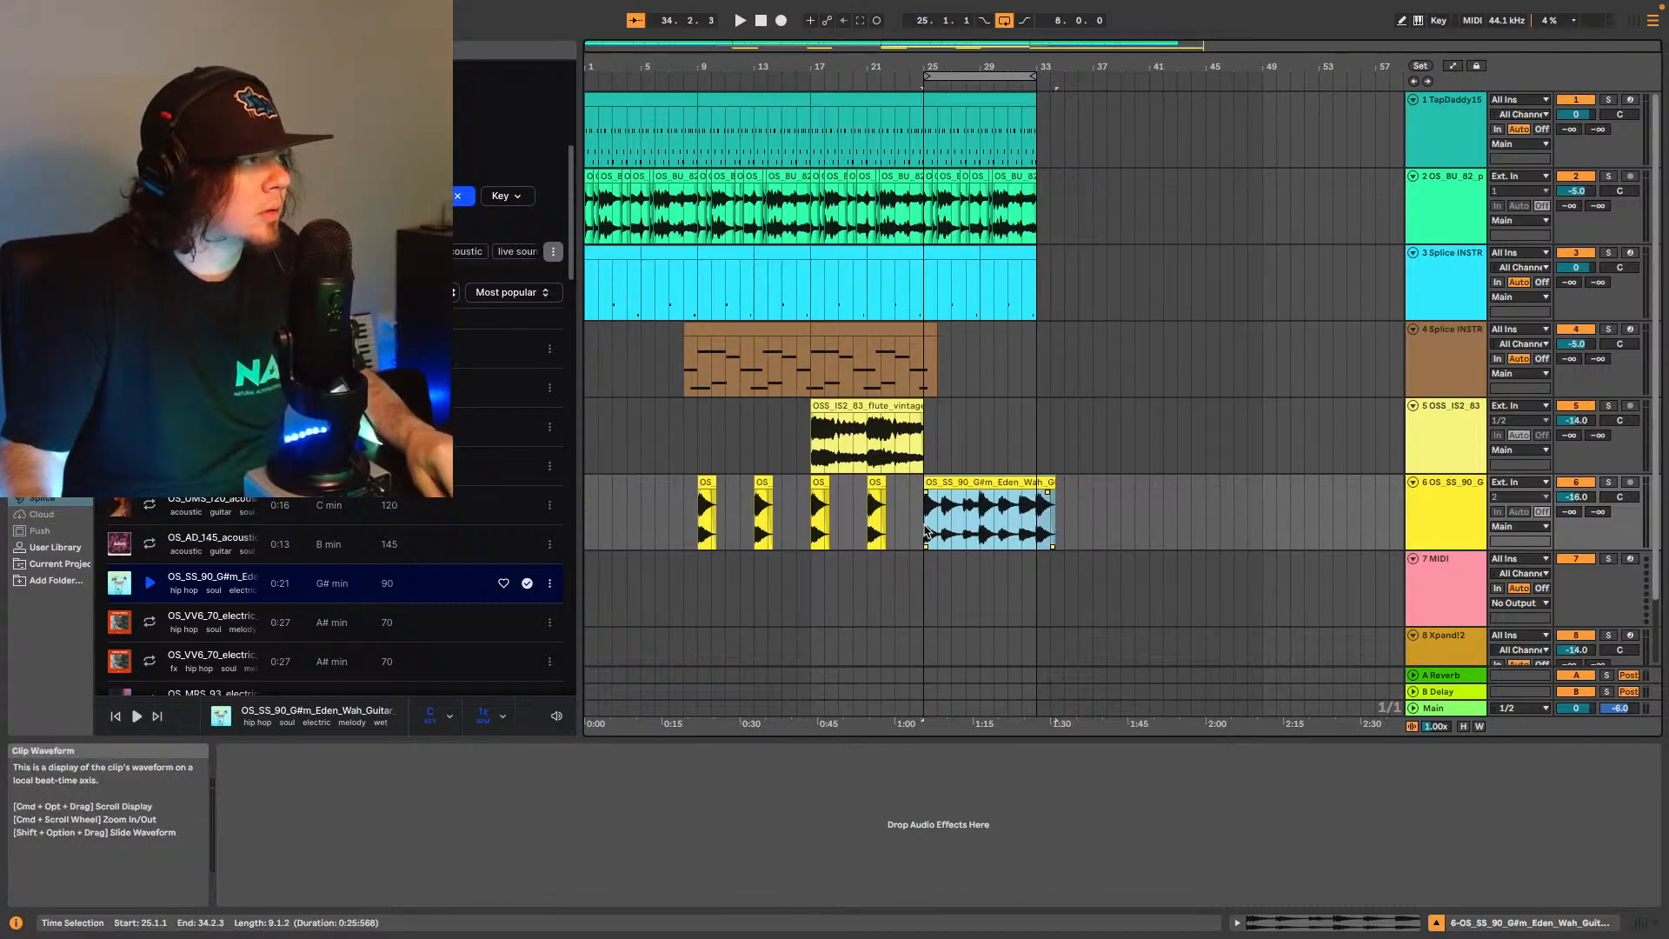
key(space)
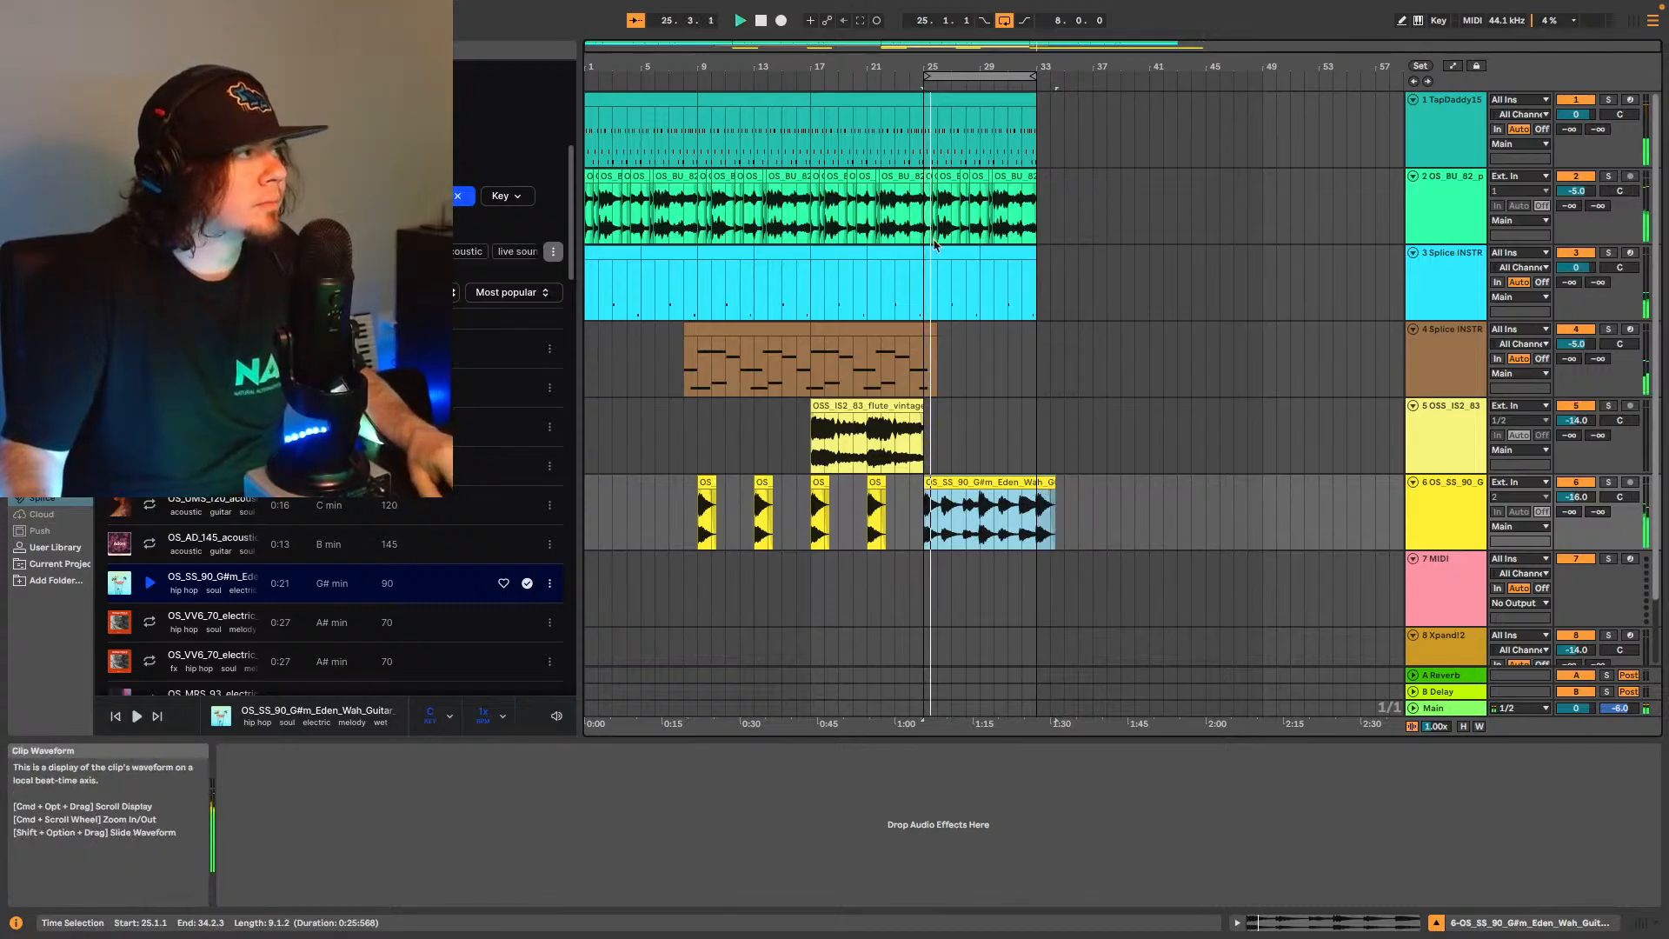
Duplicate bars 25 to 33 of tracks 1 to 3 to bar 33 and turn off arrangement looping.
drag(927, 290, 1037, 119)
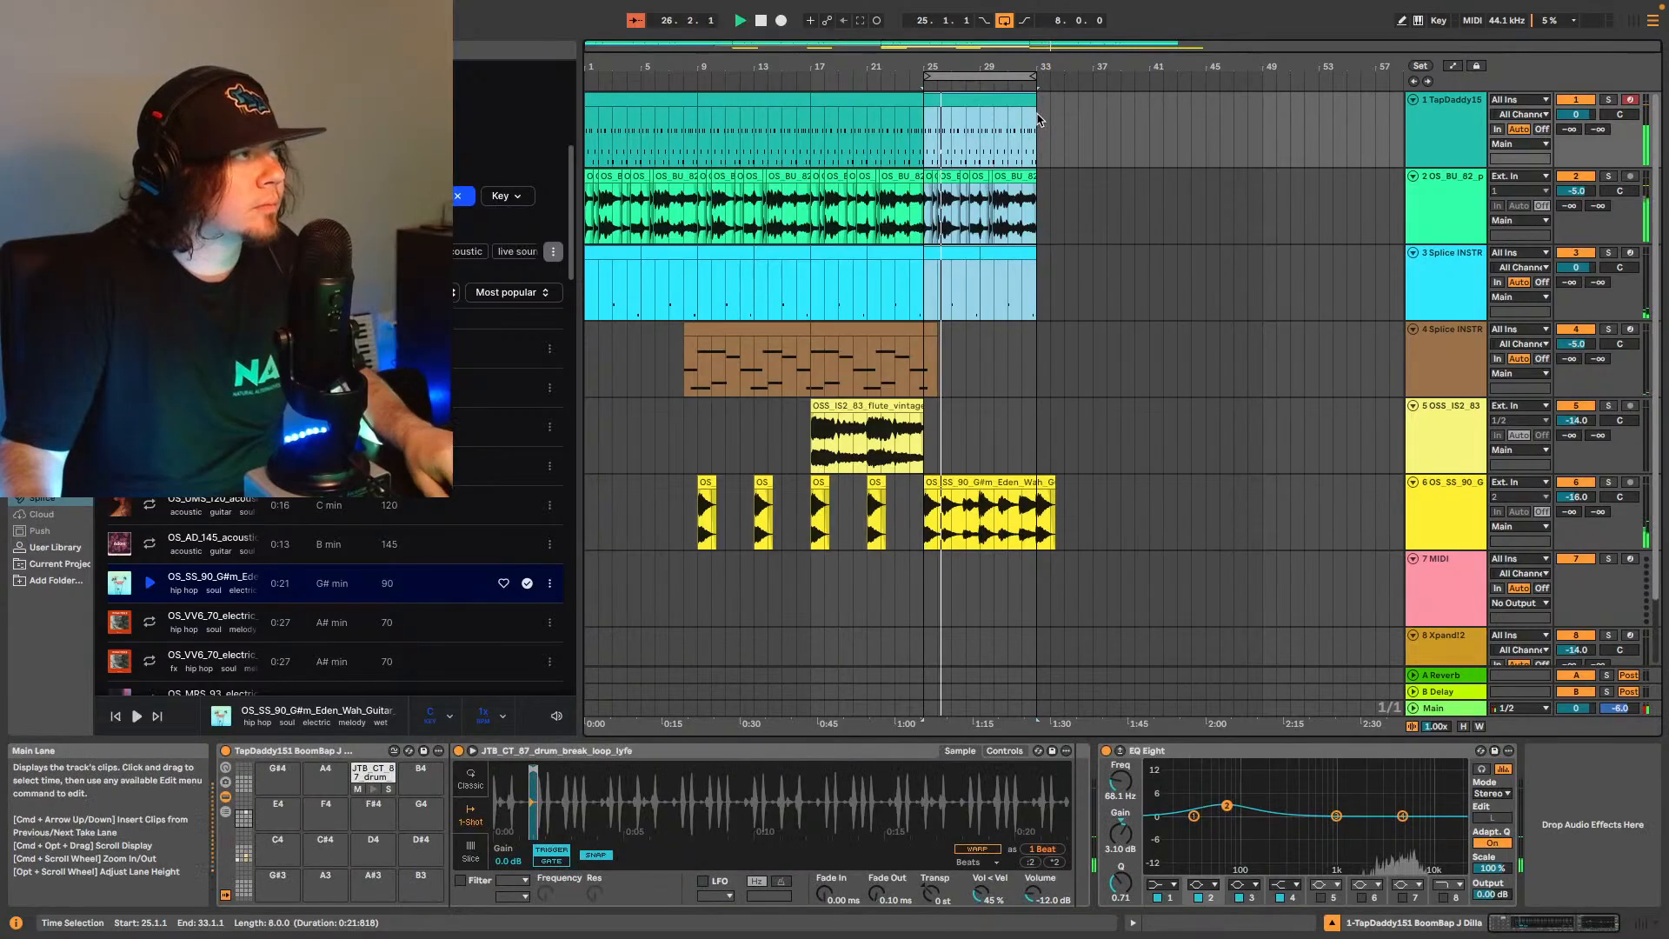
key(super+d)
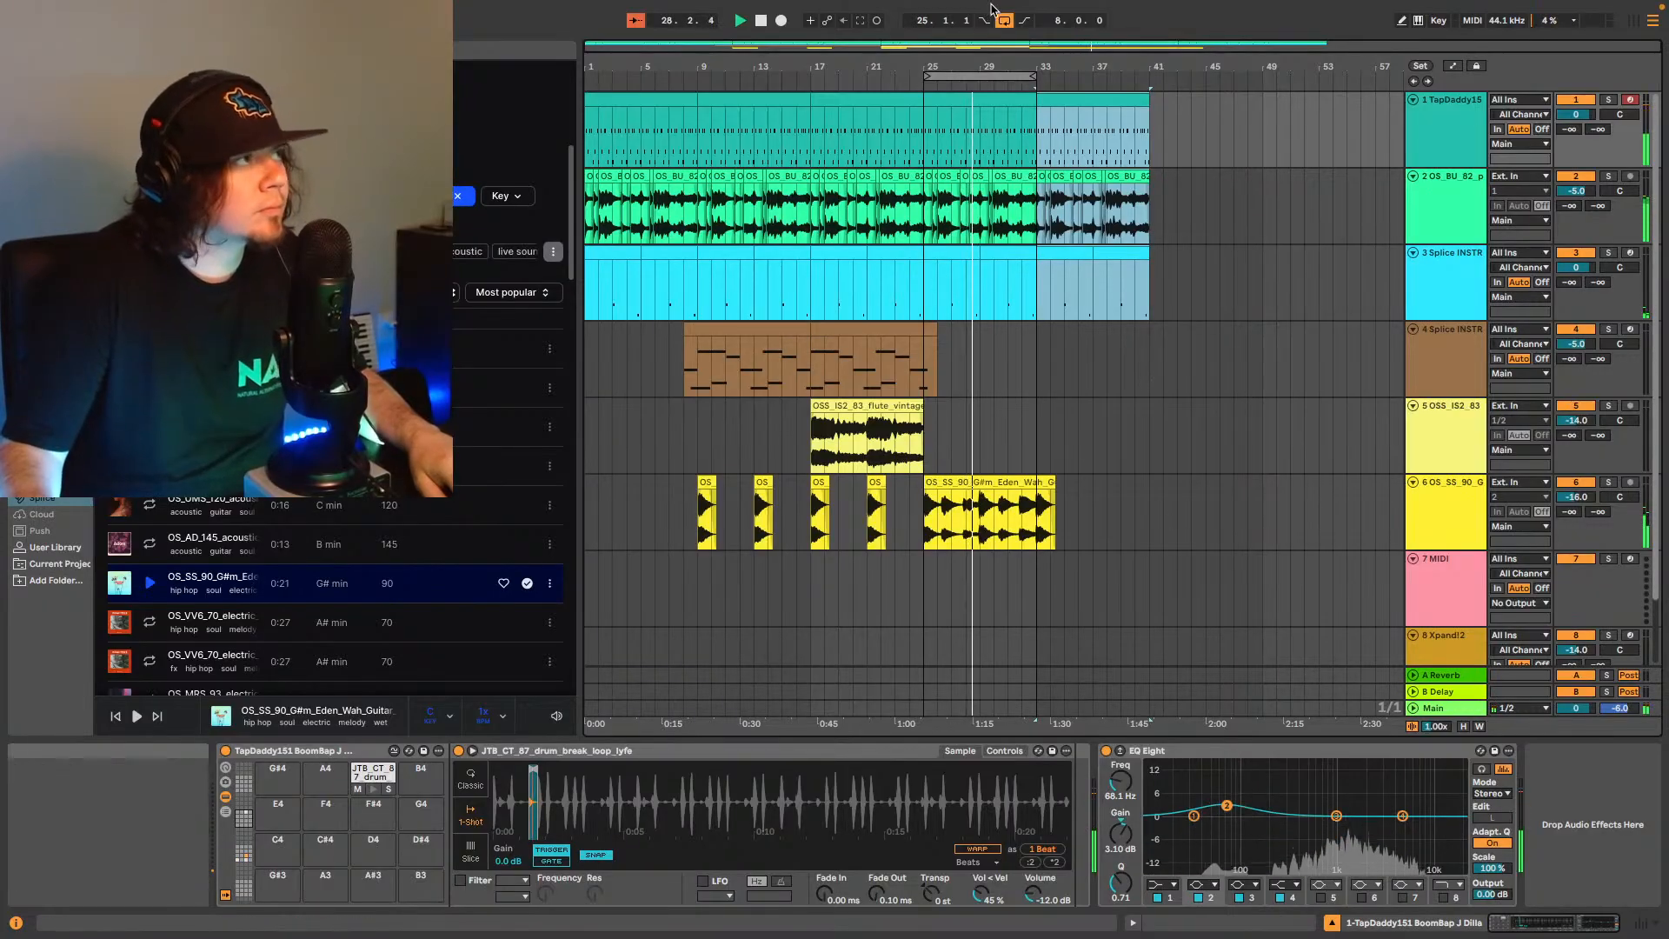
click(1006, 26)
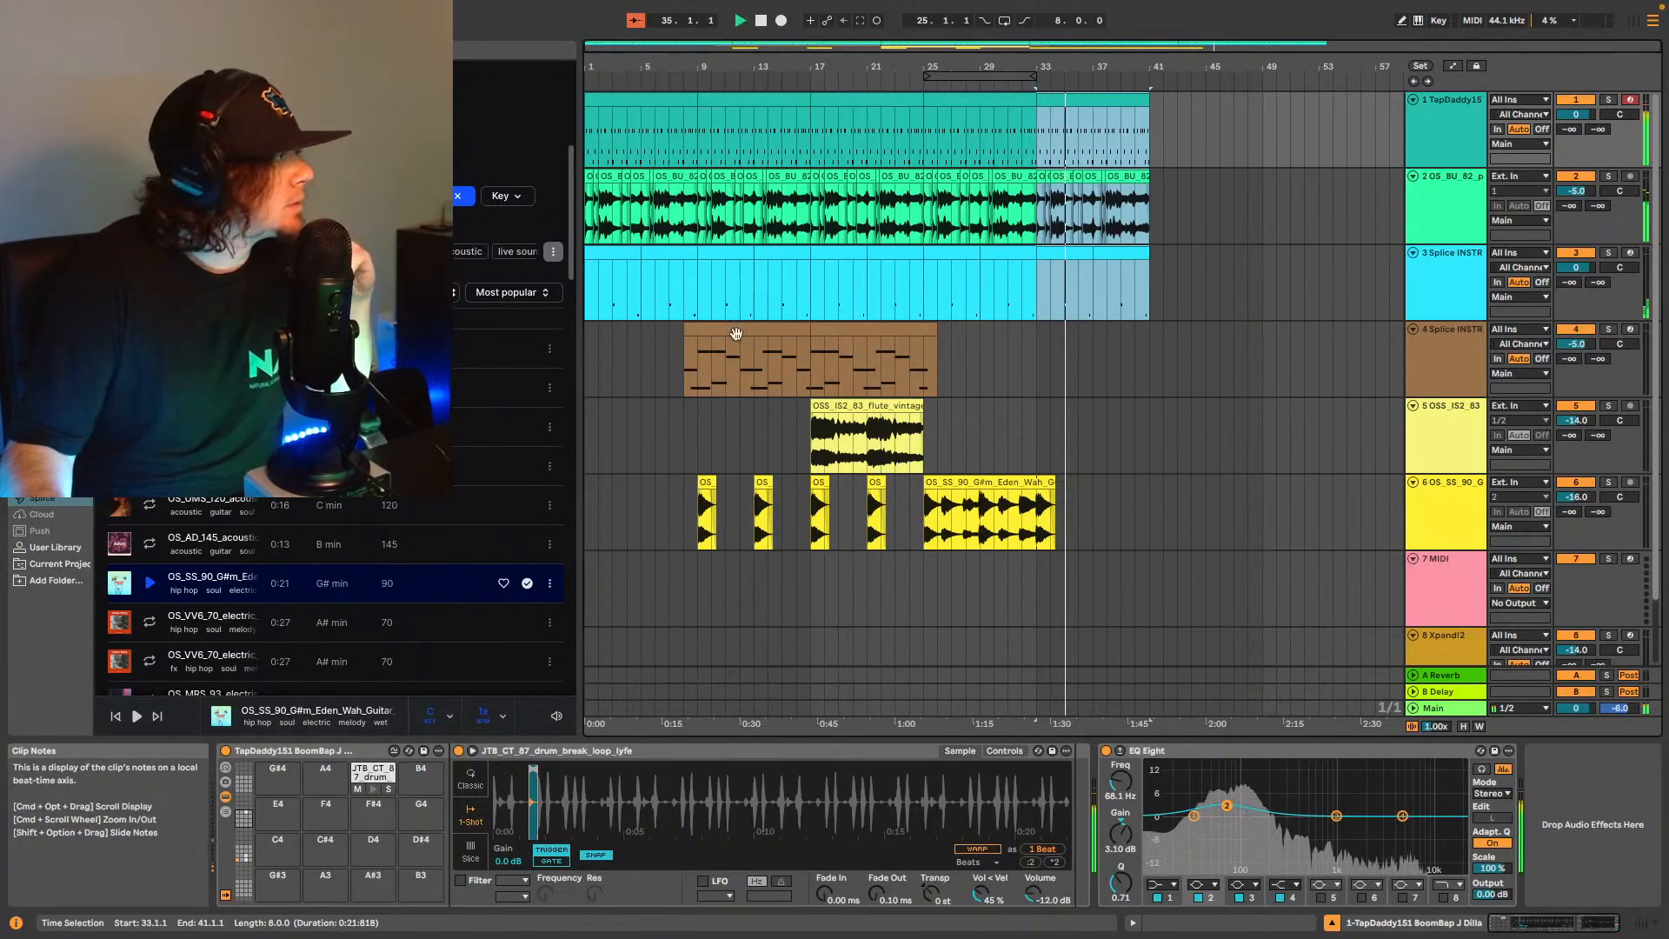
Copy the short wah guitar clip at bar 13 to bar 37 on the same track.
drag(755, 513, 787, 483)
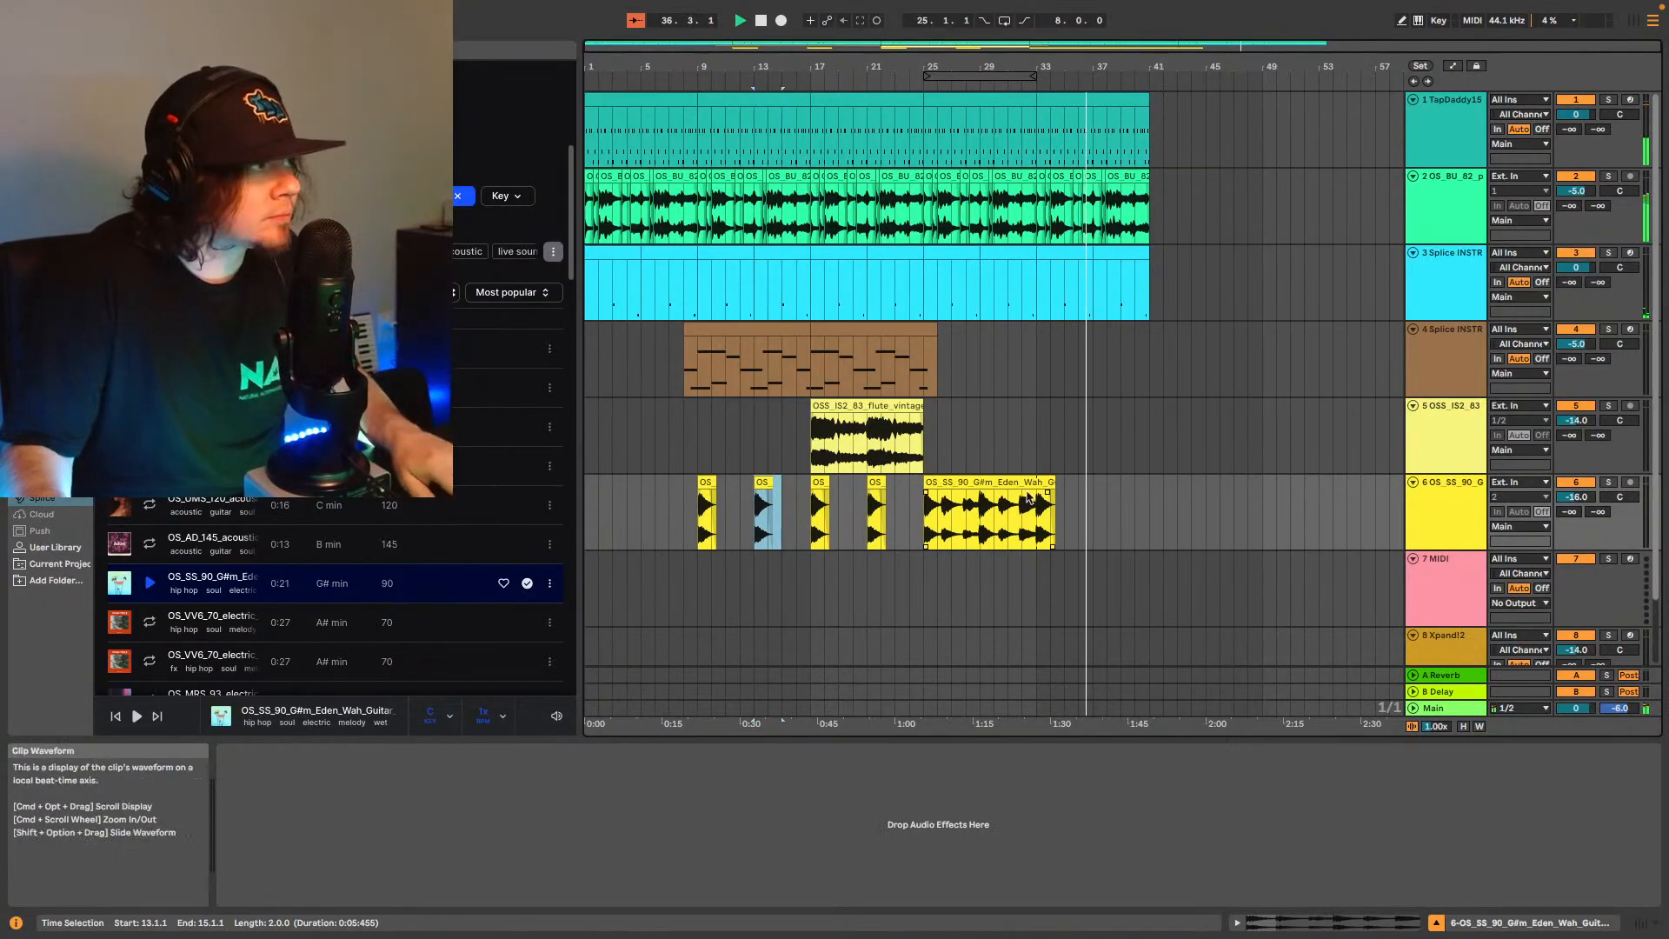
click(1094, 504)
key(super+v)
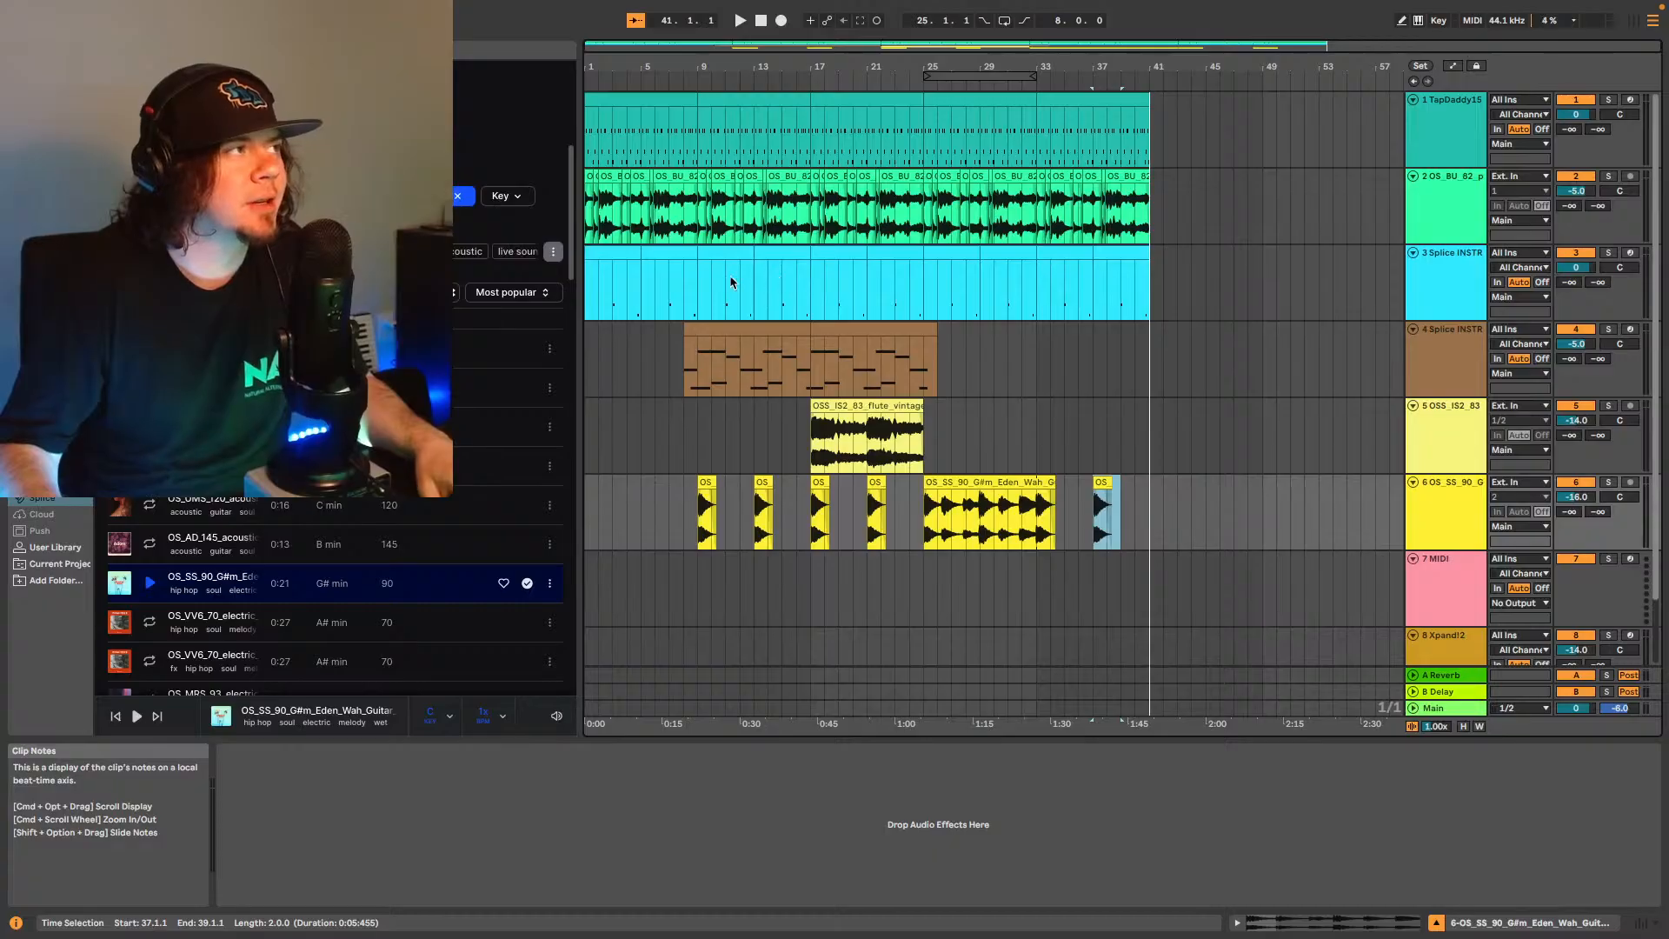
click(942, 255)
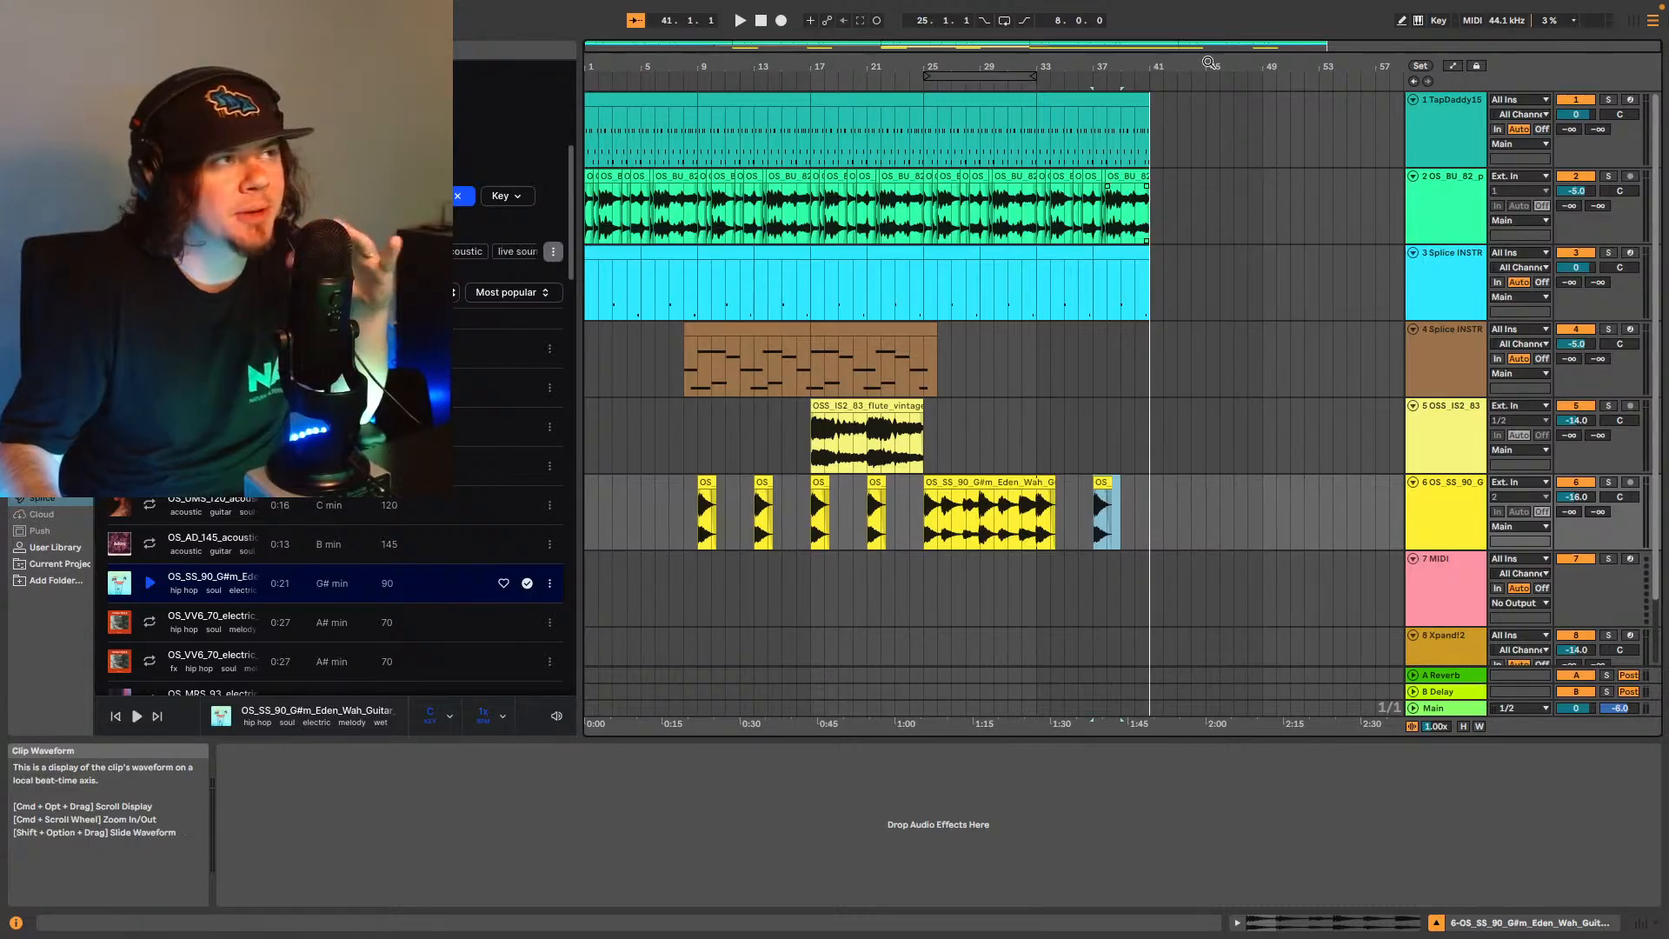
Play the arrangement from the start while browsing the Splice instrument and vocal categories for another sound.
click(1415, 82)
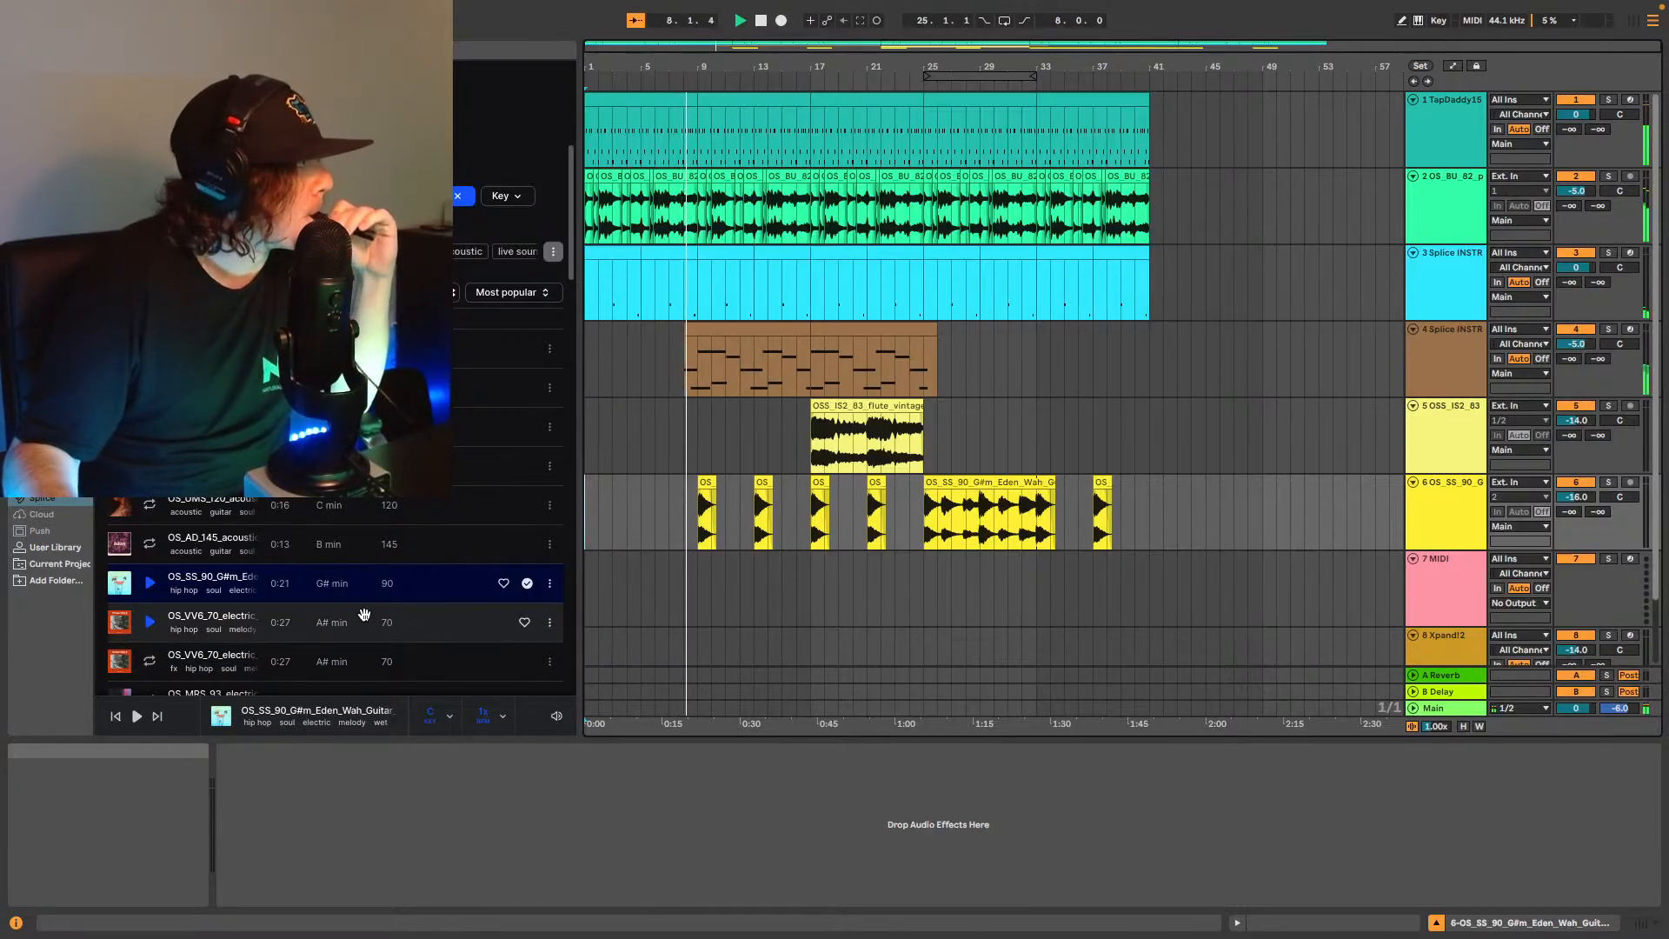
scroll(352, 608, down, 3)
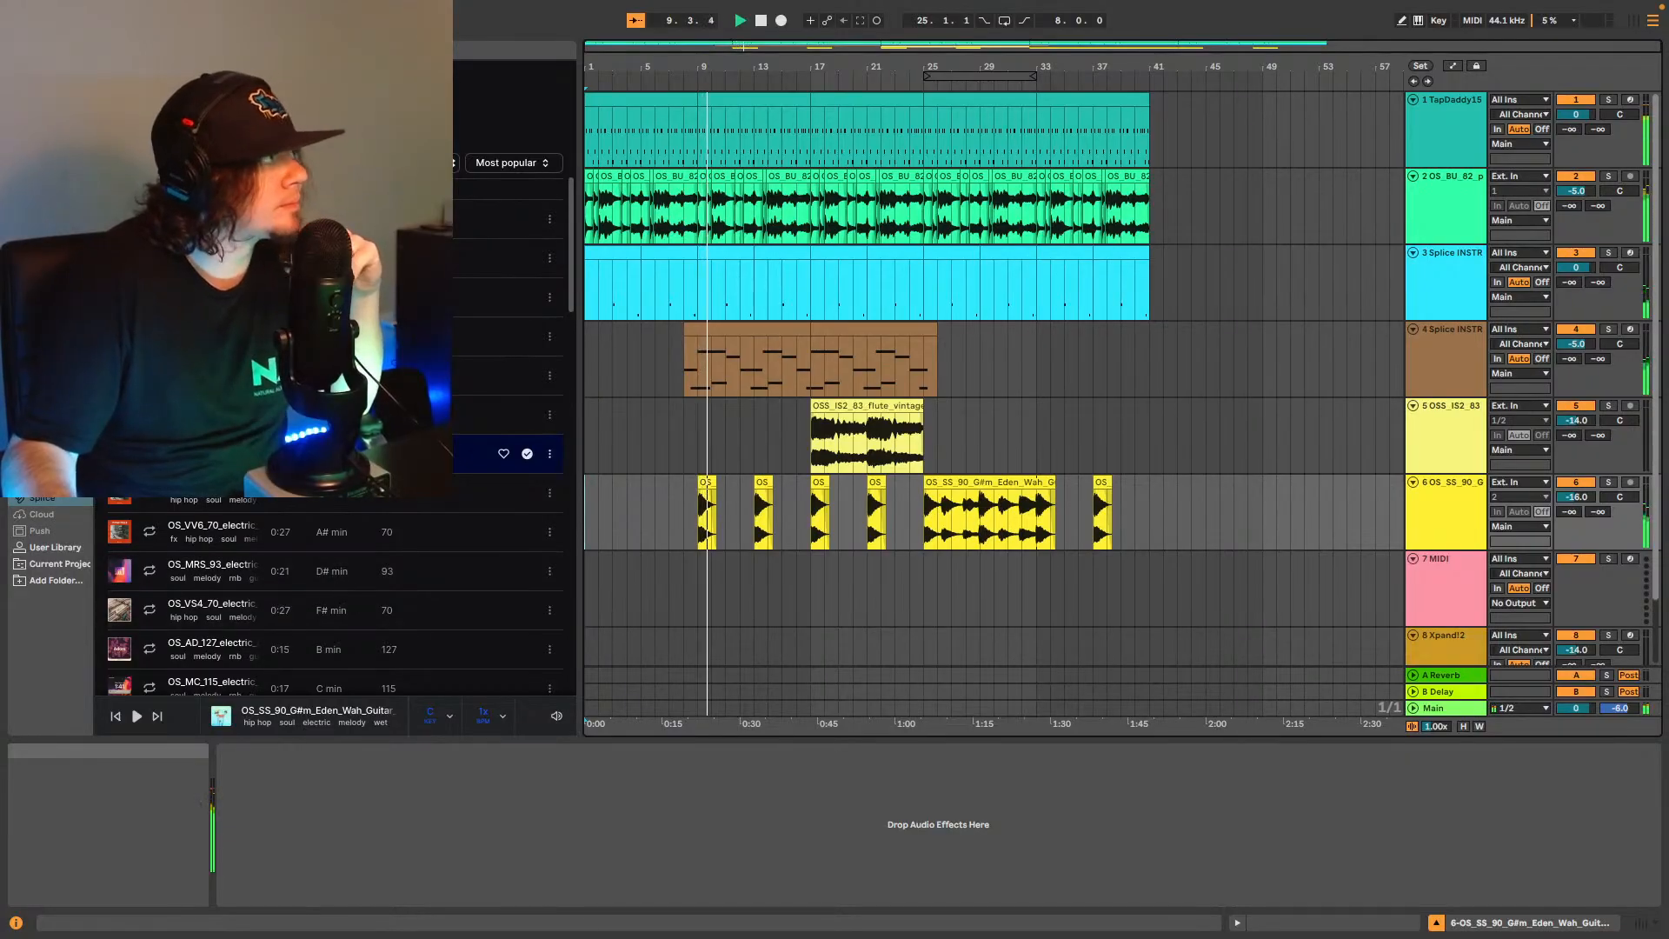
click(218, 80)
click(139, 80)
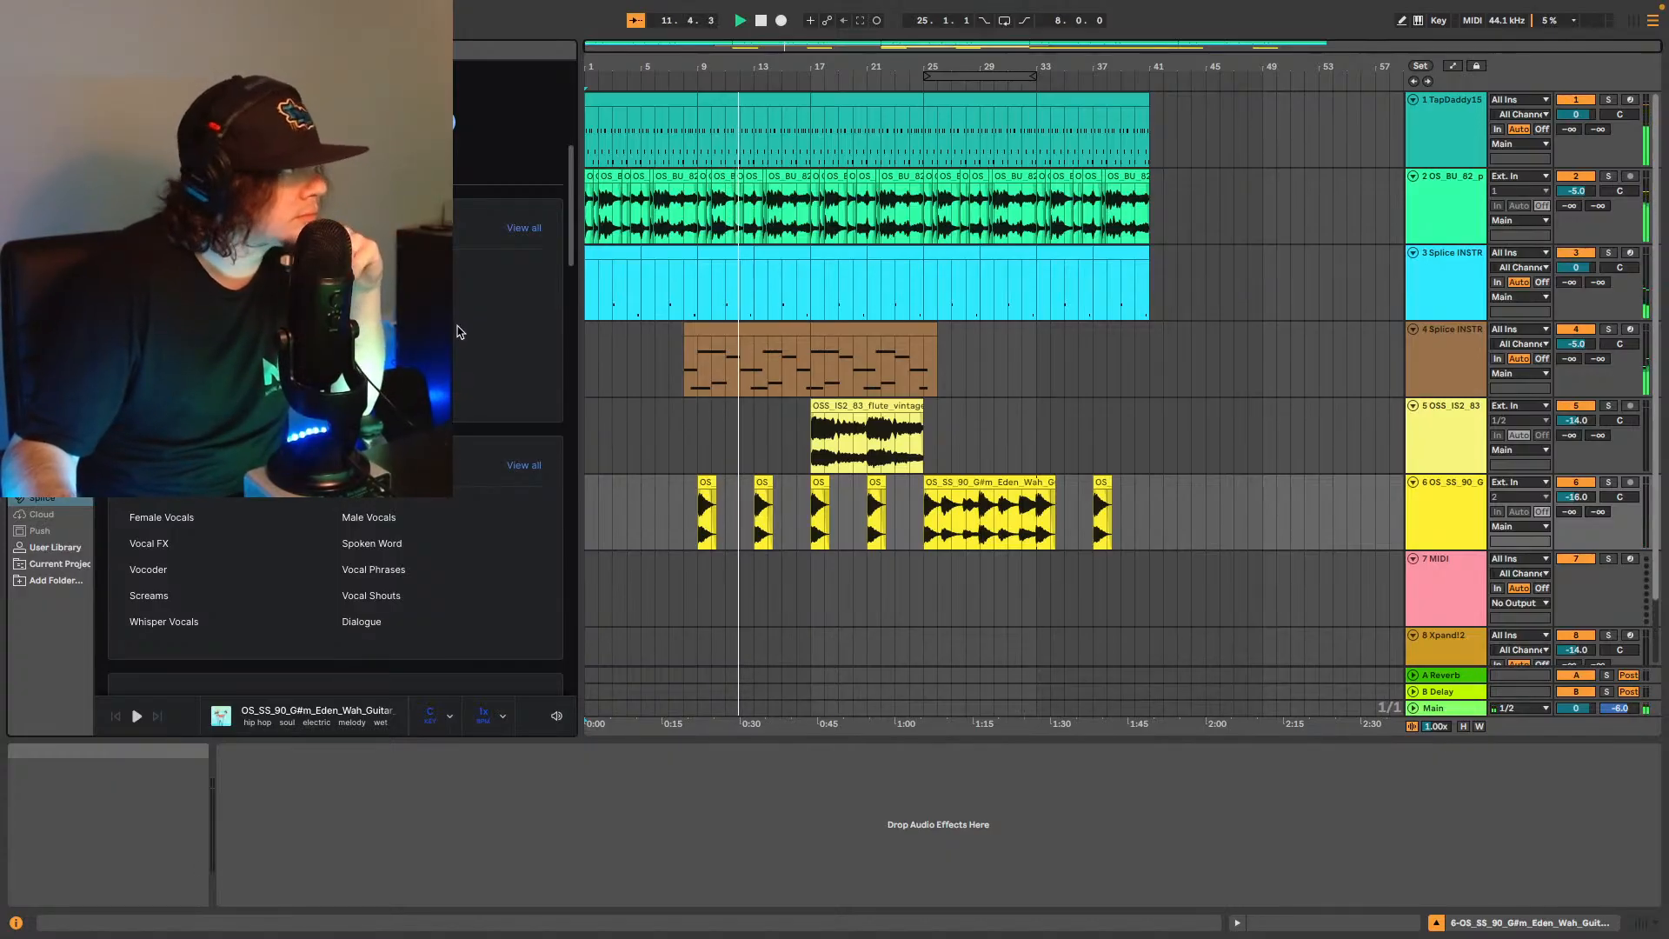
scroll(335, 573, down, 1)
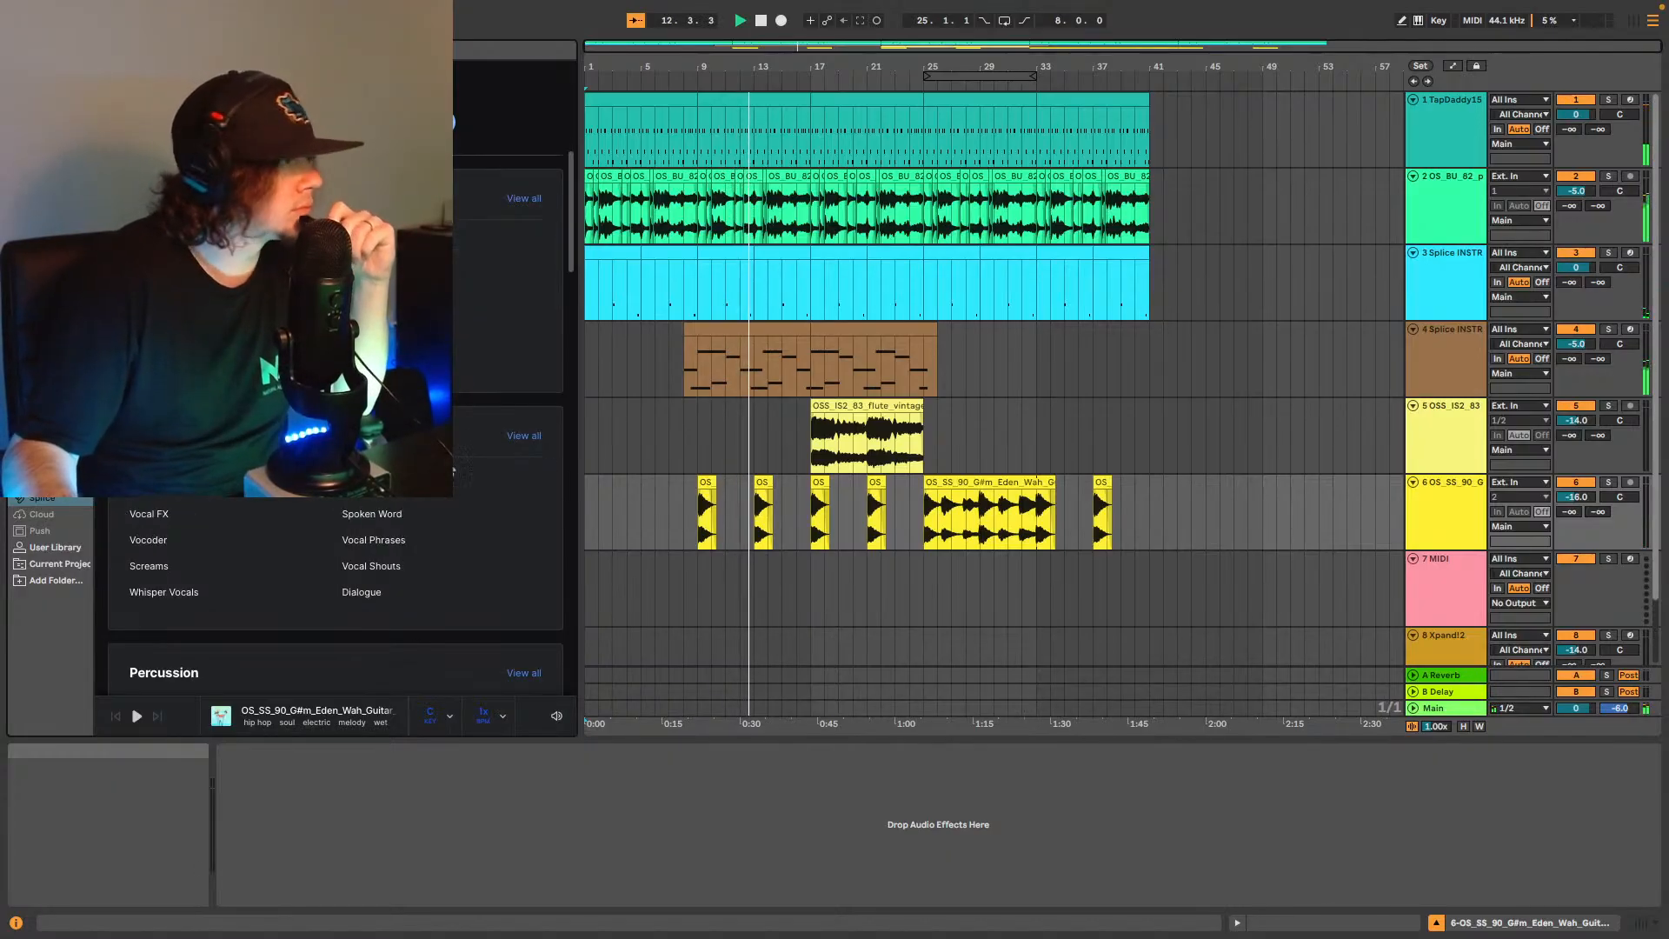
Load the BBC Symphony Orchestra instrument onto the empty MIDI track 7.
click(1407, 573)
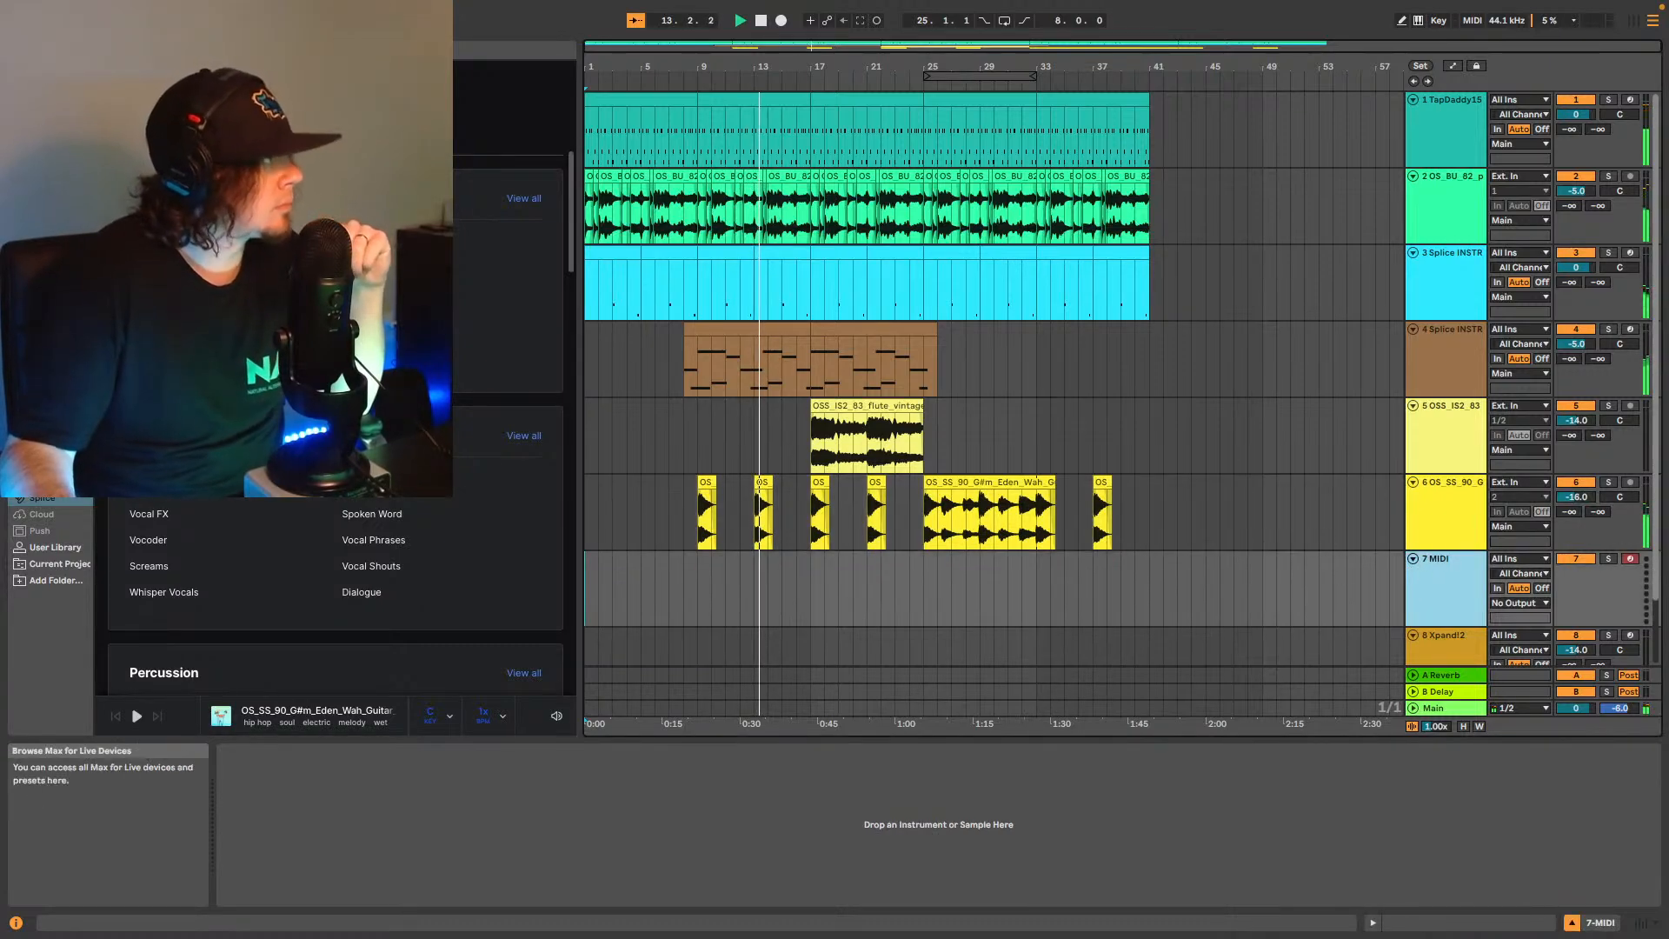
click(45, 359)
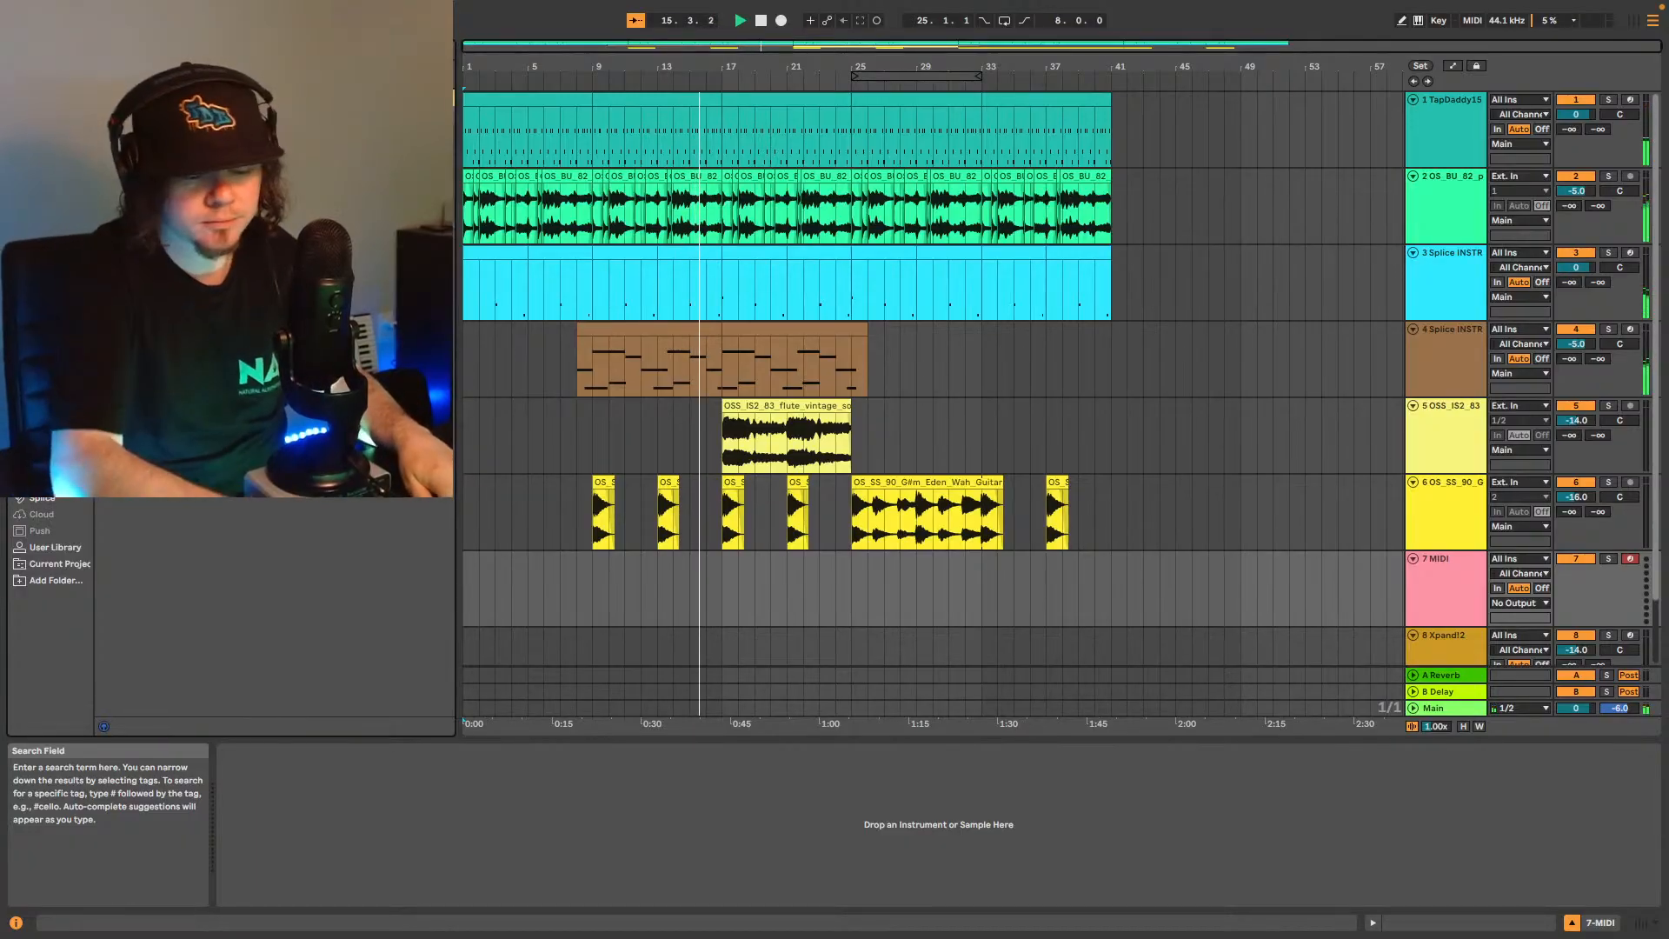
key(BackSpace)
key(BackSpace)
text(x)
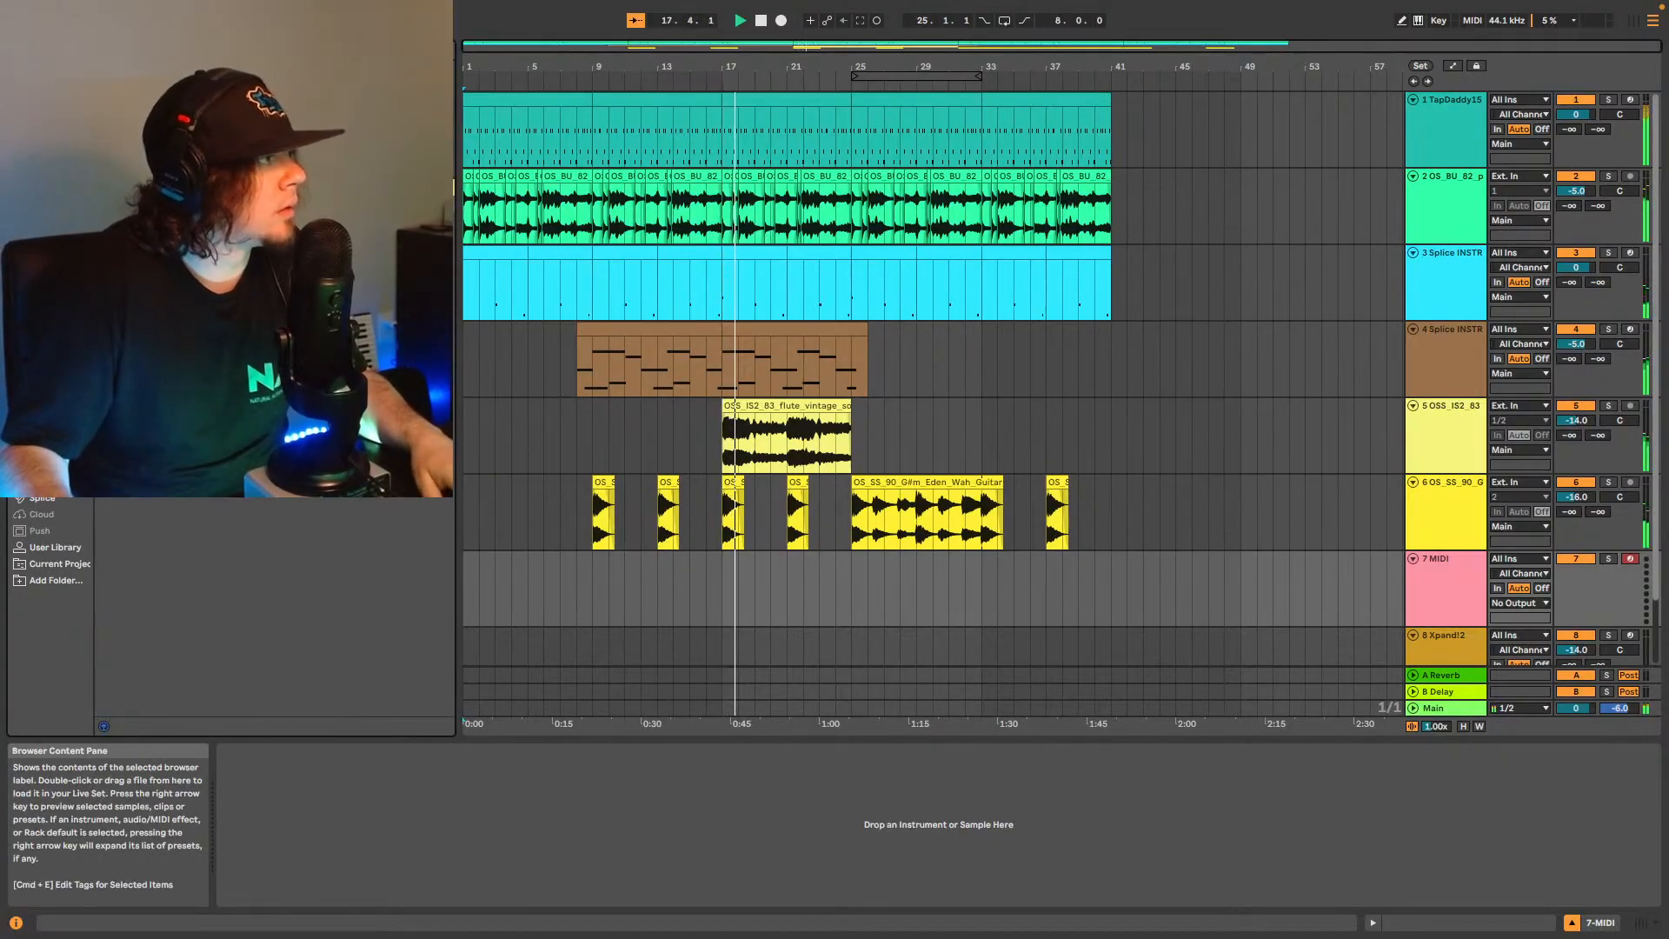
drag(208, 252, 807, 595)
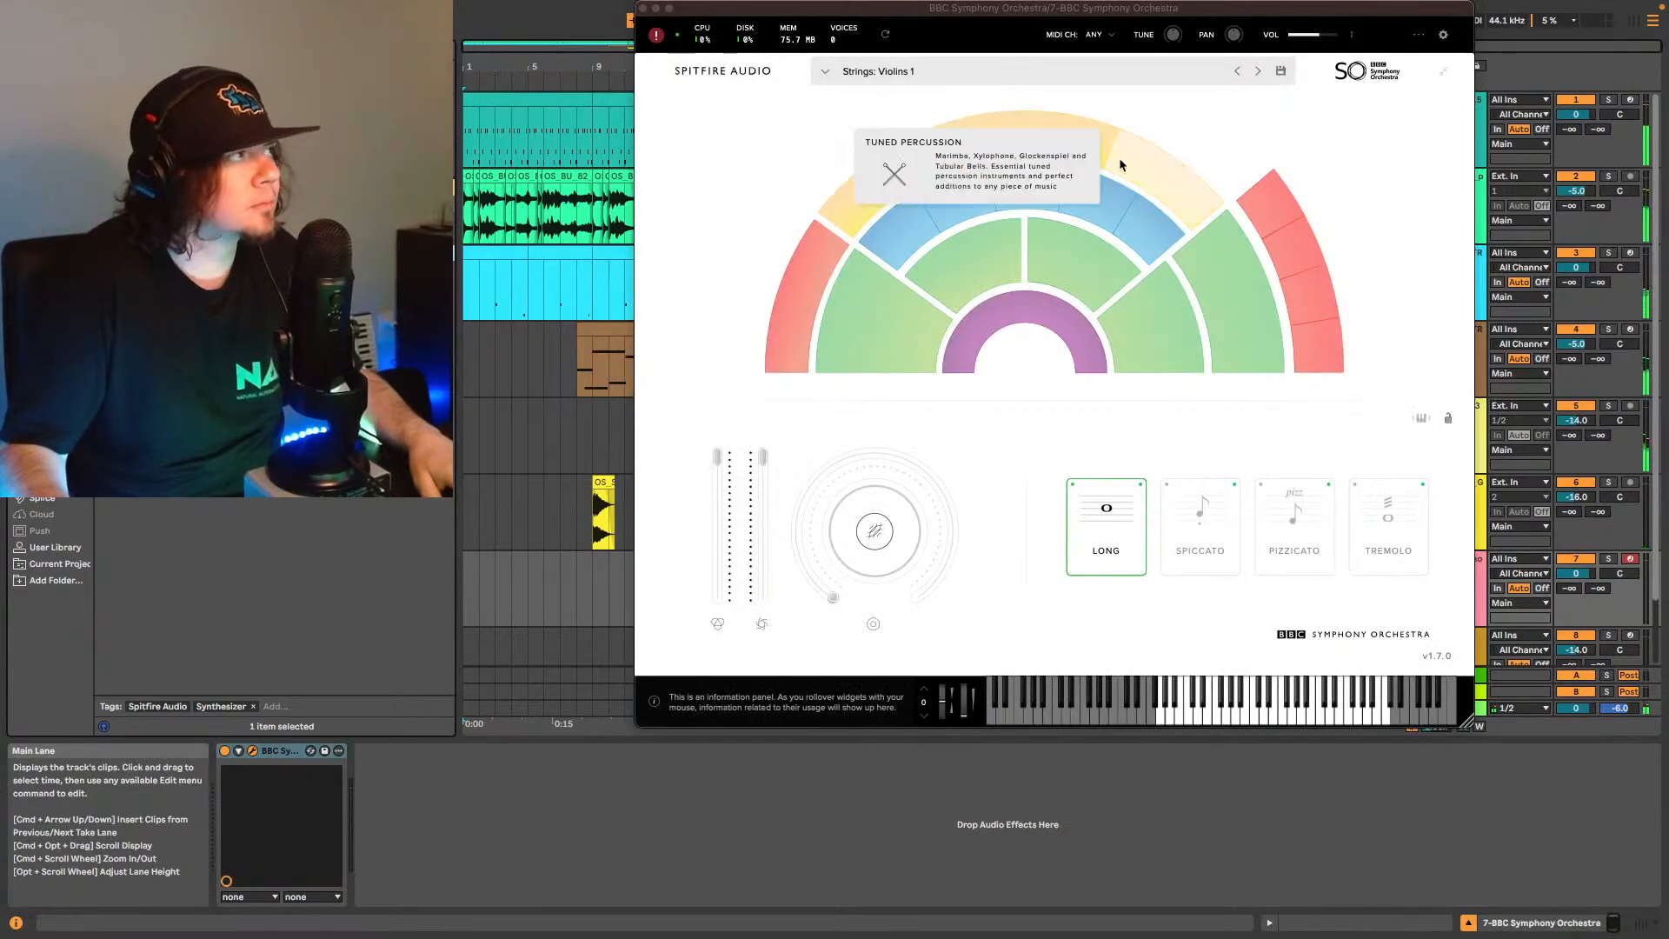
Choose Tuned Percussion with the Glockenspiel sound in BBC Symphony Orchestra and close its window.
click(1130, 158)
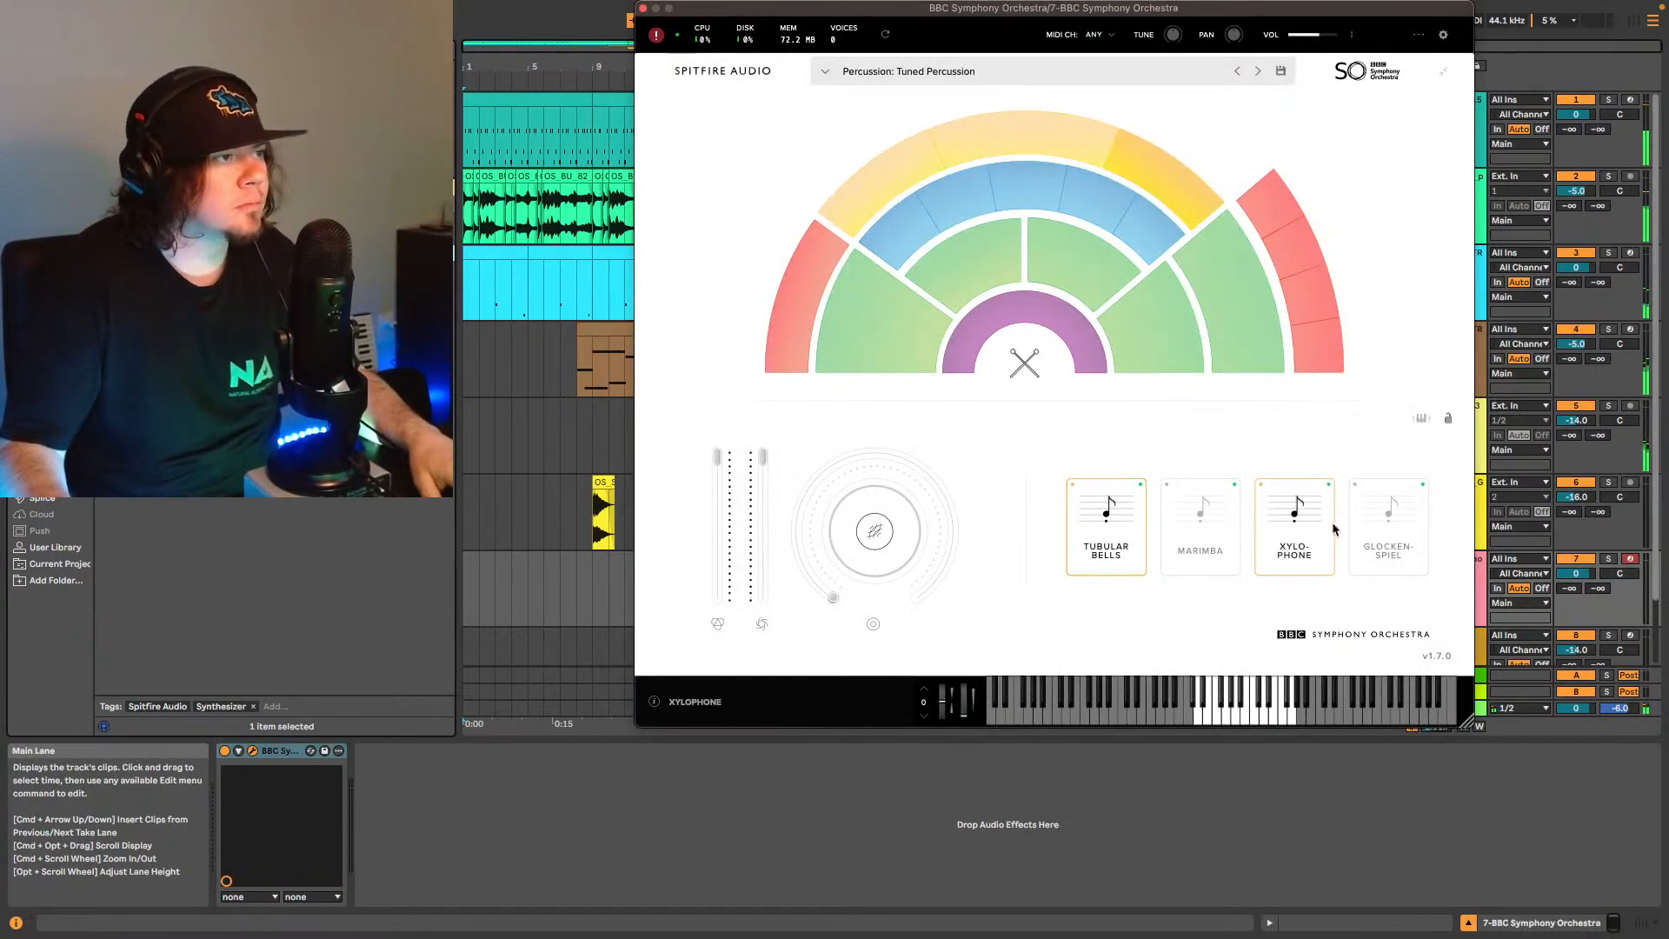
click(1366, 525)
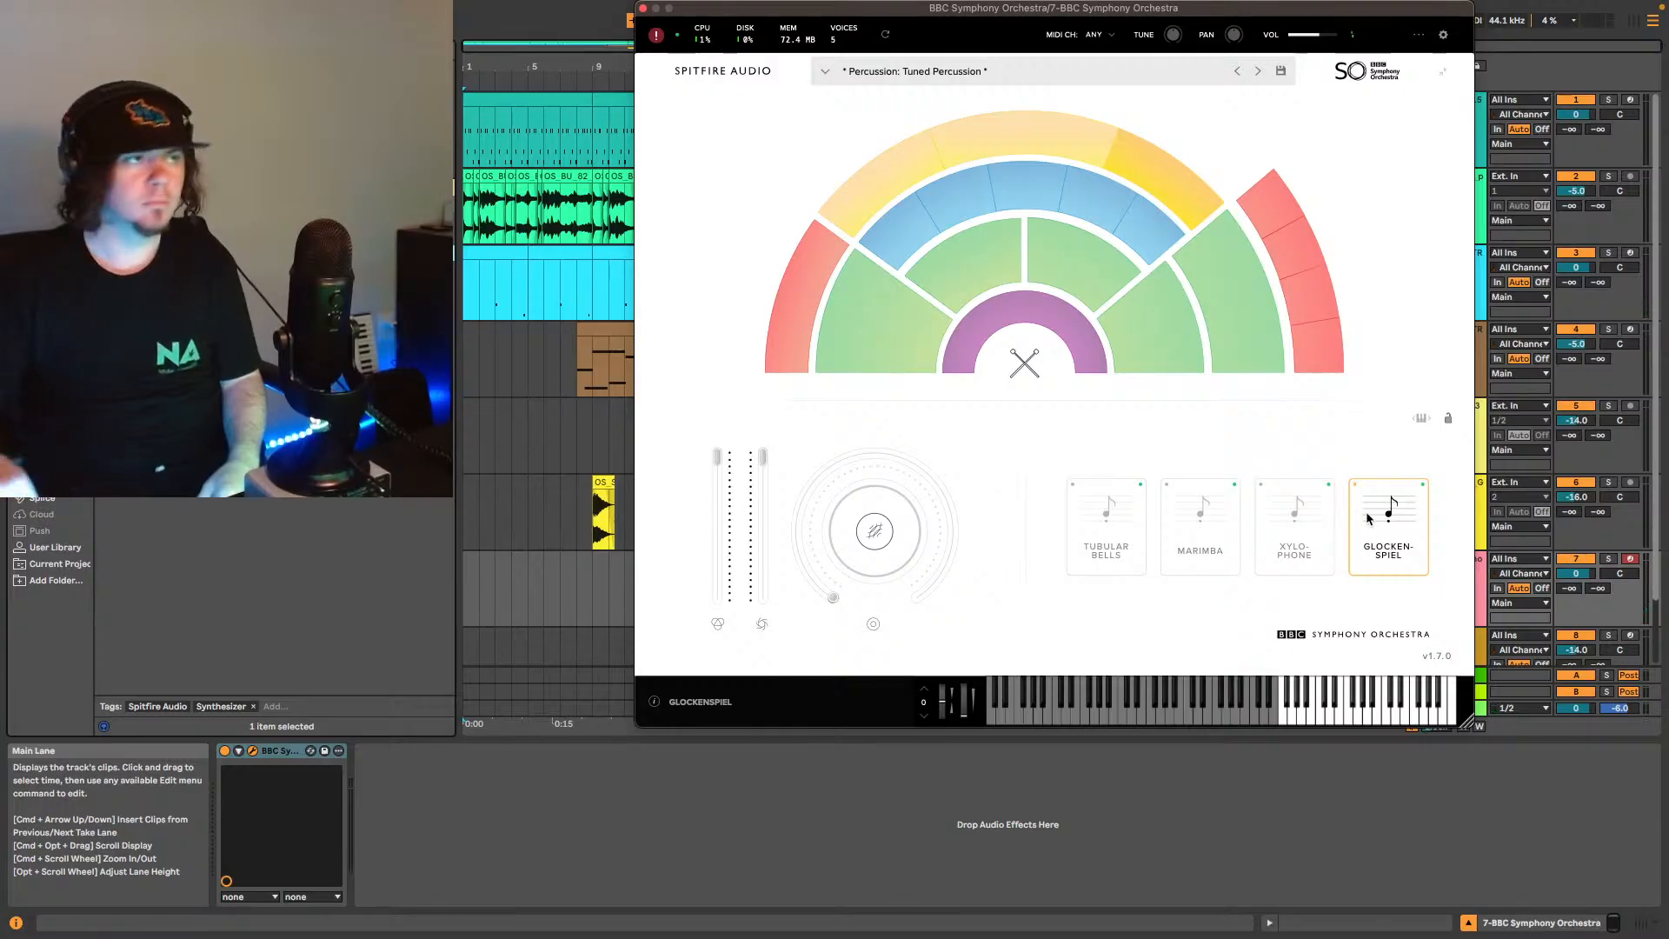
click(644, 9)
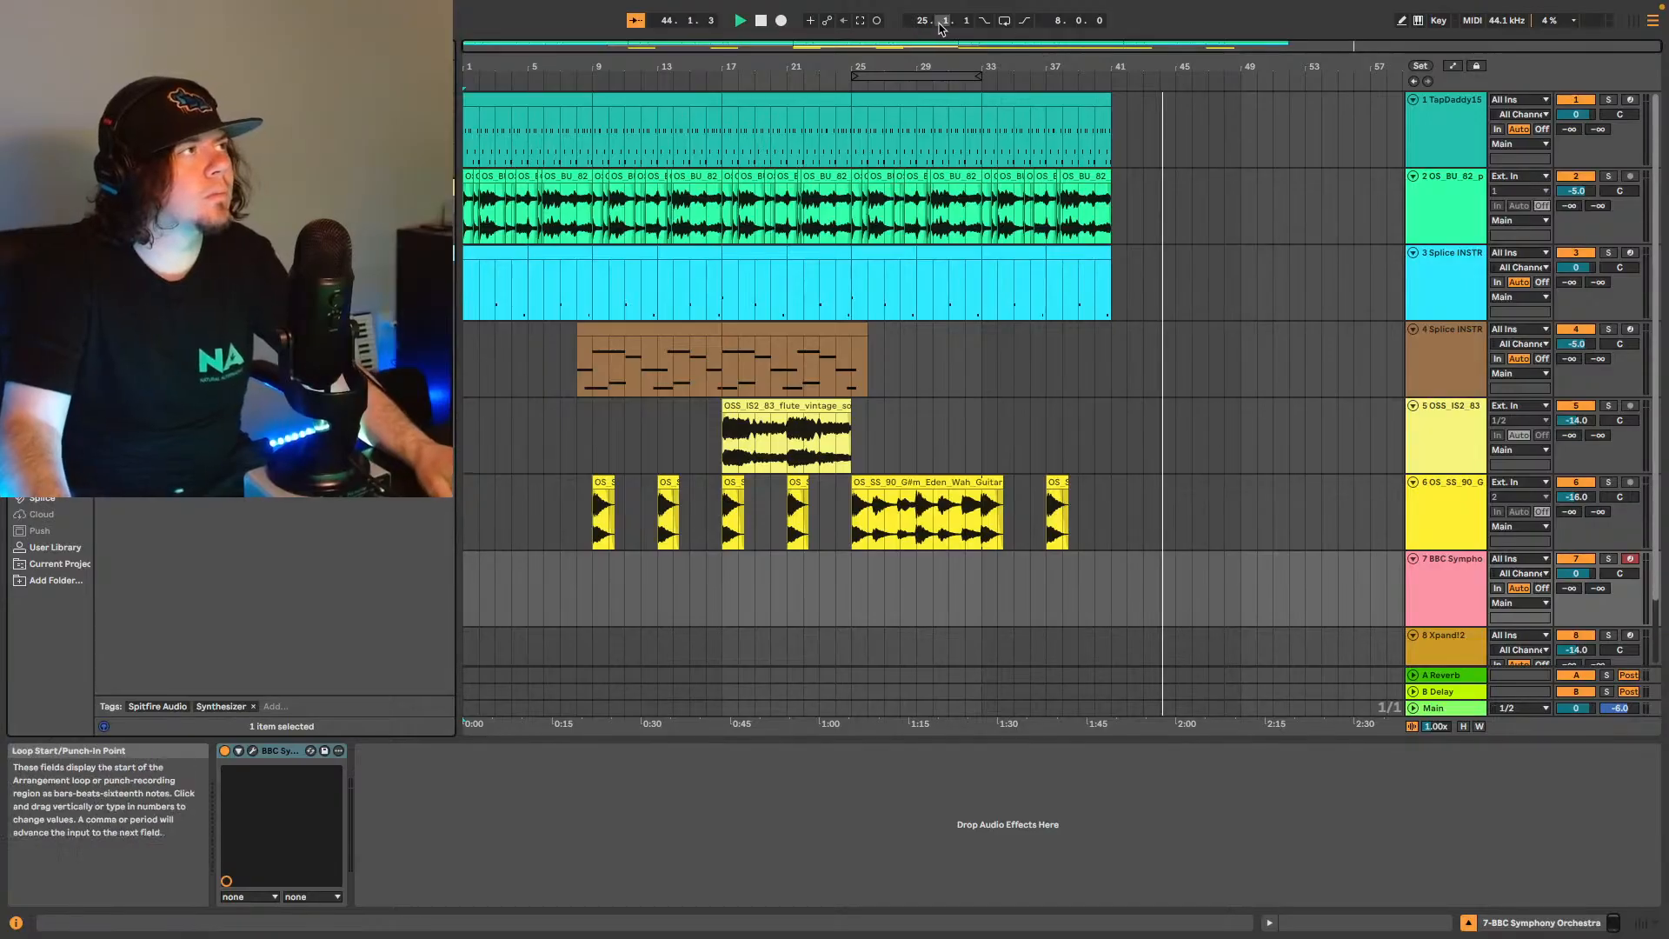
Capture the played glockenspiel notes as a MIDI clip and resize it to span bars 25 to 33.
click(860, 20)
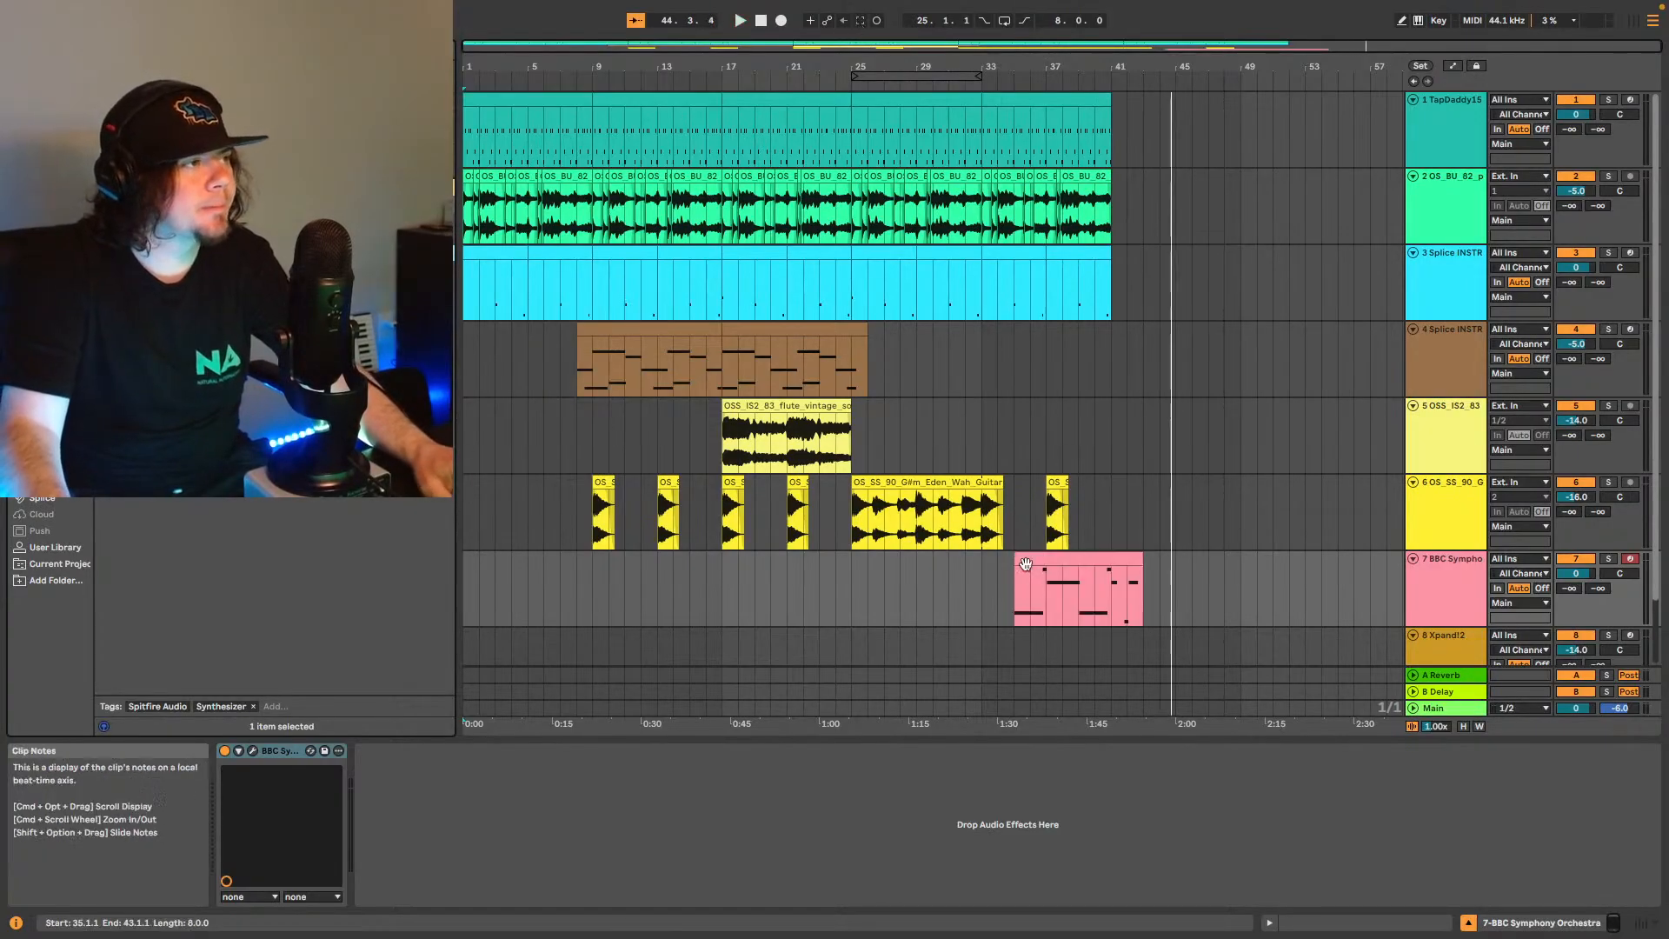
drag(1015, 562, 851, 563)
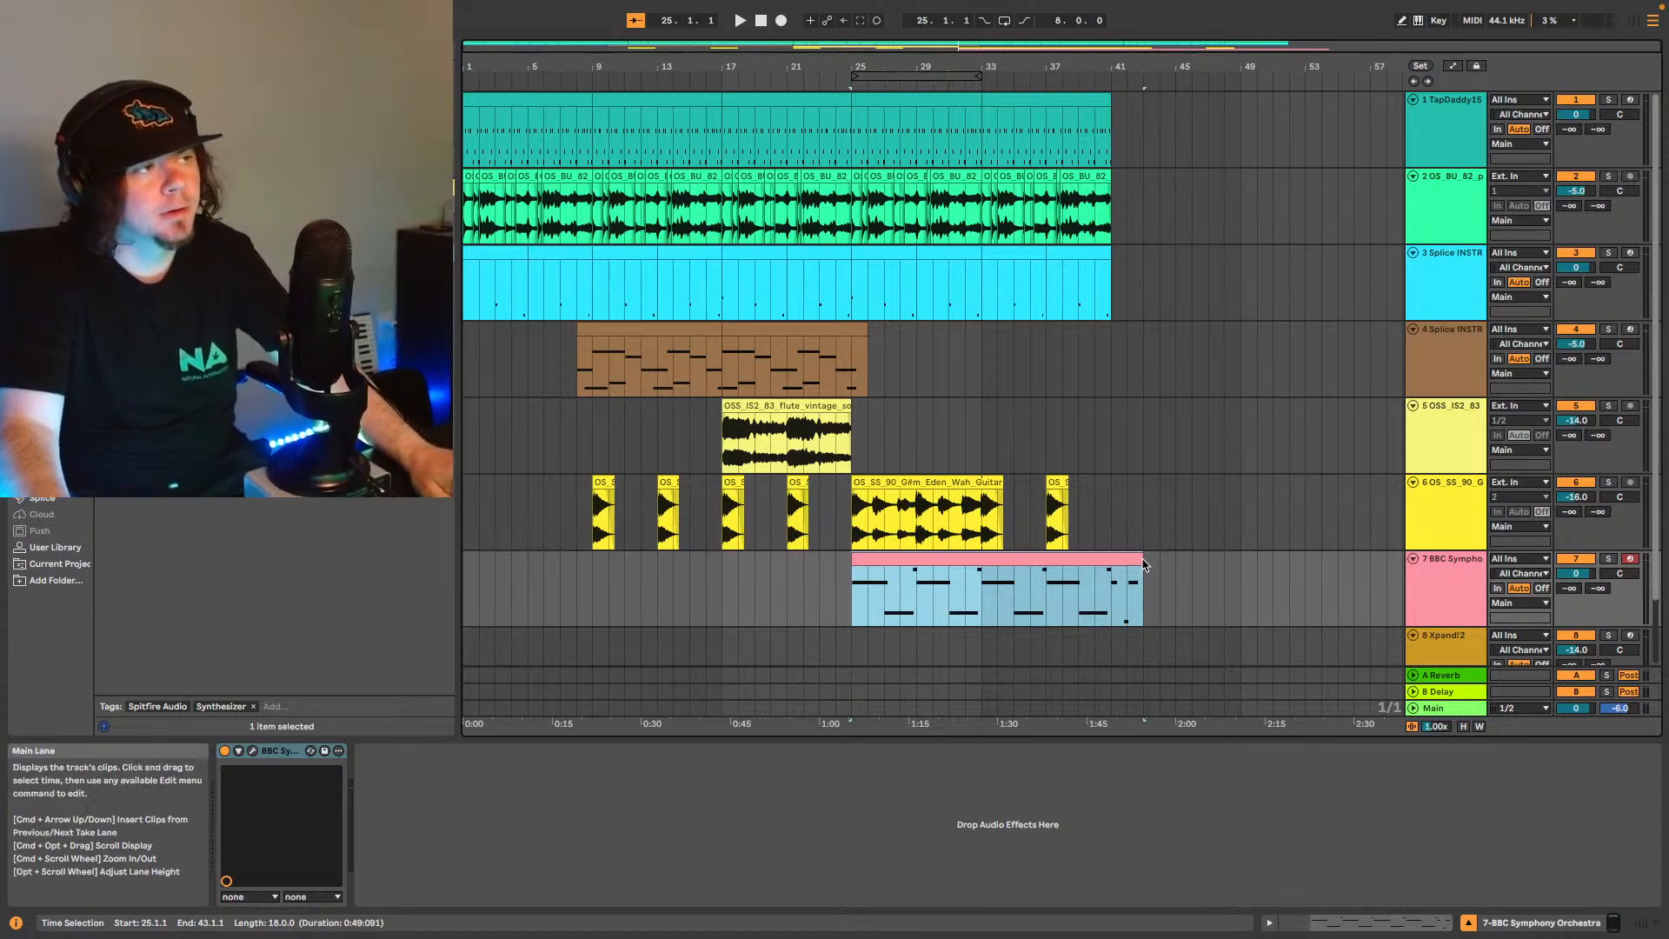
drag(1143, 570, 982, 572)
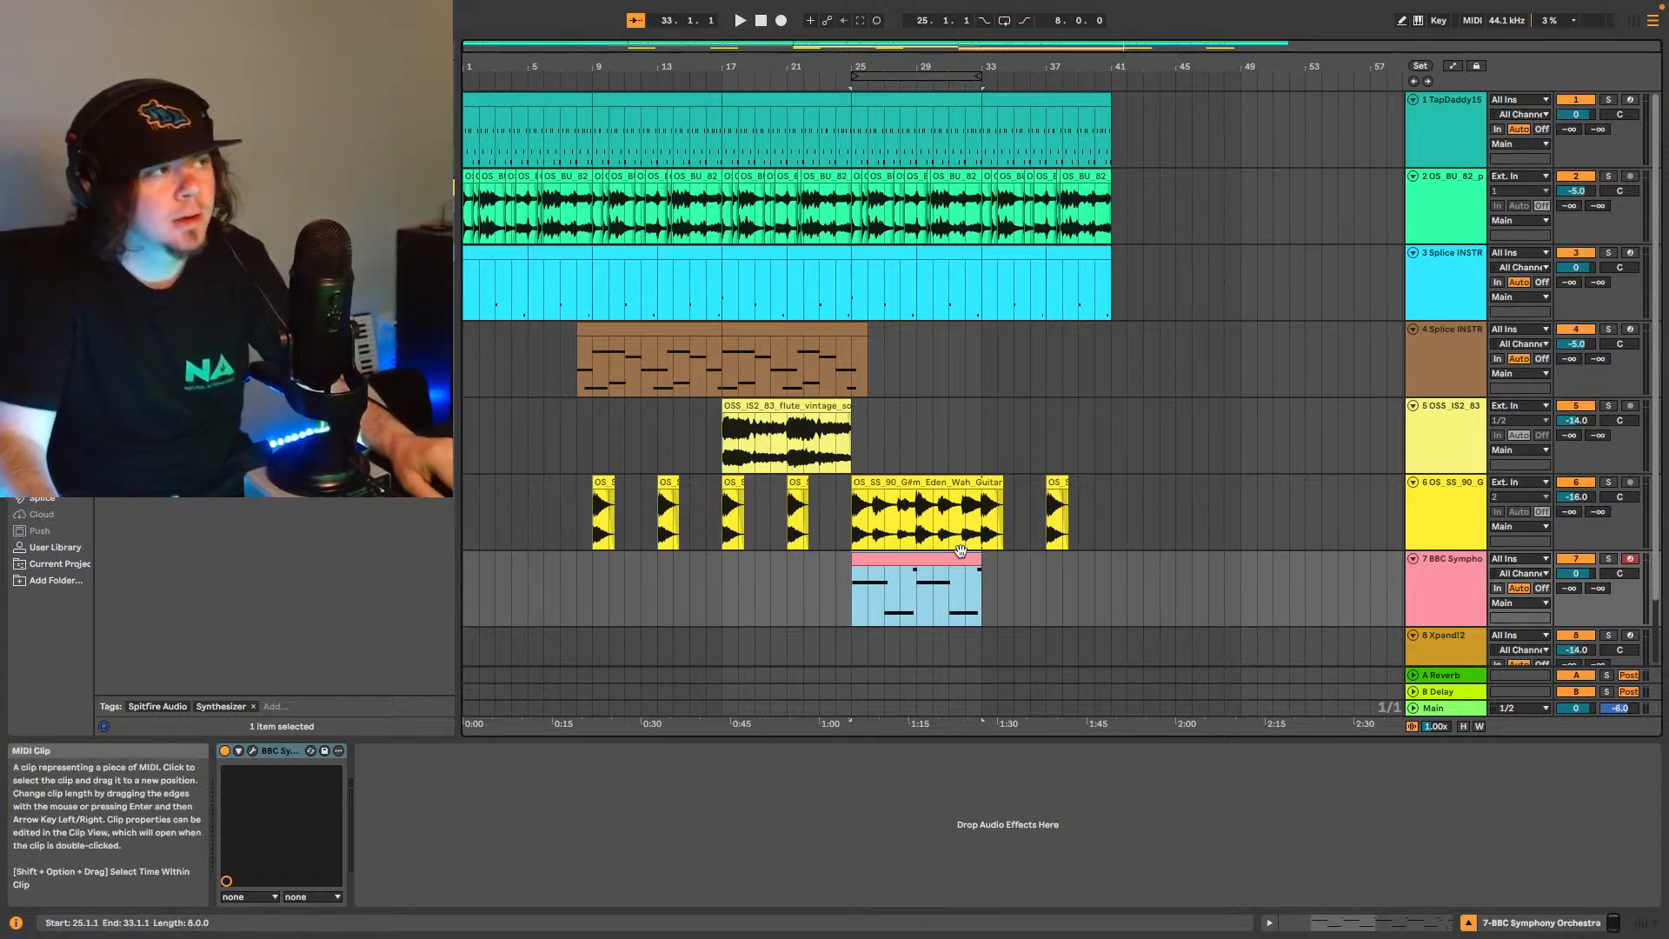
Duplicate the eight-bar glockenspiel clip to bar 33 and play it back.
drag(841, 279, 1111, 262)
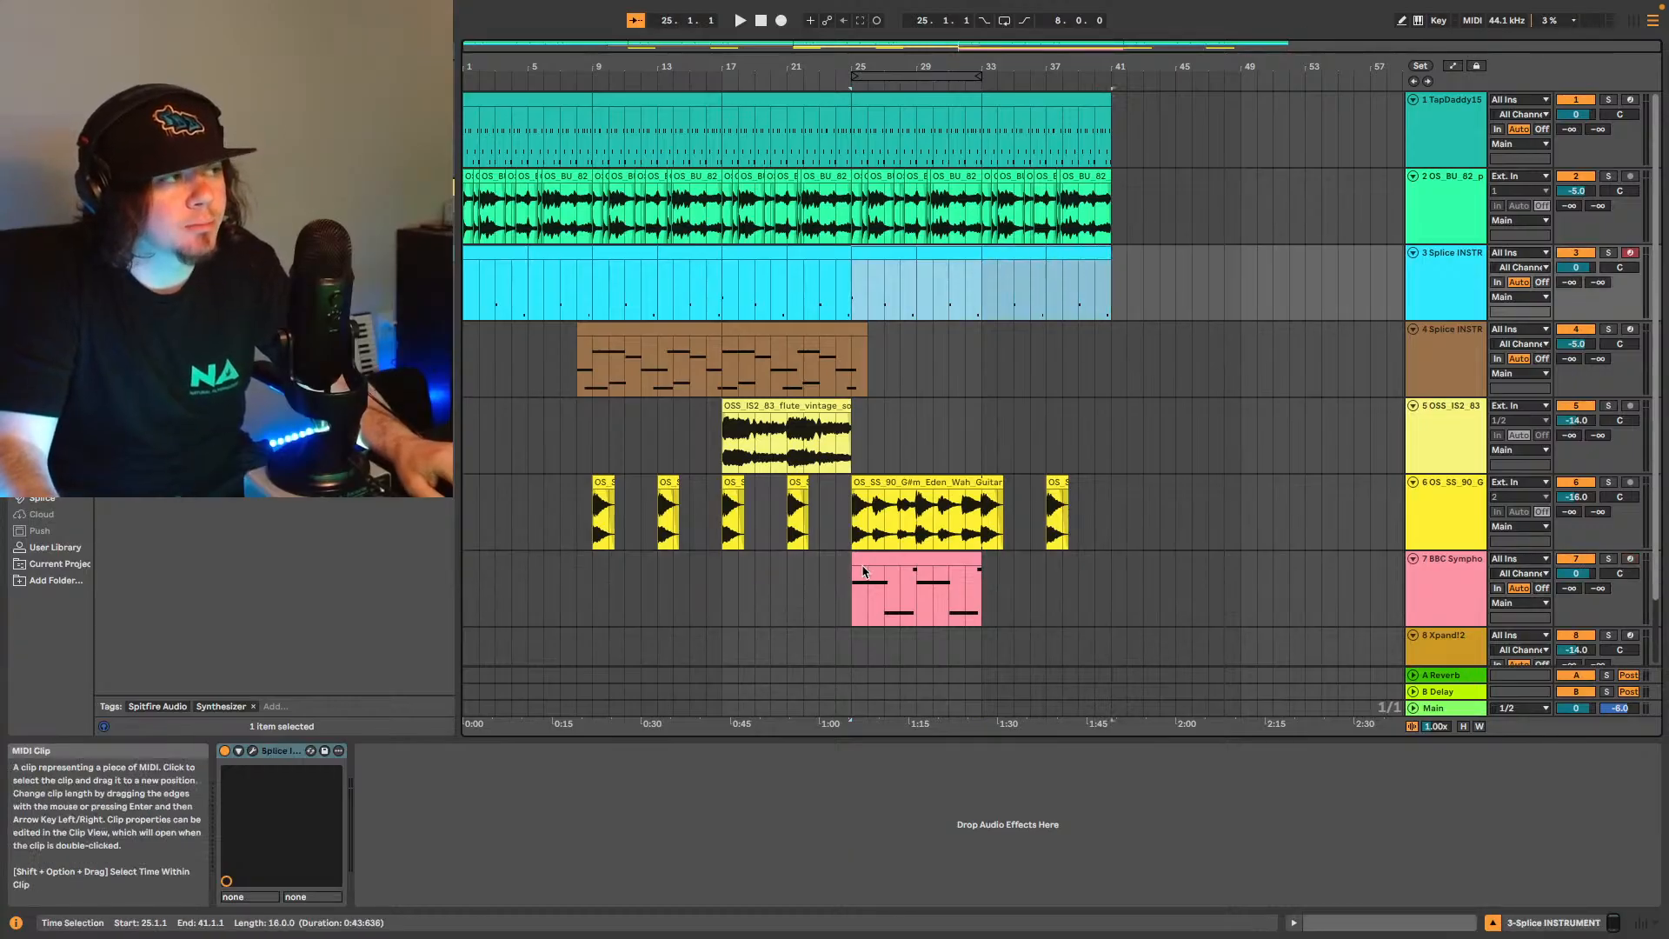
click(982, 572)
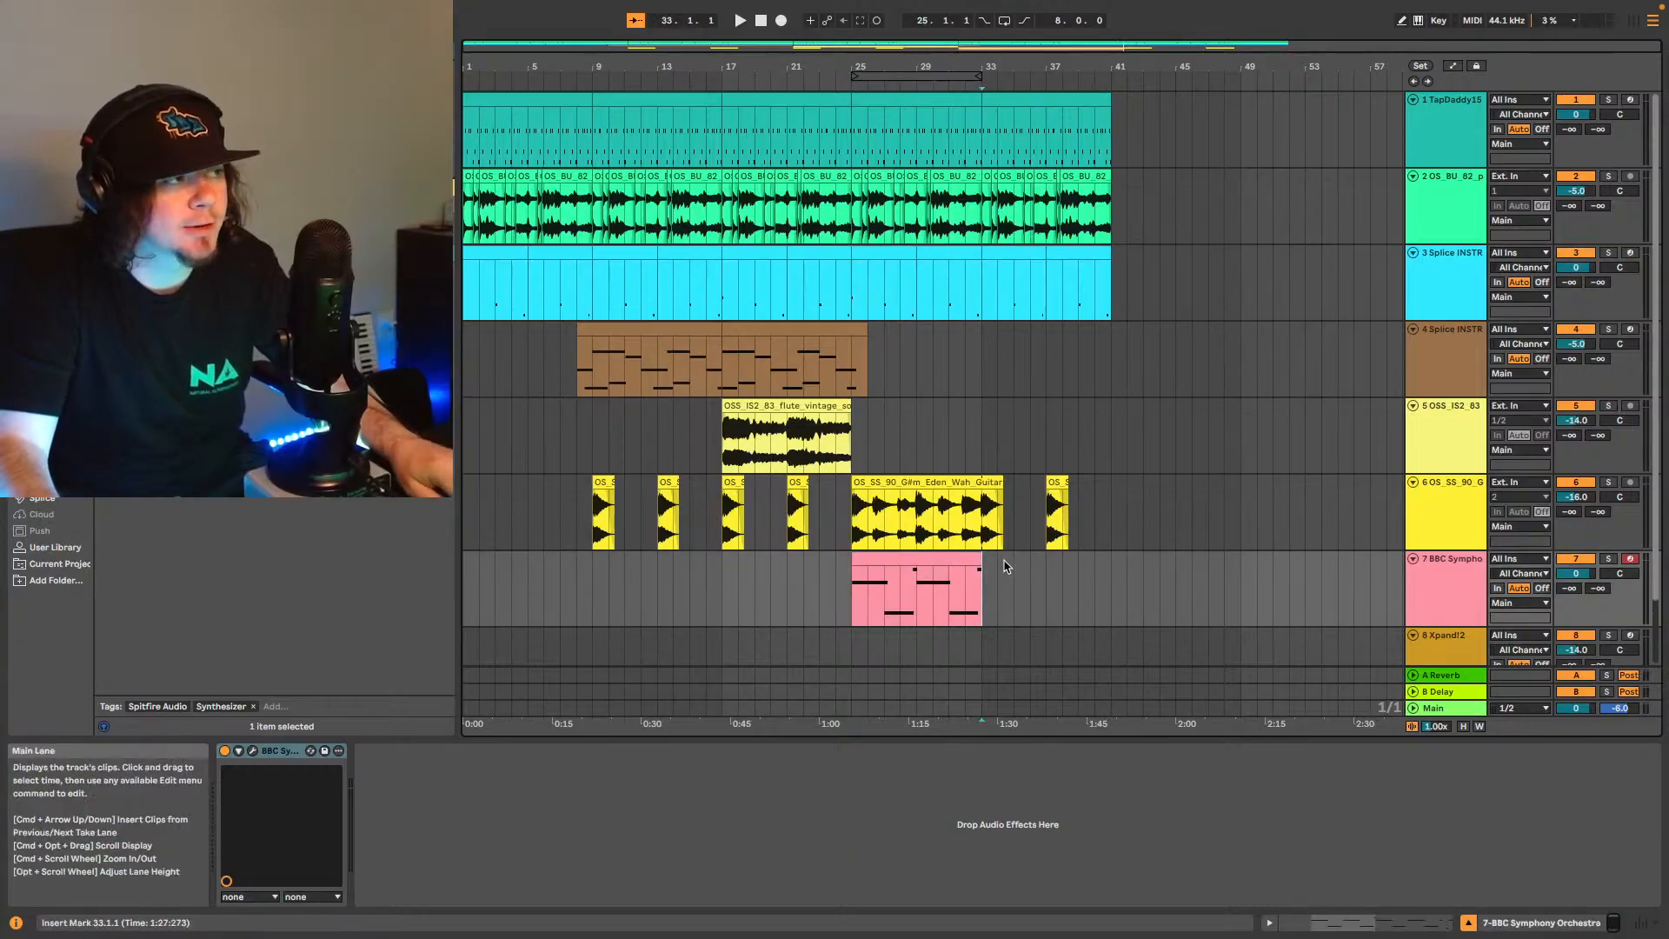
key(super+d)
key(space)
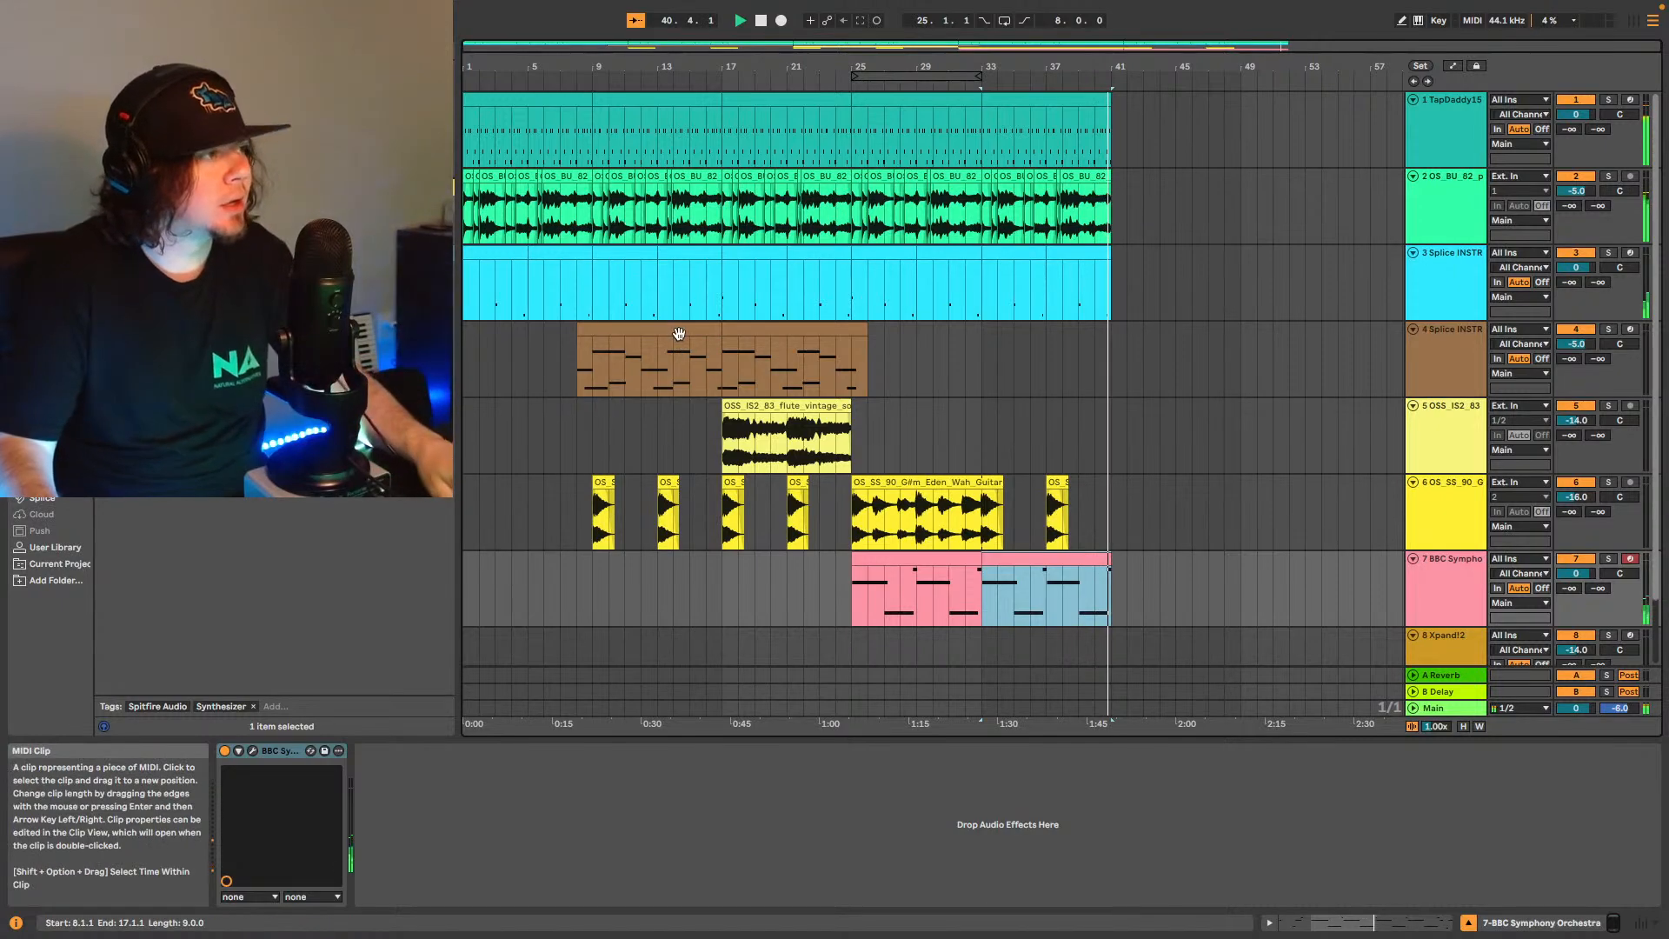
Play the whole arrangement from bar 1 to review the added layers.
click(619, 328)
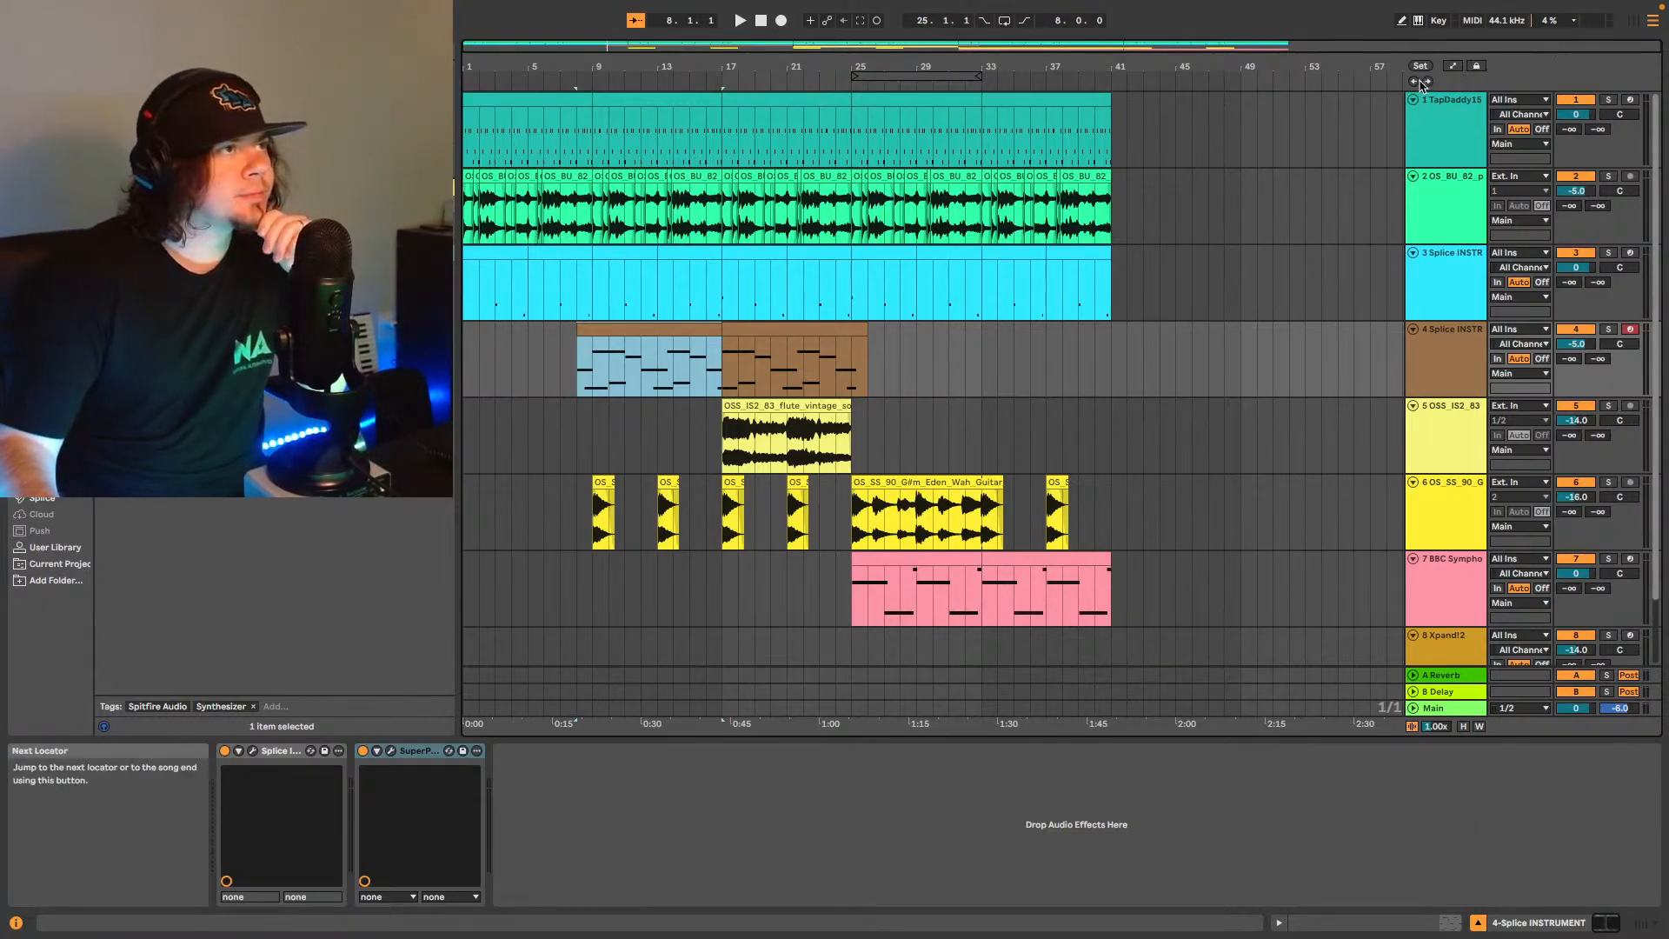
key(Home)
key(space)
scroll(1458, 516, down, 2)
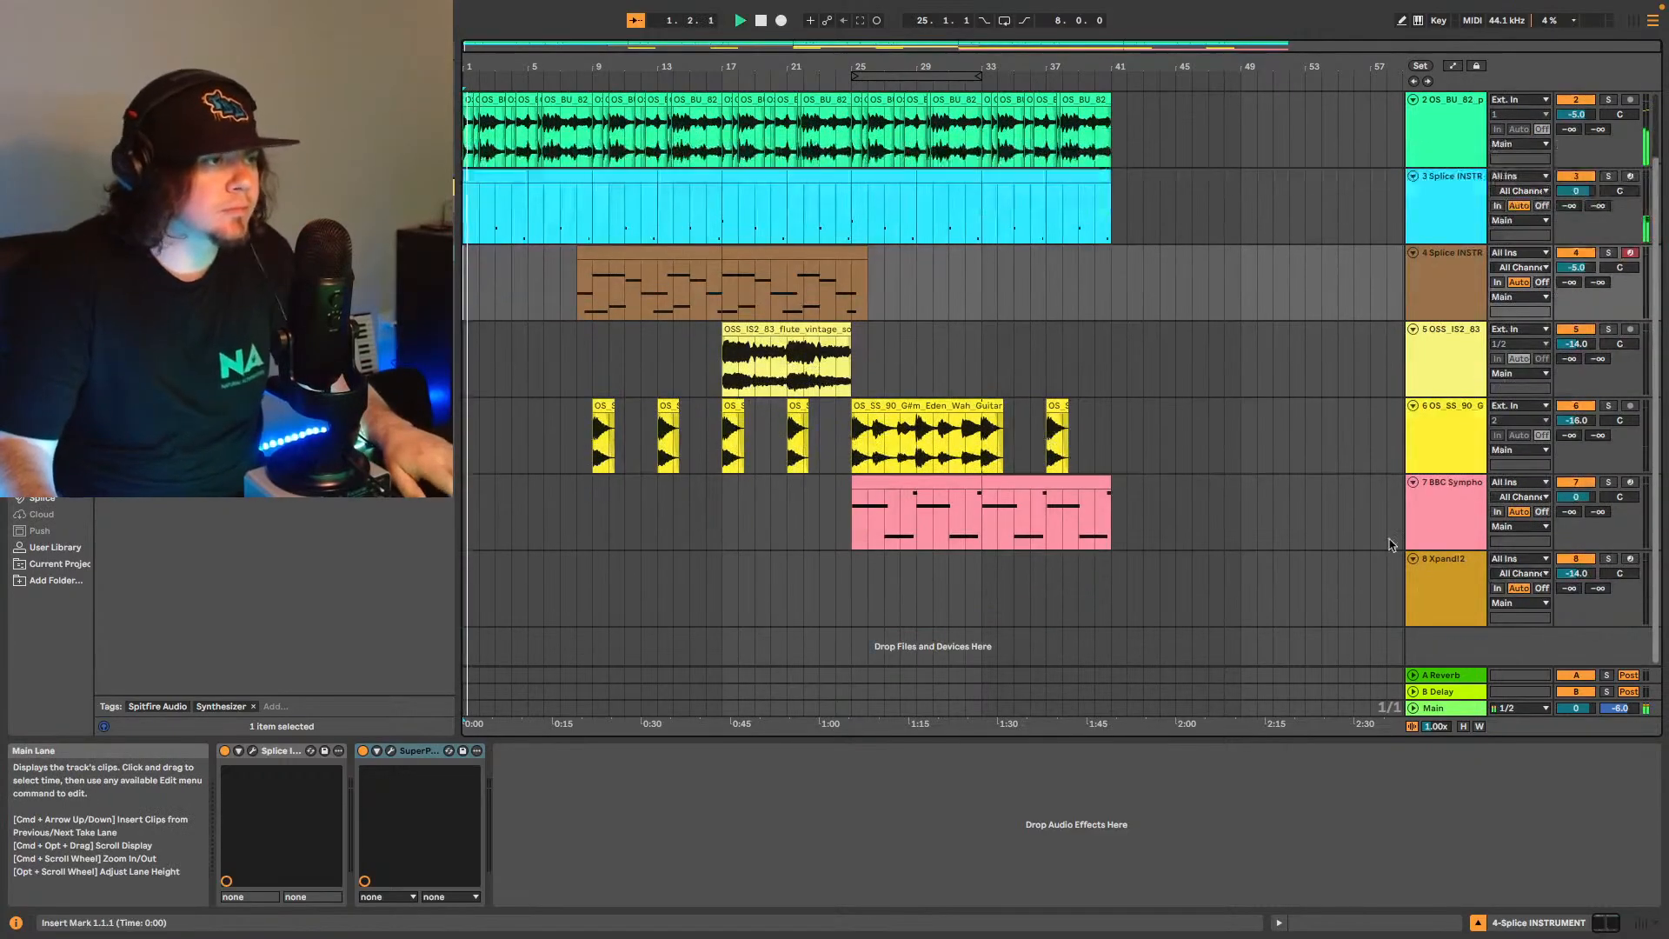
Insert a new MIDI track below the BBC Symphony Orchestra track and load Splice INSTRUMENT onto it.
click(1458, 517)
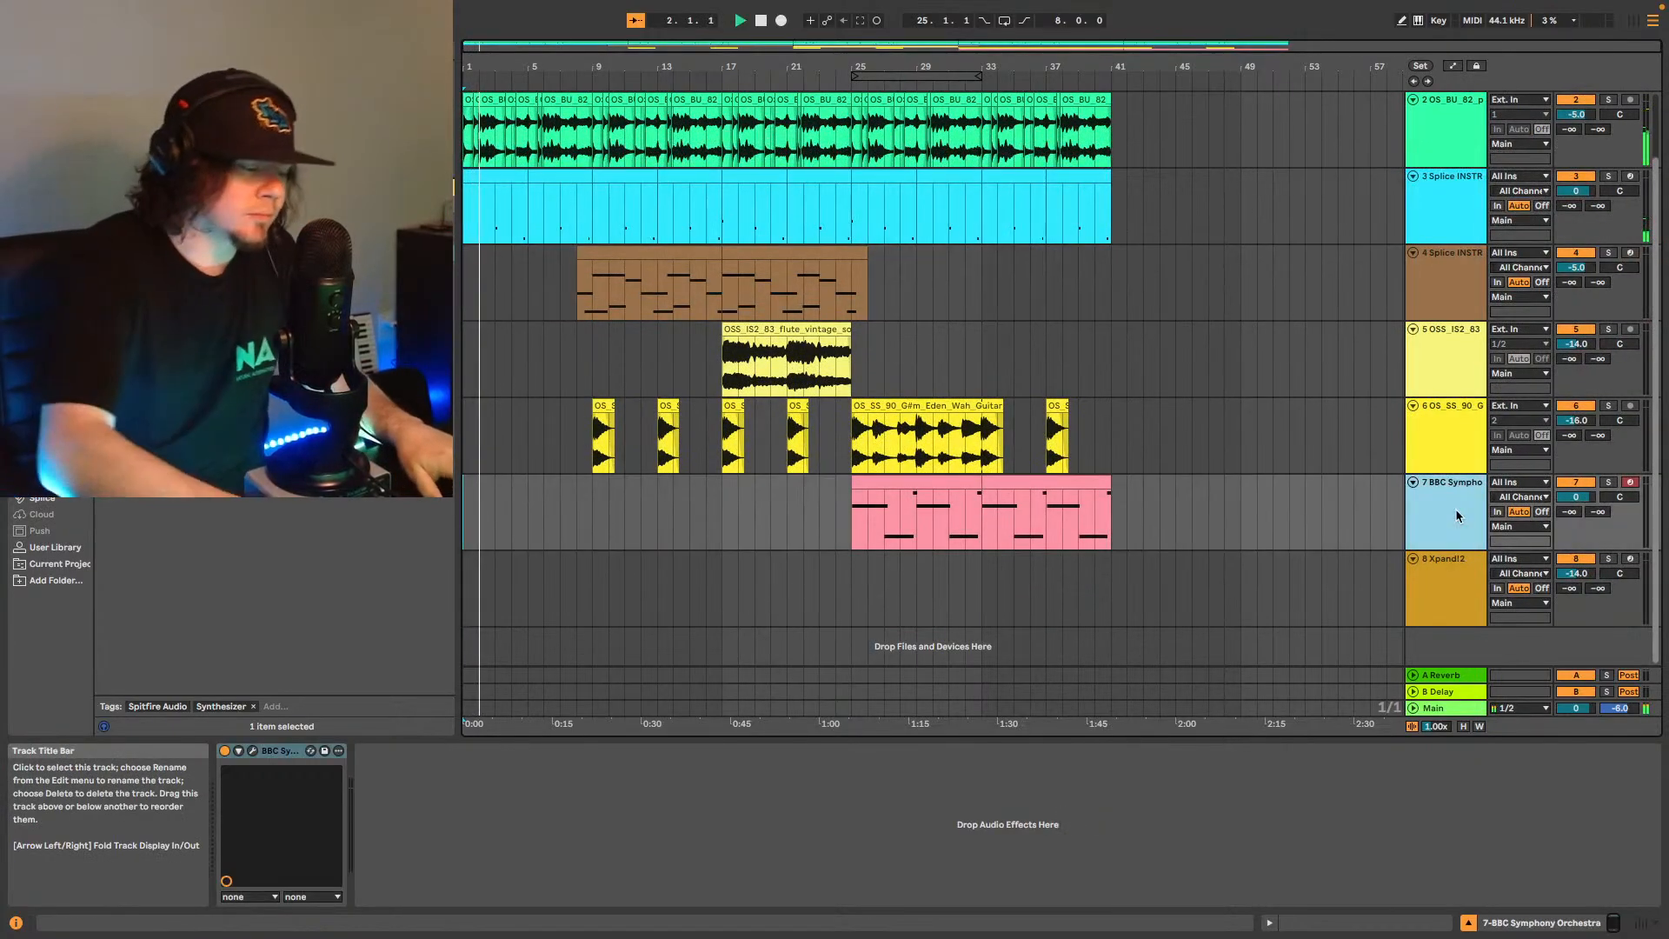
key(ctrl+shift+t)
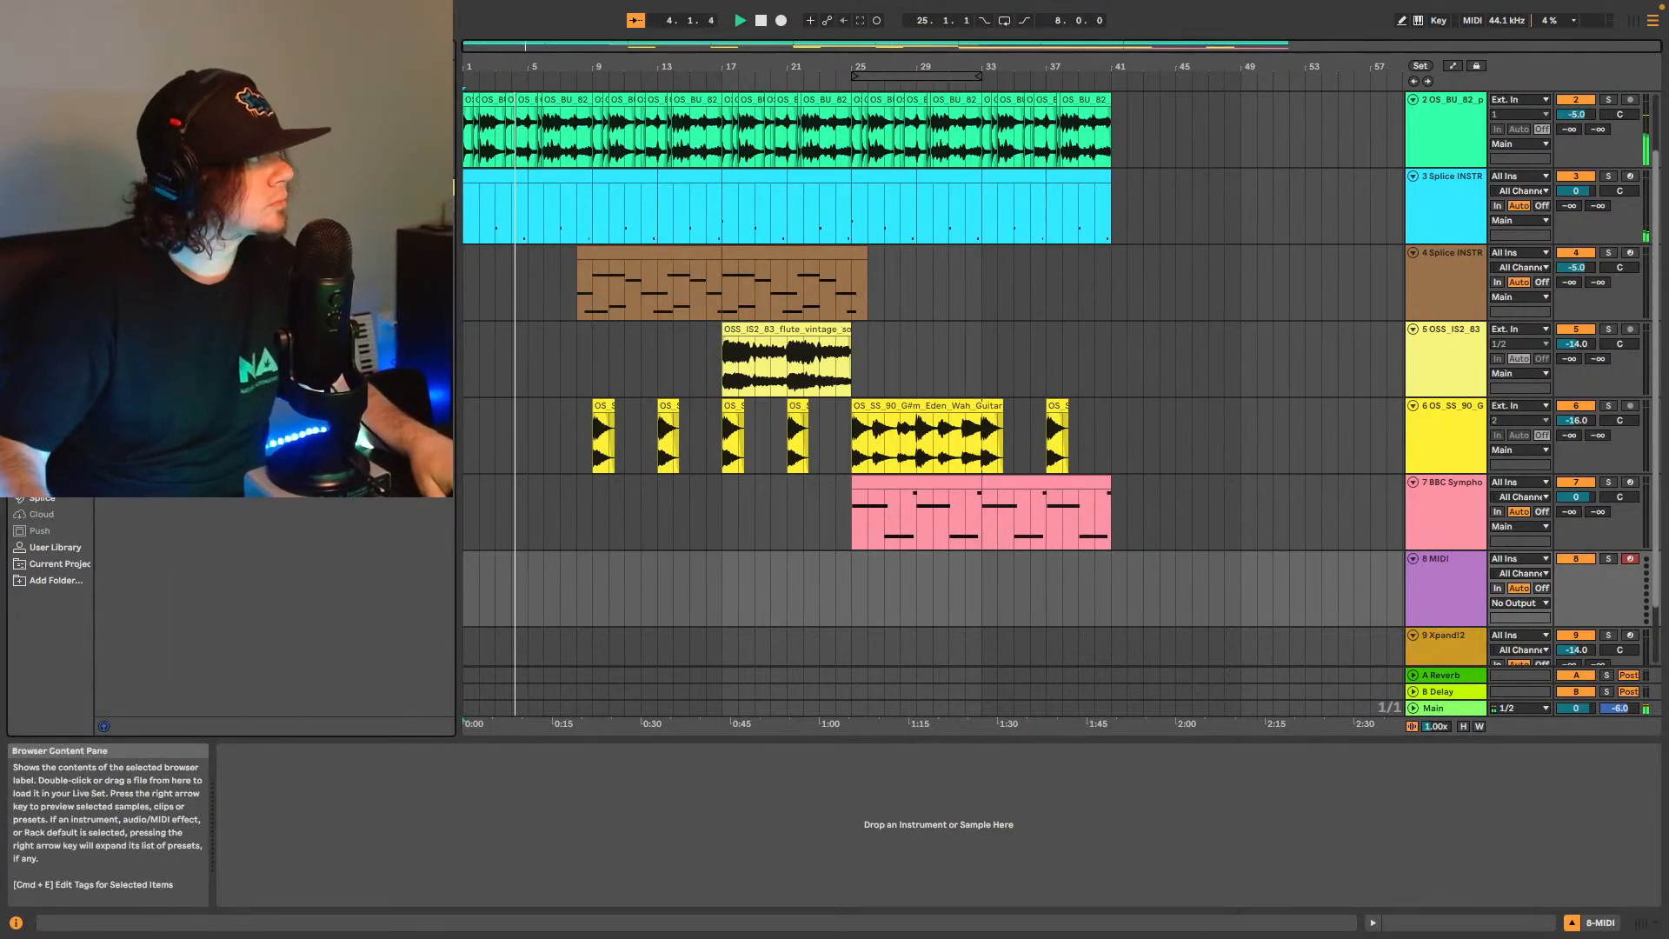
drag(287, 236, 695, 575)
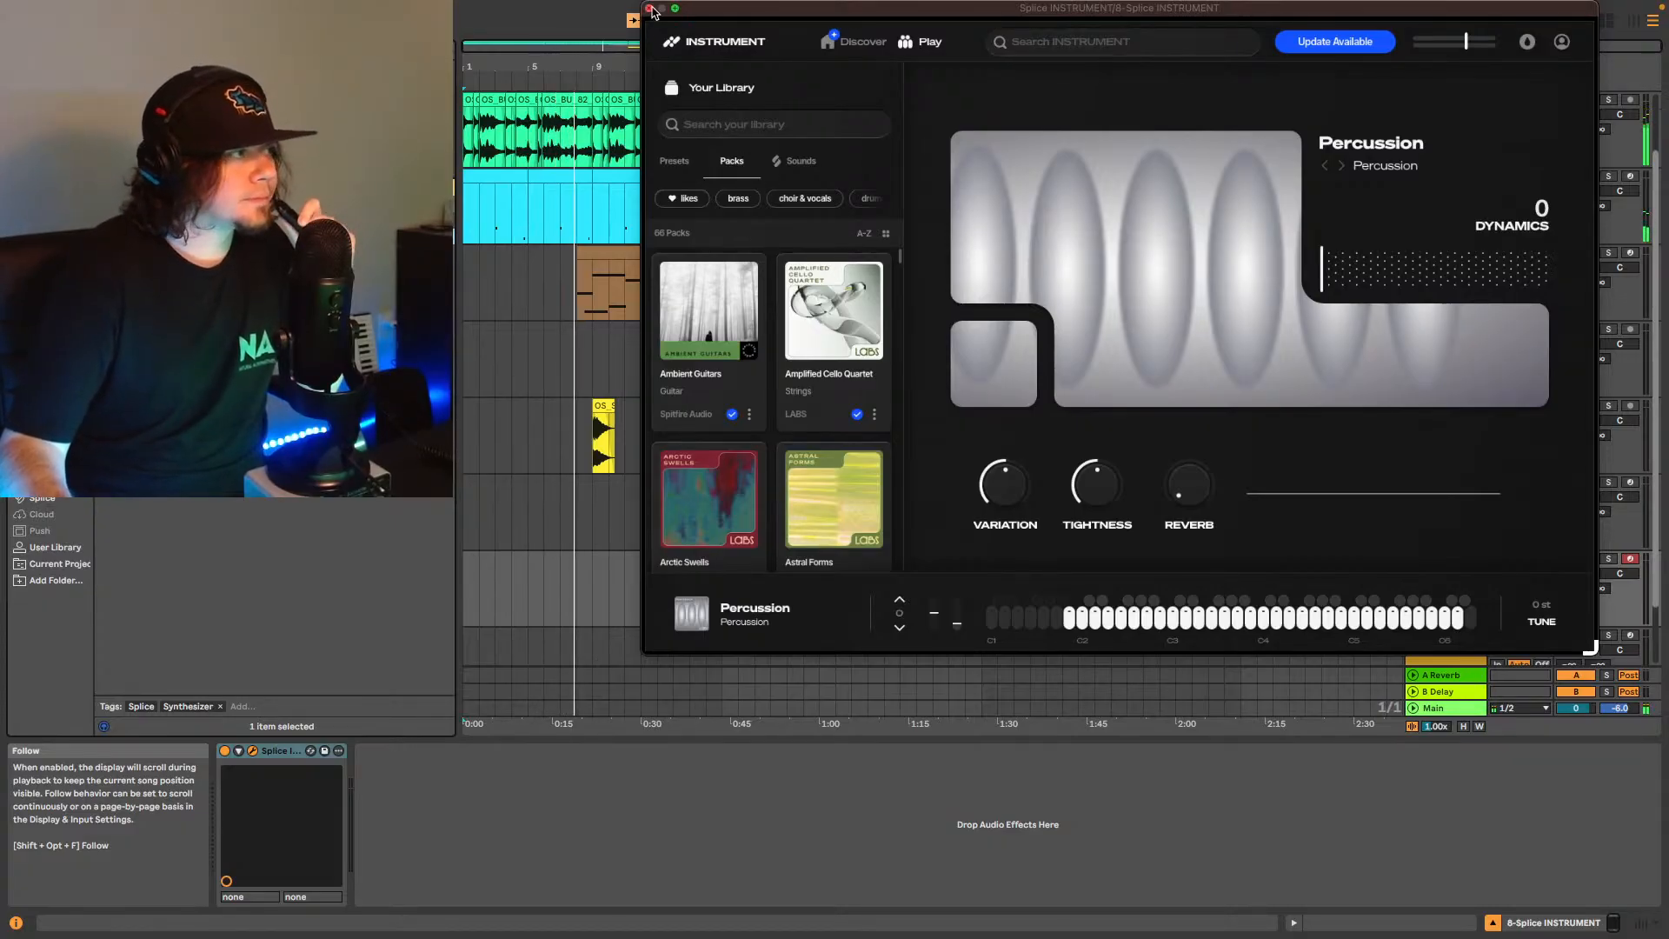
Load the Behind The Bridge Soft preset from the Ambient Guitars pack and try it over the beat.
click(750, 376)
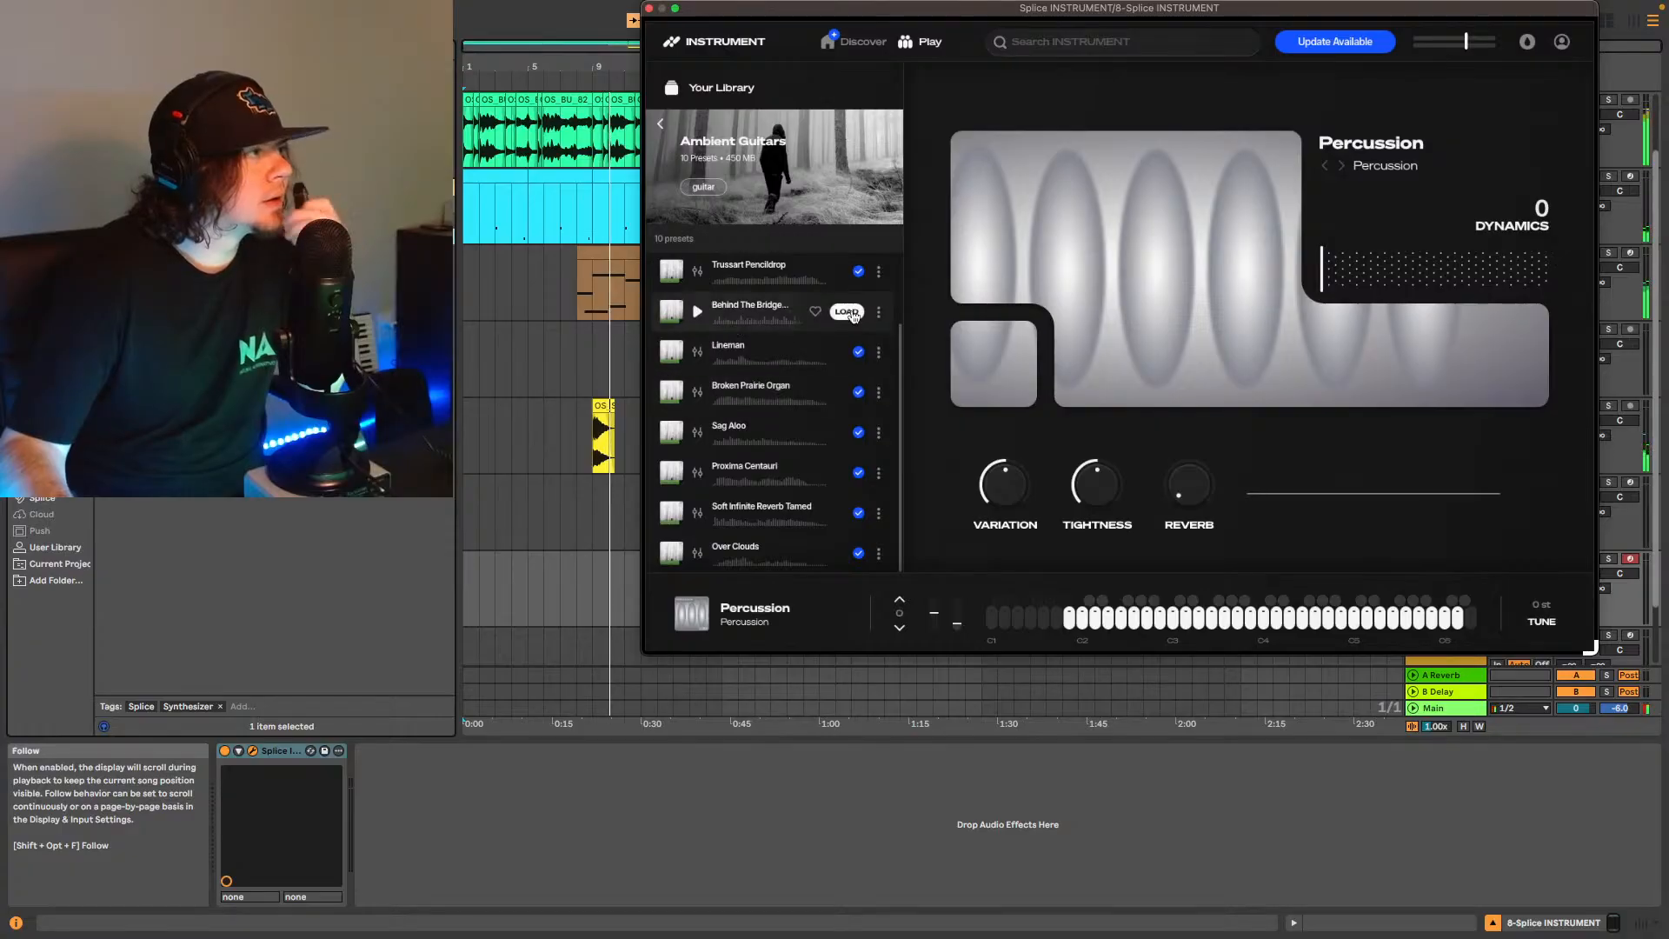
click(844, 313)
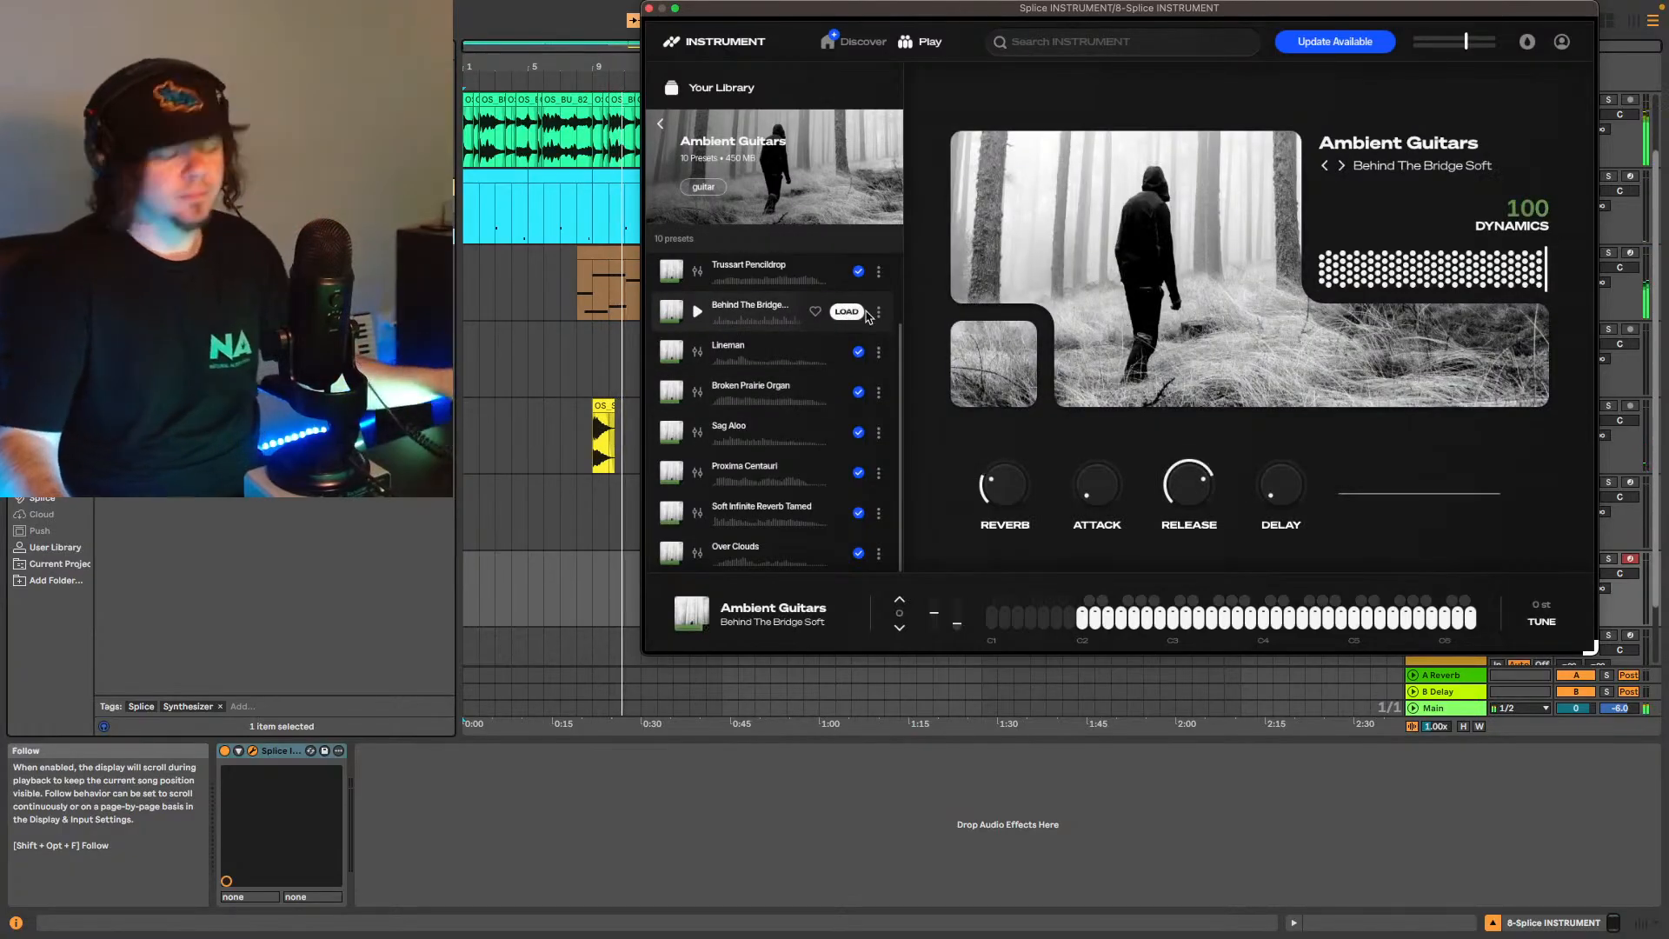
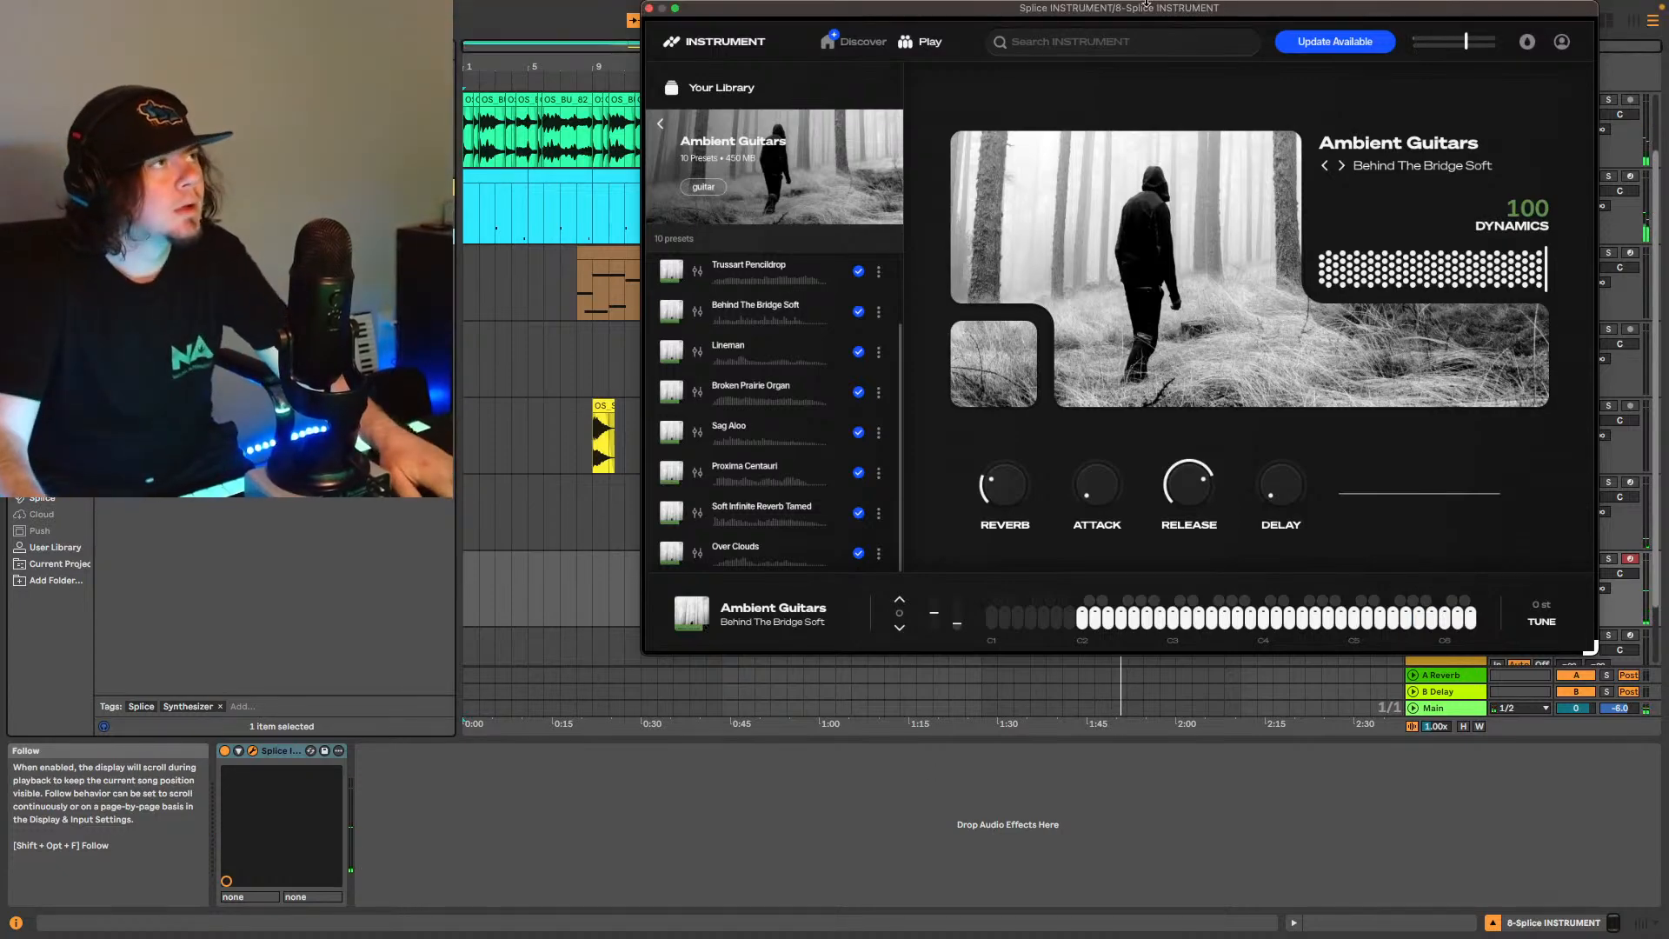
drag(1120, 8, 1090, 318)
key(space)
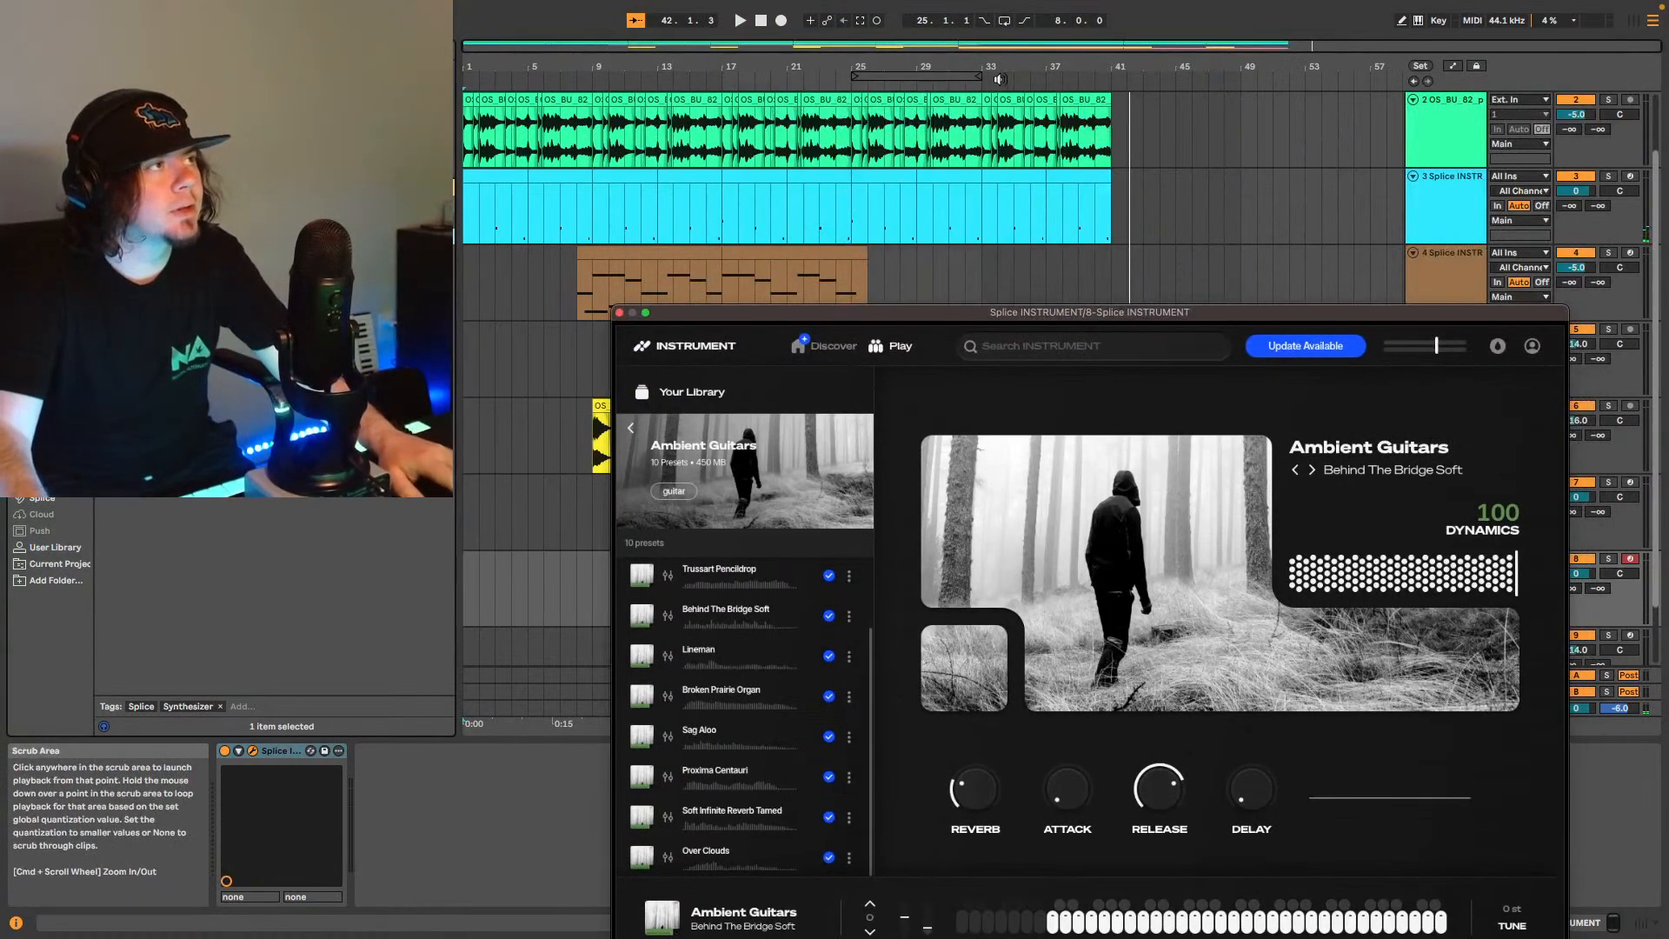
Extend the loop region to span bars 25 to 41, enable looping and start playback.
drag(983, 78, 1111, 84)
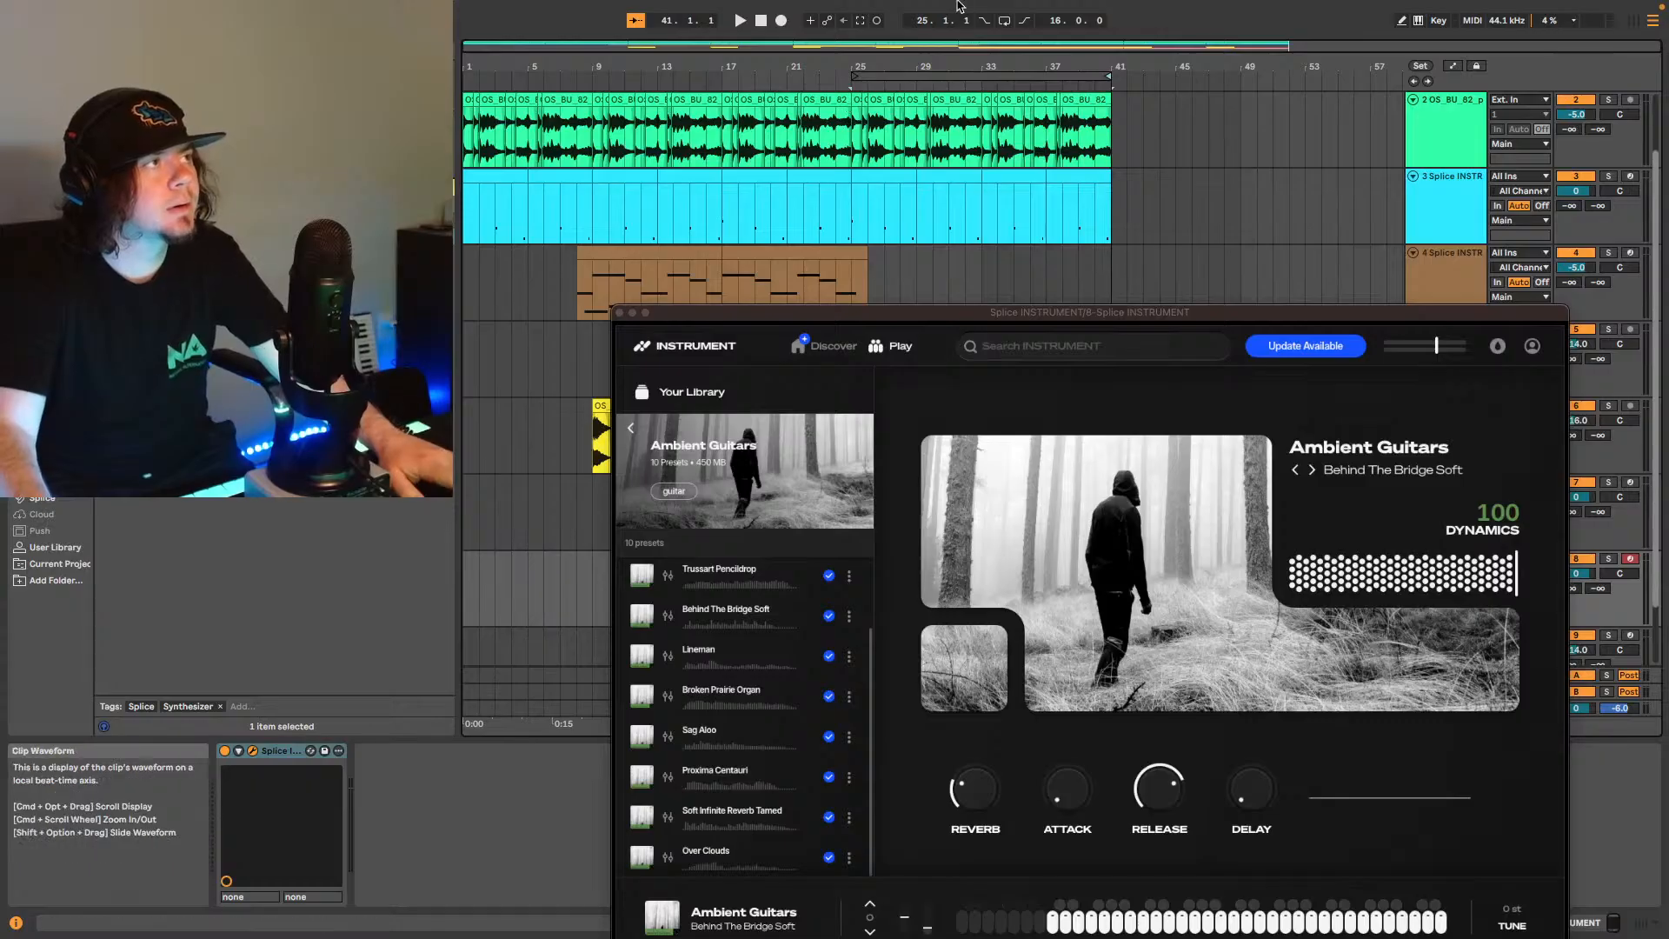
click(1005, 22)
key(space)
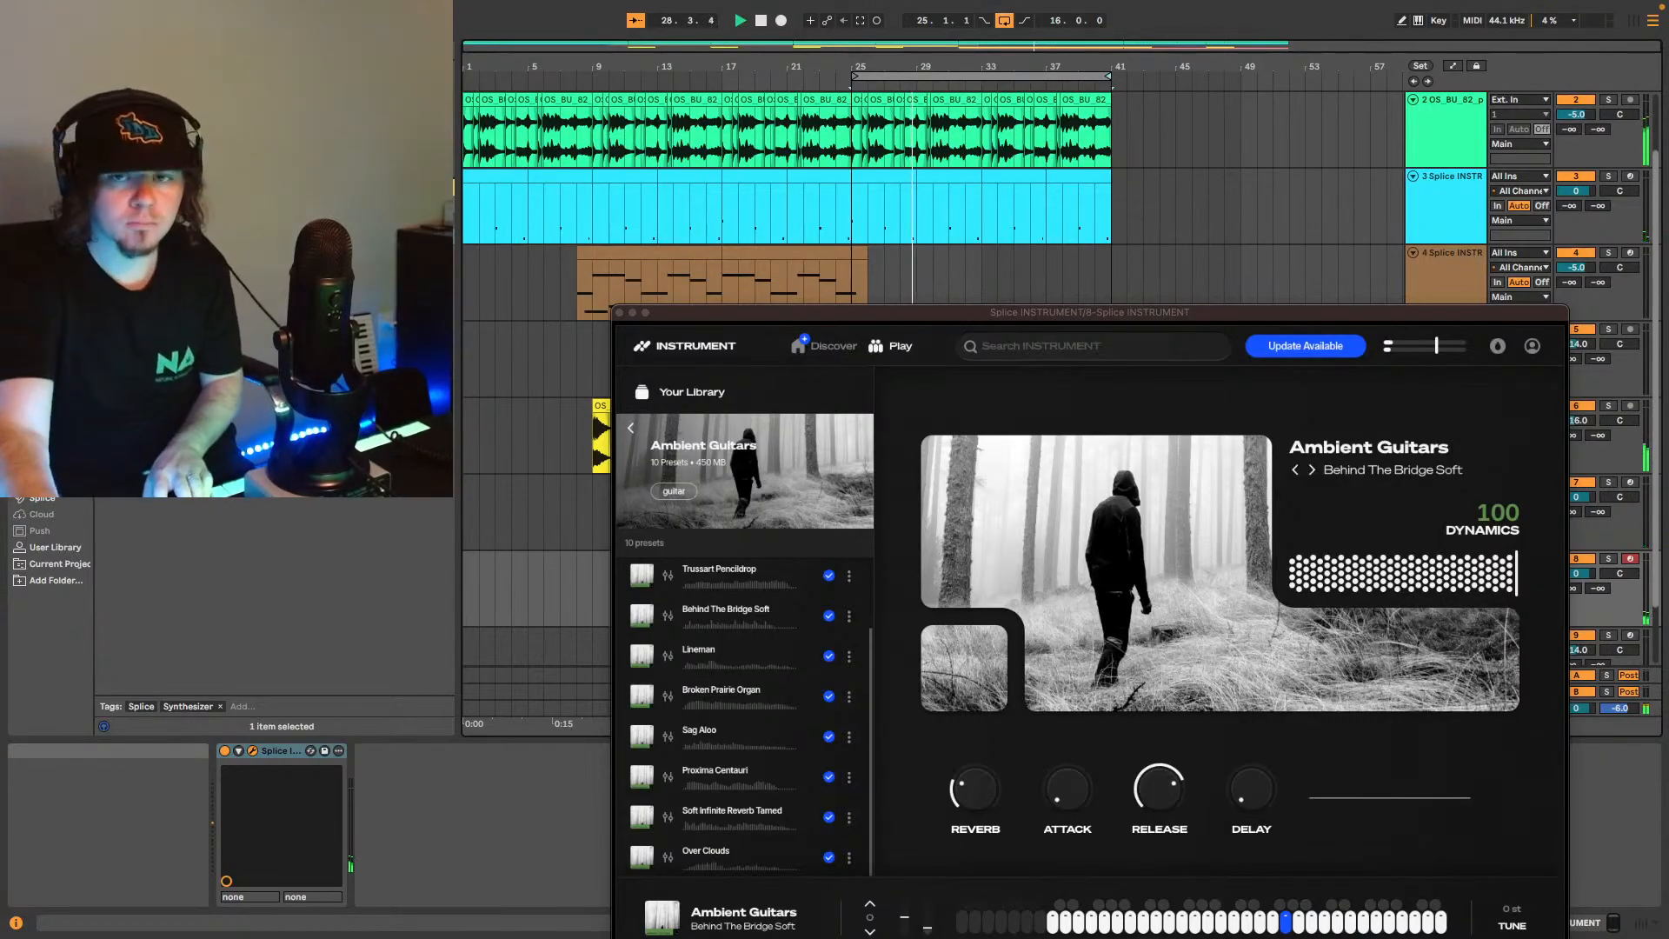
Trim the played ambient guitar clip to end at bar 41 and paste a copy of it at bar 25.
key(super+alt+p)
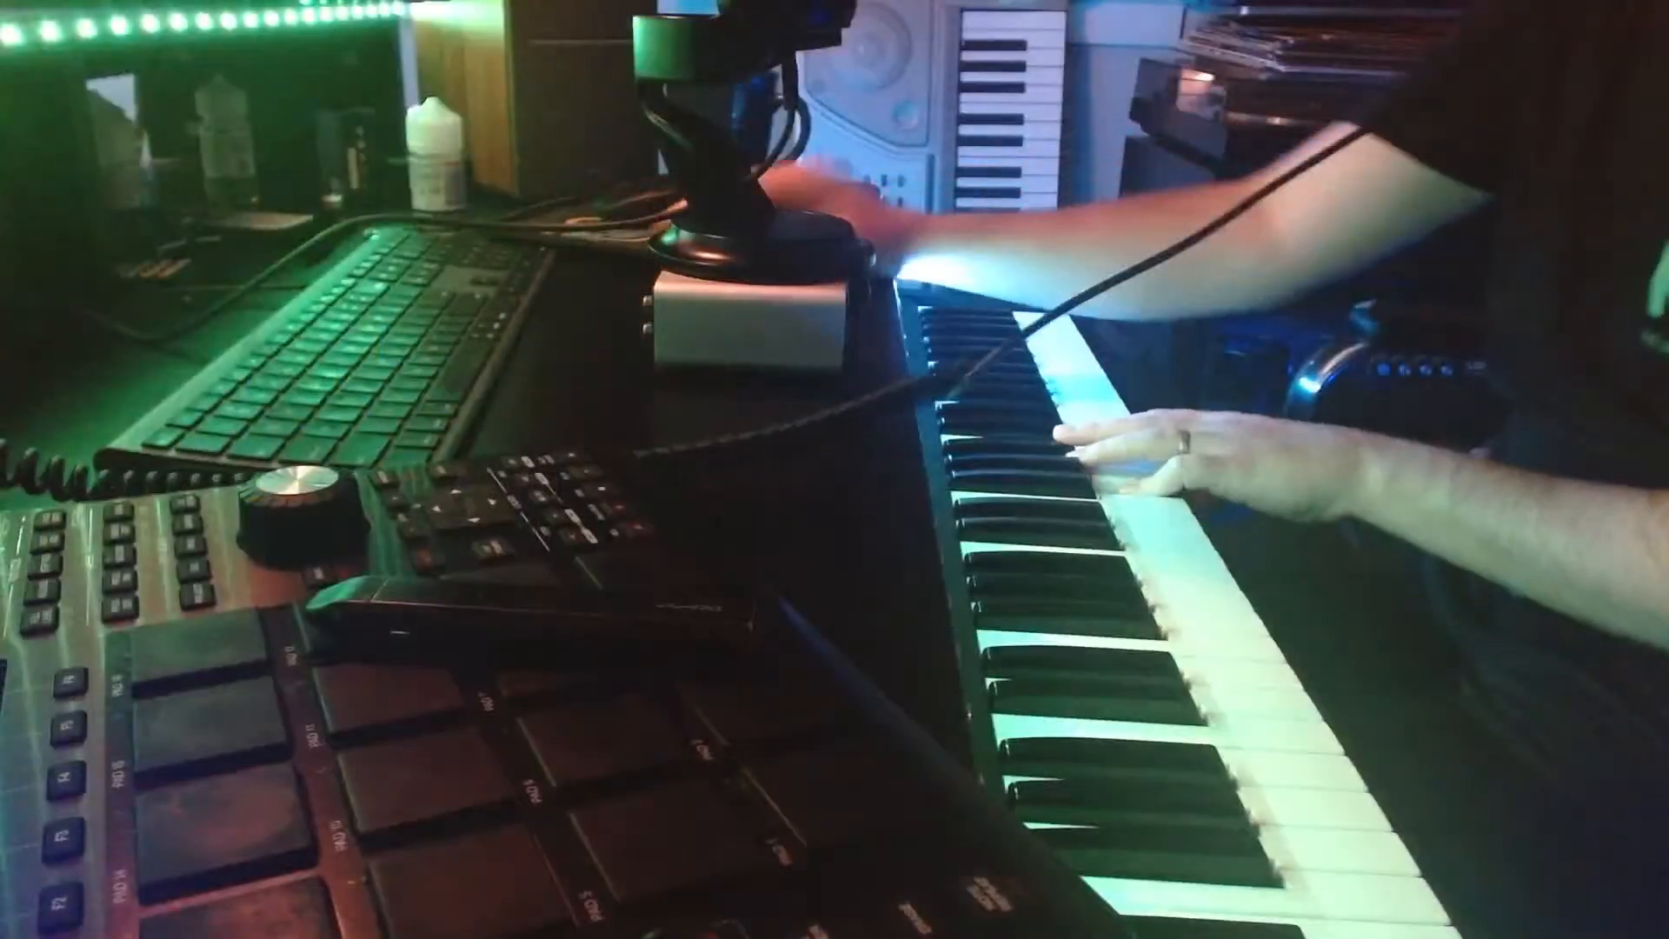
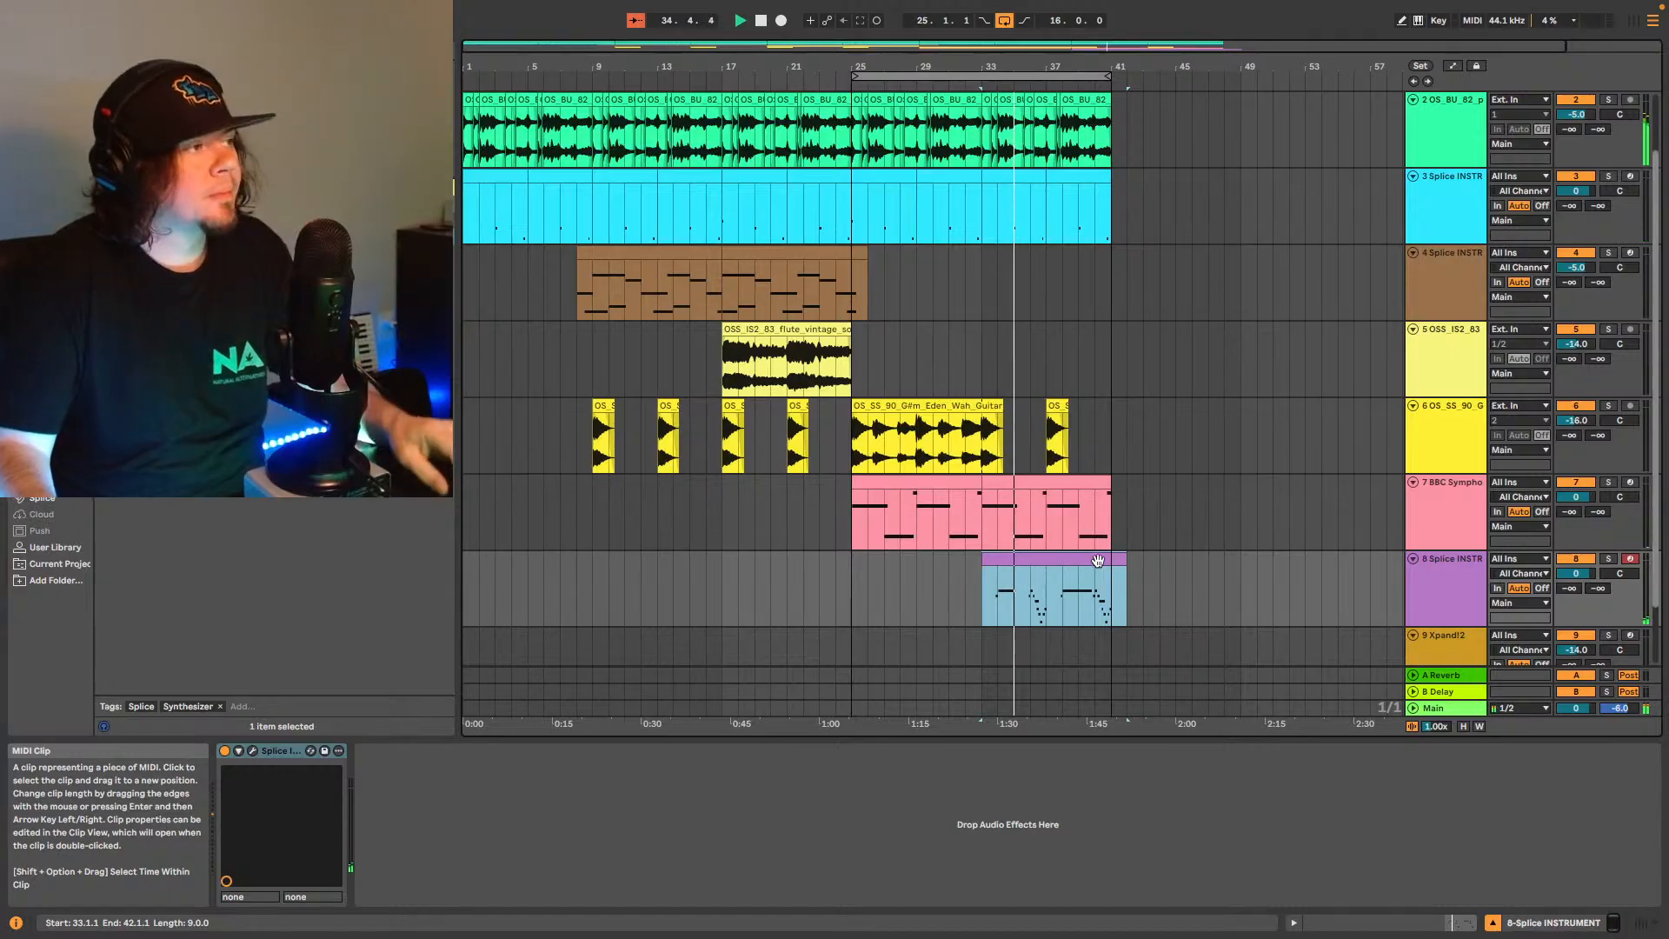
drag(1126, 559, 1114, 559)
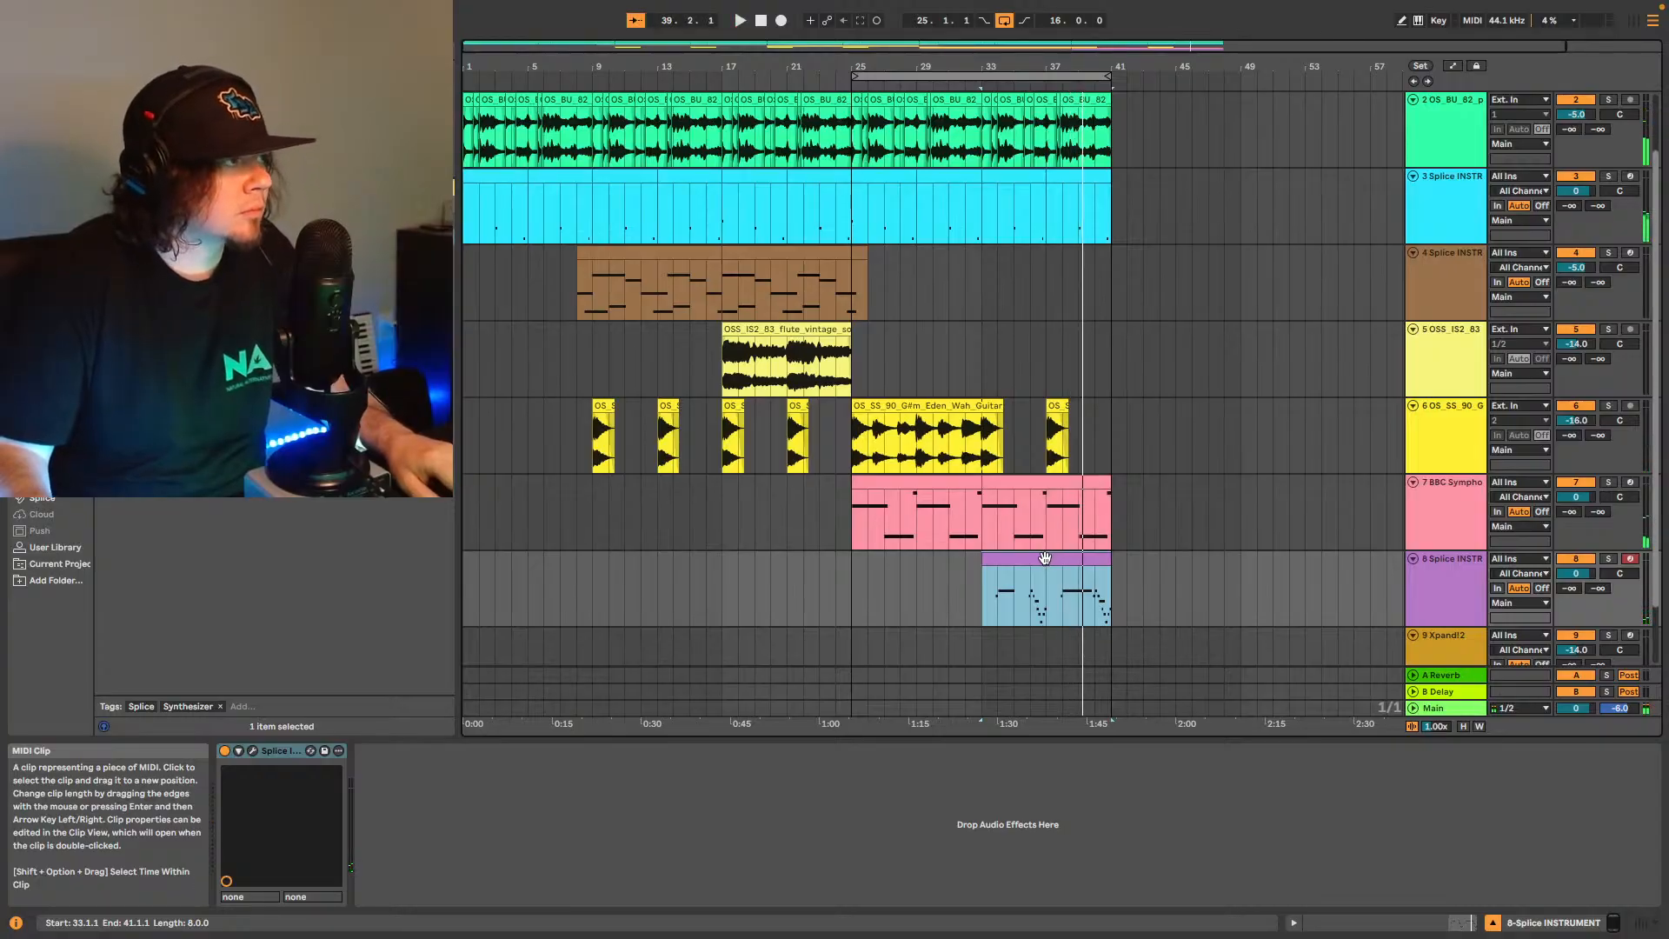
click(852, 581)
key(super+v)
click(821, 581)
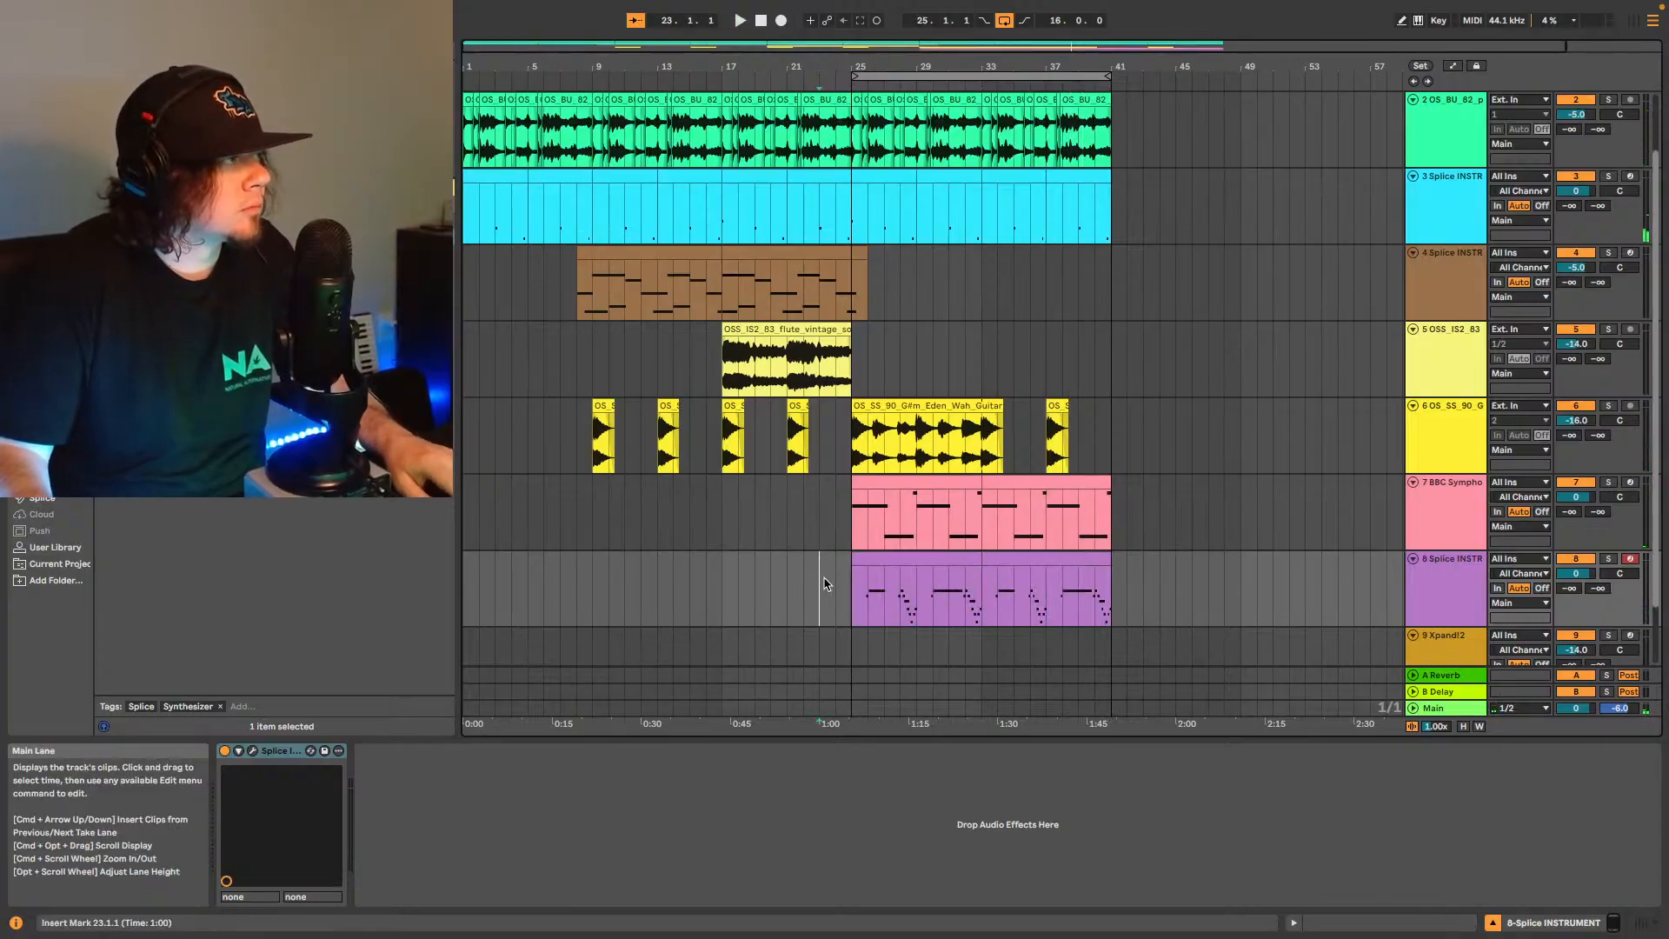
Play the arrangement from bar 1 and insert a new audio track below the ambient guitar track.
key(space)
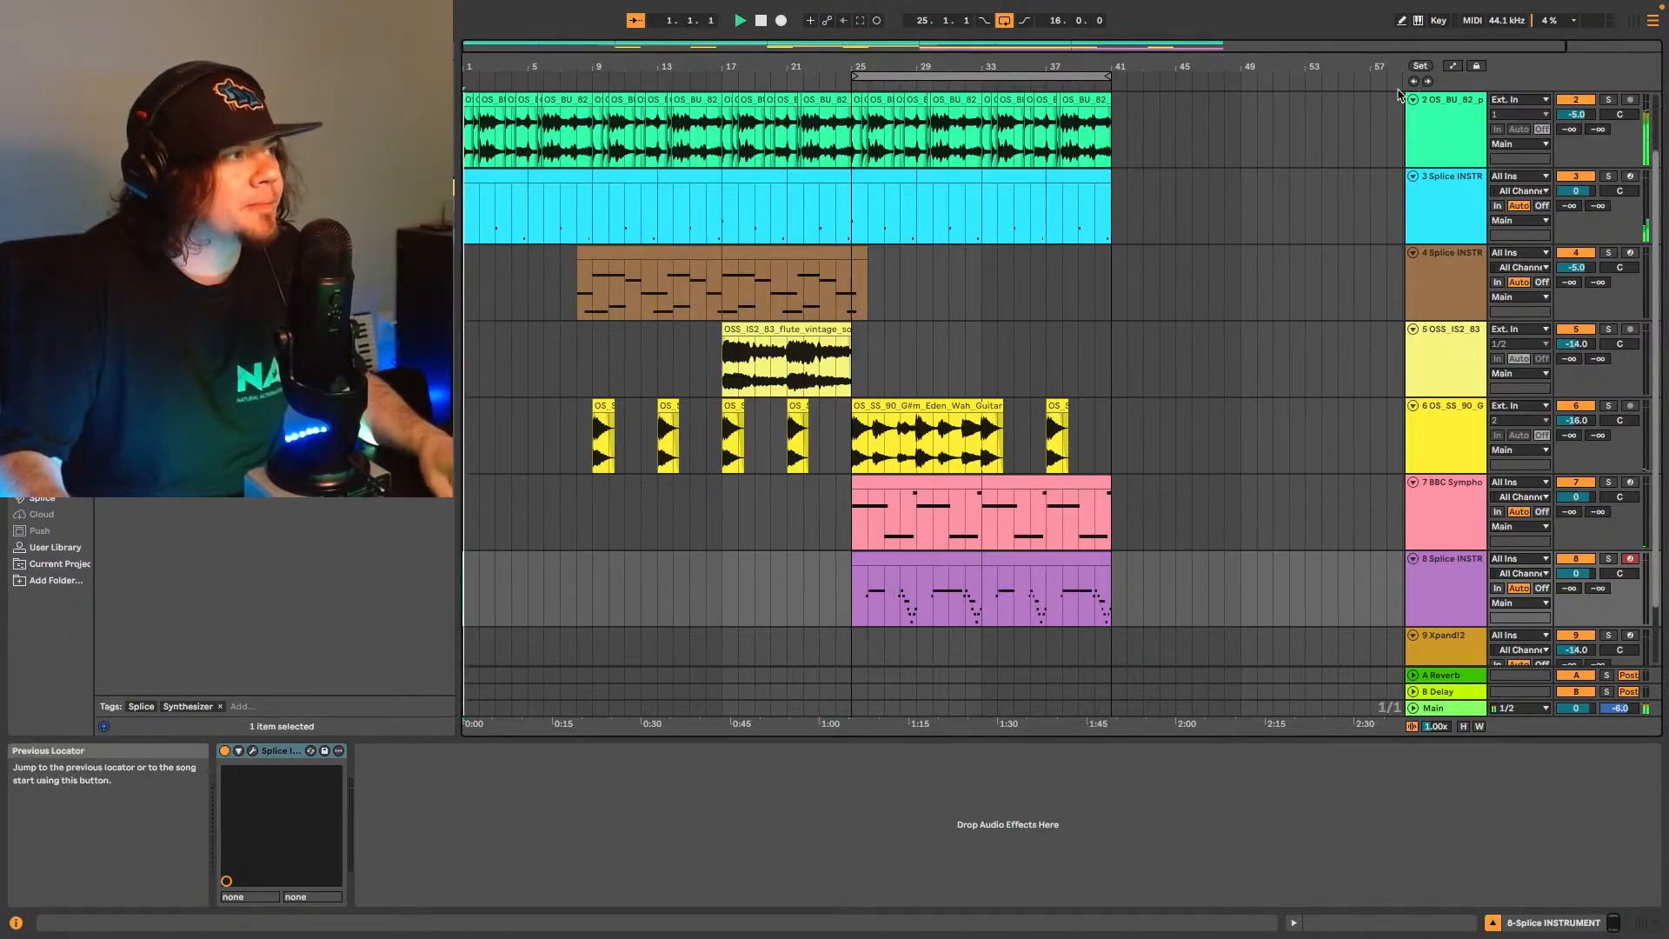
scroll(1421, 614, down, 2)
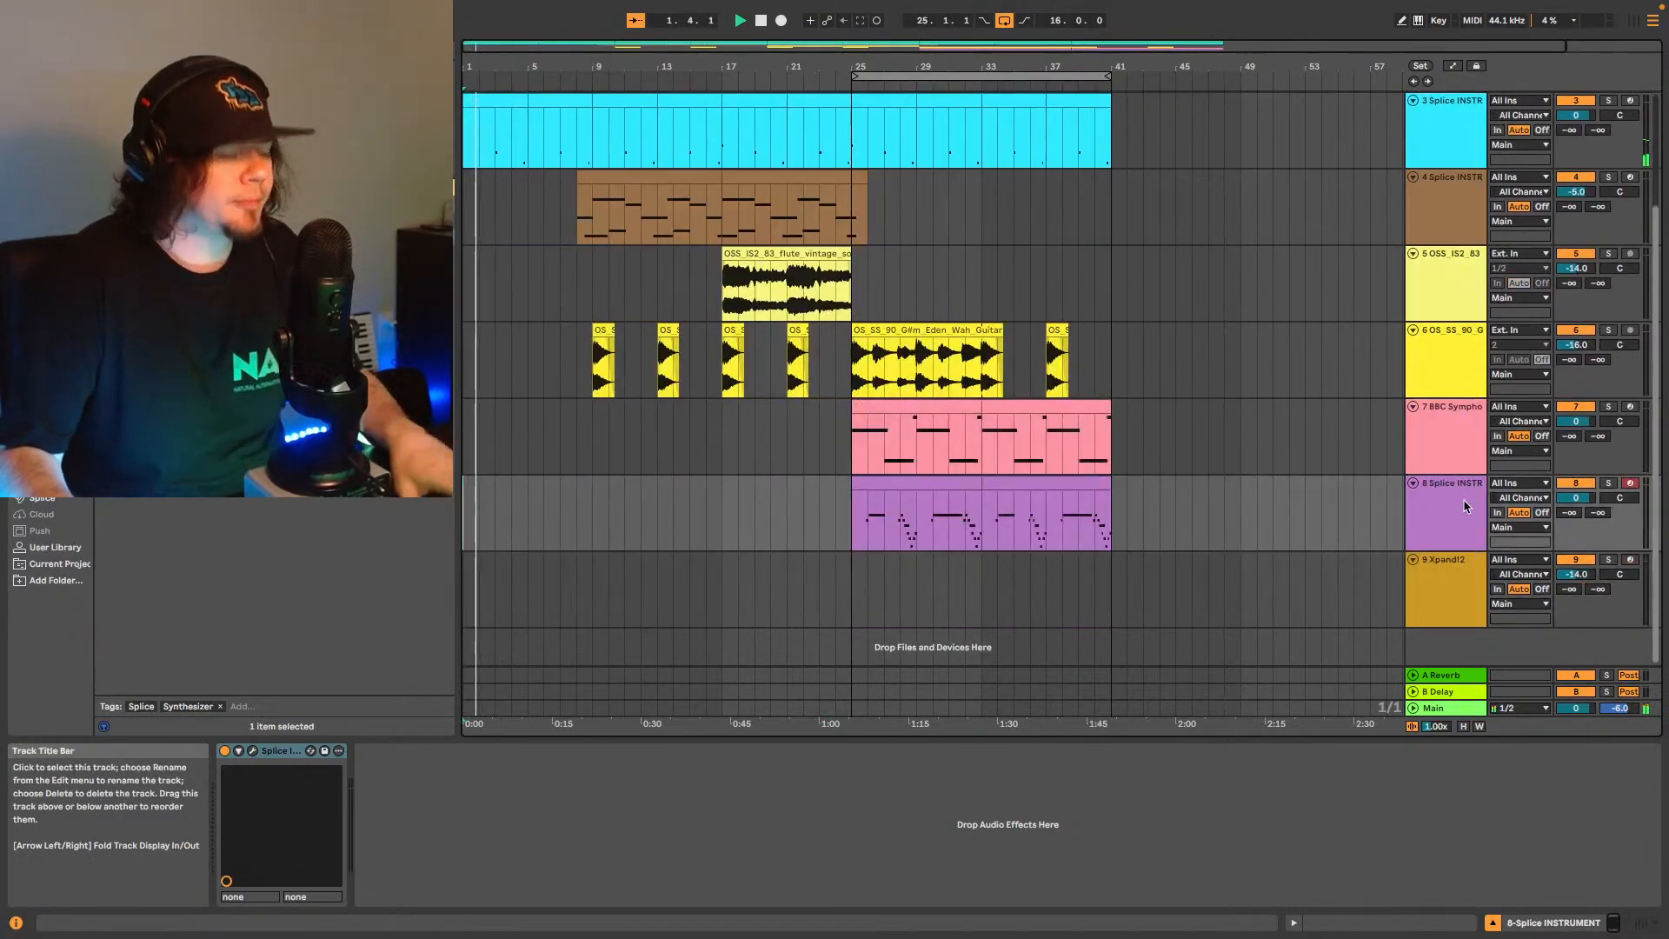
key(super+t)
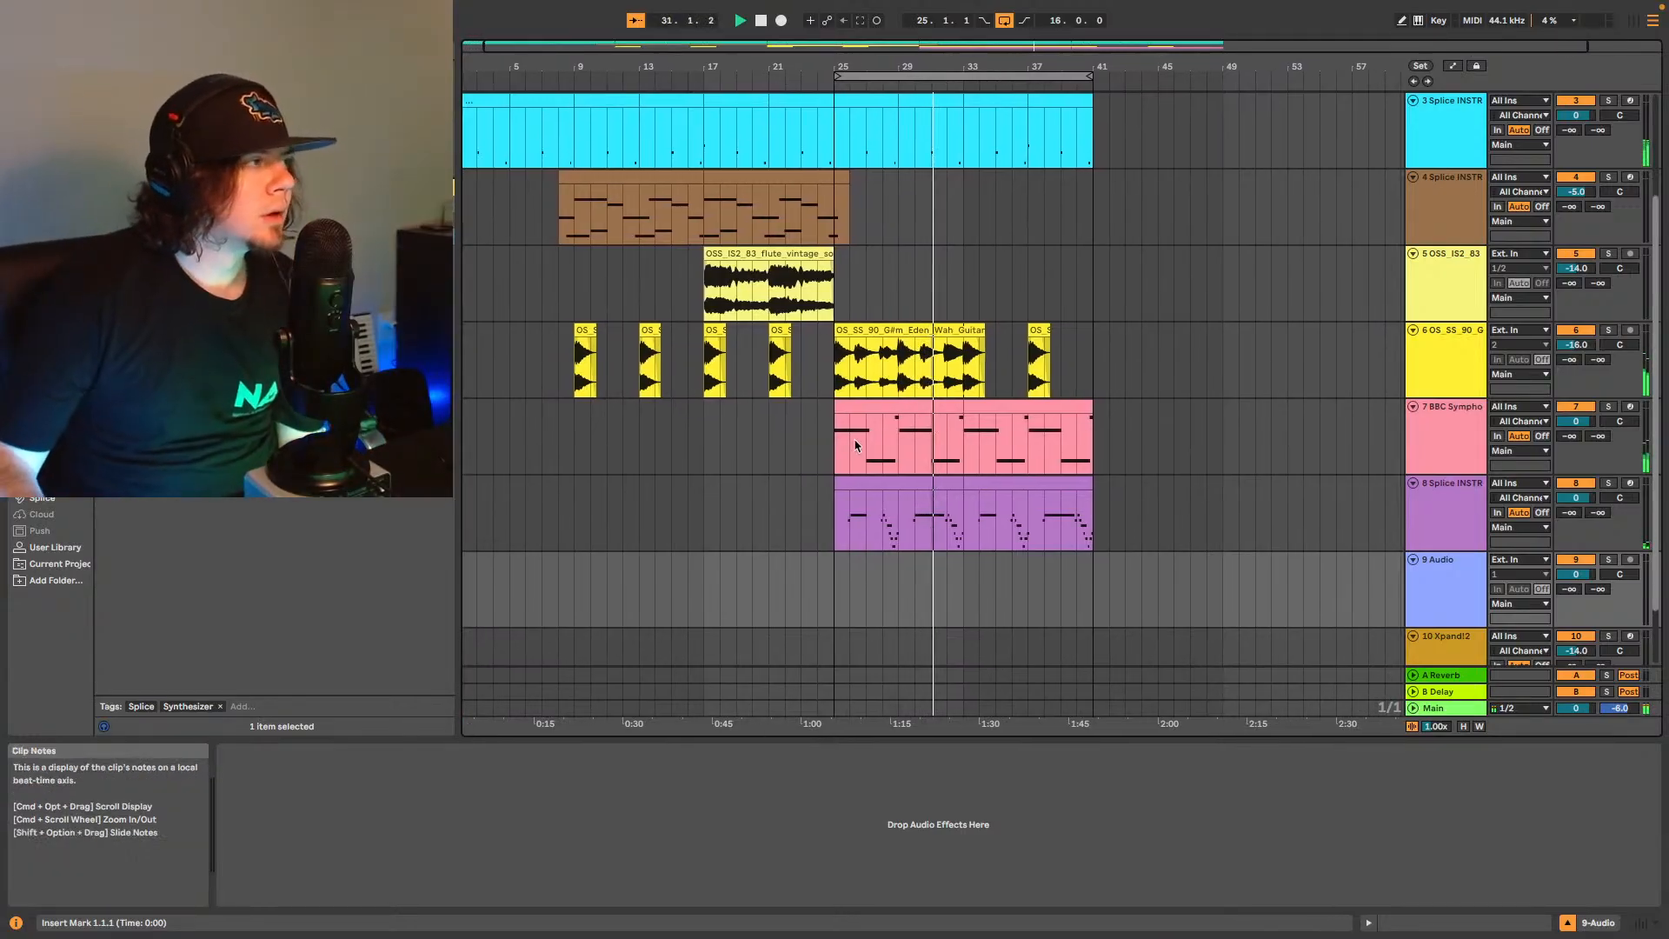
Delete the ambient guitar clip spanning bars 25 to 33.
click(879, 479)
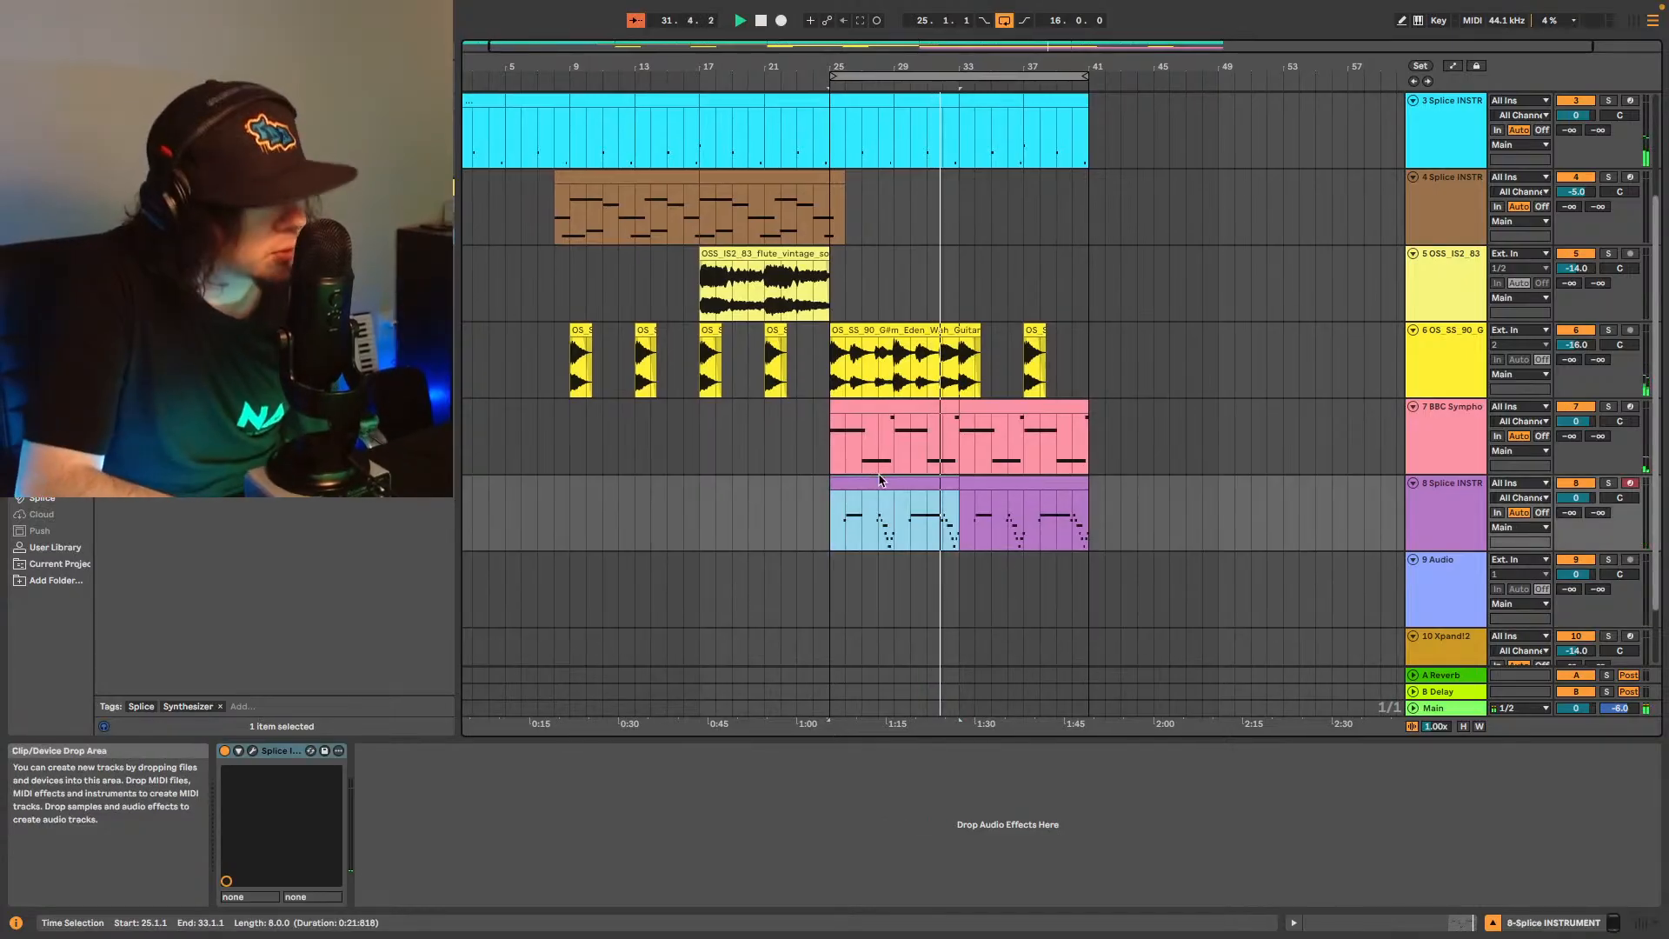
key(Delete)
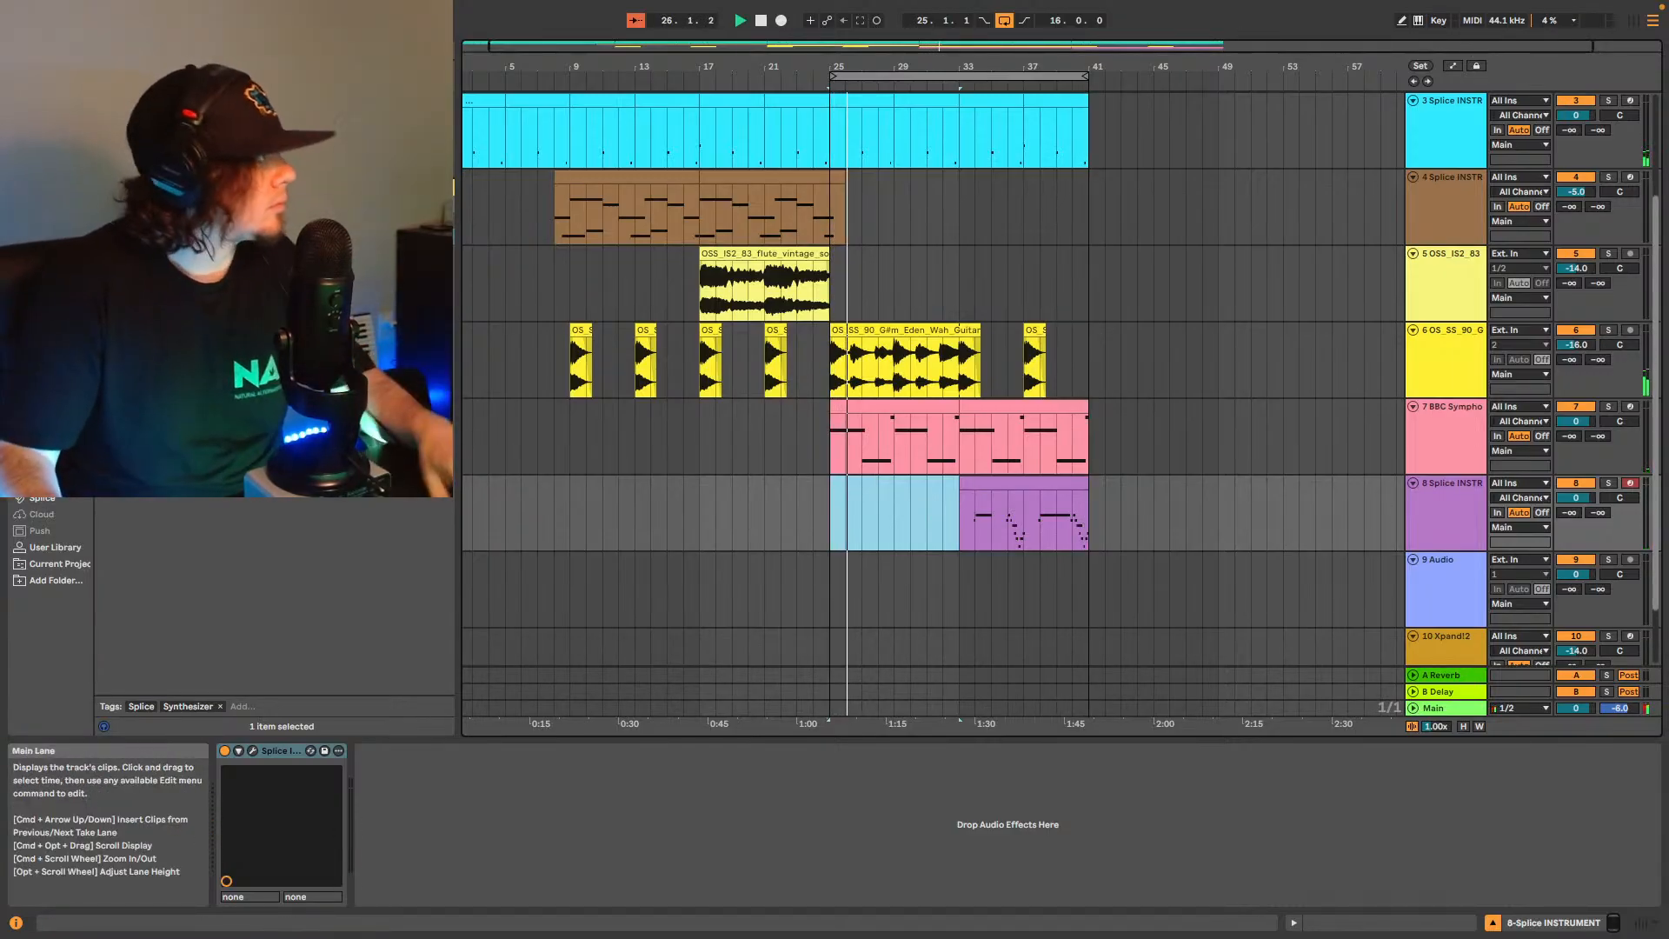
Open the Saxophone category in the Splice sample browser.
click(48, 501)
scroll(296, 417, down, 1)
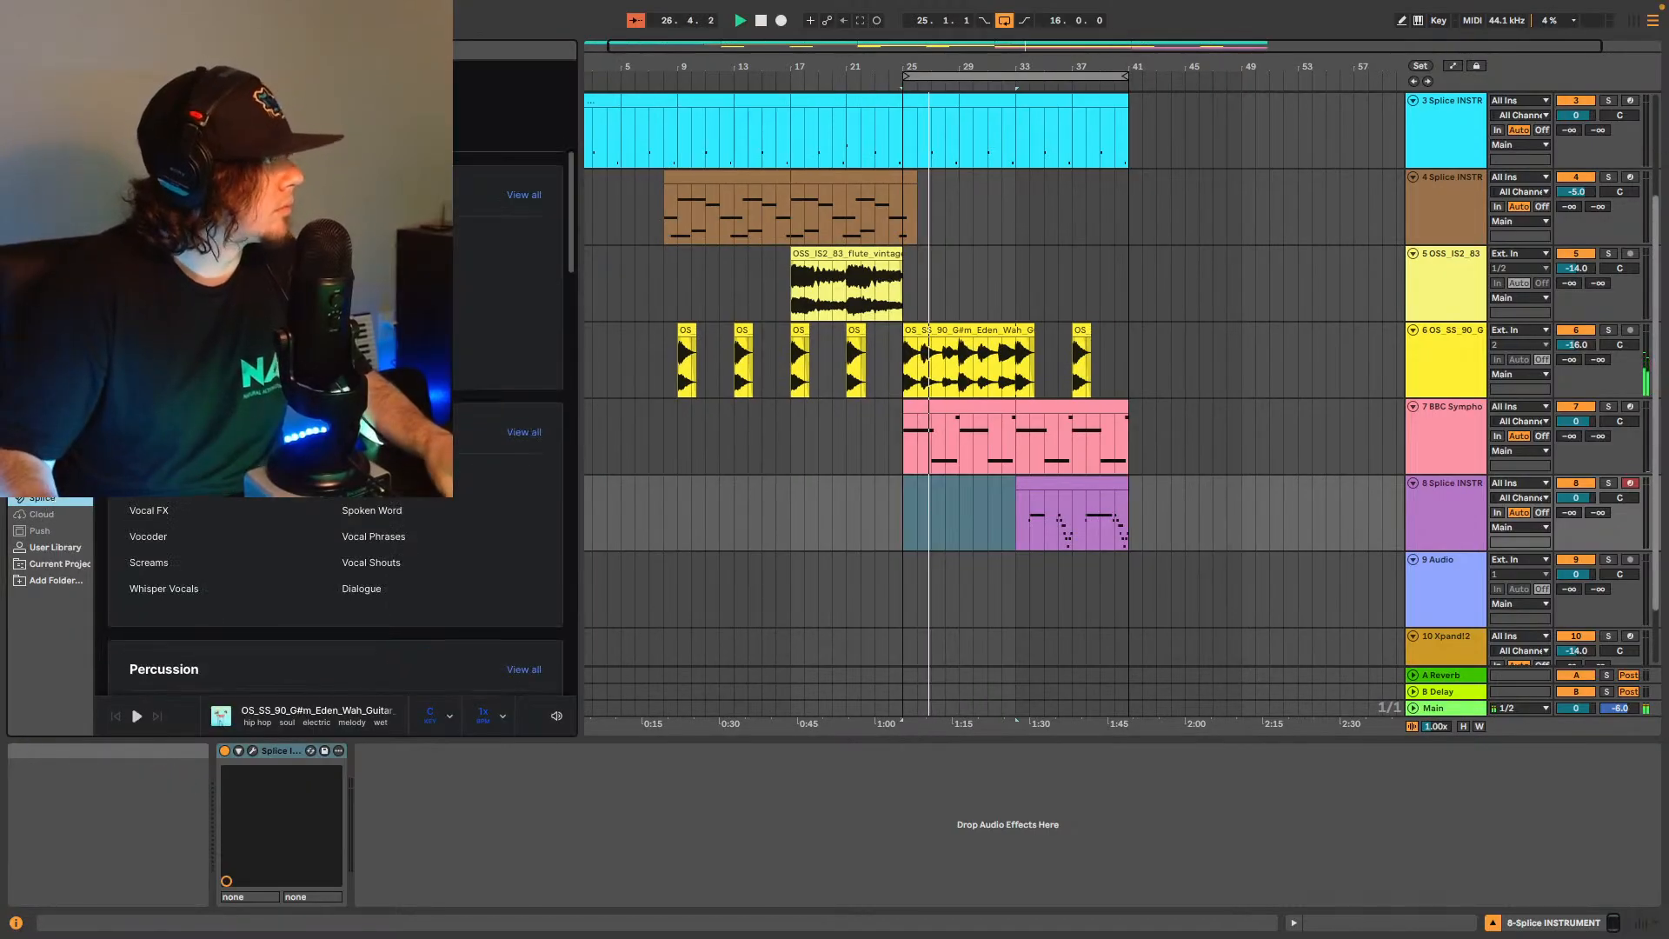
scroll(296, 418, up, 1)
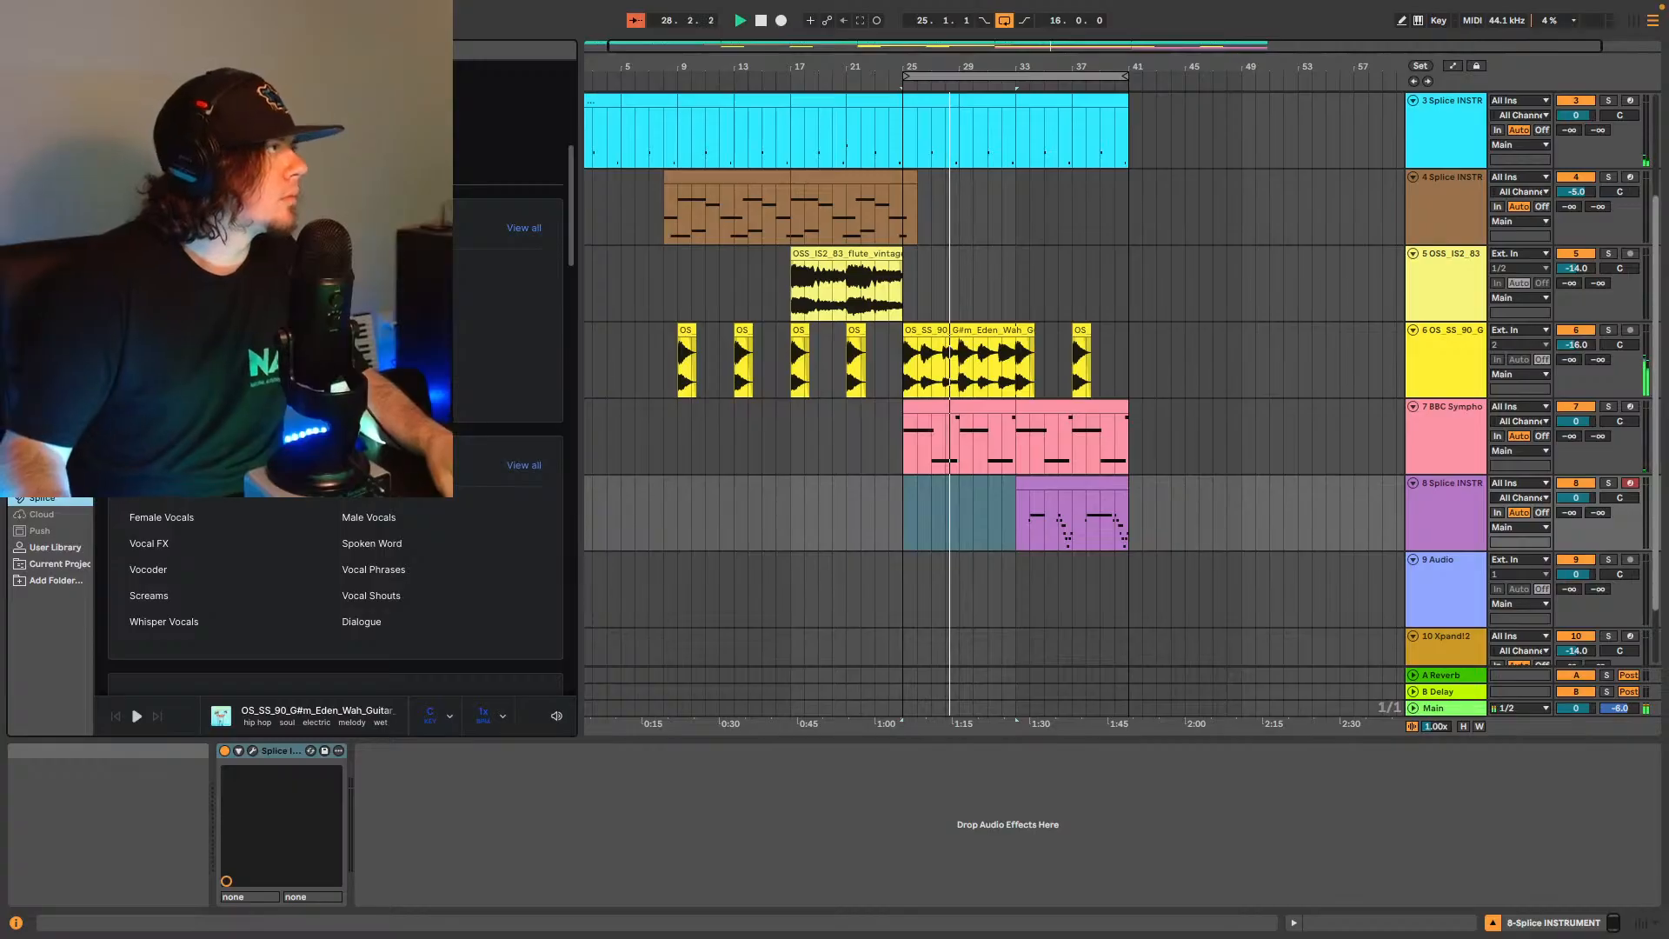
scroll(334, 435, down, 5)
scroll(369, 529, down, 5)
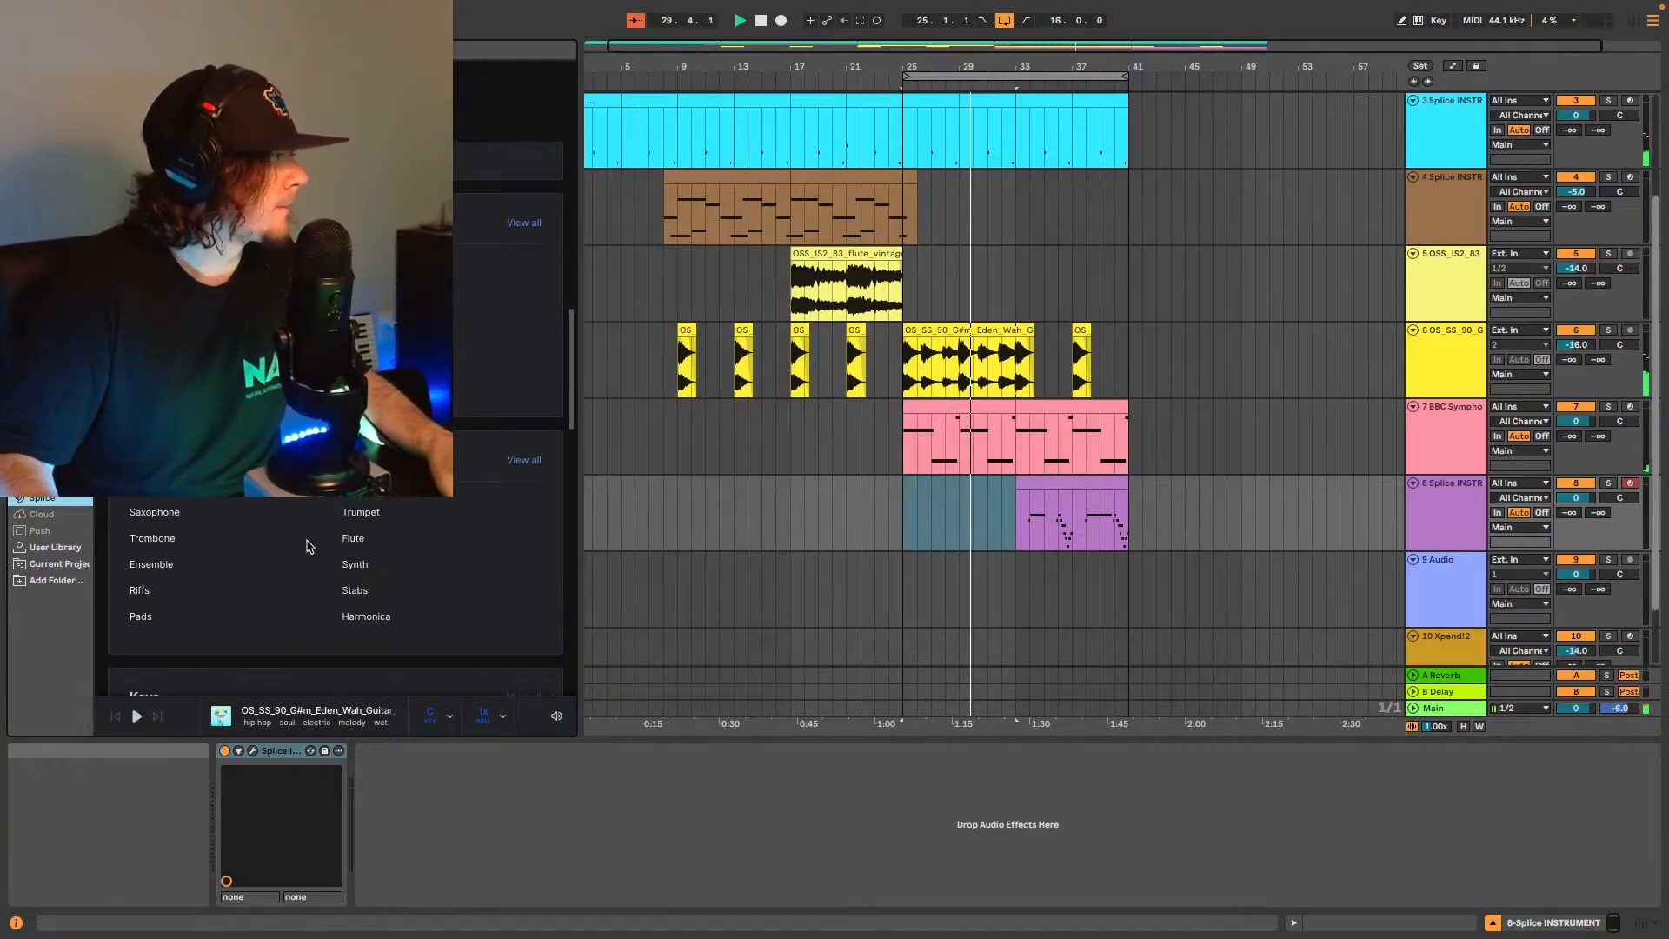
click(153, 512)
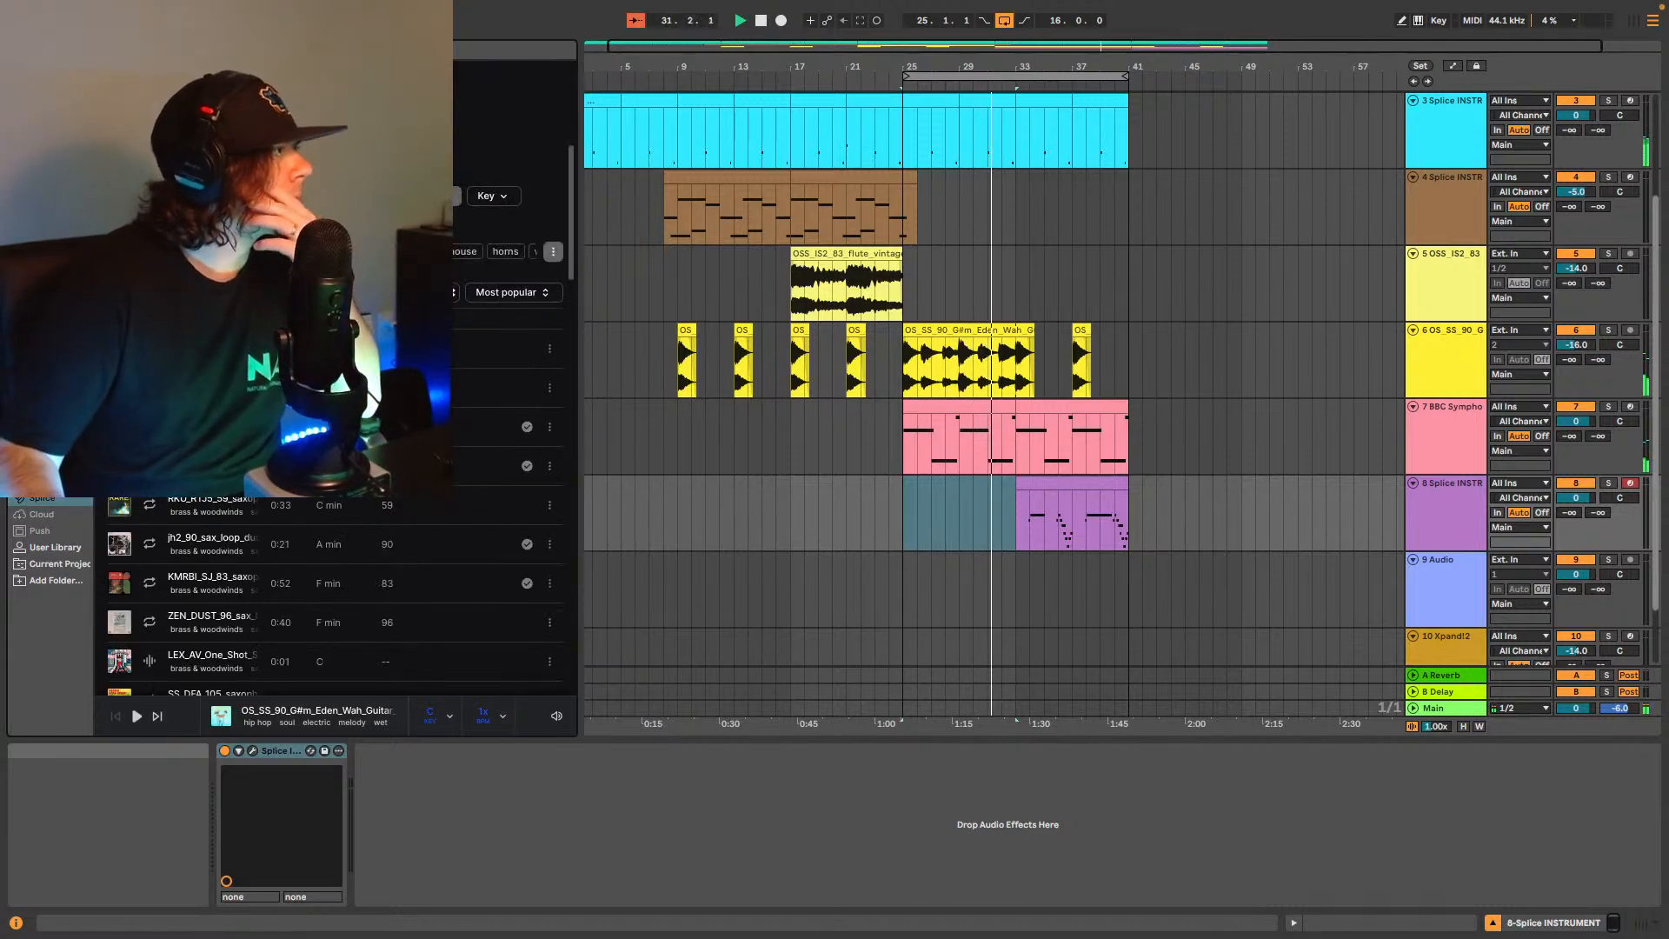
Narrow the saxophone samples with an additional tag filter.
click(552, 251)
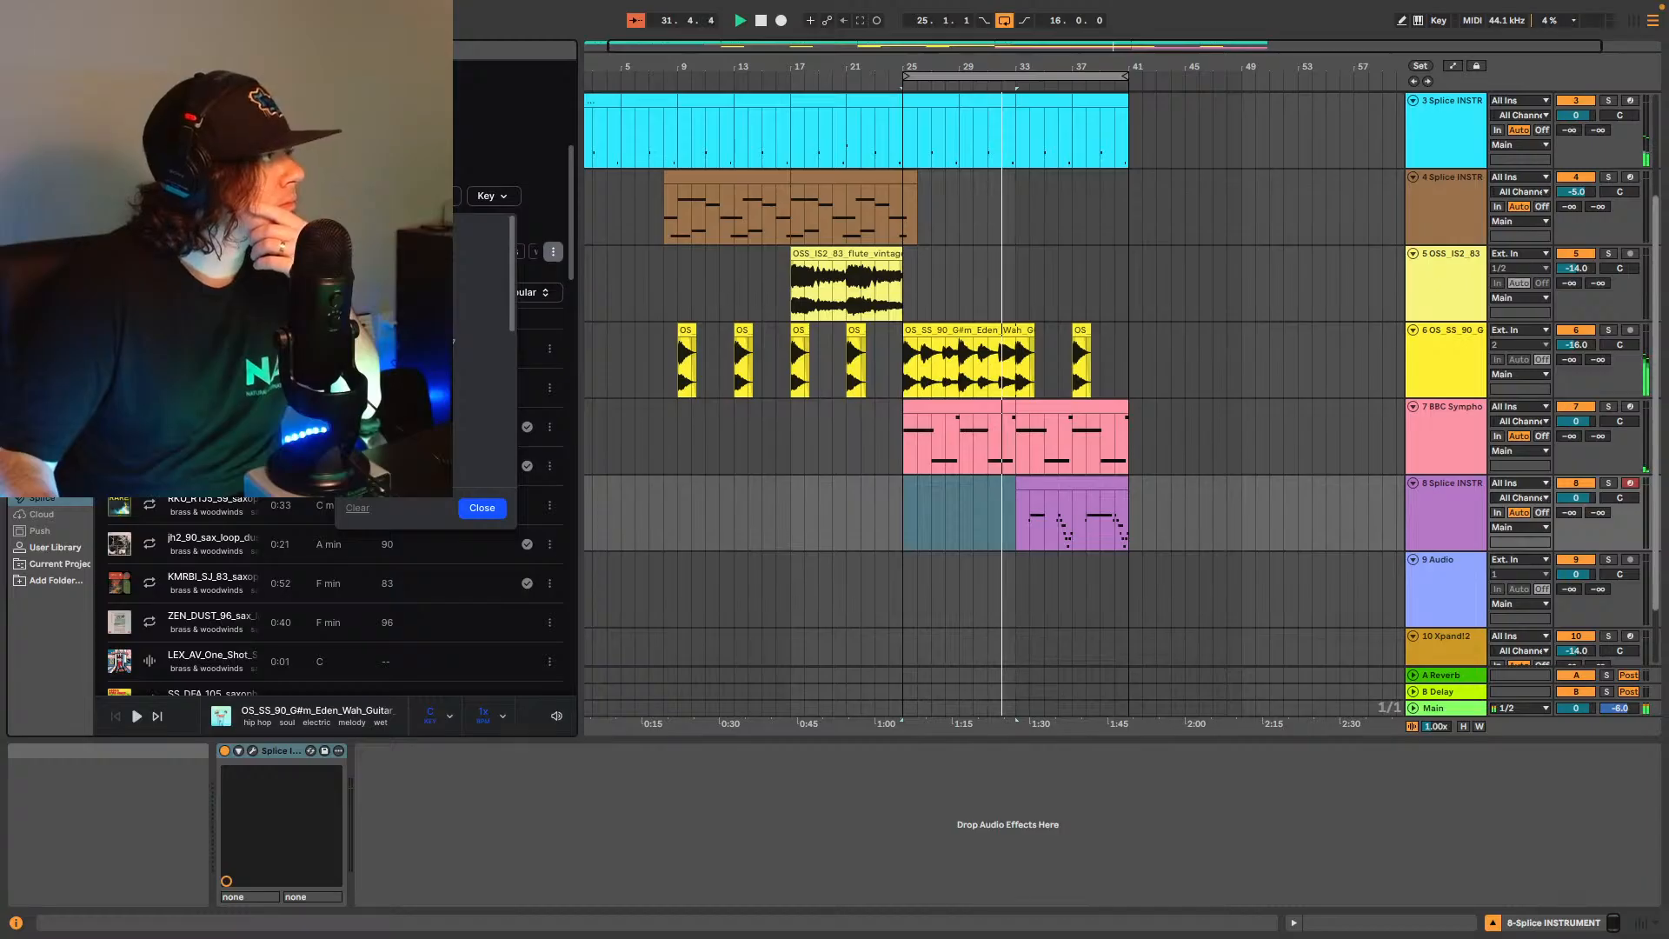
click(392, 348)
click(489, 509)
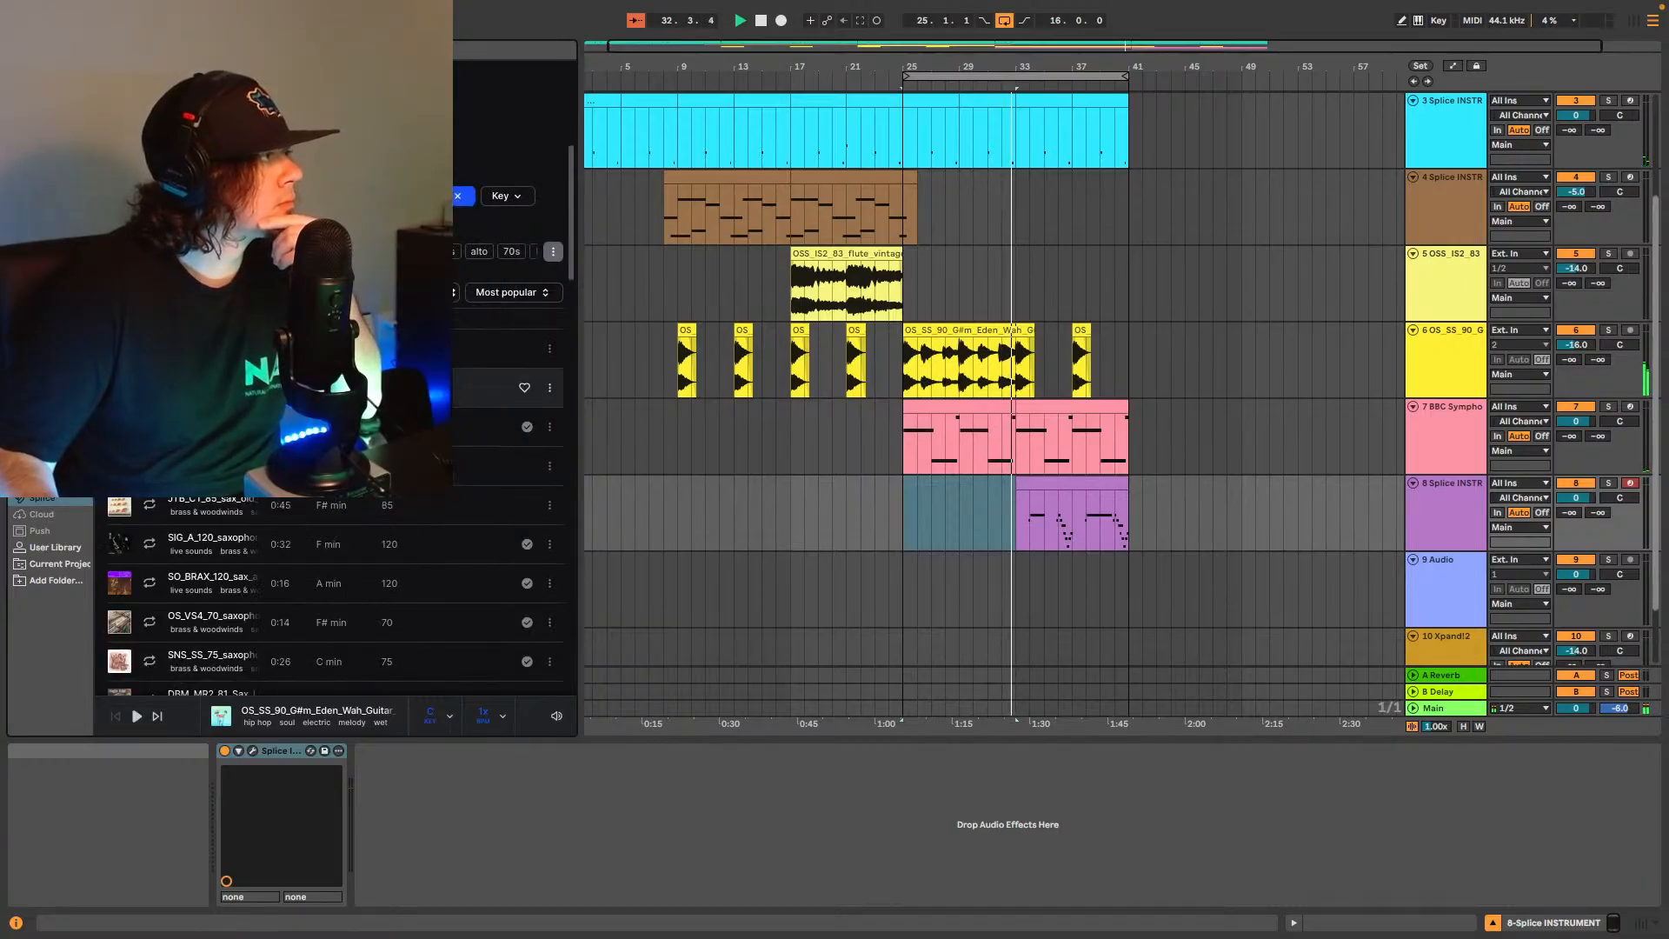
Preview the OS_TD_70 saxophone melody and JTB_CT_91 reflective saxophone samples against the looping beat.
click(391, 348)
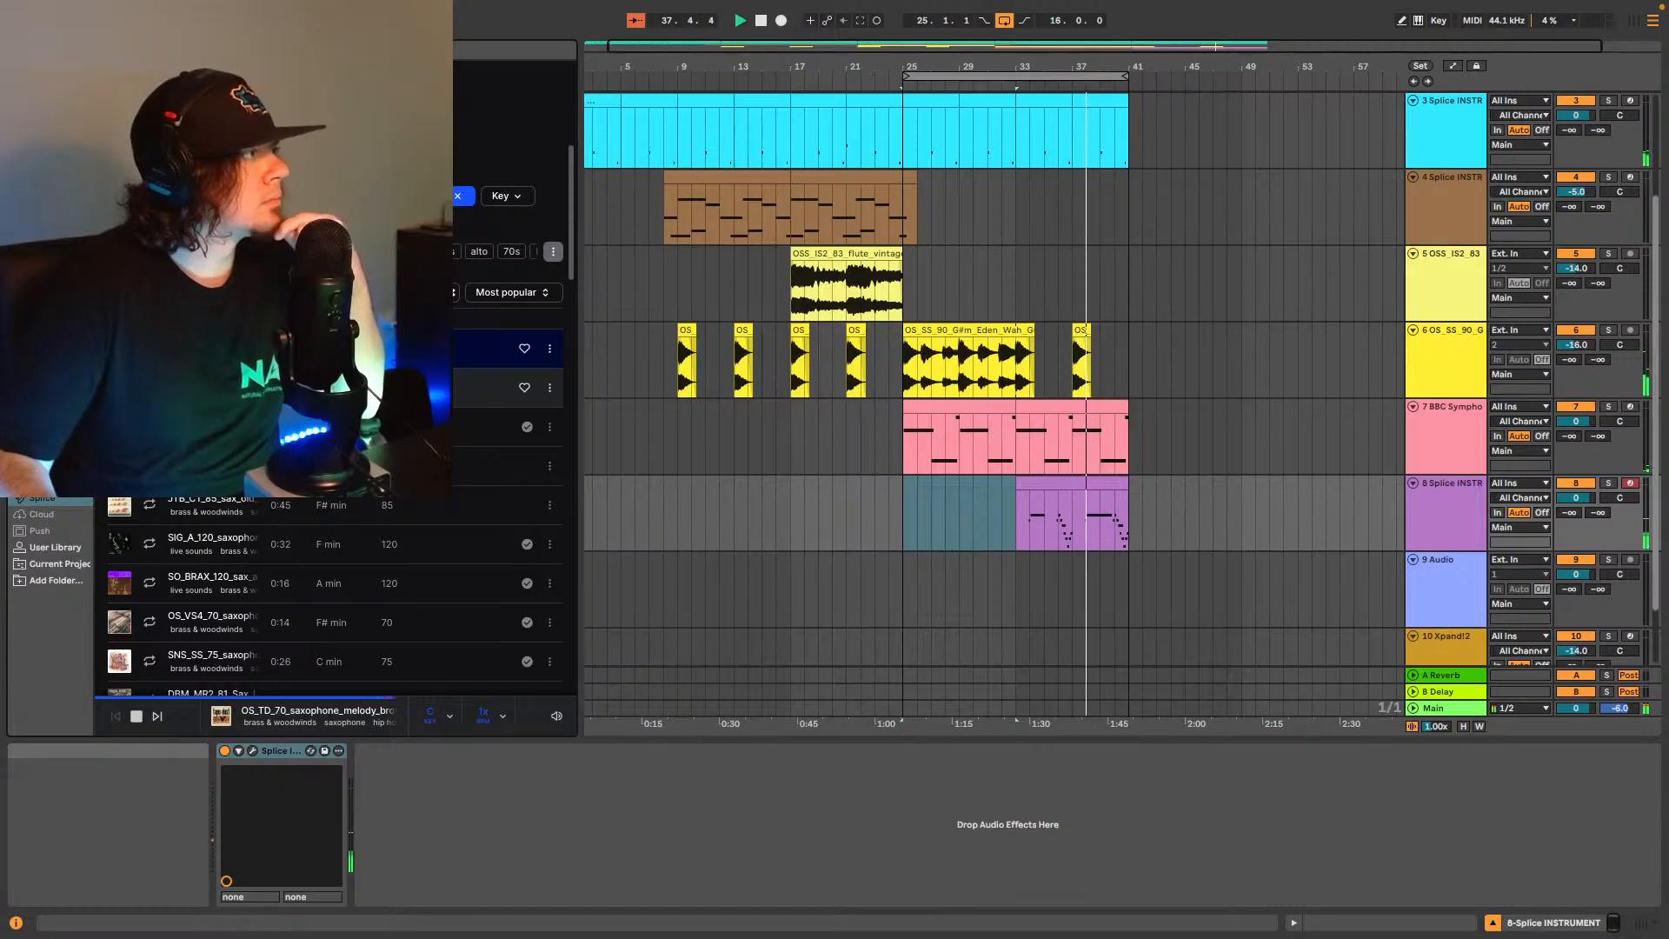
click(119, 387)
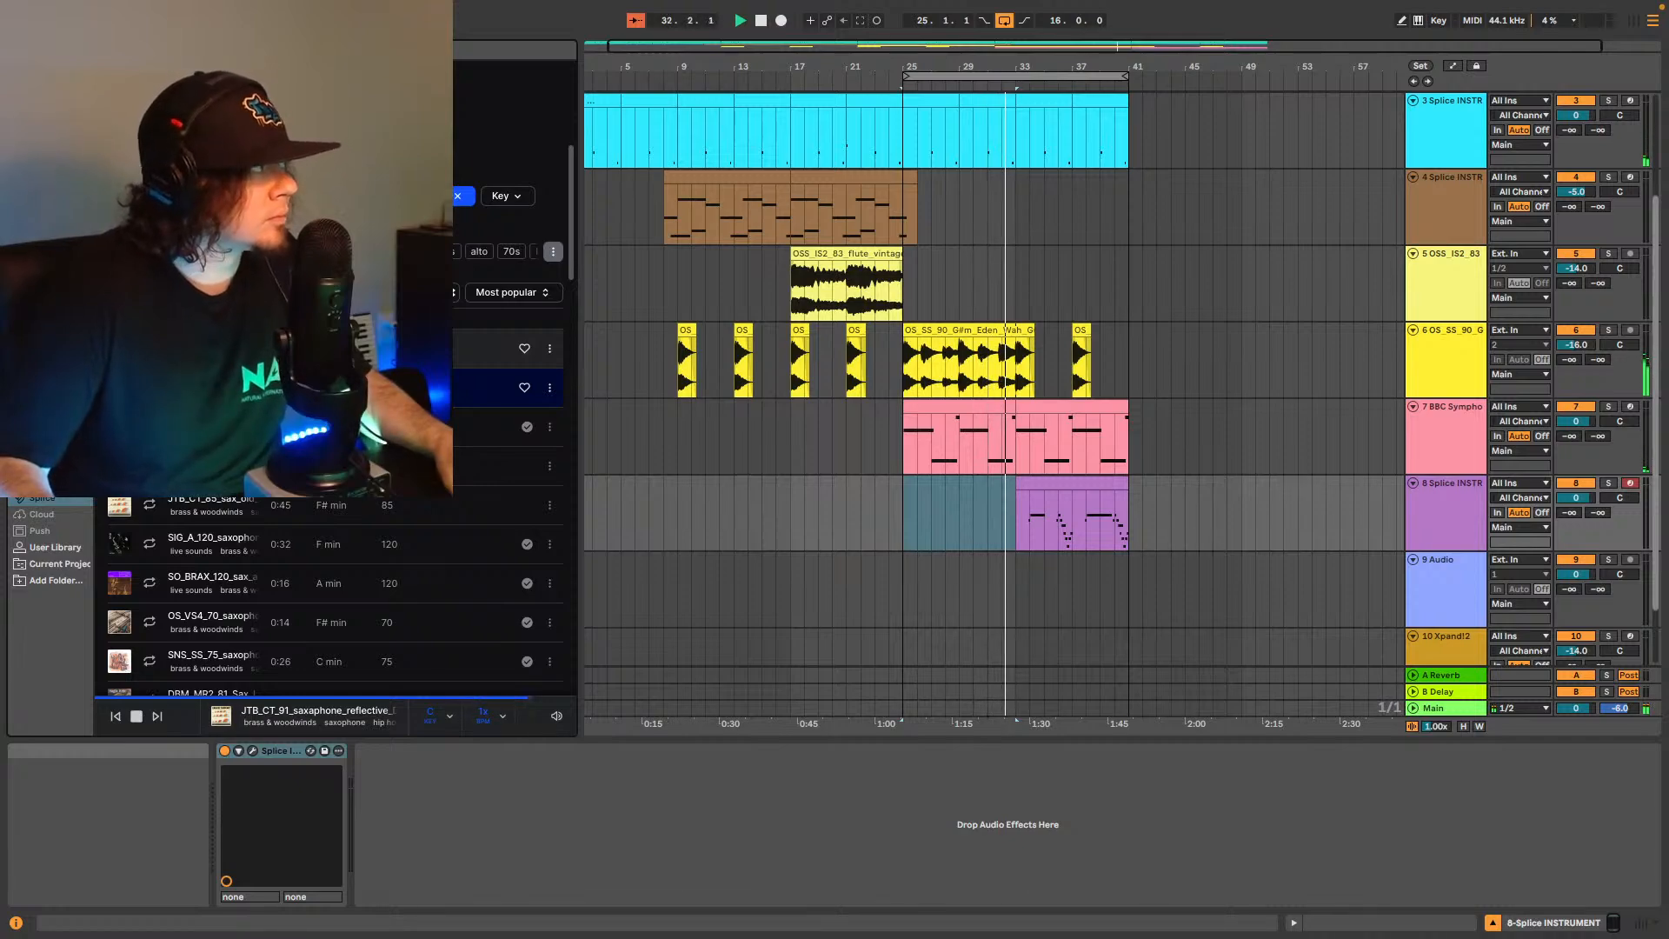
click(213, 348)
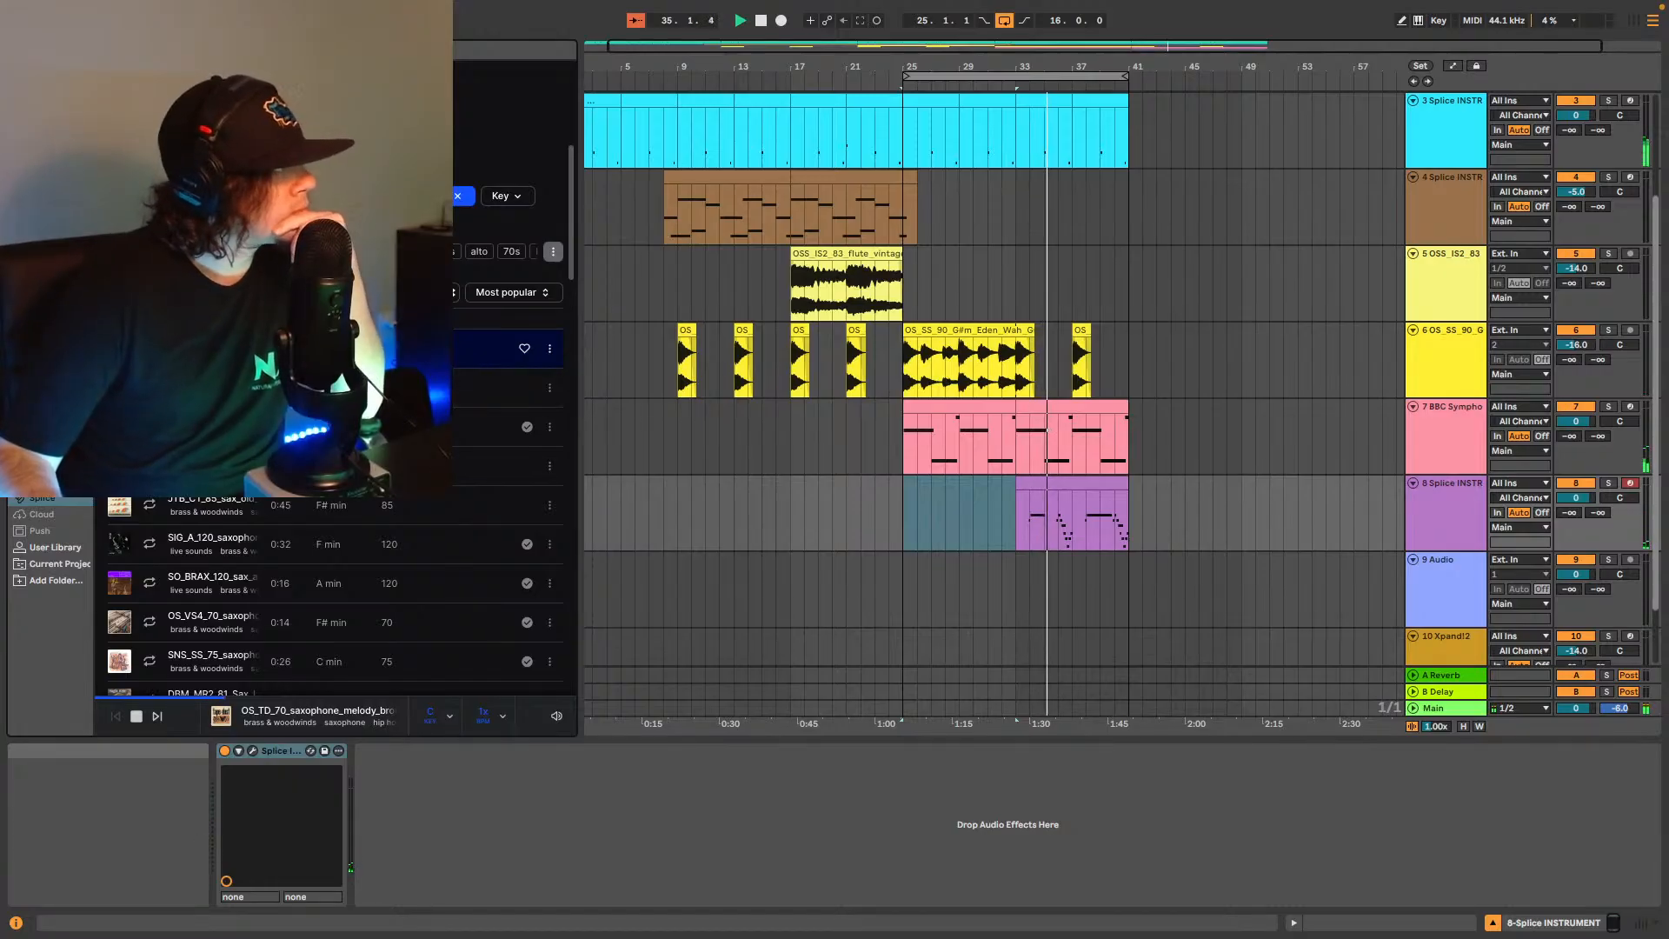
Place the OS_TD_70 saxophone melody sample on the new audio track at bar 33.
scroll(1347, 465, down, 2)
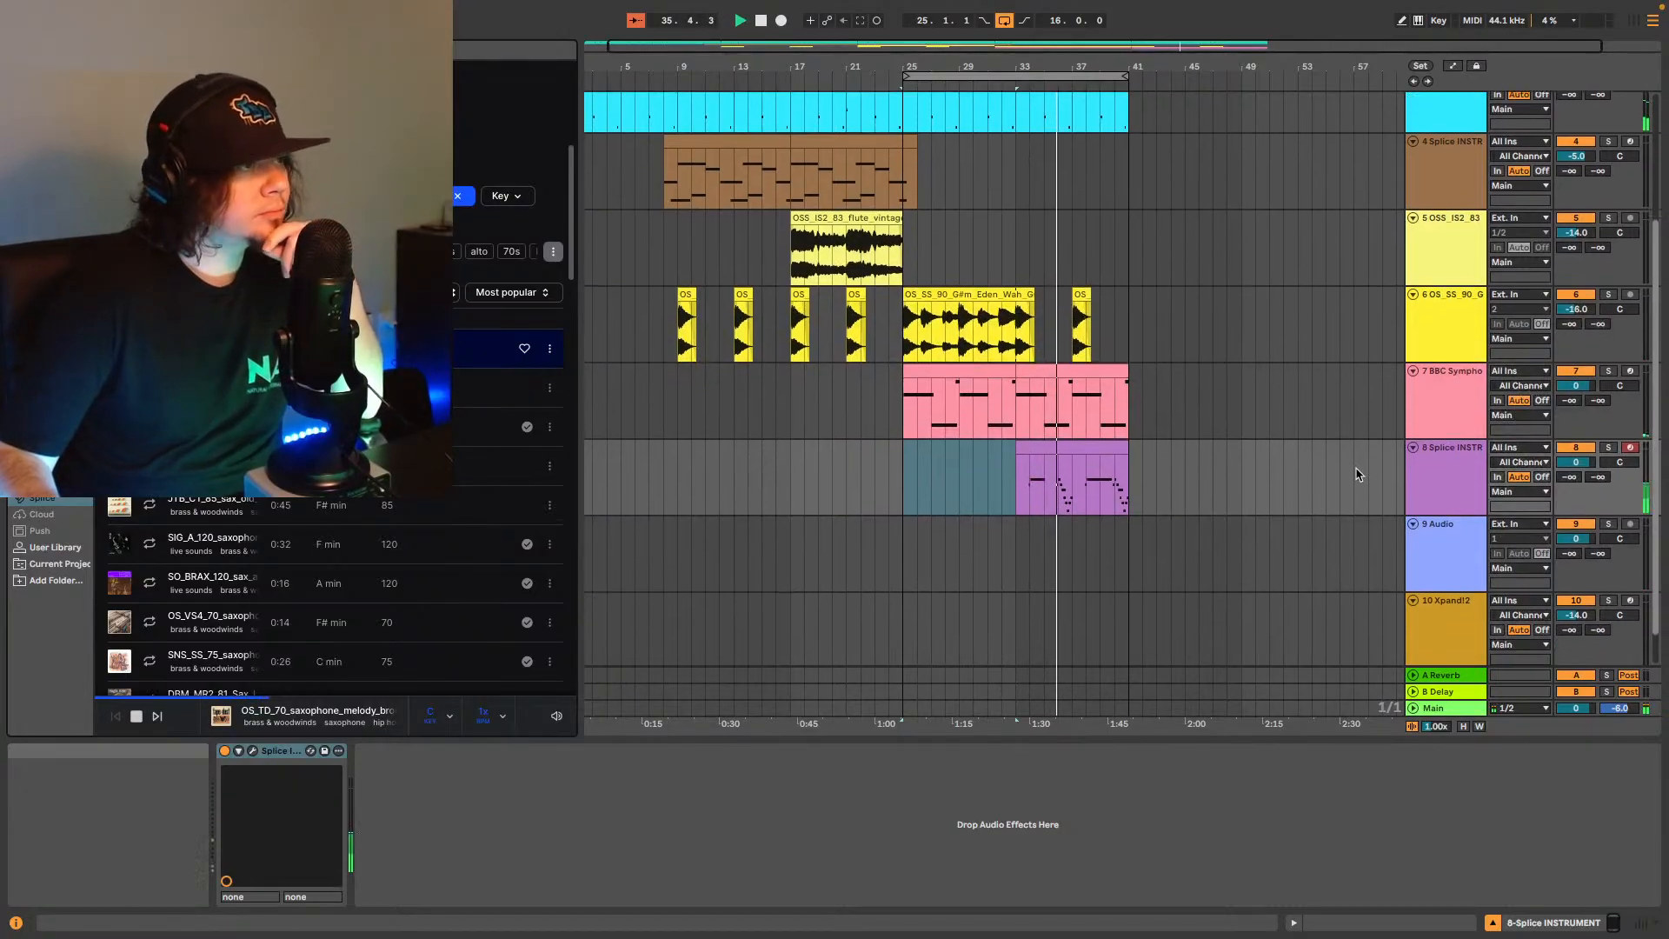
scroll(1278, 463, down, 2)
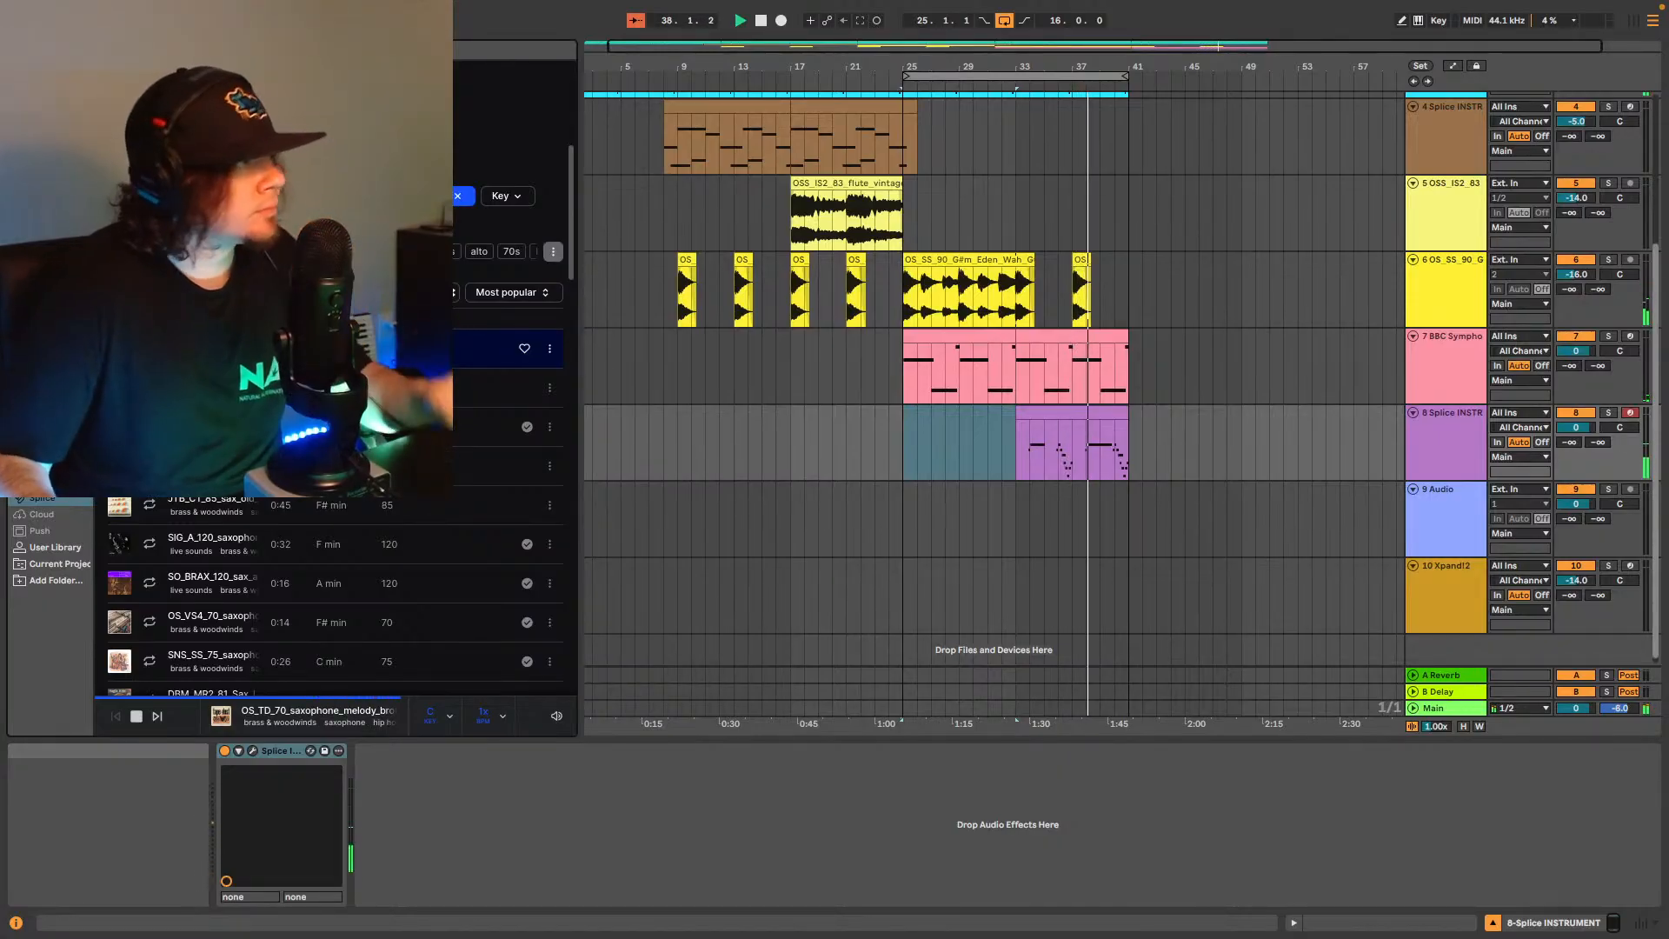
drag(487, 348, 1011, 519)
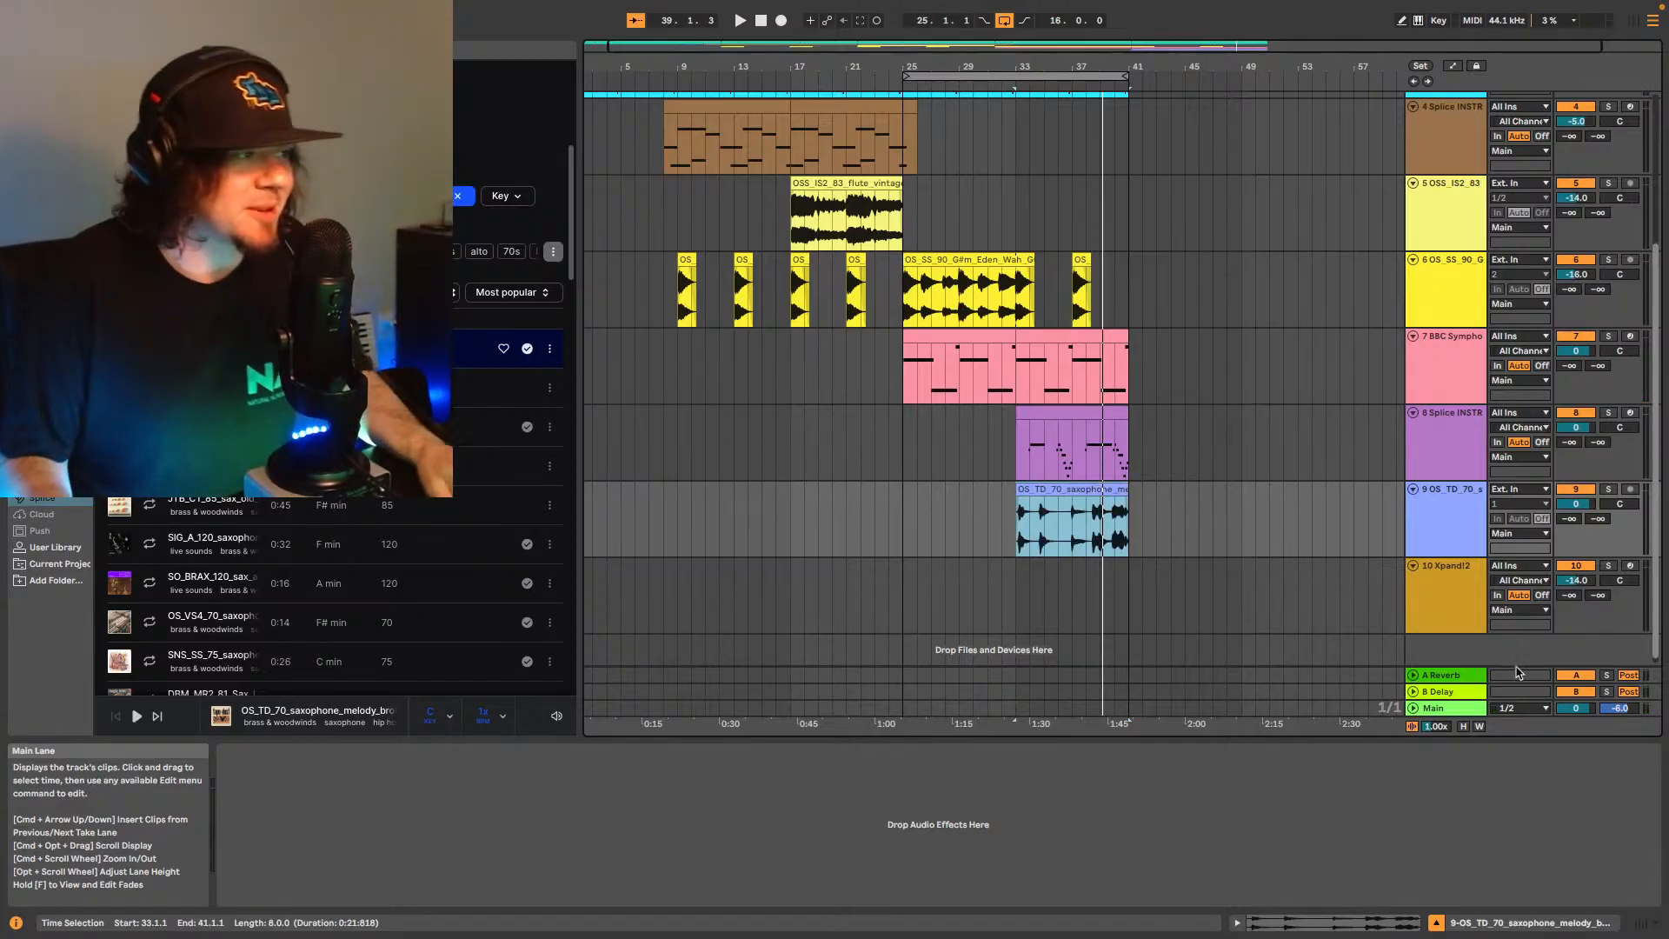
Play the saxophone part from bar 33 and balance its track volume, settling on -10 dB.
key(space)
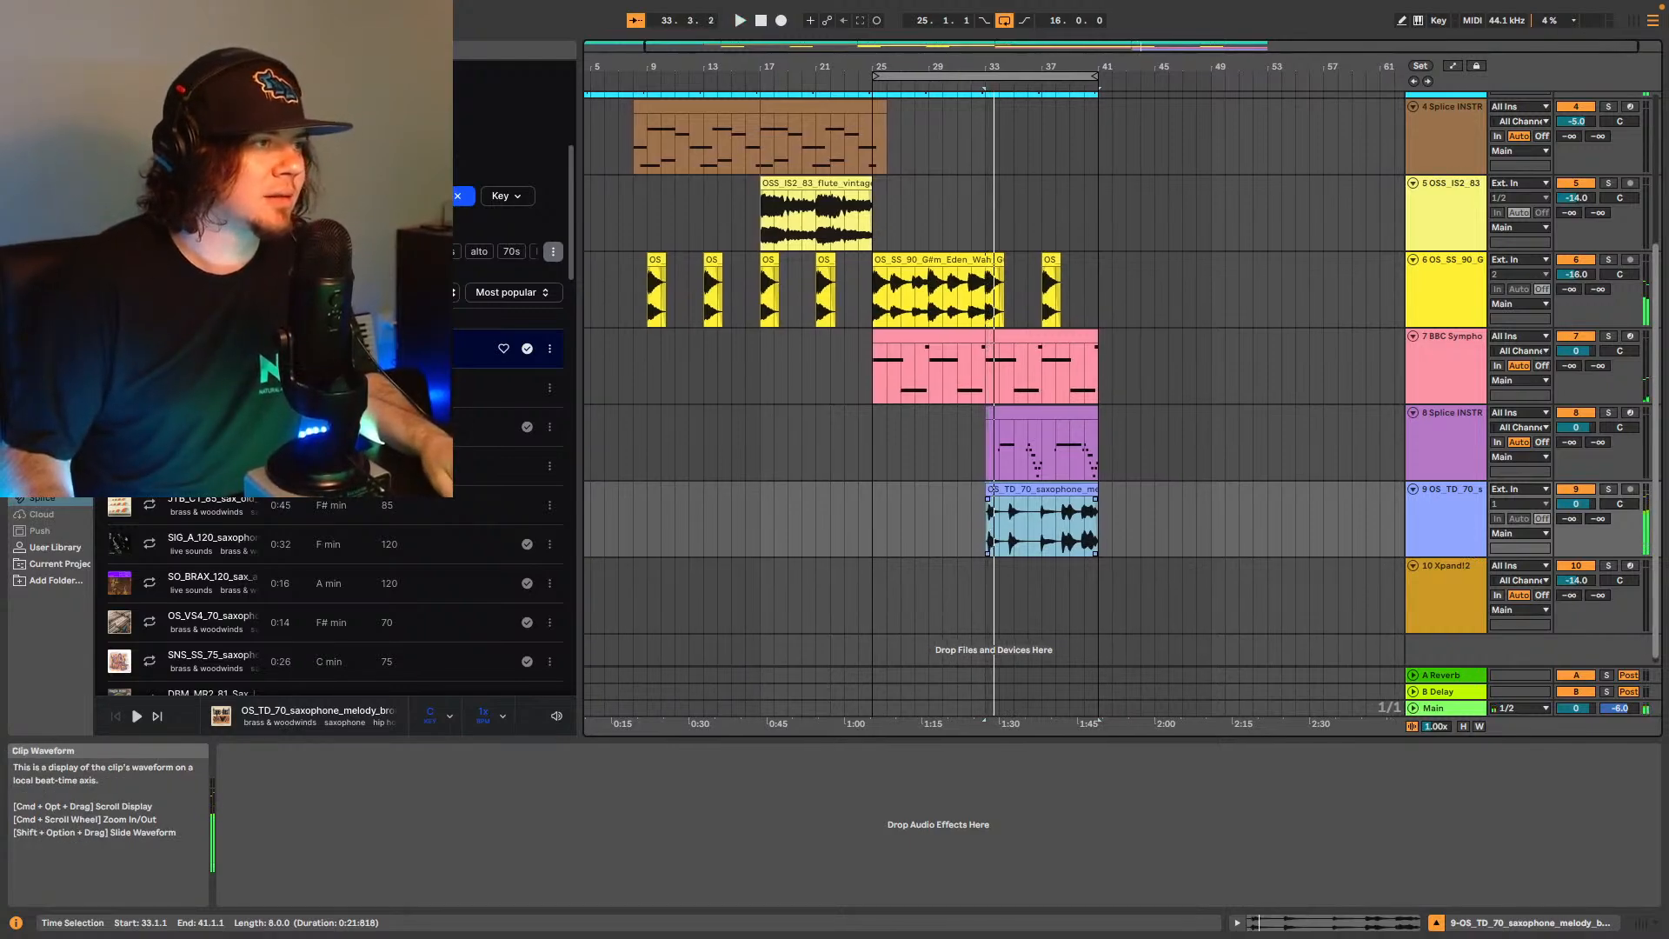
click(1586, 505)
text(-8)
key(Return)
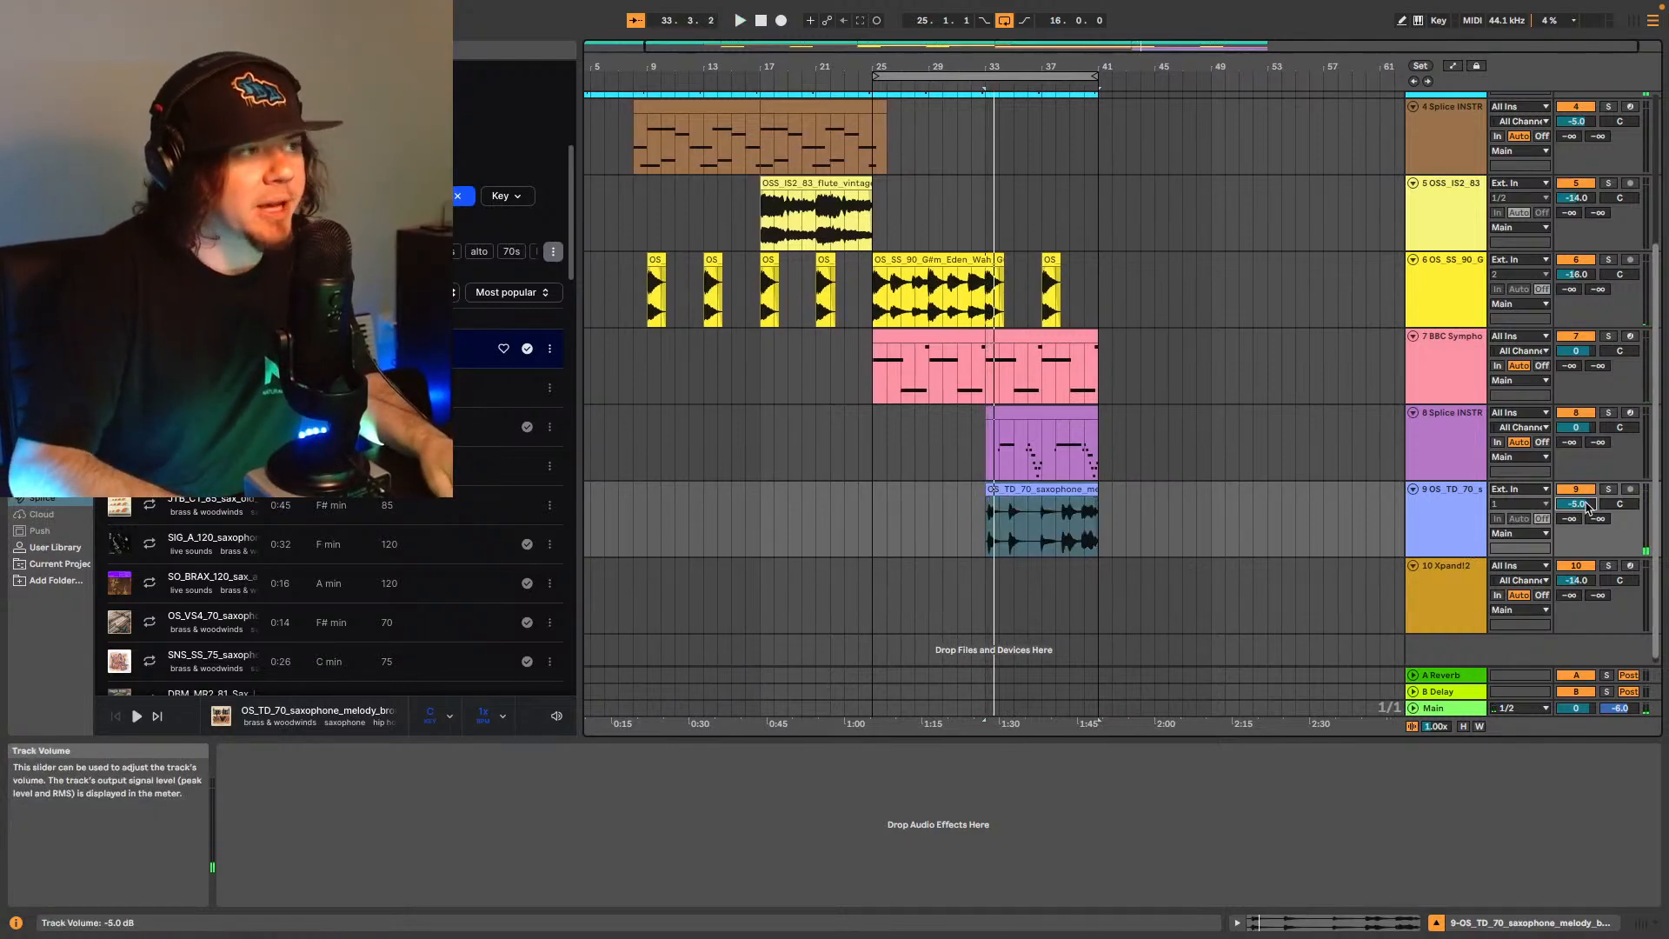
text(-14)
key(Return)
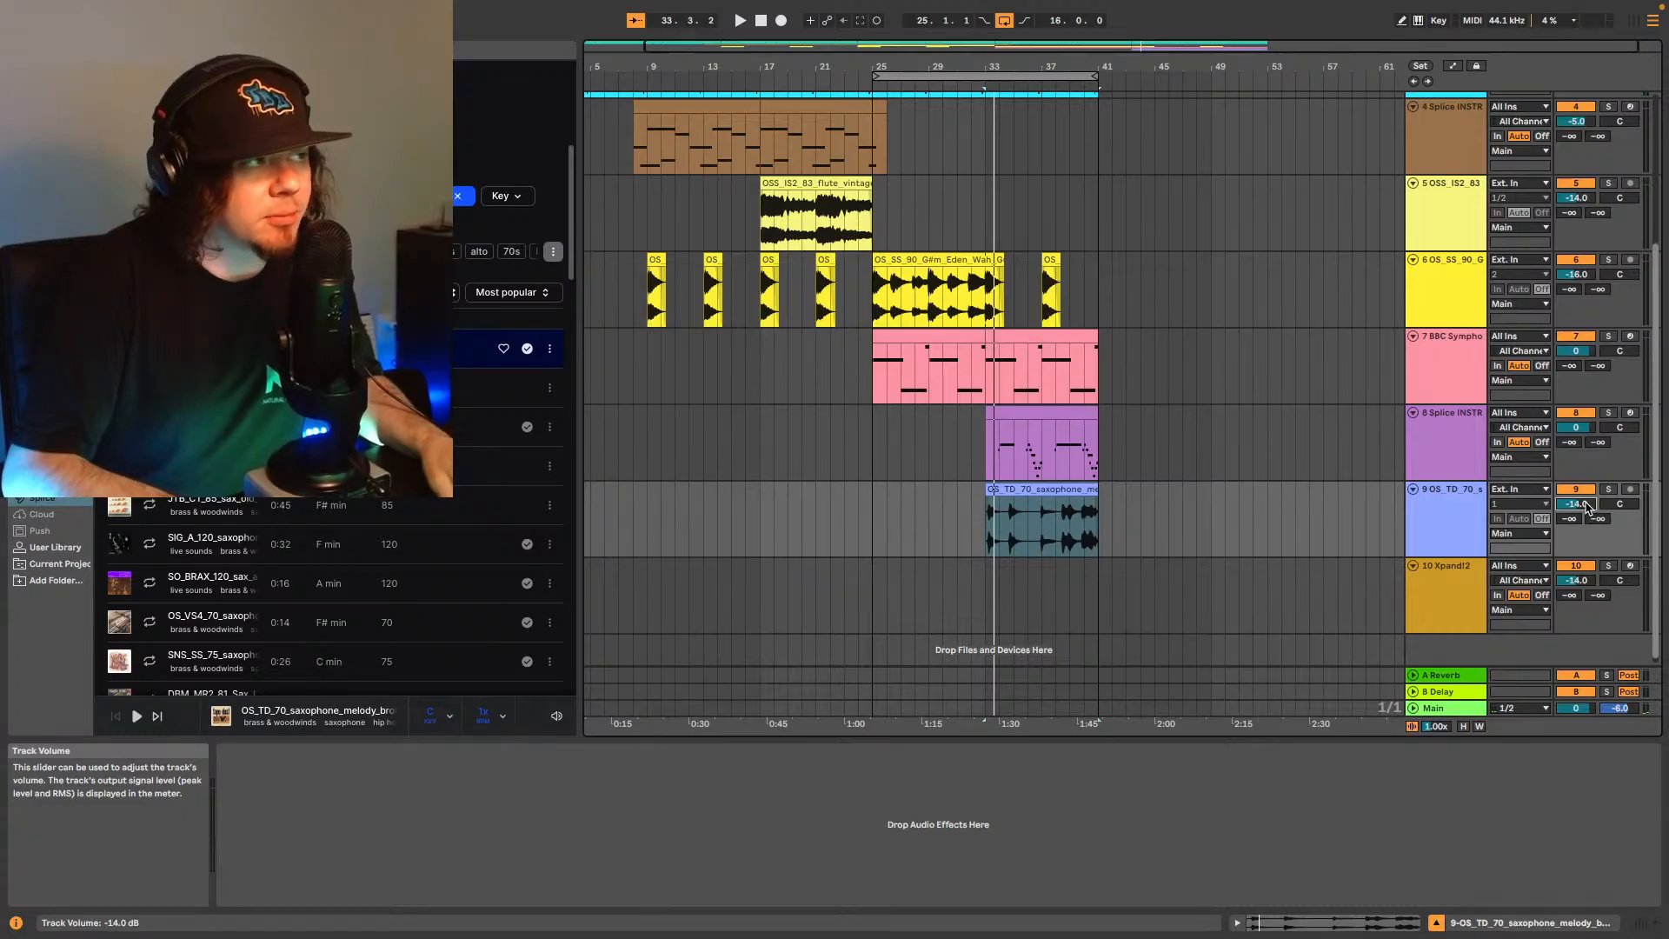
key(space)
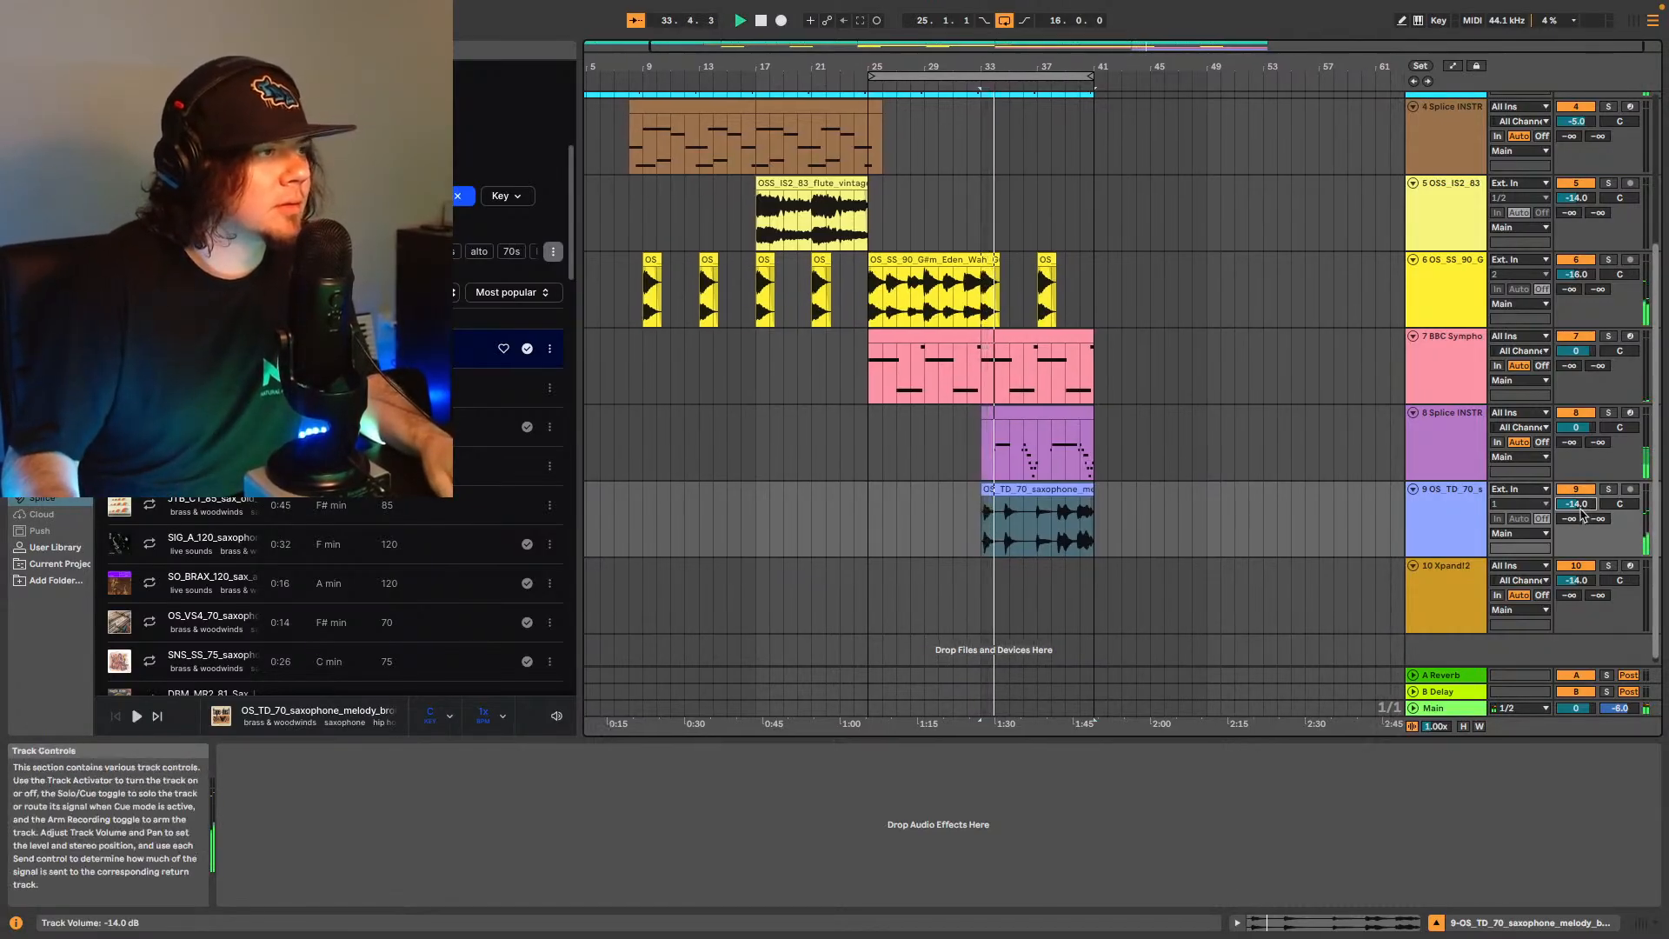
drag(1587, 510, 1591, 503)
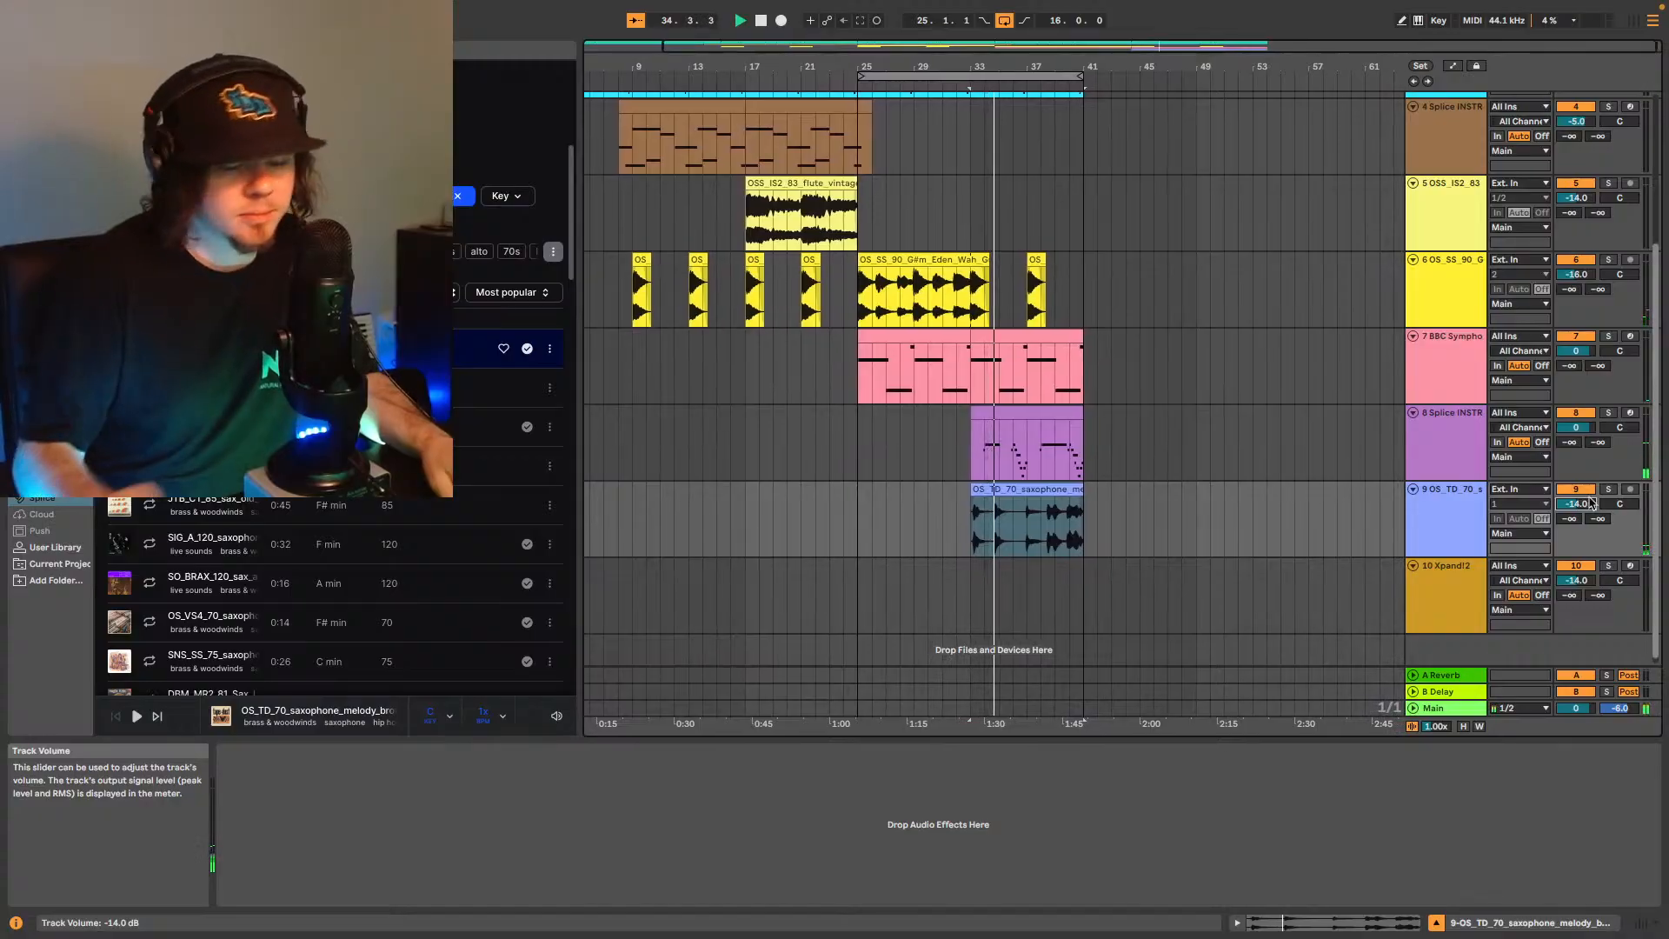
scroll(1591, 503, up, 3)
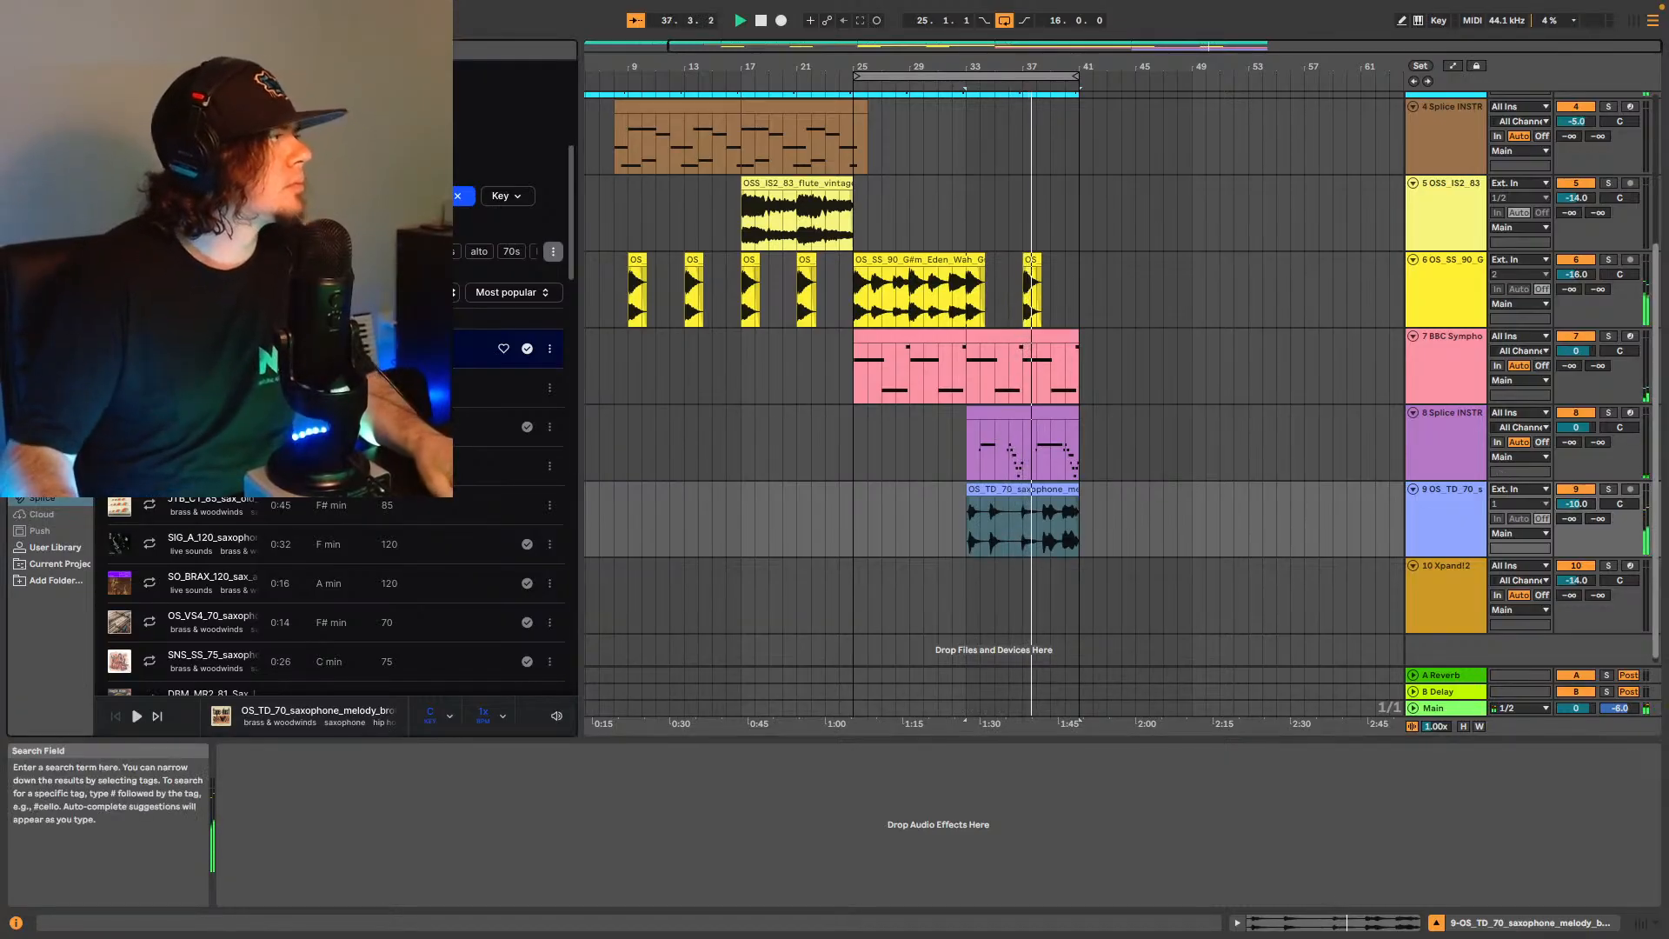
Search the browser for vocal reverb presets and add the Vocal Pop Hall reverb to the saxophone track.
click(218, 50)
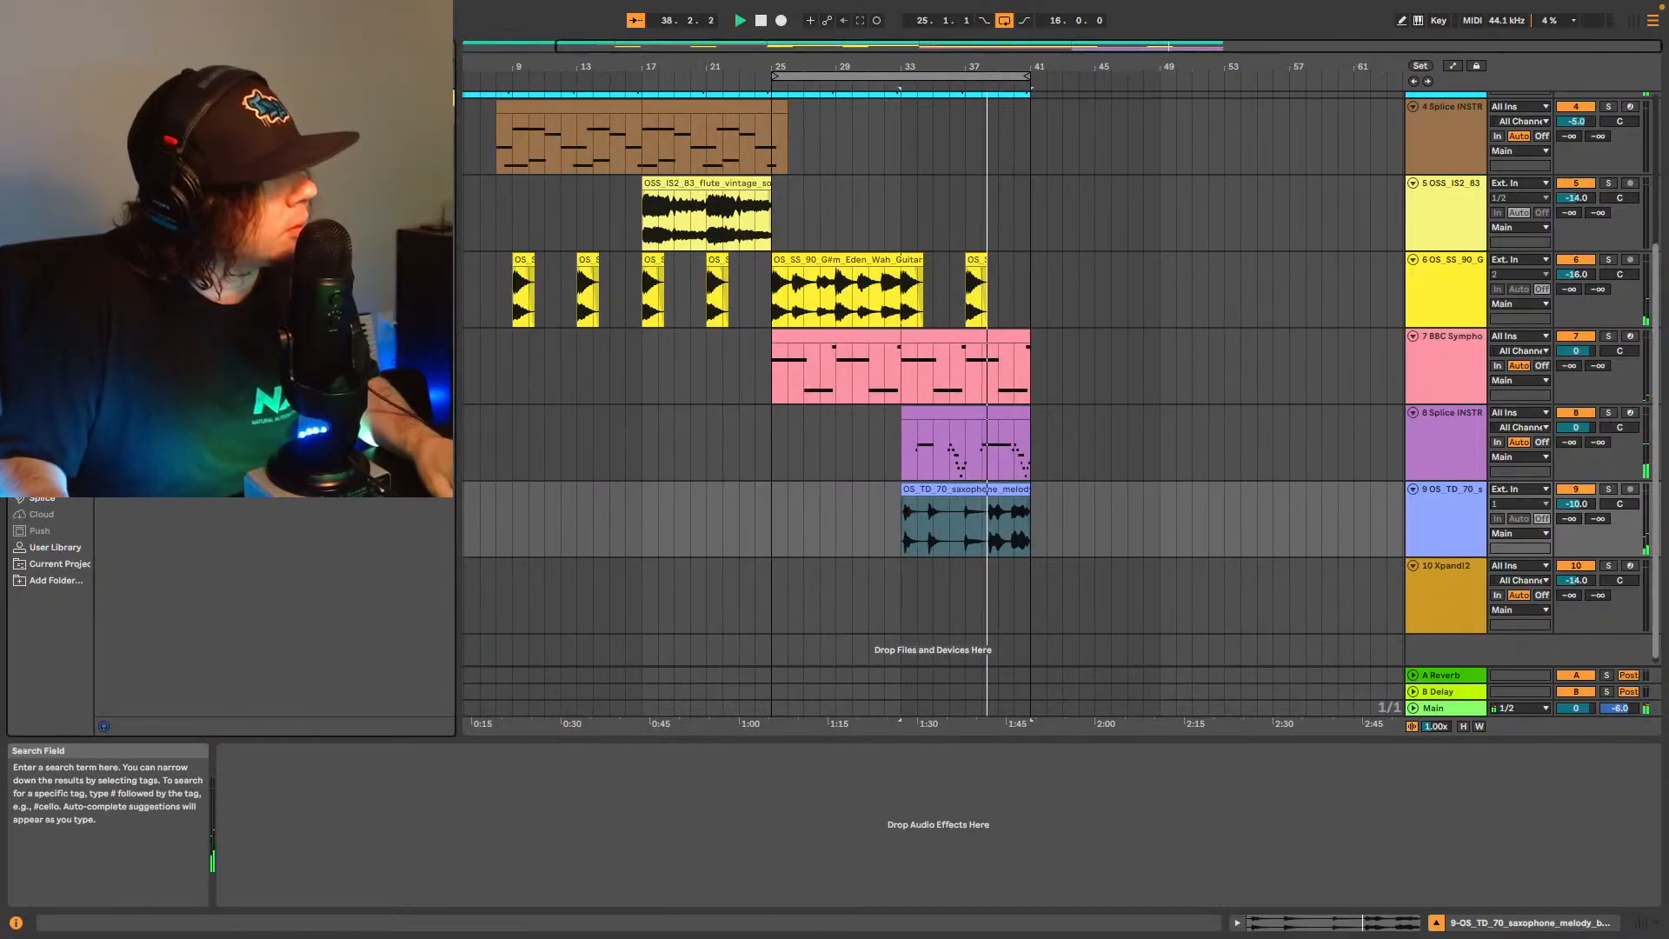
text(vocal)
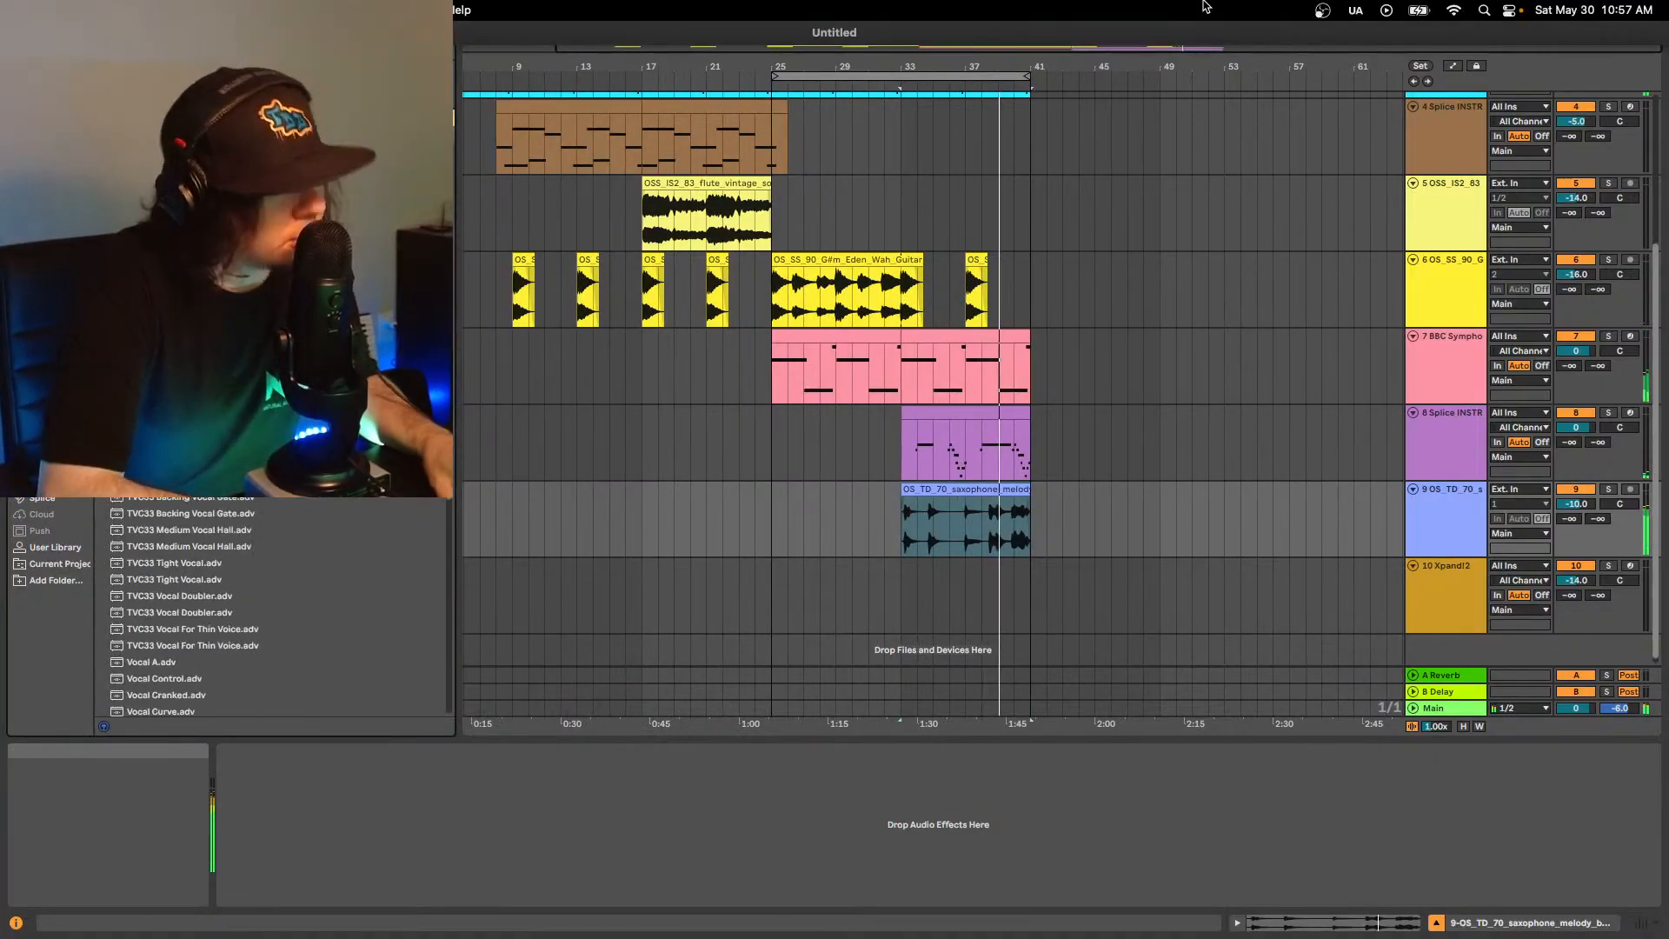
text(s)
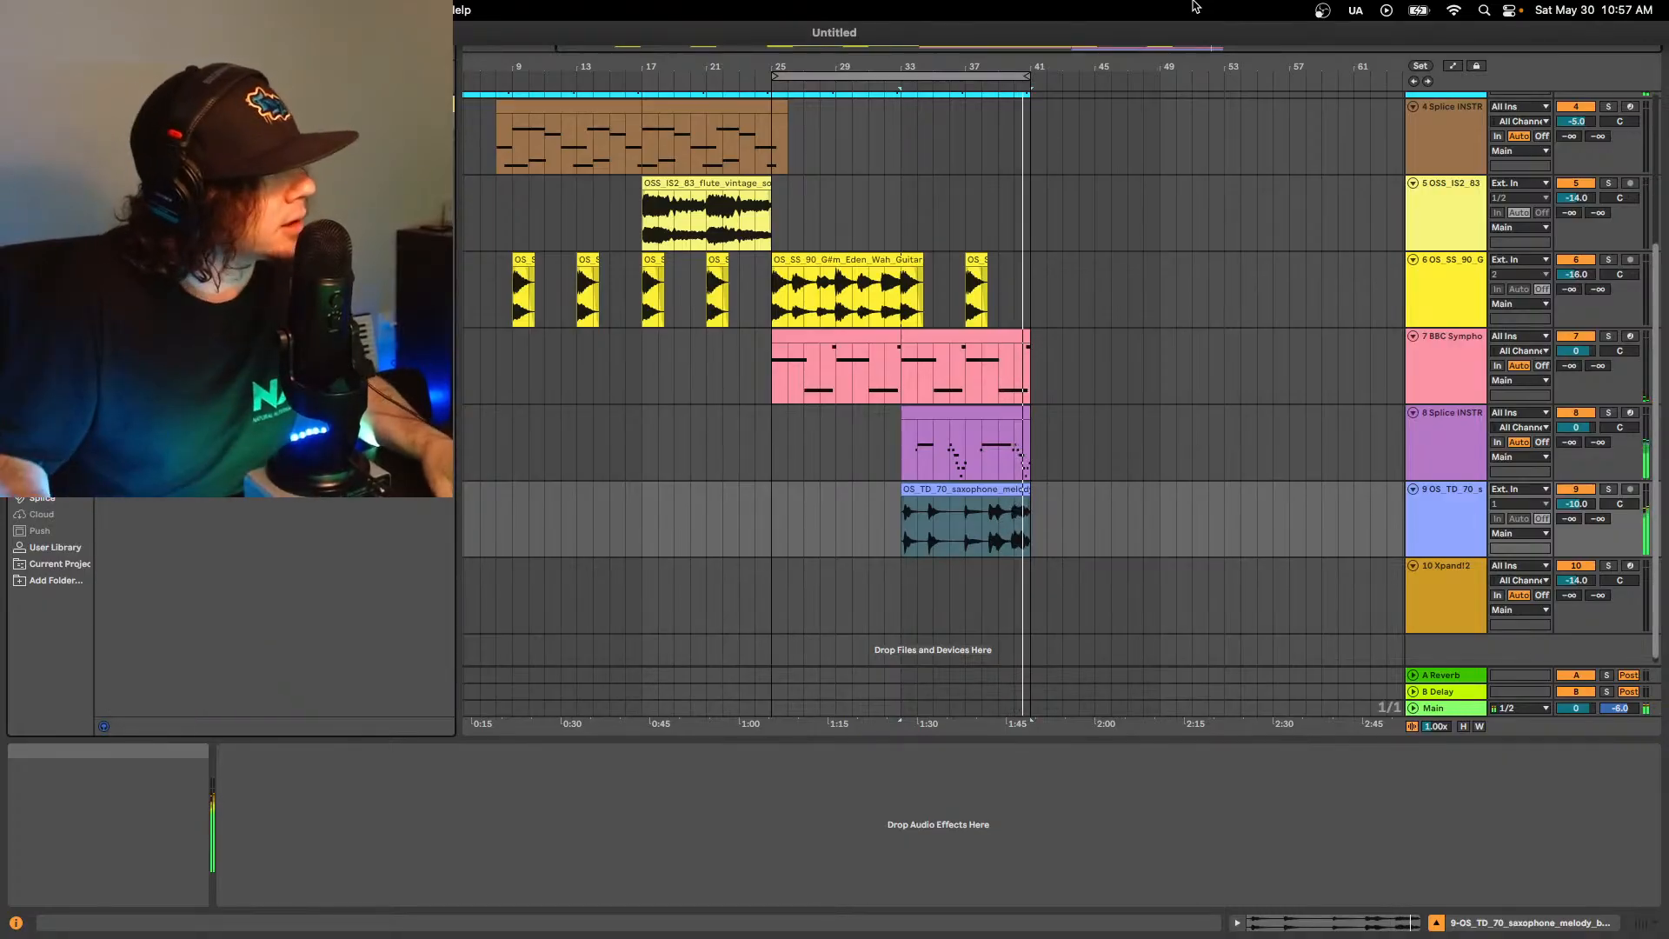
drag(261, 130, 1061, 521)
key(space)
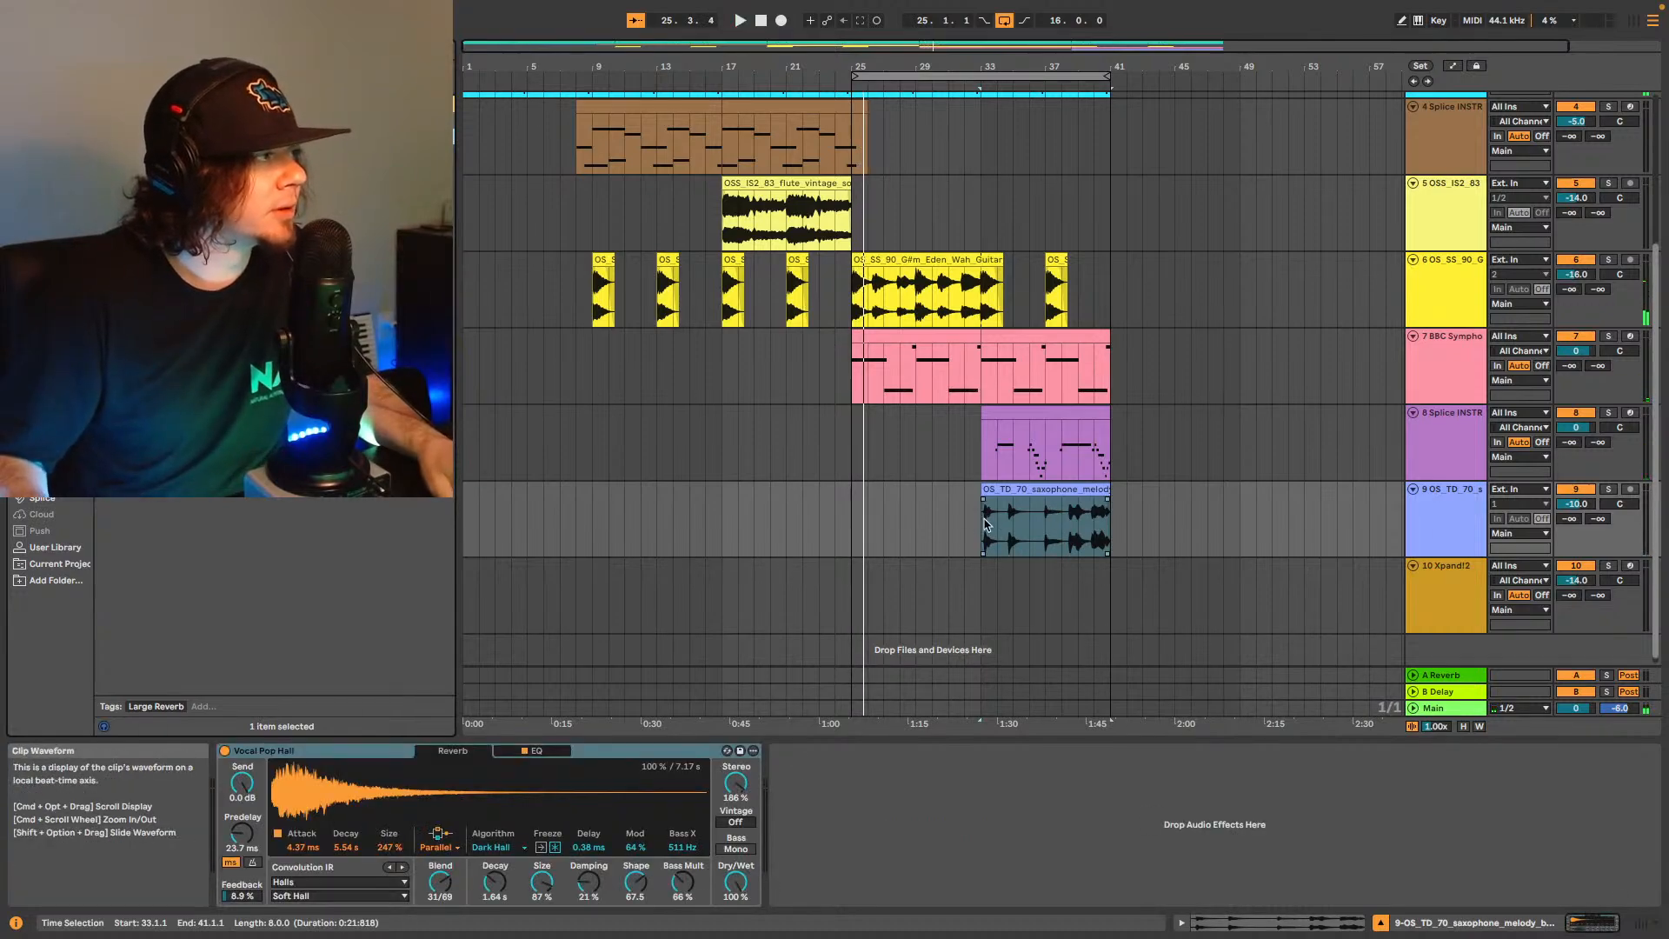
Audition the saxophone from bar 33 and balance Vocal Pop Hall's dry/wet amount, settling on 28%.
click(824, 809)
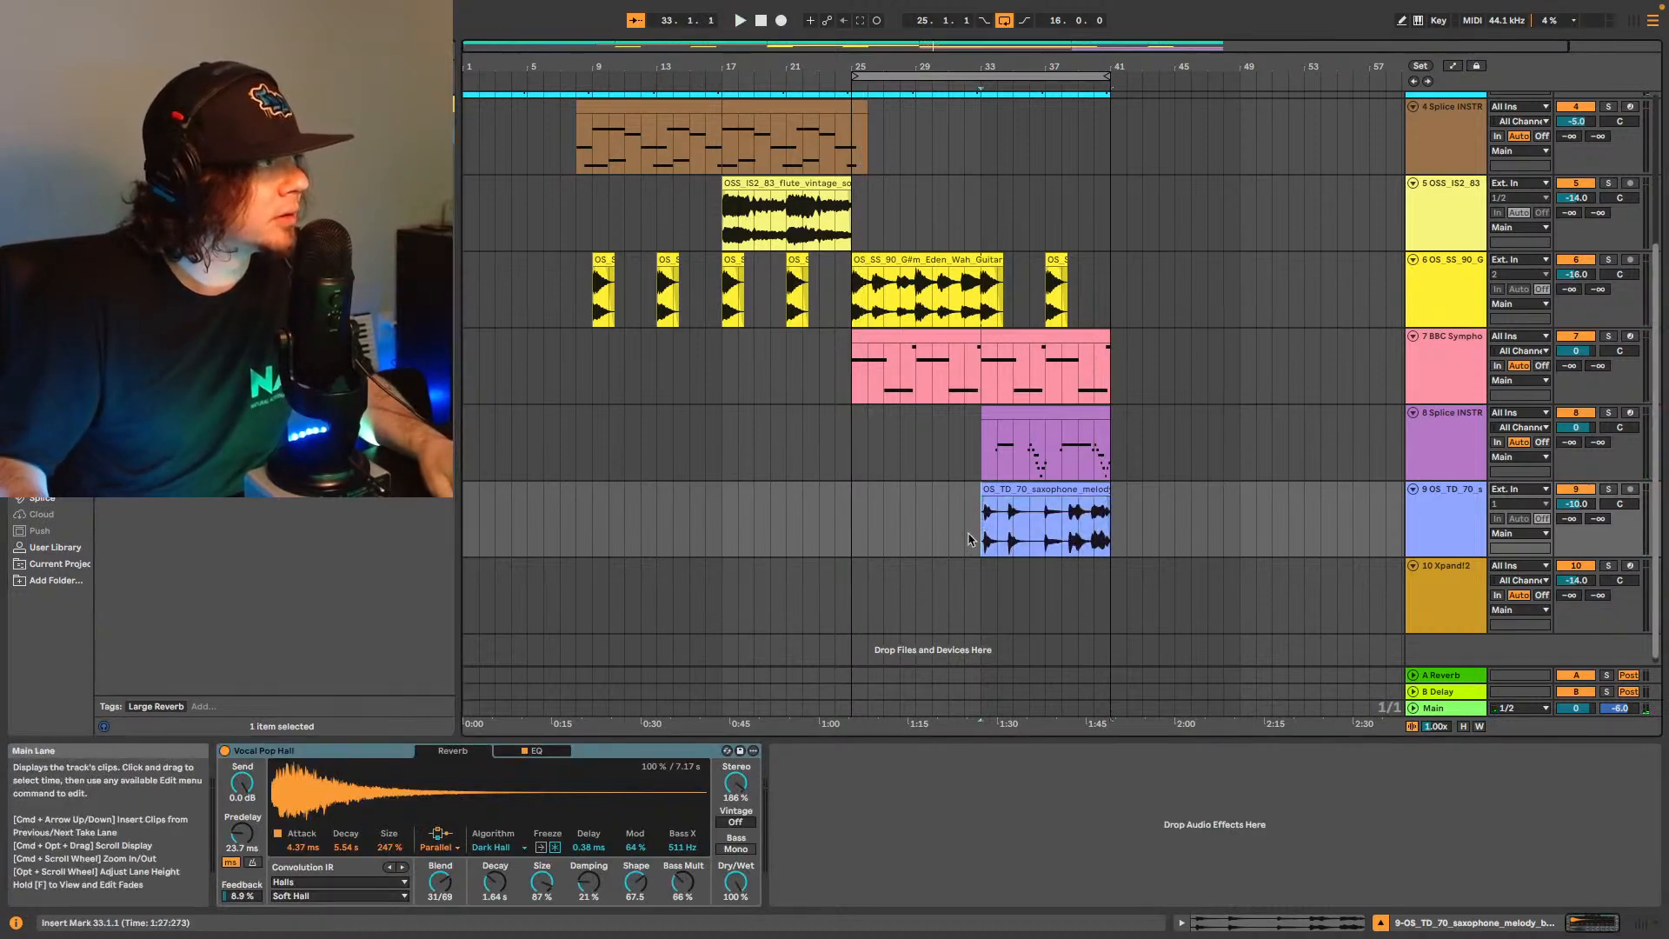
mouse_move(735, 882)
mouse_down()
mouse_move(735, 926)
mouse_move(735, 881)
mouse_up()
key(space)
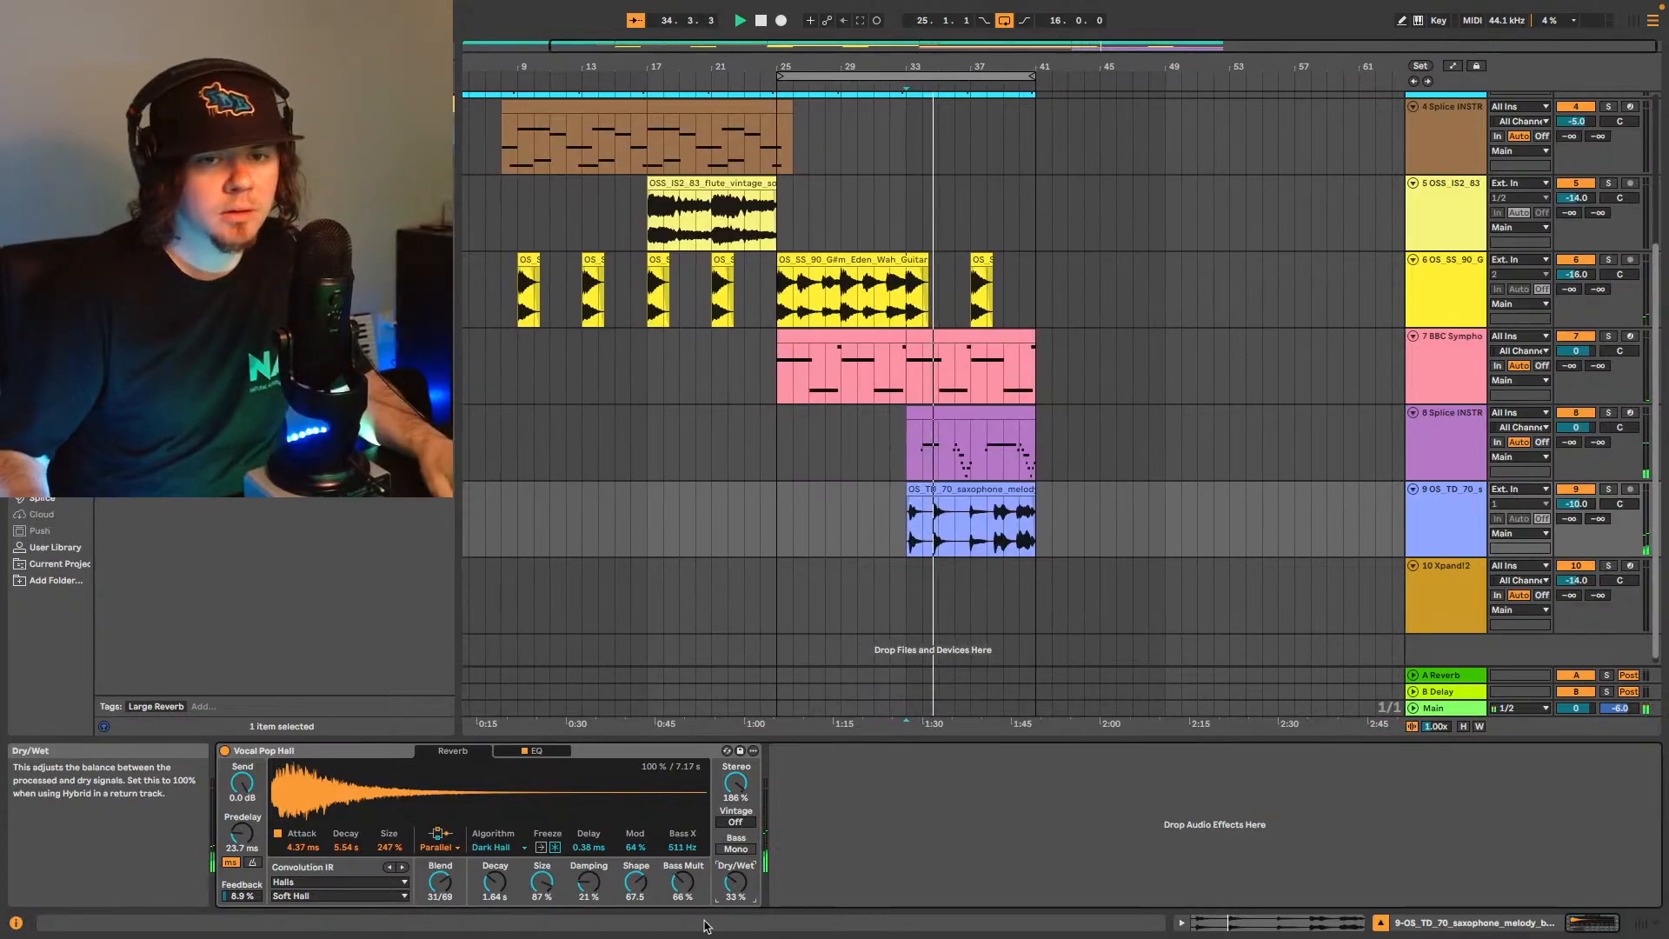
drag(745, 868, 745, 865)
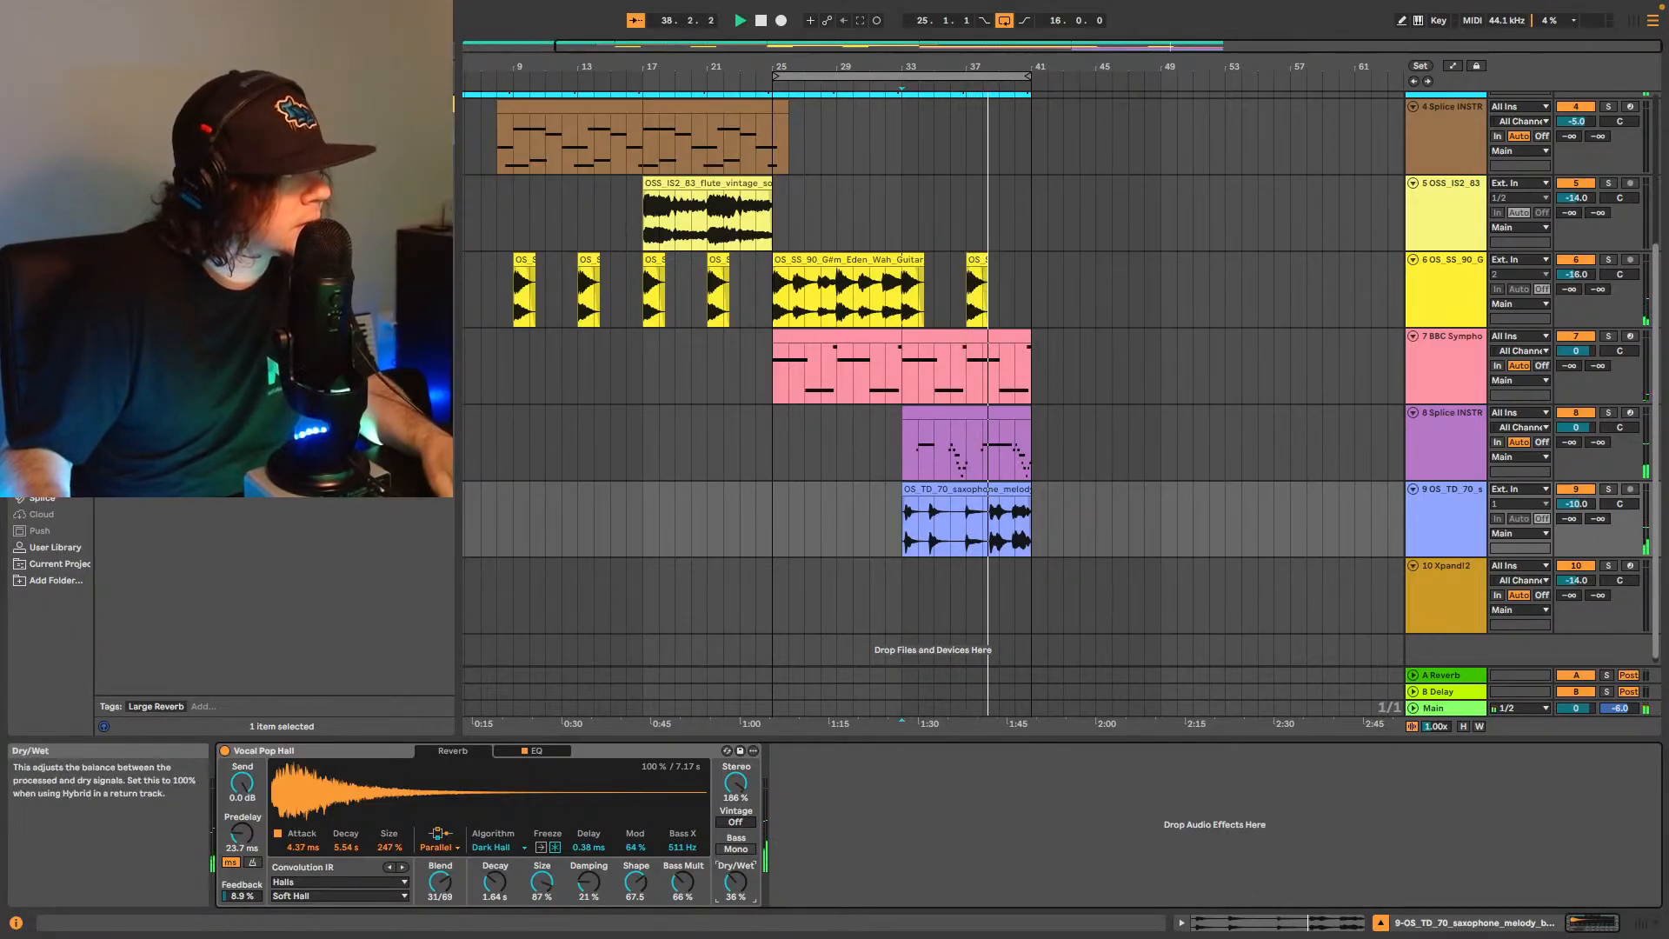
drag(736, 883, 742, 882)
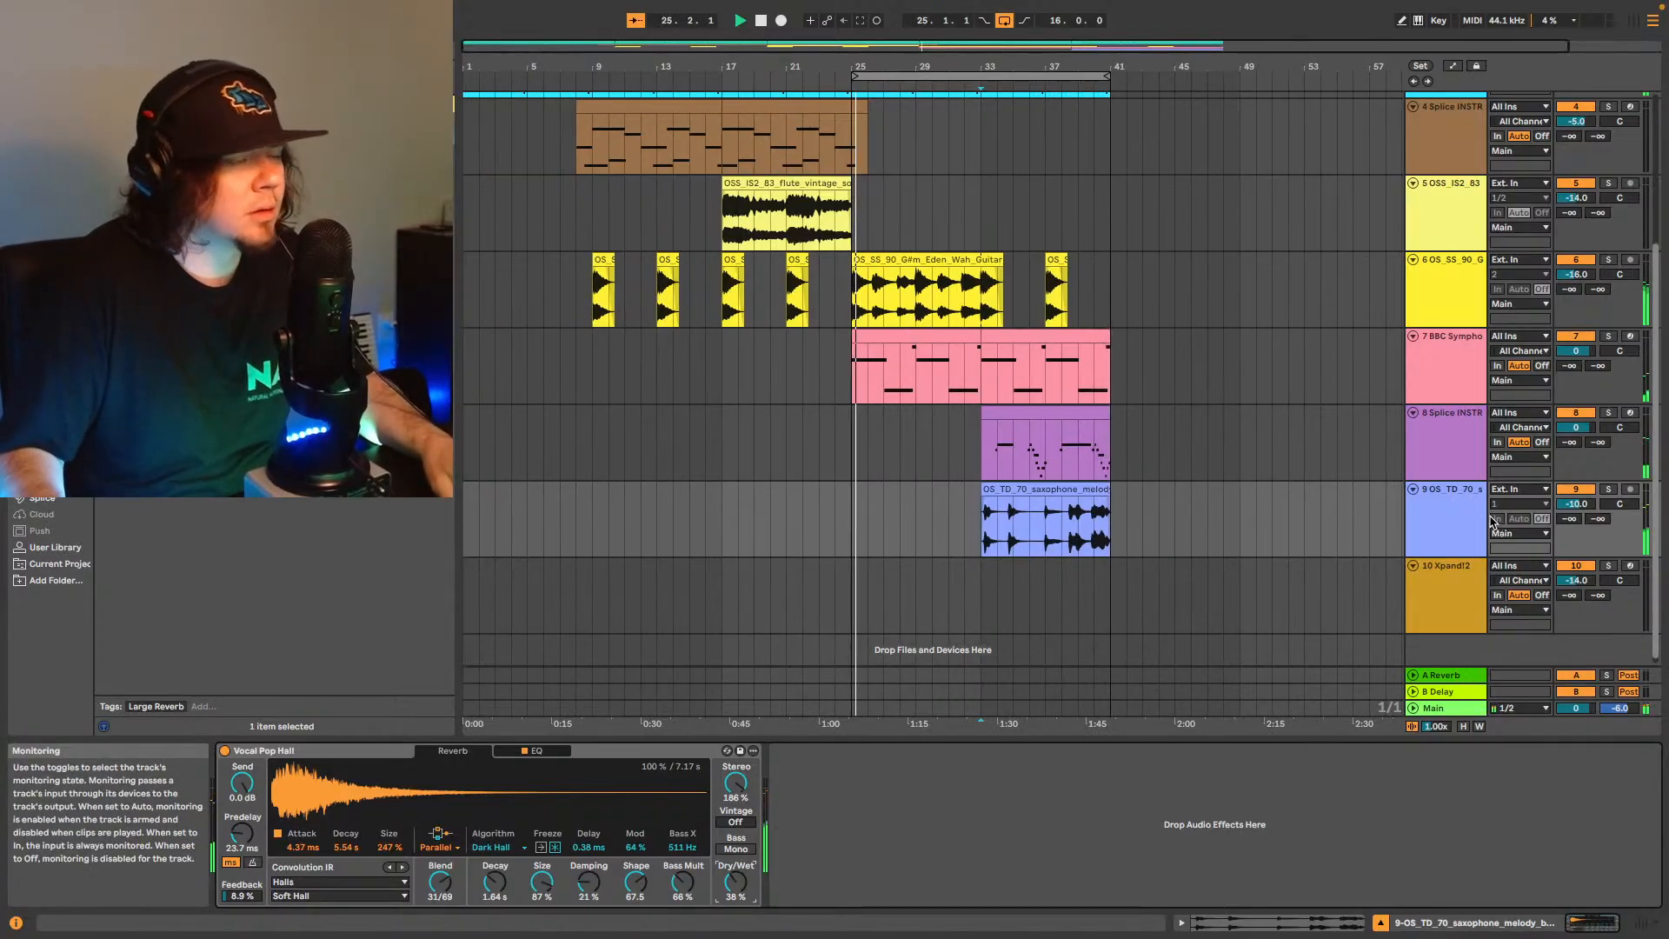
click(983, 526)
key(space)
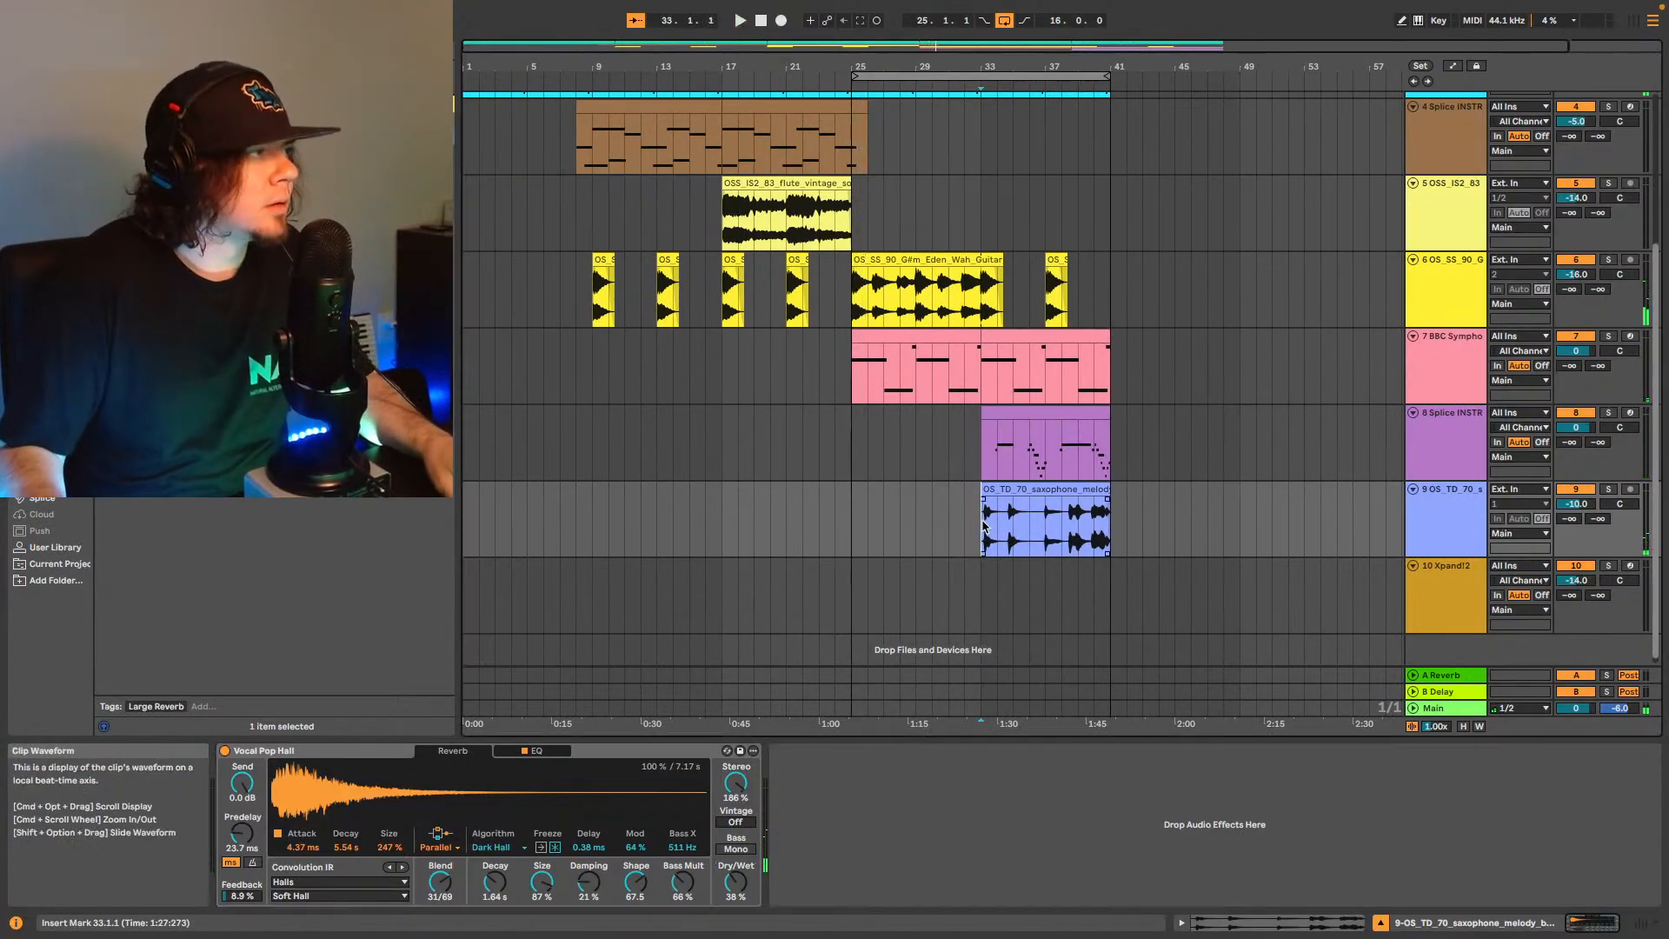
key(space)
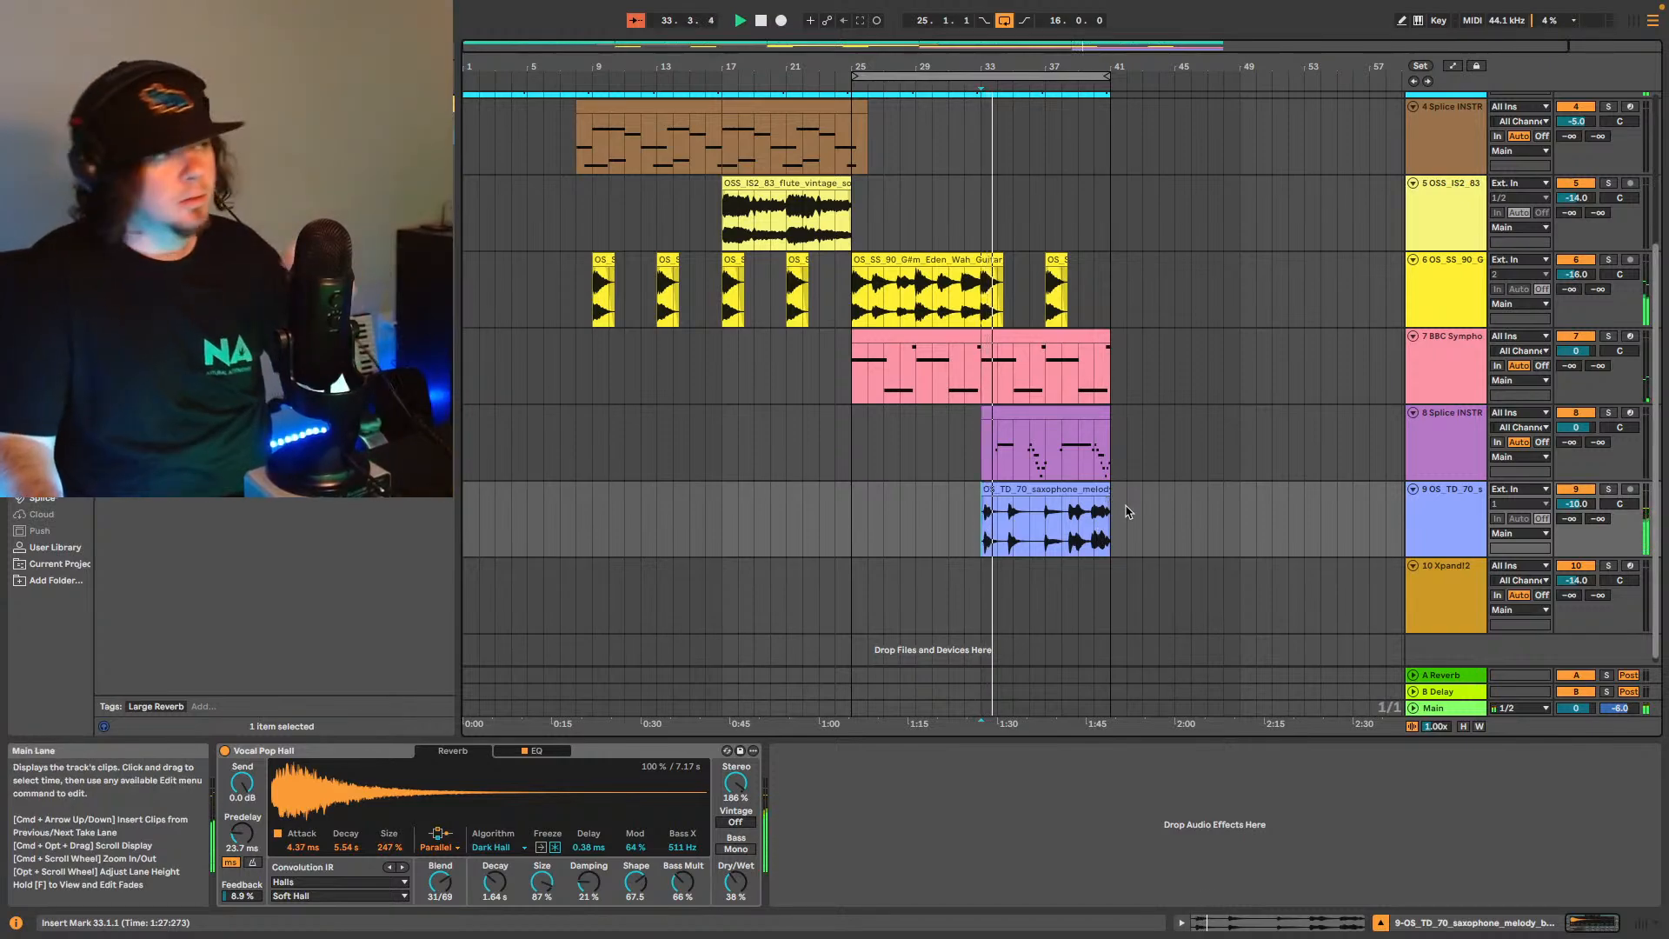
drag(735, 882, 735, 897)
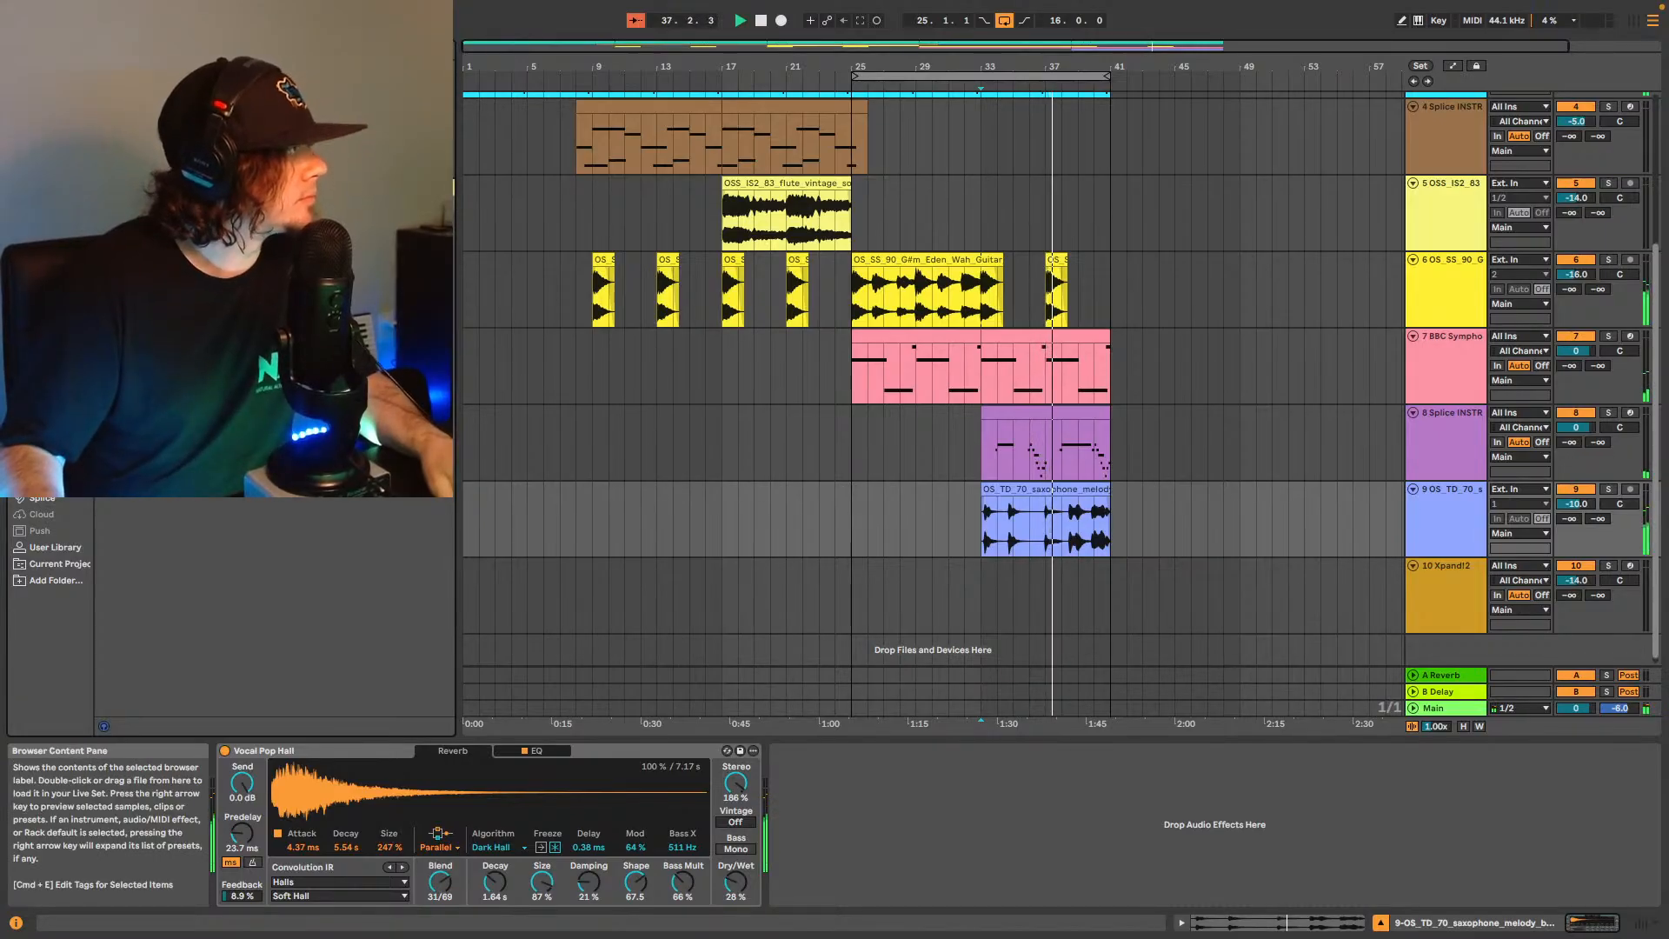
Add SuperPlate to the saxophone track with the 03 Classic 140 Stereo Tube preset, bypass Vocal Pop Hall and audition the result.
drag(261, 286, 901, 840)
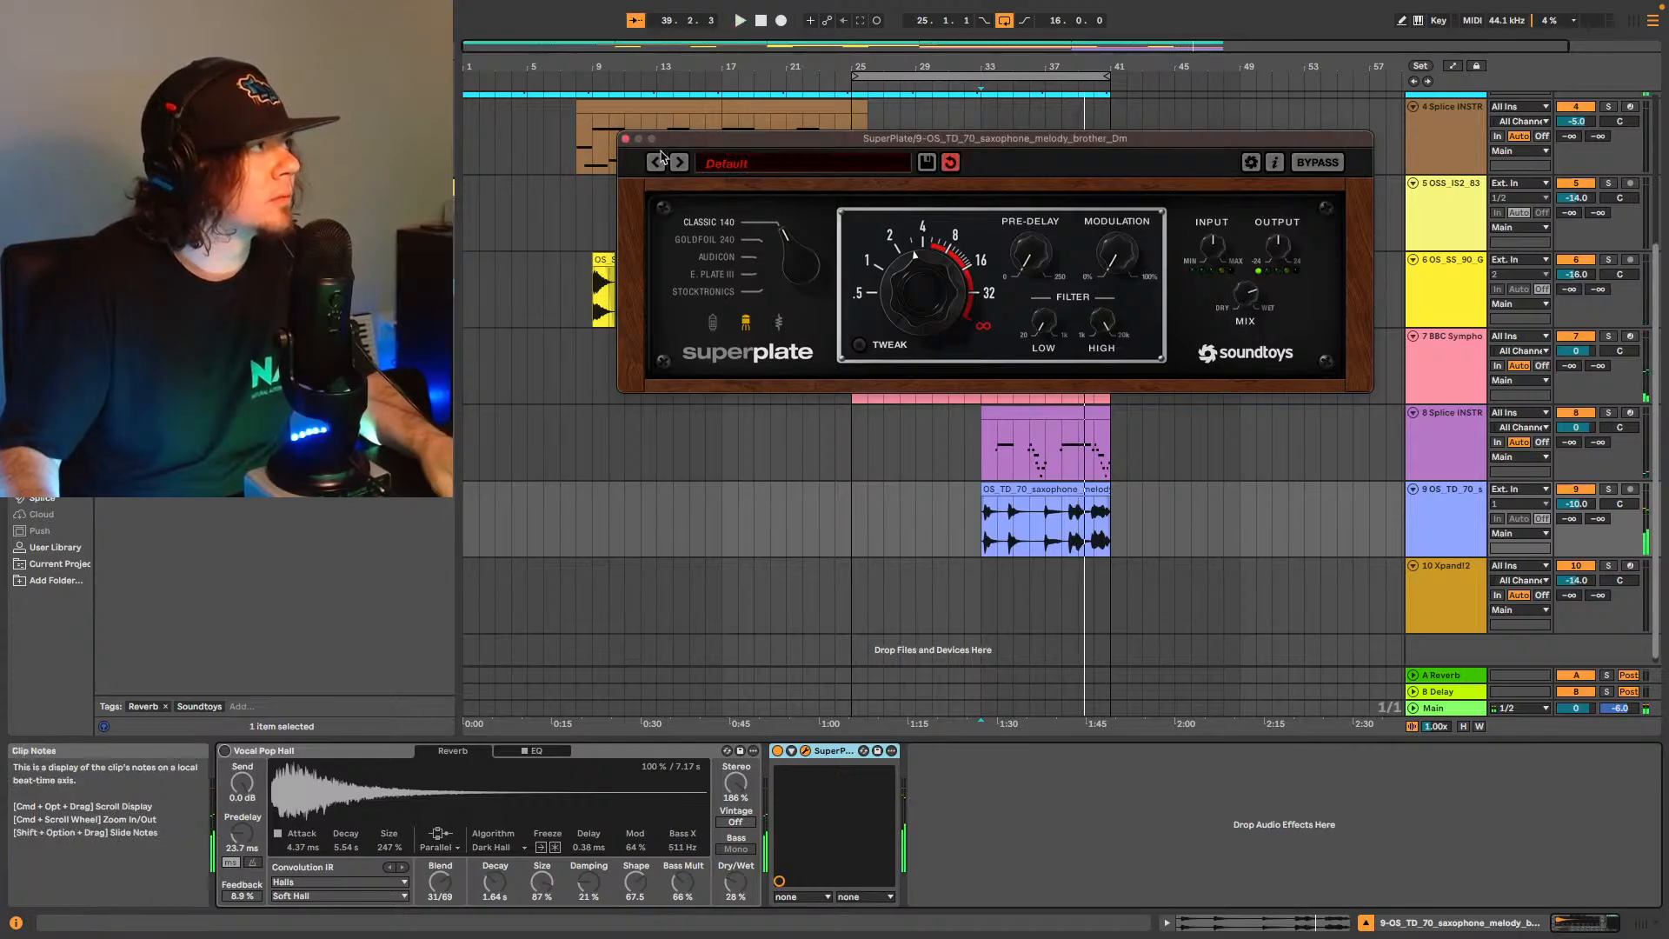
key(space)
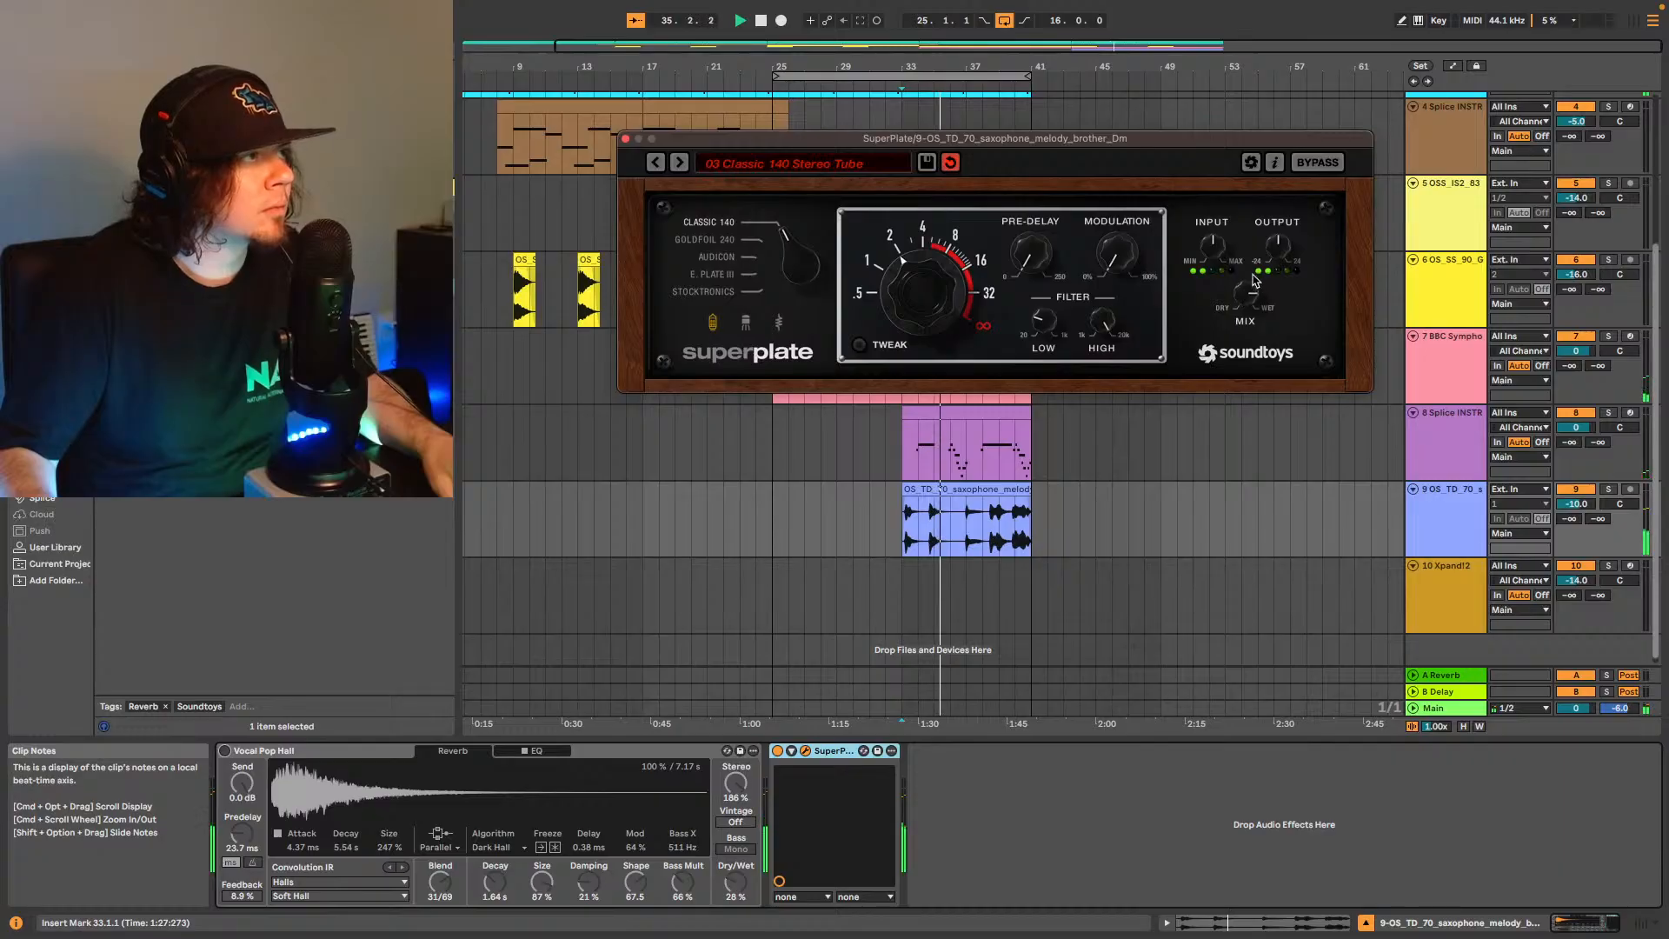
key(space)
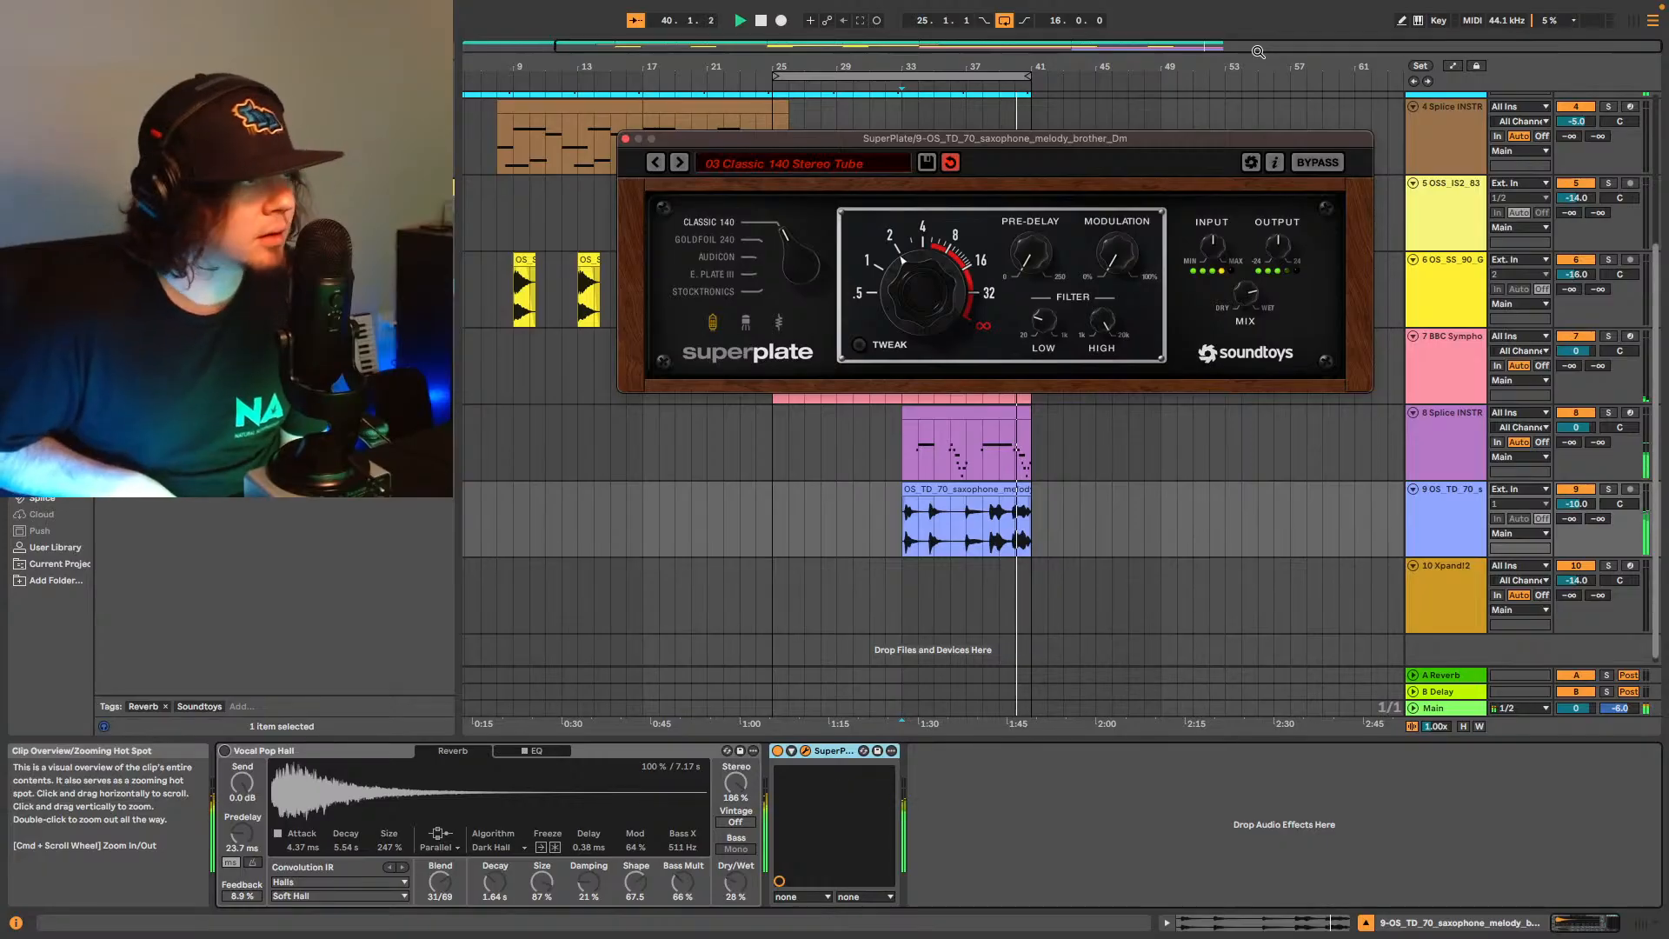
Add a Utility device to the track 8 Splice instrument and raise its gain to 4 dB.
click(1457, 438)
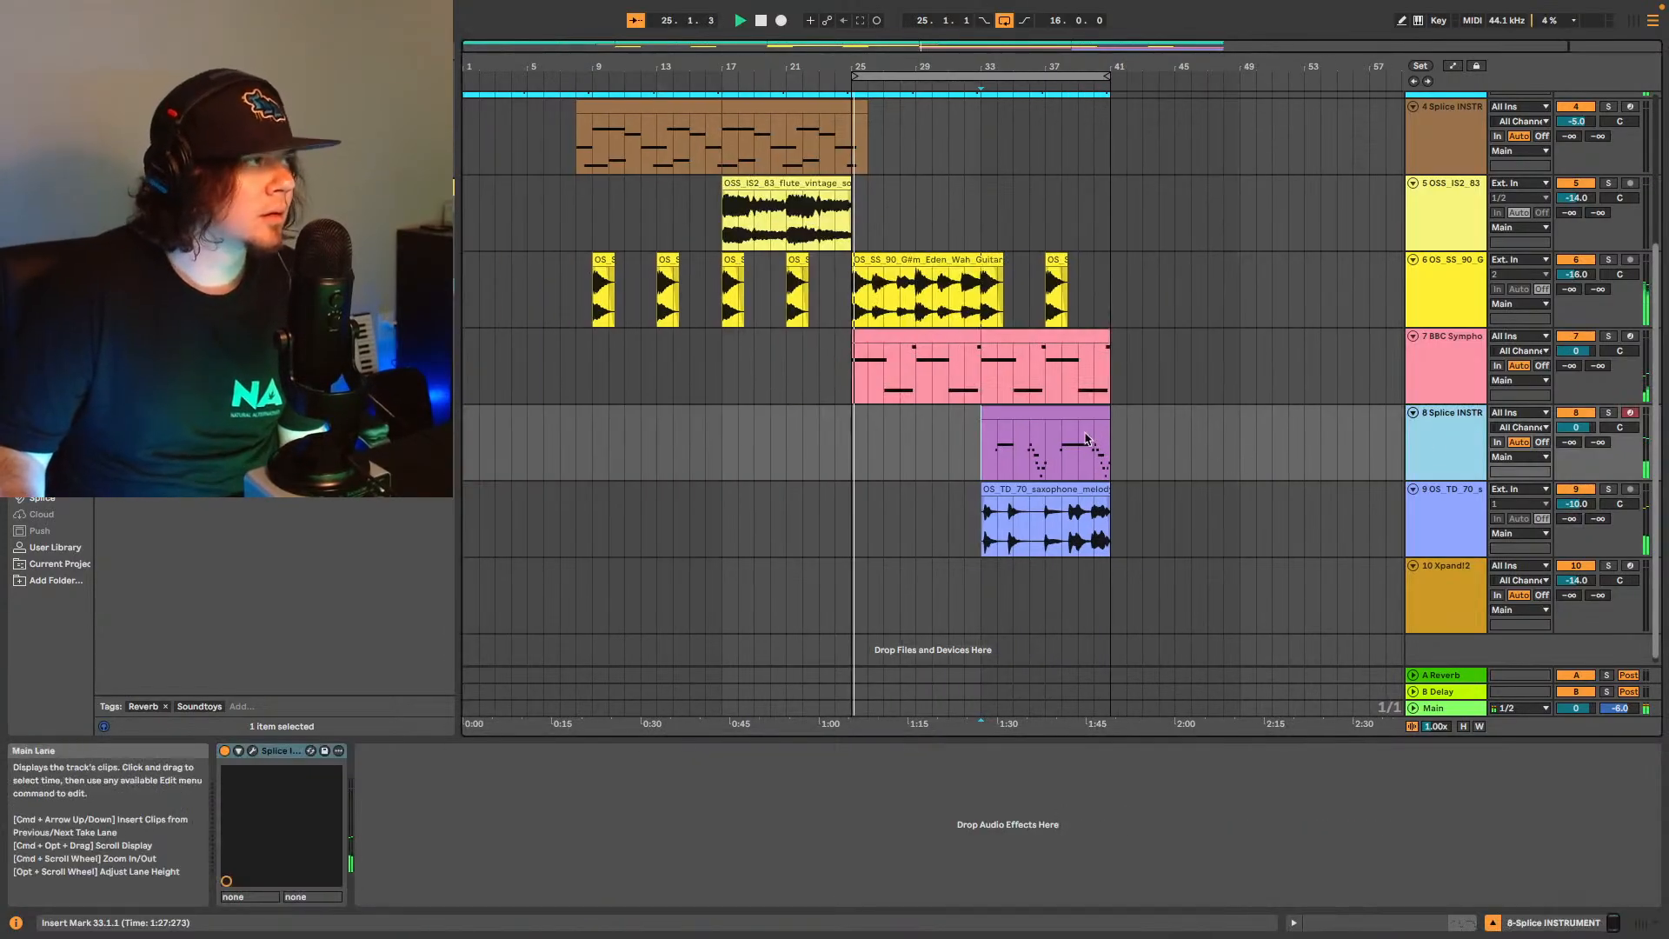
click(985, 444)
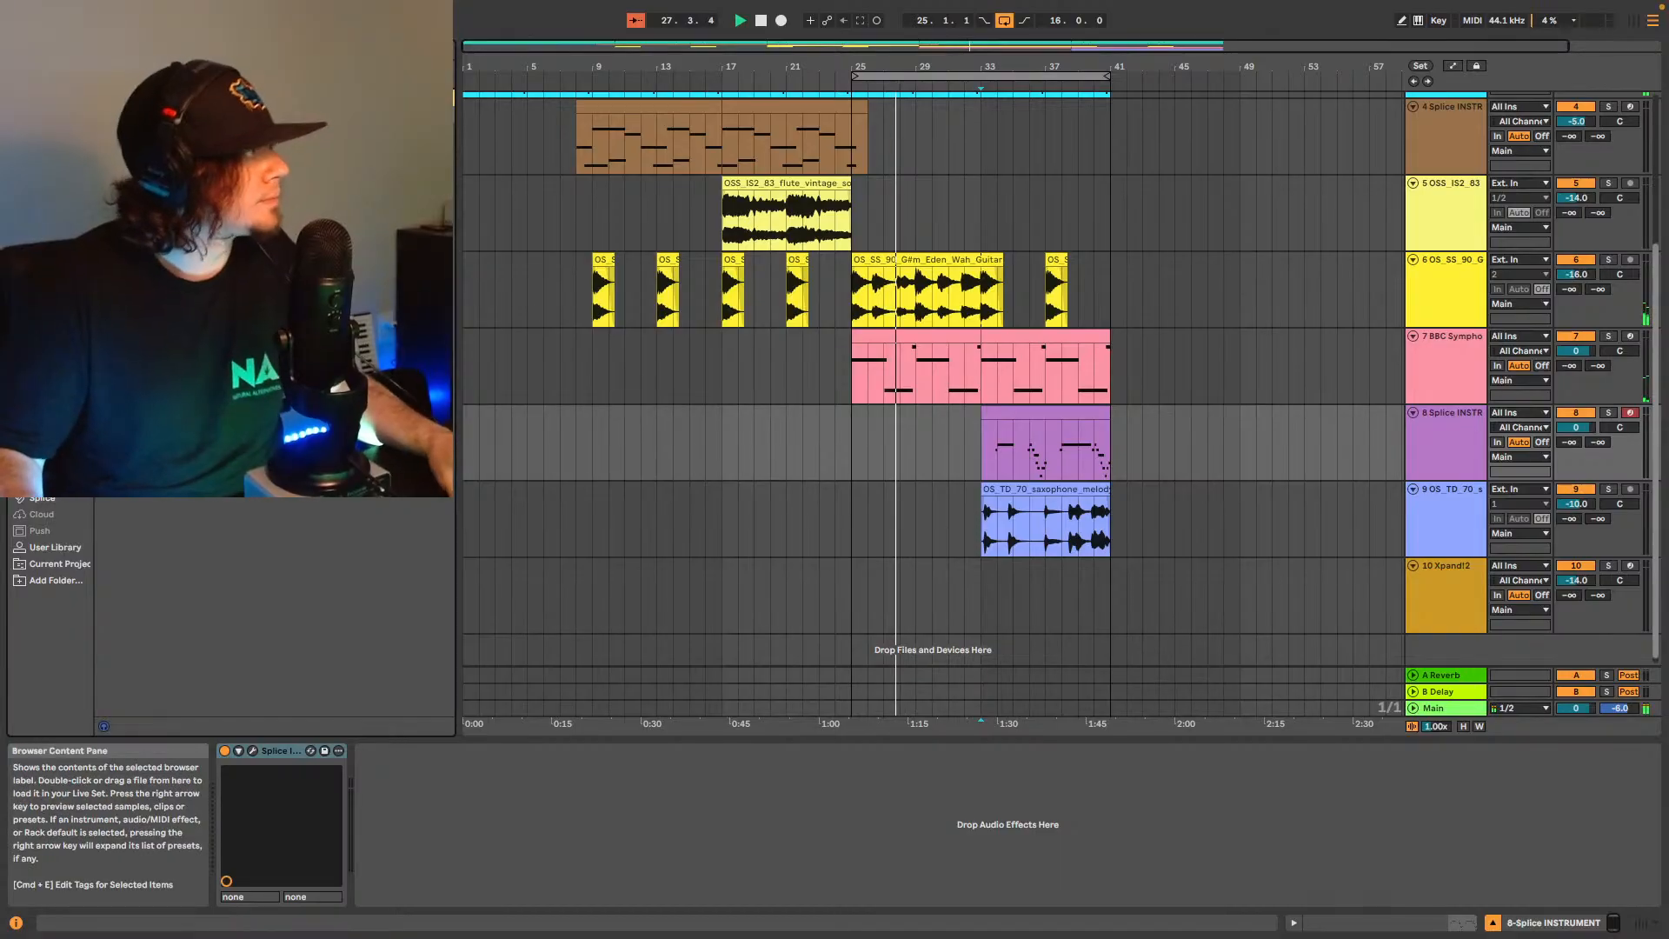
drag(217, 152, 489, 845)
click(445, 807)
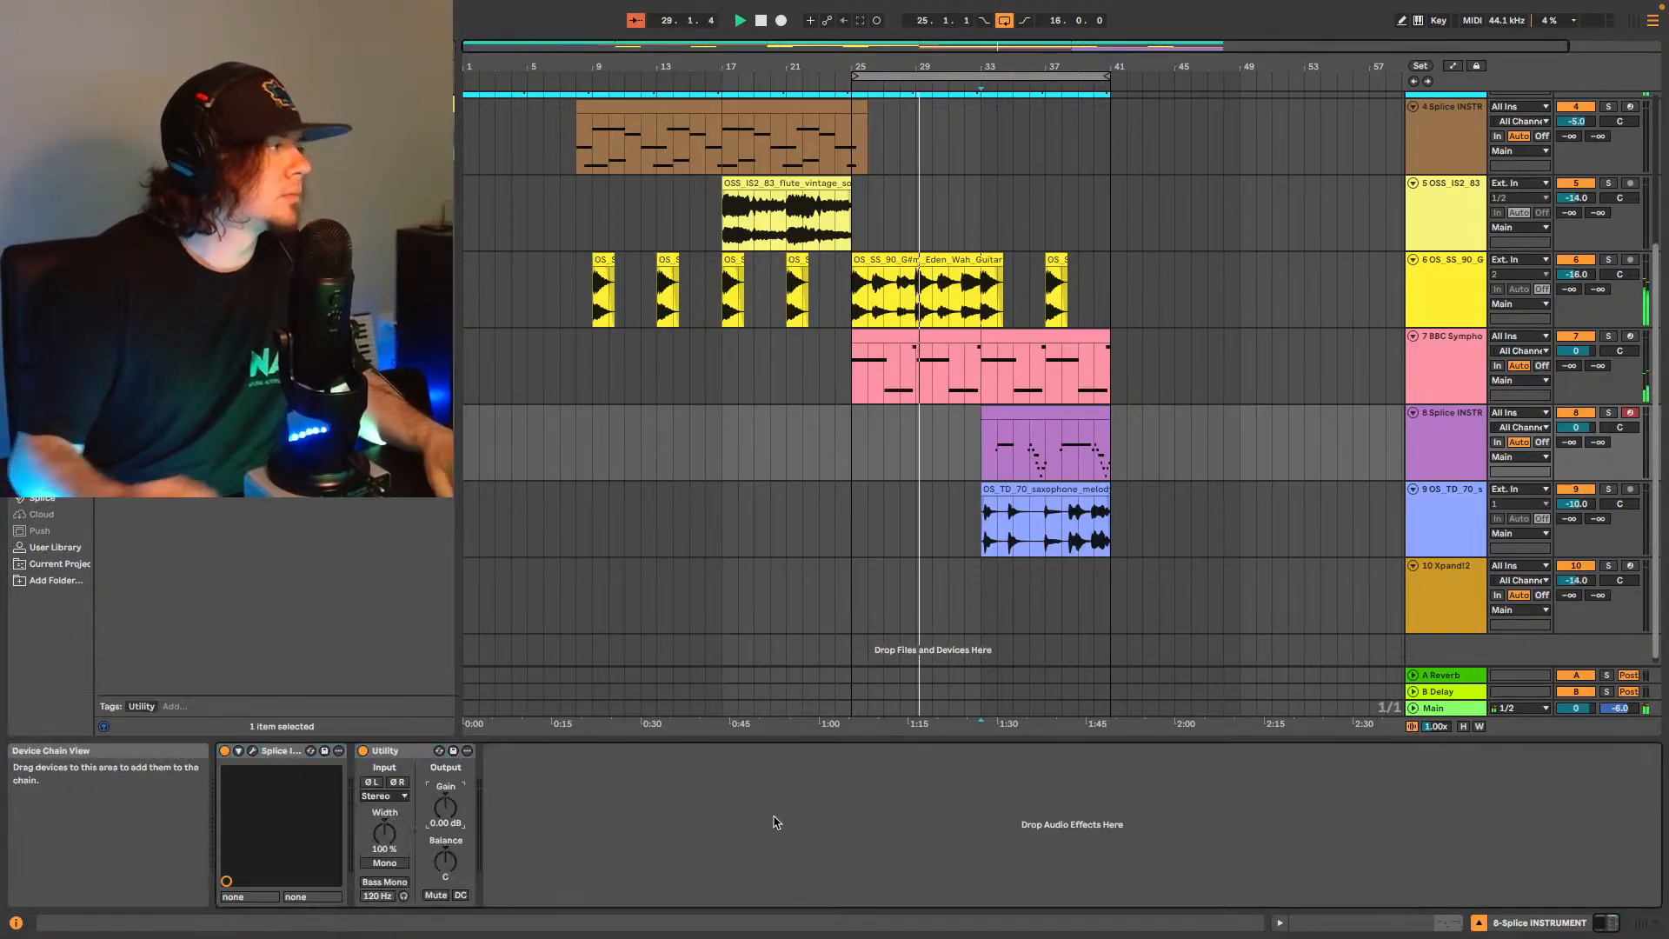
text(2)
key(Return)
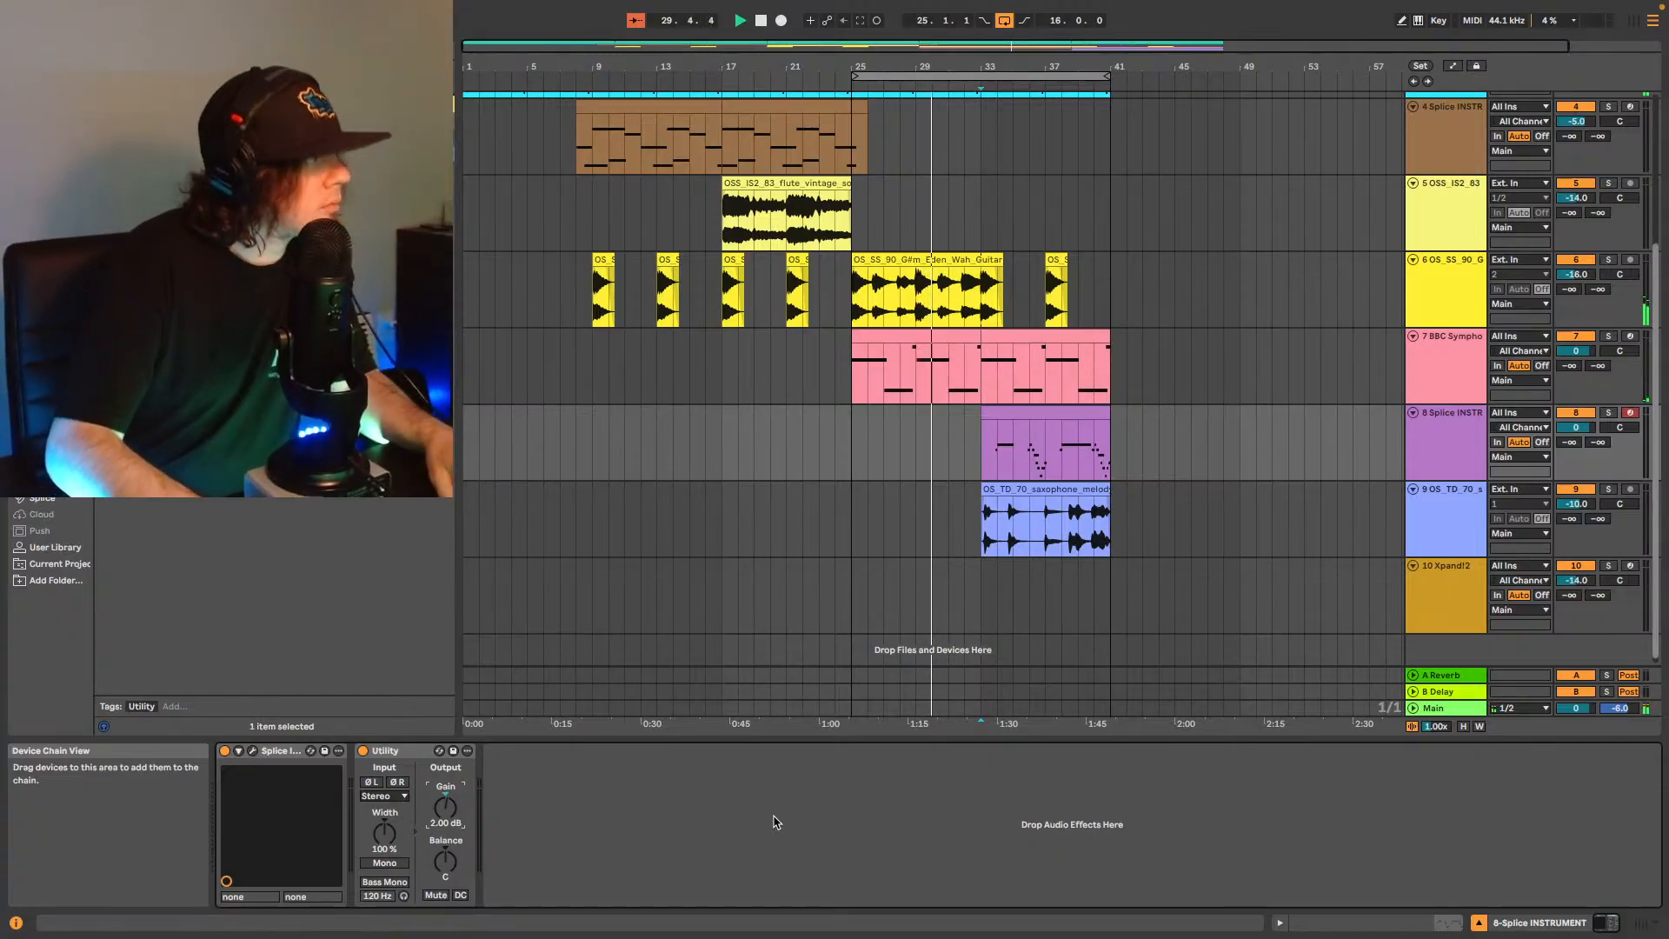
text(4)
key(Return)
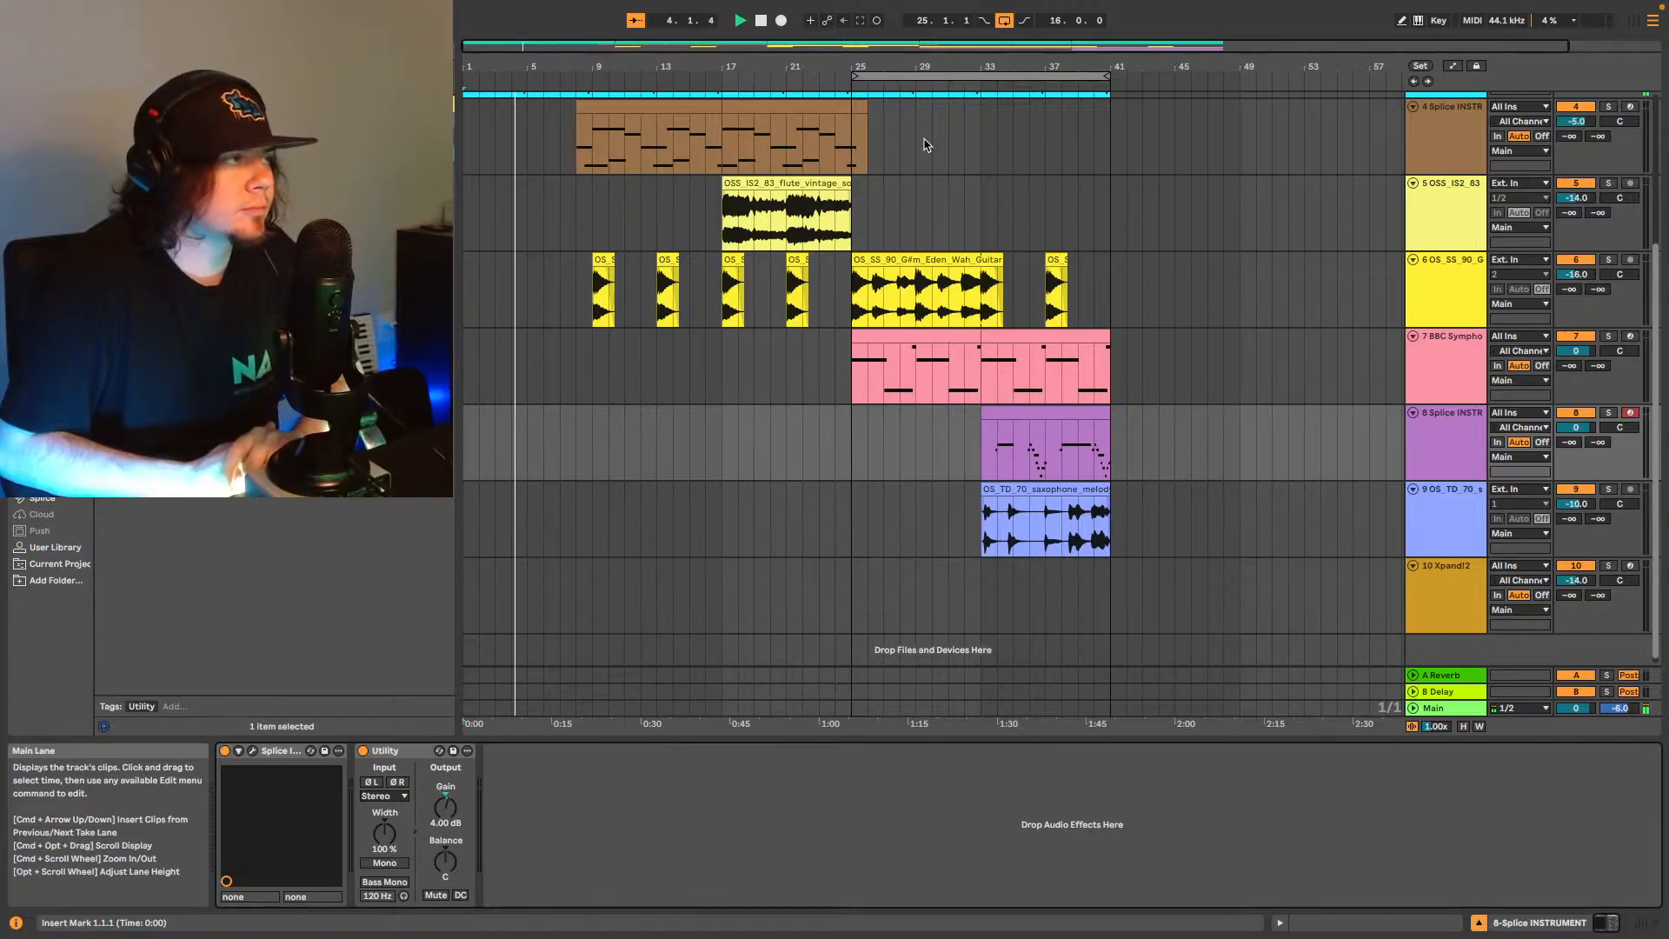
Duplicate the piano clips of bars 33 to 41 directly after bar 41 and turn off arrangement looping.
mouse_move(693, 24)
scroll(962, 161, up, 5)
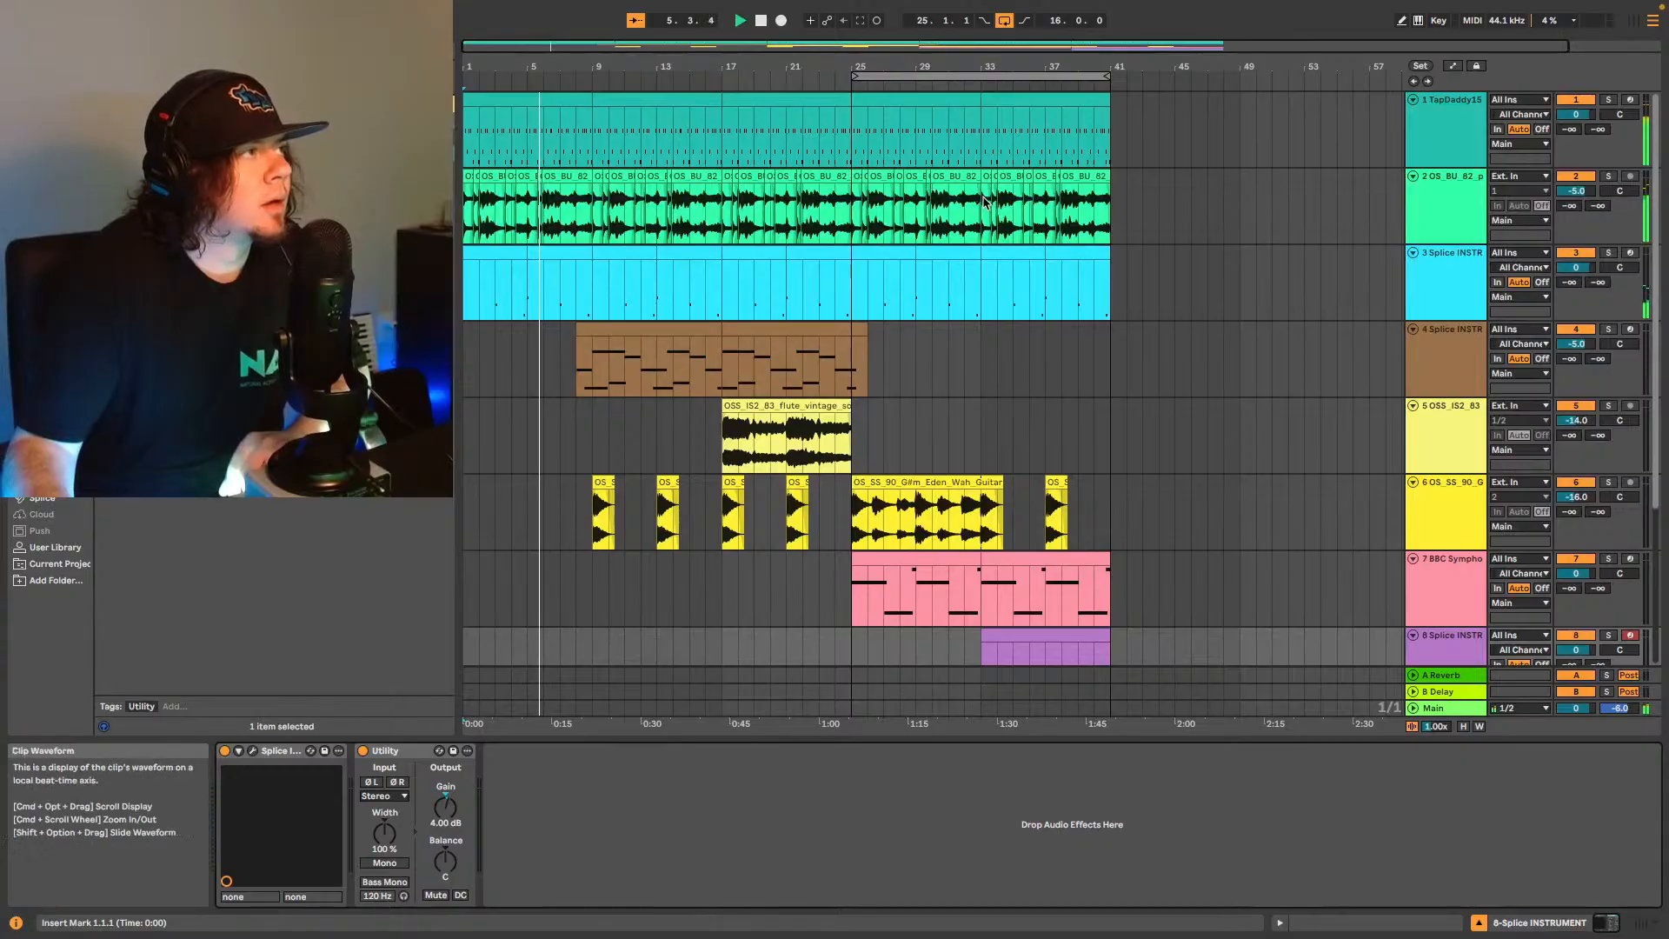
drag(985, 184, 1118, 177)
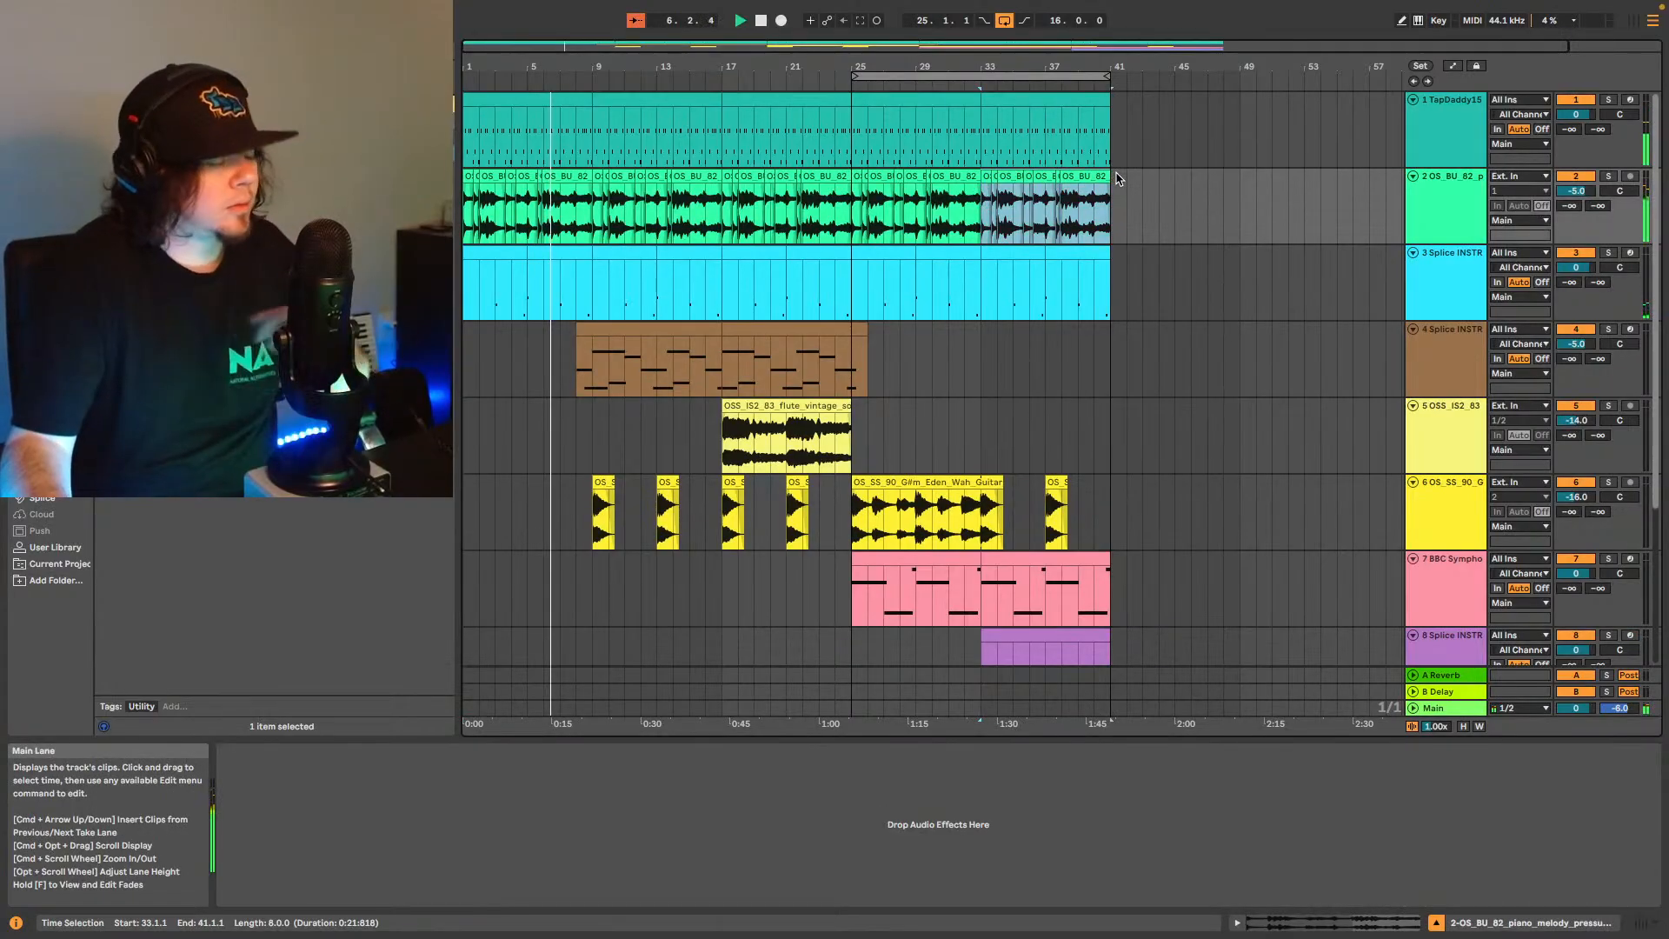
key(super+d)
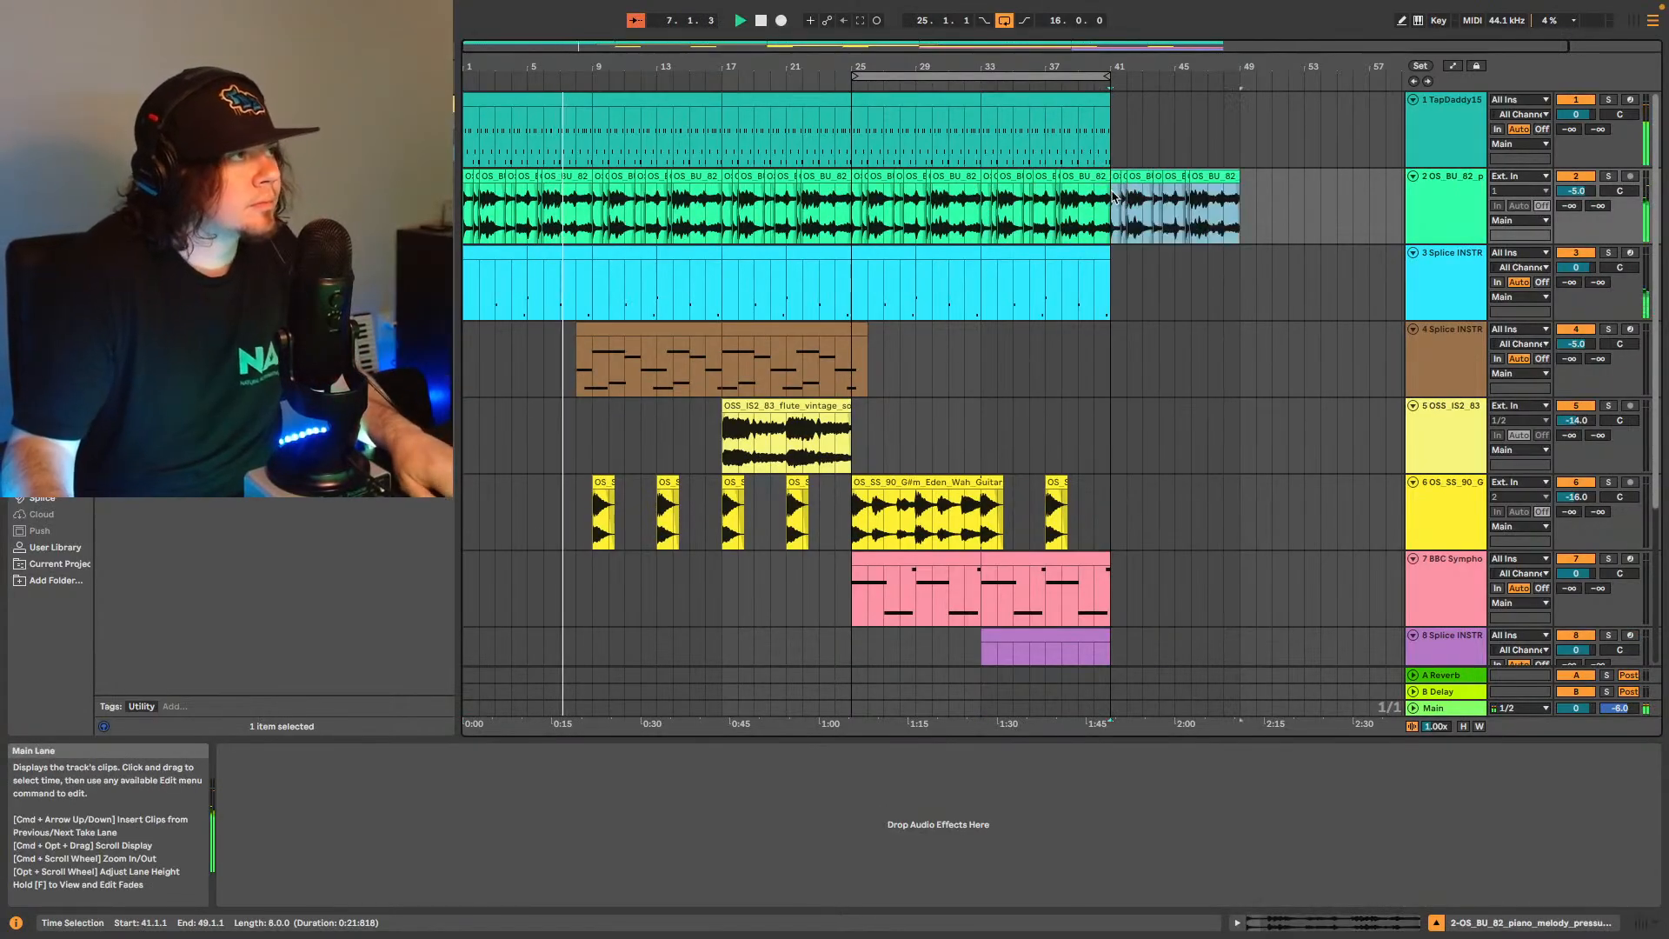
click(1004, 20)
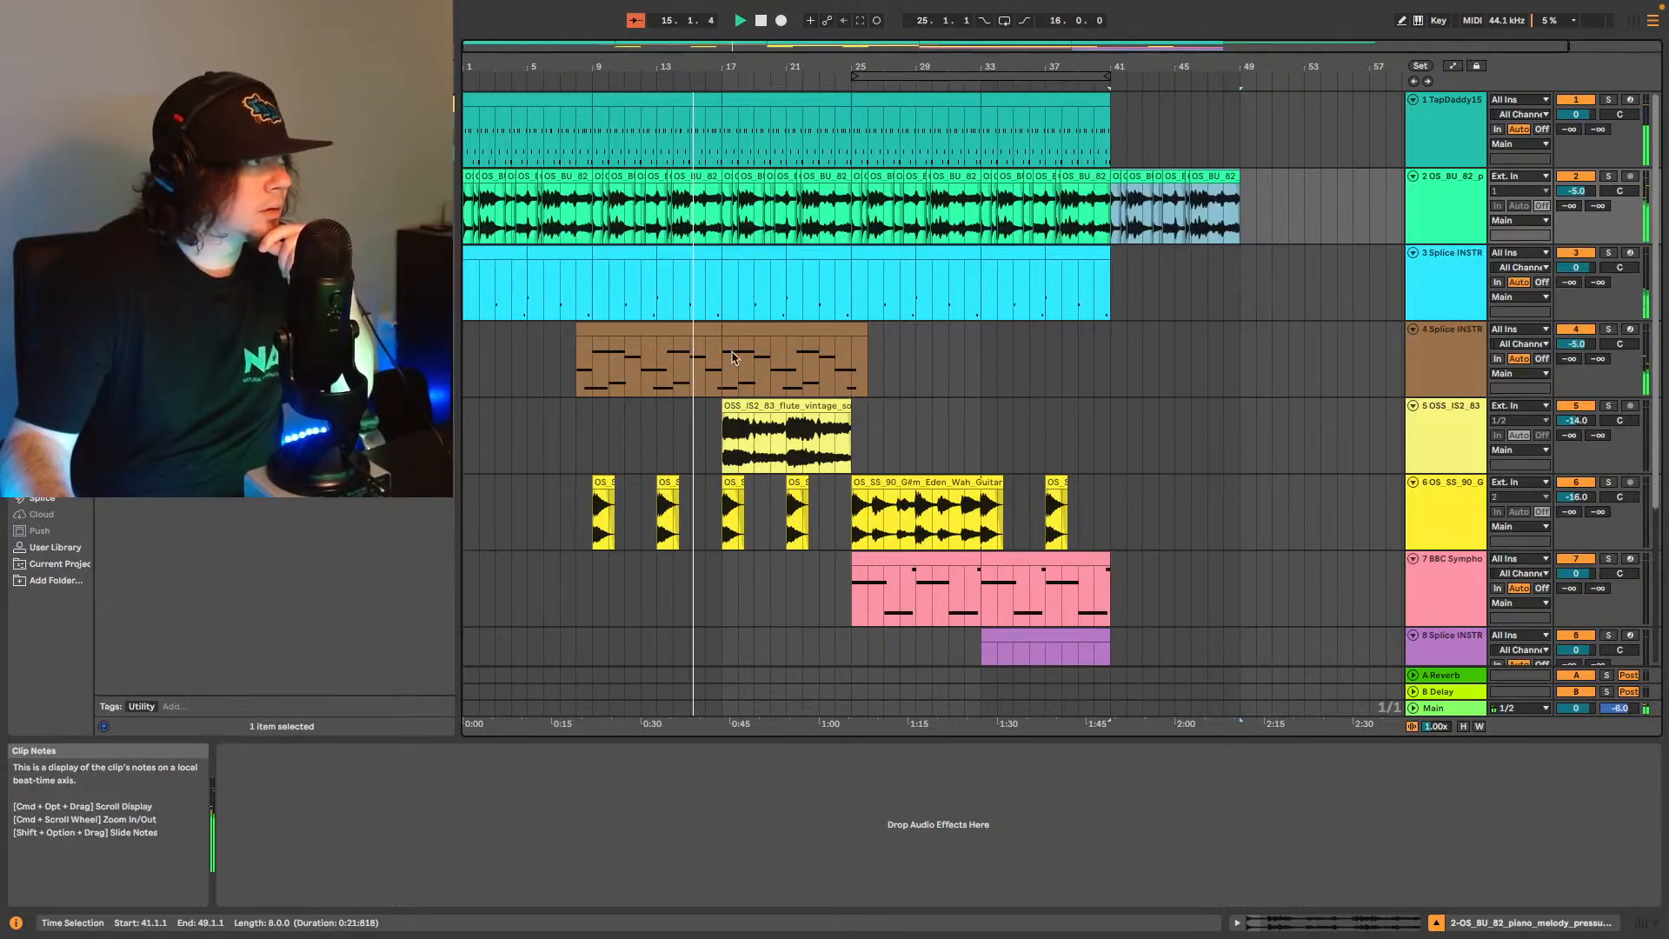
Copy the track 4 Splice instrument clip that starts at bar 8 to bar 40.
click(671, 344)
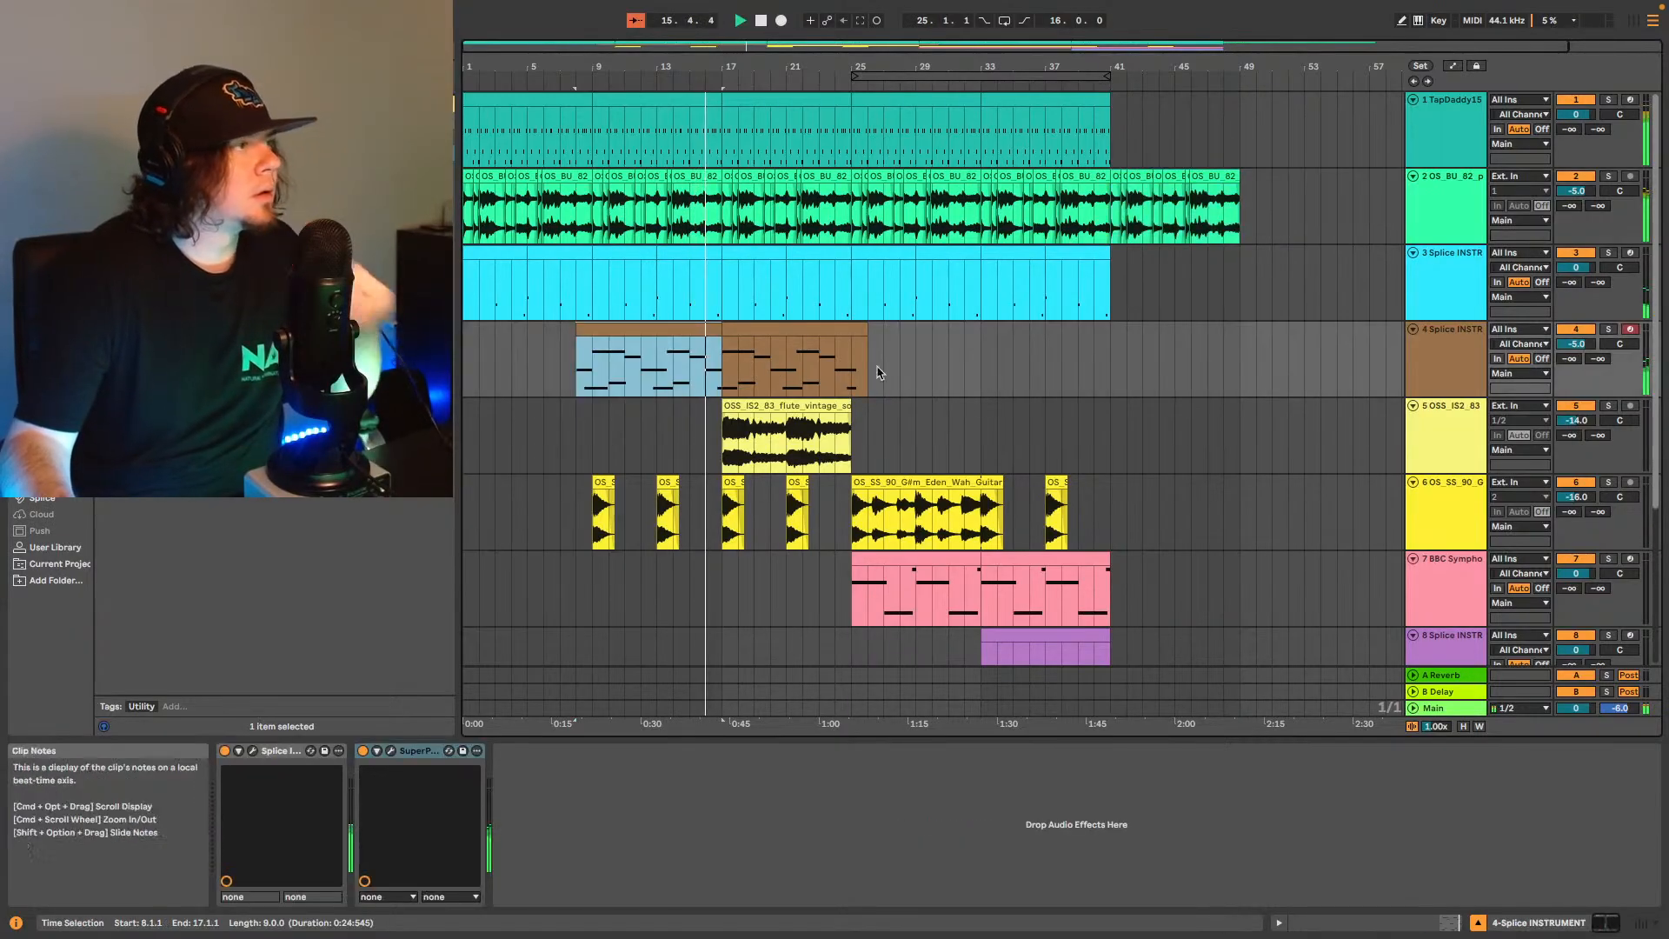
click(1097, 348)
key(super+v)
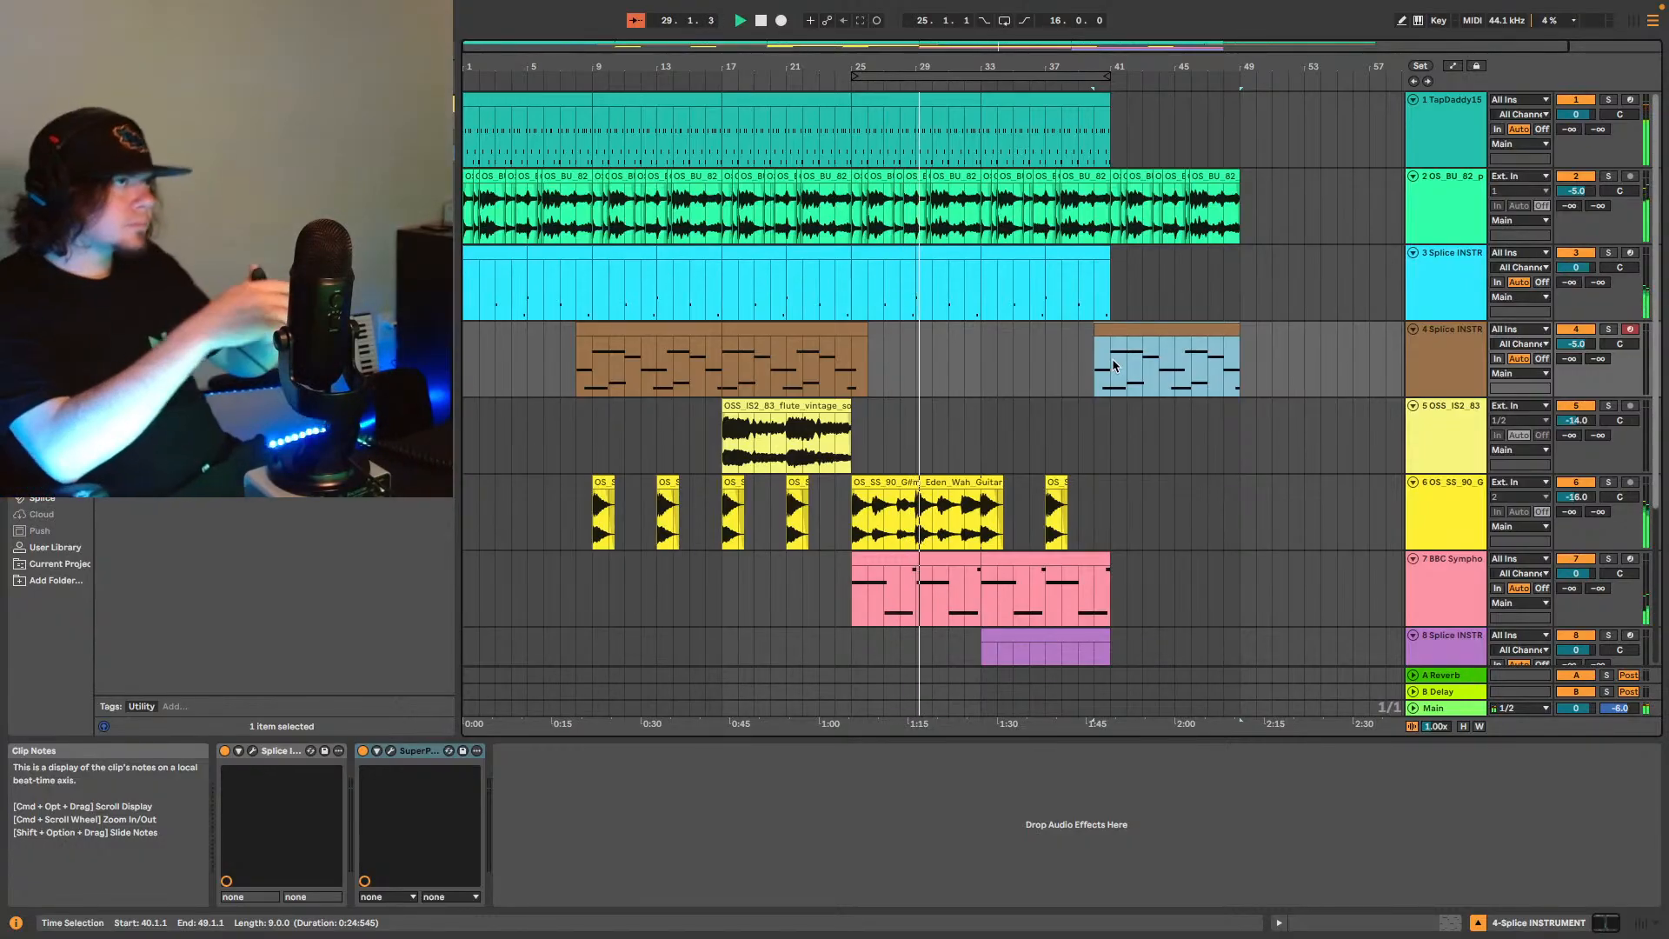
Copy the drum clip of bars 33 to 41 to bar 41 on the same track.
click(1032, 100)
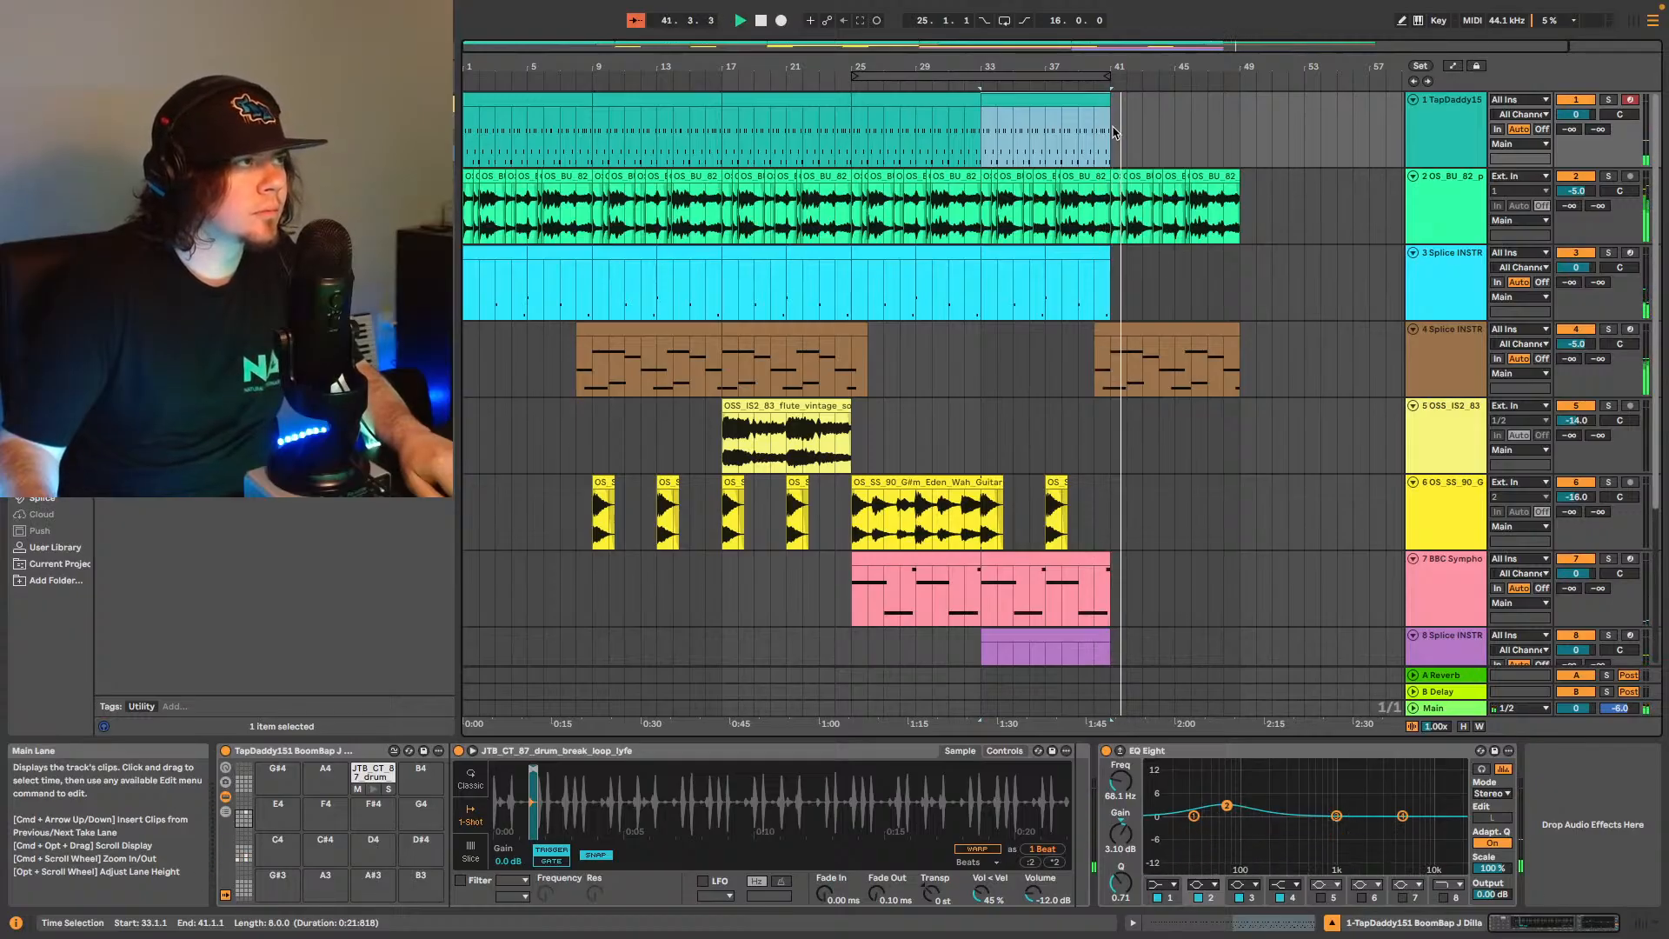
click(1114, 132)
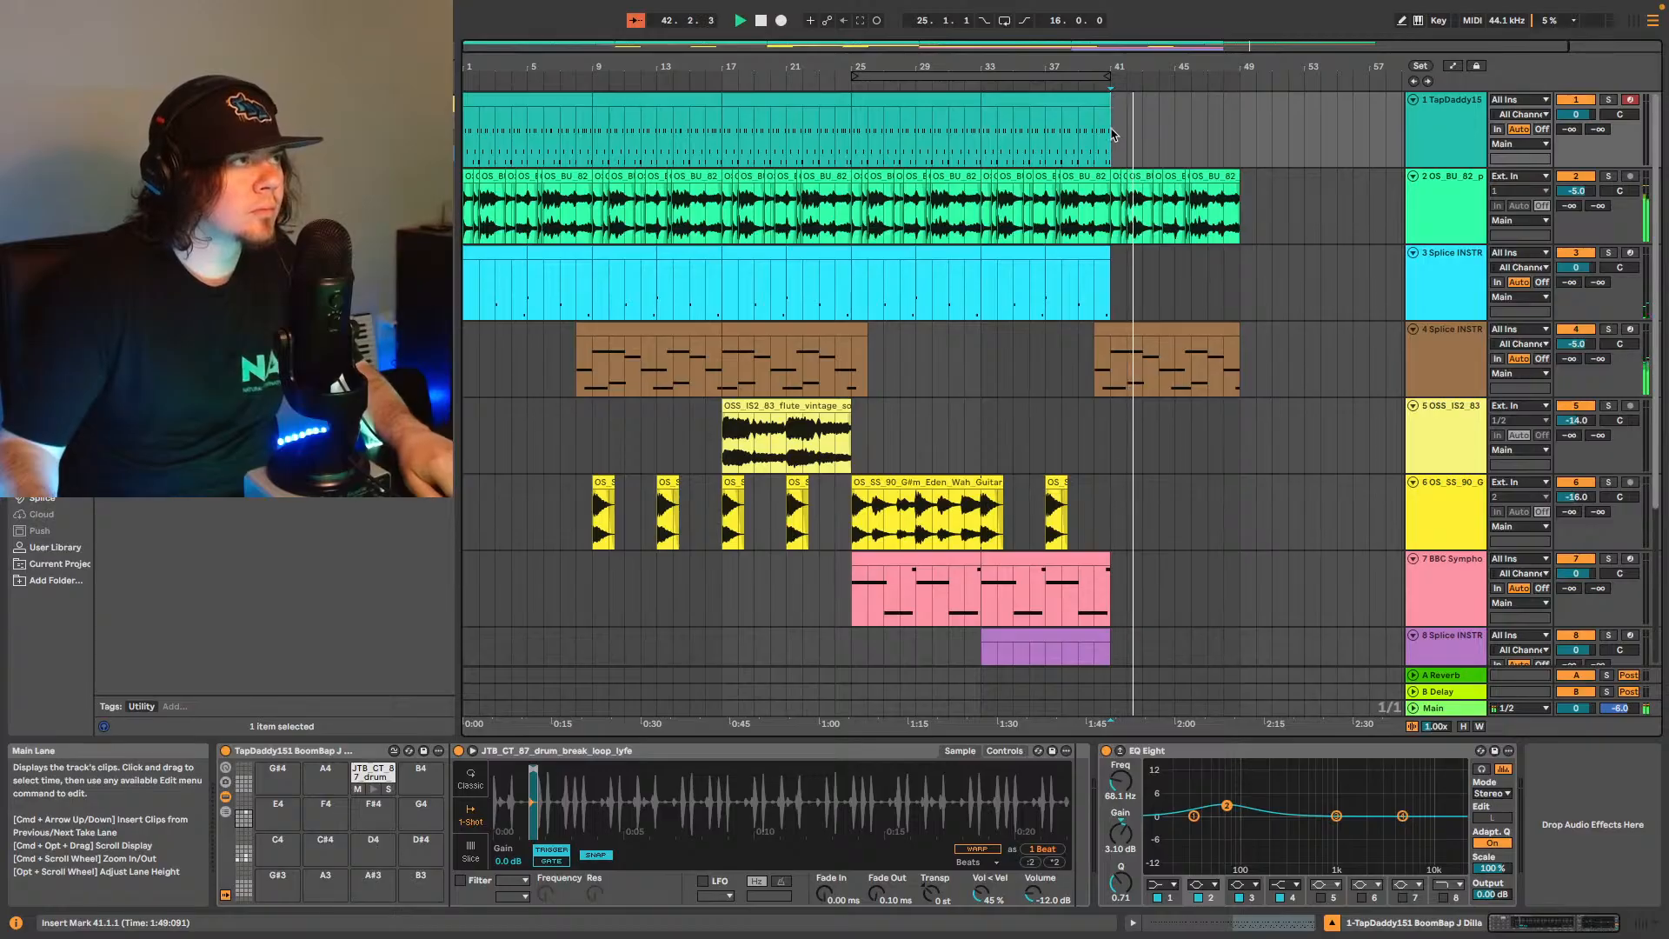
key(super+v)
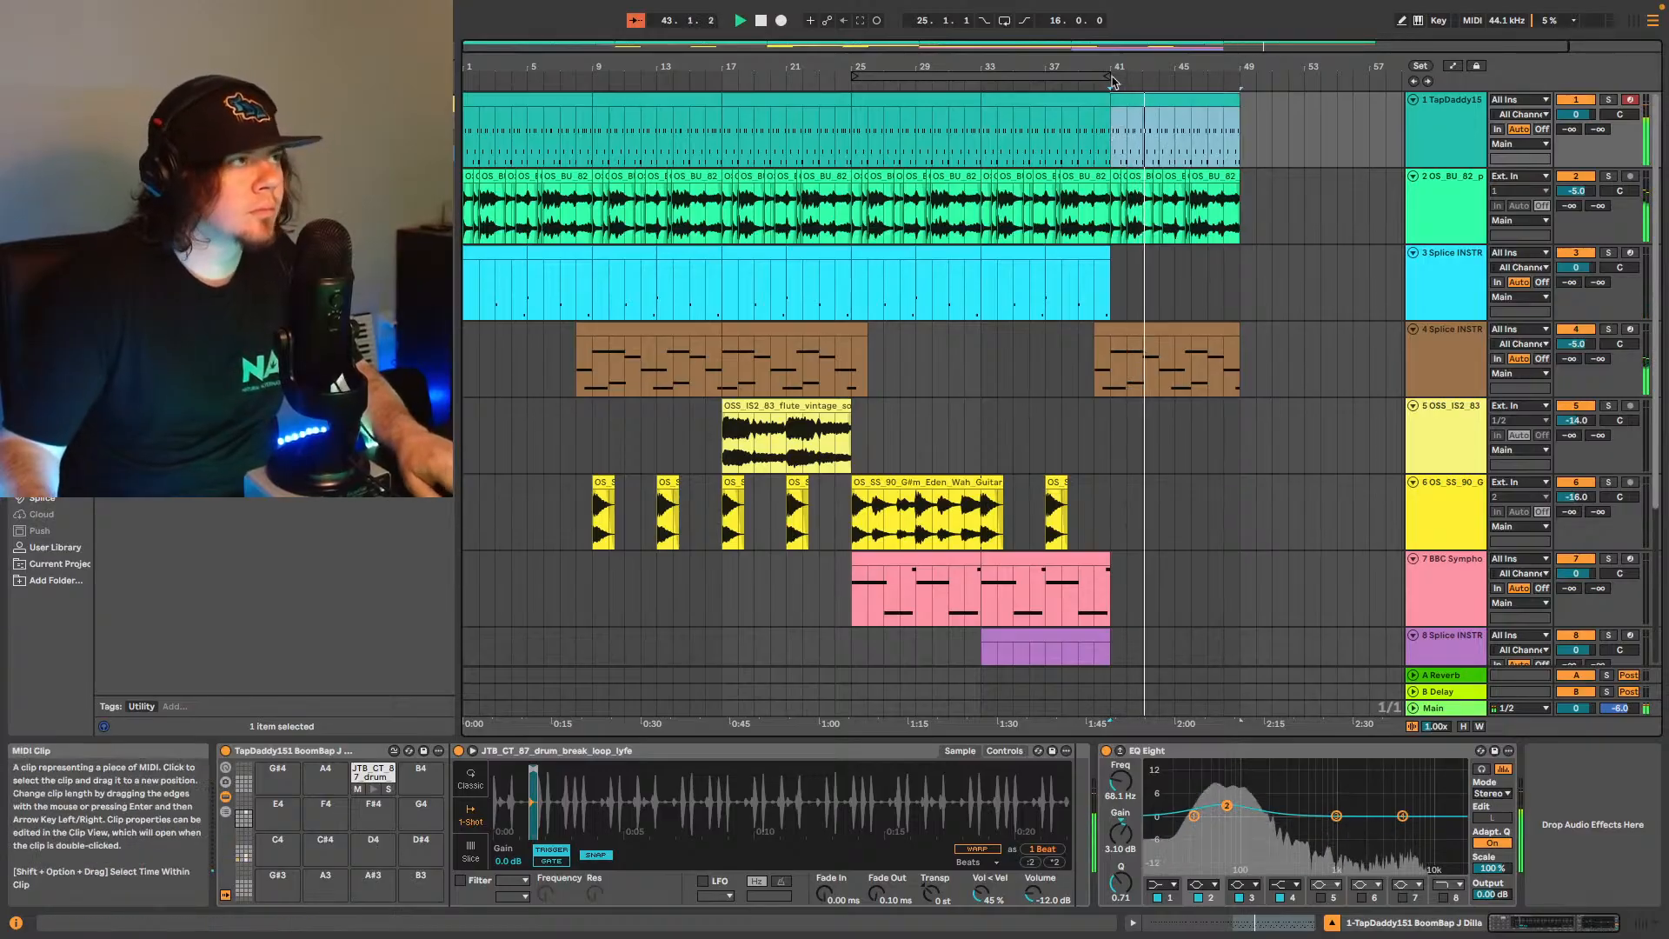
Trim the start of the copied drum clip so the drums enter just before bar 43.
drag(1183, 46, 1293, 48)
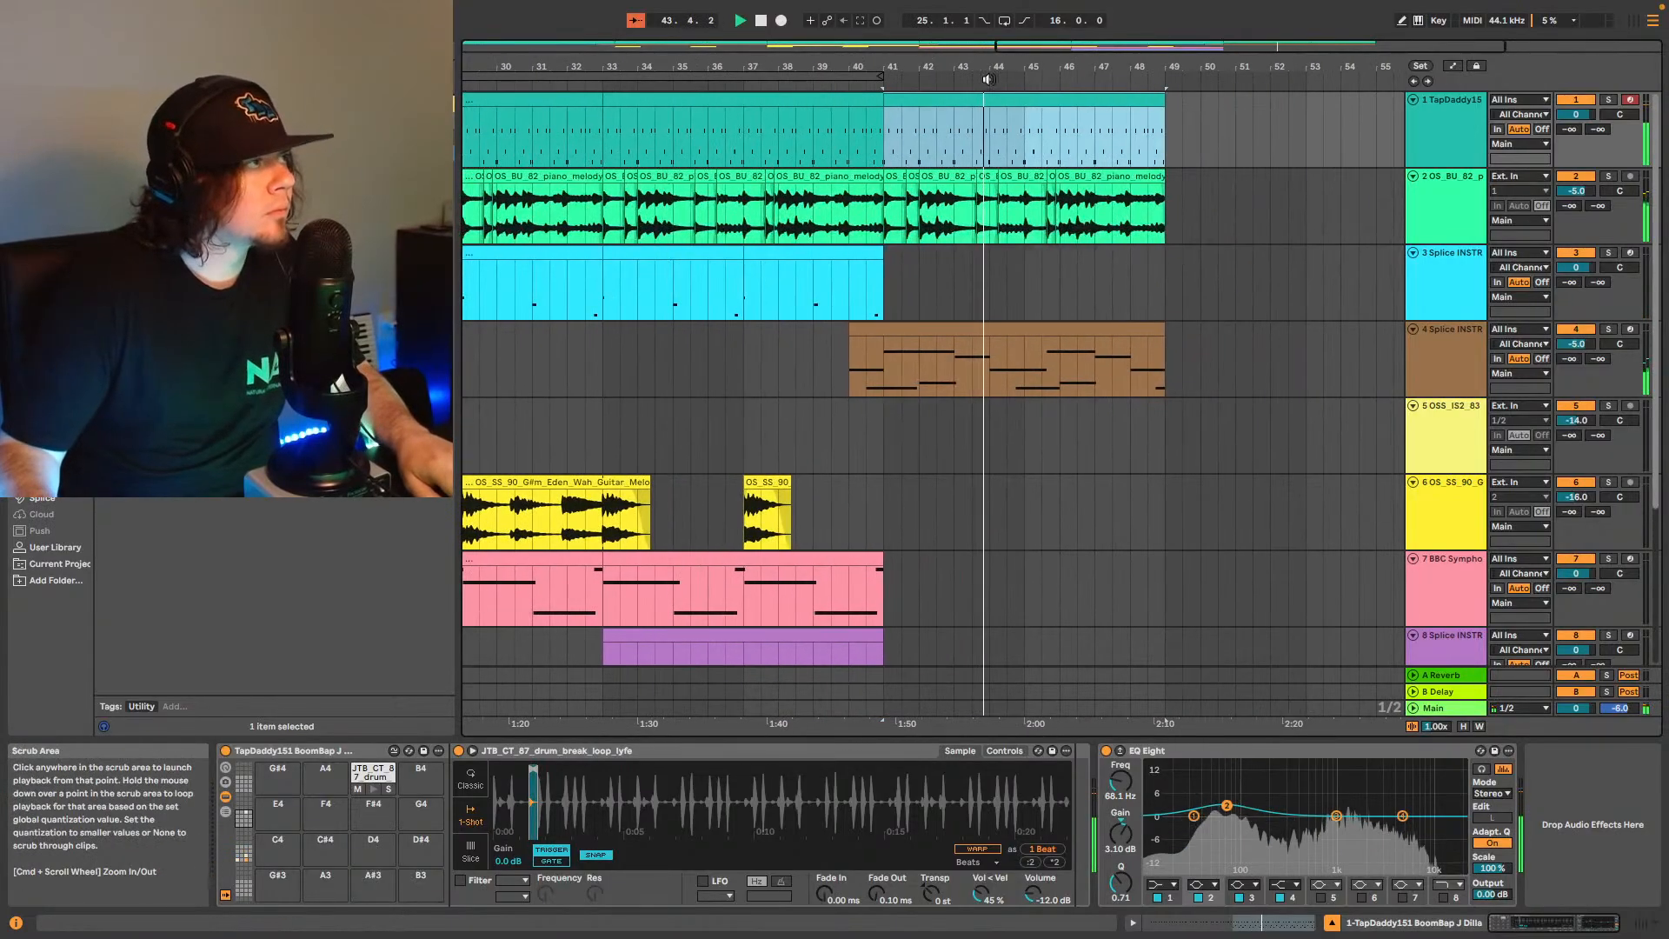
drag(884, 100, 940, 106)
drag(1041, 46, 1155, 59)
drag(897, 101, 911, 102)
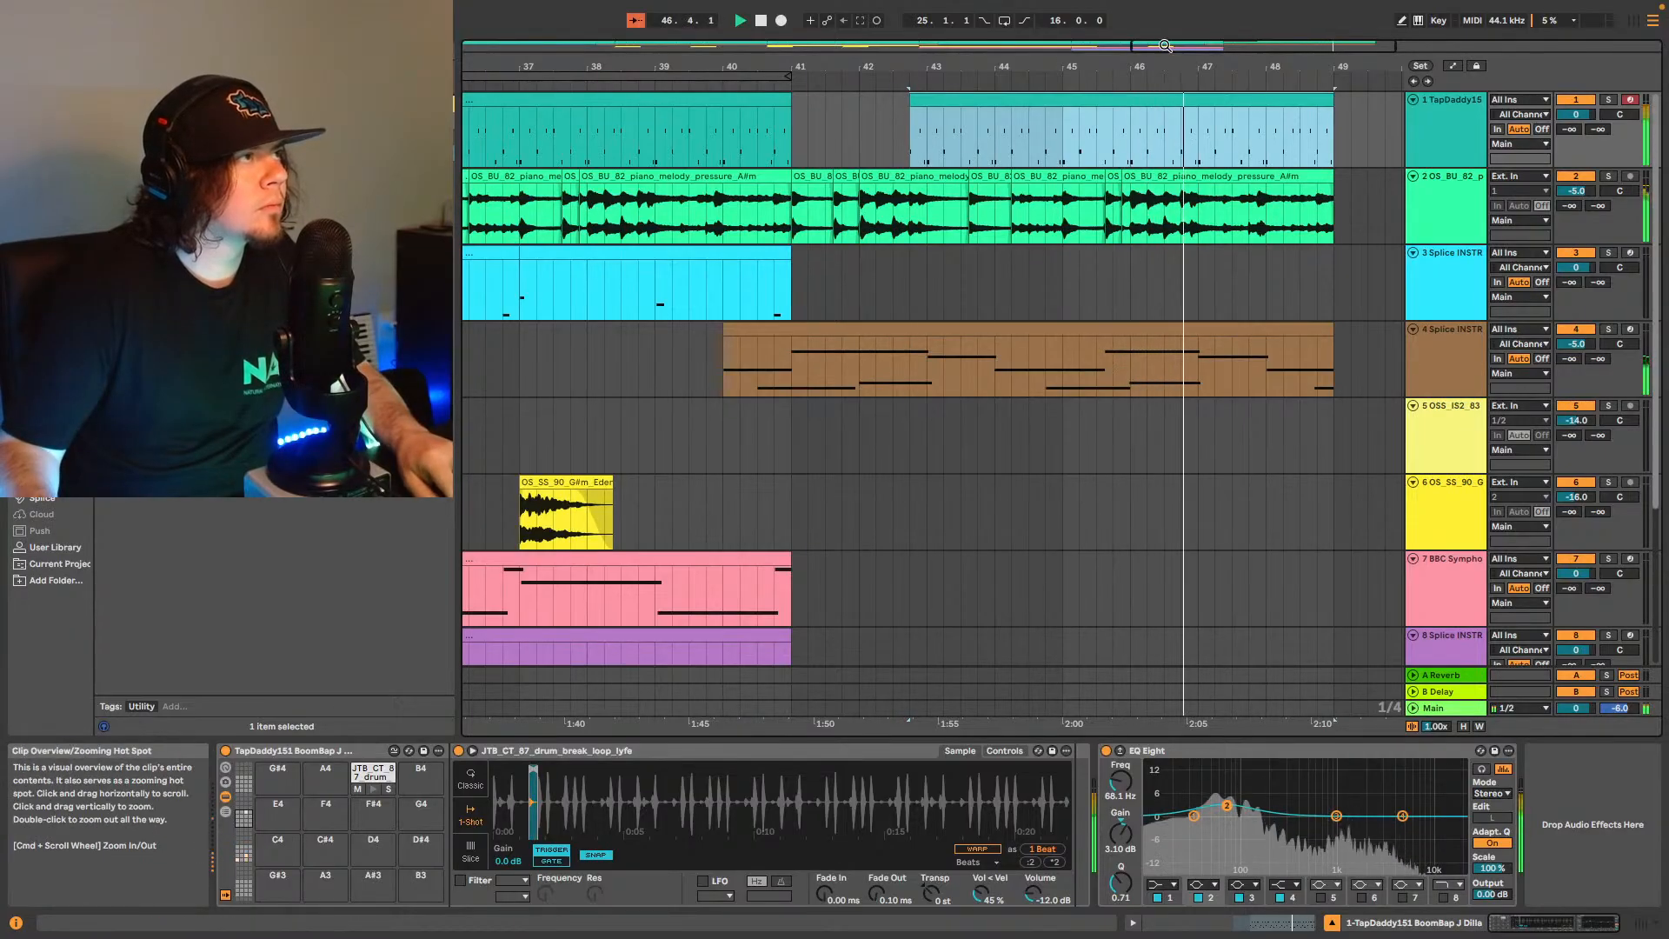
Review the whole arrangement and play back the ending from bar 42, where the drums drop out.
drag(1153, 45, 1142, 24)
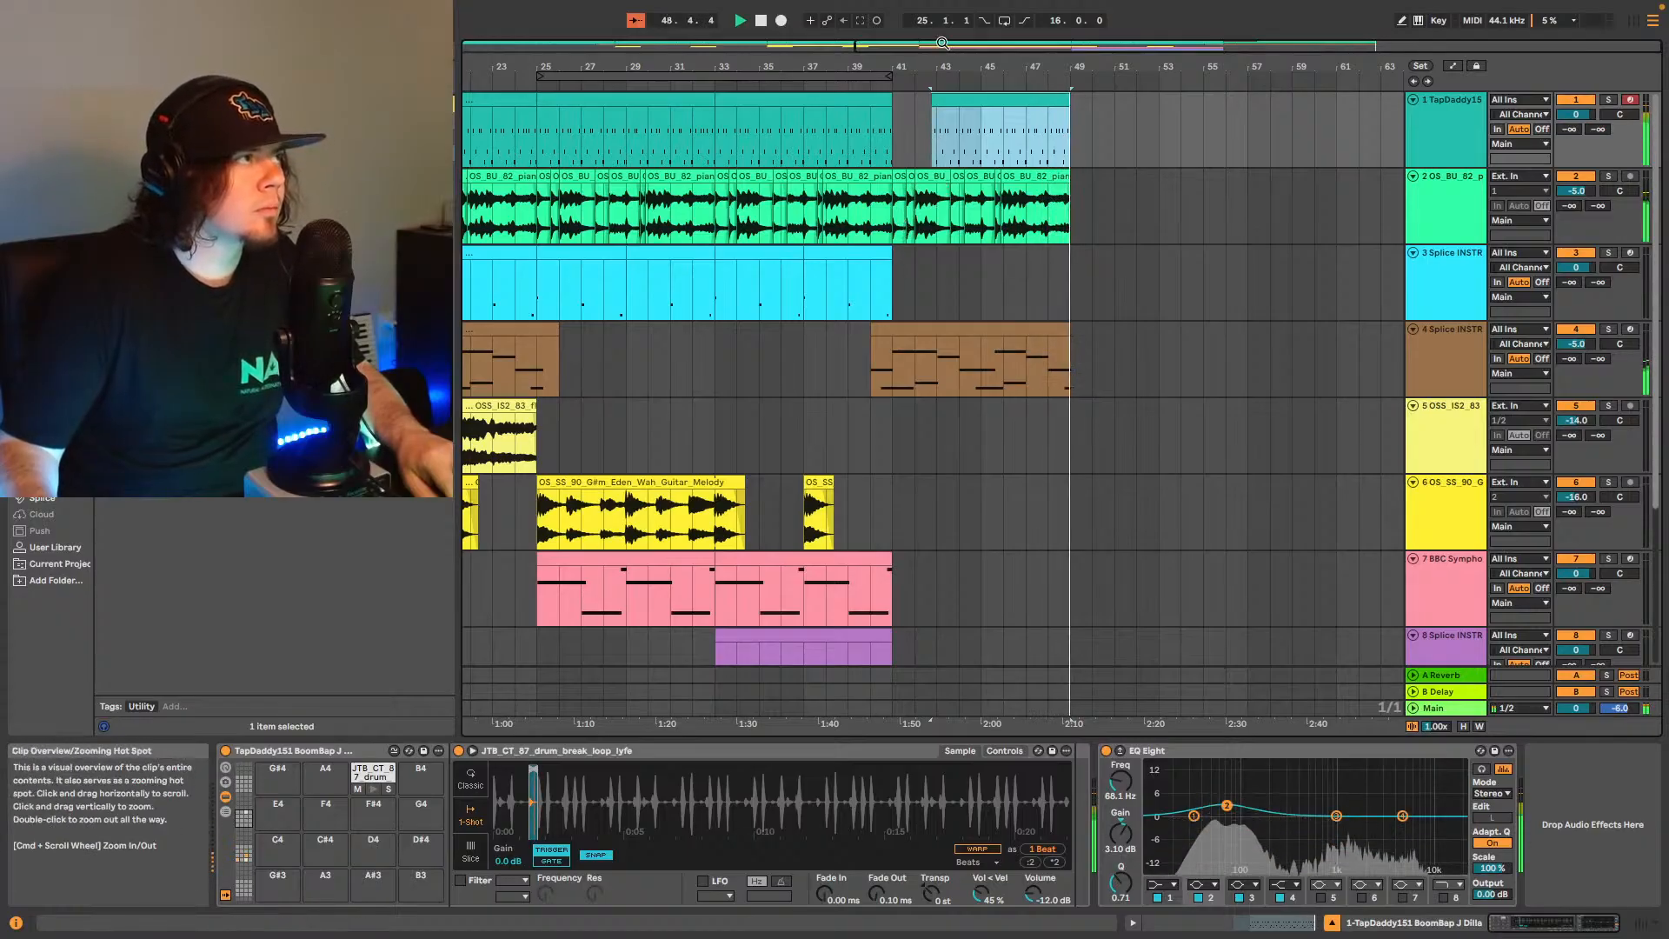
drag(941, 46, 941, 26)
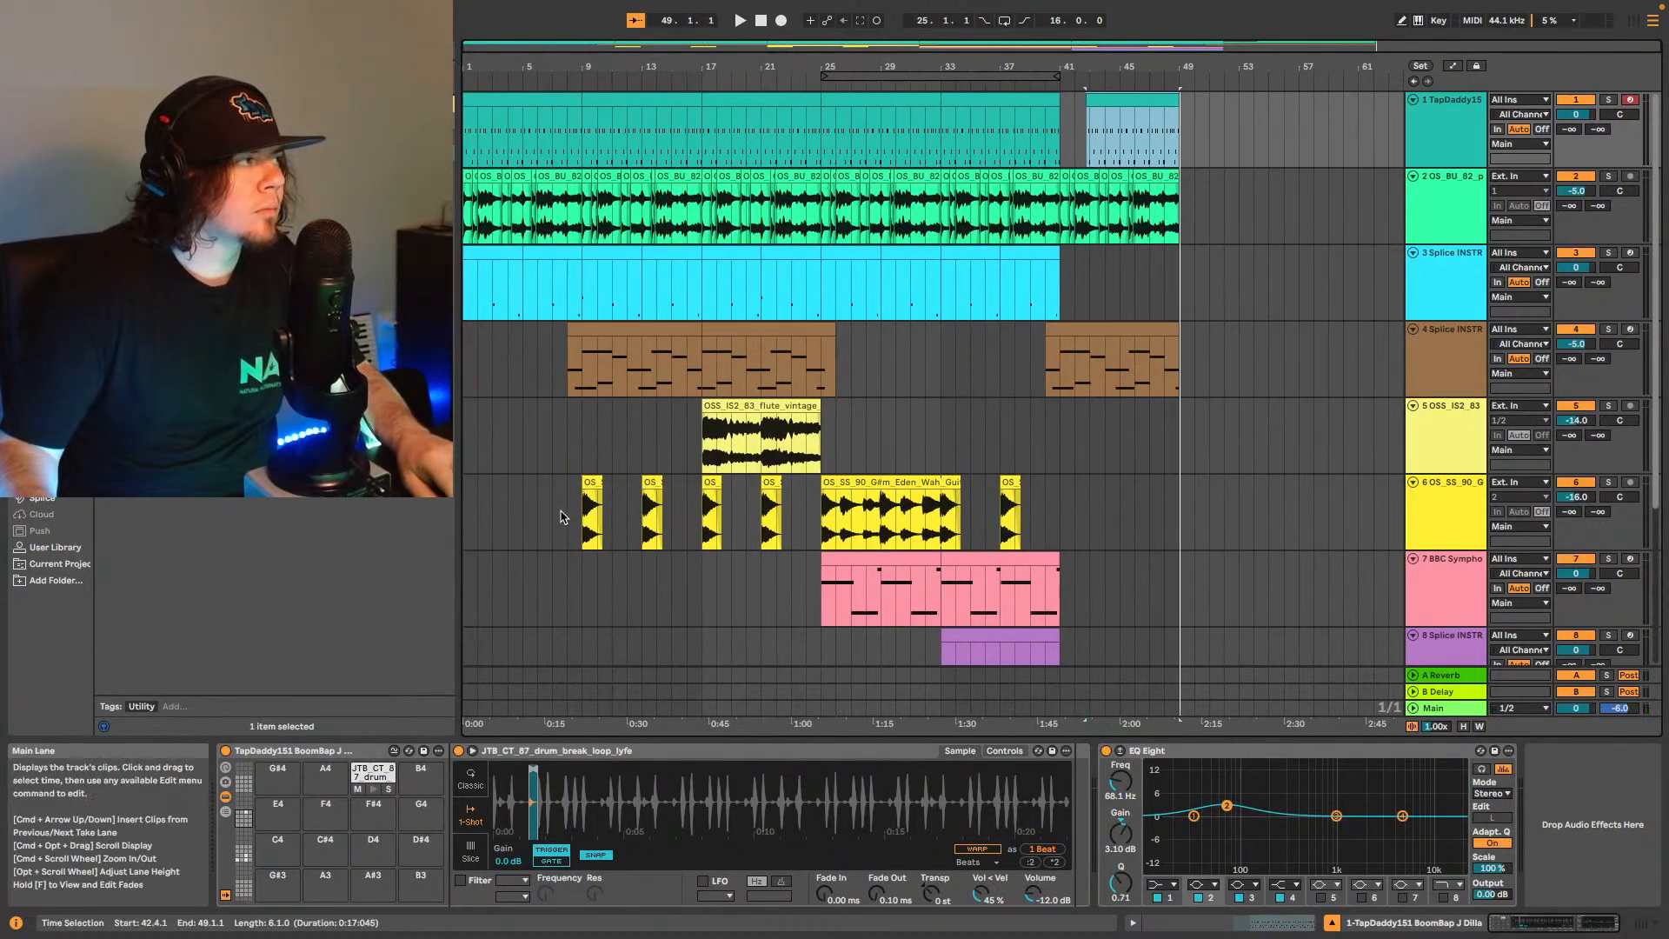
click(1076, 140)
key(space)
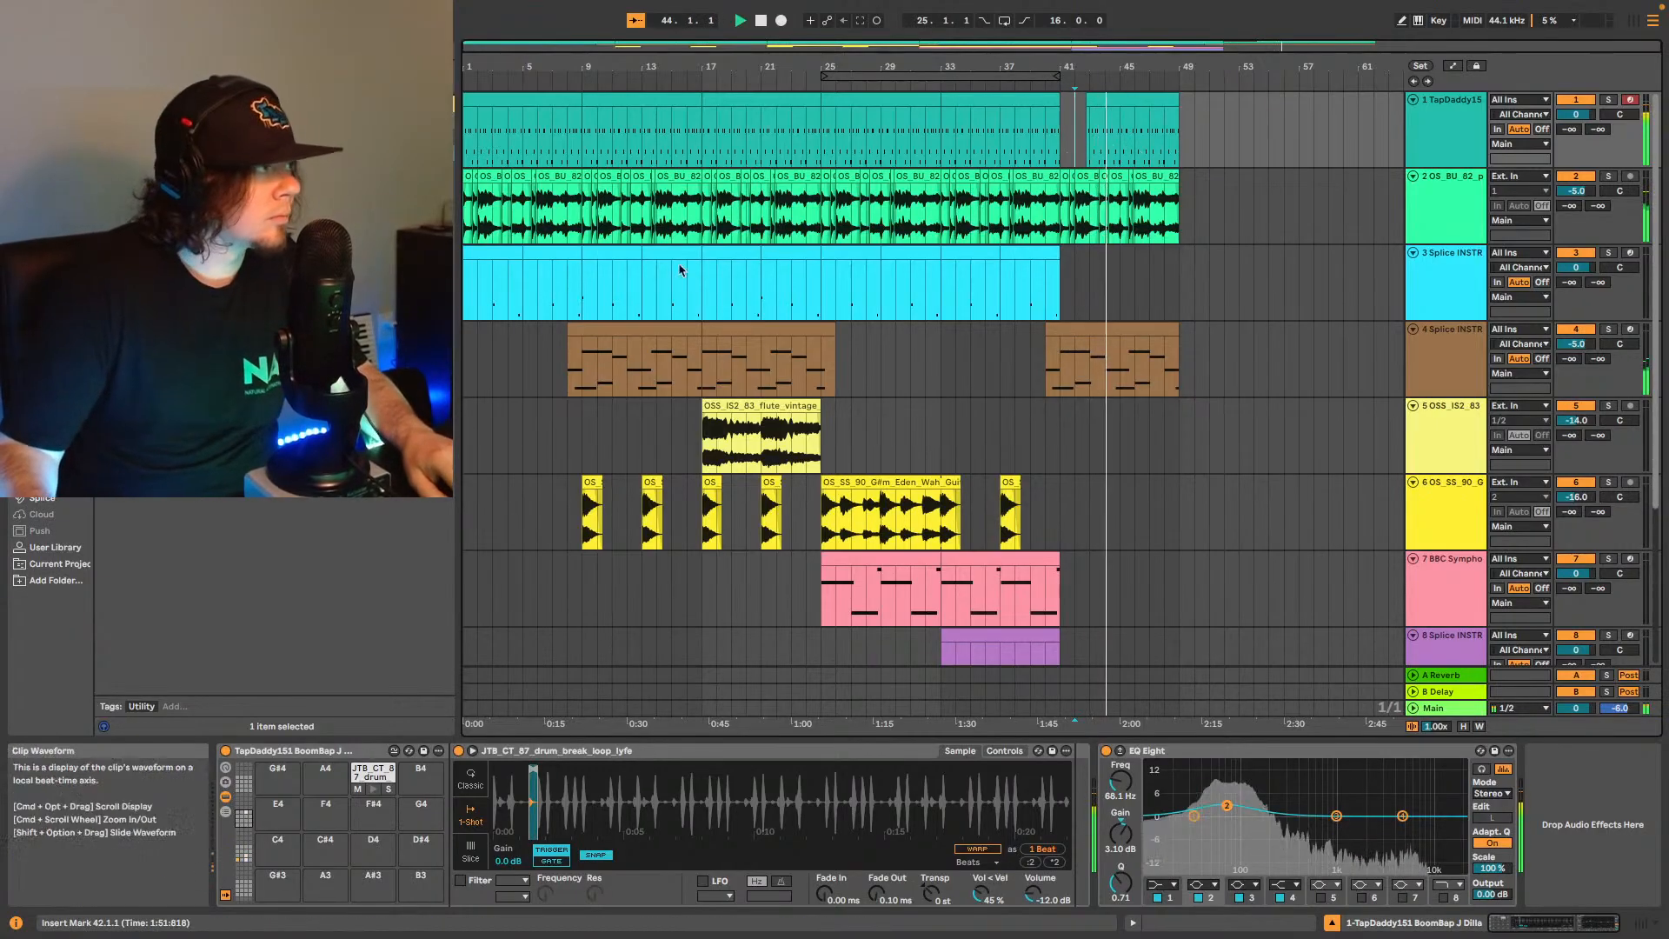
key(space)
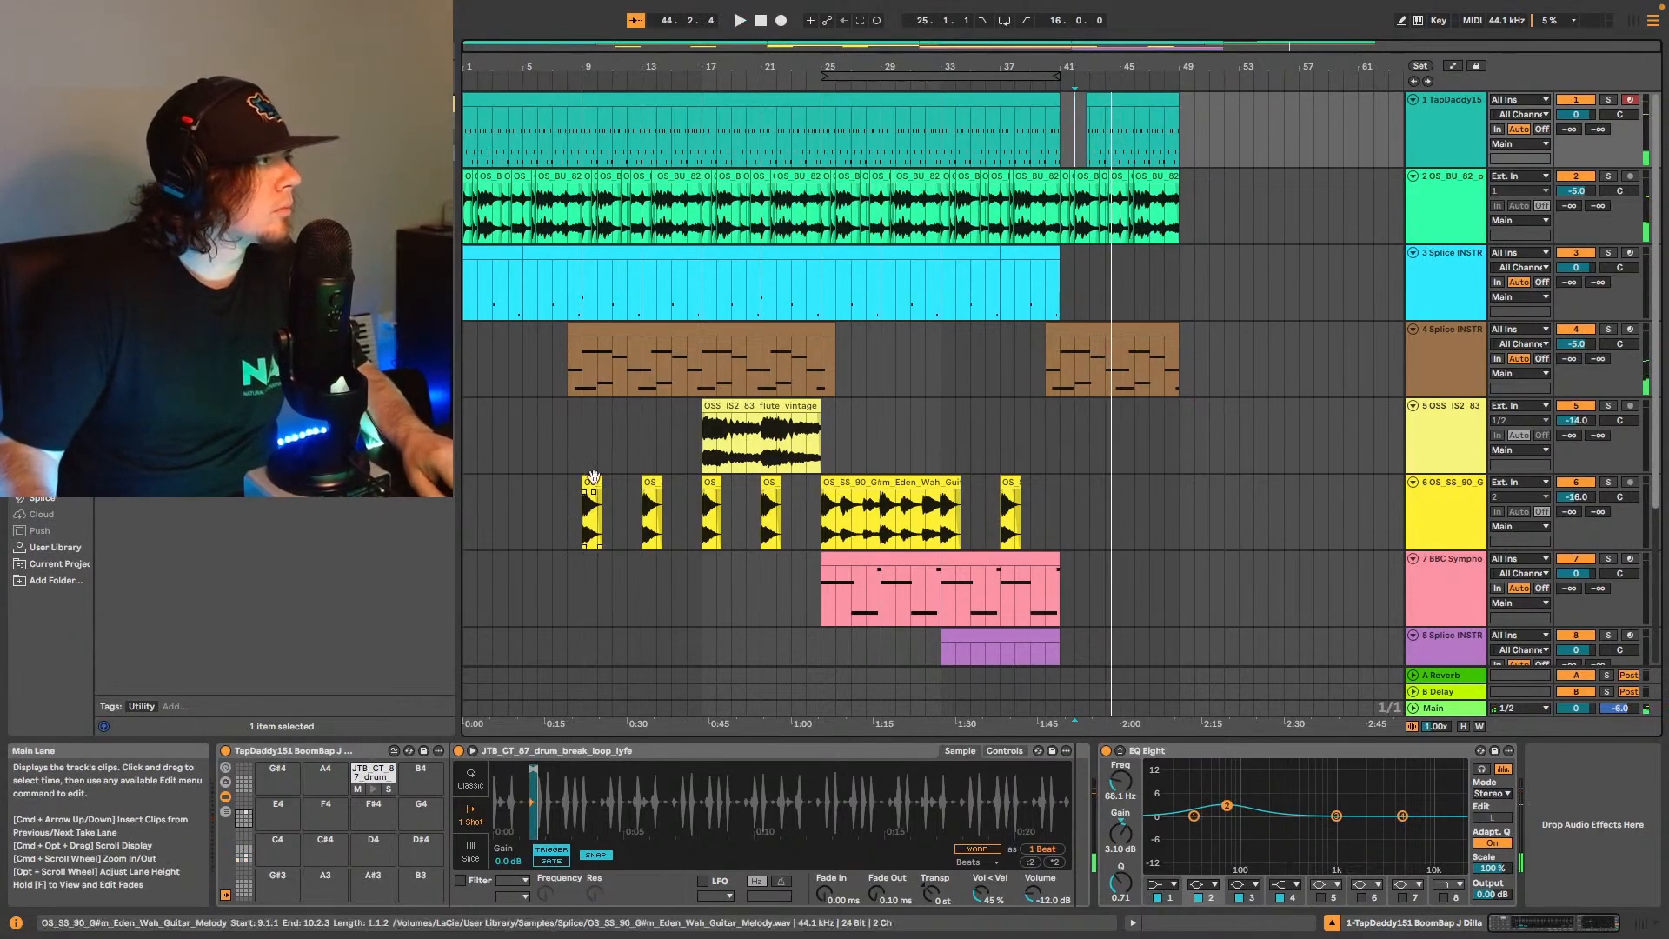
Copy track 4's MIDI clip starting at bar 17 and paste it on the same track at bar 49.
click(758, 322)
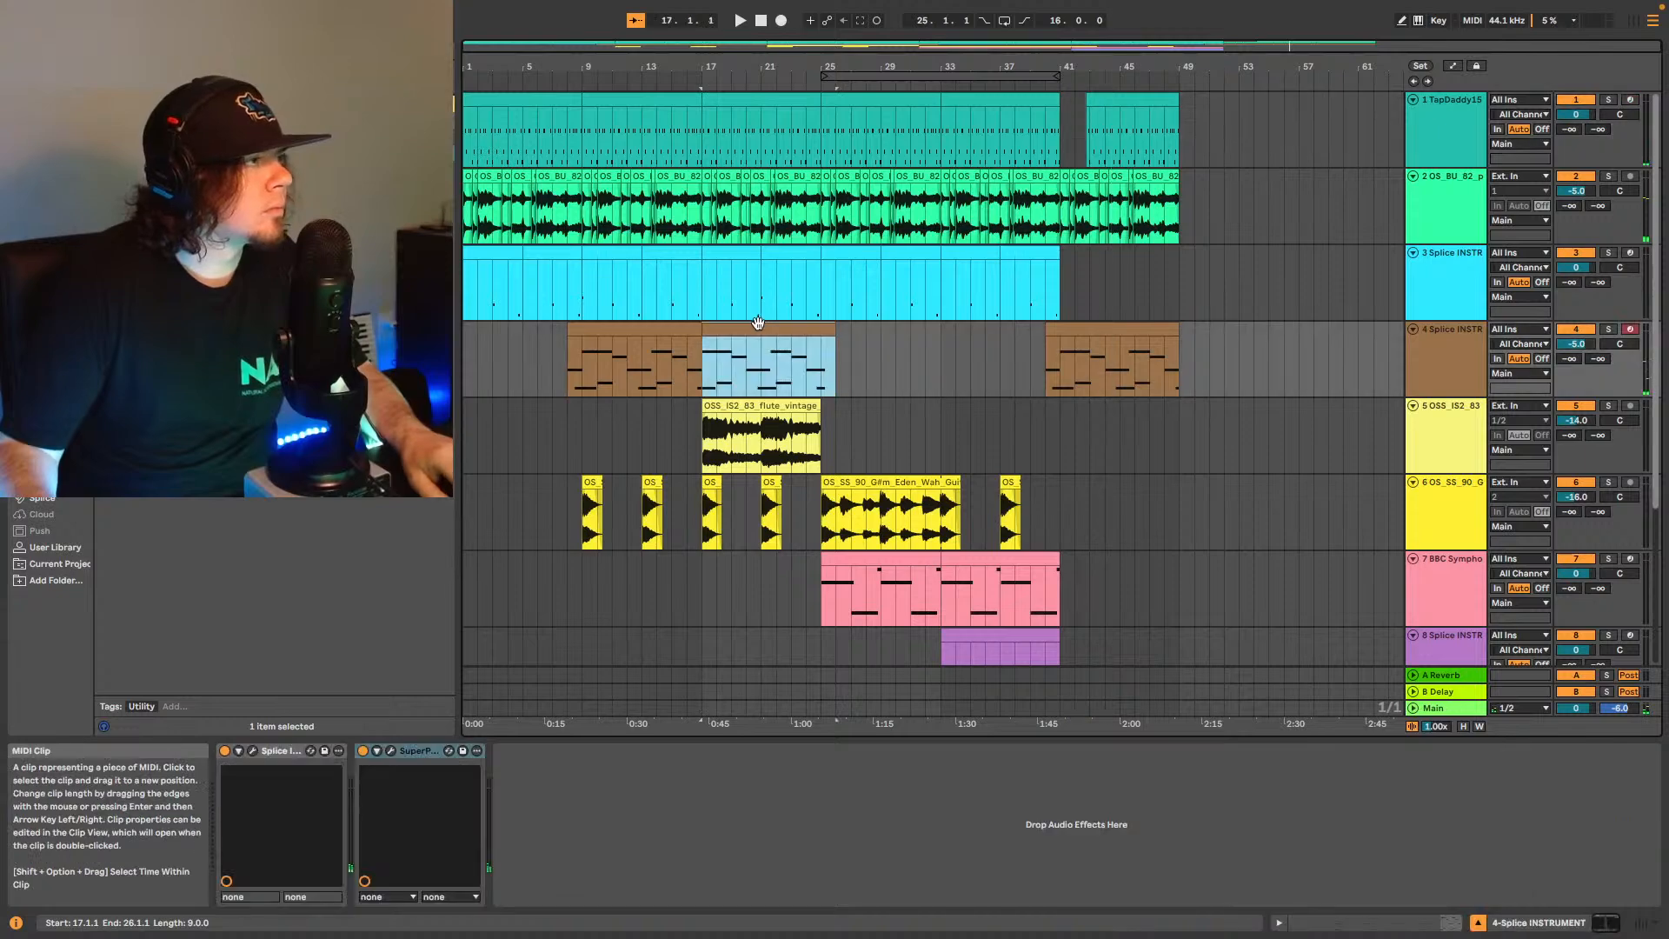
click(1181, 358)
key(super+v)
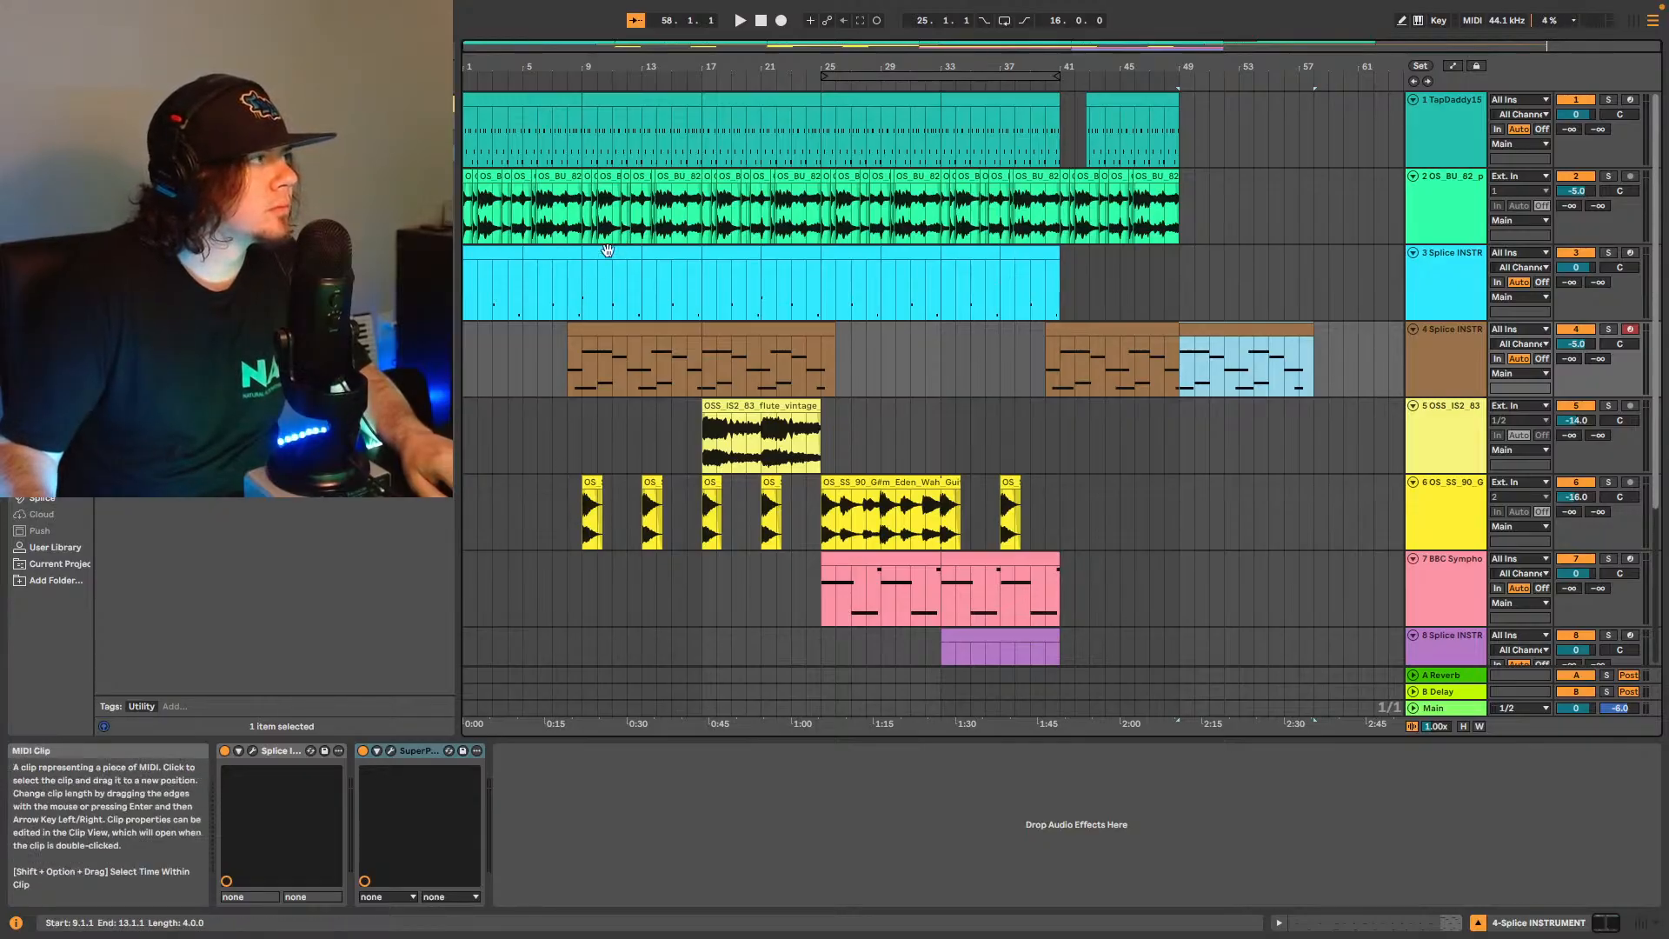
Copy bars 9 to 17 of the drum and piano tracks and paste them at bar 49.
drag(582, 235, 702, 91)
key(super+c)
click(1182, 134)
key(super+v)
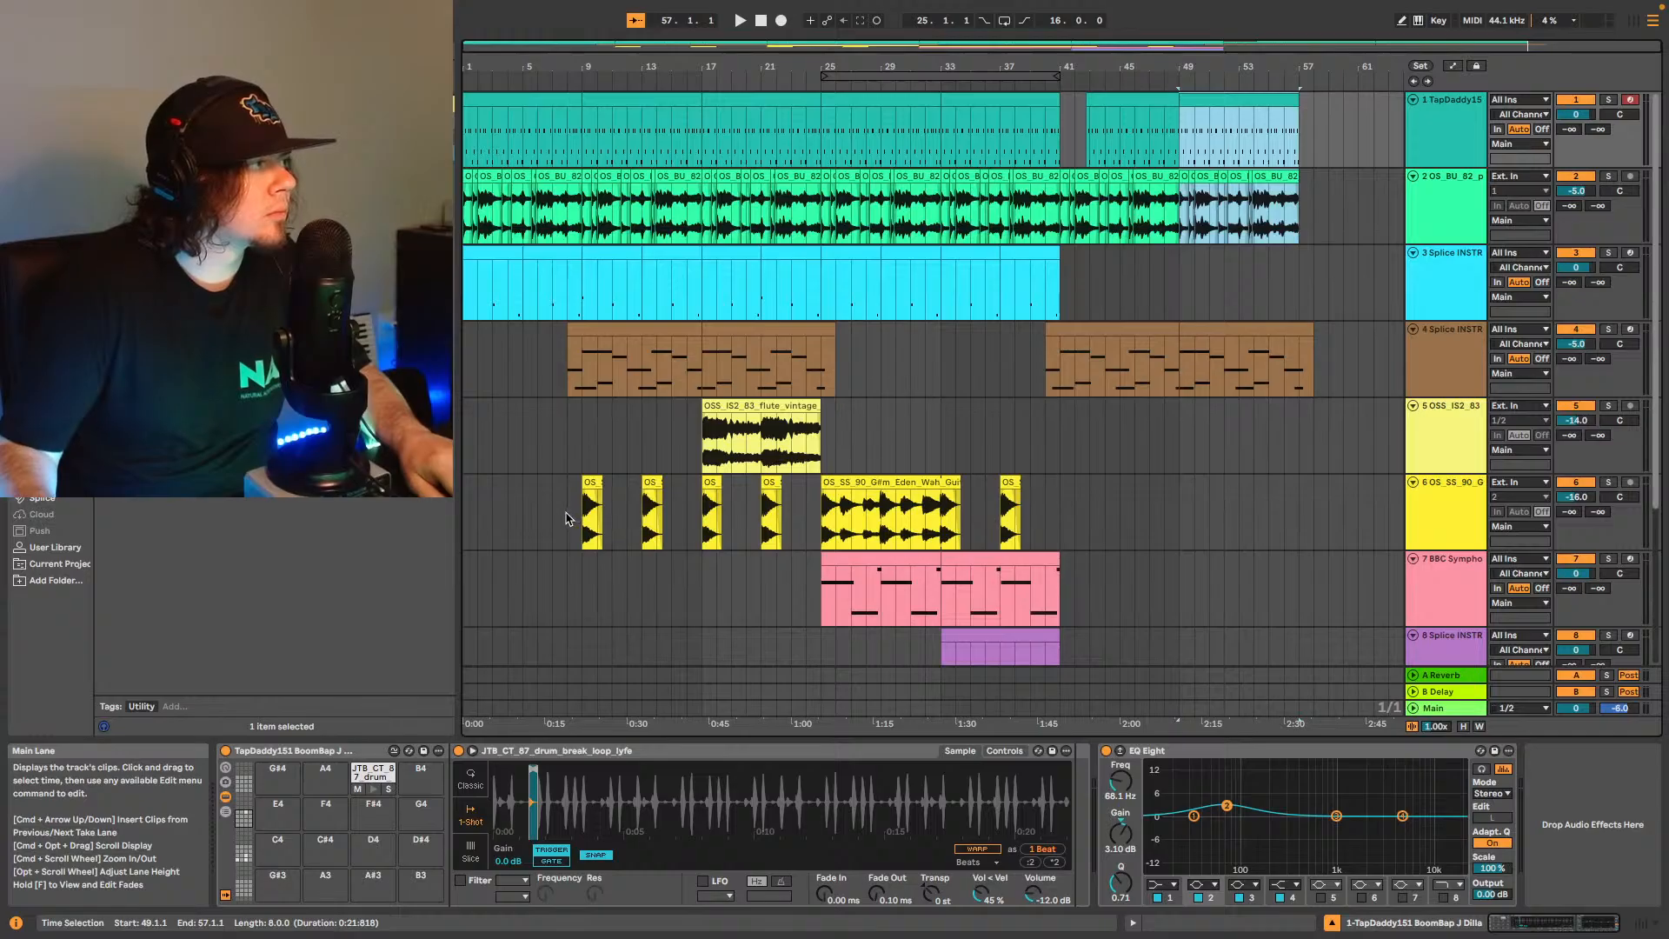
Copy track 6's guitar hits from bars 8 to 17 to the ending, shift them to begin at bar 49, and play them back.
drag(566, 518, 696, 480)
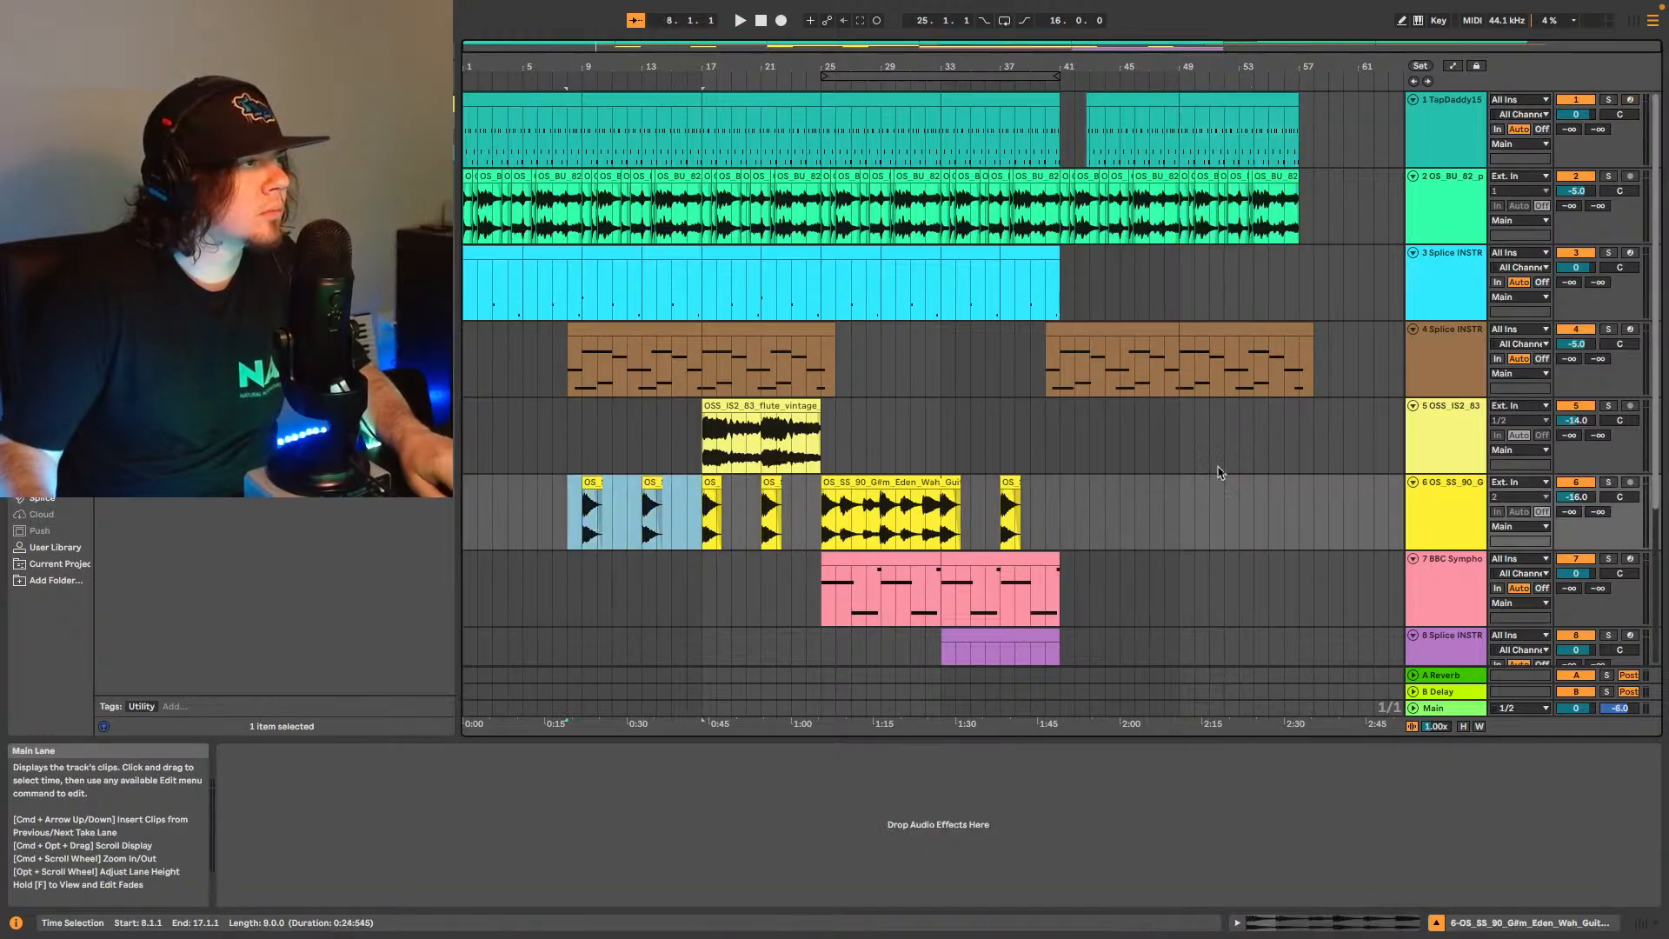
click(1177, 513)
key(super+v)
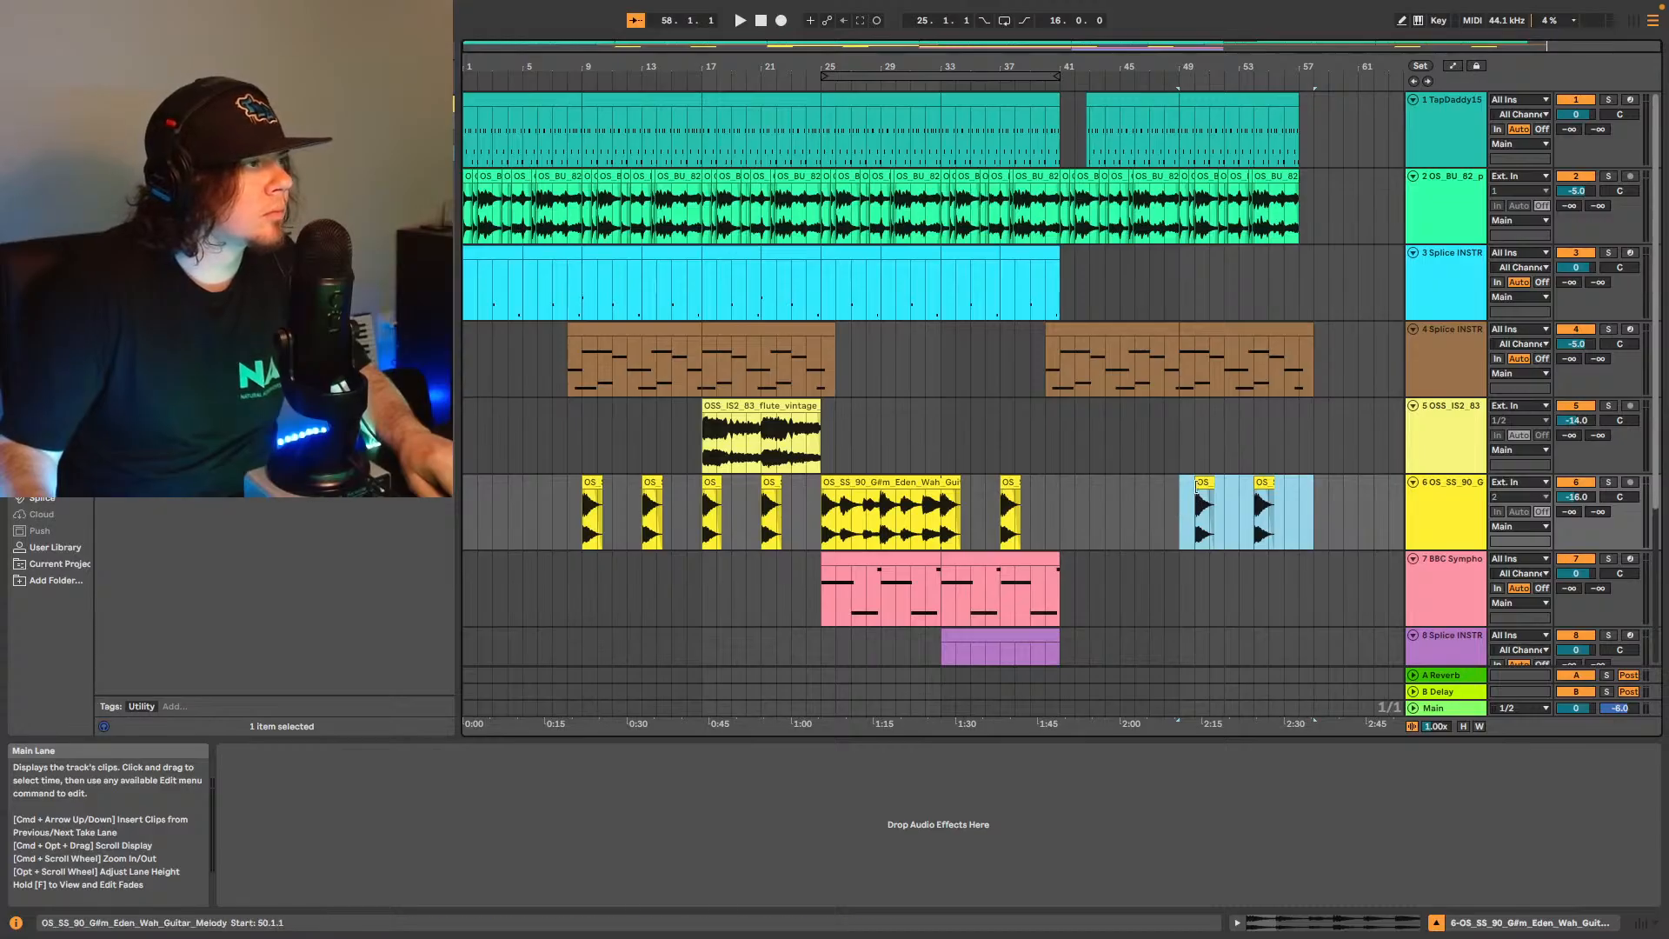
drag(1197, 487, 1184, 489)
key(space)
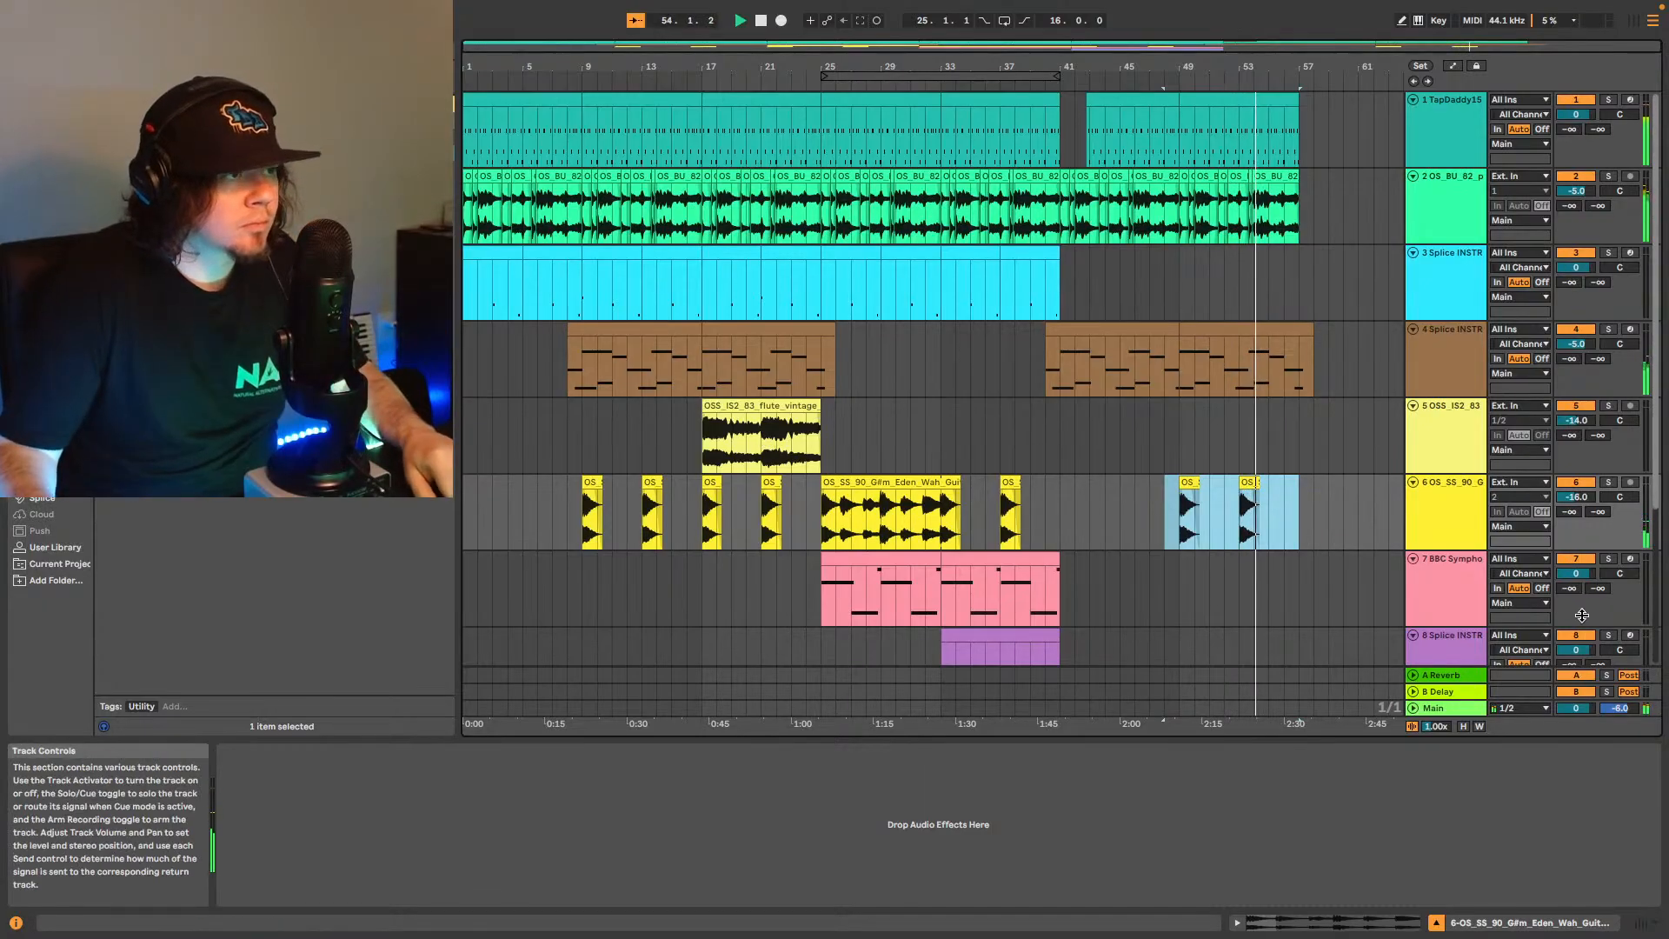
Show the Main track's volume automation and draw a fade-out from 0 dB at bar 53 to silence at bar 57.
right_click(1581, 708)
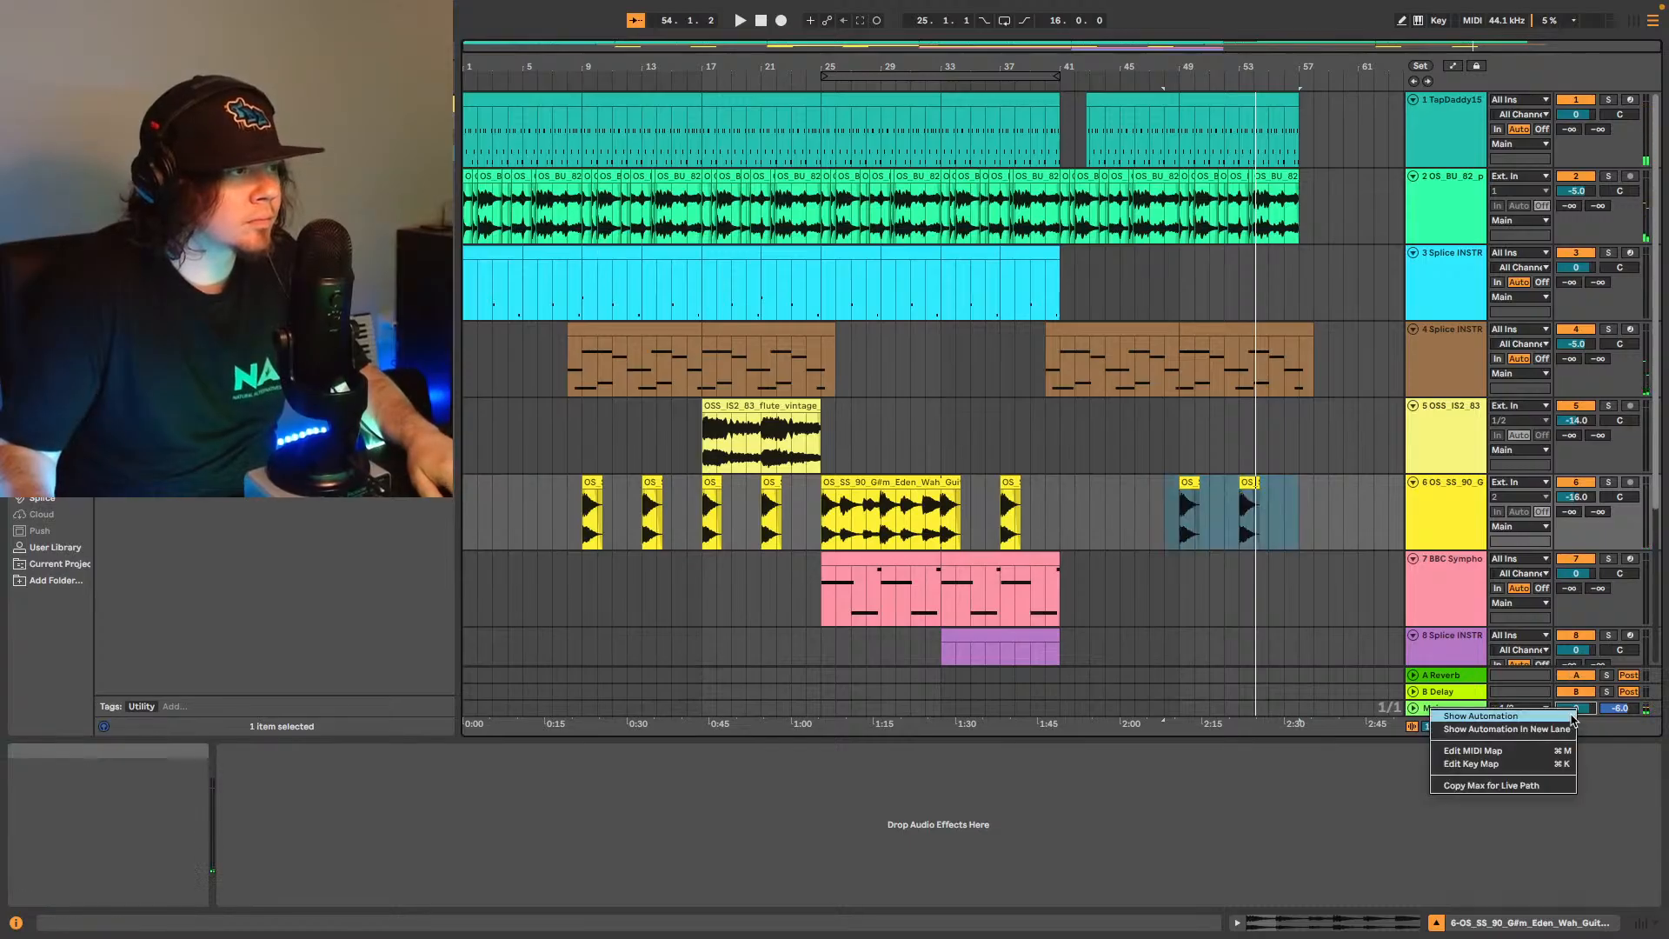
click(1571, 713)
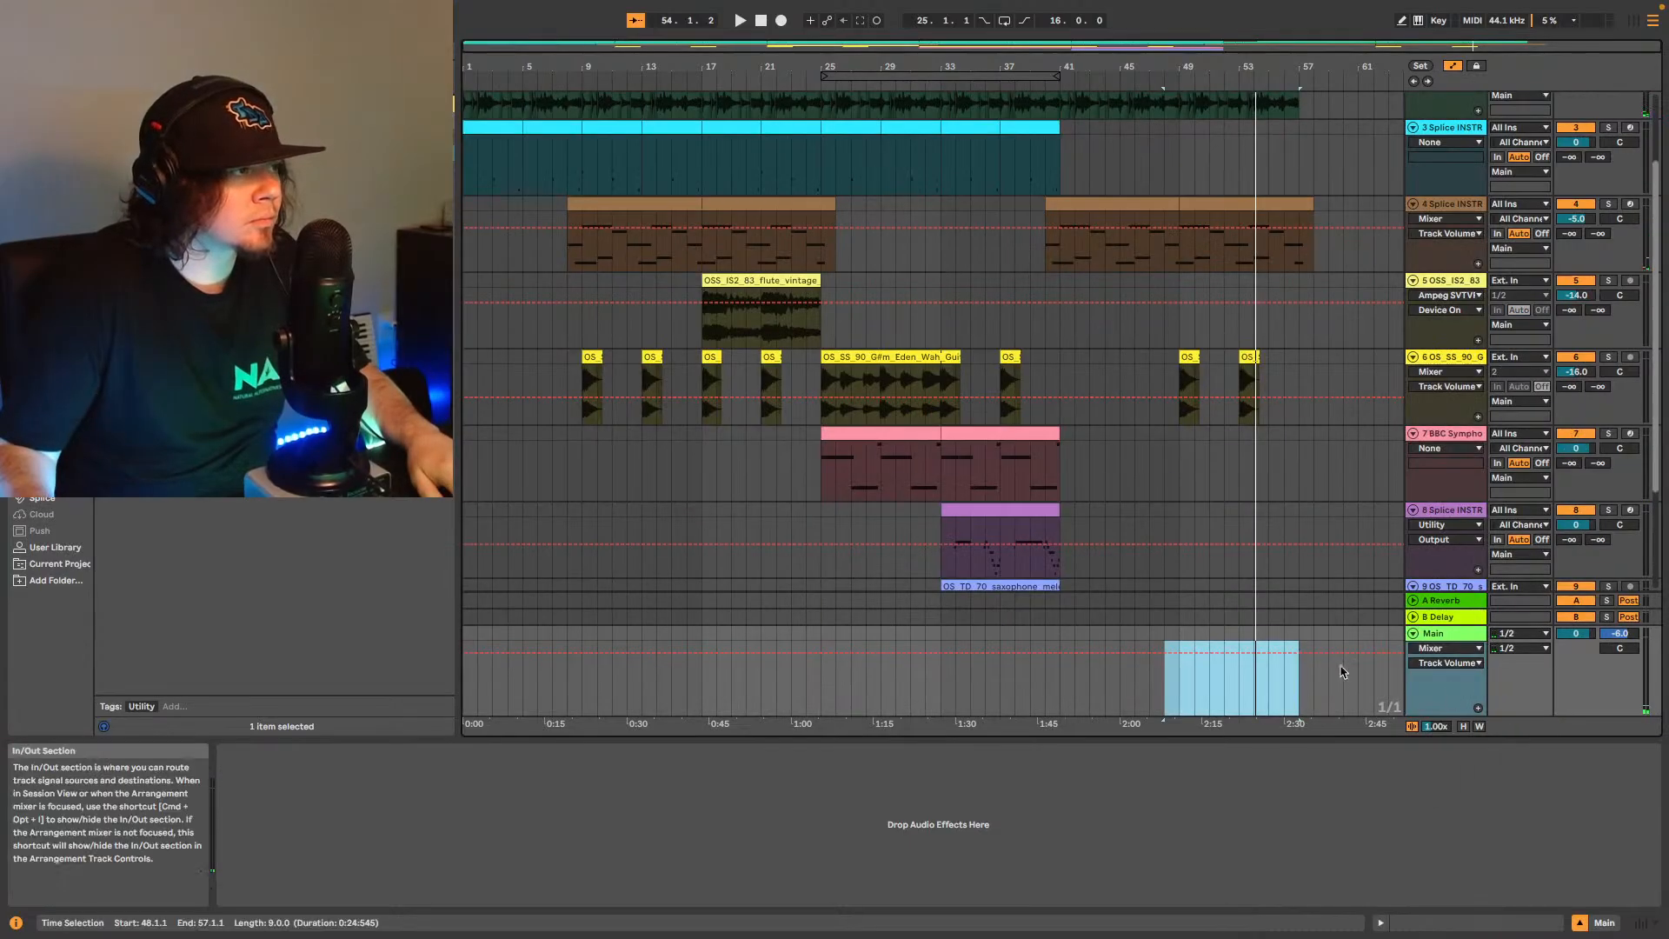
click(1238, 655)
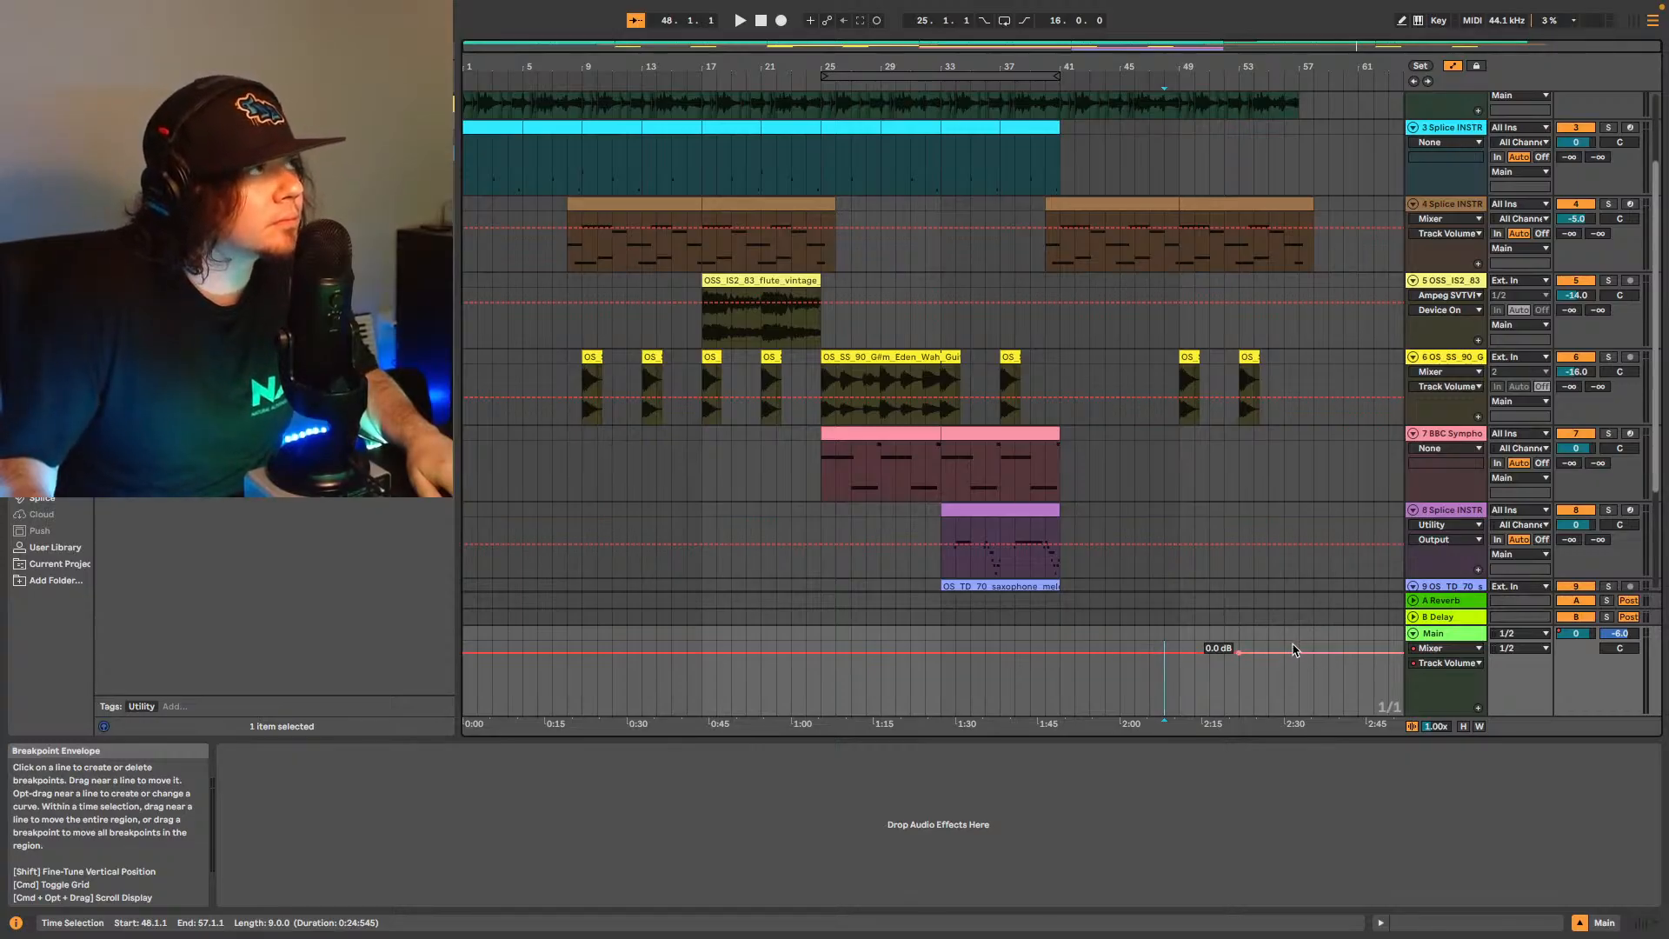
click(1239, 685)
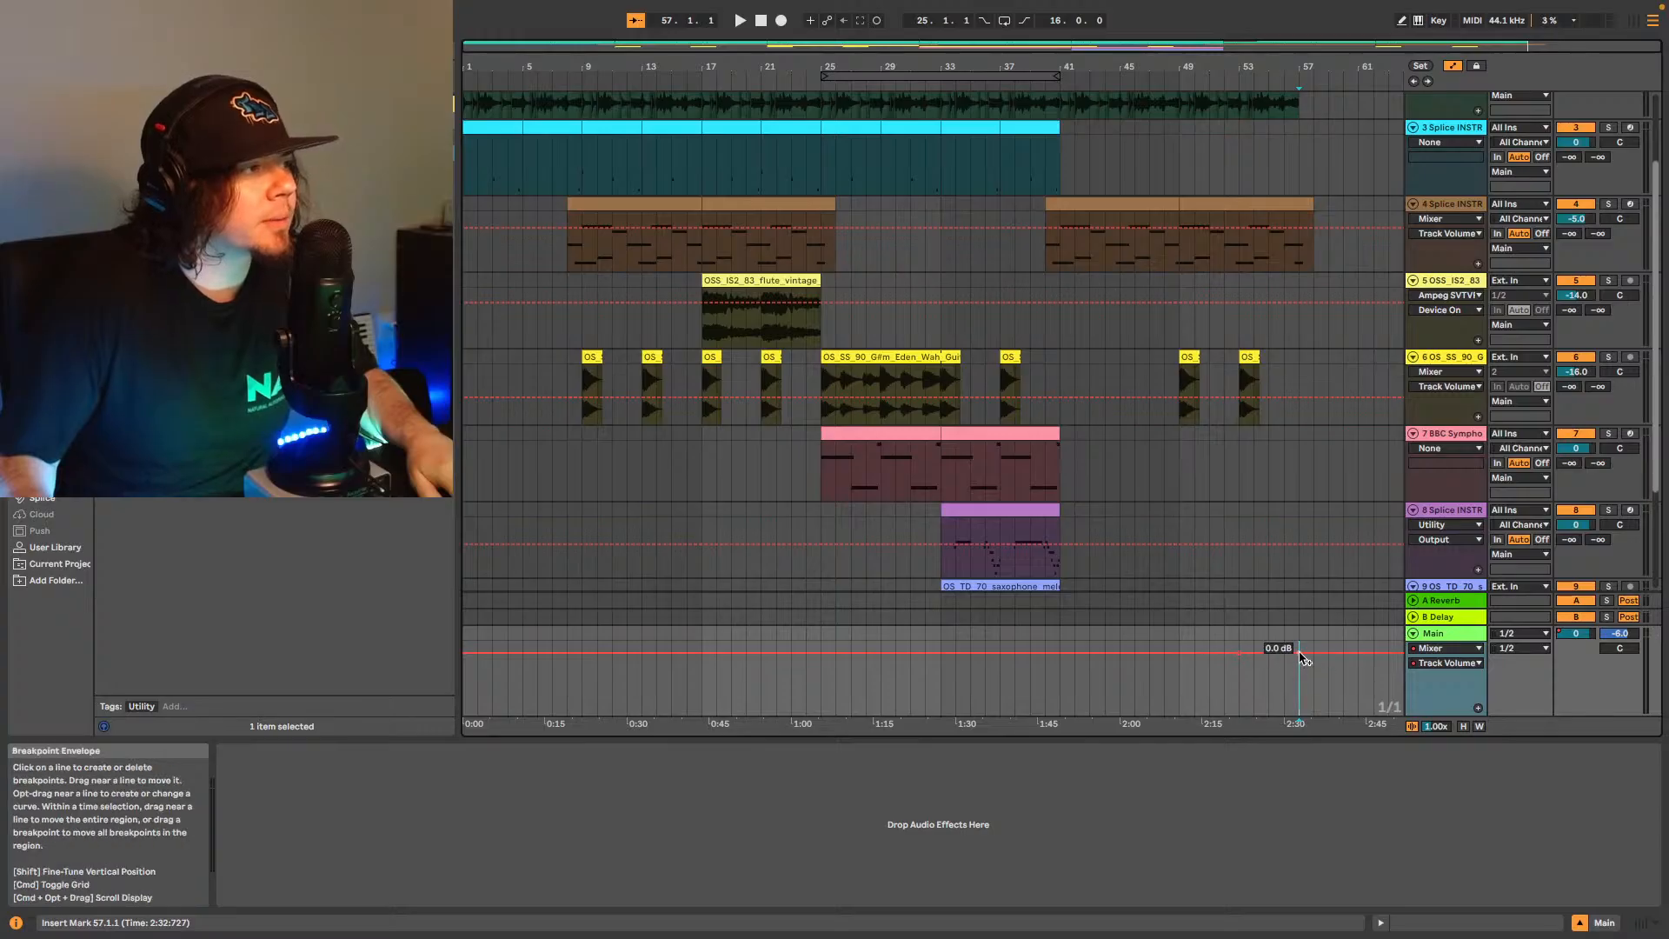
drag(1296, 653, 1298, 709)
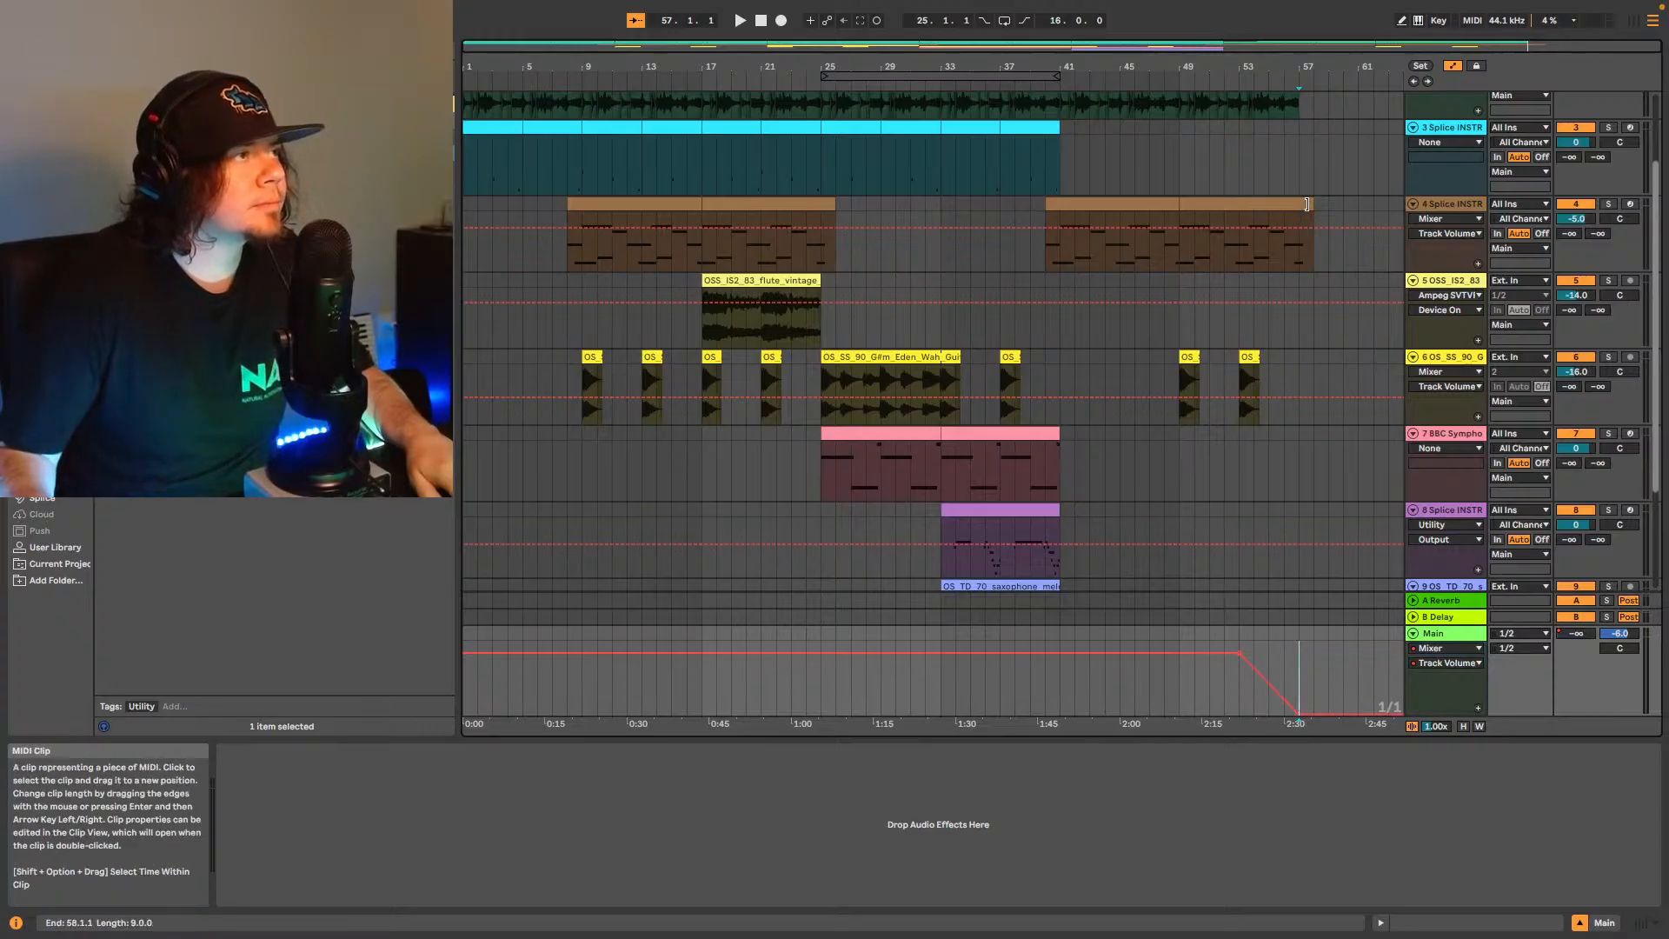
Trim track 4's last MIDI clip to end at bar 57 and play the ending from bar 39.
drag(1299, 234, 1183, 261)
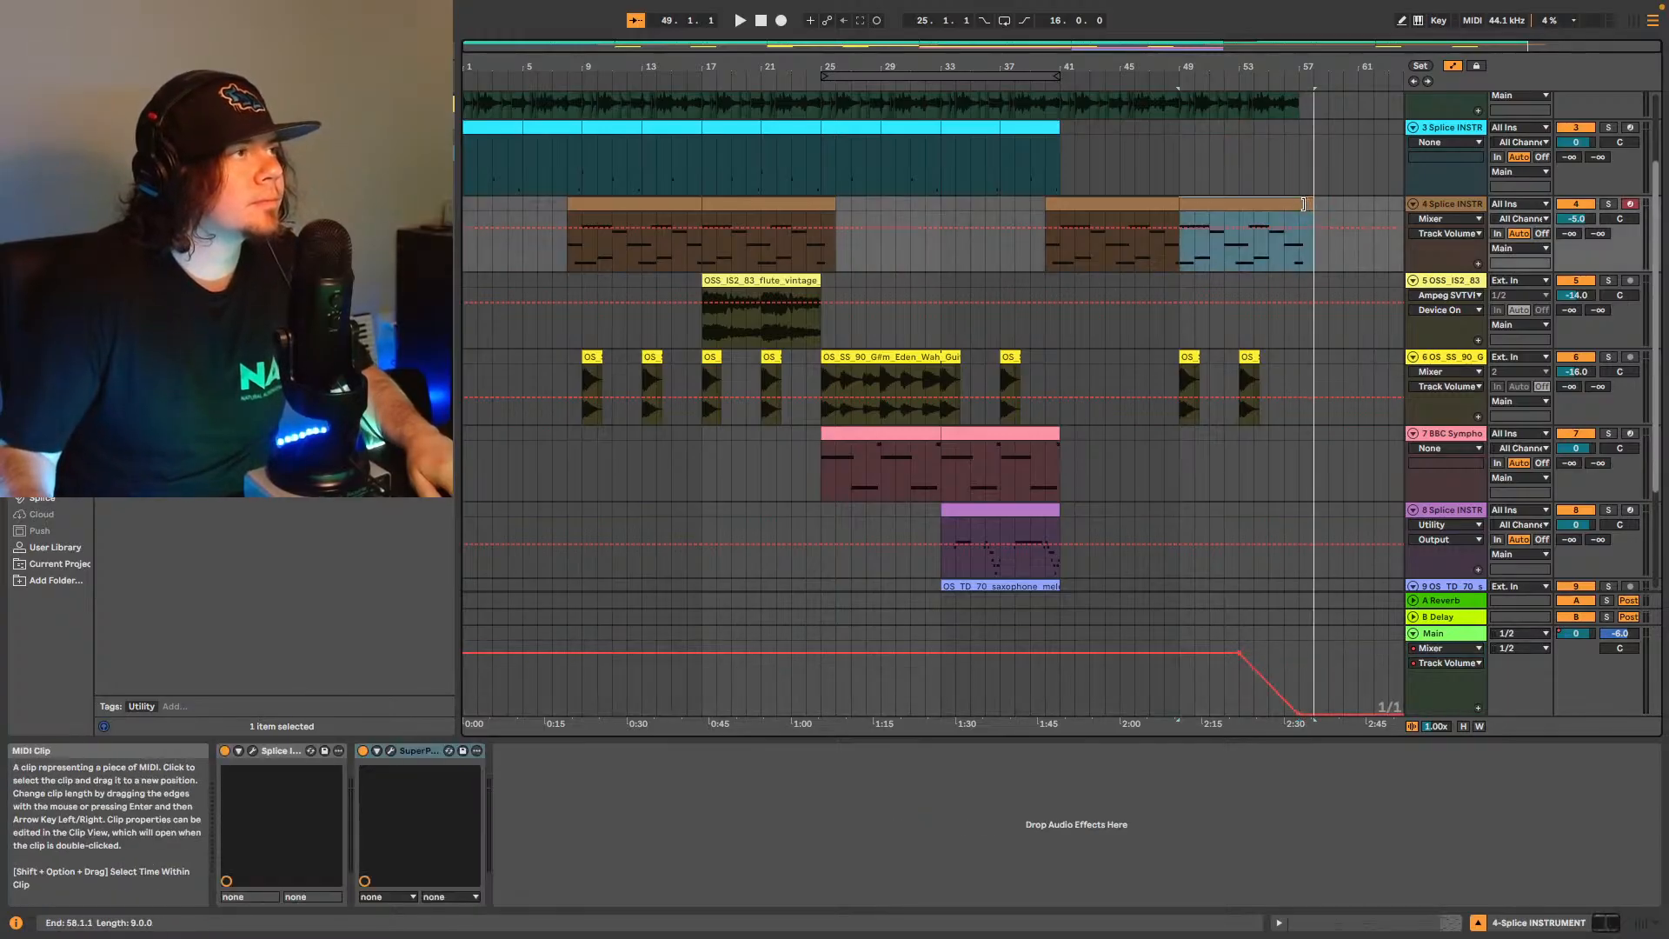
click(1029, 253)
key(space)
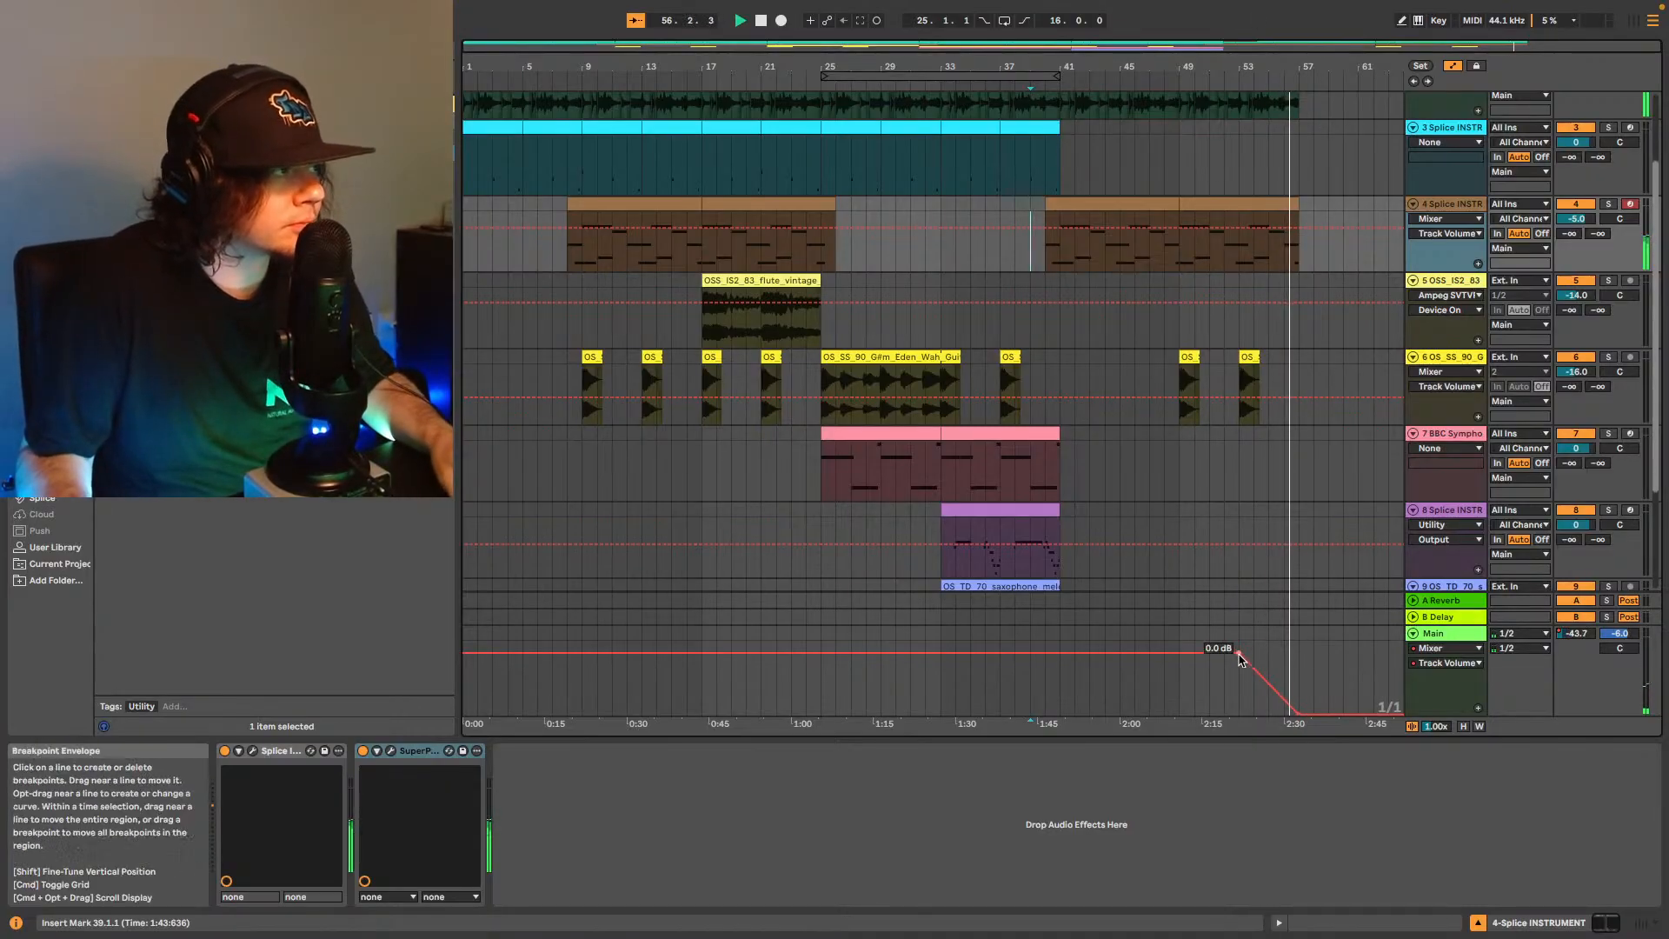
Move the Main volume fade-out so it runs from bar 49 to bar 53, and play it back from bar 48.
drag(1238, 652, 1179, 652)
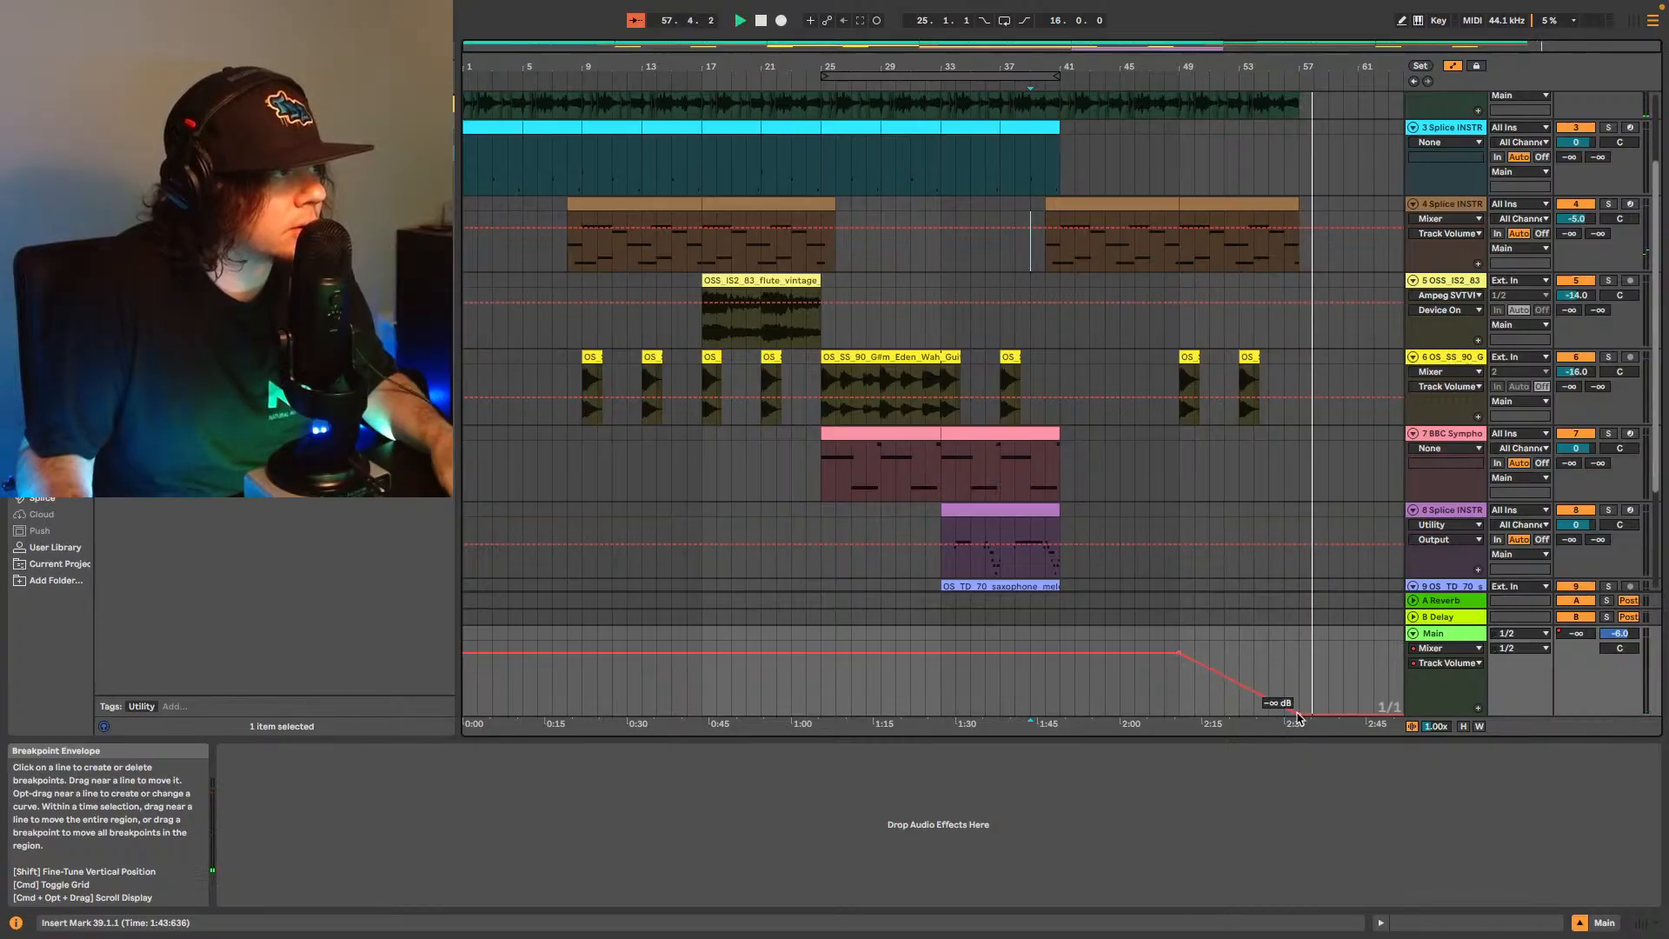
drag(1300, 713, 1238, 713)
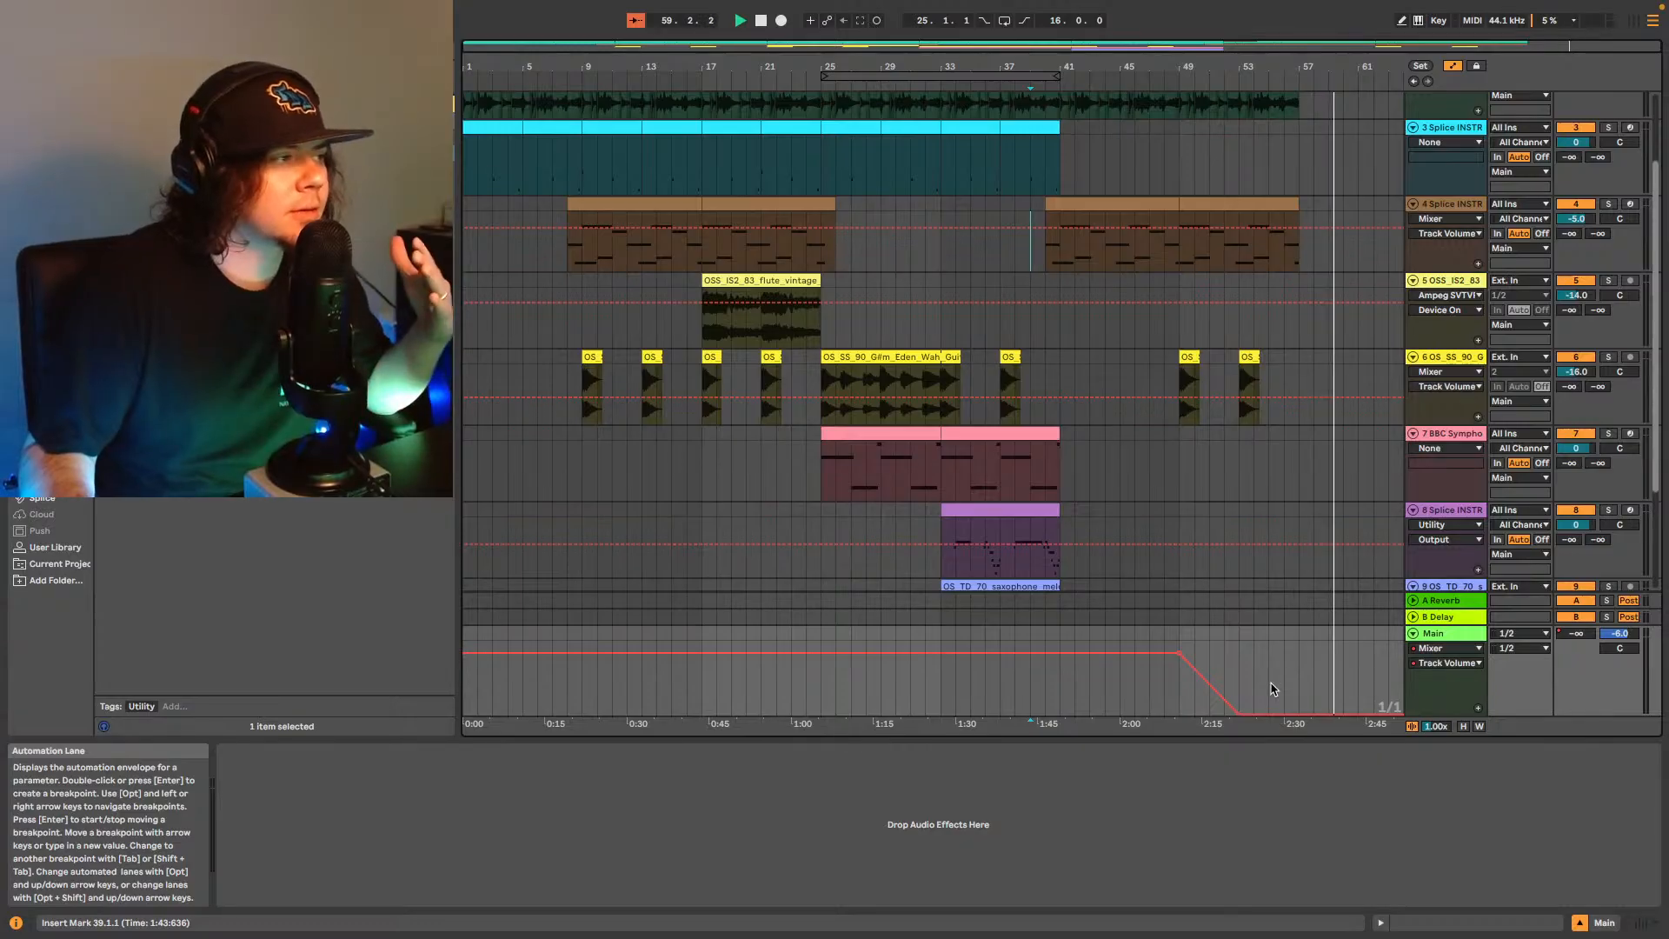
click(1164, 693)
key(space)
key(space)
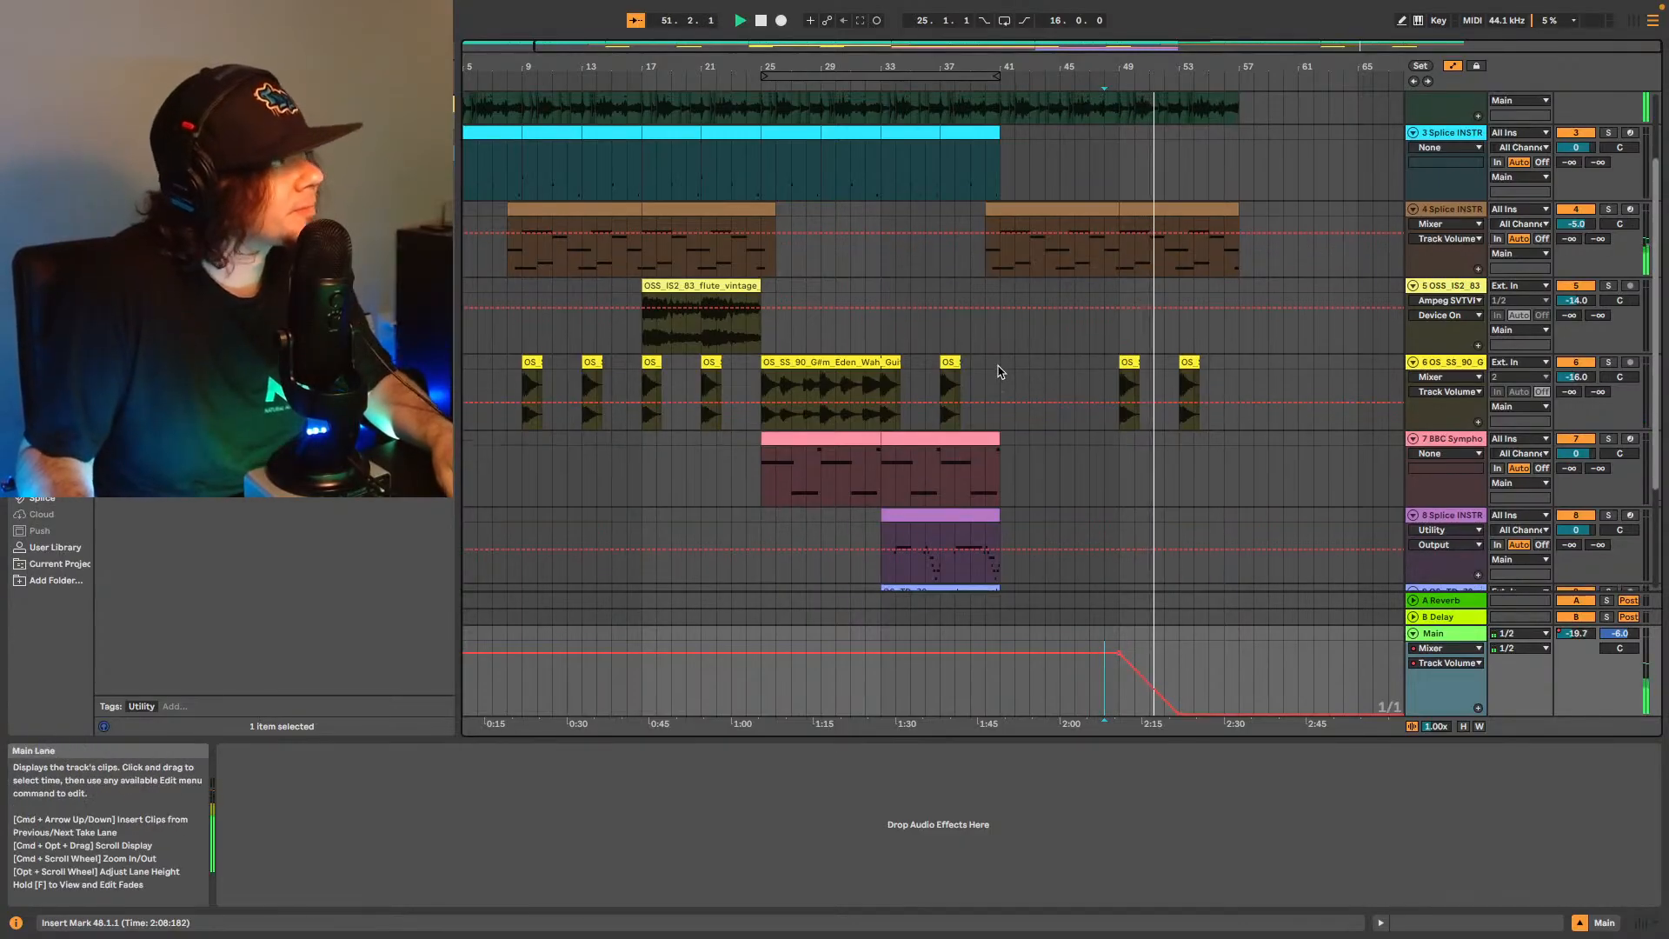
scroll(1004, 369, up, 3)
scroll(1013, 435, down, 6)
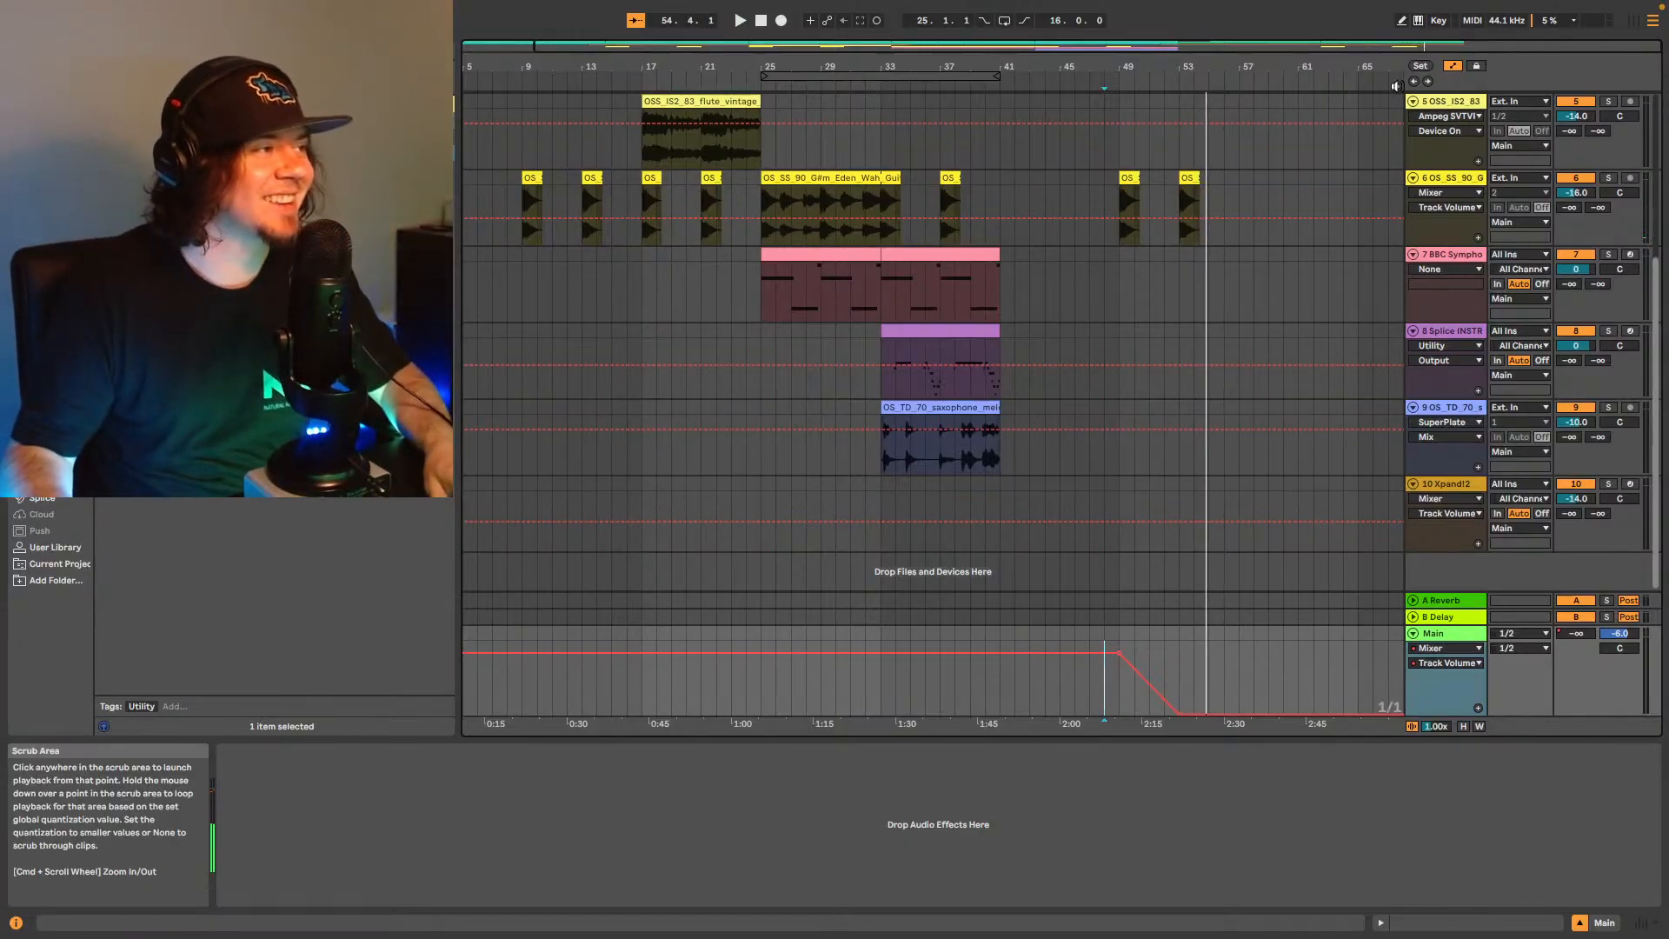
Play the arrangement from the beginning and check the recent Live Sets list for existing song names.
click(1412, 81)
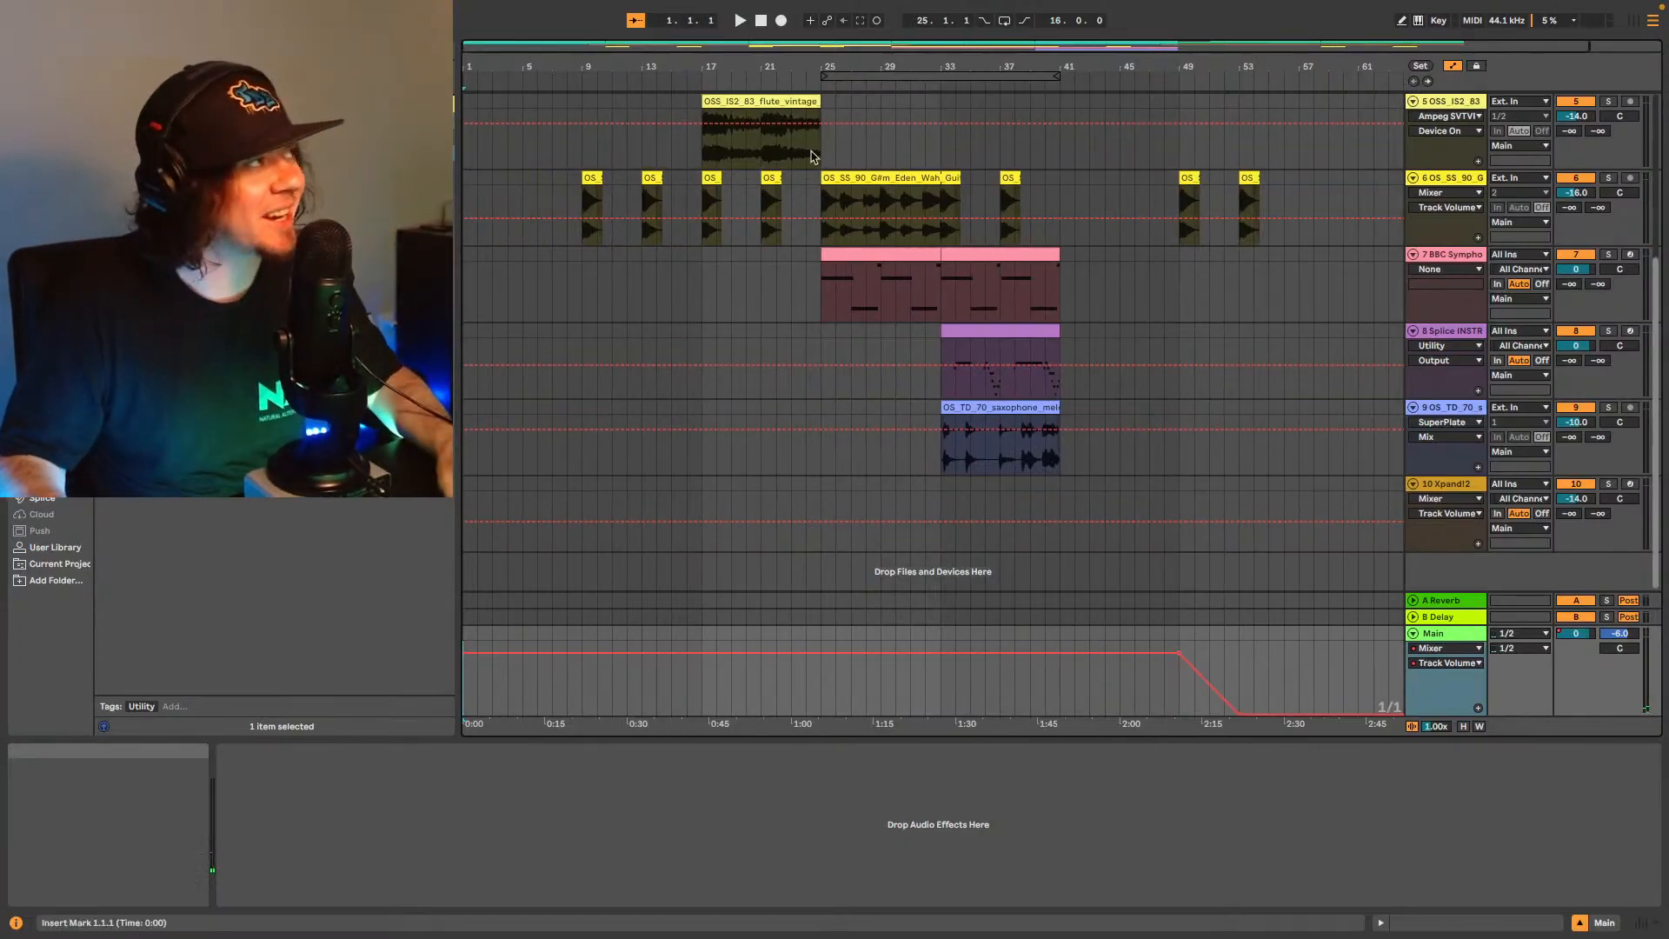
key(space)
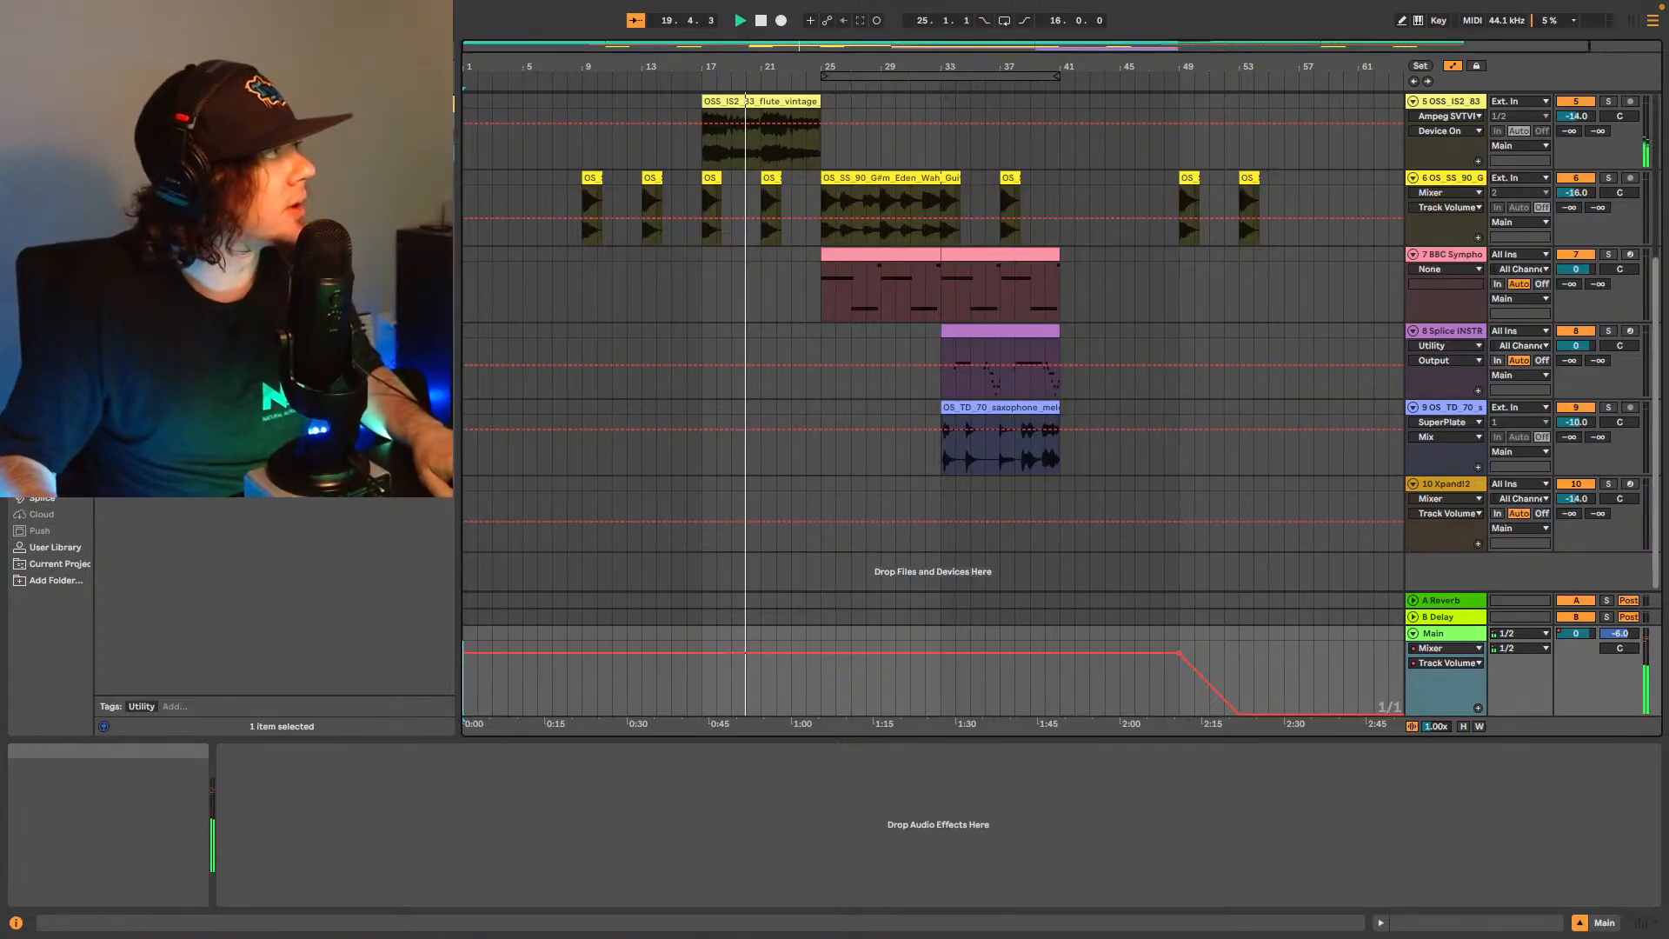
click(93, 10)
mouse_move(147, 74)
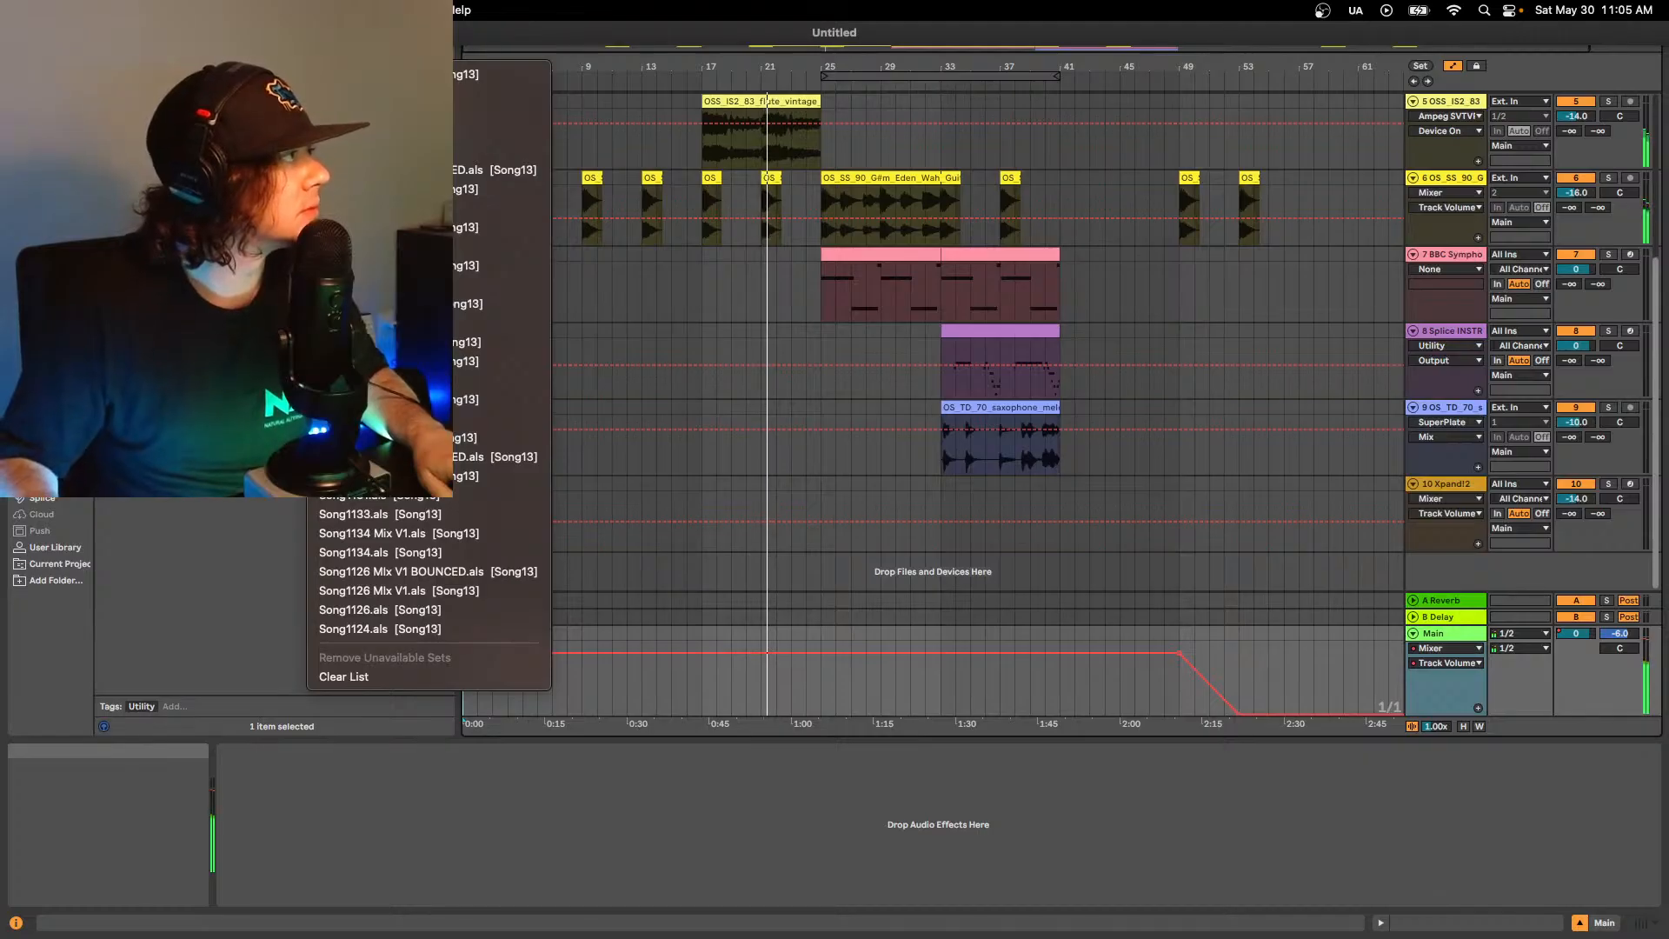
click(92, 11)
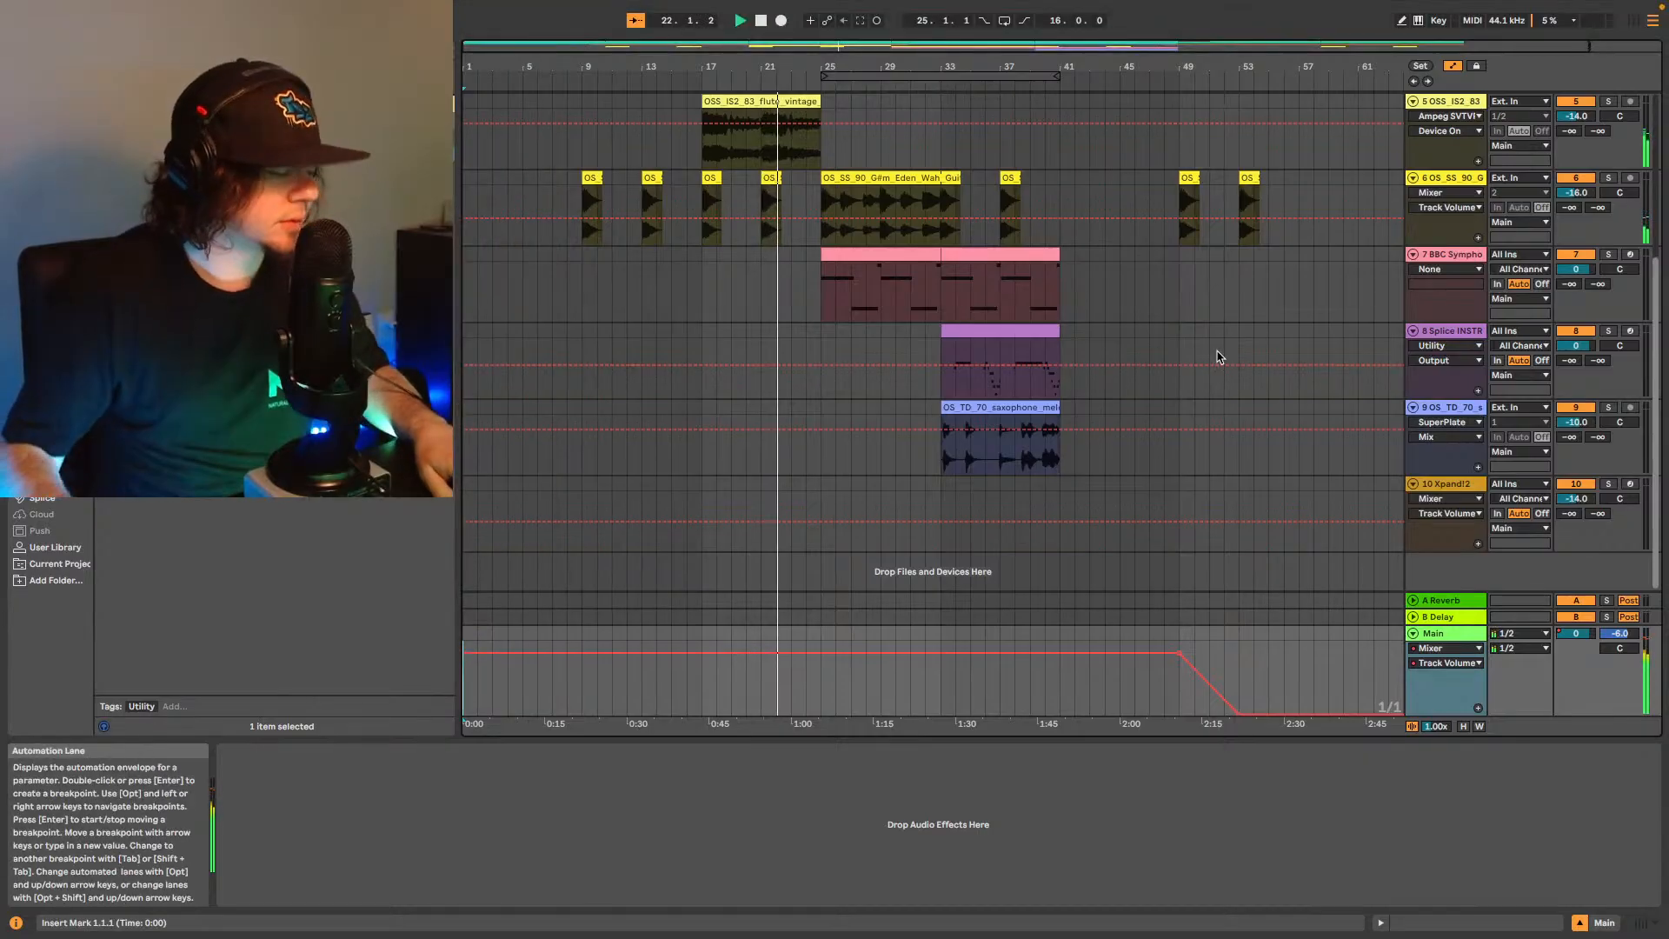
Try to save the Live Set as Song1041 in the Song13 Project folder, declining to replace an existing file.
key(super+s)
text(Song10)
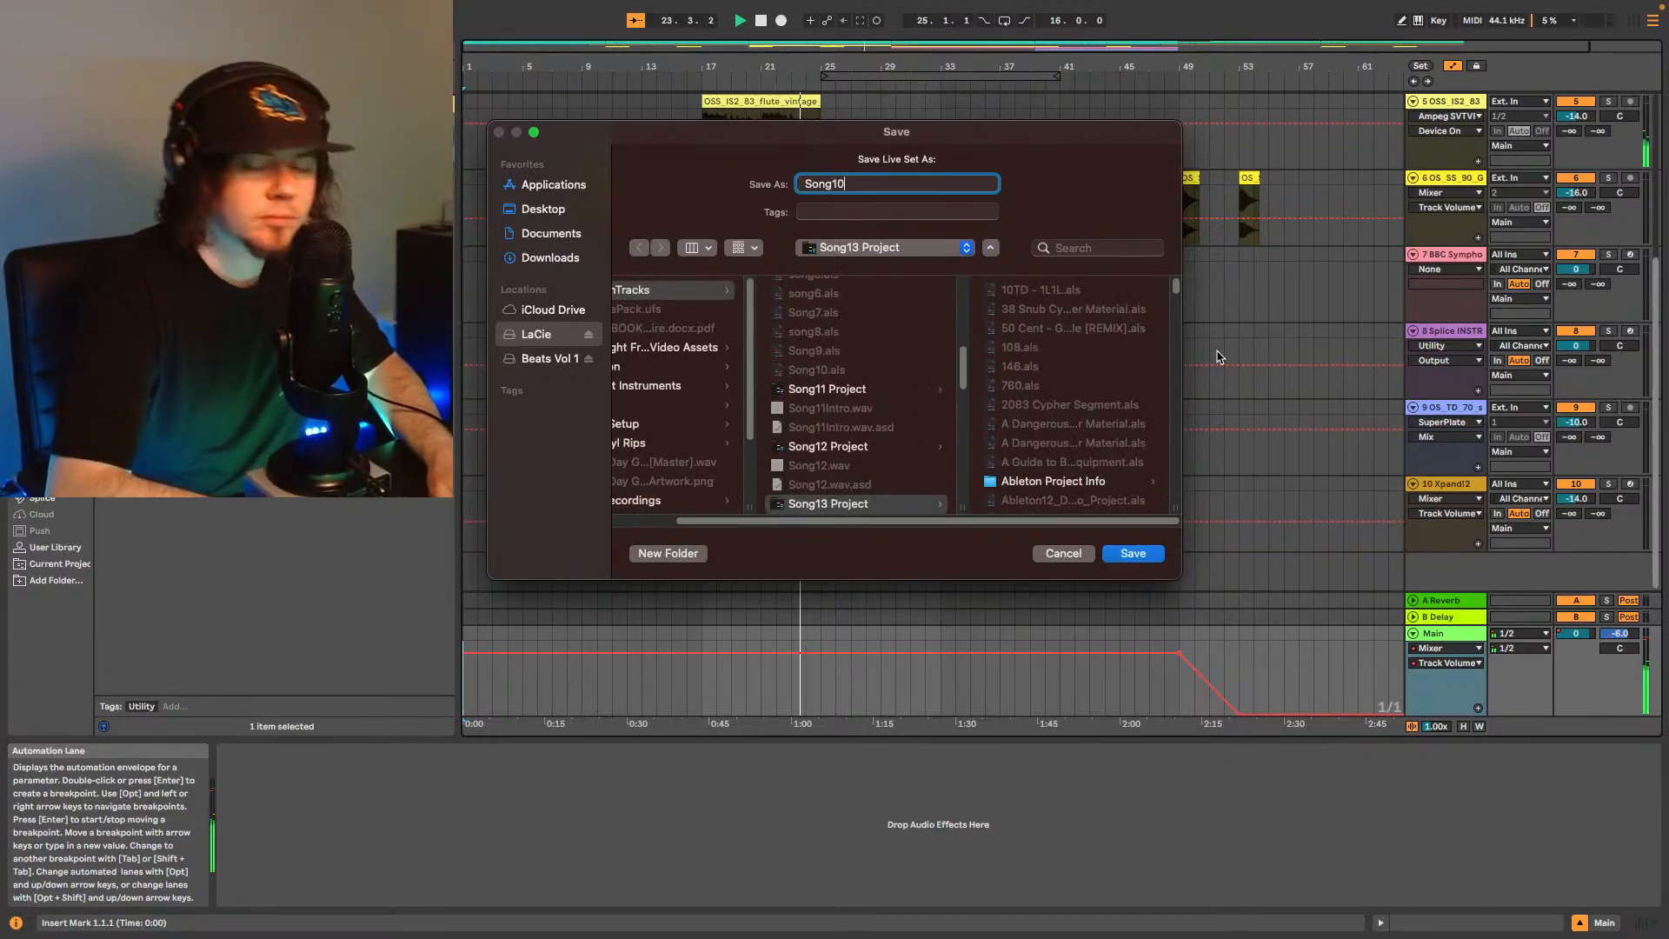
text(41)
key(Return)
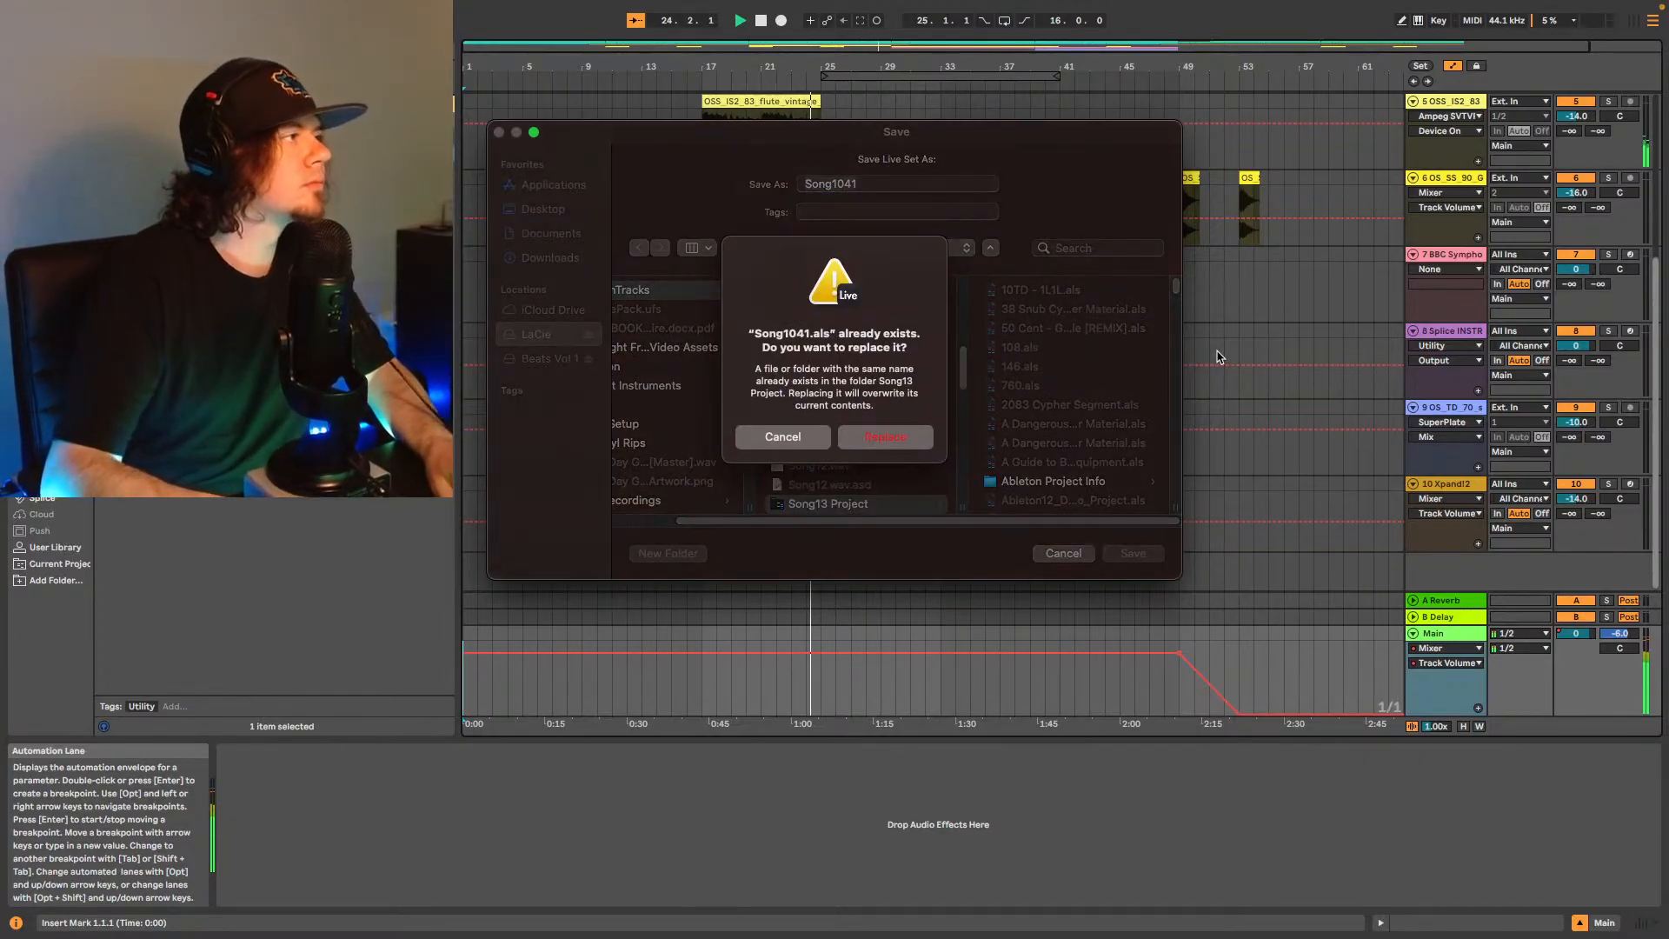
click(759, 437)
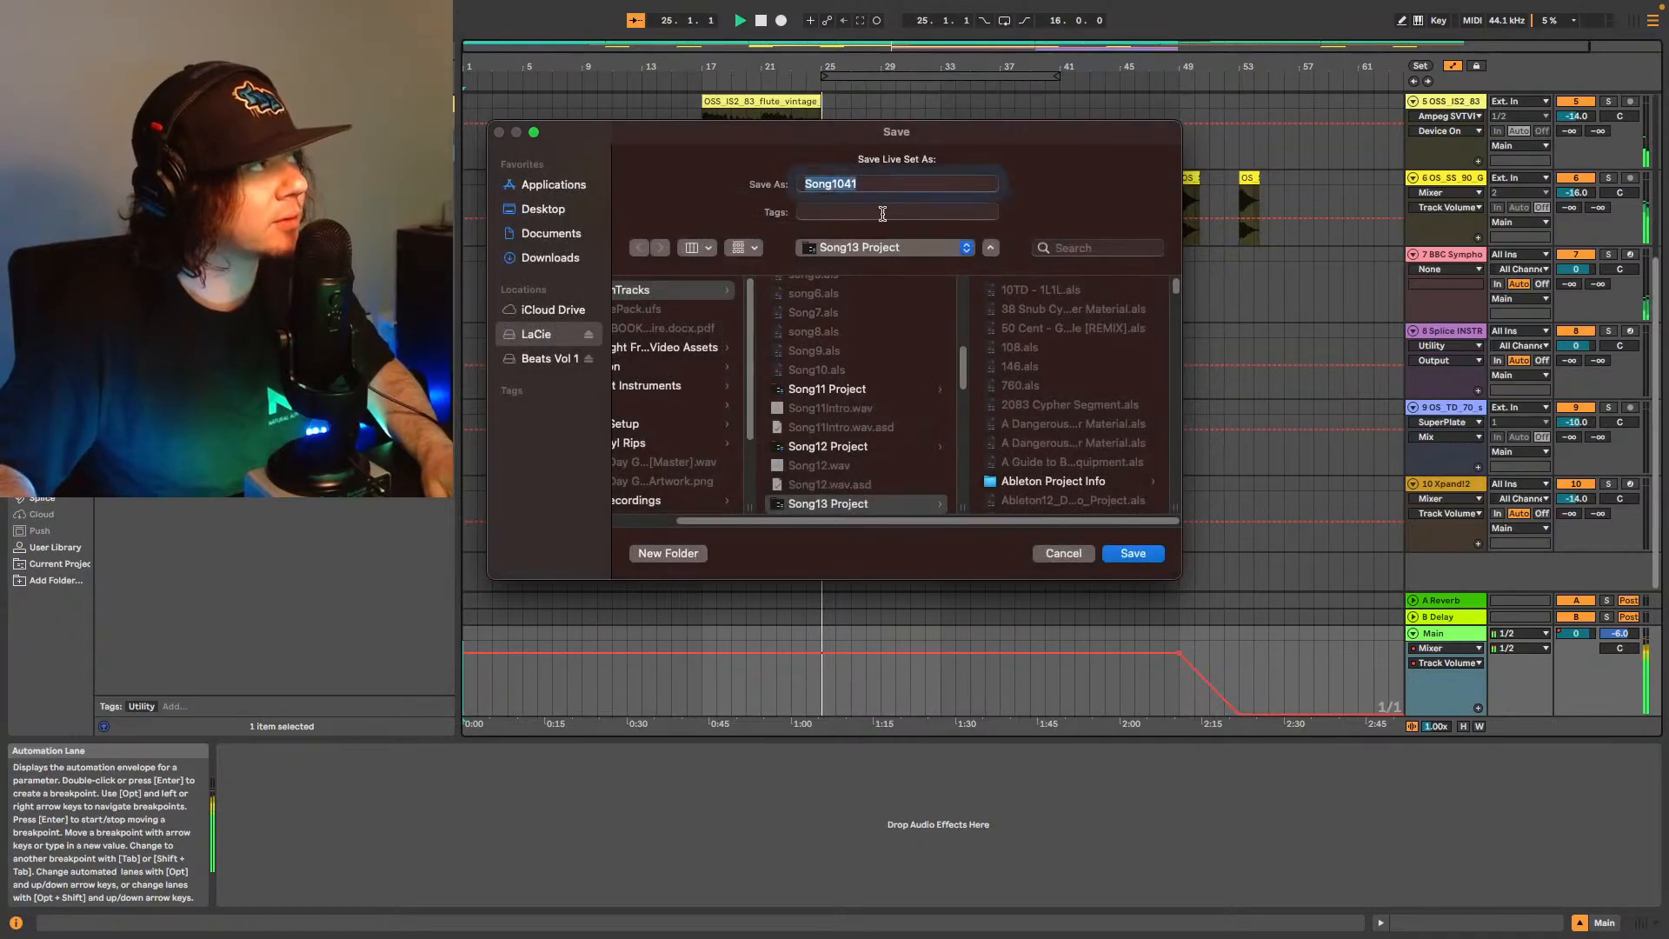
Try to save the Live Set as Song1042 instead, again declining to replace an existing file.
click(894, 181)
key(BackSpace)
text(2)
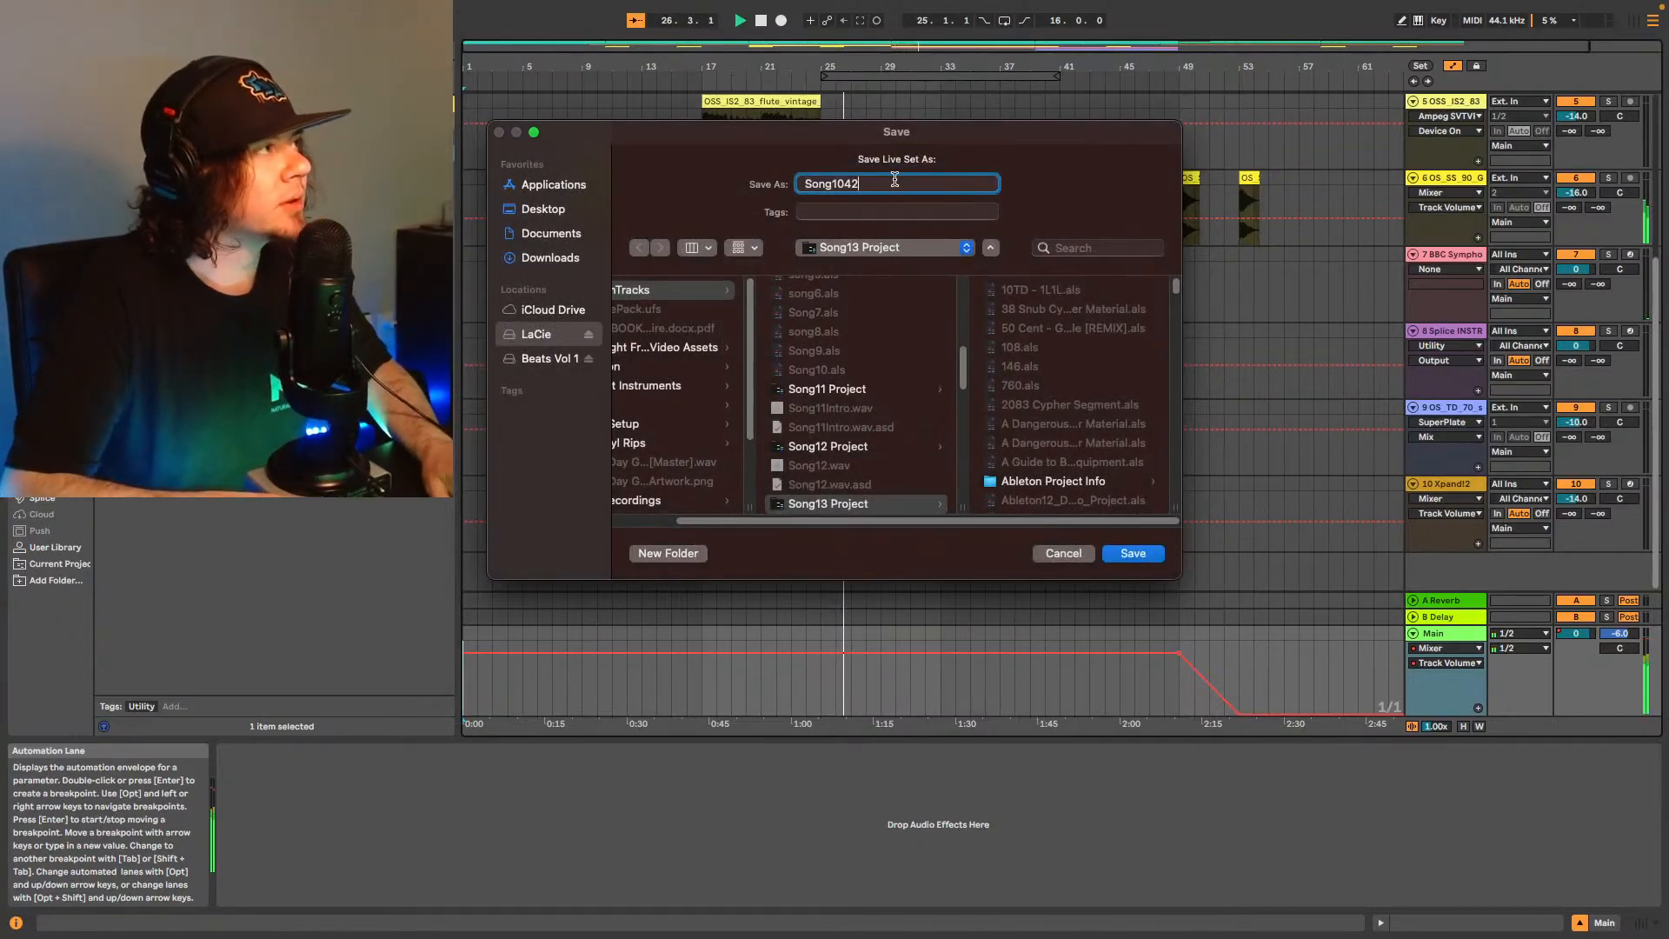
key(Return)
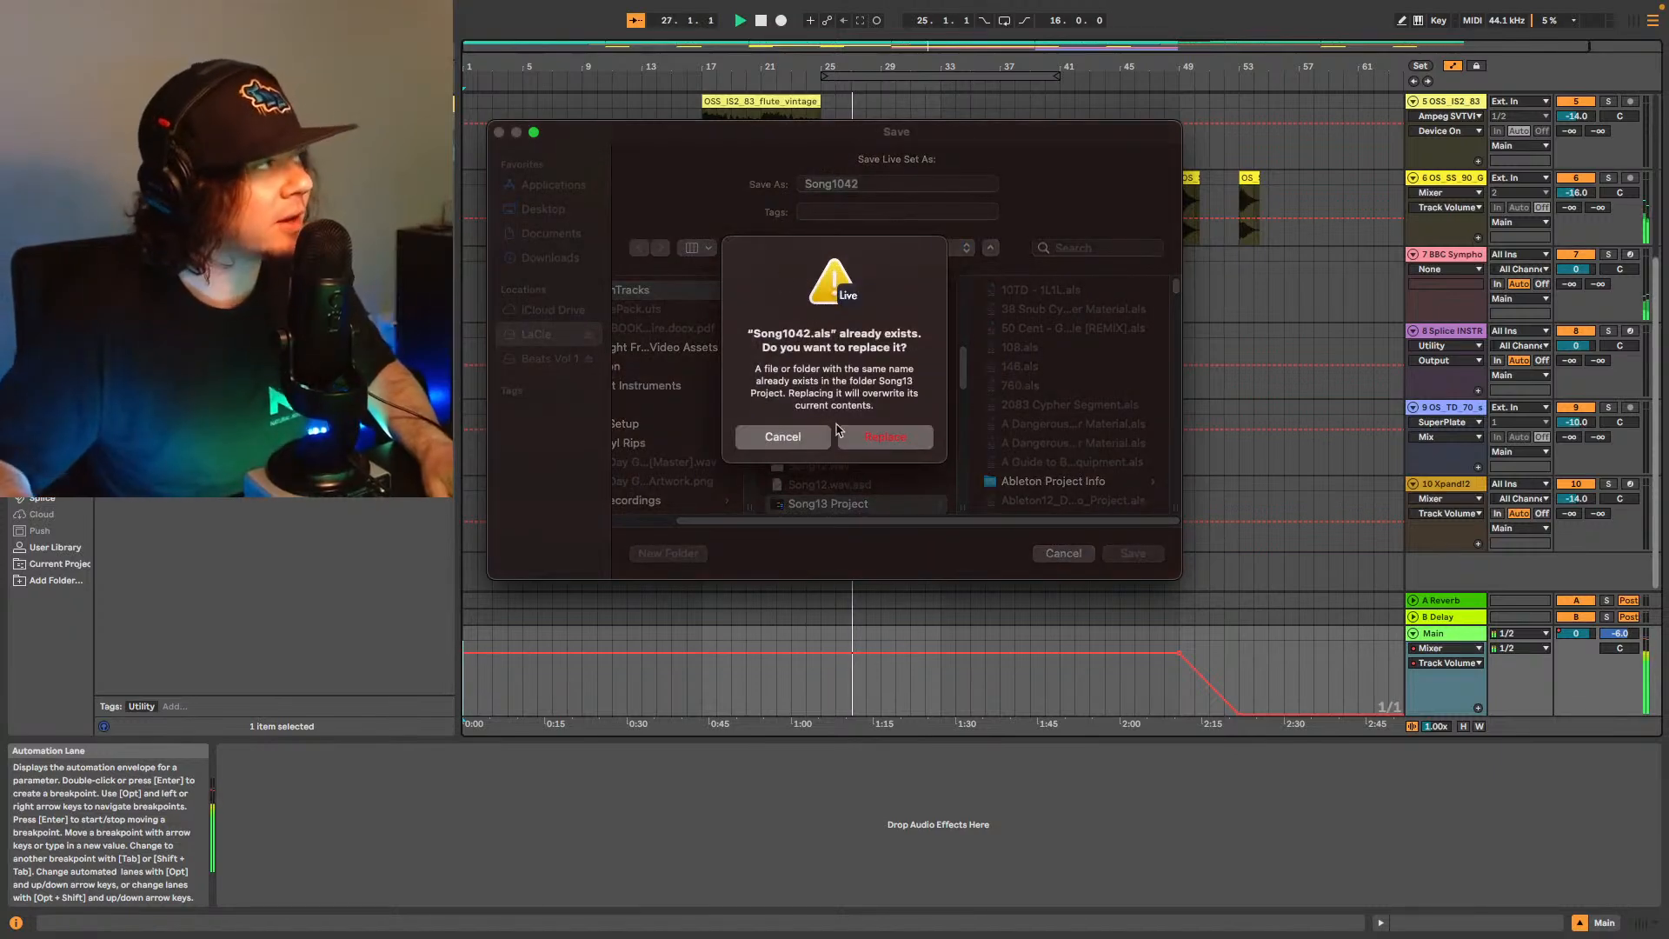
click(776, 436)
Save the Live Set as Song1141 in the Song13 Project folder.
click(871, 184)
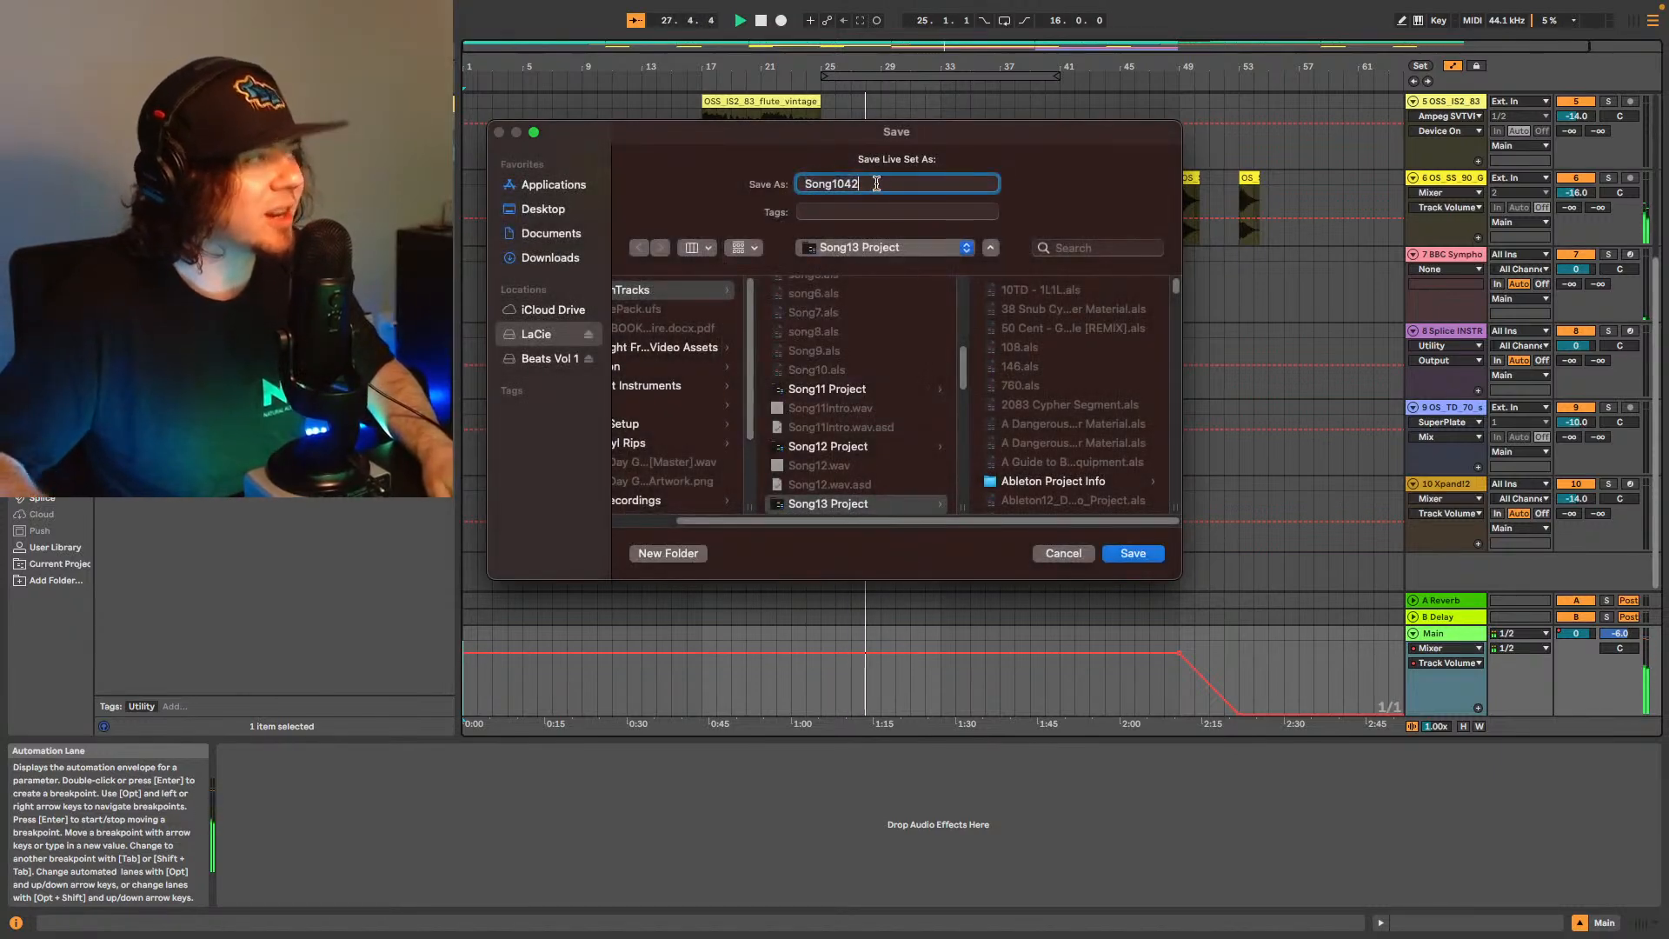
key(BackSpace)
key(BackSpace)
key(BackSpace)
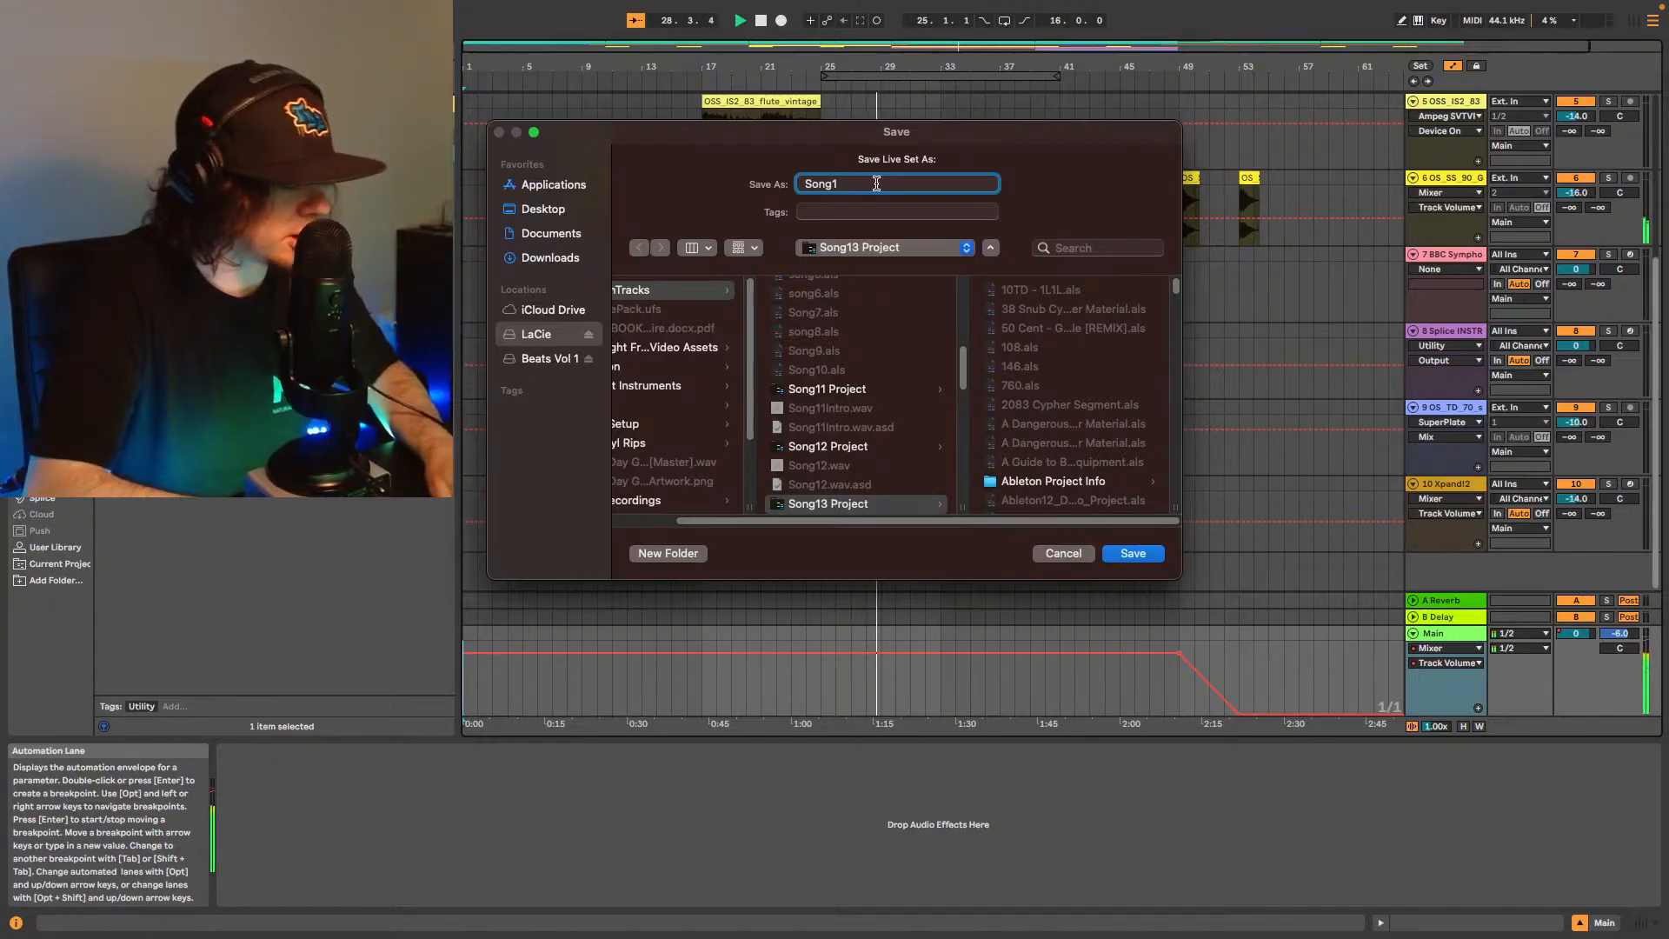
text(141)
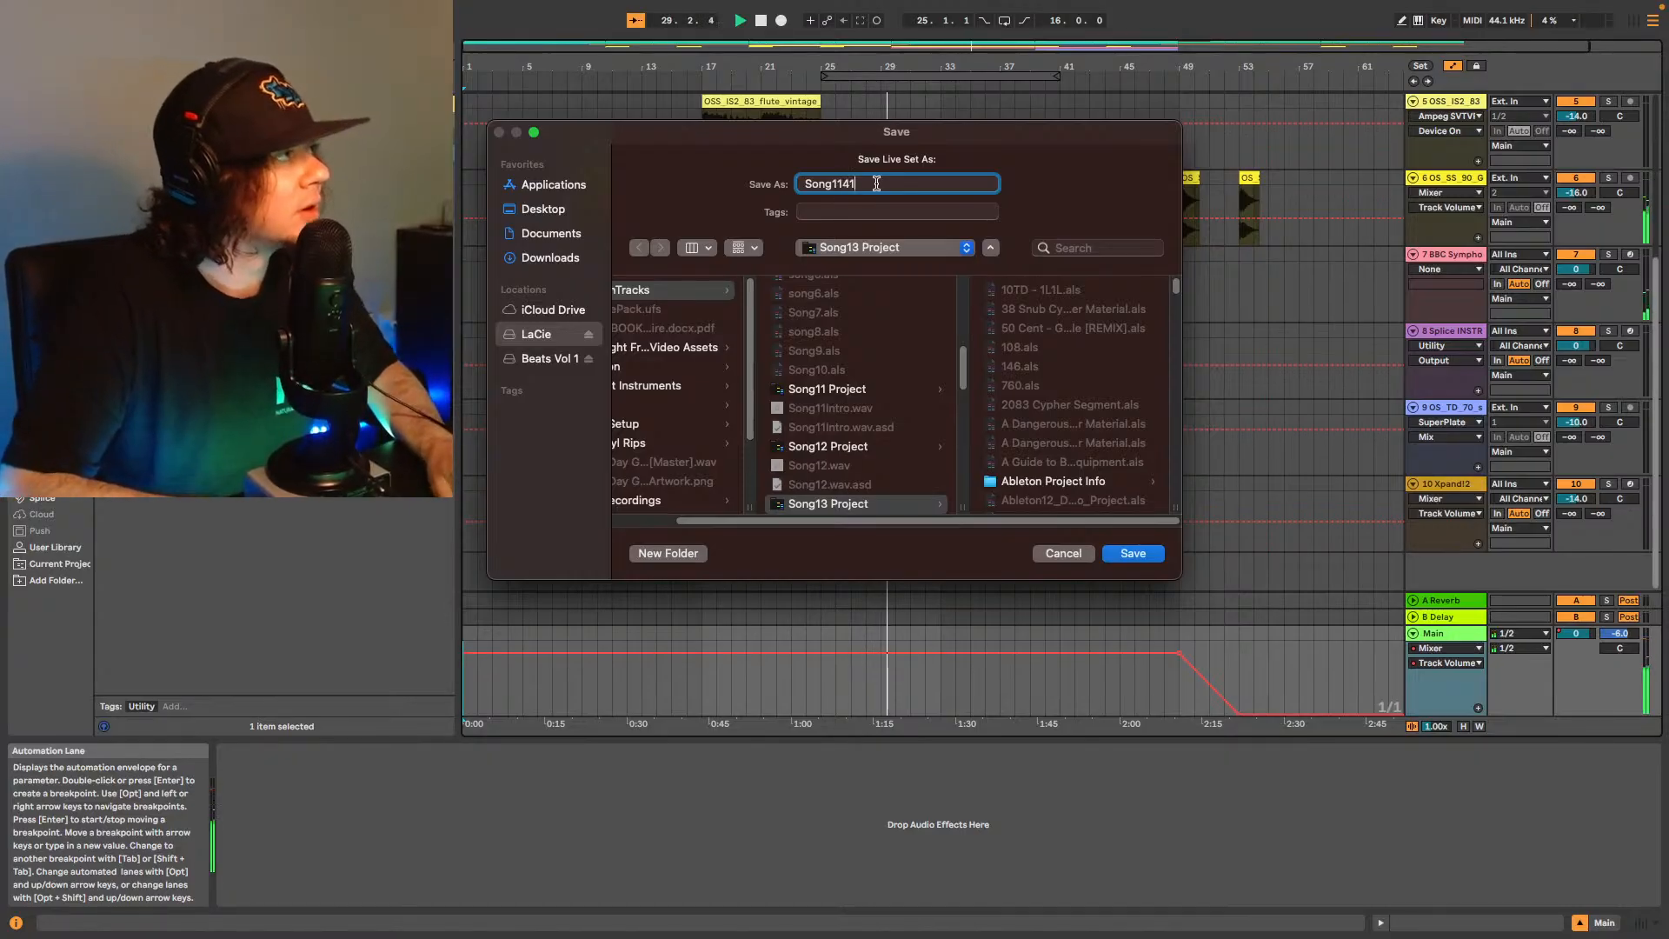
key(Return)
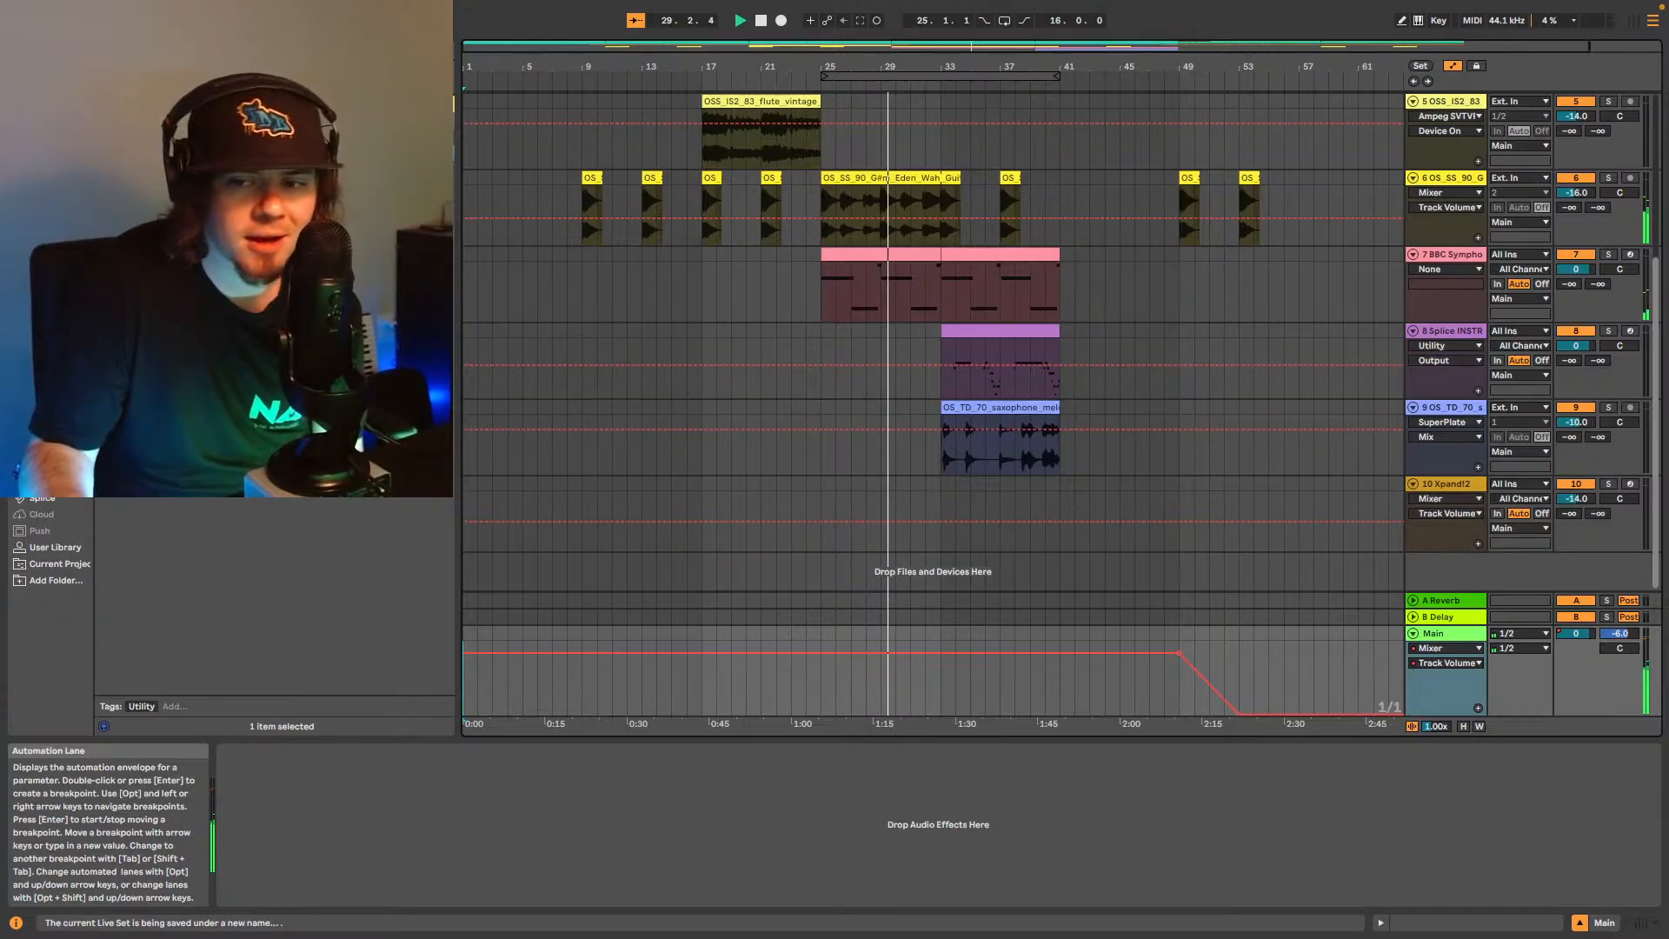
Switch to the Spotify window showing the TapDaddy artist page.
key(ctrl+Left)
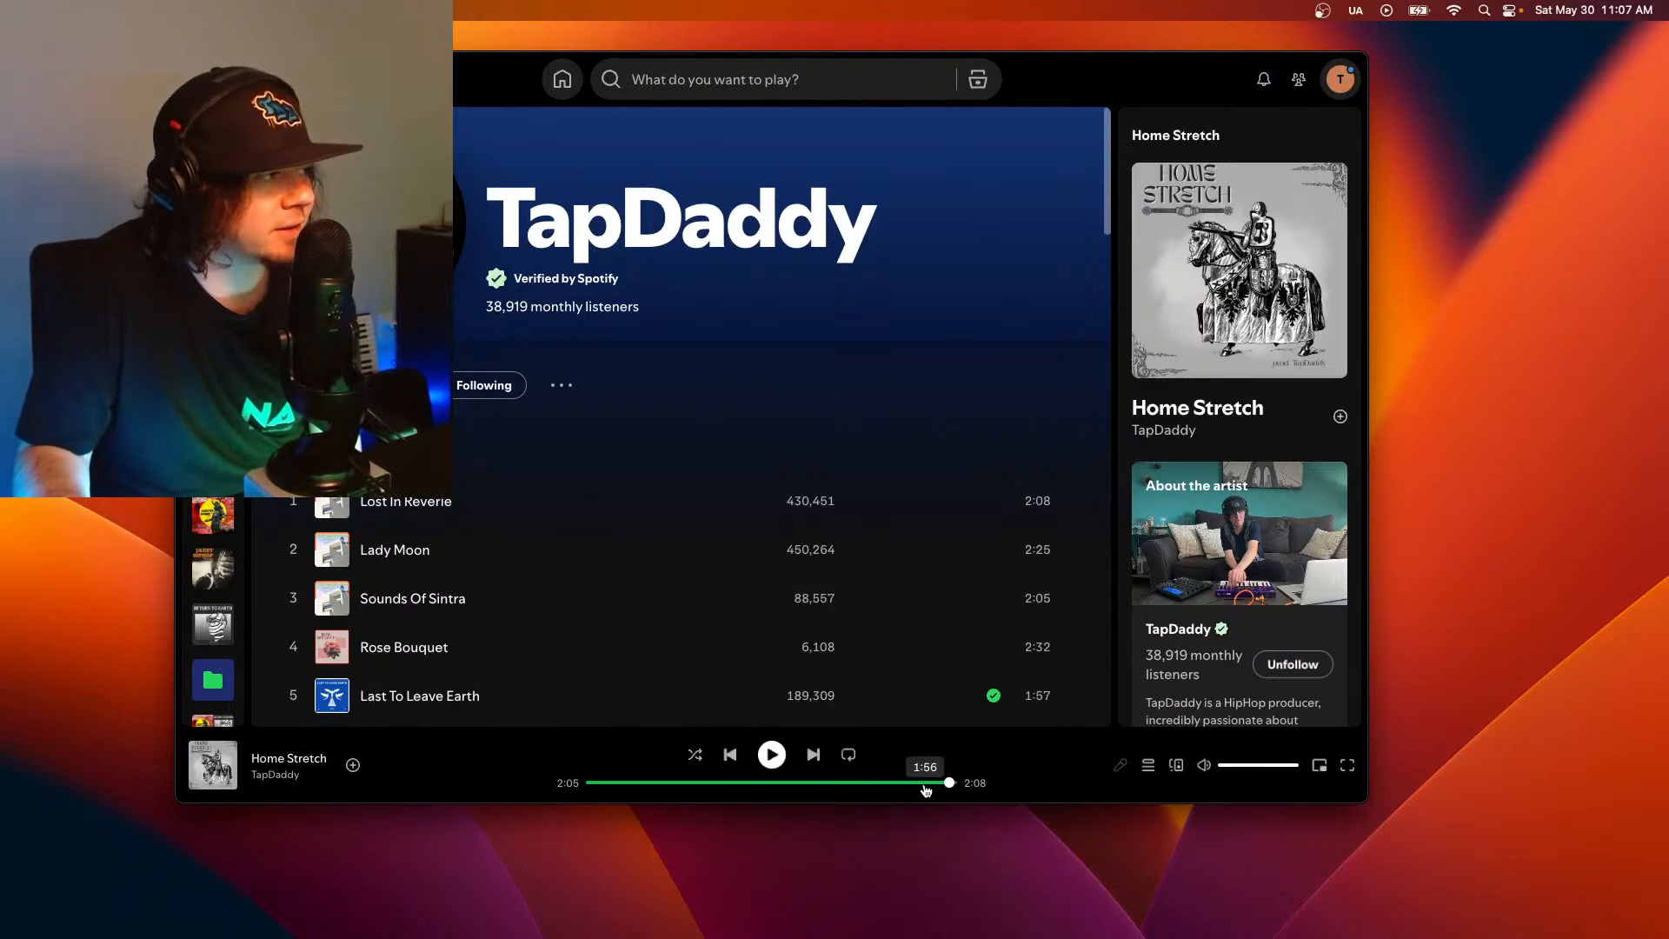
Restart TapDaddy's Home Stretch from the beginning and play it.
click(731, 752)
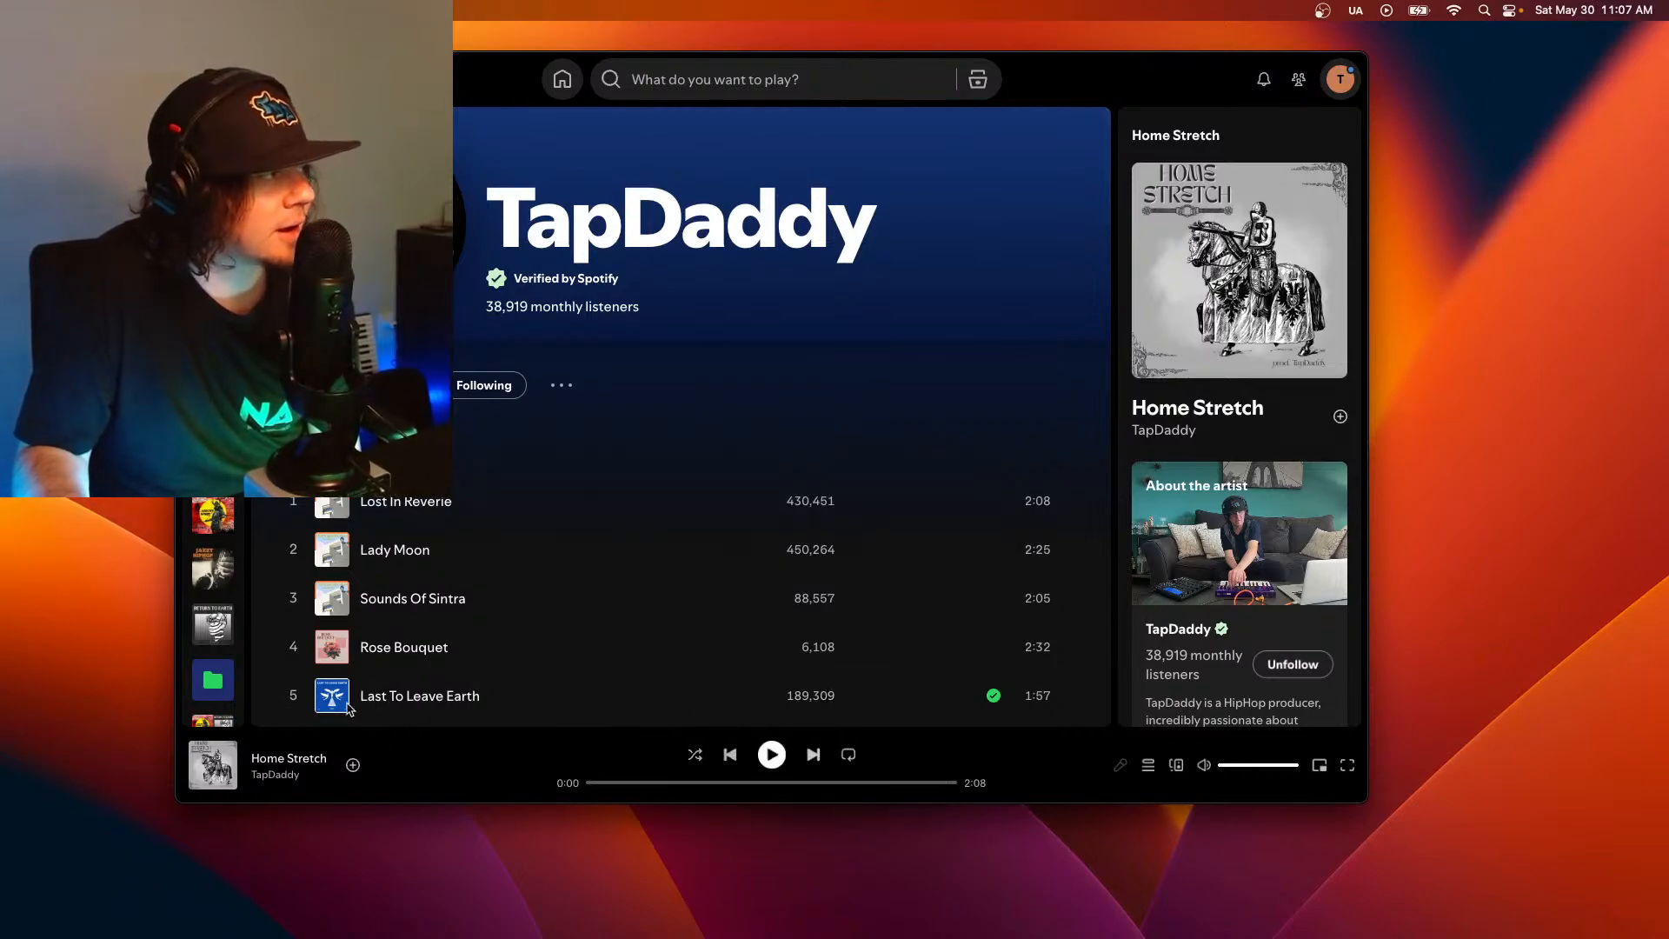
click(777, 758)
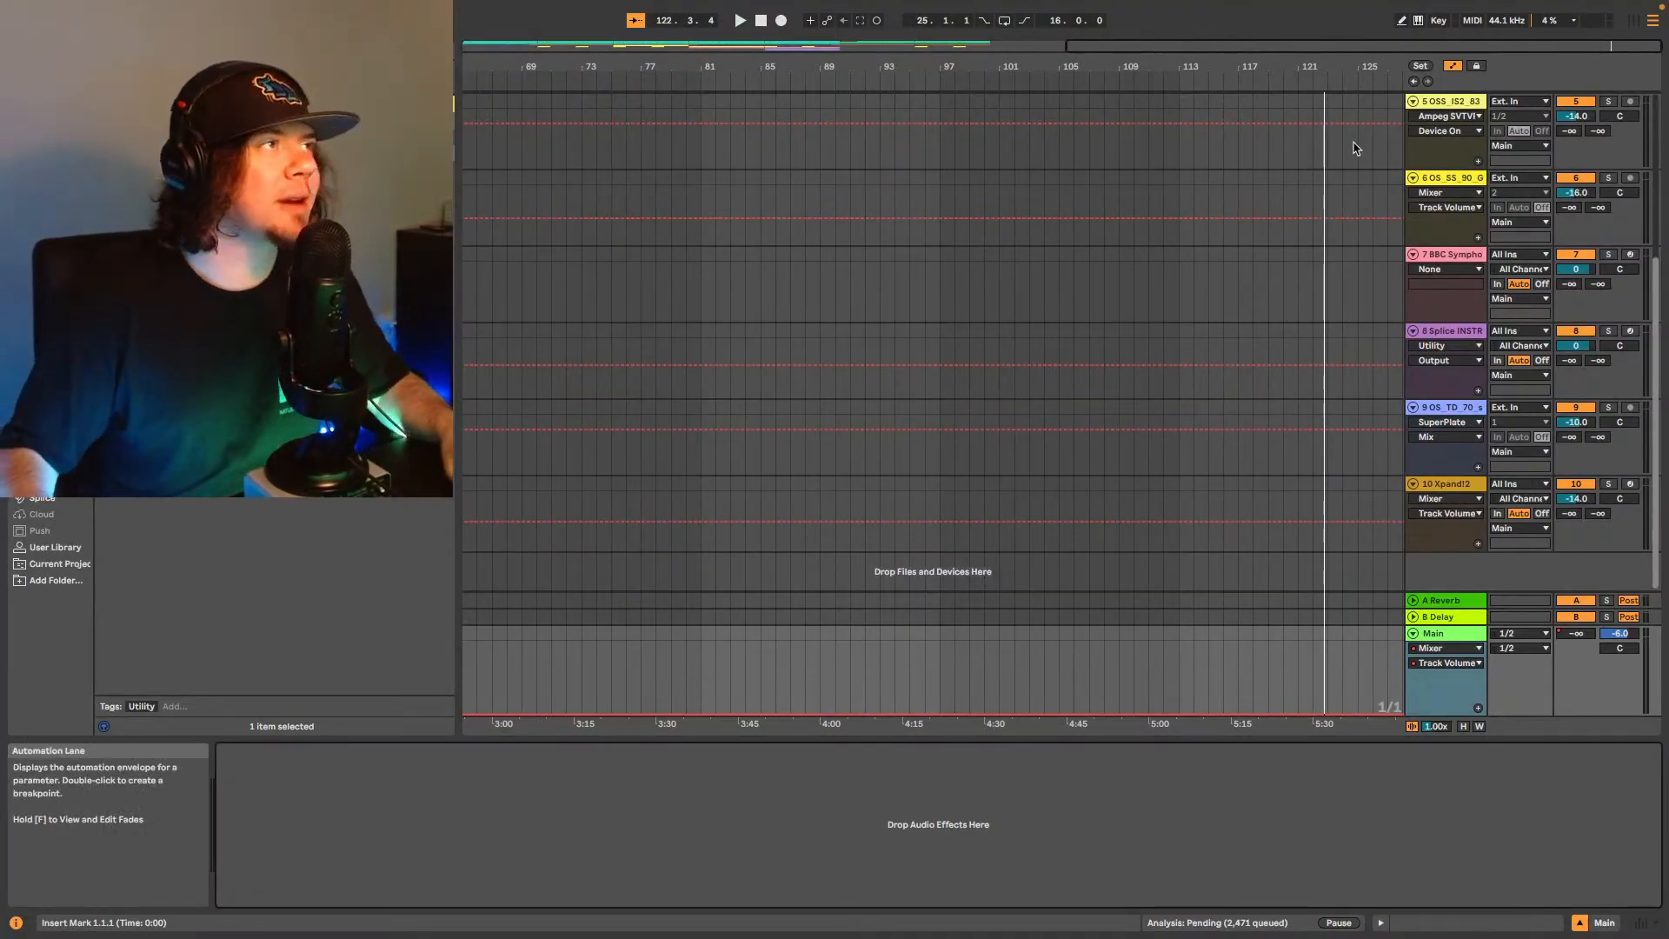
Switch back to Ableton Live, create a new Live Set and show it in Arrangement View.
click(1414, 81)
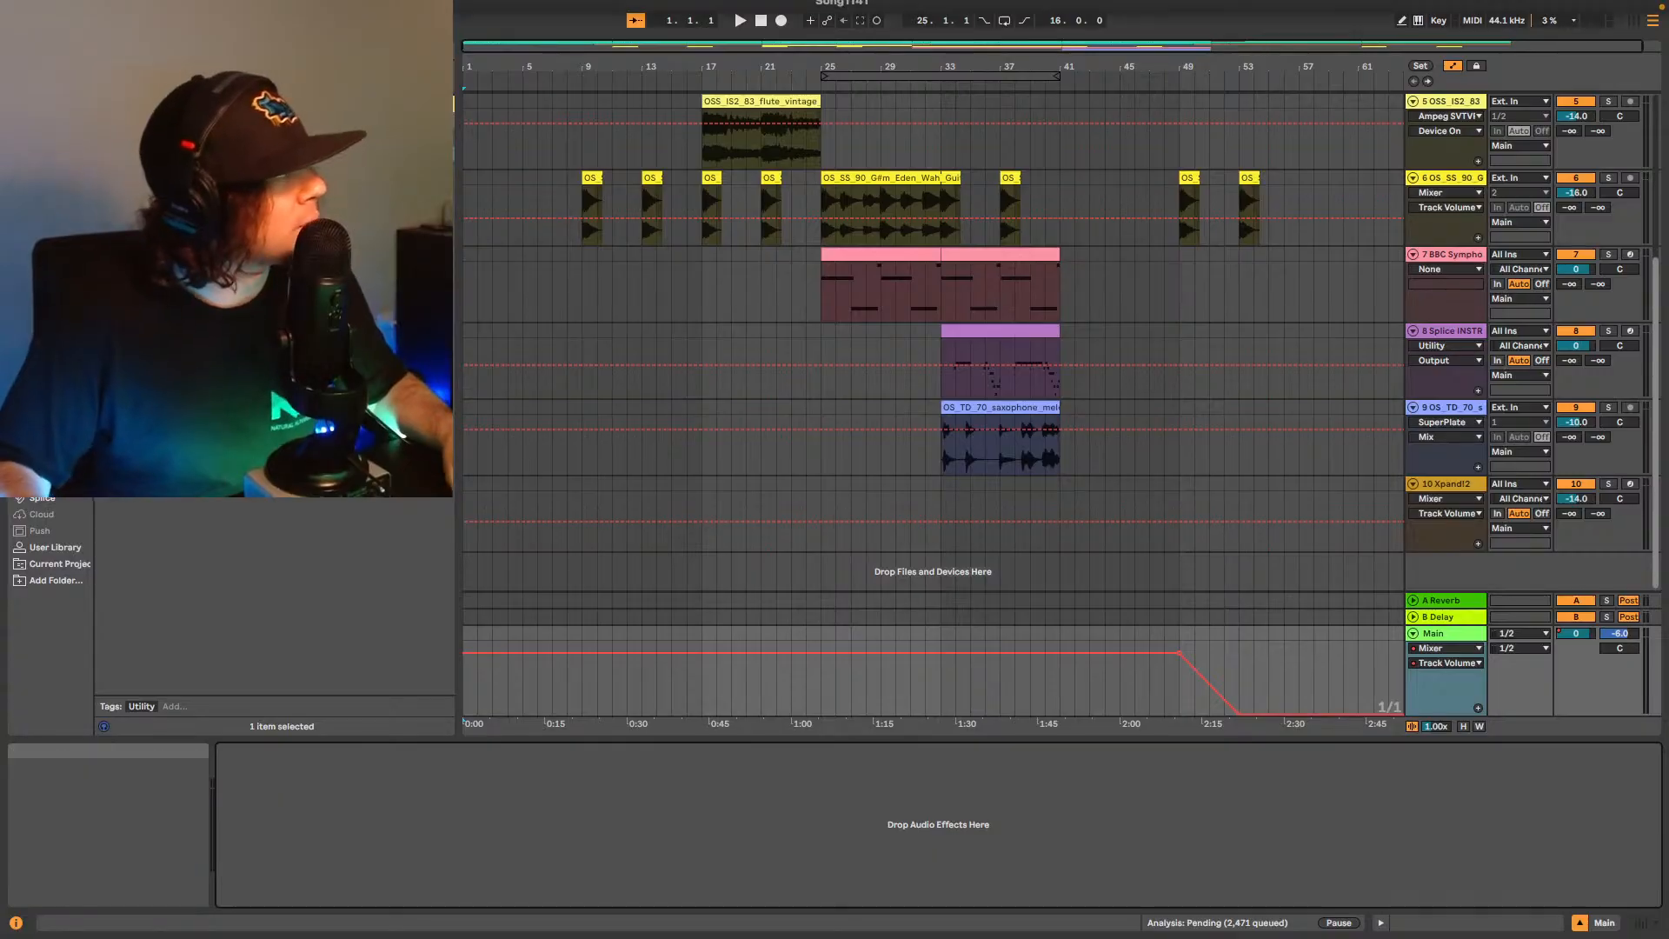
click(97, 10)
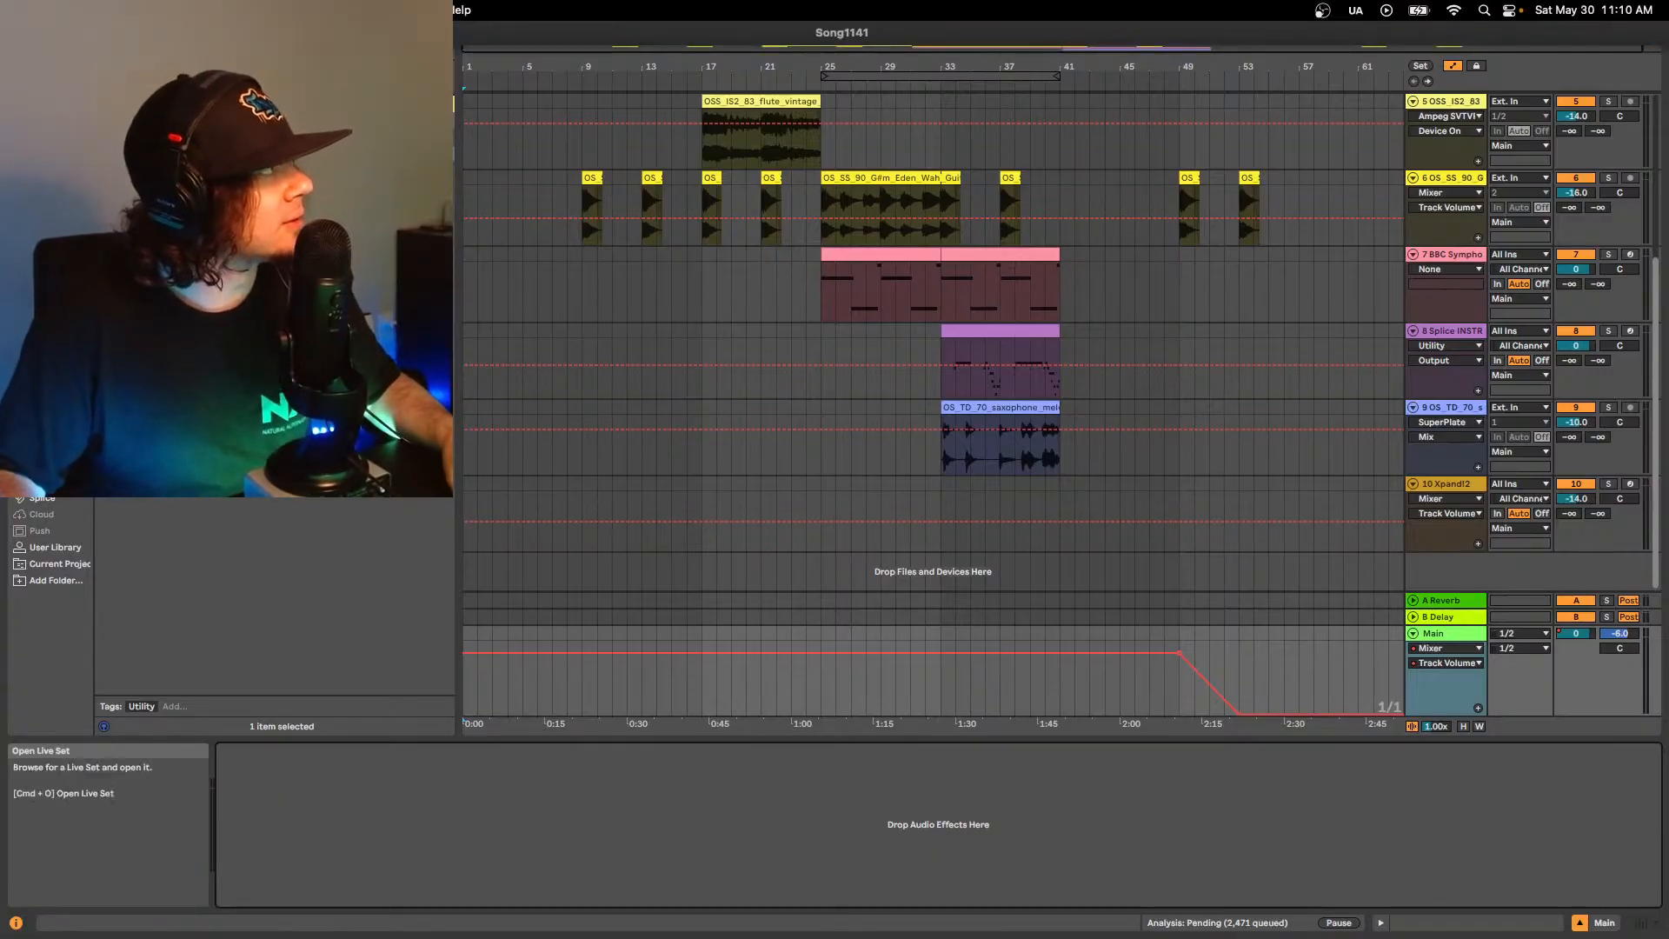
click(130, 34)
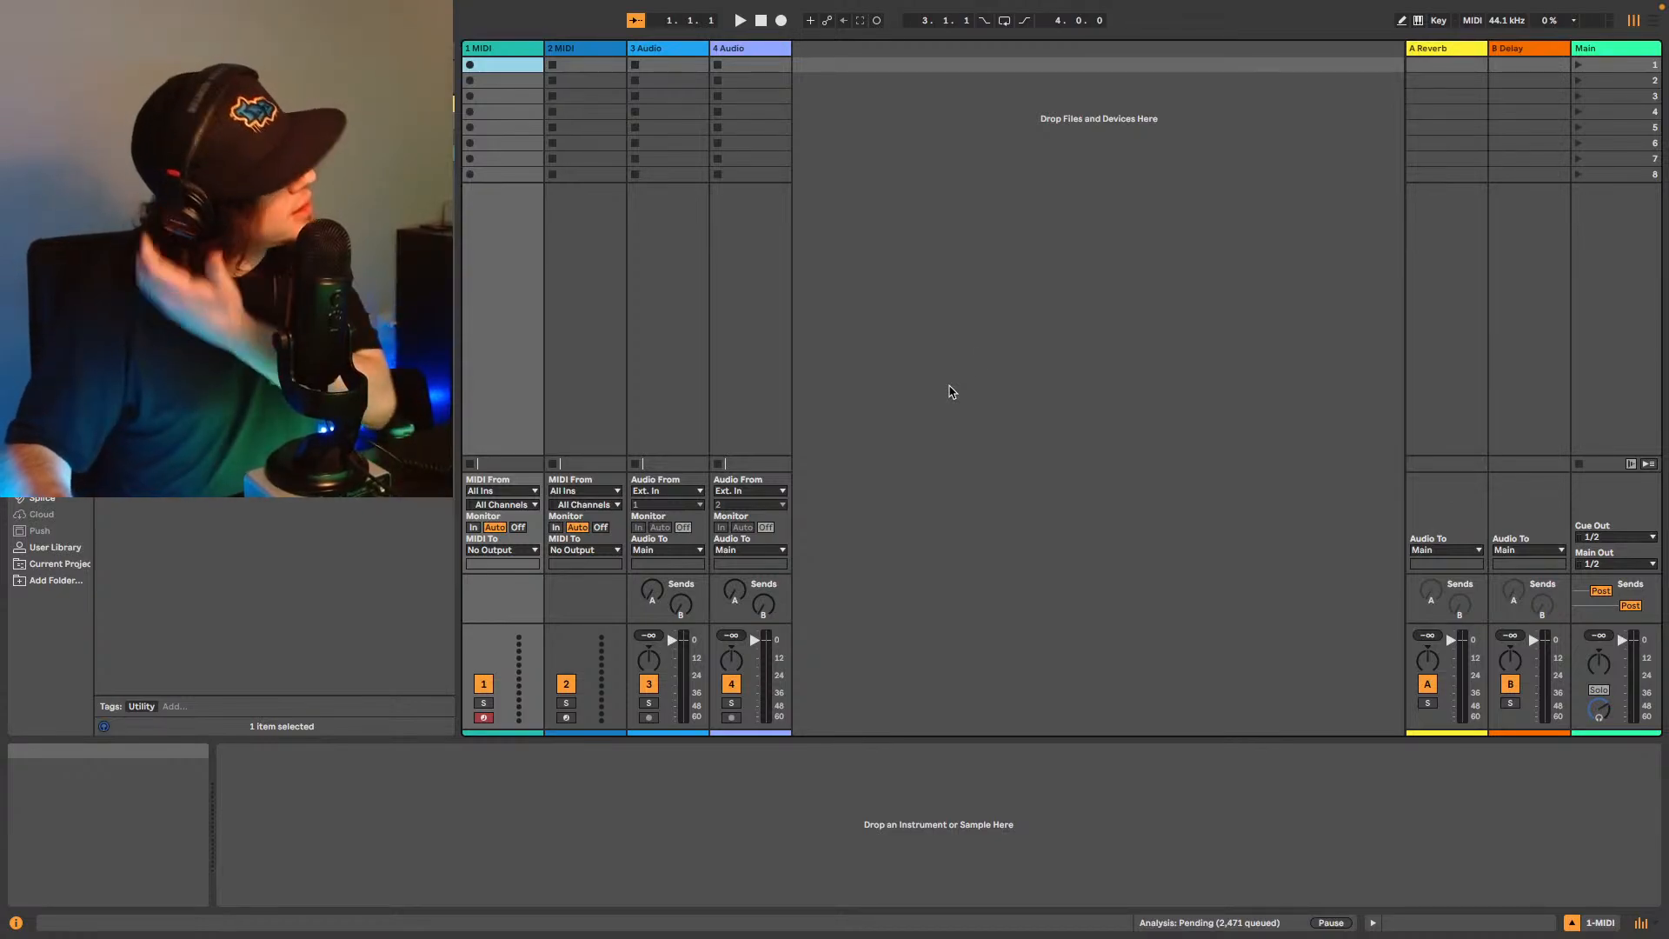
click(1653, 20)
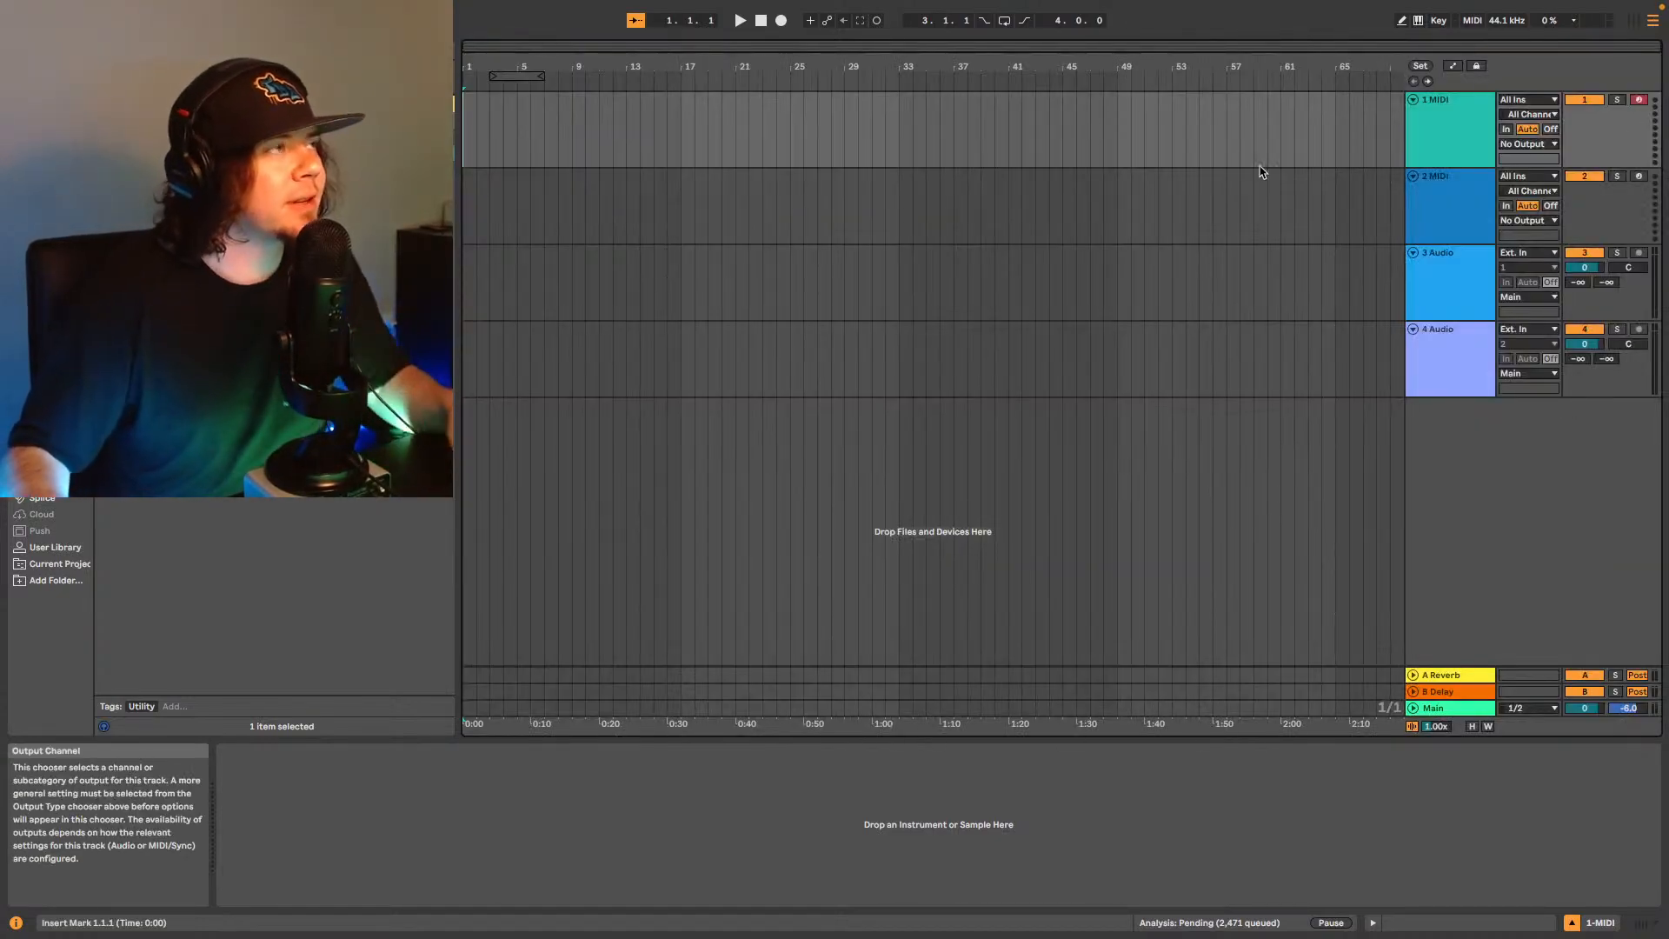
Open the Splice sample browser and browse its instrument categories to the piano samples.
click(42, 498)
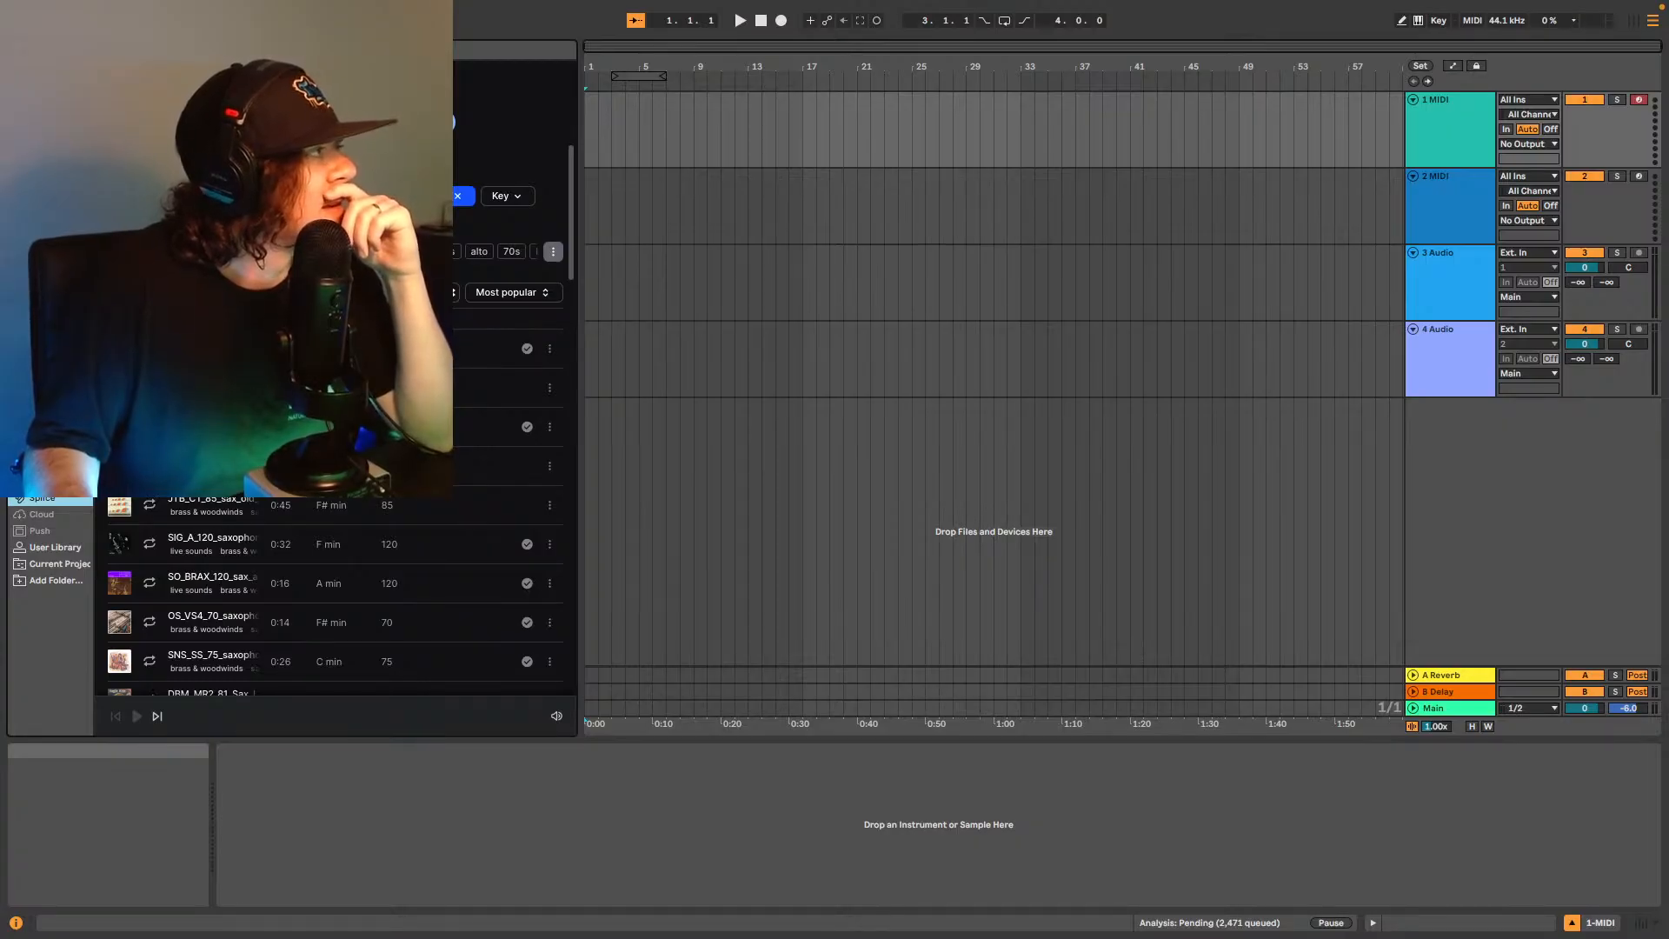
click(335, 122)
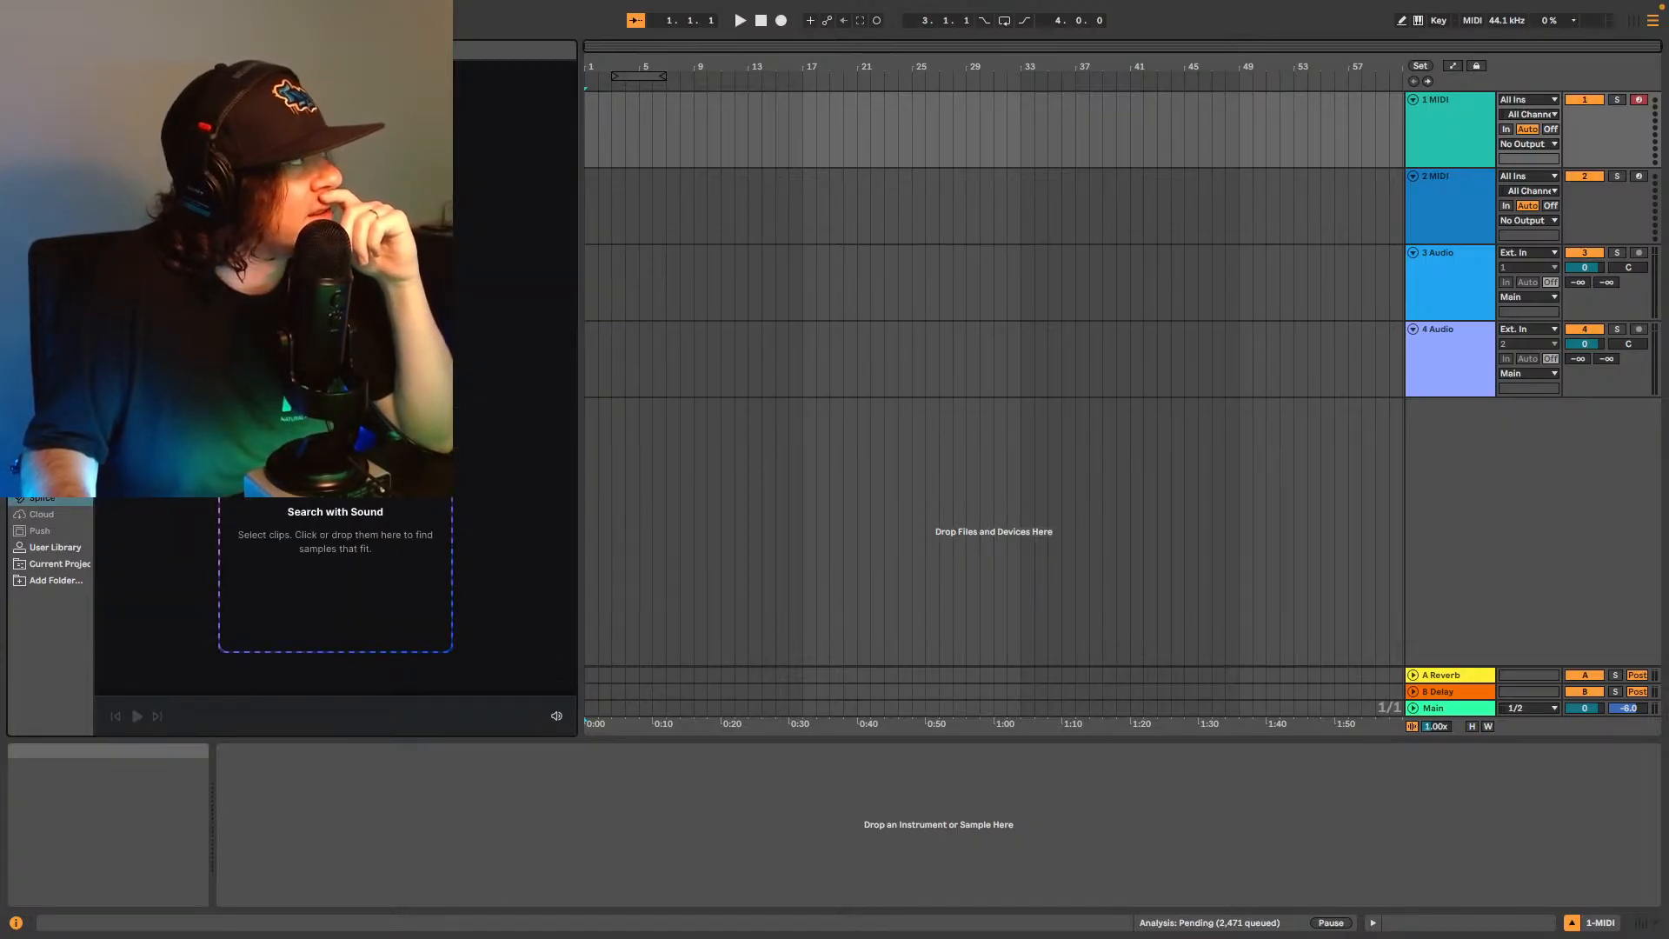
click(400, 122)
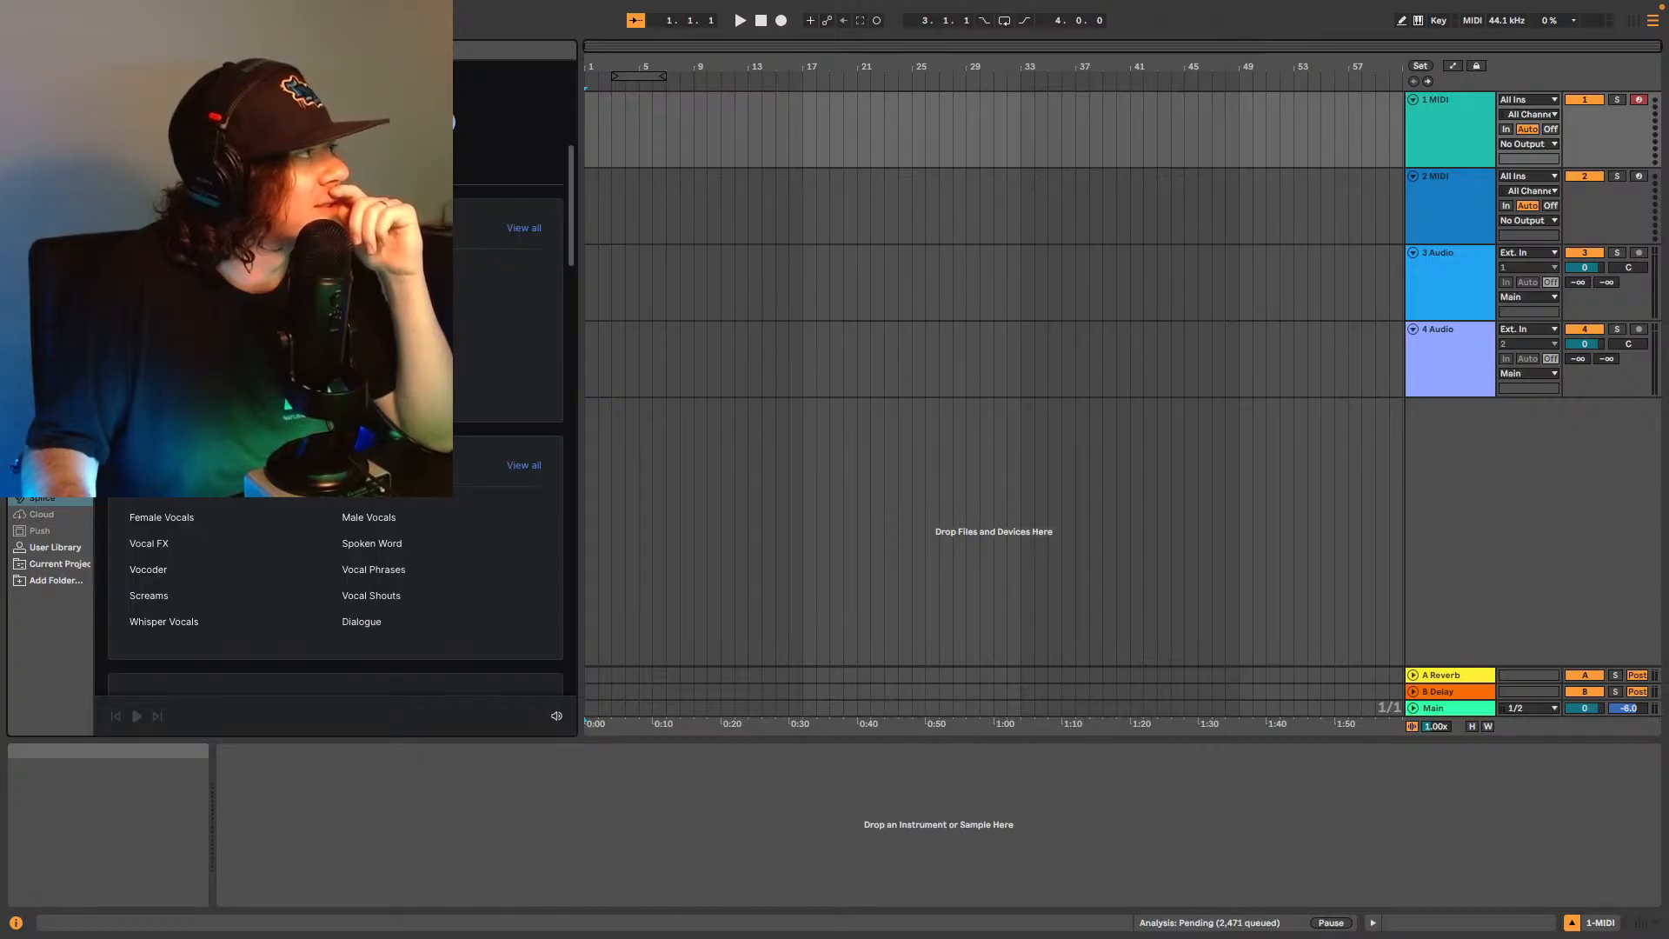
scroll(347, 635, down, 10)
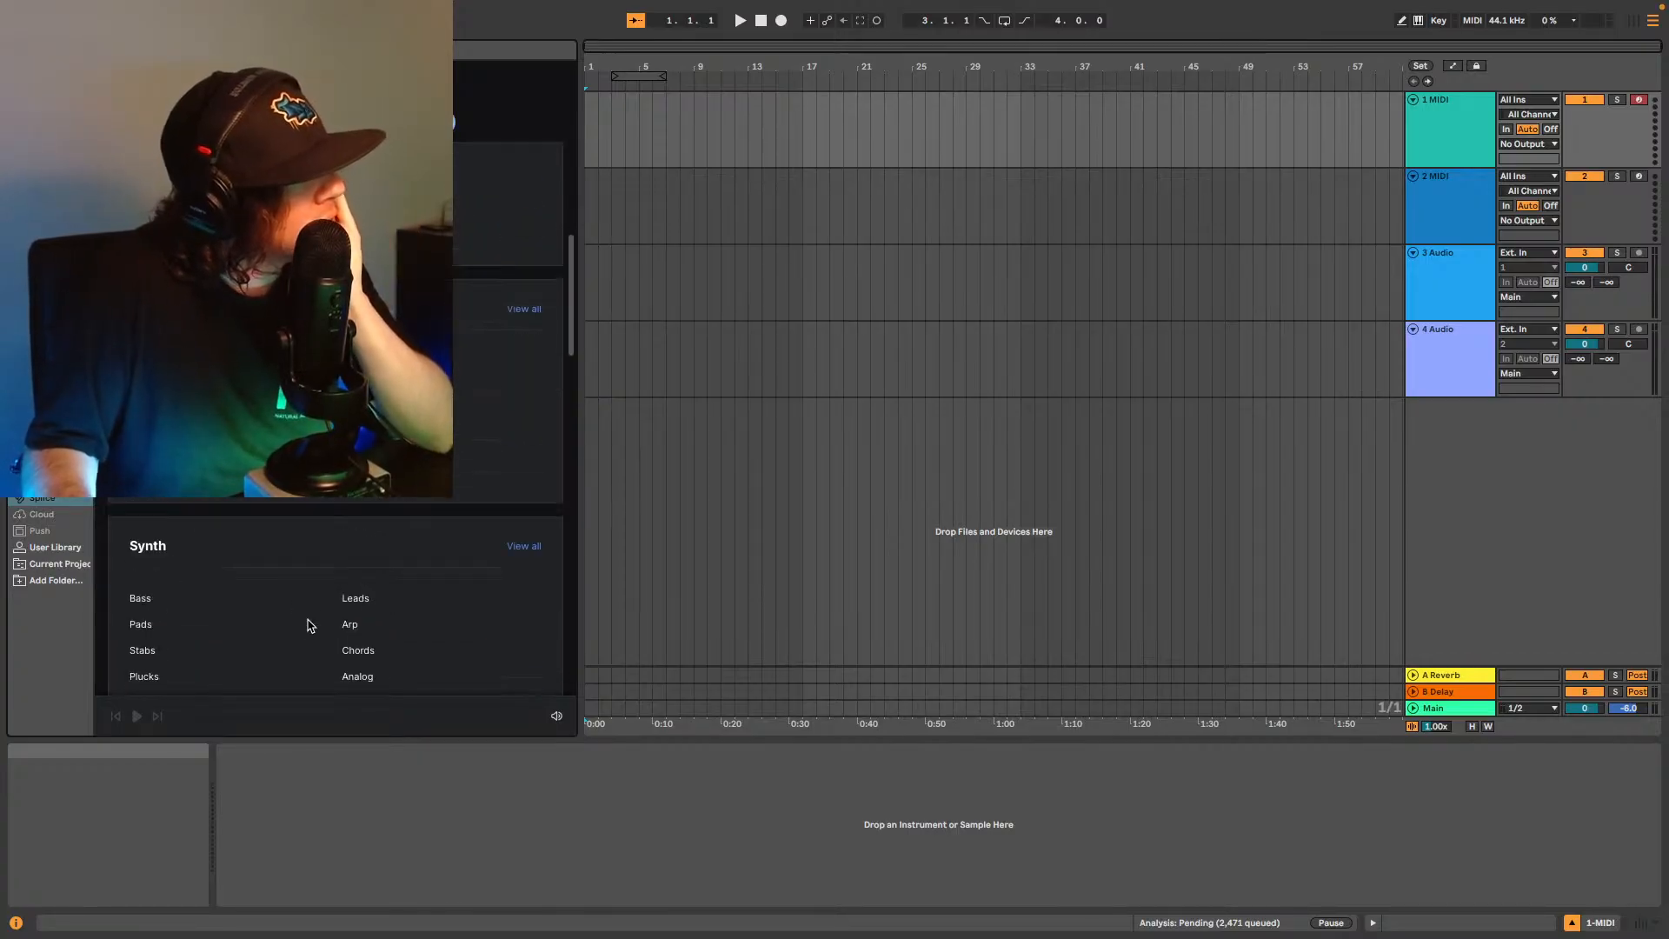
scroll(291, 603, down, 2)
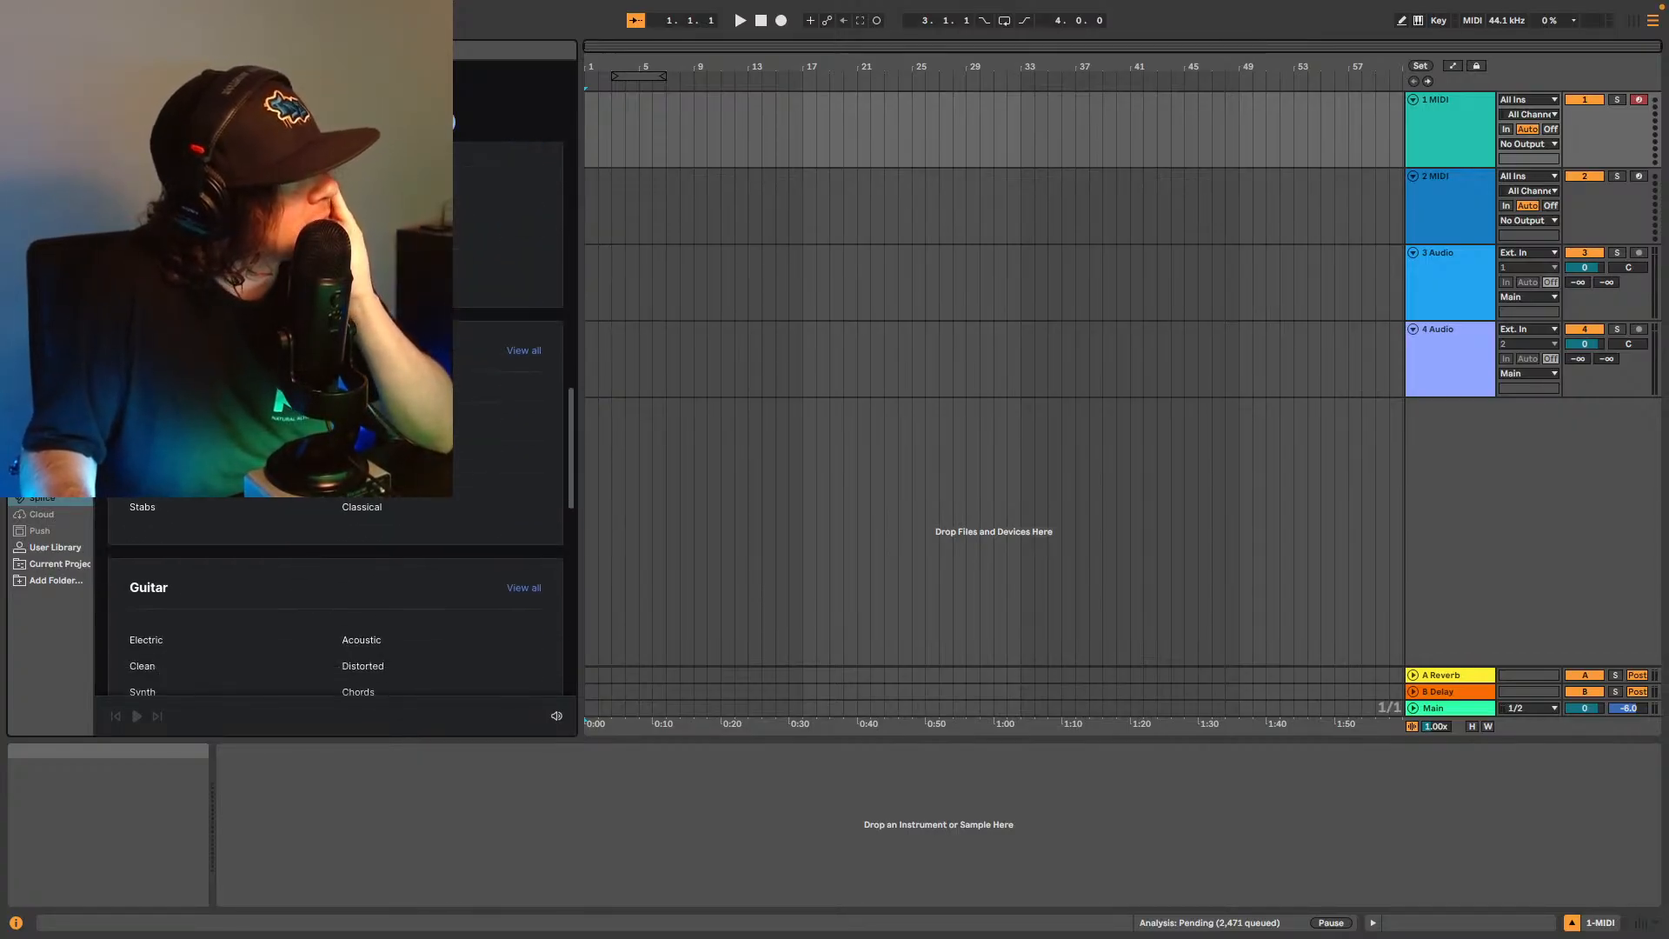
click(145, 405)
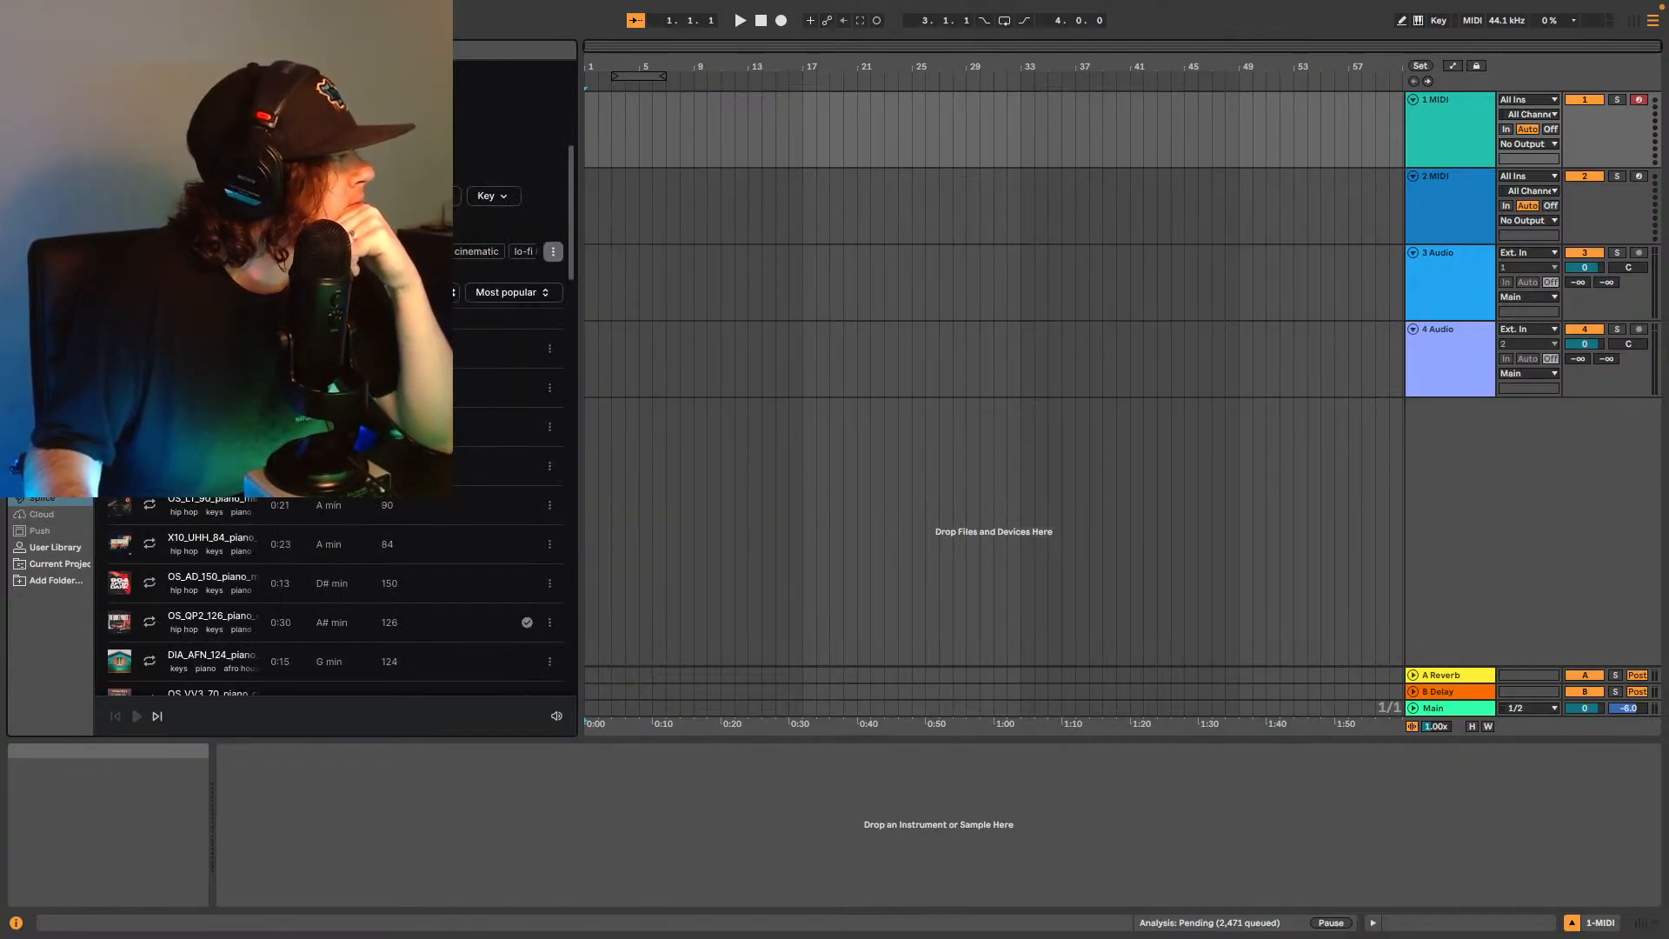
Filter the Splice piano samples by genre and look through the matching loops.
click(426, 195)
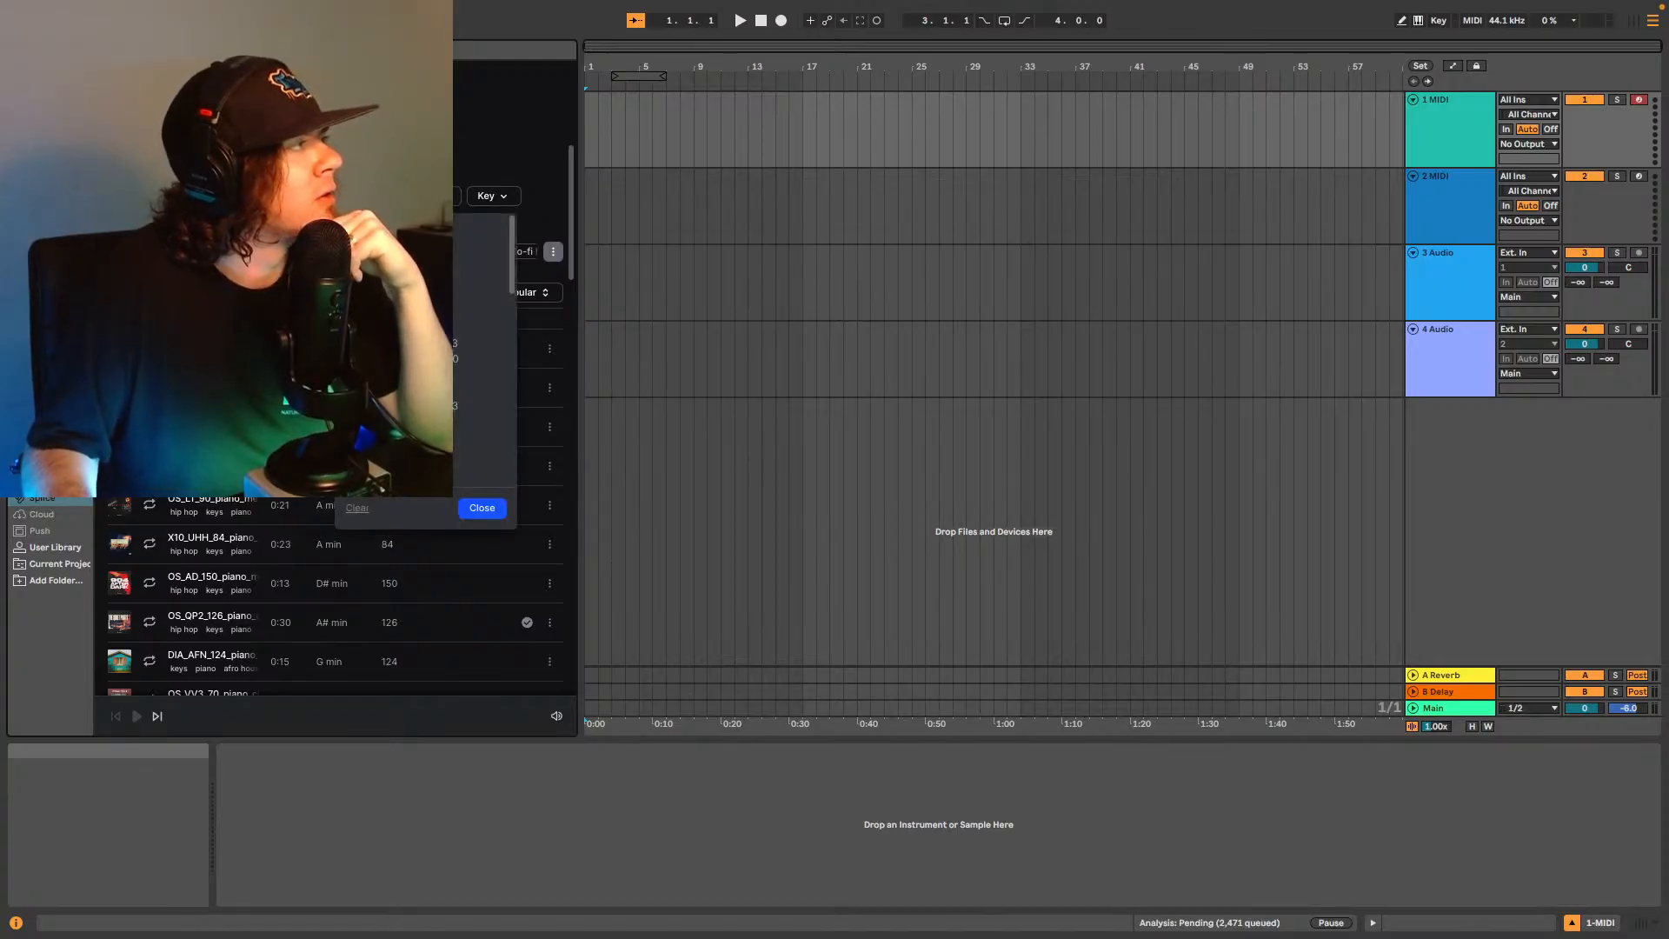
click(482, 508)
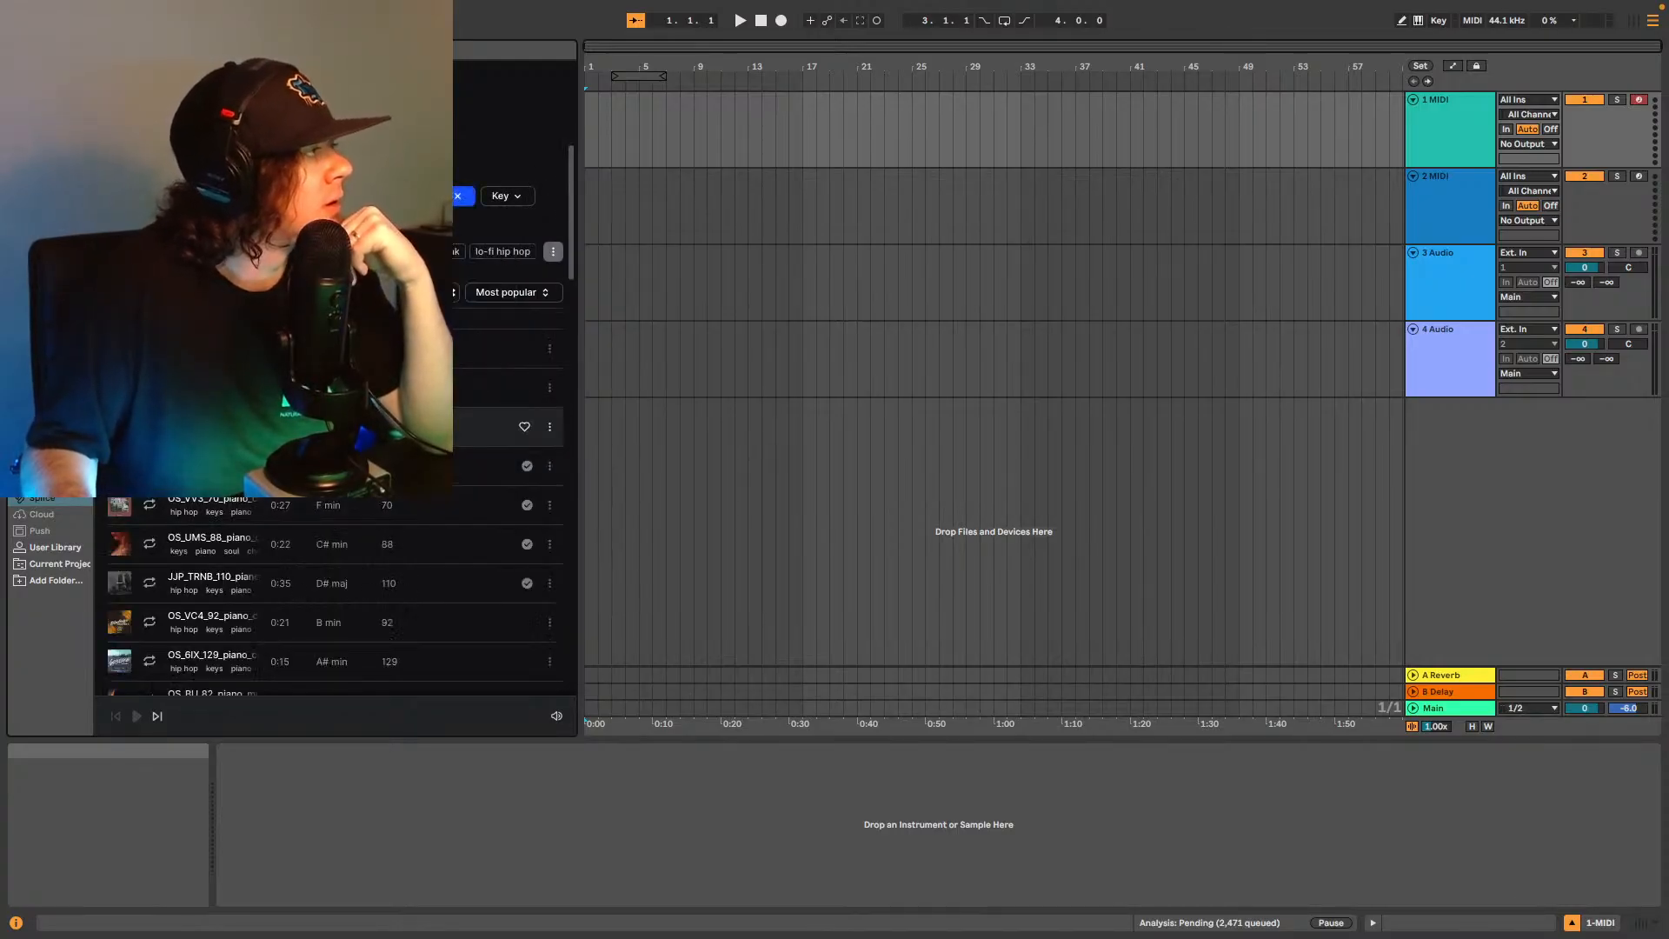
scroll(273, 613, down, 4)
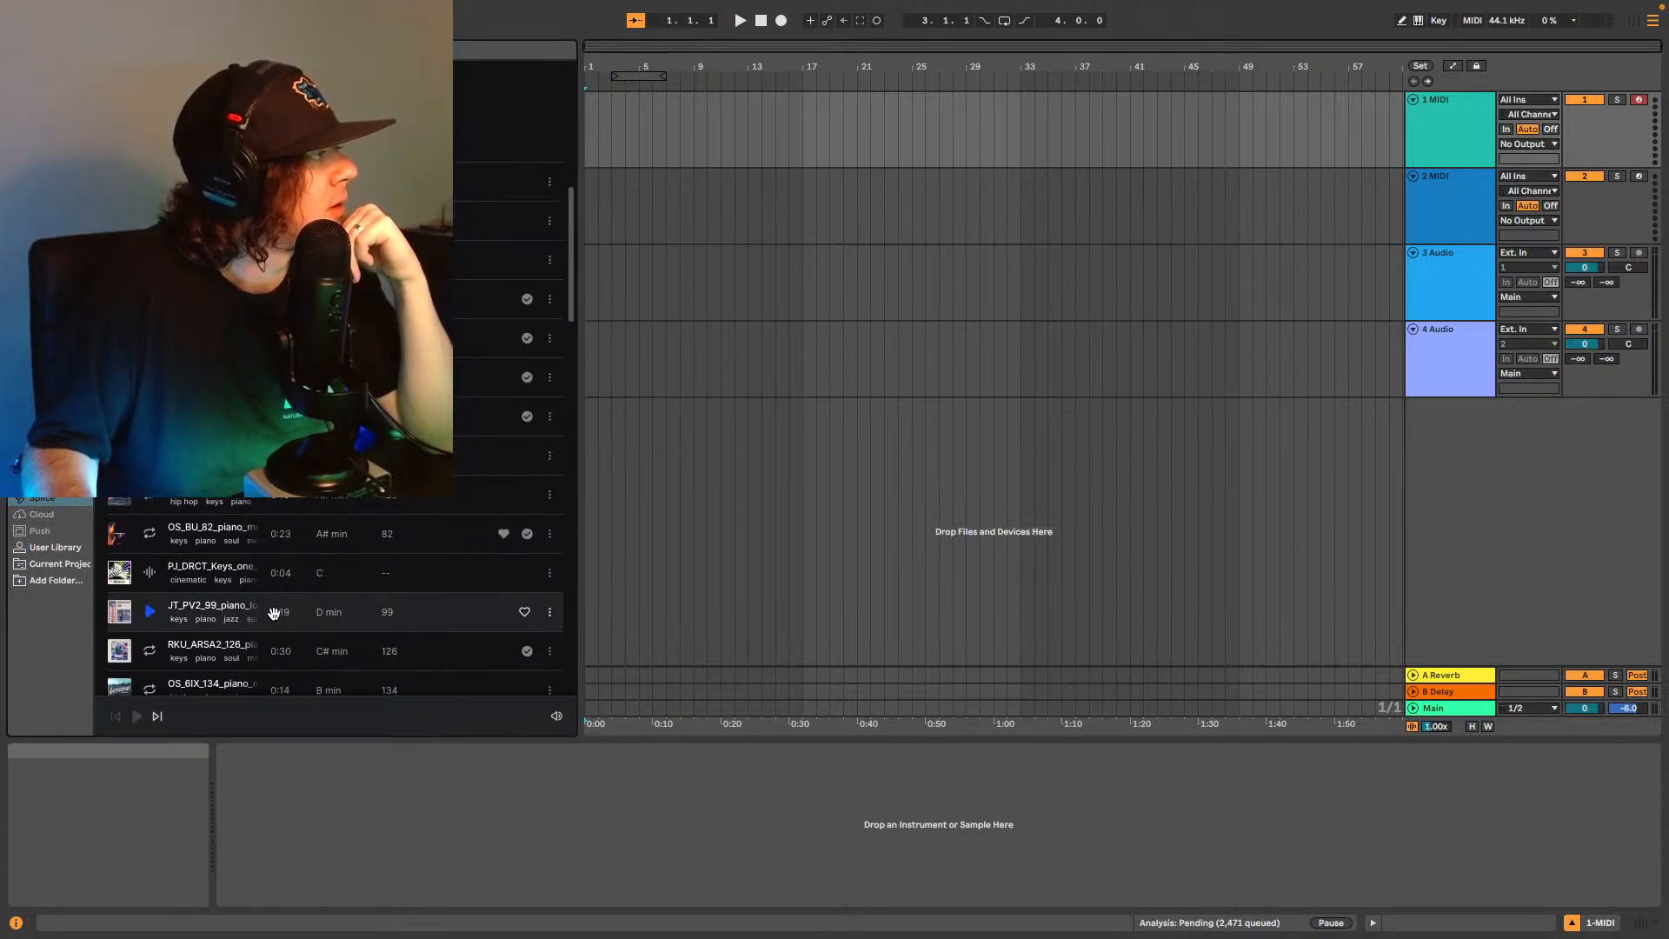
scroll(207, 549, down, 1)
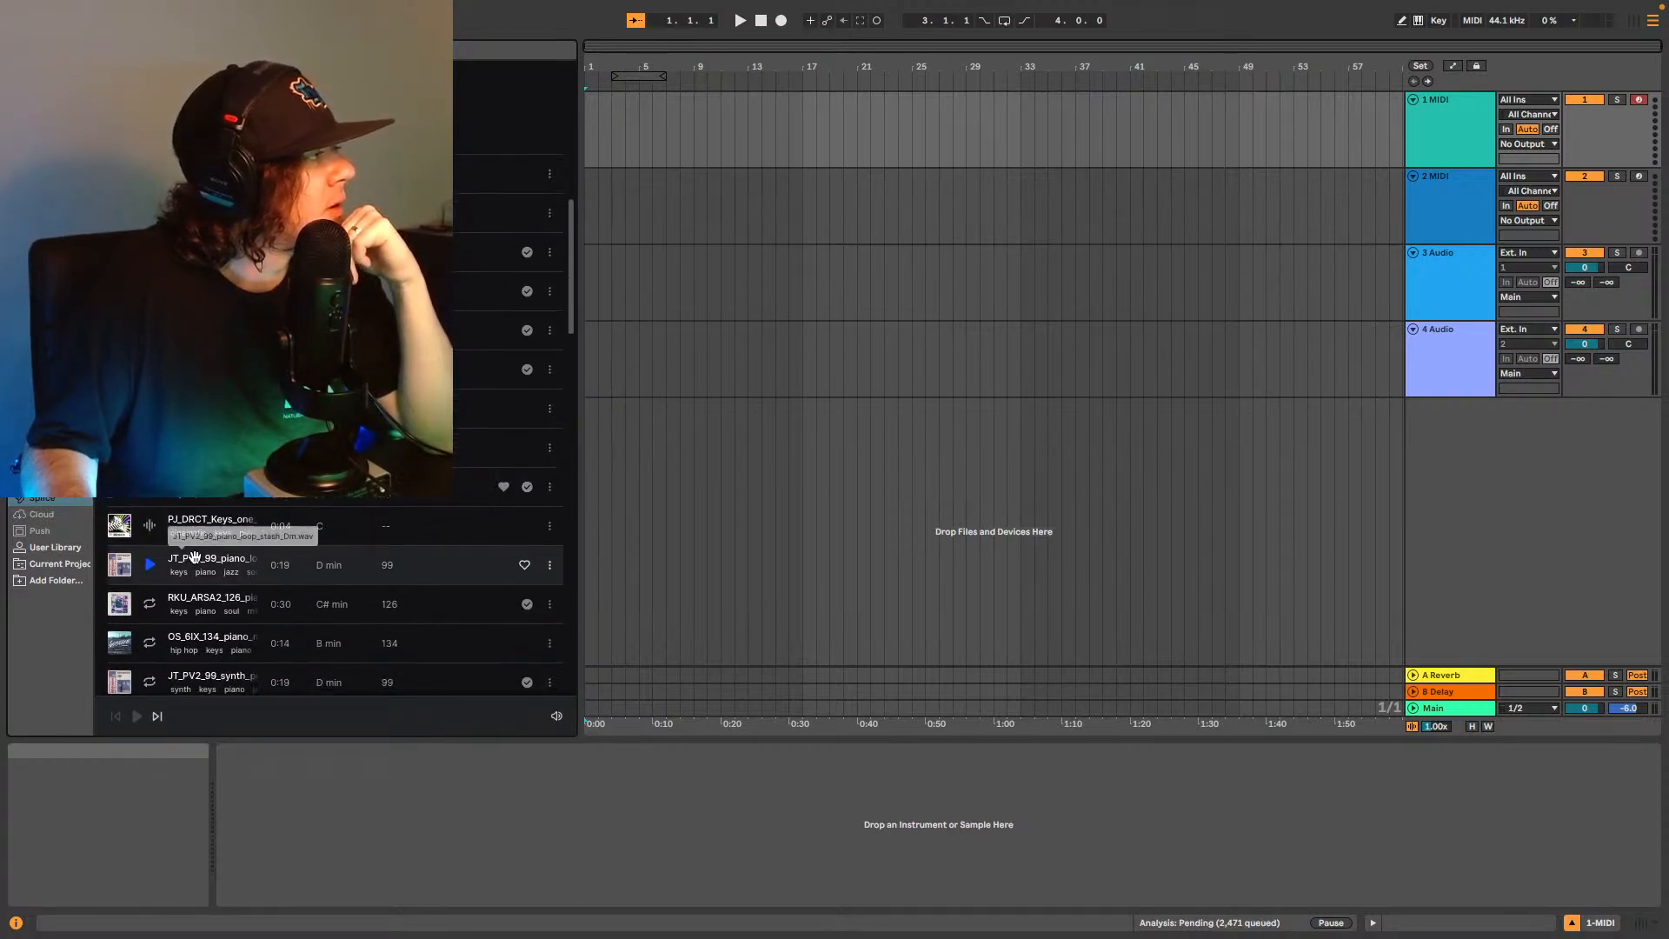
Audition the OS_BU_82 piano melody "pressure" and turn off Timestretch so samples preview at their original tempo.
click(154, 488)
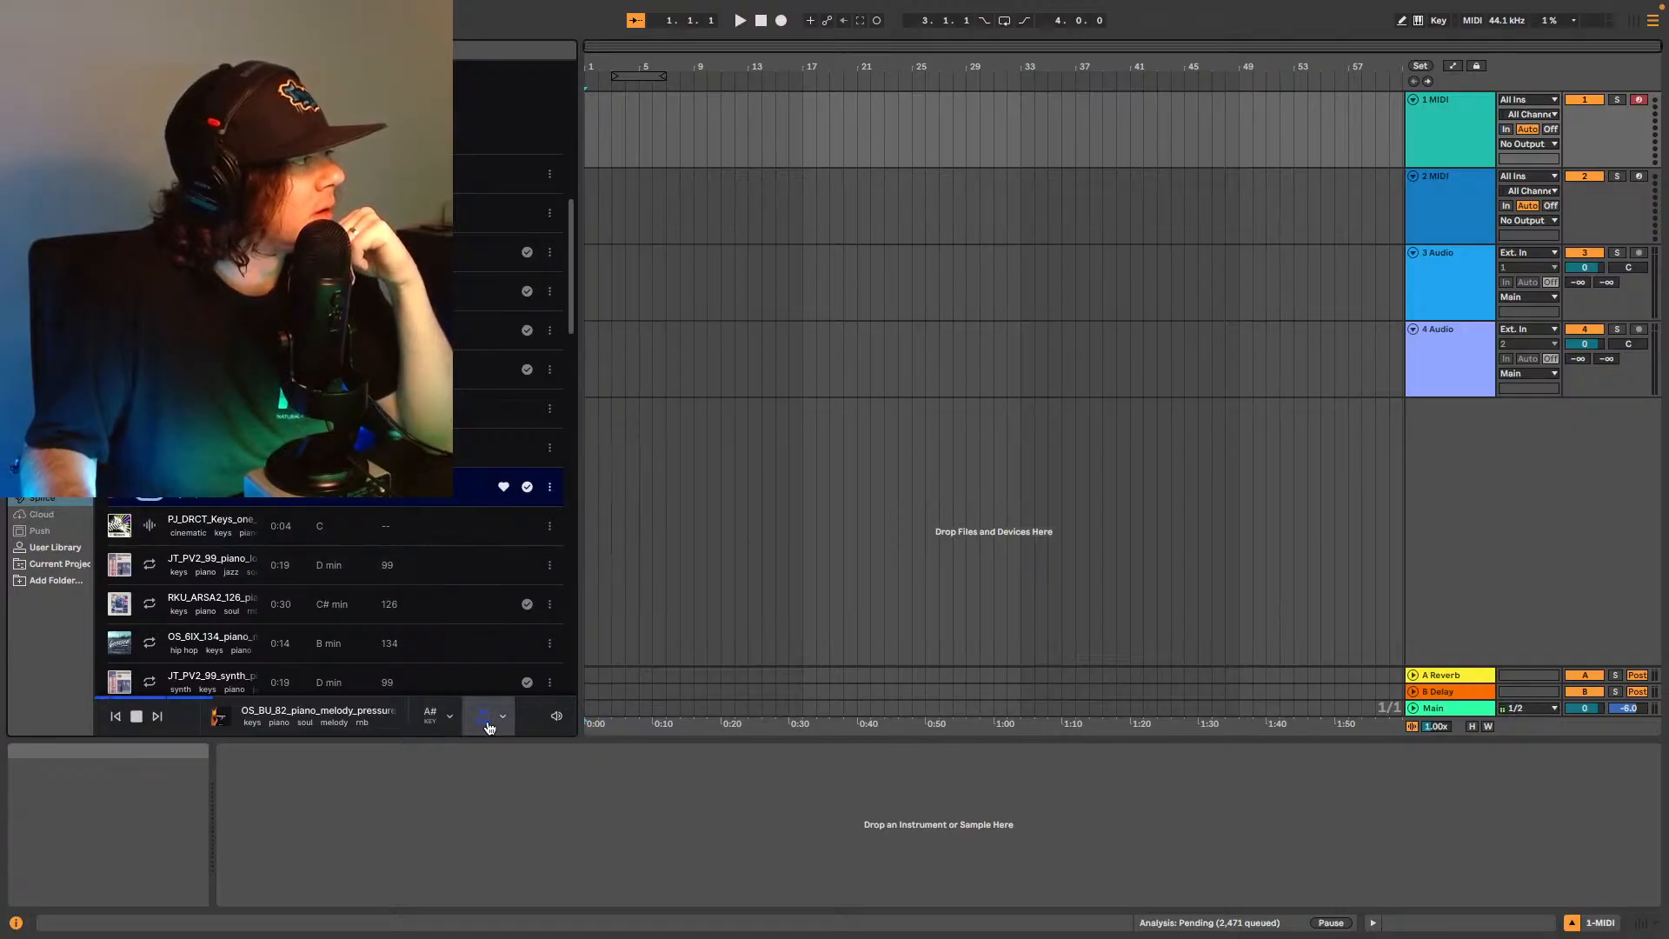
click(488, 727)
click(546, 548)
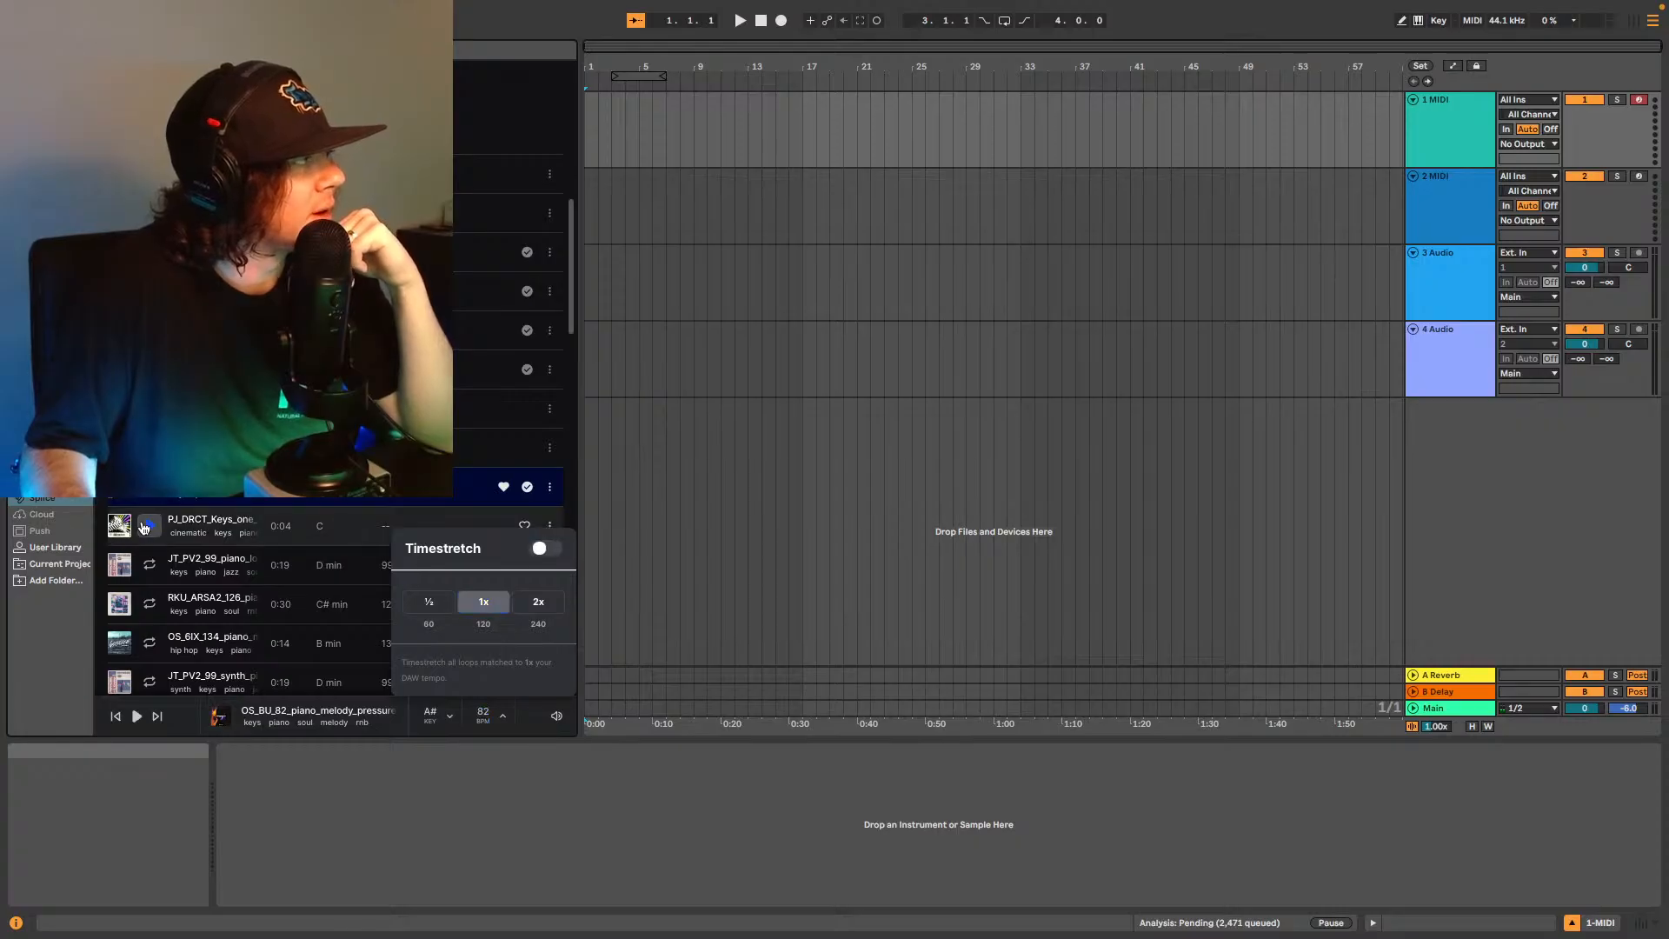
Audition the PJ_DRCT keys one-shot, JT_PV2_99 stash loop, OS_6IX_134 dark melody and OS_UMS_88 fall arp.
click(143, 527)
click(150, 566)
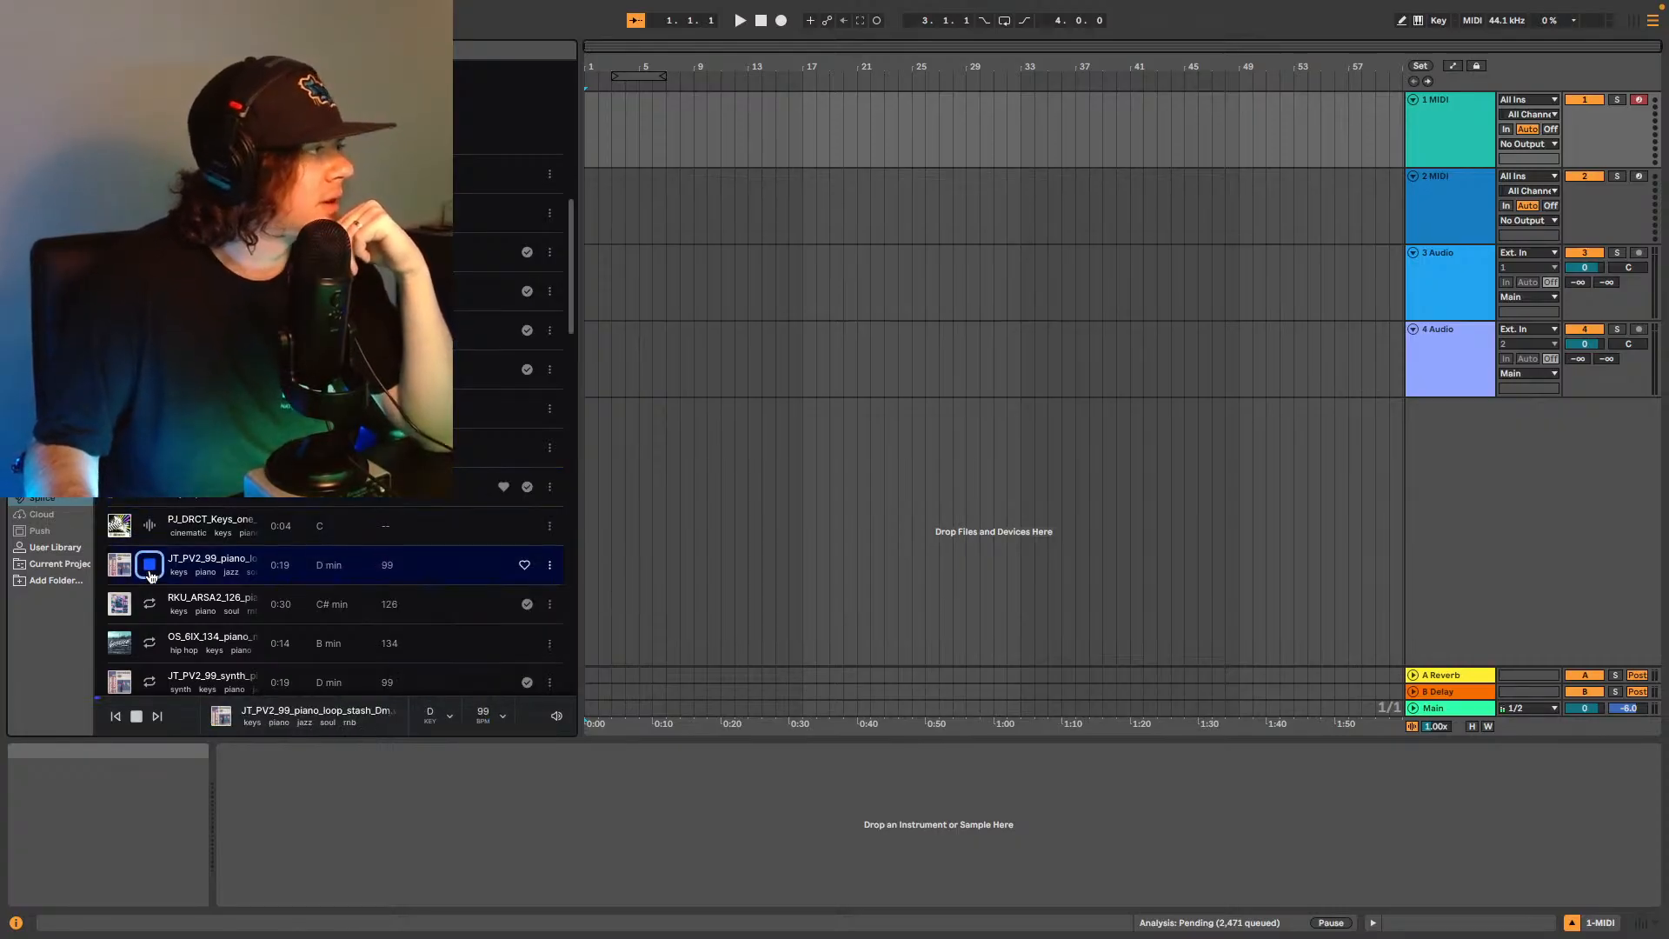
scroll(148, 565, down, 3)
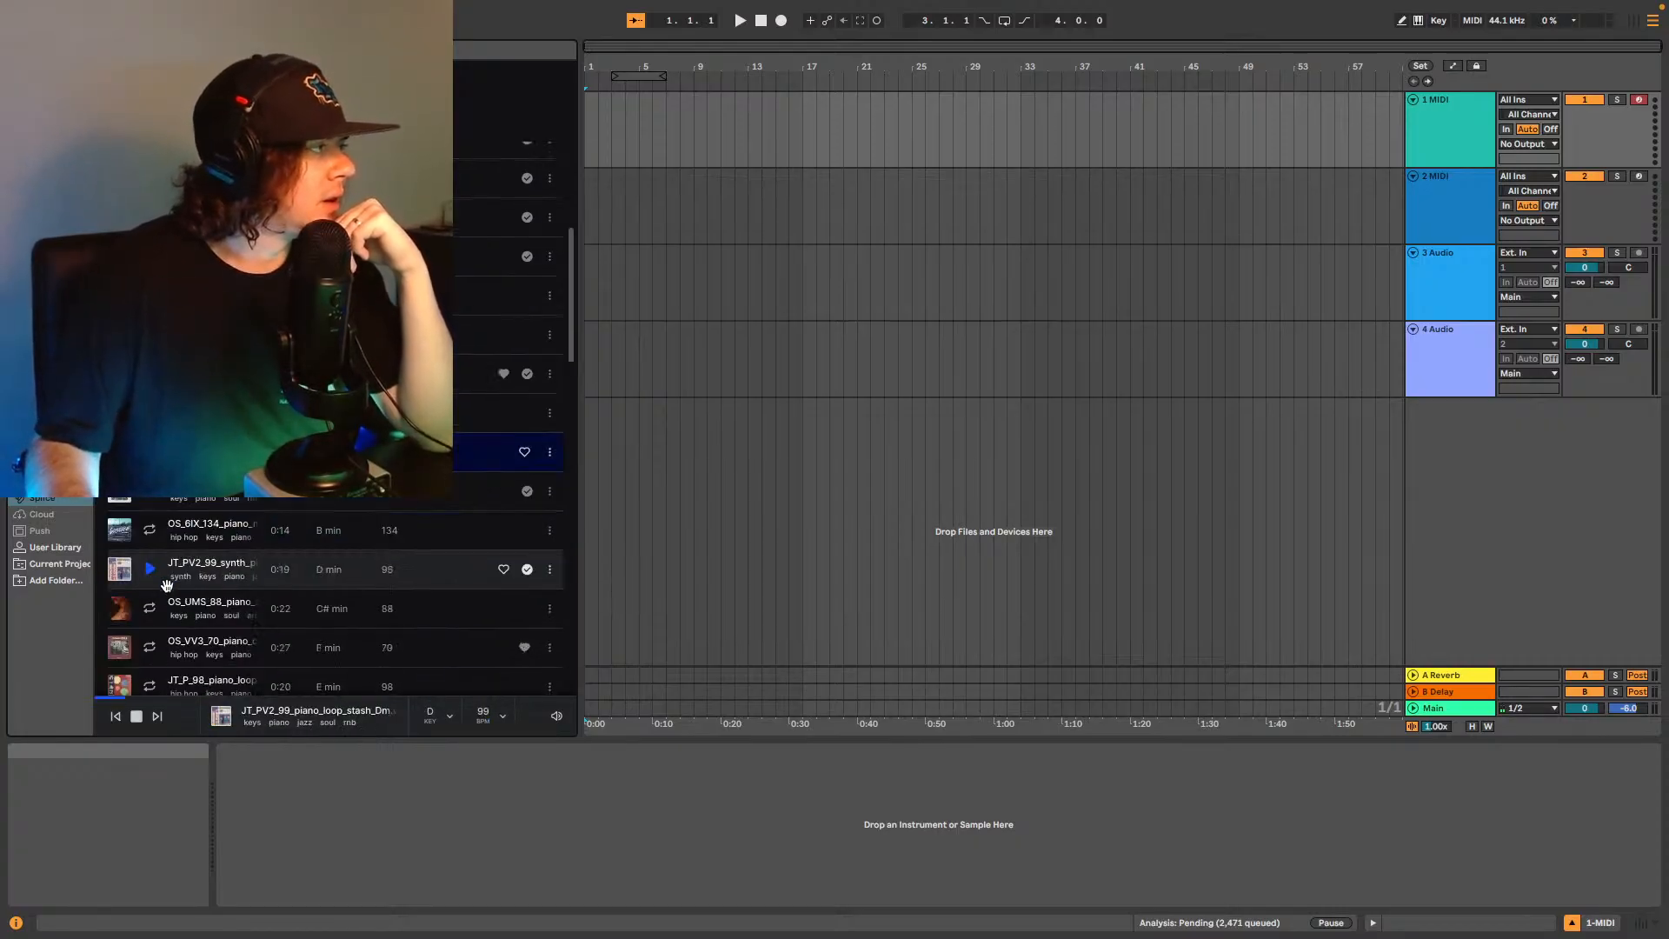
click(148, 532)
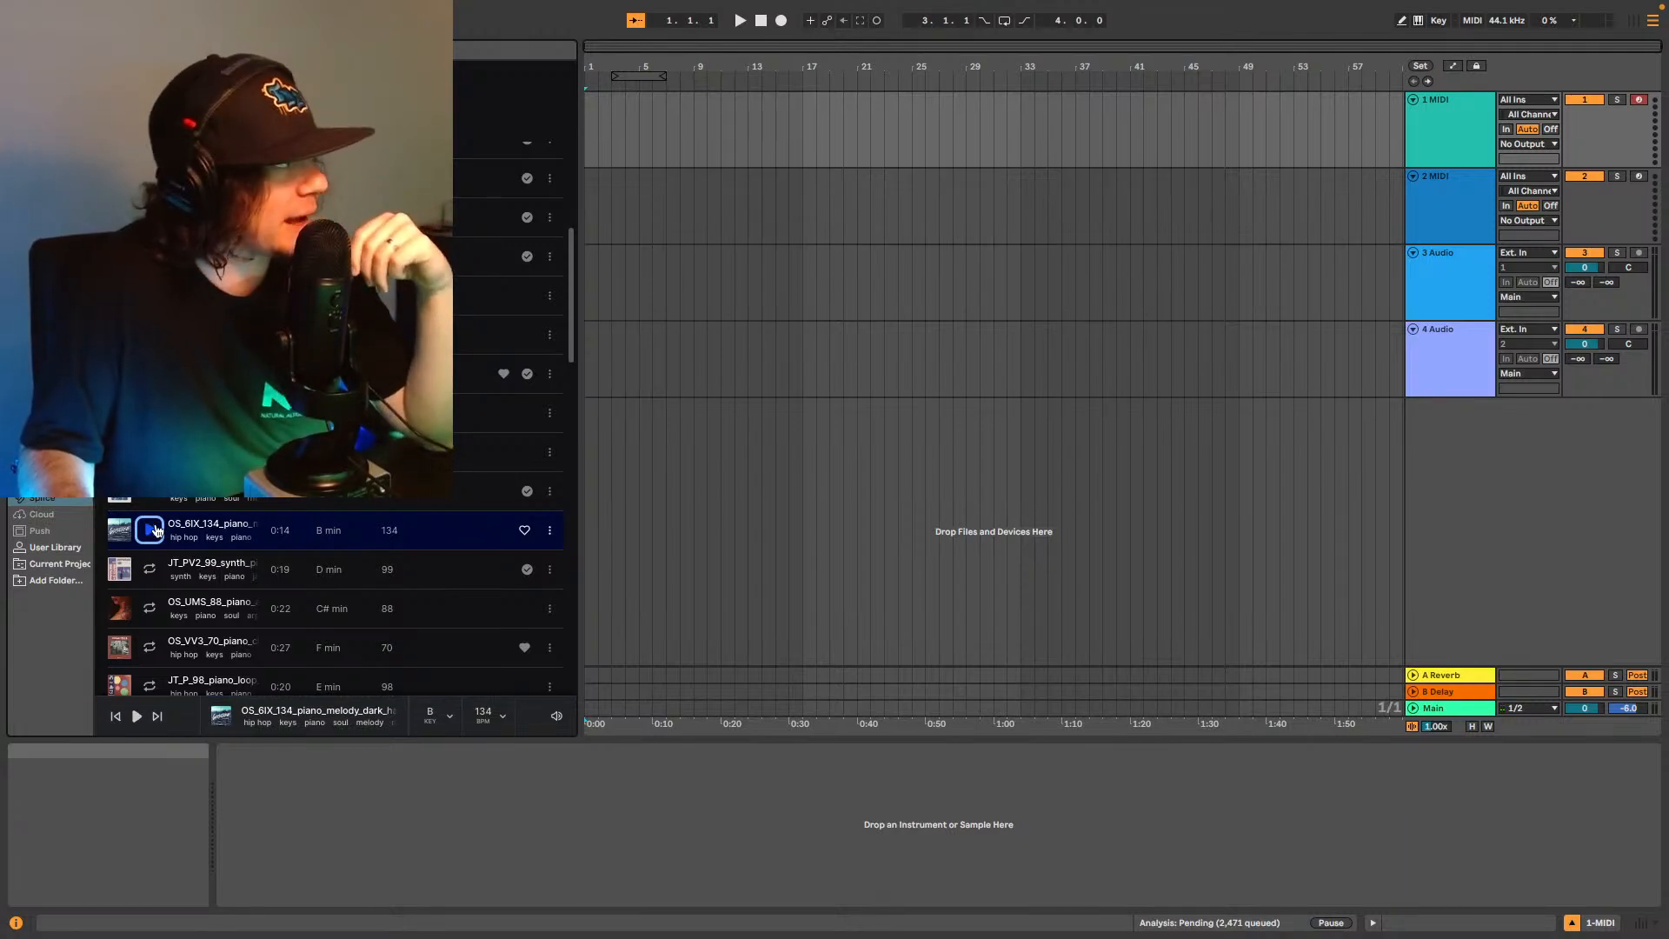
click(149, 611)
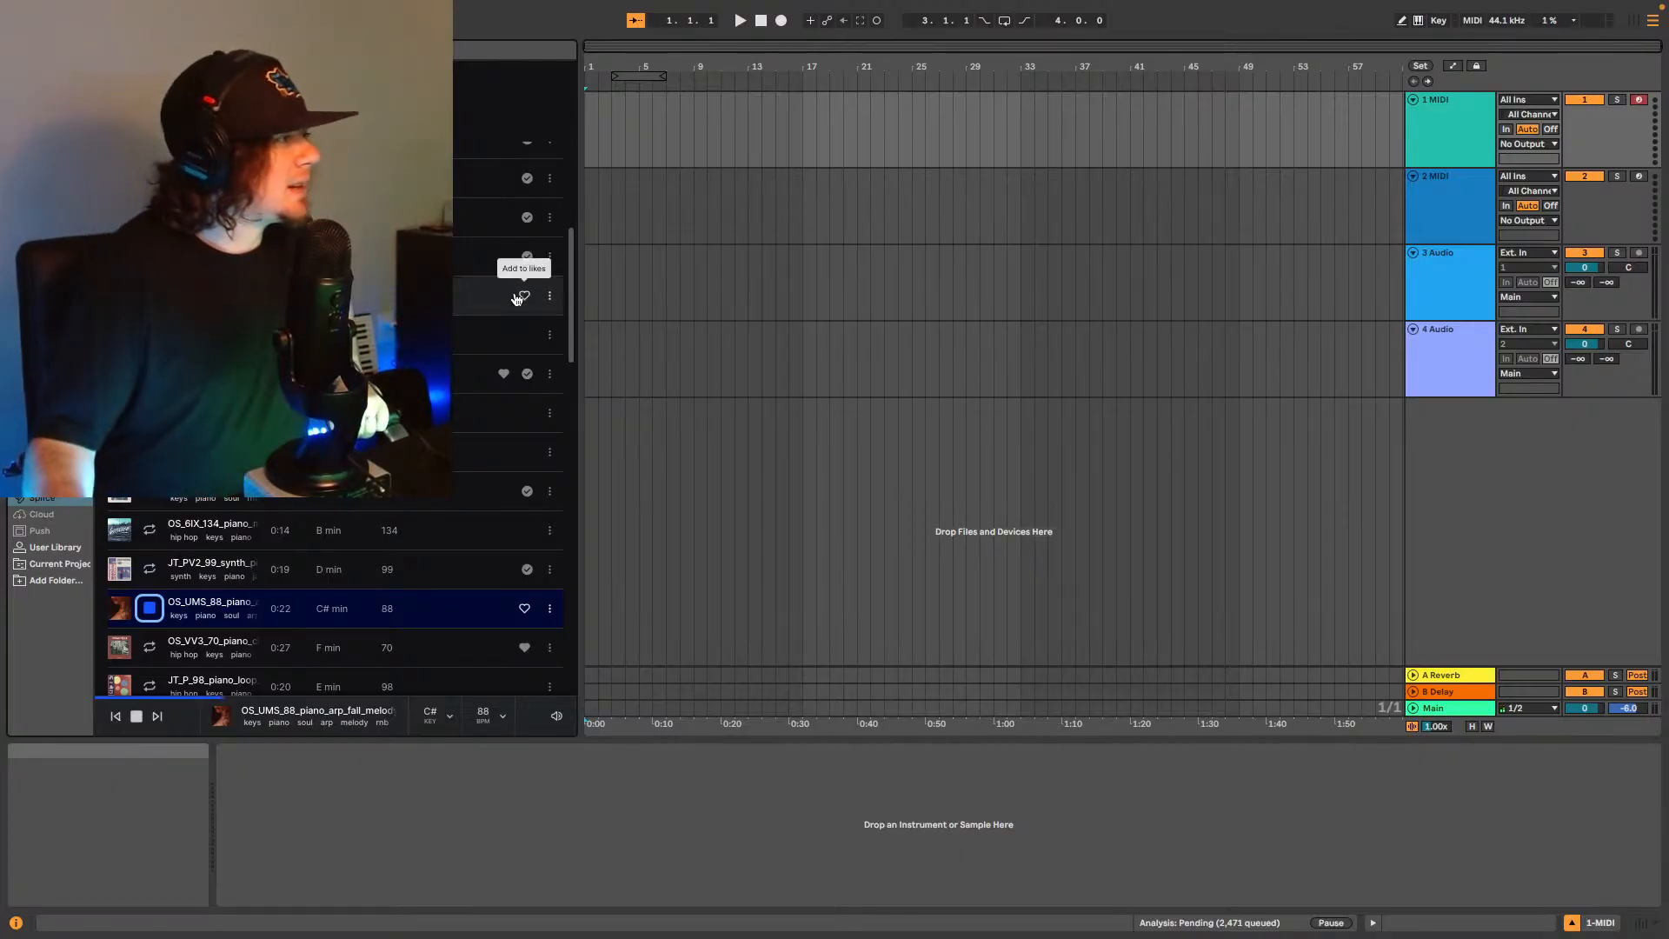
Audition the JT_P_98 tyla piano loop and the OS_TD_85 prayers and OS_BU_90 warrior piano melodies.
scroll(517, 298, down, 3)
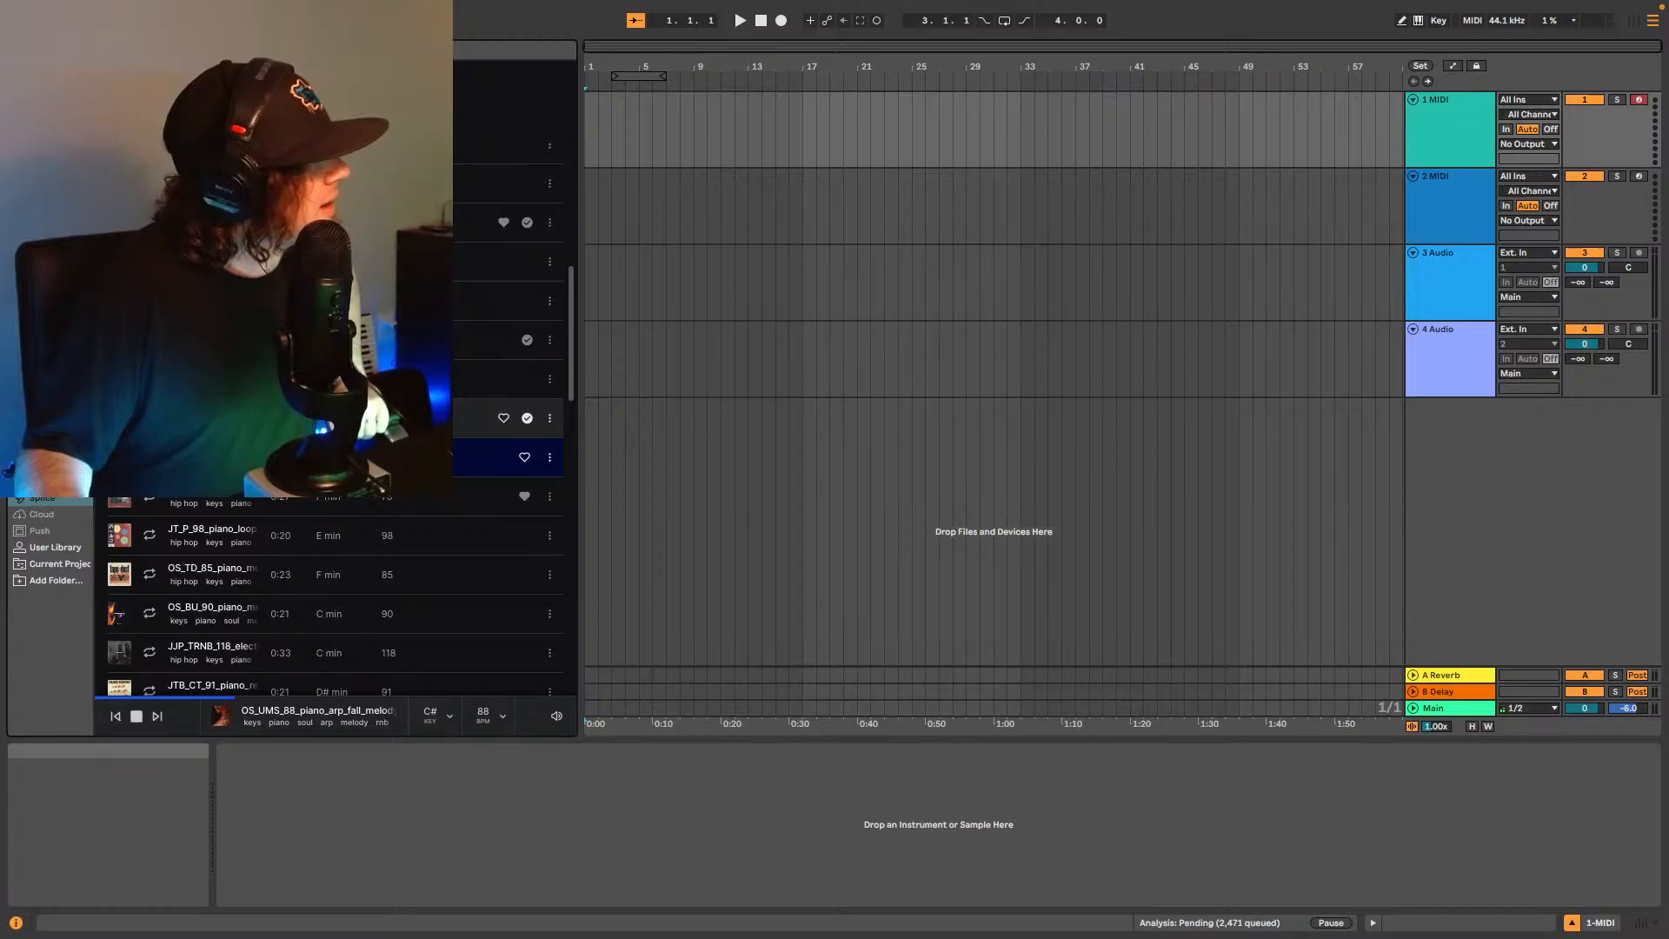
click(149, 541)
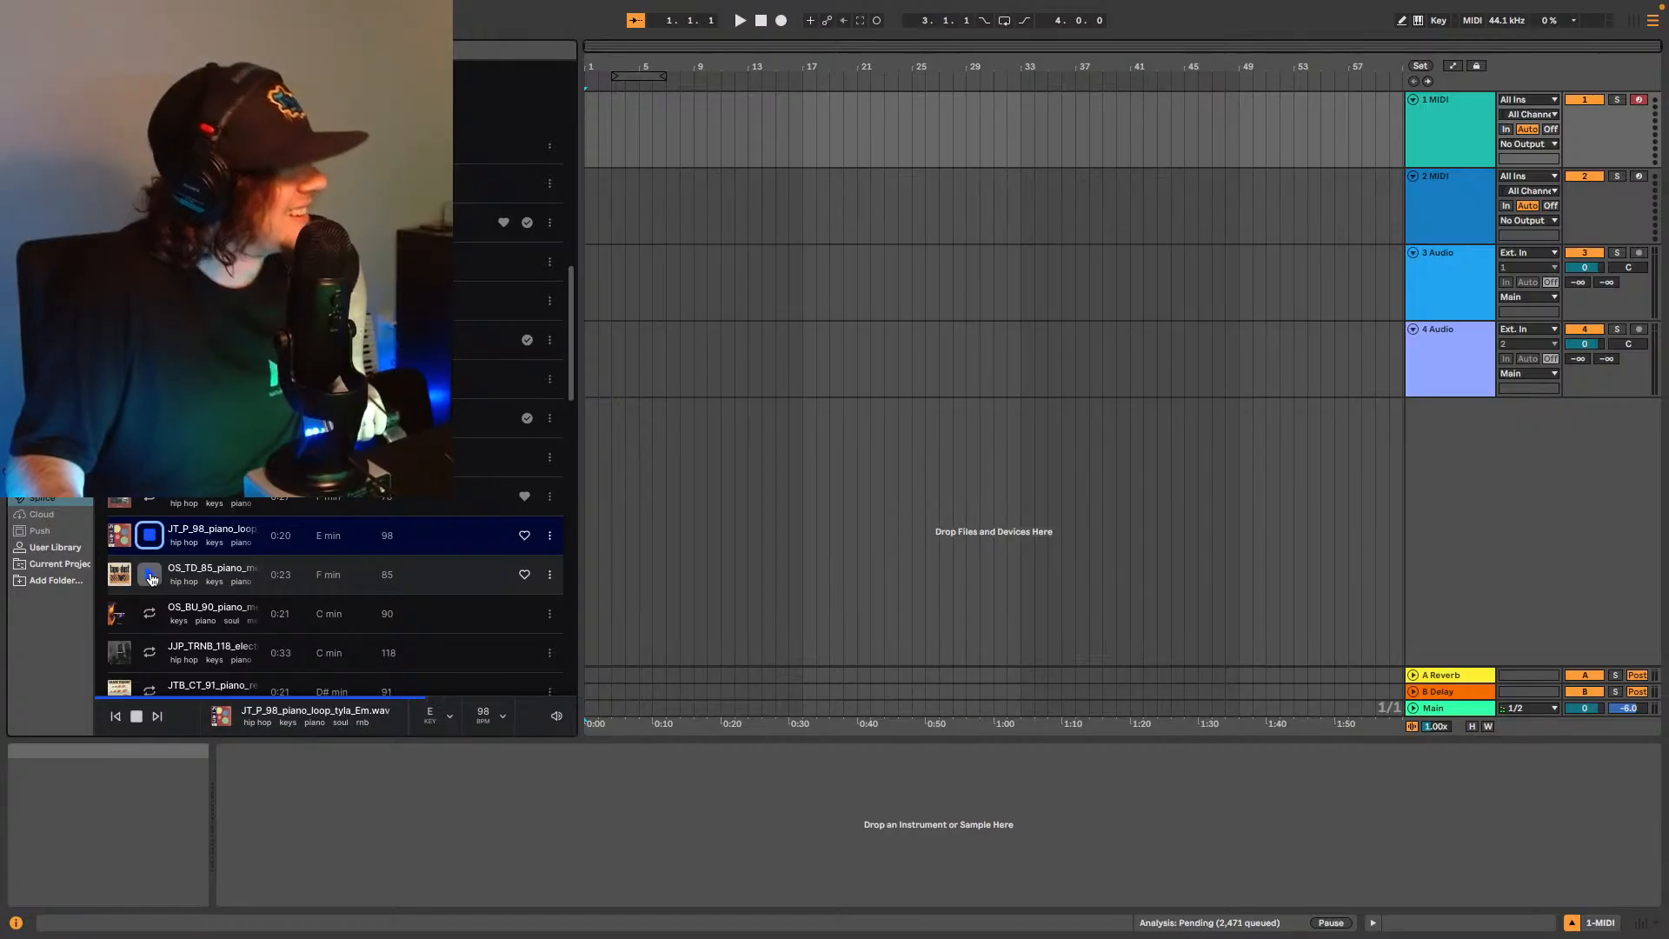
click(151, 577)
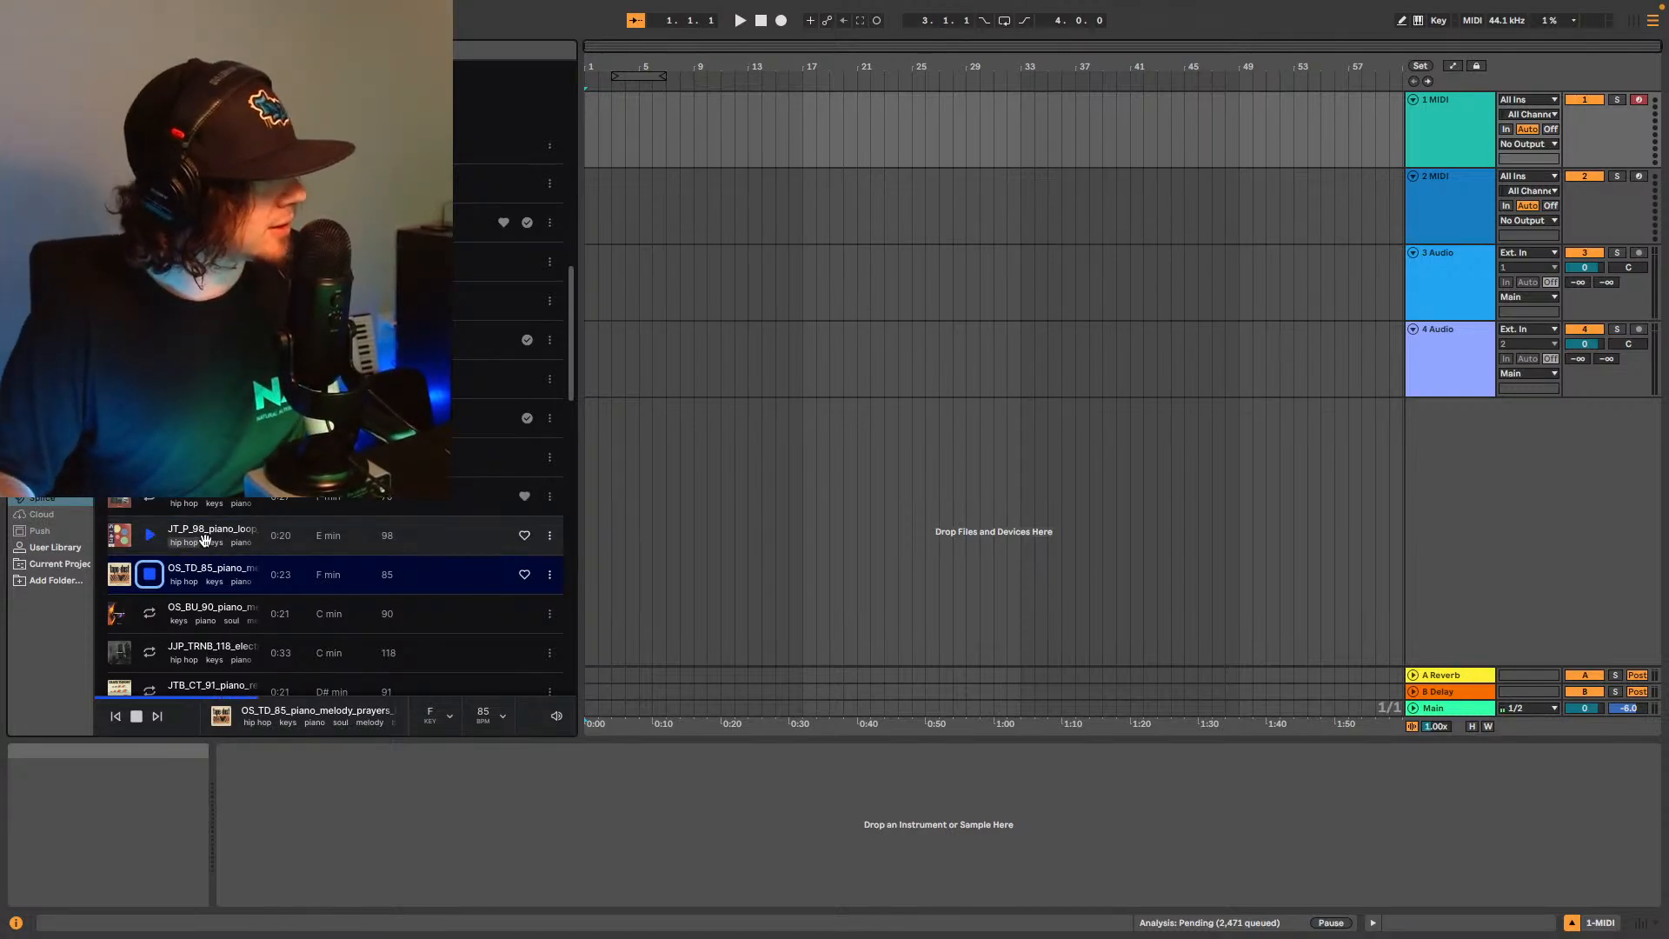
scroll(139, 530, down, 1)
scroll(131, 532, down, 2)
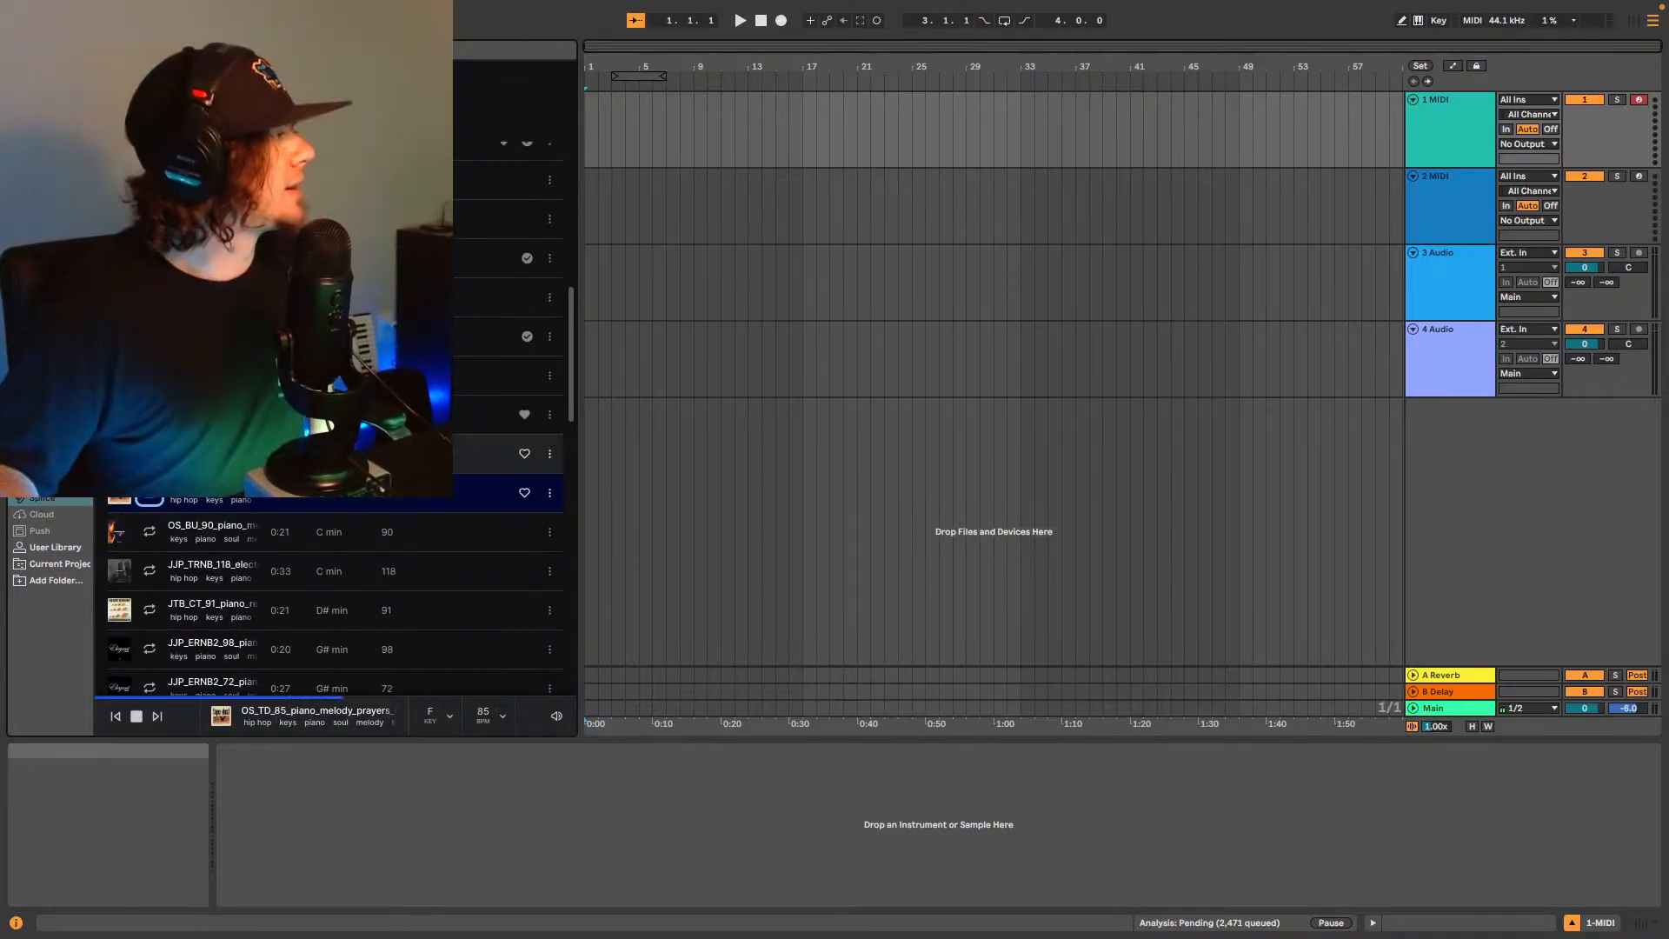
scroll(122, 541, down, 1)
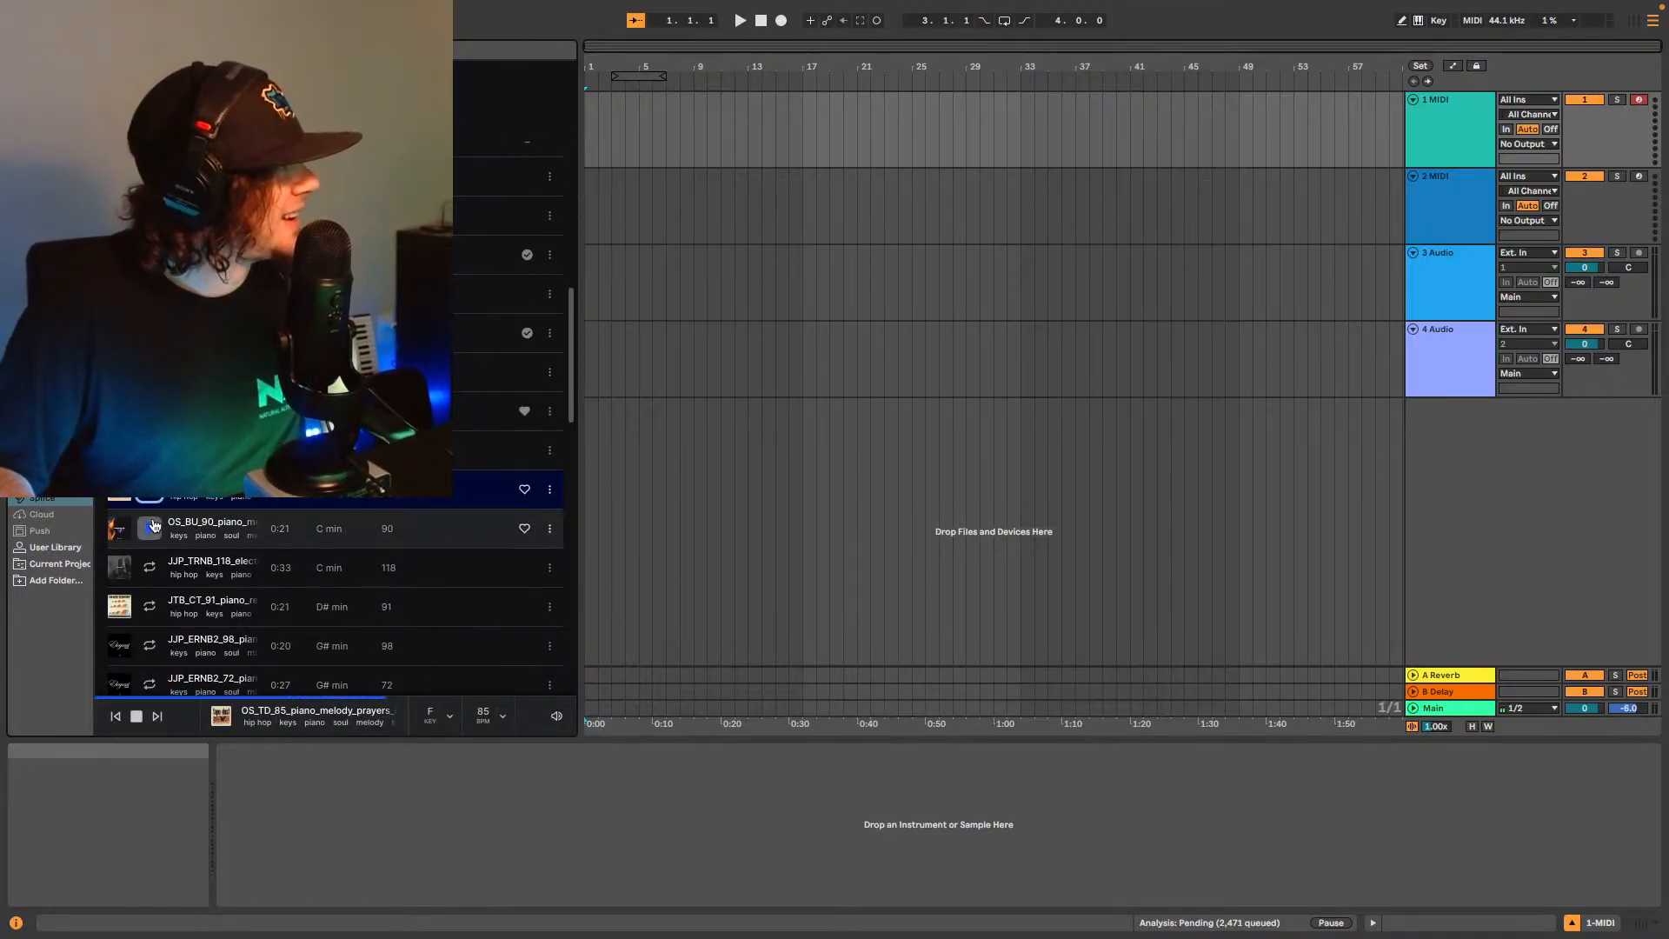
click(154, 529)
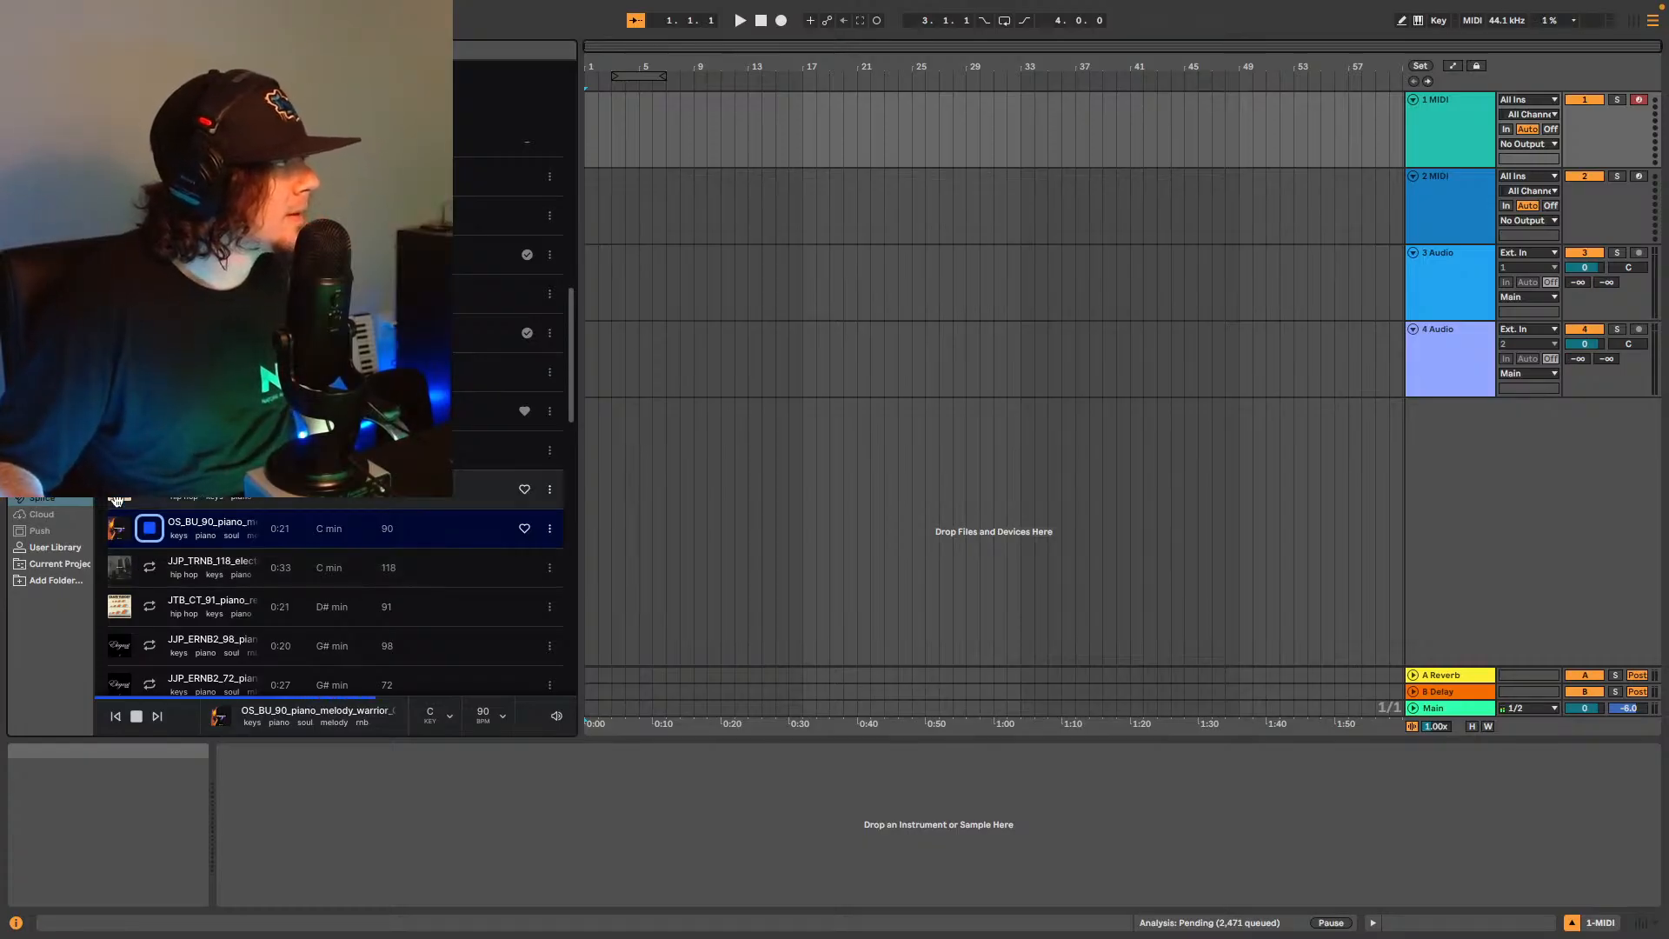
Open the sample pack containing the OS_BU_82 piano melody and filter its samples by instrument to piano.
scroll(348, 452, up, 5)
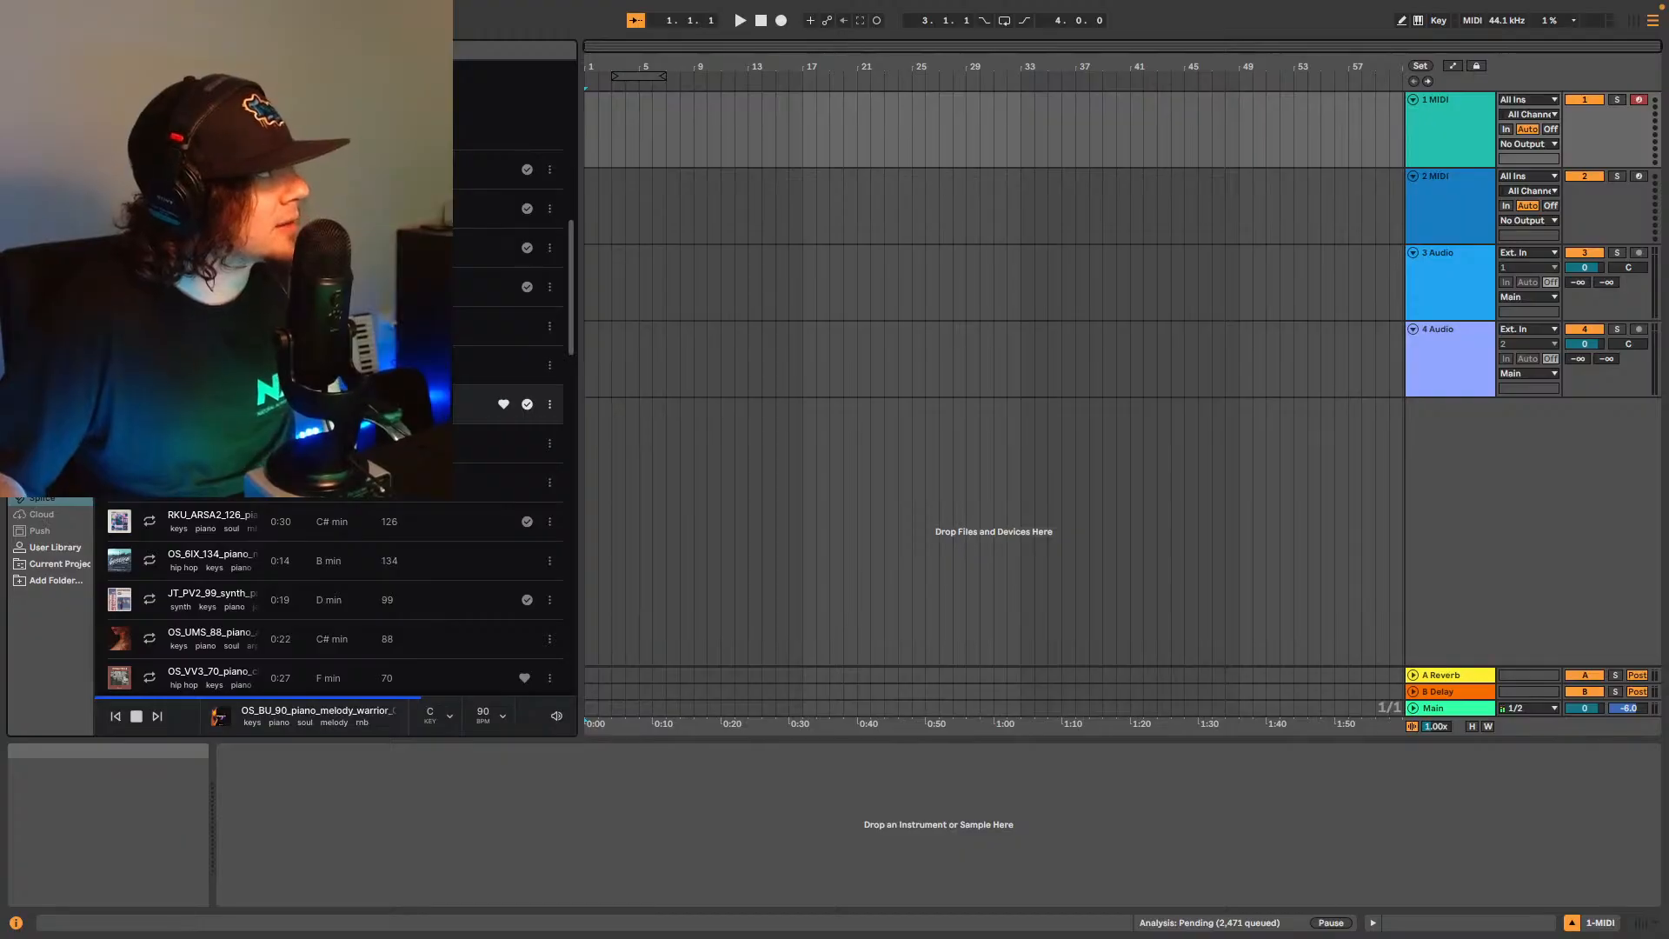
click(119, 404)
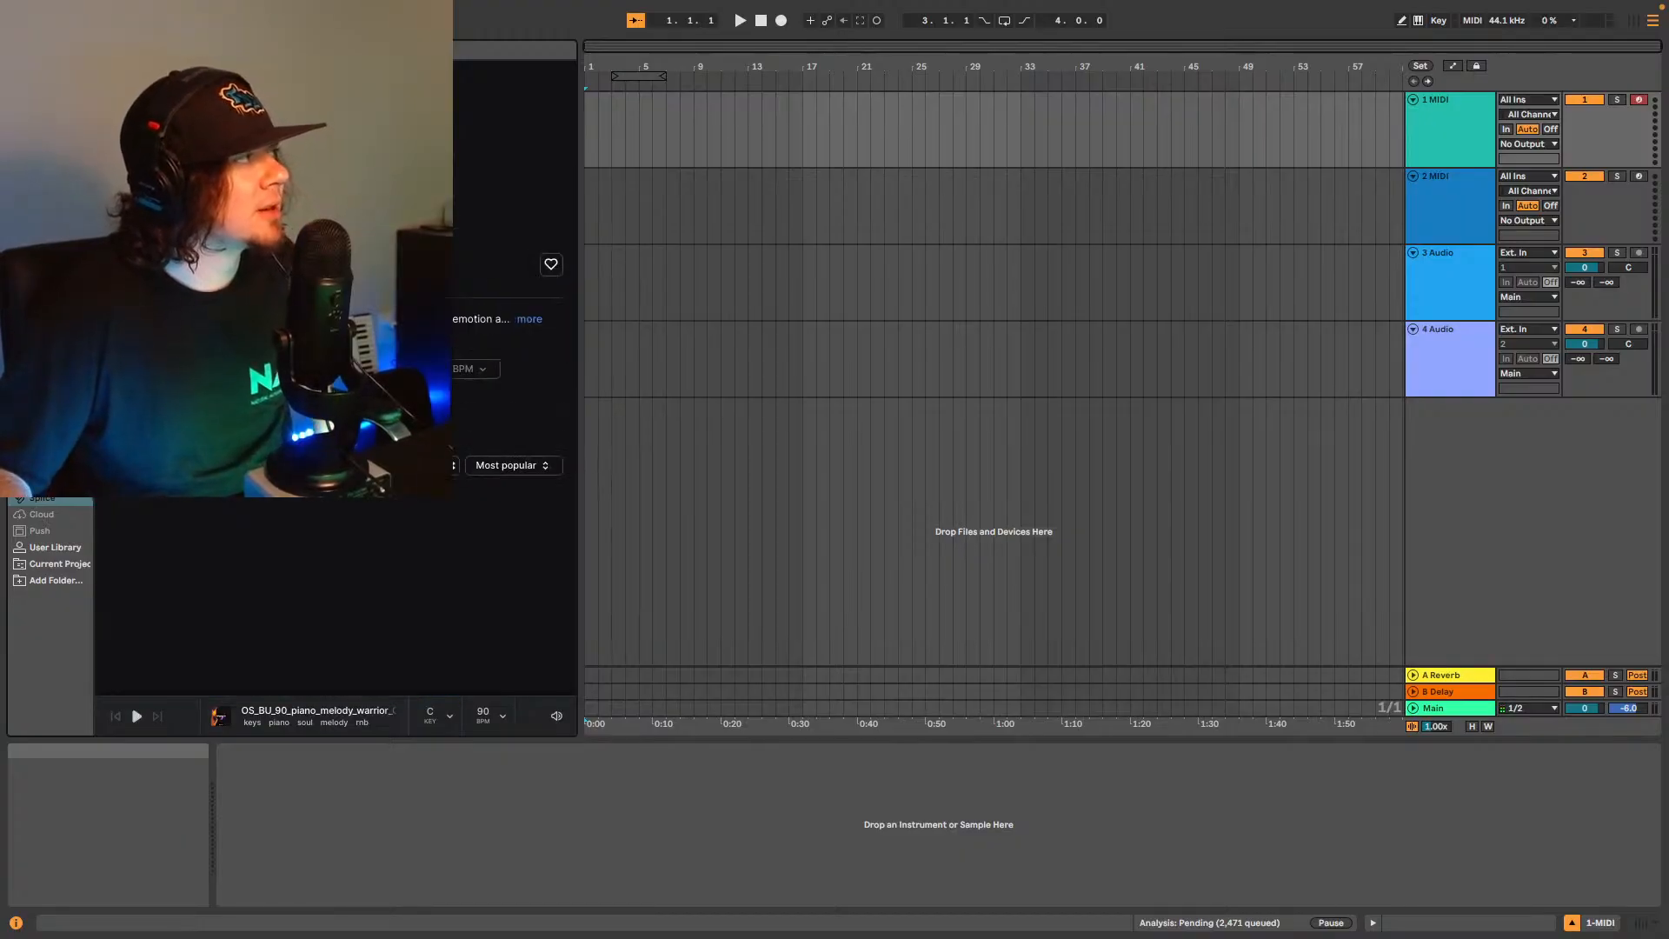
click(253, 368)
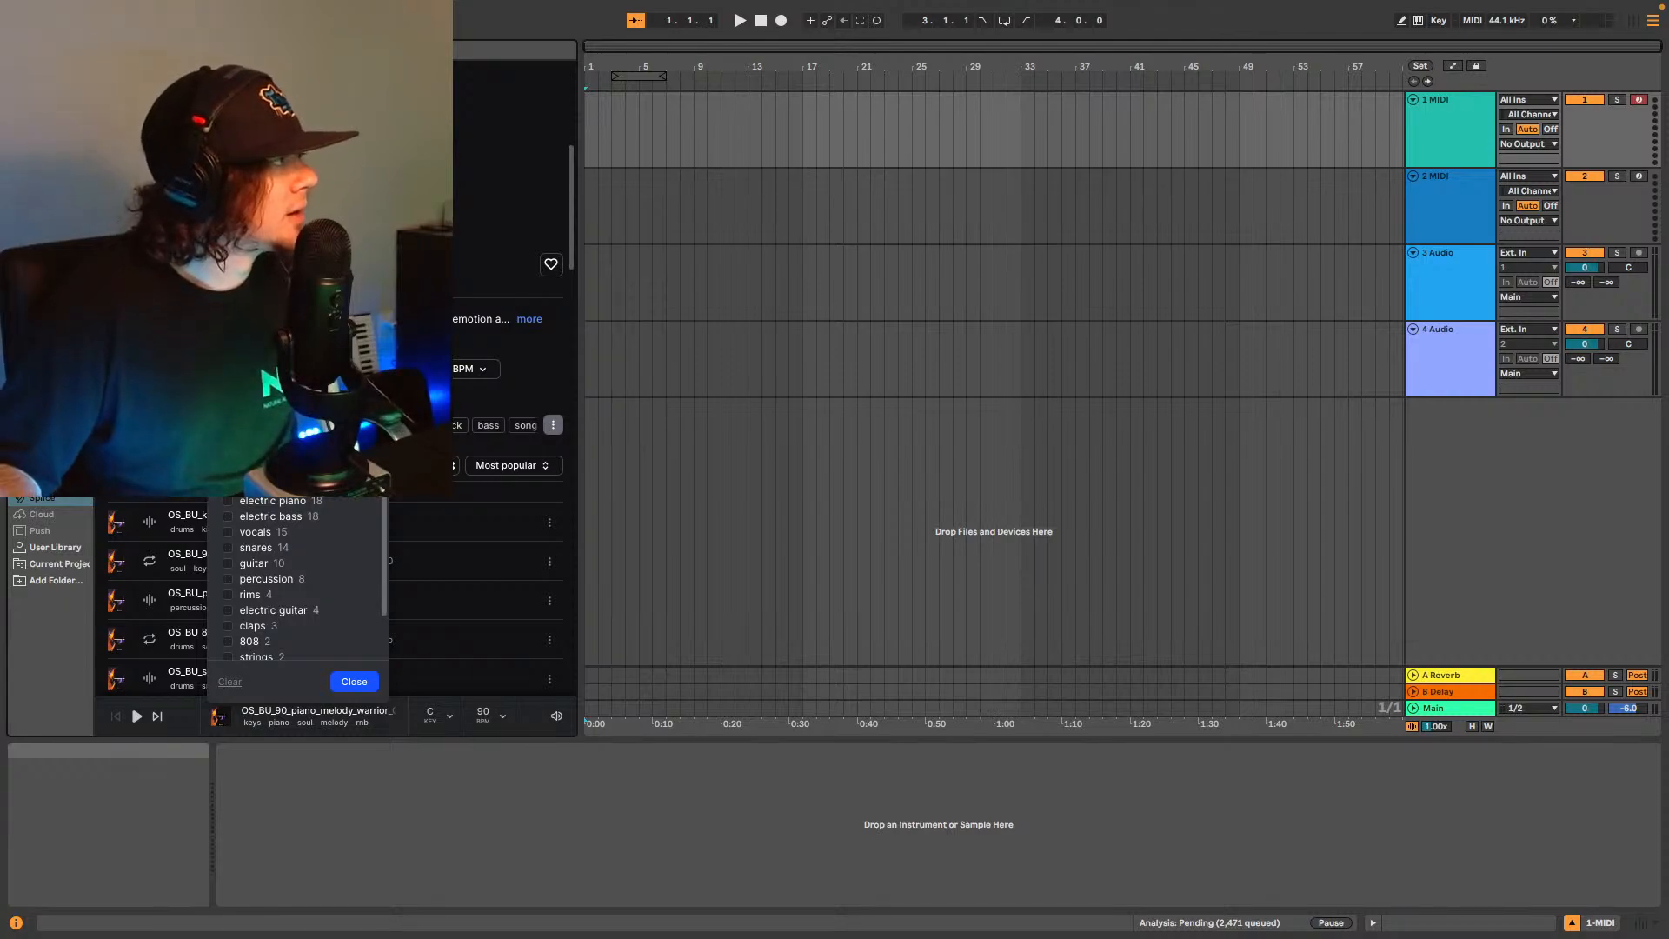
click(354, 680)
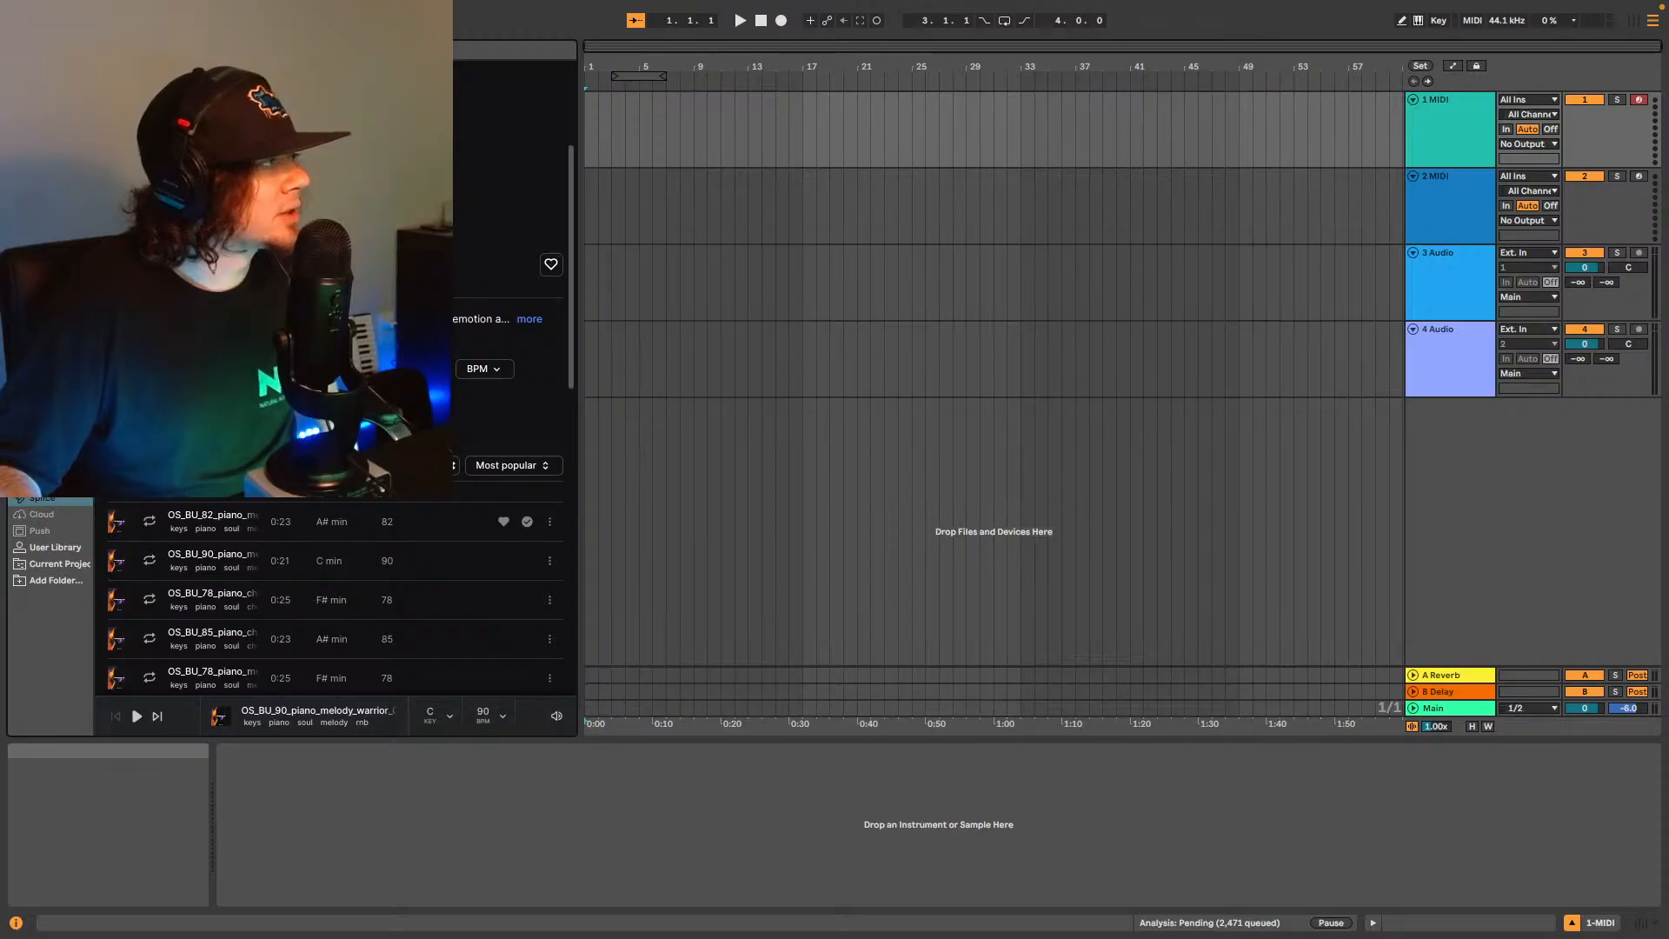
Change the pack's instrument filter to show electric piano as well as piano samples, and audition the OS_BU_90 electric piano melody.
click(259, 369)
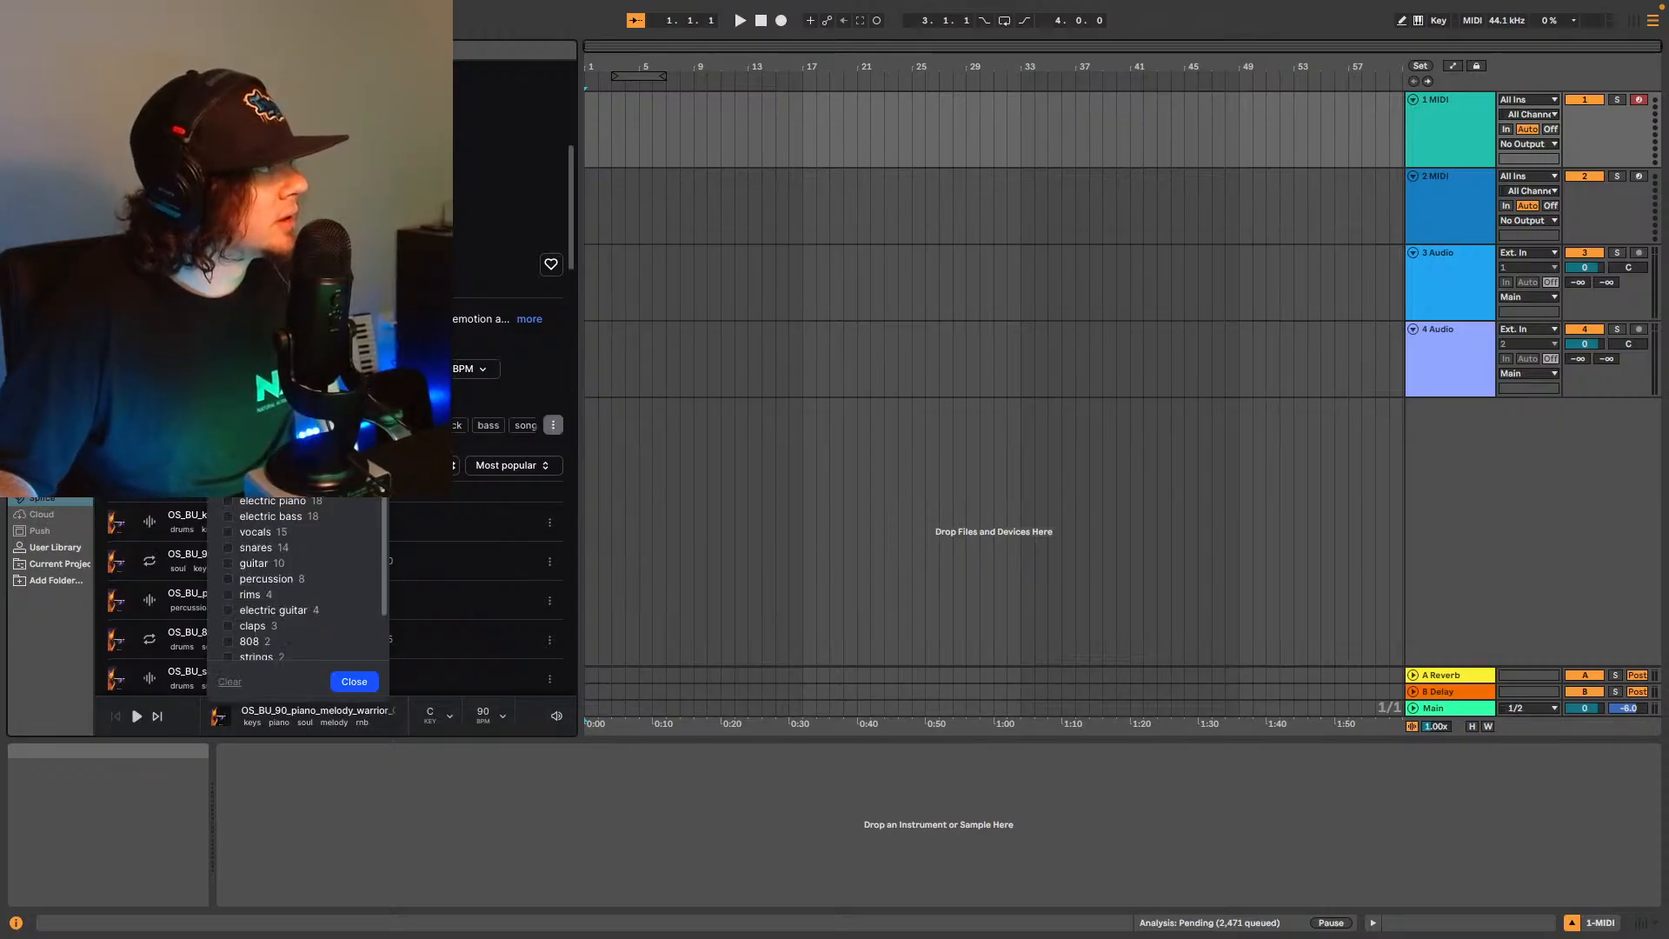
click(354, 681)
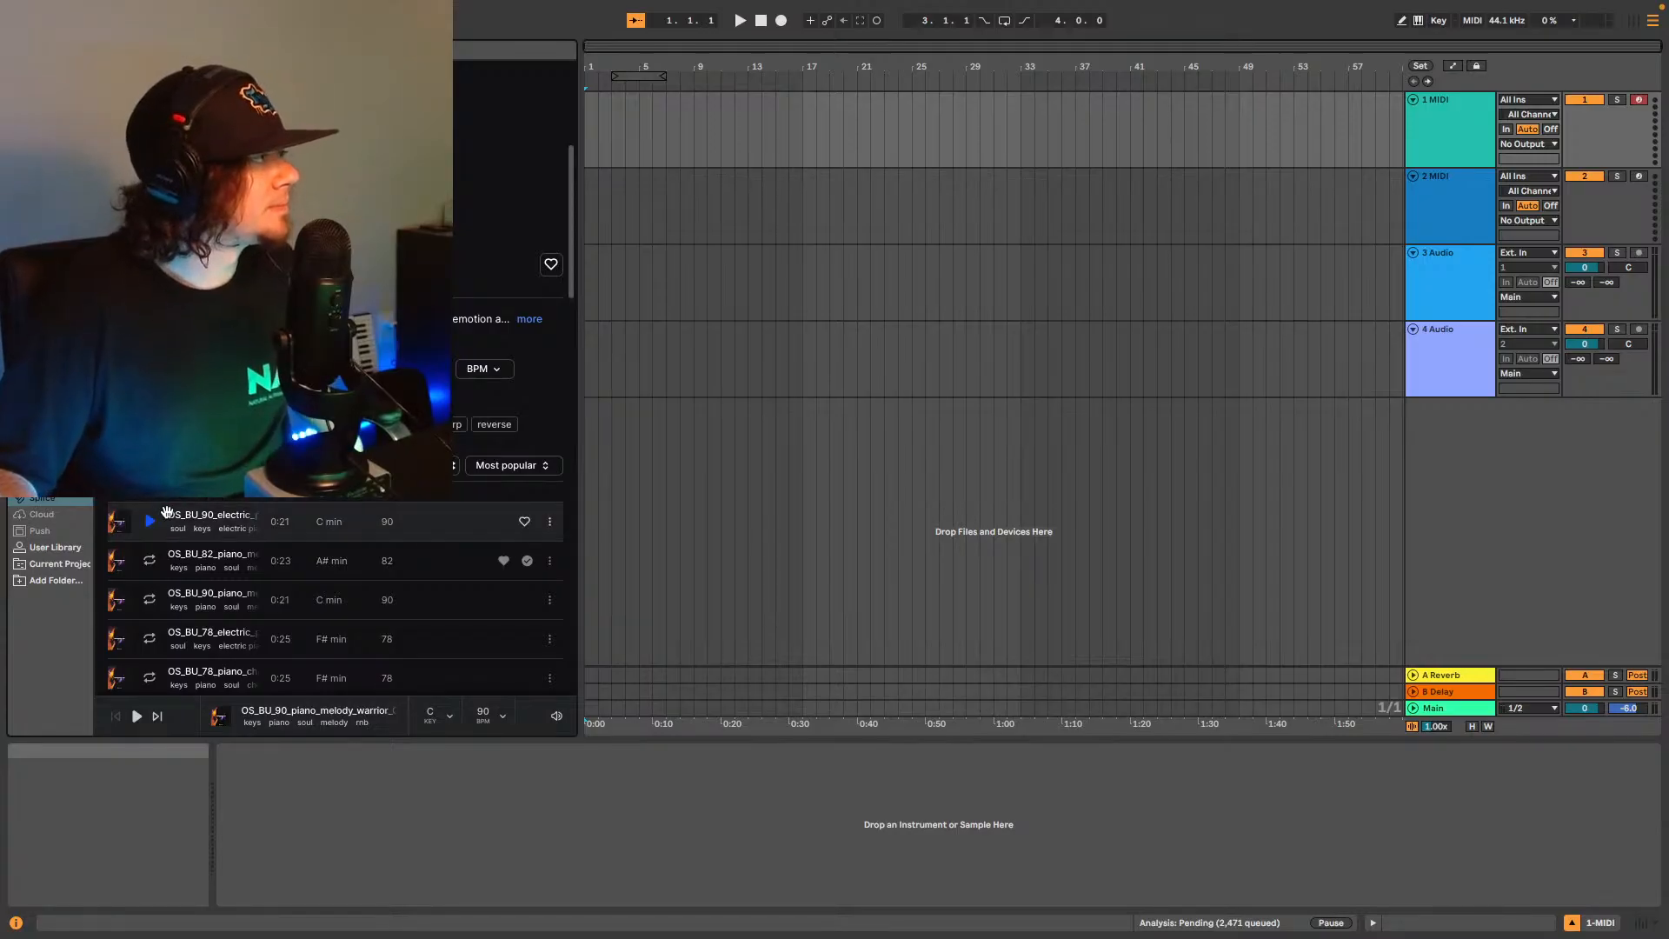
click(150, 522)
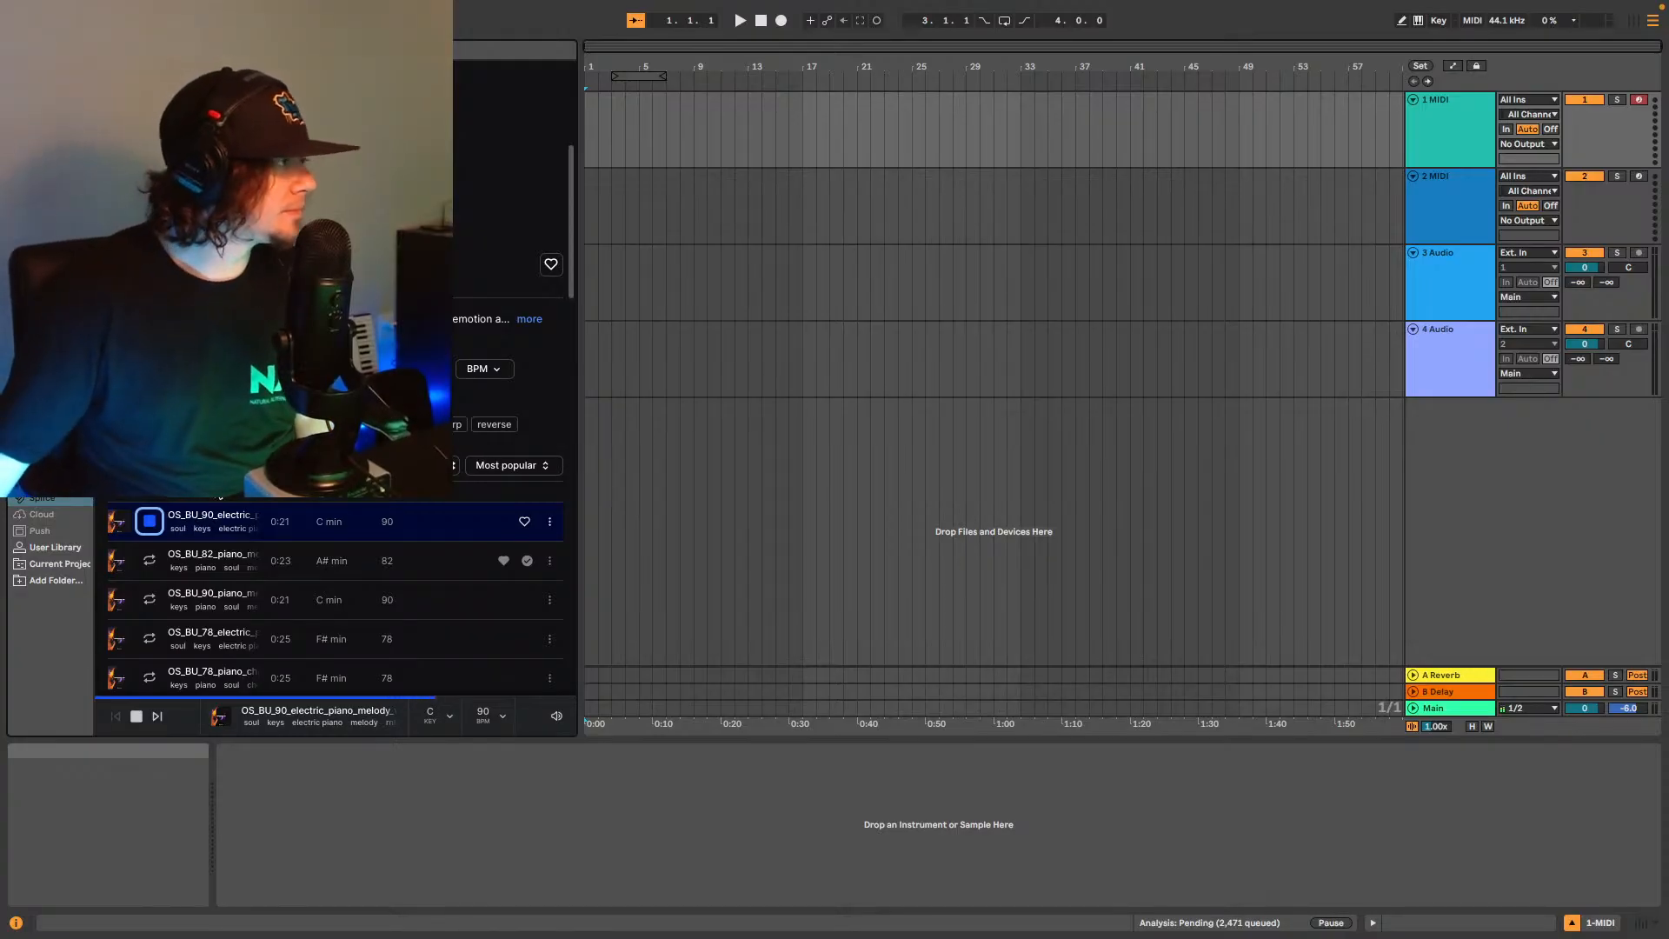
Audition the OS_BU_90 warrior piano melody, the OS_BU_78 electric piano melody and the OS_BU_78 let go piano chords.
click(150, 607)
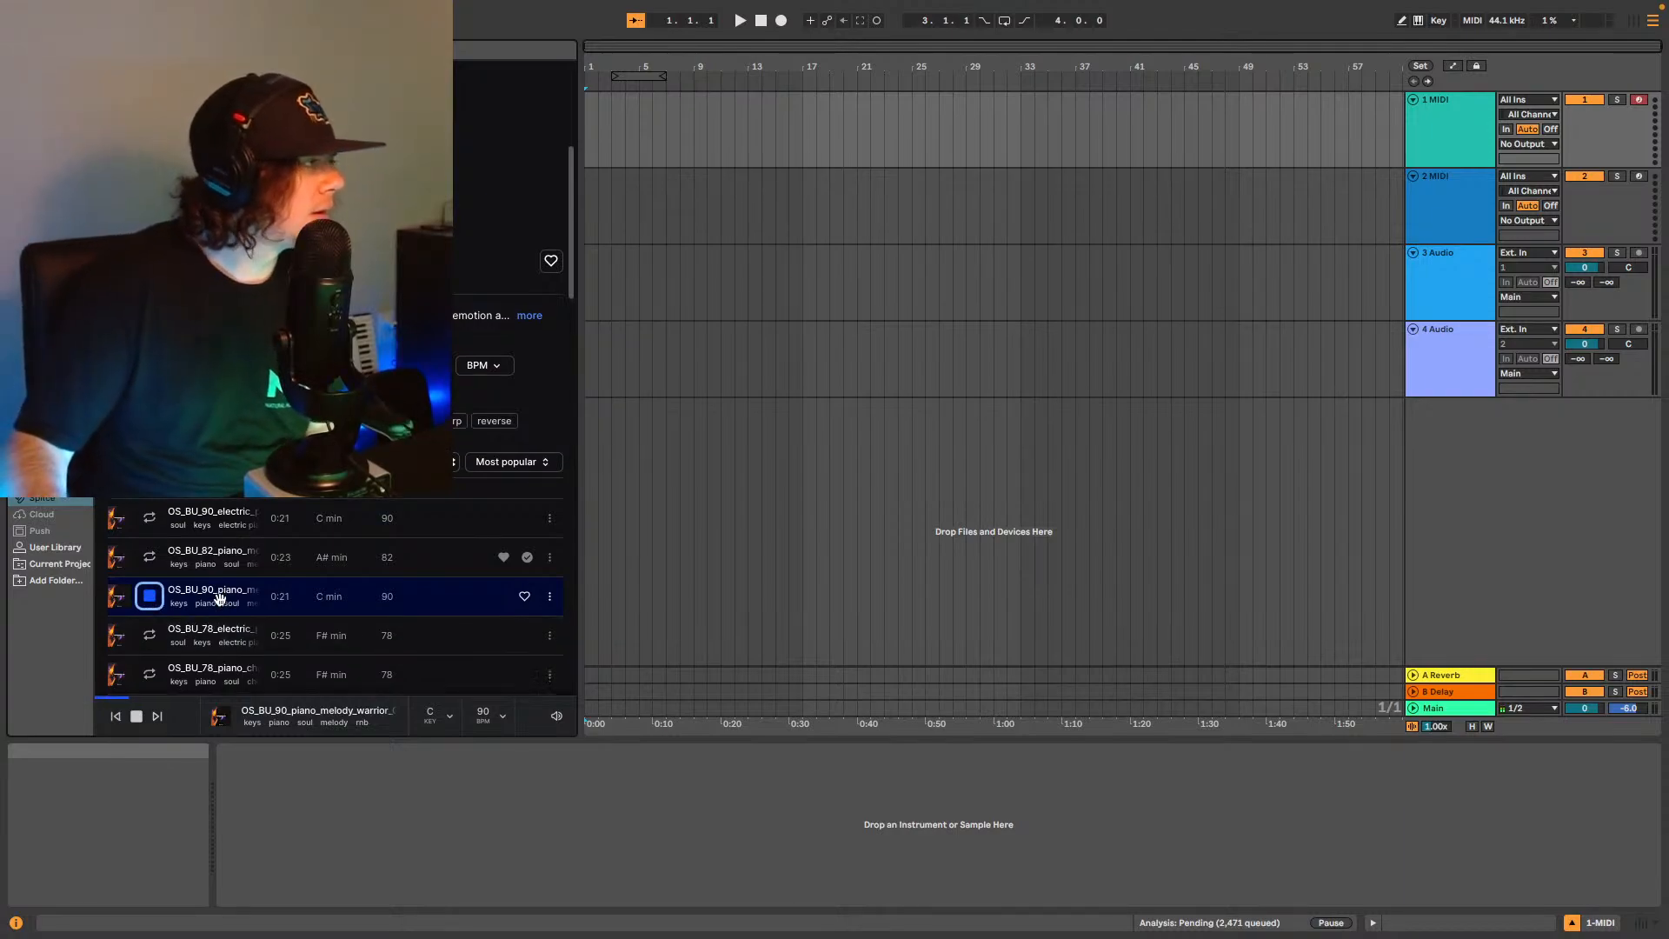
scroll(222, 598, down, 2)
click(149, 580)
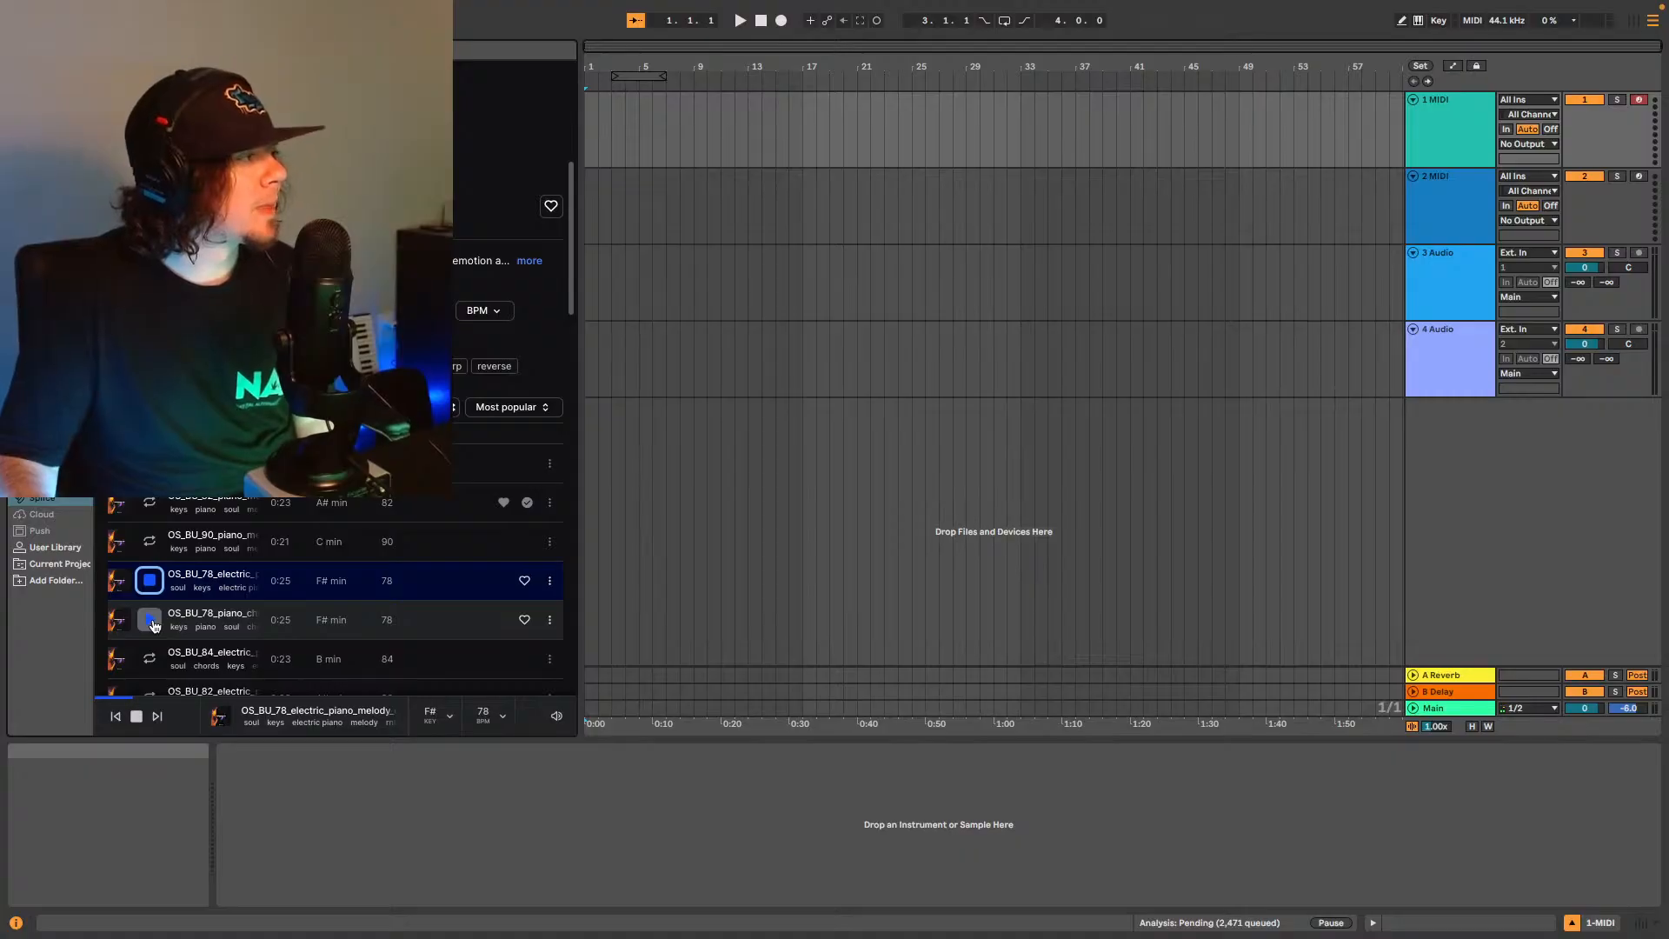
click(150, 620)
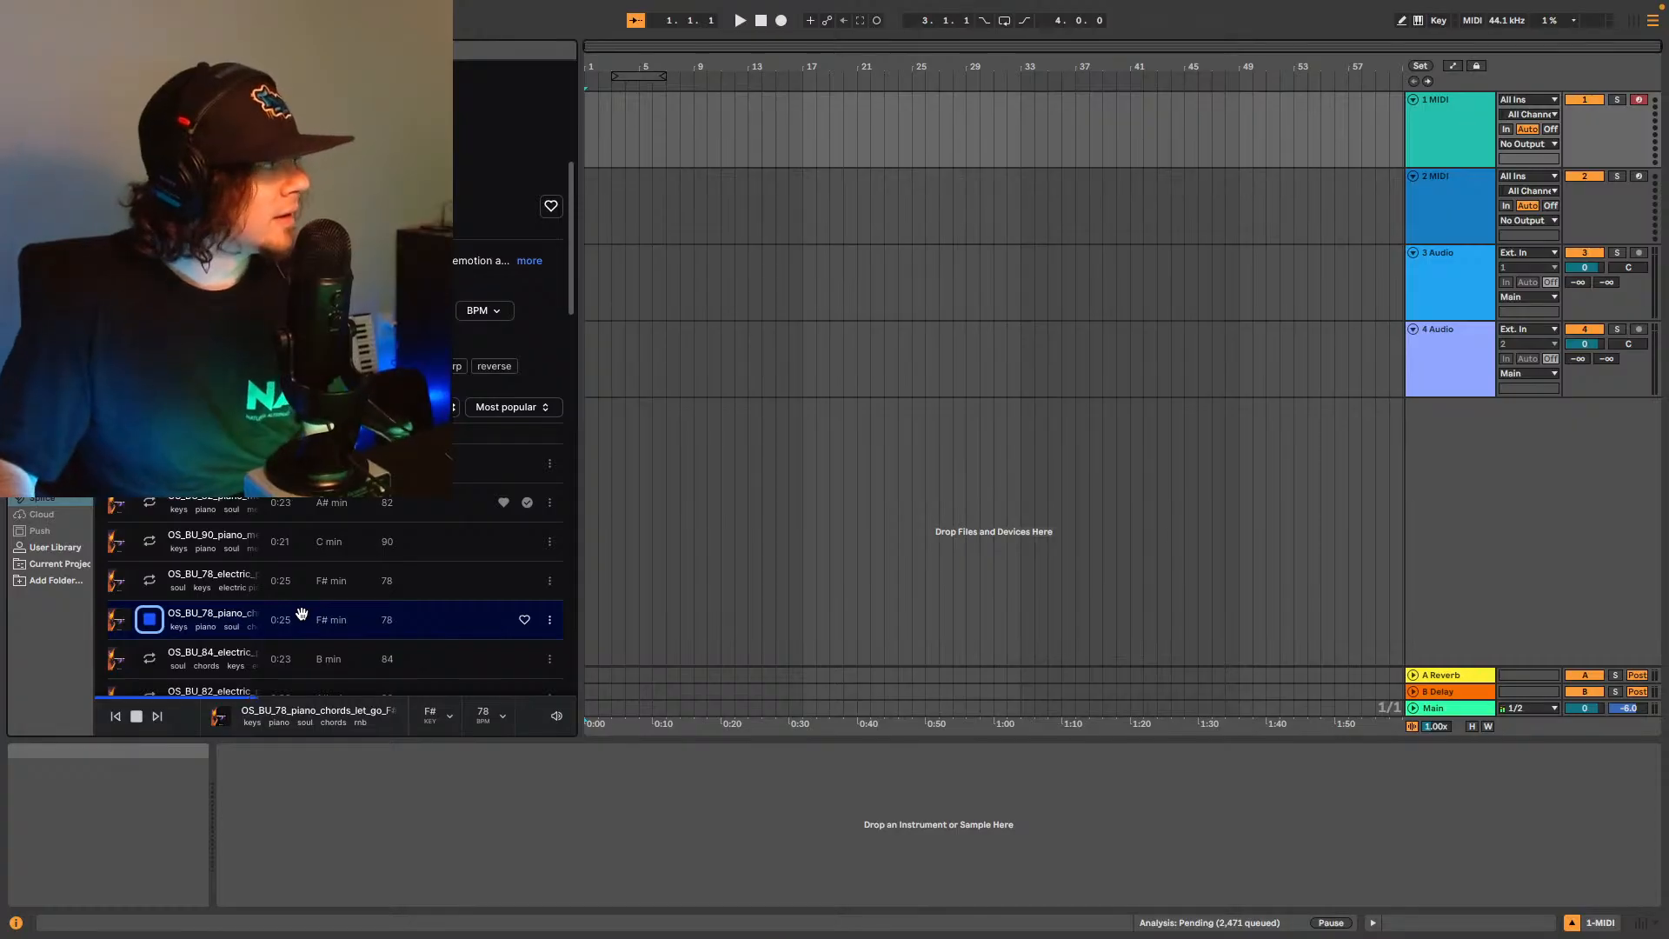
Audition the pack's OS_BU_84 electric piano chords, OS_BU_82 electric piano arp, OS_BU_85 sideways piano chords and OS_BU_85 electric piano chords.
scroll(306, 611, down, 1)
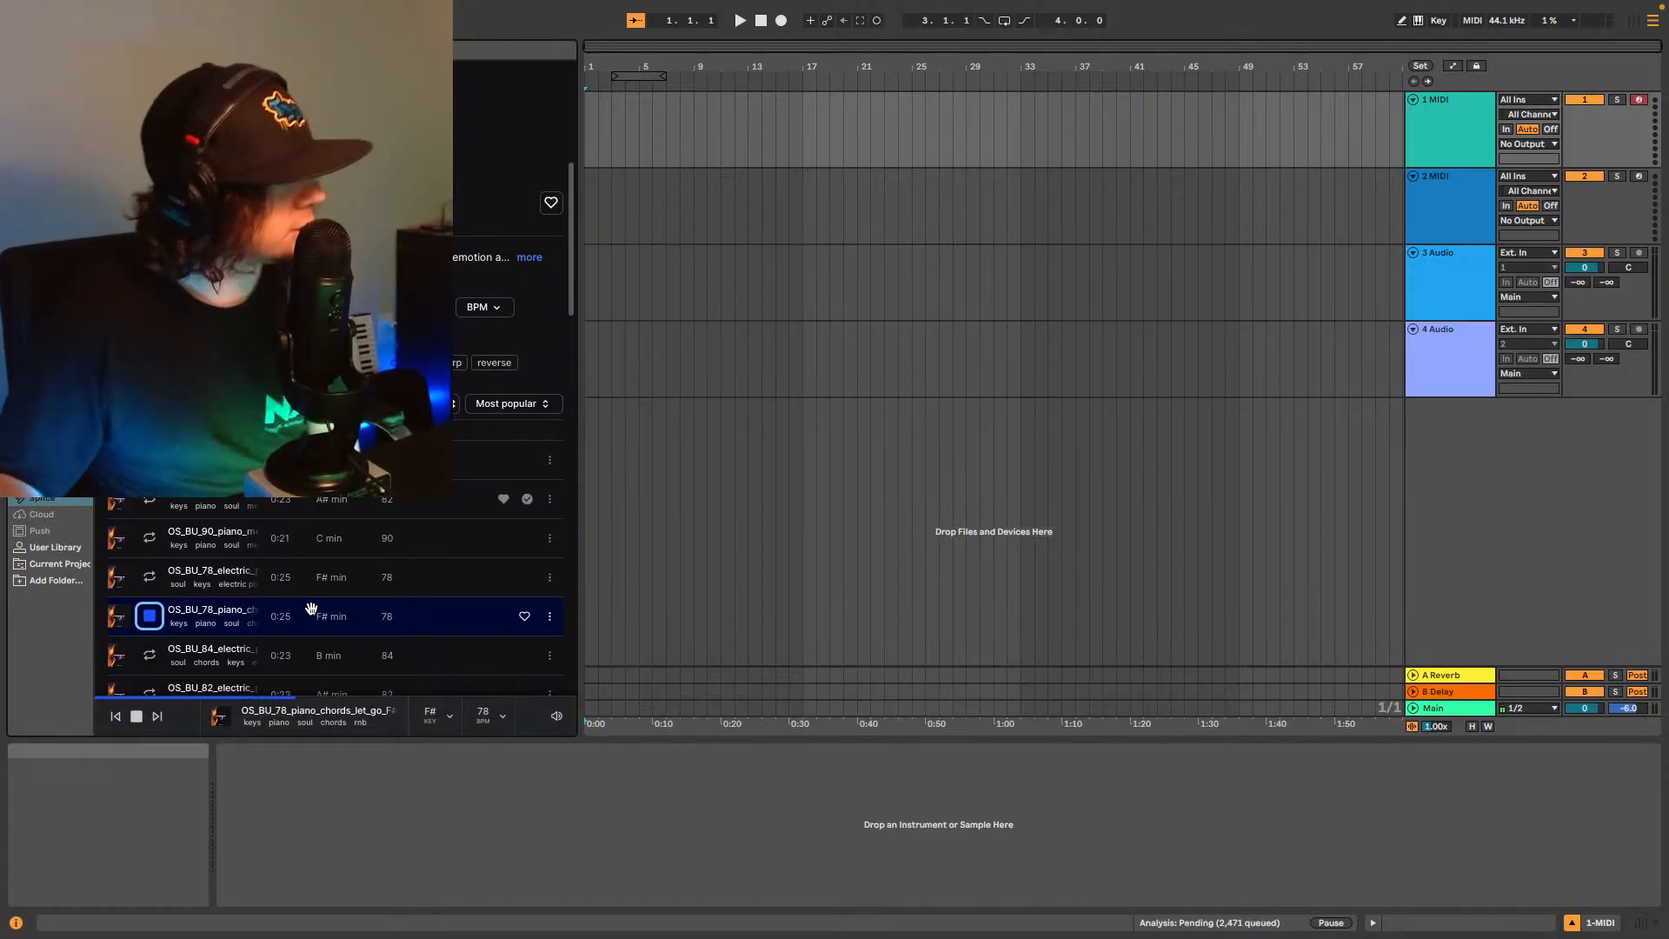
scroll(157, 629, down, 2)
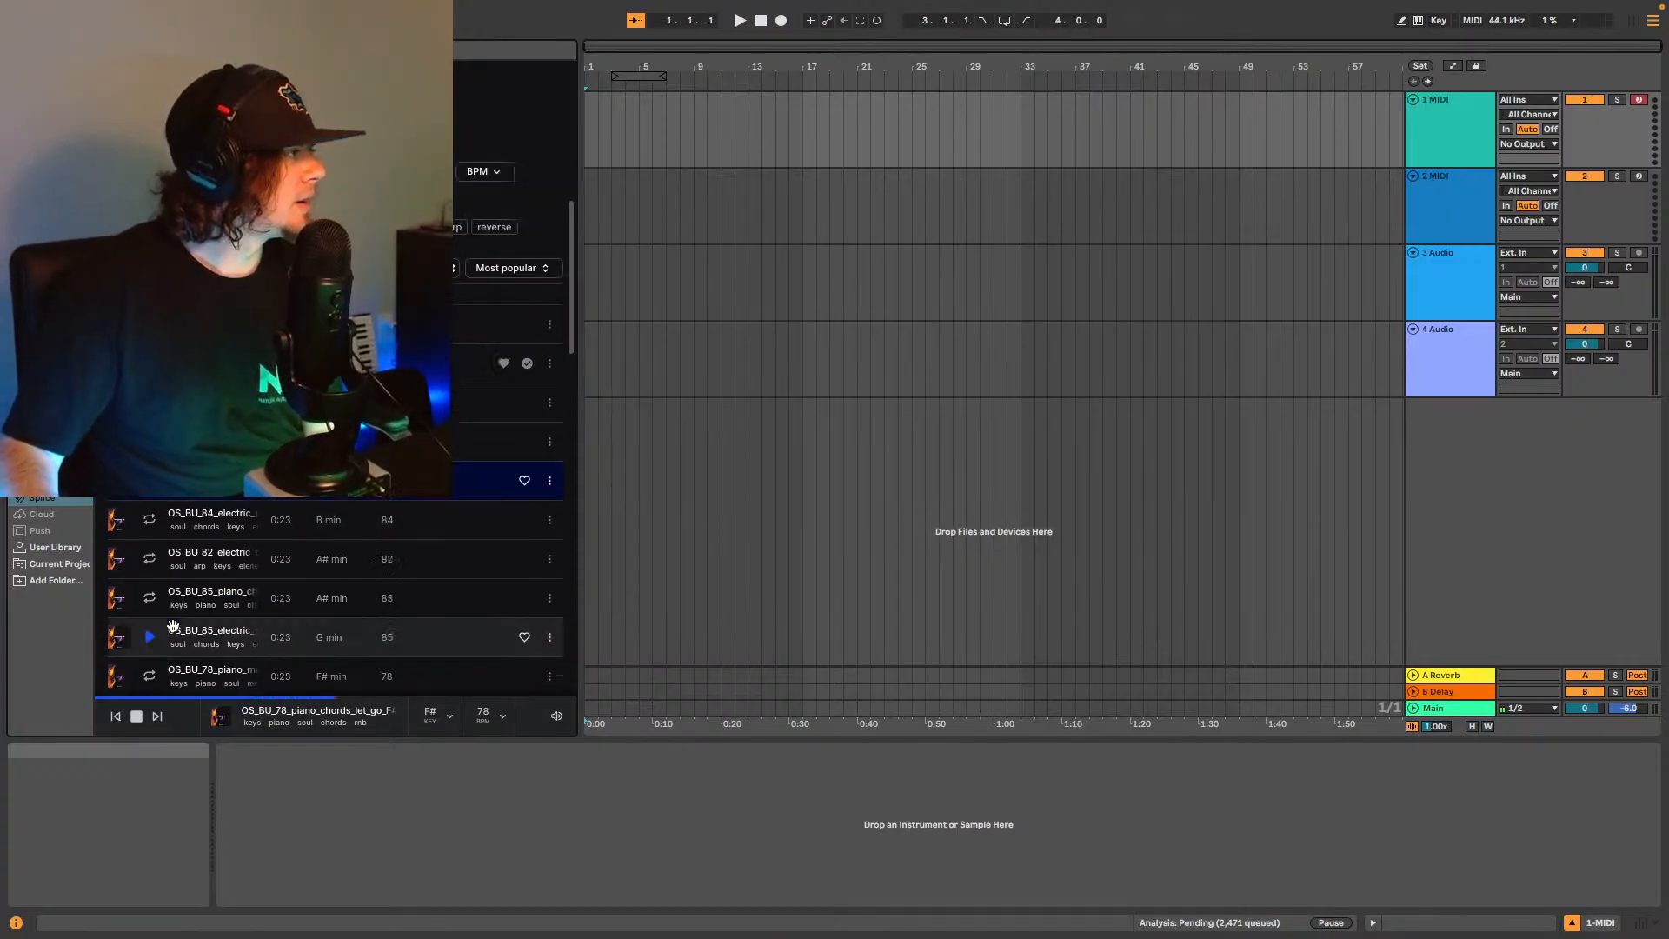
click(149, 520)
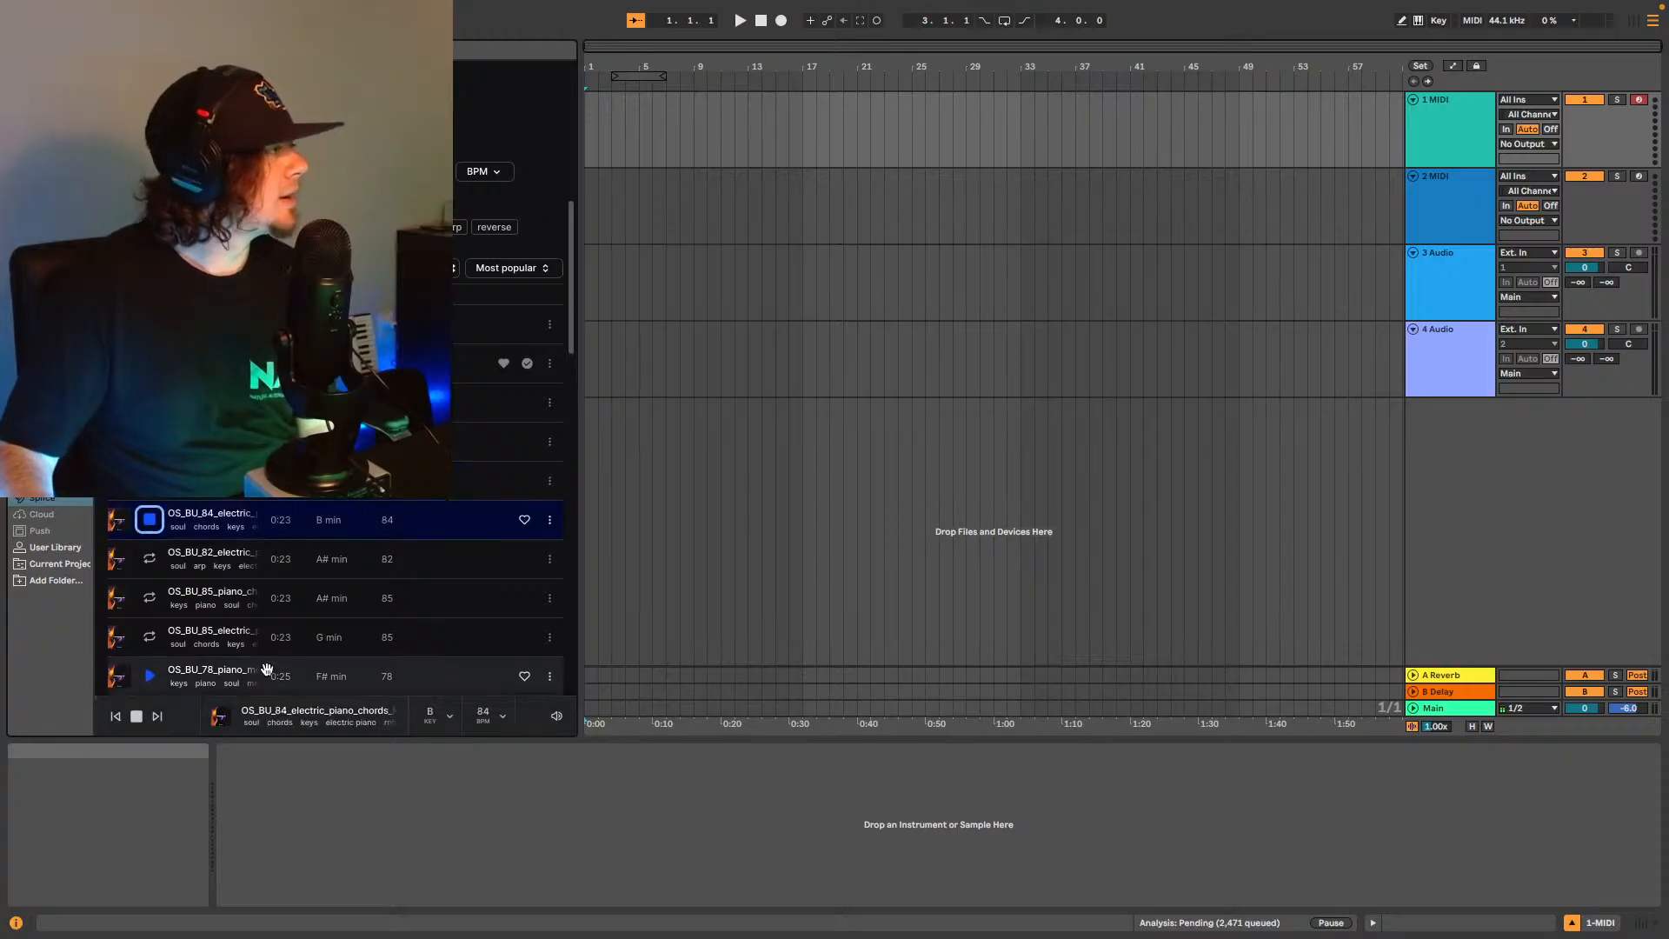
click(149, 561)
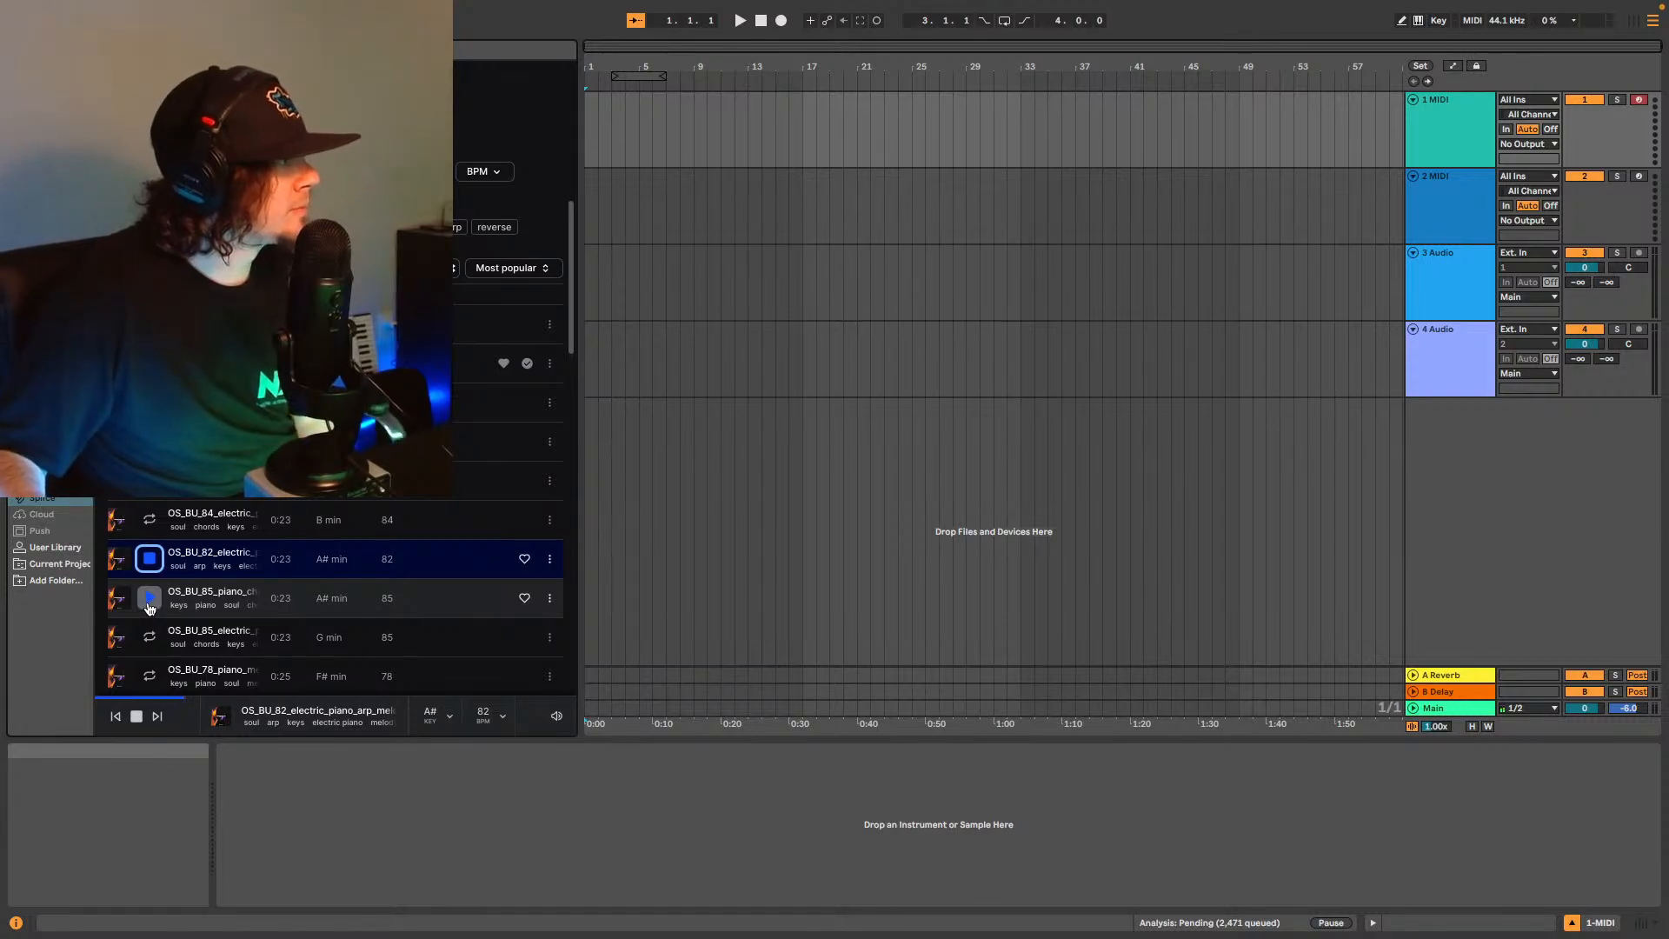
click(149, 599)
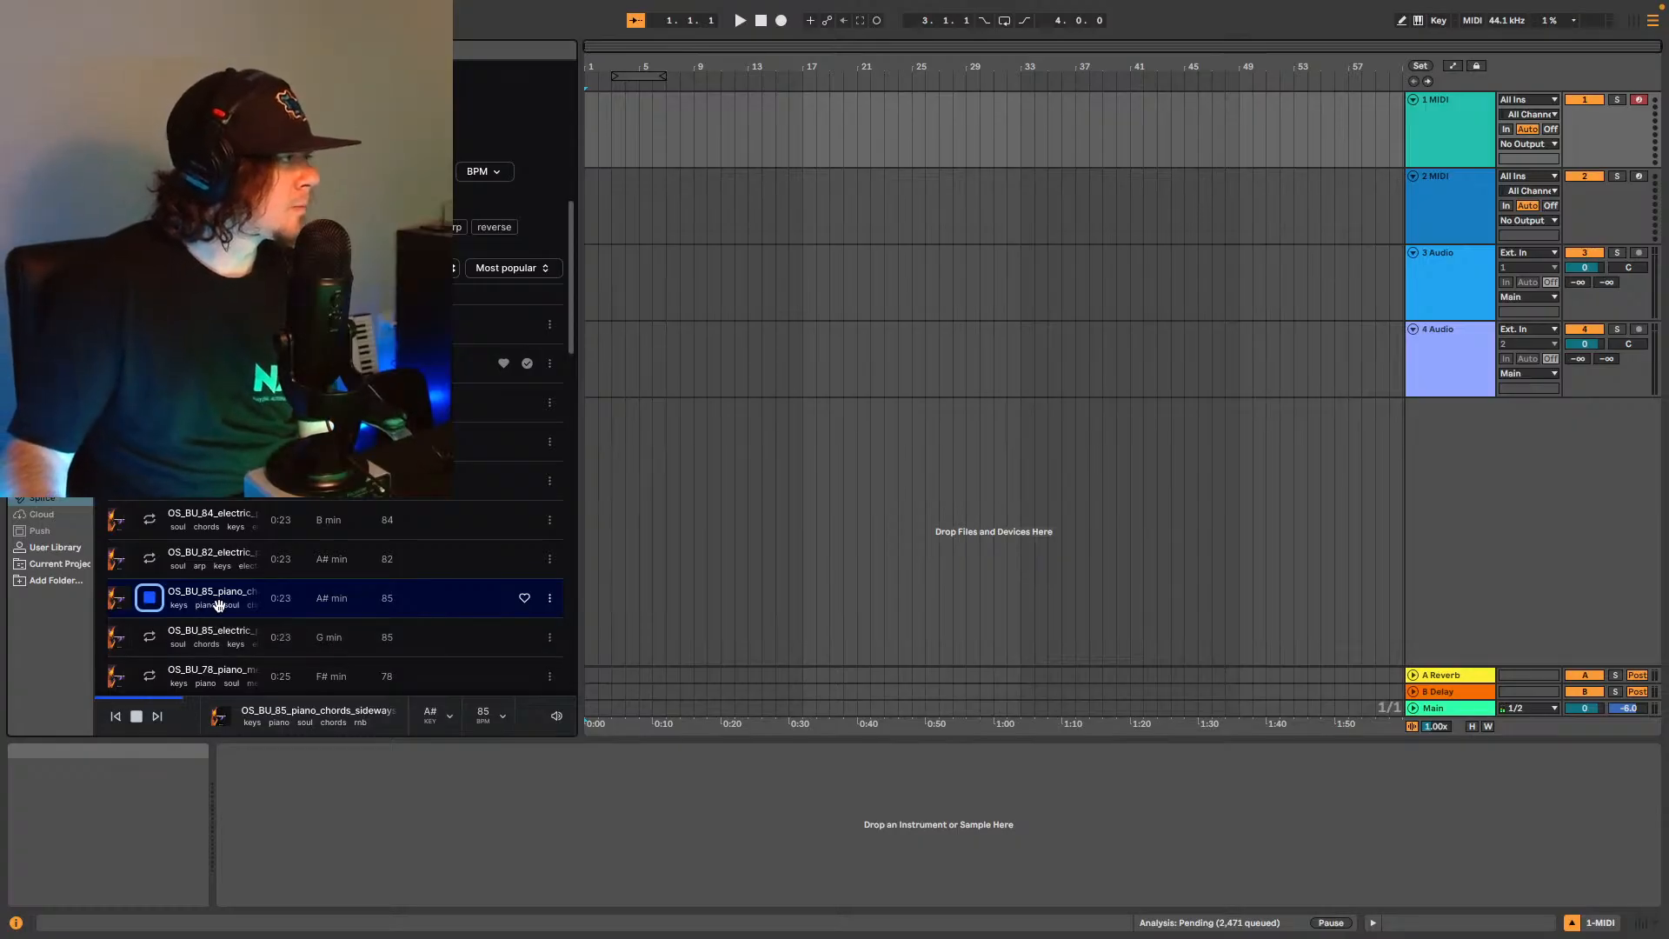
click(148, 639)
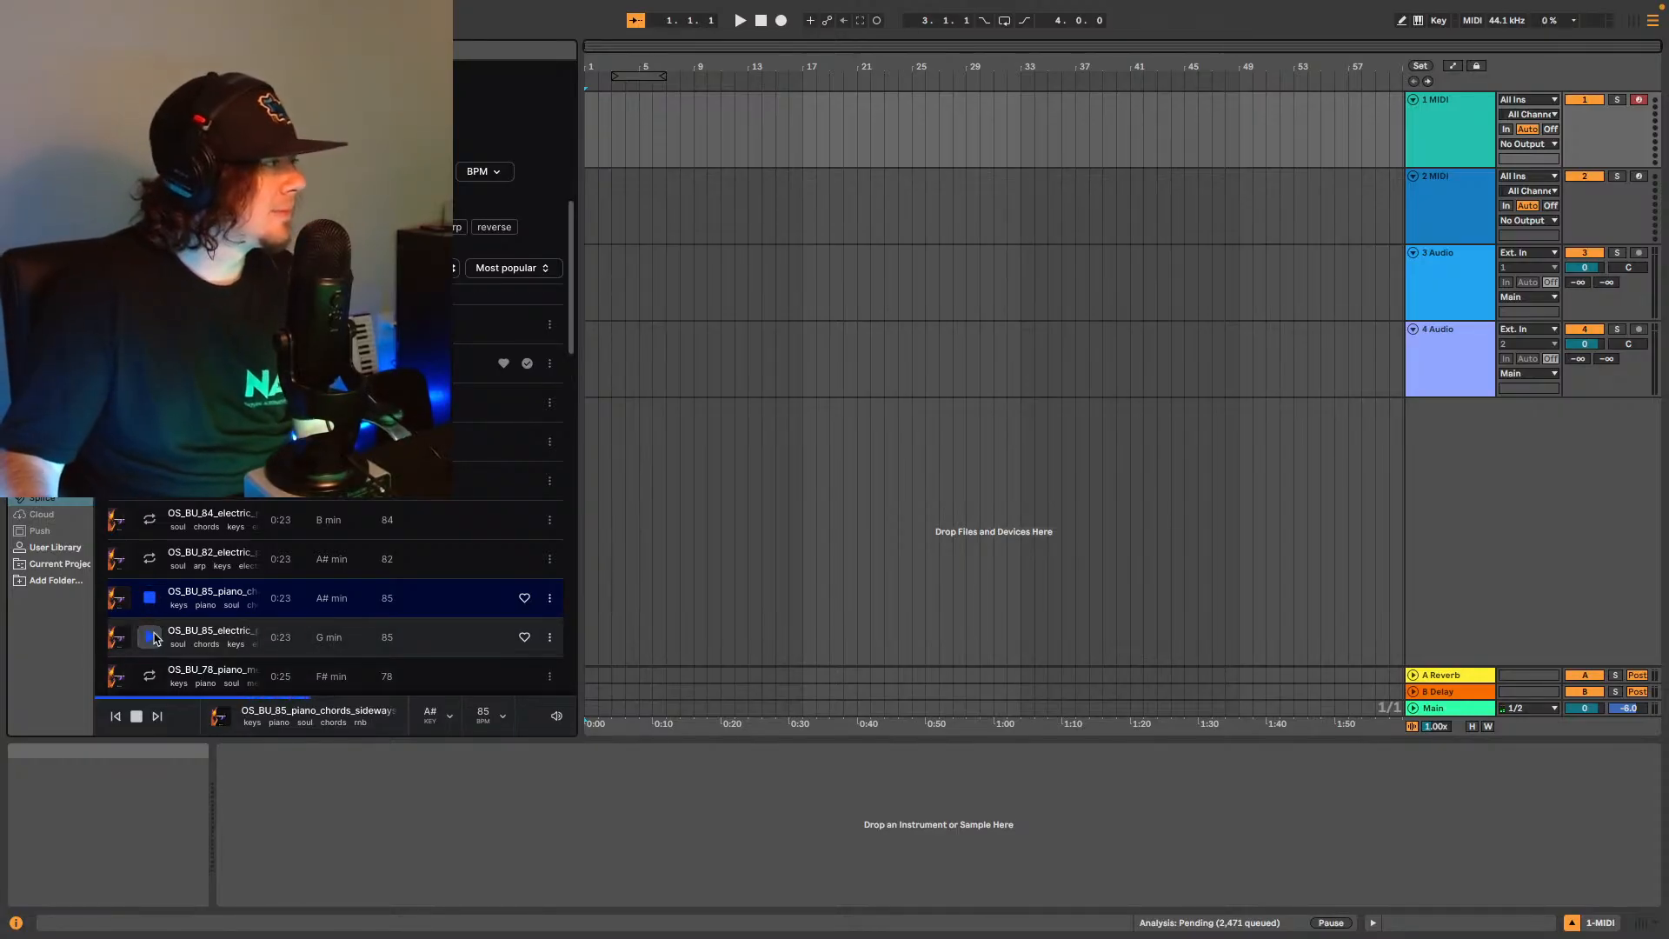
Audition the two OS_BU_82 piano chord loops further down the pack, in G# minor and A# minor.
scroll(157, 641, down, 4)
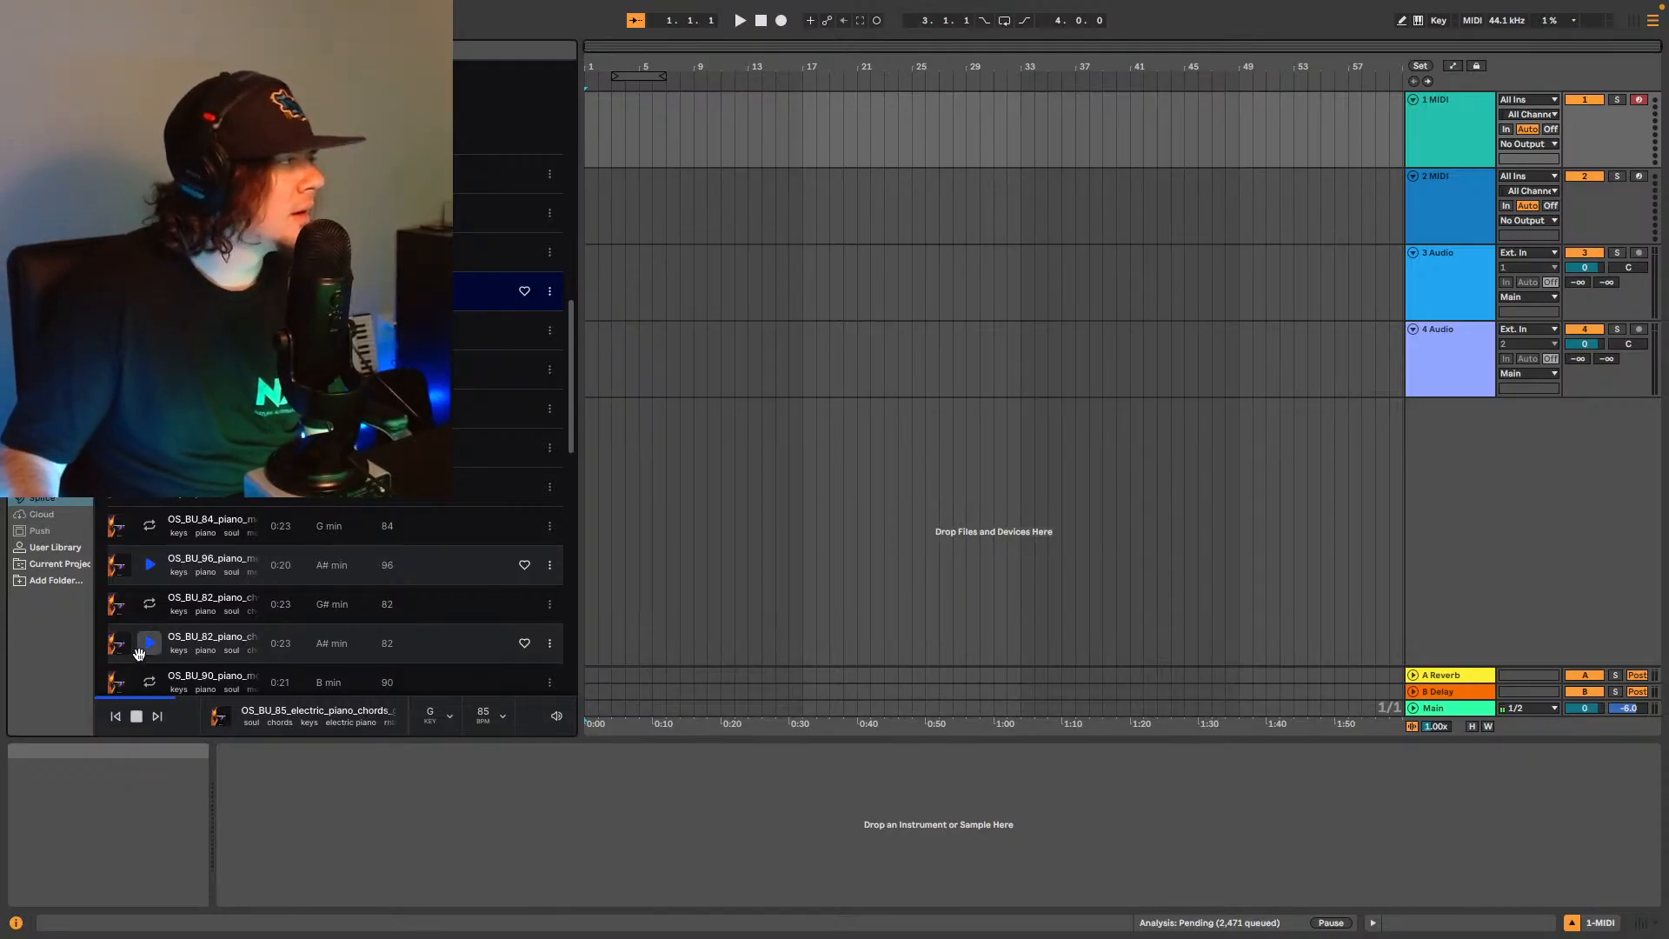
scroll(155, 634, down, 1)
click(151, 574)
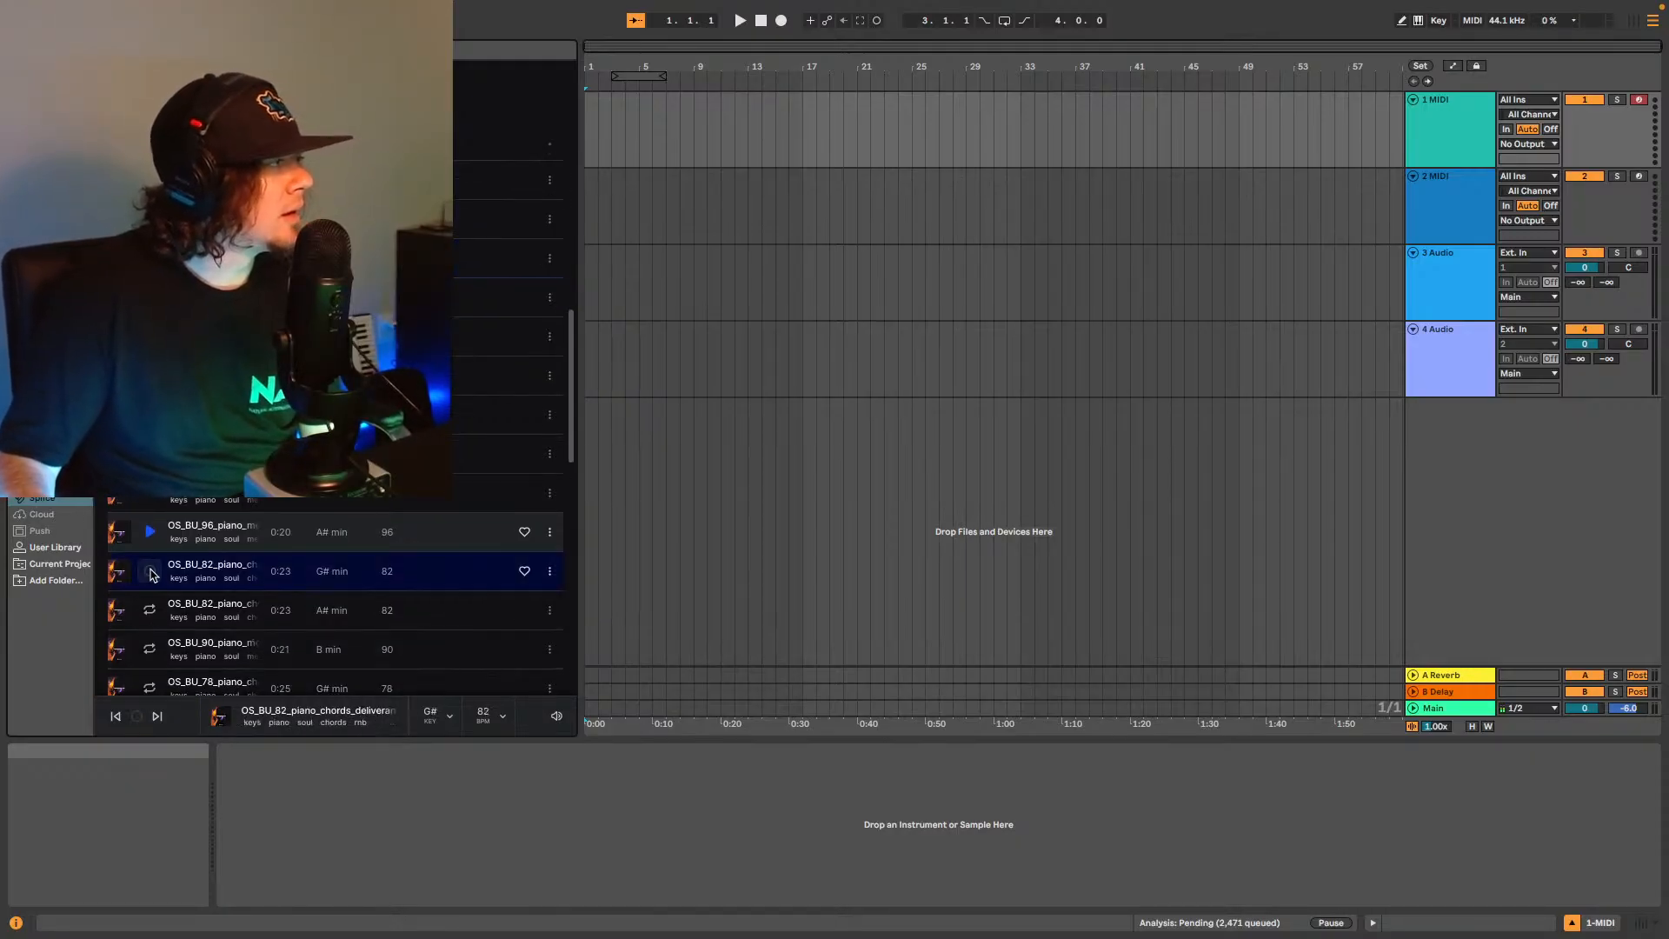
click(149, 613)
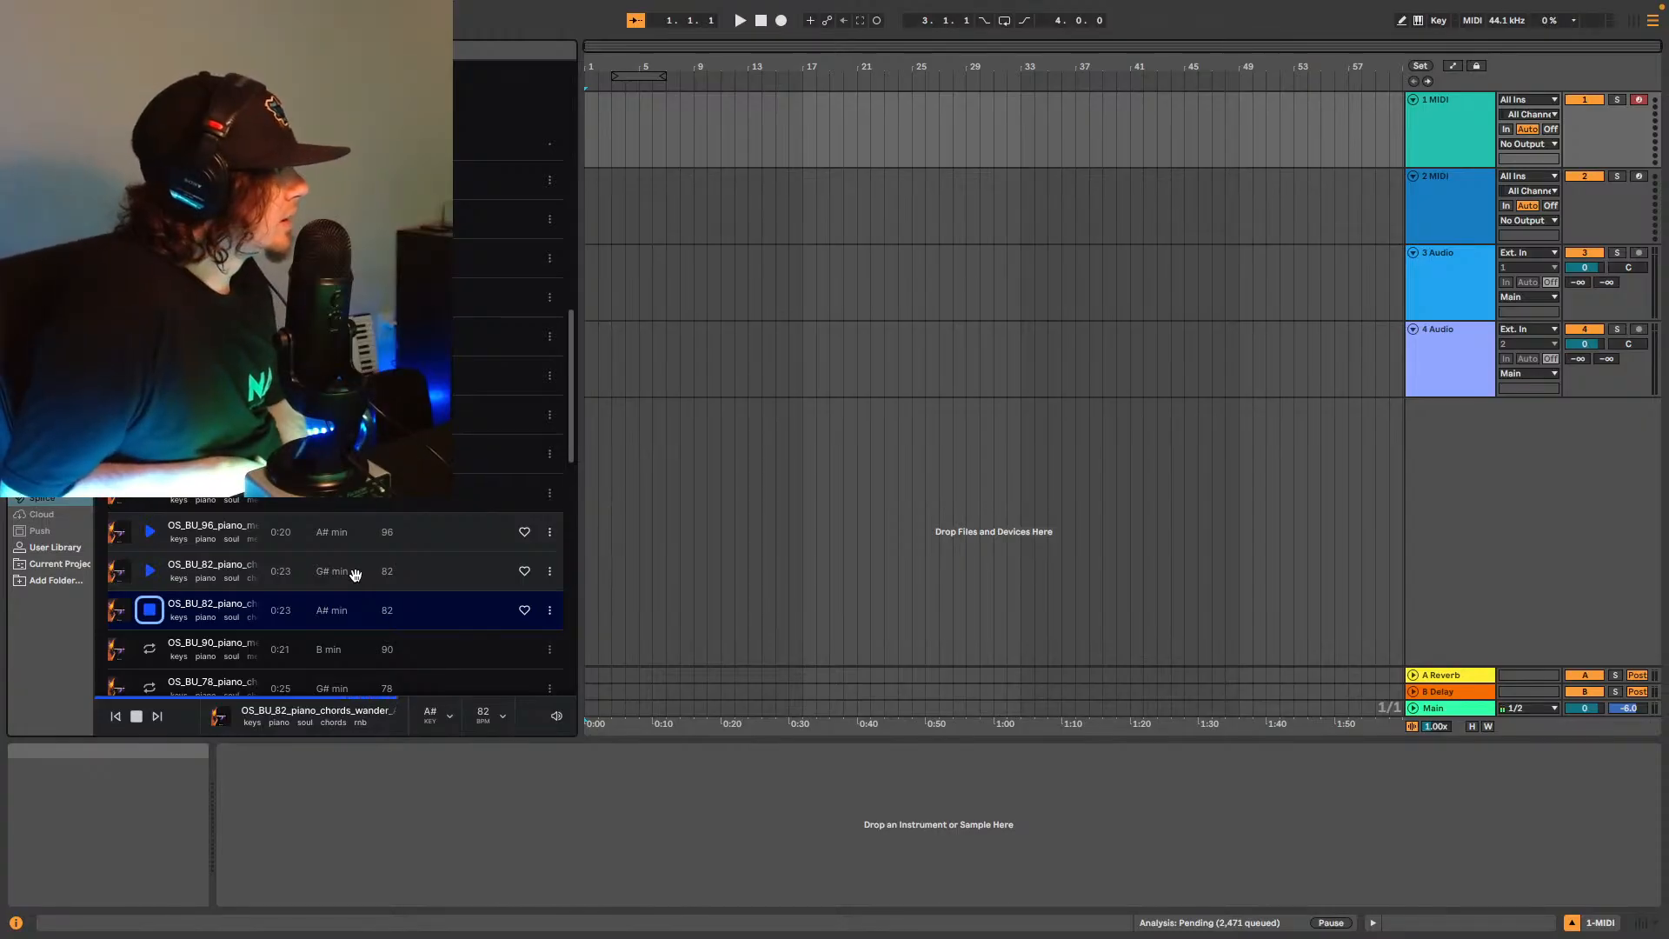
Audition the OS_BU_90 piano melody in B minor and the OS_BU_78 lowtide piano chords, and stop the playback.
scroll(300, 556, up, 1)
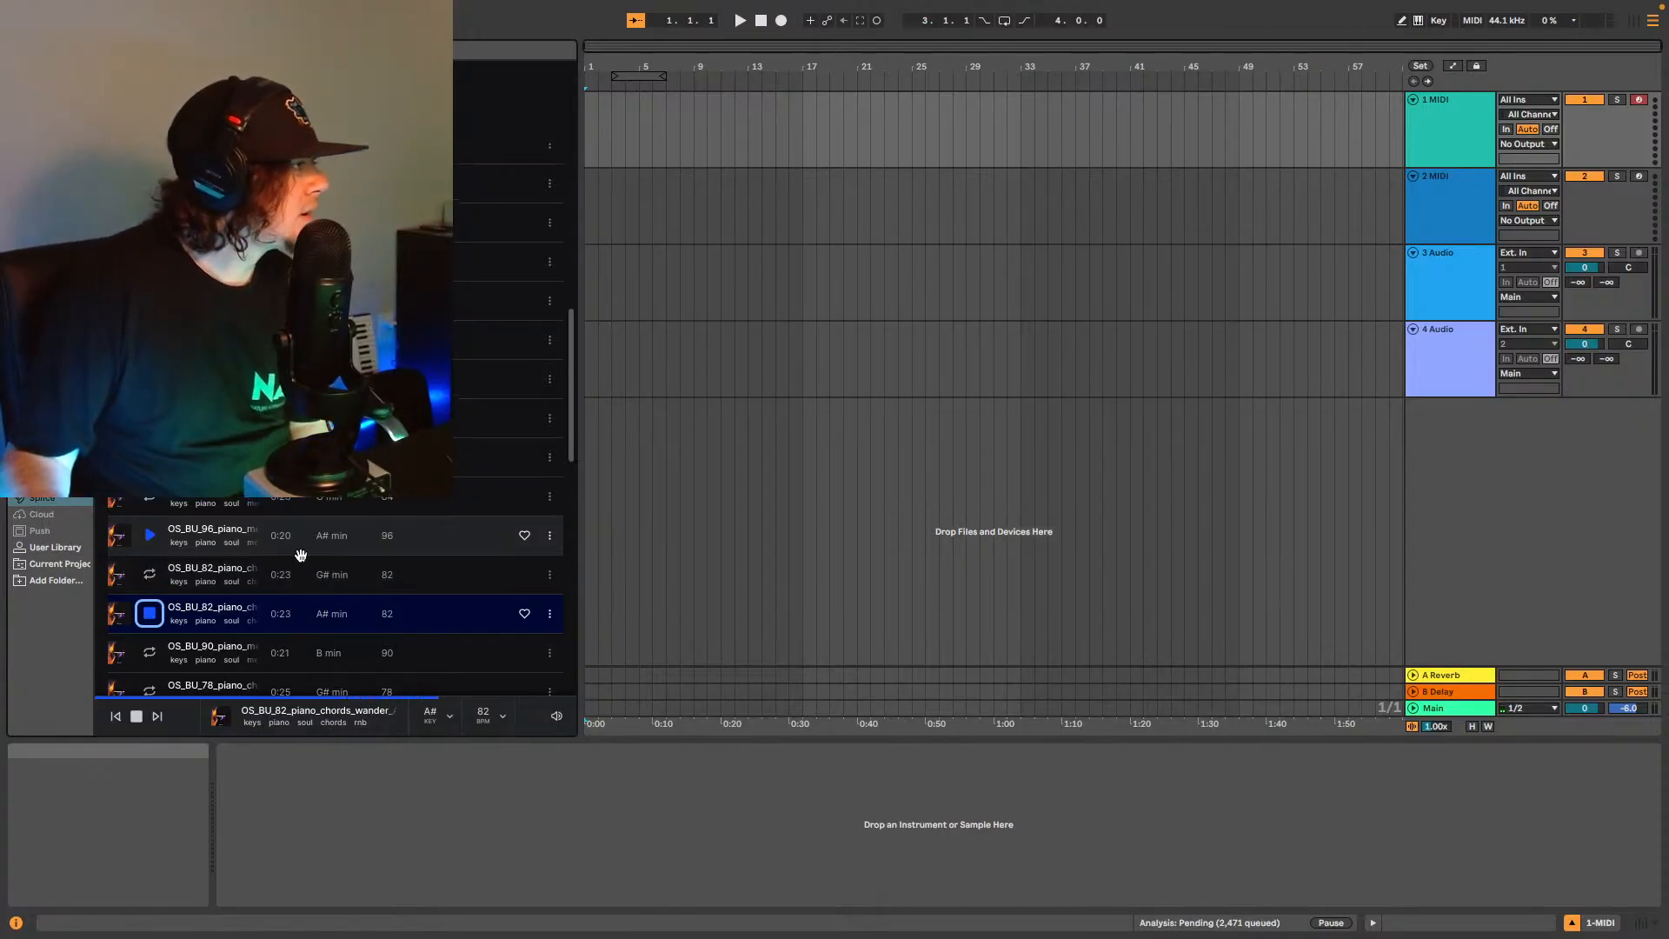
scroll(204, 639, down, 5)
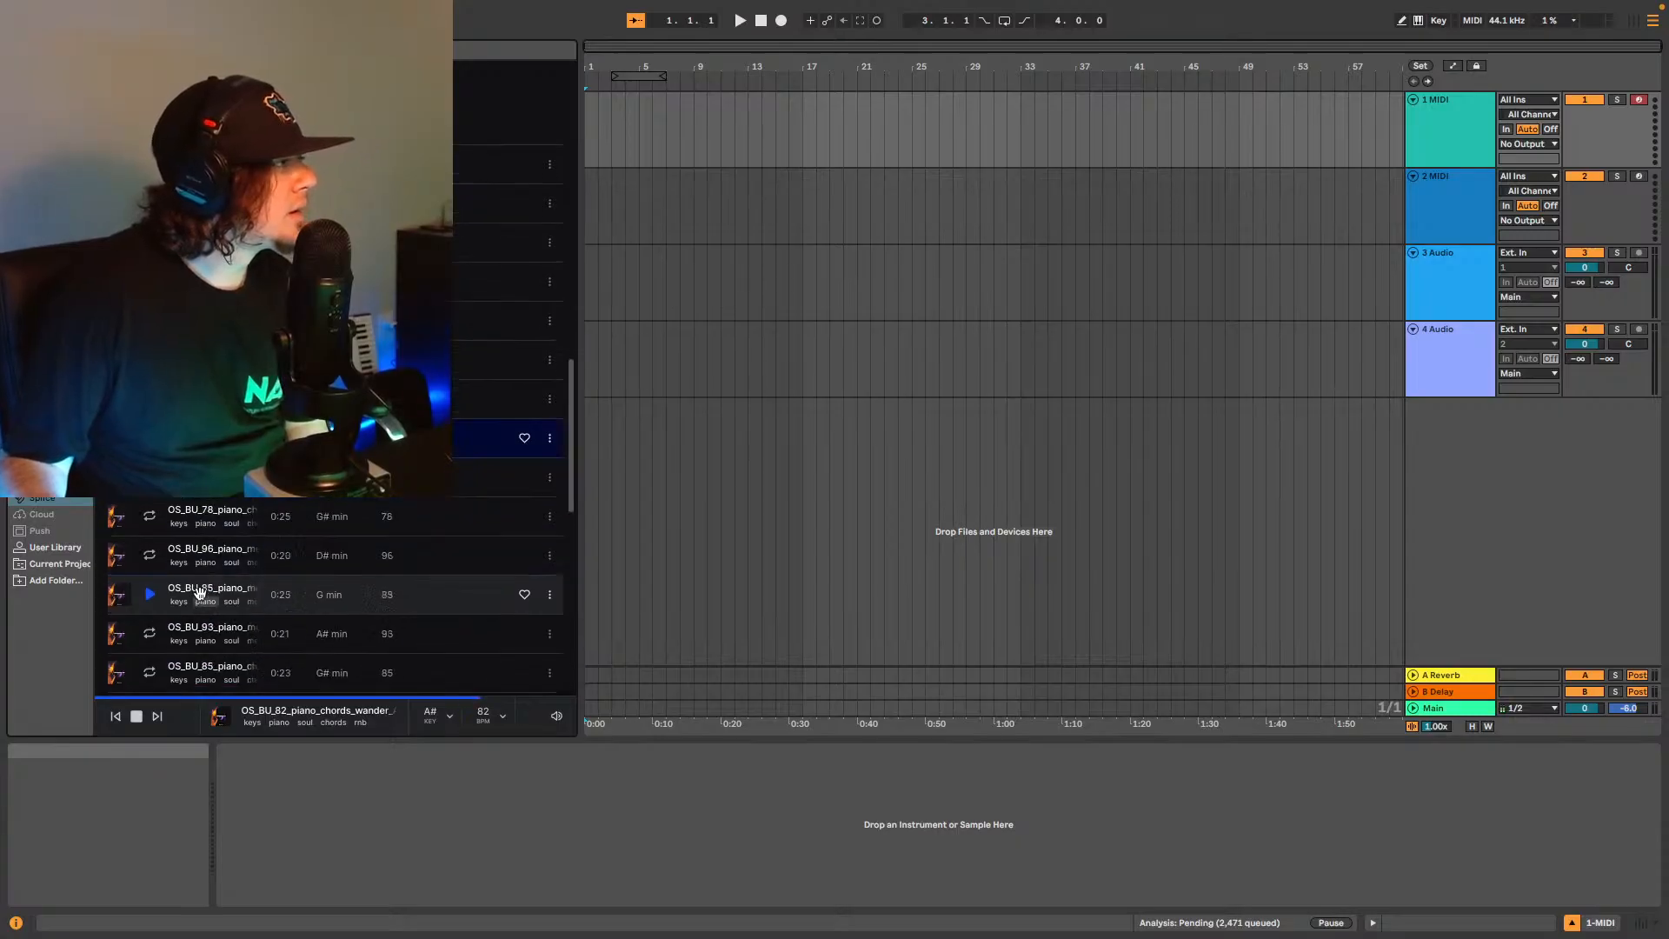
click(161, 478)
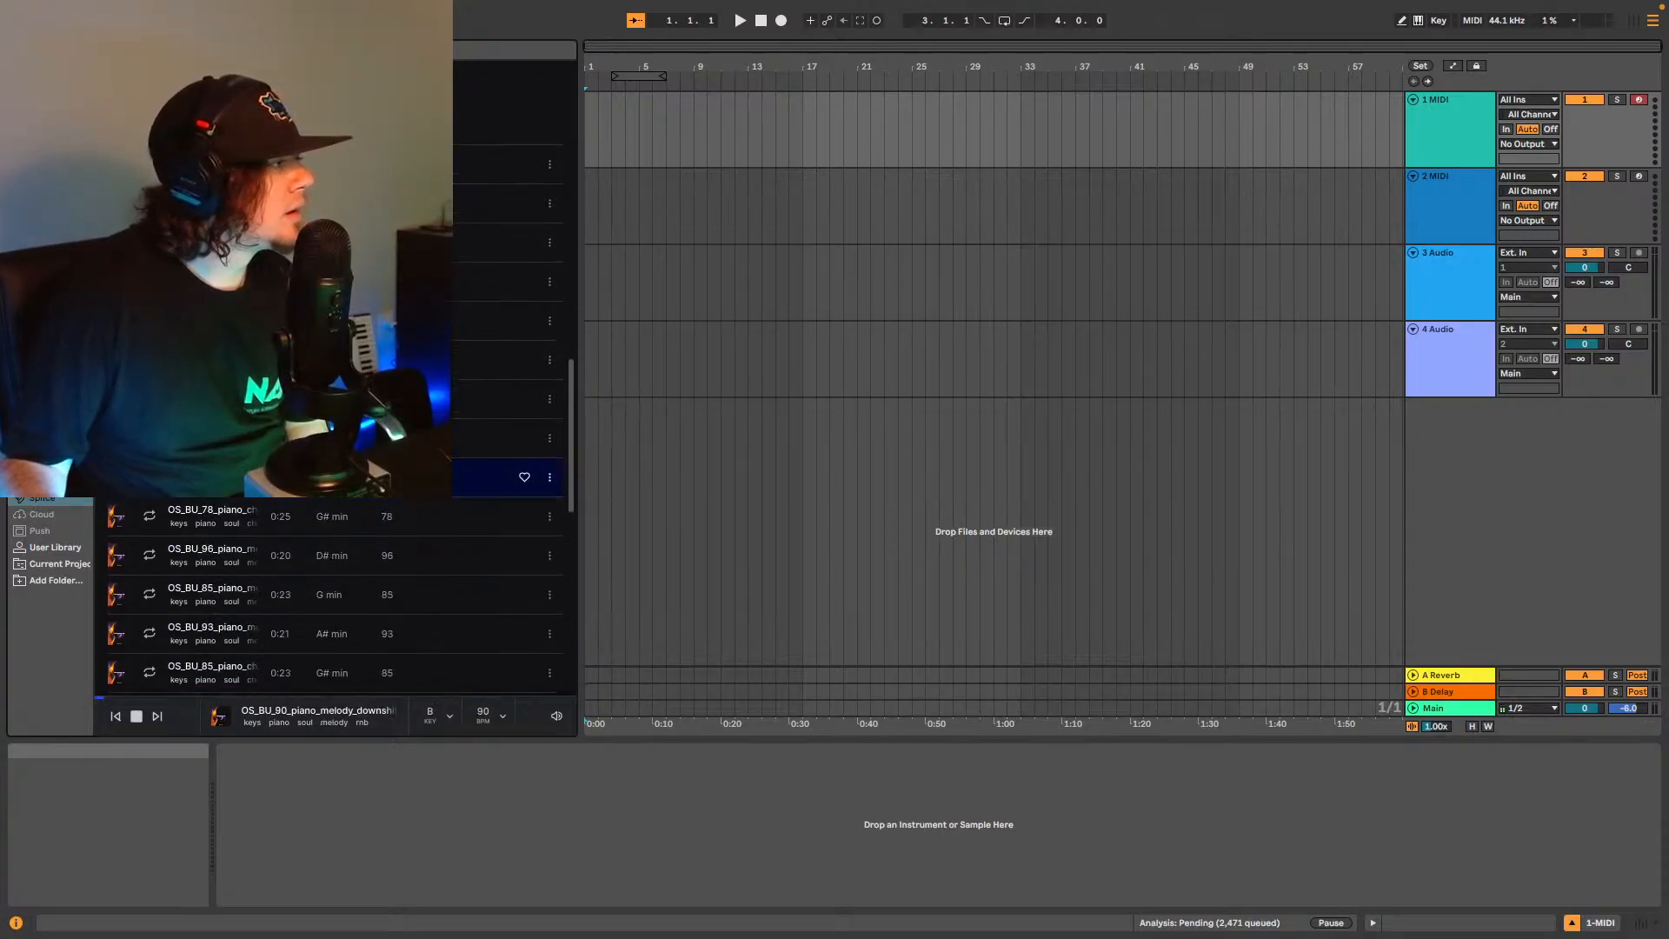
click(147, 518)
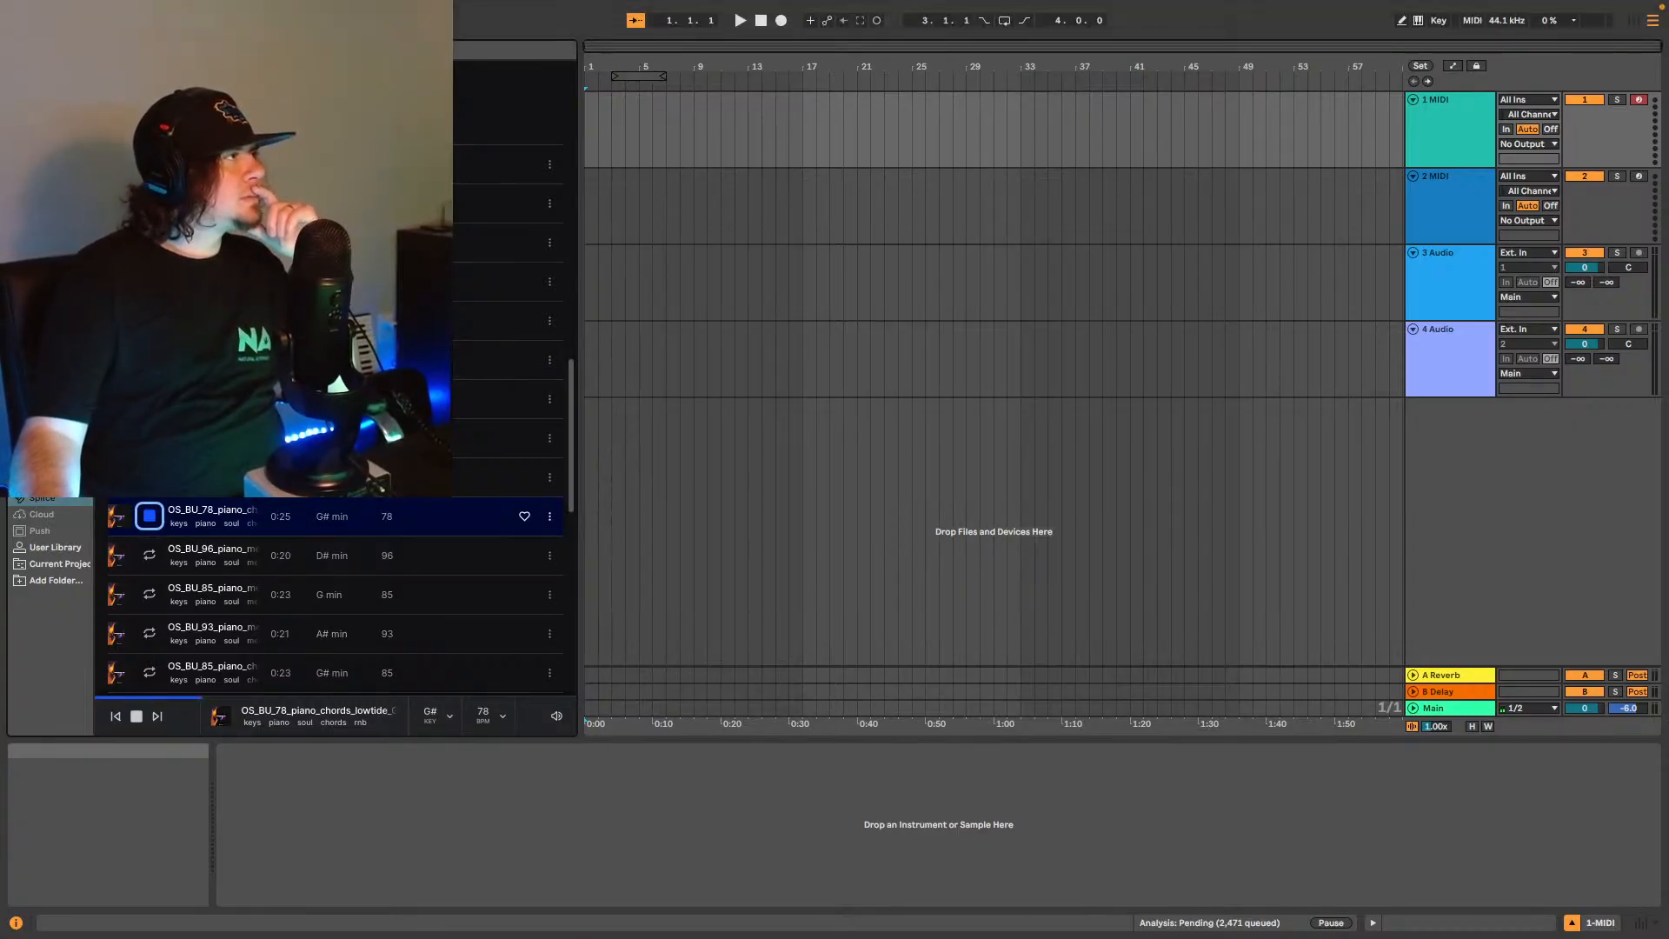
click(149, 518)
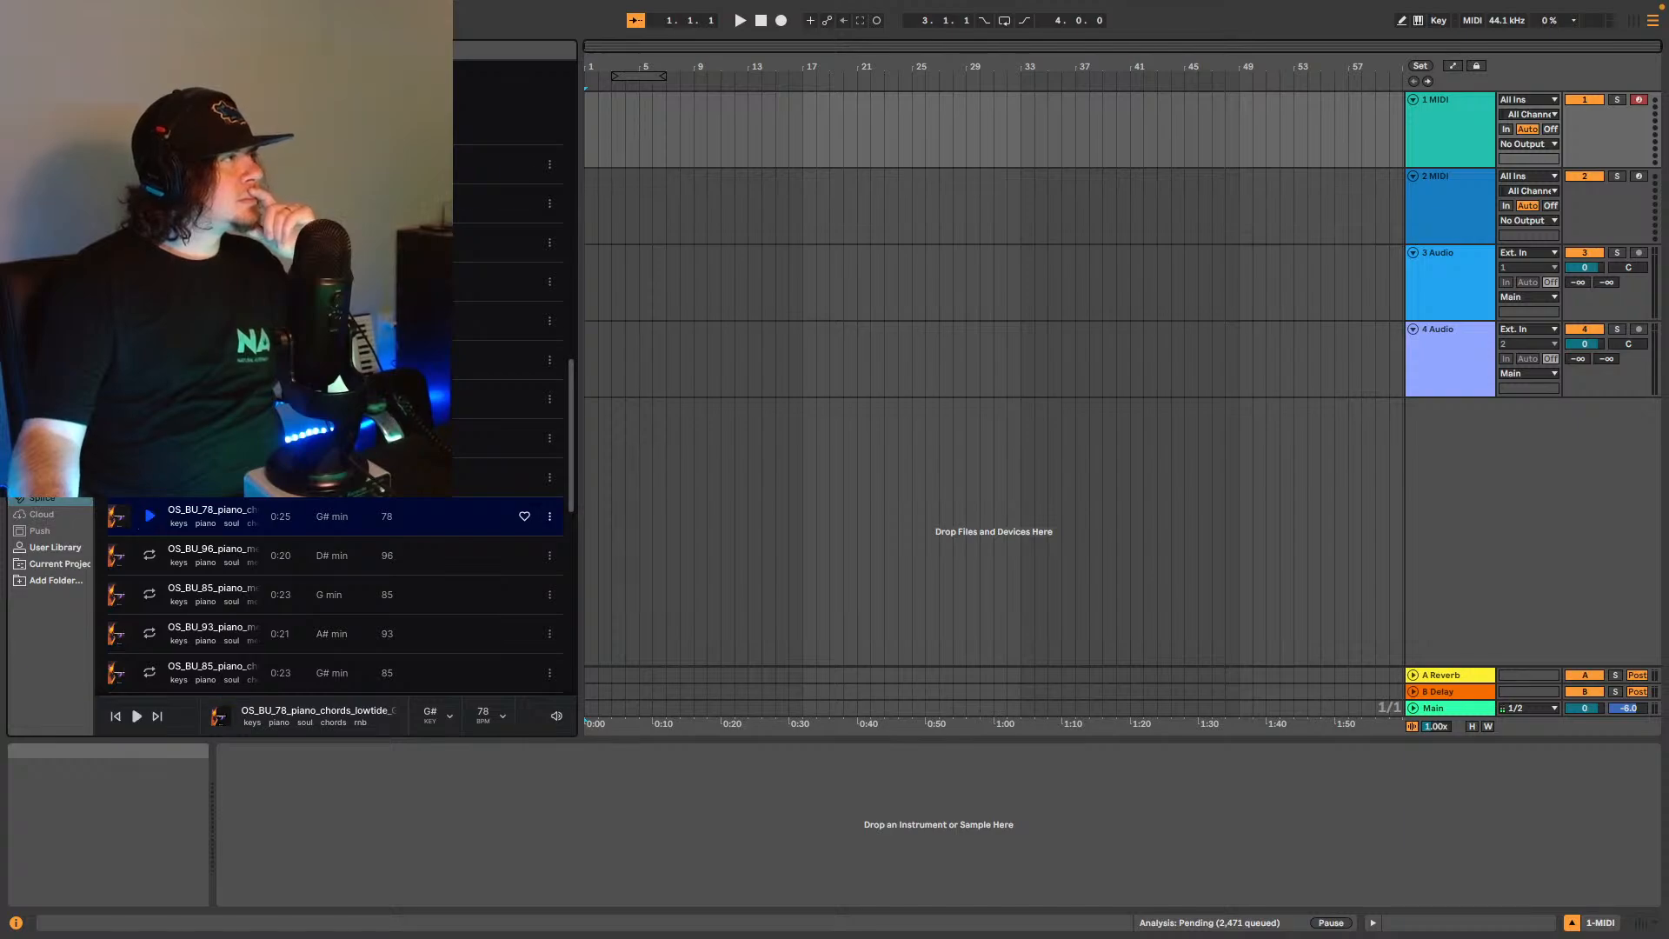
Return from the pack to the general piano results and audition JJP_TRNB_118 electric piano, JTB_CT_91 reflective and JJP_ERNB2_98 weekend.
scroll(191, 524, up, 12)
scroll(255, 526, down, 5)
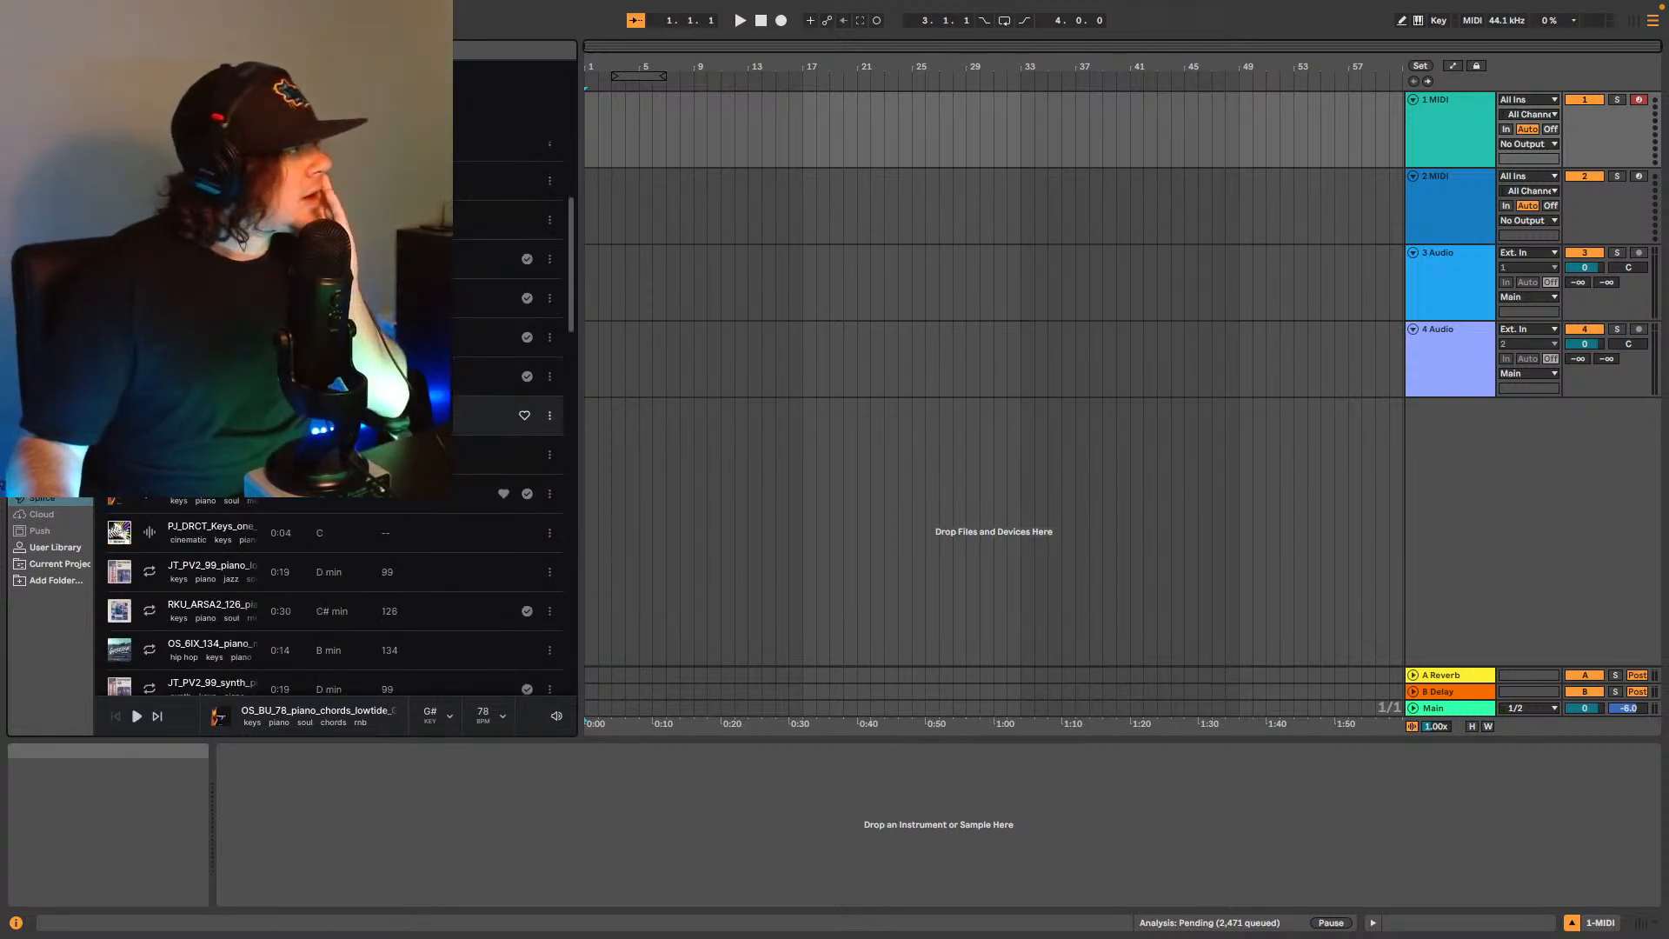
scroll(149, 513, down, 3)
scroll(217, 522, down, 5)
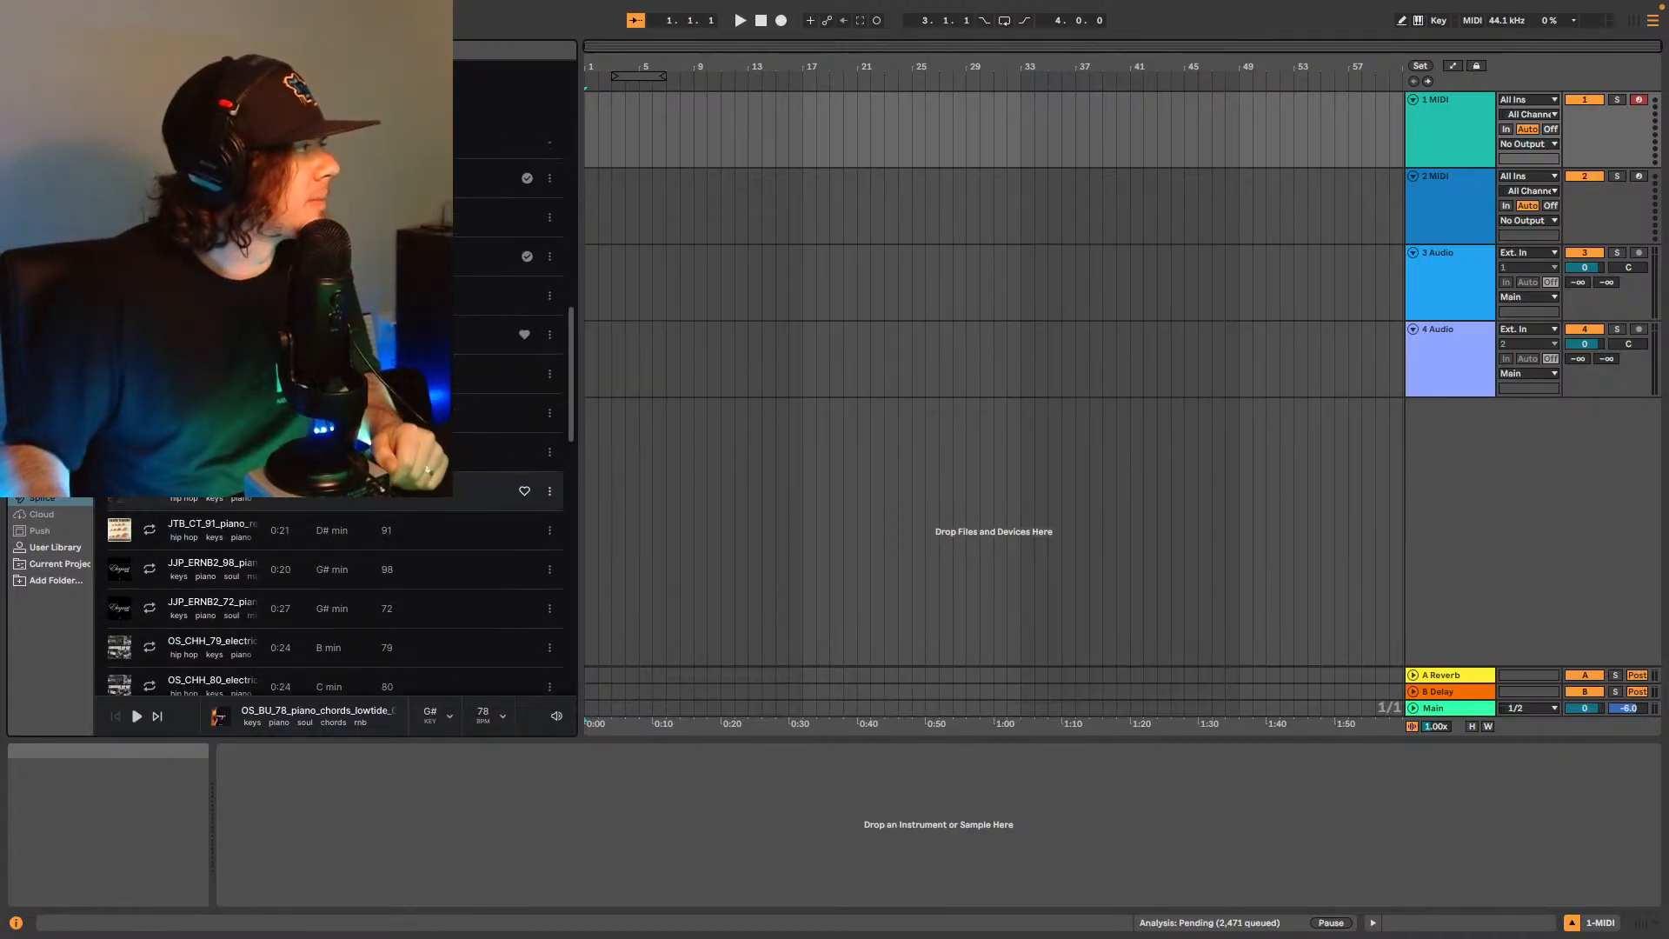
click(149, 499)
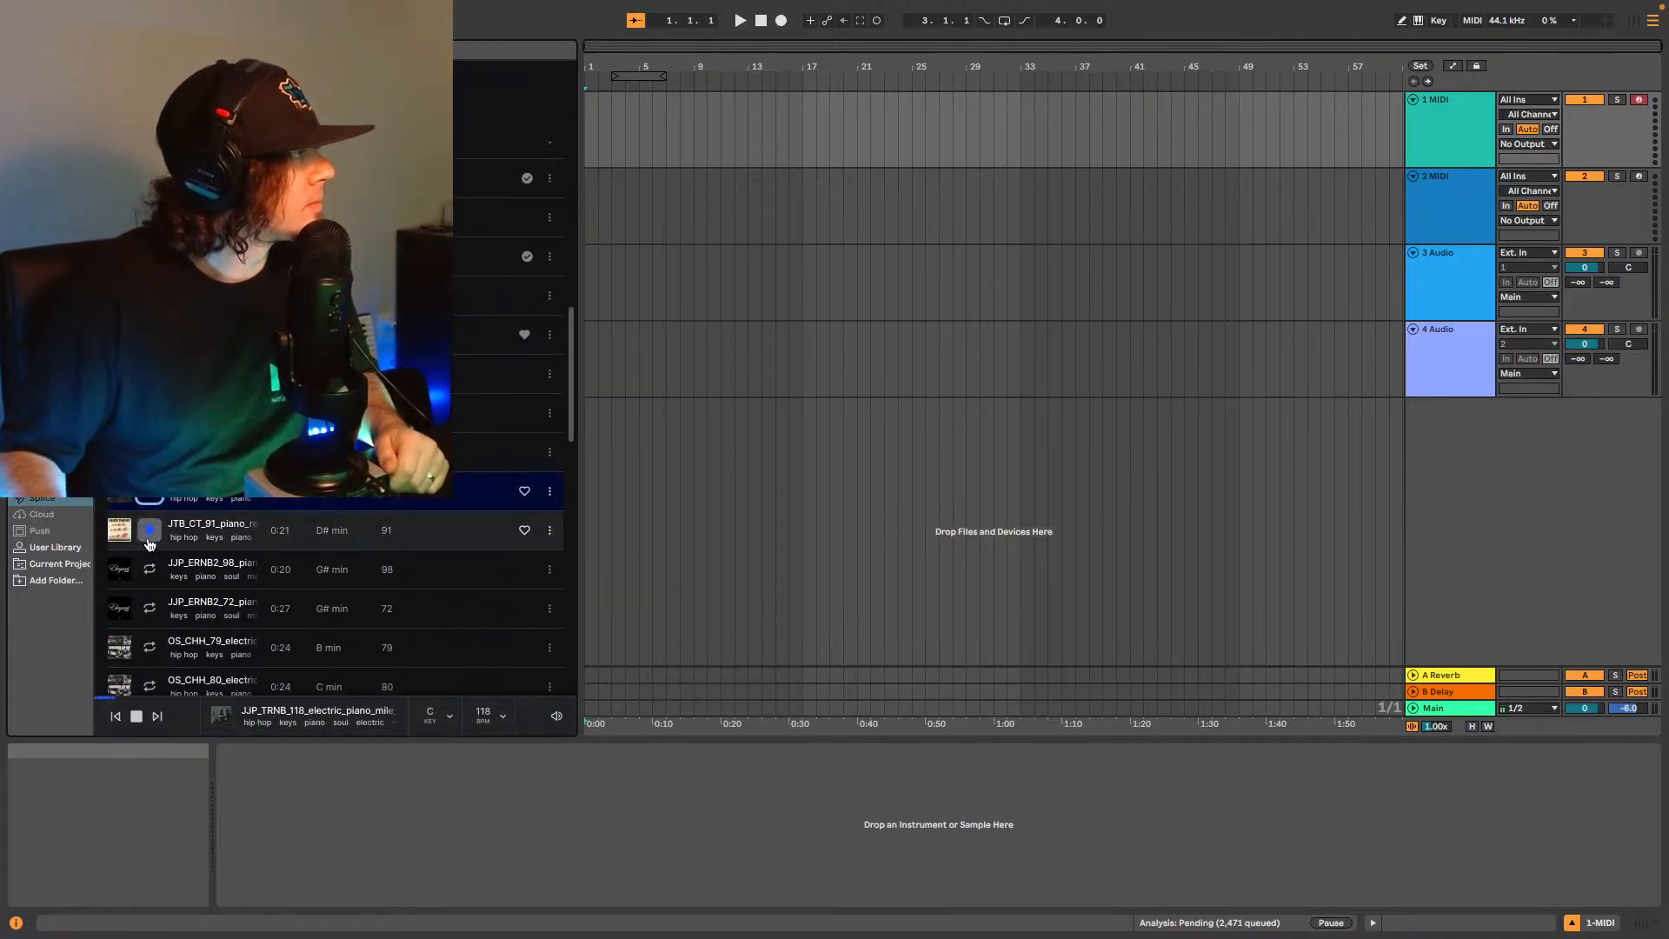
click(149, 530)
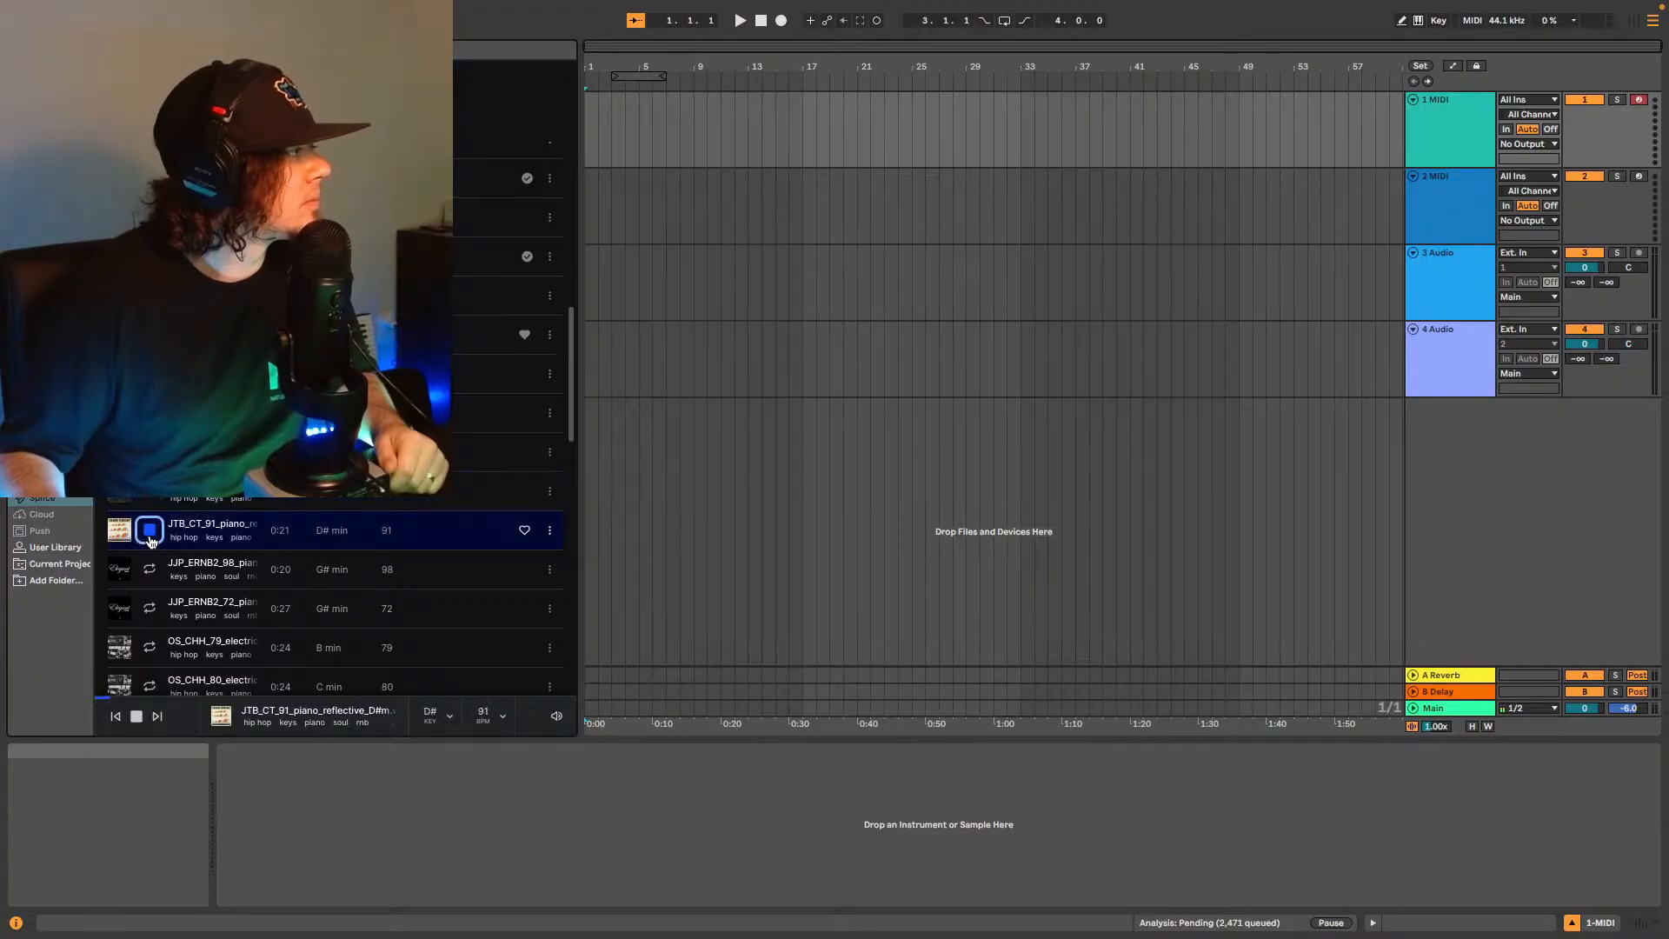
click(148, 569)
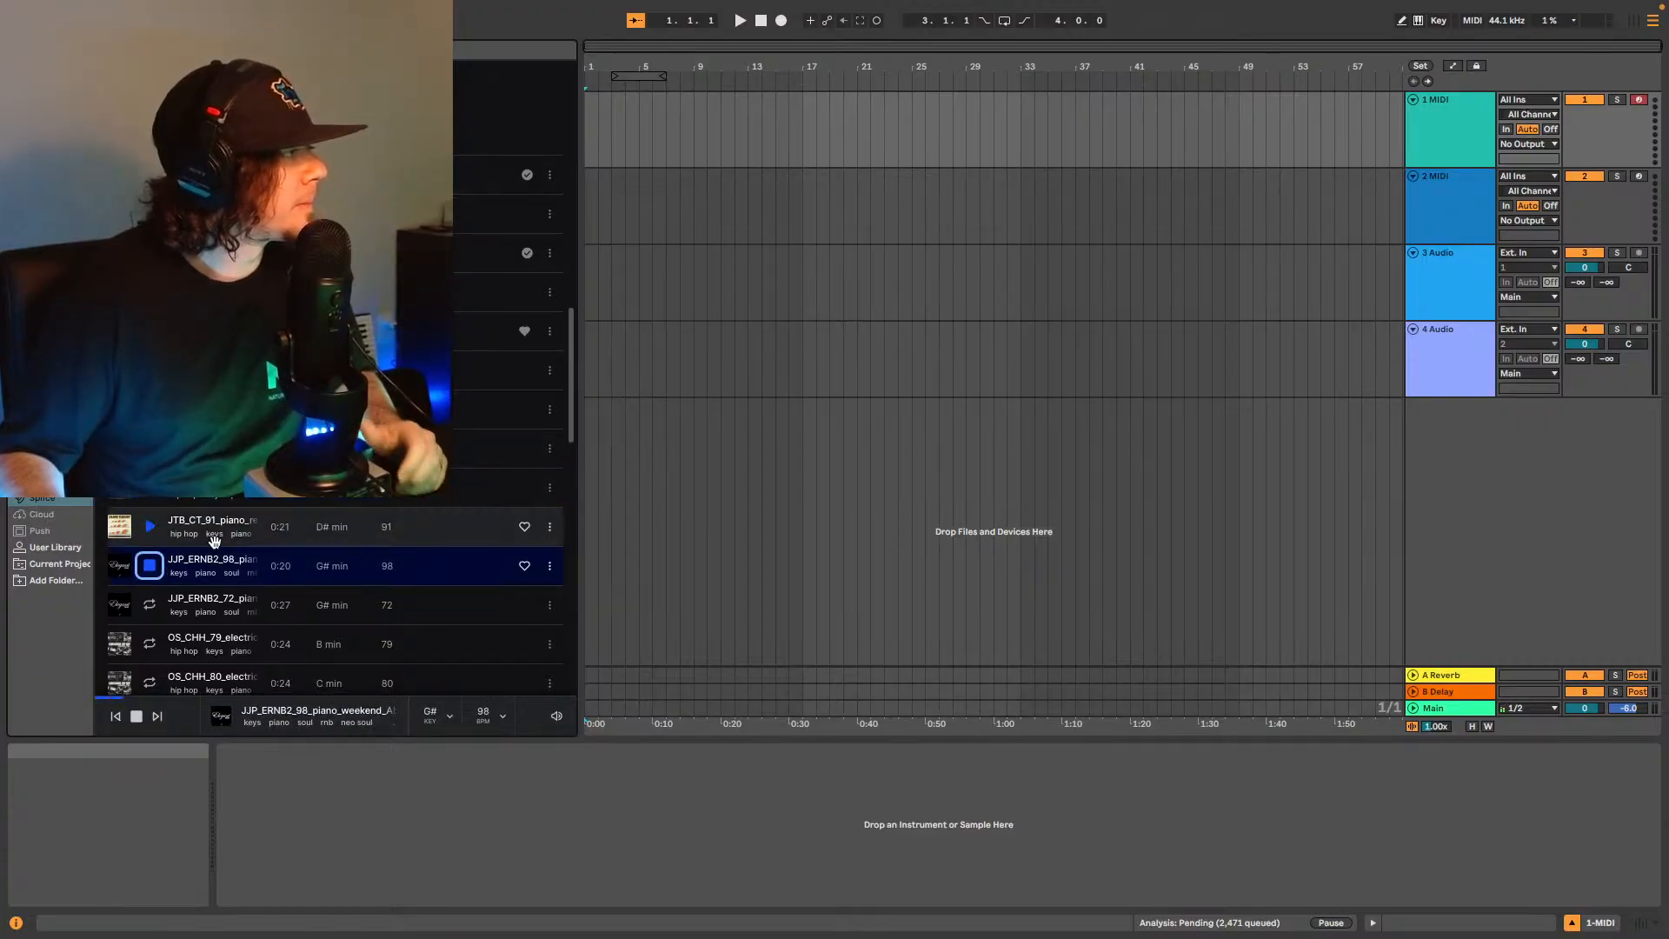
Audition the JJP_ERNB2_72 avenue piano loop and the OS_CHH_79 and OS_CHH_80 electric piano chords.
scroll(213, 541, up, 1)
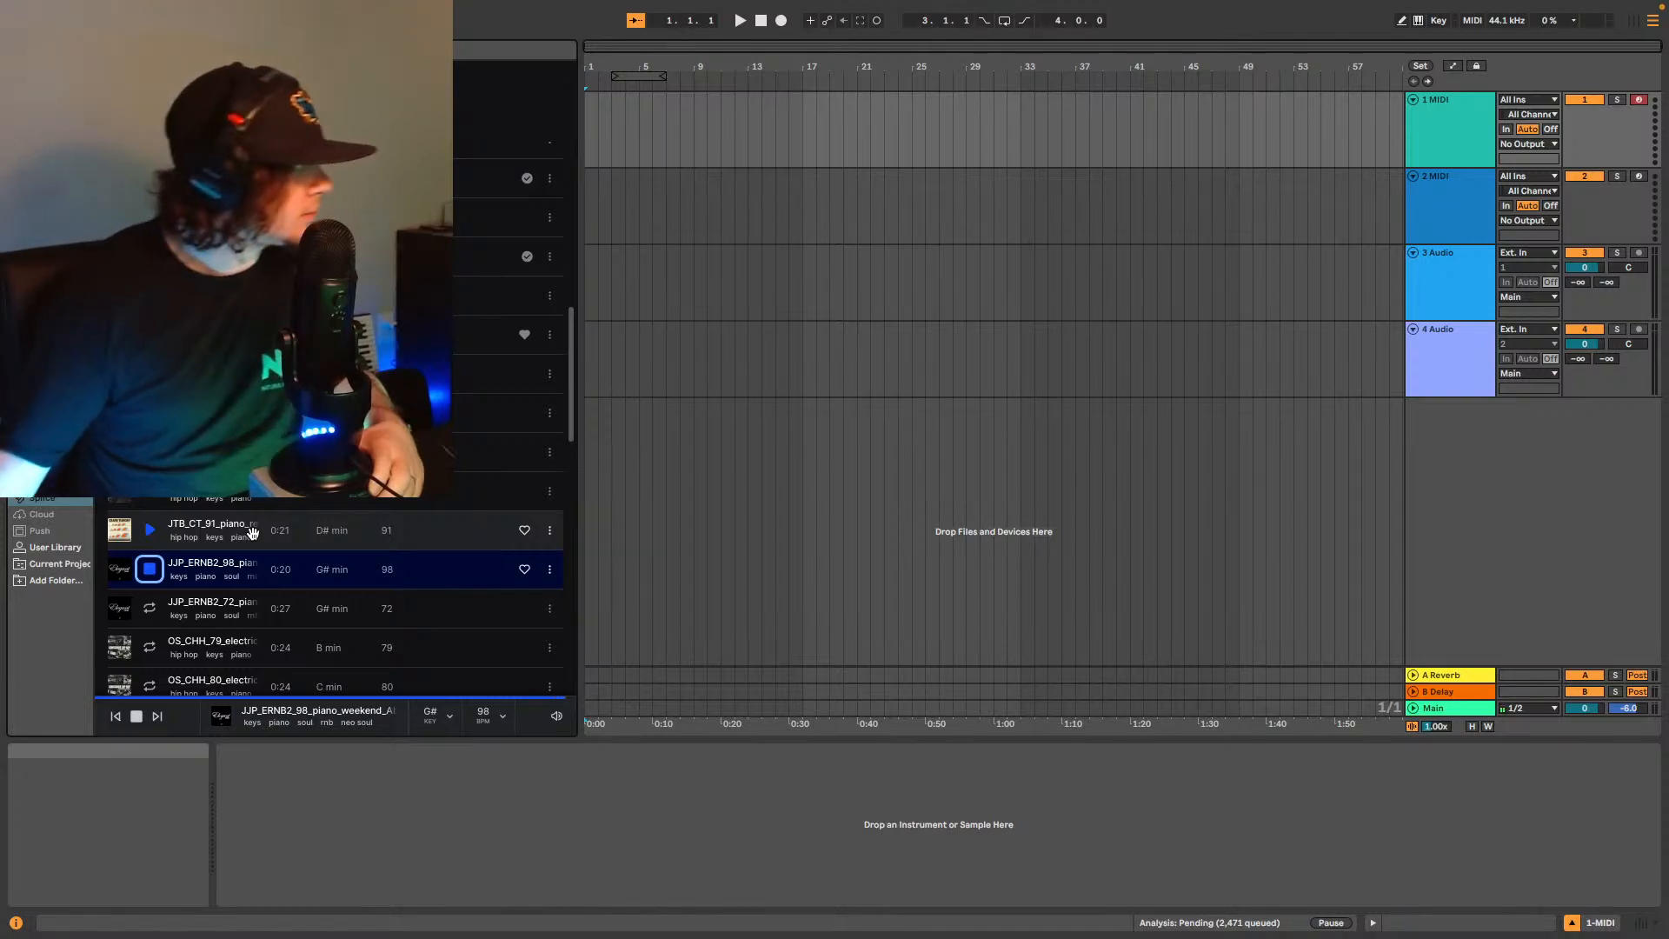
click(150, 612)
scroll(156, 600, down, 1)
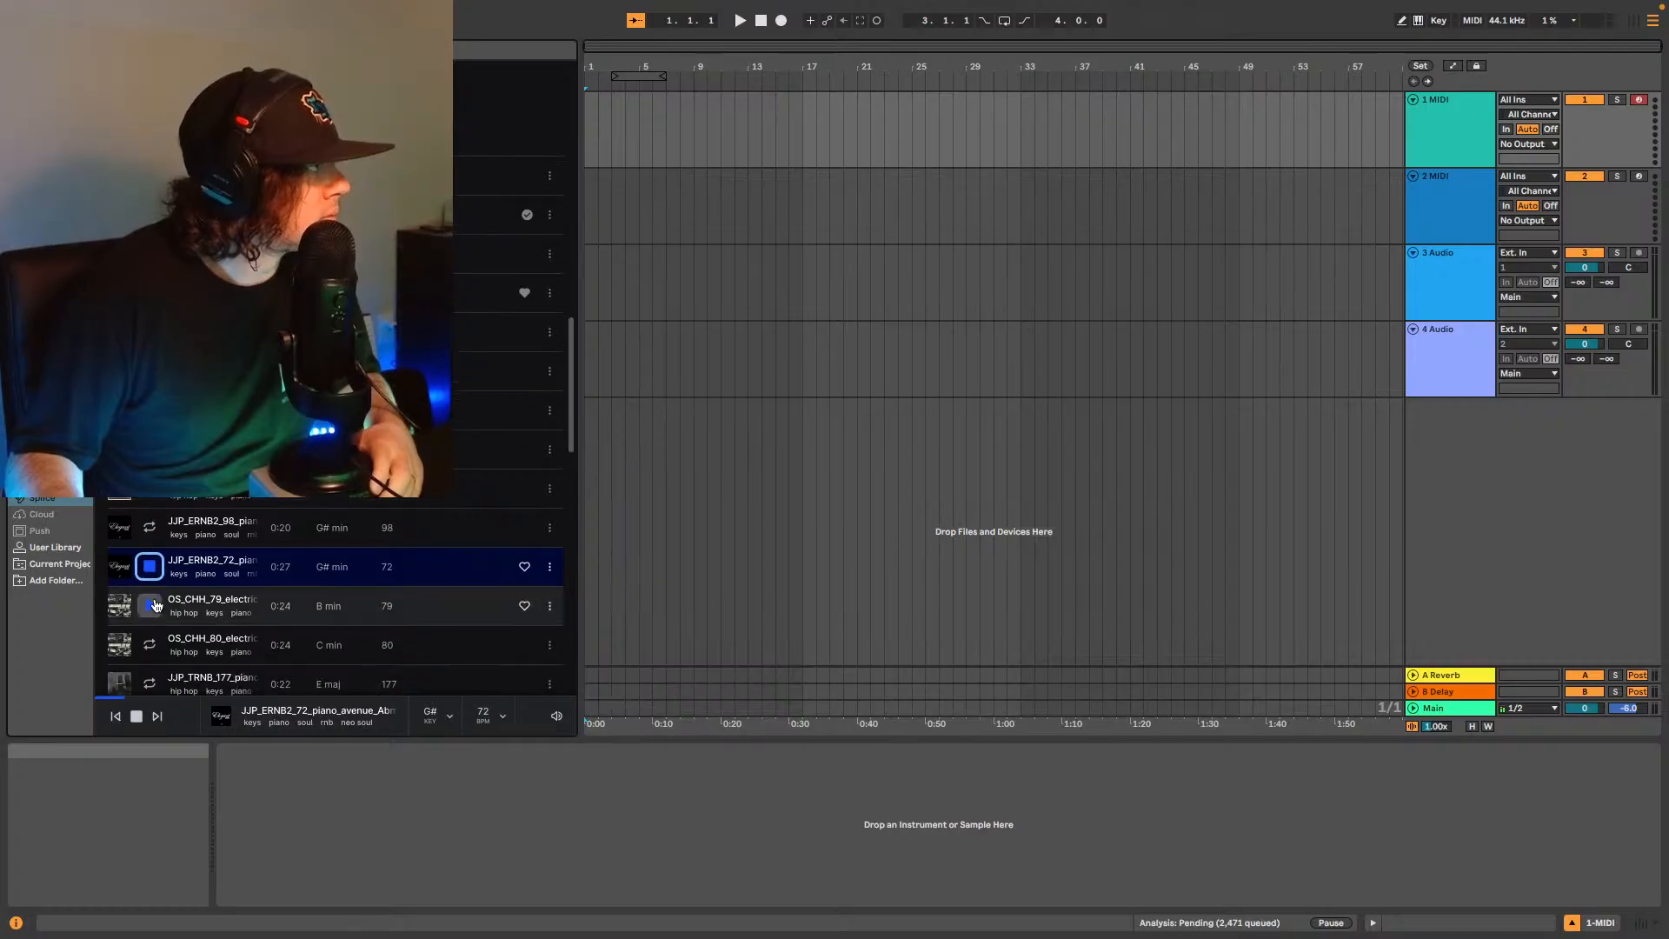
scroll(181, 528, down, 1)
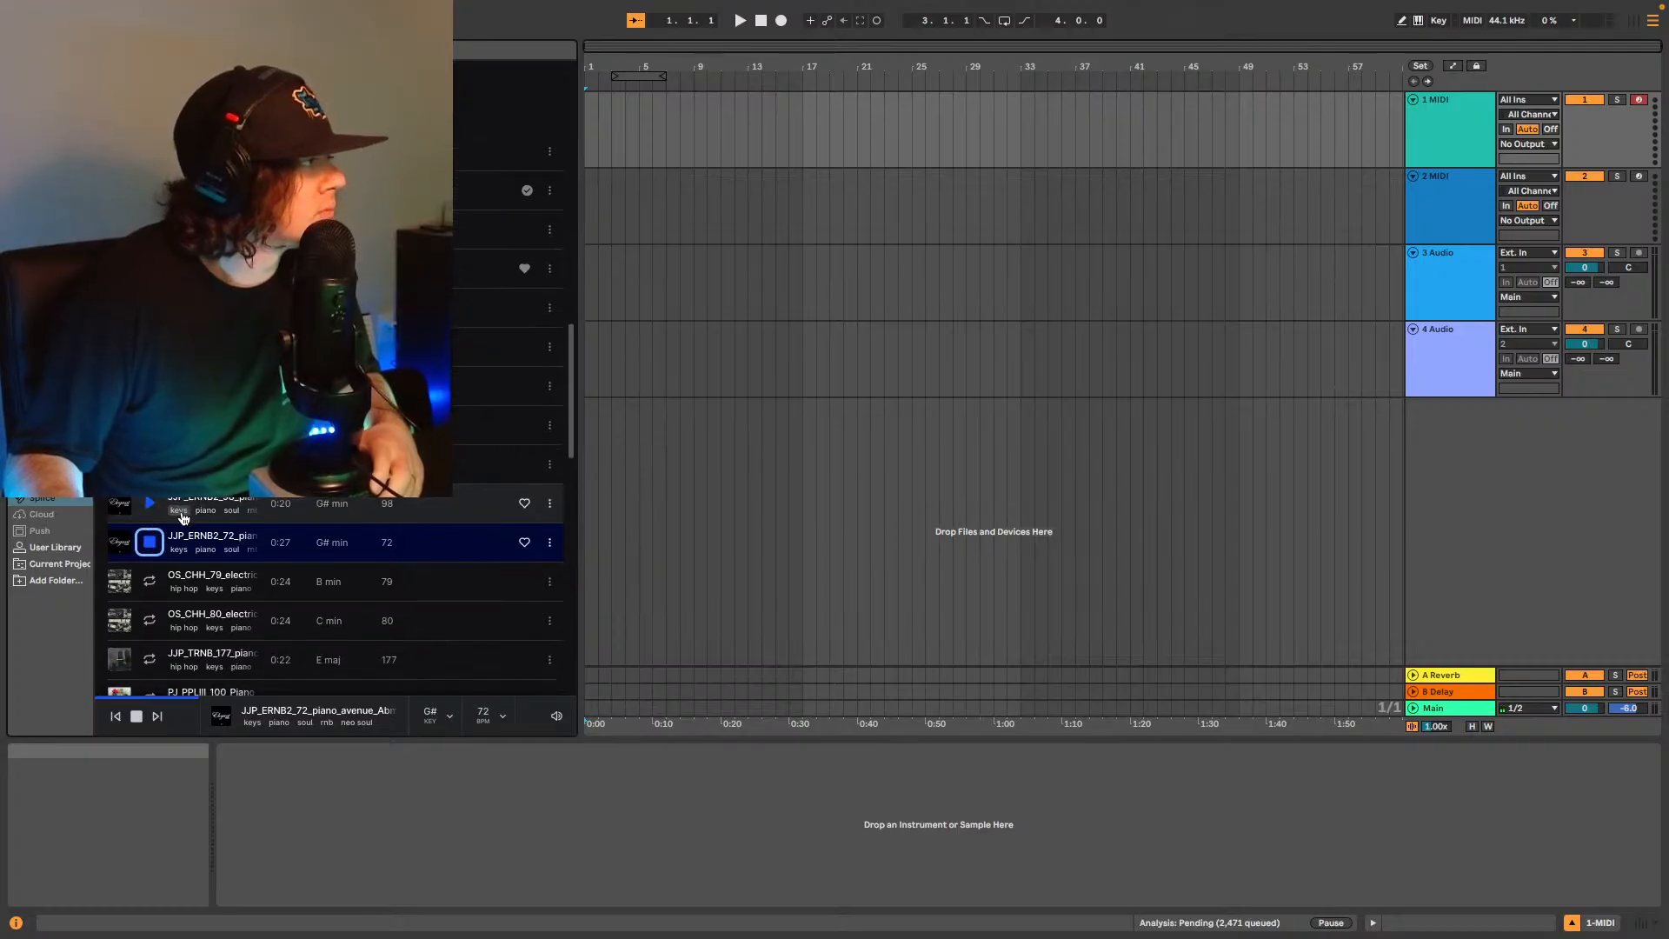
scroll(174, 530, down, 1)
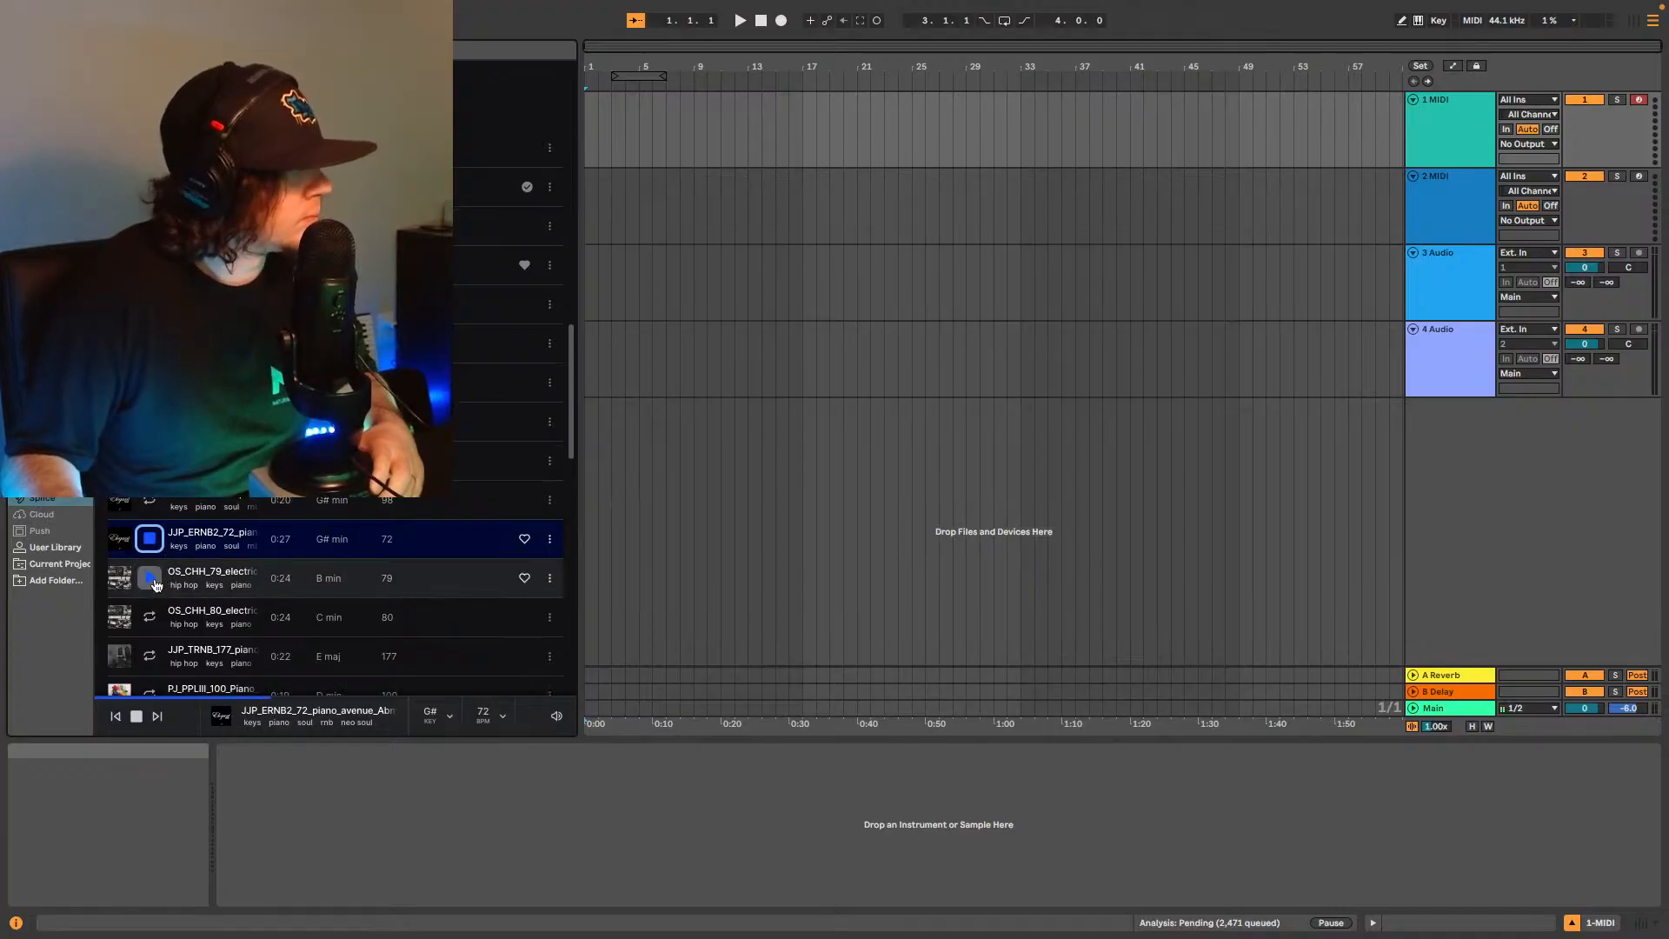
click(150, 579)
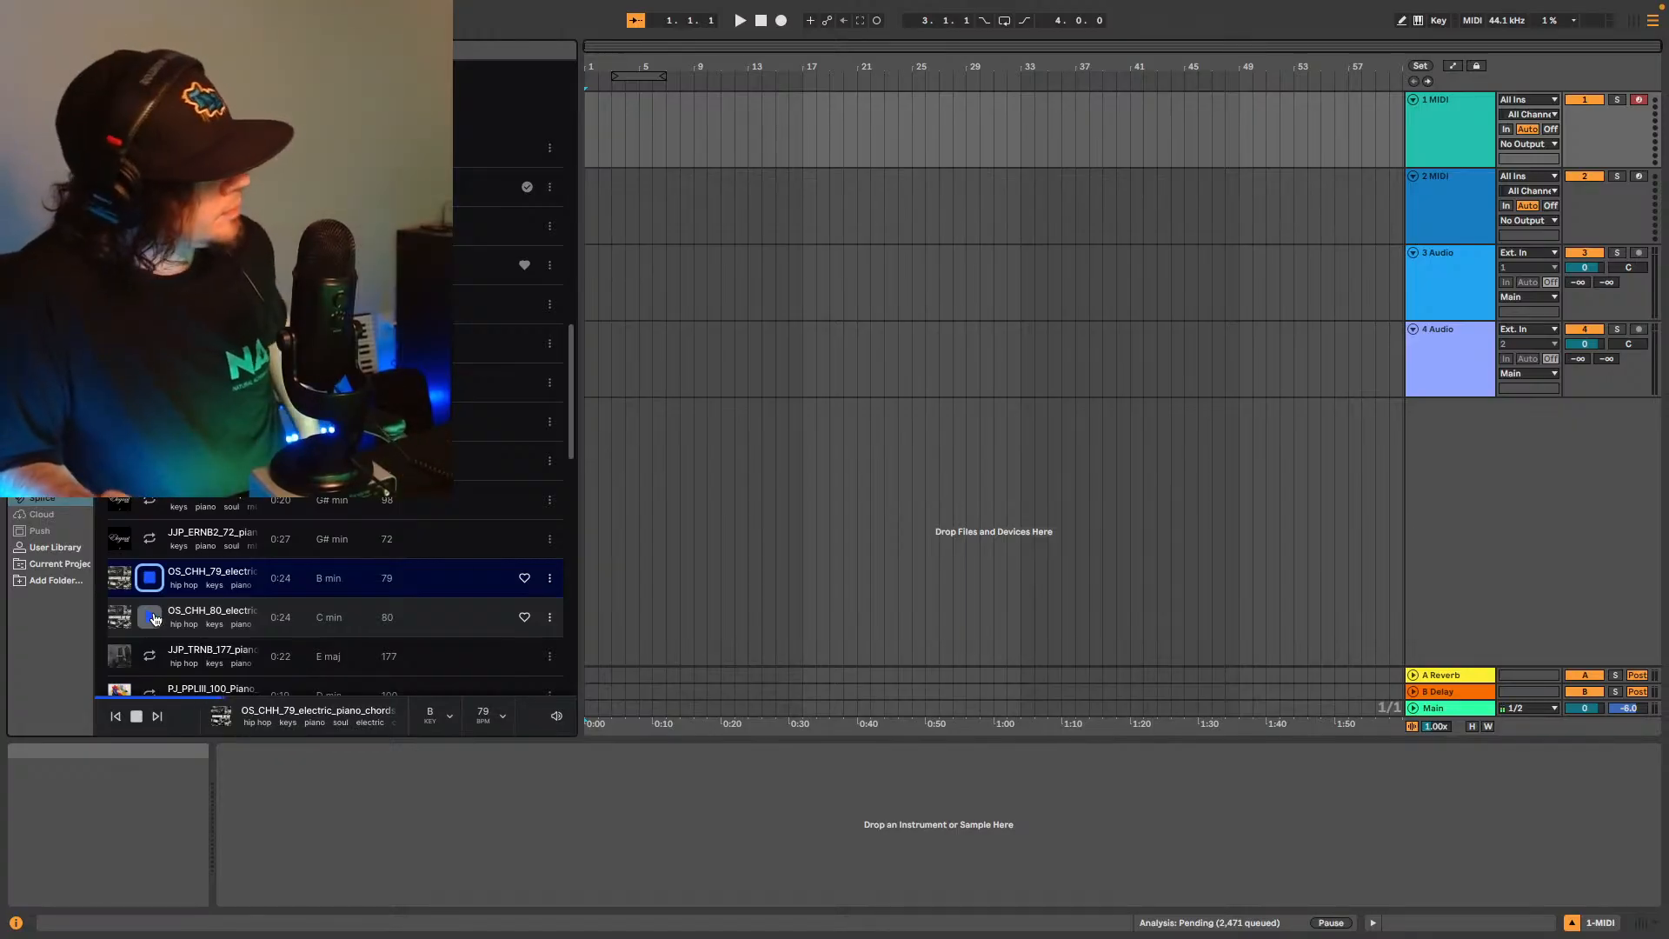
click(151, 618)
Audition the JJP_TRNB_177 care piano, the PJ_PPLIII_100 Innocence piano and the SLS_CSP2_80 piano melody.
scroll(150, 618, down, 5)
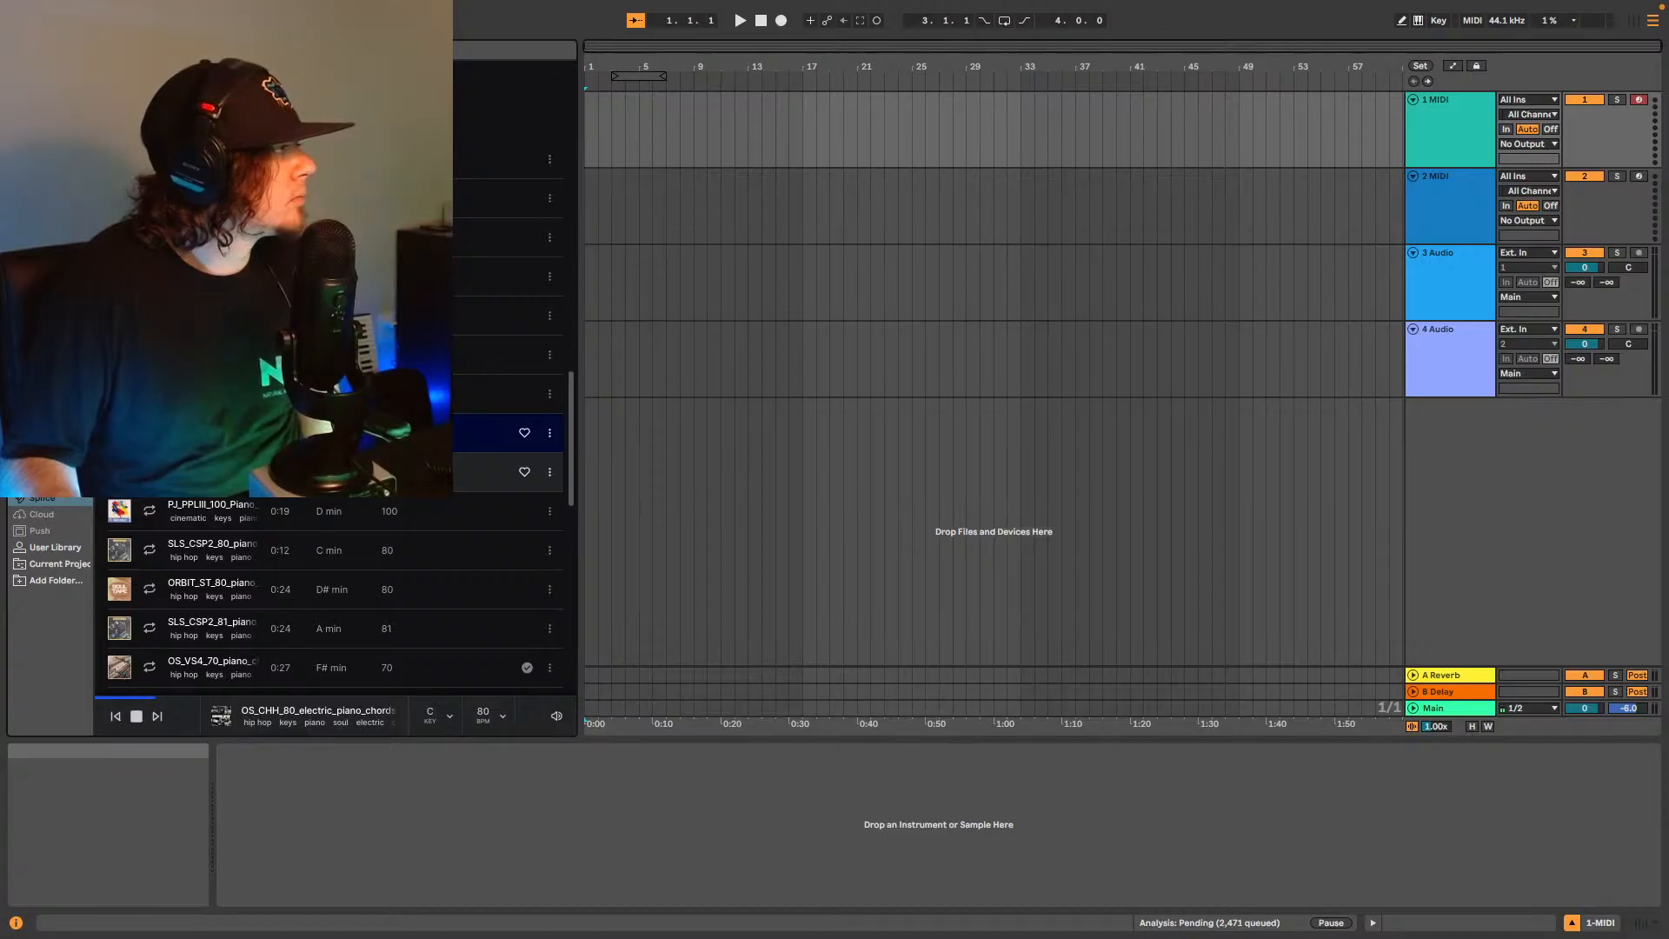
click(151, 472)
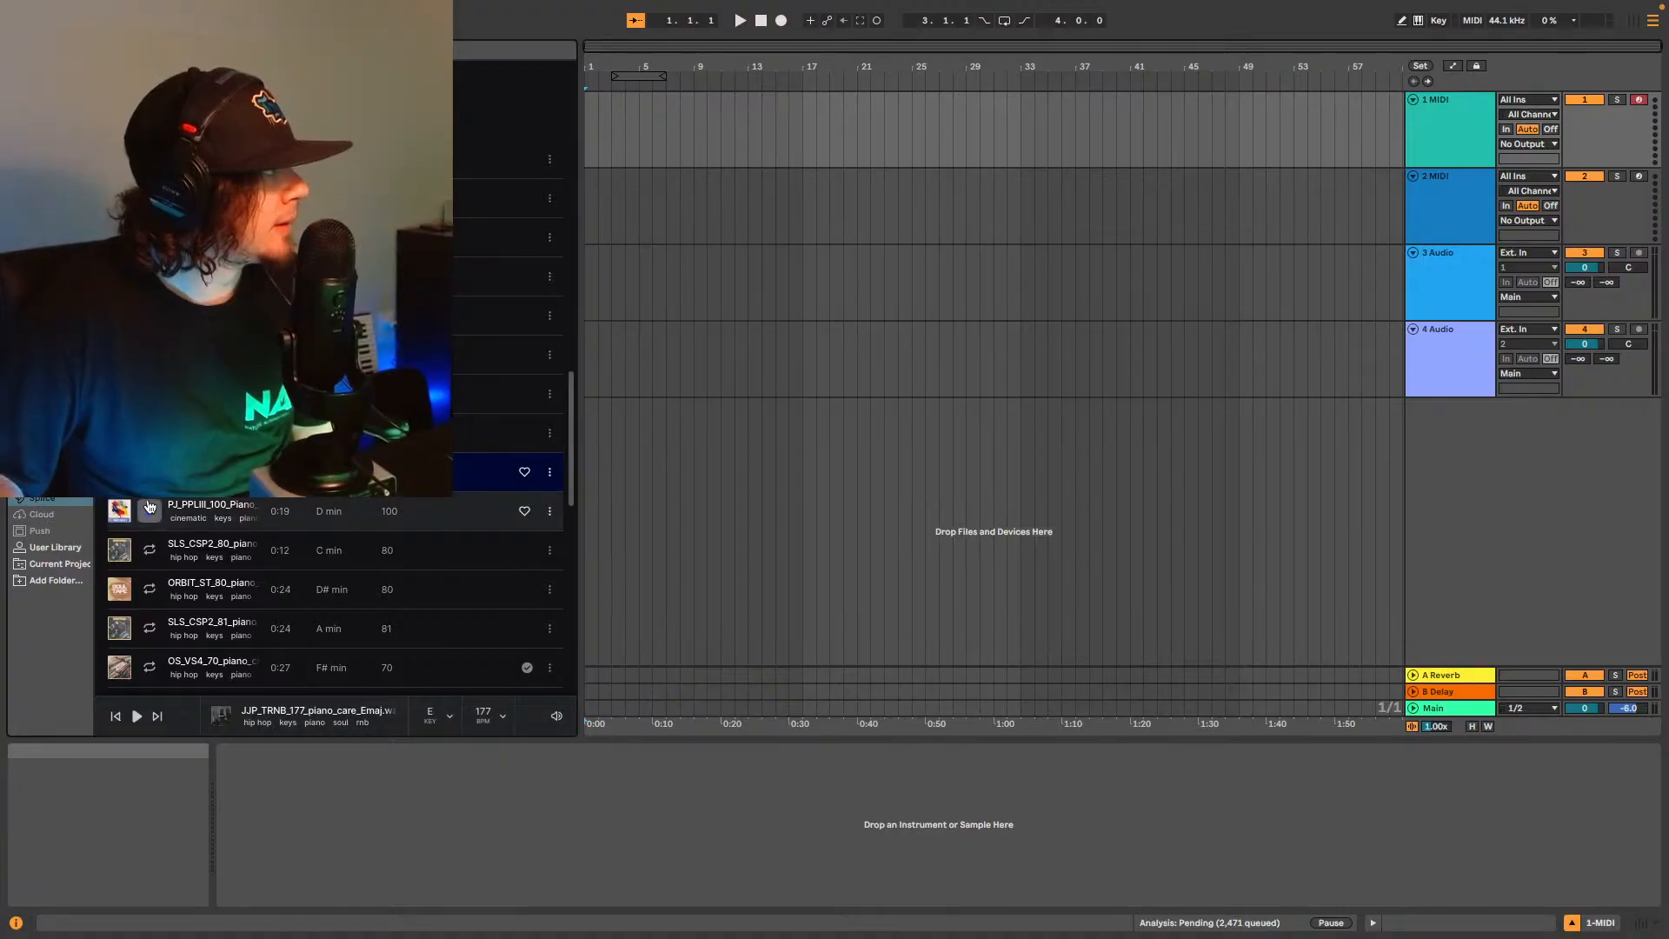
click(150, 511)
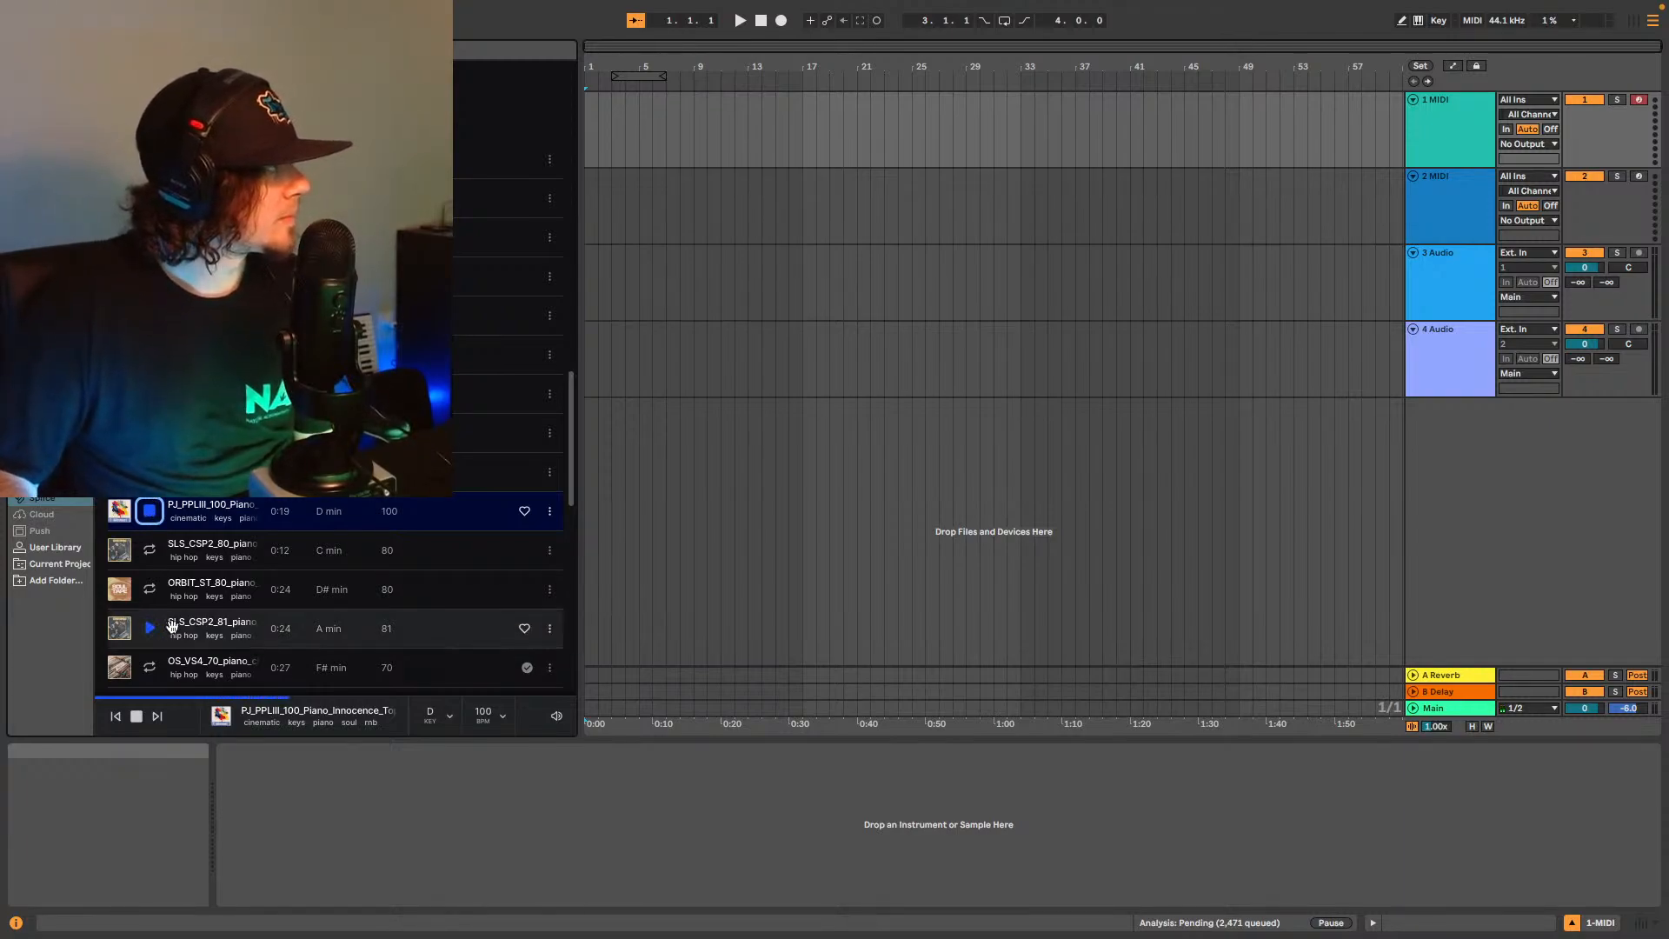
click(149, 549)
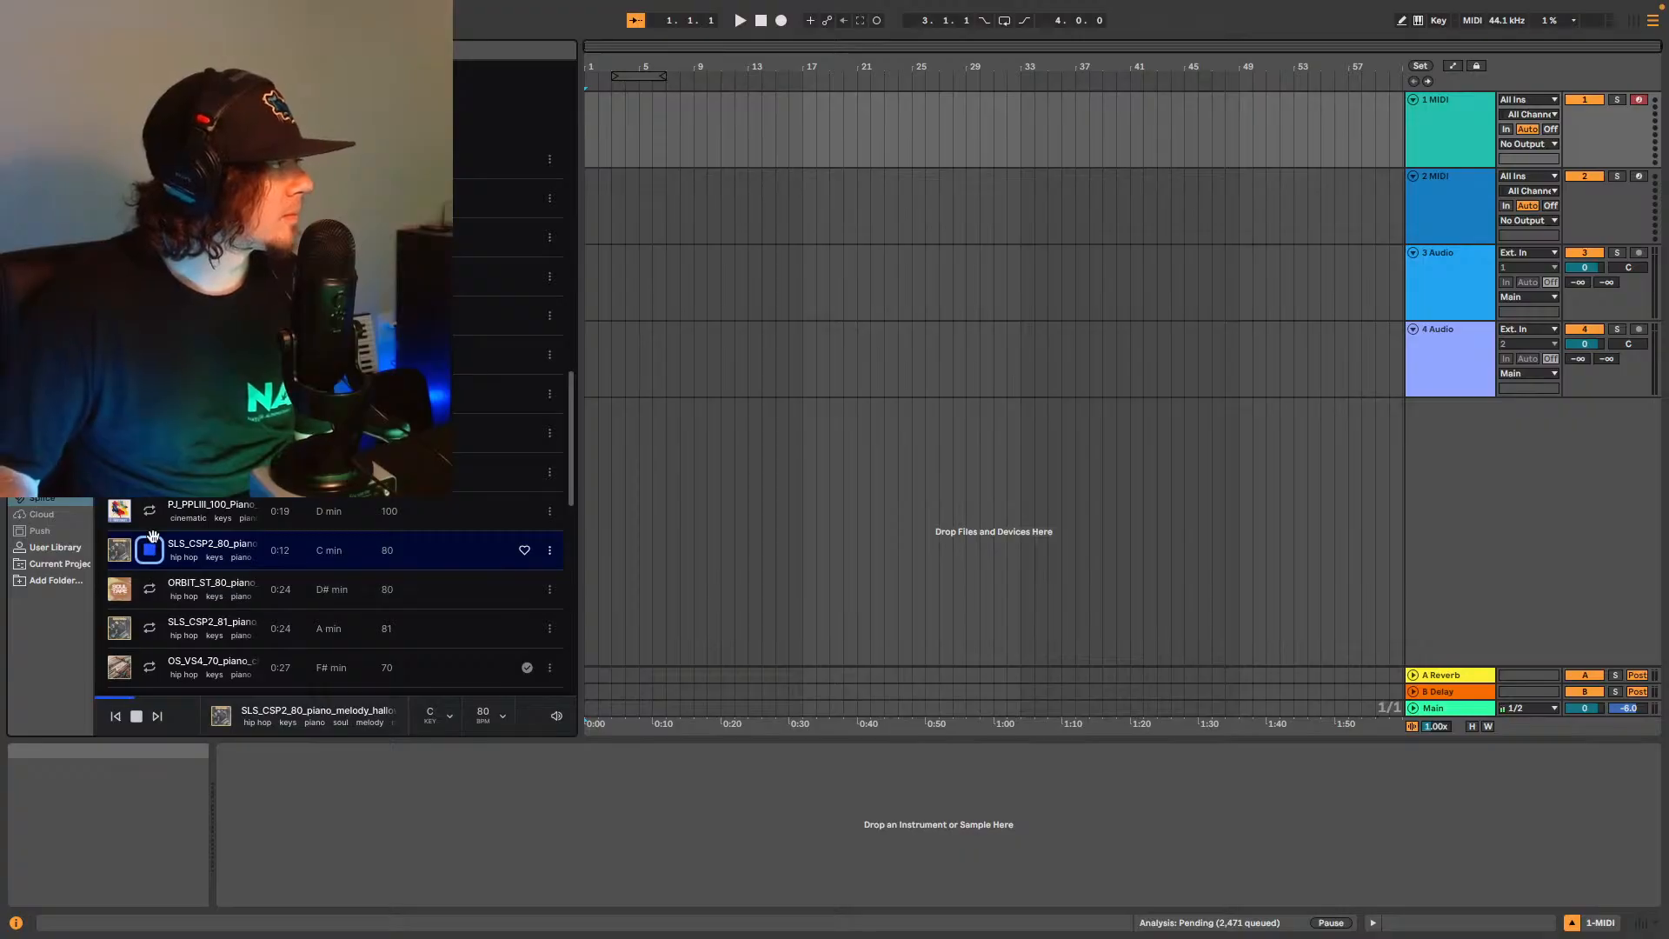
Audition the ORBIT_ST_80 piano chords in D# minor and the SLS_CSP2_81 piano loop in A minor.
click(149, 594)
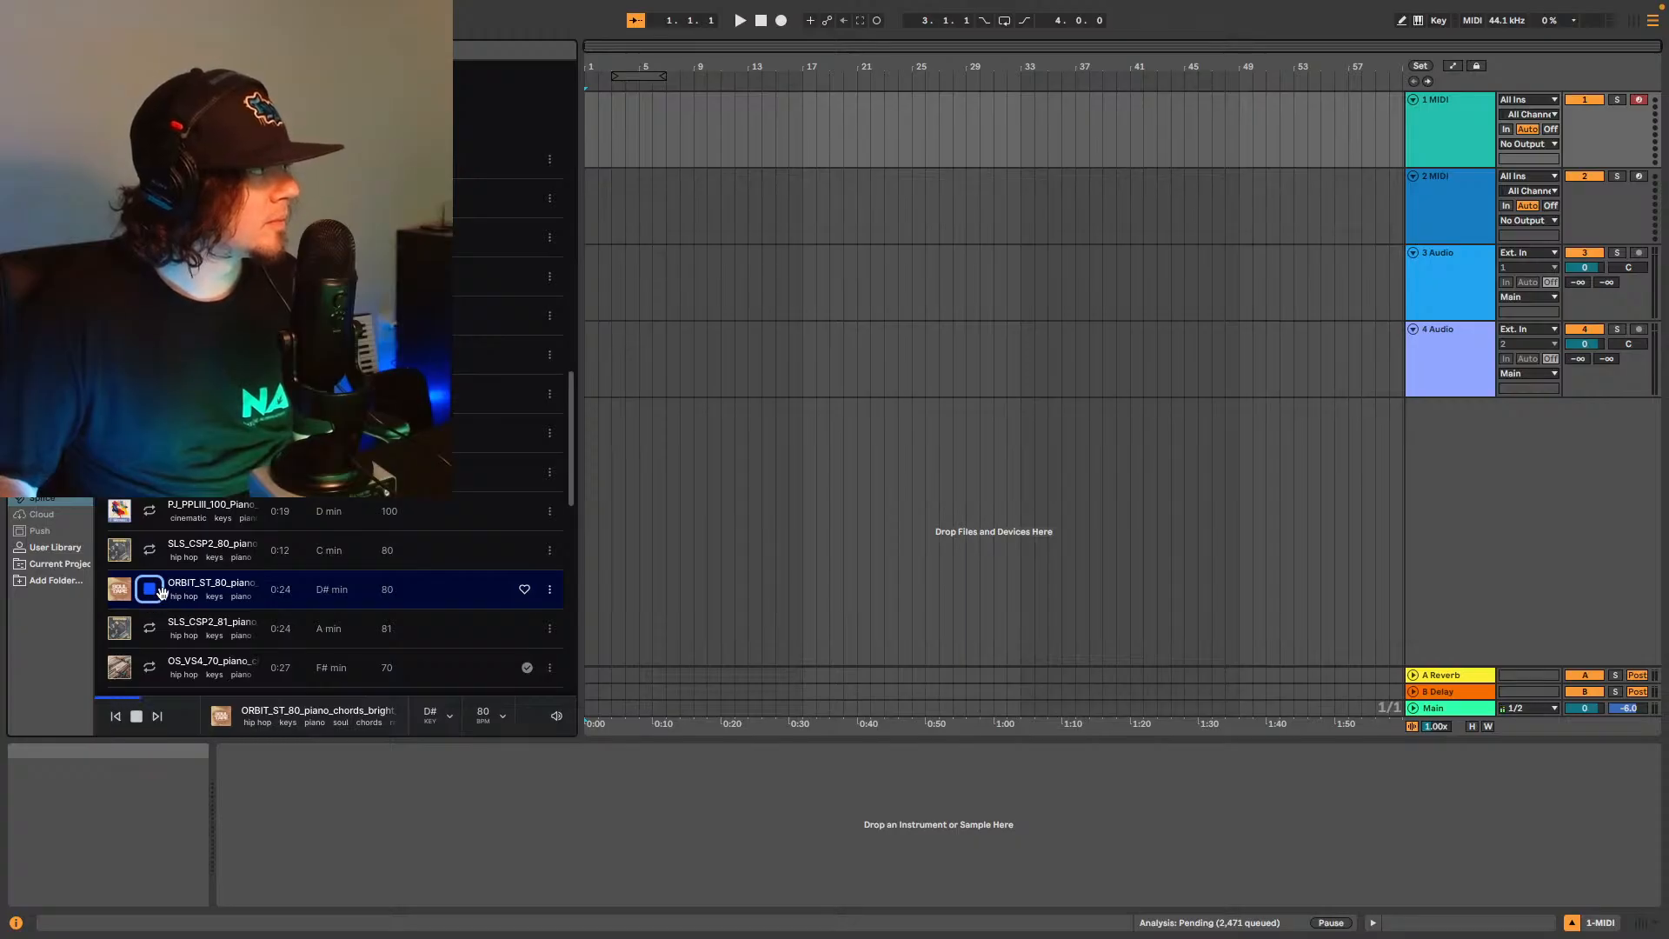
scroll(161, 594, down, 1)
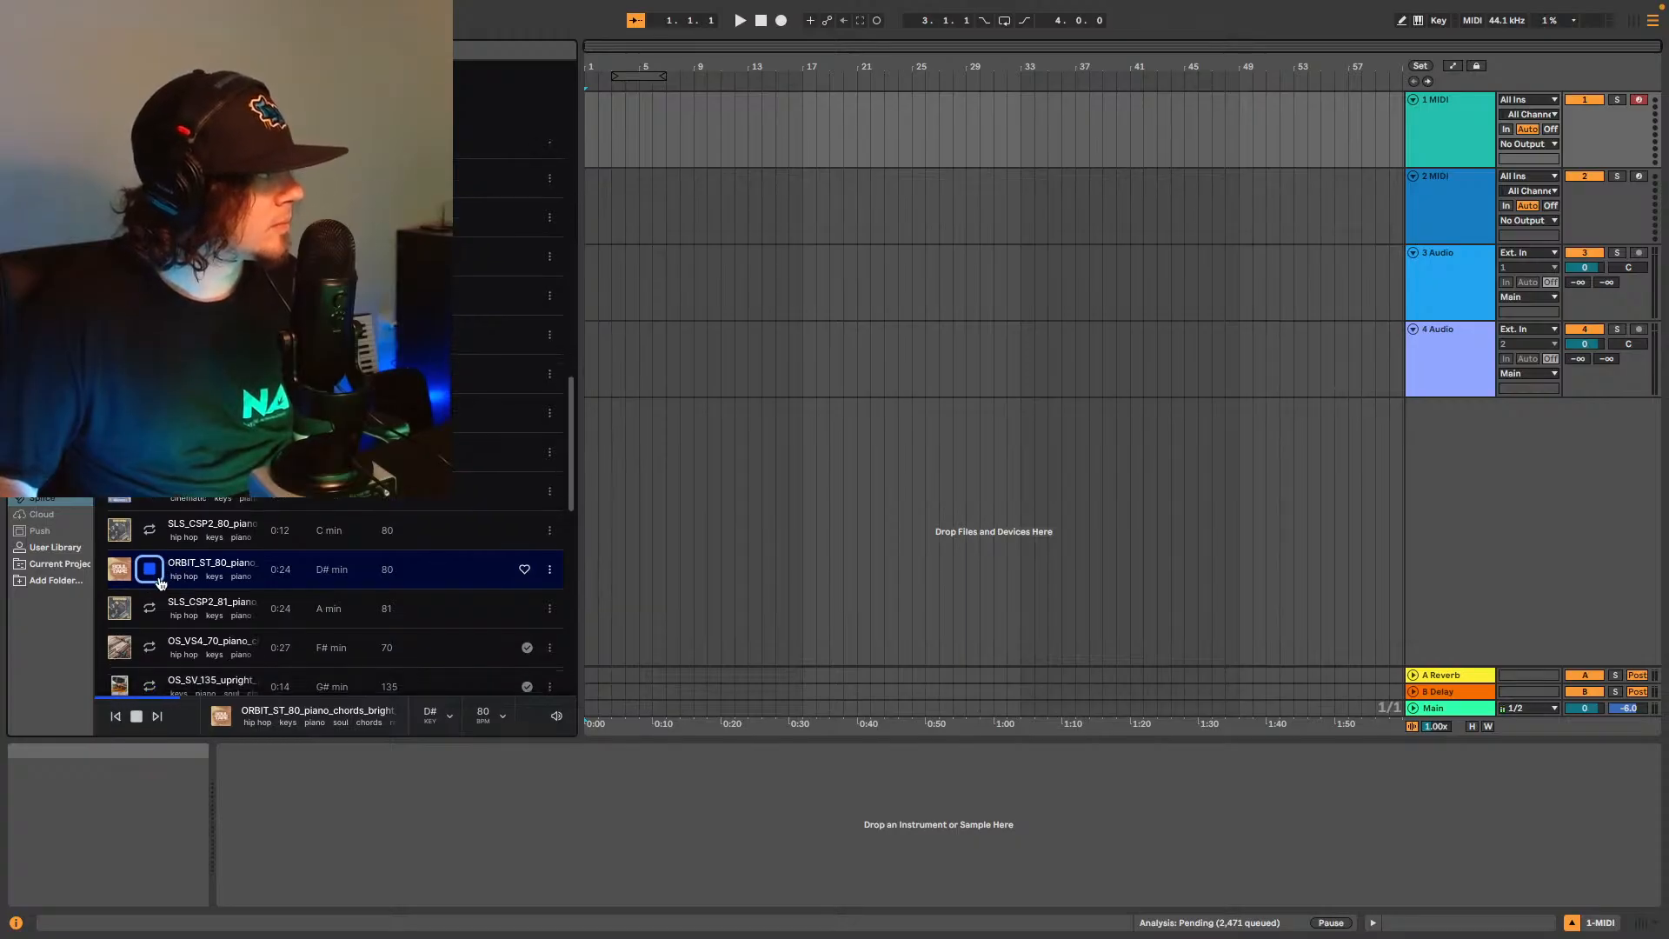
scroll(163, 547, down, 1)
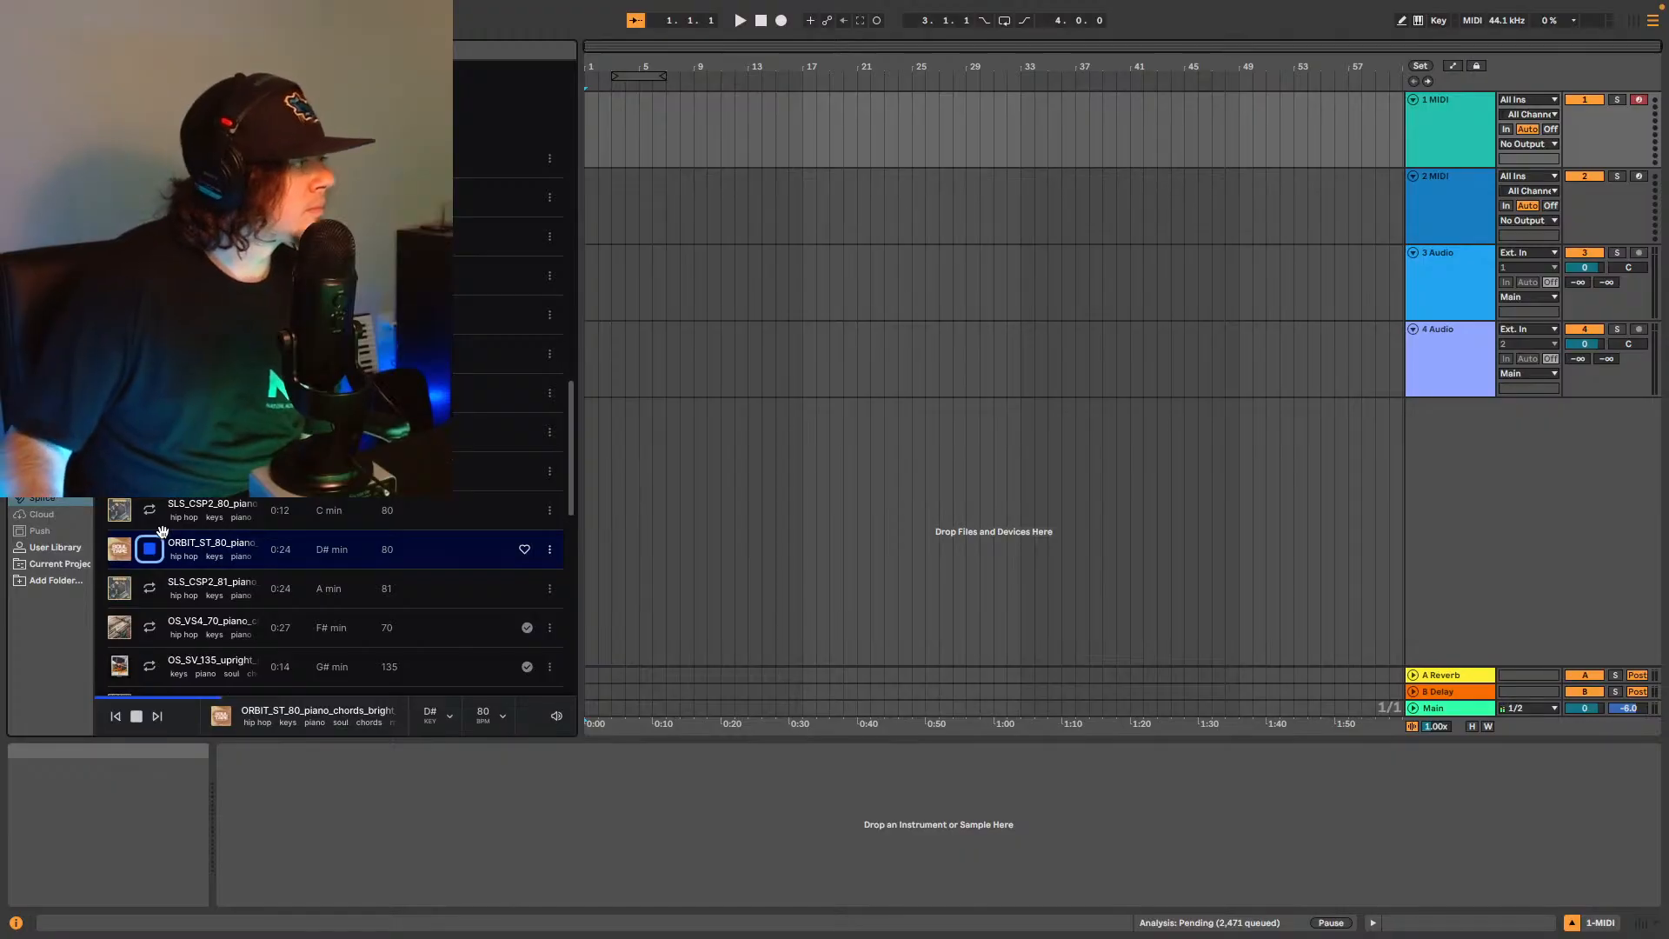
click(150, 590)
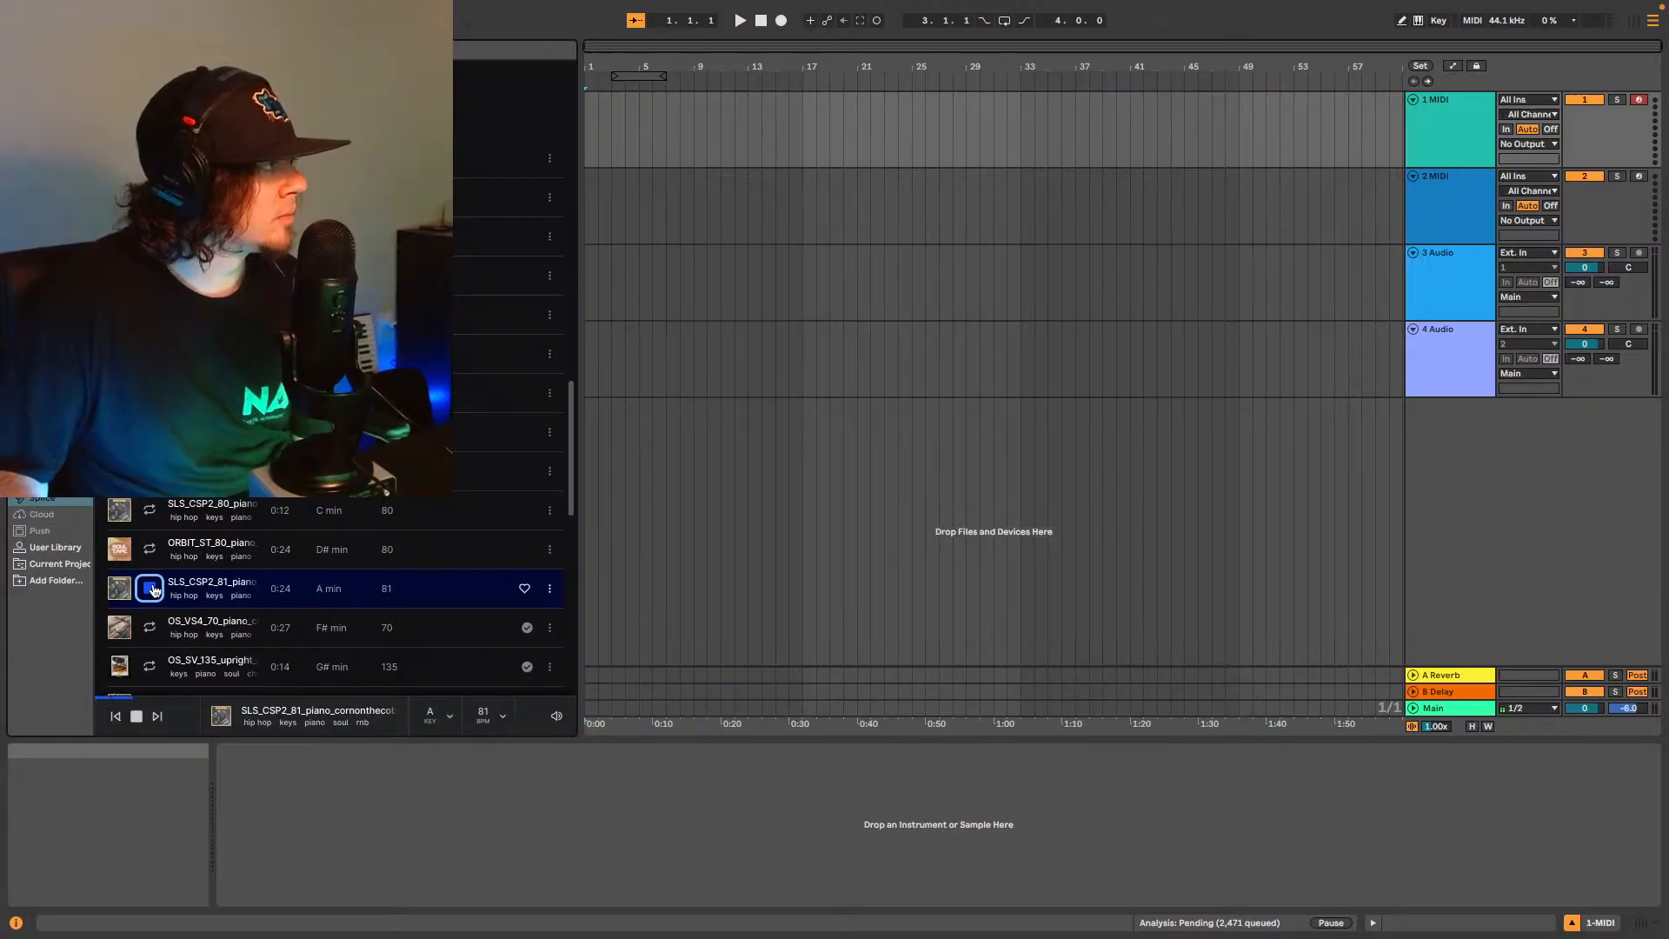
Audition the OS_VS4_70 sleepy piano chords, the OS_SV_135 upright piano chords and the JTB_CT_80 stygian piano.
click(150, 630)
scroll(165, 600, down, 4)
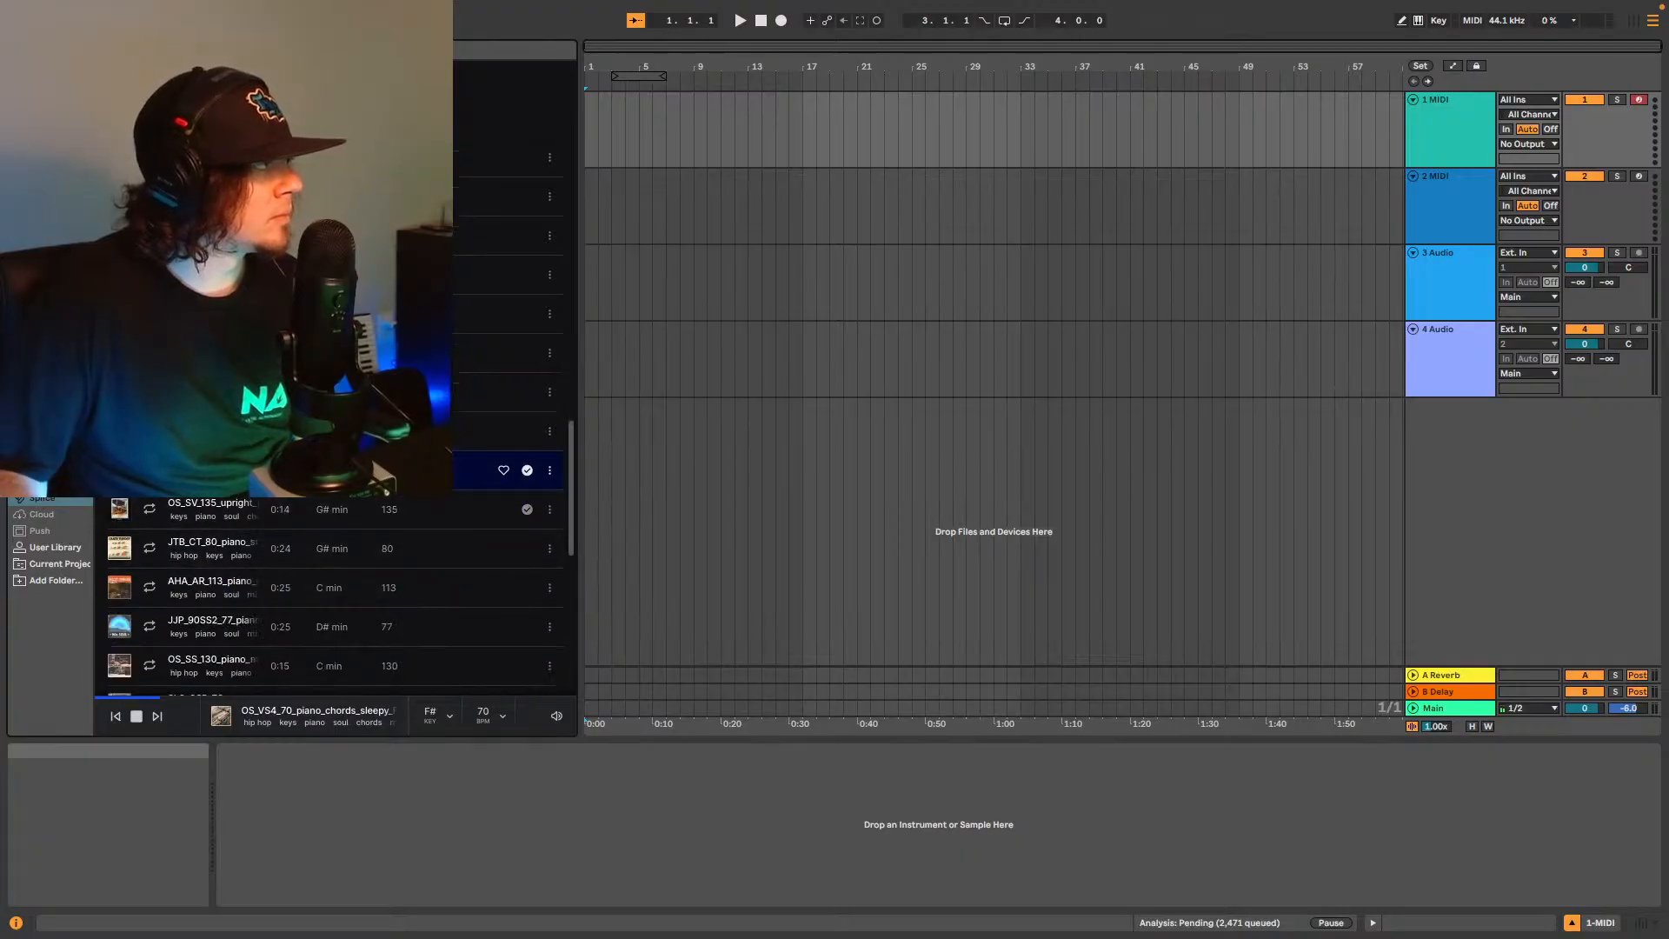
click(148, 511)
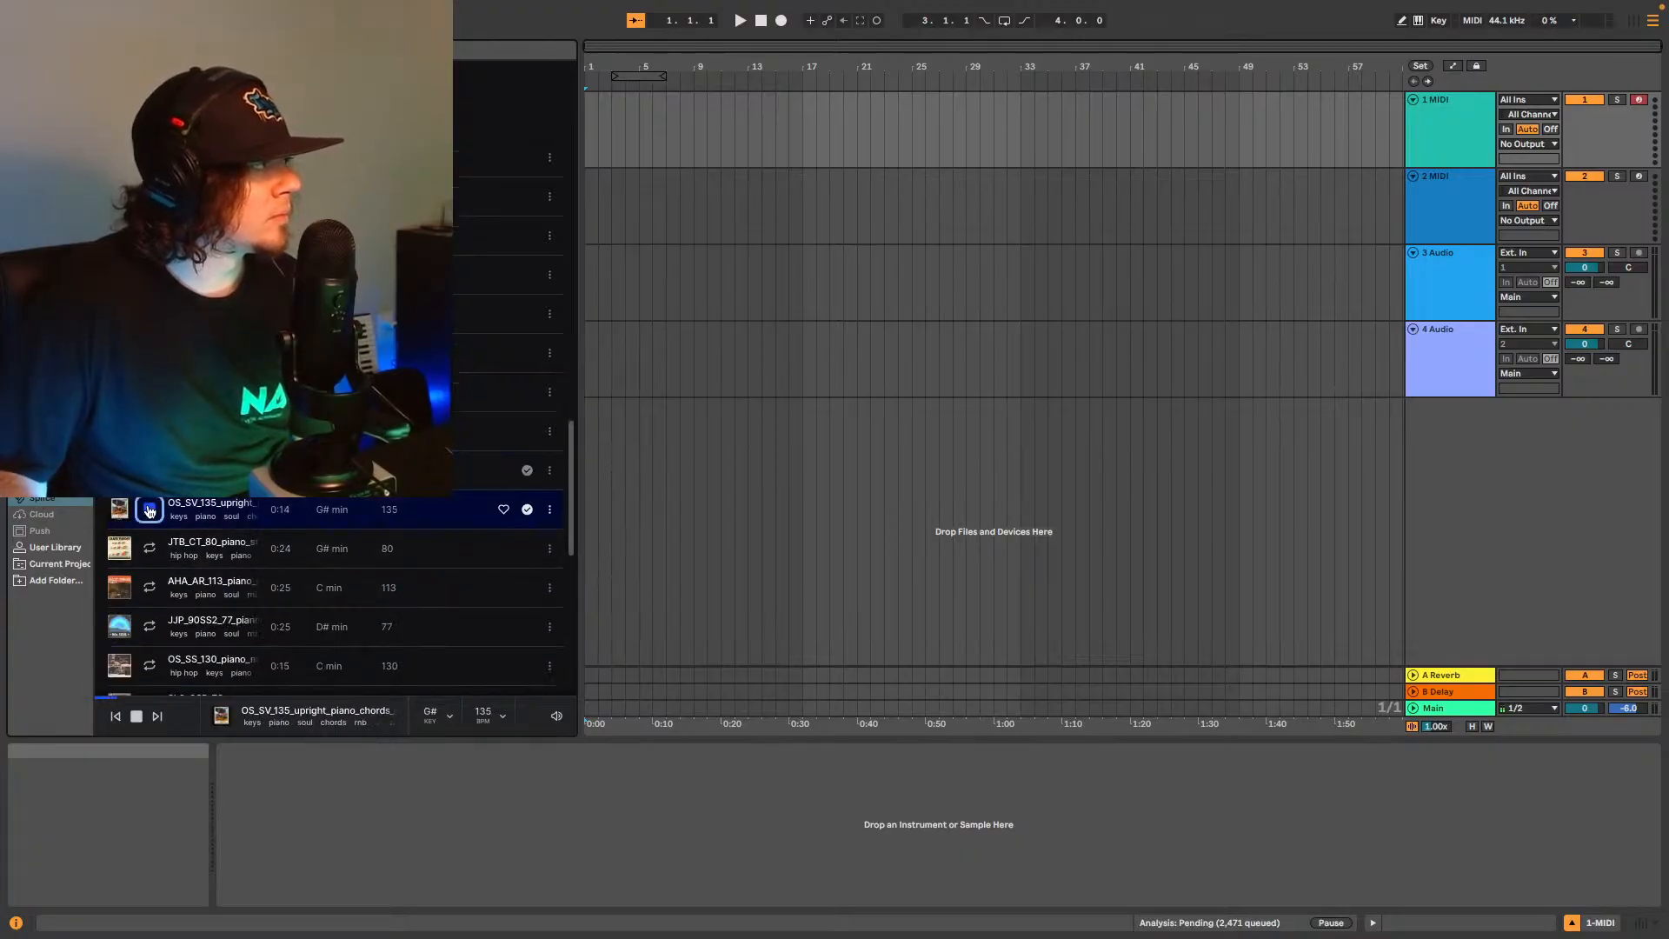
click(149, 551)
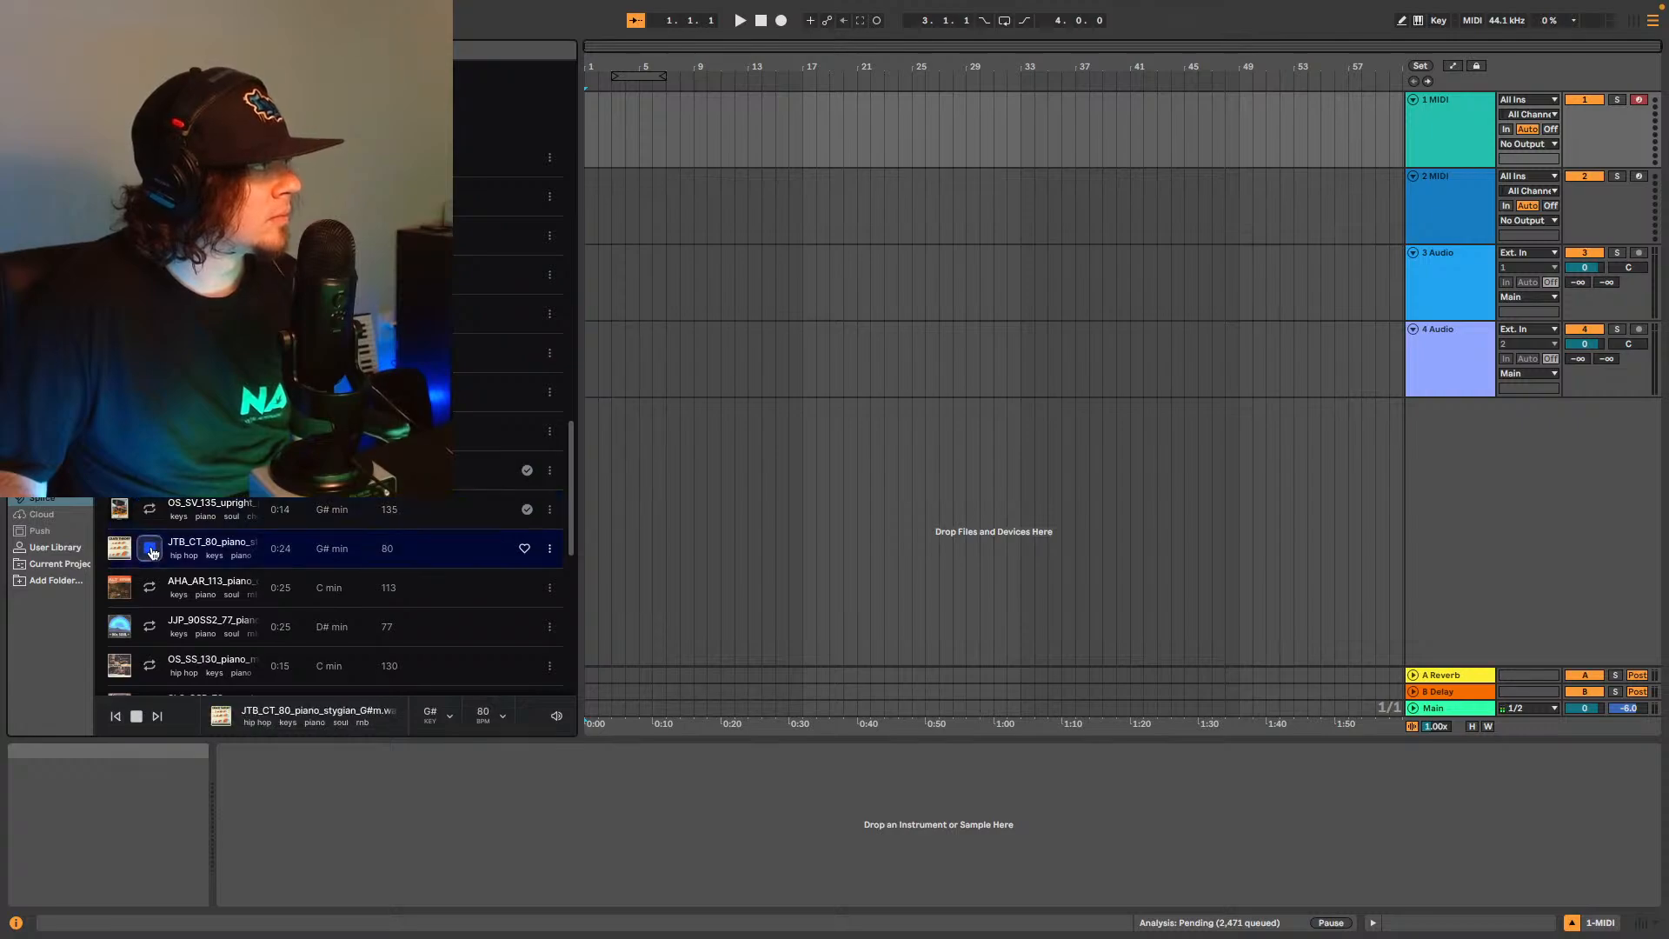
Audition the AHA_AR_113 denim piano in C minor and the JJP_90SS2_77 unreal piano.
scroll(200, 554, down, 1)
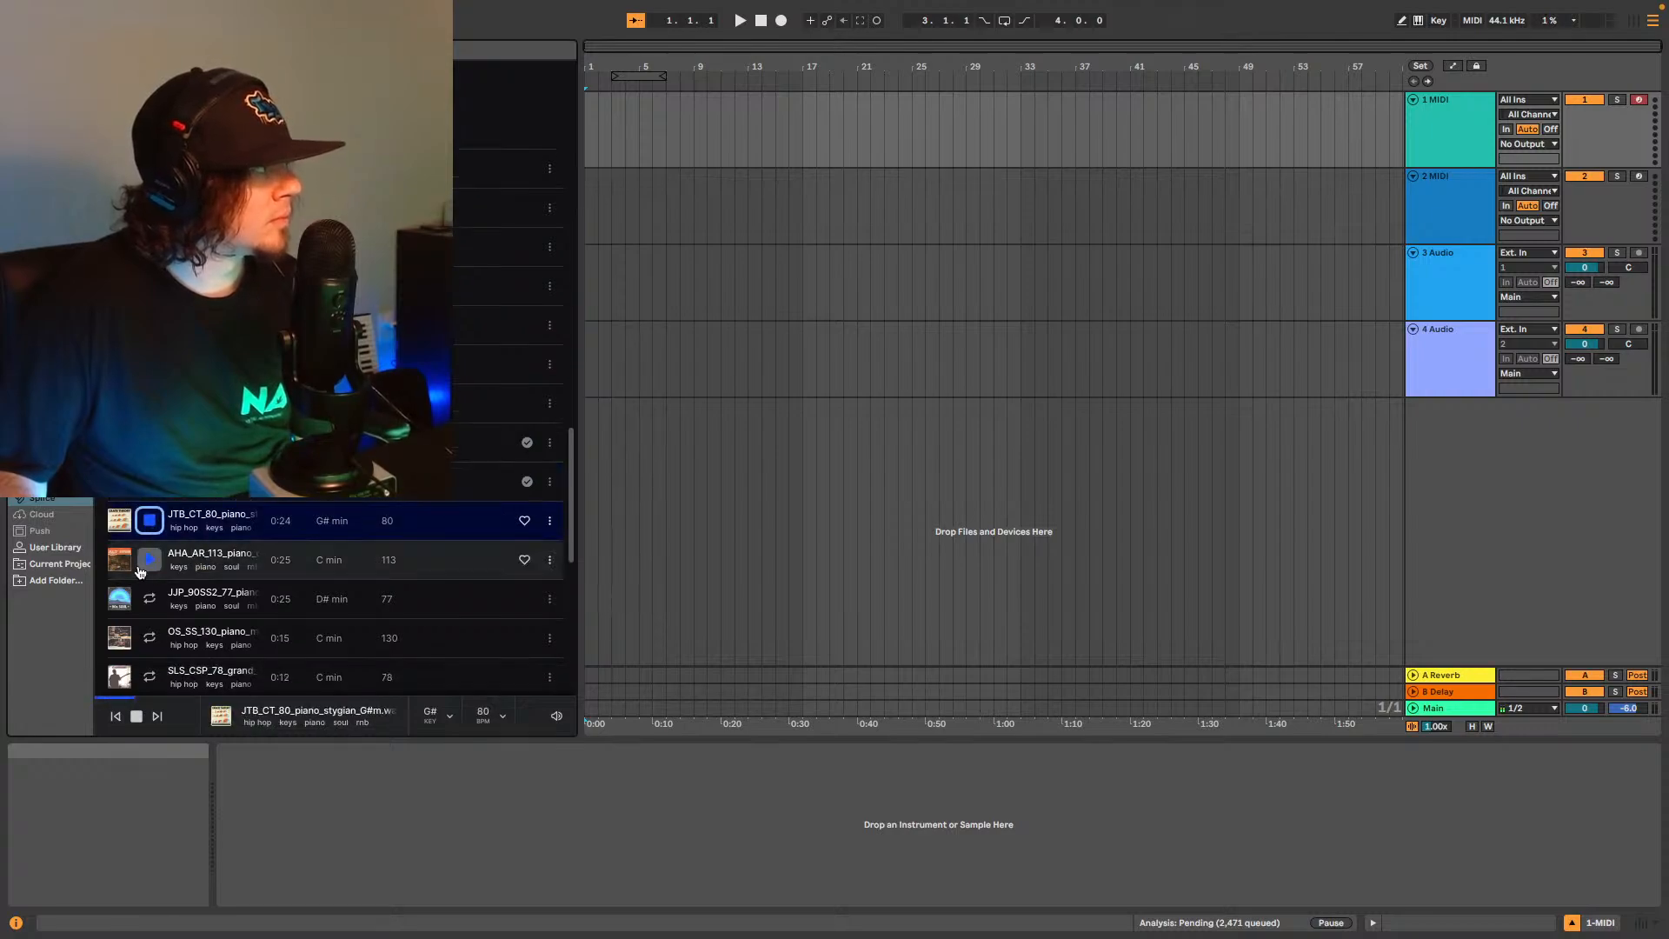
click(150, 559)
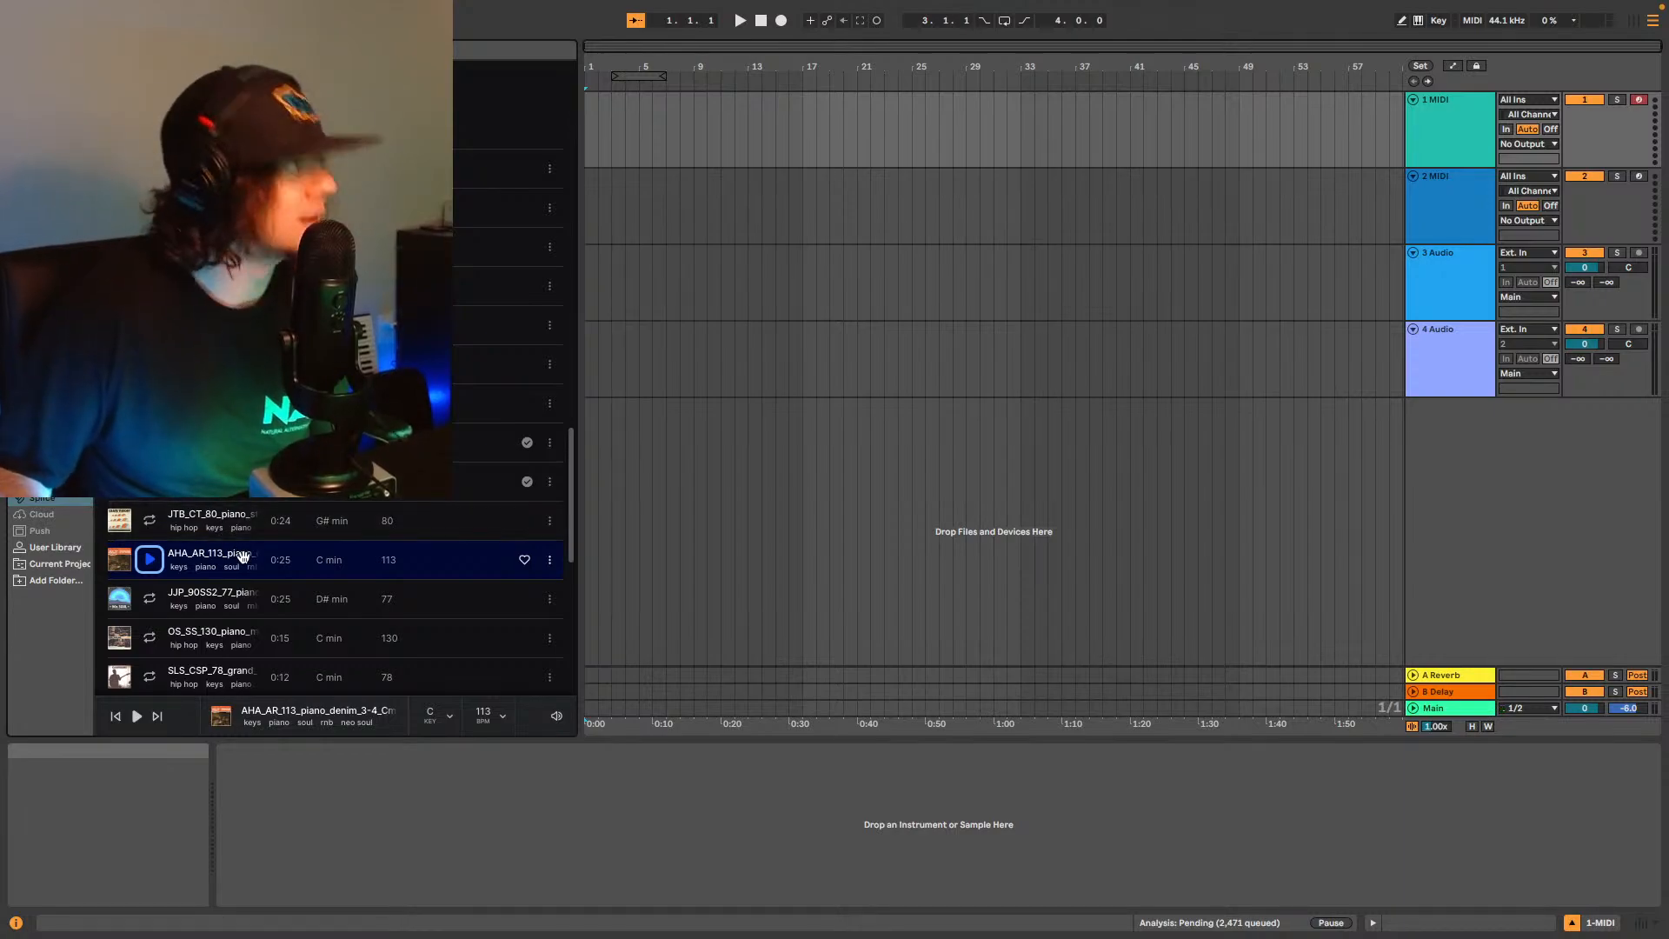
click(146, 567)
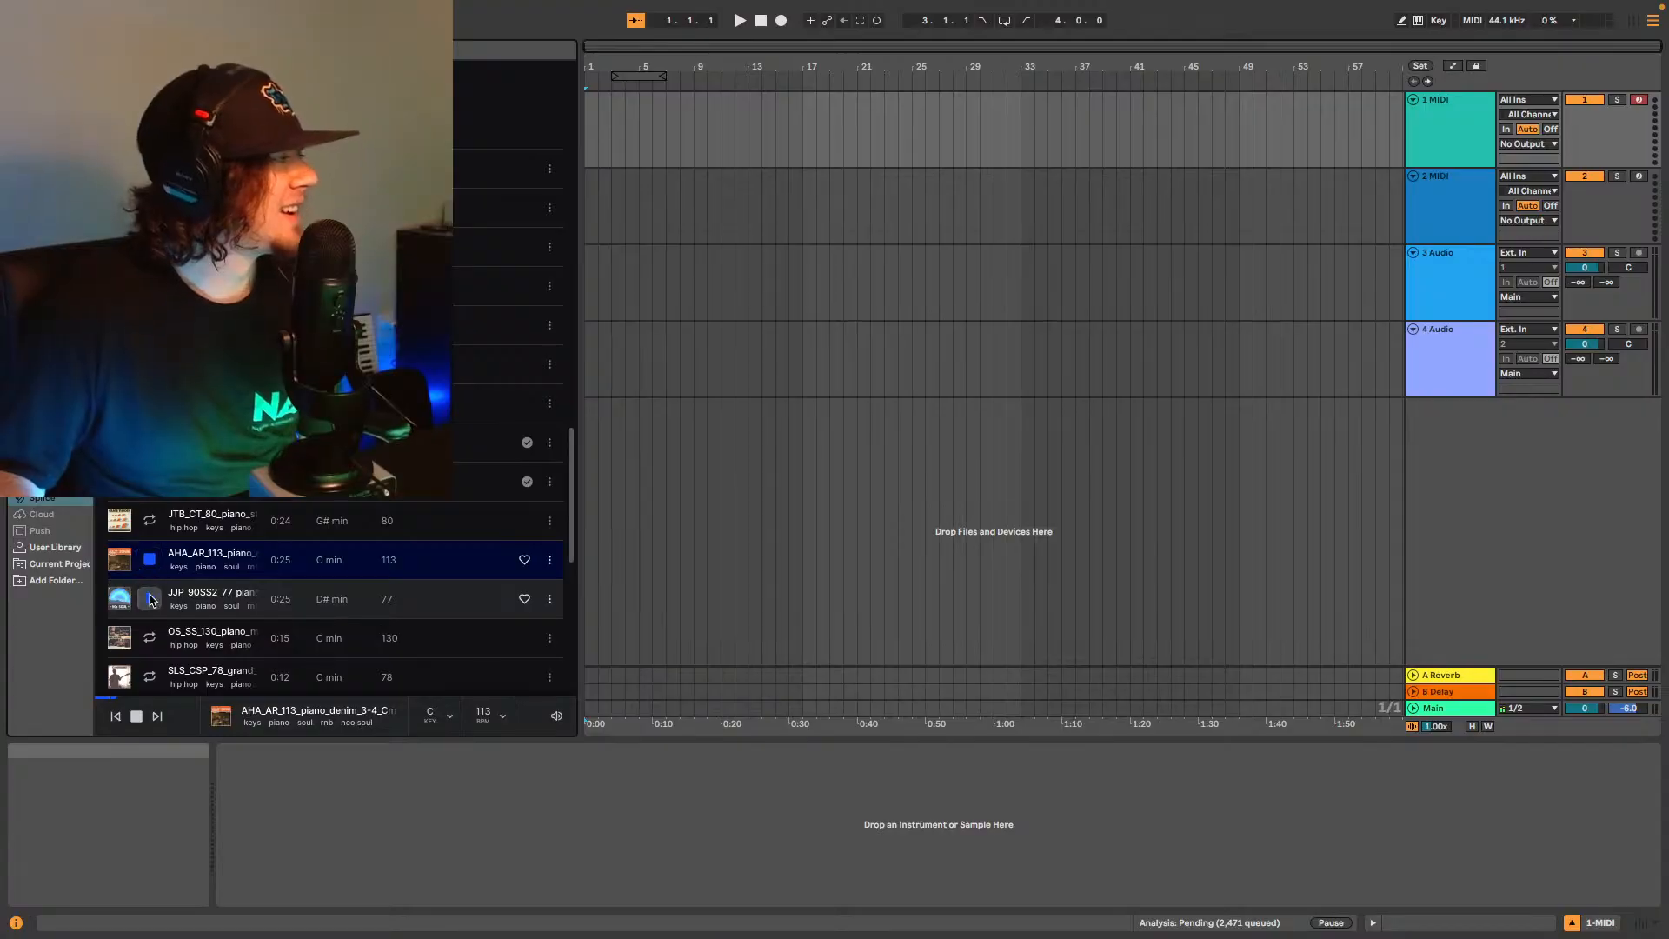
click(149, 599)
Audition the OS_SS_130 piano melody and the SLS_CSP_78 grand piano chords.
scroll(226, 578, down, 1)
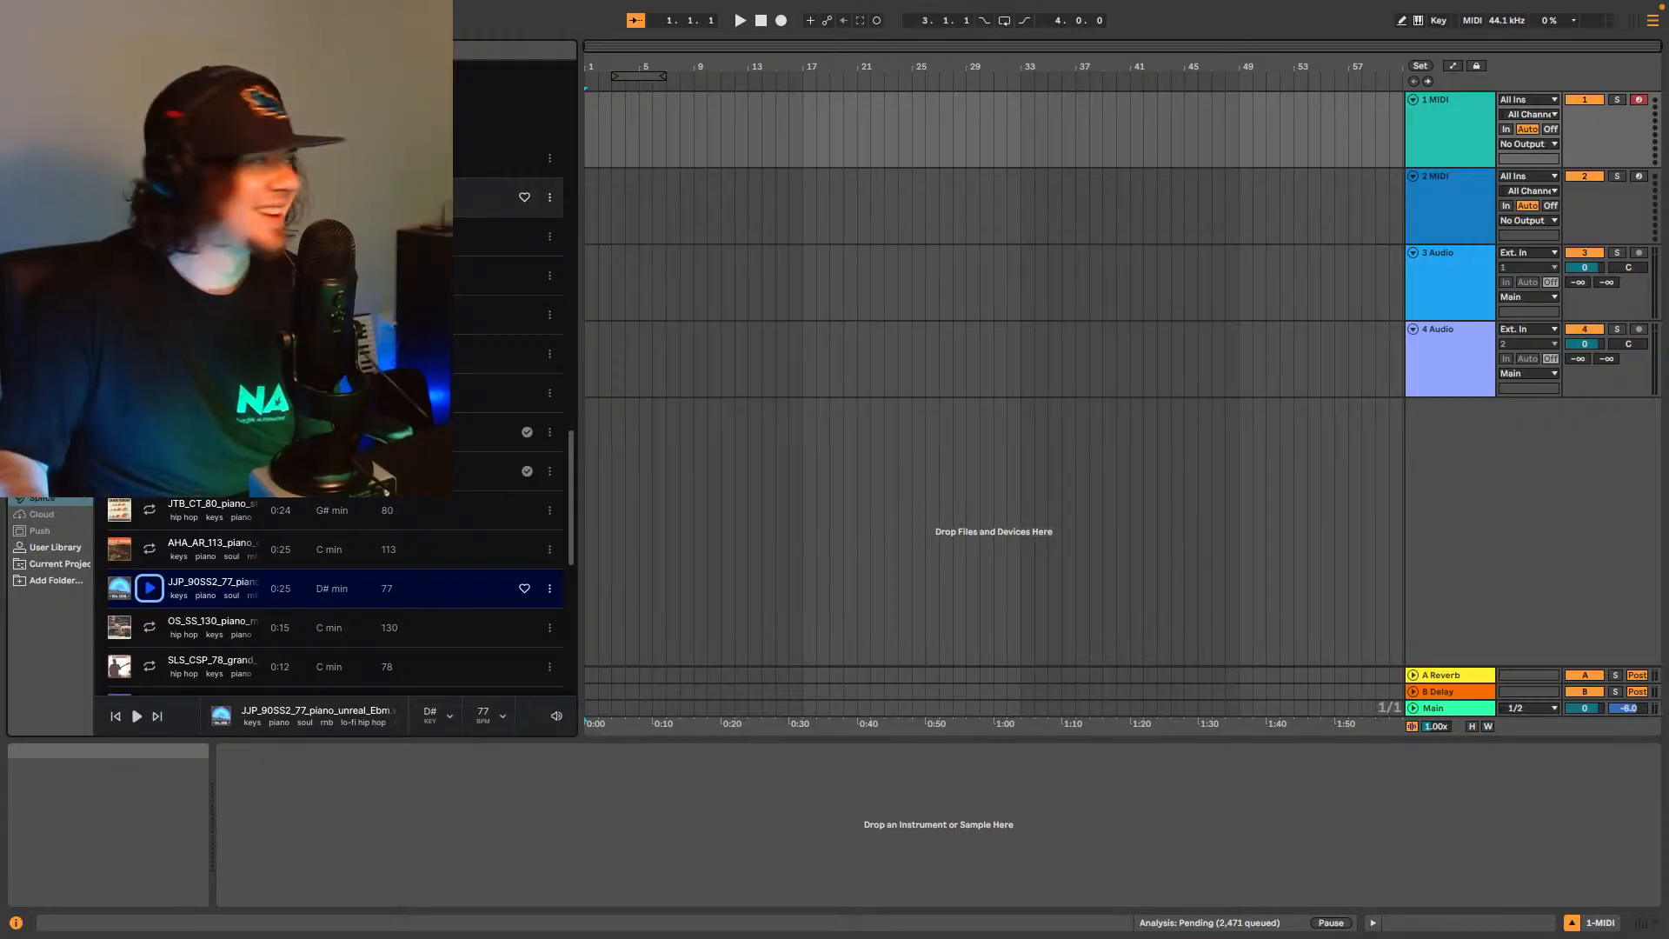
click(149, 628)
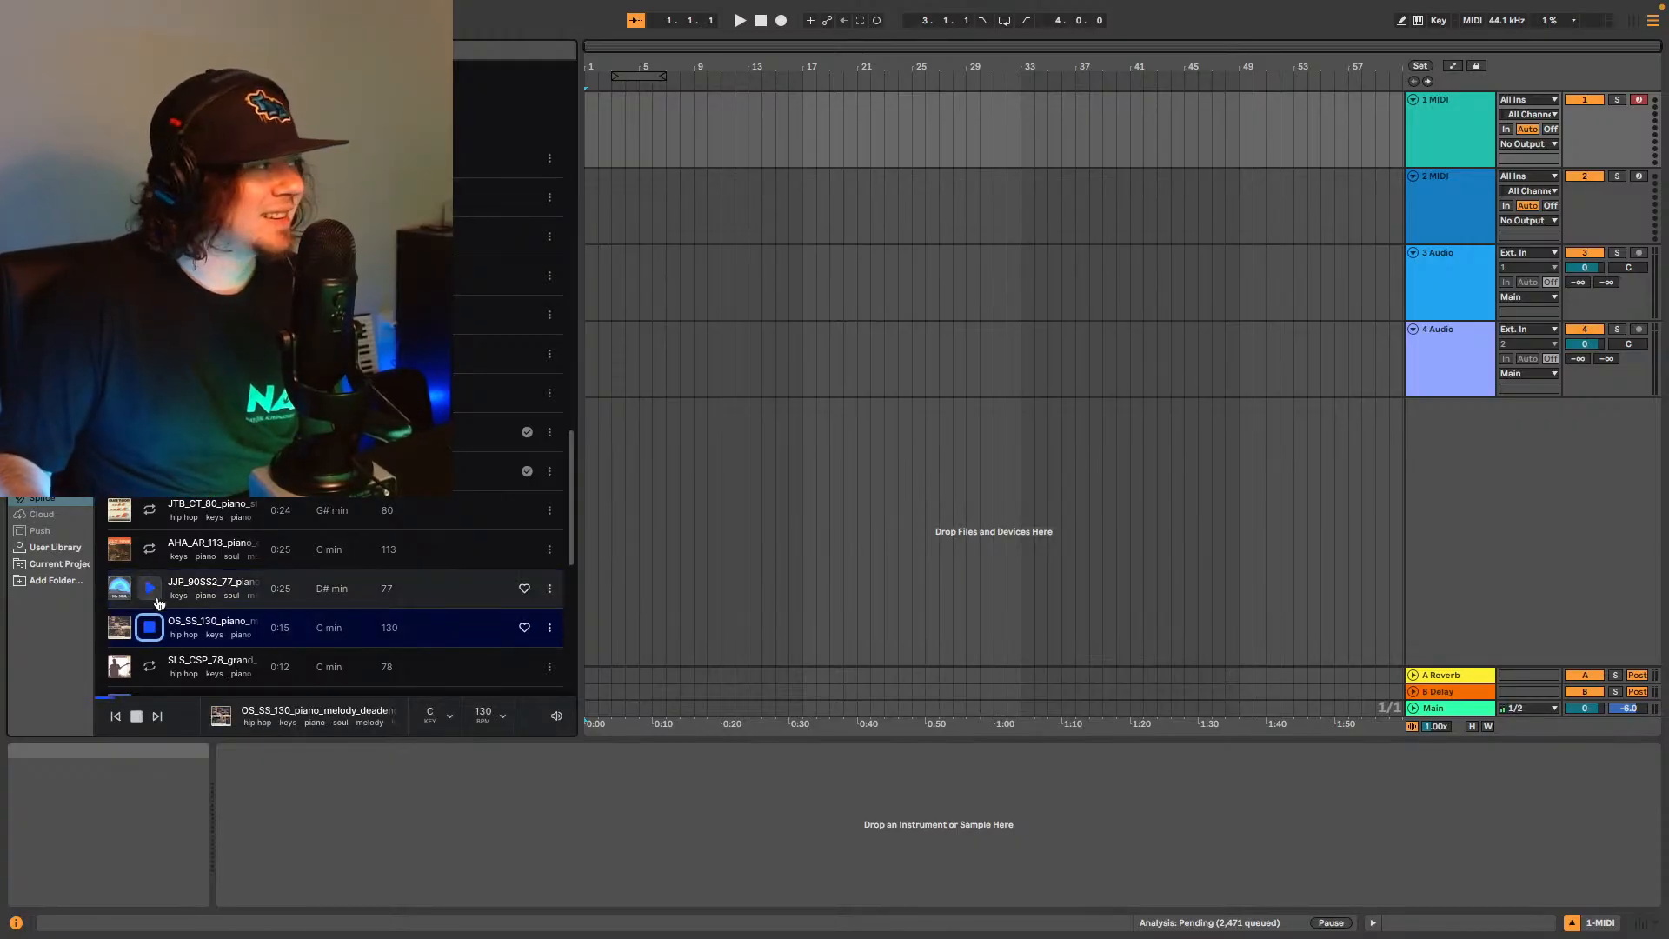
scroll(150, 618, down, 2)
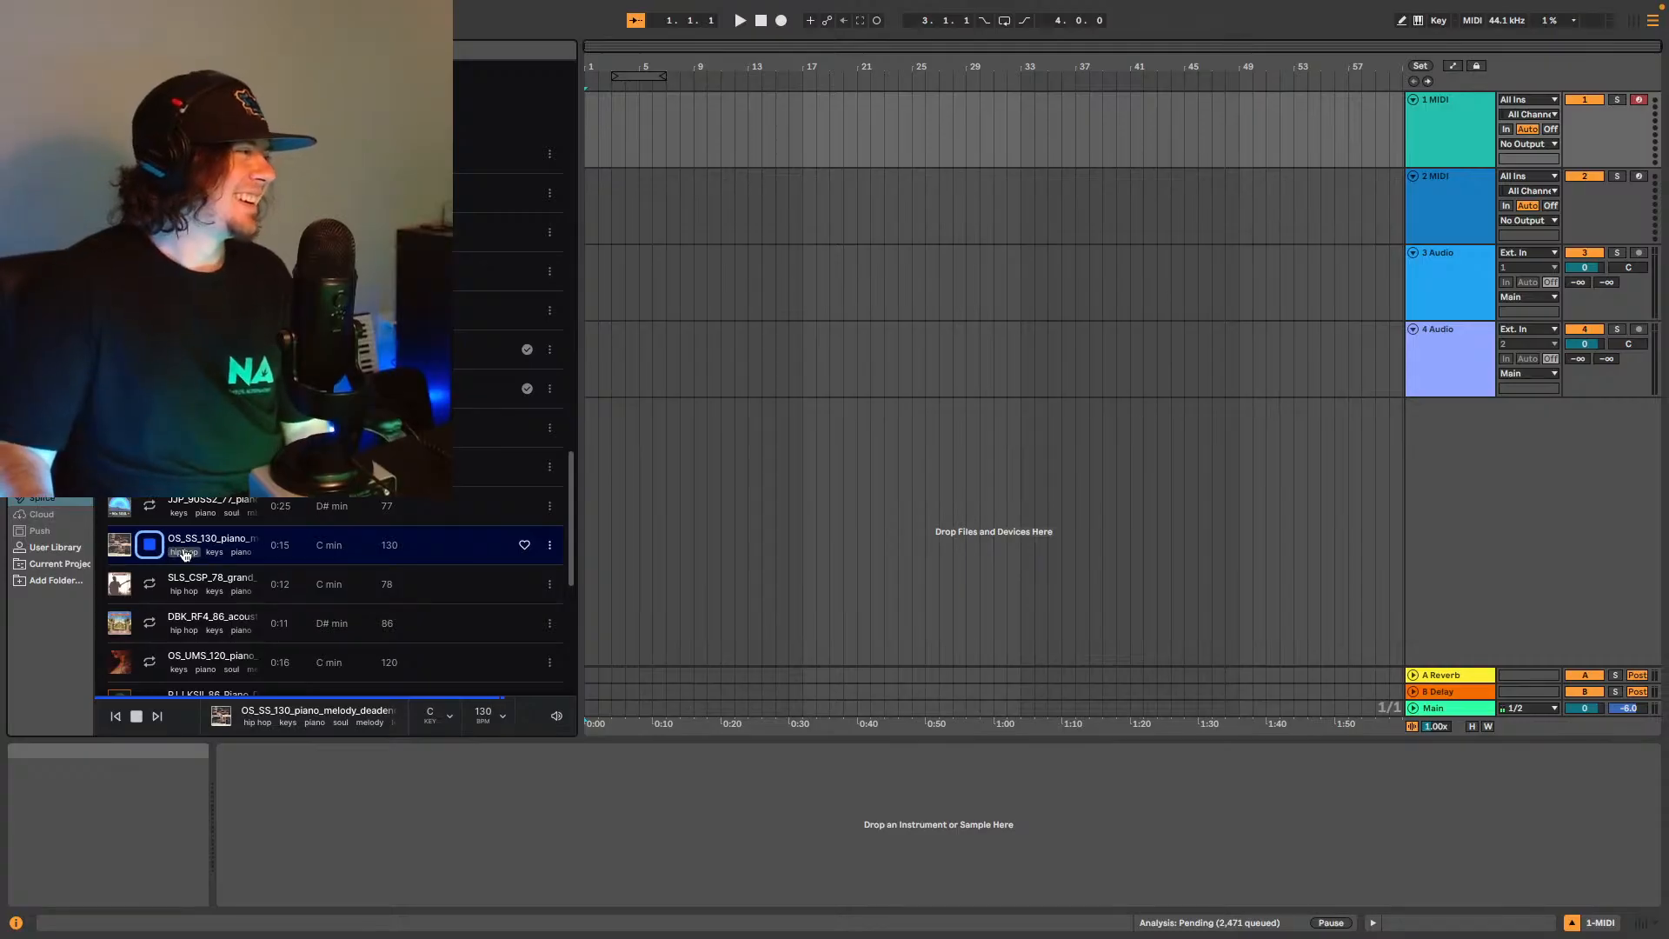
click(196, 594)
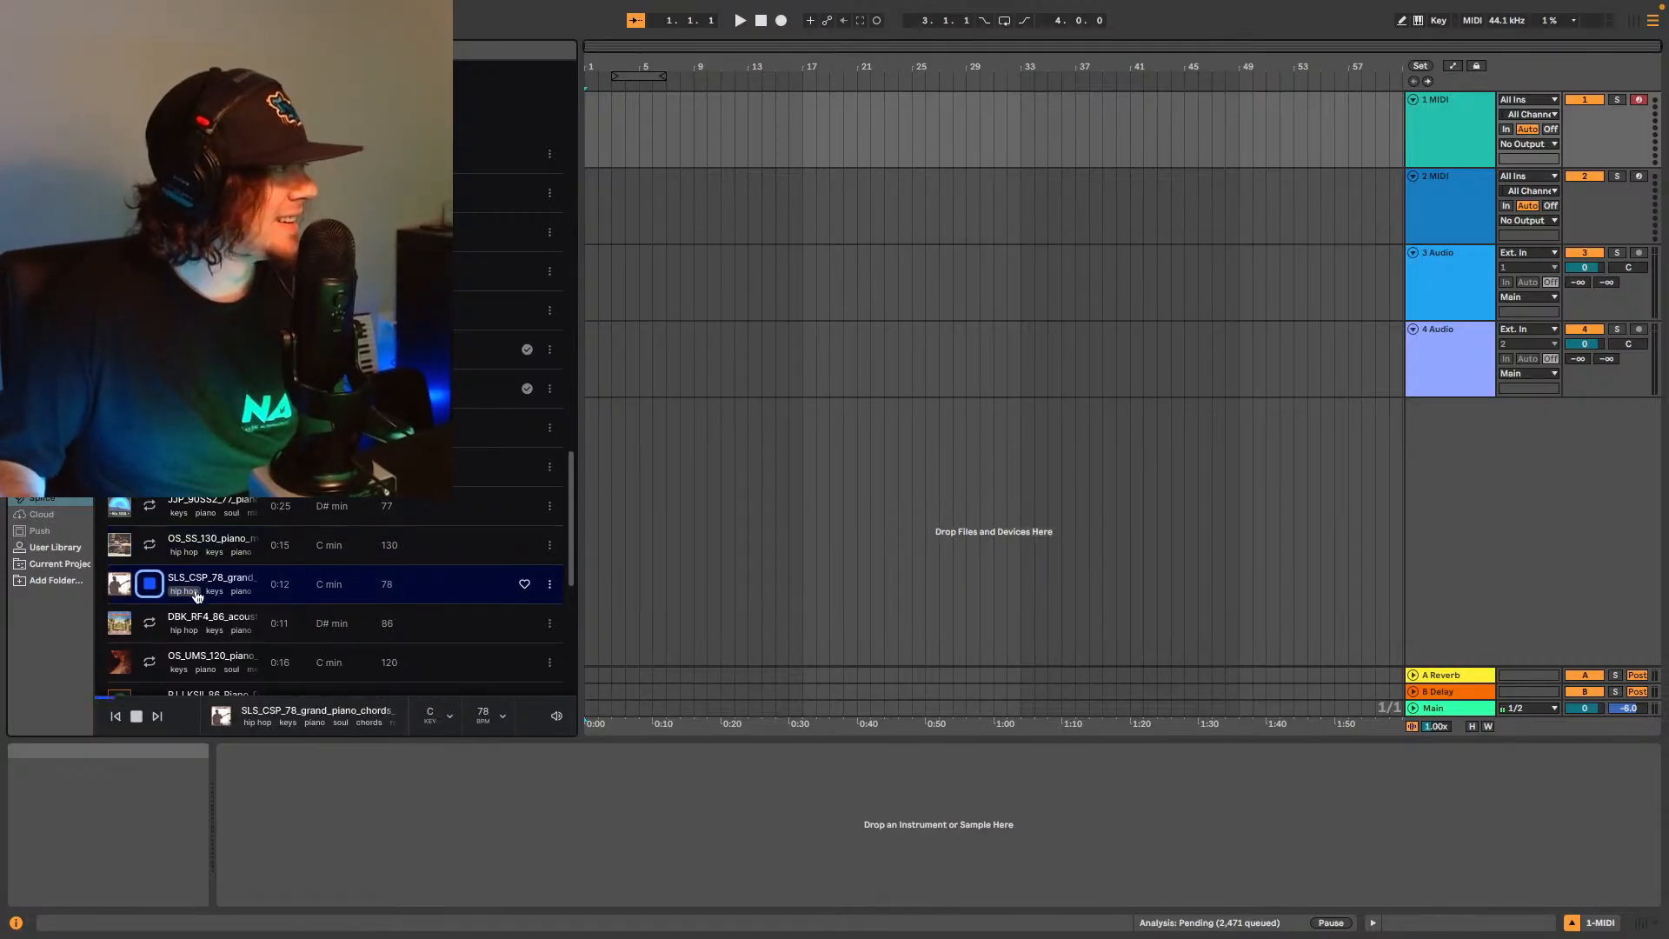
Audition the DBK_RF4_86 acoustic piano and OS_UMS_120 piano melody, and replay the JJP_90SS2_77 unreal and AHA_AR_113 denim pianos.
click(150, 624)
scroll(265, 566, down, 2)
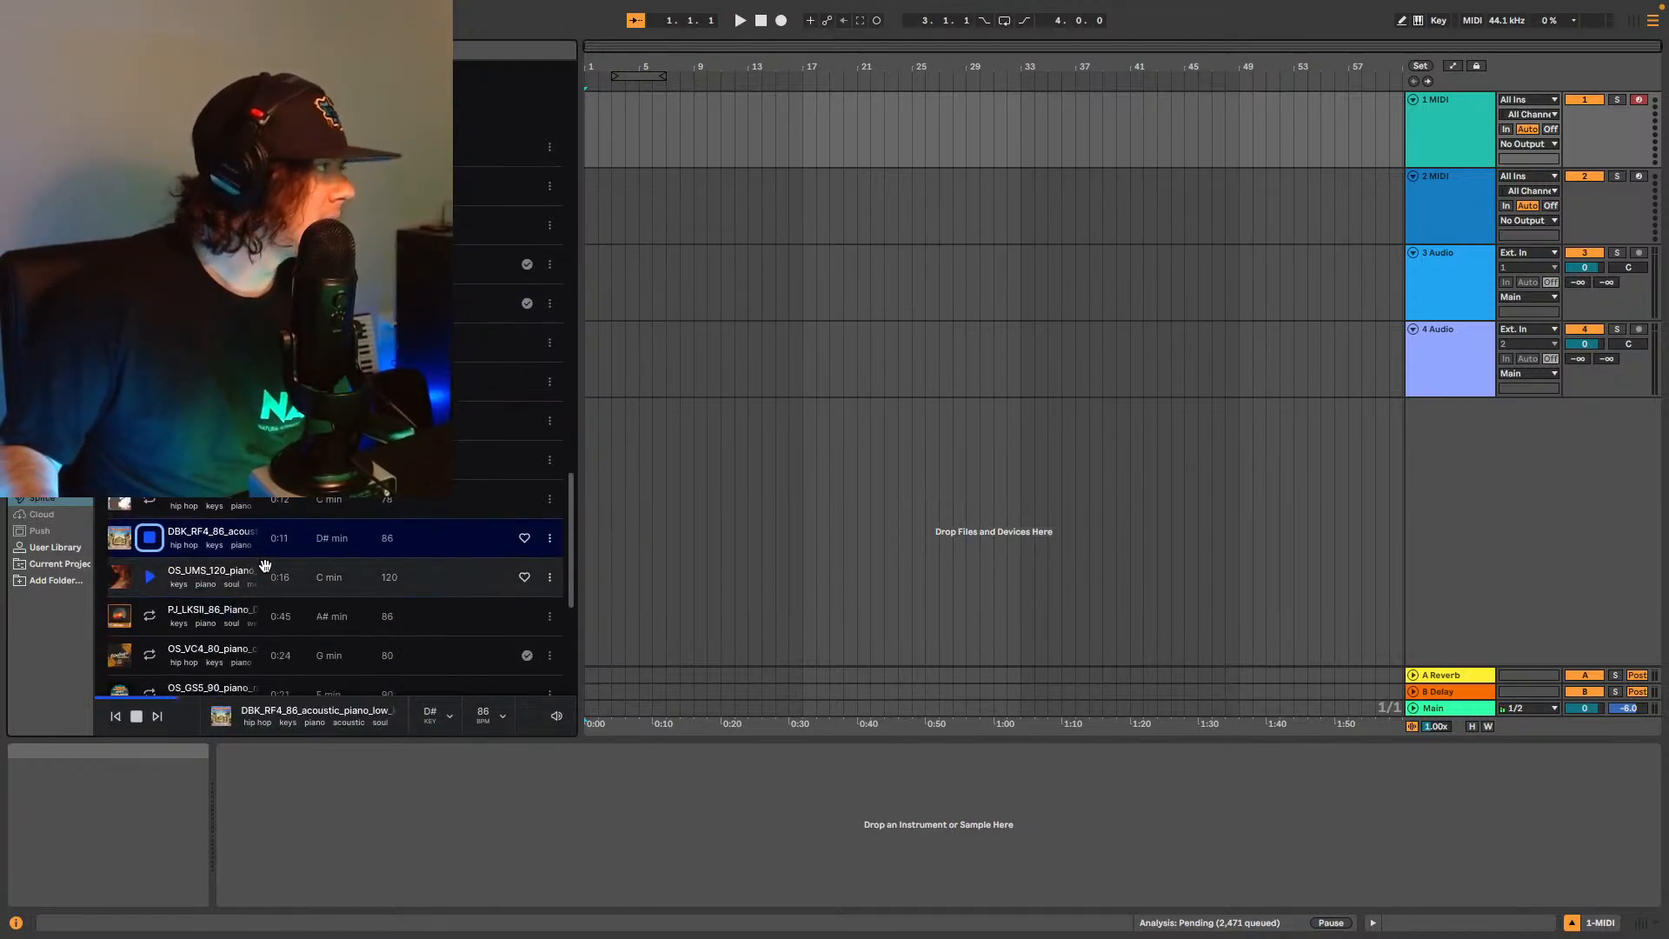
click(150, 577)
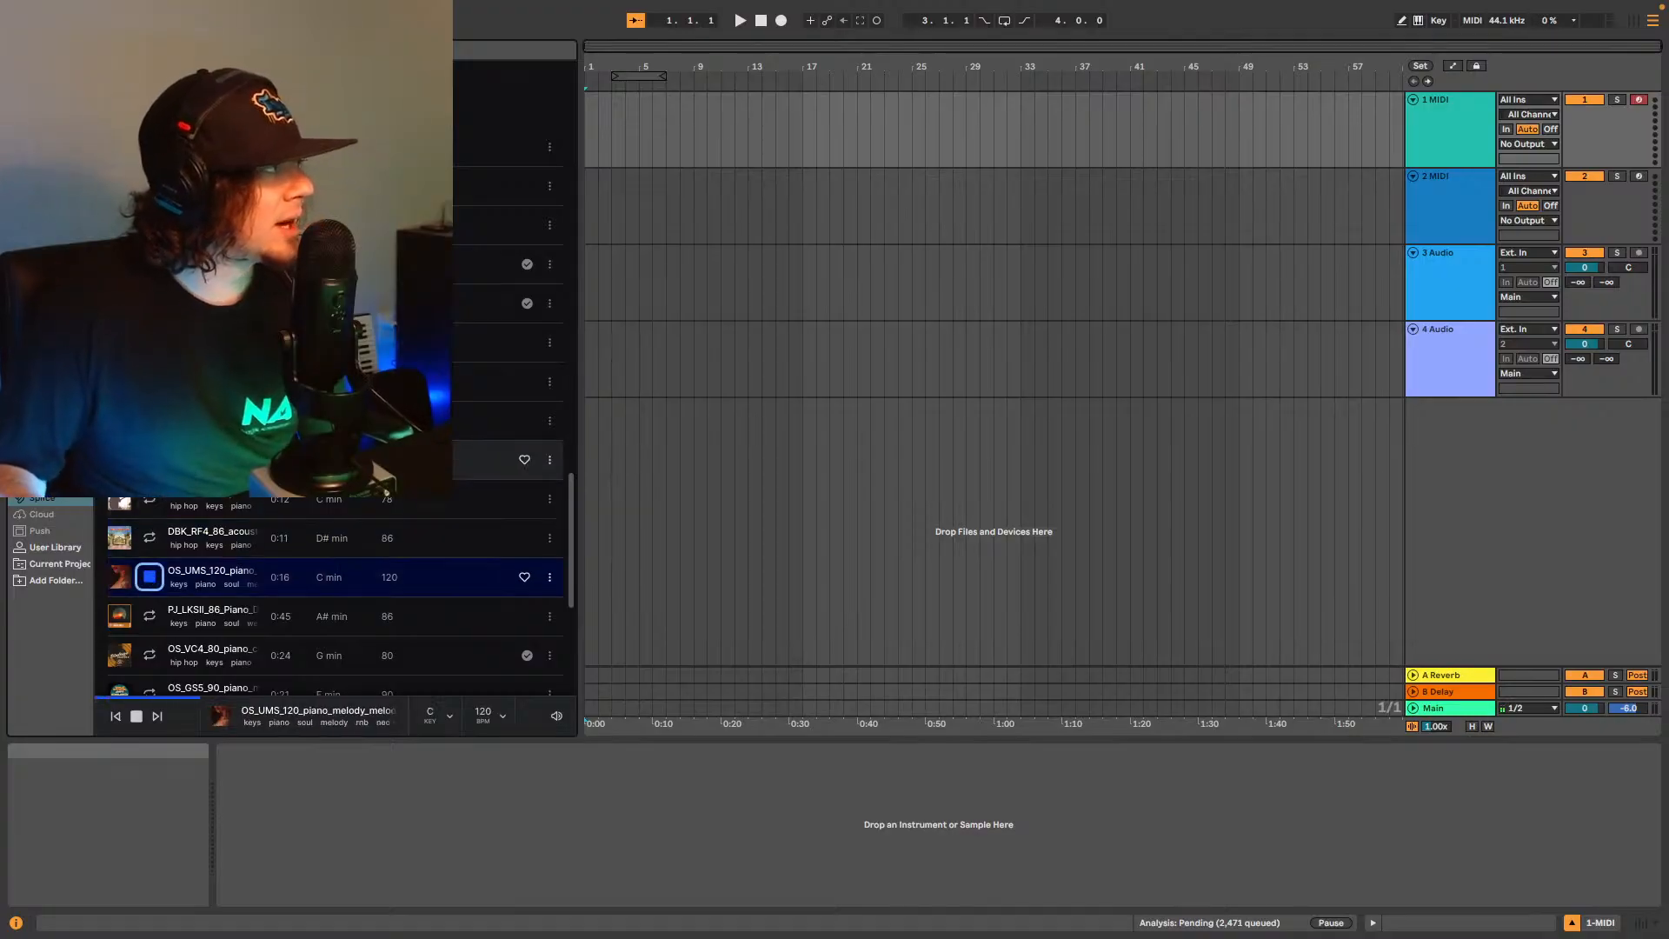
click(150, 421)
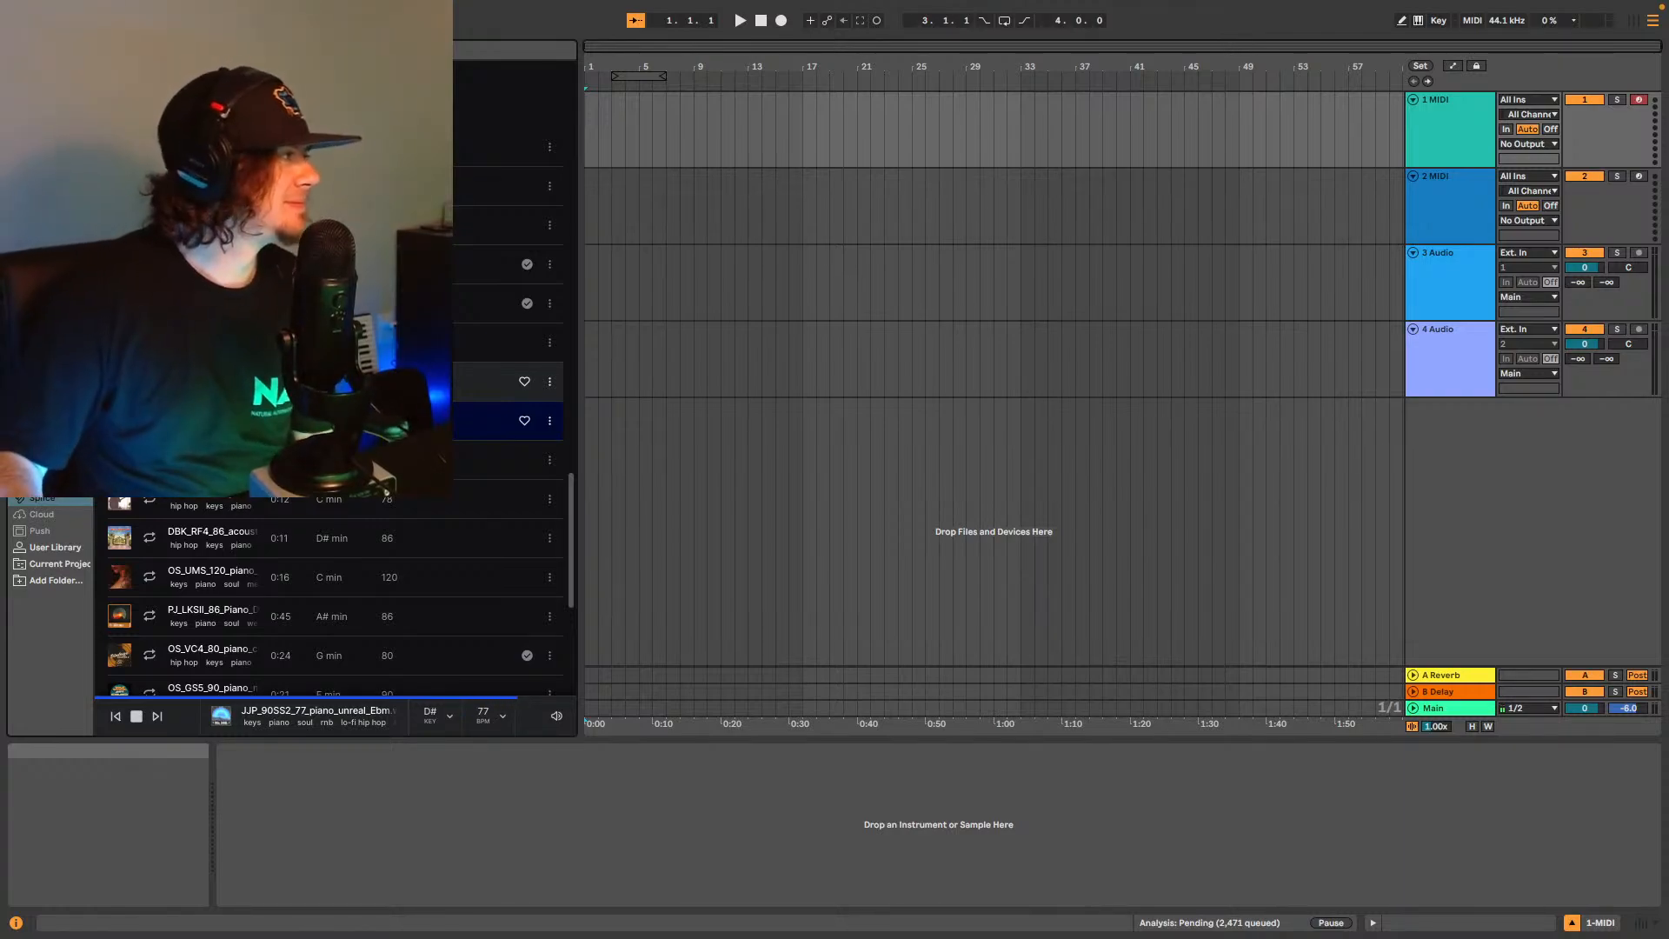
key(Up)
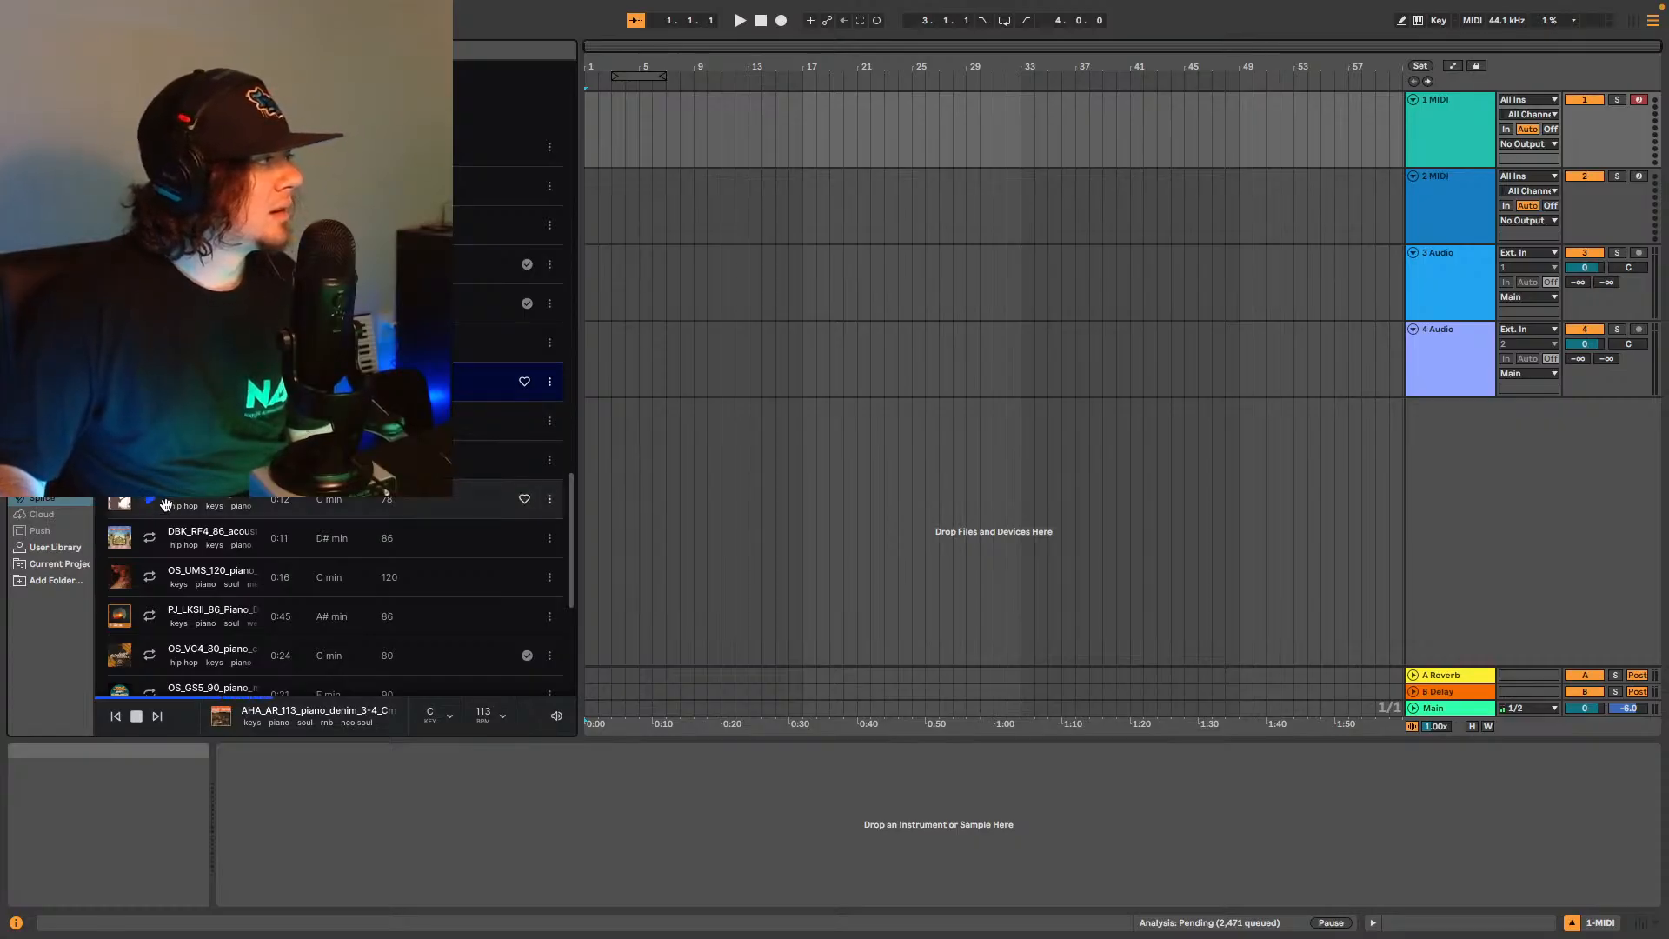
Audition the OS_VC4_80 golden piano chords, the PJ_LKSII_86 Diffusion piano and the OS_GS5_90 gold piano melody.
scroll(339, 470, up, 1)
scroll(158, 582, down, 3)
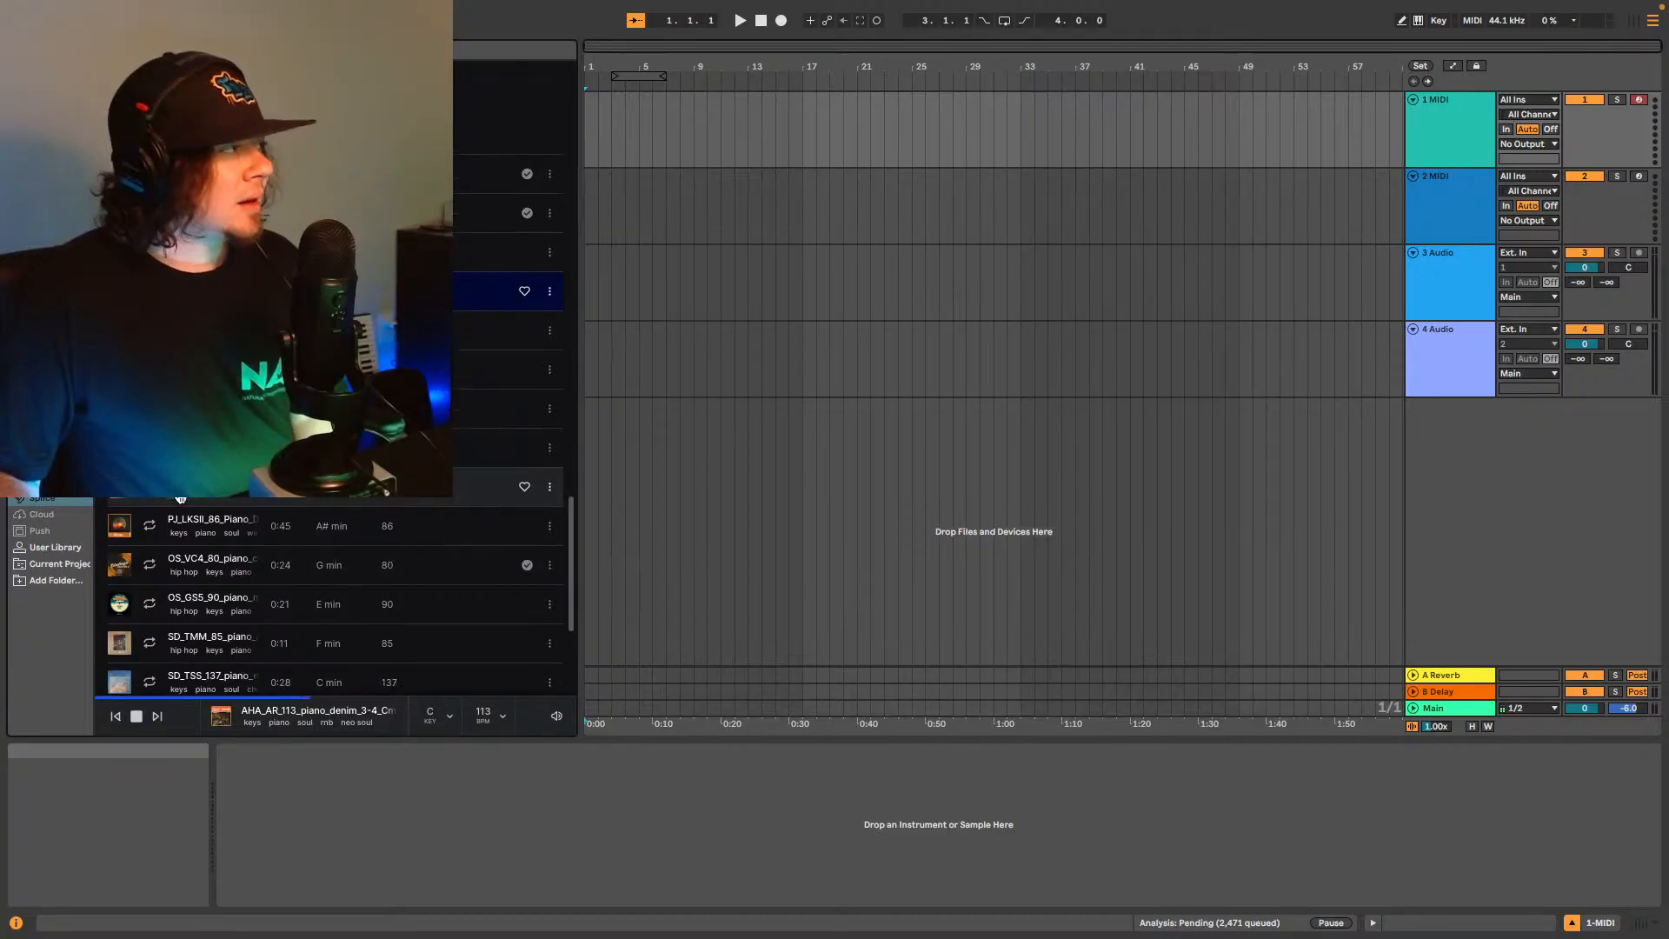
click(151, 568)
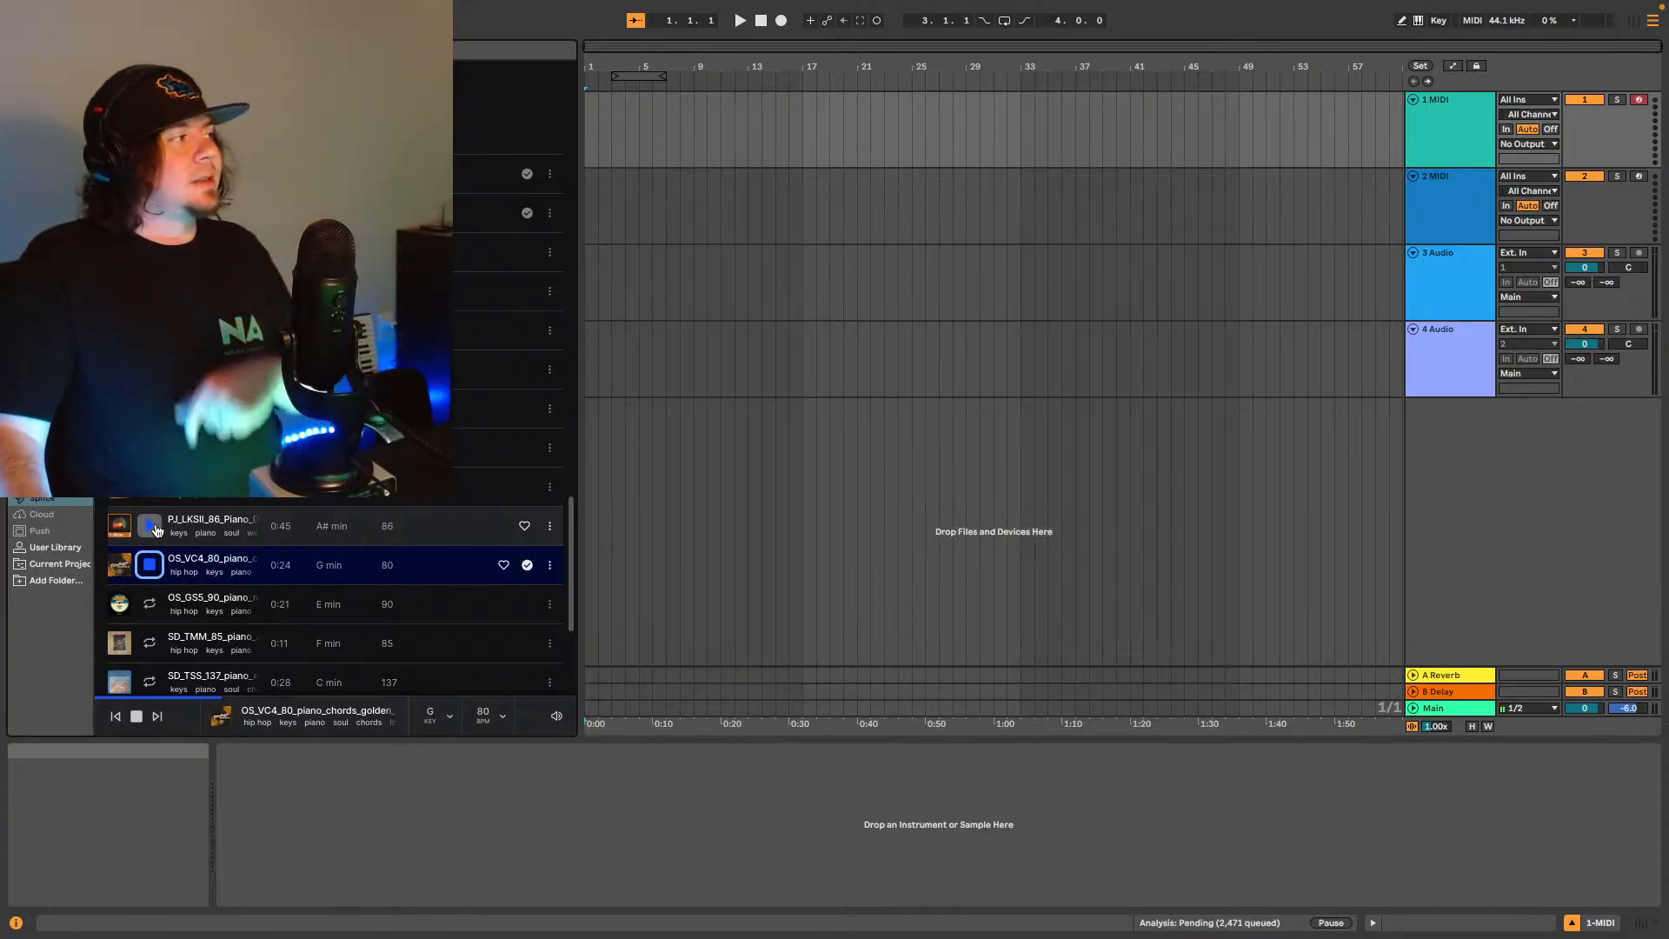
click(157, 528)
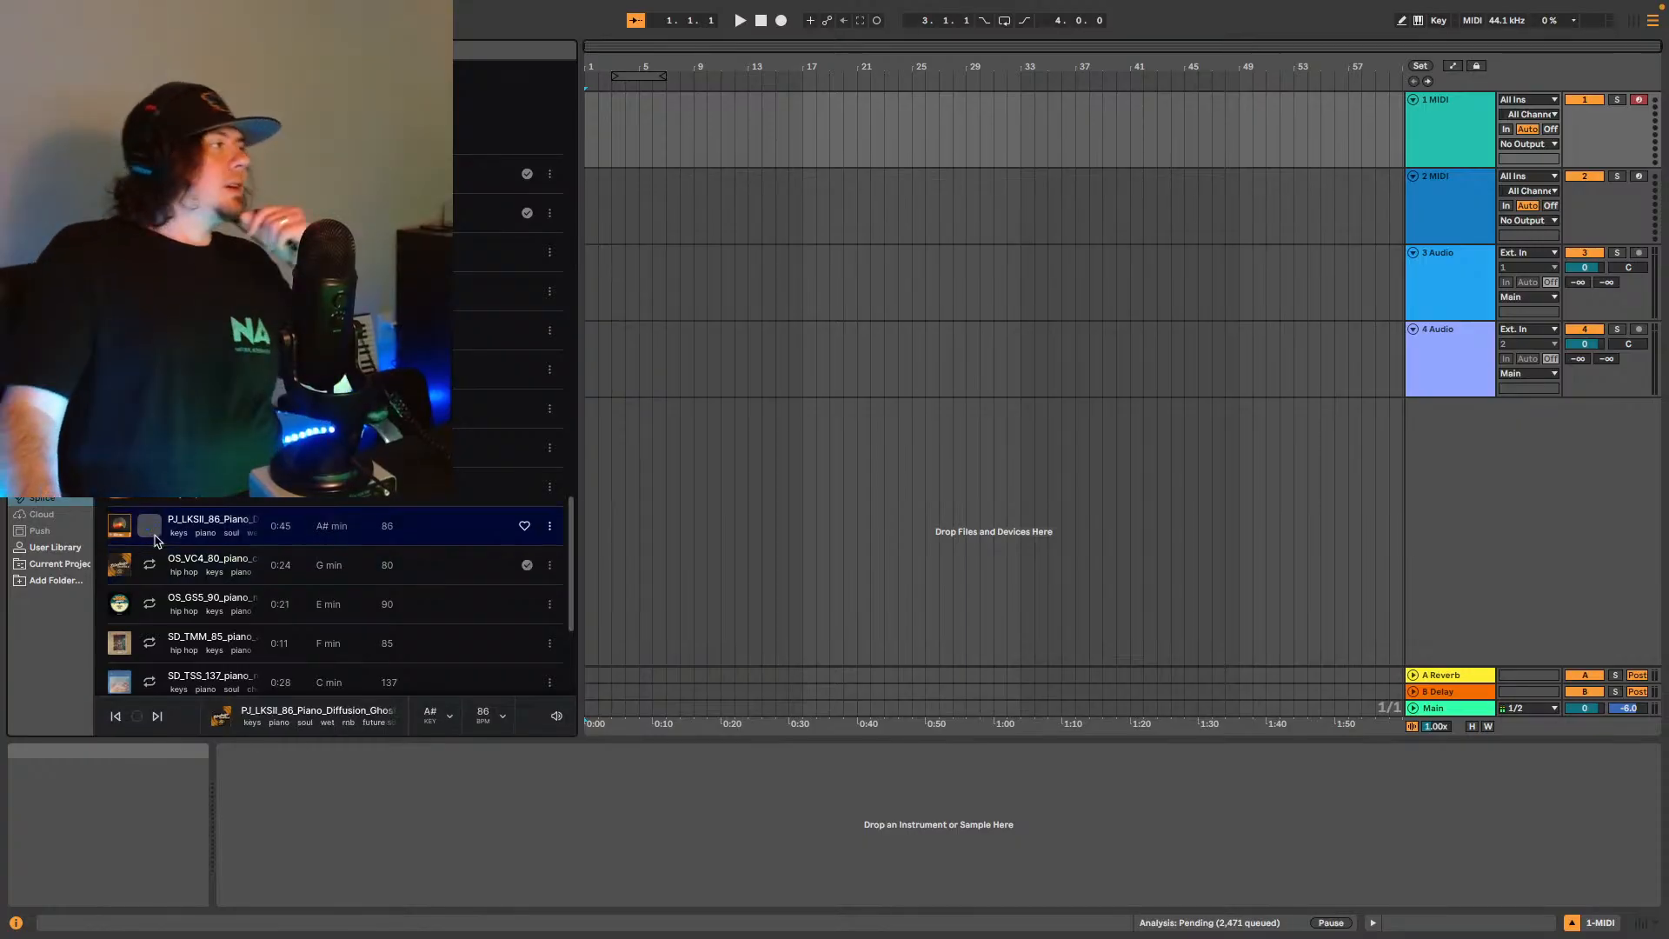
click(151, 608)
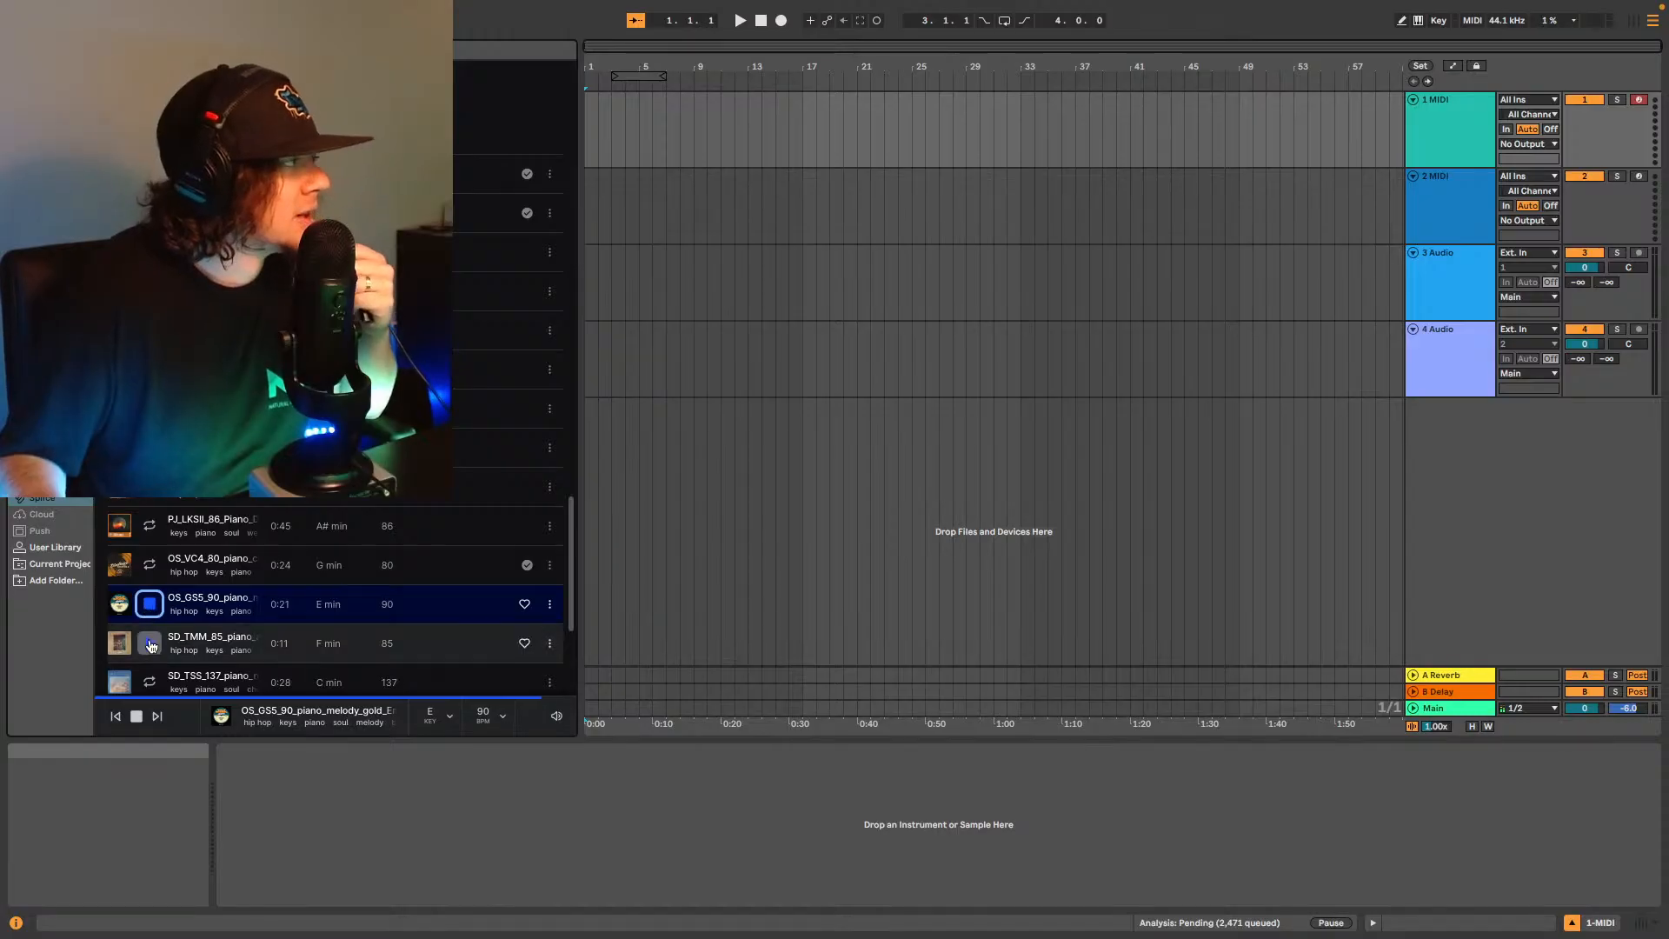
Audition the SD_TMM_85 acoustic piano, the SD_TSS_137 need piano chords and the OS_QP2_119 piano chords.
click(149, 643)
scroll(149, 609, down, 3)
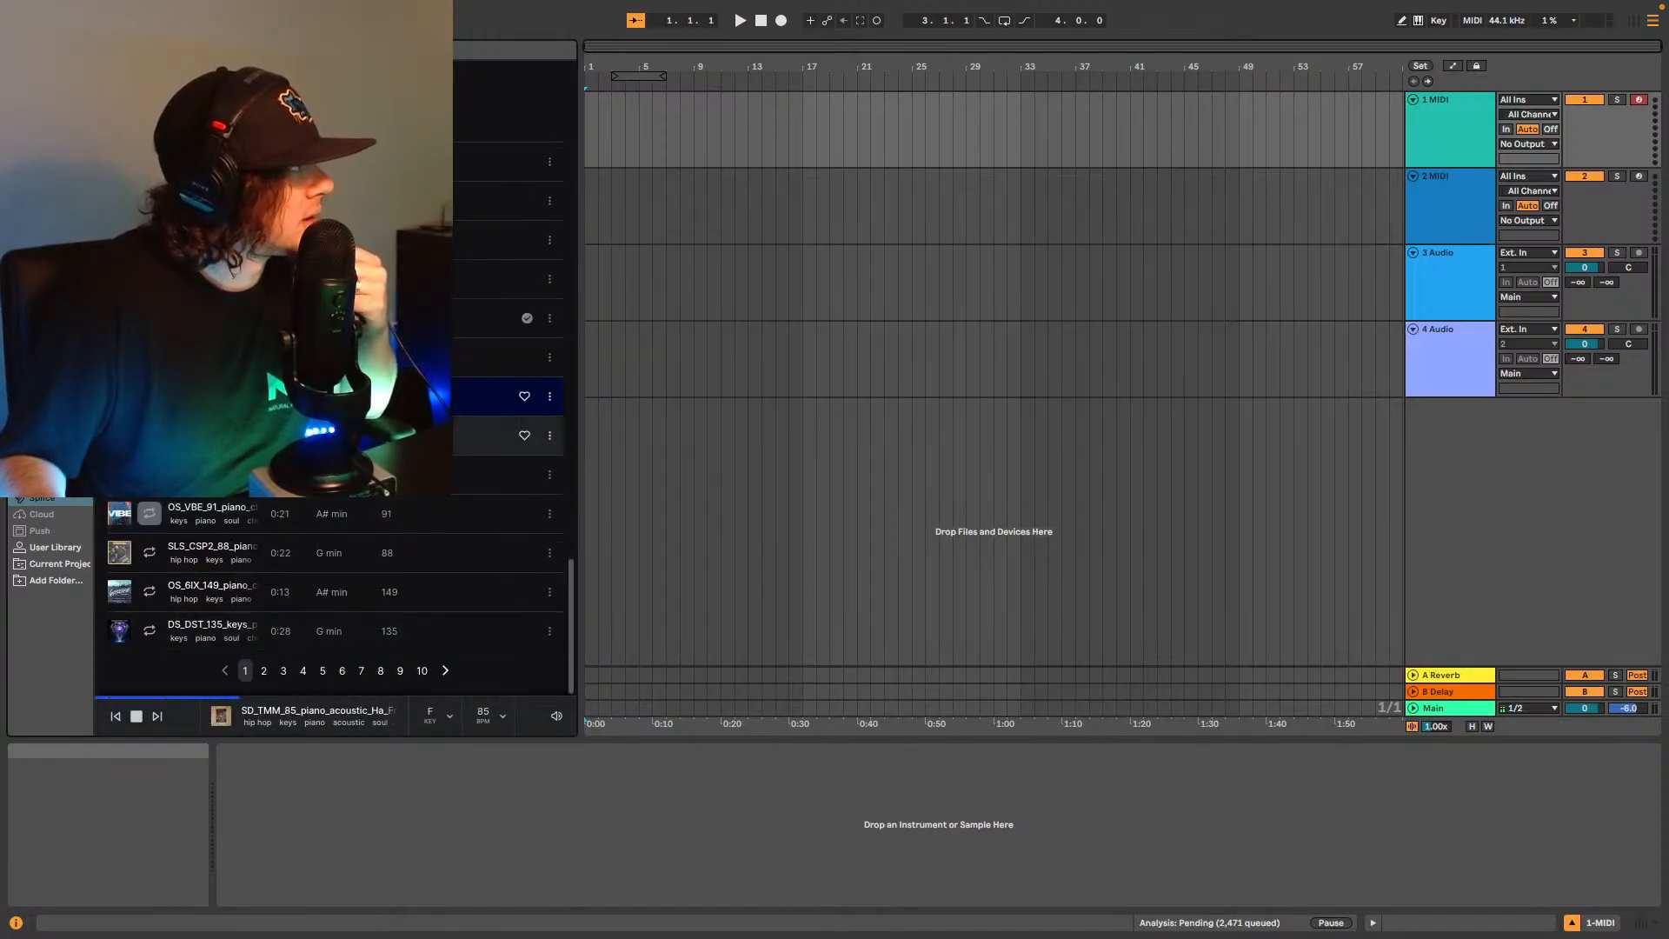
key(Down)
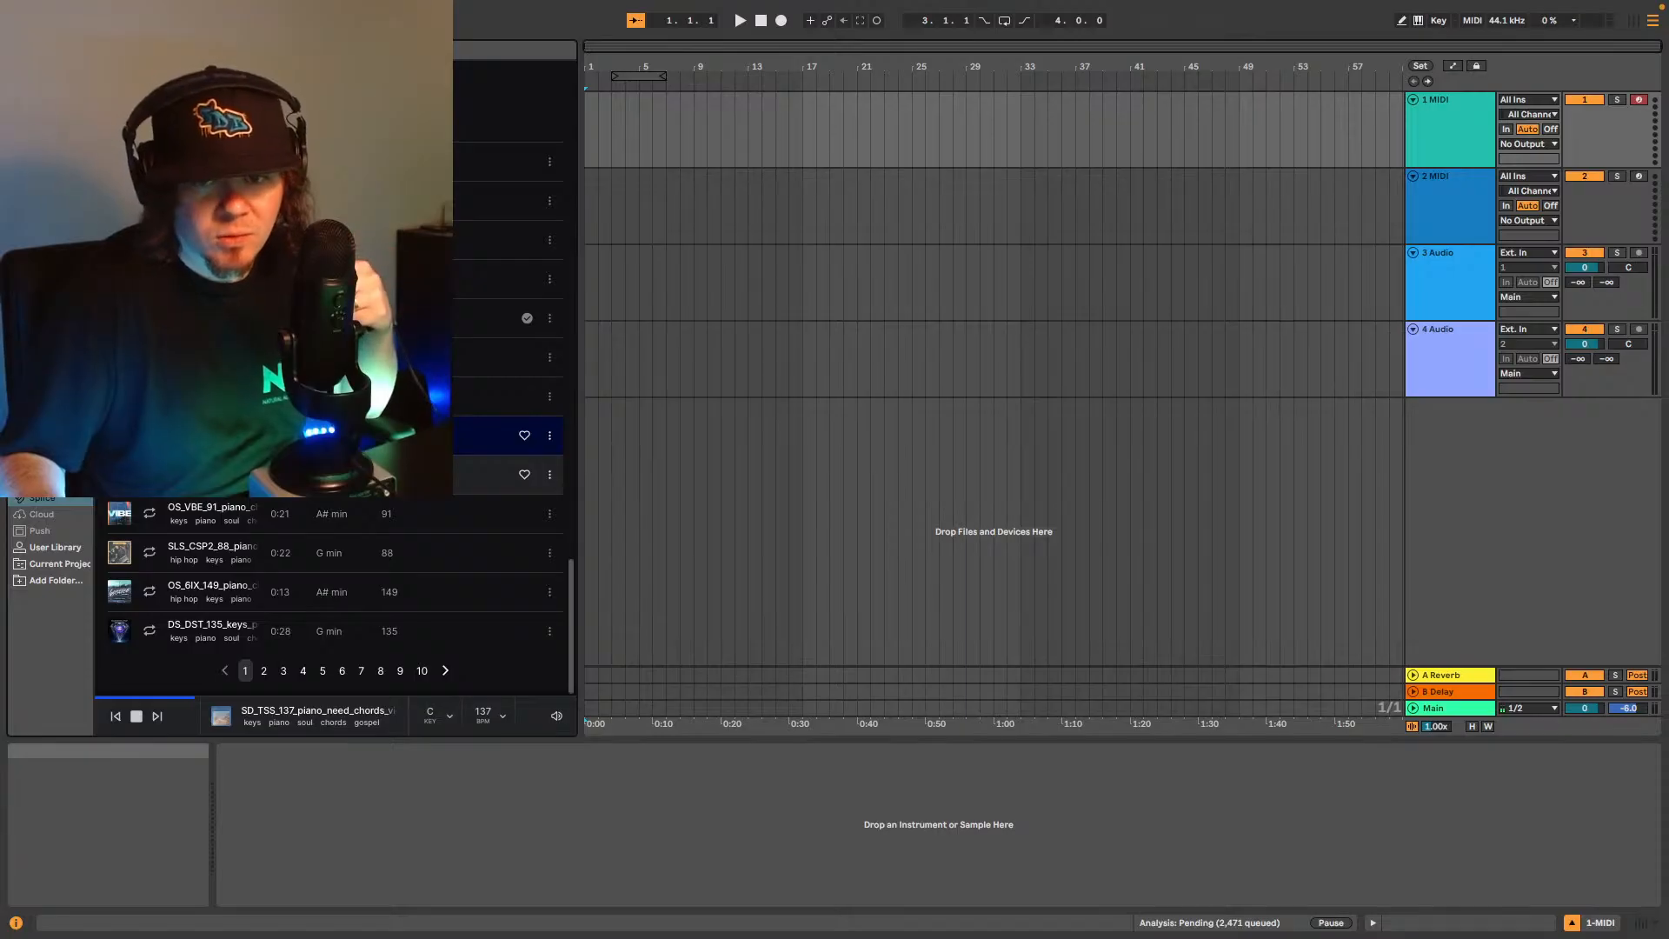
key(Down)
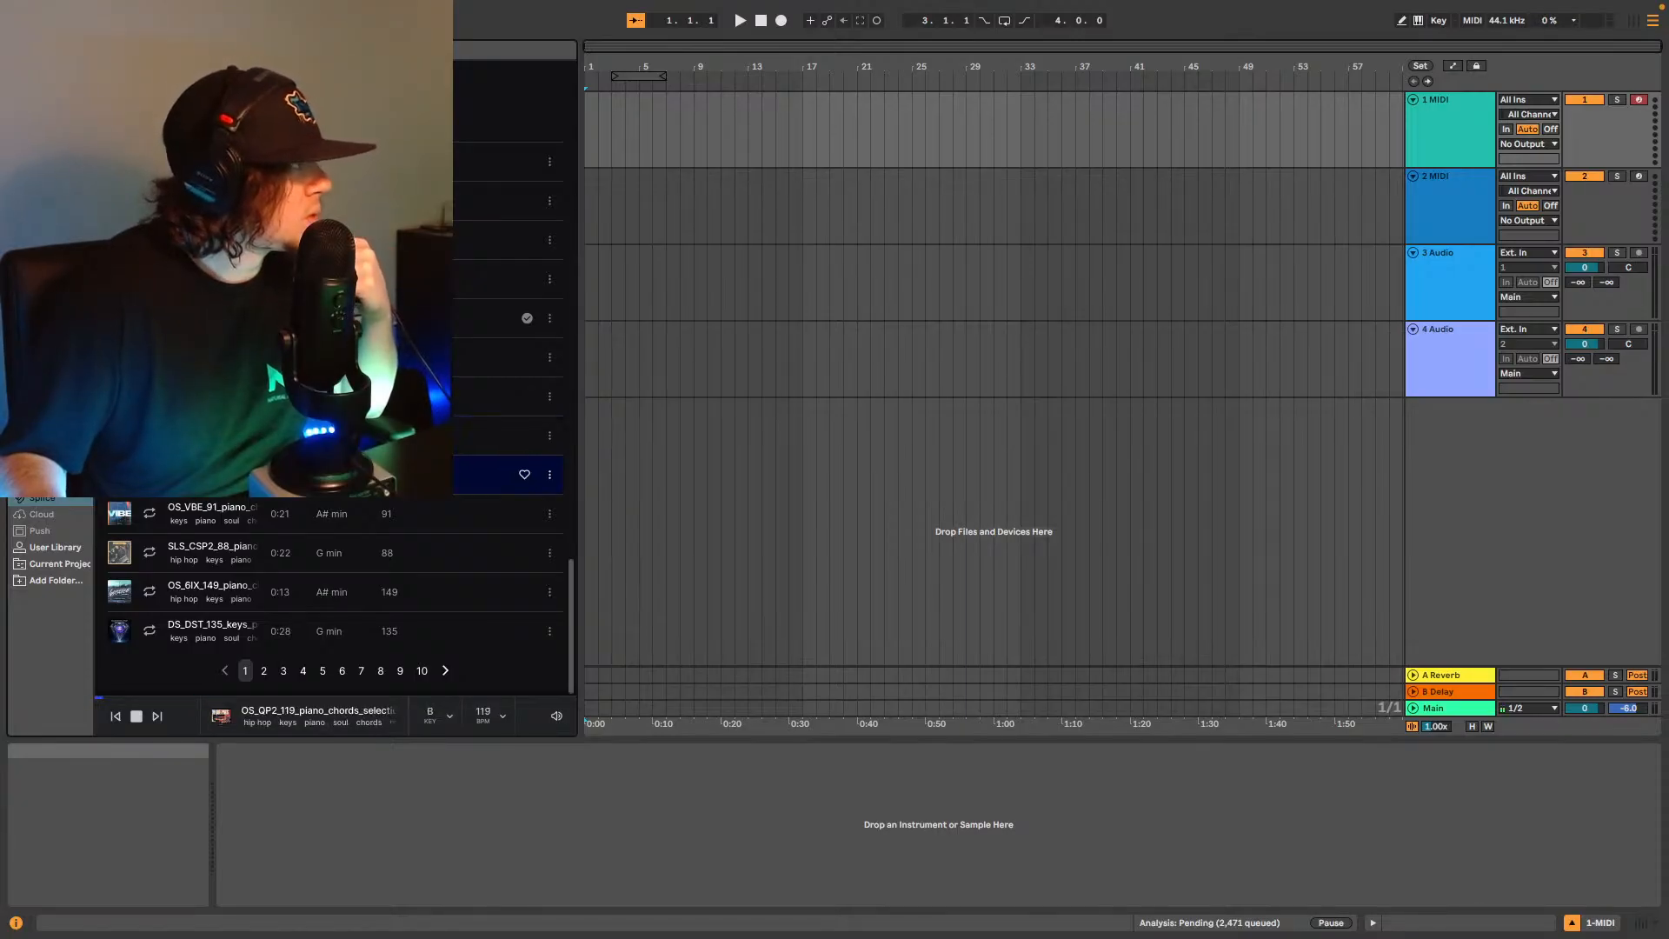
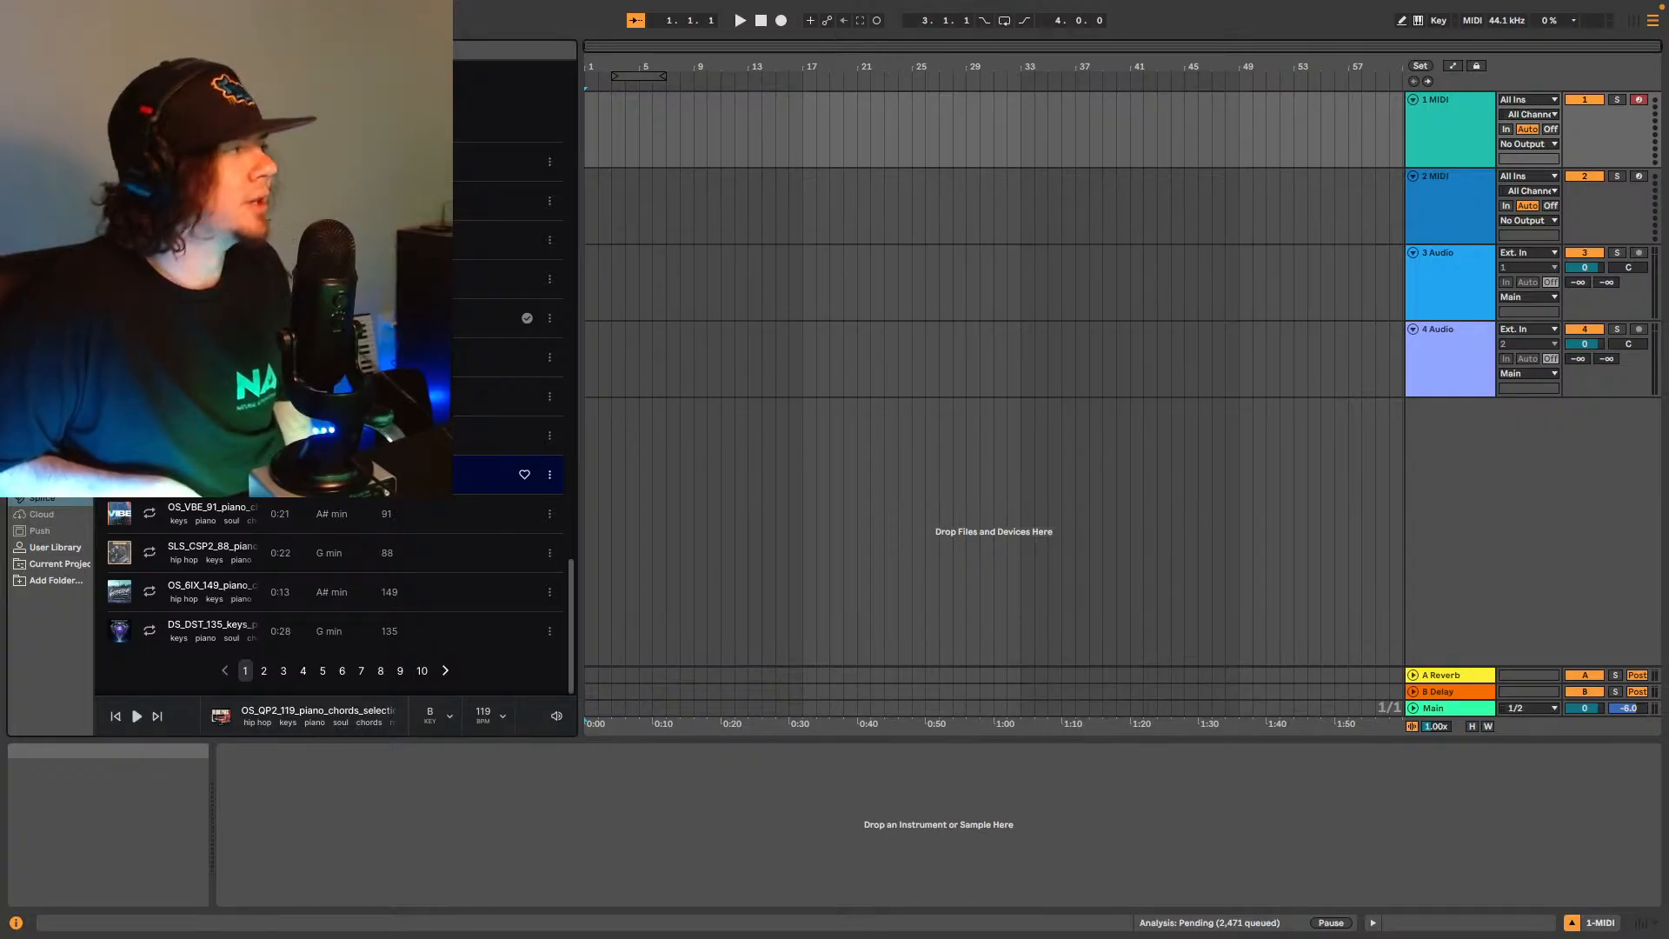
Audition OS_VBE_91 piano chords, SLS_CSP2_88 sideways piano and OS_6IX_149 quietly piano chords, and open the pack containing the OS_6IX_149 sample.
click(151, 515)
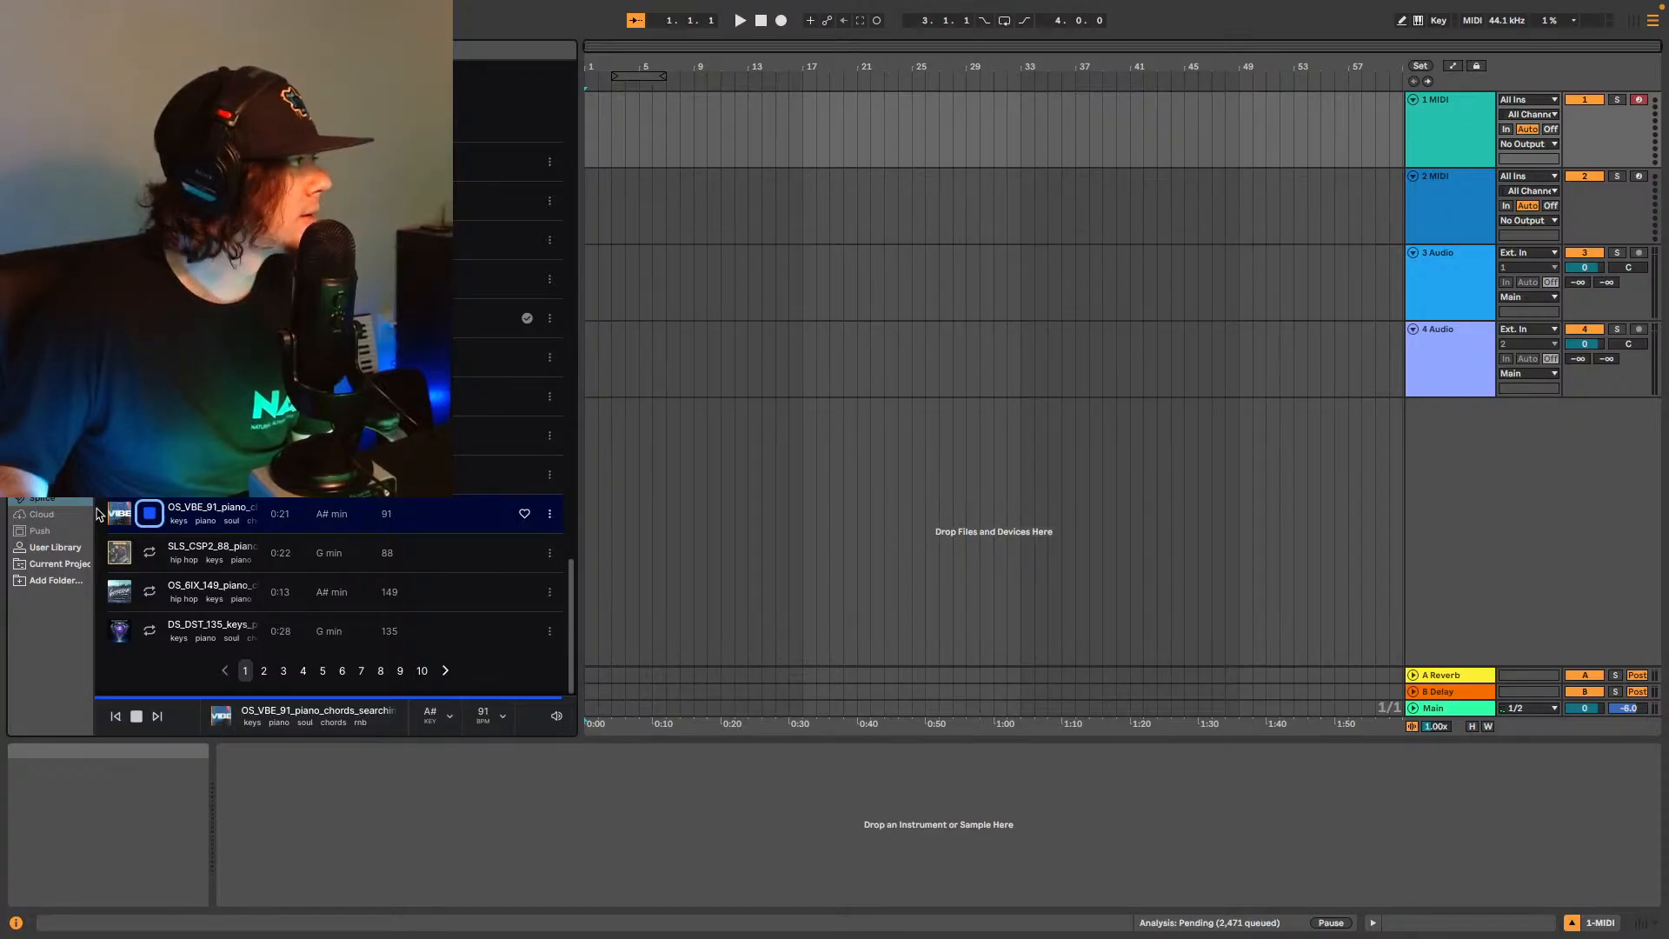
click(149, 554)
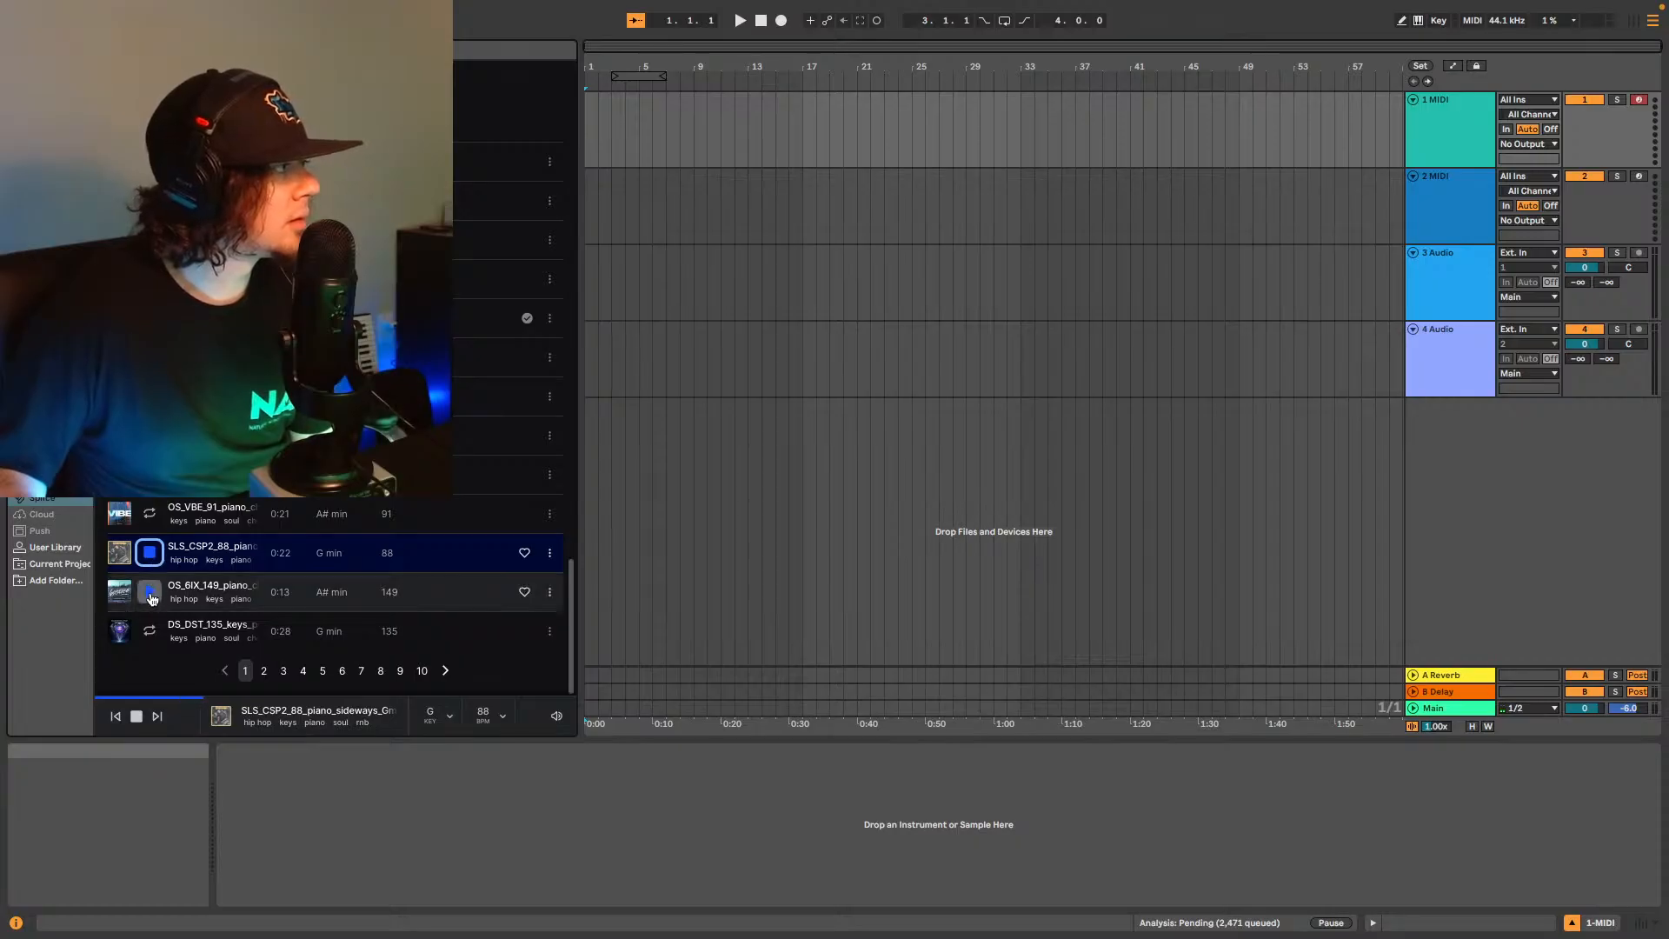
click(151, 594)
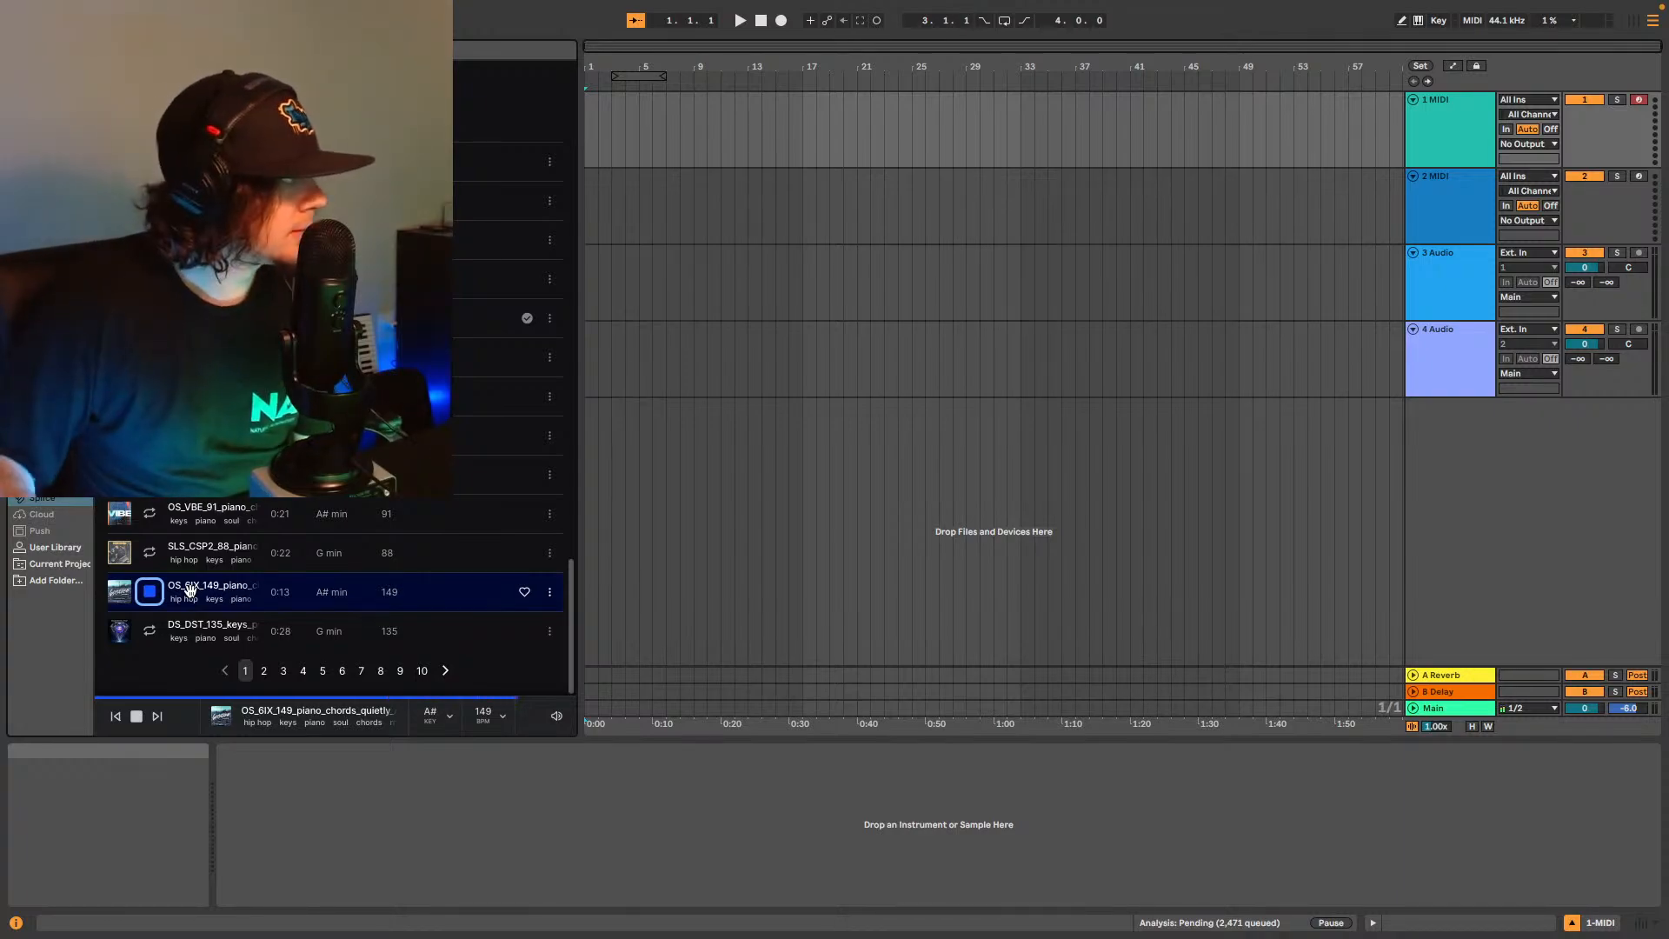
click(125, 594)
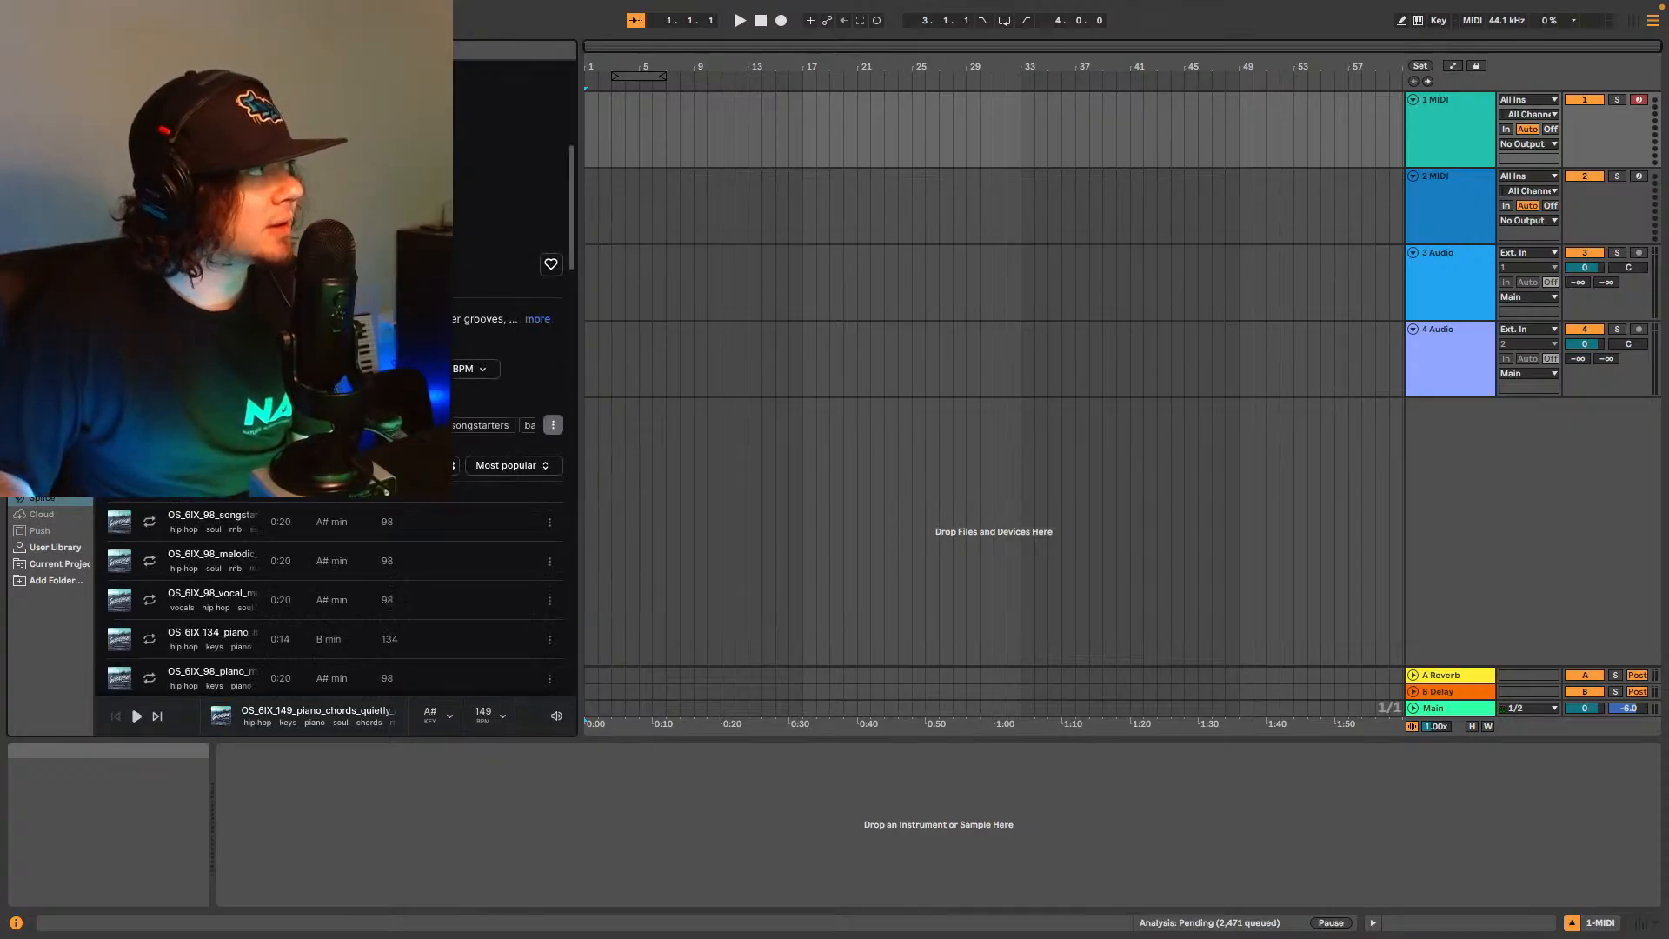
click(252, 369)
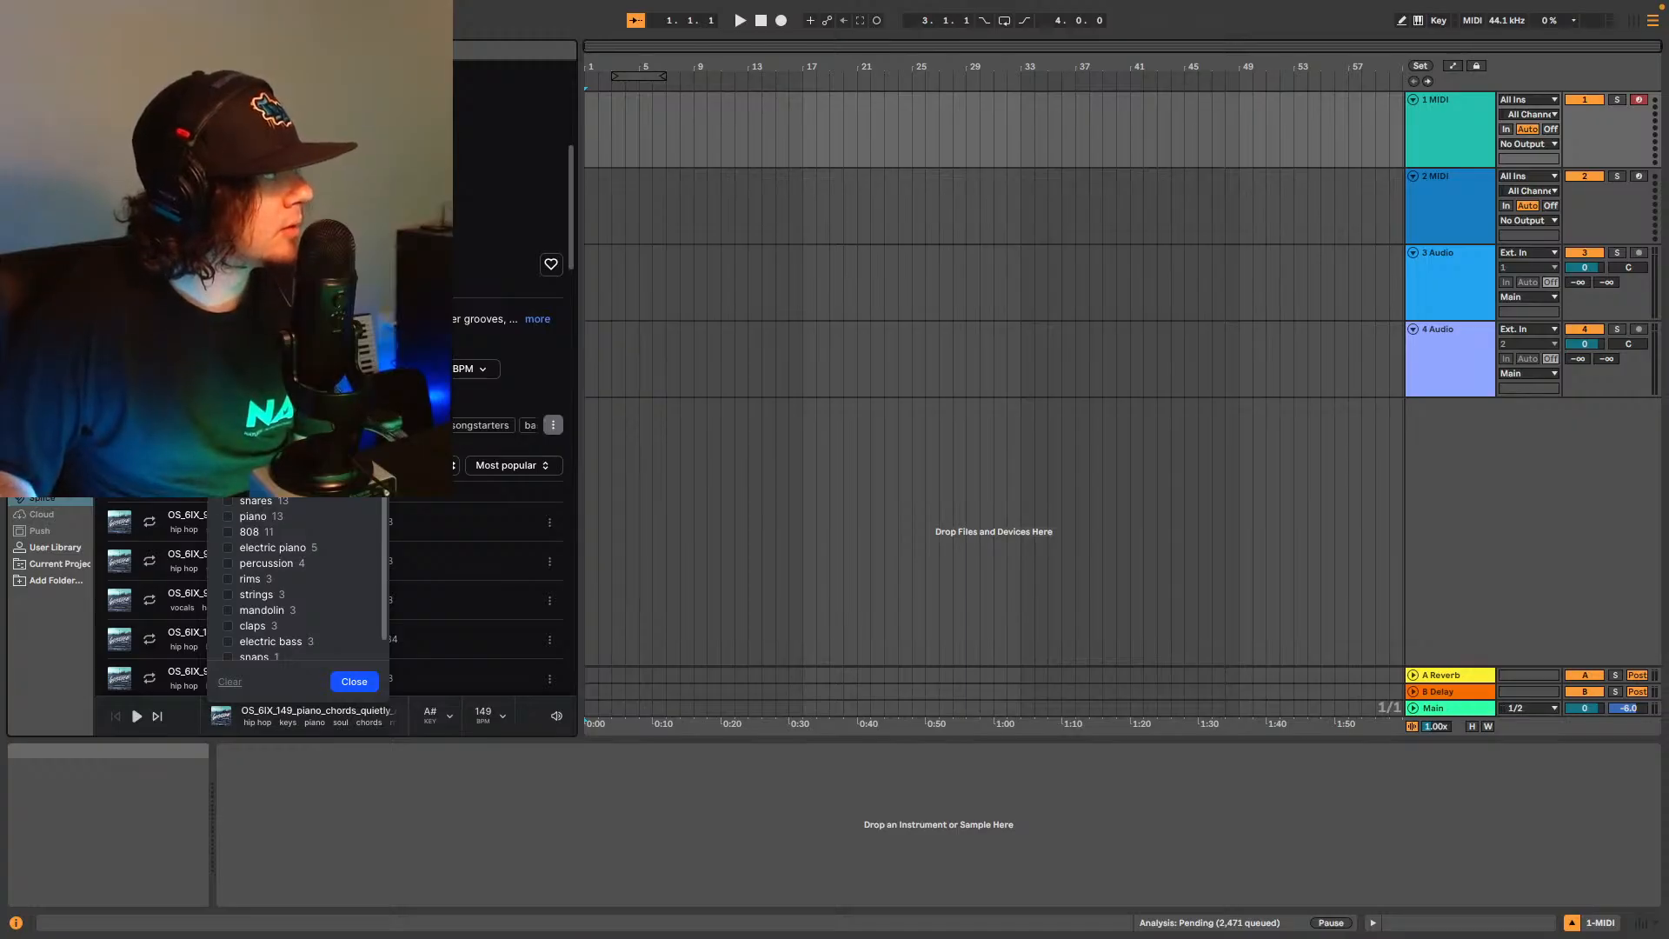
click(354, 681)
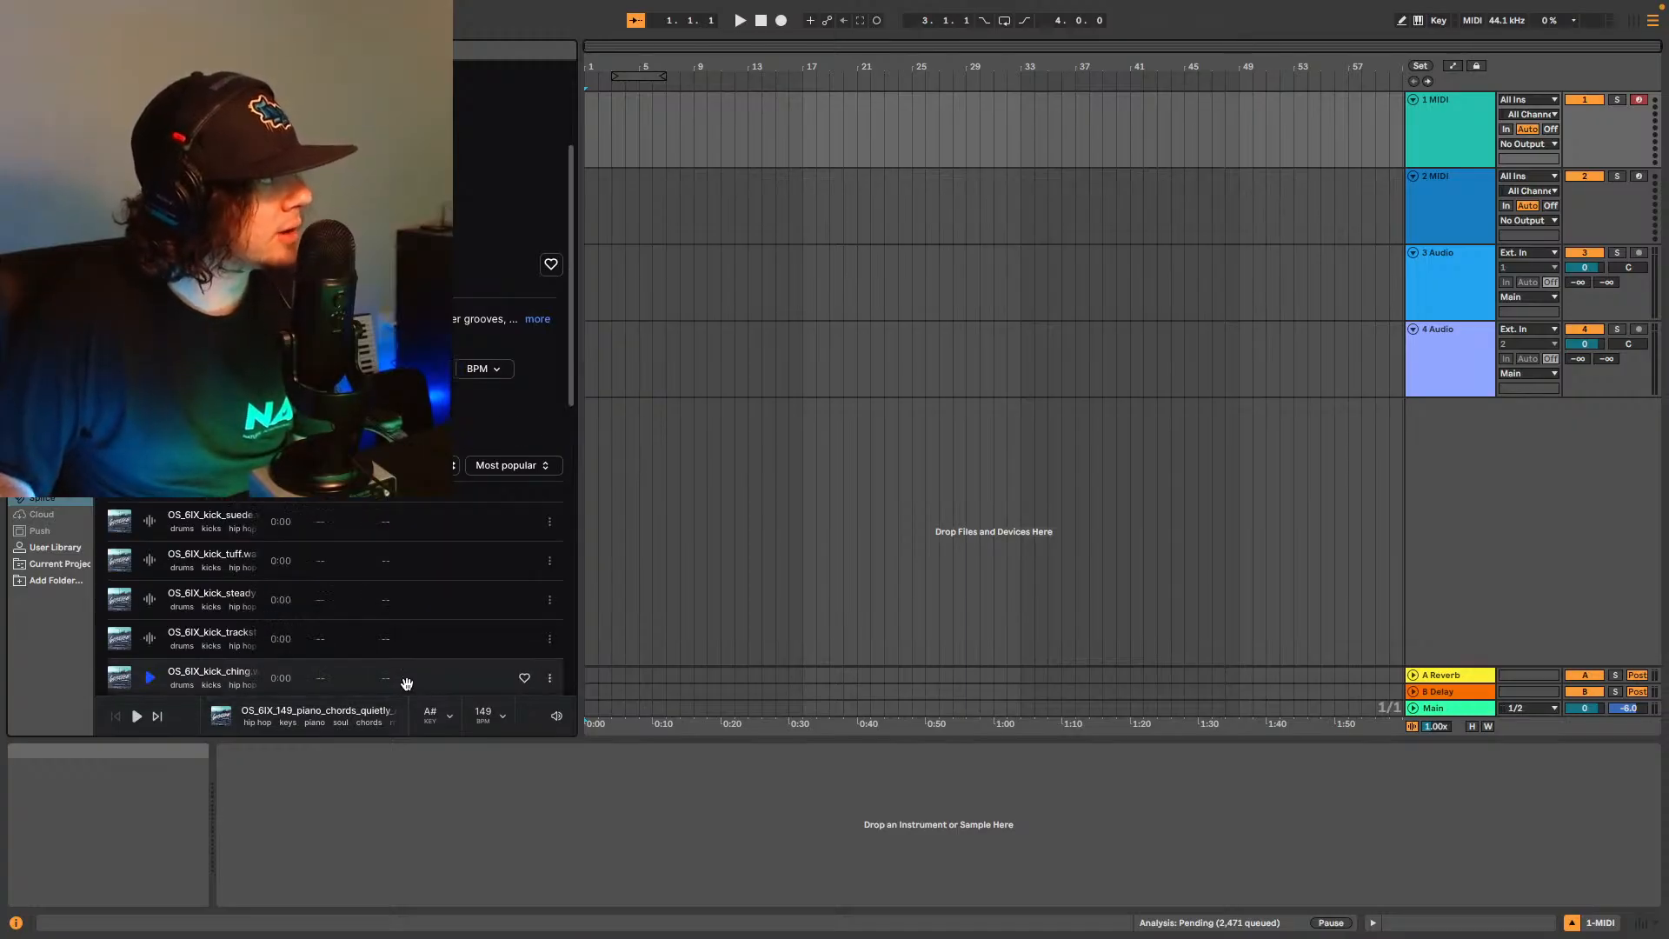
click(149, 521)
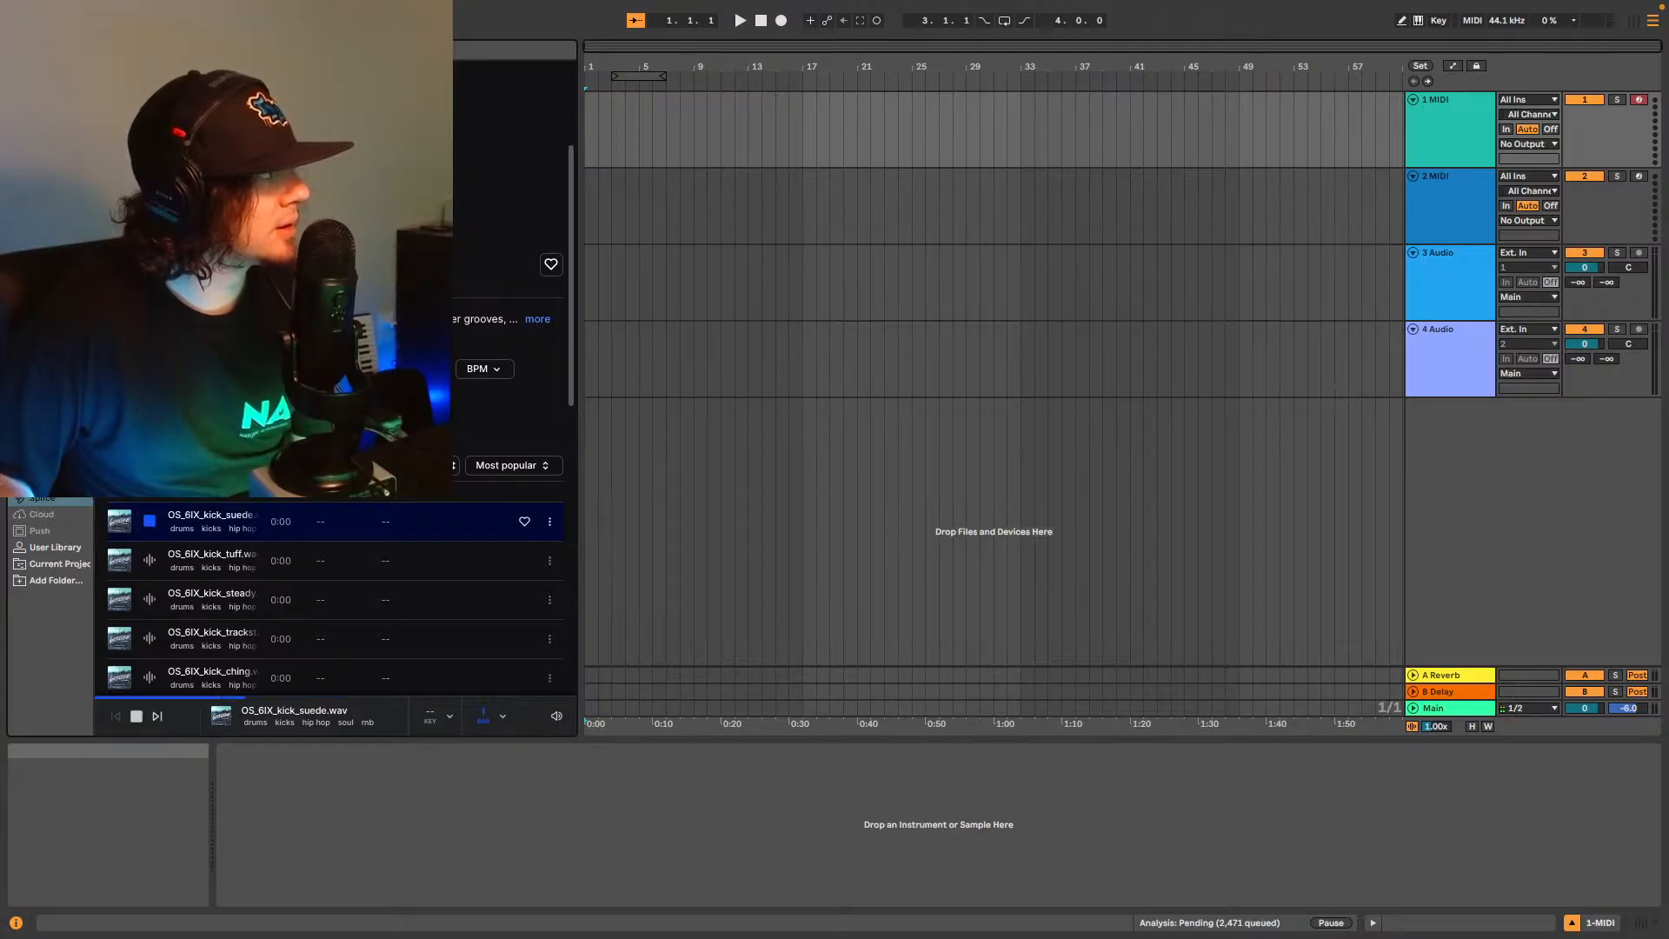
click(254, 369)
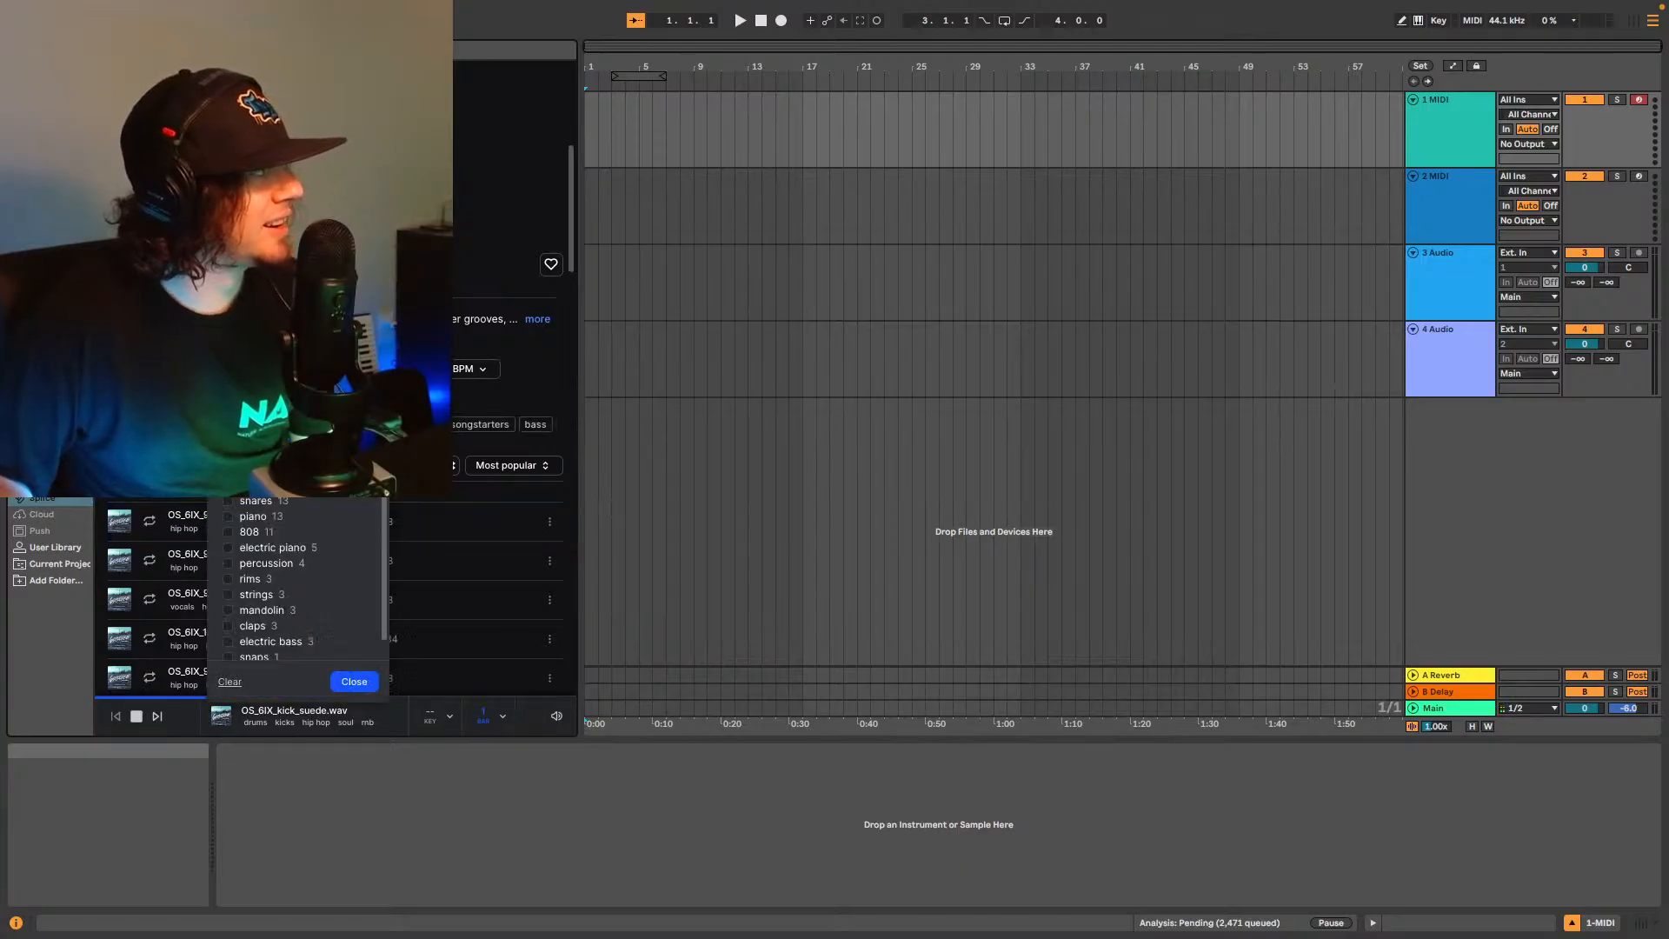
click(229, 469)
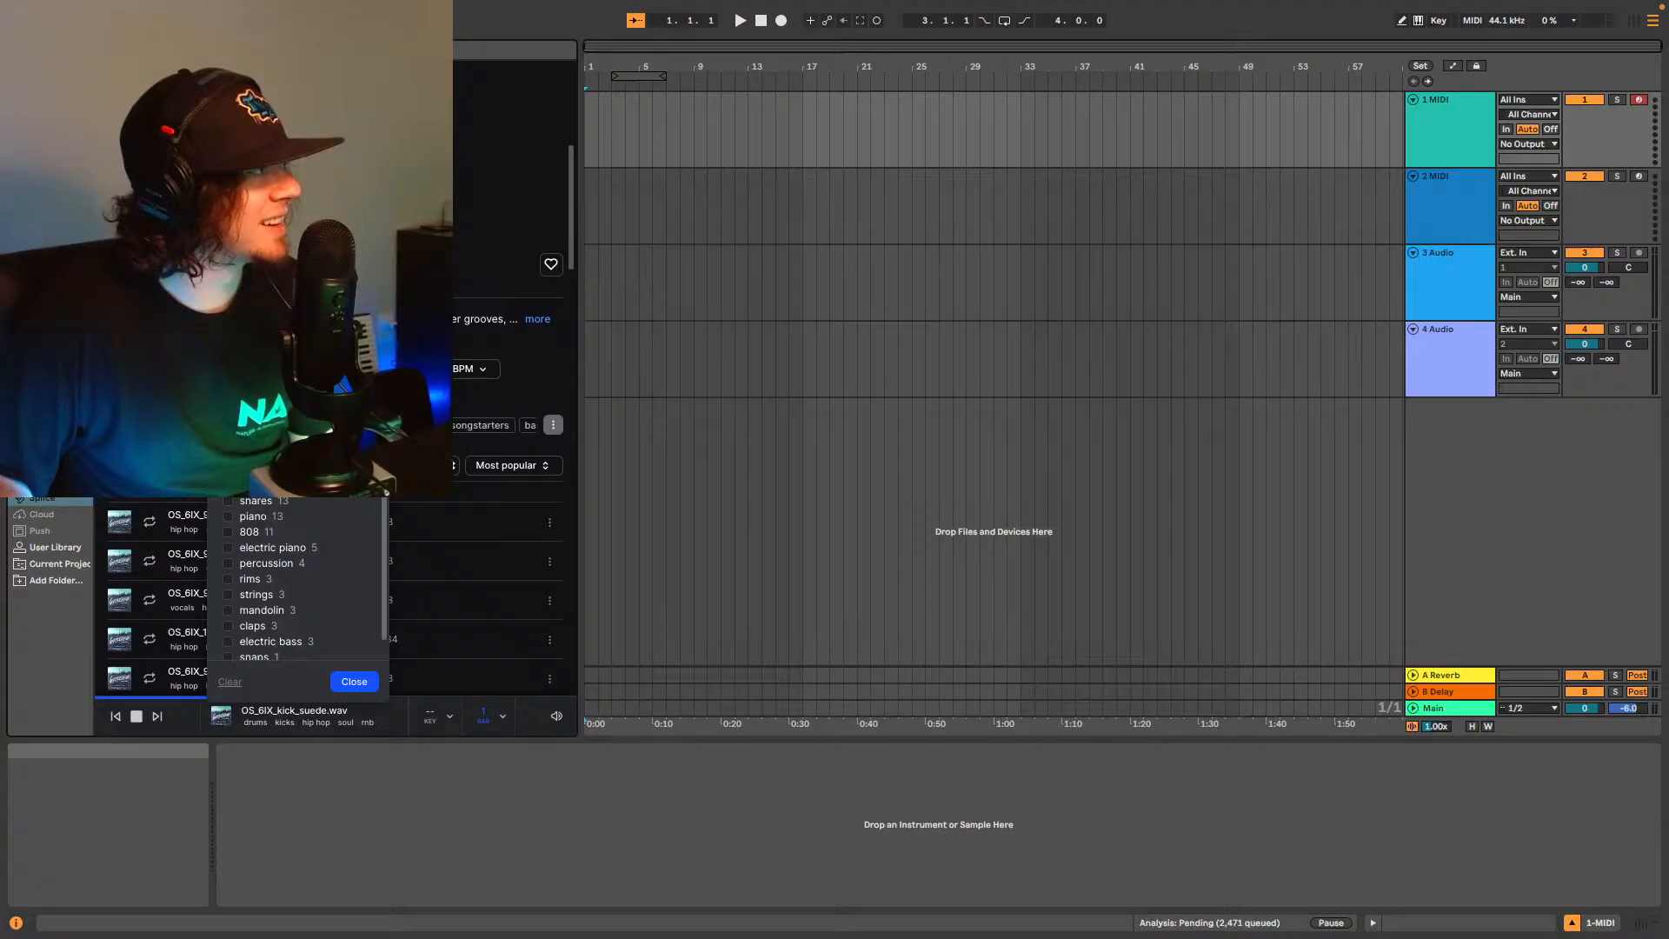
Filter the pack's samples to piano and audition the OS_6IX_134 piano melody in B minor.
click(227, 487)
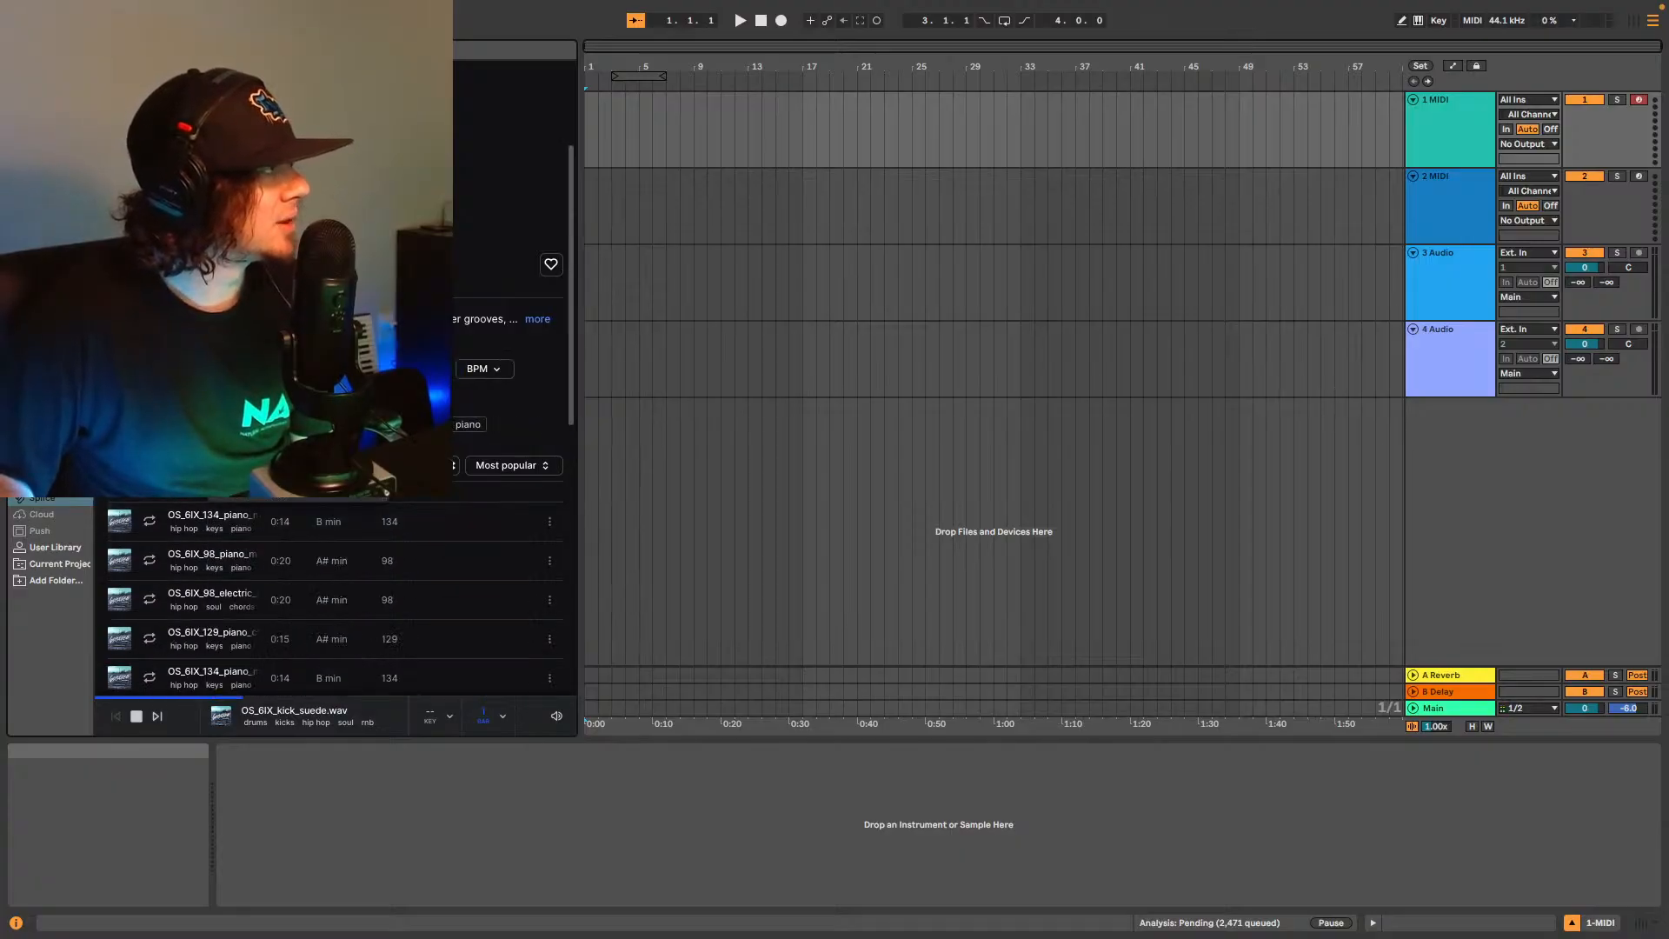
click(243, 534)
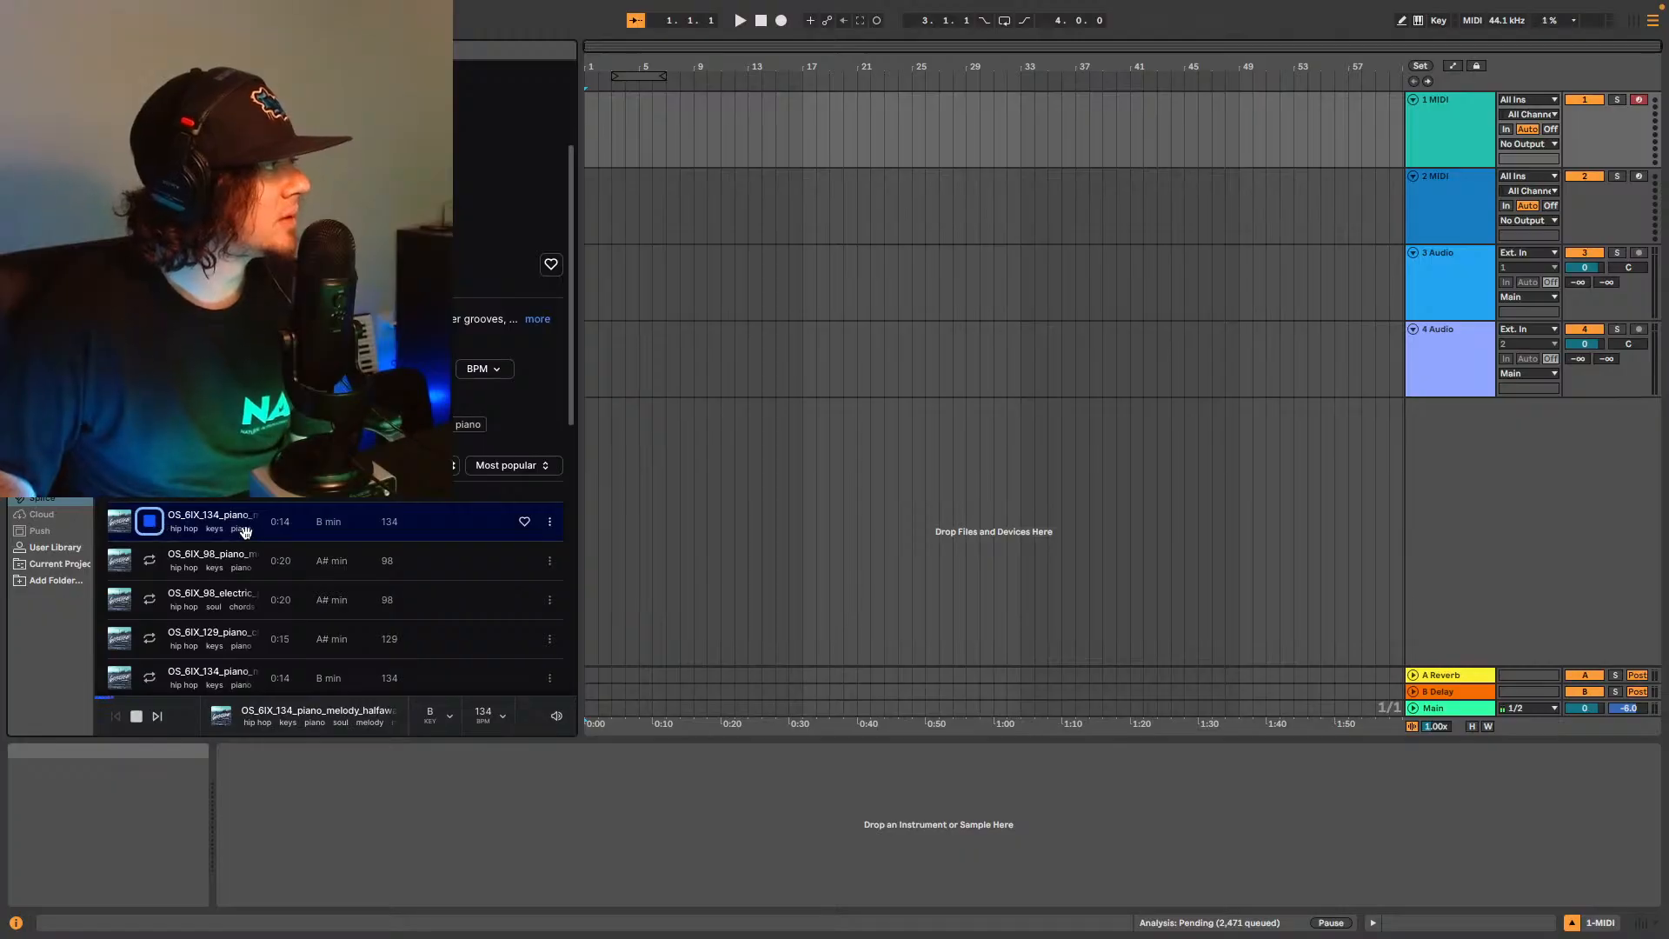
scroll(252, 535, down, 3)
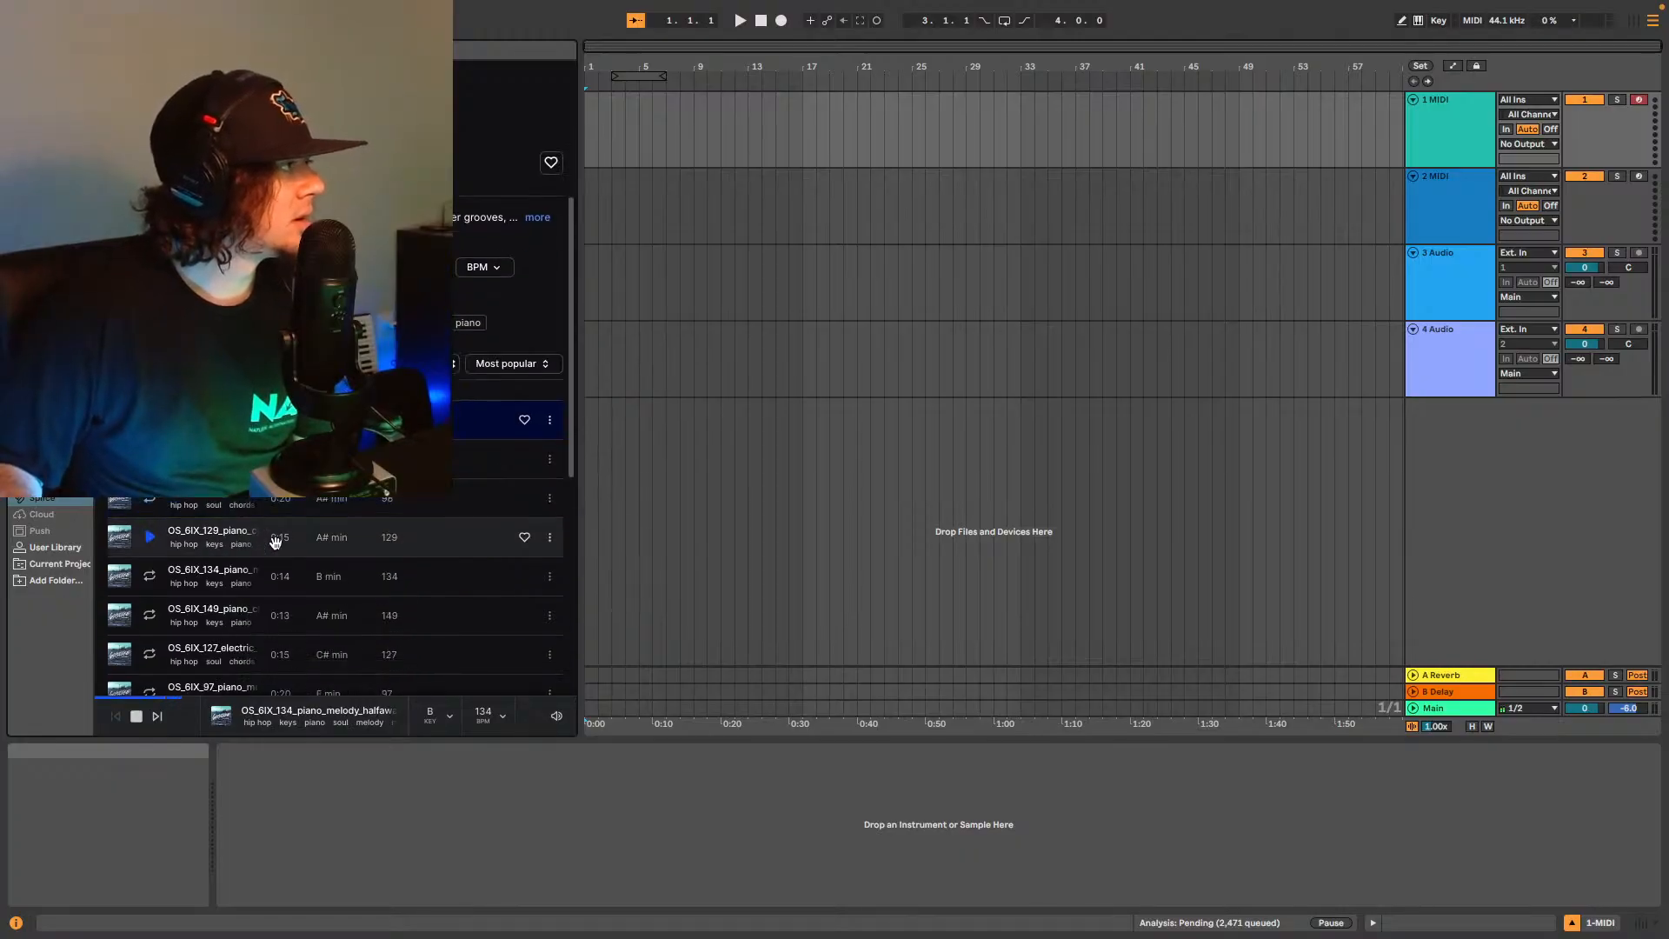
mouse_move(557, 718)
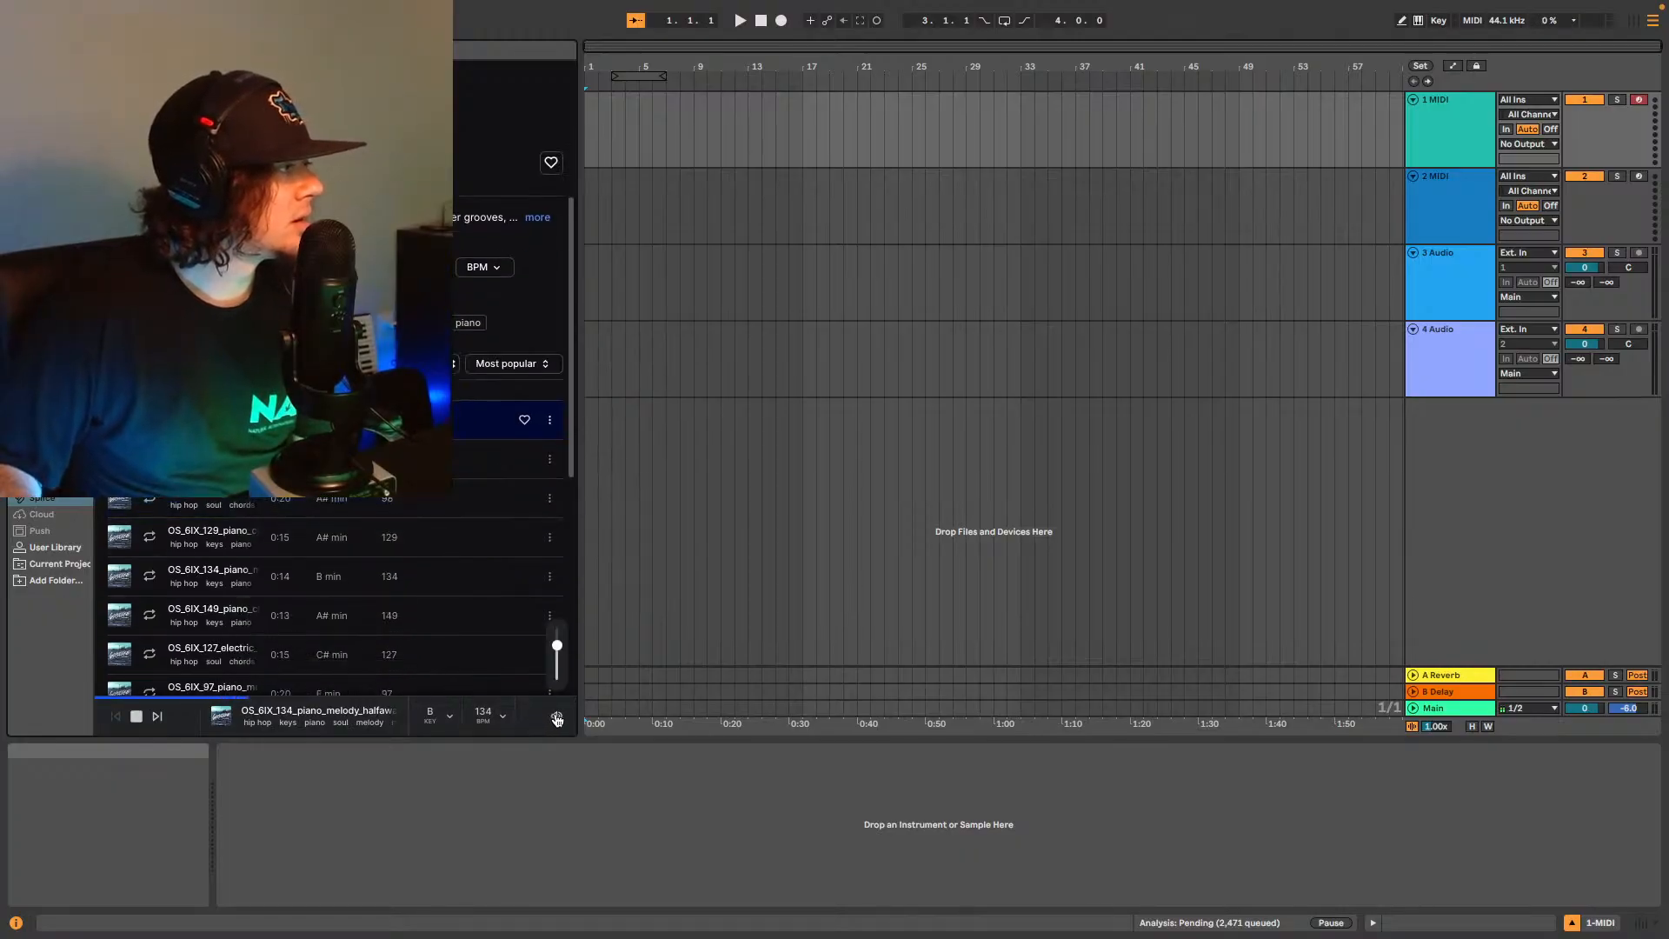
click(522, 768)
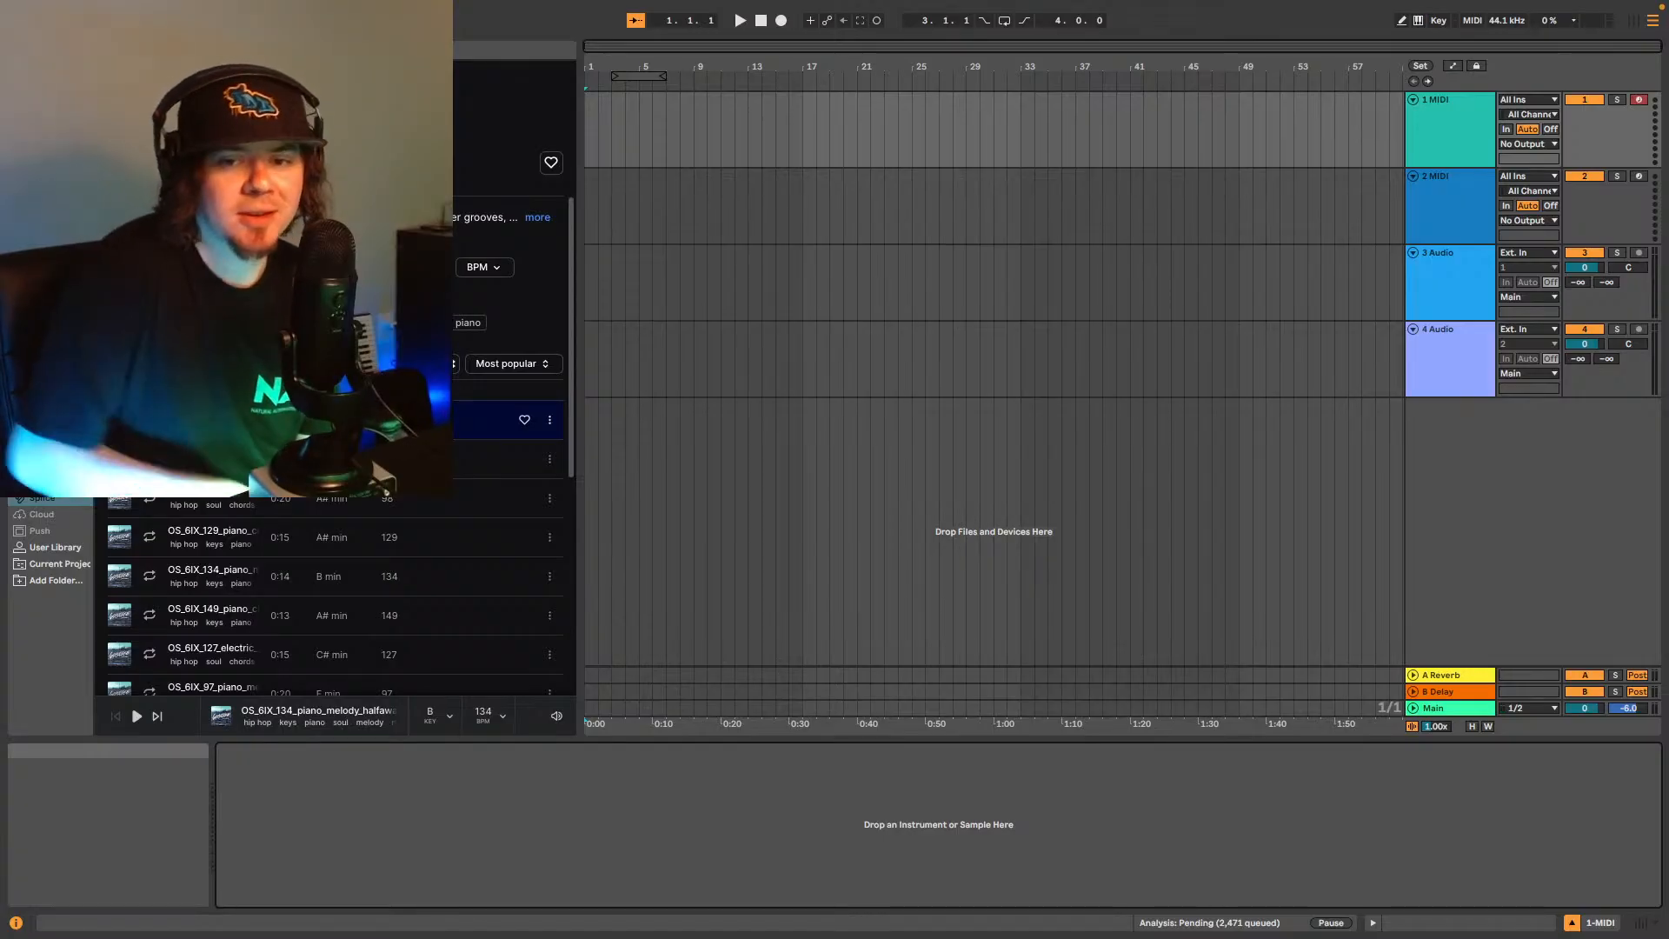
Audition the OS_6IX_98 piano melody, OS_6IX_98 electric piano chords, OS_6IX_129 linger piano chords and OS_6IX_134 dark piano melody.
click(213, 459)
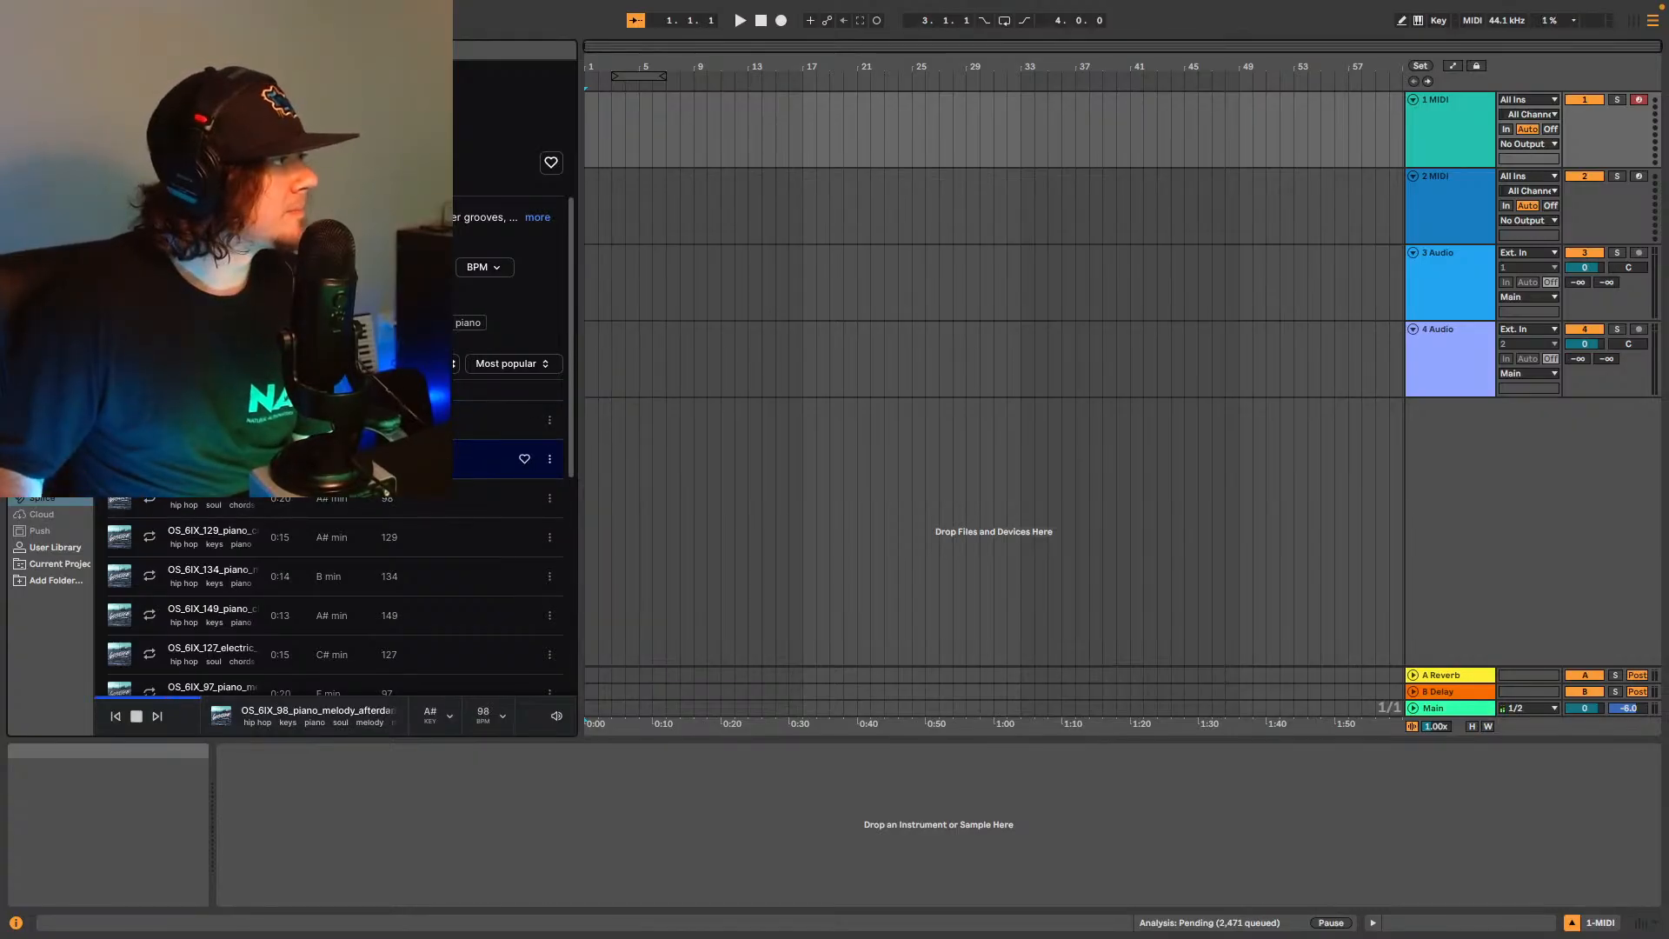
click(151, 504)
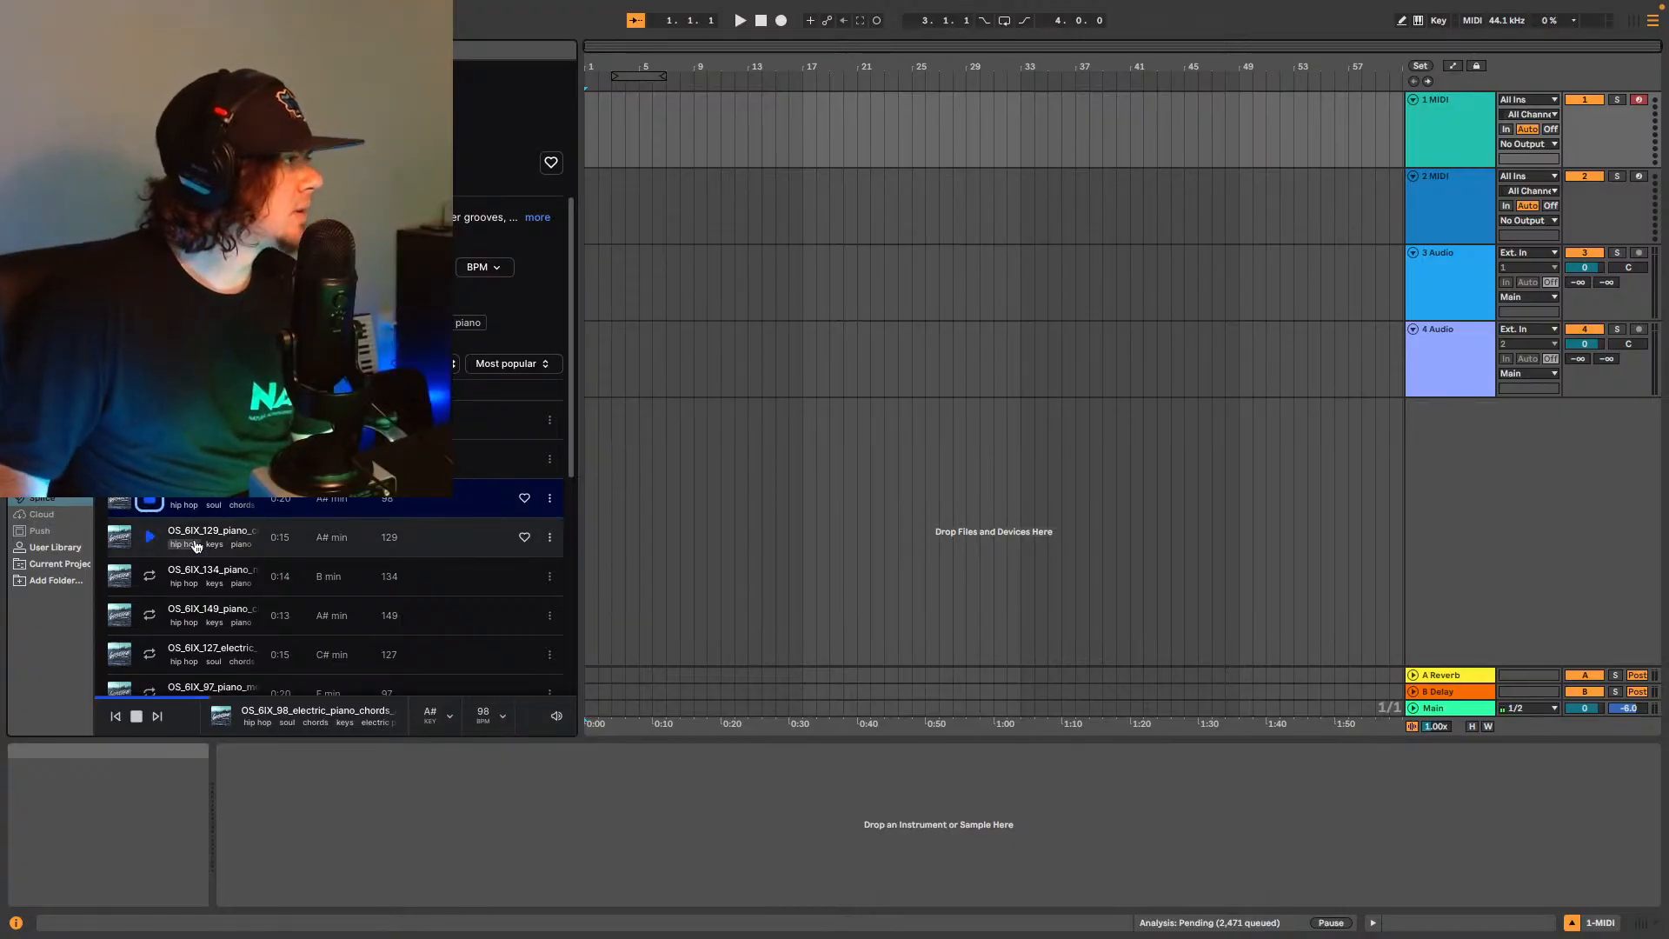
click(150, 539)
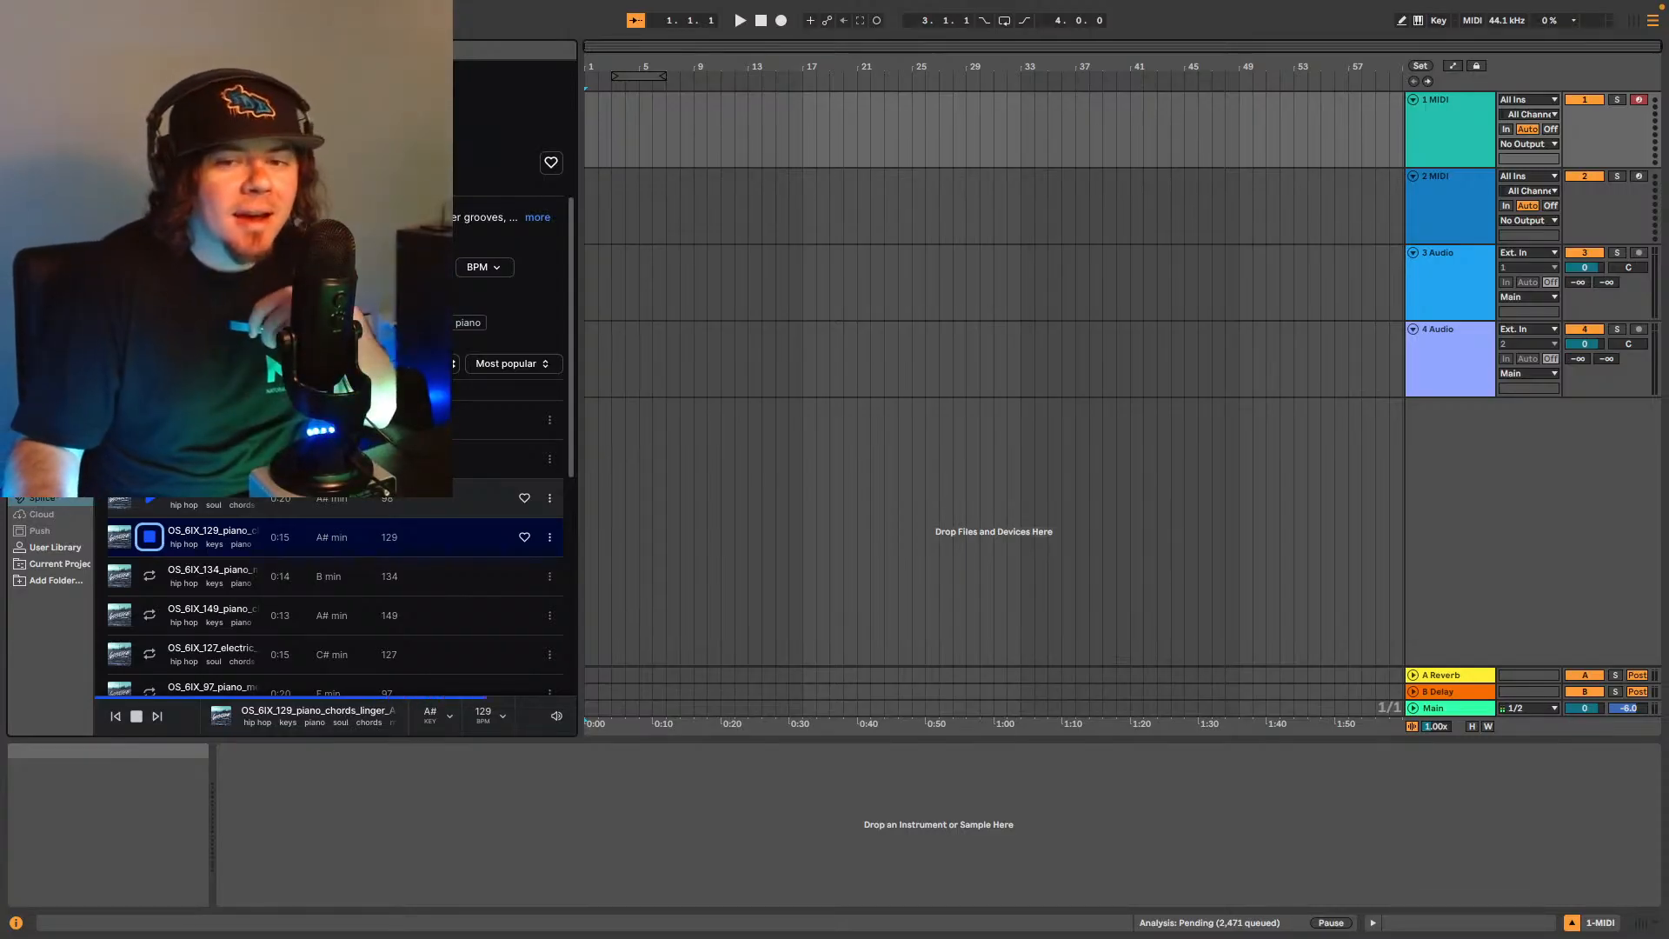
click(149, 577)
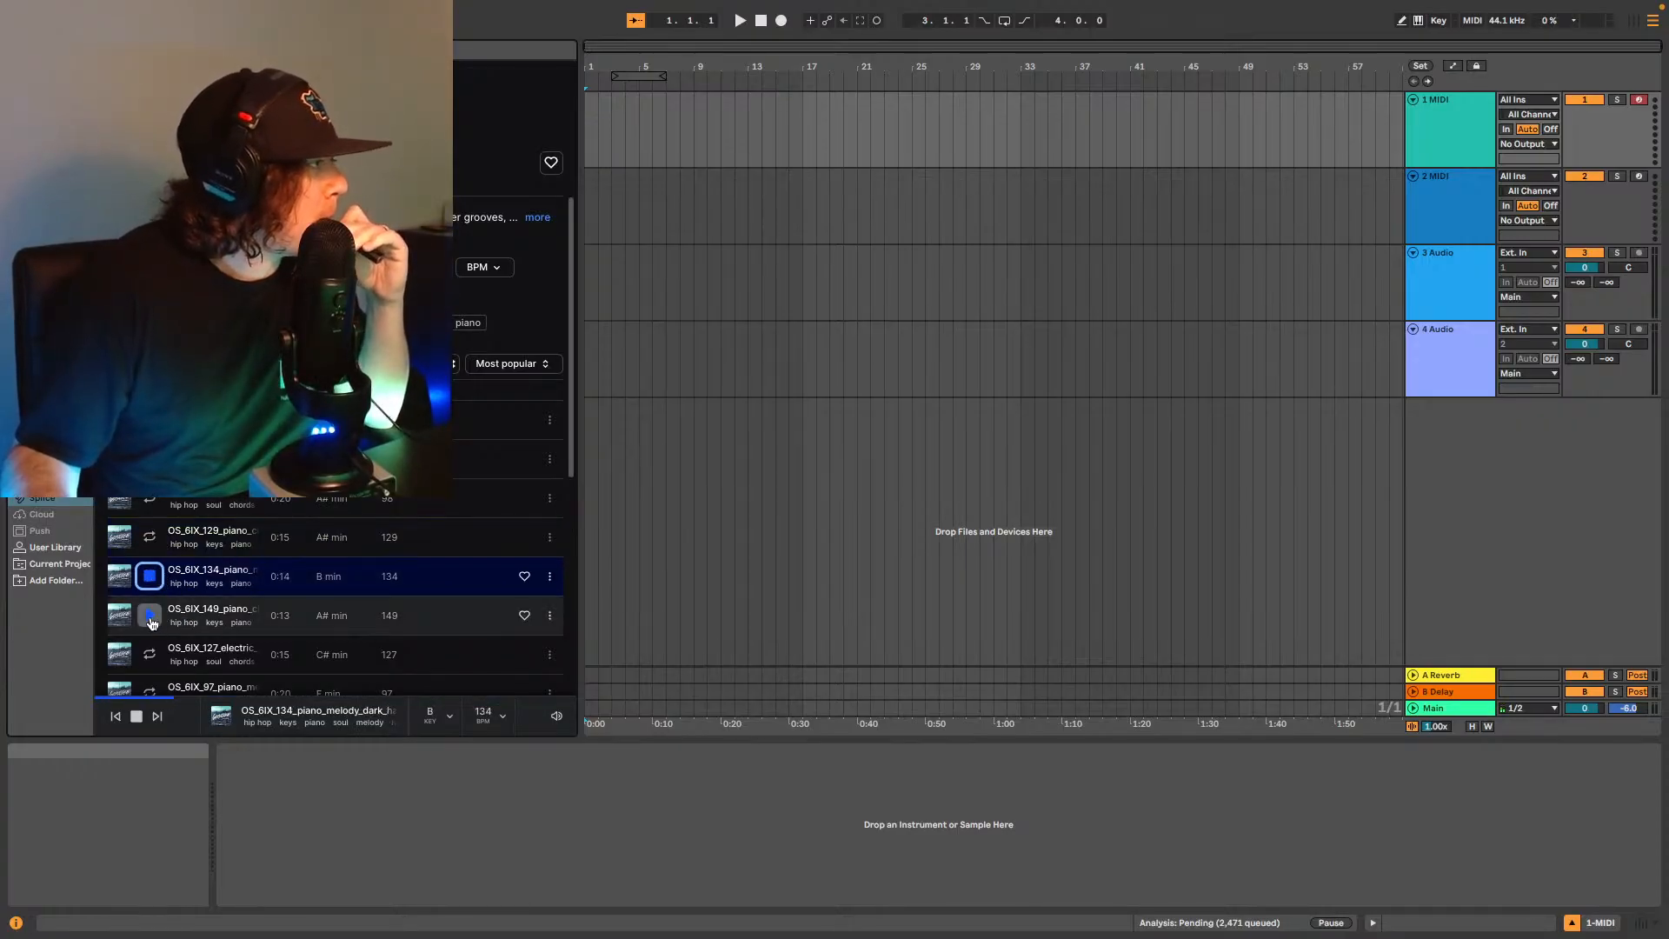
Audition OS_6IX_149 quietly chords, OS_6IX_127 electric piano chords and the OS_6IX_97 melody, and replay the first OS_6IX_134 melody.
click(151, 618)
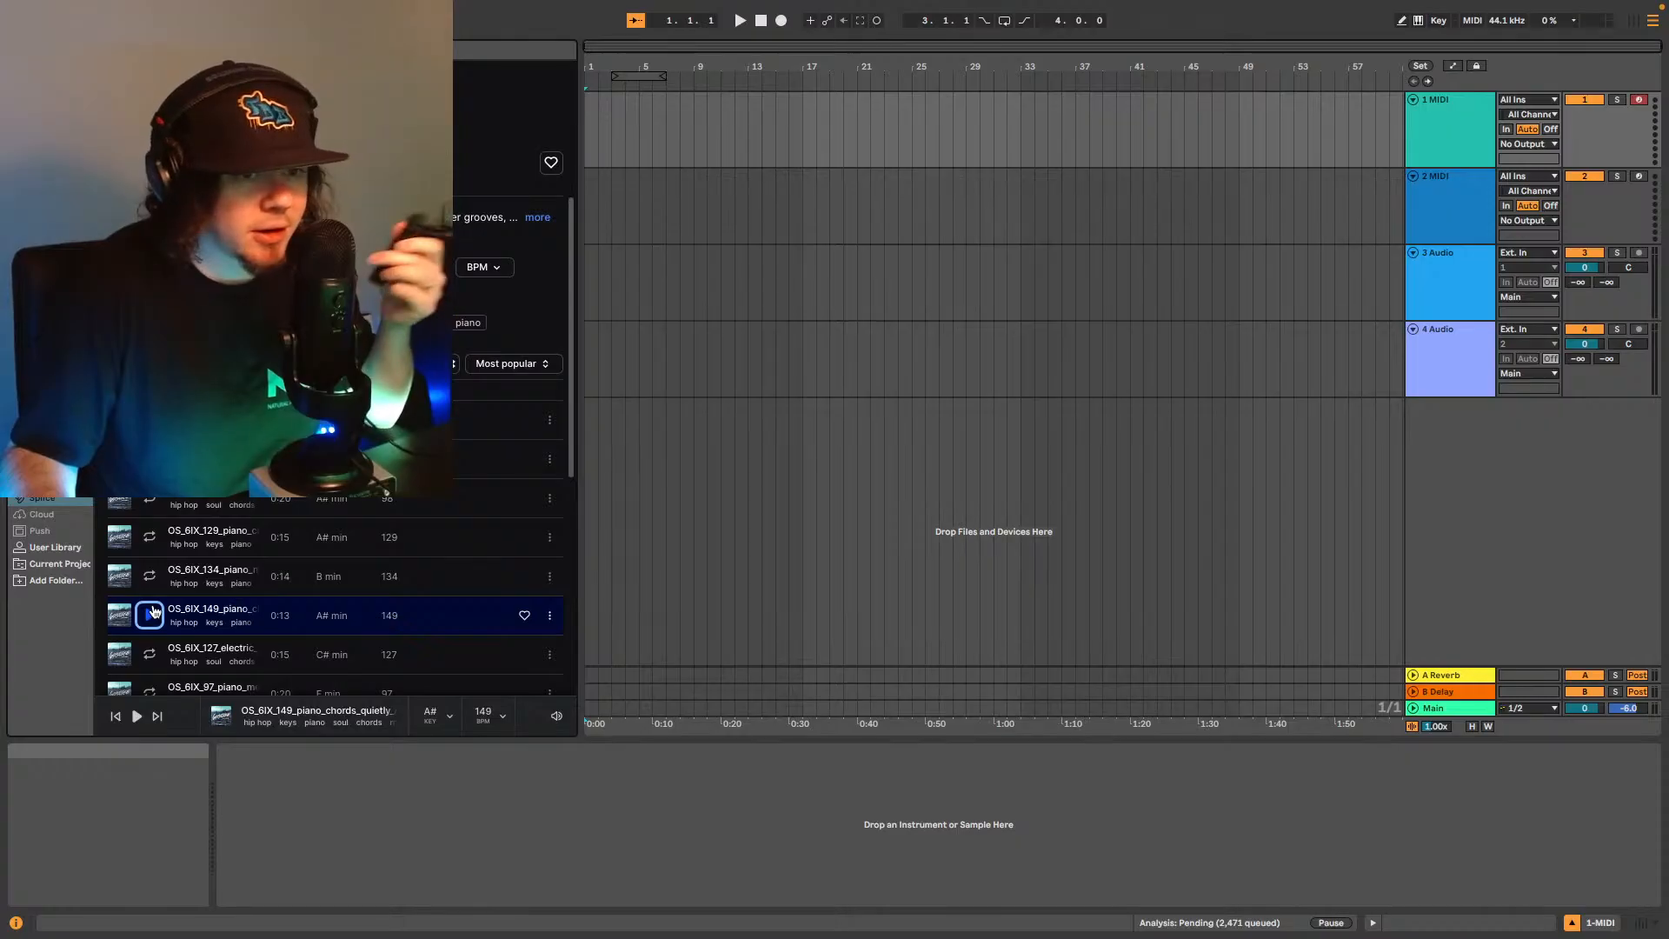
click(150, 659)
scroll(149, 658, down, 4)
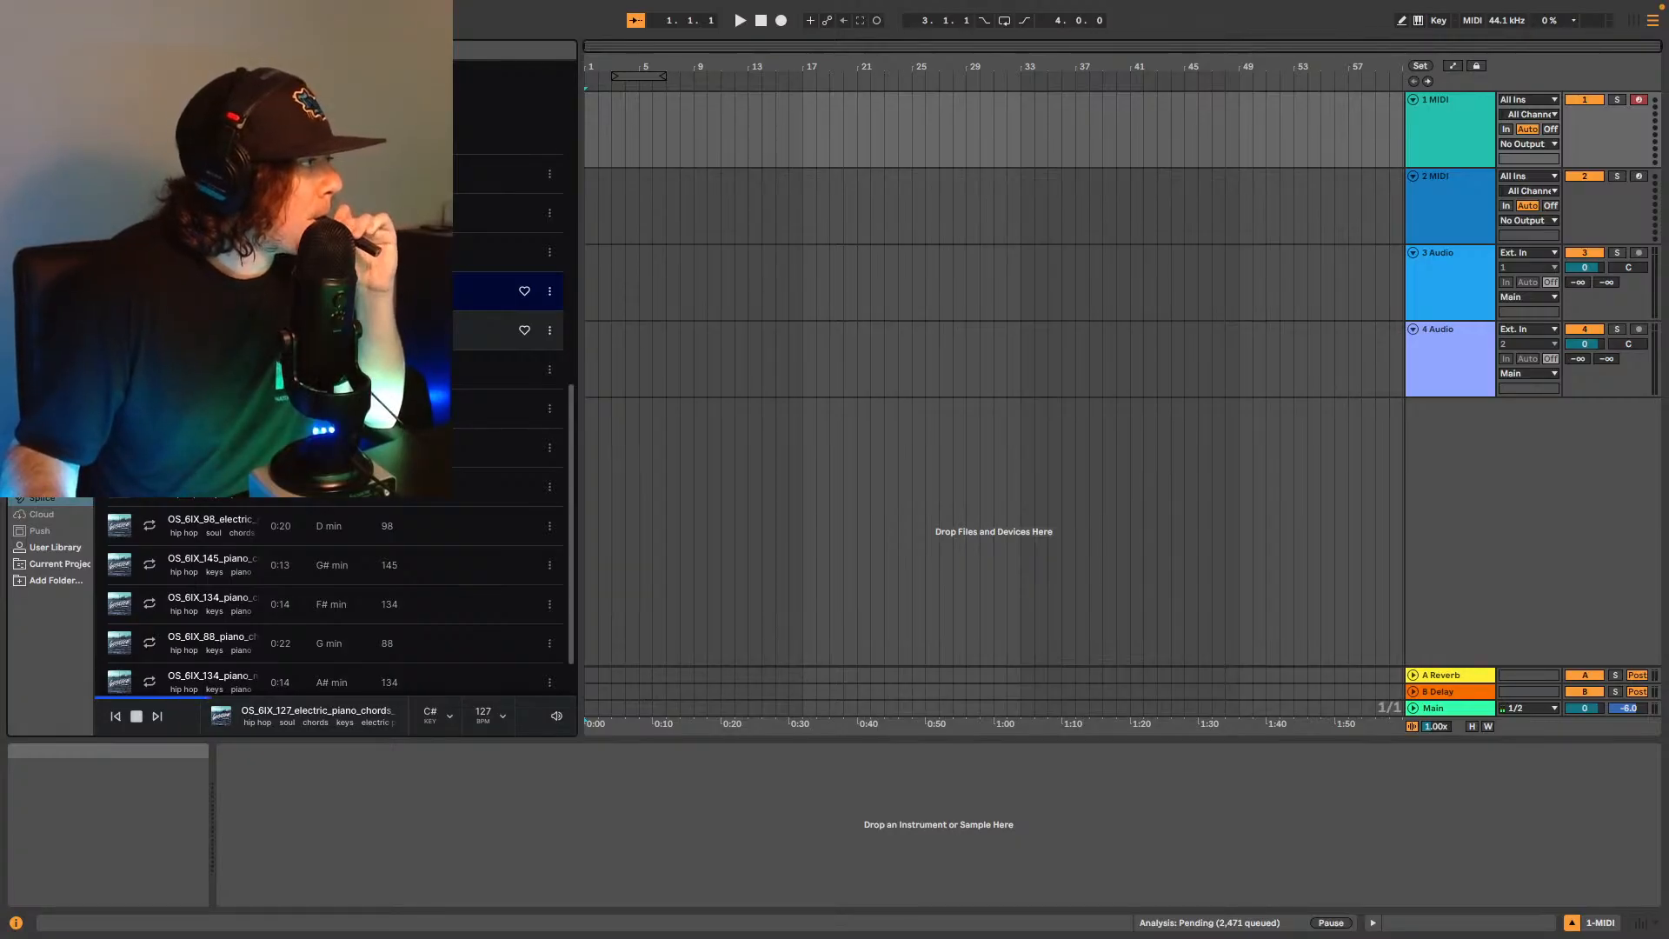
click(150, 330)
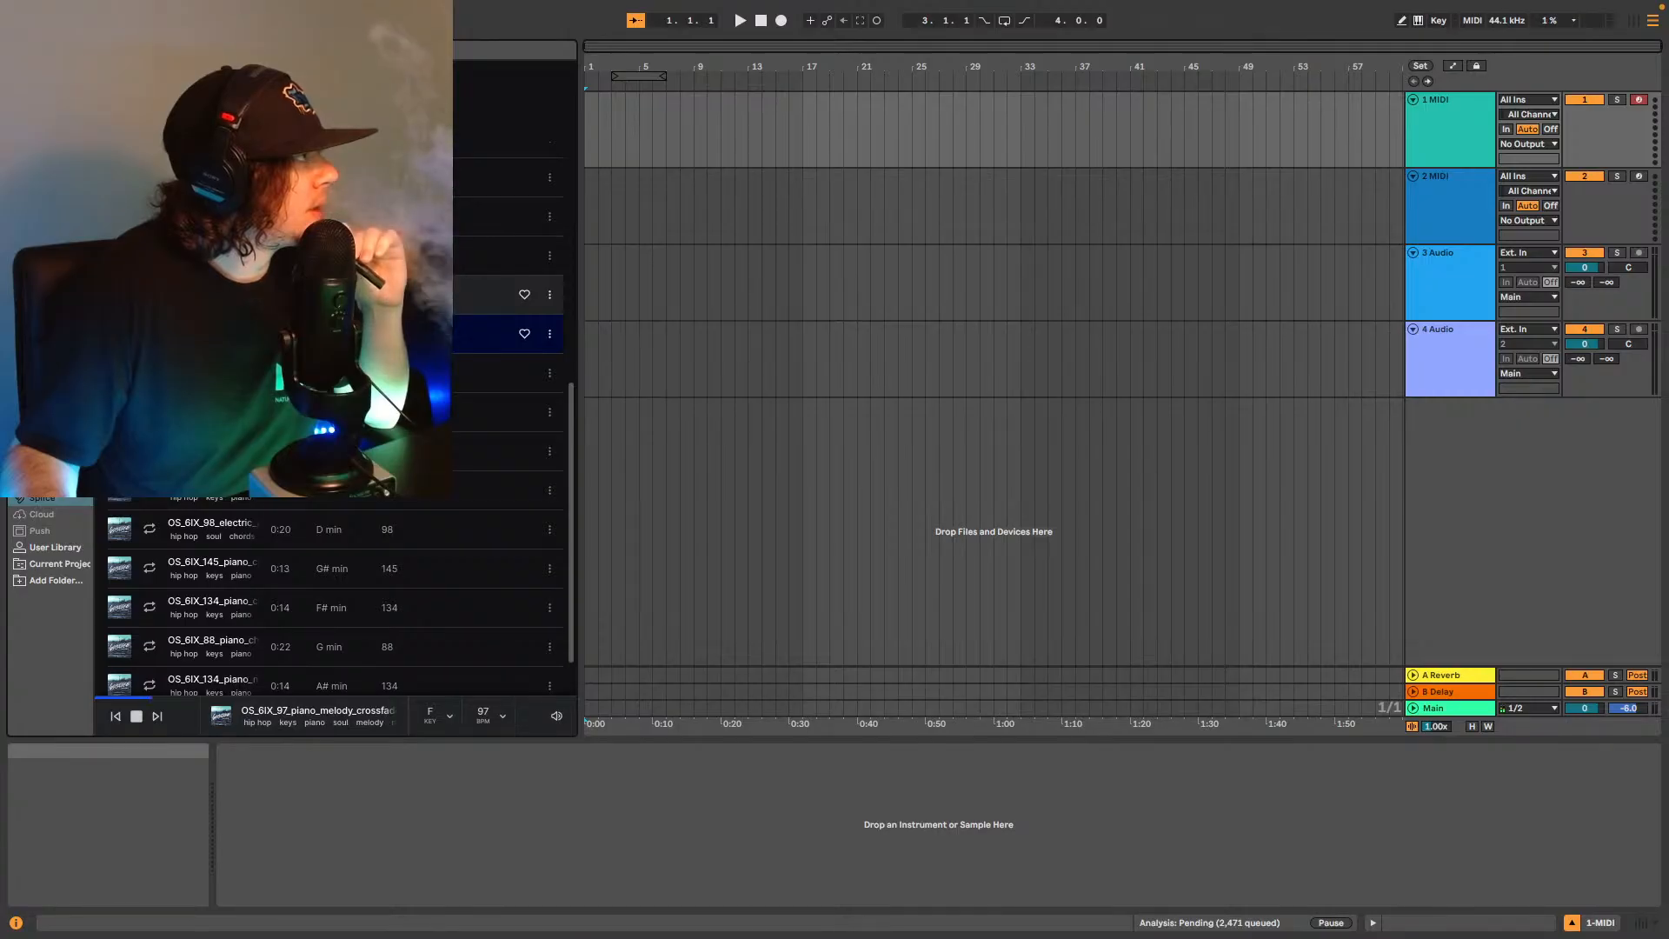
scroll(334, 426, up, 3)
scroll(150, 357, up, 1)
click(149, 252)
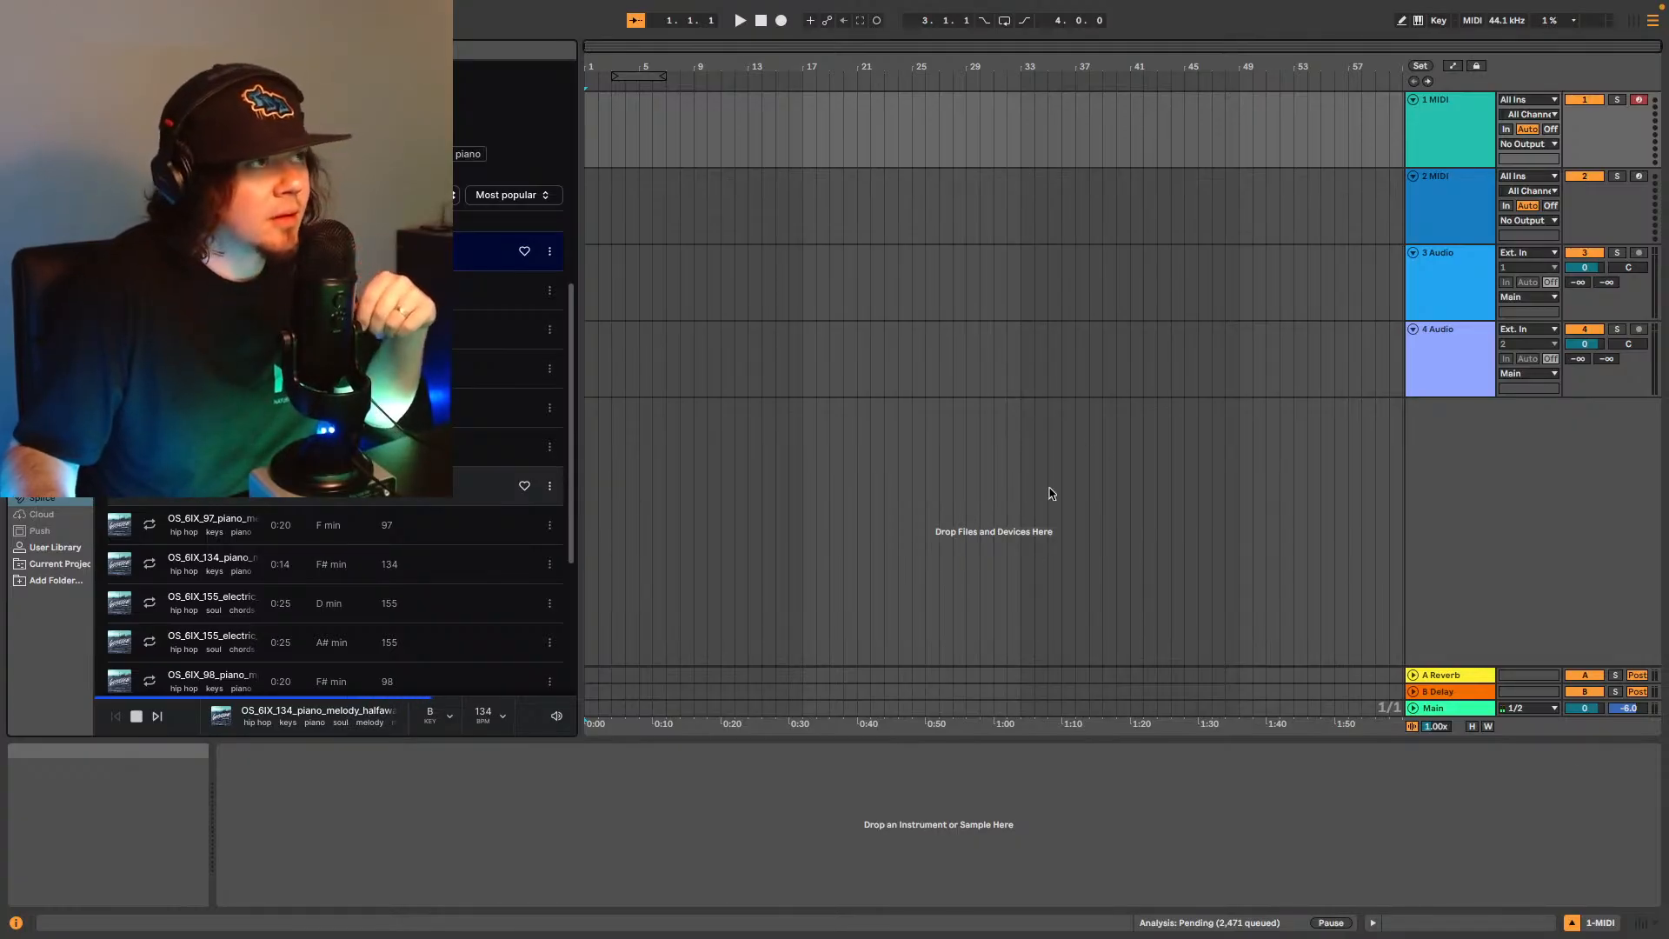
Browse the drum racks and try the TapDaddy150 BoomBap and TapDaddy149 BoomBap kits on a new track.
click(1437, 300)
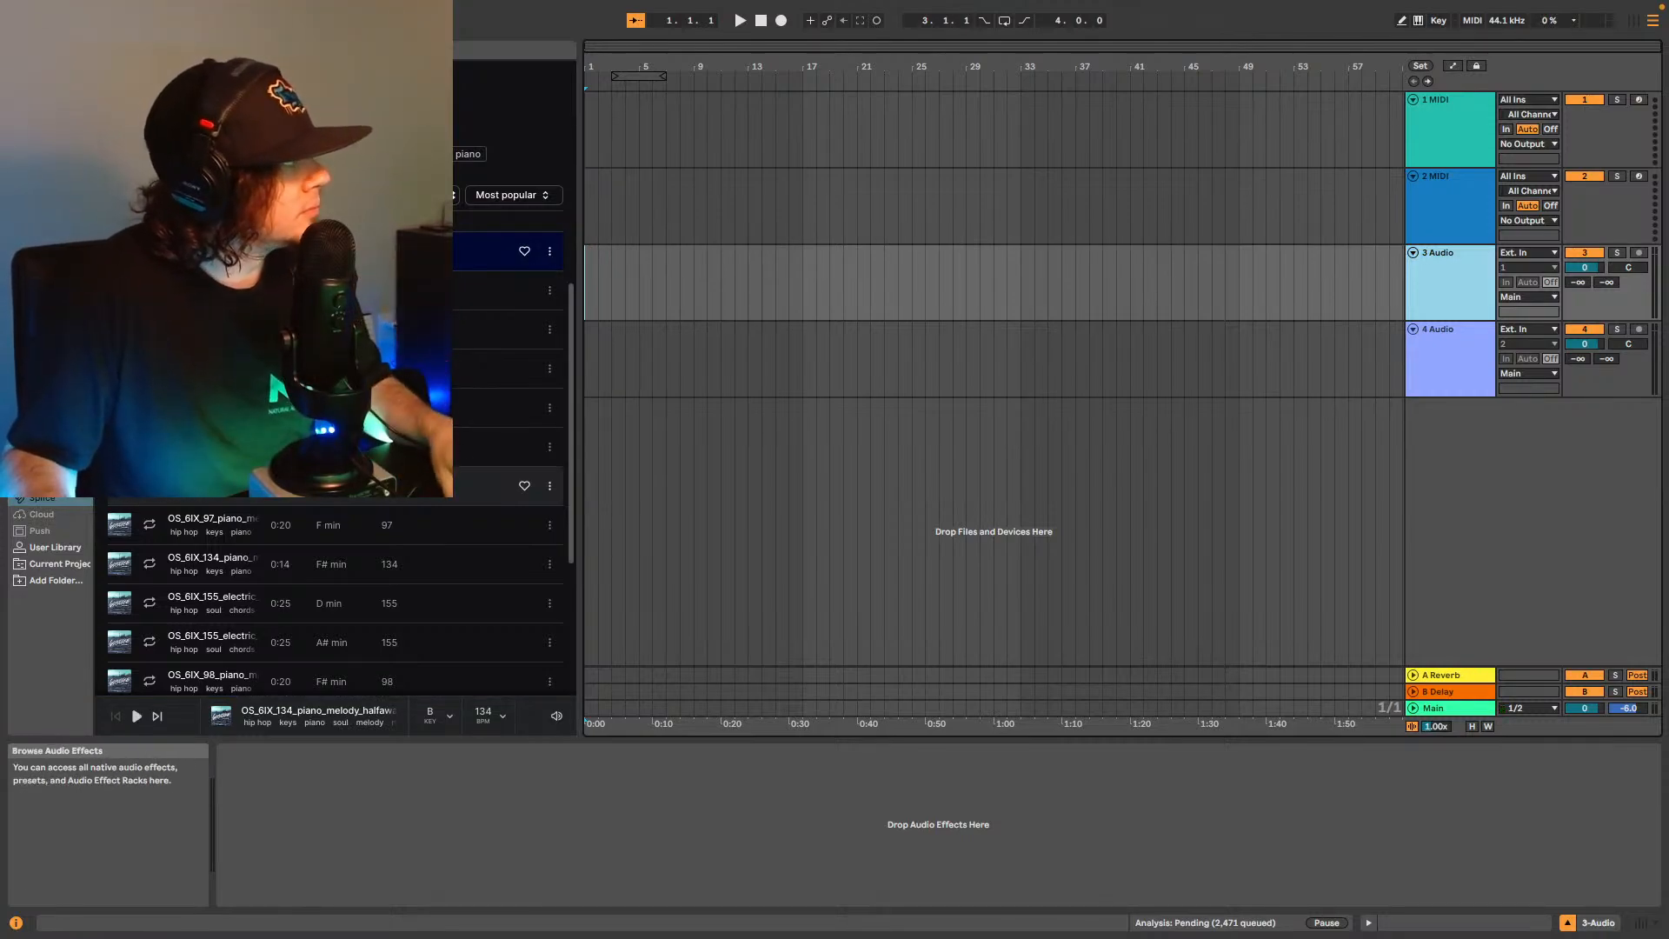
click(45, 396)
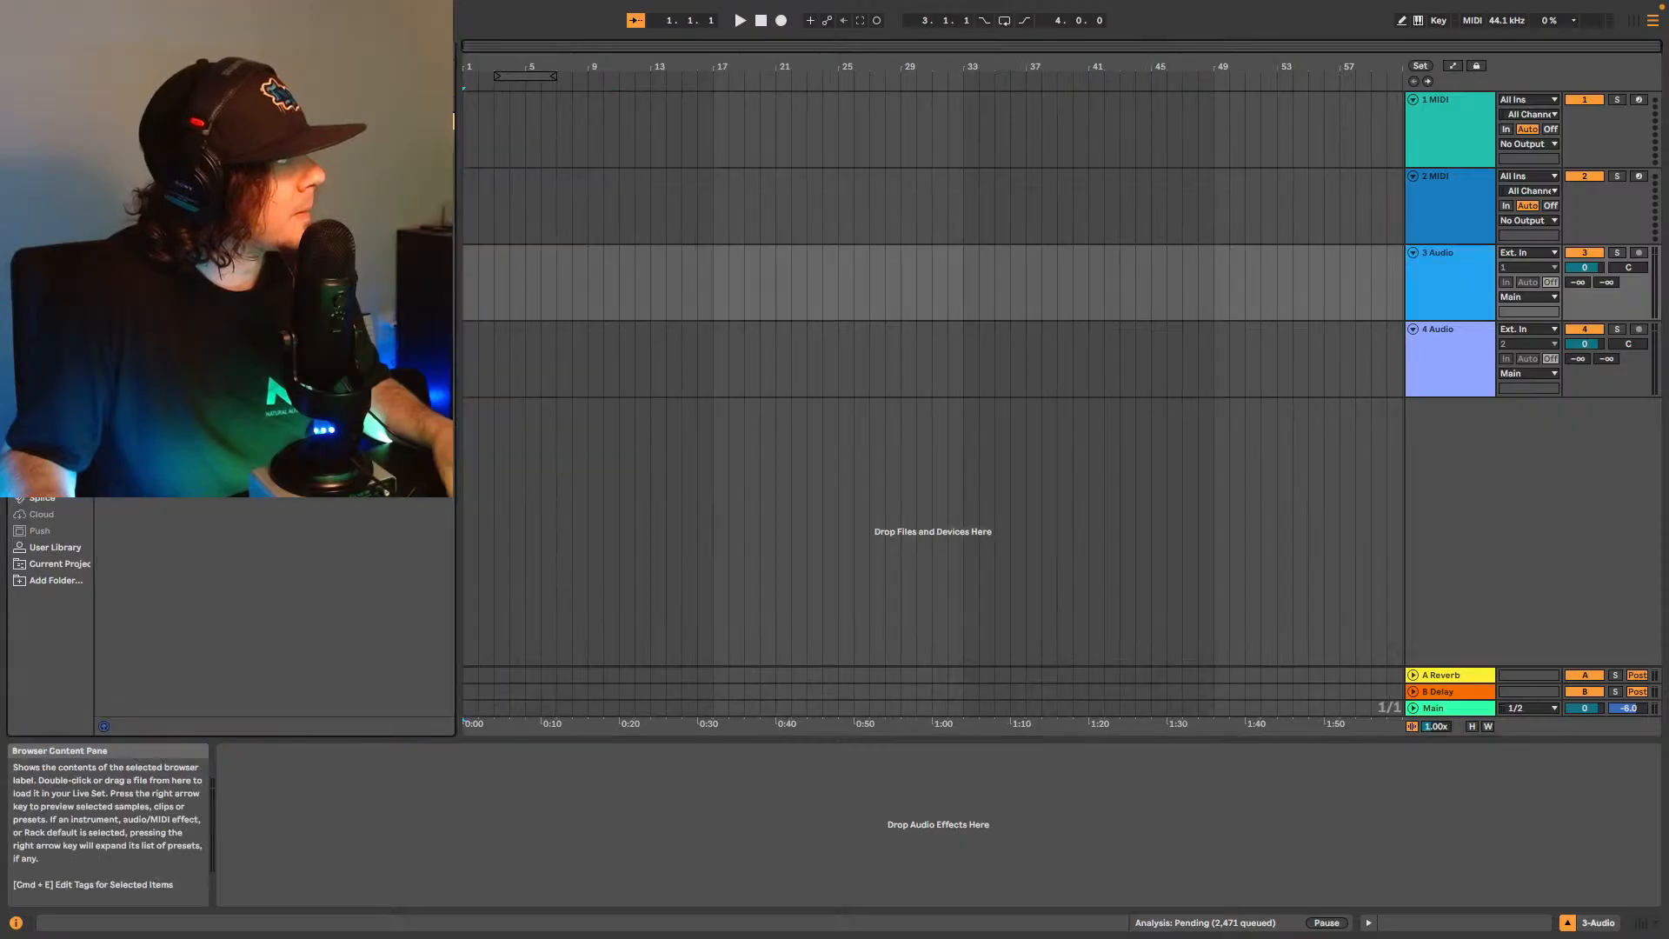
click(423, 51)
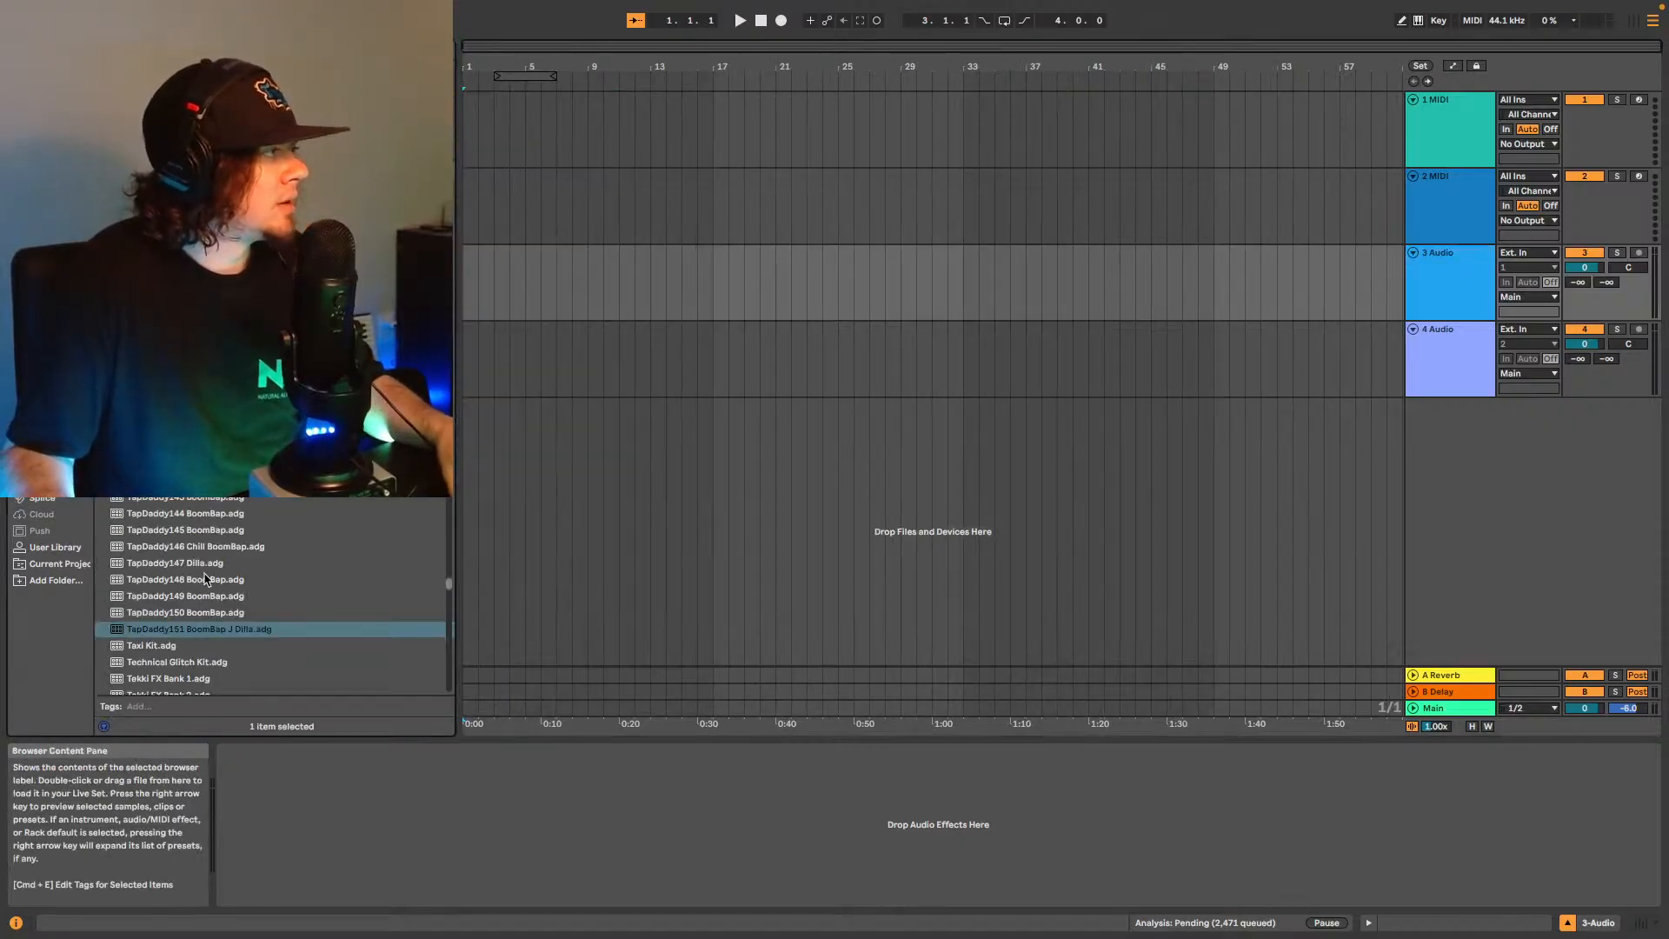
double_click(198, 613)
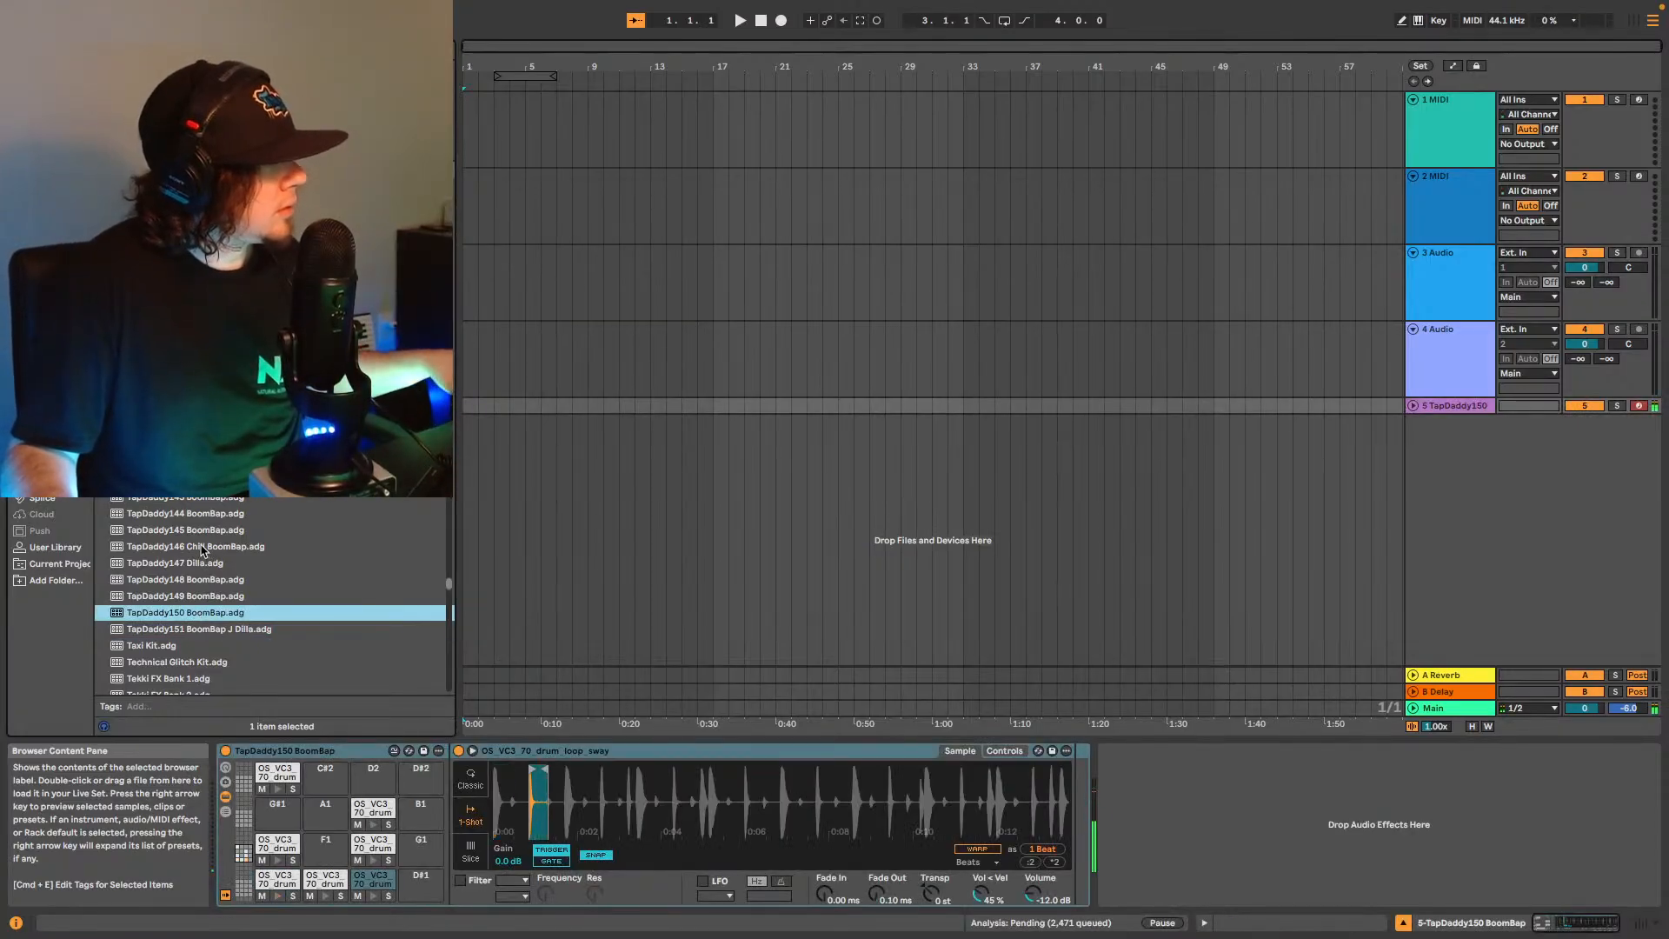
click(200, 598)
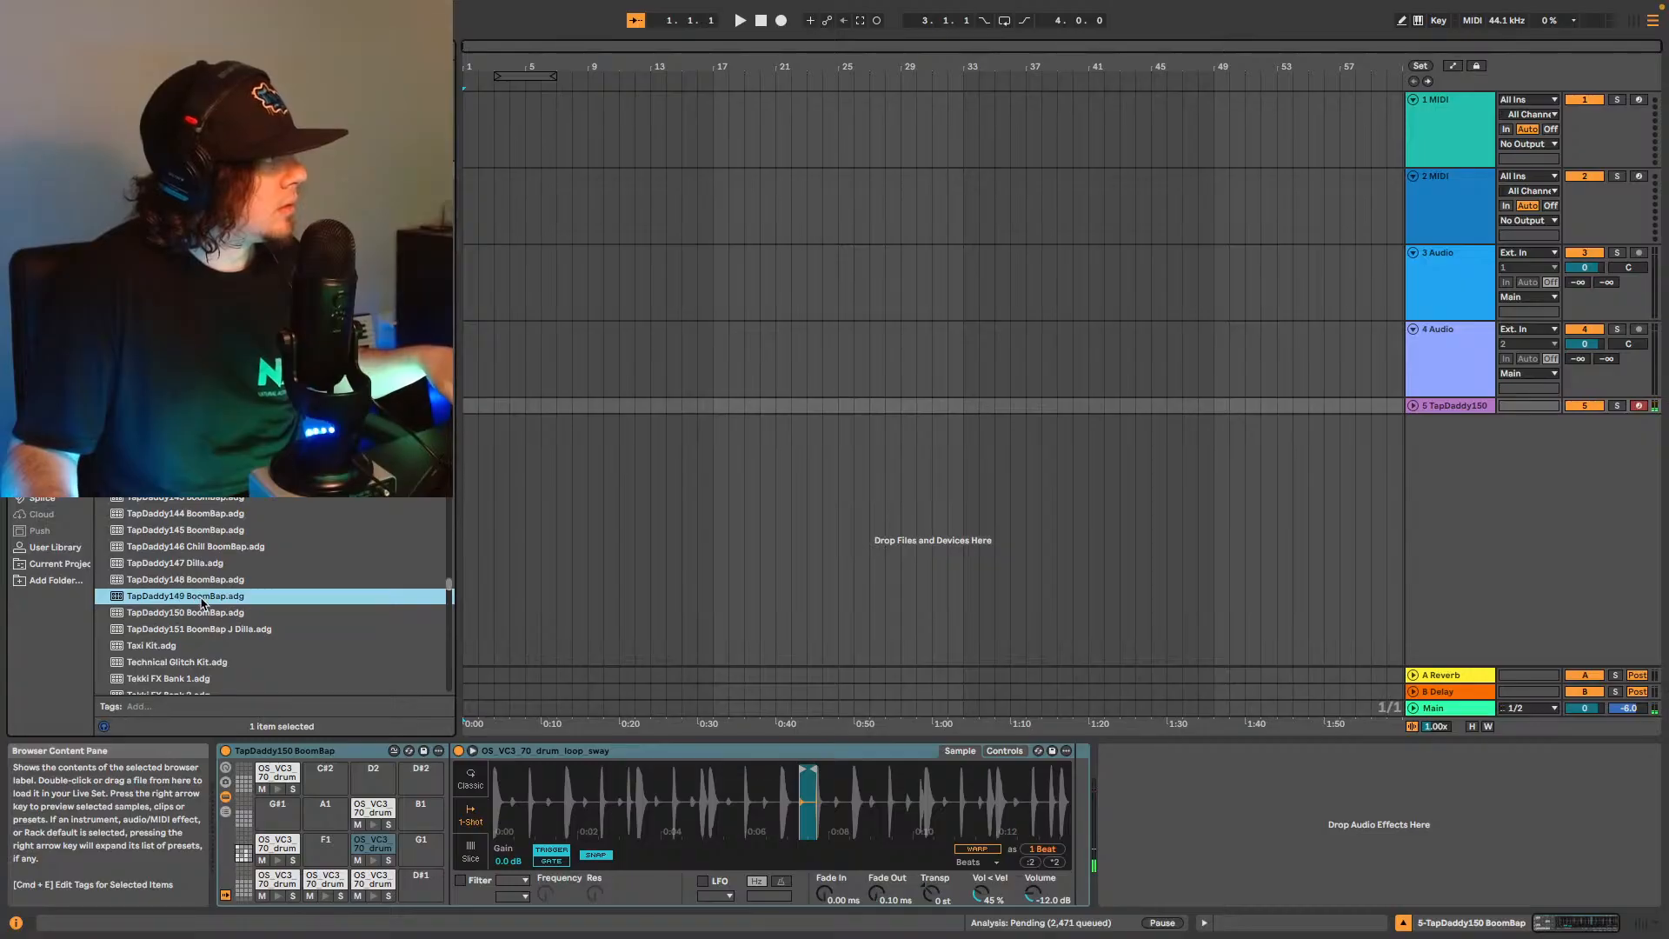
double_click(200, 598)
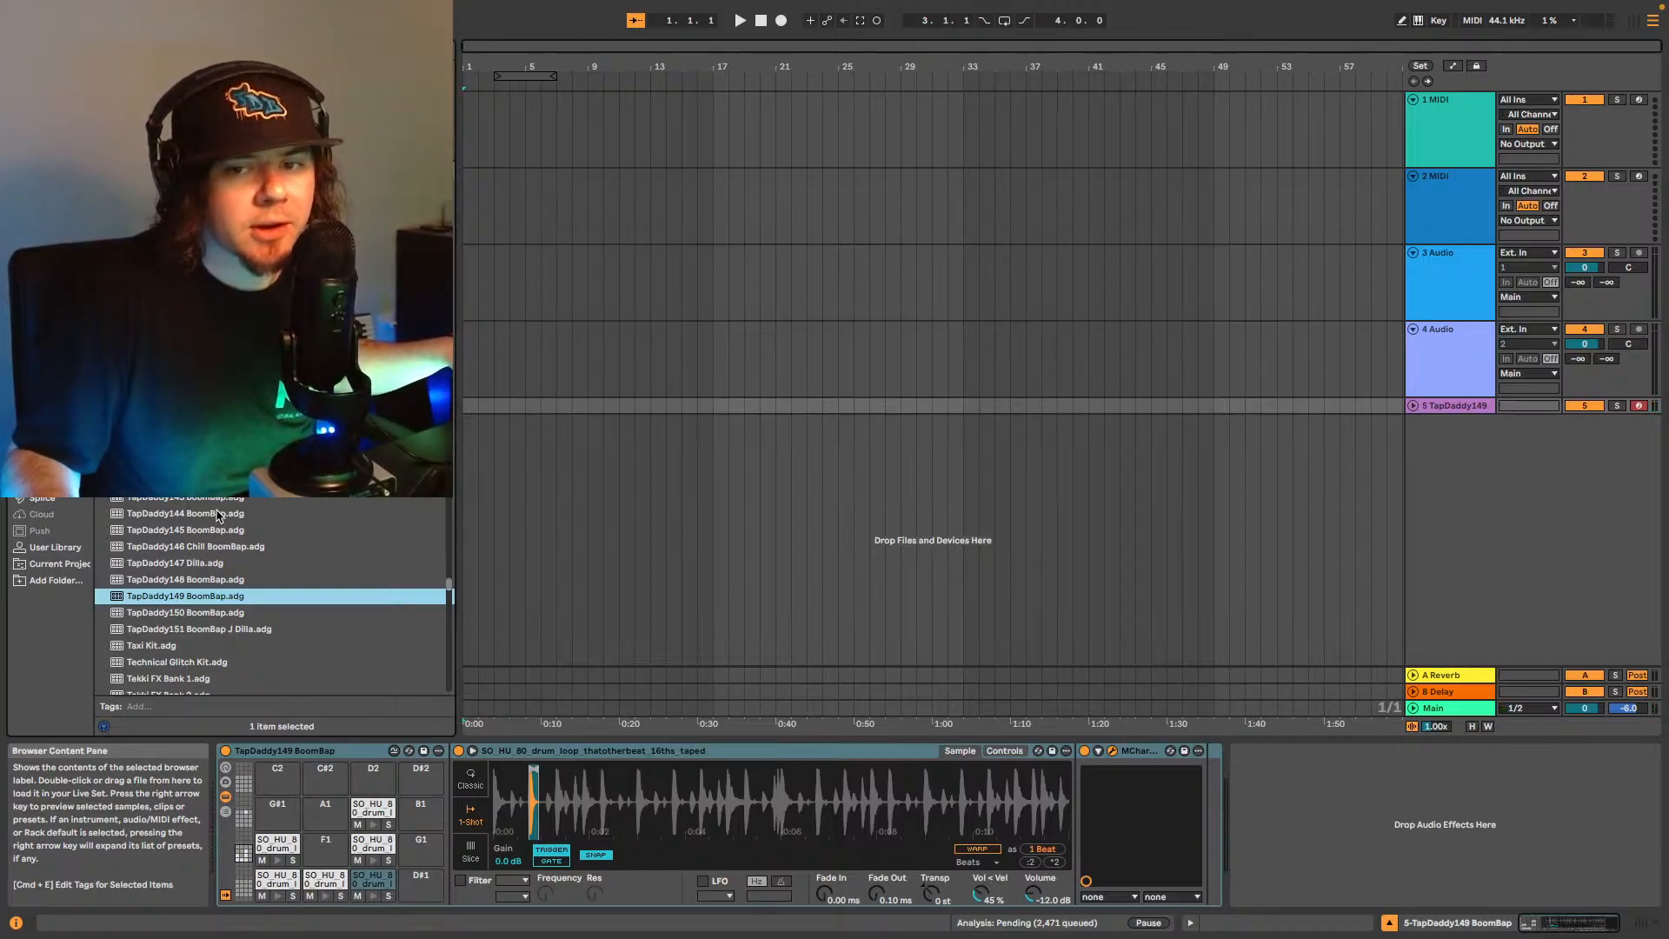
Try the TapDaddy148 BoomBap and TapDaddy147 Dilla kits, and load TapDaddy146 Chill BoomBap as the drum kit.
click(207, 581)
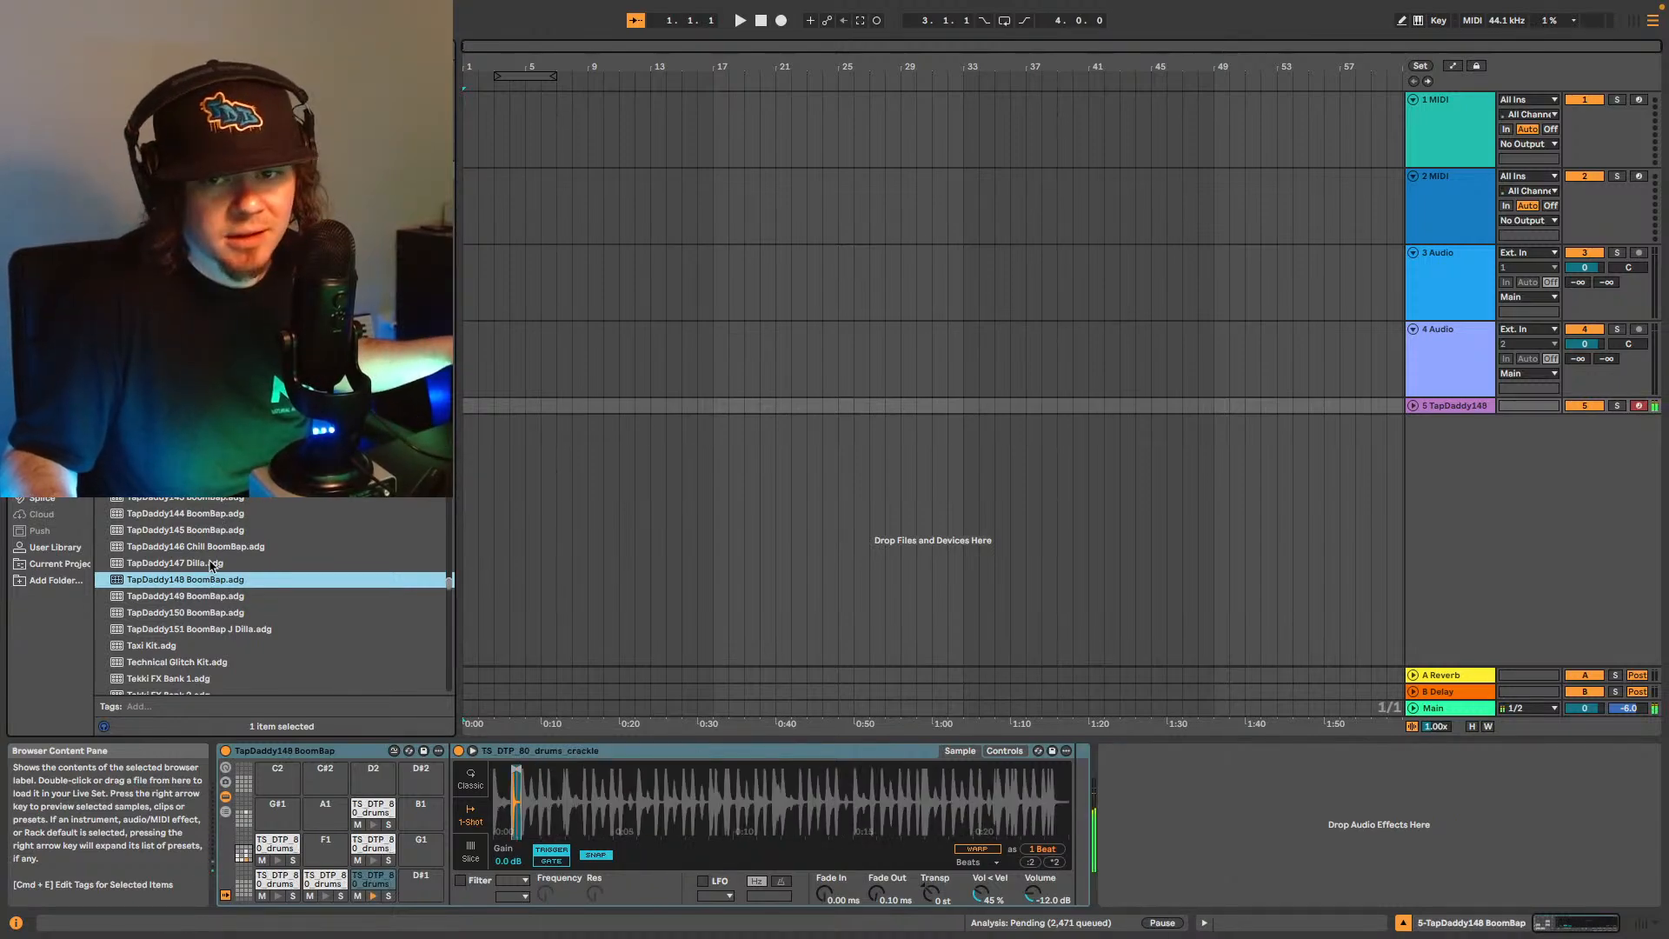
click(208, 565)
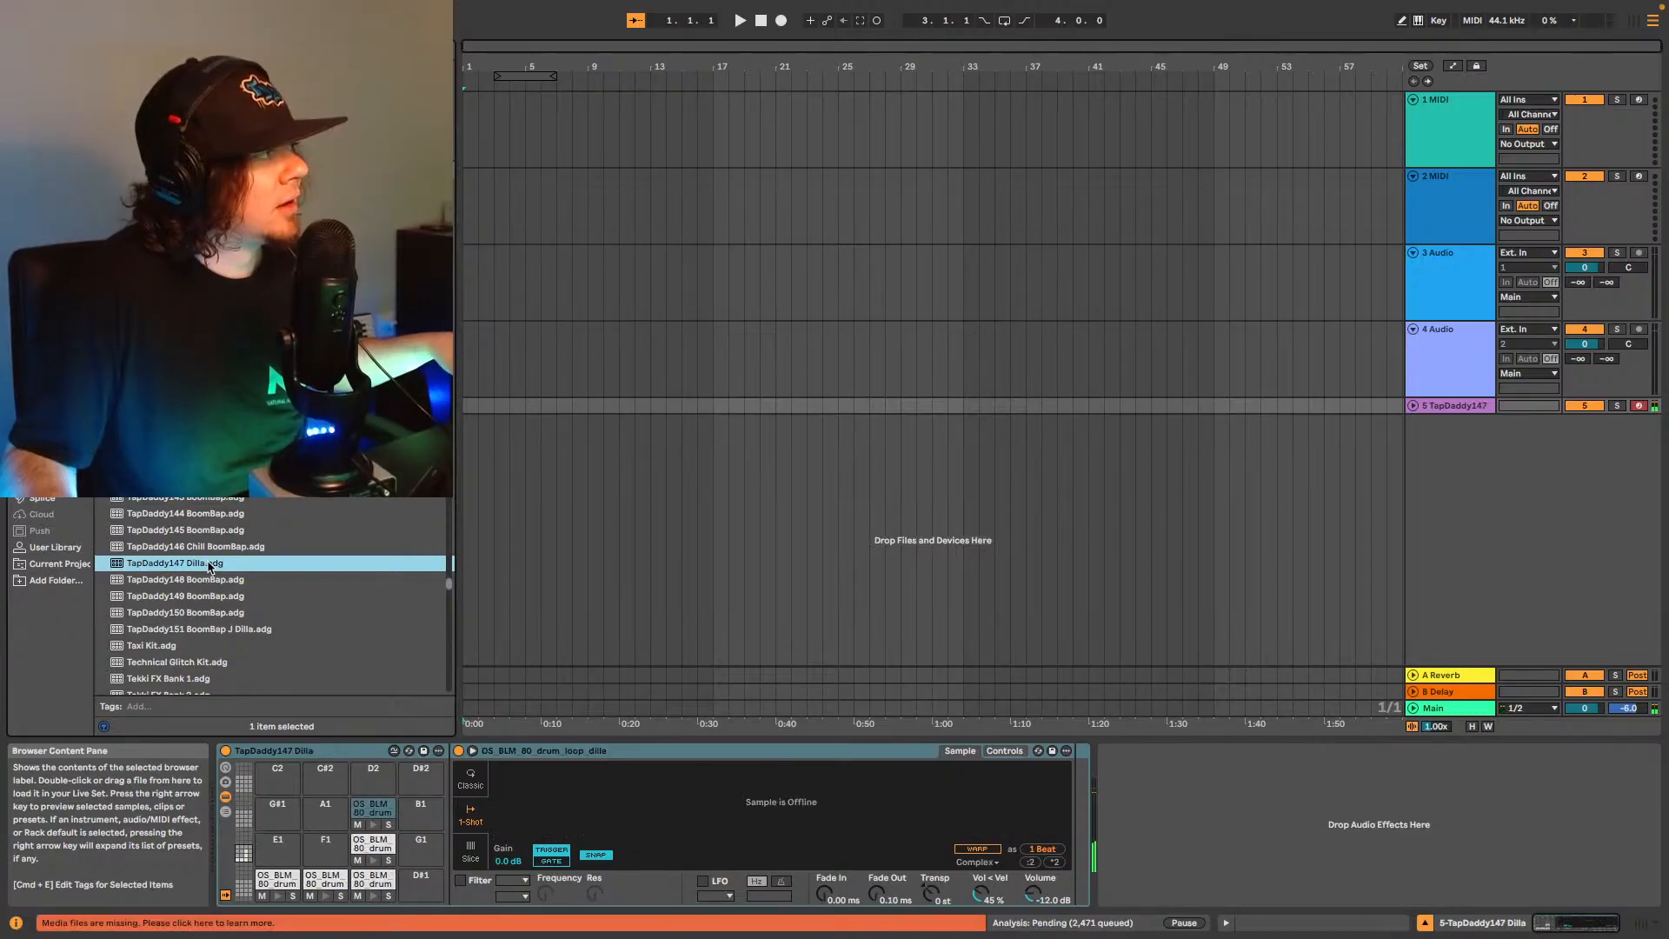
click(202, 546)
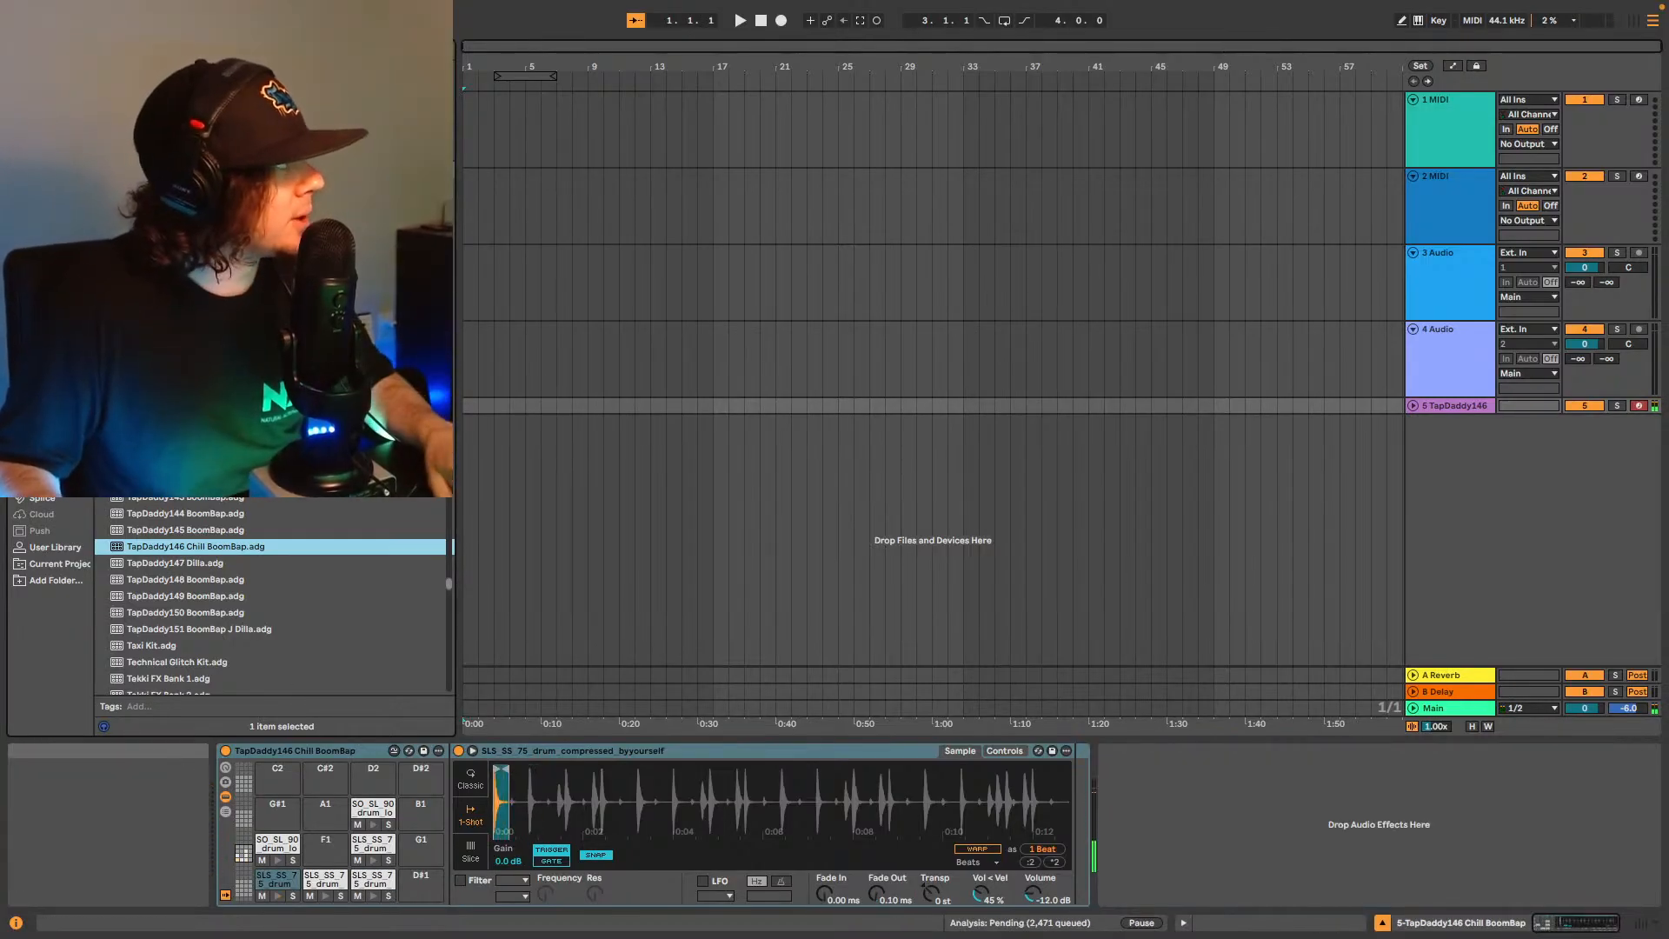
Find the Ampeg SVTVR Classic plug-in, add it to the TapDaddy146 drum track and operate its ultra-hi switch.
click(45, 359)
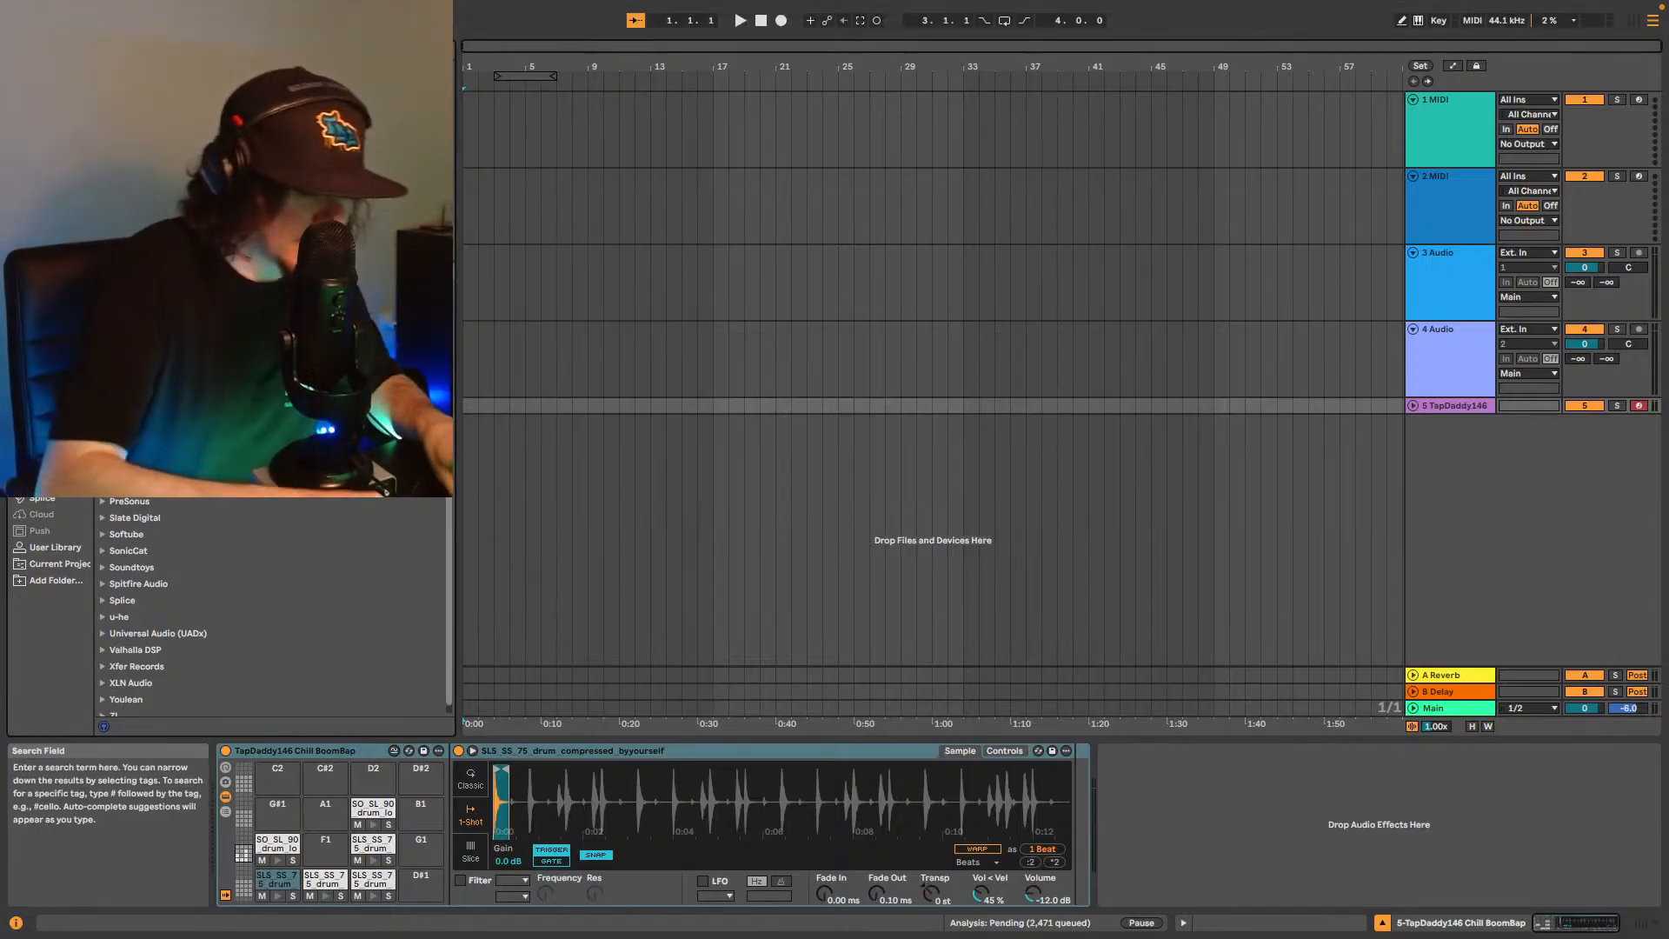
text(serum)
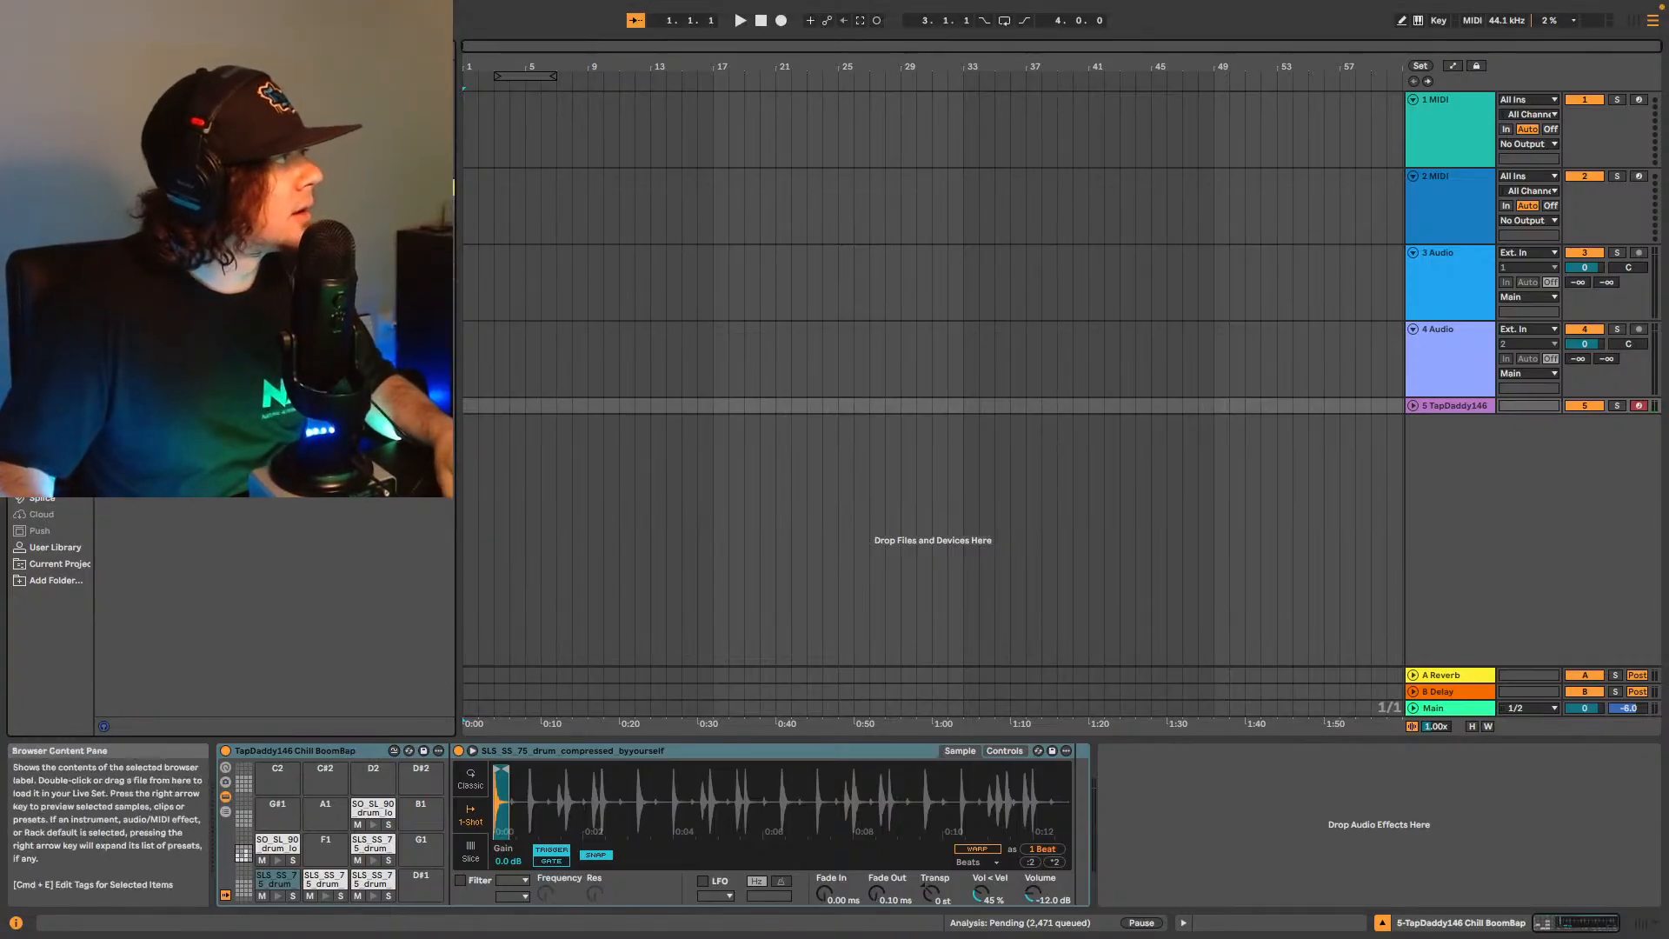
drag(217, 187, 1293, 828)
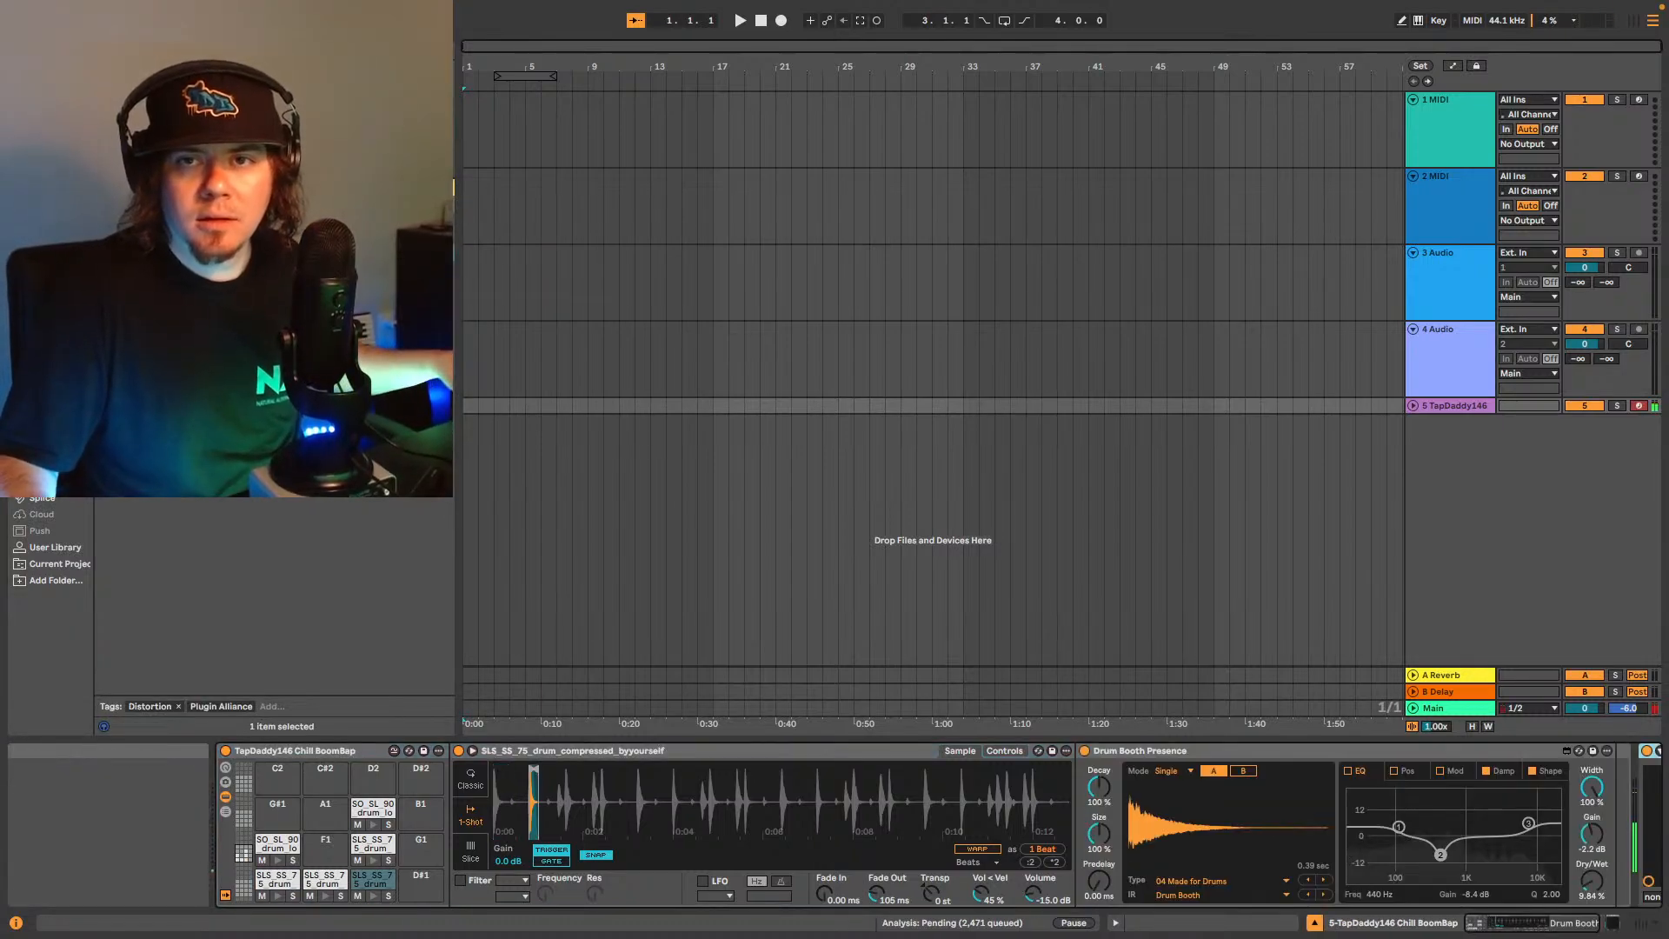
drag(1668, 298, 948, 260)
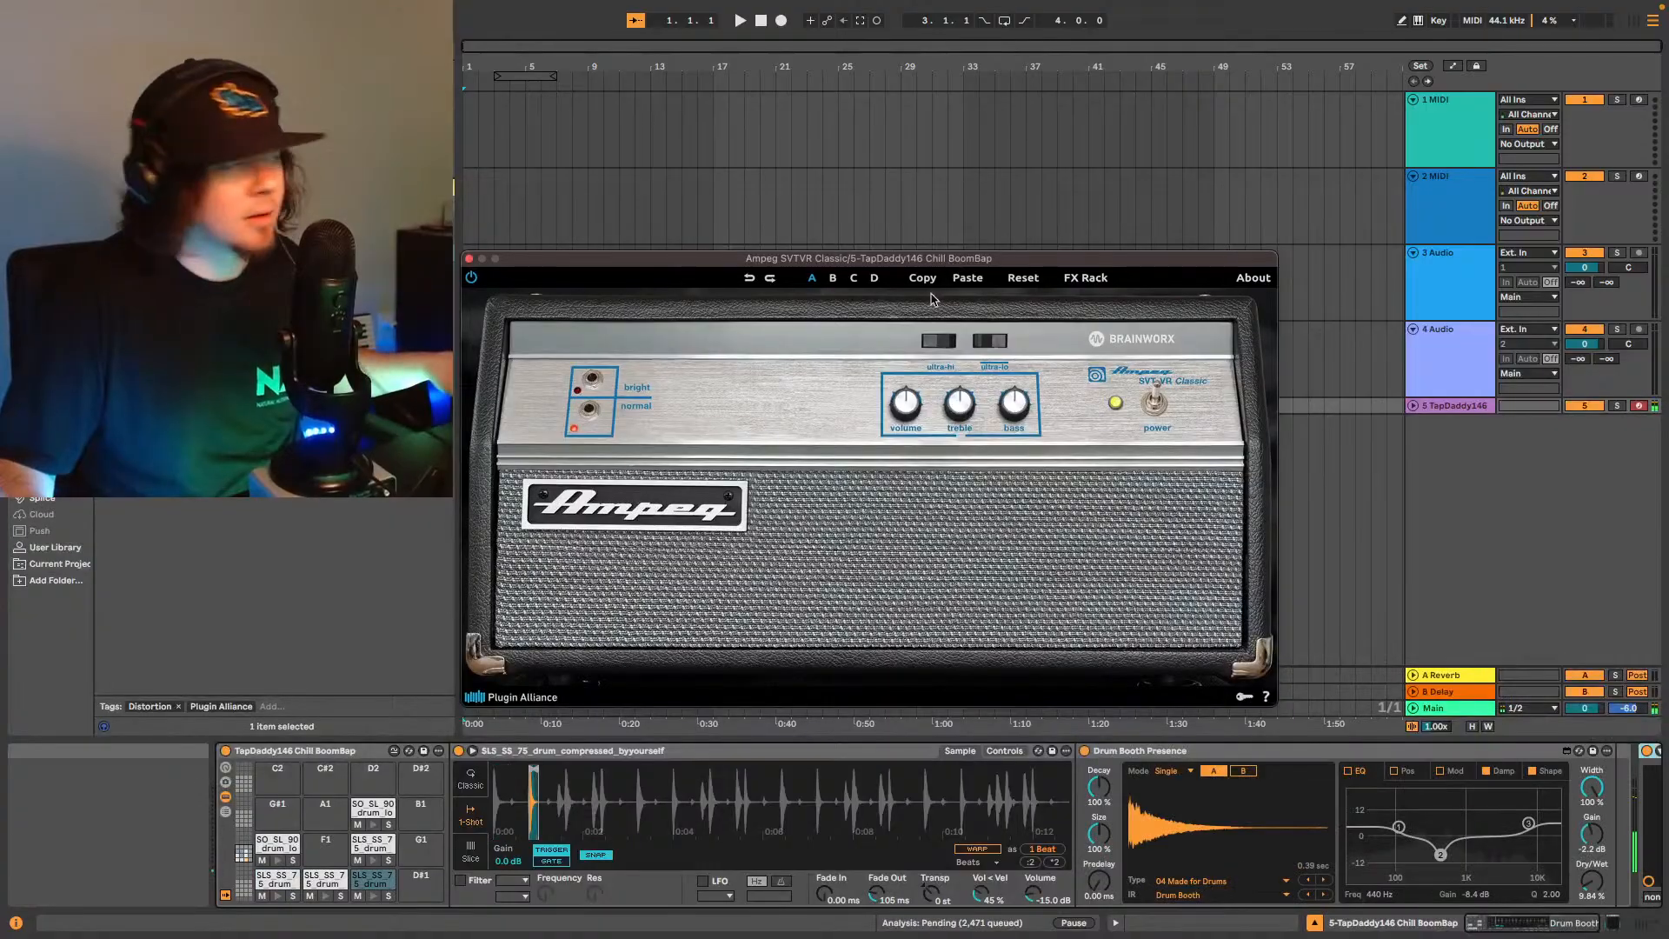
click(953, 340)
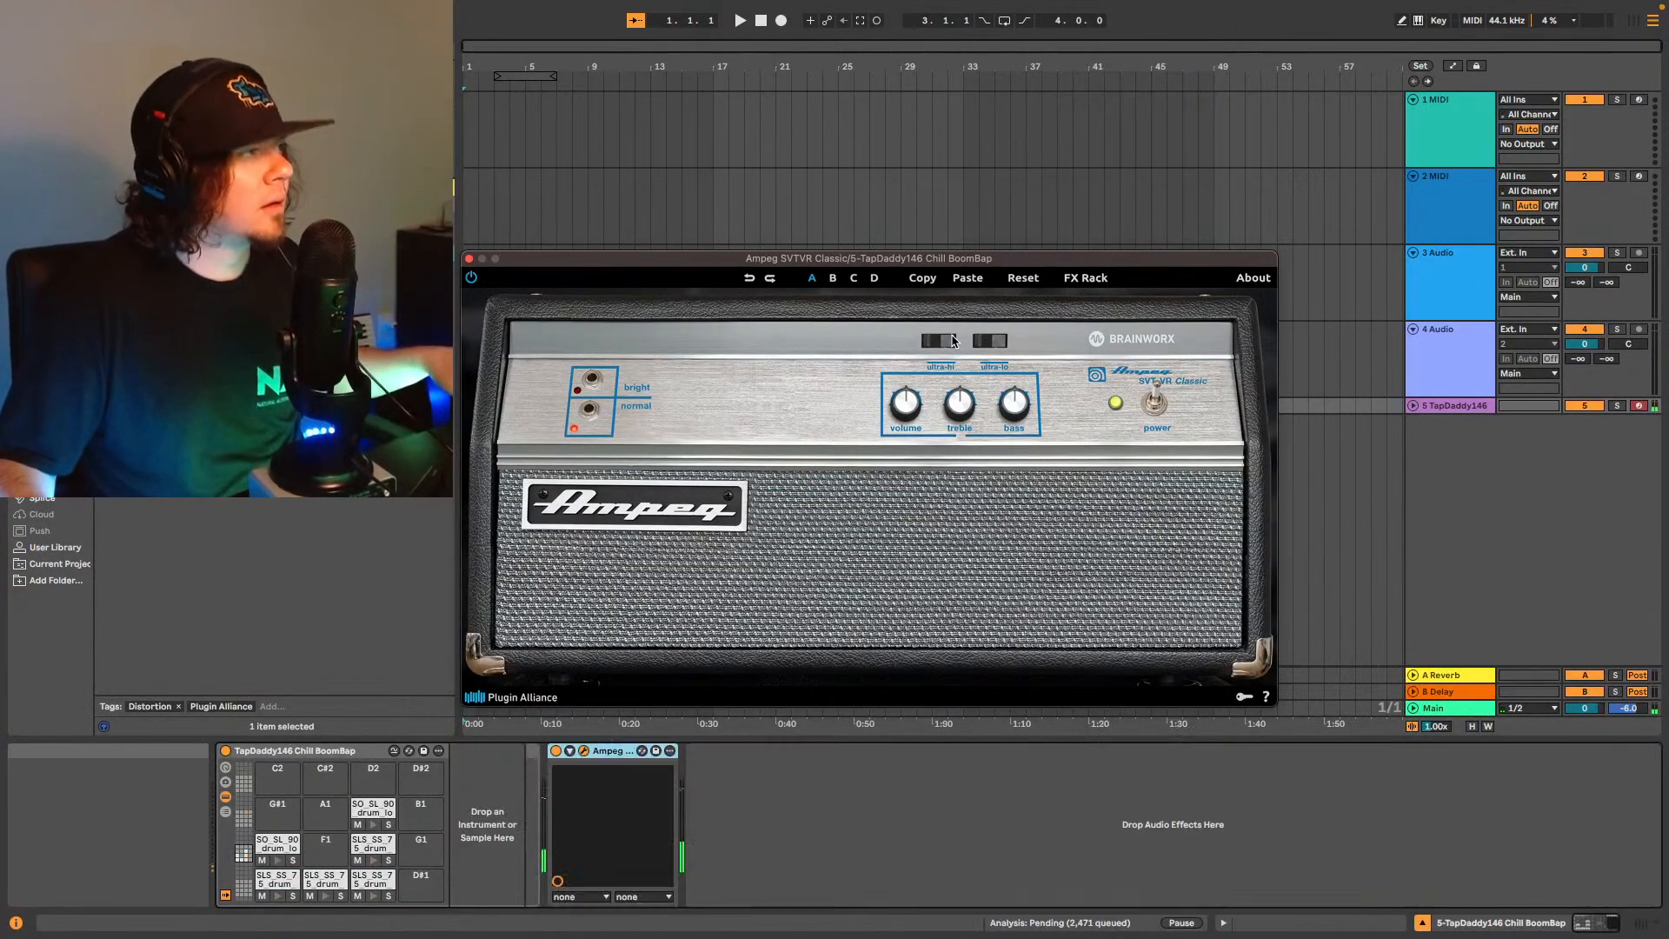
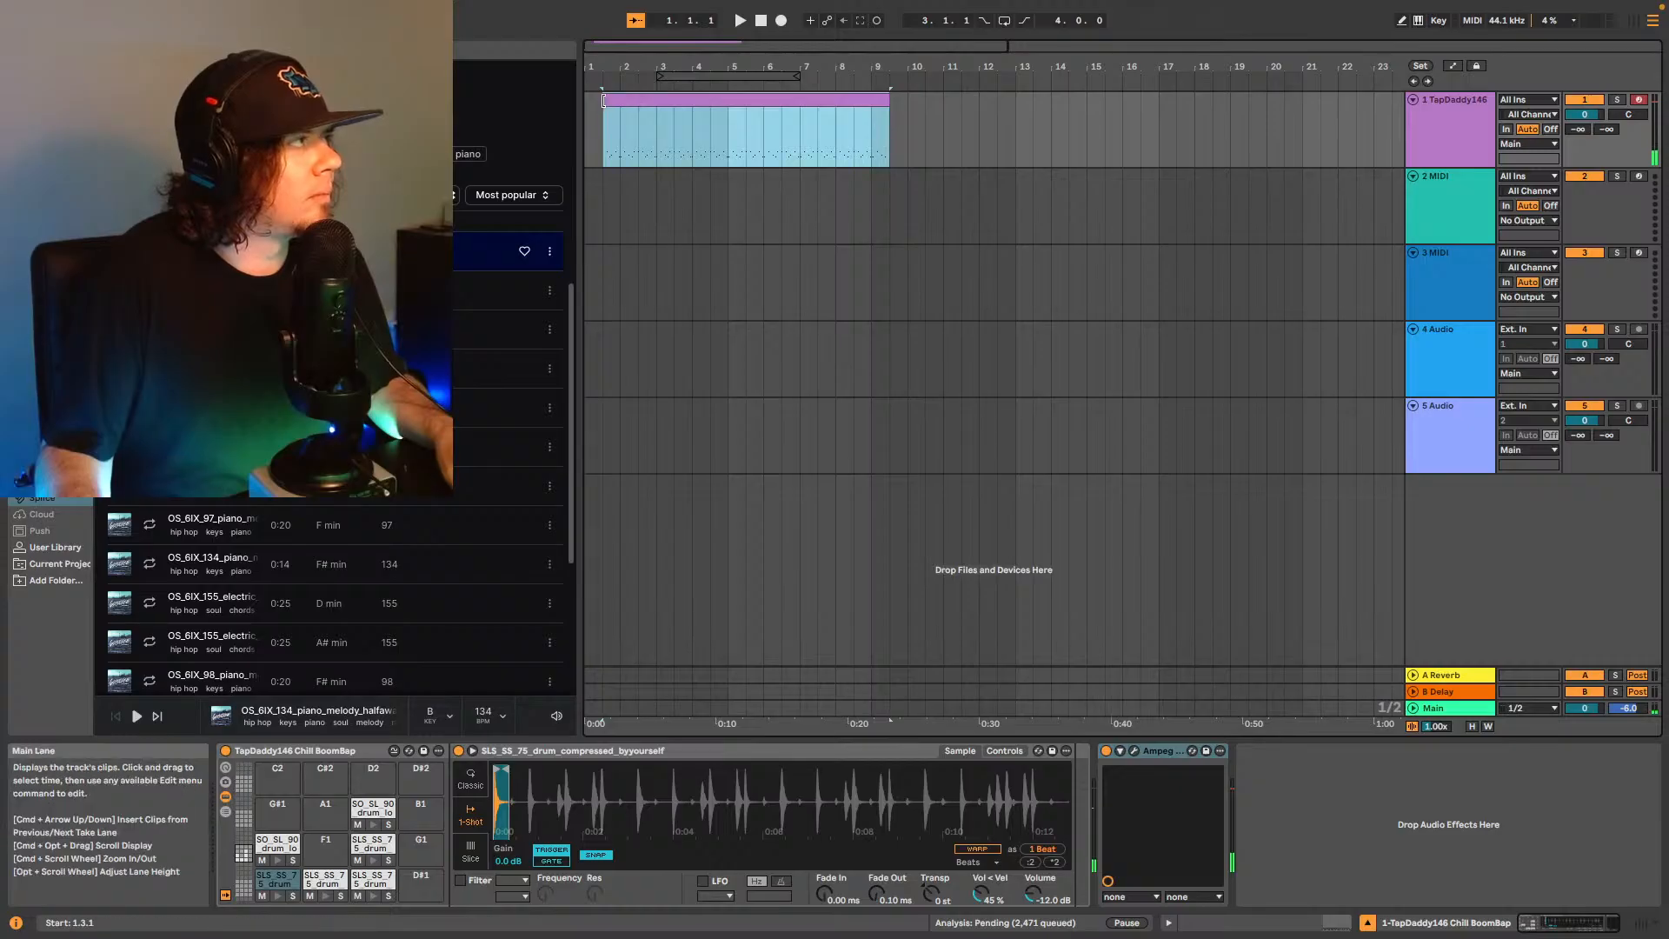
Extend the start of the TapDaddy146 MIDI clip back to 1.1.1 and play its opening.
drag(604, 100, 570, 100)
key(space)
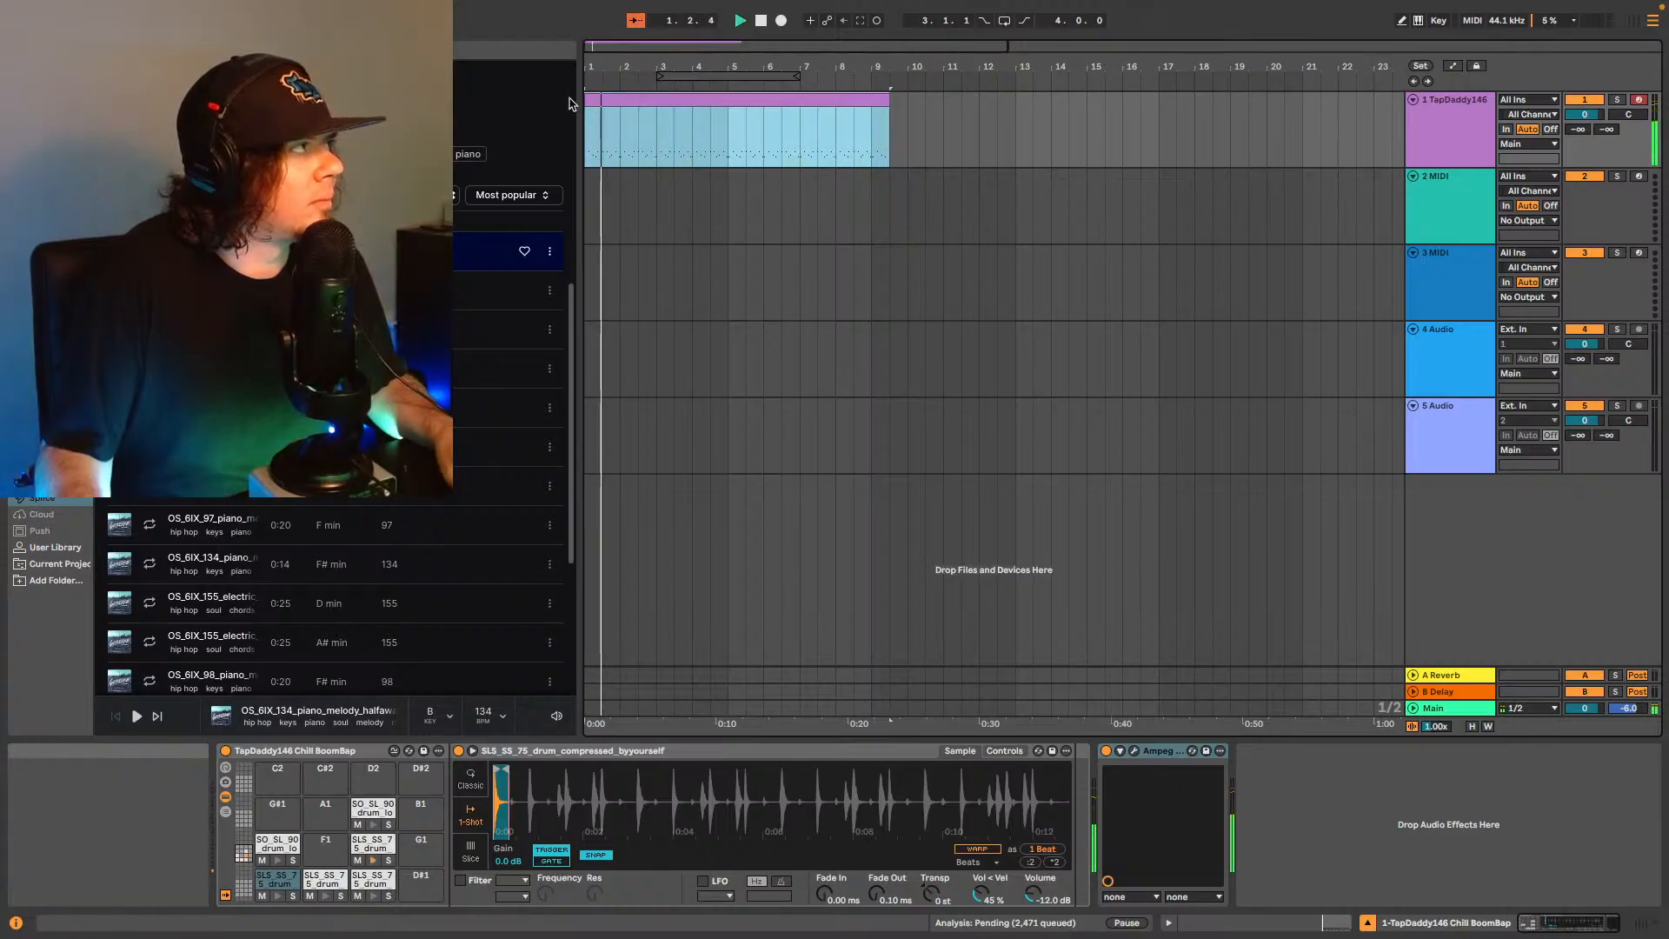
key(space)
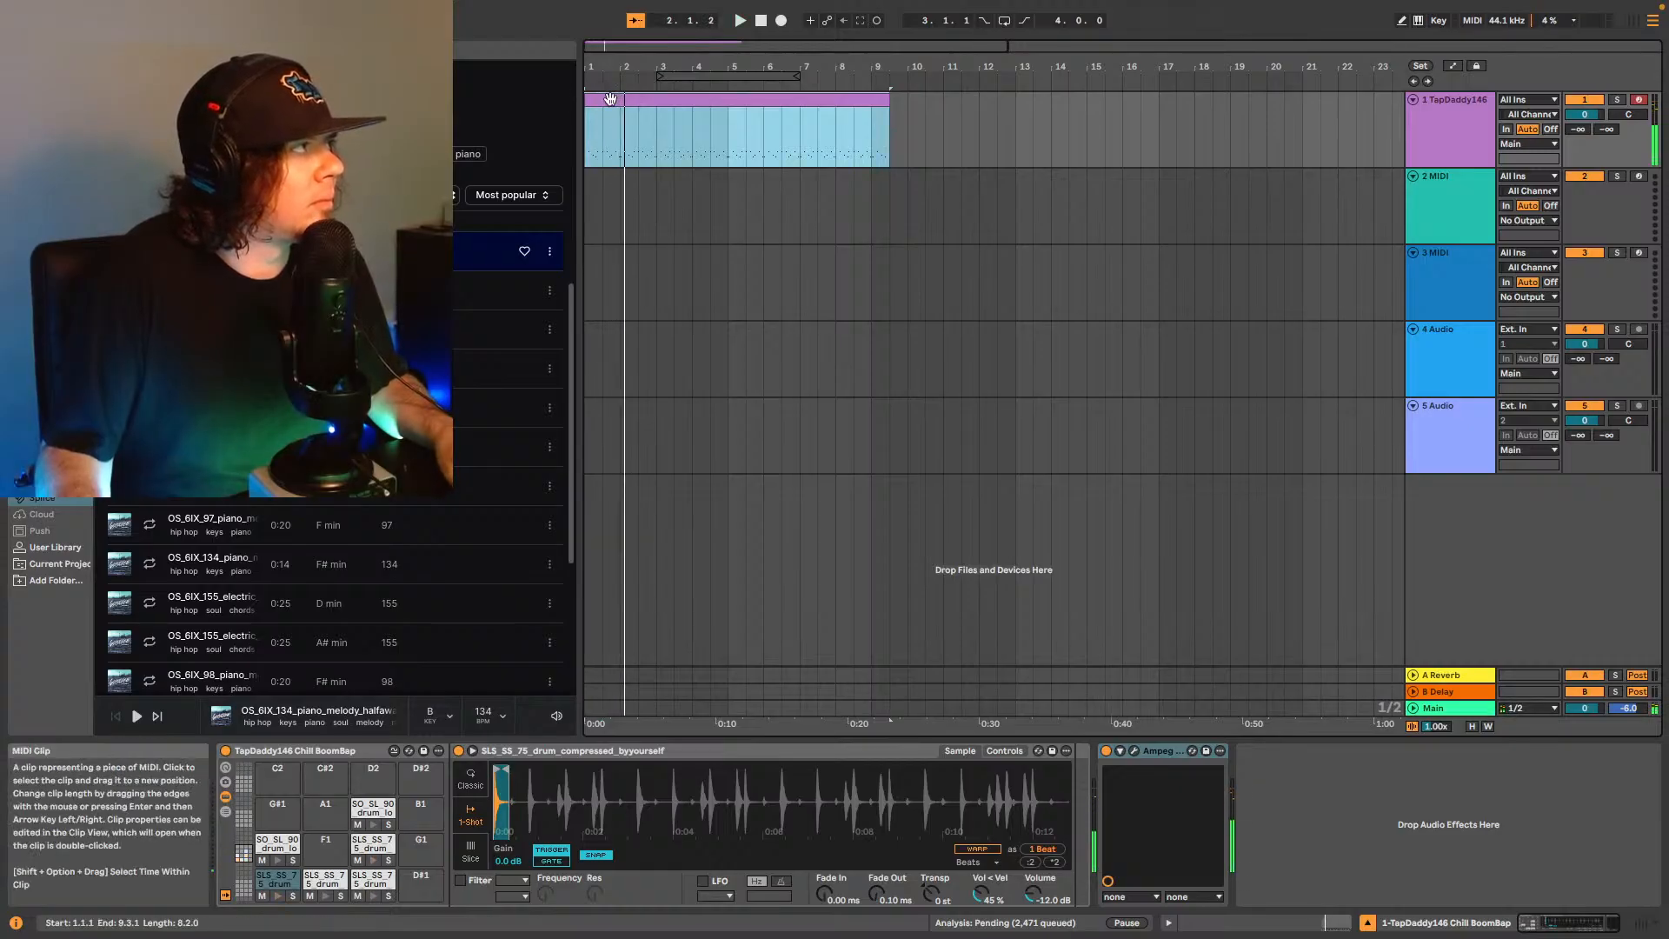
key(space)
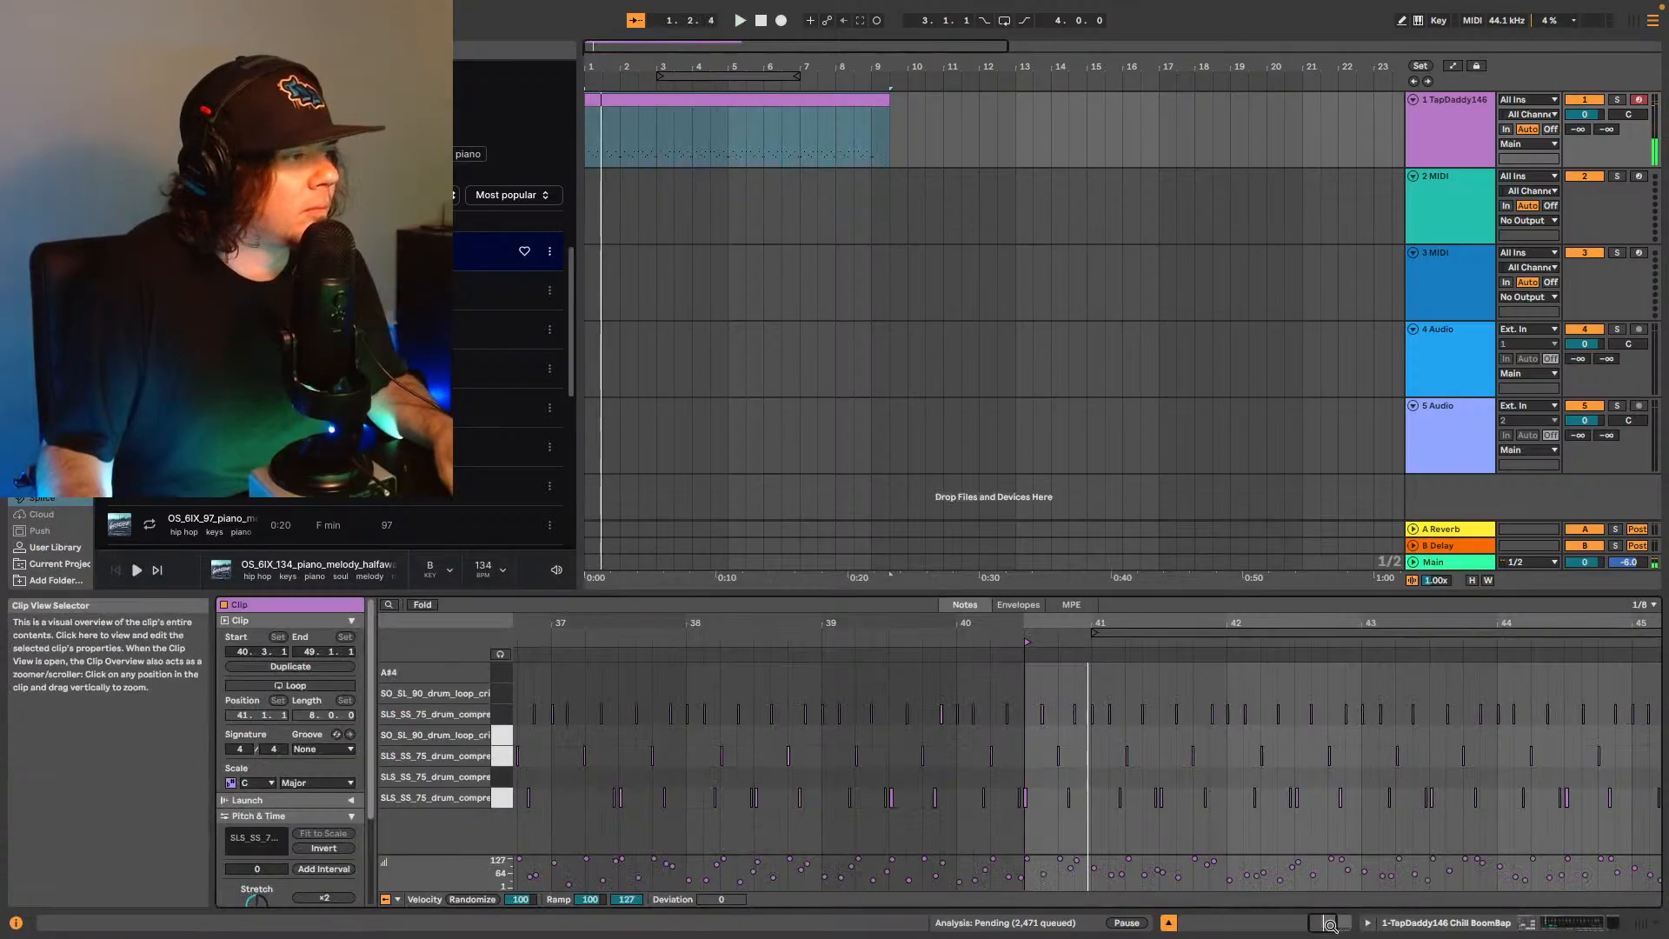
Open the drum clip's notes and check the opening hits: the C1 note at 40.3.1, the F#1 note at 40.4.2 and the neighbouring drum hit.
key(shift+Tab)
click(1026, 800)
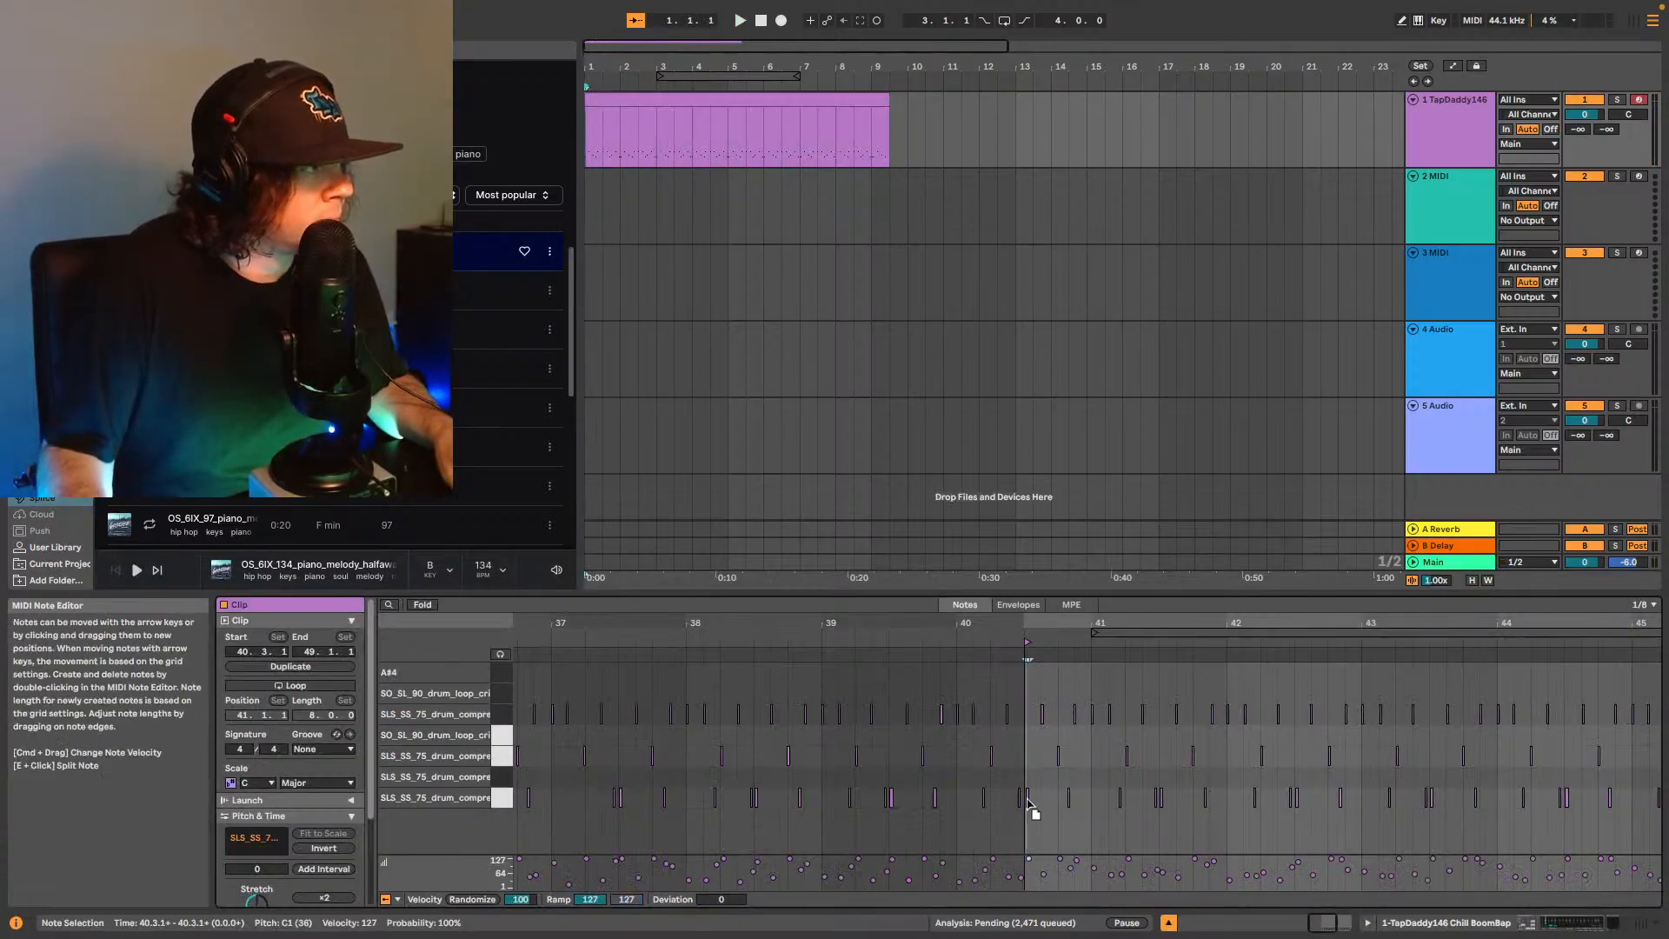
key(space)
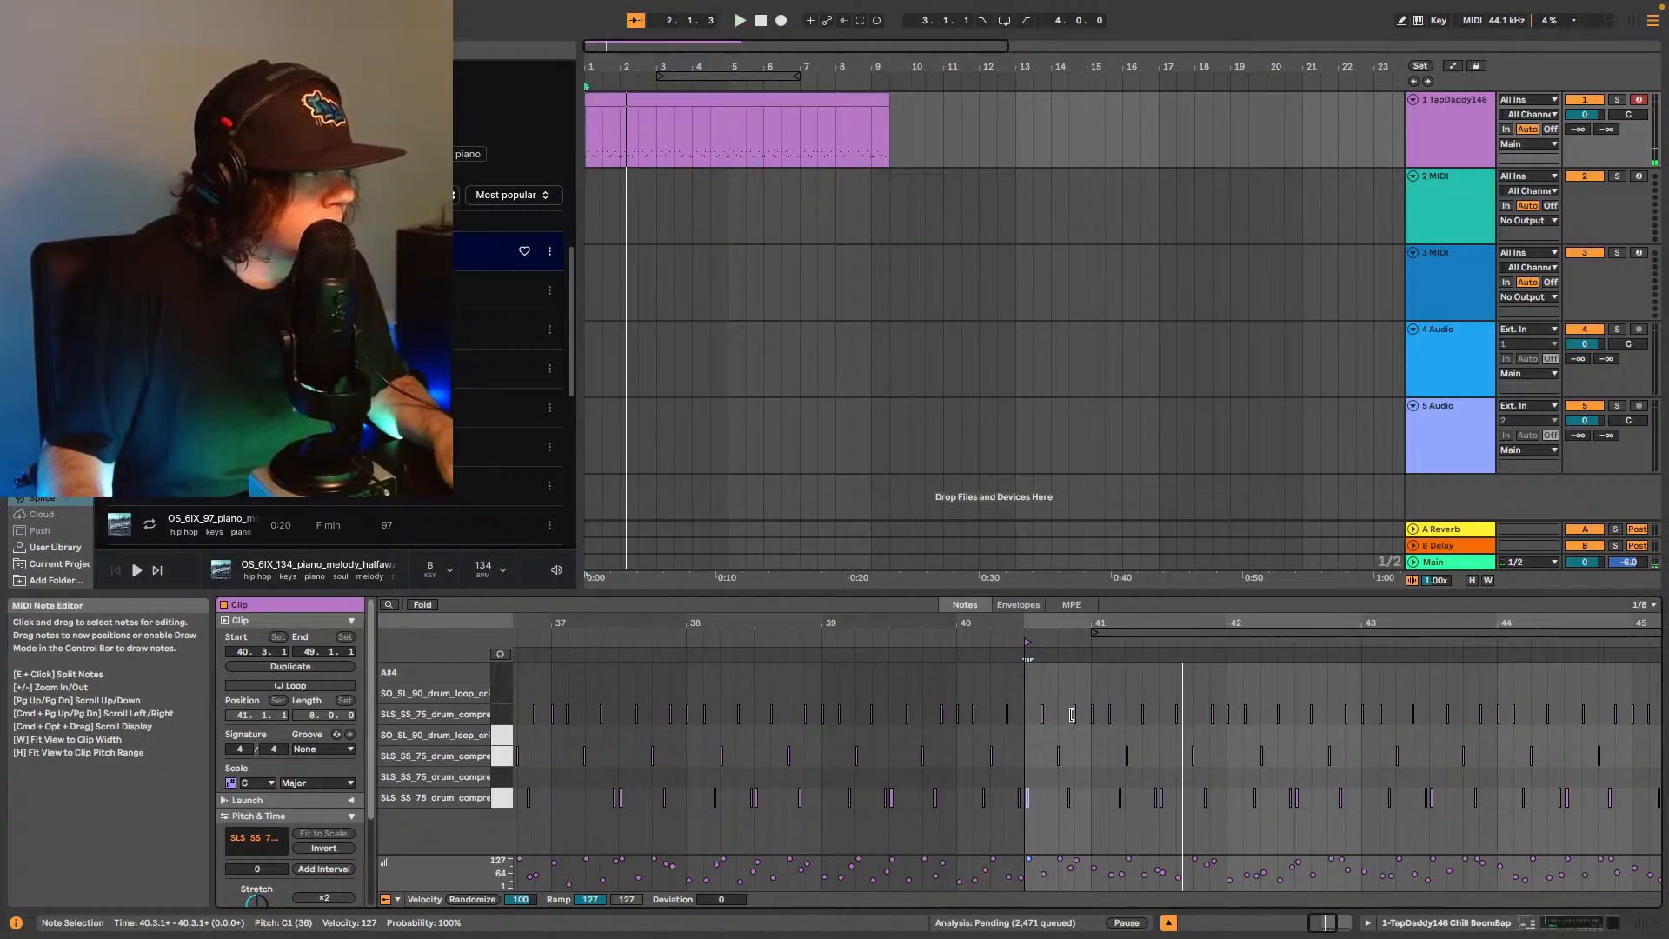
click(1075, 714)
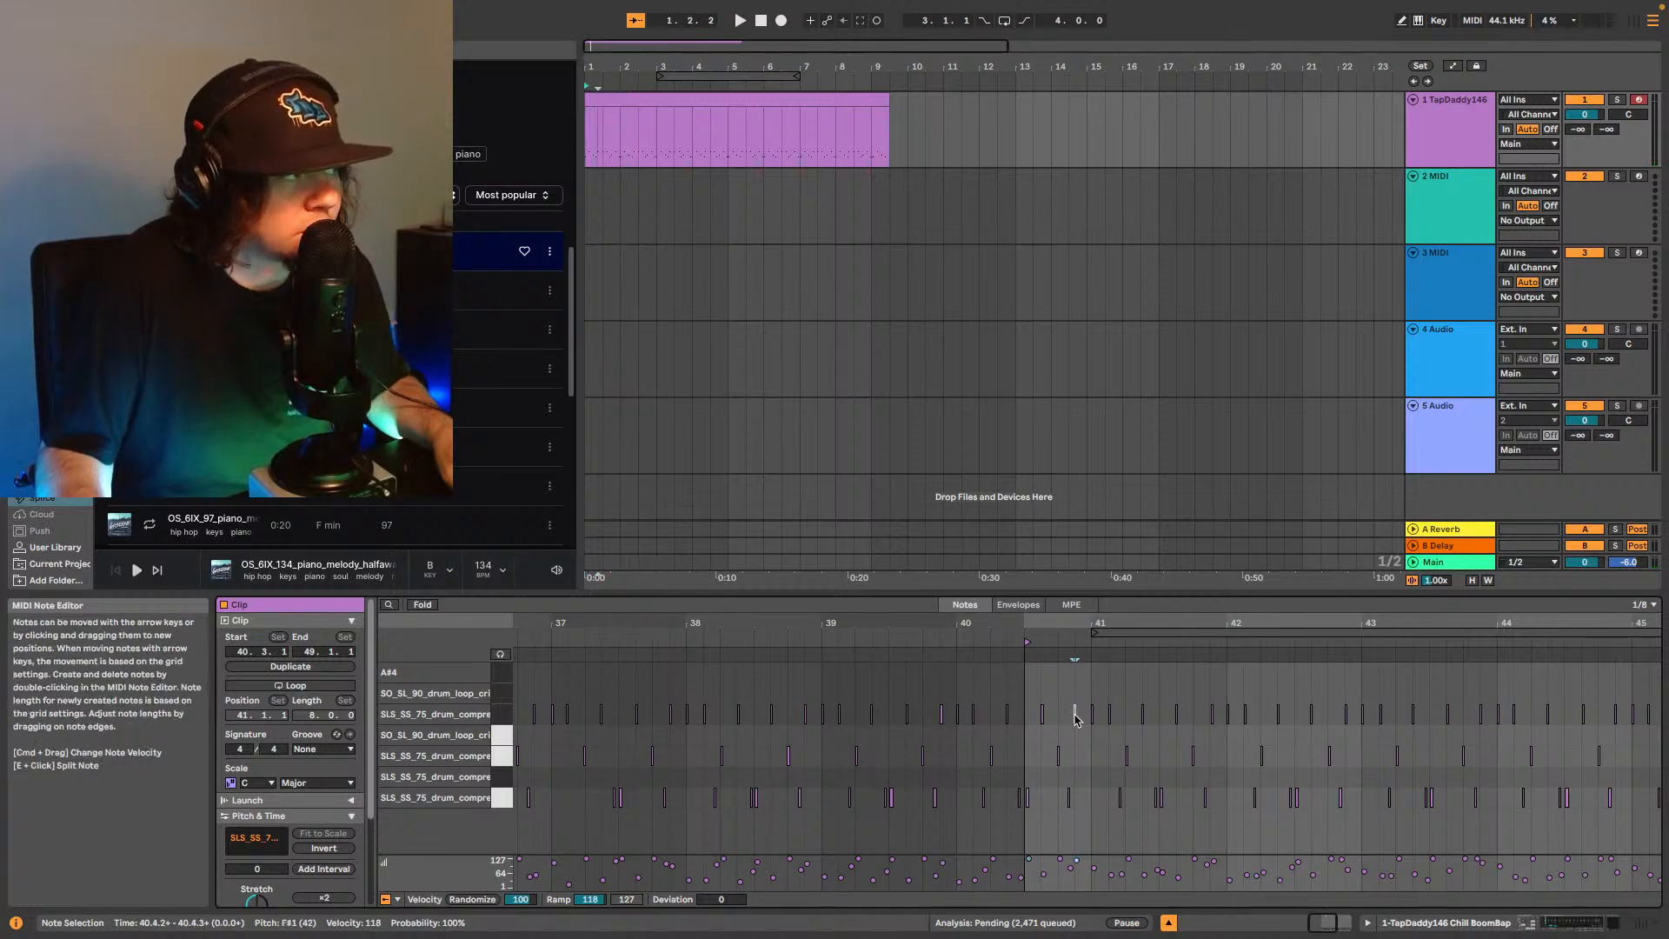
click(1057, 755)
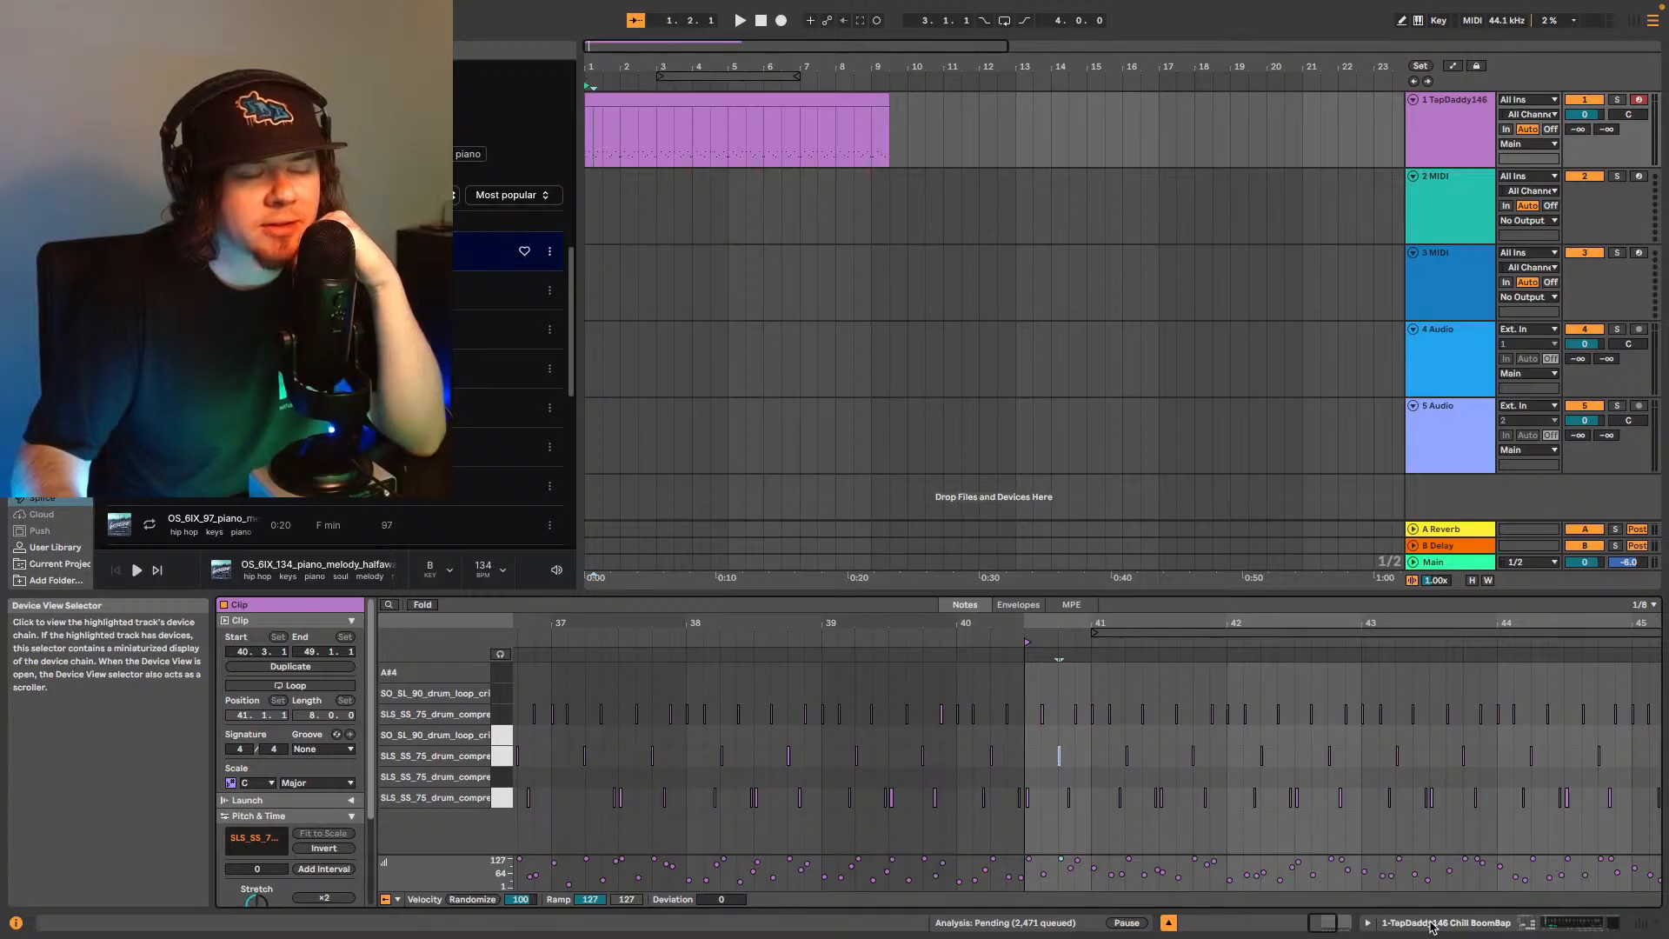
Try shortening the TapDaddy146 drum clip to end at 9.1.1, and delete the clip from its track.
click(842, 99)
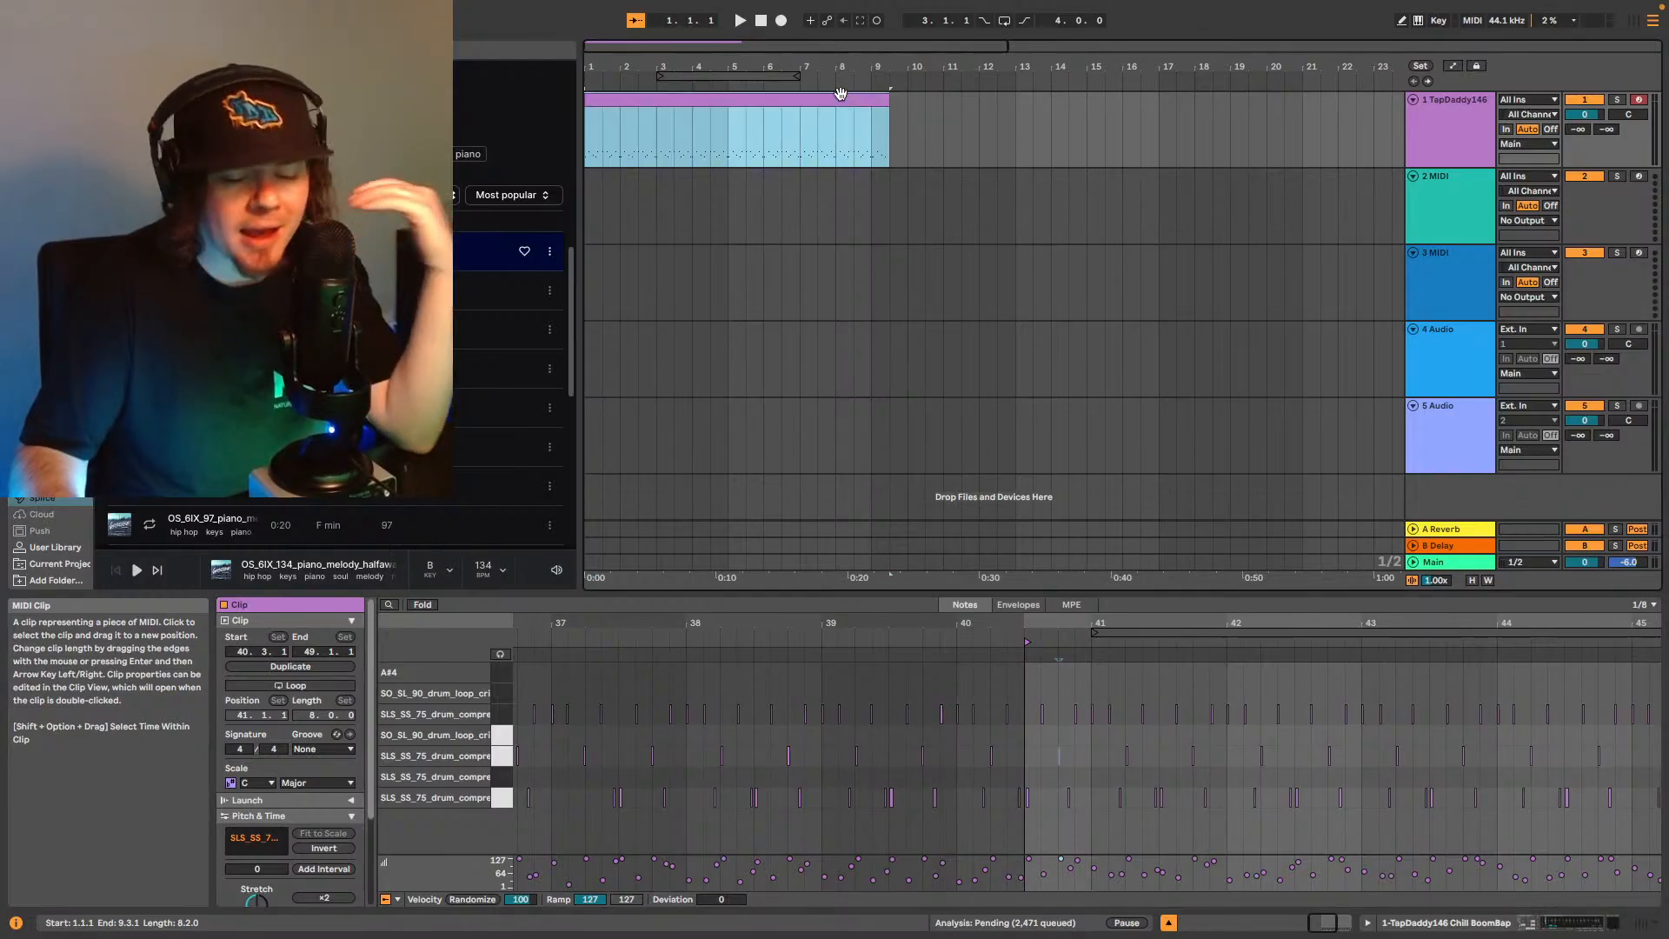
drag(881, 98, 872, 99)
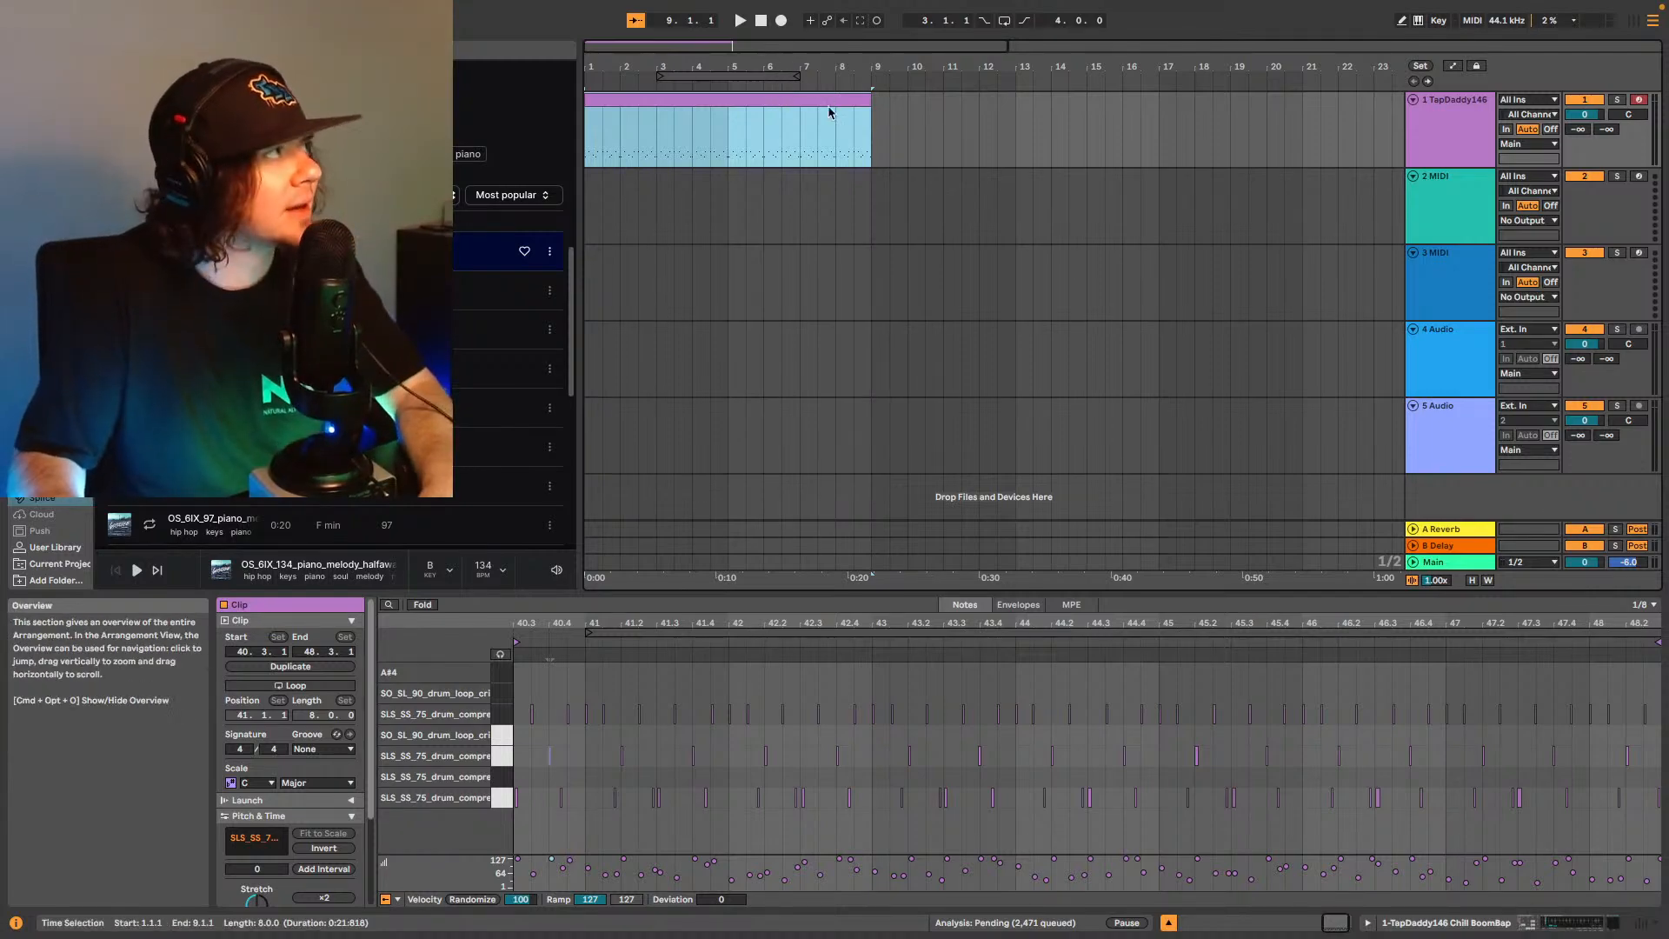
key(Delete)
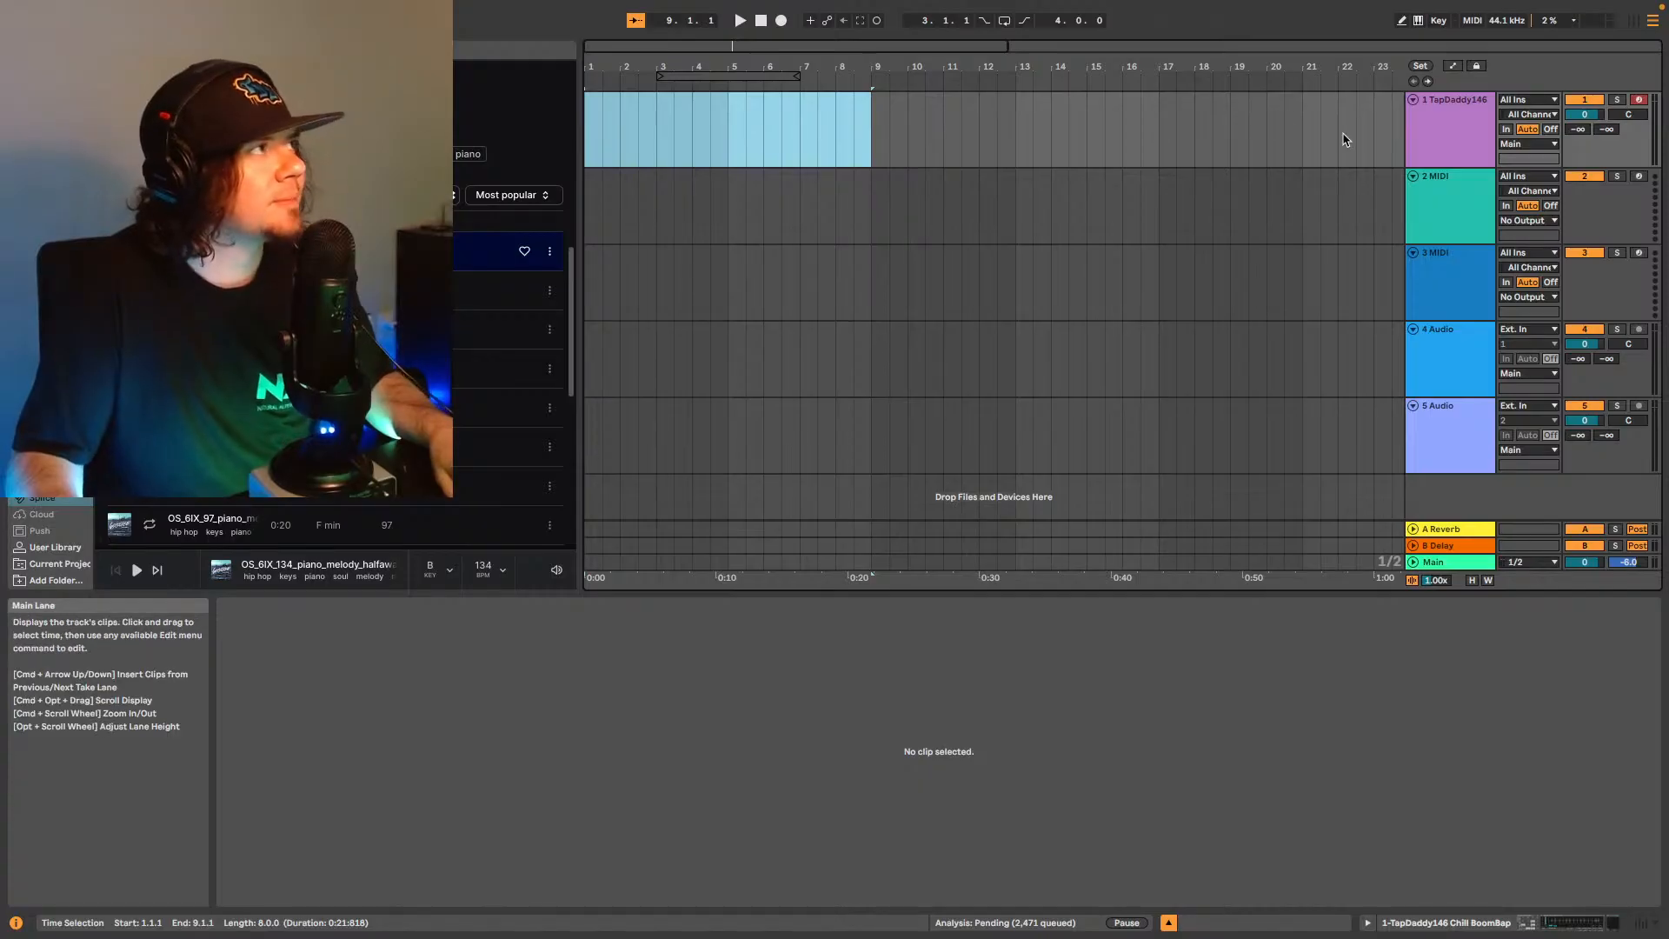
Undo the latest edits back to before the drum clip was created and the TapDaddy146 track was moved to the top.
key(super+z)
key(super+z)
key(super+z)
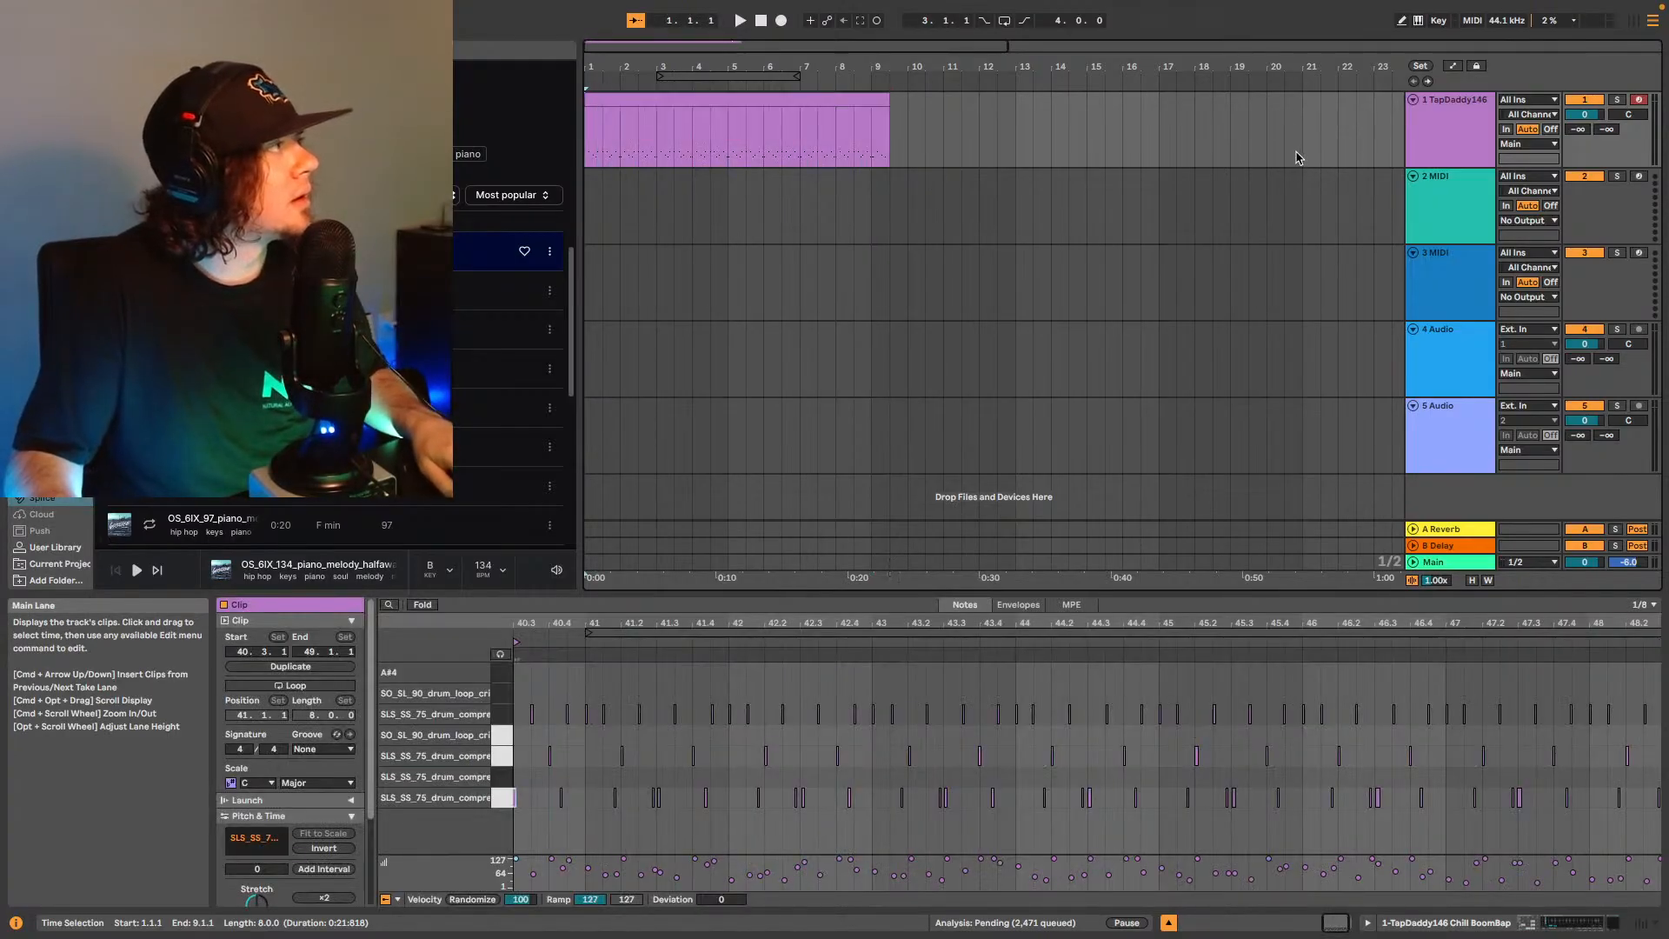
key(super+z)
key(super+z)
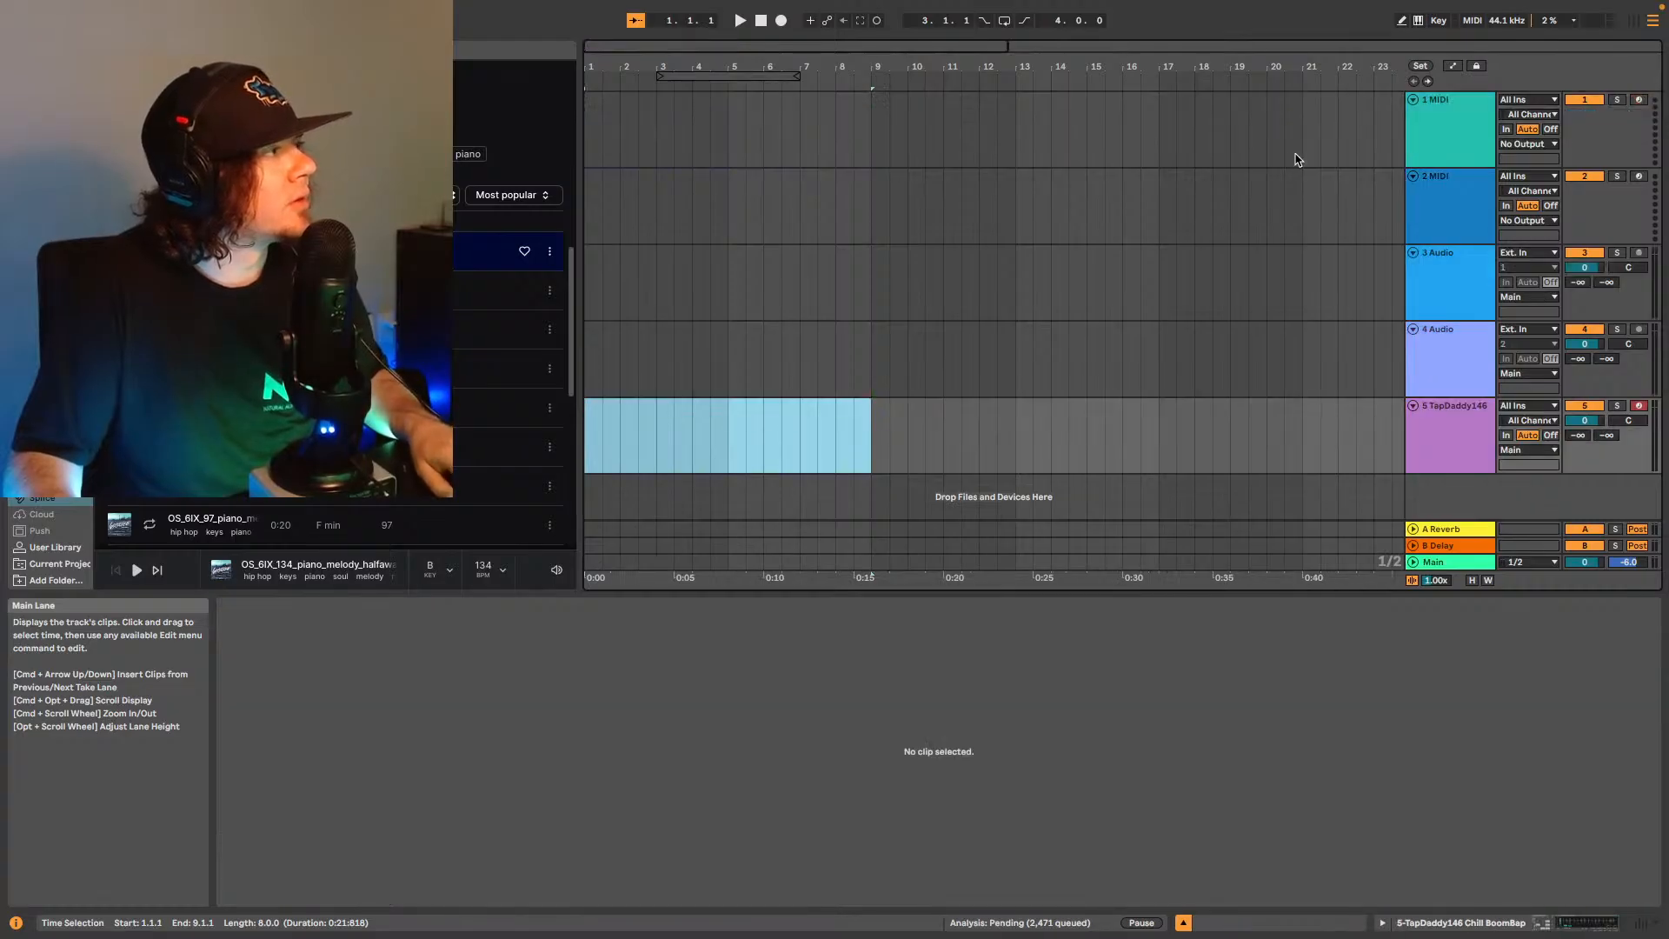
Select the first MIDI track and browse the User Library's drum folders for the HB03 break loops.
click(1436, 443)
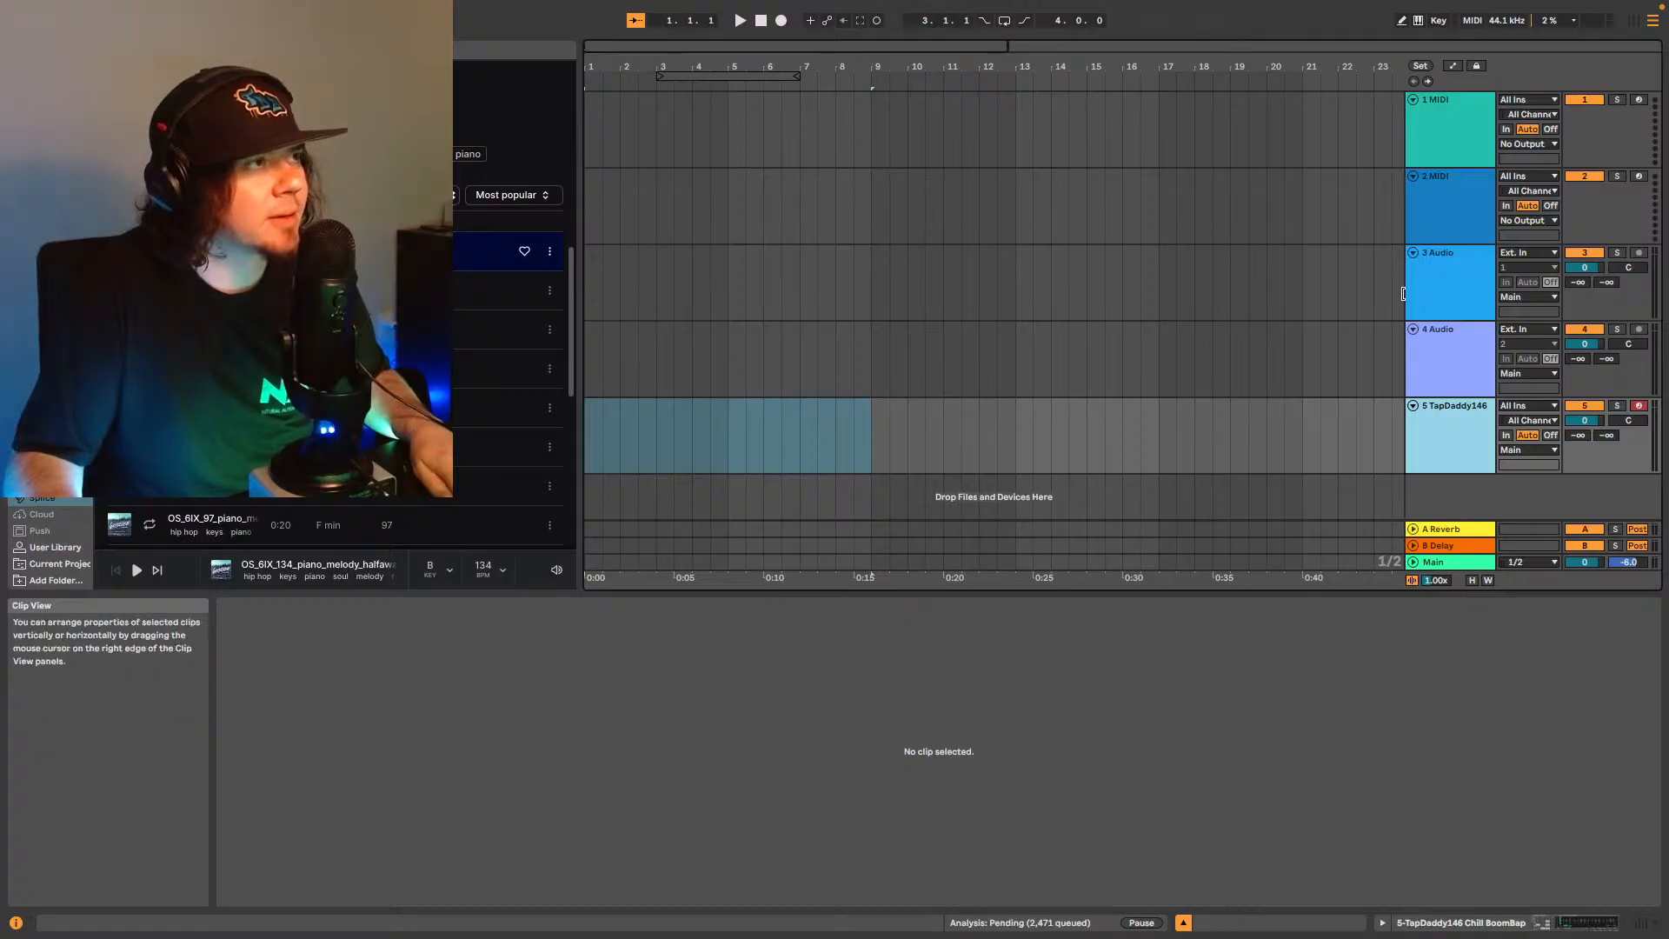
click(1448, 153)
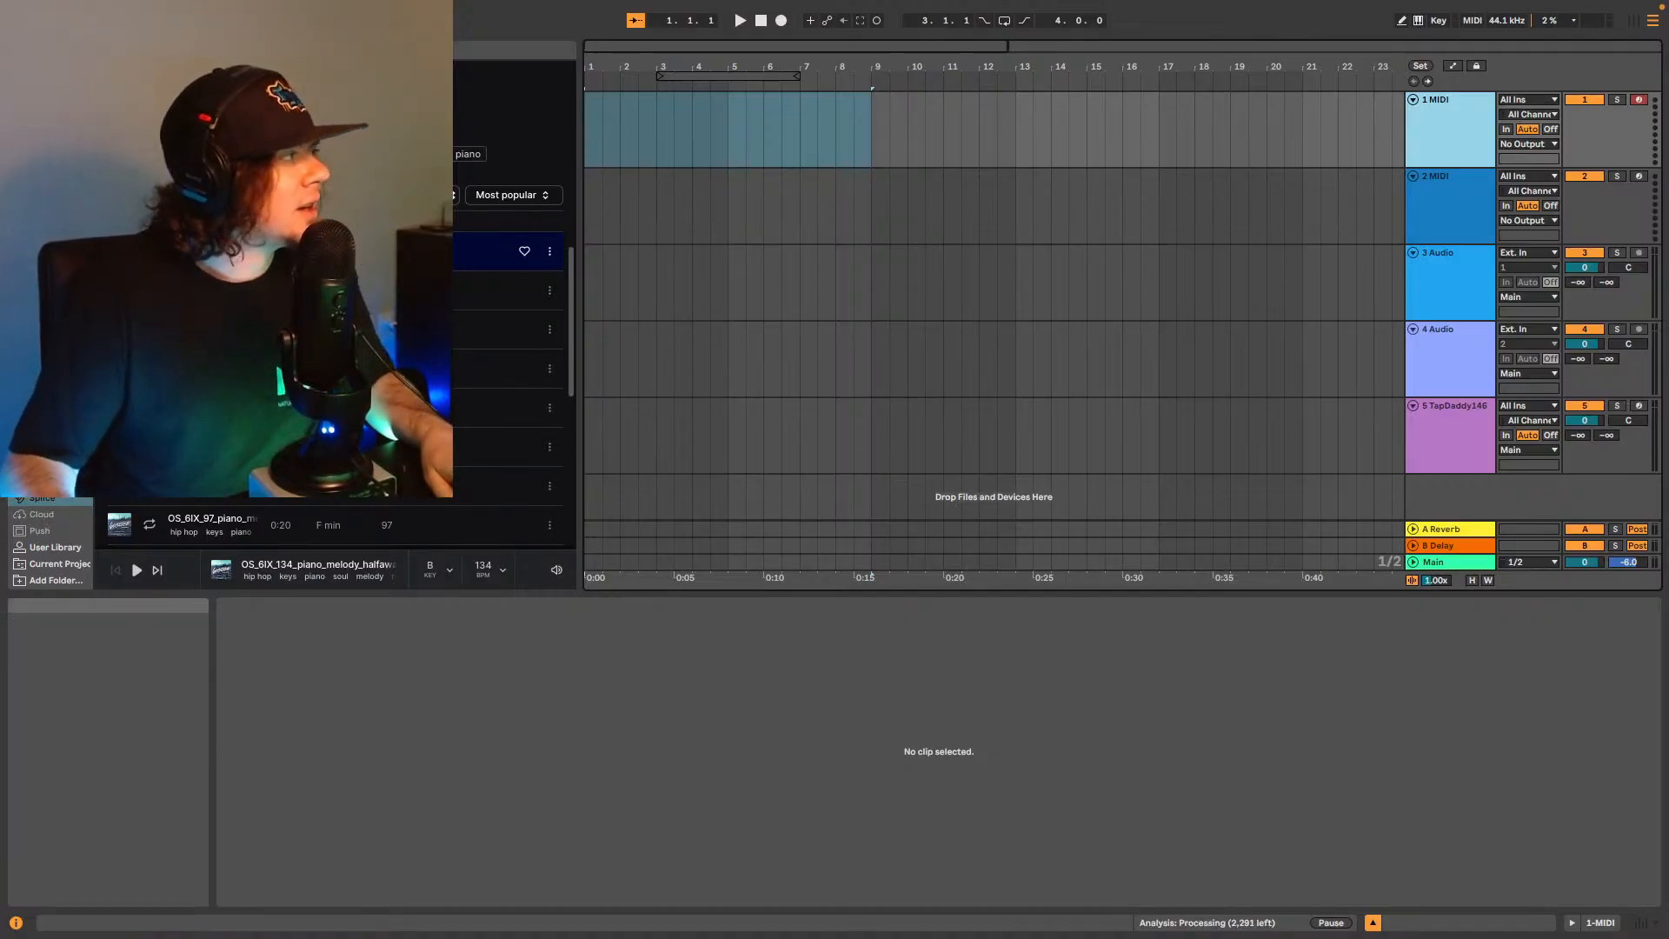
click(55, 546)
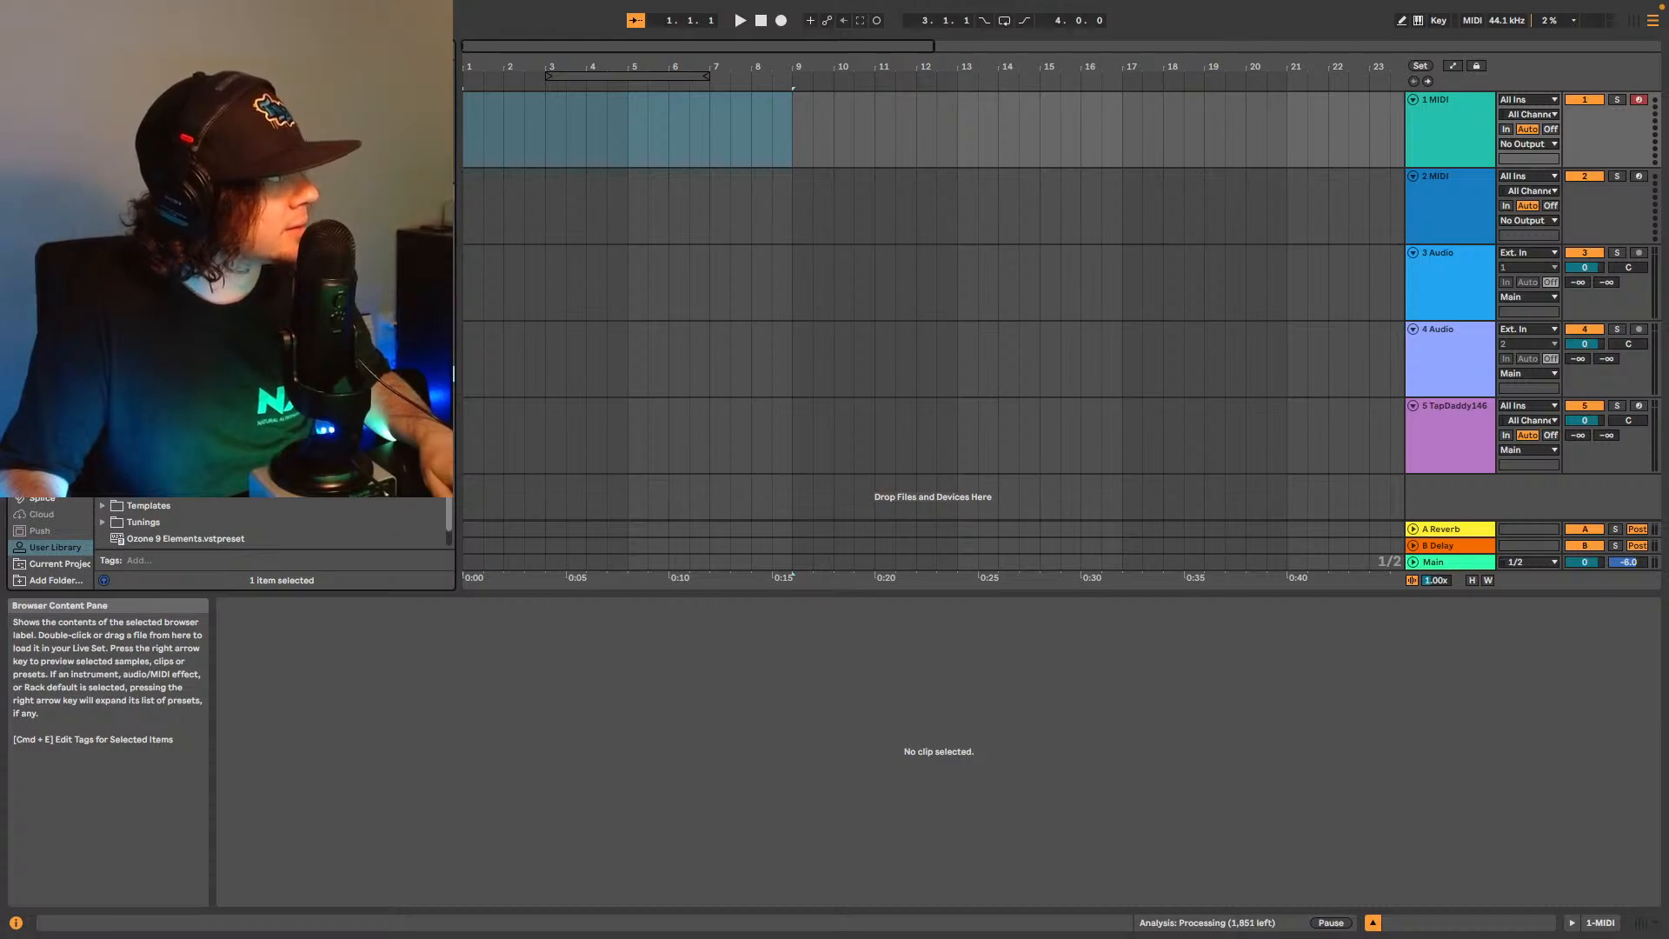
scroll(139, 497, up, 2)
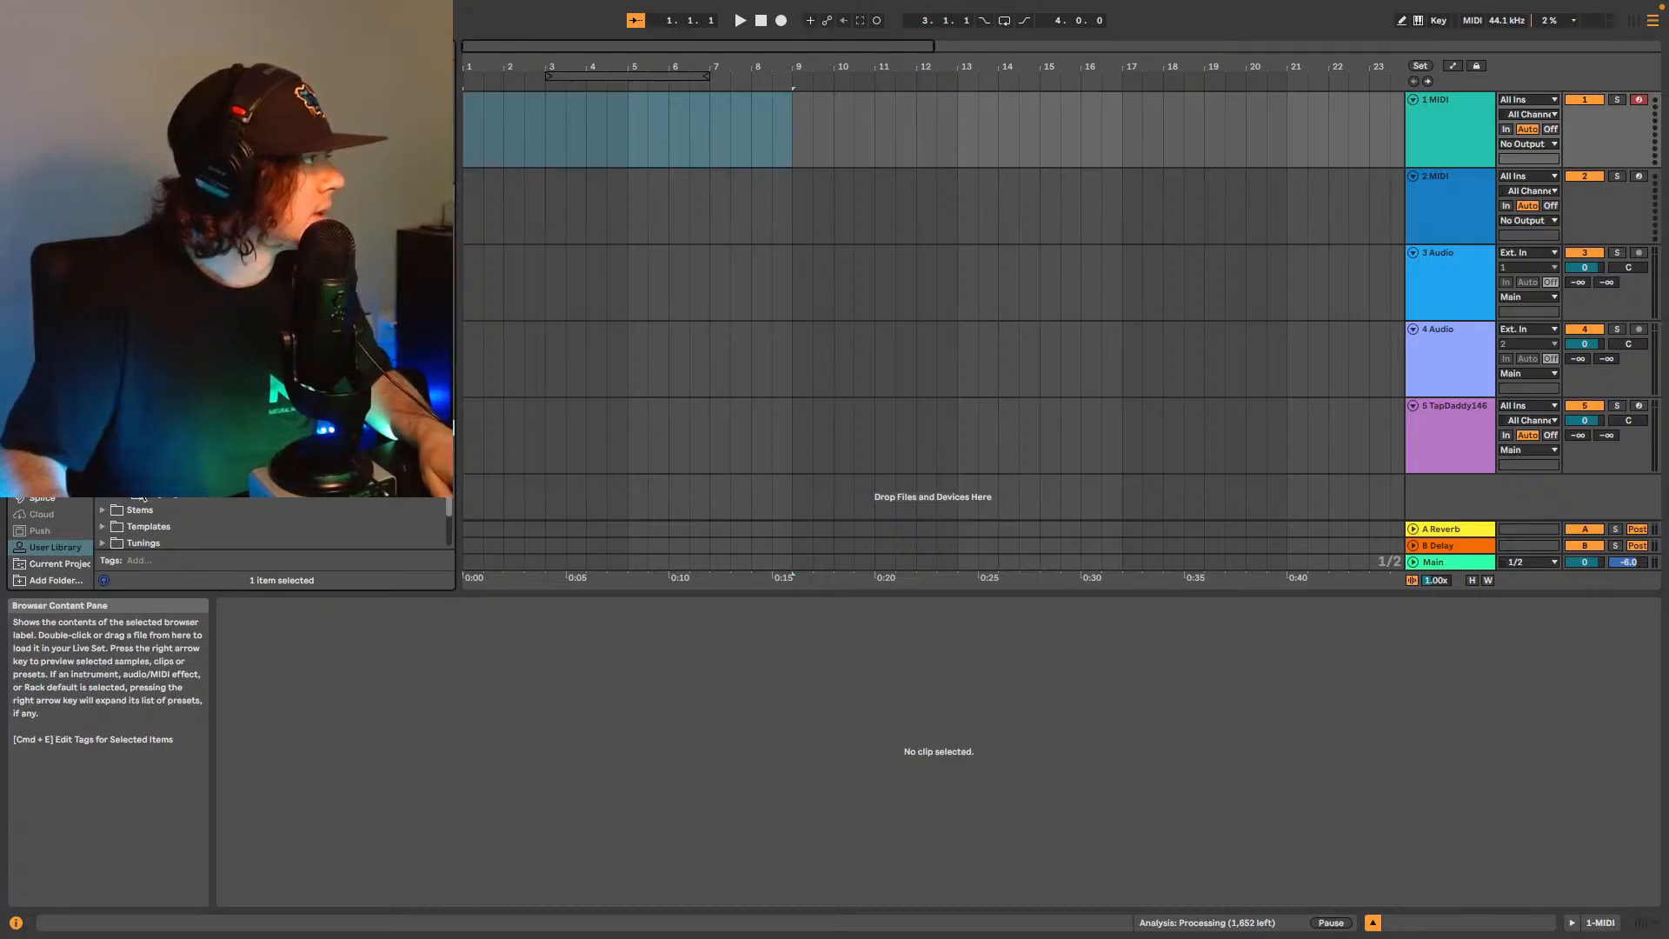
scroll(131, 504, up, 8)
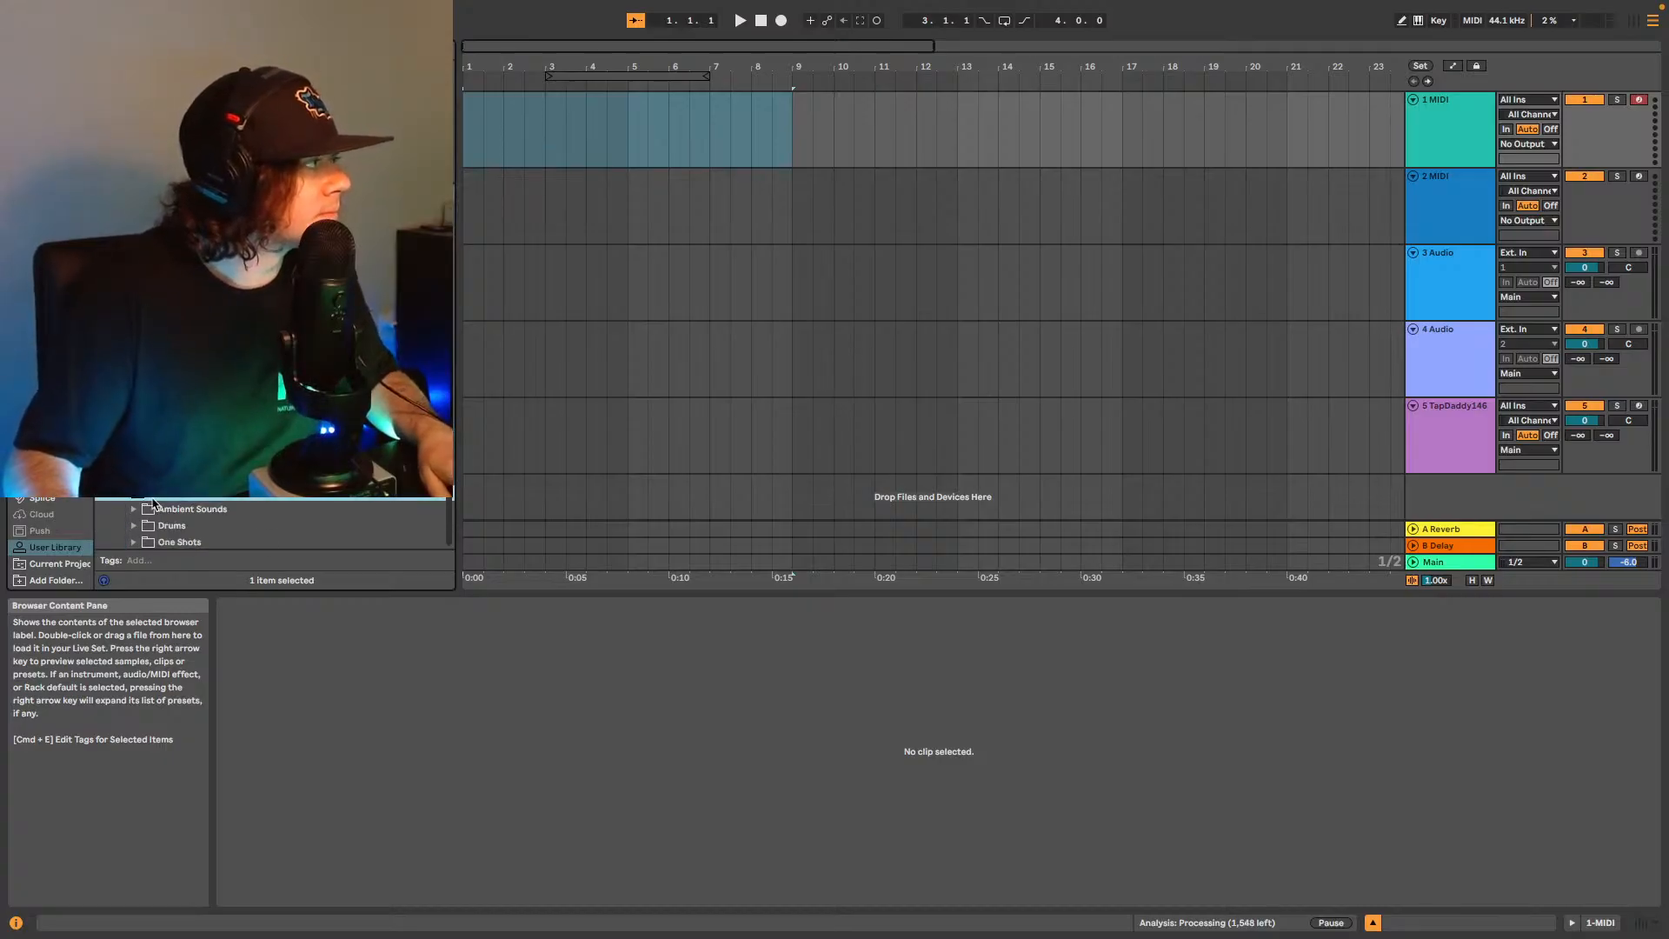
scroll(156, 522, down, 5)
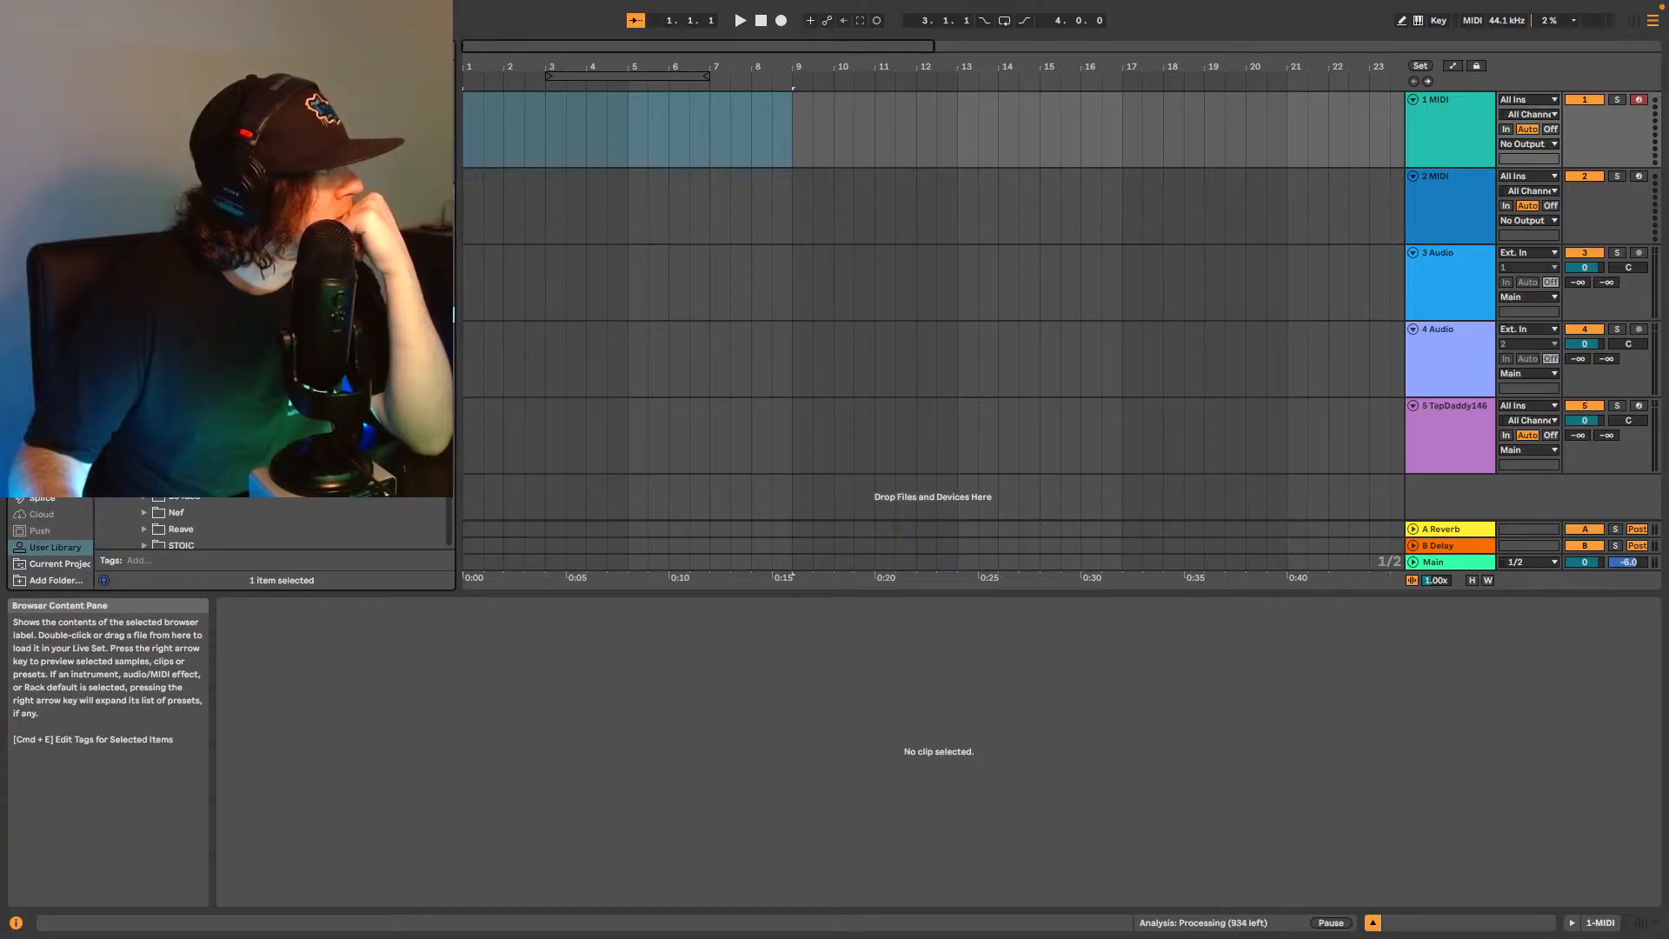
click(145, 413)
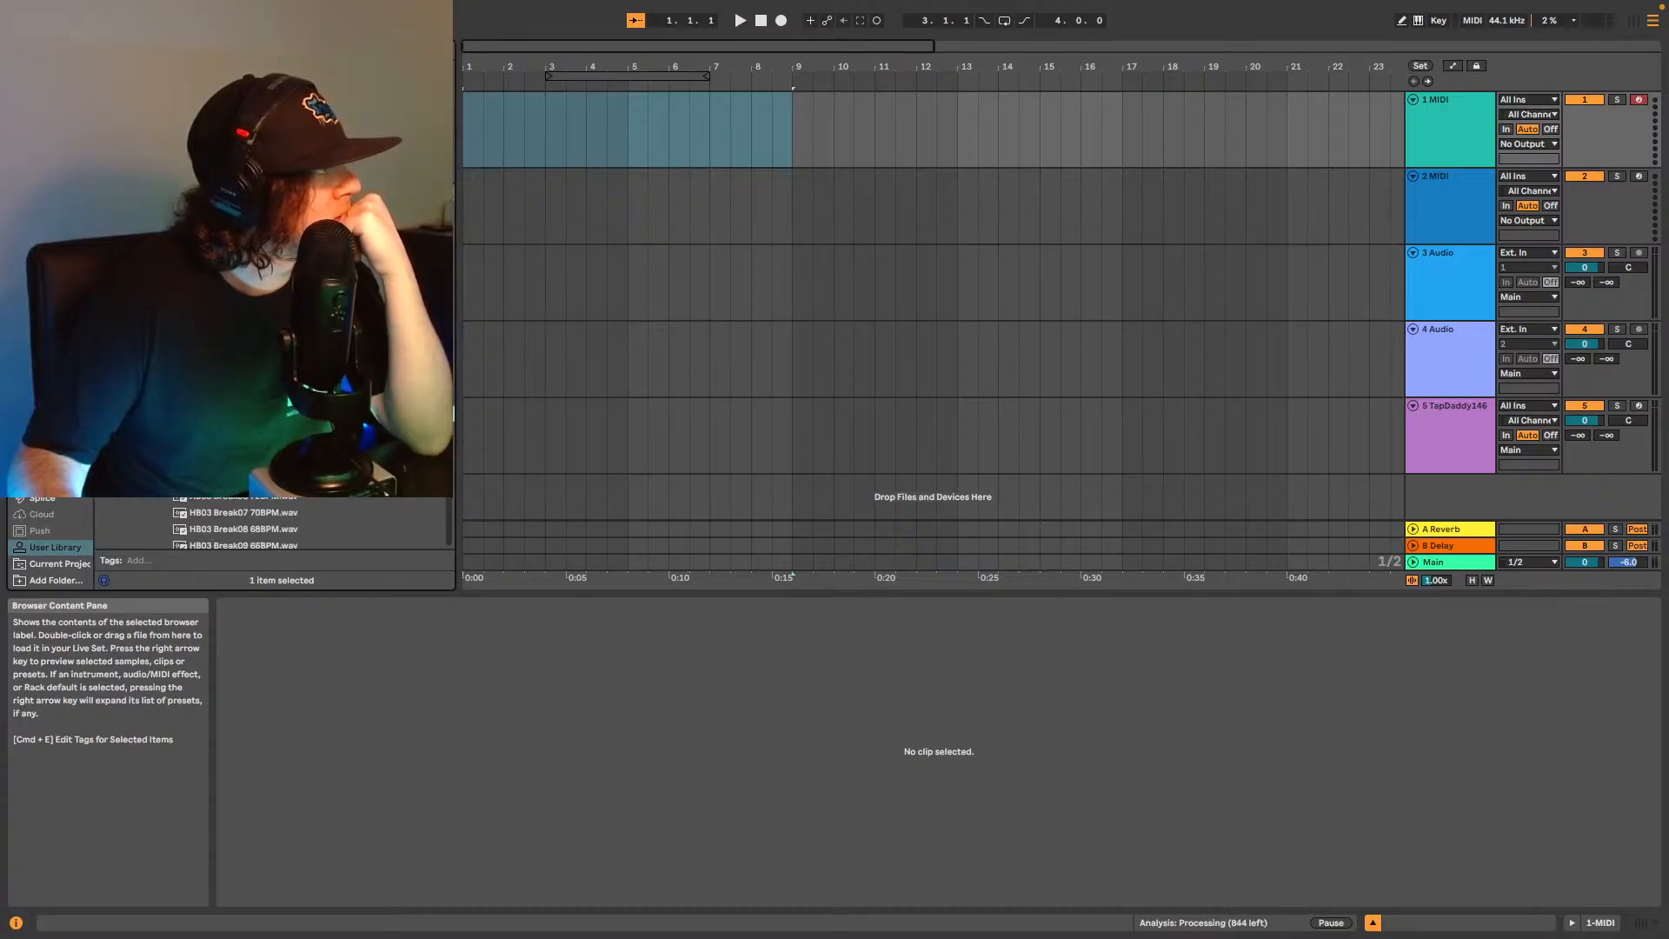
click(168, 430)
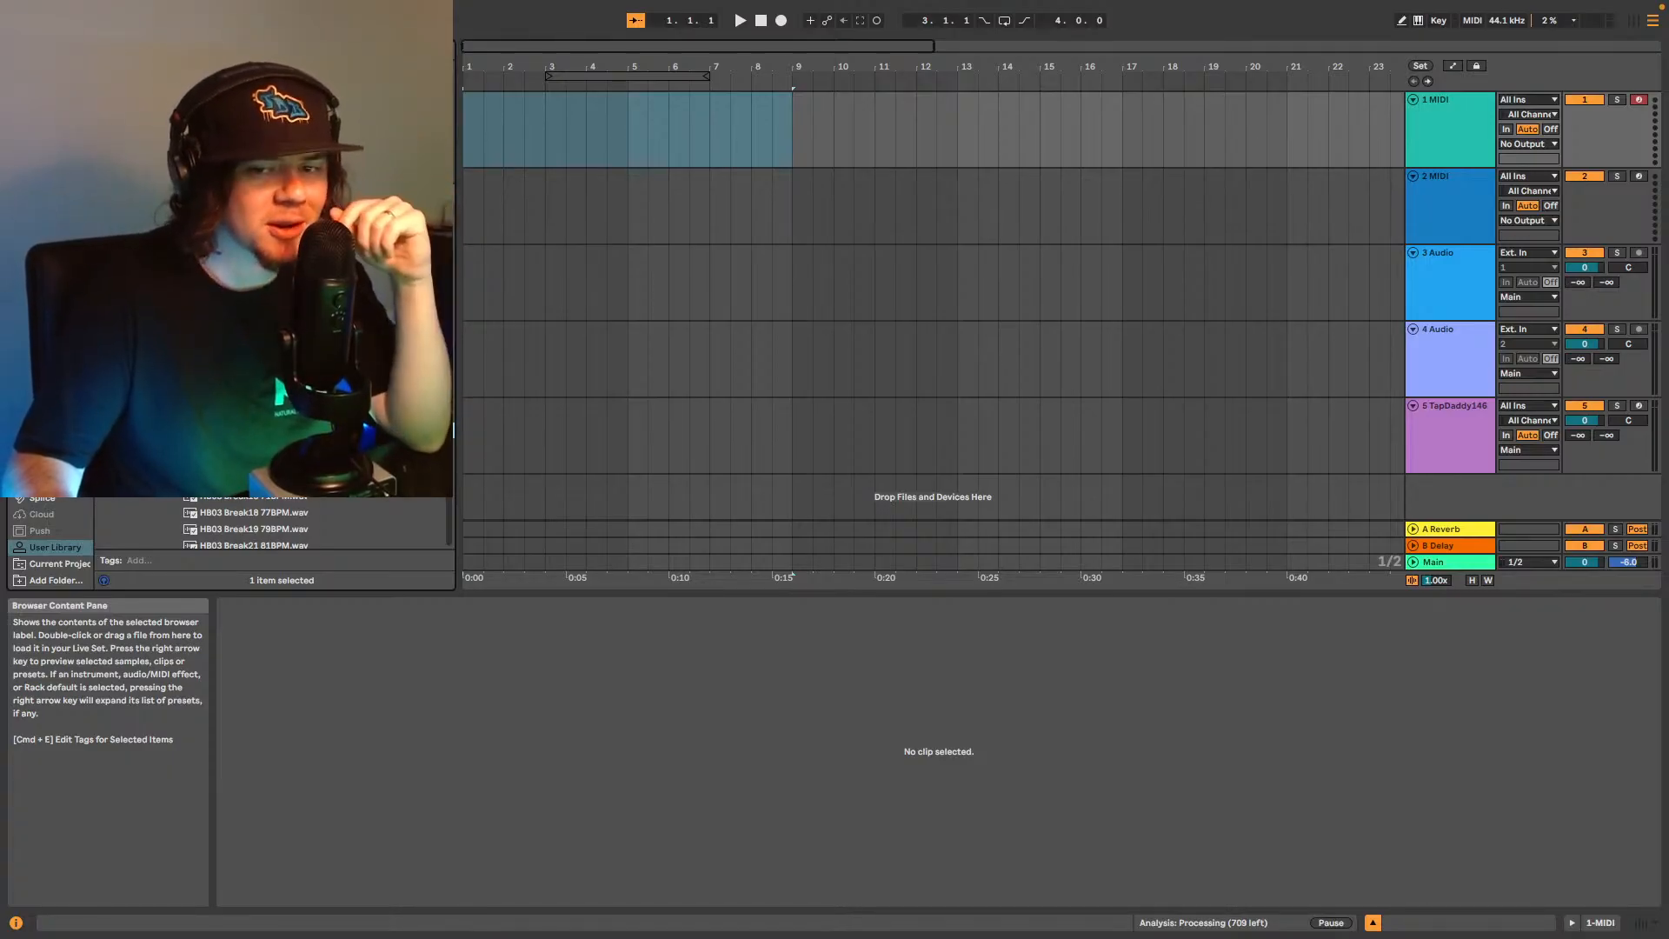
scroll(168, 430, down, 3)
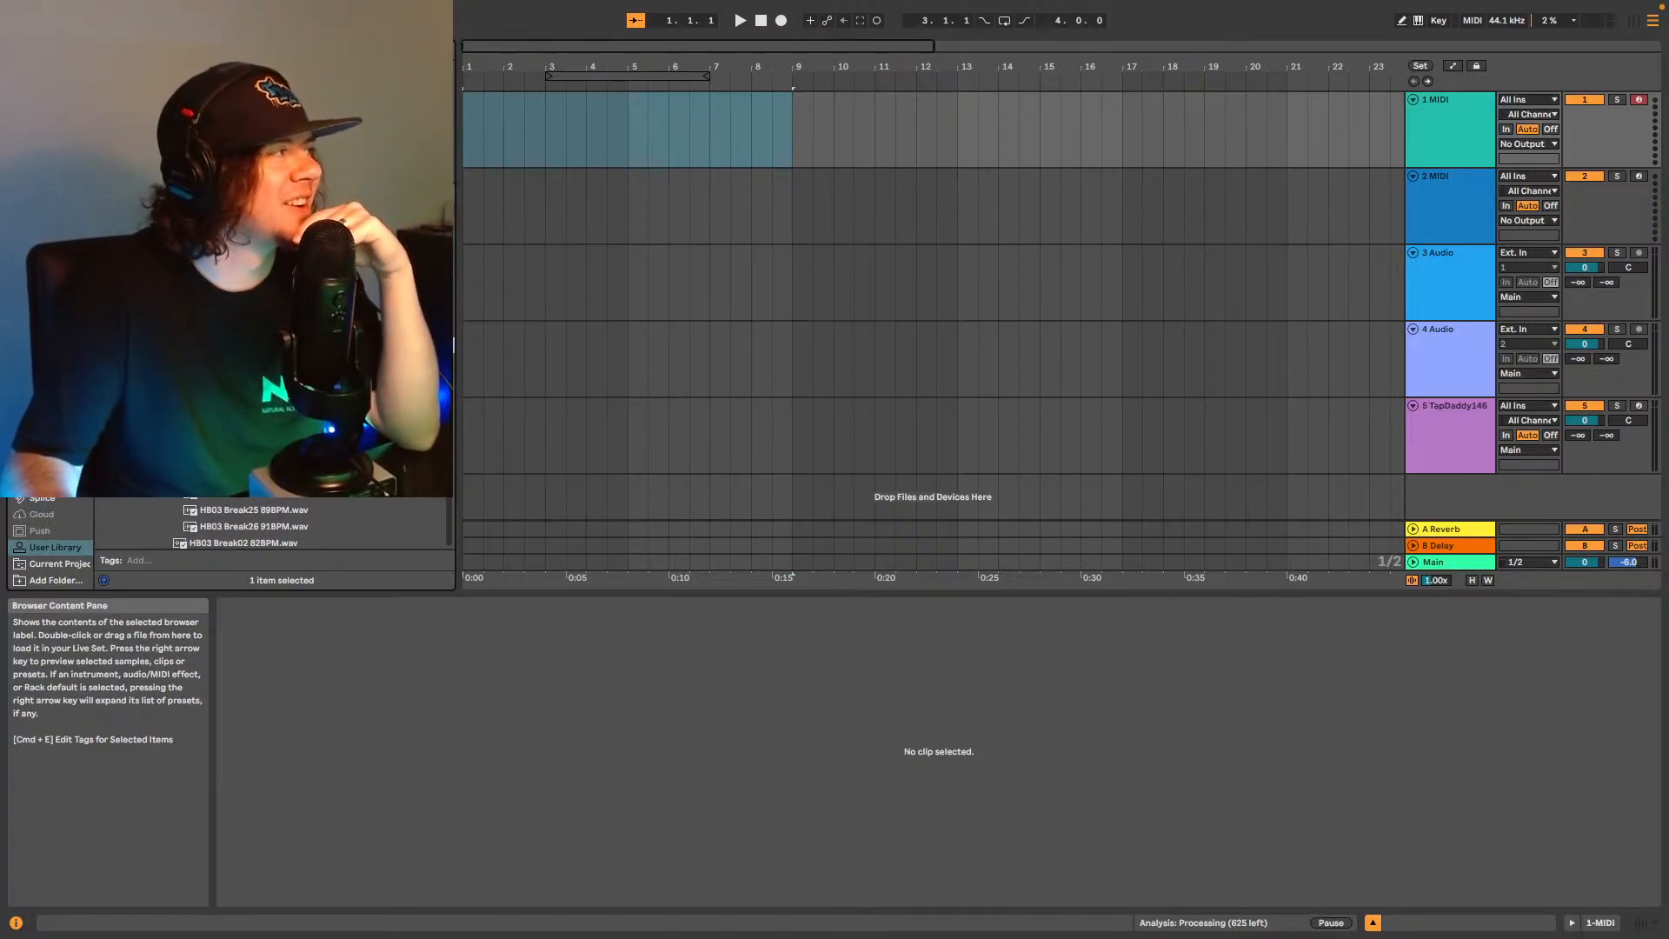
Audition the HB03 break loops and set the preview volume on the Main track to 0 dB.
scroll(274, 391, up, 1)
key(Down)
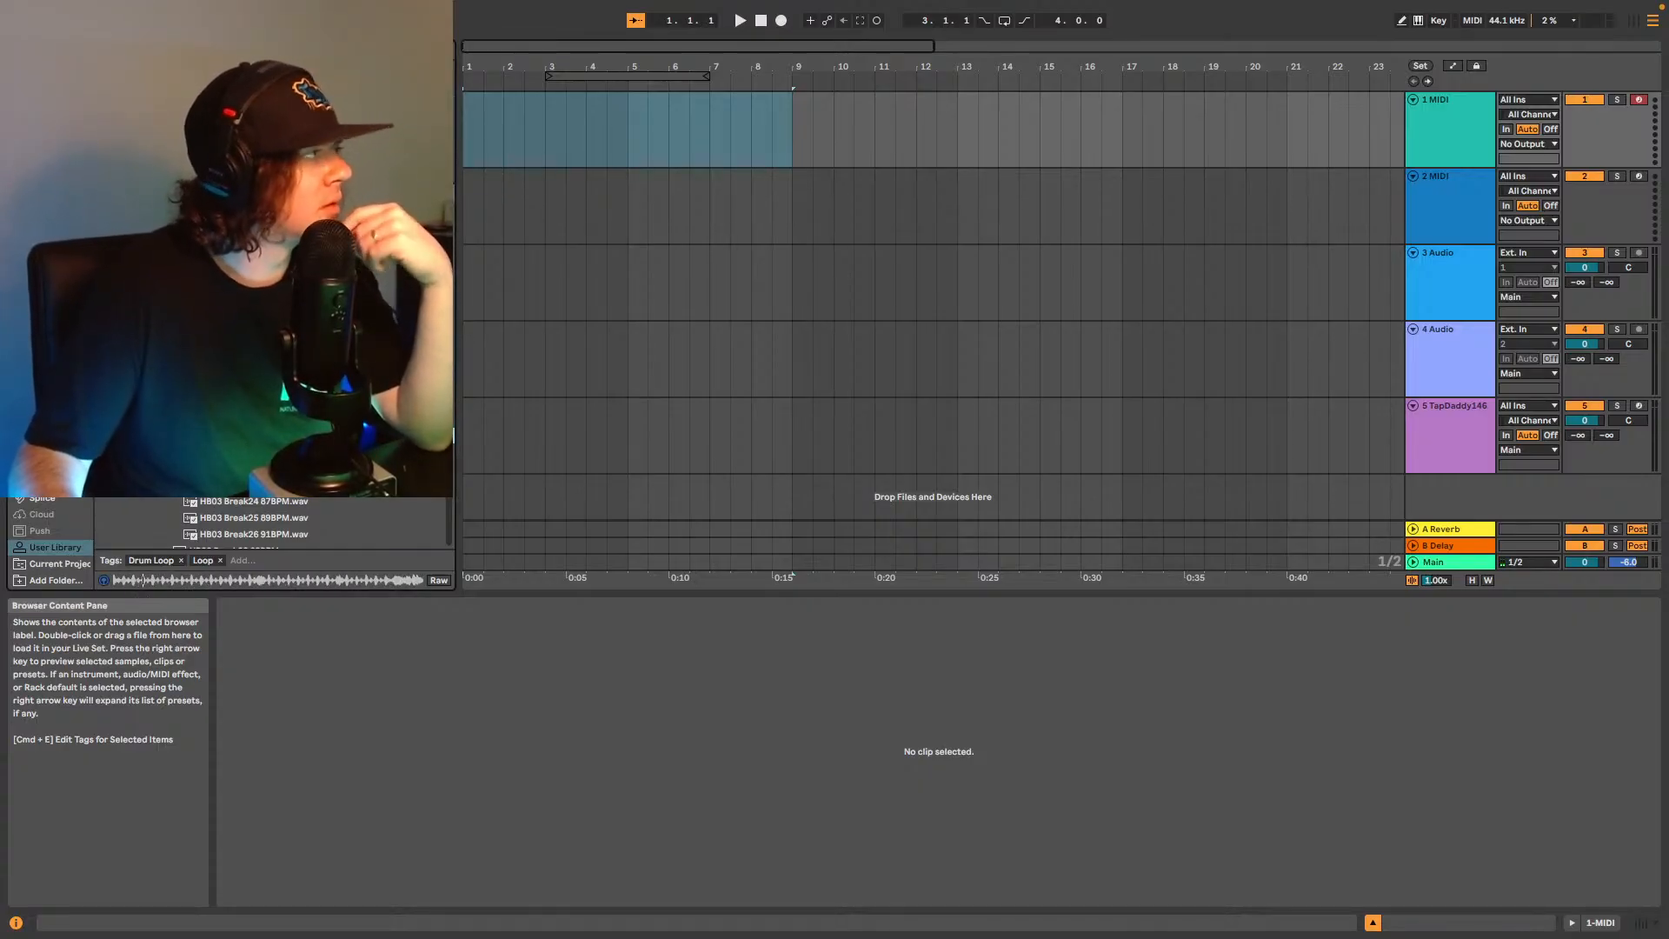
scroll(273, 522, down, 2)
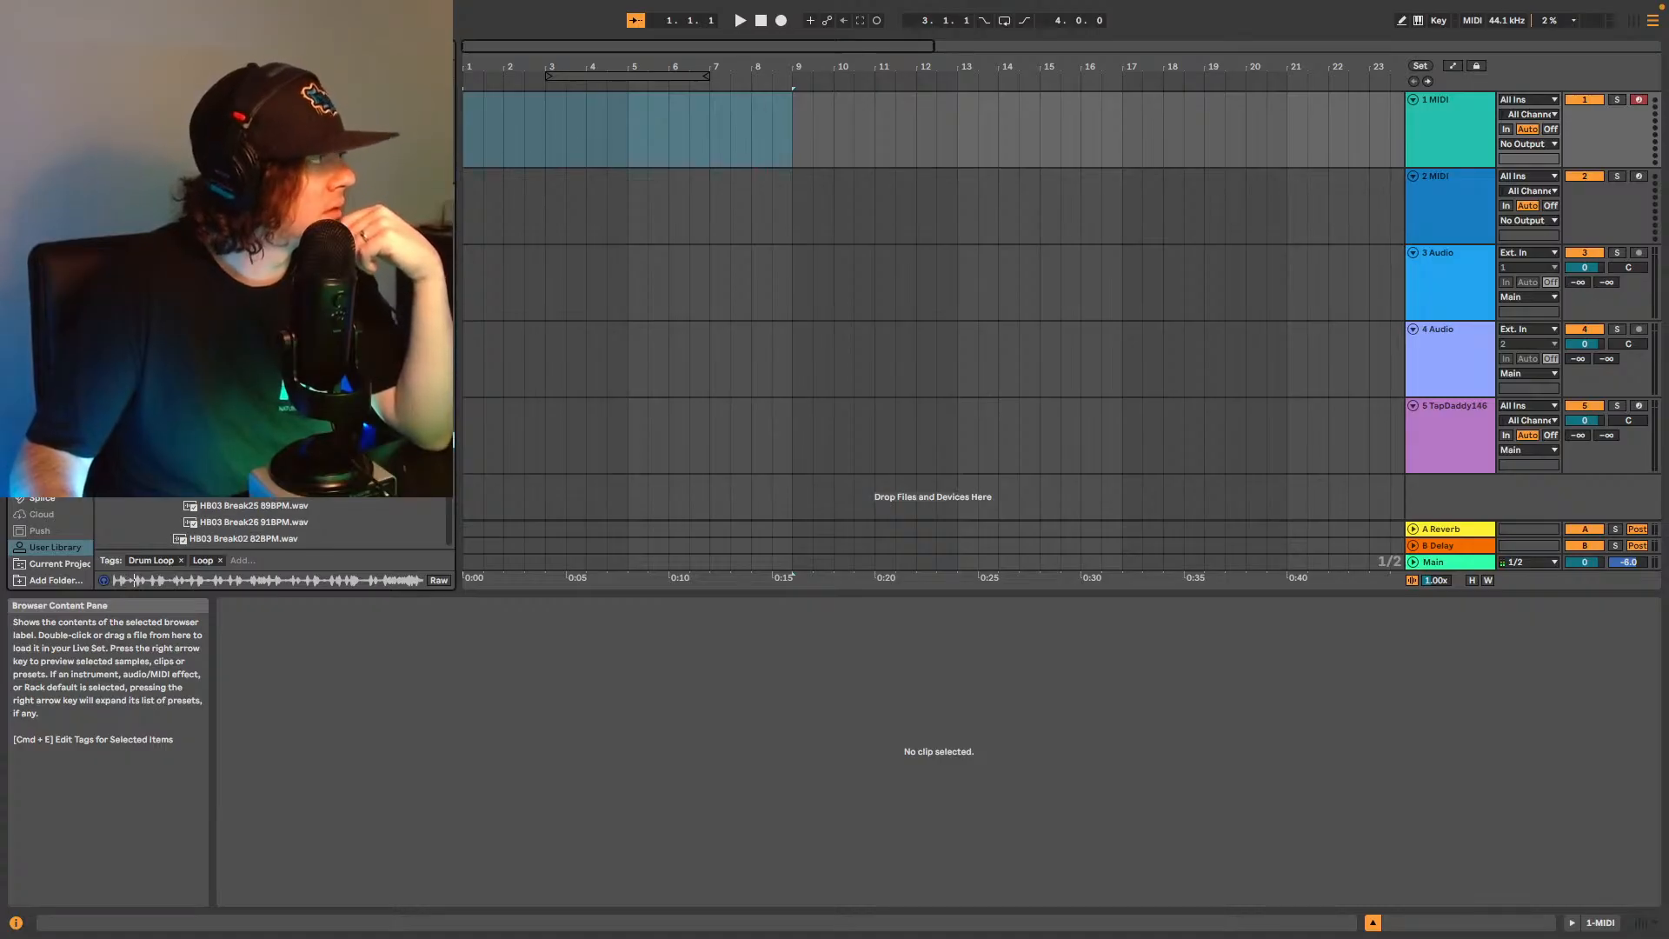
scroll(274, 521, down, 1)
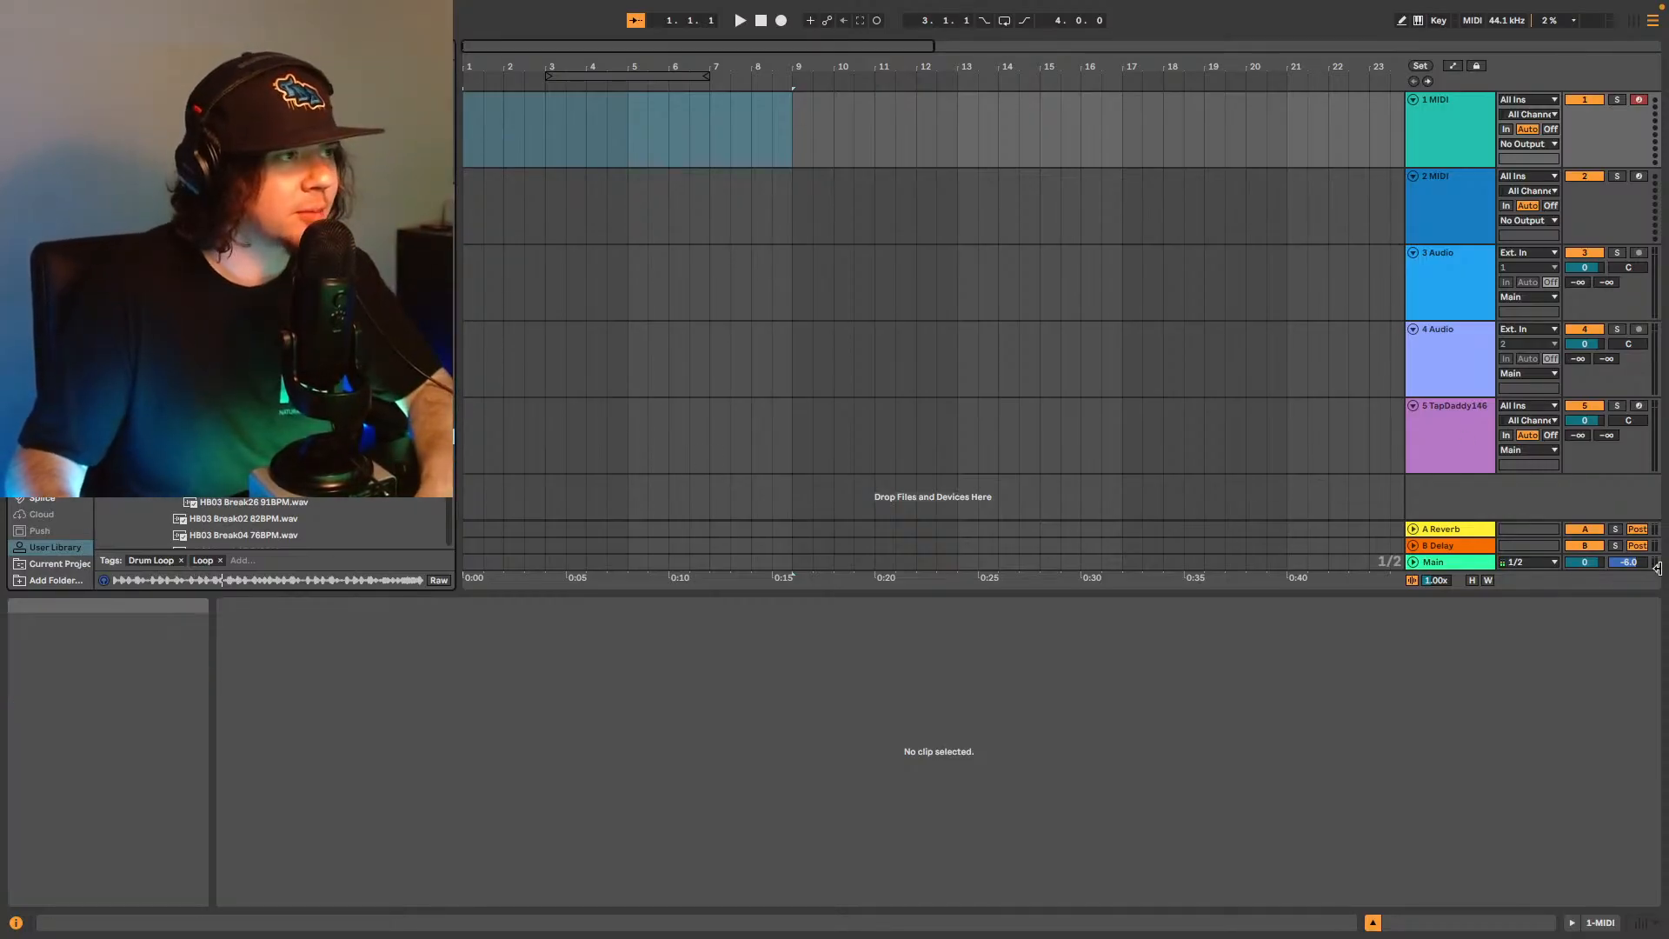
drag(1628, 563, 1628, 547)
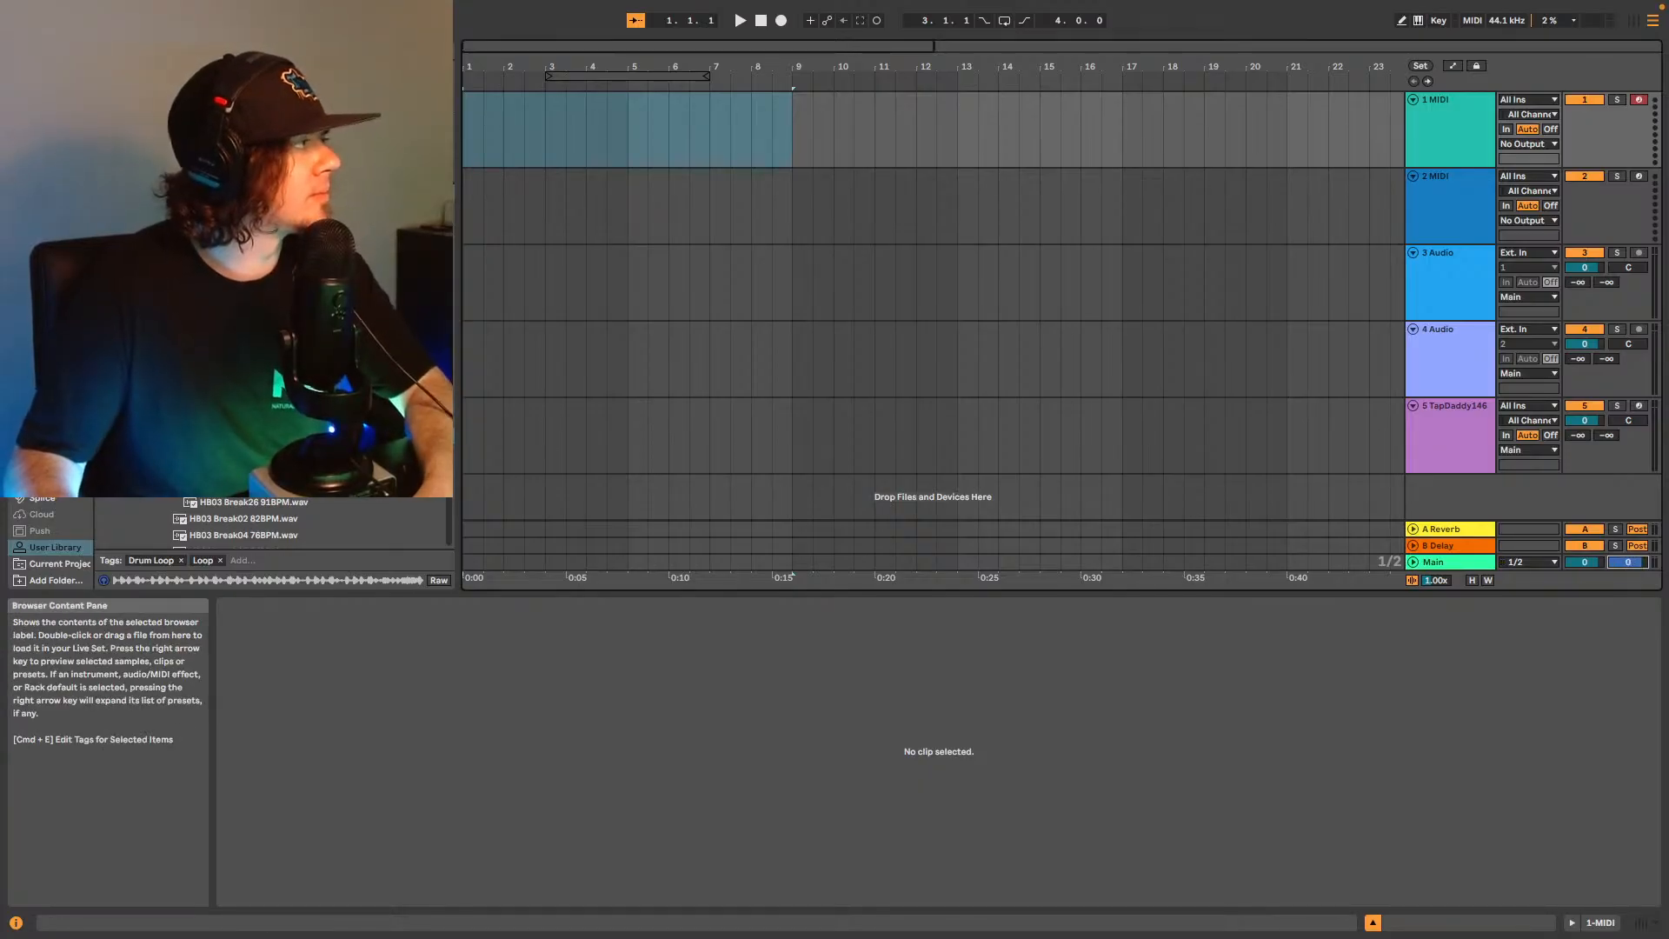
Try loading HB03 Break22 83BPM as a sampled instrument on the first MIDI track, and undo it.
click(261, 437)
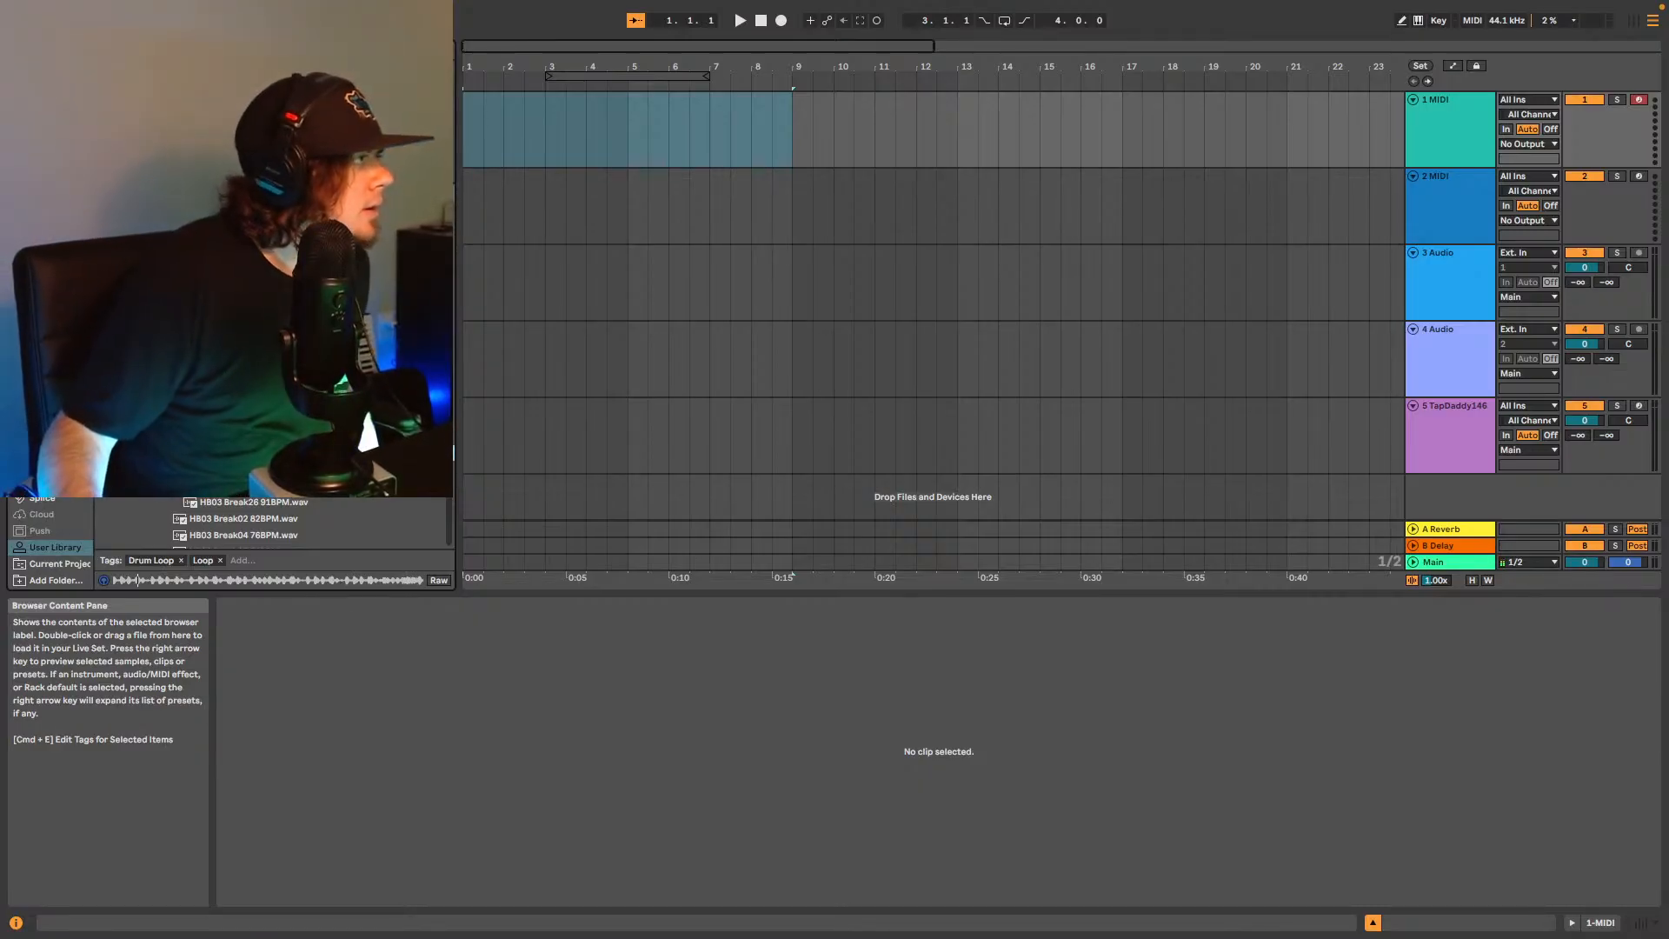
key(Return)
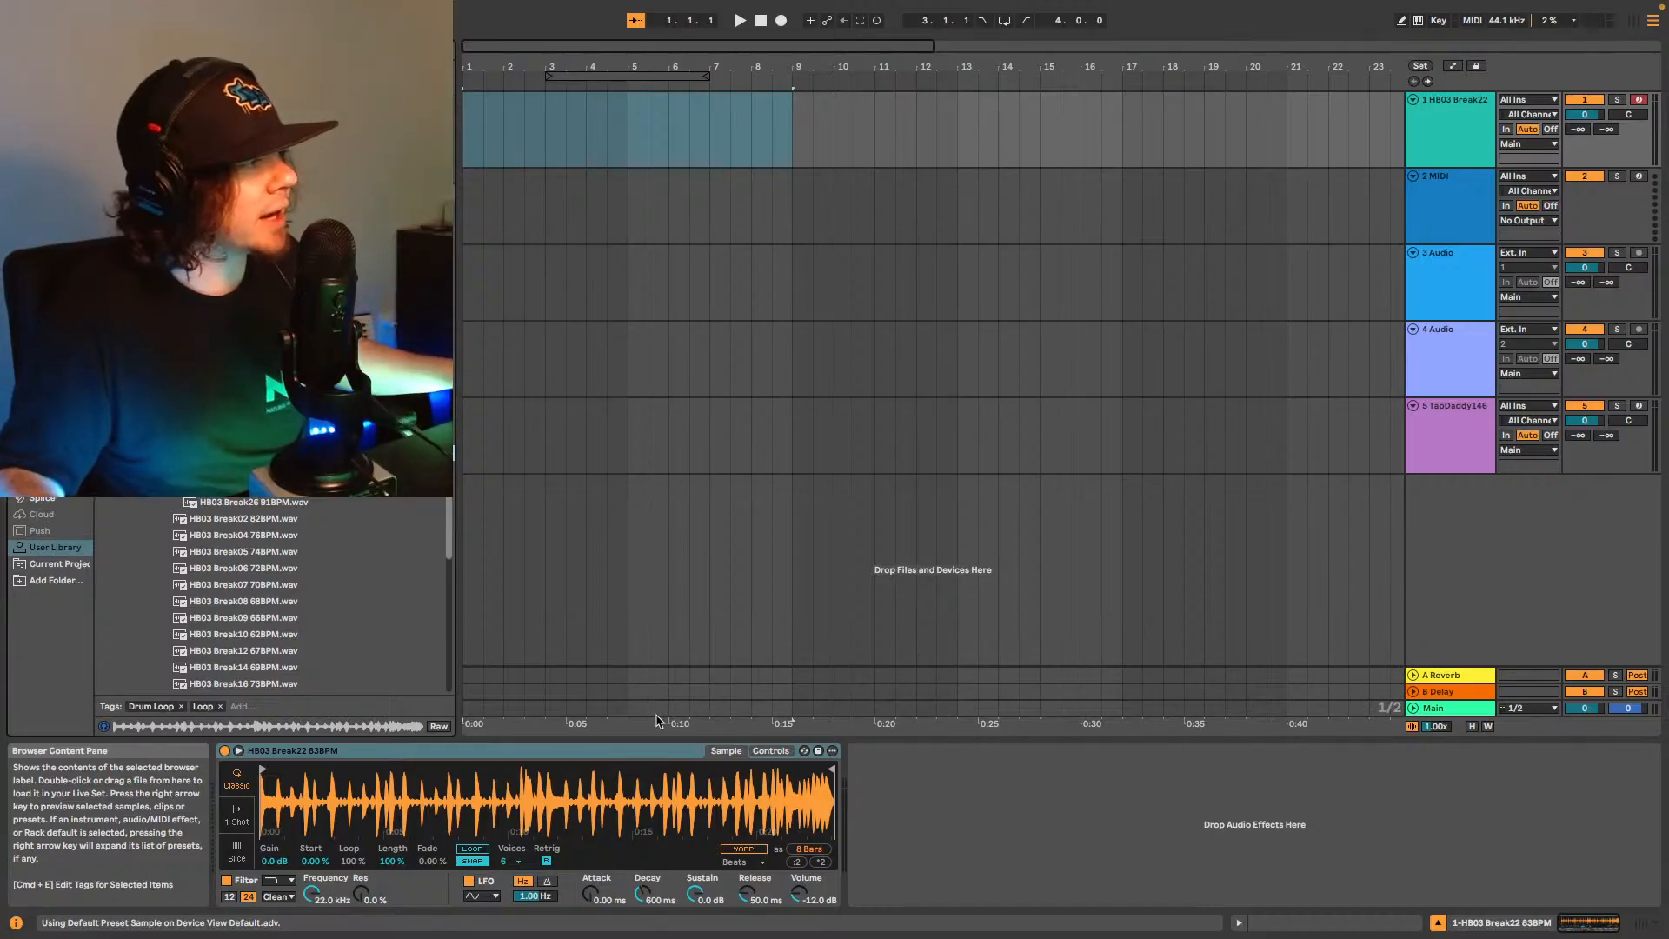
key(super+z)
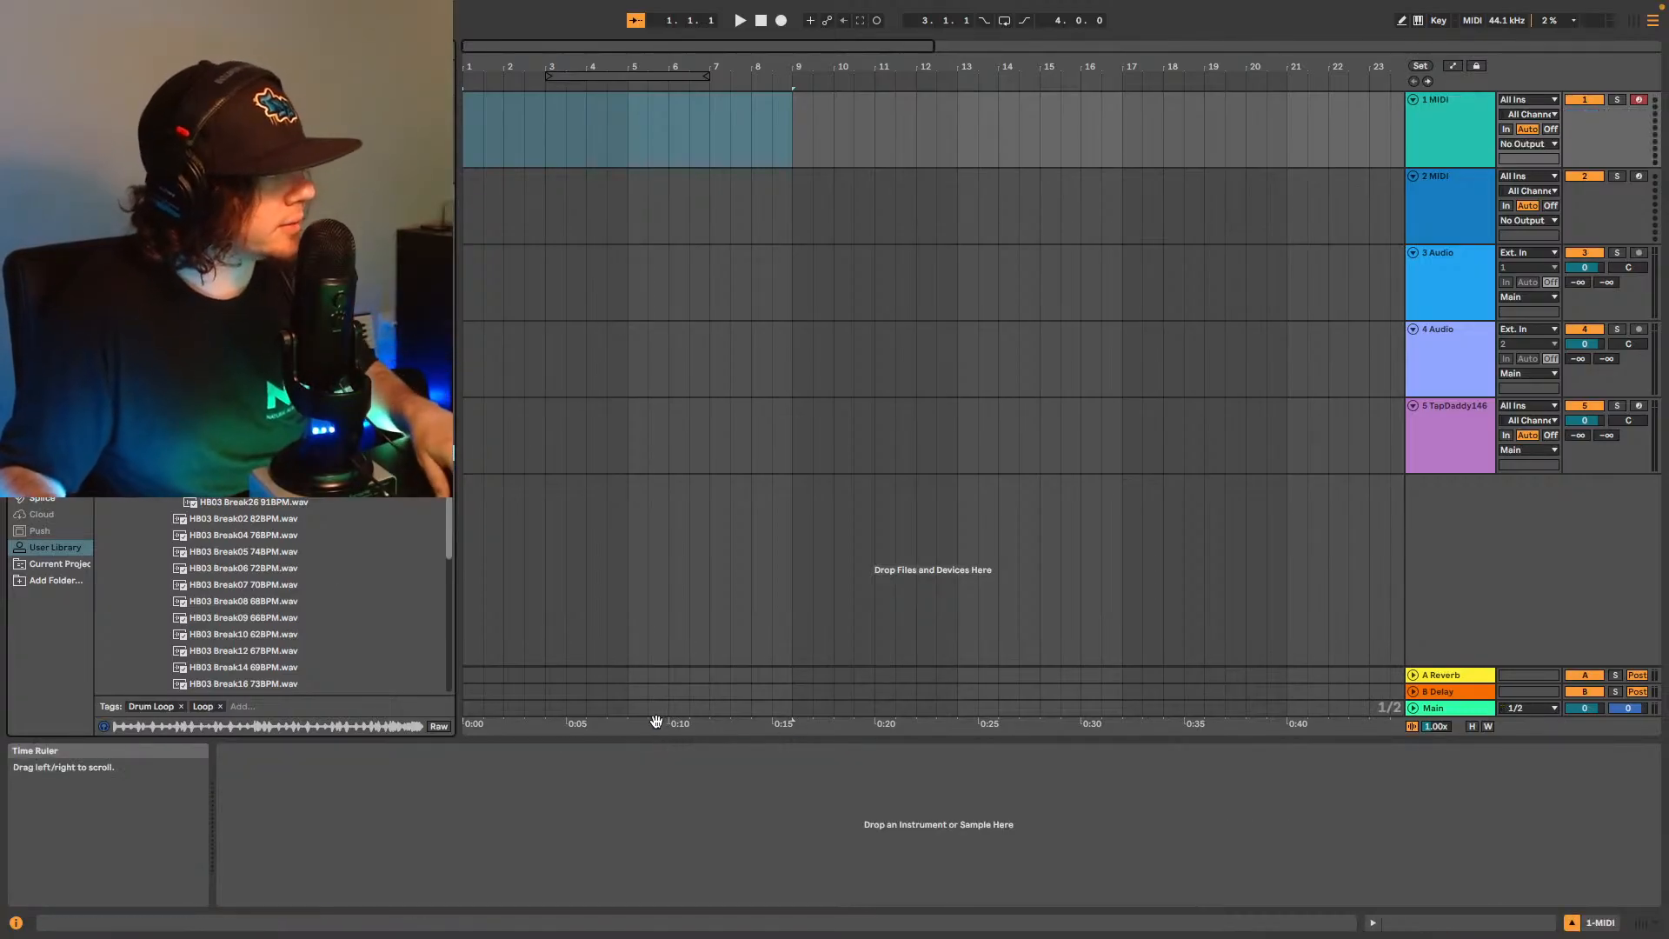
Audition more HB03 breaks, including HB03 Break26 91BPM, and switch briefly between Splice and the User Library.
key(Down)
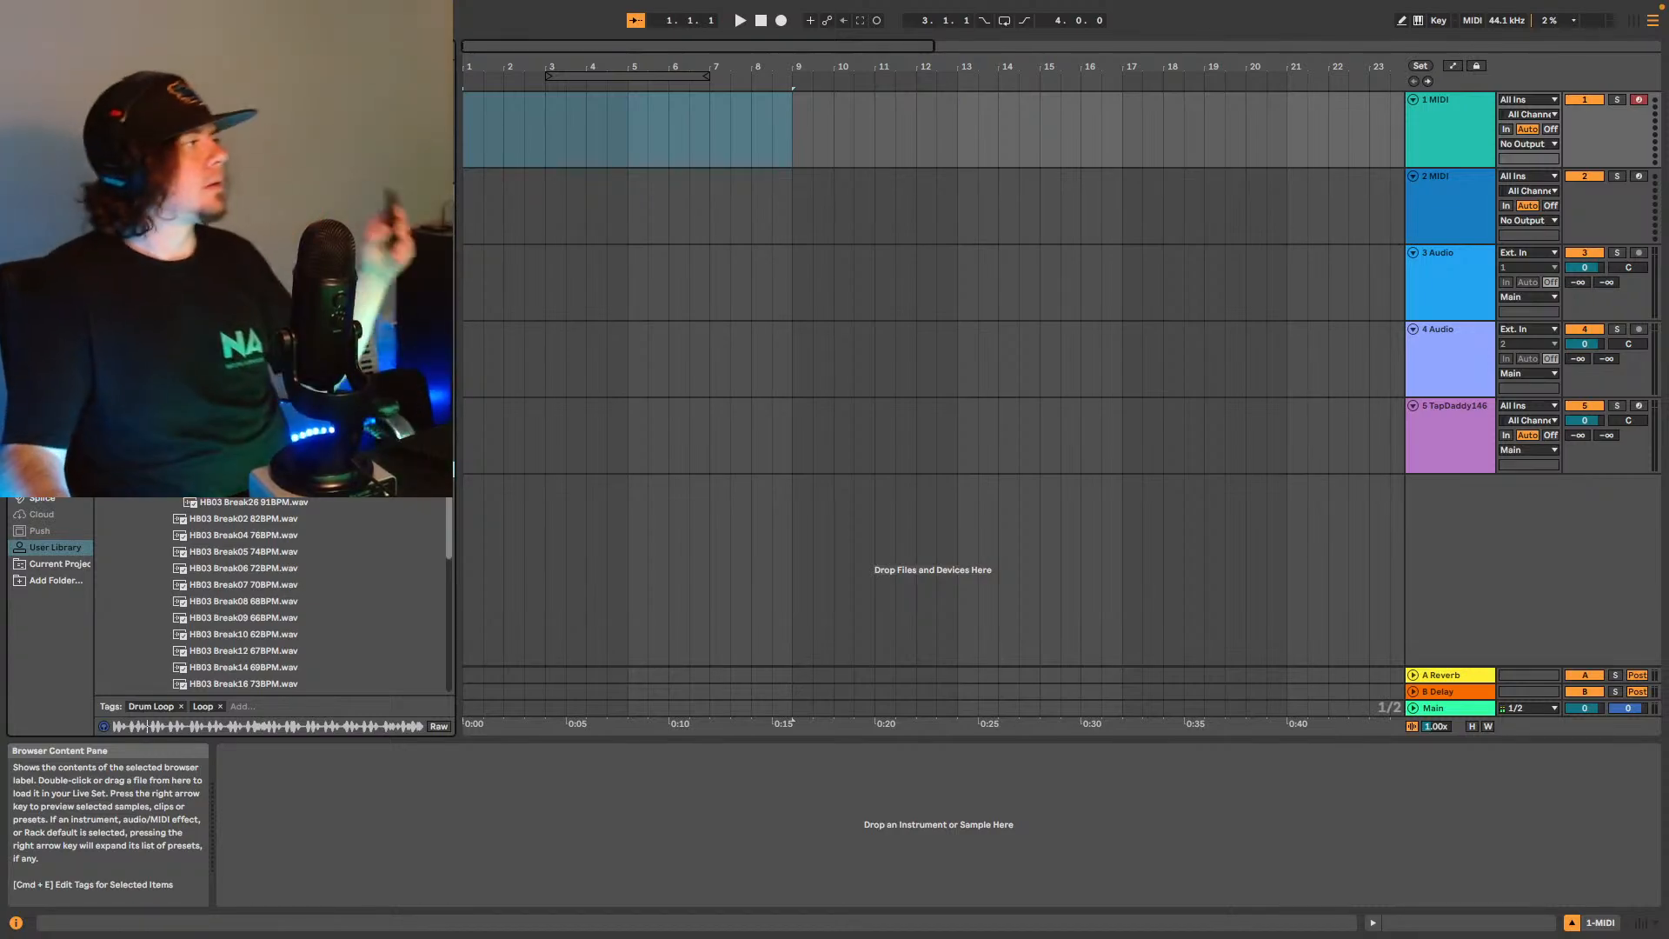
key(Up)
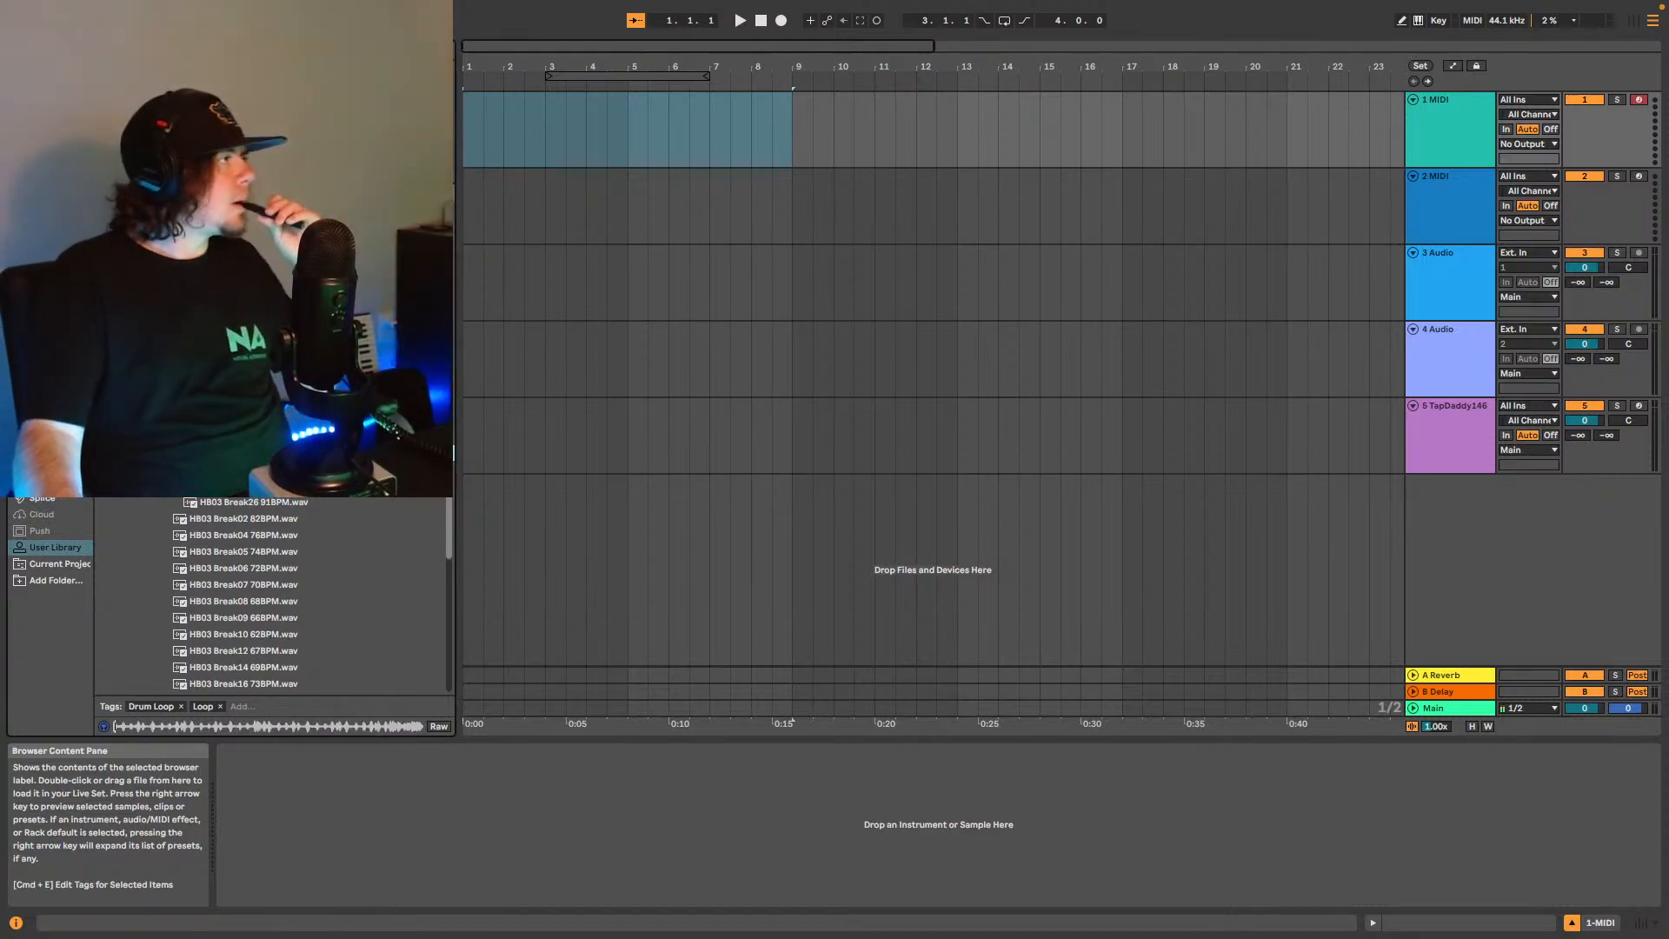
click(261, 506)
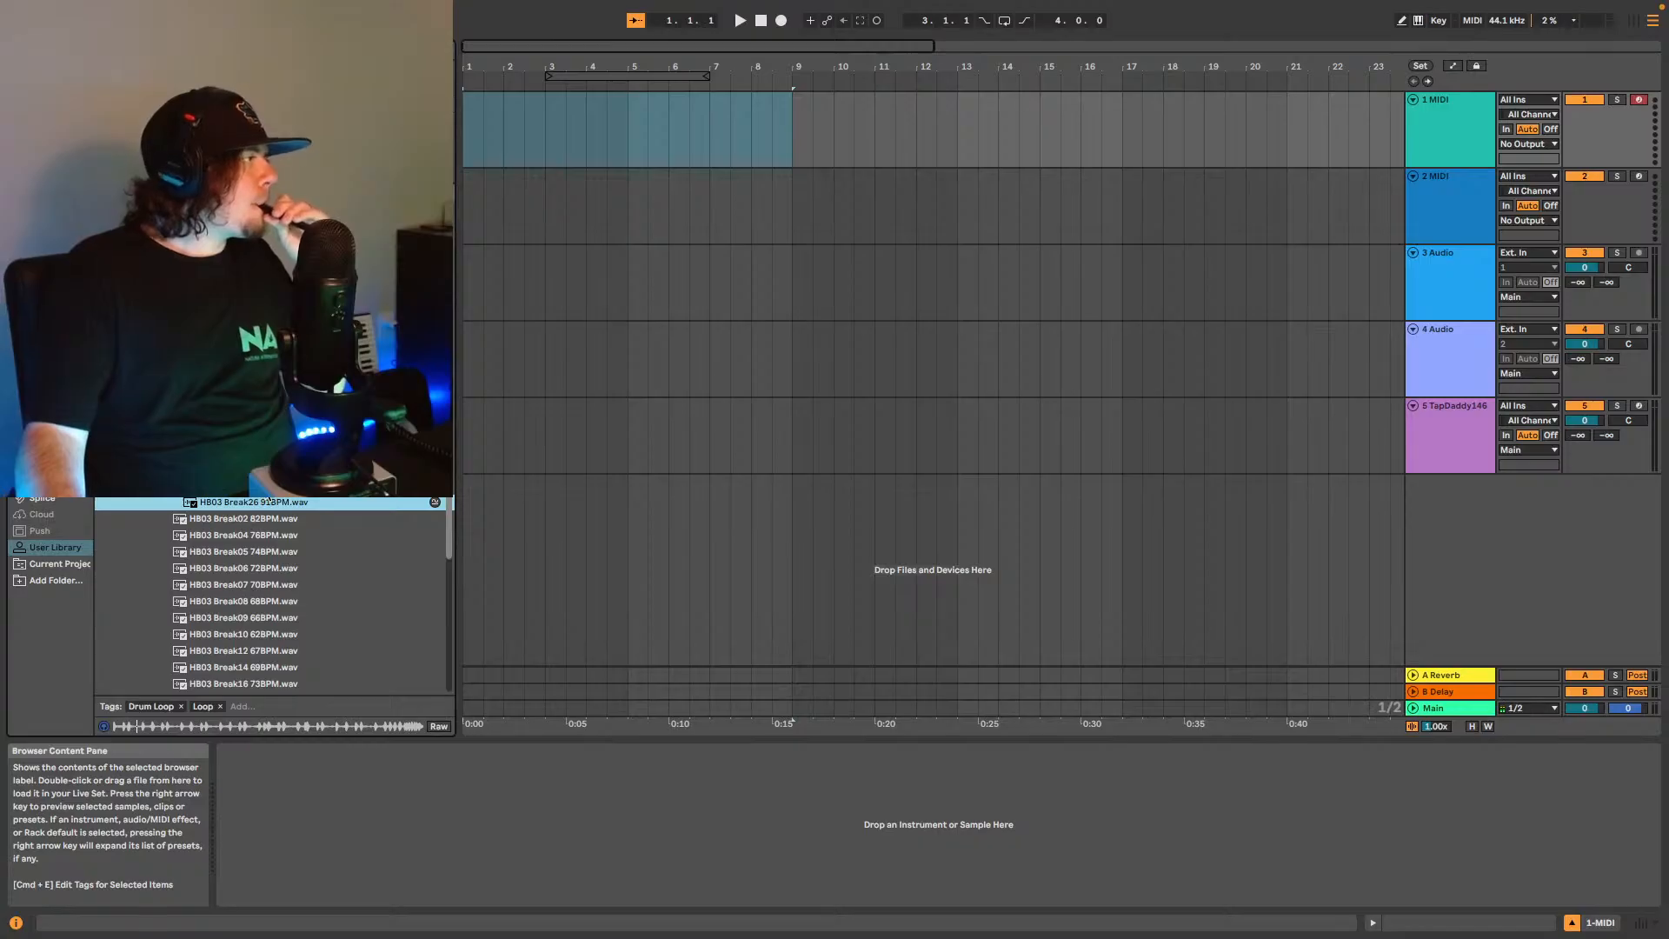
click(262, 488)
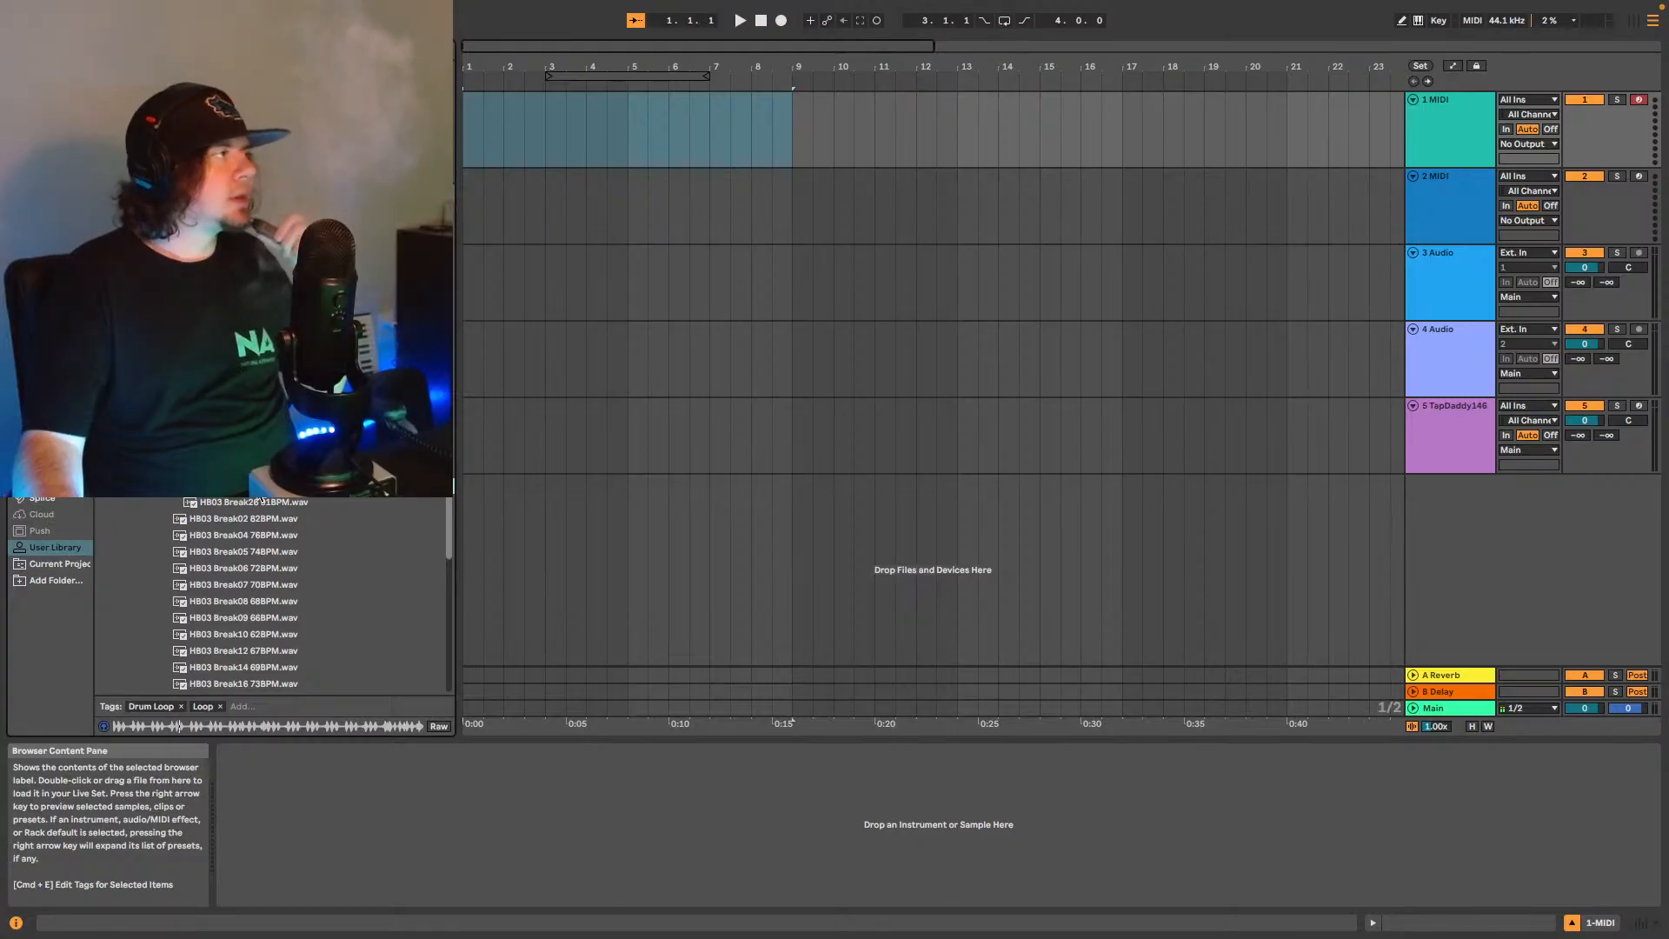
click(43, 499)
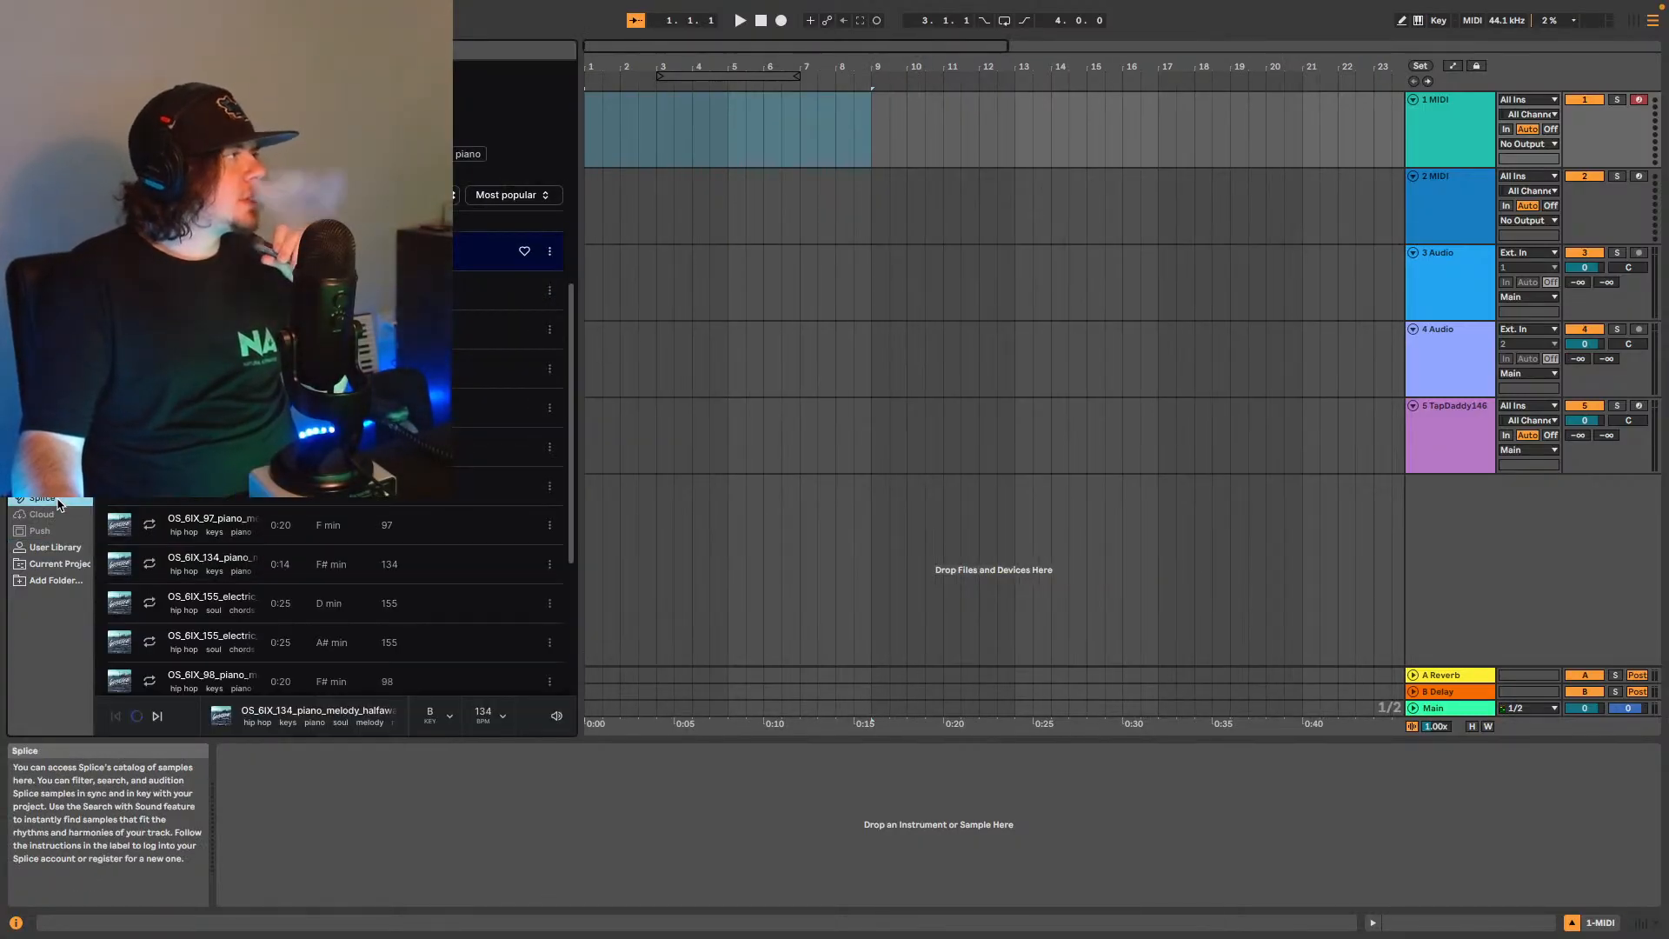
click(52, 548)
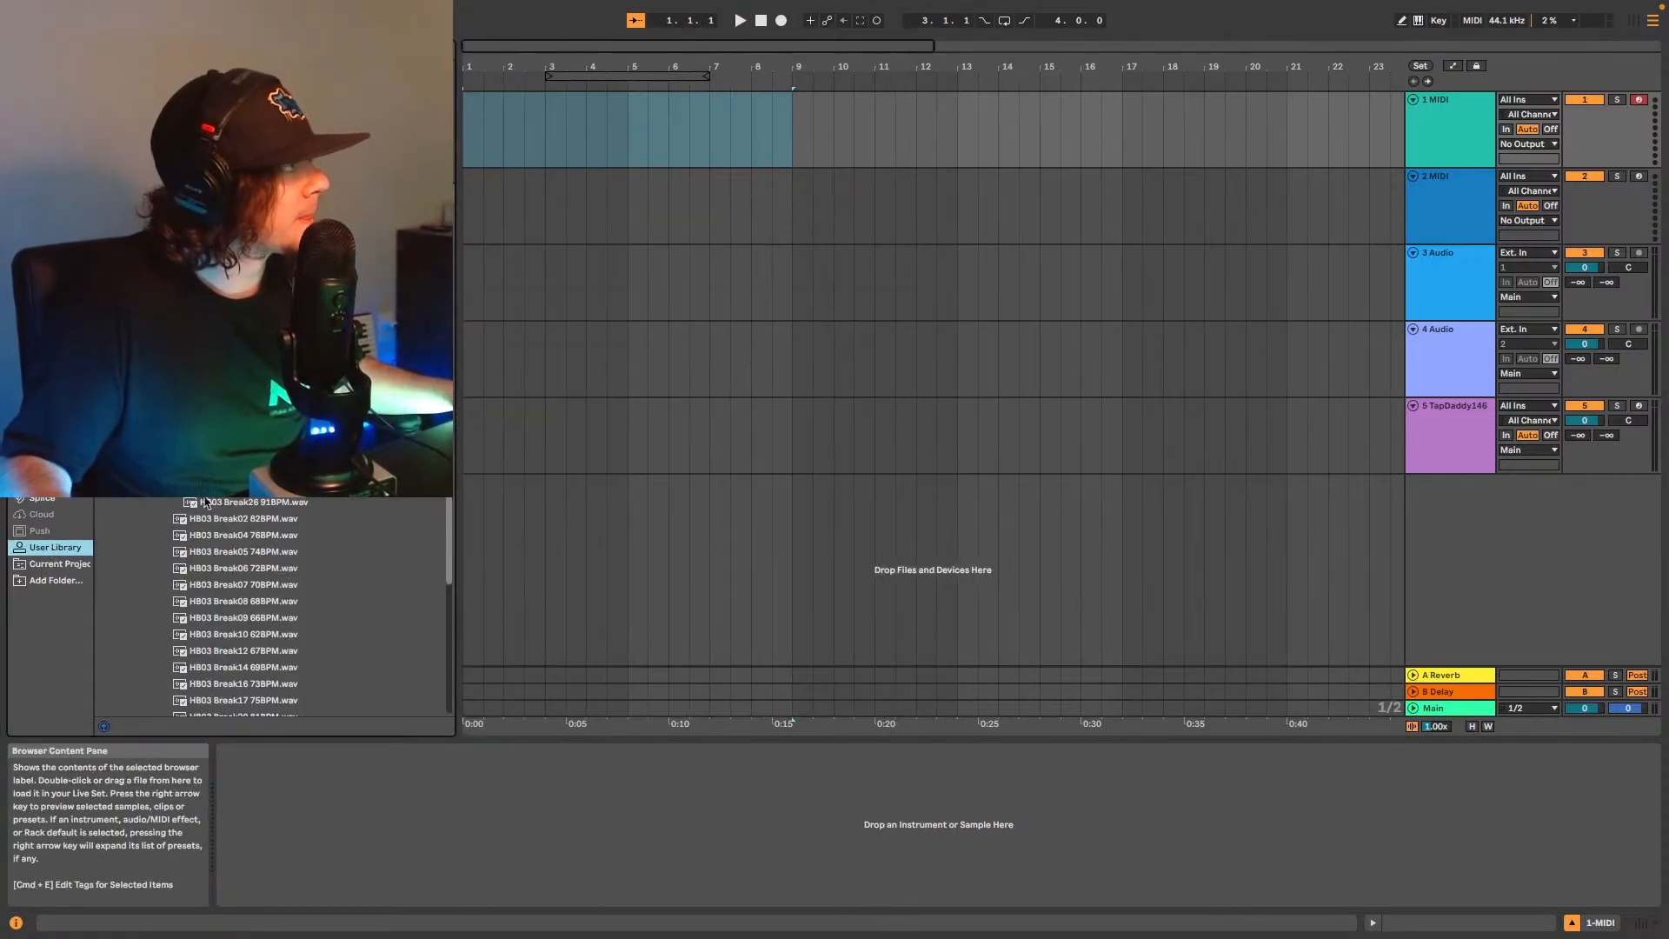
Preview HB03 Break25 89BPM, place it at 1.1.1 on the fourth track and play it.
click(245, 506)
click(249, 490)
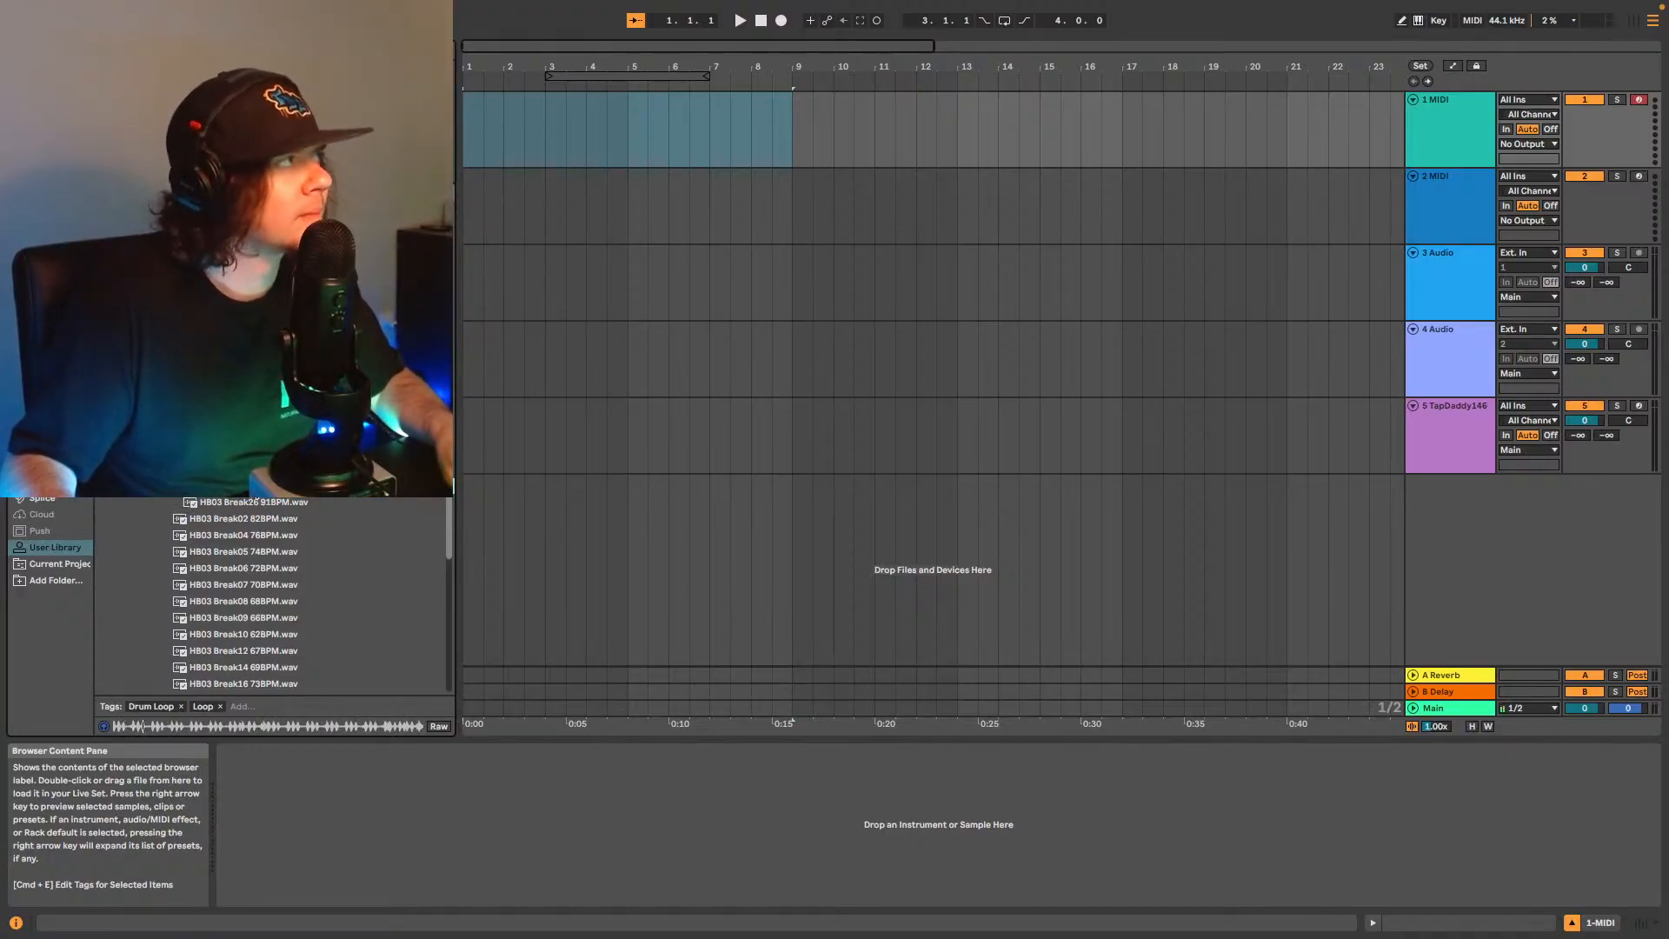
drag(249, 487, 470, 369)
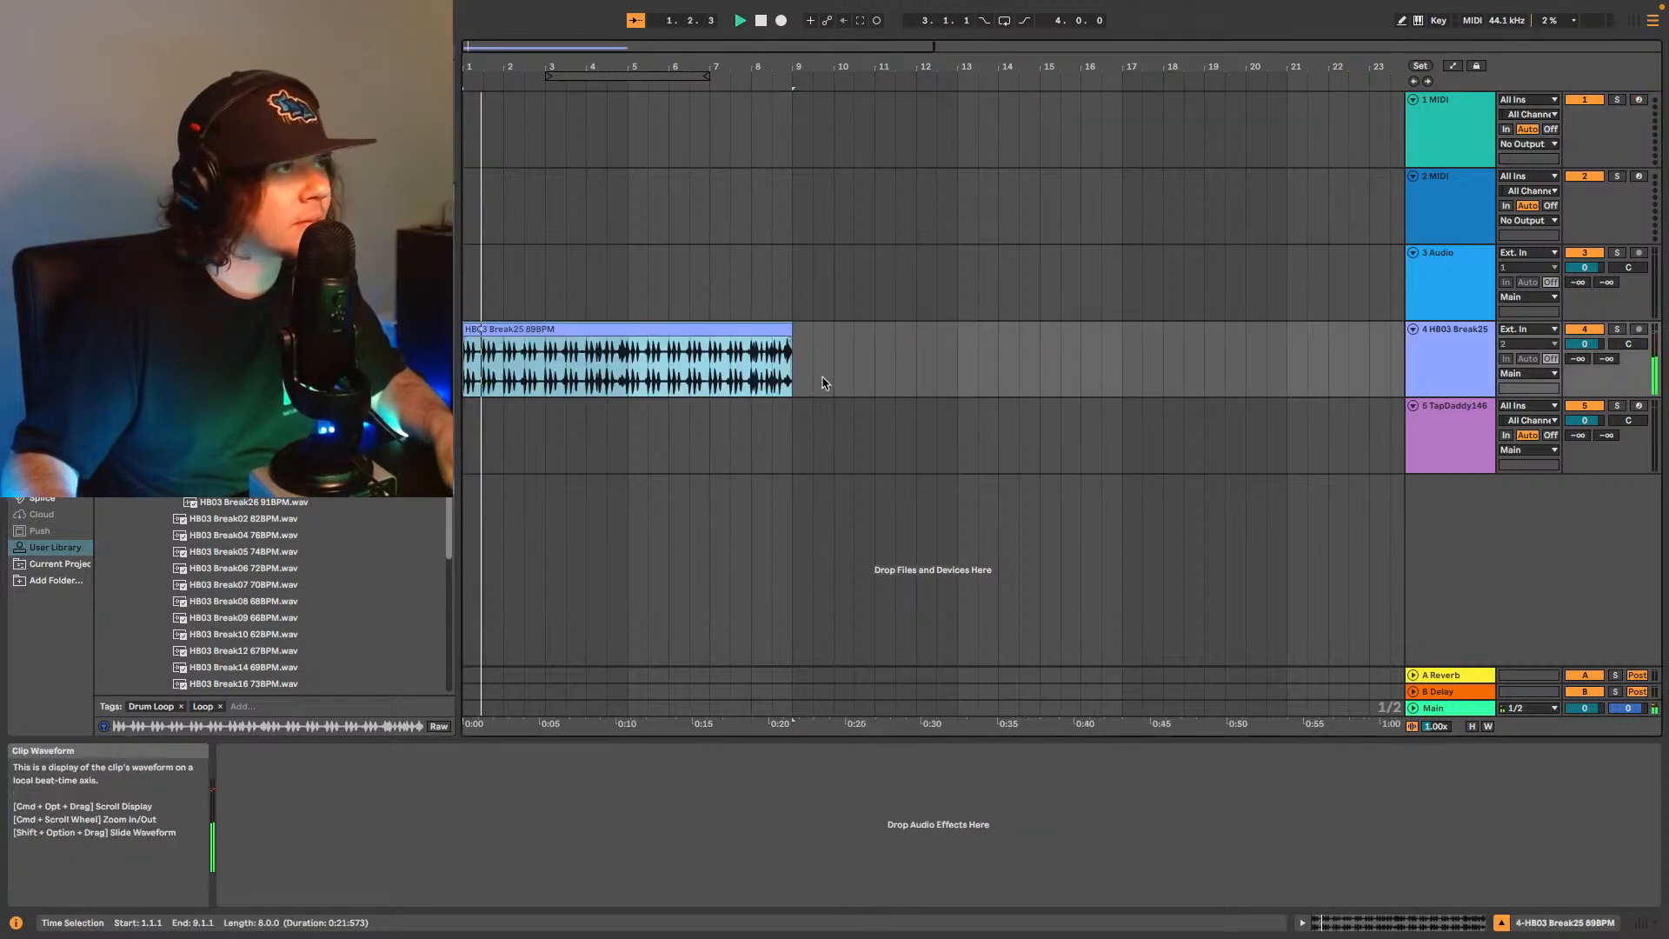
Move the HB03 Break25 track to the top of the arrangement and select the MIDI track beneath it.
click(1447, 348)
drag(1447, 348, 1430, 113)
click(1450, 200)
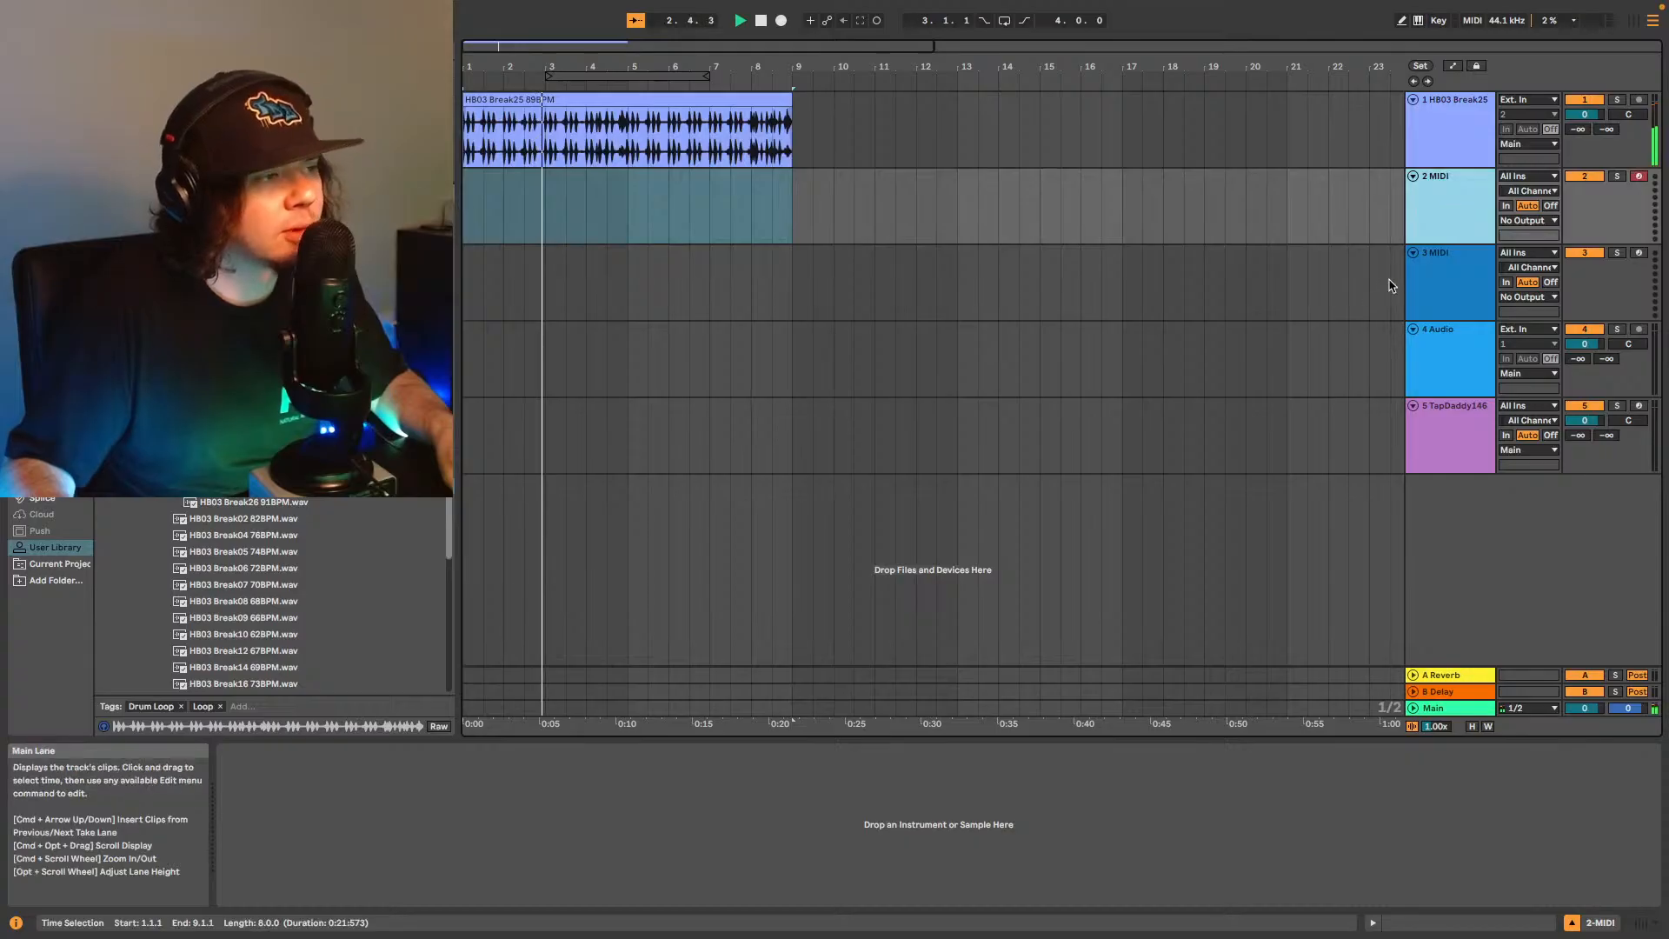
Set the arrangement loop to start at 1.1.1 with a length of 8 bars and turn looping on.
drag(549, 77, 466, 77)
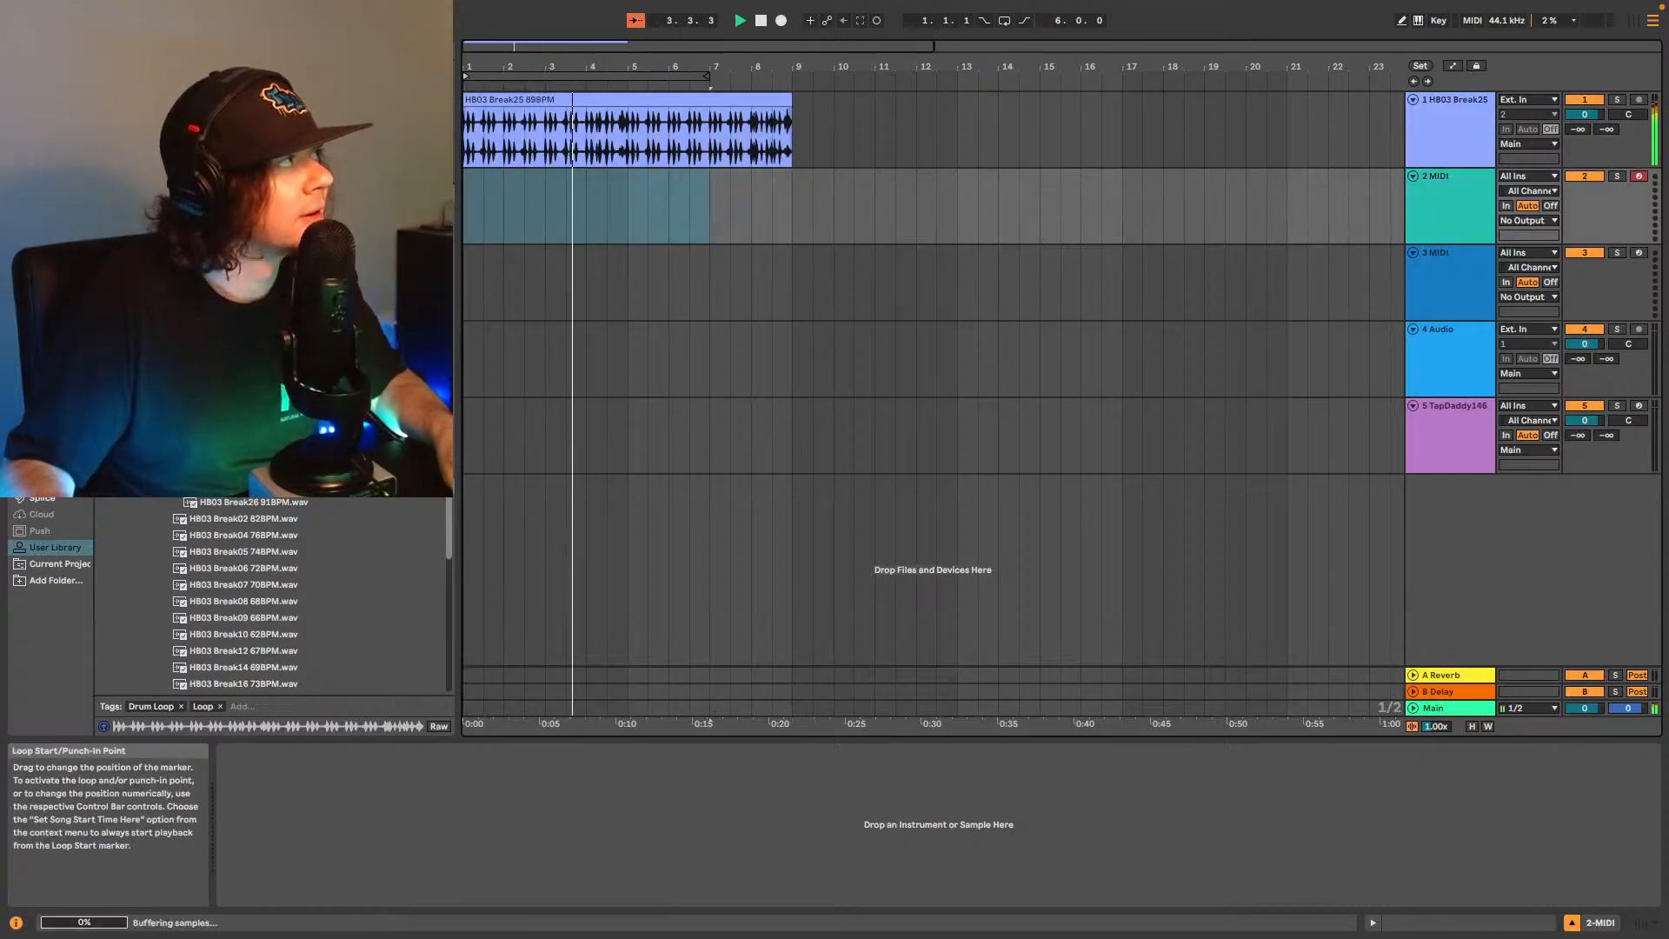
drag(710, 78, 791, 77)
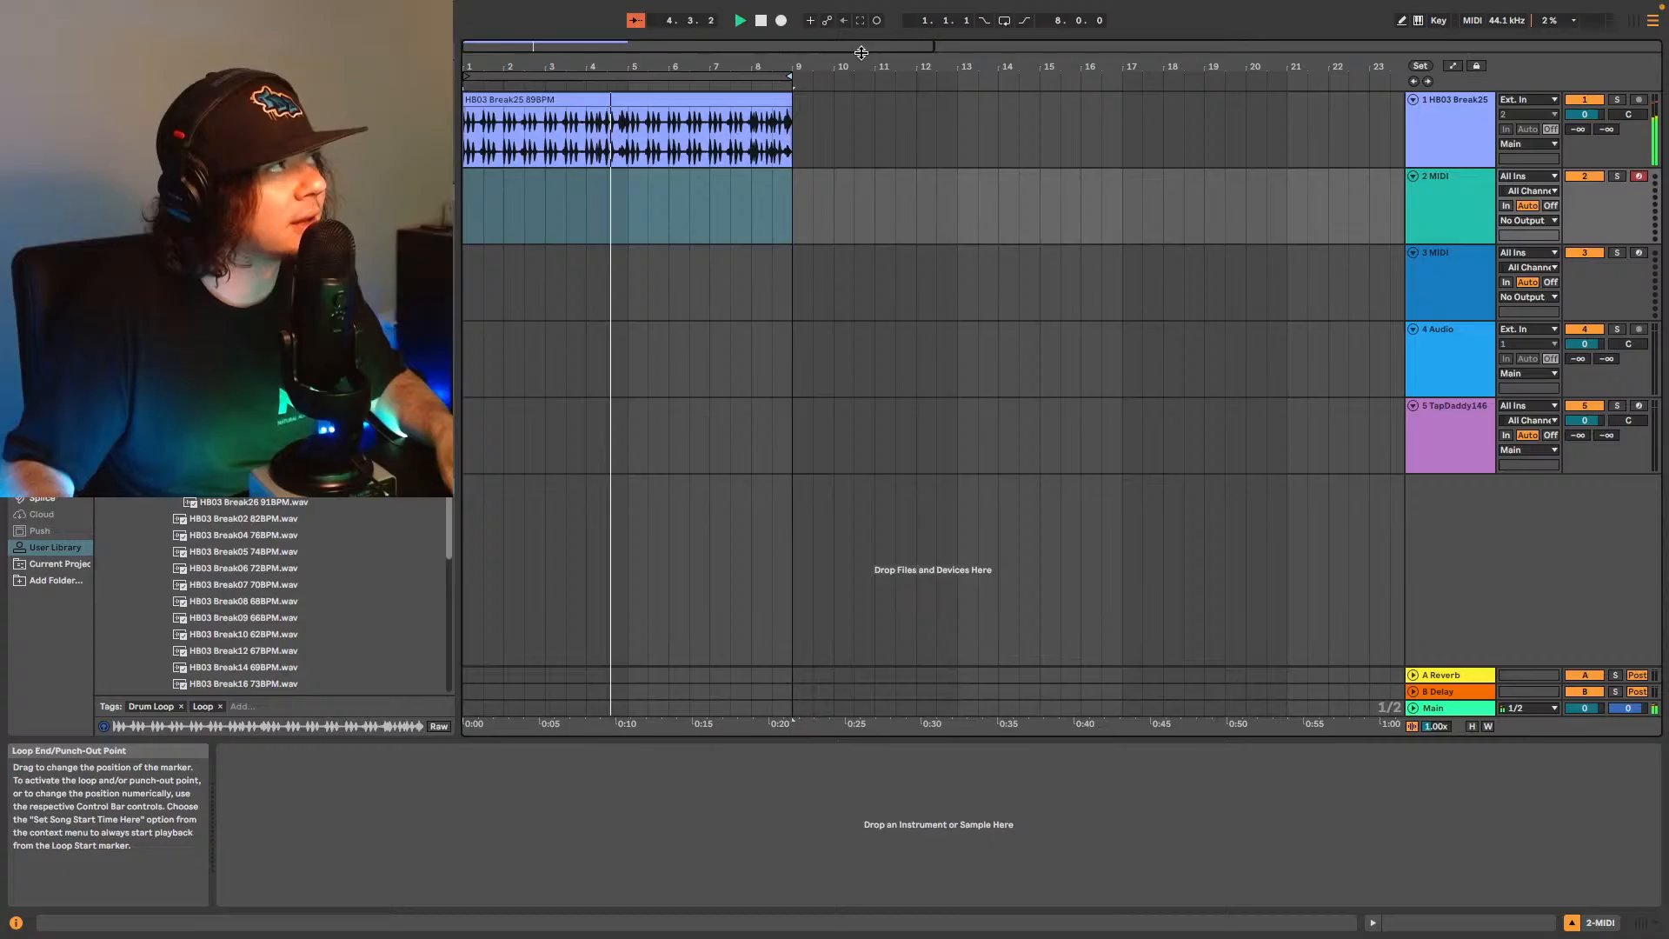
click(1005, 22)
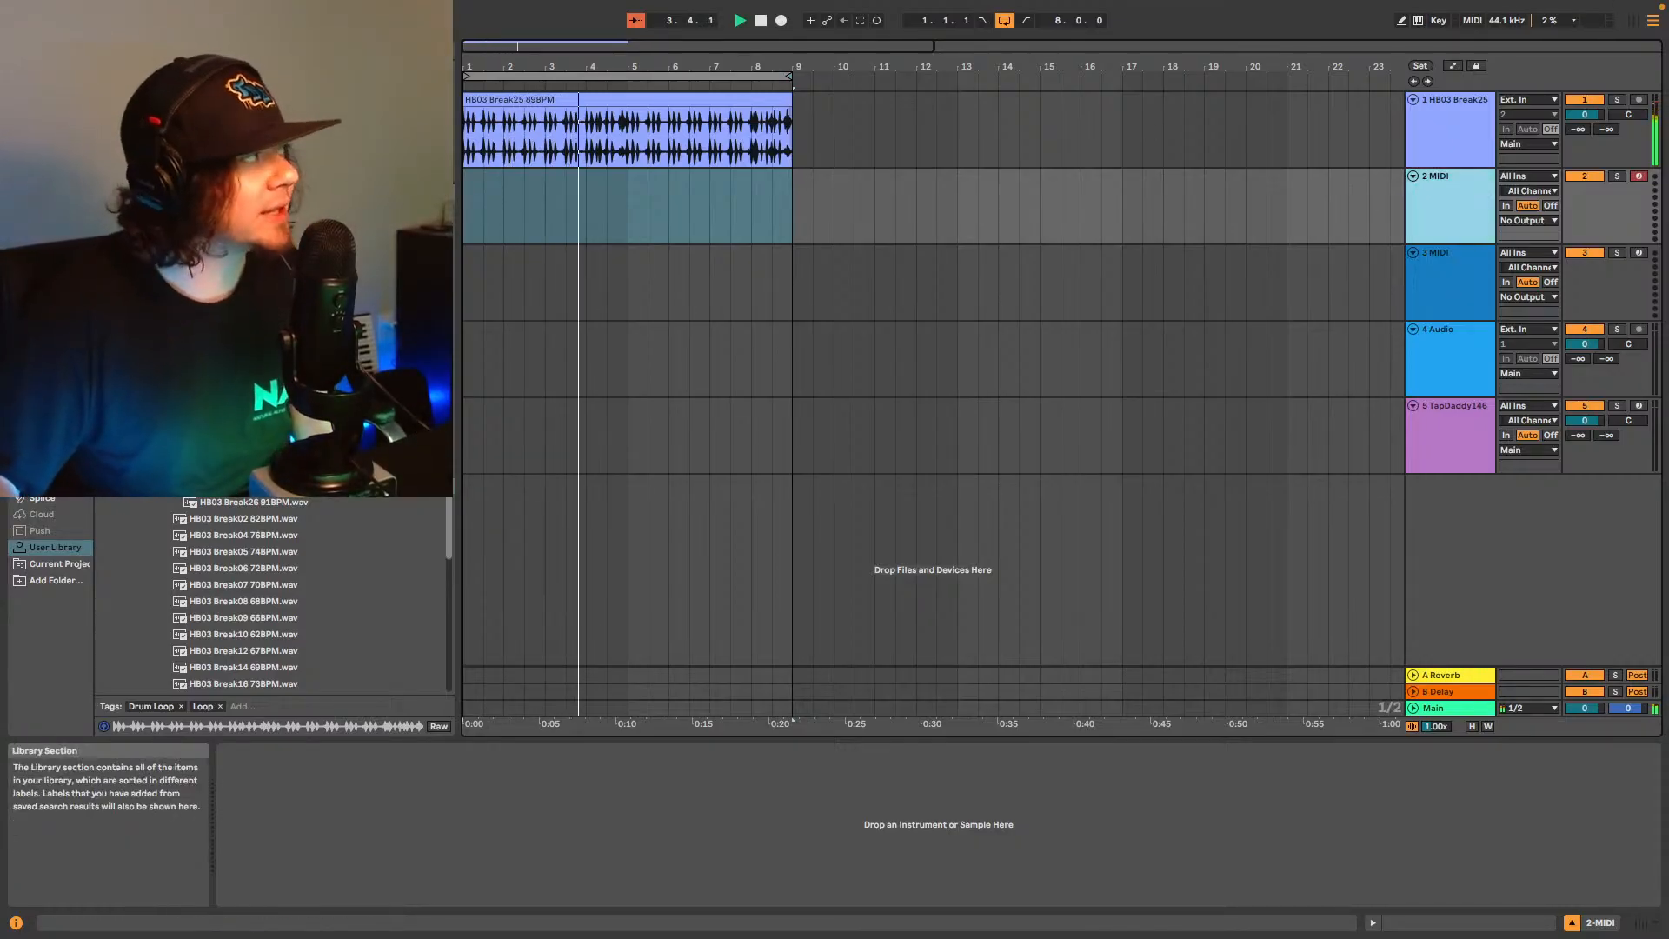
Search the plug-ins for "arturia" and load Analog Lab V onto the second track.
click(46, 358)
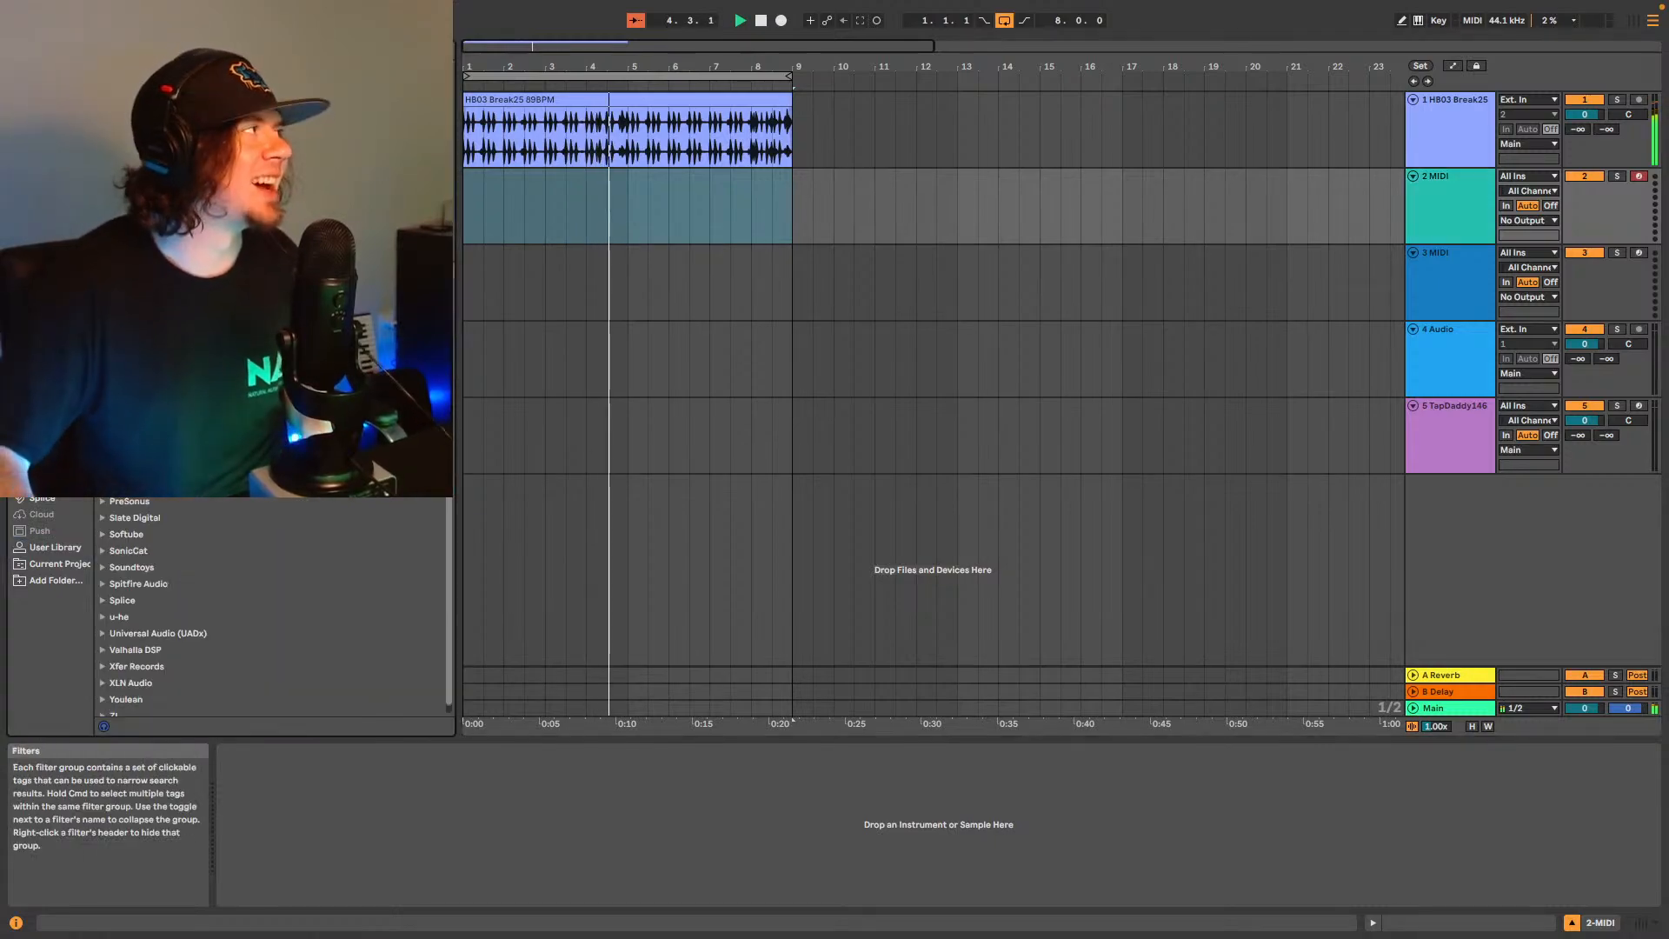
text(arturia)
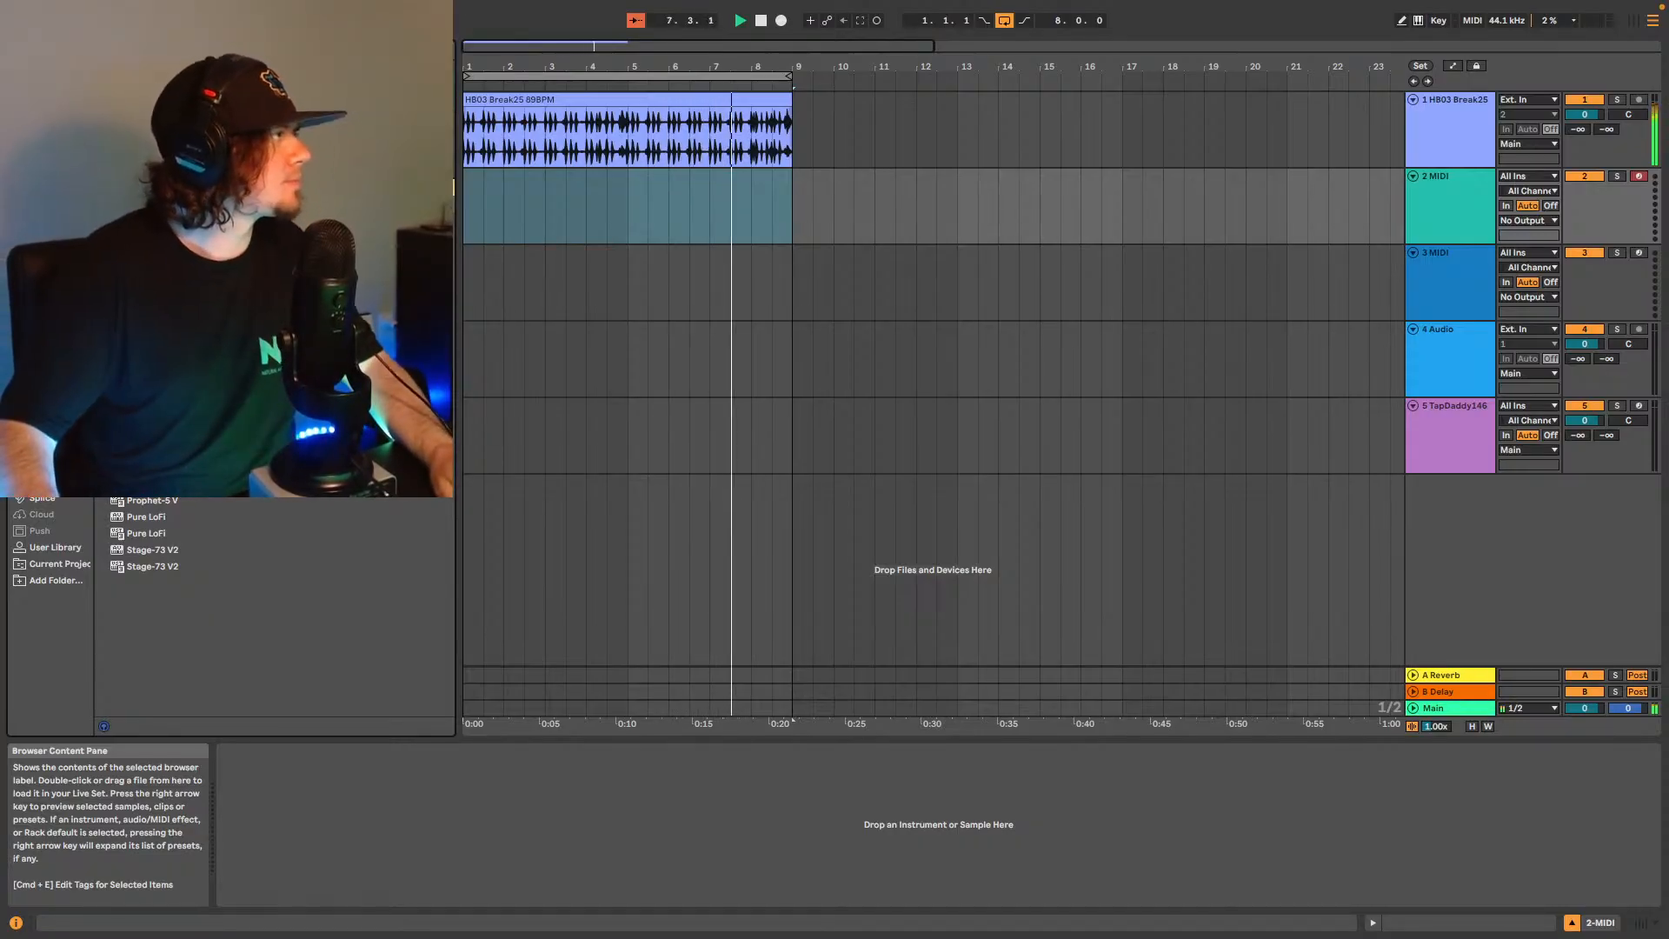
drag(165, 236, 607, 206)
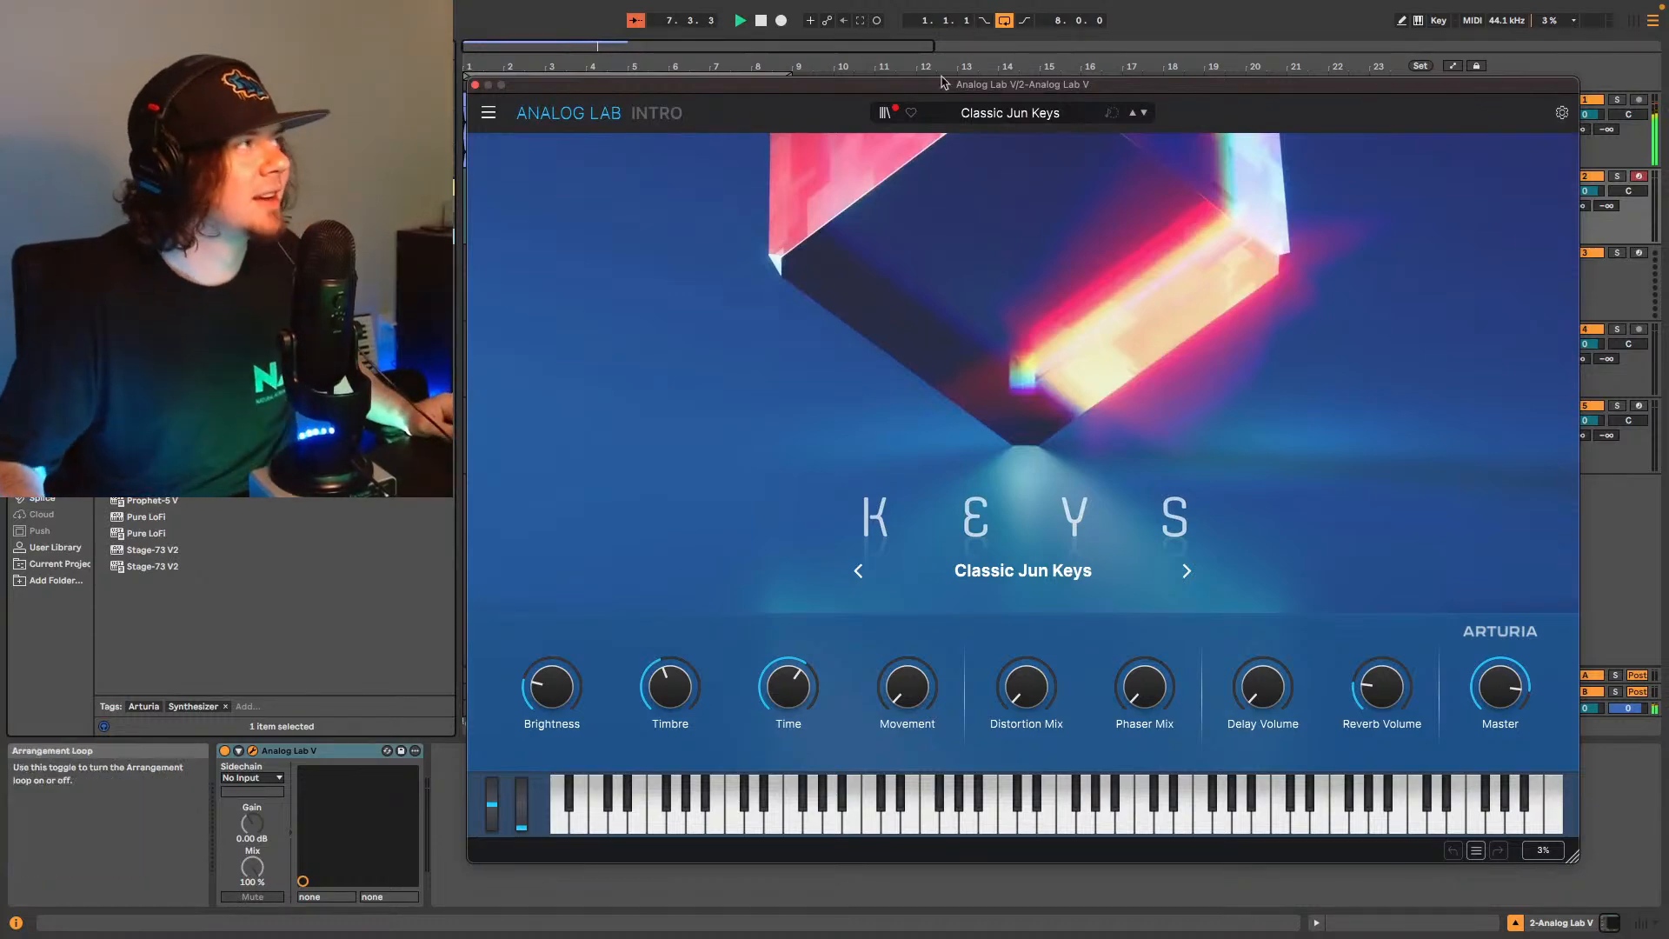
Browse the liked presets in Analog Lab and load 70s Dreamy Rhodes.
click(885, 112)
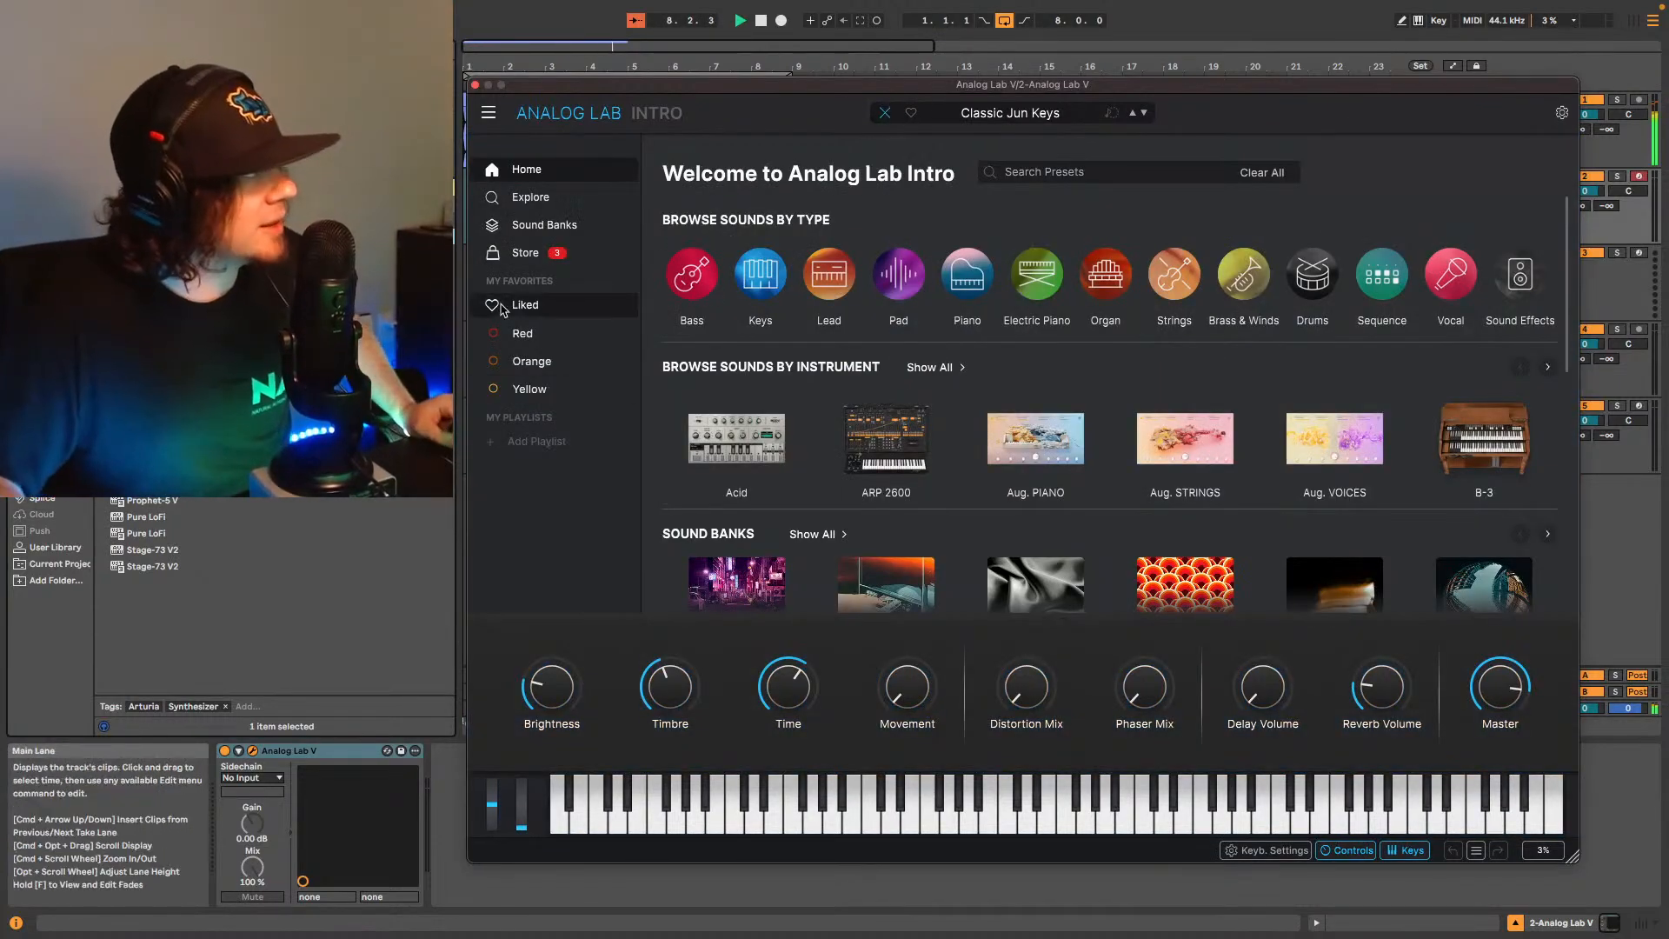
click(533, 308)
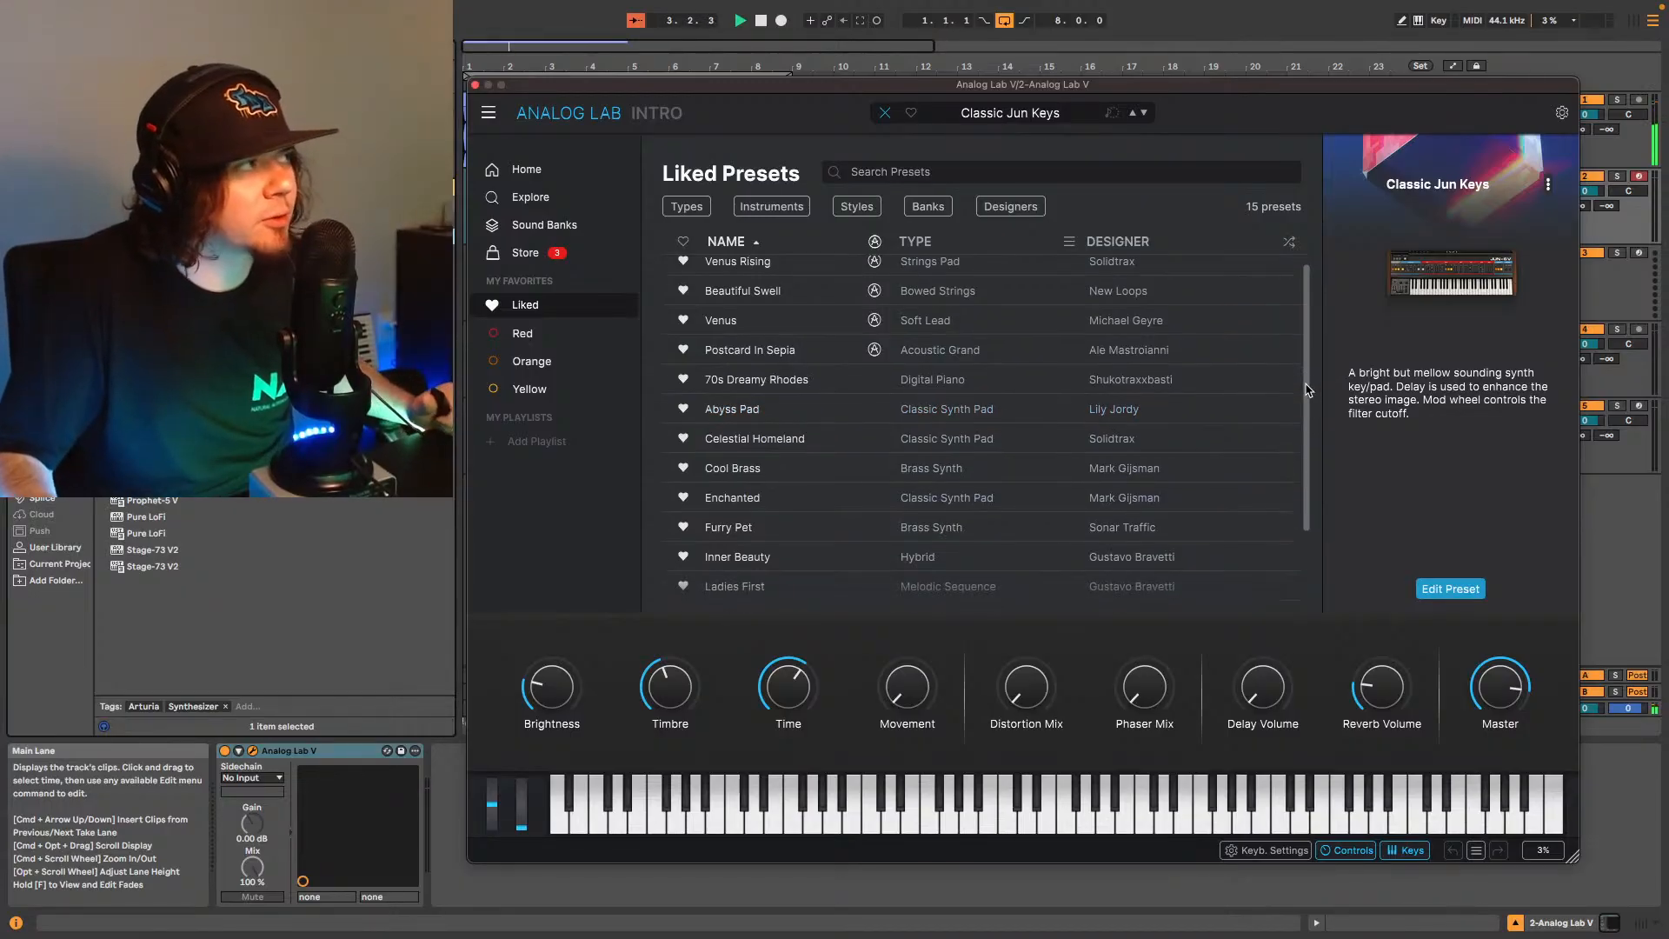
scroll(1308, 346, down, 2)
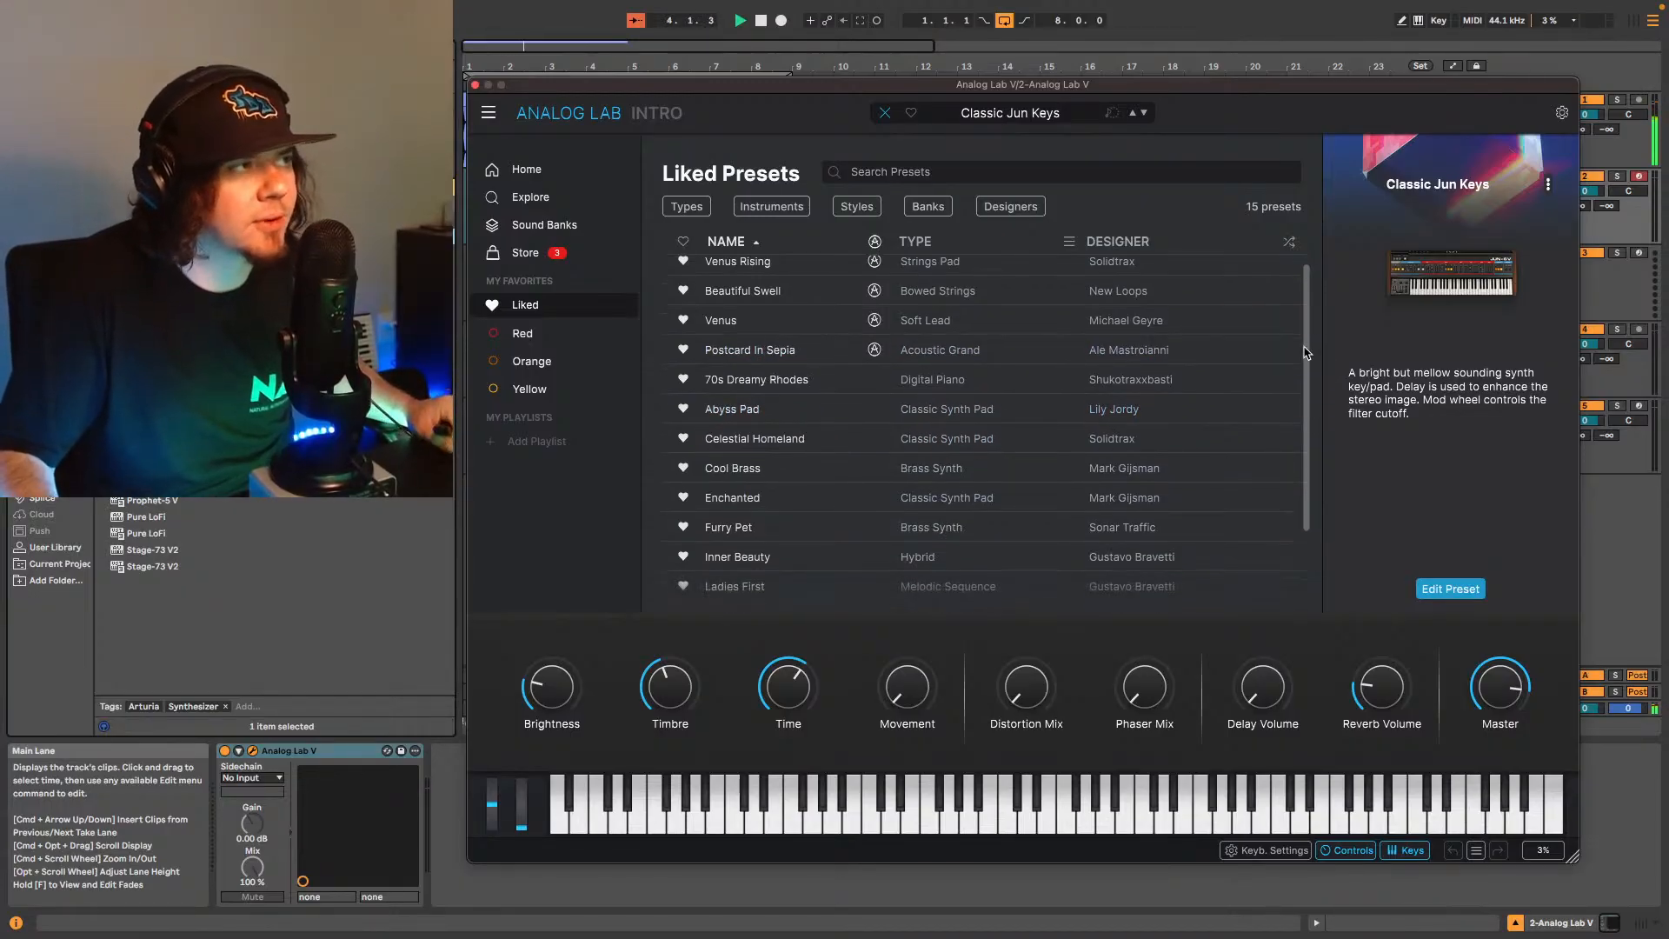
scroll(1317, 339, up, 2)
scroll(1312, 346, down, 1)
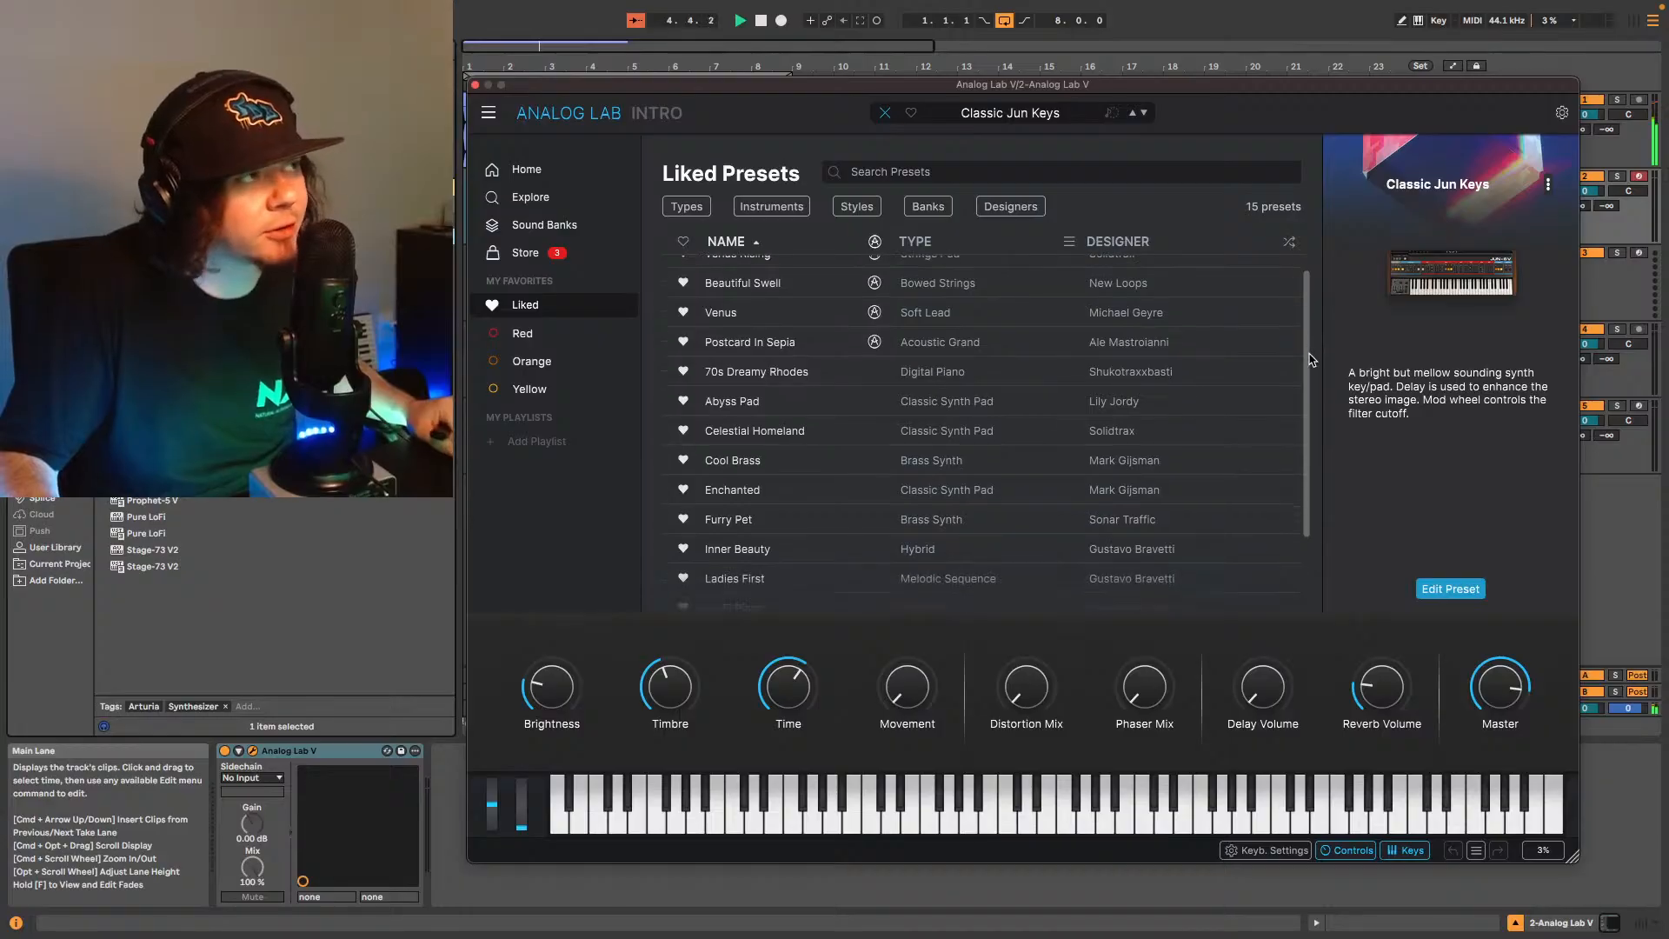
scroll(1313, 346, up, 1)
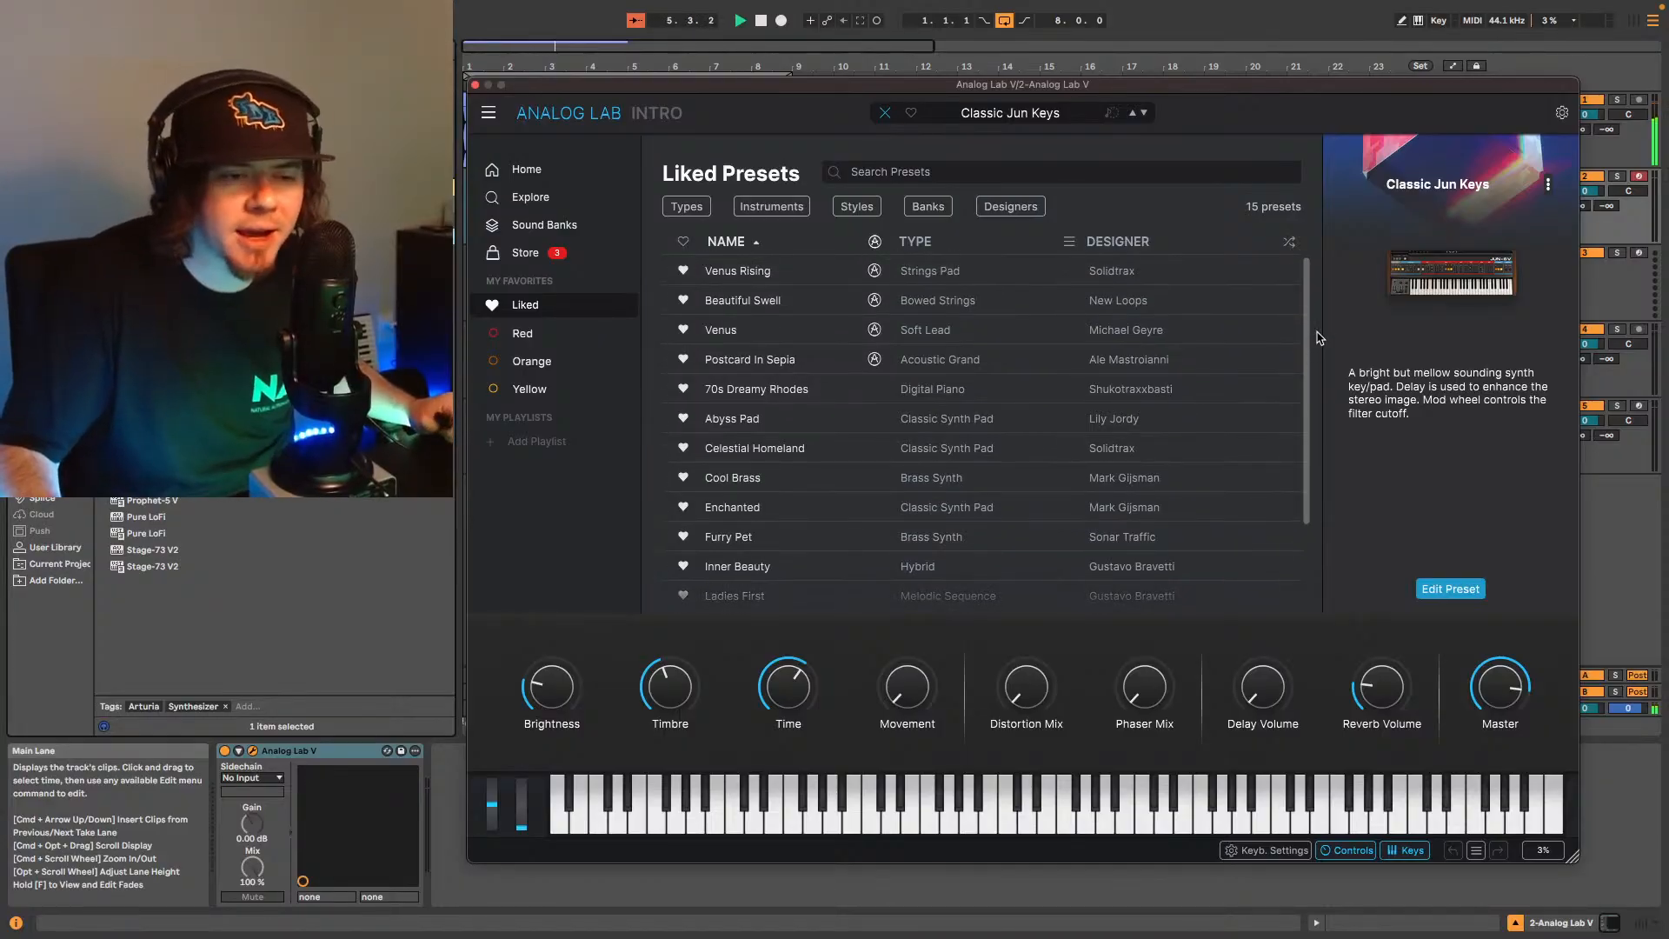
scroll(1313, 348, down, 1)
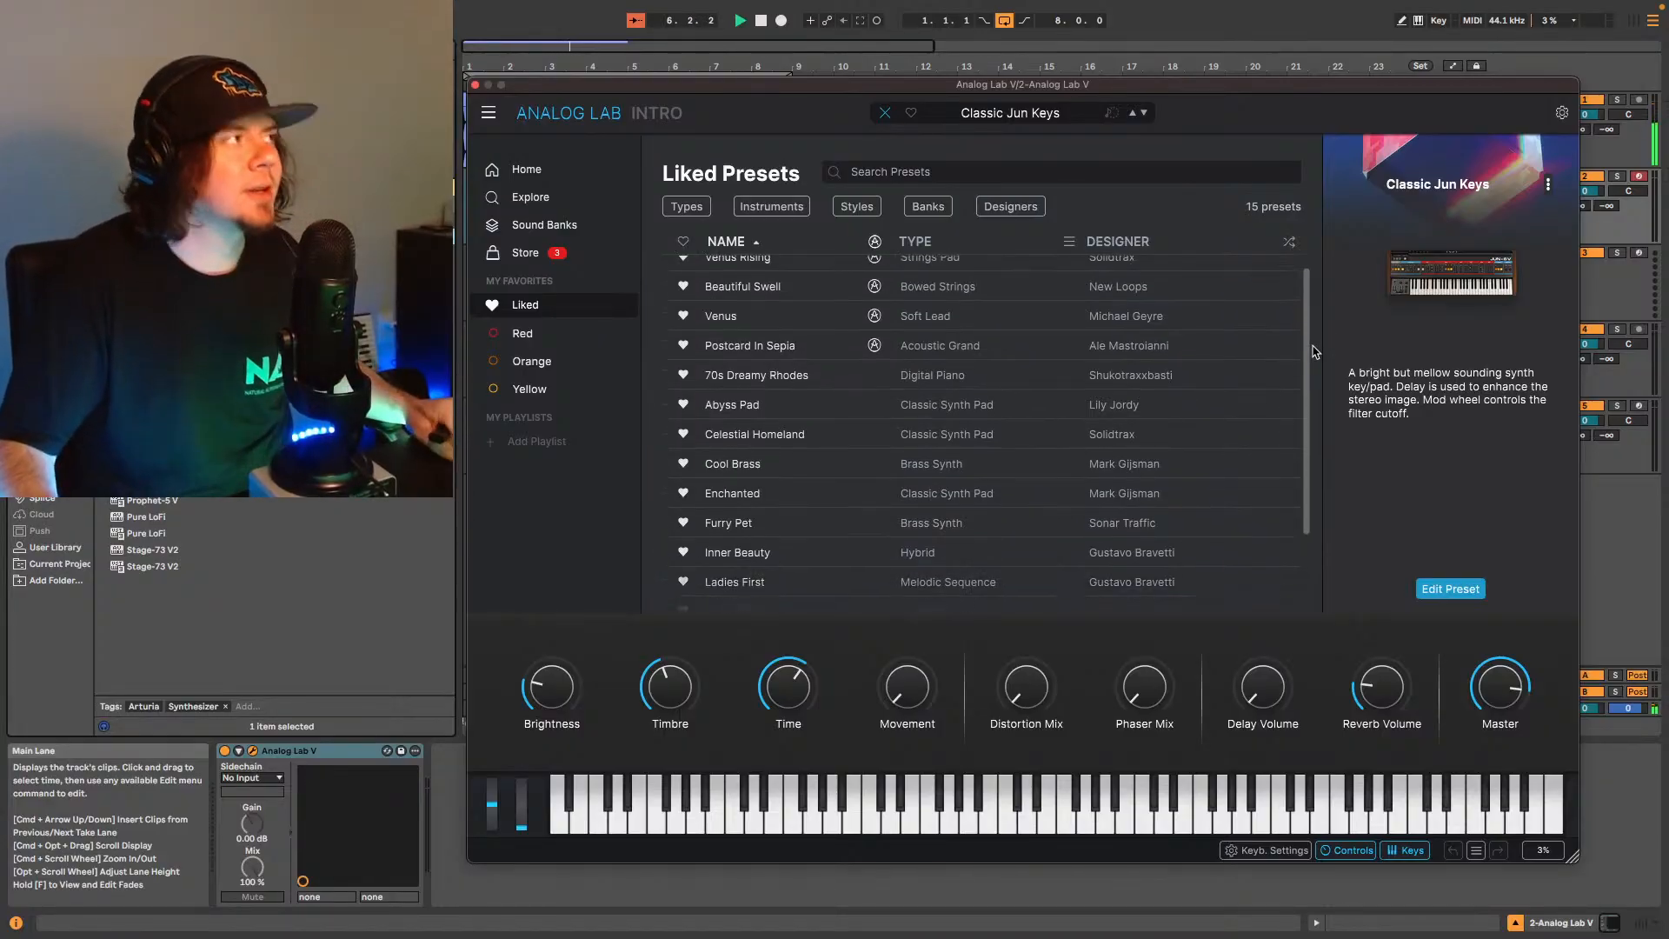
scroll(1308, 347, up, 1)
click(746, 389)
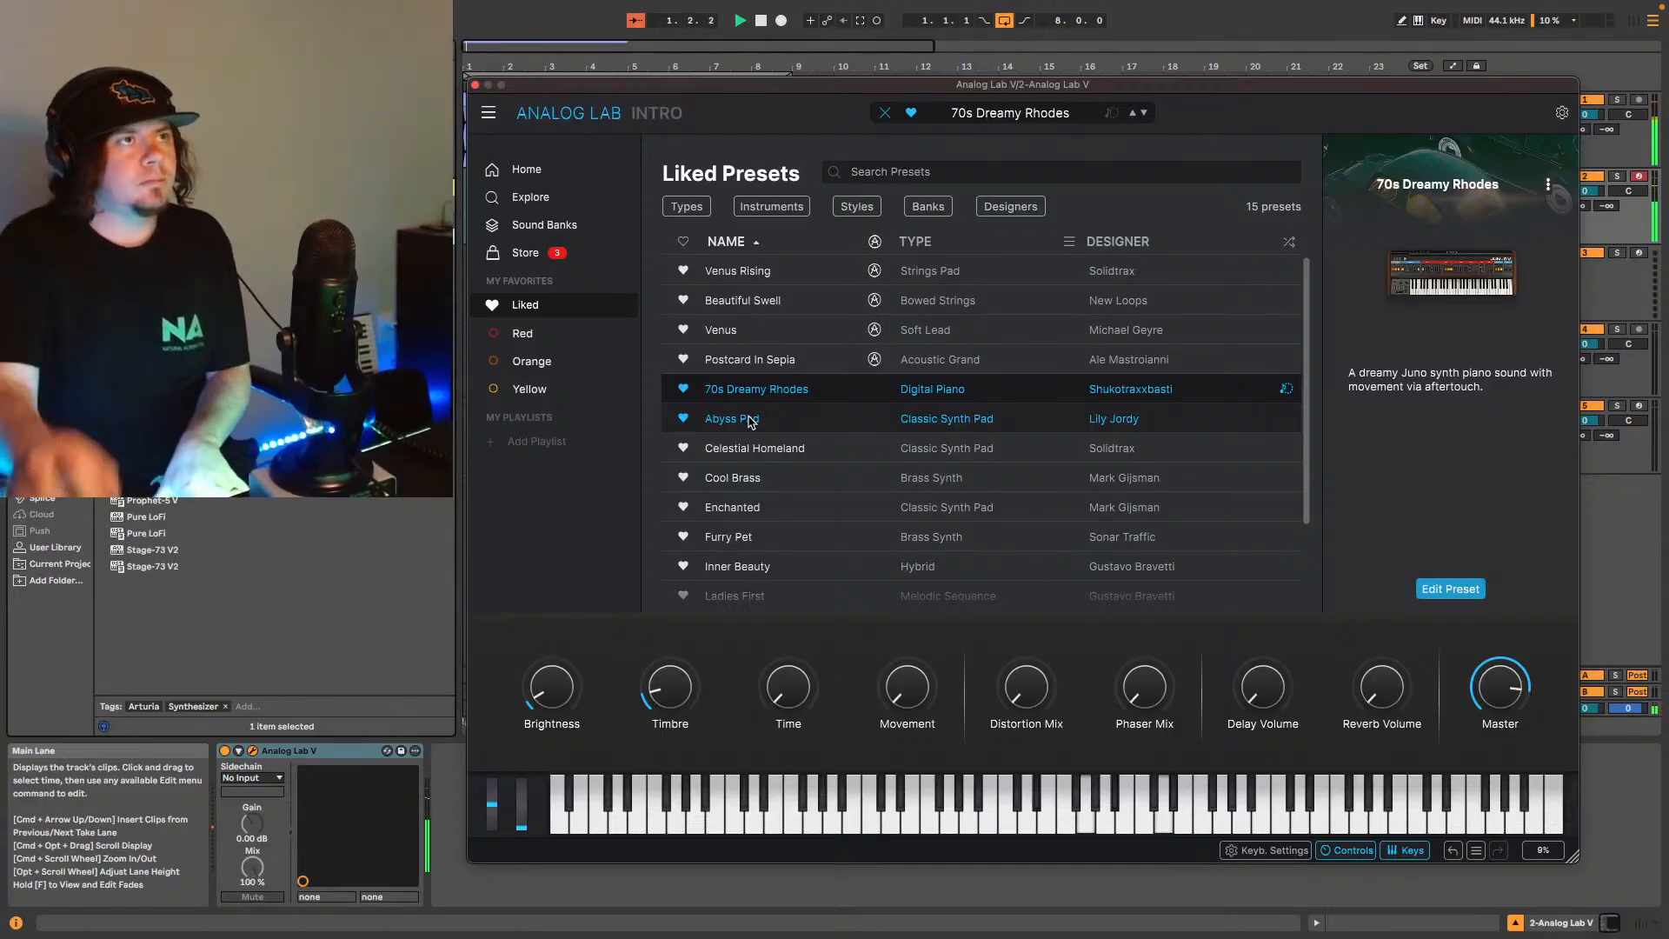
Lower the Analog Lab V track's volume to -6.0 dB and close the instrument window.
drag(639, 84, 425, 61)
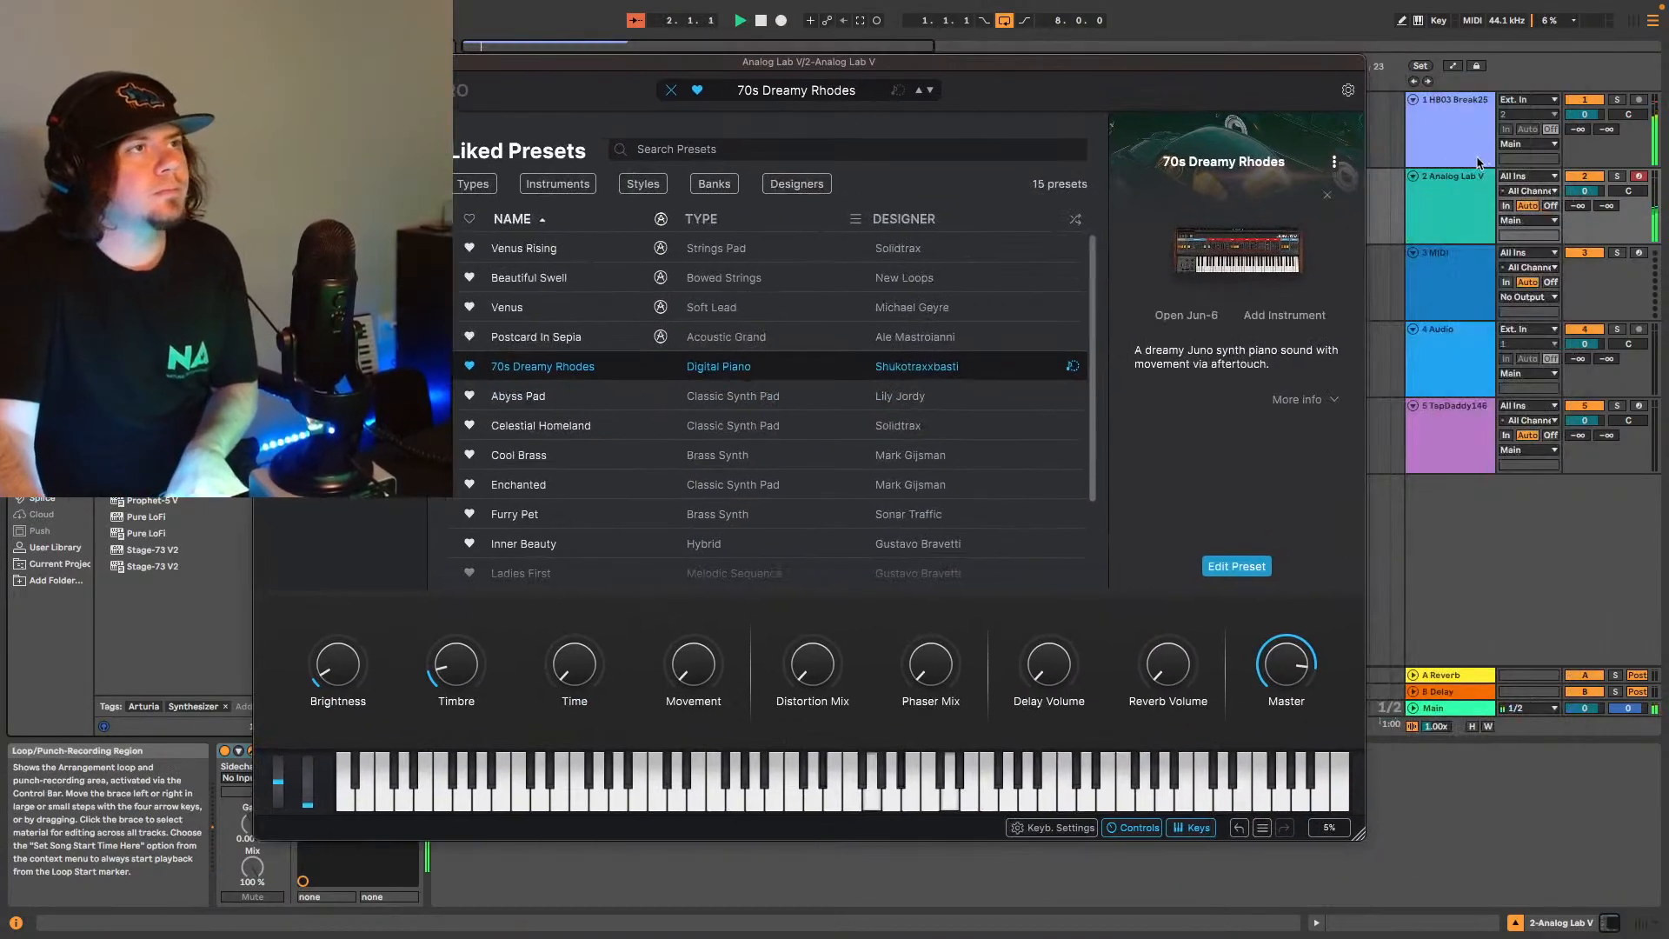
click(1584, 192)
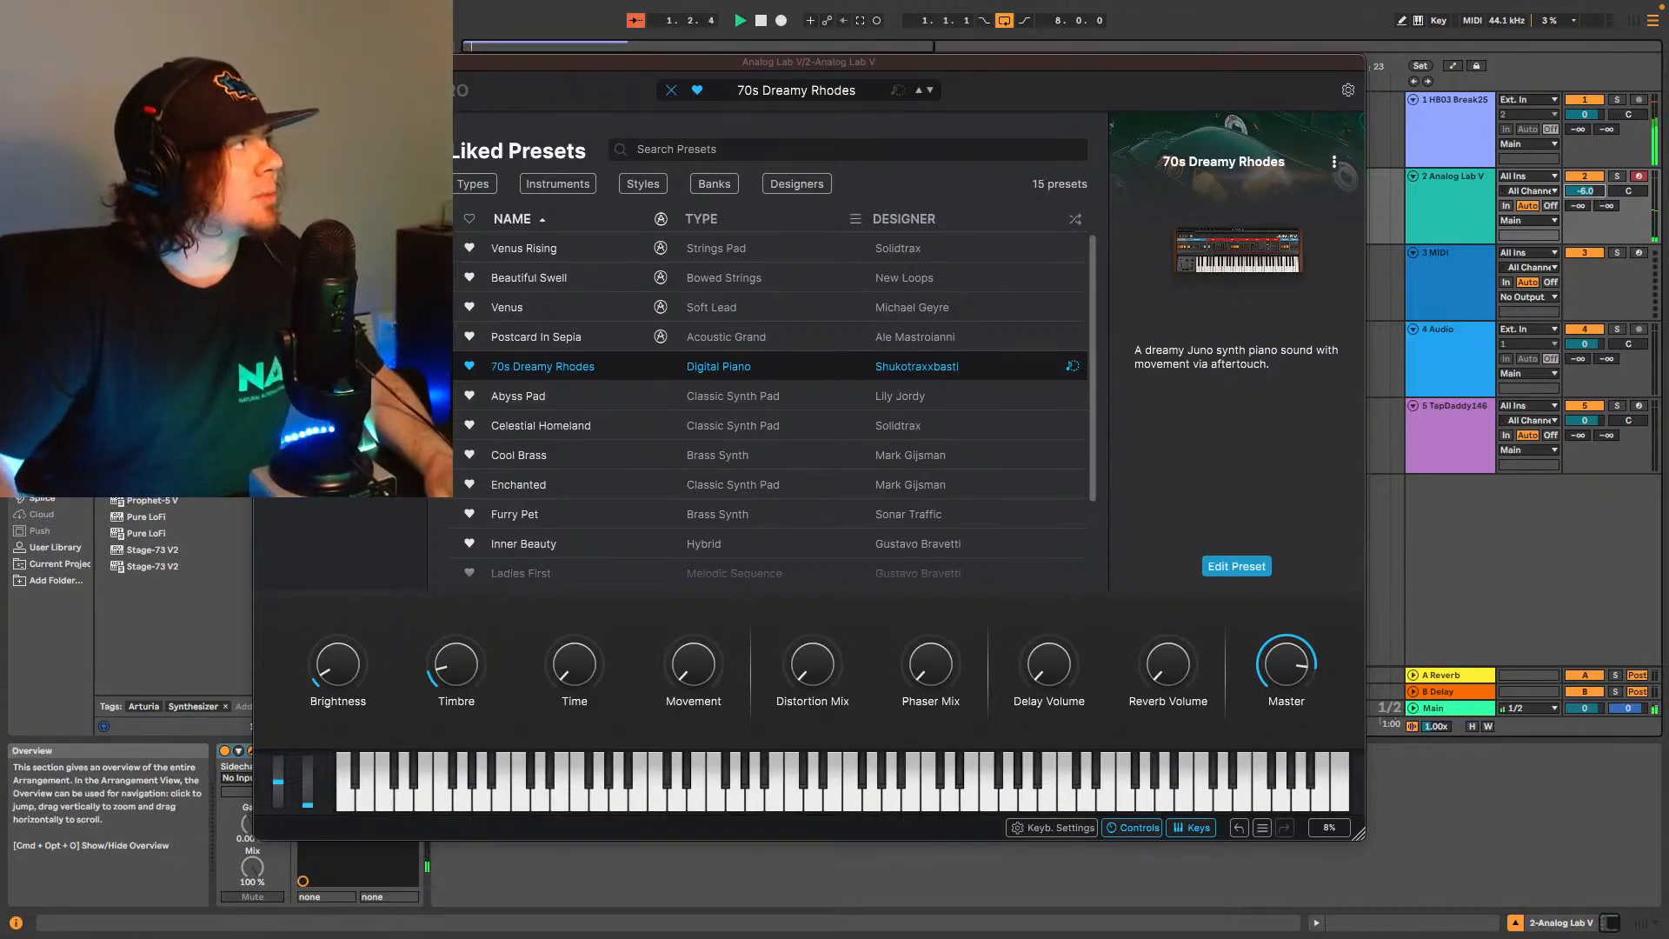
click(264, 62)
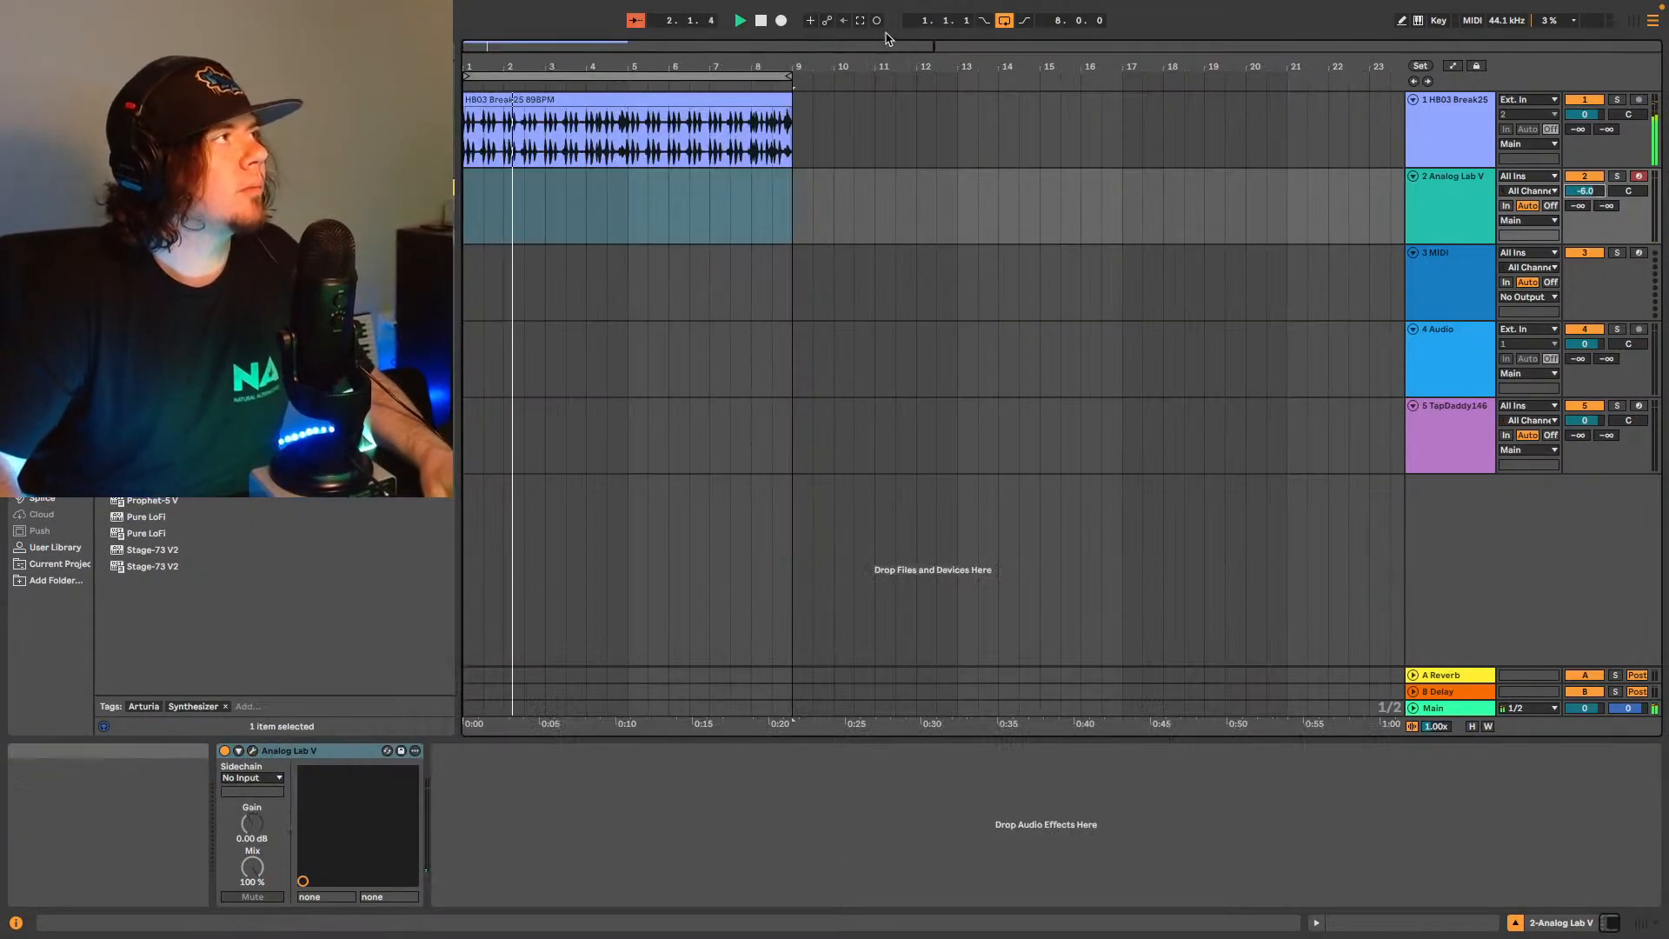
Capture the played chords as a MIDI clip on the Analog Lab V track, play it and open it in the note editor.
click(859, 22)
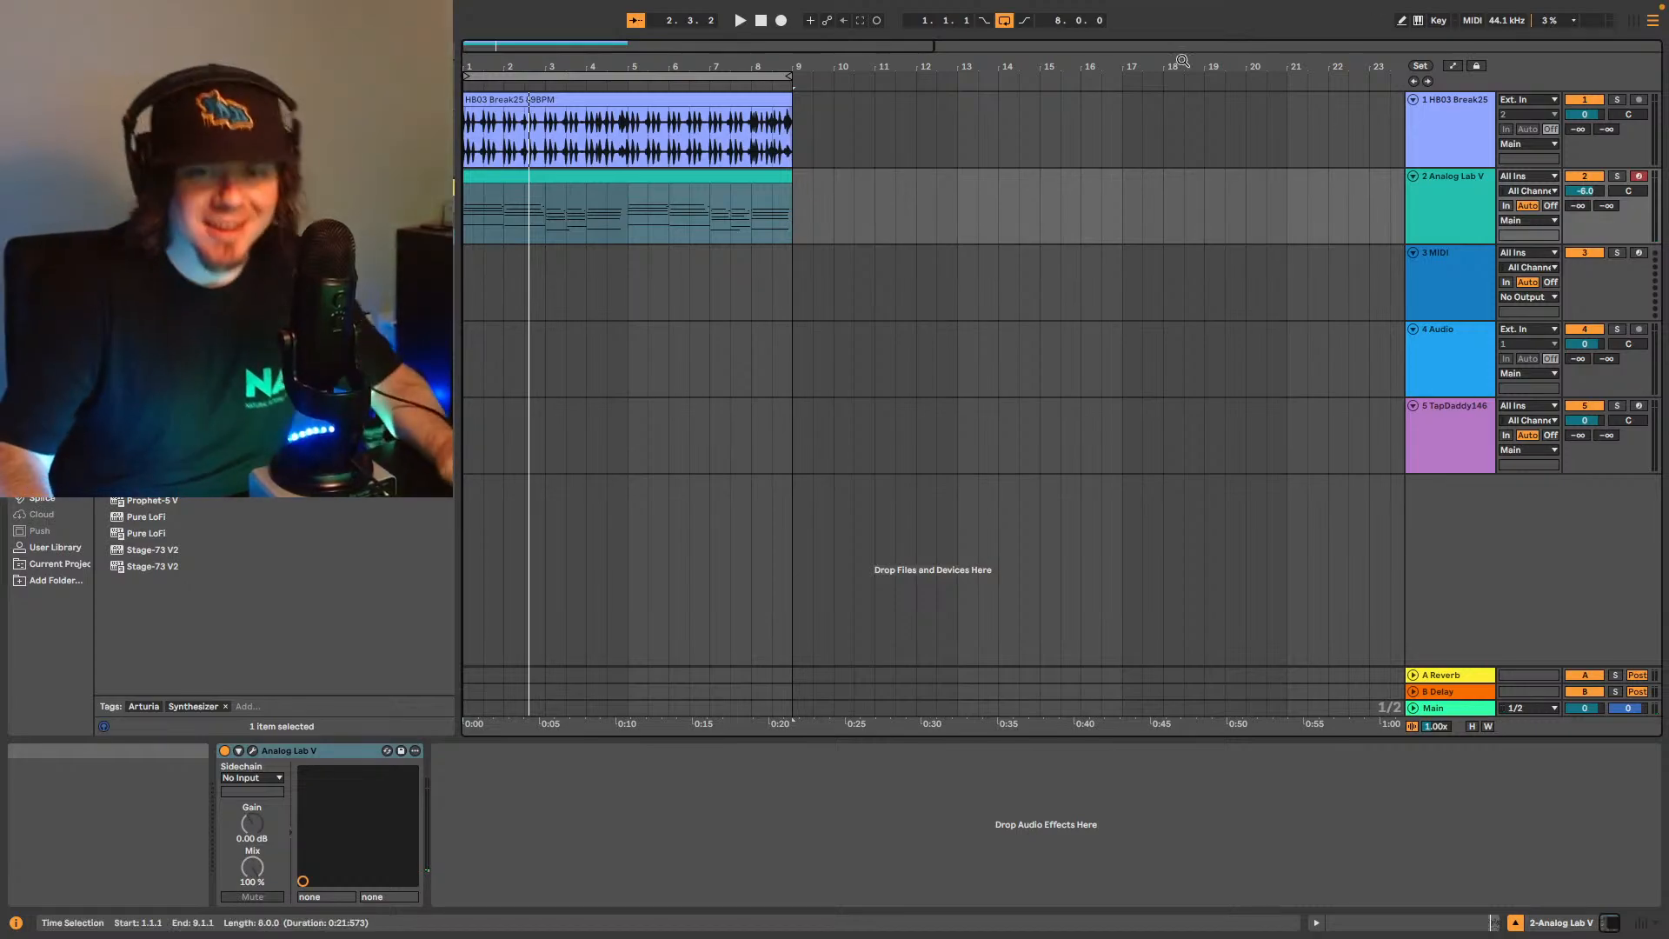
key(space)
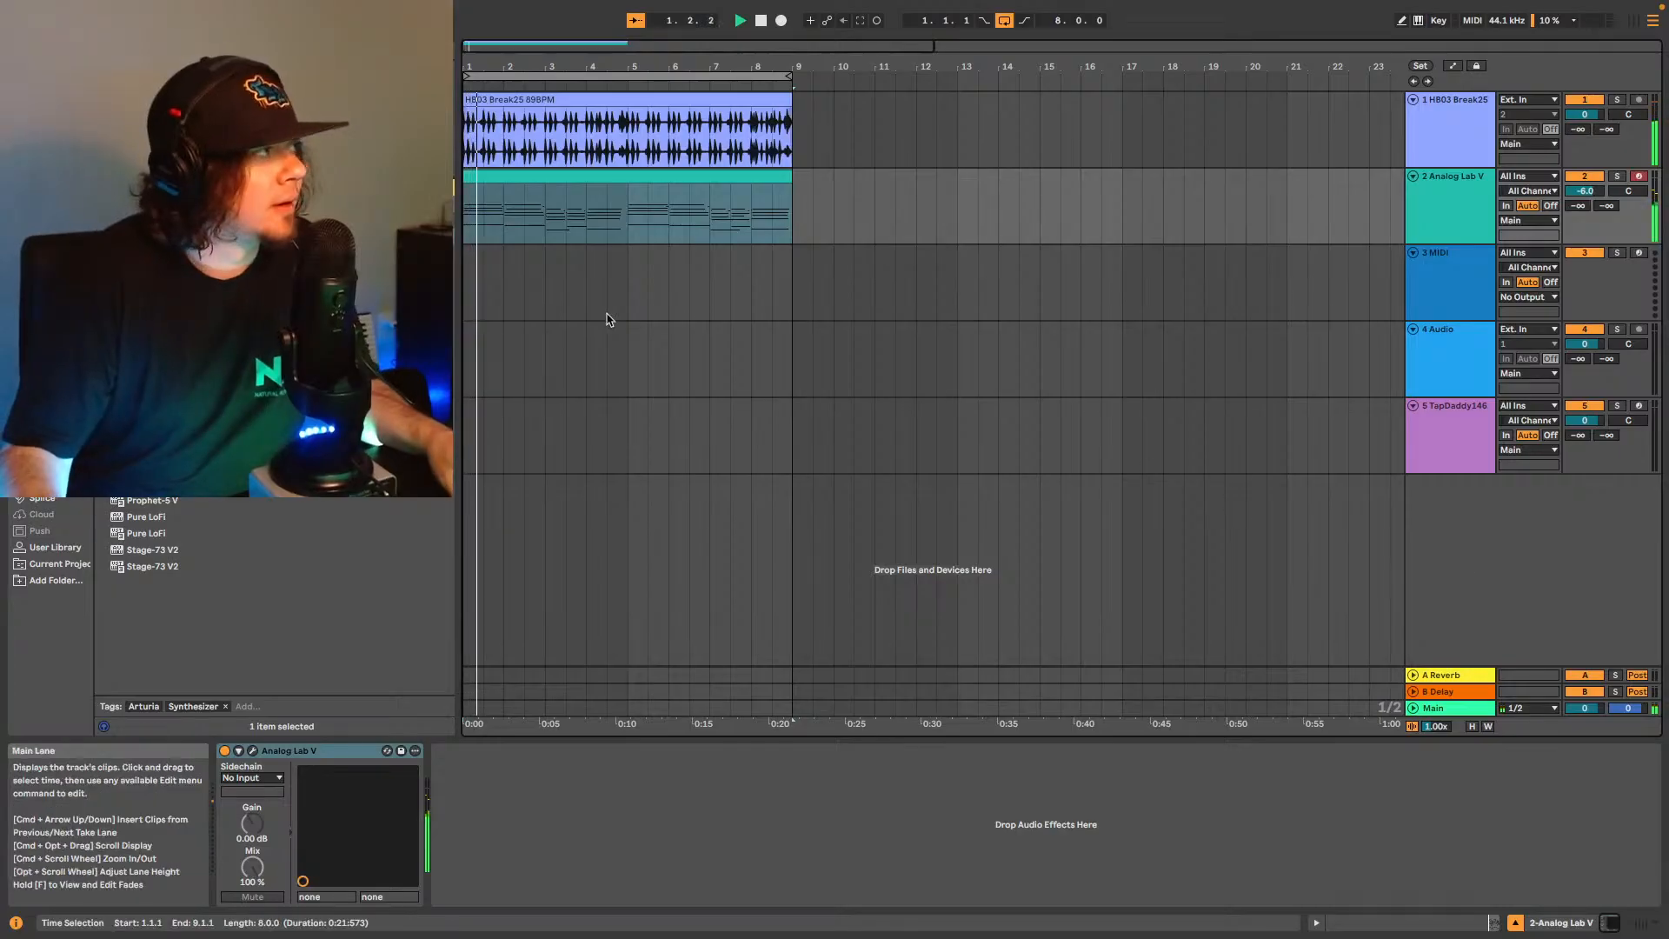
click(596, 175)
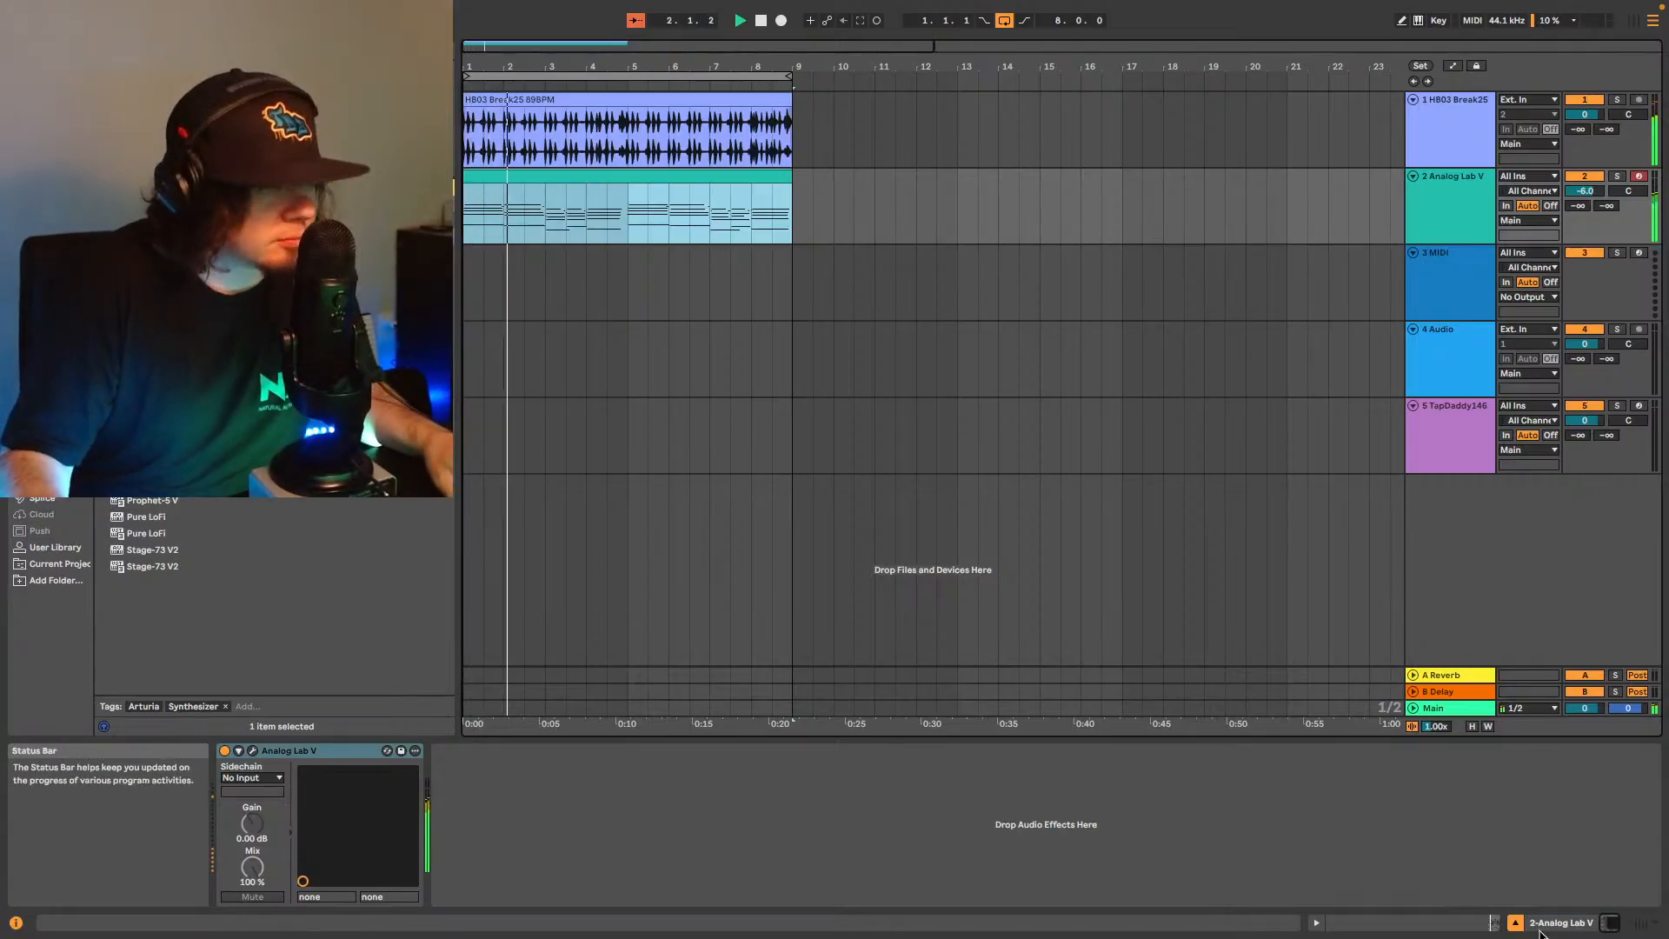
click(1494, 922)
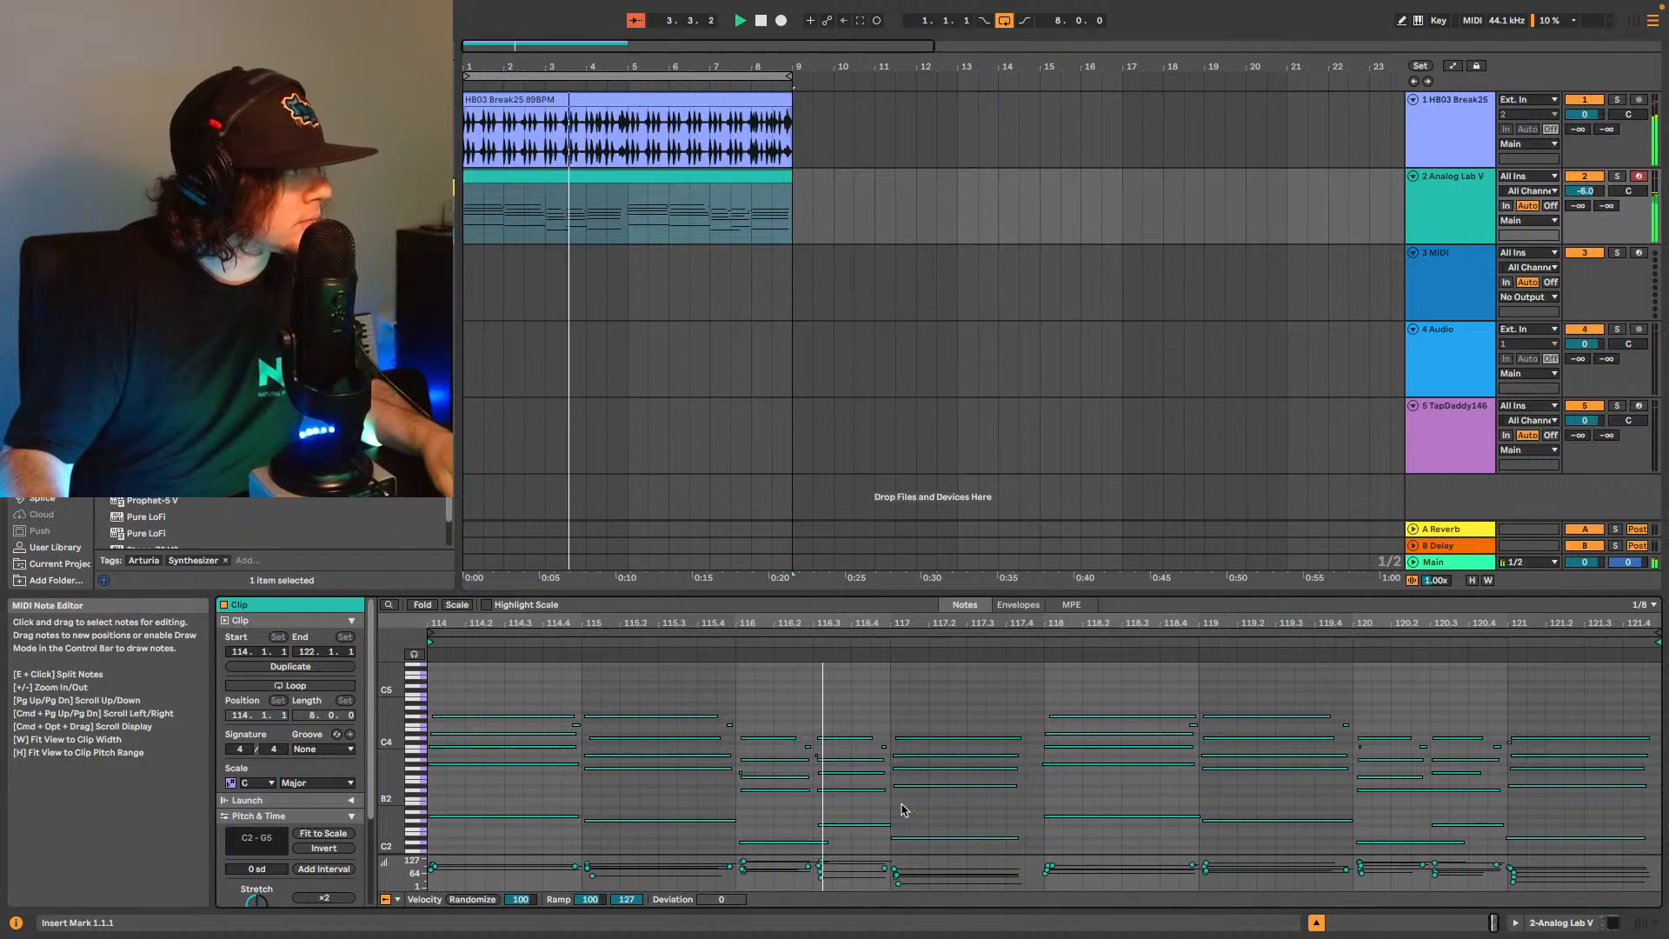
Delete the stray short notes at 116.1.1 and at A#3 on 116.3.1, playing the clip to check each fix.
drag(753, 767, 741, 772)
key(Delete)
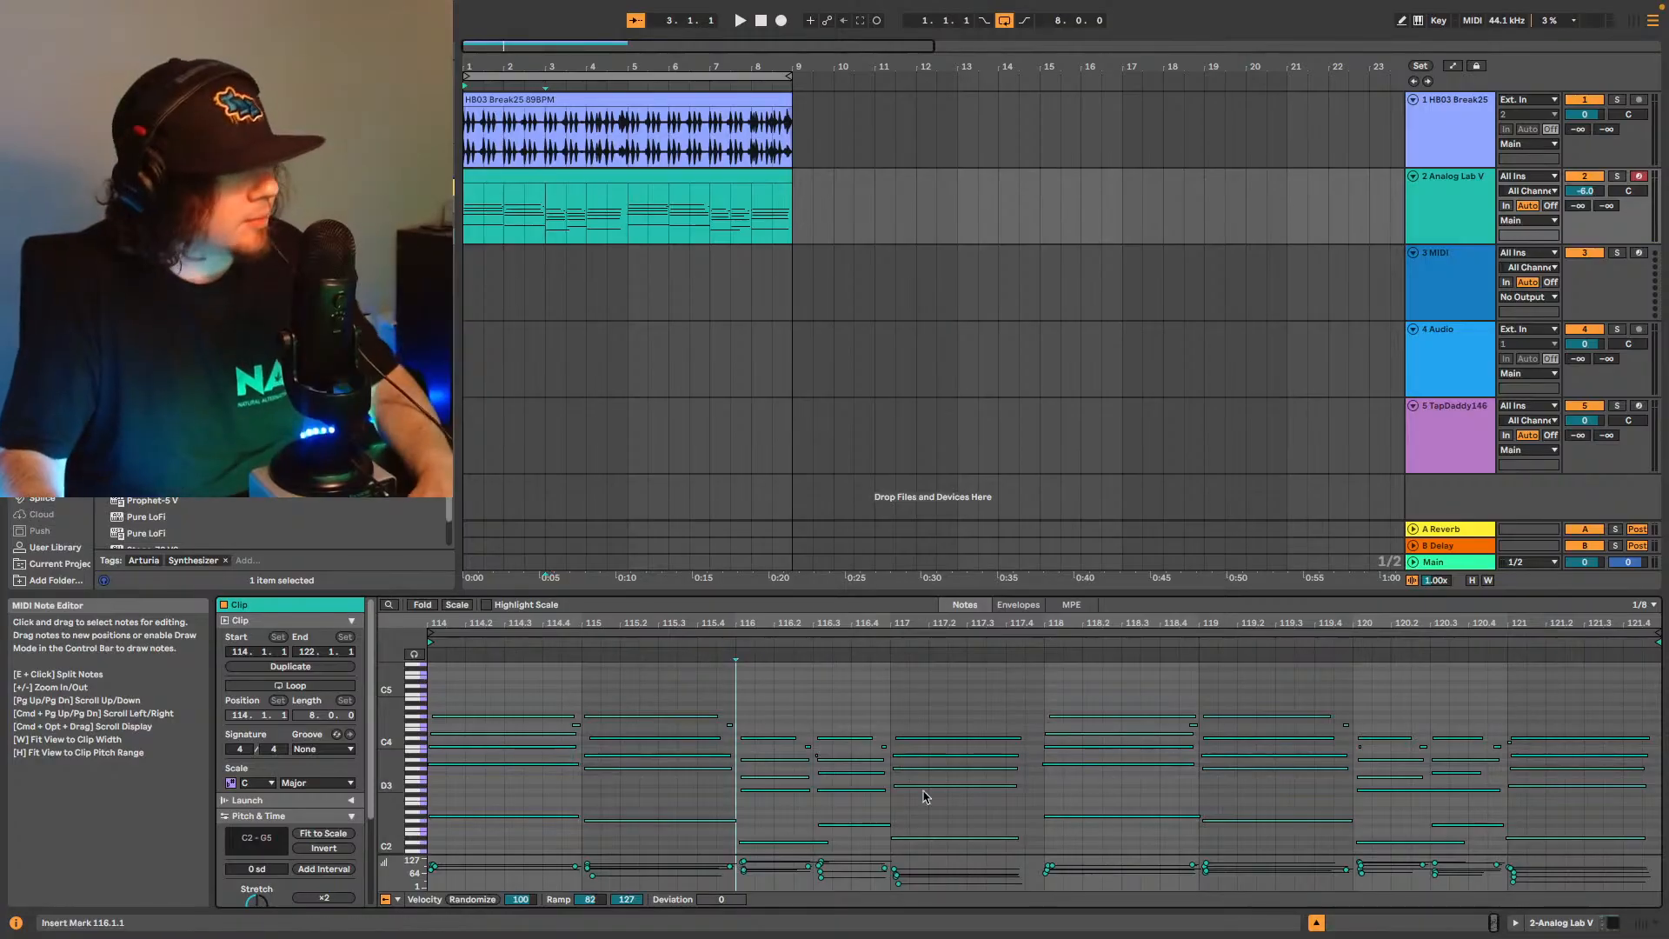
key(space)
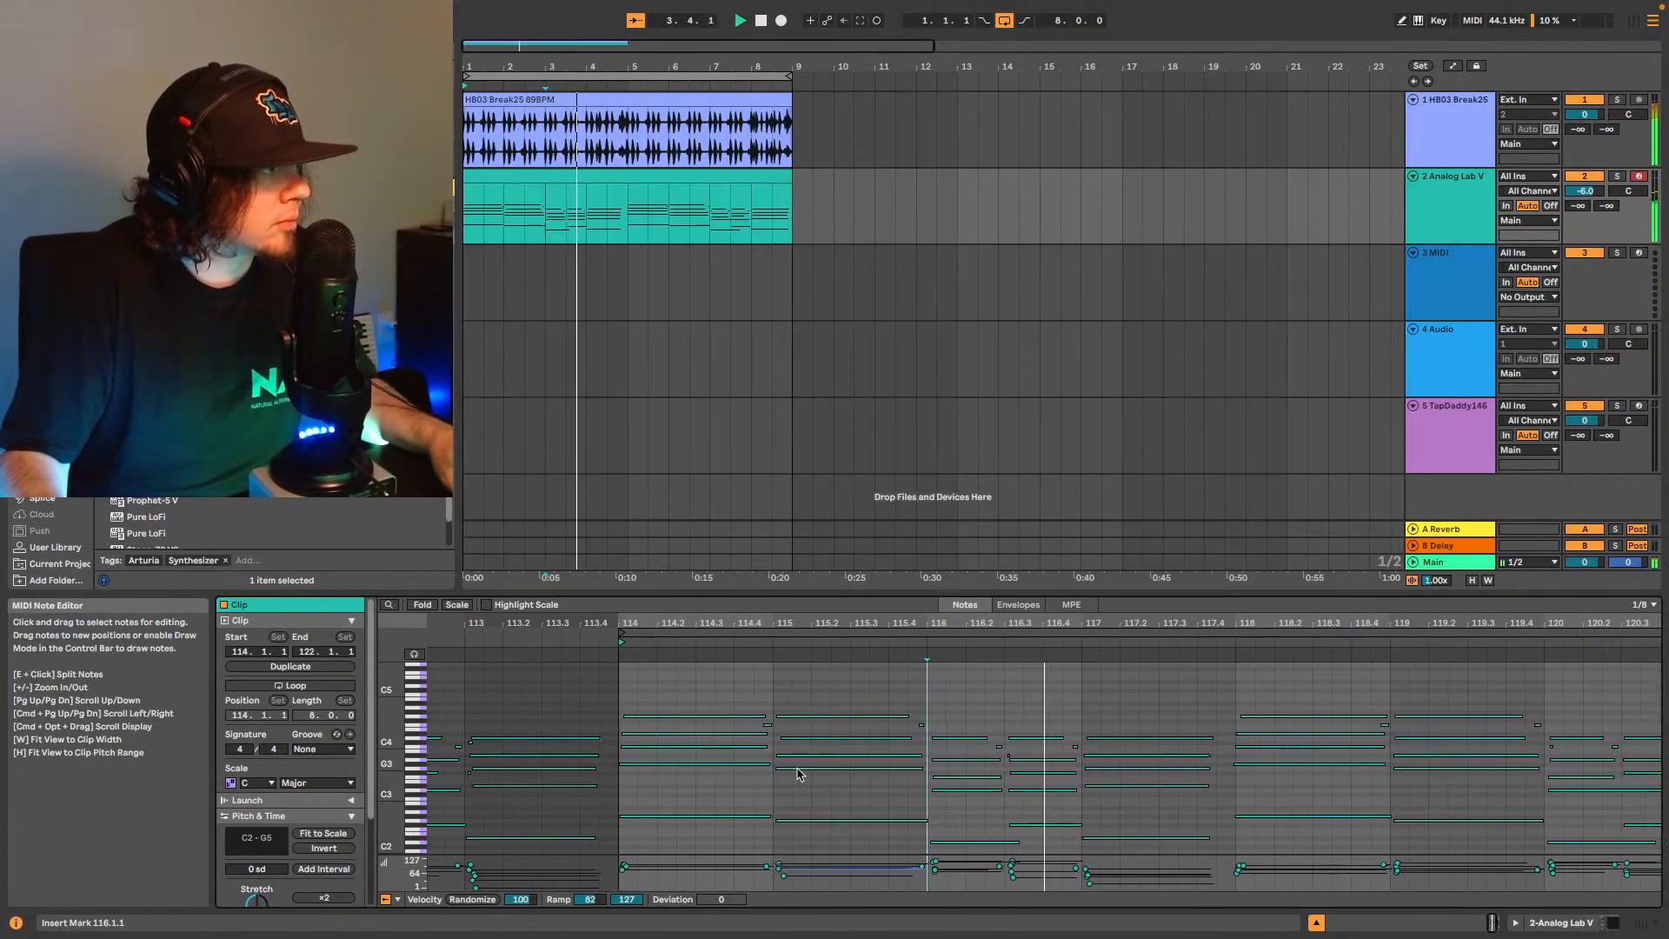
key(space)
click(999, 755)
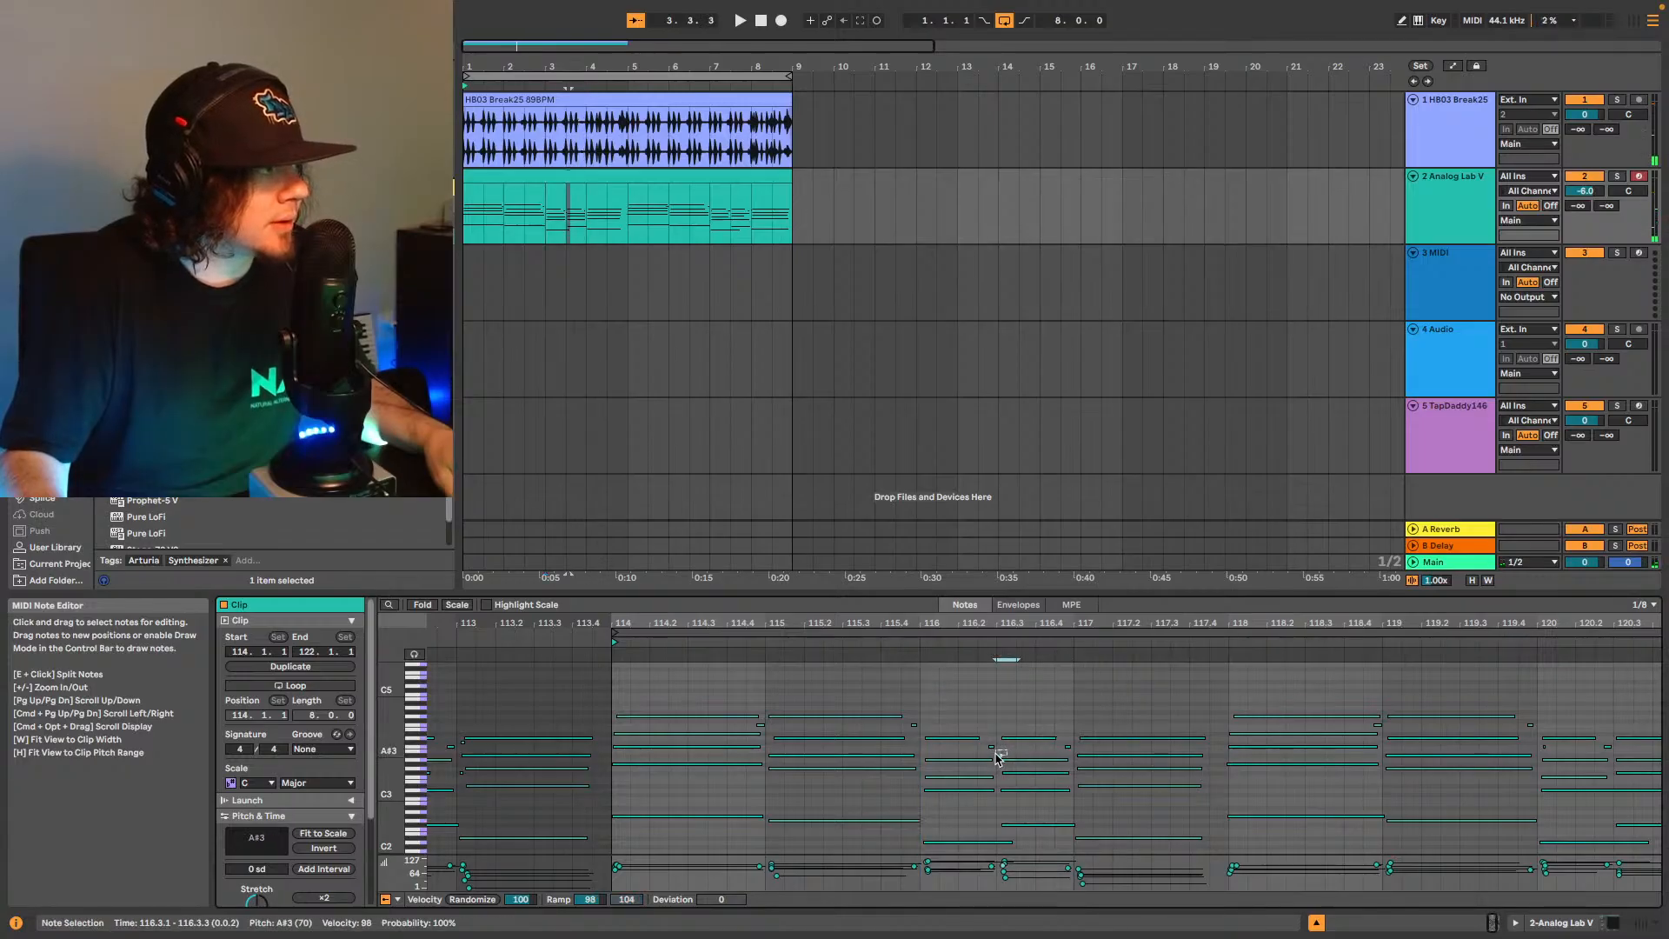
click(998, 749)
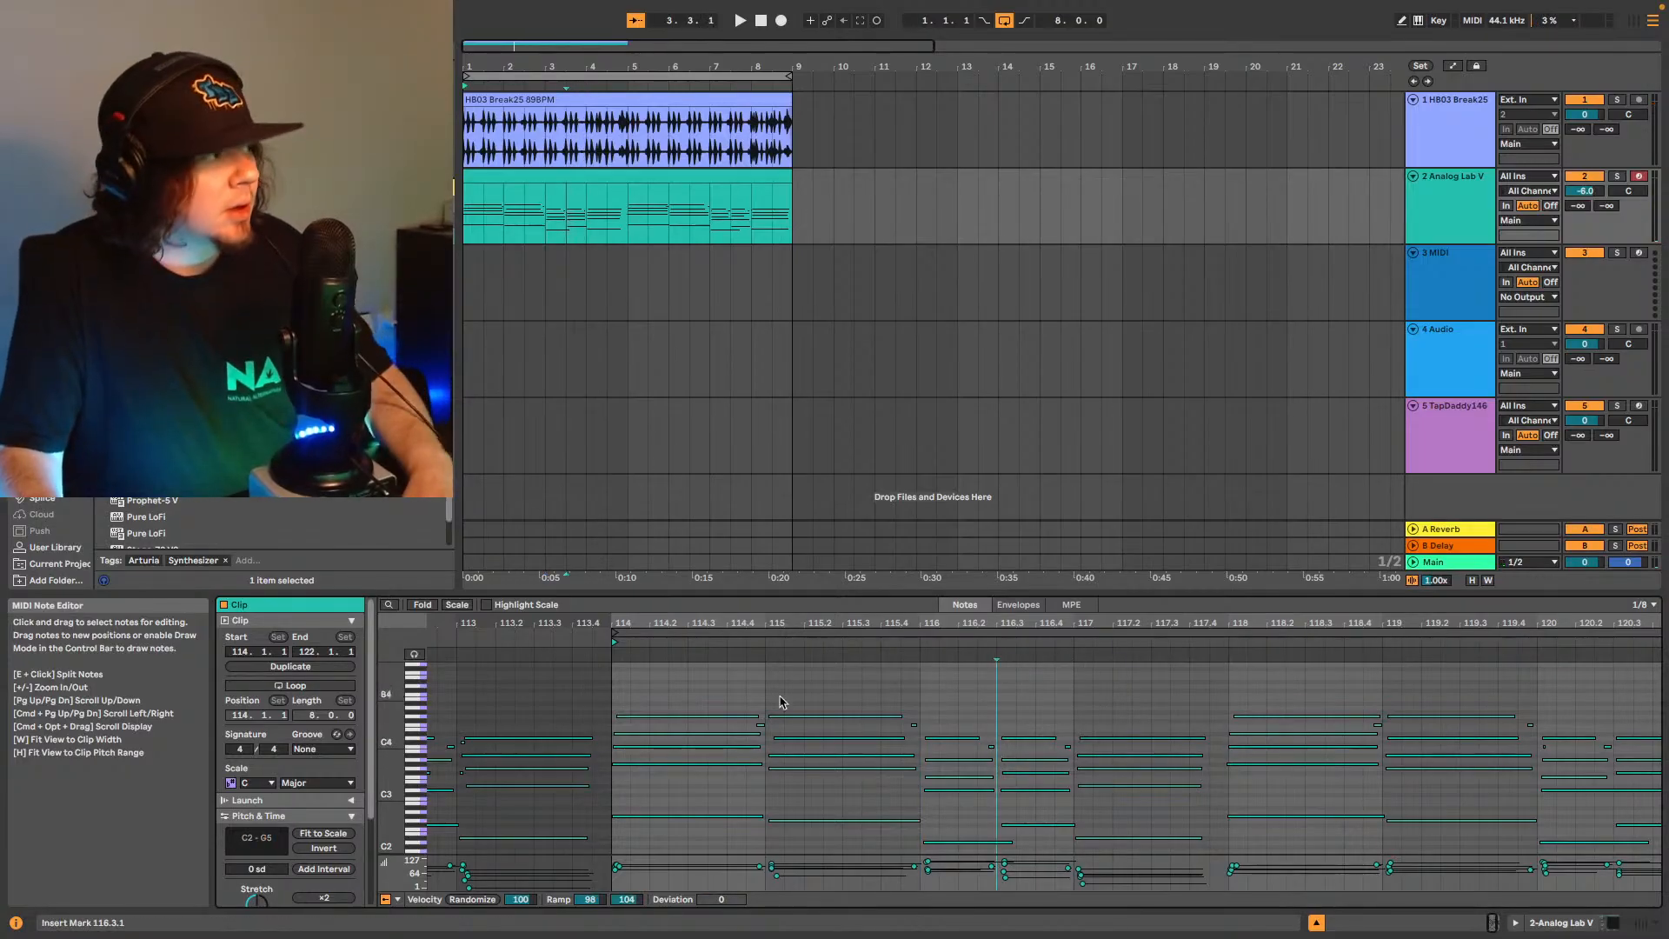
key(space)
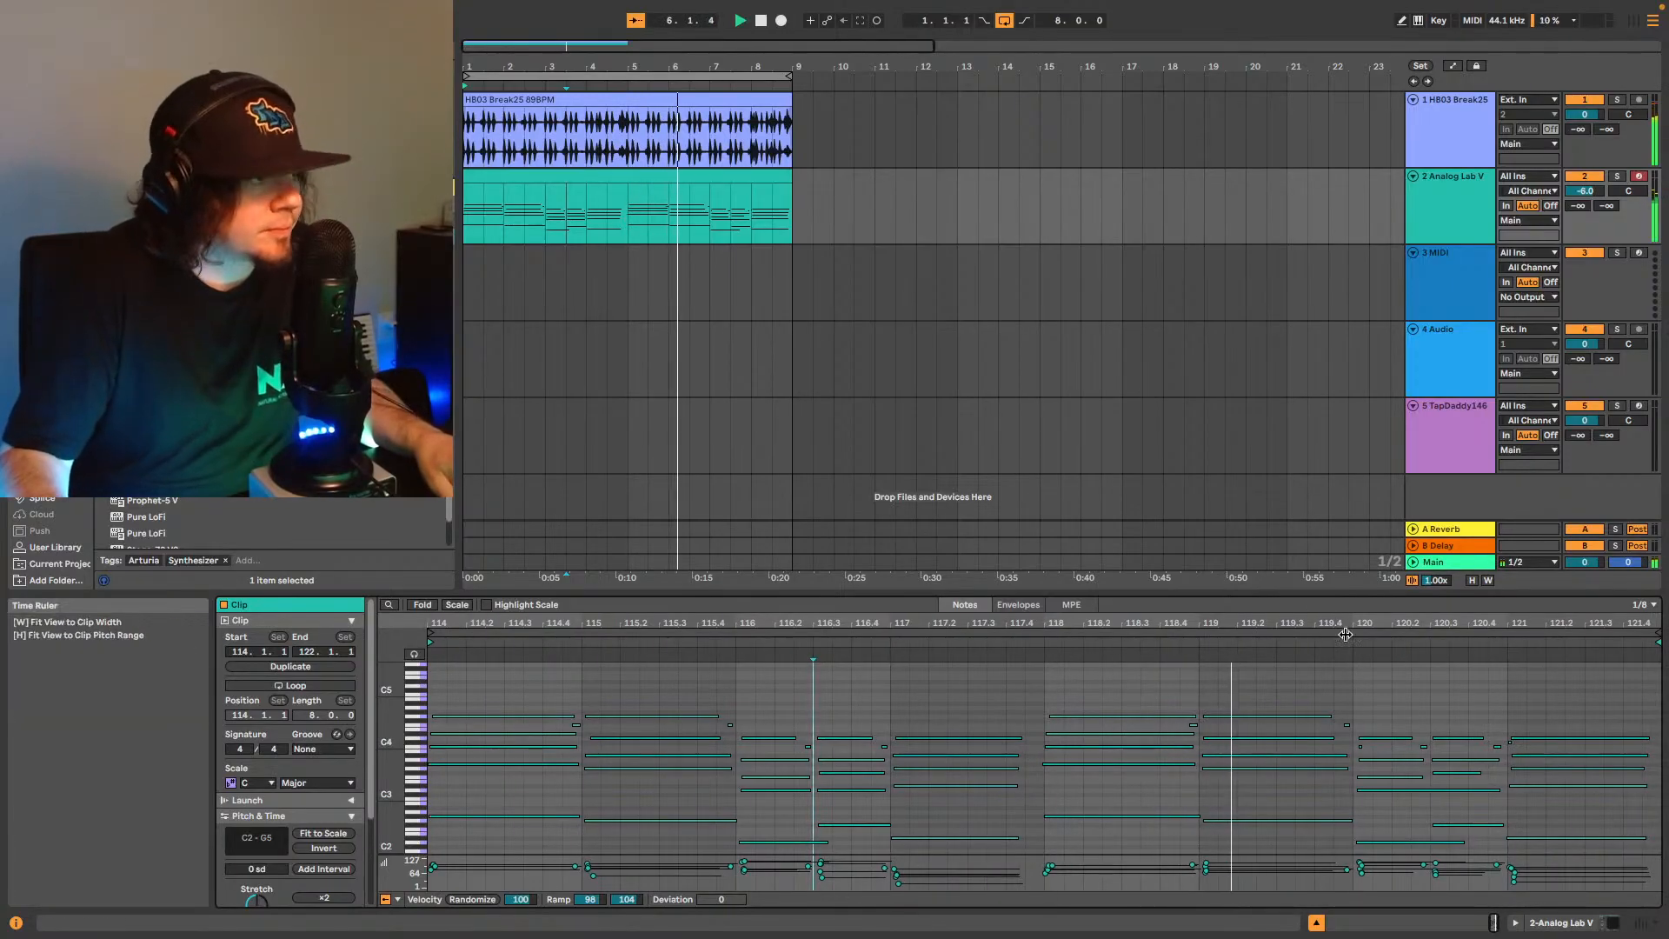
Delete the stray short C4 note at 120.1.1 and play the clip from there.
click(1361, 746)
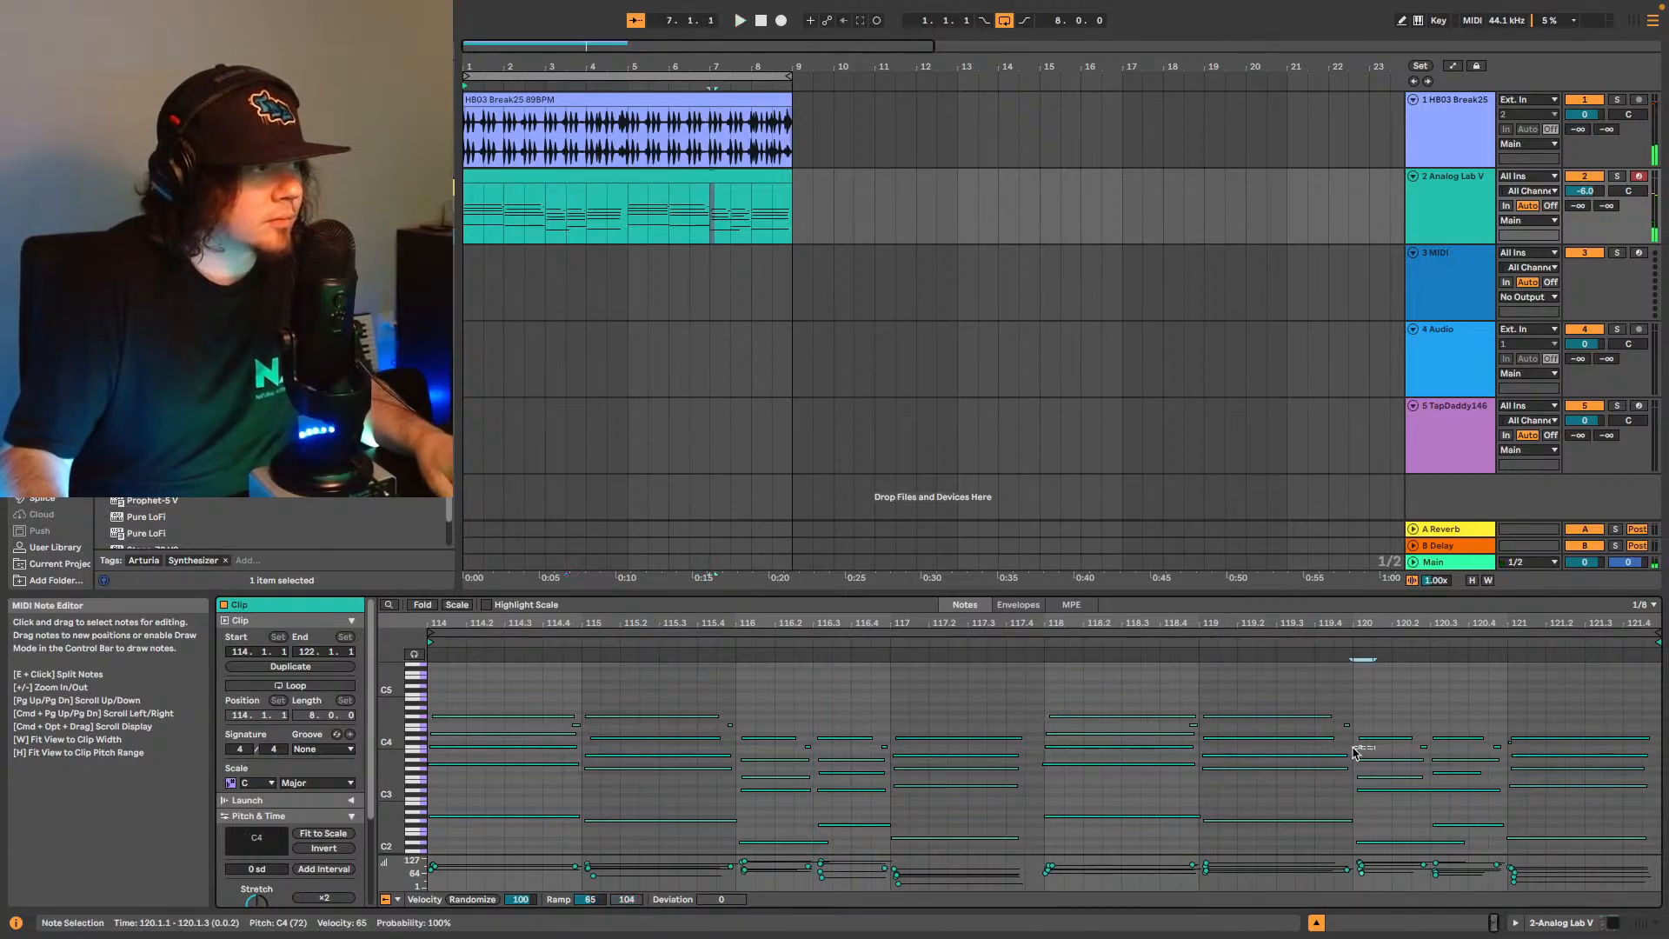
click(1353, 755)
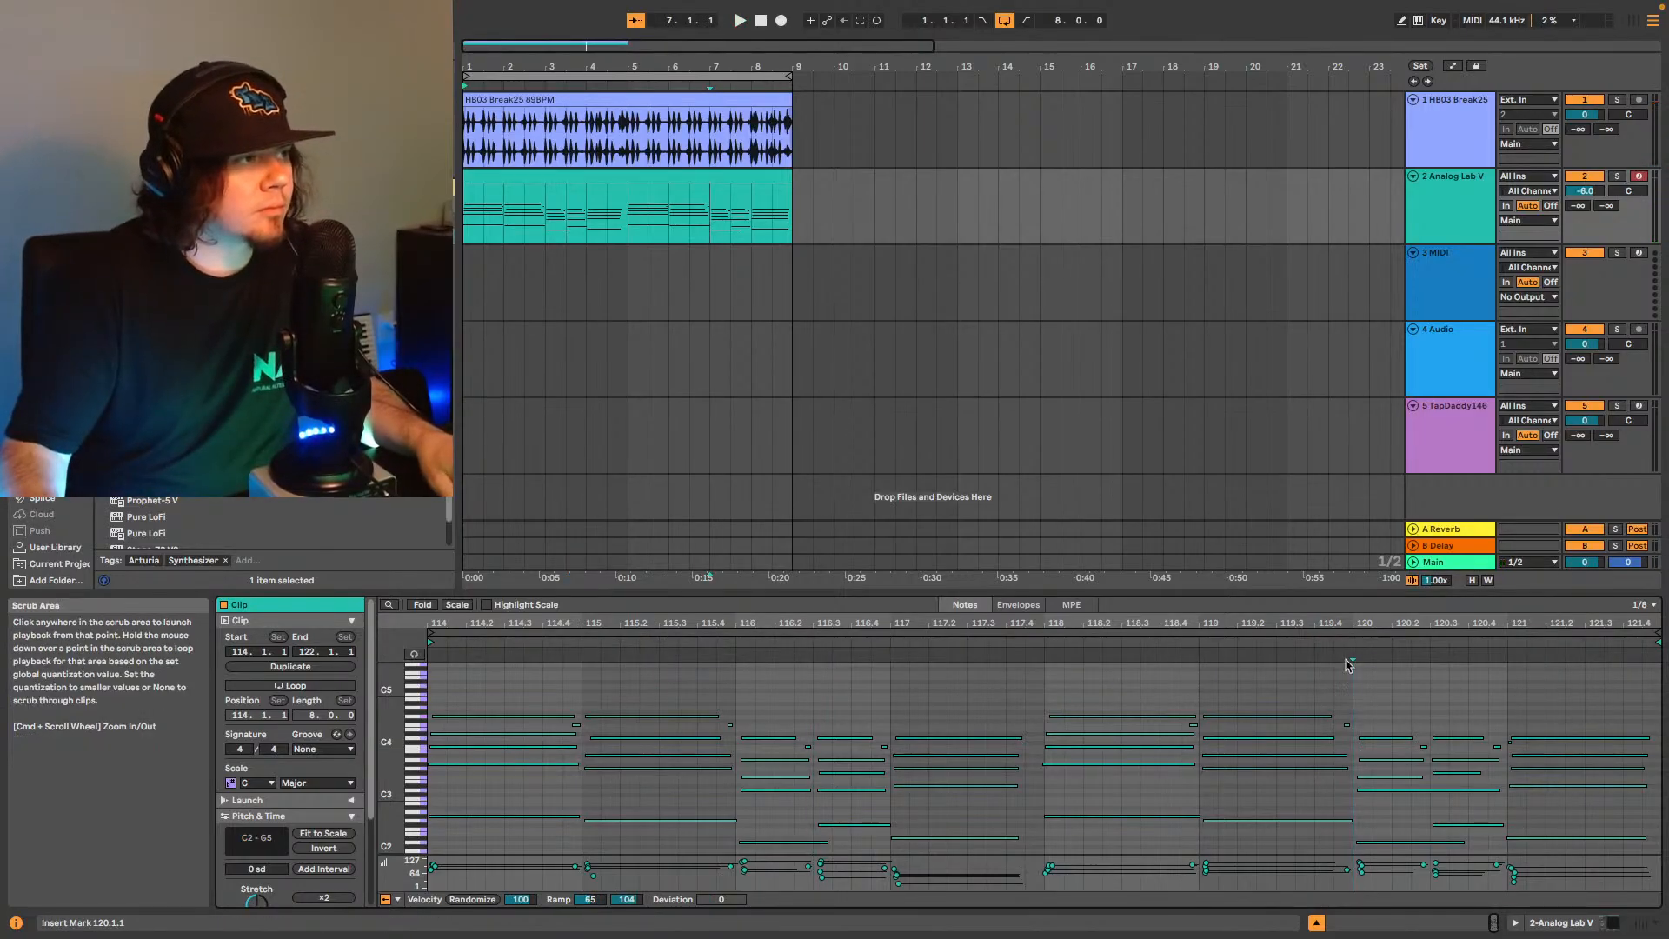
key(space)
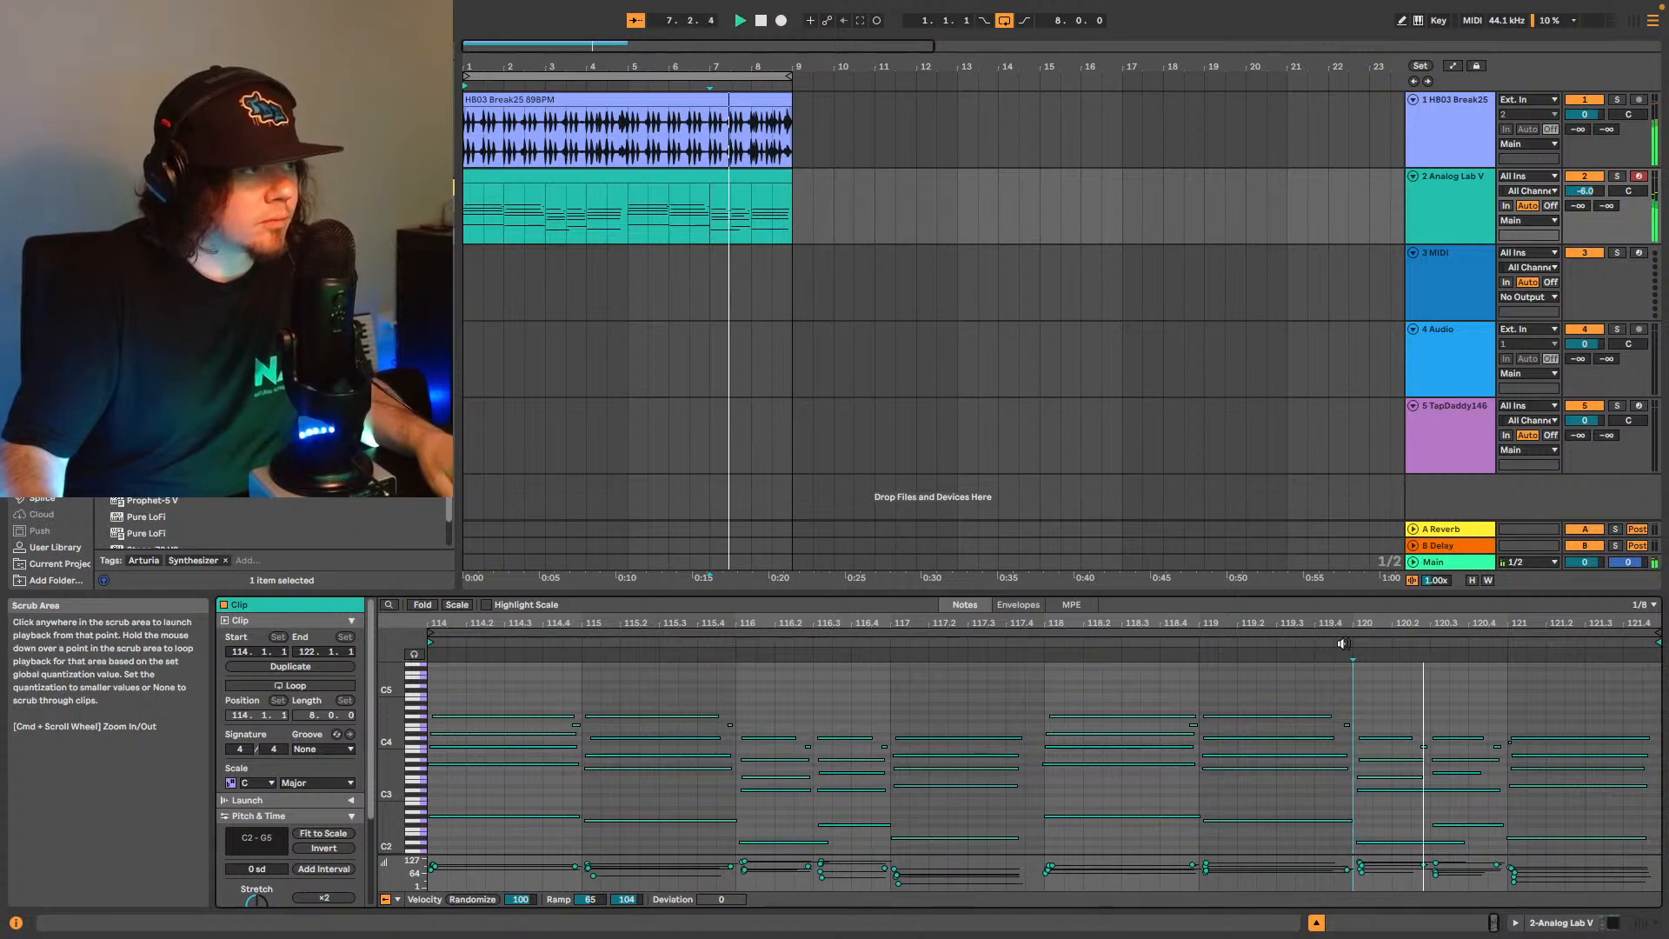
key(space)
Delete the stray C#4 note at 121.1.1, select the tiny C4 note at 120.4.4 and play the clip's ending.
click(1505, 745)
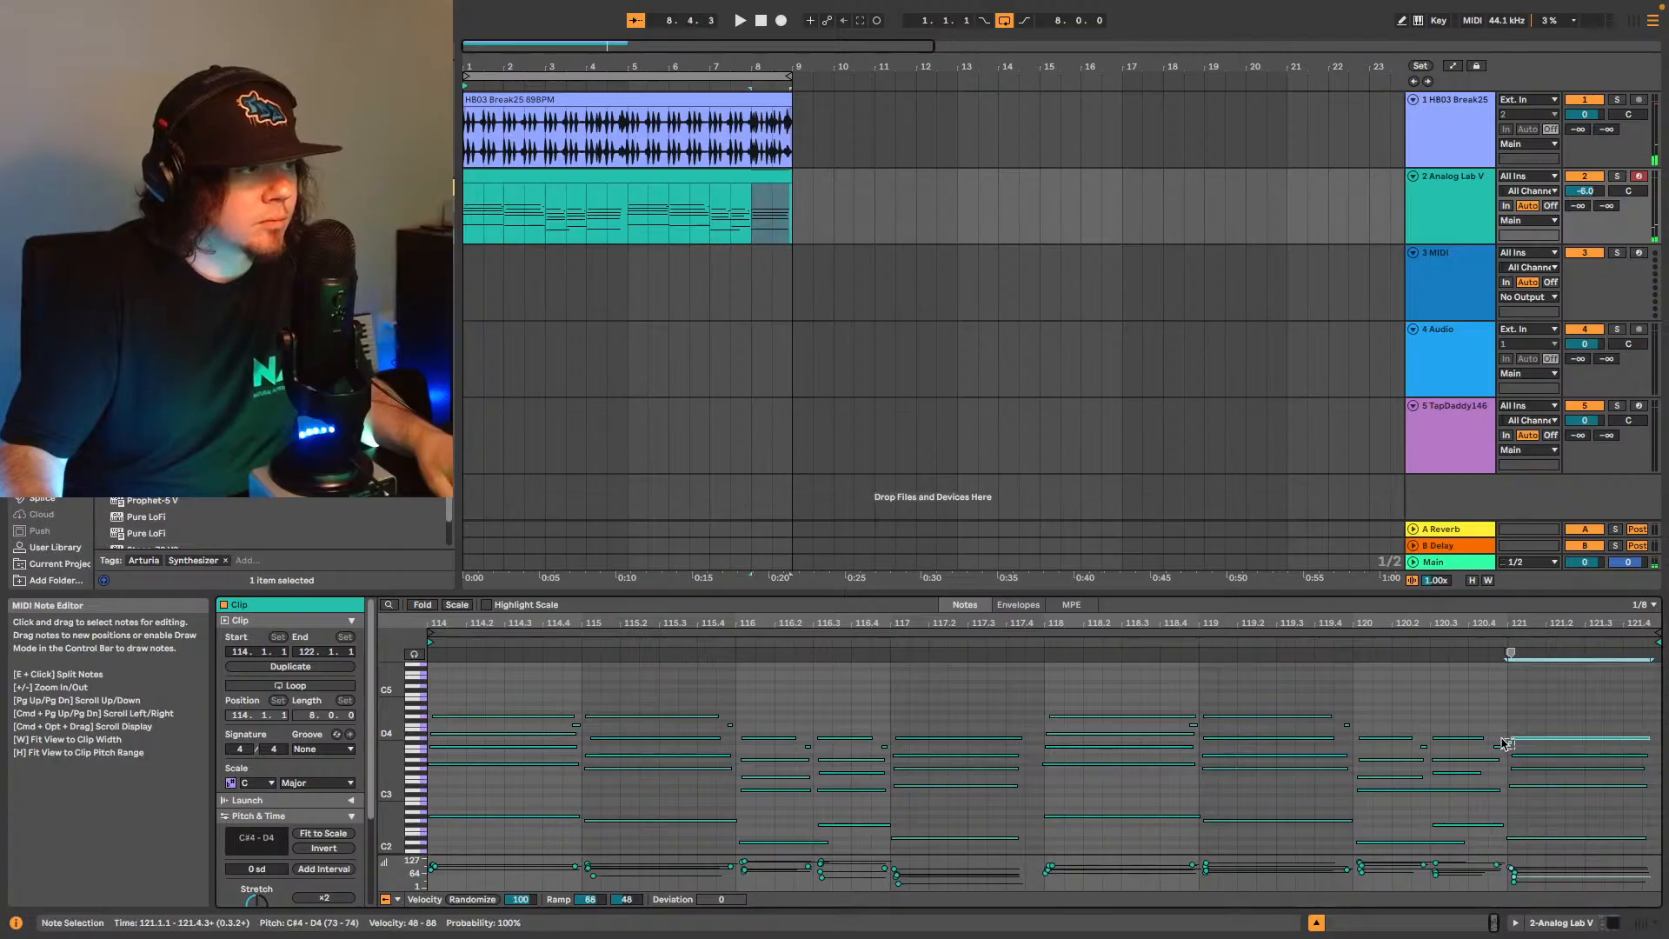
click(1506, 746)
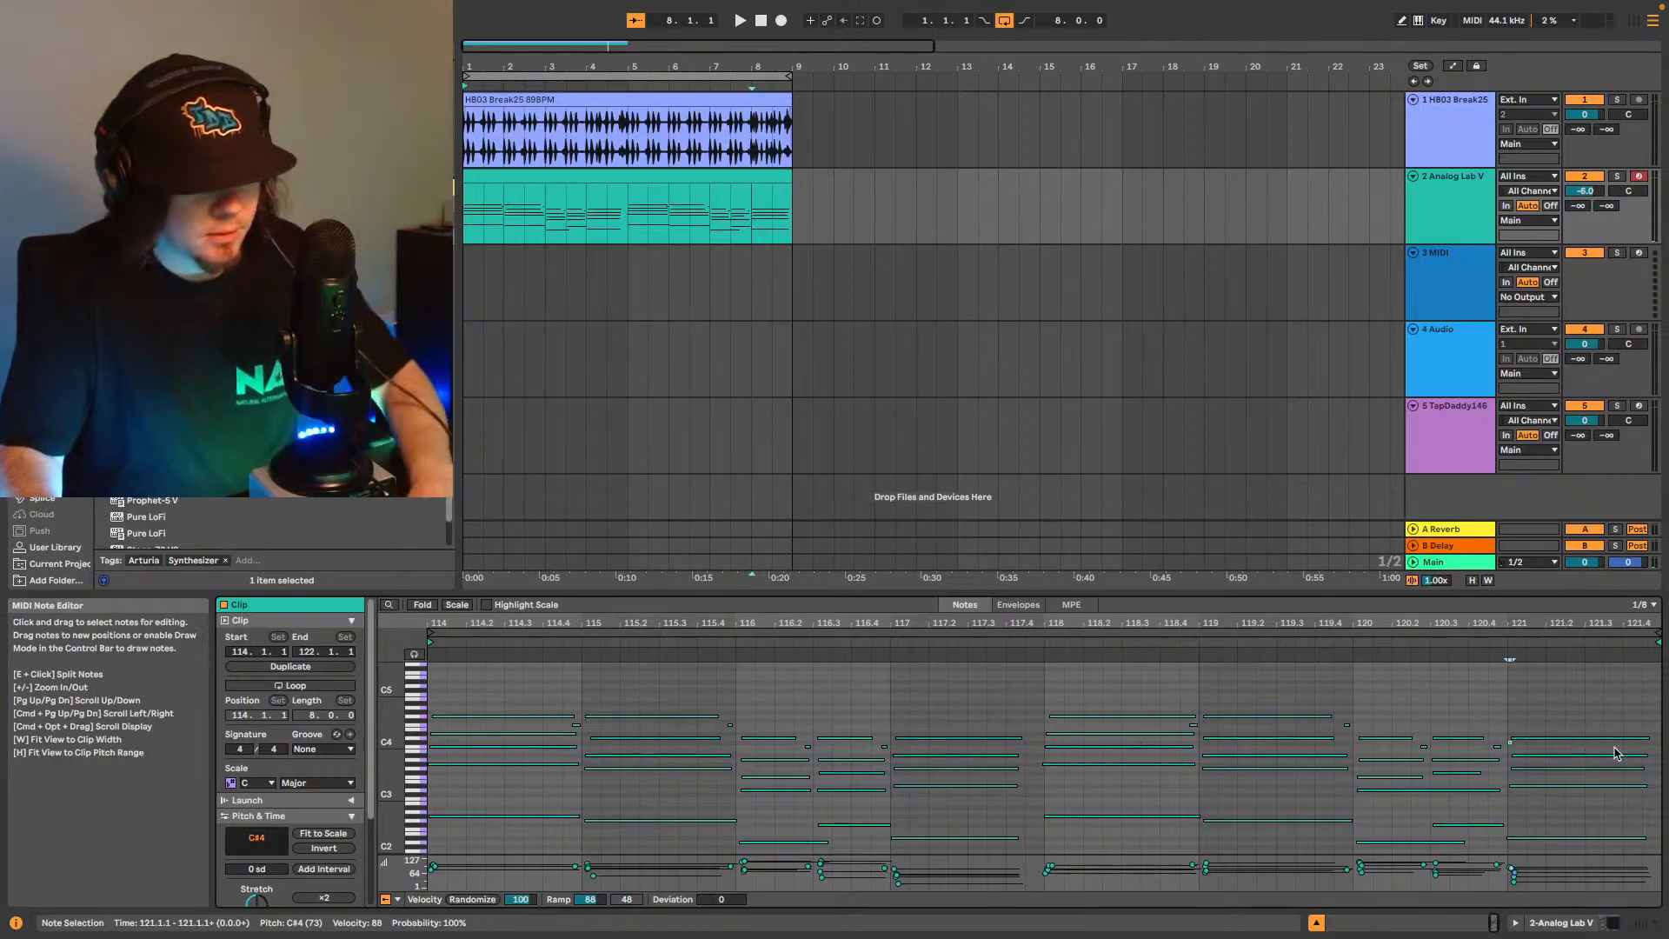
click(1526, 753)
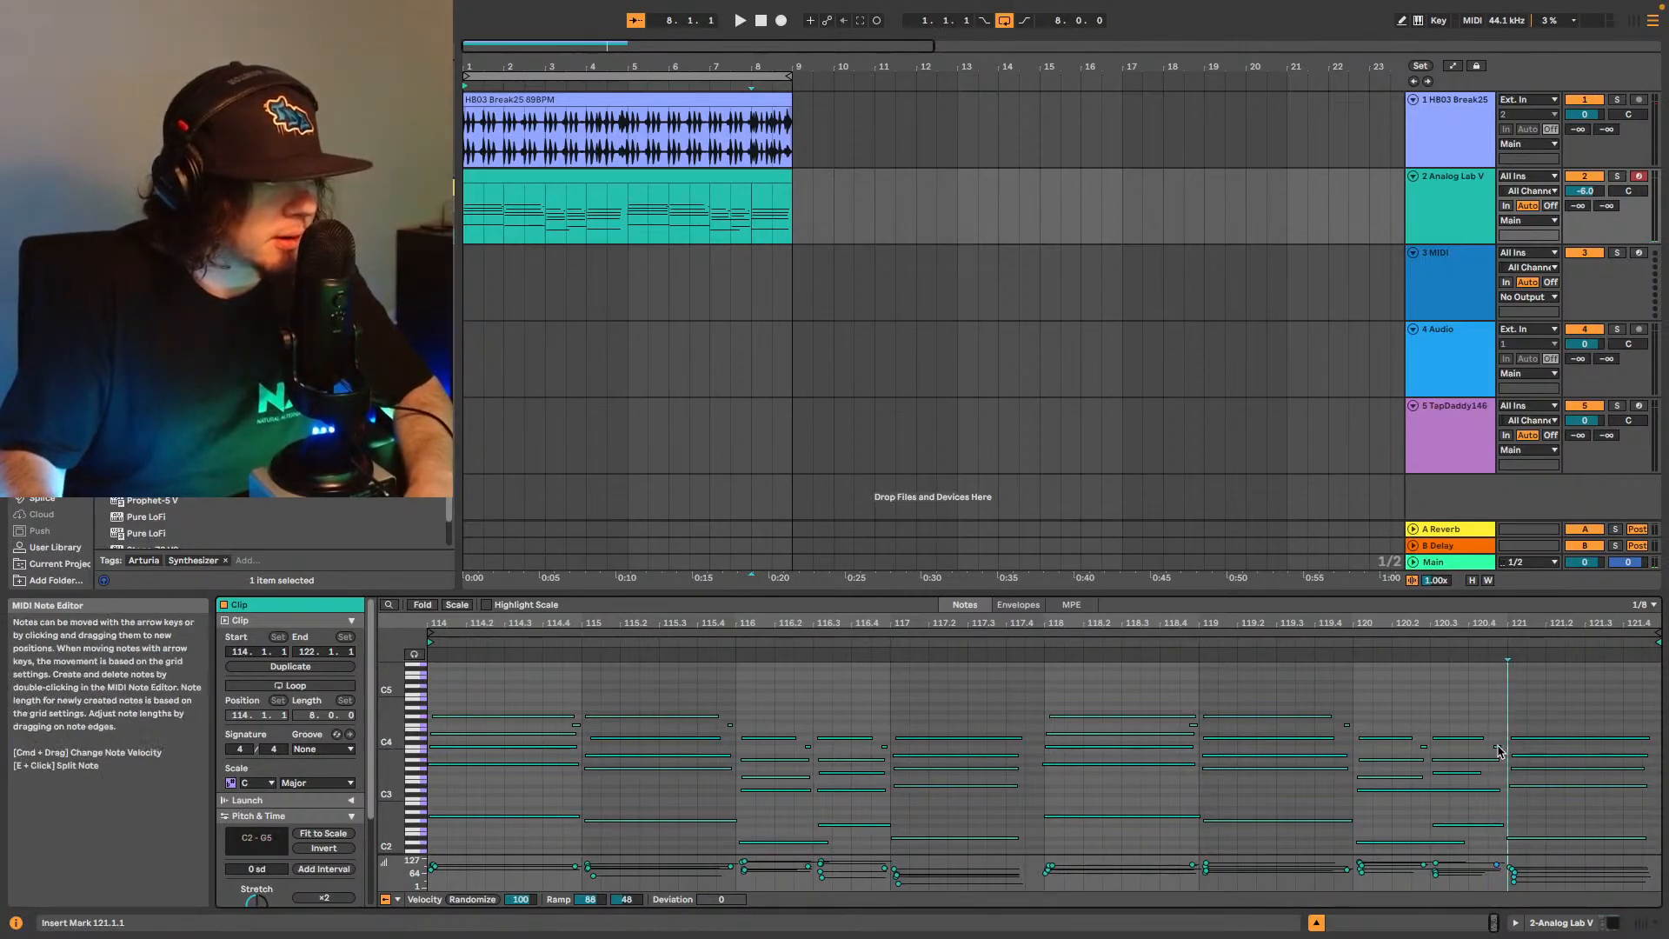
click(1497, 748)
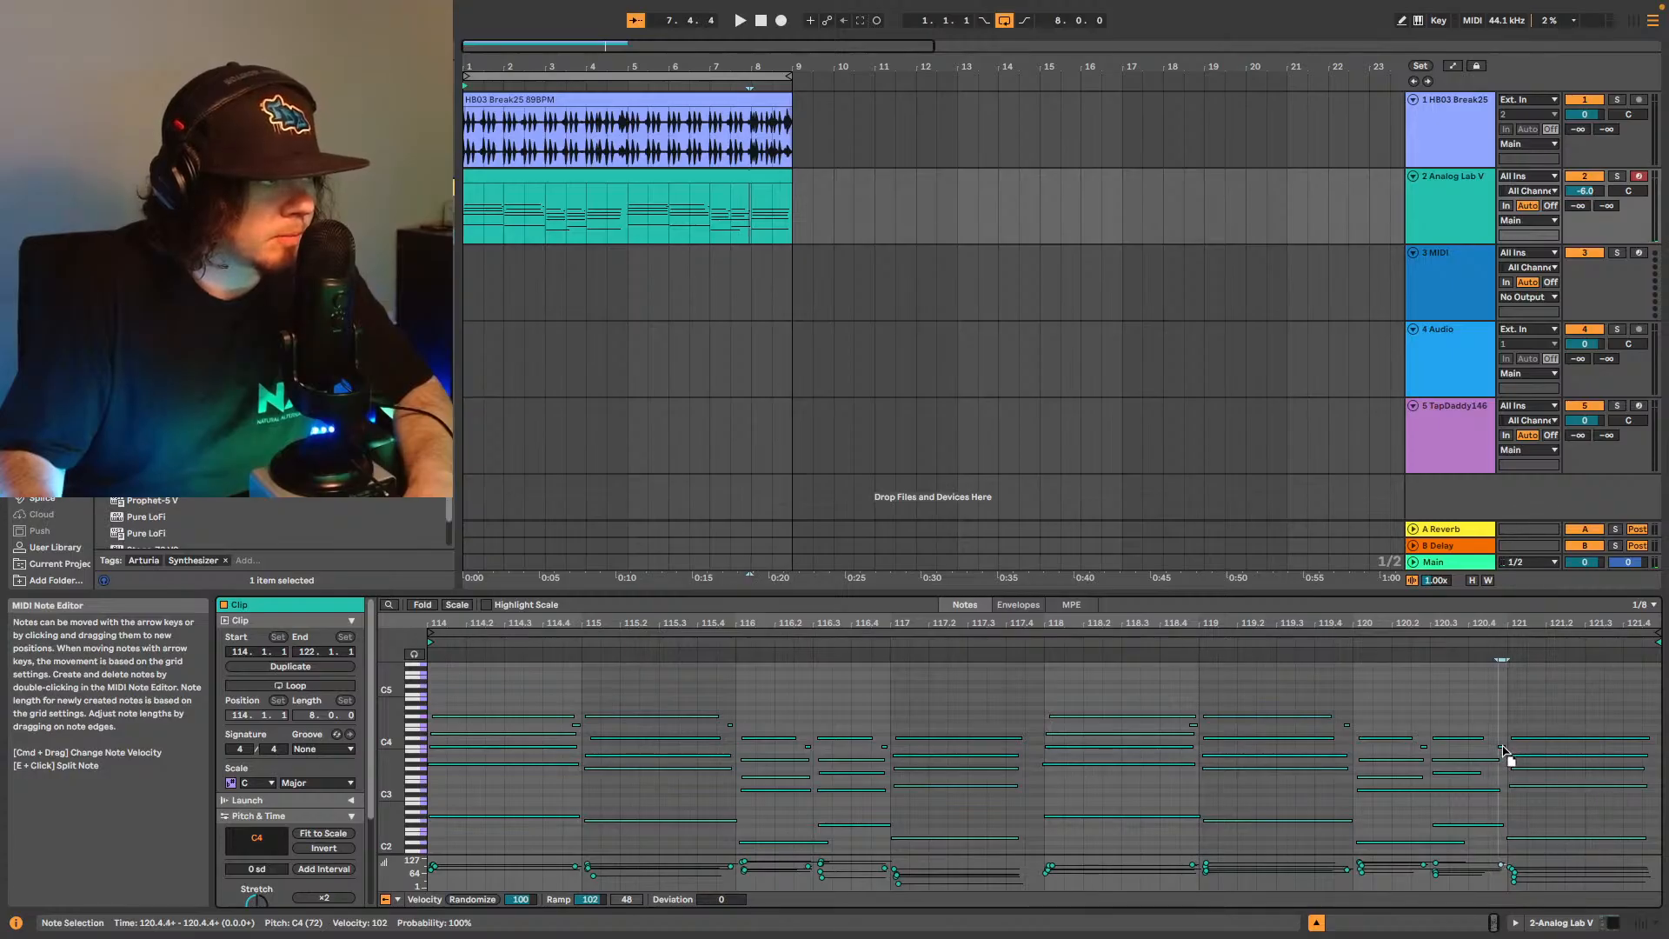
click(1478, 643)
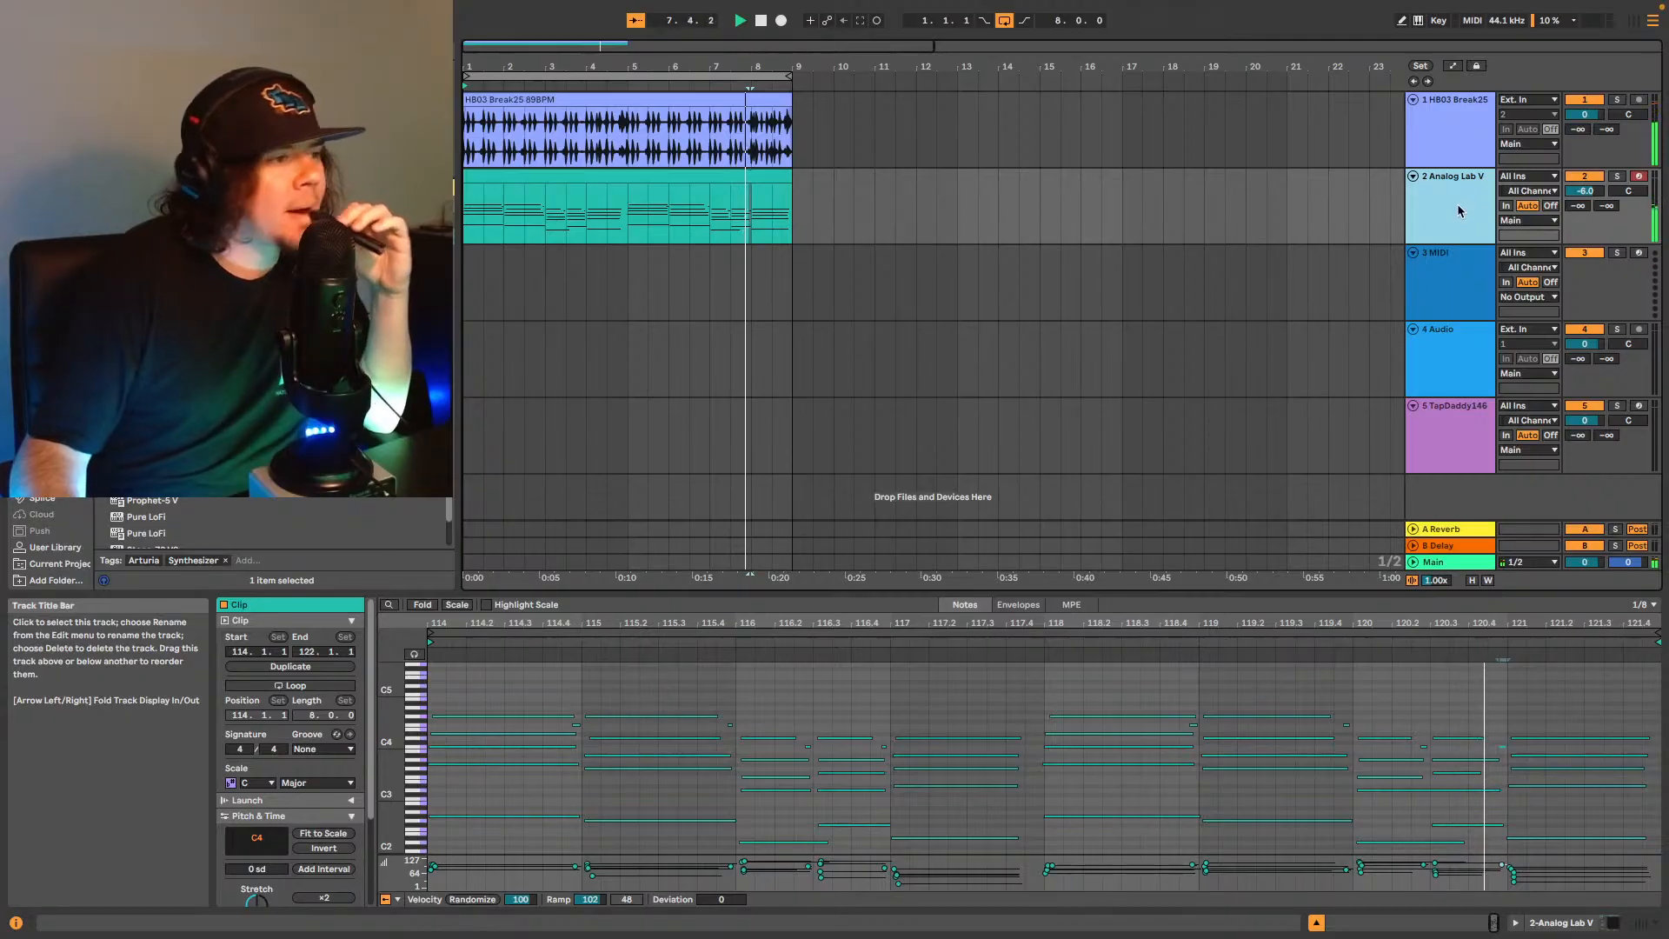
Show the Analog Lab V track's devices and add the UADx Oxide Tape Recorder effect after the instrument.
click(1579, 923)
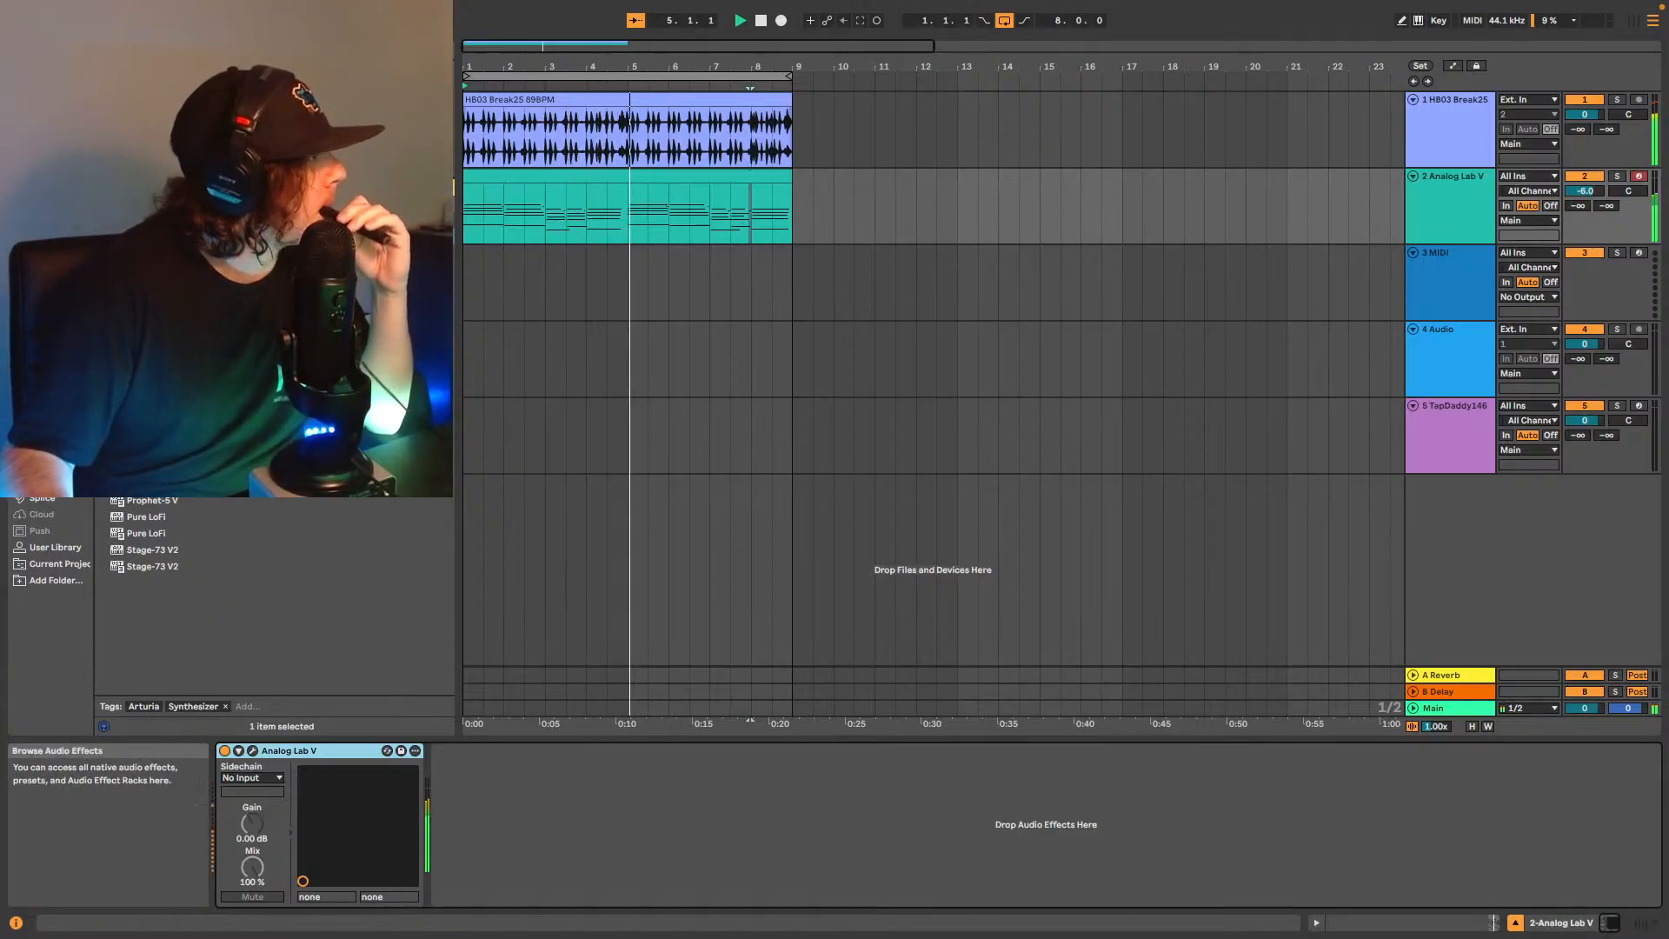
click(44, 289)
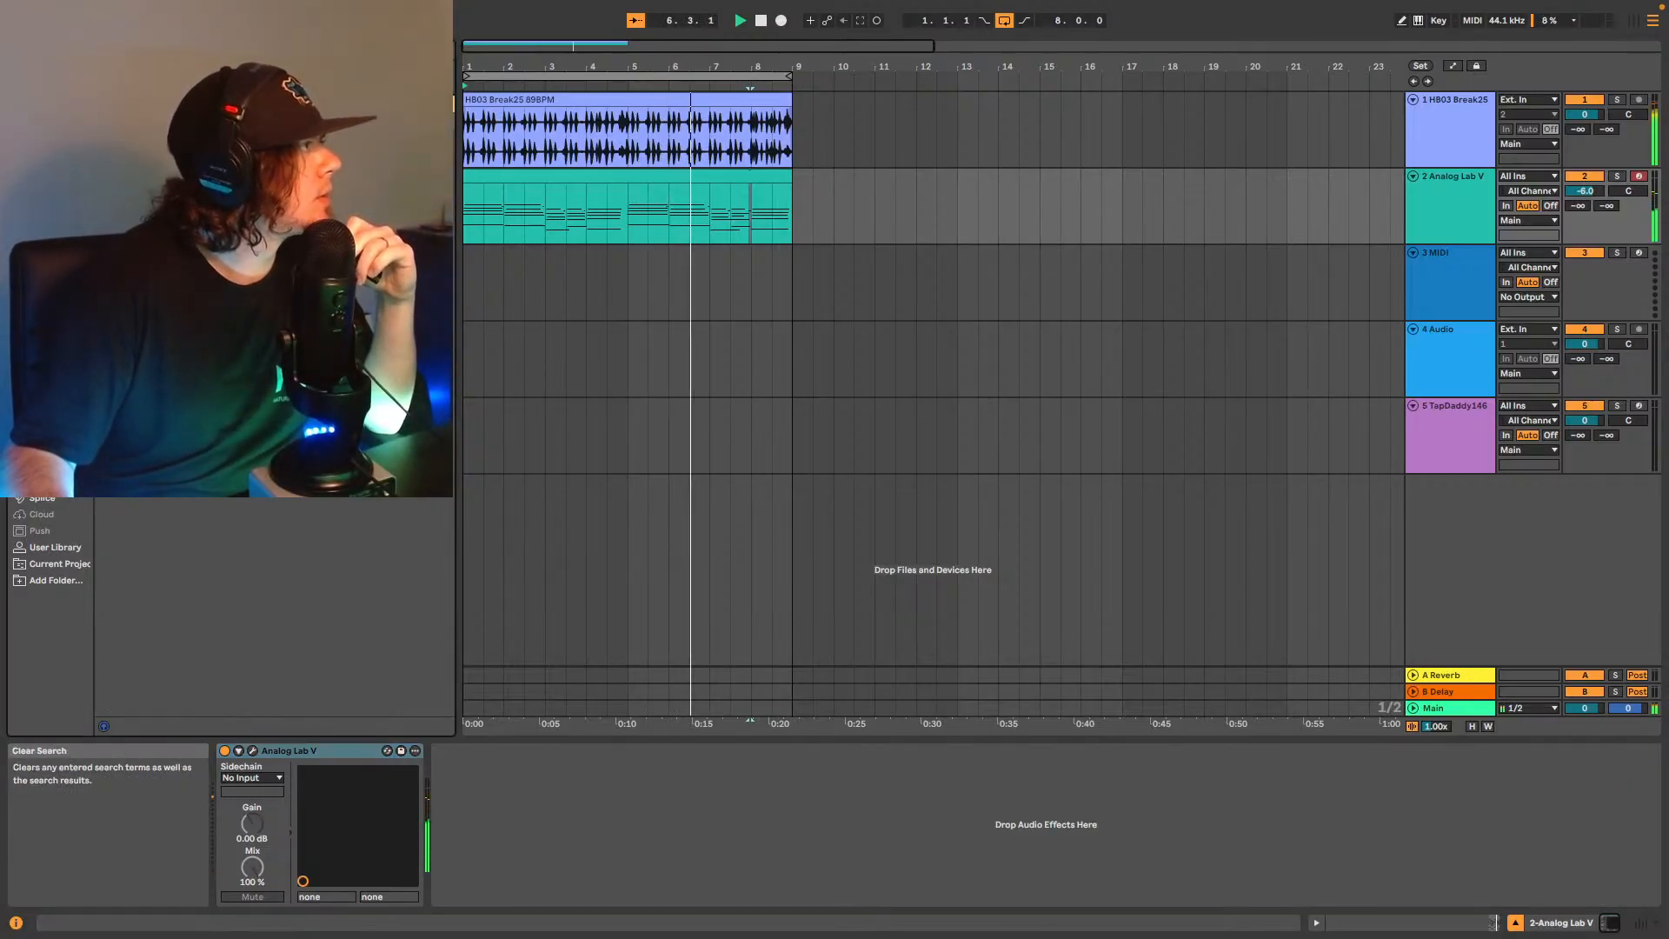
click(440, 52)
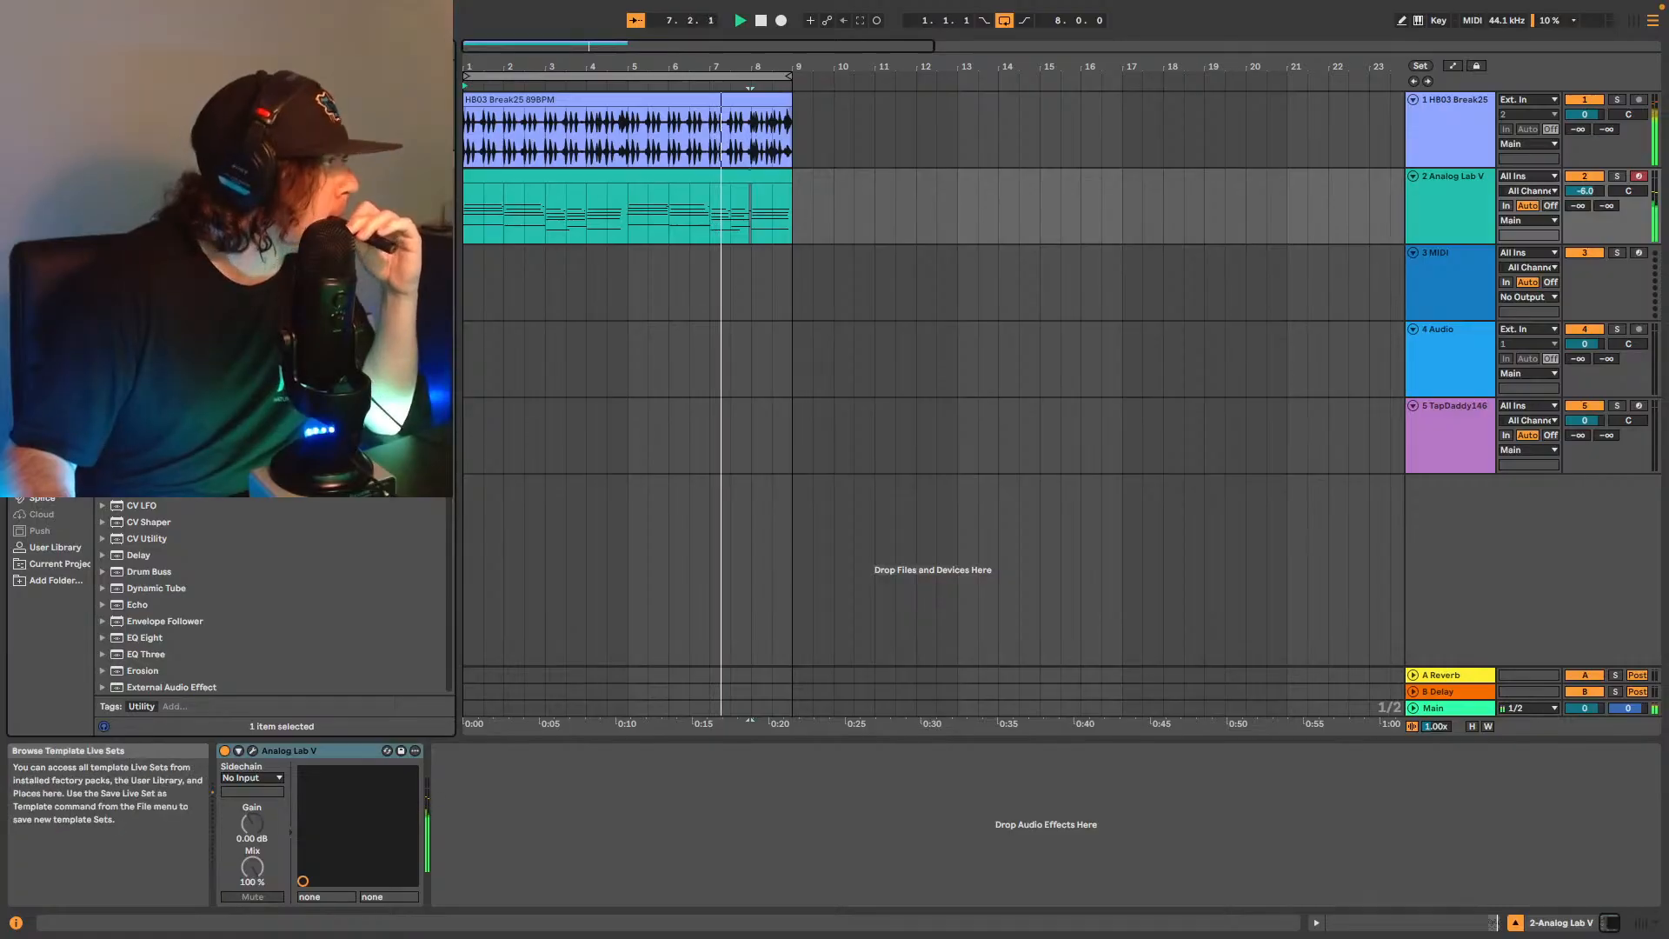
click(43, 355)
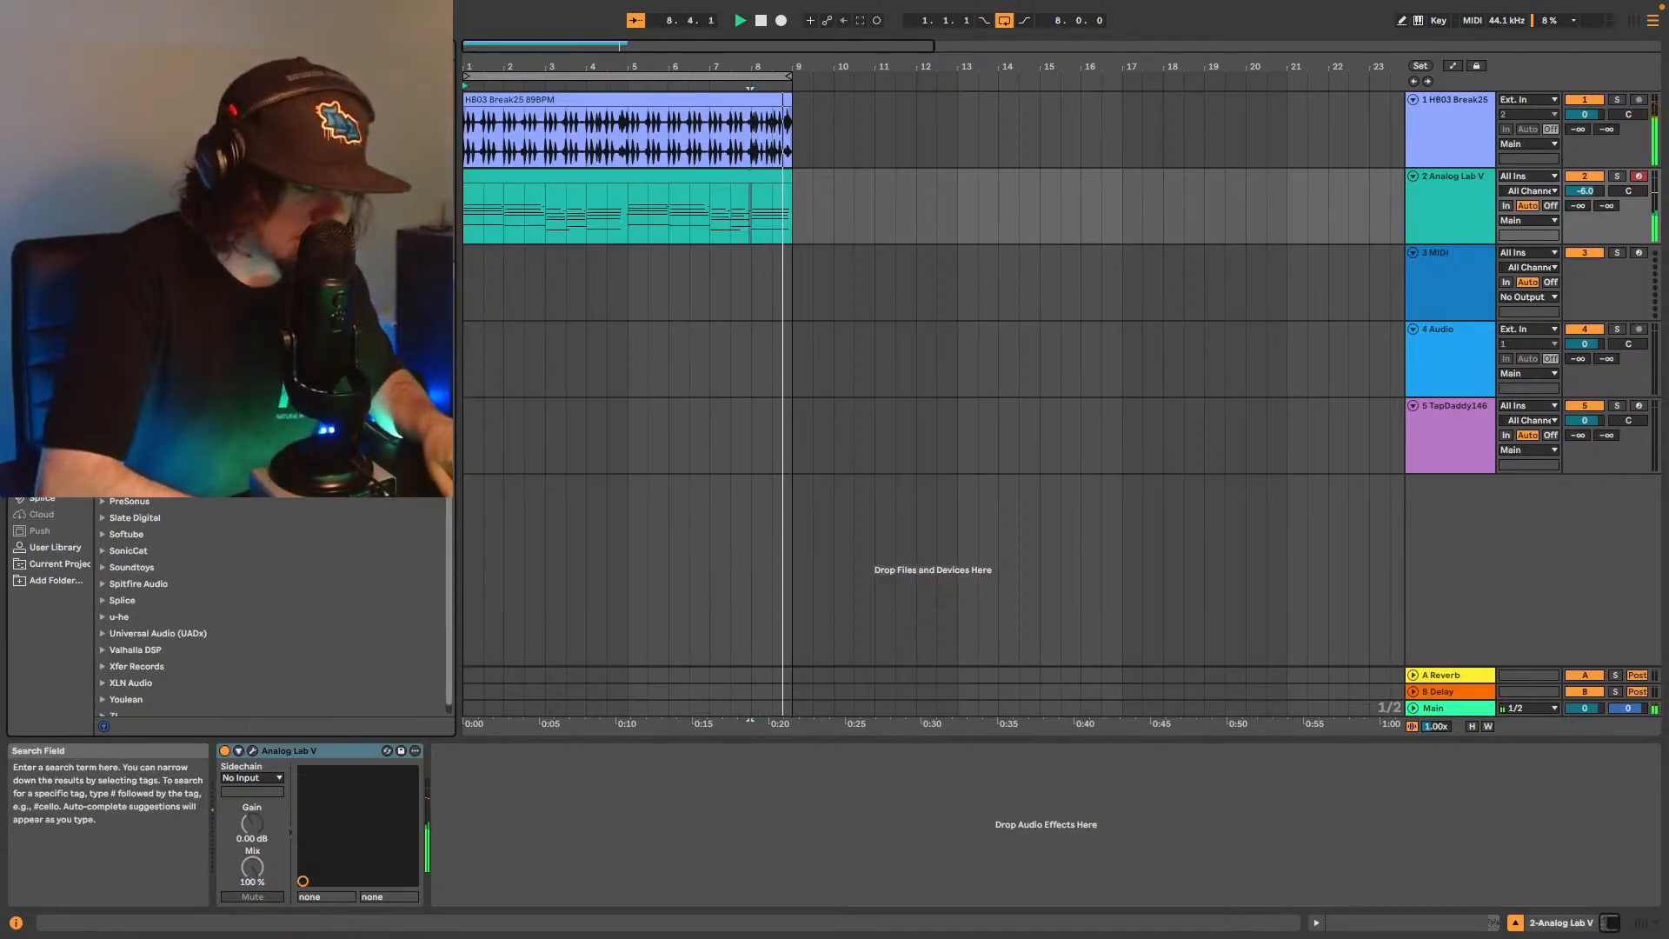
text(rc)
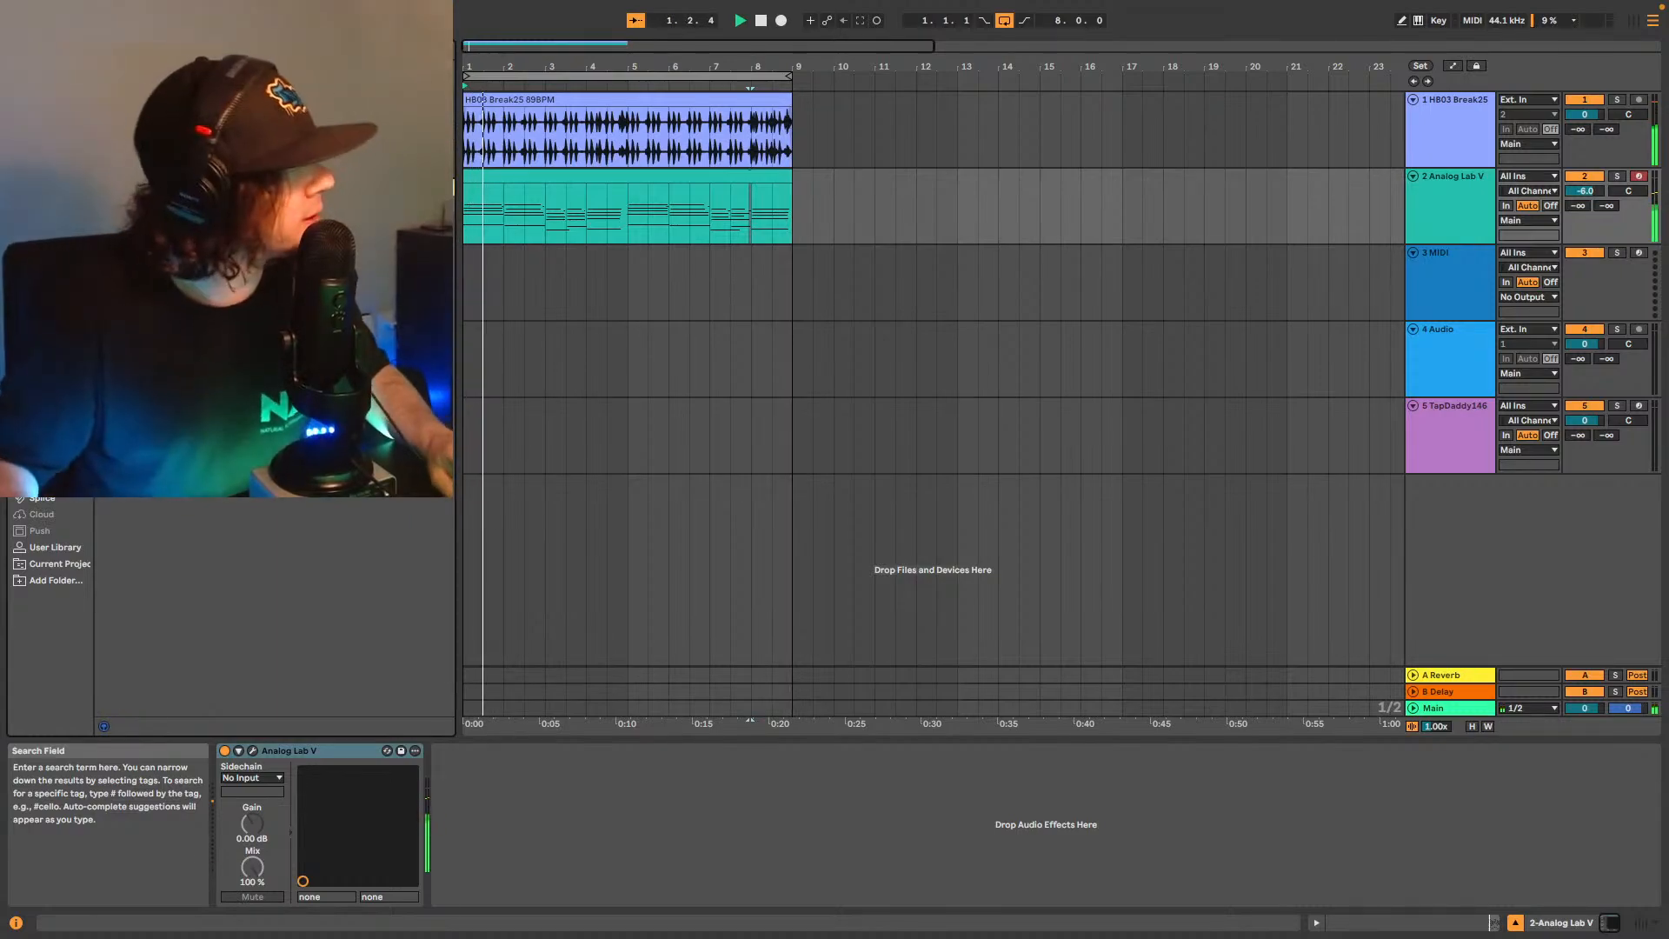
drag(191, 237, 678, 839)
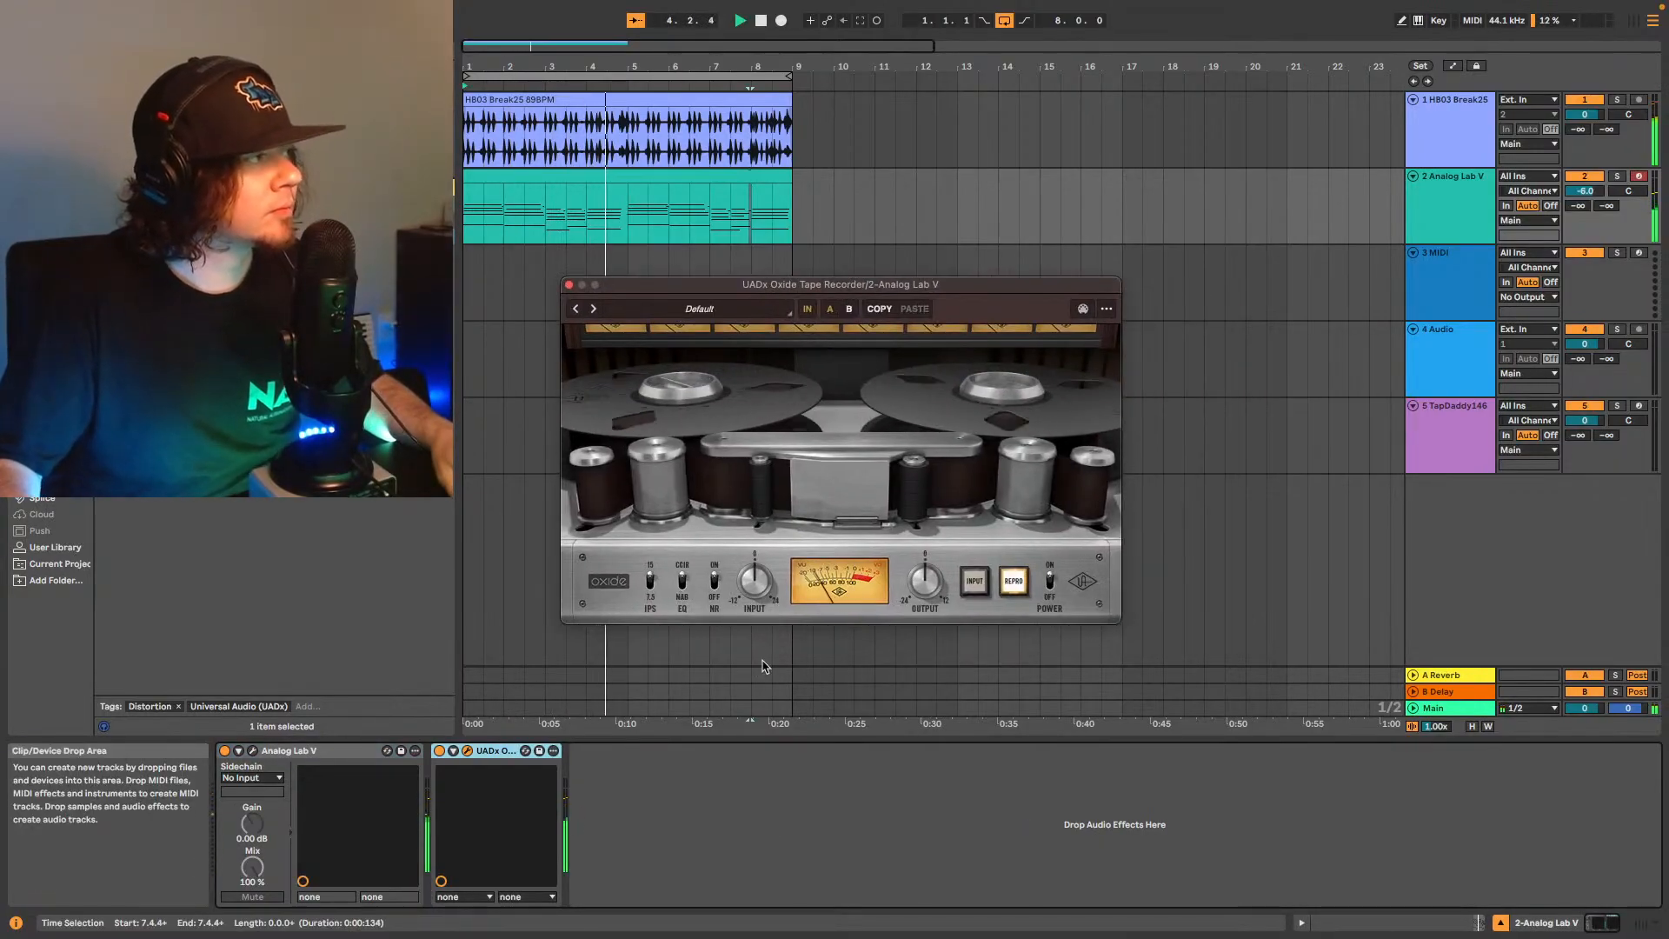
Add the UADx 610-A Preamp and EQ after the tape recorder on the Analog Lab V track and switch it off.
click(226, 48)
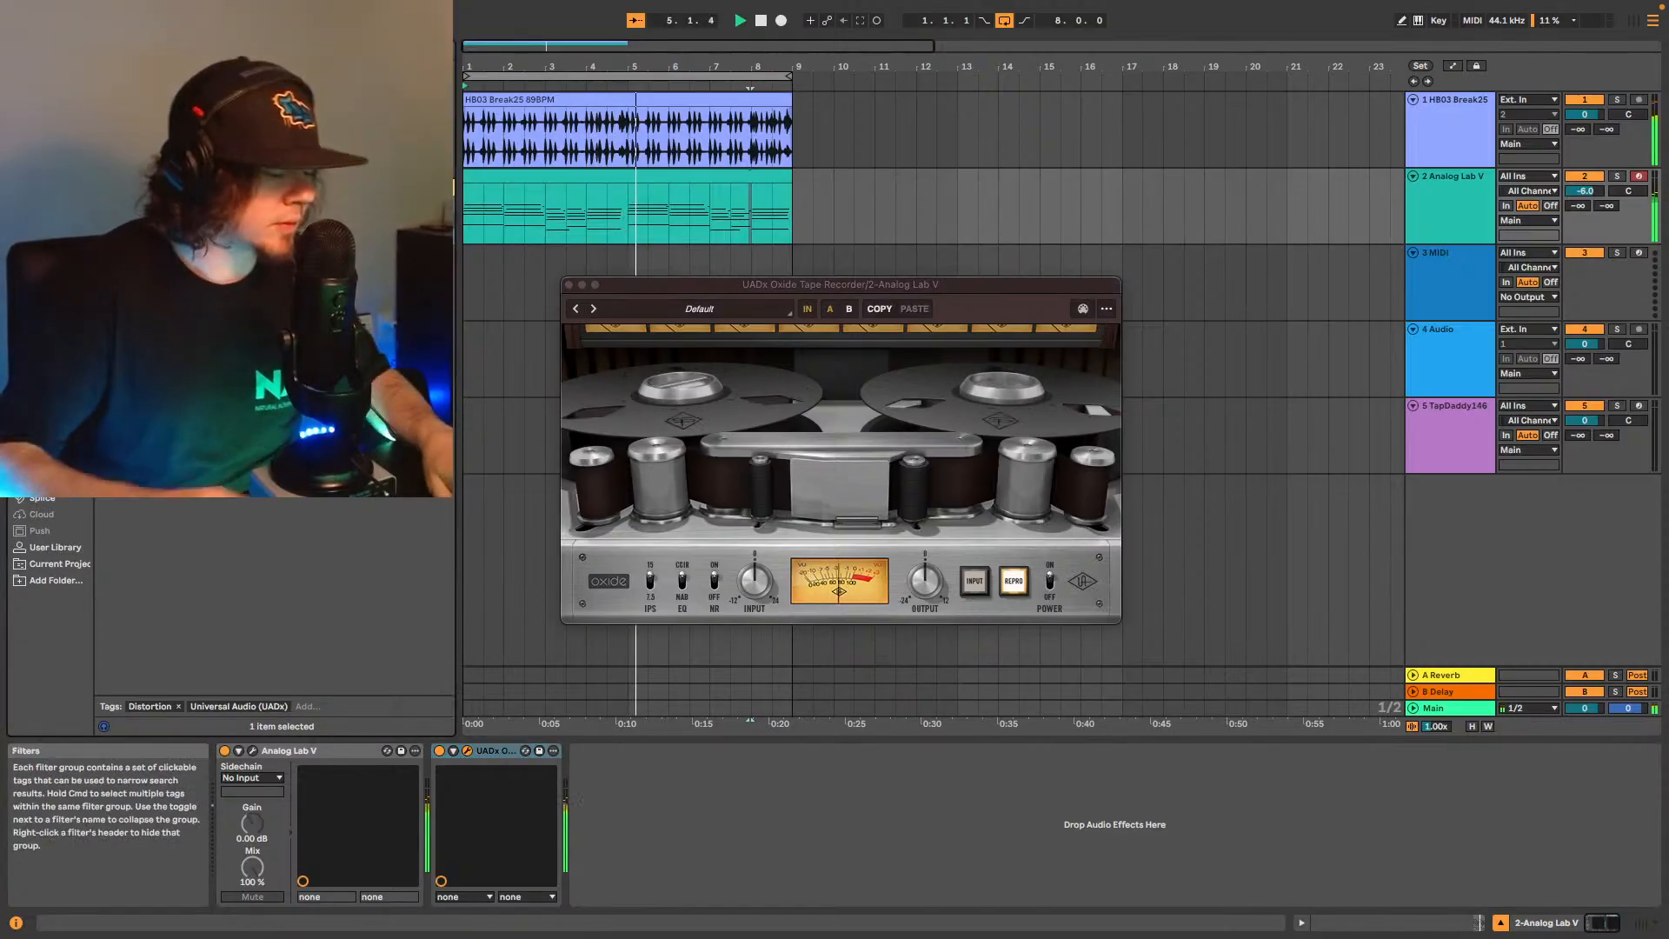
click(226, 113)
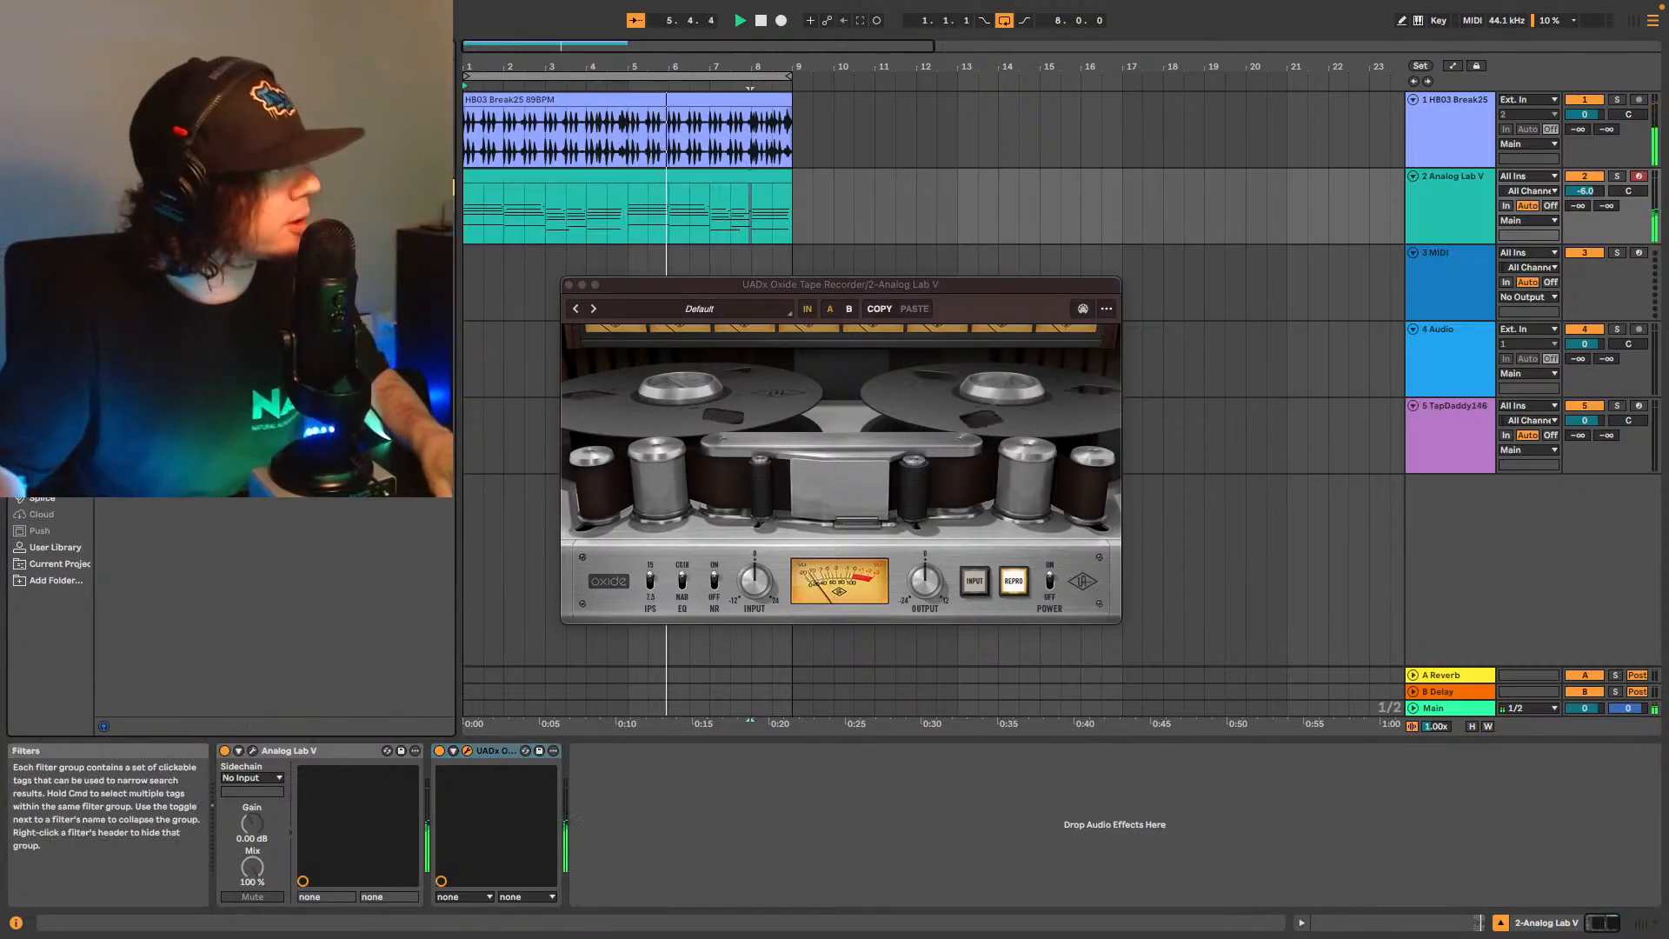
drag(218, 147, 608, 809)
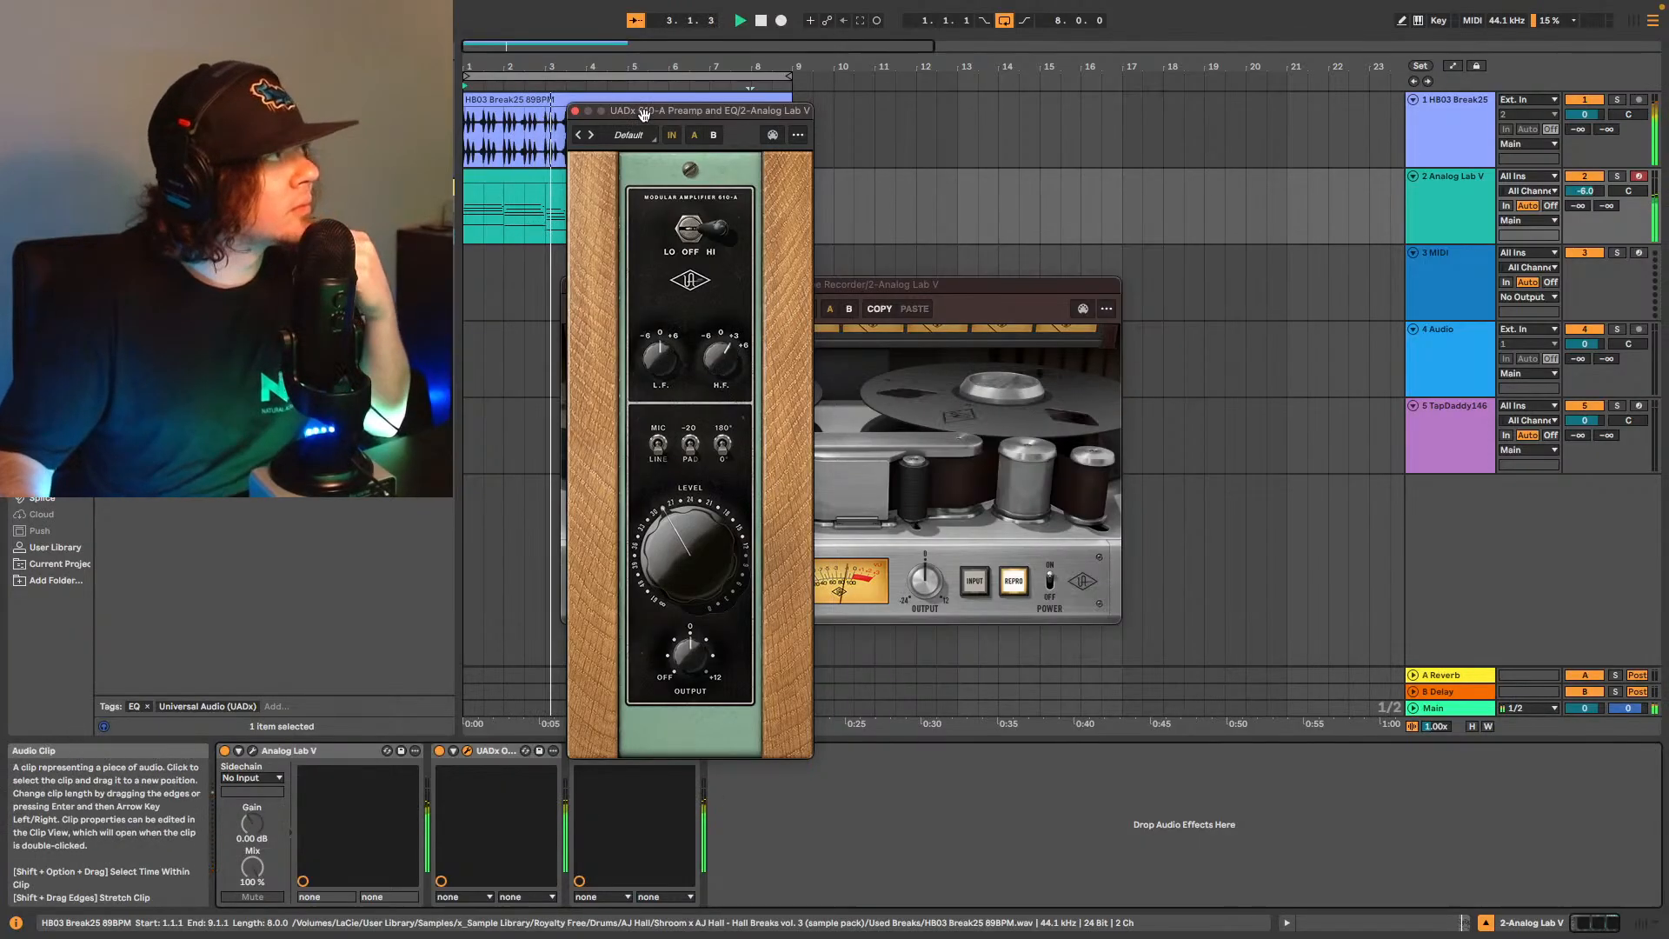
drag(643, 112, 892, 118)
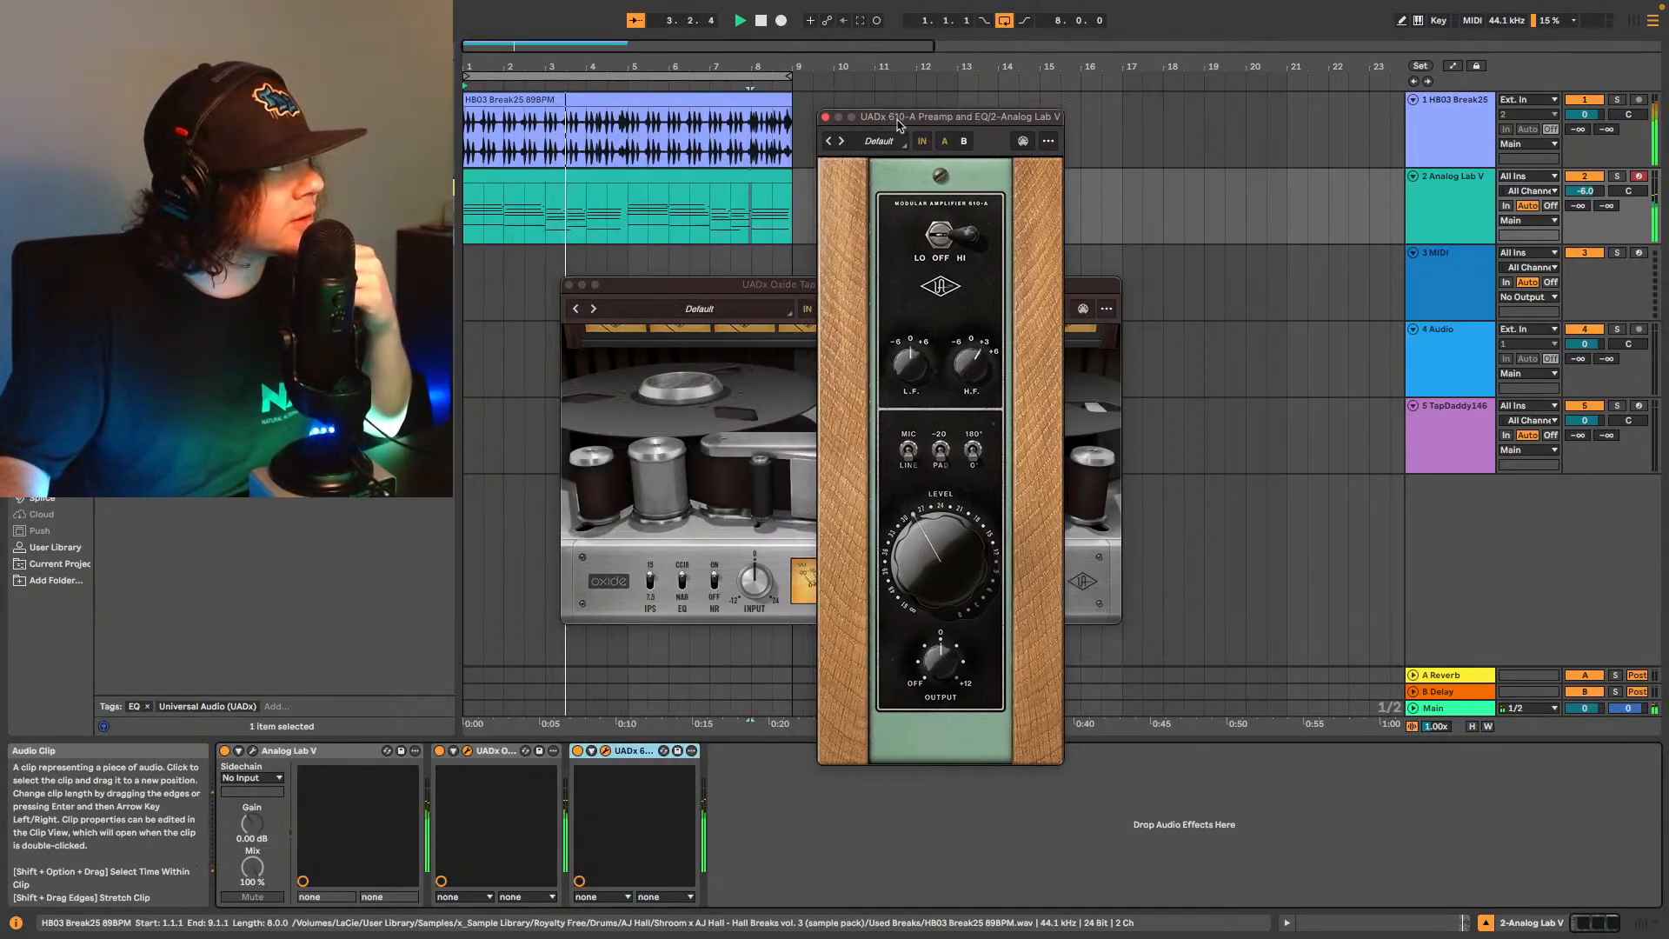
click(578, 750)
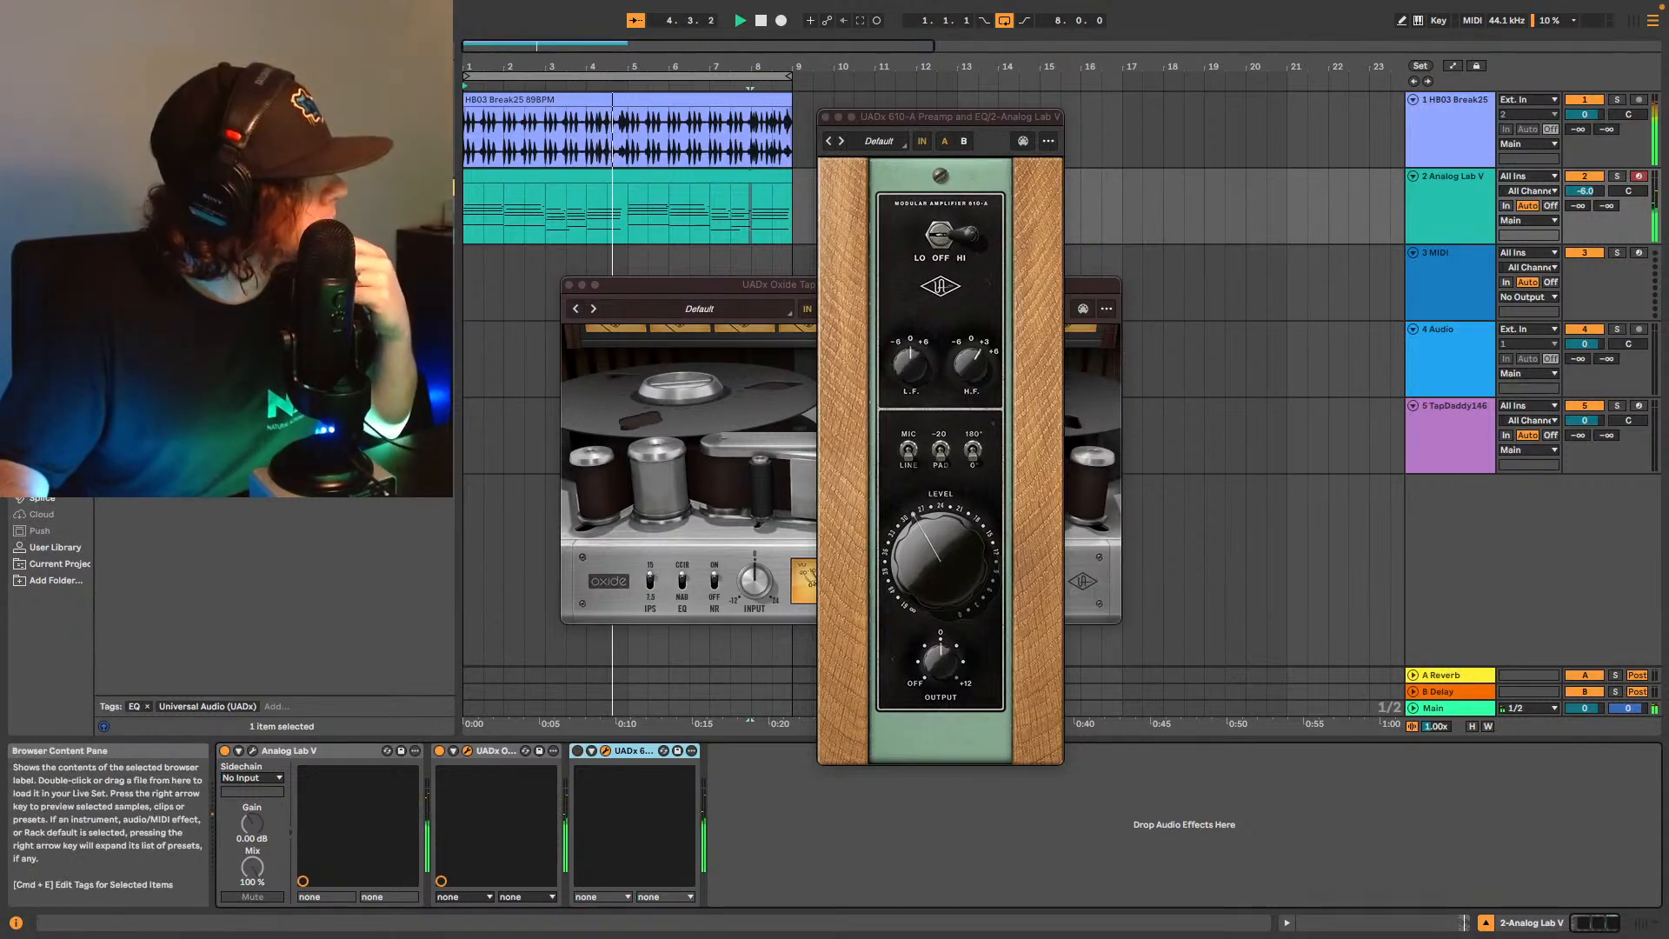
Add the UADx 610-B Preamp and EQ at the end of the chain and toggle it off and on to compare.
click(785, 848)
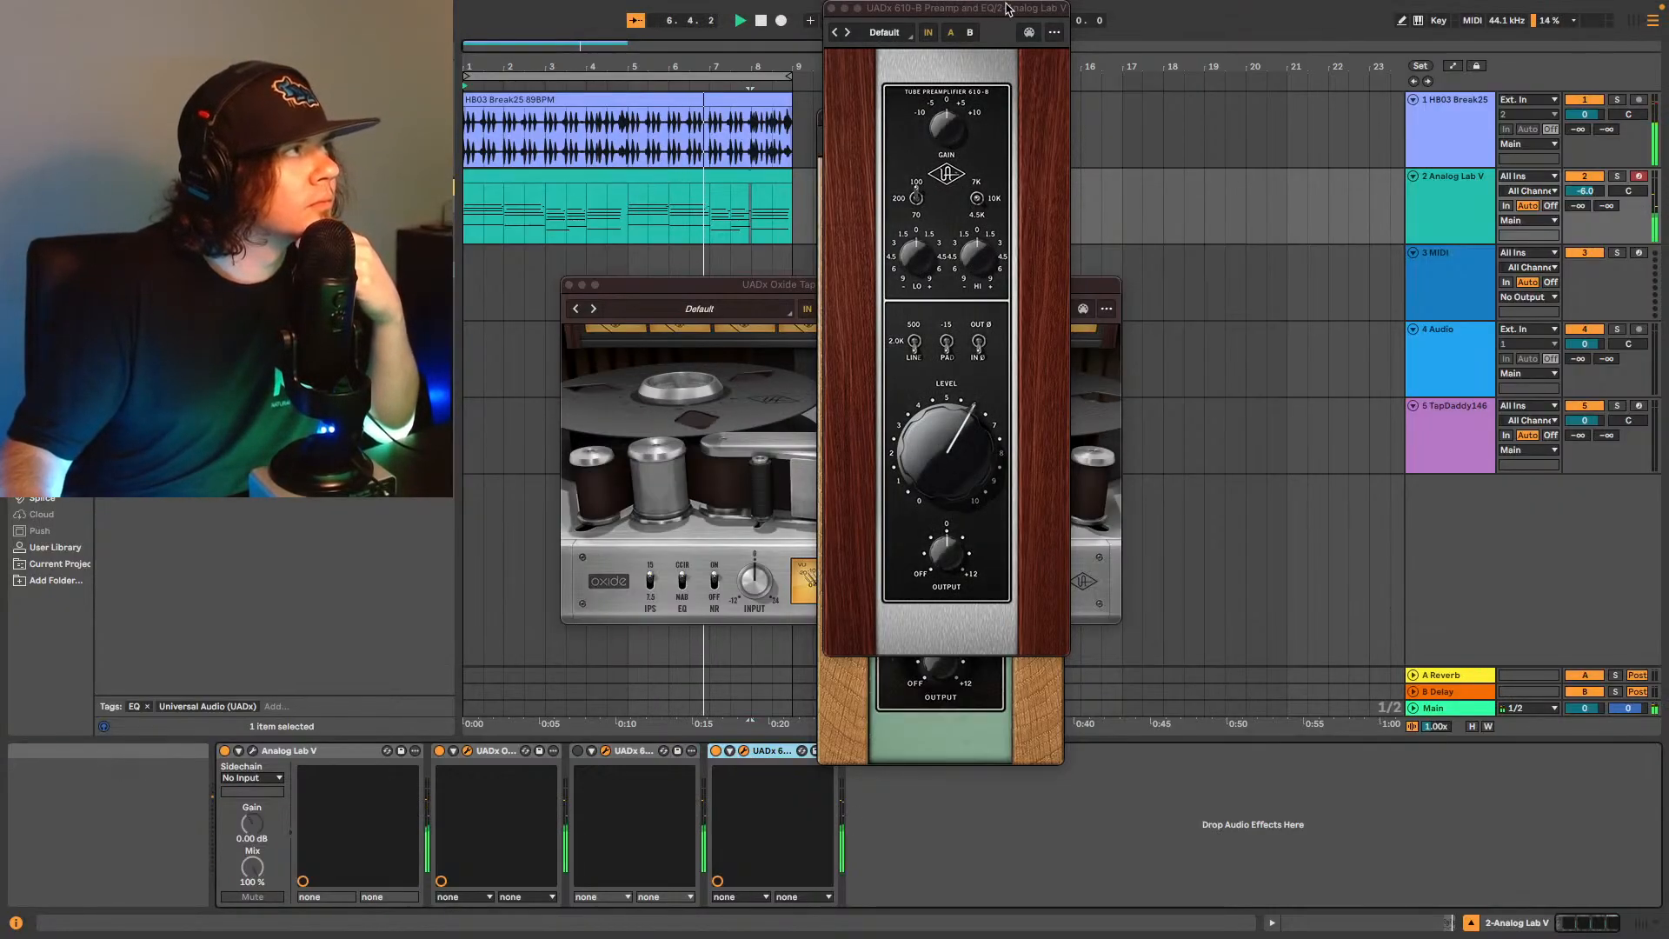
drag(998, 38, 1248, 148)
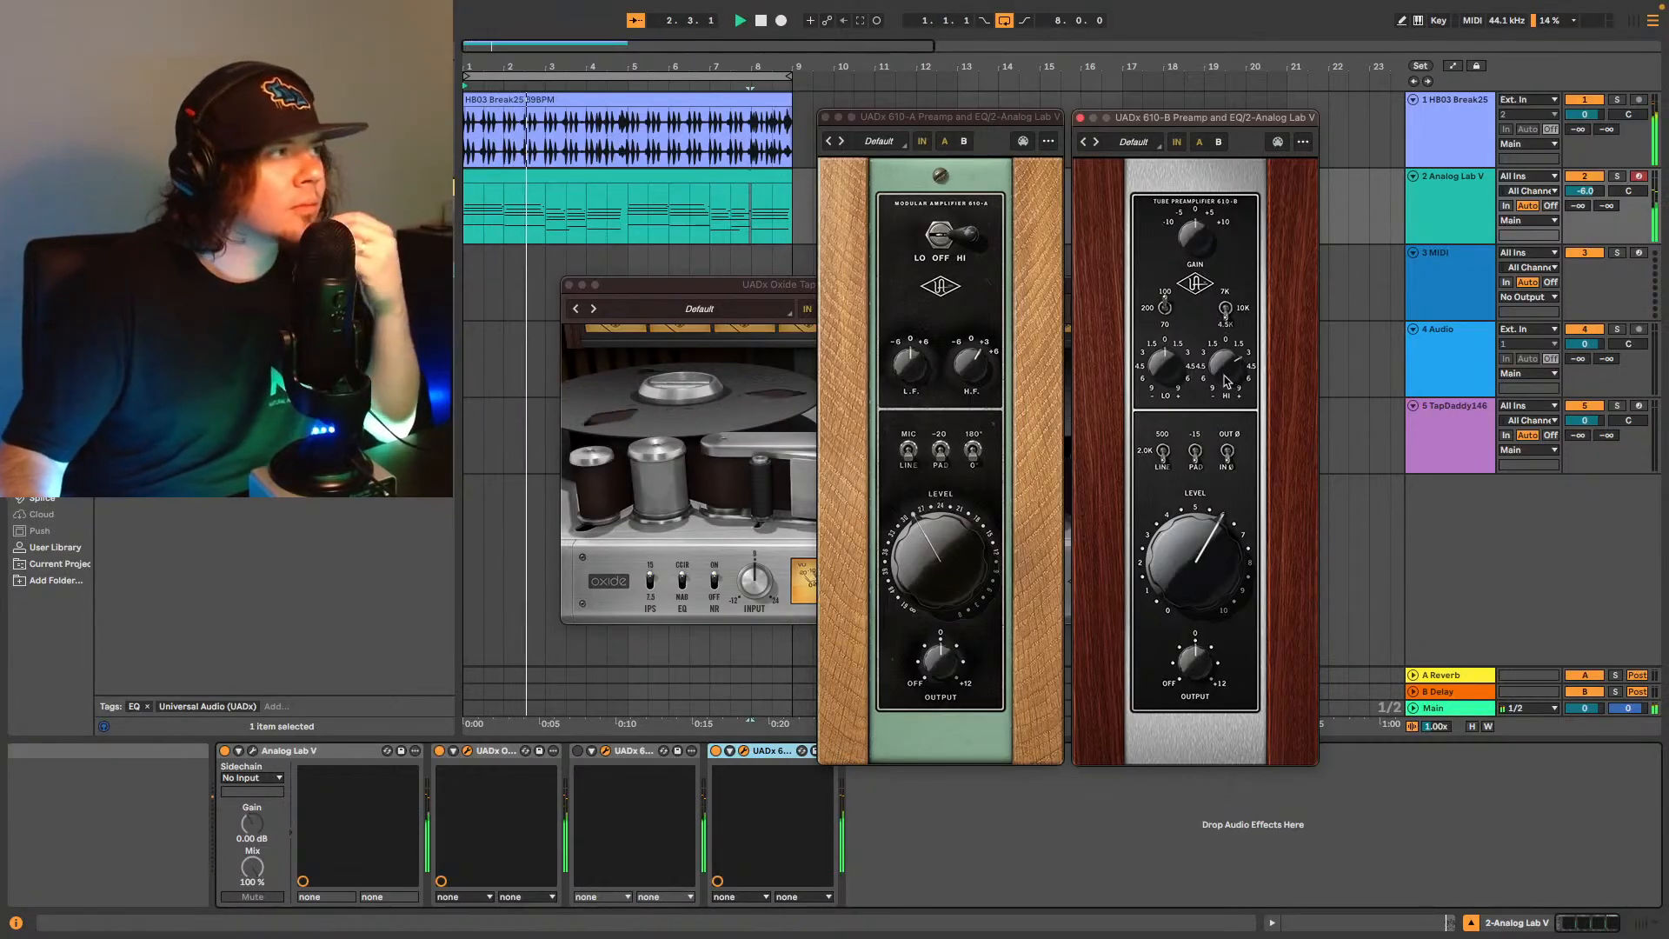
click(715, 753)
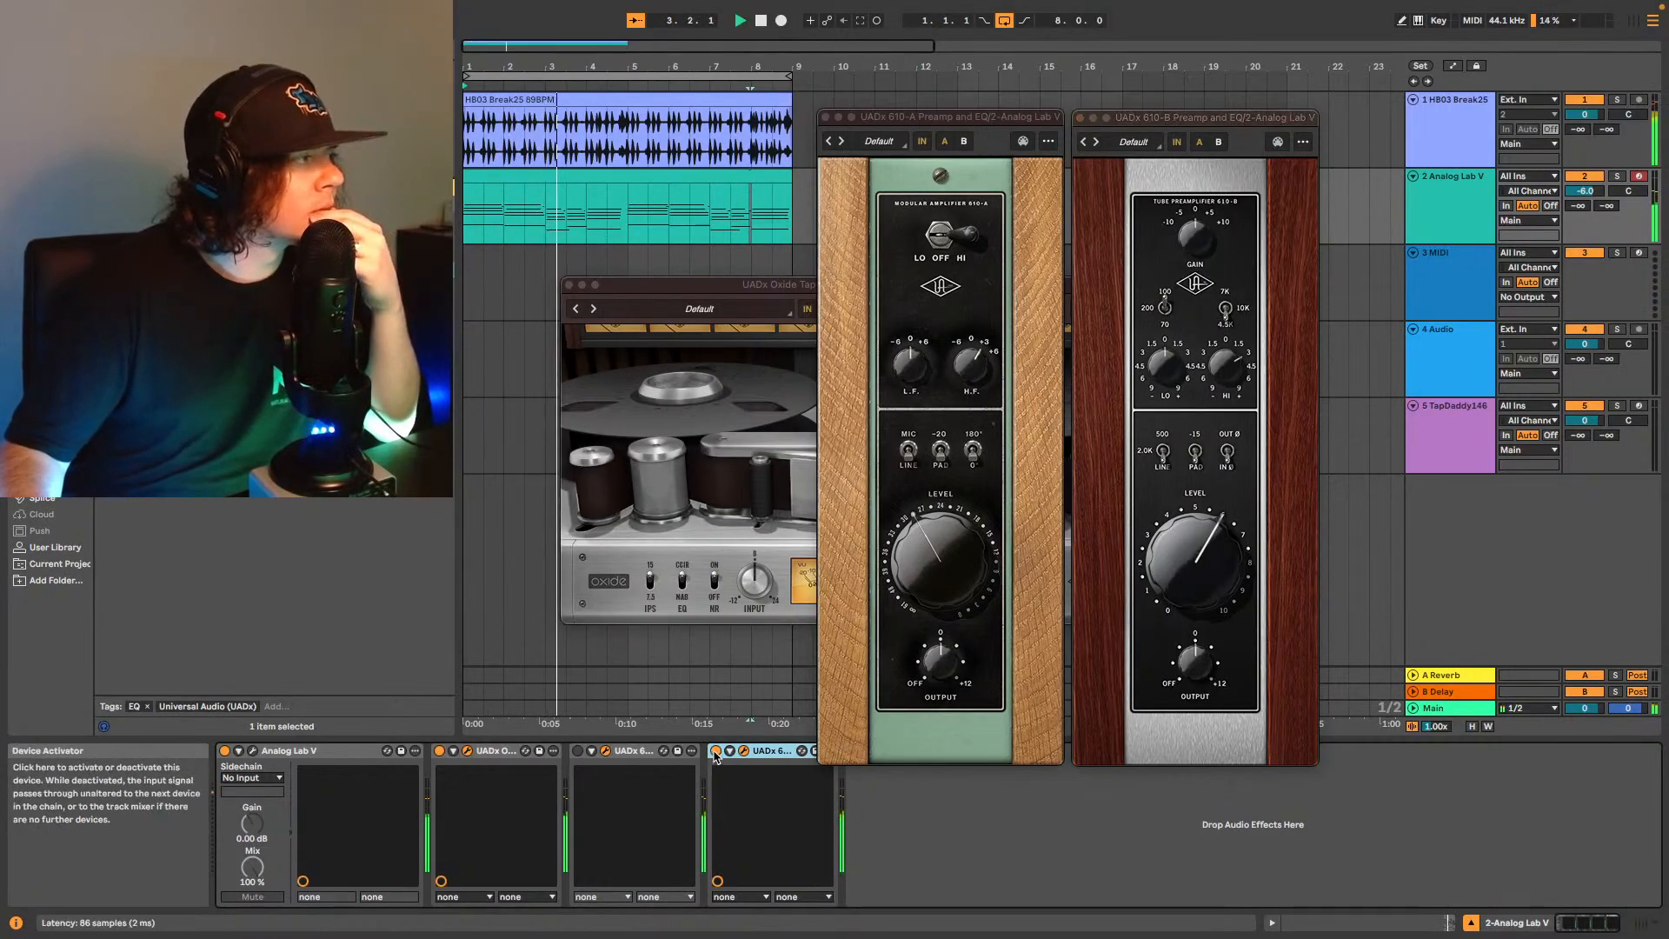
click(714, 753)
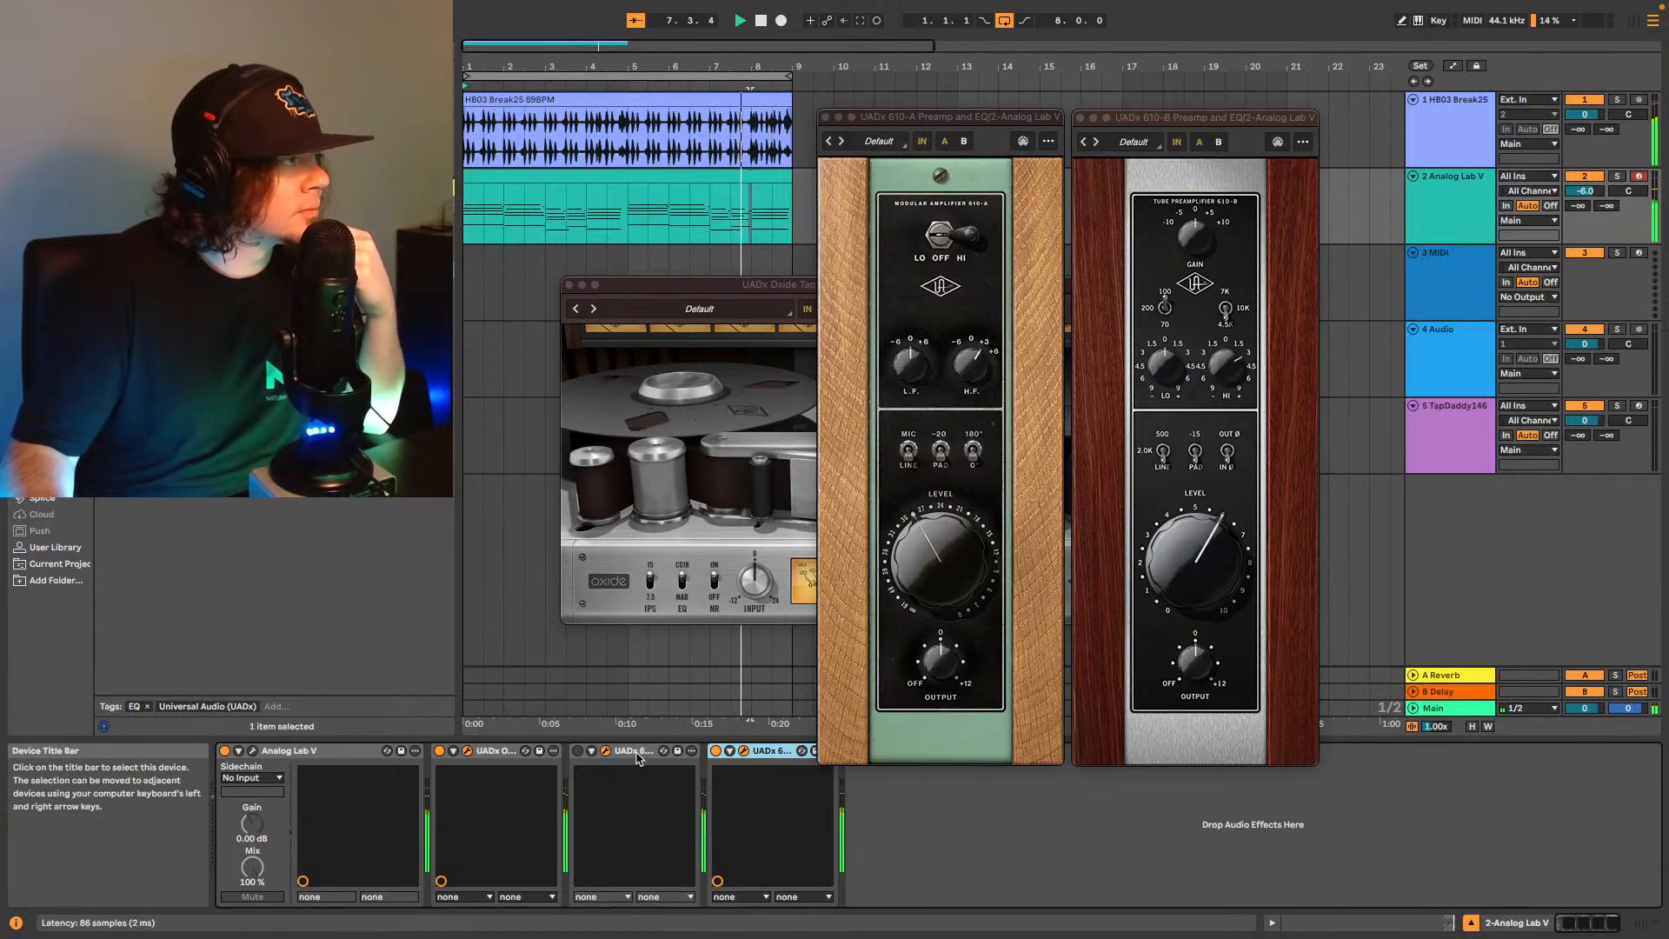
Delete the 610-A preamp from the Analog Lab V track and close the 610-B and Oxide plug-in windows.
click(638, 757)
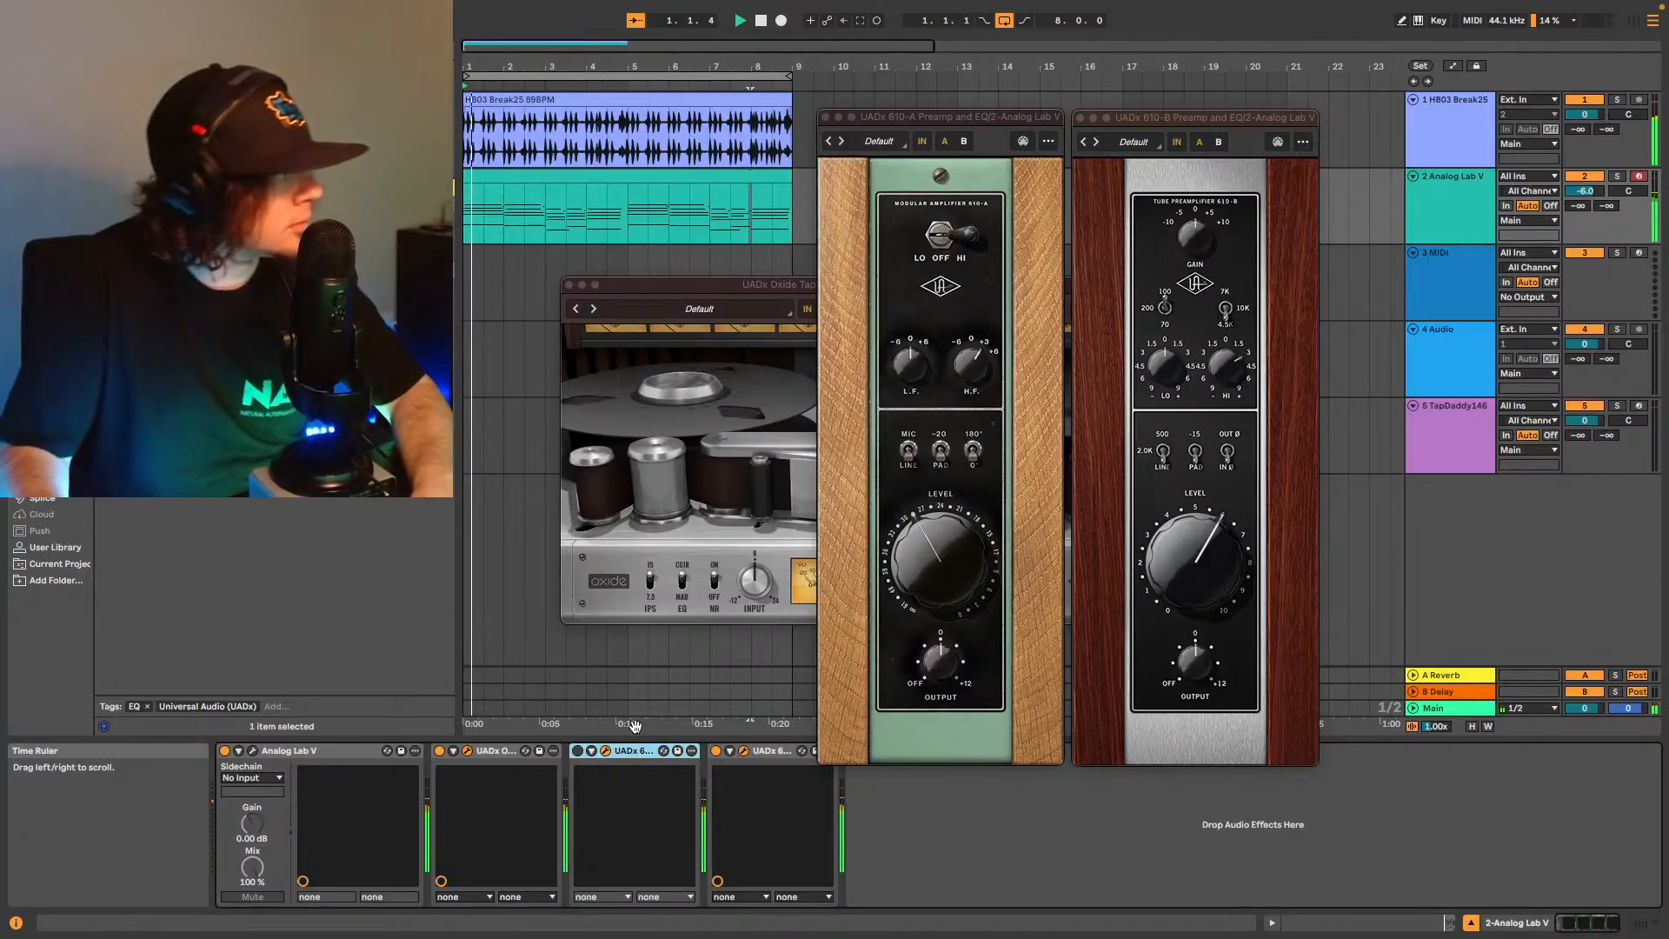
key(Delete)
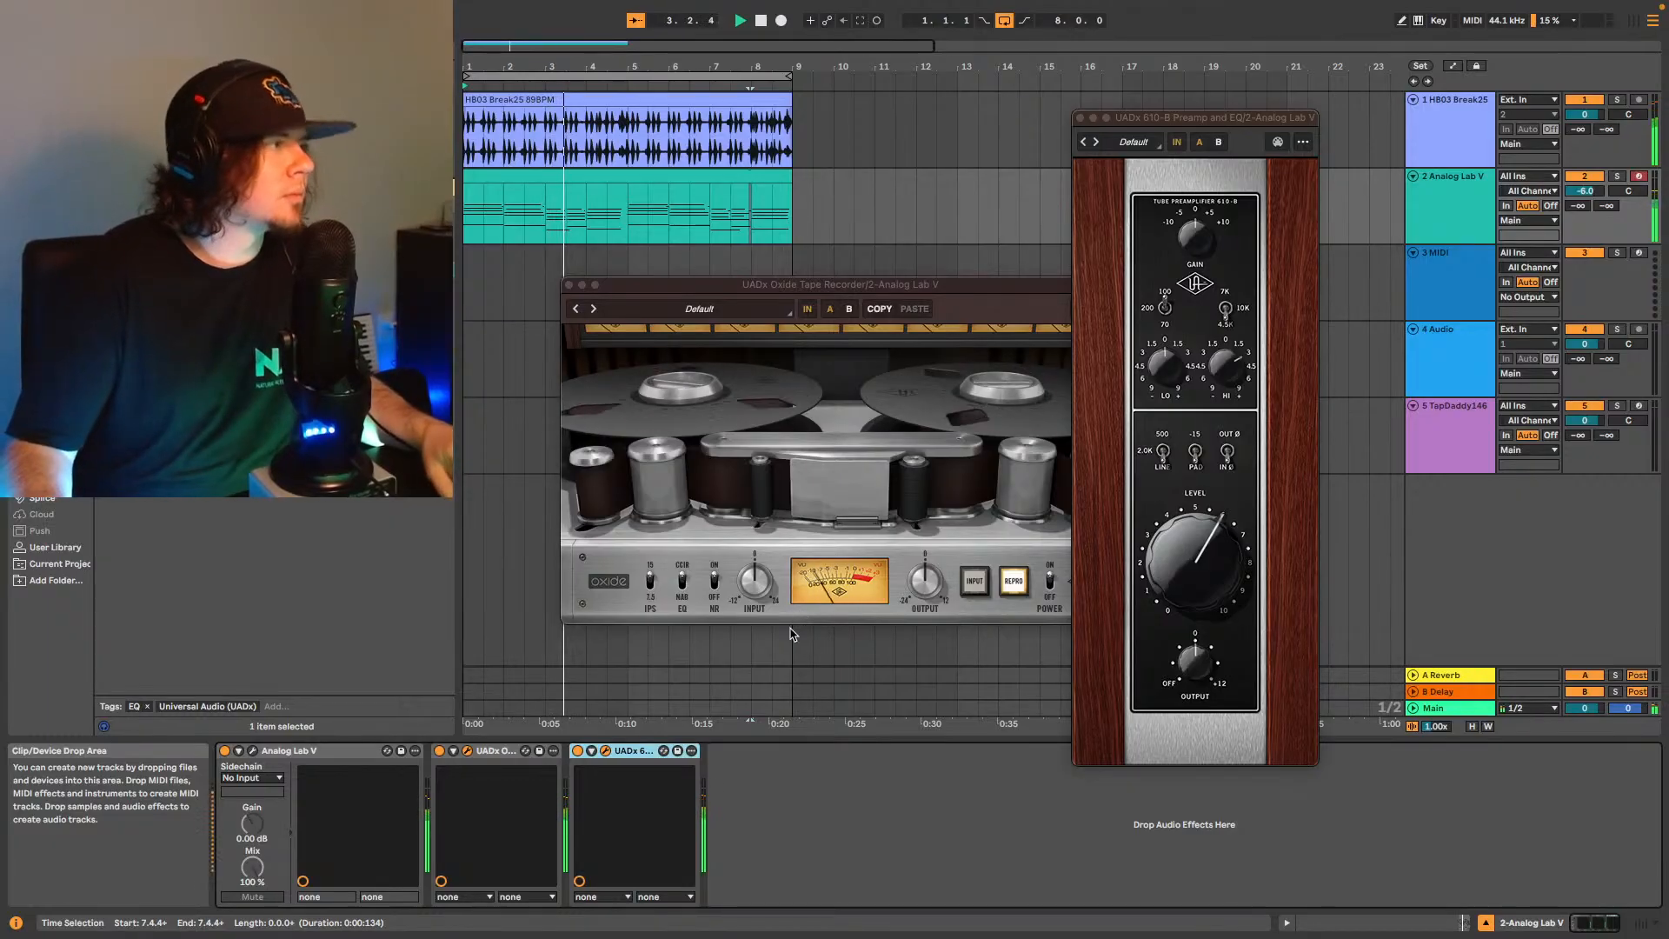
click(1081, 117)
click(569, 284)
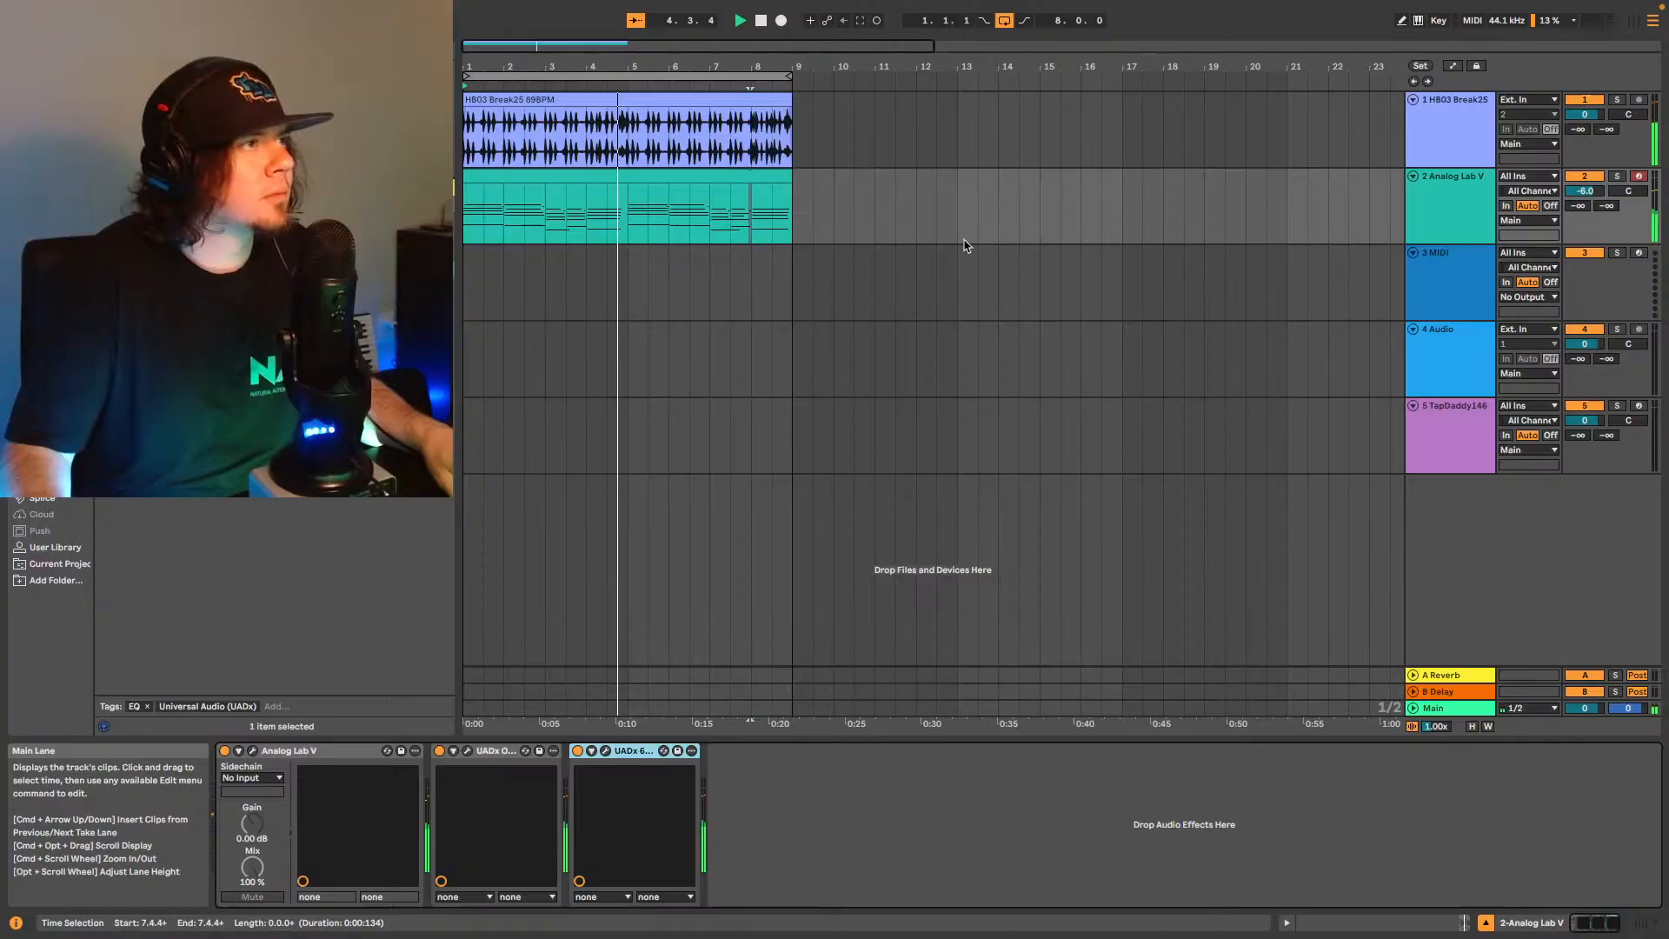
Load a second Arturia Analog Lab V instrument onto the empty MIDI track 3.
click(1430, 271)
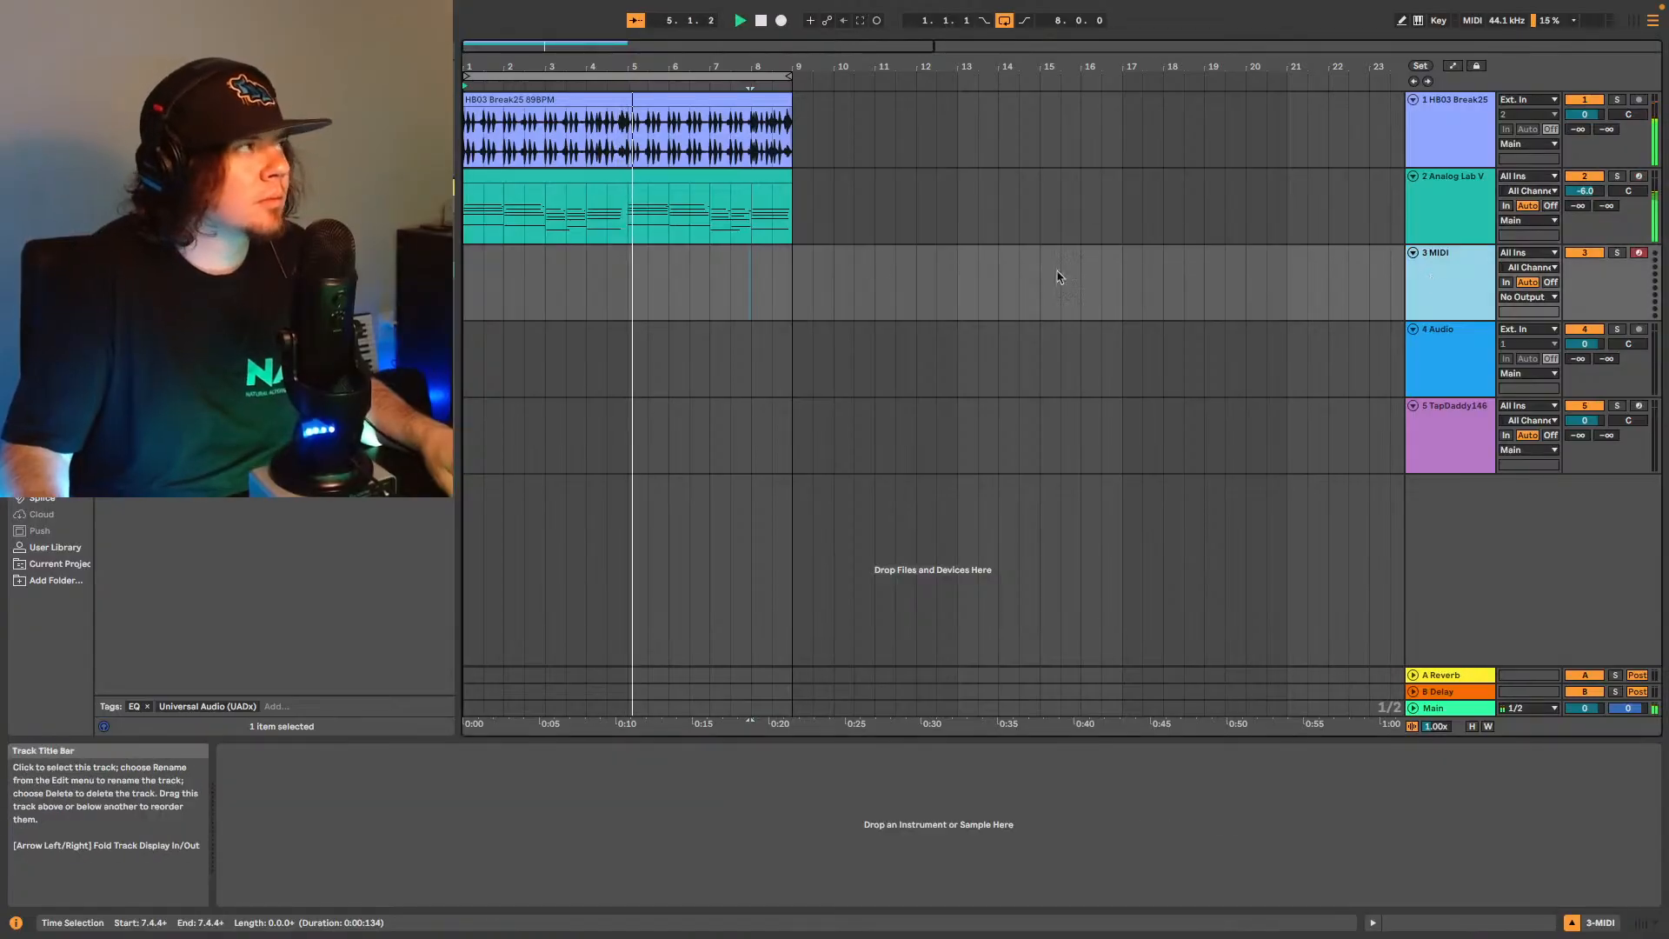
click(42, 499)
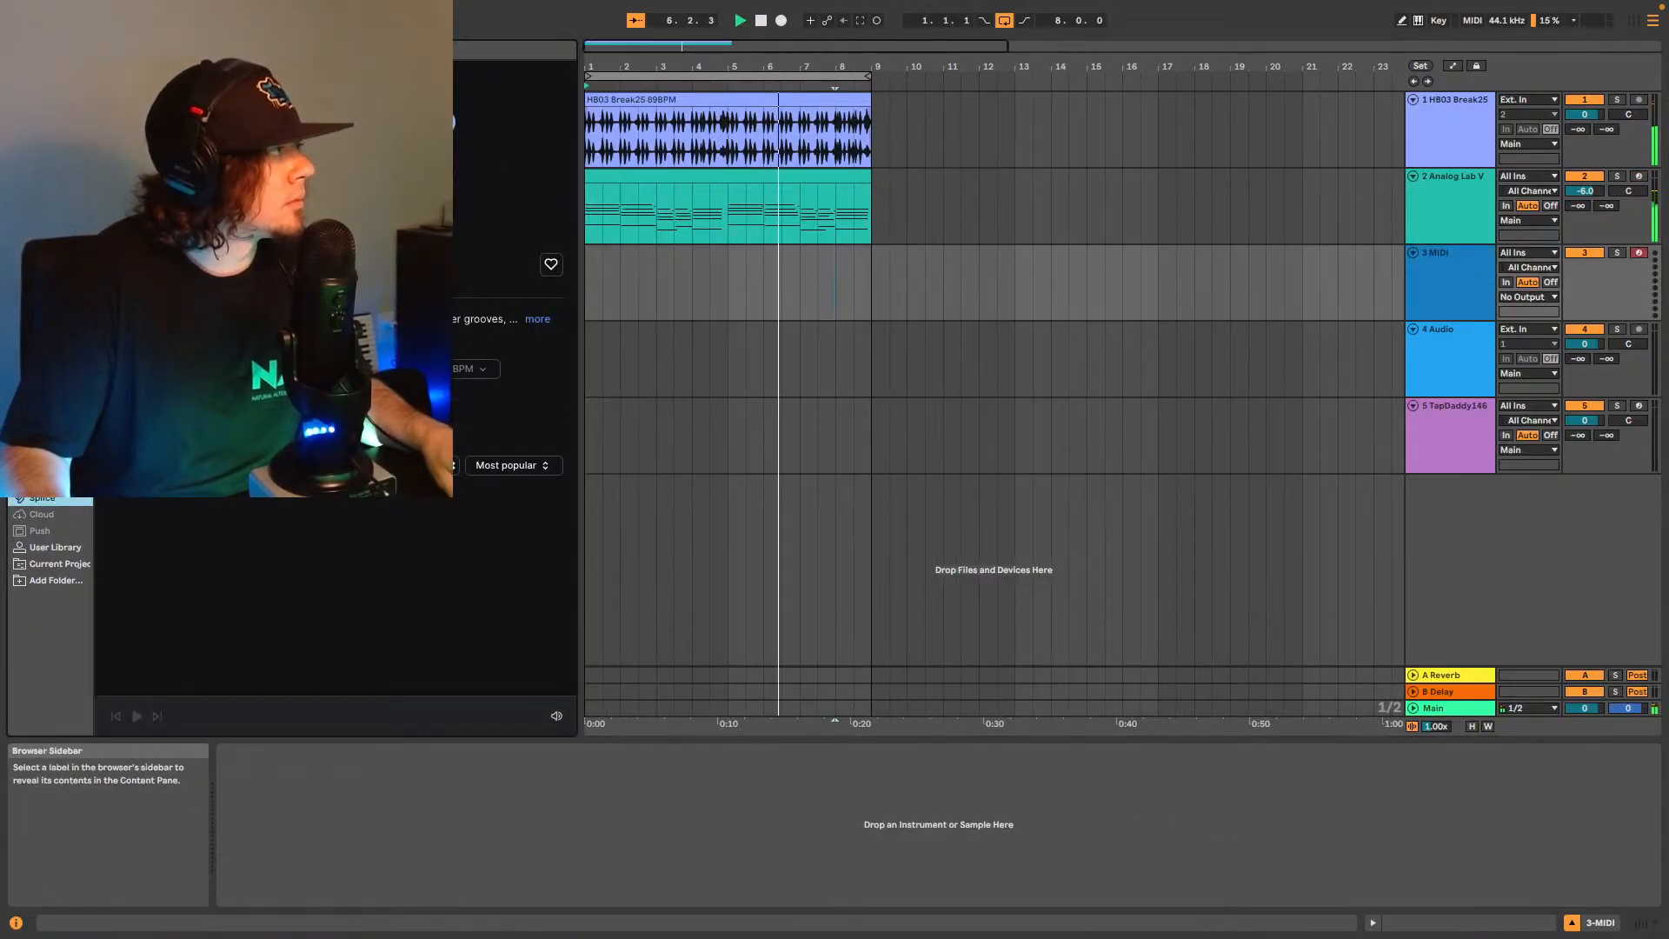
click(43, 357)
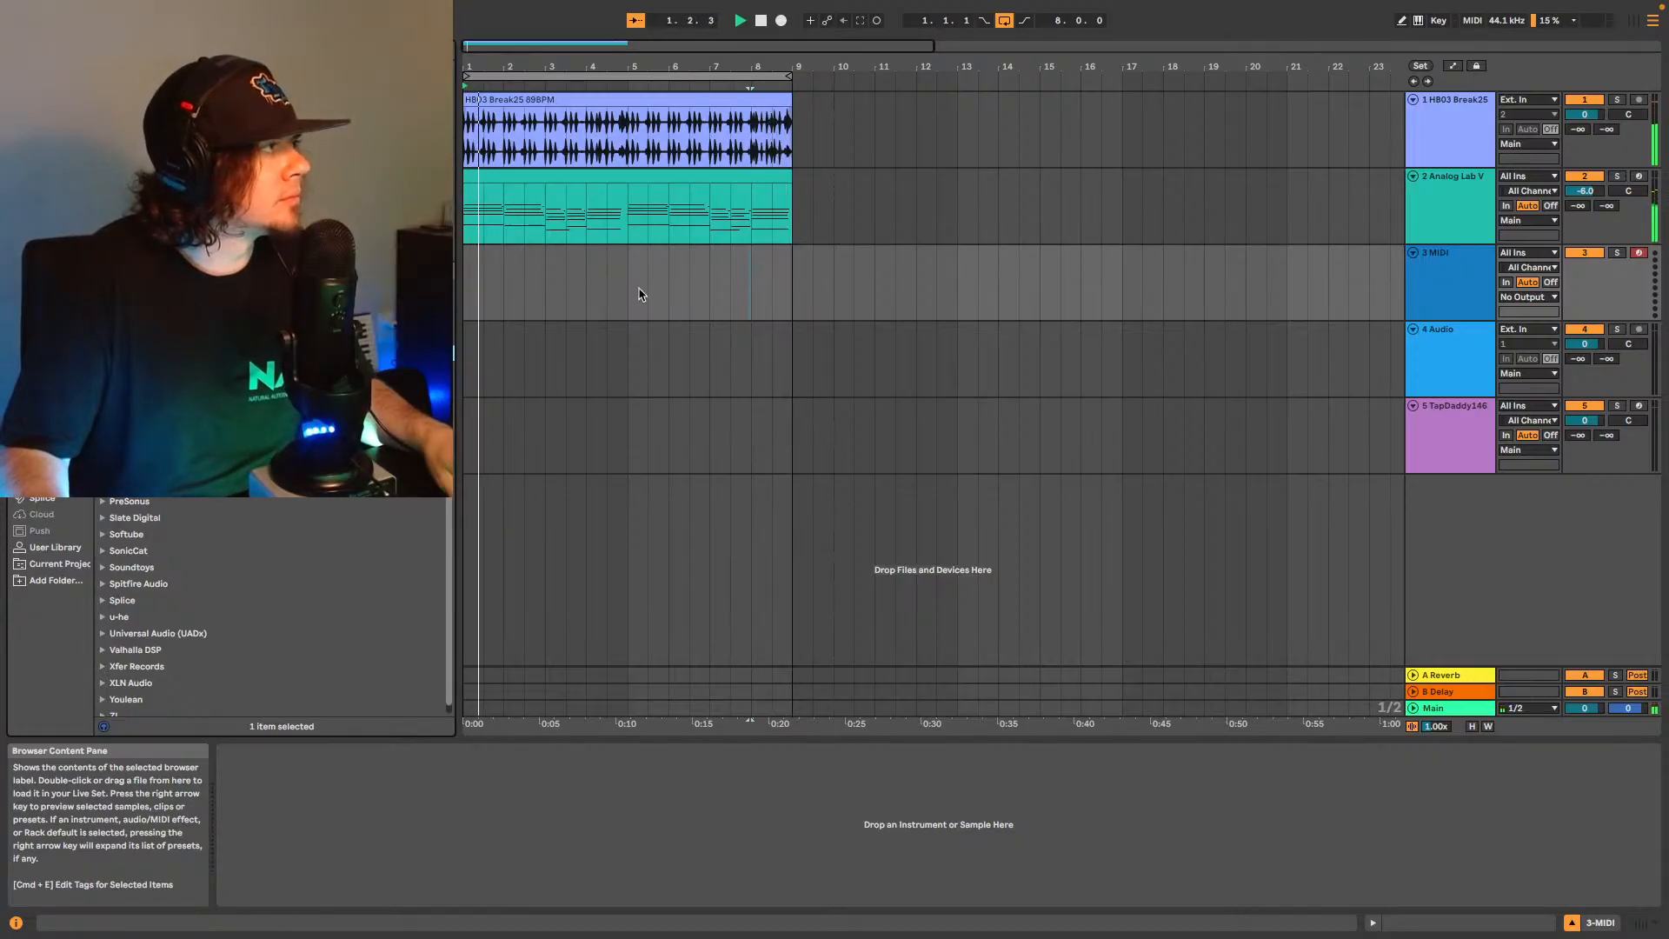
click(103, 303)
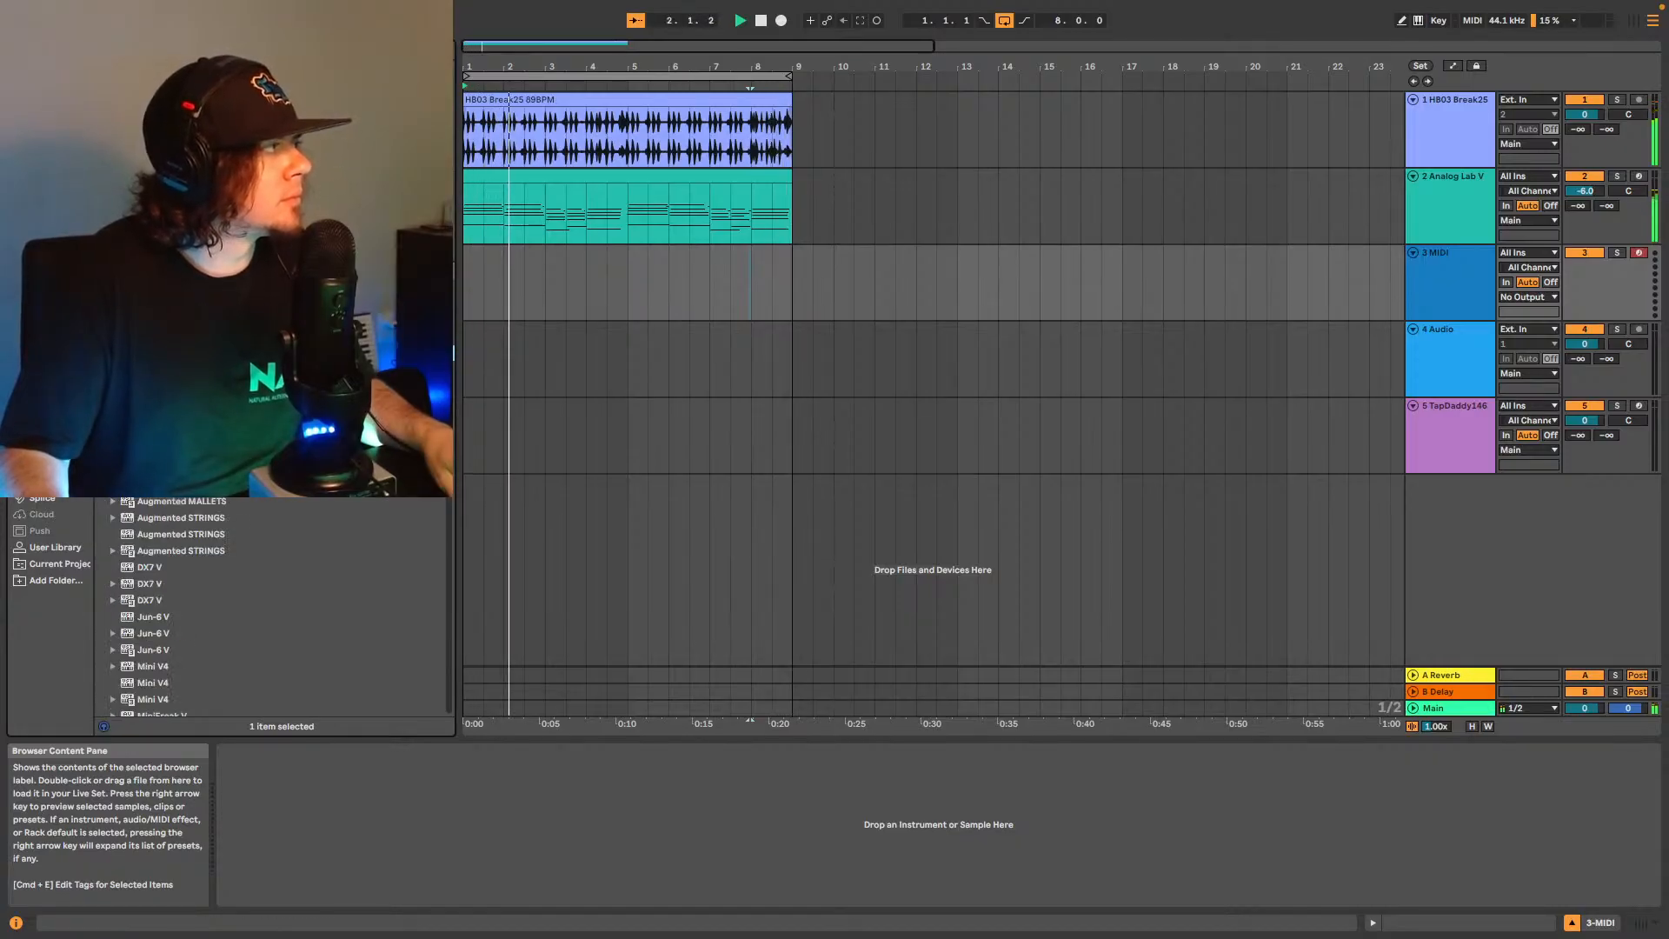
drag(545, 278, 544, 278)
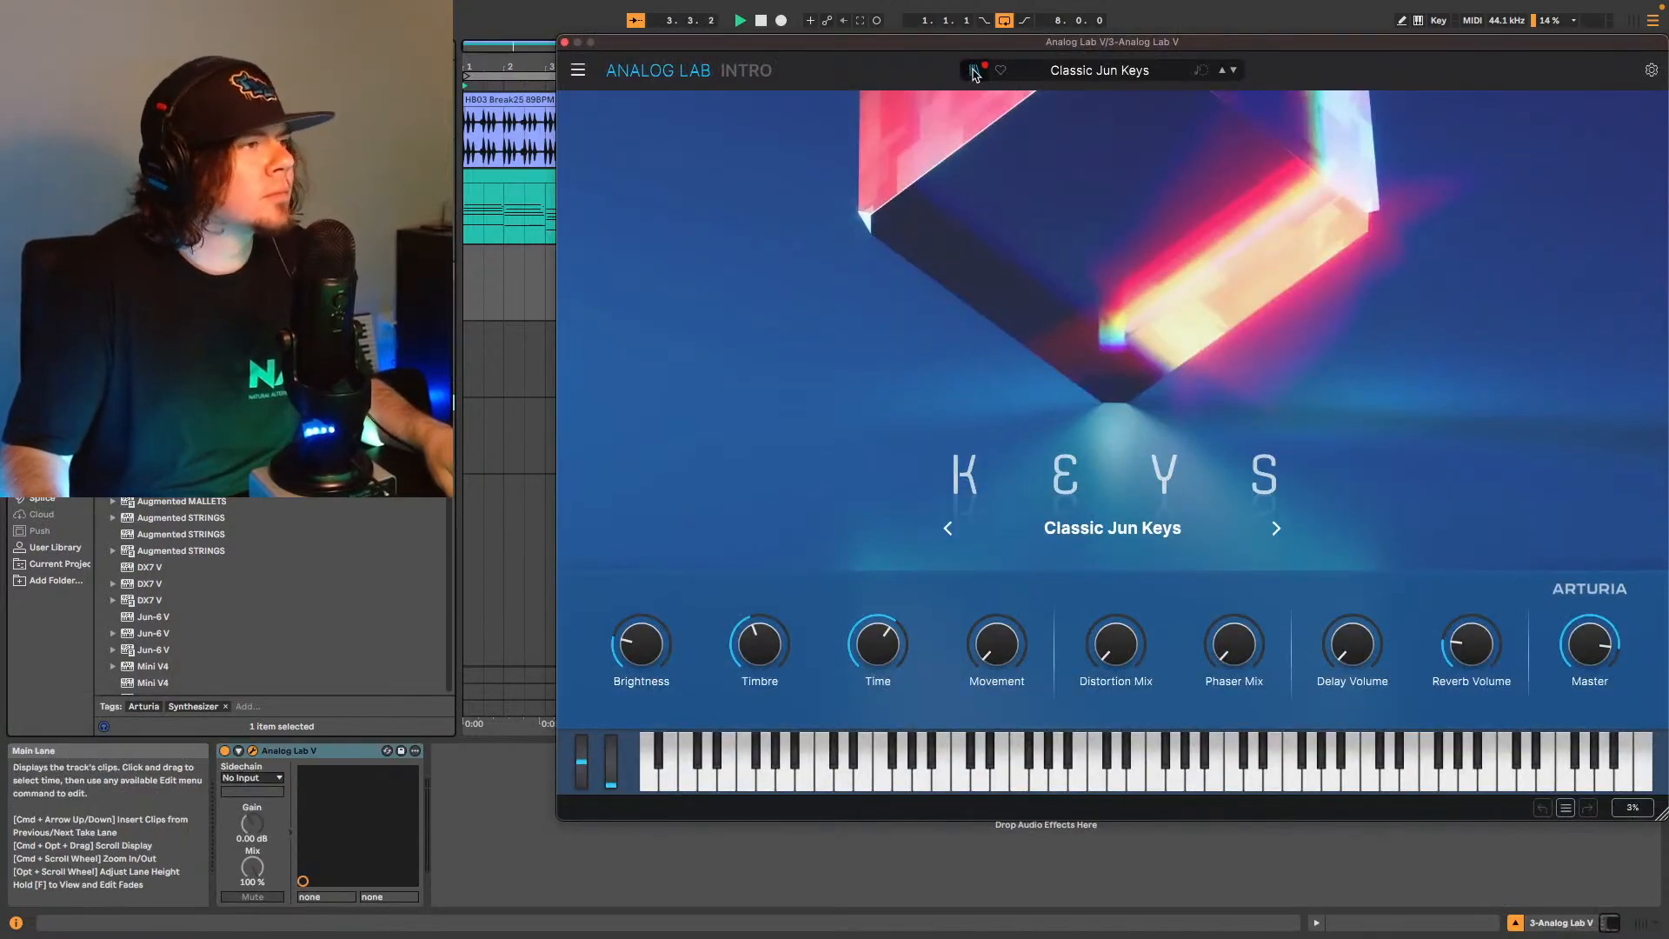
drag(1039, 42, 782, 29)
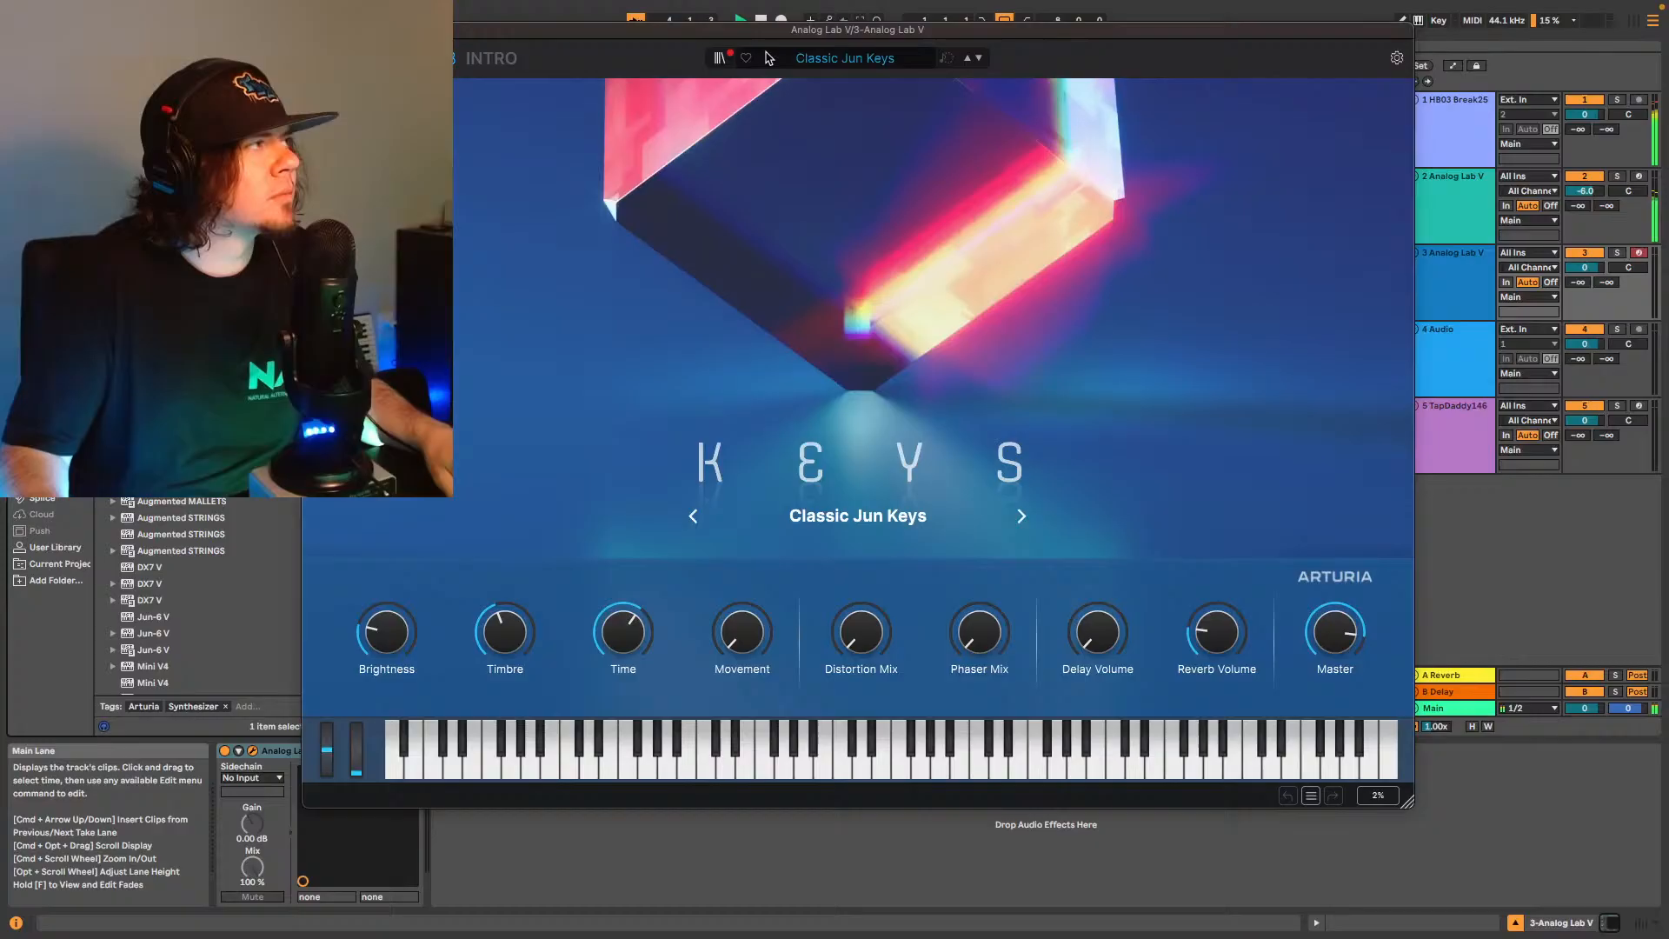
Choose the Clean Jazz preset from the Organ category for the new Analog Lab V instrument.
click(818, 59)
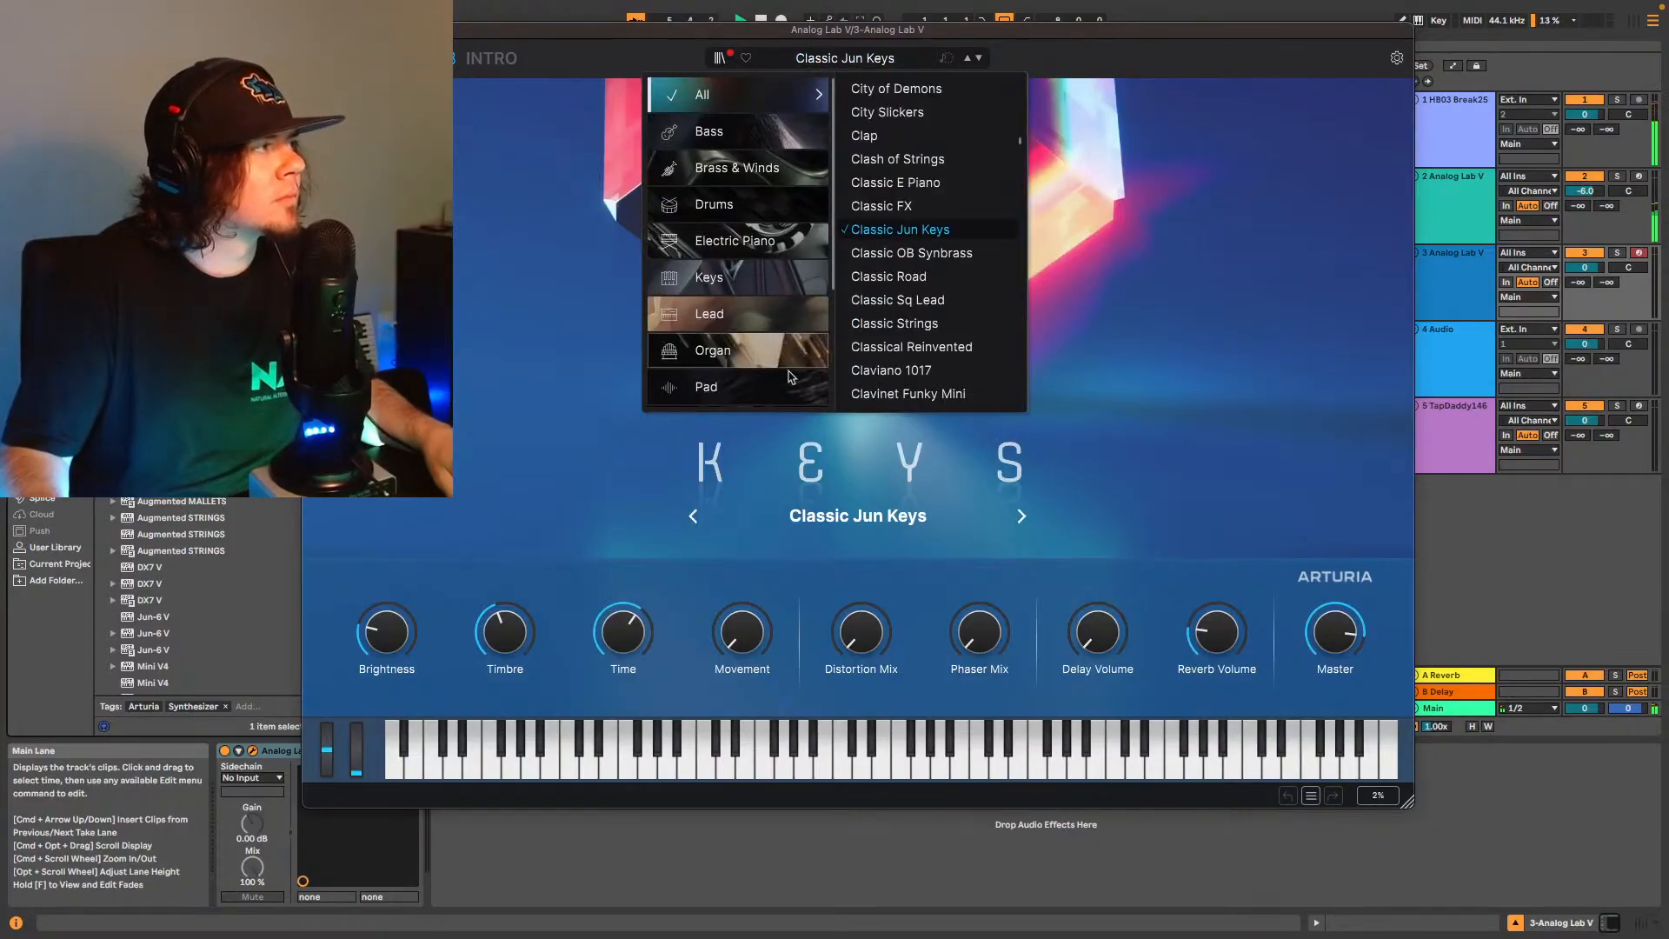
click(730, 350)
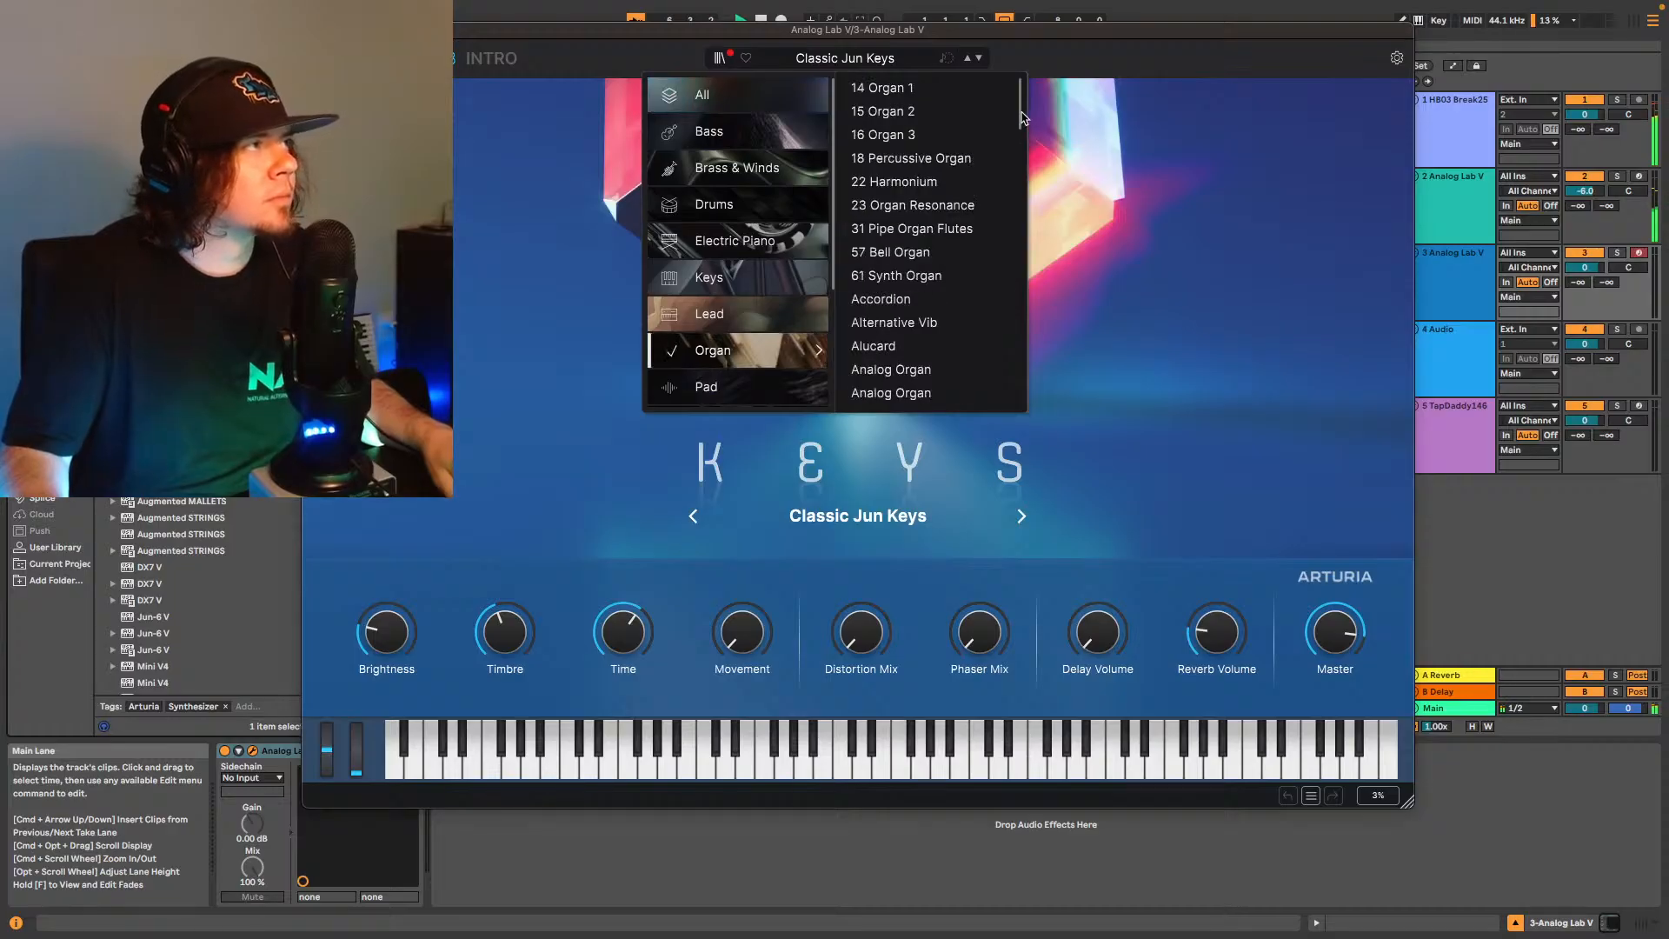
mouse_move(1021, 118)
mouse_down()
mouse_move(1026, 253)
mouse_move(1039, 157)
mouse_move(1022, 392)
mouse_move(1019, 106)
mouse_up()
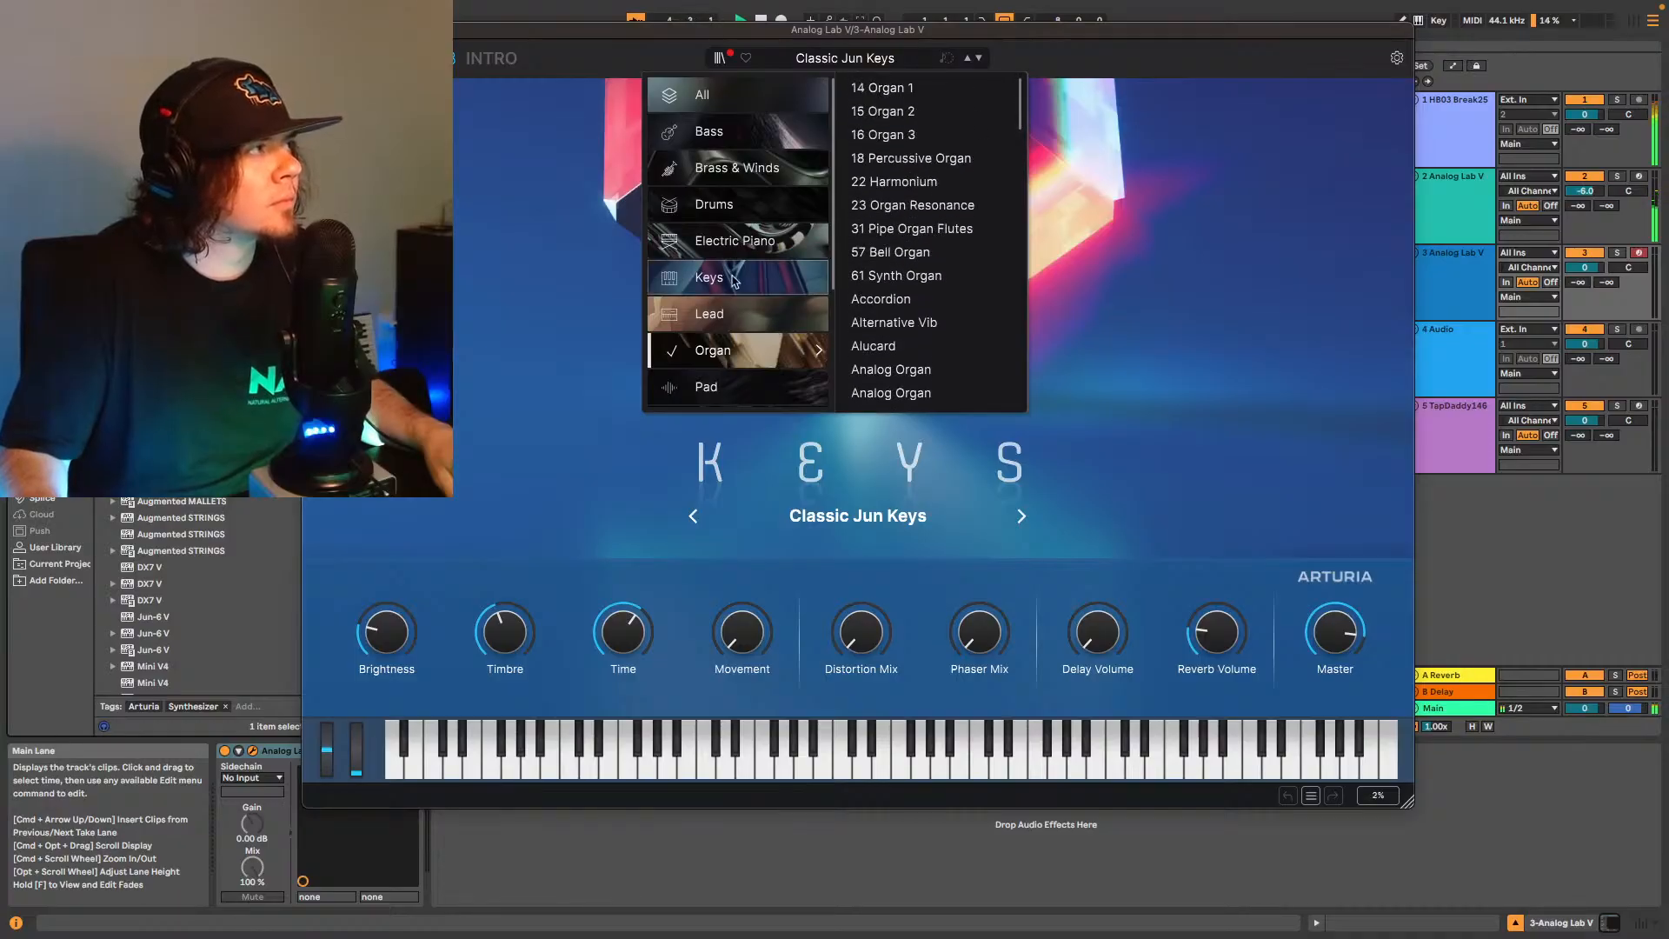
scroll(921, 319, down, 2)
scroll(923, 320, down, 8)
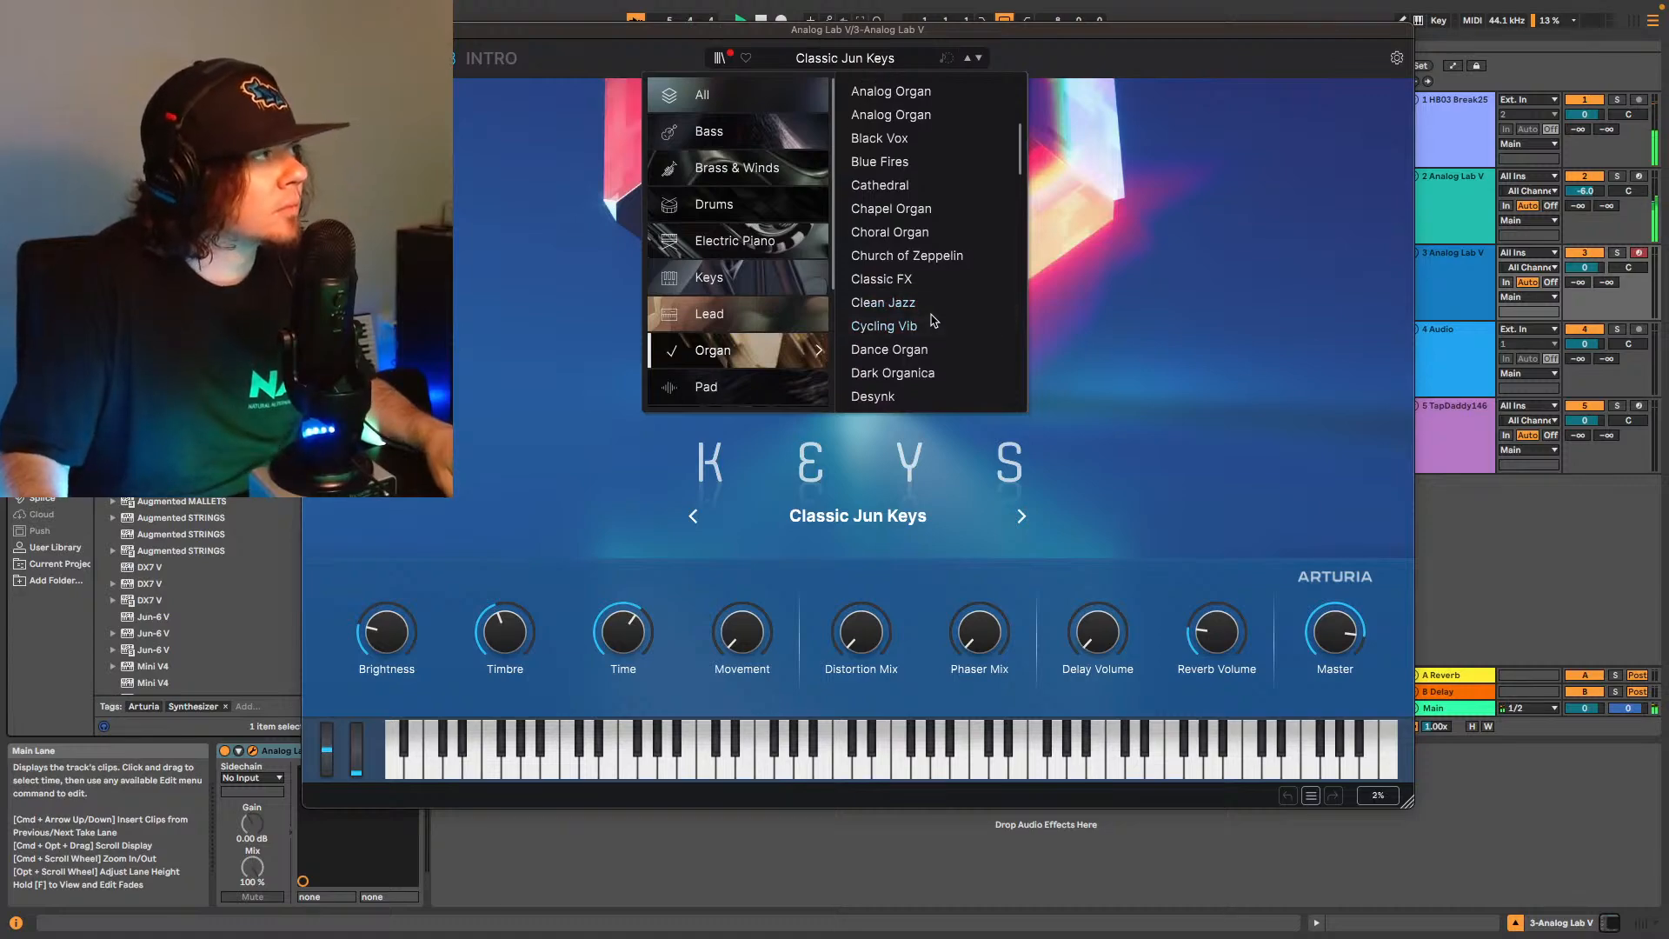
click(930, 310)
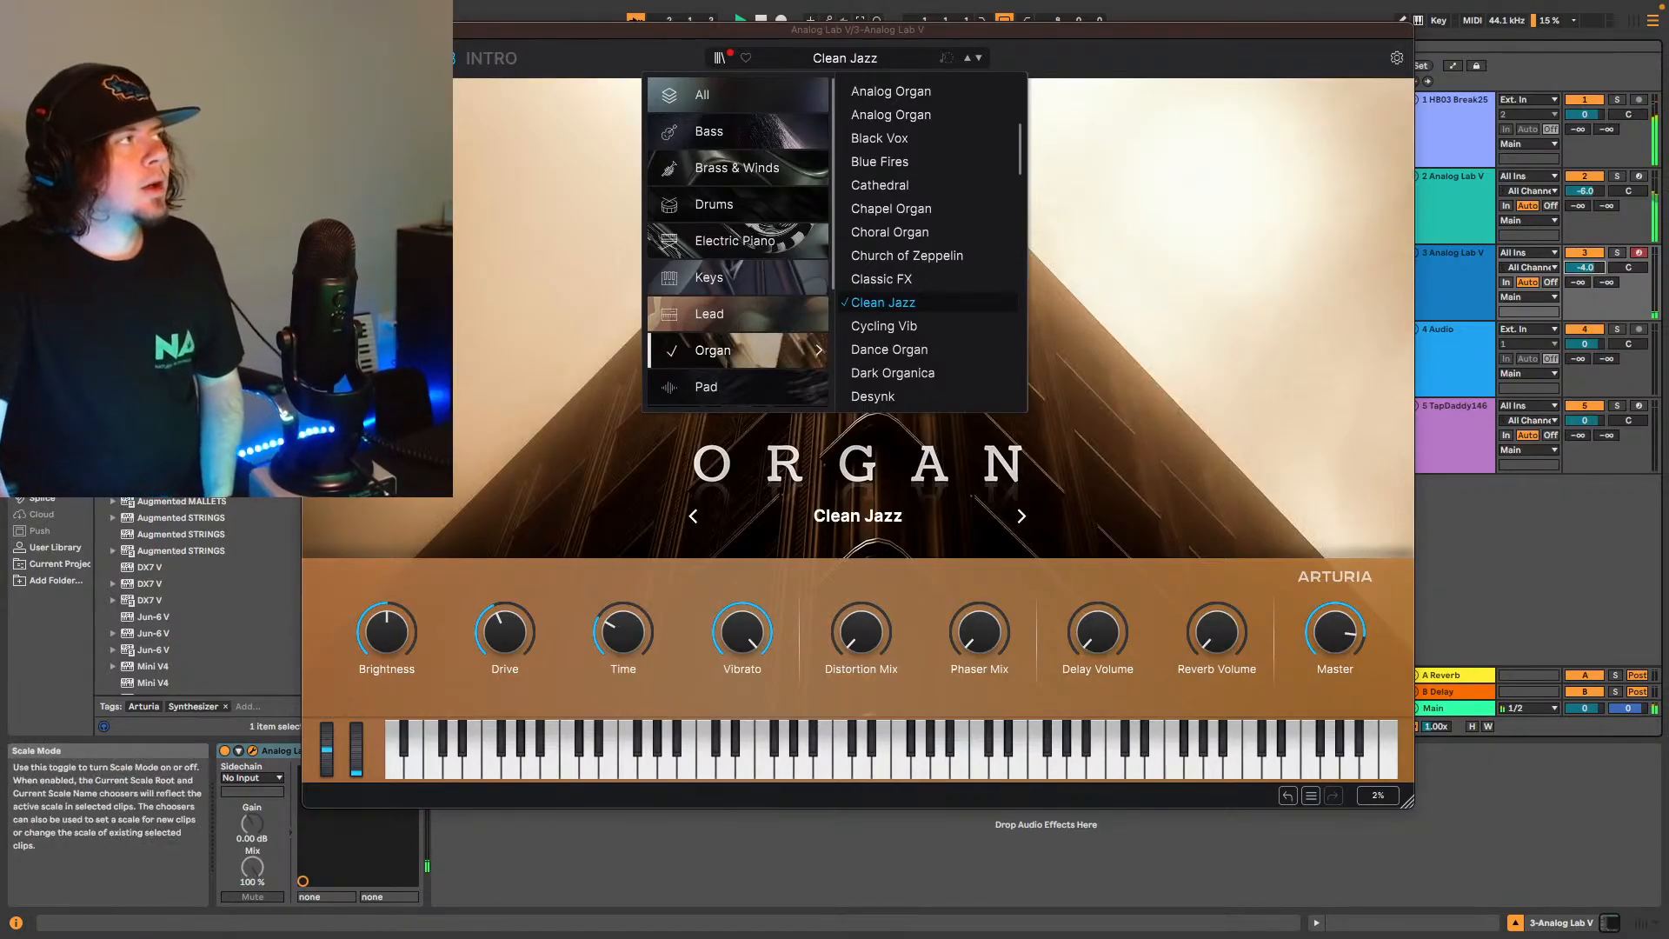
Capture the played organ part as a MIDI clip on track 3 and move it to start at 1.1.1.
click(313, 30)
click(859, 20)
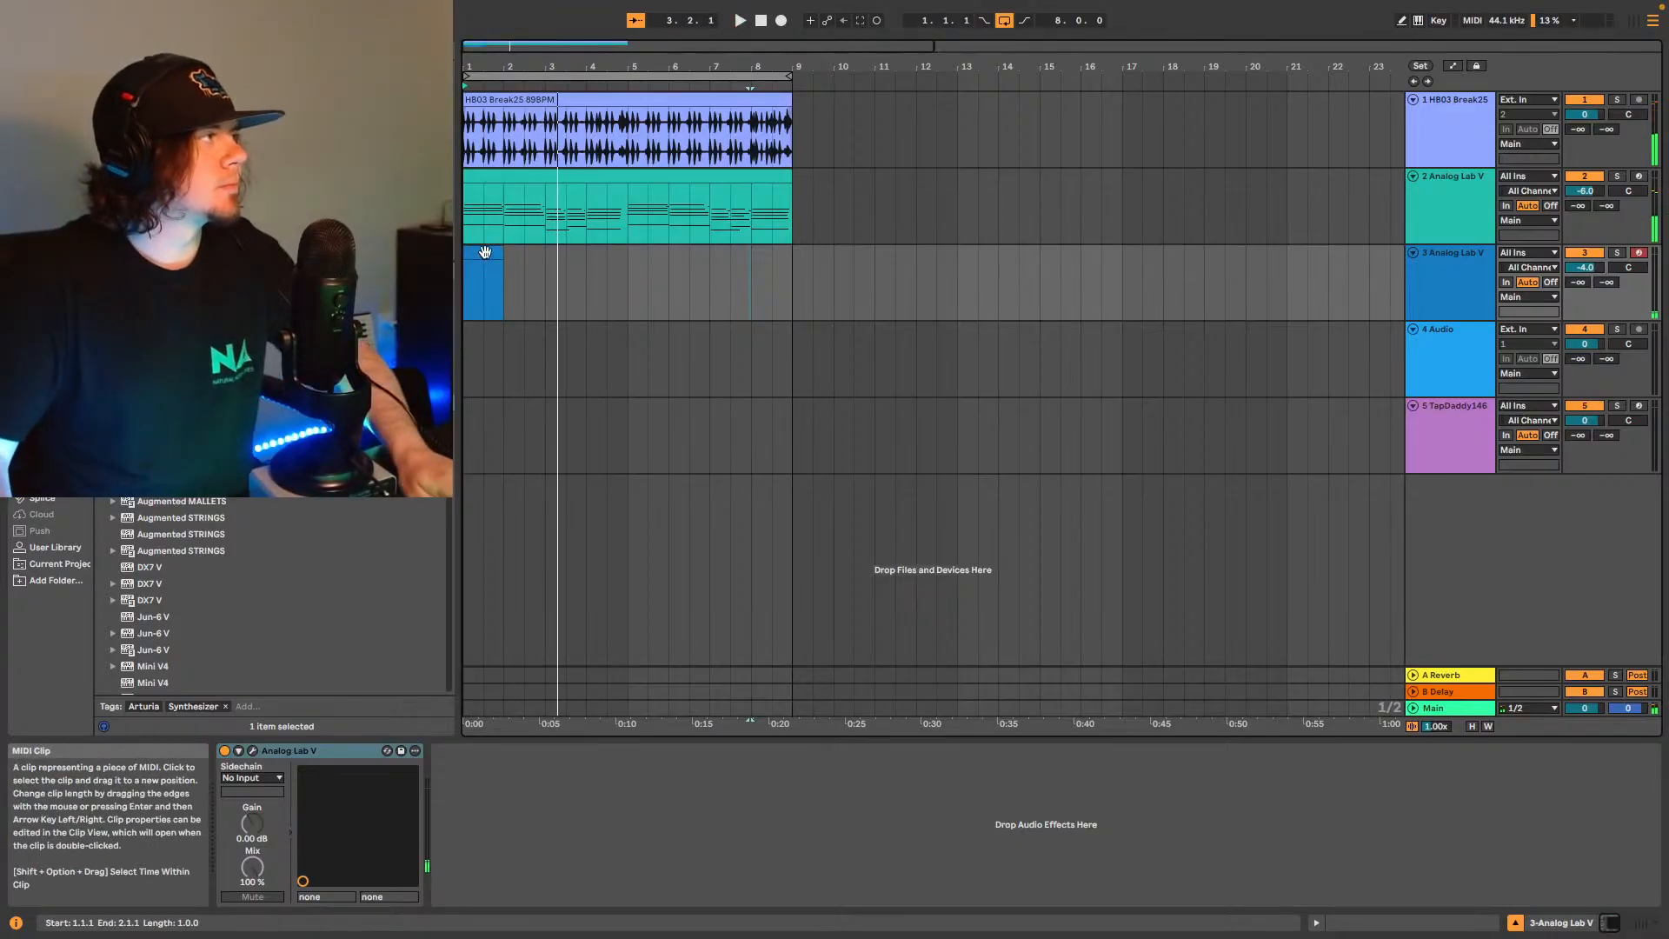
key(space)
click(808, 257)
drag(808, 257, 463, 253)
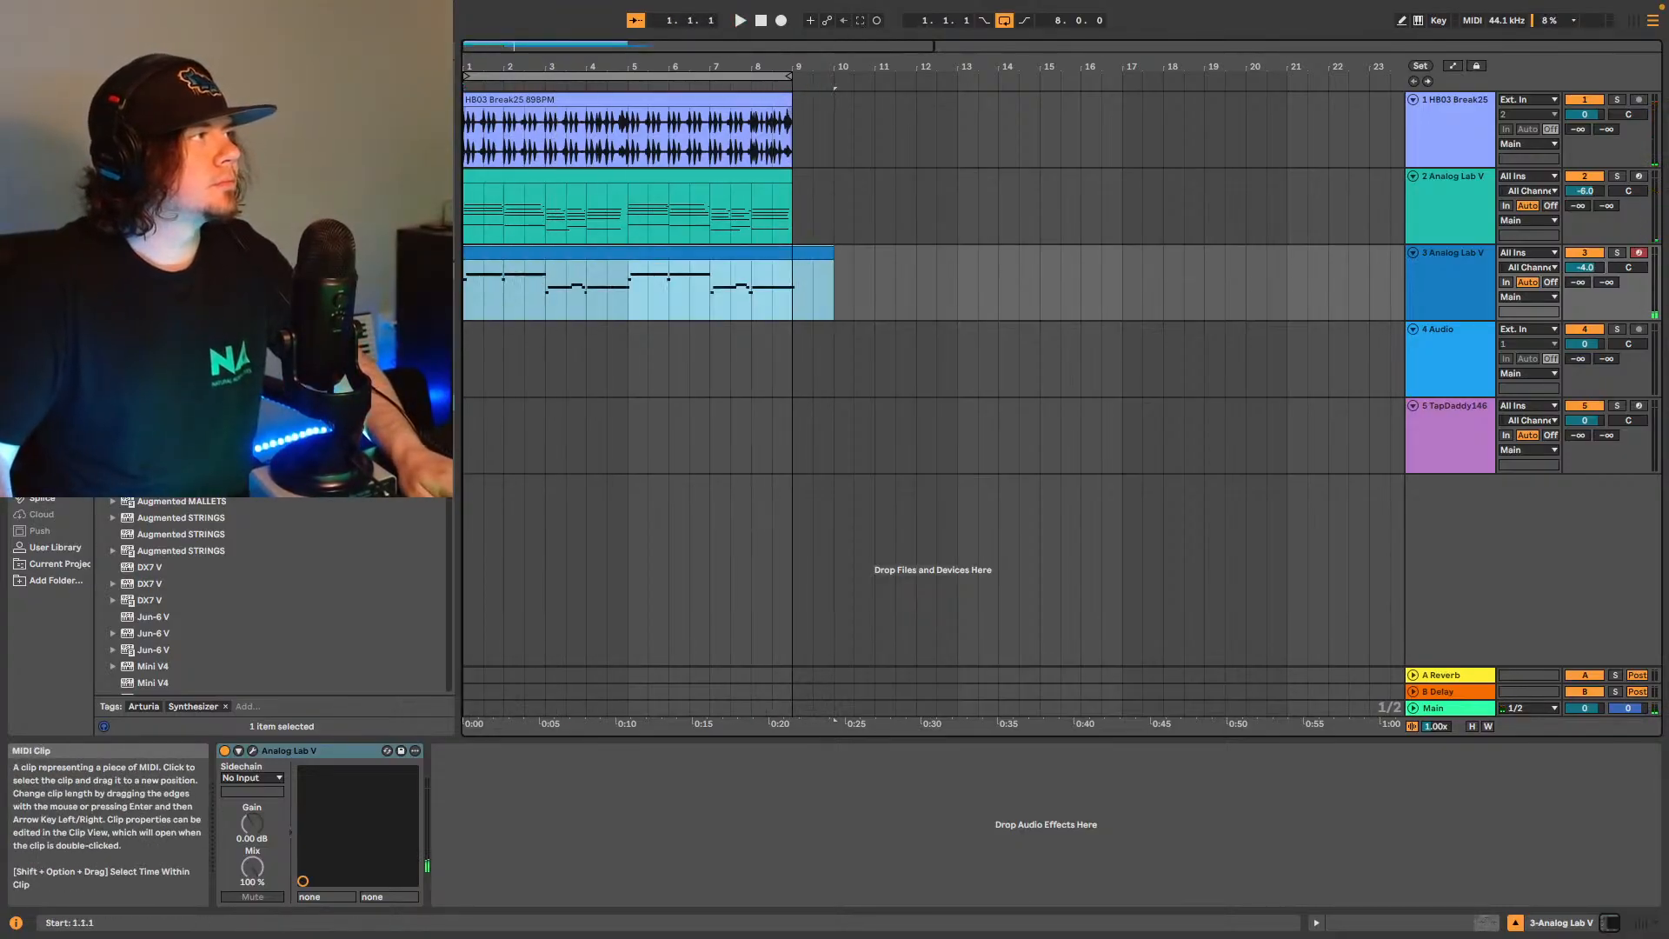
Play the loop and lower the organ track's volume to -12 dB.
key(space)
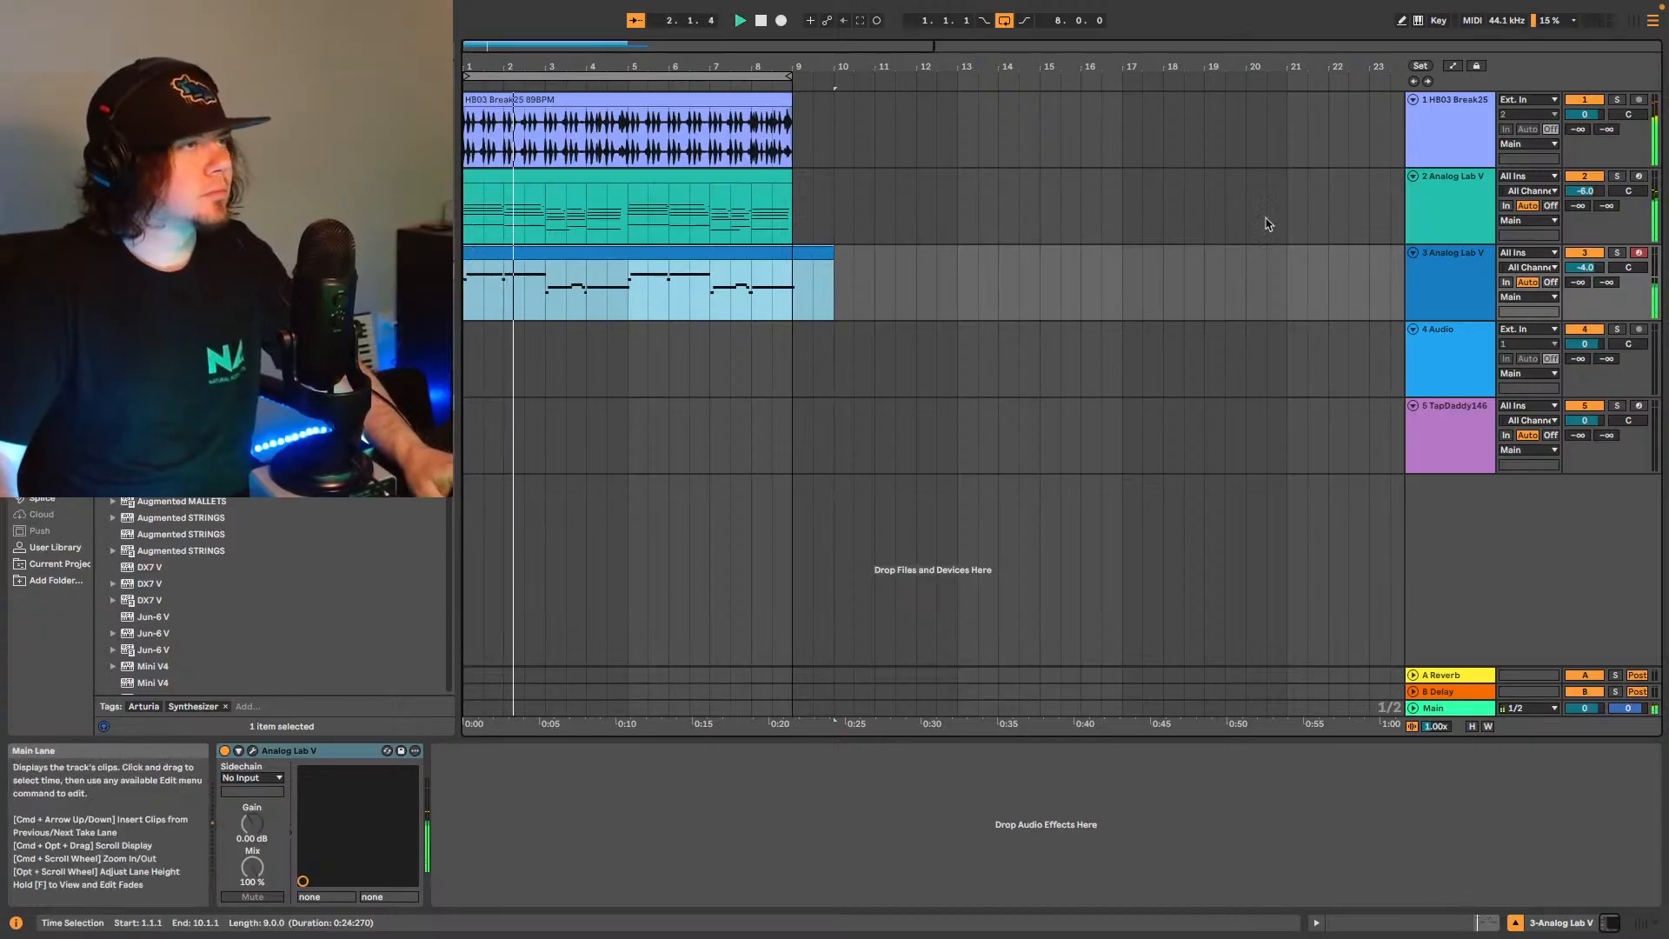
click(1577, 265)
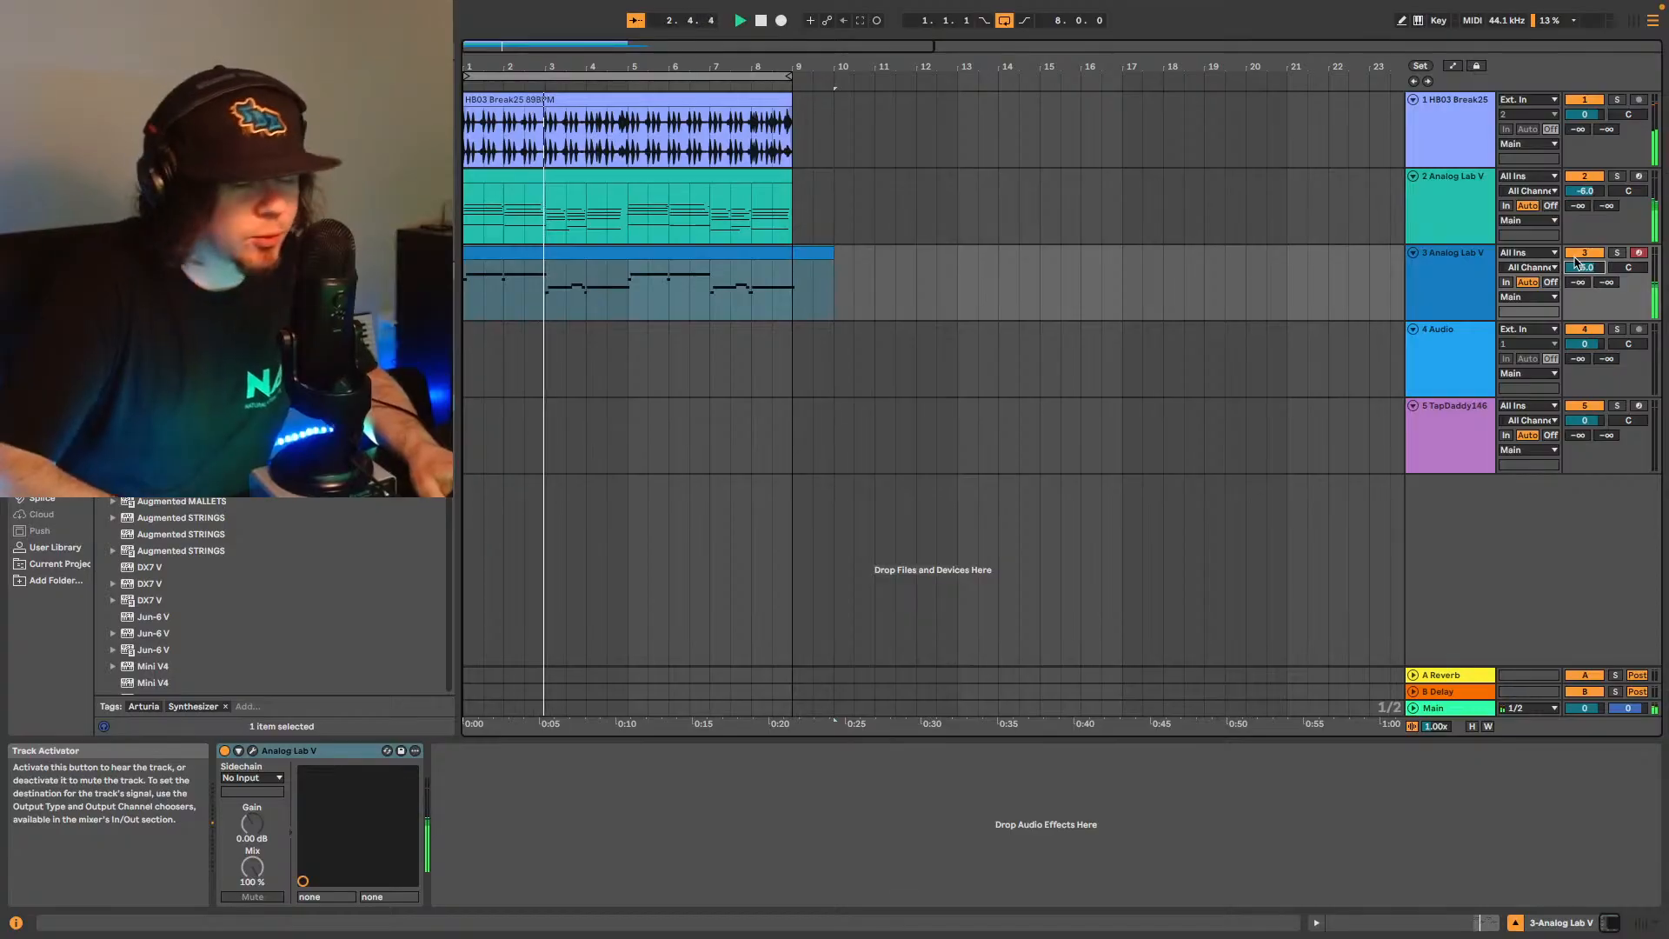
key(Down)
key(Down)
key(Down)
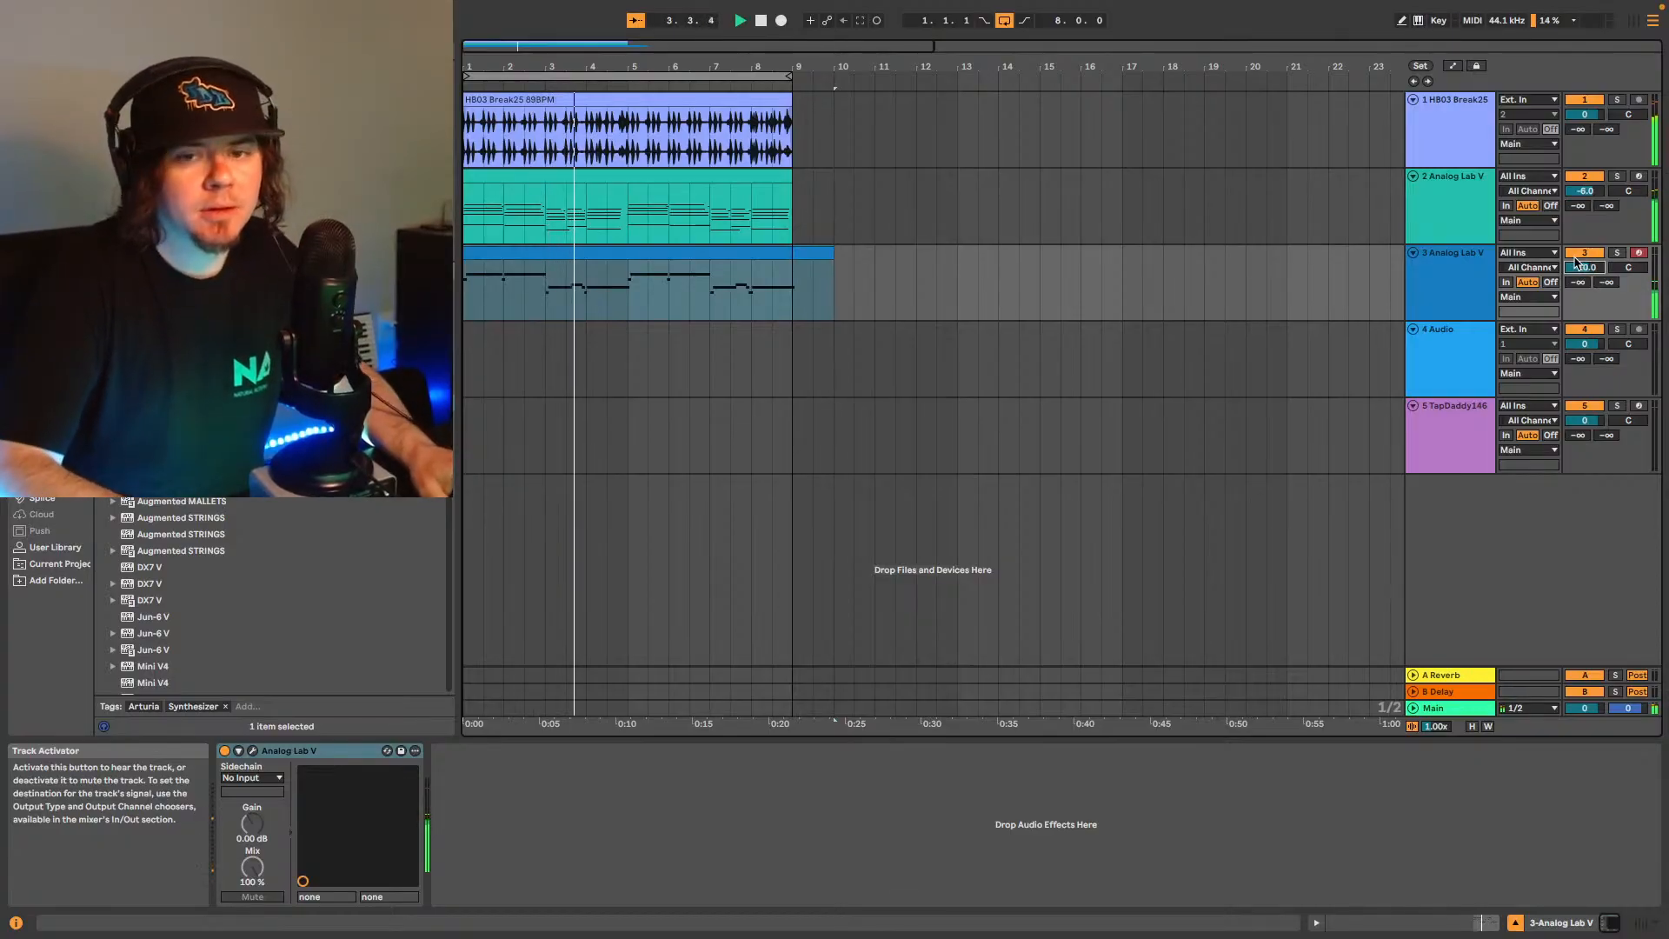
key(Down)
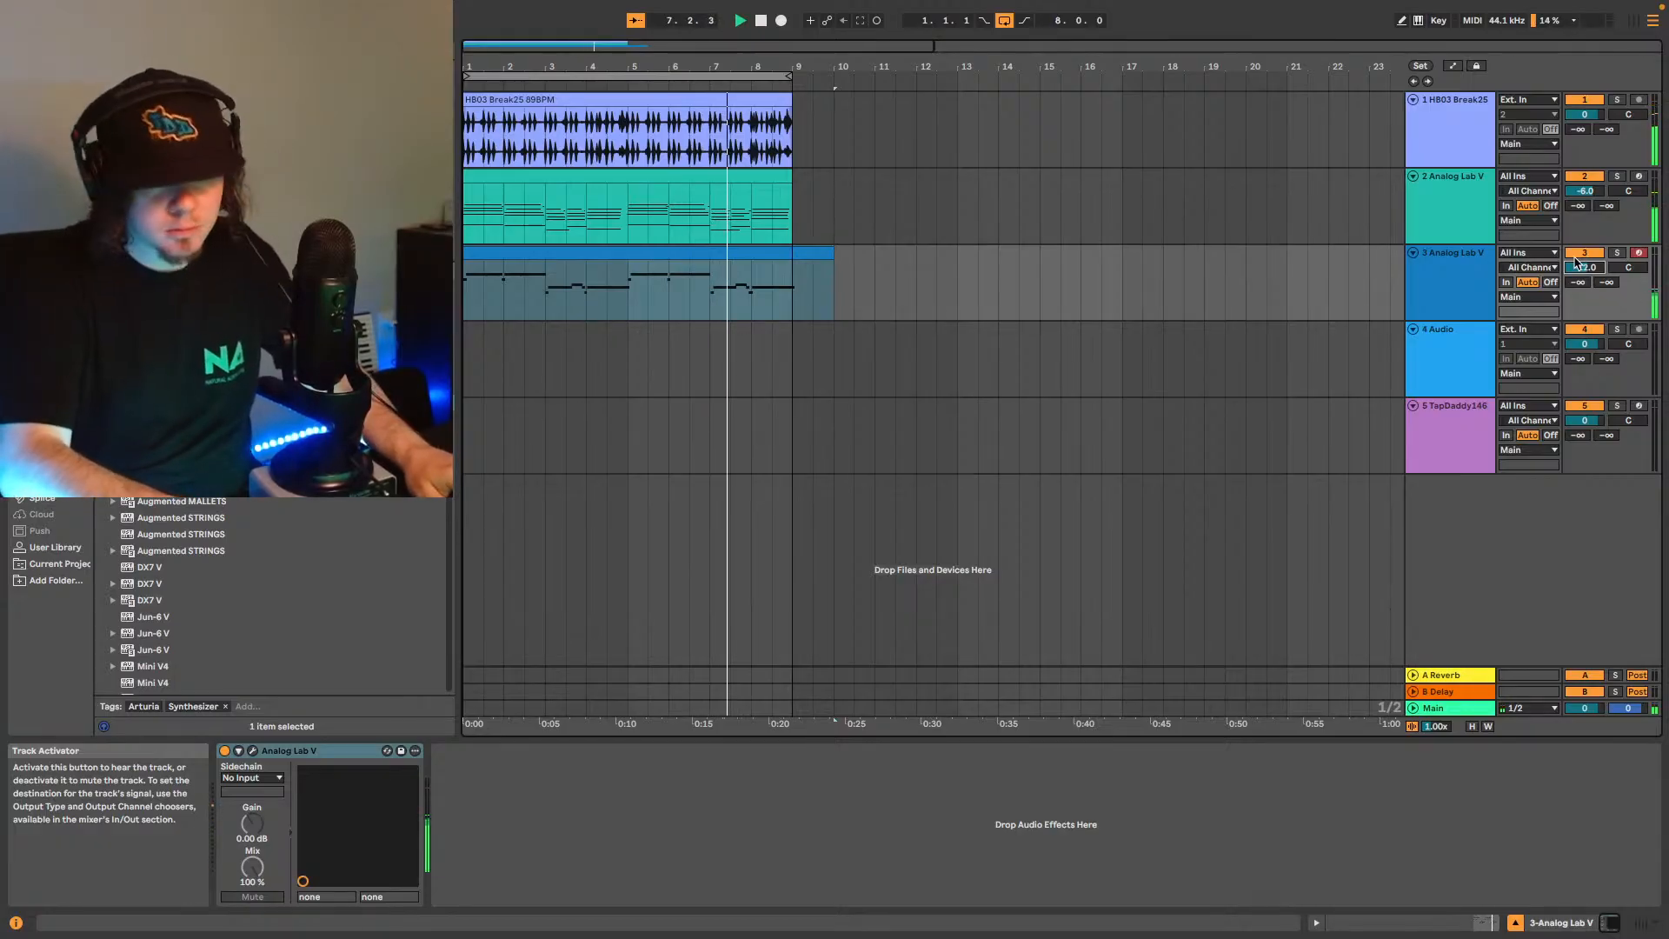
Add a new MIDI track below the organ track and lower the organ track's volume to -13 dB.
key(Down)
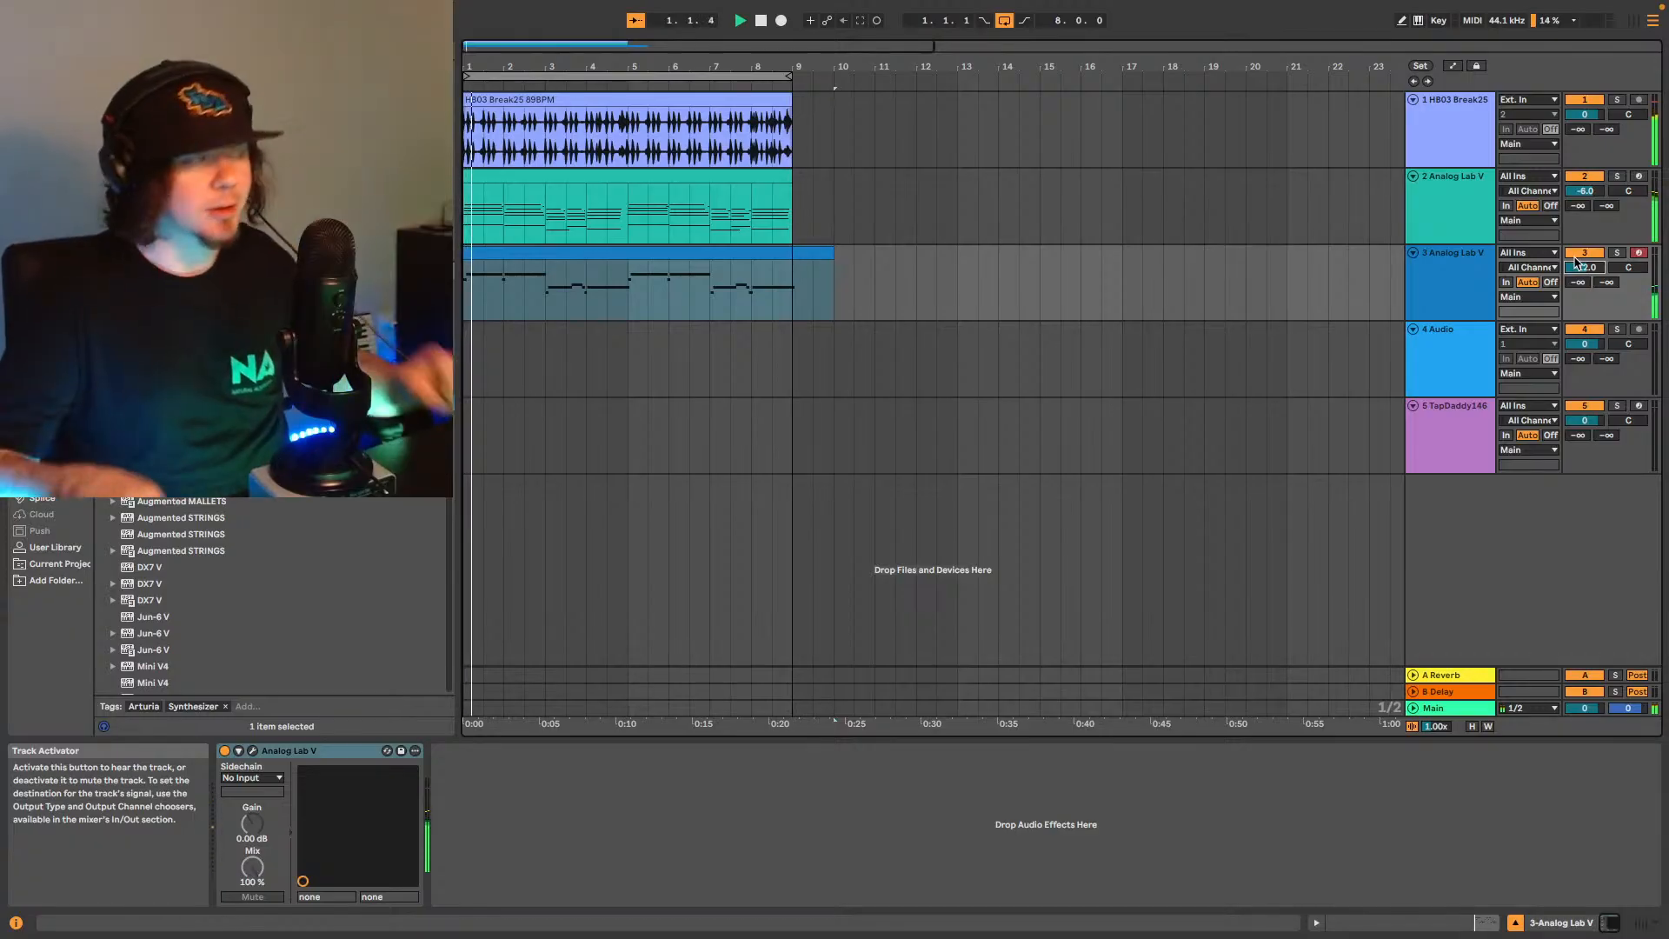
click(1450, 269)
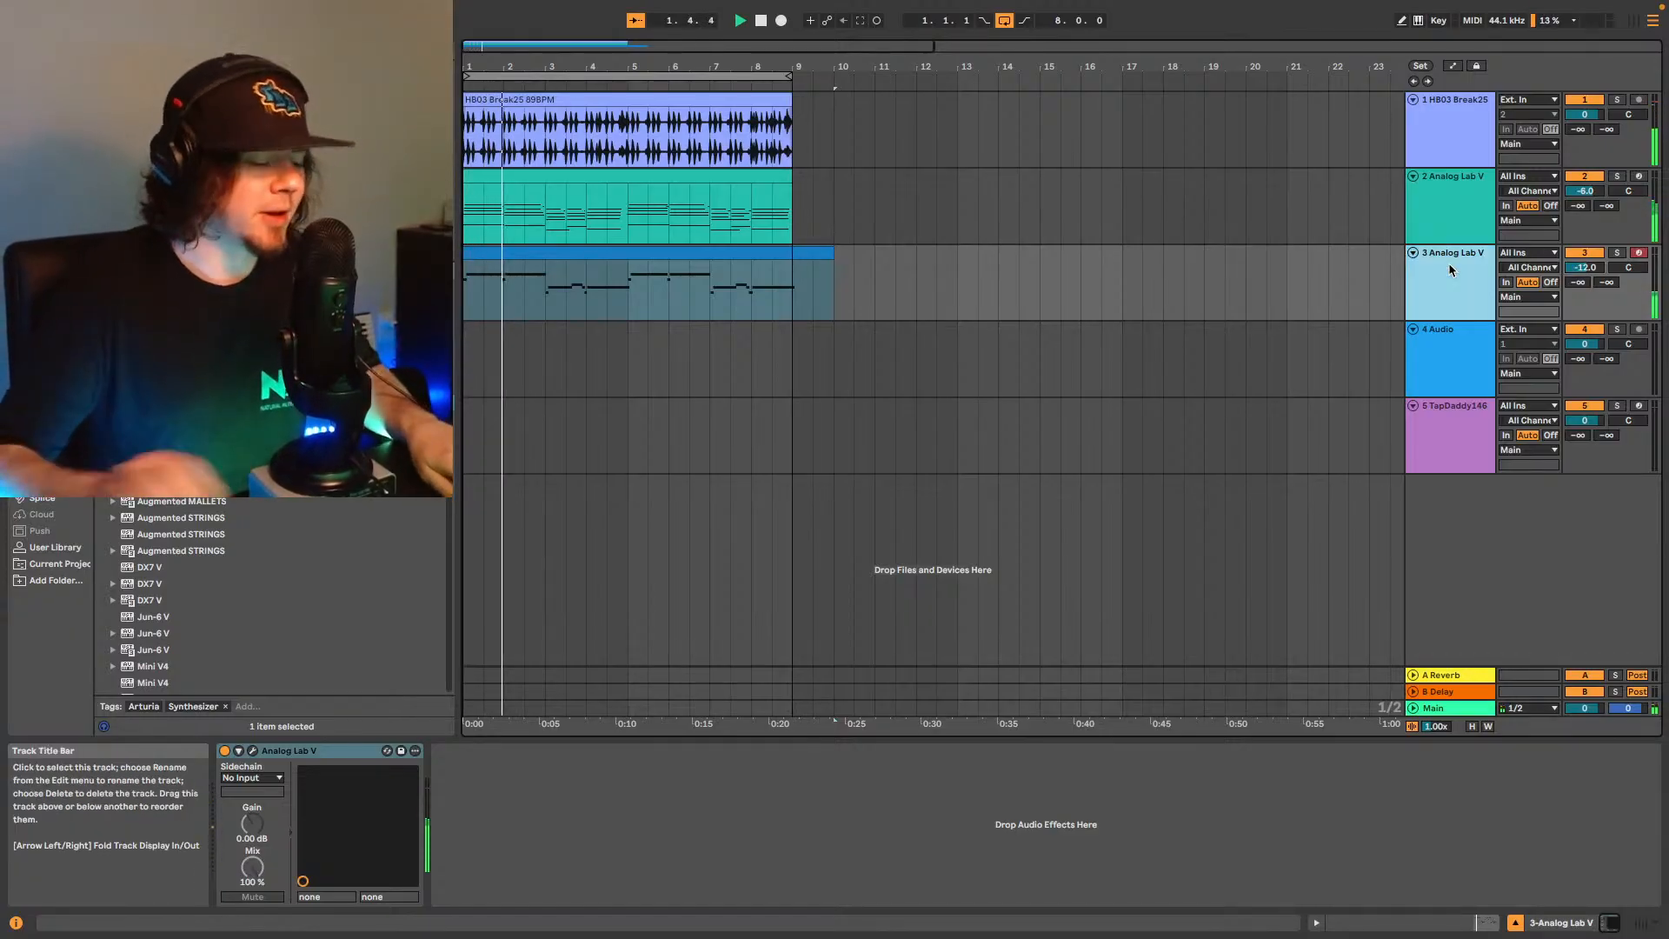
key(ctrl+shift+t)
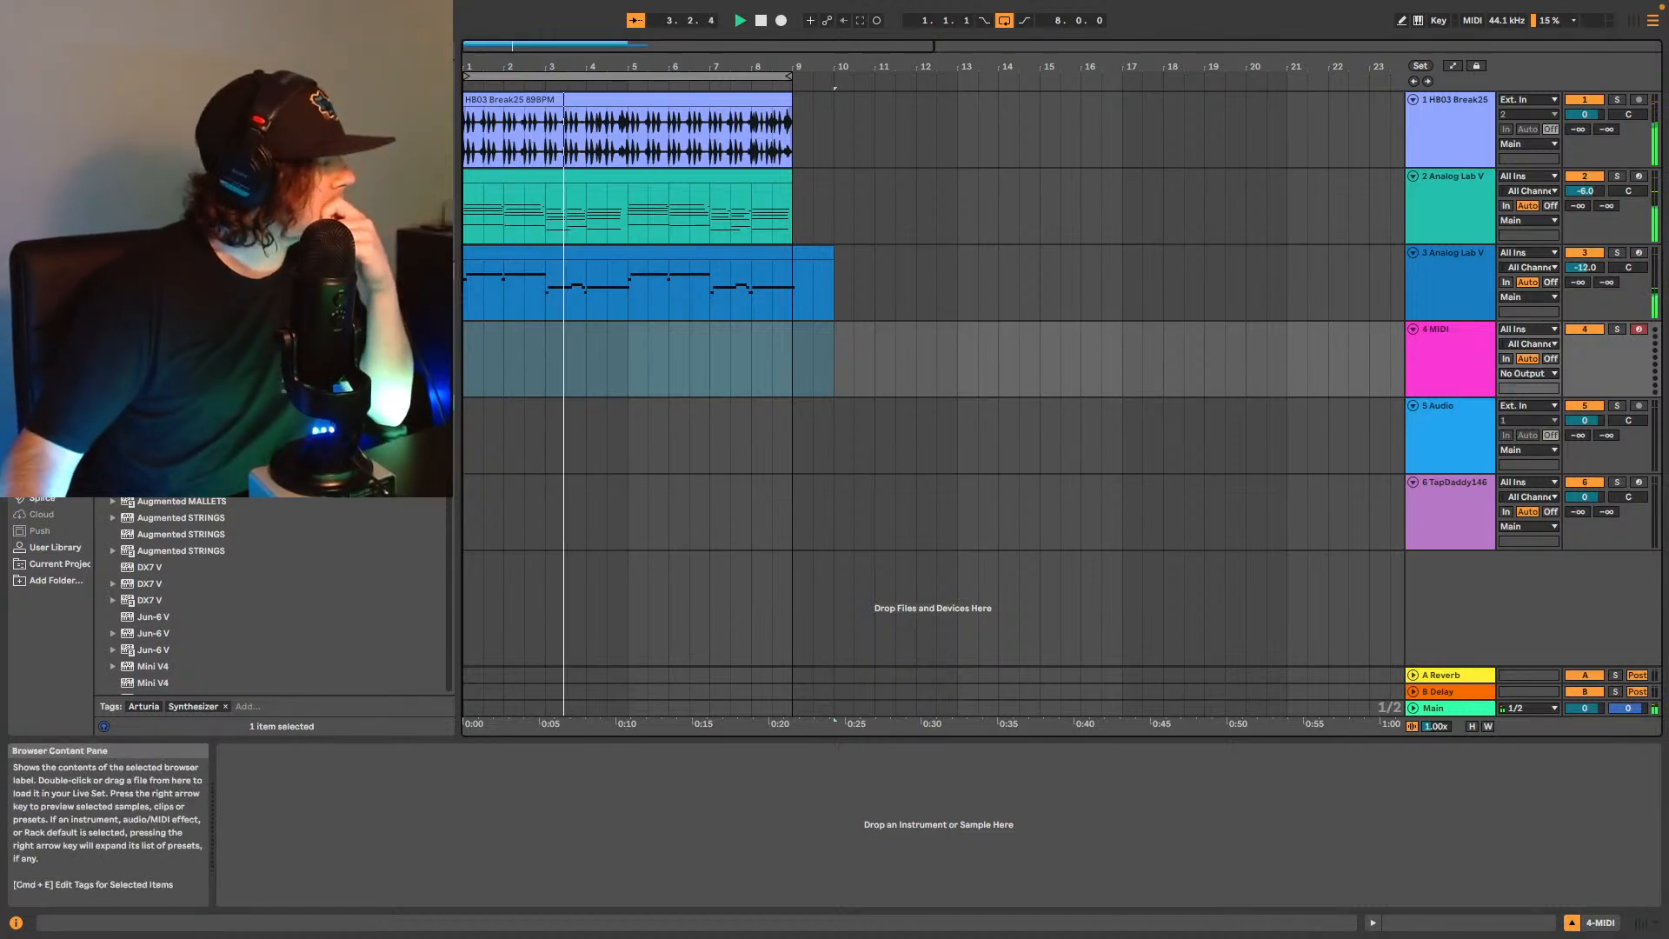
drag(1592, 269, 1591, 272)
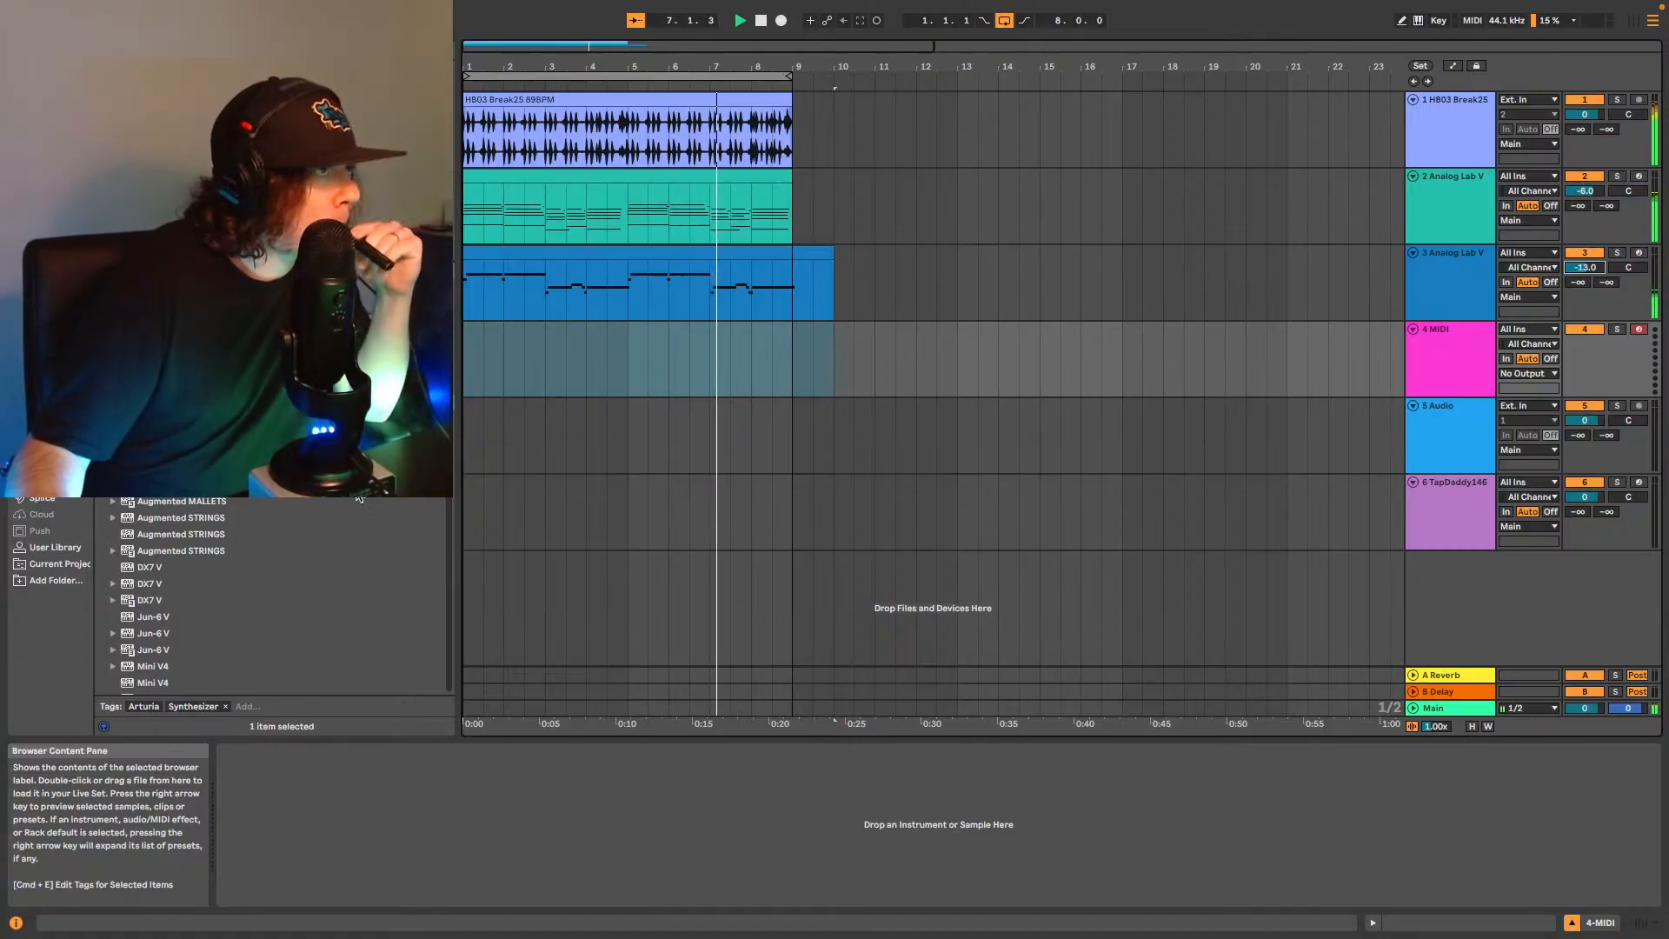
Load the Arturia Augmented MALLETS instrument onto the empty MIDI track 4.
scroll(278, 546, down, 3)
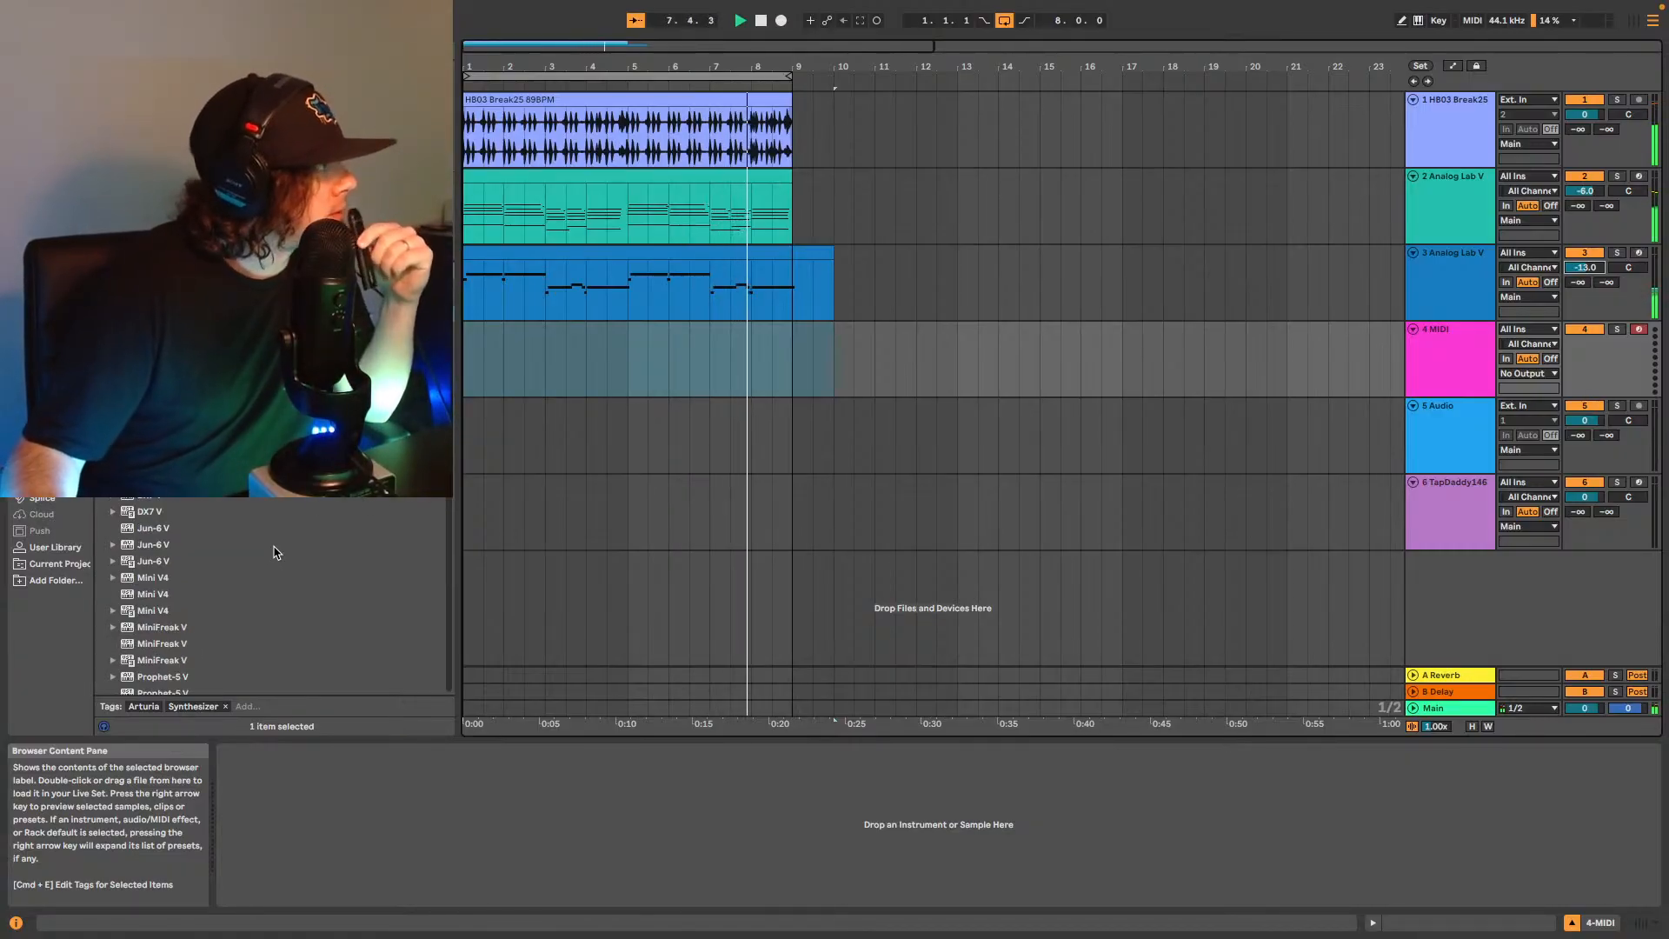
scroll(279, 544, down, 2)
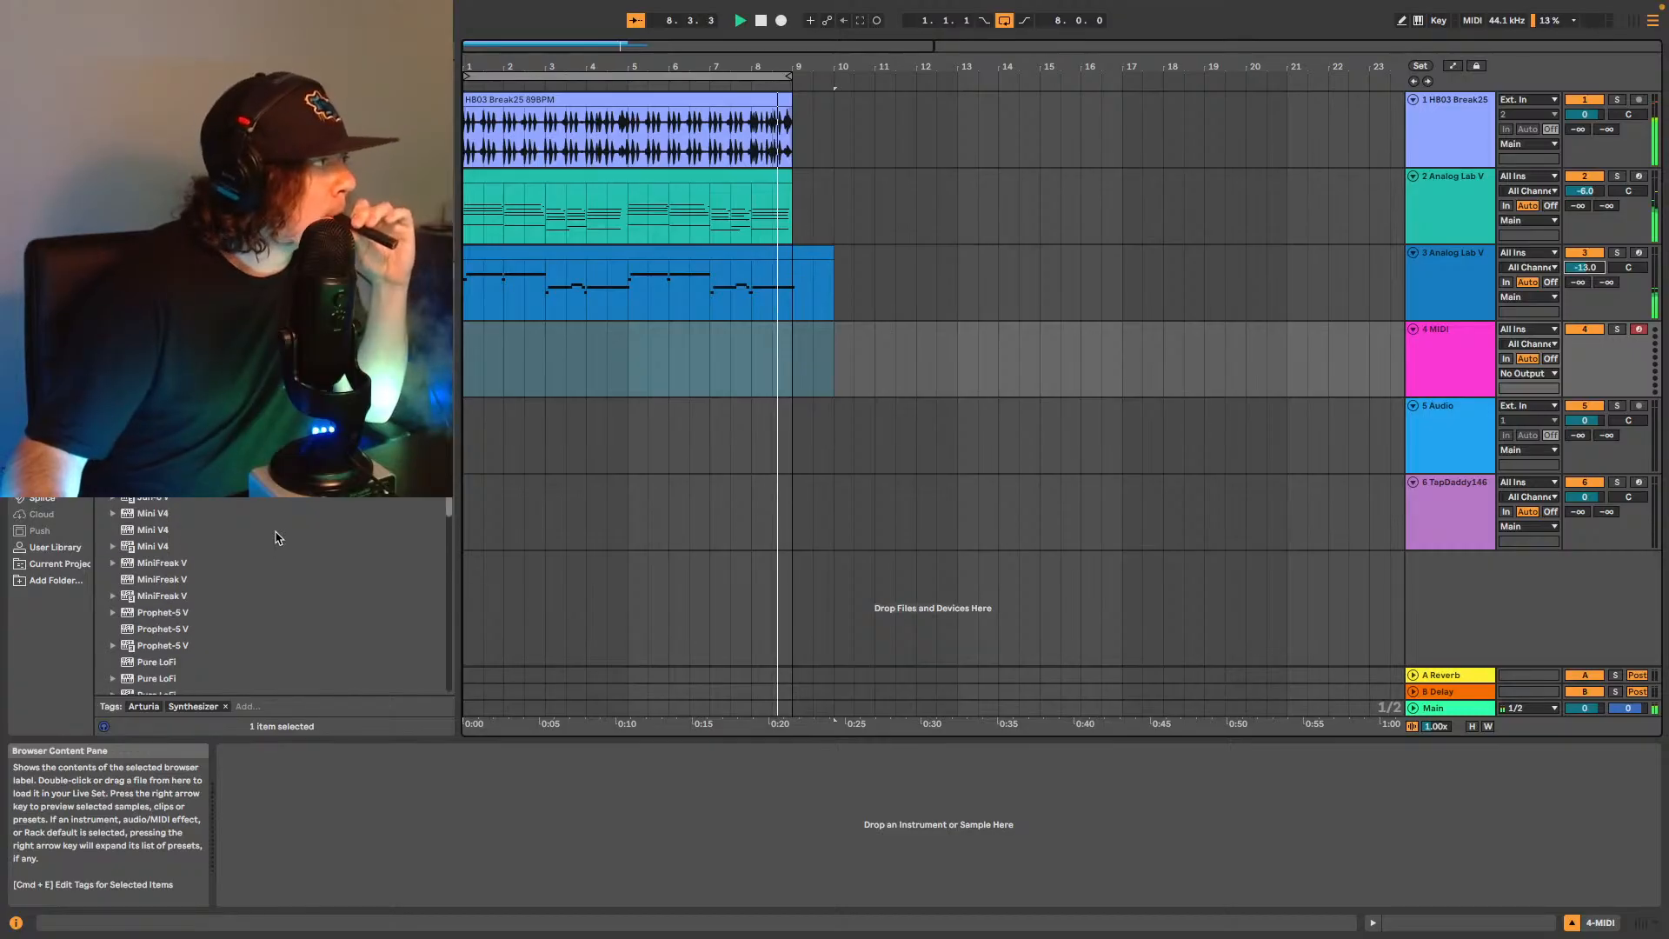
scroll(276, 532, up, 3)
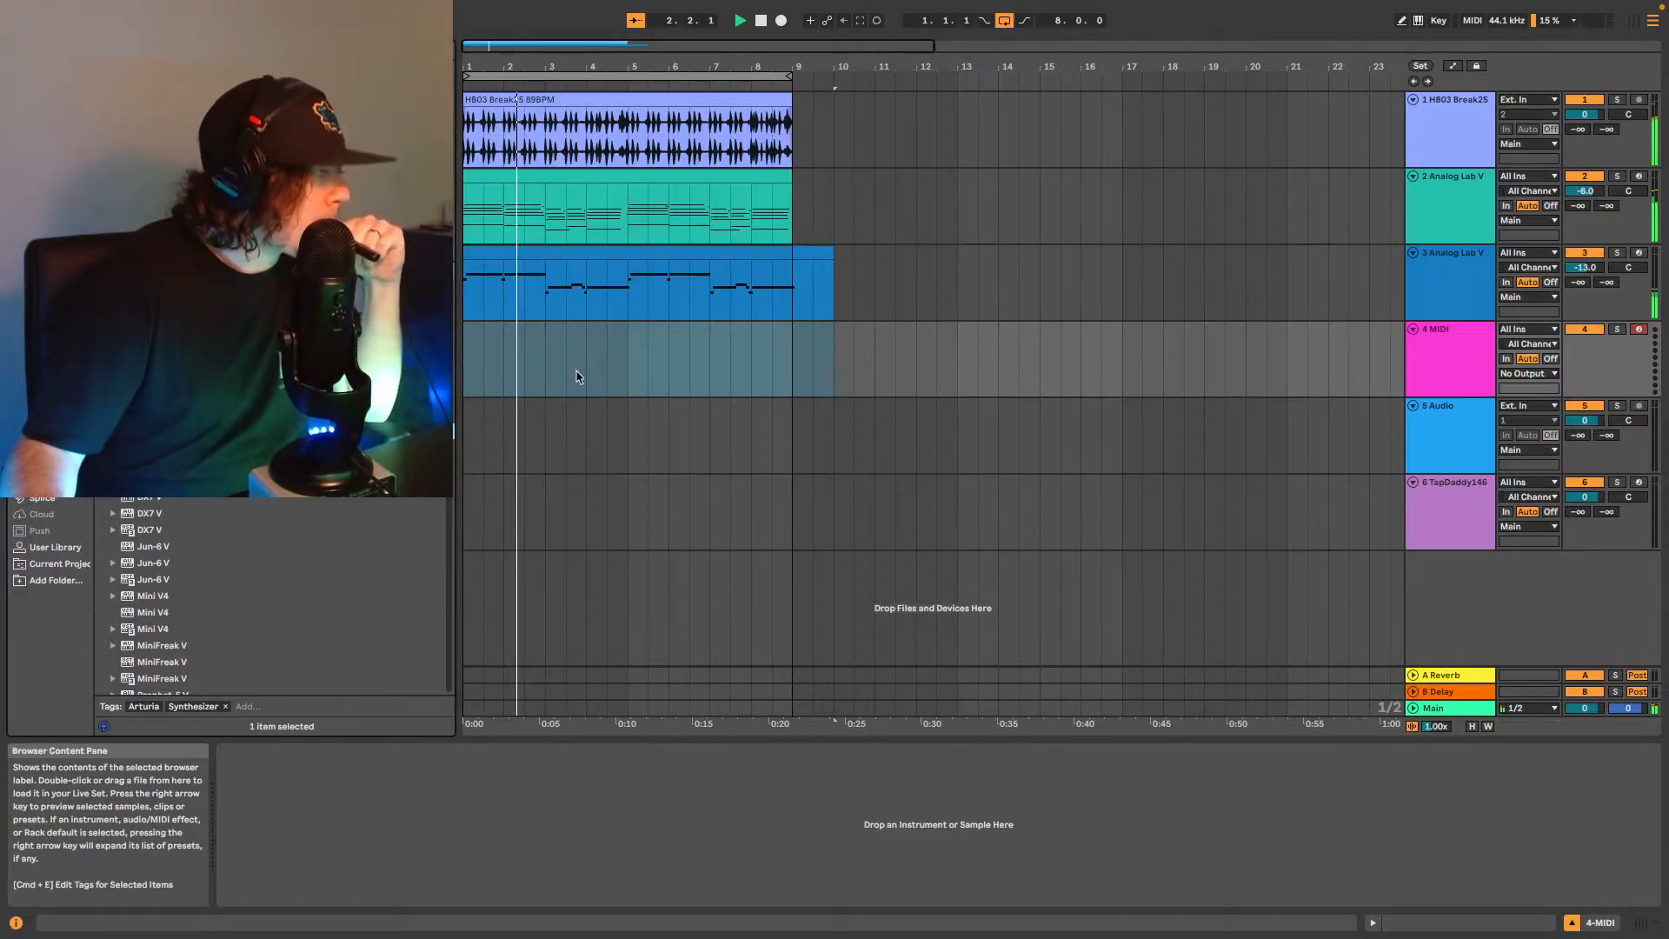
drag(567, 380, 600, 369)
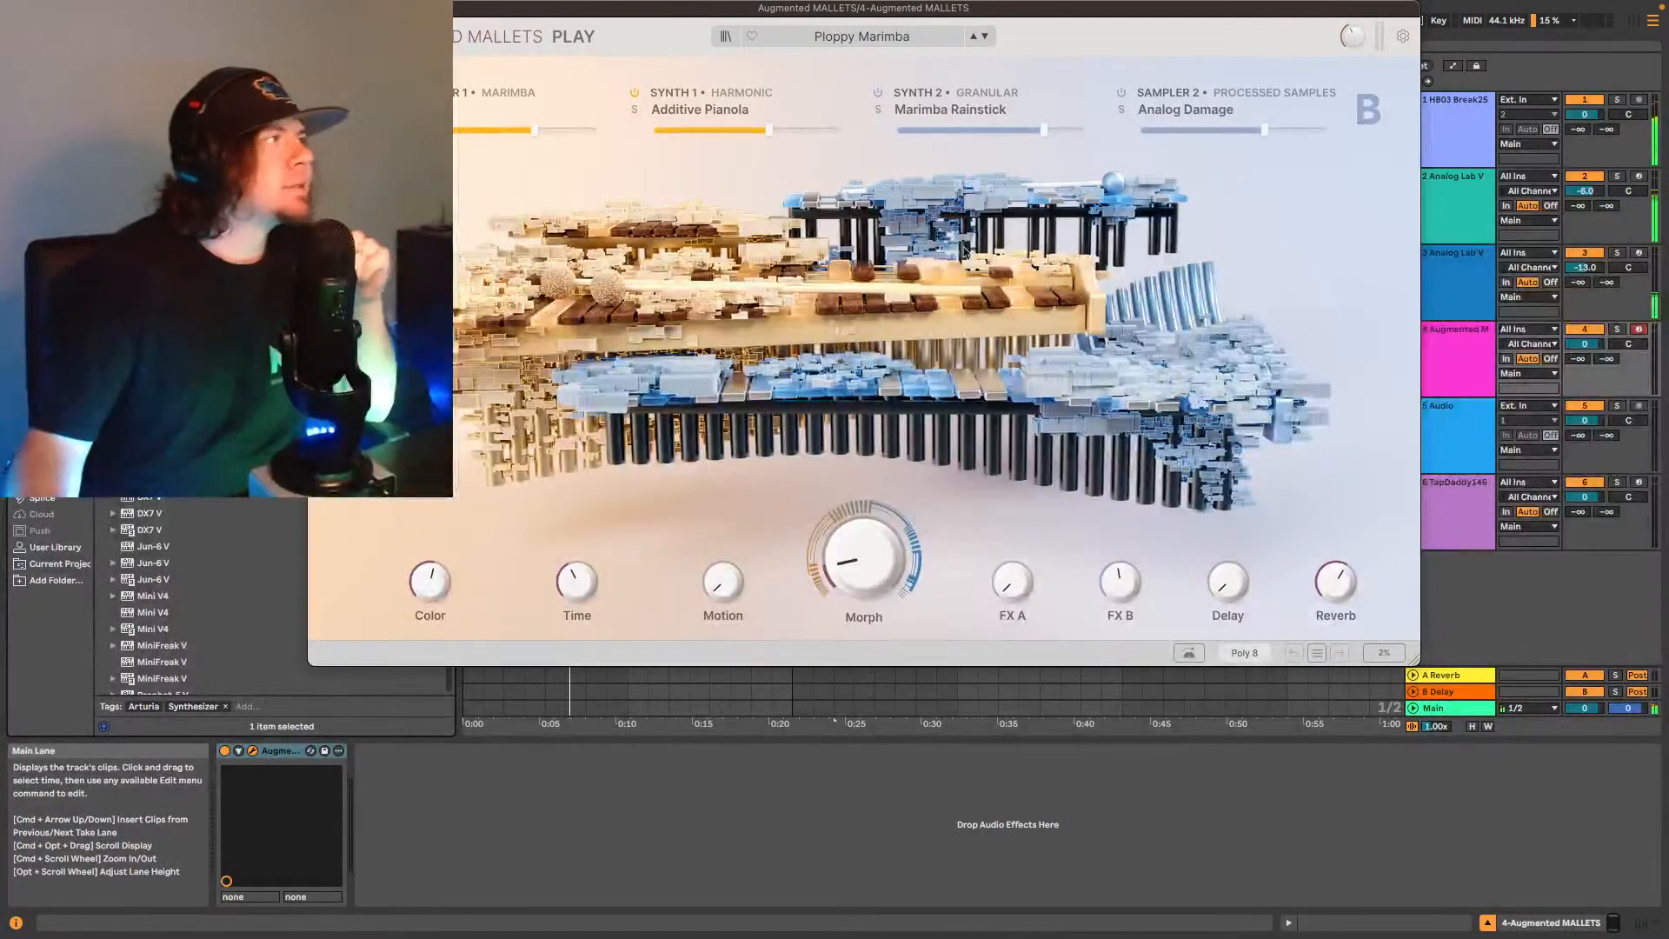
Choose the Tape Vibraphone preset for Augmented MALLETS and close the instrument's window.
click(884, 40)
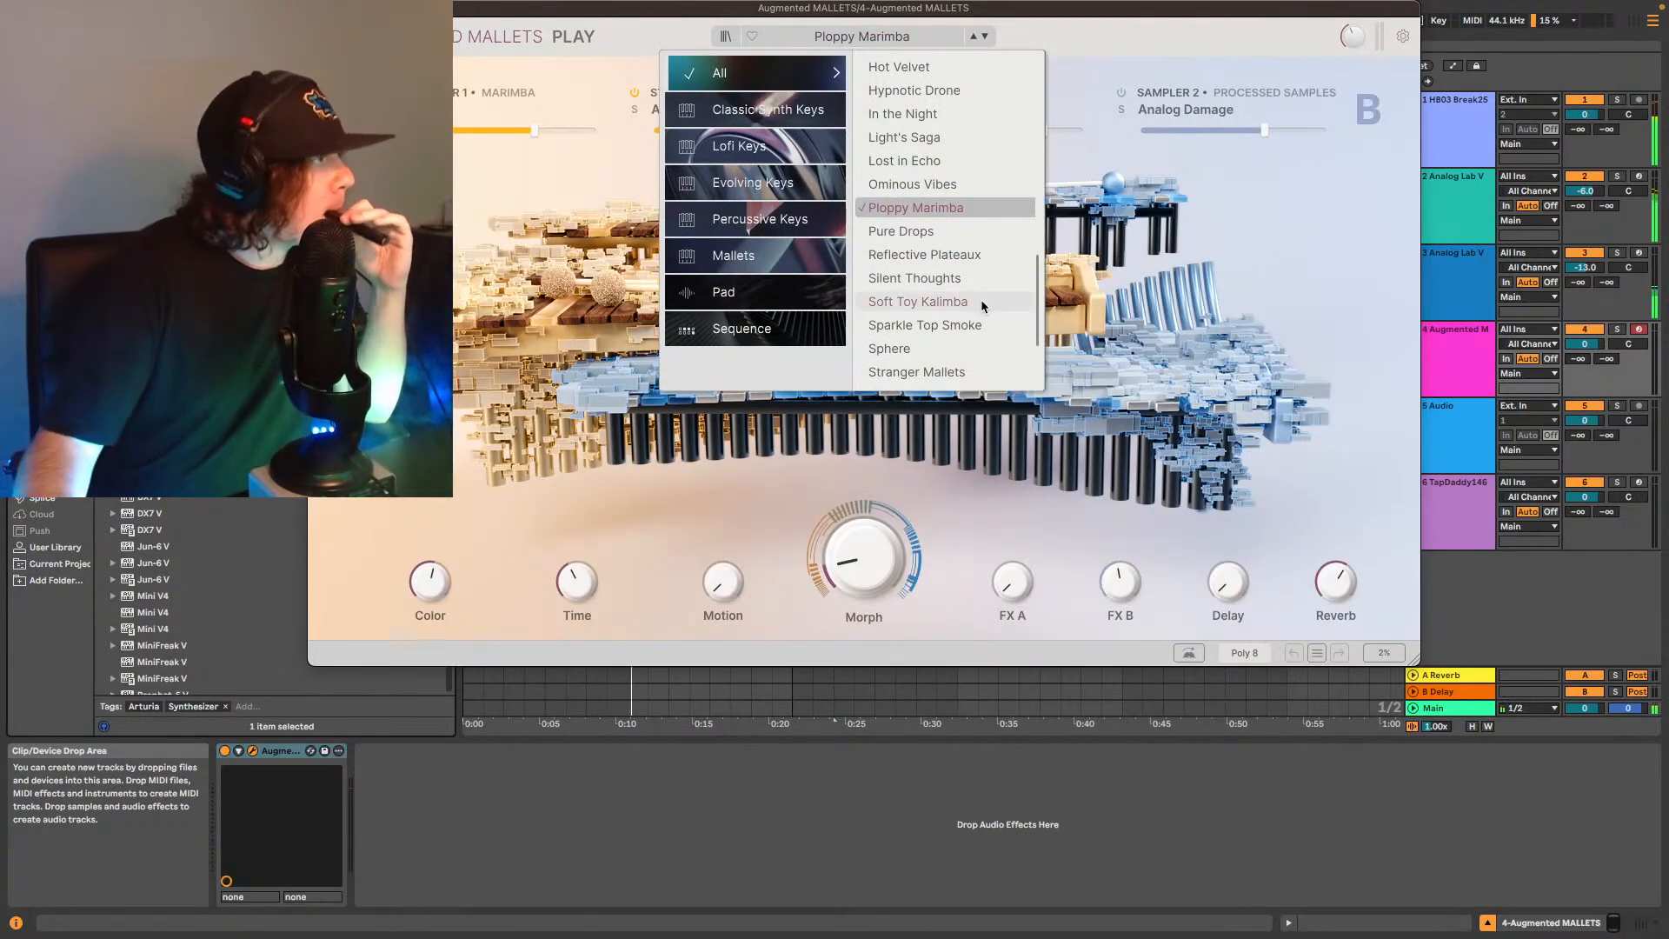
scroll(976, 309, down, 2)
scroll(973, 306, down, 2)
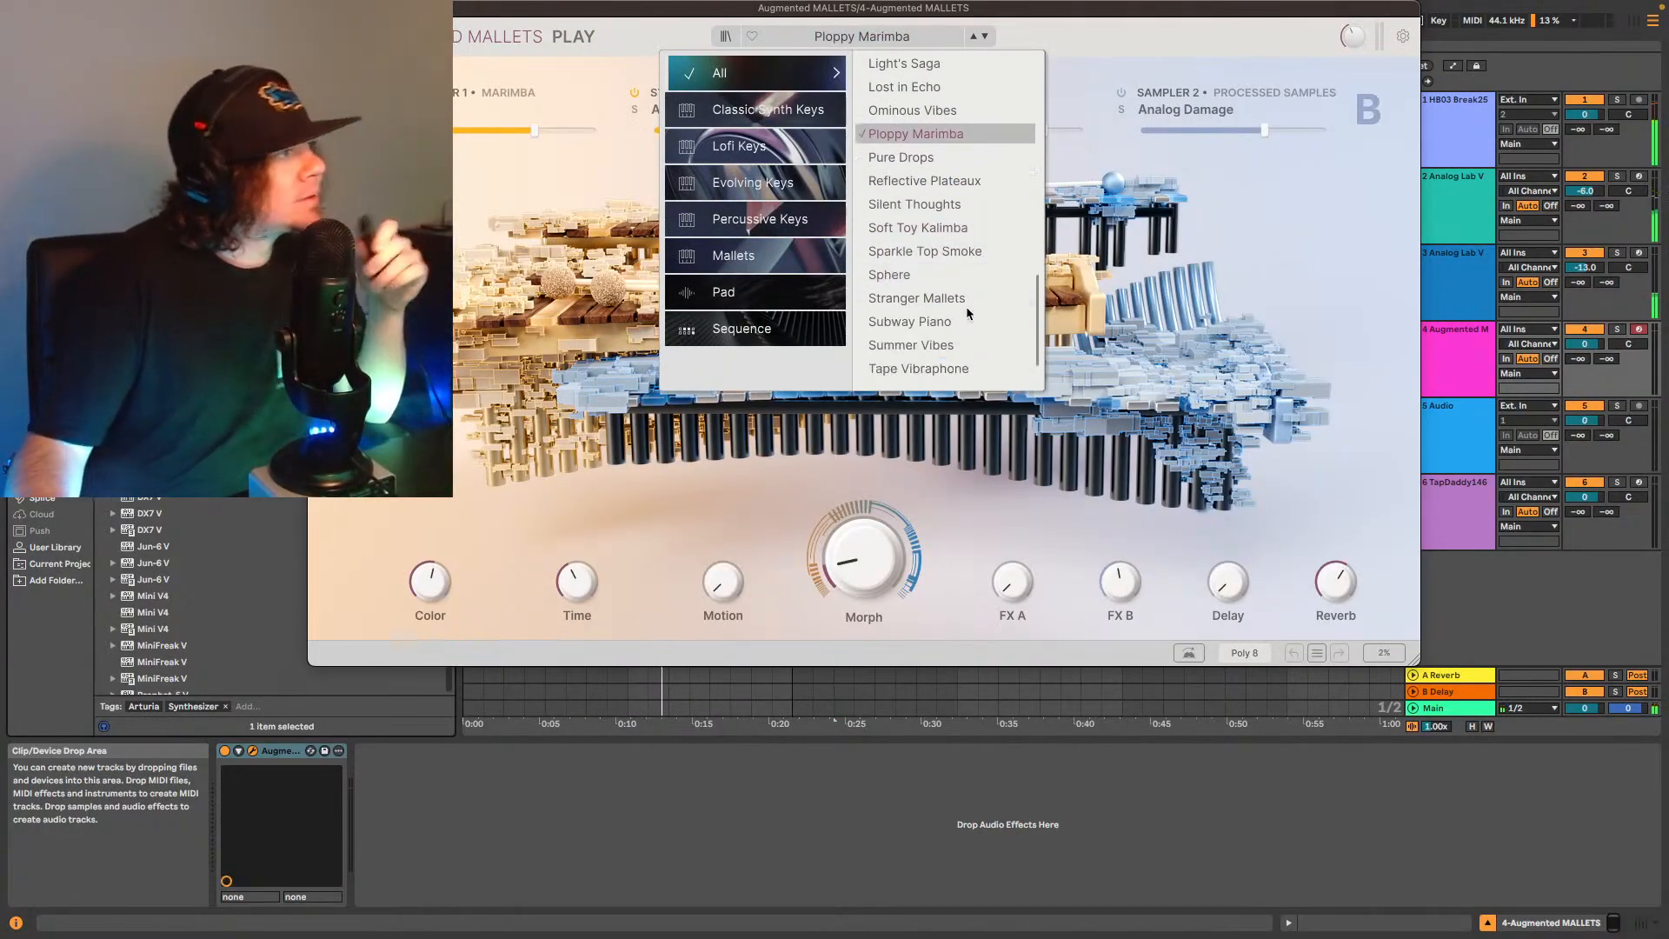
scroll(952, 320, down, 1)
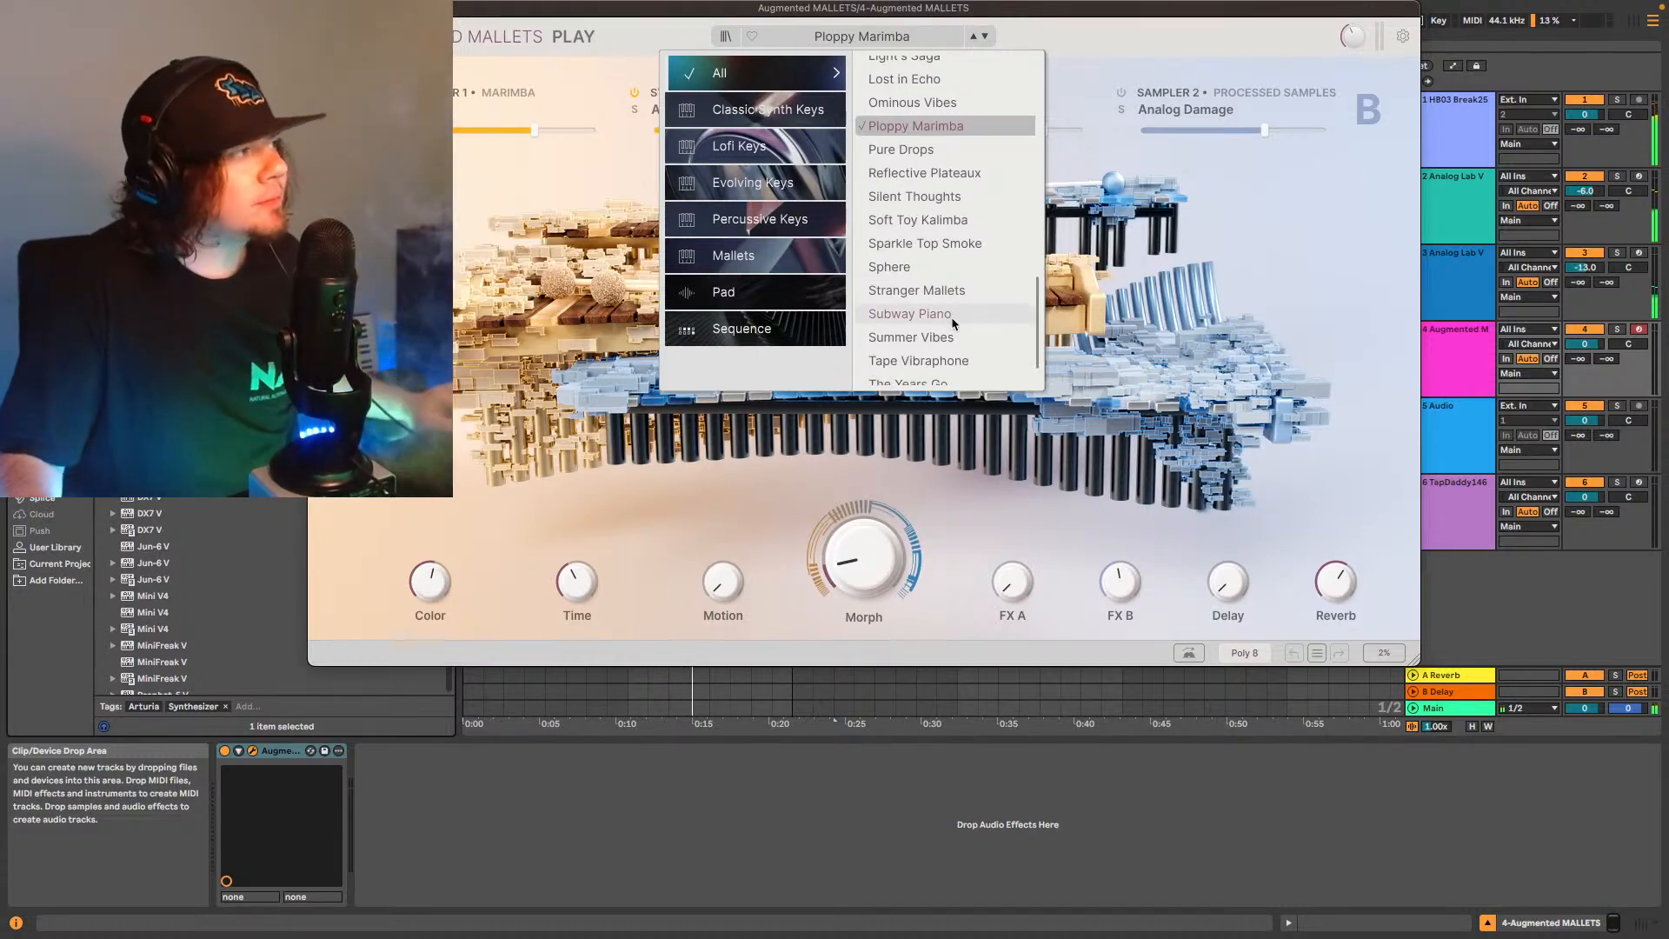
scroll(924, 280, down, 1)
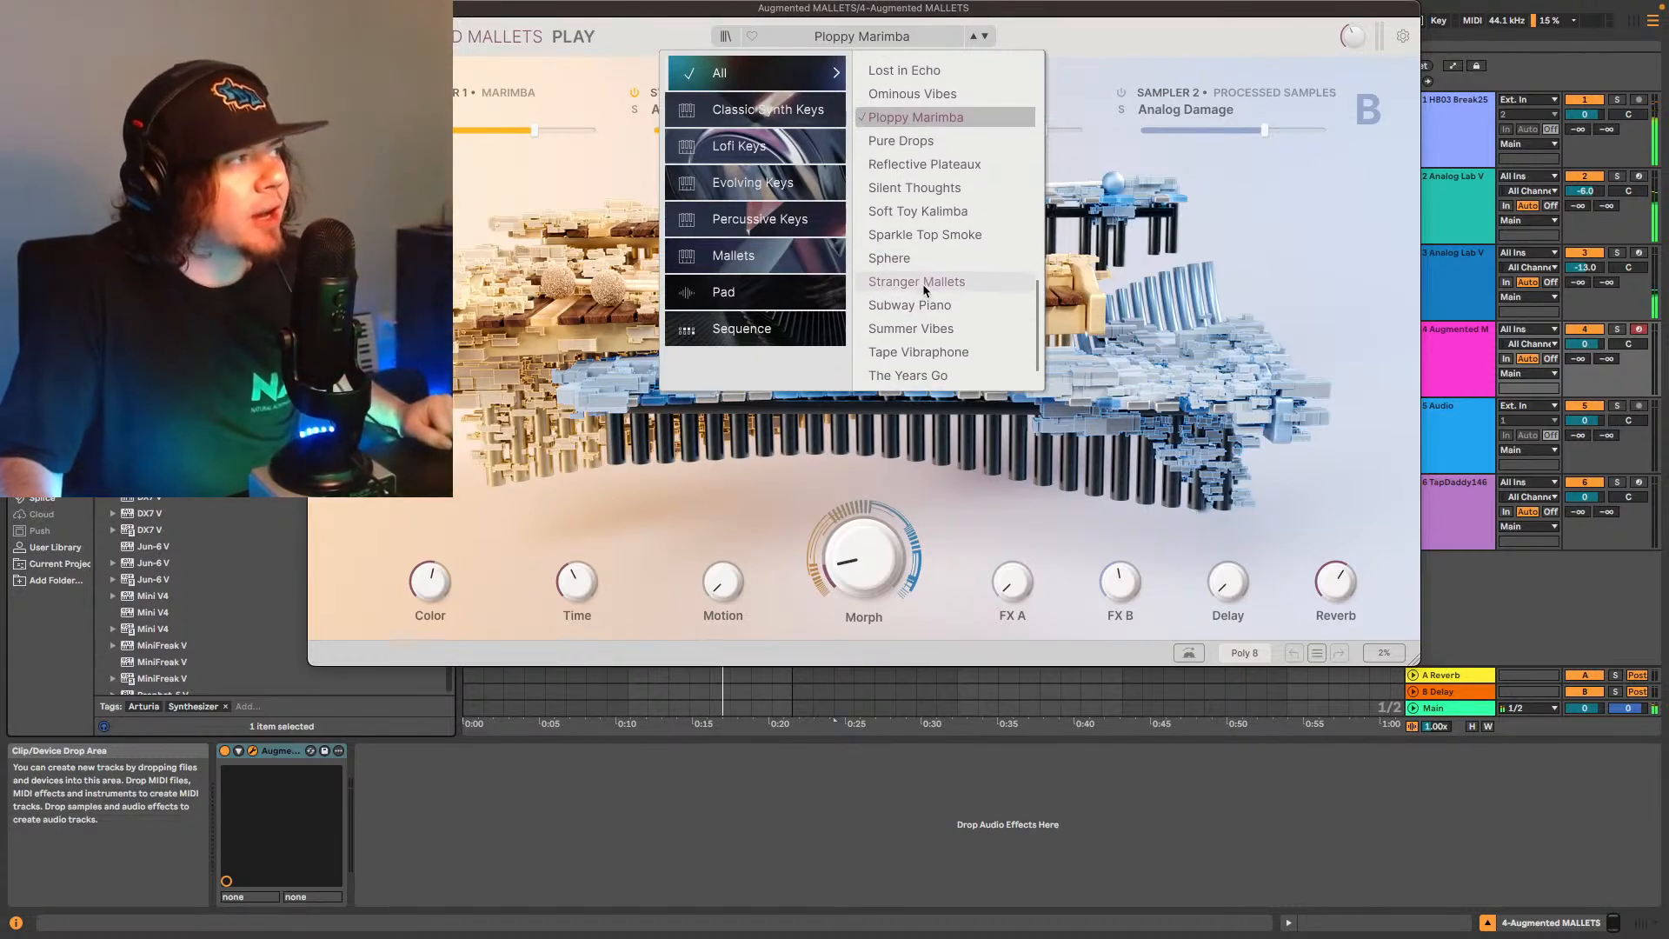
scroll(924, 290, down, 5)
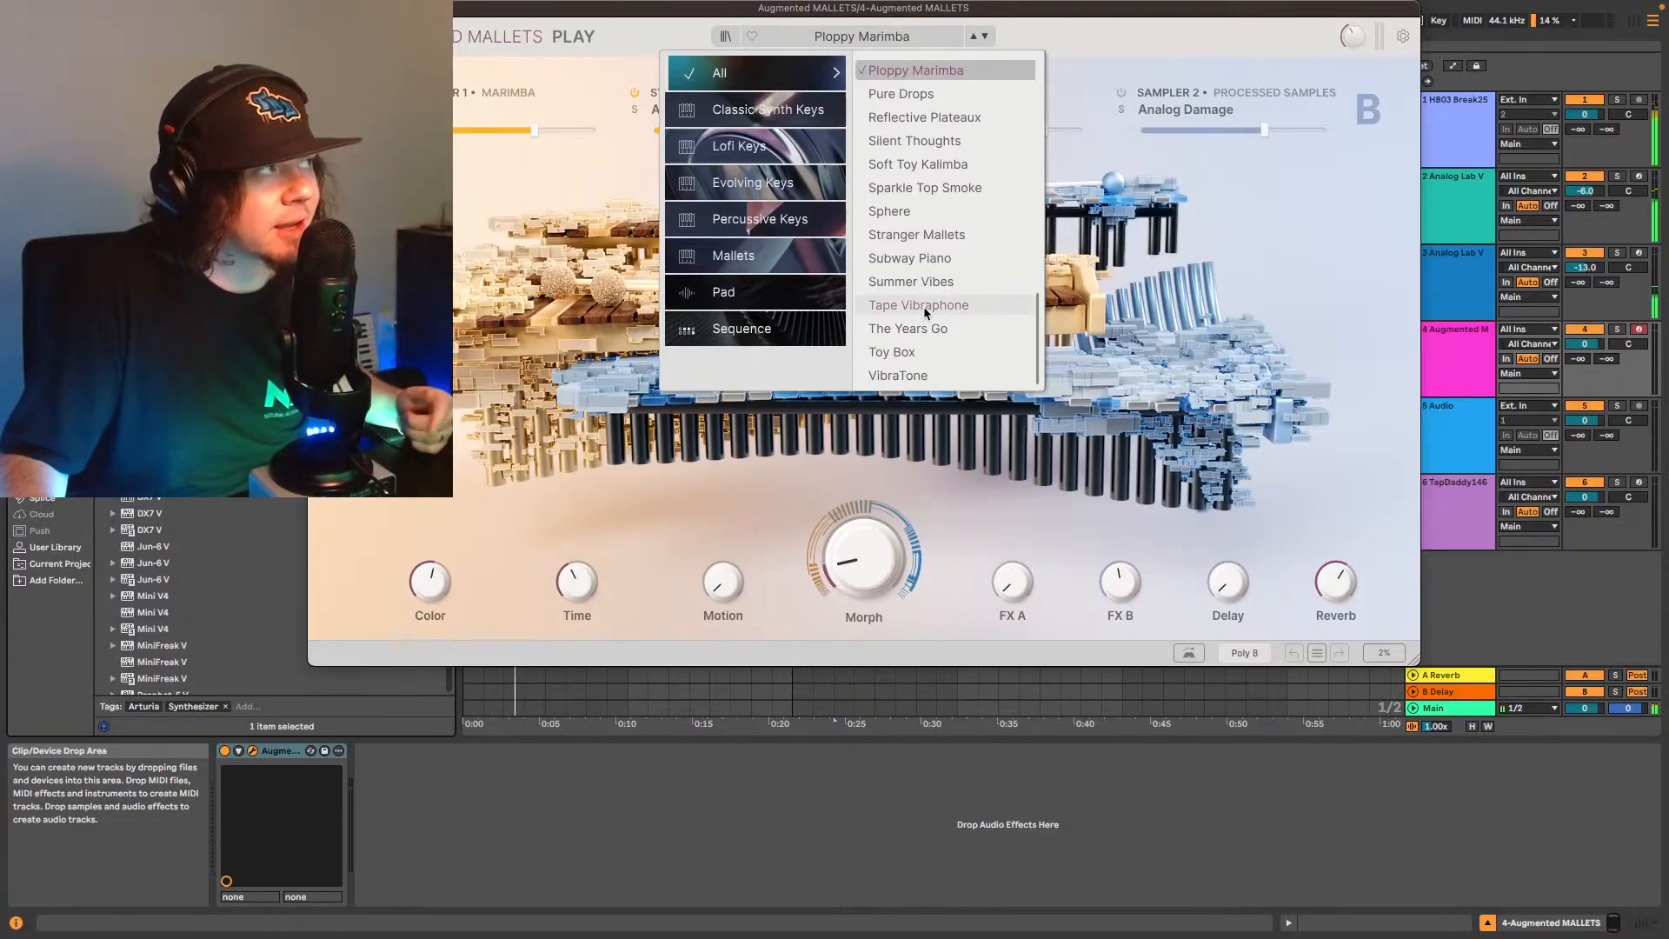
click(923, 306)
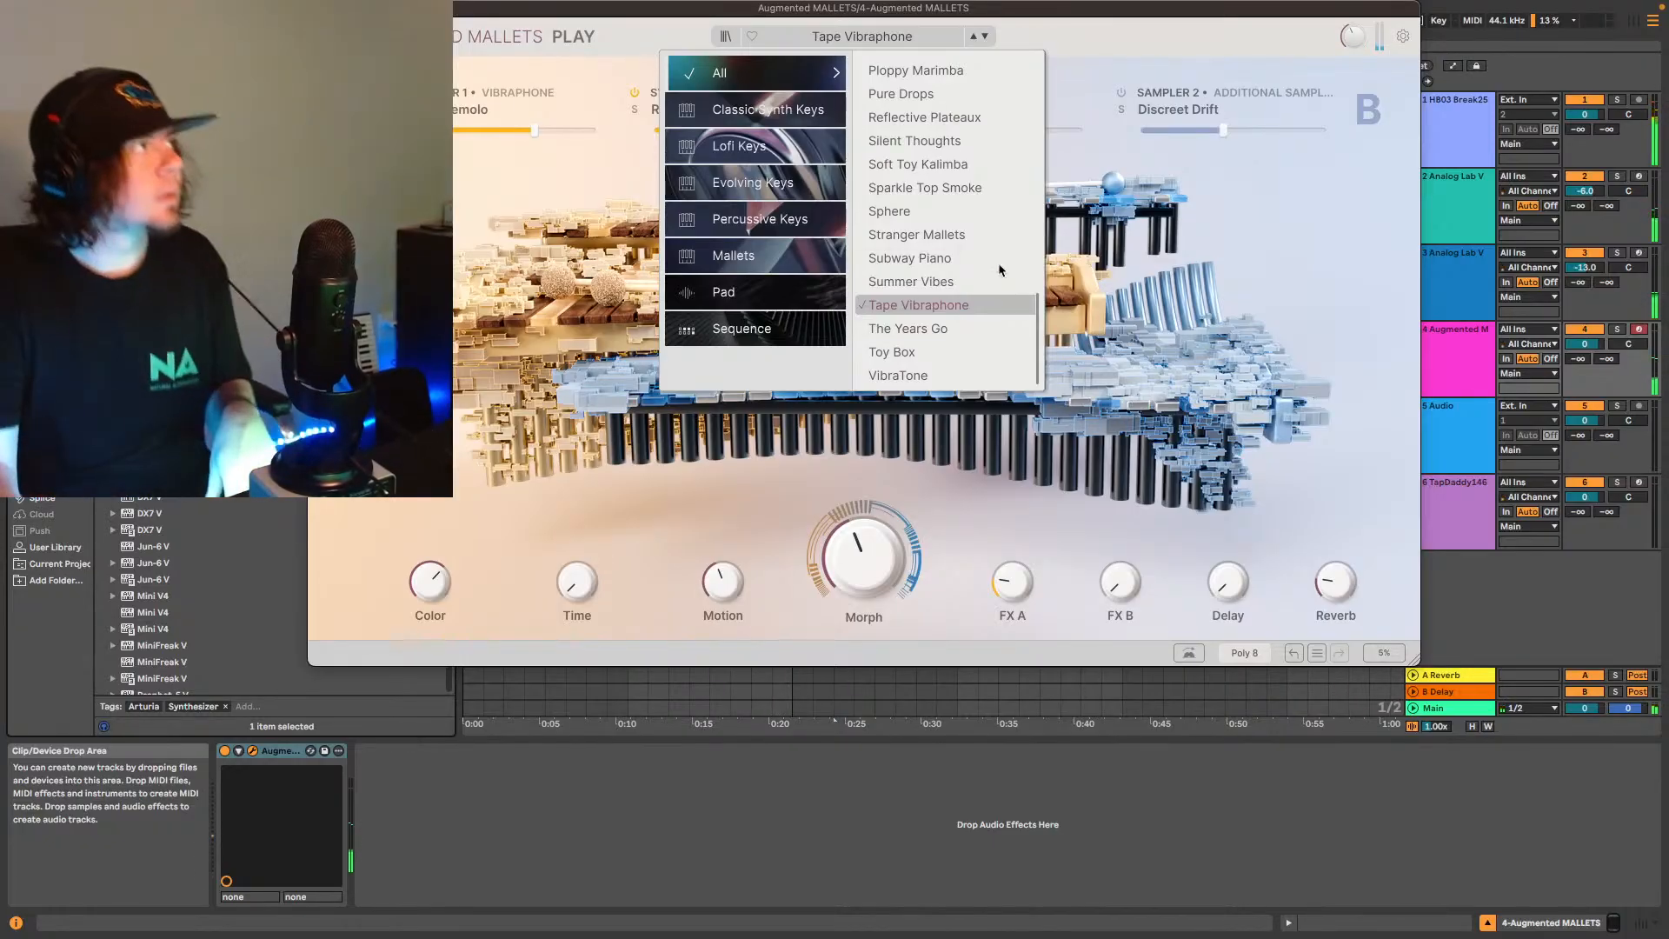
click(319, 9)
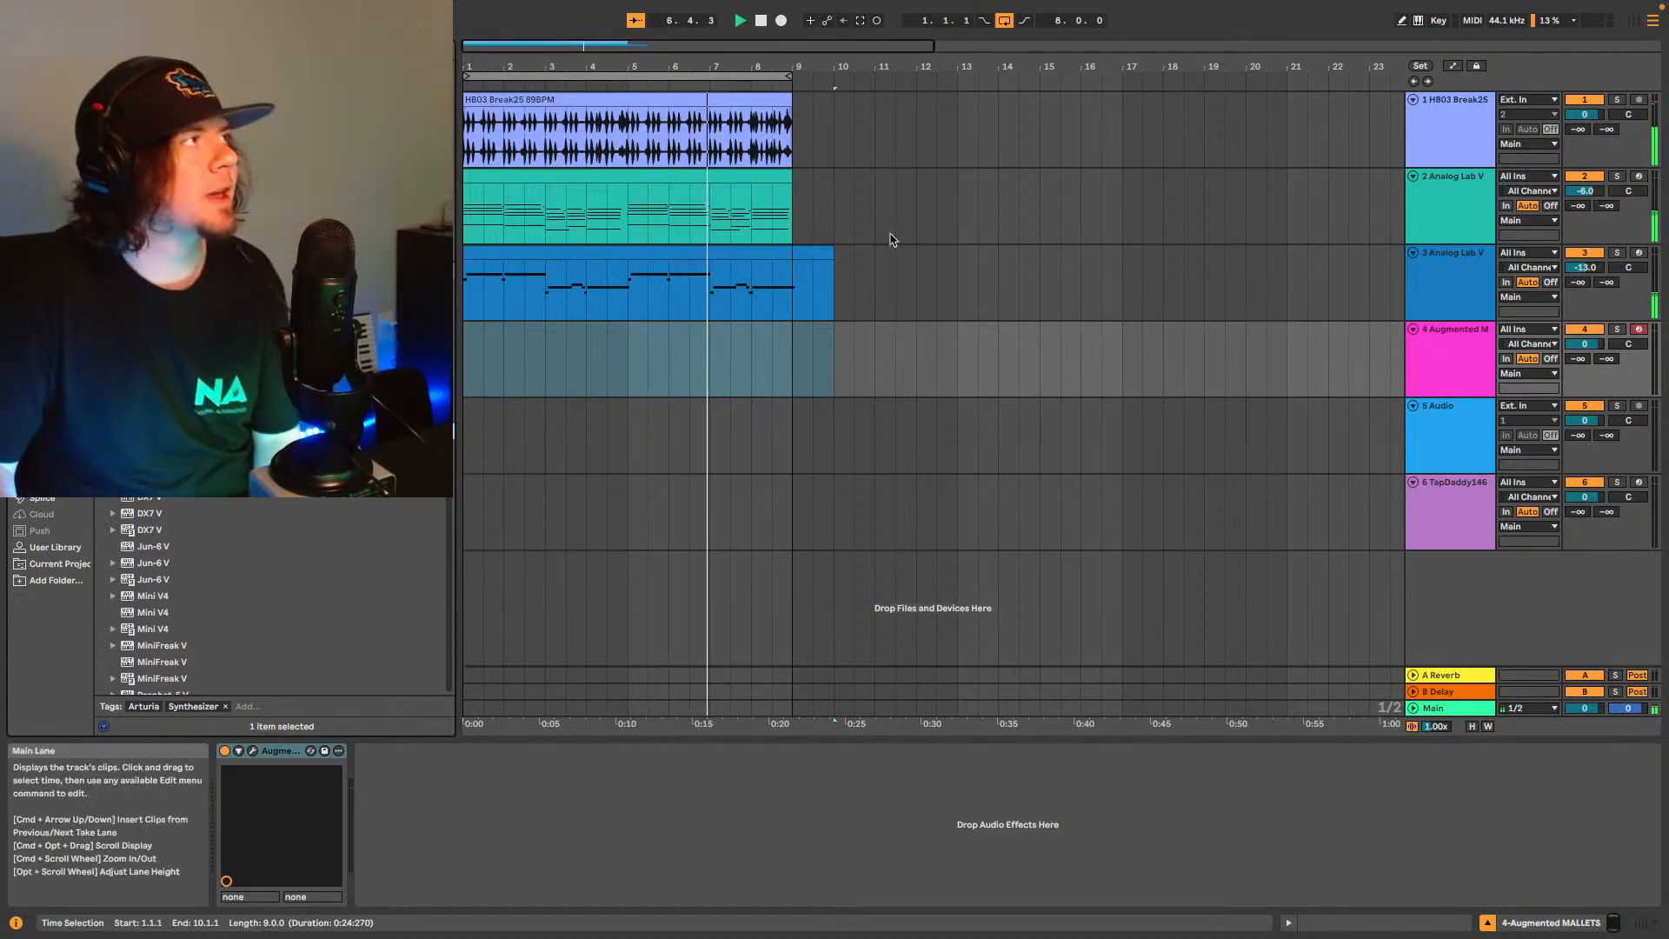
Capture the played vibraphone part as a MIDI clip, trim it to bars 5–8, and copy that section to 1.1.1.
click(860, 20)
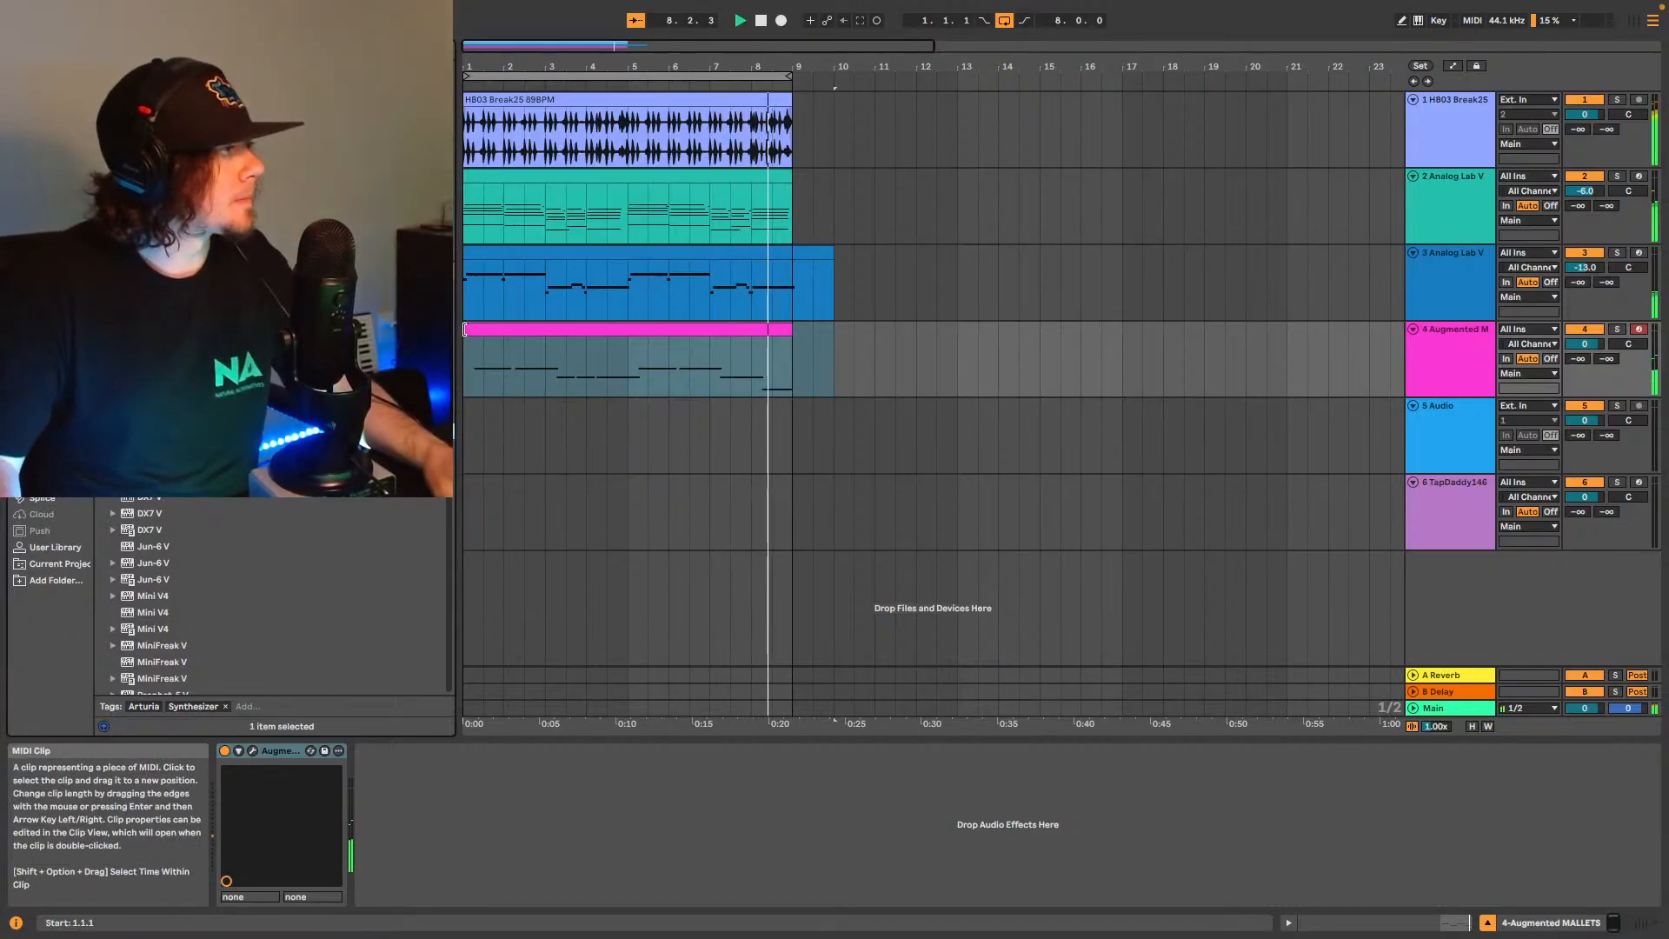
drag(465, 329, 627, 330)
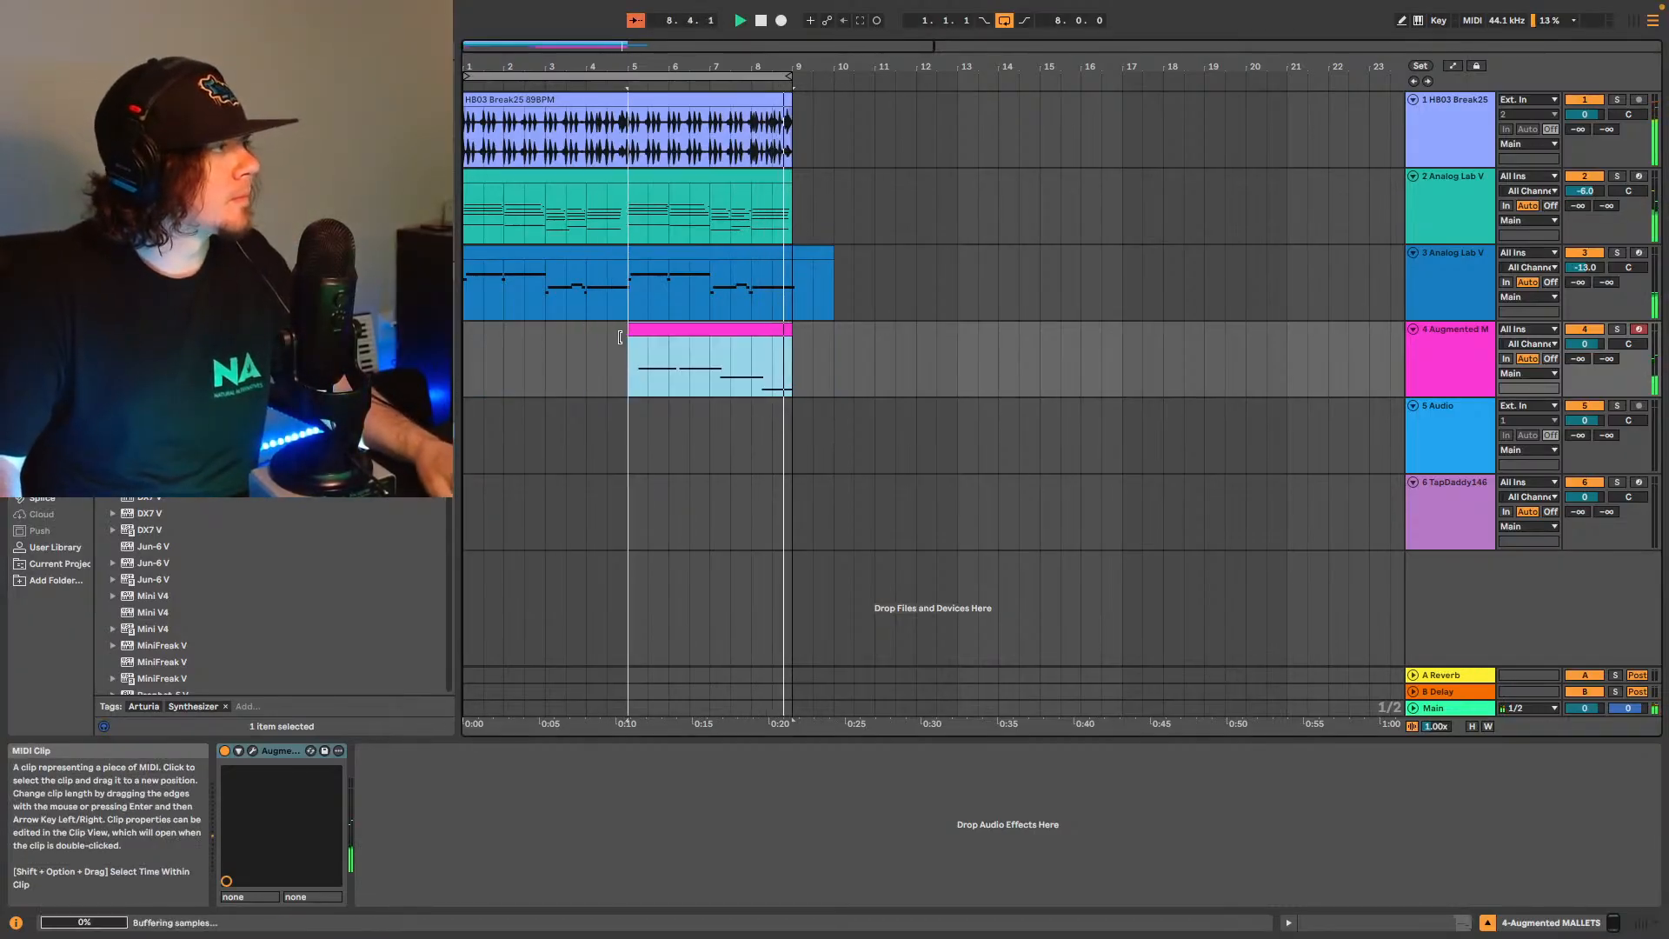
click(466, 361)
key(super+v)
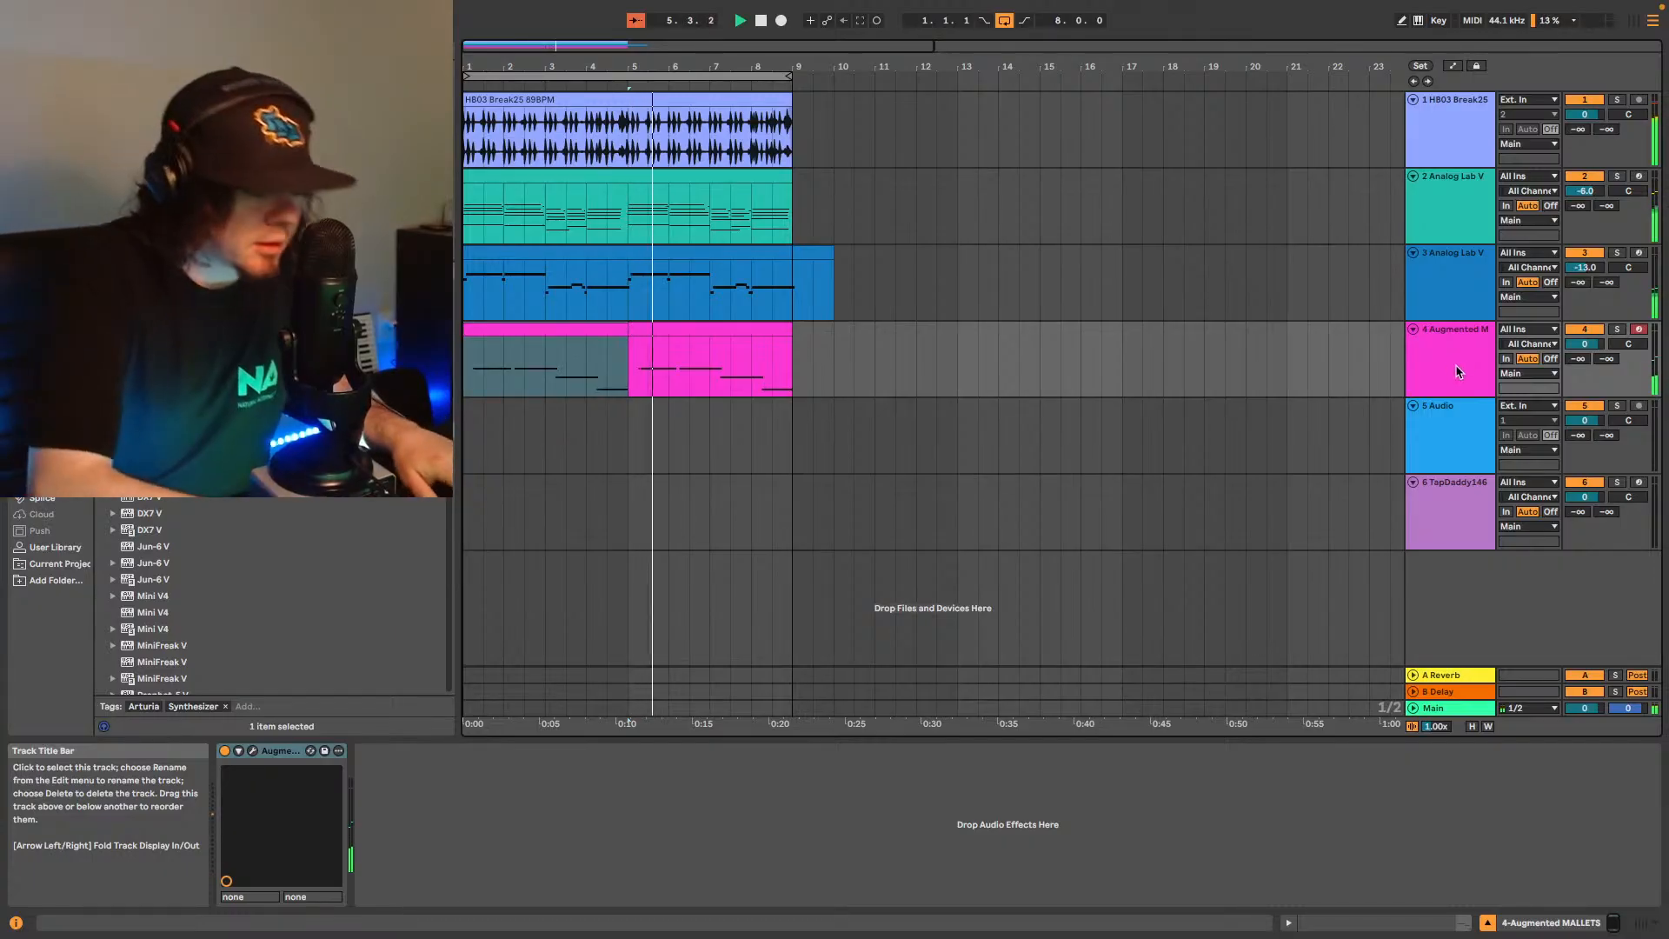
Add a new MIDI track below the vibraphone track and load the SonicCat Purity instrument onto it.
key(ctrl+shift+t)
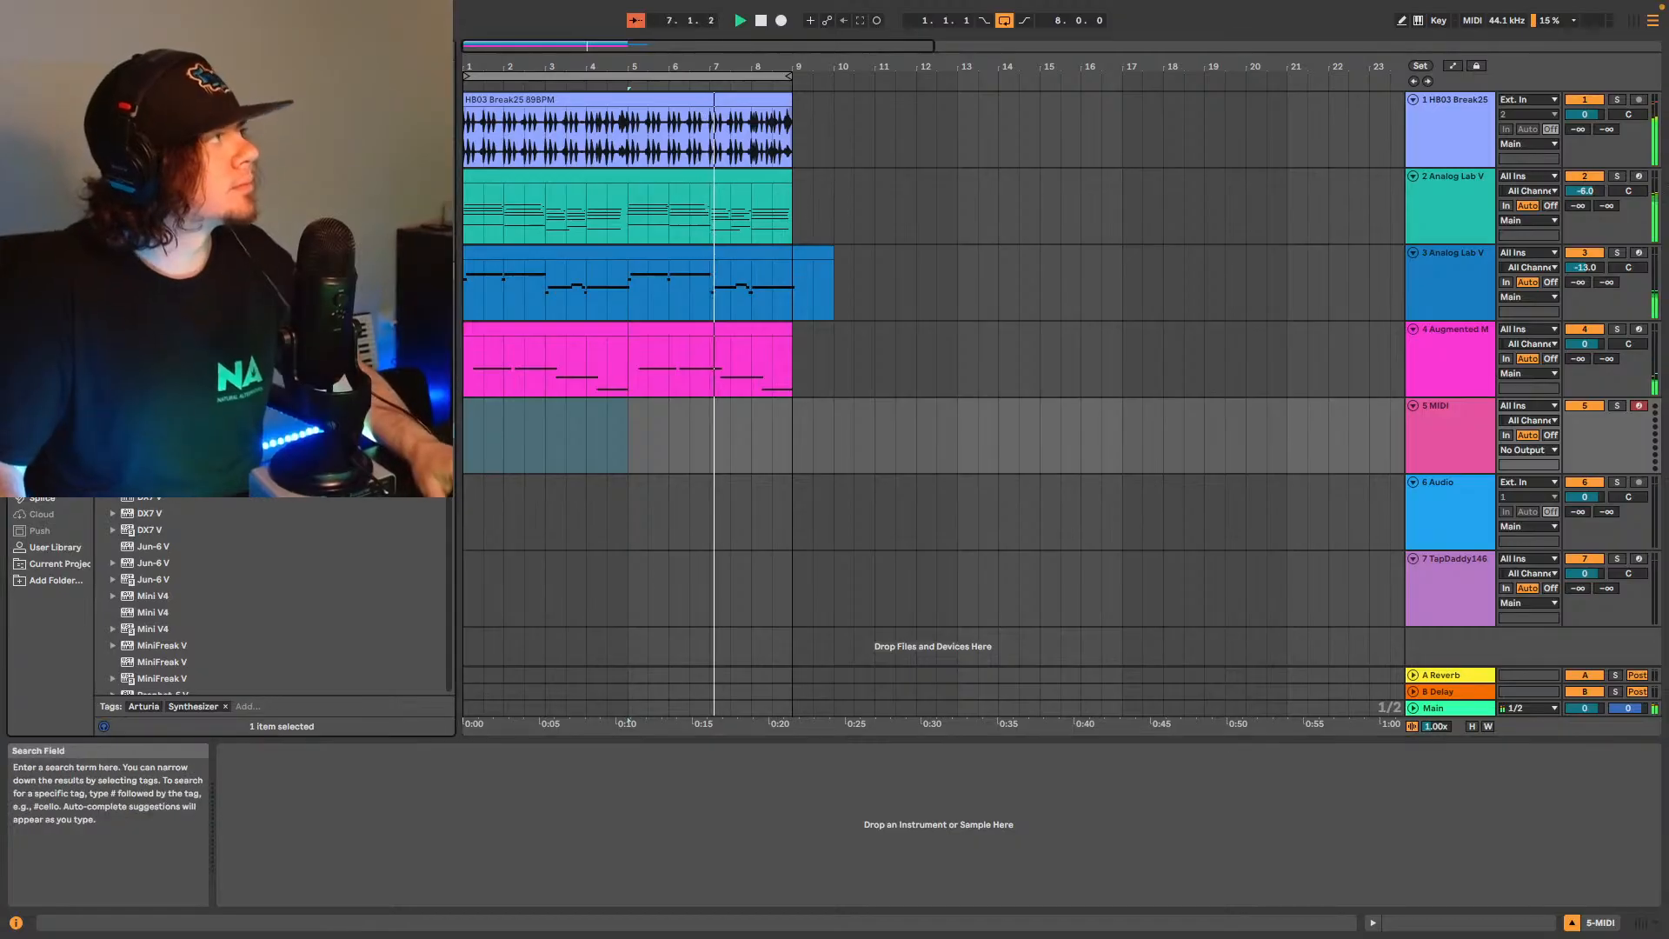
text(serum)
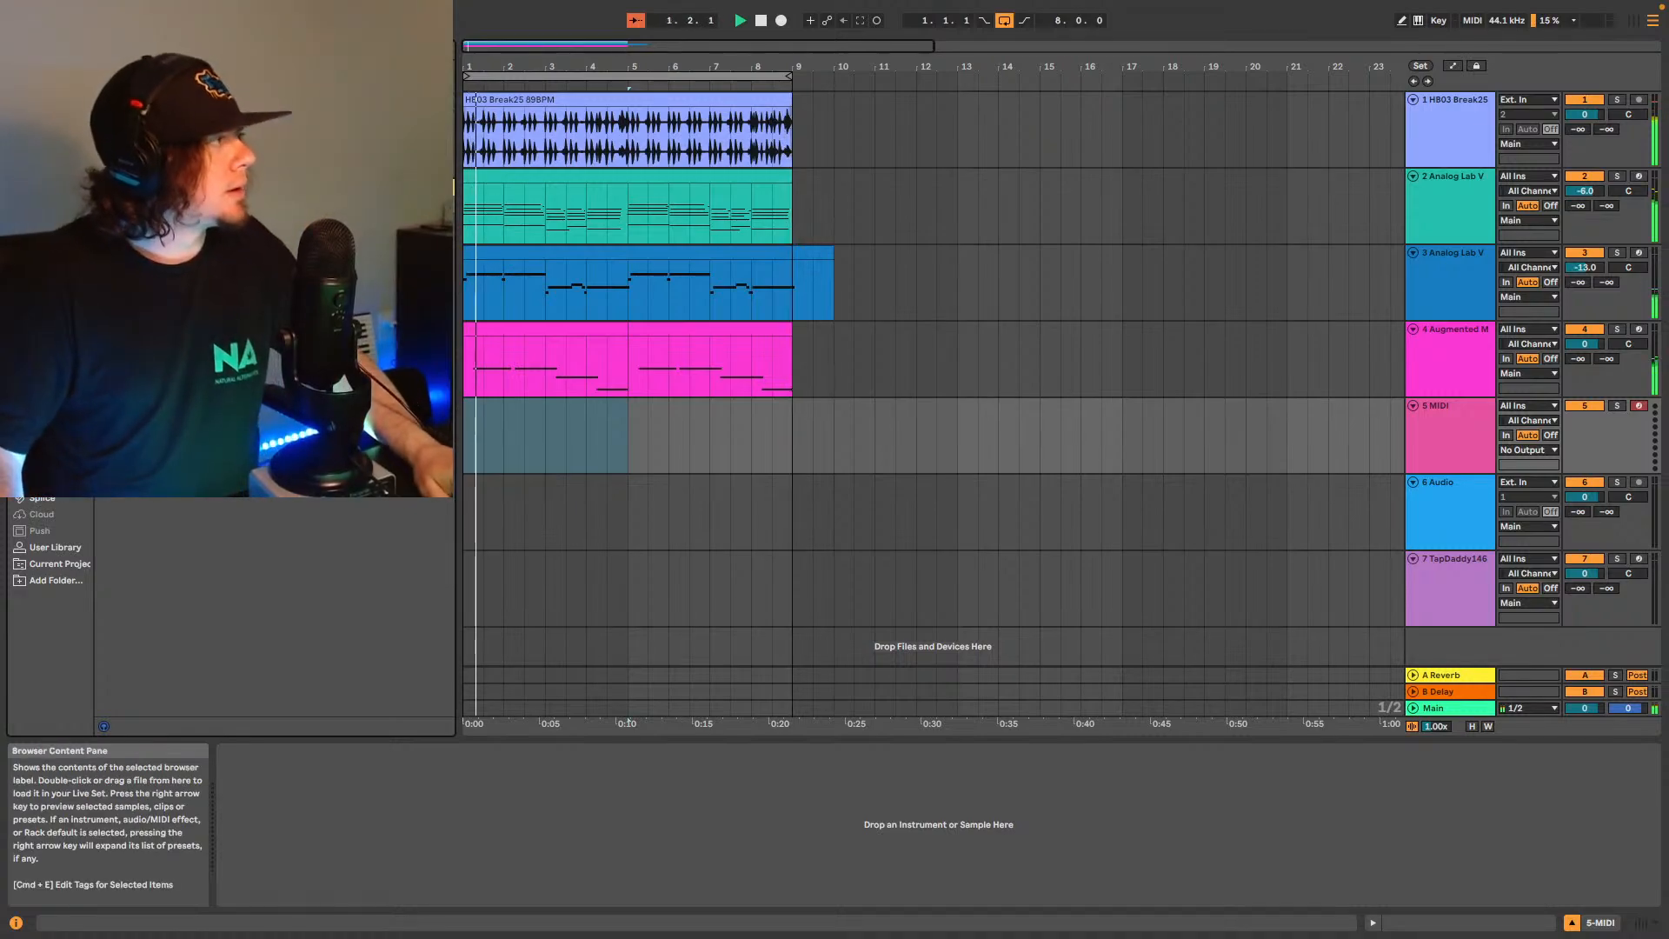
drag(261, 286, 605, 441)
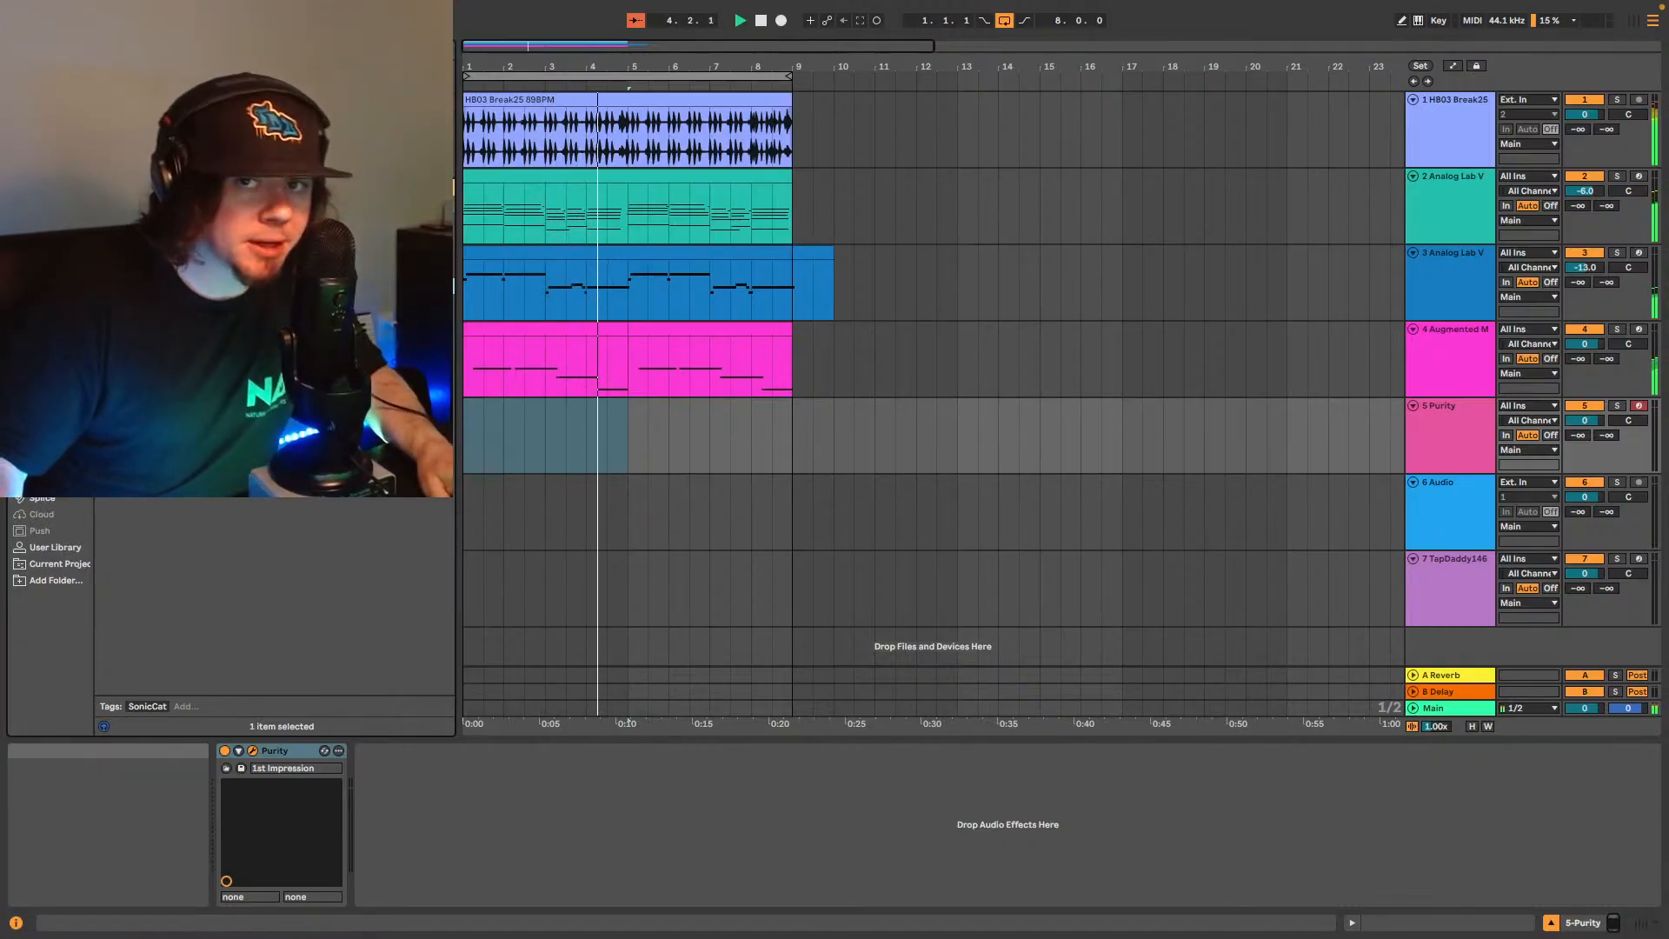
Choose the AnA BassGuitar preset from Purity's Bass Guitar category.
drag(1135, 387, 1086, 153)
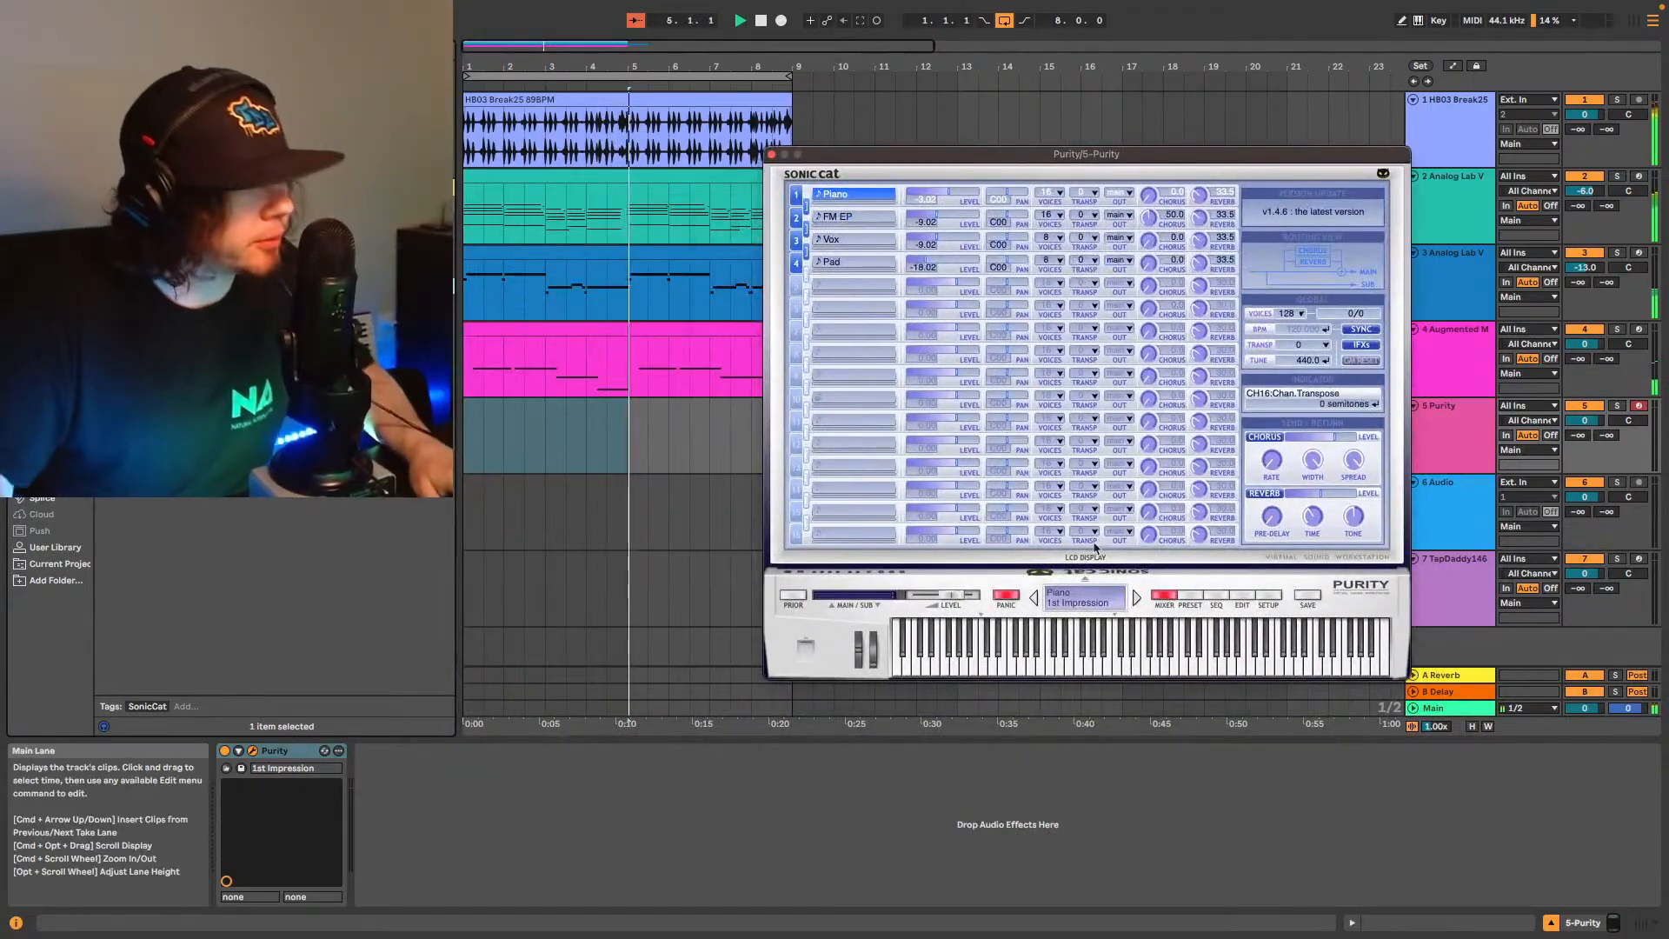
click(1190, 595)
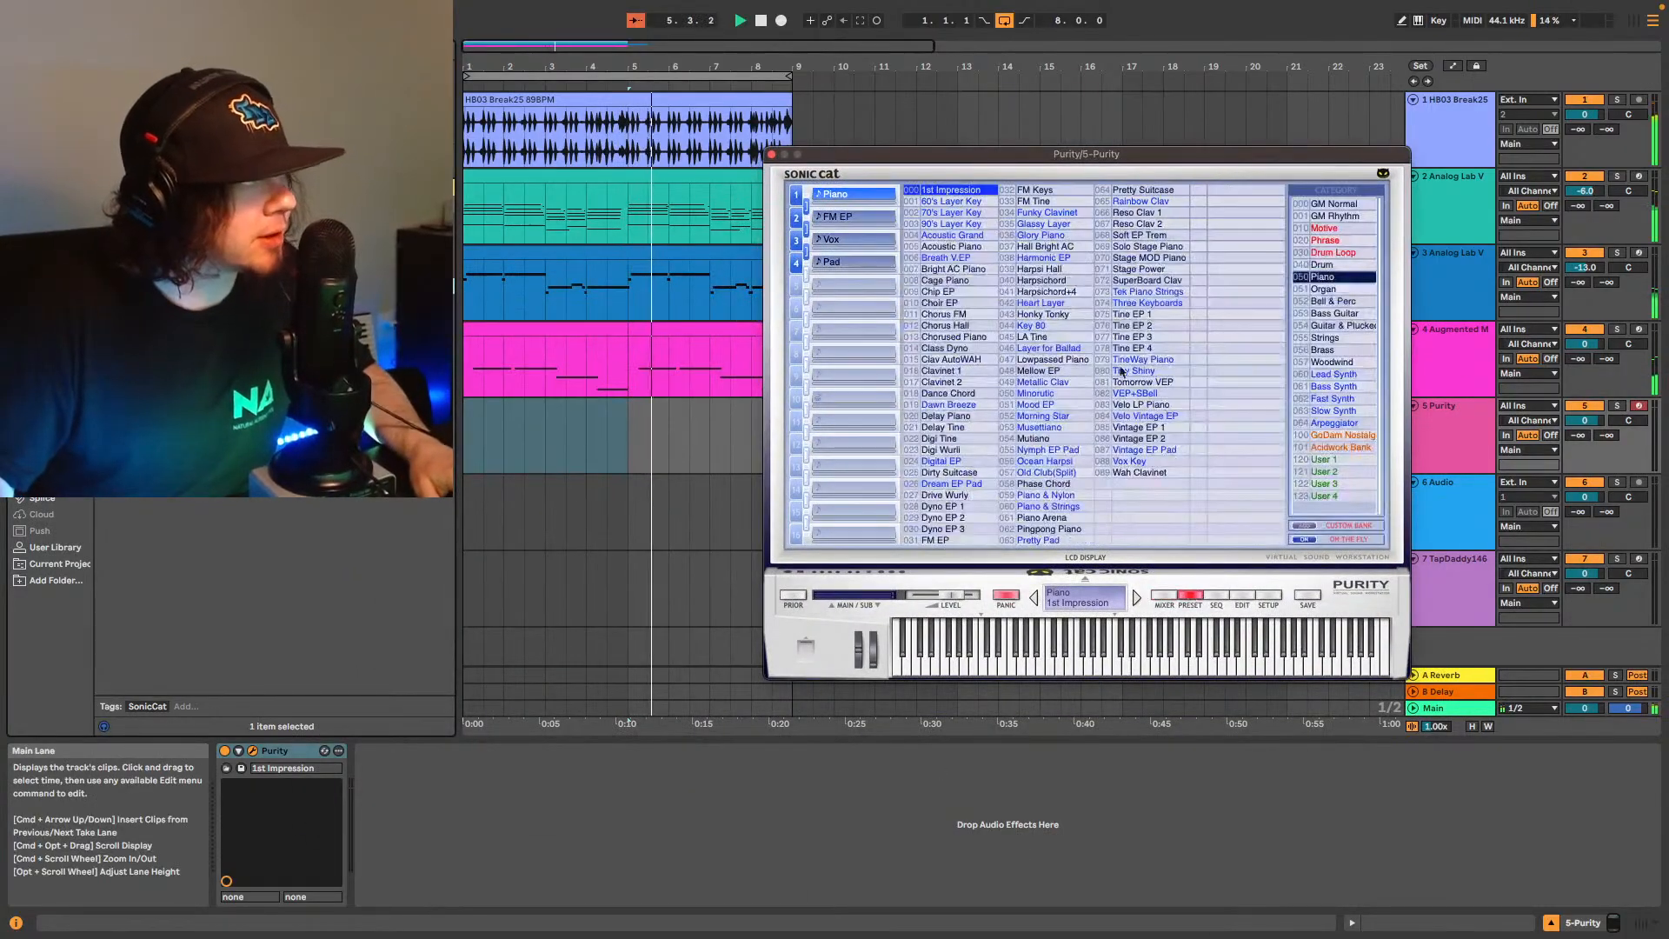
click(1334, 312)
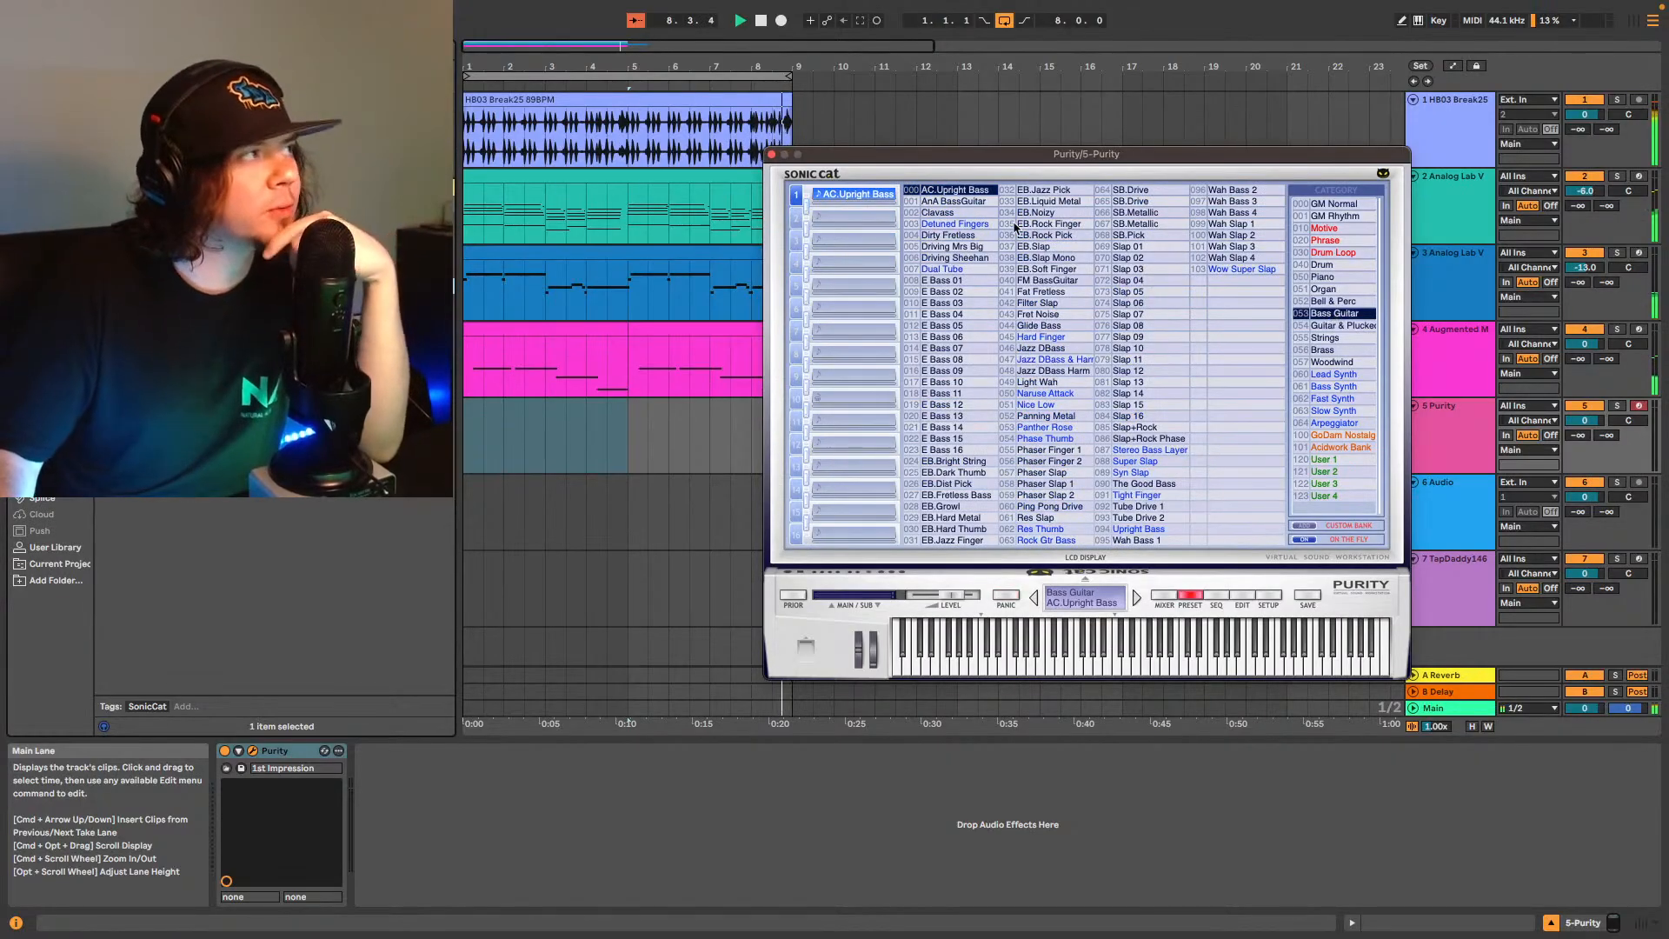
click(956, 201)
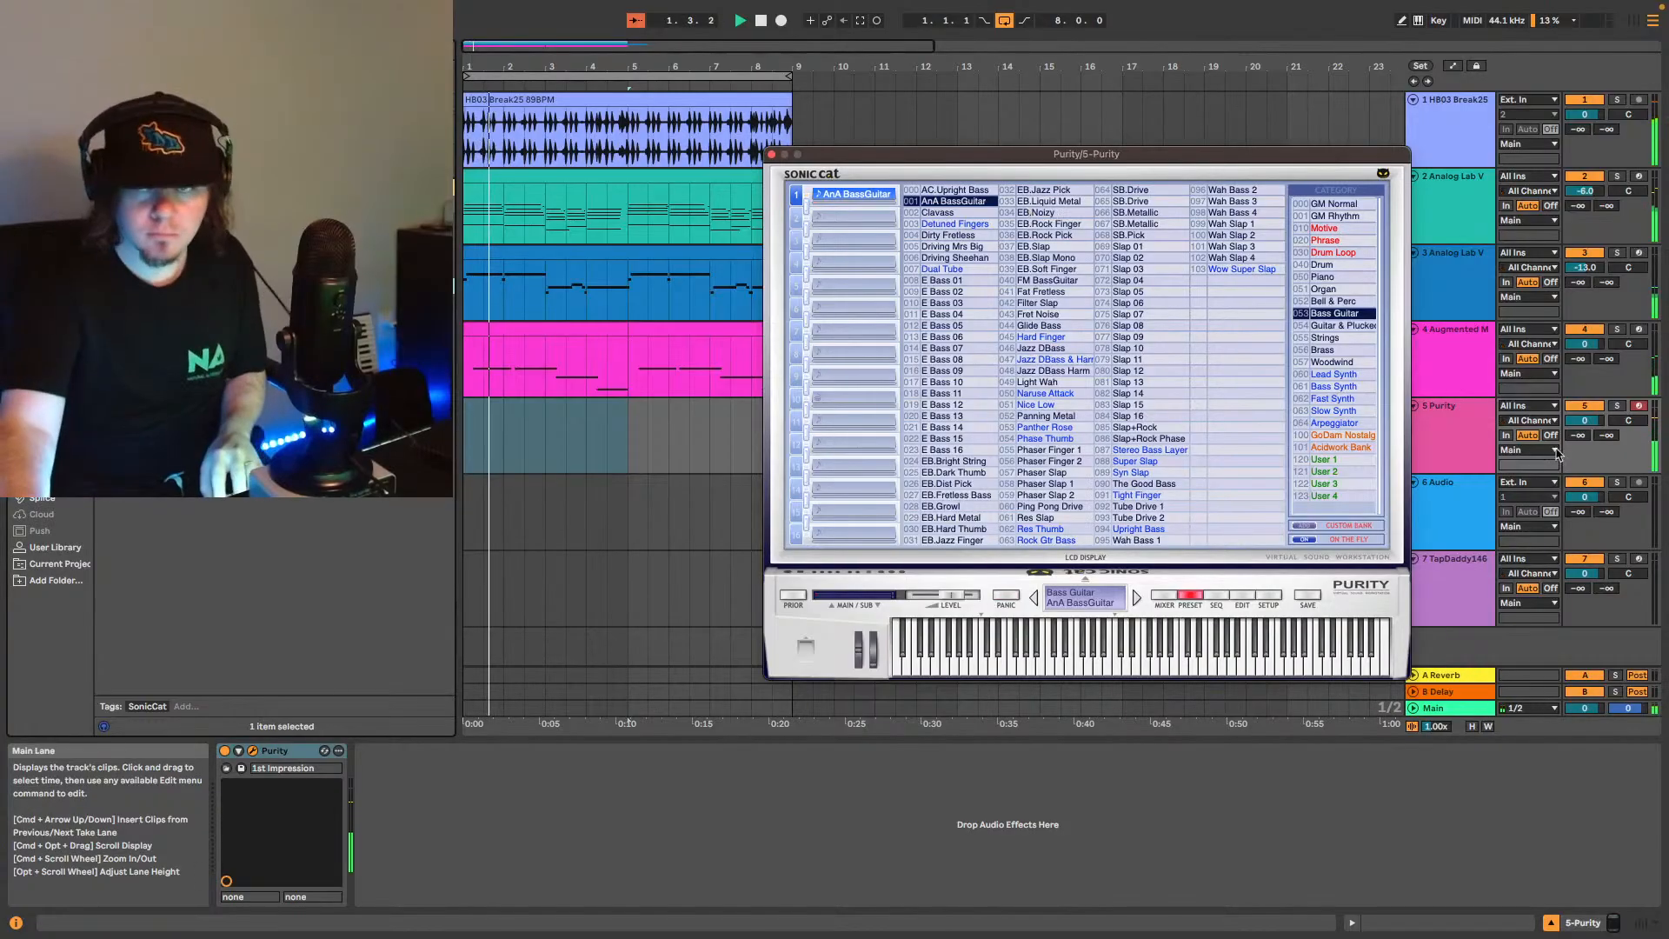
Play back the loop with the new bass guitar part and close the Purity window.
key(super+alt+p)
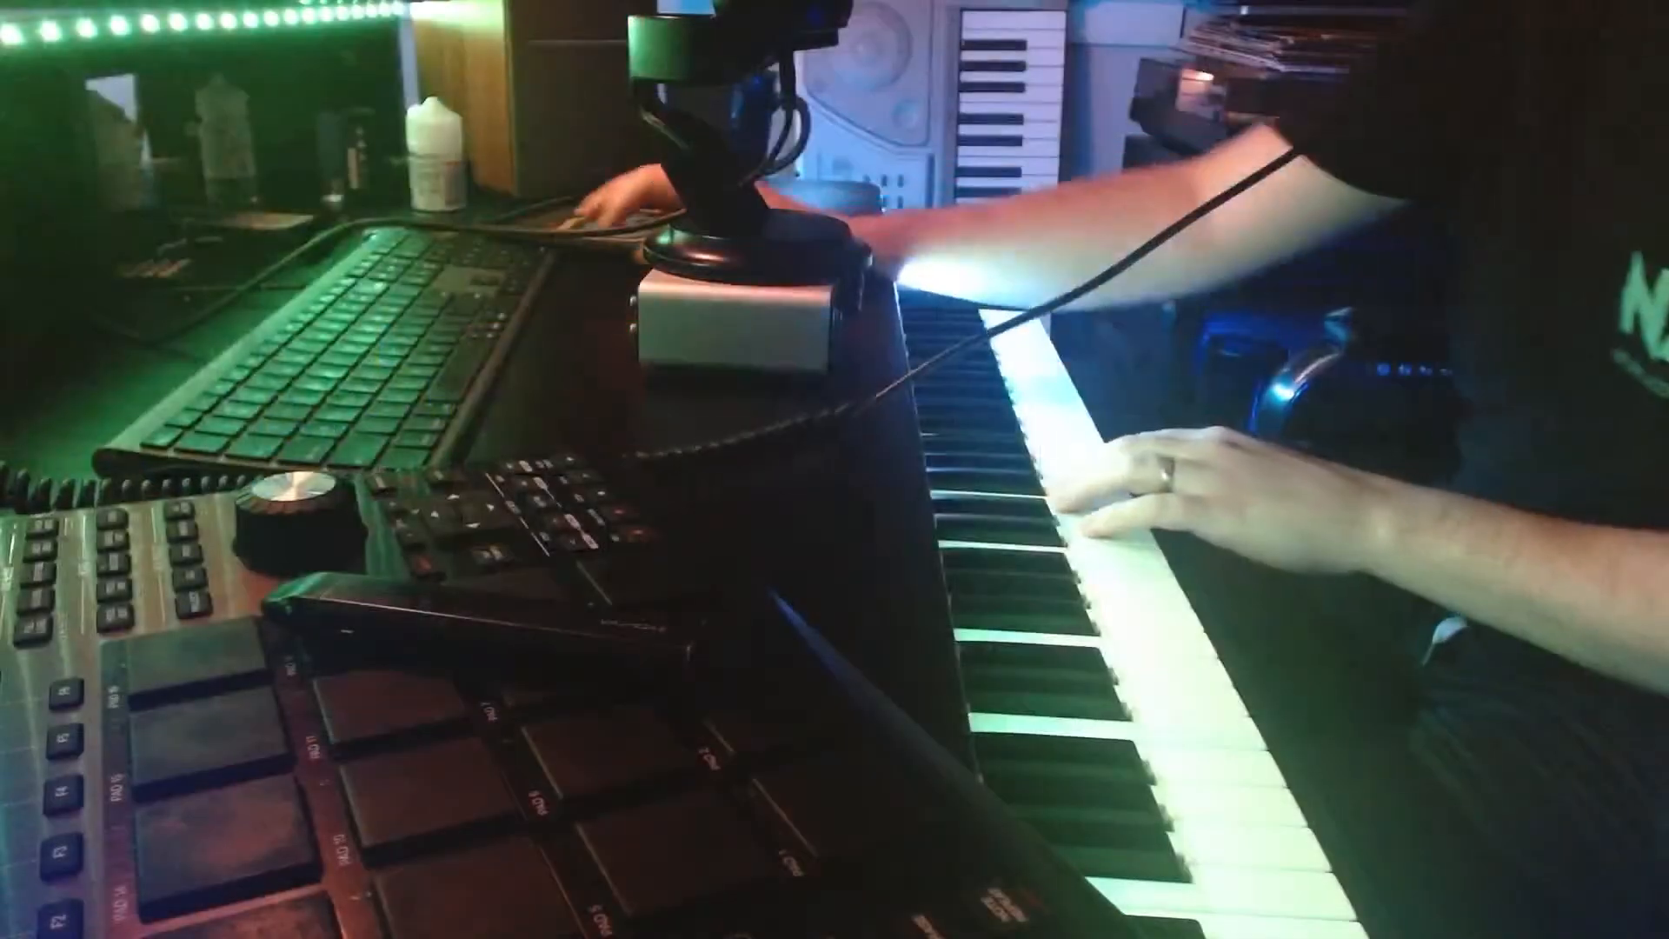
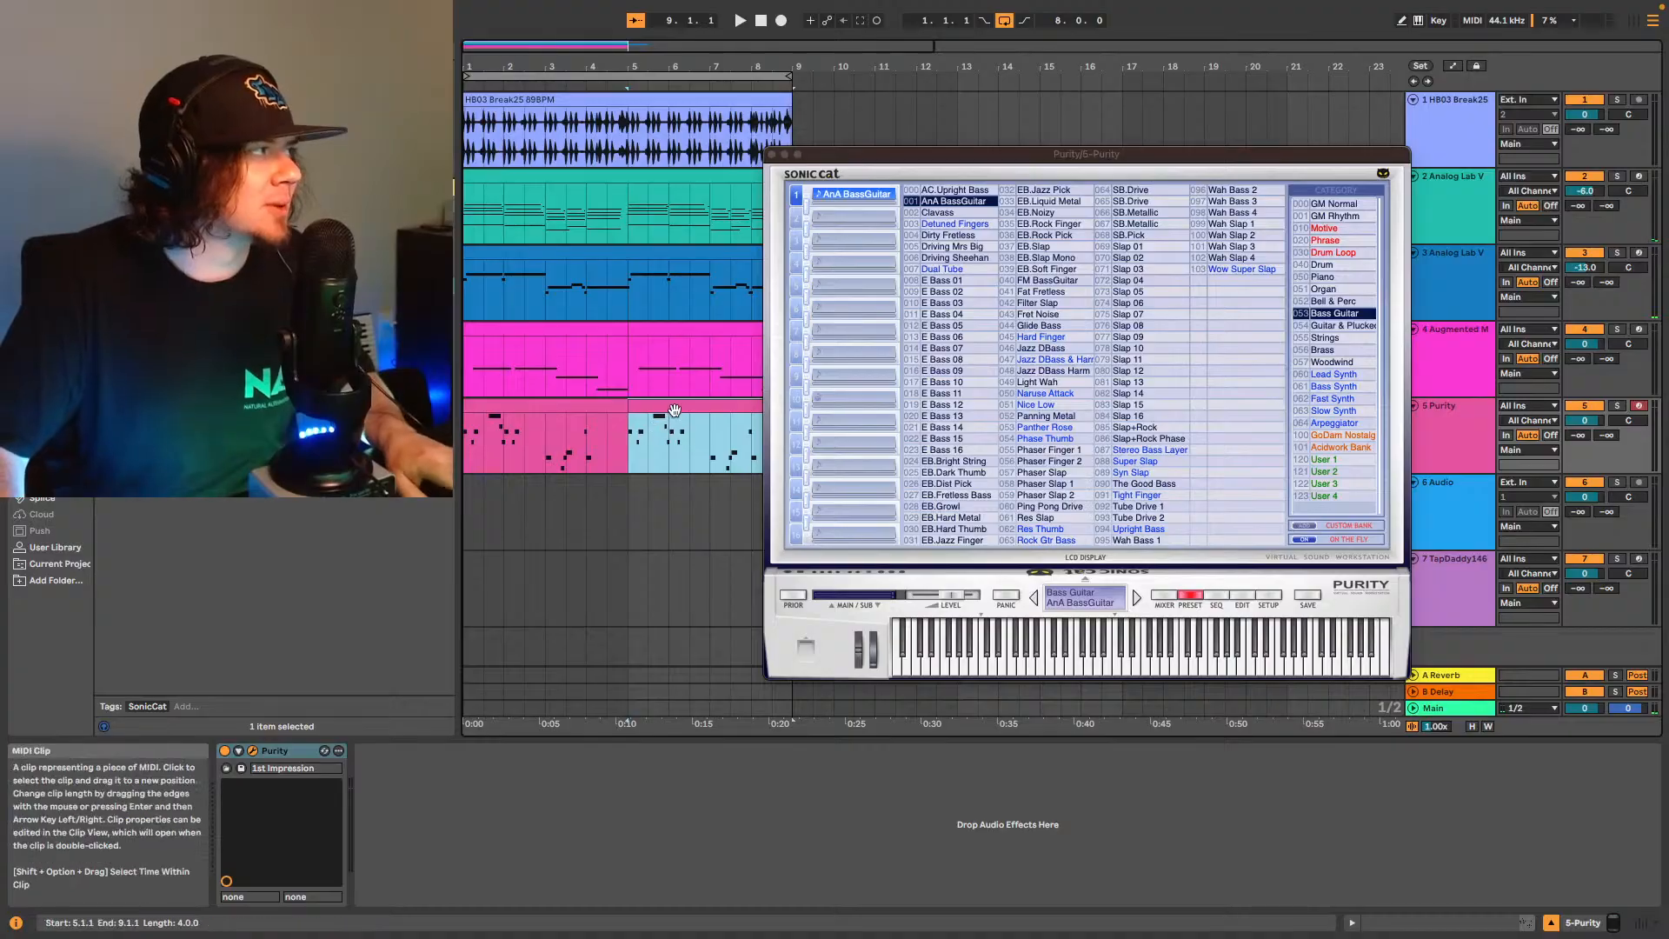
key(space)
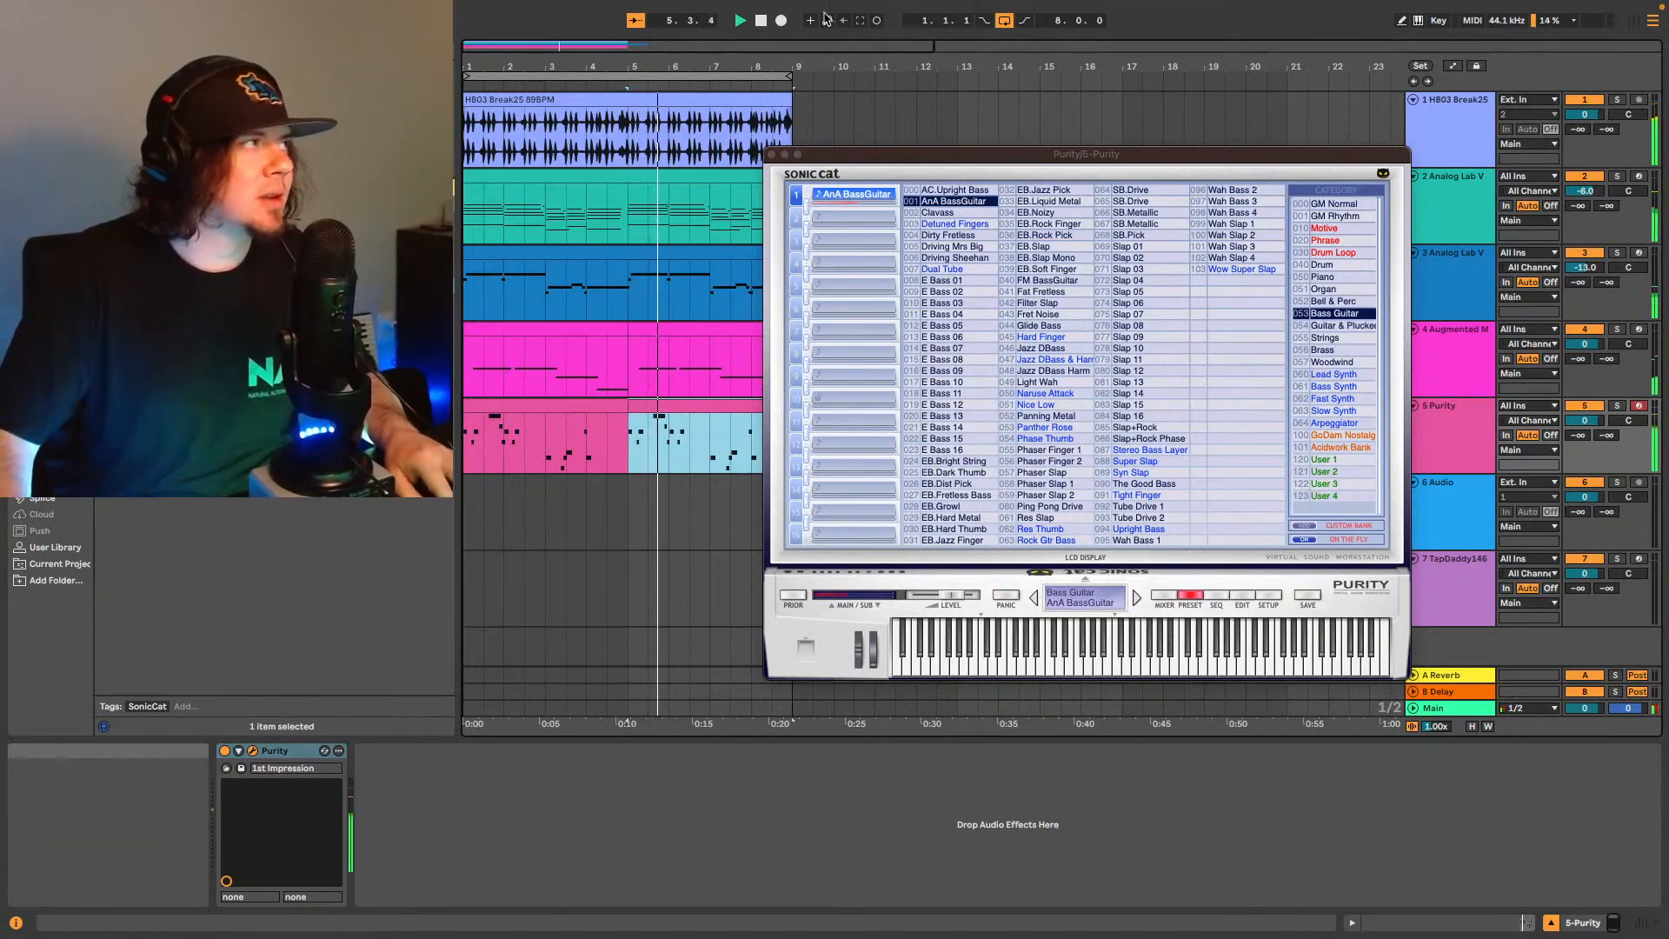
click(771, 154)
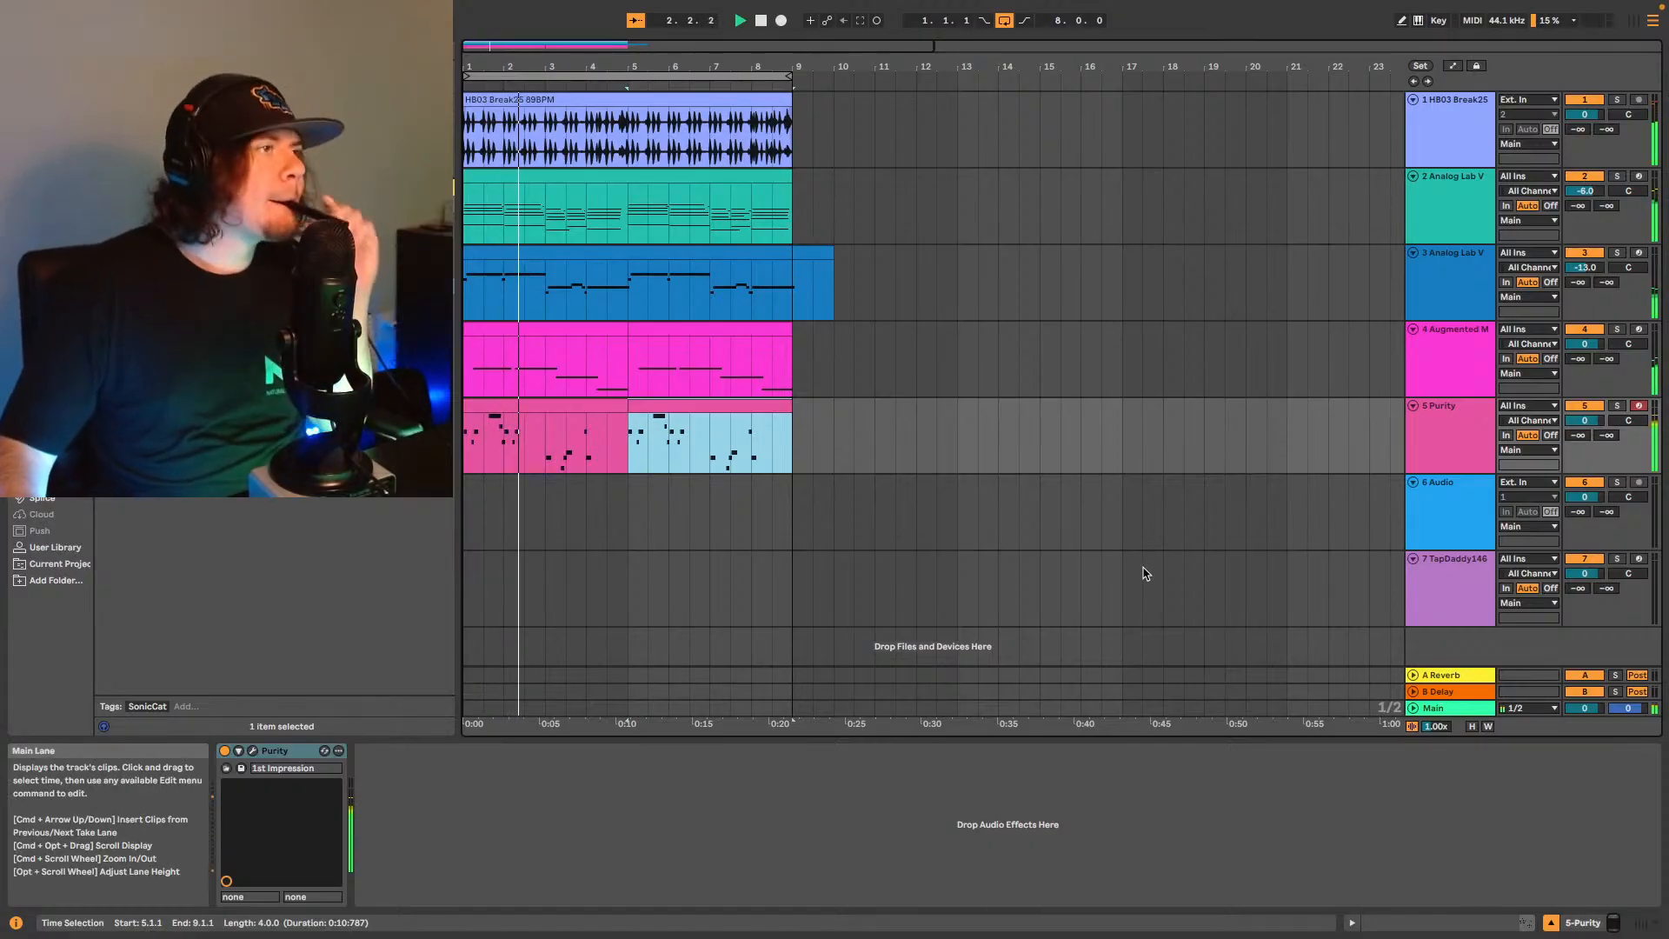
click(1440, 430)
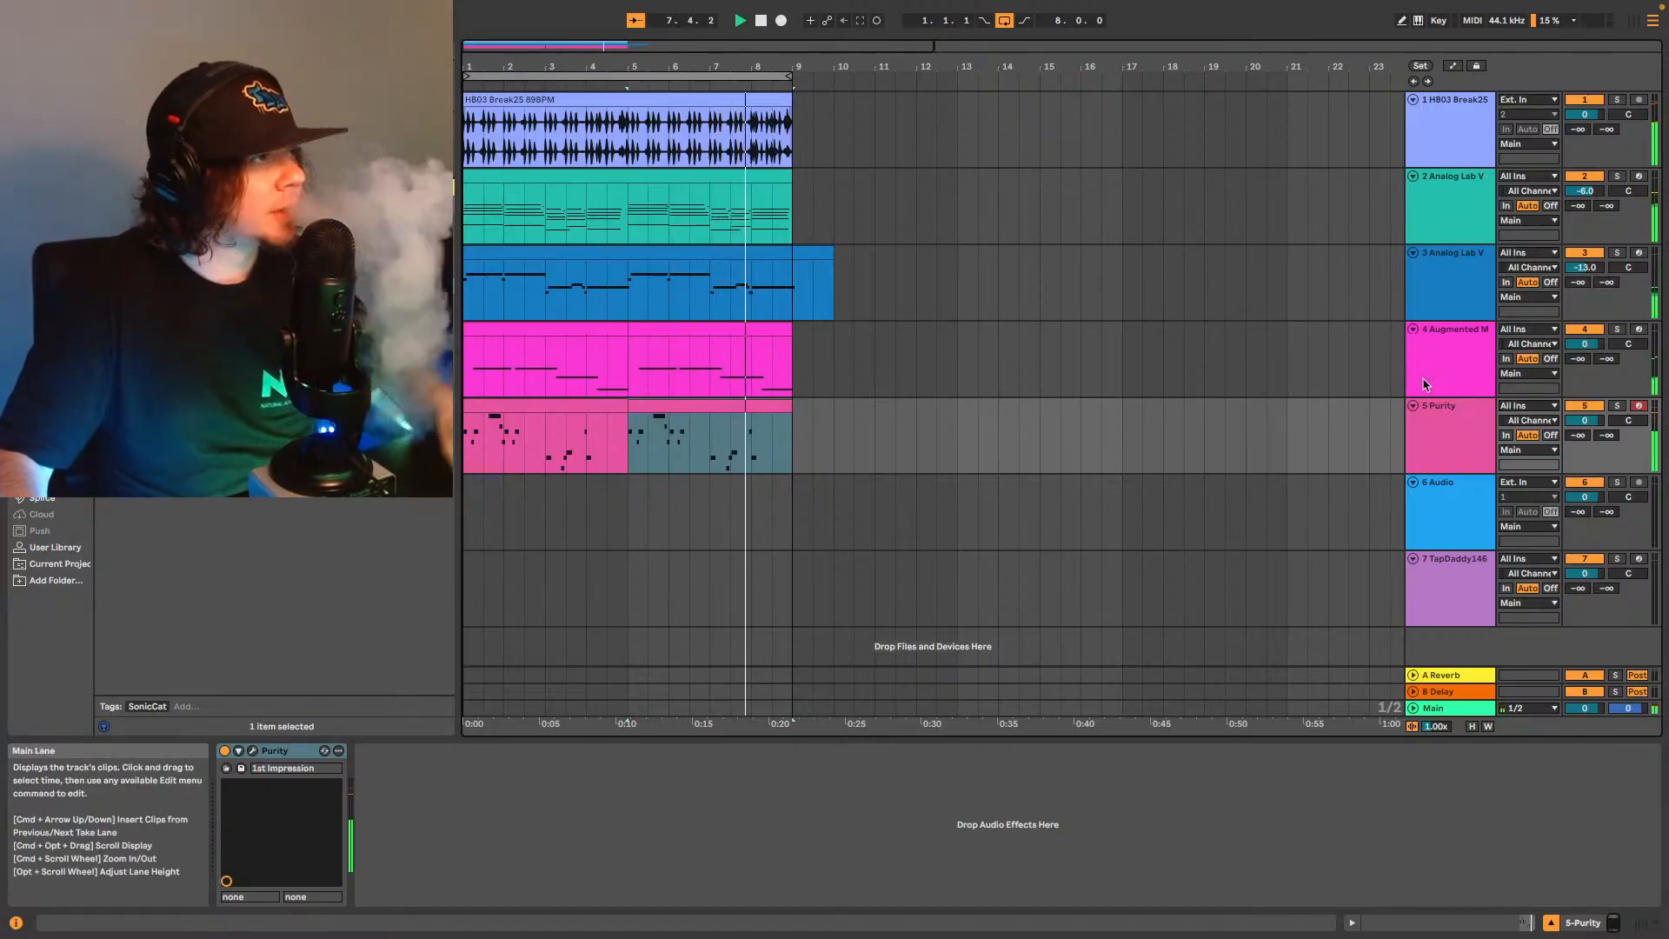
click(1436, 504)
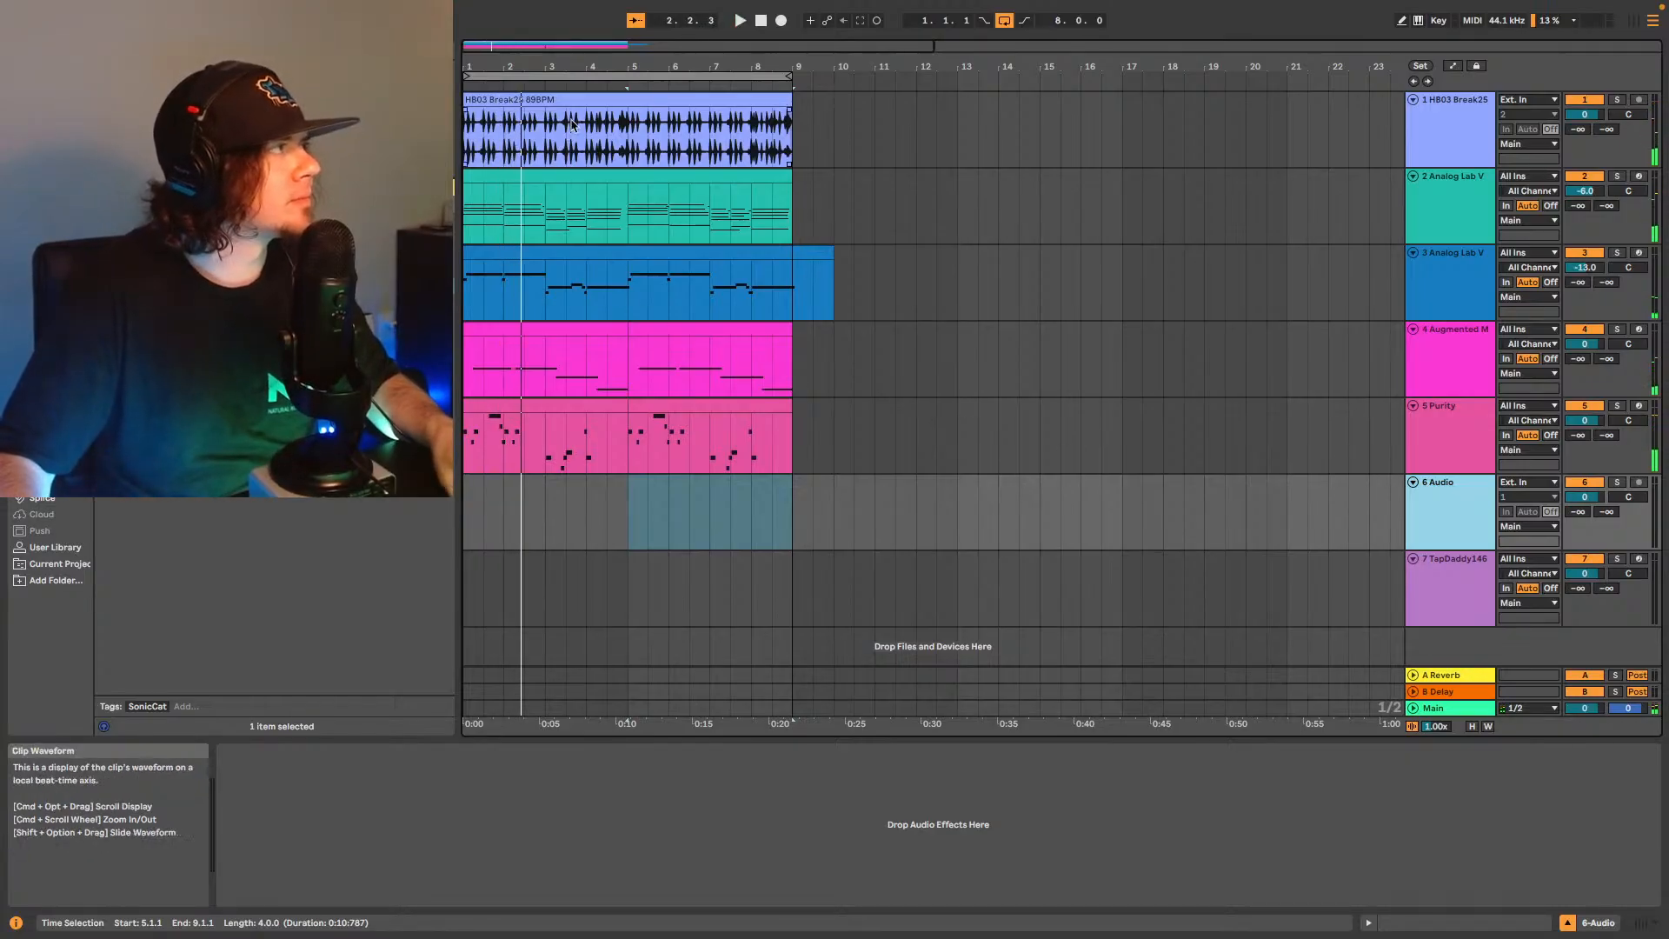
Move the eight-bar section of clips on tracks 1 to 5 to start at 9.1.1.
drag(466, 448, 792, 87)
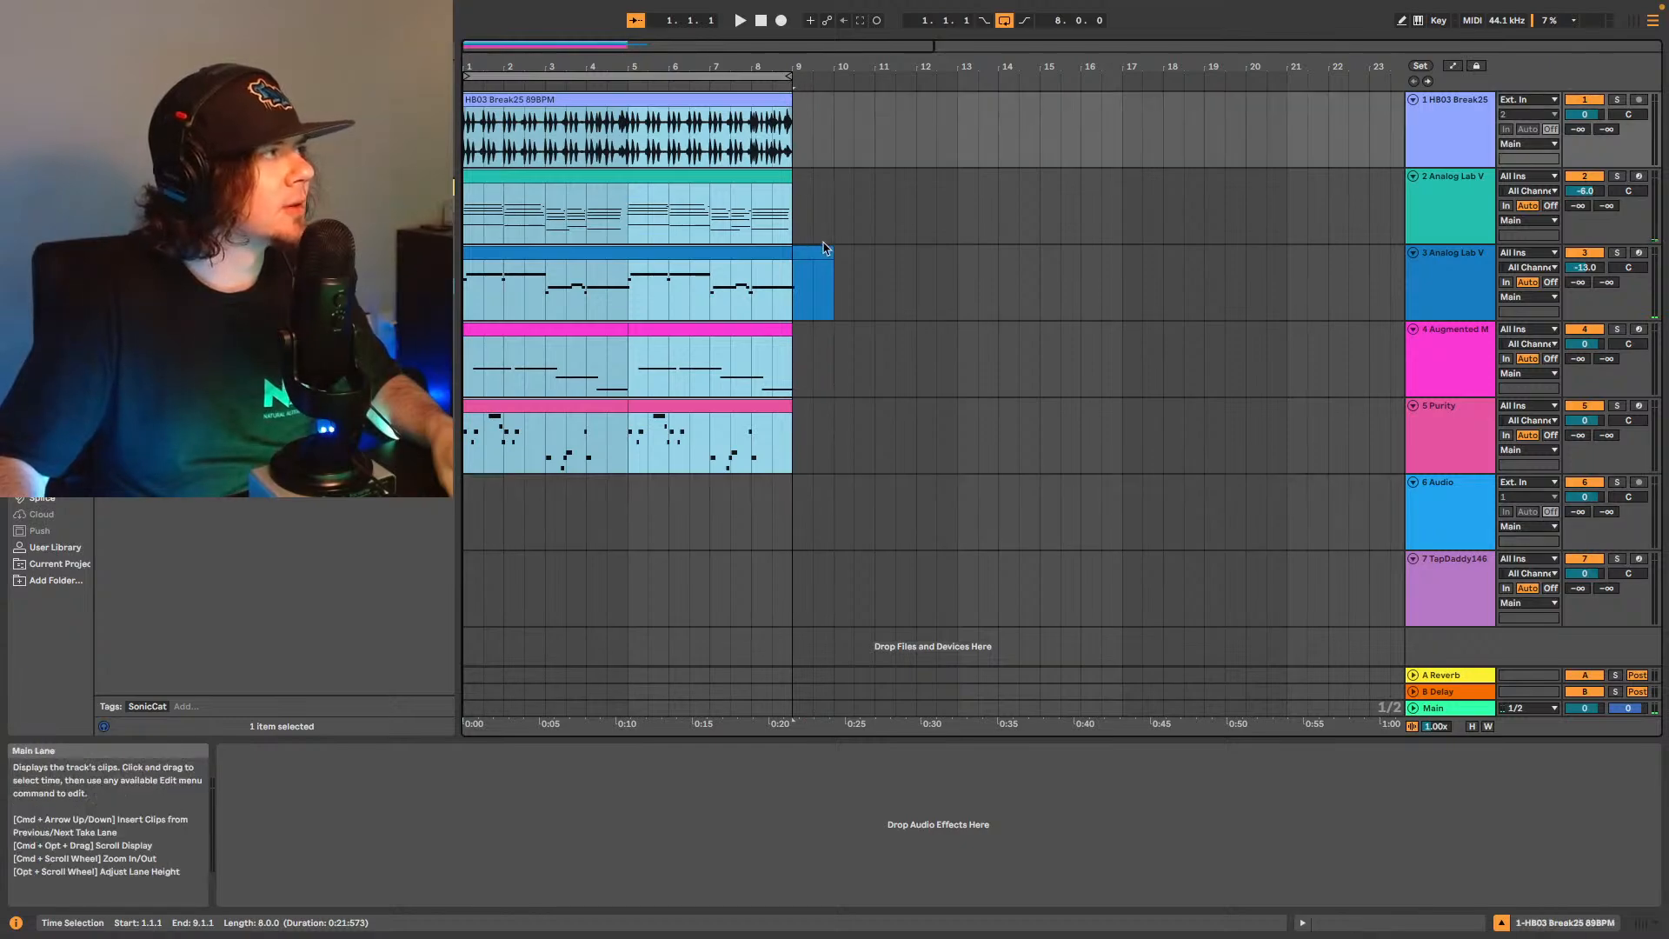
drag(632, 144, 964, 144)
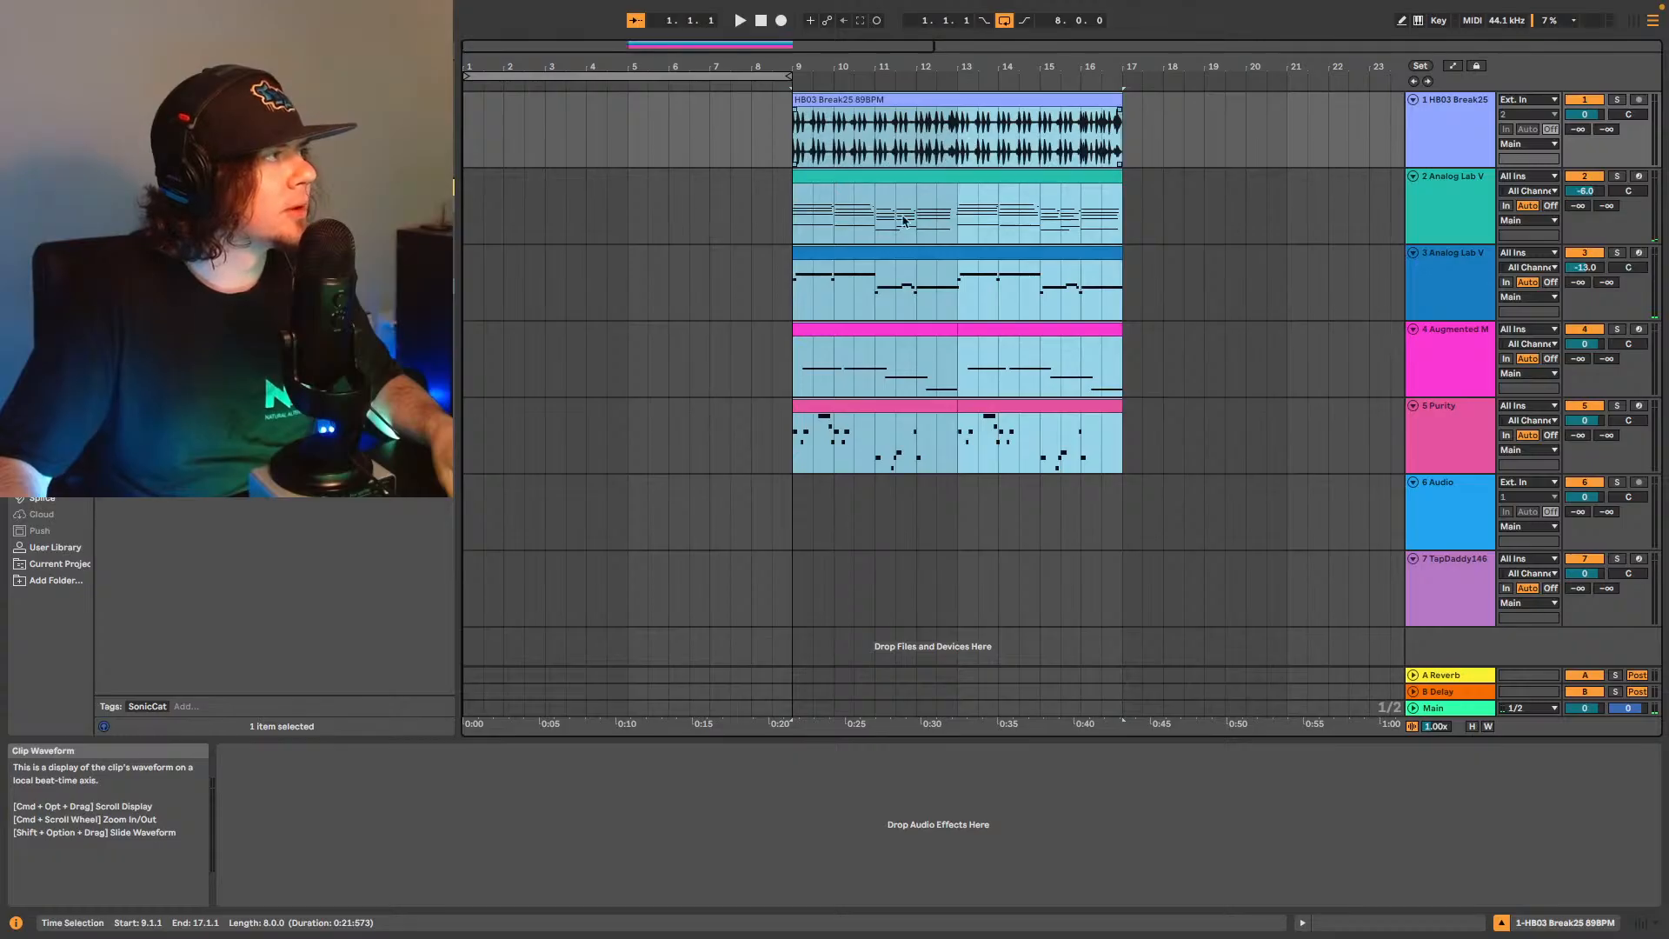
Copy the eight-bar Analog Lab V sections on tracks 2 and 3 to start at 1.1.1.
click(891, 180)
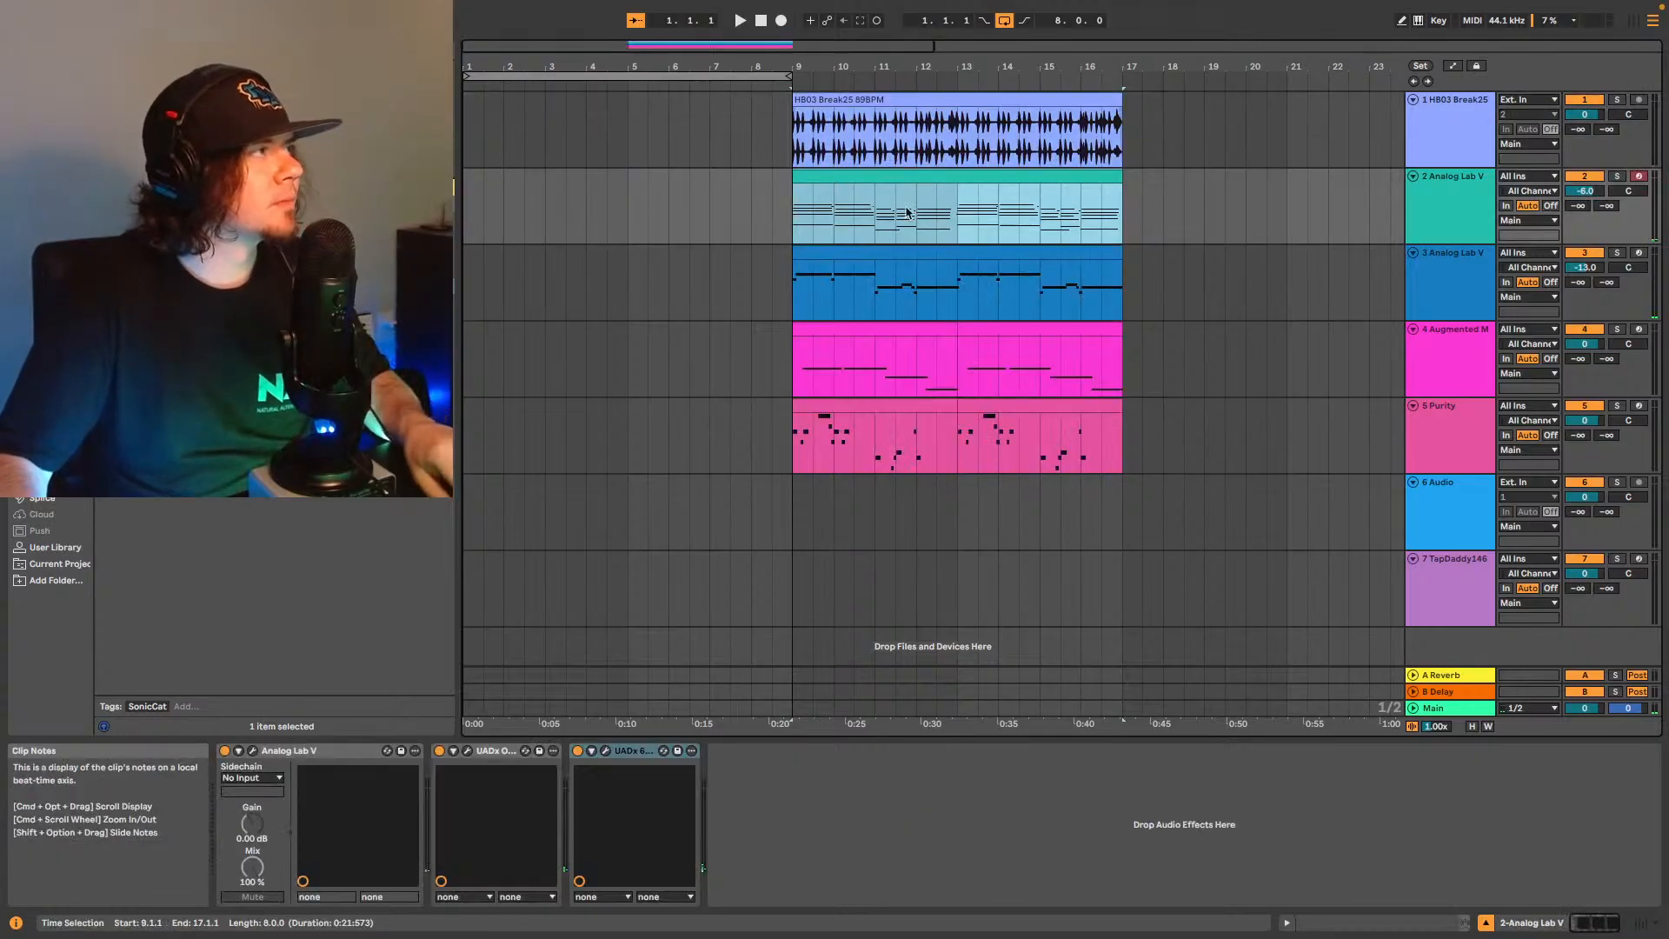
click(467, 194)
key(super+v)
click(839, 291)
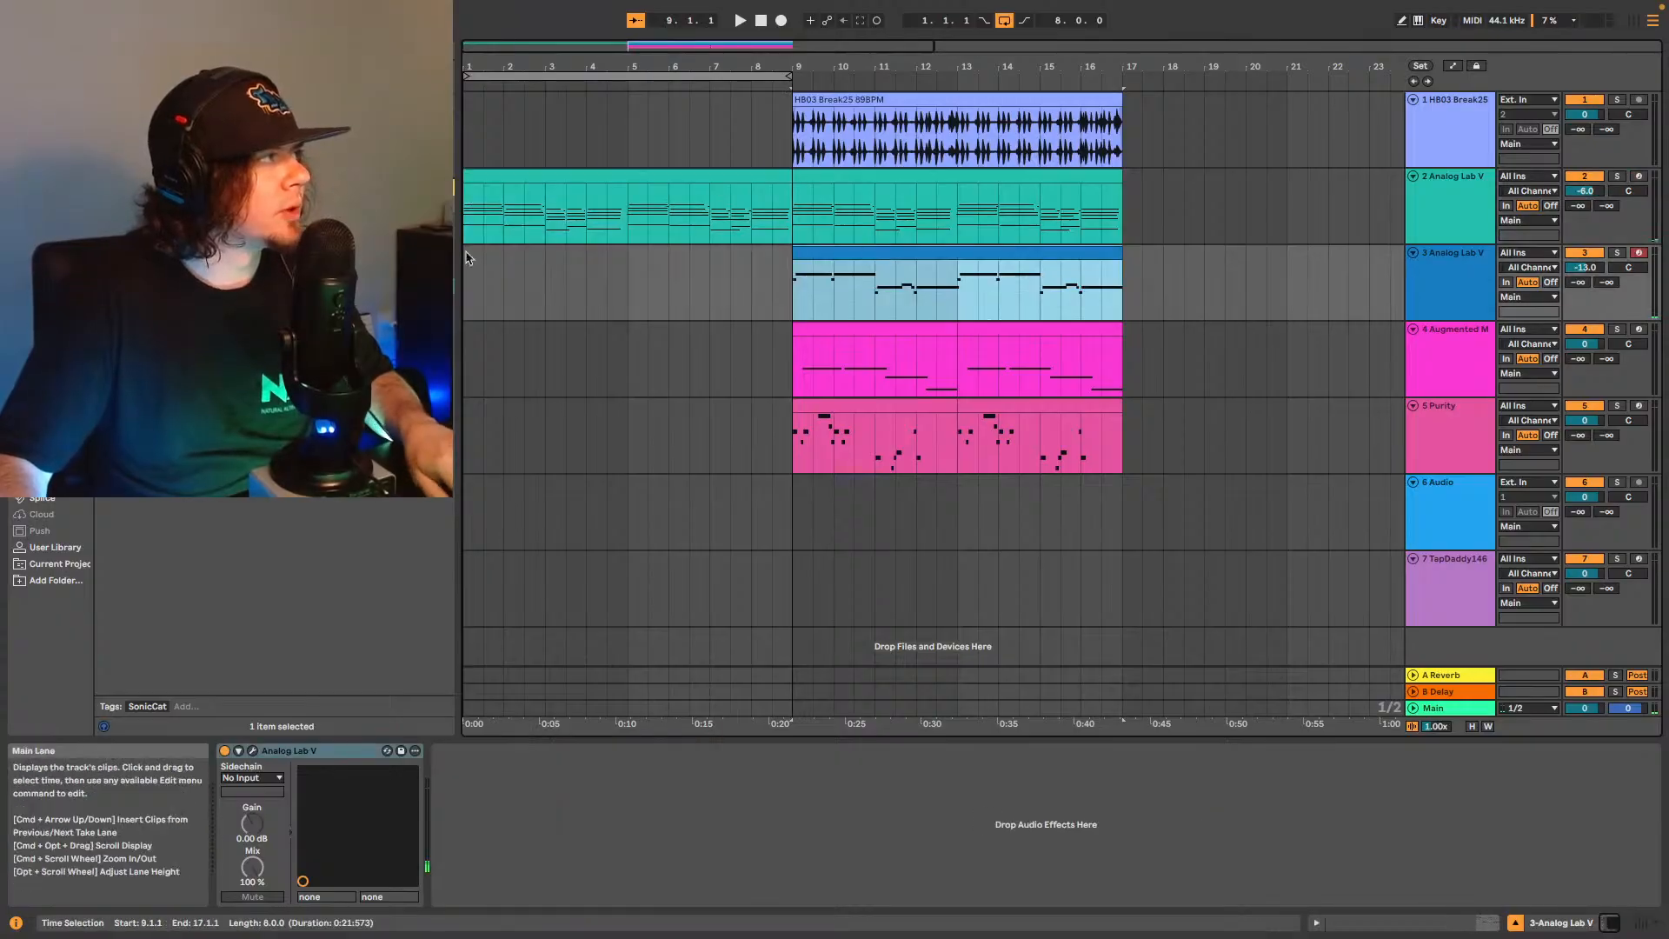
key(super+c)
click(492, 280)
key(super+v)
key(space)
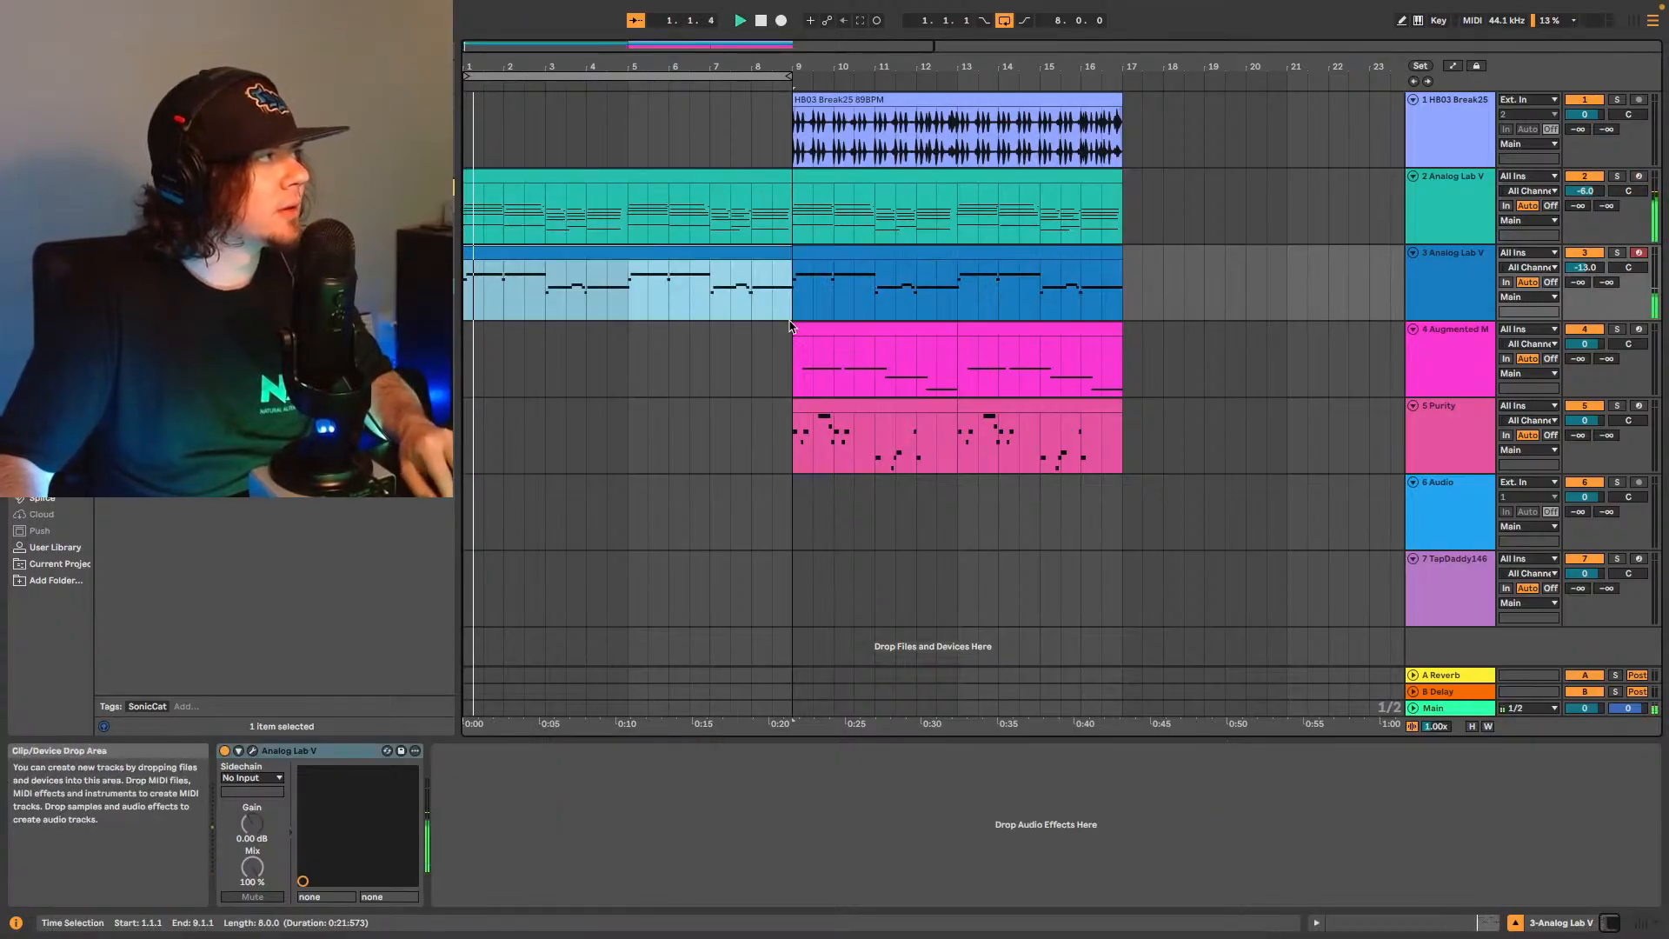
key(space)
Copy the first four-bar Augmented Mallets clip to start at 5.1.1, then play the arrangement with the loop turned off.
click(869, 327)
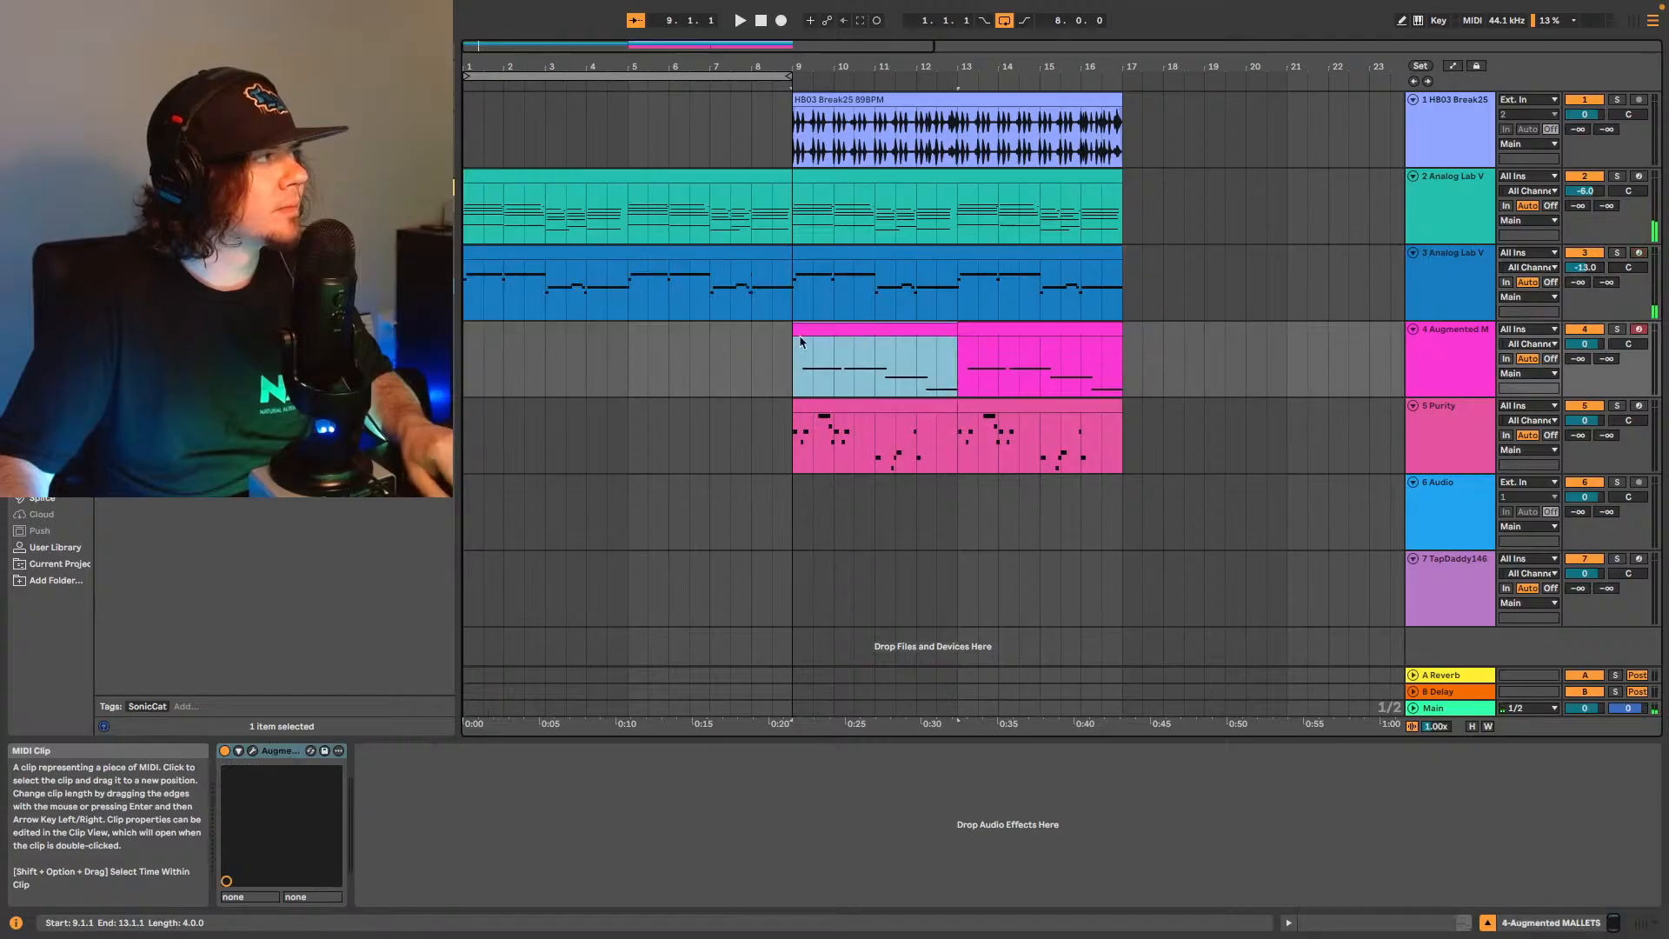
key(super+c)
click(634, 349)
key(super+v)
key(space)
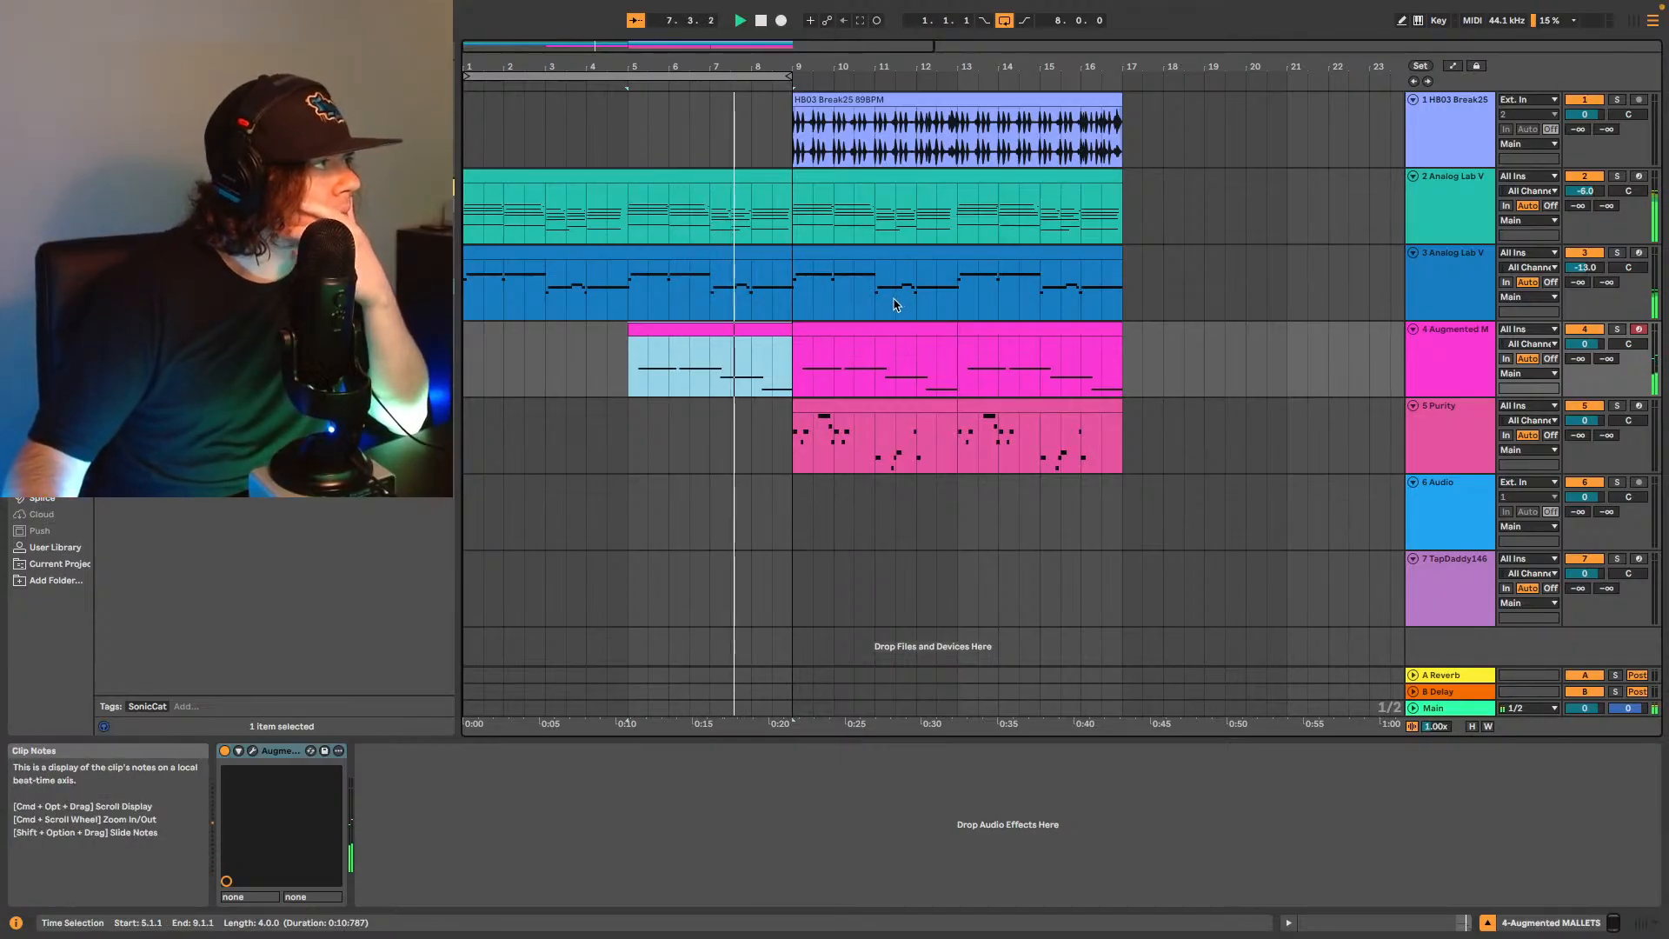
click(1004, 21)
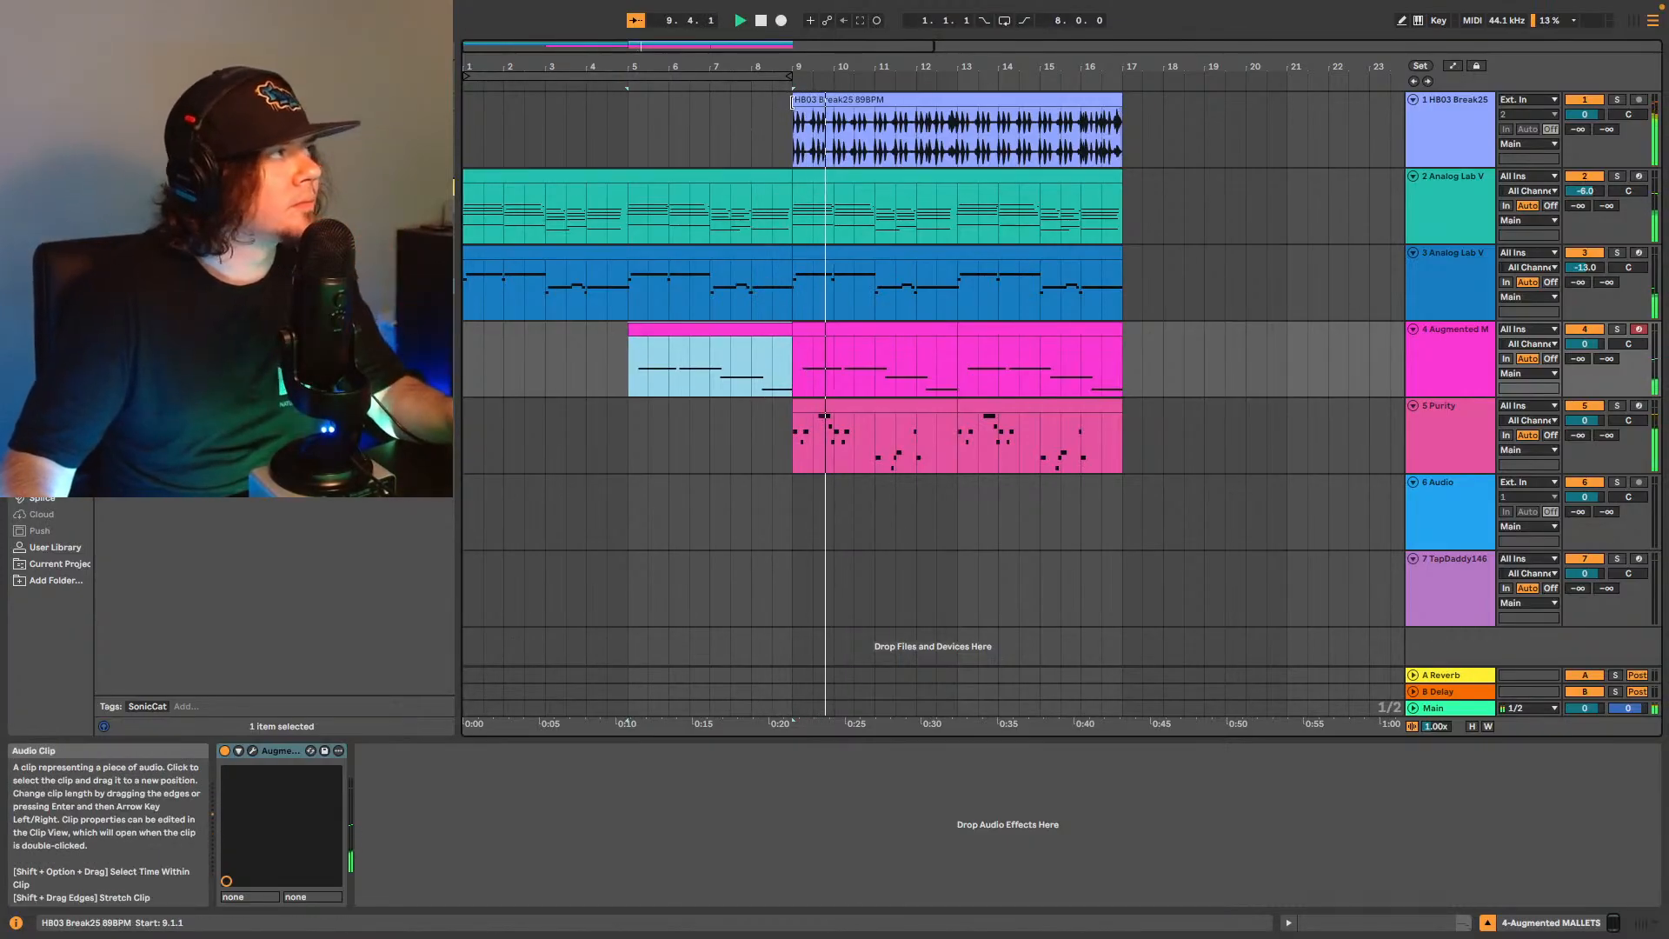
key(space)
Extend the start of the HB03 Break25 clip back into bar 8, trim it to just after 8.2.3, and play the transition.
mouse_move(791, 101)
mouse_down()
mouse_move(730, 100)
mouse_move(759, 103)
mouse_up()
key(space)
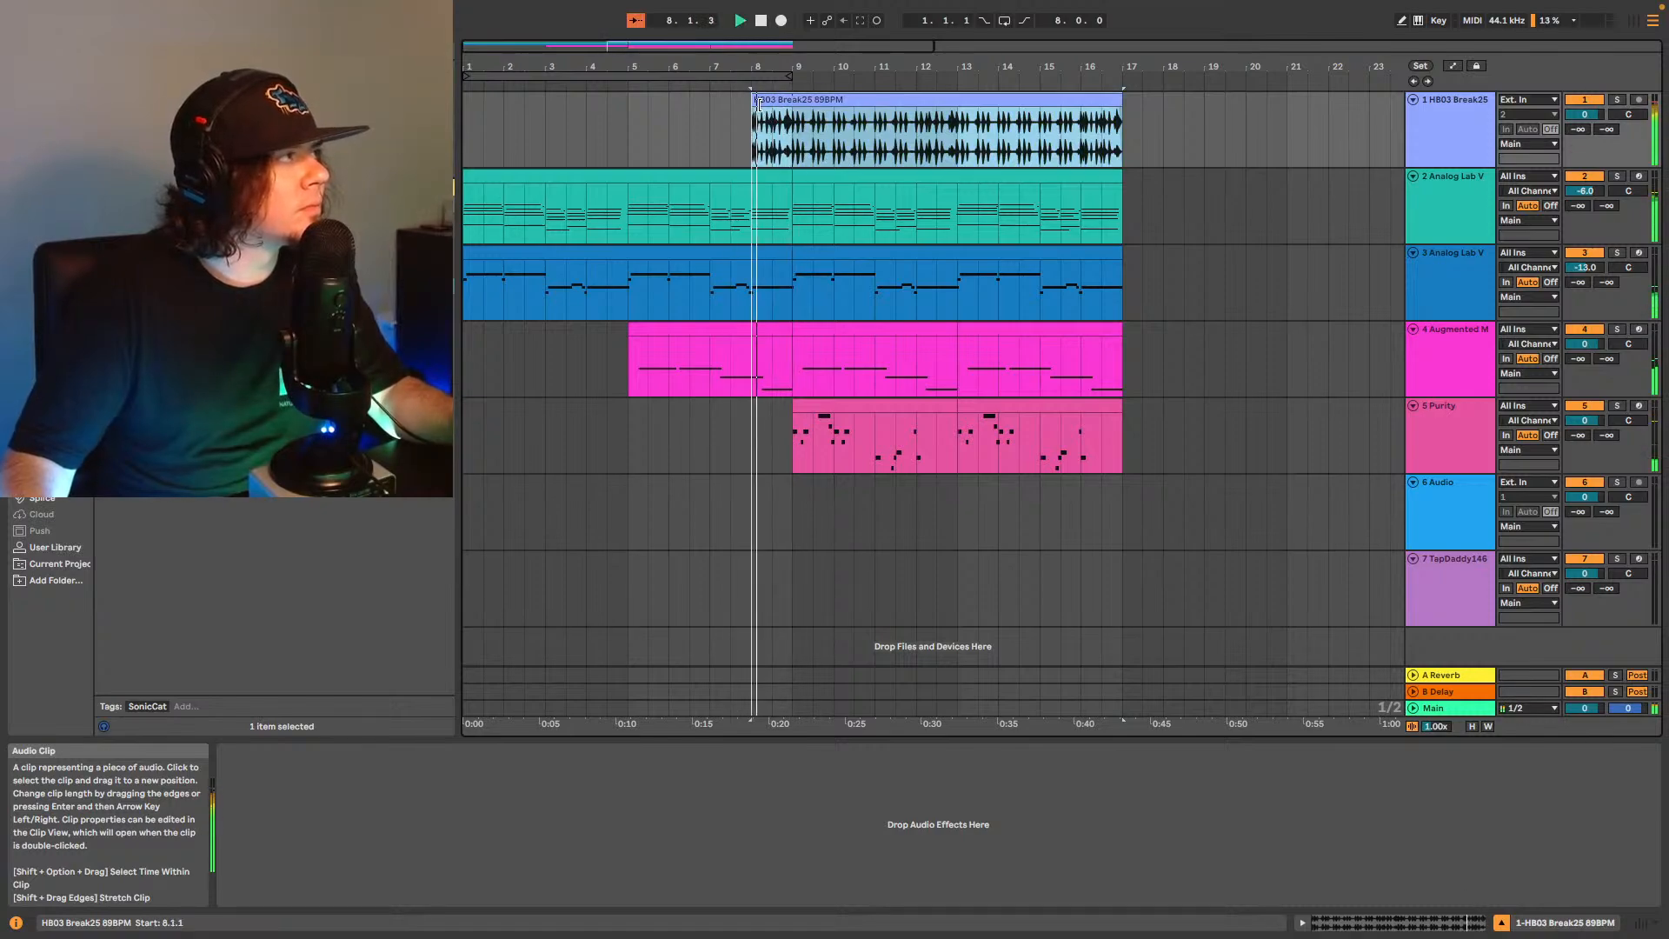
key(space)
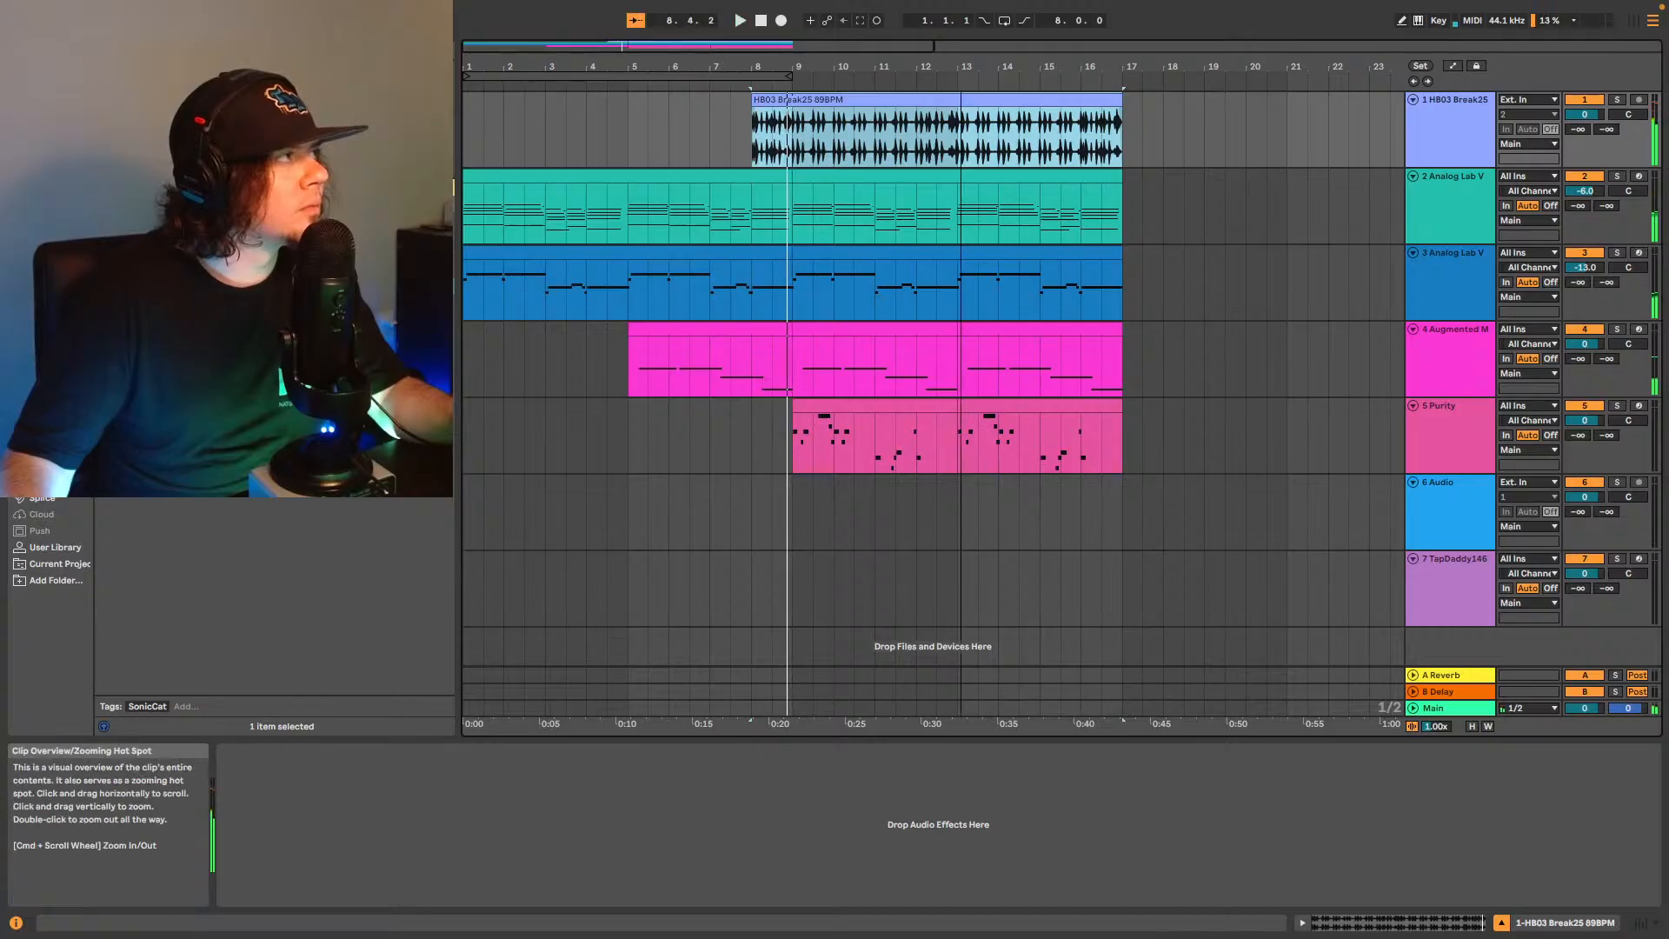
drag(817, 47, 804, 122)
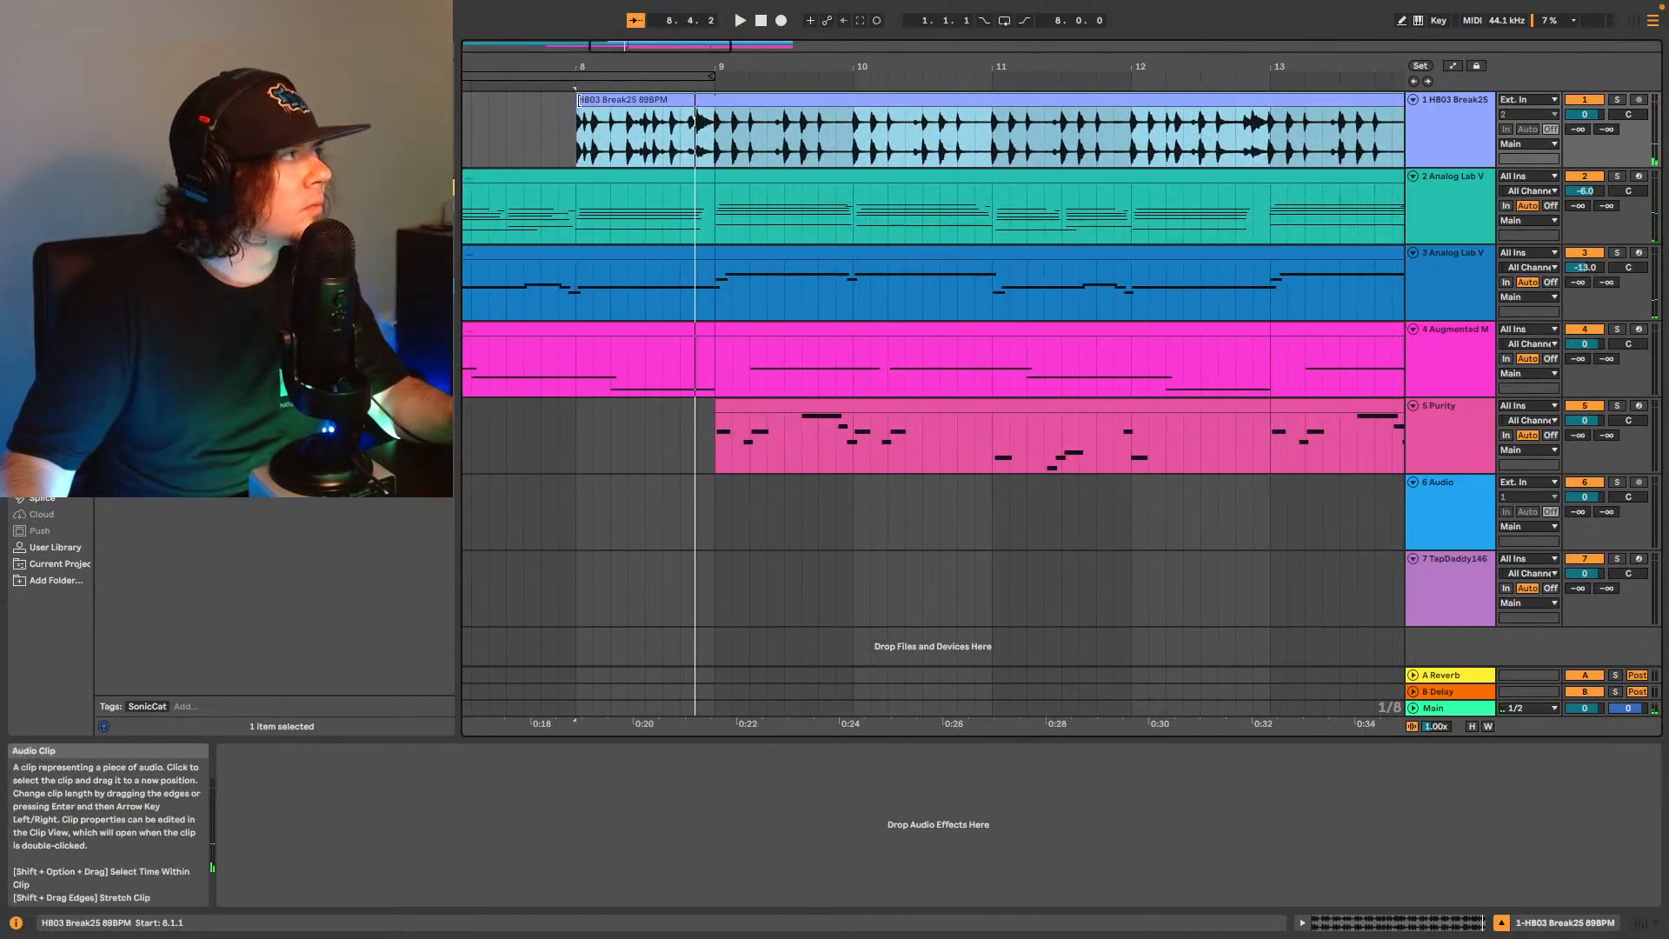
drag(577, 100, 629, 93)
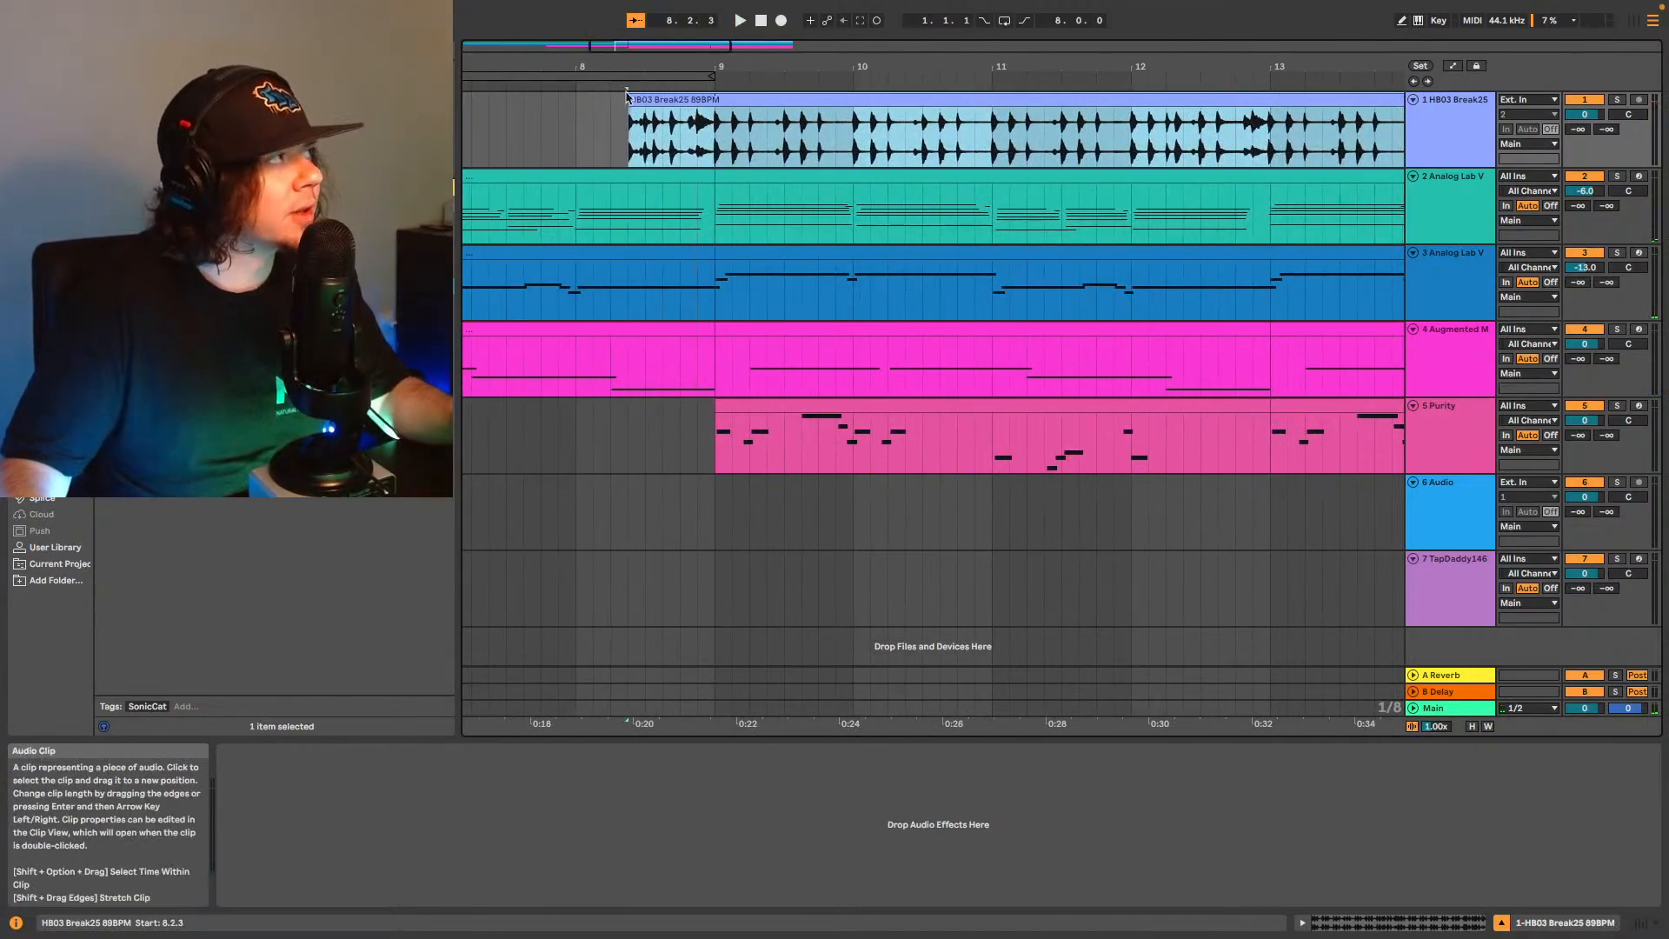
key(space)
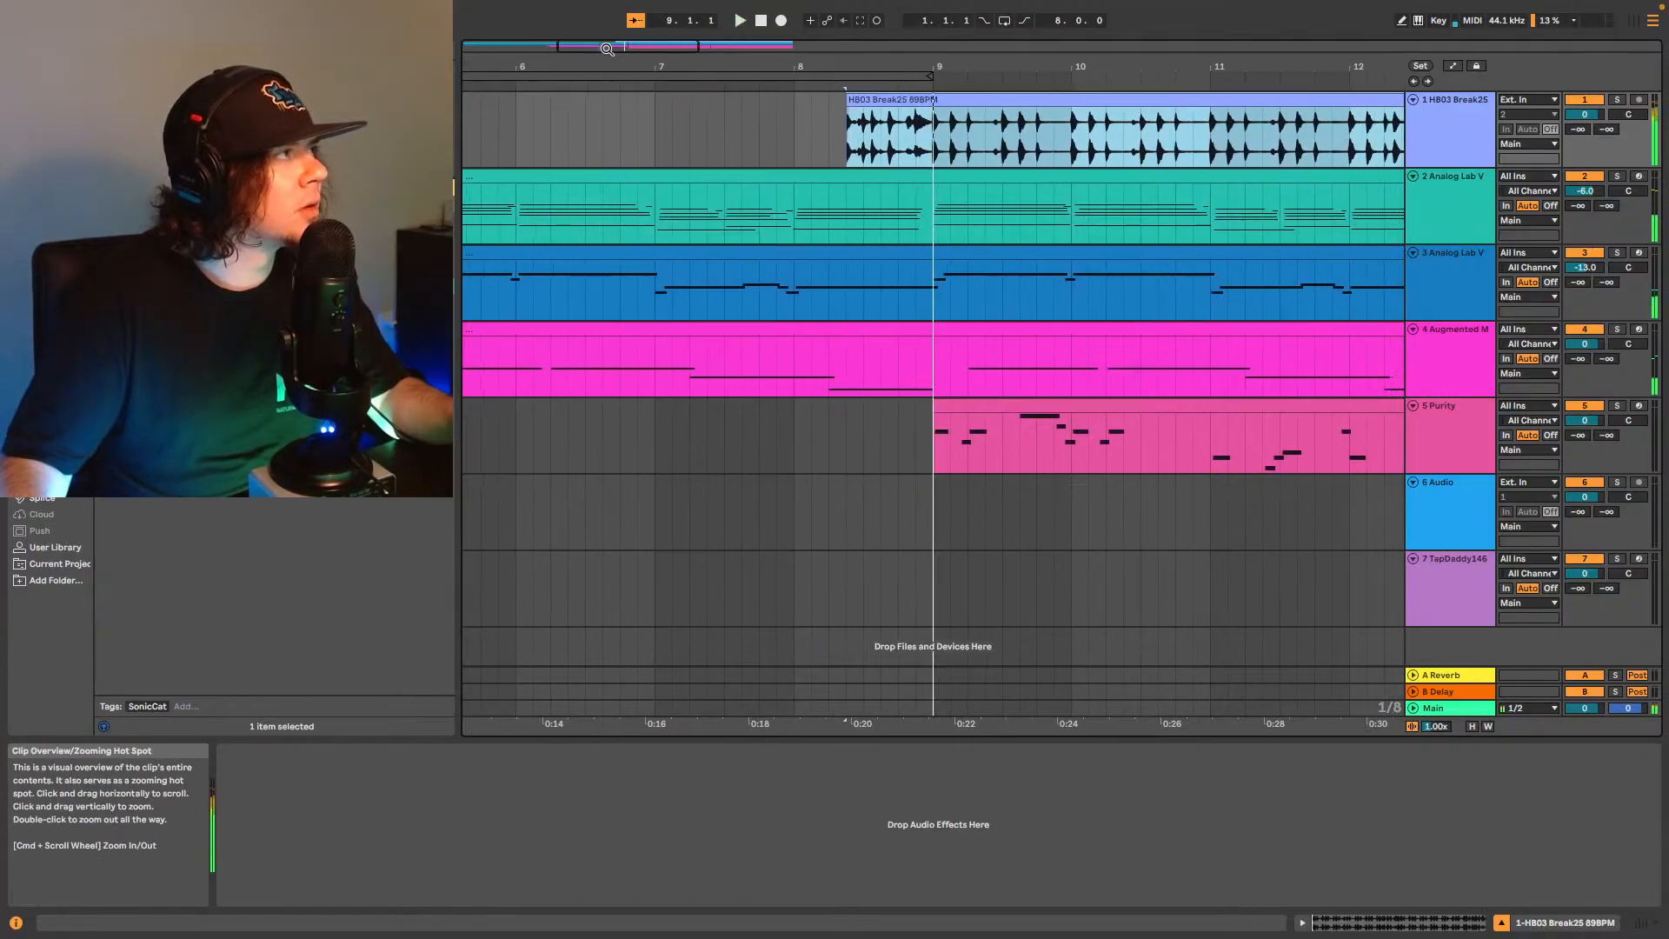
drag(816, 52, 861, 113)
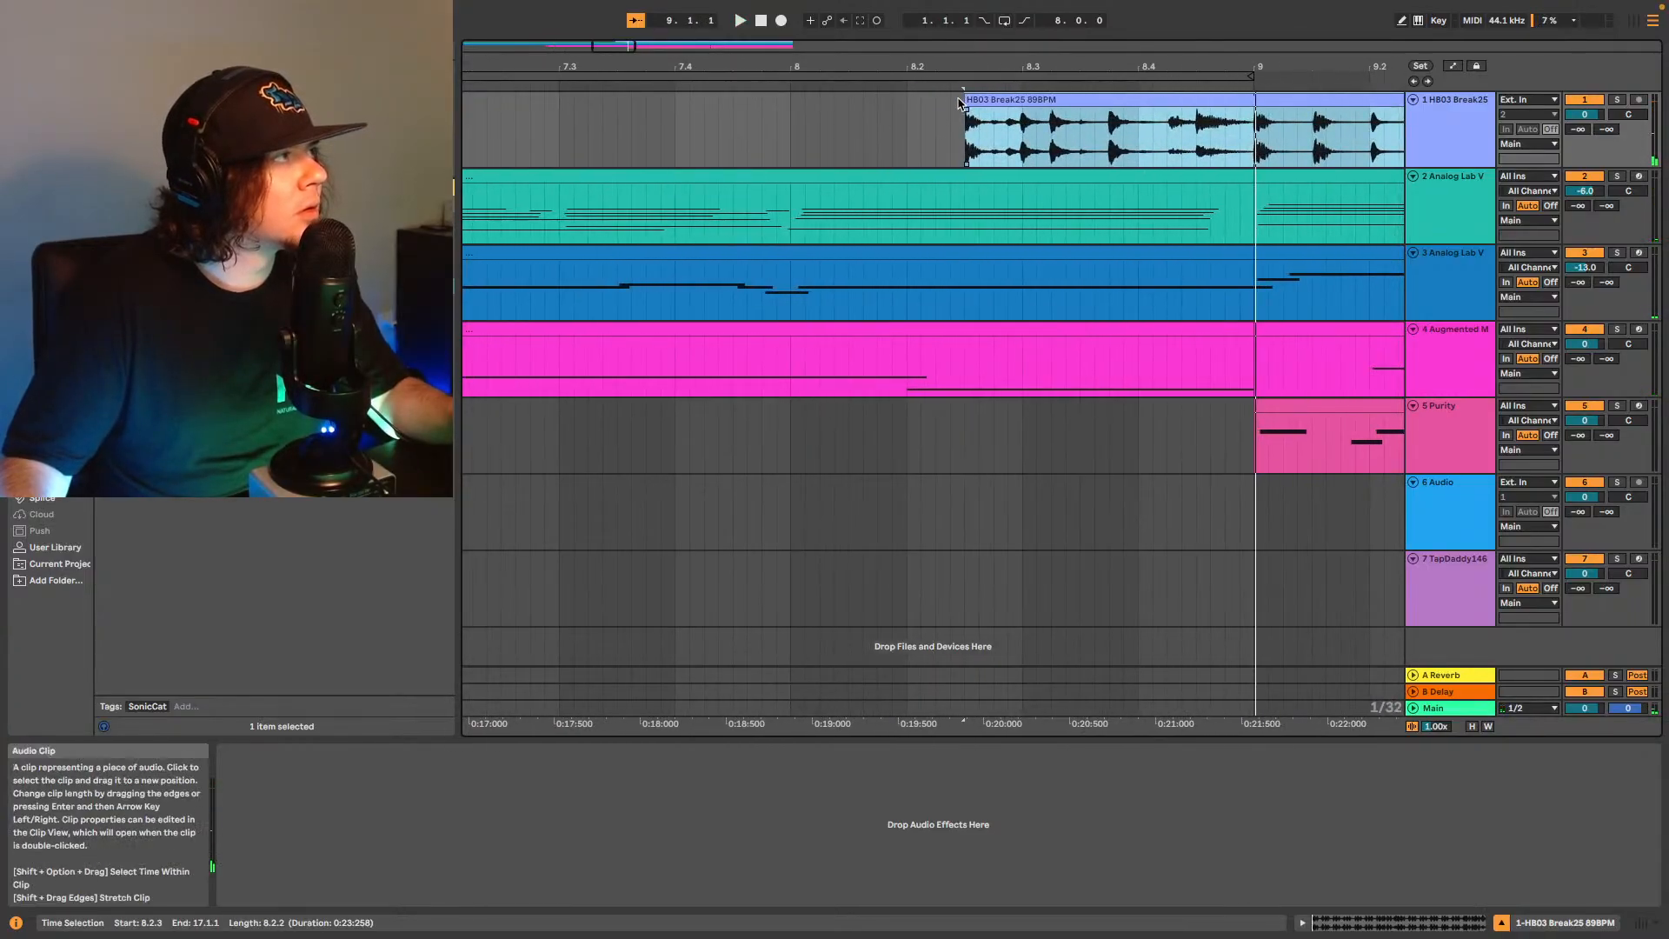
drag(964, 96, 991, 97)
key(space)
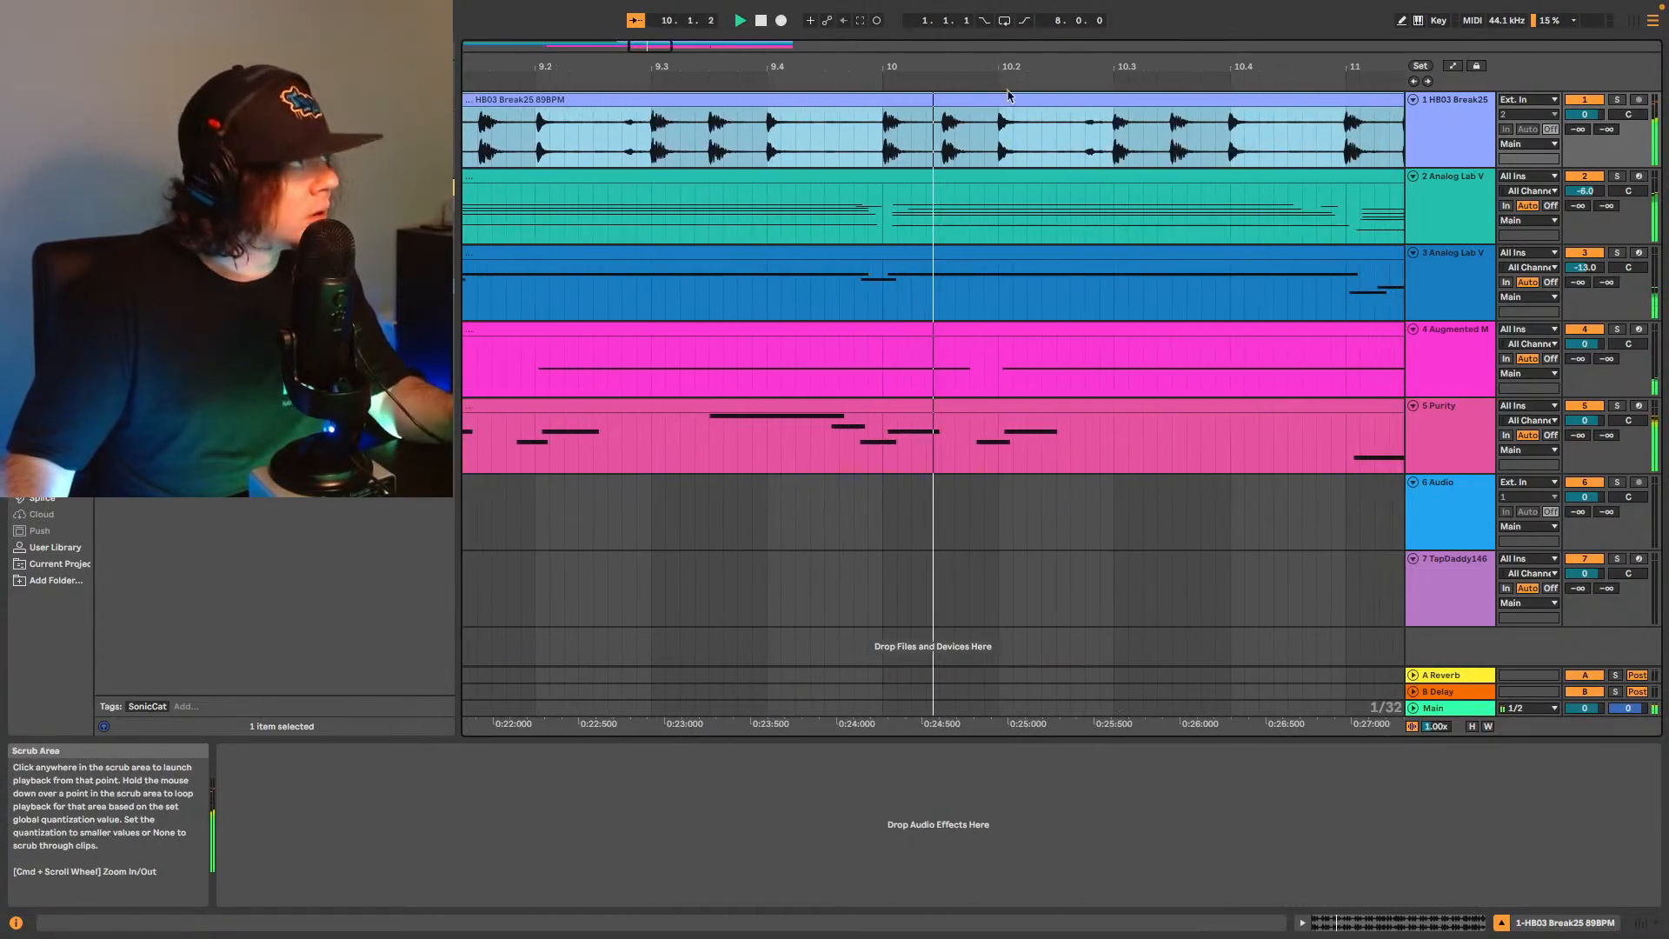
drag(1174, 69, 1186, 62)
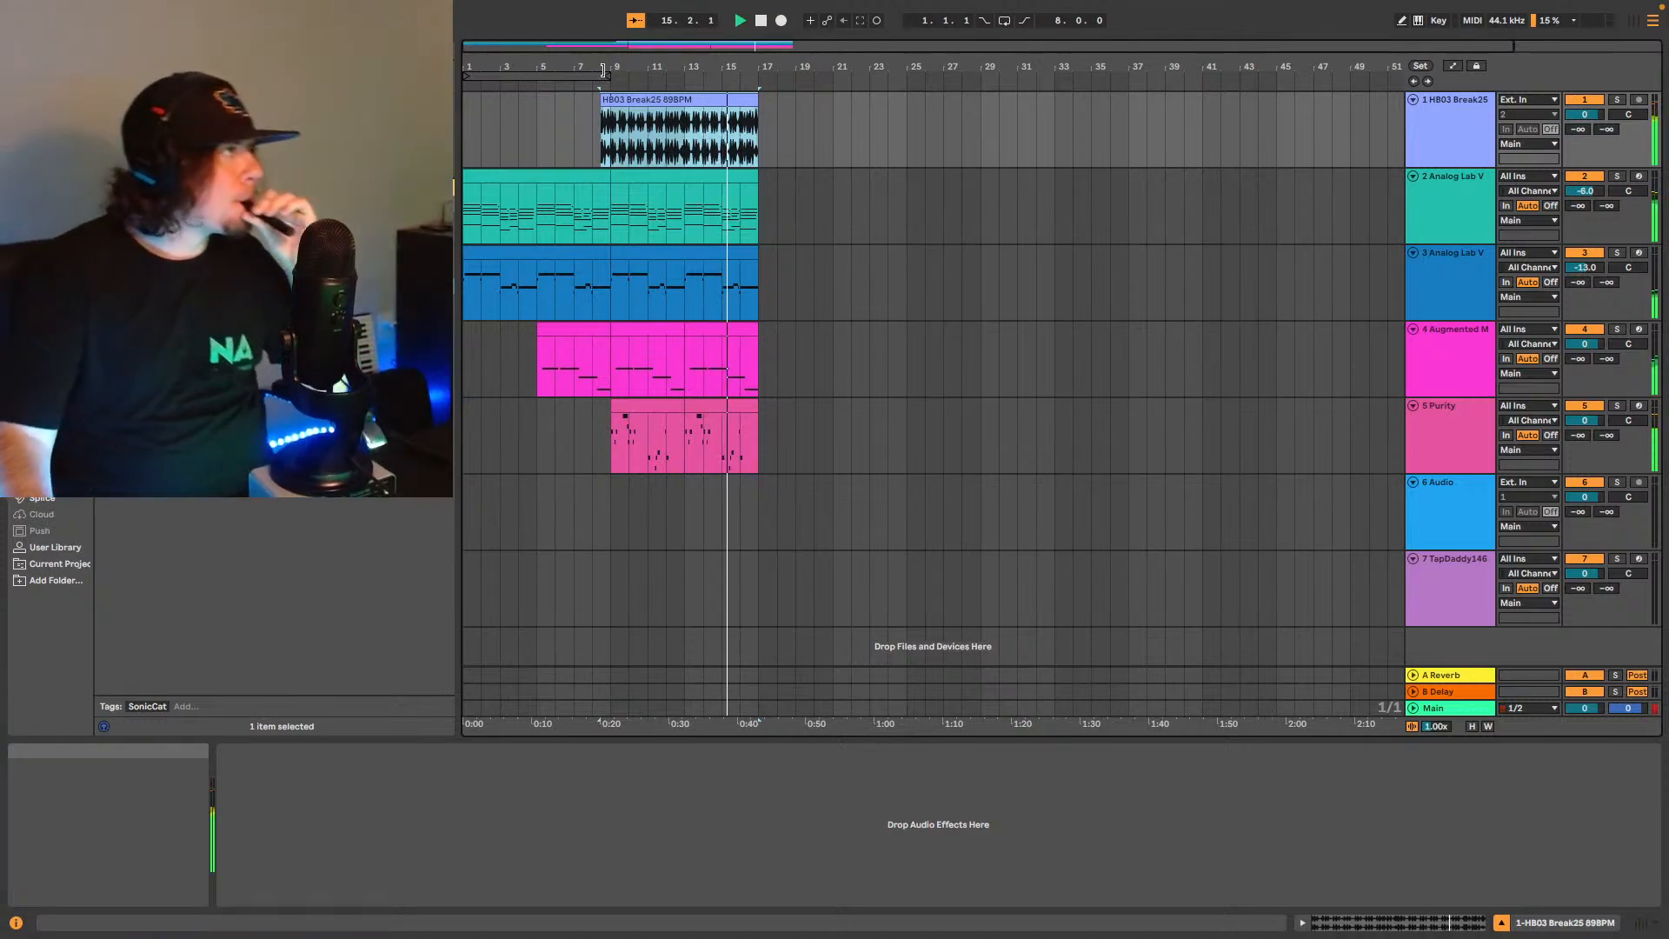
Set the arrangement loop to the eight bars from 9.1.1 to 17.1.1 and turn looping on.
drag(599, 87, 745, 90)
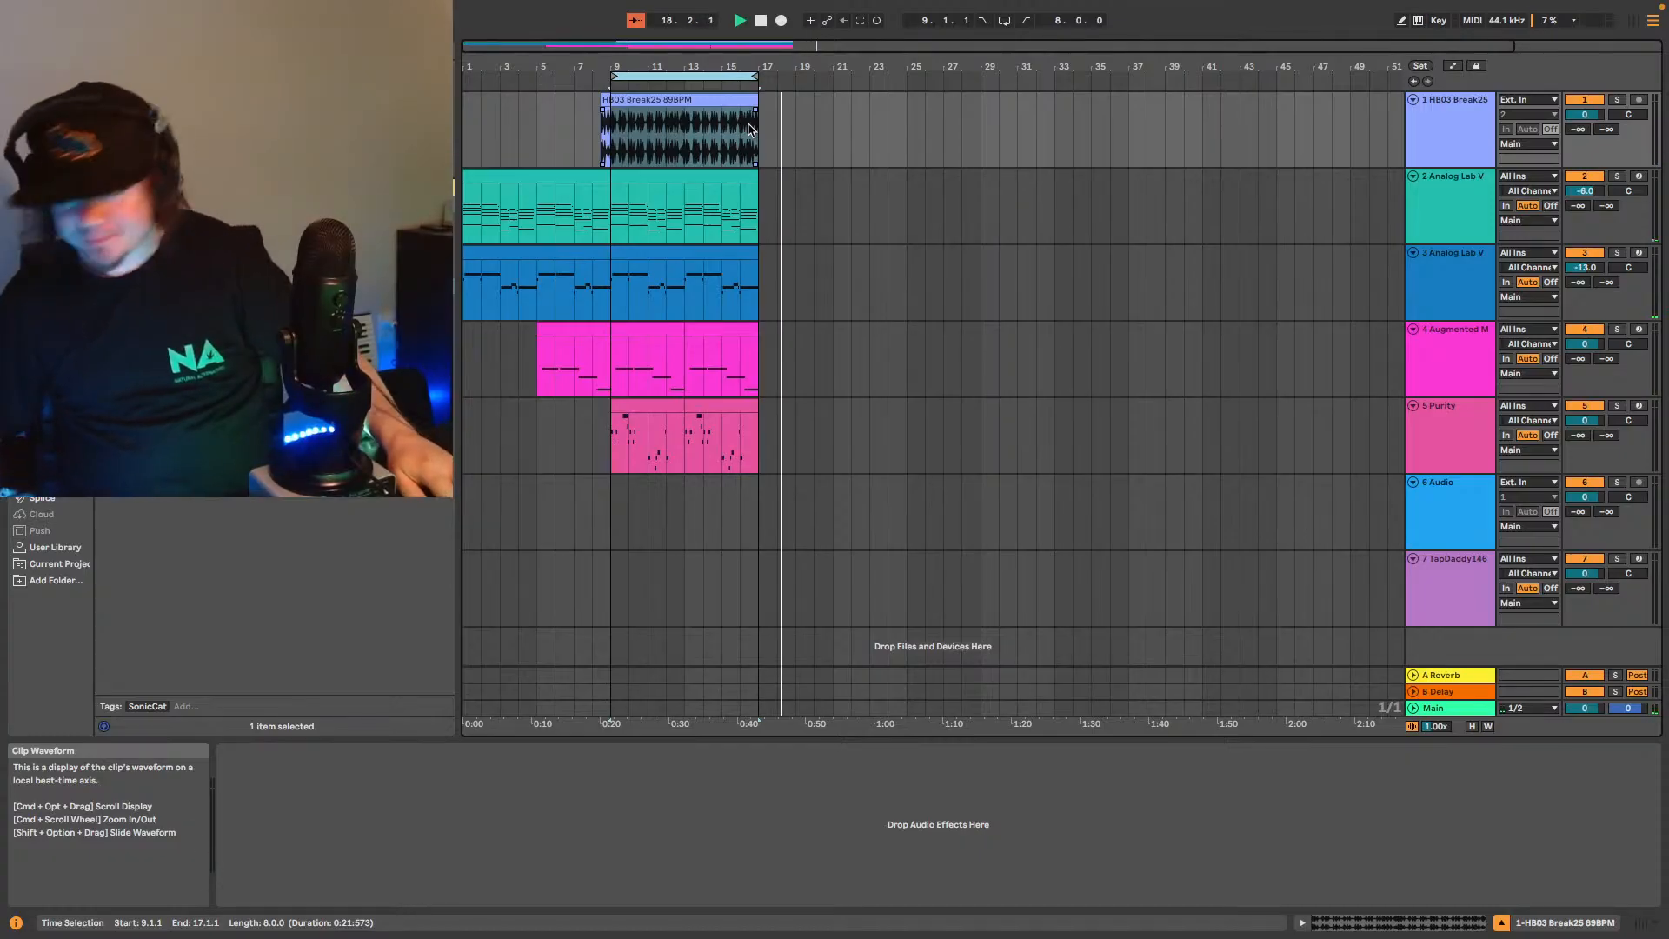
key(space)
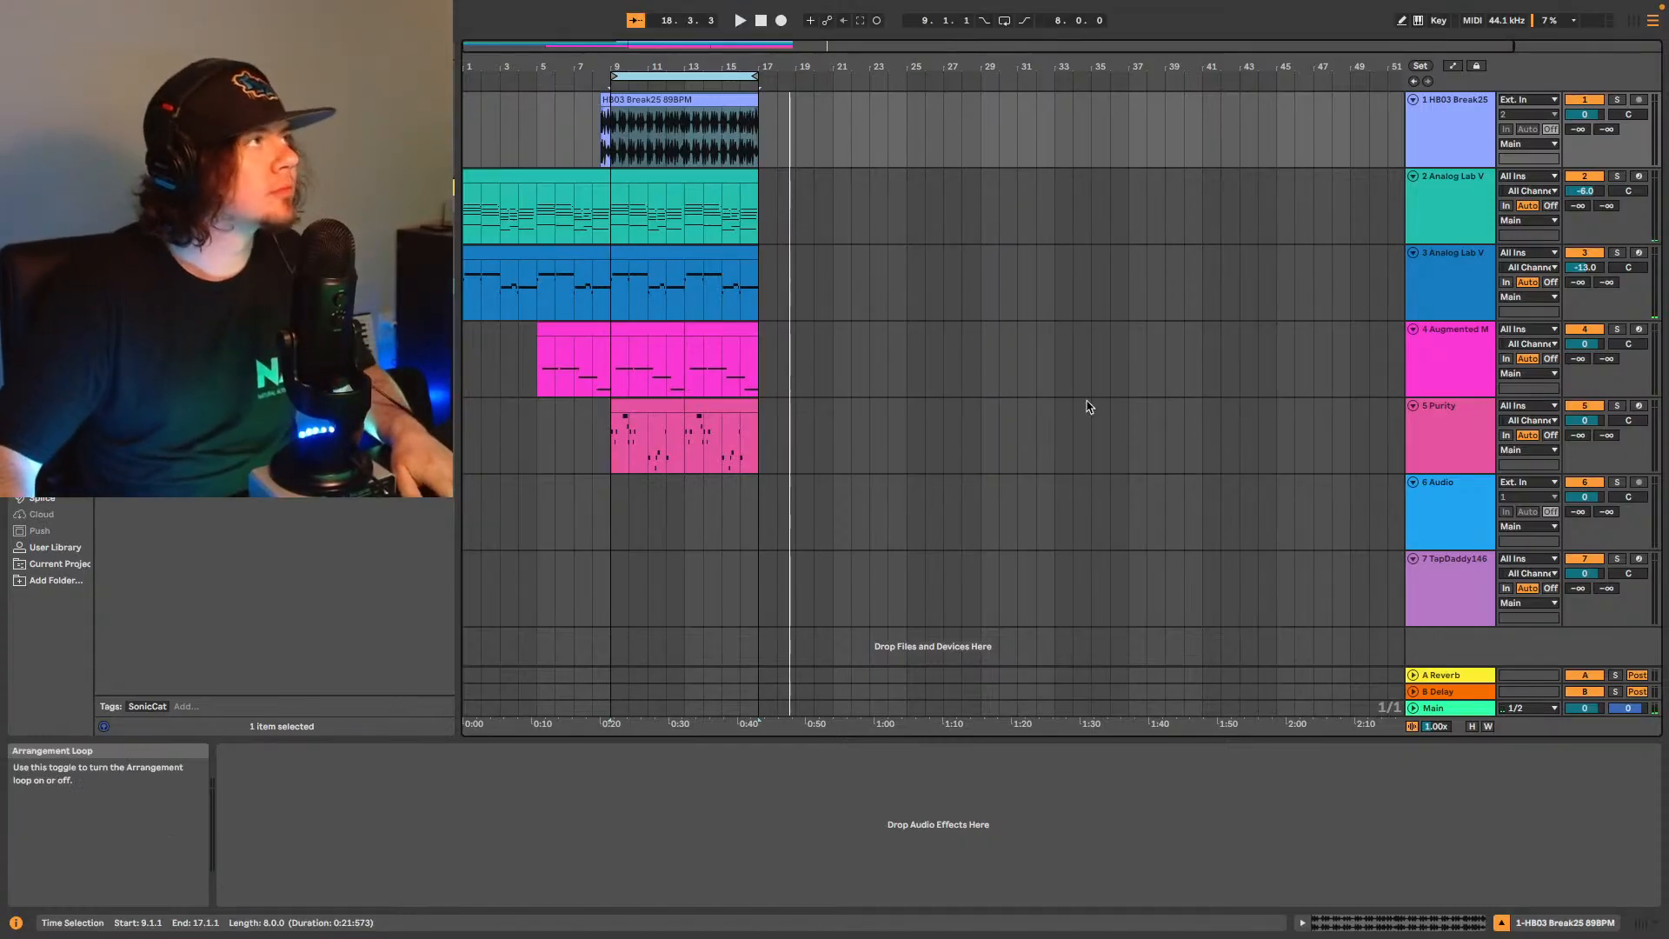
click(1011, 24)
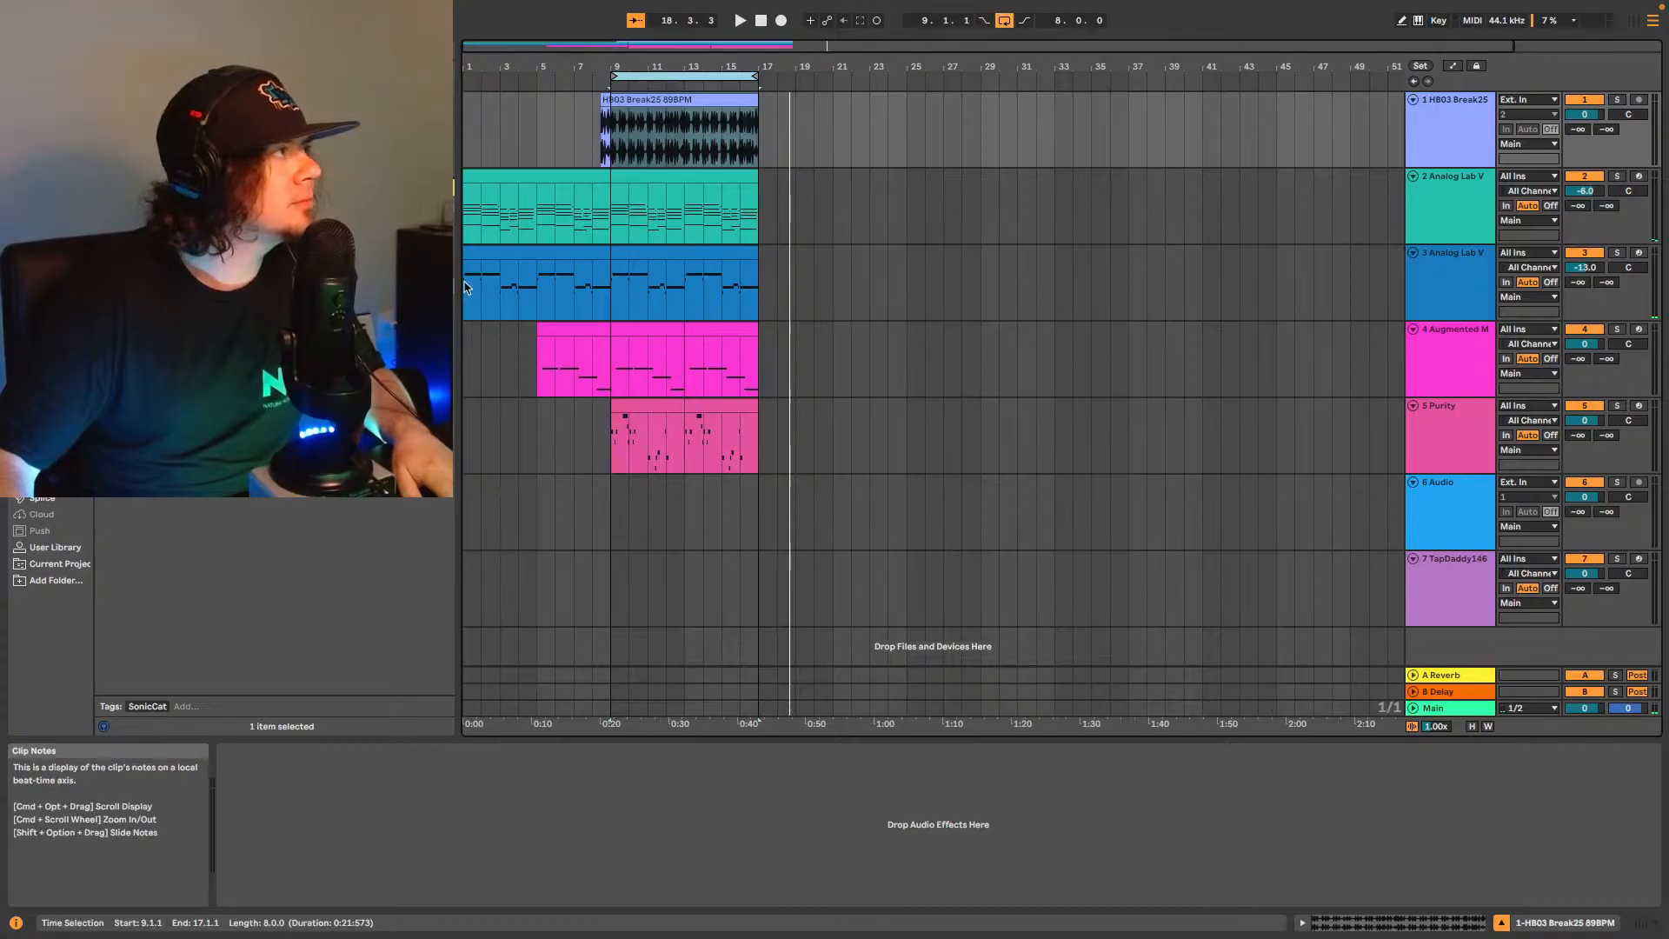
Play back the arrangement from 1.1.1 through the intro and restart it from the beginning.
click(474, 235)
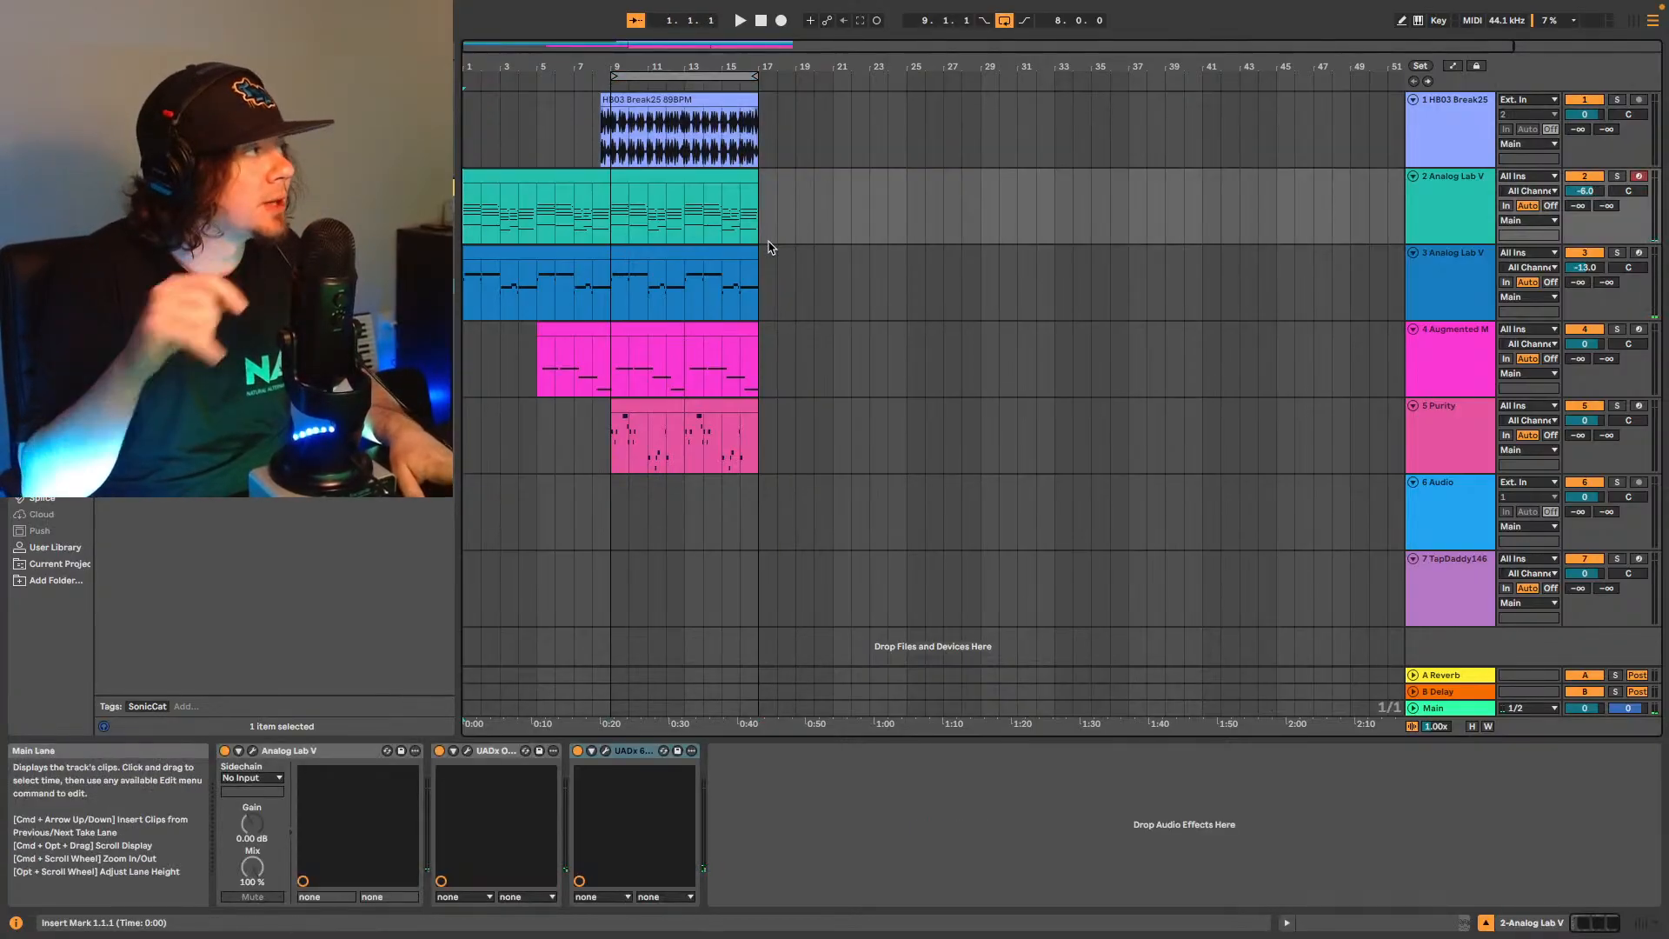
key(space)
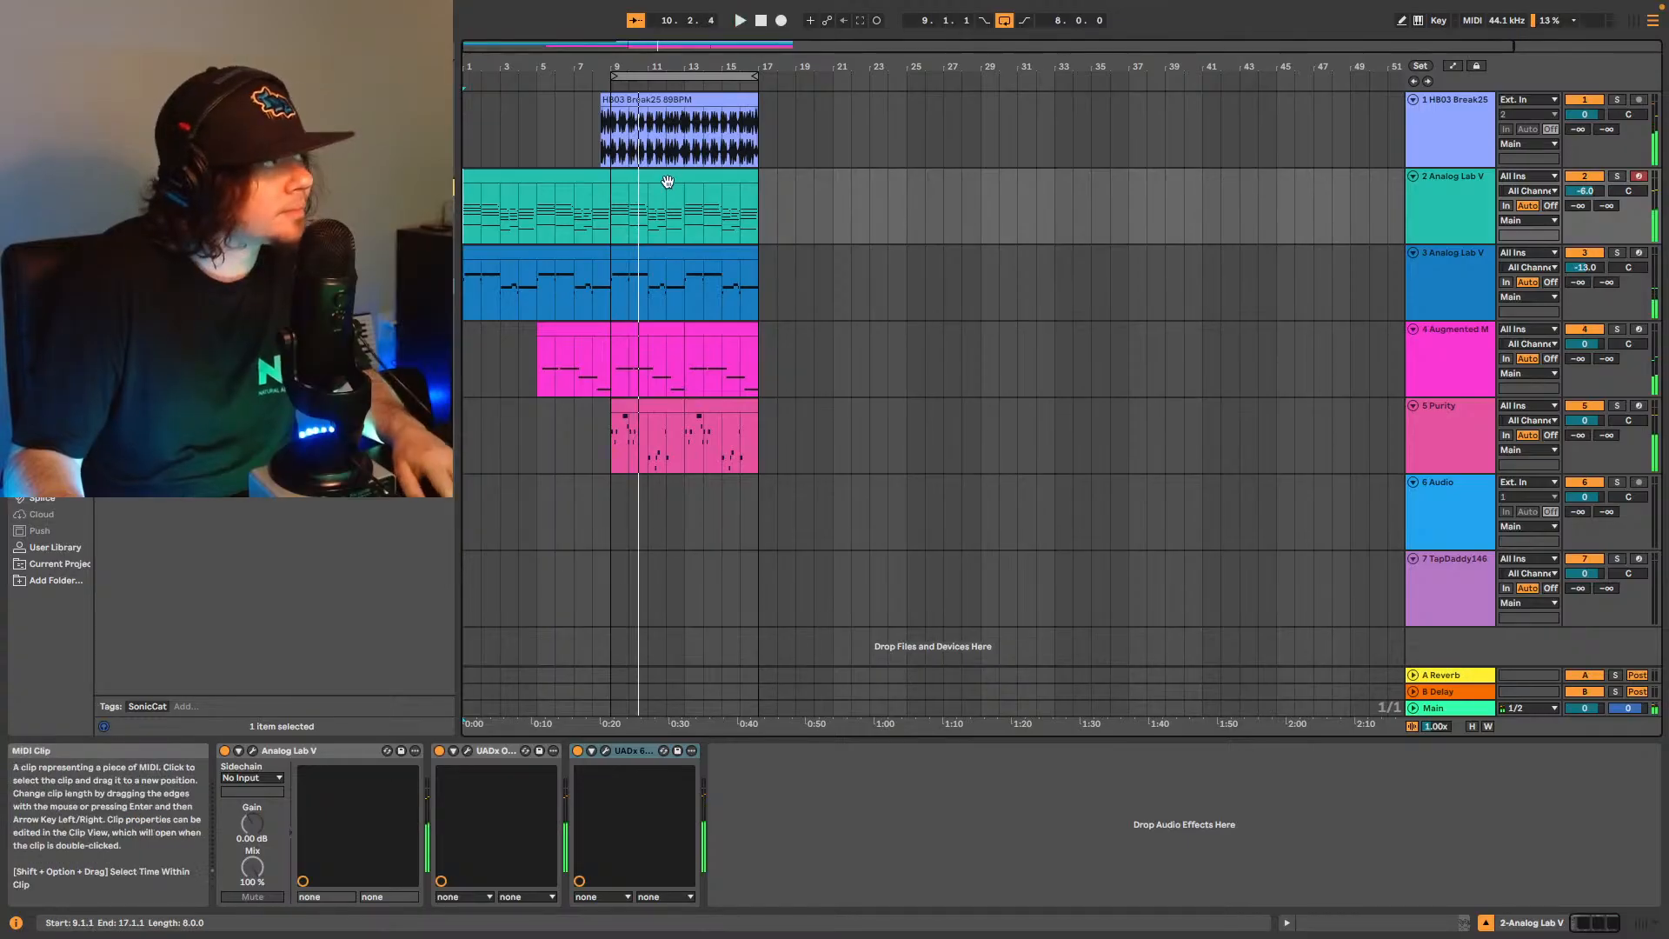
click(1414, 81)
key(space)
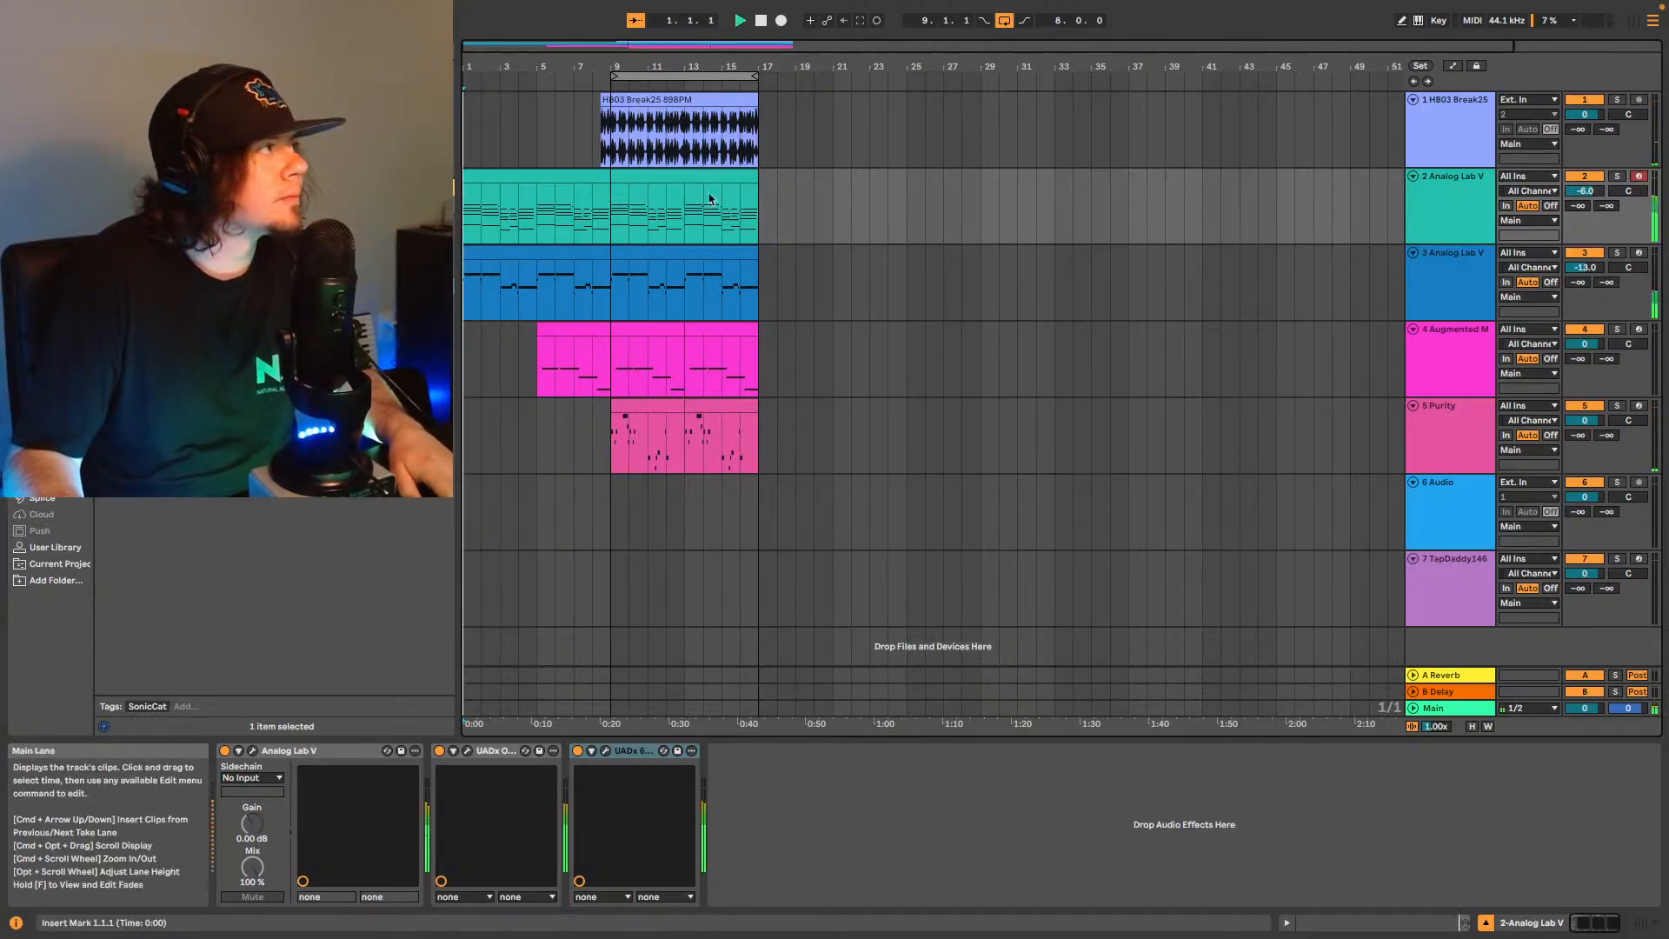
Open the Splice sample browser, choose the Female Vocals category and filter its samples to the soul genre.
click(47, 502)
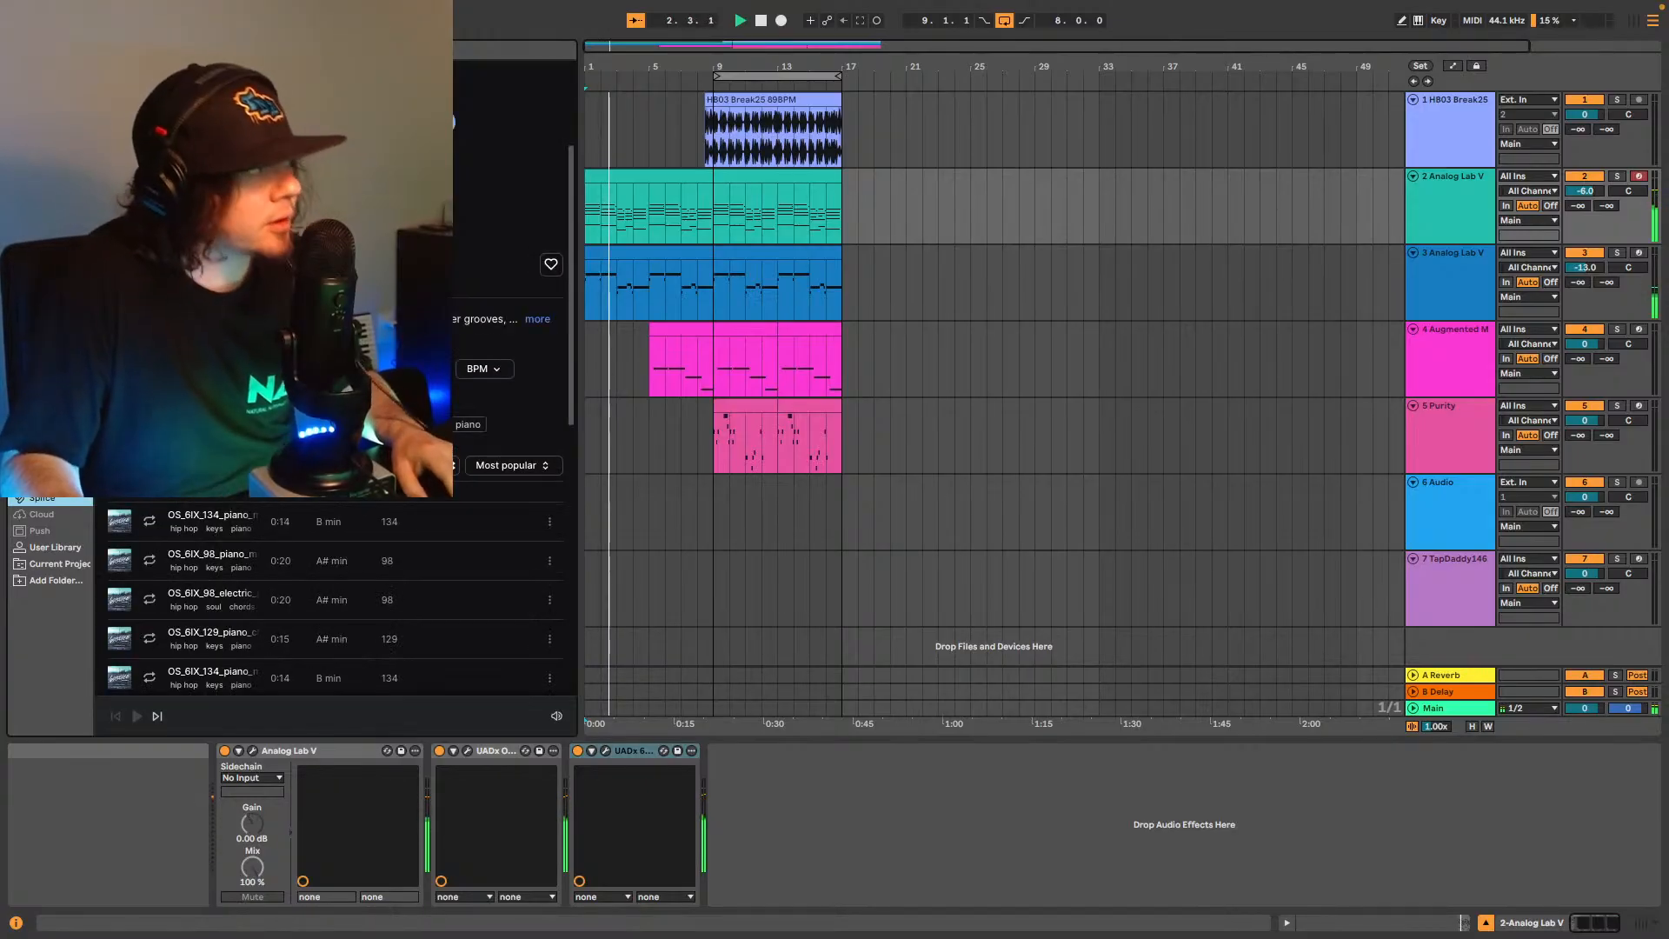
click(261, 83)
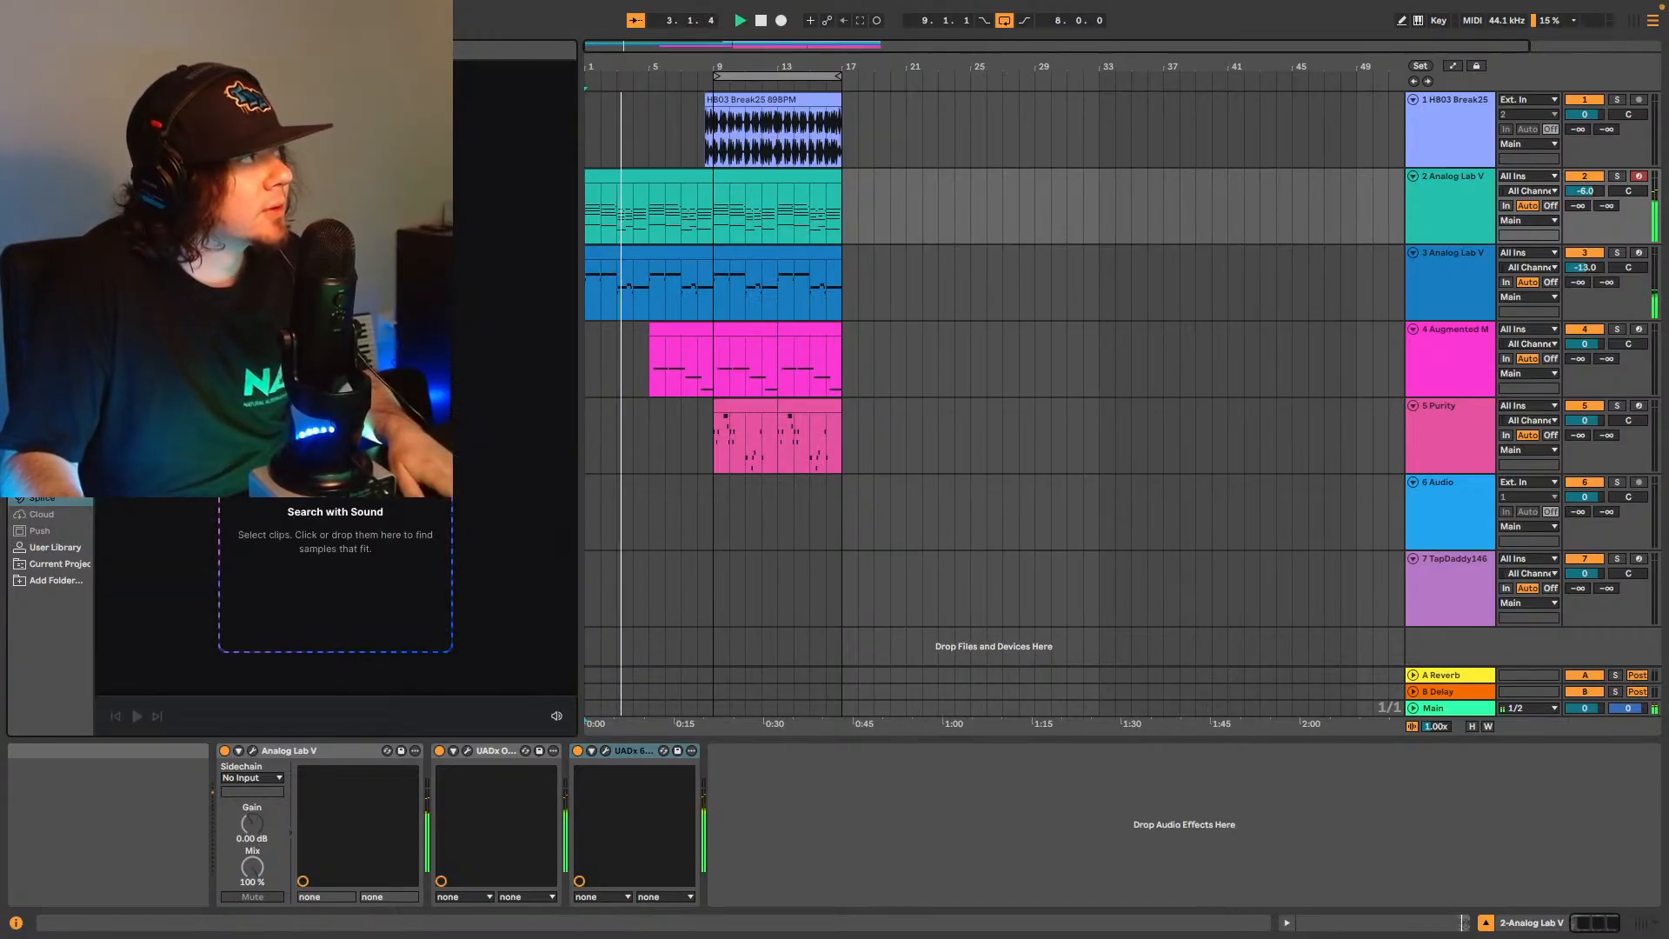
click(192, 83)
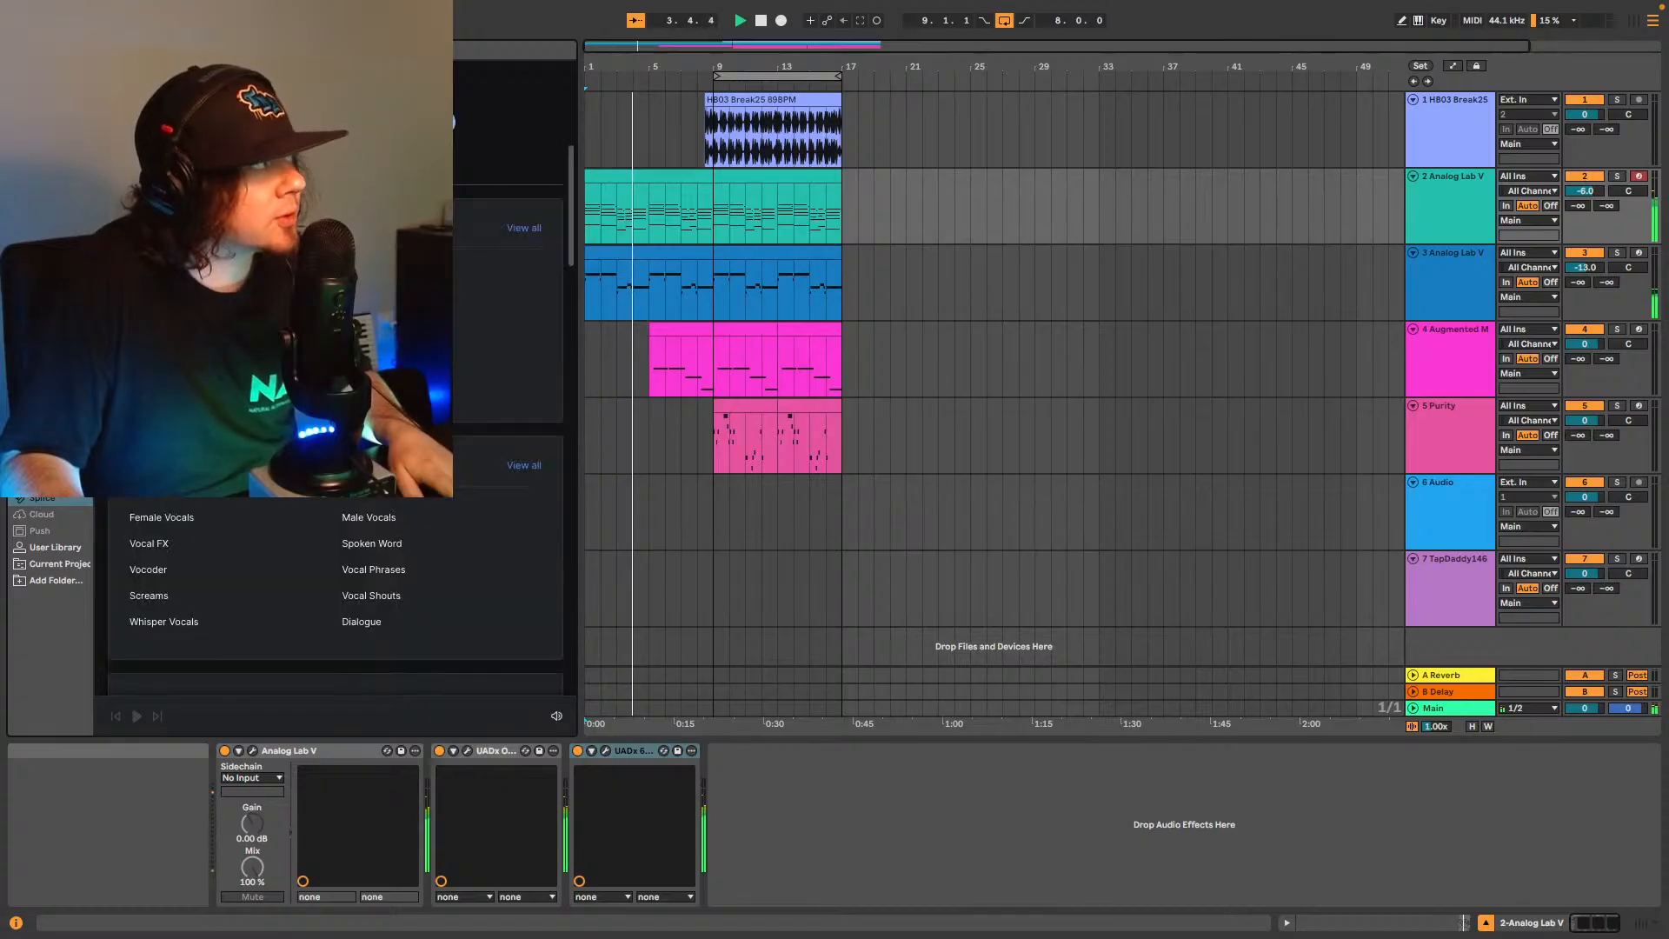
click(184, 519)
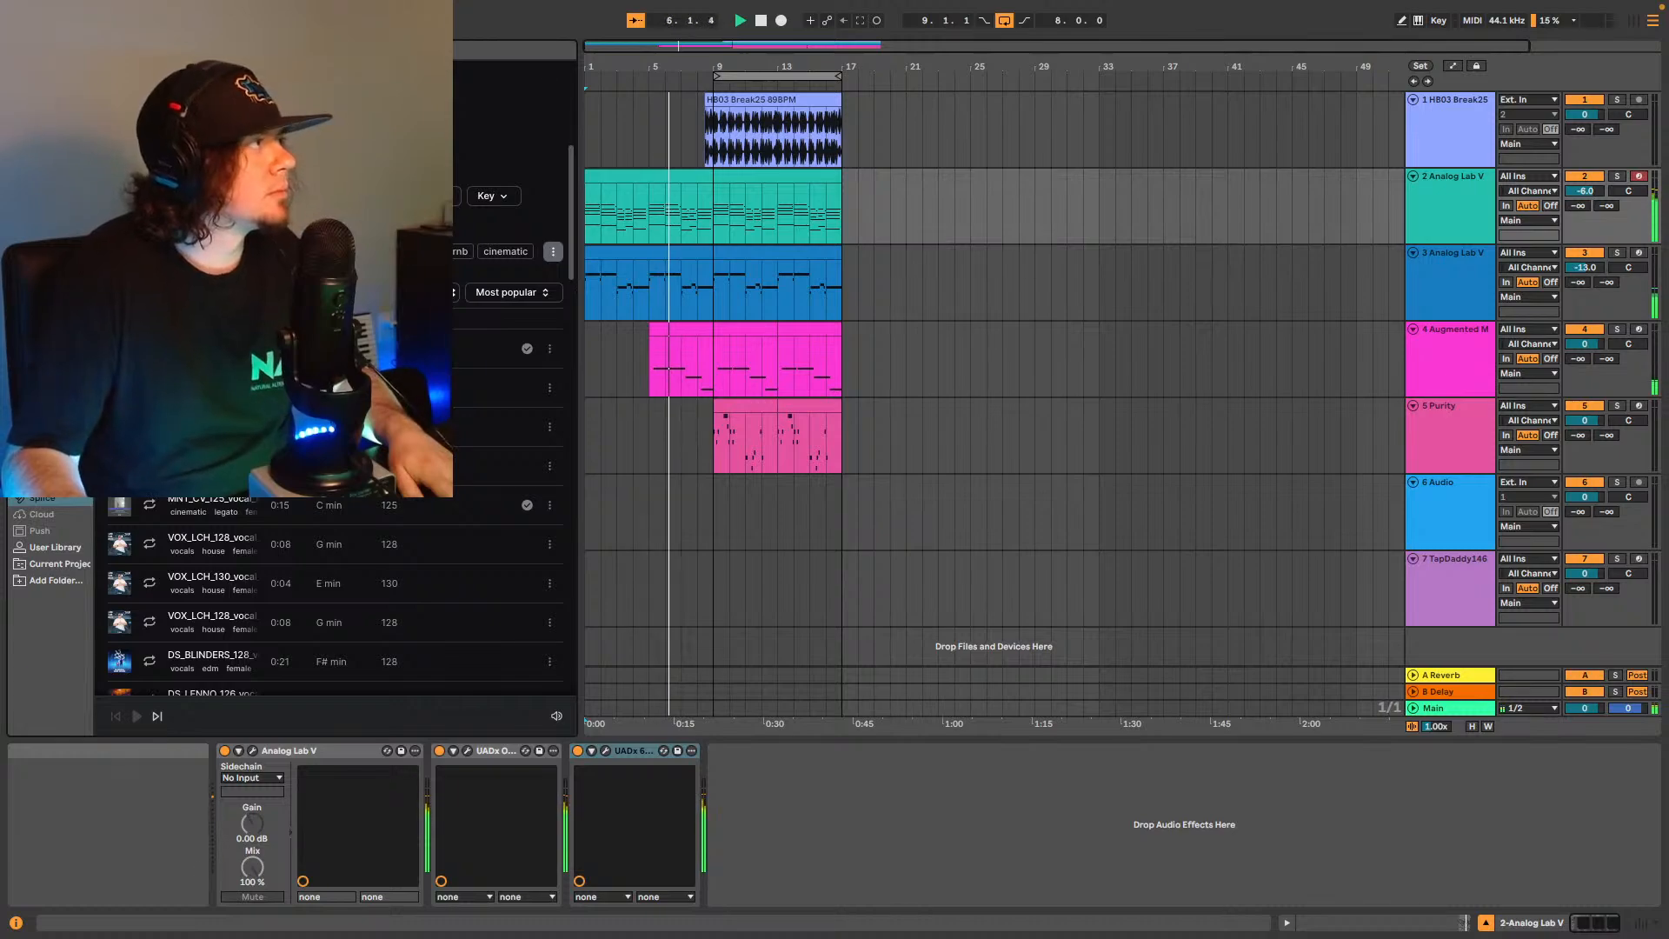
click(426, 196)
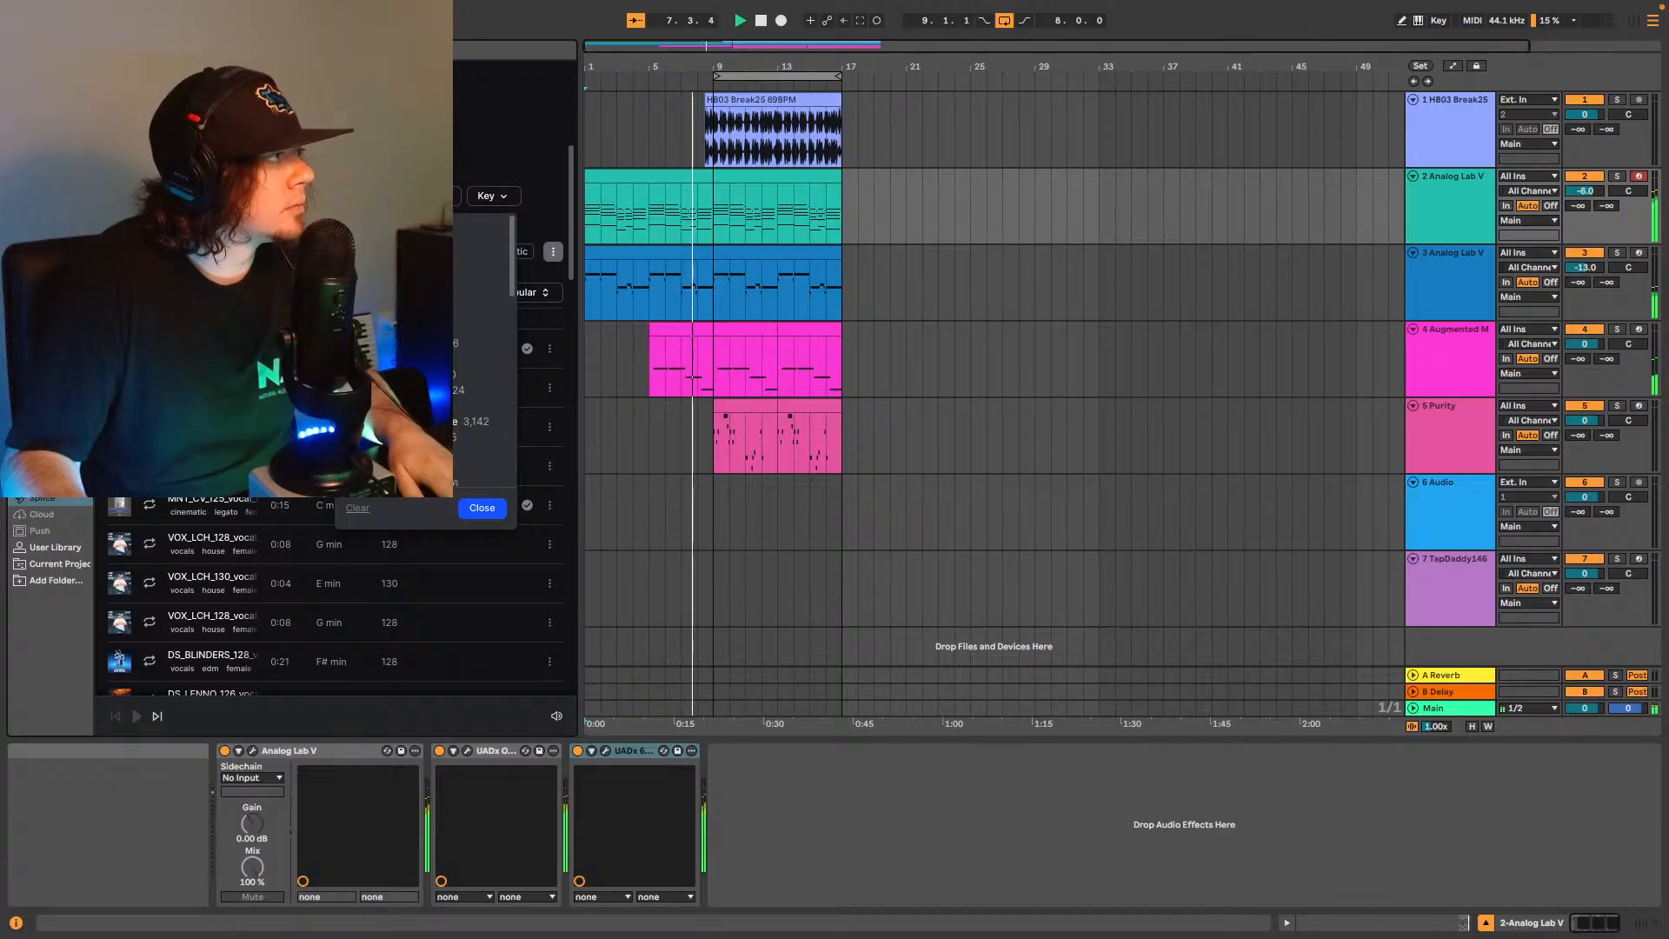
click(383, 373)
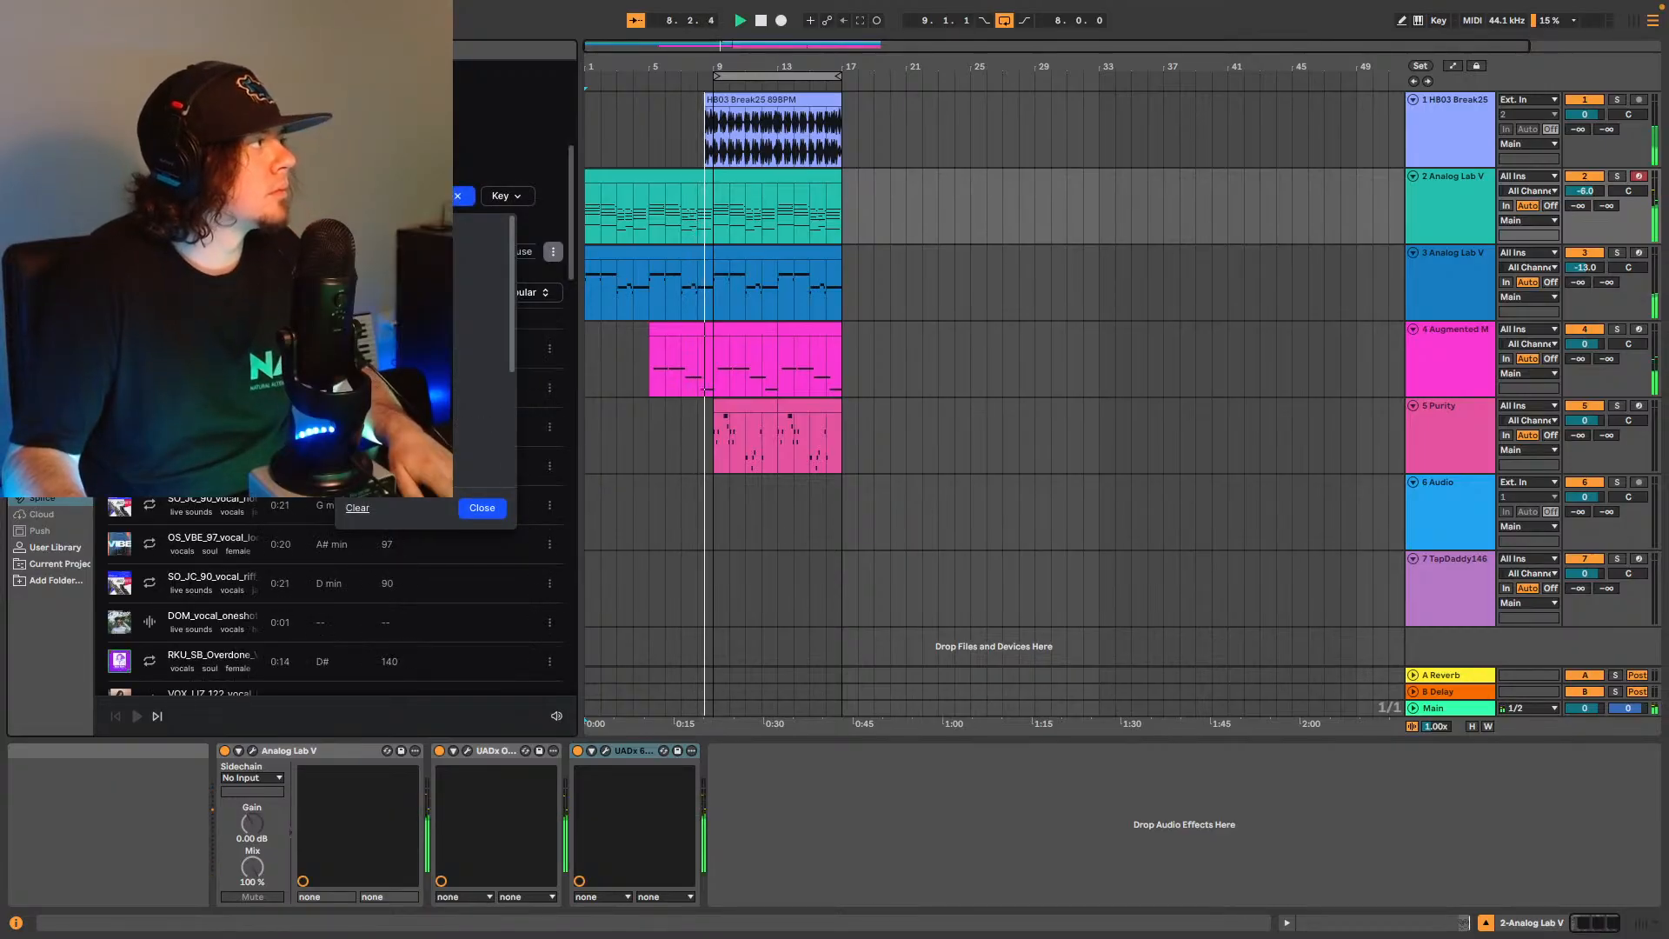
click(426, 195)
Stop playback, return the insert mark on track 6 to 1.1.1 and run a search within the filtered vocal samples.
click(761, 536)
key(space)
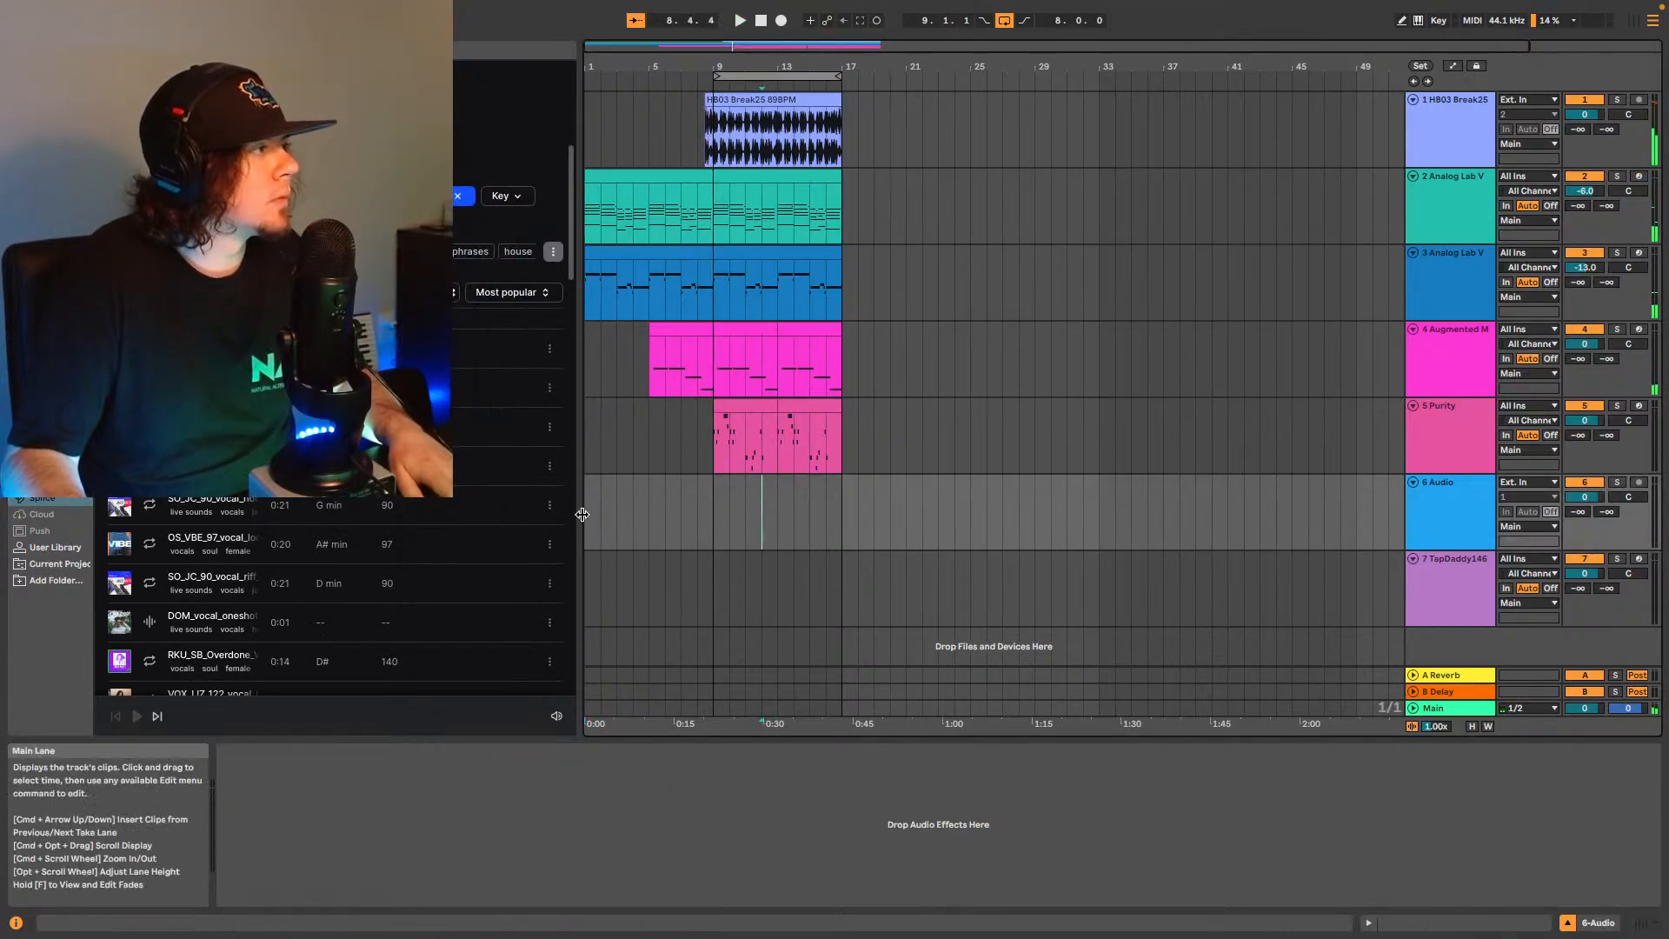
click(585, 516)
click(382, 121)
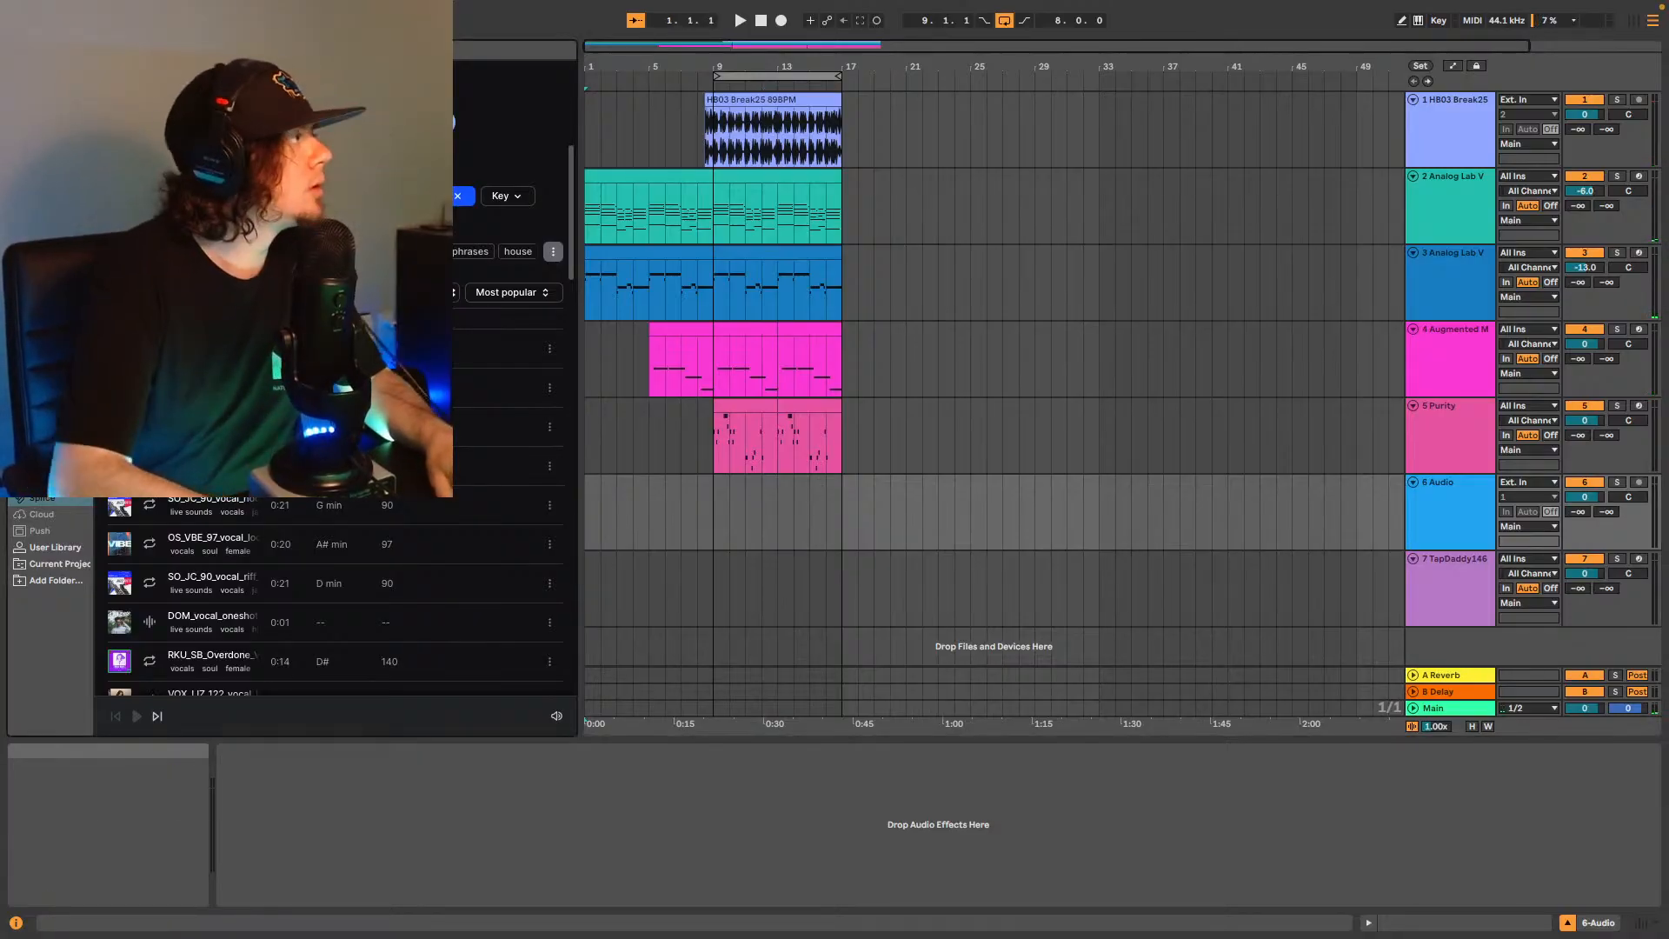
key(Return)
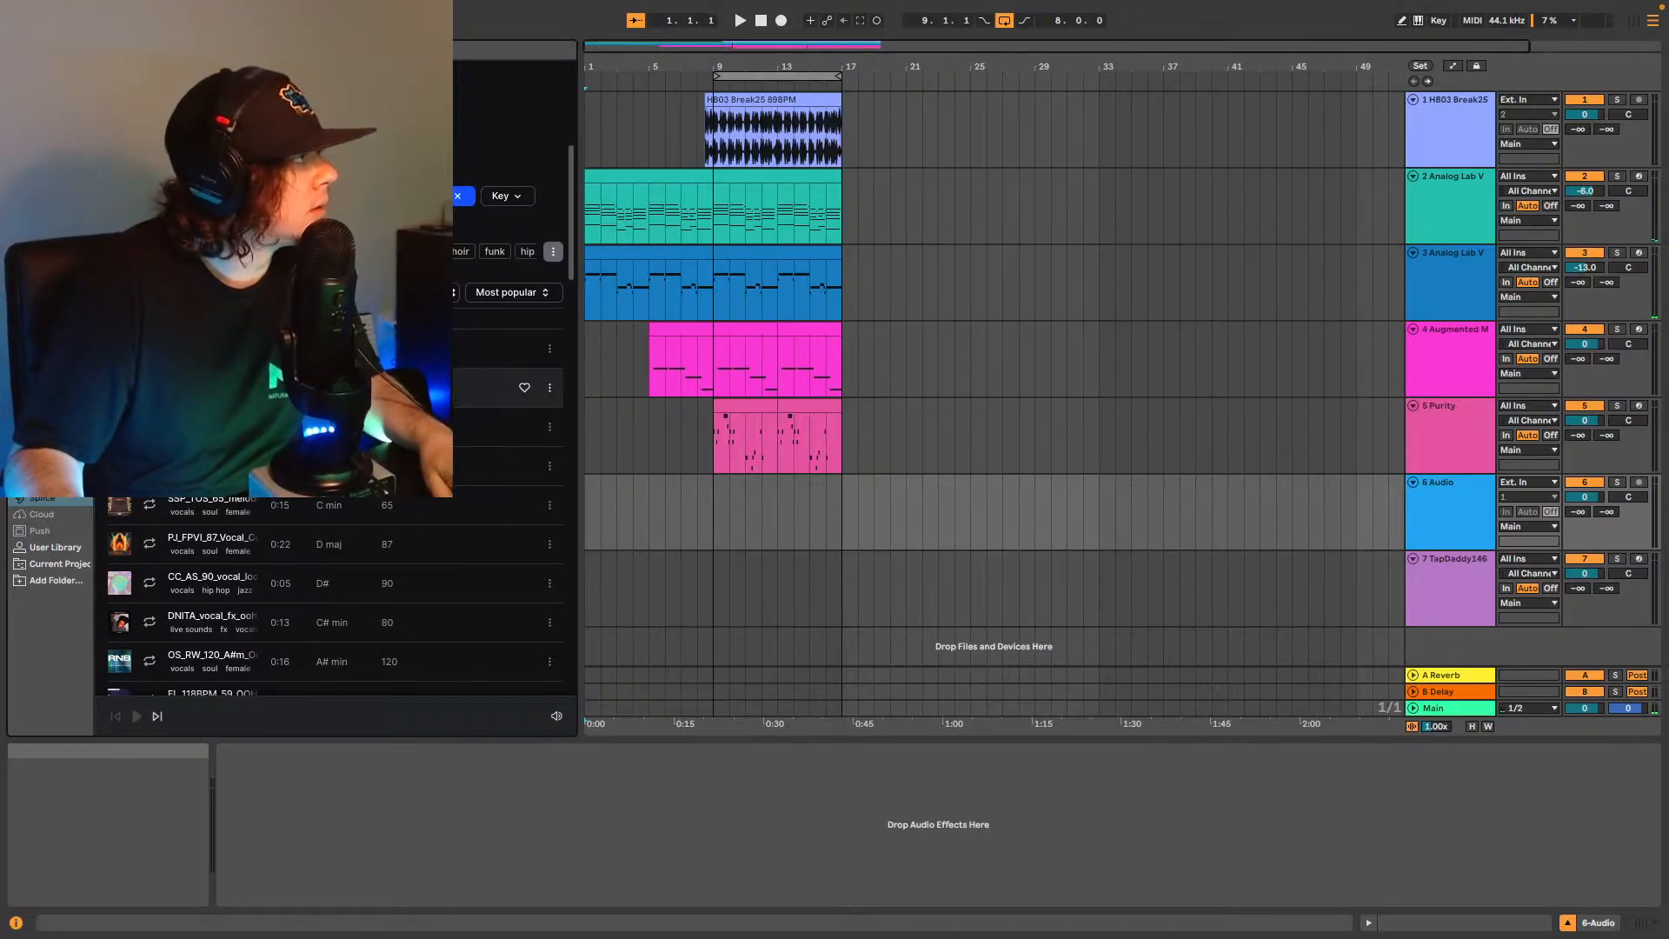
Audition the SDT_TWR_110 female adlib vocal over the arrangement and place the insert mark on track 6 at 5.1.1.
click(209, 388)
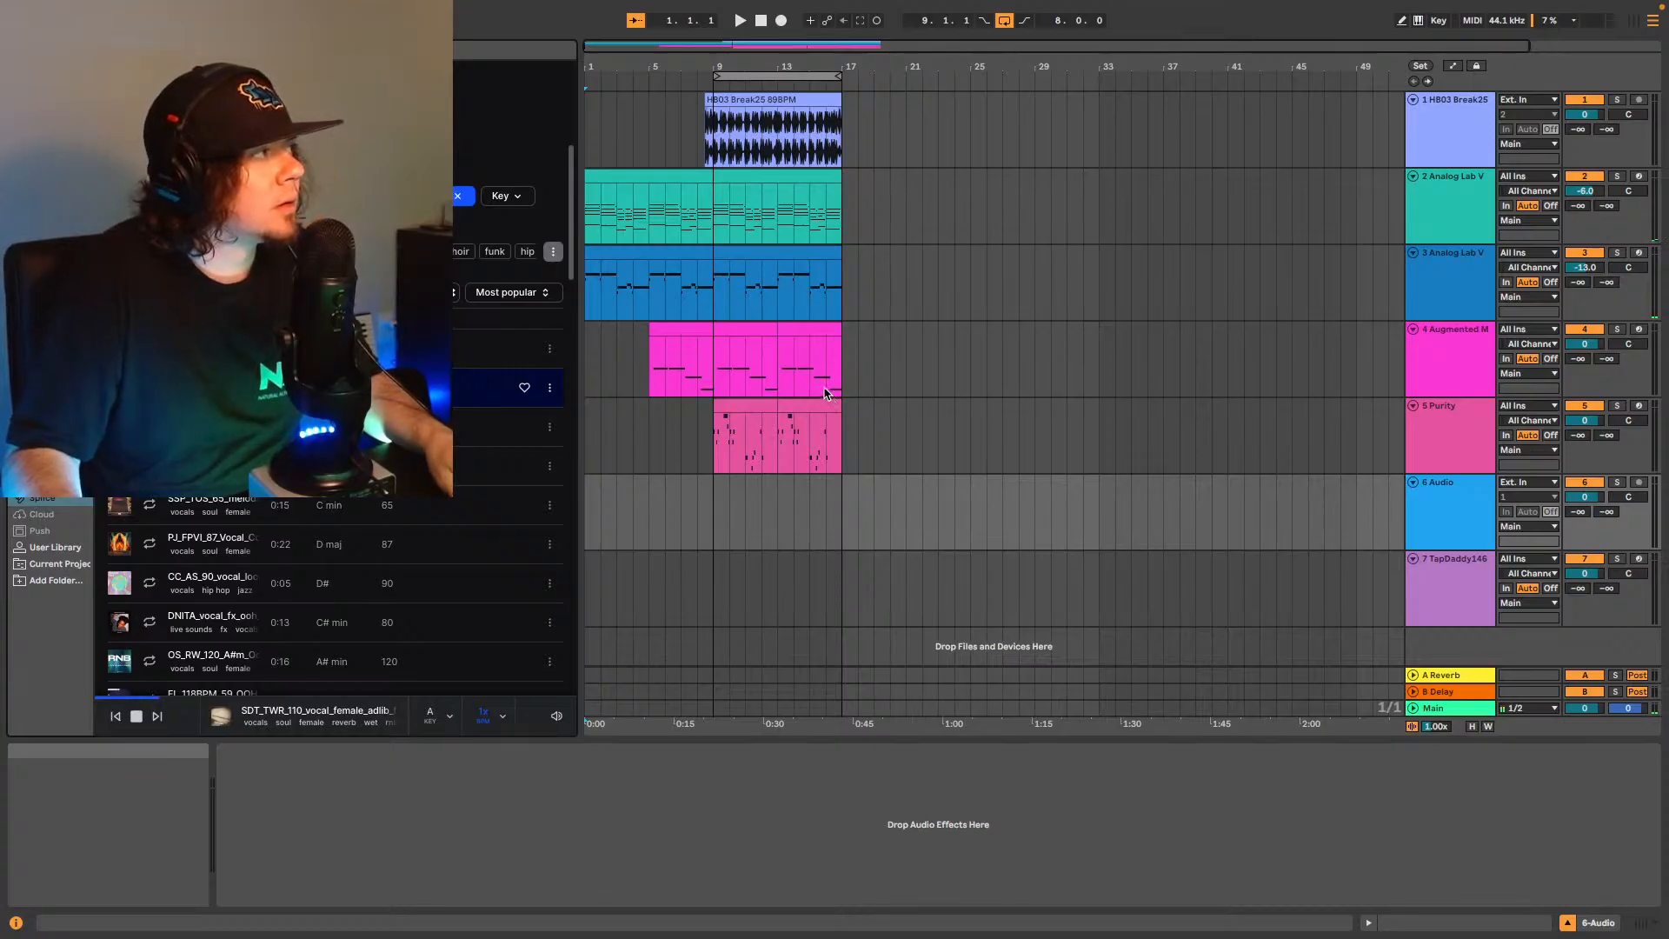
key(space)
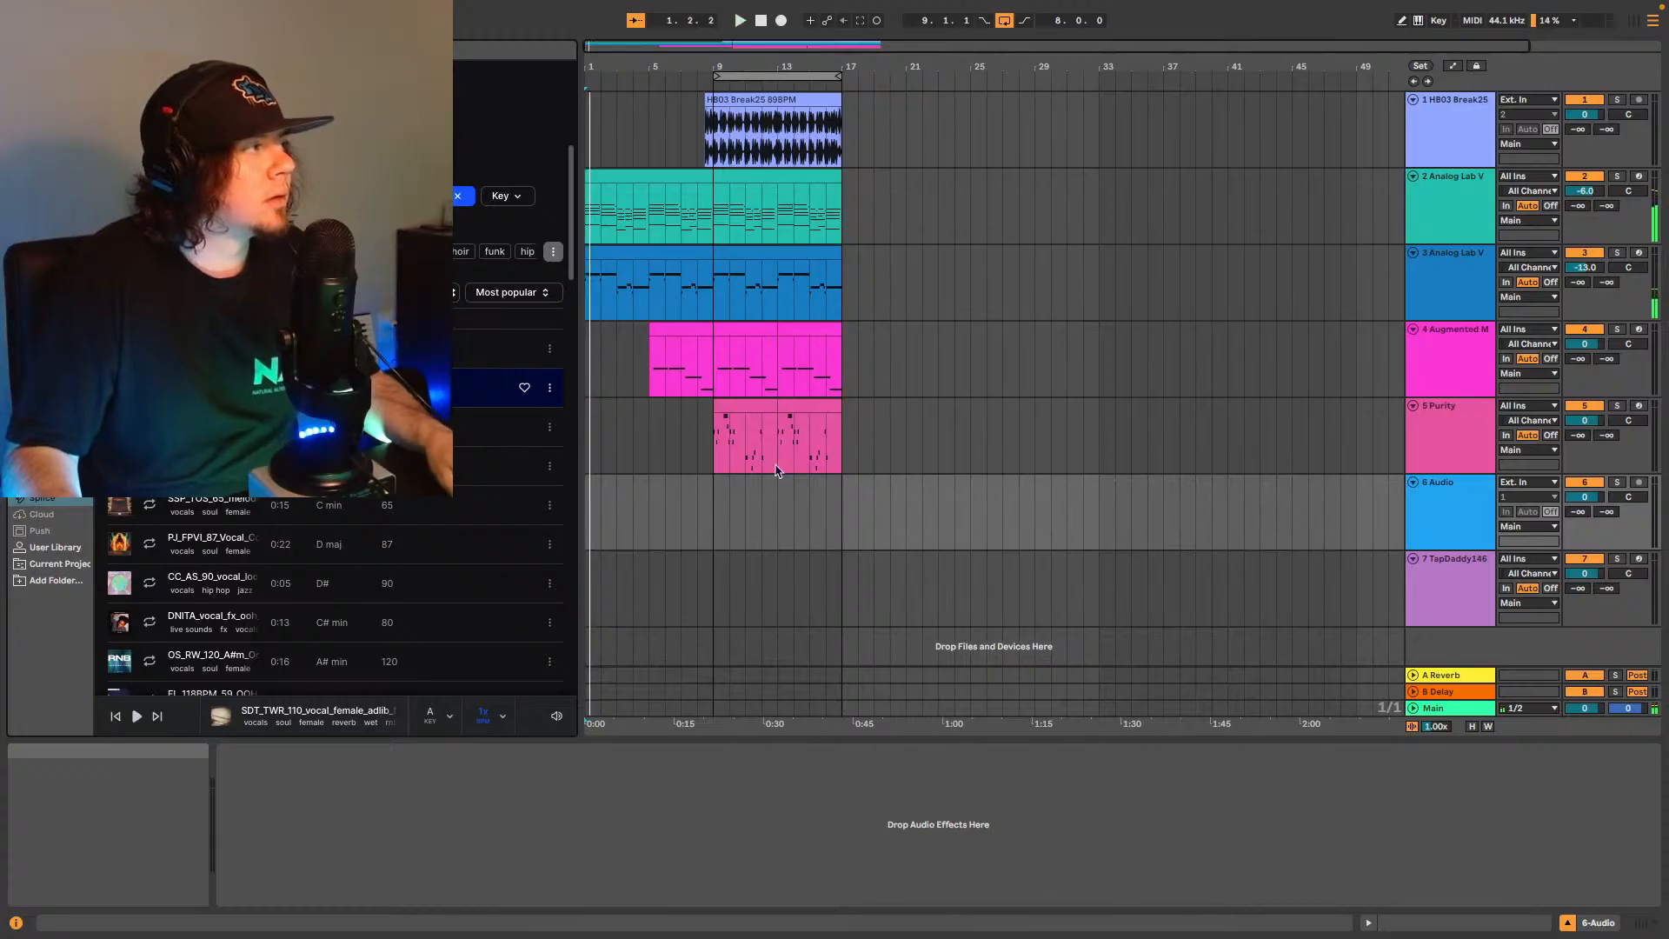
click(650, 525)
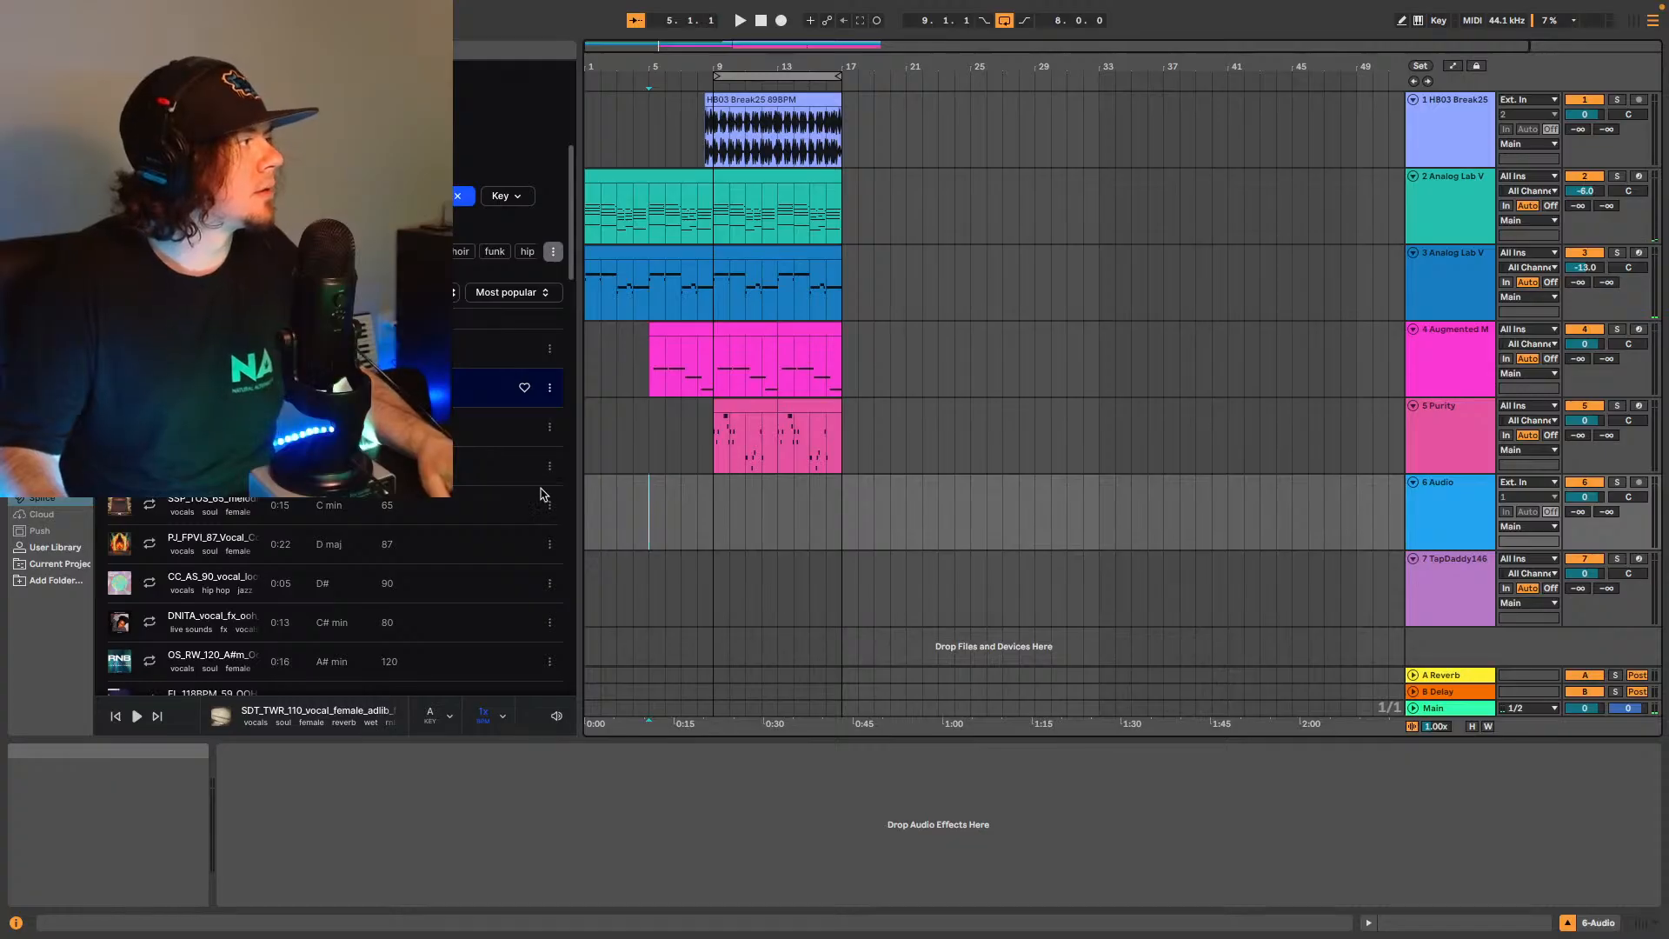
Audition the SSP_TOS_65 melodic stack and PJ_FPVI_87 vocals over the arrangement and transpose the samples to C with a pitch of -2.
click(151, 508)
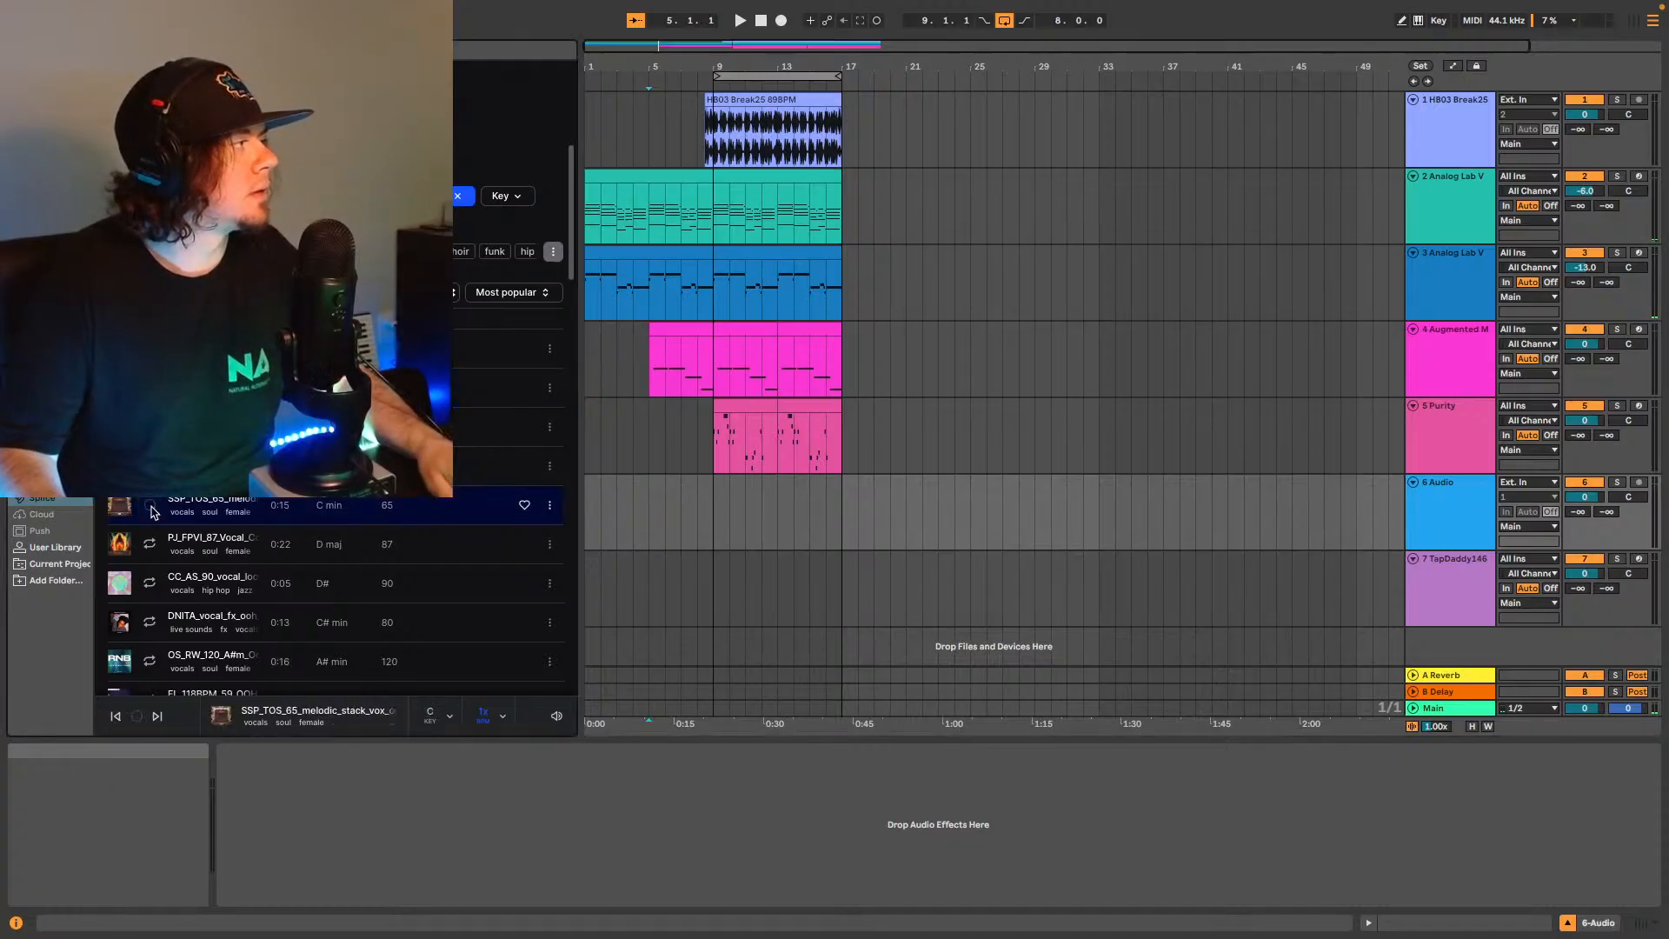
key(space)
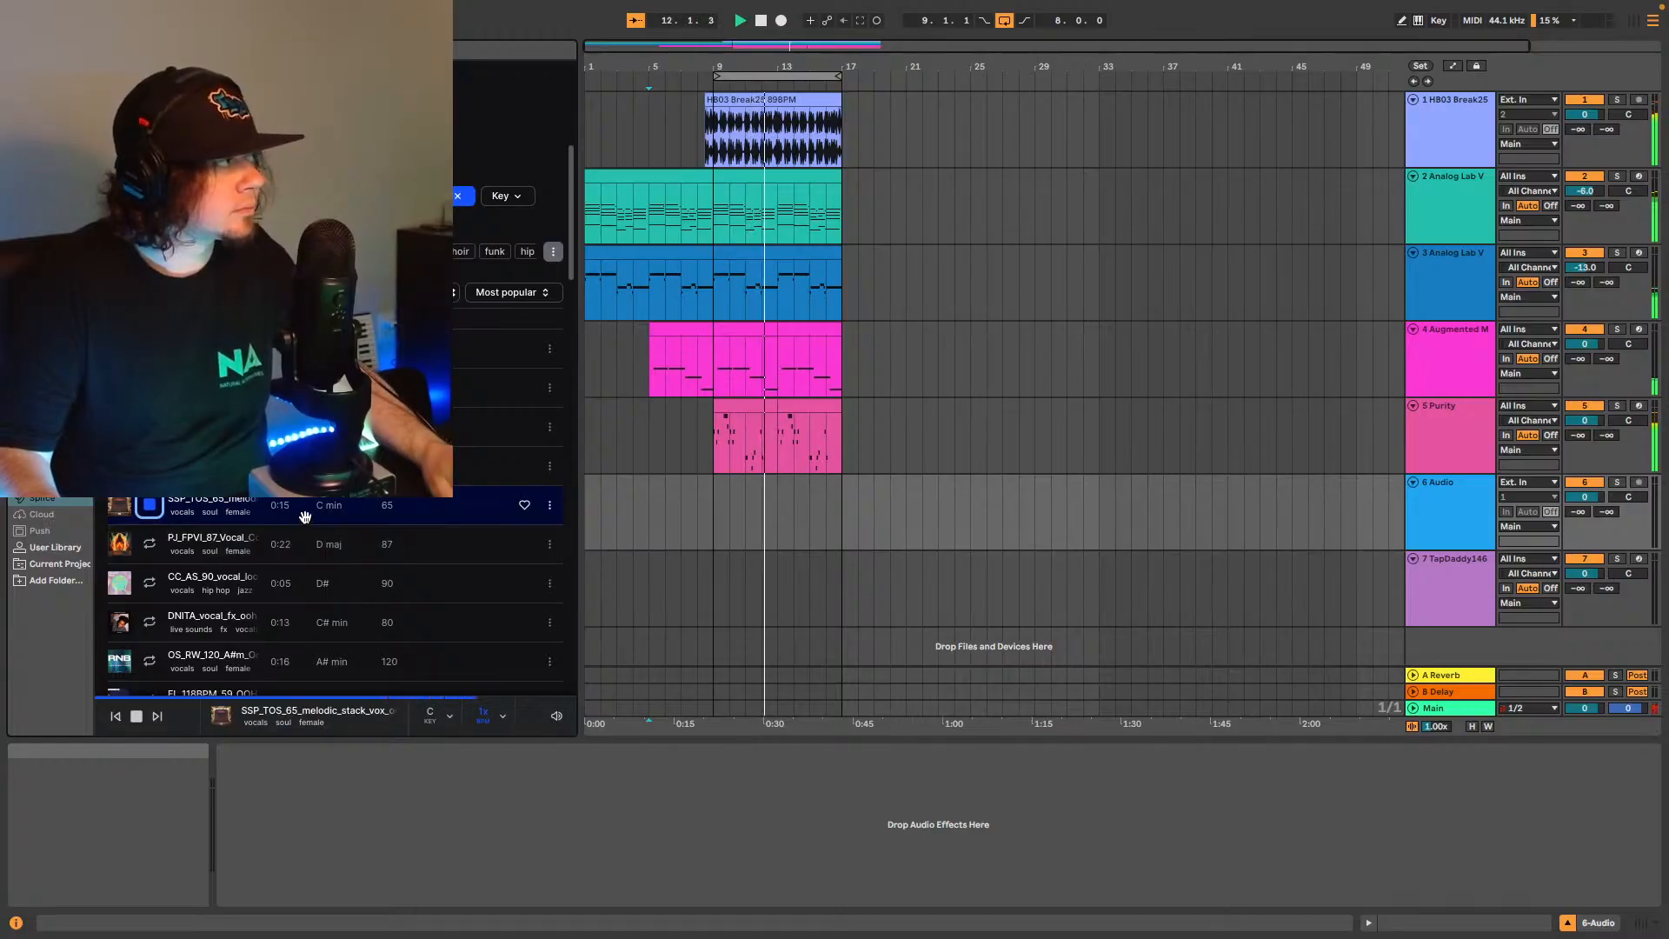
click(149, 546)
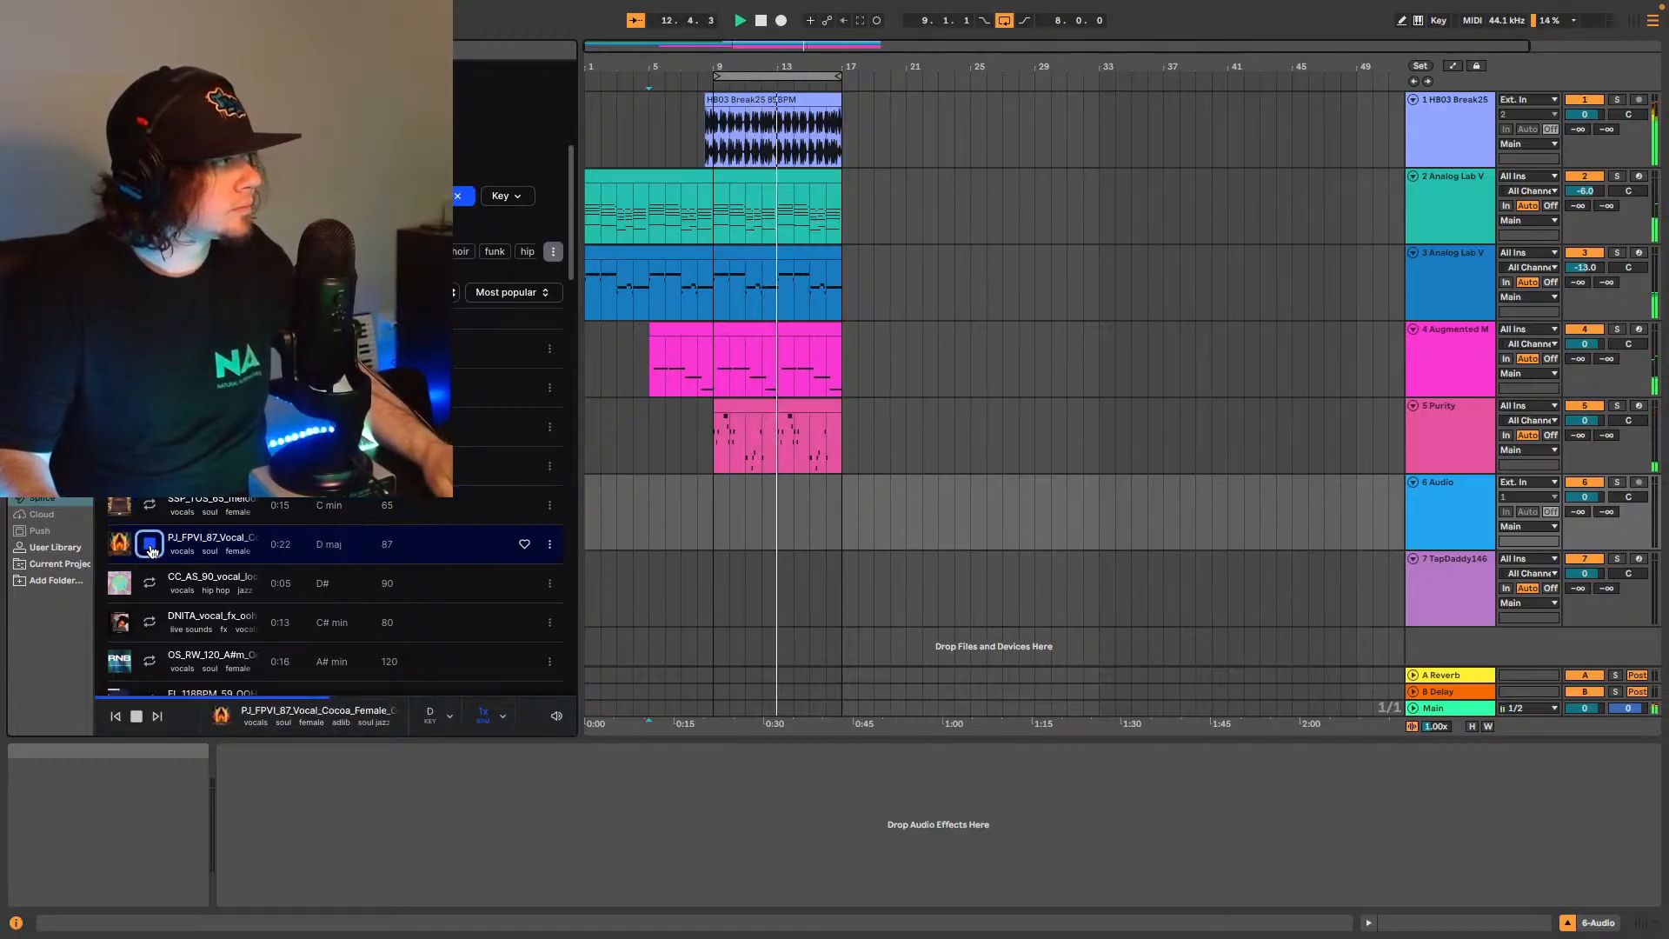
click(438, 718)
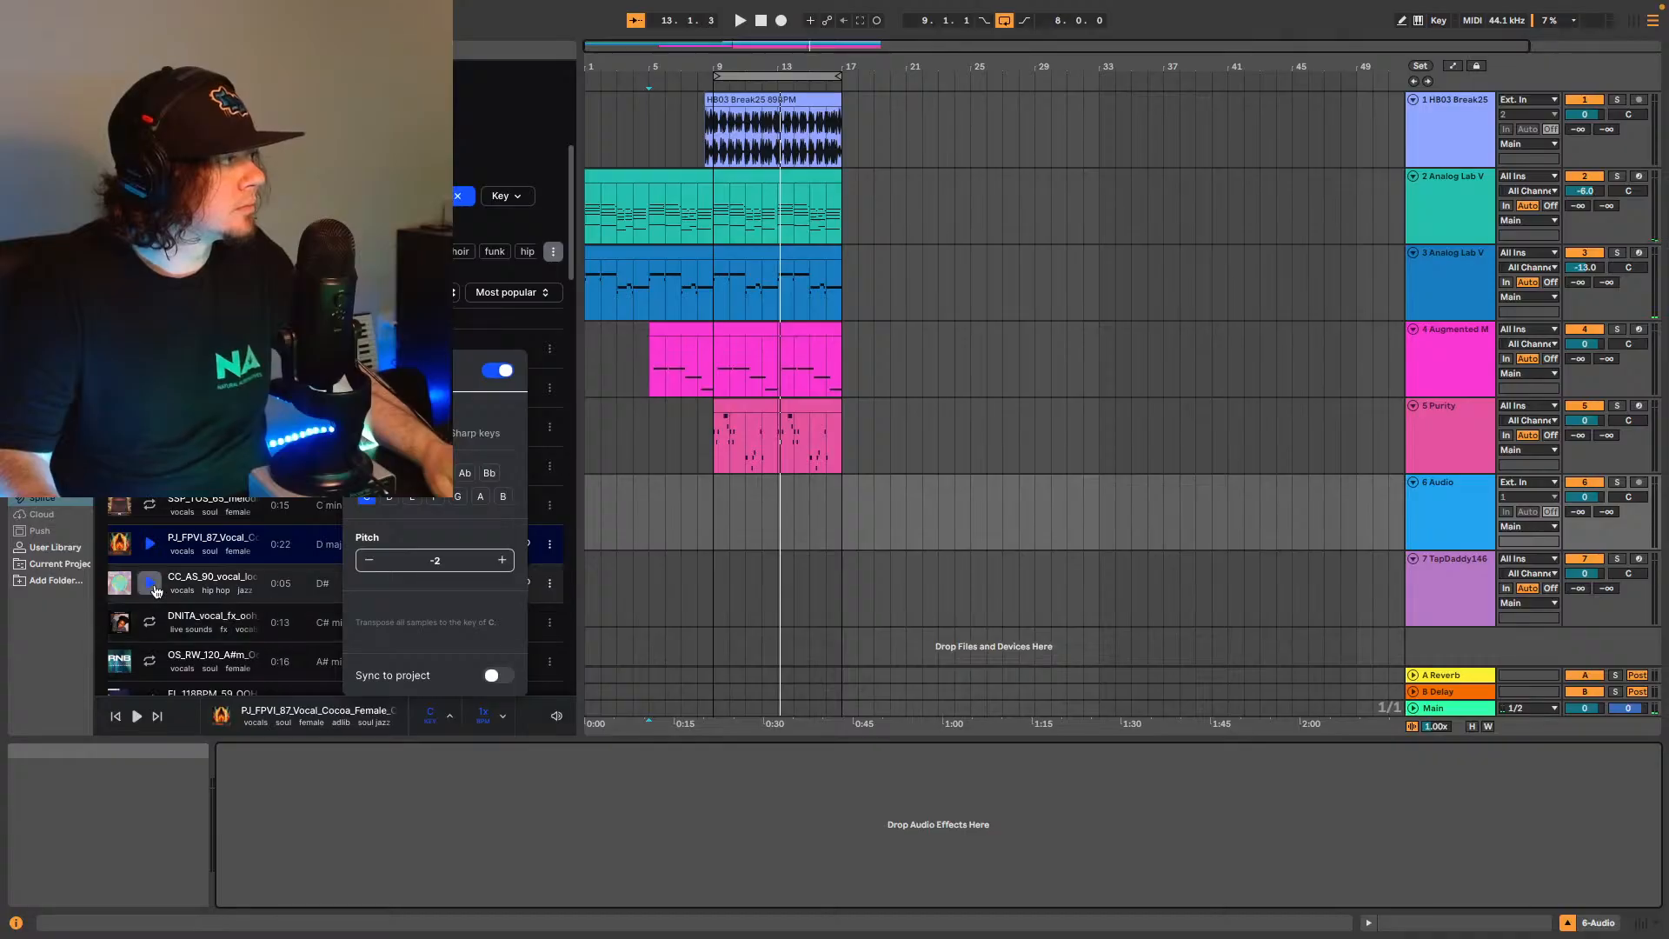
Audition the DNITA_vocal_fx_ooh_ahh, 91V_RSH adlib, OS_RW_120_A#m_Ooh_Delay and OS_MLW_85 oohs vocals over the looping arrangement.
click(150, 623)
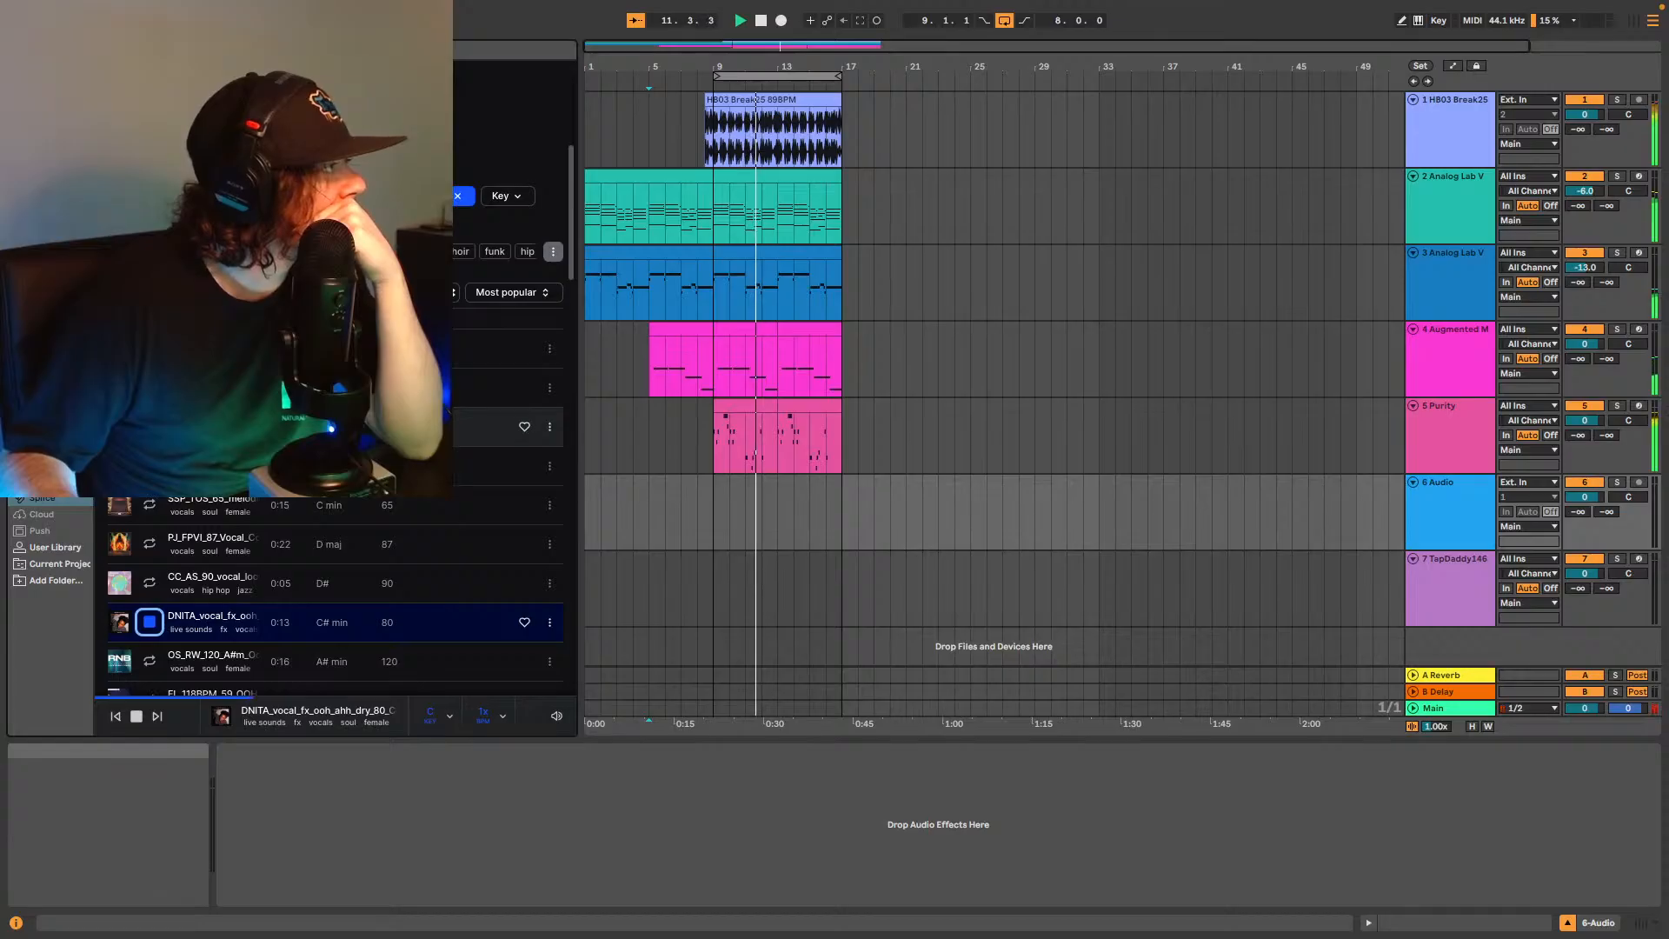
click(150, 427)
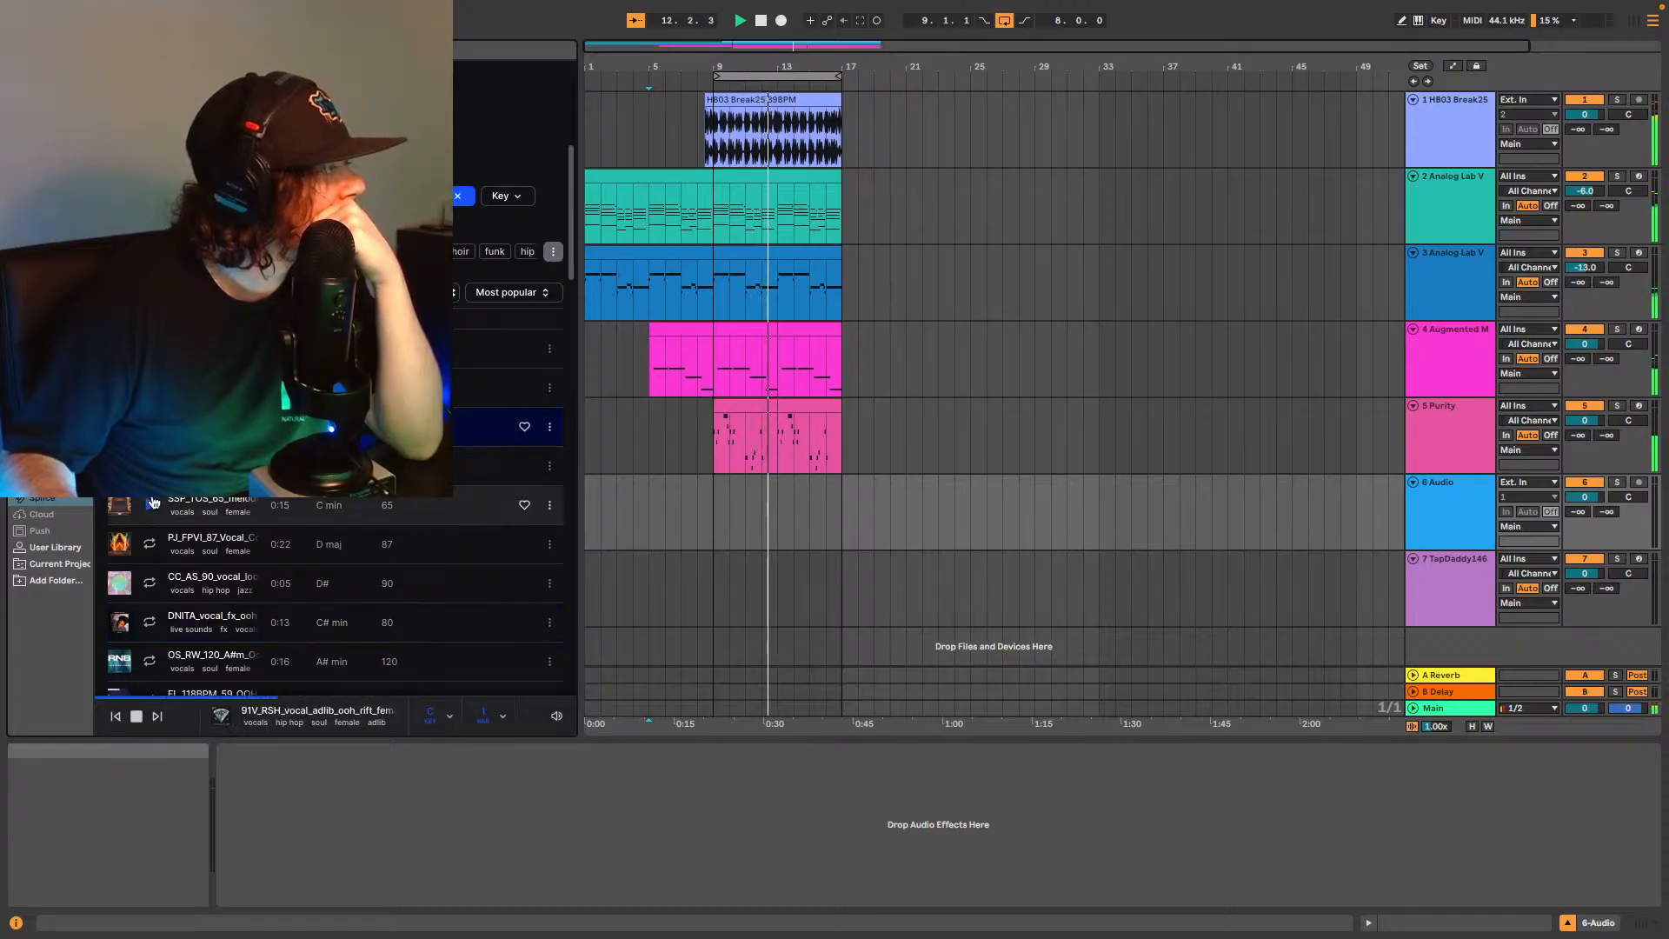
scroll(156, 599, down, 2)
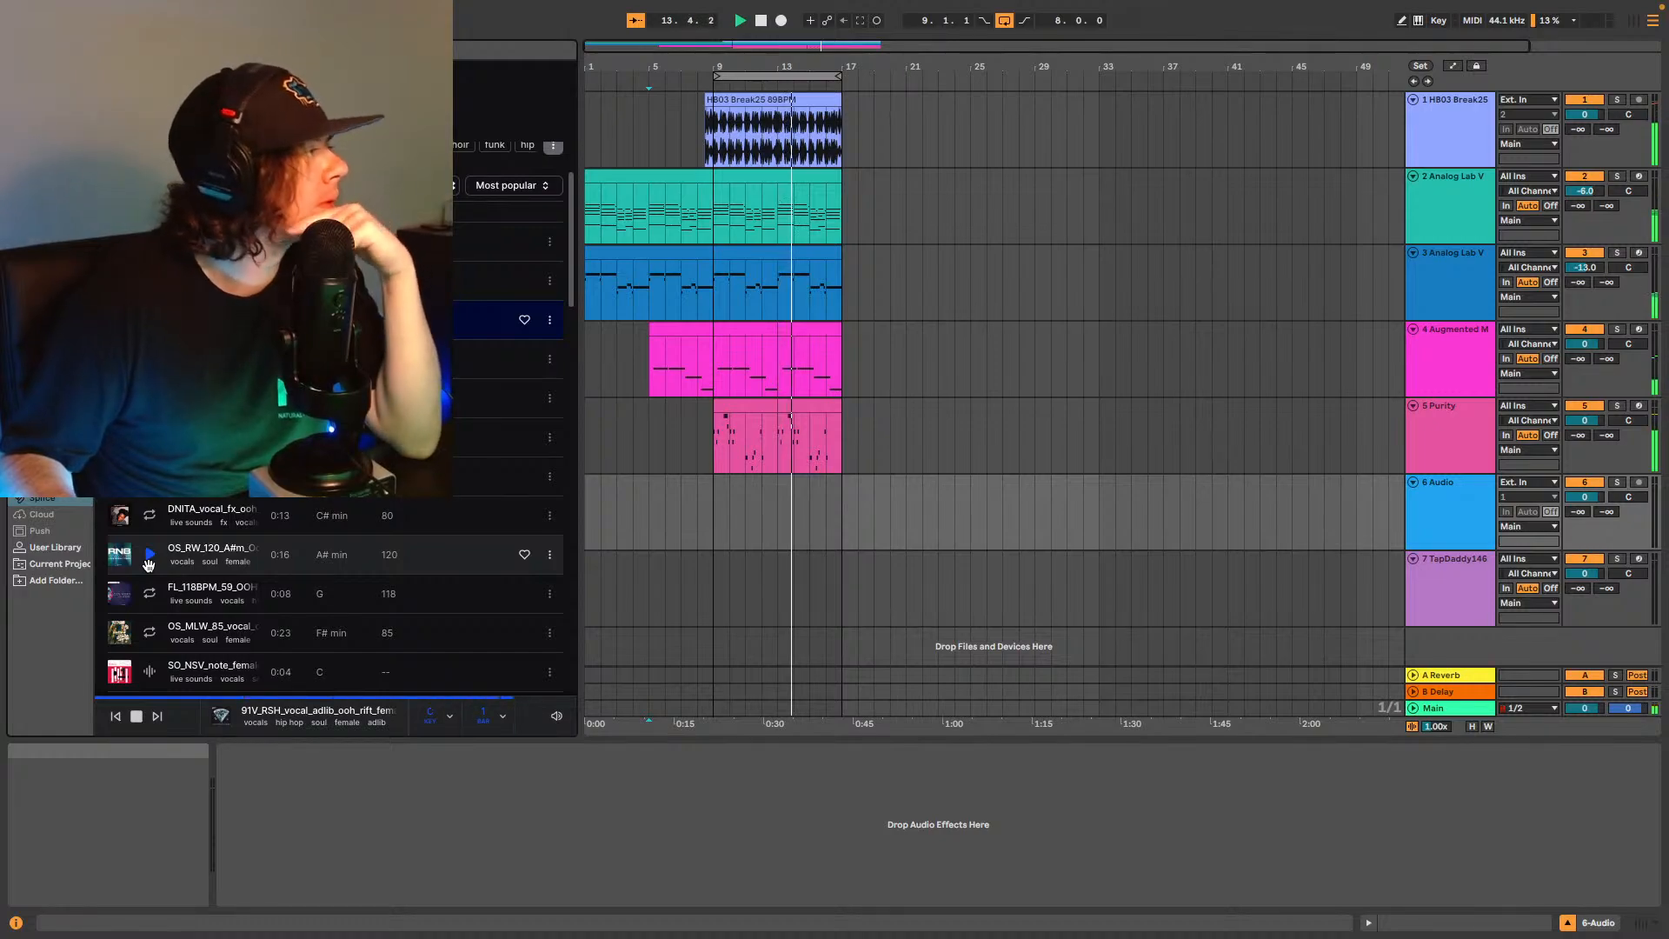
click(148, 560)
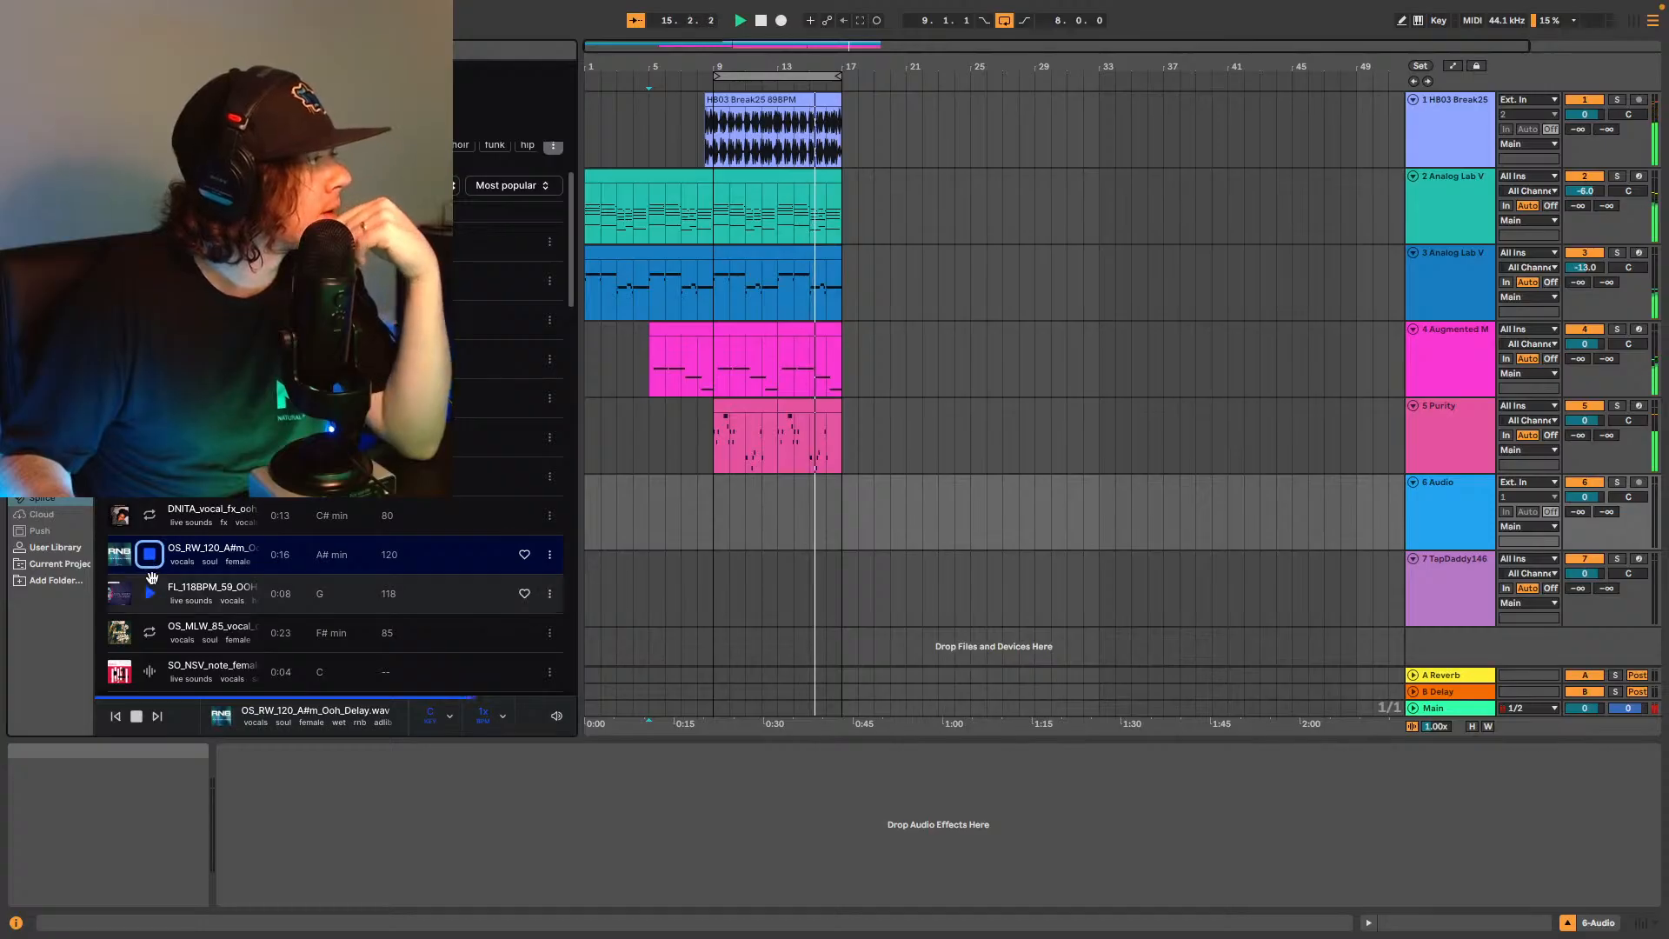
click(150, 633)
Audition the VOX_RSV_90 phrase, VOX_RSV_100 pitched ooh, 91V_PR adlib, SO_RS_80 riff and SO_SS_90 harmony vocals over the loop.
scroll(161, 565, down, 4)
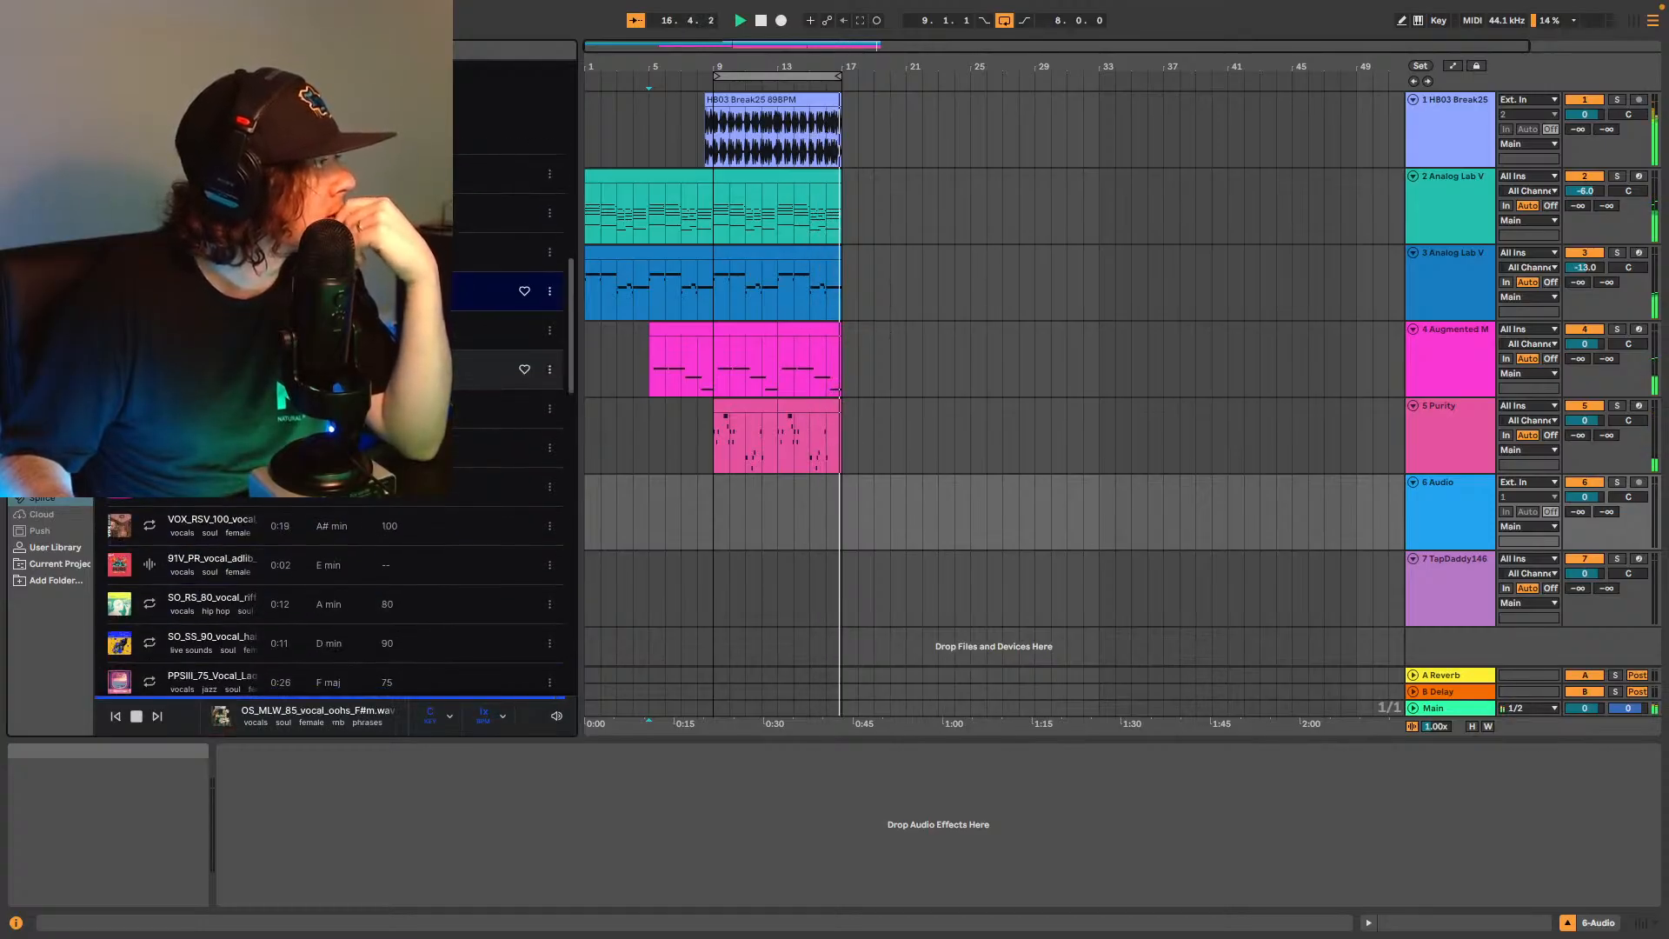
click(150, 370)
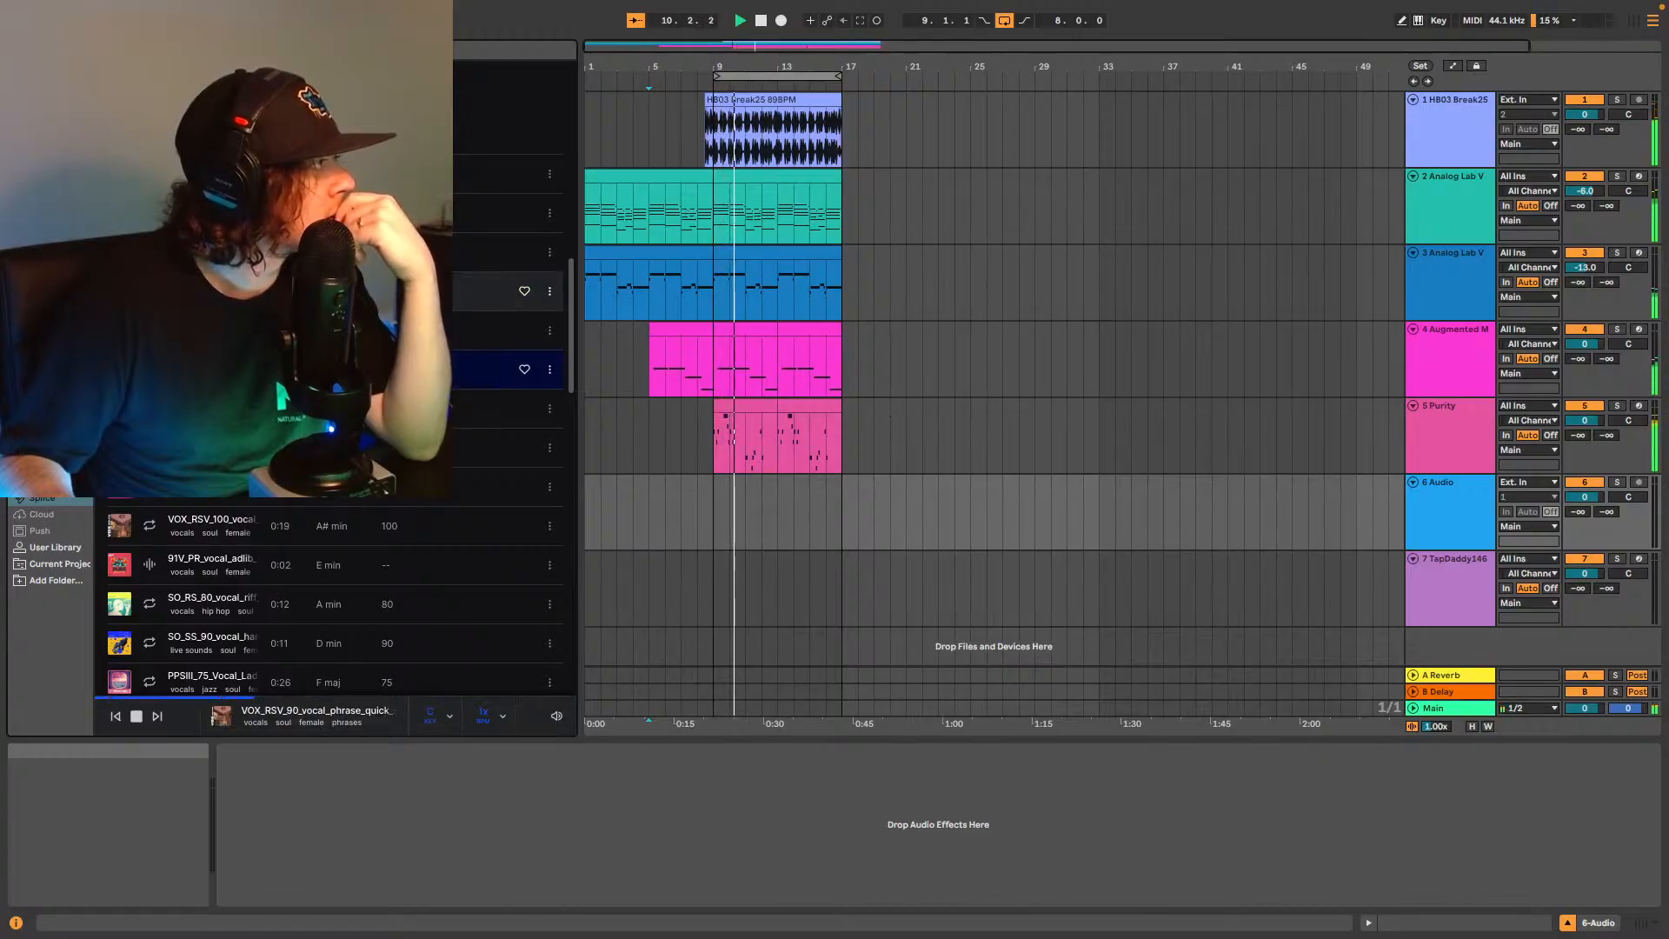
click(157, 525)
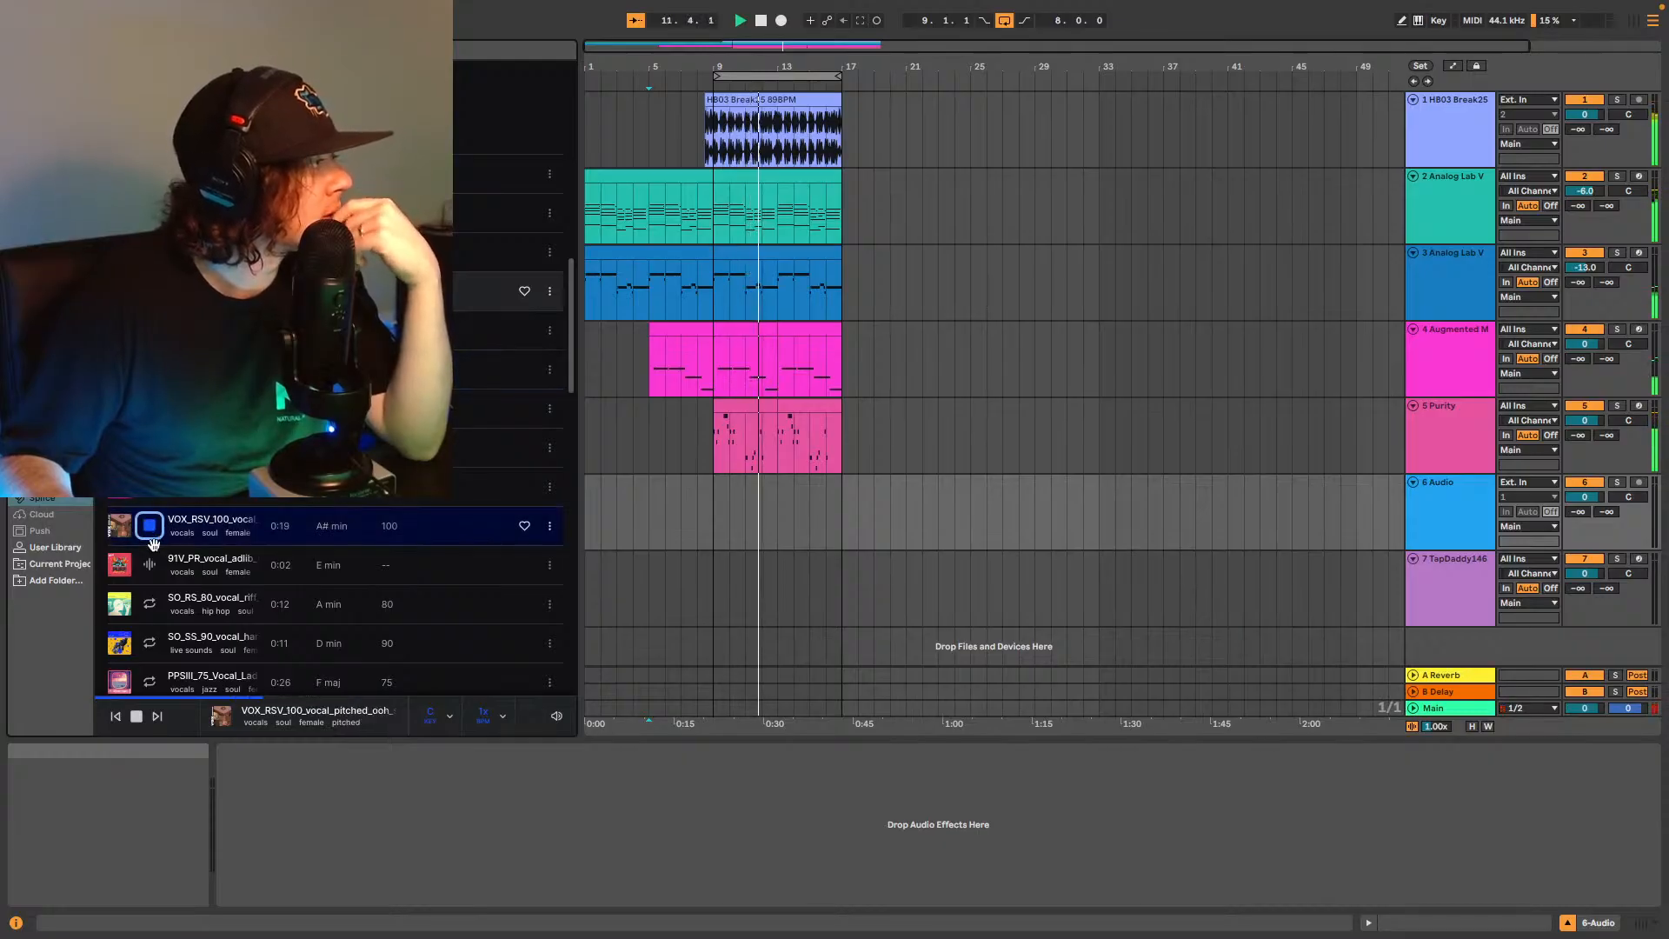
click(149, 566)
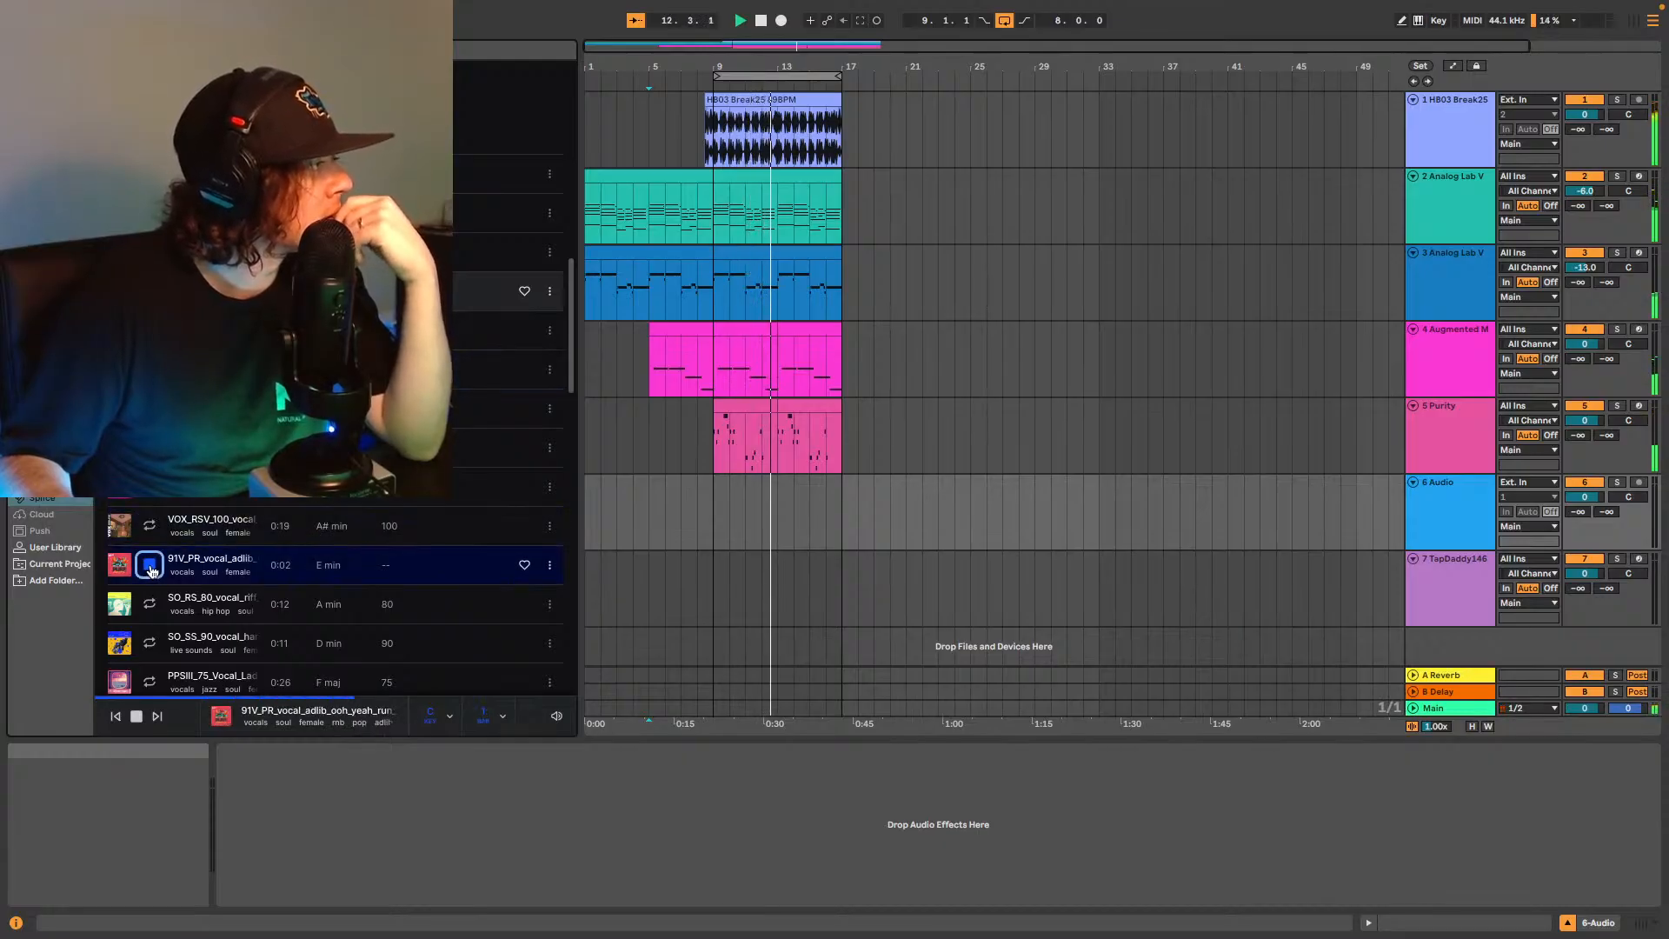
click(150, 605)
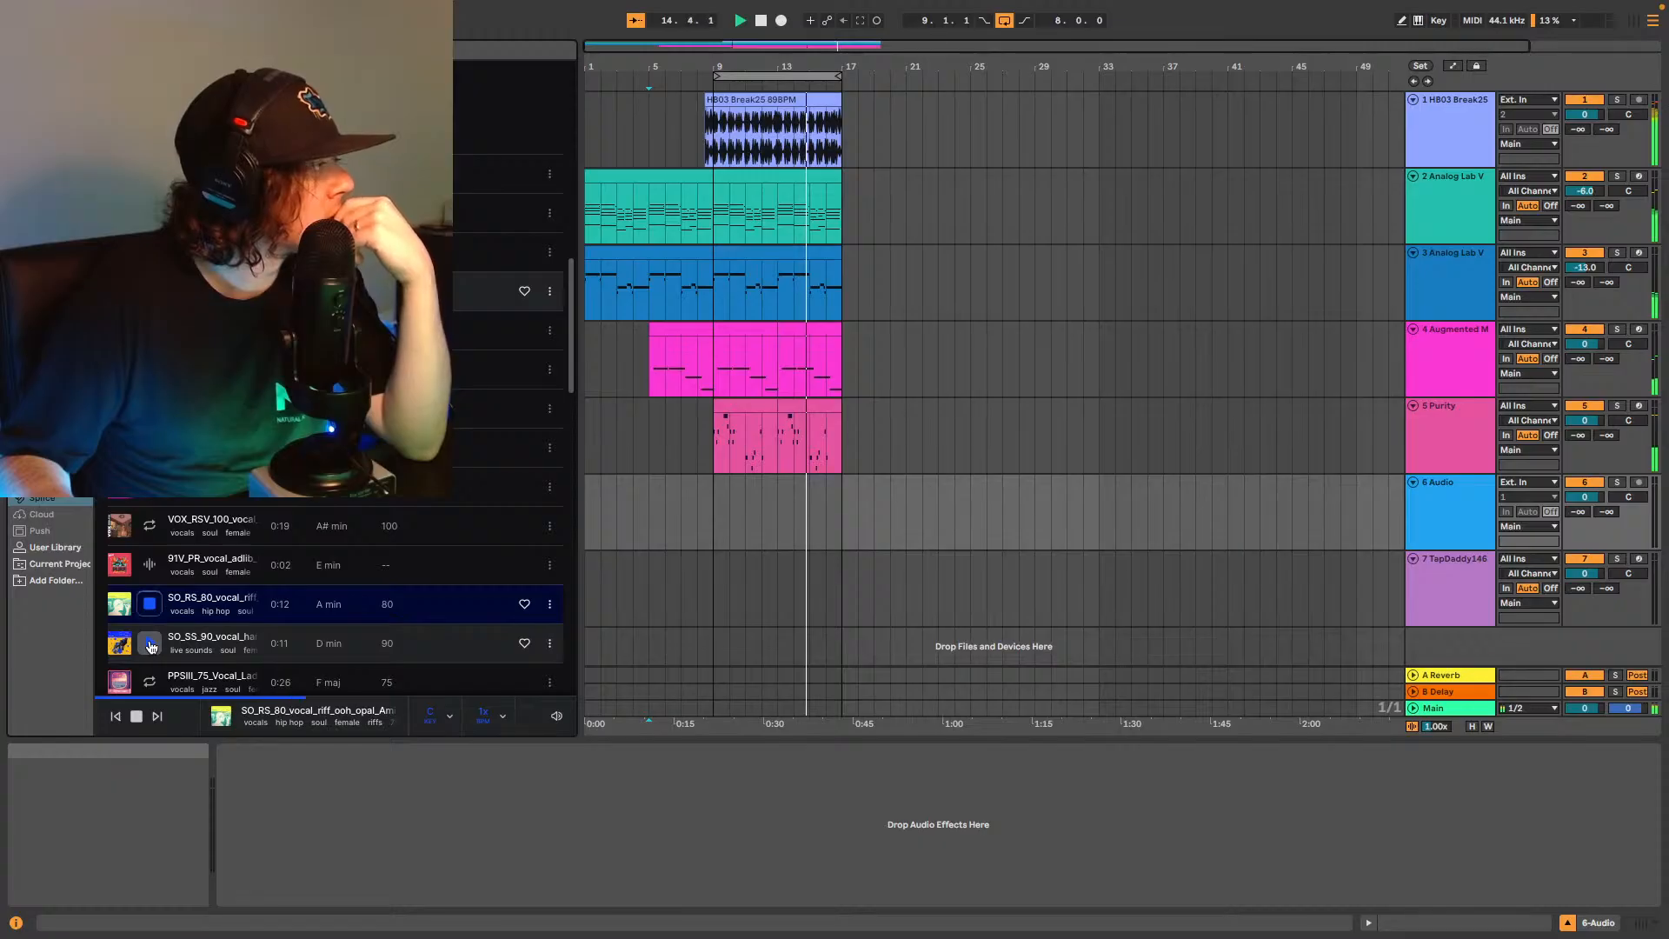
click(149, 644)
Audition the DNITA_vocal_adlib_ahh_ooh and PJ_AO_Vocals_oneshot_Oohs samples over the loop and return to the first vocal results.
scroll(347, 391, down, 3)
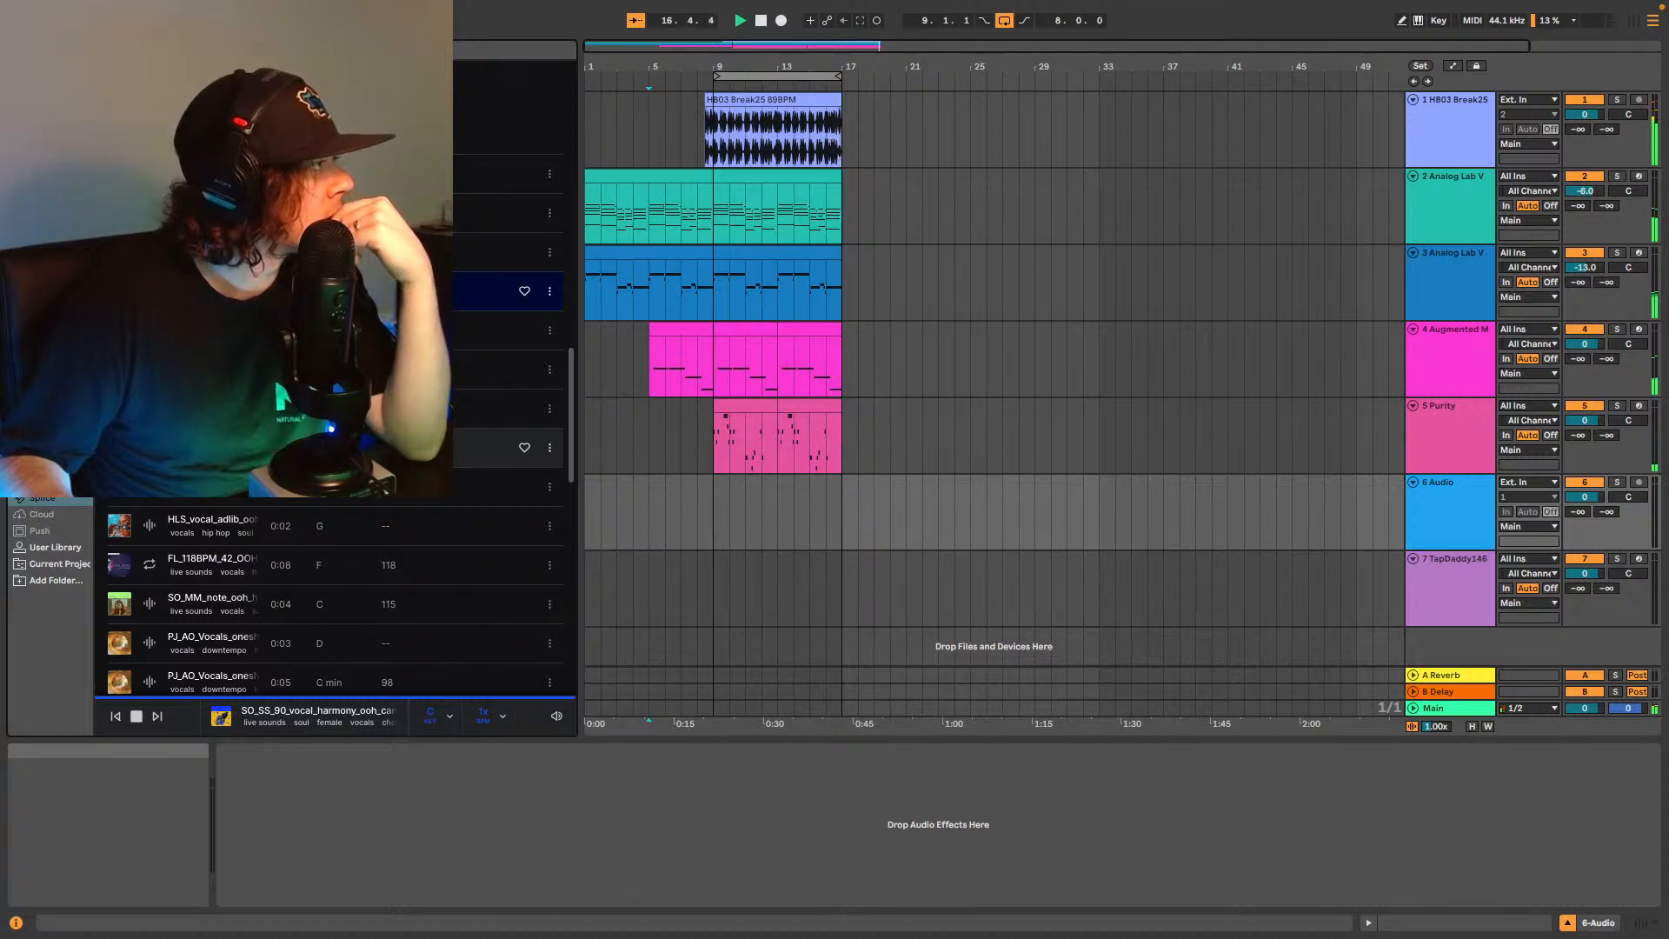
click(150, 447)
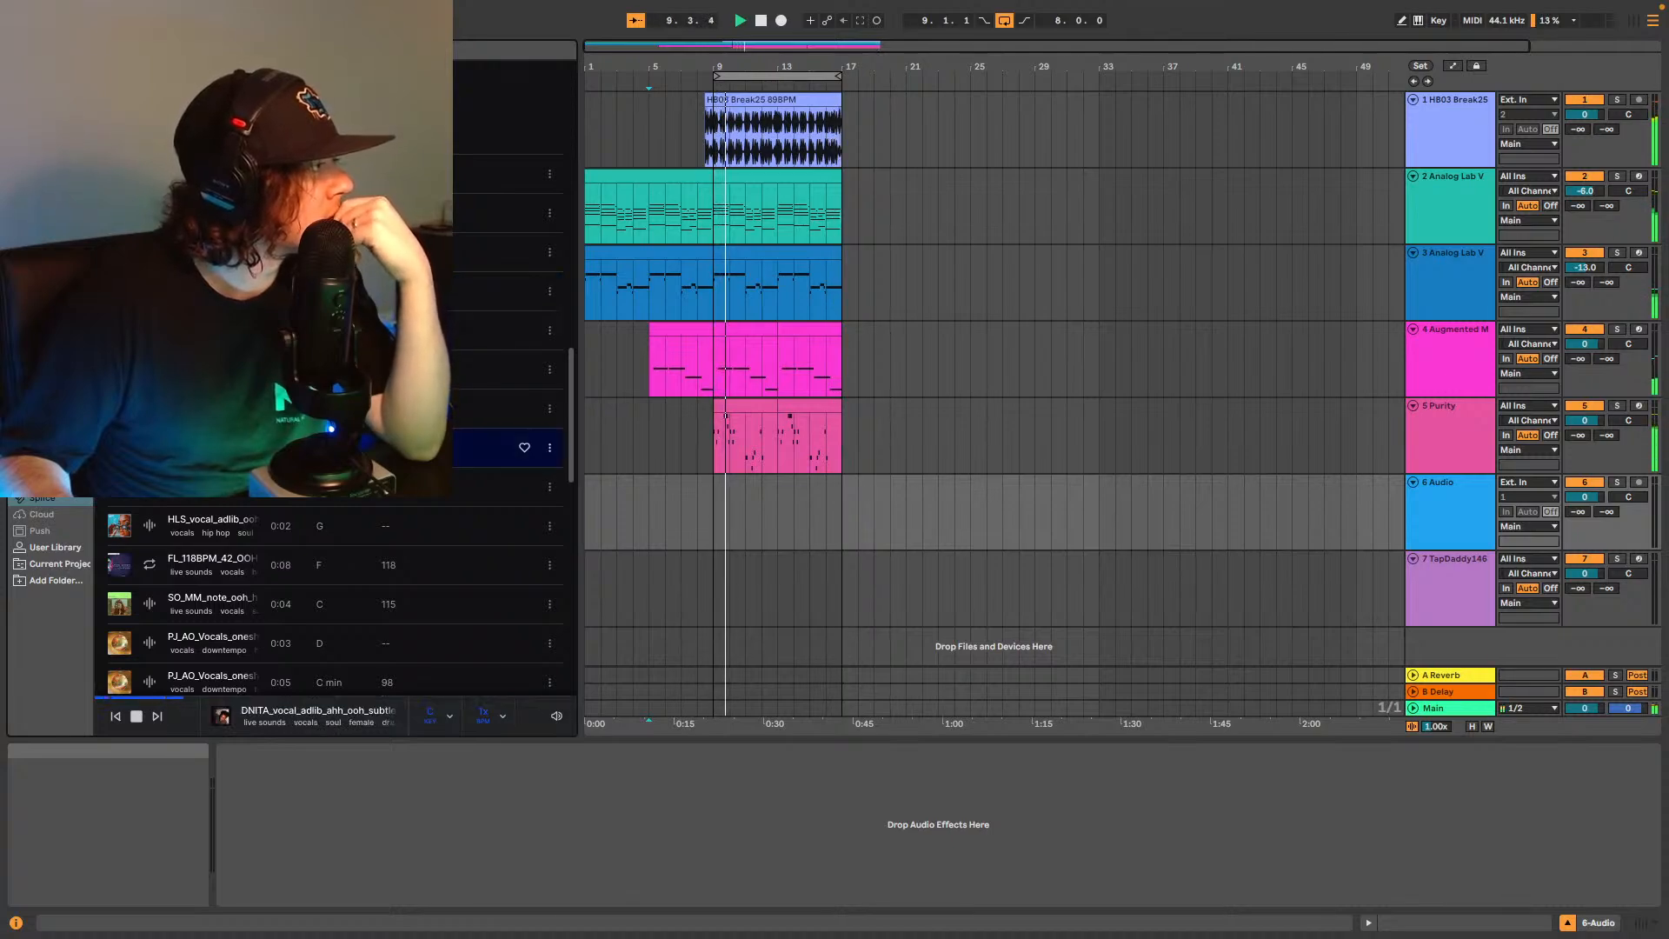
scroll(170, 556, down, 2)
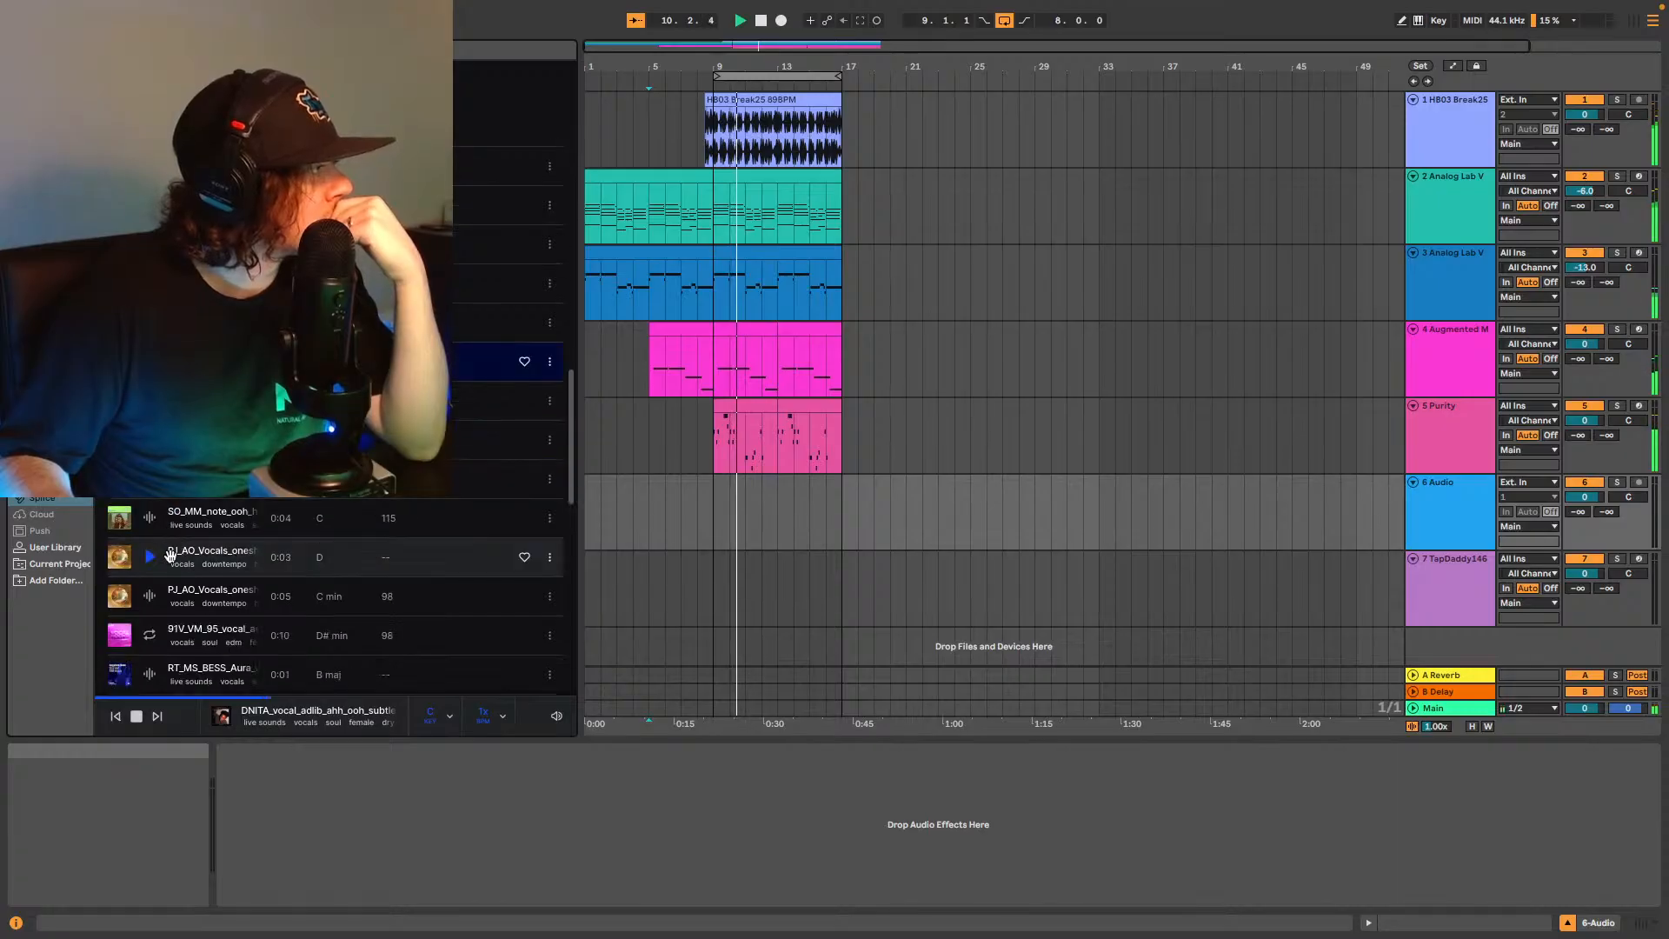
click(157, 586)
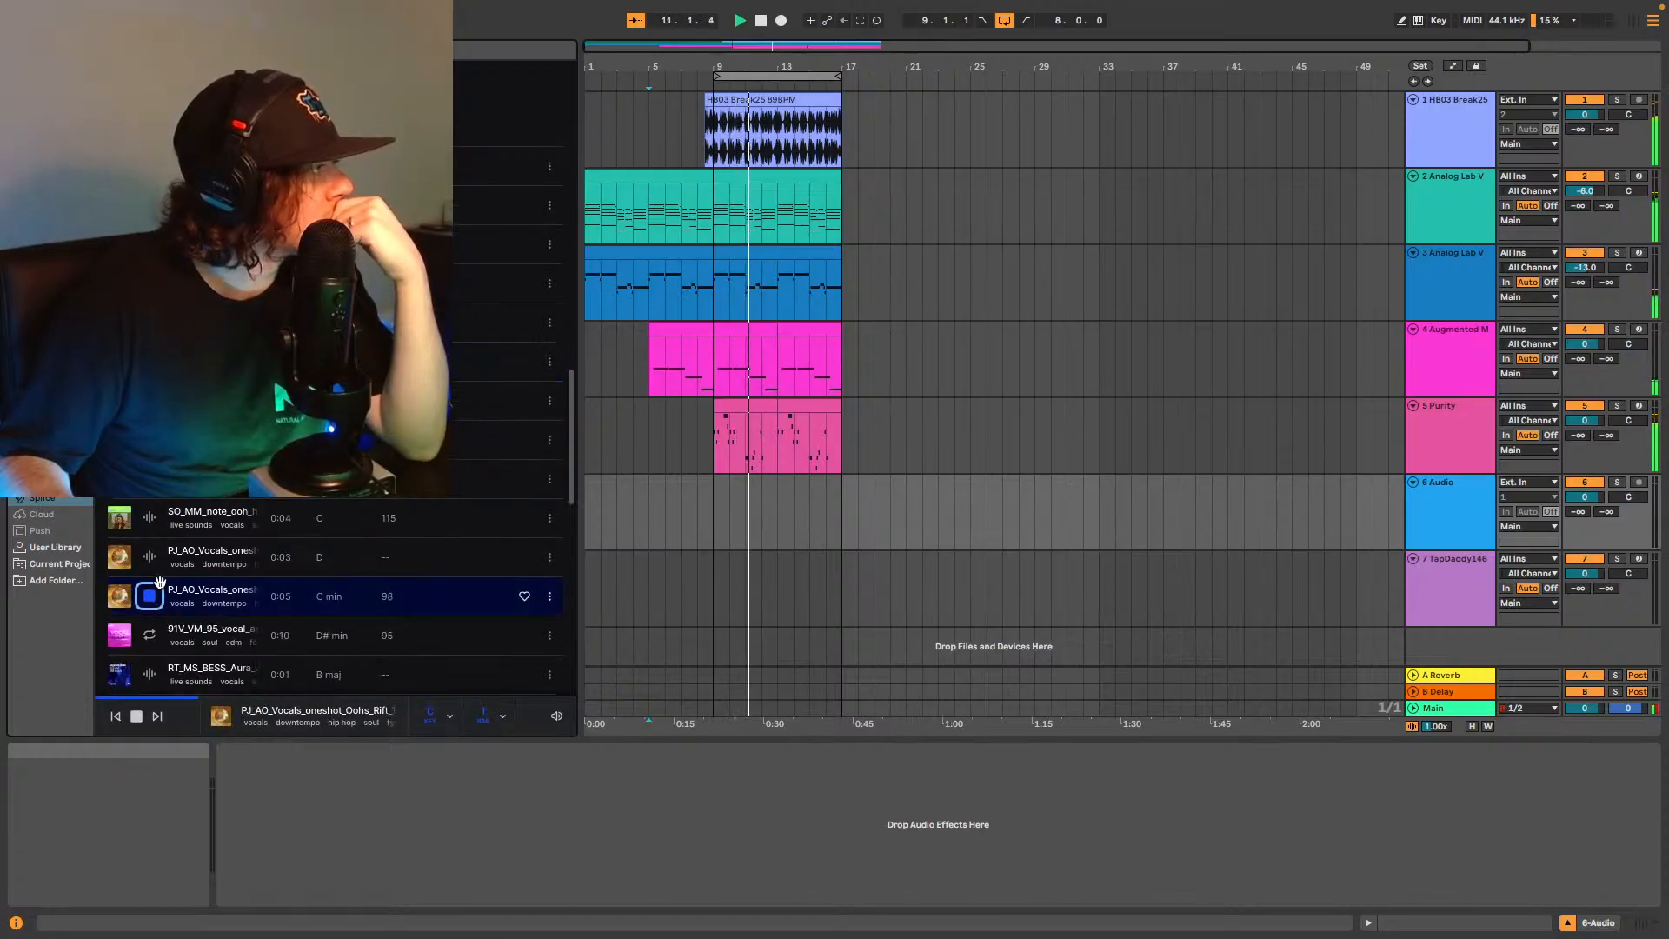
scroll(169, 565, down, 4)
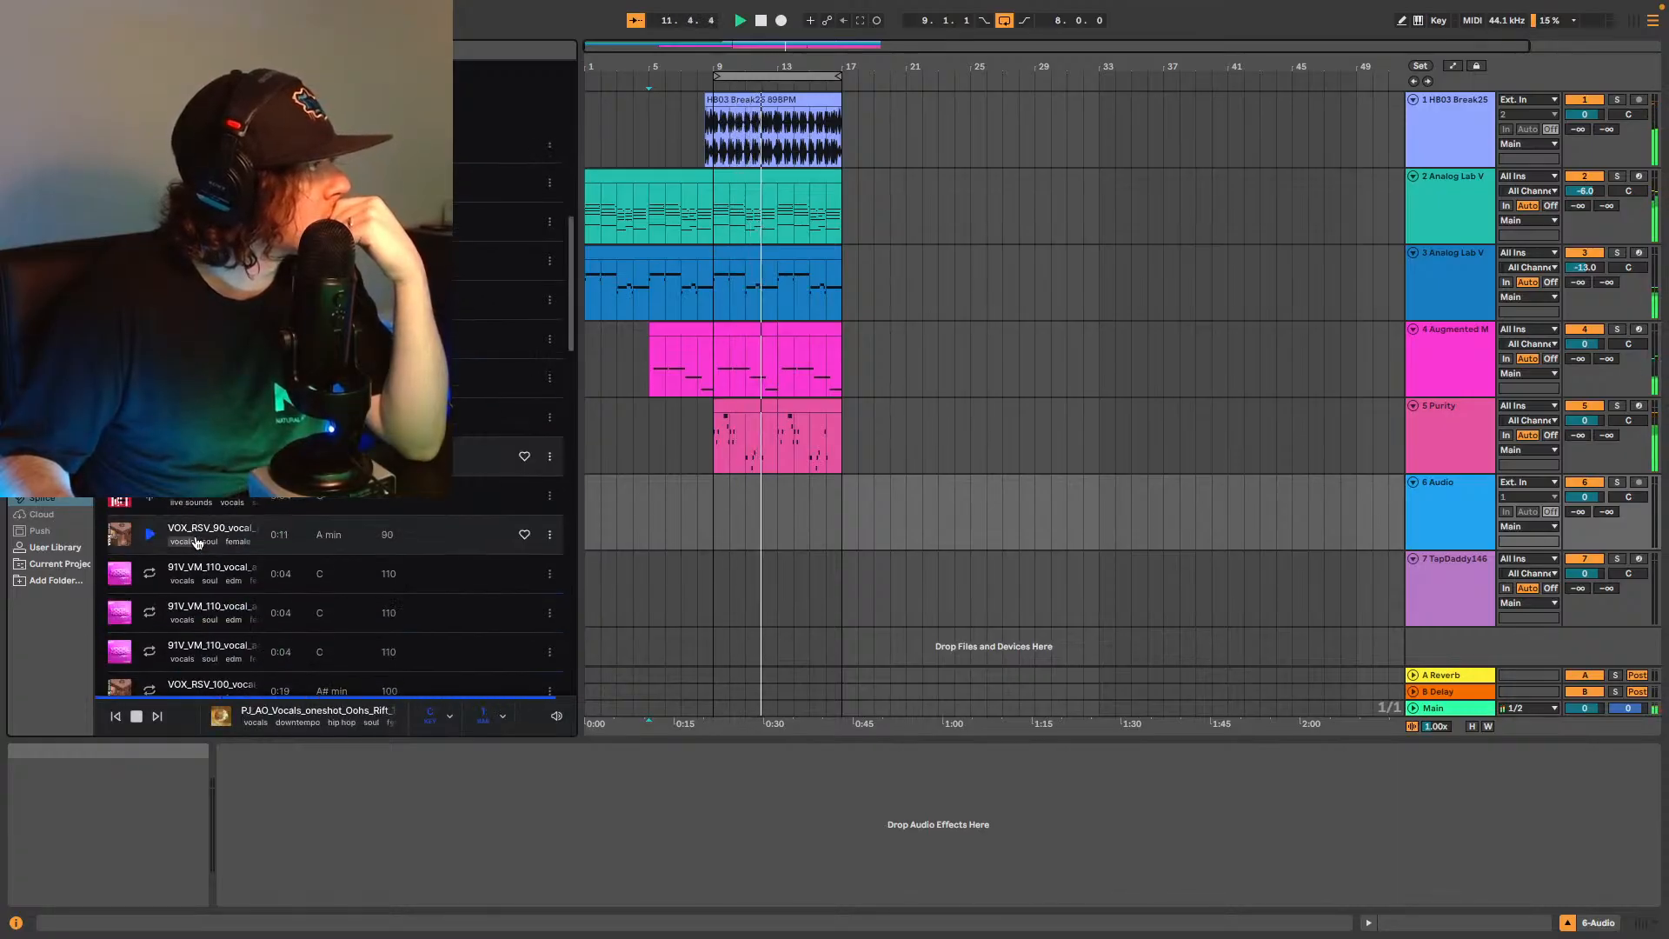
scroll(196, 542, up, 5)
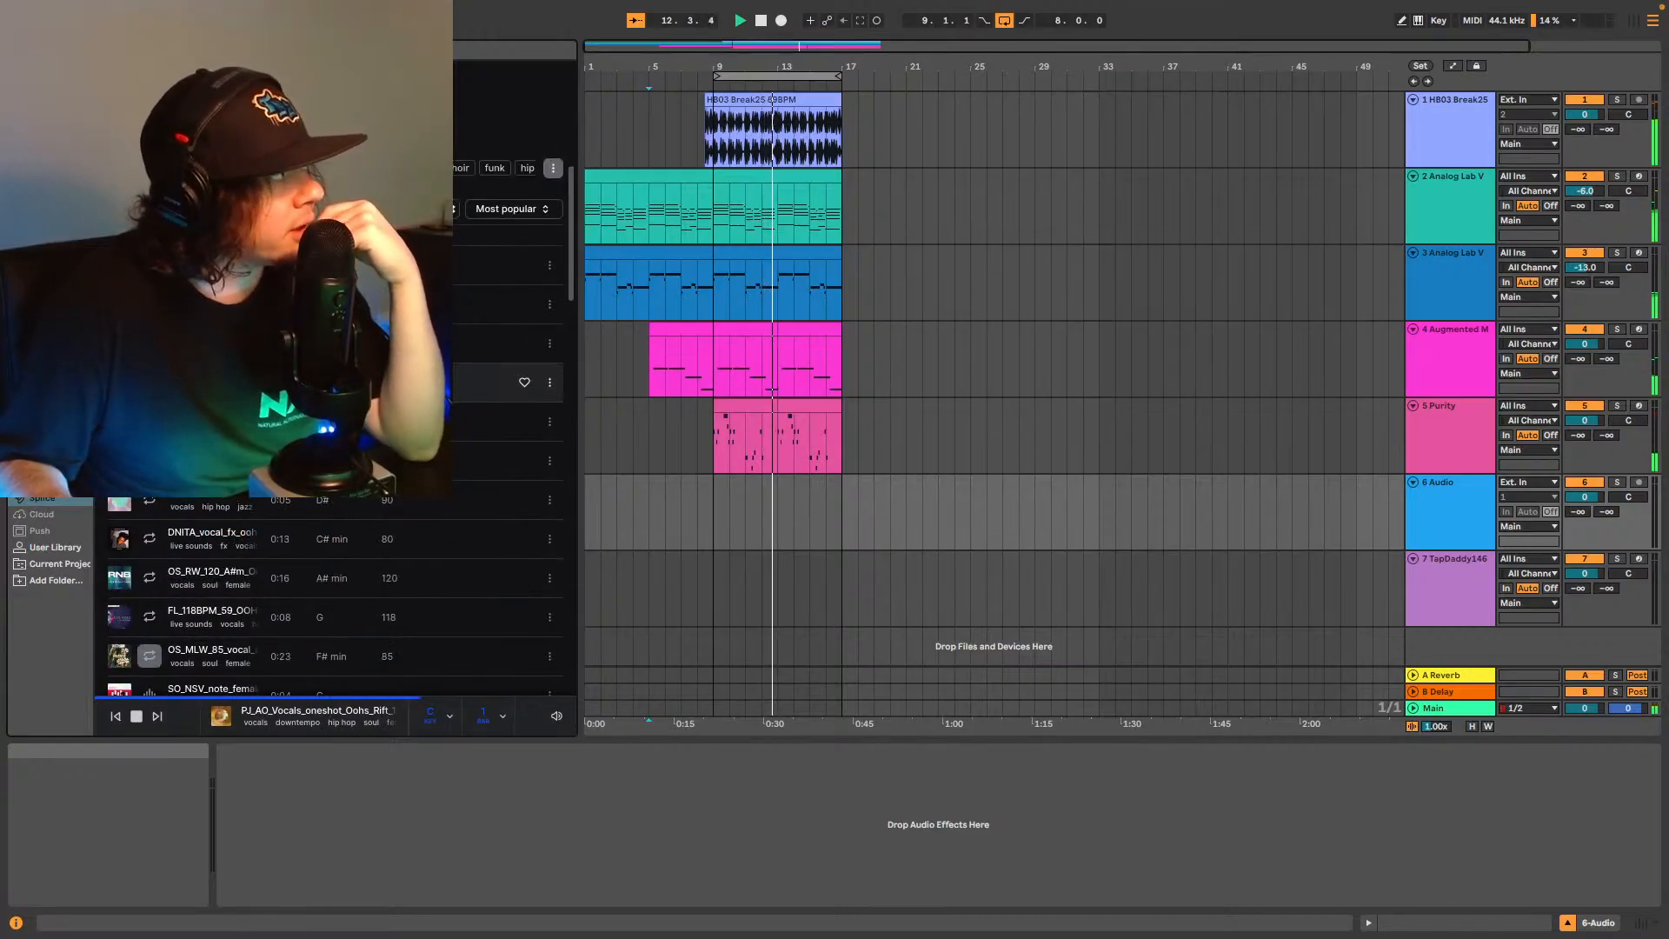
Audition the SSP_TOS_65 melodic stack vocal again, restarting the arrangement from 5.1.1 to compare it with the beat.
click(157, 423)
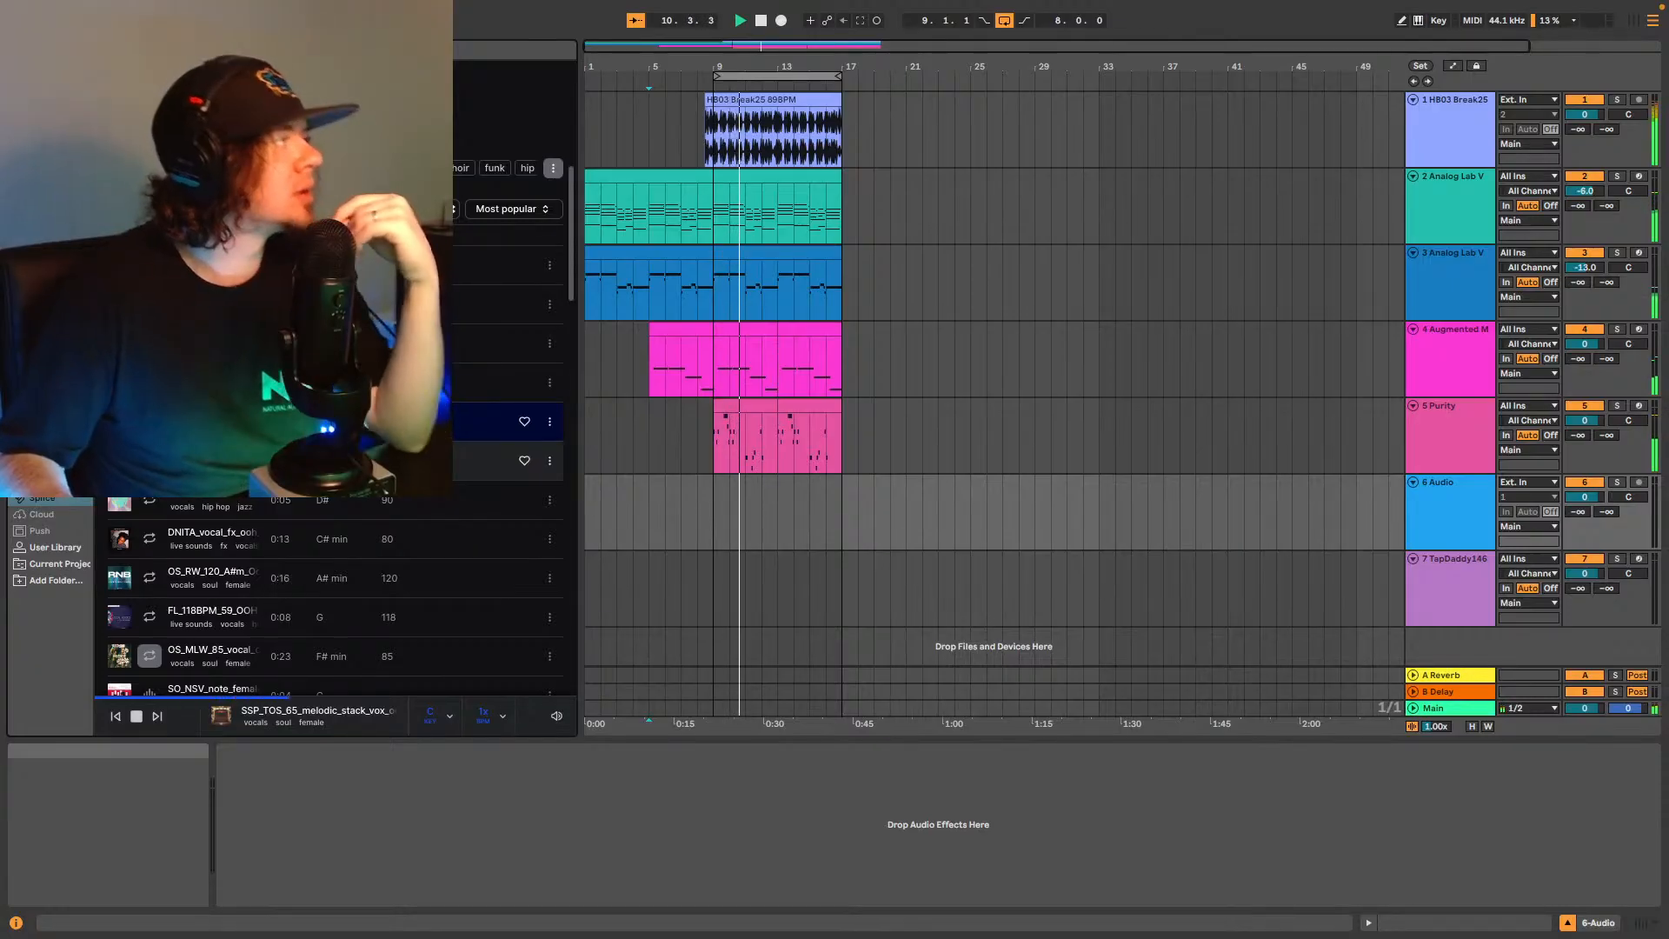
key(space)
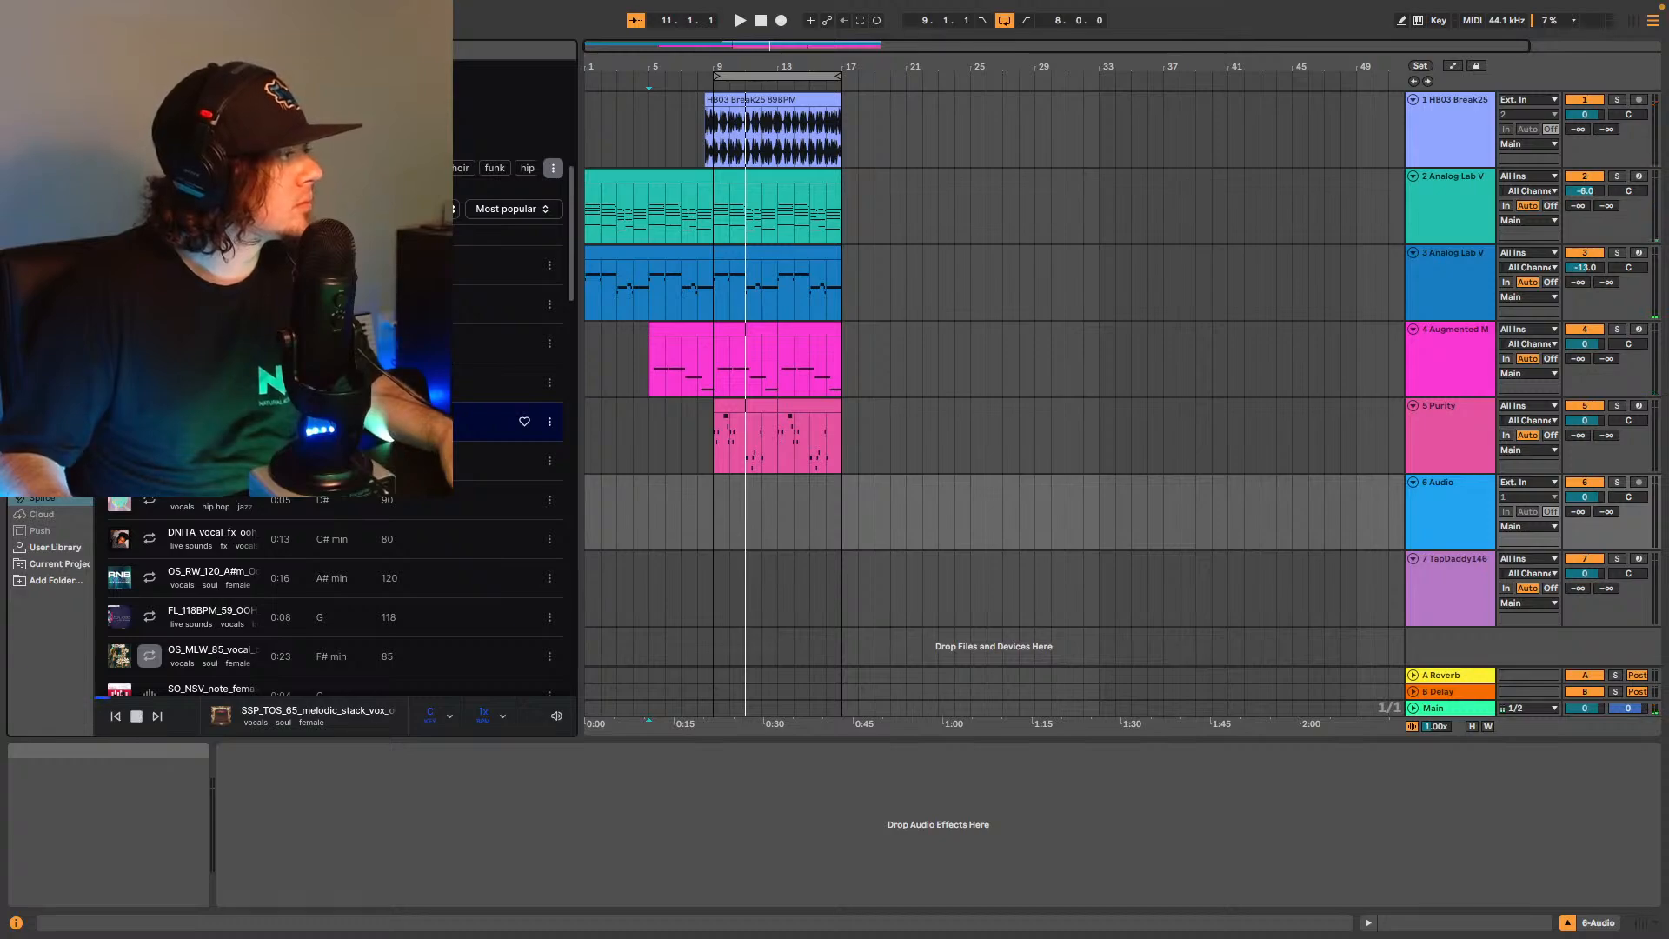
key(space)
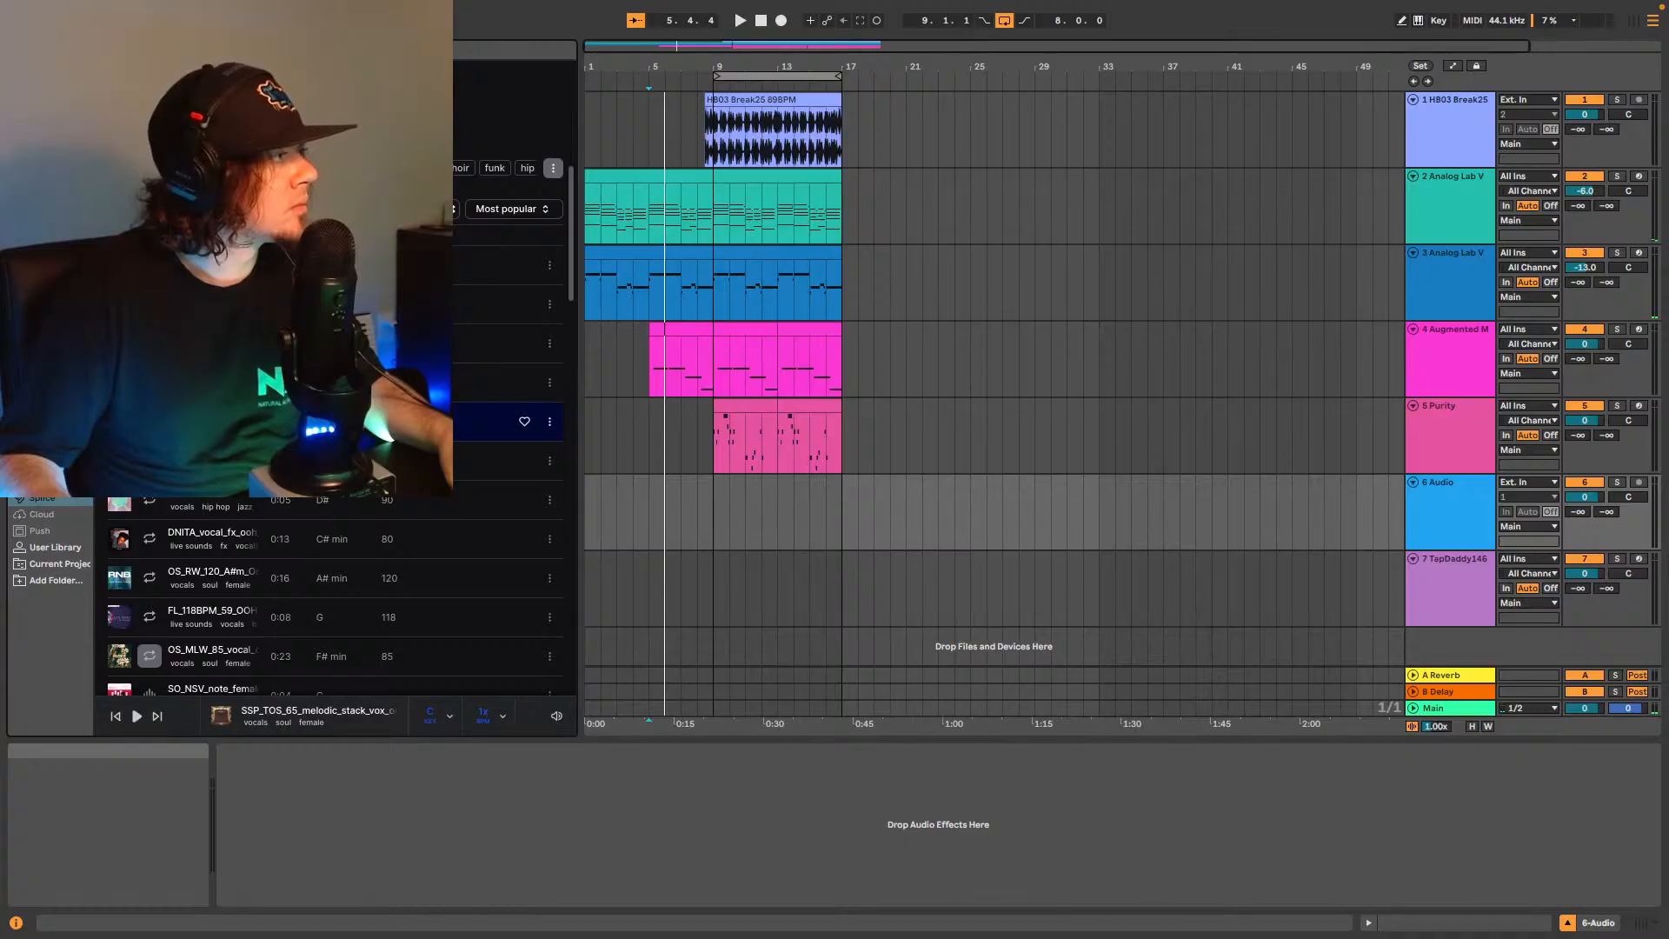
key(space)
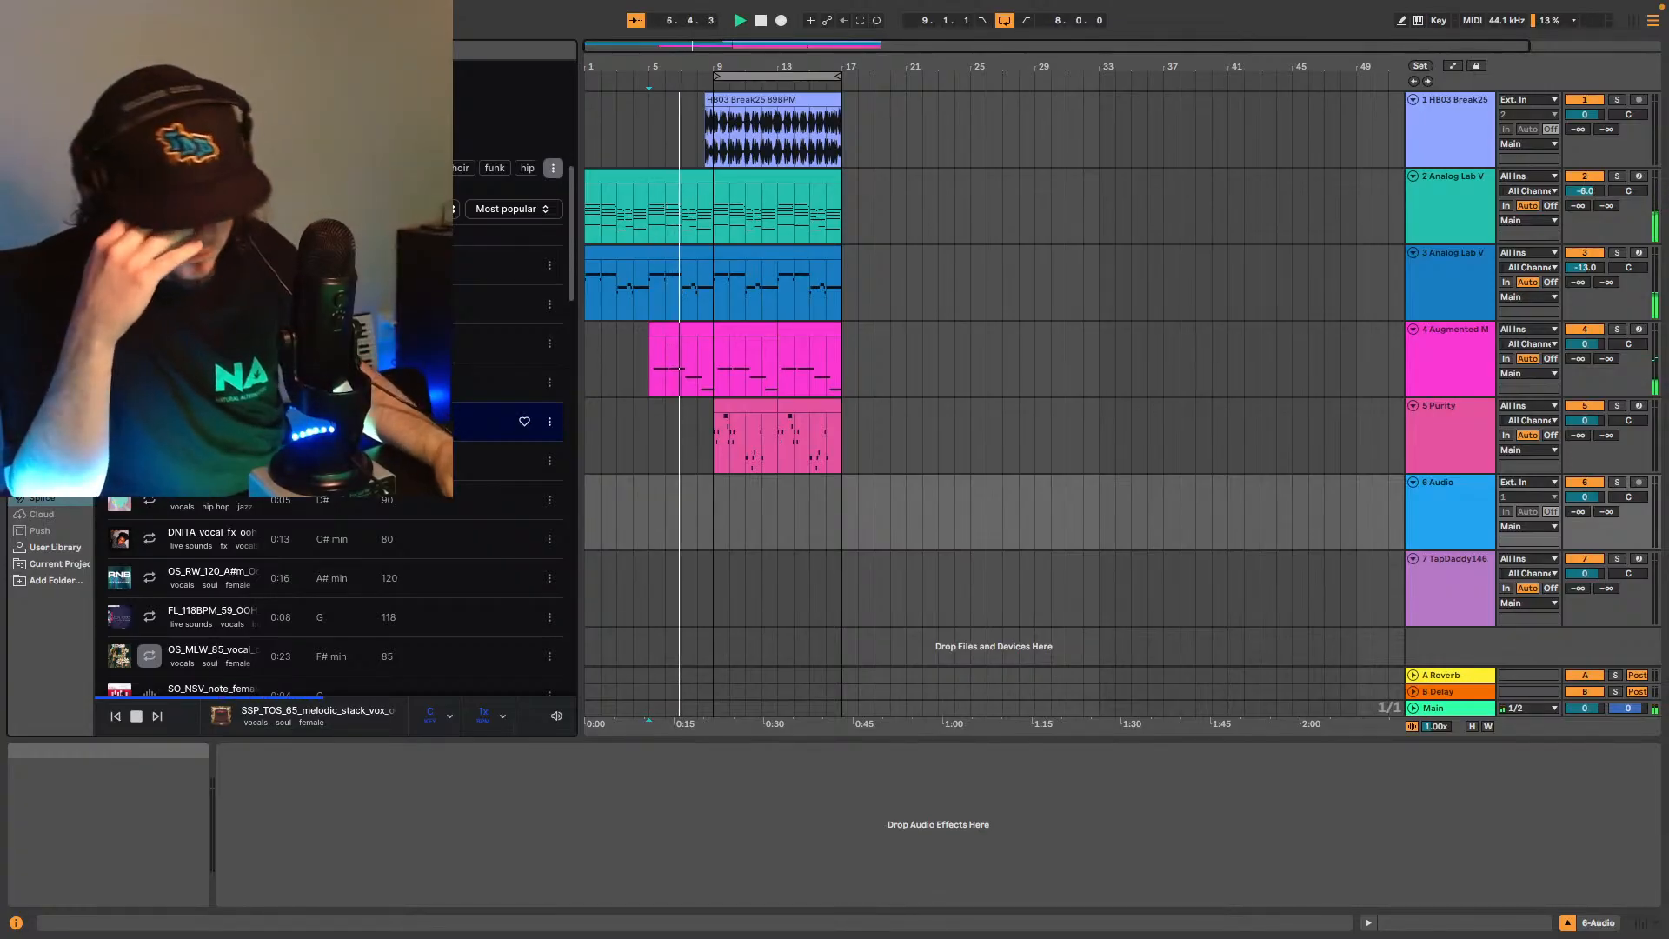
key(space)
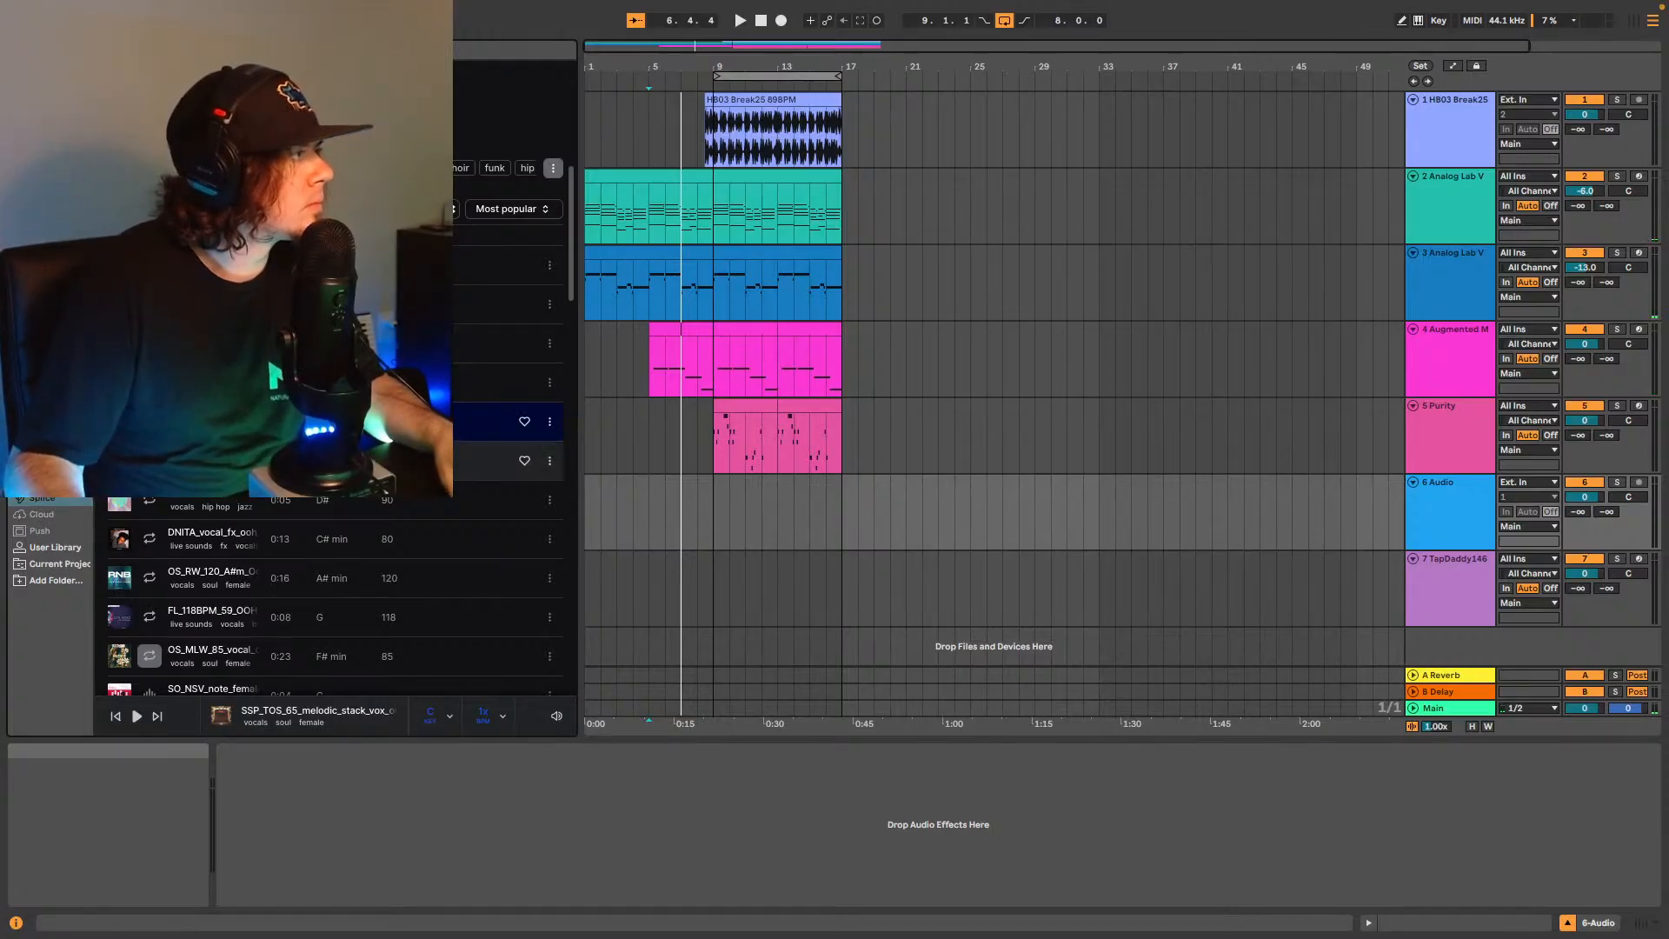
Transpose the vocal samples to Eb with a pitch of +1 and audition the PJ_FPVI_87 and 91V_MC one-shot ooh vocals.
click(208, 460)
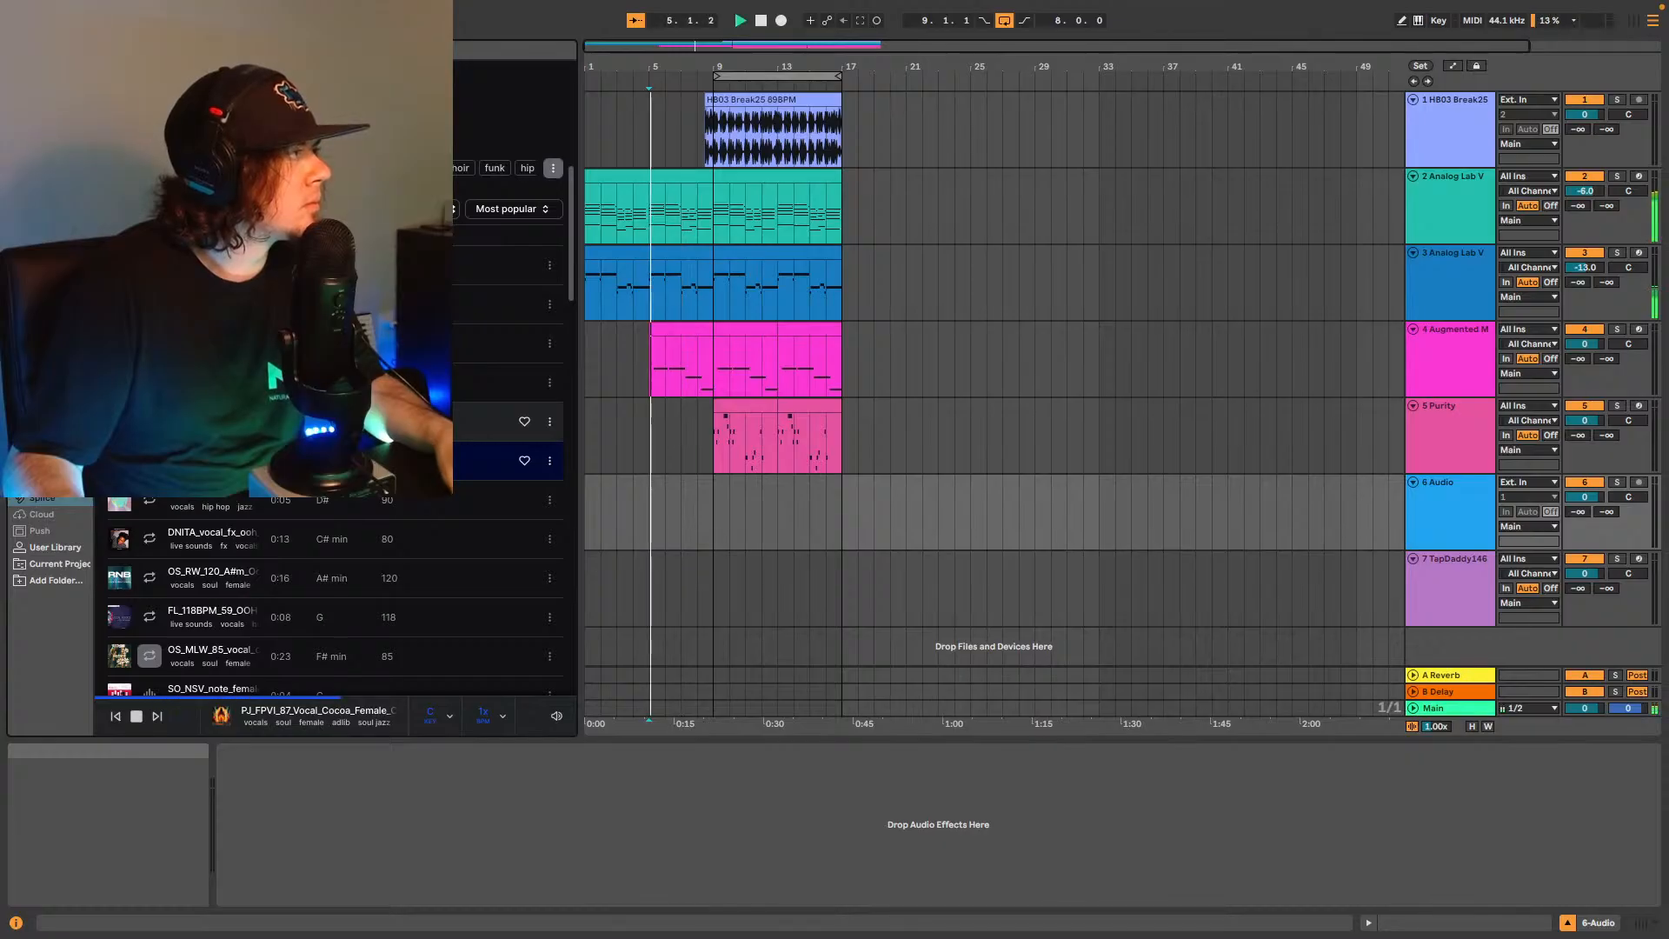
click(450, 717)
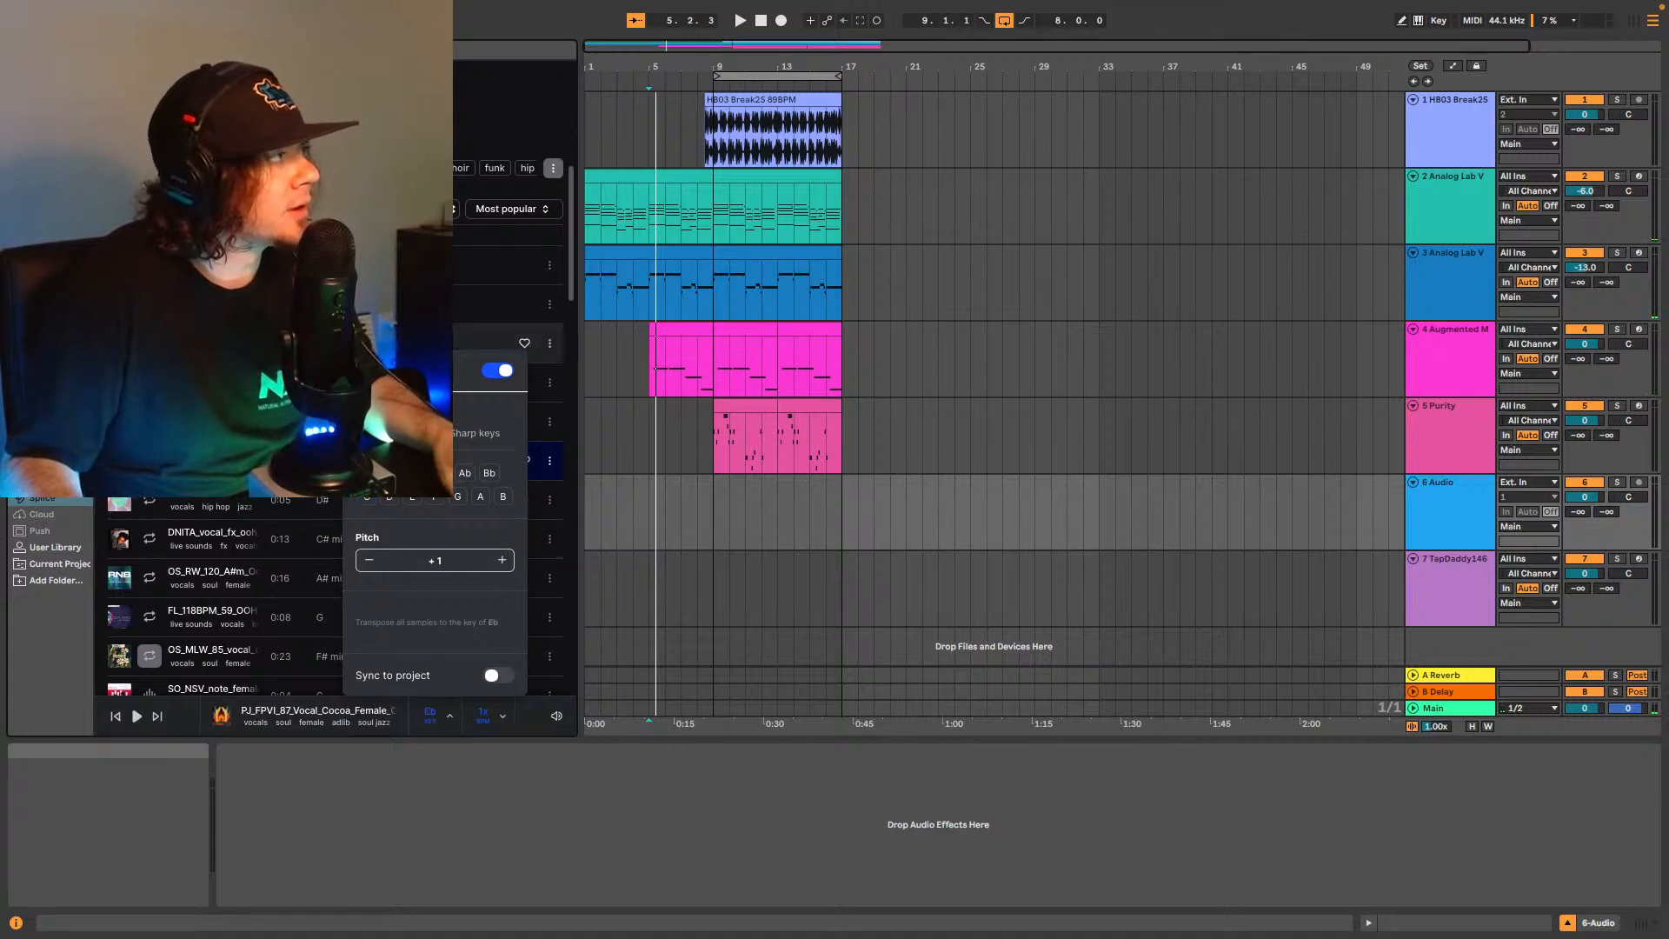
click(348, 265)
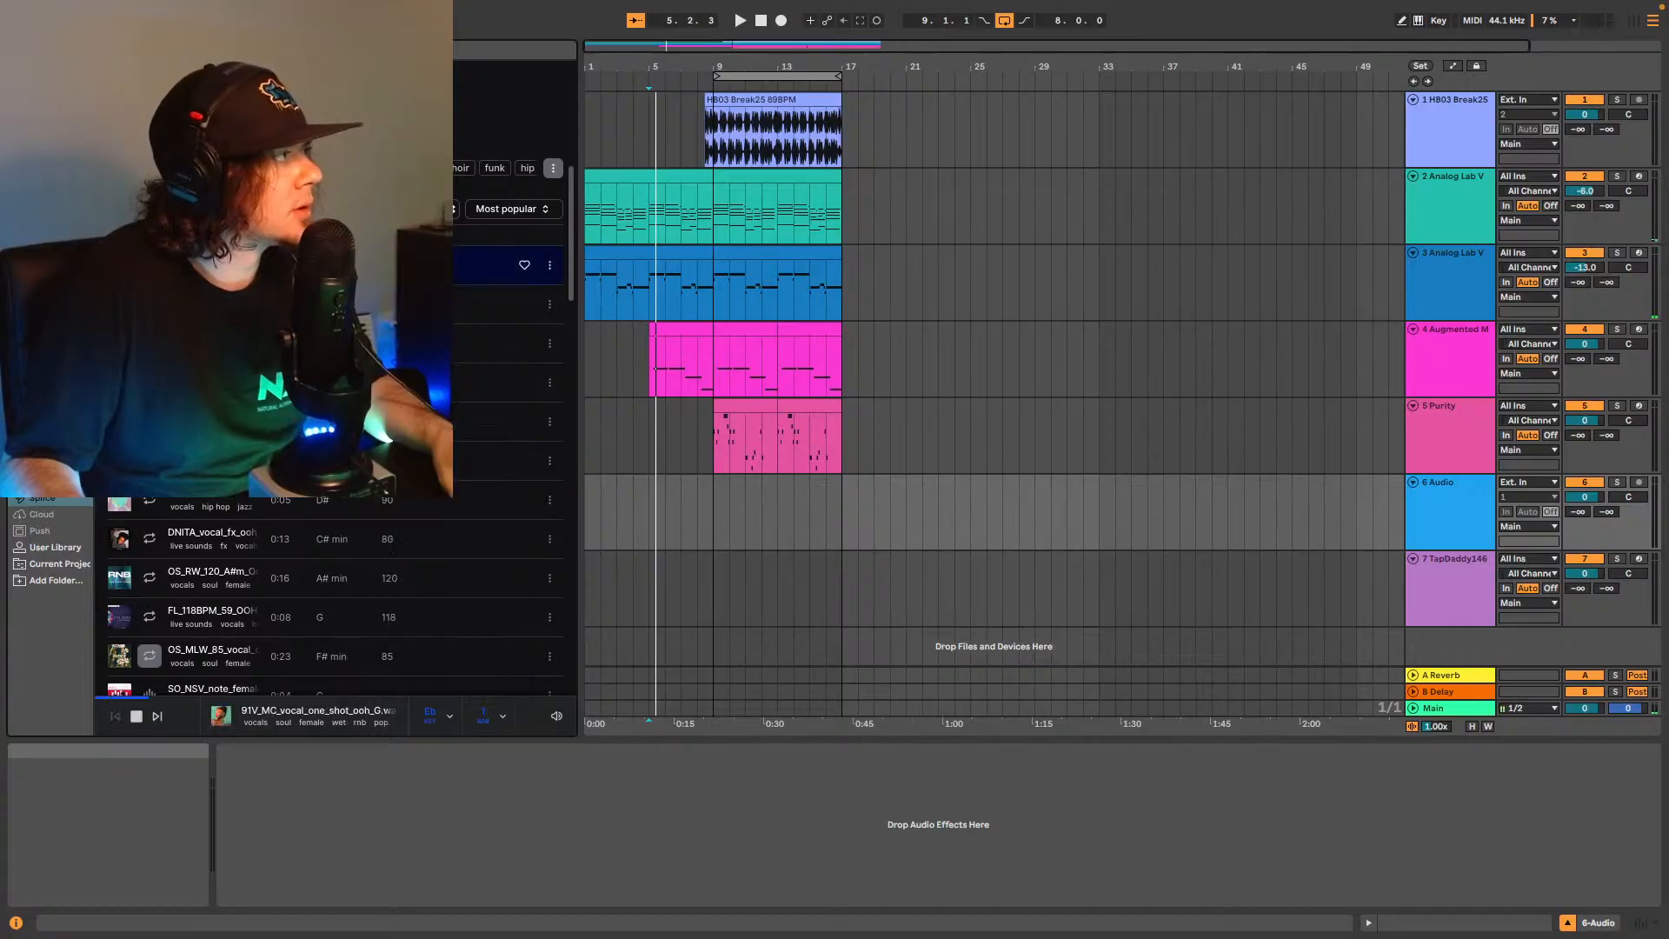
key(space)
key(space)
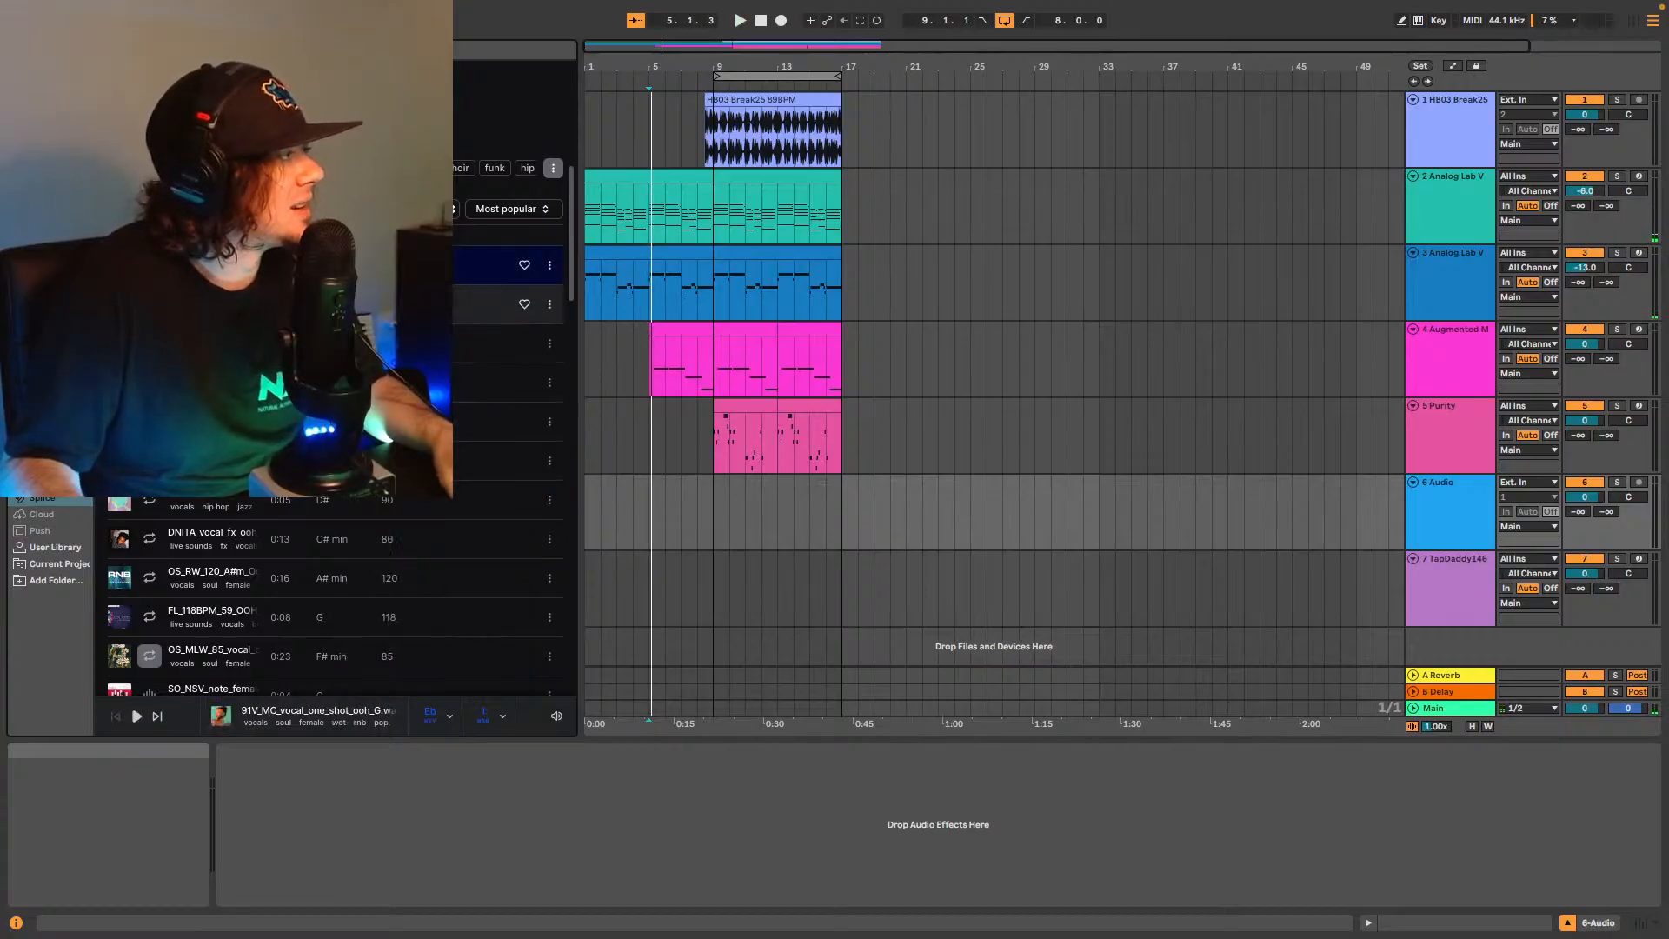
Move the insert mark on track 6 to 9.1.1 and audition the SDT_TWR_110, 91V_RSH and FL_118BPM_FX_44 vocals with the arrangement.
click(348, 304)
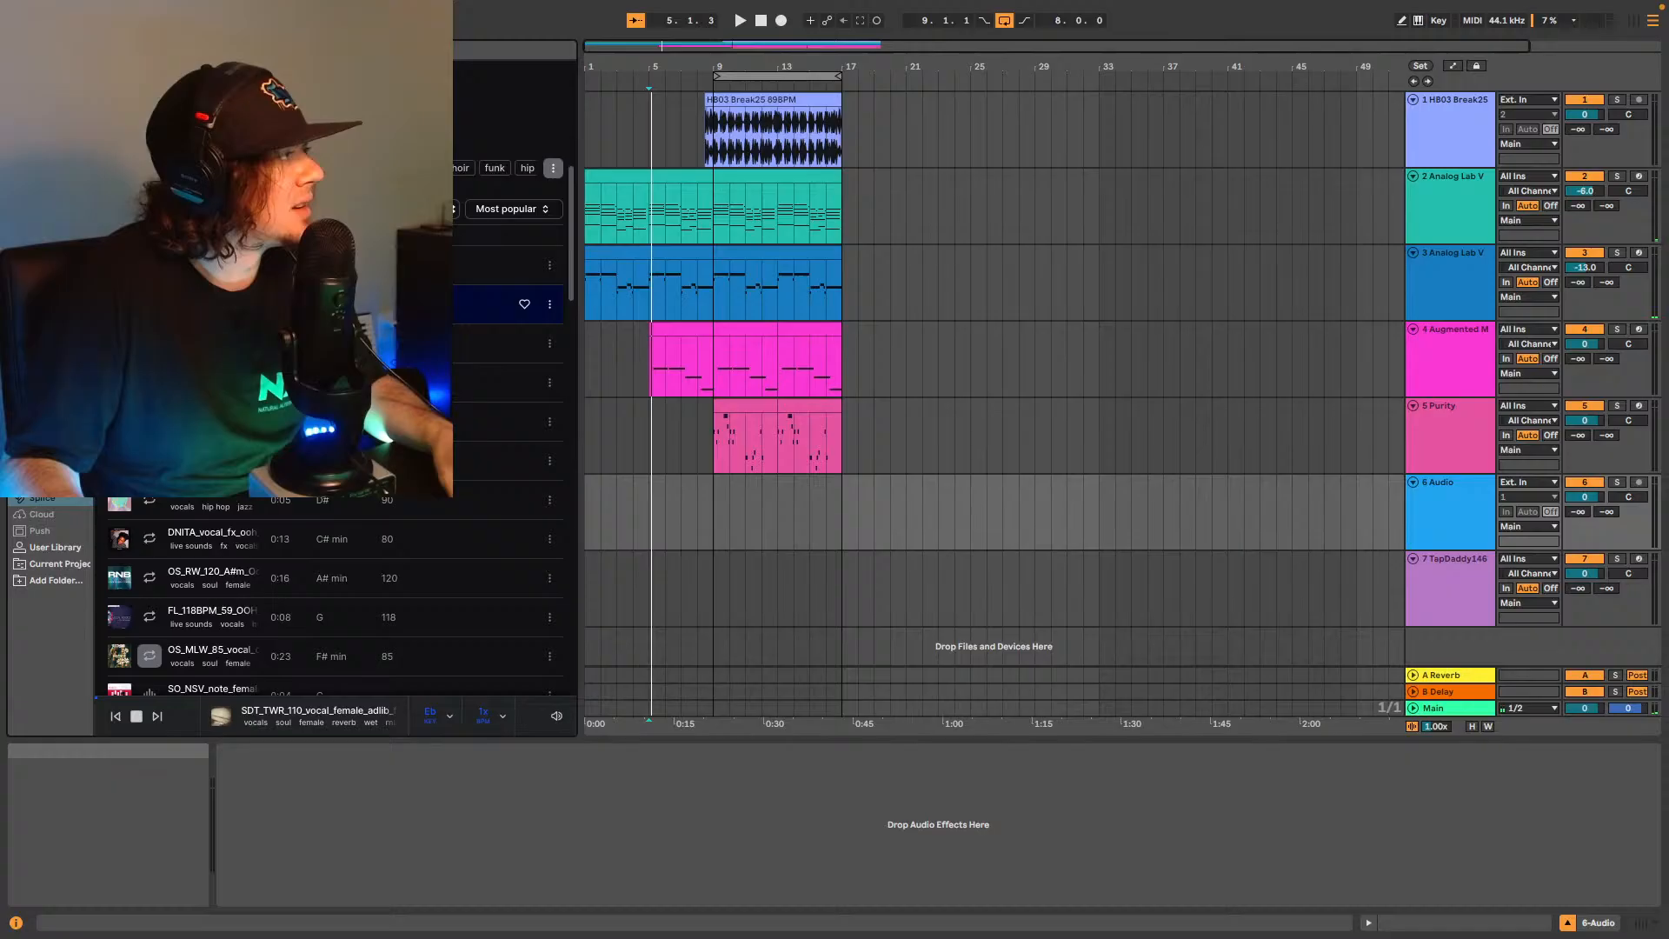
click(708, 522)
key(space)
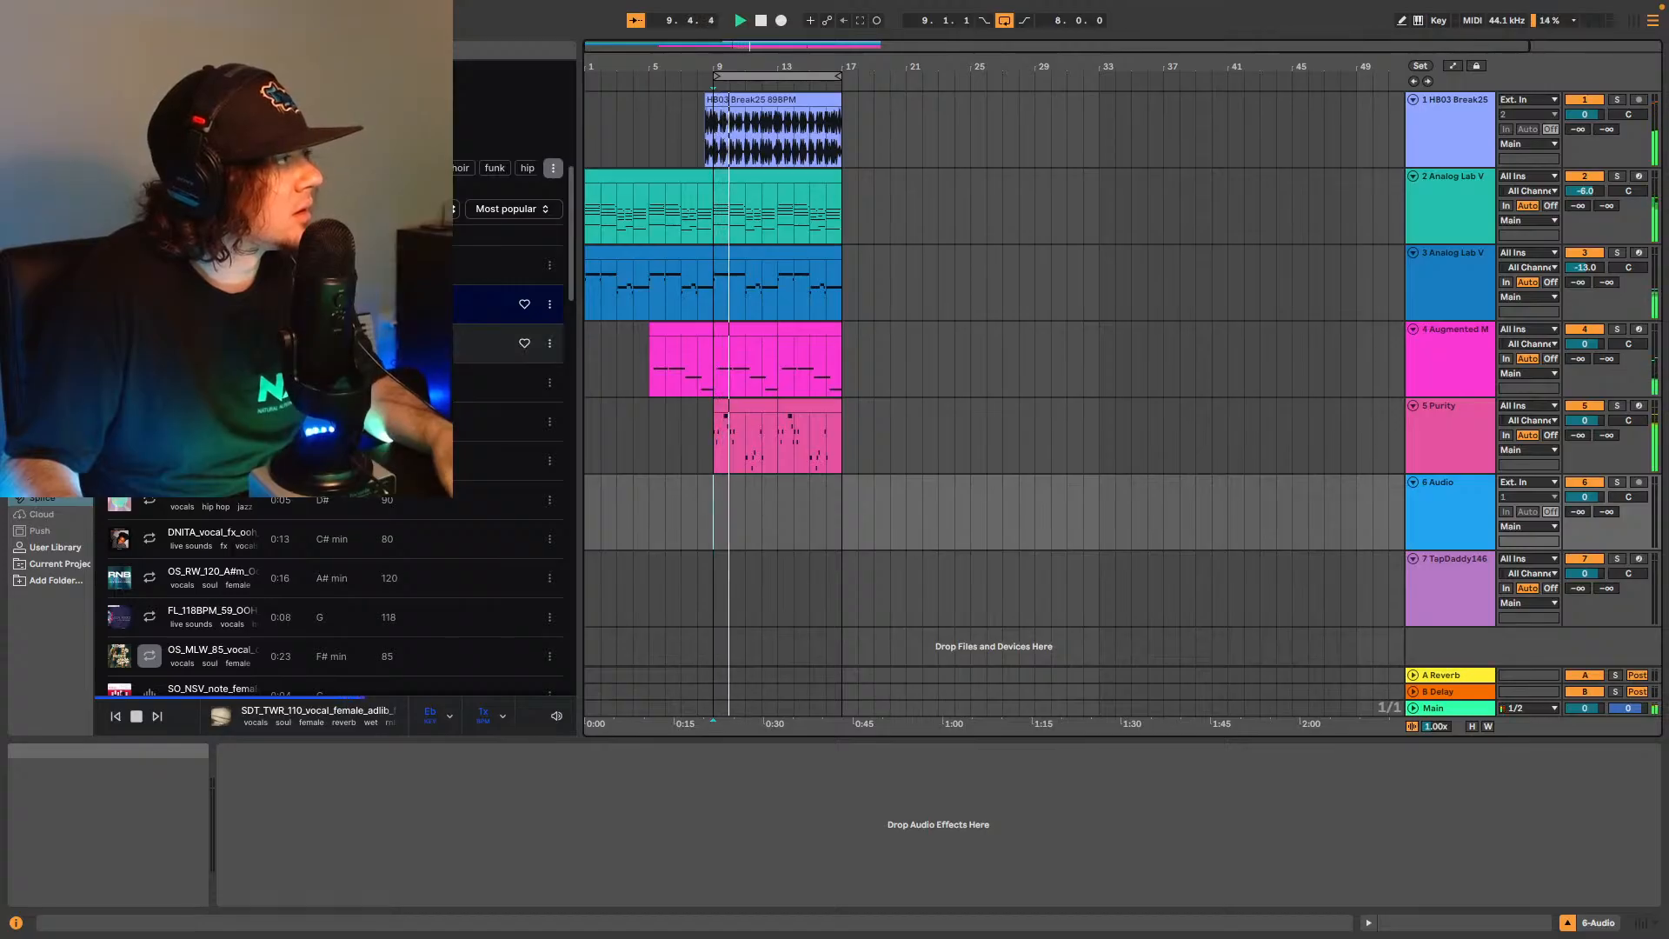
click(348, 344)
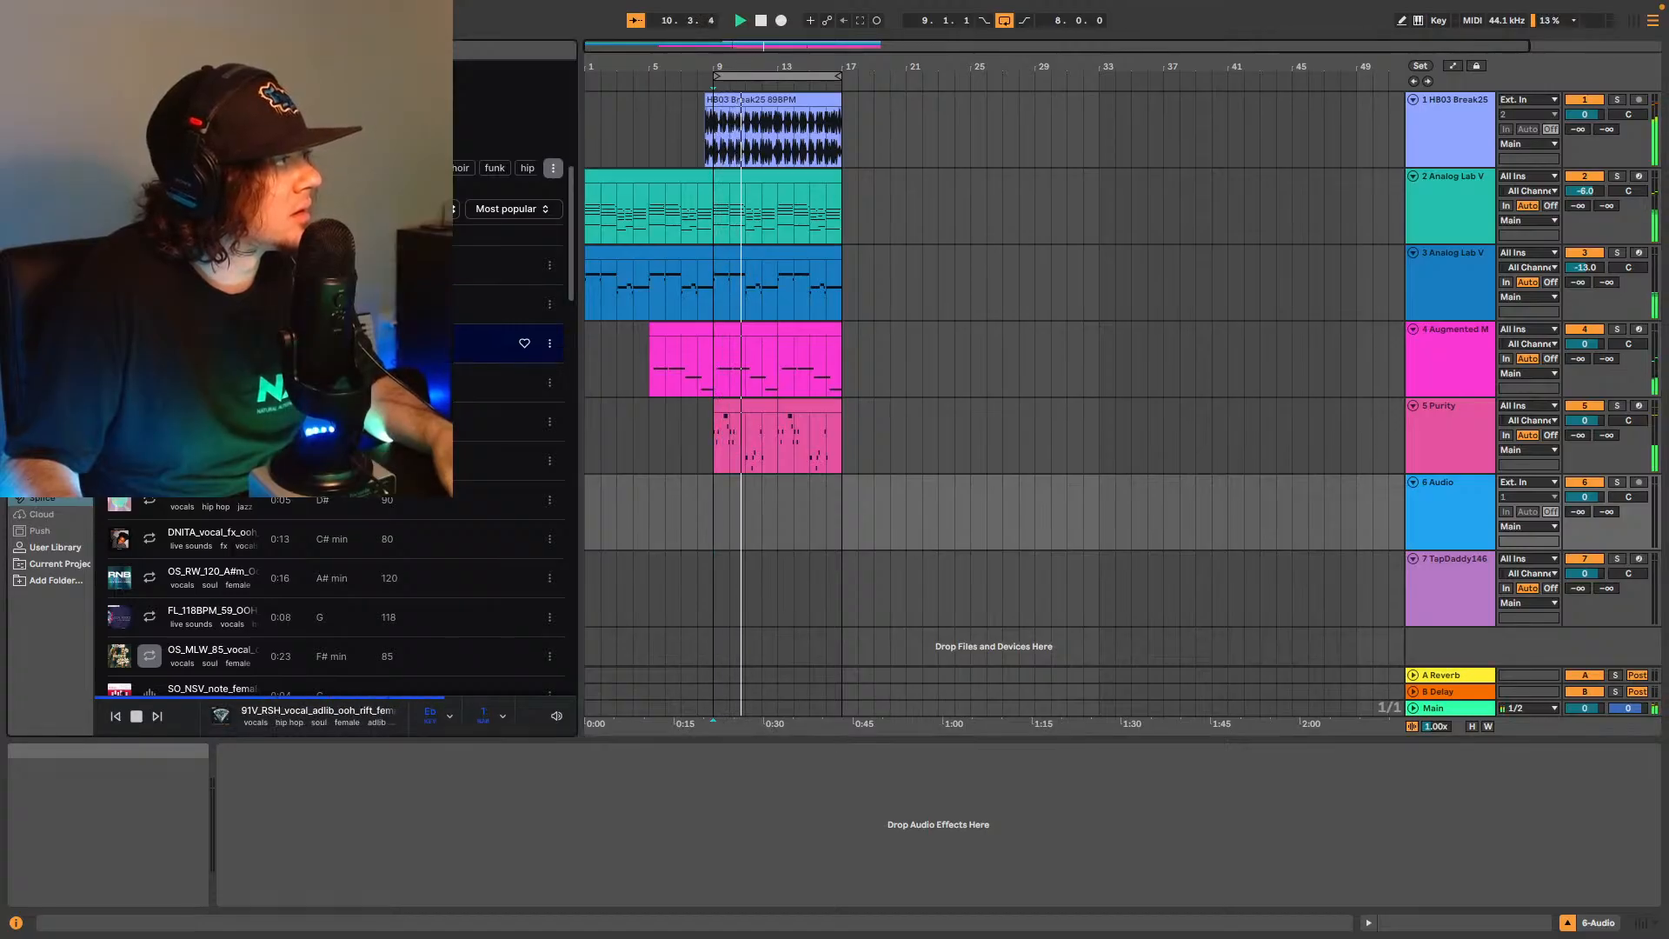
key(space)
click(261, 383)
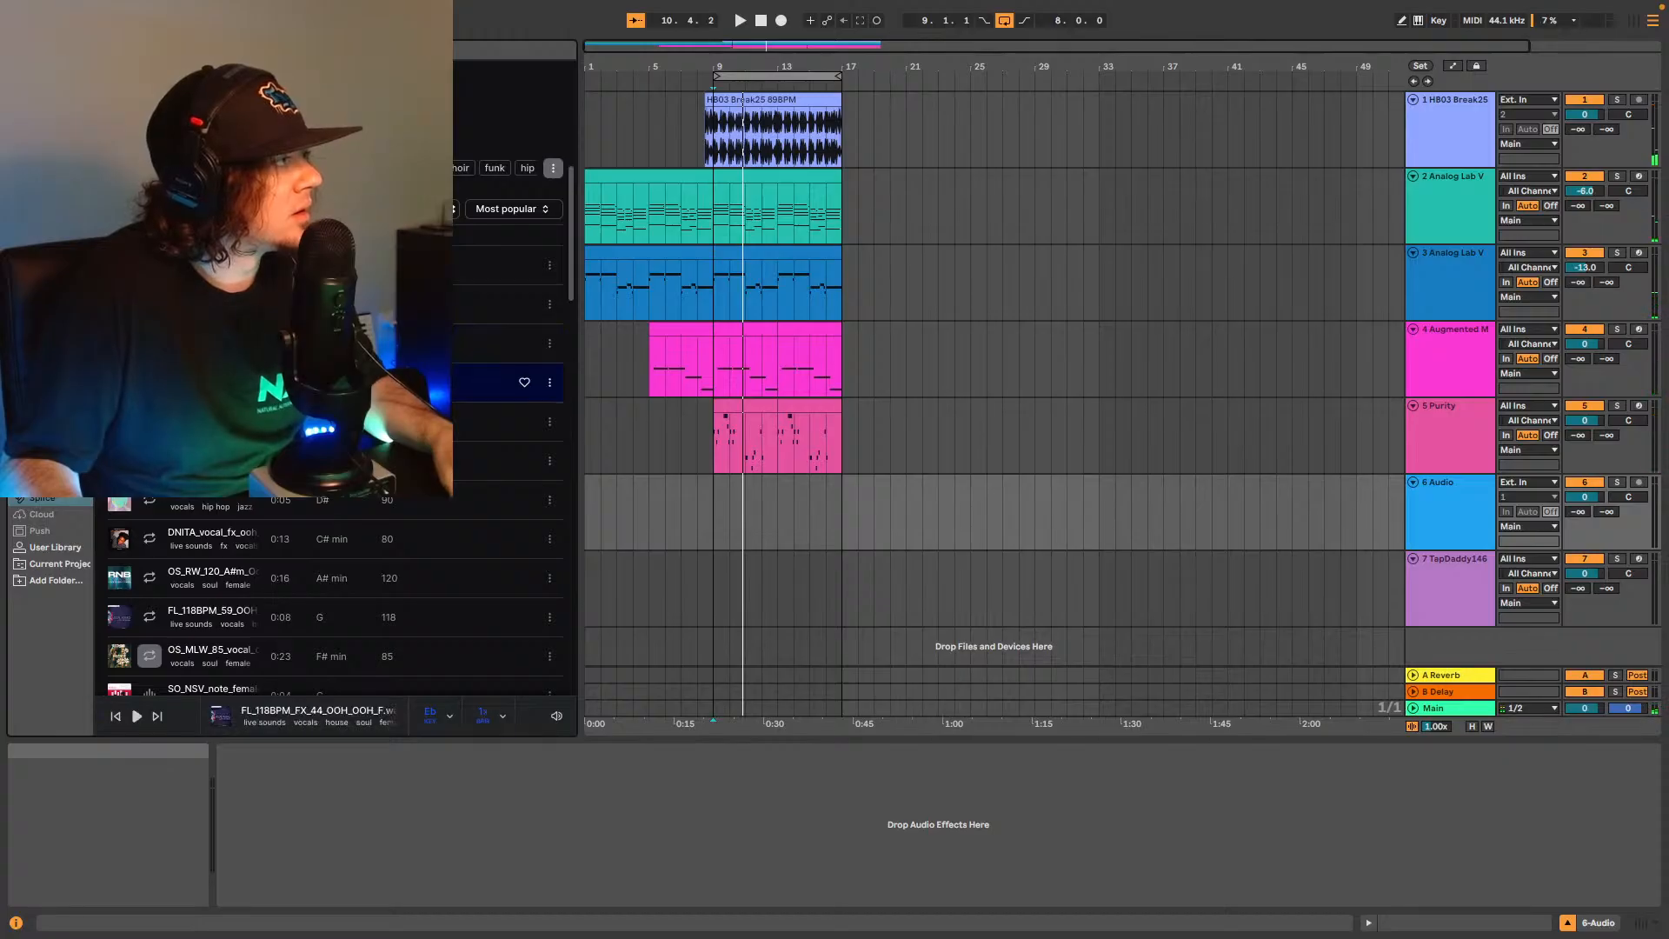
Play the arrangement and audition the PJ_FPVI_87 Cocoa female, CC_AS_90 infinity loop and DNITA vocal fx samples over it.
key(space)
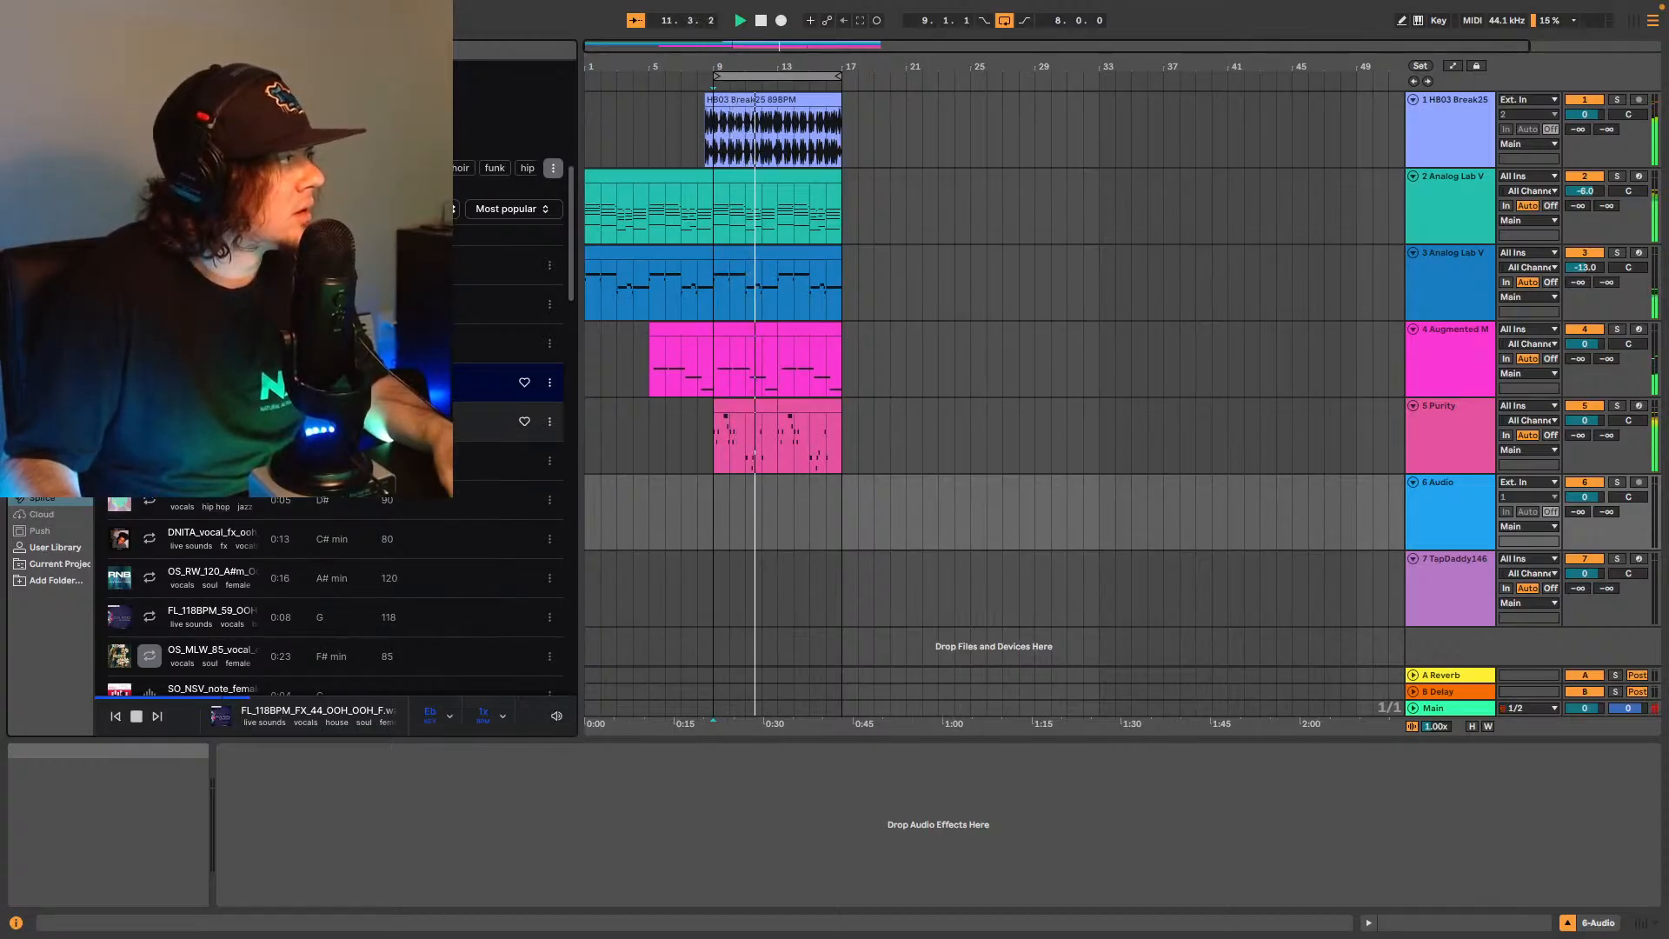
click(120, 461)
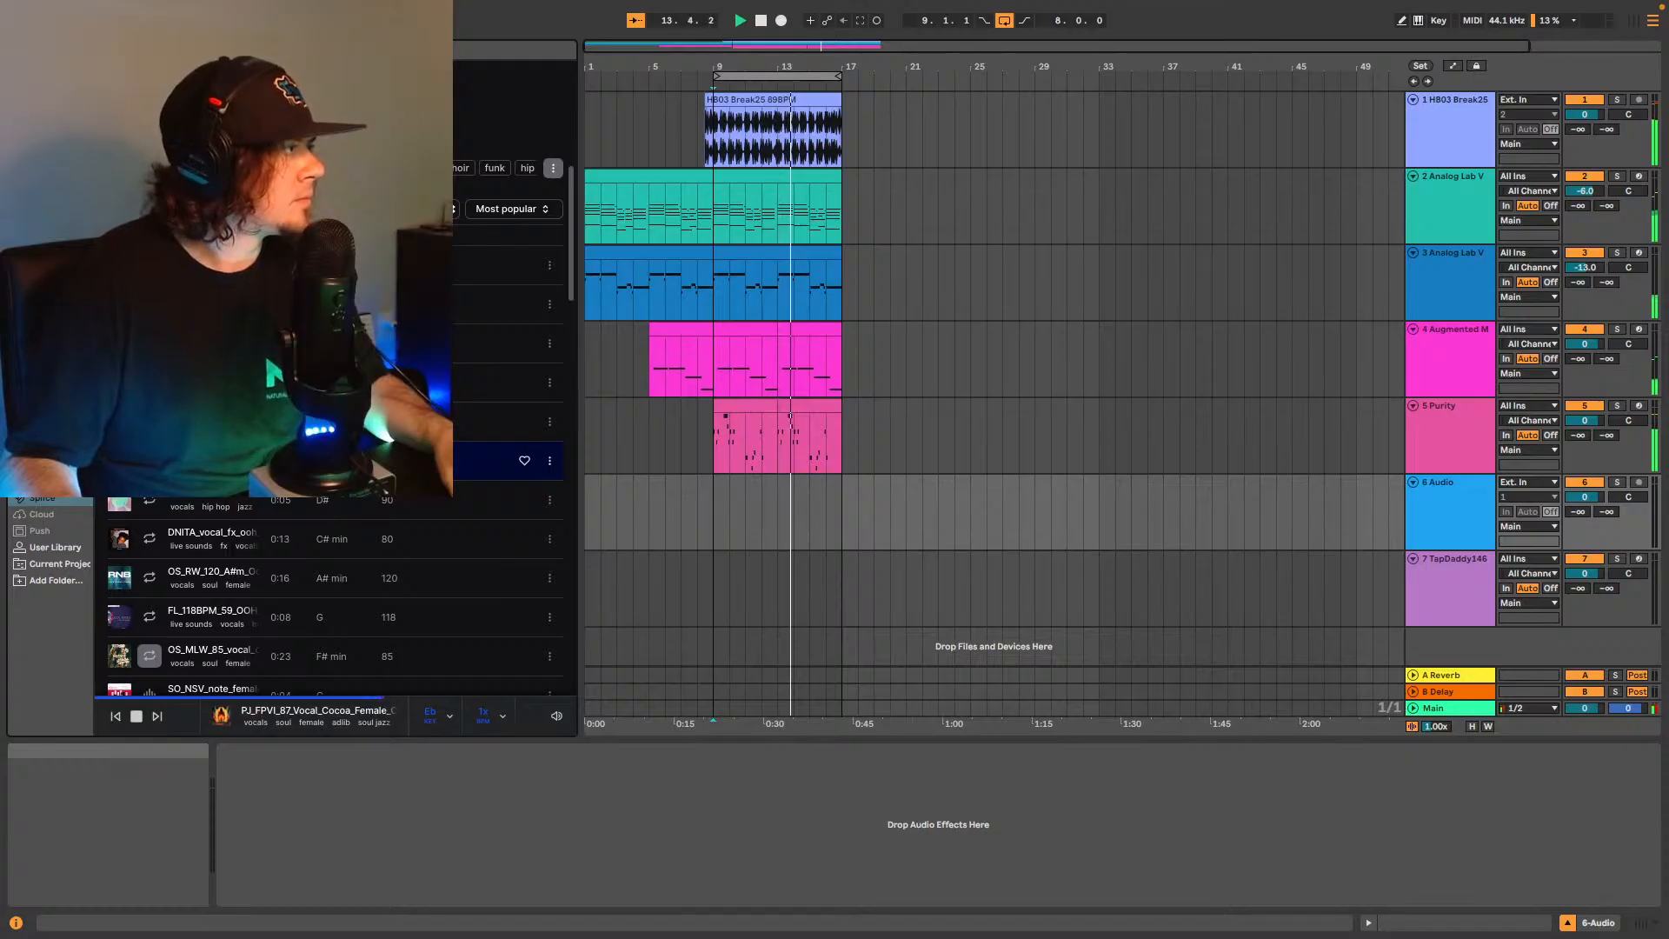
click(150, 504)
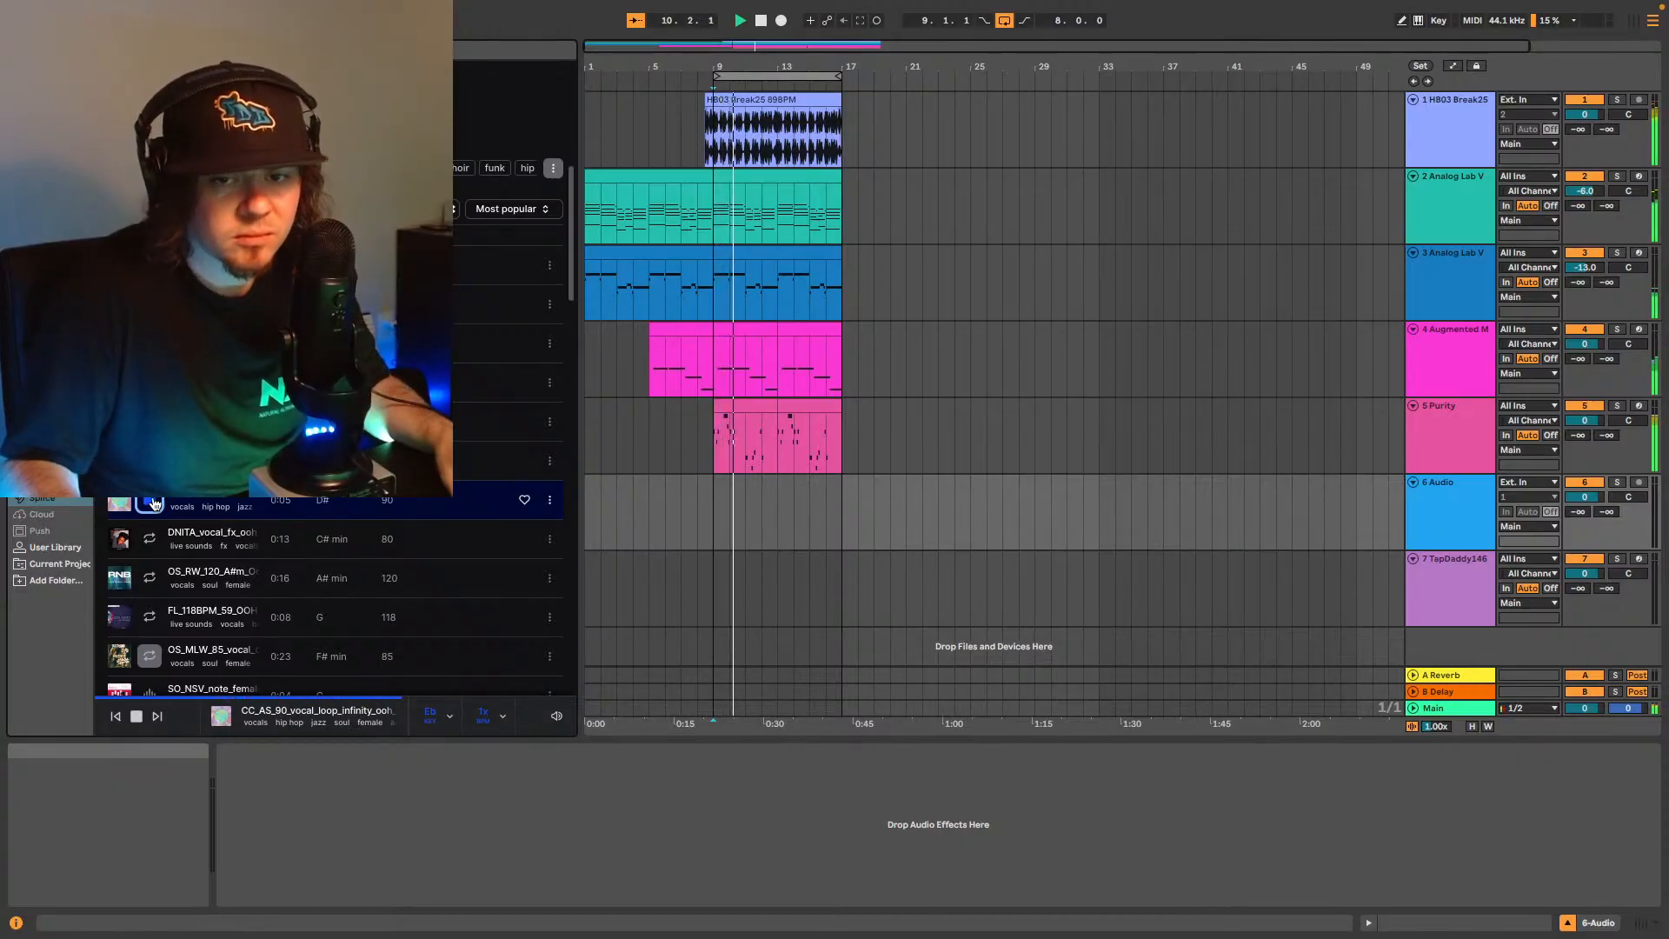
click(150, 539)
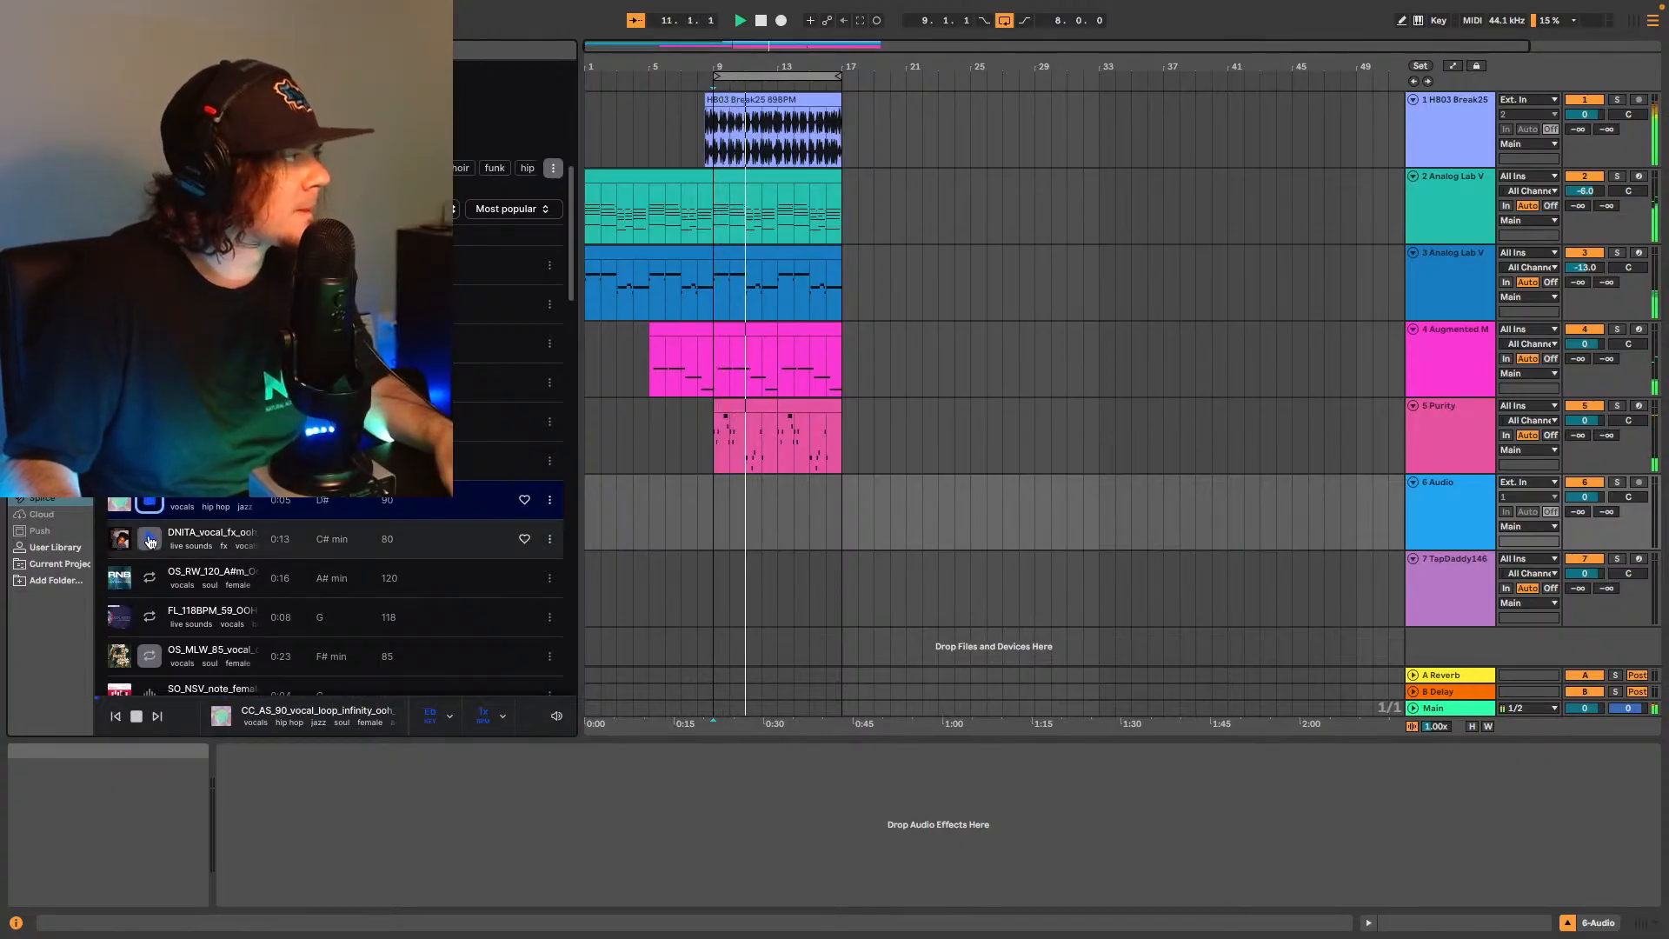
Audition the FL_118BPM_59_OOH_AAY, SO_NSV_note_female_ooh_C and first 91V_VM_110 adlib ooh vocals against the beat.
click(150, 618)
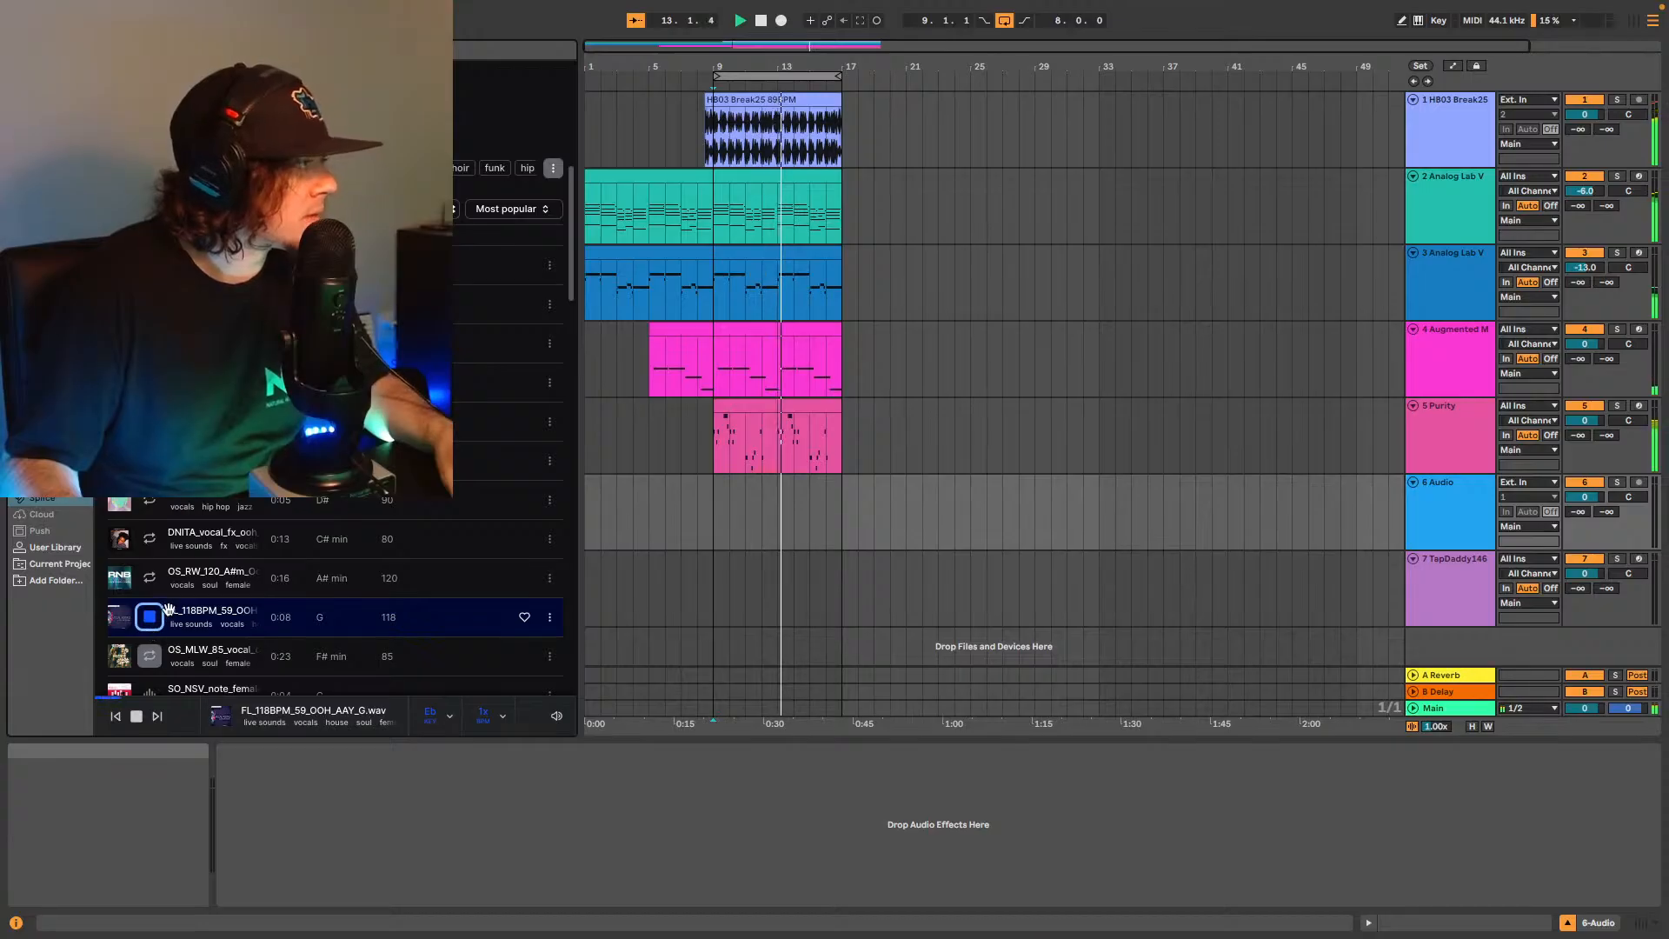
scroll(151, 619, down, 2)
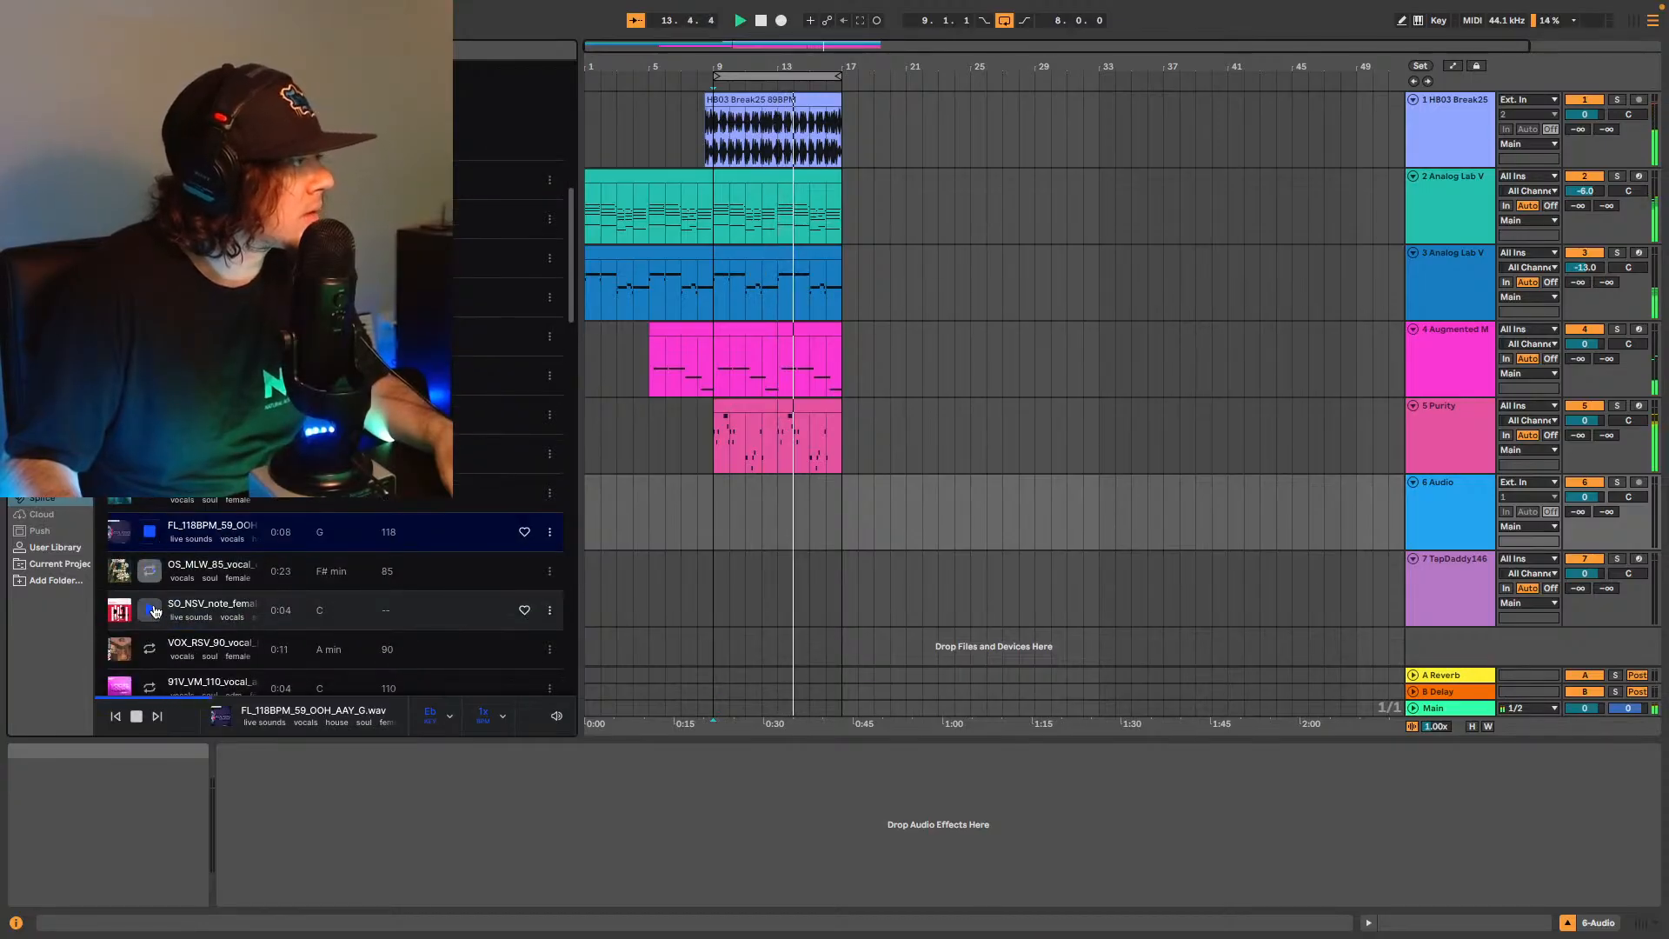
click(151, 614)
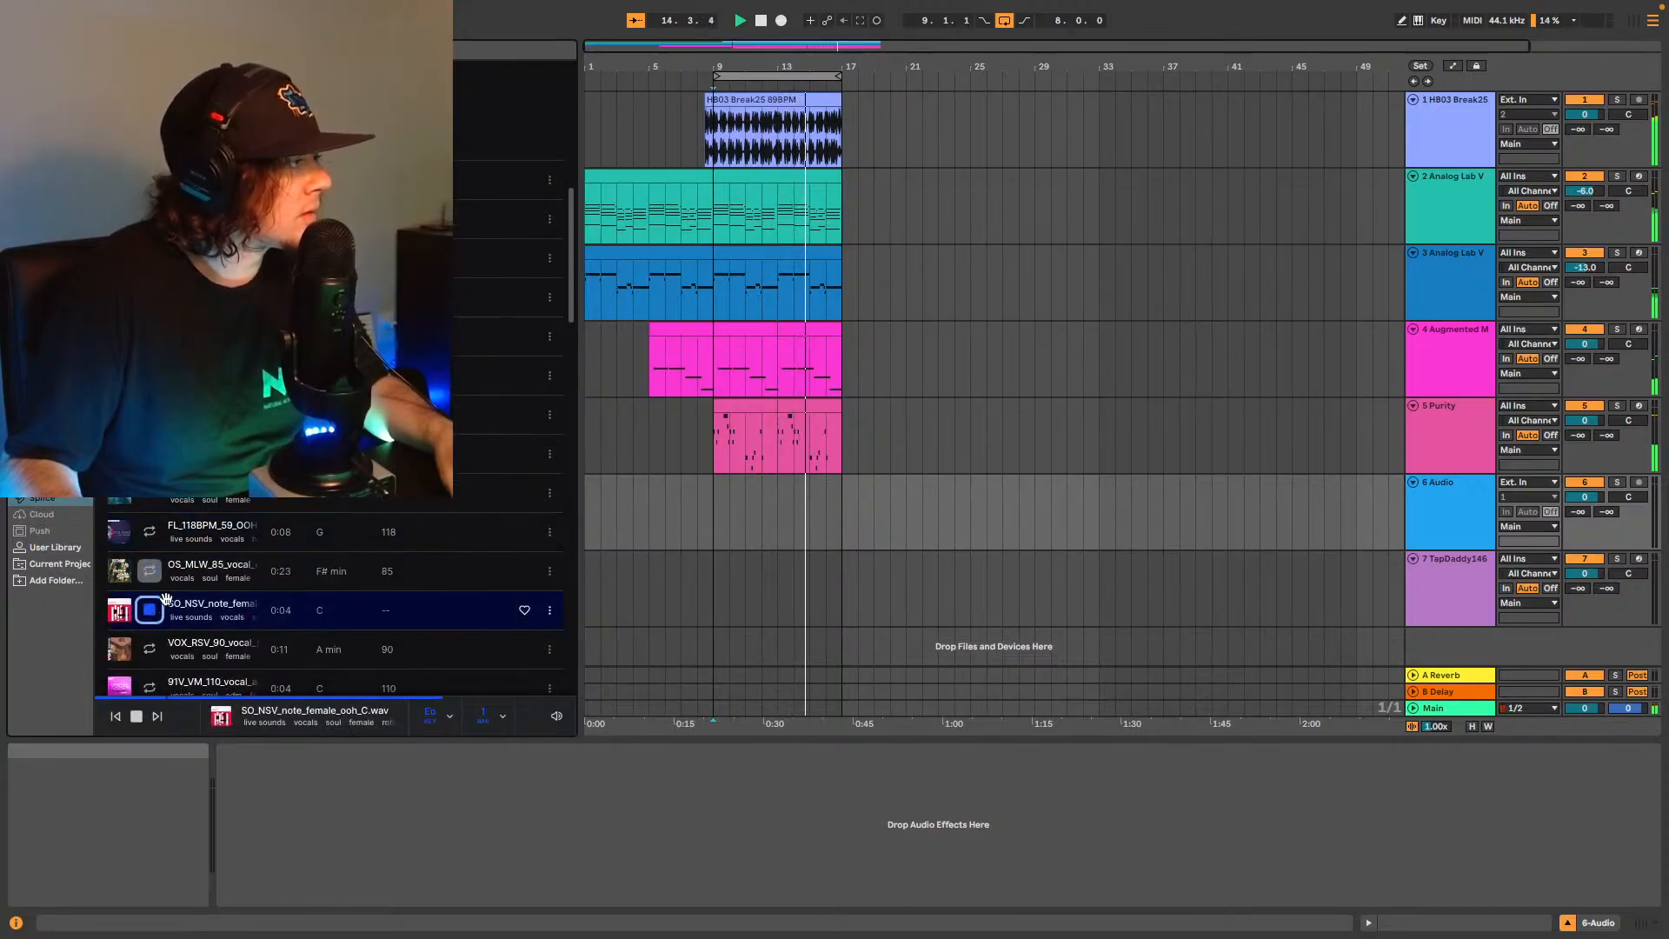
scroll(152, 608, down, 3)
click(150, 583)
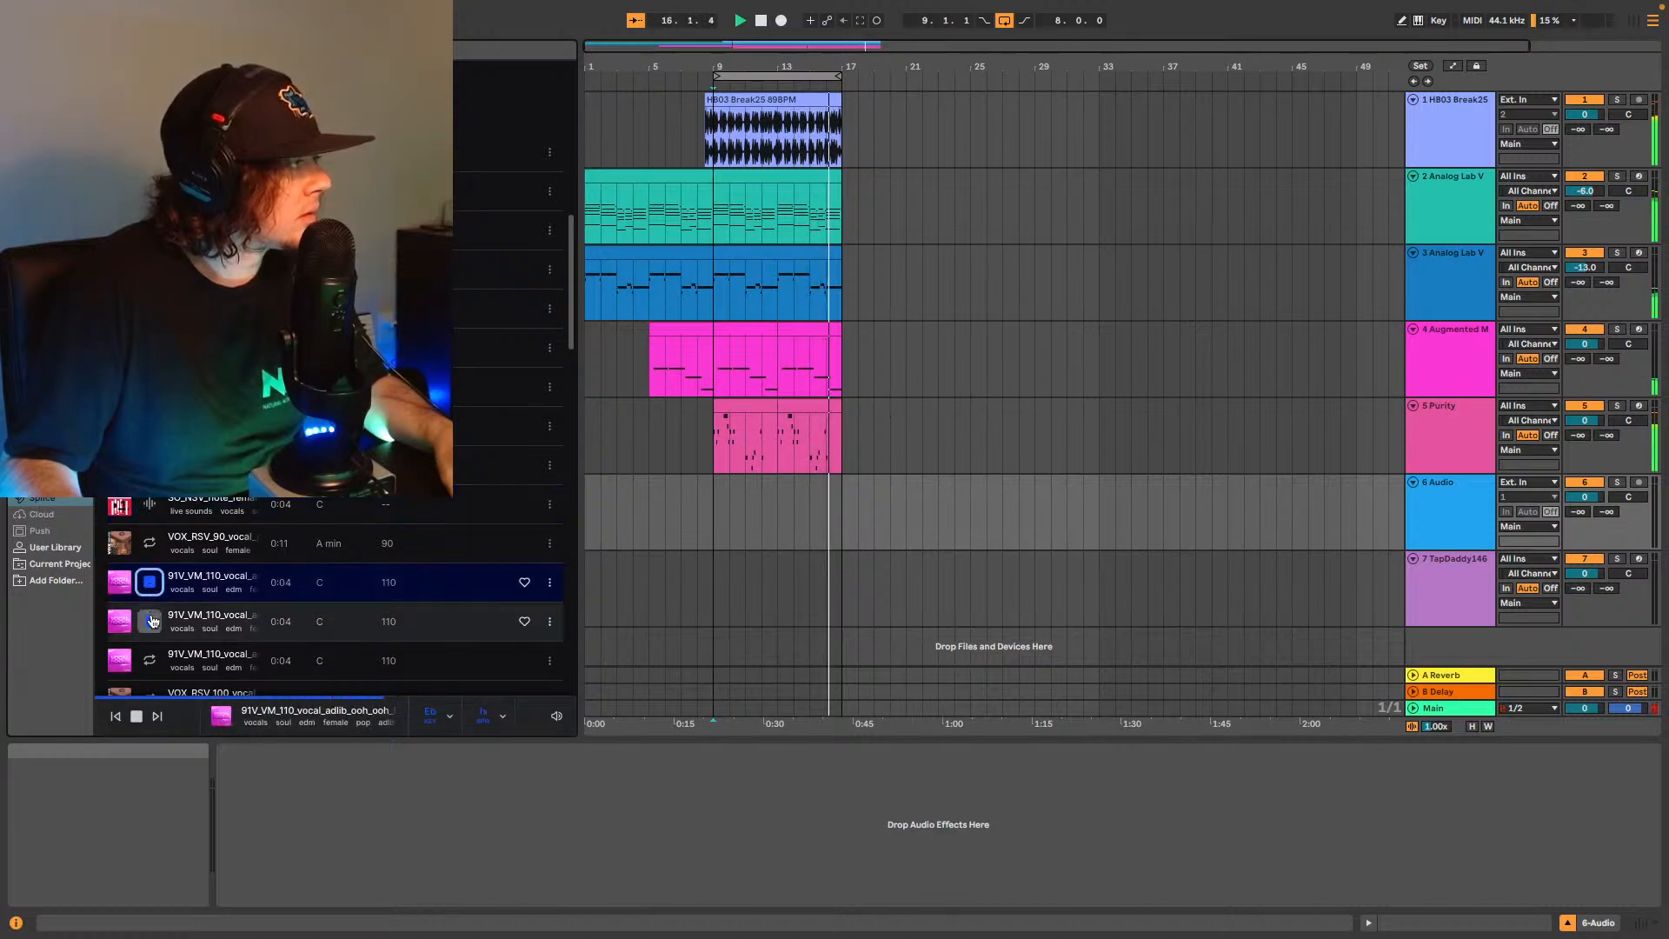
Audition the female vocal adlib and ooh samples down to SD_BR_75_vocals_female_ensemble over the looping beat.
click(150, 621)
scroll(151, 621, down, 8)
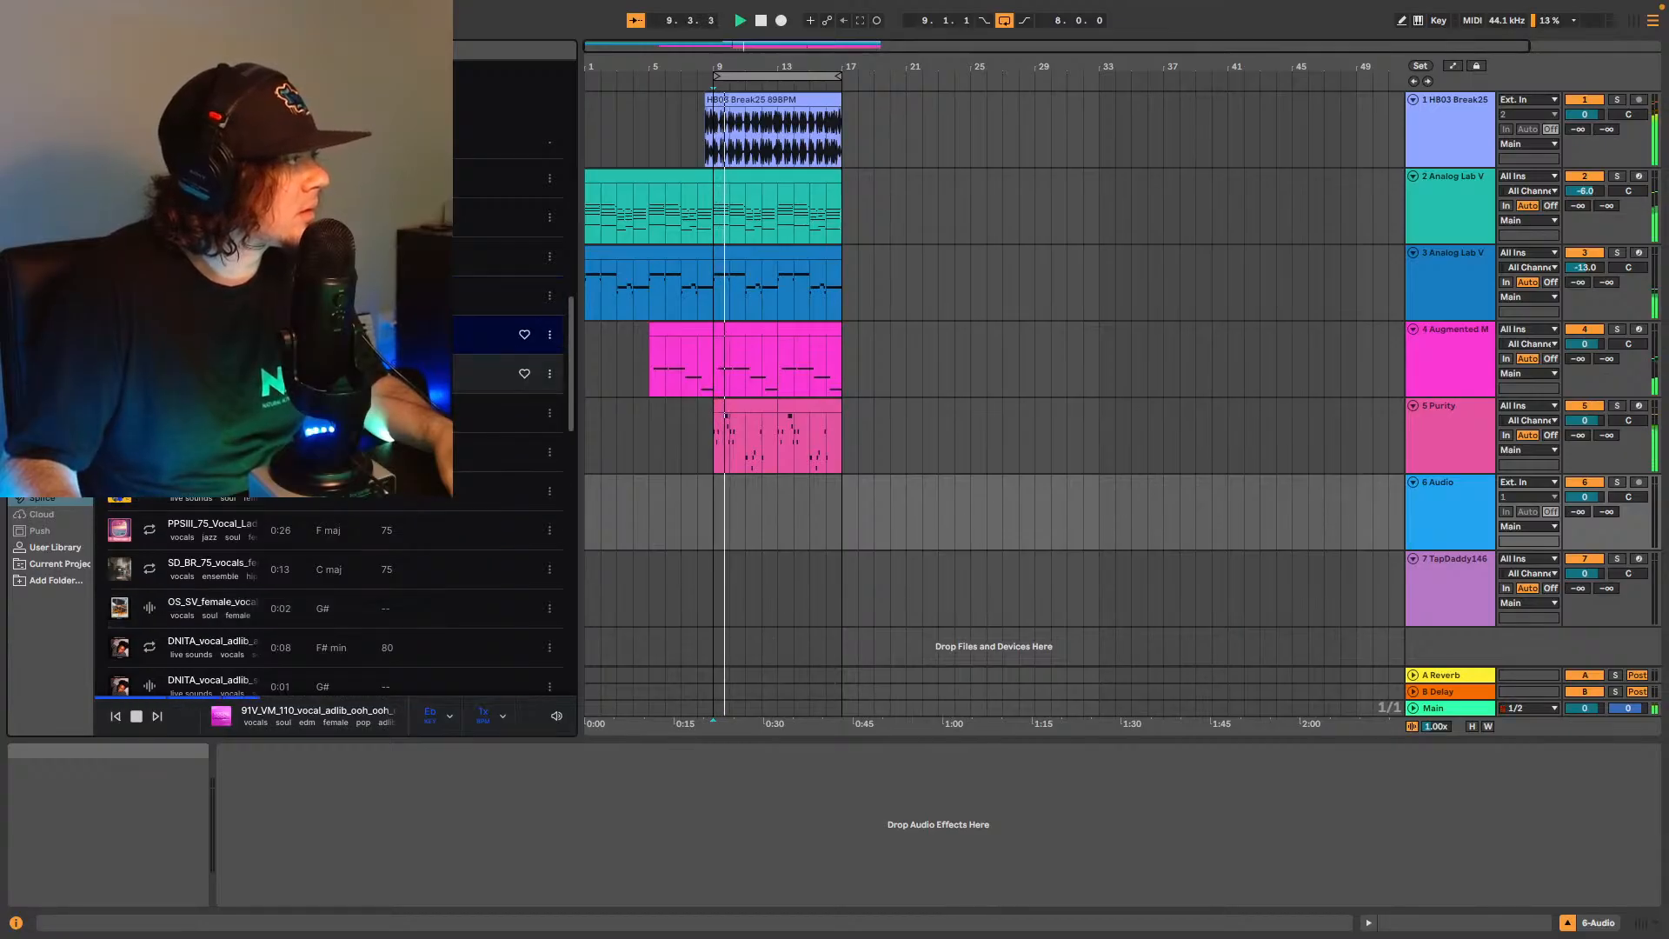
click(151, 374)
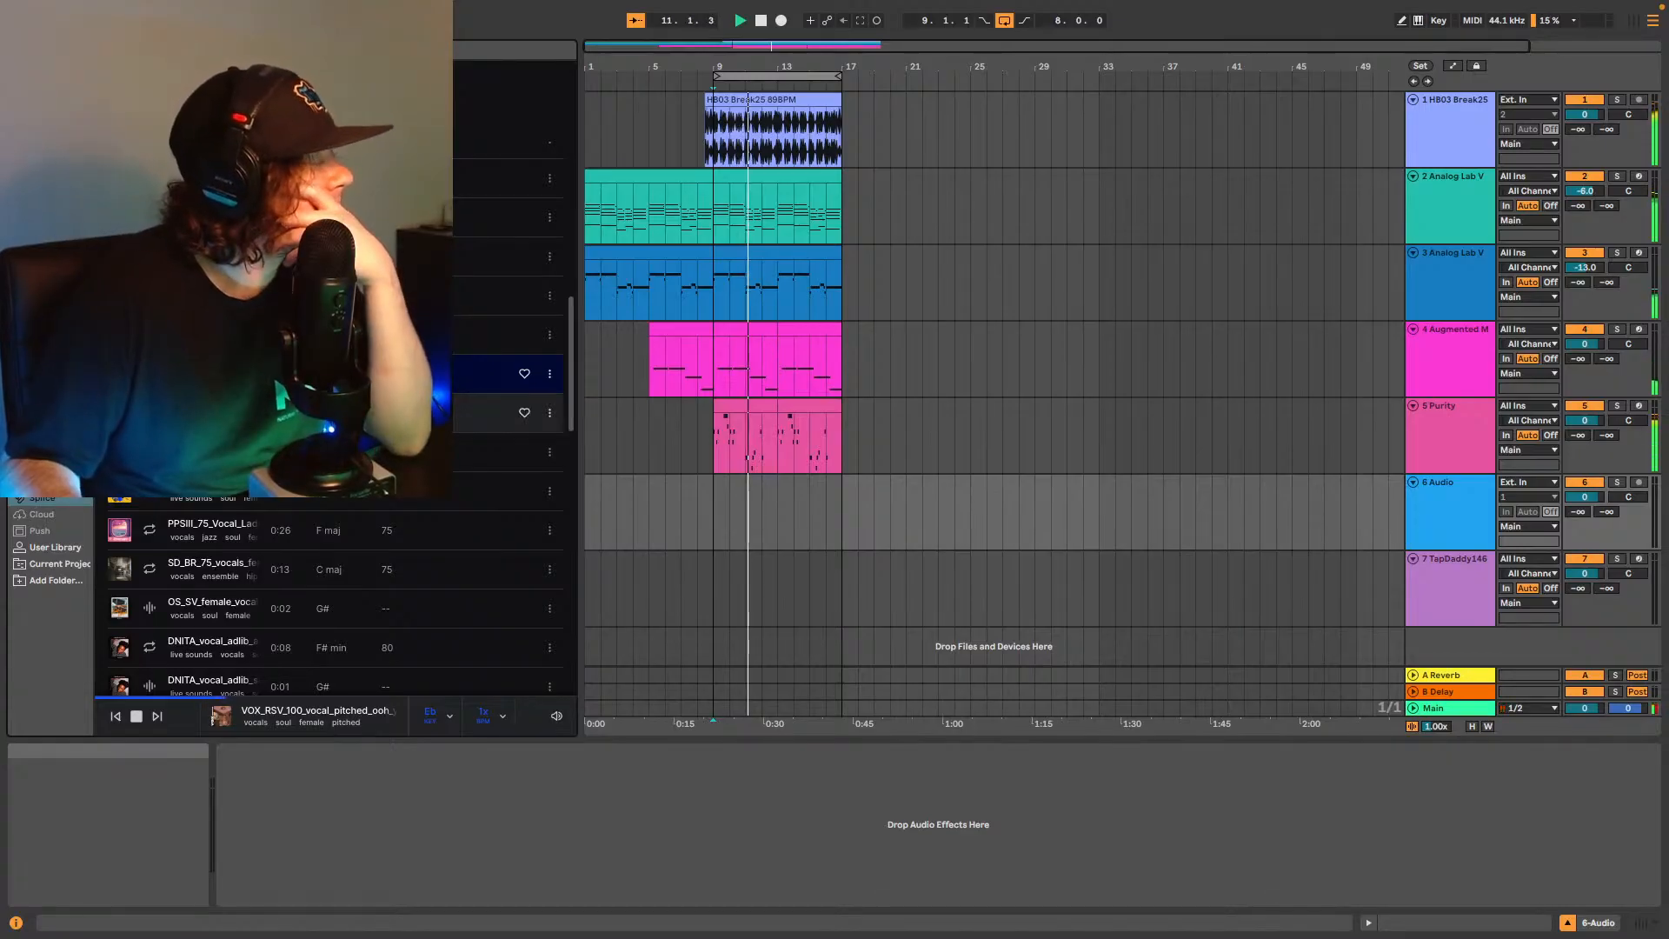
click(152, 413)
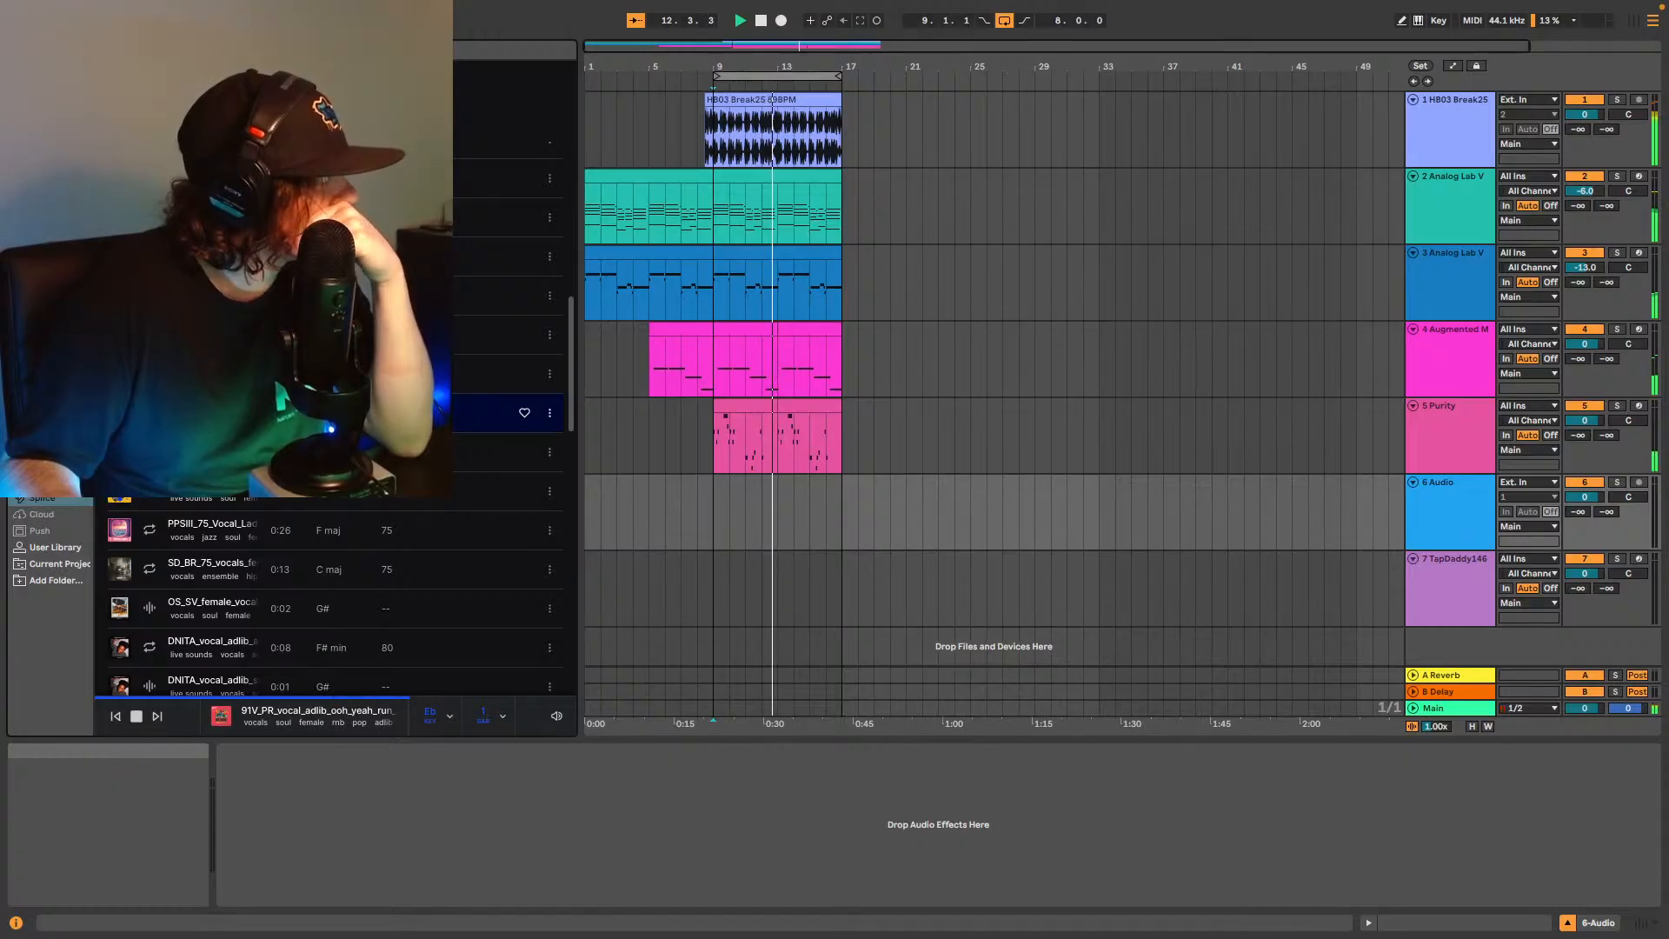
click(150, 452)
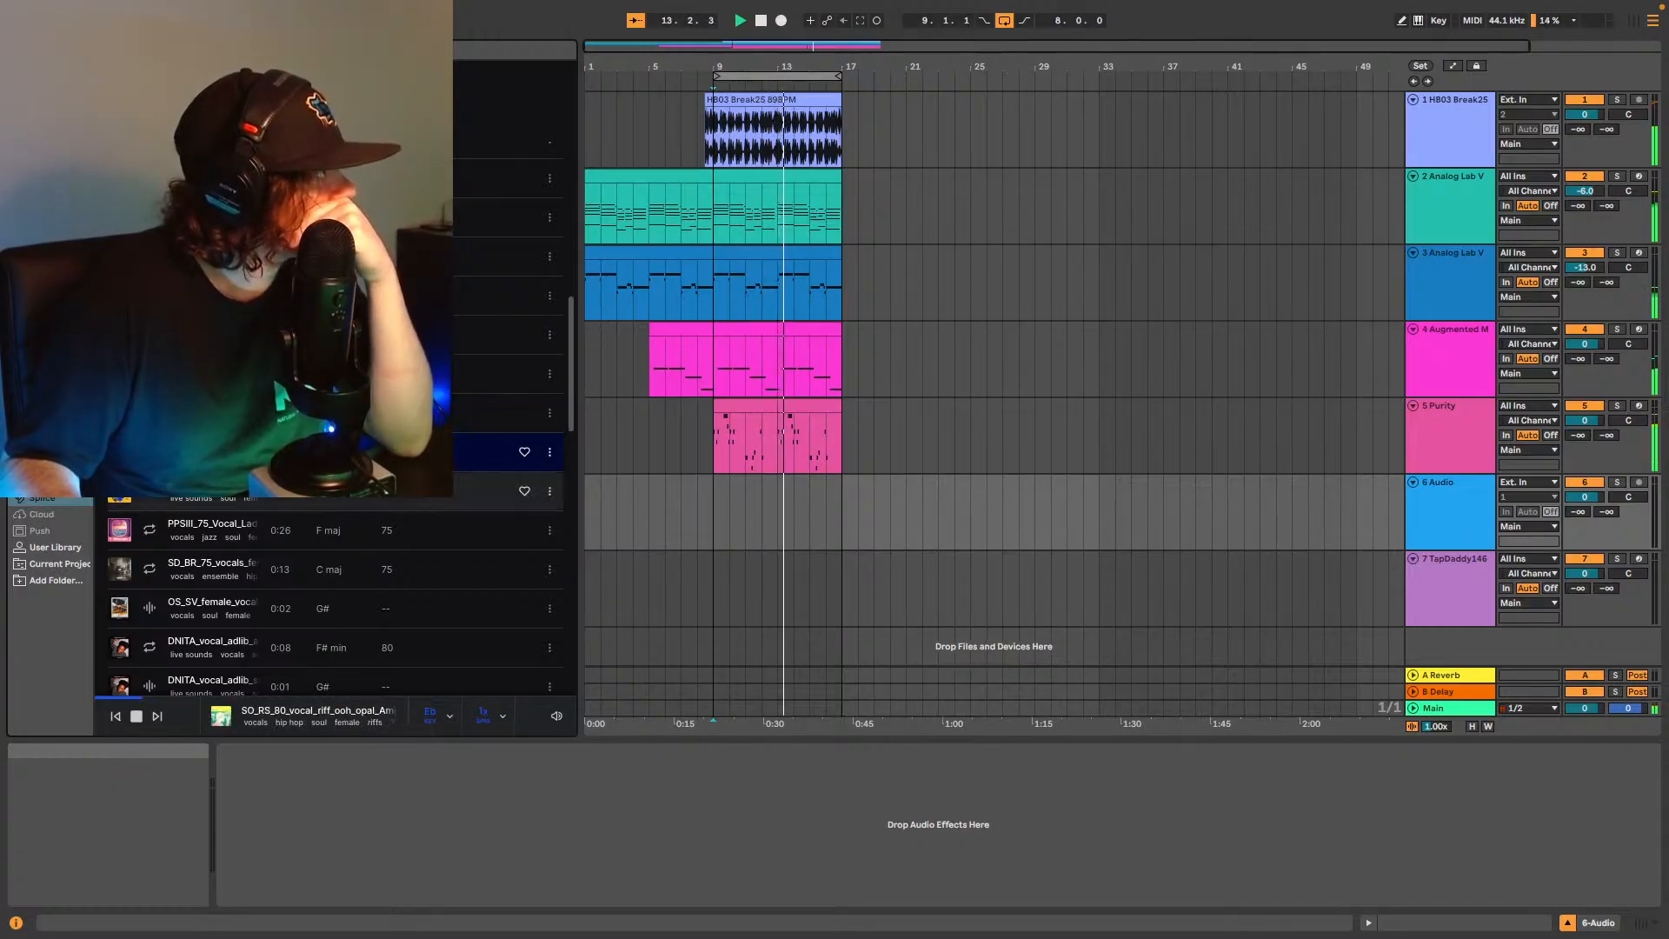
click(151, 530)
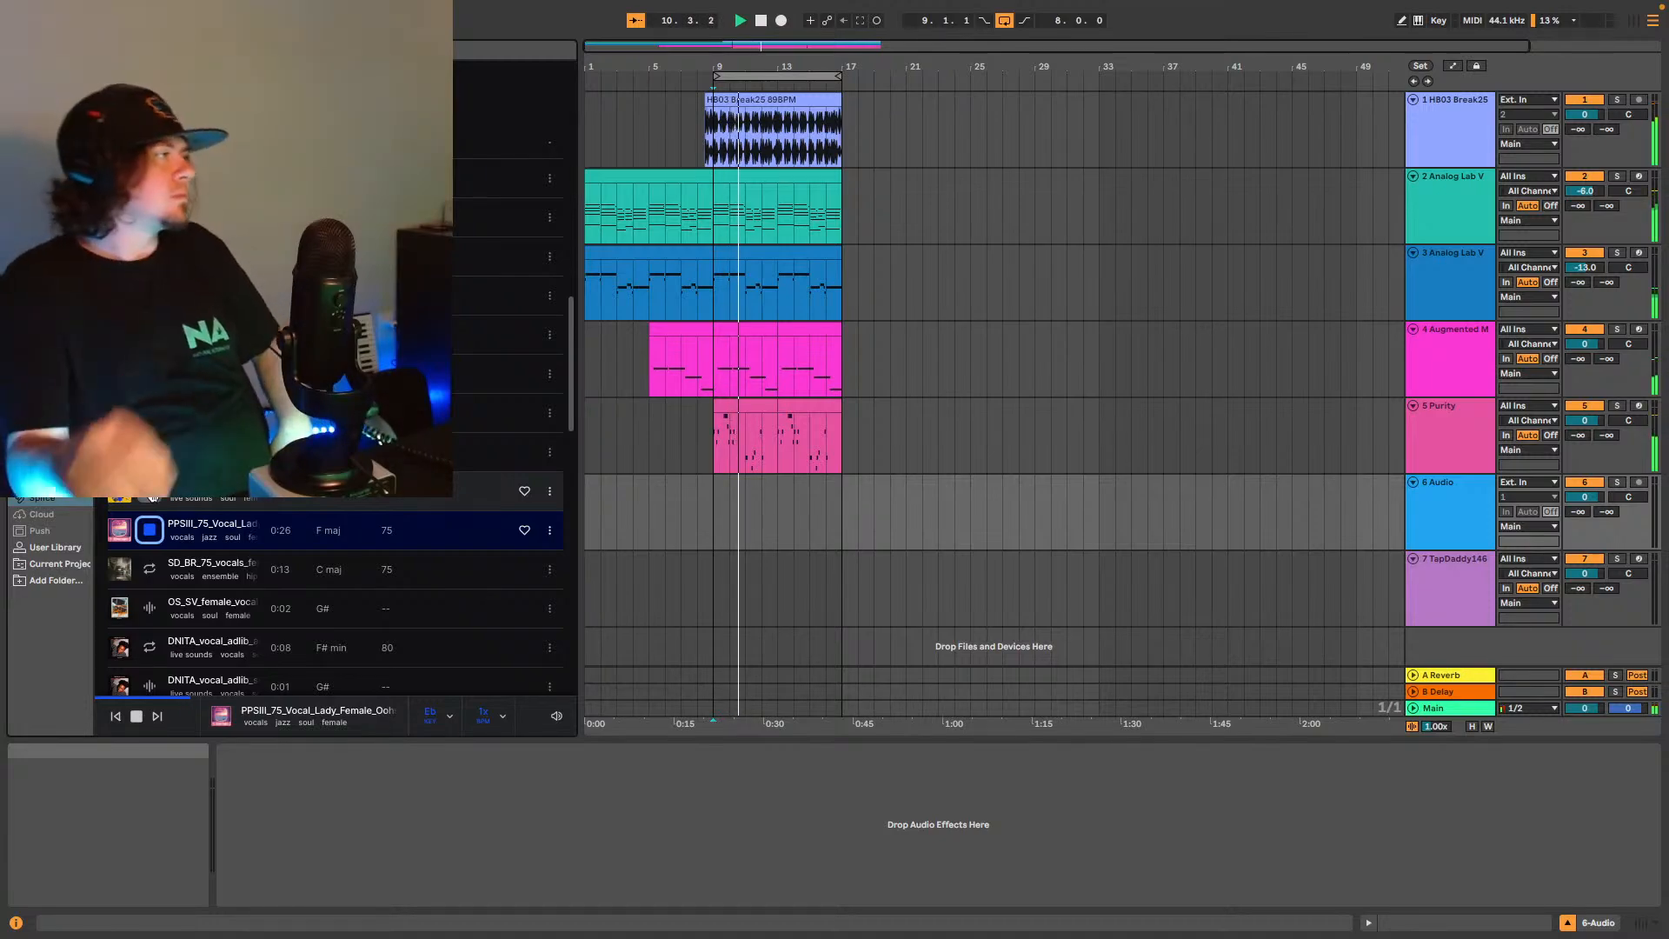
click(149, 571)
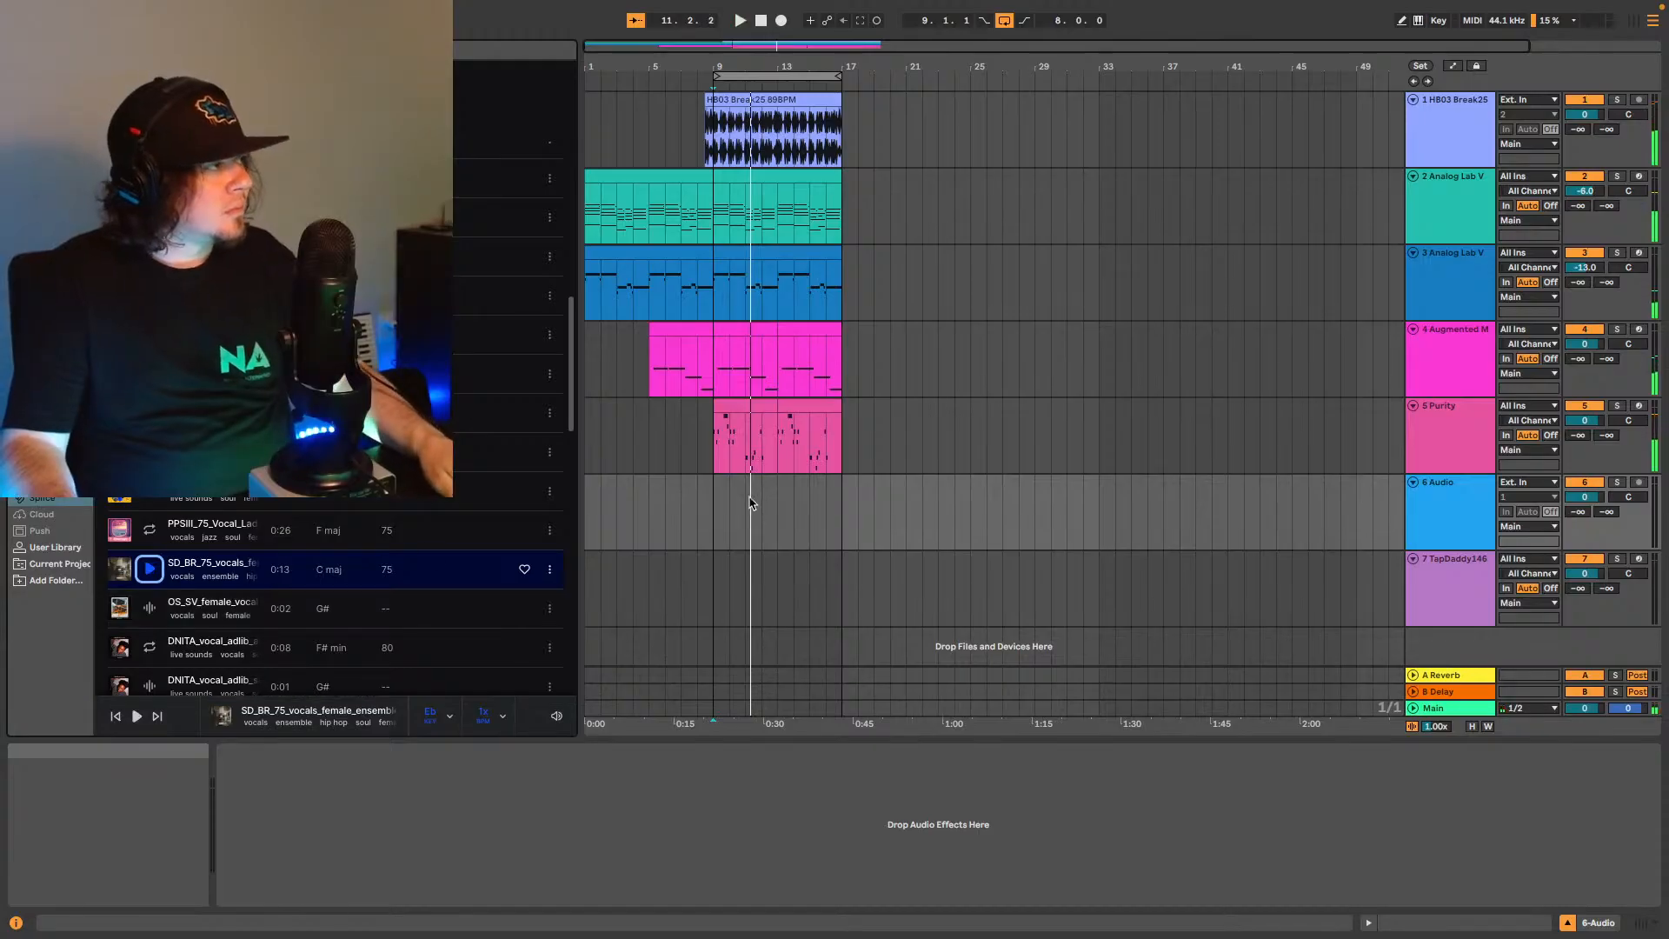
Set the song's playback start at bar 5 and compare SD_BR_75_vocals_female_ensemble with OS_SV_female_vocal_chop_ooh.
click(651, 508)
click(150, 568)
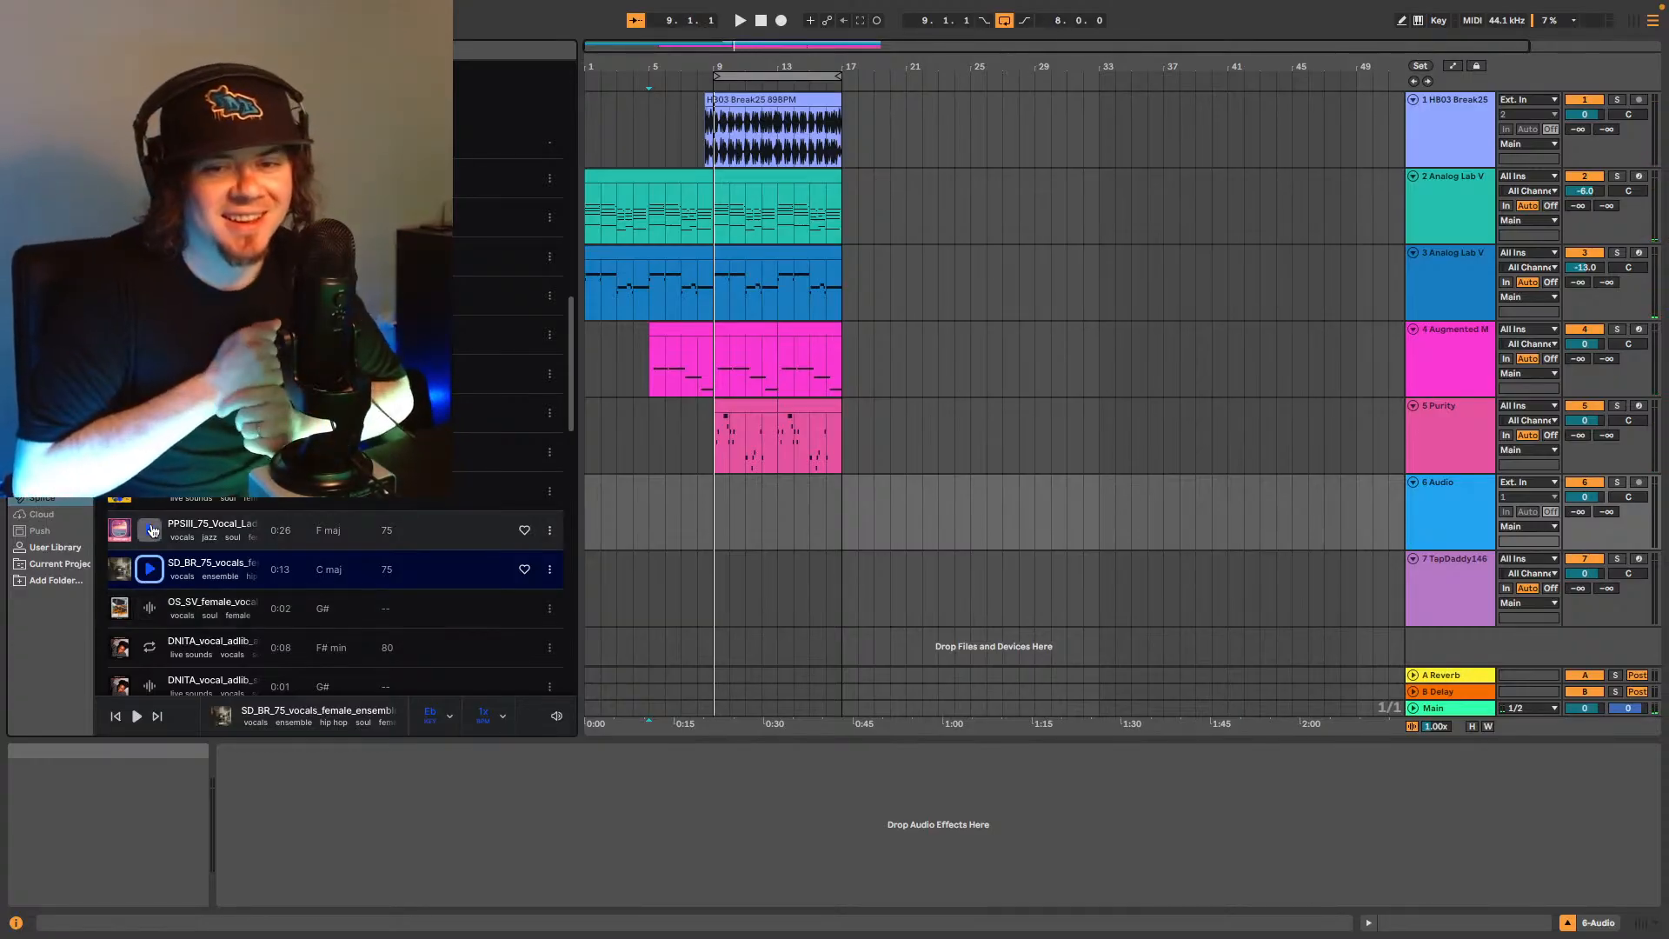
click(150, 608)
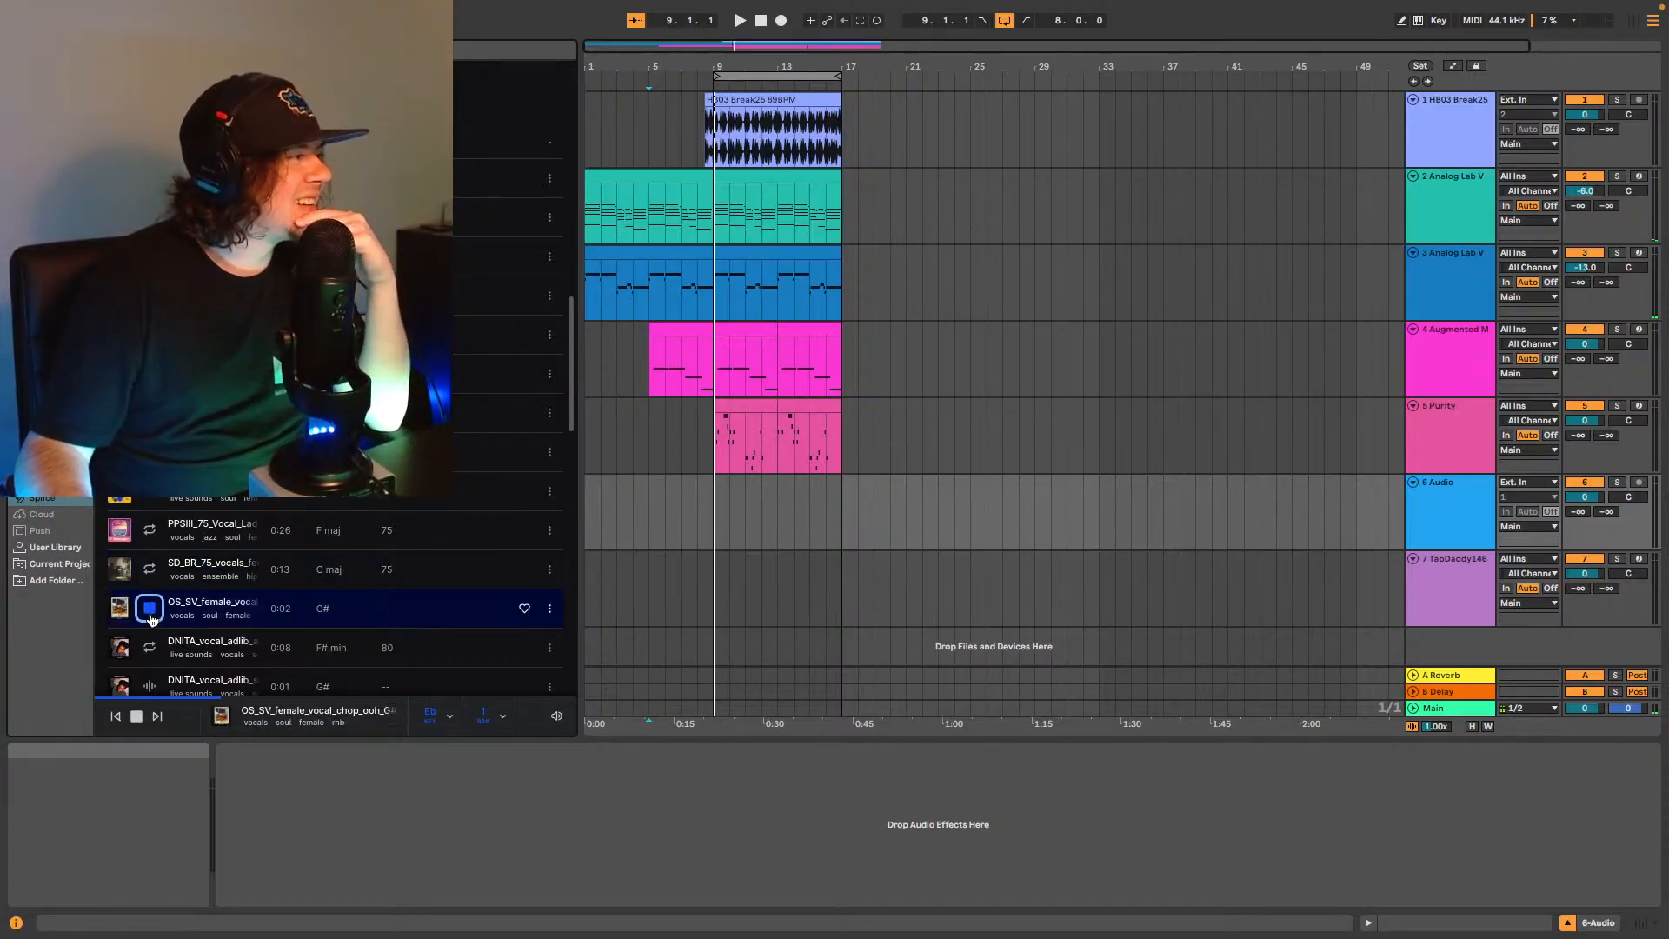
scroll(152, 619, down, 1)
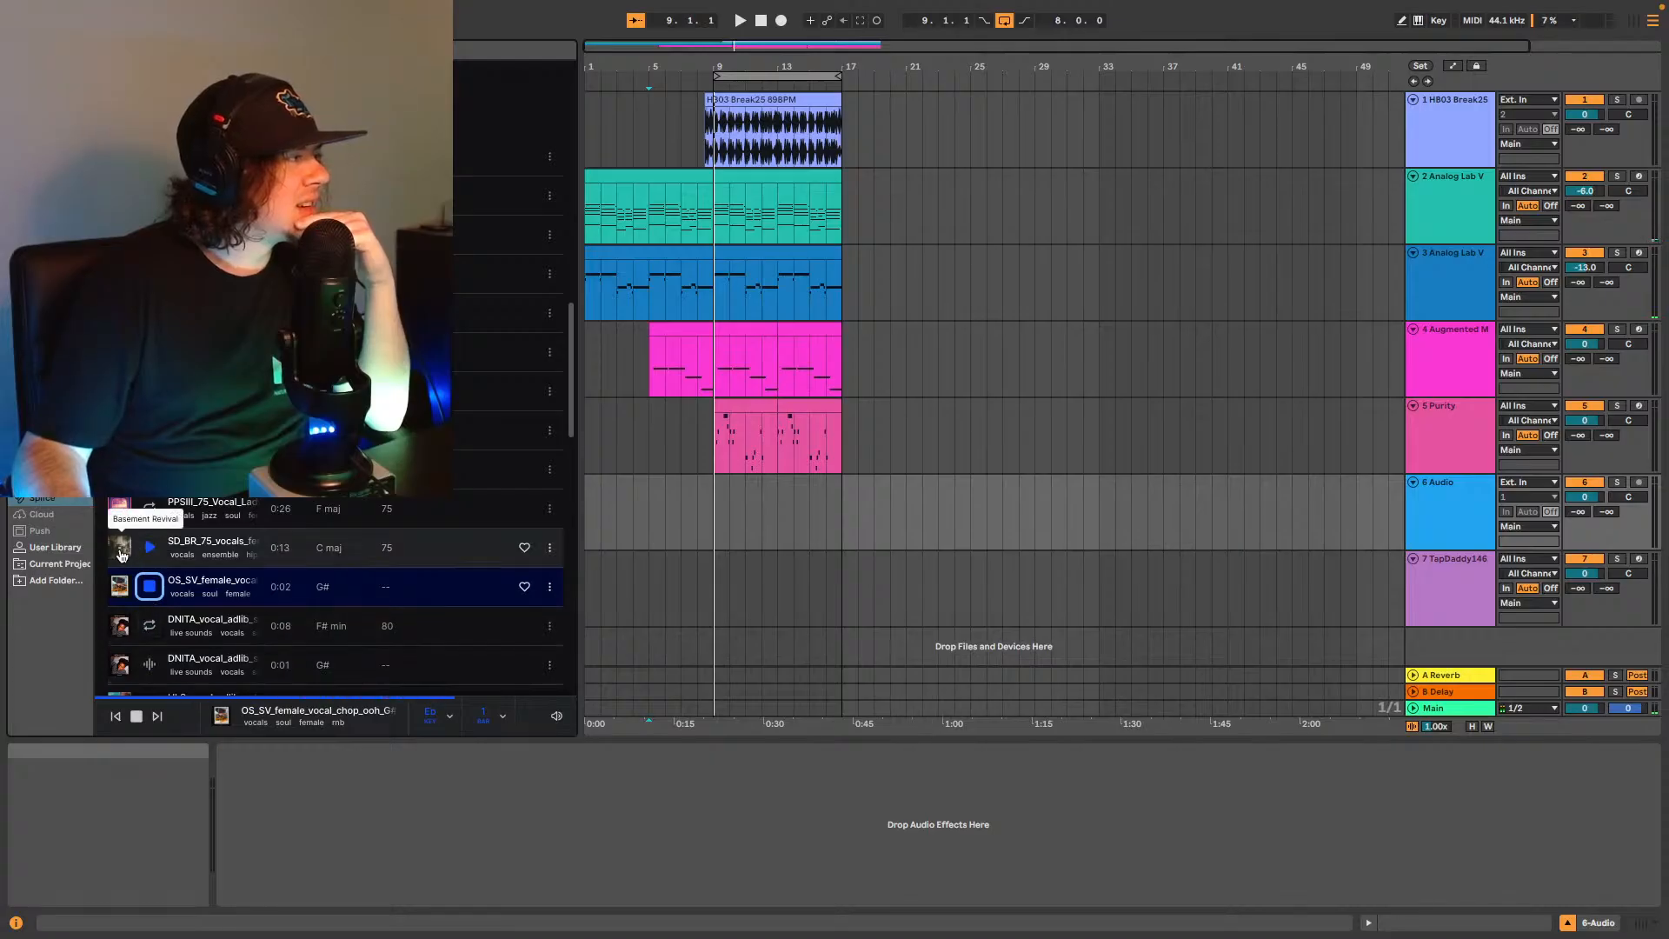
click(149, 548)
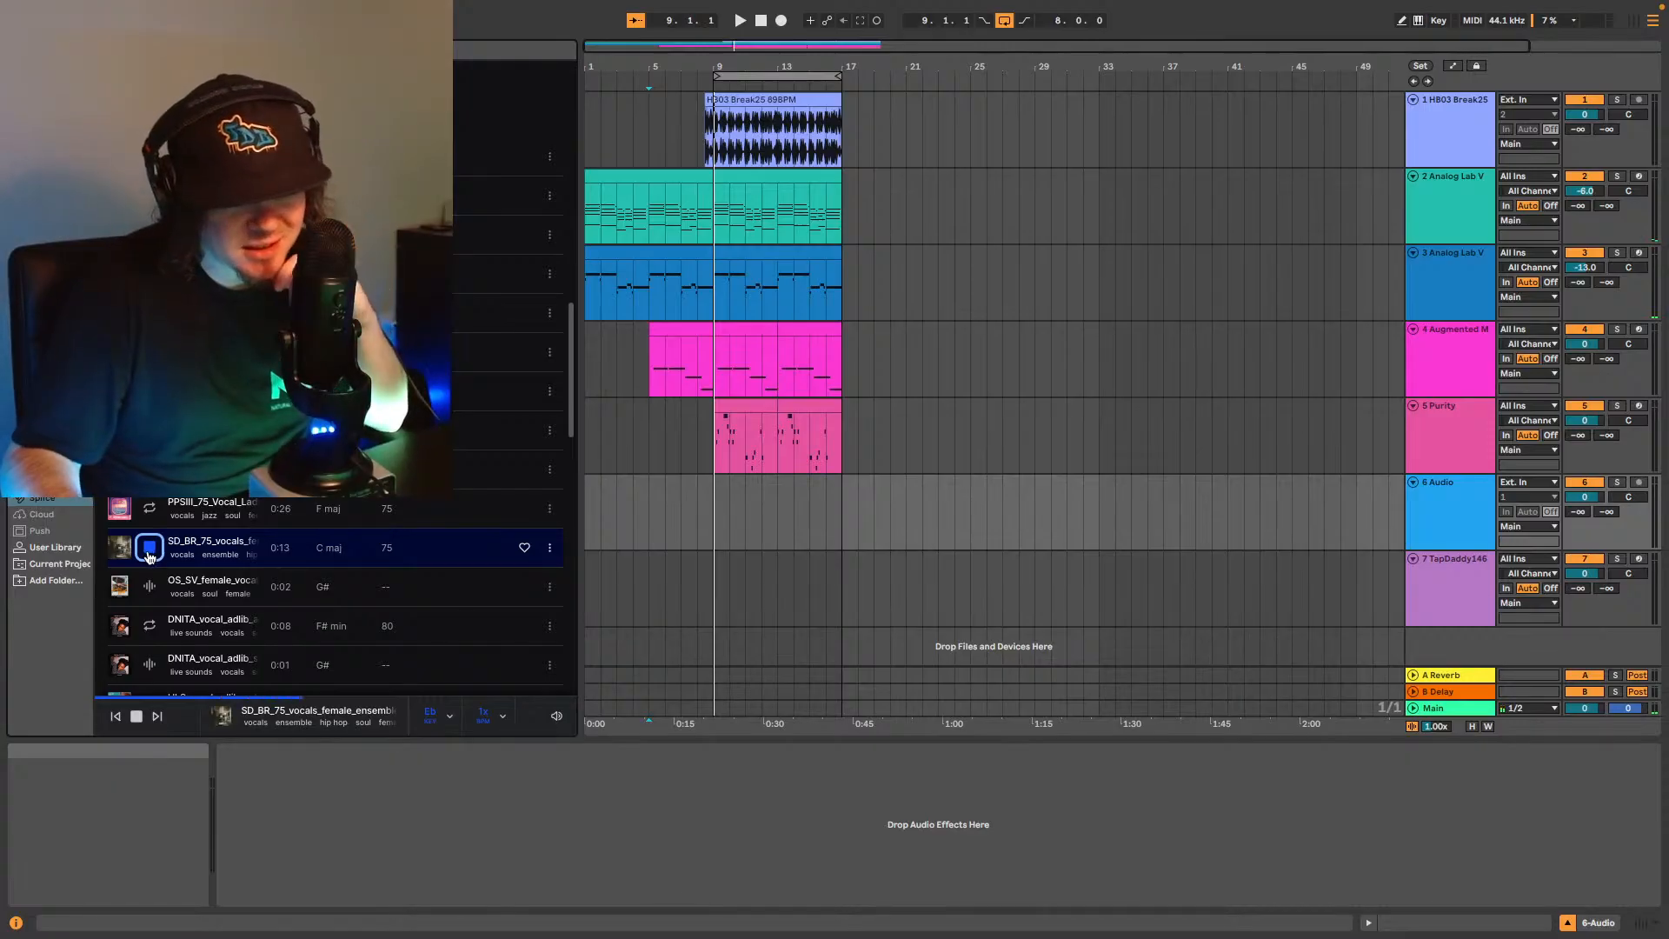
scroll(149, 557, down, 2)
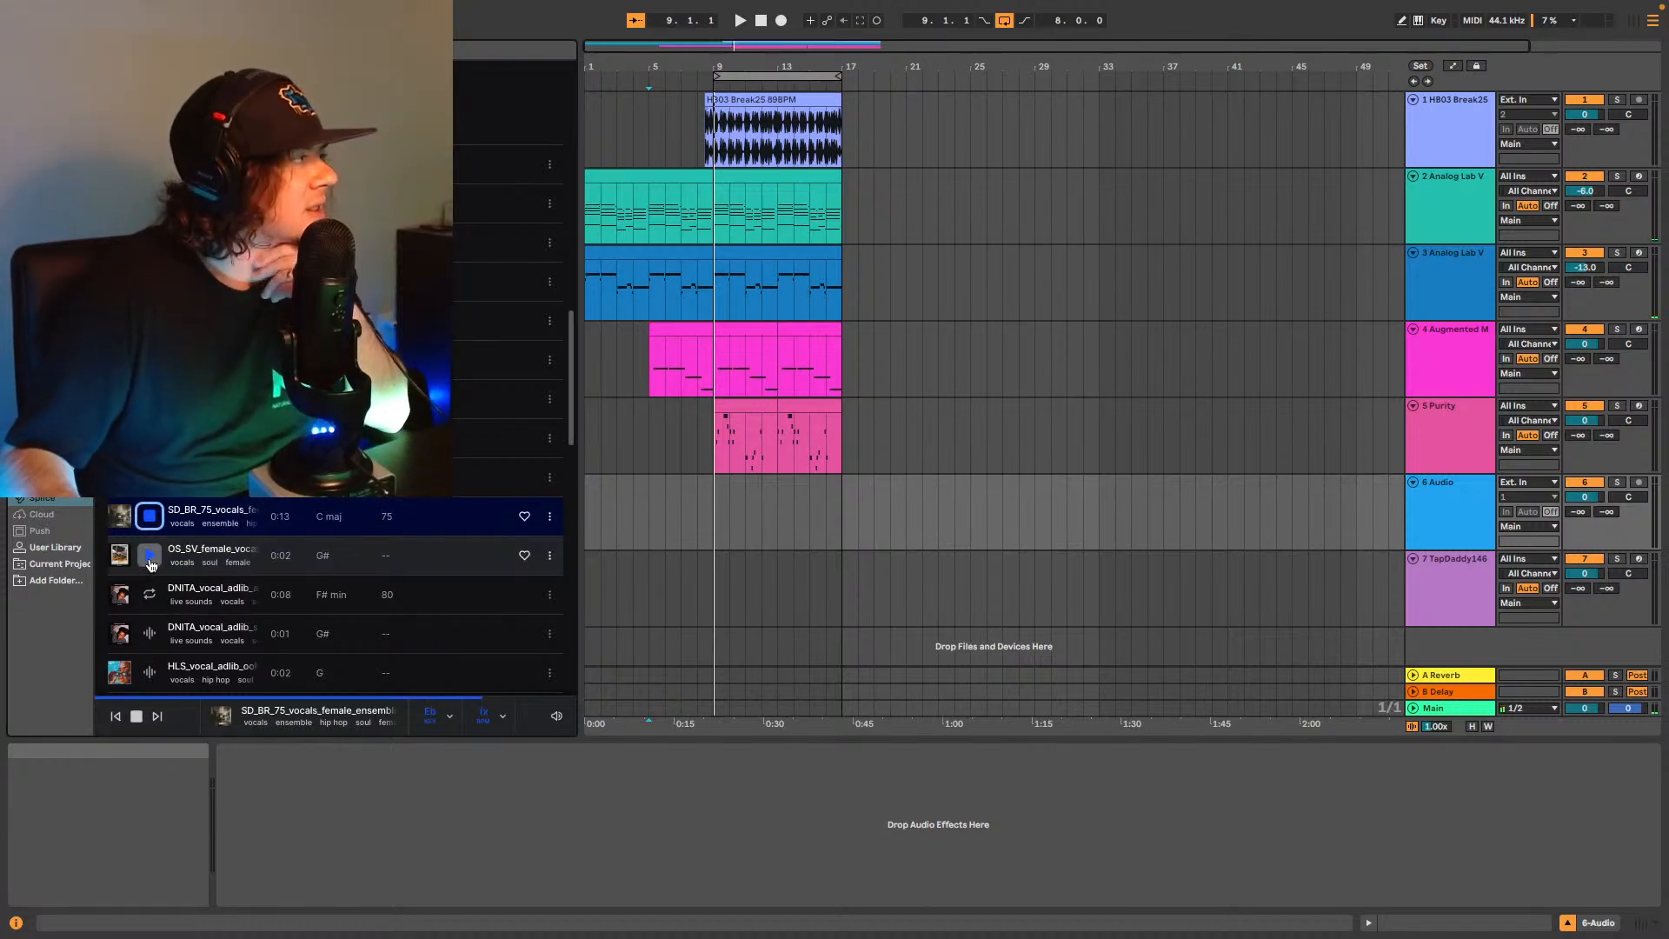
Audition the DNITA_vocal_adlib ahh_ooh and single_ooh samples and the HLS_vocal_adlib_ooh_aah_octave sample.
click(149, 596)
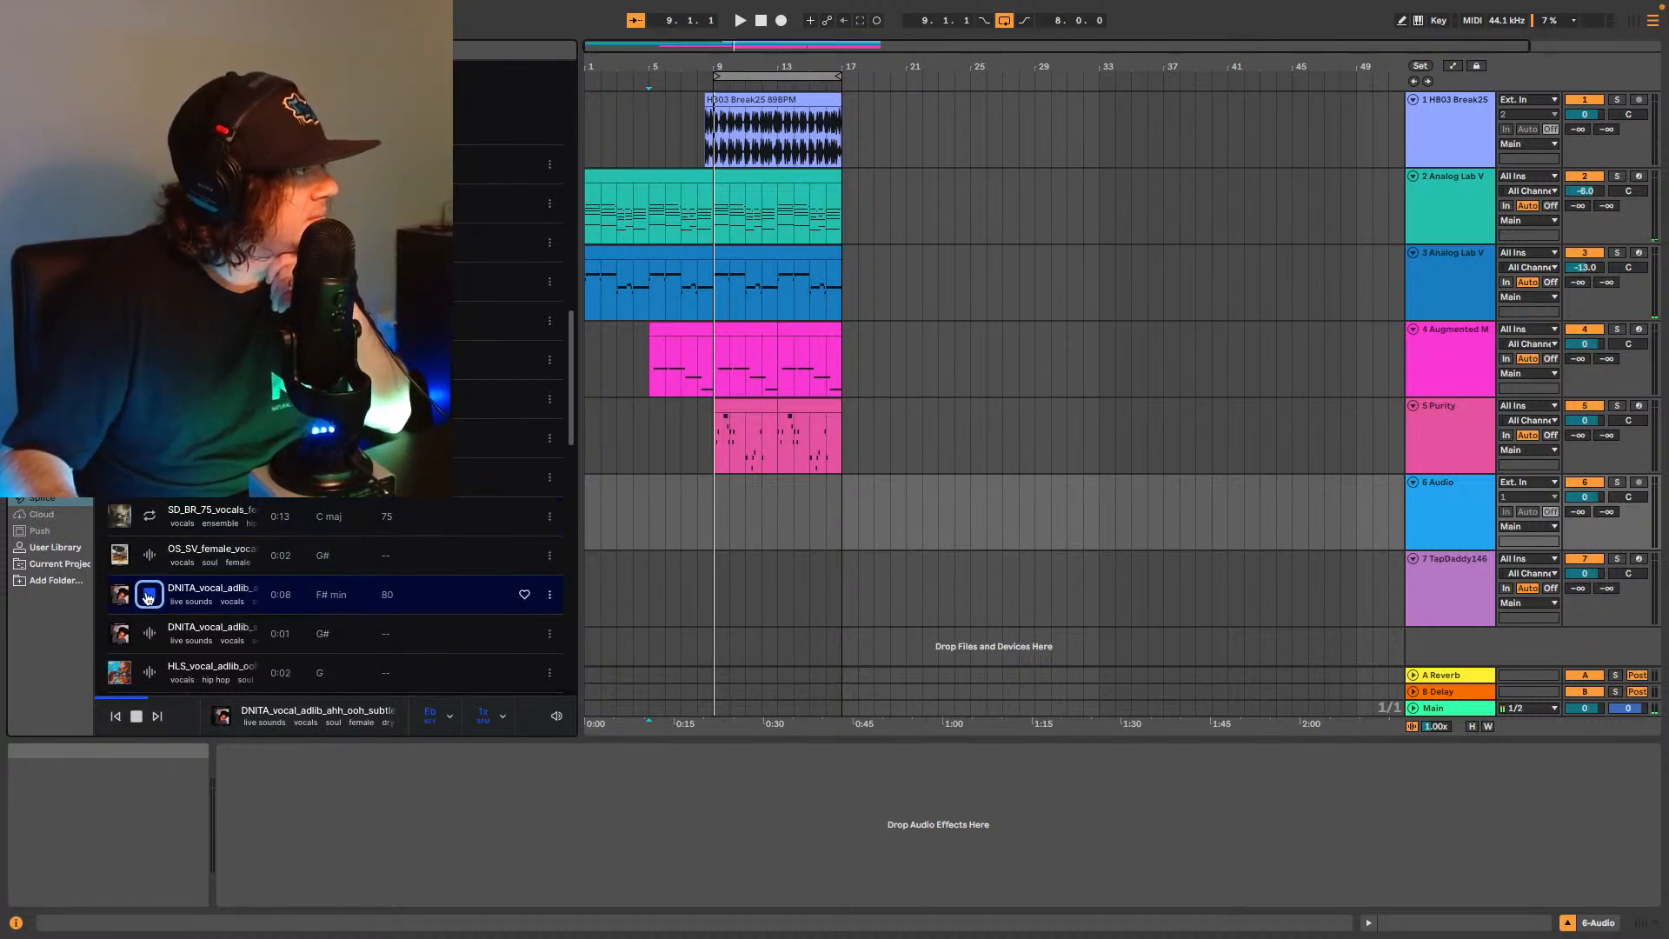
click(145, 633)
scroll(145, 634, down, 4)
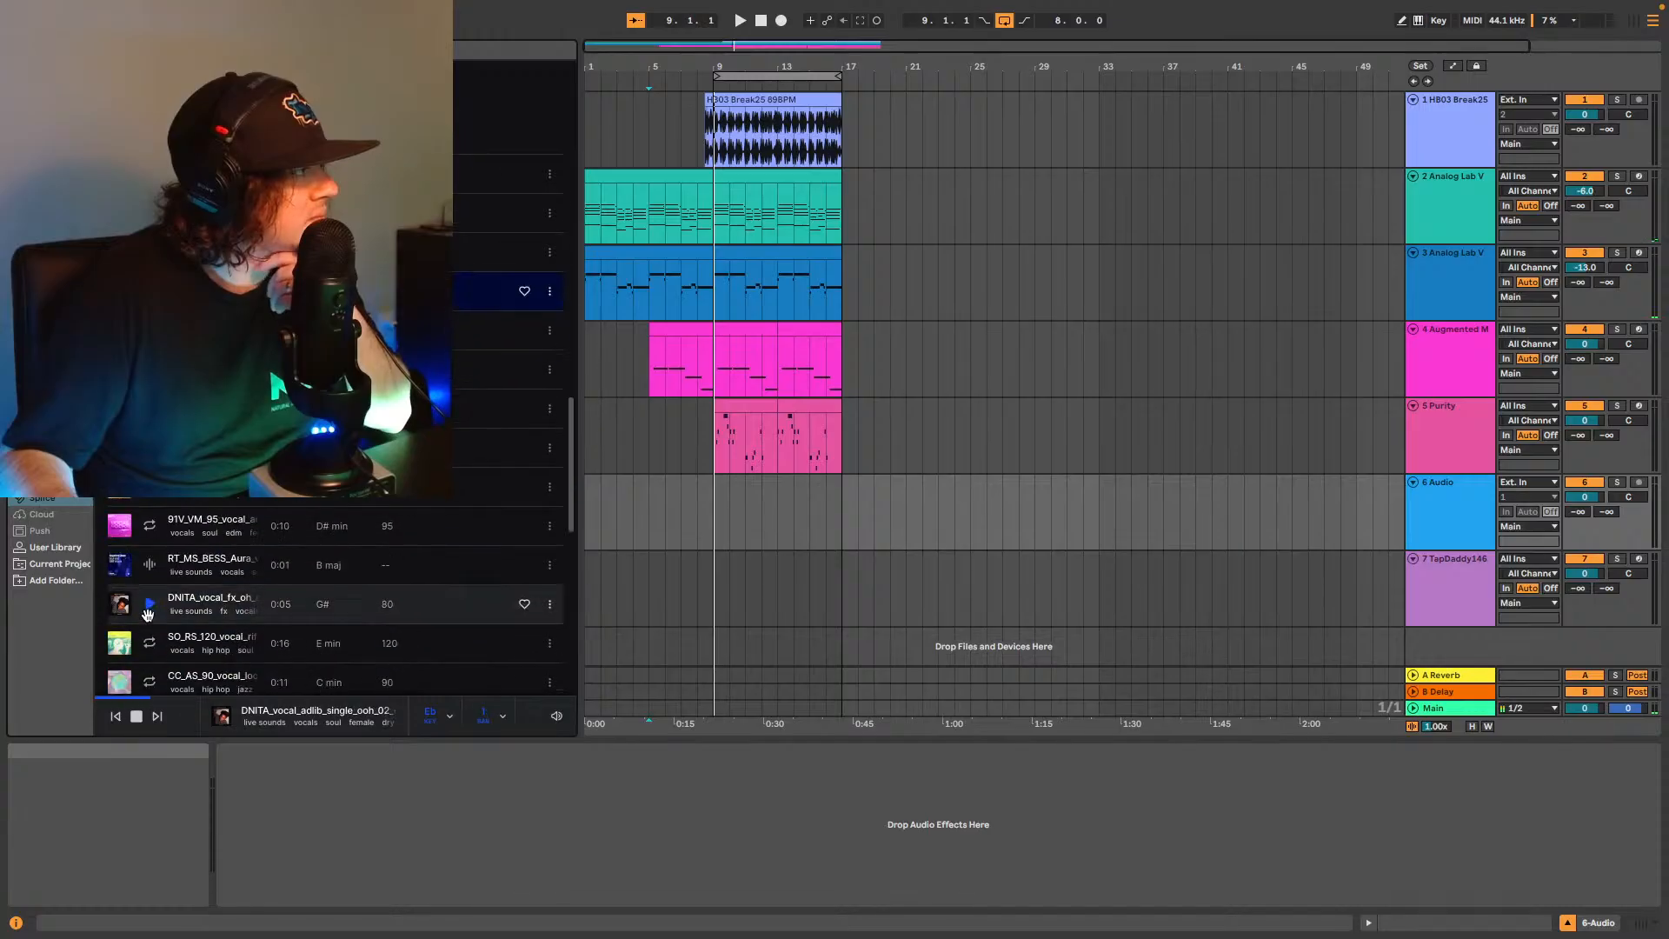
click(145, 330)
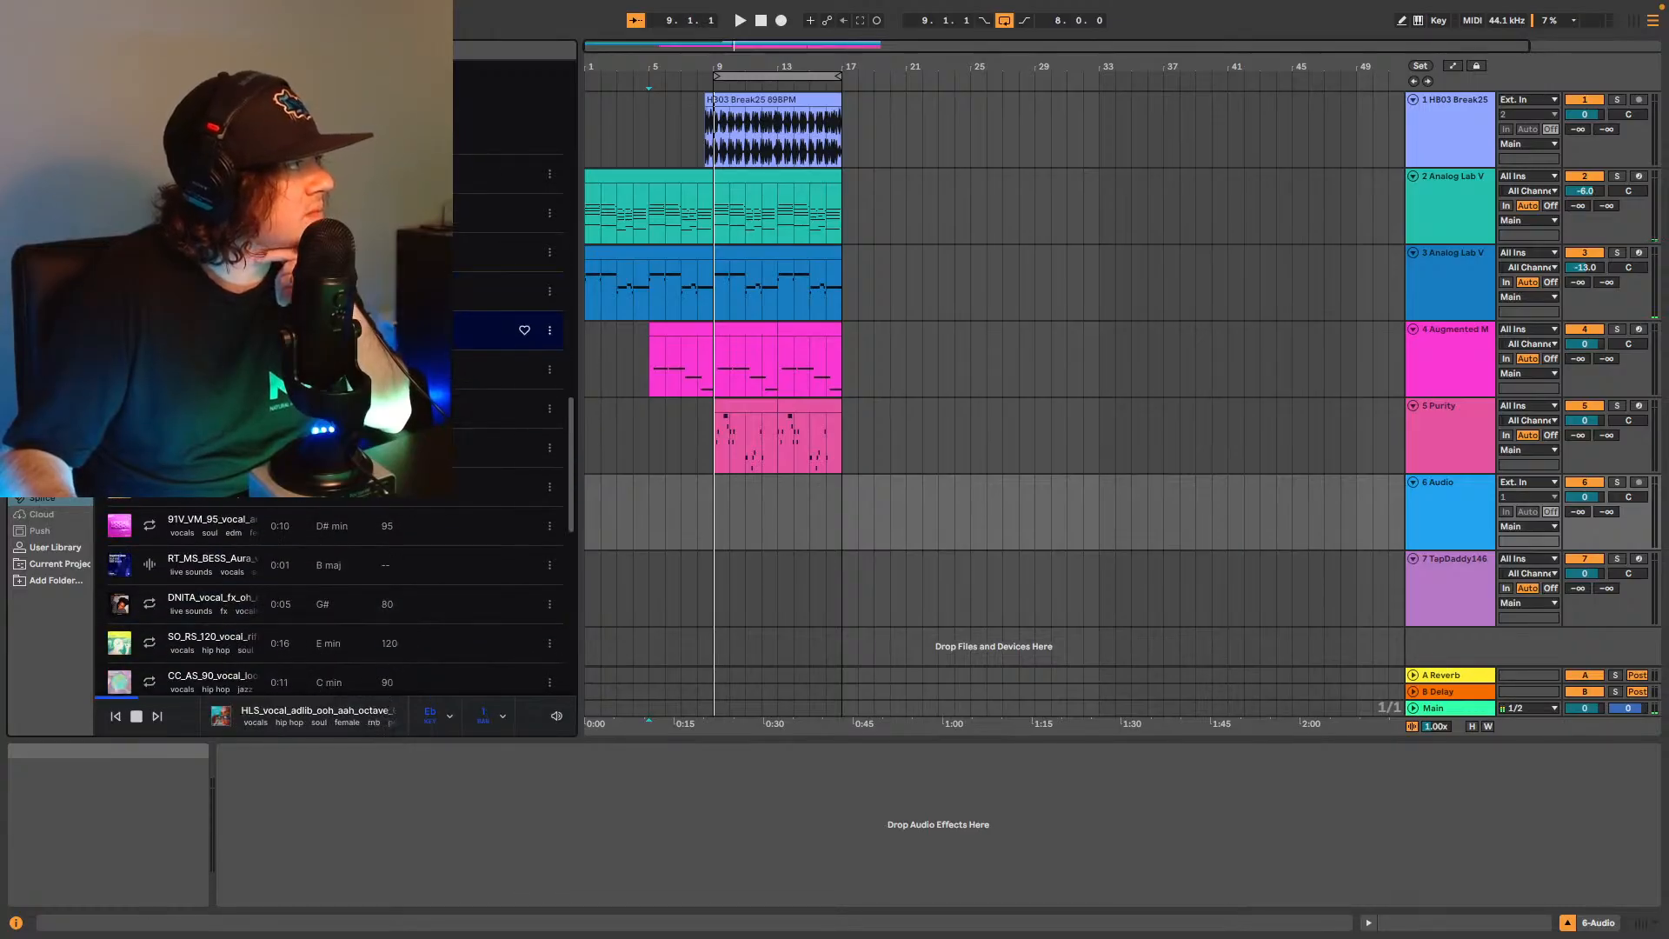
Audition FL_118BPM_42_OOH_AAH_F.wav and SO_MM_note_ooh_high_C.wav against the song playing from bar 5.
click(145, 369)
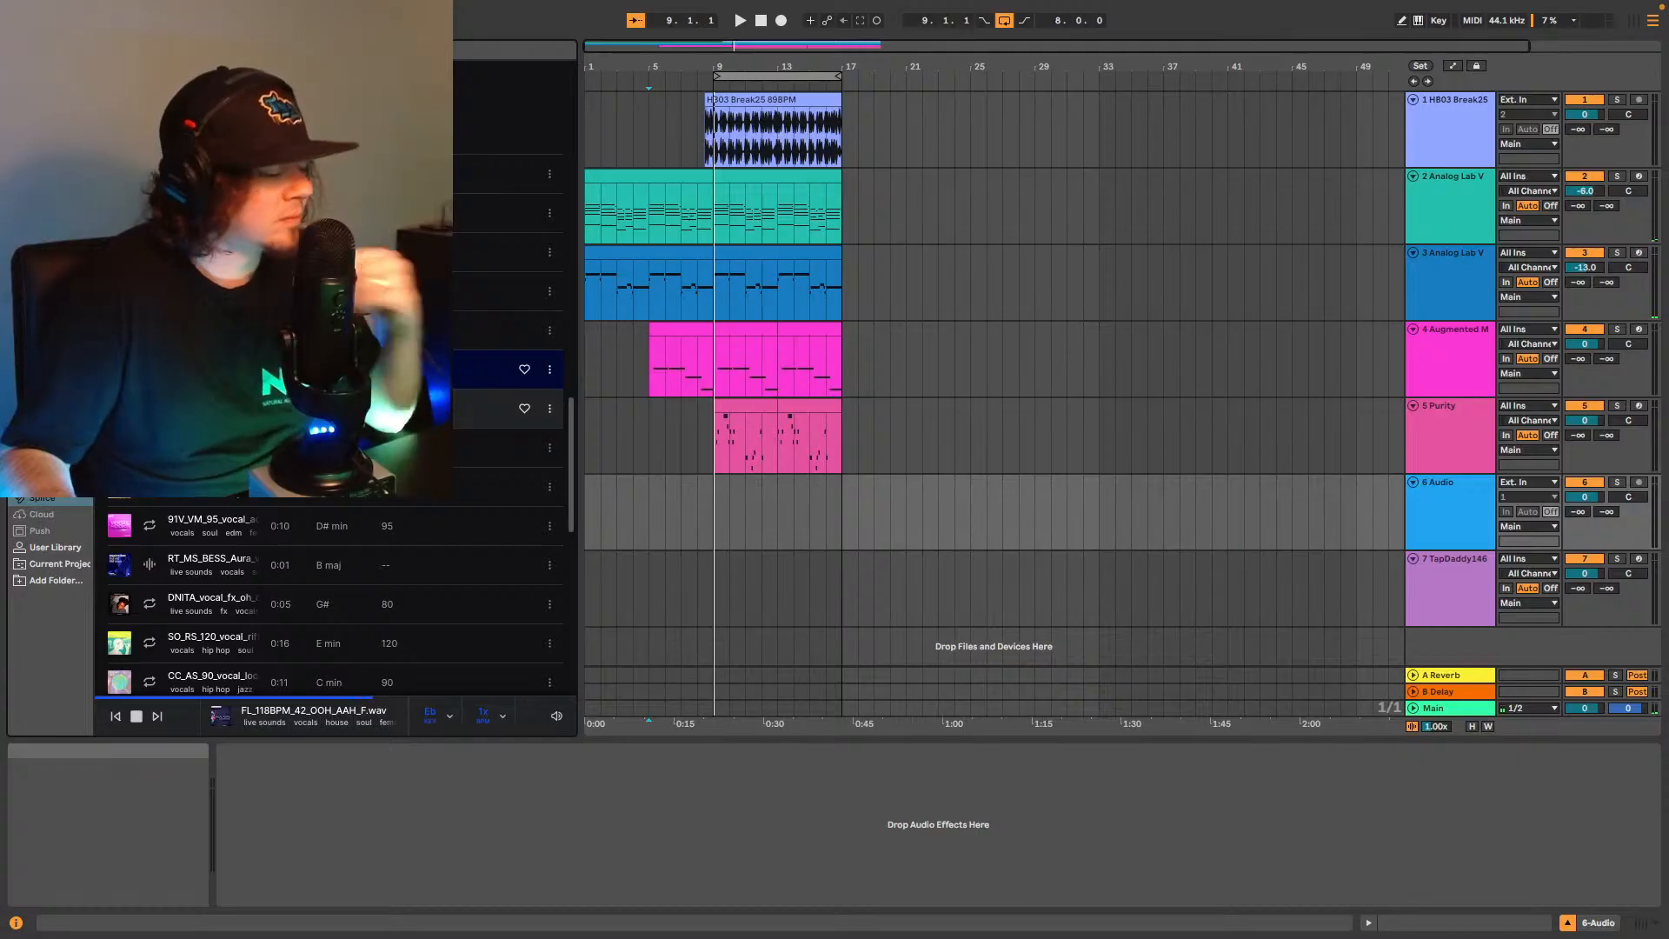
key(space)
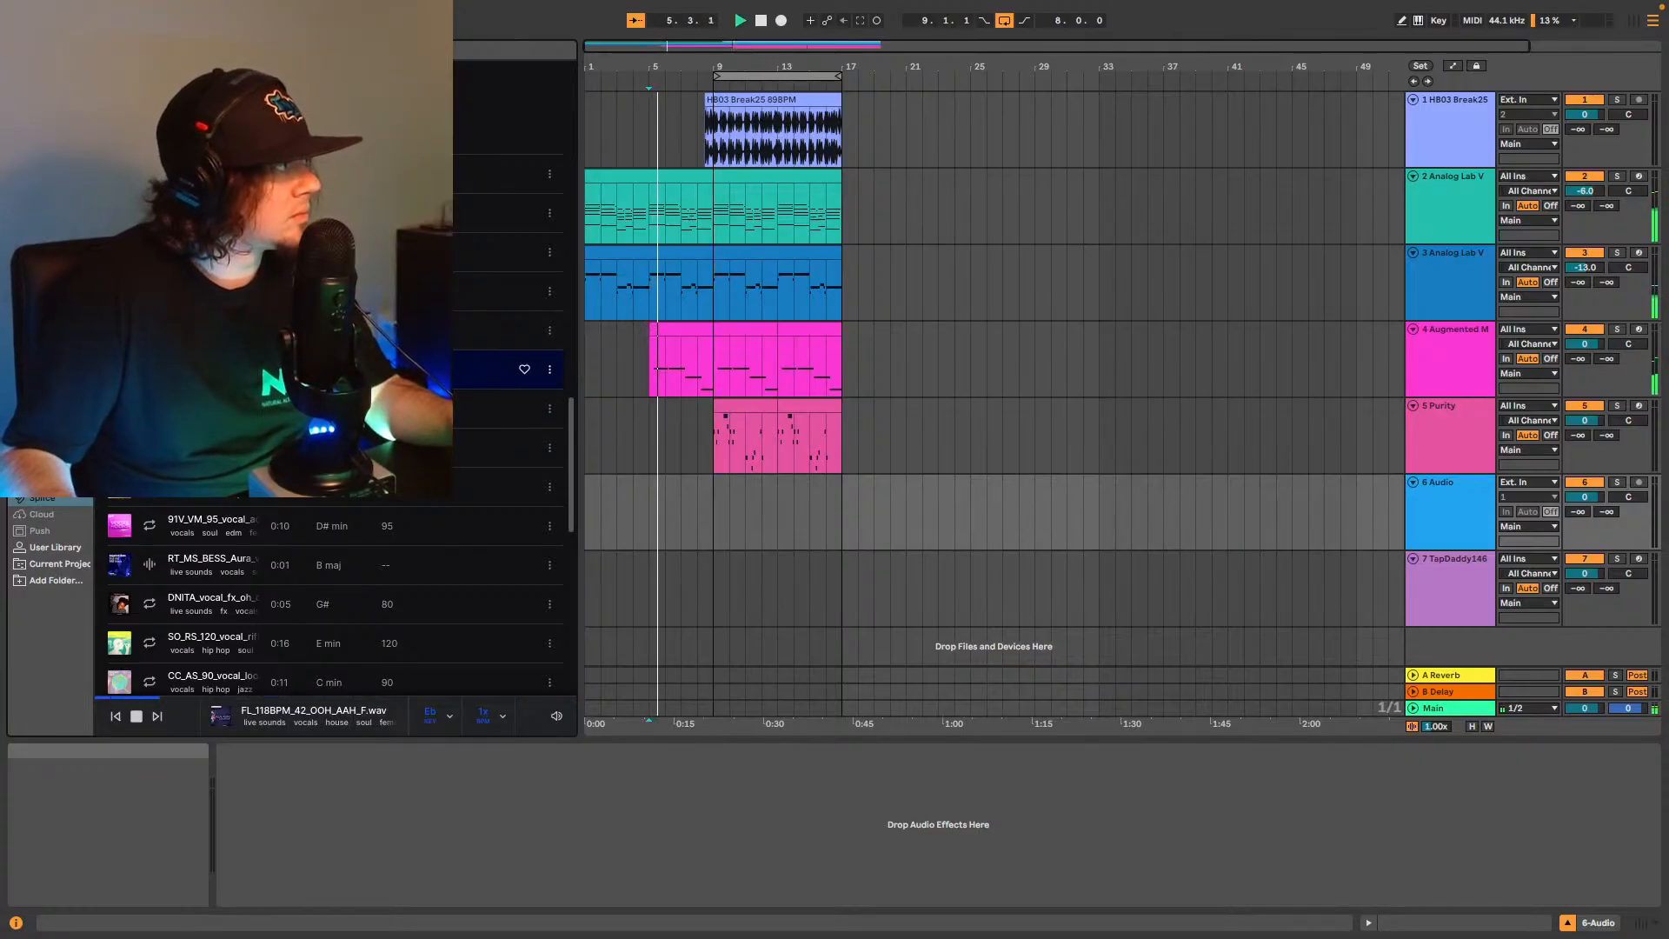
key(Down)
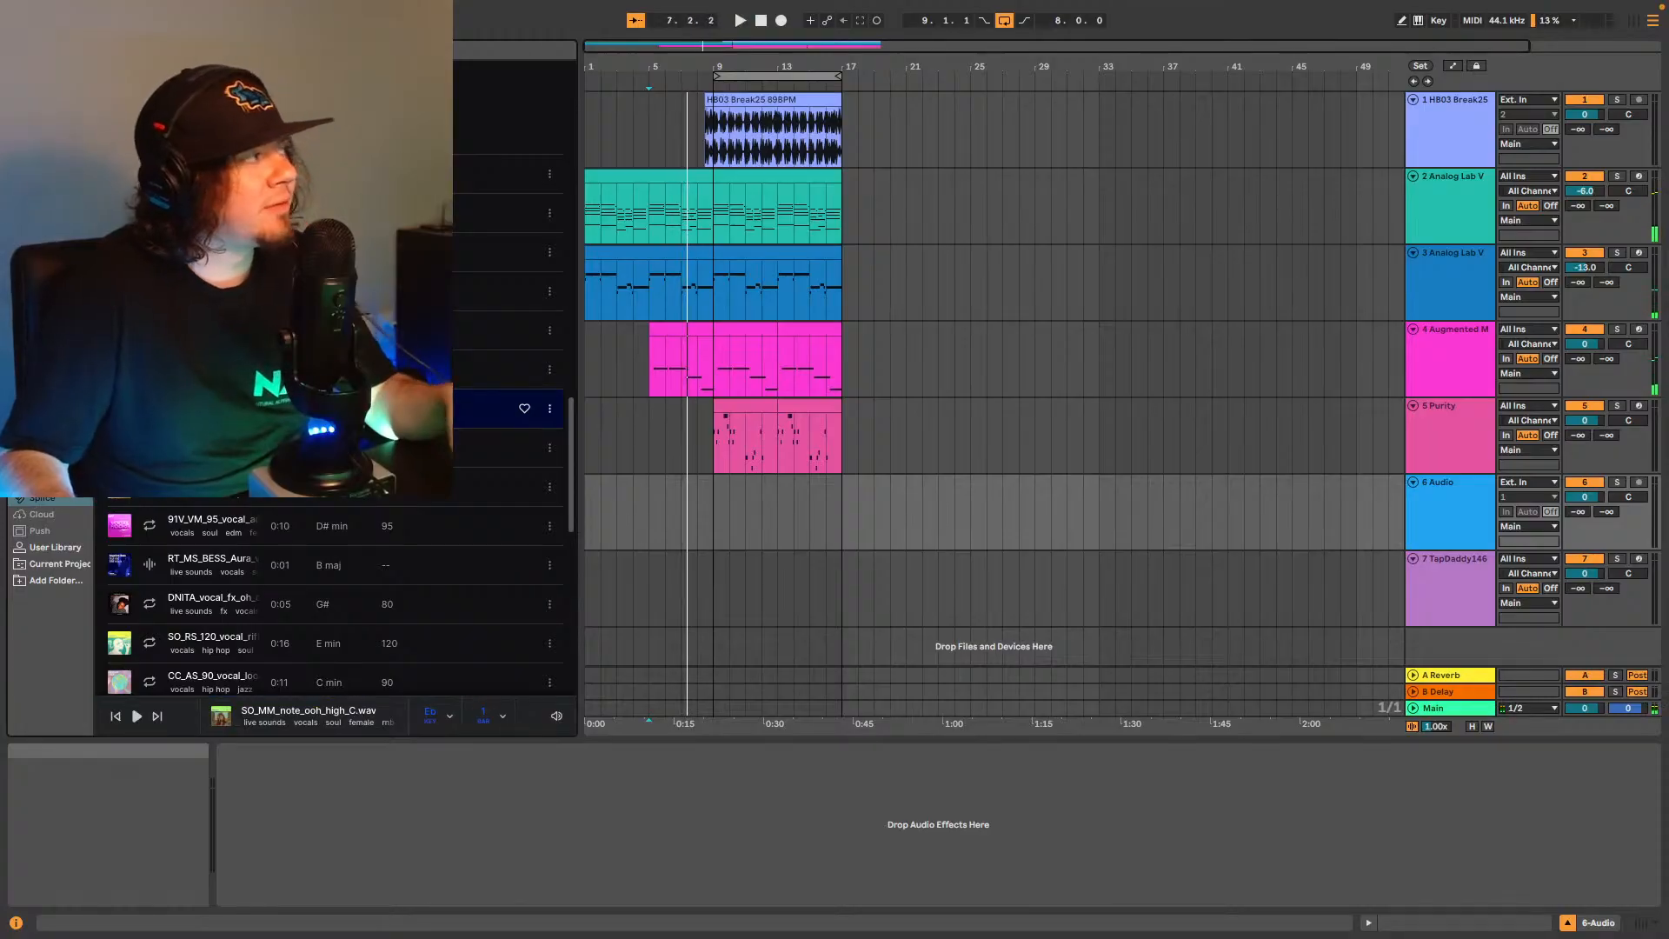
Open the pack containing SO_MM_note_ooh_high_C.wav, audition SO_MM_115_arrangement_acorn and check its key and pitch settings.
click(119, 409)
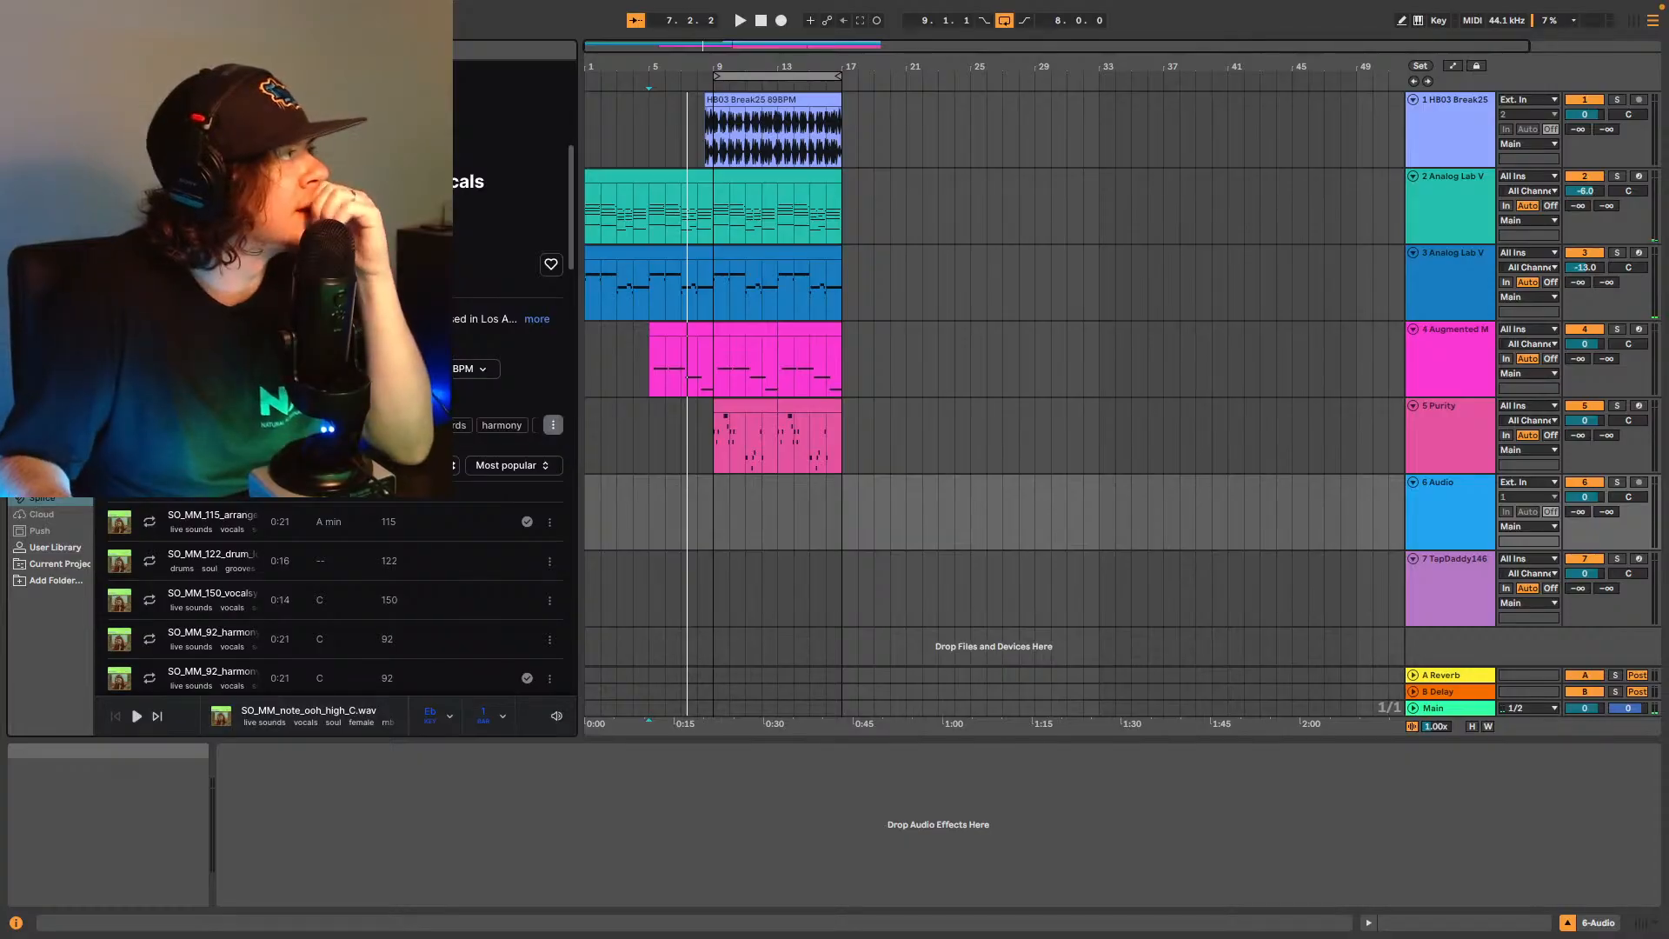
scroll(334, 592, down, 1)
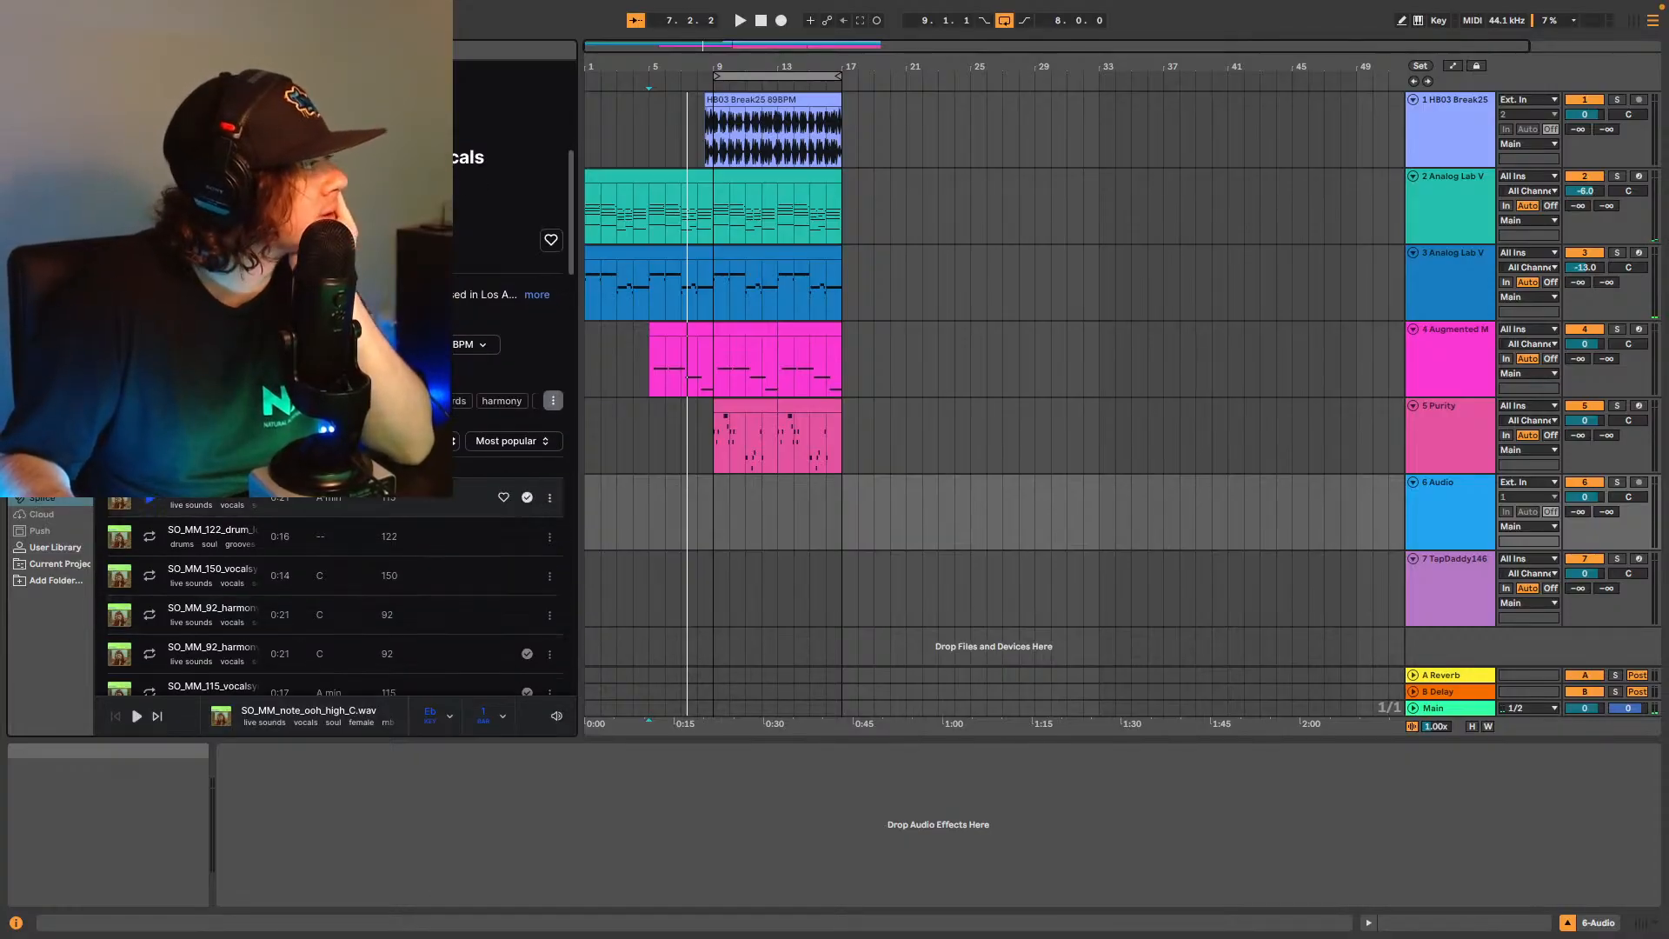
click(150, 503)
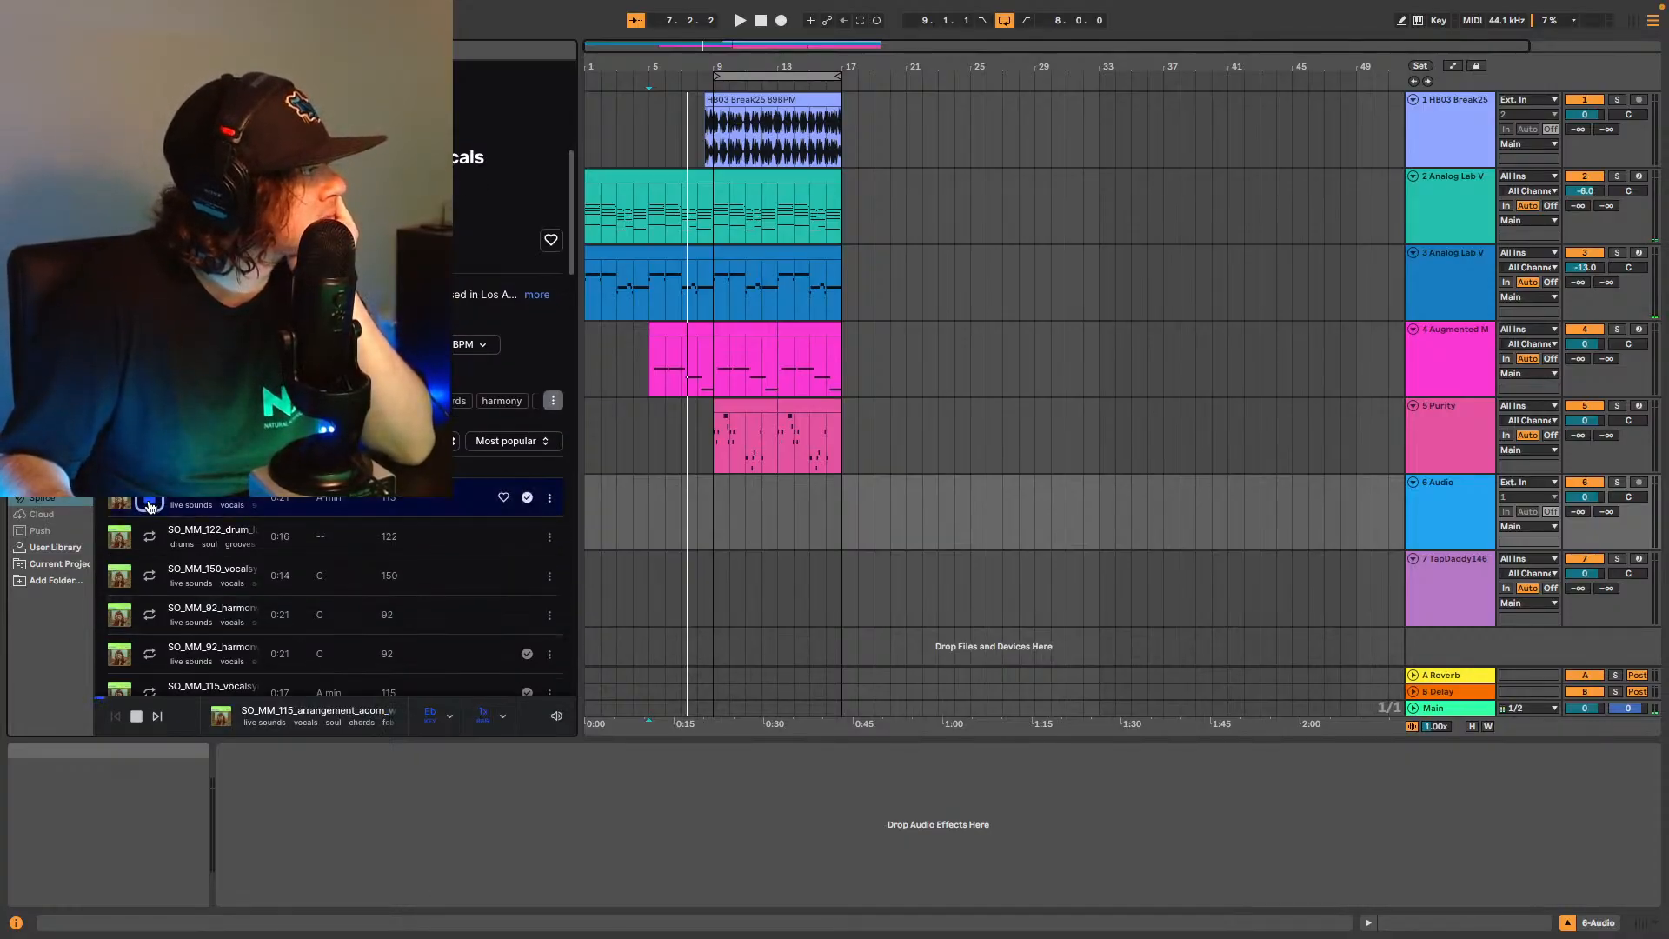
click(449, 720)
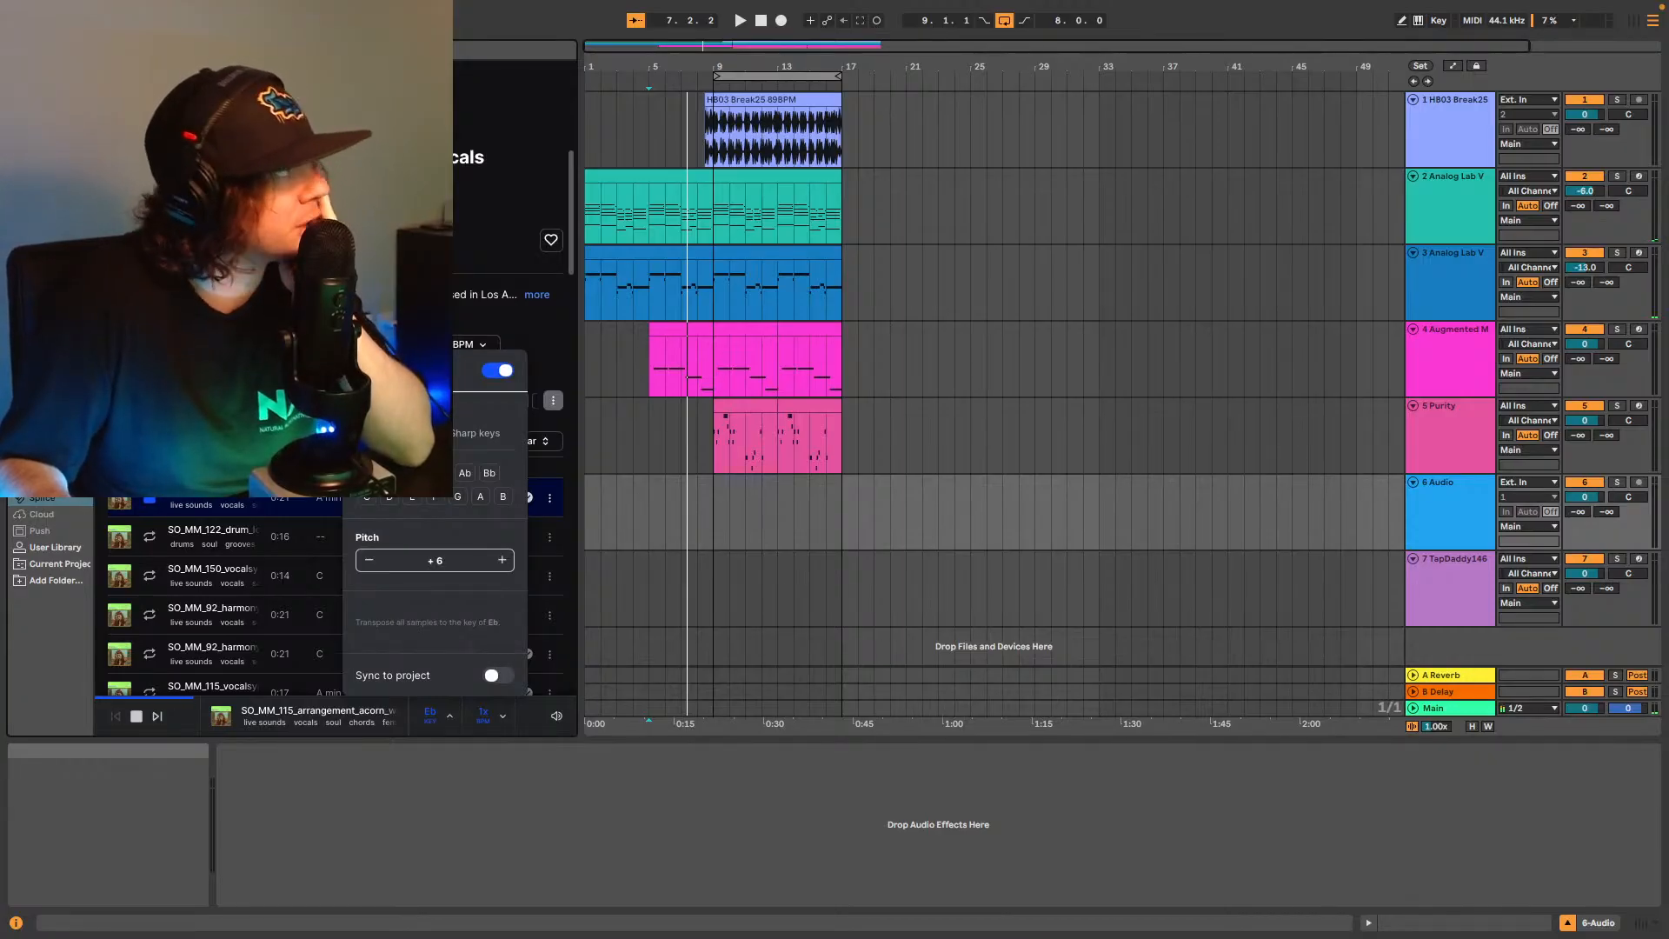
key(Escape)
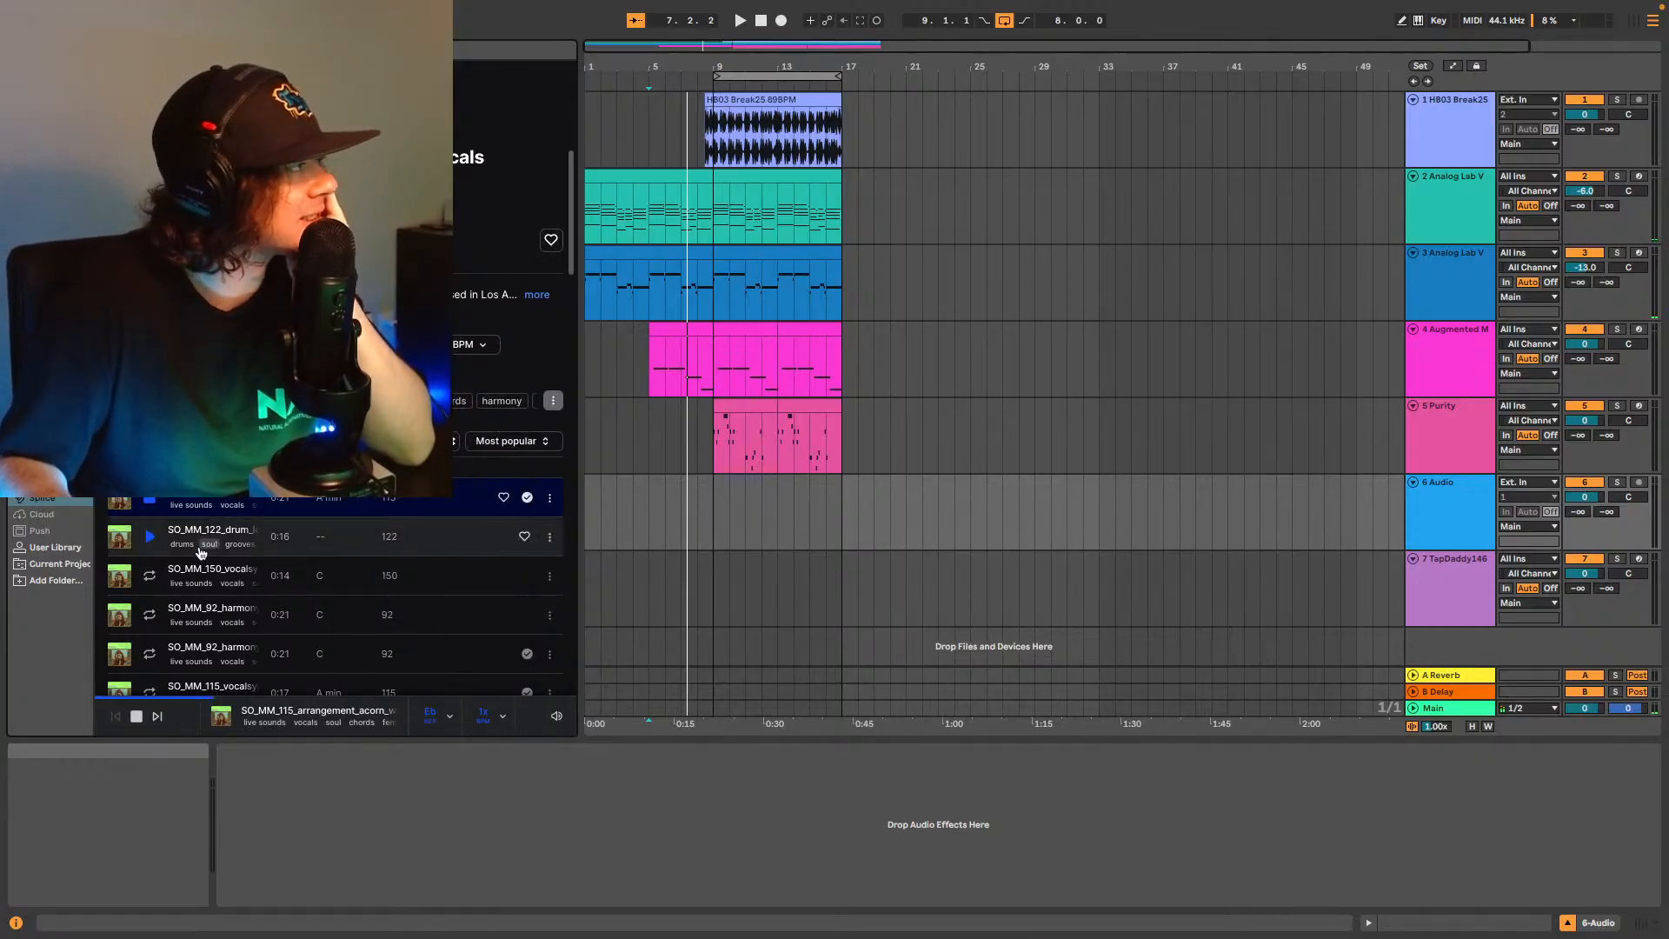
Audition the pack's SO_MM_92_harmony_acacia_wet, SO_MM_150_vocalsynth_cherry and SO_MM_92_harmony_acacia_C samples.
scroll(165, 596, up, 1)
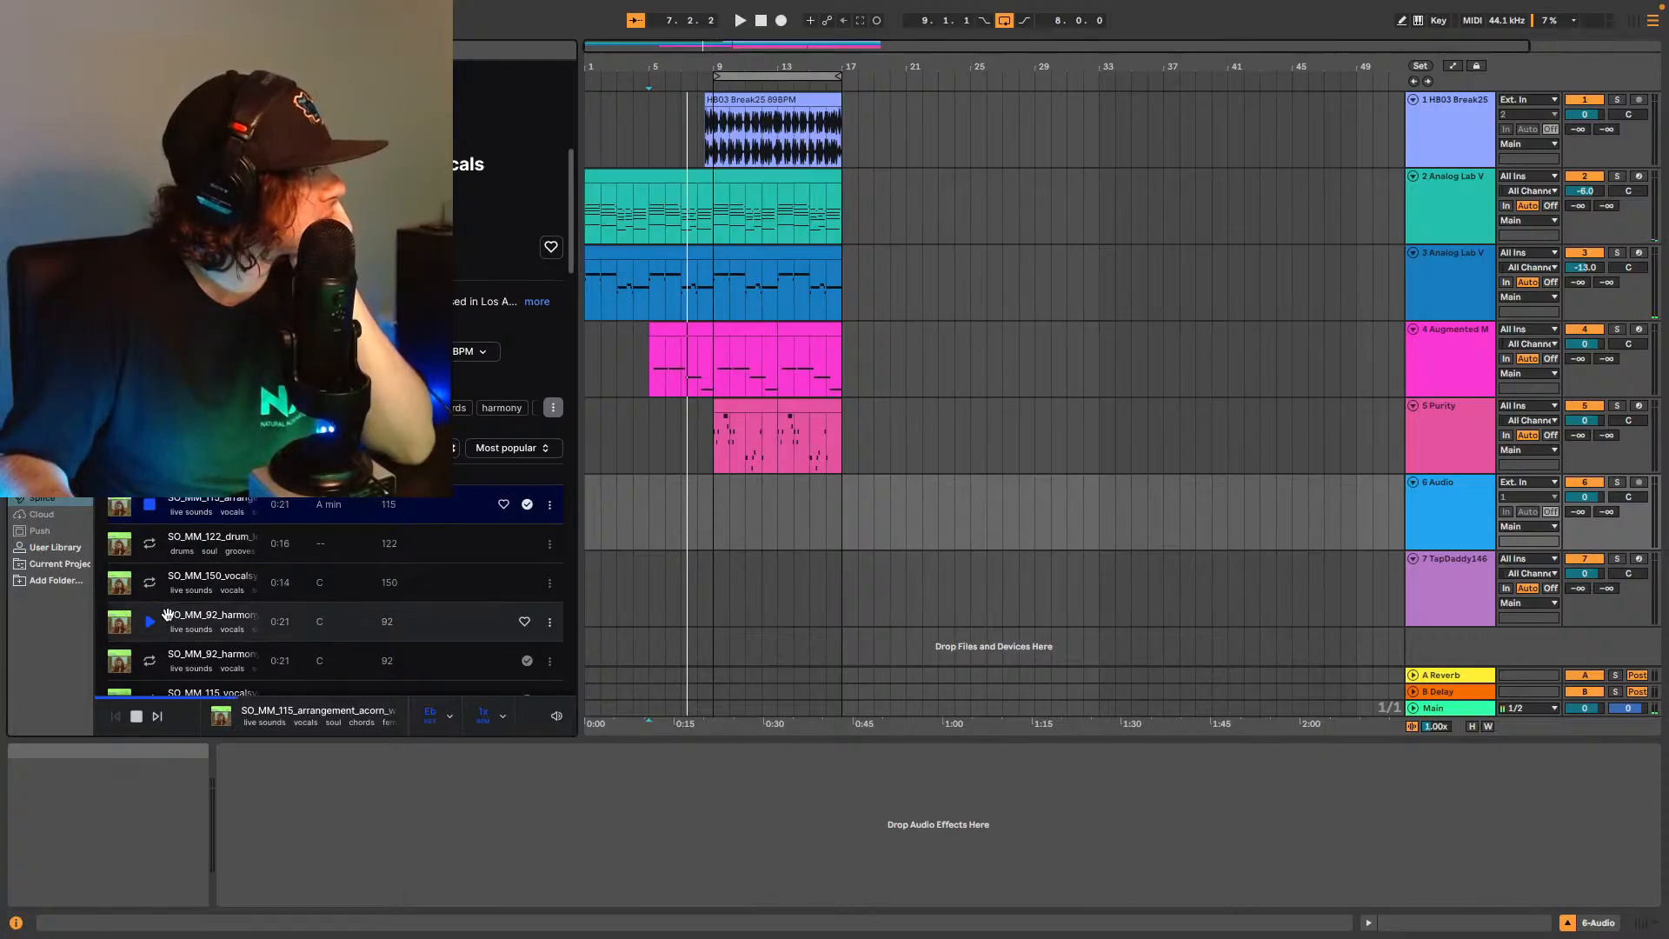
click(150, 621)
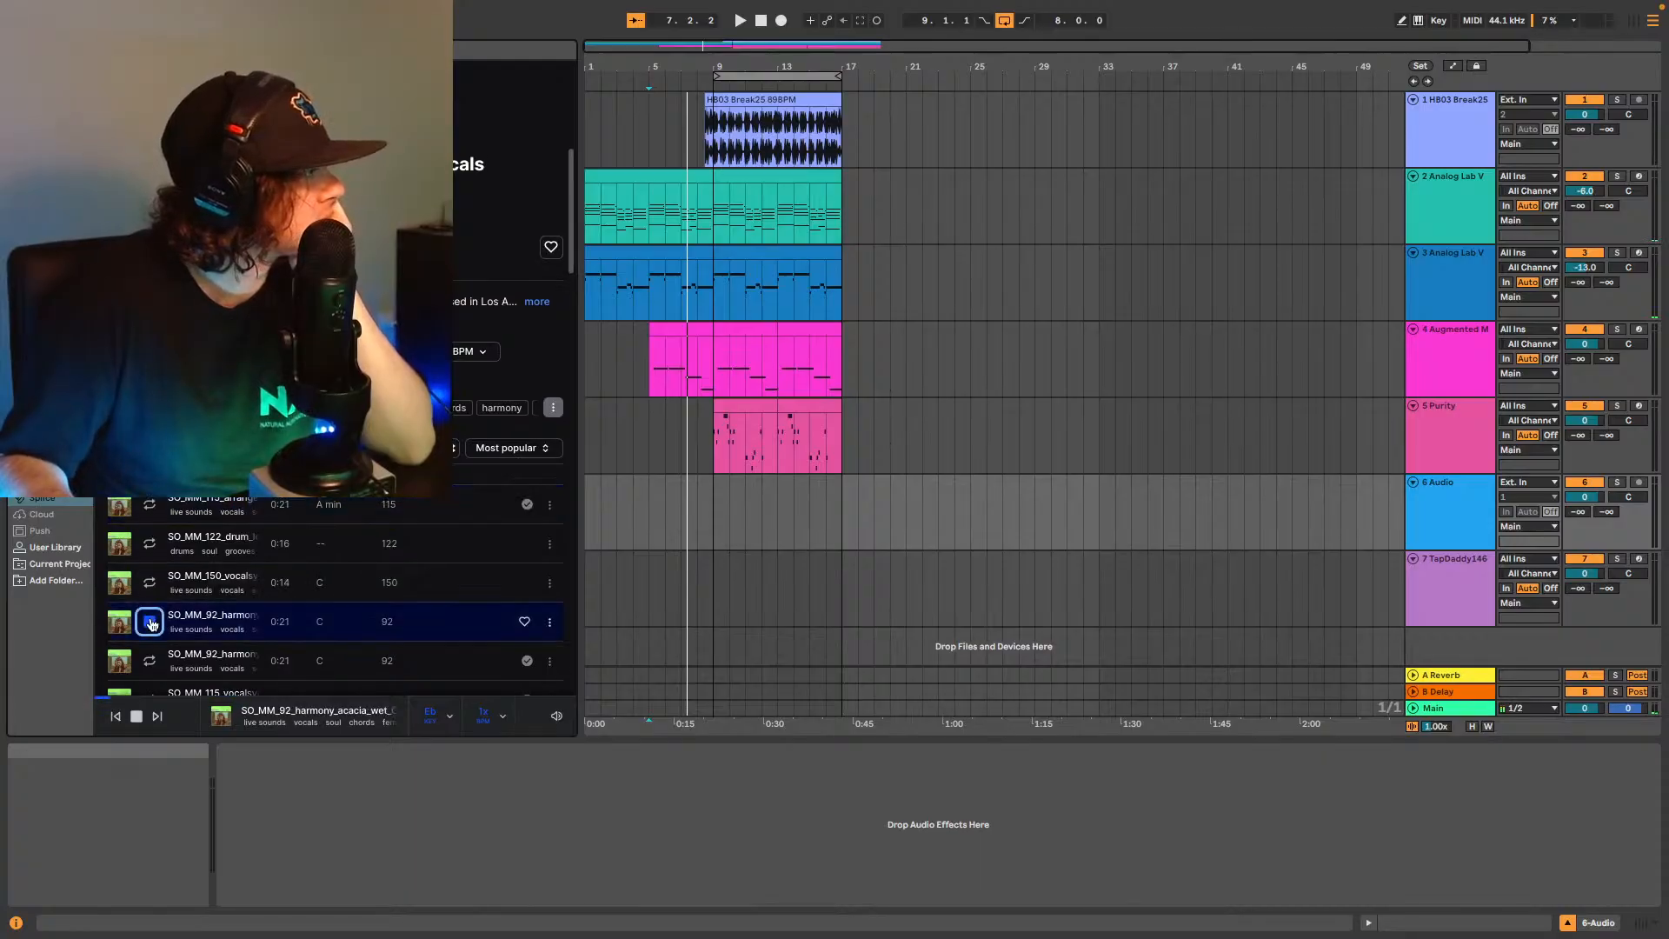
scroll(152, 631, down, 3)
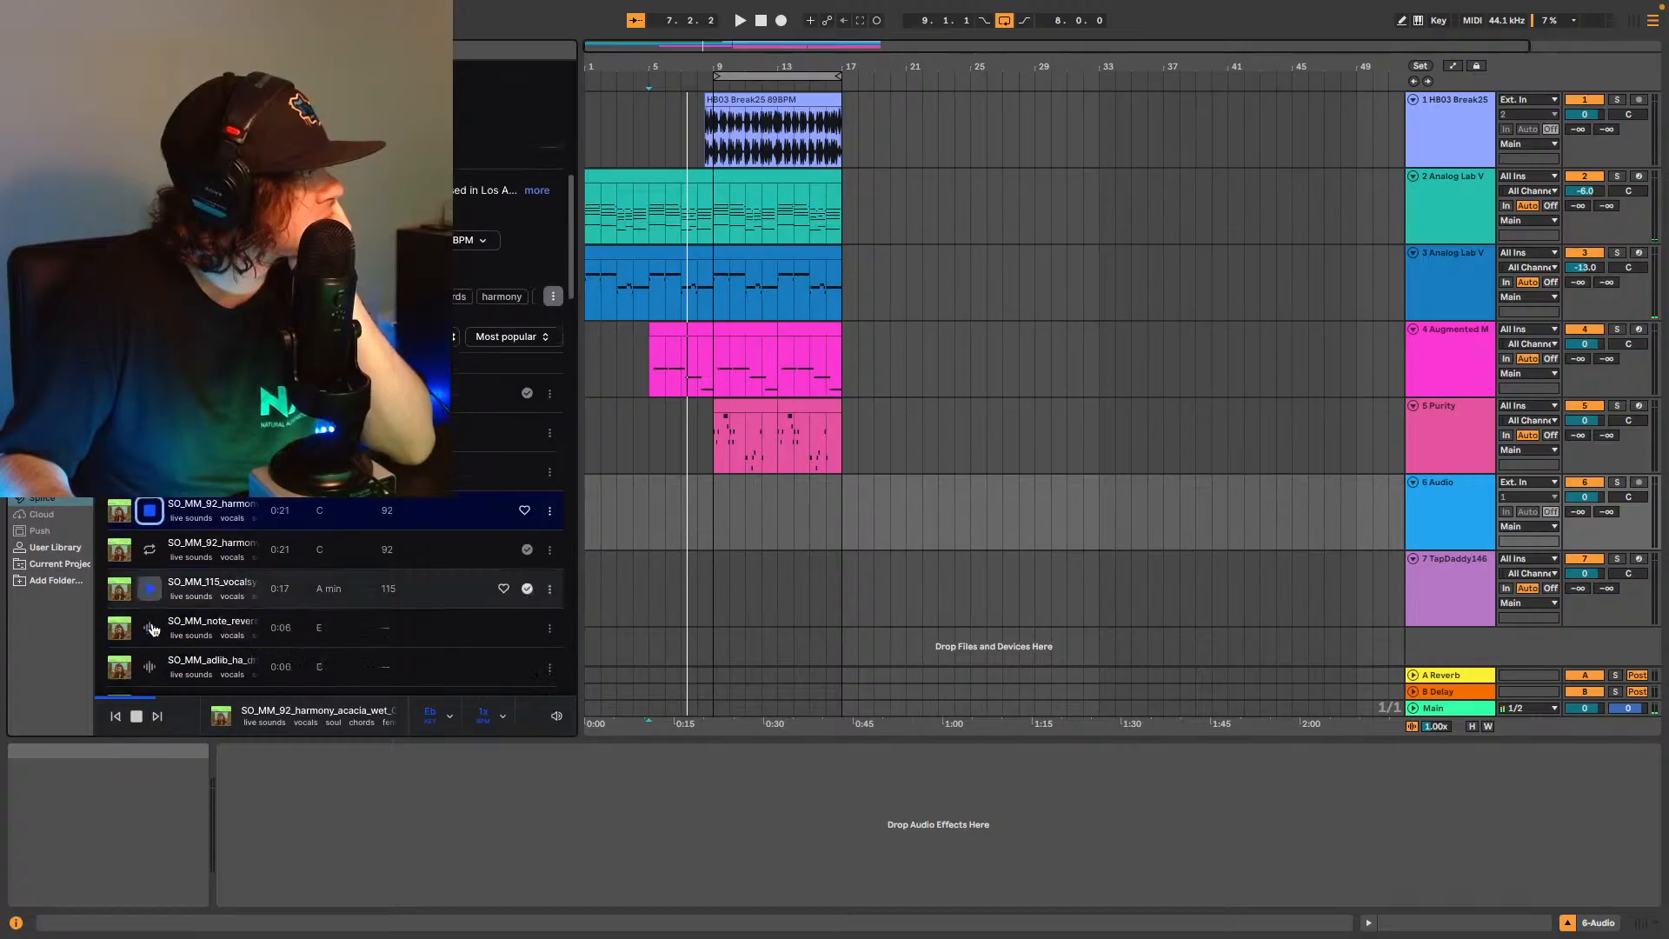
click(150, 471)
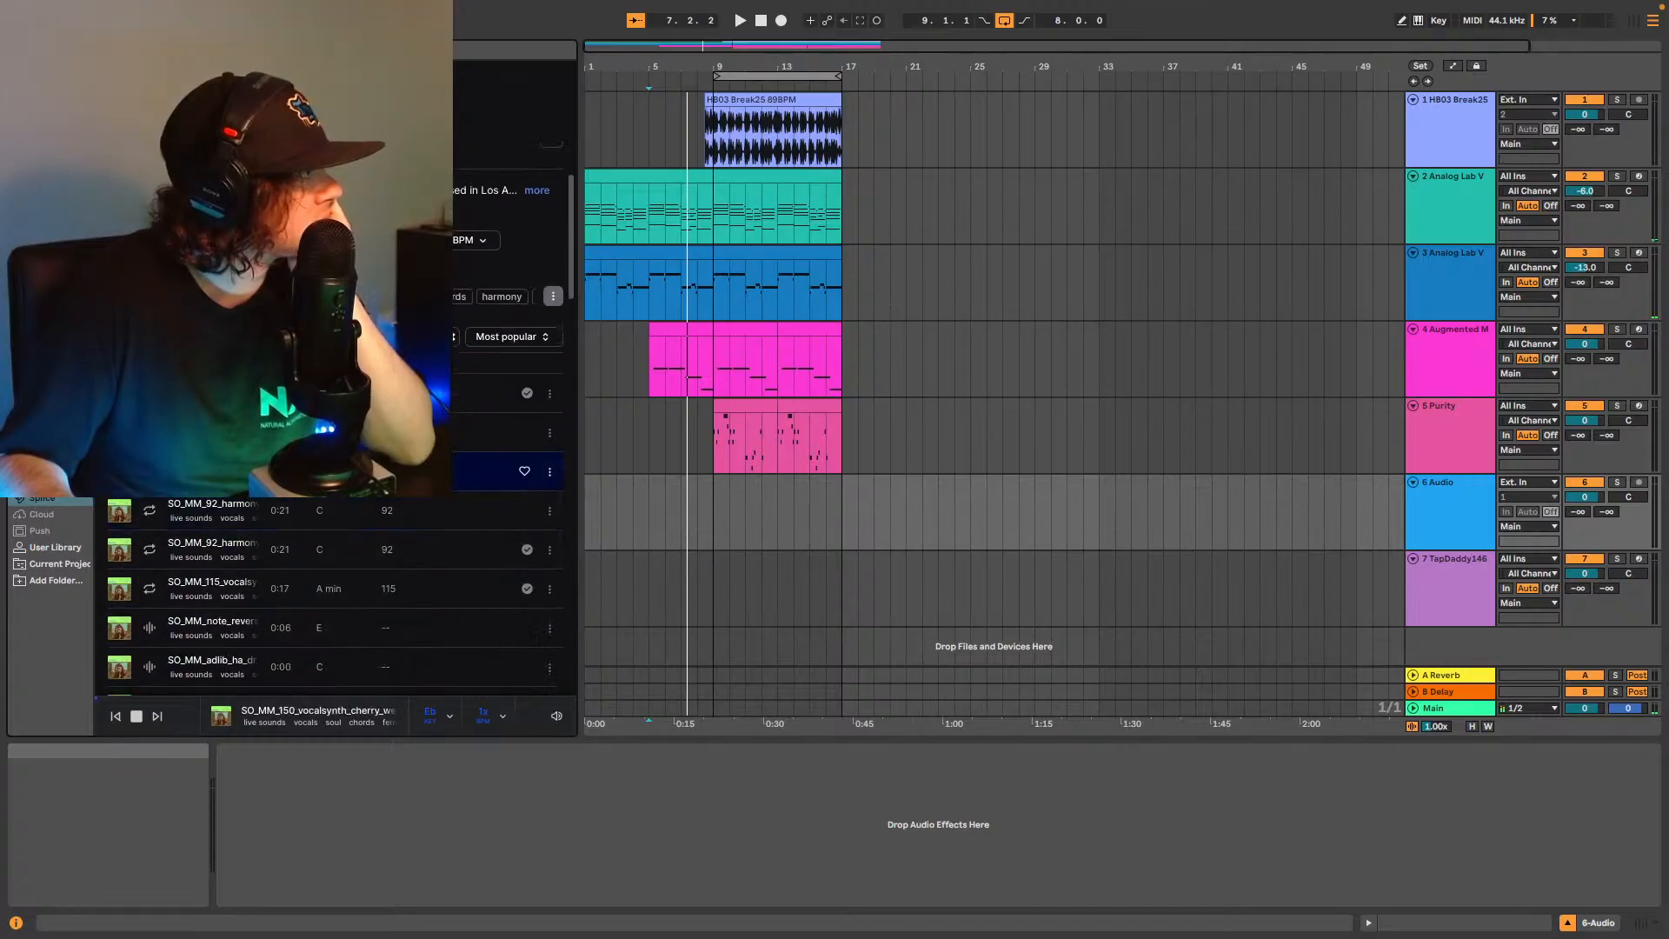
click(149, 550)
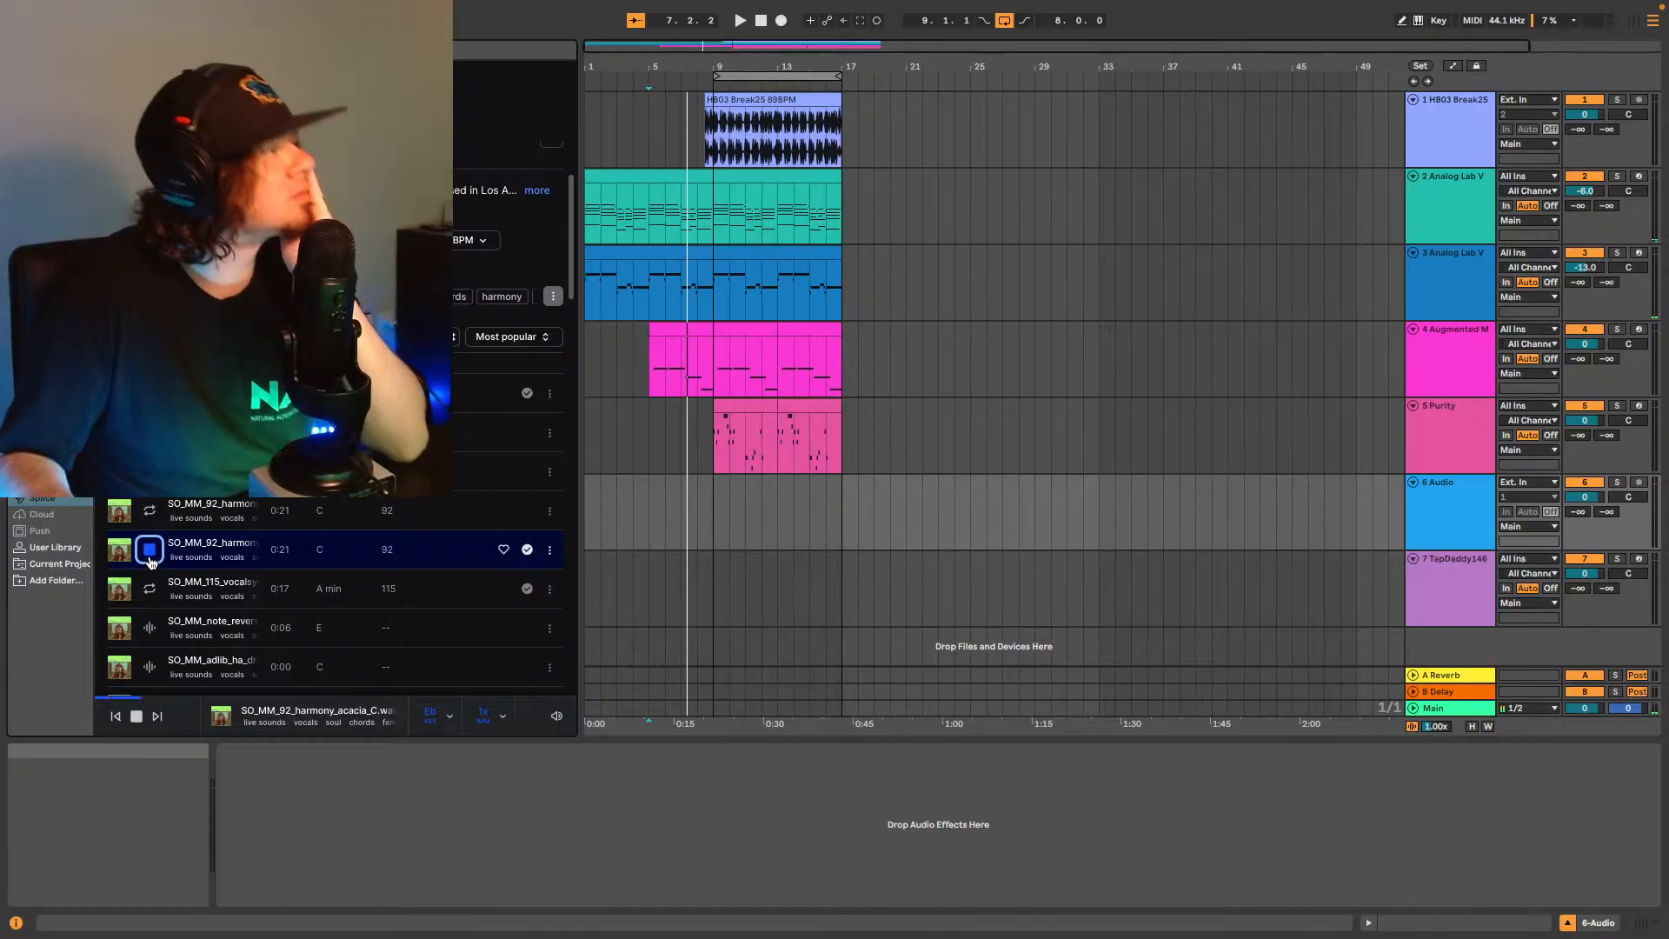
Play the song from bar 5 together with SO_MM_92_harmony_acacia_C and lower the sample preview volume.
key(space)
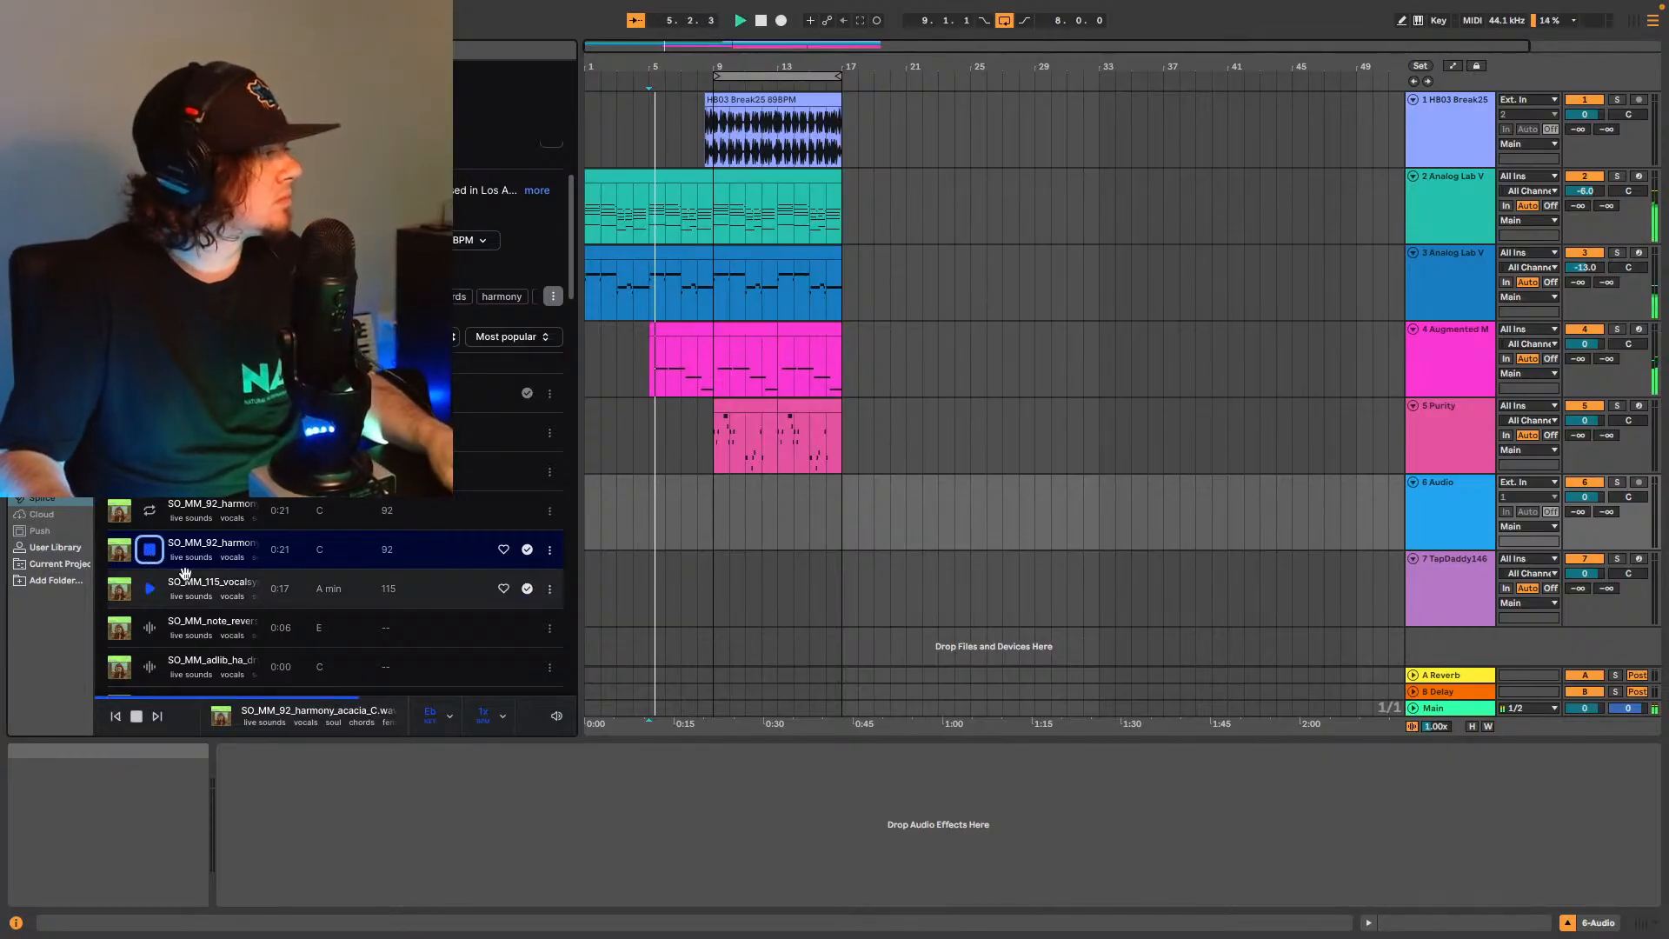
mouse_move(558, 720)
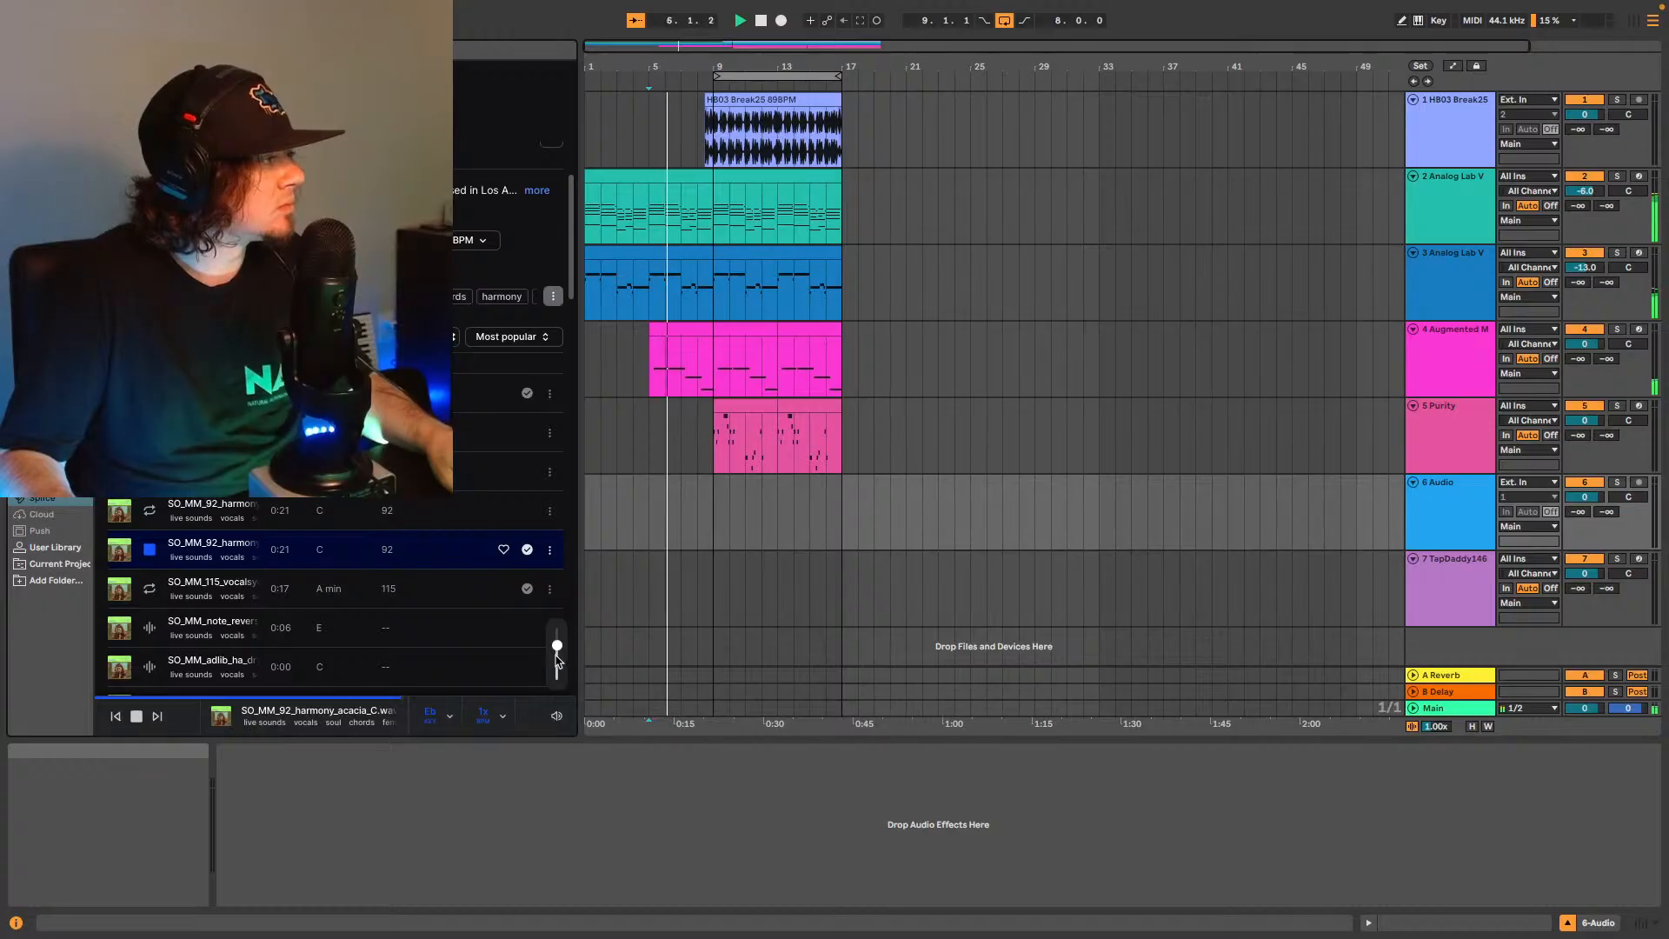
drag(557, 645, 550, 654)
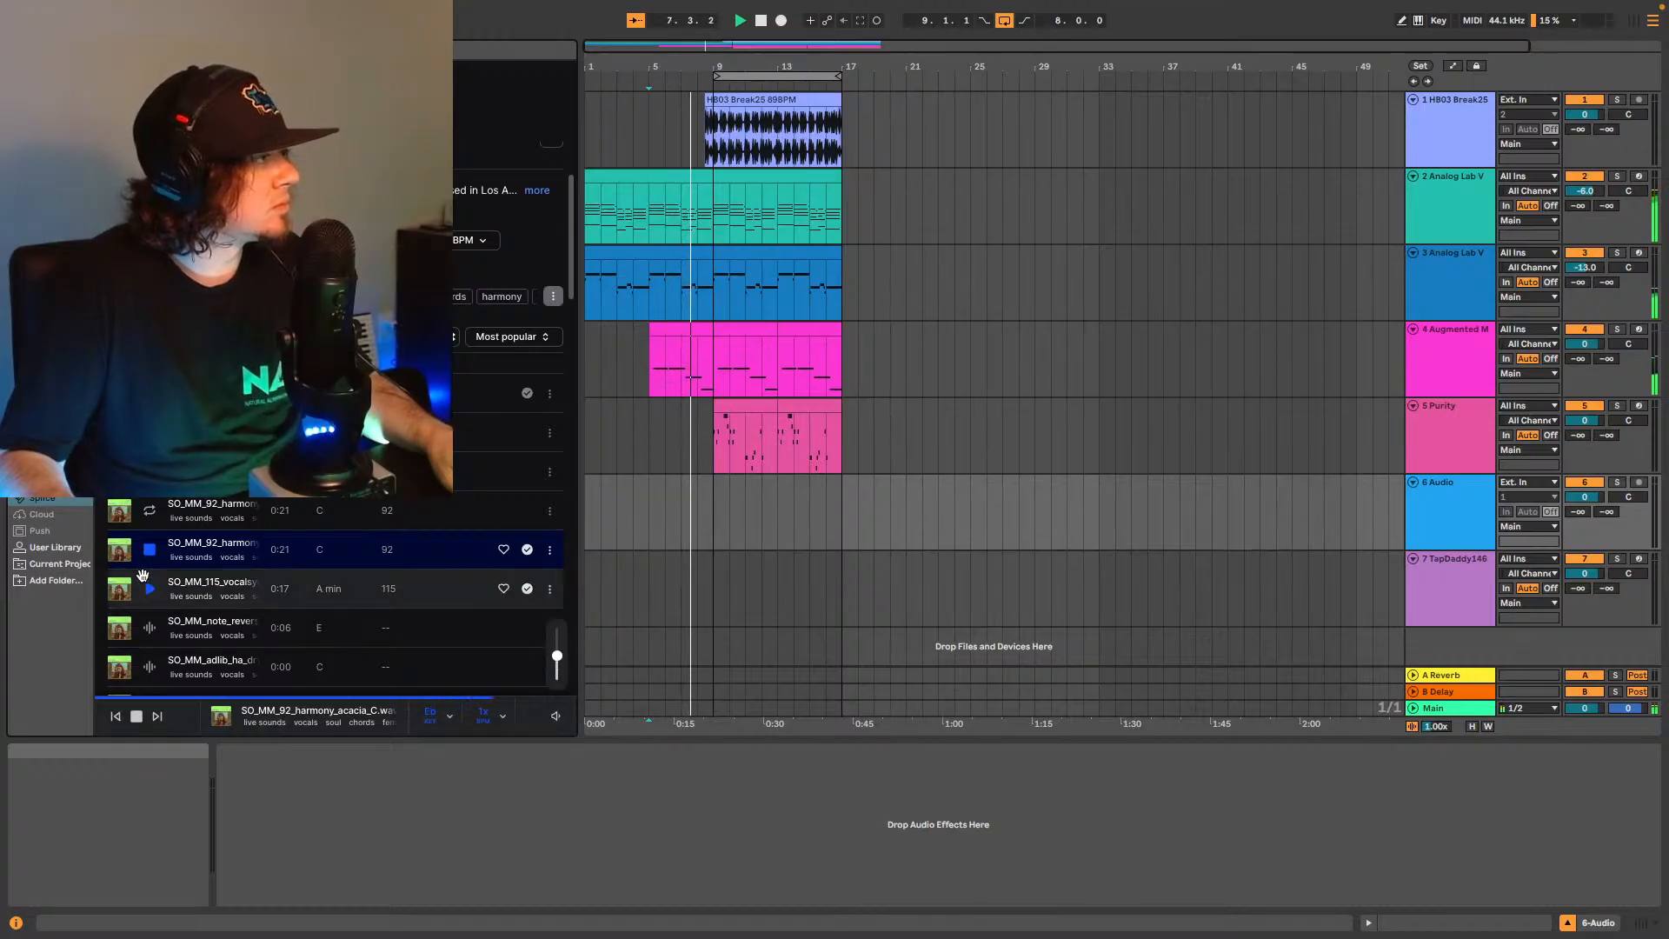
Audition SO_MM_note_reverse_reverb_E.wav and SO_MM_adlib_ha_dry_C.wav over the playing beat and browse further down the pack.
click(151, 632)
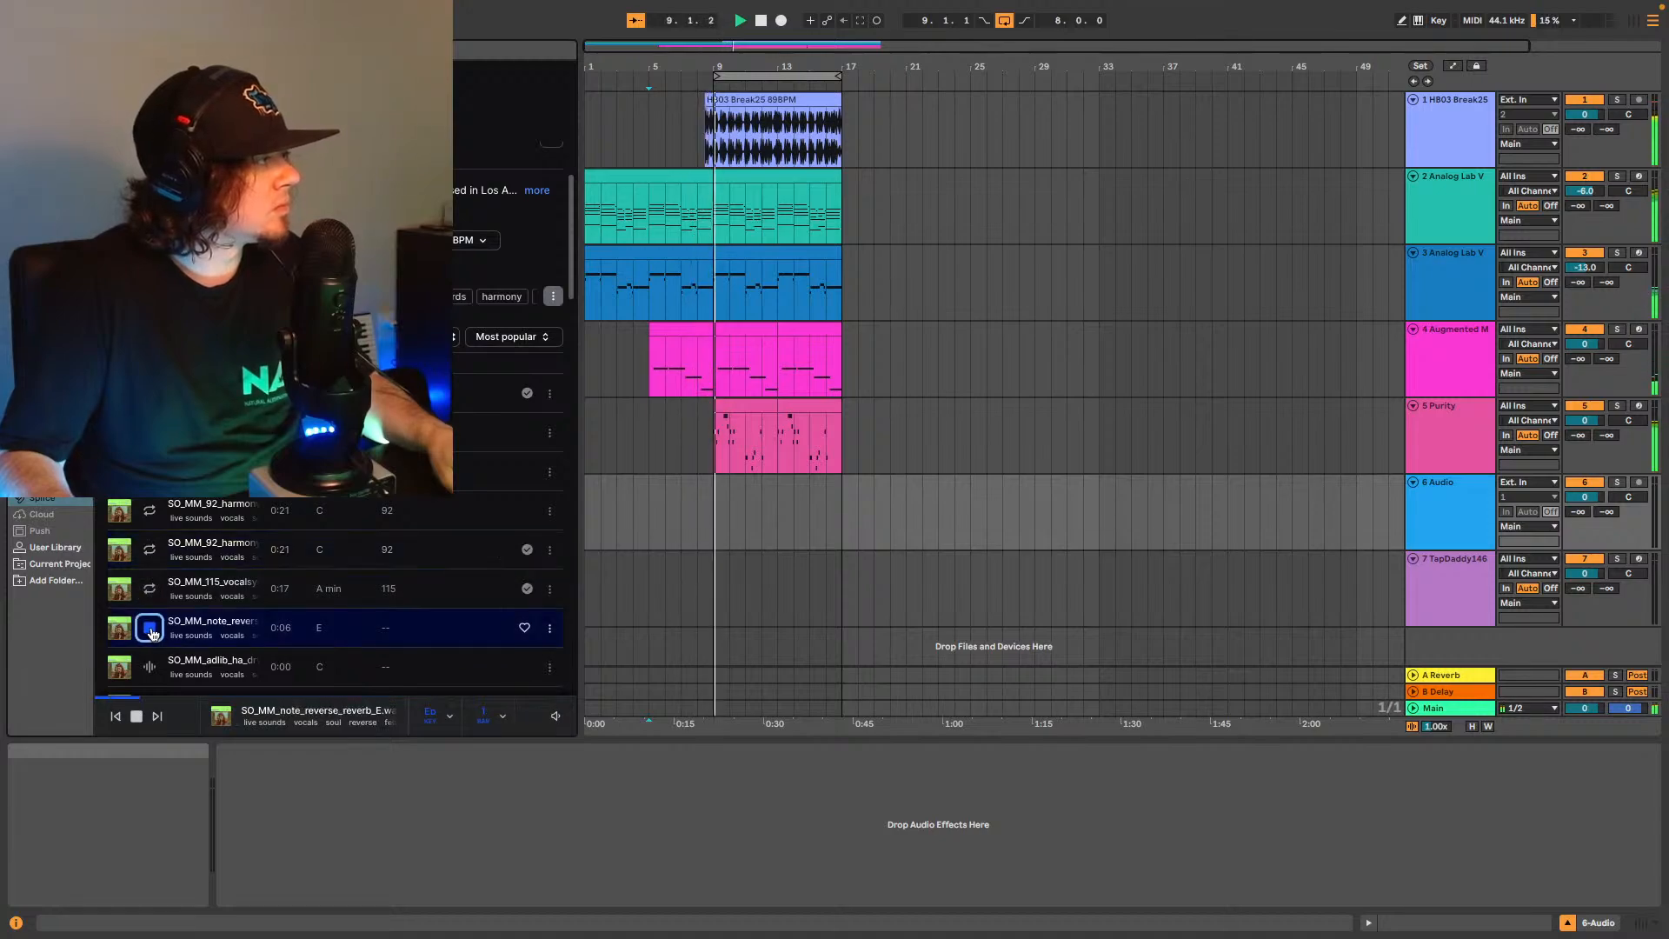
click(145, 670)
scroll(331, 609, down, 5)
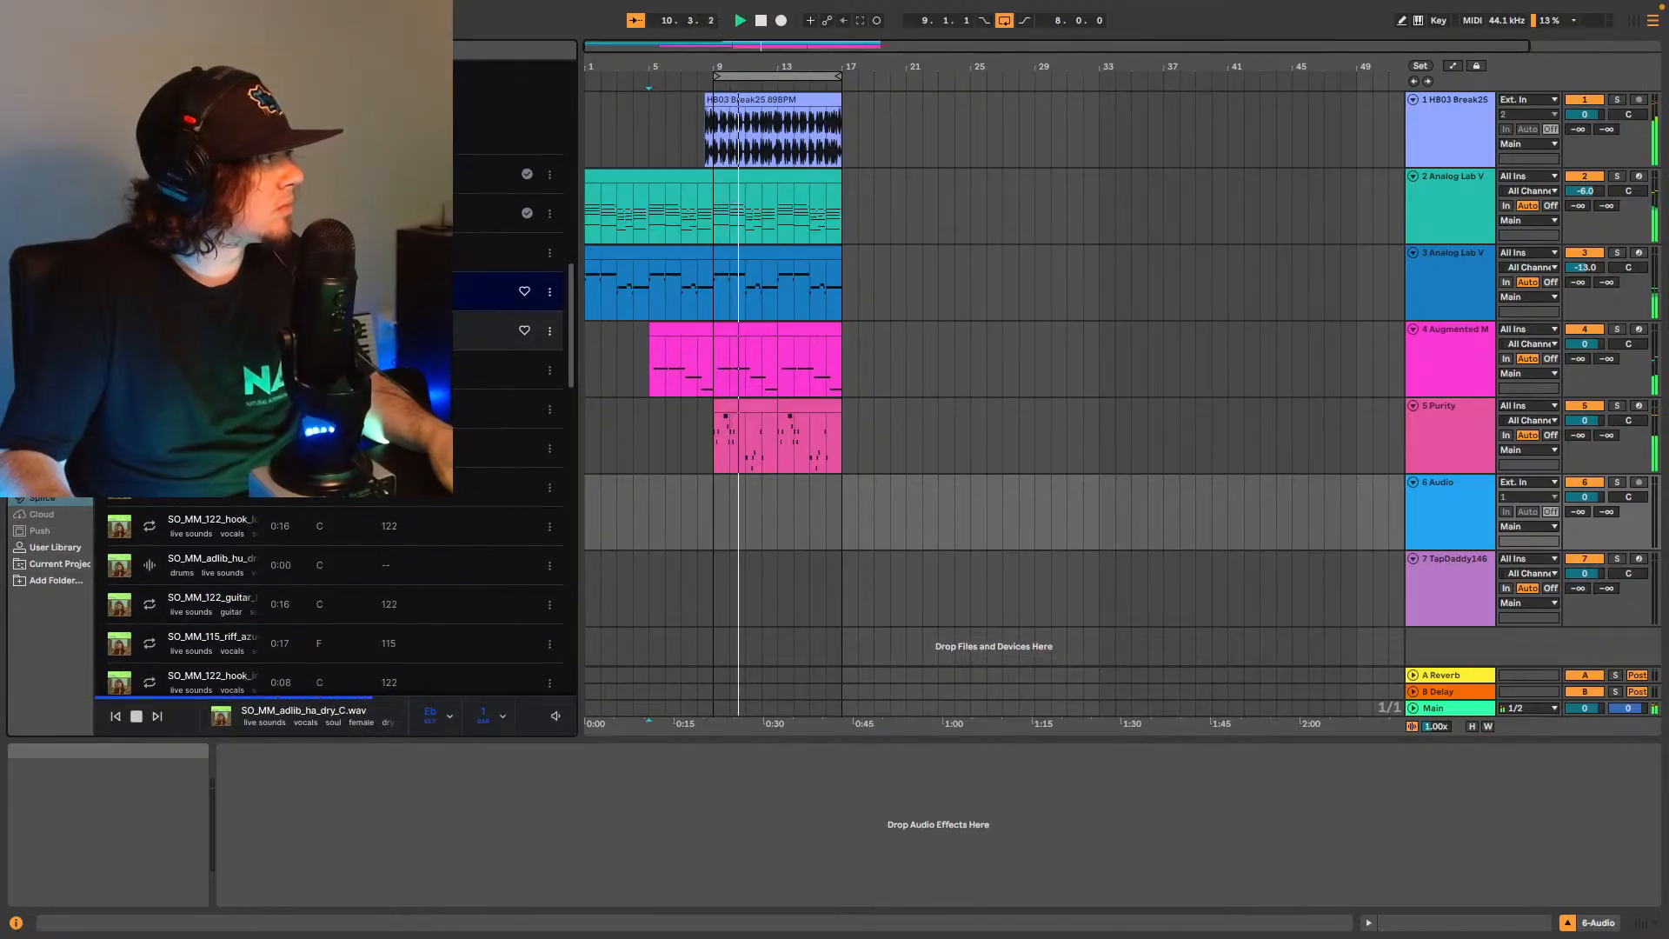
Filter the pack's sample list down to its vocal samples.
scroll(331, 599, up, 5)
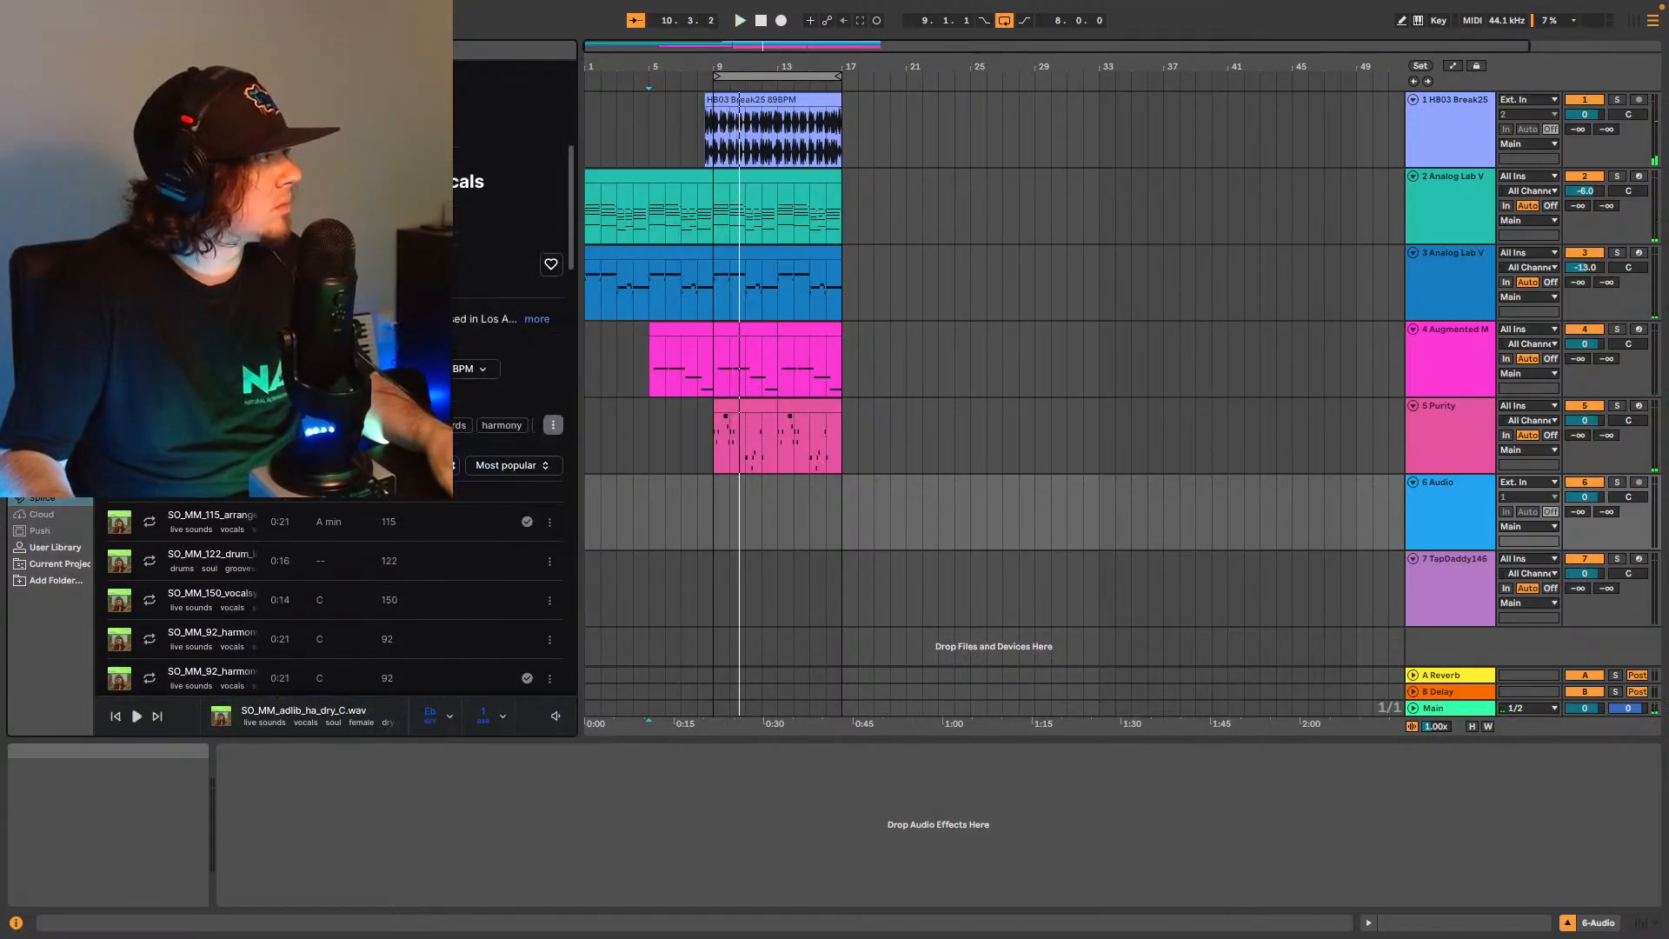
click(239, 369)
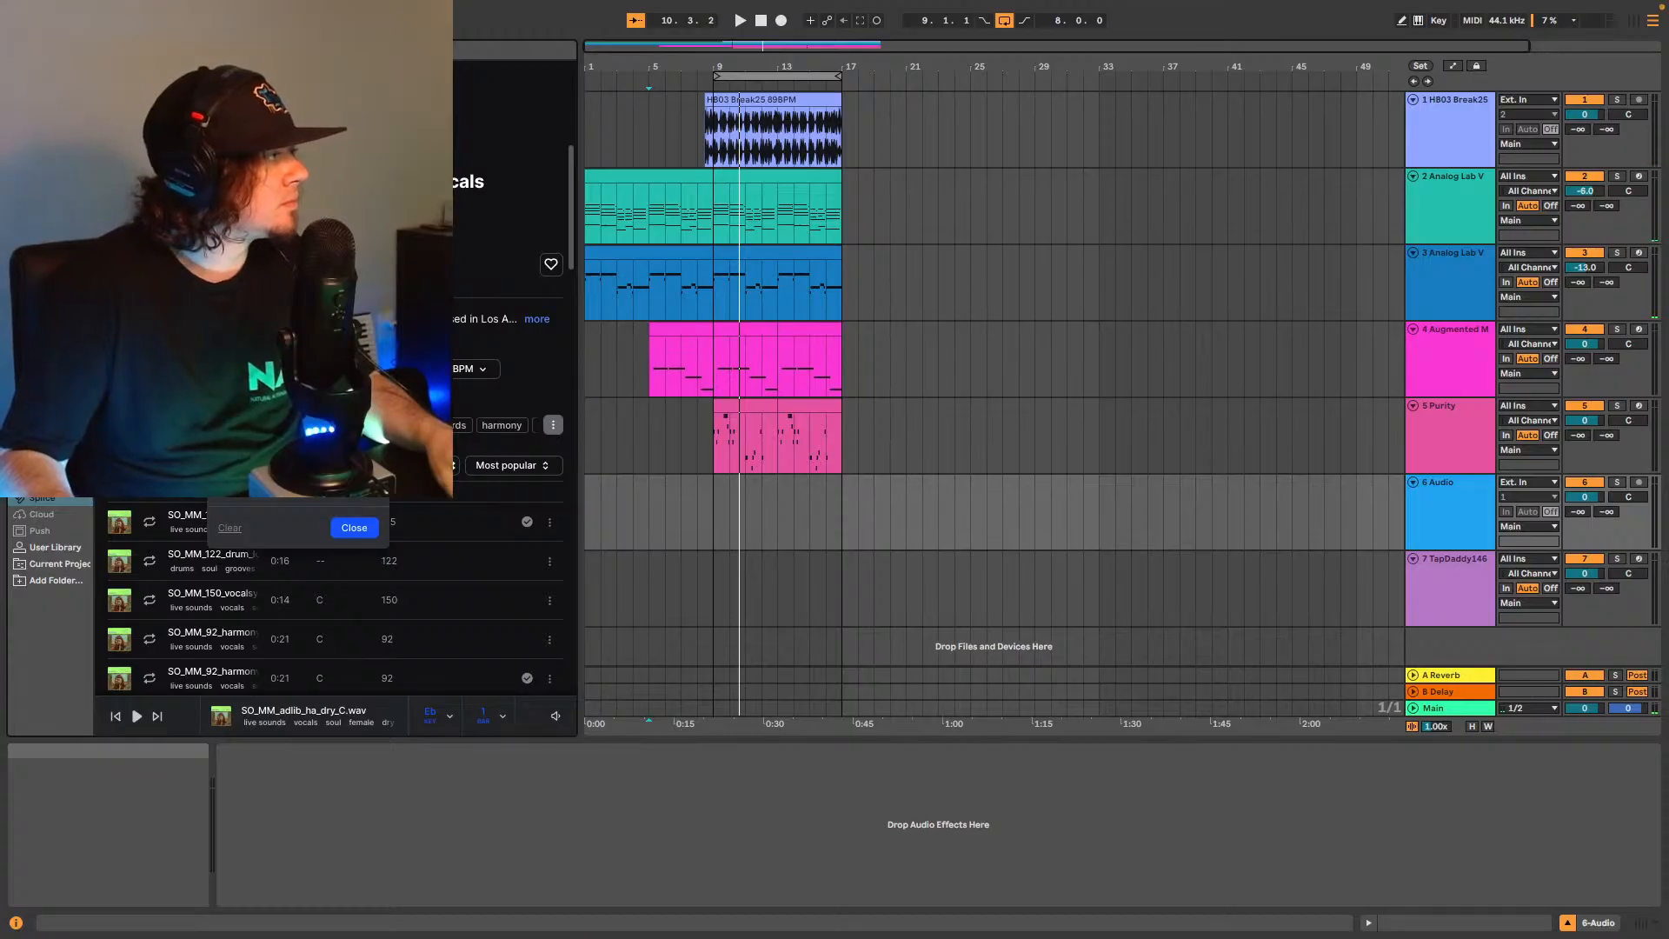
click(252, 435)
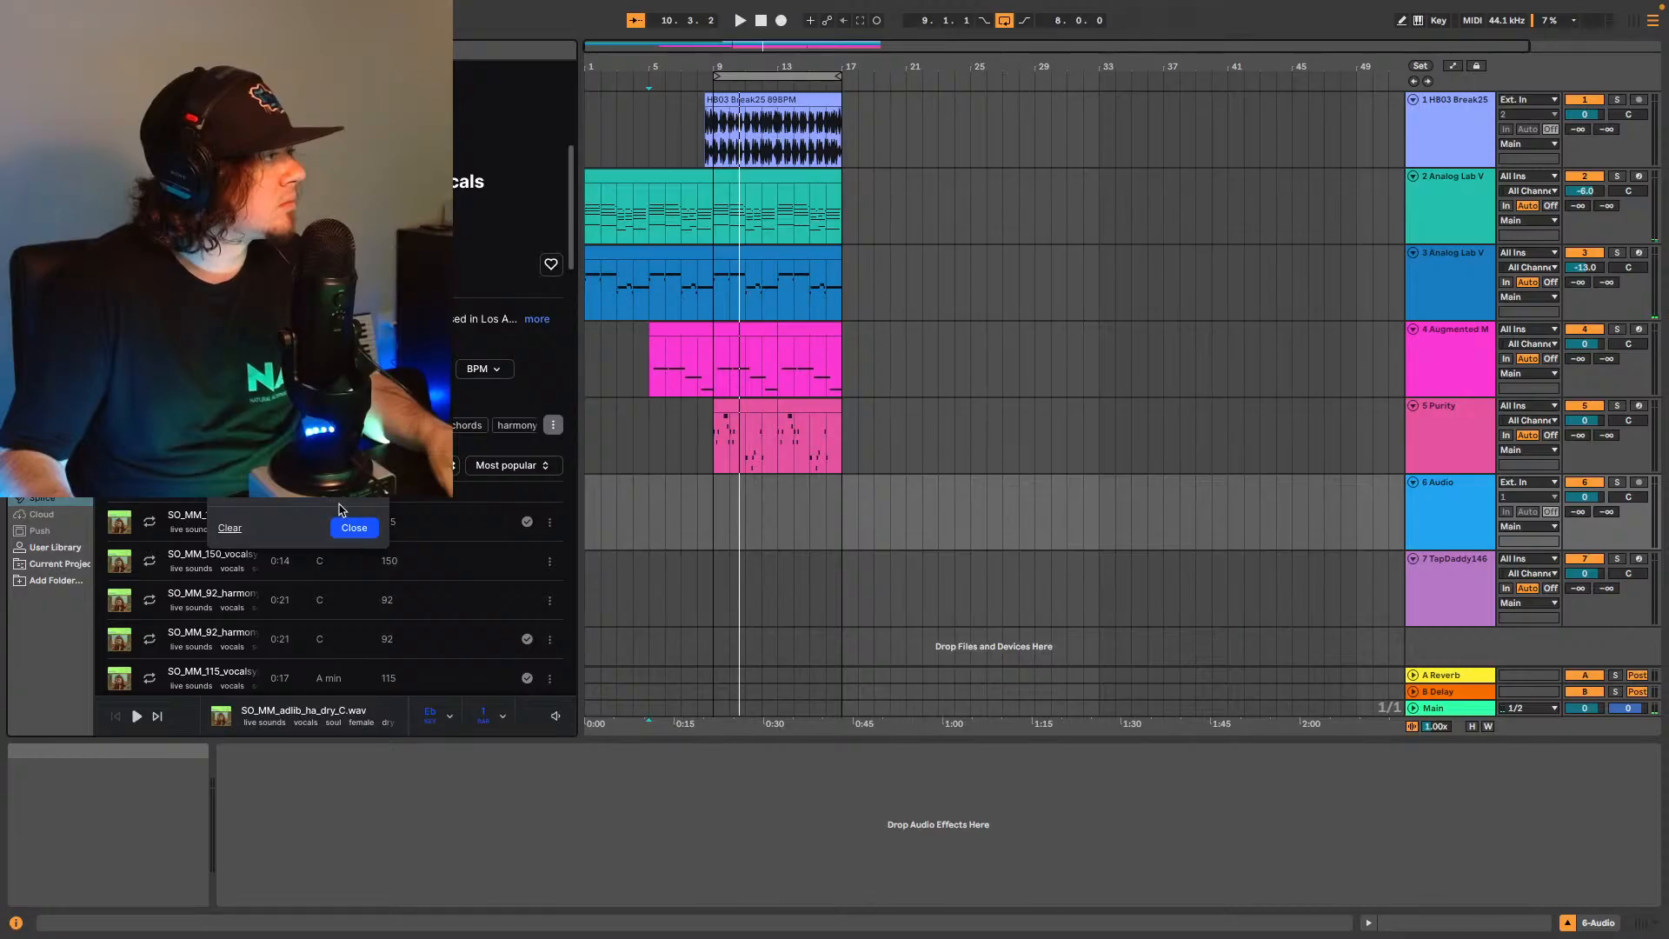
click(352, 528)
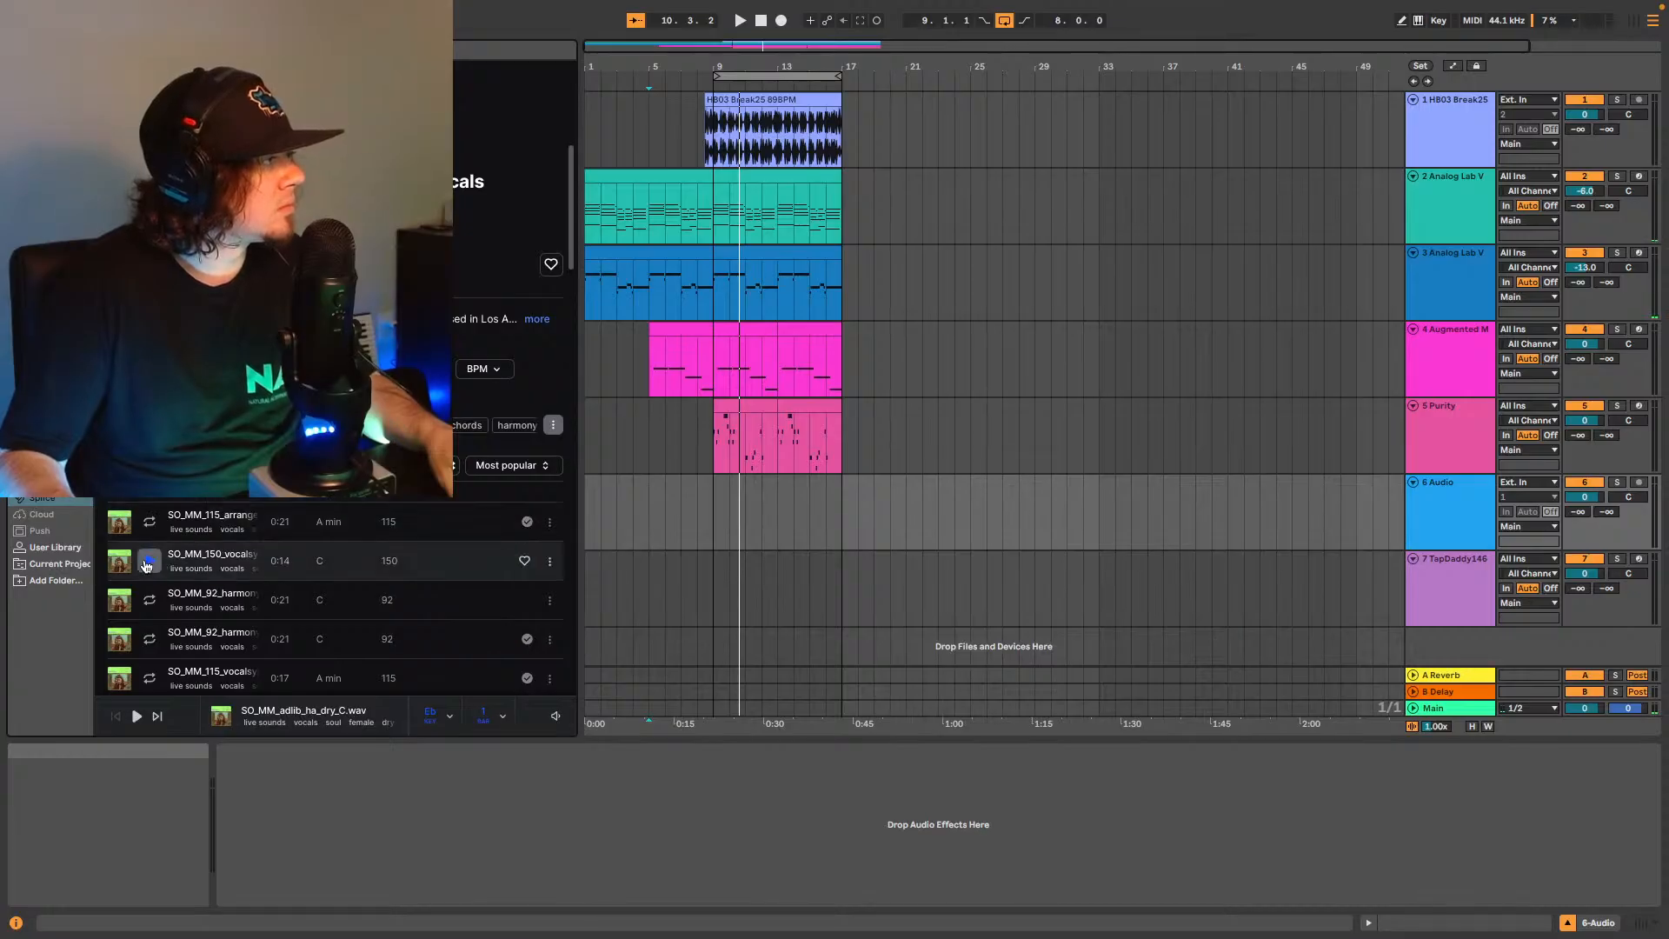
Audition the filtered samples SO_MM_150_vocalsynth_cherry, SO_MM_92_harmony_acacia_wet and SO_MM_note_reverse_reverb_E with the song stopped.
scroll(145, 566, down, 3)
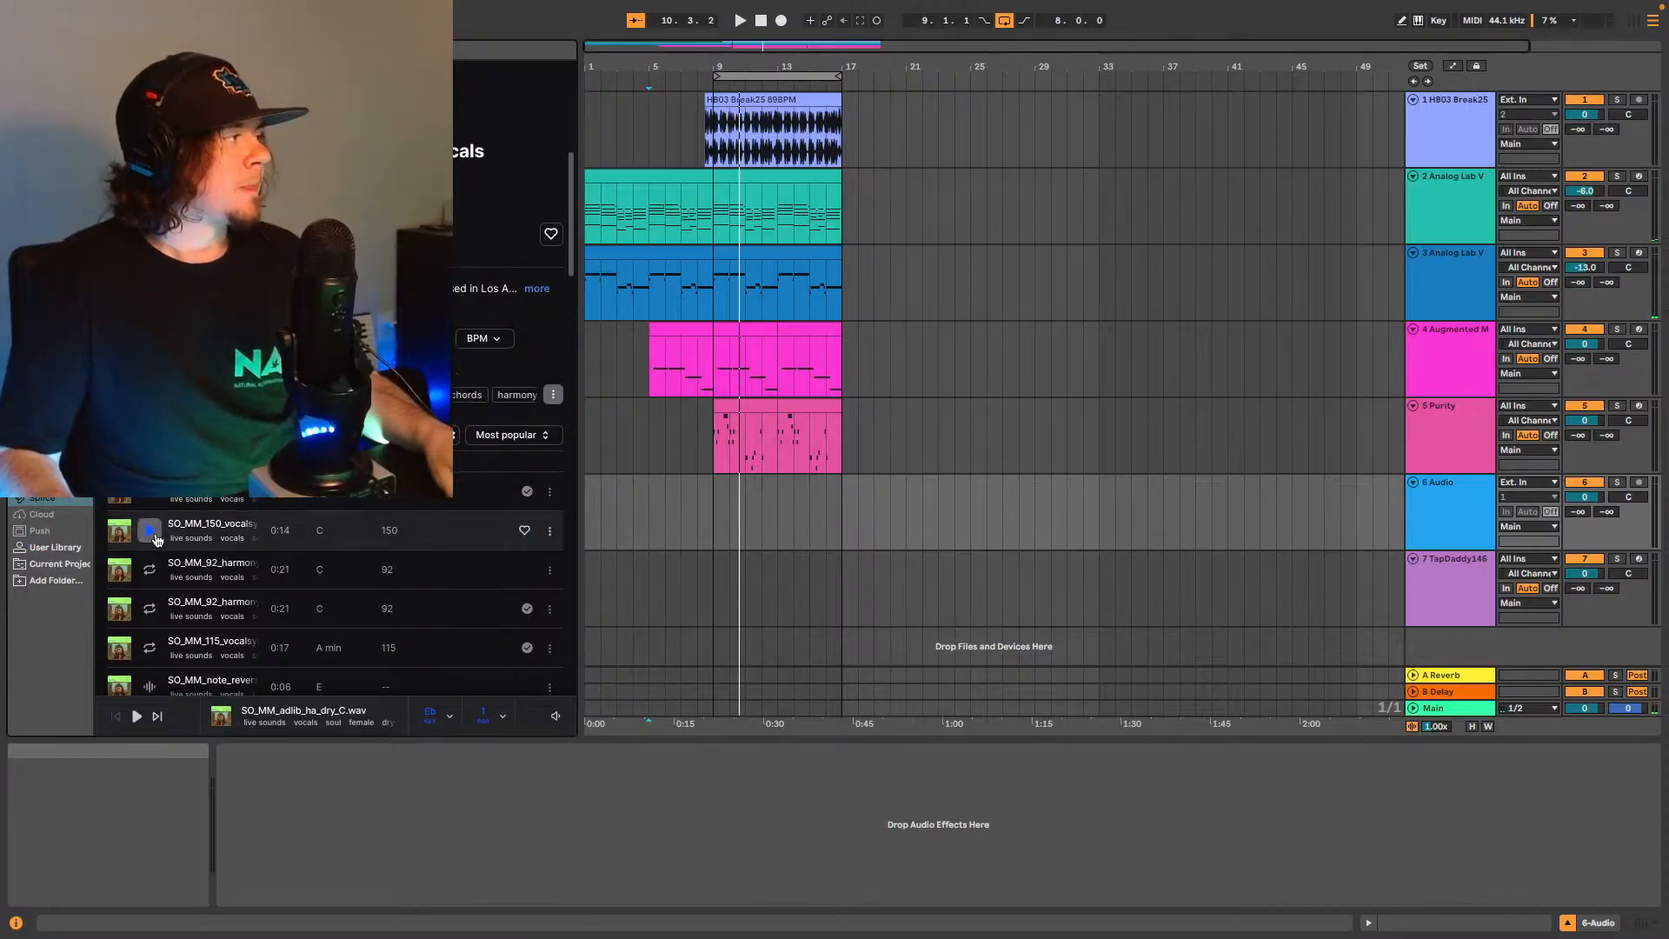
click(149, 531)
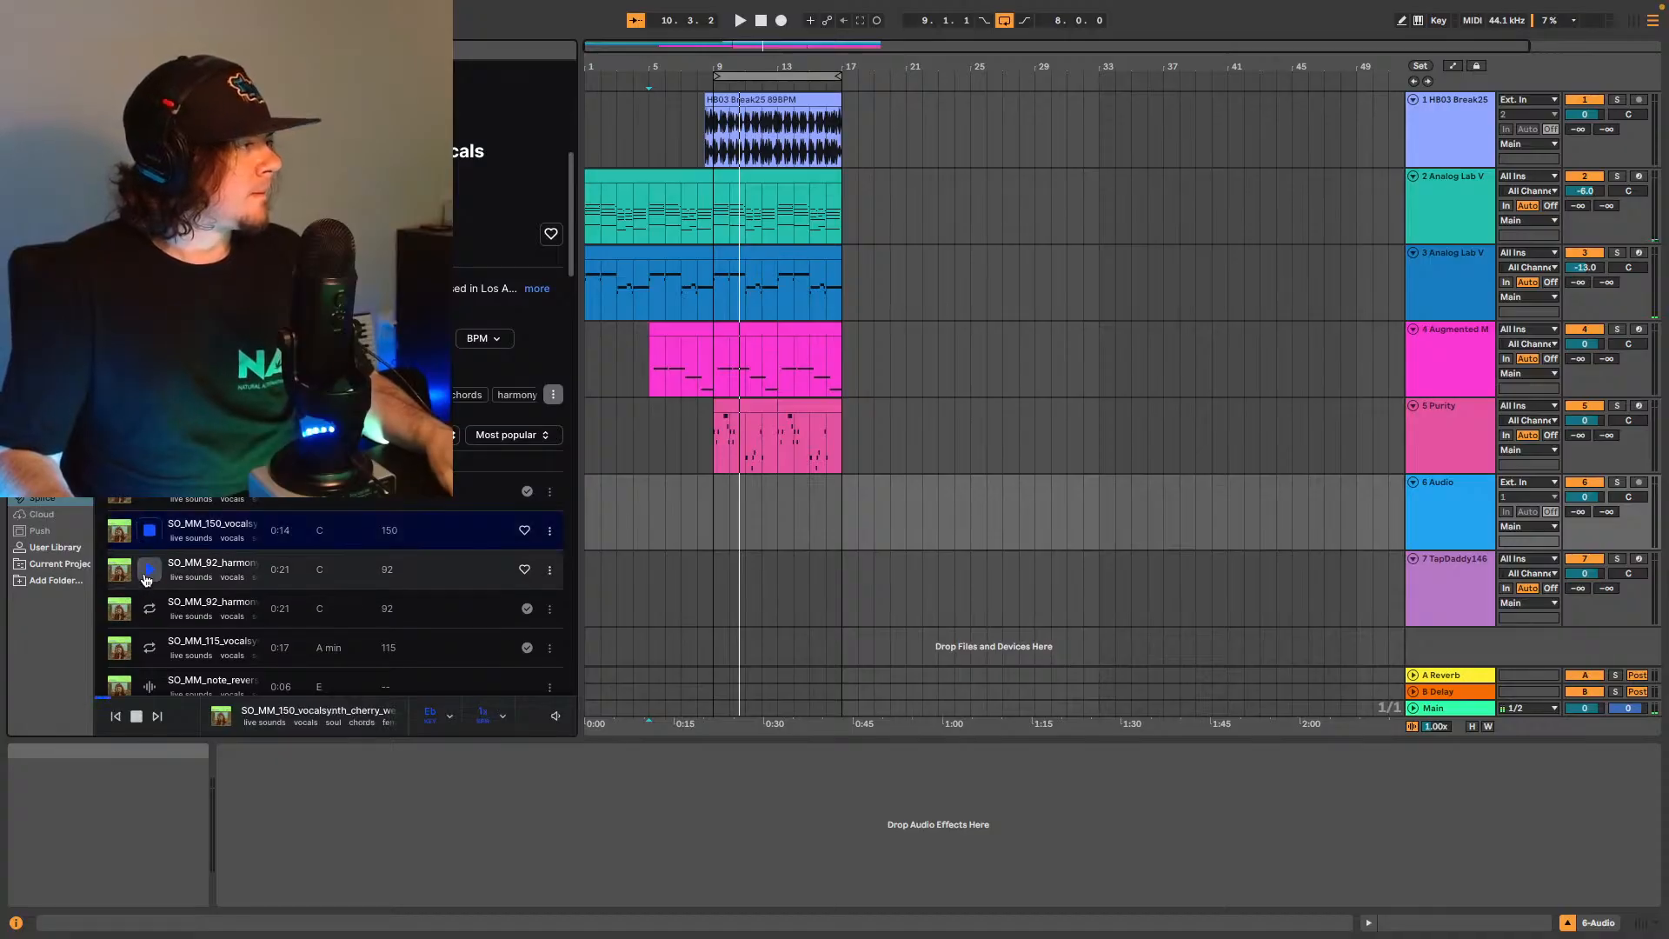
click(150, 569)
scroll(156, 599, down, 4)
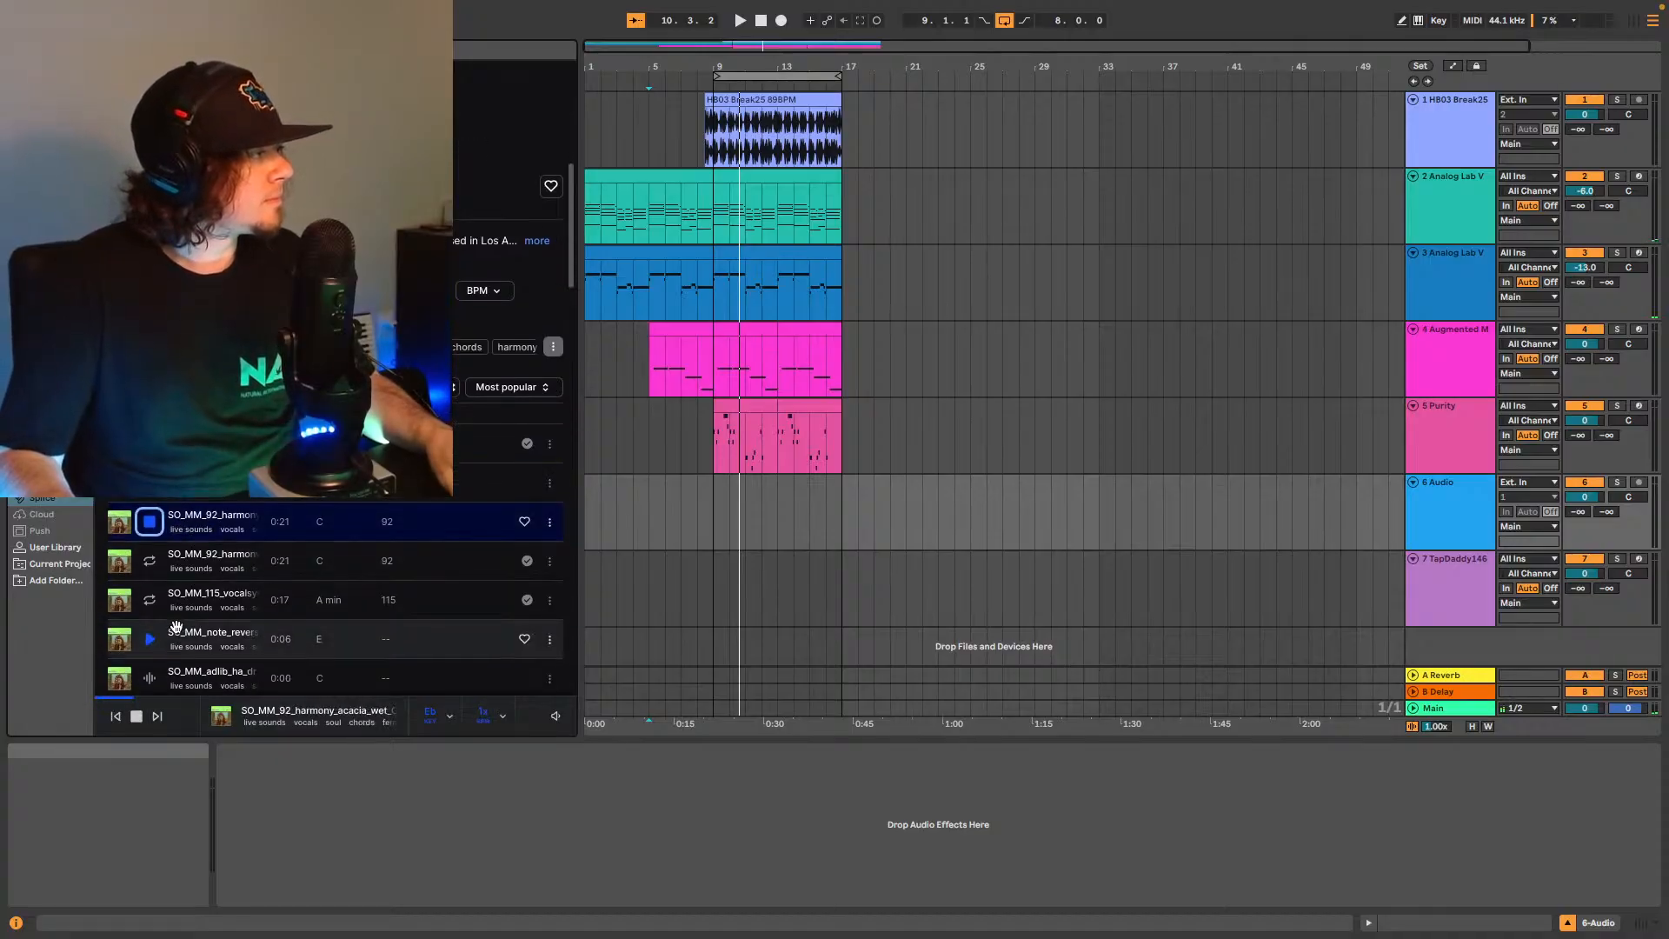
click(149, 639)
Audition SO_MM_92_riff_anchovy_wet with the samples transposed to the key of C and play the song from bar 5 alongside it.
scroll(149, 647, down, 10)
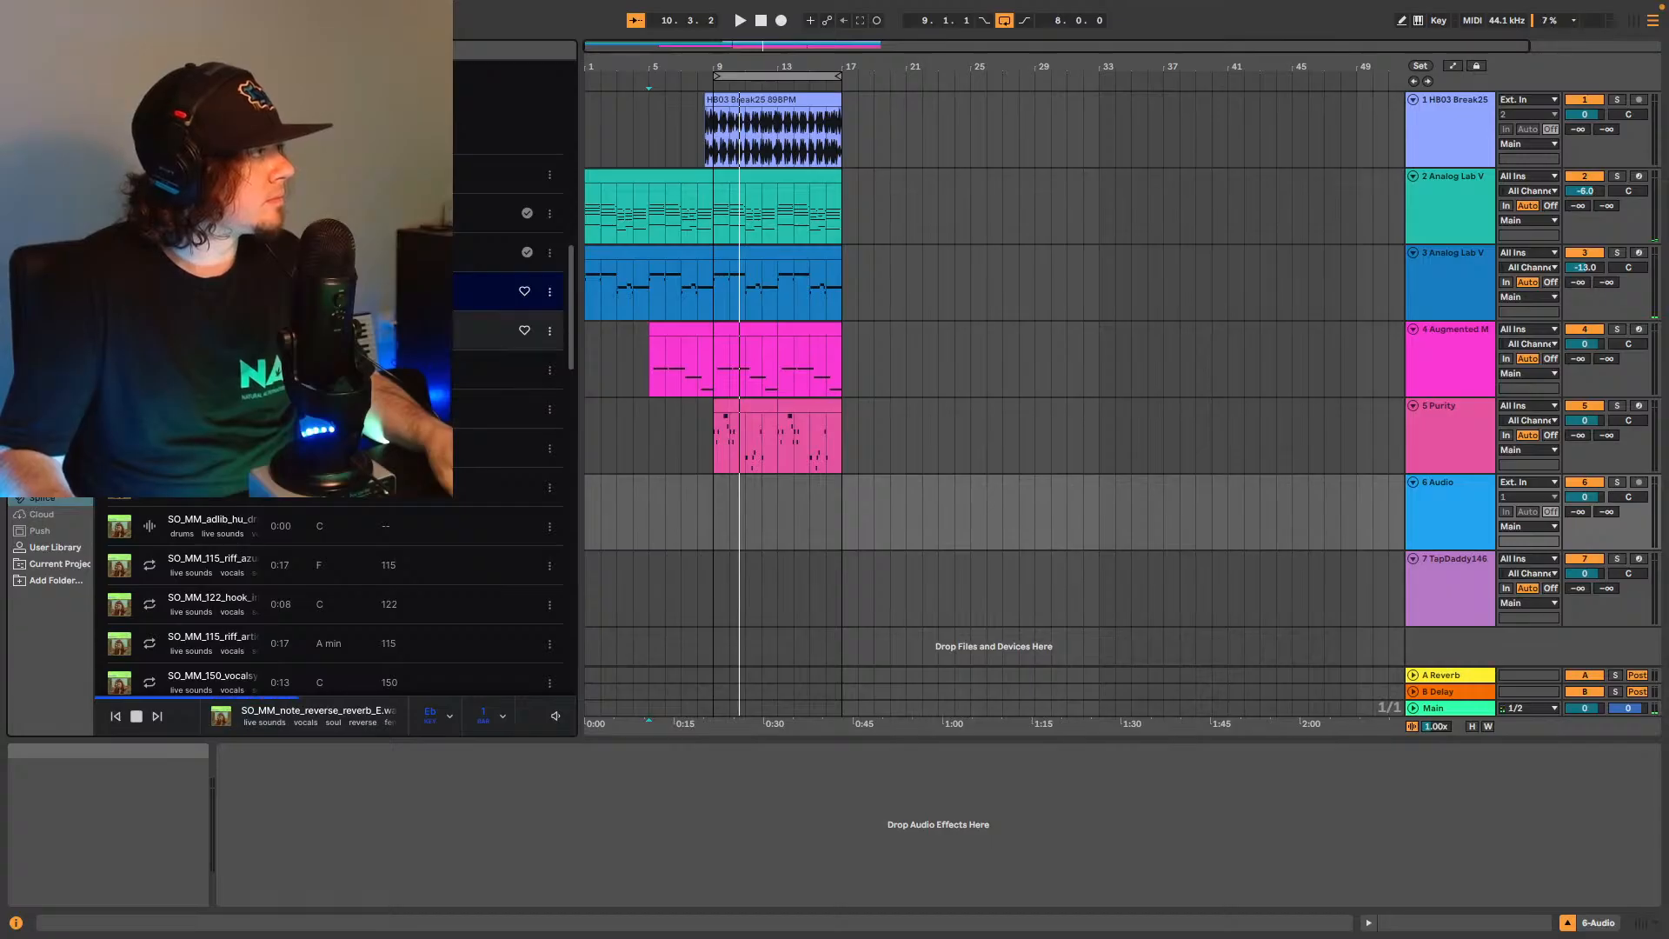
click(149, 331)
click(149, 369)
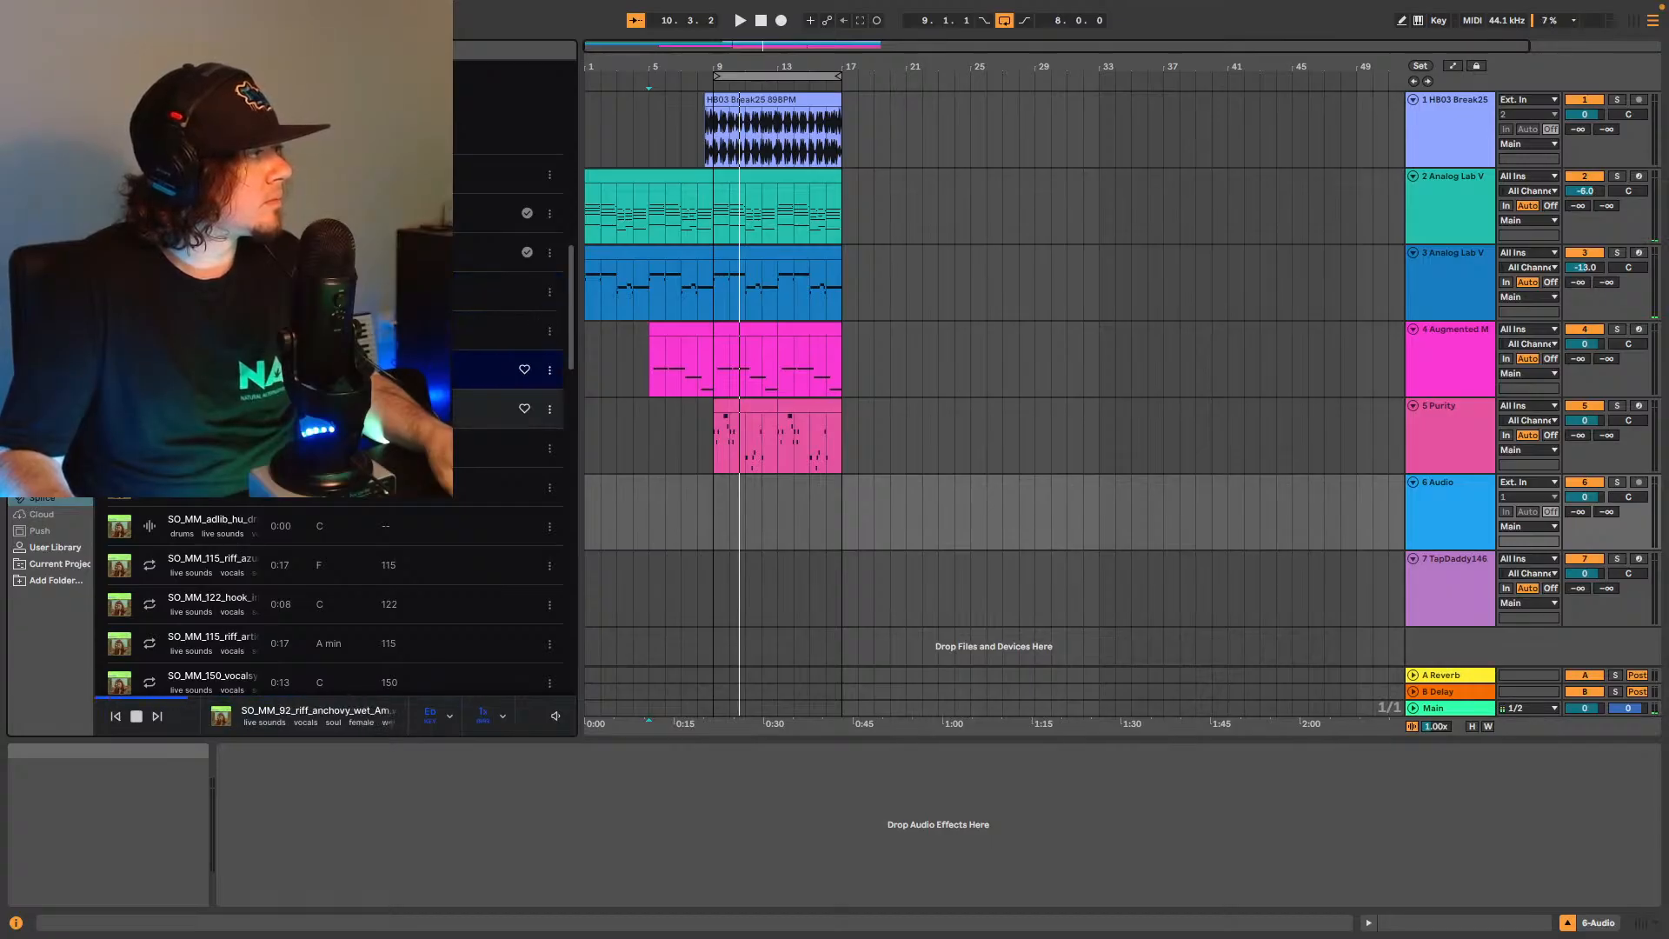
click(442, 715)
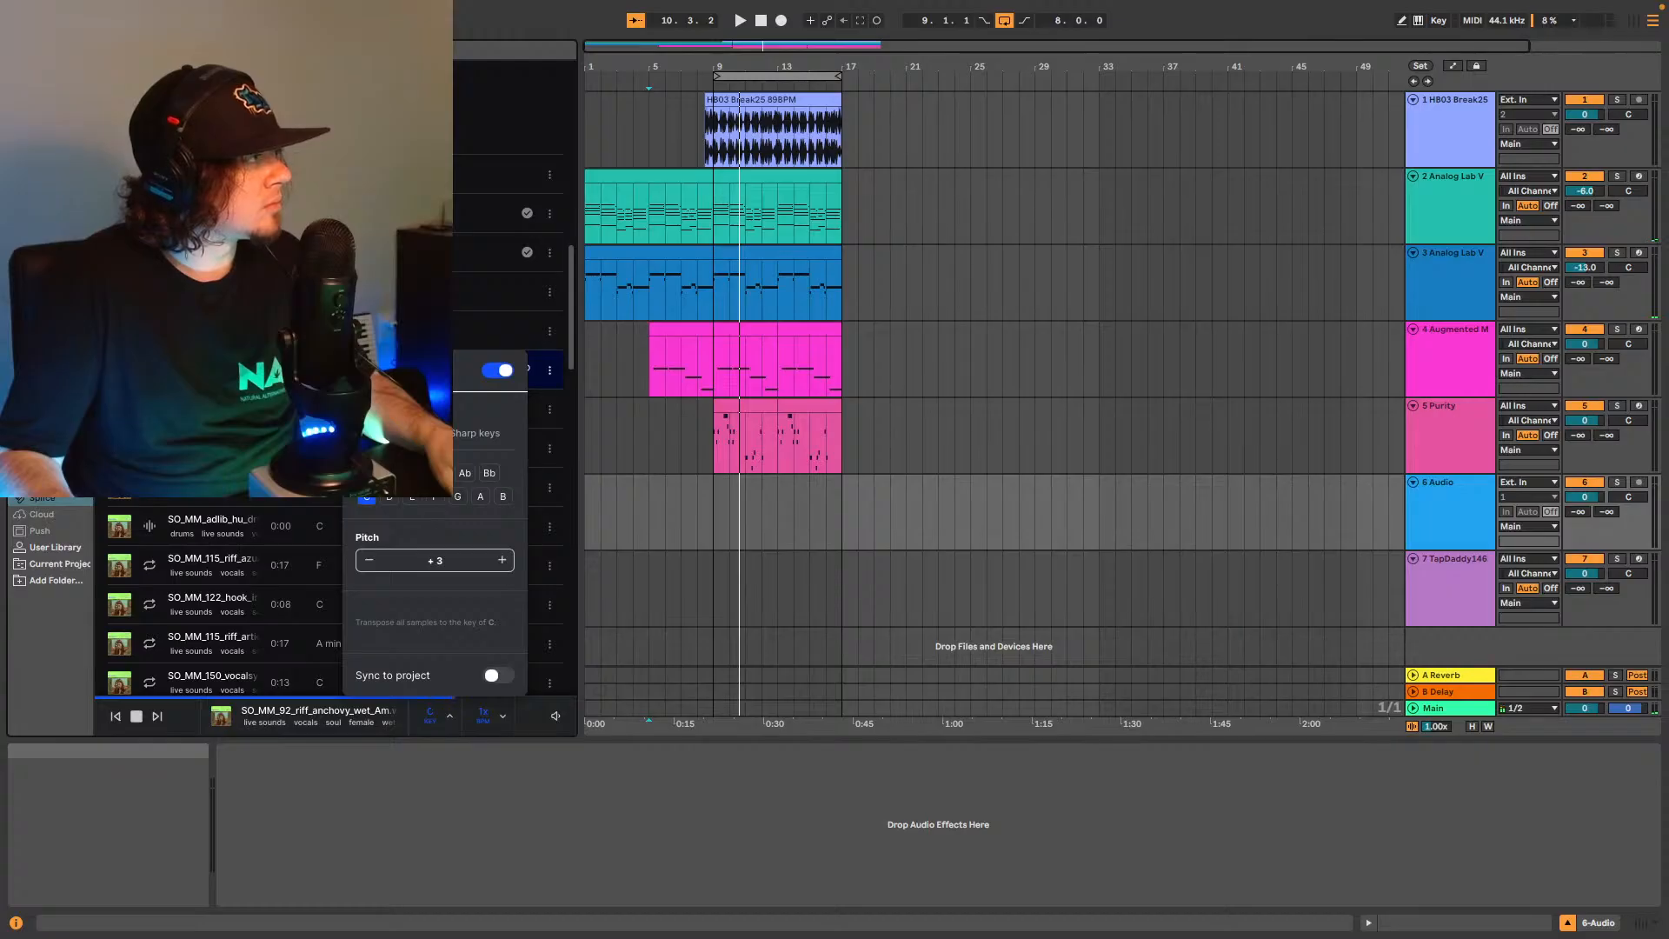
key(space)
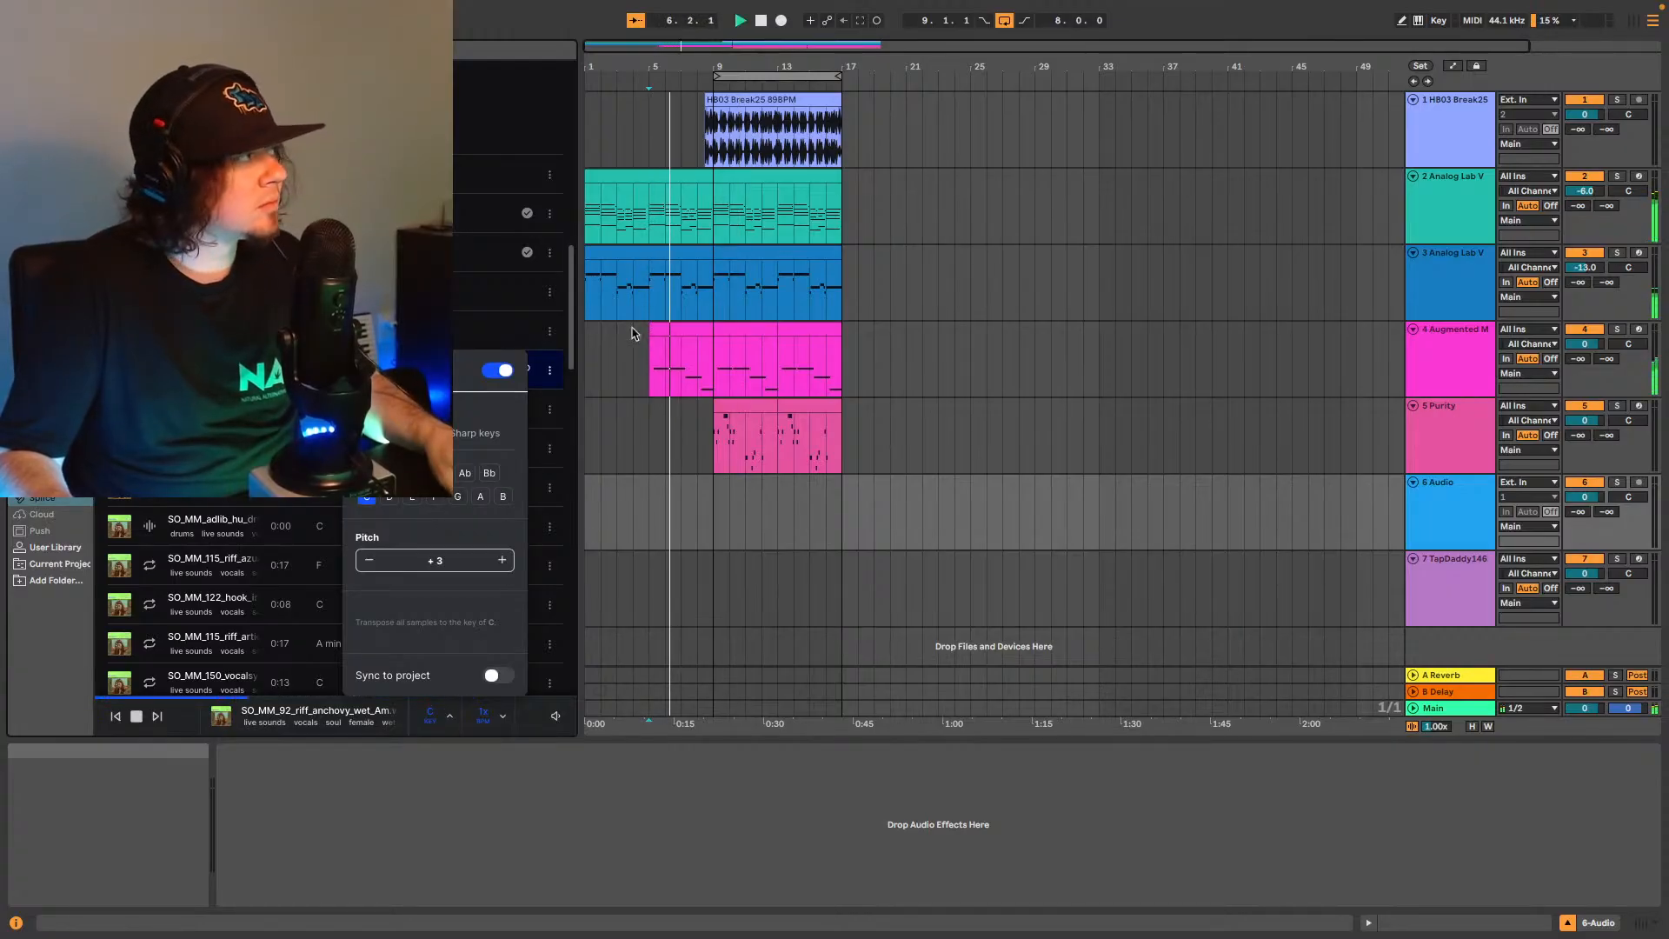
click(556, 721)
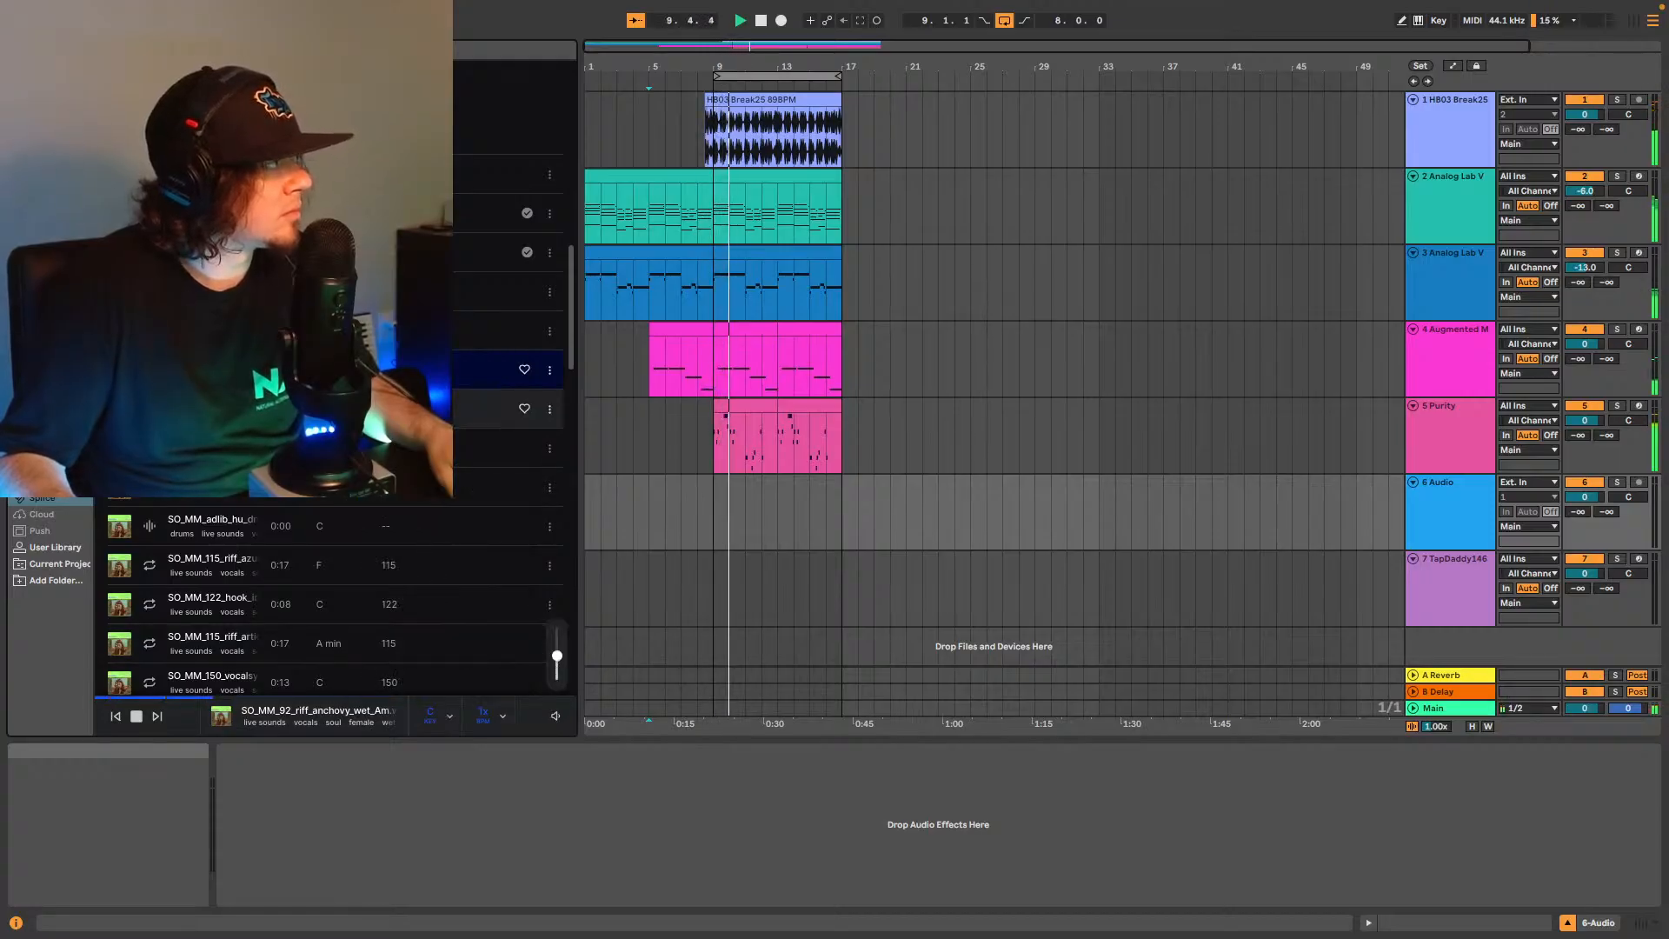
Audition SO_MM_115_warped_chickpea over the beat and set the transpose key for all samples to Eb.
click(149, 408)
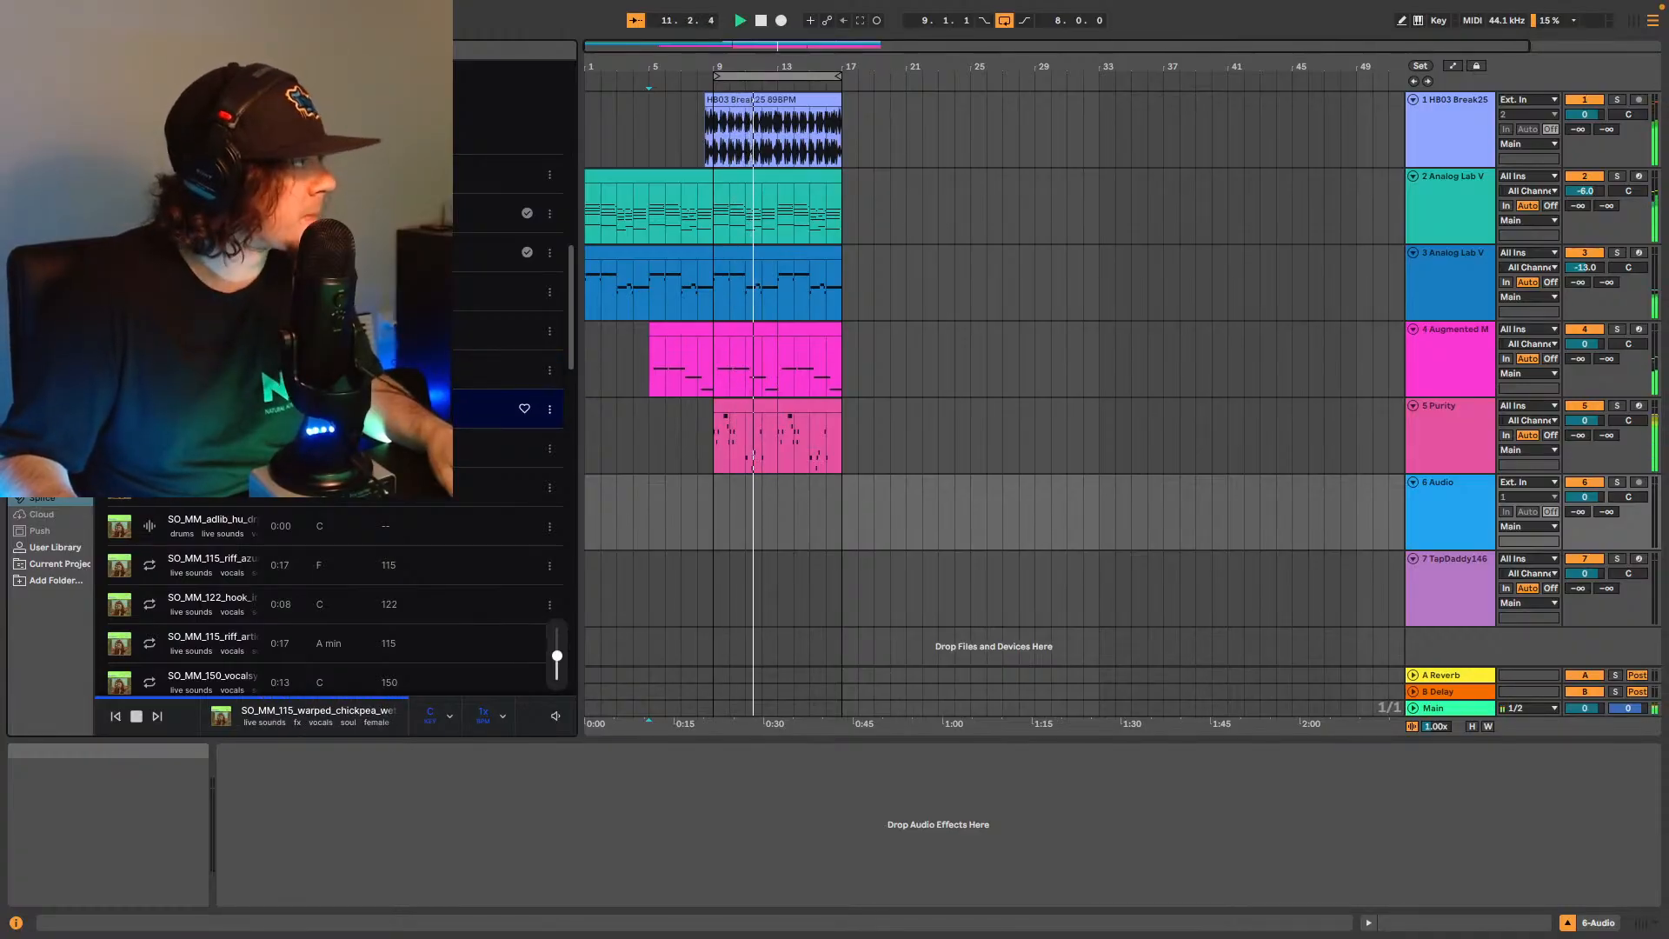
click(449, 725)
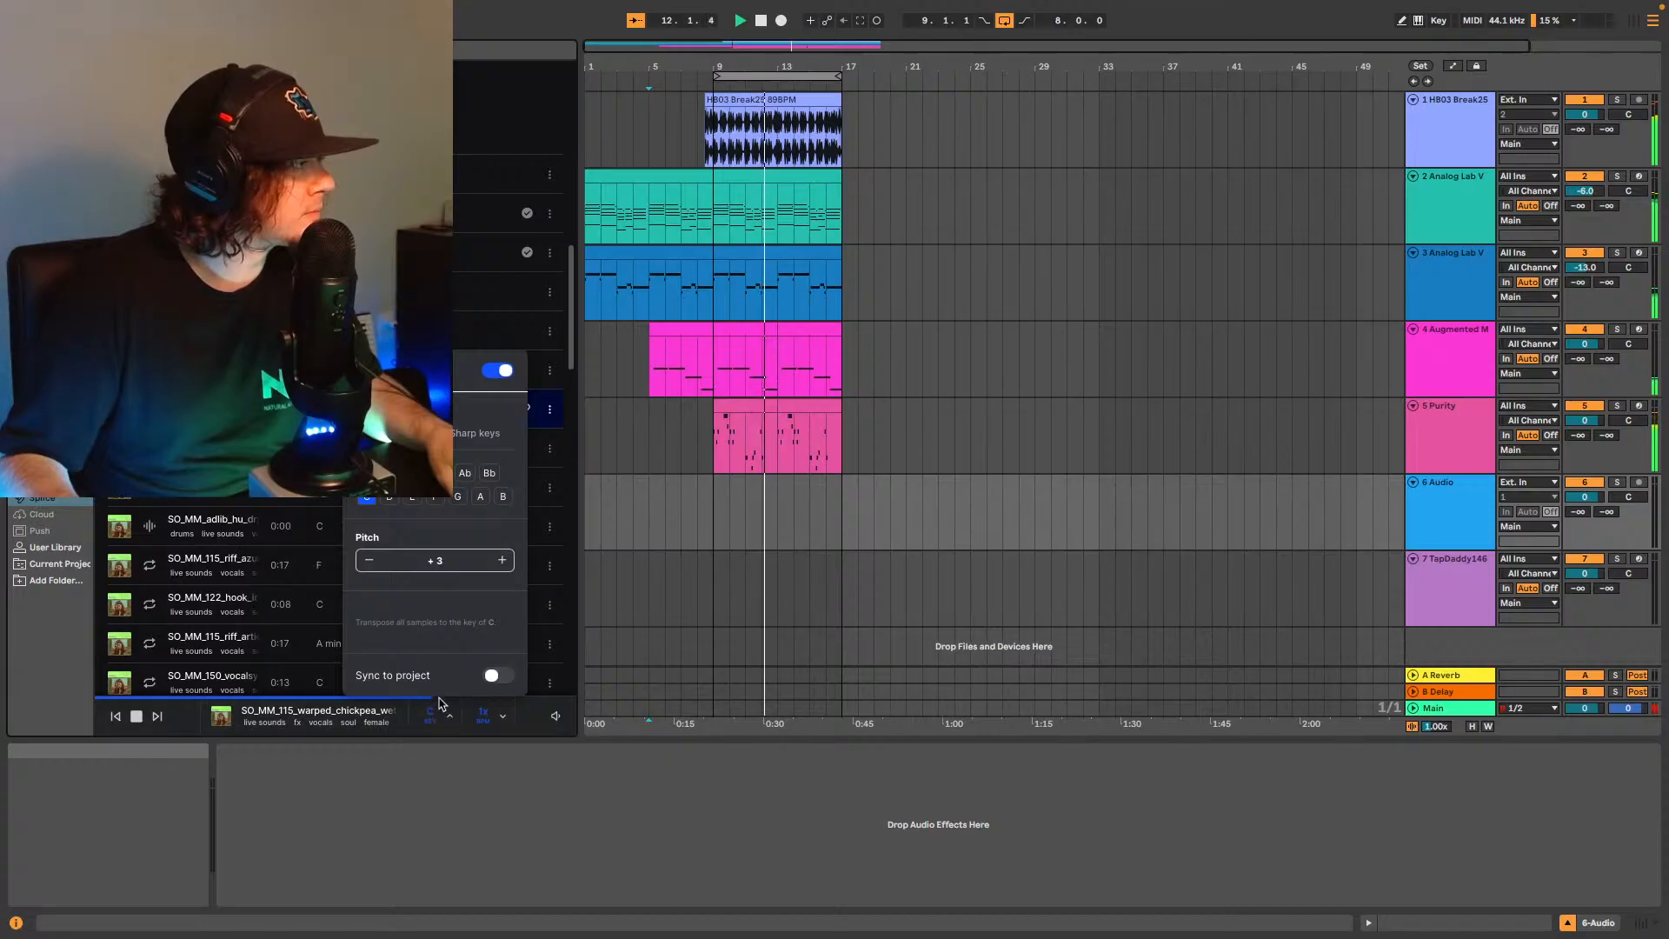
click(403, 473)
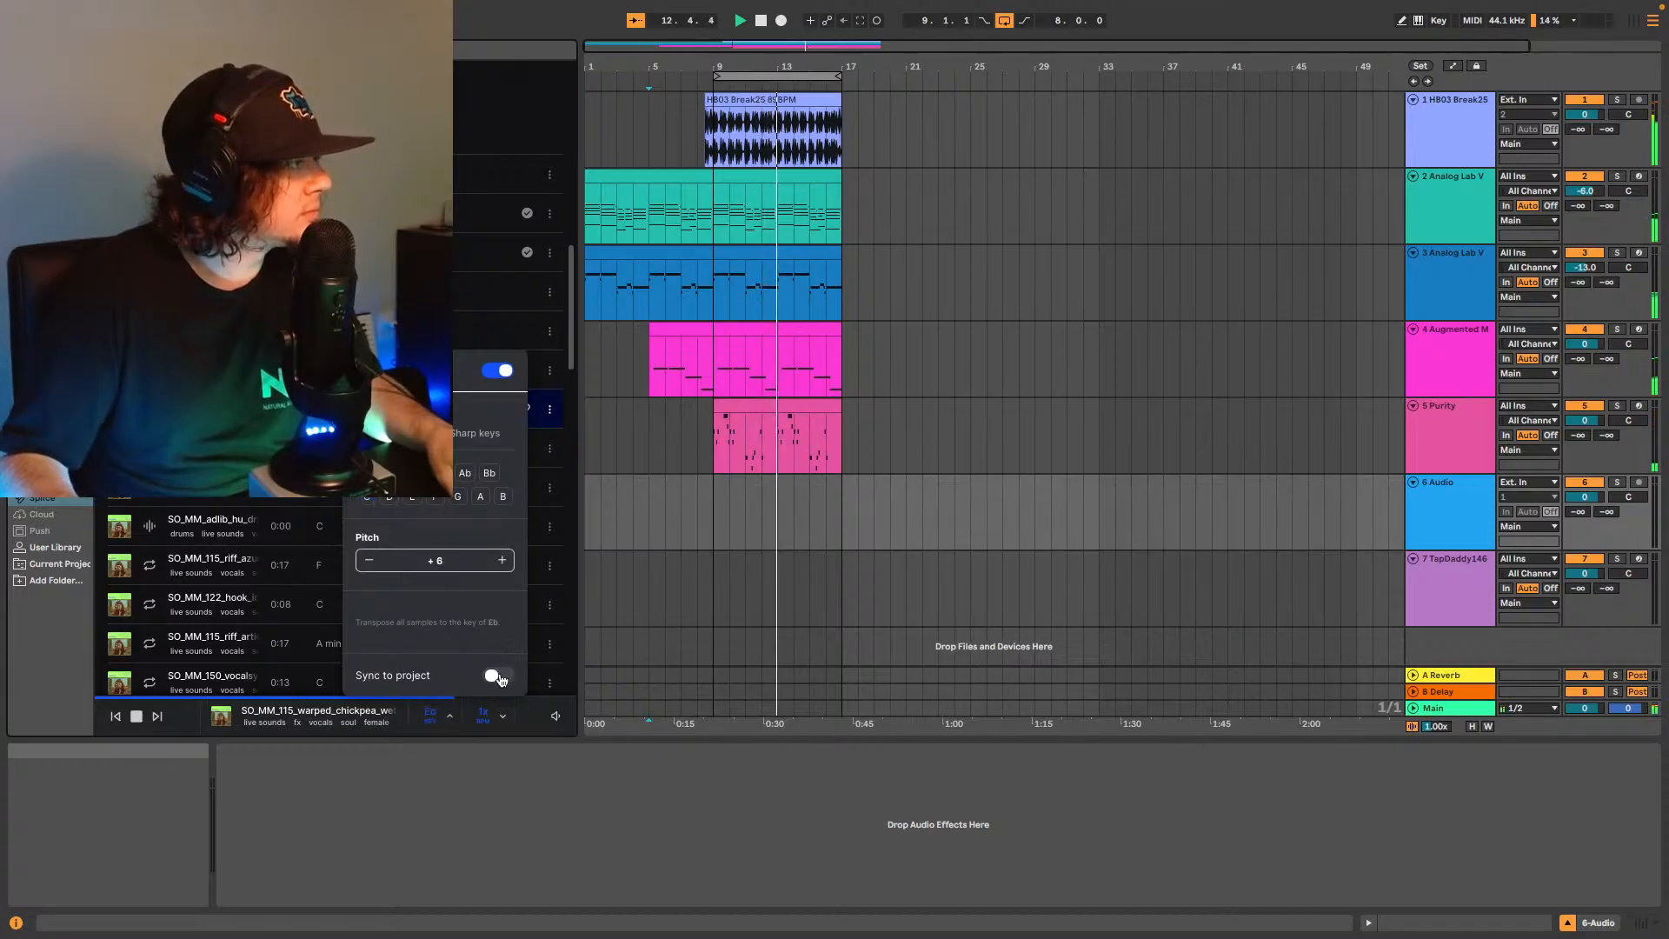
Restart the song from bar 5 and audition SO_MM_115_warped_chickpea, SO_MM_92_harmony_acai_C and SO_MM_122_hook_loveissosweet over it.
key(space)
key(space)
click(217, 409)
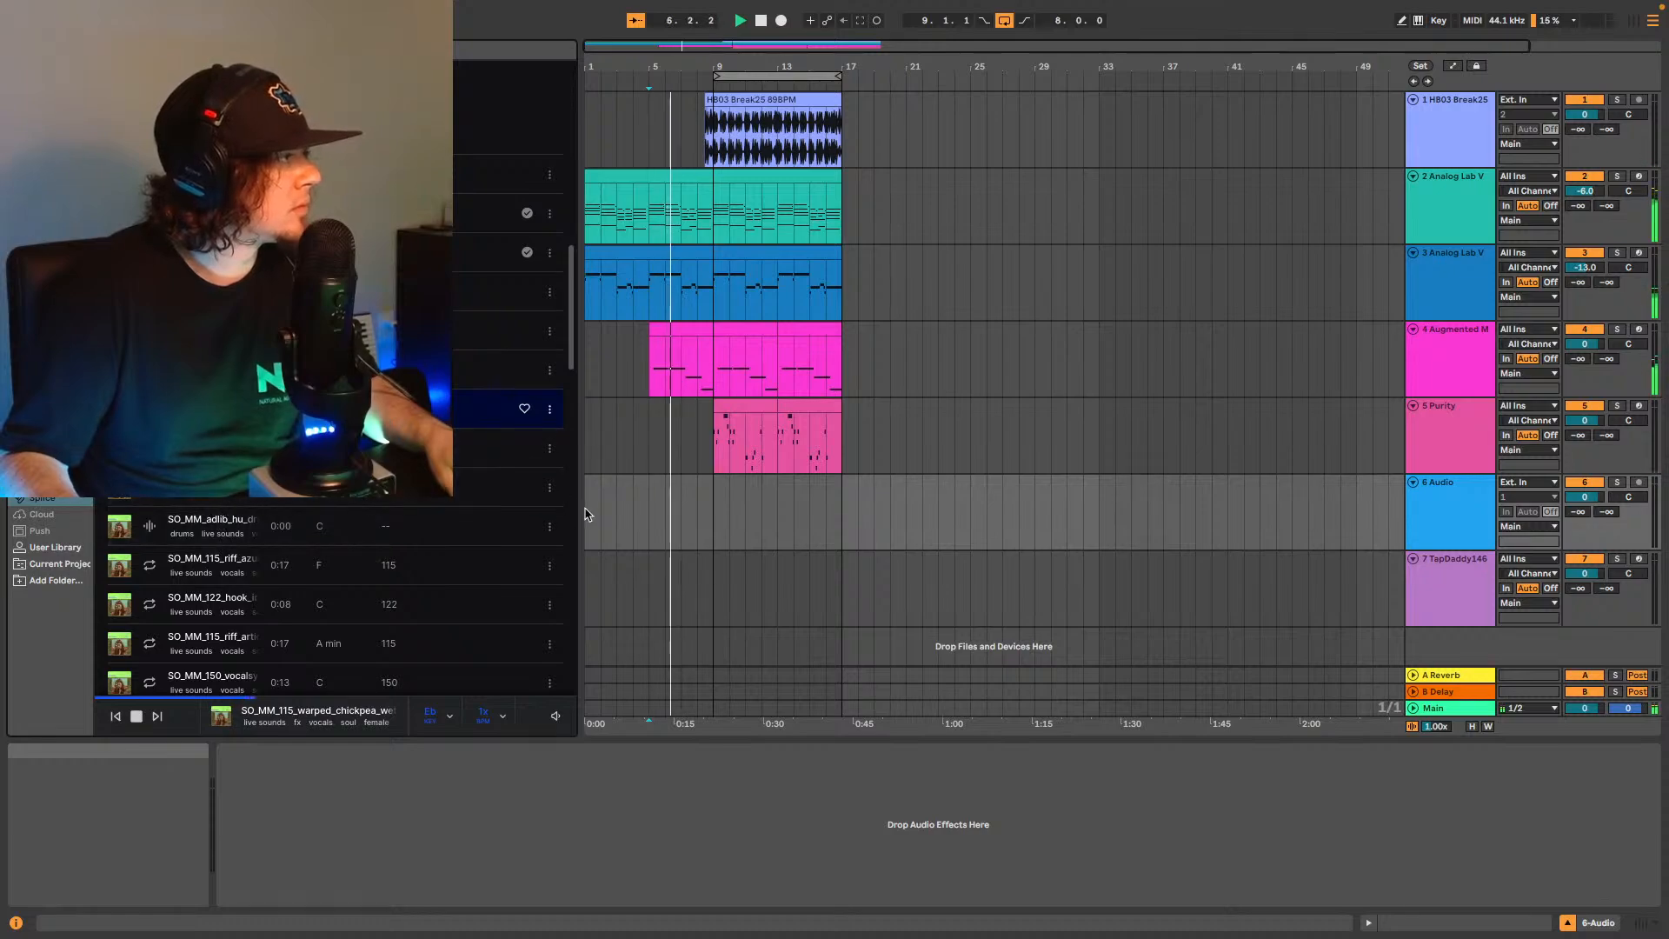
click(217, 447)
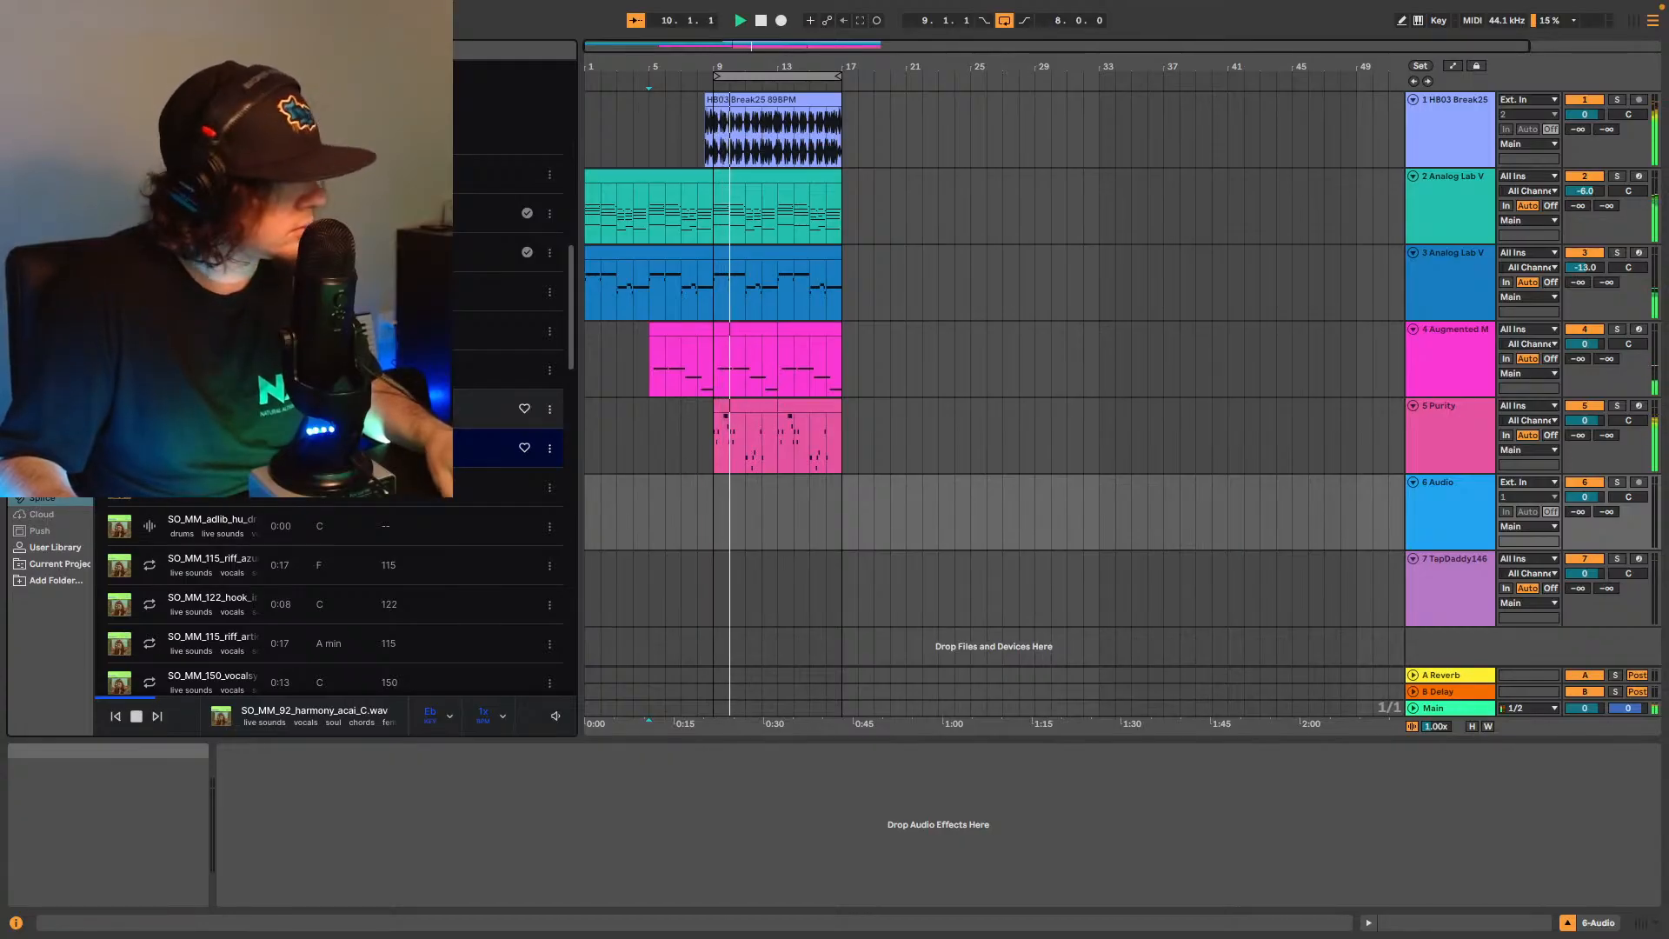
click(159, 500)
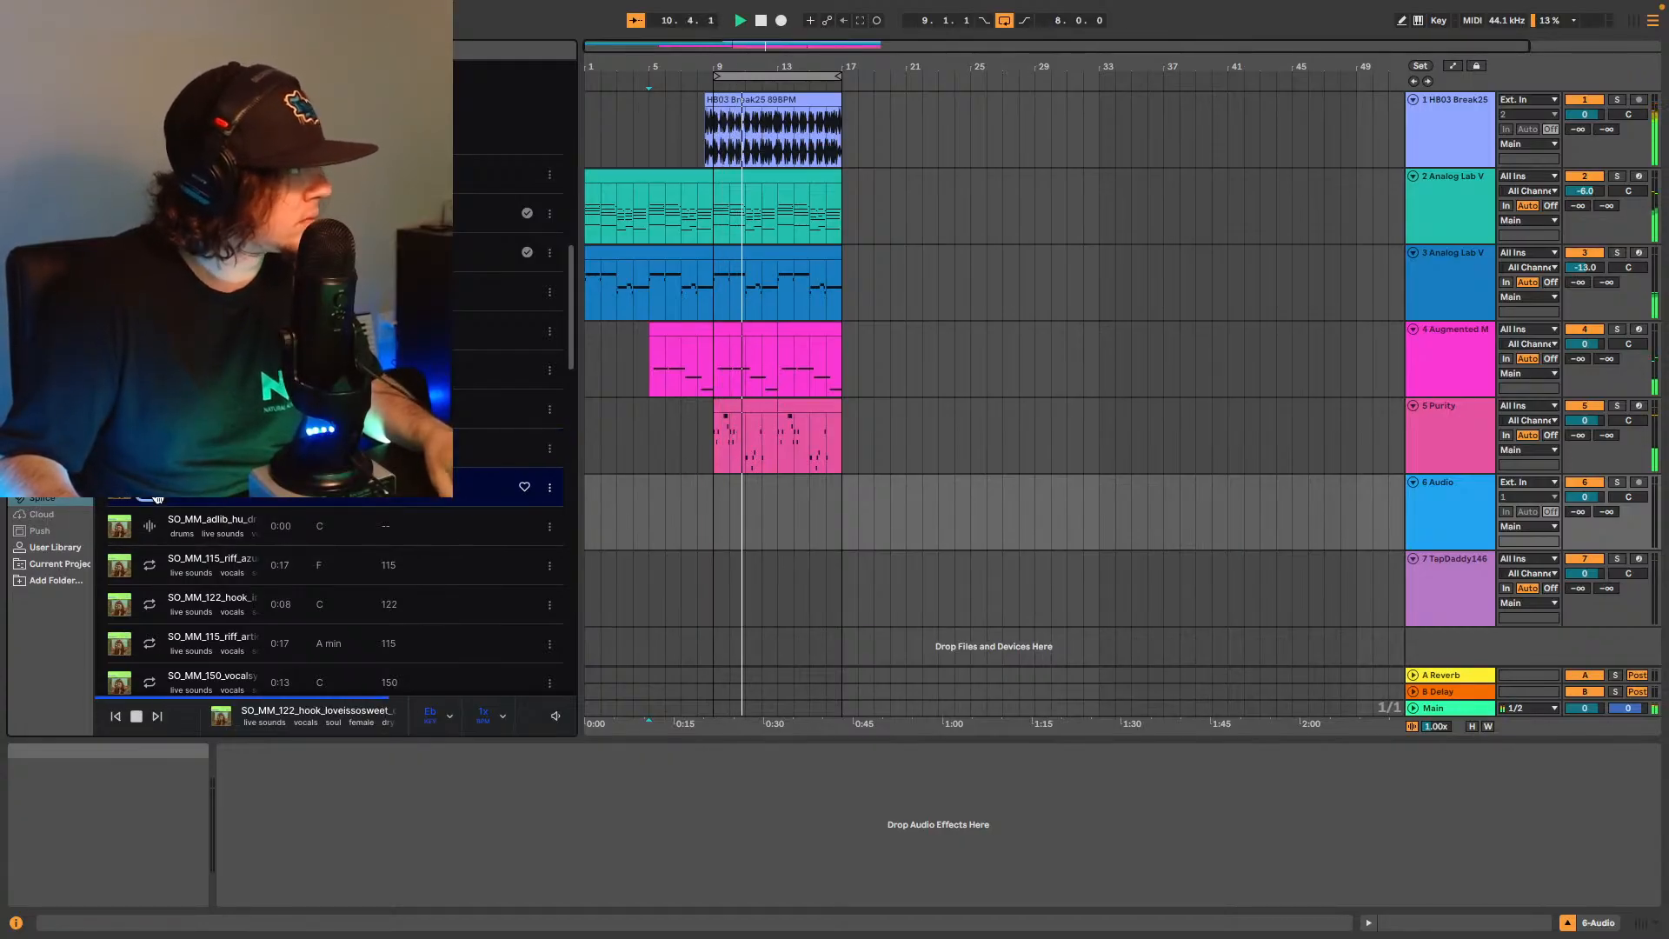
Restart playback, moving the start point to bar 1, with SO_MM_122_hook_loveissosweet playing over the song.
key(space)
key(space)
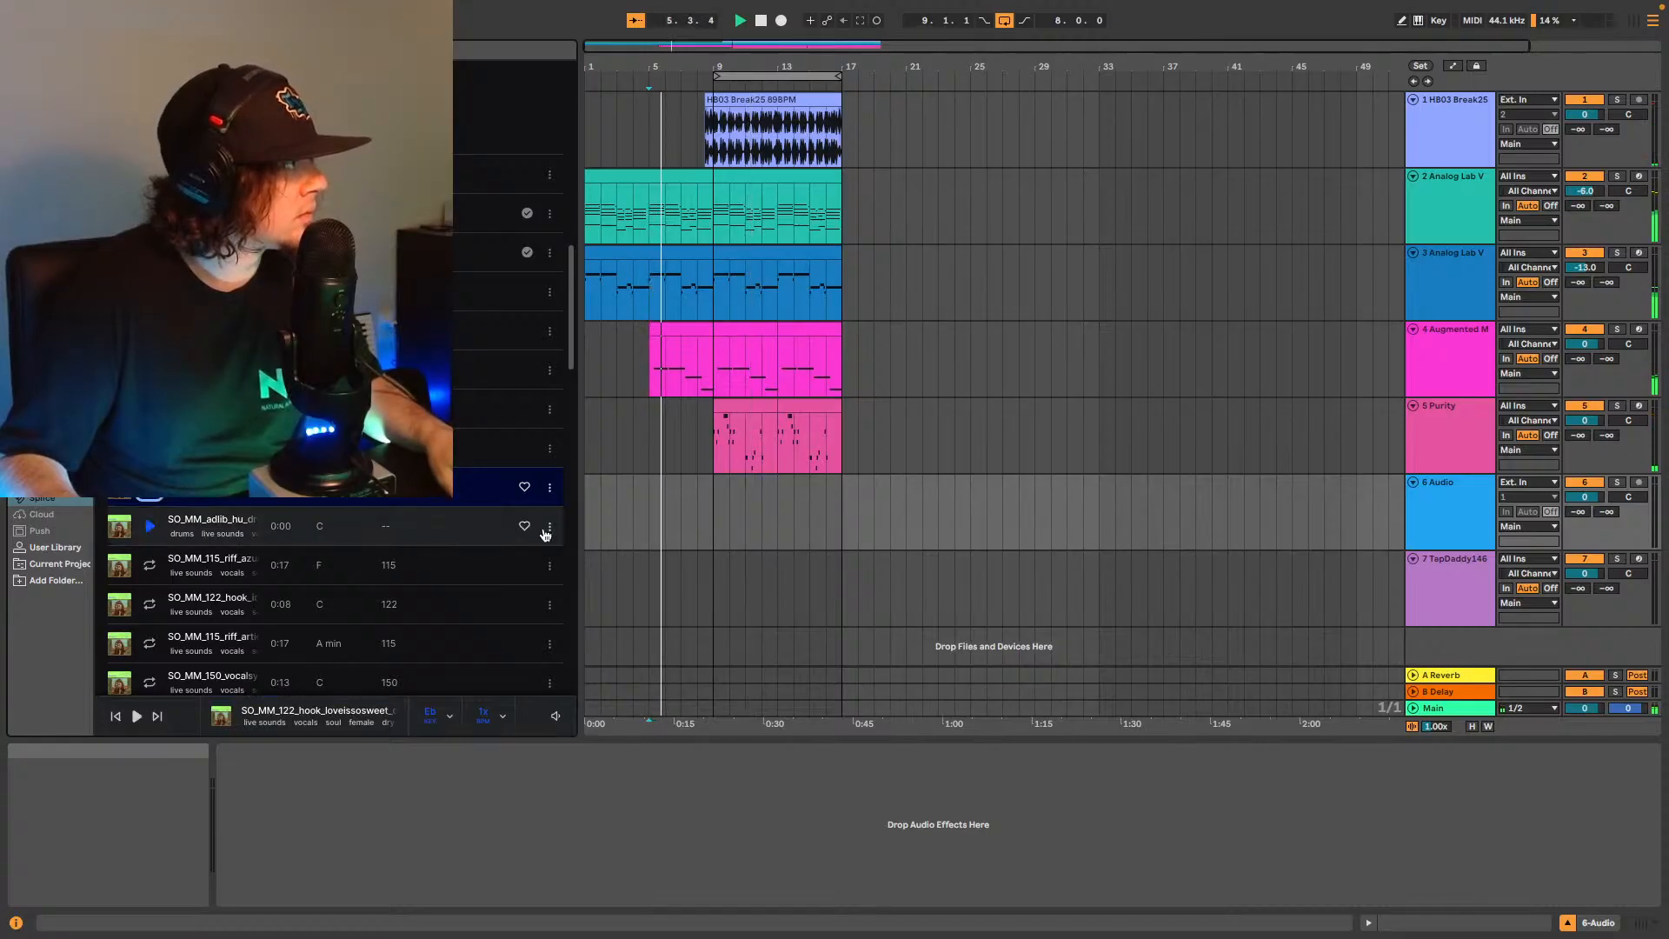
click(584, 529)
key(space)
key(space)
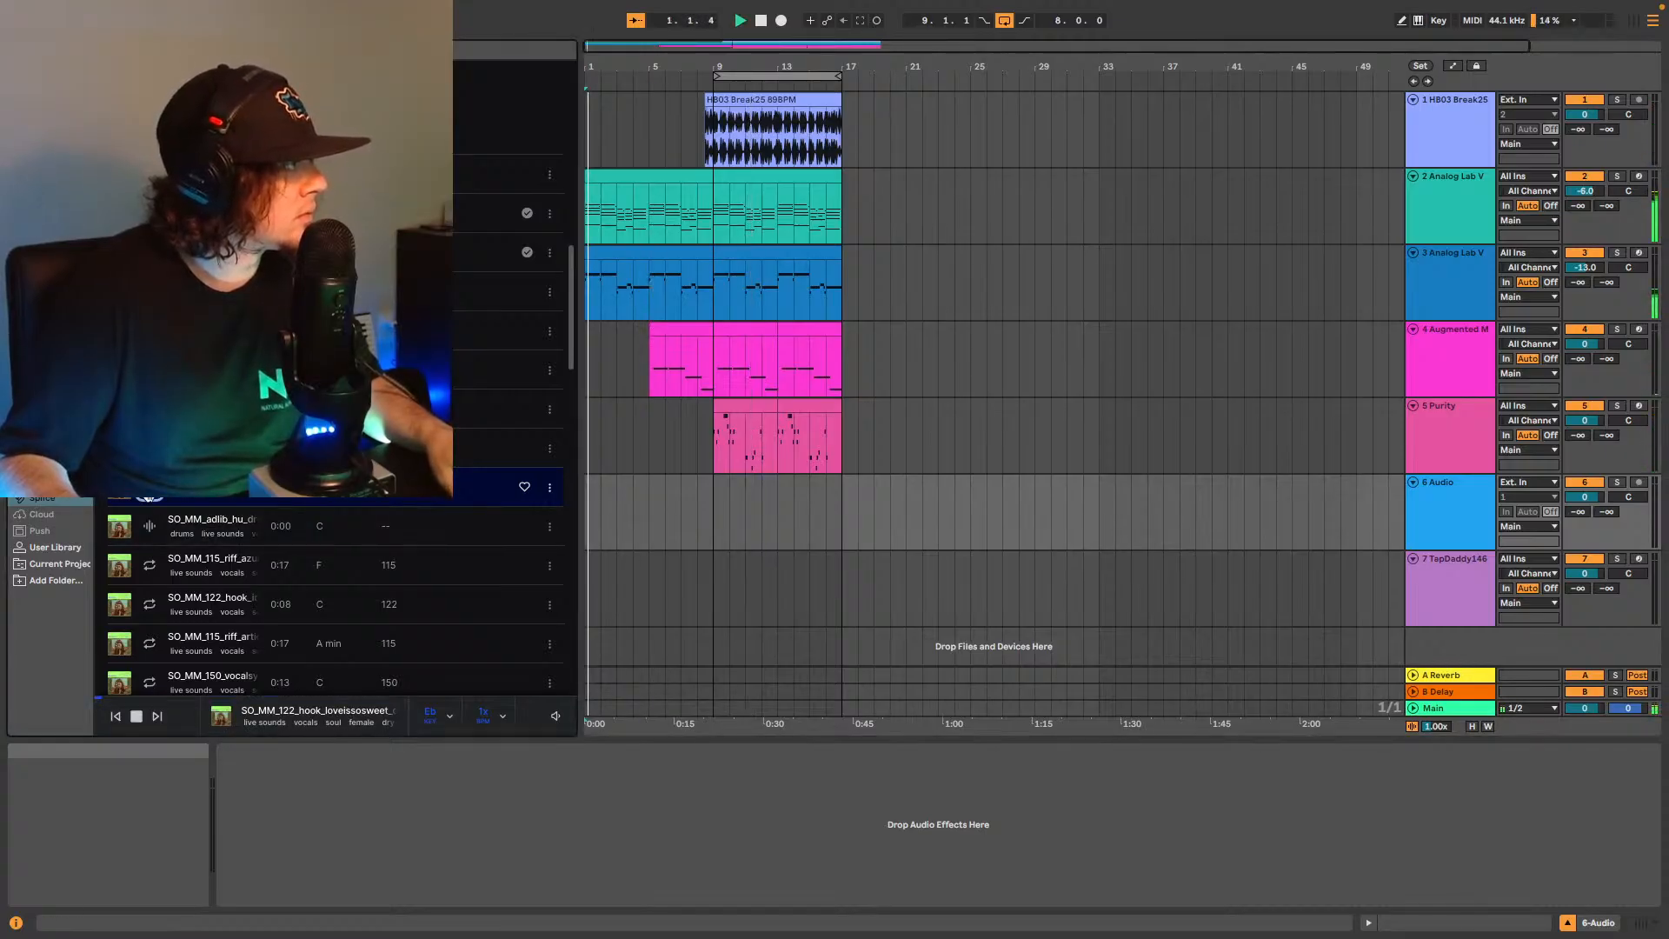
Audition the SO_MM_adlib_hu sample, SO_MM_115_riff_azure_F, SO_MM_122_hook_irl_dry_C and SO_MM_115_riff_artichoke_wet over the playing song.
click(150, 526)
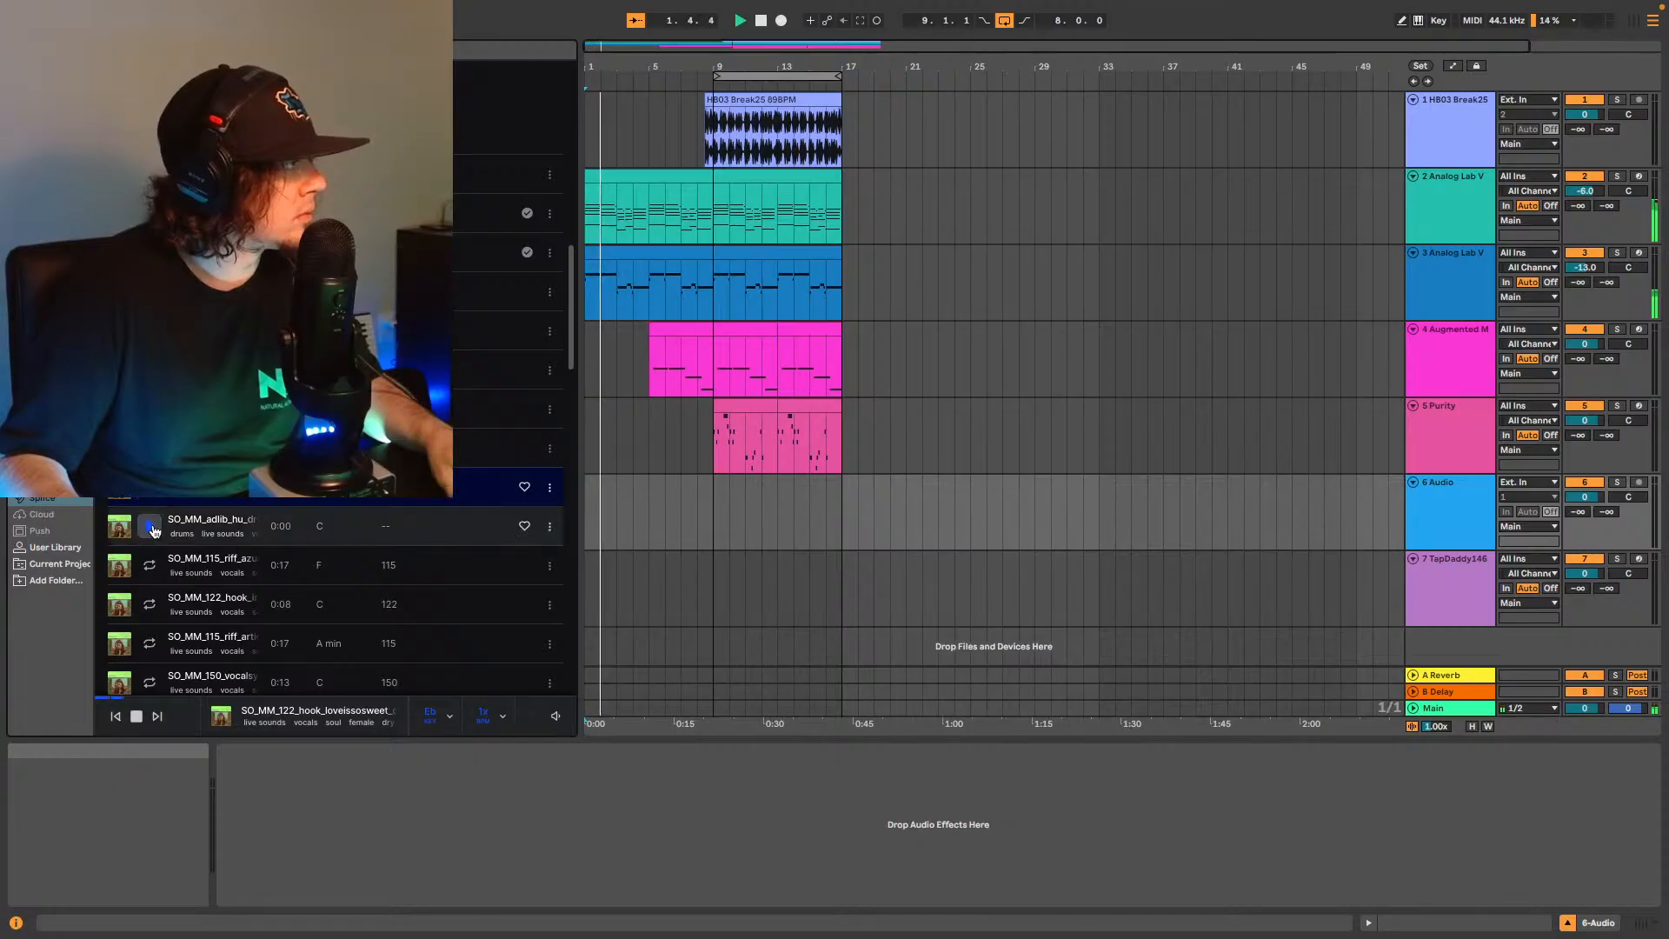
click(149, 565)
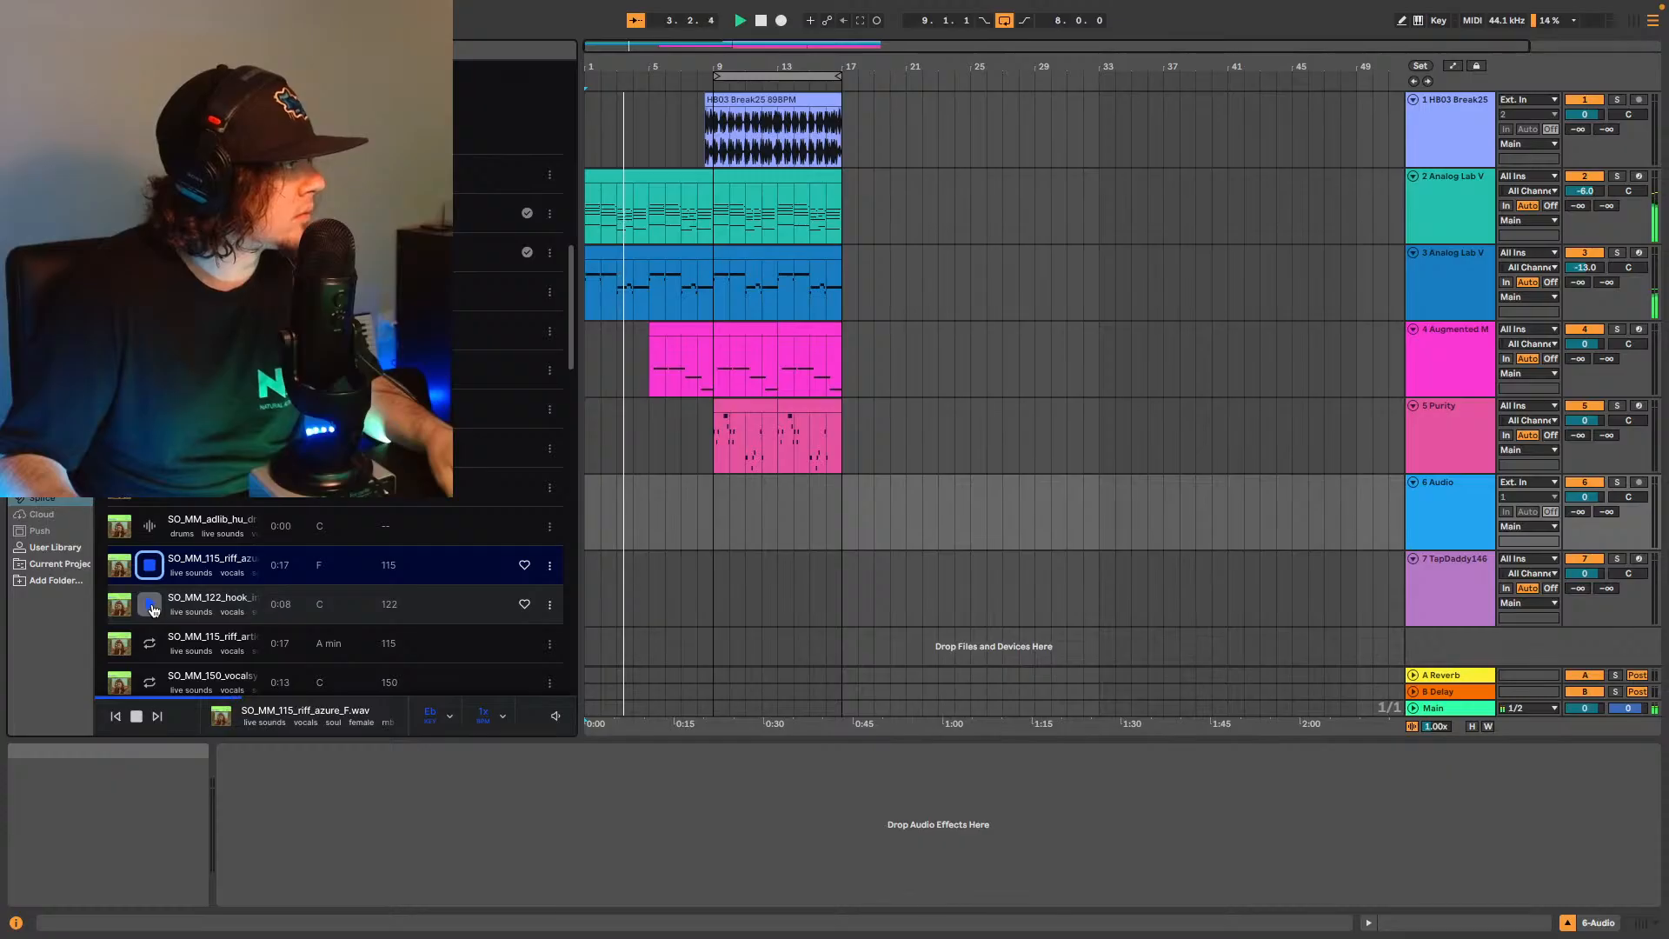
click(150, 605)
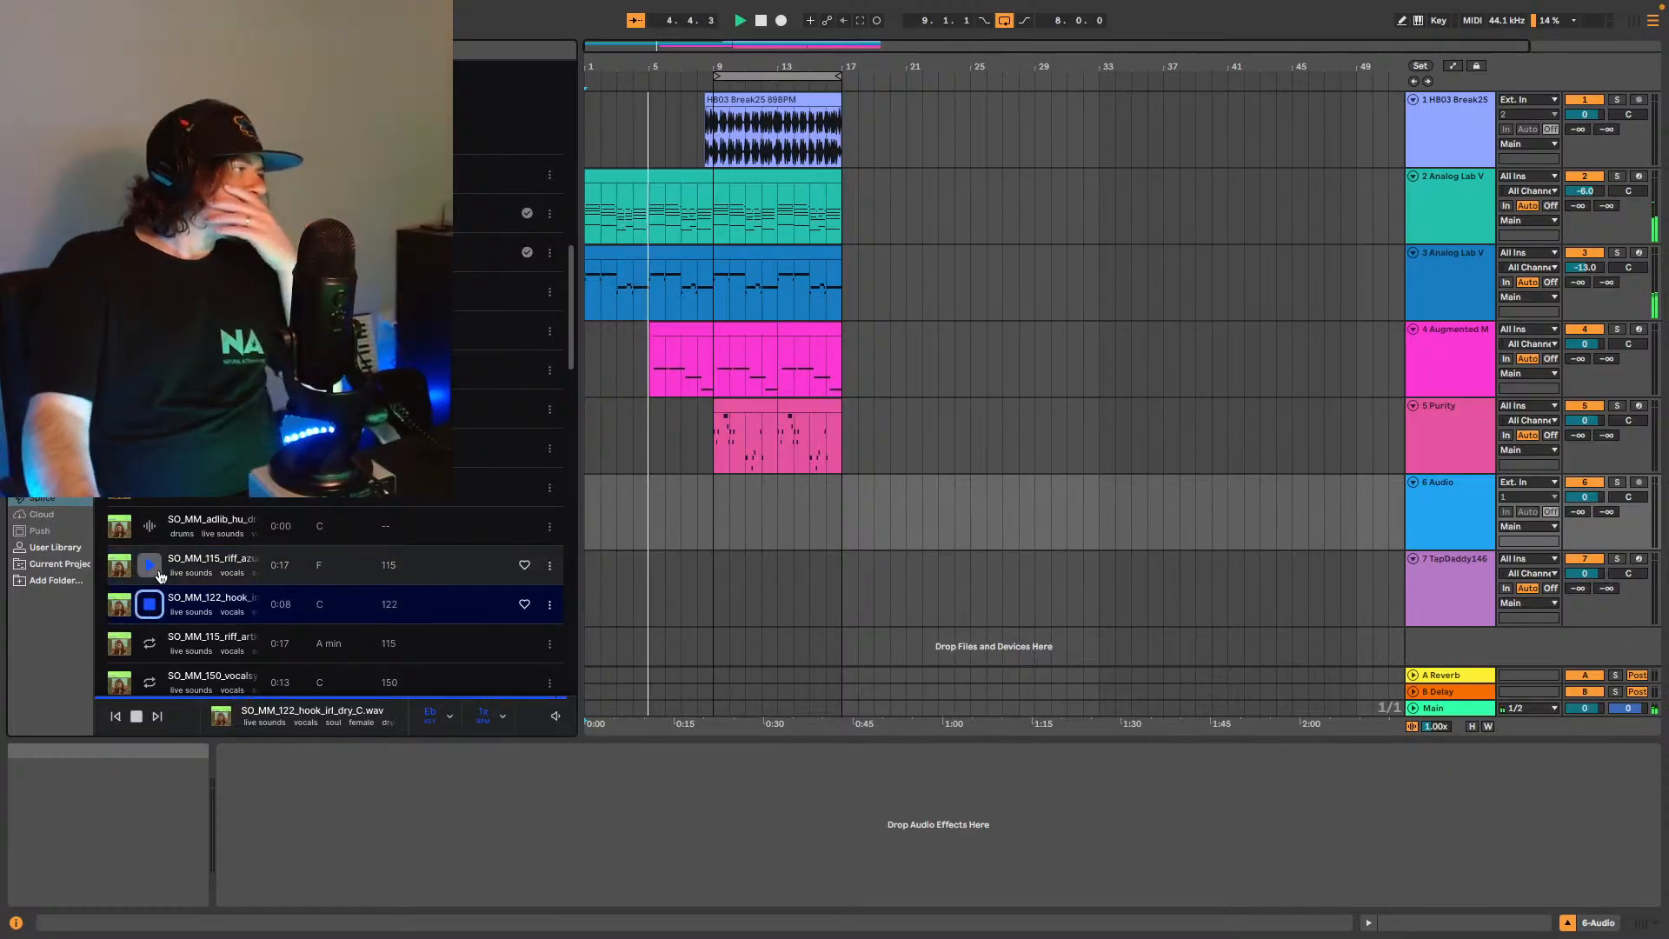
click(157, 651)
Audition SO_MM_150_vocalsynth_chambray, SO_MM_115_riff_yo_dry_C, SO_MM_122_warped_chrome_wet and SO_MM_150_harmony_ahi_C further down the pack.
scroll(330, 609, down, 5)
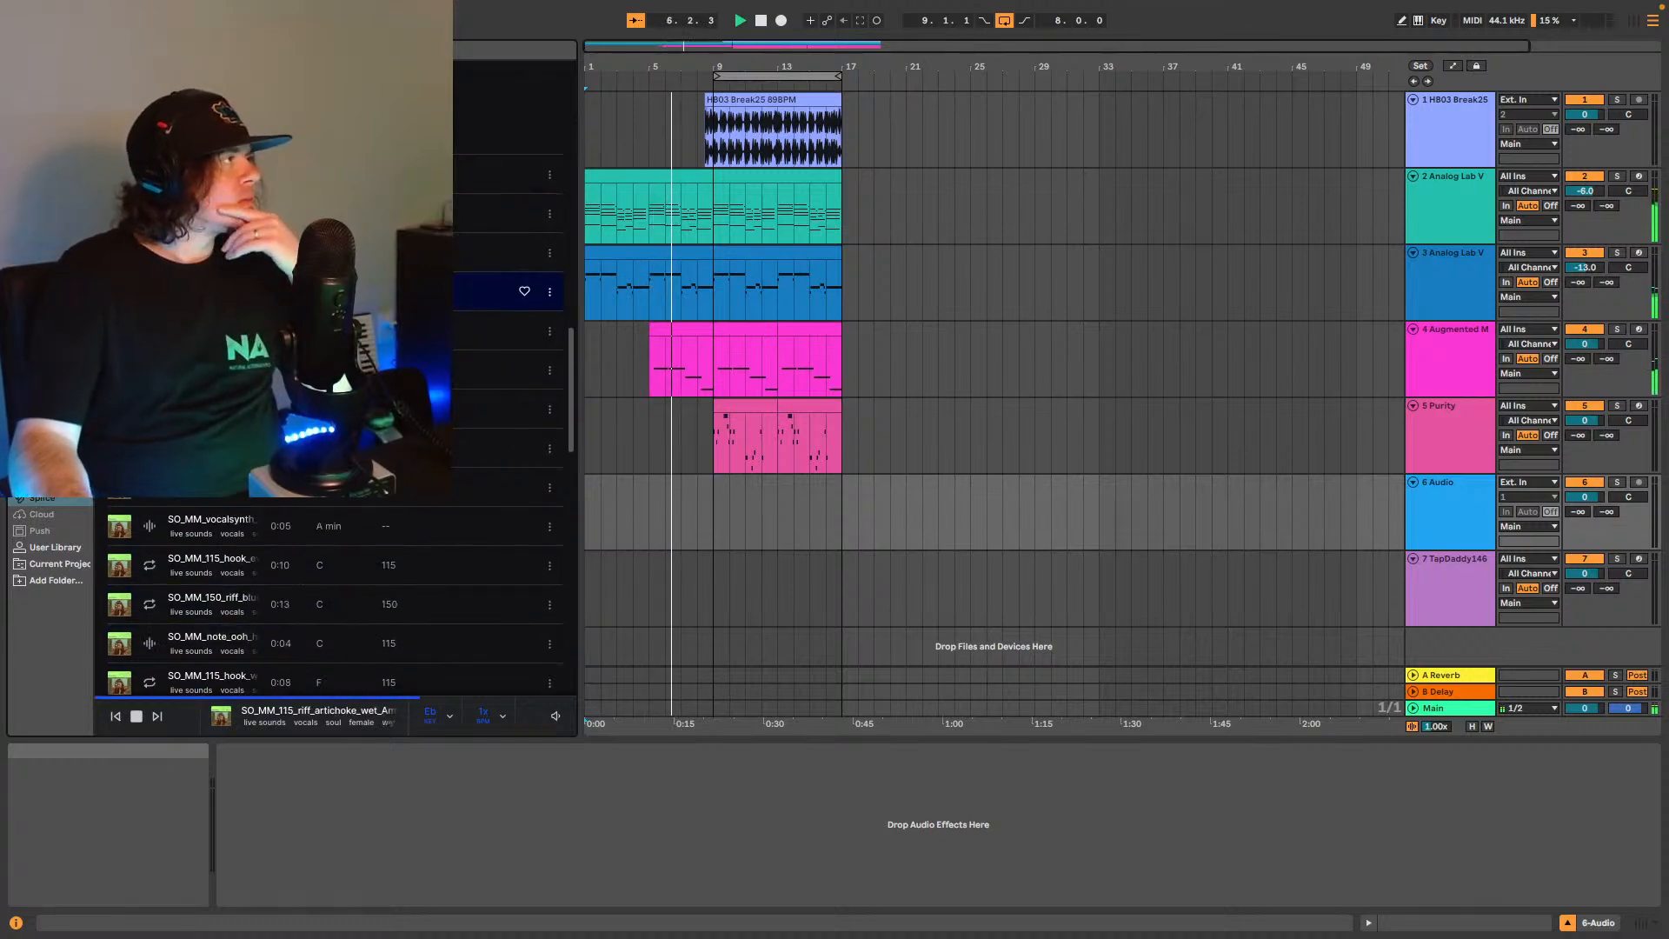
click(152, 330)
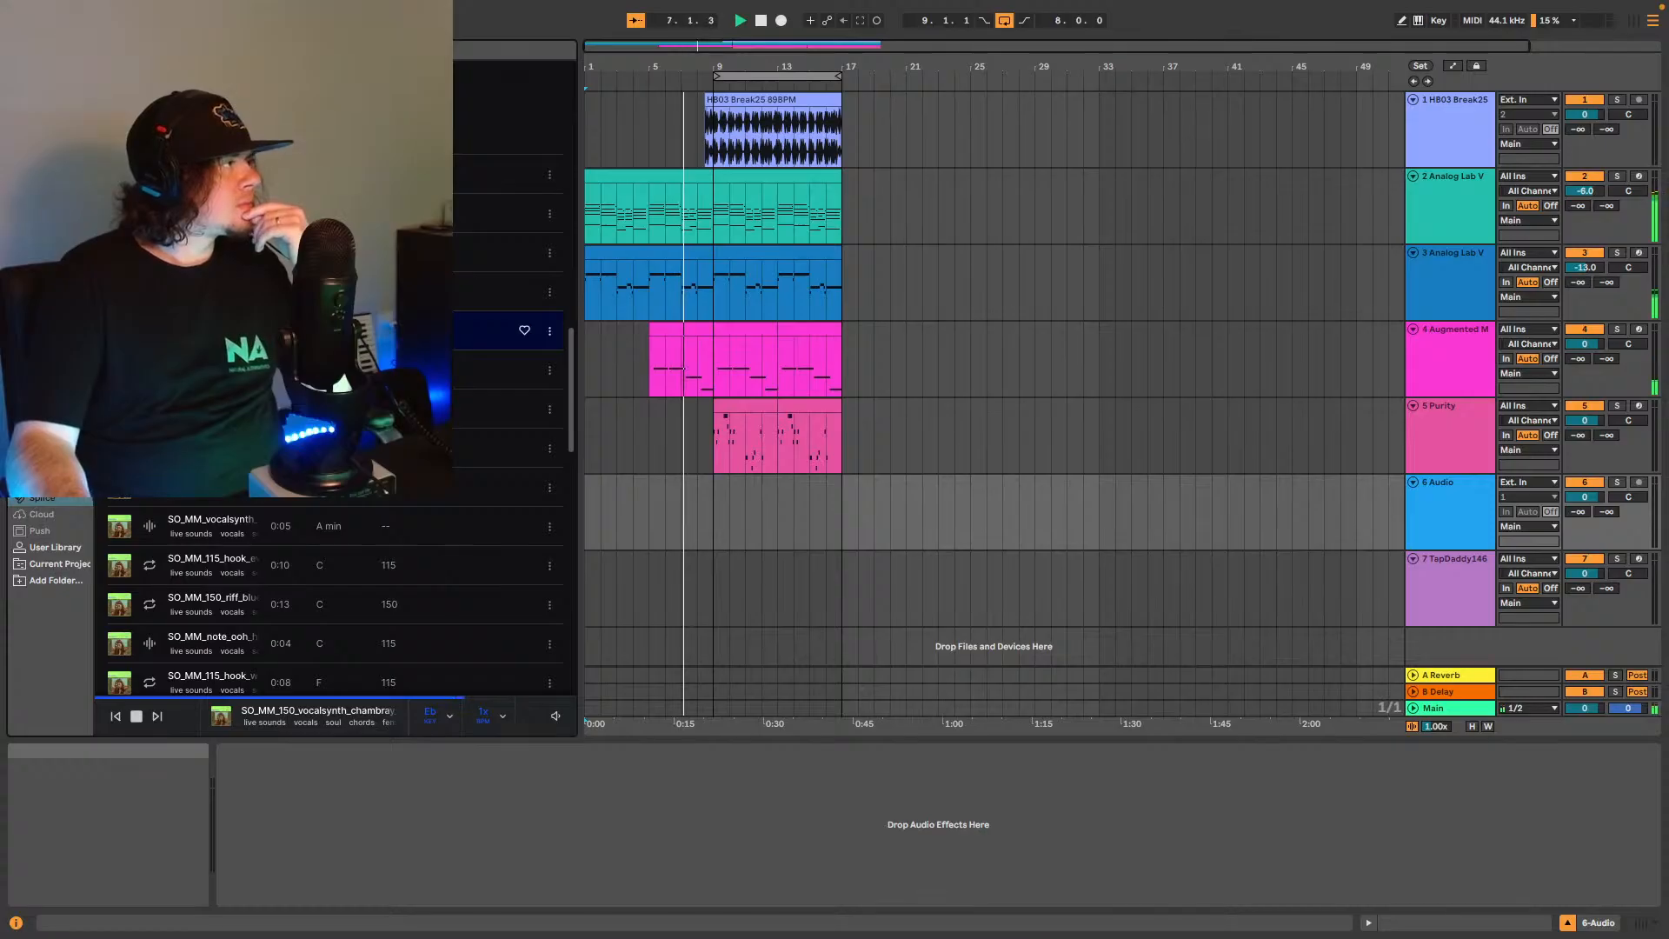
click(151, 369)
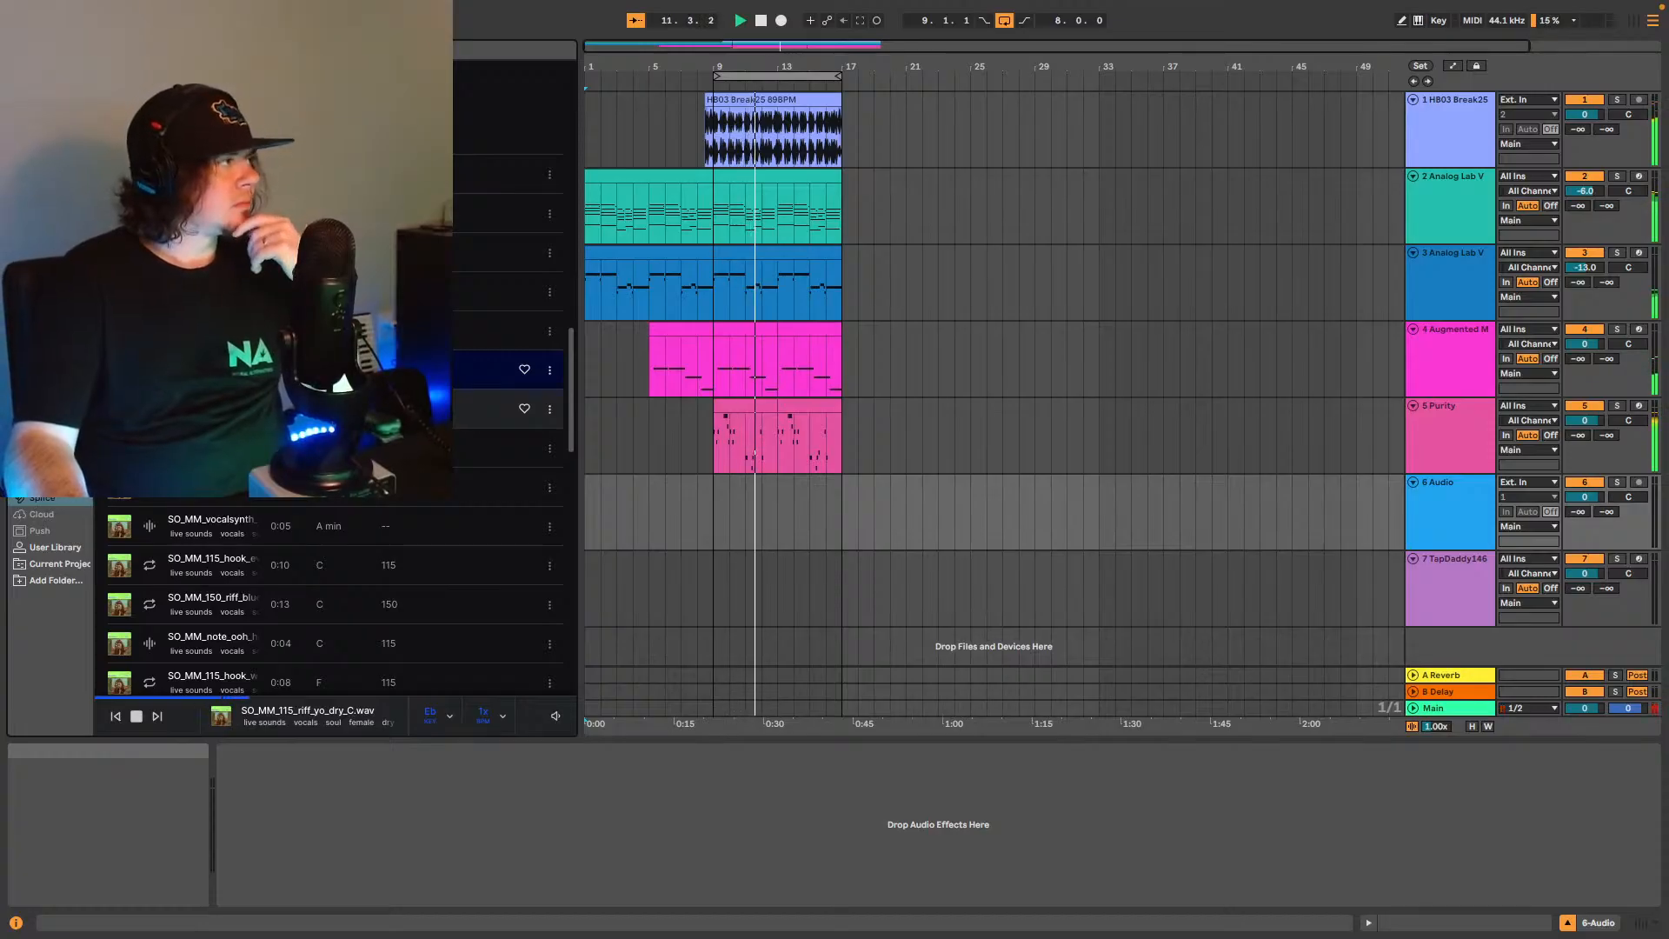
click(213, 408)
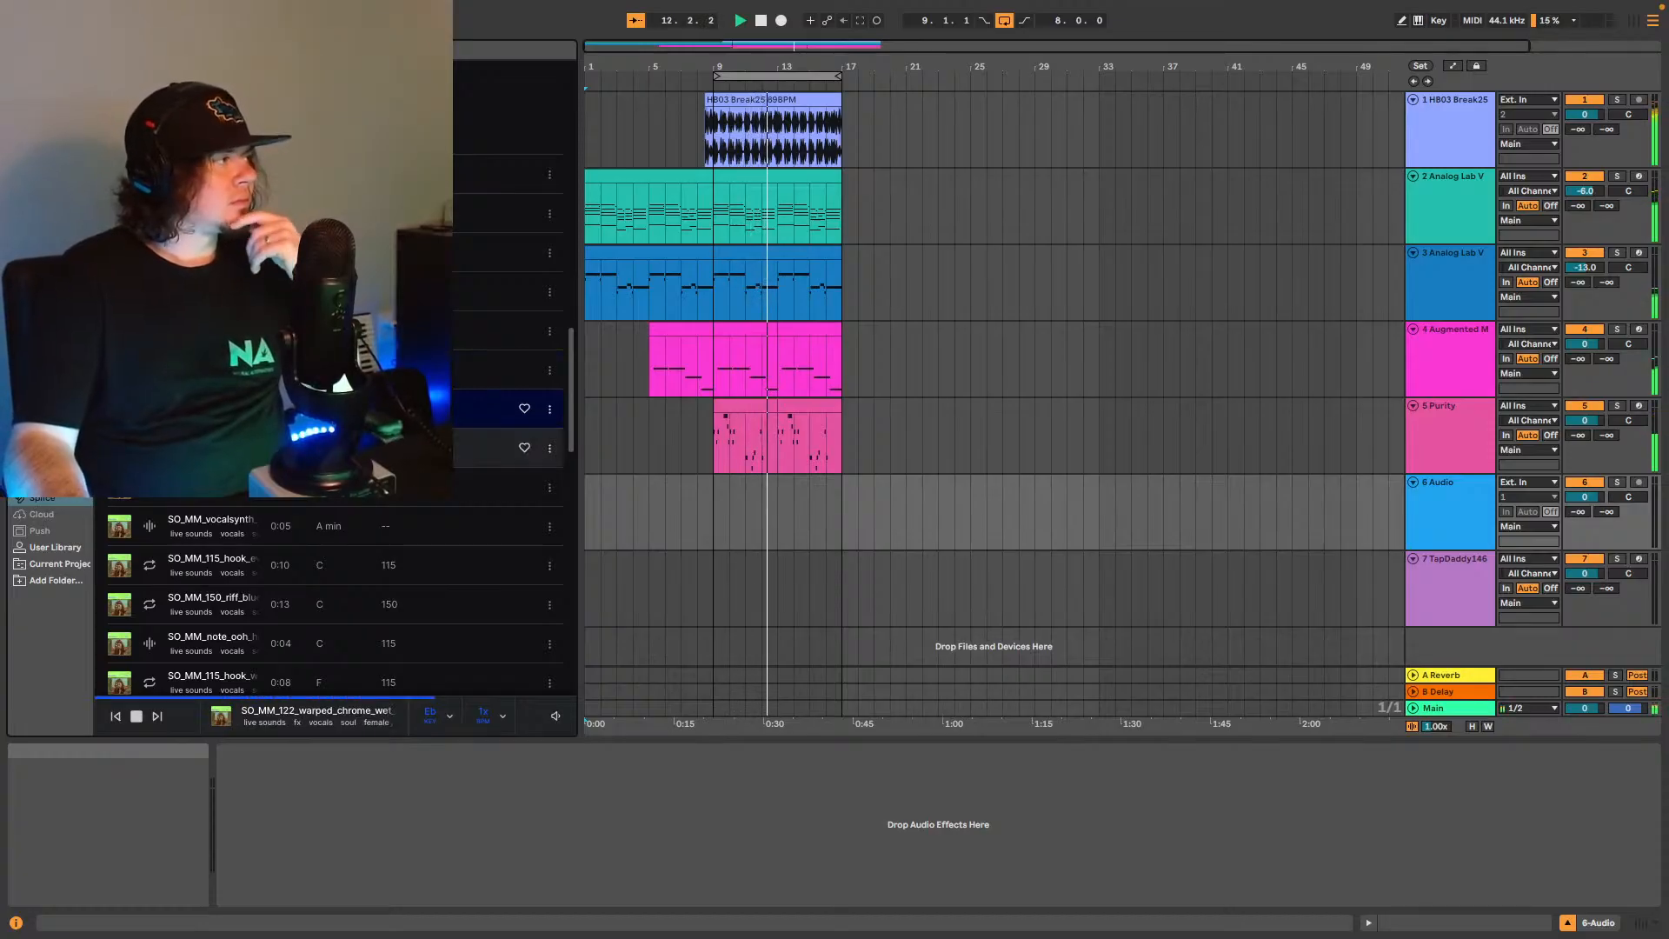
click(213, 447)
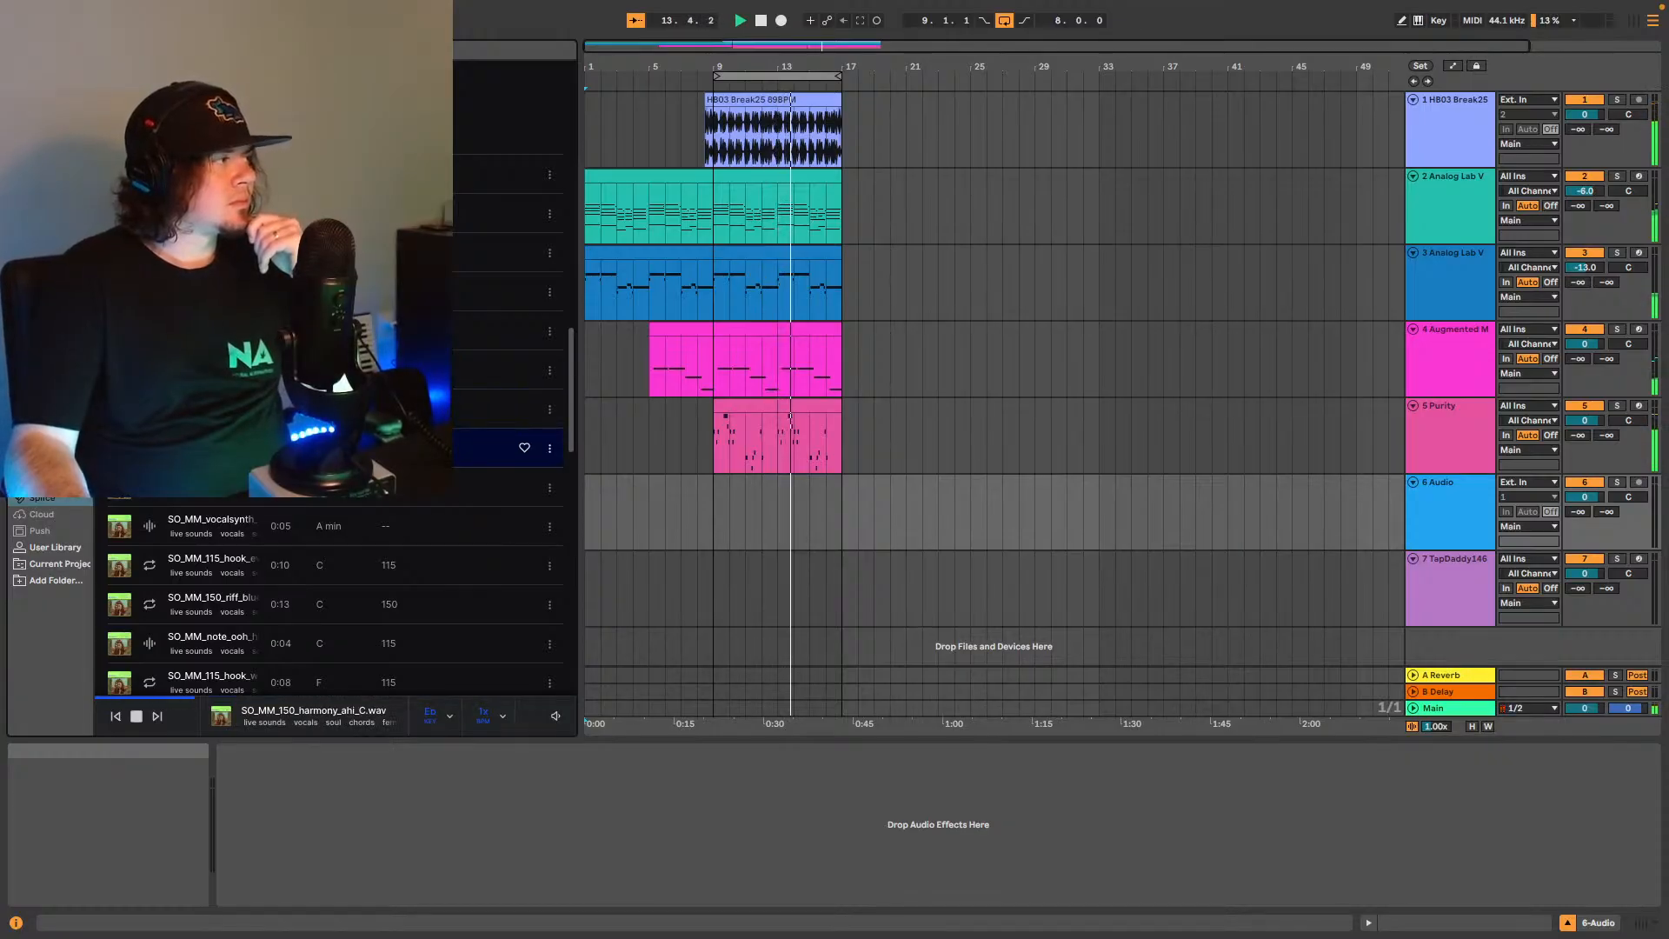
Audition the two SO_MM_vocalsynth_chord_wet samples, SO_MM_115_hook_everysingle_dry, SO_MM_150_riff_blueberry_dry_C and SO_MM_note_ooh_high_C over the beat.
click(149, 487)
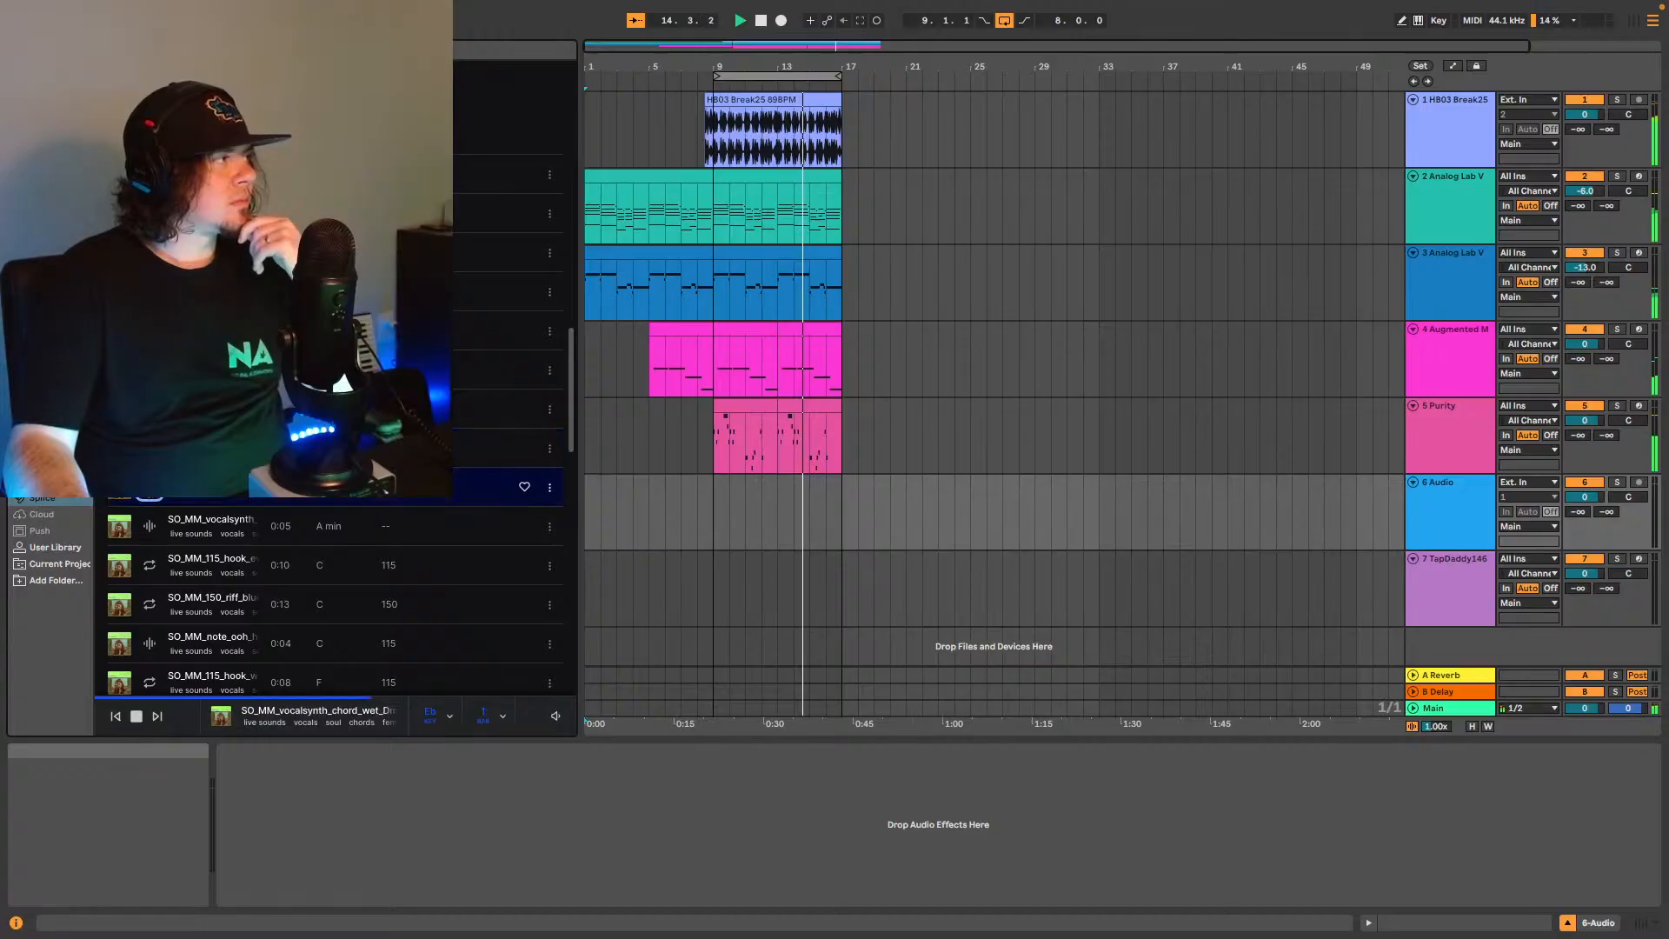
click(149, 526)
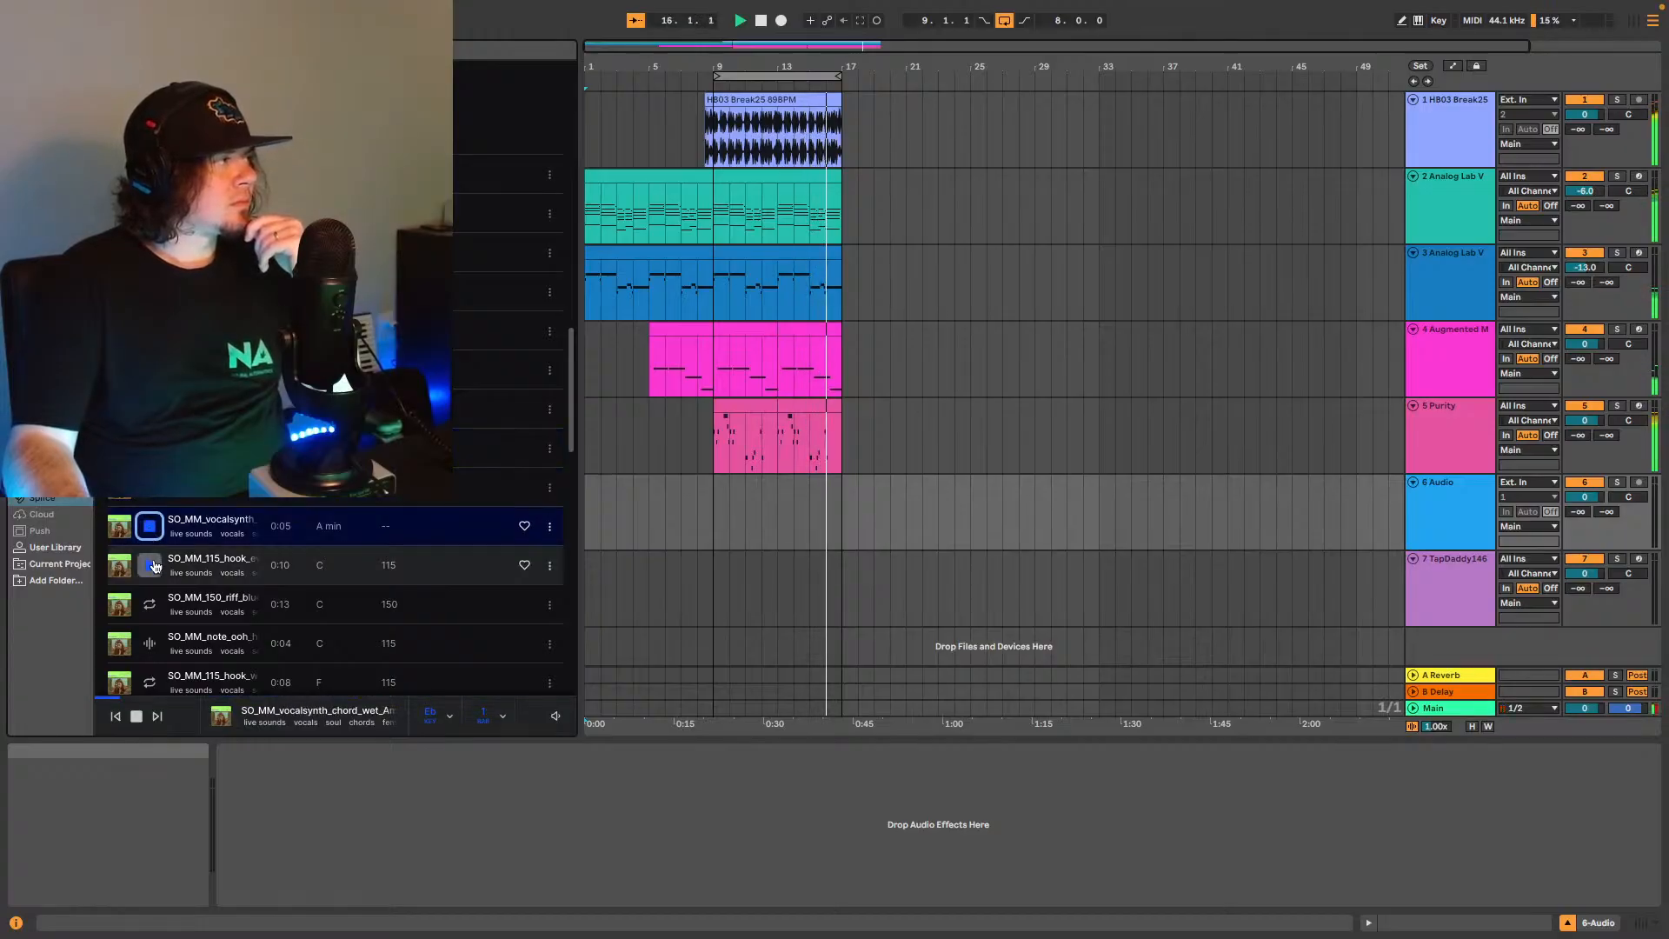
click(150, 566)
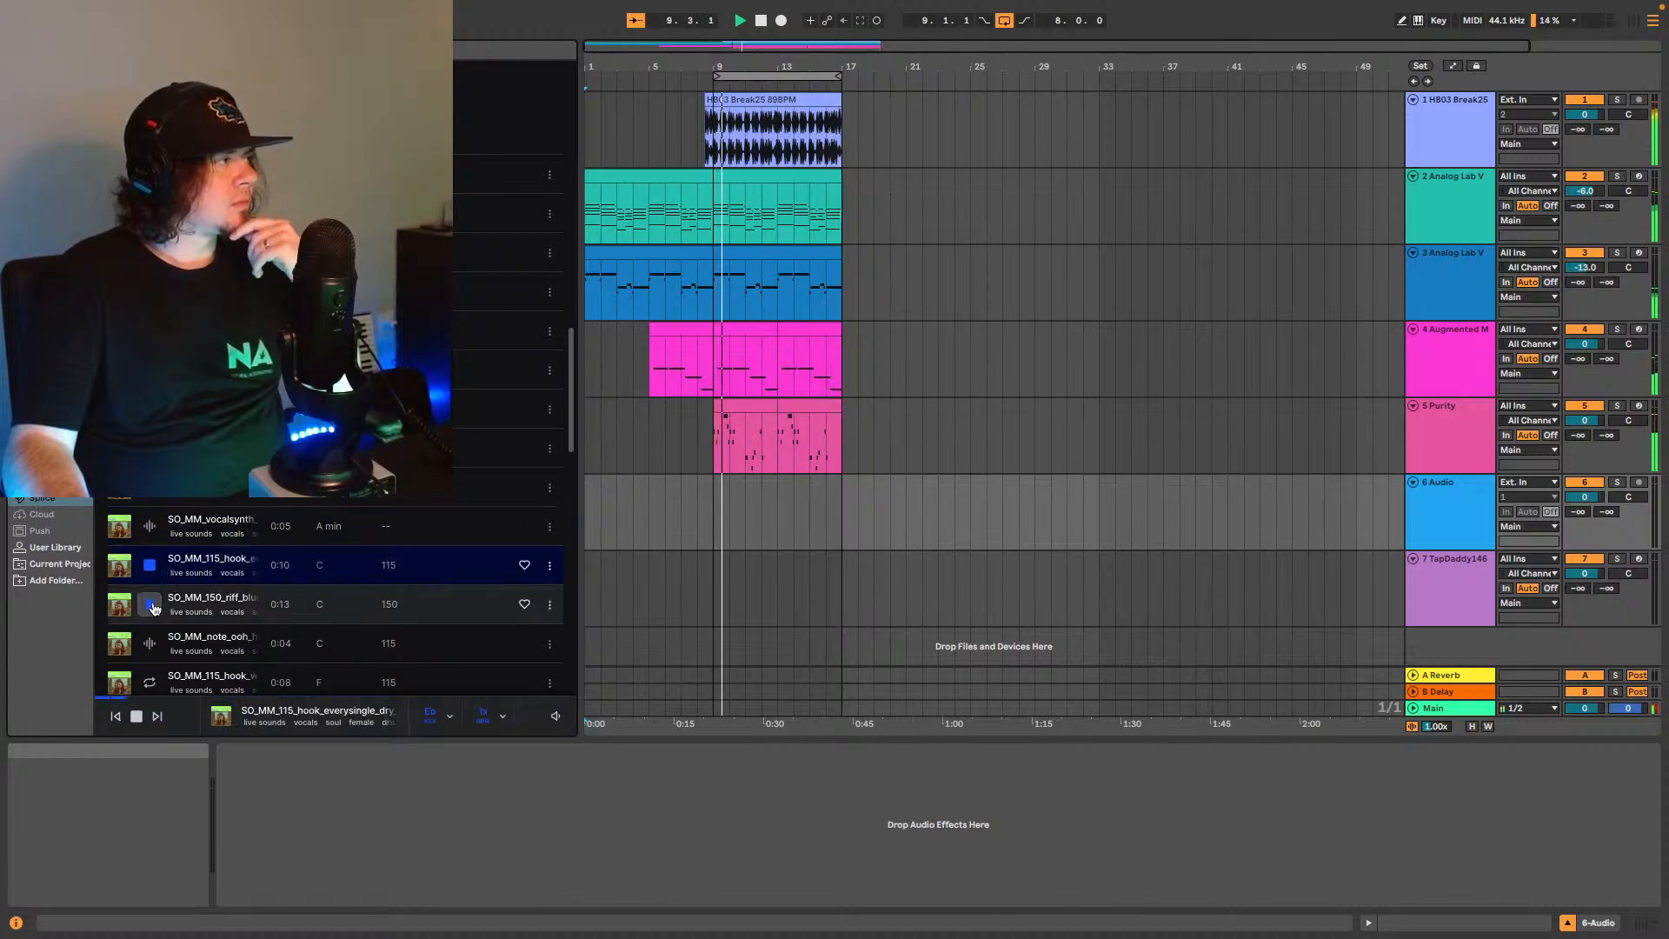
click(149, 606)
key(Down)
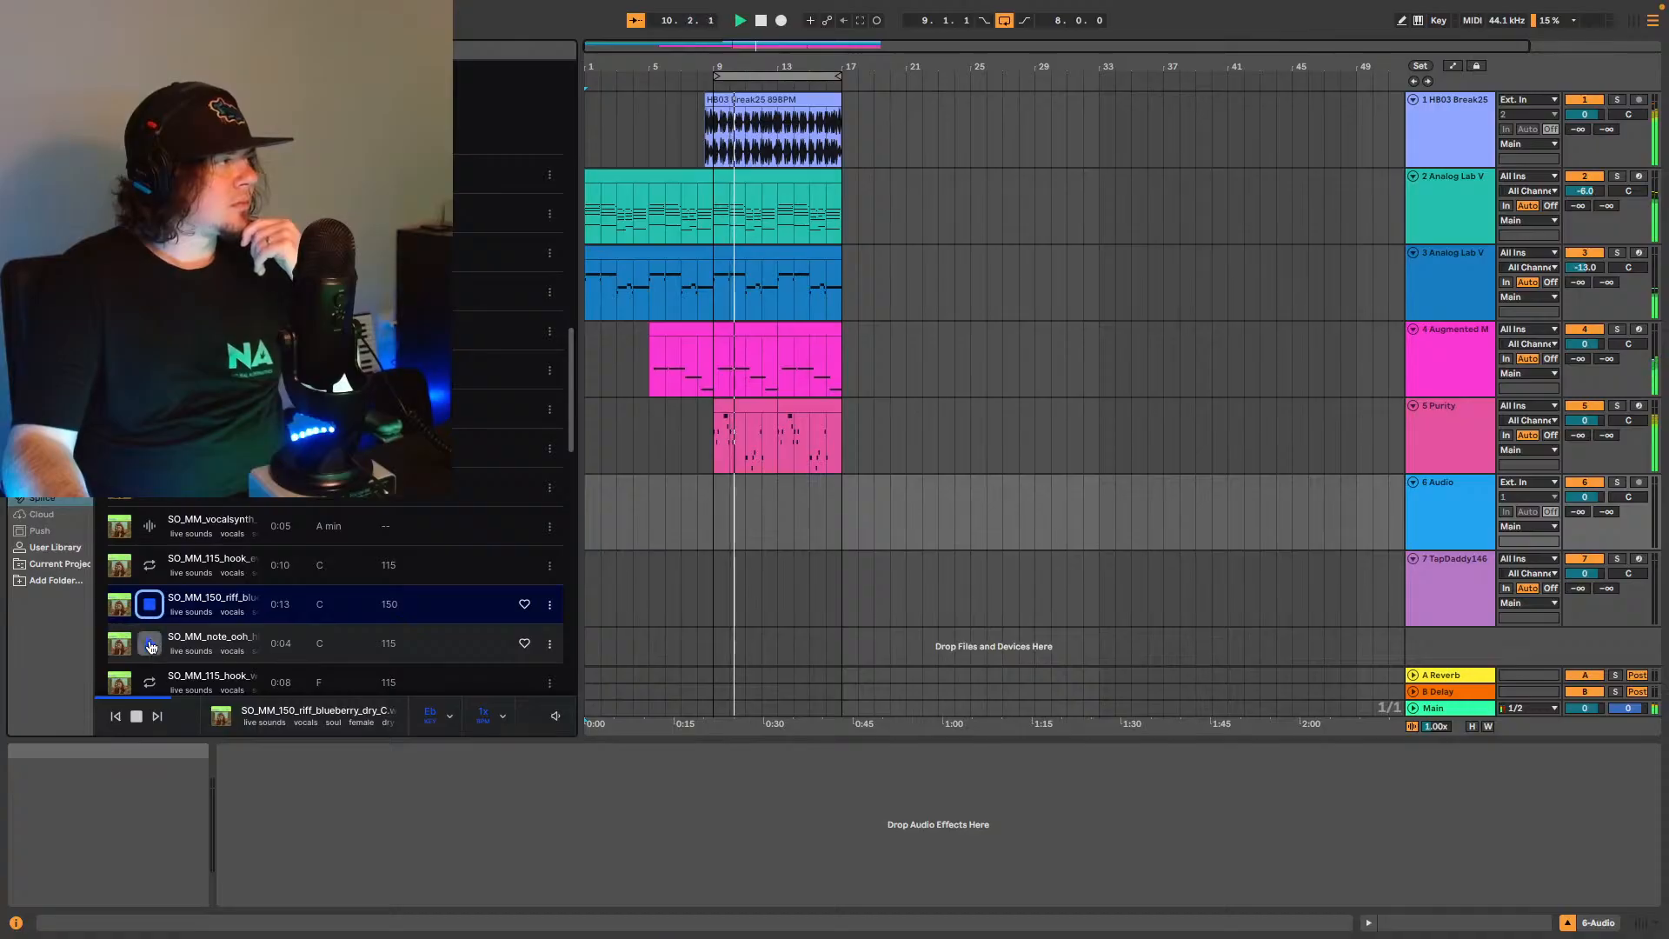
Audition SO_MM_92_riff_almond_wet and the next SO_MM_122_hook_loveissosweet sample further down the pack over the playing song.
scroll(159, 623, down, 5)
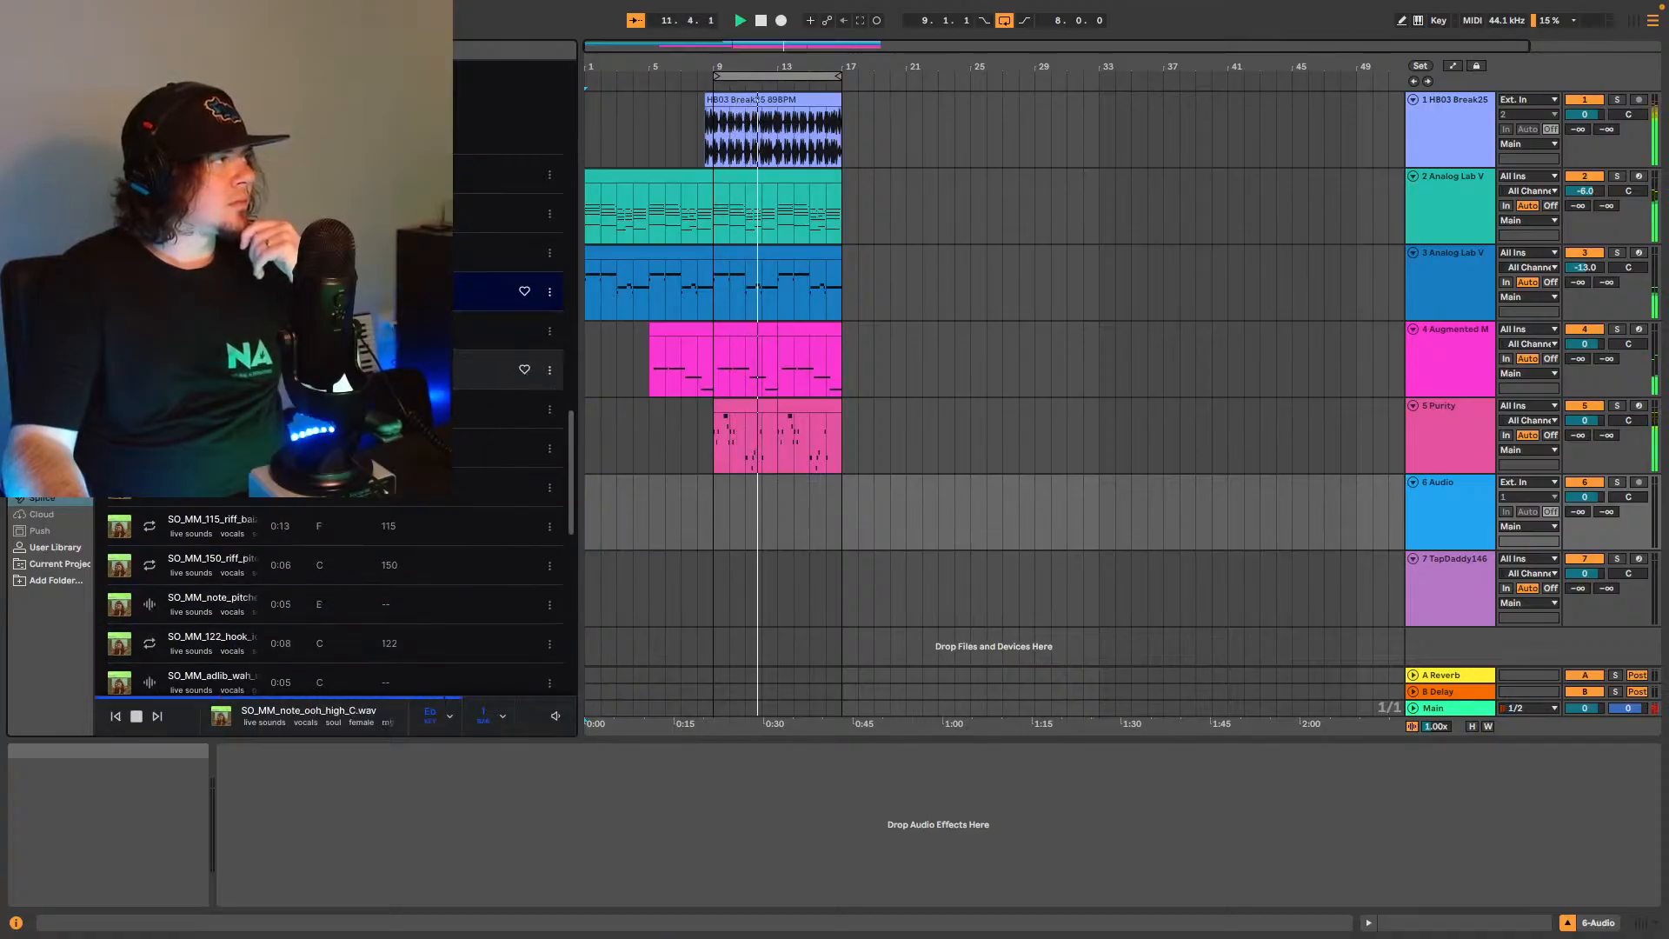
click(159, 408)
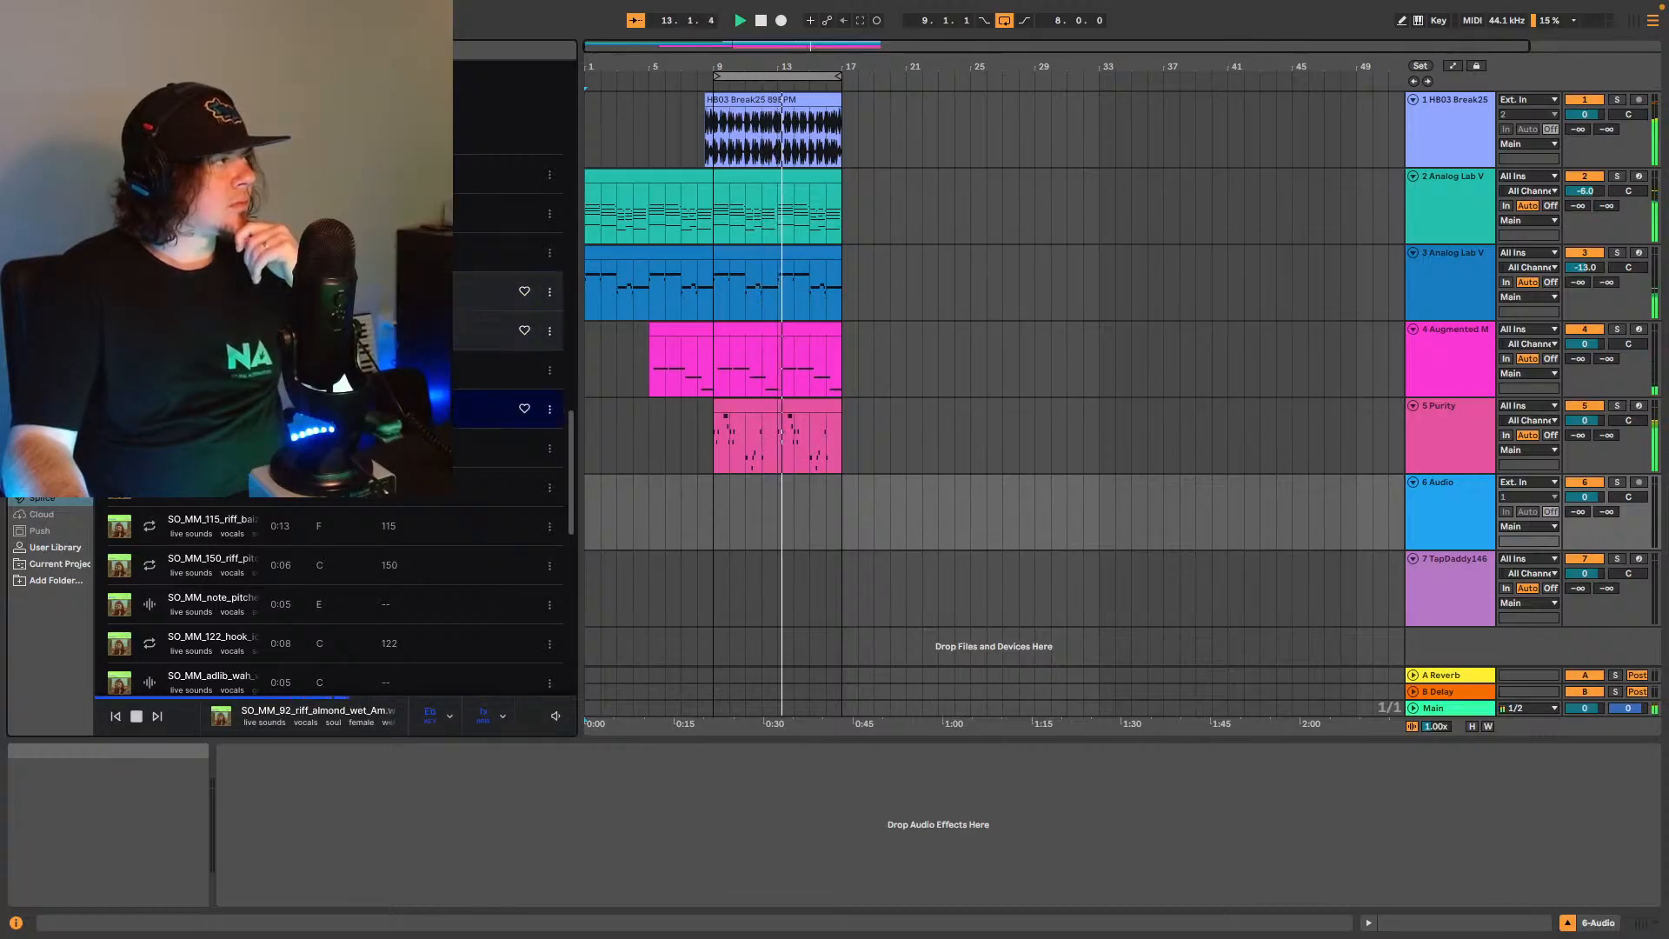
click(159, 330)
click(159, 369)
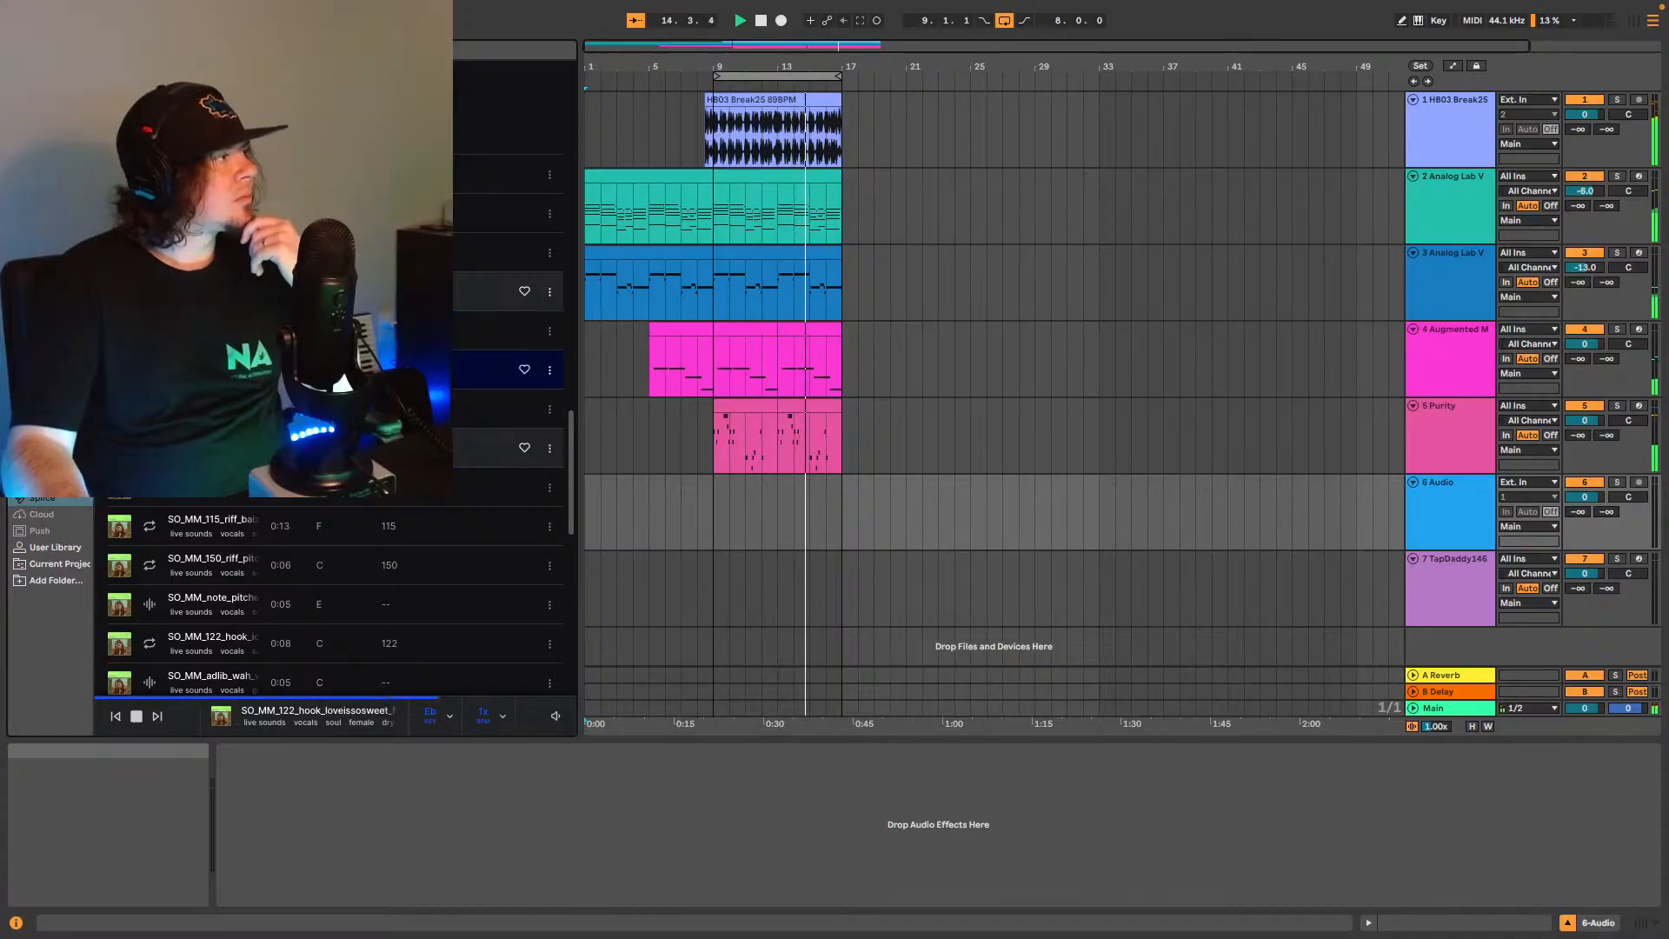
Audition the SO_MM_115_harmony_acorn_part sample and change the key for transposing all samples to C.
click(150, 448)
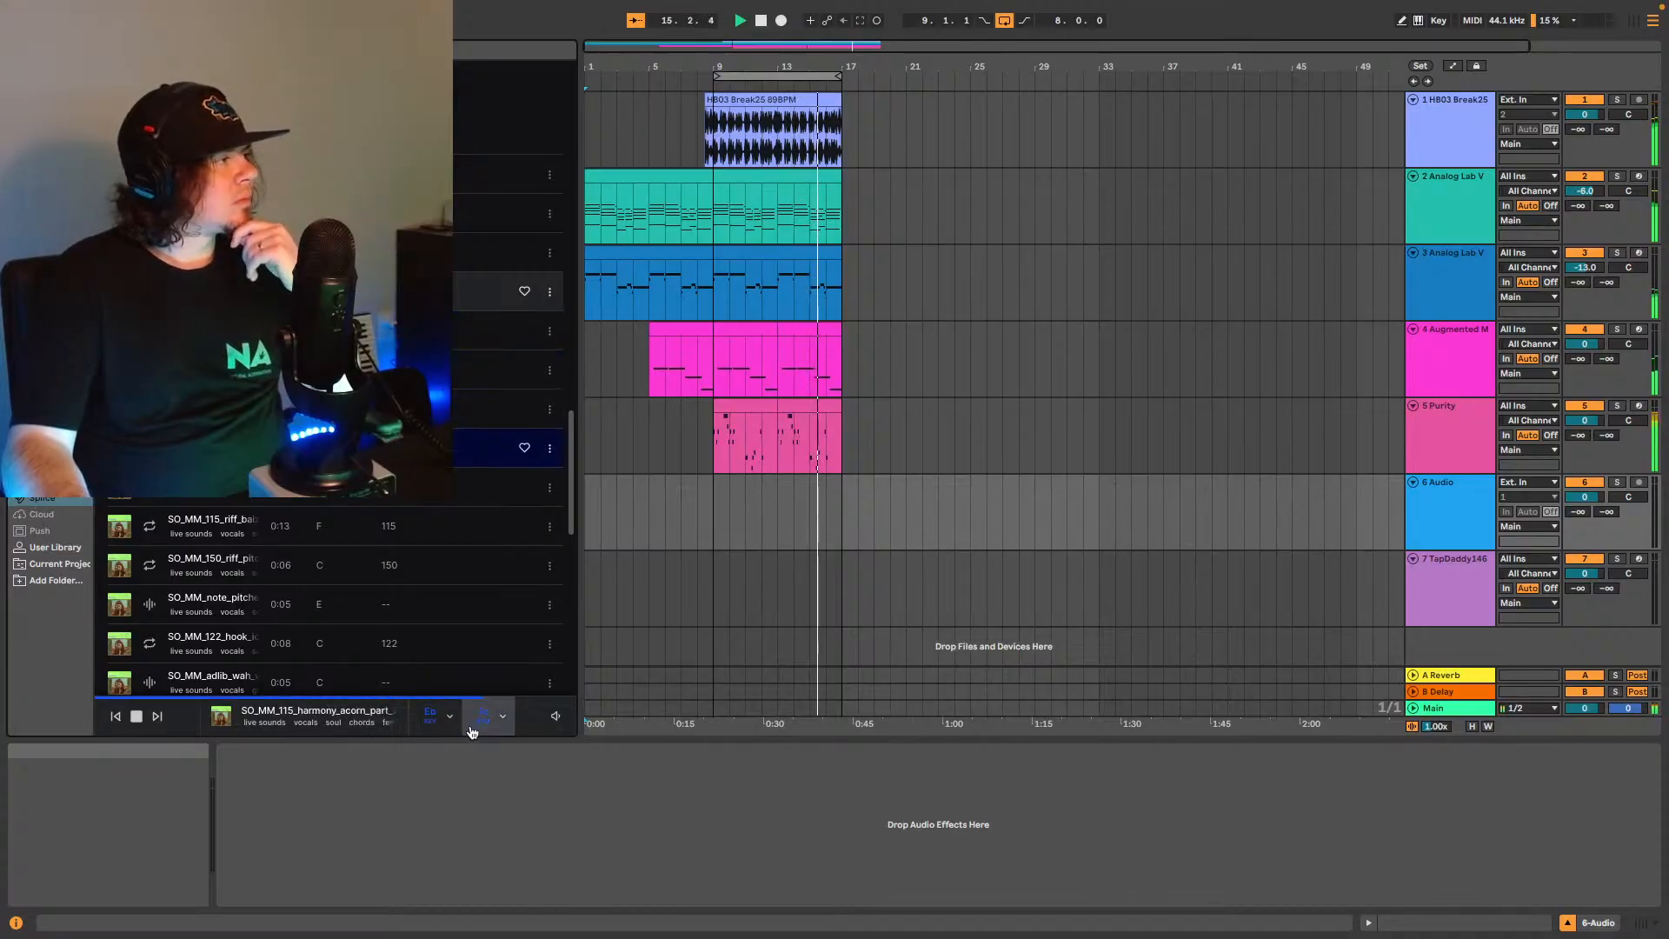
click(431, 716)
click(366, 497)
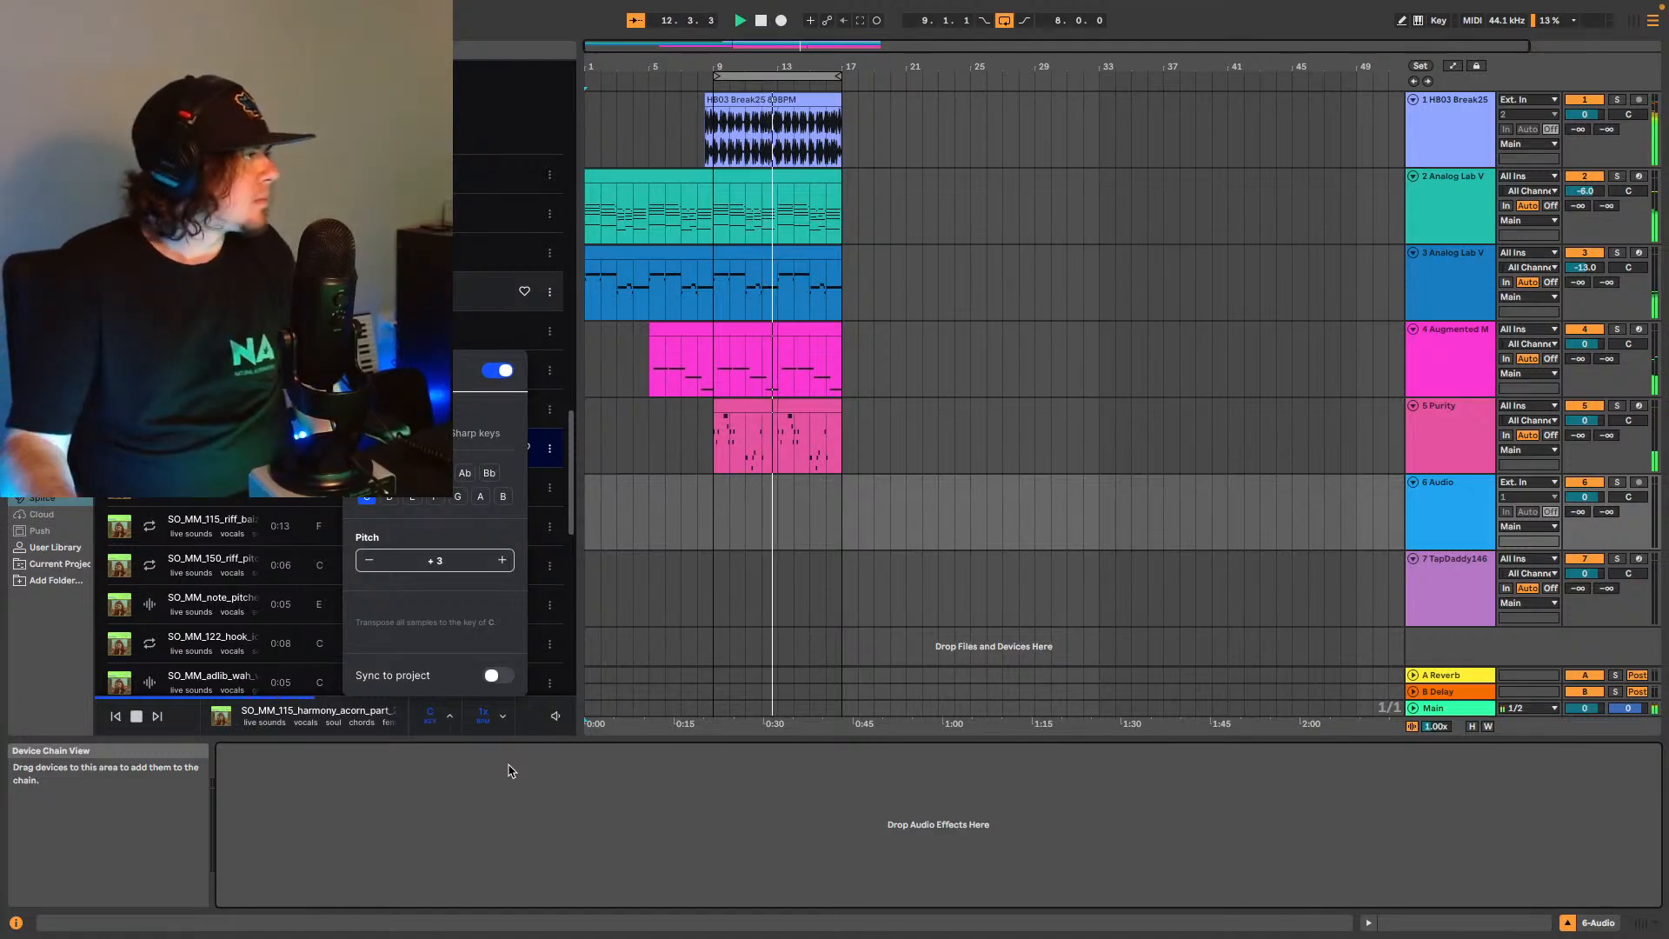
Audition SO_MM_115_riff_basil_wet_Am, SO_MM_115_riff_baize_wet_F, SO_MM_150_riff_pitched_C, SO_MM_note_pitched_E and SO_MM_122_hook_iceonmyneck over the playing song.
click(152, 489)
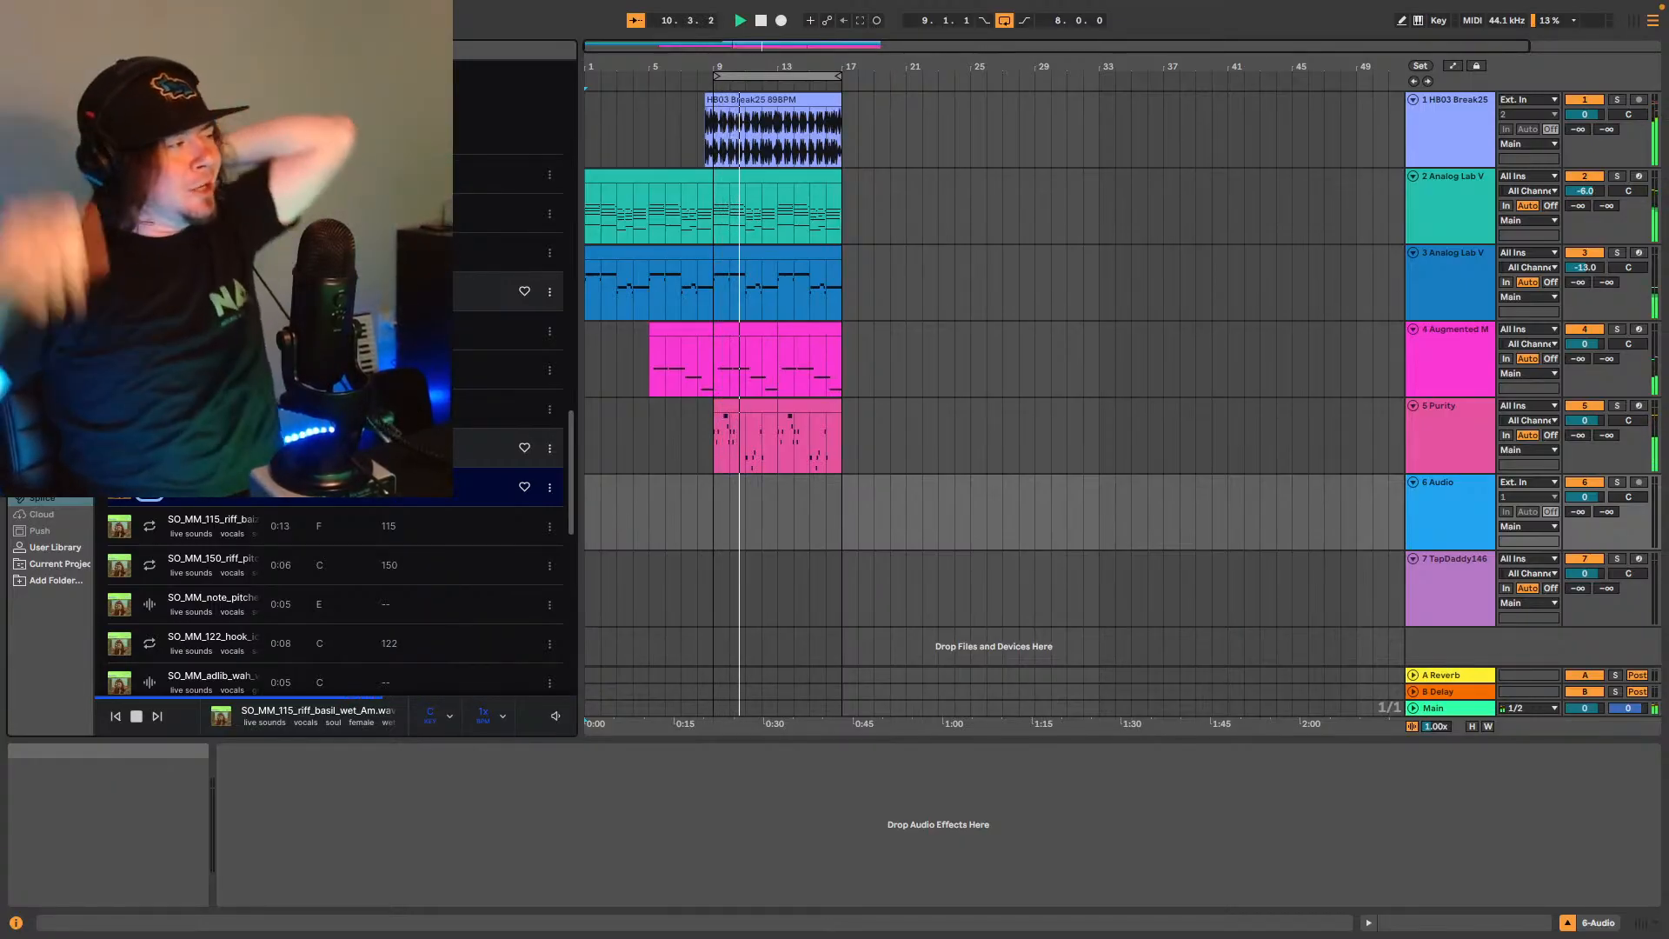
click(160, 525)
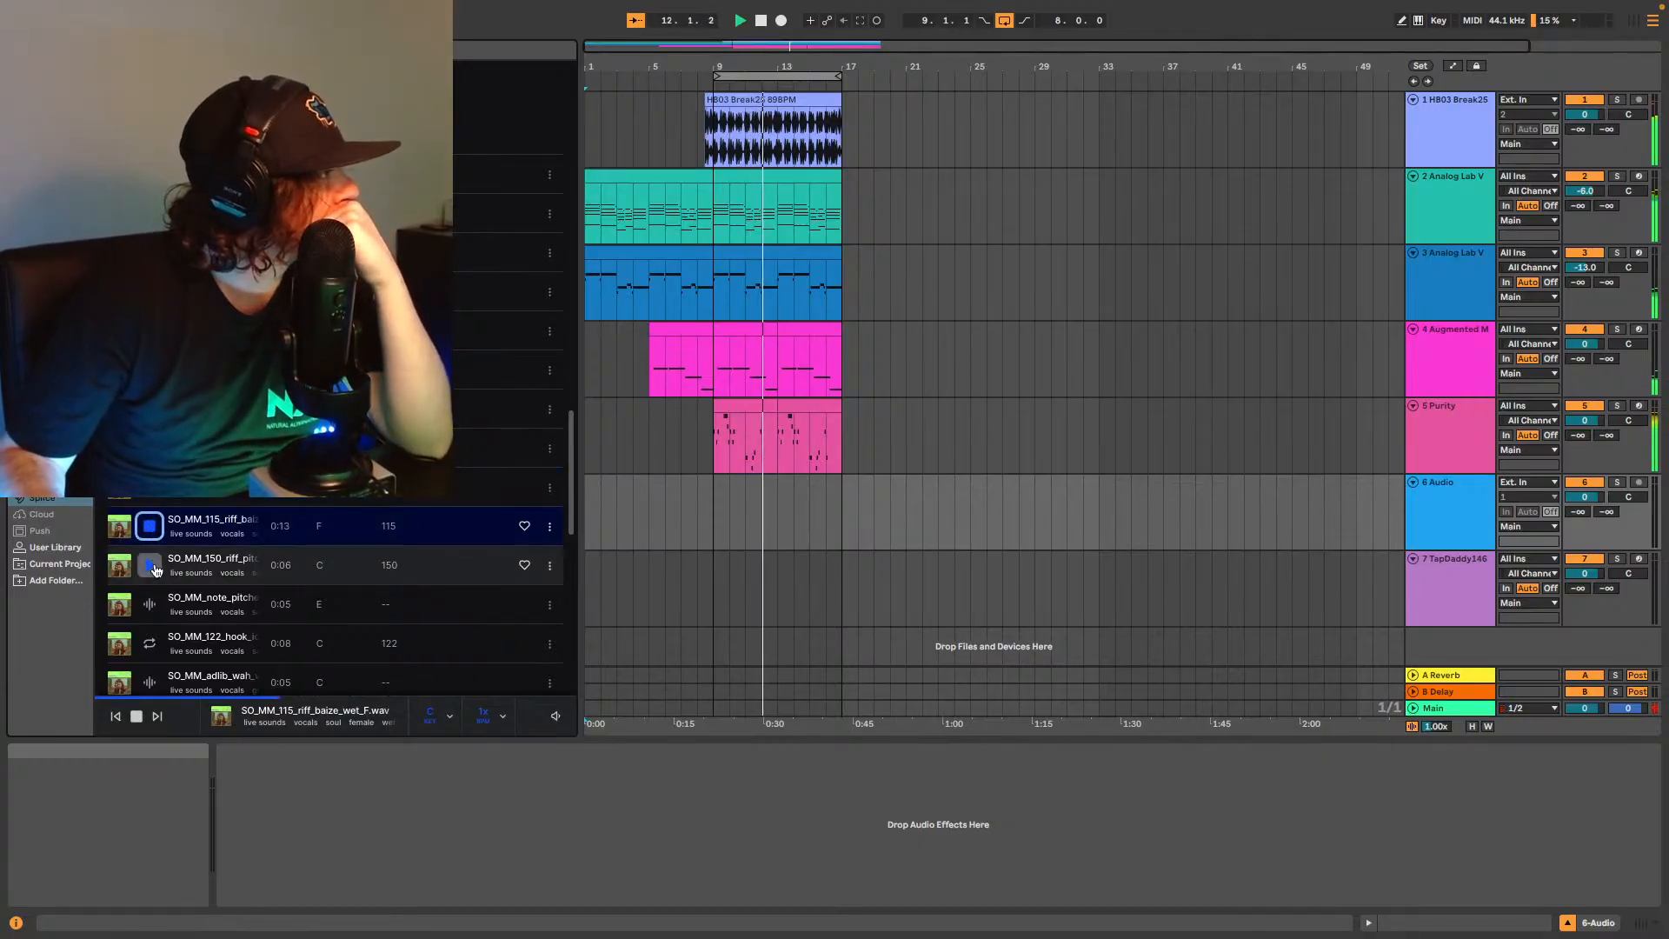
click(155, 568)
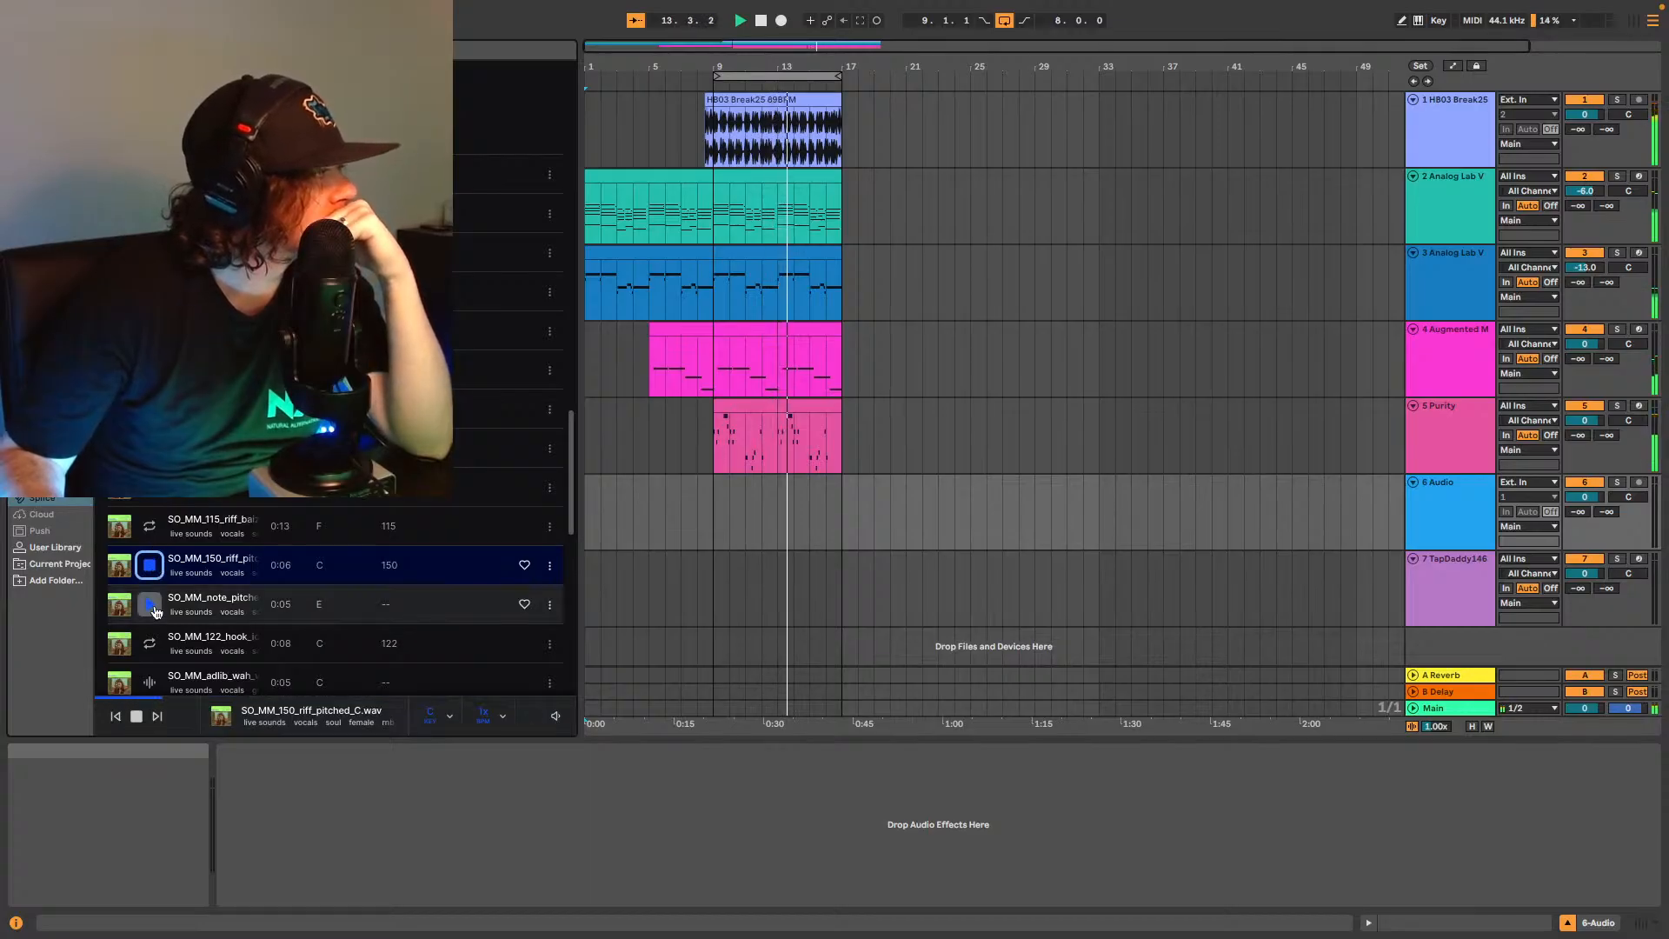
click(155, 611)
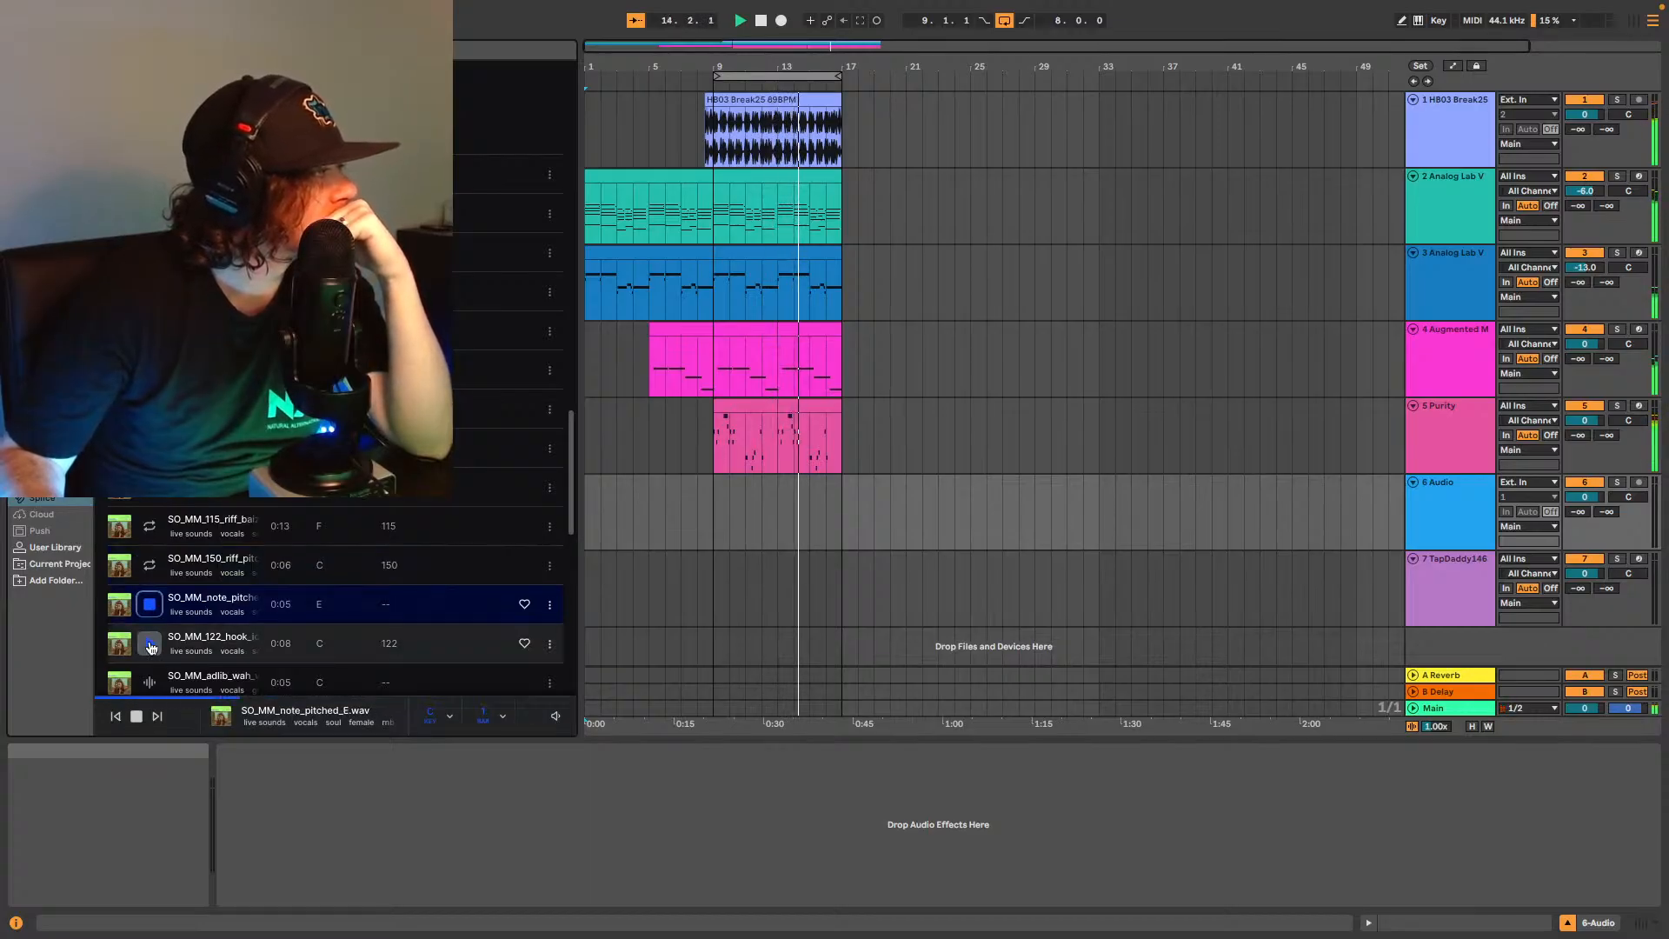
click(151, 647)
Audition SO_MM_adlib_wah_wet_C, SO_MM_92_riff_allspice_wet_Am, SO_MM_riff_ohah_dry_Am and SO_MM_adlib_woop_dry_C further down the pack.
scroll(151, 648, down, 4)
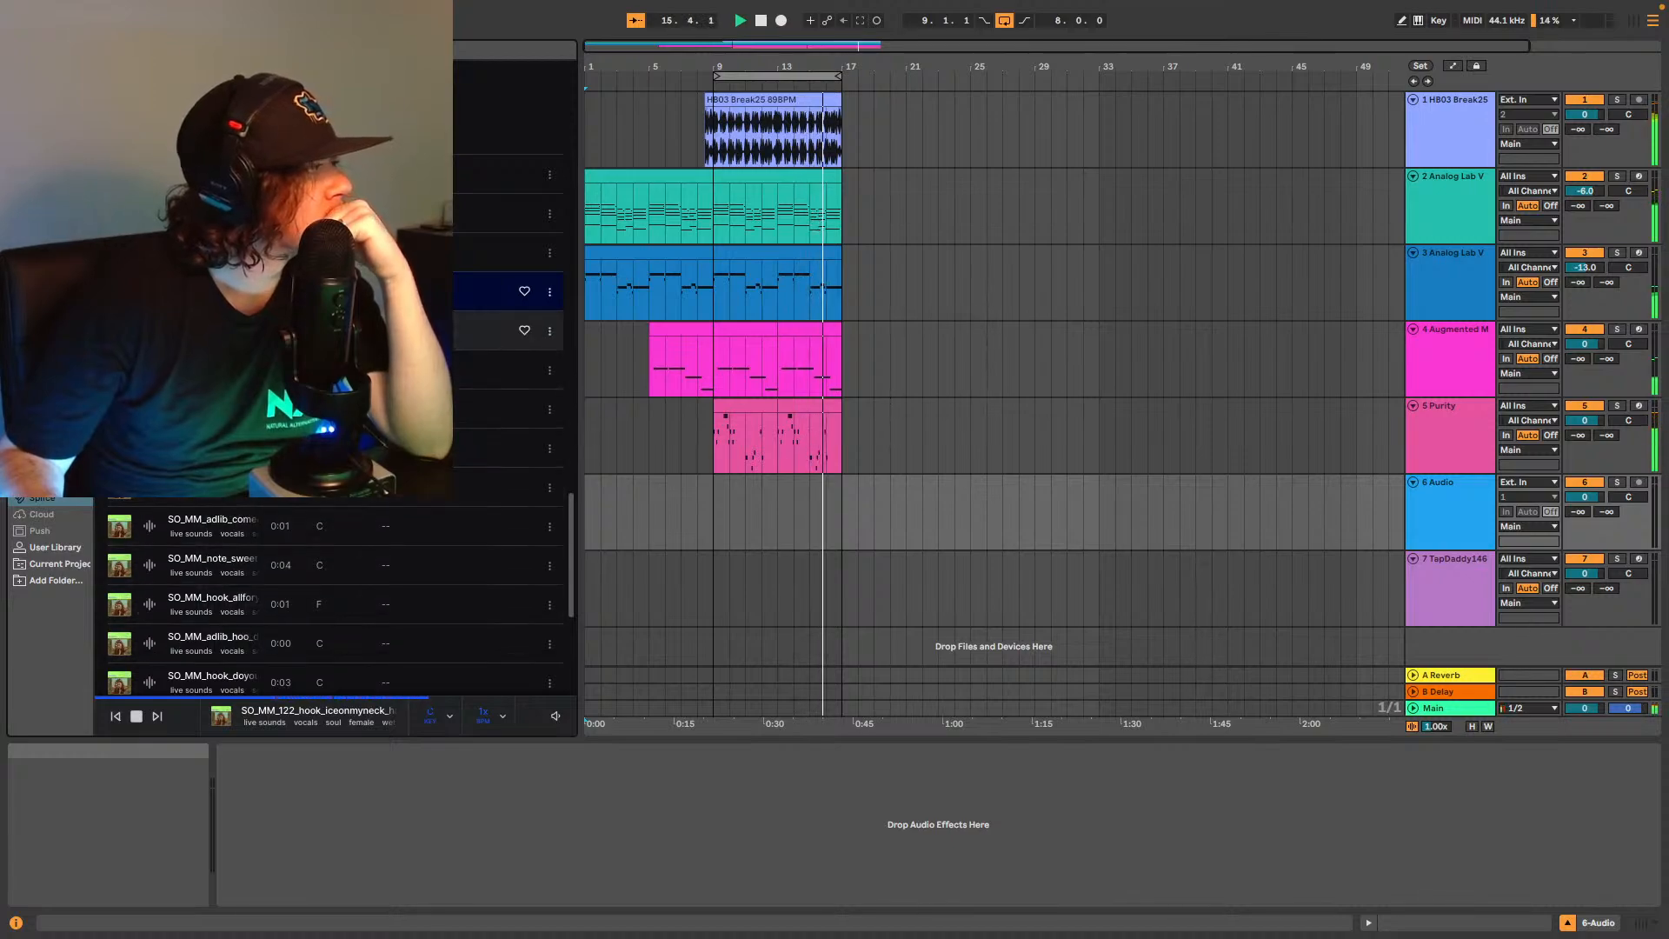
click(151, 330)
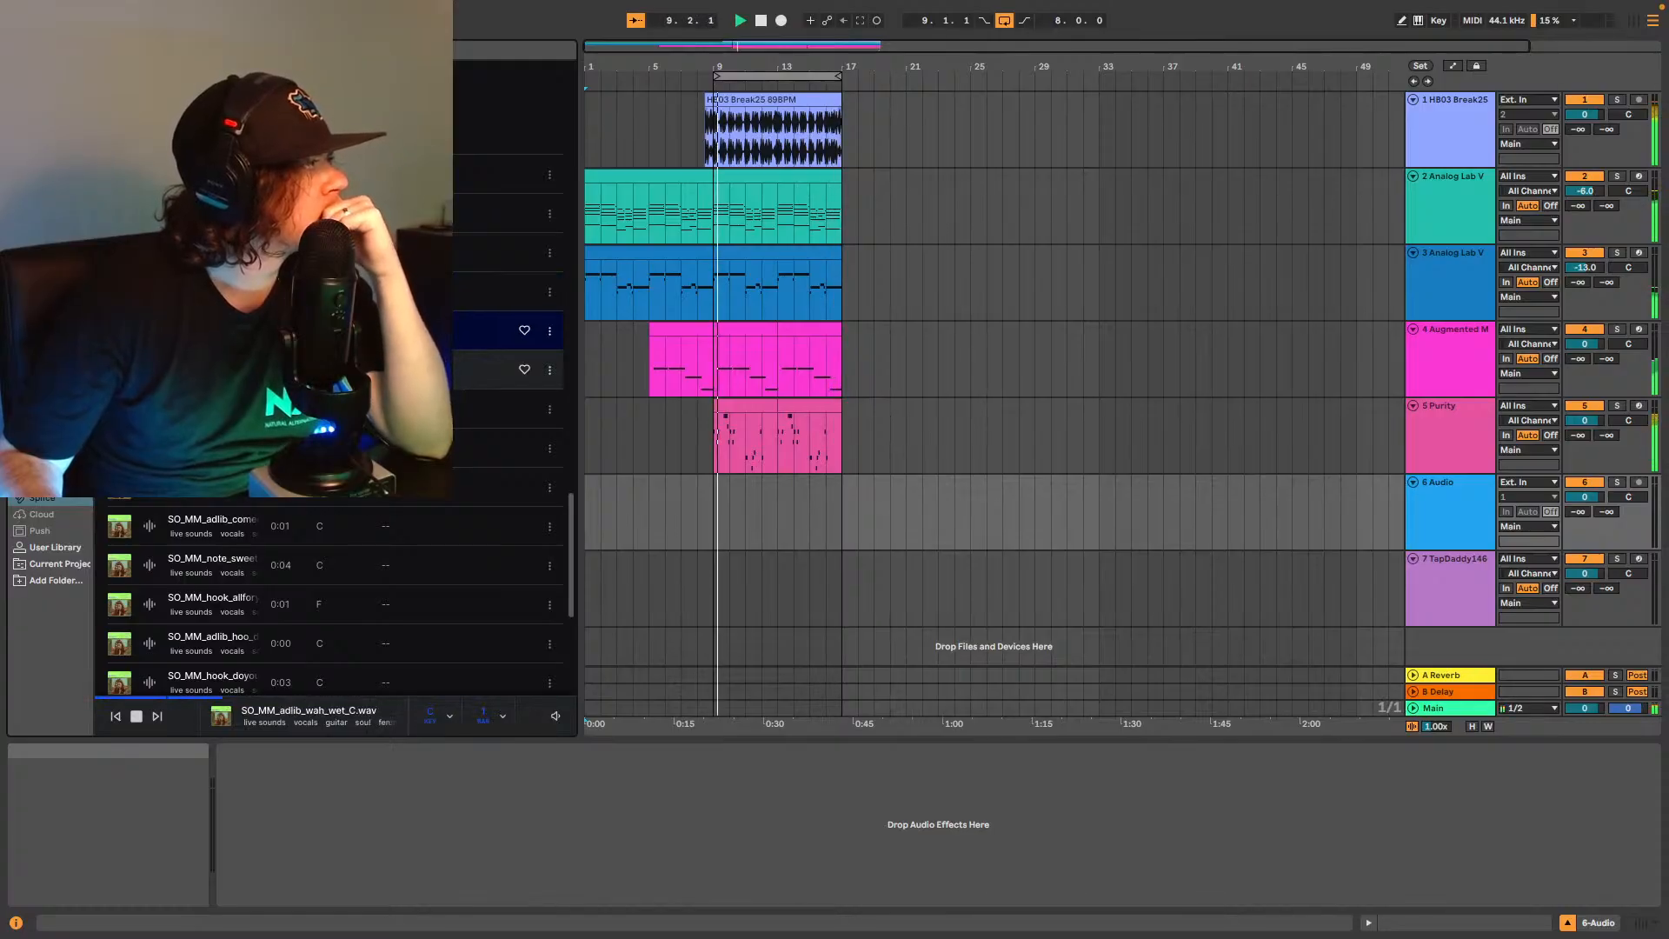
click(151, 370)
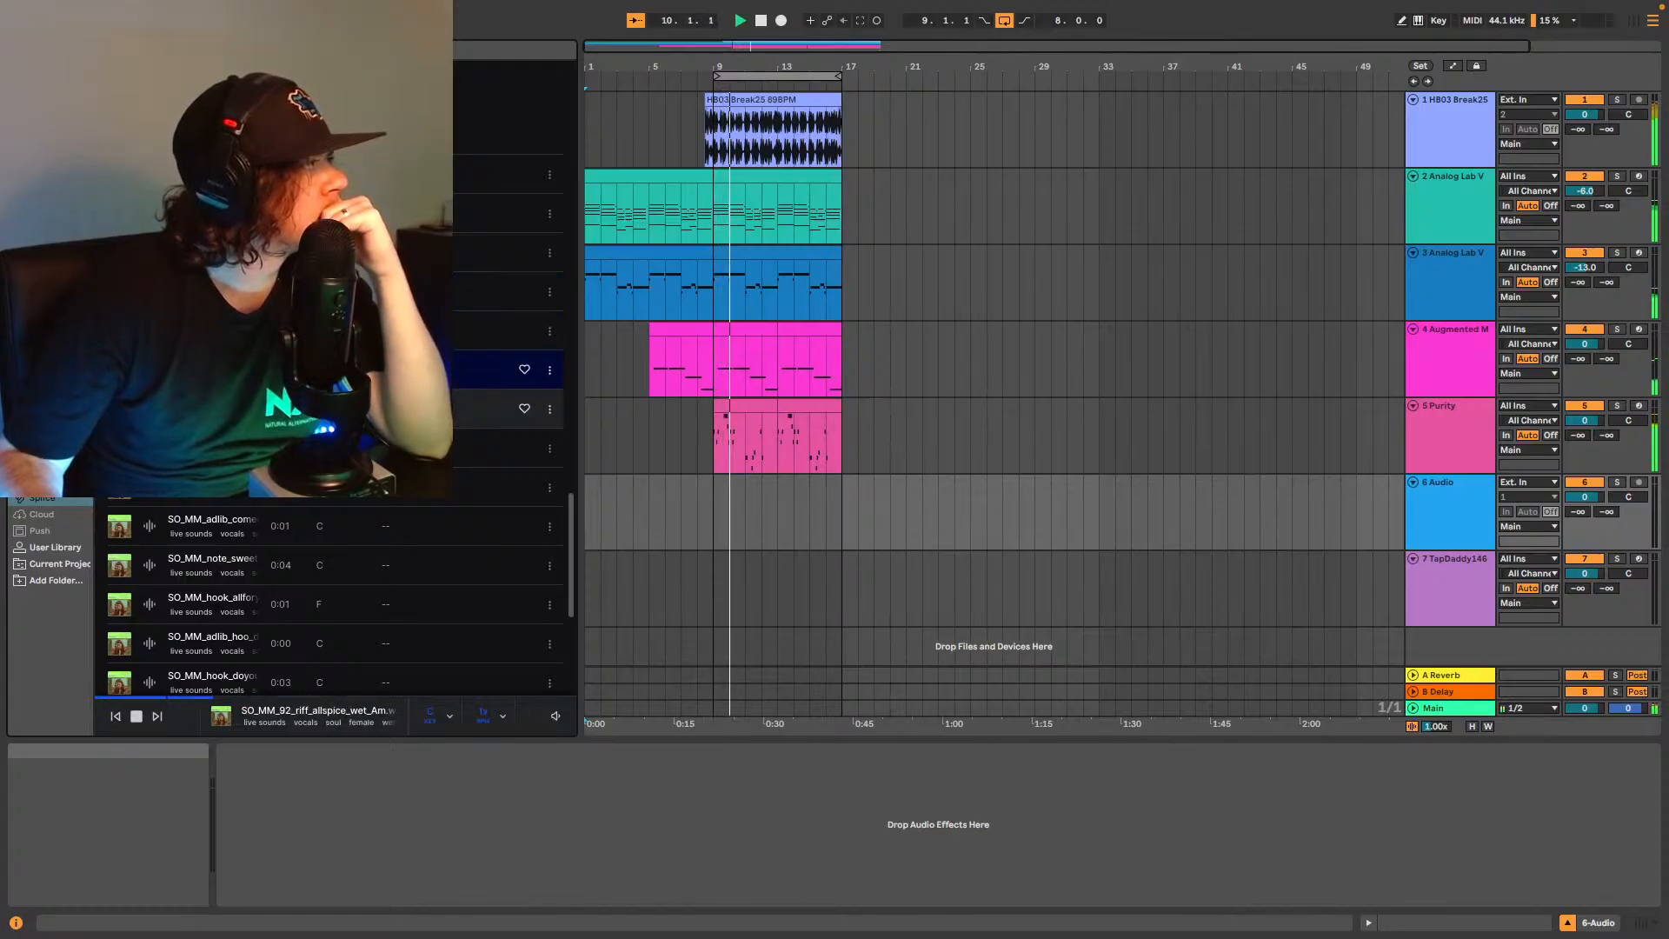
click(151, 409)
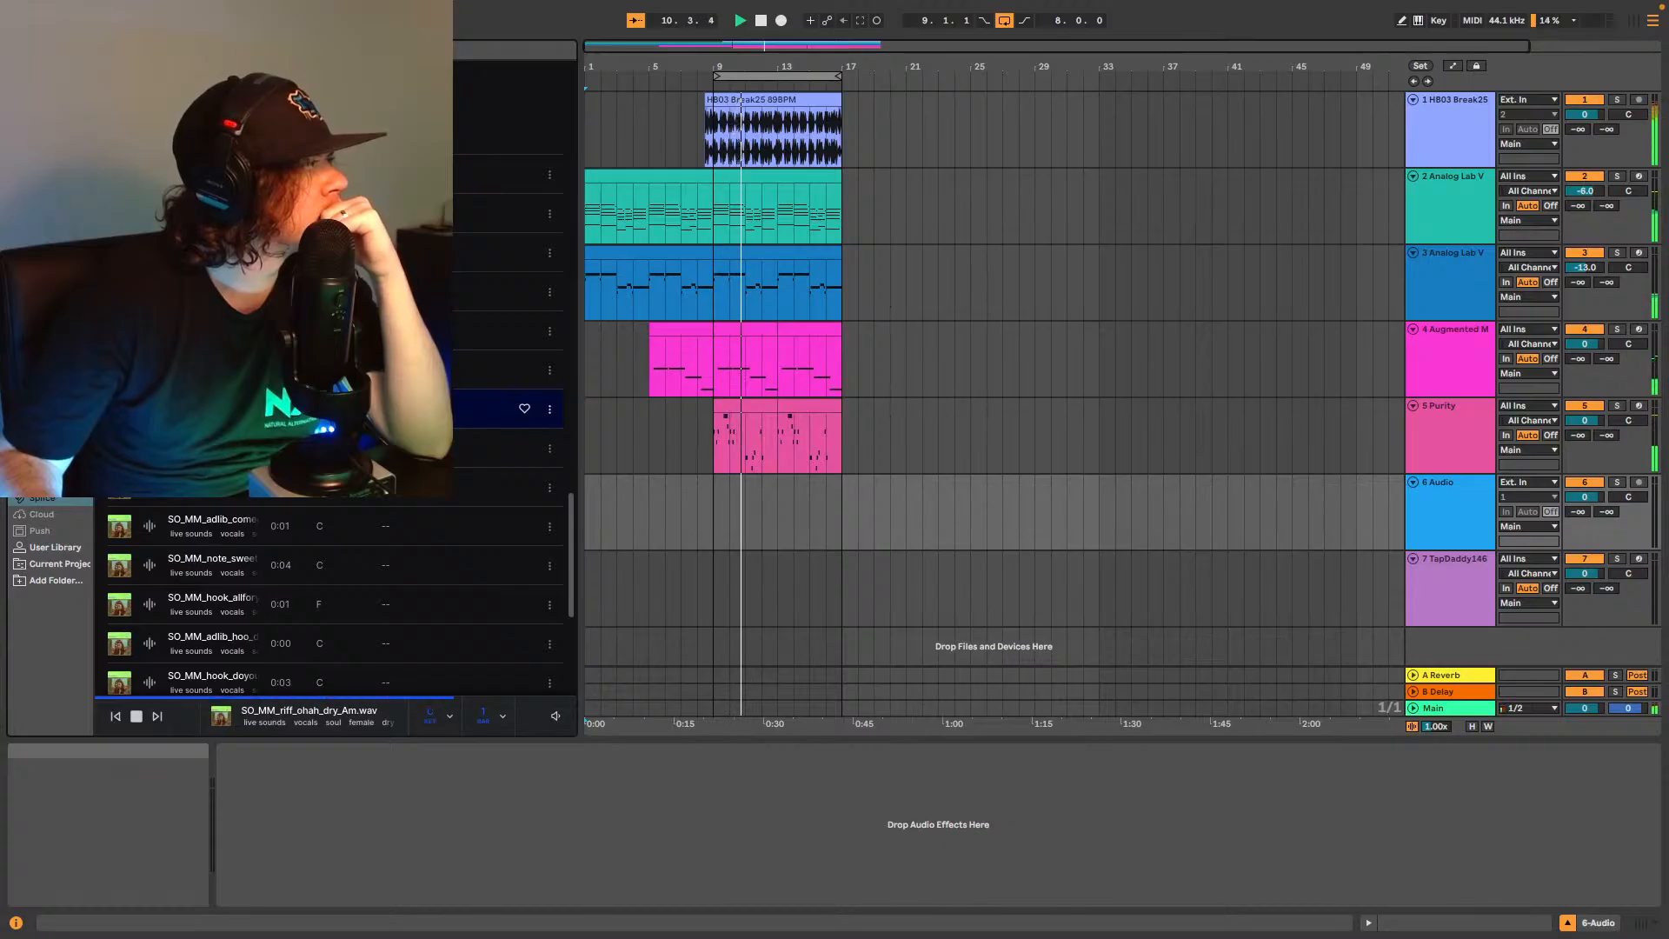
click(151, 448)
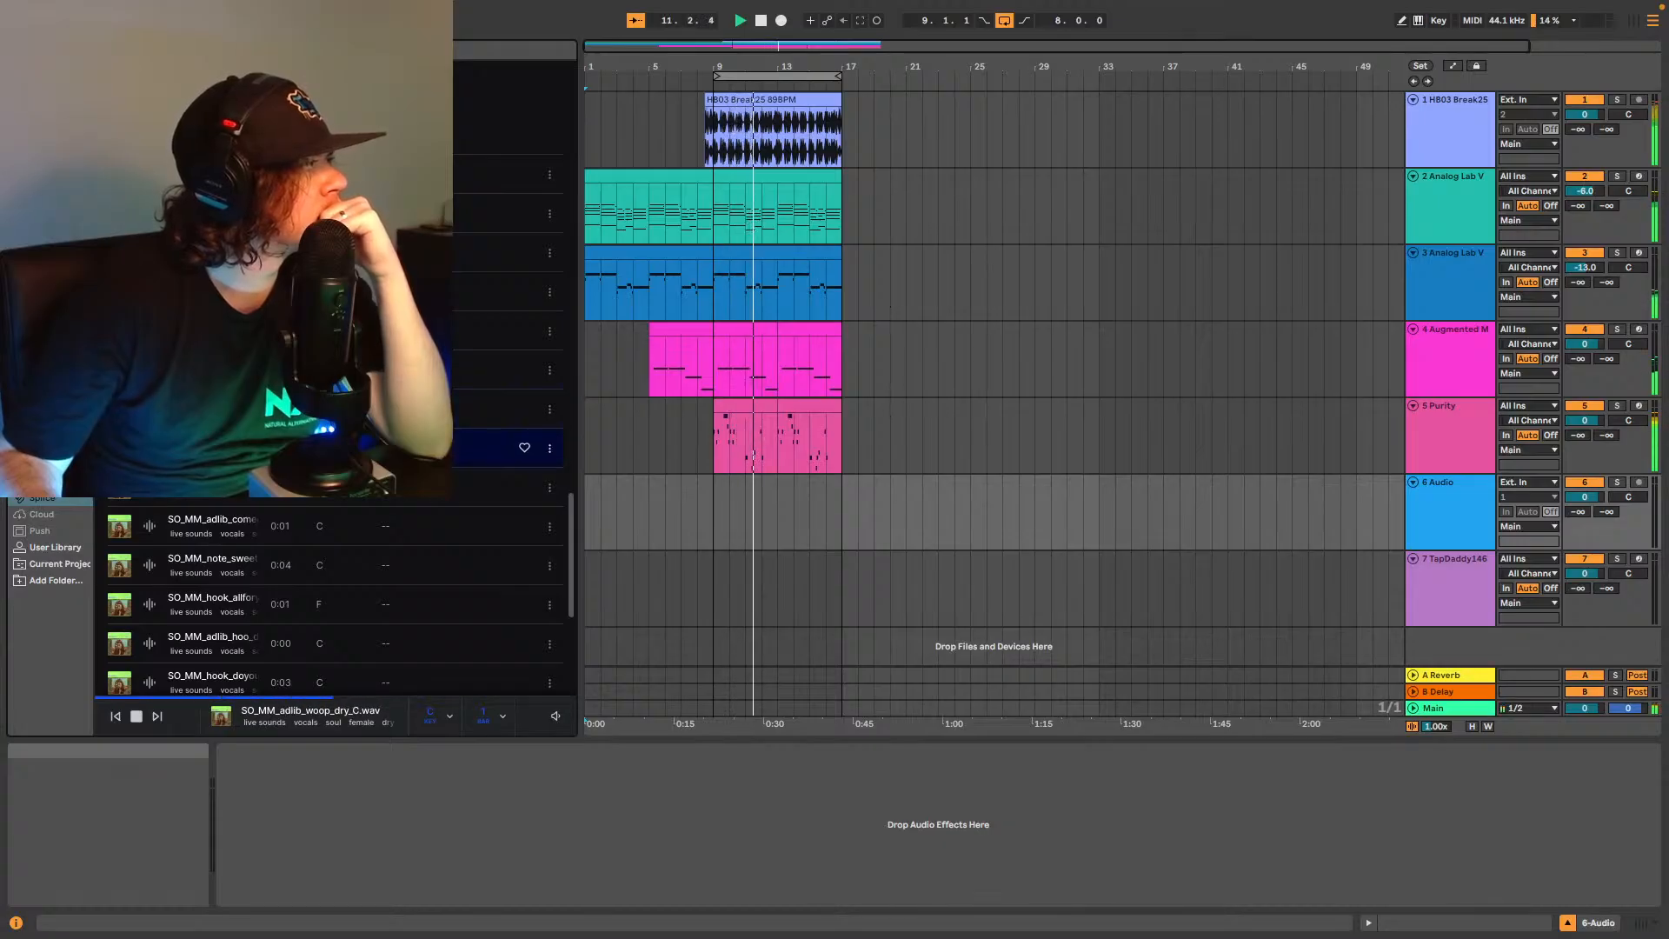
Return to the start of the sample list and audition SO_MM_115_vocalsynth_cedar and SO_MM_92_harmony_acacia_C over the beat.
scroll(151, 412, up, 5)
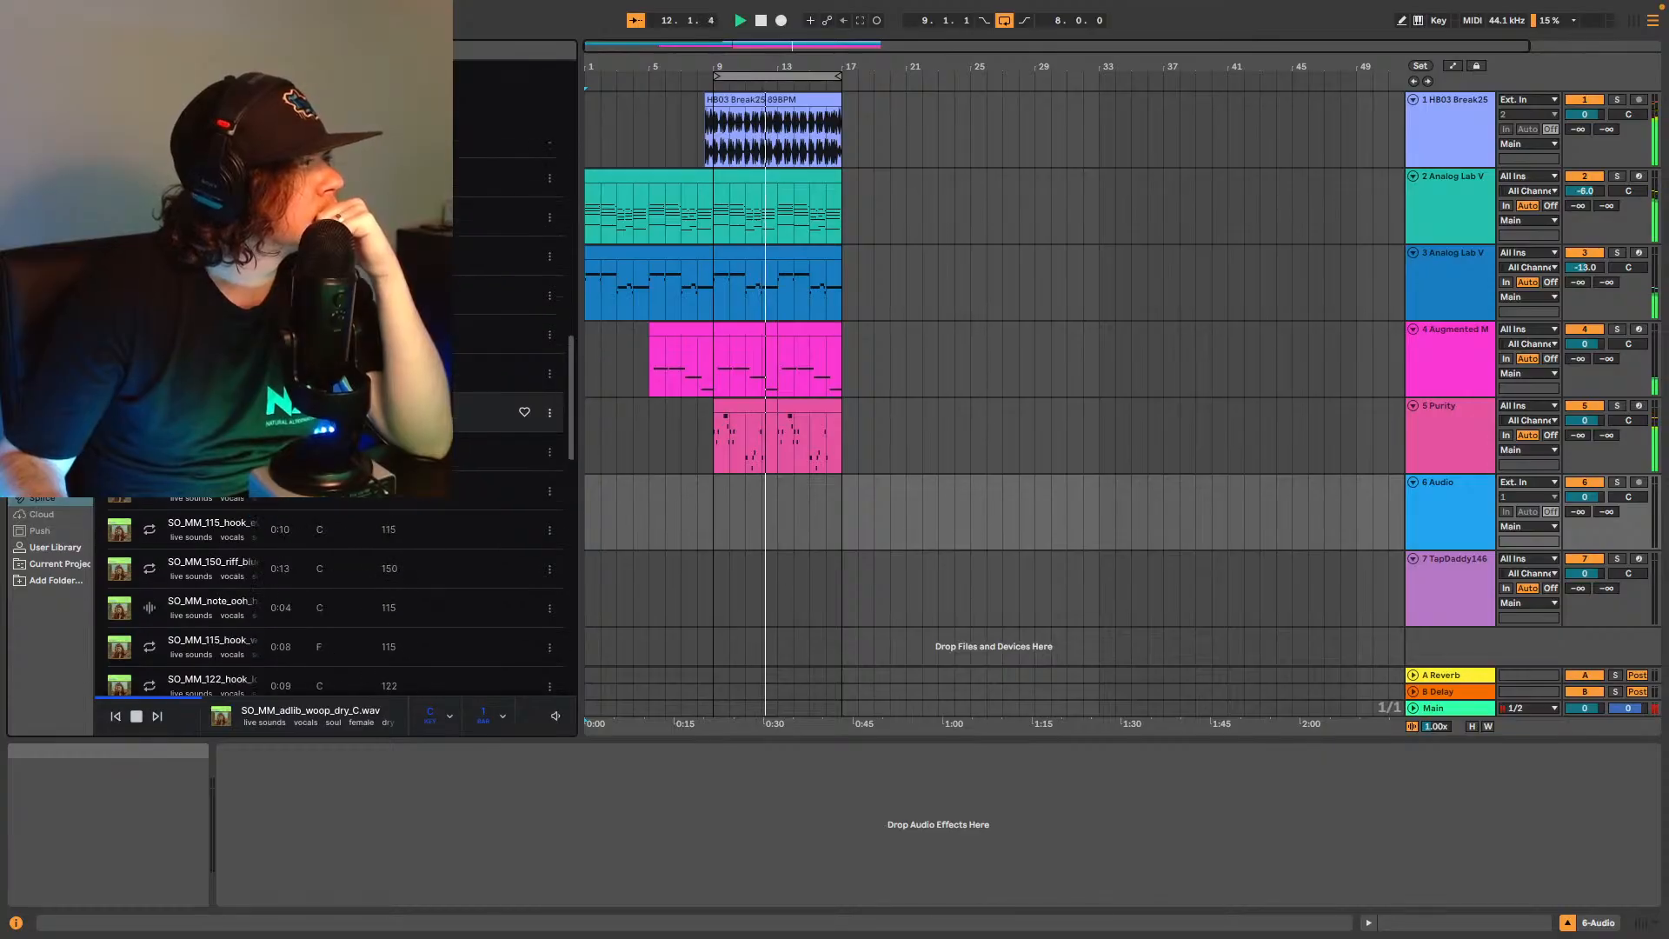
scroll(144, 608, up, 8)
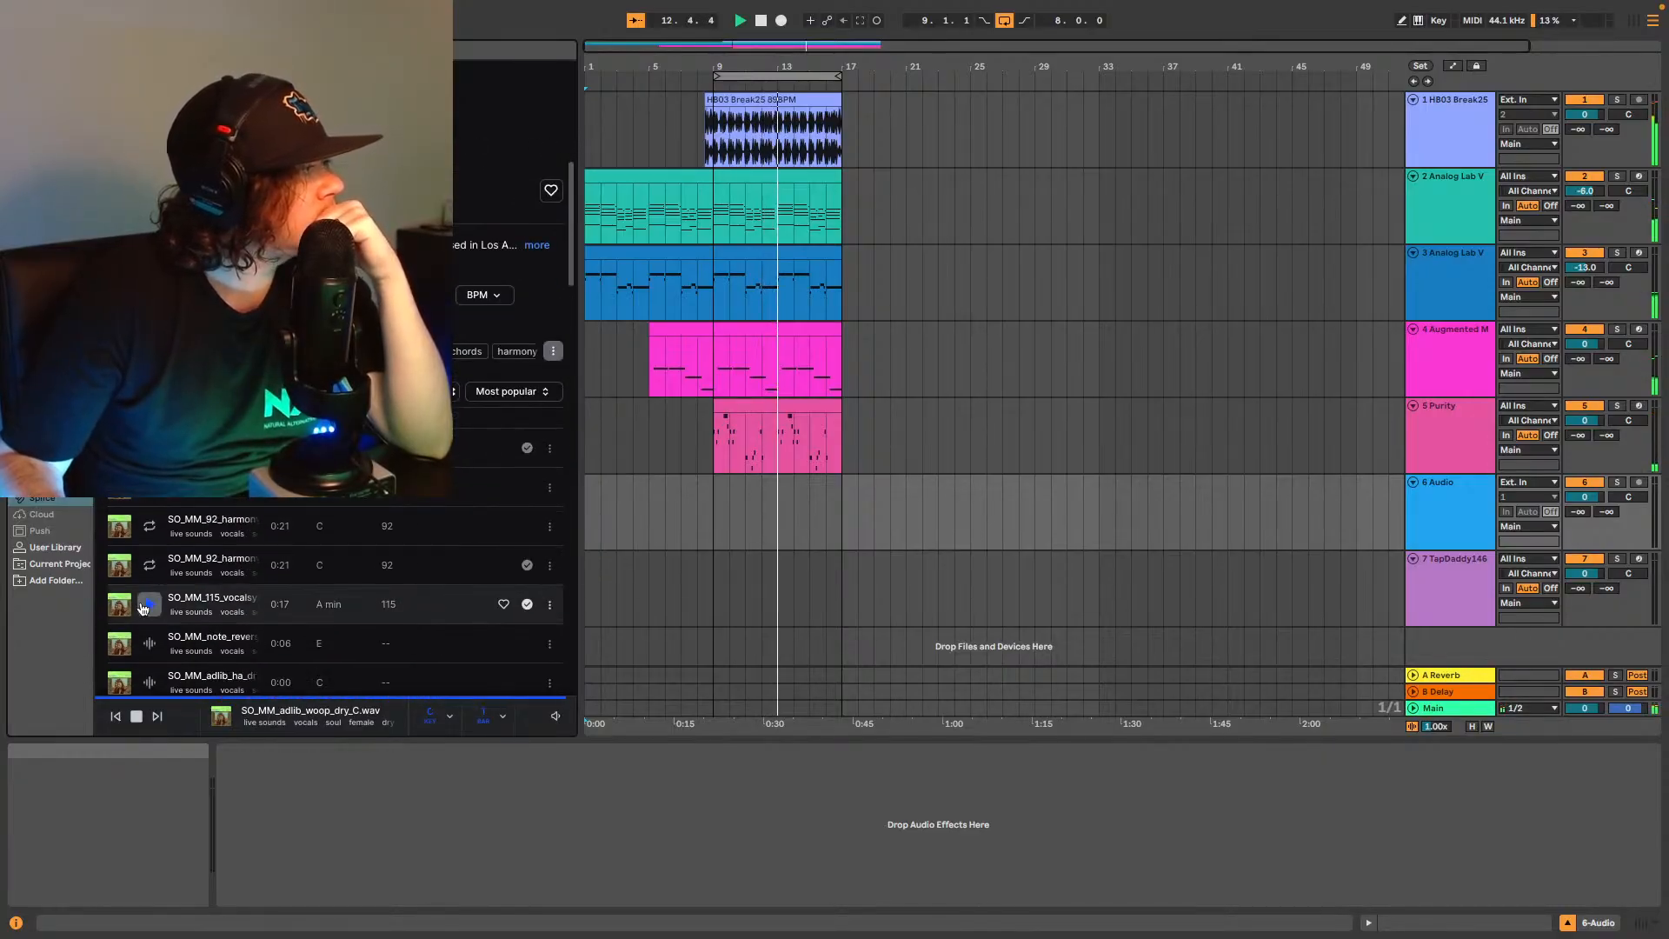
click(146, 605)
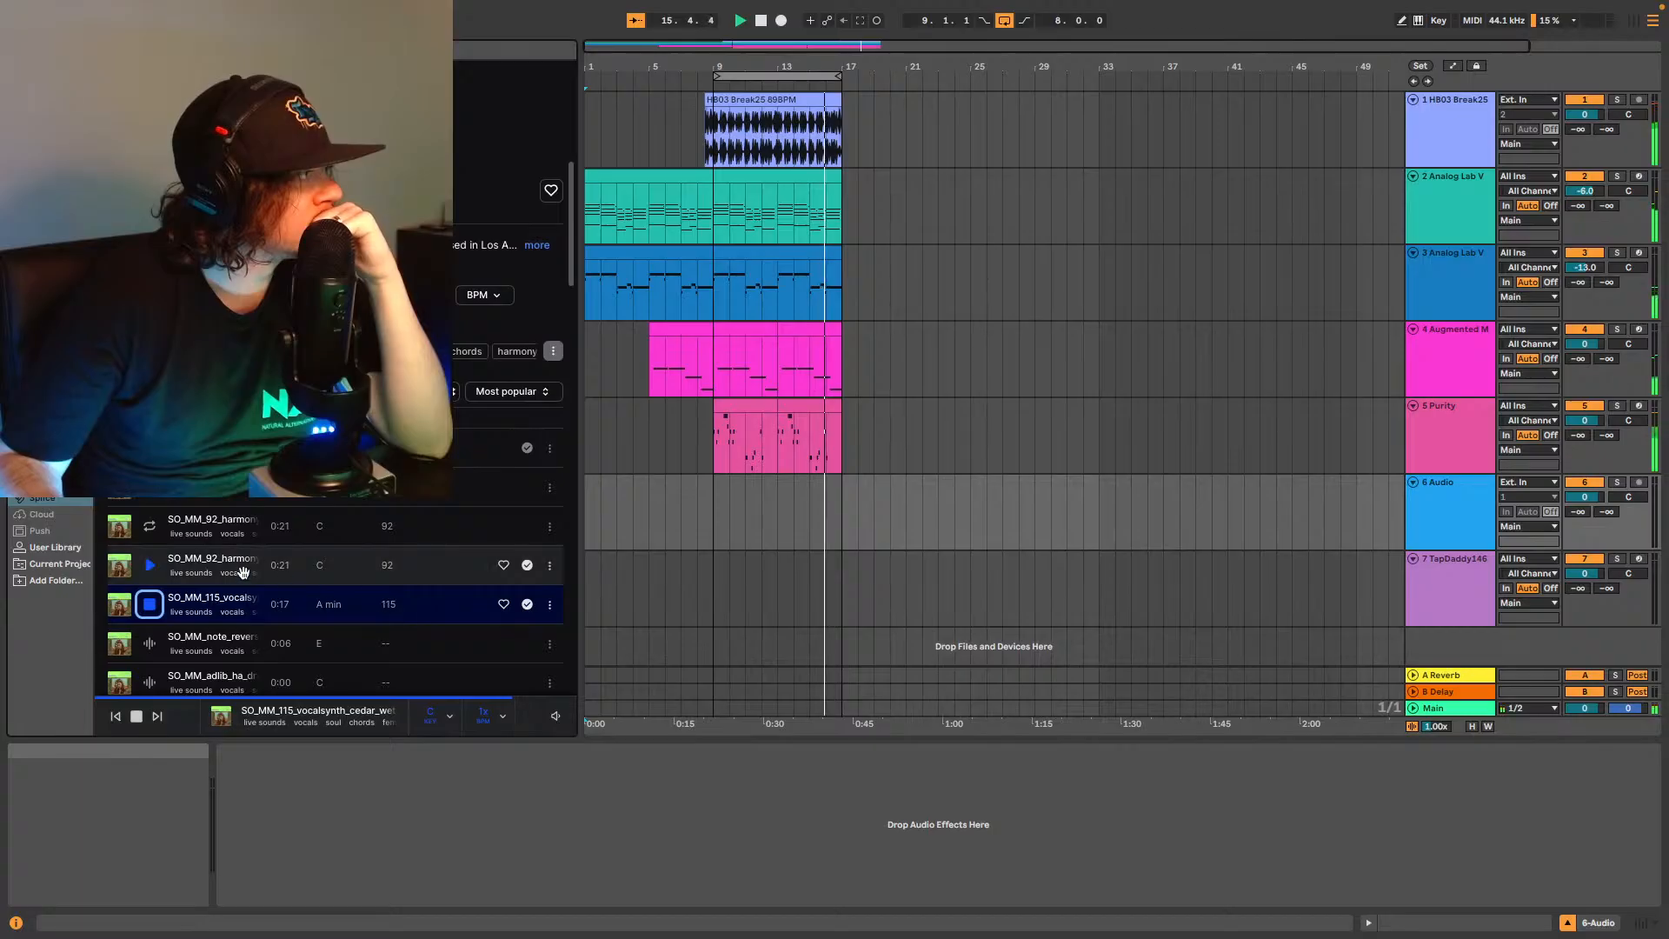
click(150, 566)
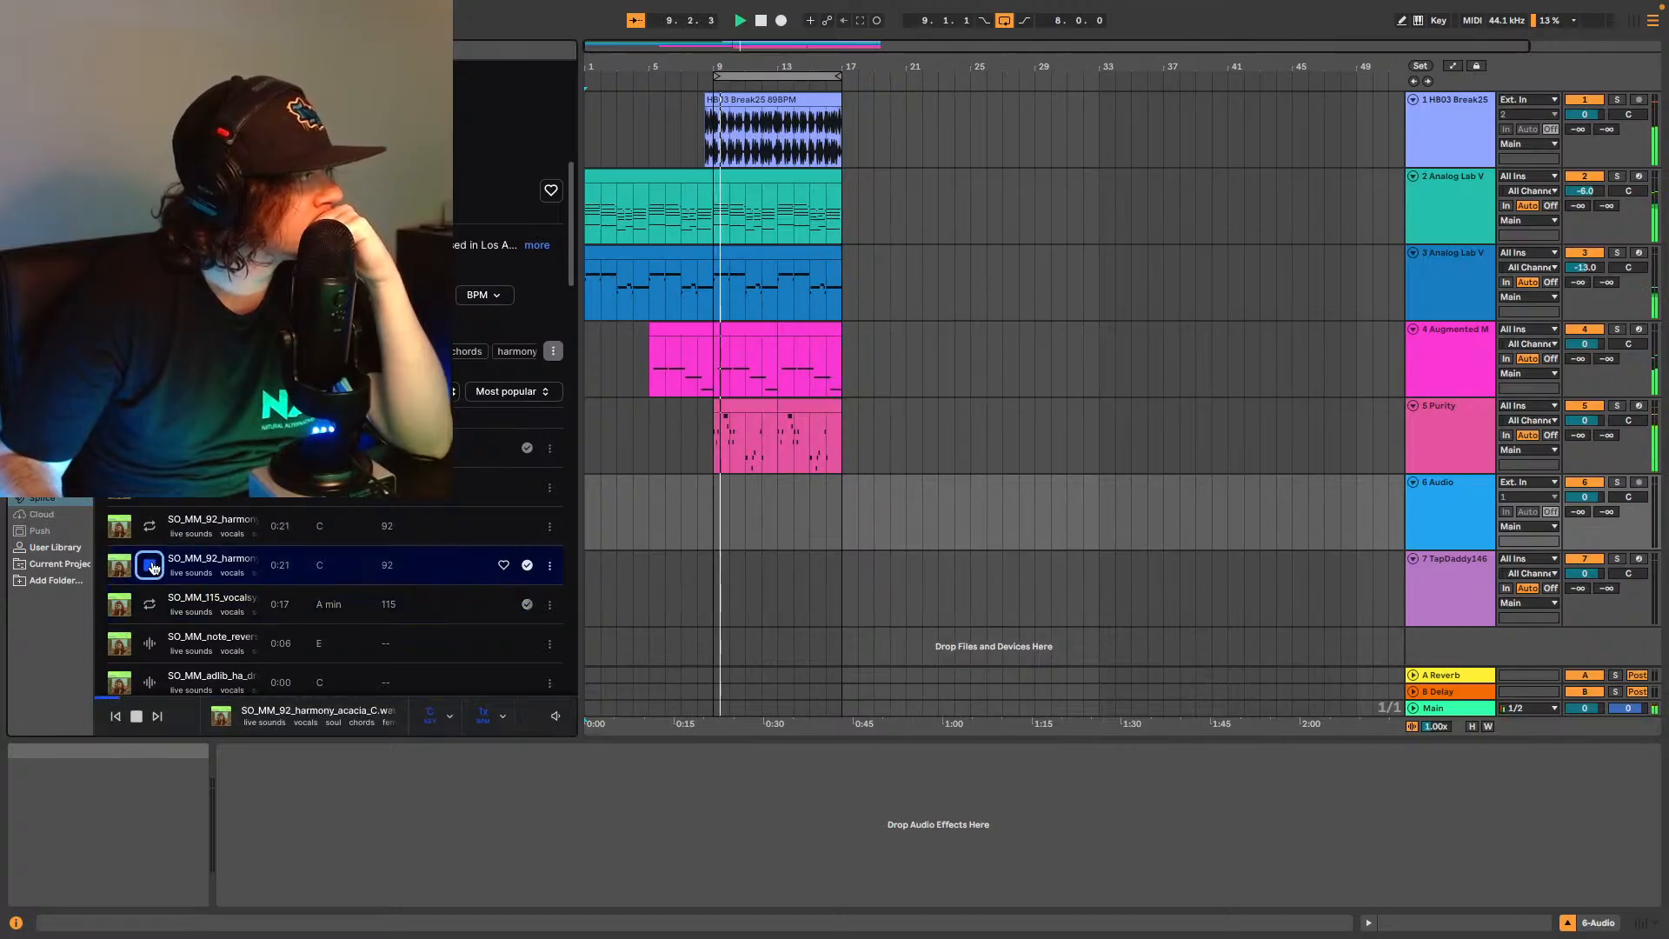
Transpose all samples to the key of Eb and audition SO_MM_115_vocalsynth_cedar again.
click(448, 728)
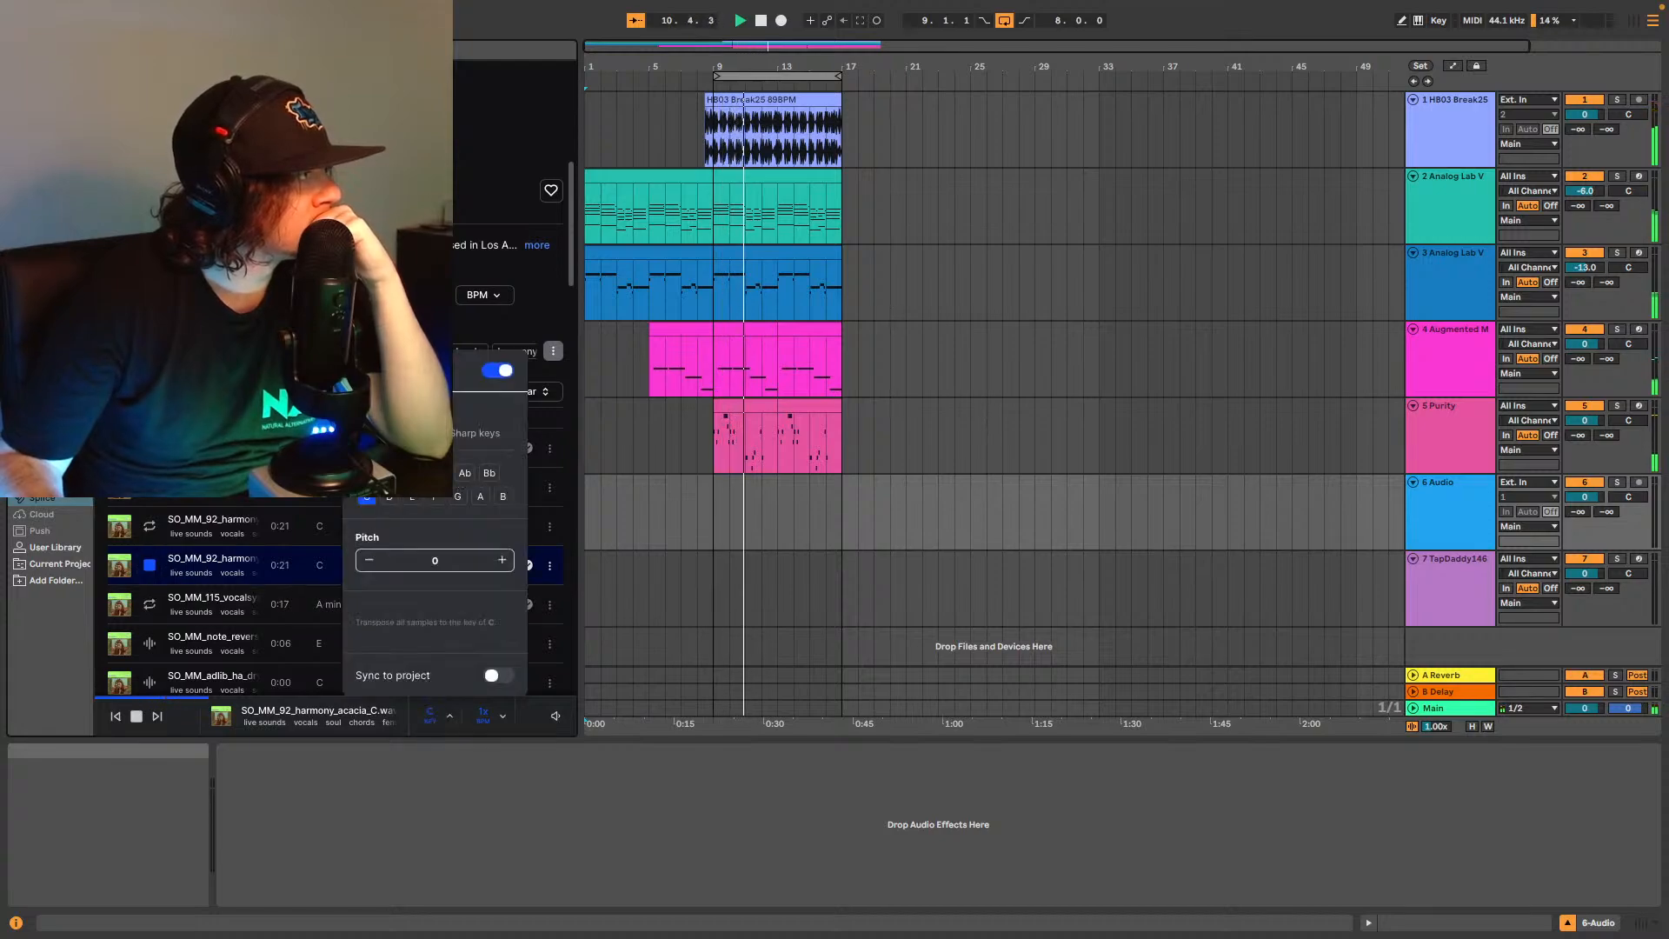
click(401, 473)
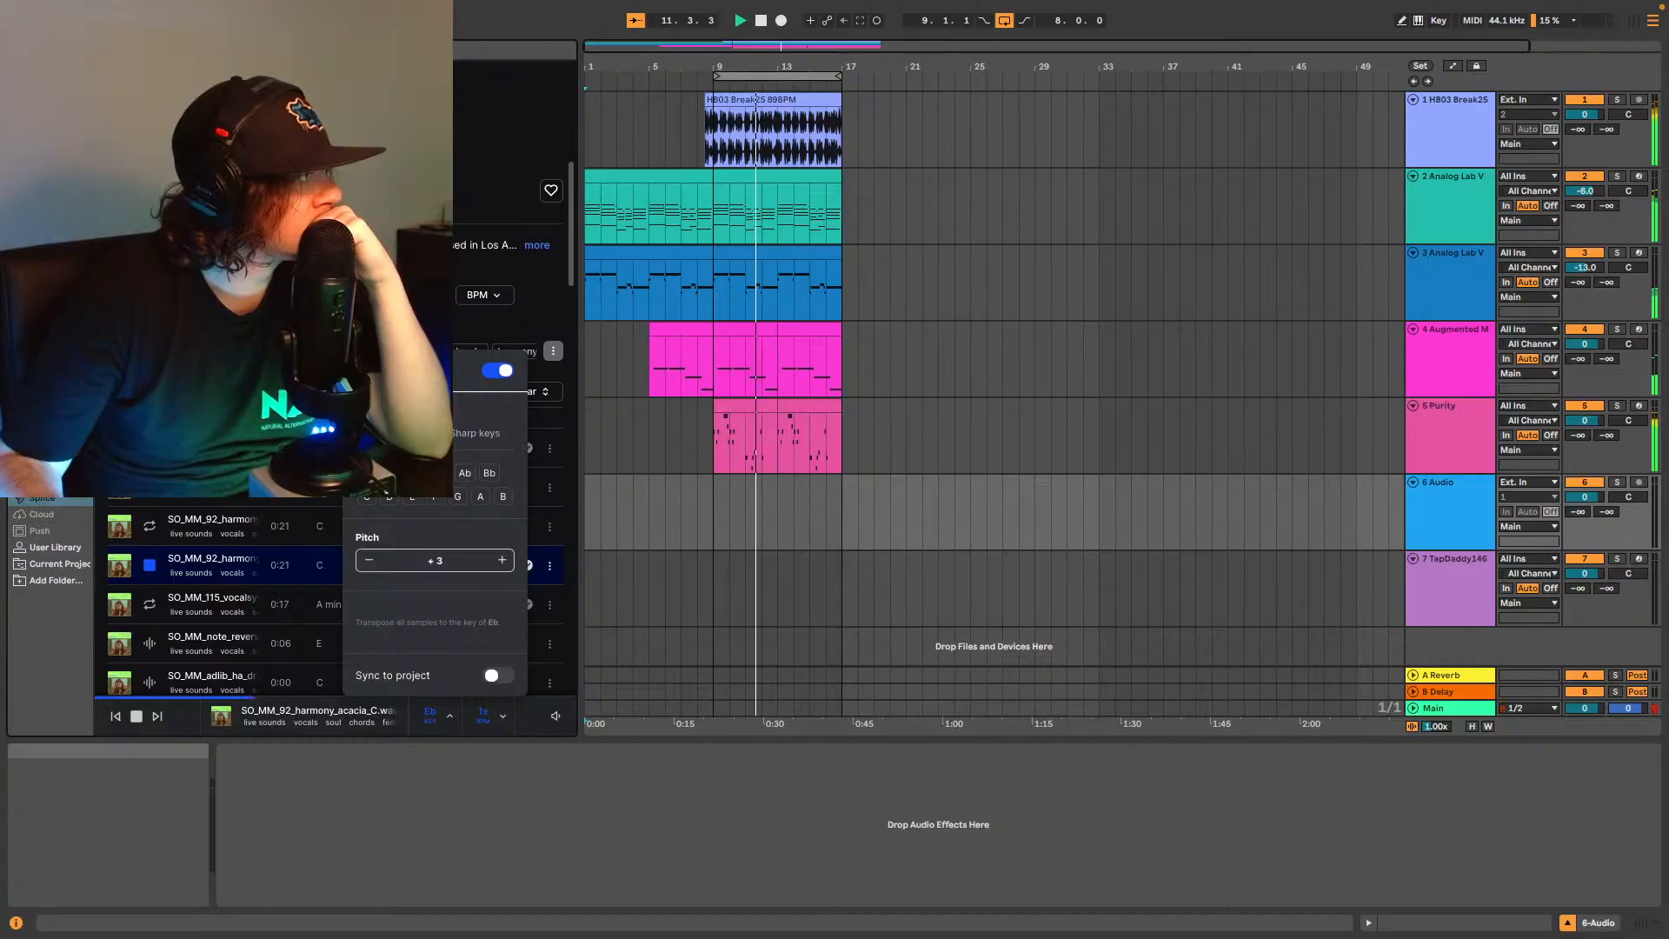
click(149, 604)
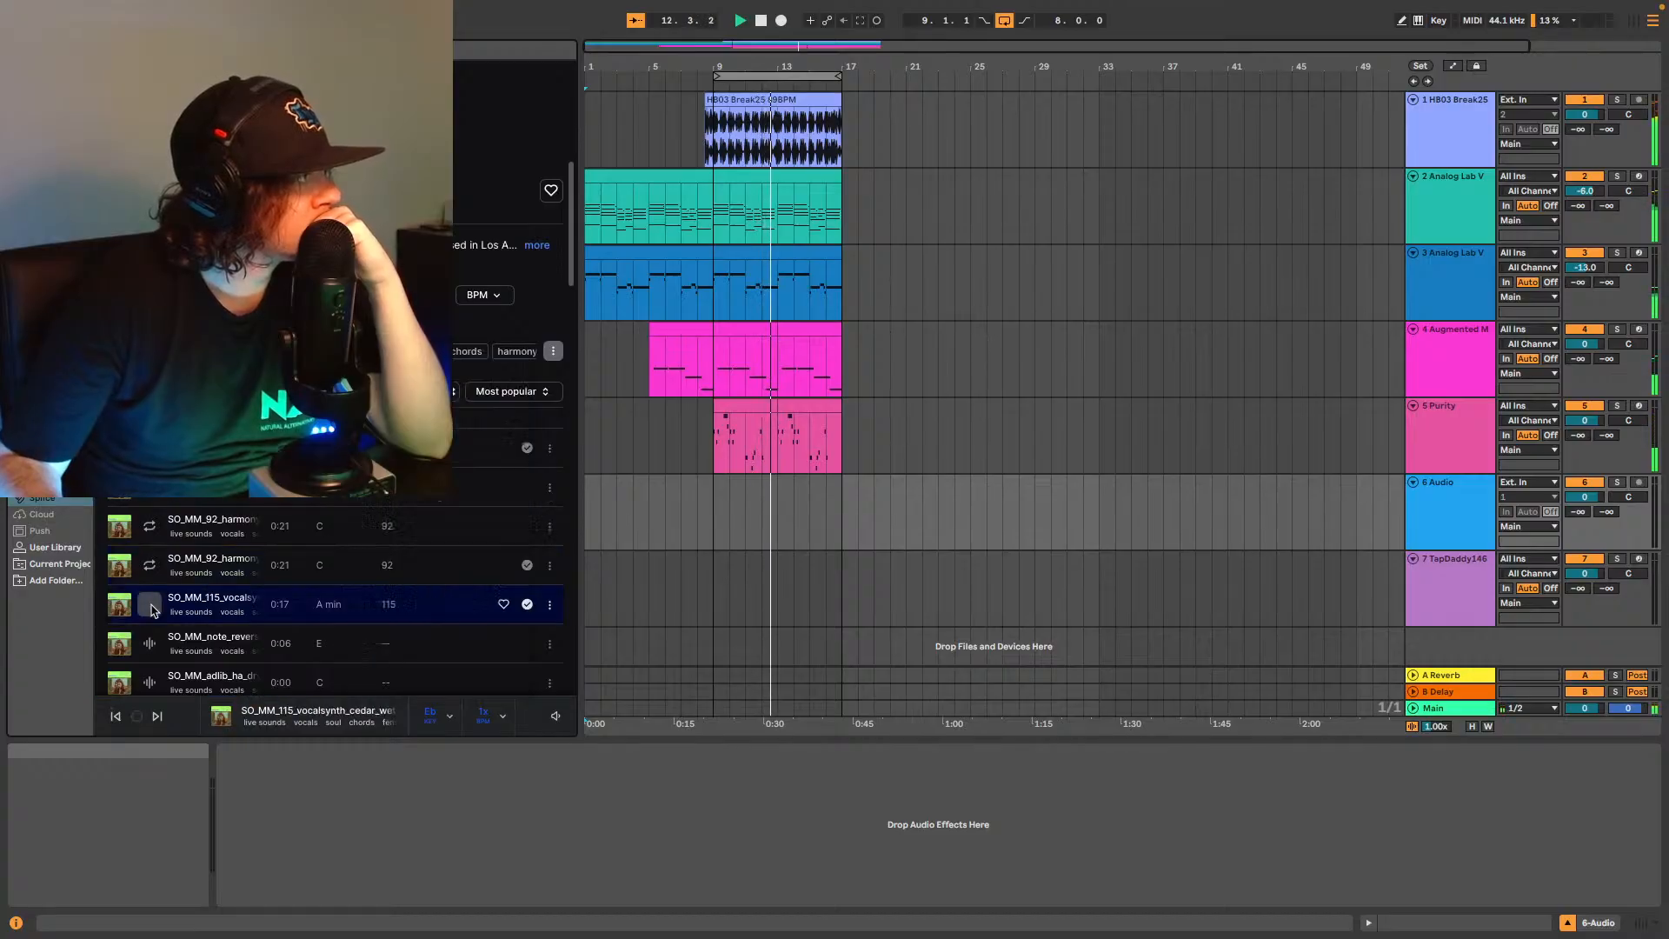
Set the sample transposition back to the key of C, replay SO_MM_115_vocalsynth_cedar with the song, and stop playback.
click(445, 716)
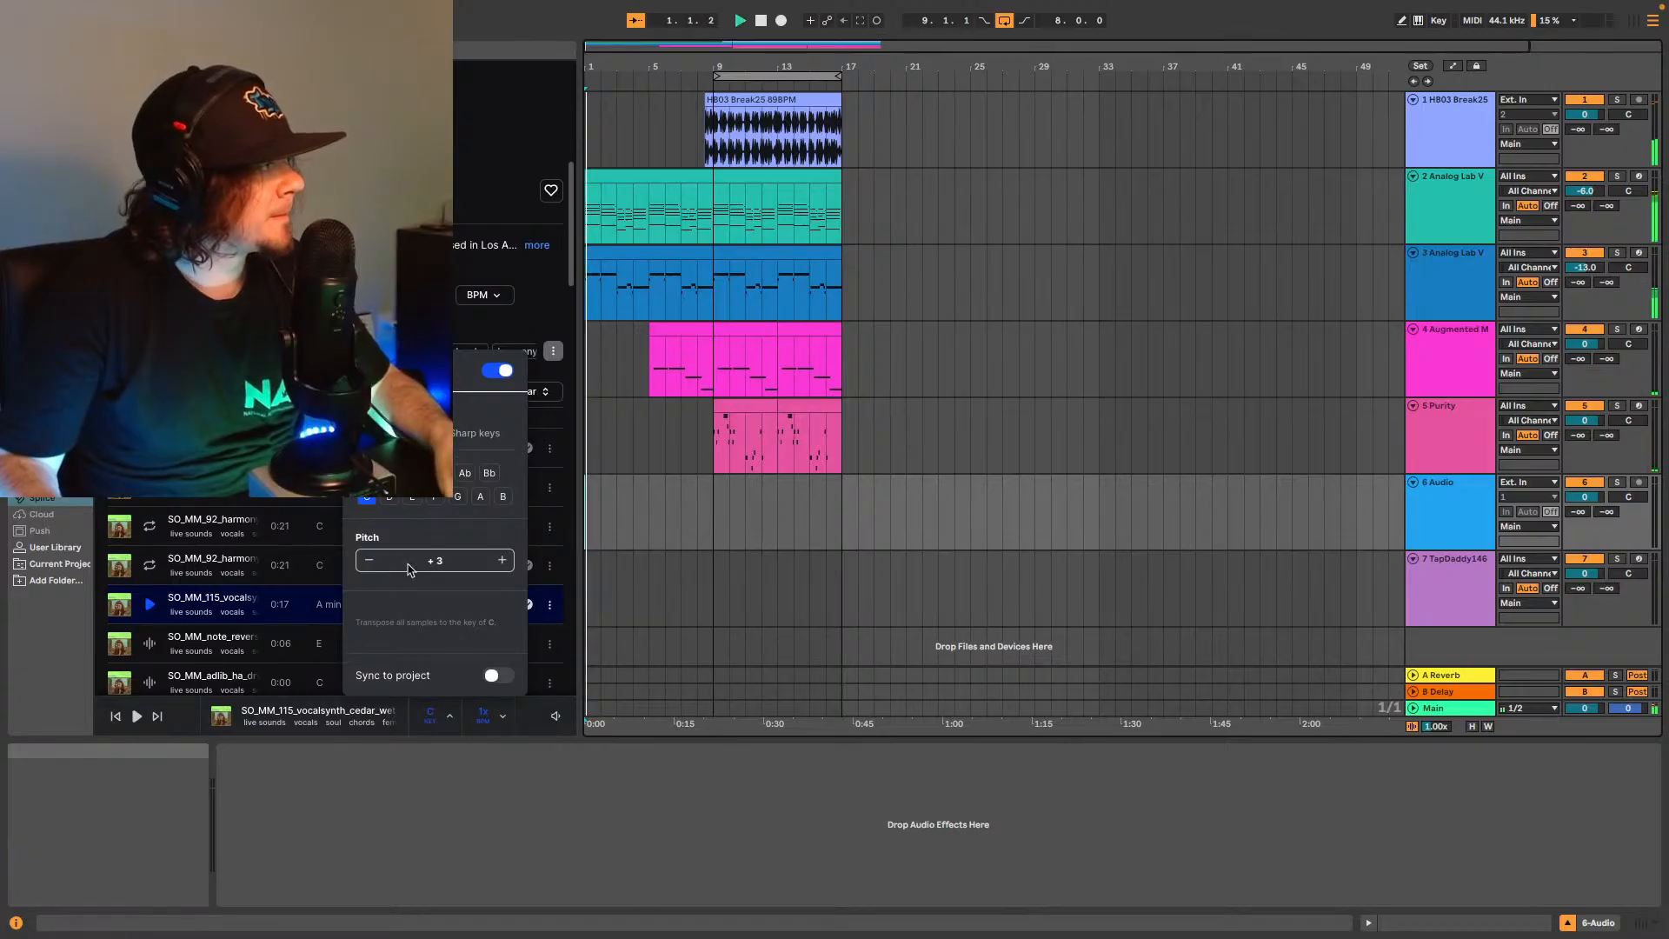
click(148, 604)
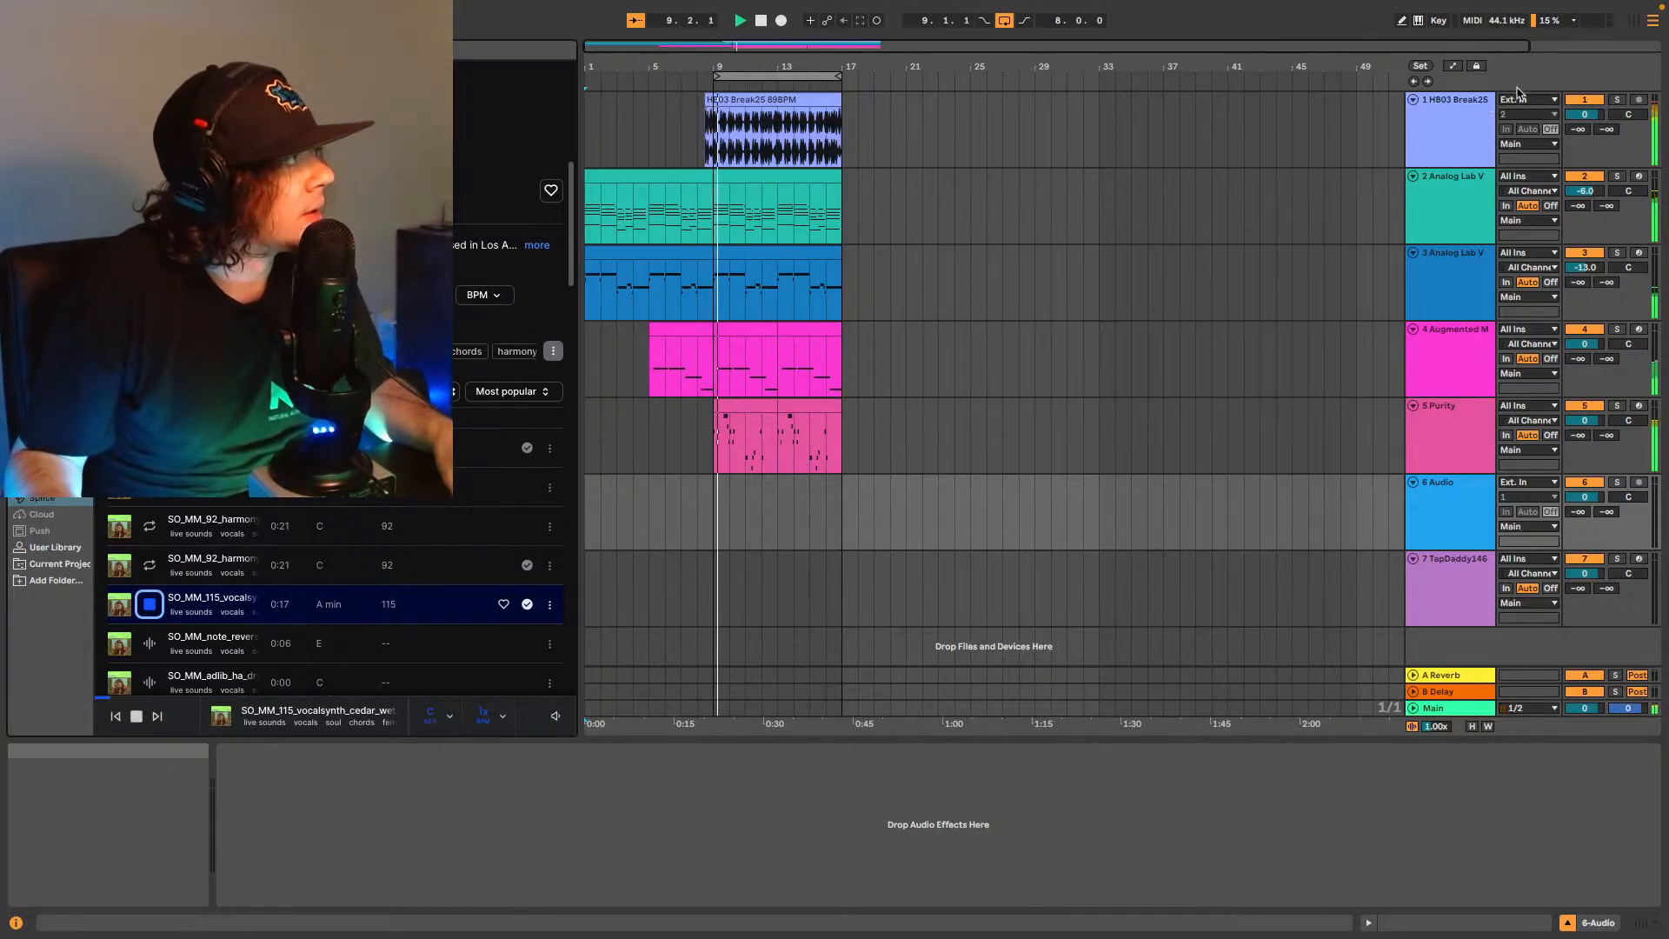
key(space)
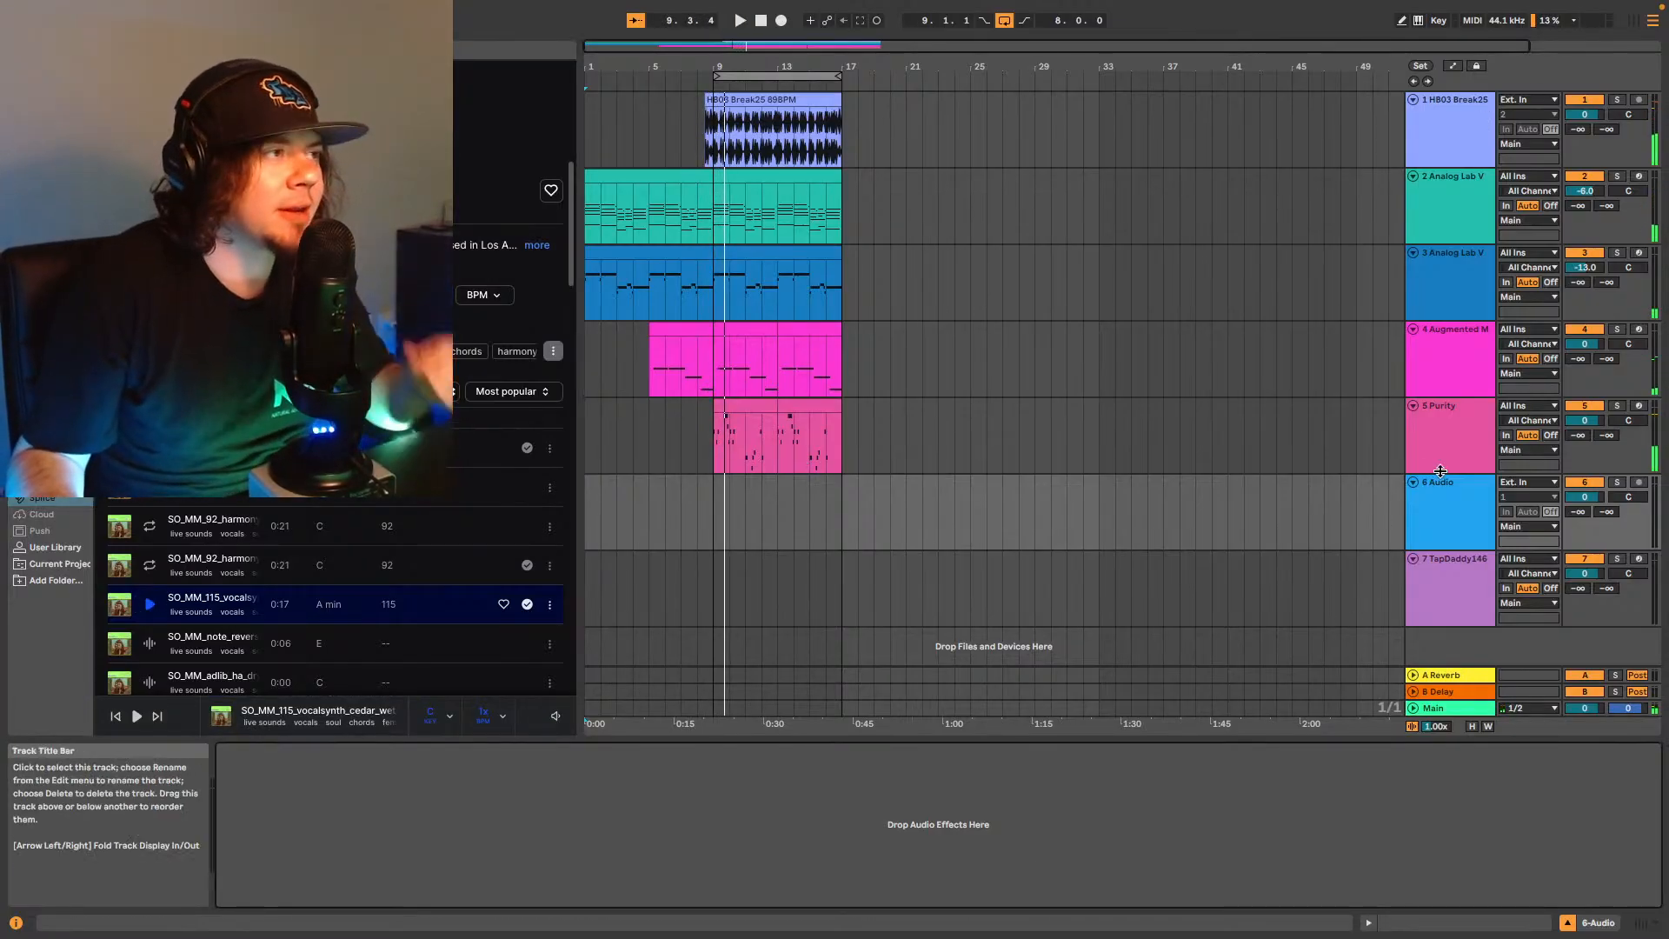
Insert a new MIDI track directly below the Purity track and leave the Splice browser view.
click(1465, 509)
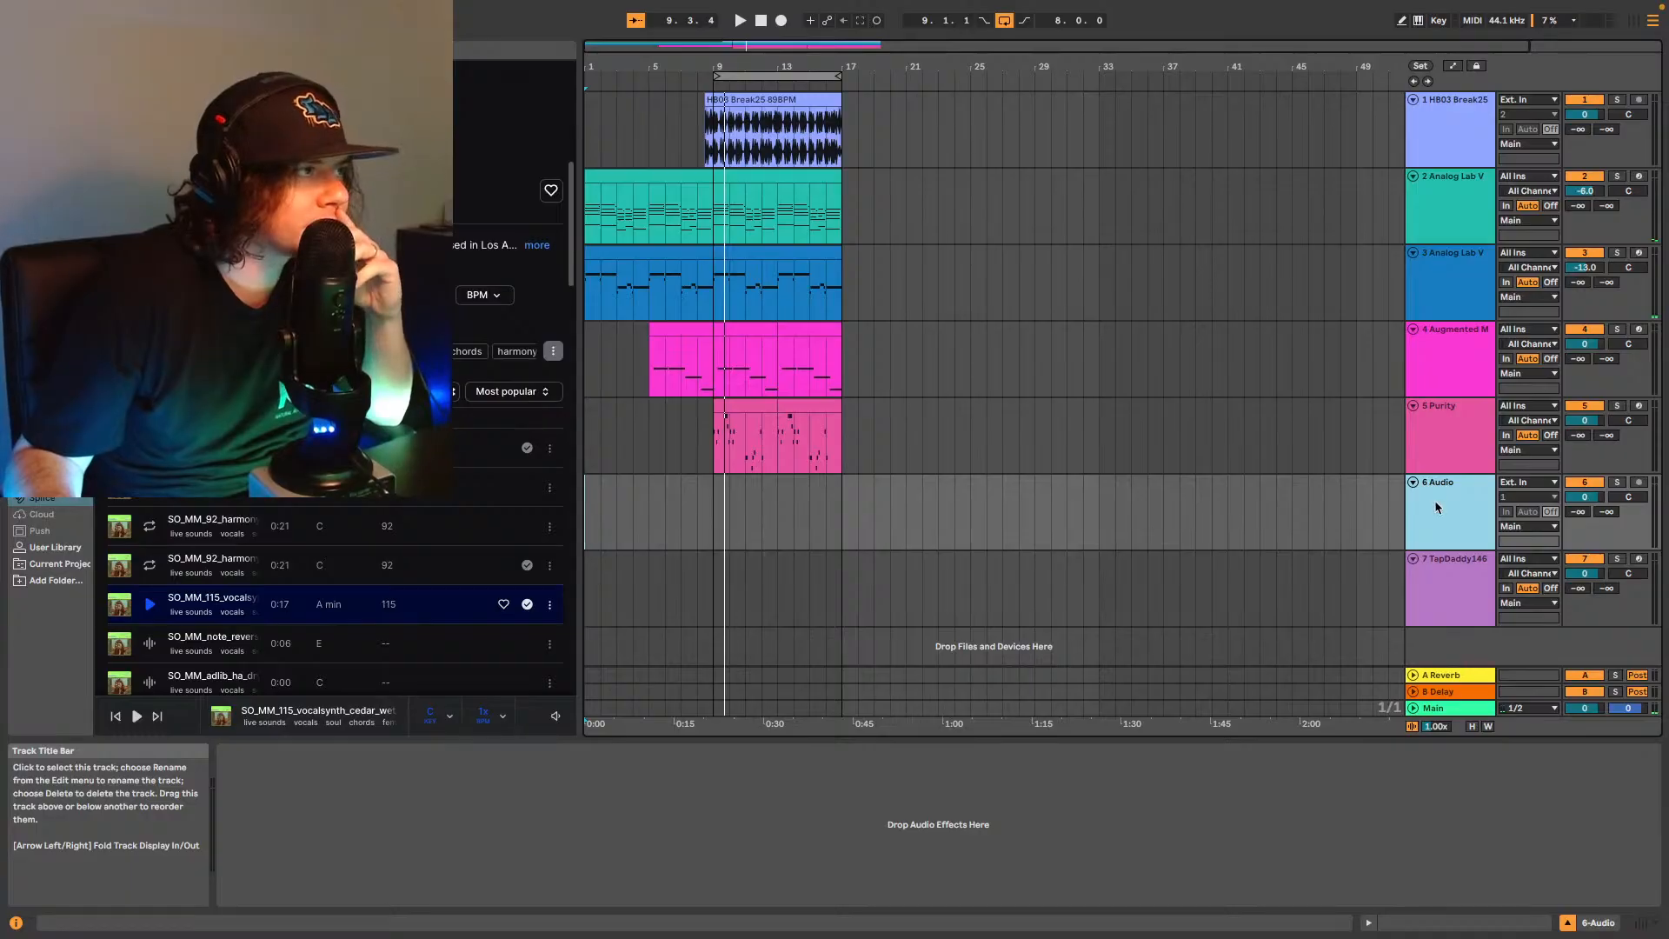
click(1452, 441)
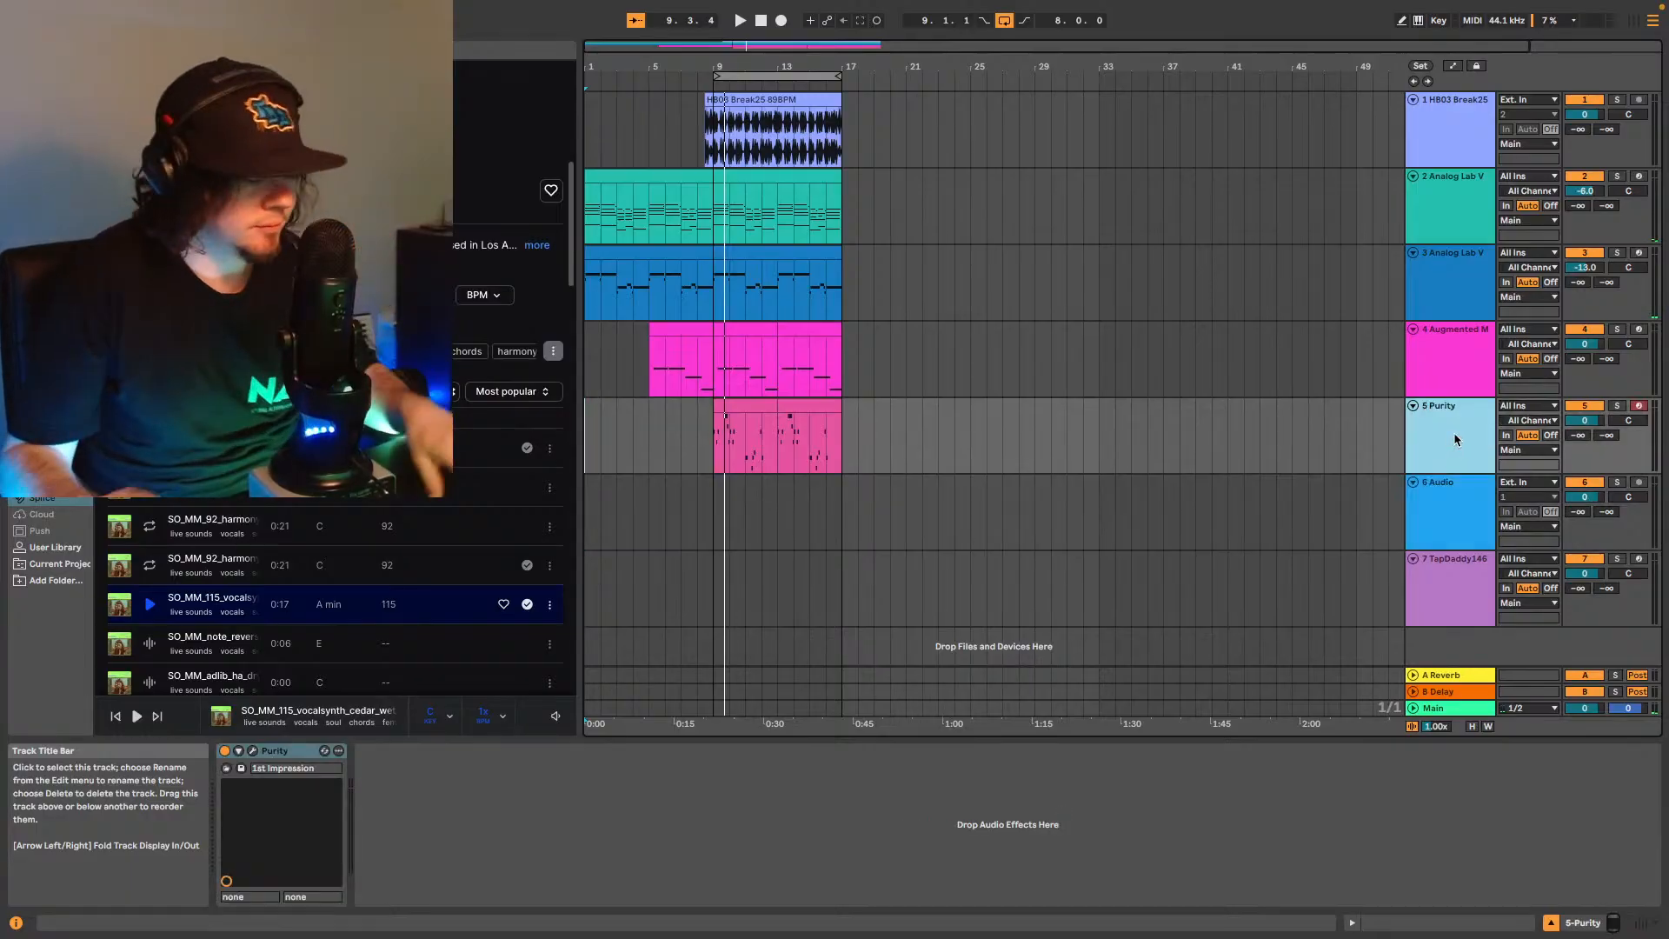
key(ctrl+shift+t)
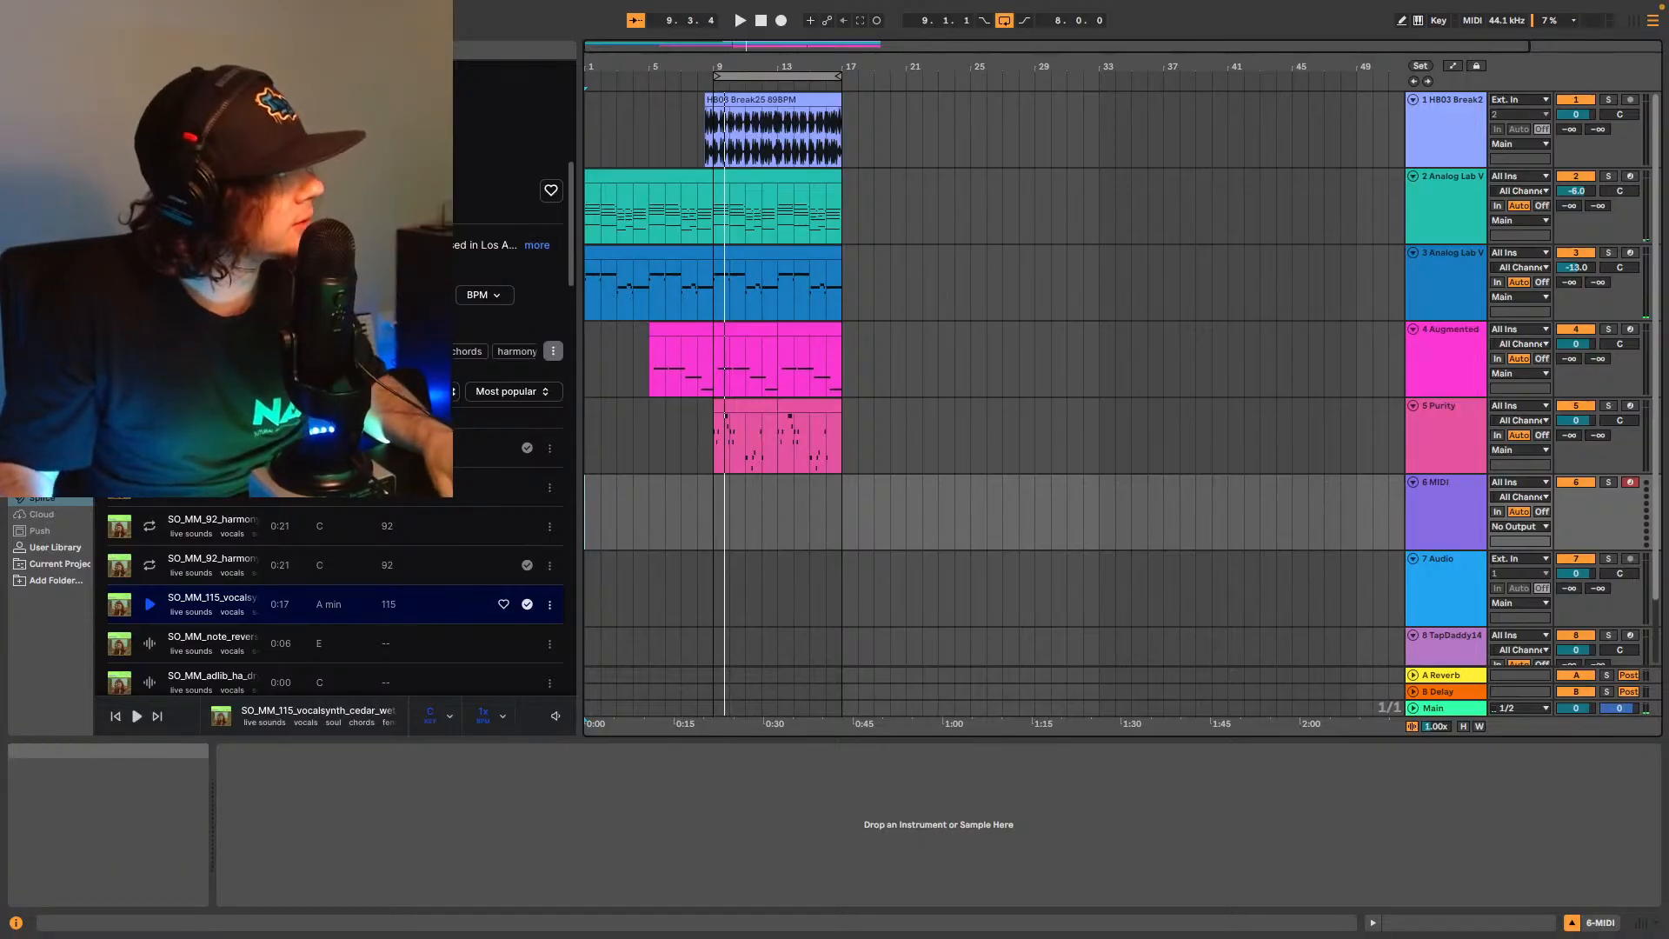
click(45, 357)
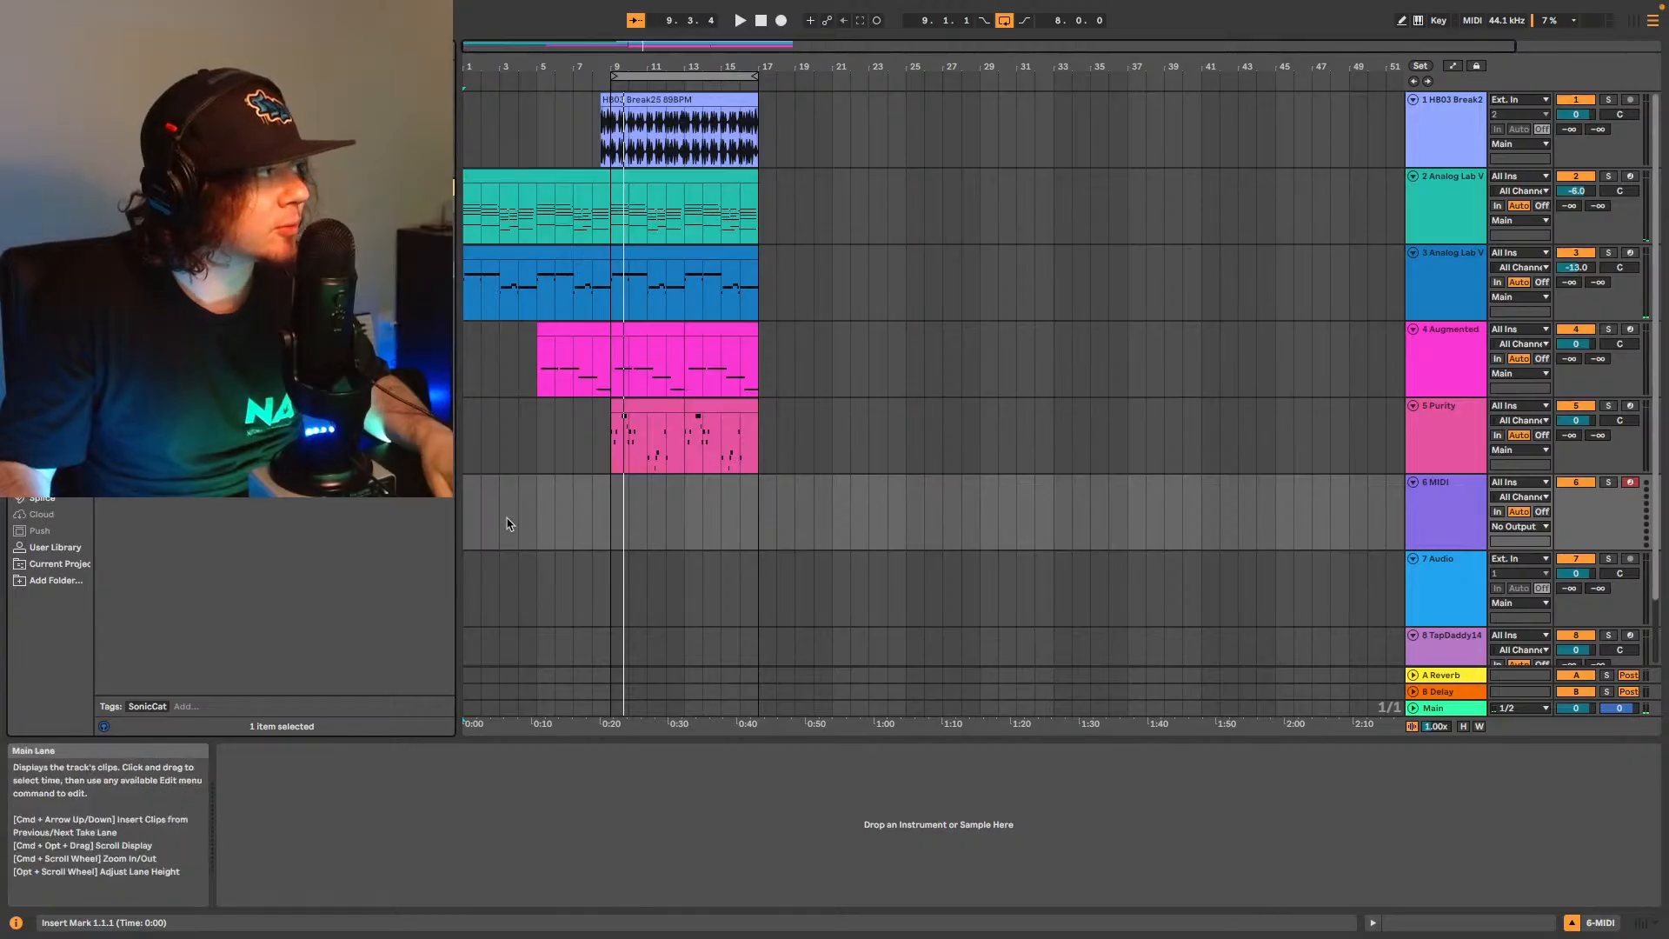
double_click(614, 527)
scroll(643, 487, down, 3)
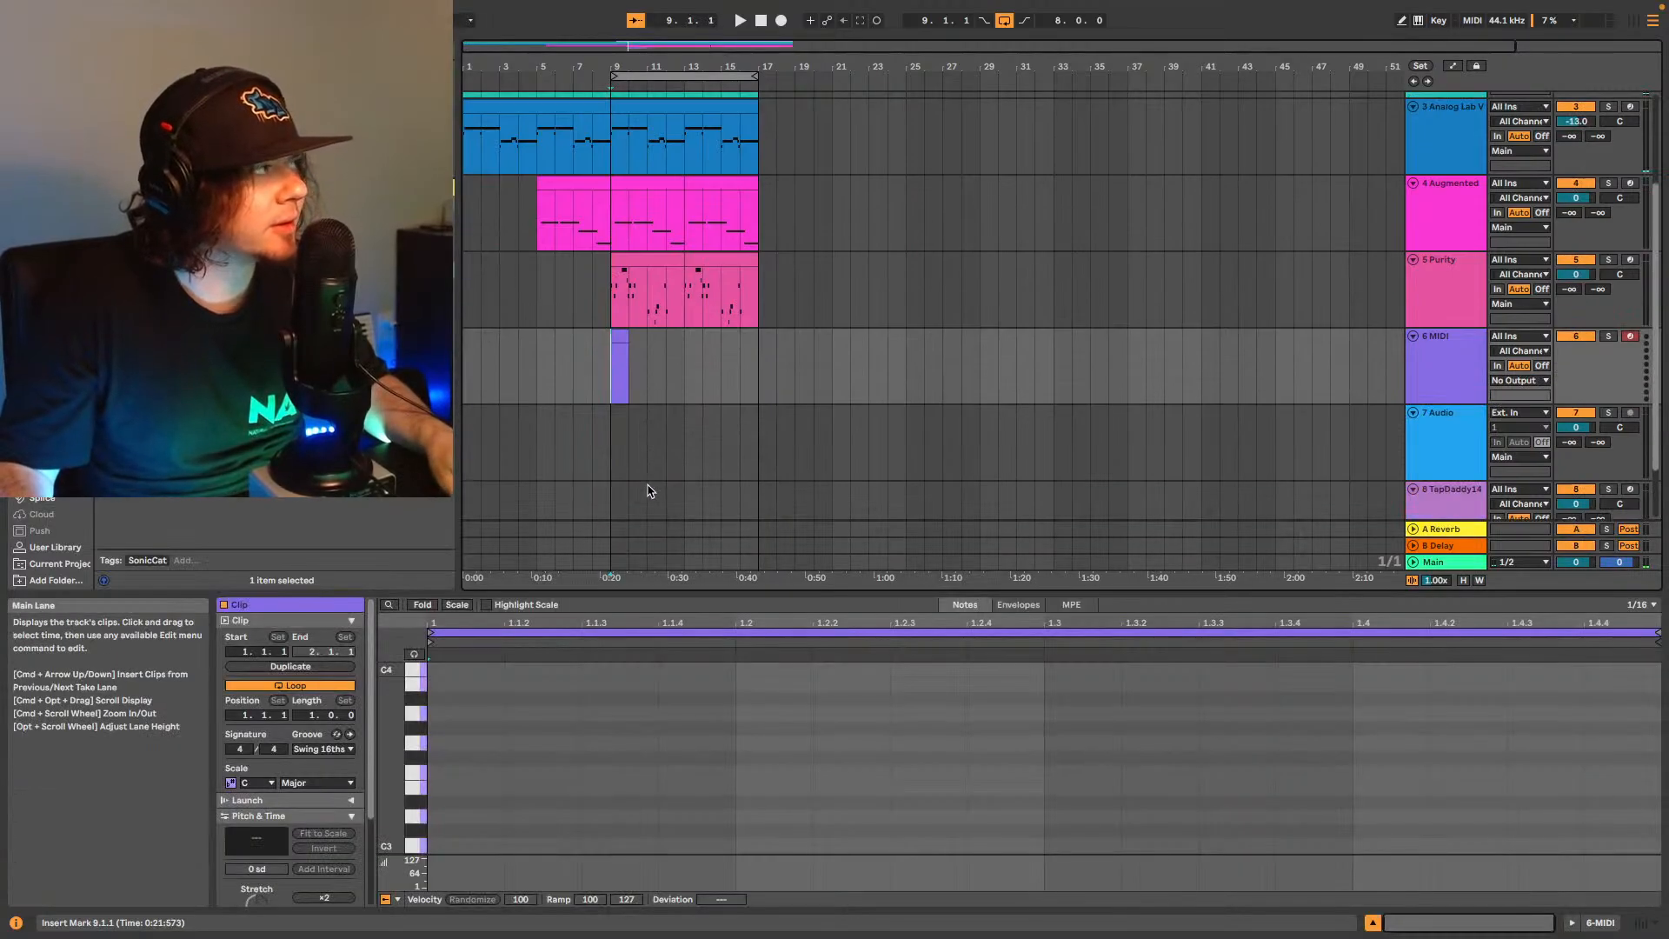
click(618, 341)
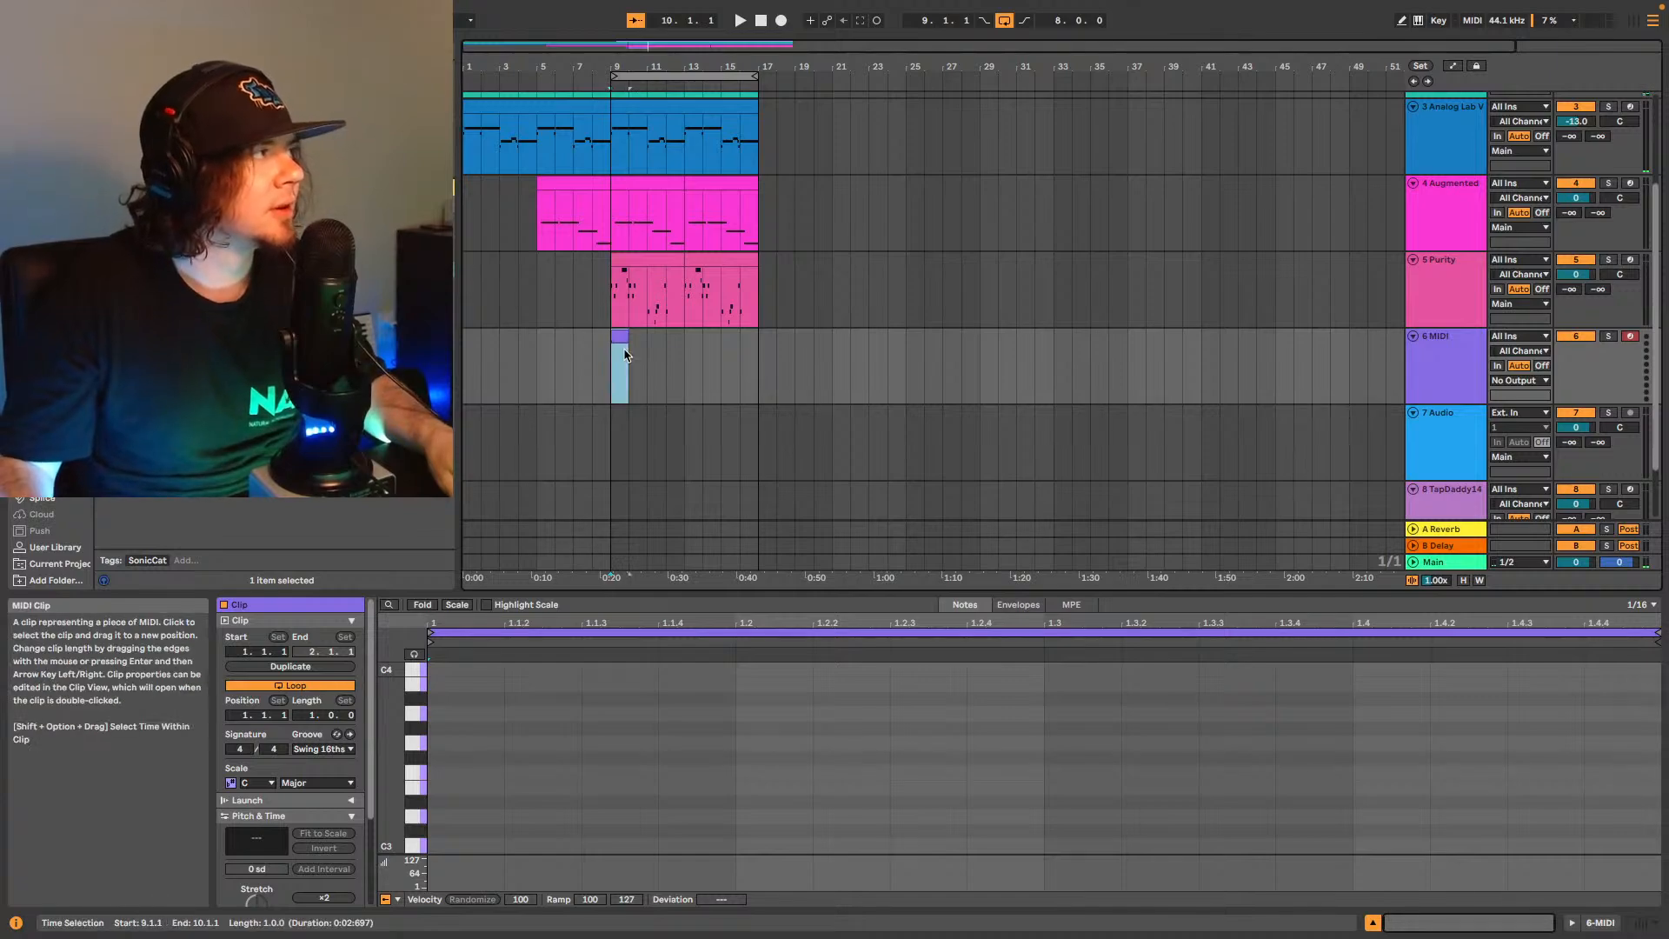
key(space)
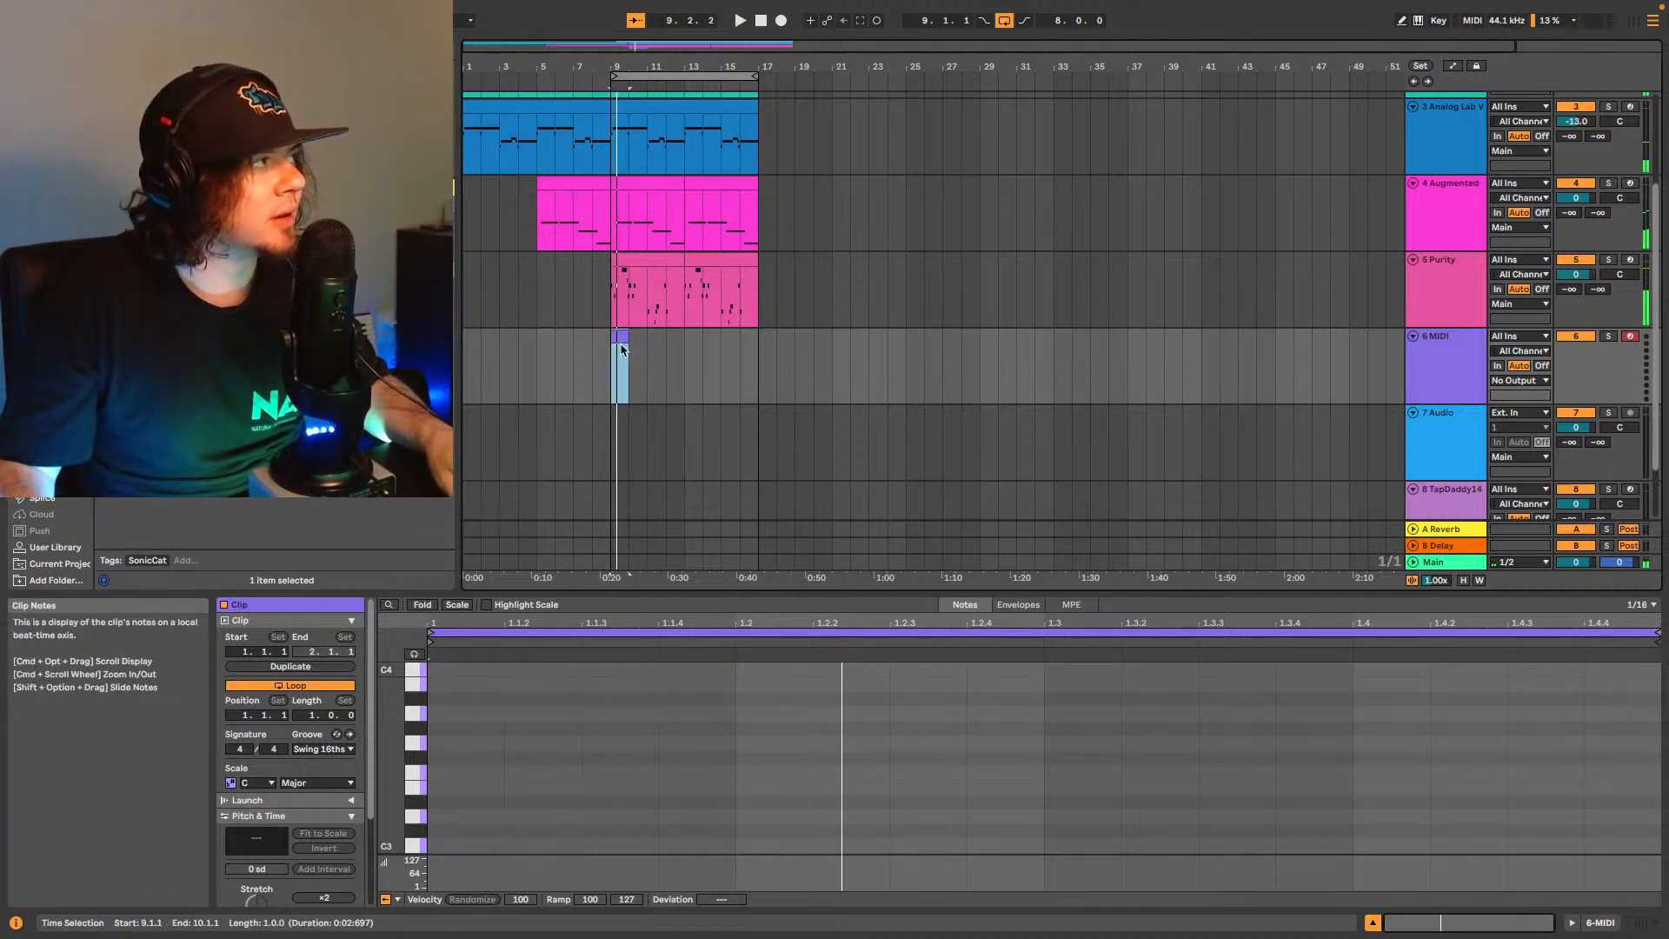
key(Delete)
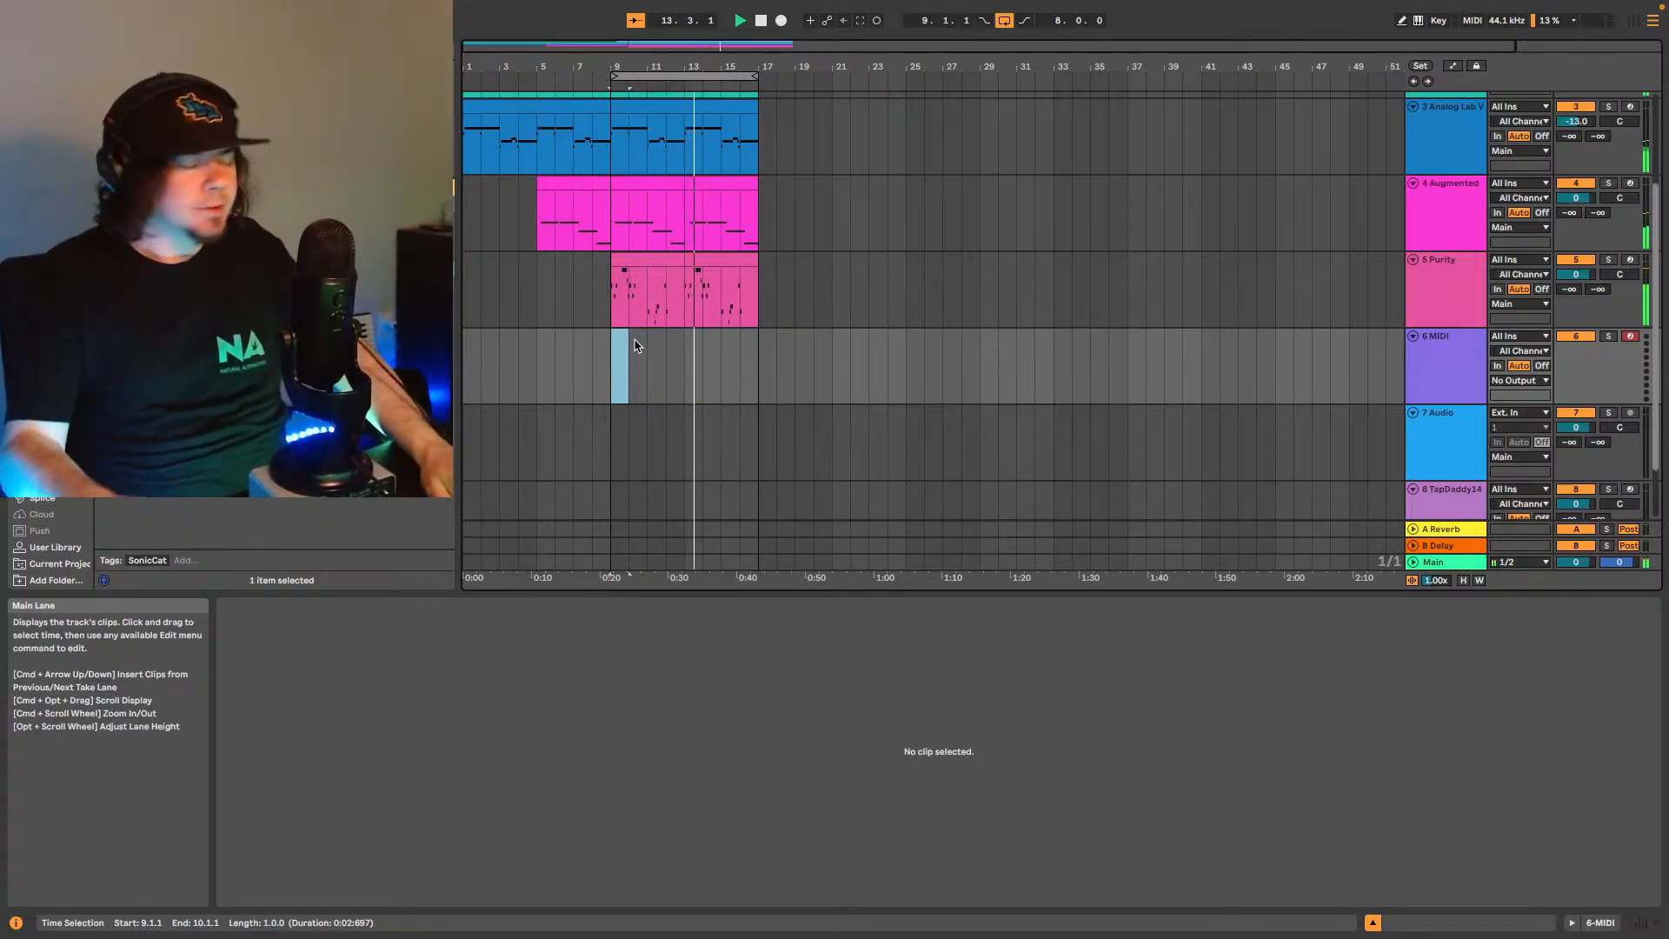
Load Augmented MALLETS onto the new MIDI track and move the arrangement loop so it spans bars 1 to 9.
click(467, 372)
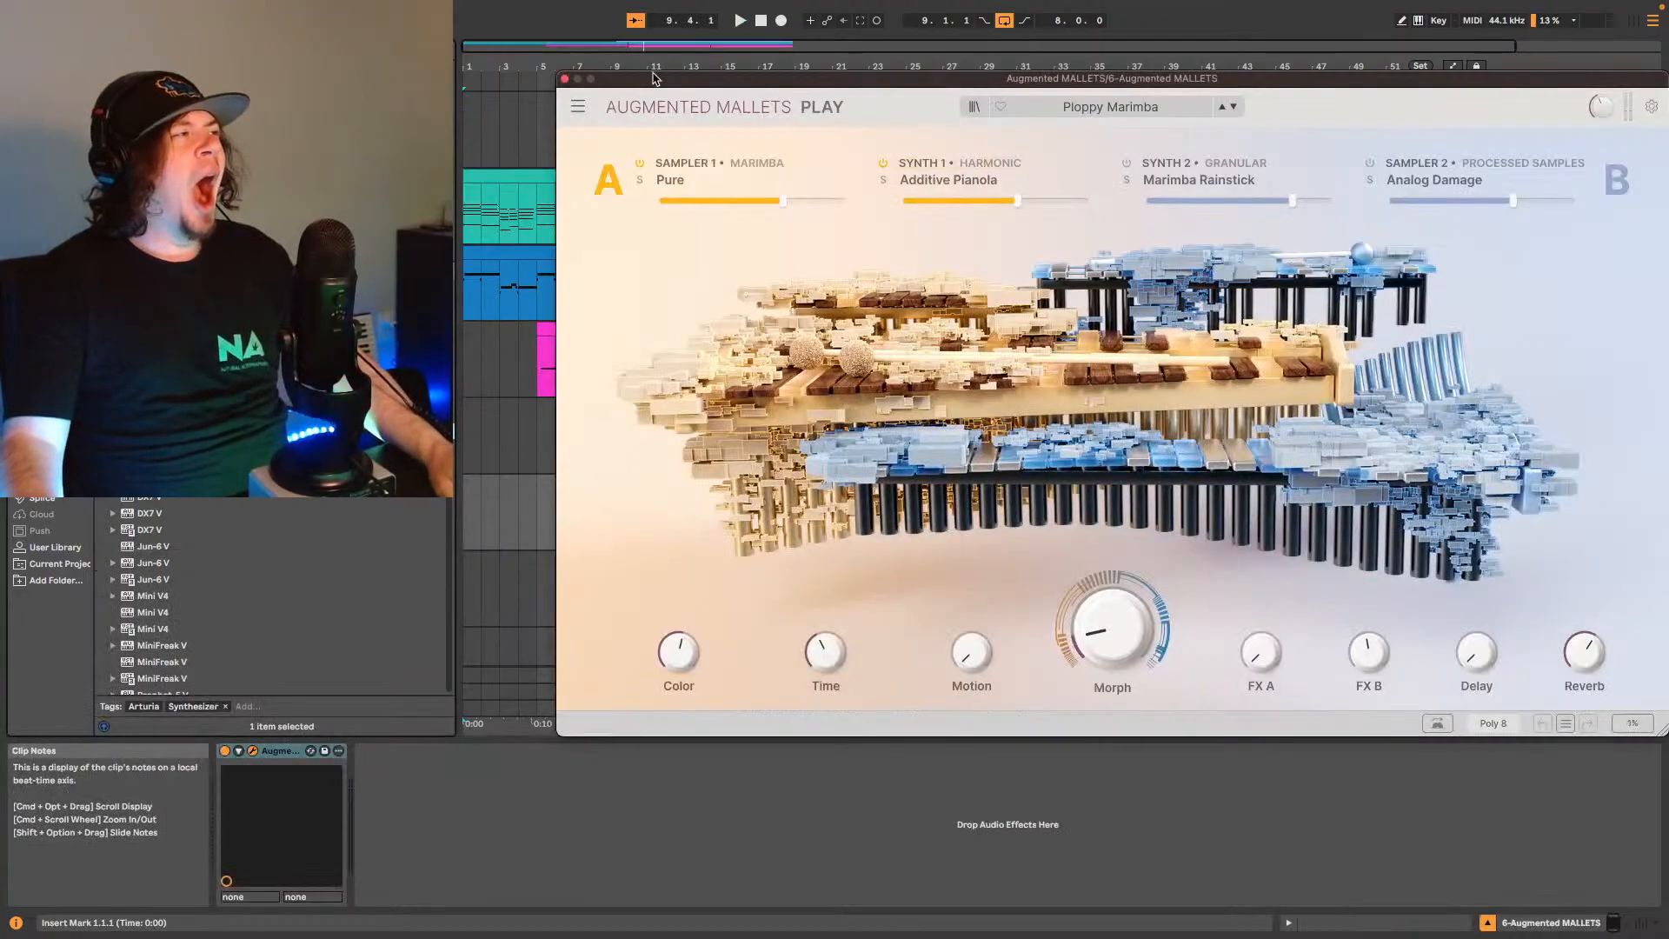
drag(654, 78, 603, 231)
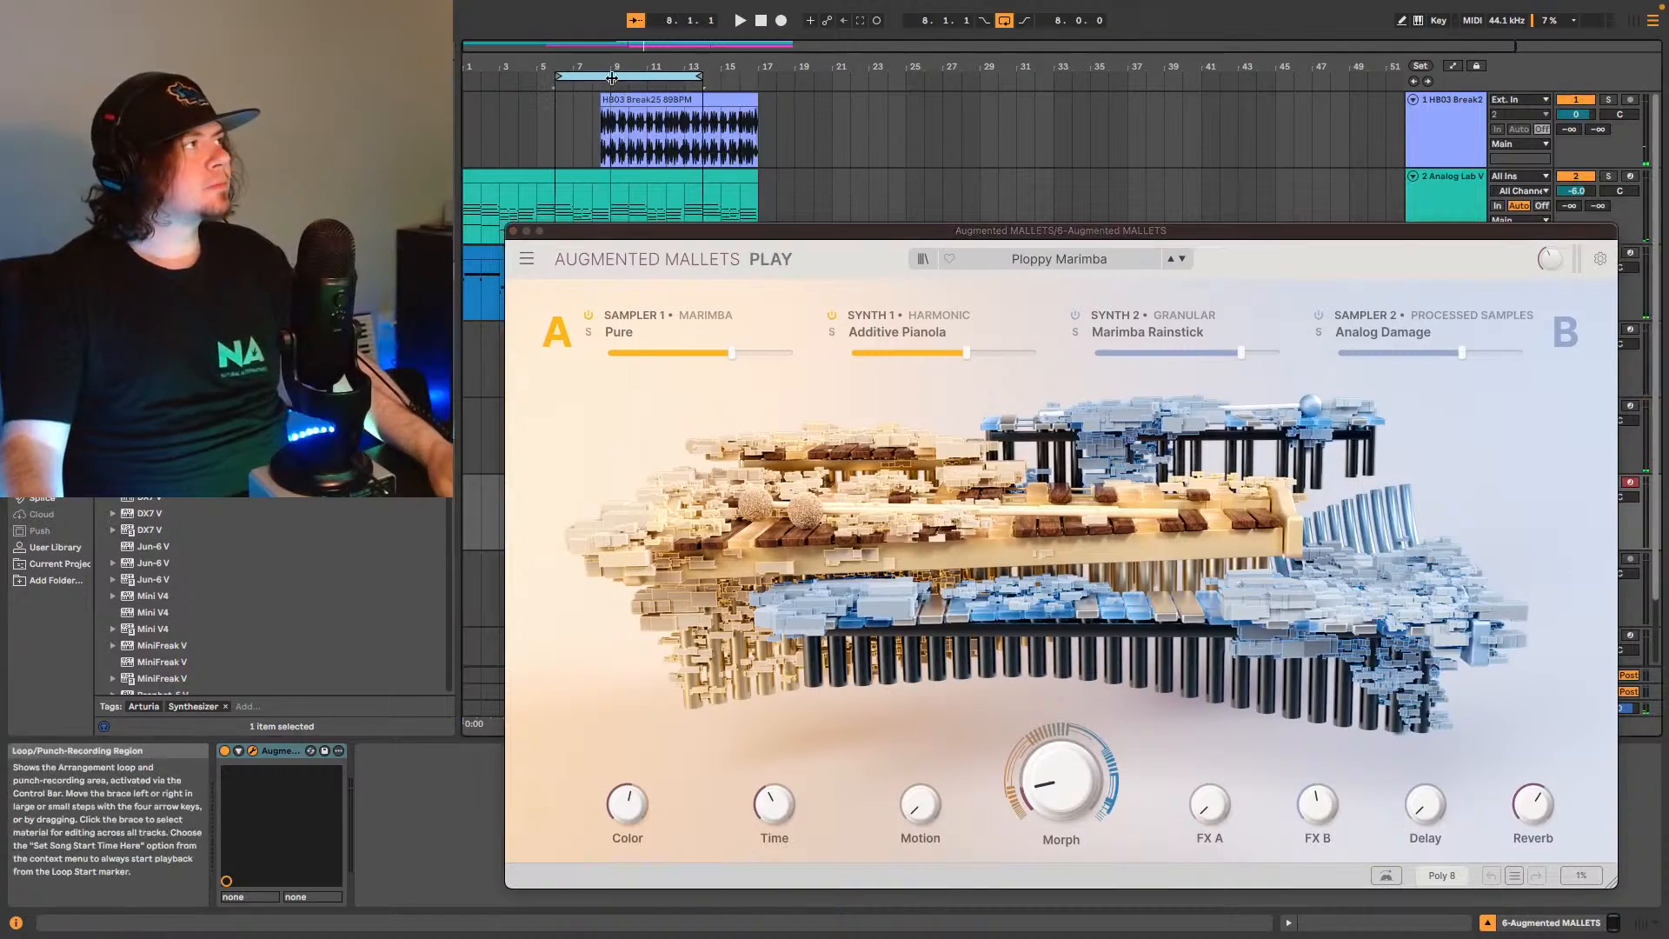
drag(612, 78, 521, 79)
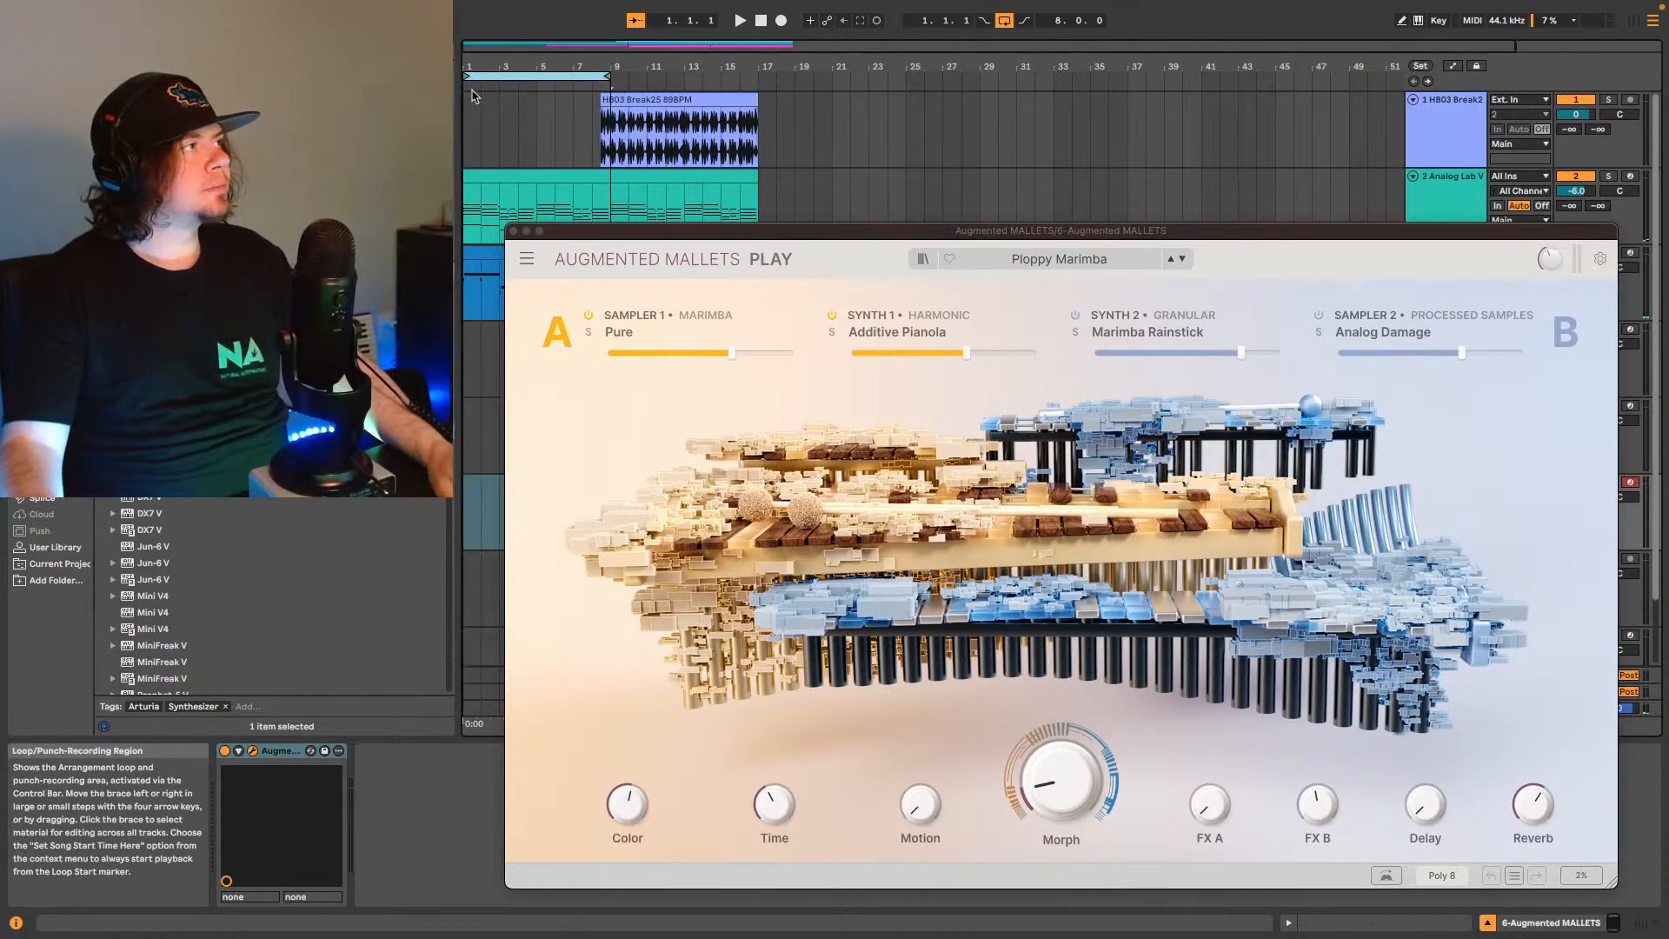
Choose the Golden Ferns preset in Augmented MALLETS and close the plug-in window.
click(1072, 266)
scroll(1113, 426, up, 3)
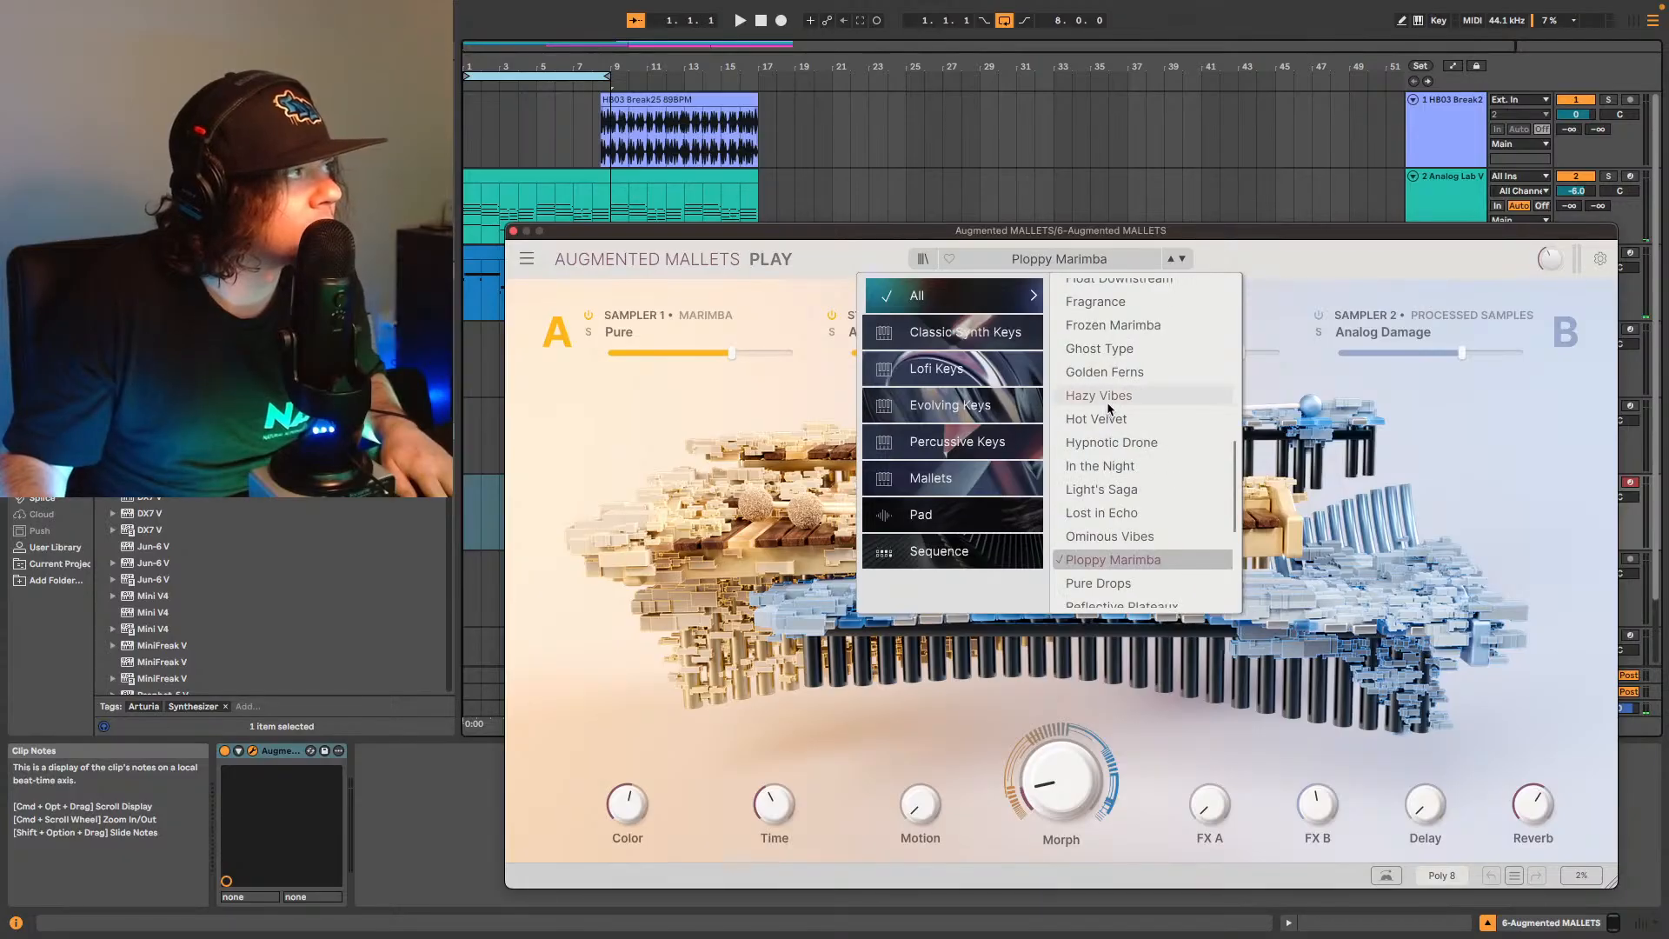
click(1119, 410)
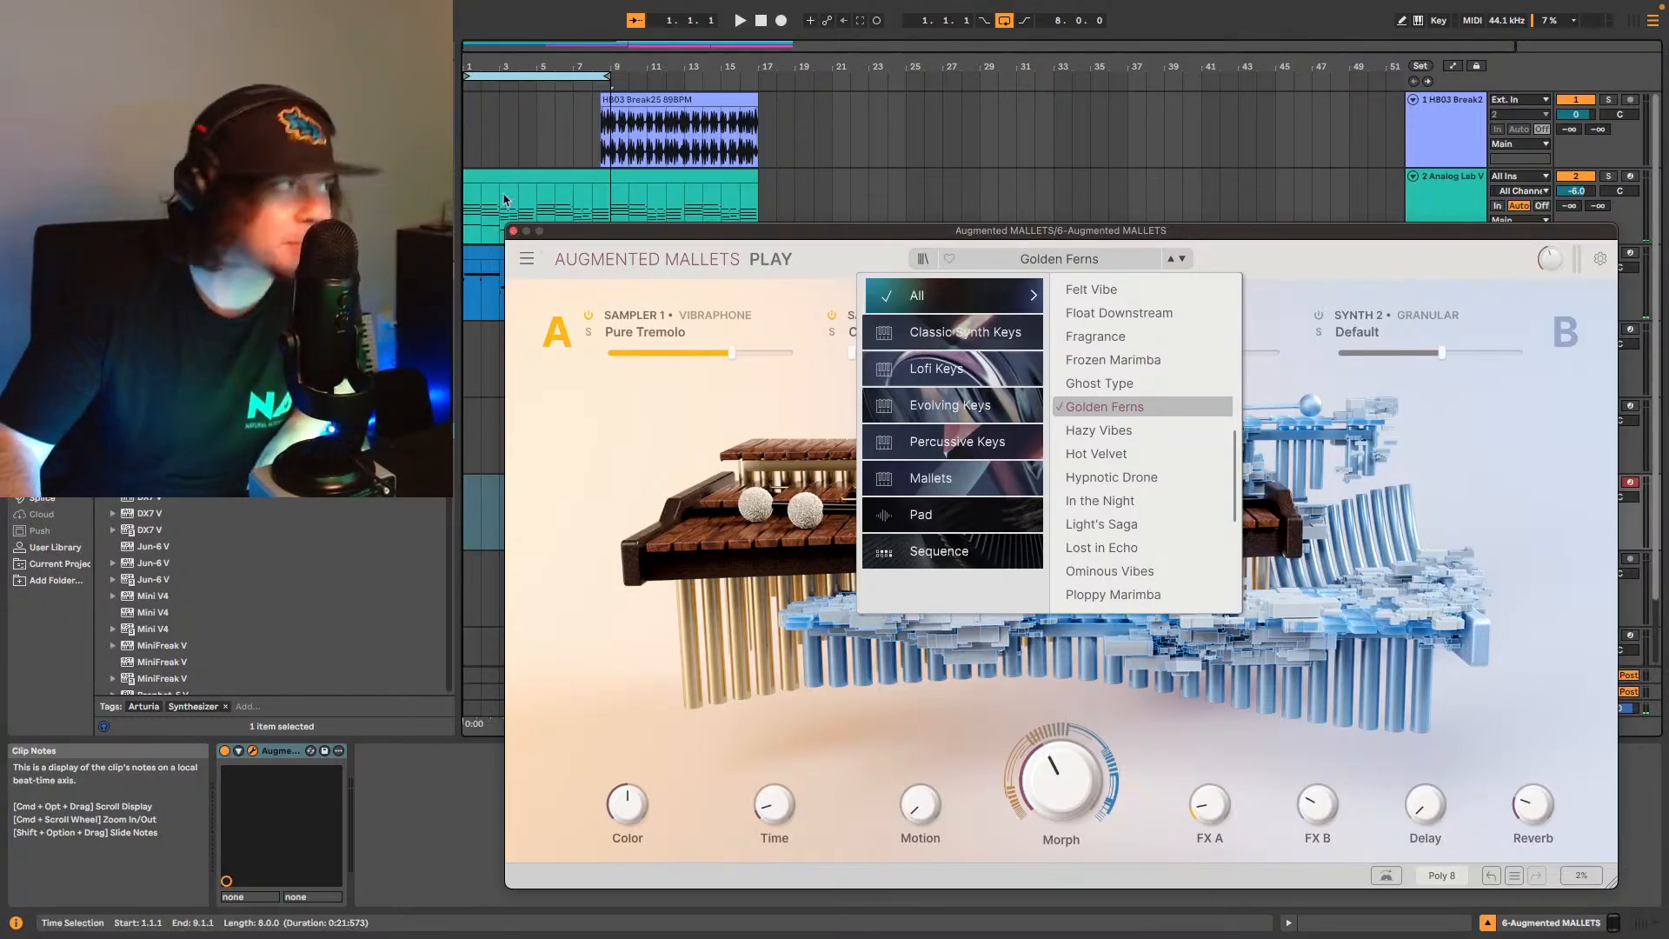
click(512, 231)
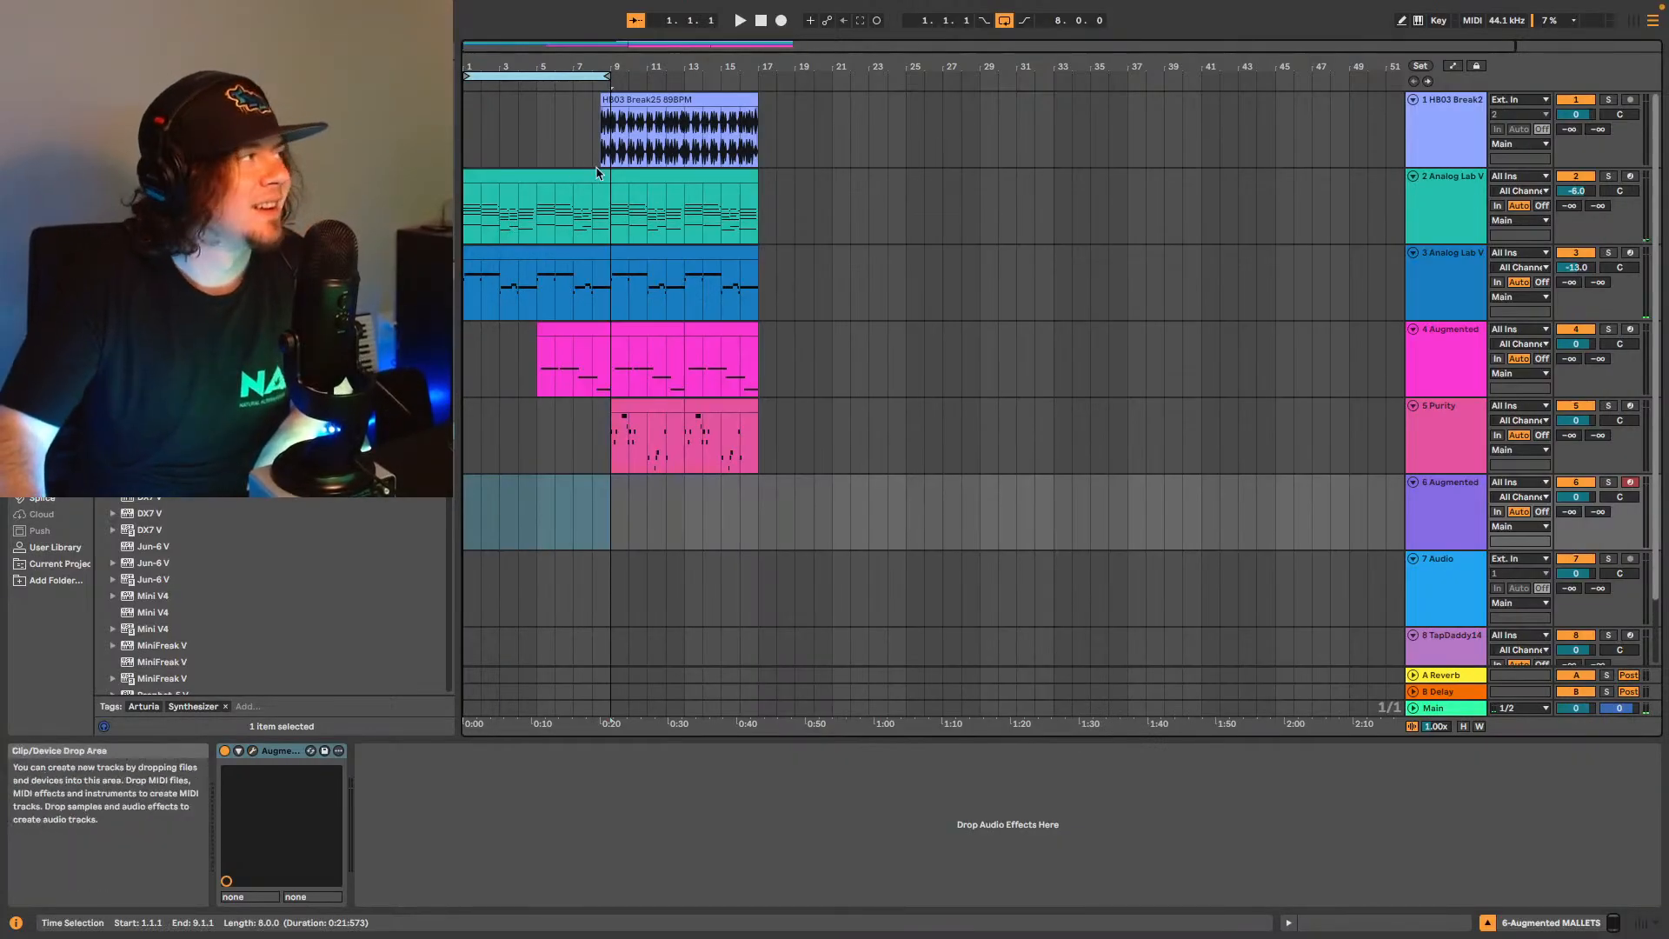
Turn off the arrangement loop and play the song from bar 1 with the Augmented MALLETS track armed.
click(1004, 22)
click(658, 204)
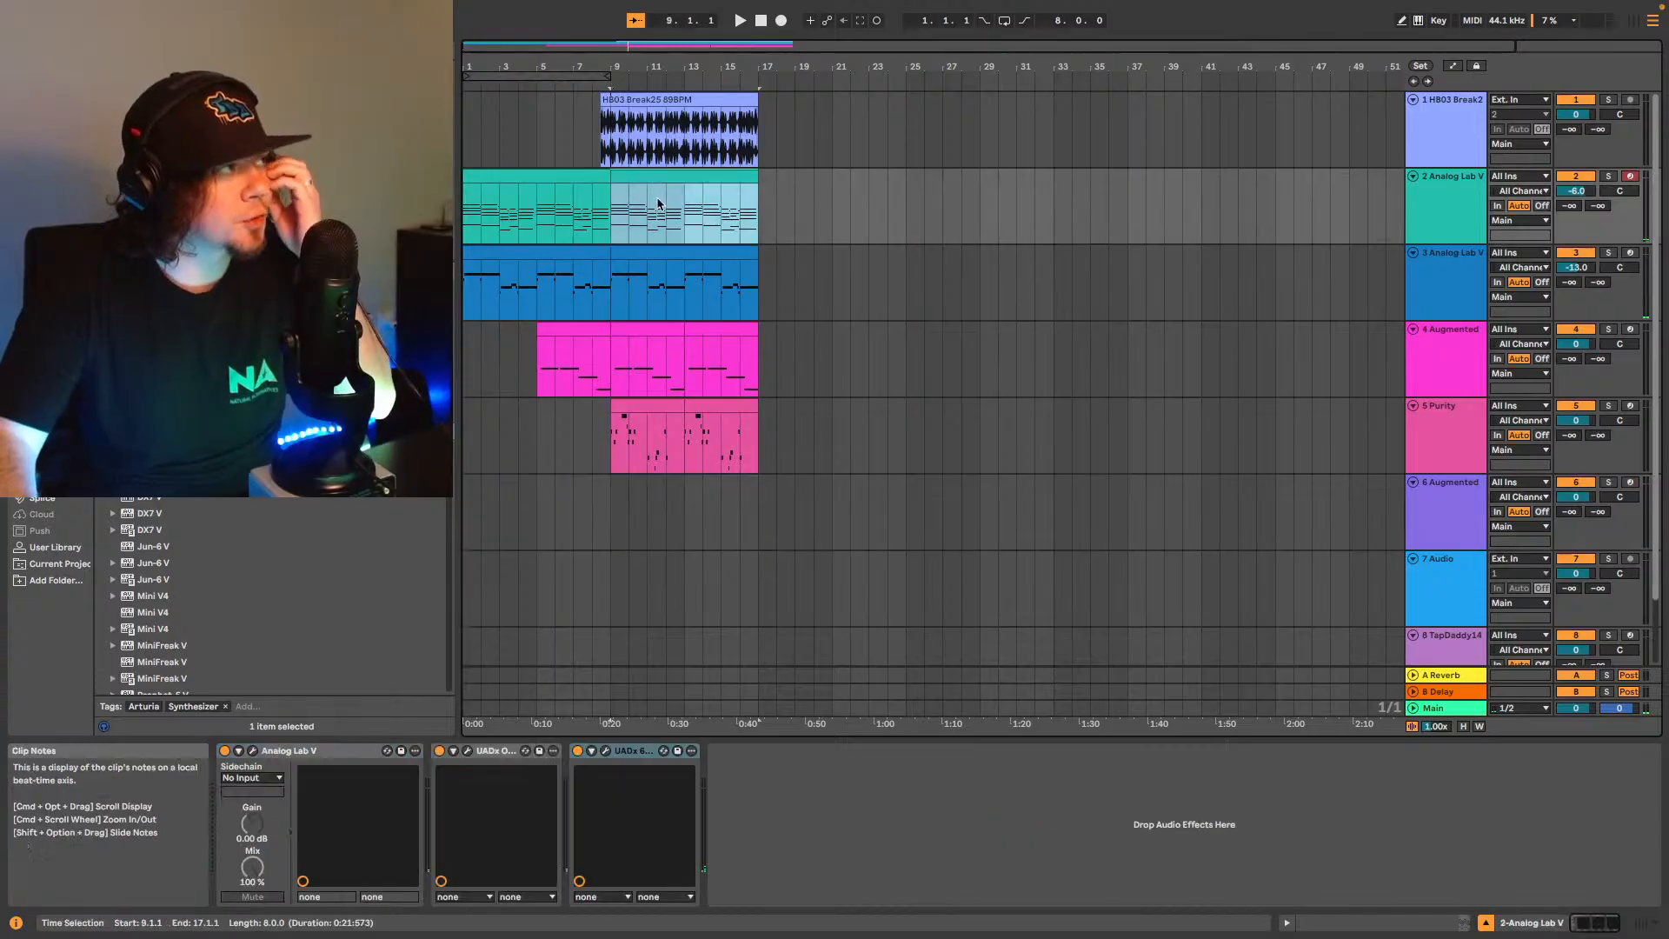
click(674, 266)
click(669, 326)
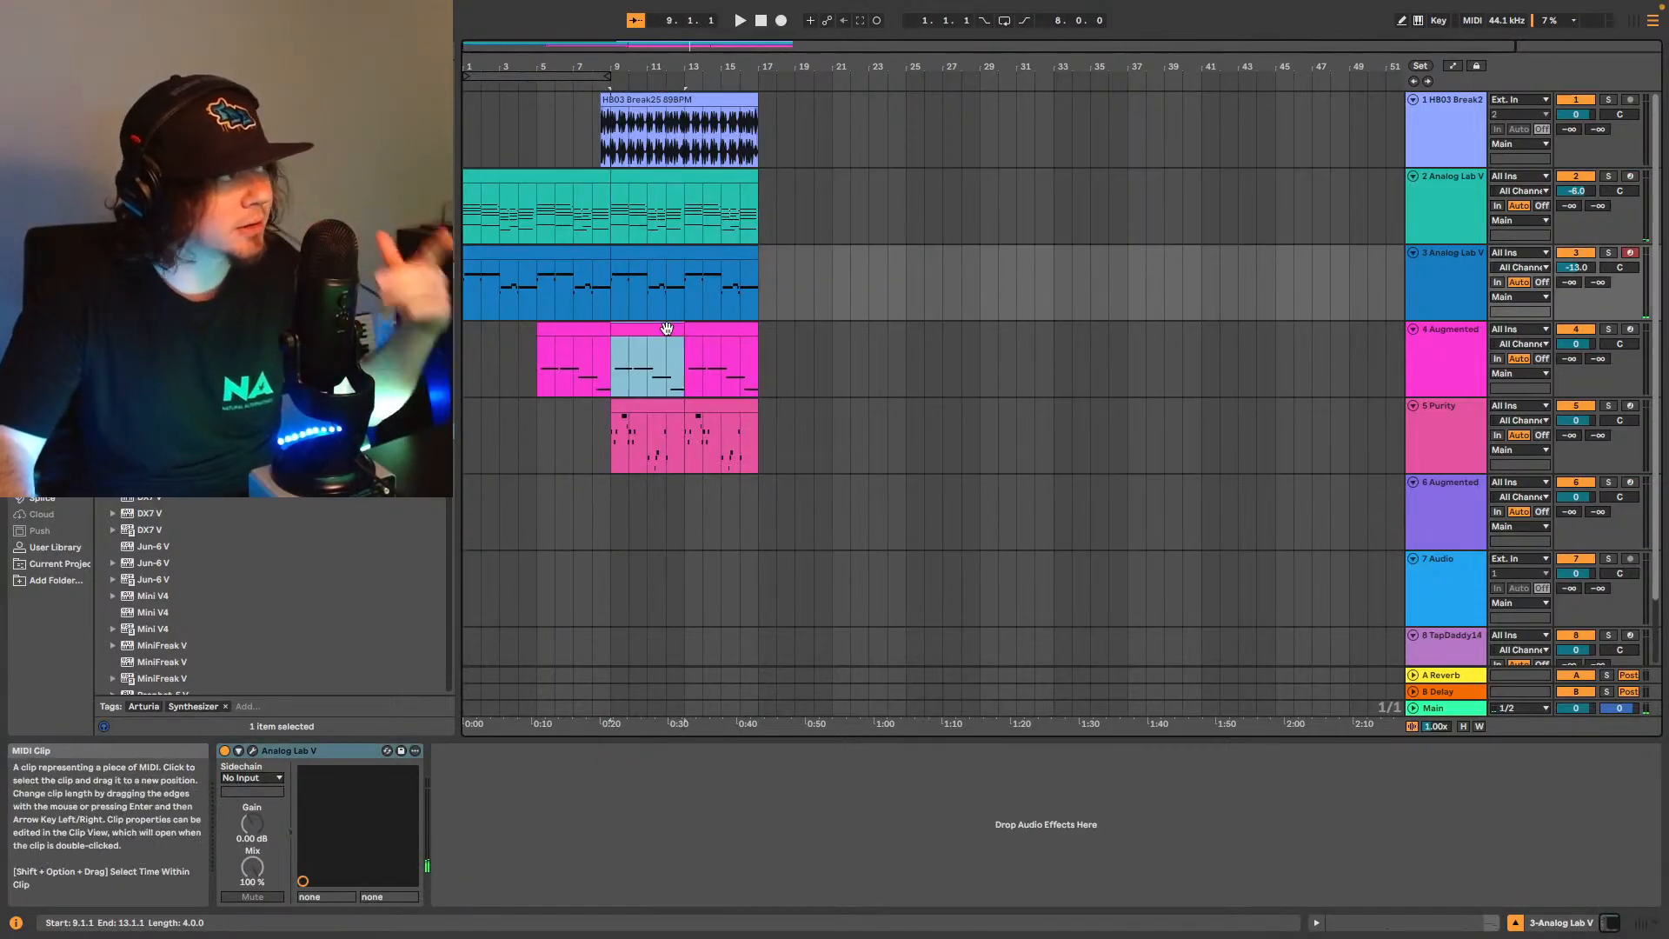
click(654, 417)
click(626, 407)
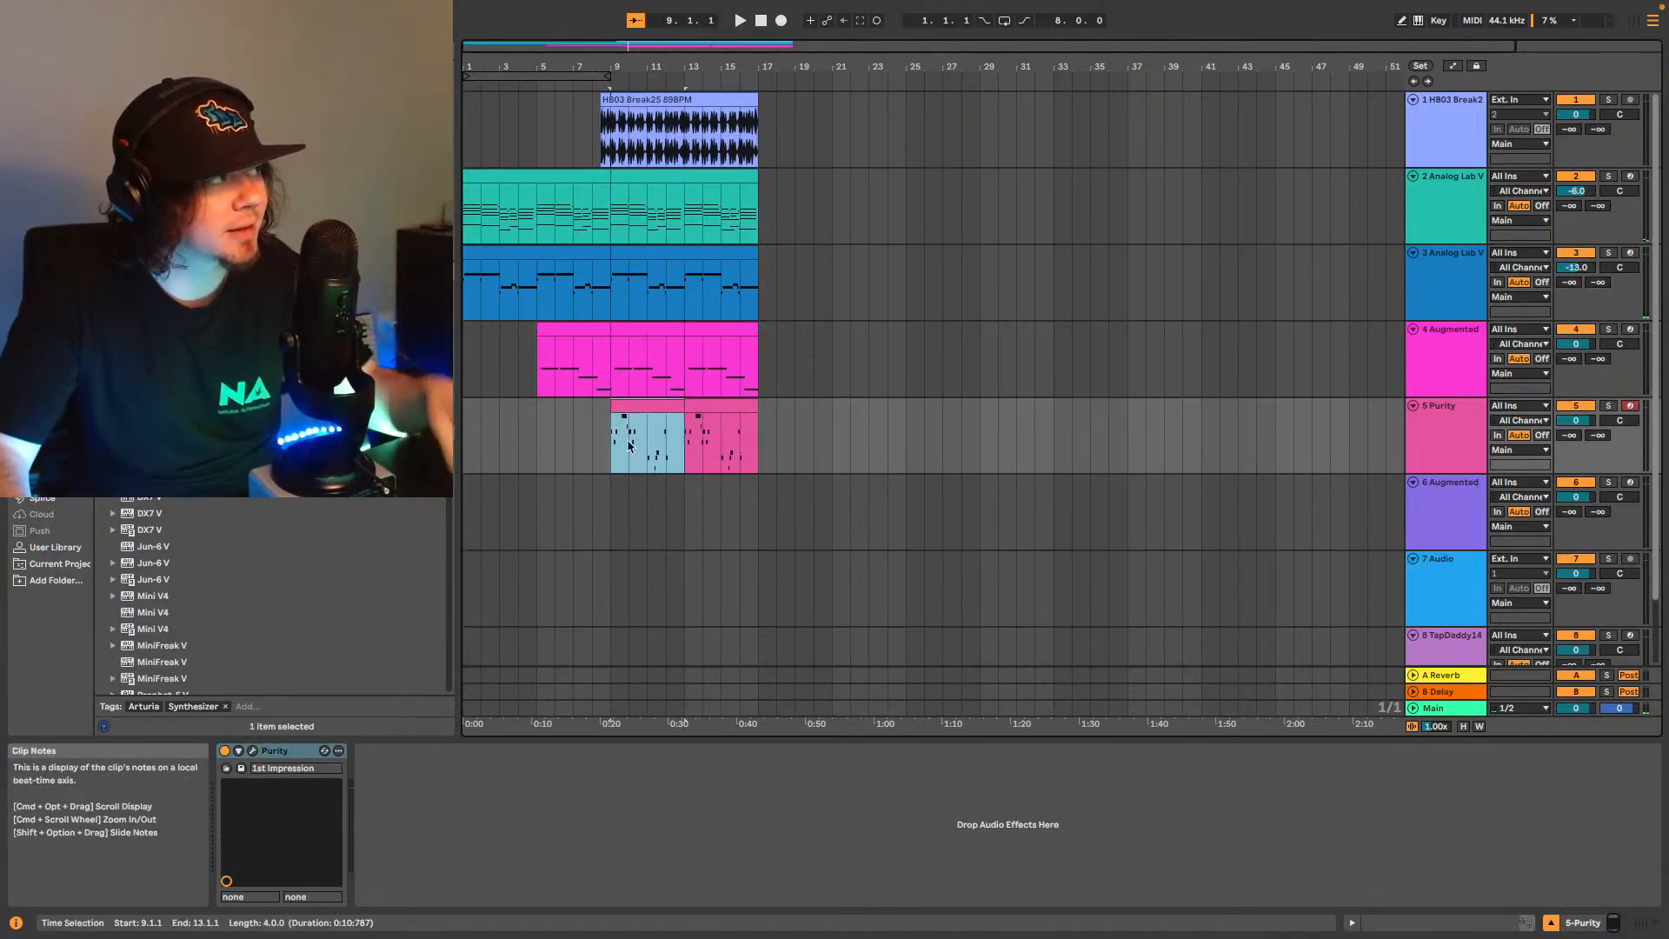
click(609, 463)
key(space)
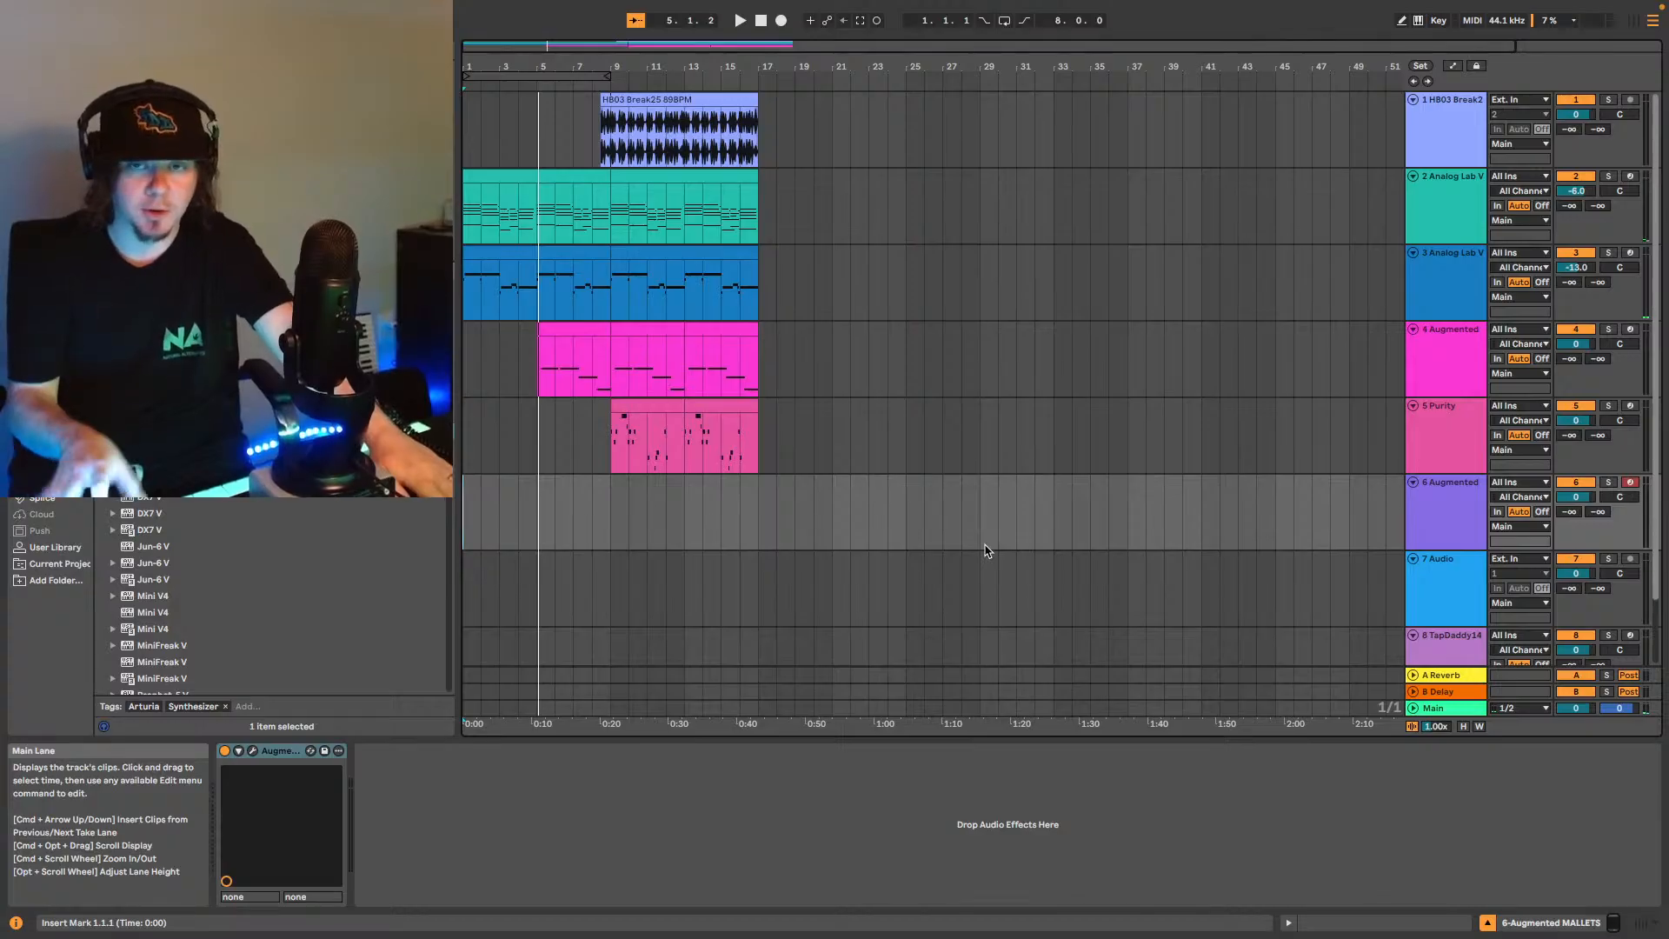
Play the song again and capture the performed mallet notes as a MIDI clip on the Augmented MALLETS track.
key(space)
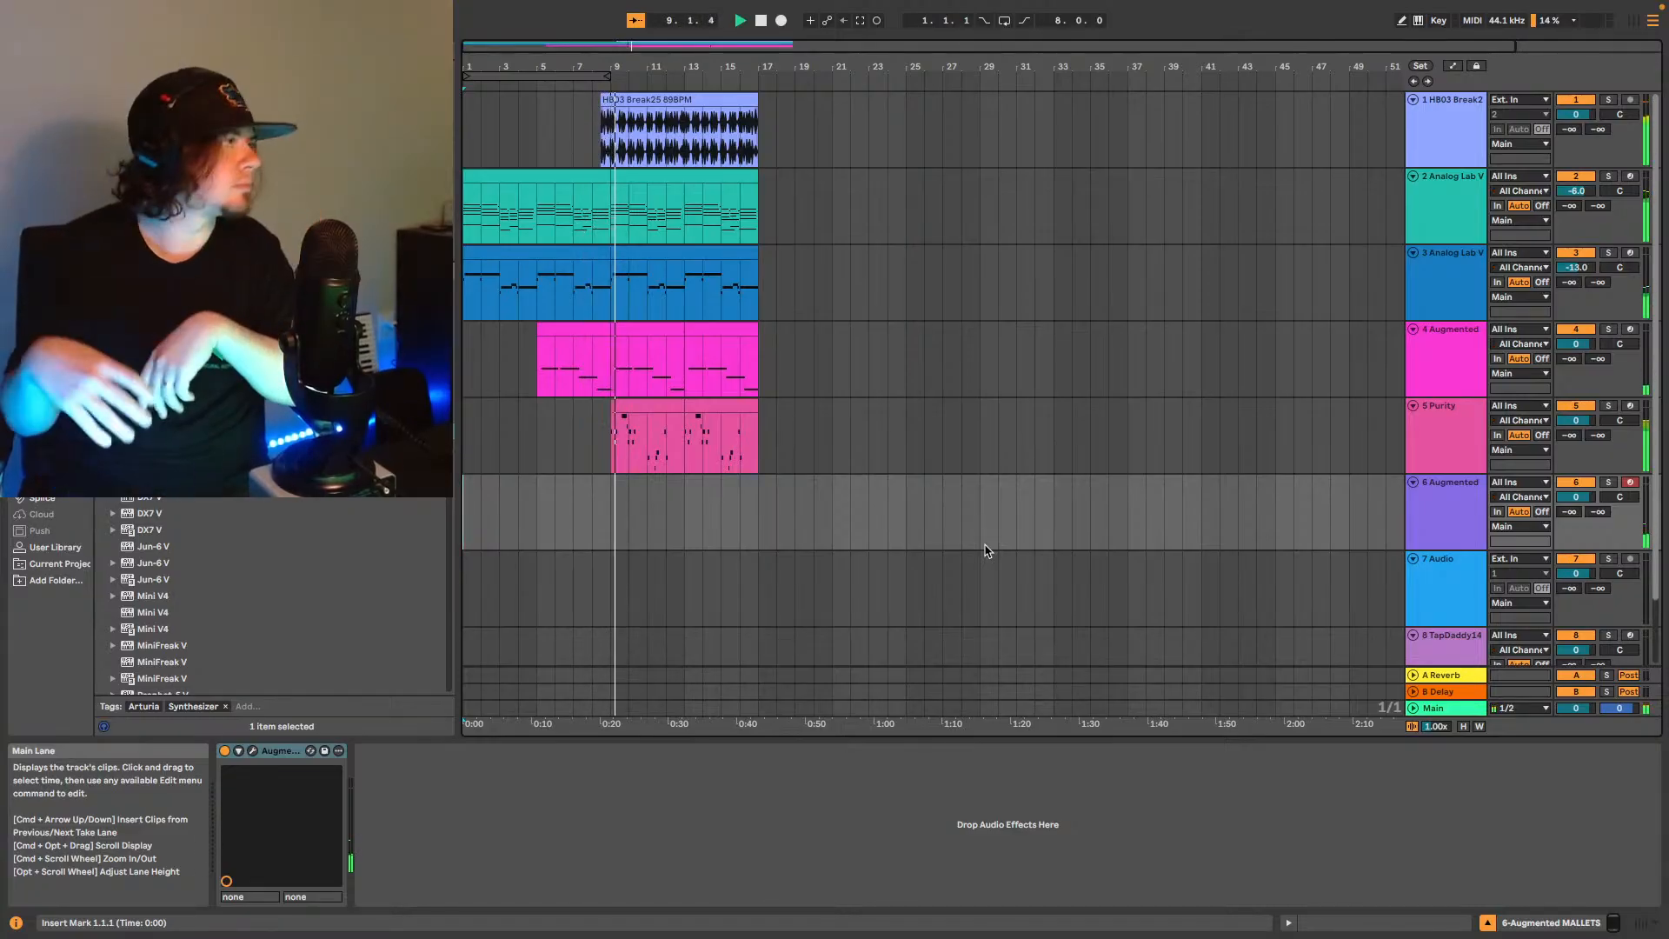
click(860, 21)
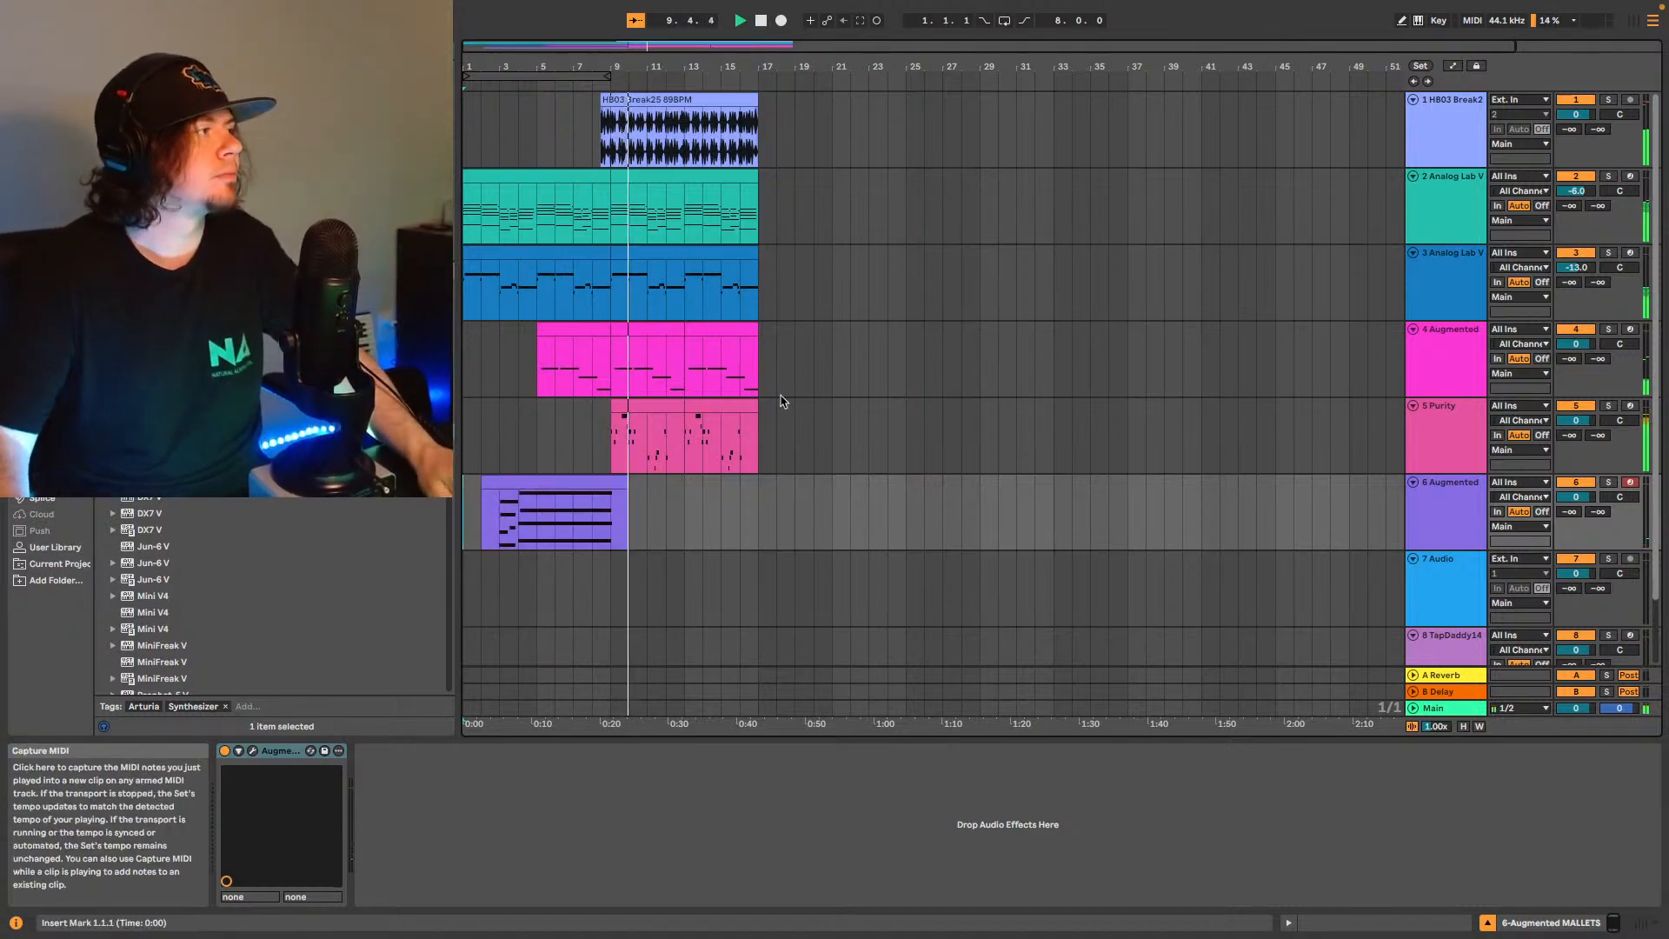
key(space)
Set the Augmented MALLETS track volume to -9.0 dB while playing from bar 3, and replay the song from bar 1.
key(space)
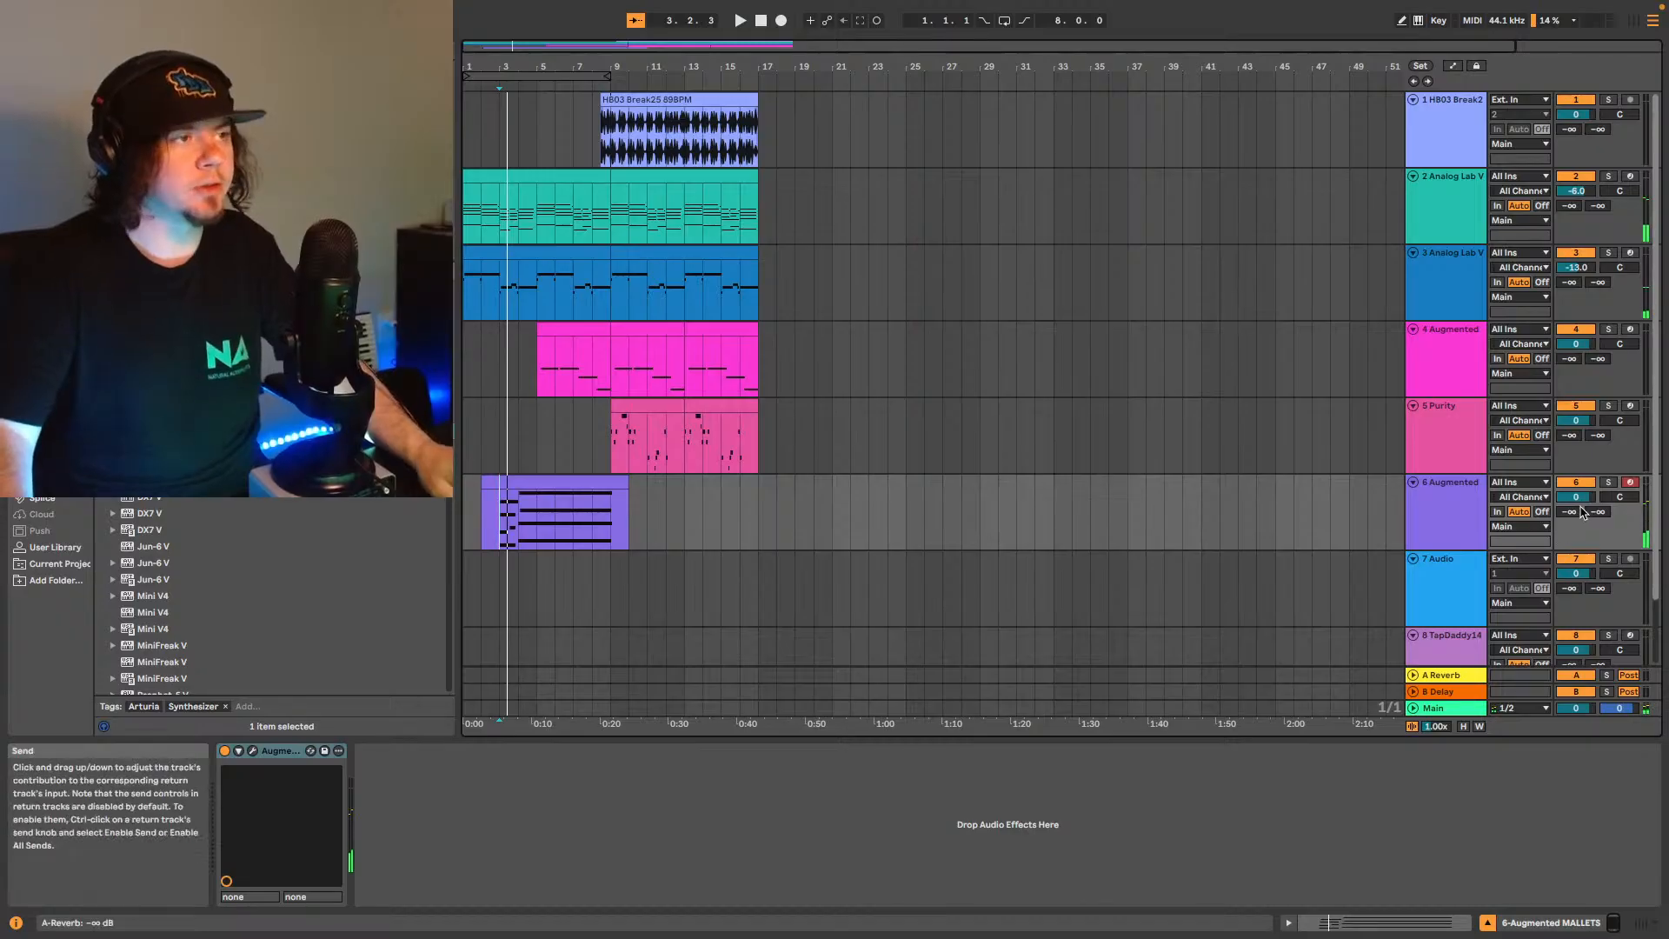
key(Down)
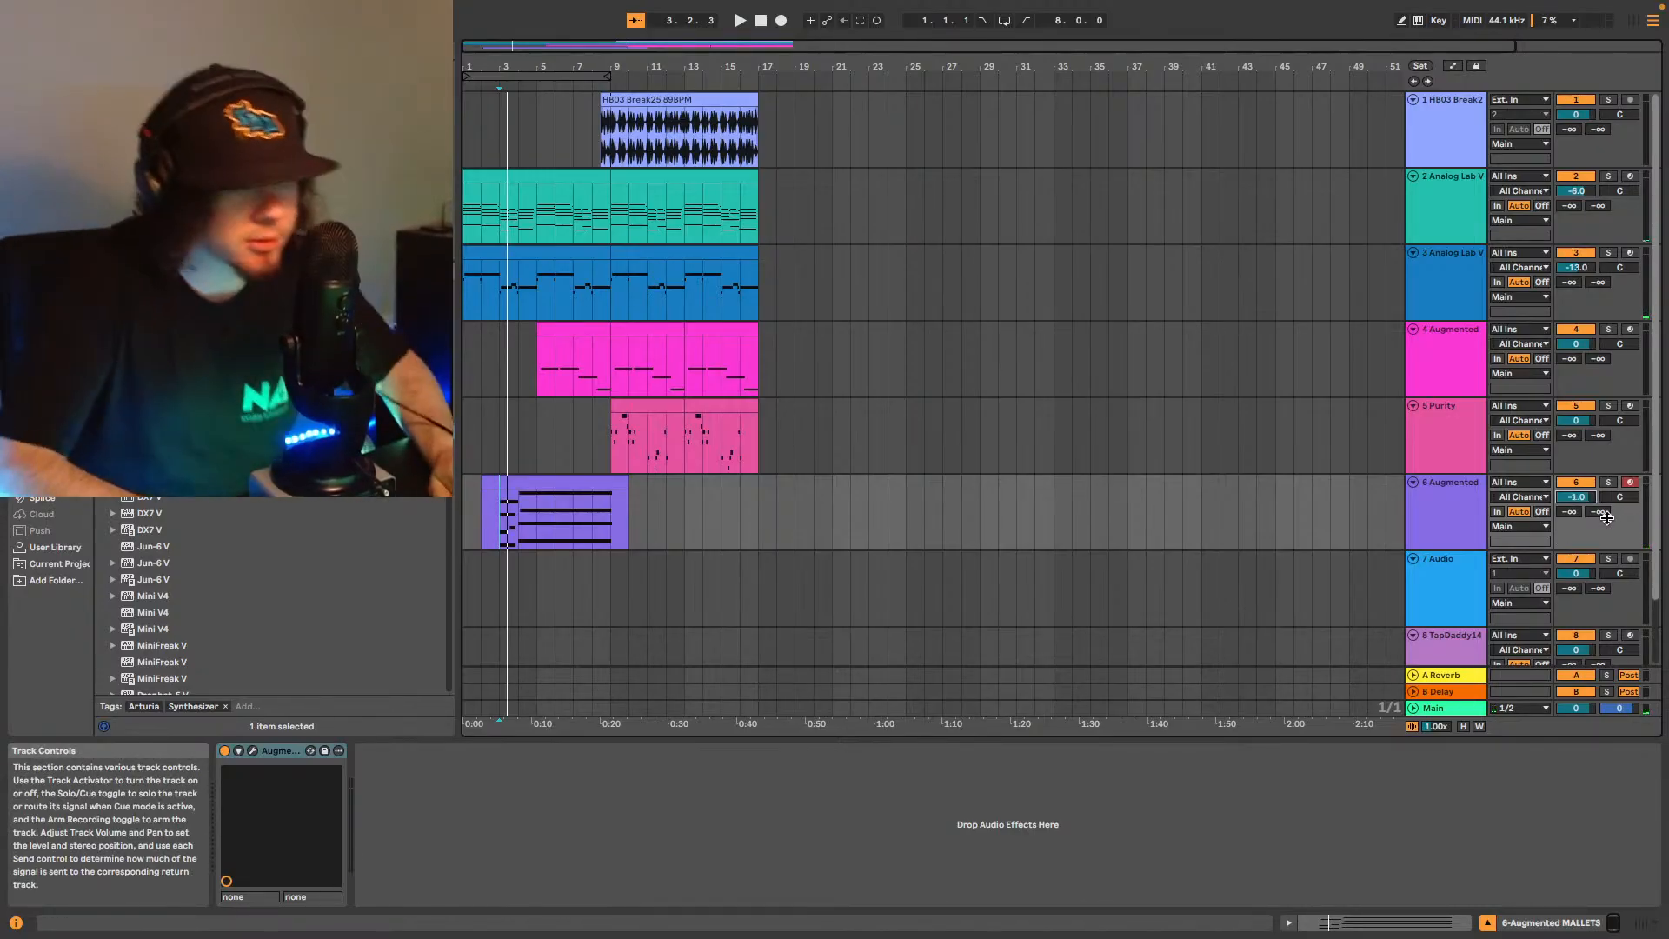
key(space)
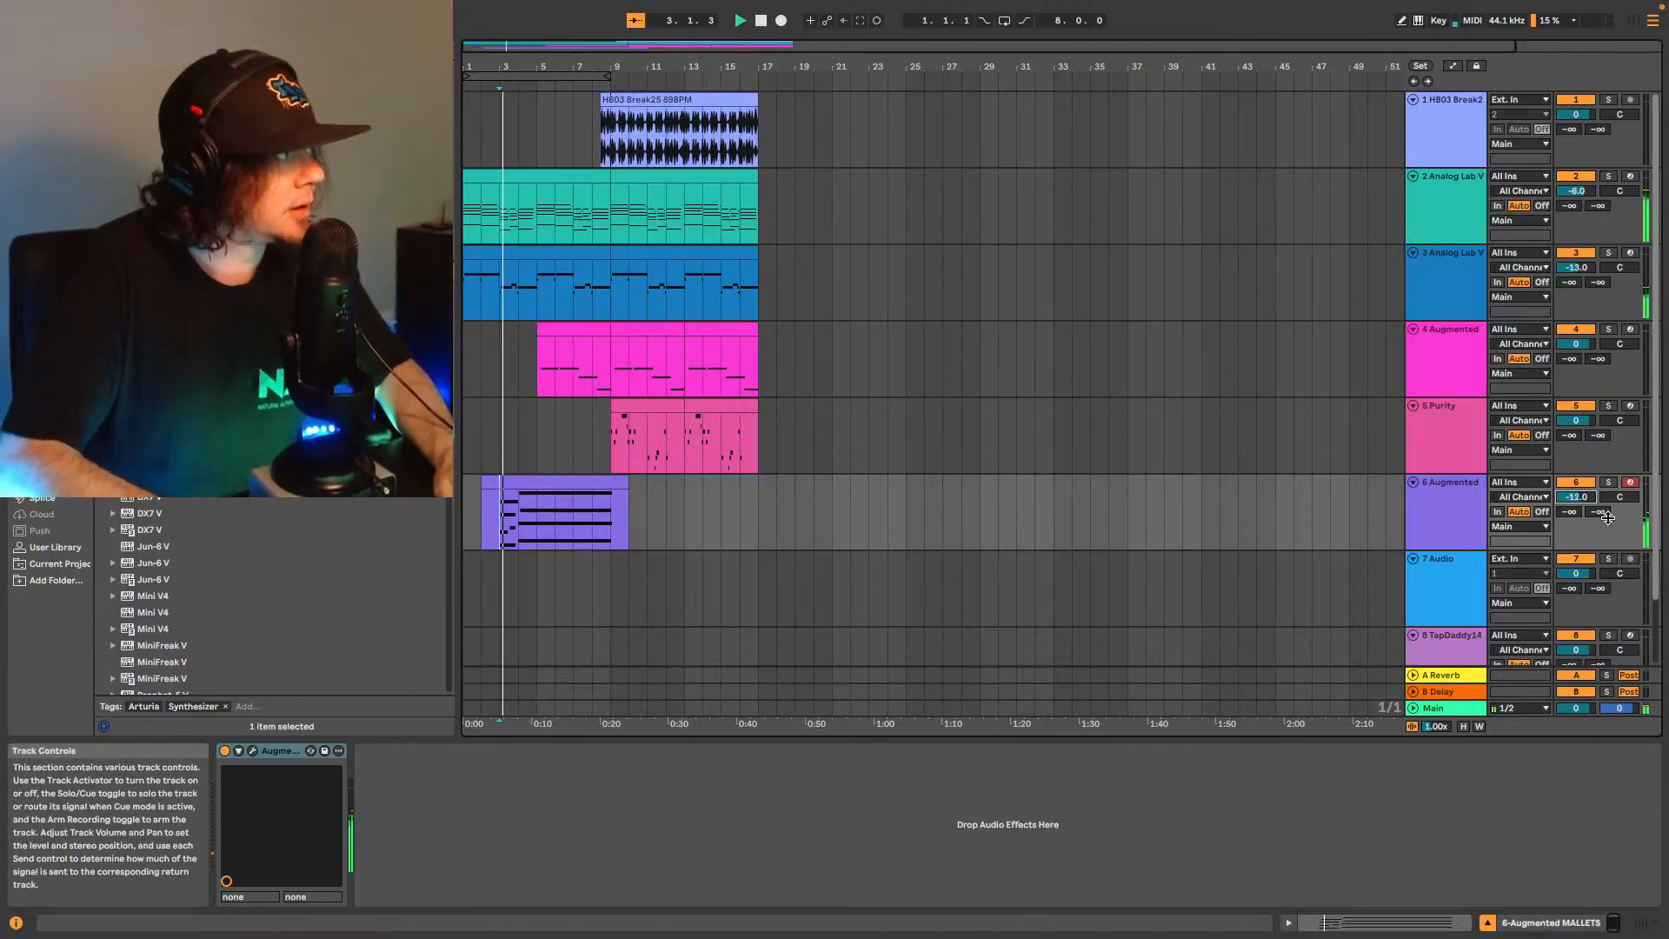
key(Up)
key(Down)
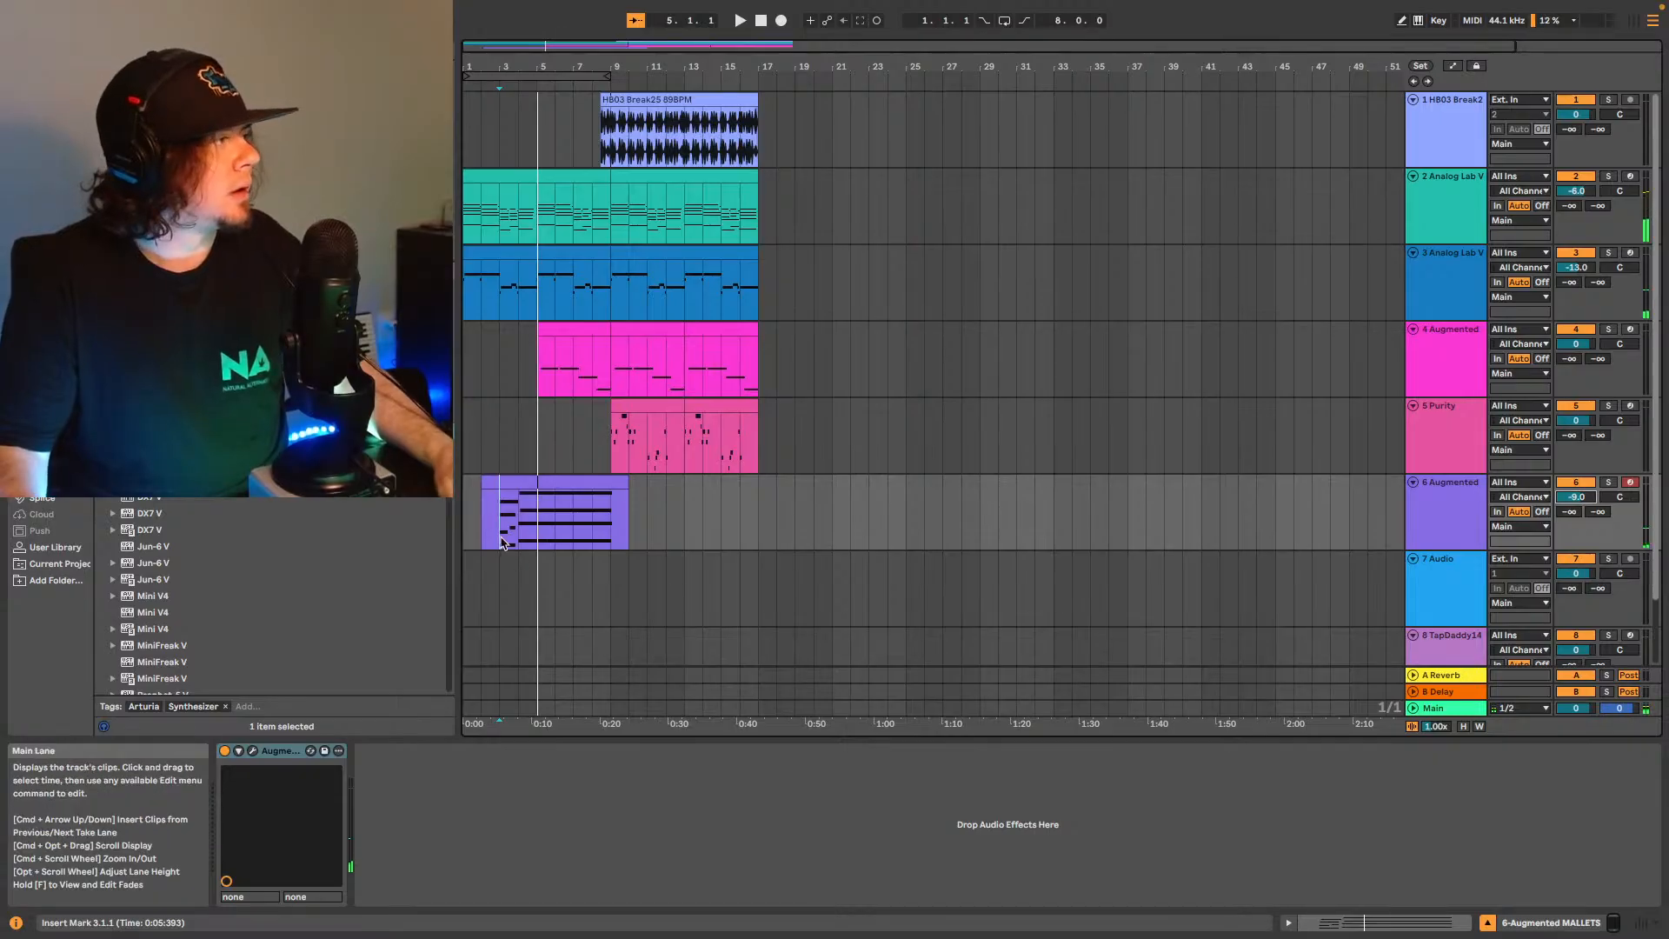
click(469, 523)
key(space)
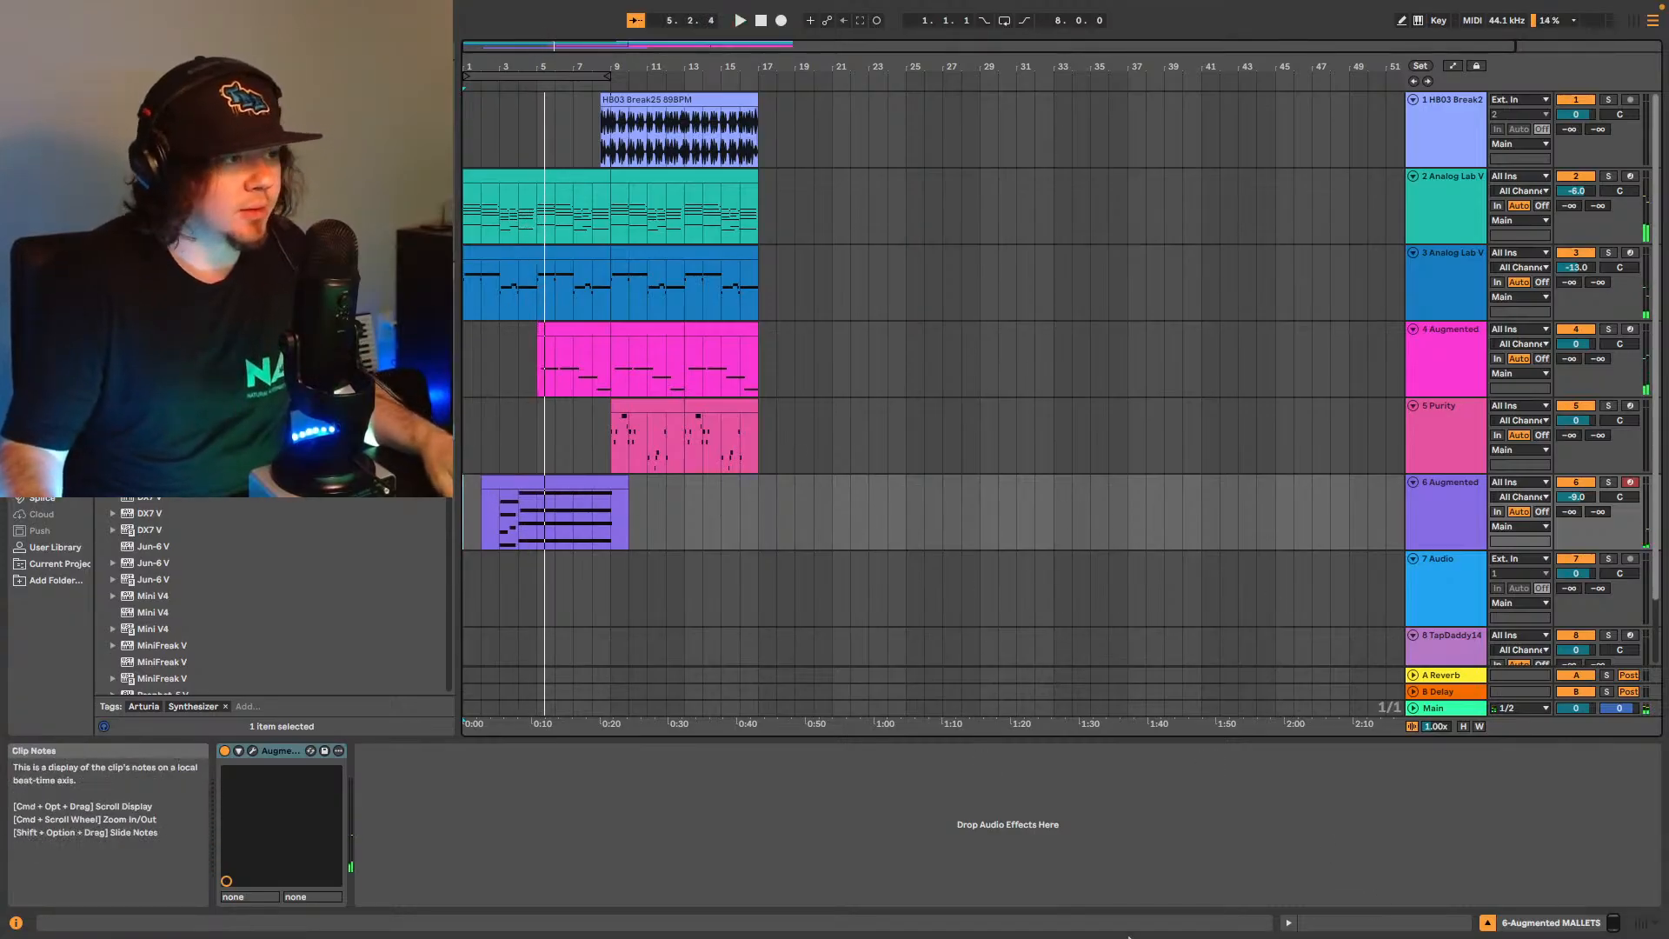
Find the Utility audio effect in the browser and add it after the instrument on the Augmented MALLETS track.
click(261, 46)
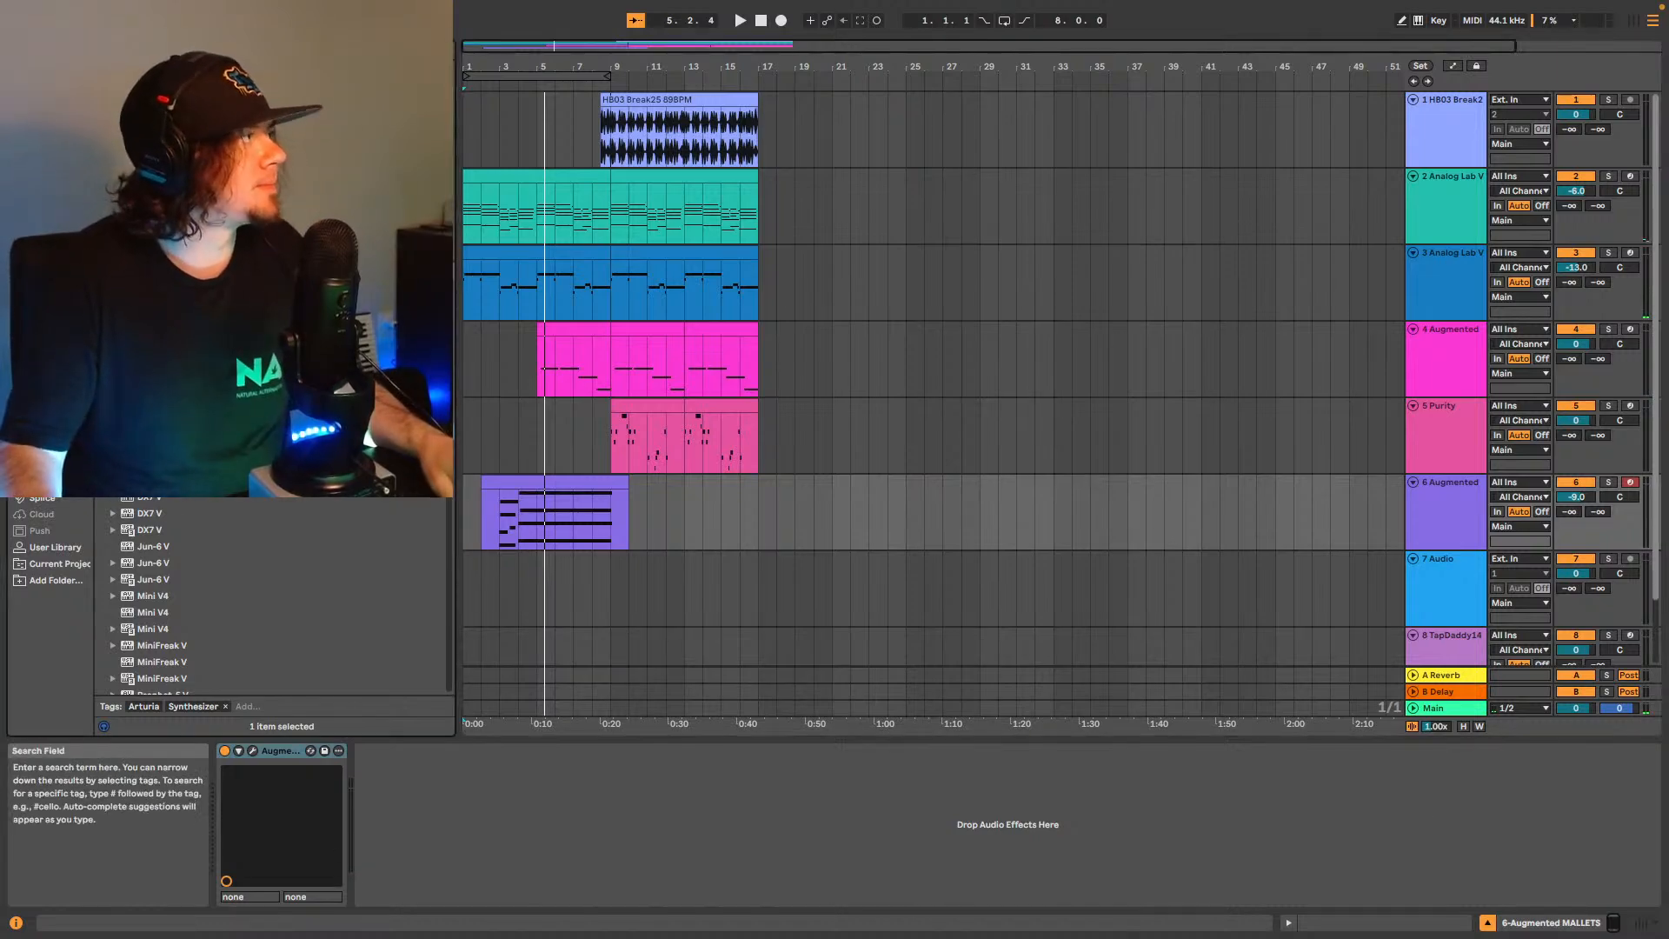
text(a)
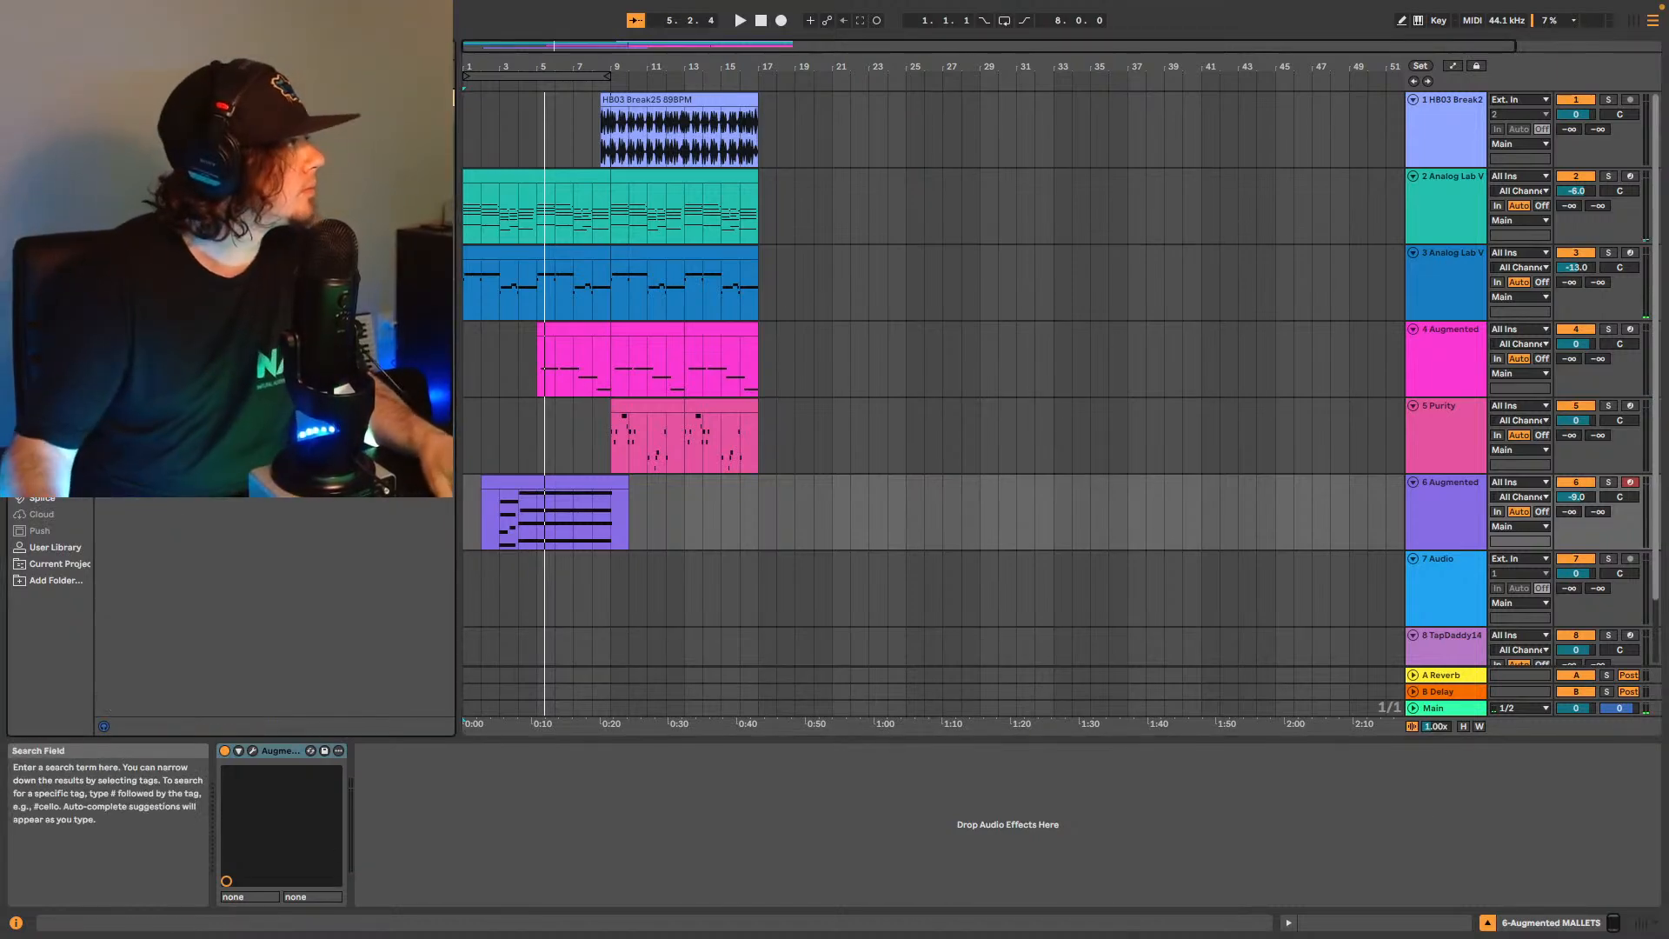
click(53, 287)
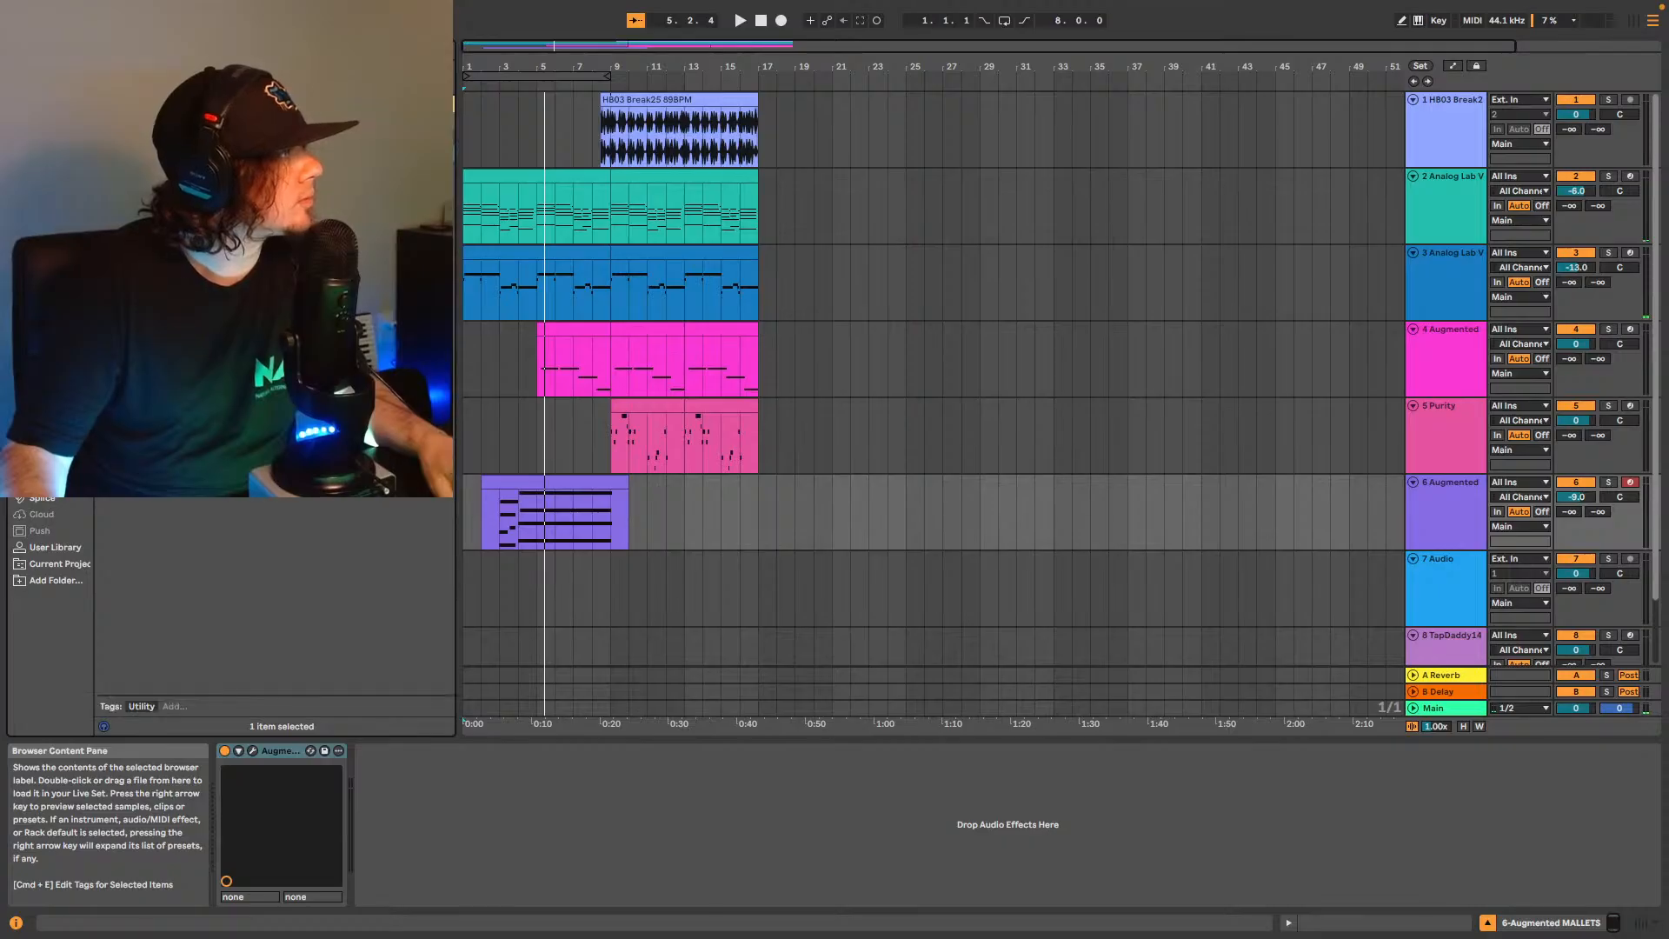
drag(156, 113, 477, 833)
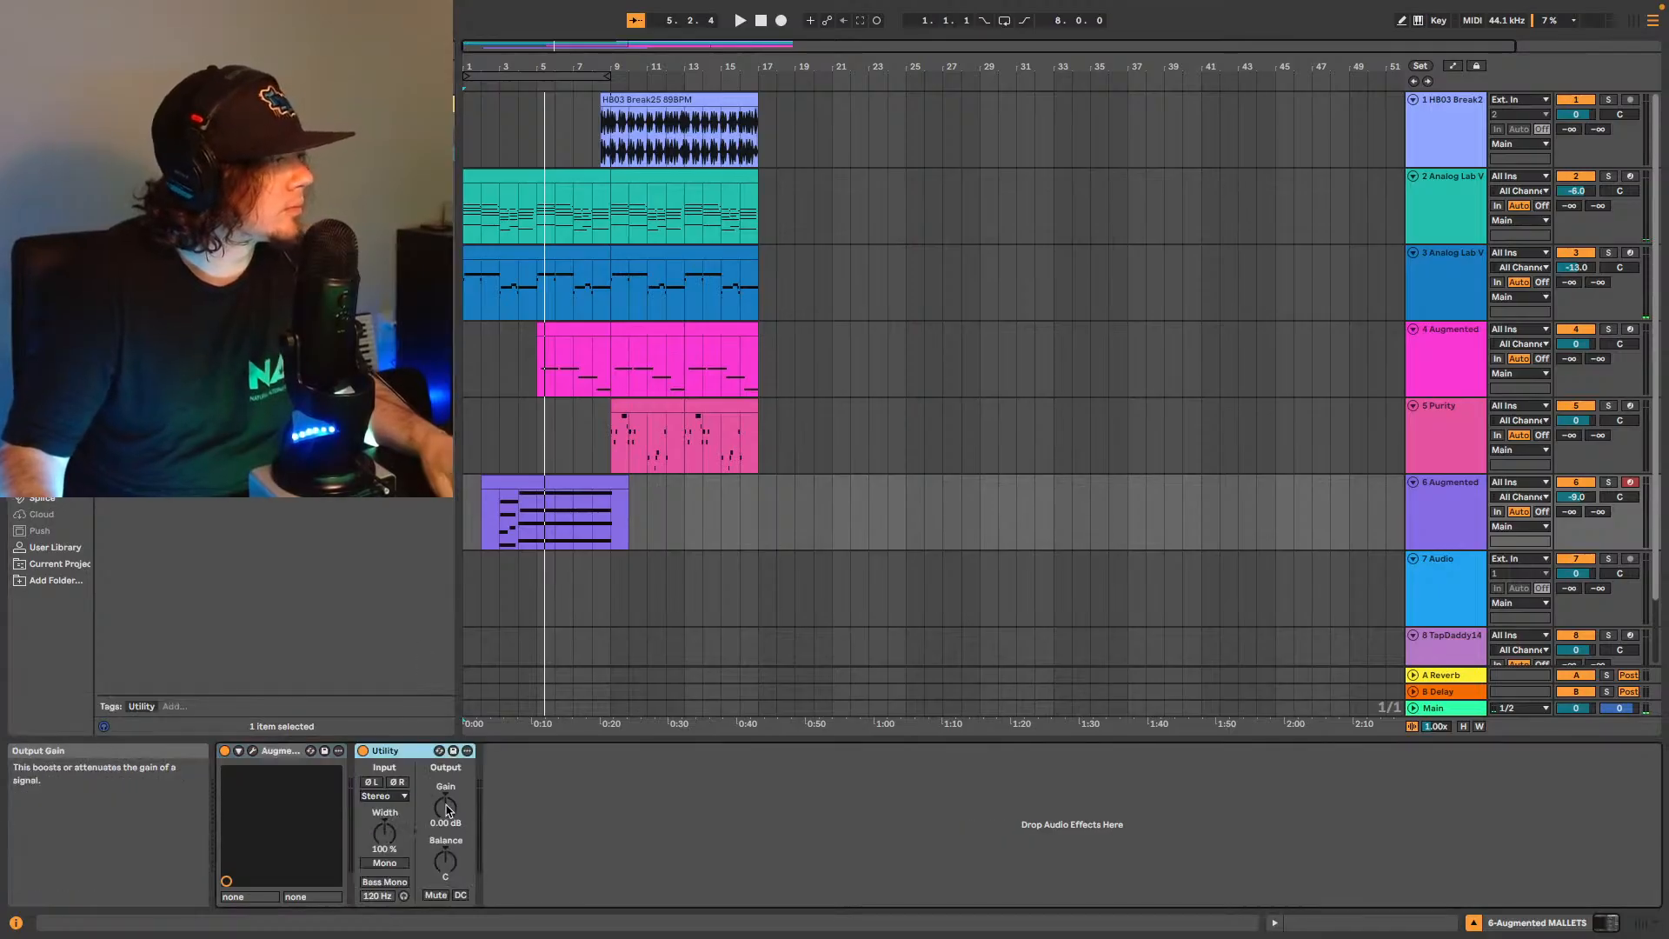
Show the Utility gain automation on the mallets track and insert a curved downward fade shape from bar 5 to bar 8.
right_click(446, 807)
click(488, 815)
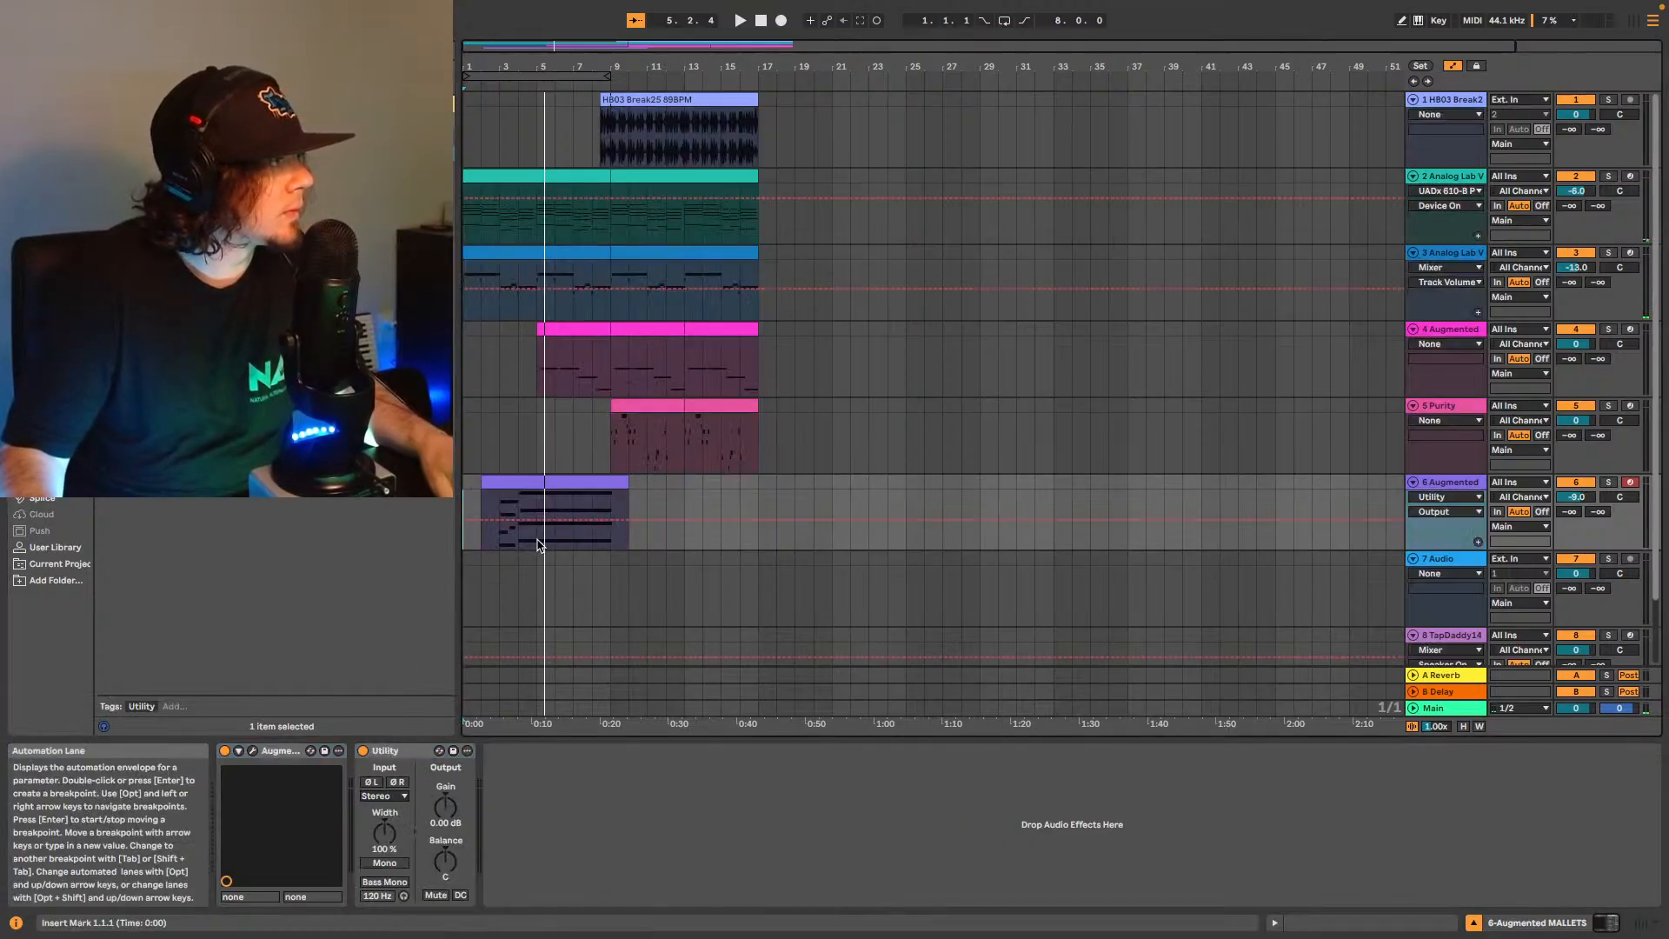
drag(539, 546, 553, 548)
right_click(588, 545)
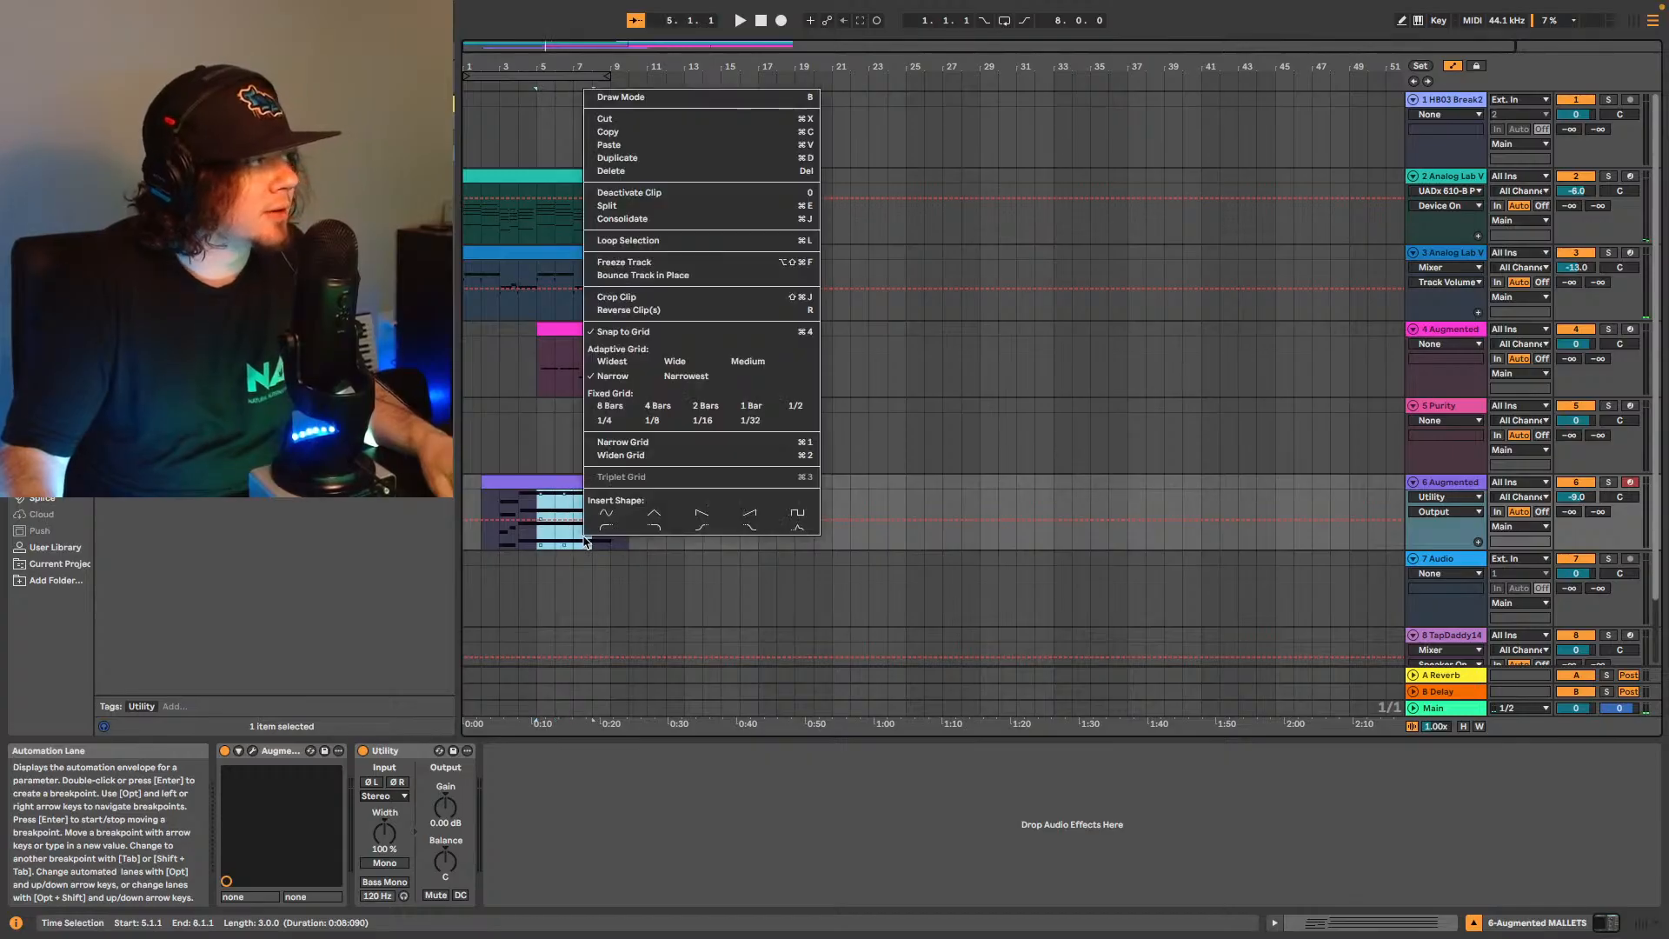
click(761, 527)
click(654, 543)
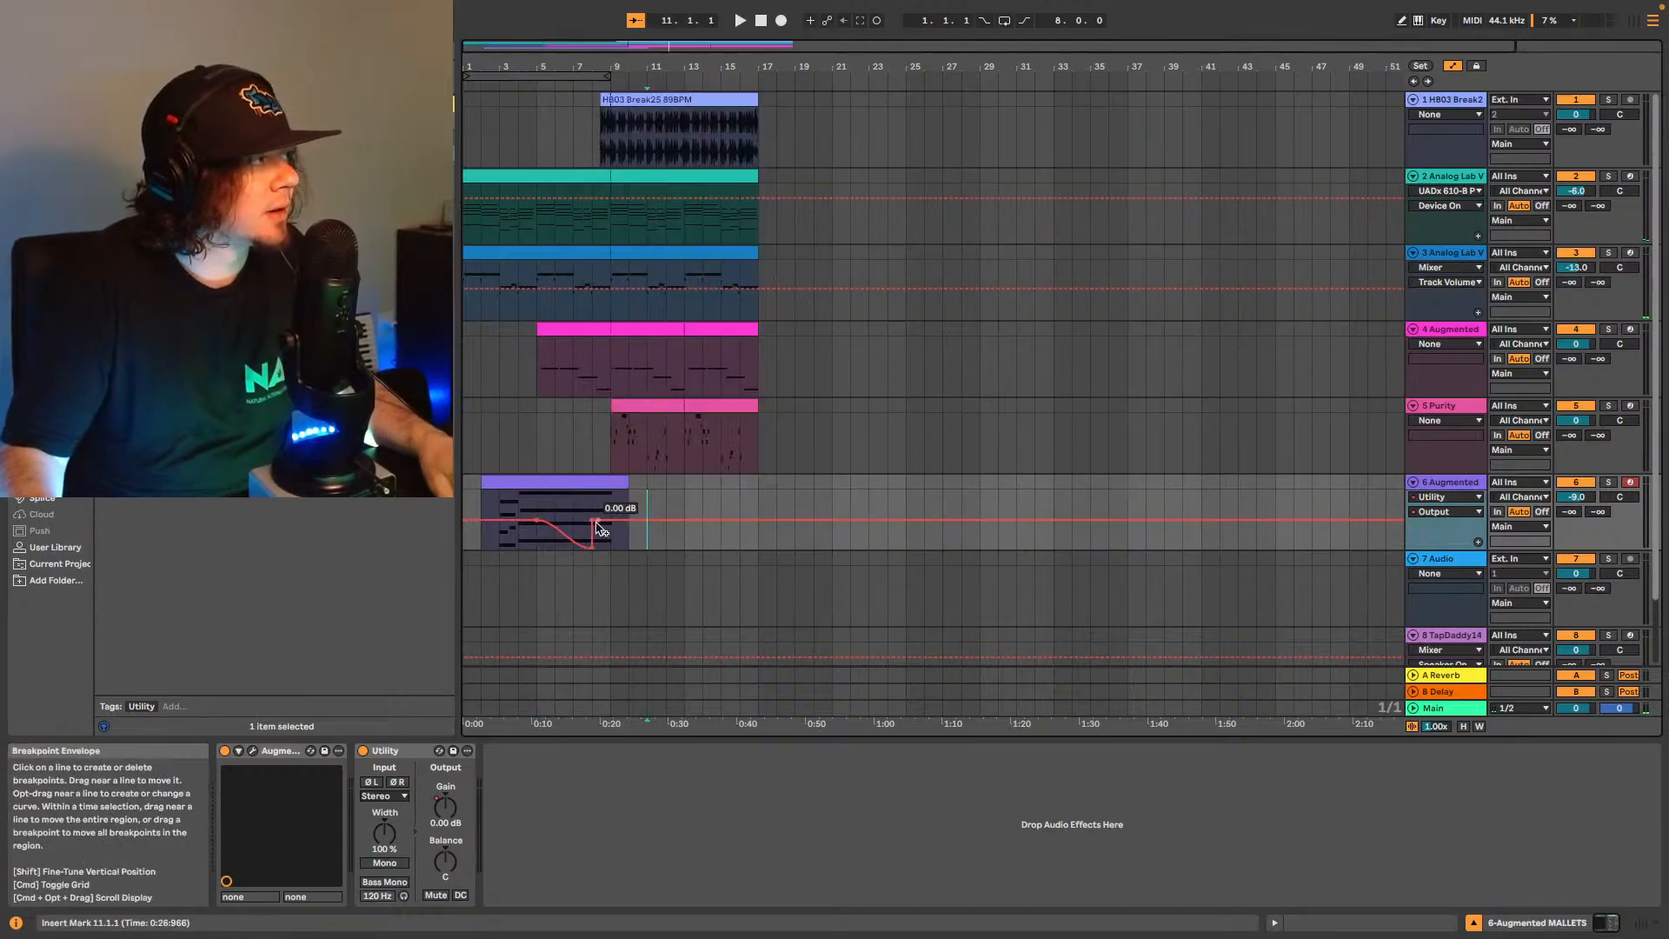
Remove the point returning the gain to 0 dB, move the fade to span bars 6 to 9, and play it back.
click(592, 520)
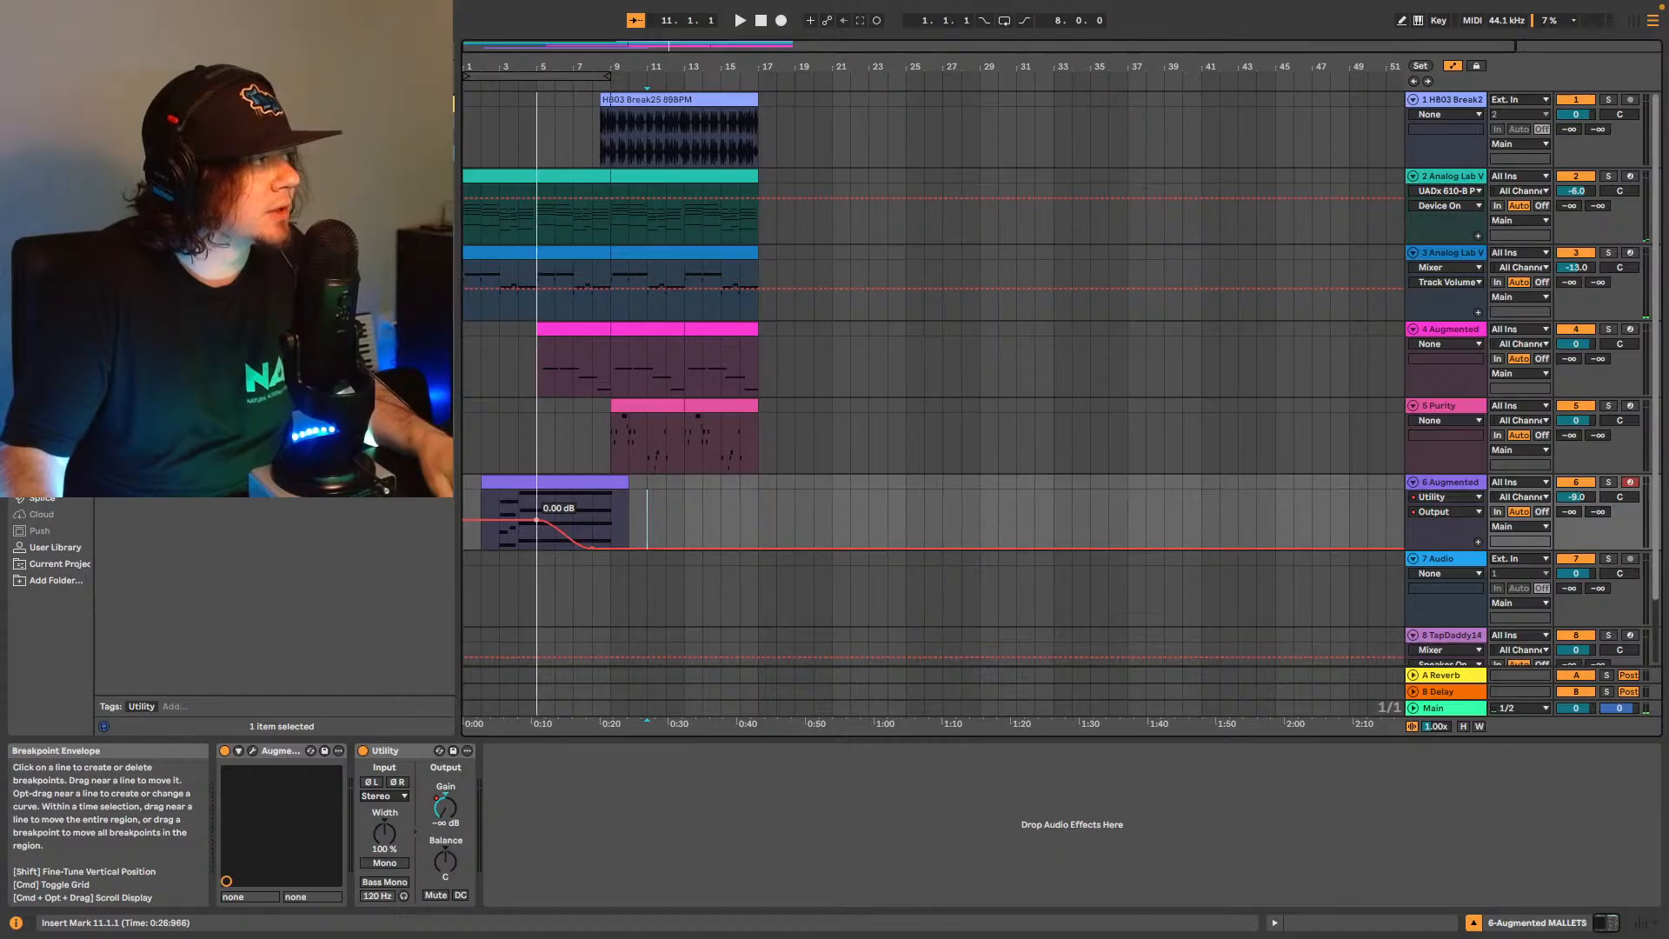
drag(536, 520, 555, 520)
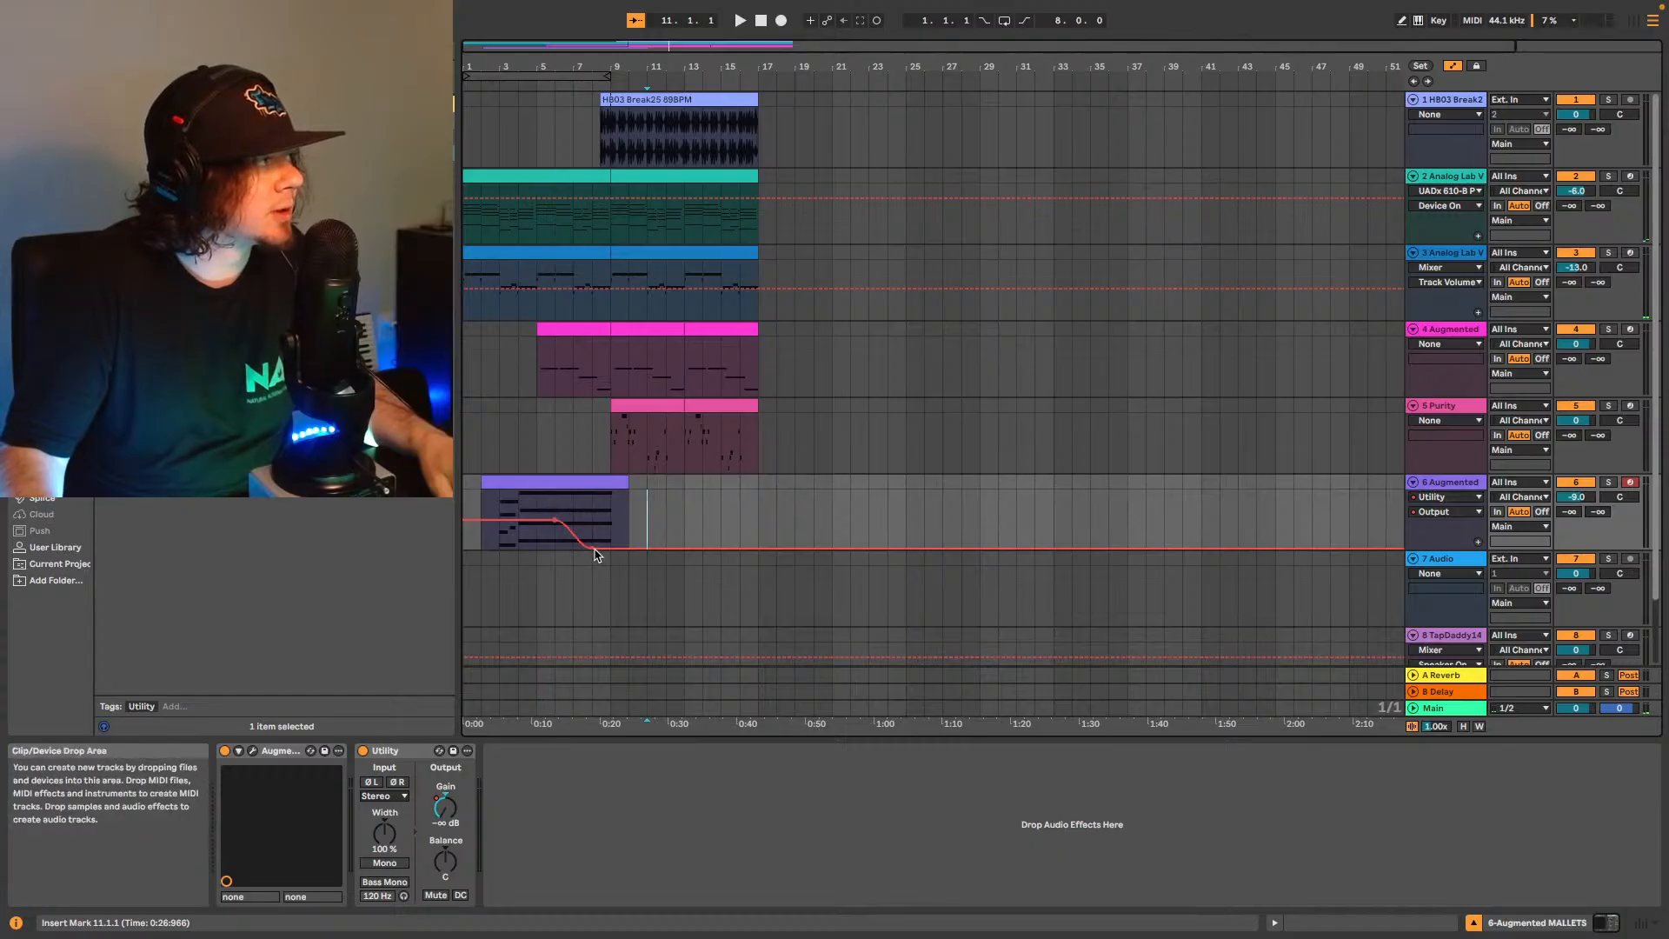
drag(592, 548, 611, 548)
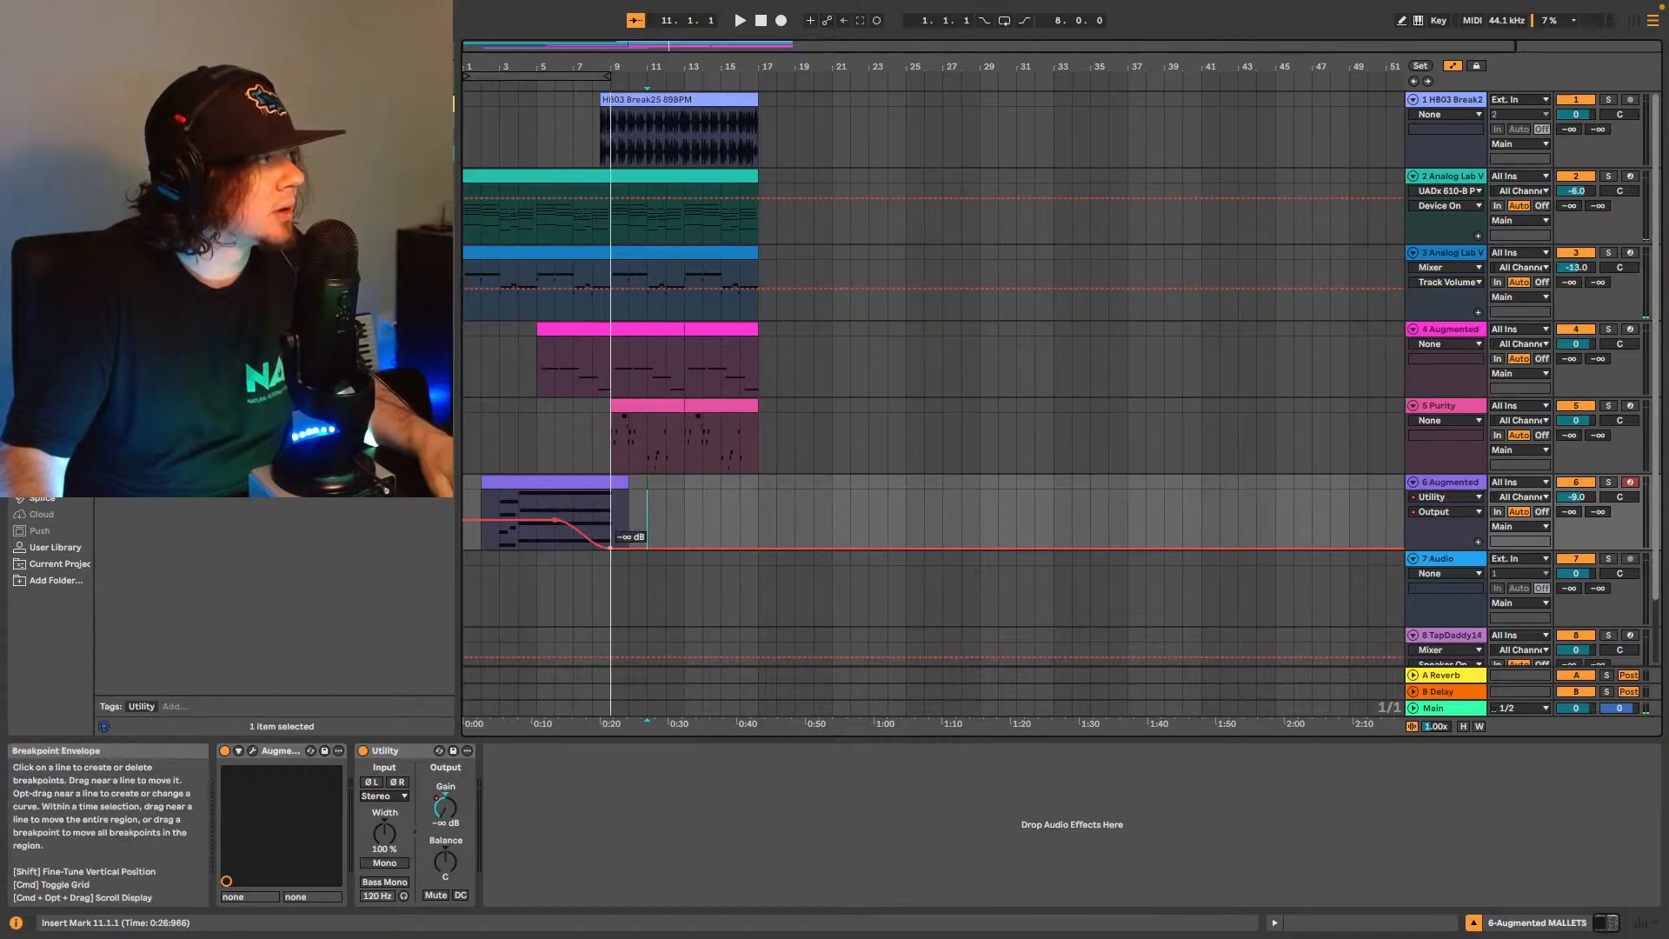
click(488, 544)
key(space)
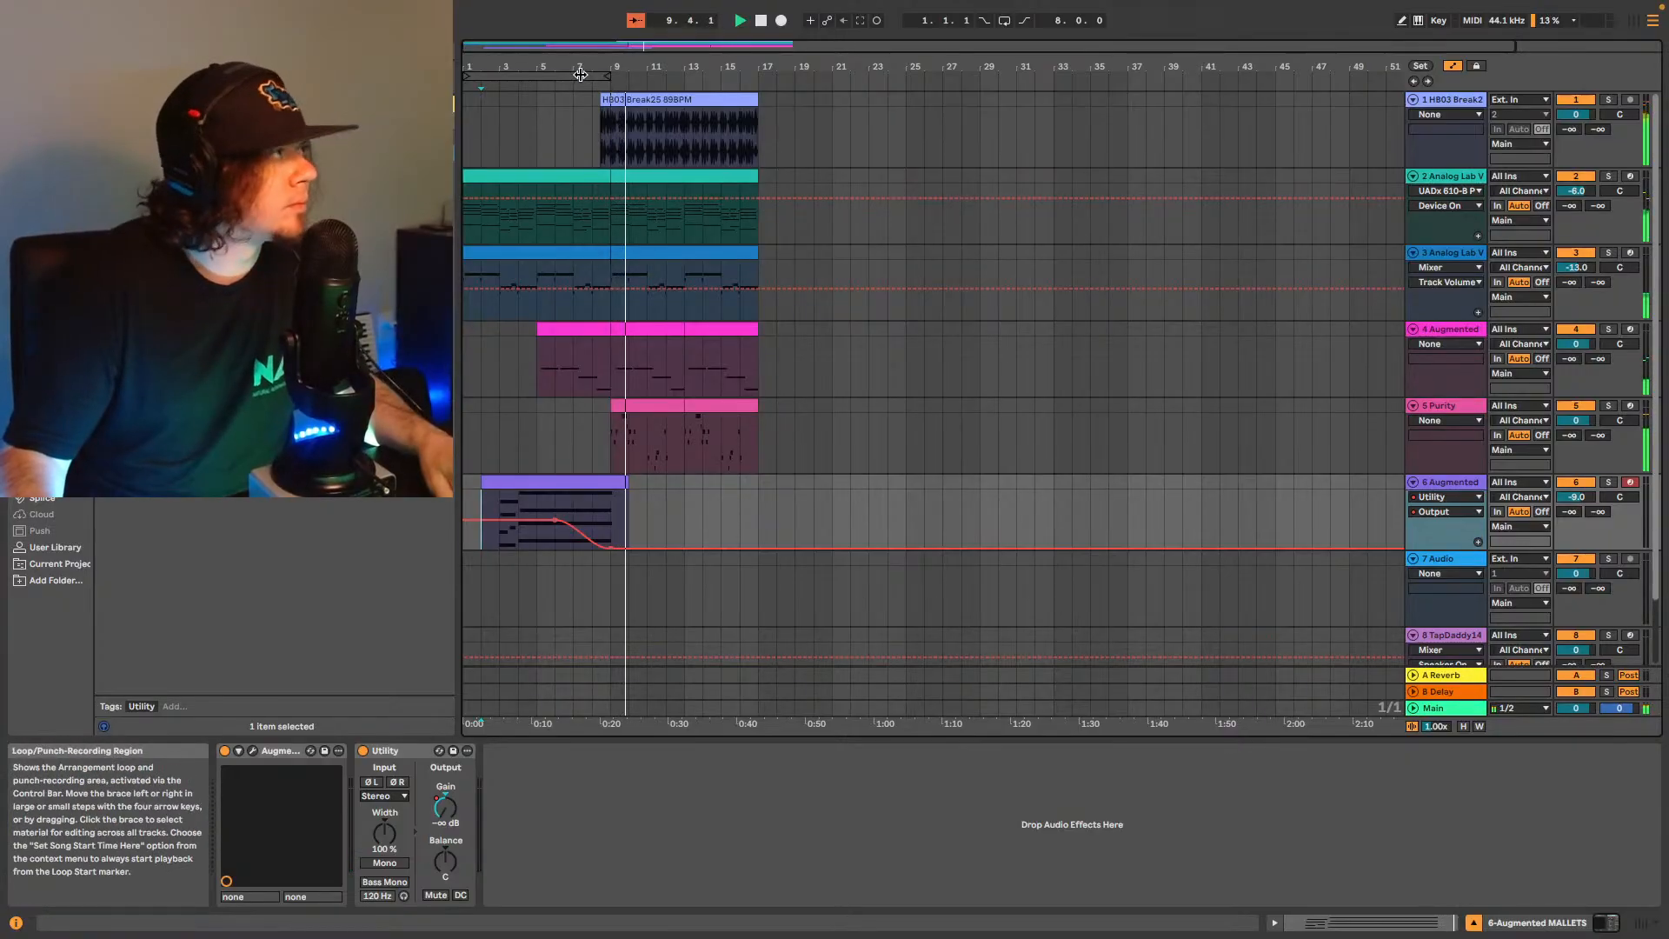
Set the arrangement loop to bars 9 to 17, enable looping during playback, and stop the song.
click(619, 71)
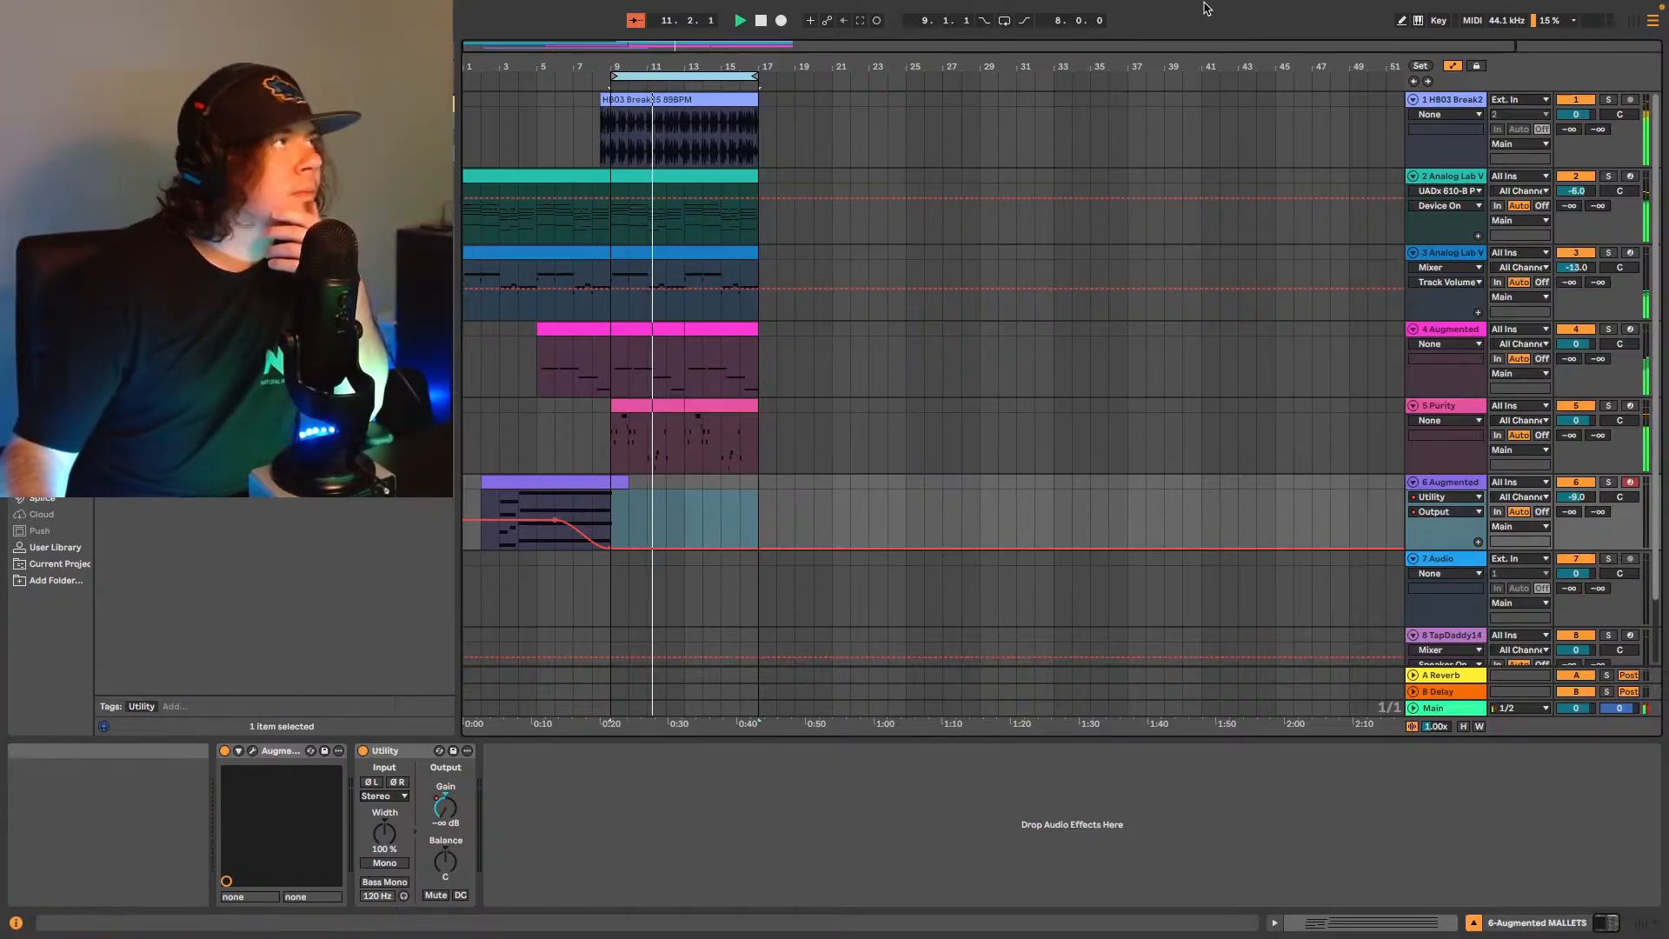
click(1004, 20)
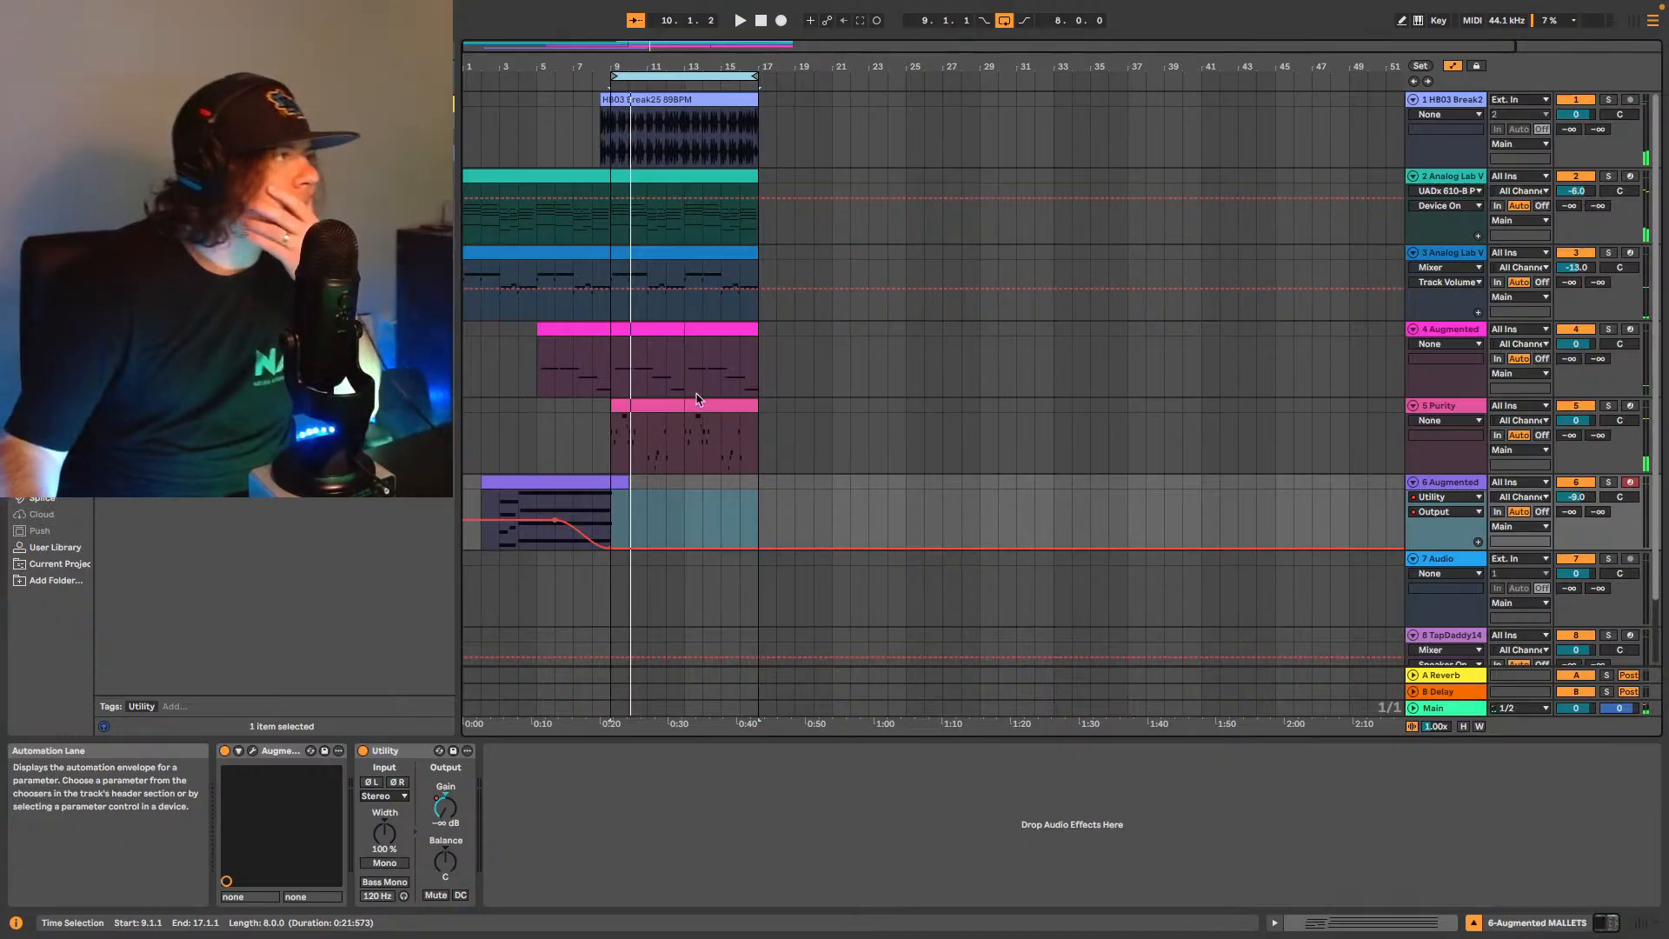
key(space)
Listen to the song from bar 9 on the drum break section, and replay it from bar 1.
click(521, 224)
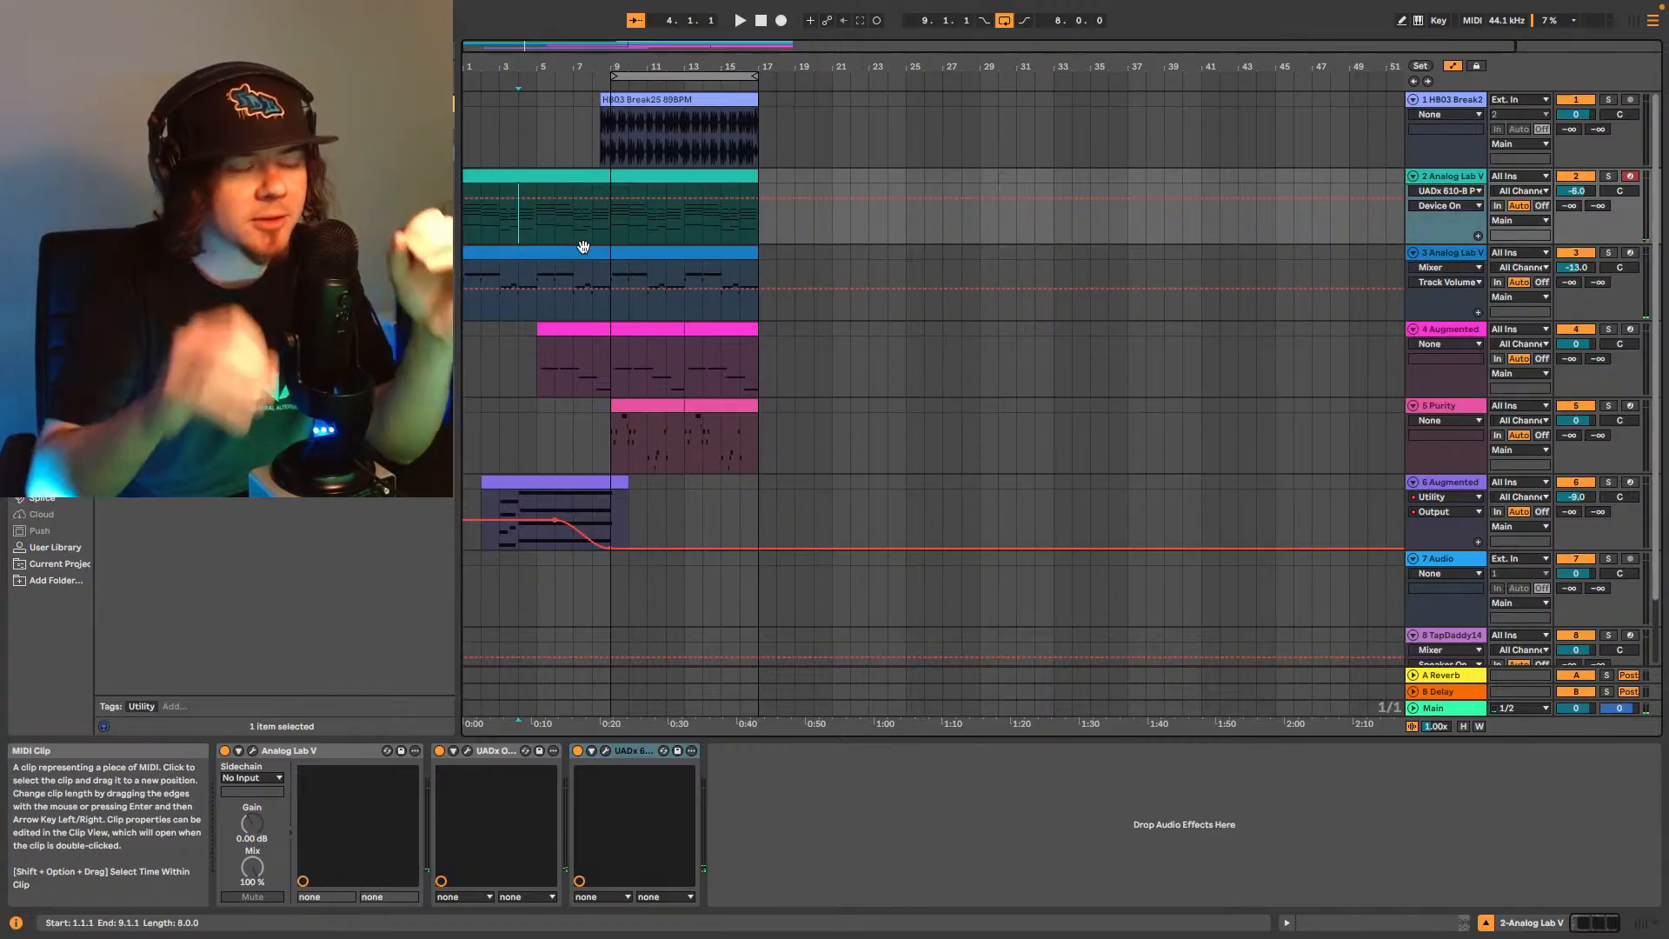
click(619, 117)
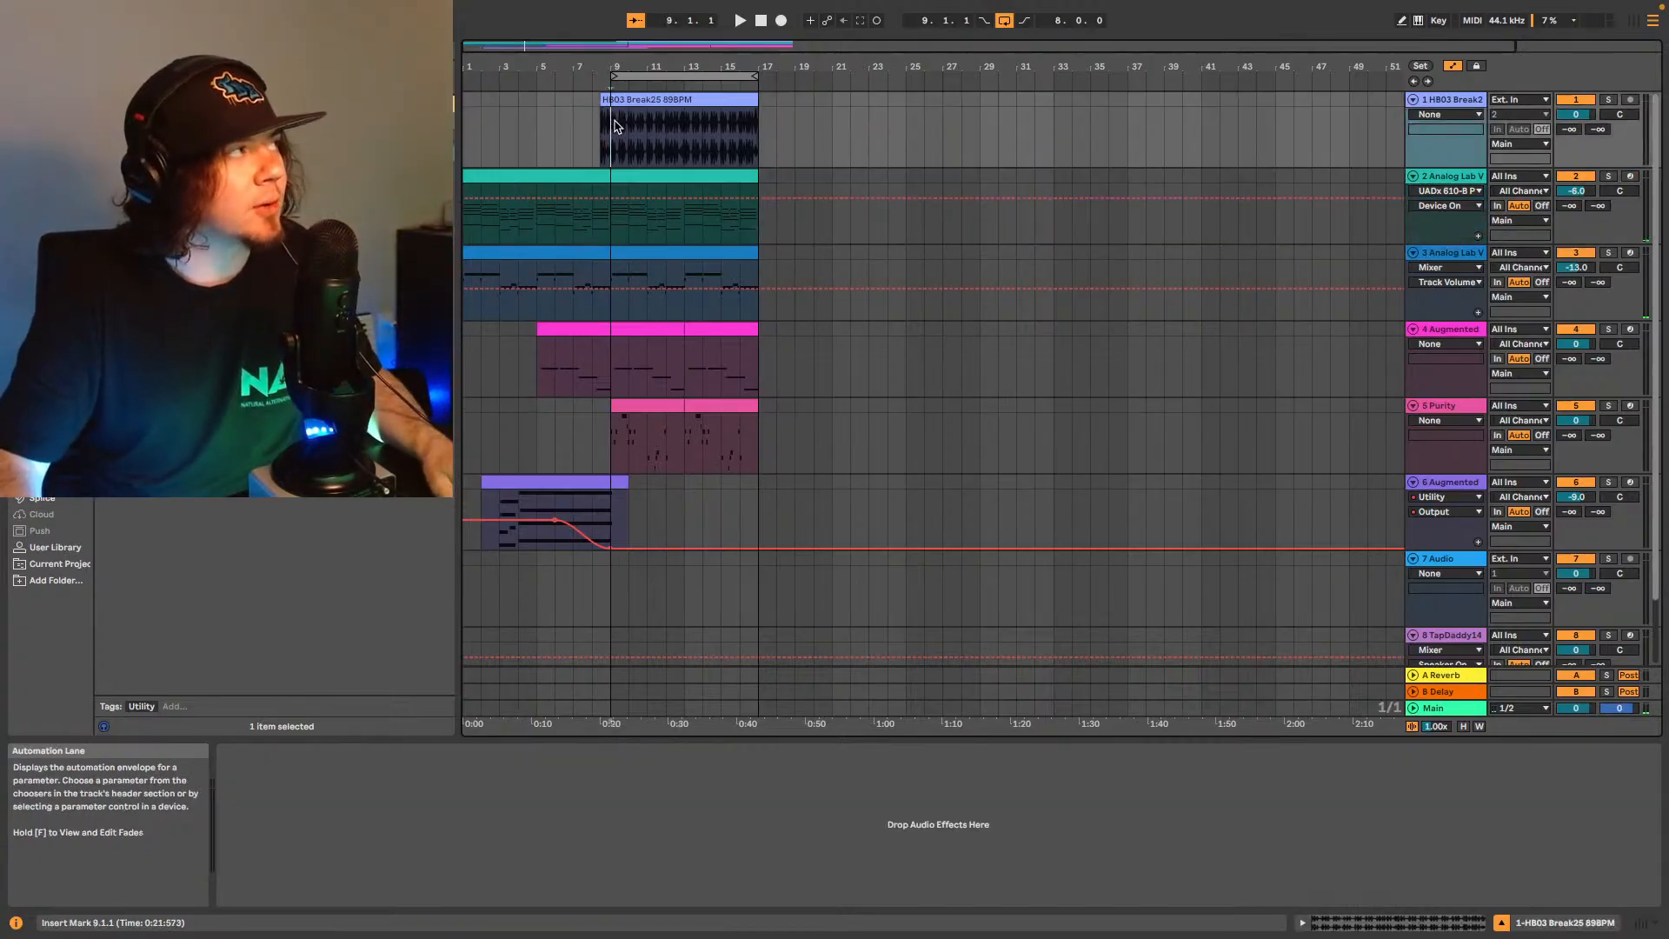
key(space)
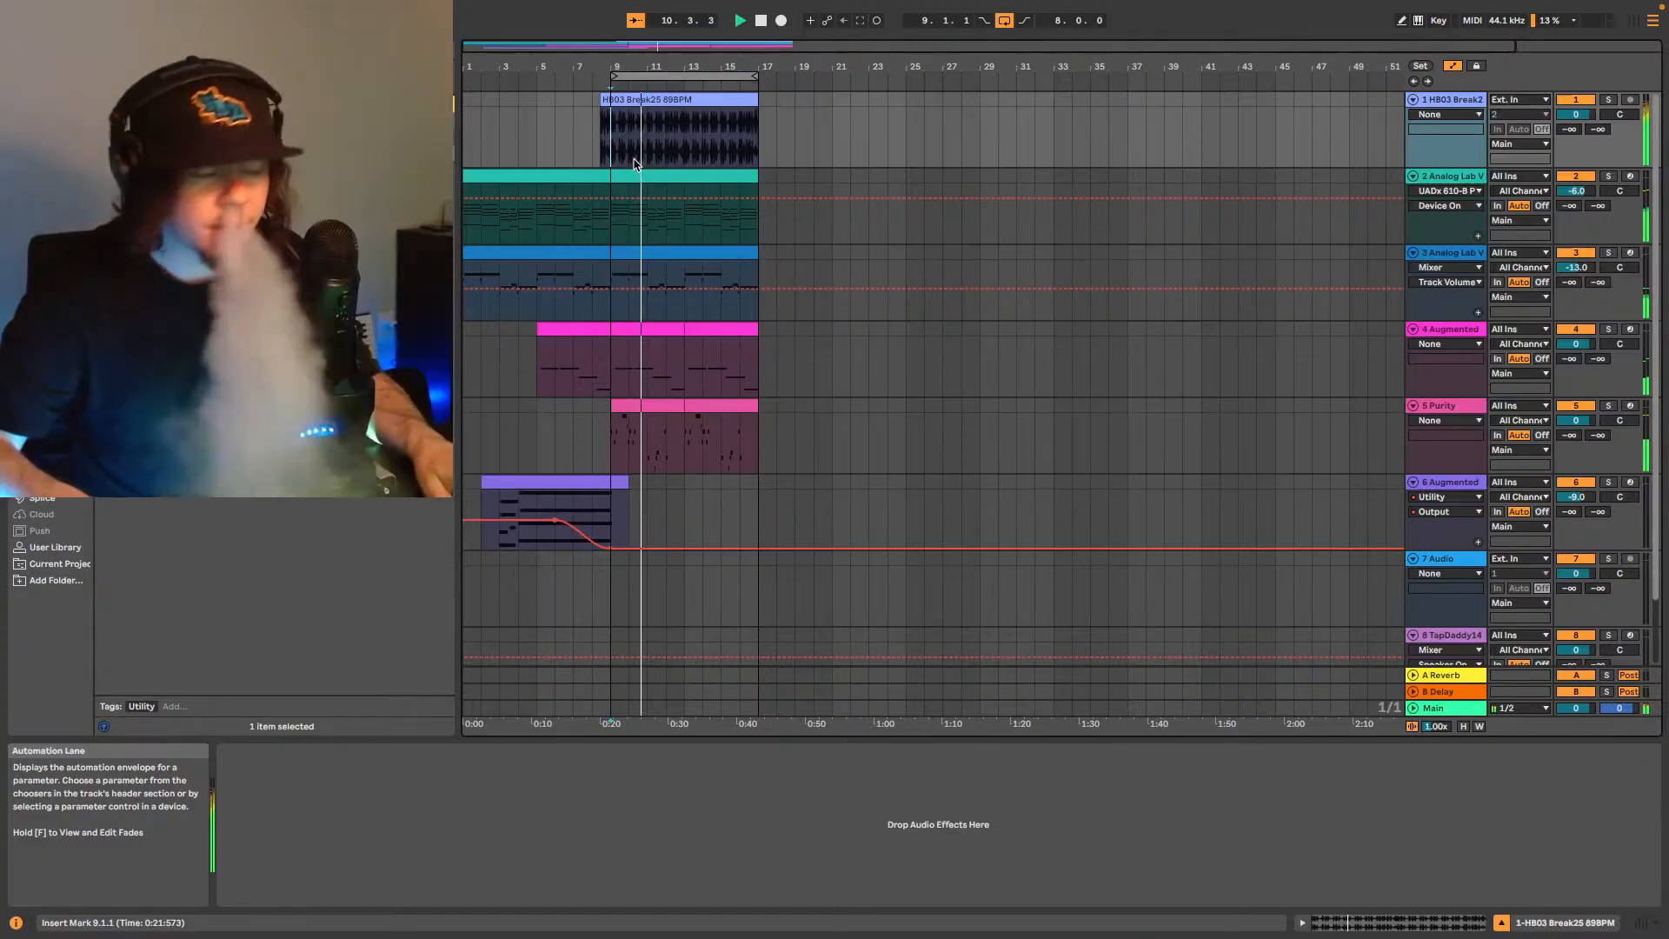
click(471, 309)
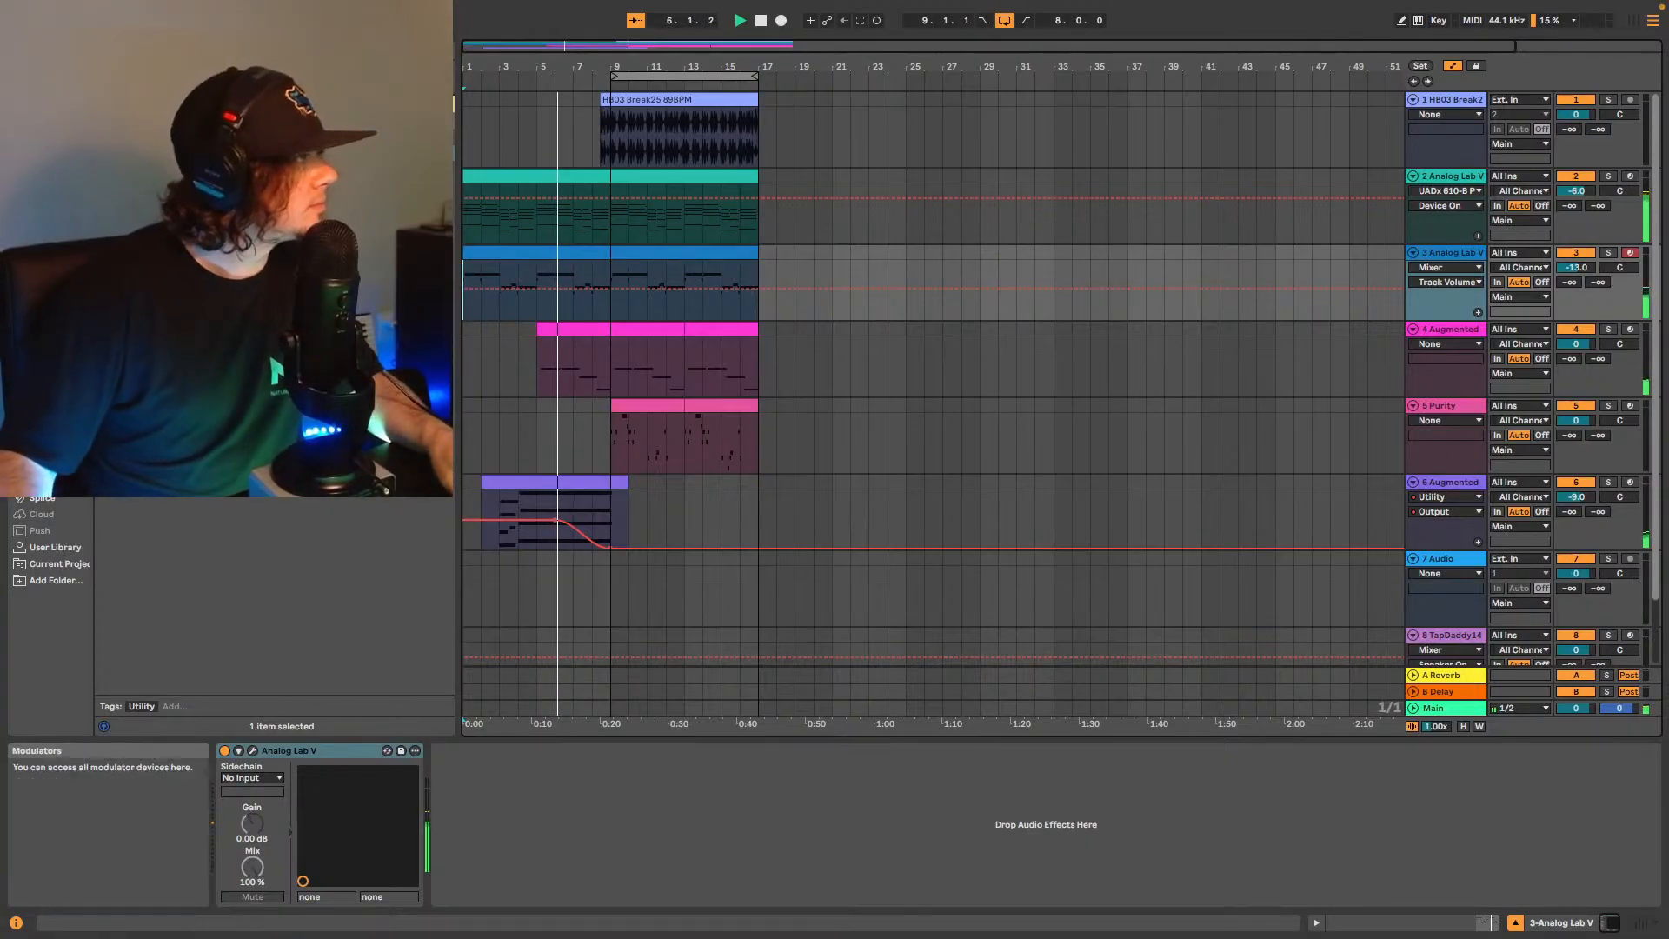
Delete the unused TapDaddy146 Chill BoomBap drum track at the end of the track list.
scroll(1469, 435, down, 3)
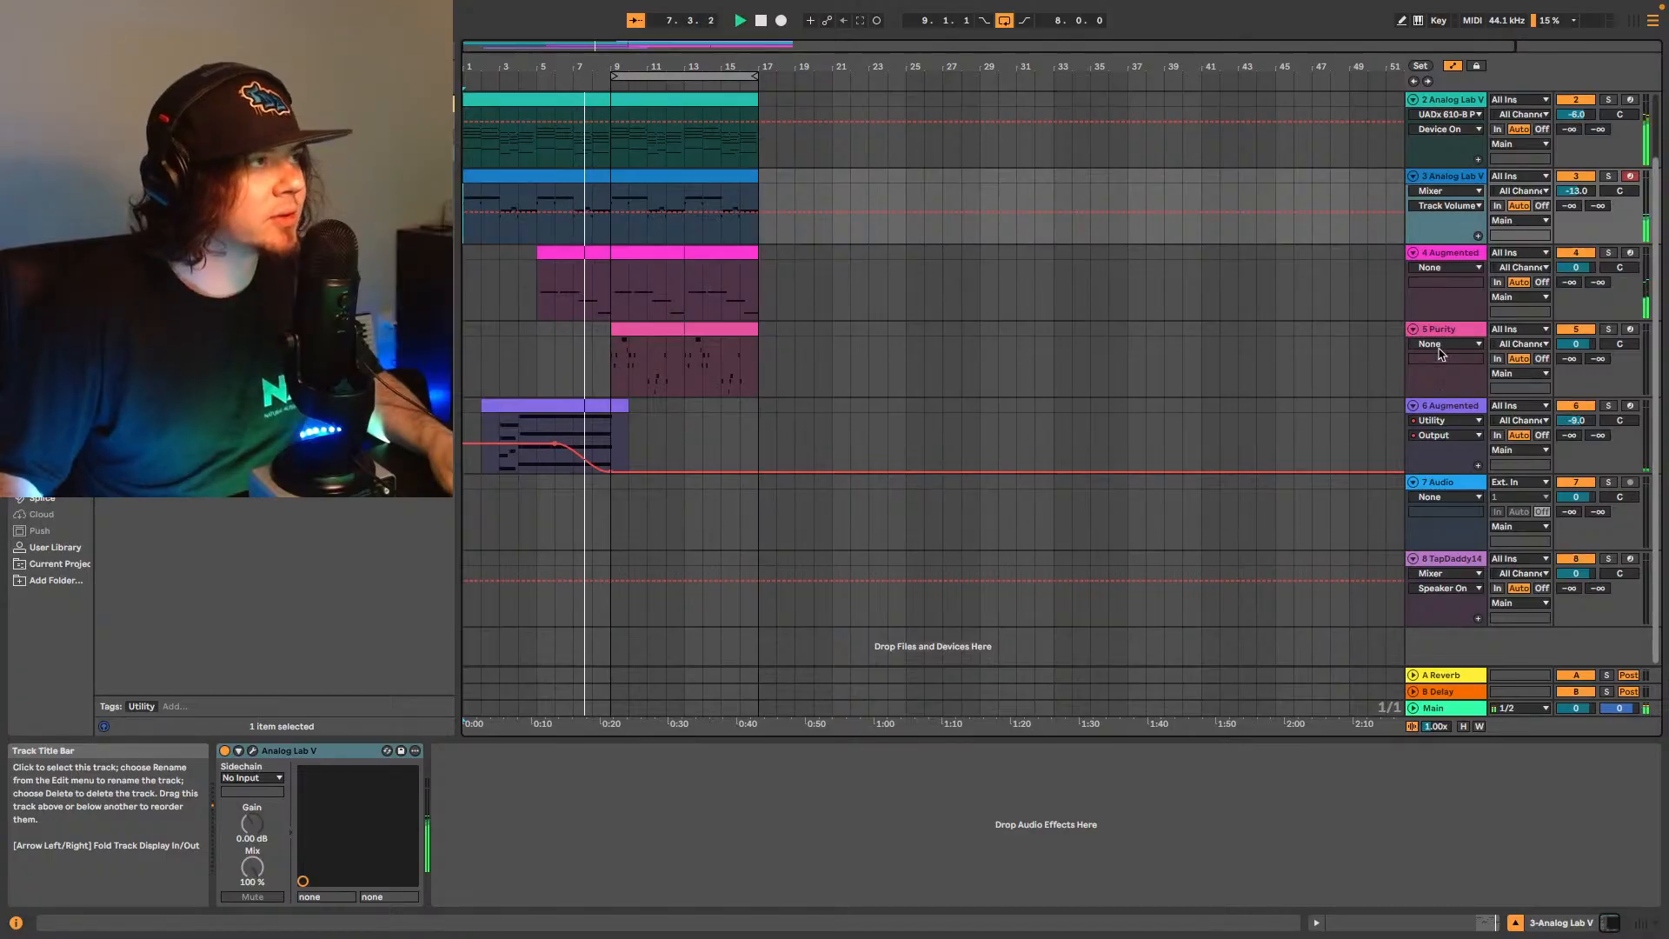
click(1452, 450)
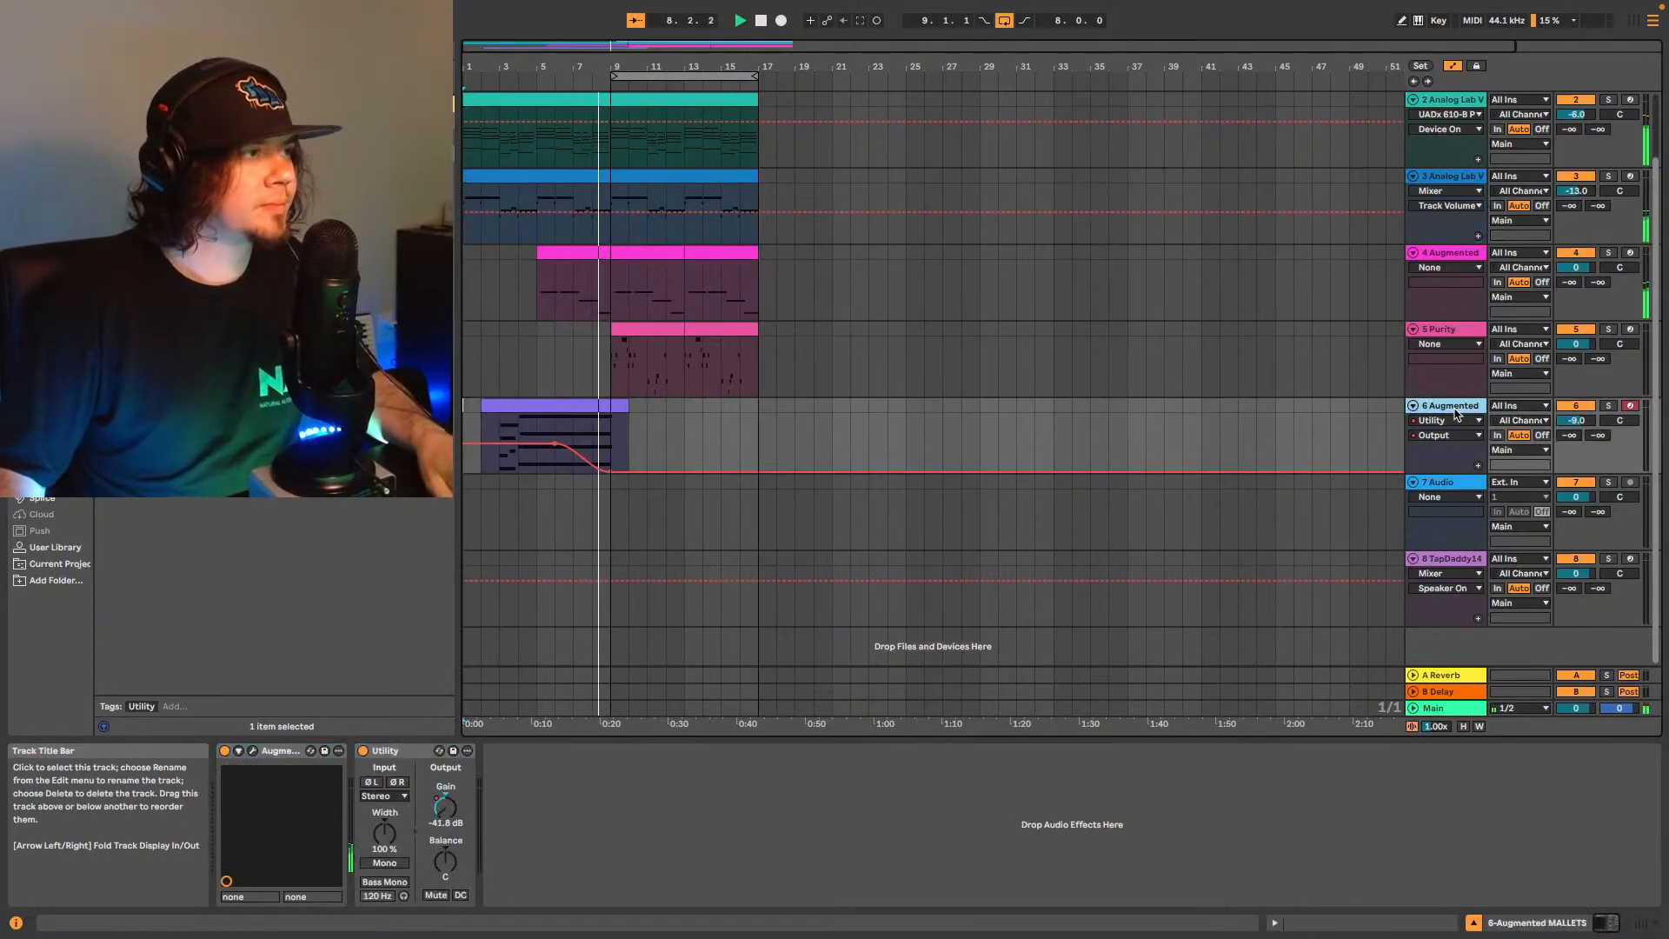
click(1445, 560)
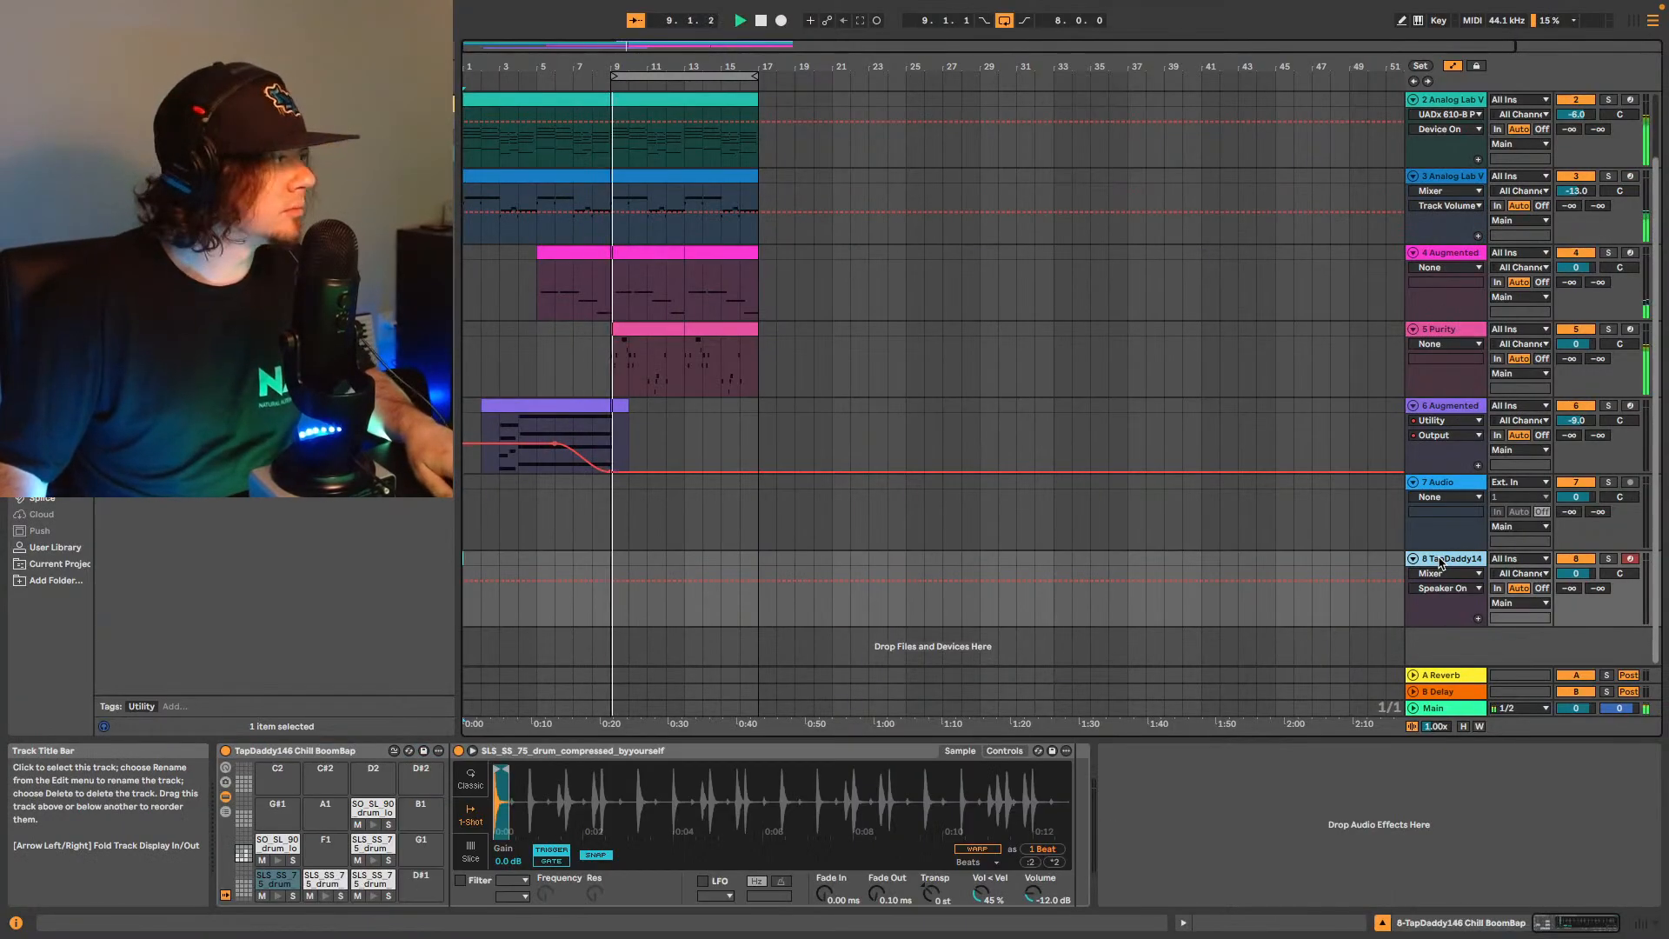
key(Delete)
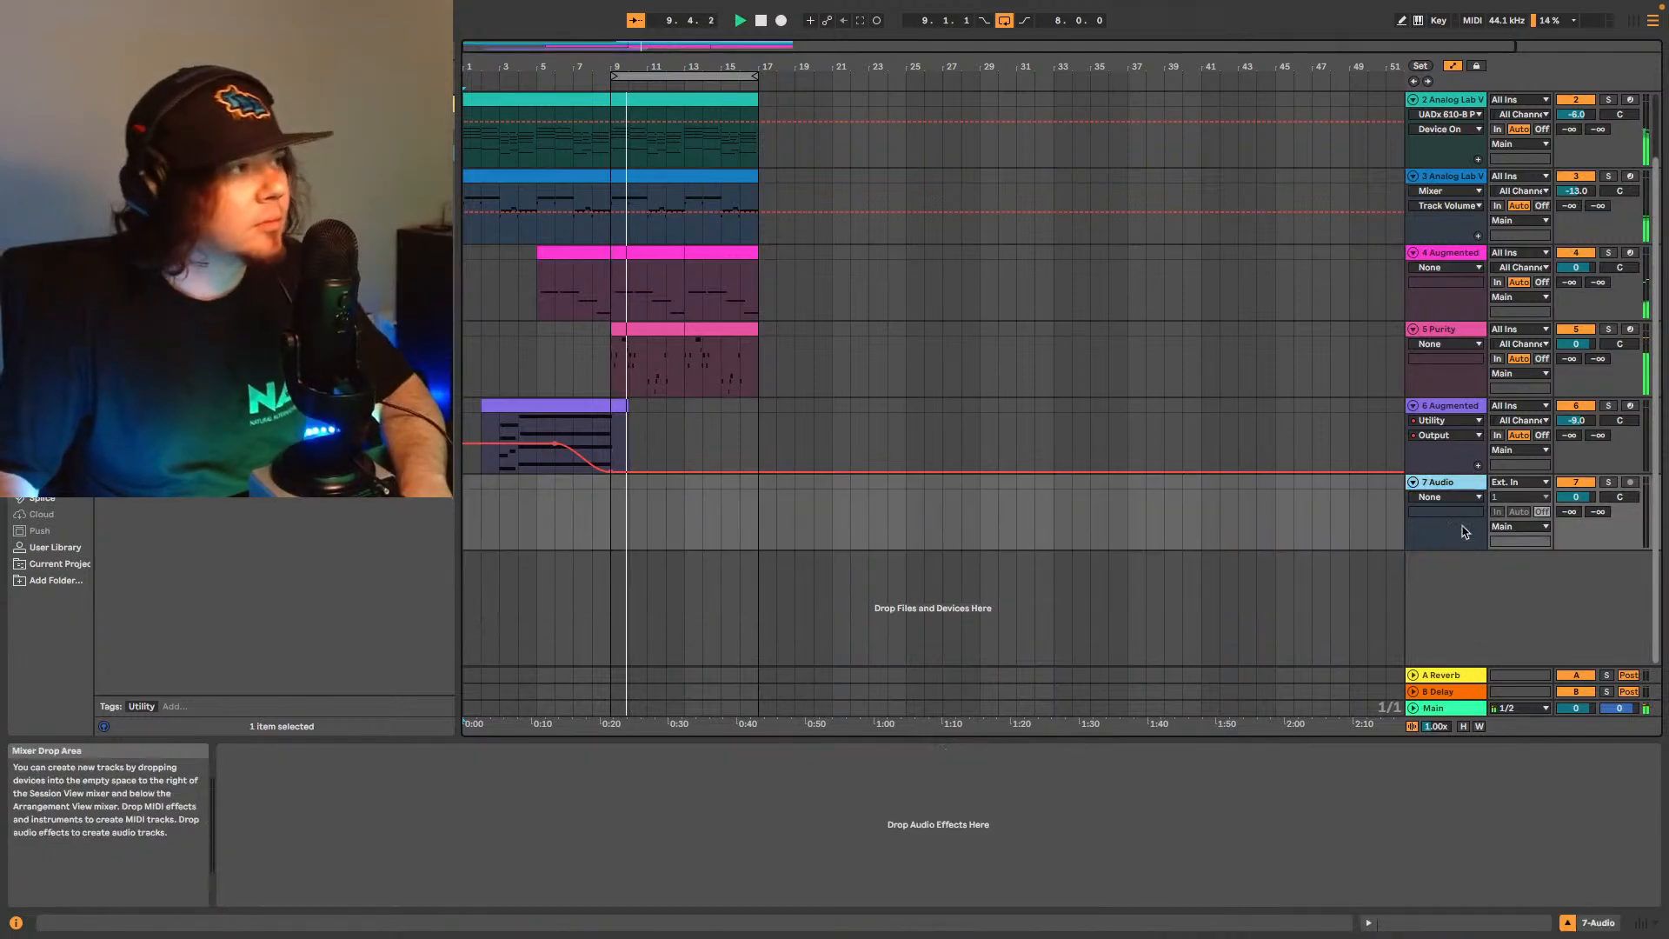
Insert a new MIDI track directly below the Augmented MALLETS track and play the song from bar 1.
click(1454, 405)
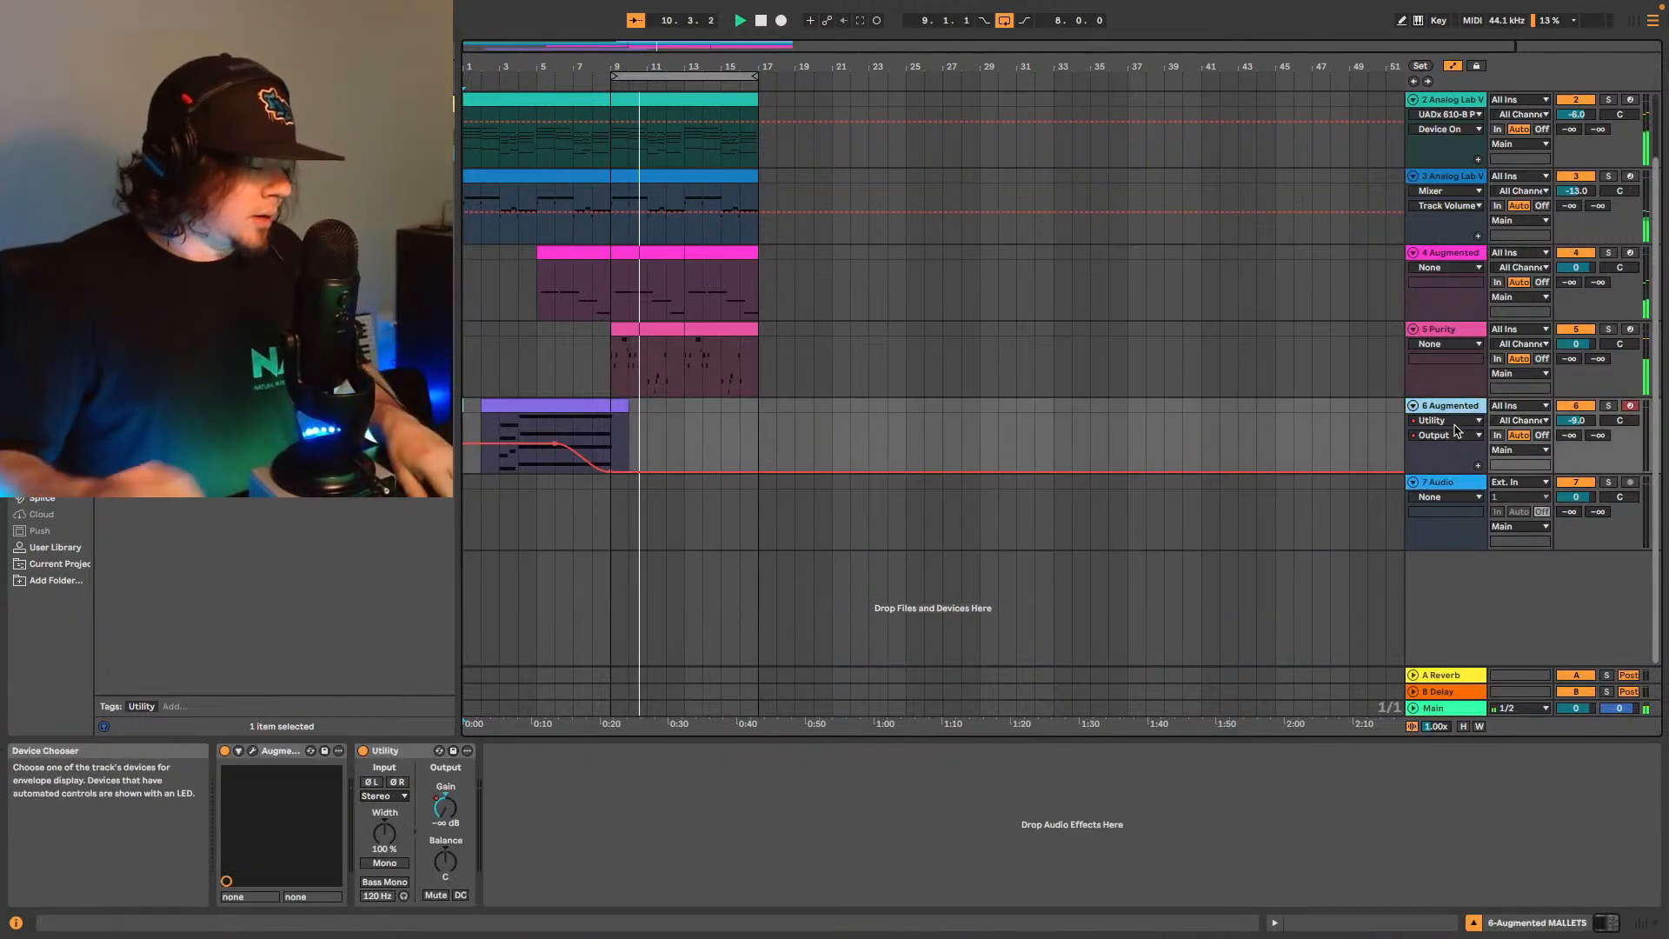
key(ctrl+shift+t)
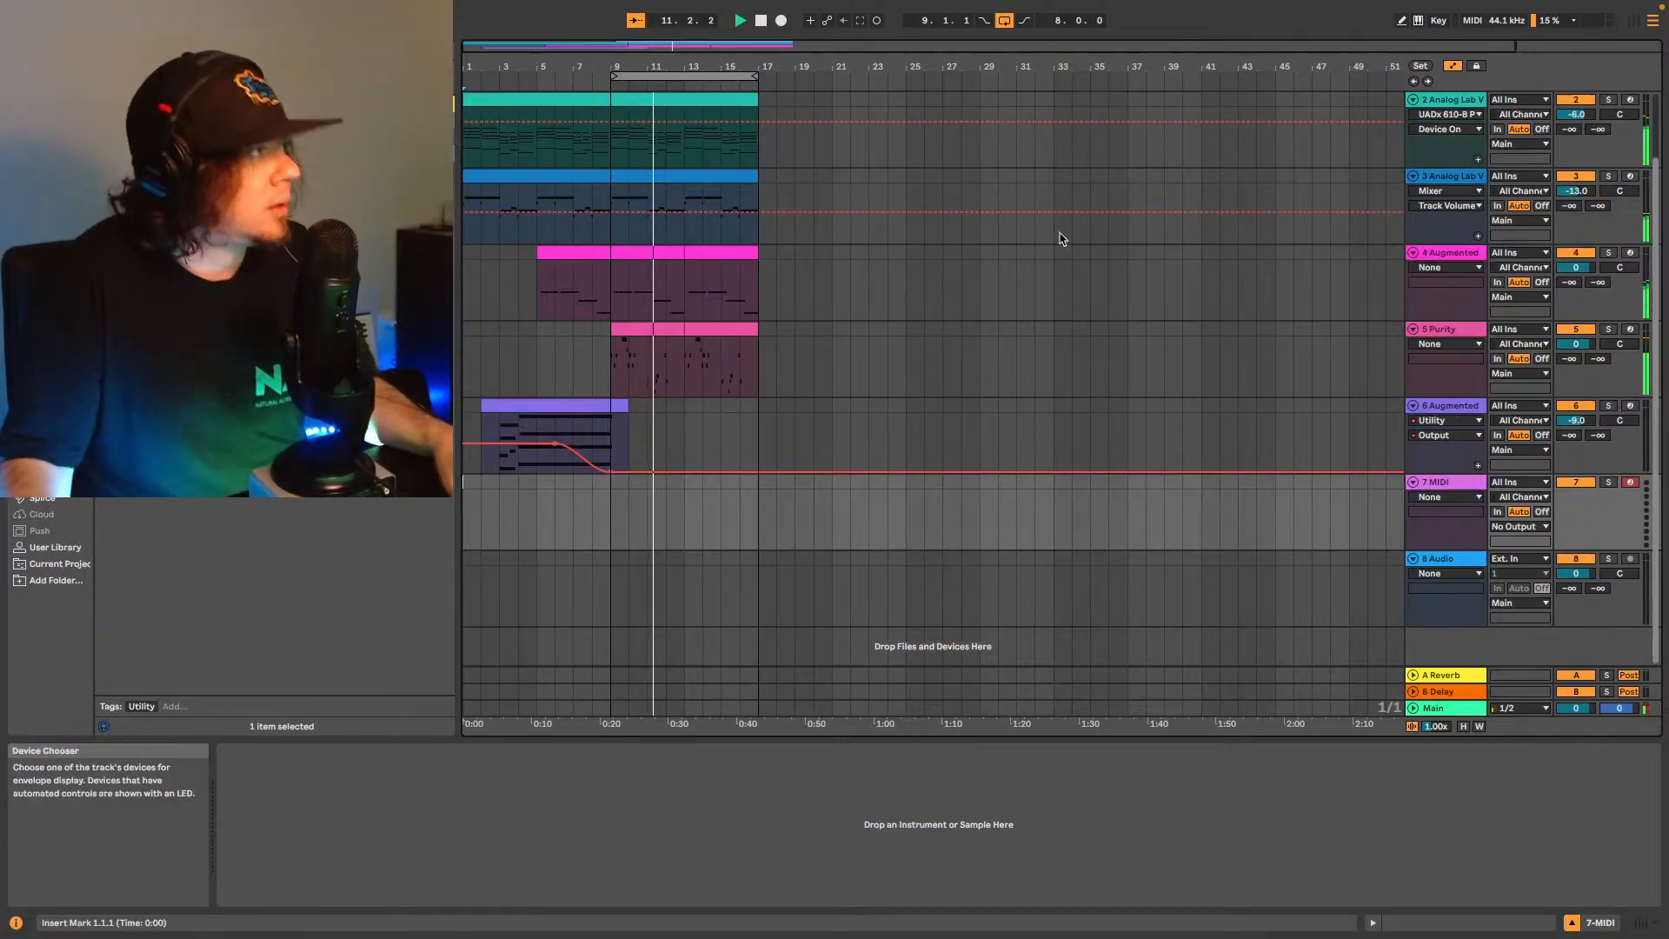
click(467, 524)
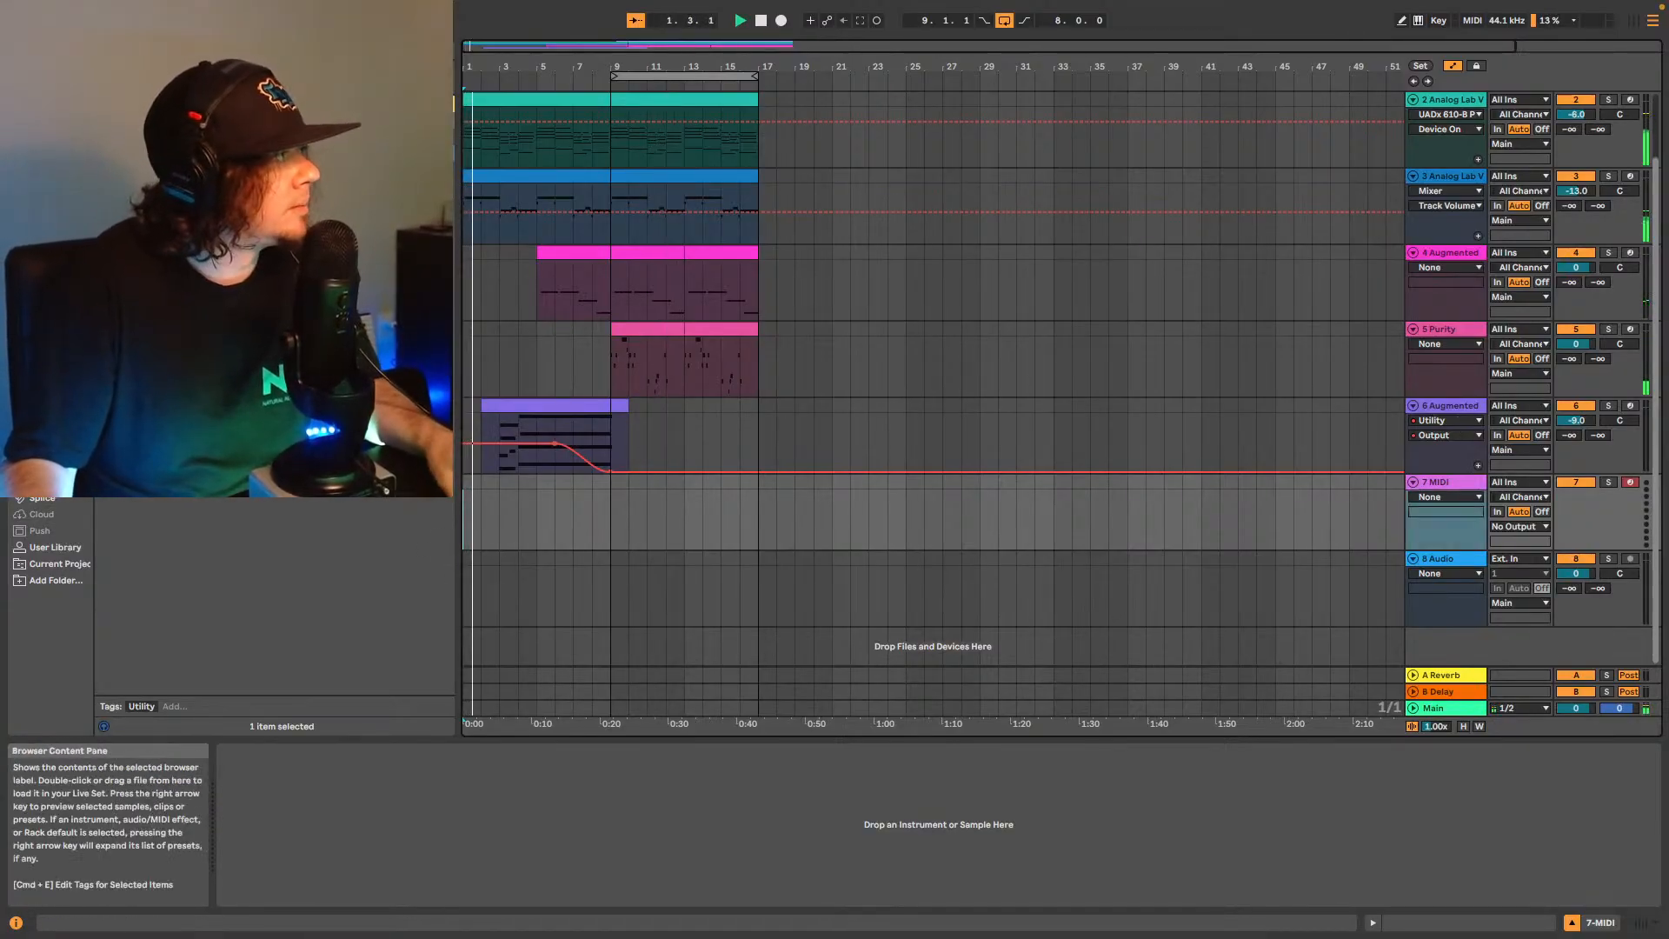
Stop playback and load the Xpand!2 instrument onto the empty MIDI track below the Augmented MALLETS track.
key(space)
click(42, 352)
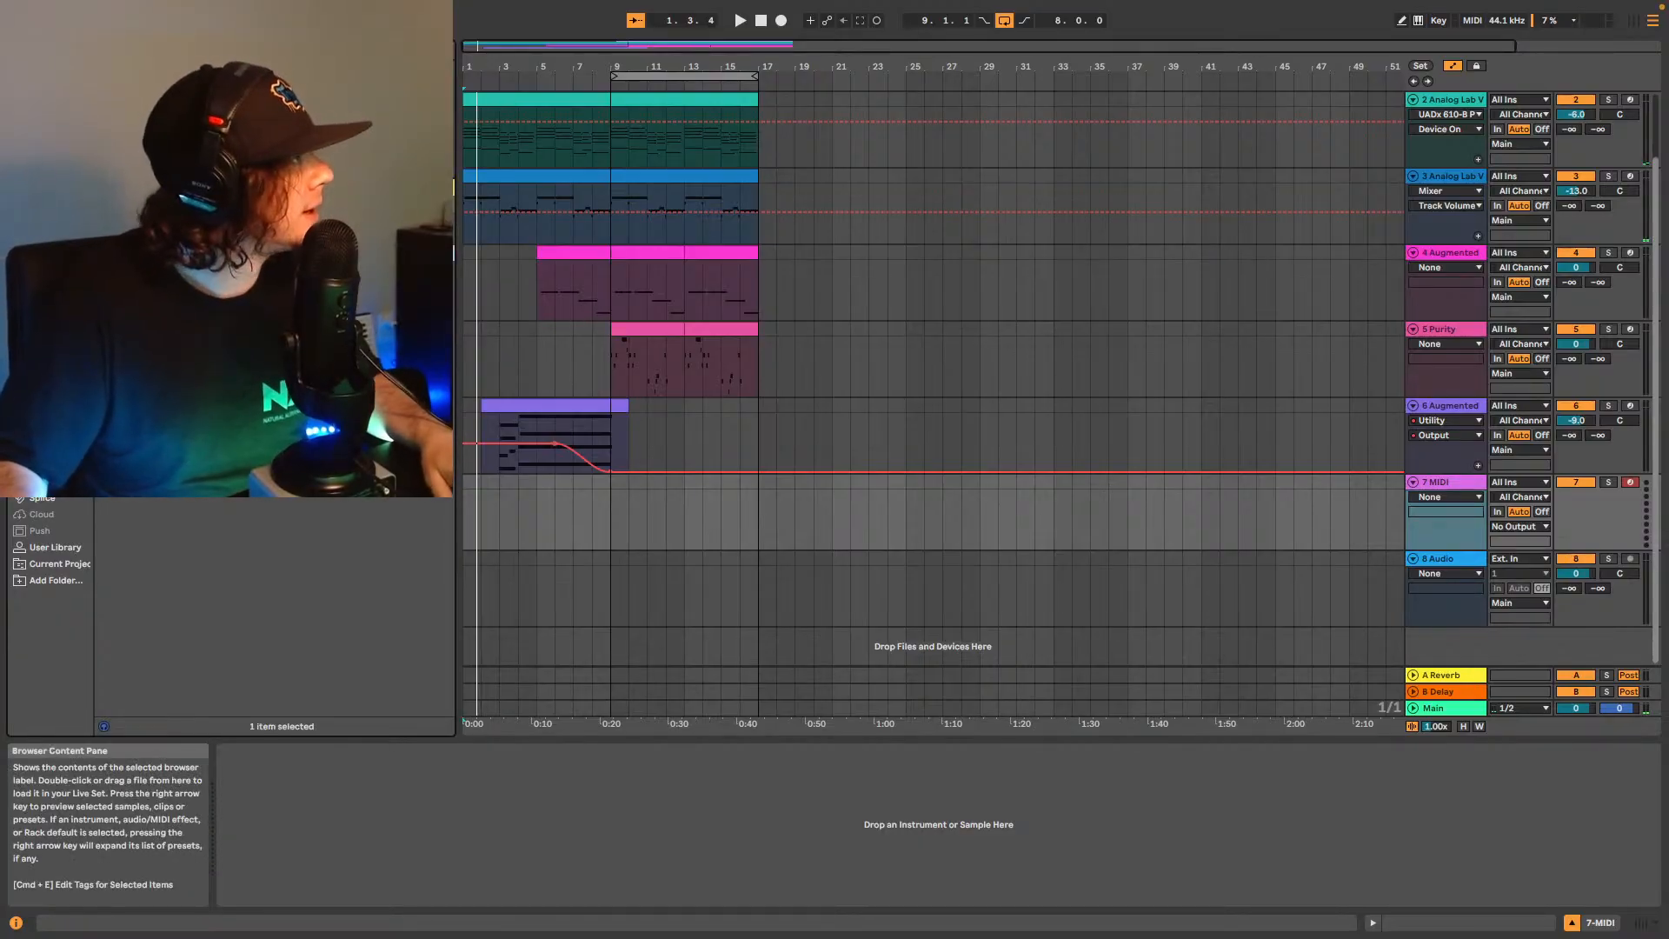
drag(191, 130, 573, 530)
Load the +15 Japanese Boy preset from the Soft Leads category in Xpand!2, close its window, and play the song.
click(898, 515)
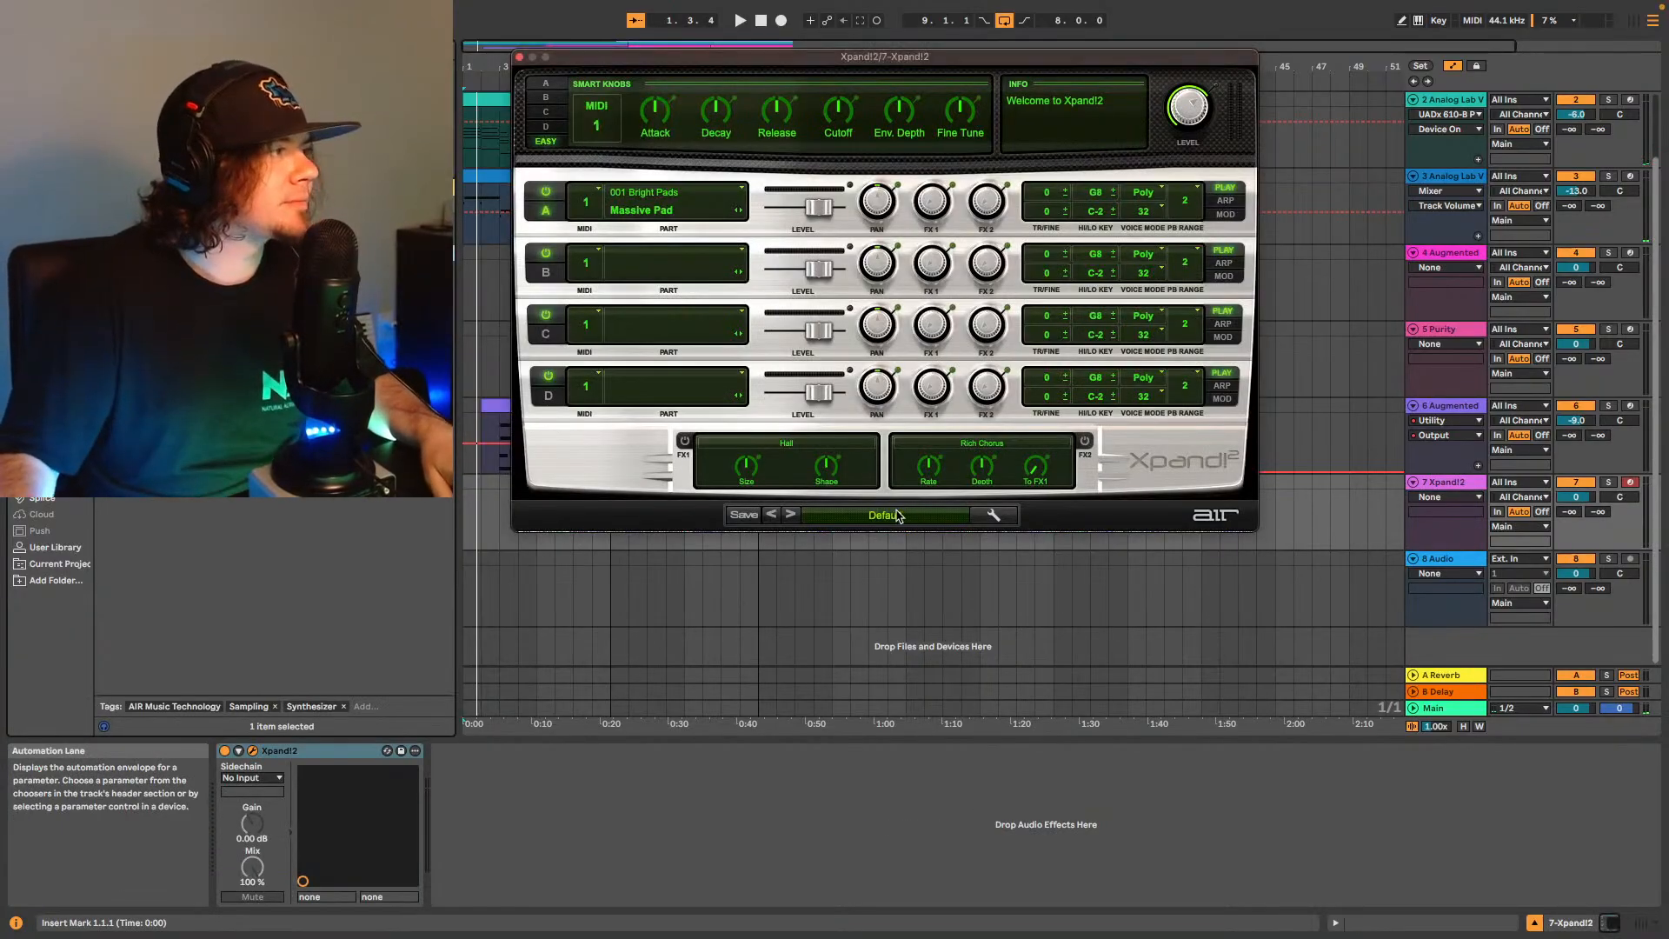
click(915, 517)
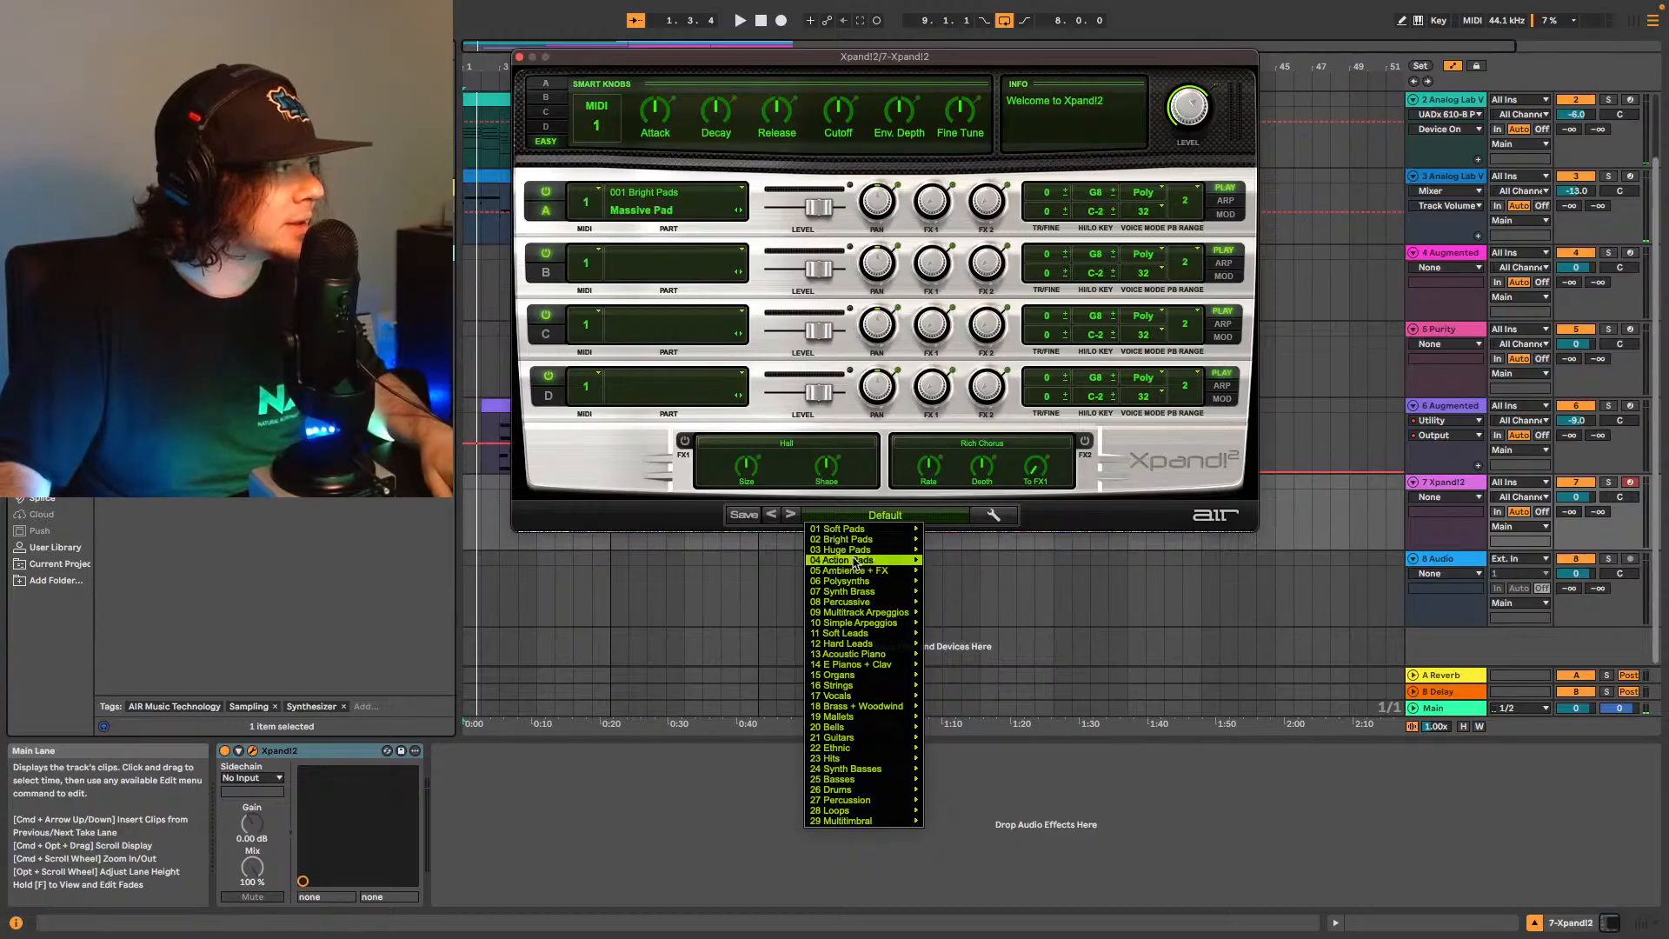
mouse_move(855, 566)
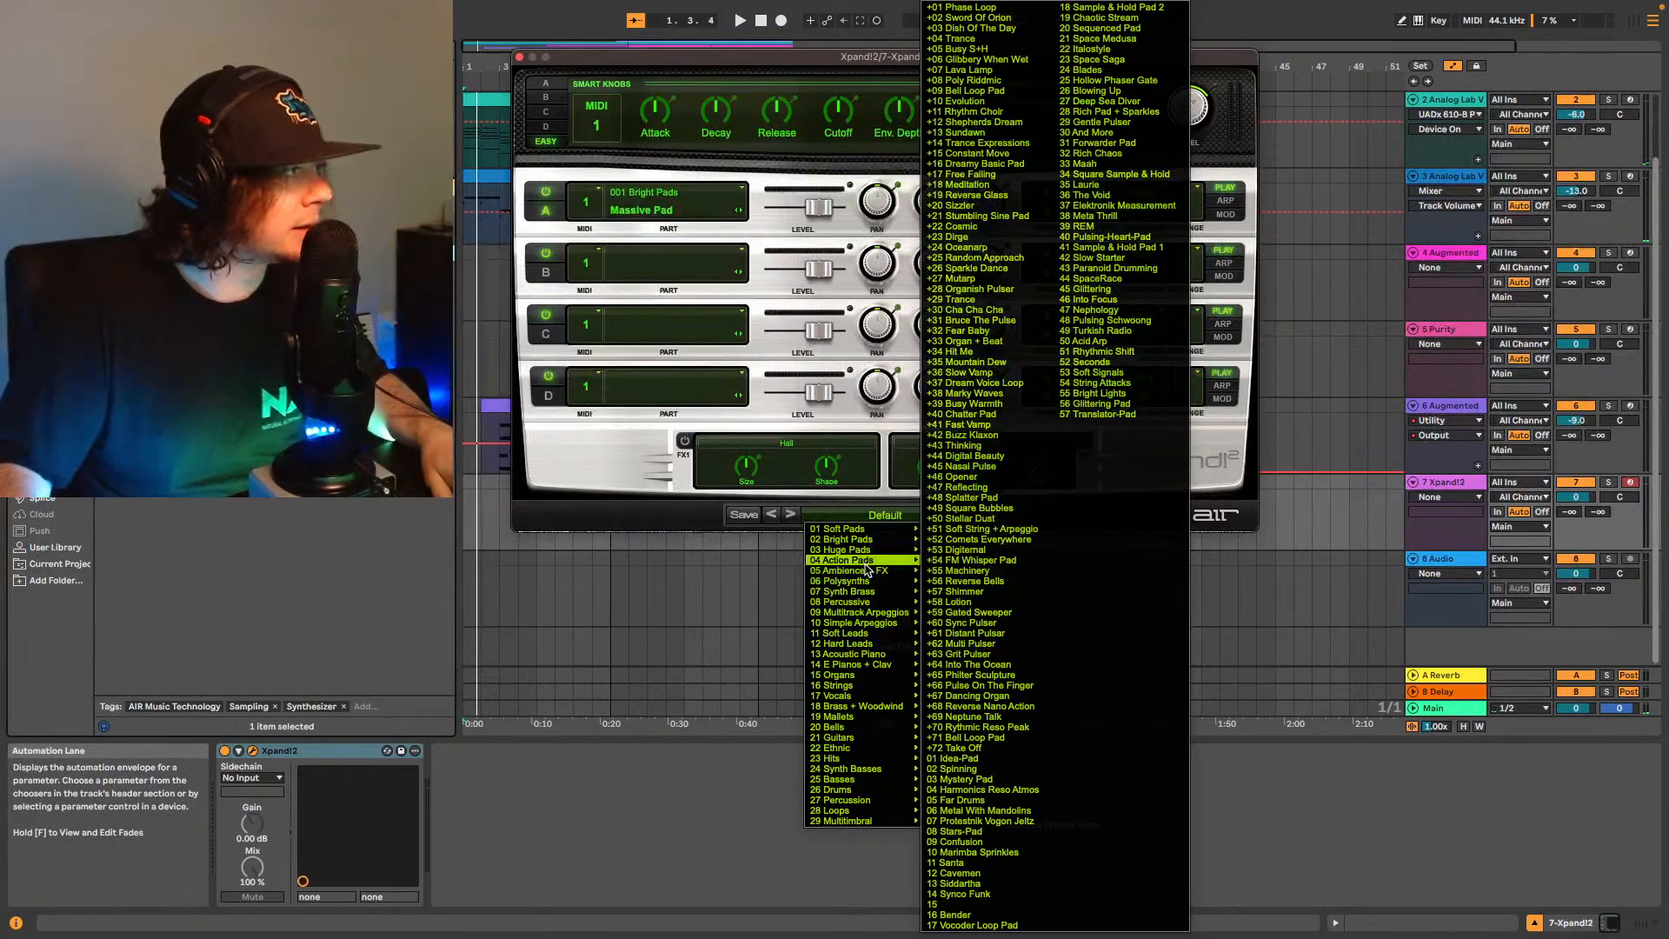
mouse_move(861, 640)
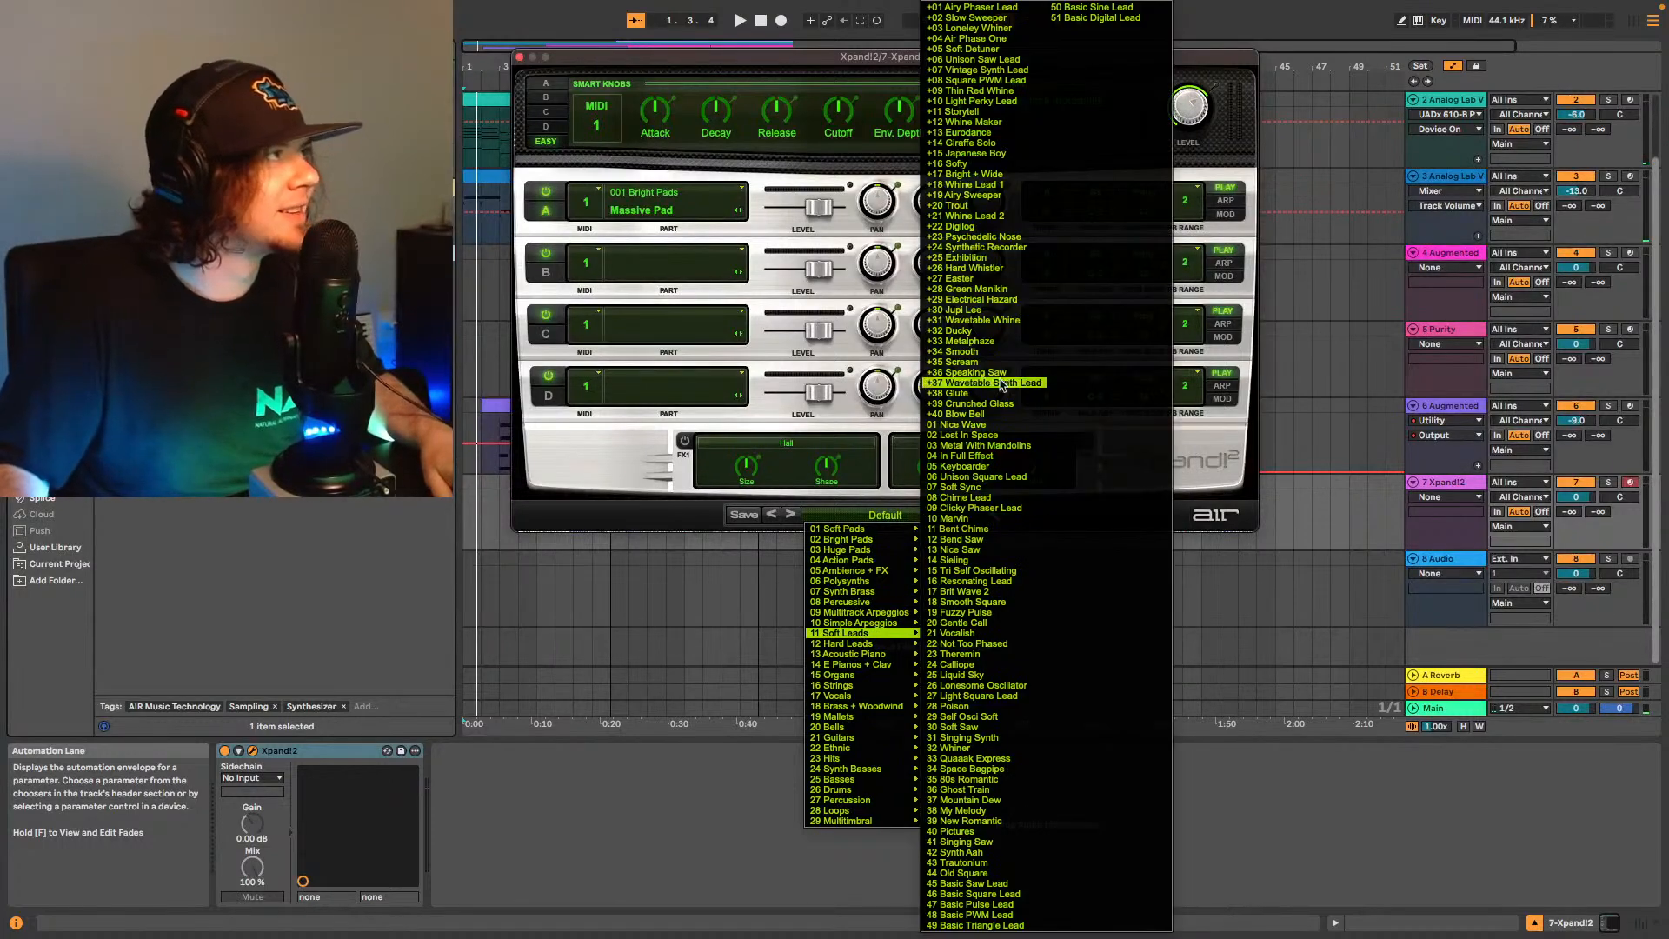
click(992, 154)
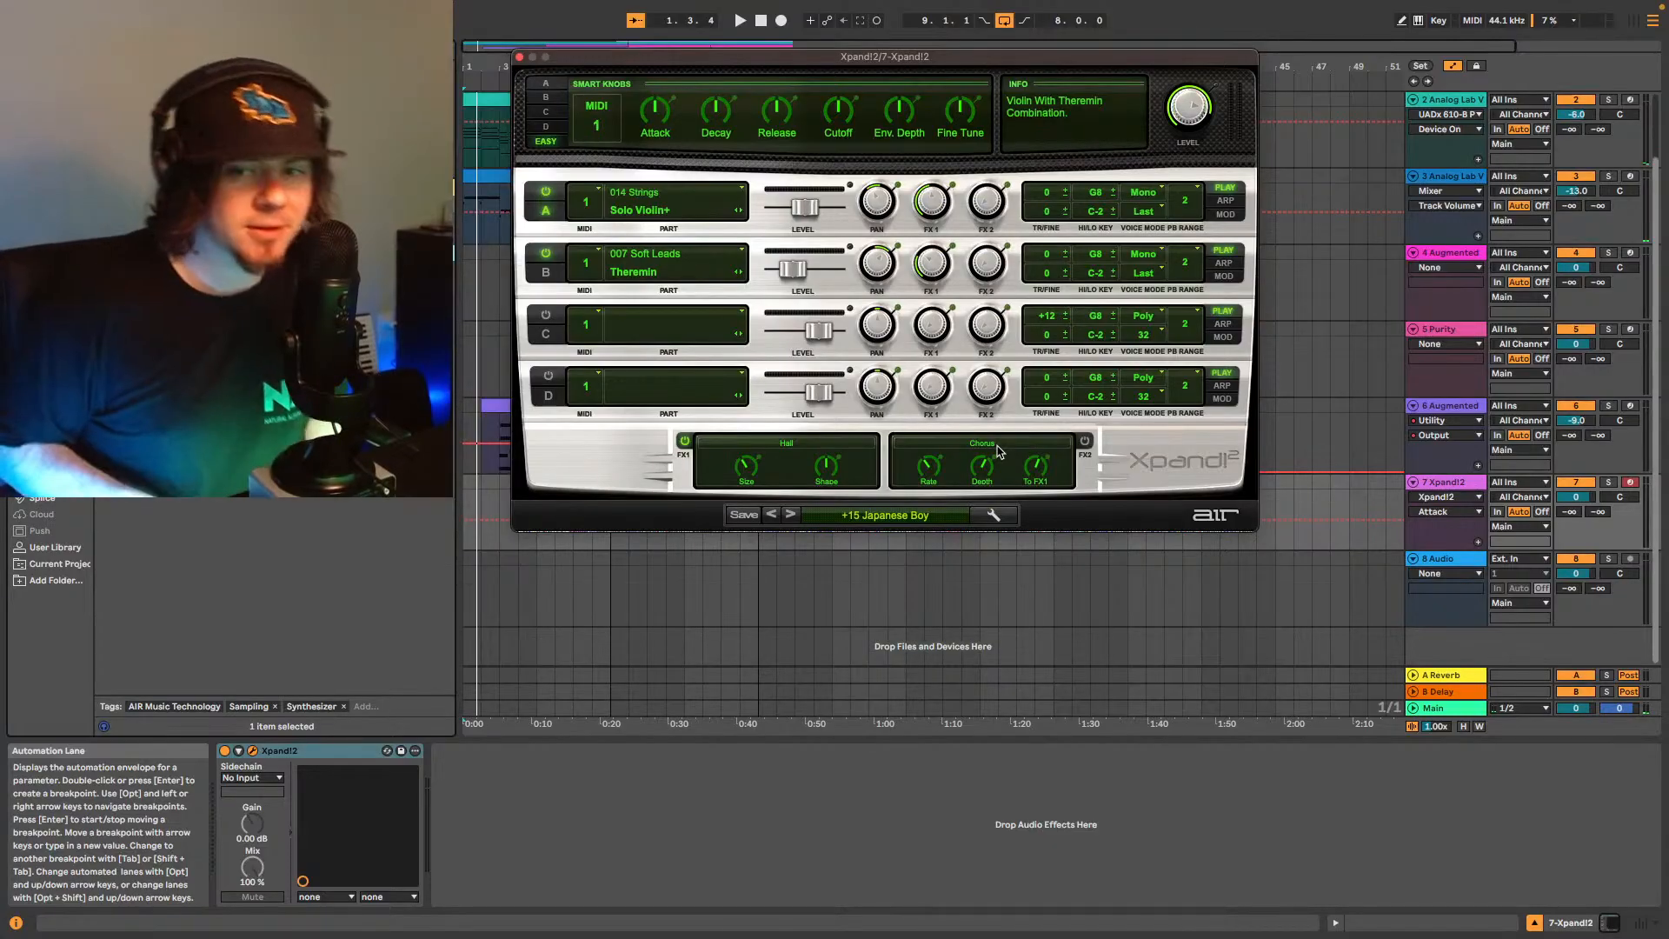
click(520, 57)
key(space)
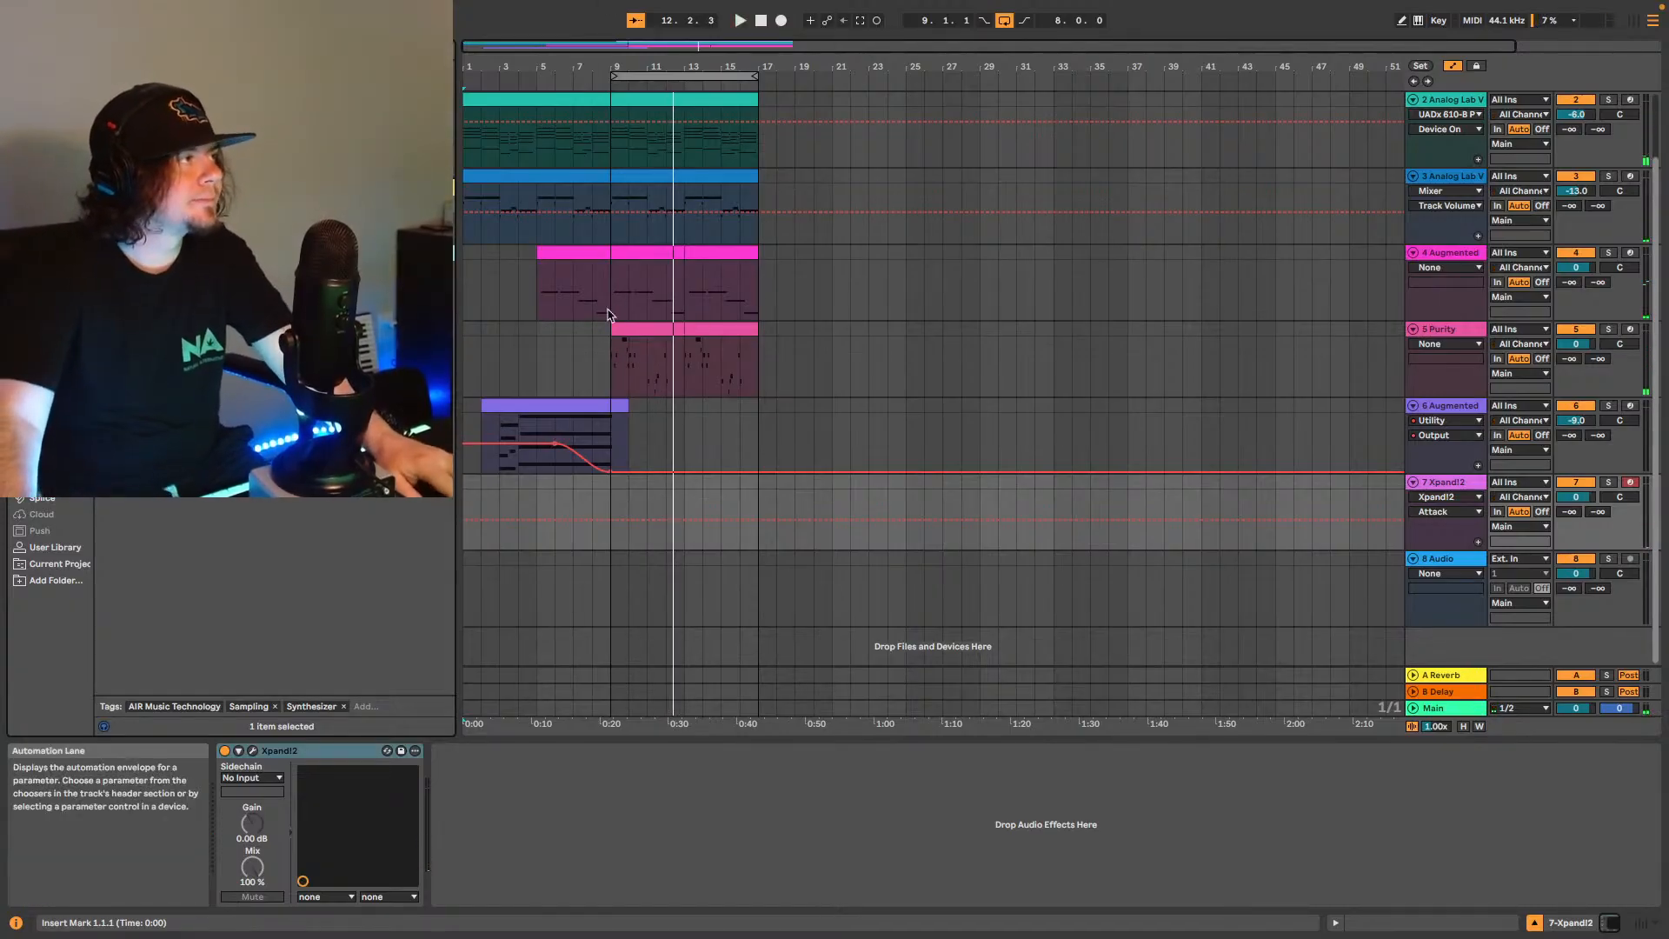
key(space)
click(616, 372)
drag(609, 374, 721, 208)
click(688, 100)
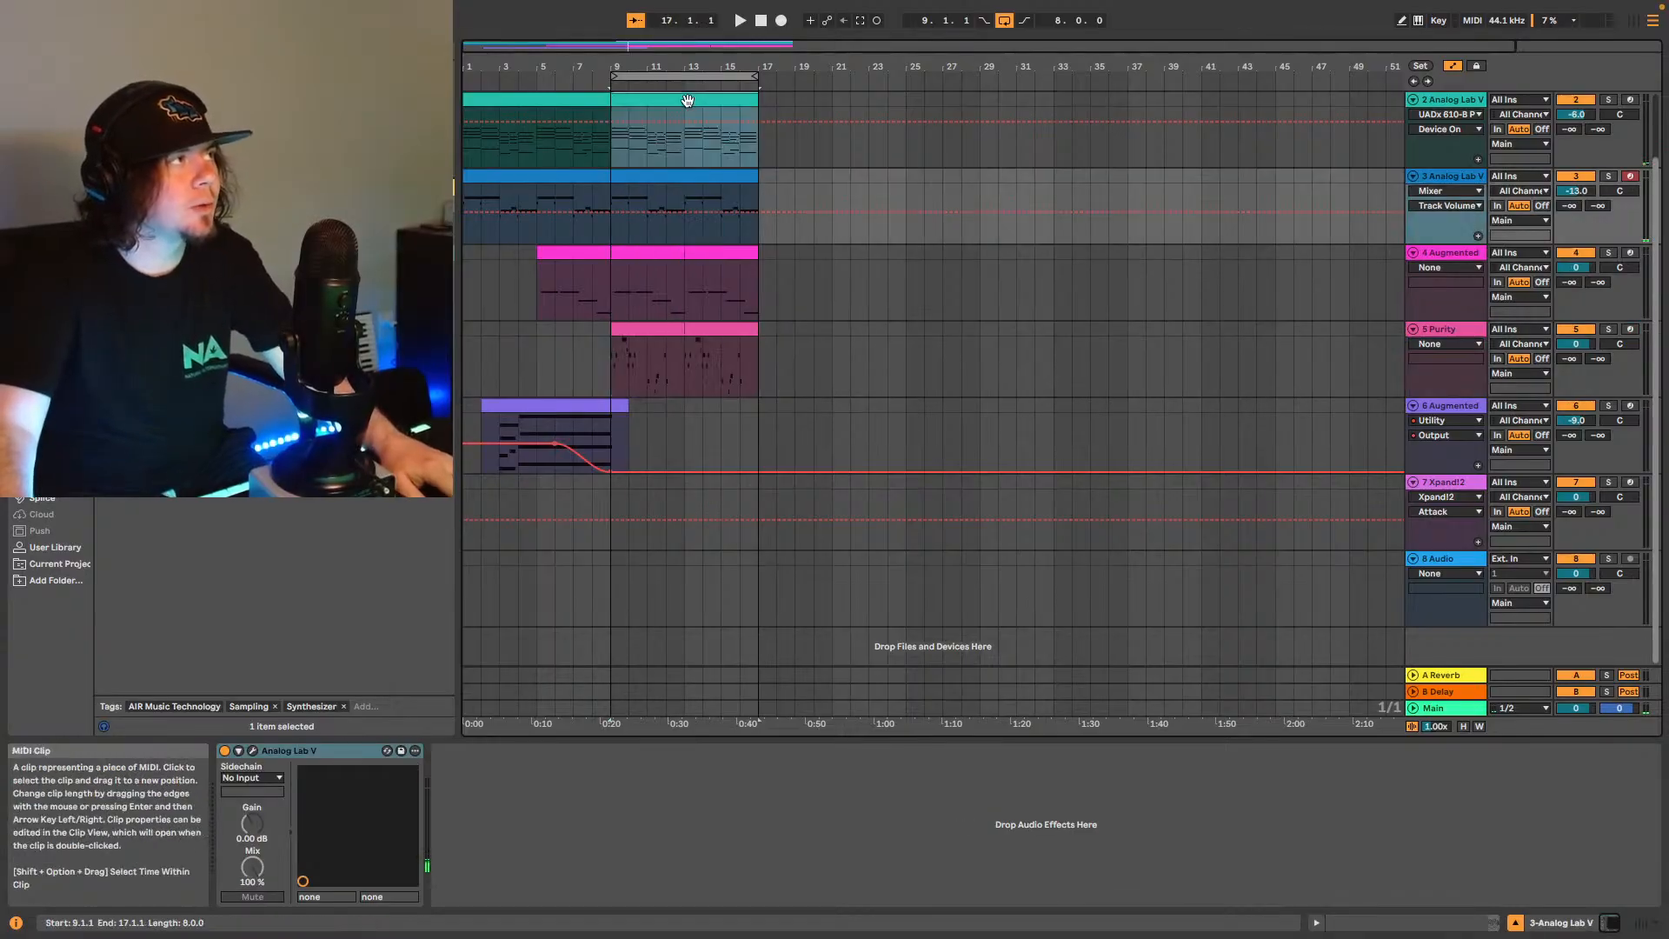
drag(617, 386, 768, 125)
key(space)
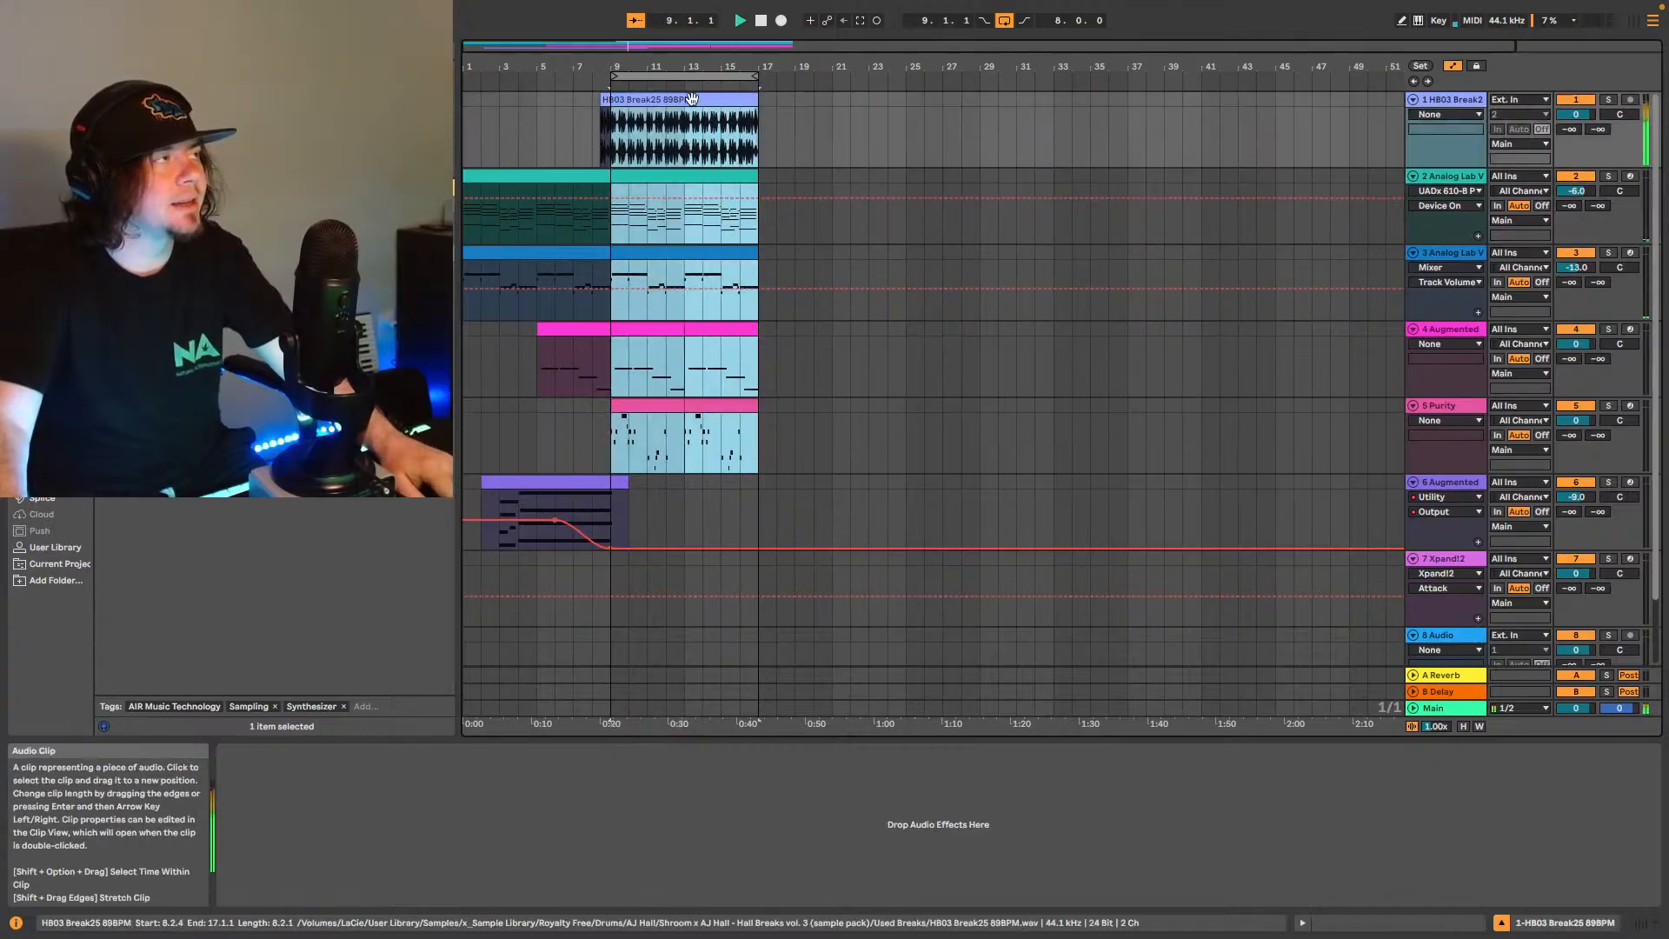
key(space)
key(space)
click(658, 99)
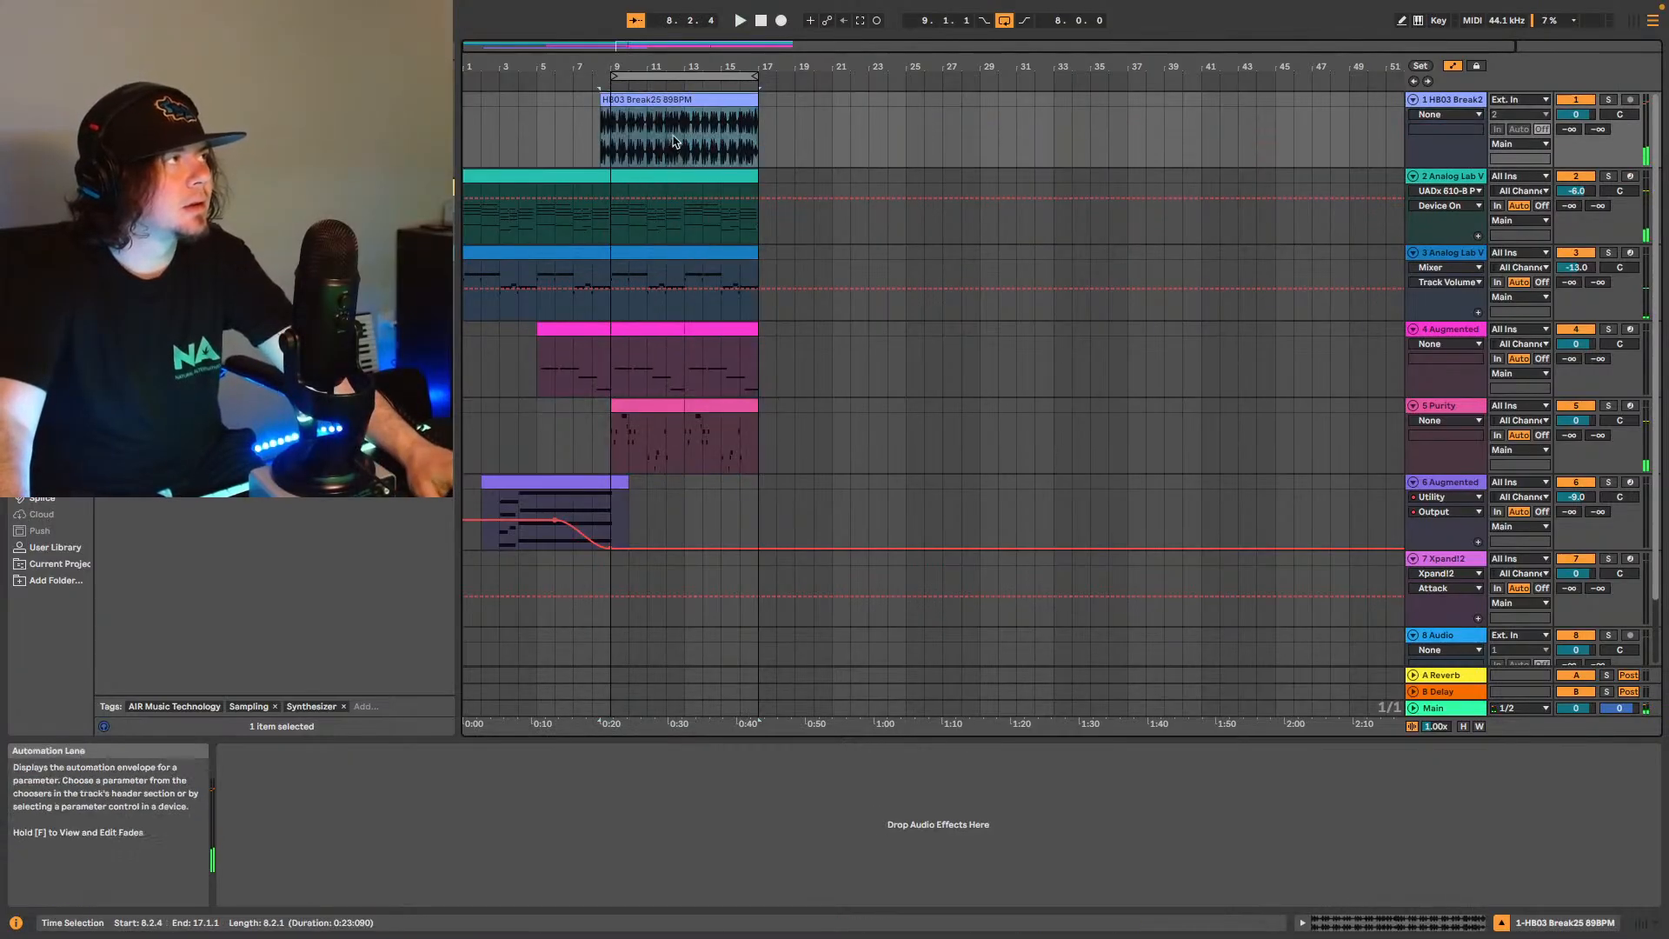
key(Down)
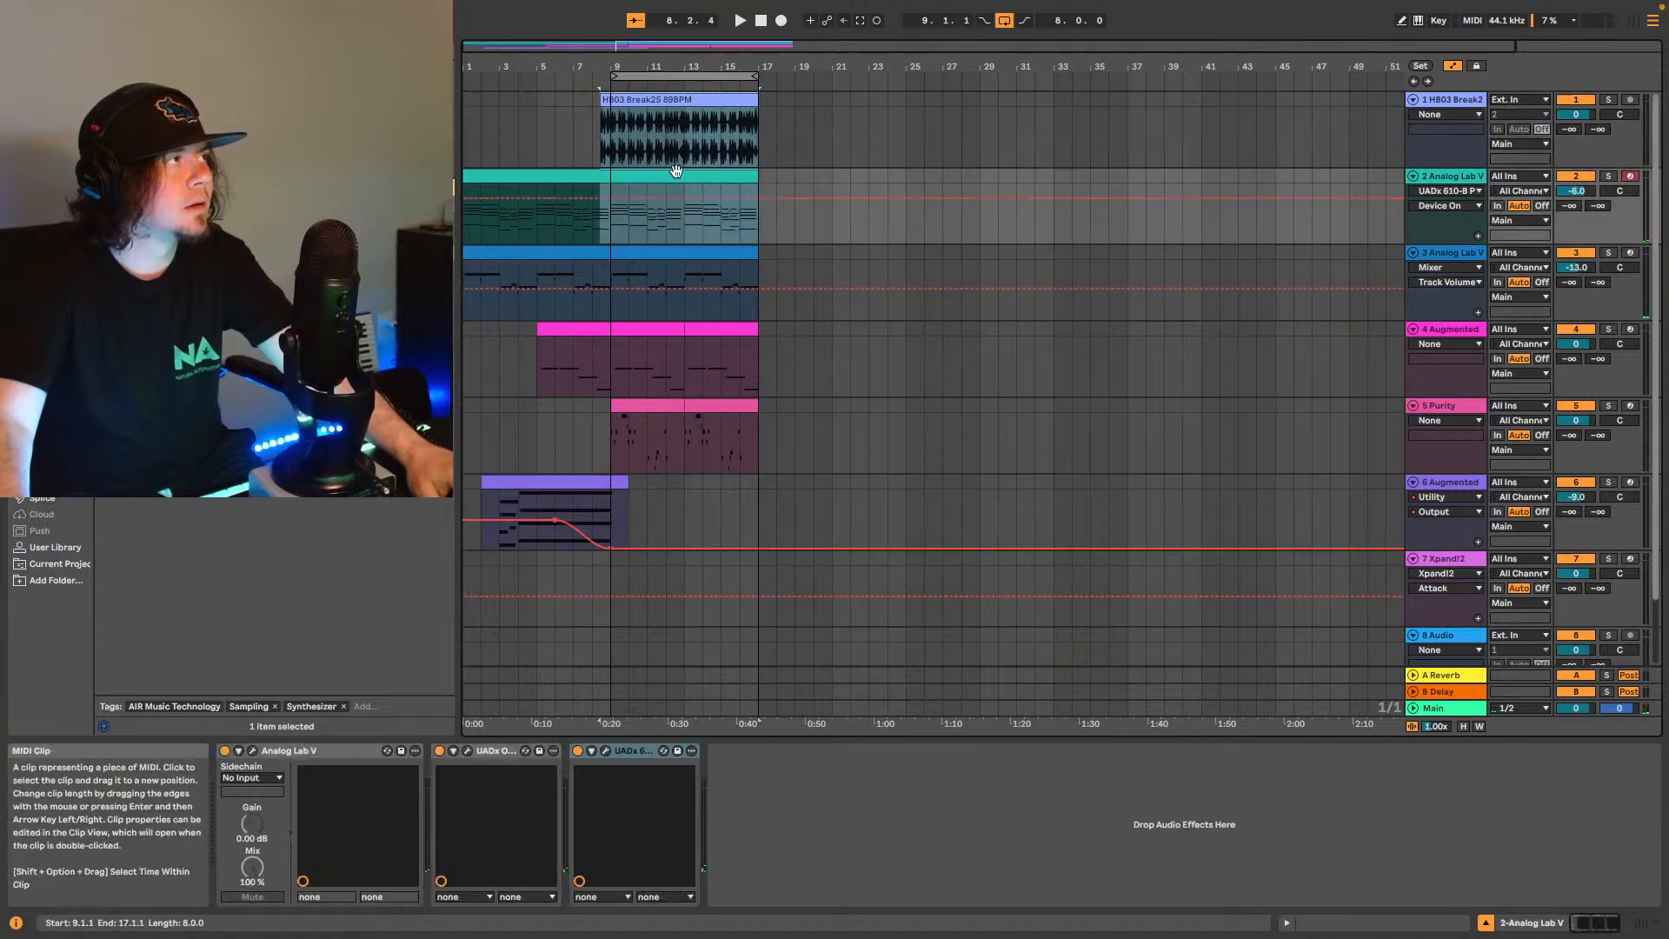
click(678, 175)
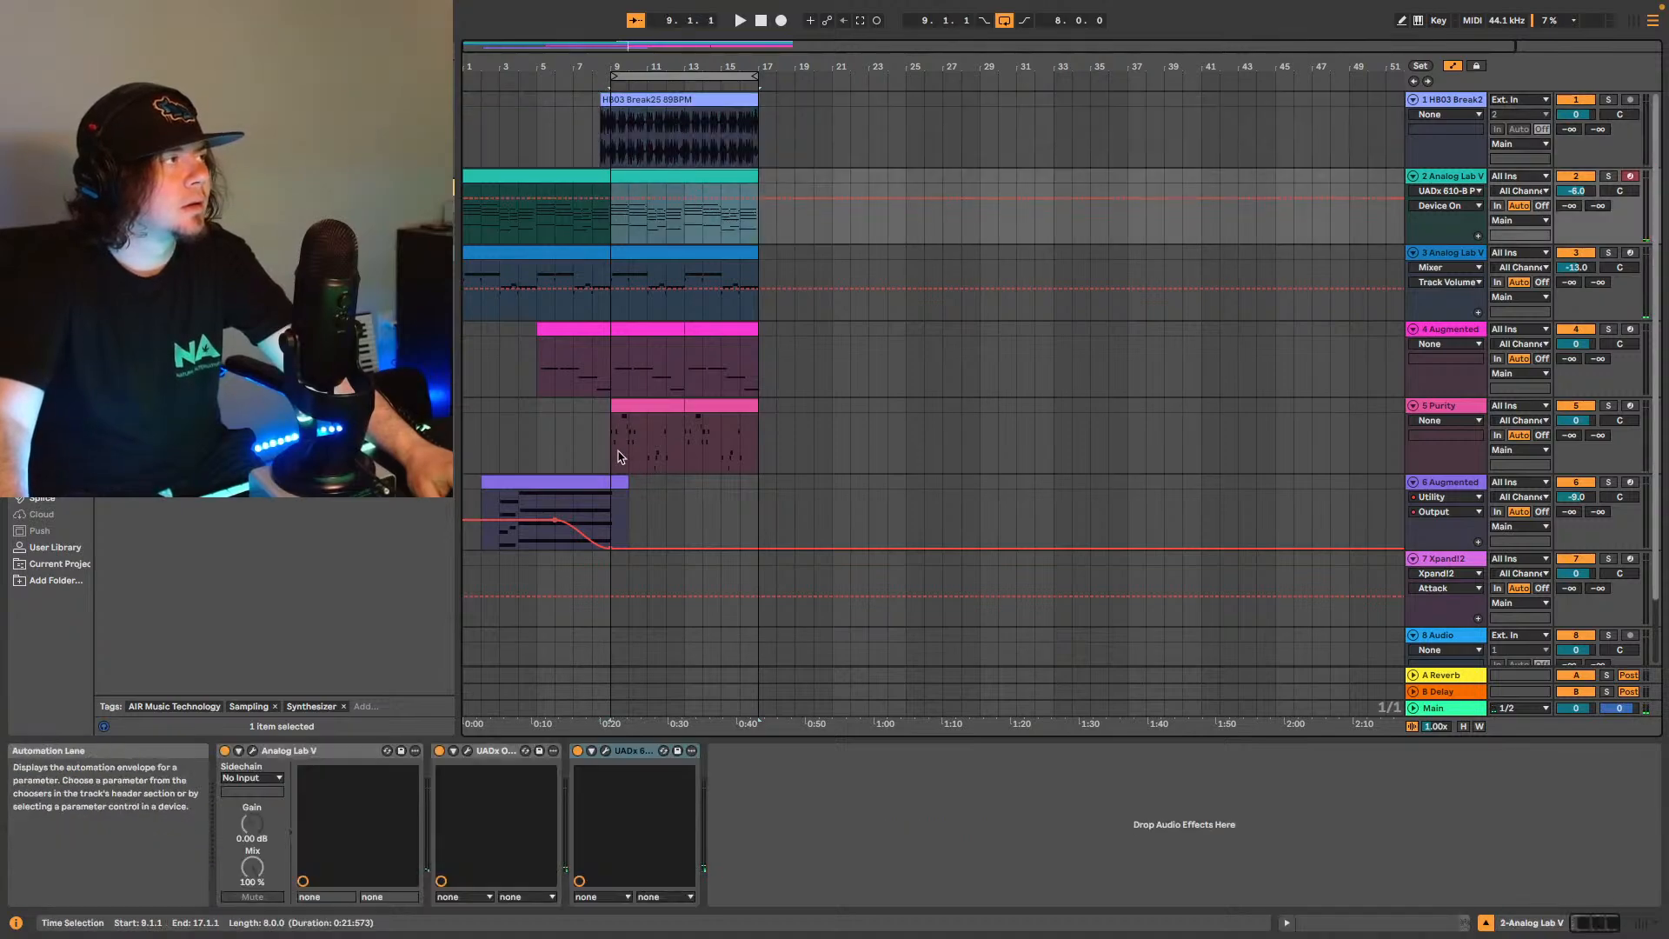
Select all clips from bar 9 onward on tracks 1 to 5 and move them two bars later to bar 11.
drag(617, 464, 767, 109)
click(766, 85)
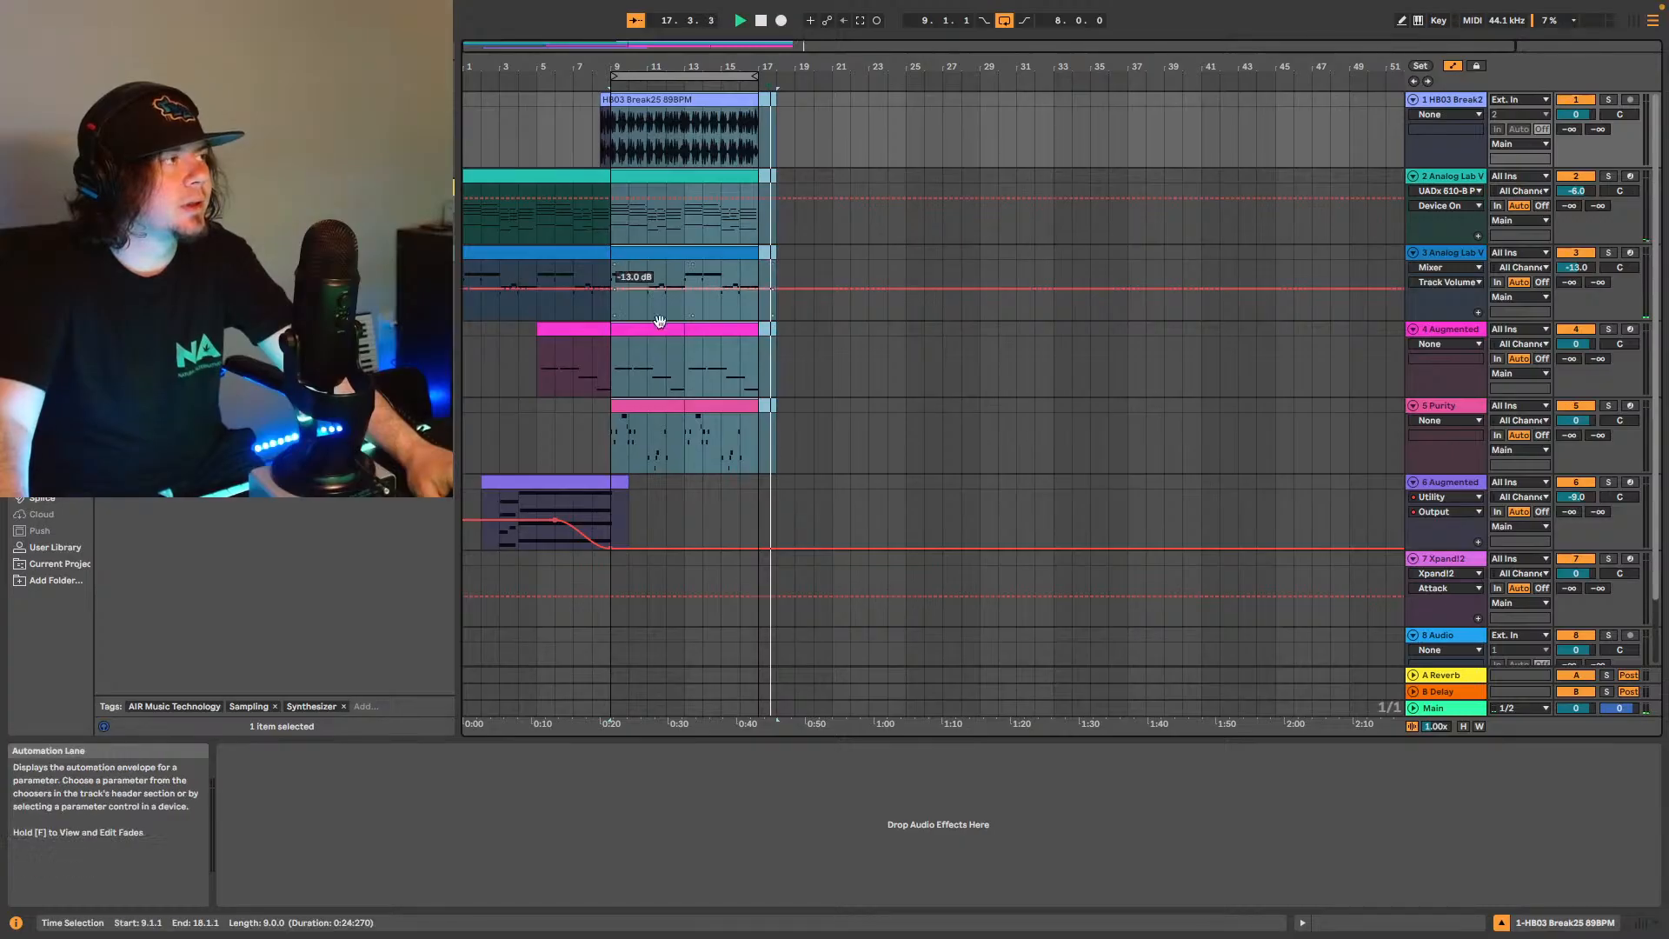
key(space)
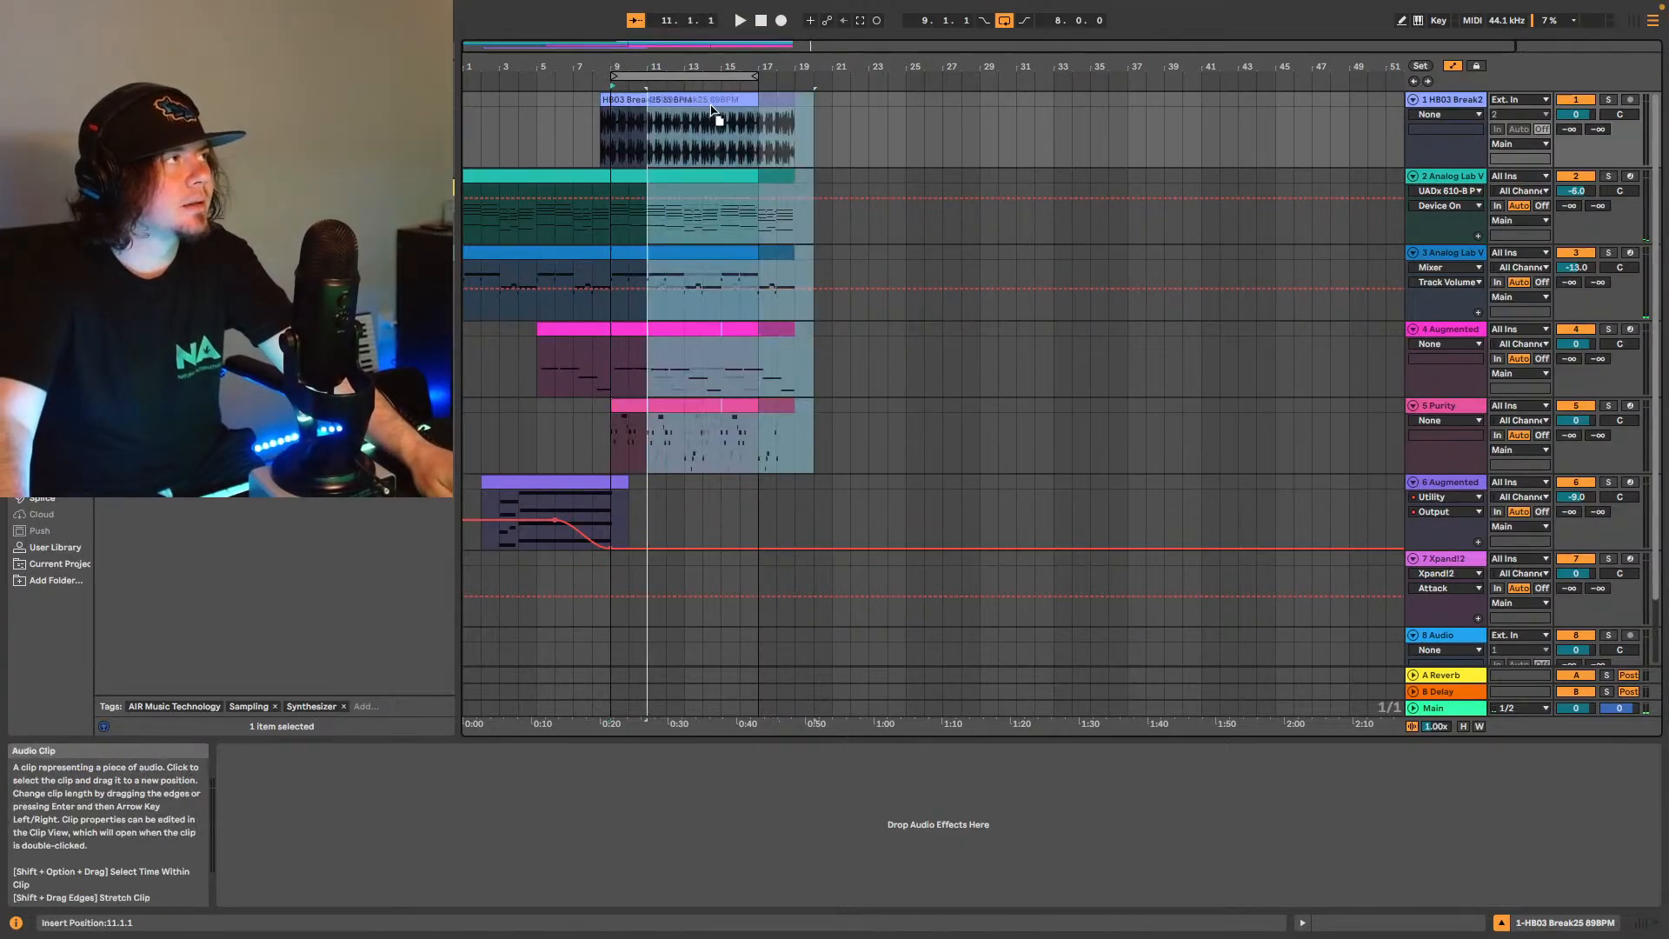
drag(667, 98, 703, 114)
Move the leftover drum break pickup to 10.2.4, directly before the drum clip that starts at bar 11.
click(629, 117)
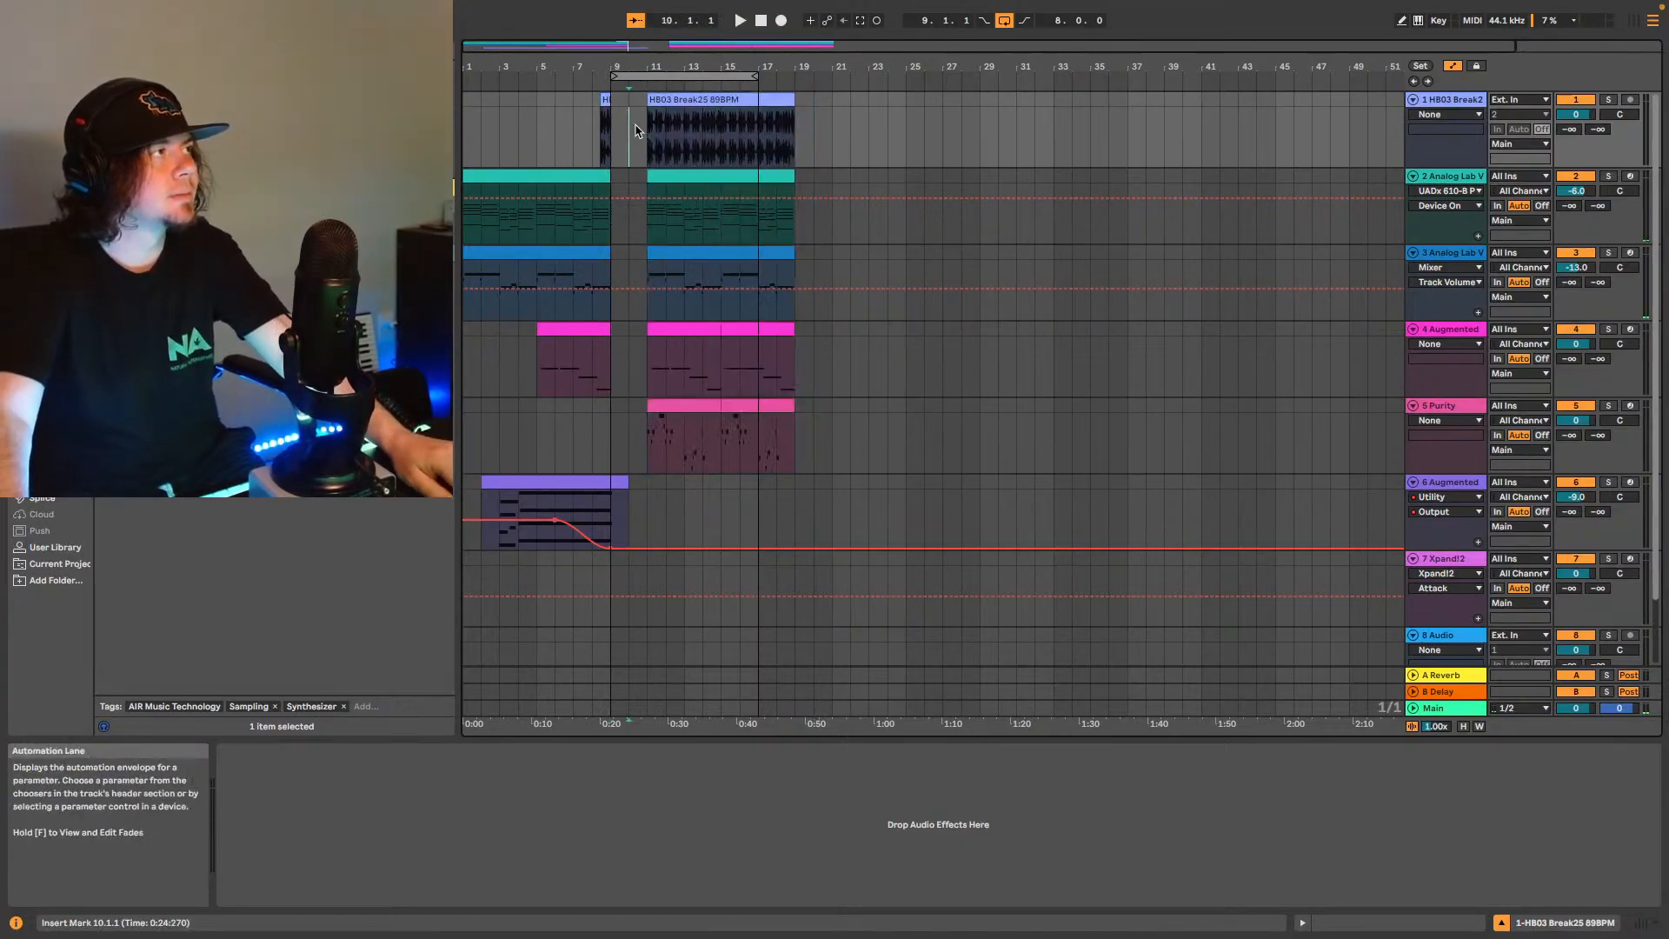
drag(612, 46, 836, 116)
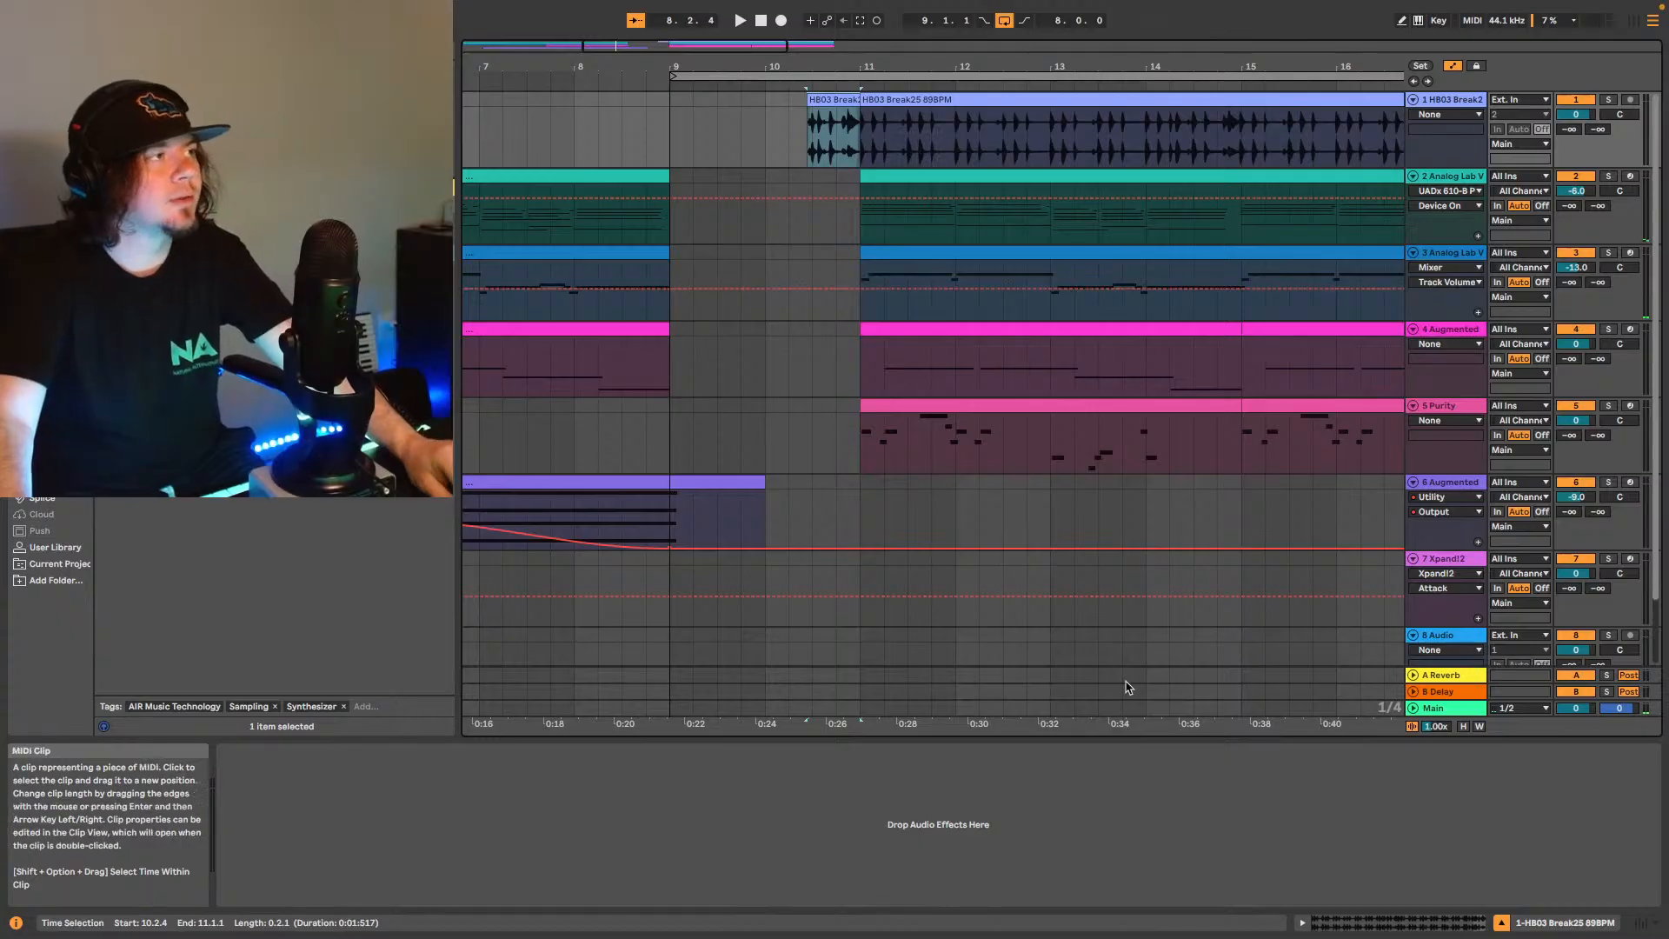
scroll(996, 355, down, 1)
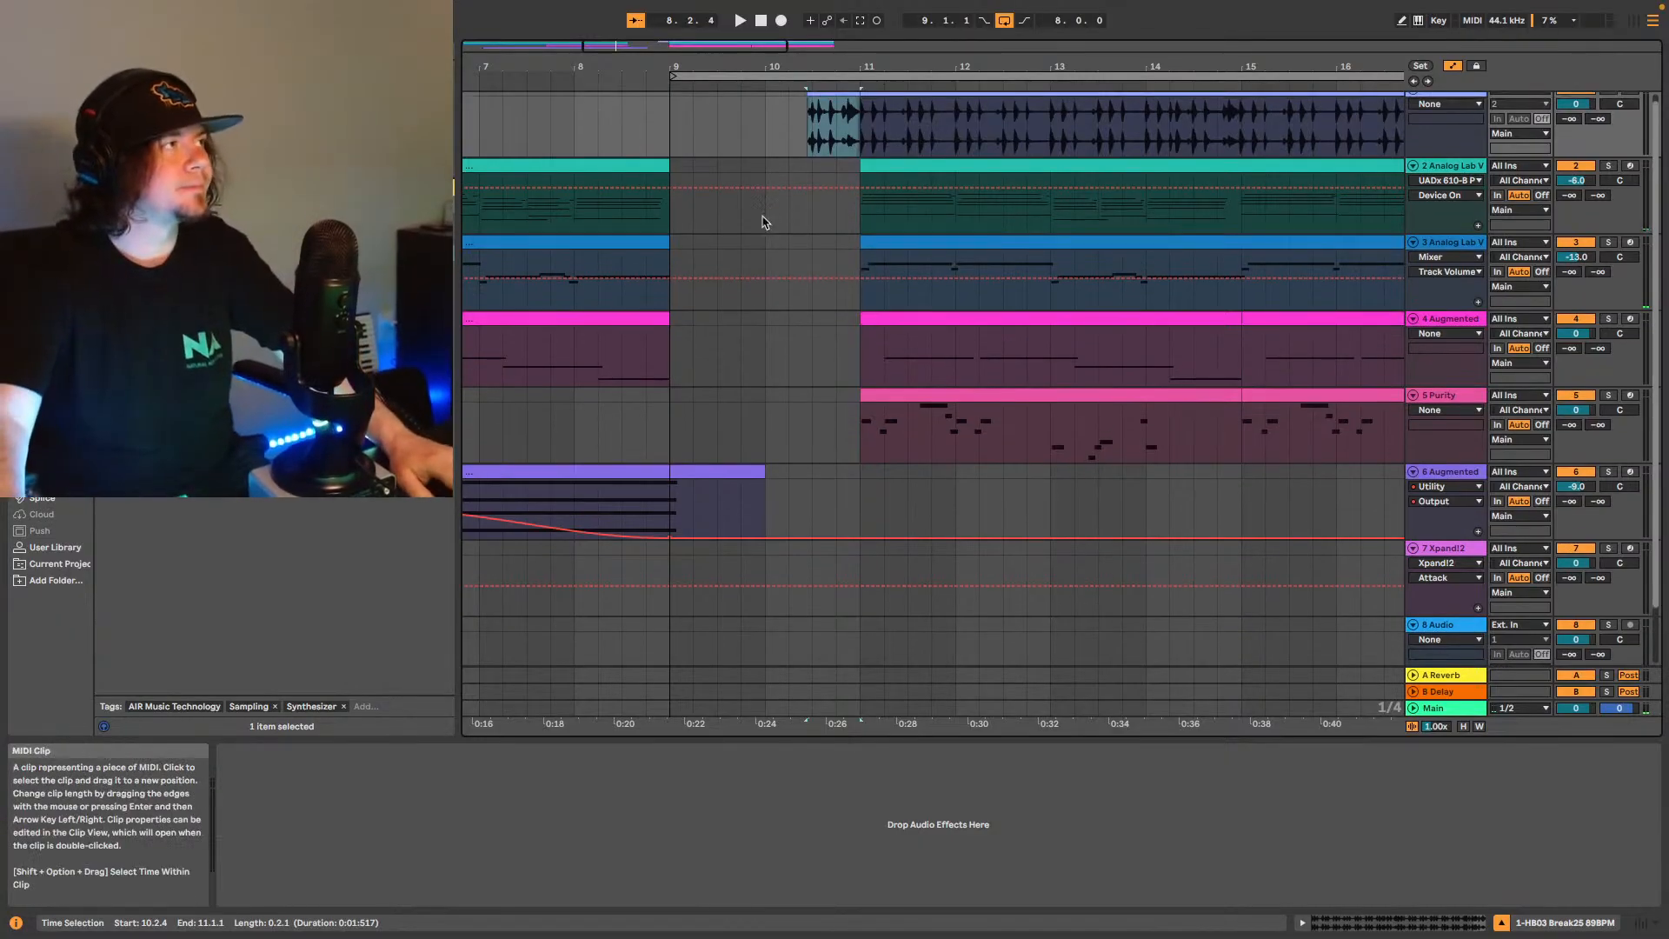
Extend the first clip on track 2 (Analog Lab V) to bar 11 and lengthen its final chord to the clip's end.
drag(749, 46, 829, 163)
click(836, 166)
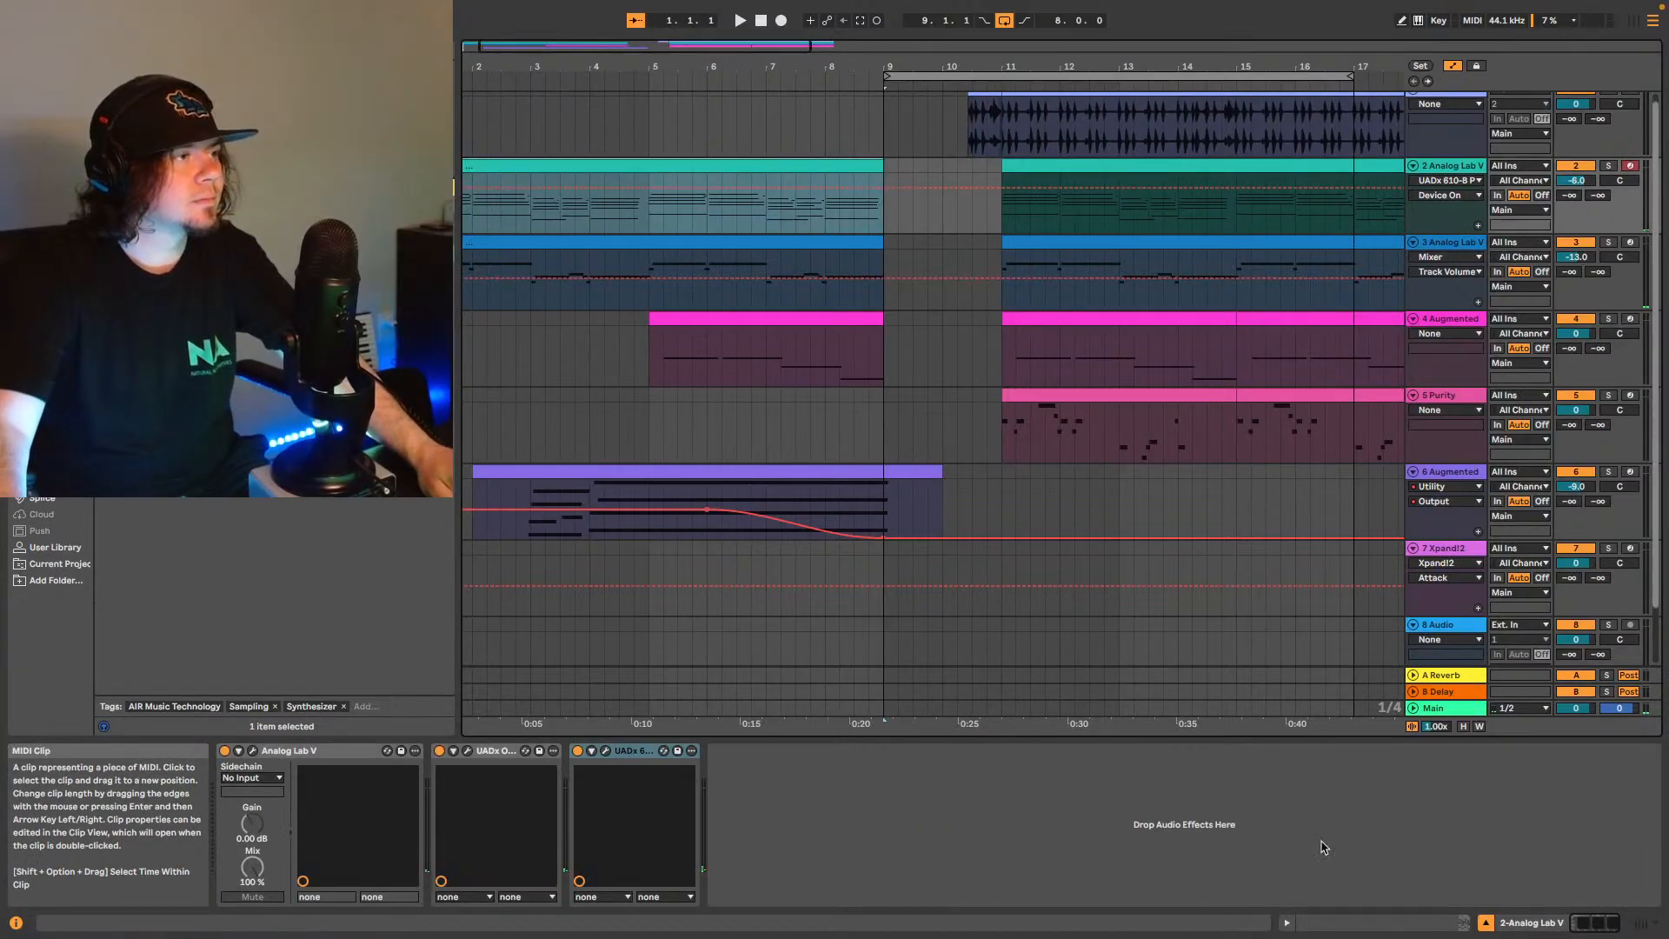
click(1458, 923)
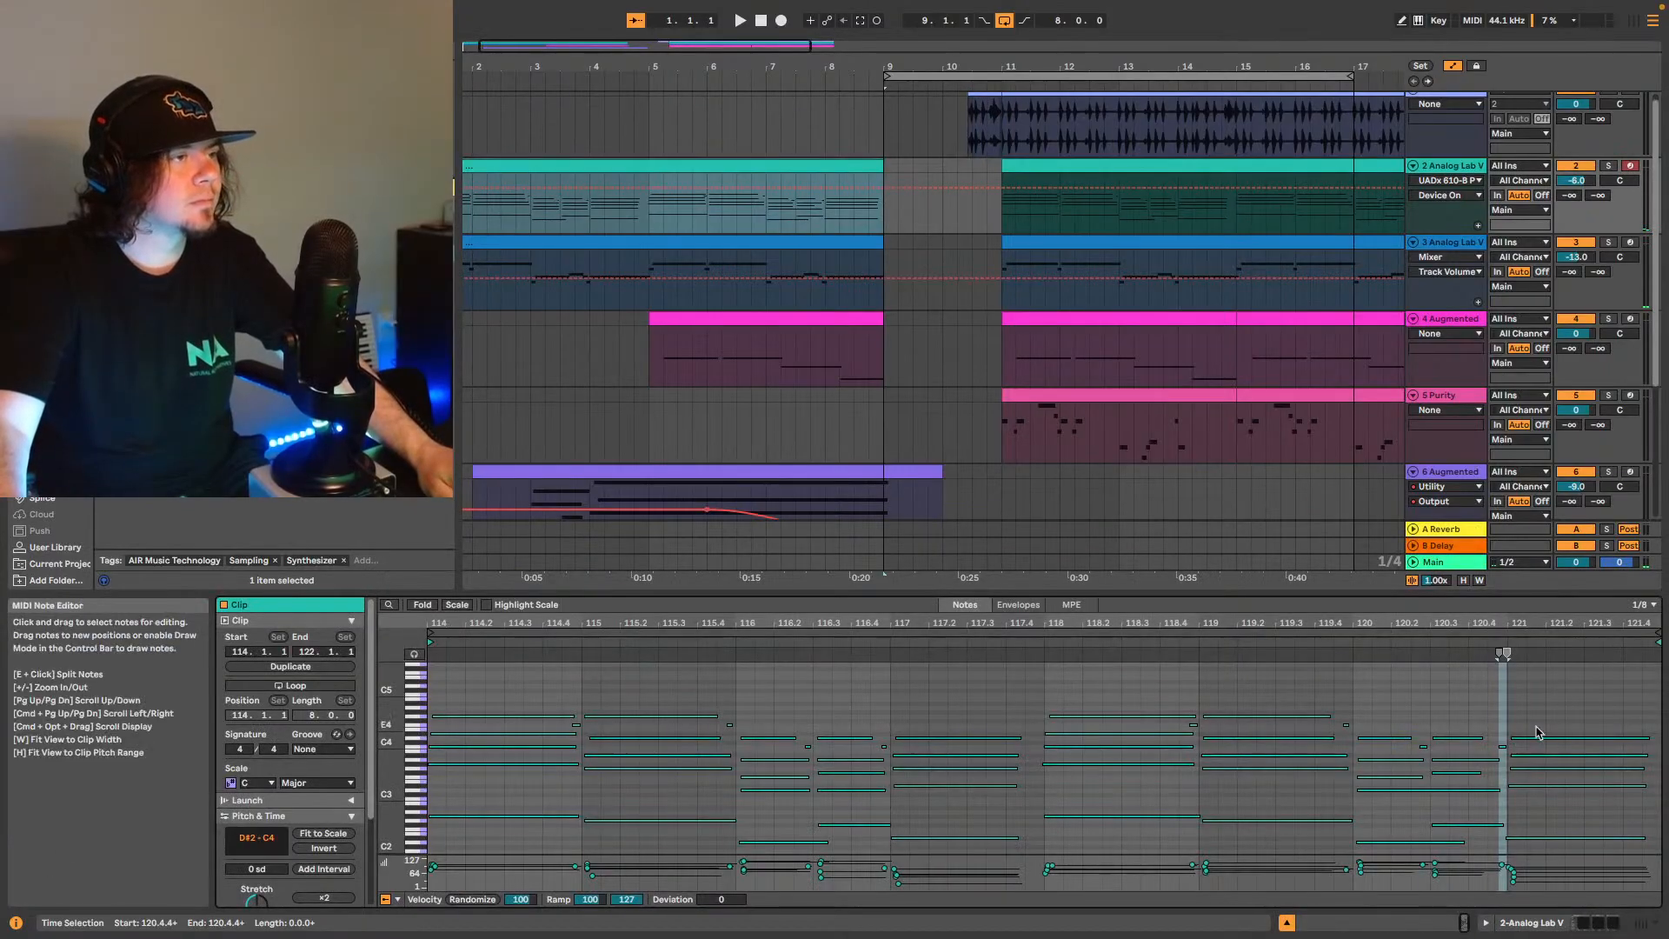
drag(885, 170, 995, 174)
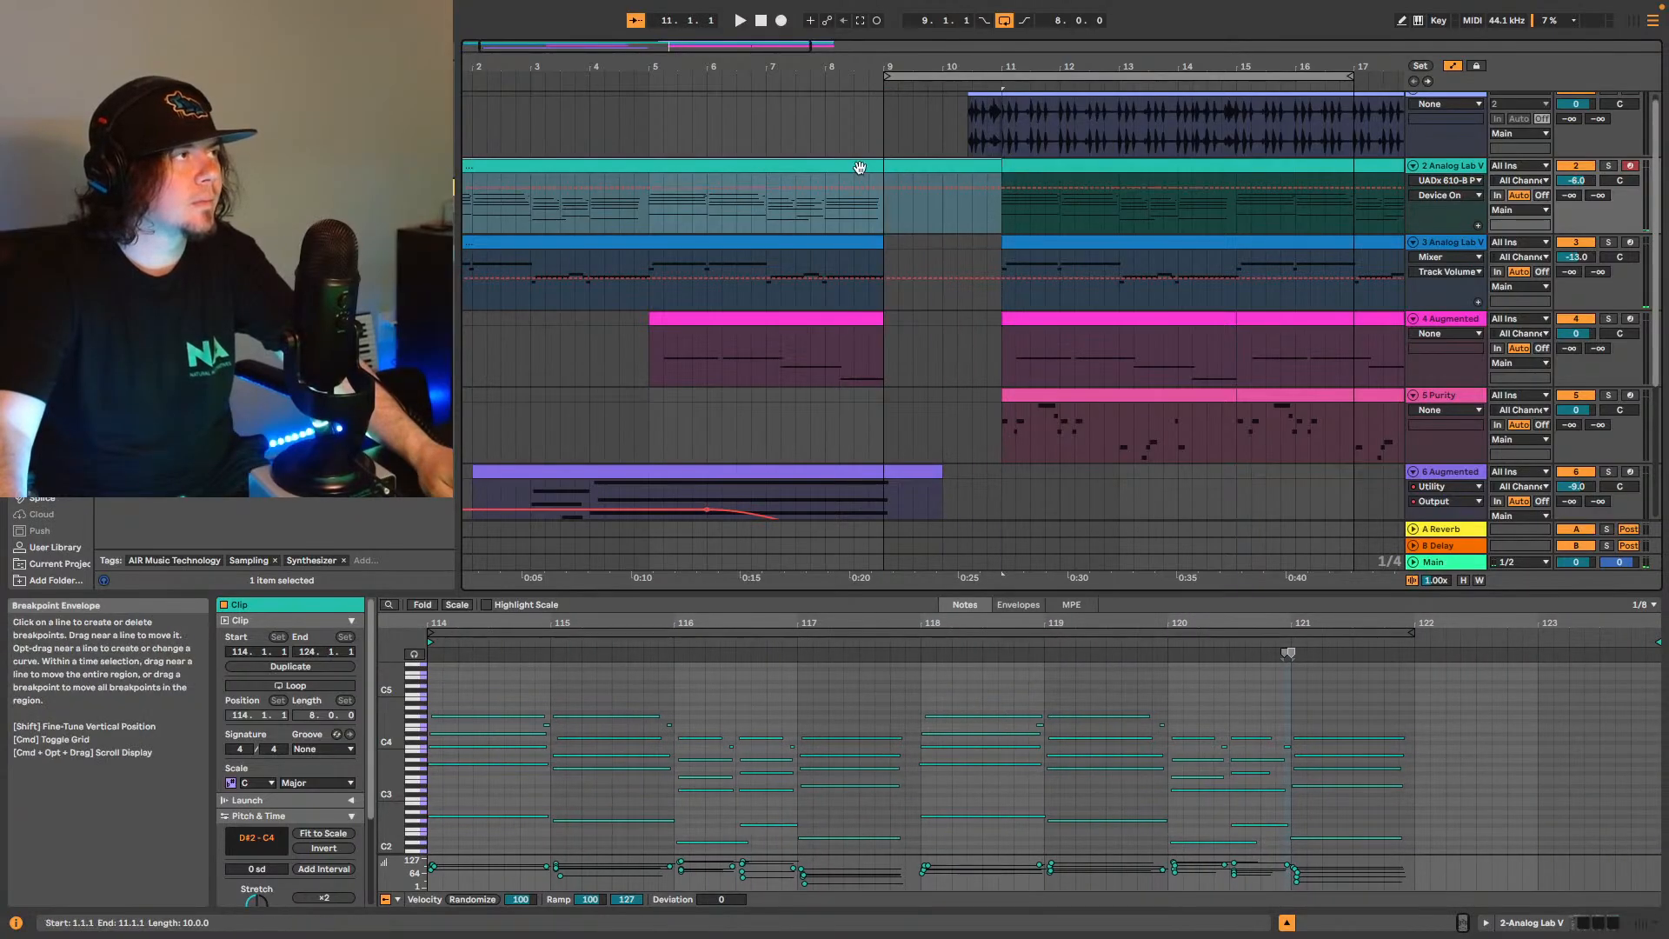
drag(1378, 714, 1389, 845)
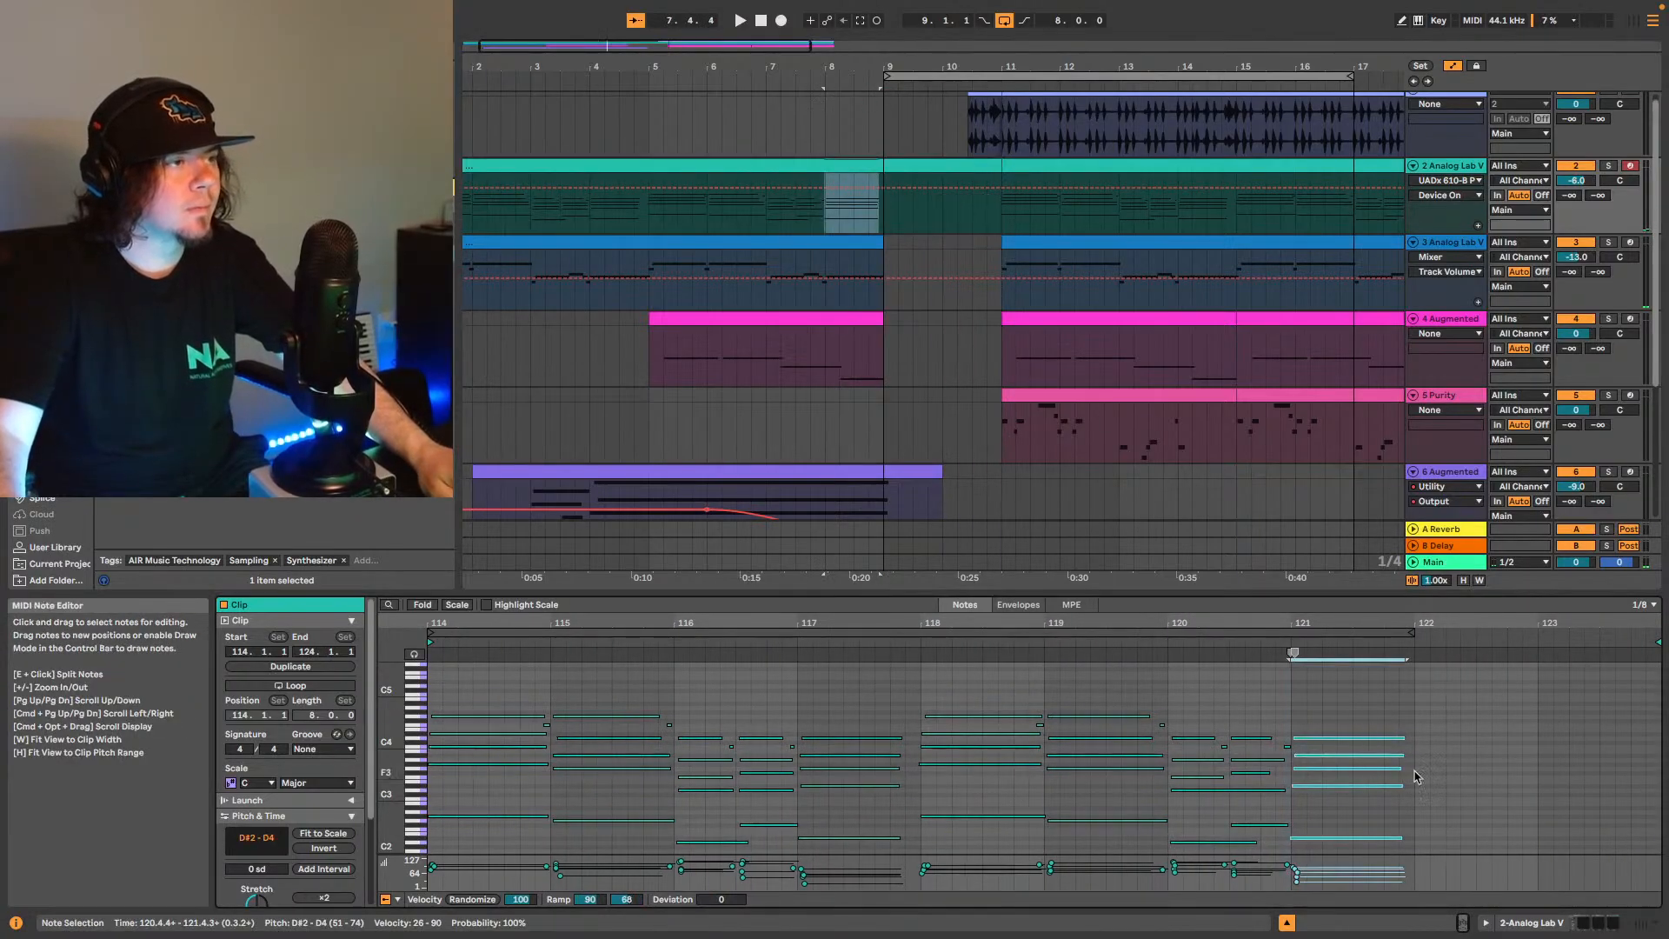
drag(1402, 738, 1659, 738)
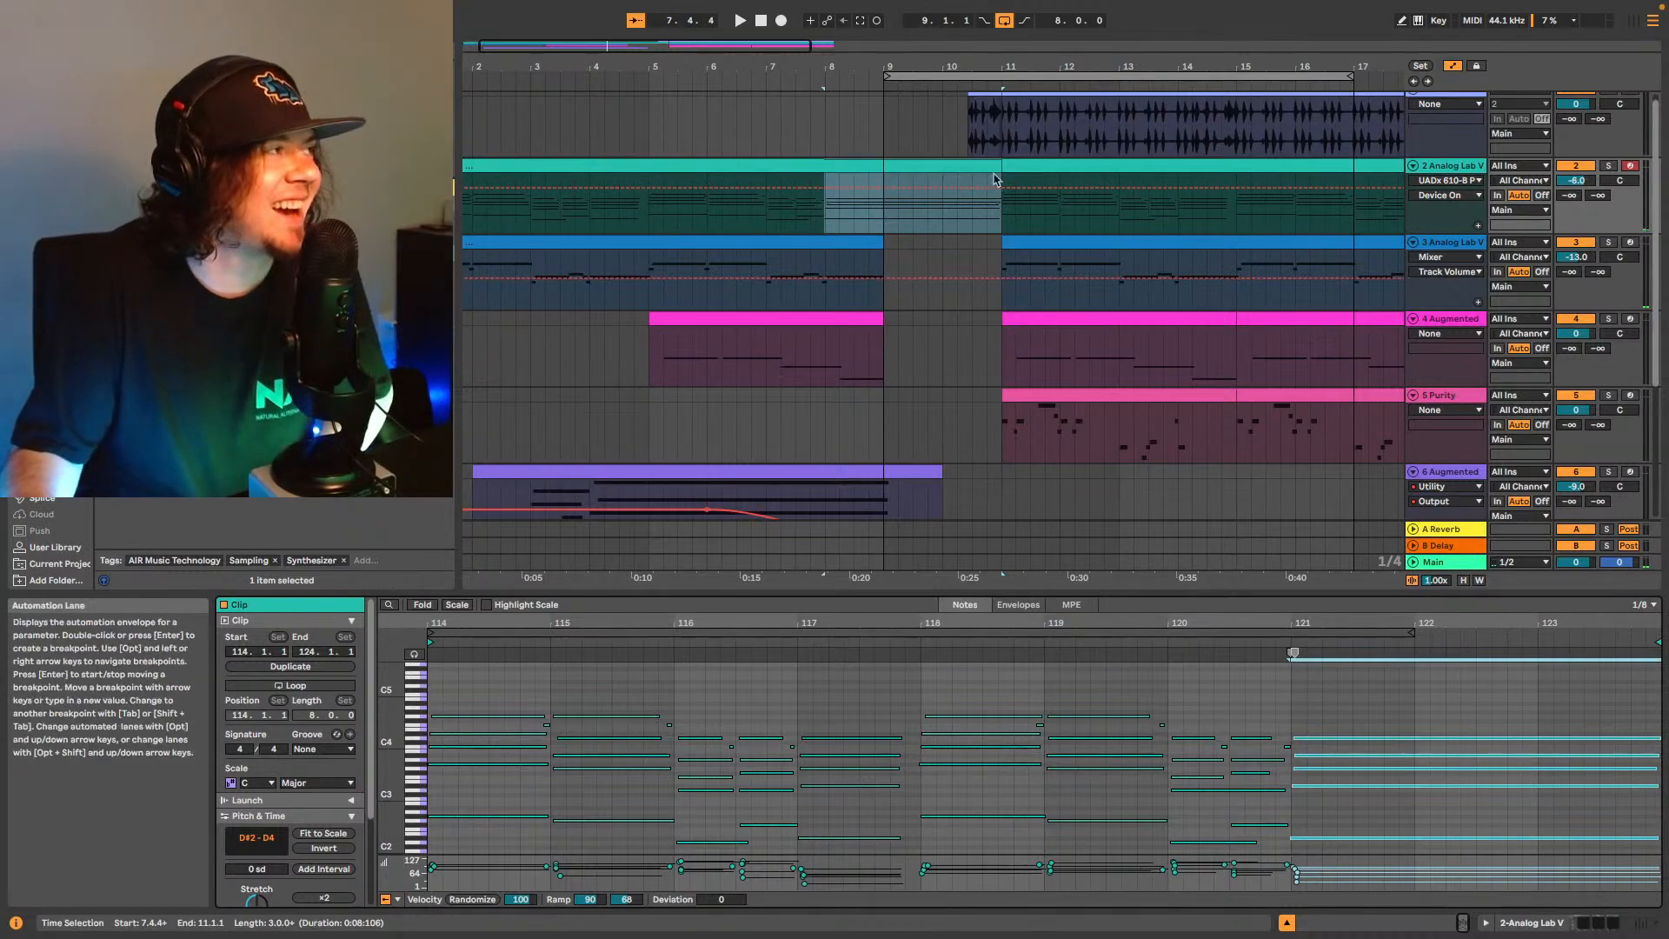
Set the arrangement loop to bars 11 to 19.
click(942, 167)
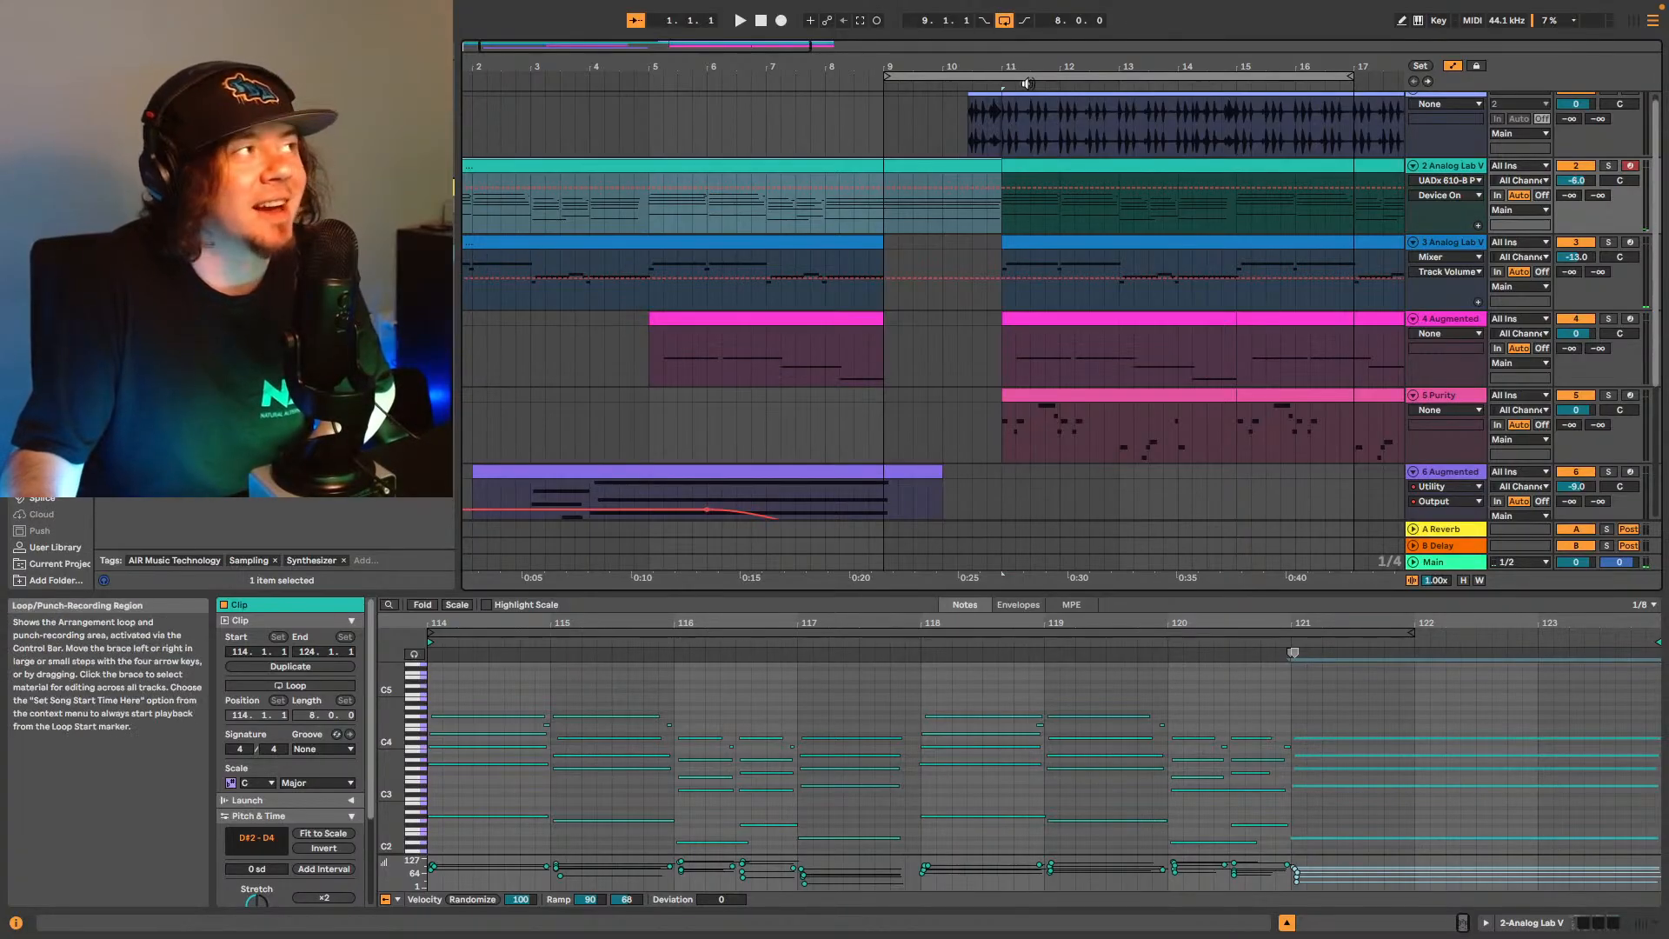
drag(1026, 83, 1150, 99)
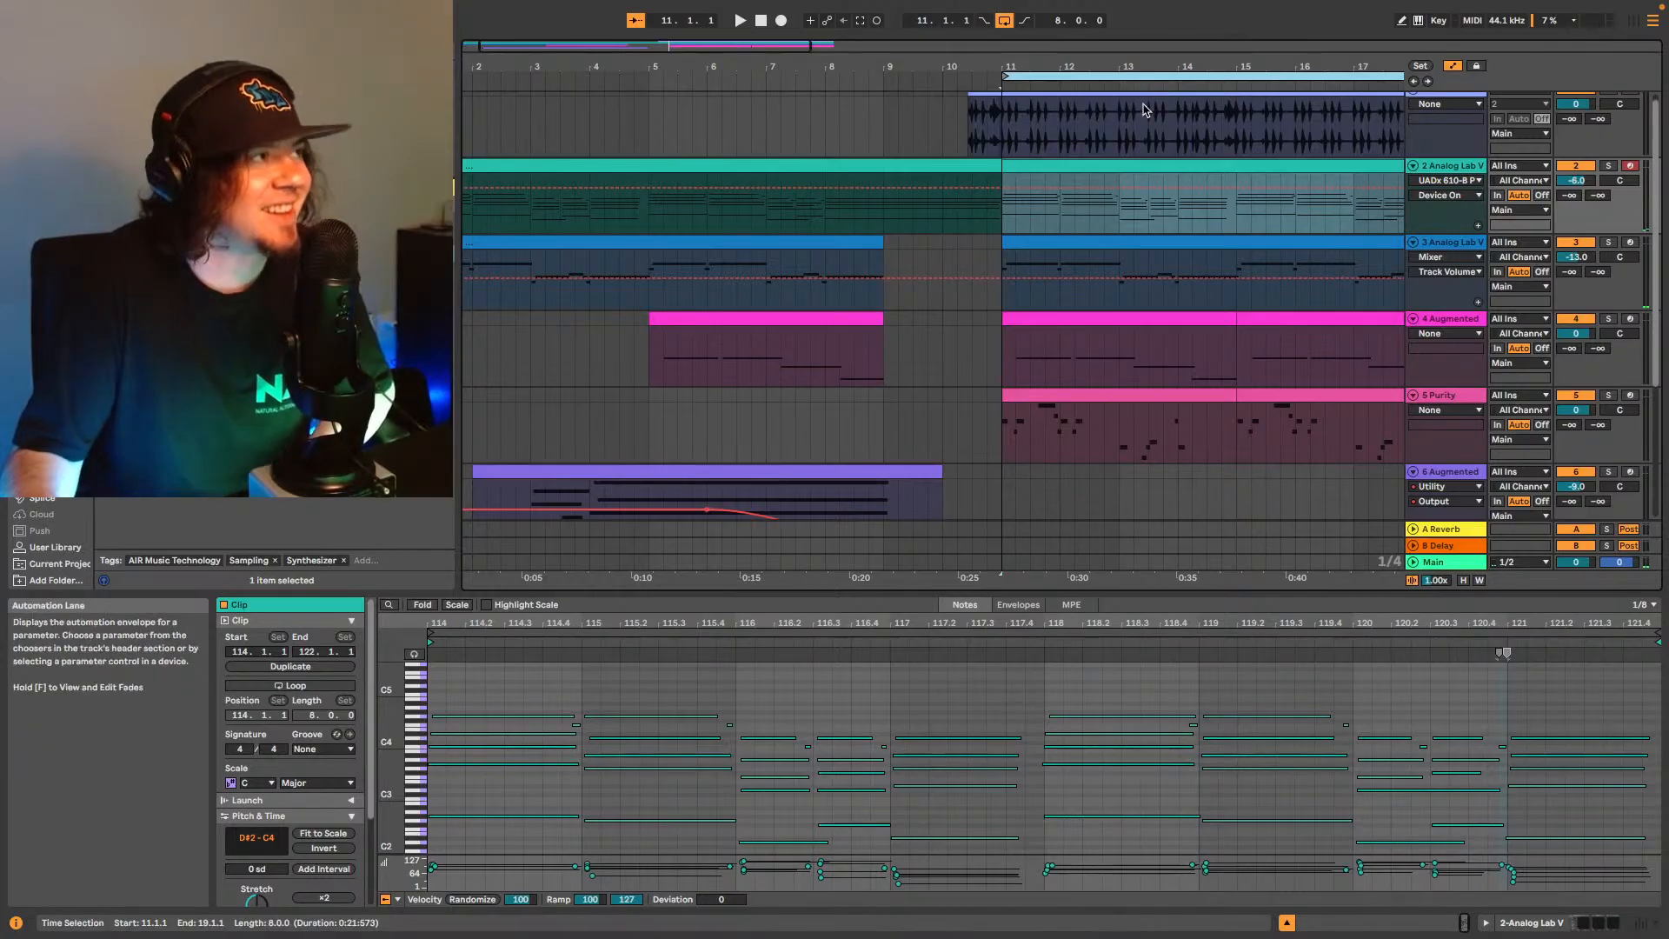
Extend the first clip on track 3 (Analog Lab V) to bar 11 and lengthen its last D5 note to the clip's end.
click(838, 261)
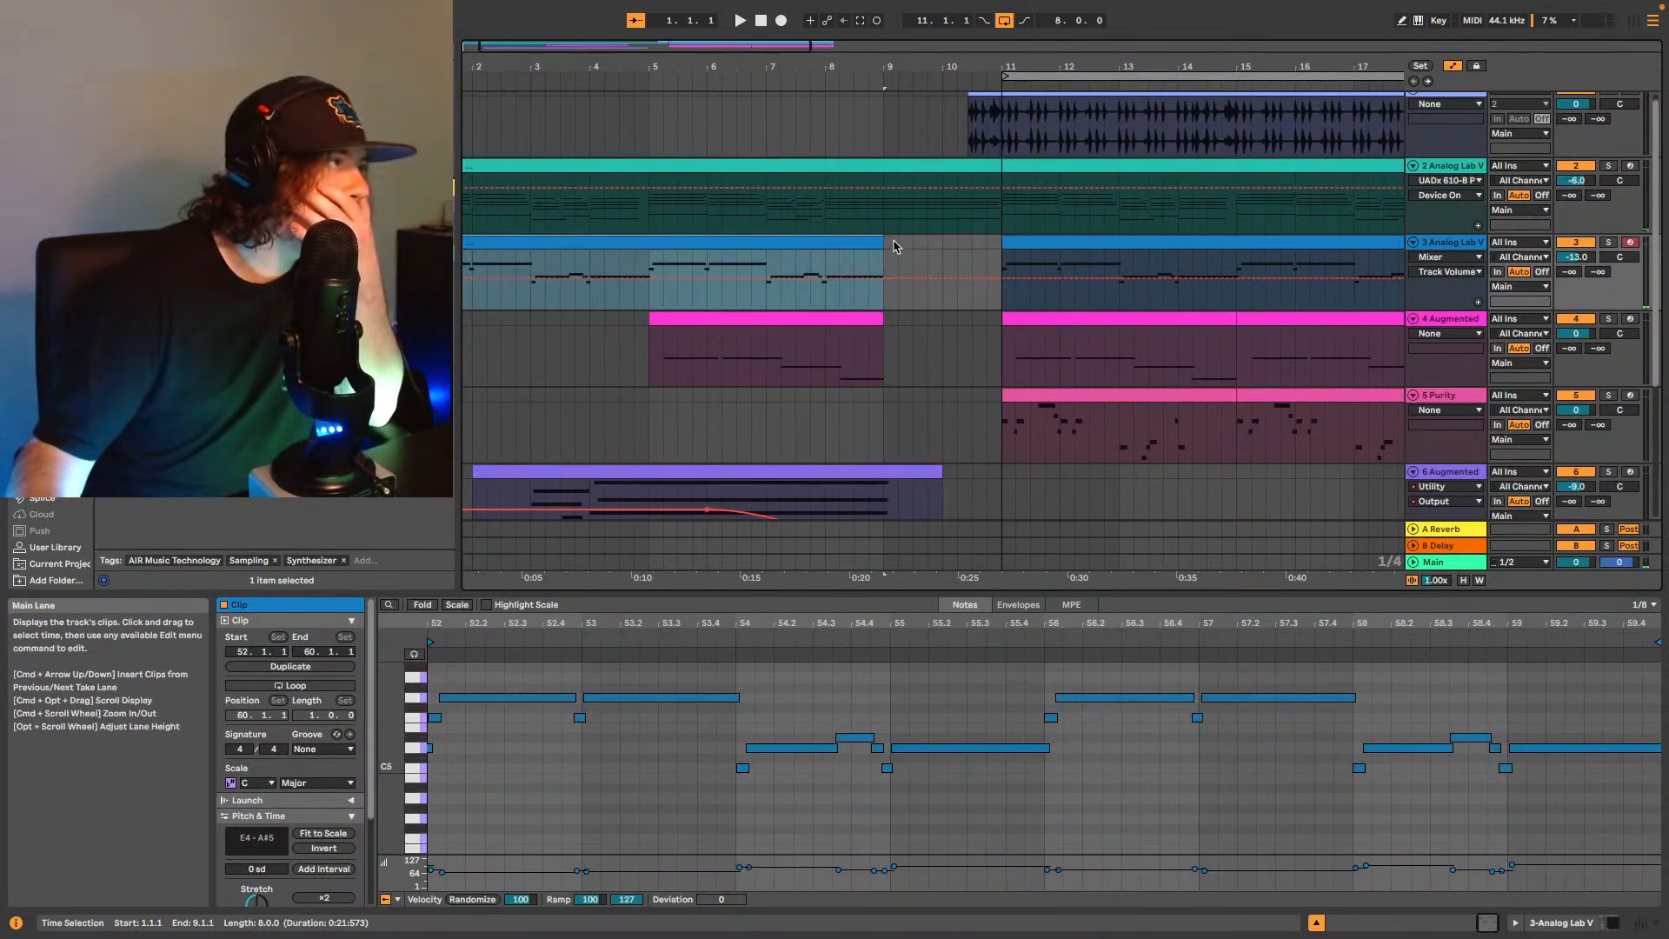
drag(878, 244, 999, 246)
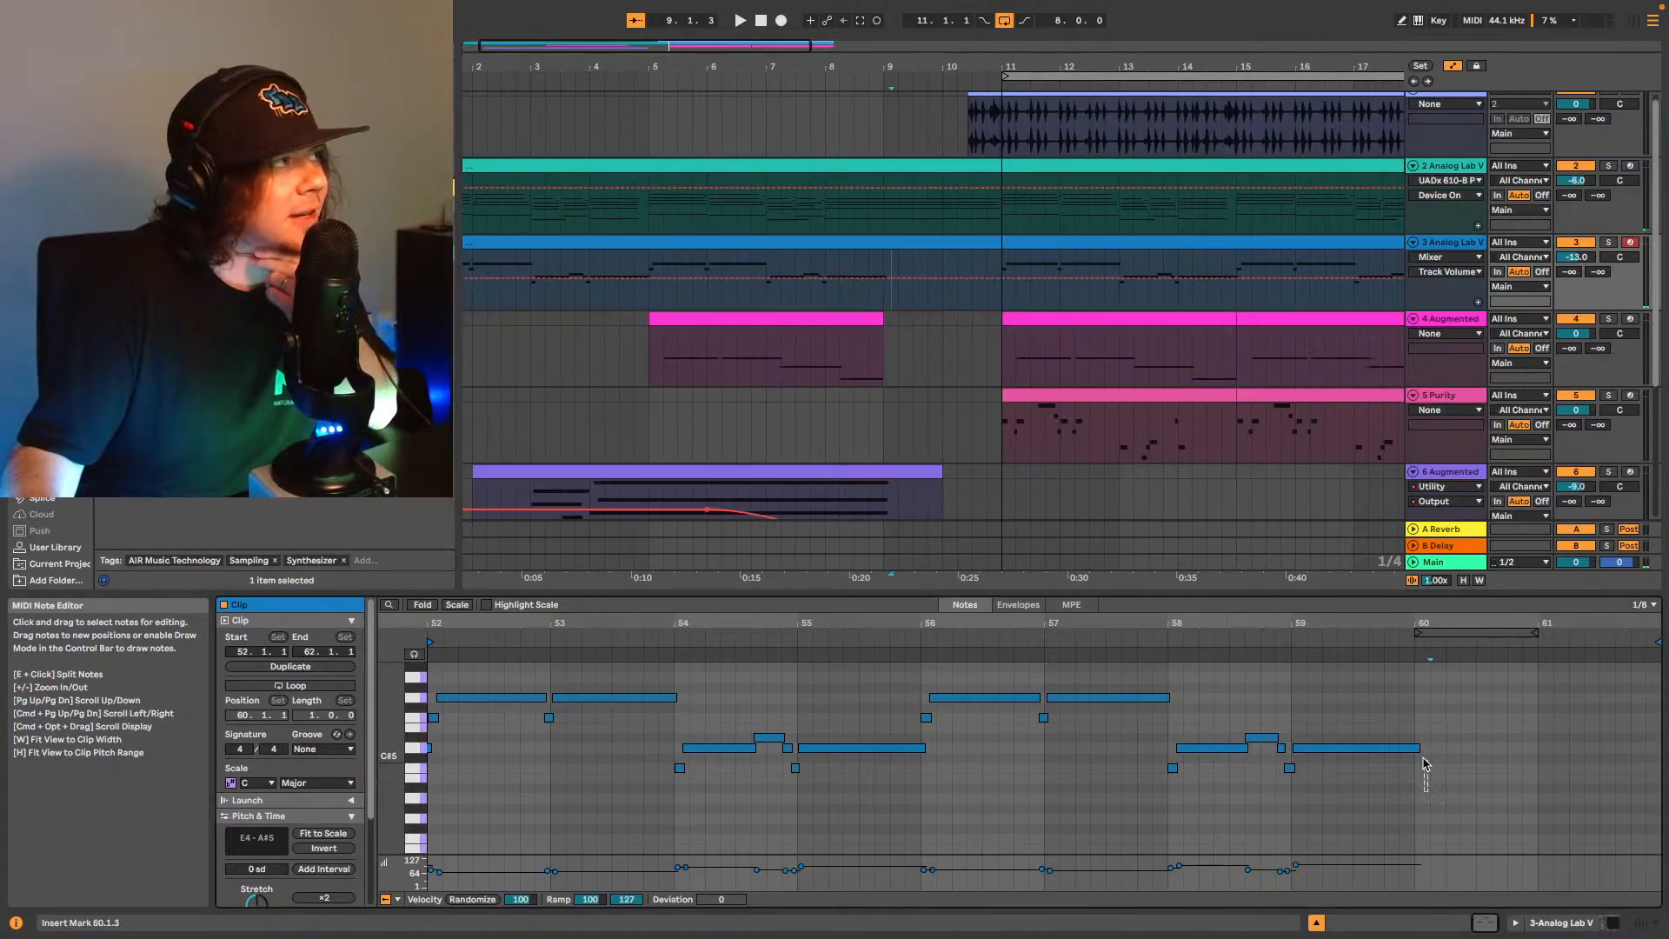
drag(1420, 750, 1656, 762)
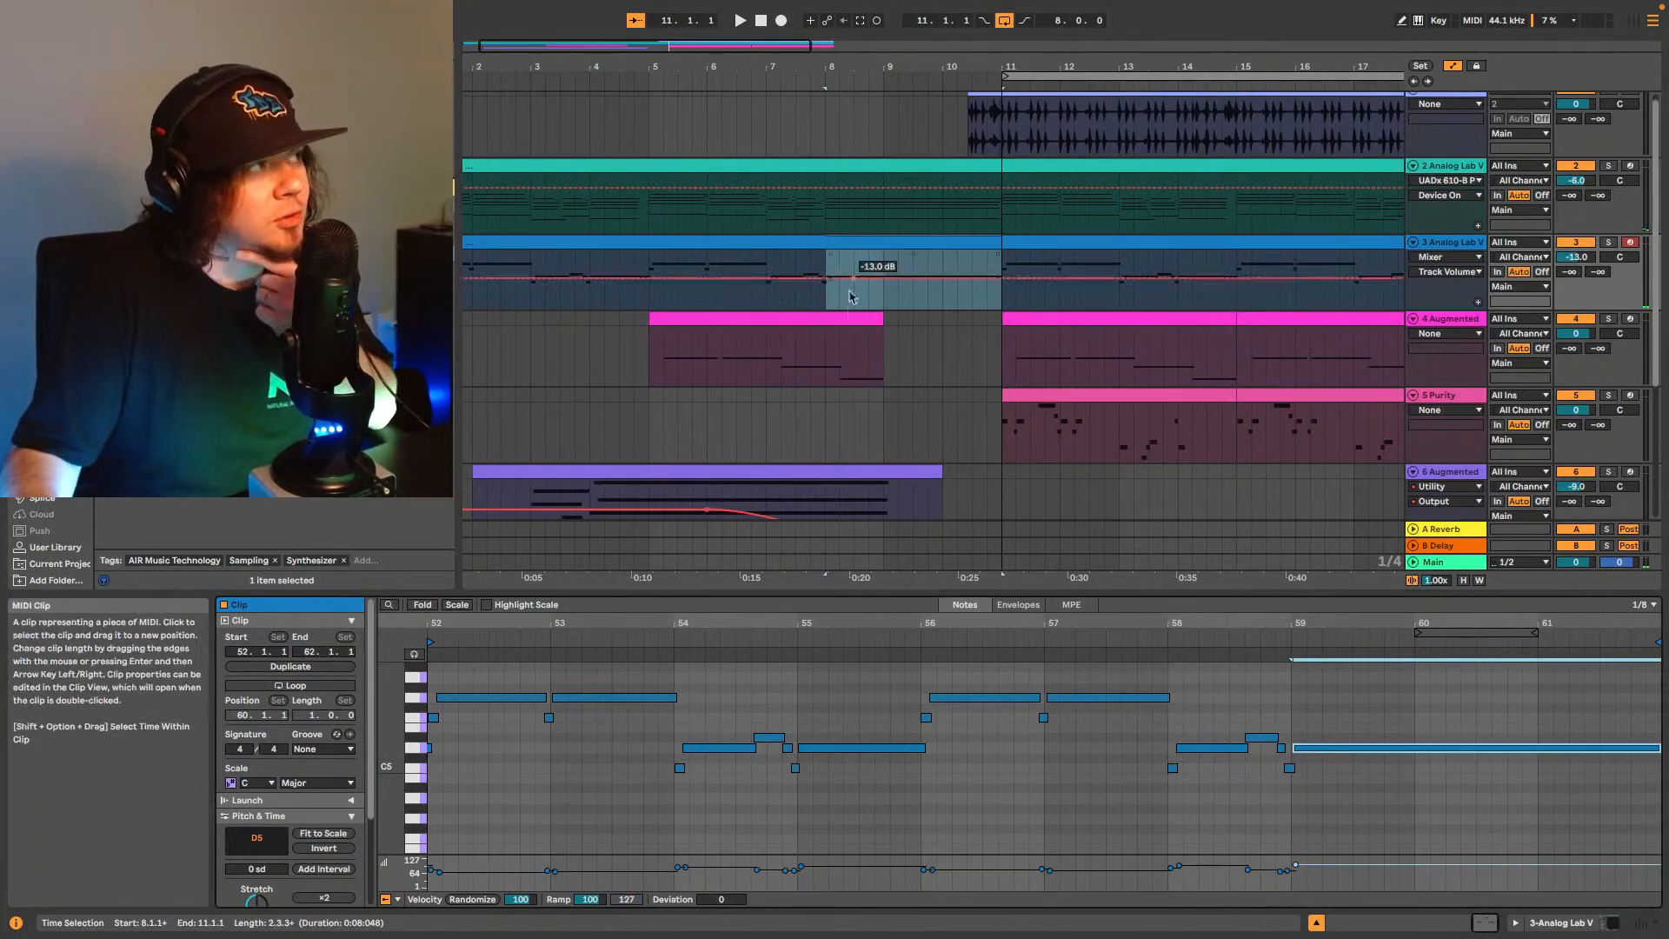
Extend the first clip on track 4 (Augmented MALLETS) to bar 11 and lengthen its last G4 note to the clip's end.
click(855, 321)
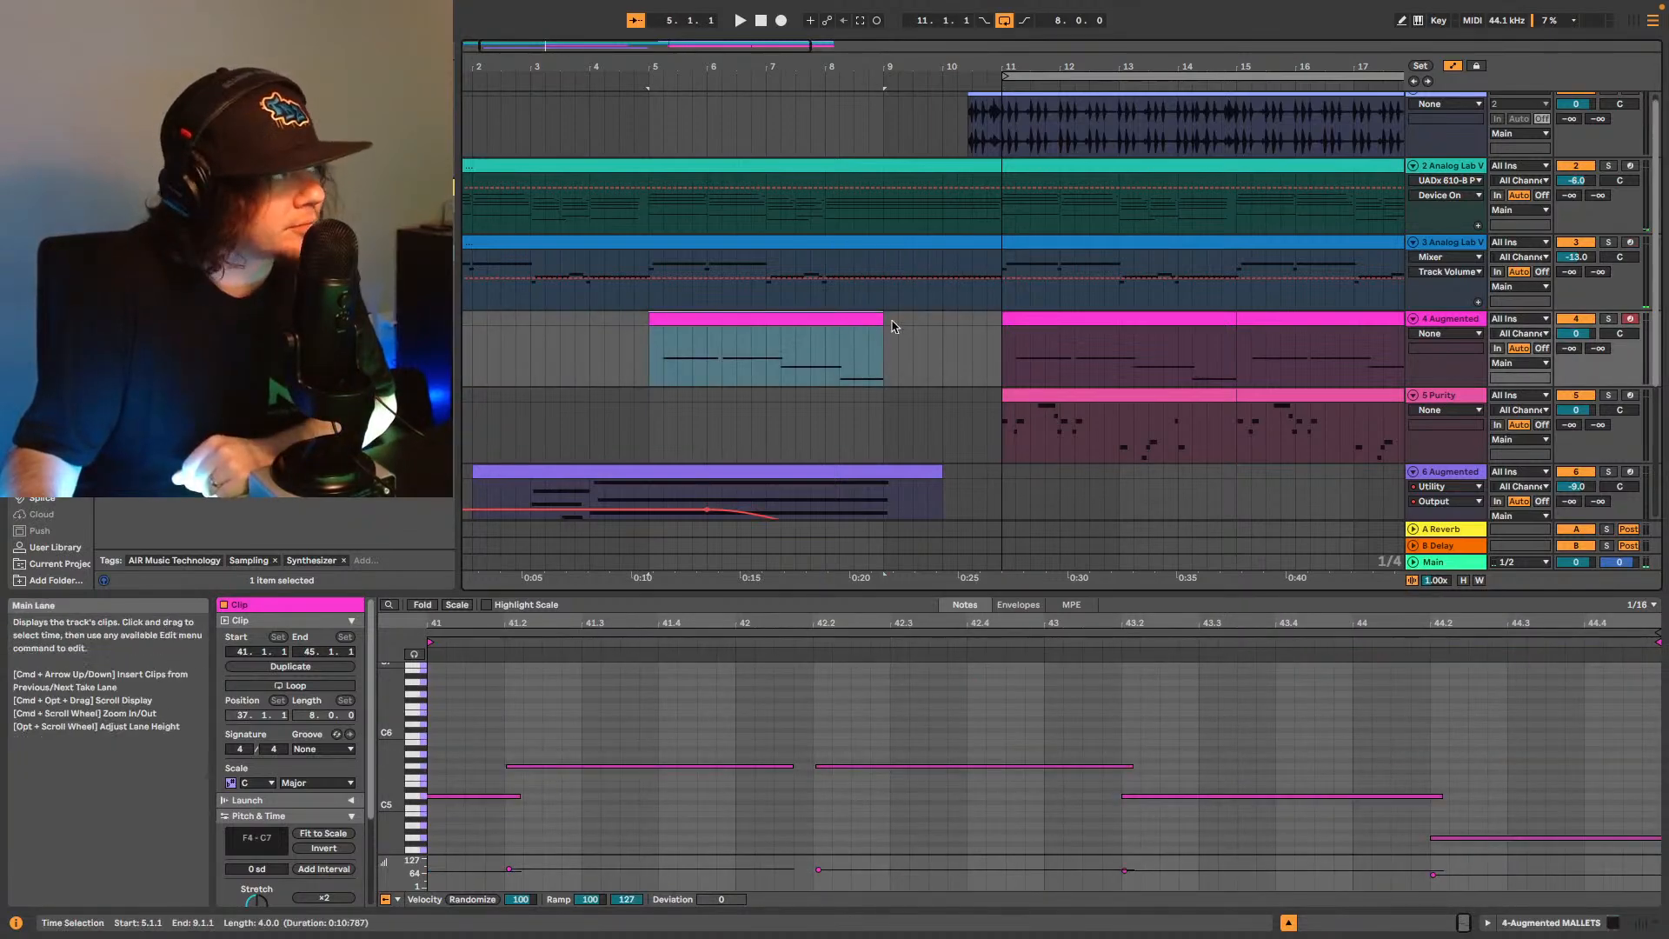
drag(888, 319, 1001, 319)
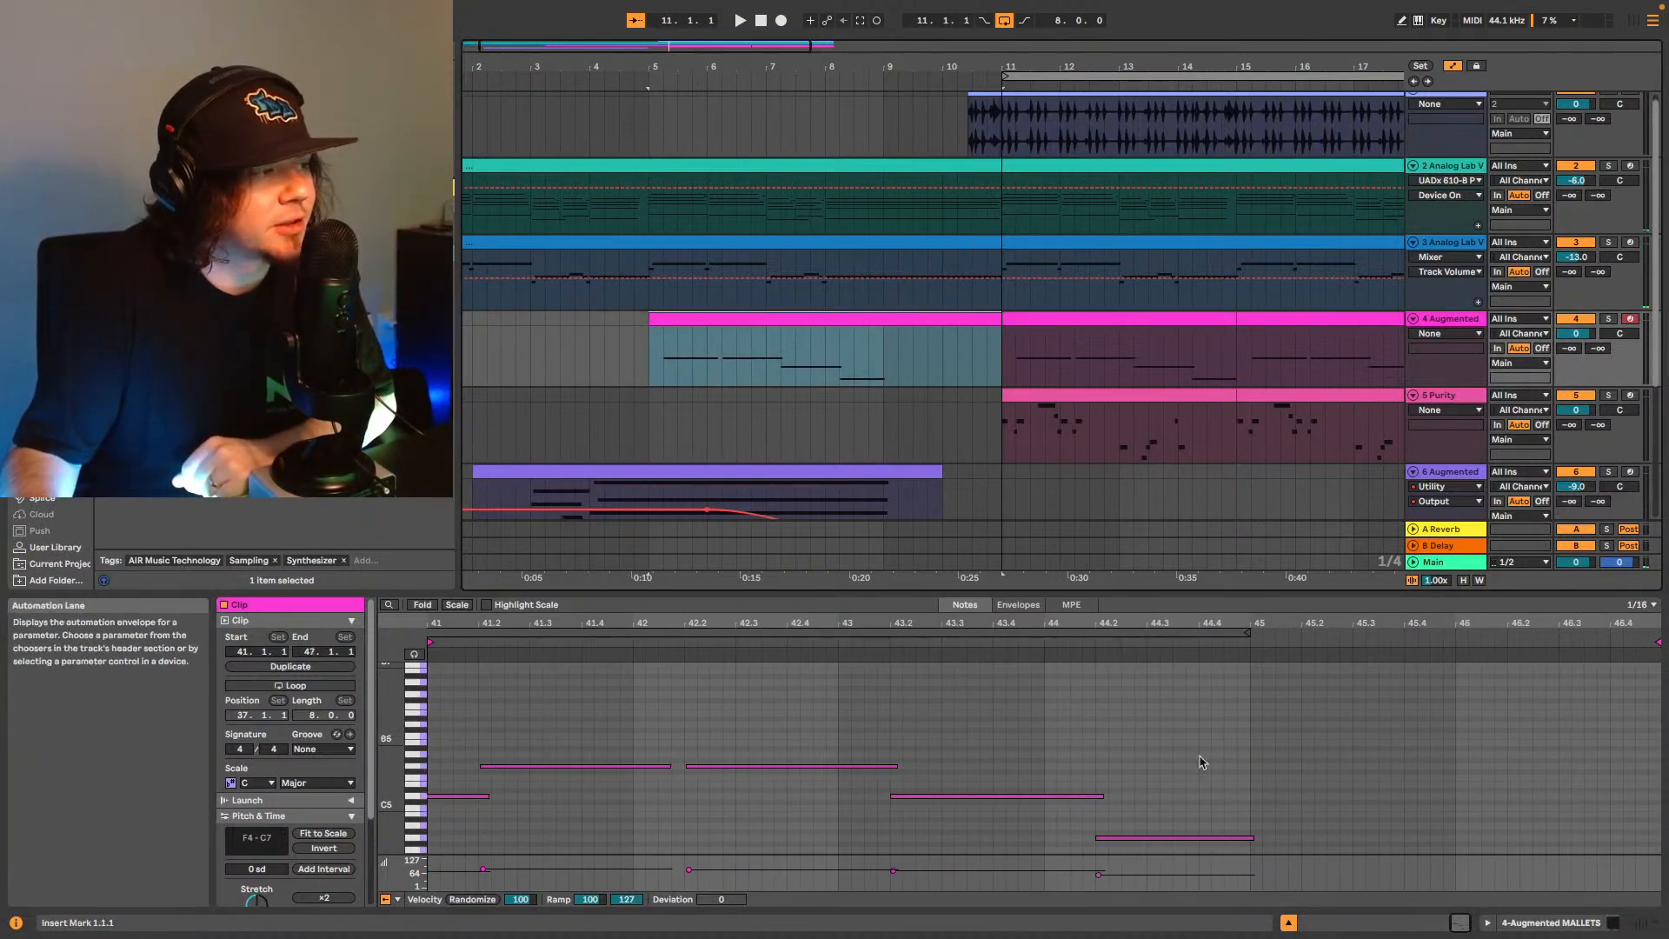
scroll(1252, 827, down, 1)
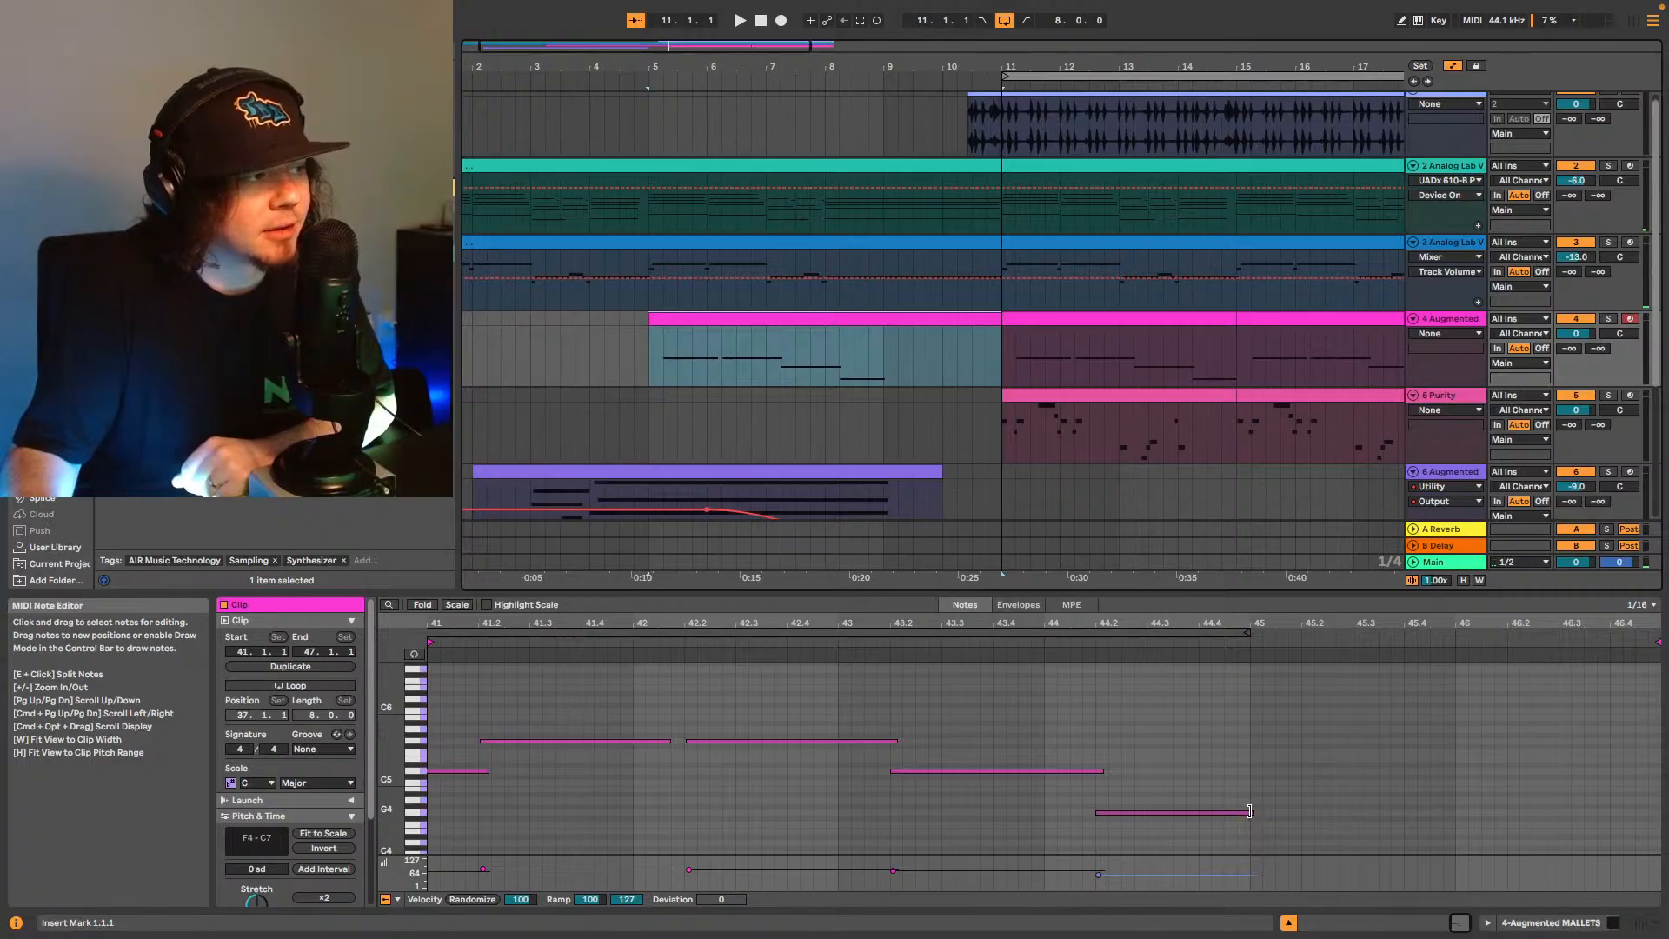
drag(1250, 815, 1654, 808)
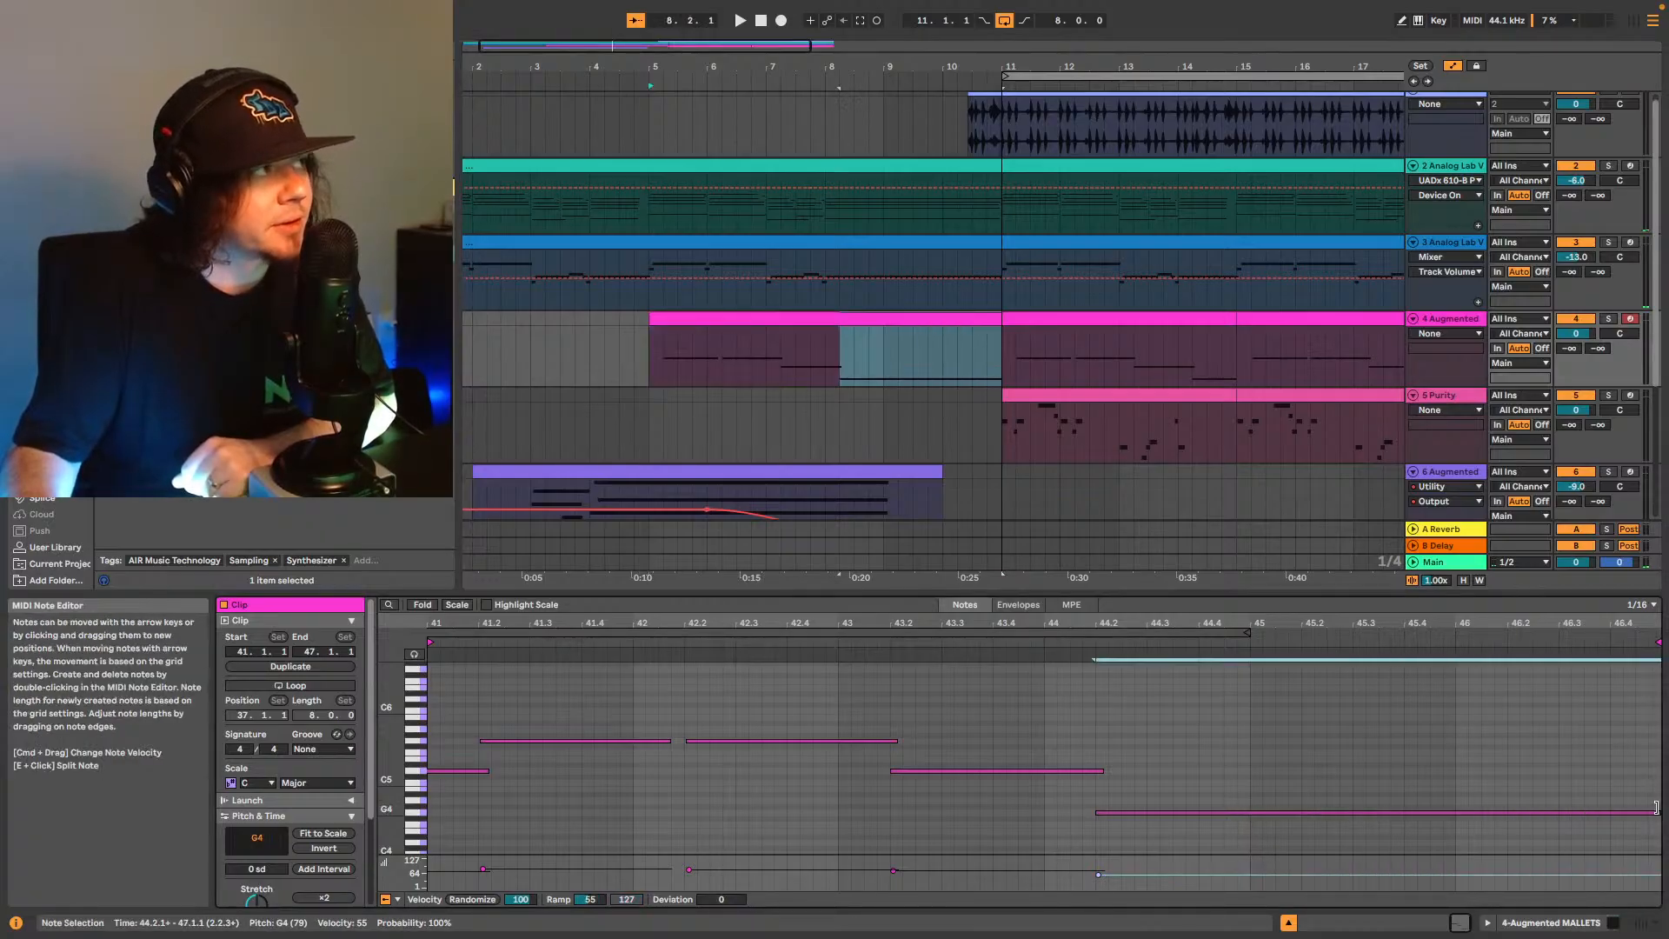
Play the arrangement from 2.4.1 and listen through the extended gap into the drum break section.
scroll(914, 444, down, 4)
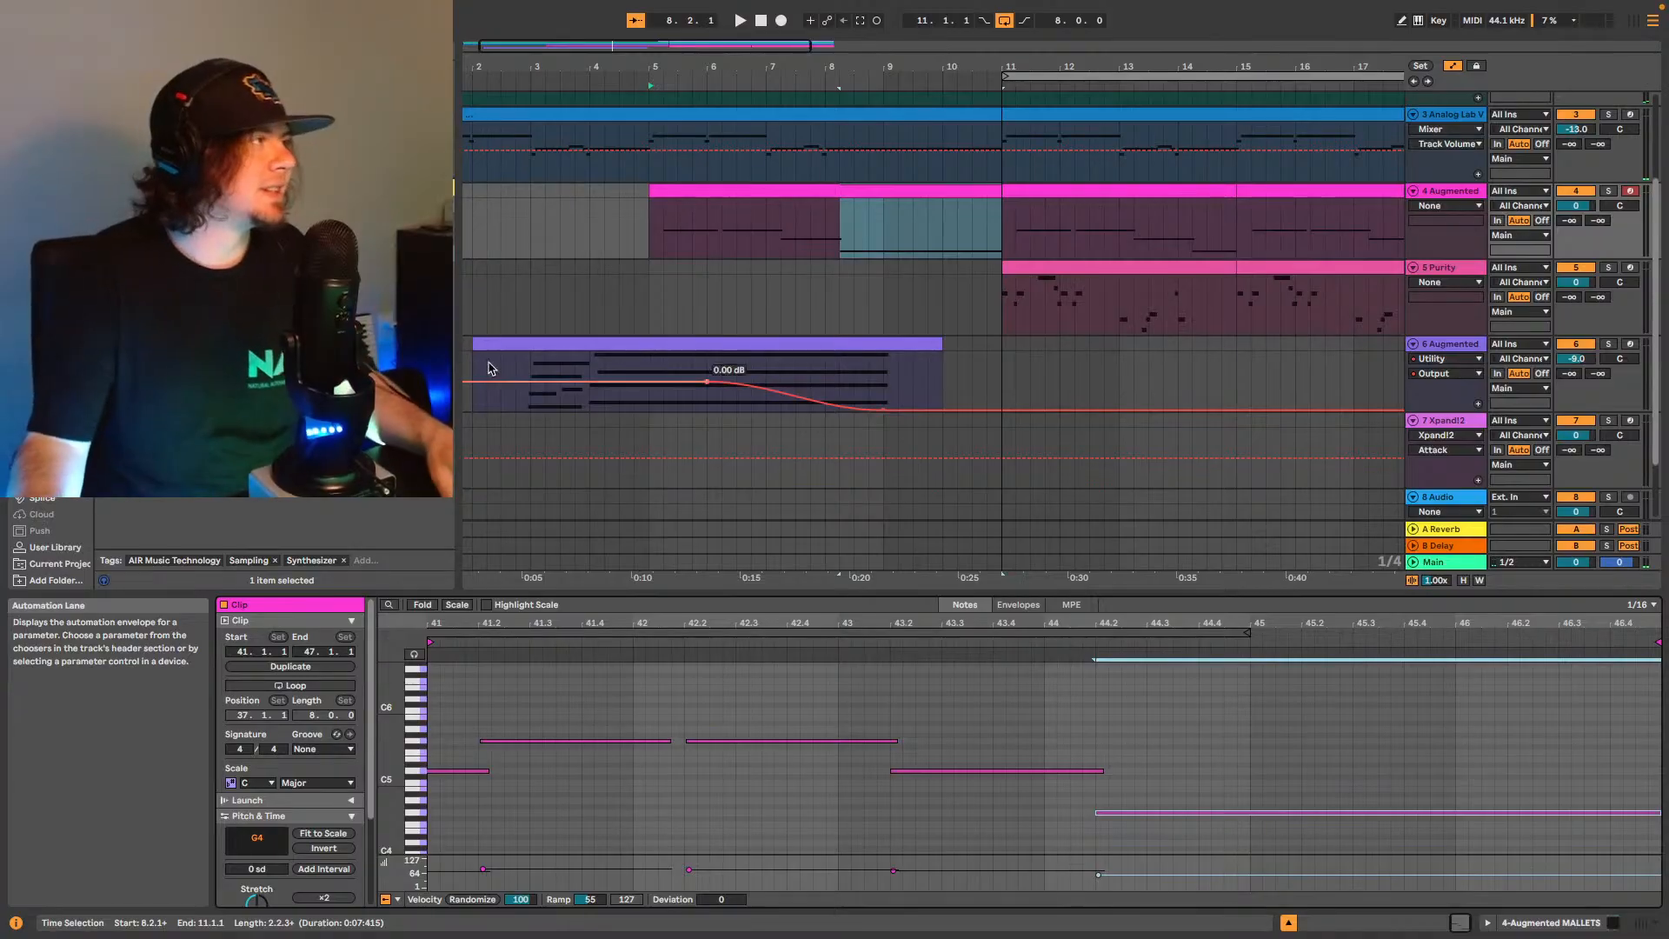
click(516, 407)
key(space)
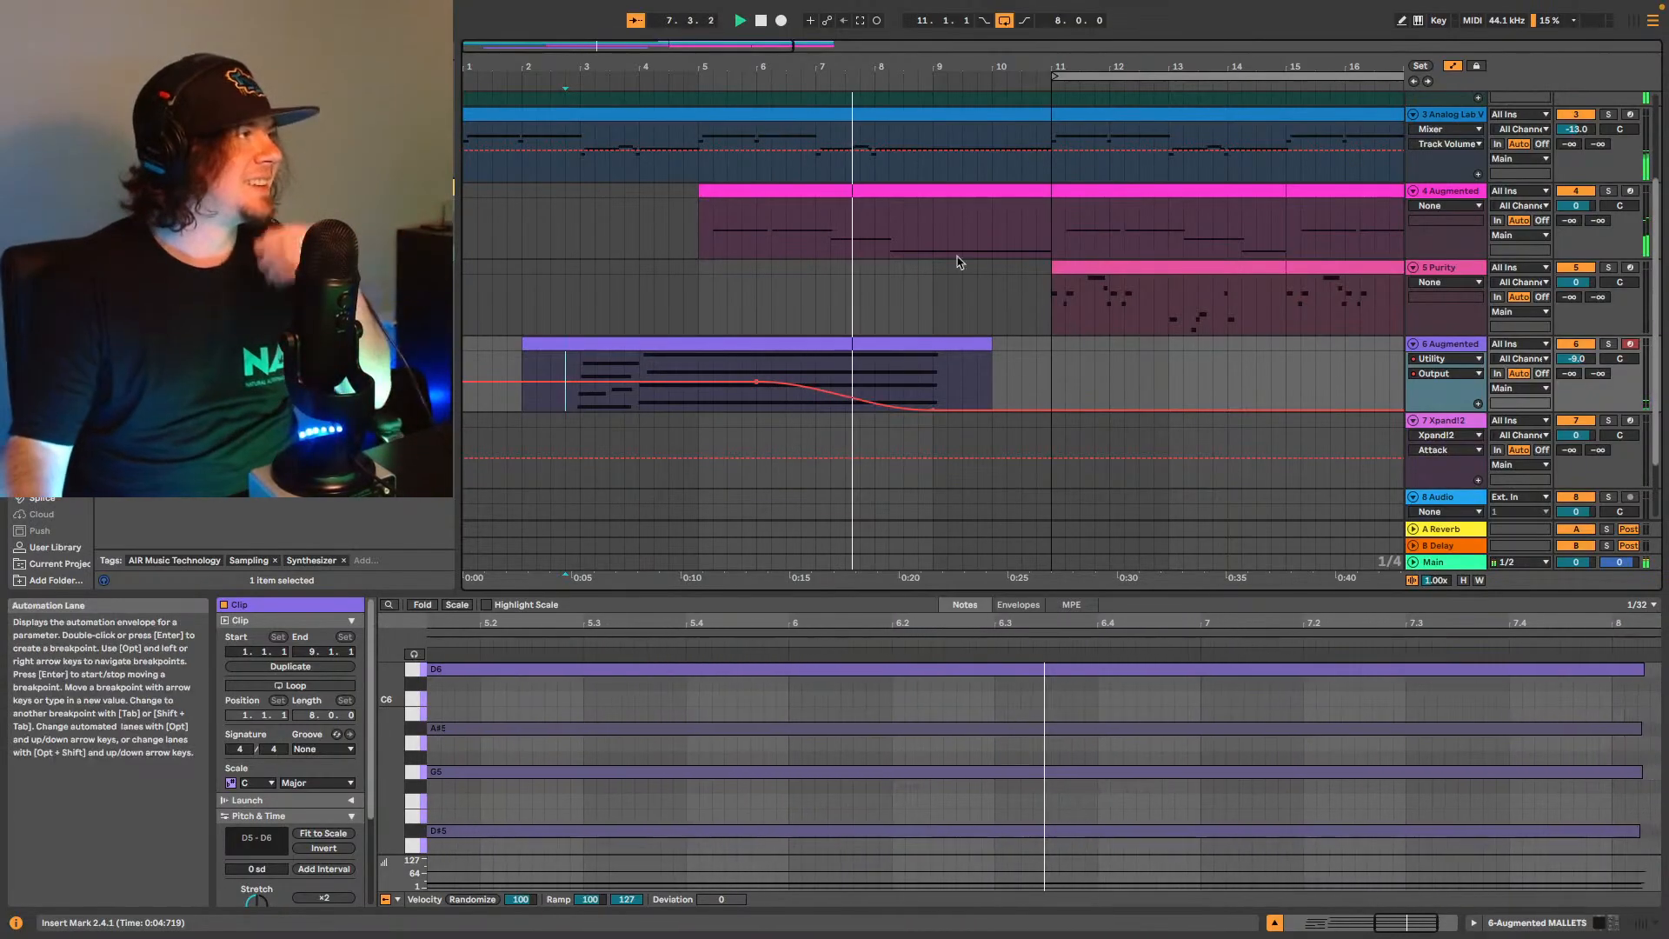
key(minus)
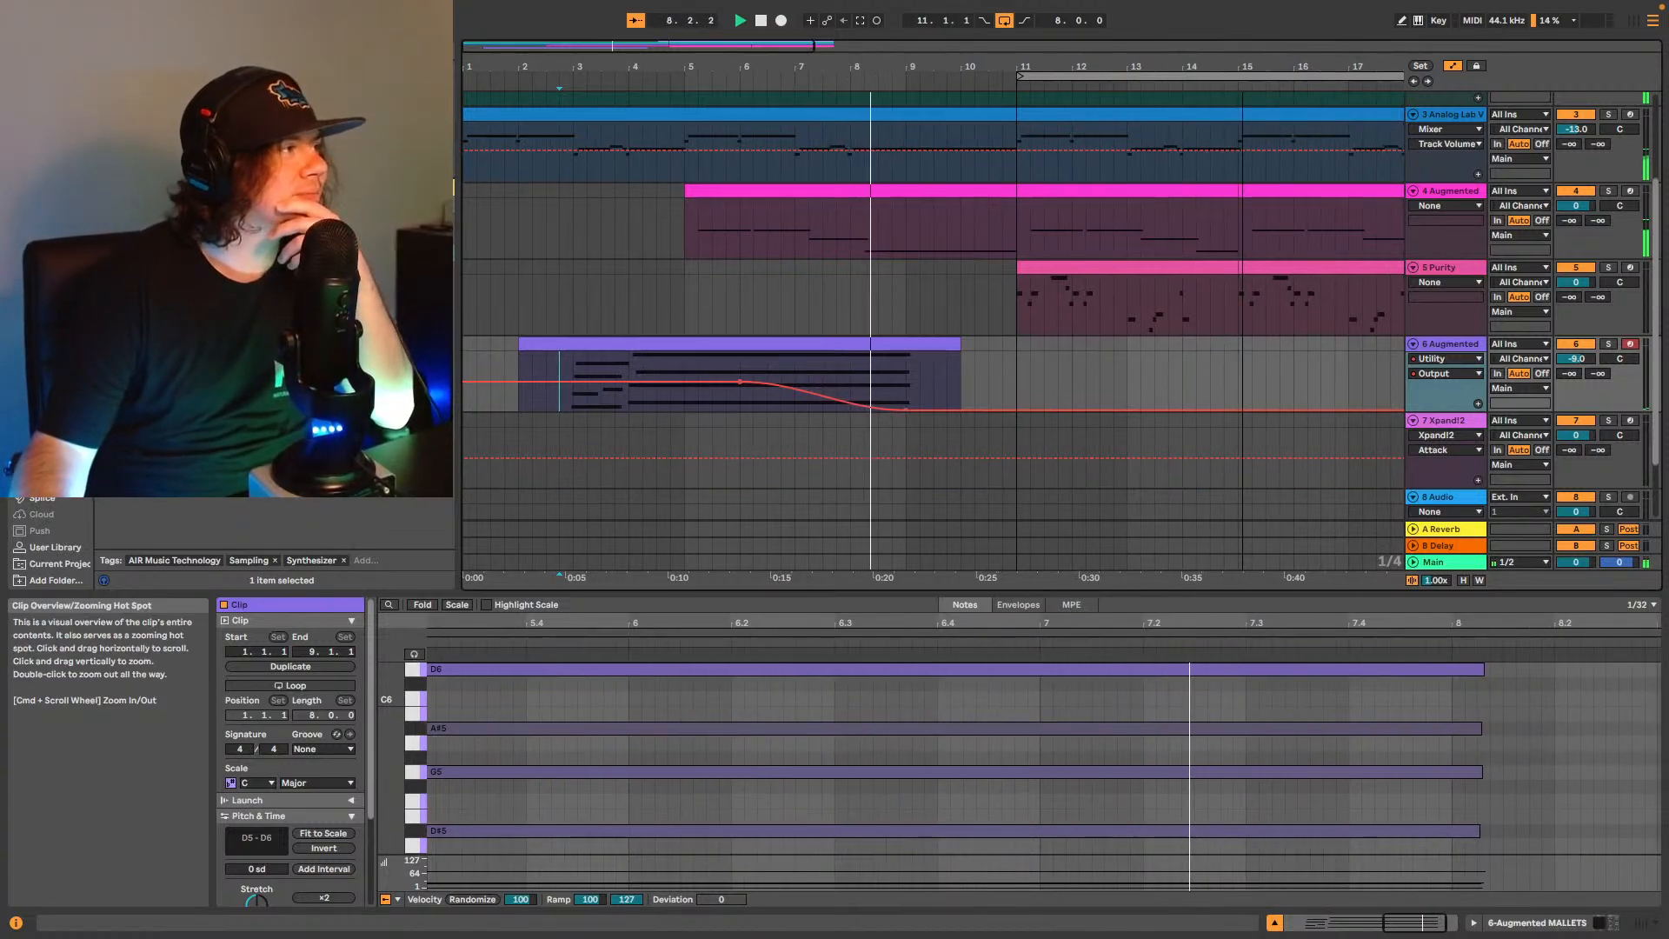
drag(639, 45, 645, 33)
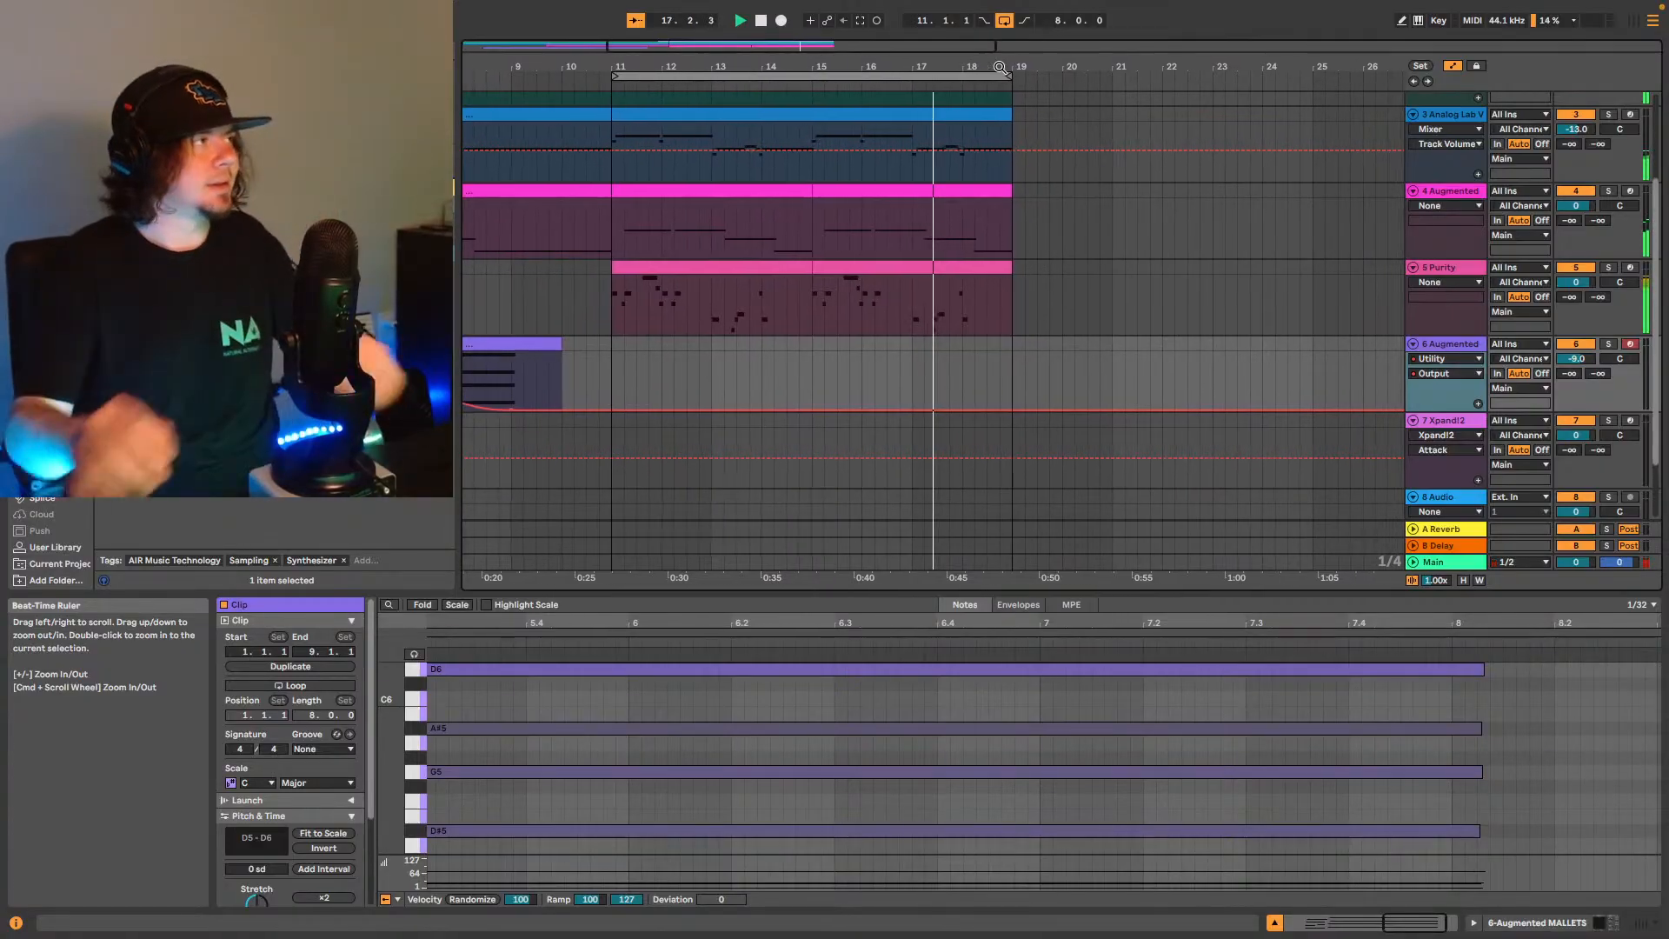
Play the arrangement from its start and show the device chain of track 6 (Augmented MALLETS).
key(space)
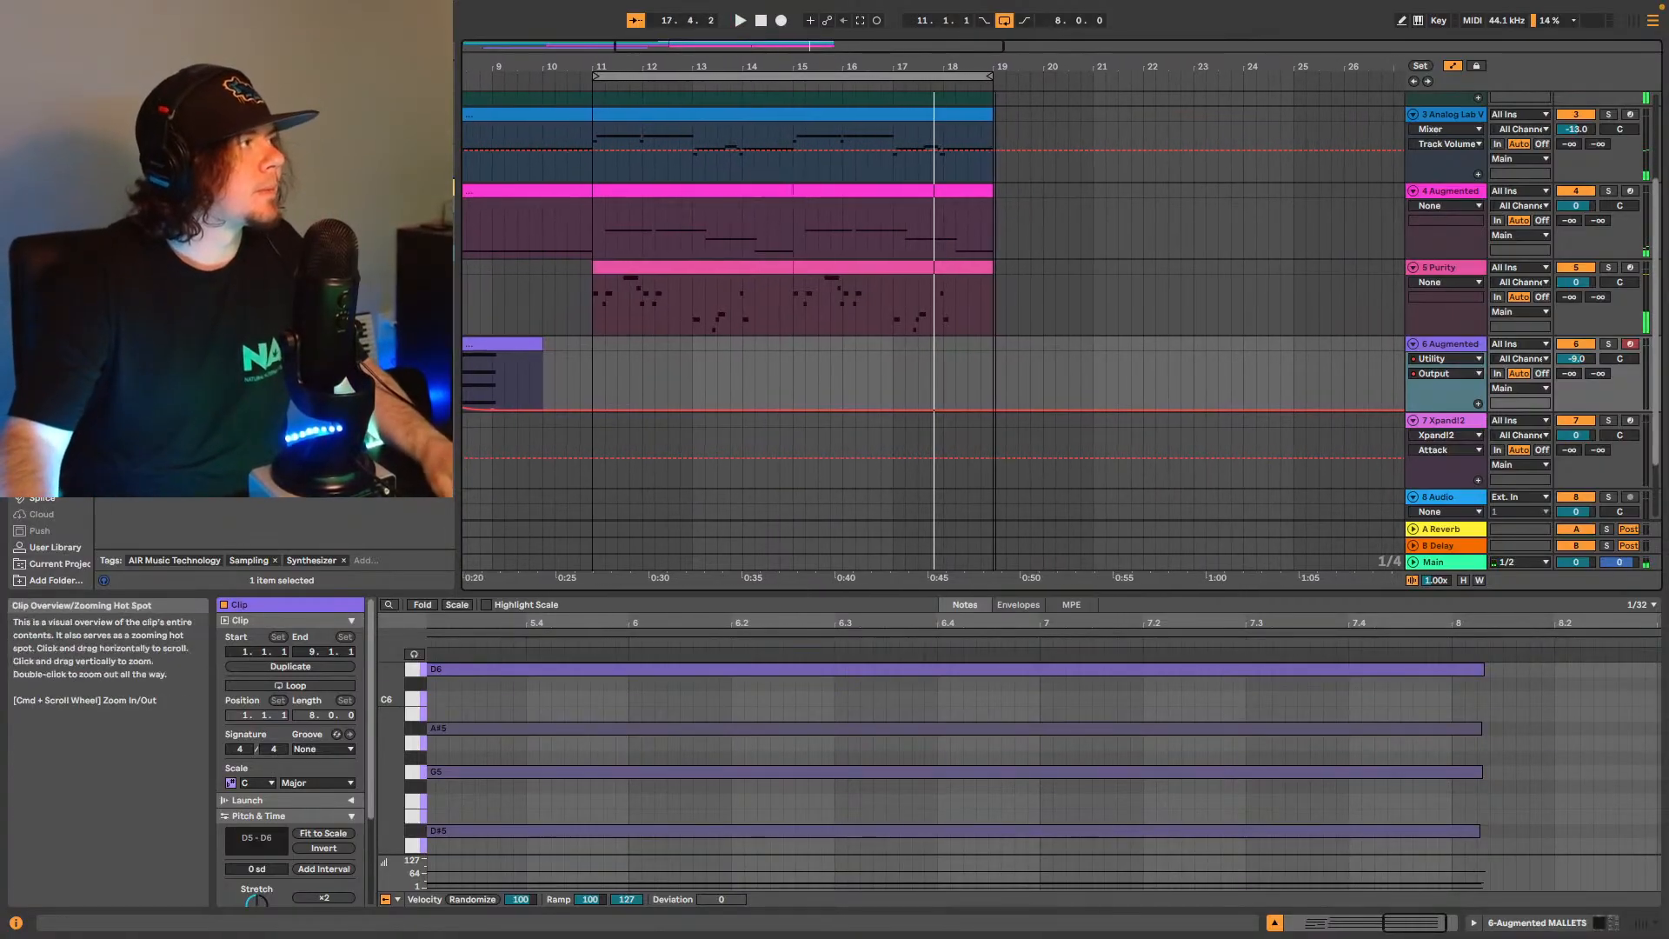
drag(922, 46, 913, 19)
click(466, 358)
key(space)
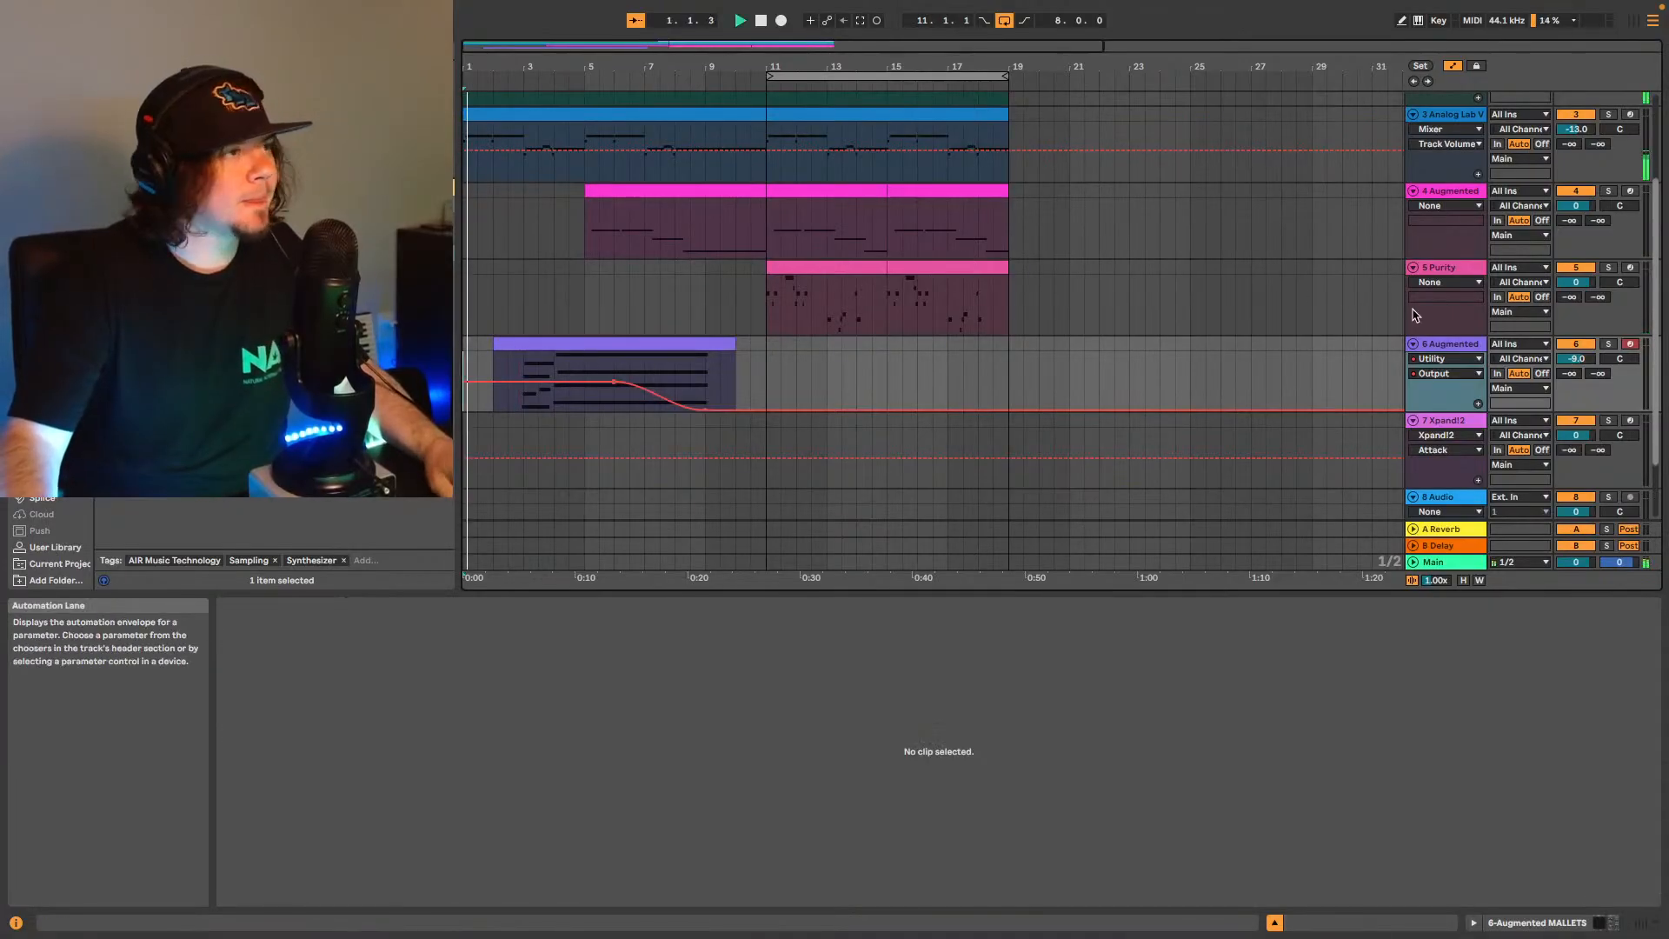
scroll(1411, 320, down, 2)
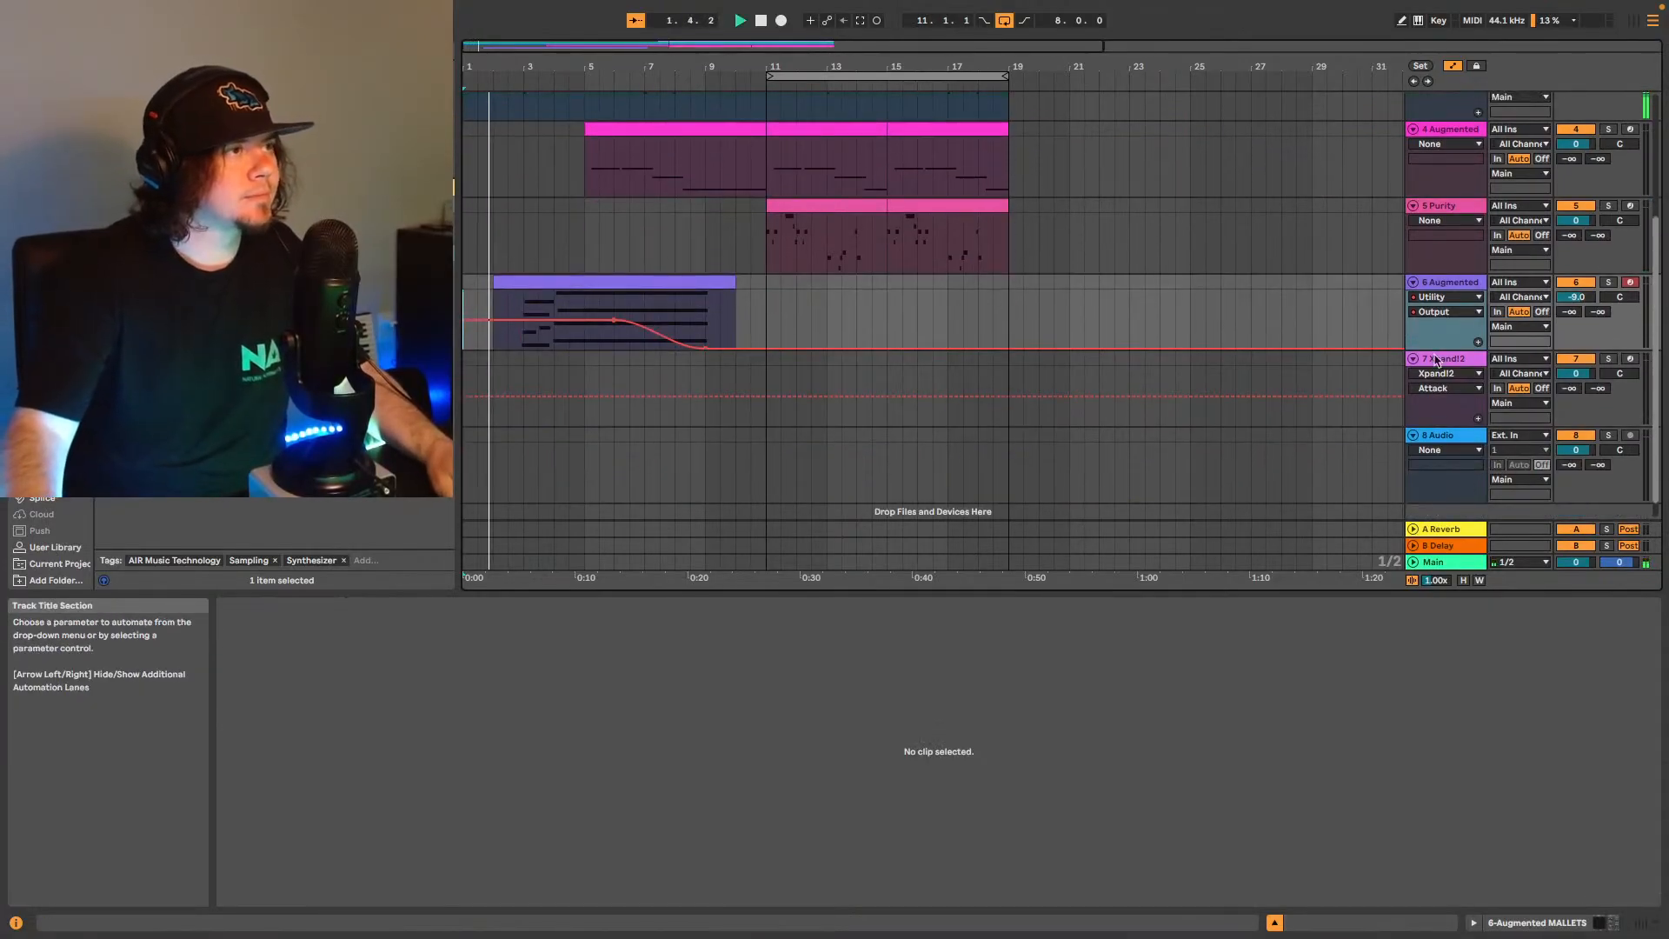
click(1439, 286)
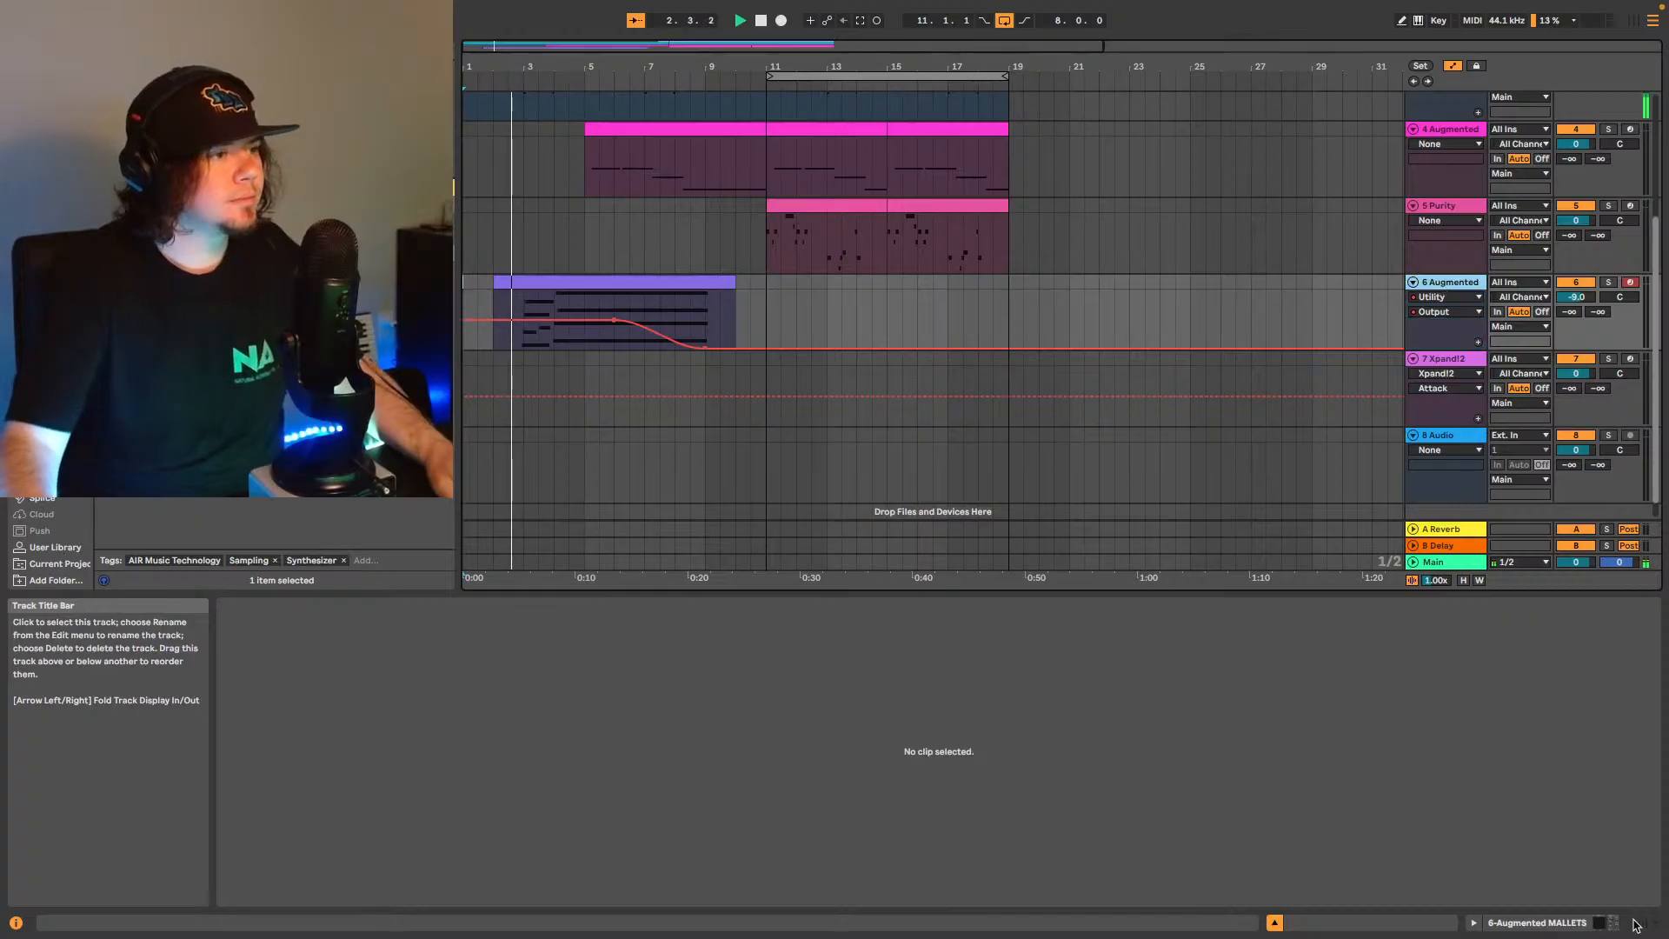
click(1599, 924)
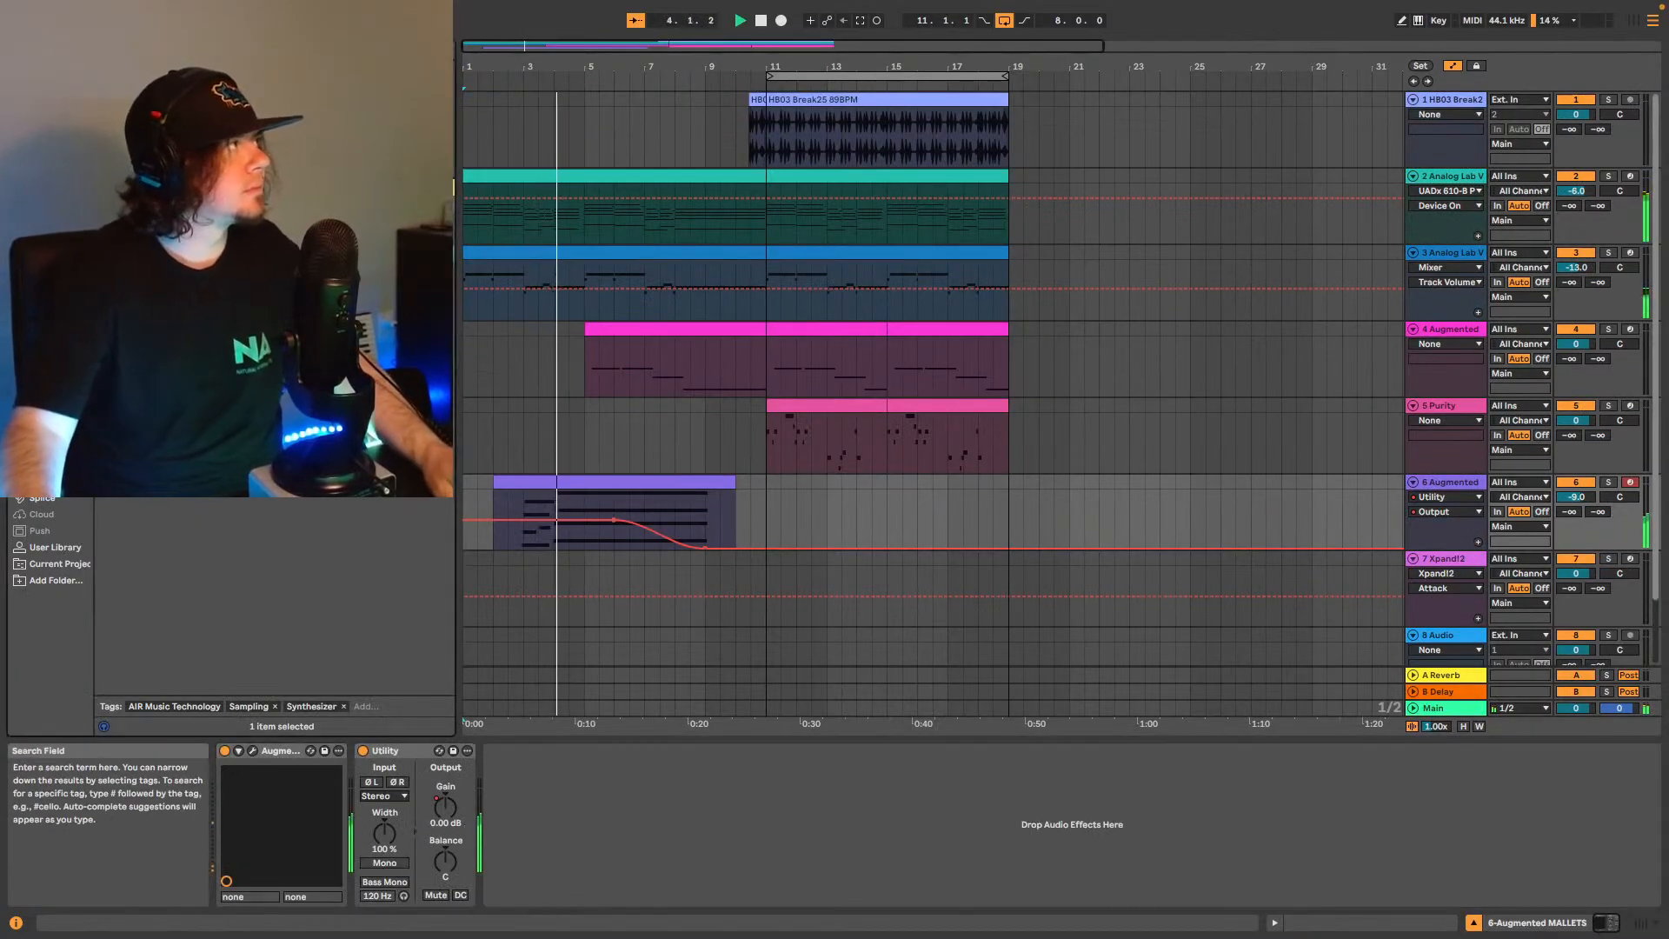
Find the Soundtoys Crystallizer in the browser and put it on return track A in place of the Reverb.
text(arturia)
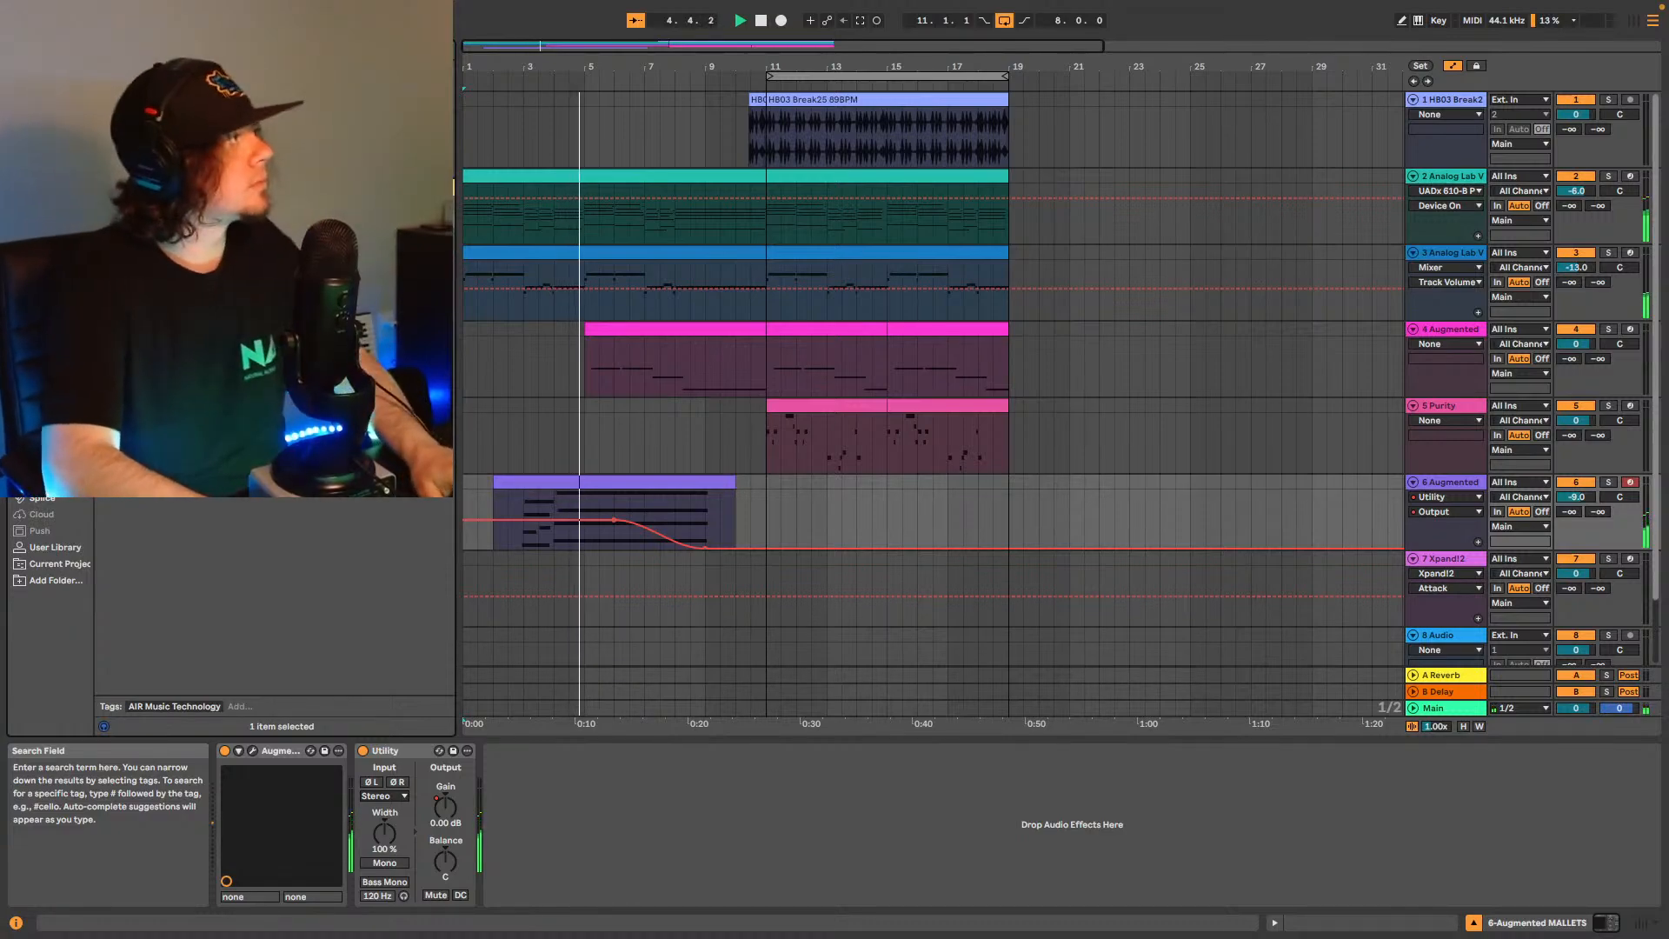
text(aug)
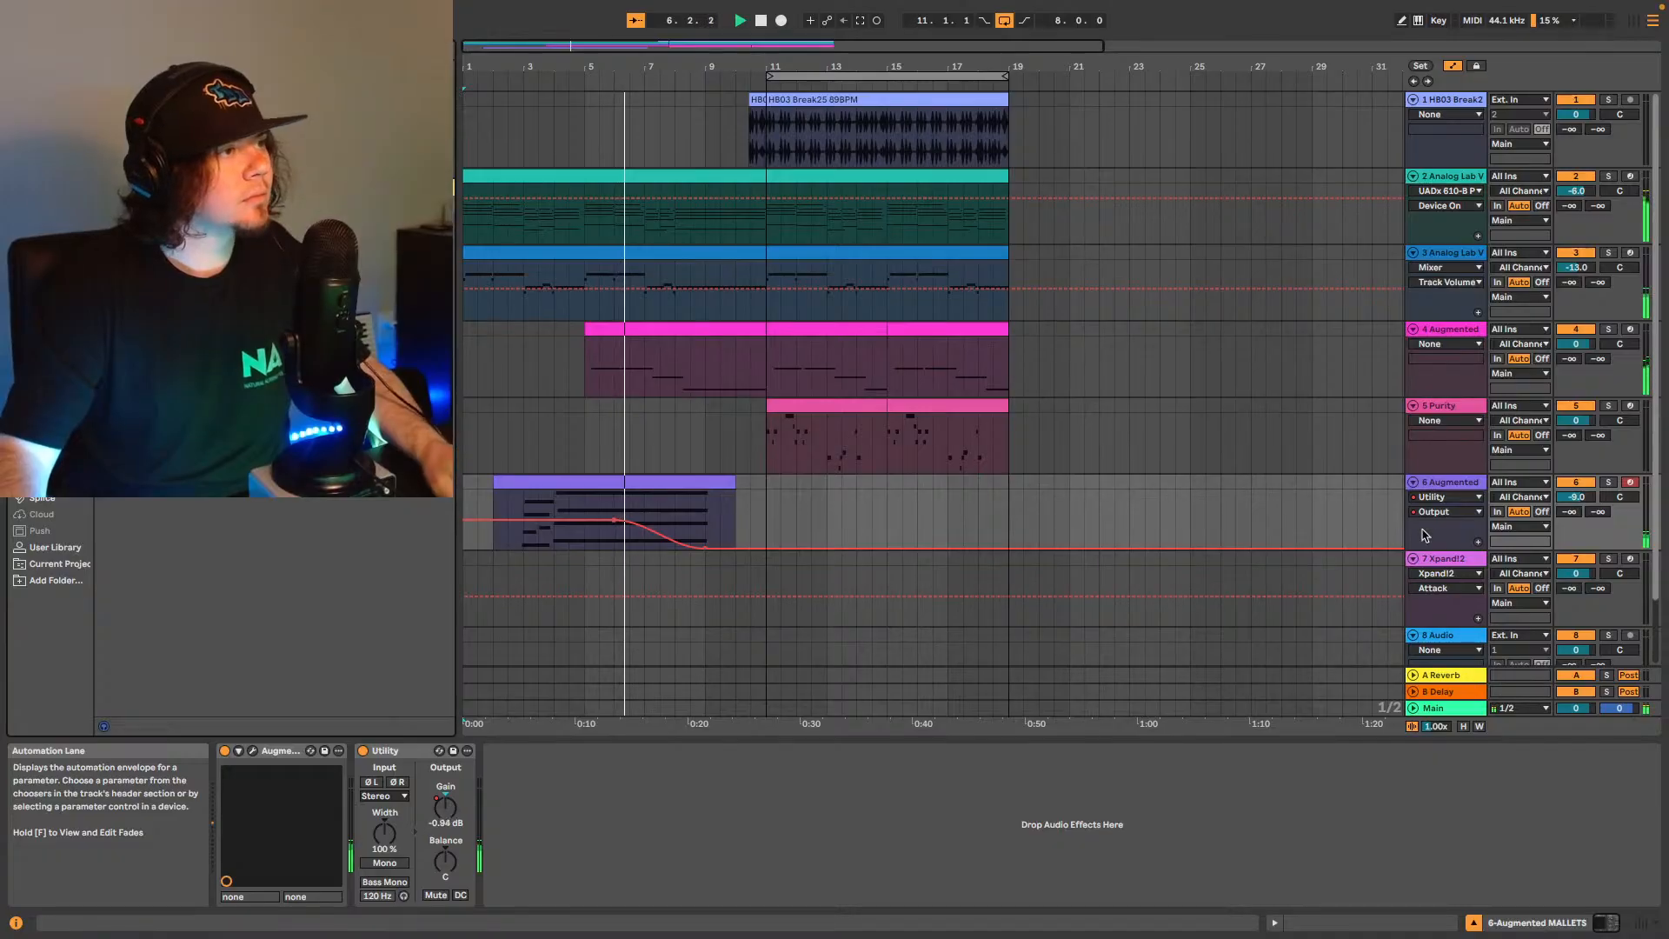
click(1450, 680)
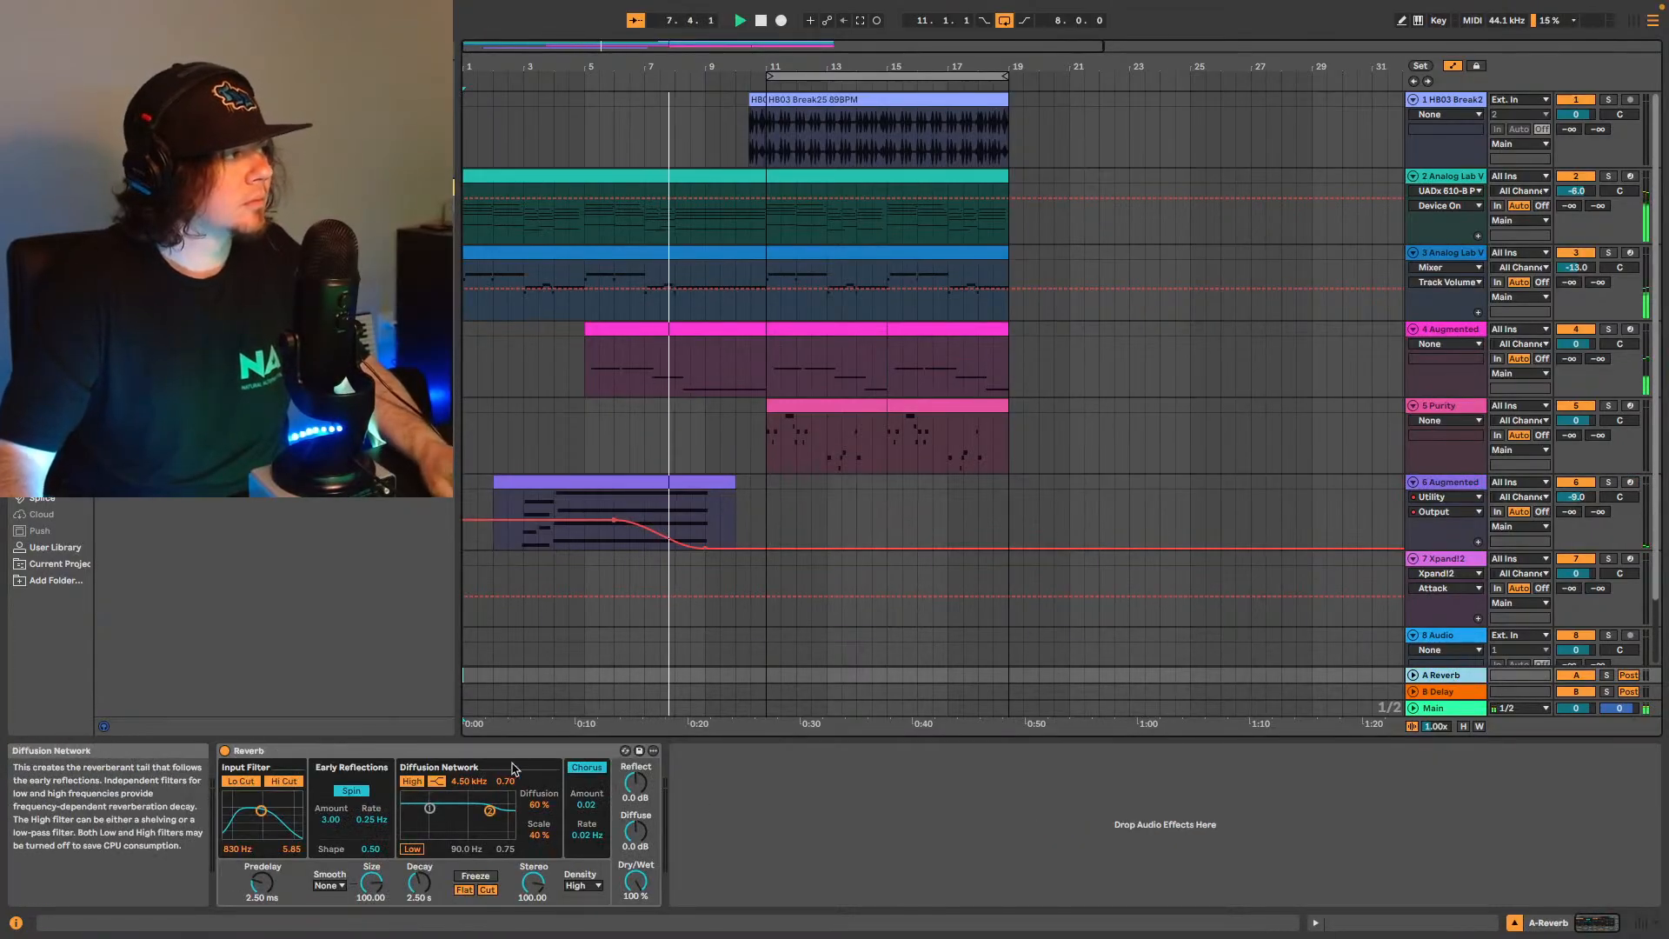
key(Delete)
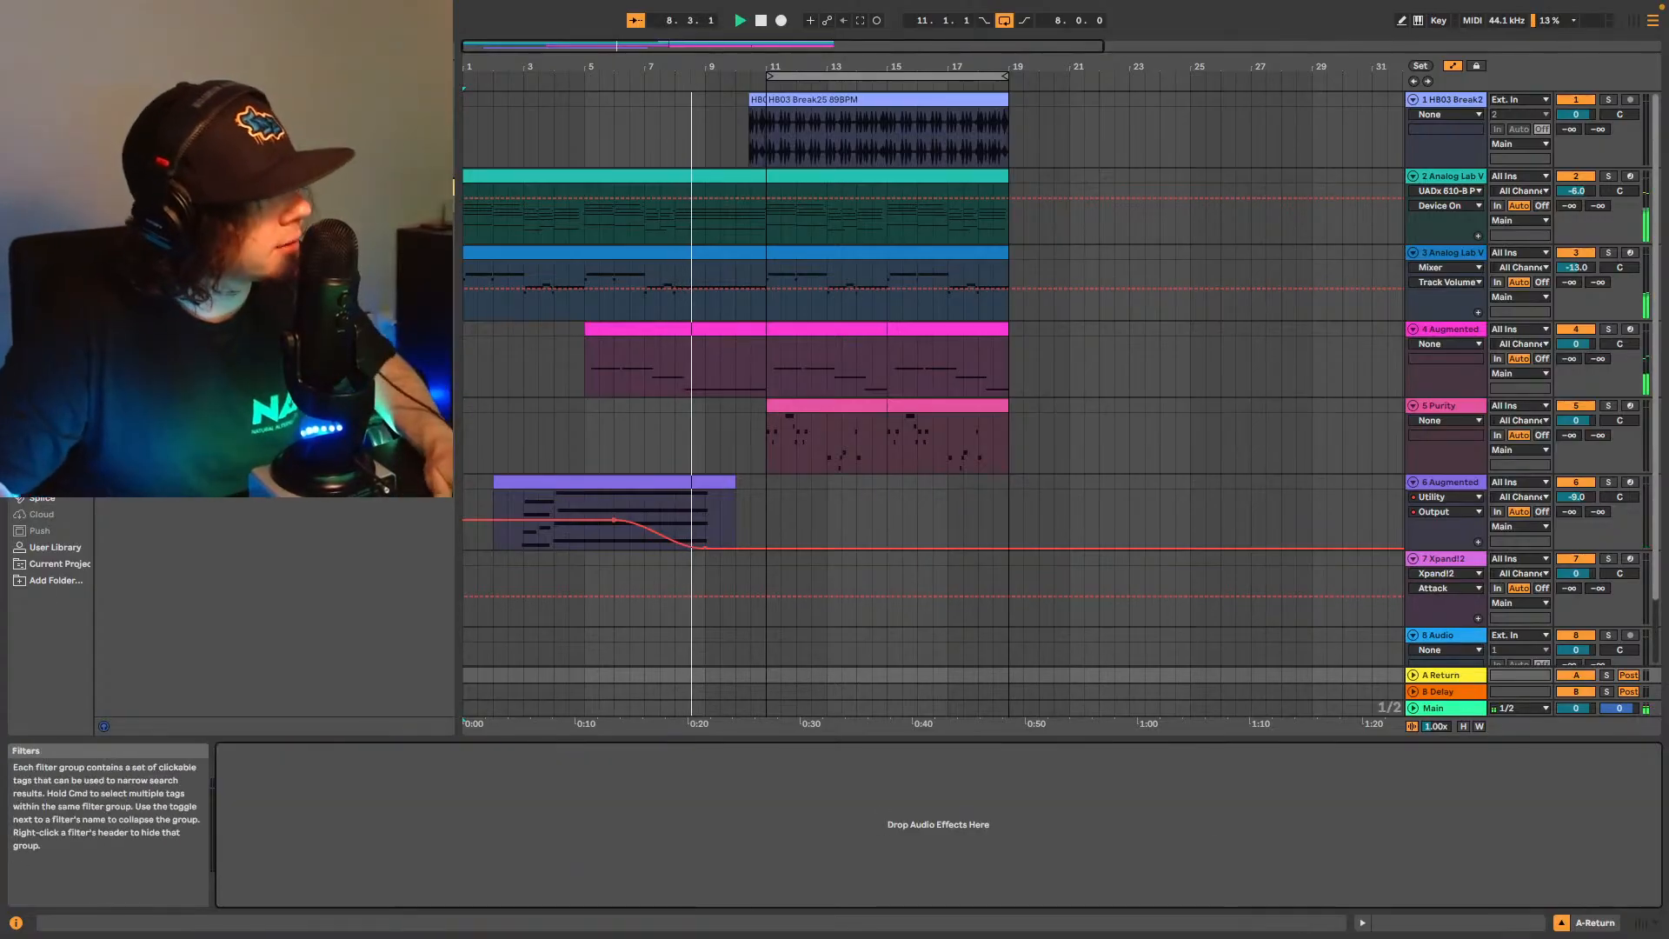
drag(217, 365, 477, 847)
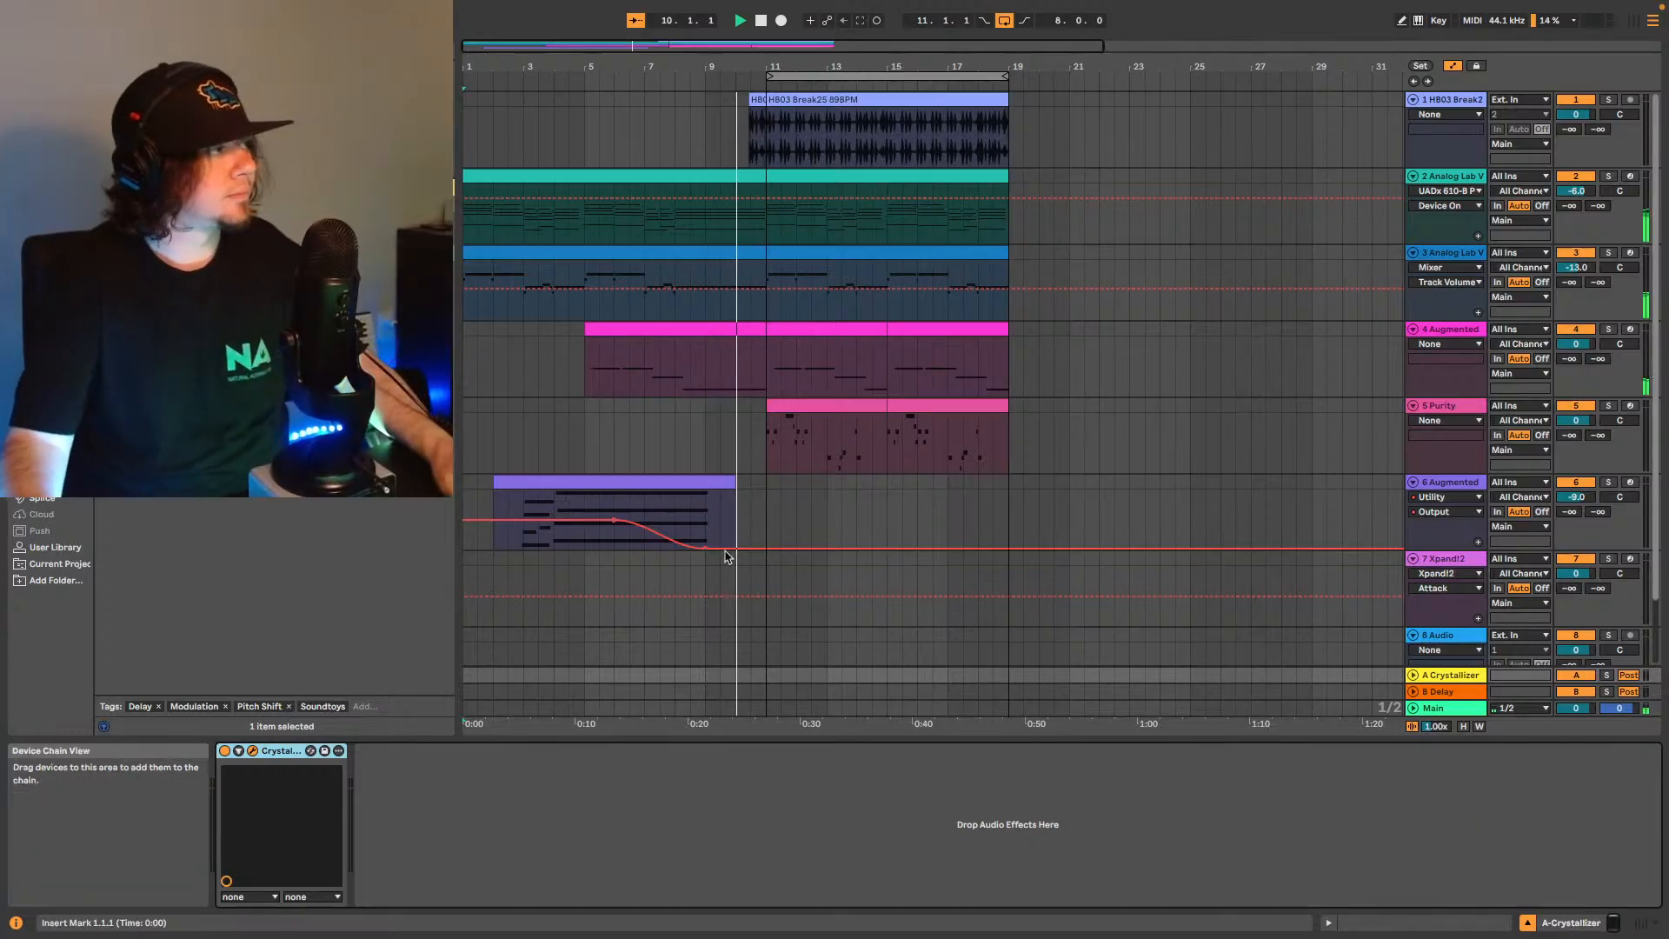
Set the playback start to the track 6 clip at 2.1.1 and bring up the Crystallizer window on return track A.
click(556, 481)
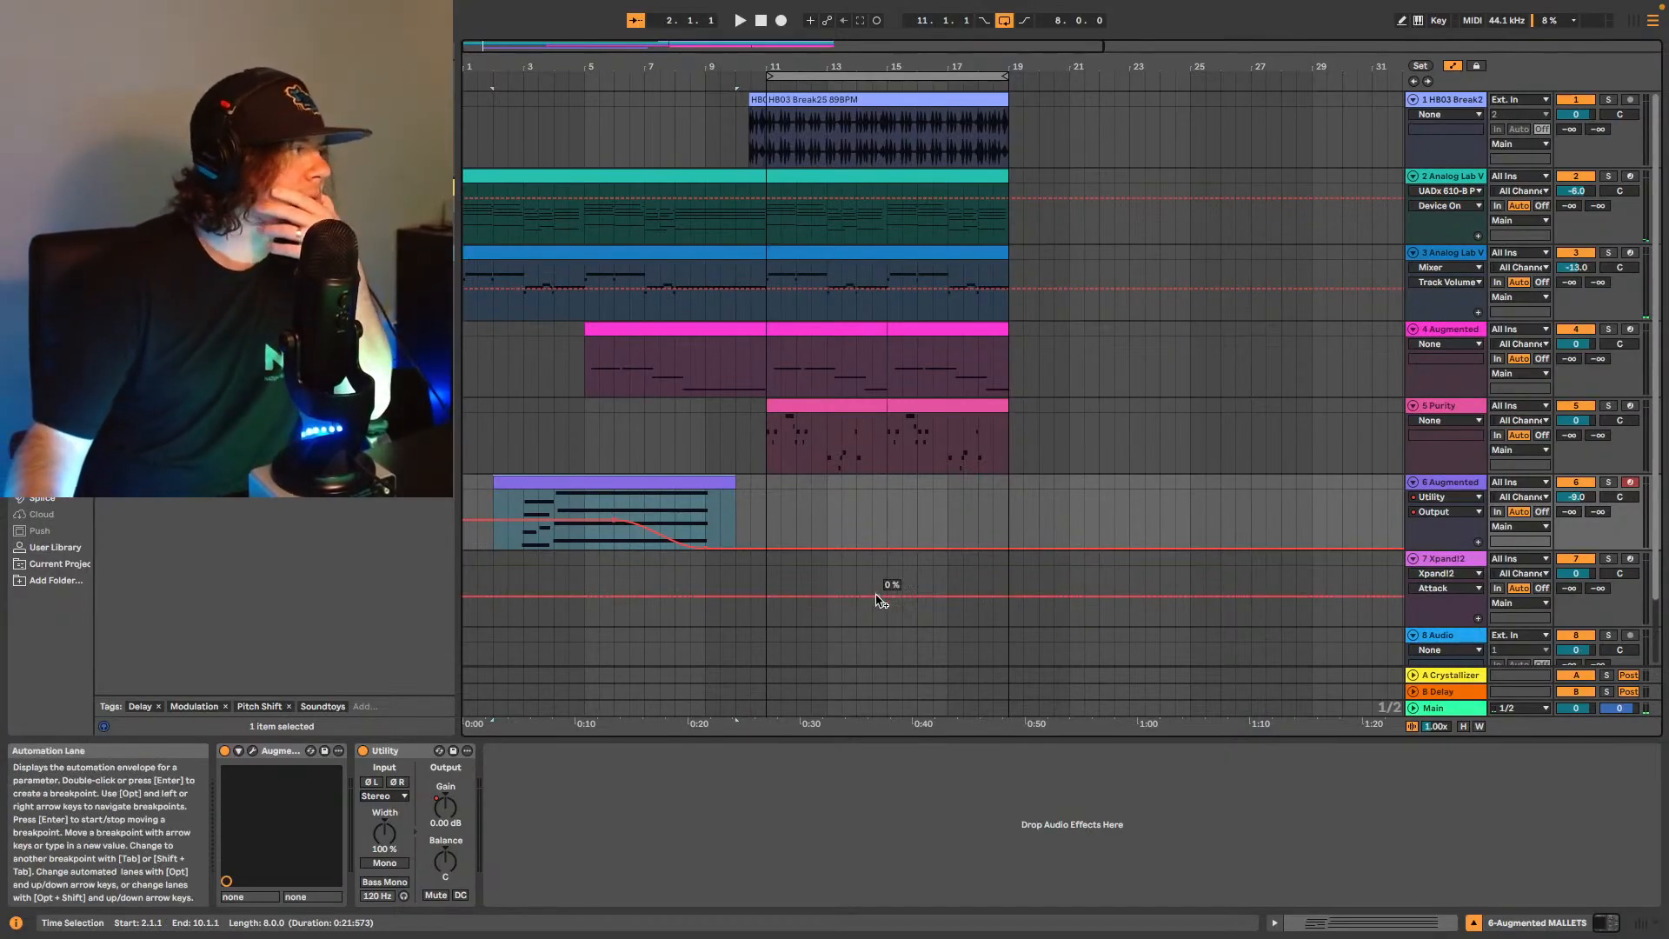
click(1447, 677)
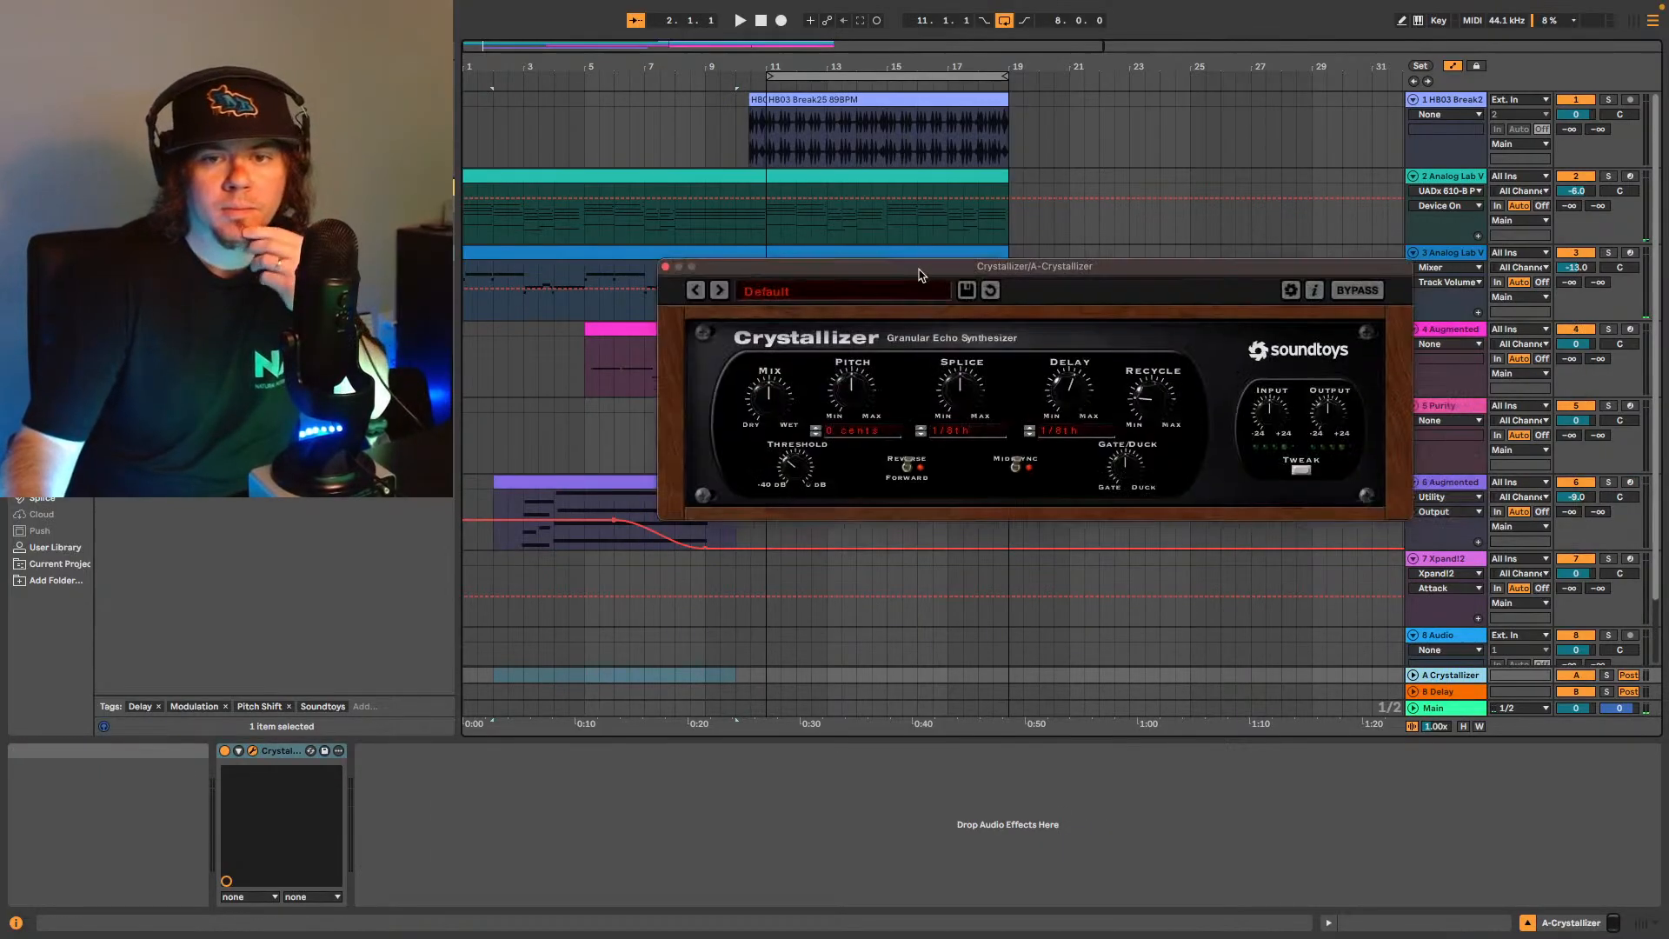
drag(920, 269, 718, 234)
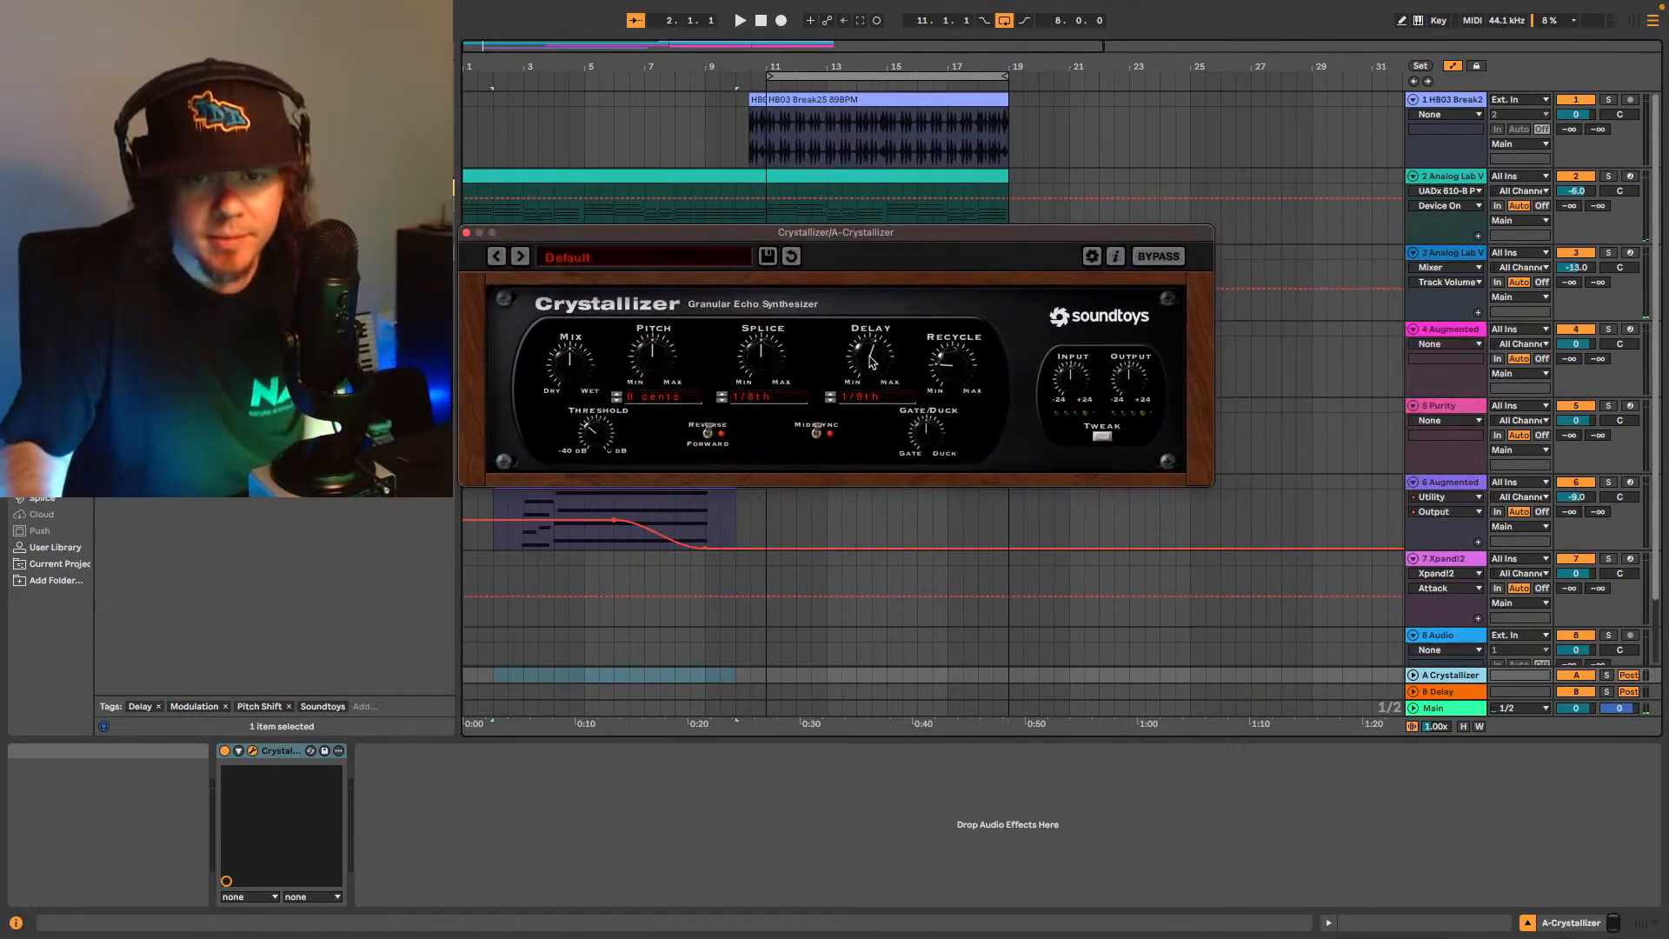
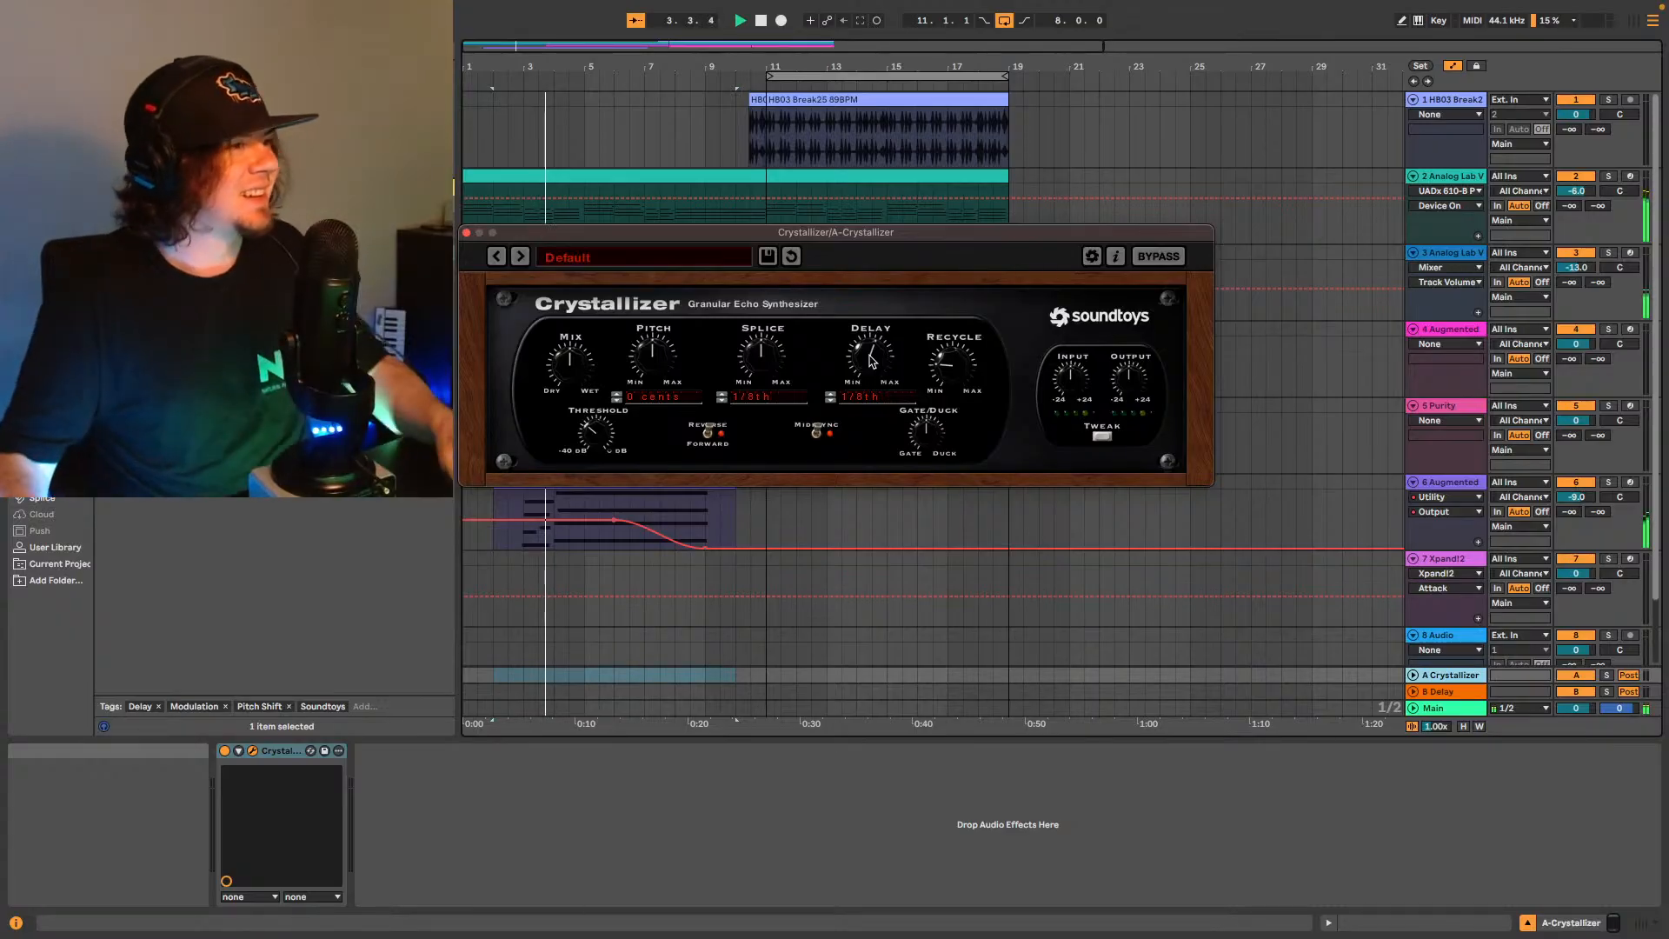
click(1569, 926)
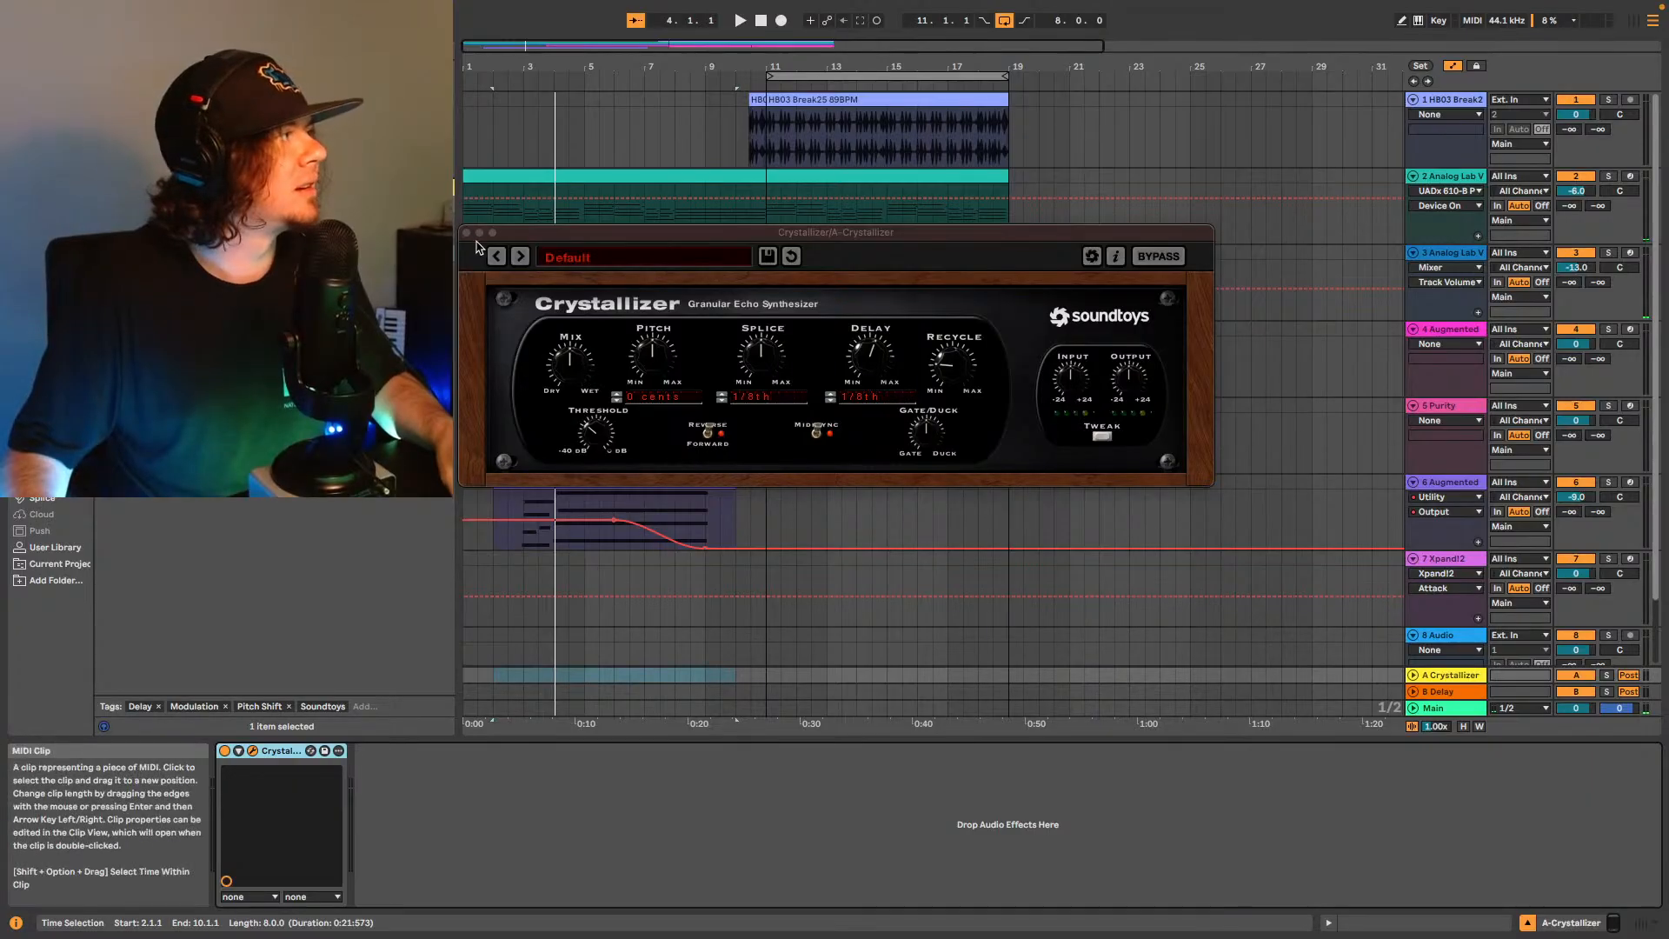
drag(508, 238, 573, 213)
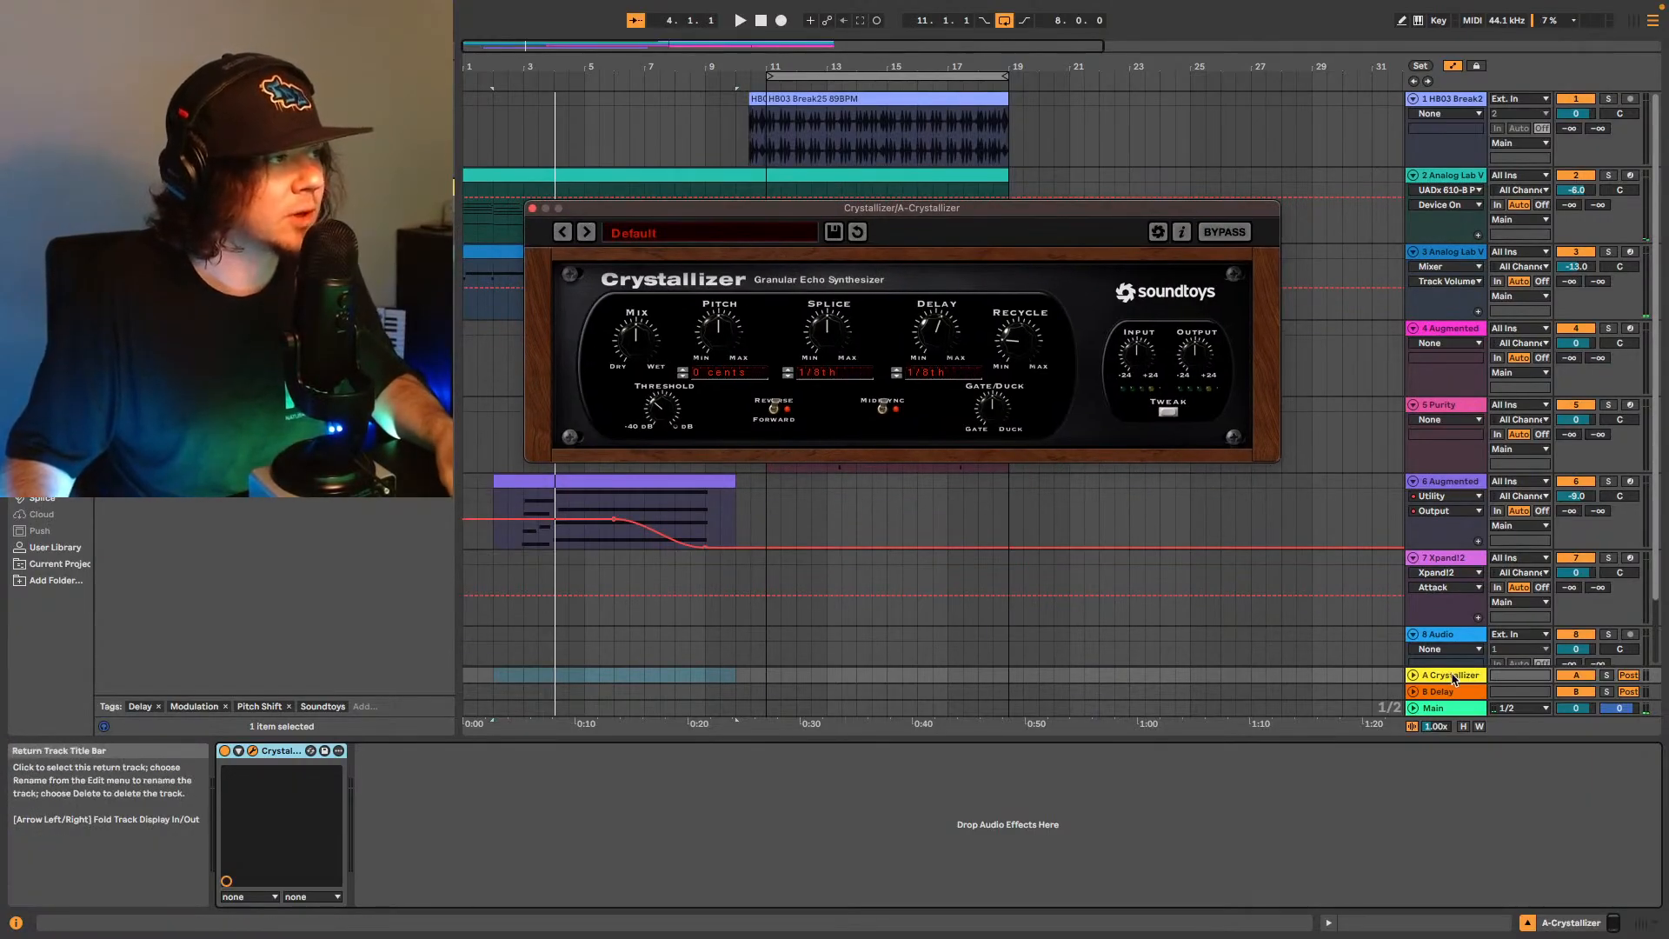
Show the mixer and display the automation of track 6's send to A-Crystallizer in the arrangement.
click(1641, 923)
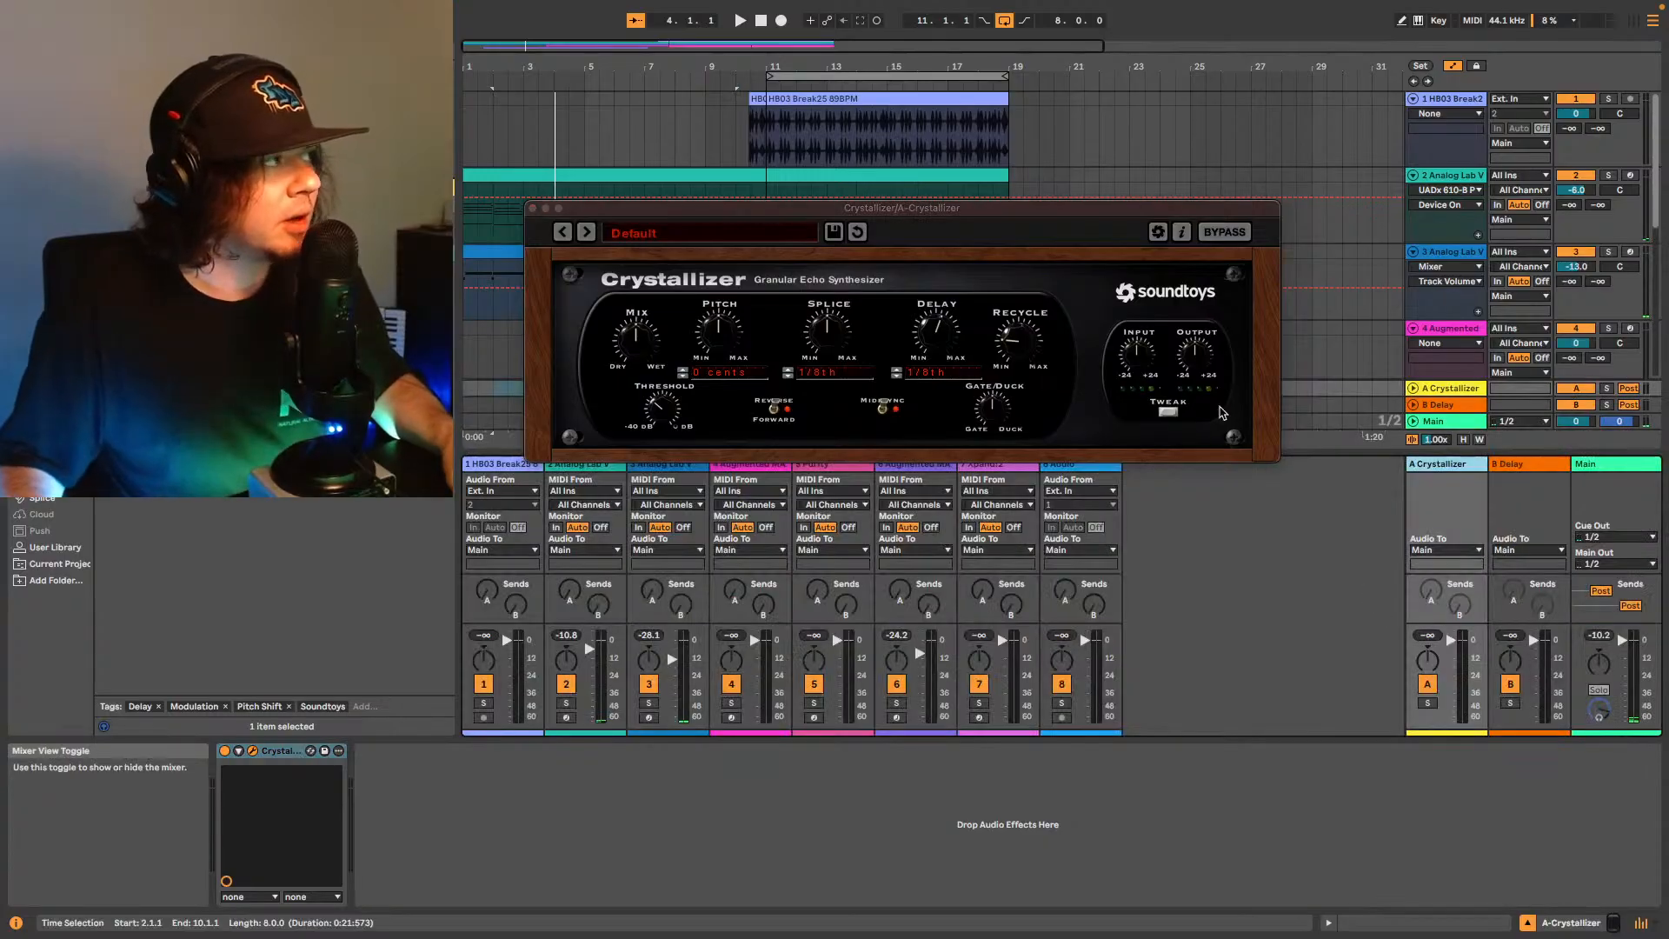
drag(841, 210, 897, 140)
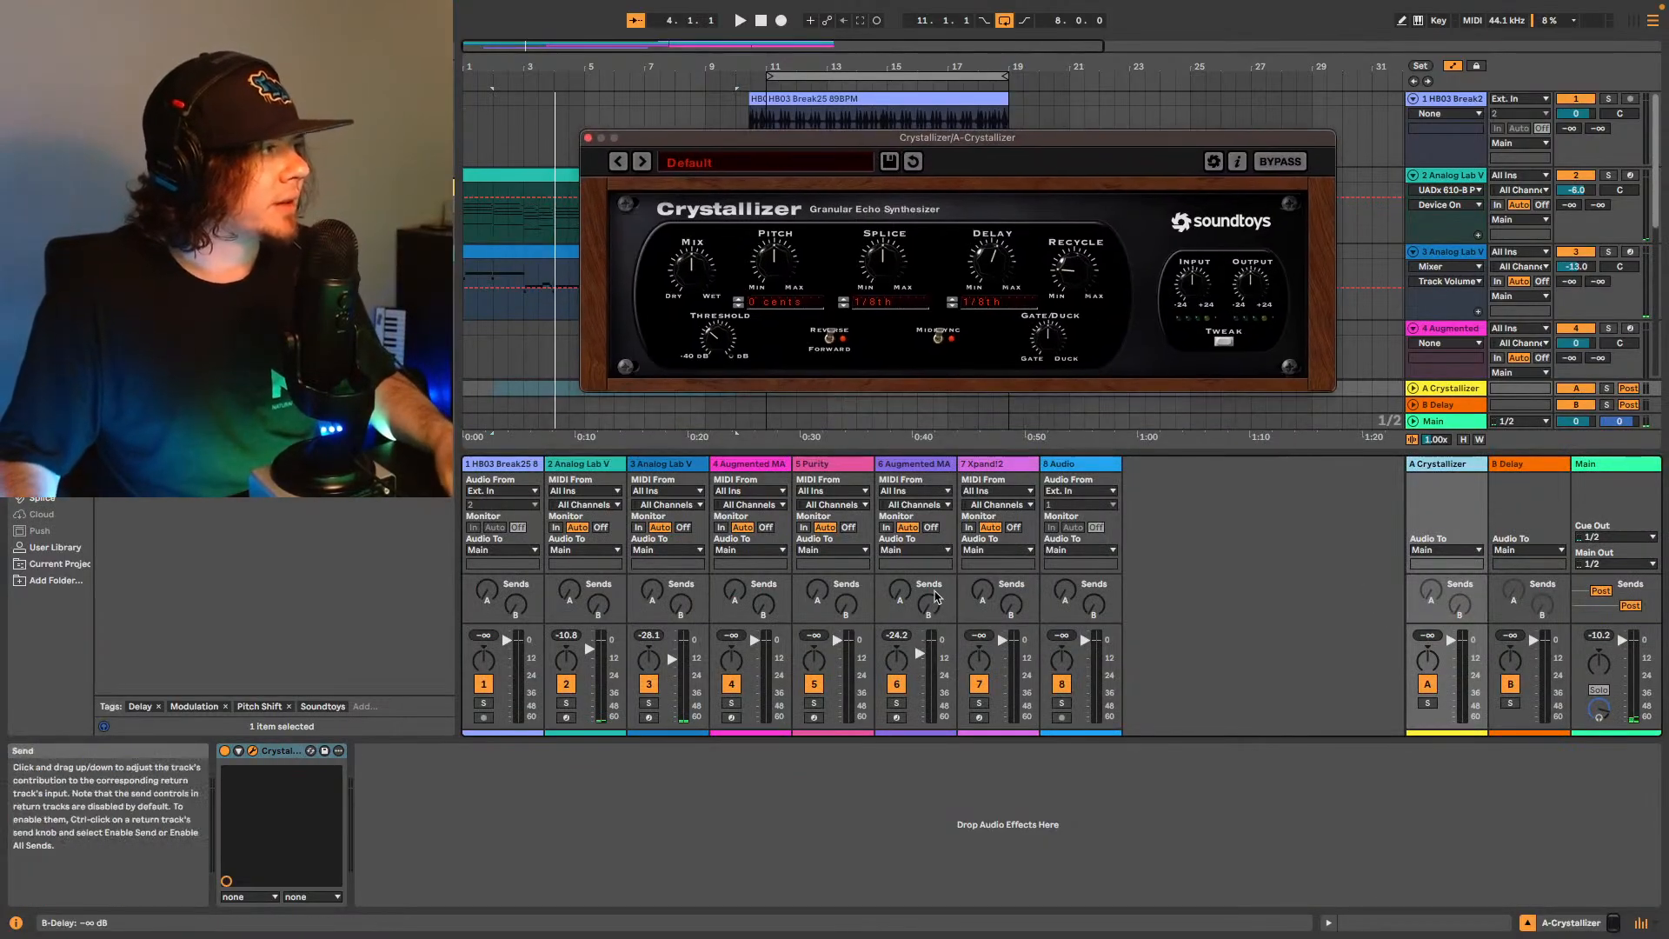
right_click(936, 599)
click(956, 634)
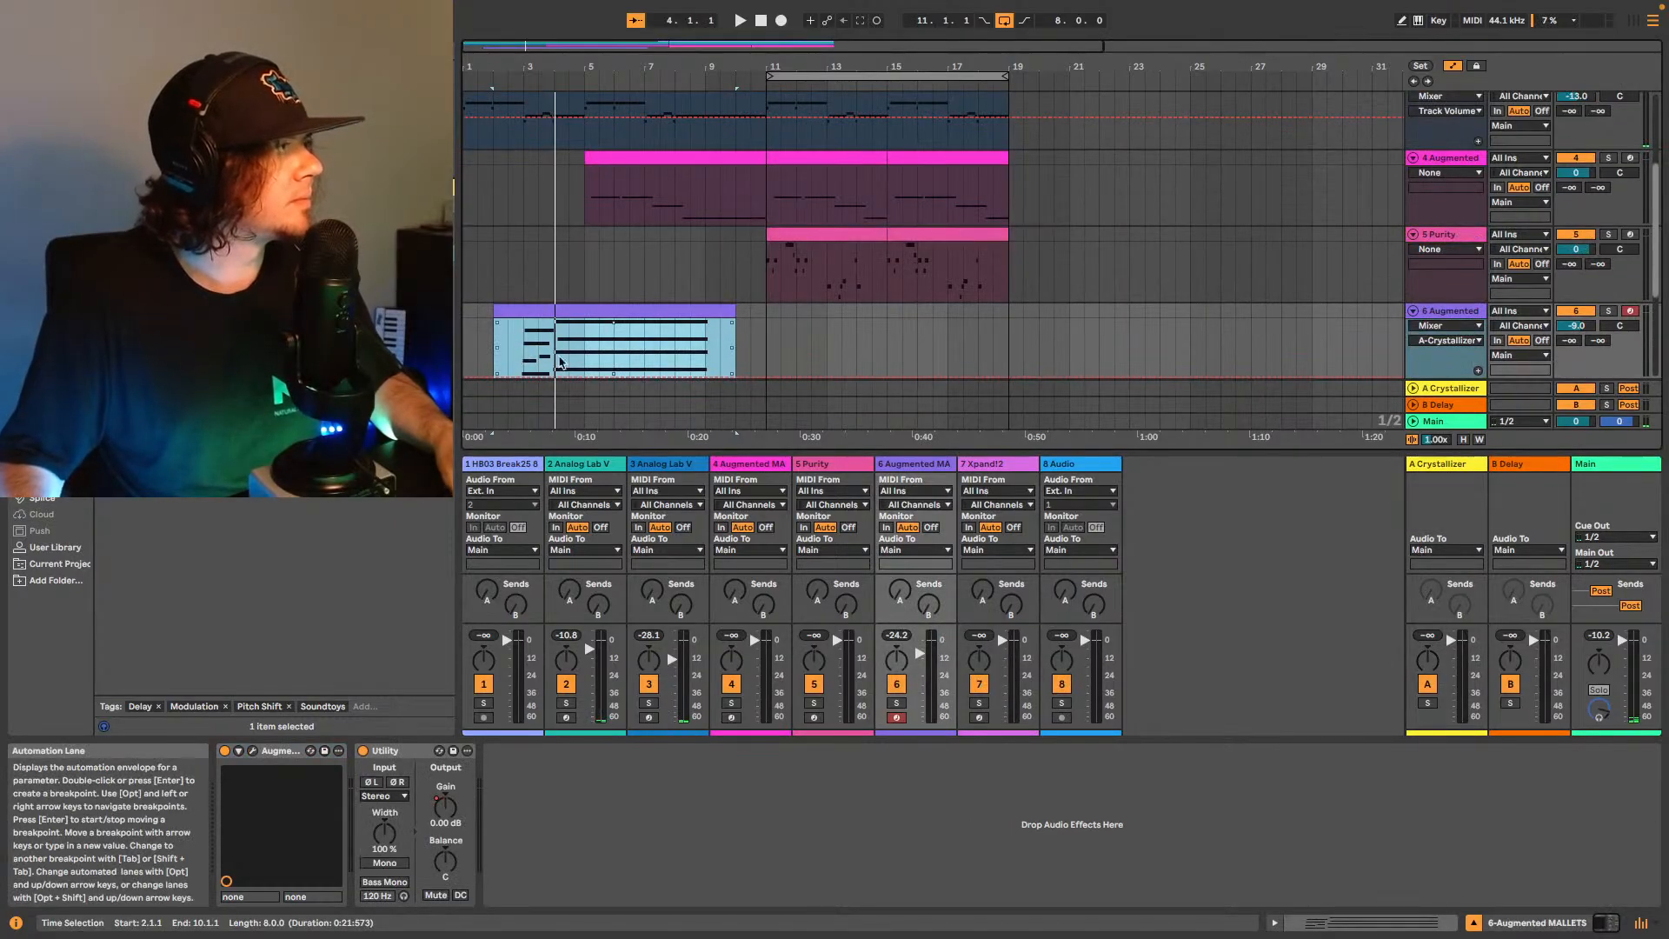
Automate track 6's Crystallizer send to rise from bar 5 to about -14 dB near bar 7, and play it from 2.1.1.
click(588, 381)
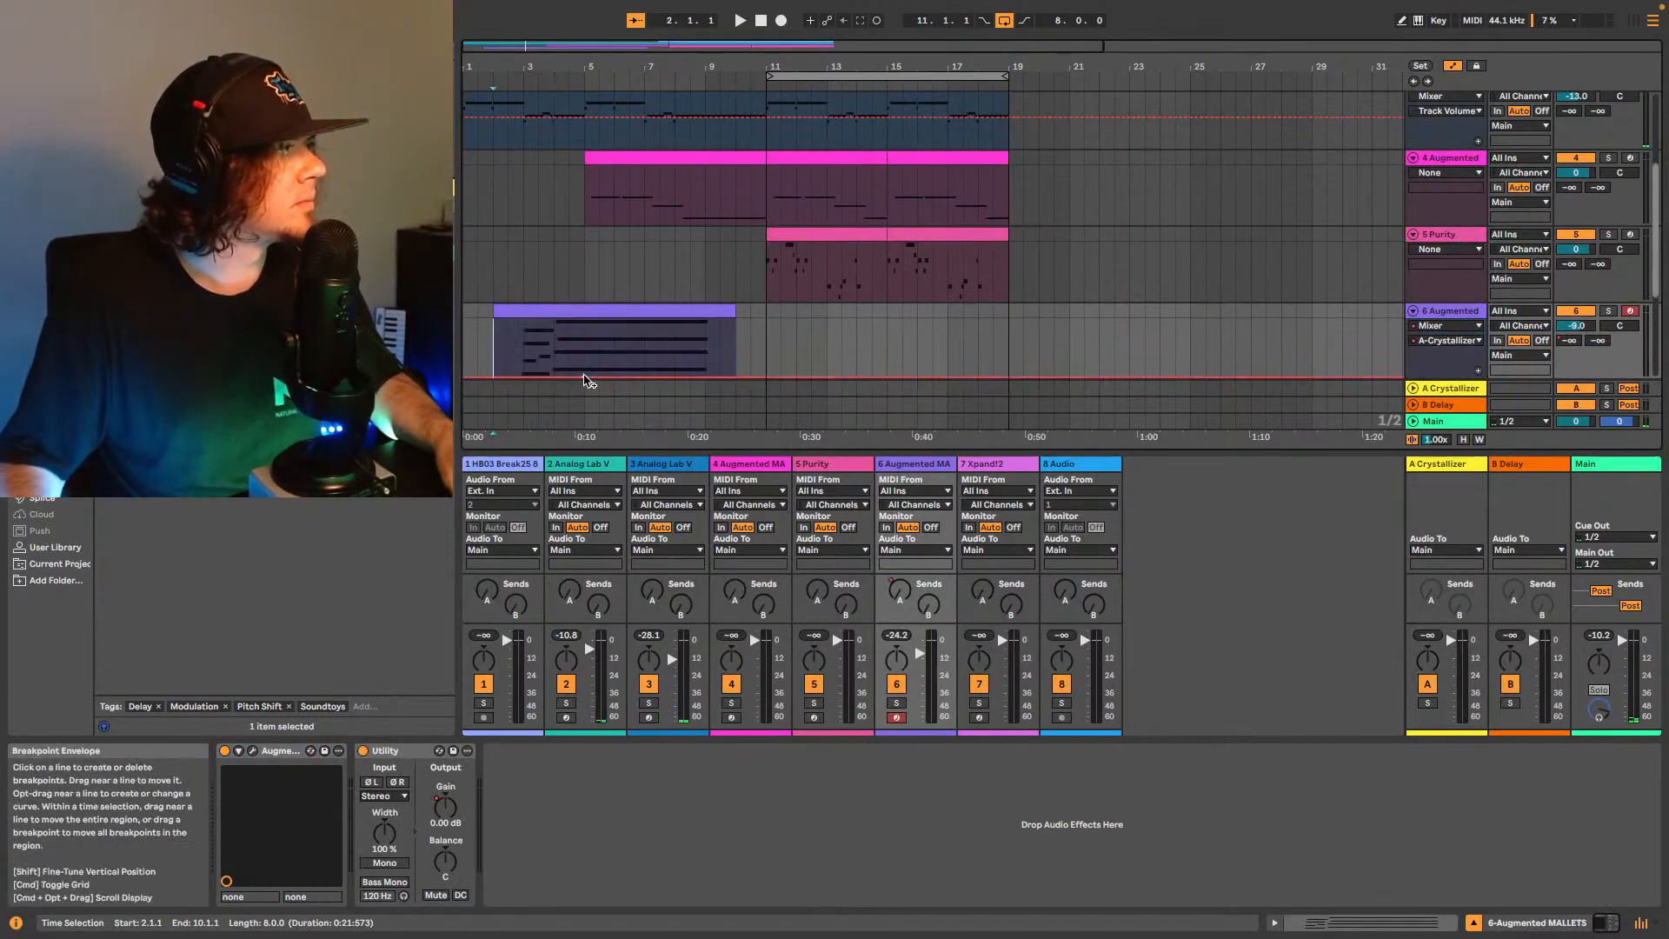
drag(644, 376, 644, 339)
key(space)
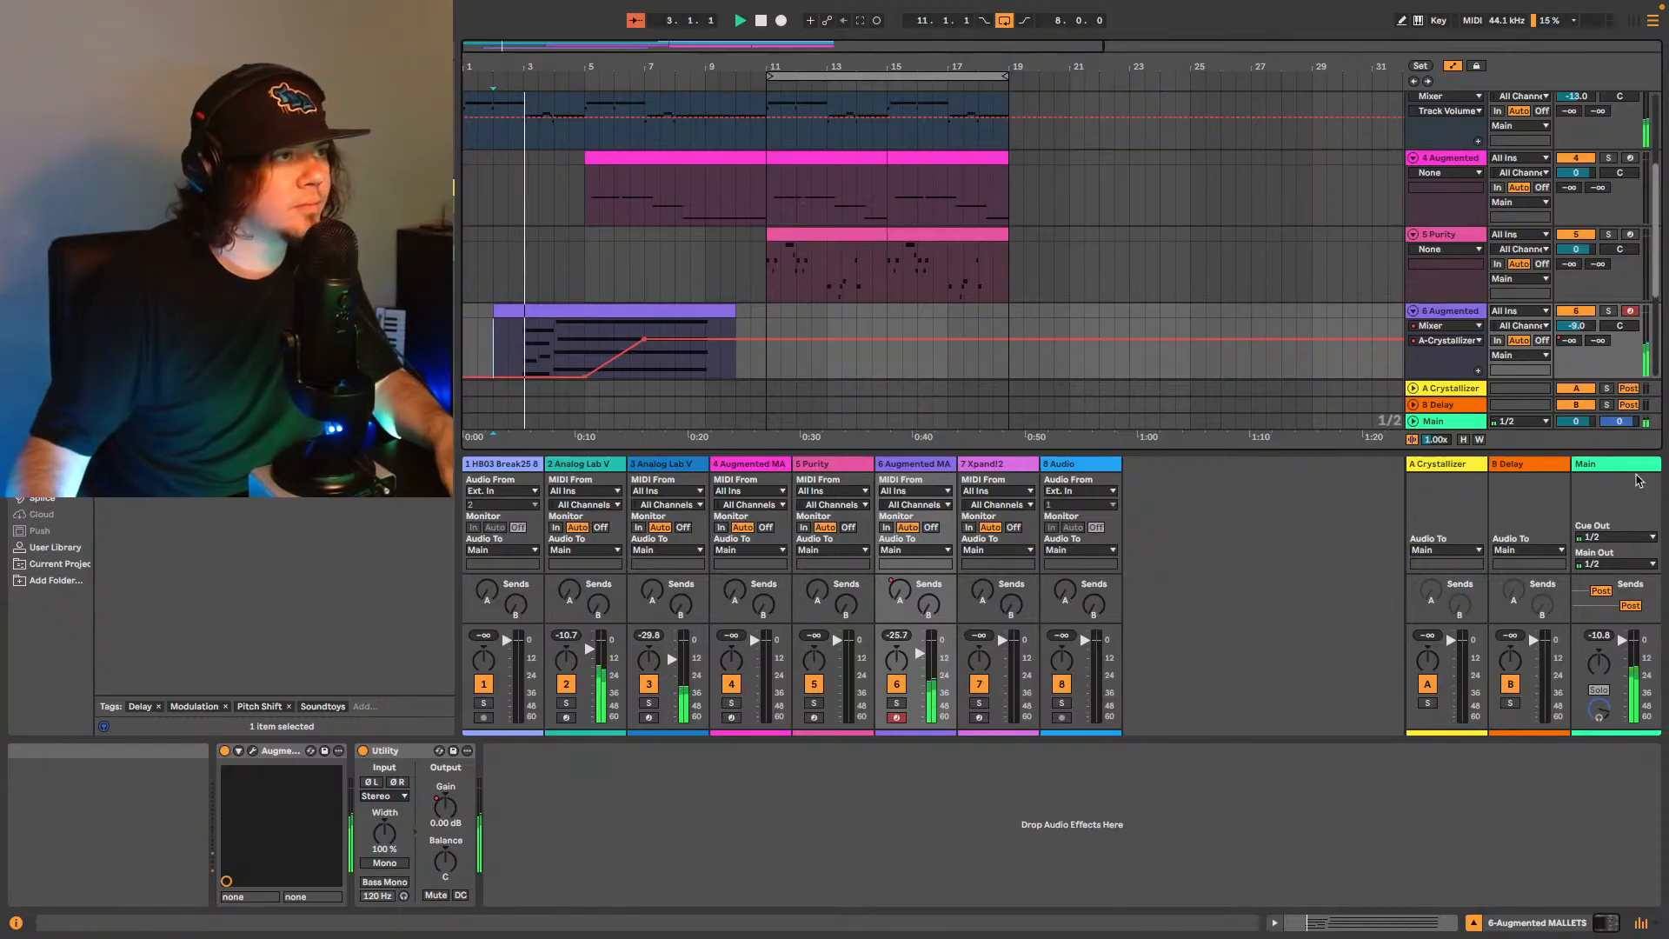
Load the Emeralds preset in the Crystallizer on return track A and move its window clear of the track 6 clip.
click(1468, 471)
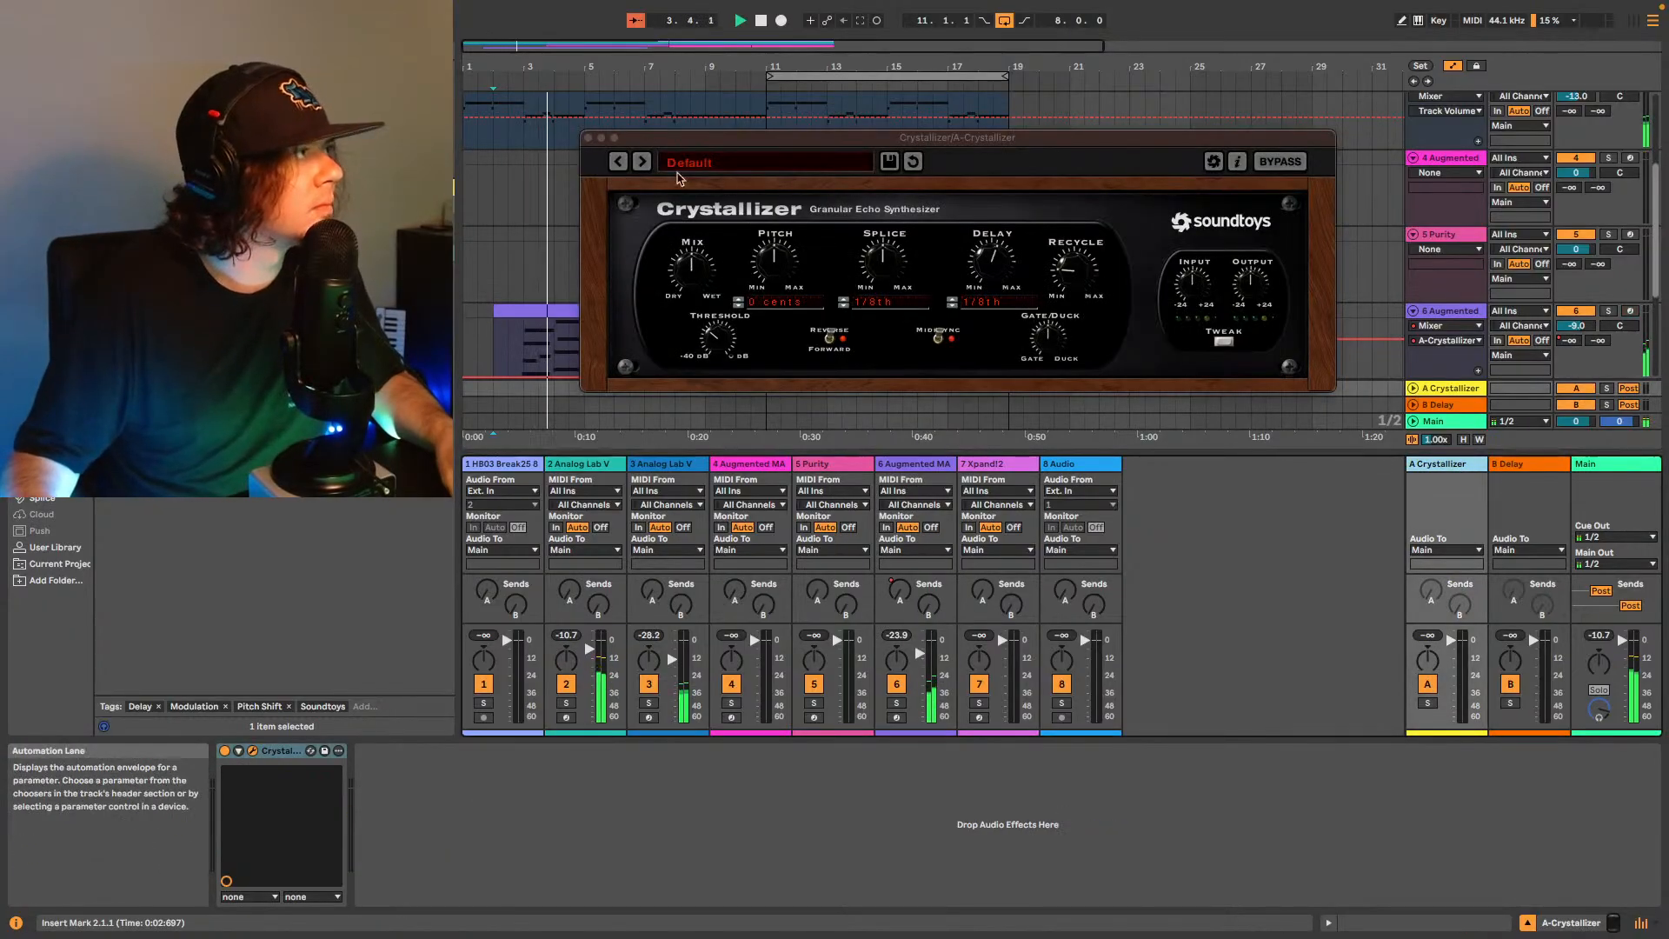
click(642, 164)
click(642, 163)
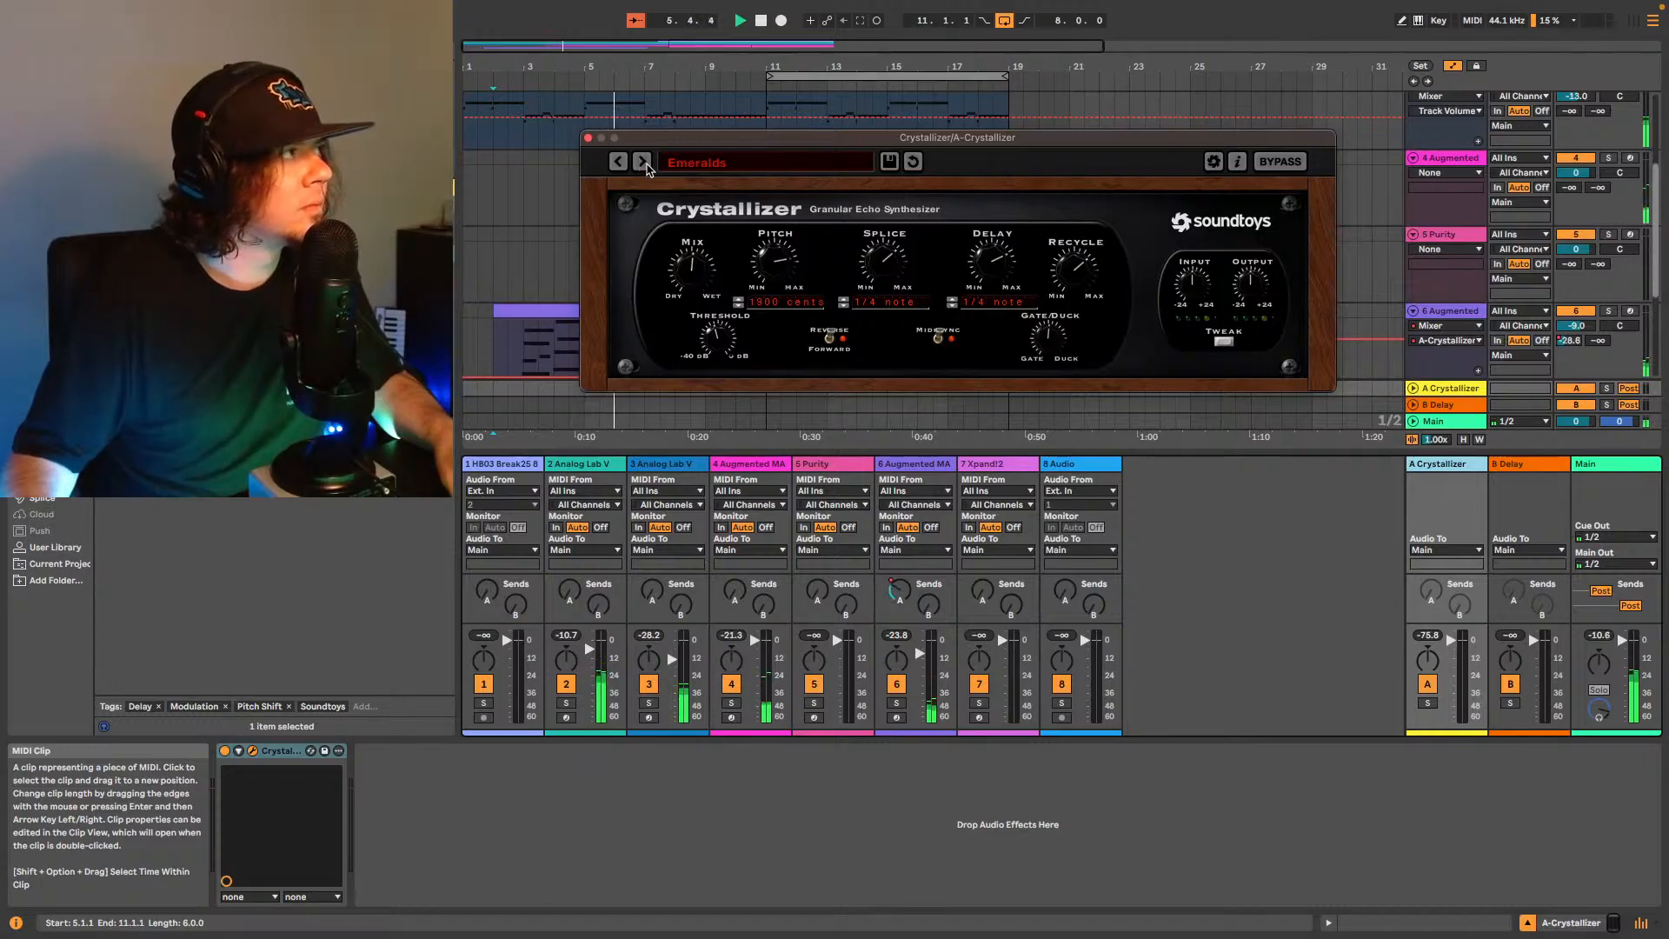
drag(673, 143, 872, 141)
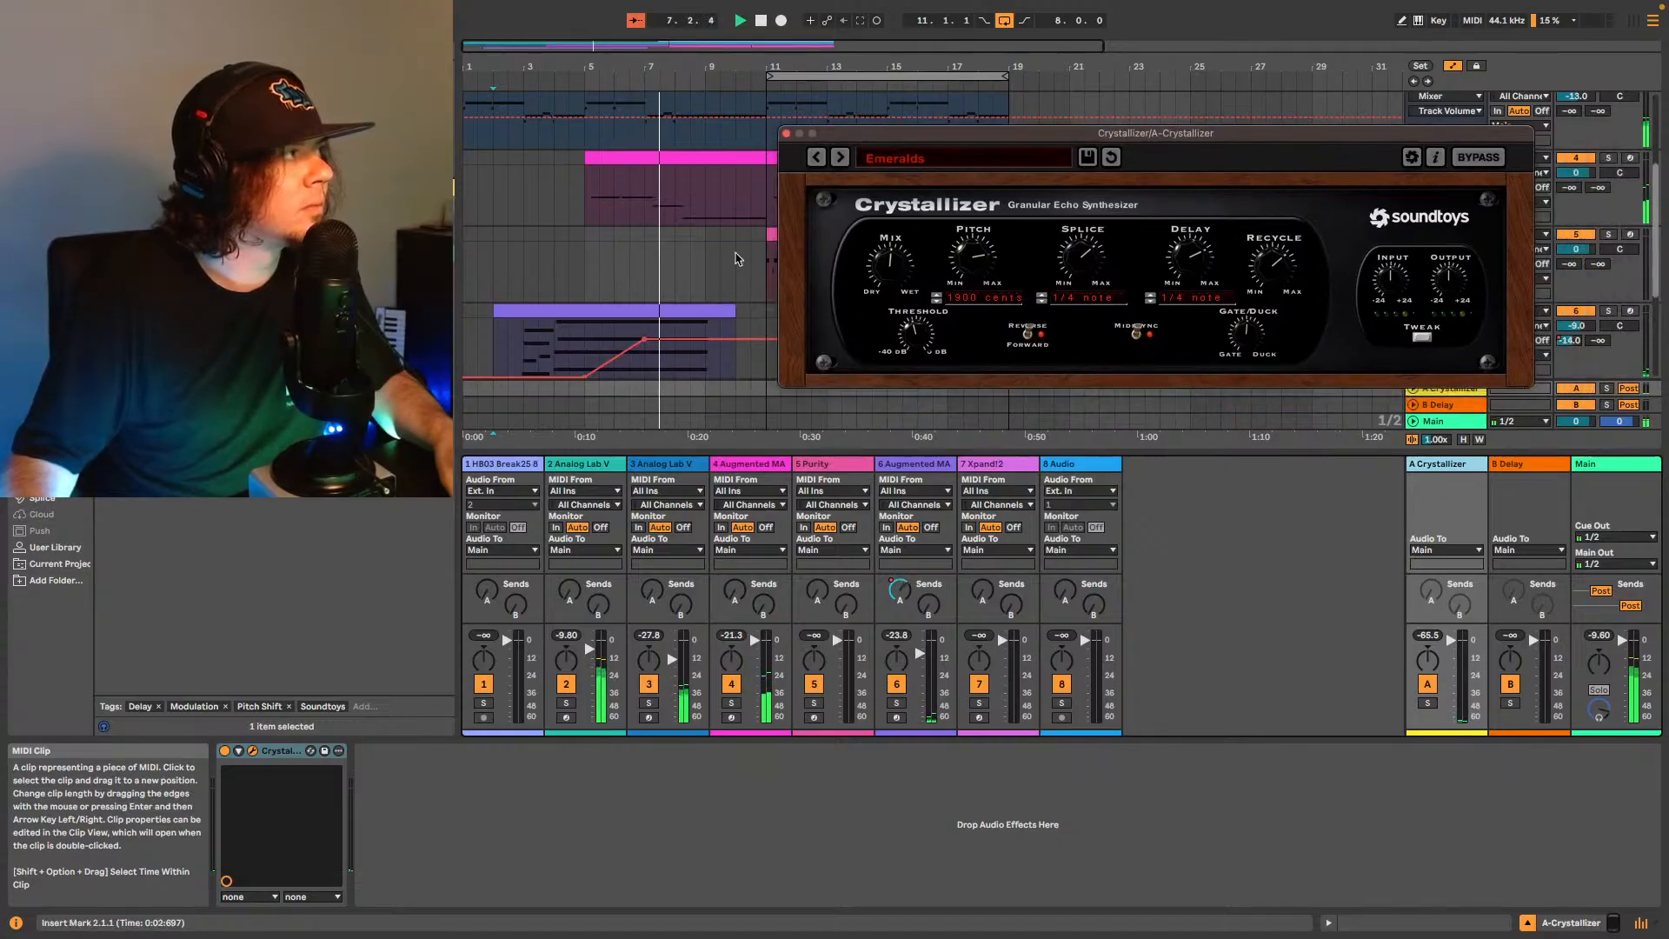
Shift track 6's Crystallizer send ramp to start at bar 4 and reach 0.0 dB around mid-bar 5, and play from 2.1.1.
drag(585, 377, 556, 377)
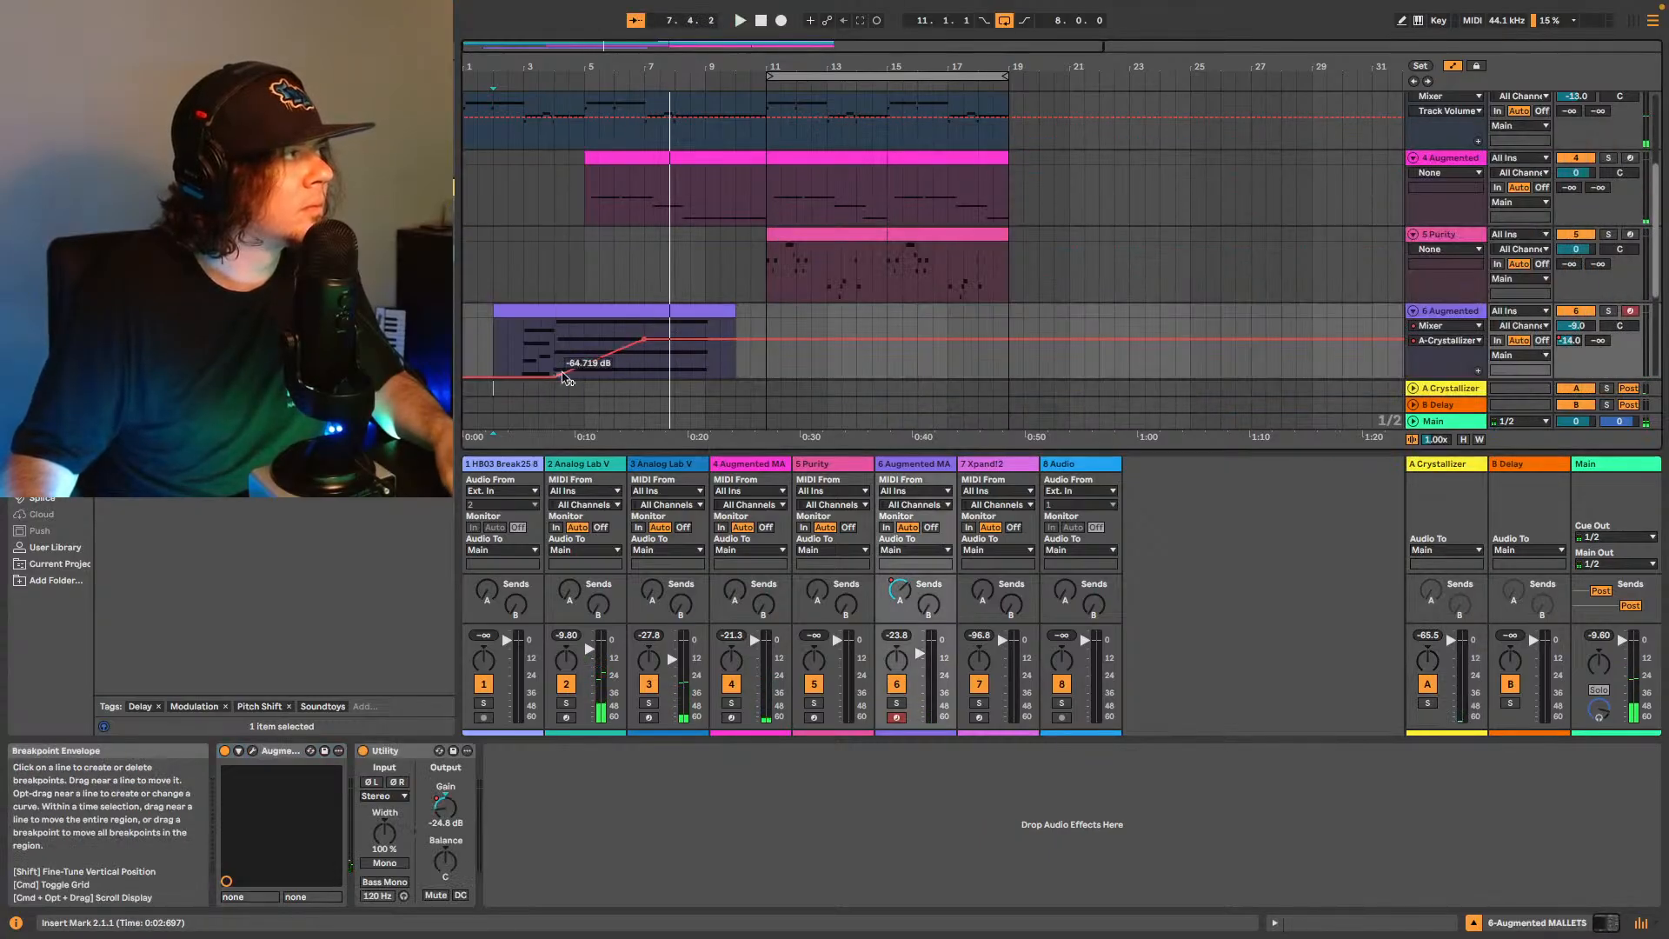
drag(644, 339, 600, 320)
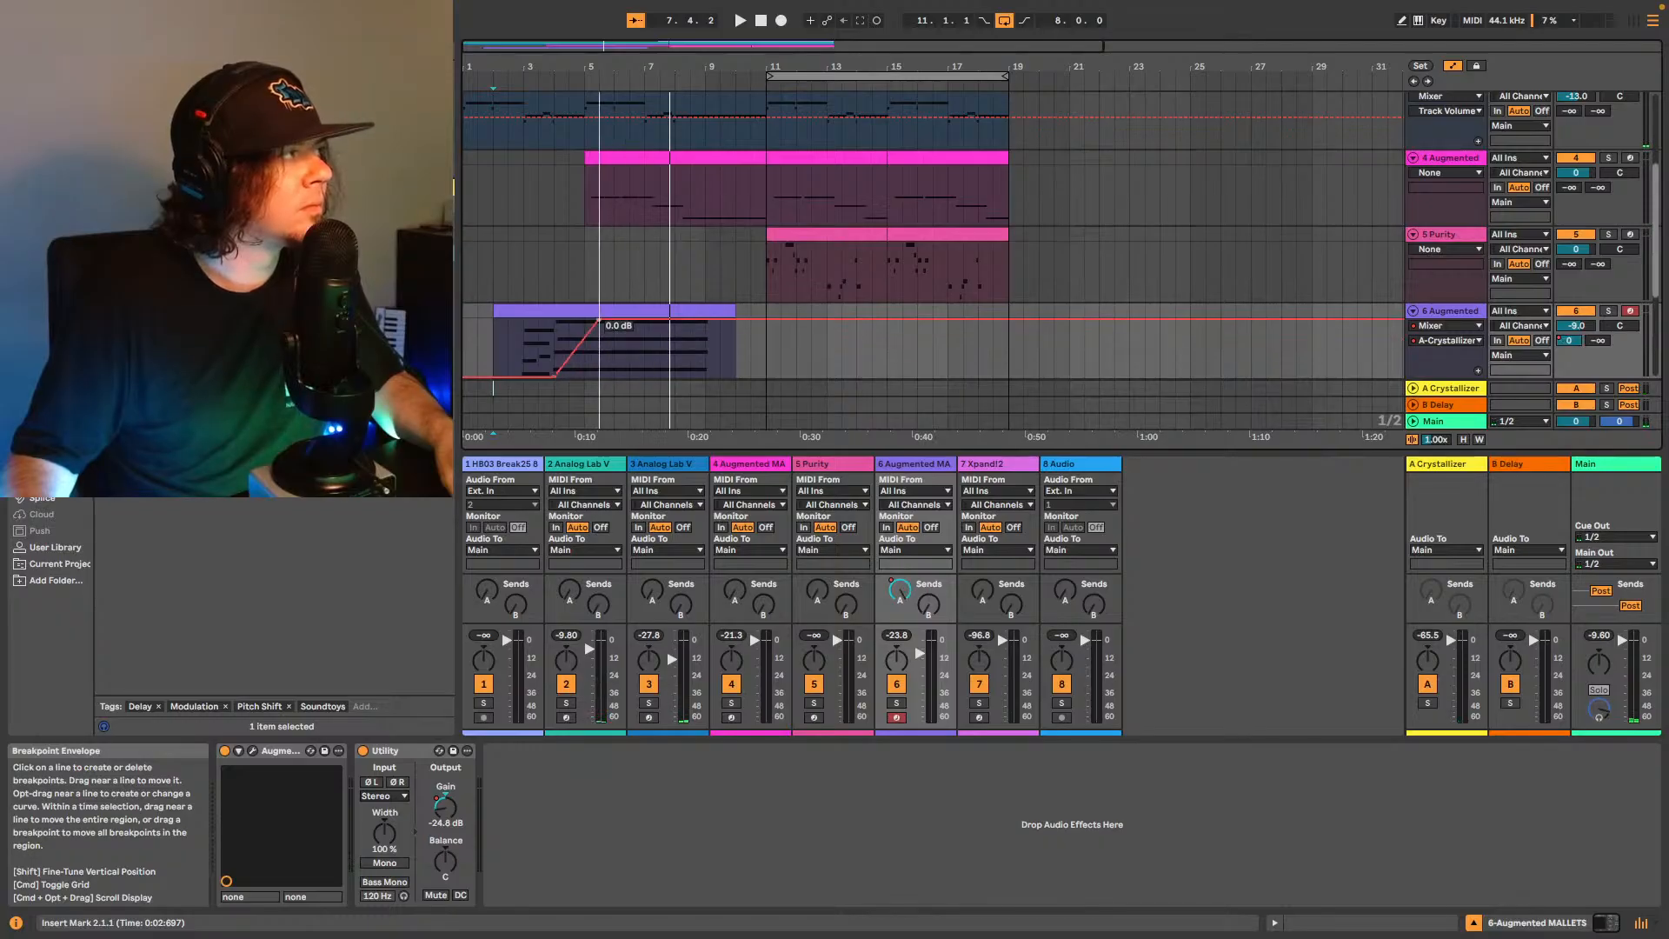
key(space)
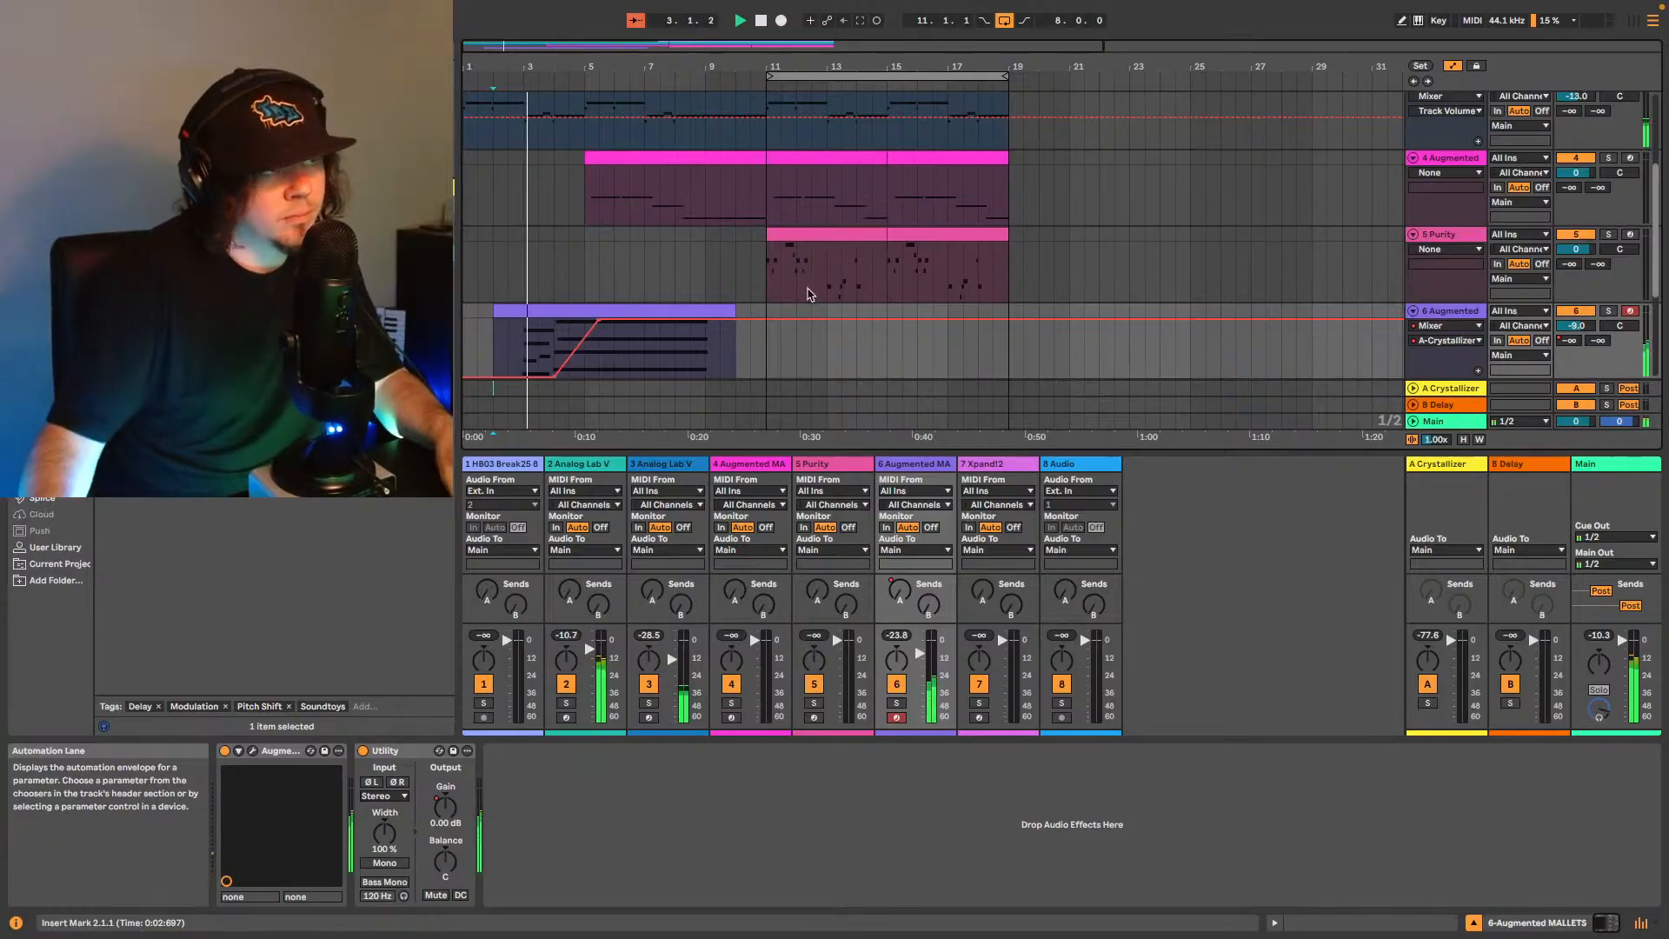
Replay the arrangement from bar 2 with the Crystallizer window open and listen to the effect leading into the drum section.
click(1448, 388)
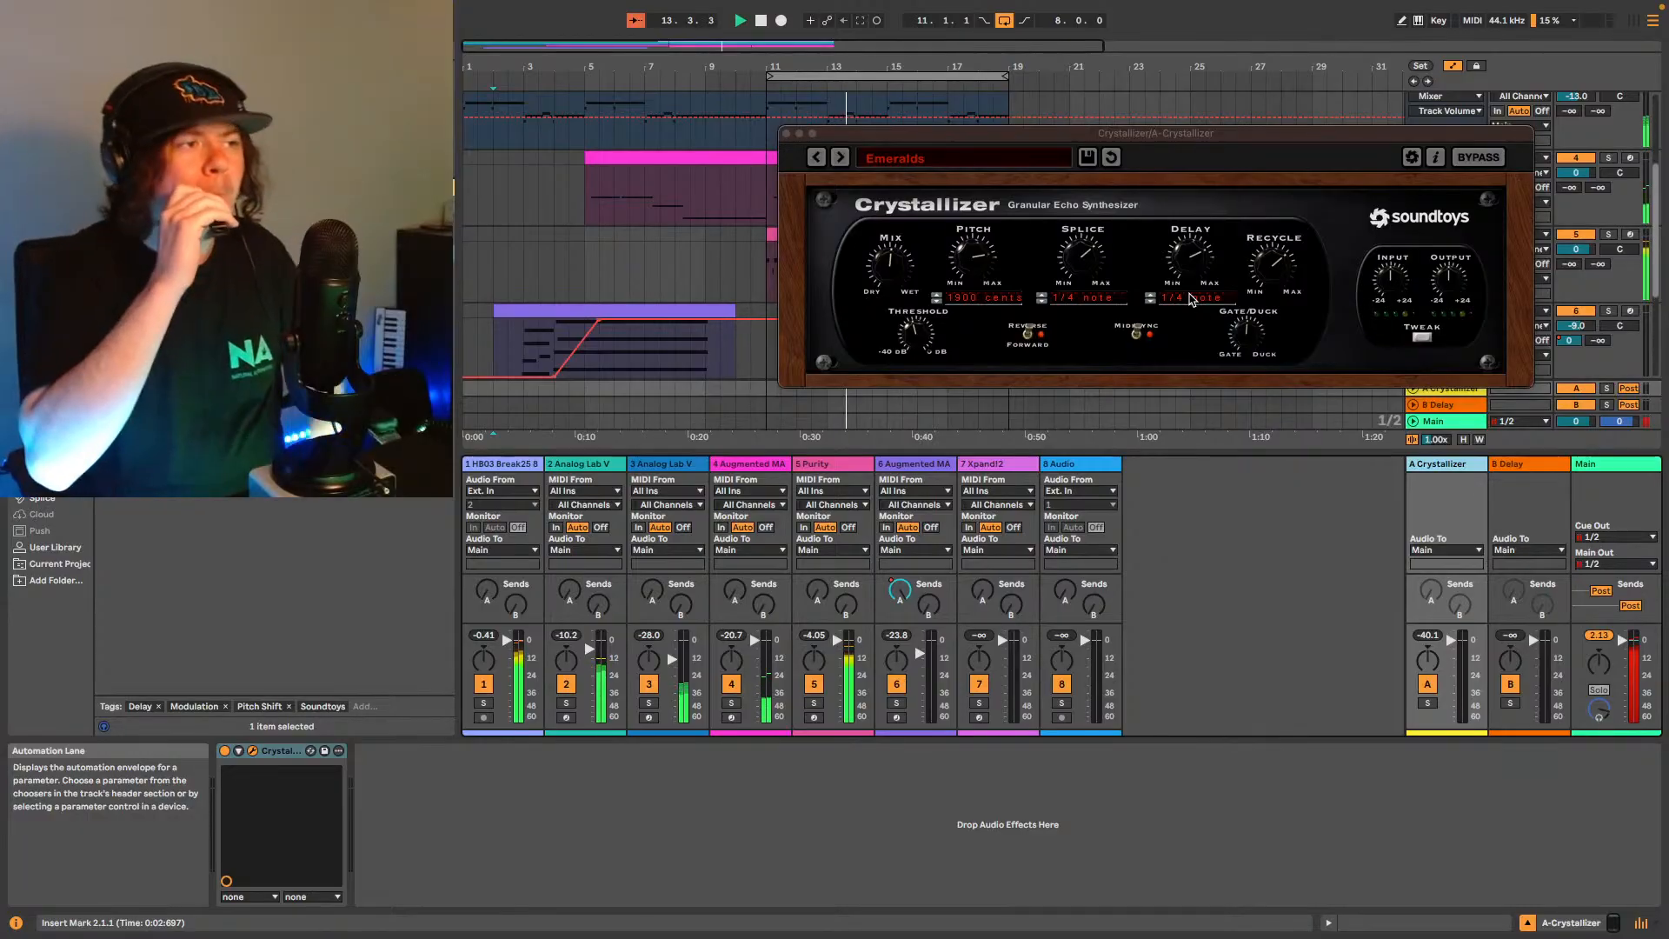
key(space)
key(space)
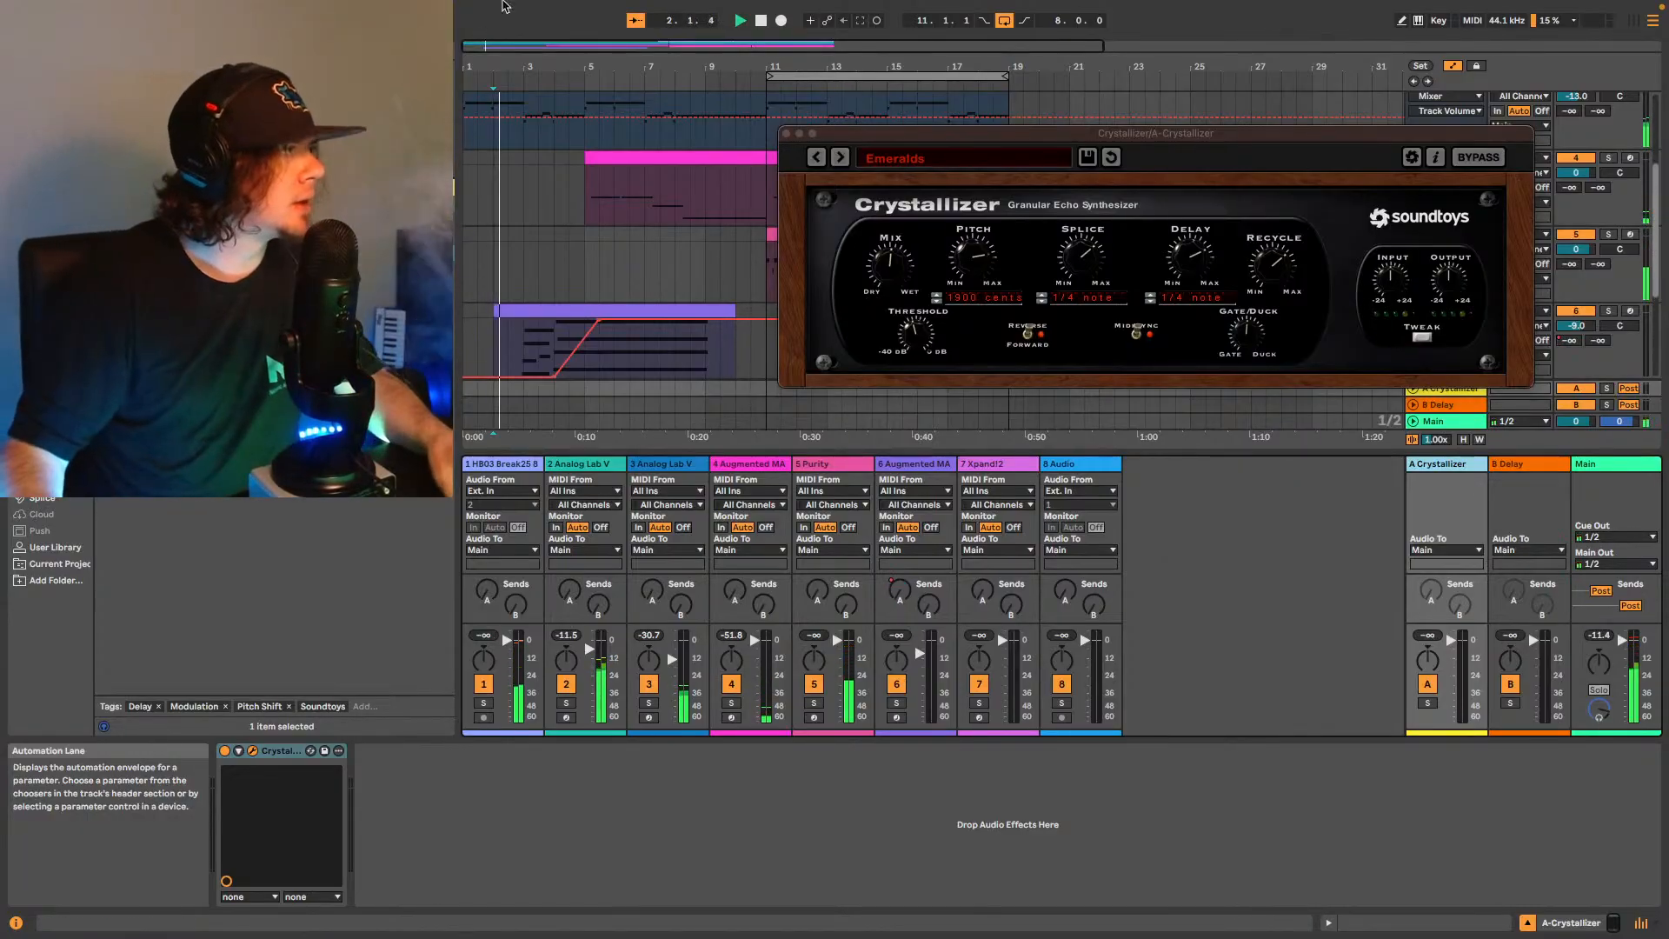
key(space)
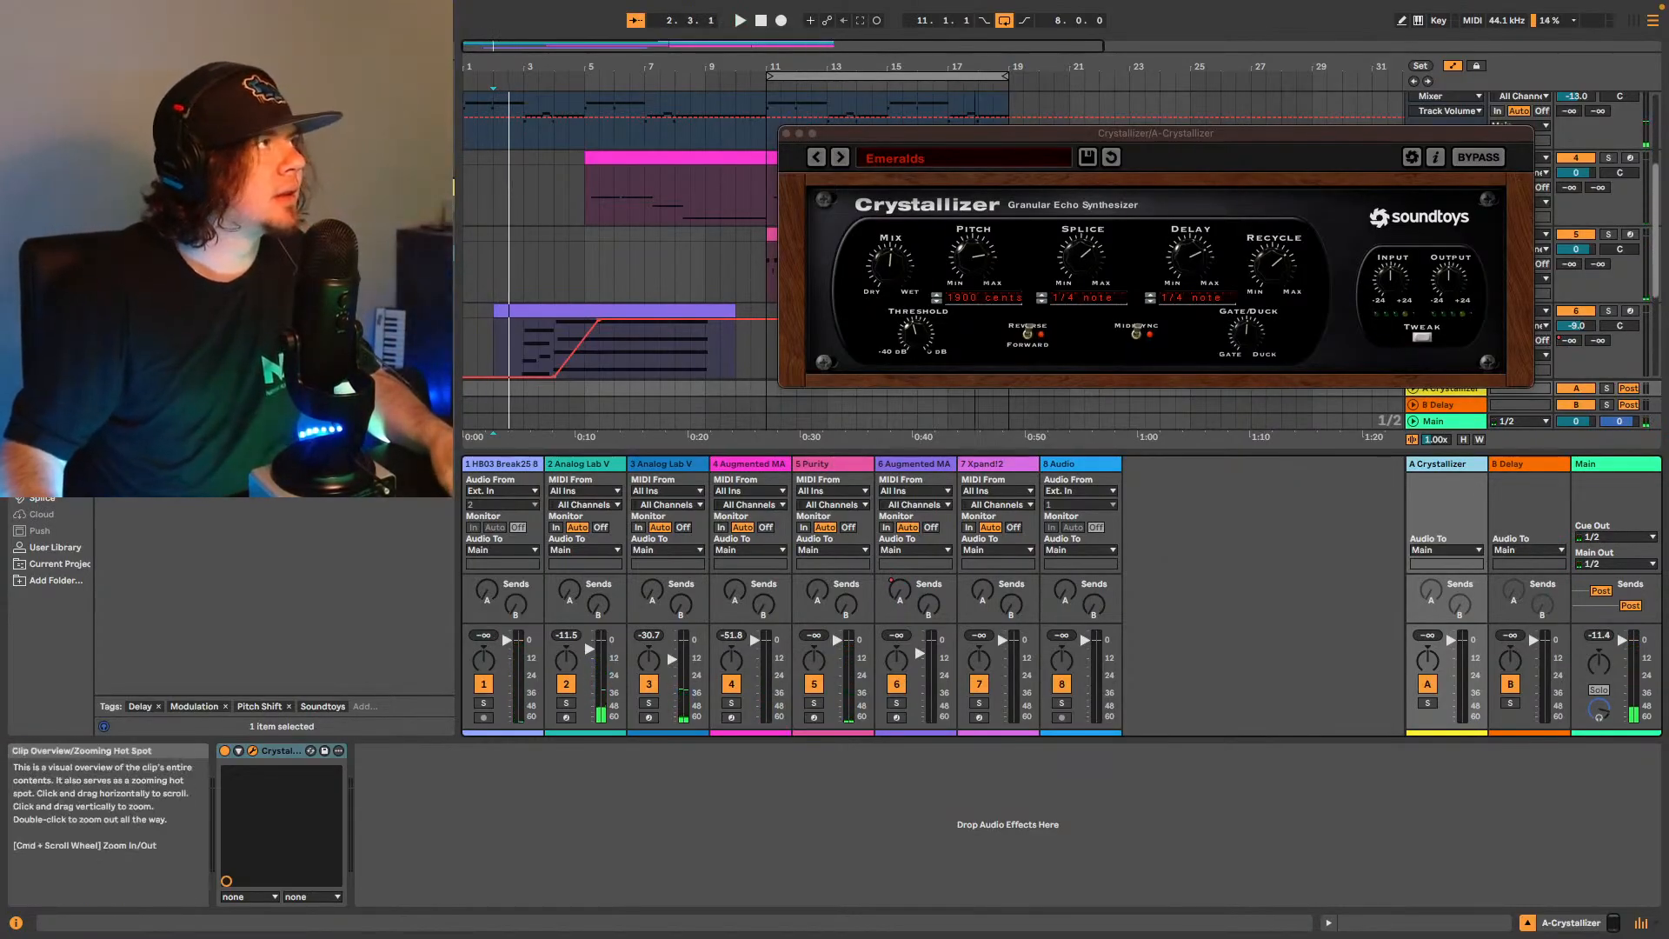
drag(809, 44, 808, 27)
key(space)
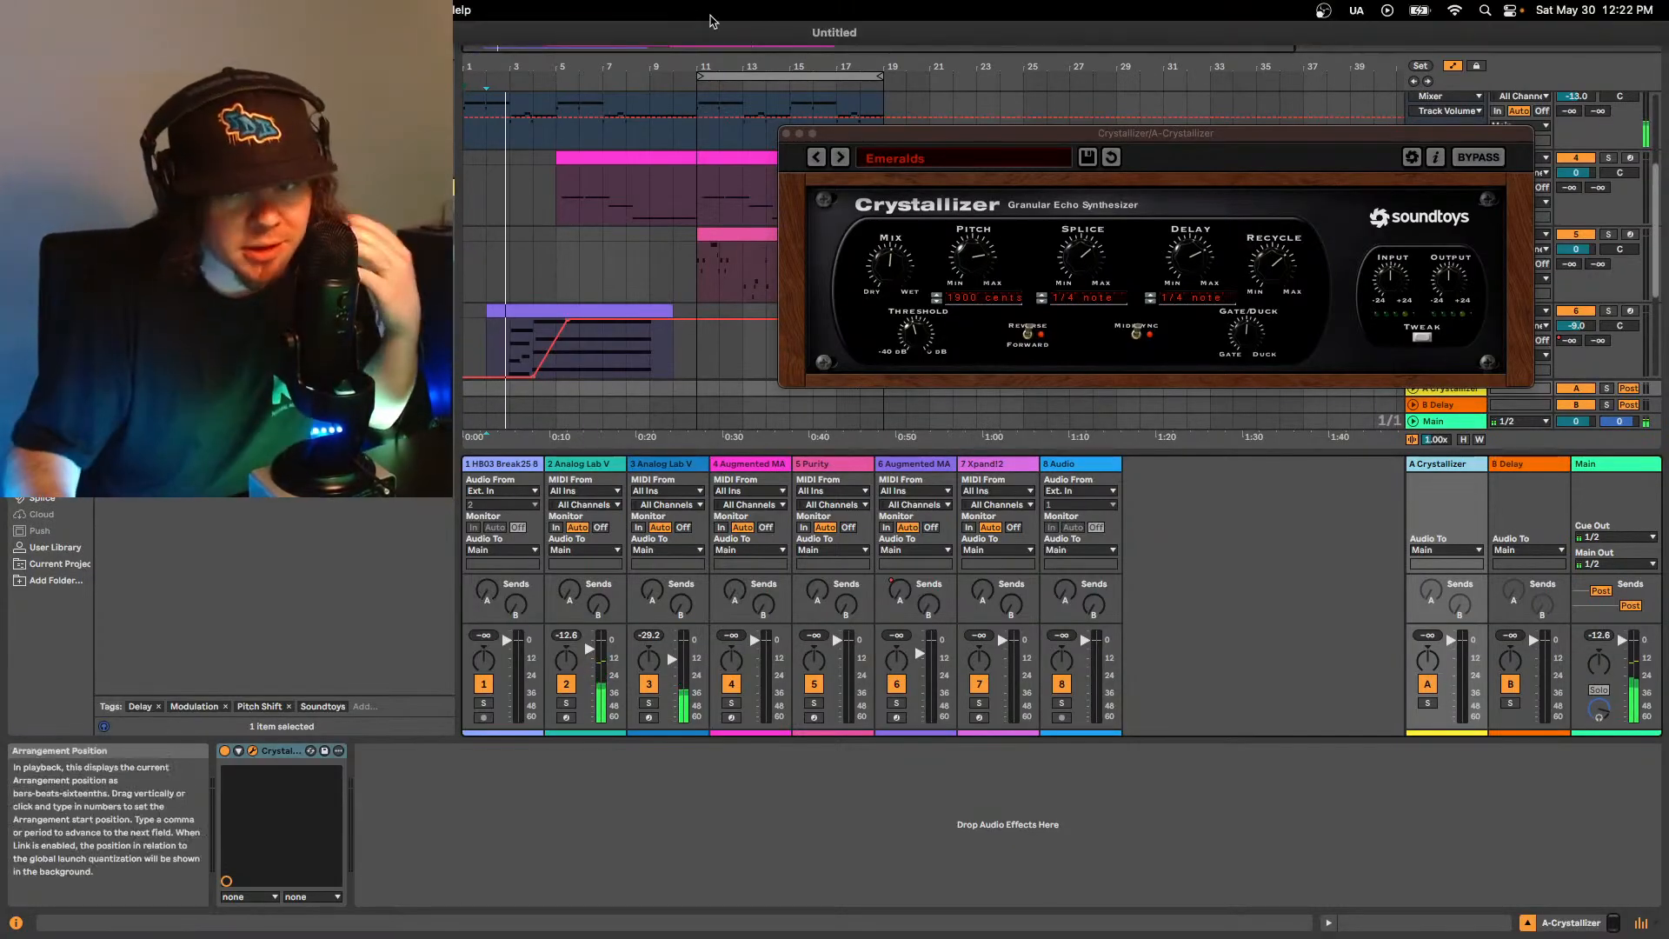
drag(712, 20, 712, 53)
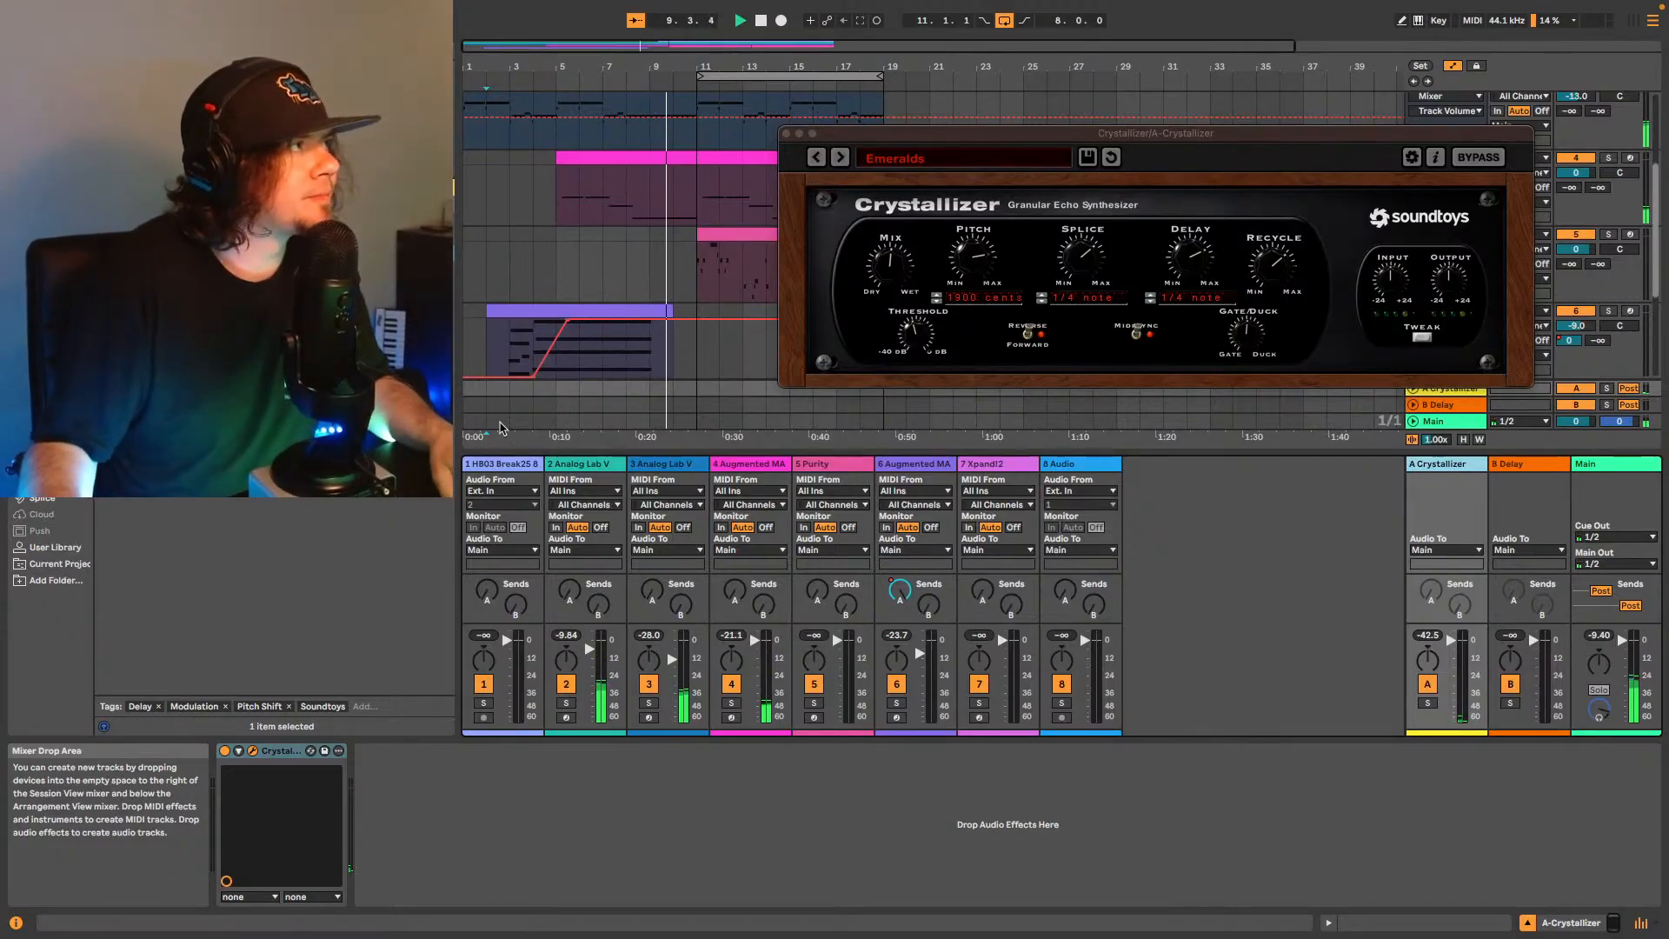
Close the Crystallizer window and select track 7 (Xpand!2).
click(786, 136)
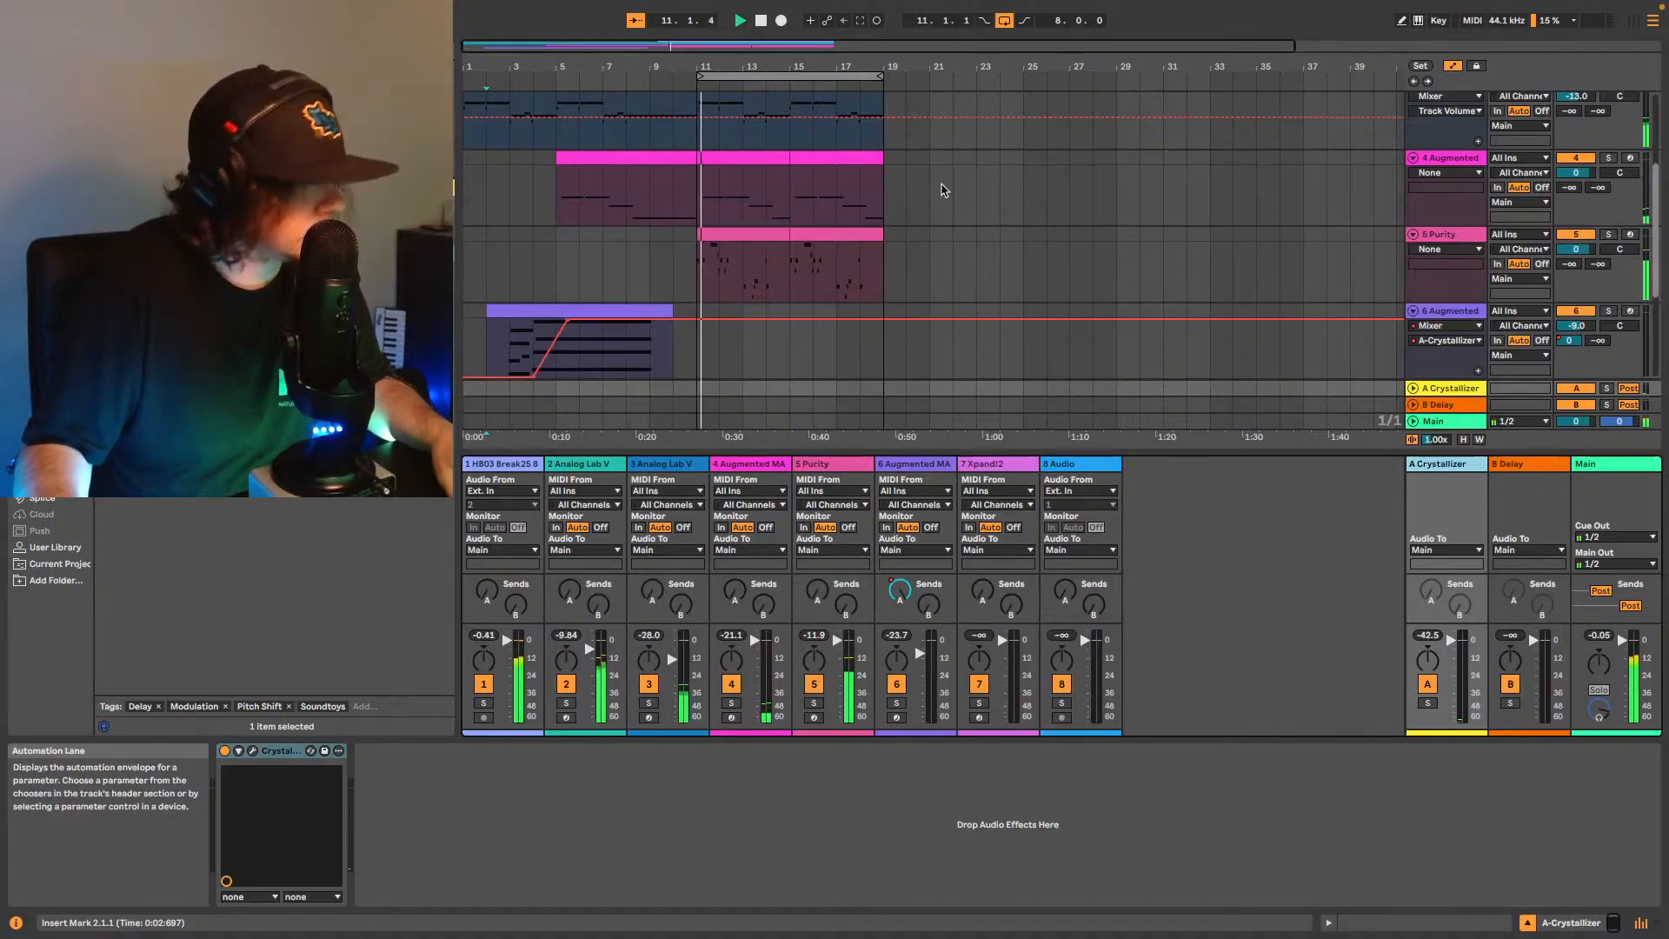
scroll(1242, 316, down, 5)
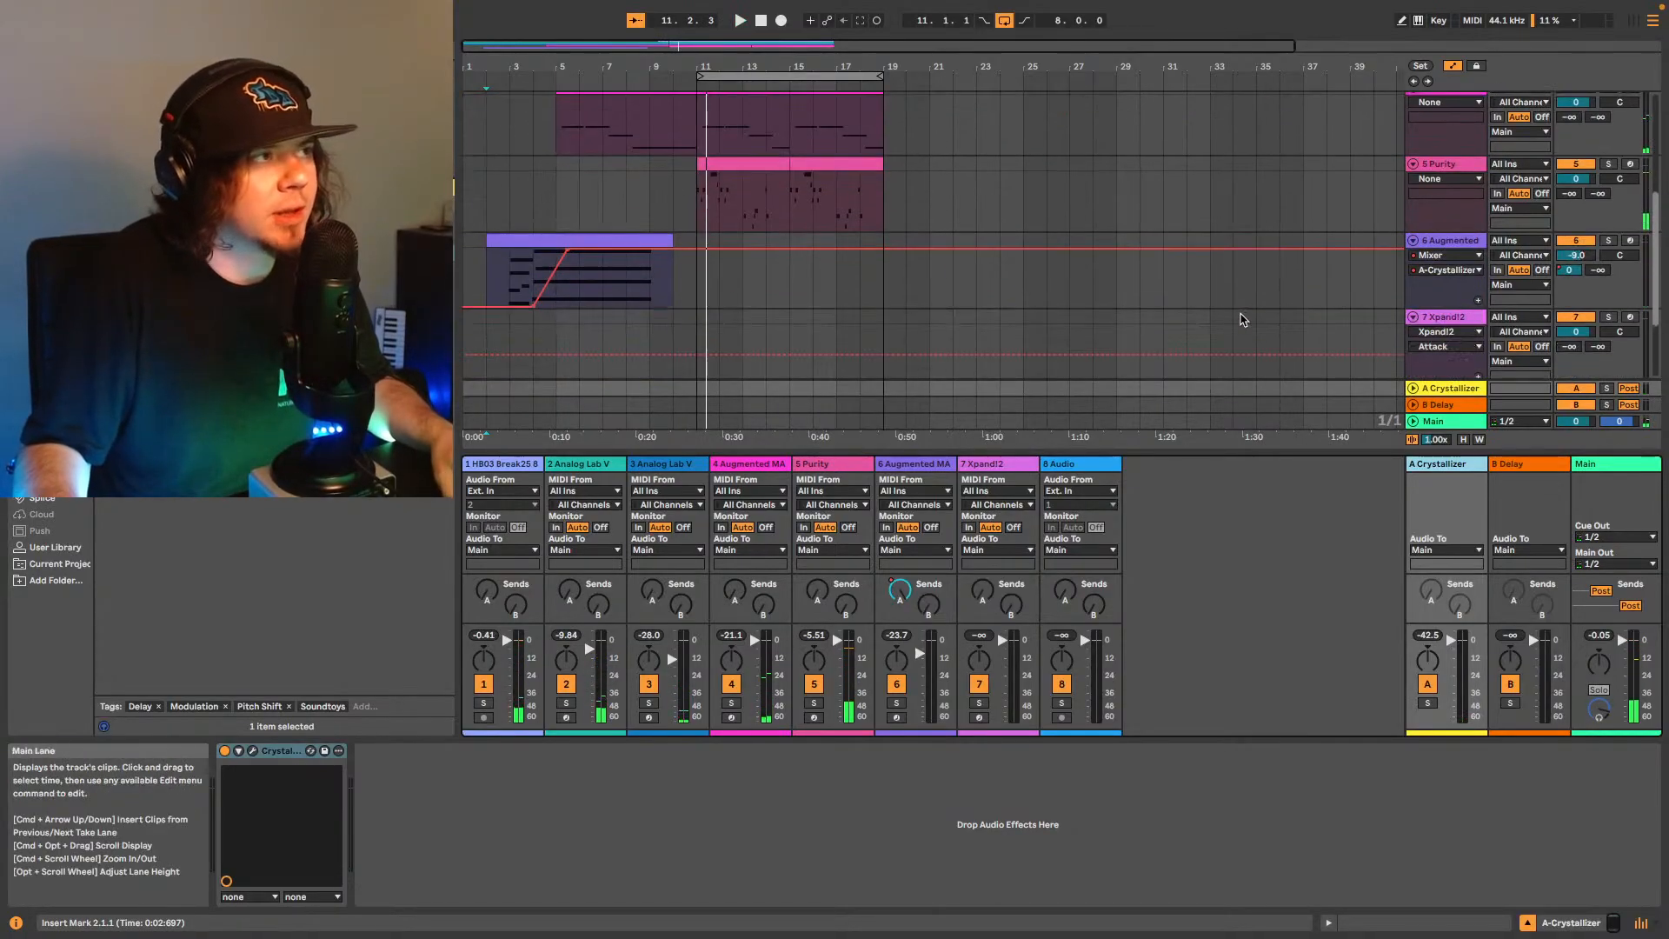
click(1456, 204)
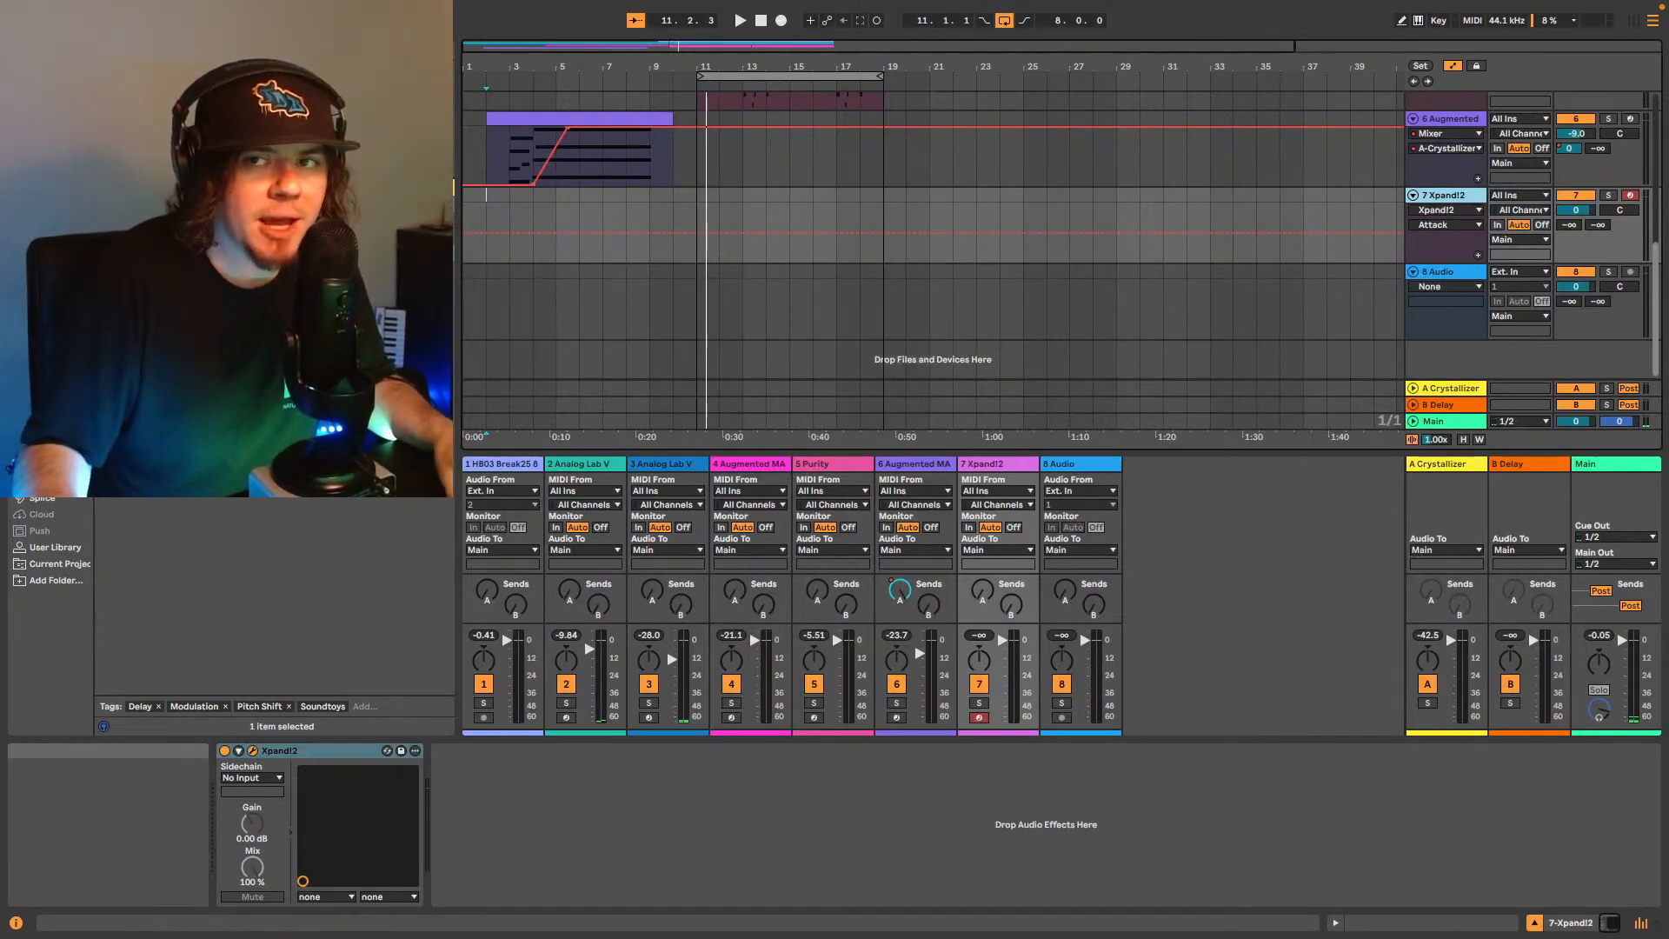
Close track 7's Xpand!2 window and play the arrangement from 1.1.1.
drag(1124, 338, 749, 184)
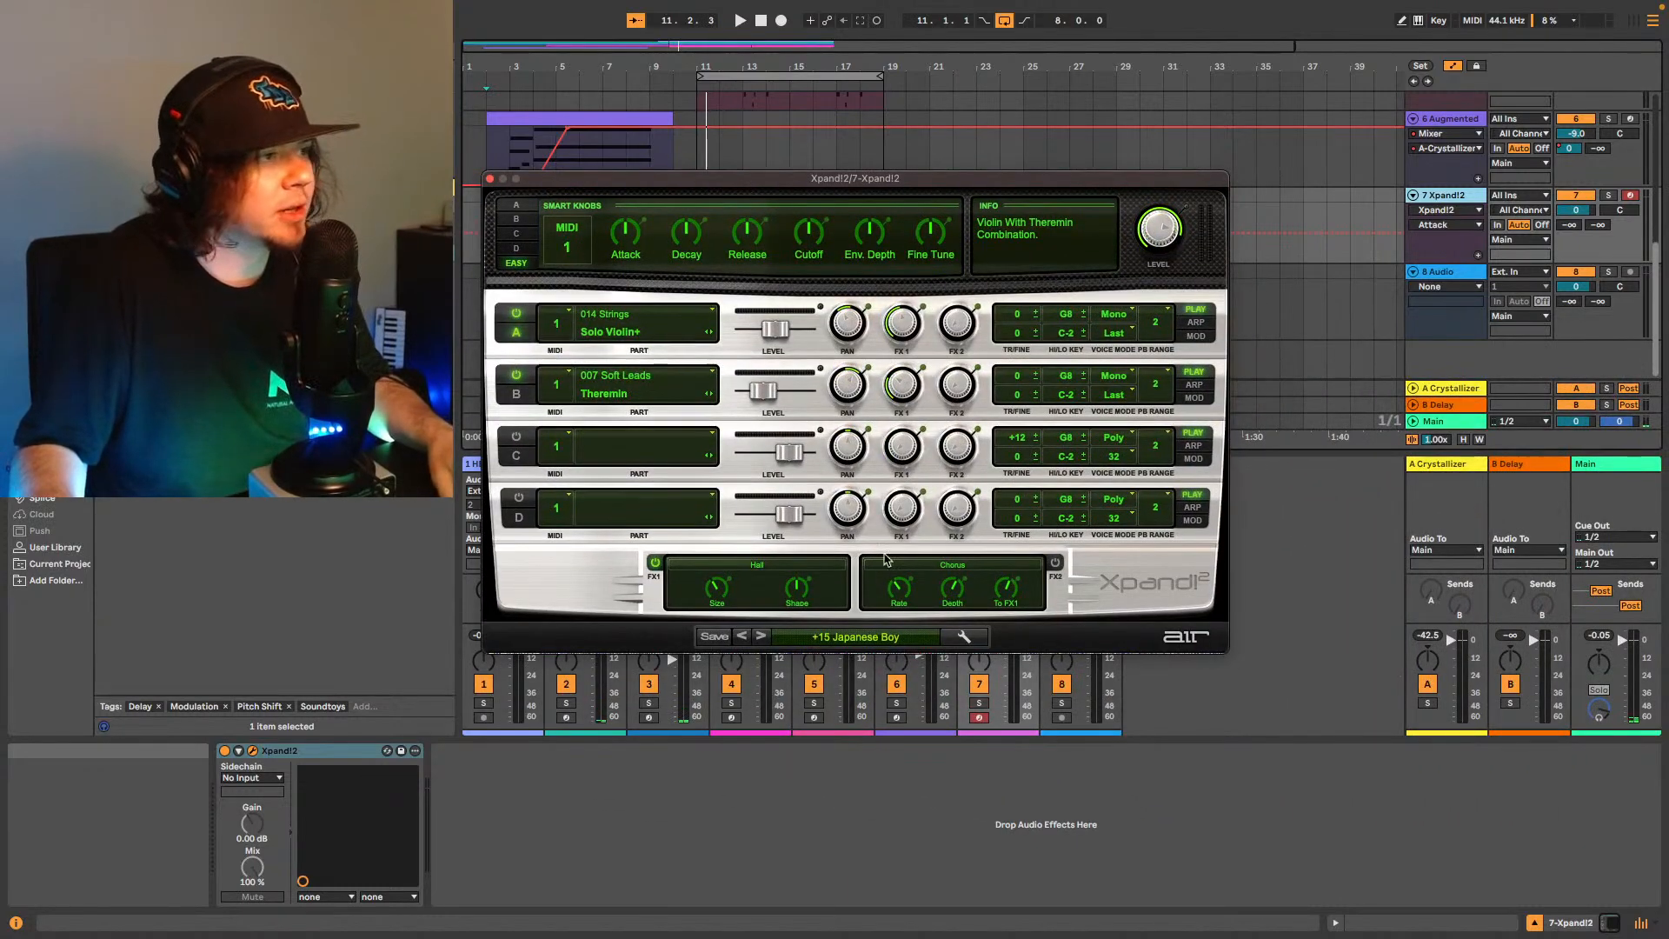
click(491, 179)
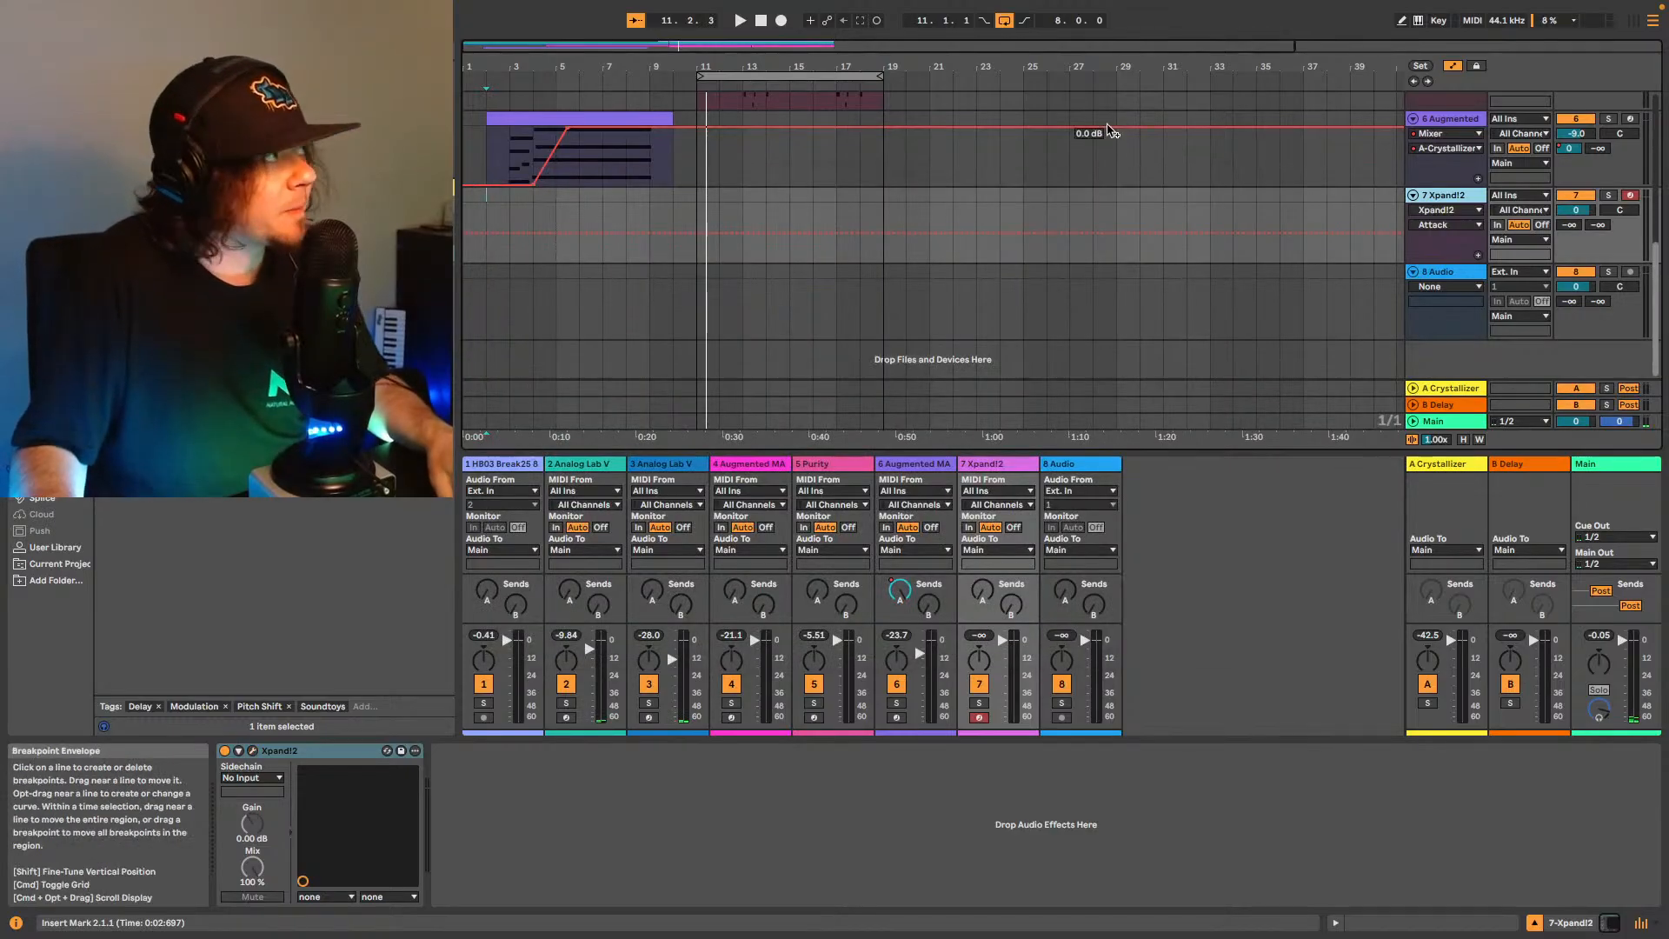
click(472, 203)
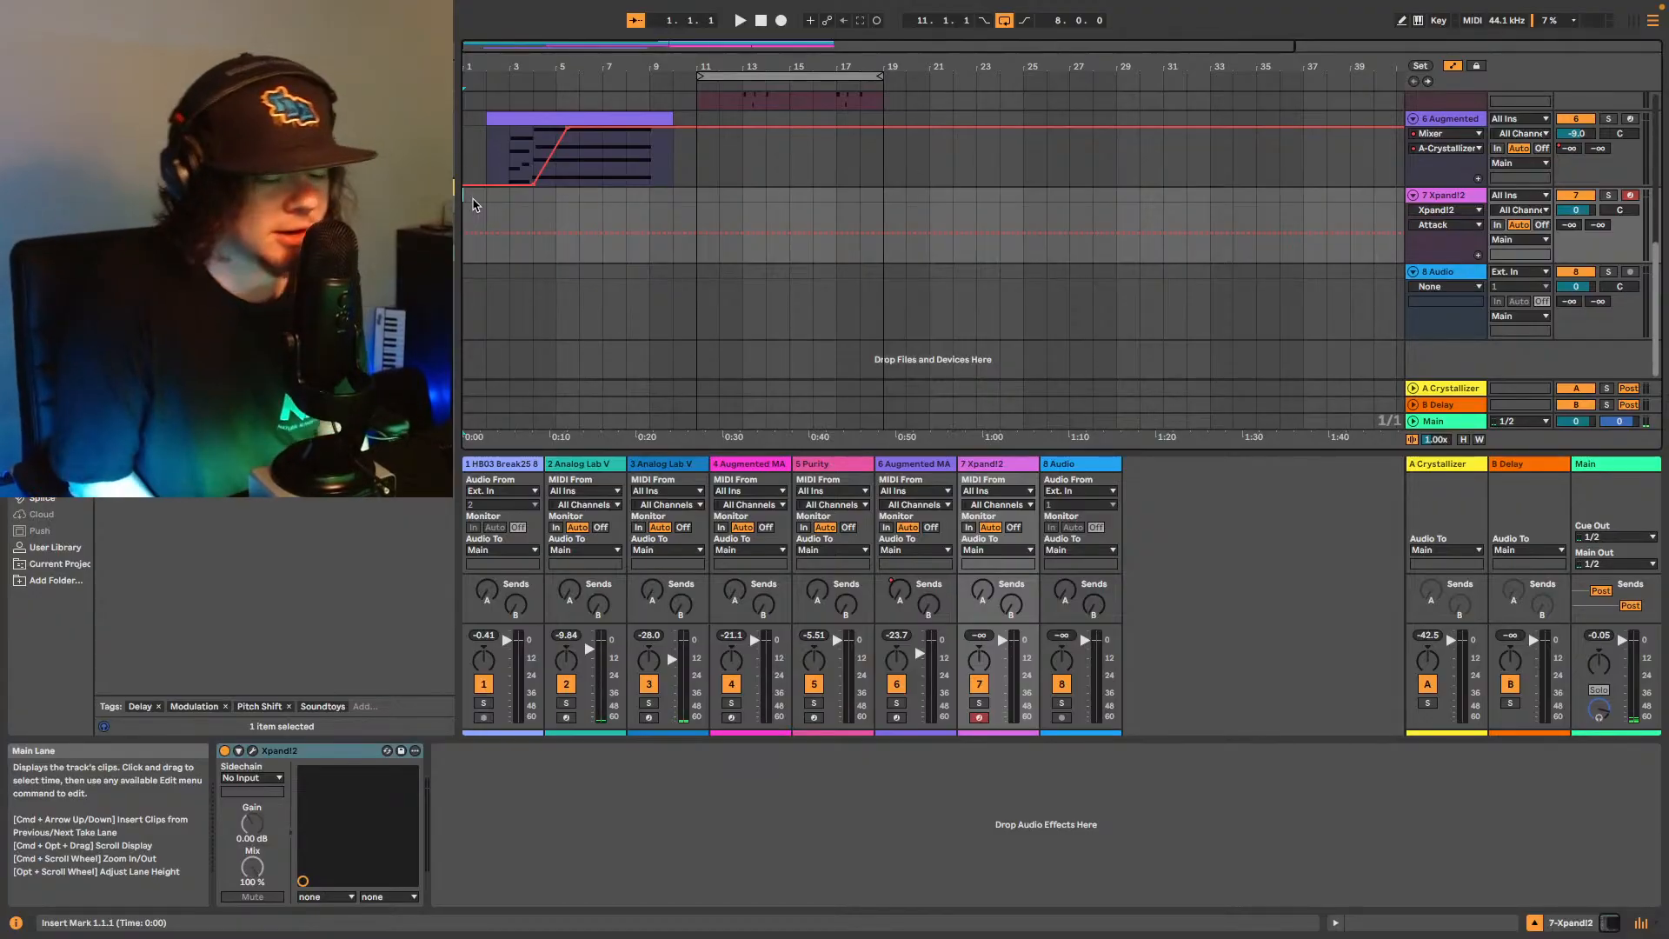
key(space)
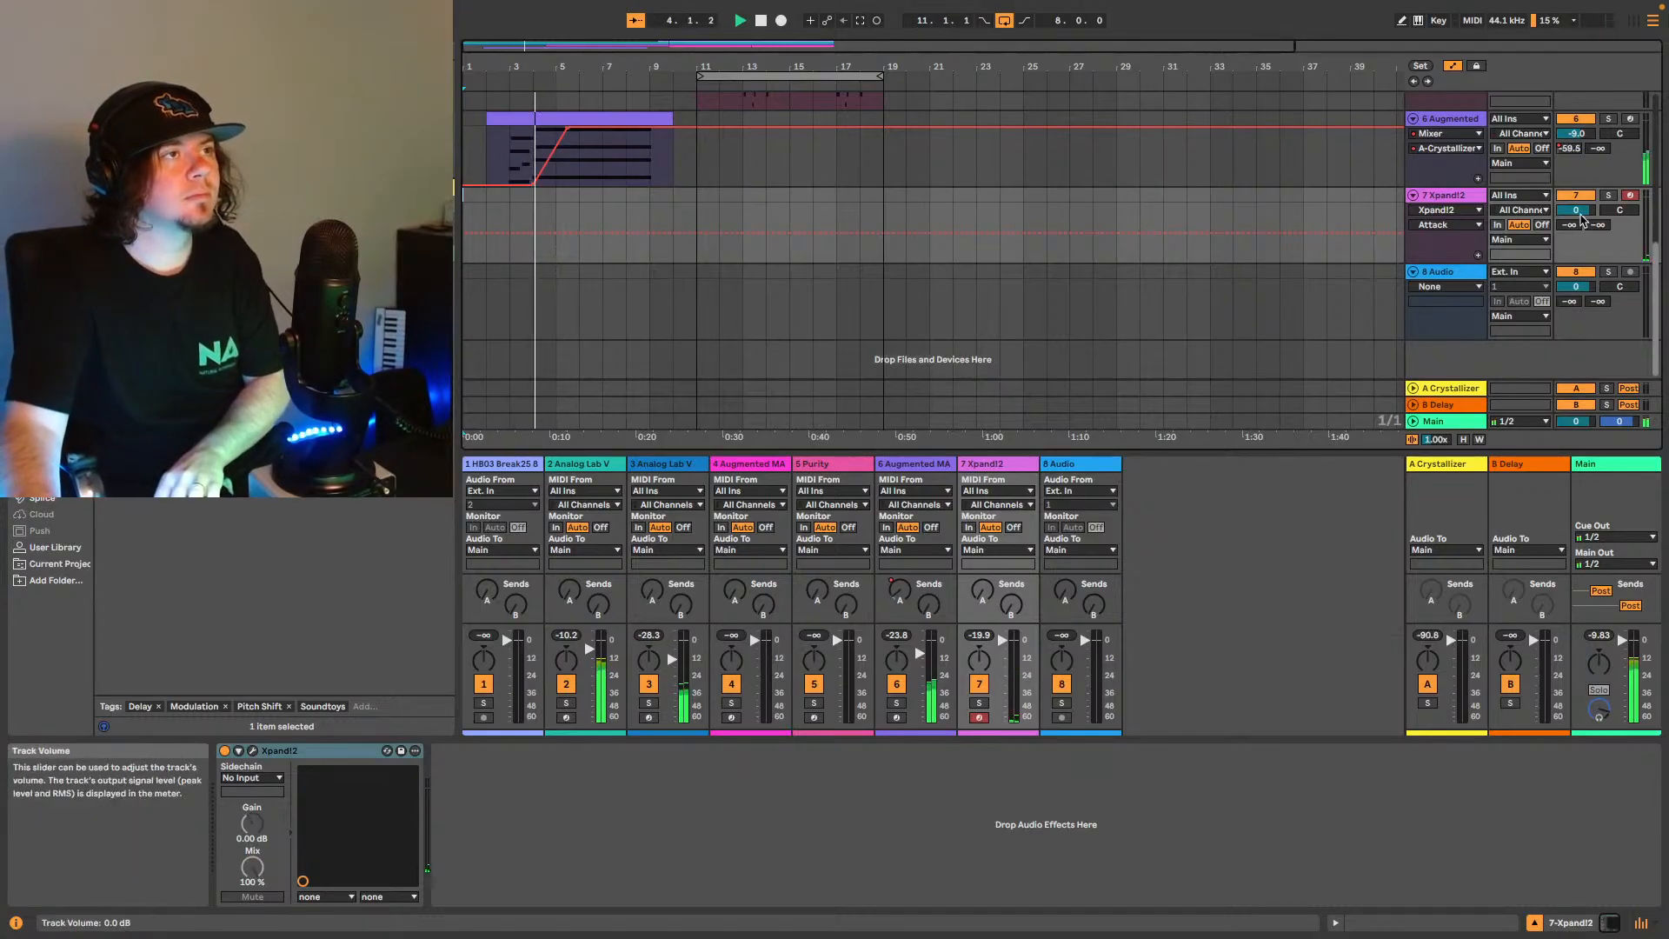
Set the volume of track 7 (Xpand!2) to -21.0 dB during playback.
click(1575, 209)
text(-8.)
key(Return)
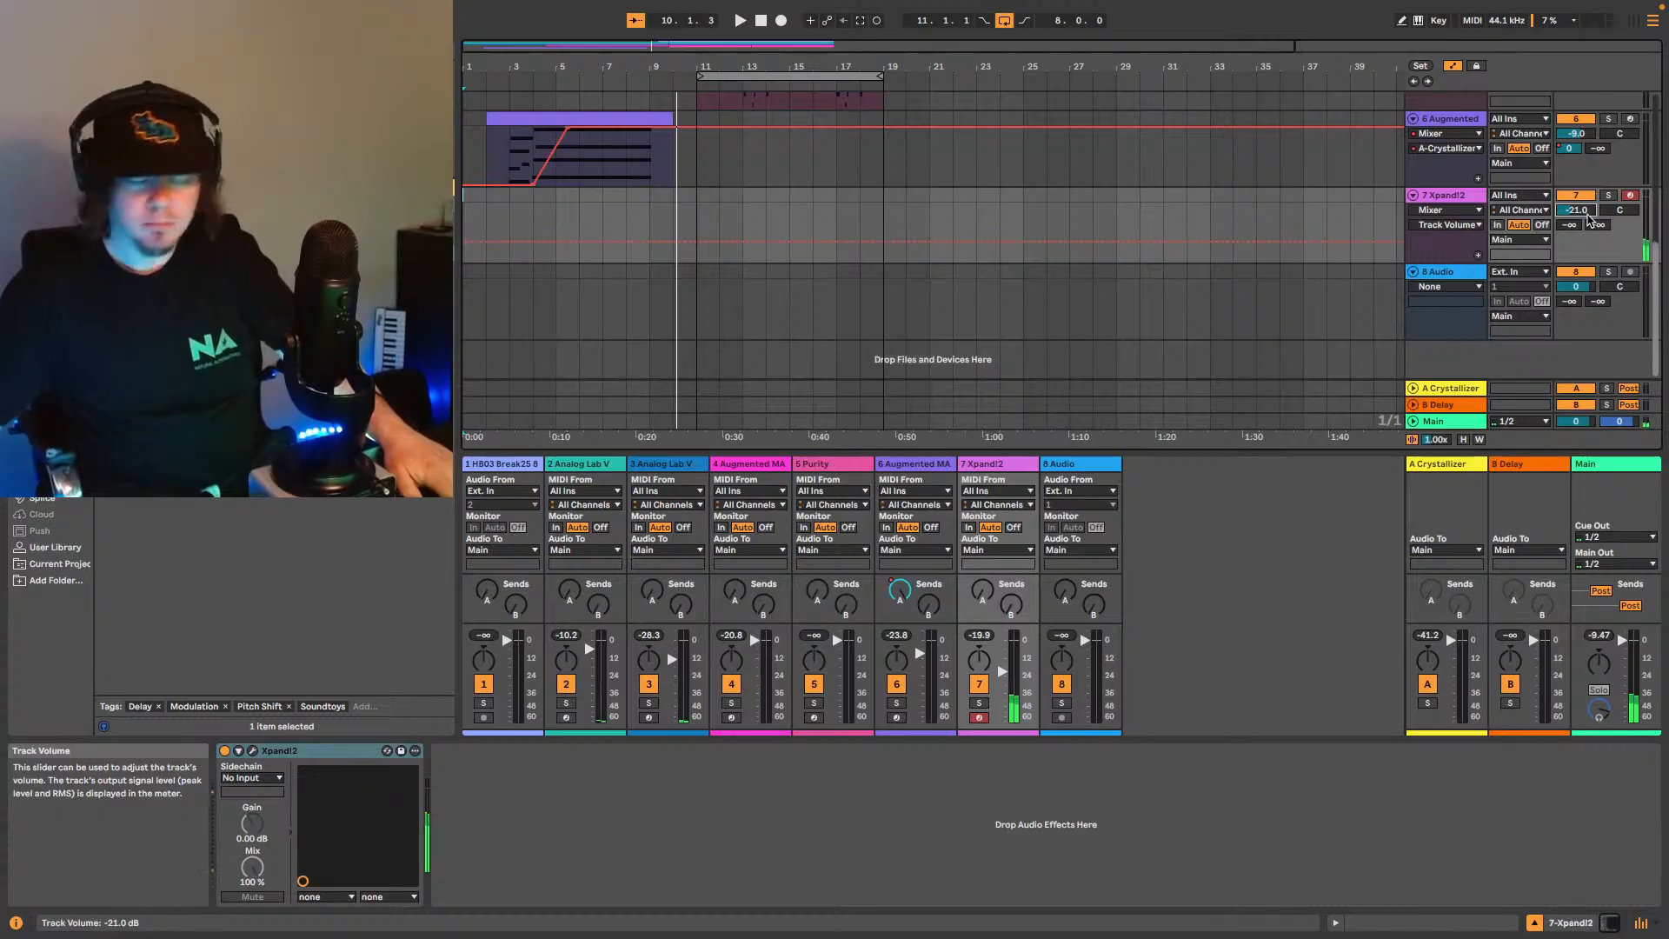
Capture the MIDI played along on track 7 as a clip, extend its start to 1.1.1 and replay the intro.
key(space)
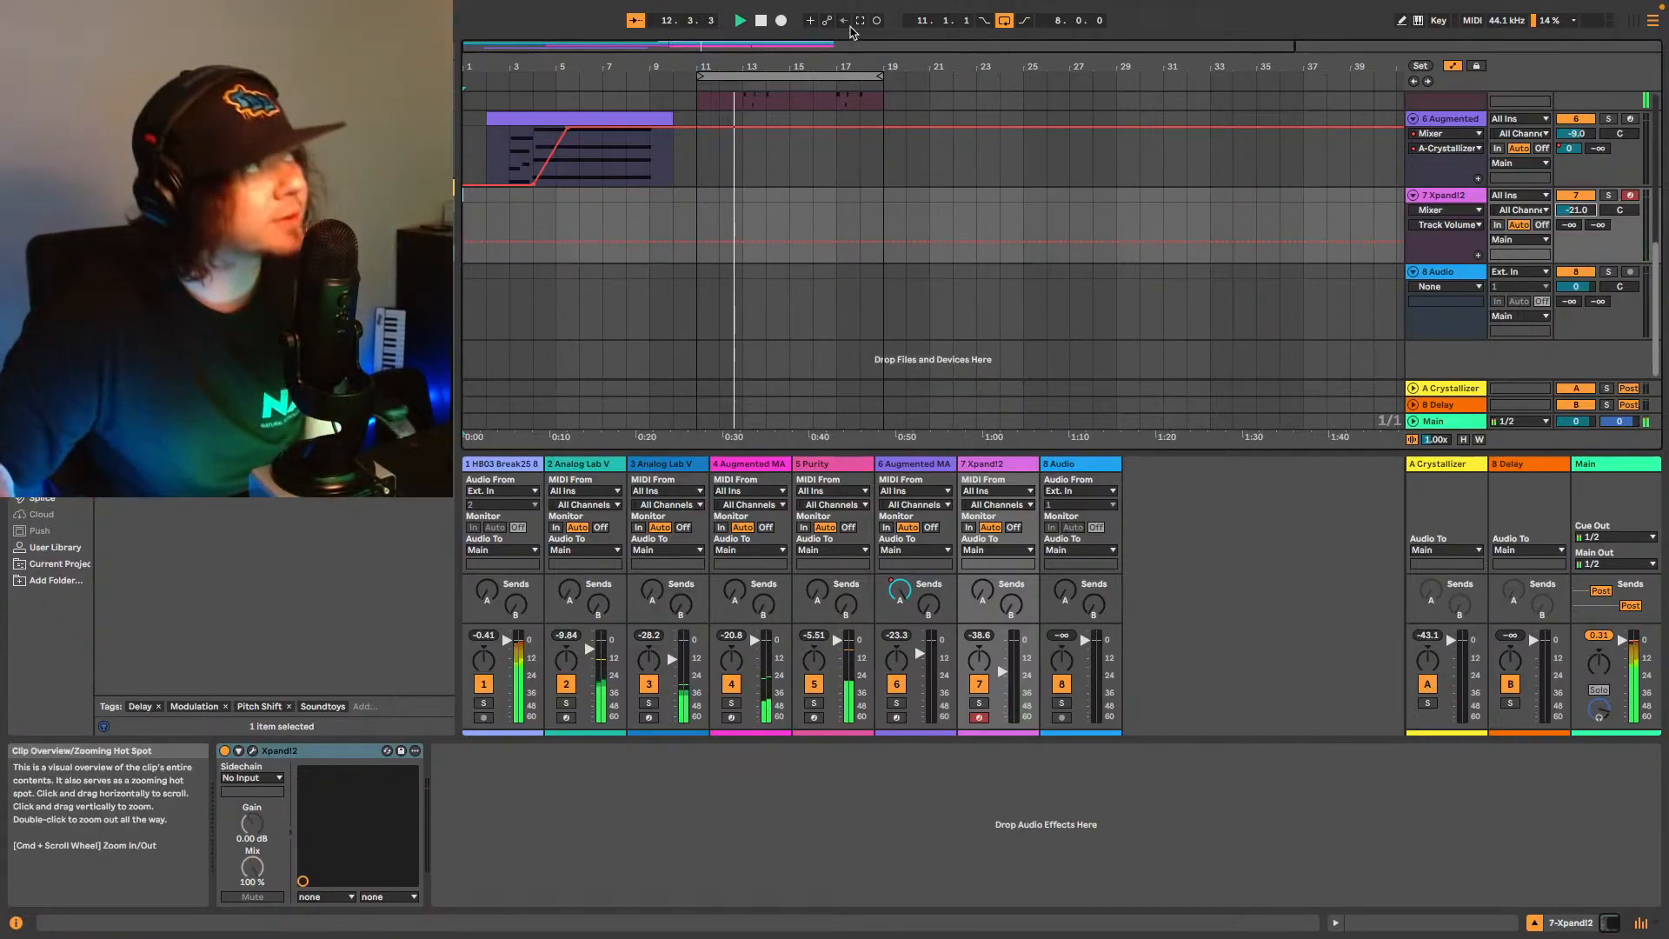
click(860, 23)
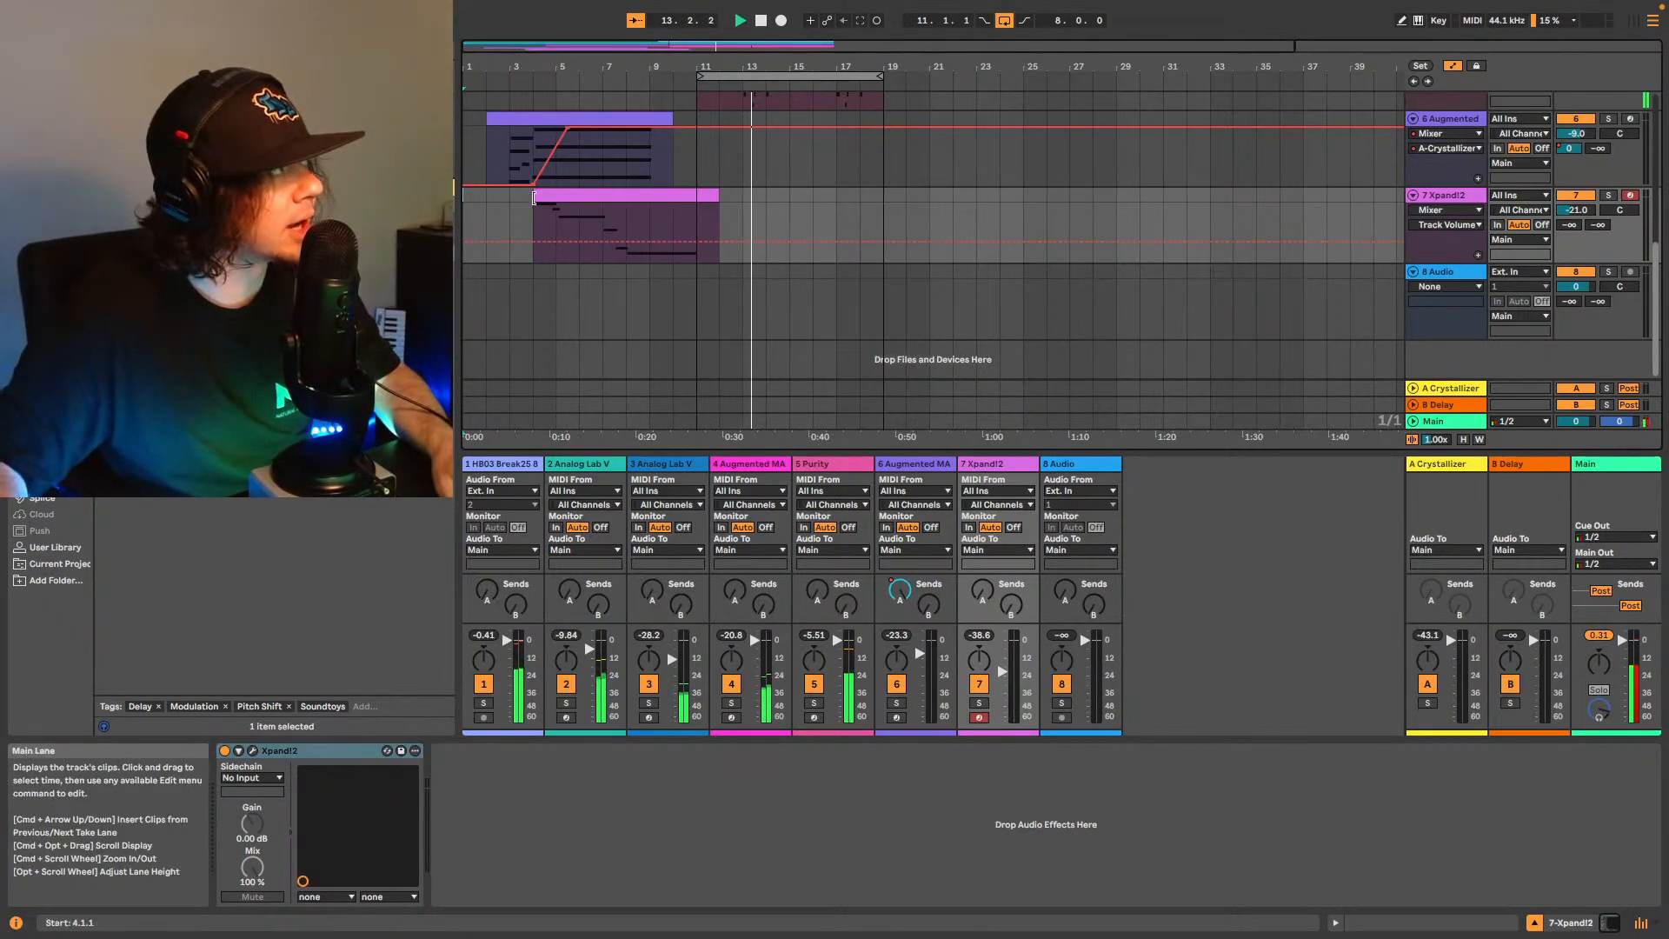
drag(536, 196, 464, 195)
key(space)
key(space)
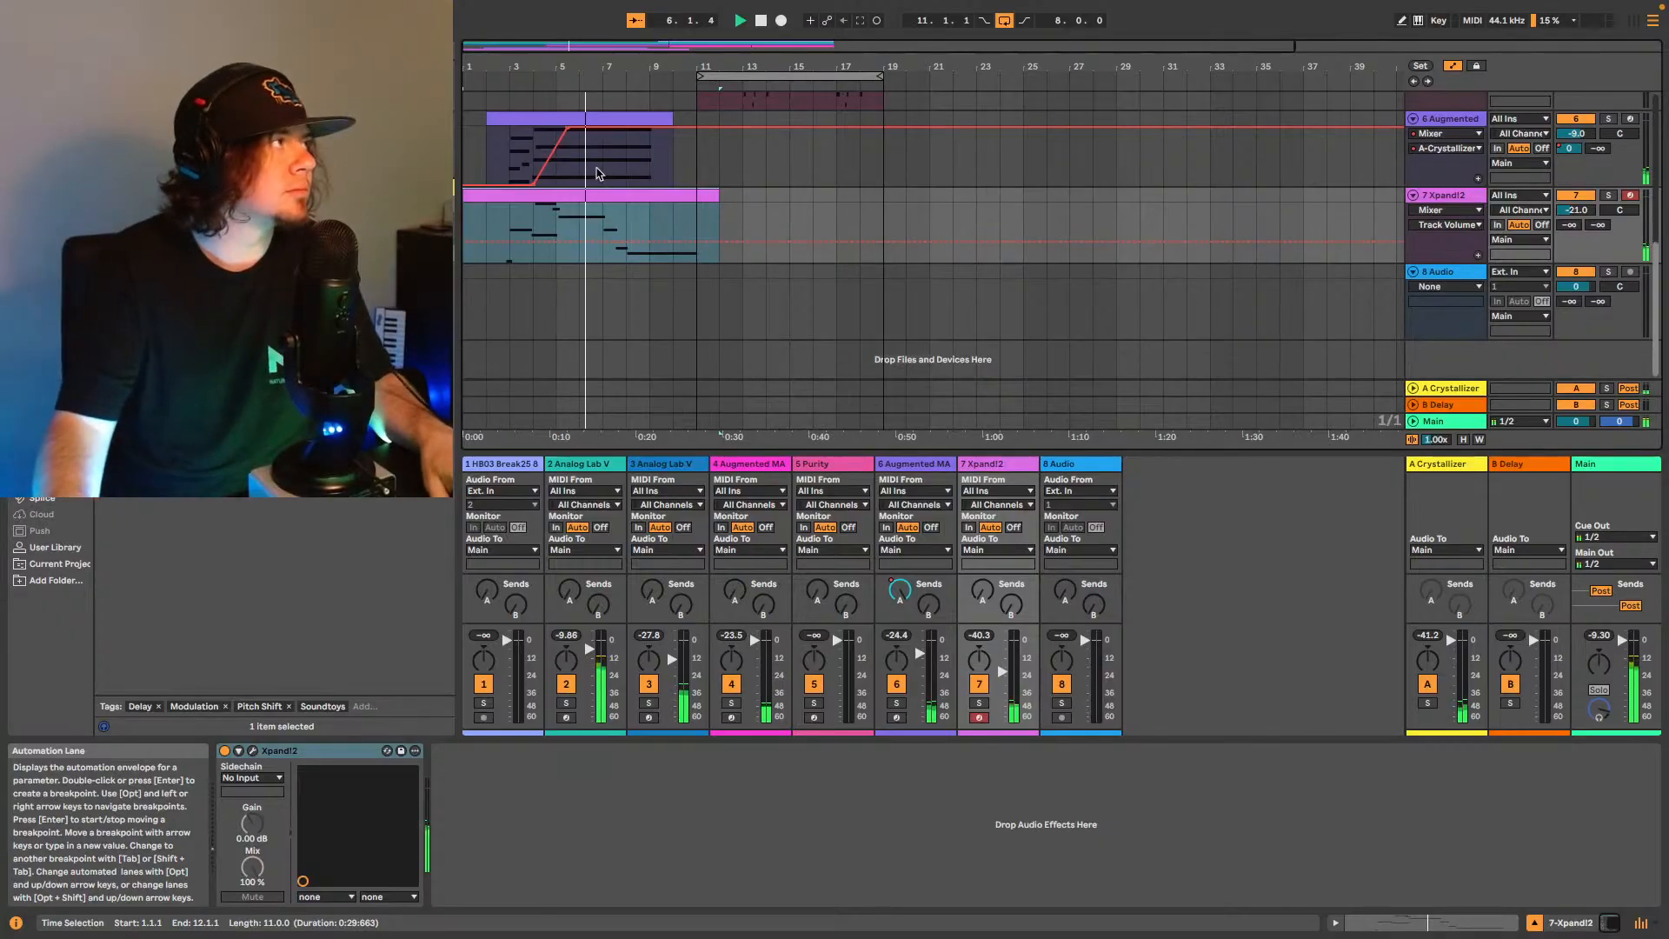
Nudge the captured clip's C6, C7, A#6 and G6 notes slightly earlier, starting G6 at 4.1.1, extend G6's end slightly and replay.
click(1485, 923)
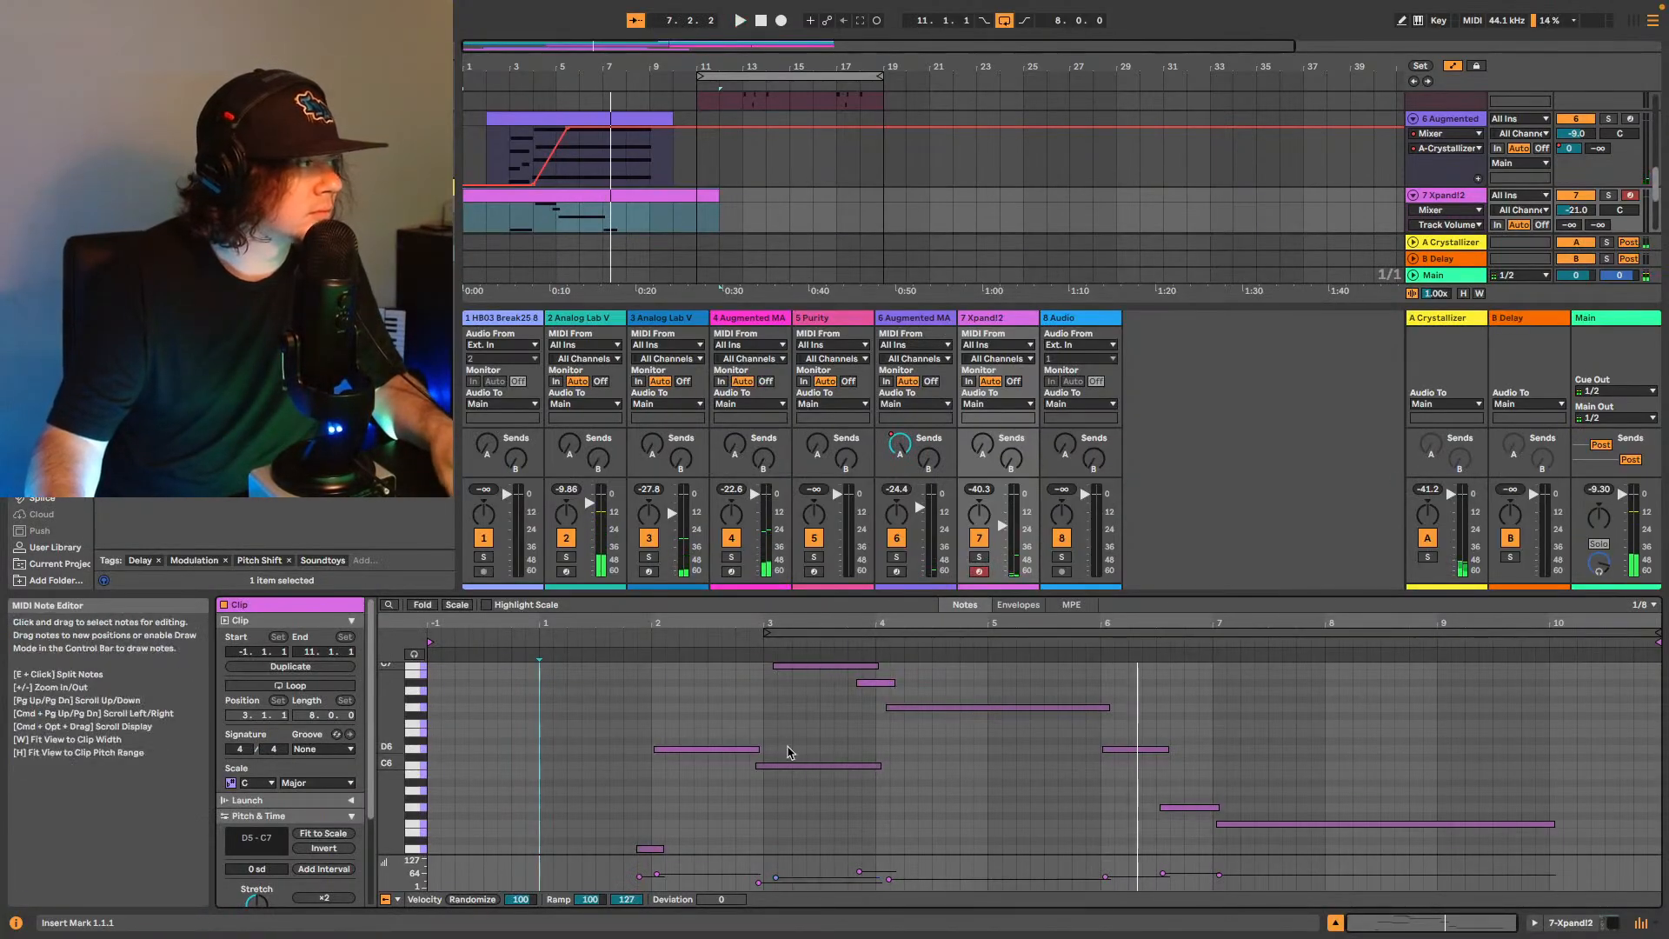
key(space)
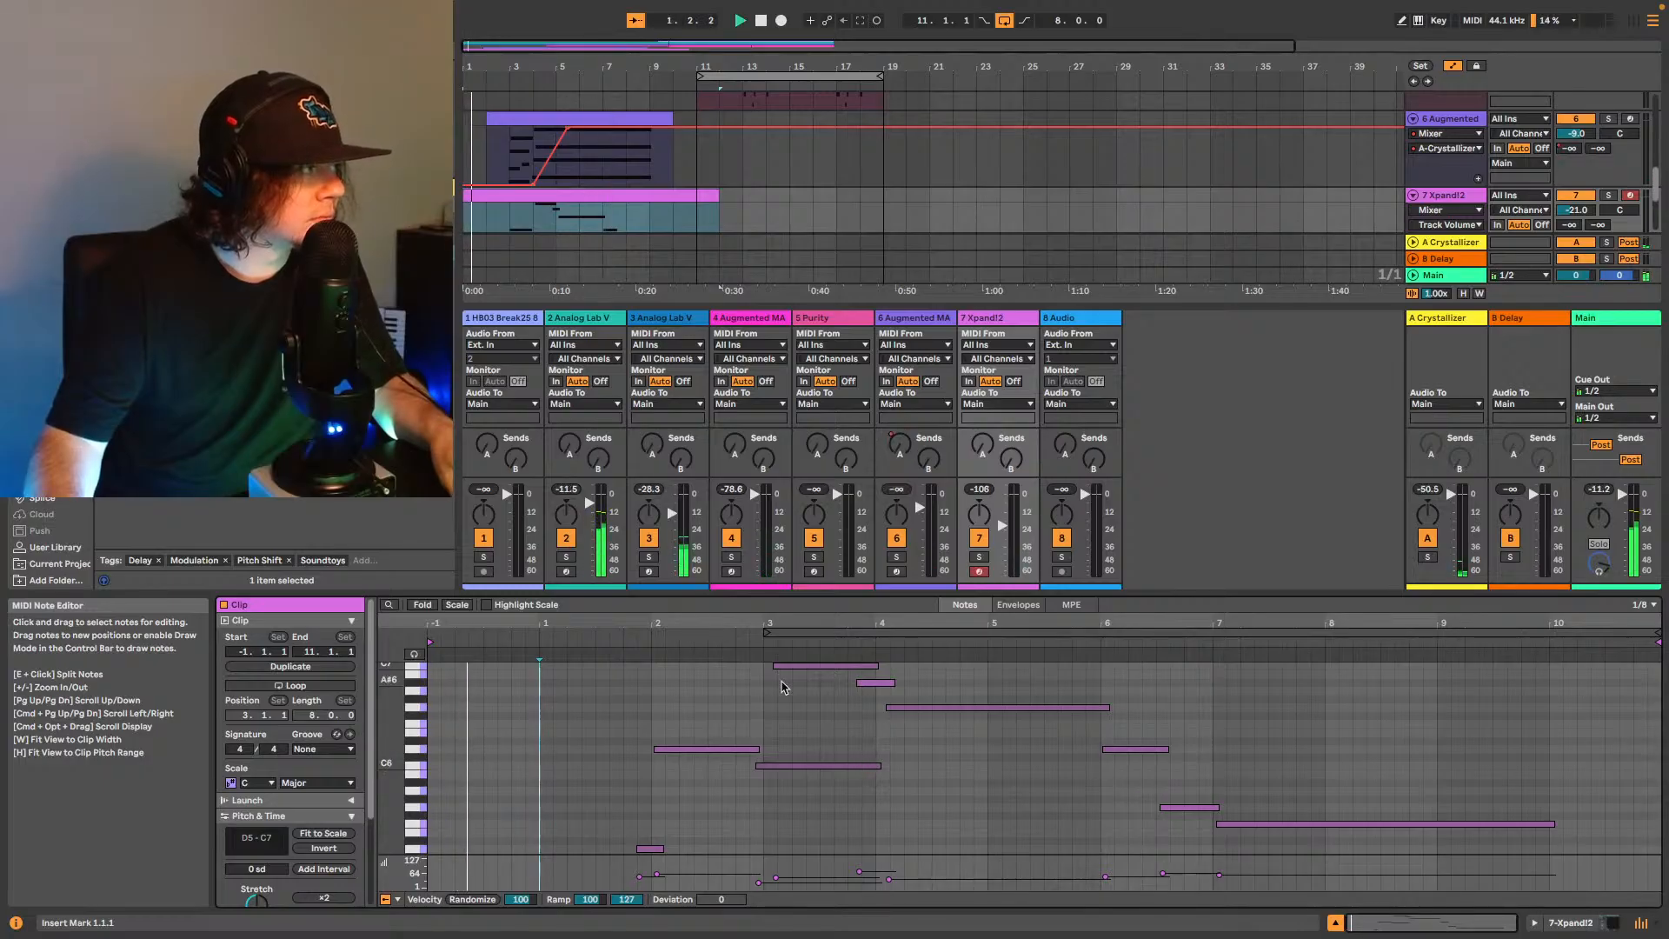
drag(780, 788, 814, 668)
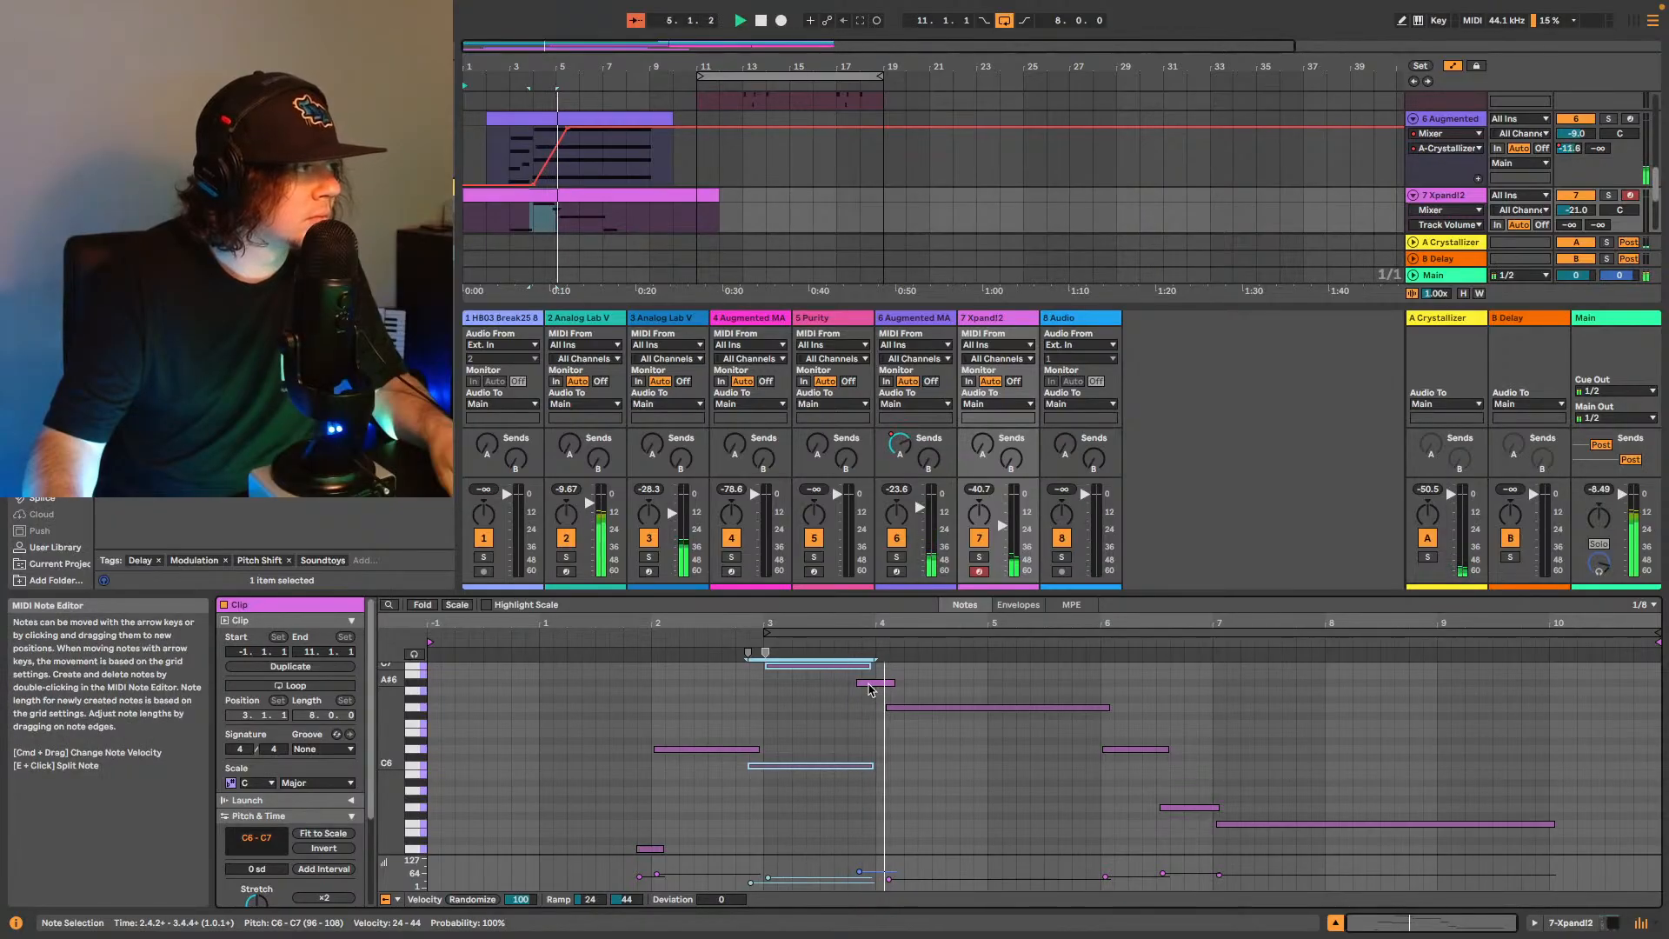
drag(868, 688, 891, 711)
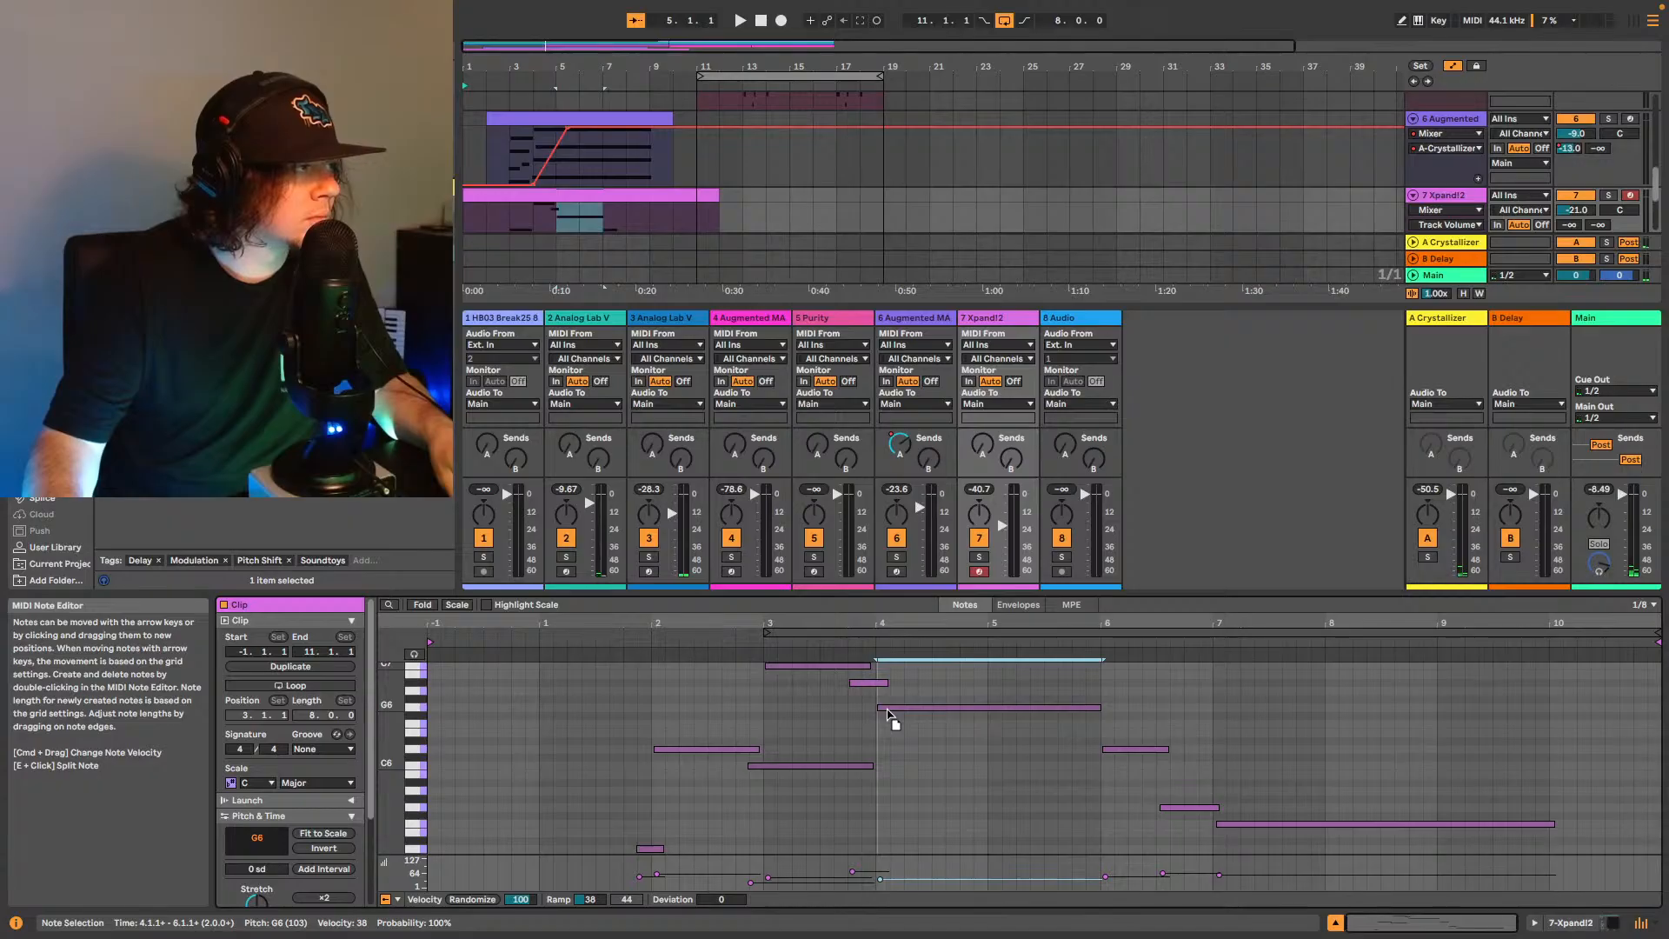
drag(1101, 706, 1111, 707)
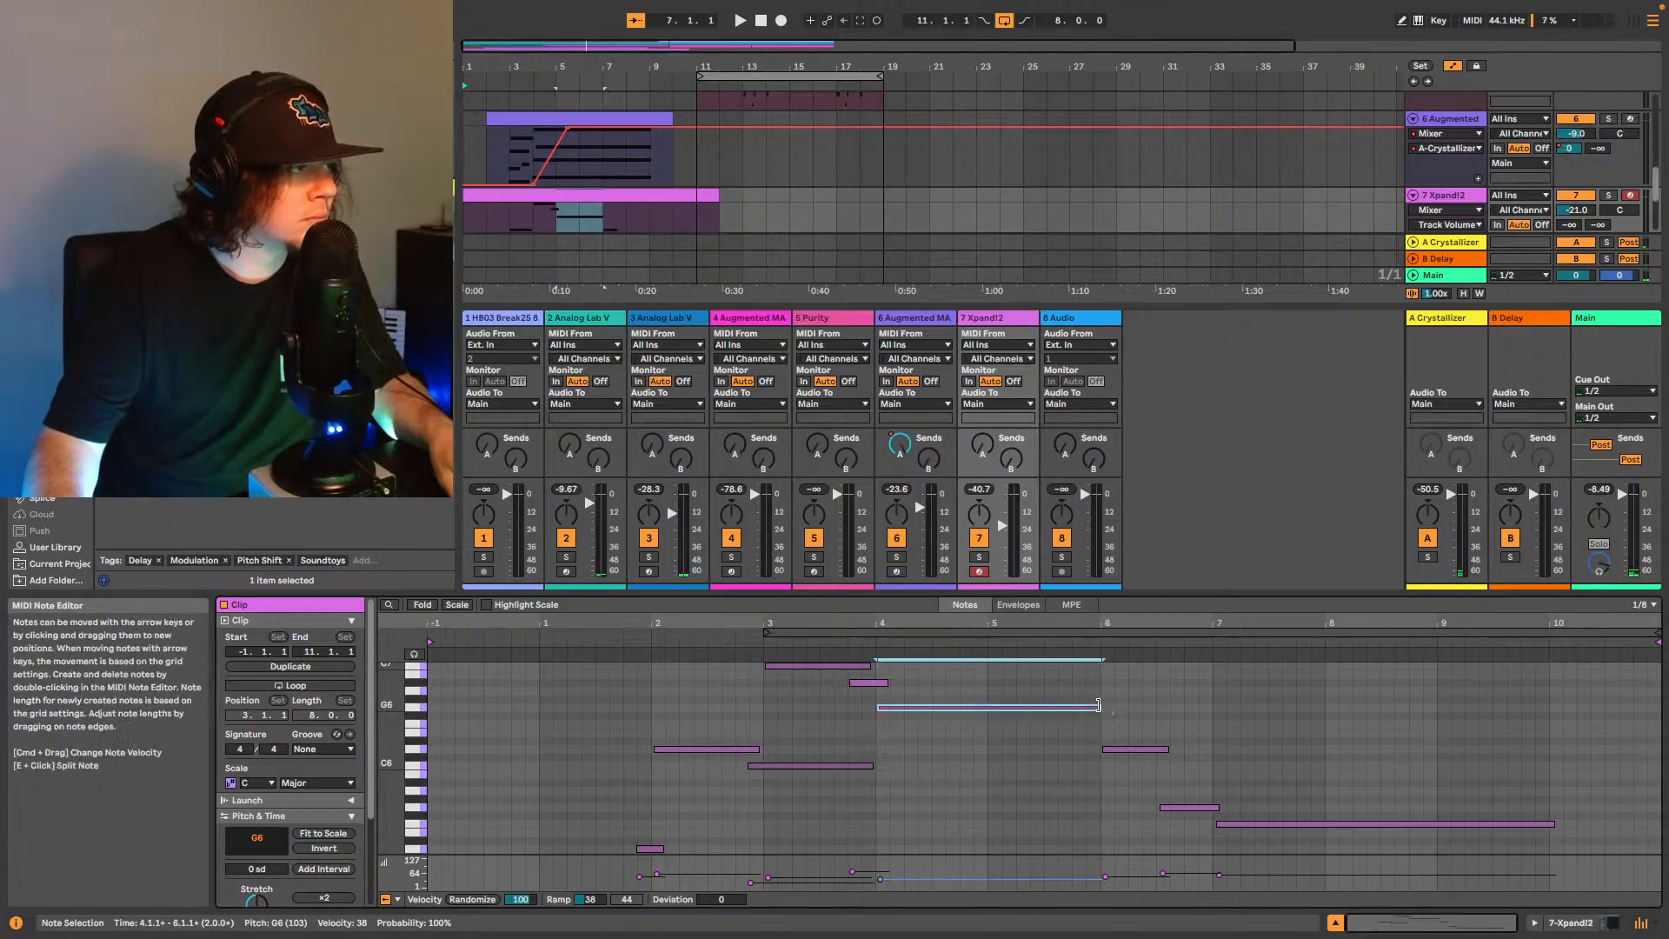
key(space)
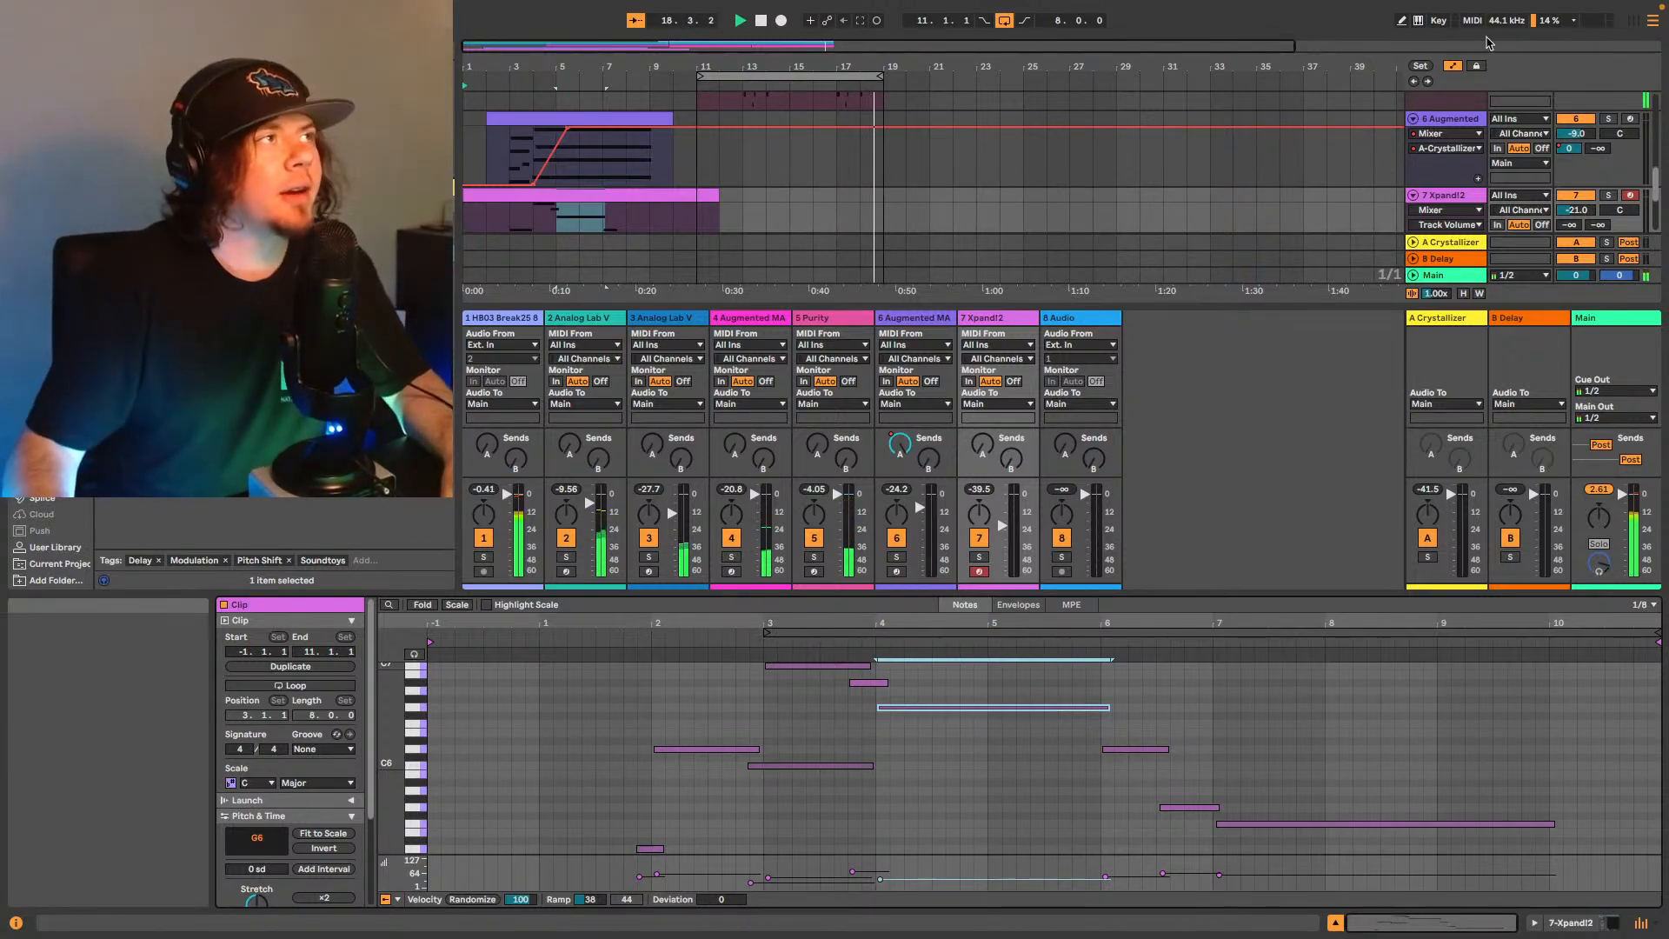
Hide the mixer and insert a new MIDI track below track 7.
click(1415, 86)
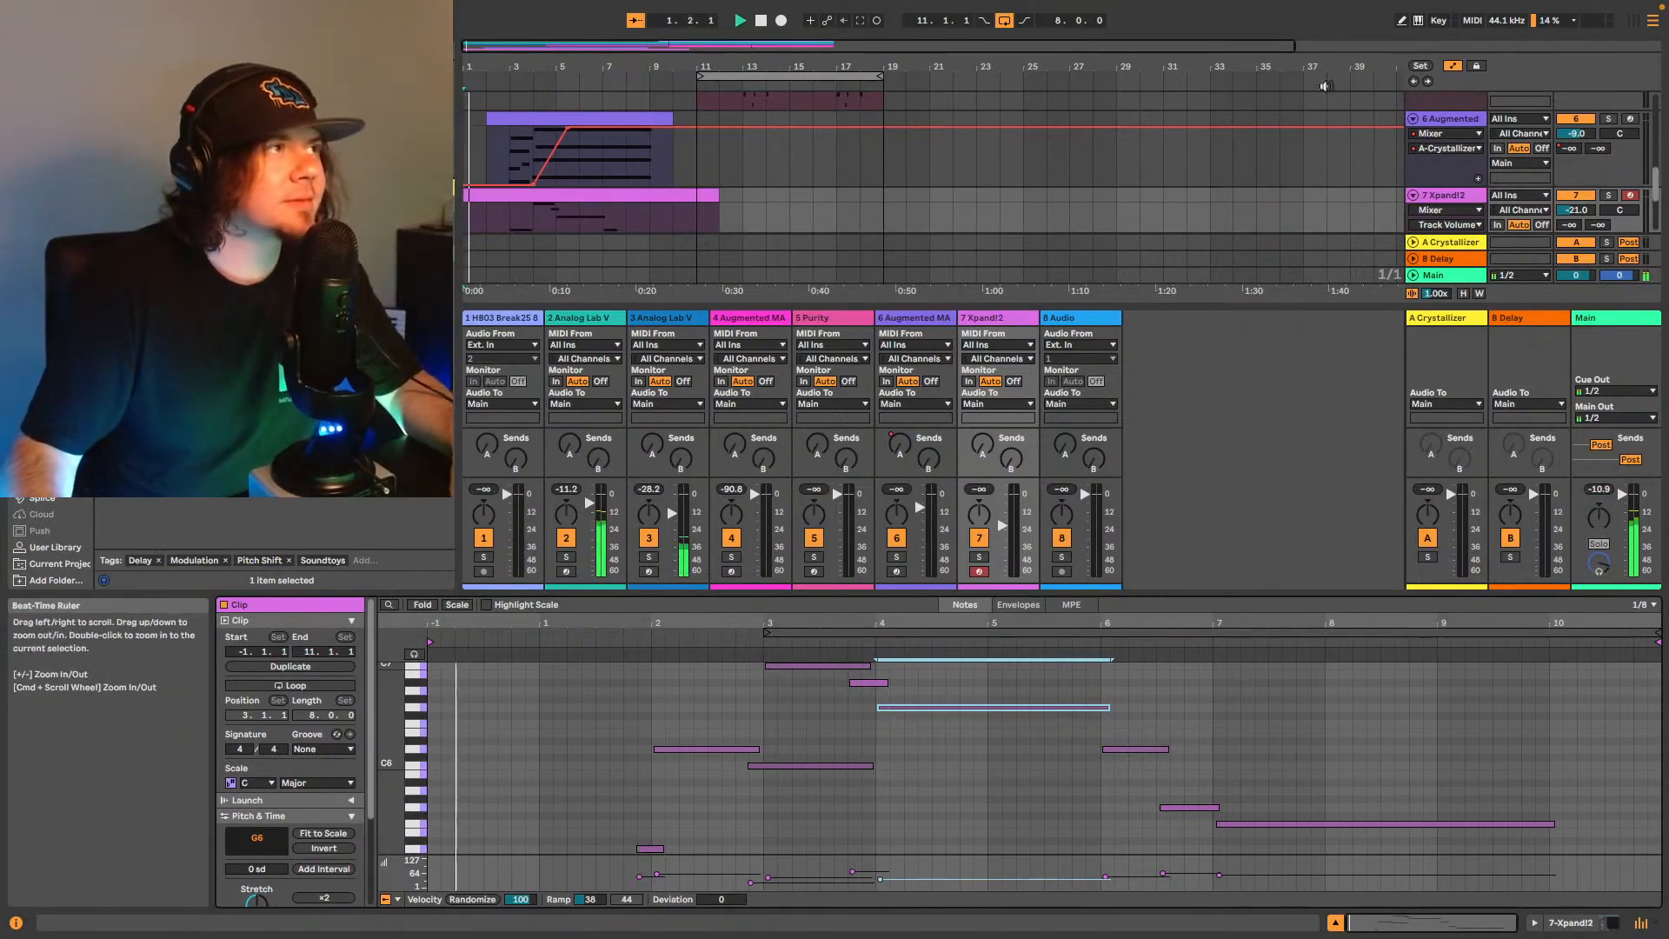
scroll(1378, 183, up, 1)
click(1645, 924)
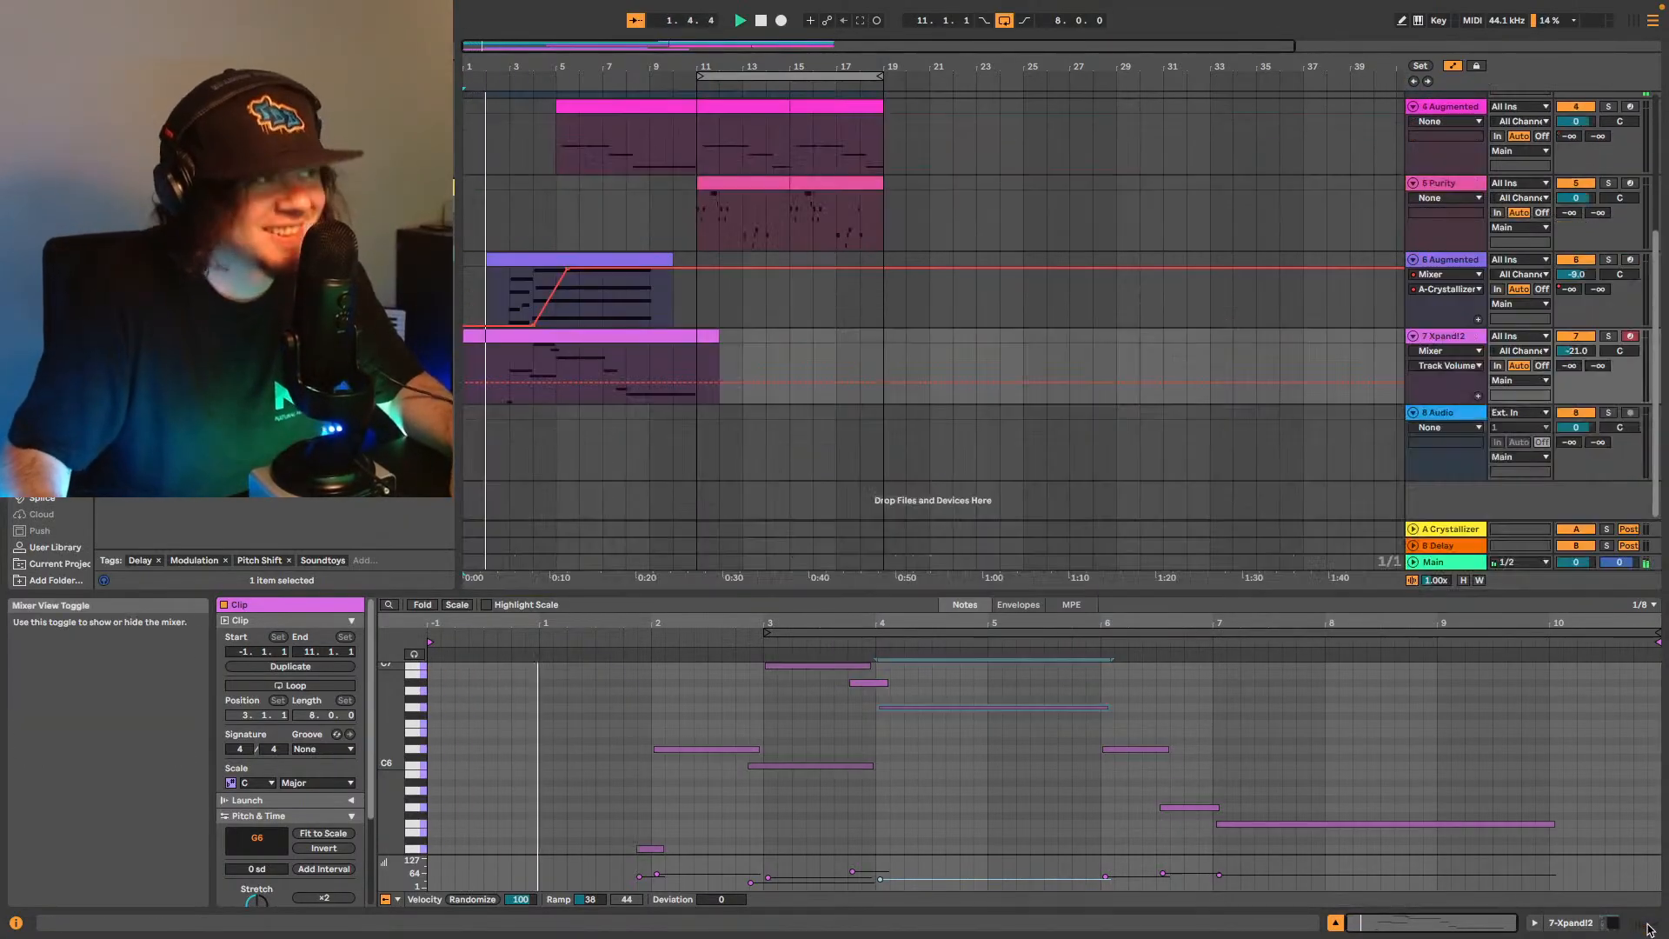
scroll(1451, 379, up, 1)
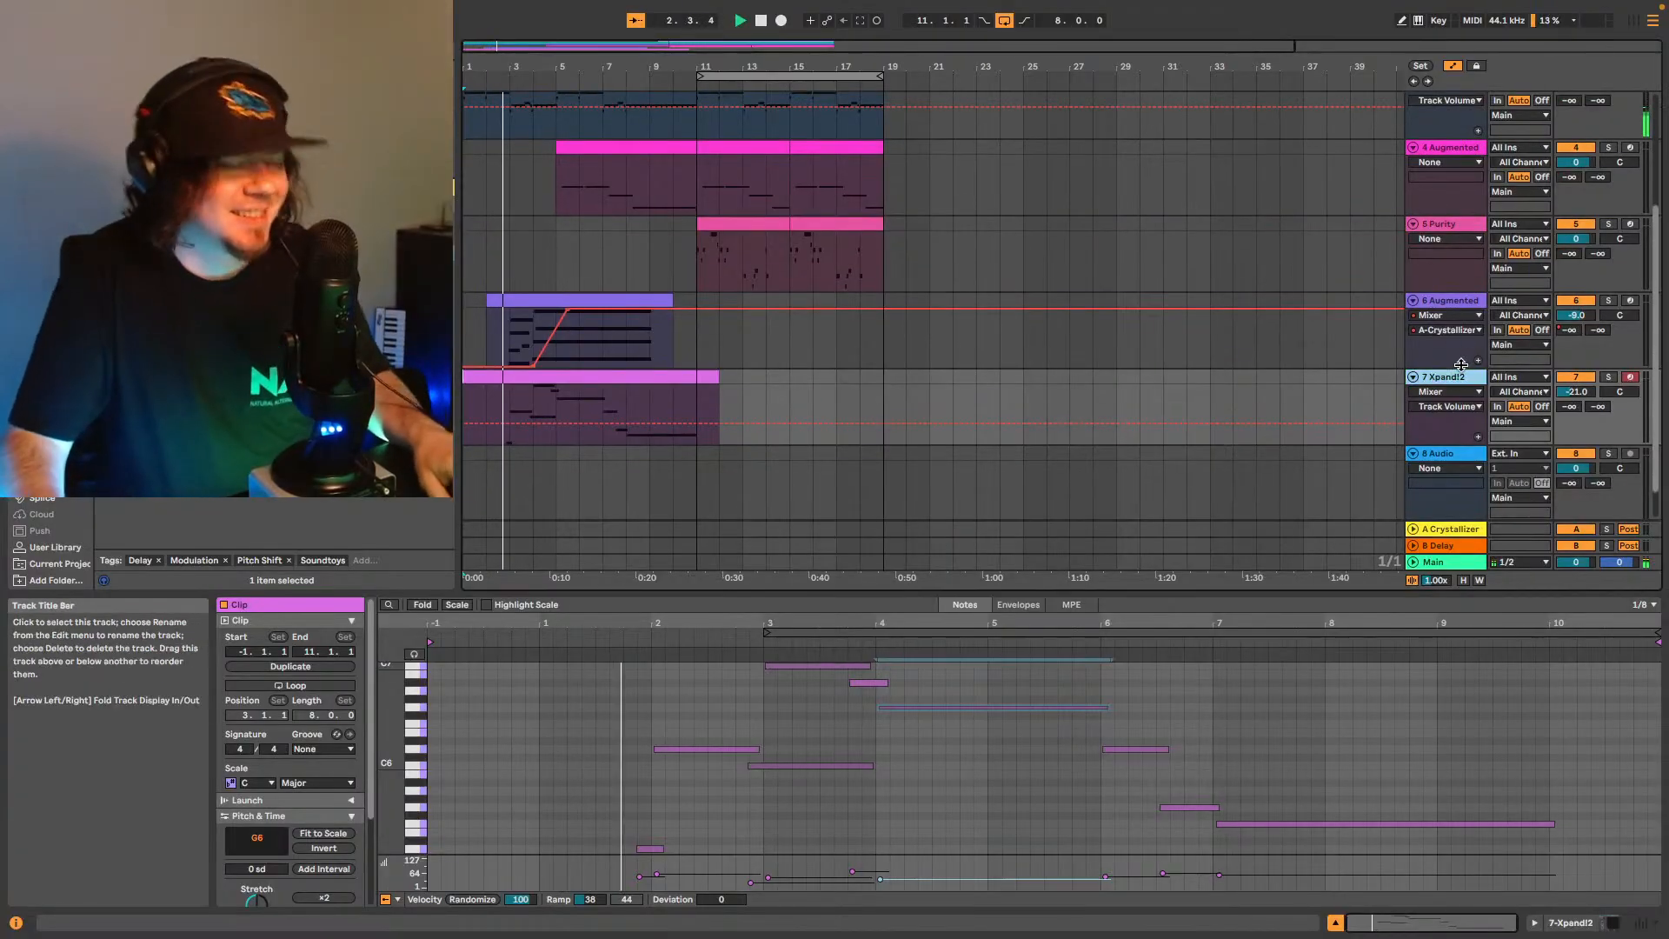
key(ctrl+shift+t)
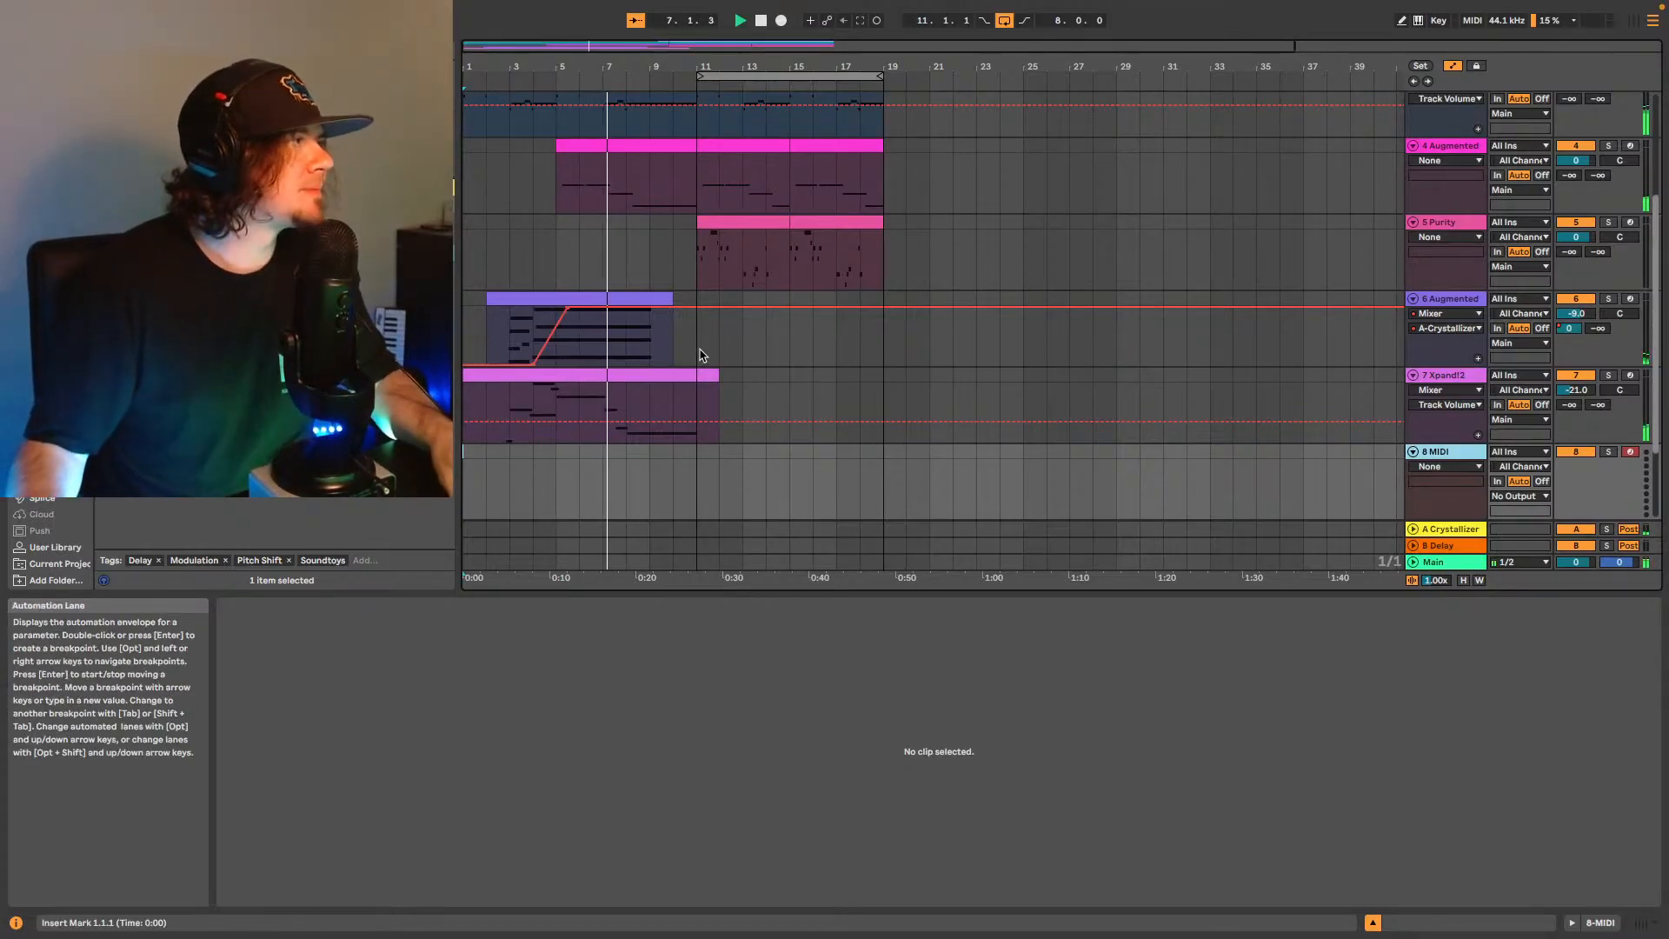
Find Xpand!2 in the browser and load it on the new MIDI track 8.
click(261, 50)
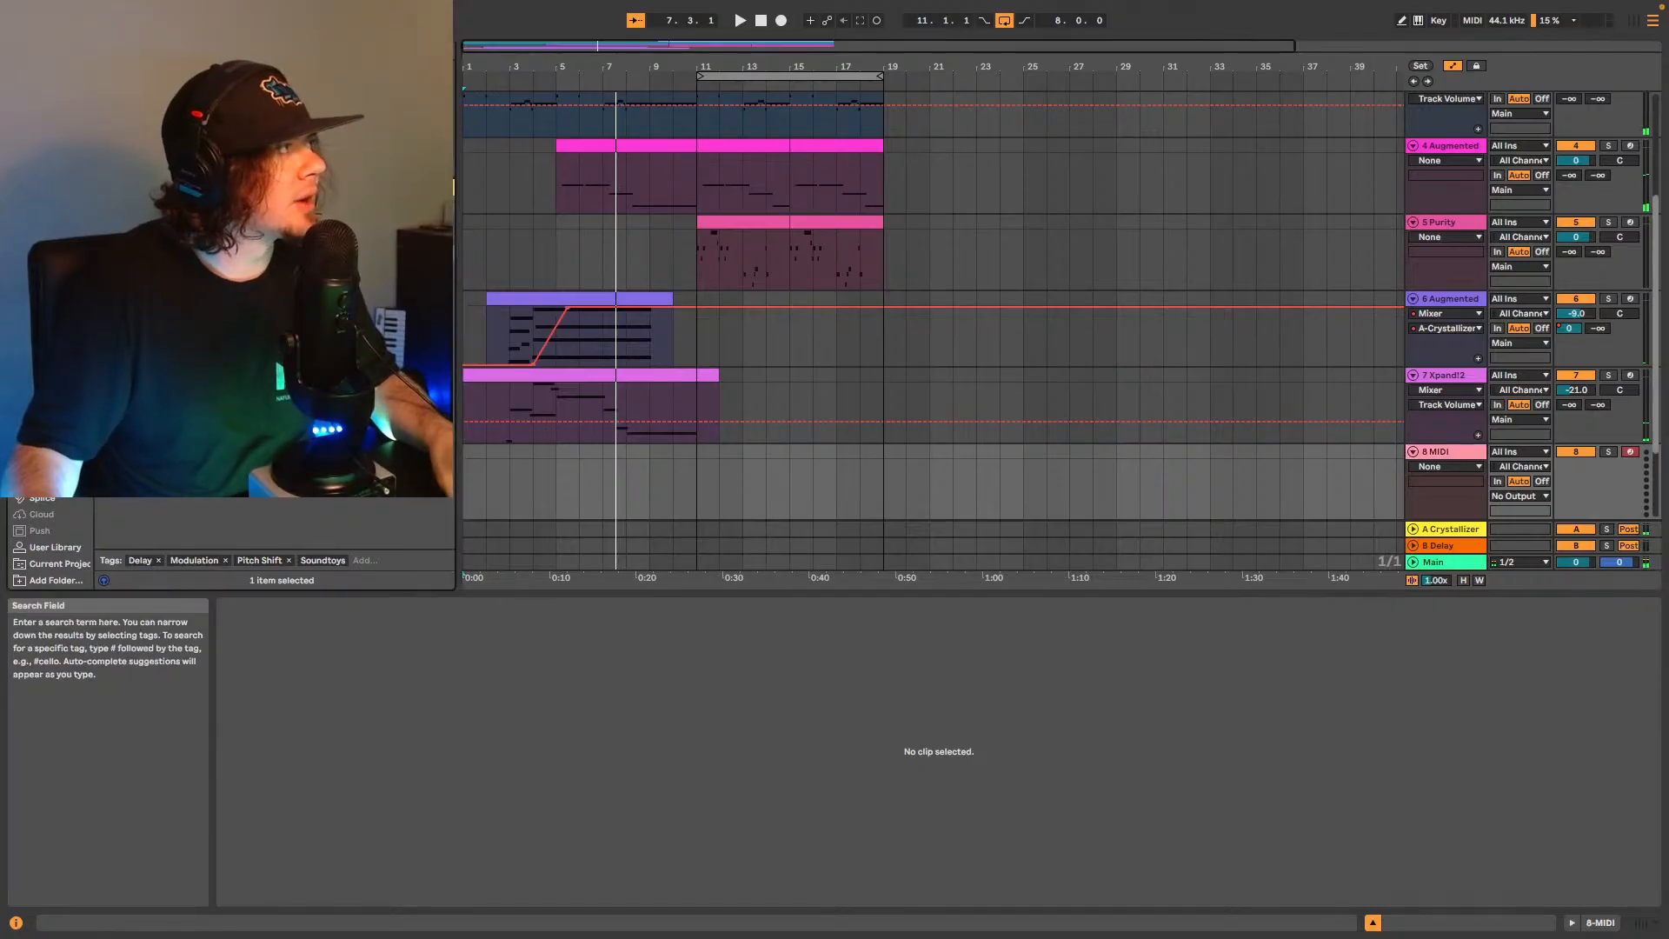
text(a)
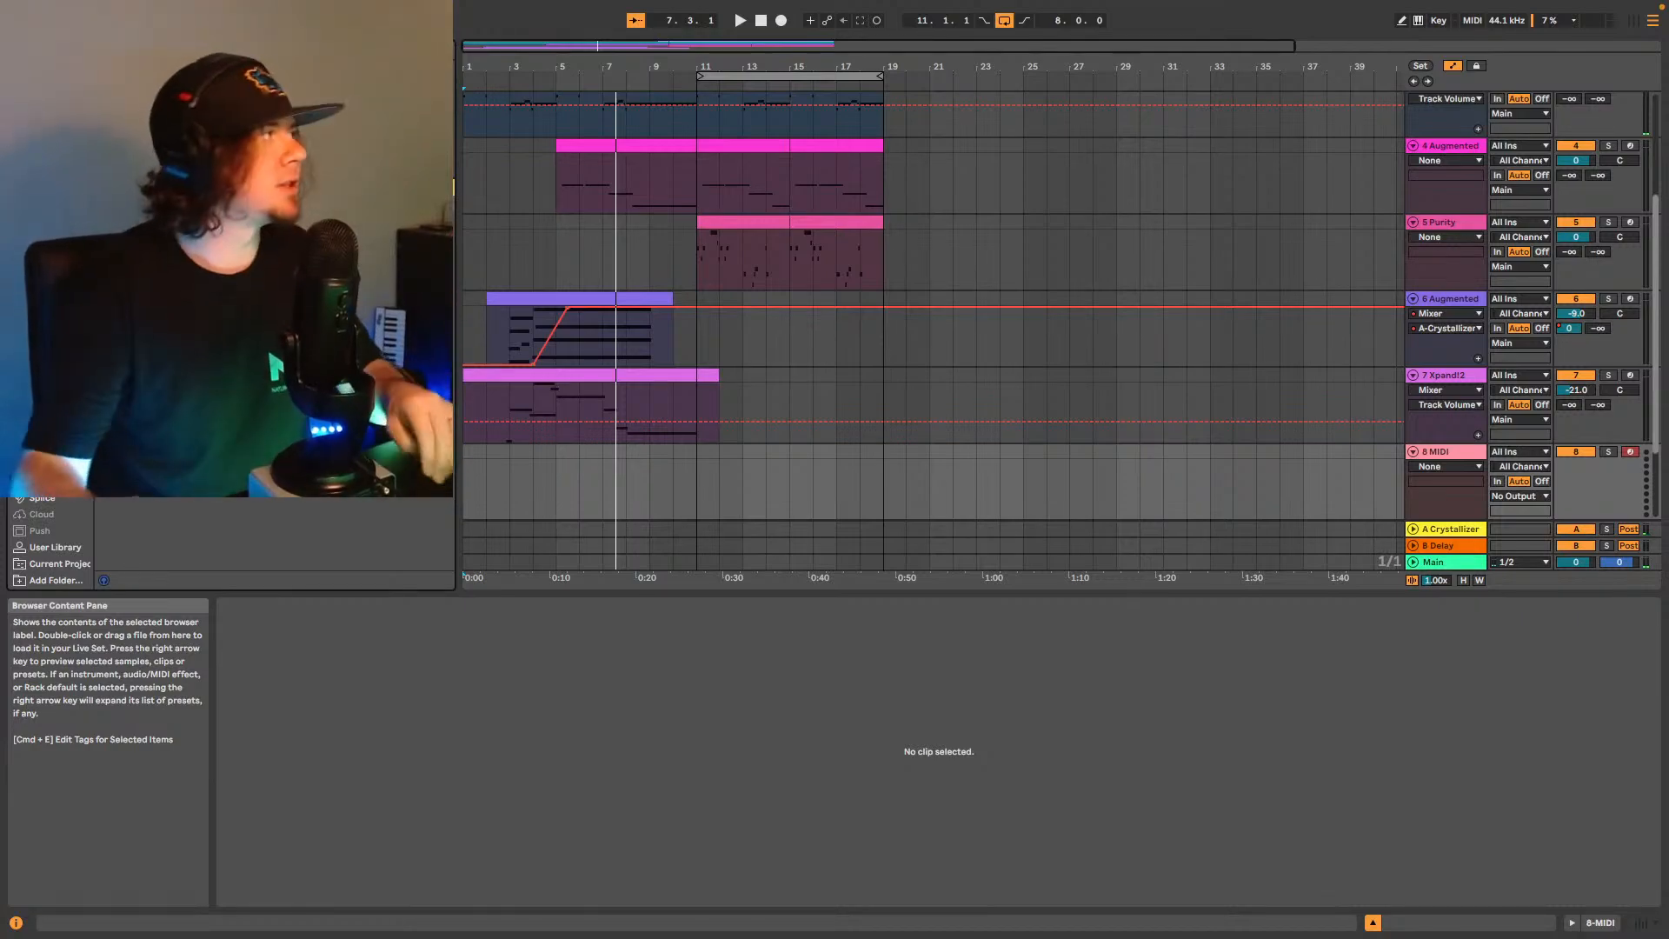
drag(261, 252, 584, 483)
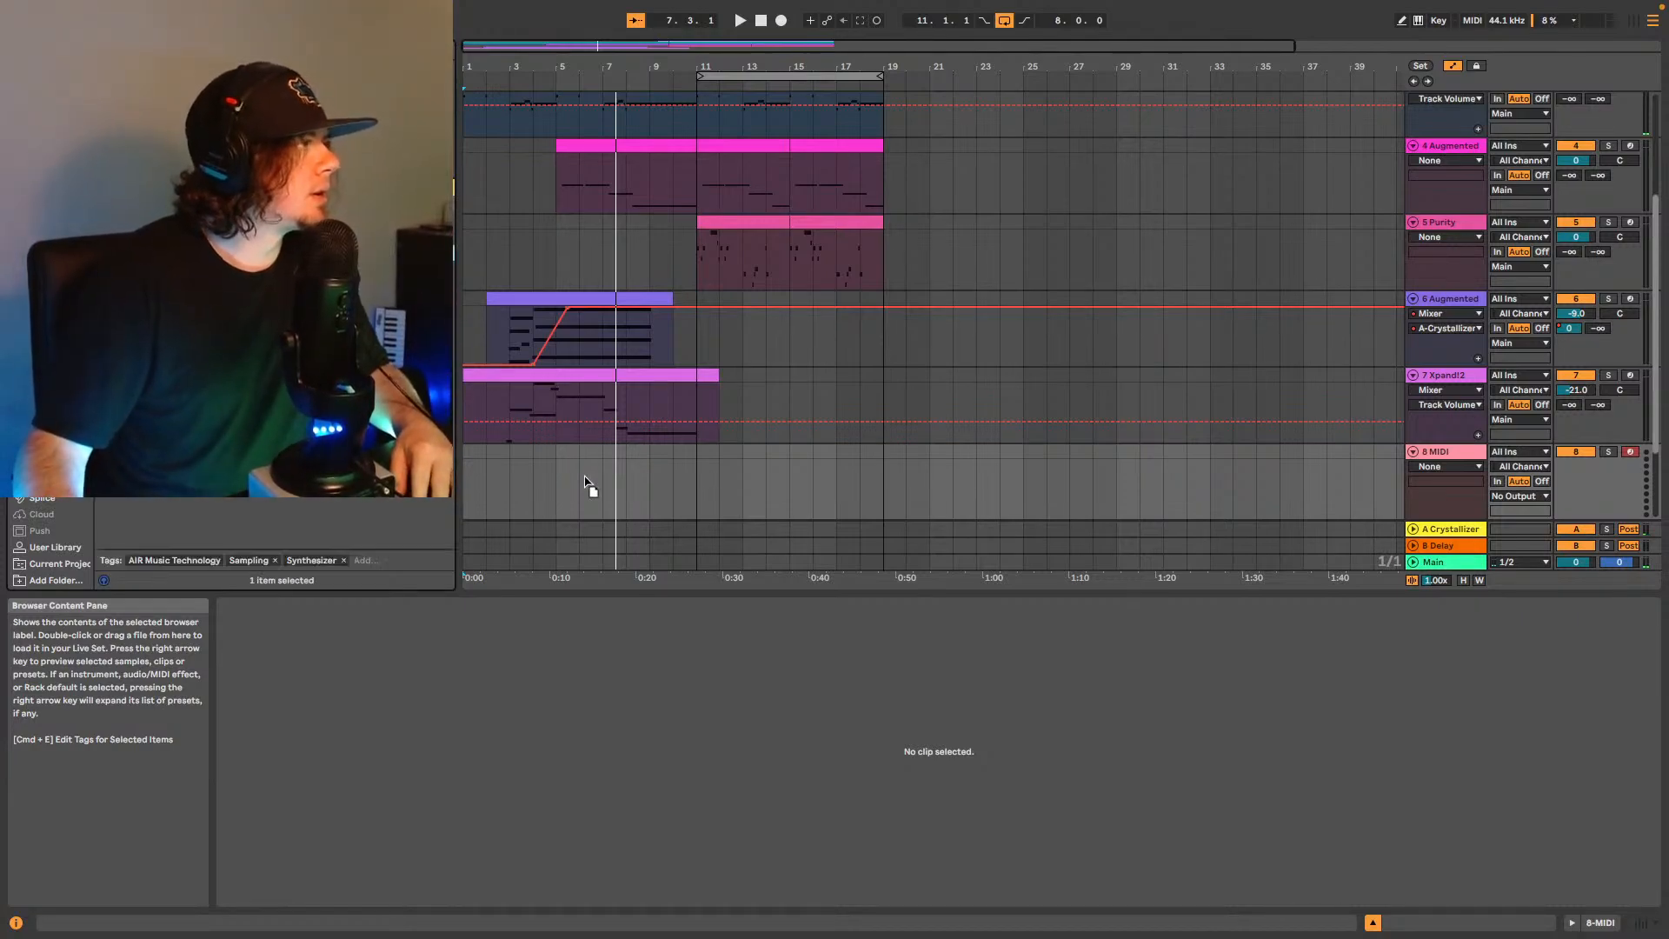
scroll(868, 519, down, 2)
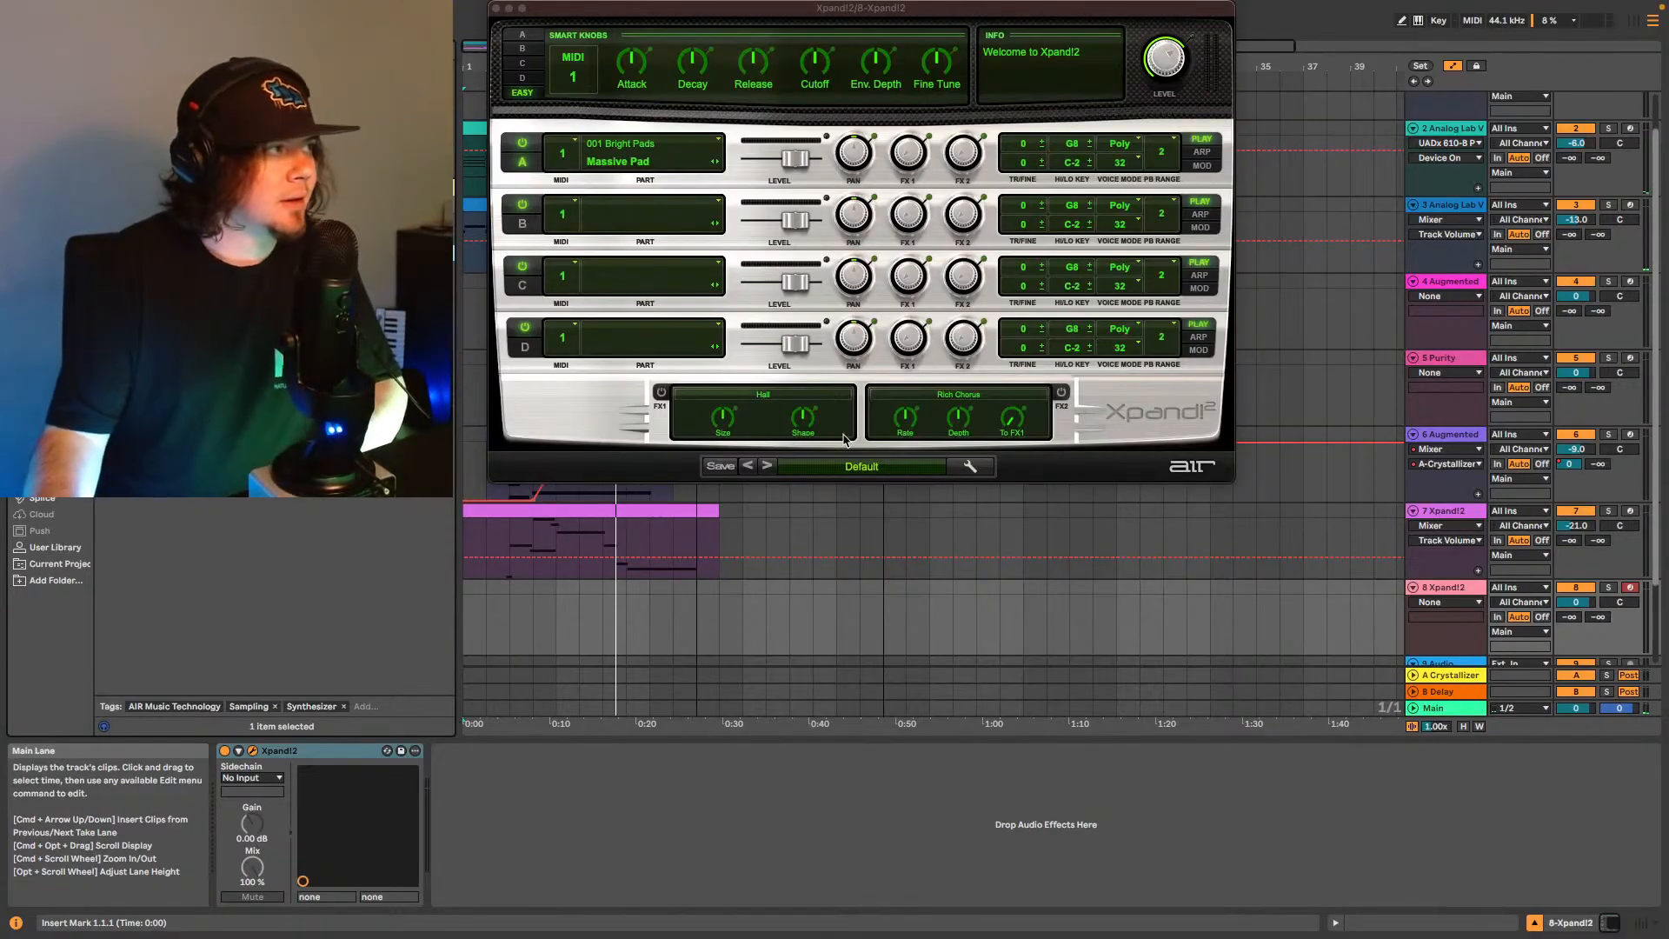
Try the 16 Pretty FM electric piano preset on track 8, switch to 17 Pretty FM + Chorus and play it with the arrangement.
click(861, 468)
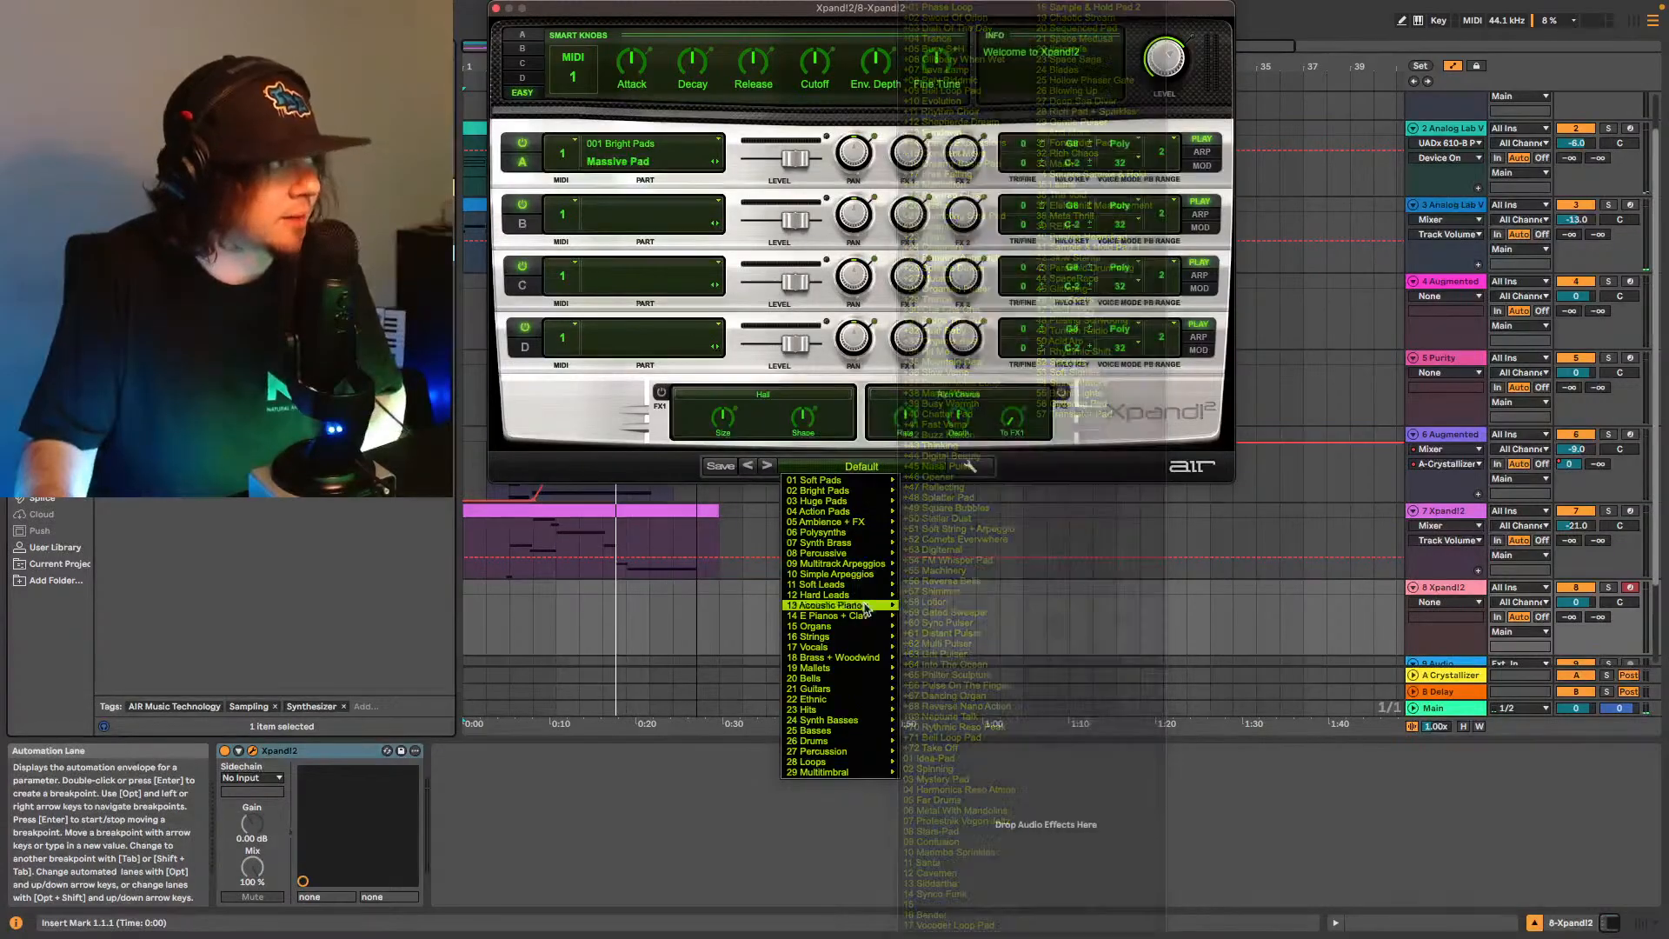
mouse_move(863, 619)
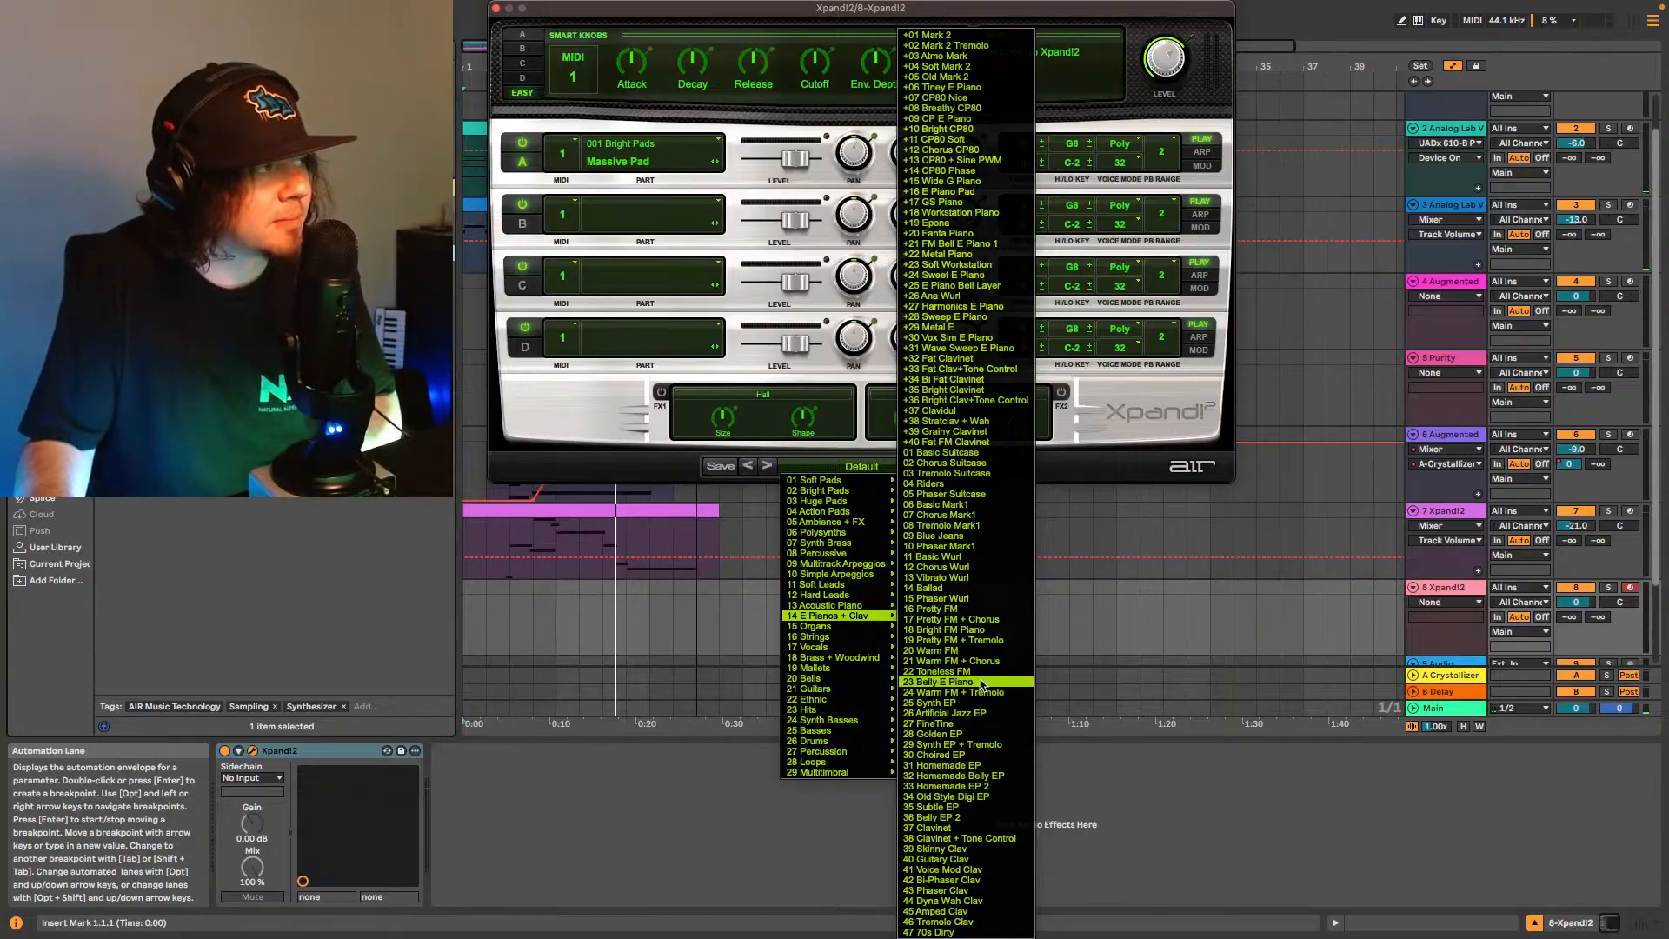
click(974, 609)
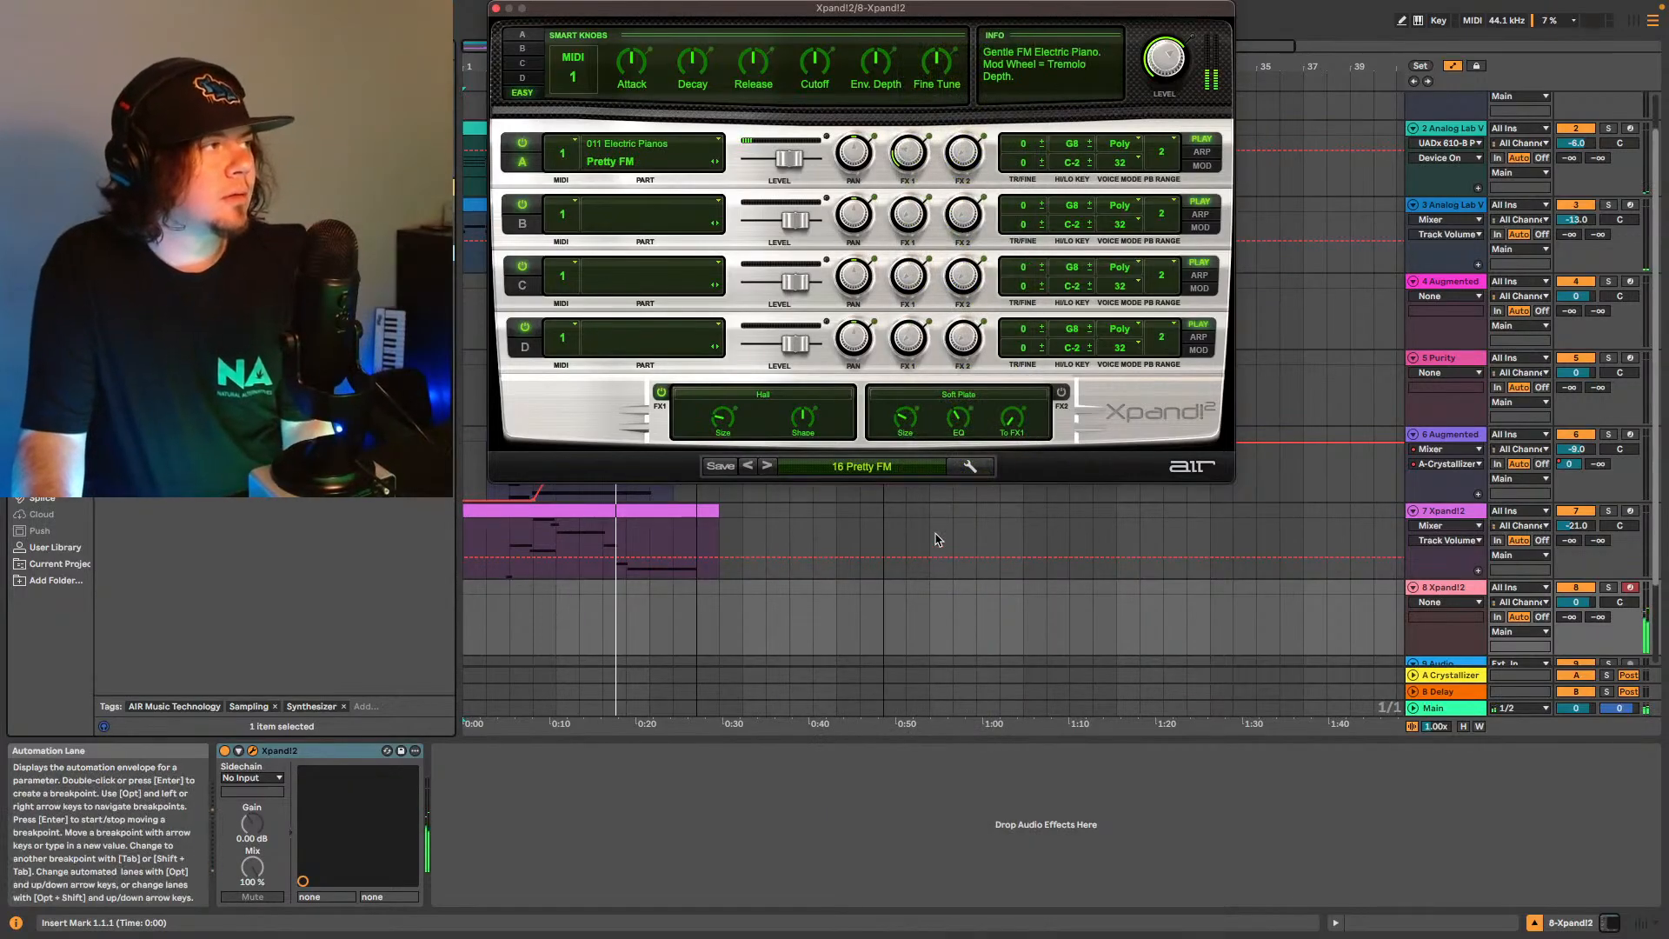
click(901, 471)
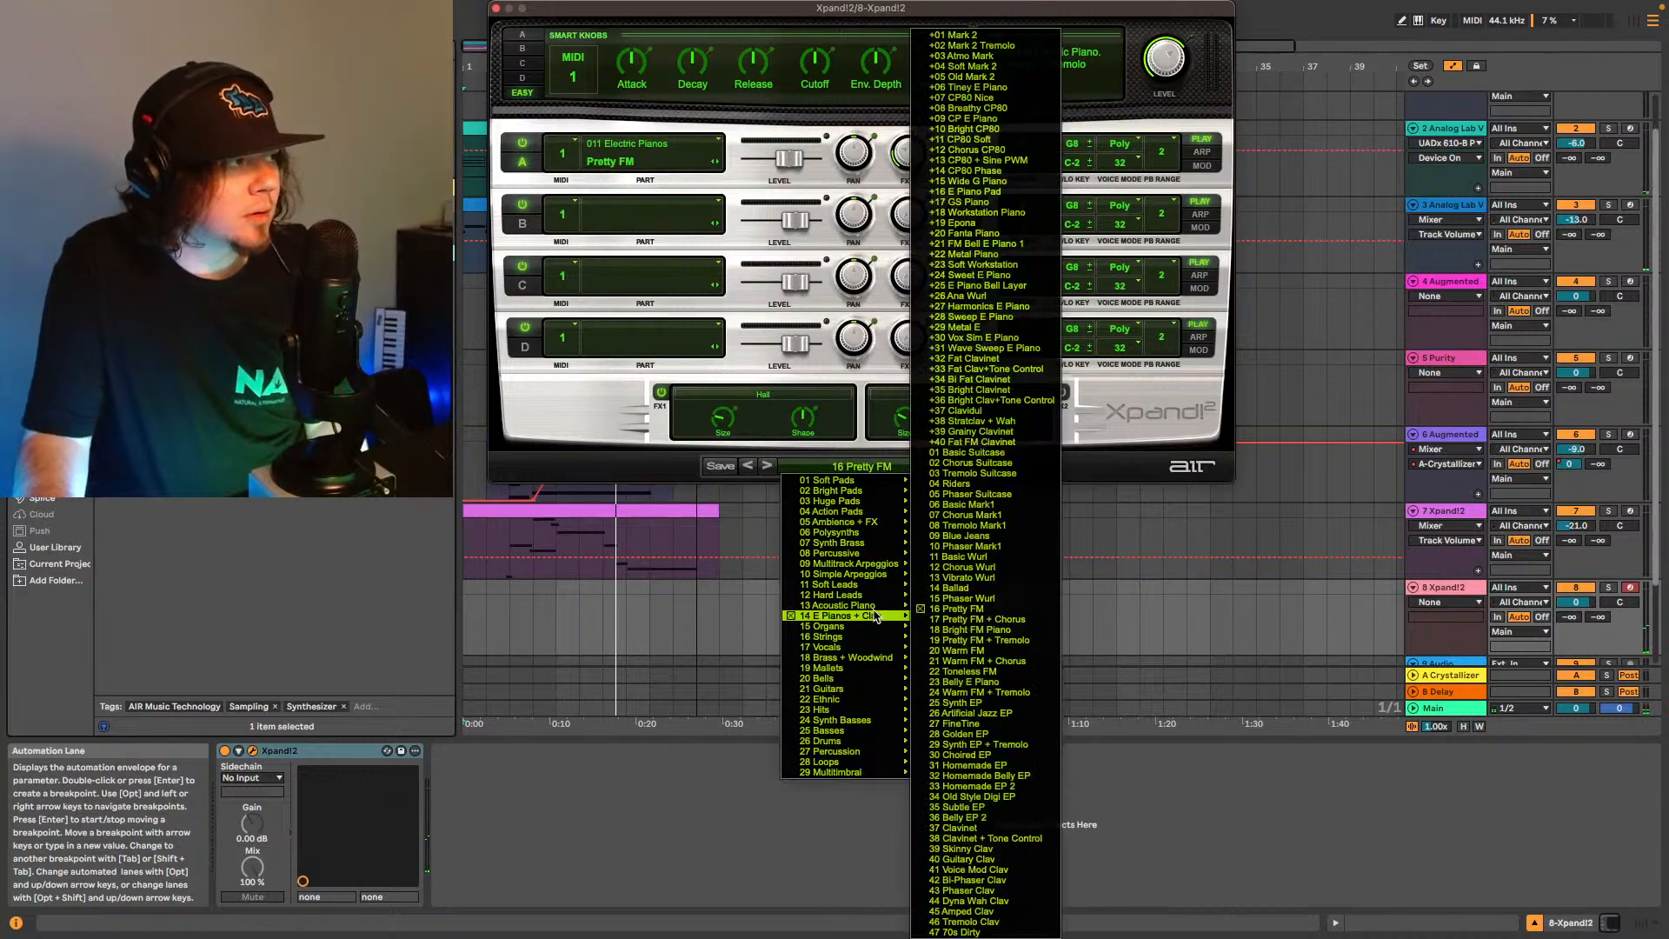
click(996, 619)
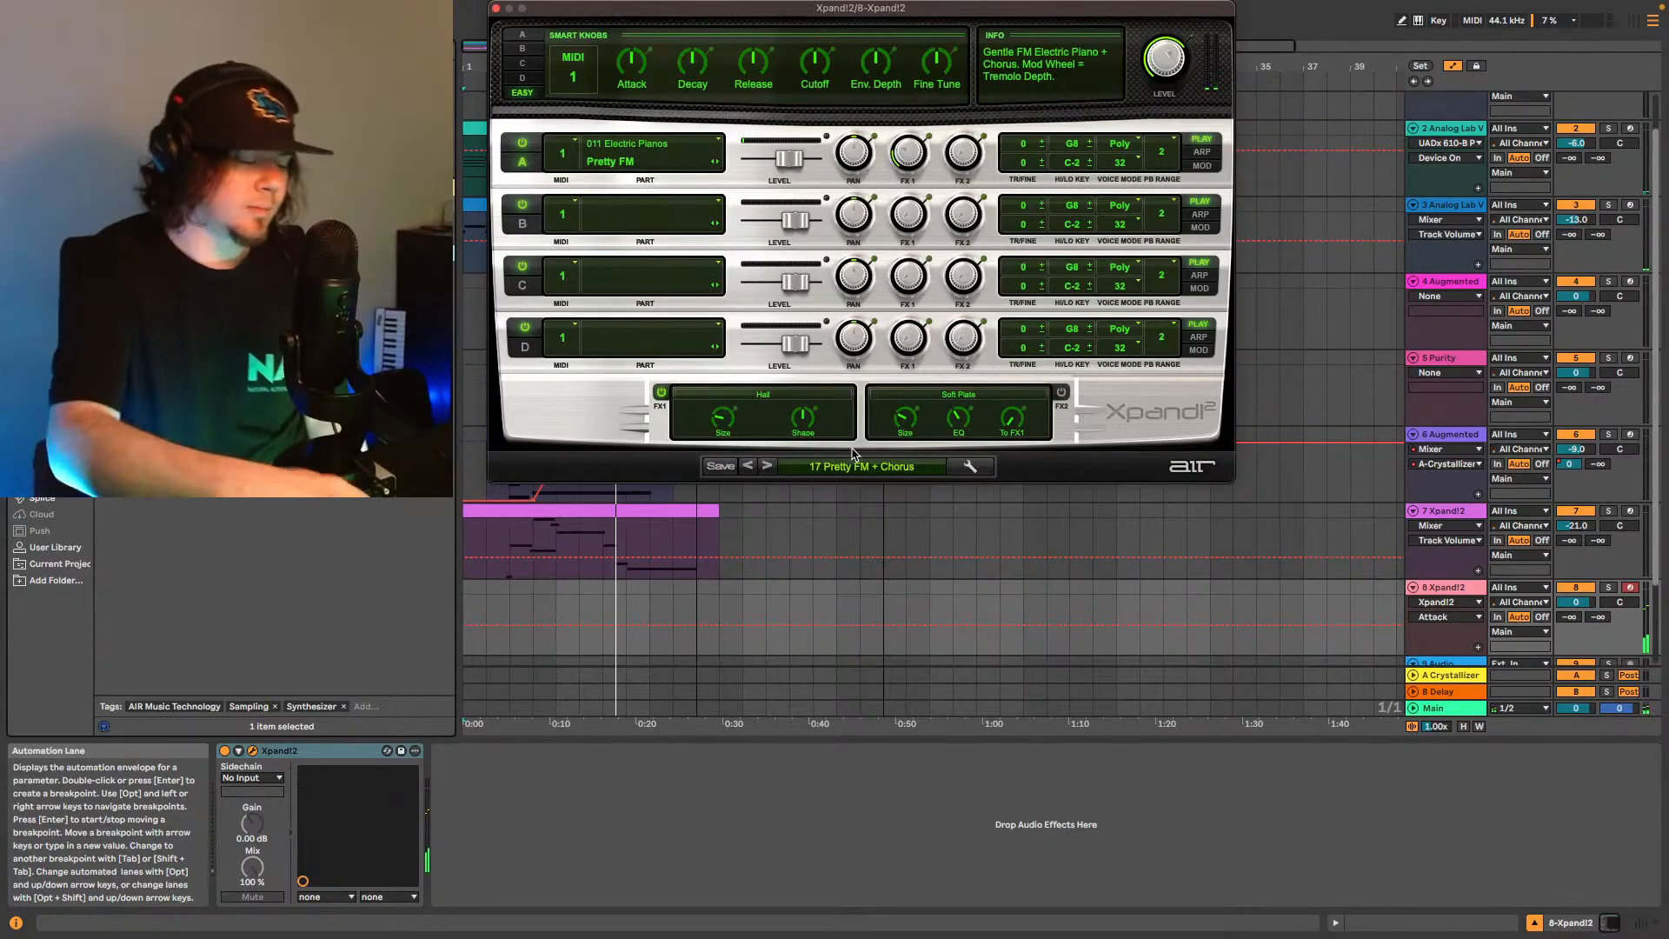
key(space)
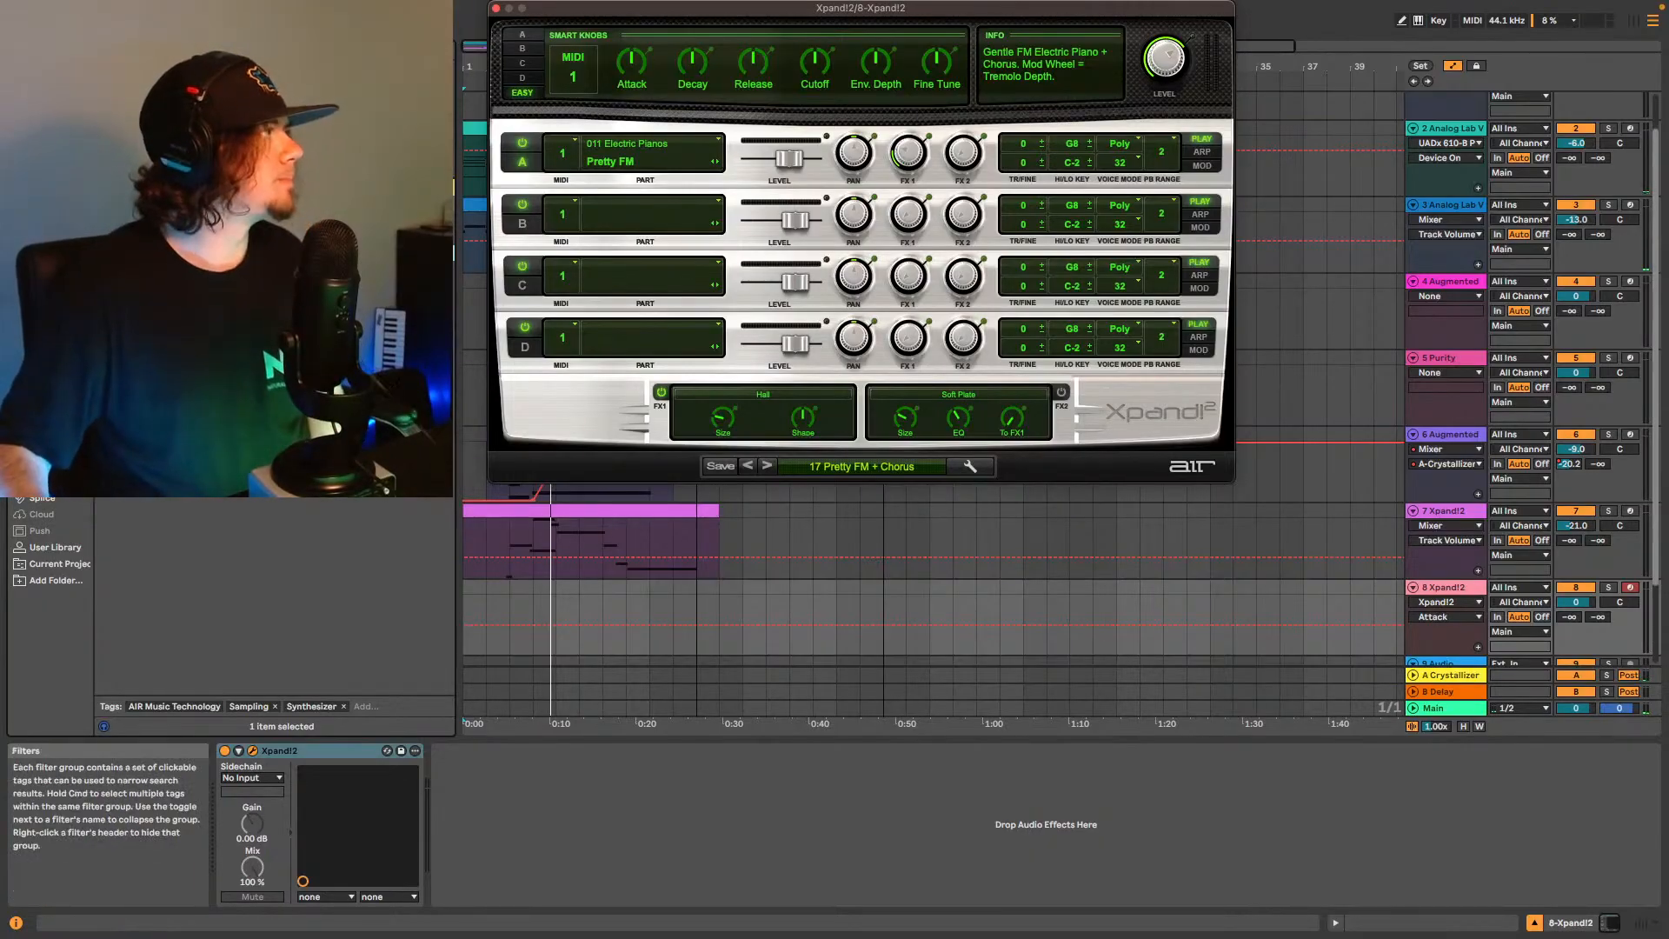
Find the Soundtoys SuperPlate reverb in the browser and add it after Xpand!2 on track 8.
click(278, 49)
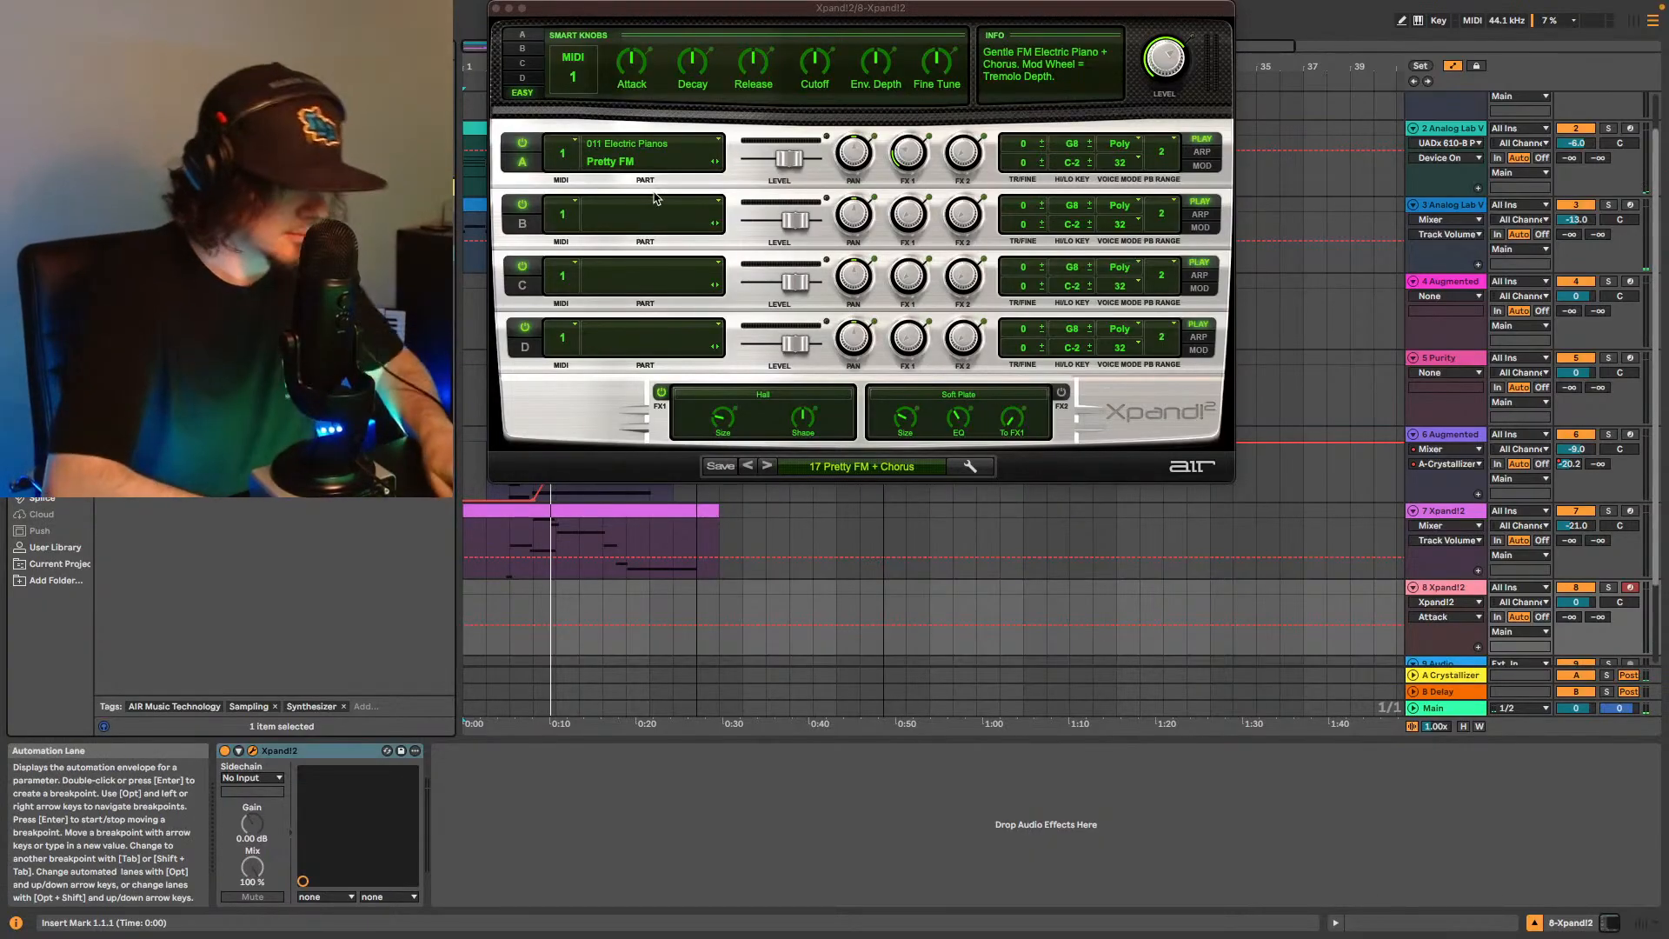
text(an)
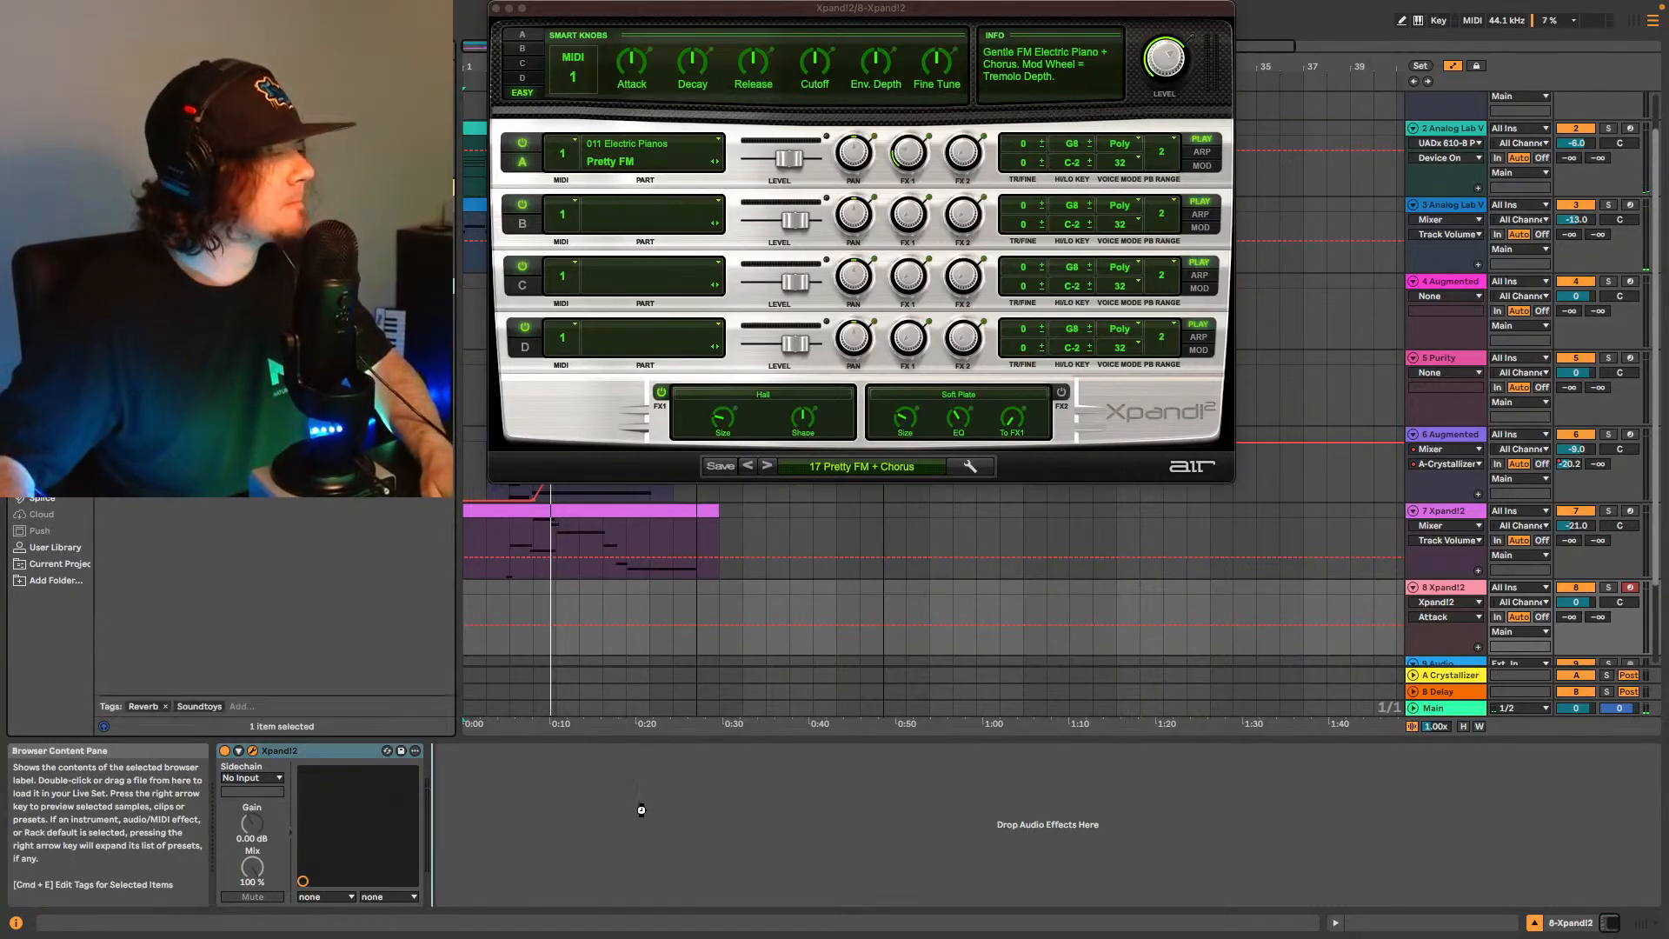
drag(665, 792, 667, 792)
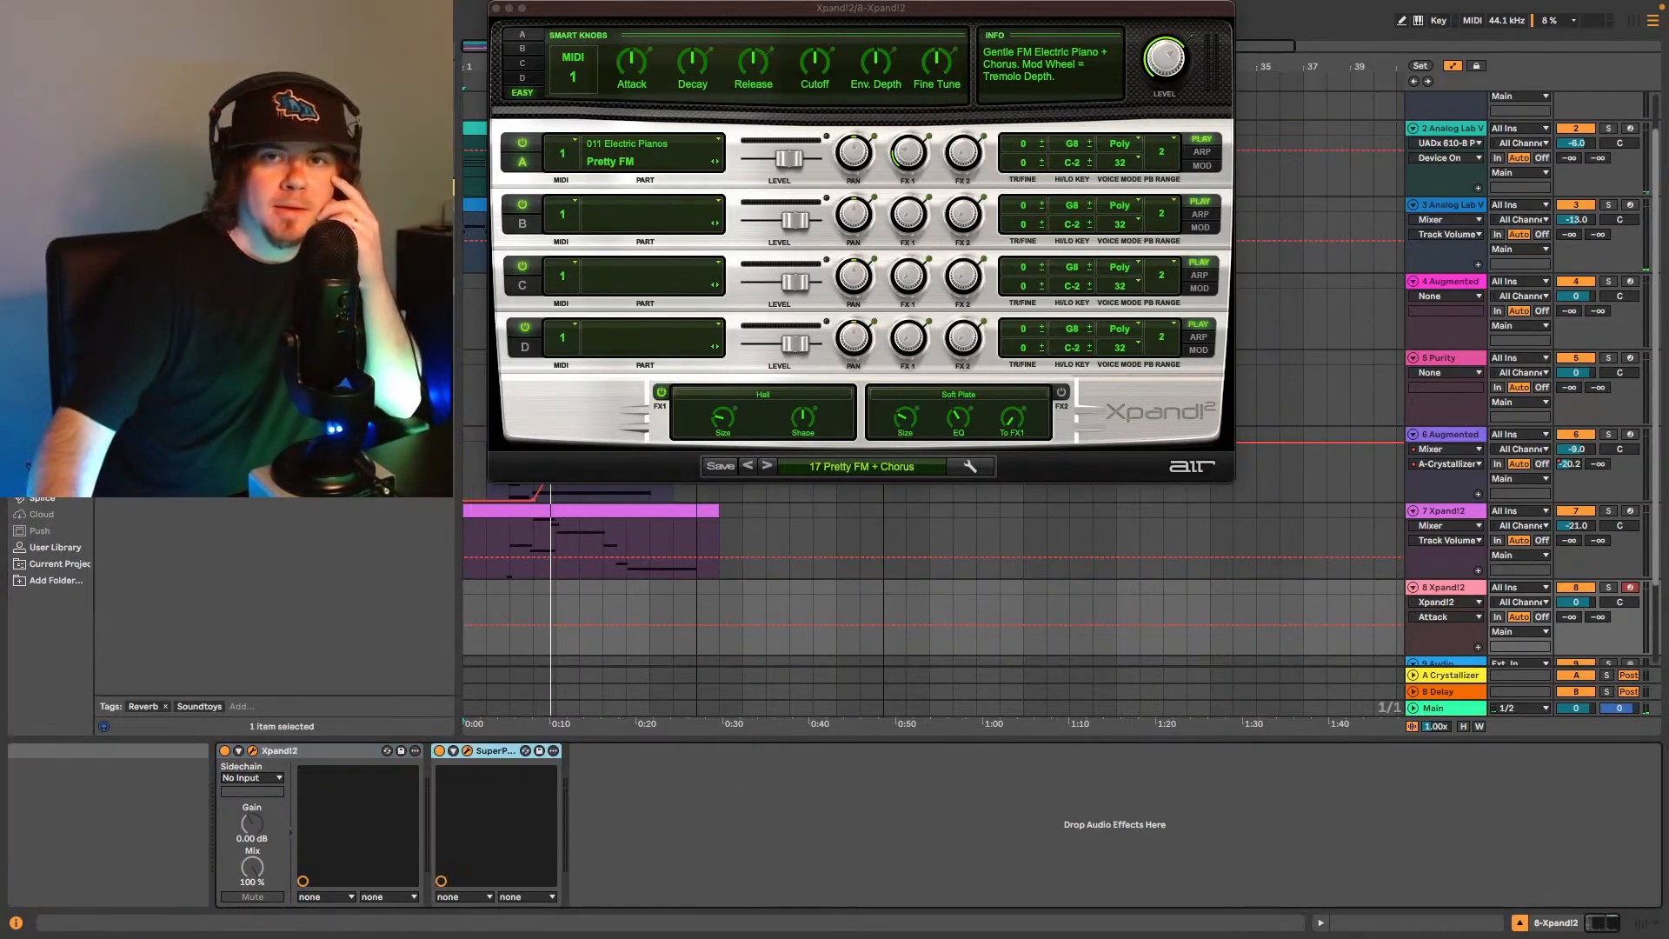
Load the Long Choir 140 preset in SuperPlate and close the Xpand!2 window.
drag(842, 369, 571, 374)
click(463, 401)
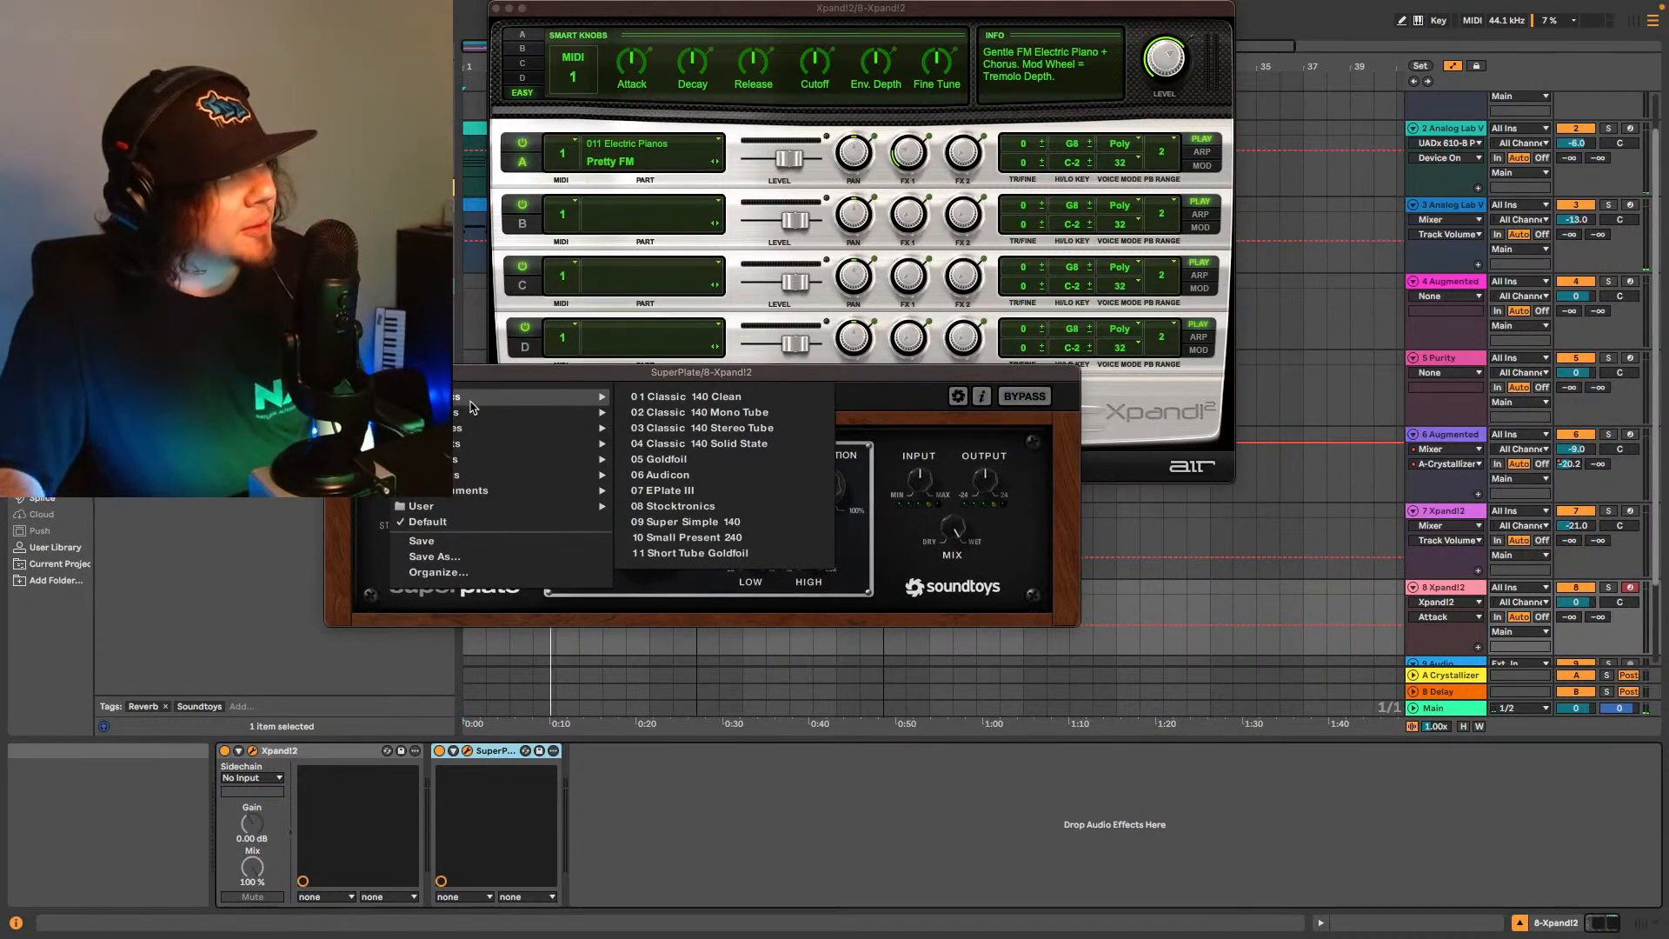
mouse_move(476, 434)
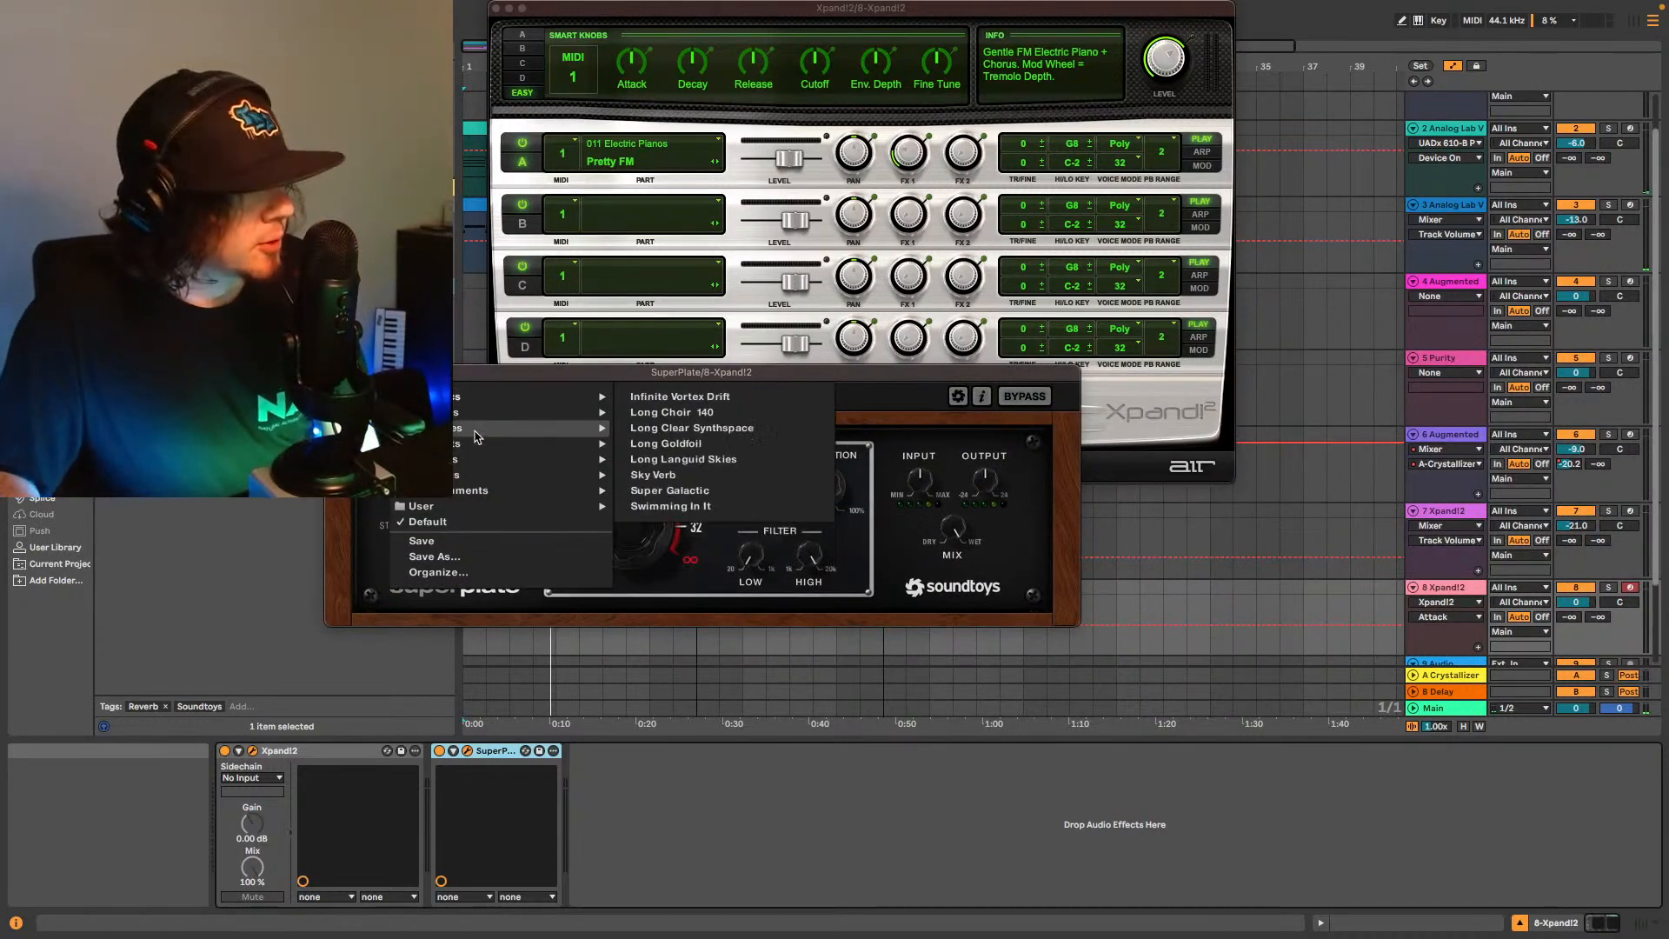
click(737, 413)
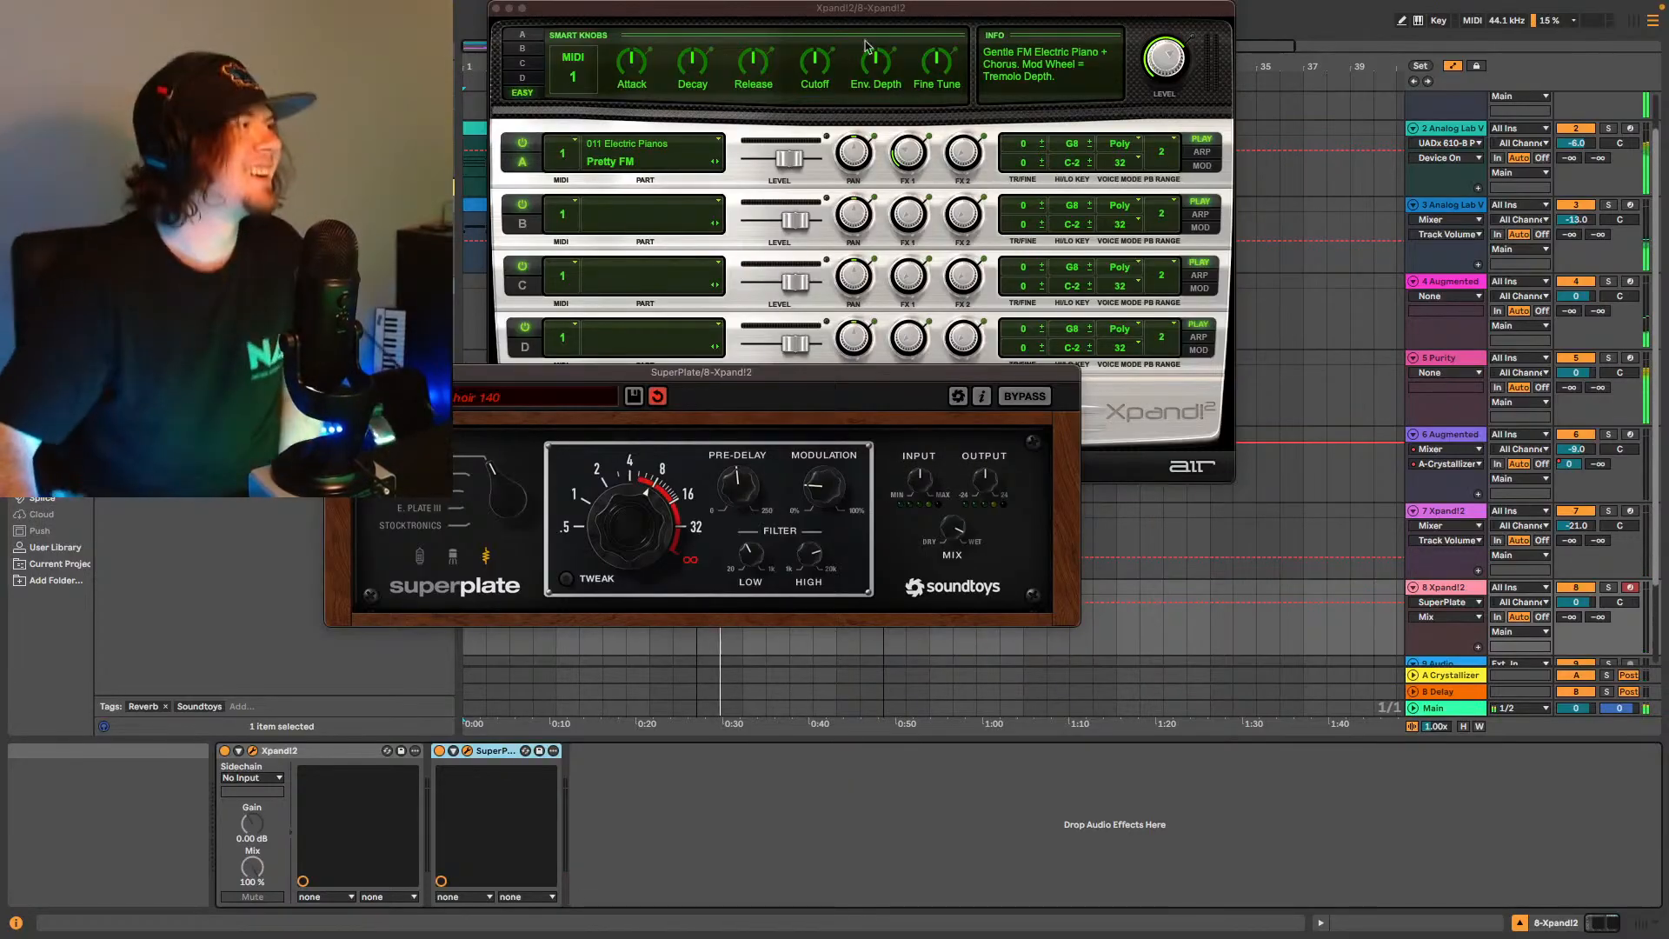
click(495, 9)
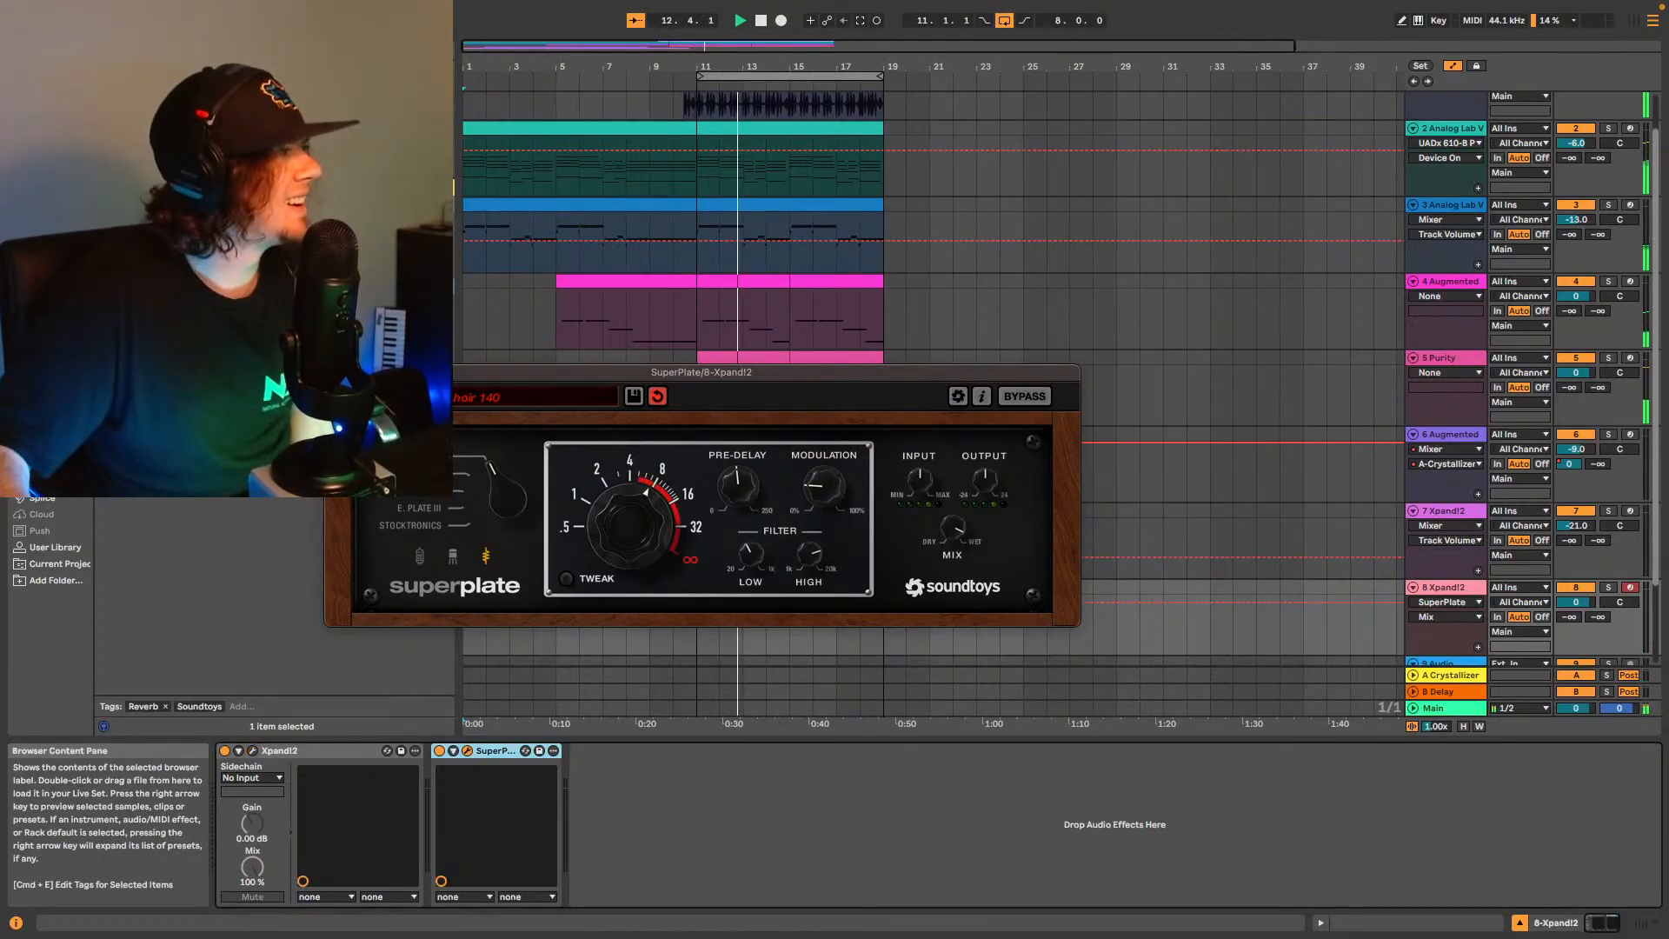
Close the SuperPlate window, capture the played chords as a clip on track 8 and trim the clip's start to bar 5.
click(333, 372)
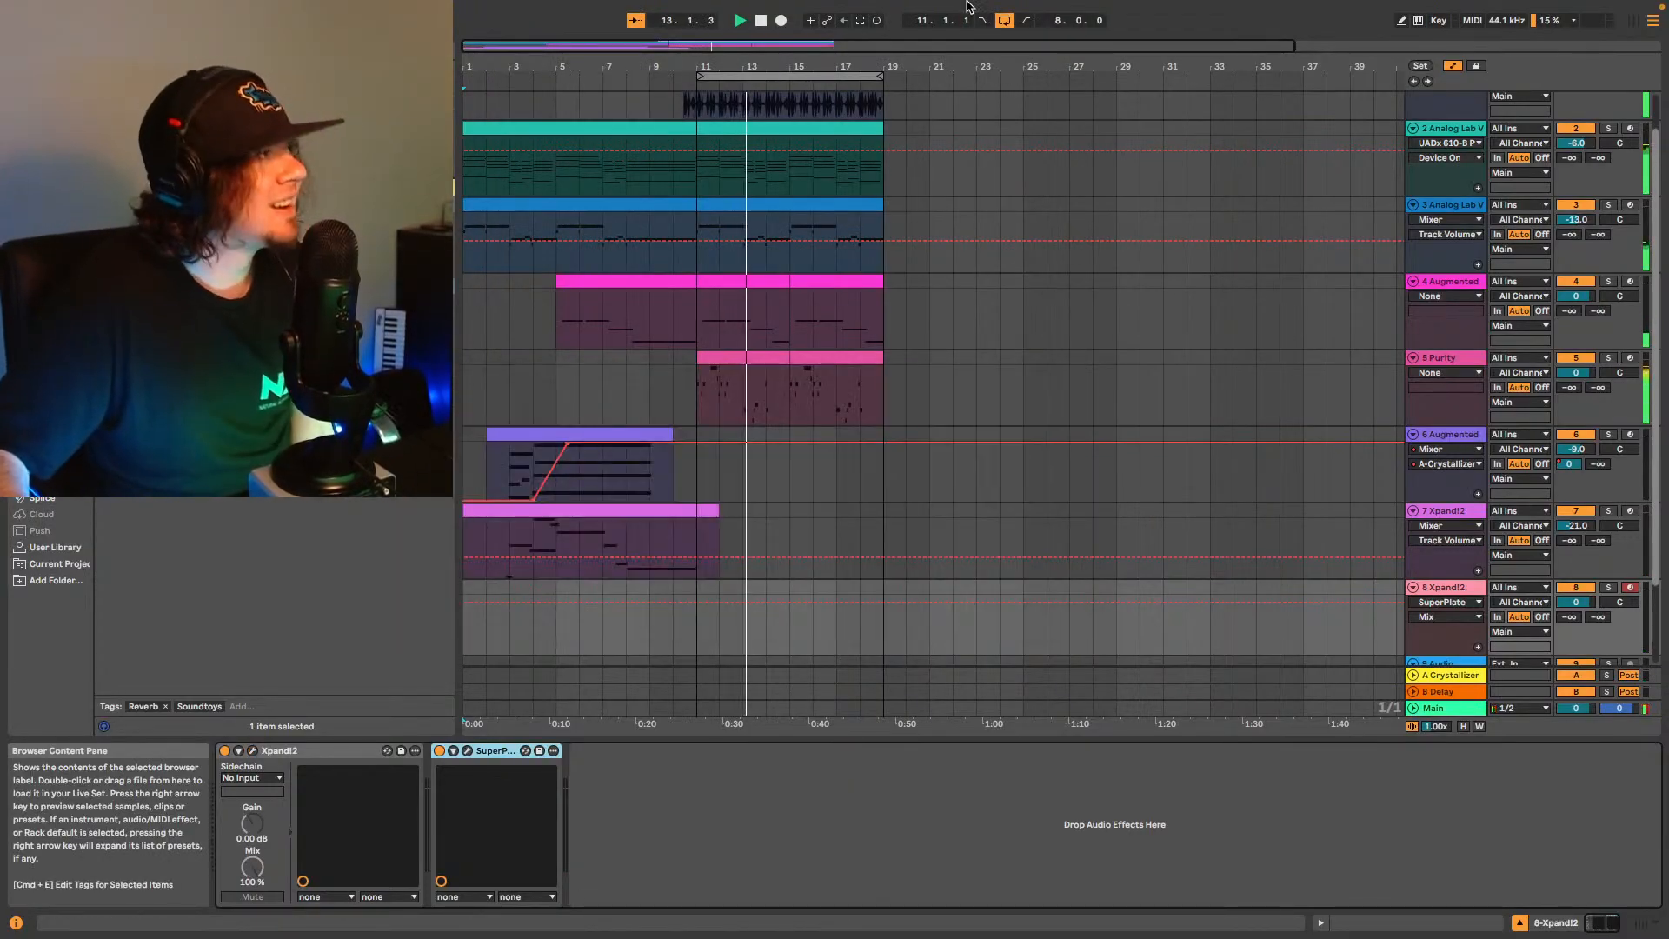
click(861, 20)
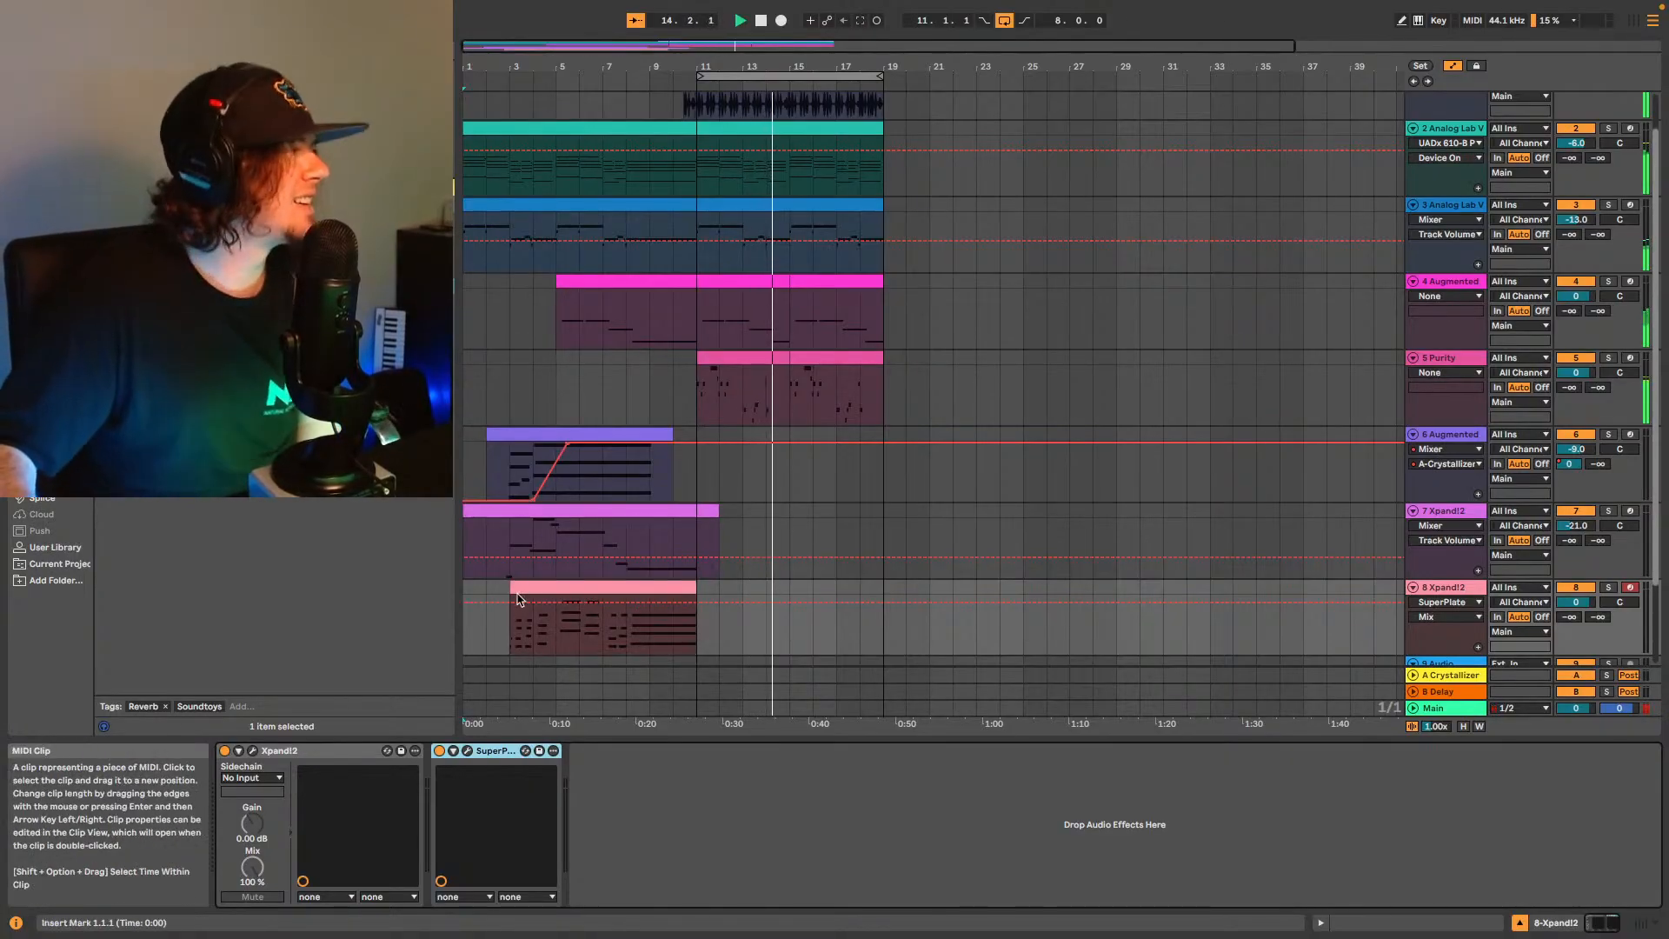
drag(512, 589, 556, 590)
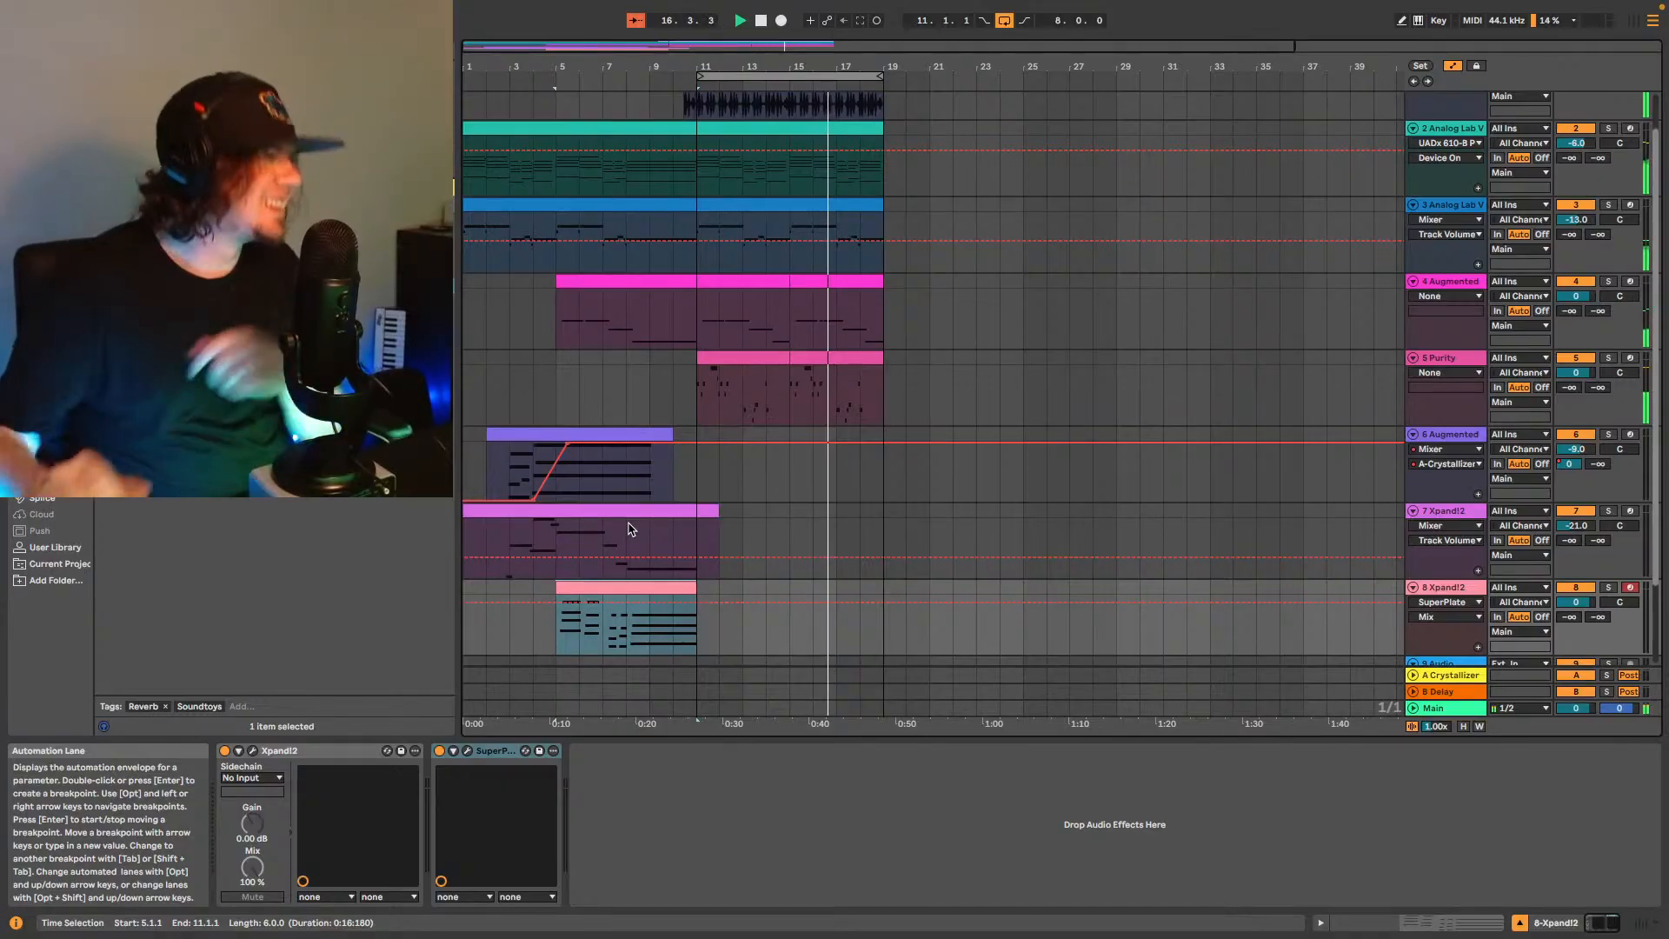
click(556, 609)
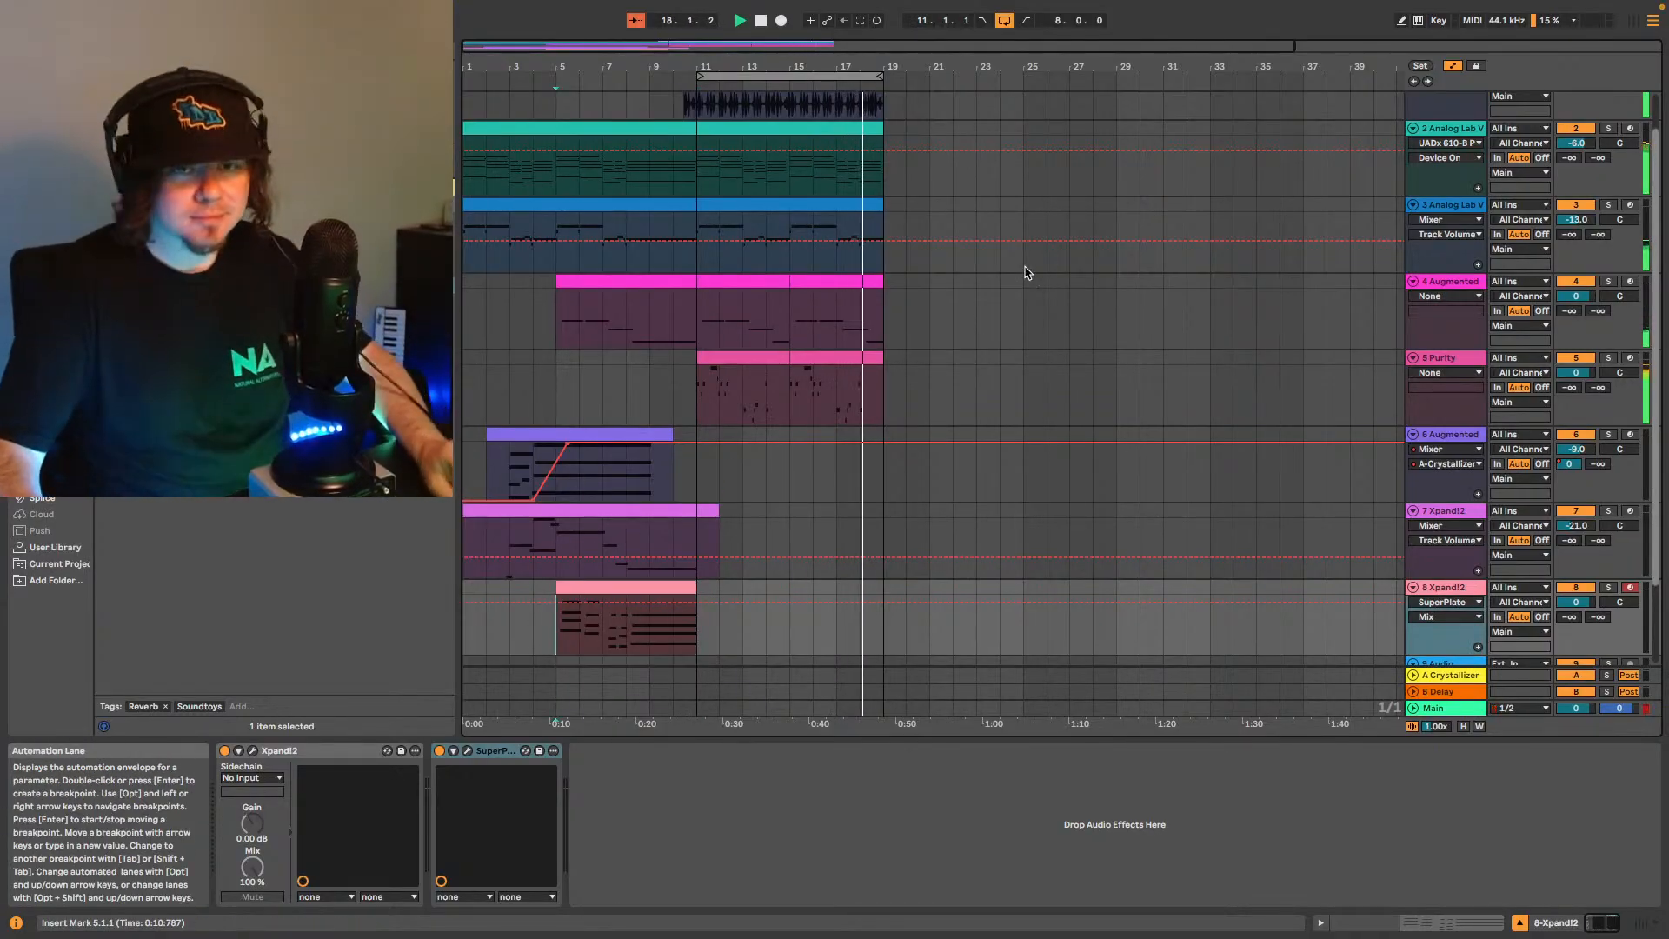
key(space)
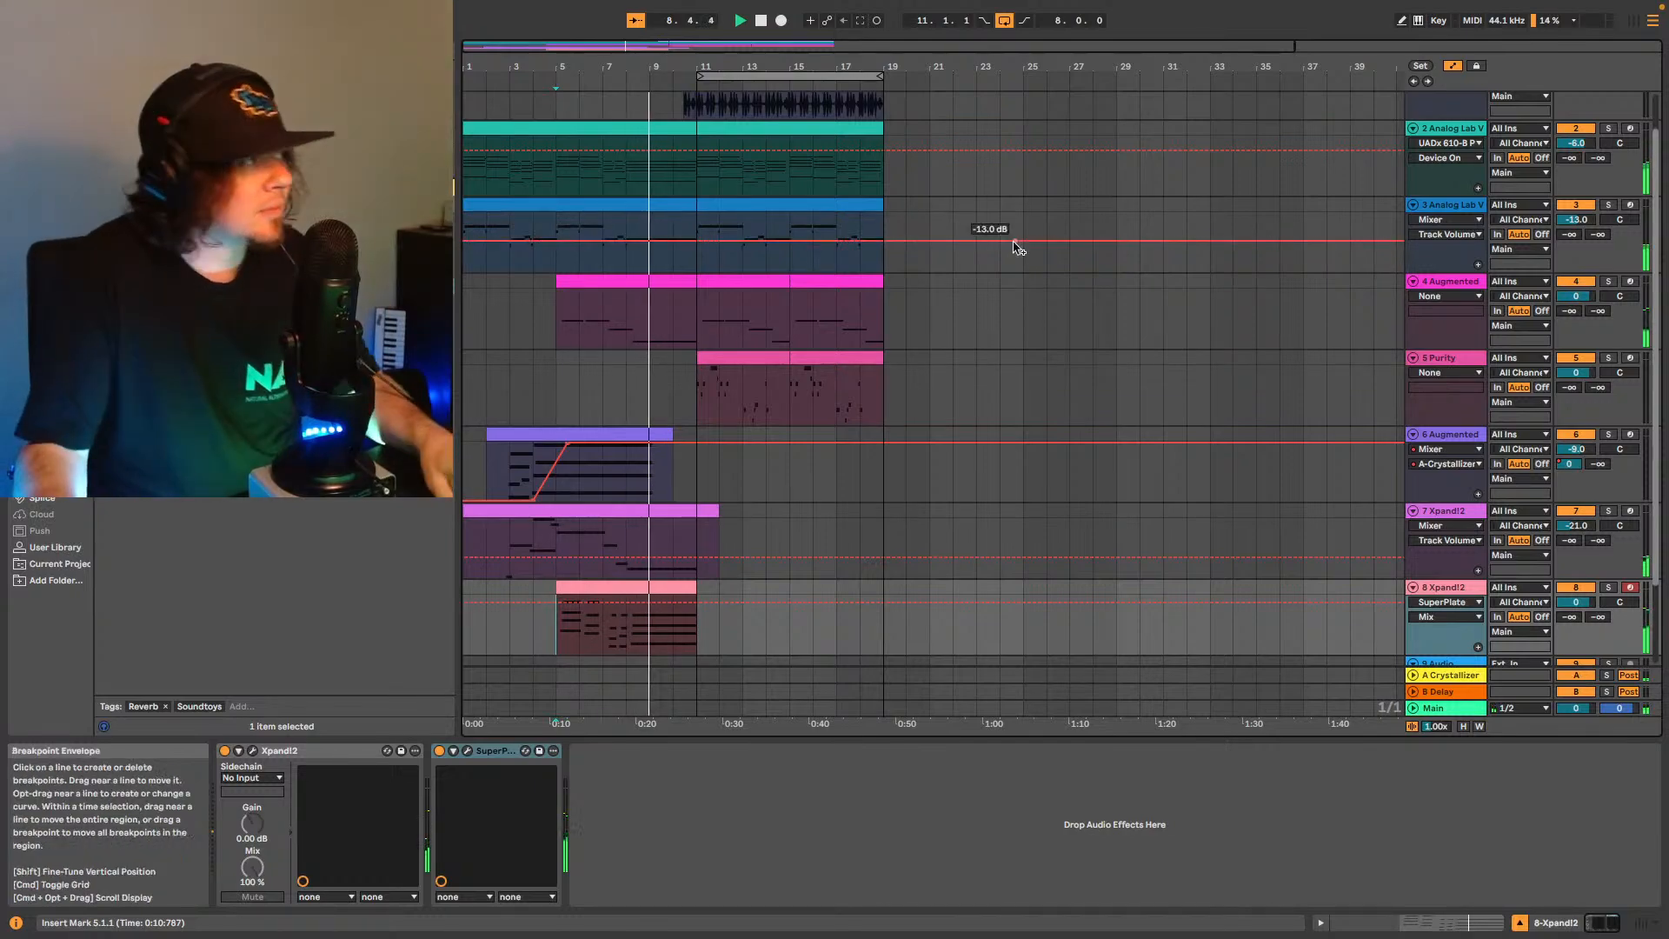
Open the track 8 clip's notes and move the two short chords earlier, to bar 7 and 7.3.
click(1435, 922)
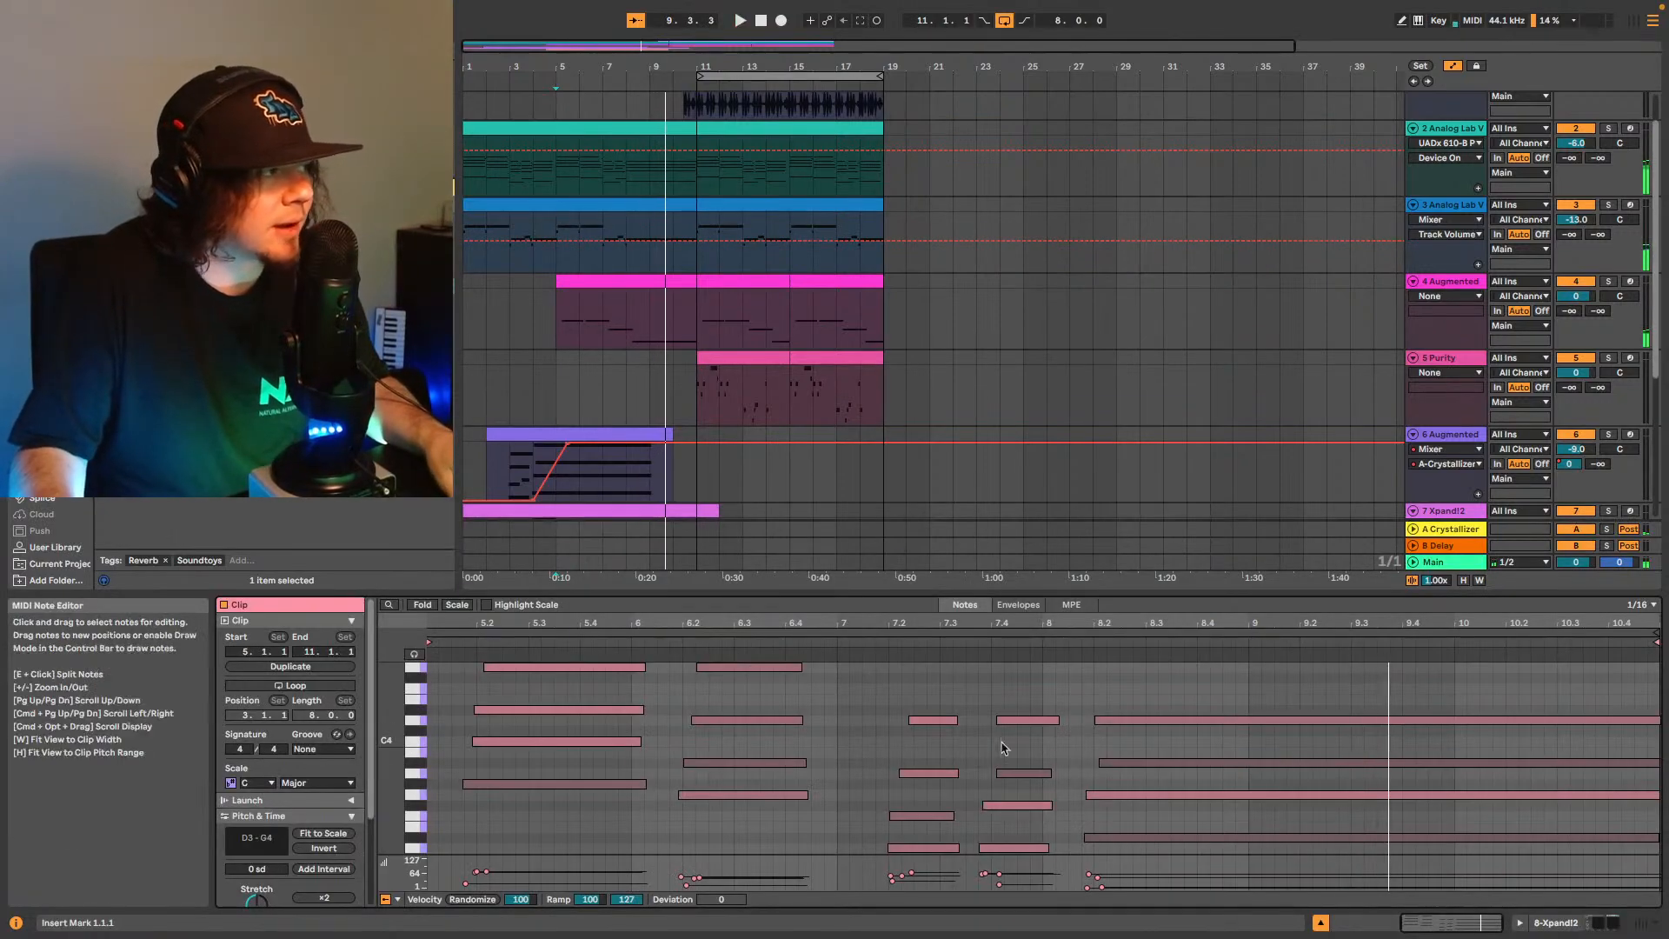
scroll(909, 776, down, 3)
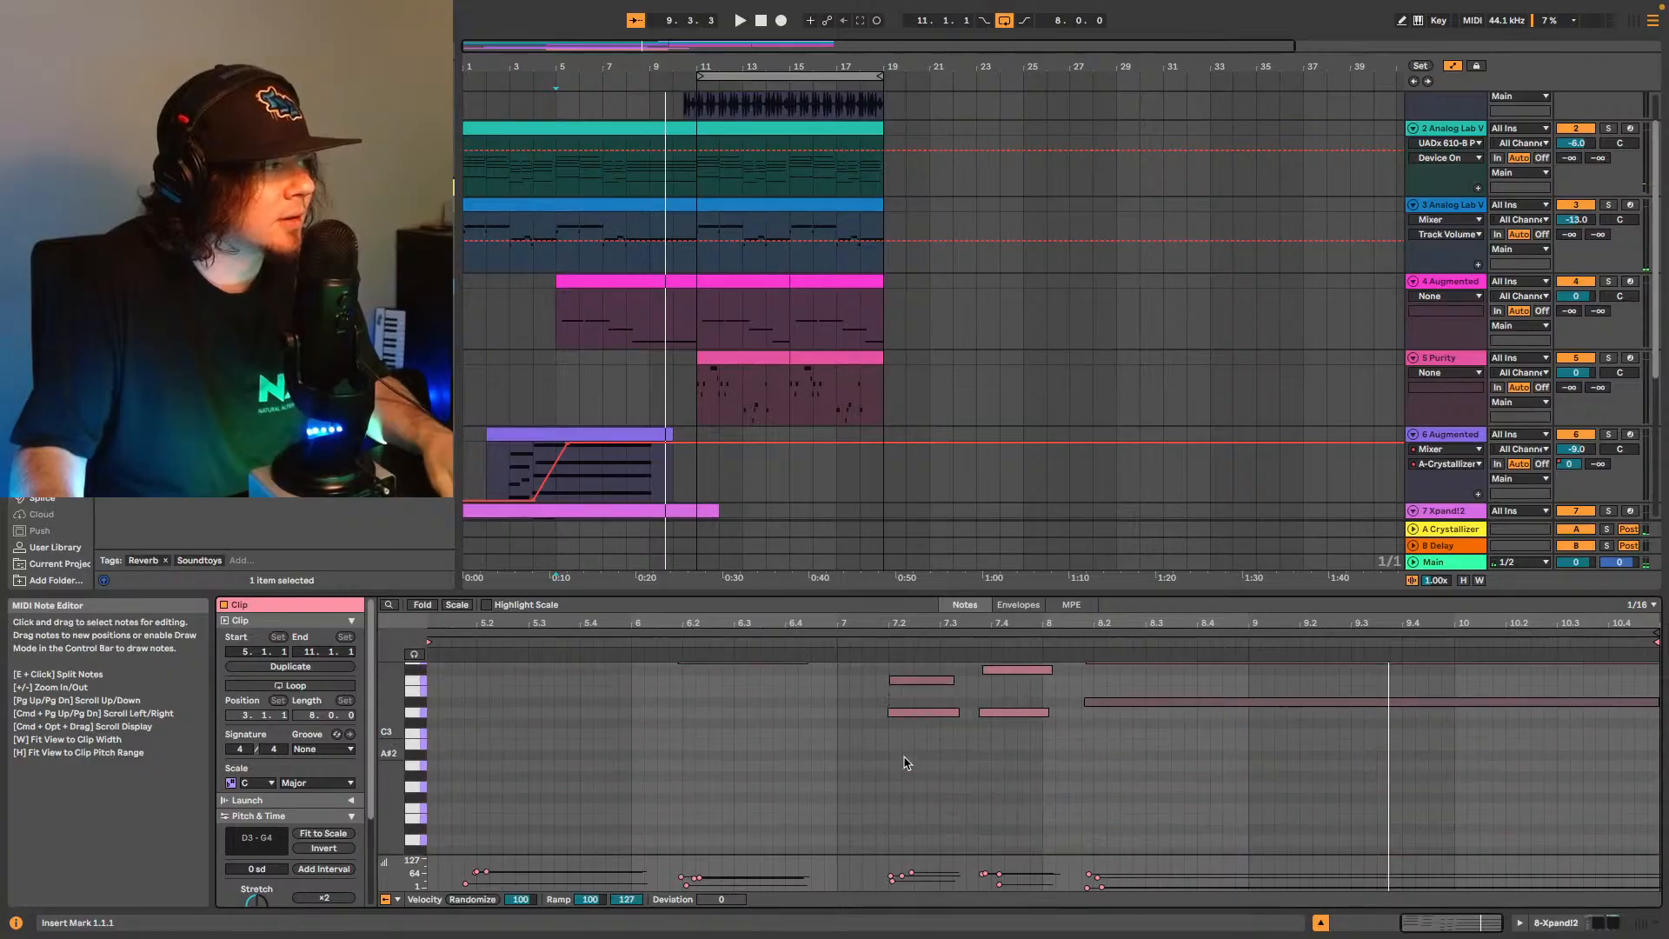
drag(913, 594, 913, 548)
drag(927, 805, 924, 646)
drag(917, 780, 866, 781)
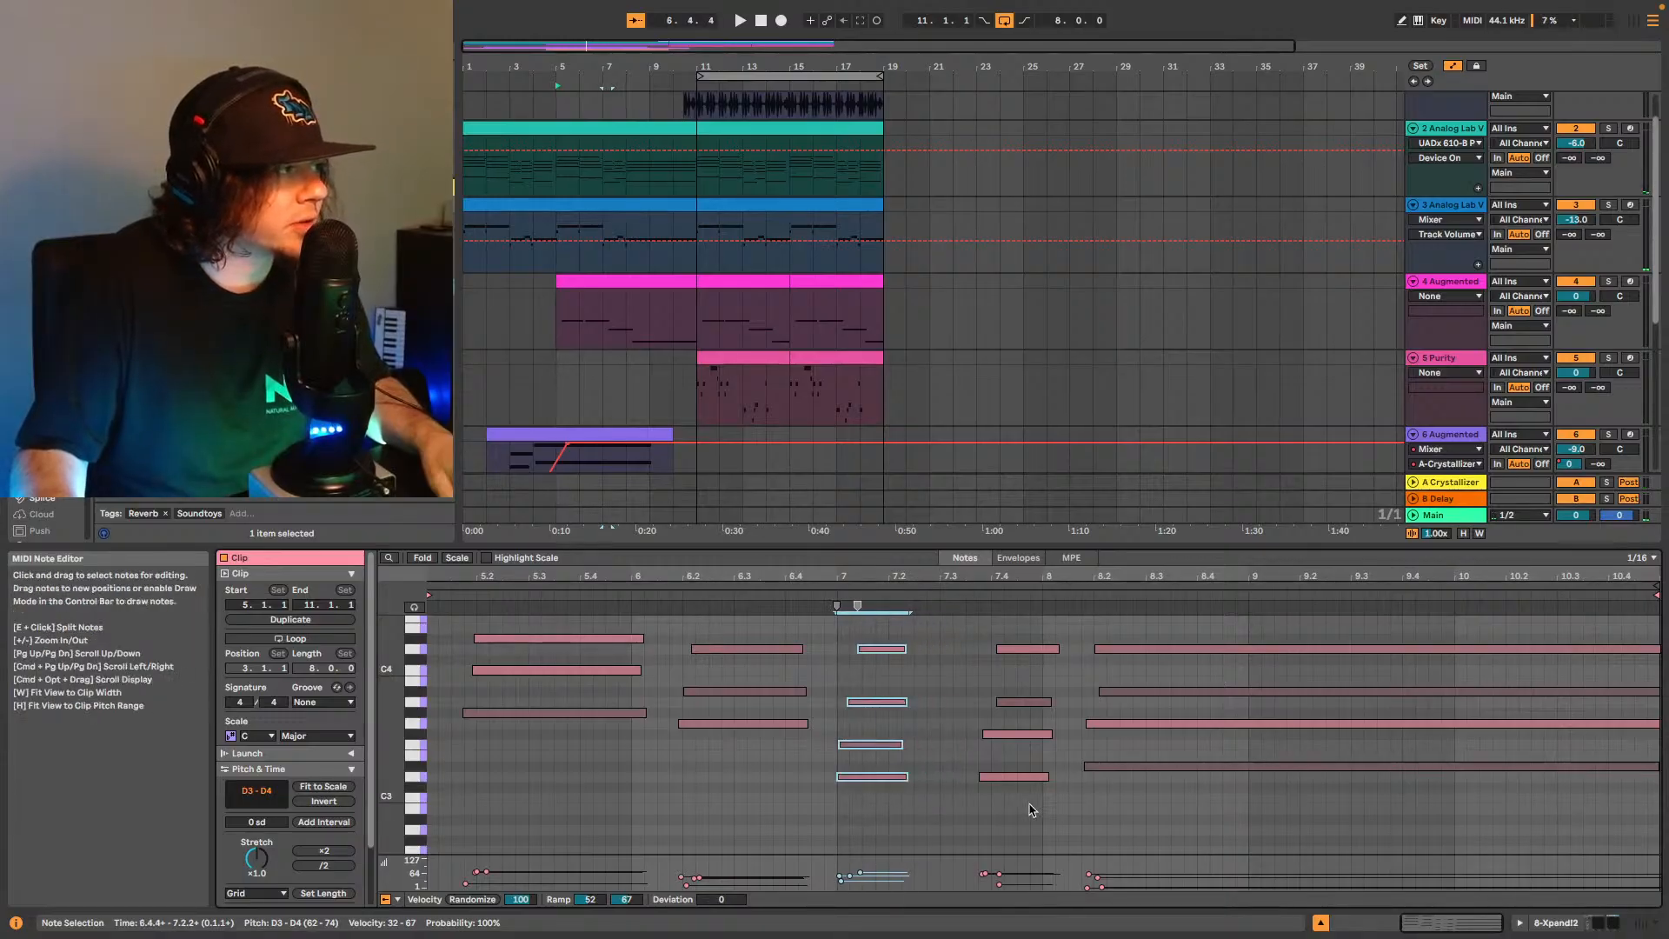
drag(1054, 810, 1006, 643)
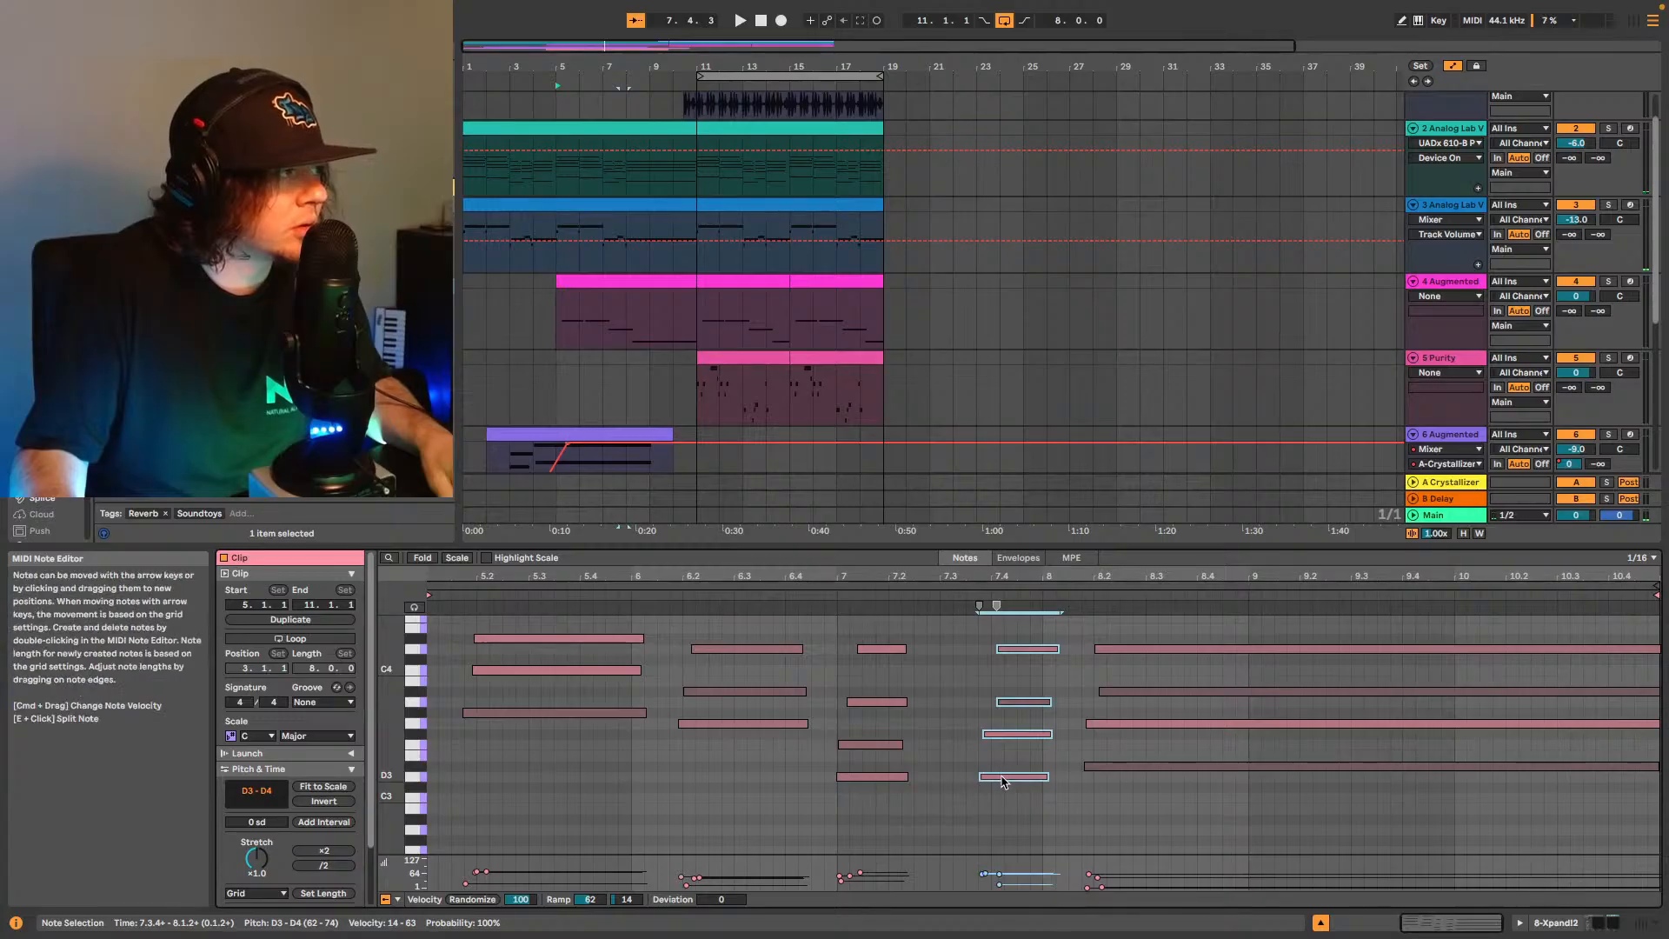
drag(1003, 778, 962, 783)
click(819, 596)
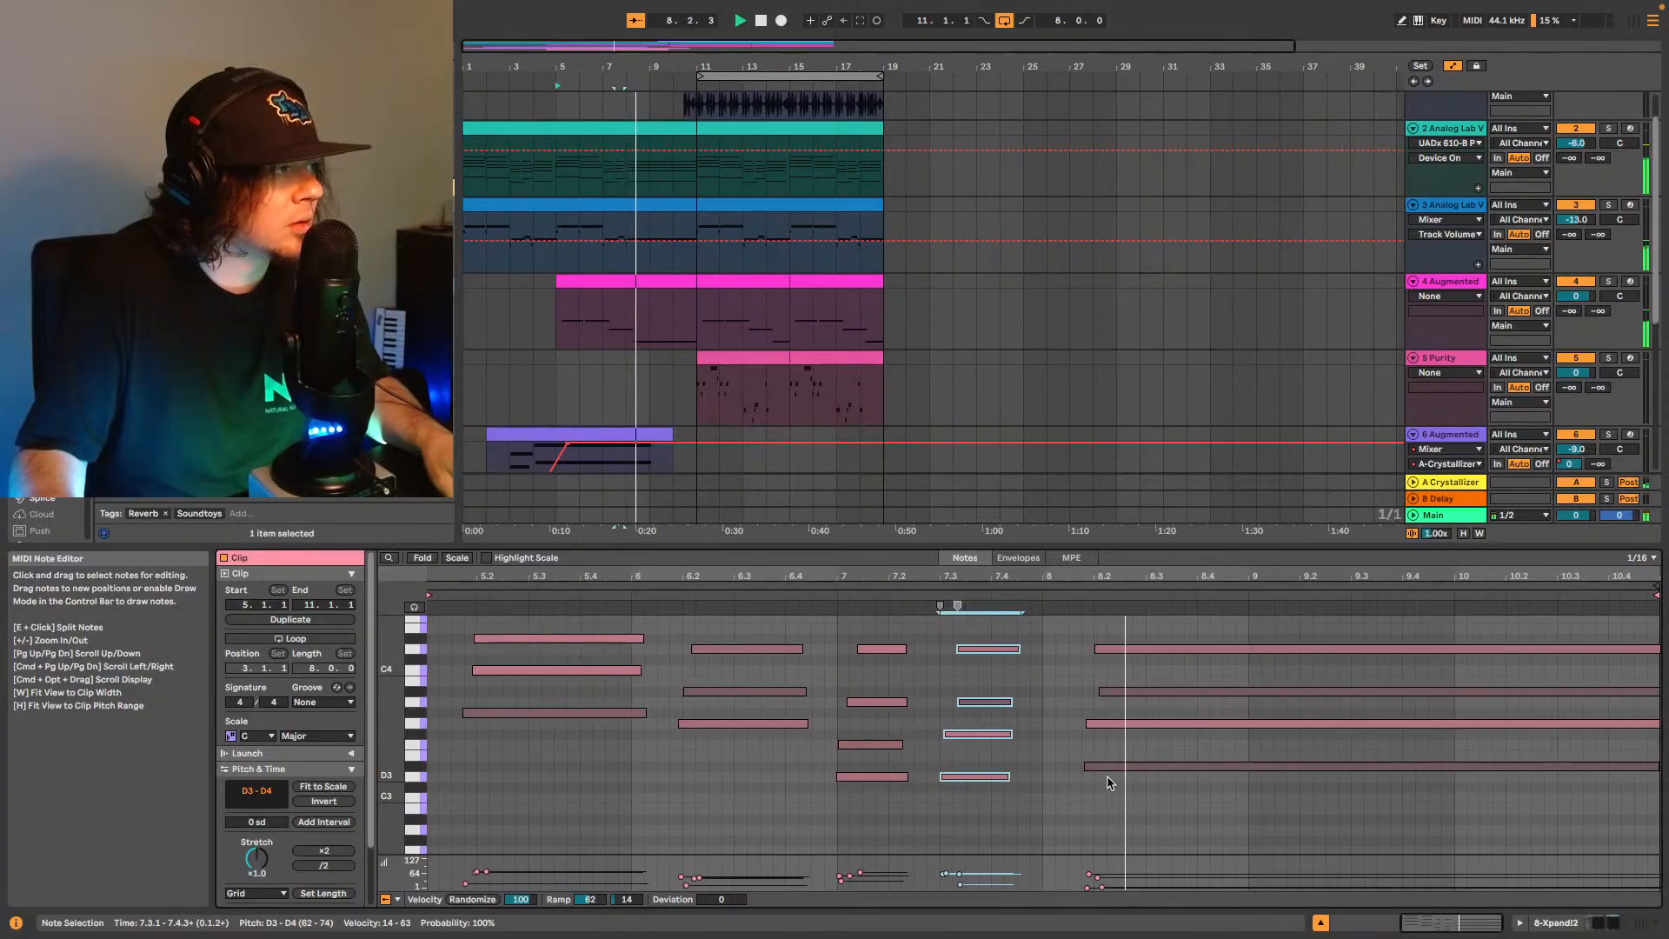
Move the clip's final sustained chord earlier to the start of bar 8 and one octave down to D#2–D3, and audition it.
drag(1109, 791, 1131, 637)
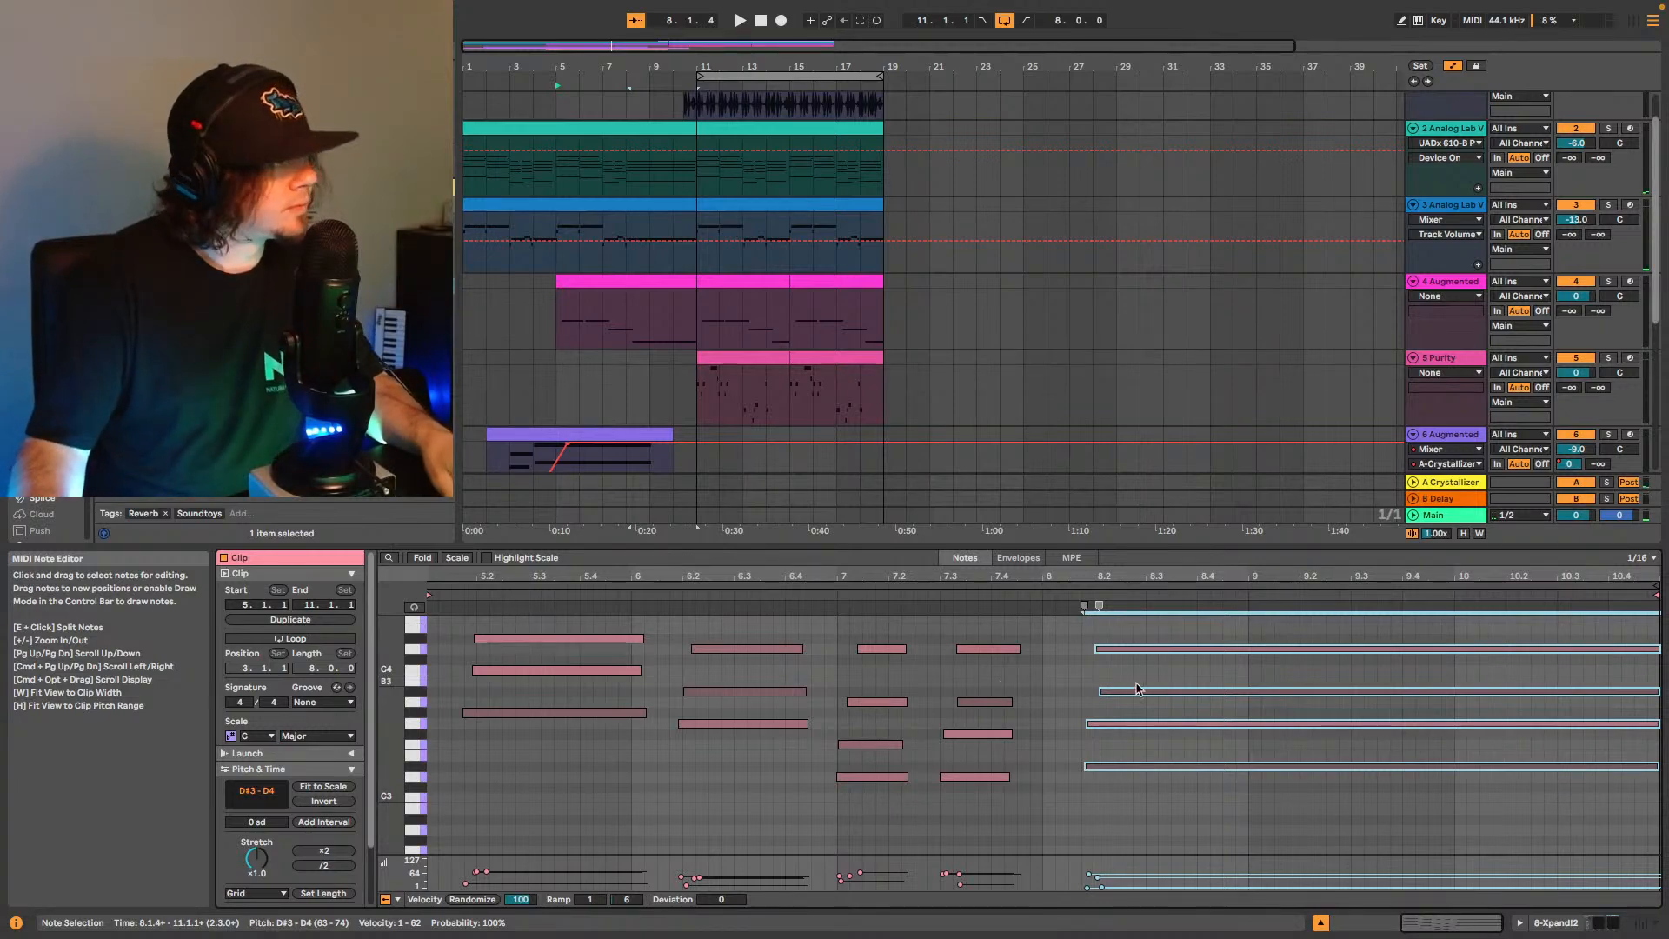
drag(1099, 765, 1074, 769)
scroll(1078, 776, down, 3)
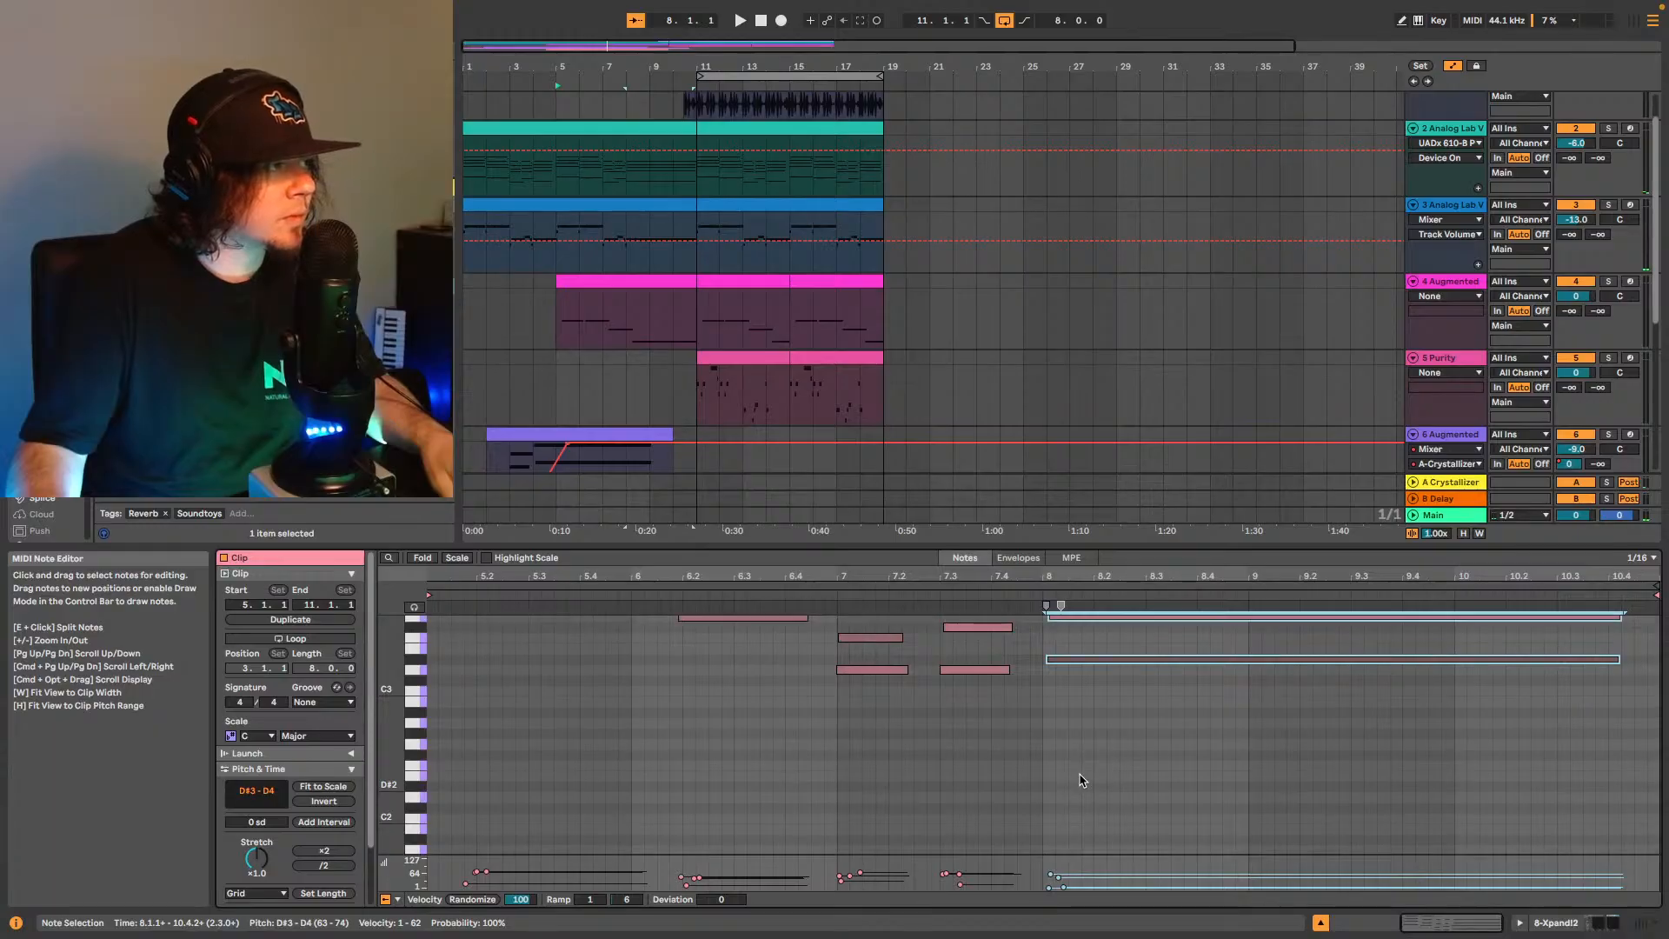
scroll(1082, 776, up, 1)
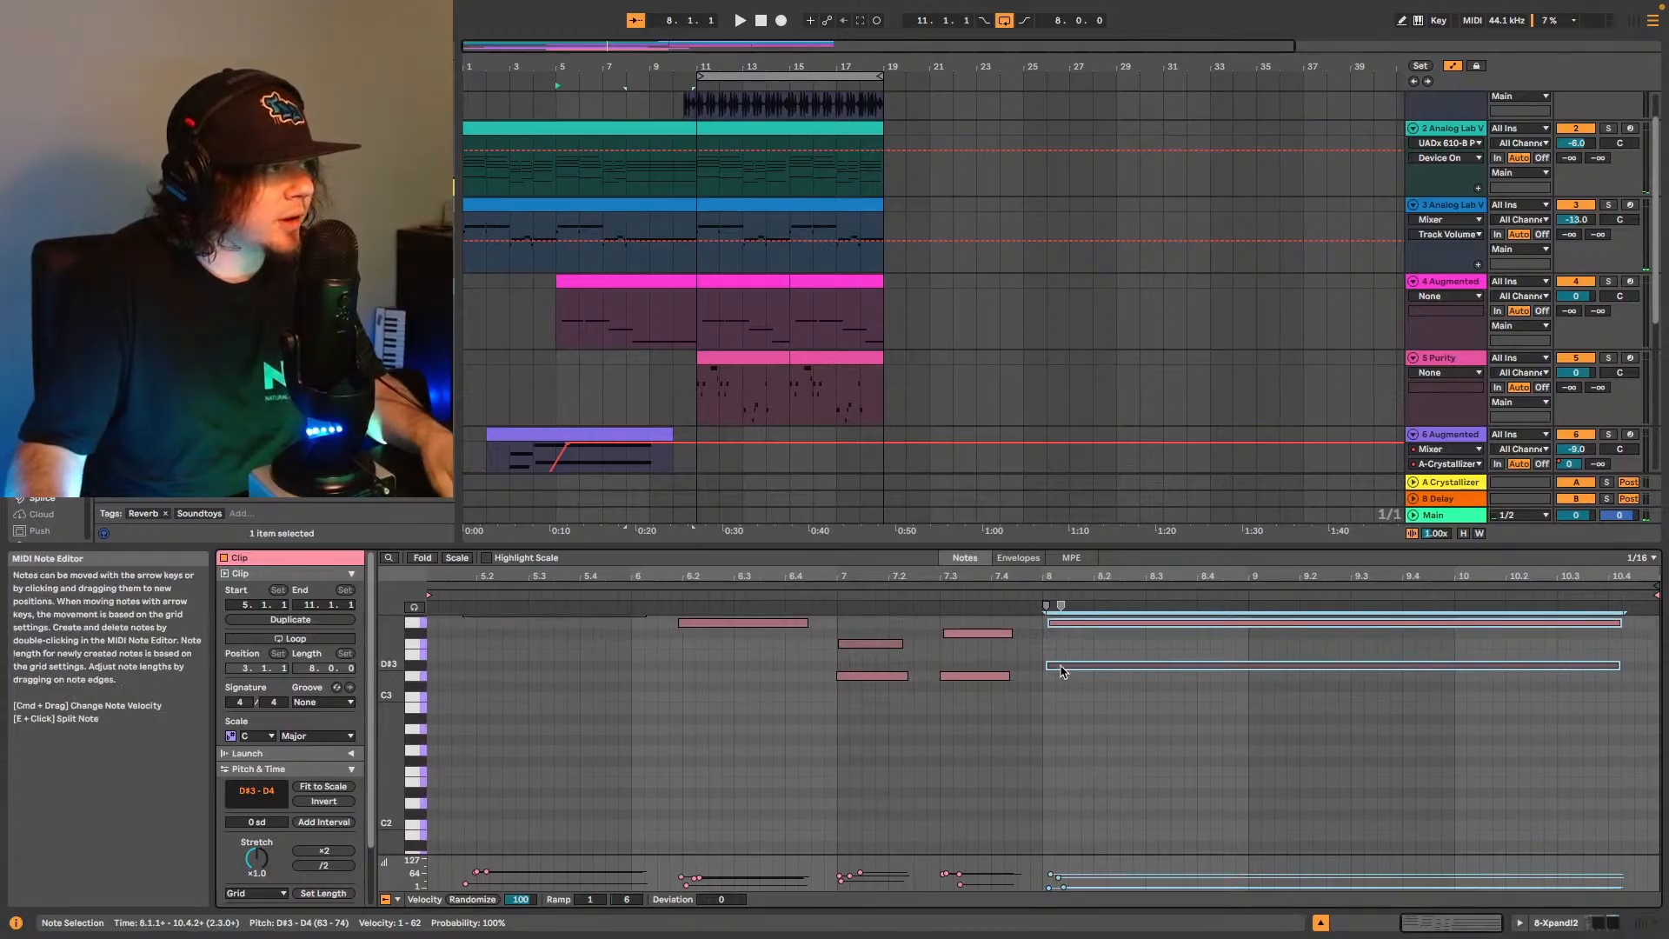
drag(1061, 670, 1062, 792)
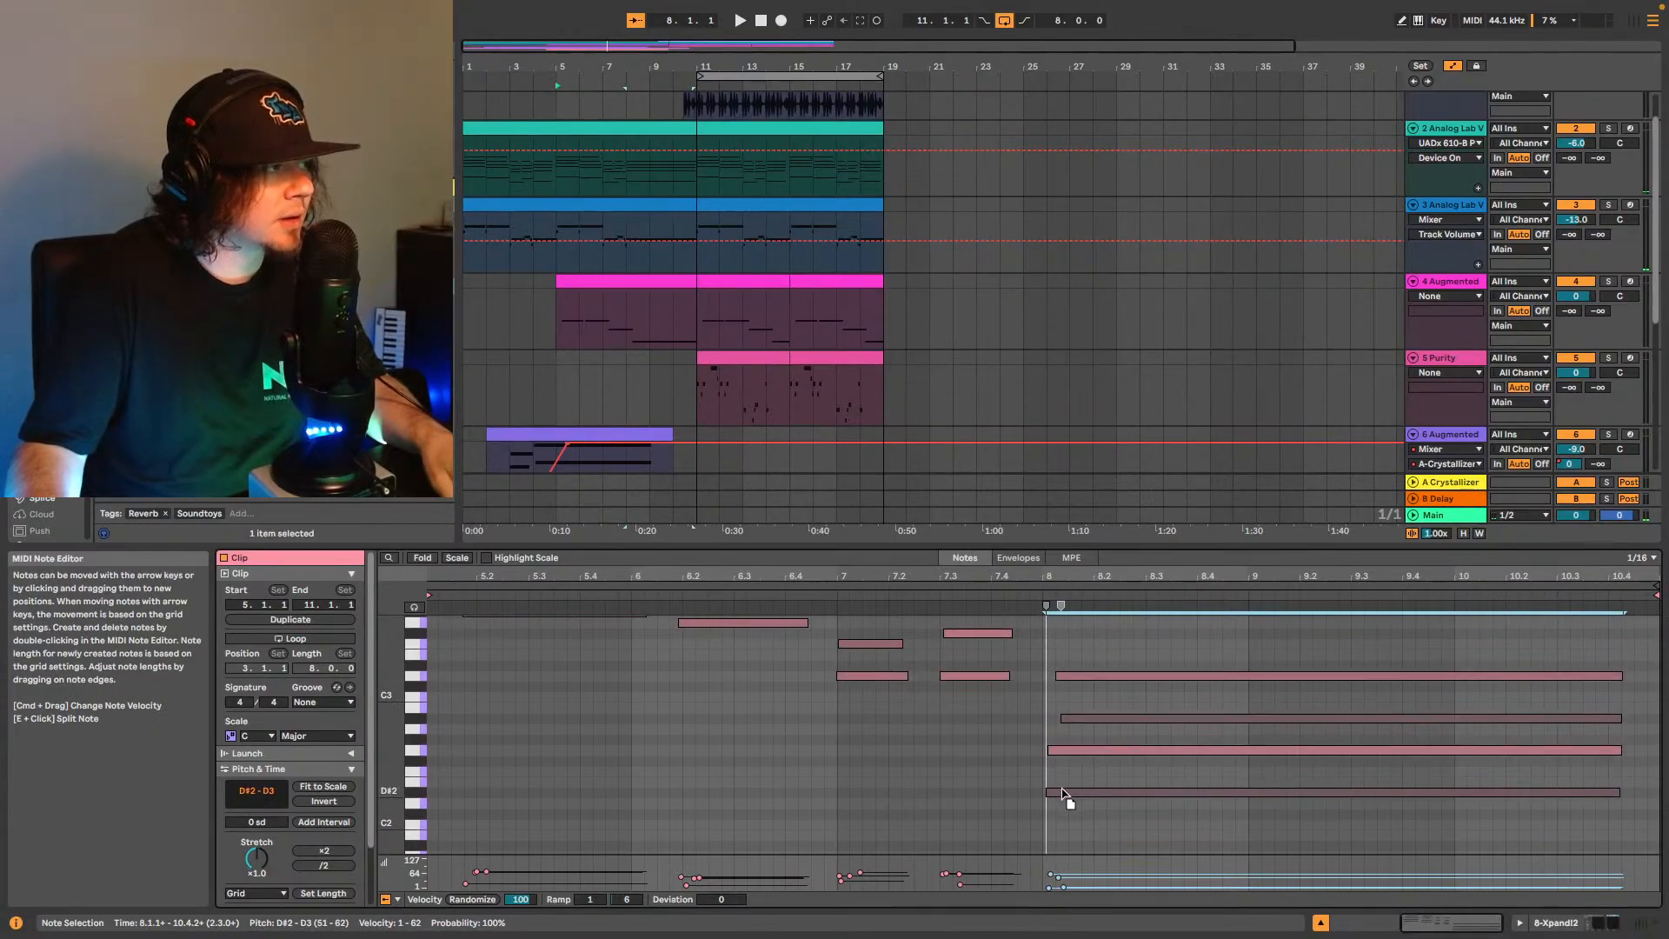
click(1006, 597)
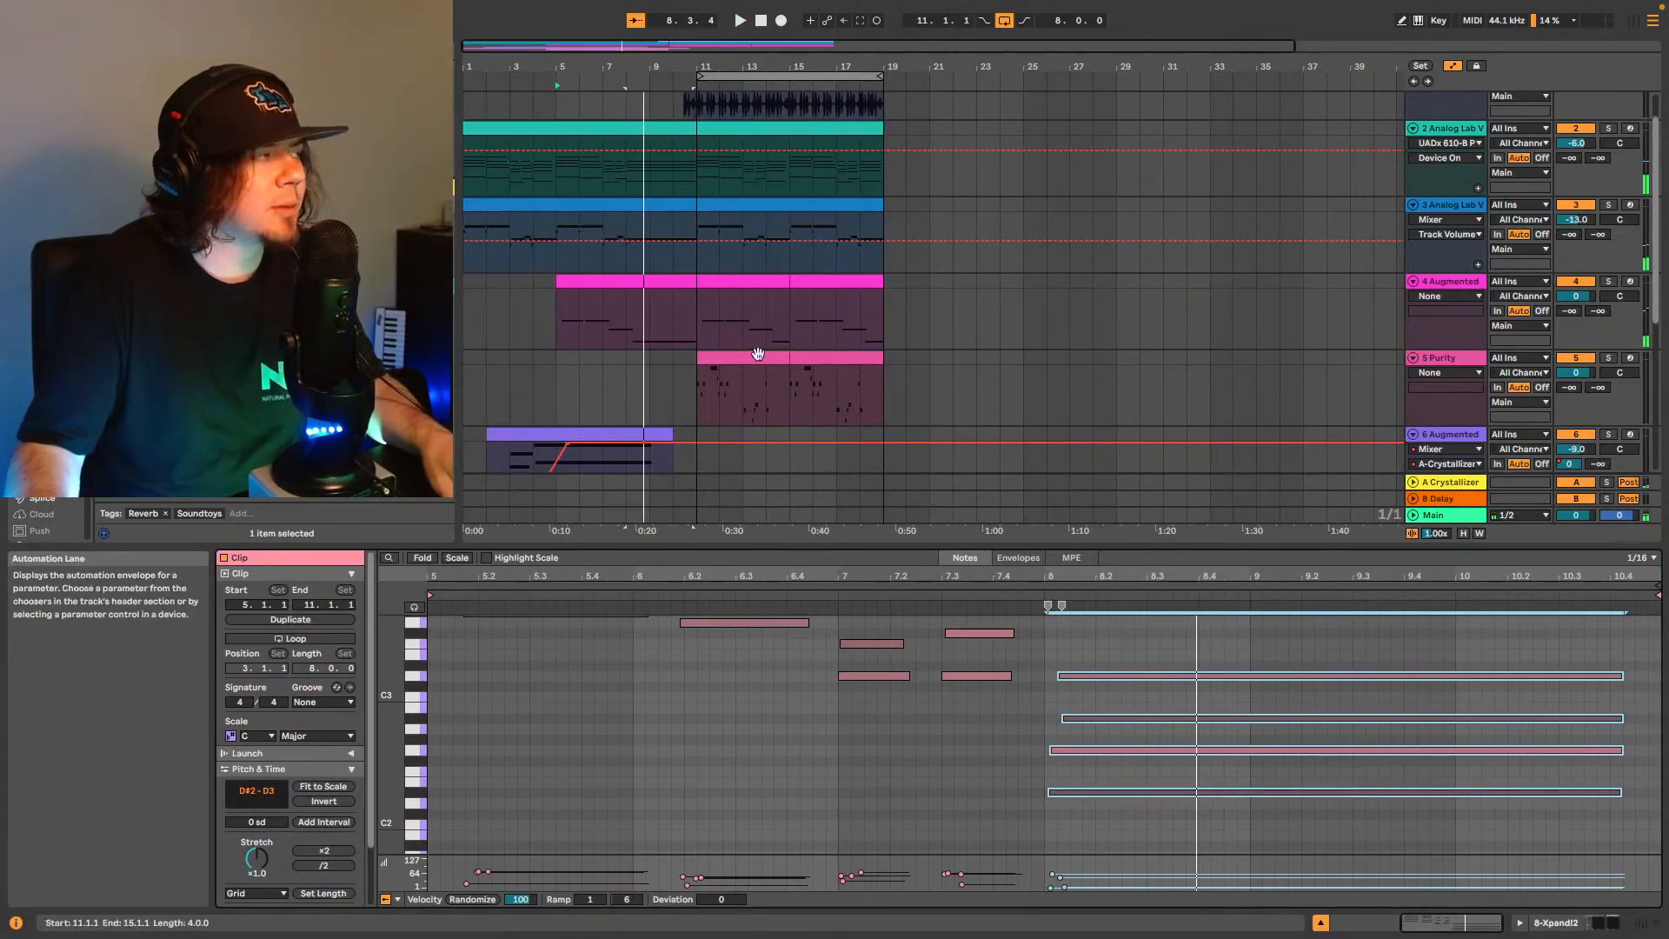
Play the arrangement from bar 5 and again from the song start to check the edited electric piano part.
scroll(758, 354, down, 5)
click(556, 434)
key(space)
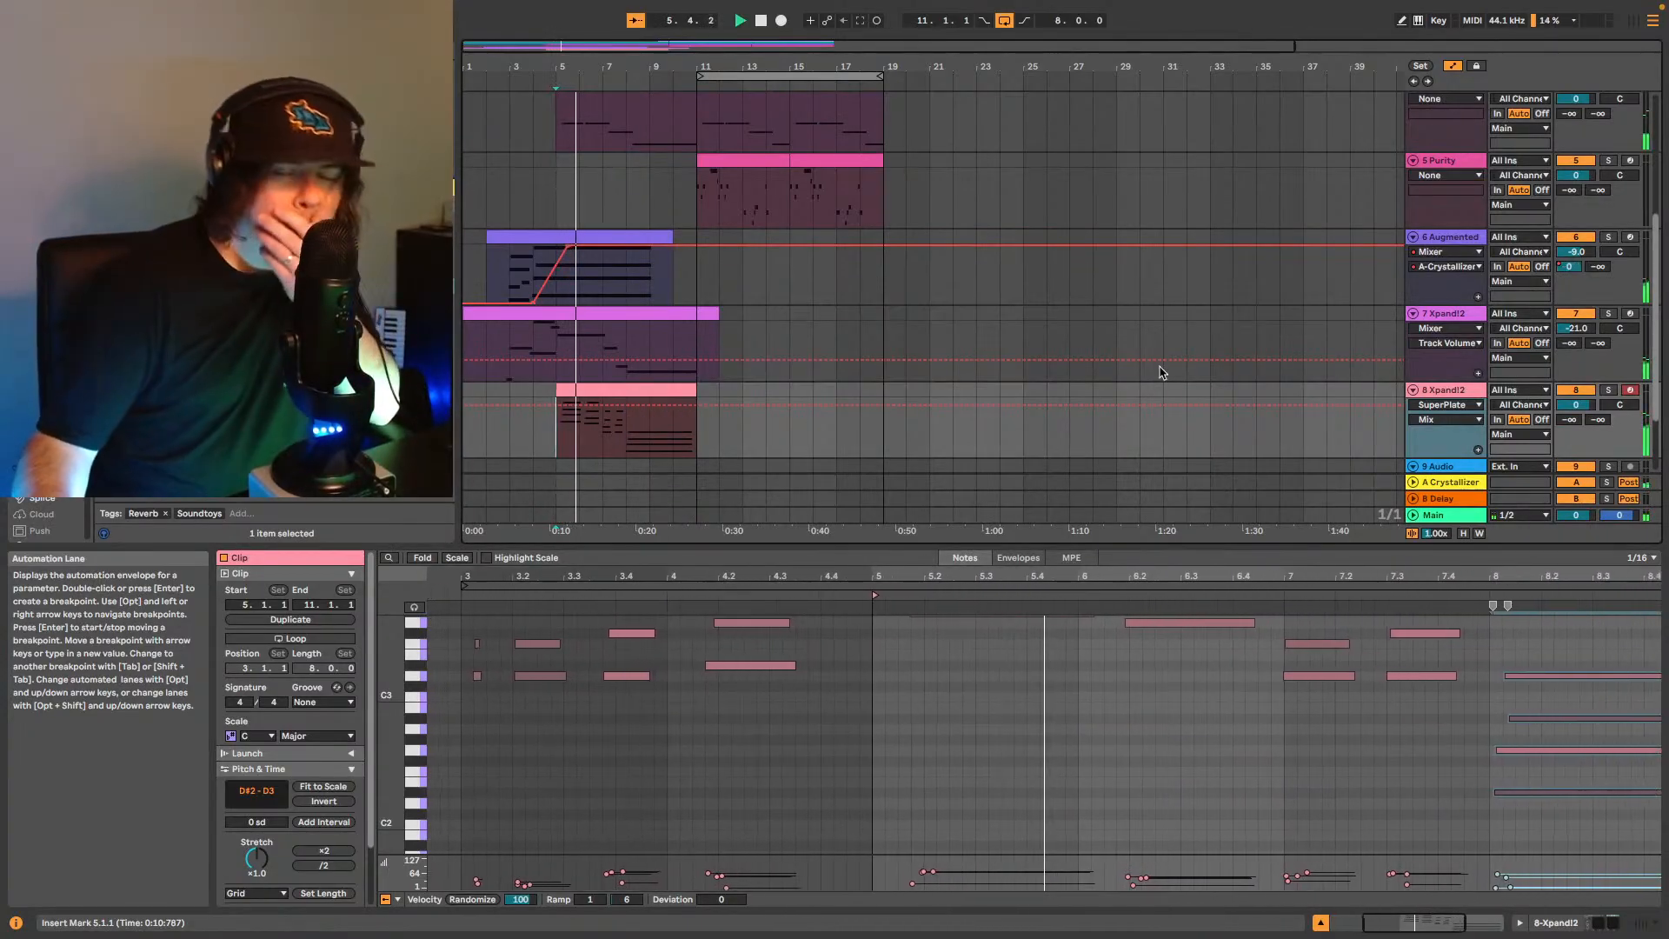
click(502, 278)
key(space)
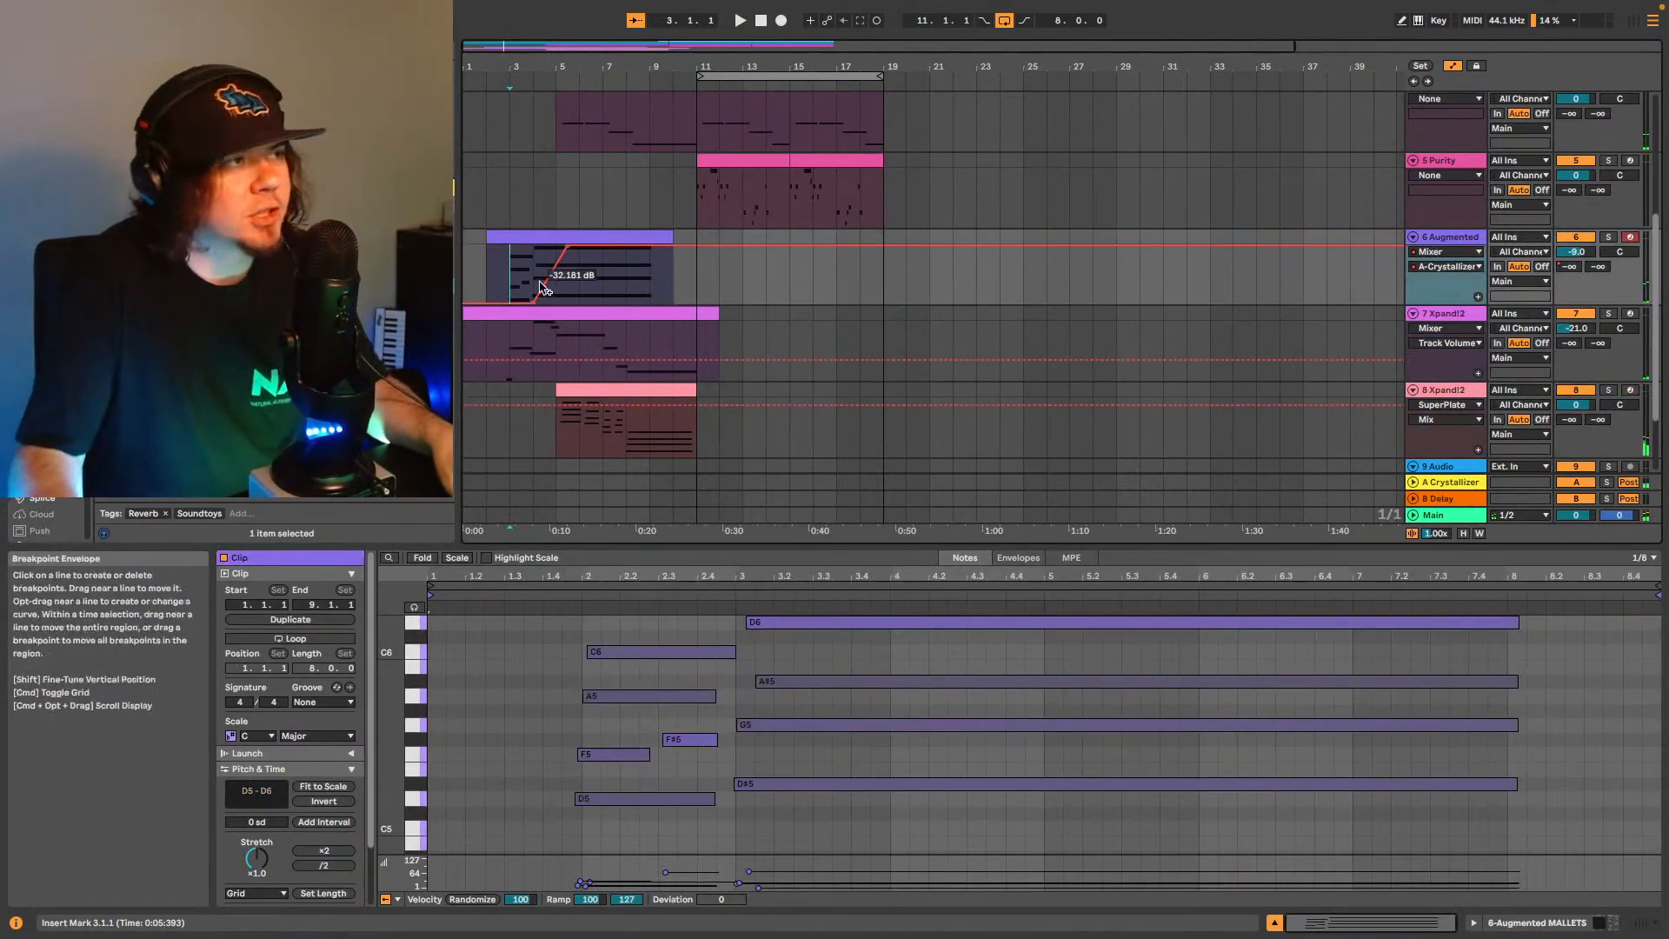
click(1414, 82)
key(space)
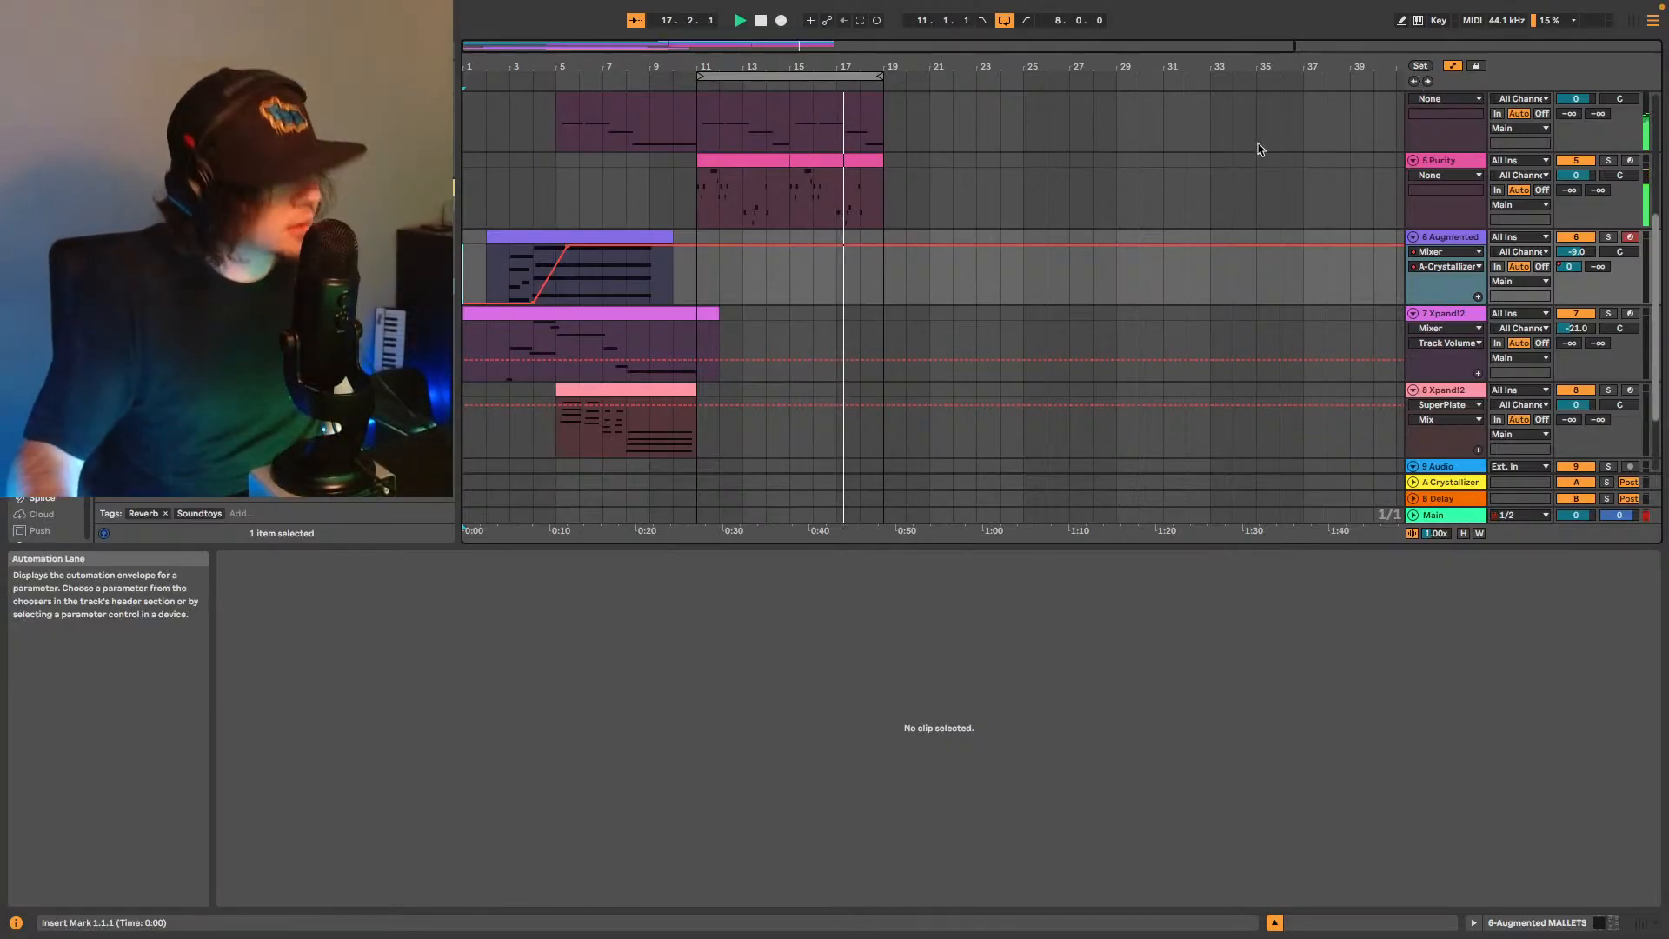
Return to the song start and review all tracks of the arrangement during playback.
click(1414, 81)
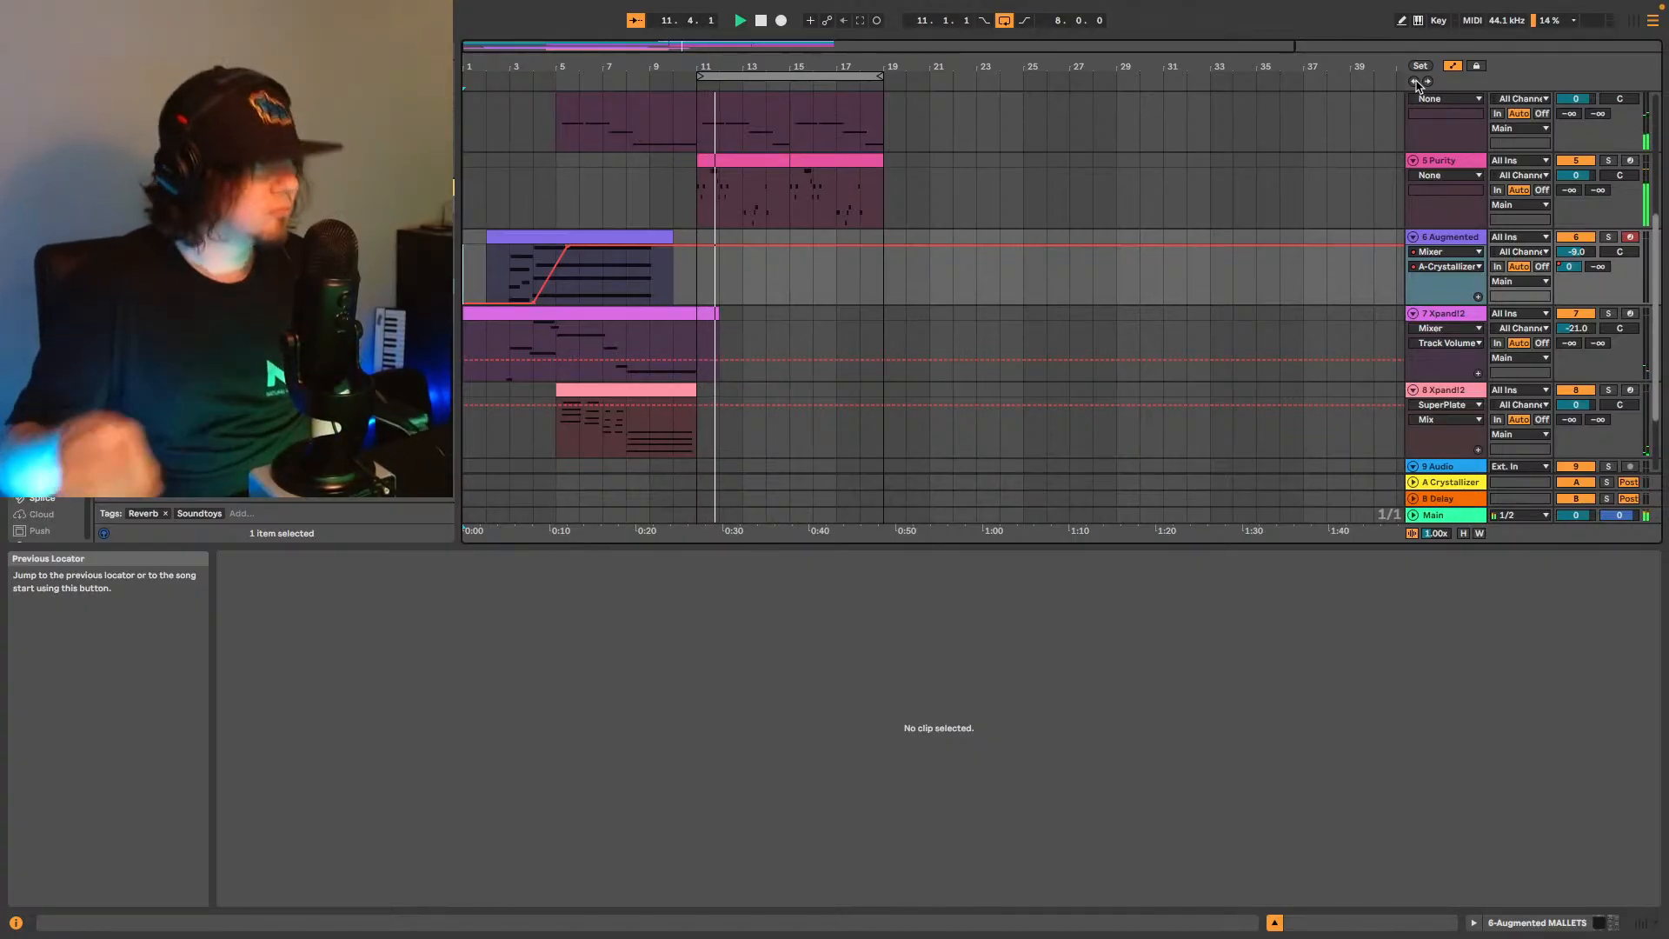
scroll(1072, 241, up, 5)
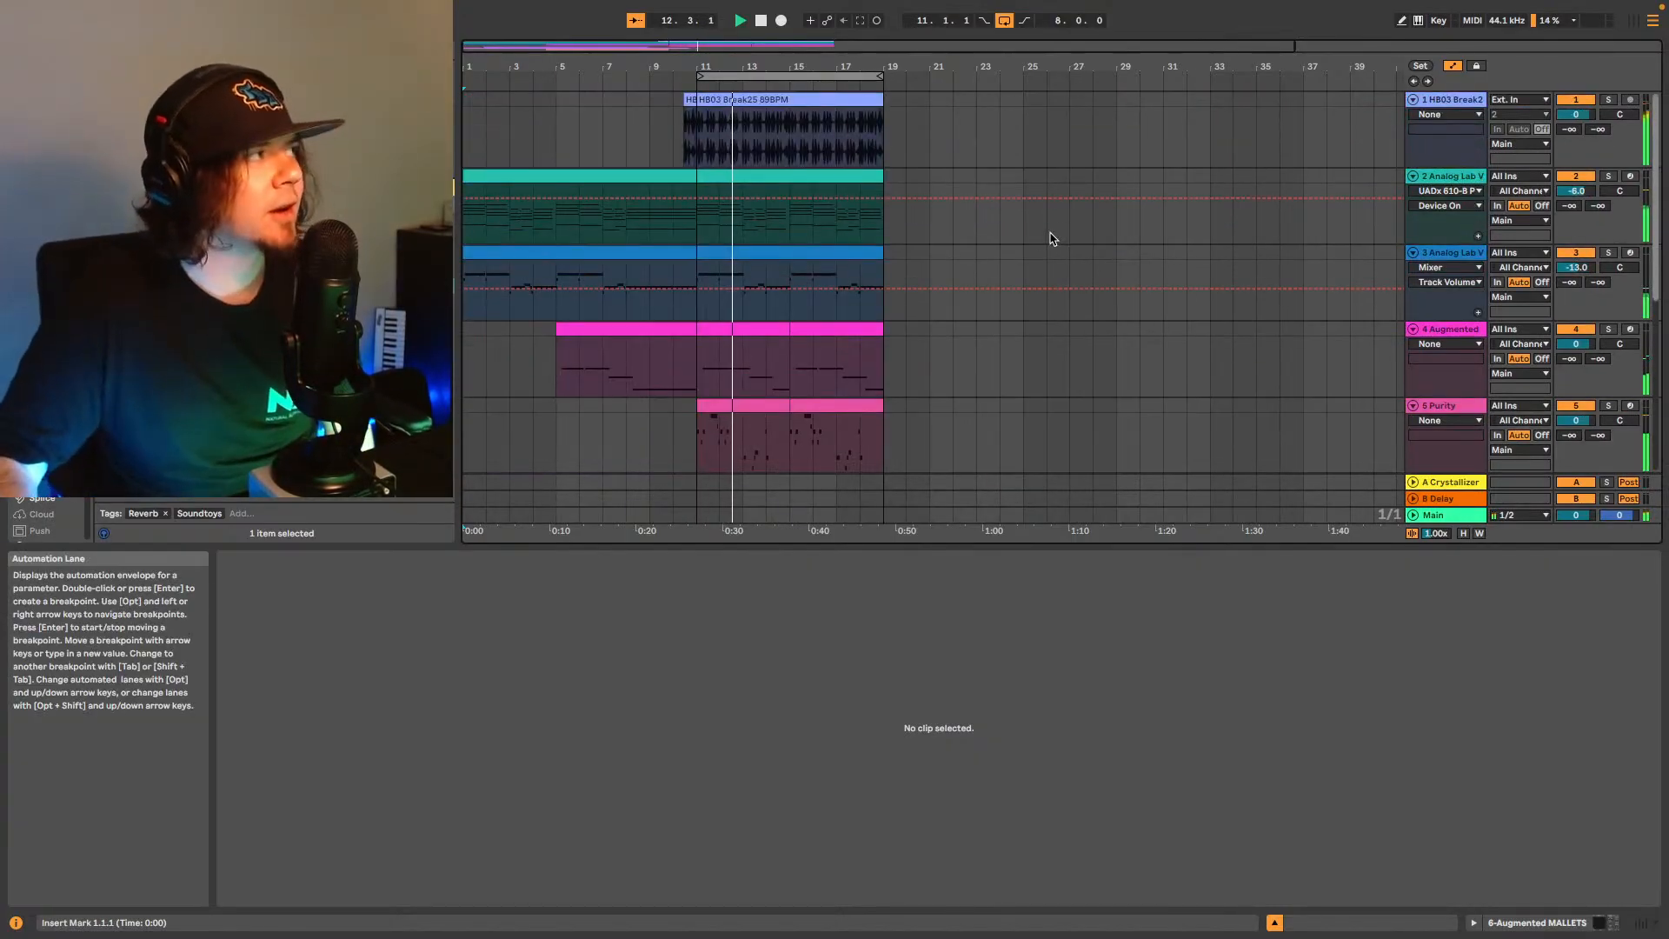
scroll(1051, 240, down, 5)
scroll(1061, 299, down, 1)
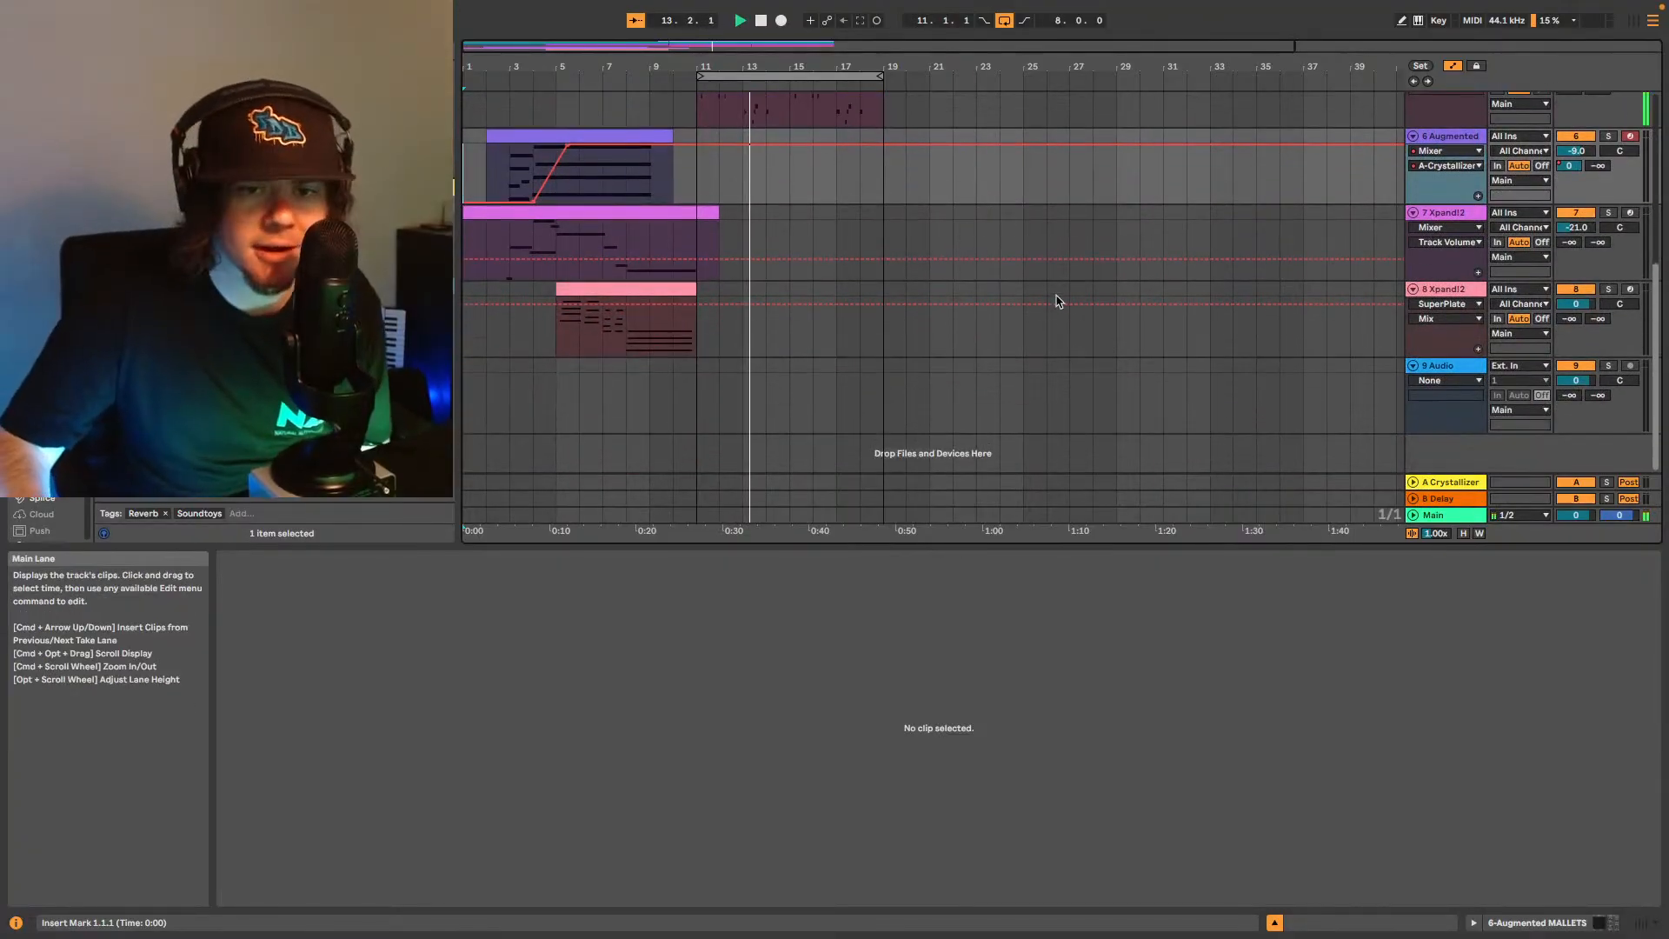
scroll(1067, 311, up, 2)
scroll(1066, 311, up, 3)
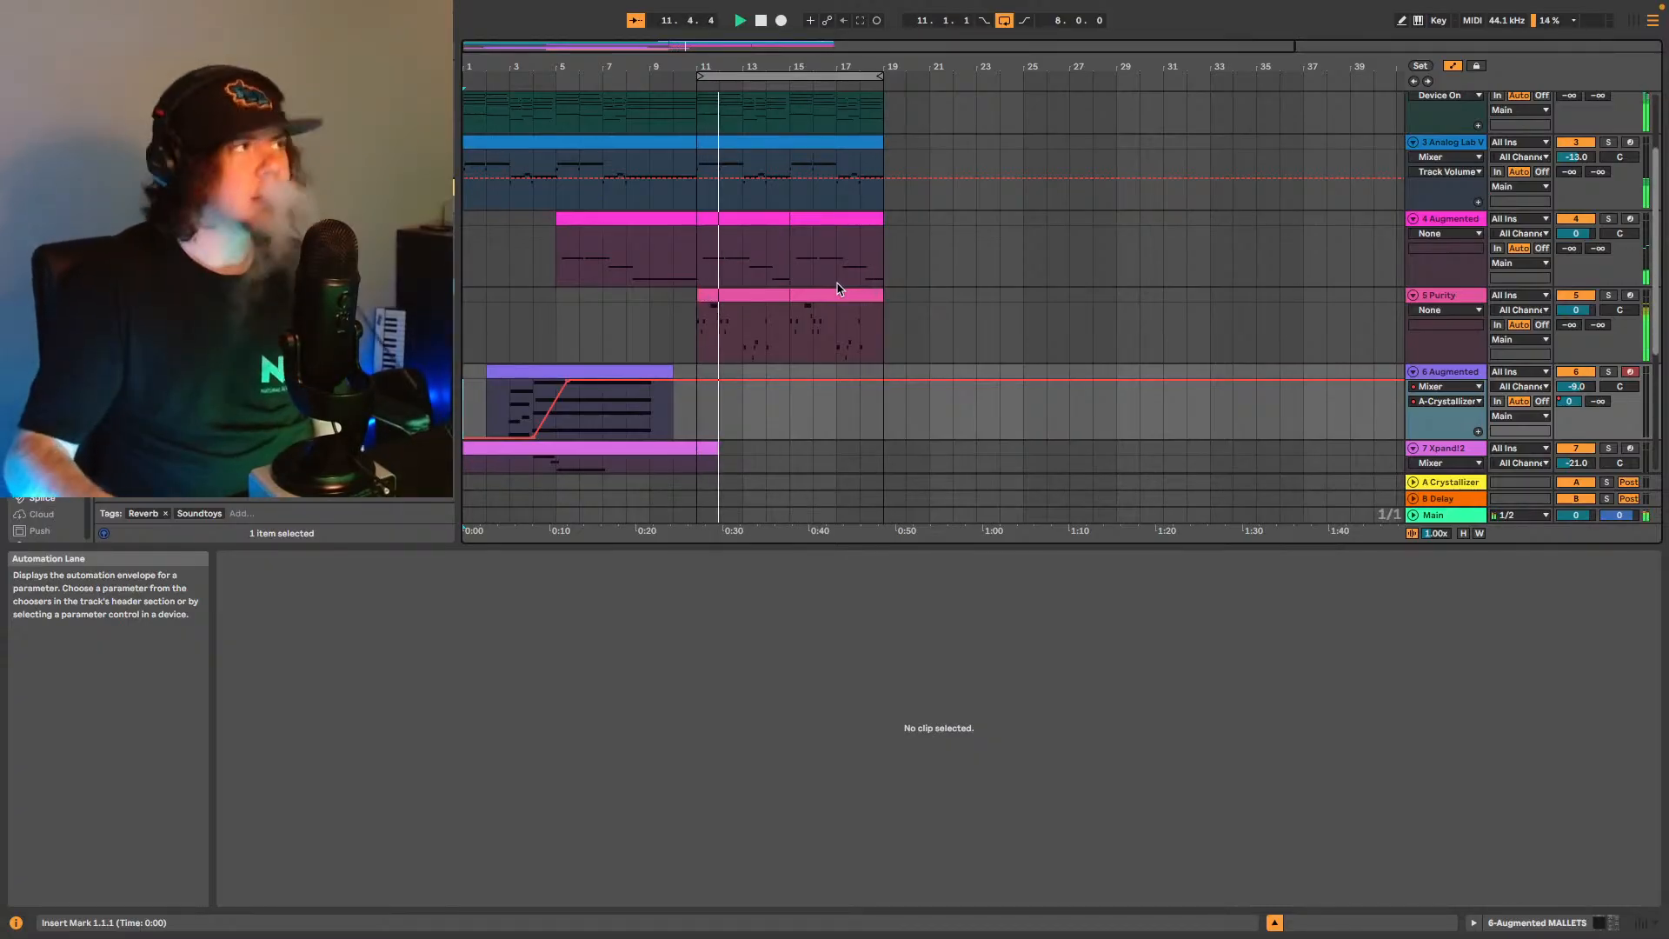
Duplicate the bar 11–19 section of tracks 1 to 5 and extend the loop region to bar 27.
drag(700, 358, 878, 6)
scroll(874, 213, up, 3)
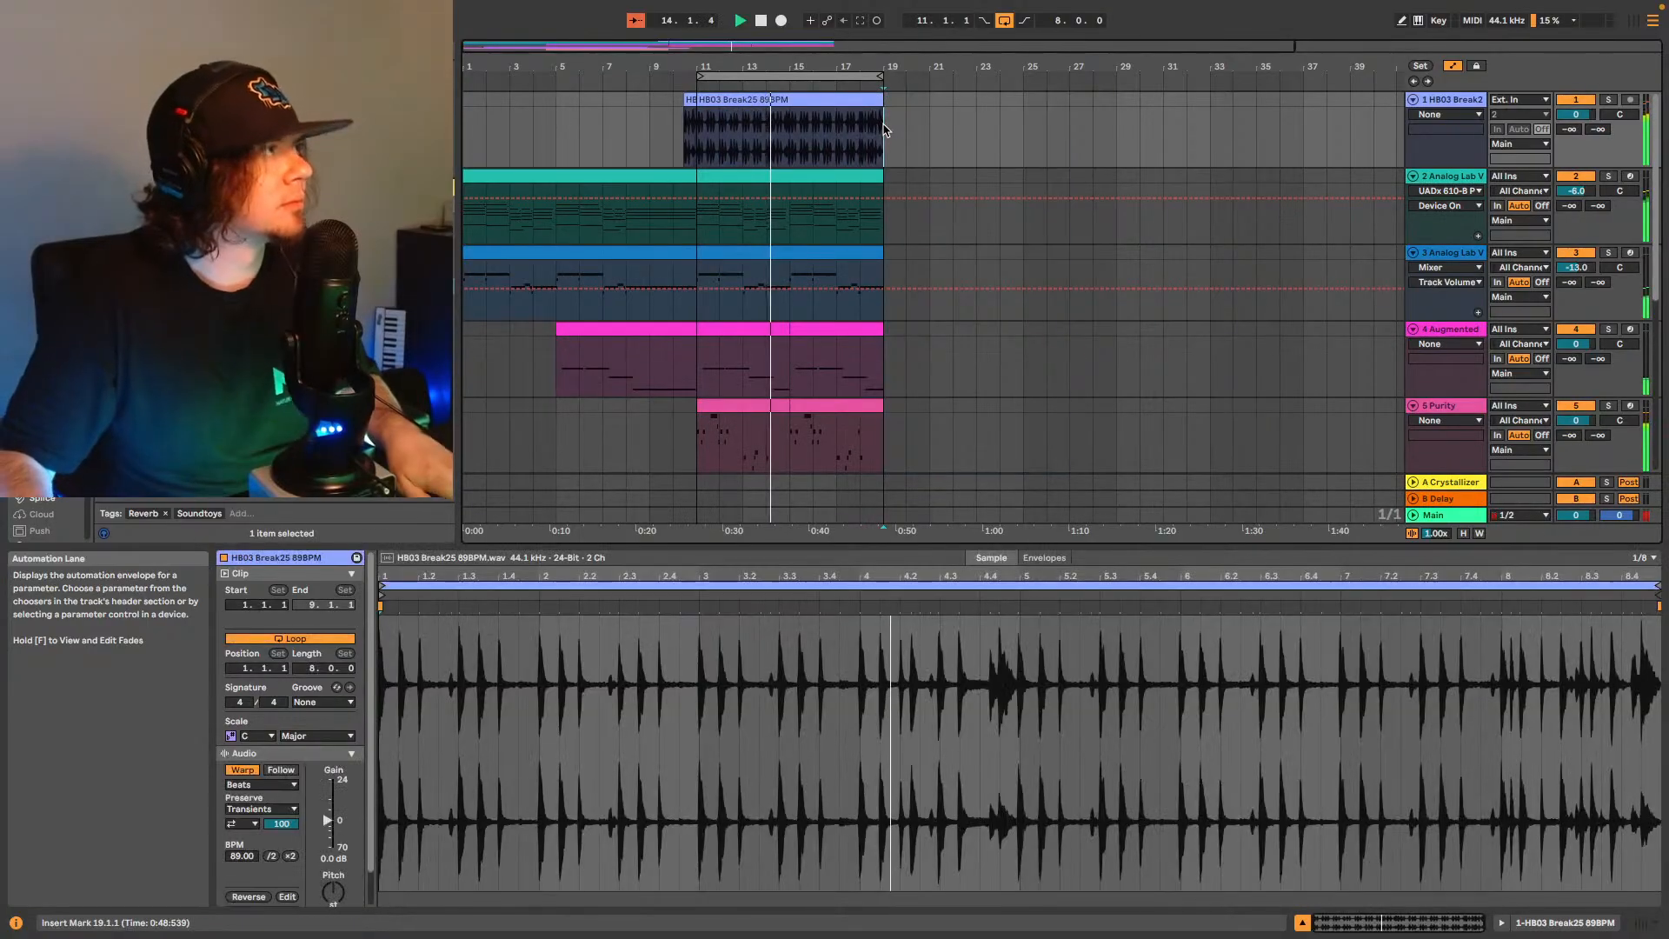
key(super+d)
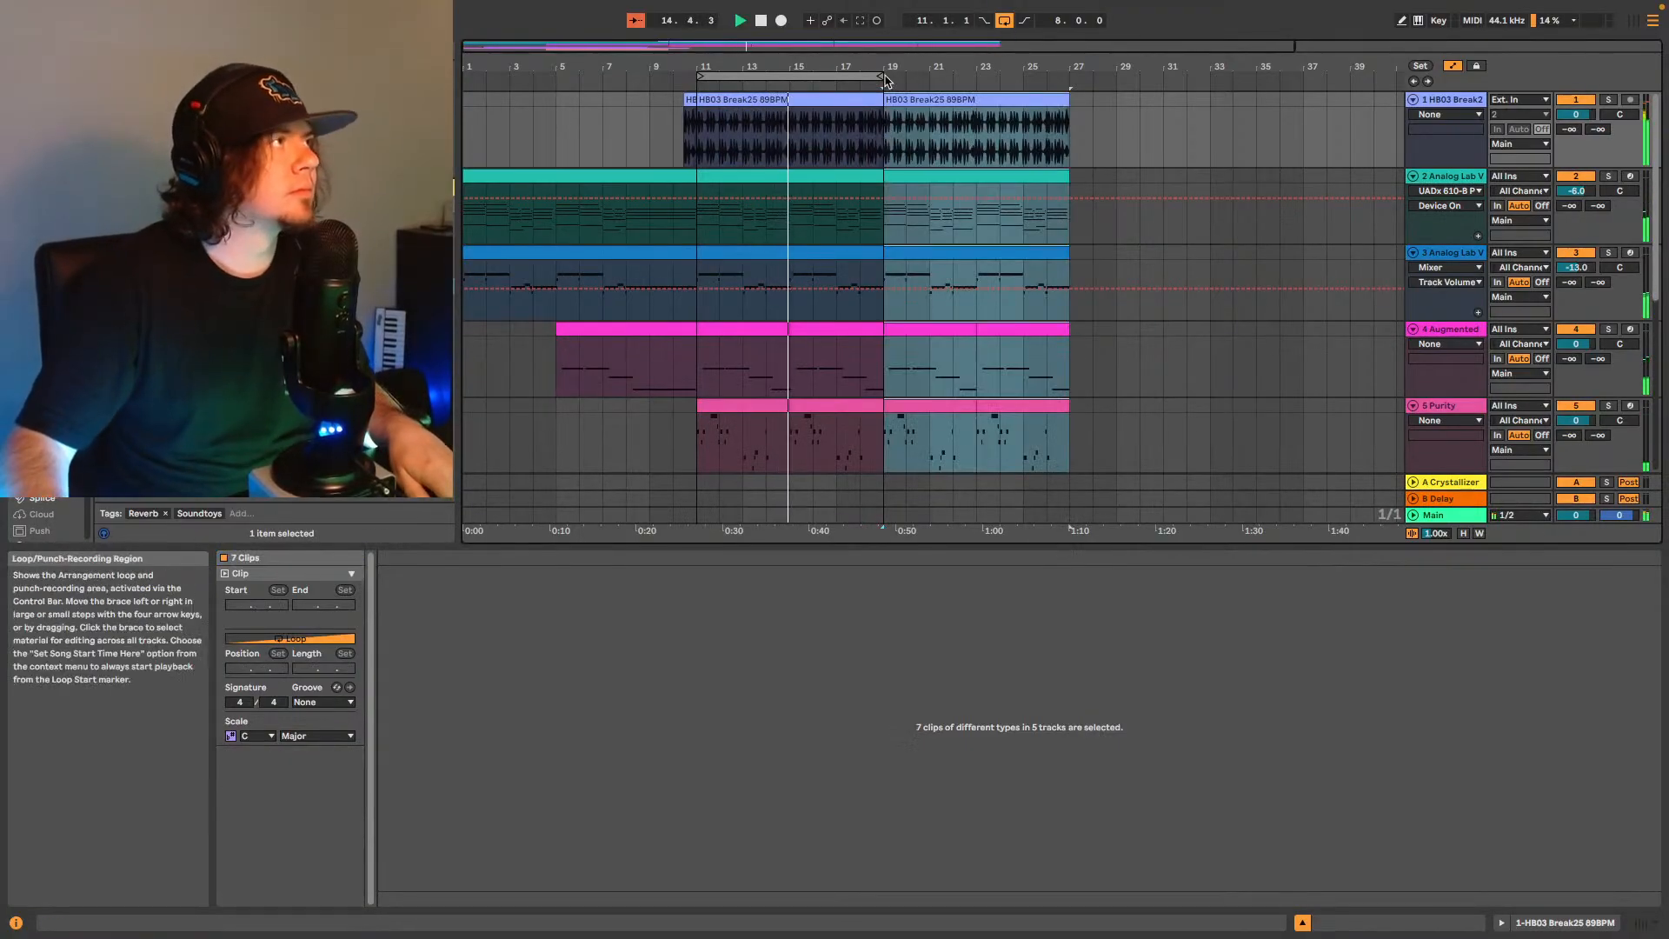
click(880, 77)
drag(880, 77, 1068, 76)
Insert a new MIDI track below track 8, search the browser for "xp" and load Xpand!2 on it.
scroll(1040, 246, down, 3)
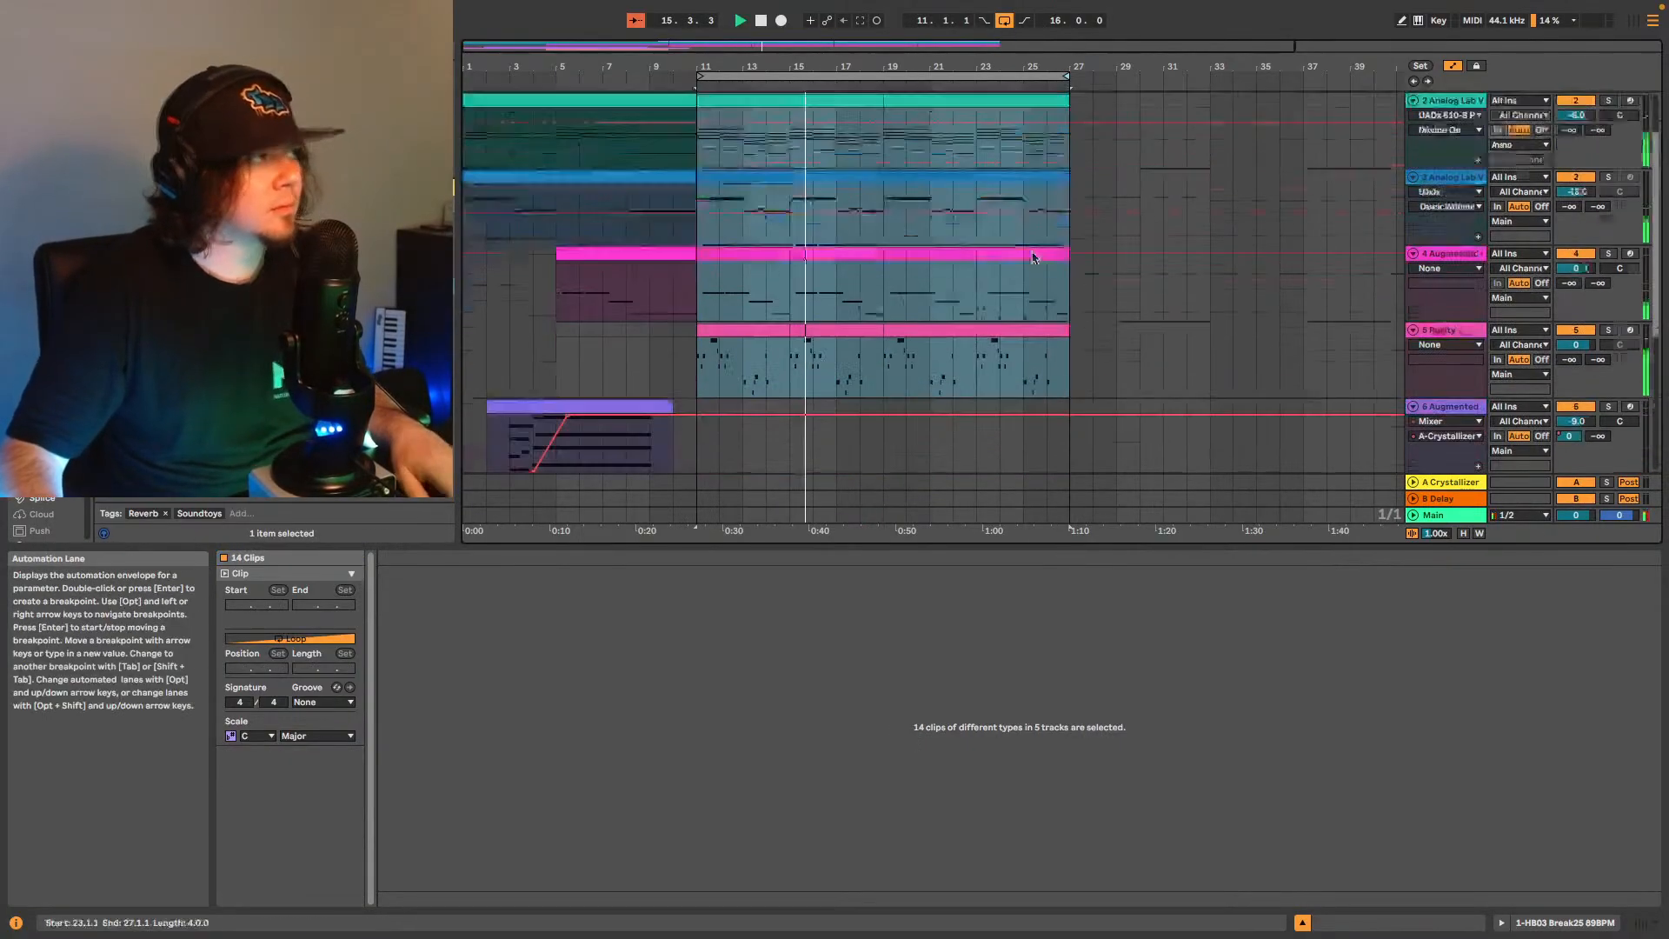
scroll(1040, 246, down, 5)
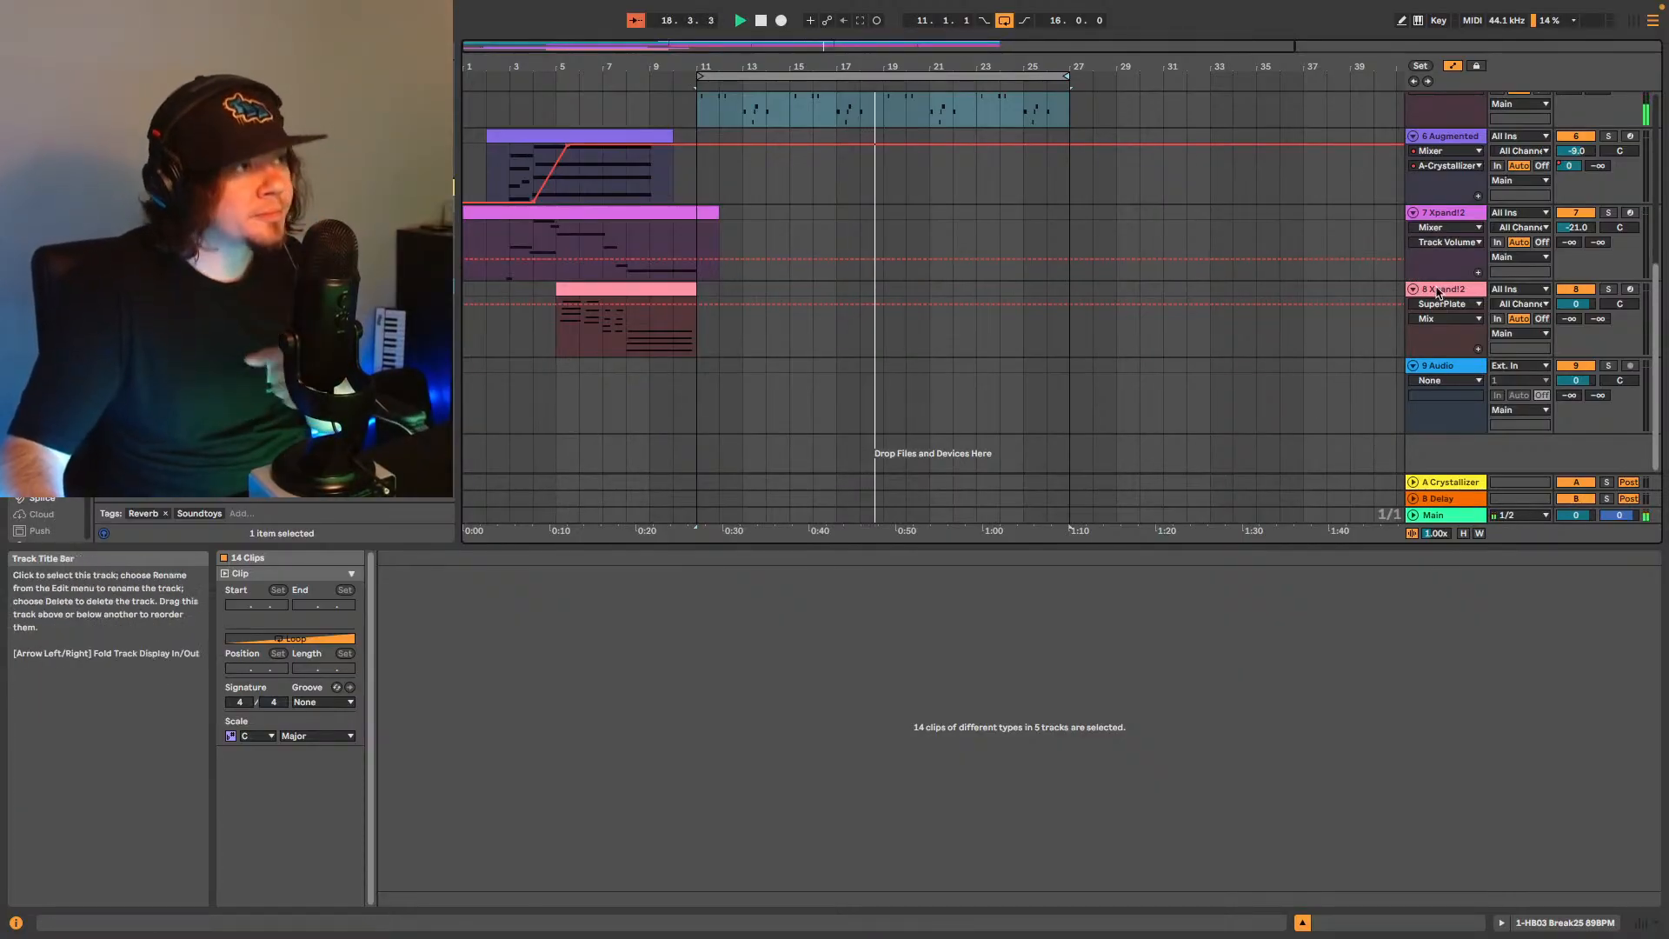
click(1437, 291)
key(ctrl+shift+t)
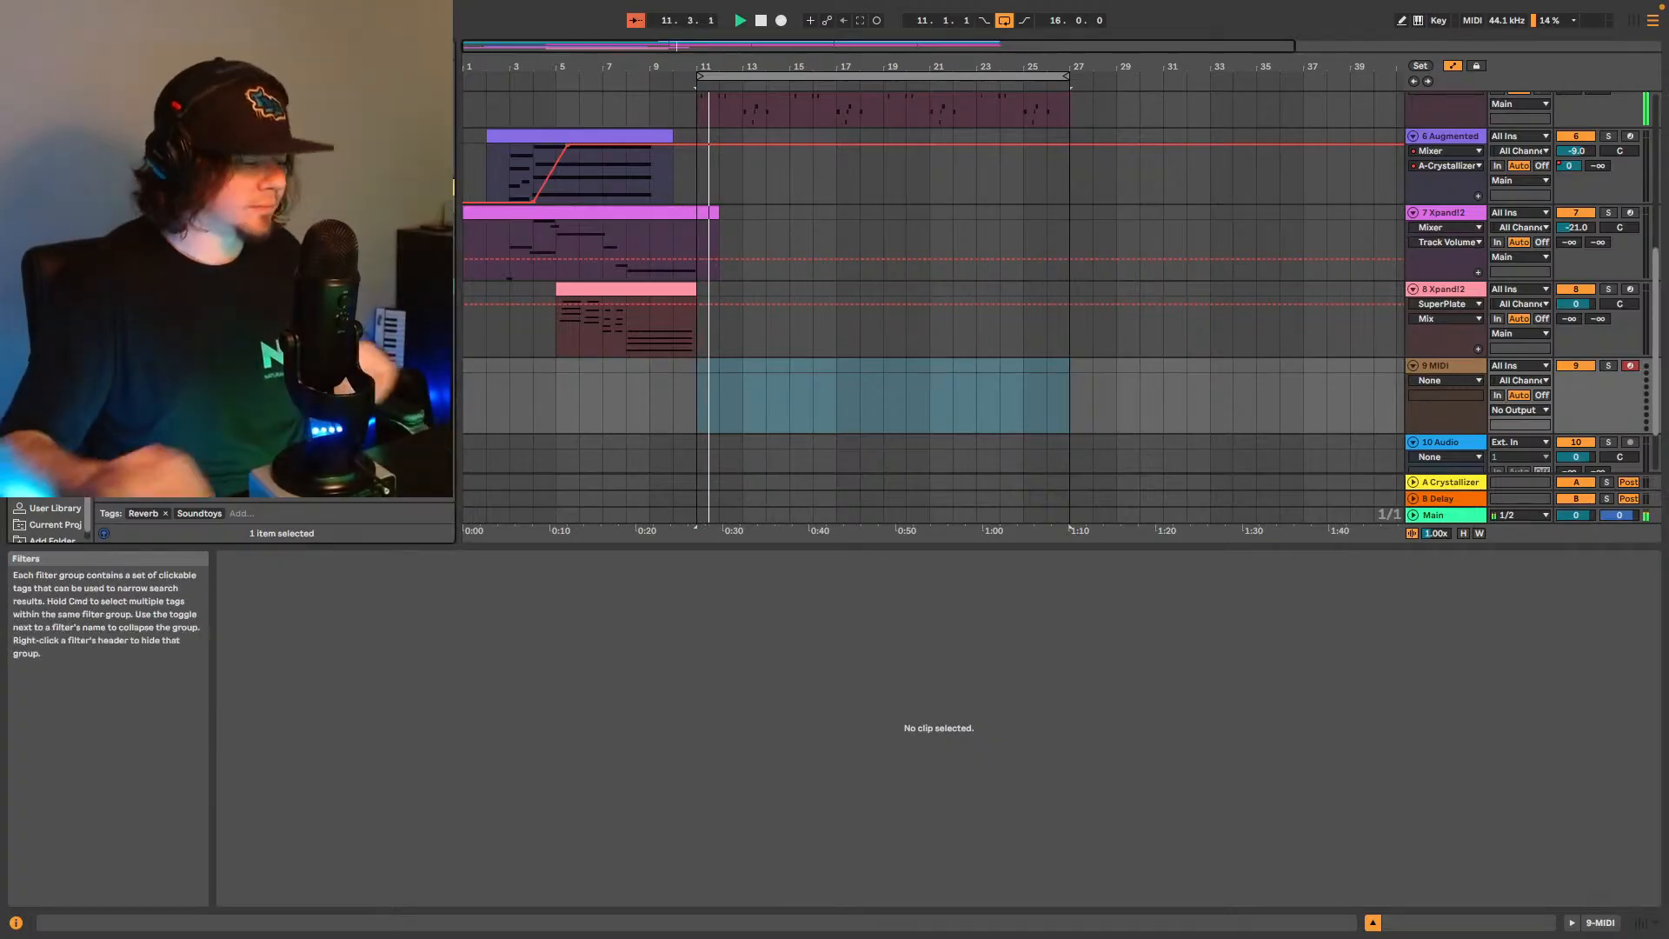
text(xp)
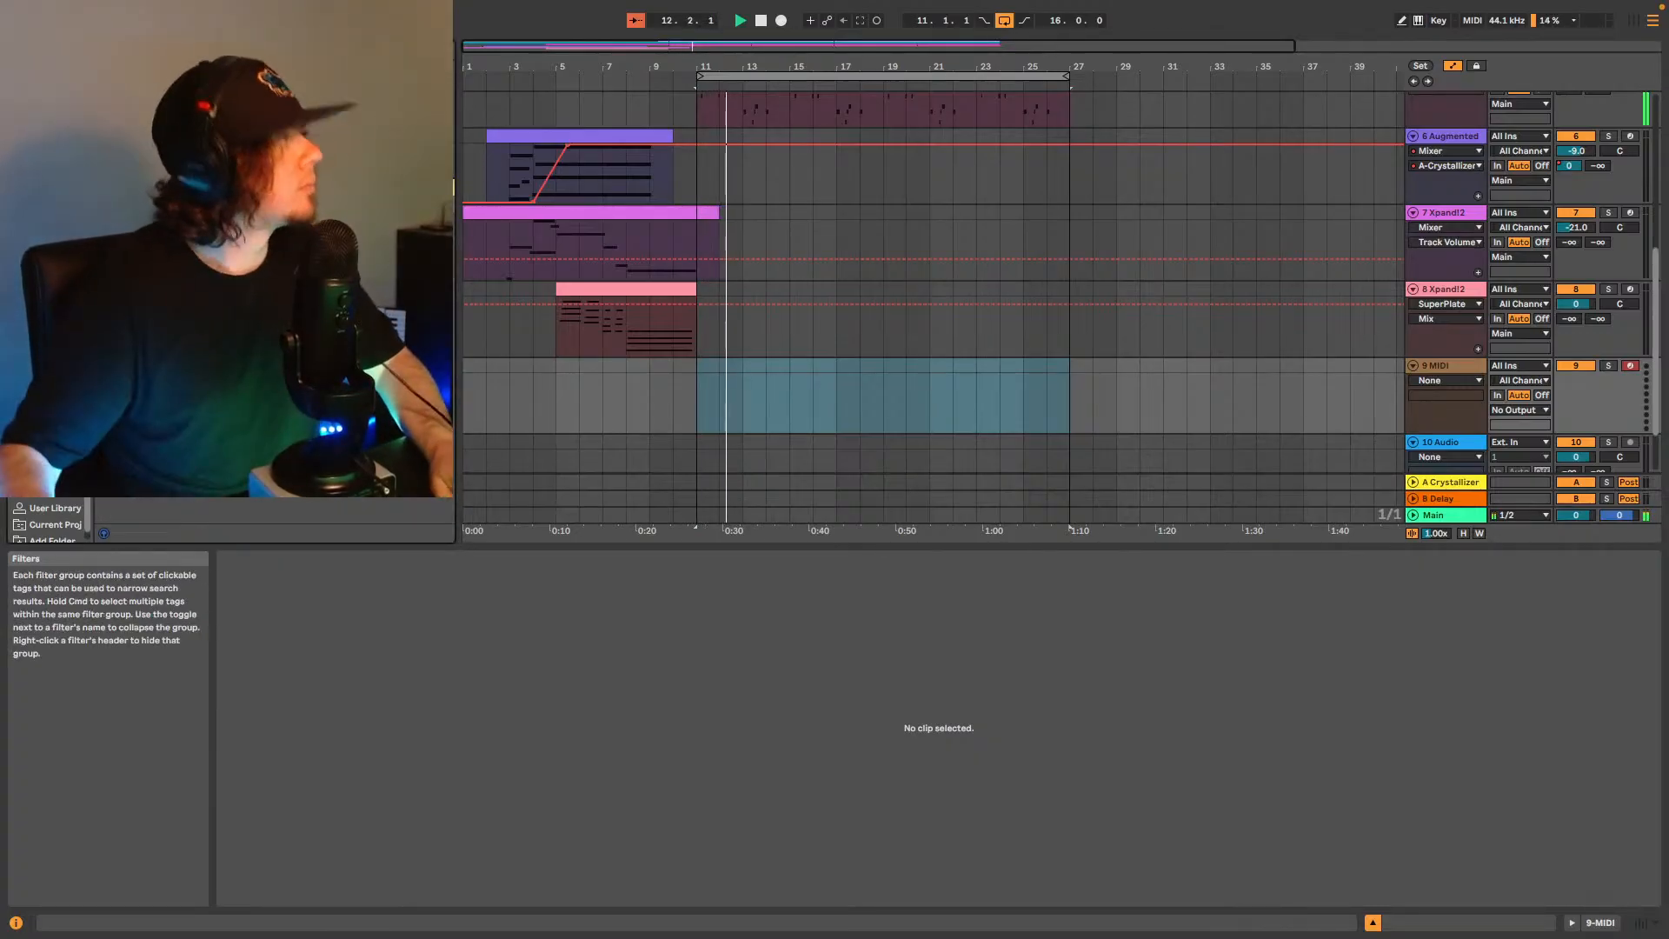
click(278, 253)
drag(278, 253, 904, 403)
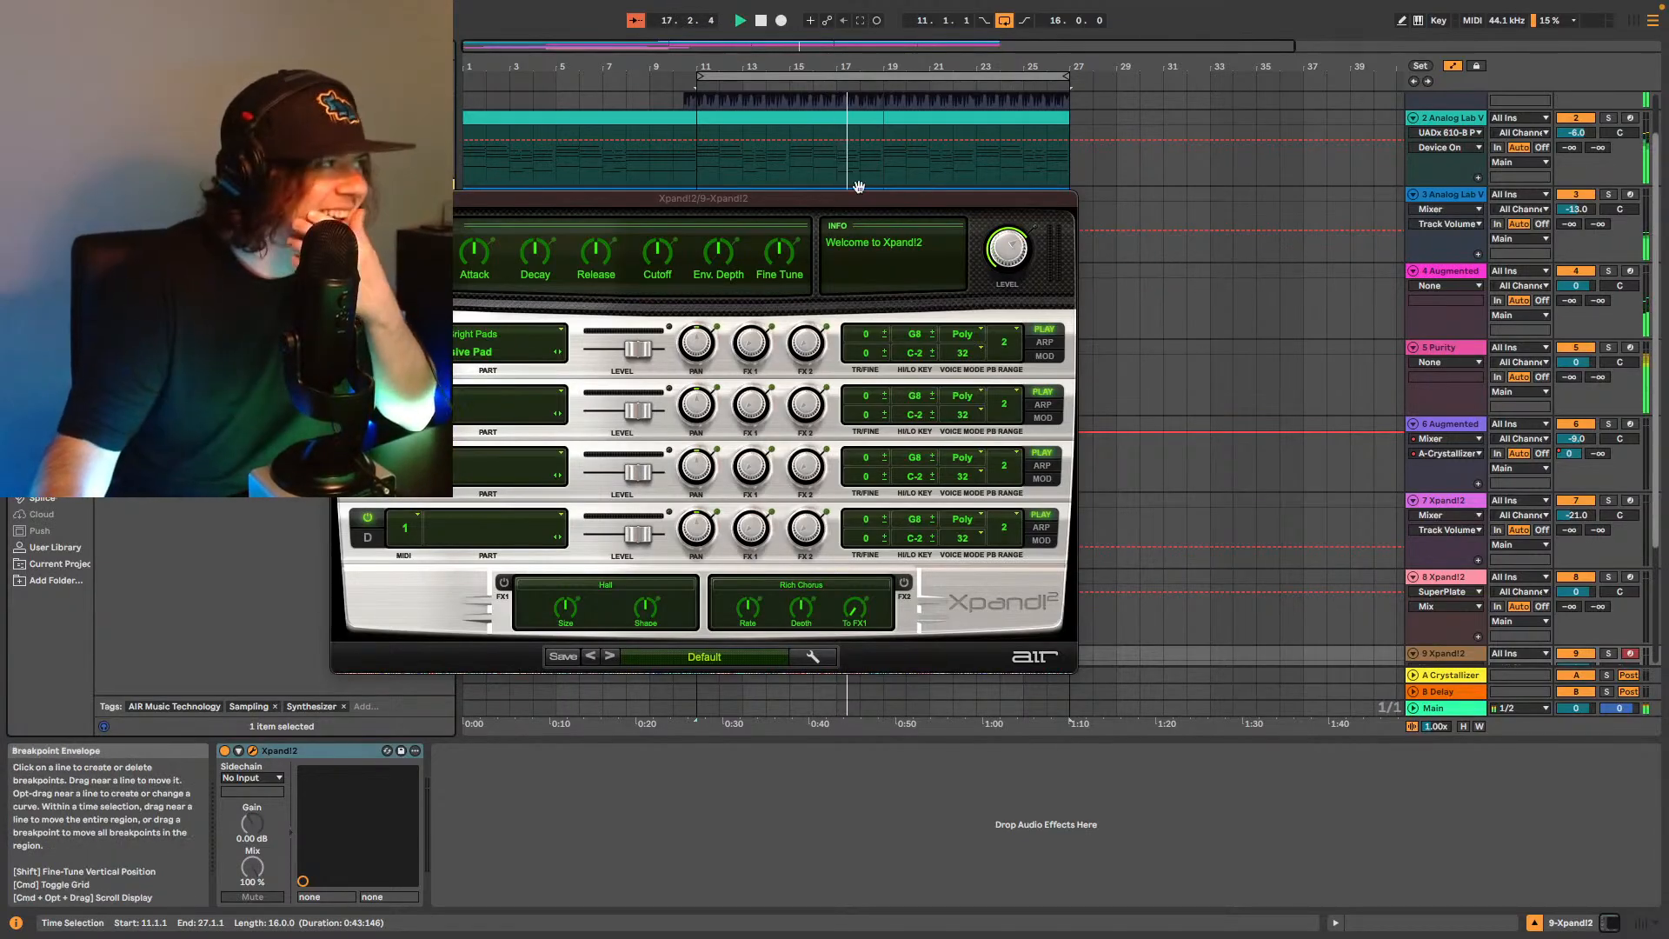
Move the Xpand!2 window aside and load the +04 Air Phase One preset from the Soft Leads category.
drag(780, 203, 1221, 90)
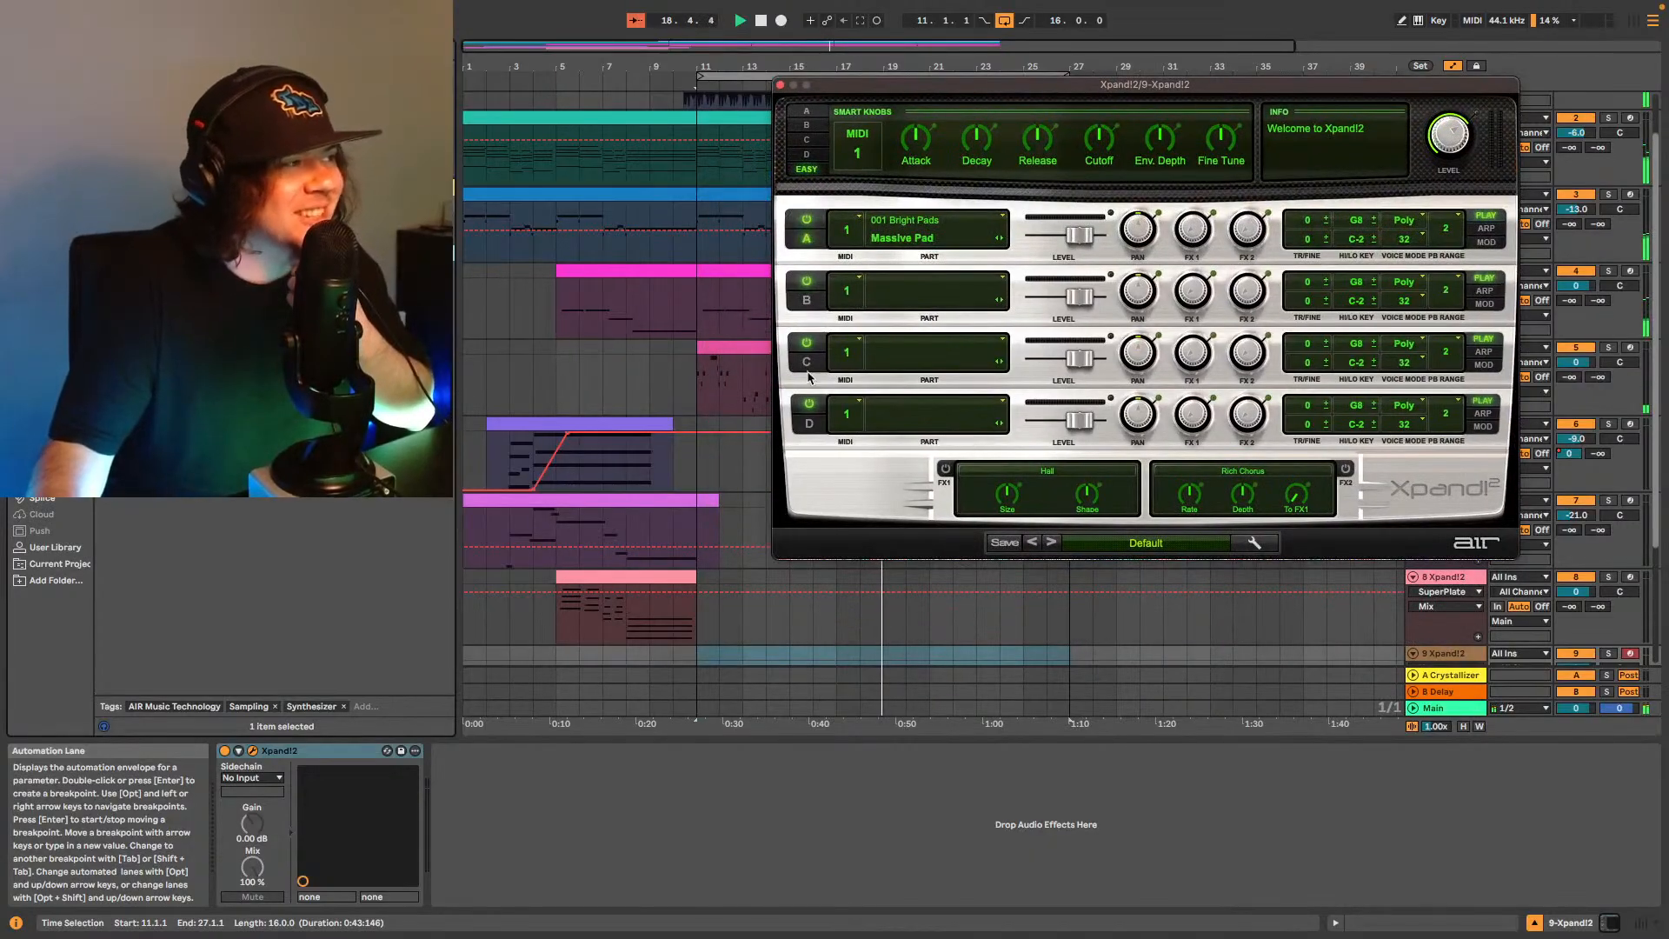
scroll(869, 383, down, 5)
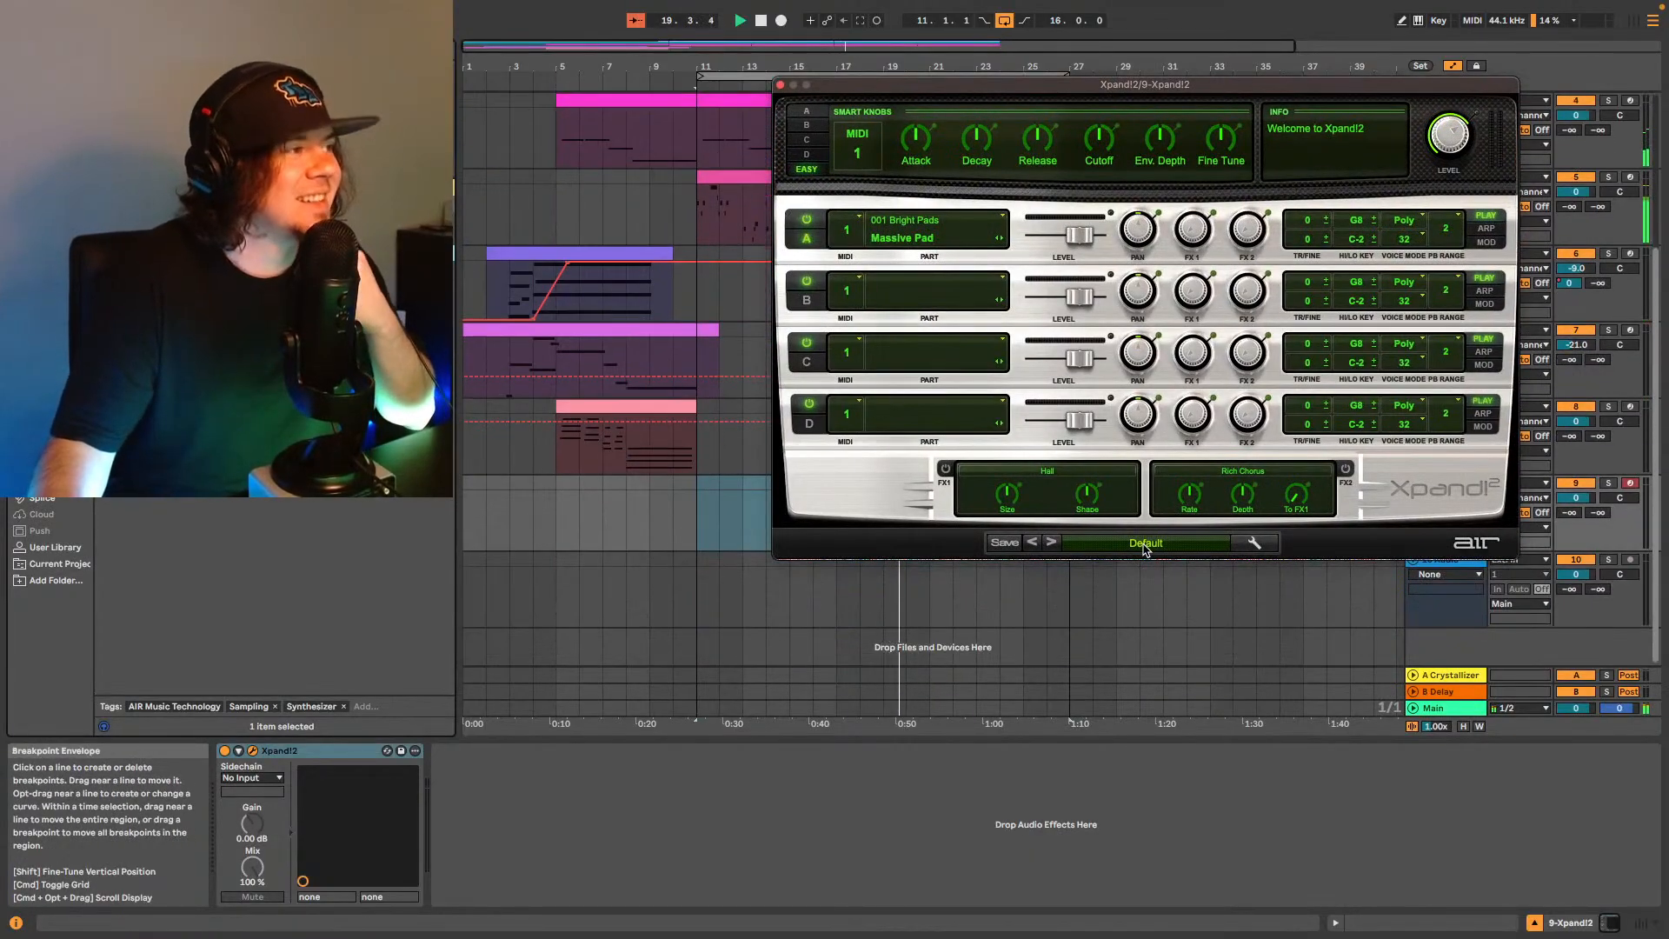
click(1144, 547)
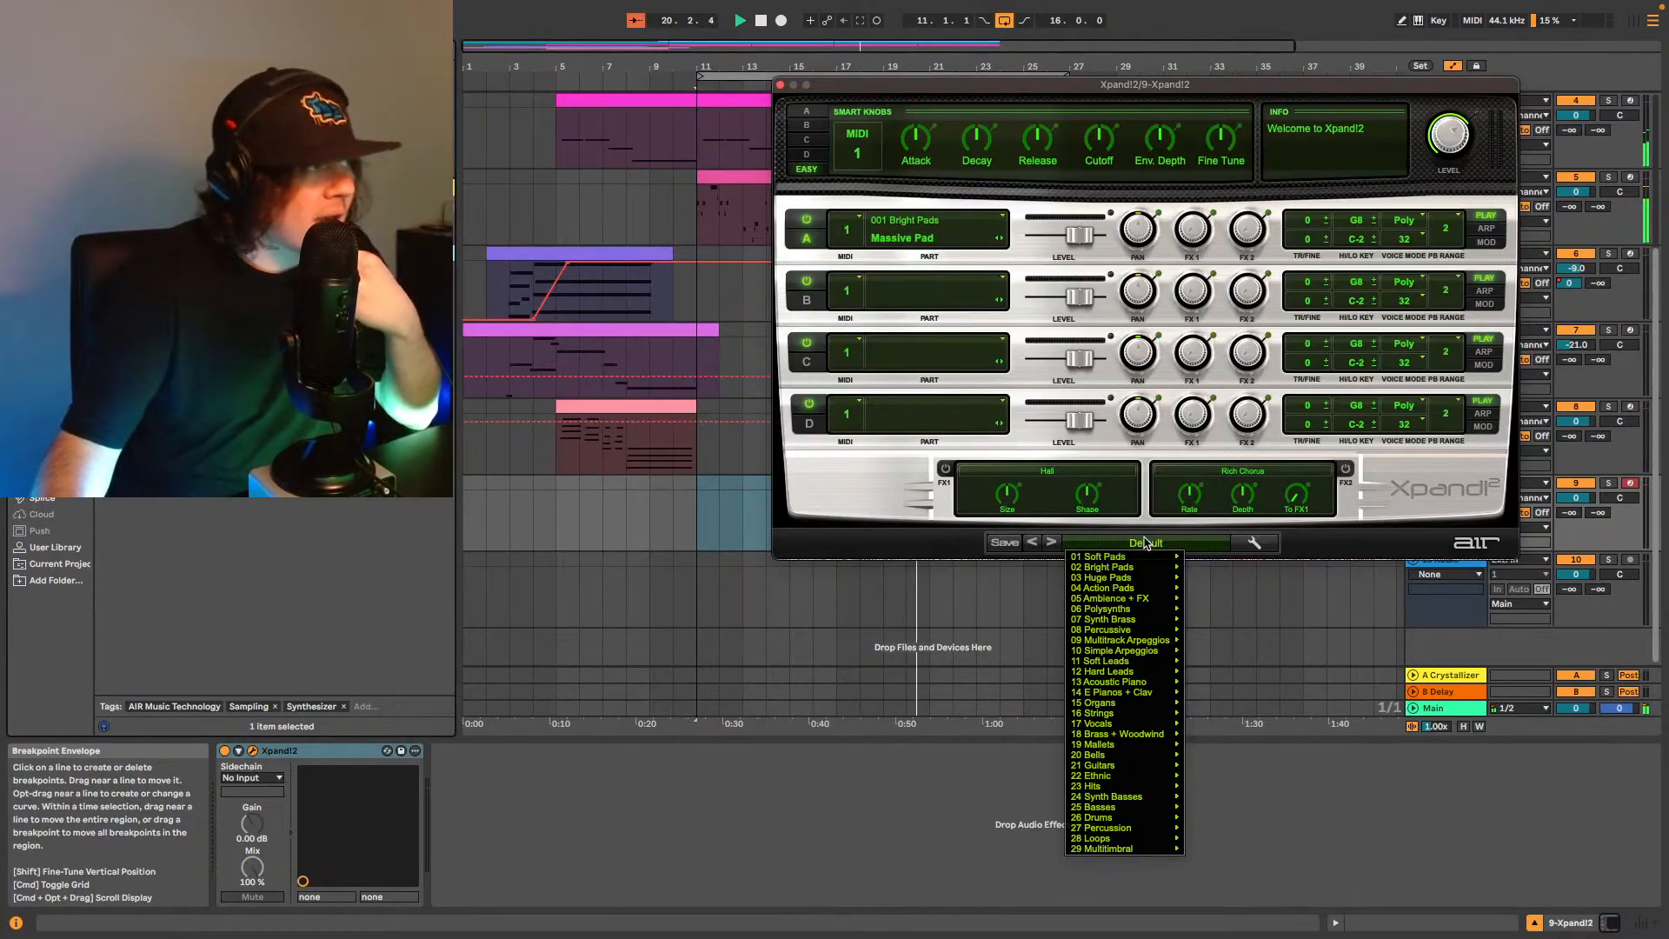
mouse_move(1134, 601)
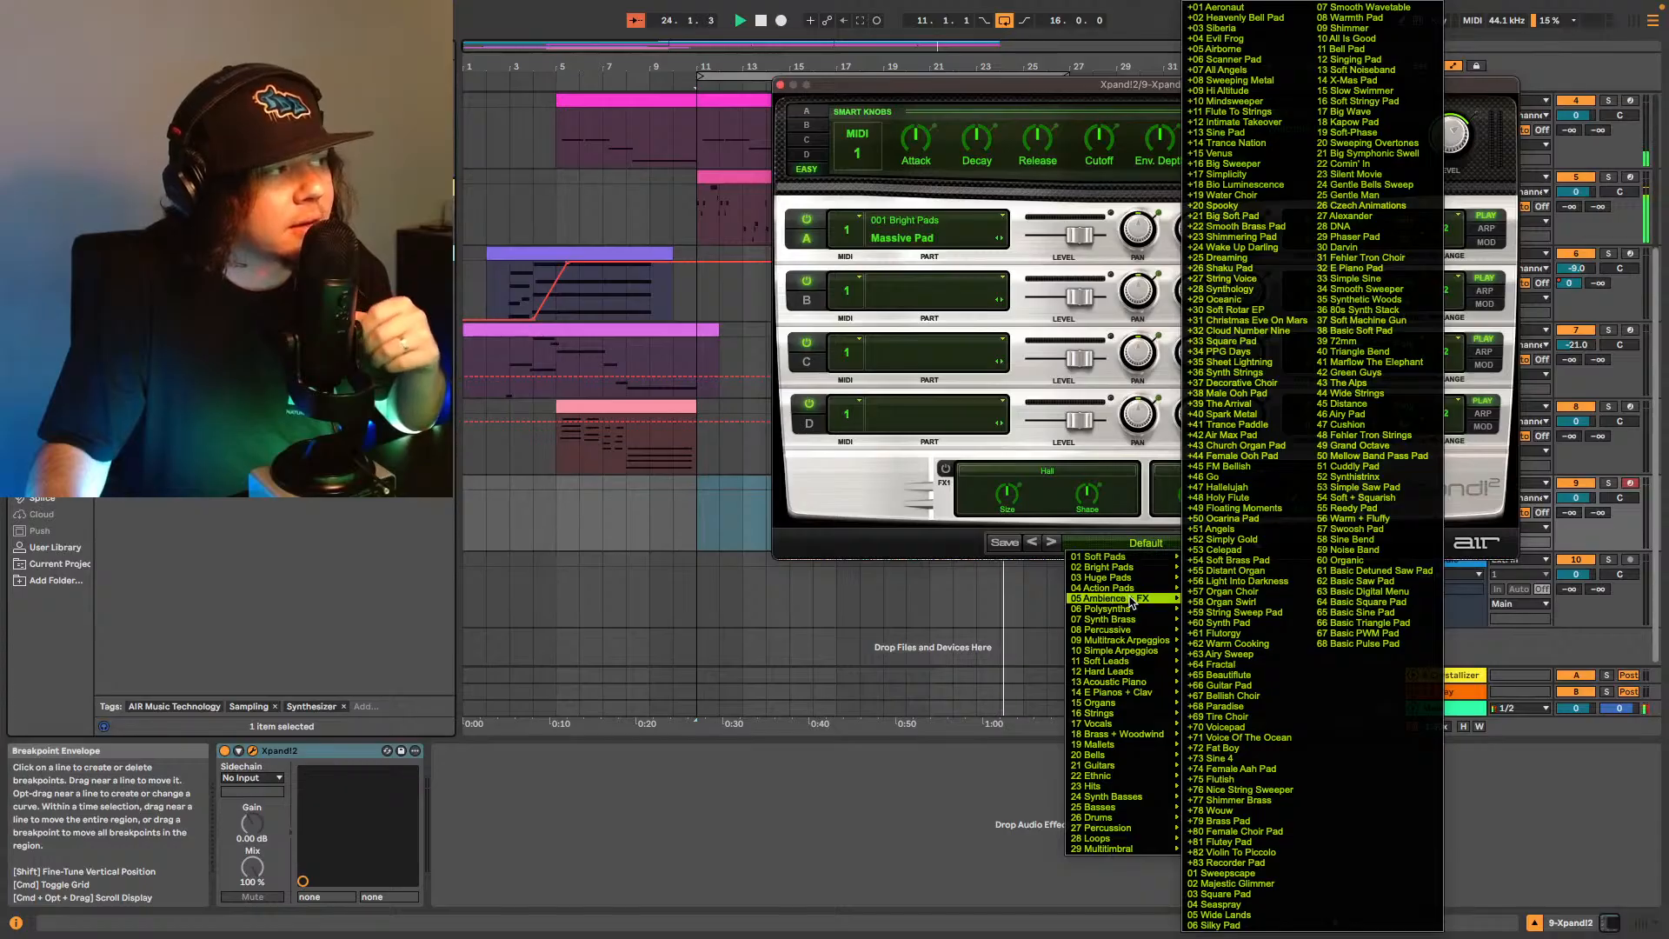
mouse_move(1130, 662)
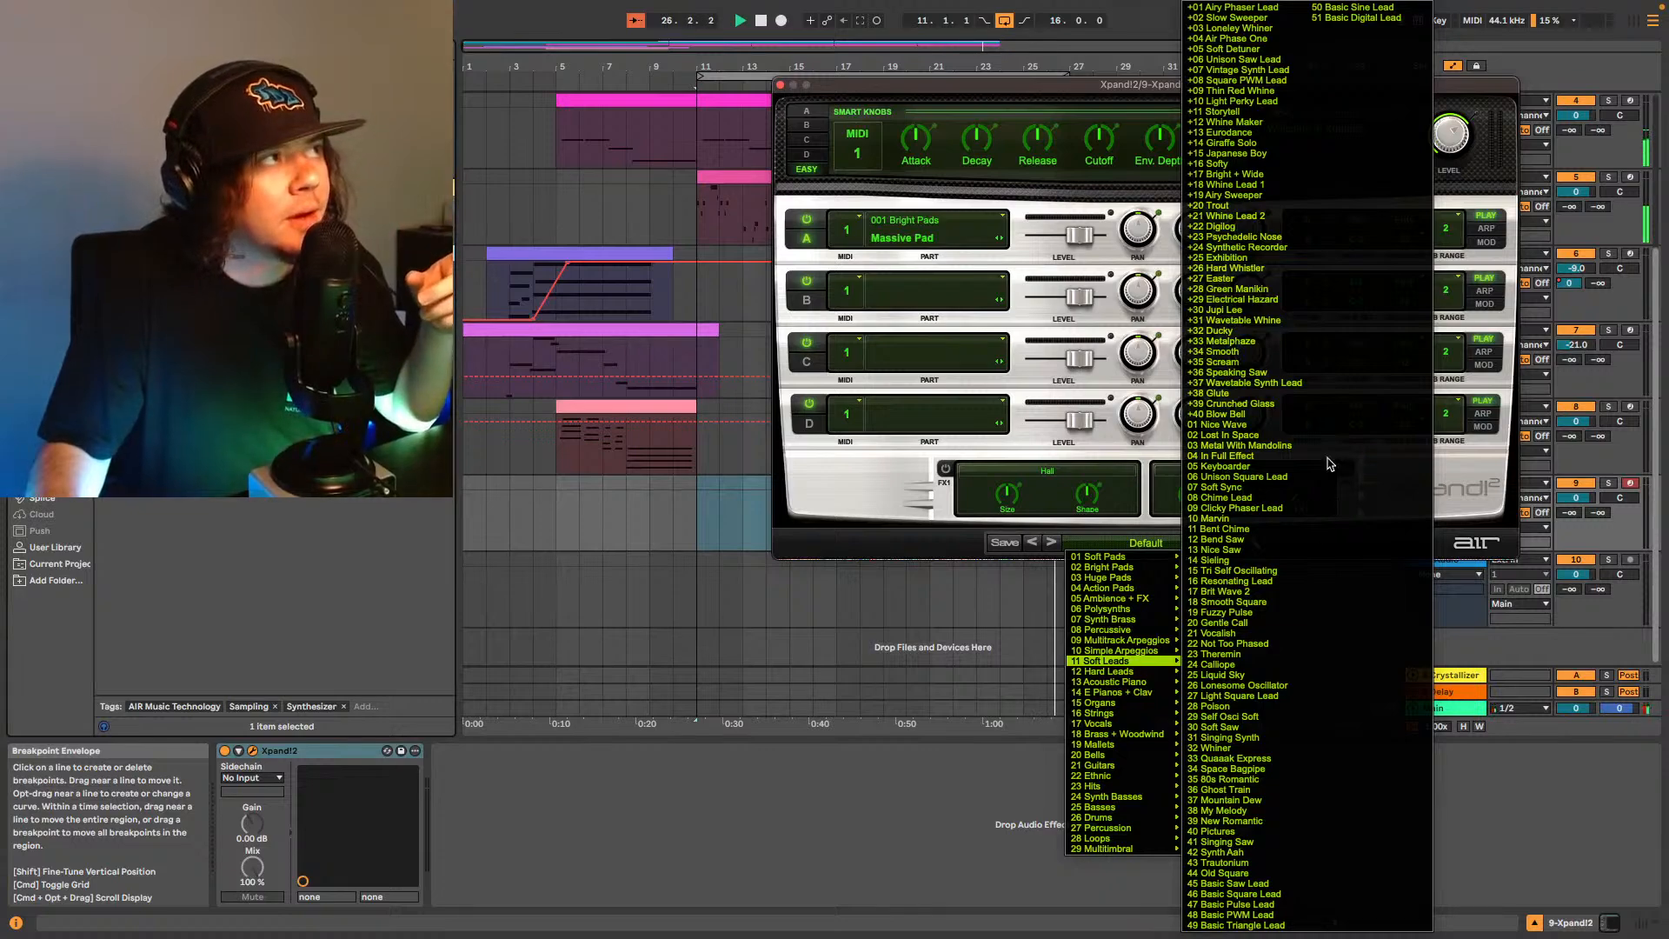
click(1257, 40)
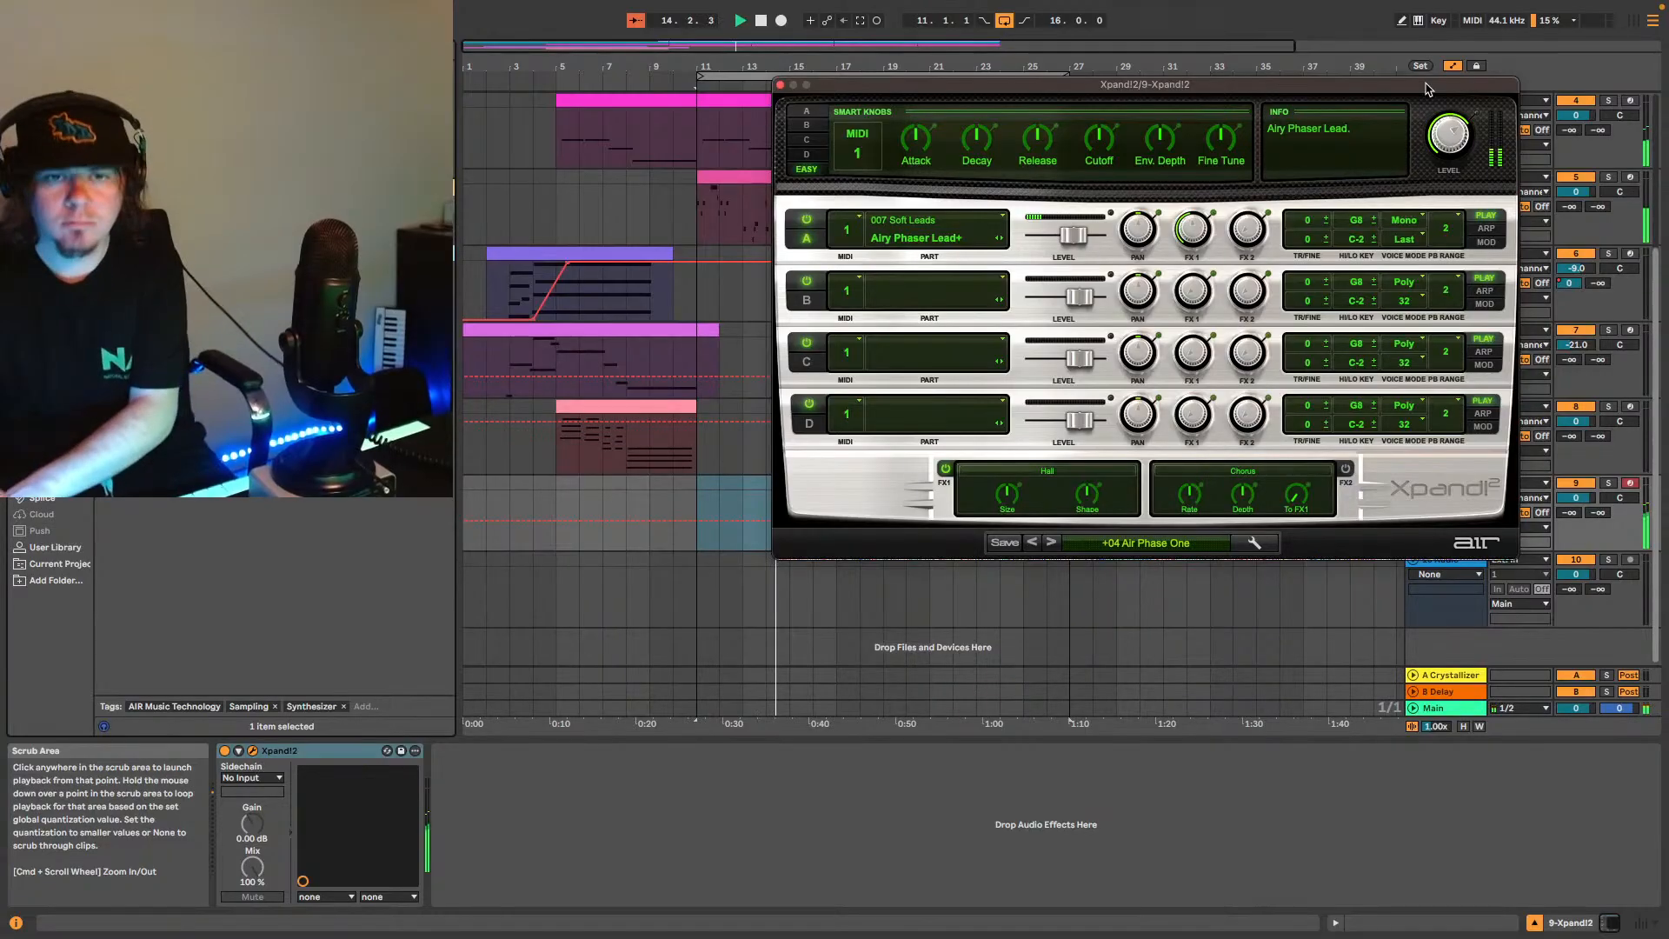
Close the Xpand!2 window, insert a new MIDI track below track 9 and clear the browser search.
click(779, 85)
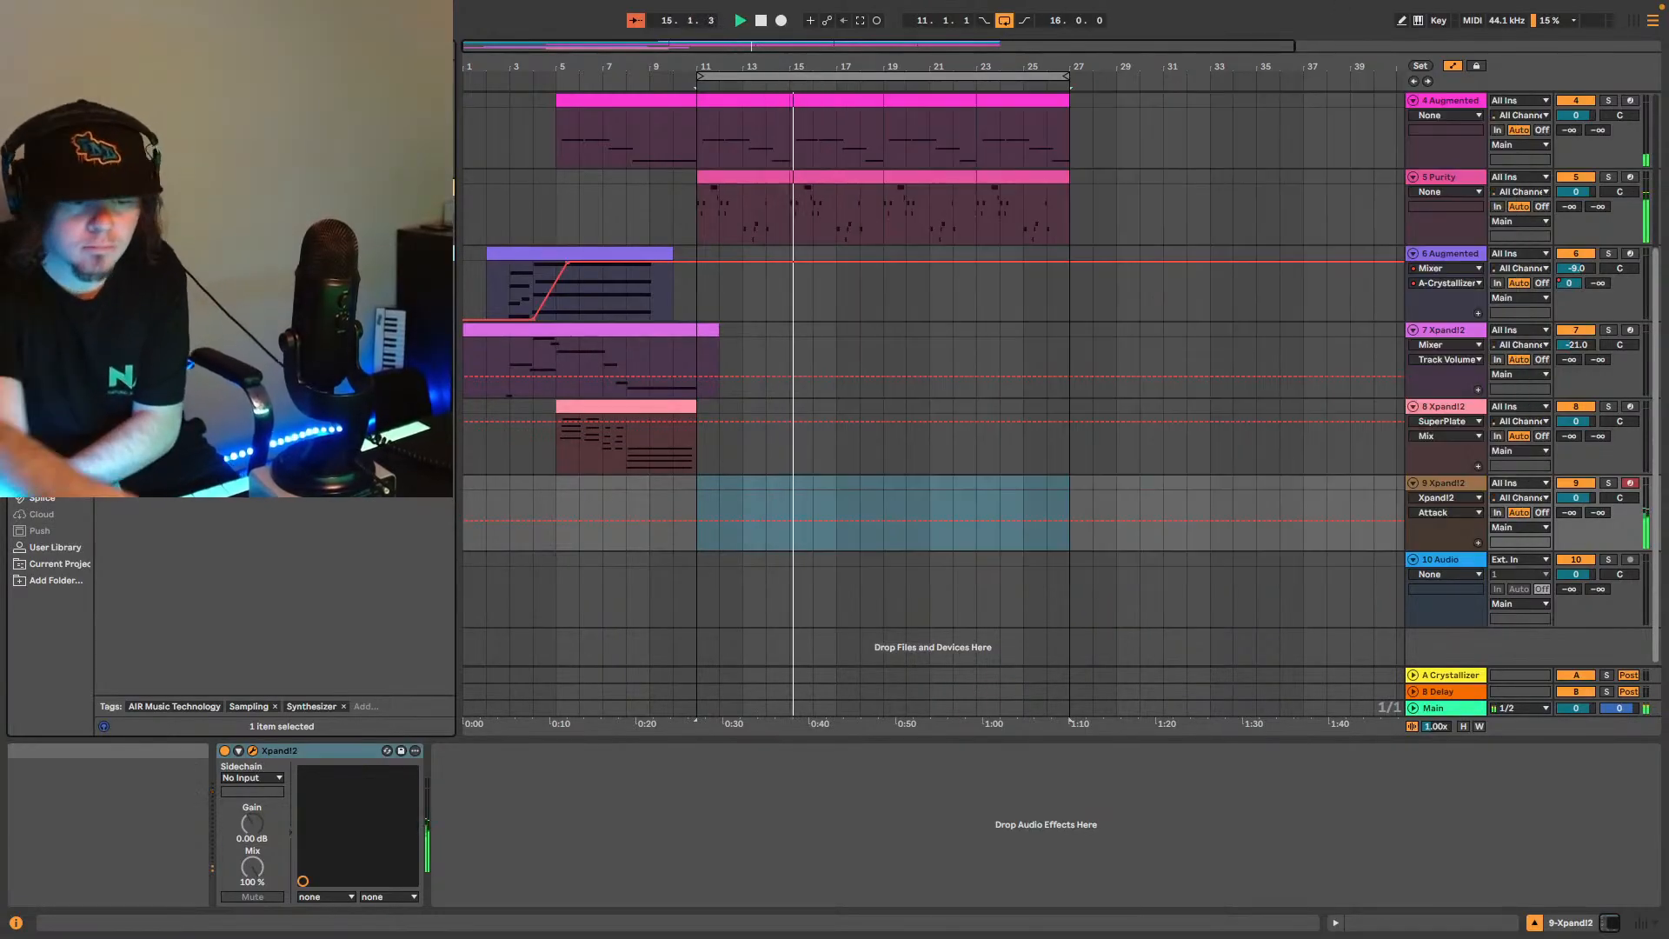
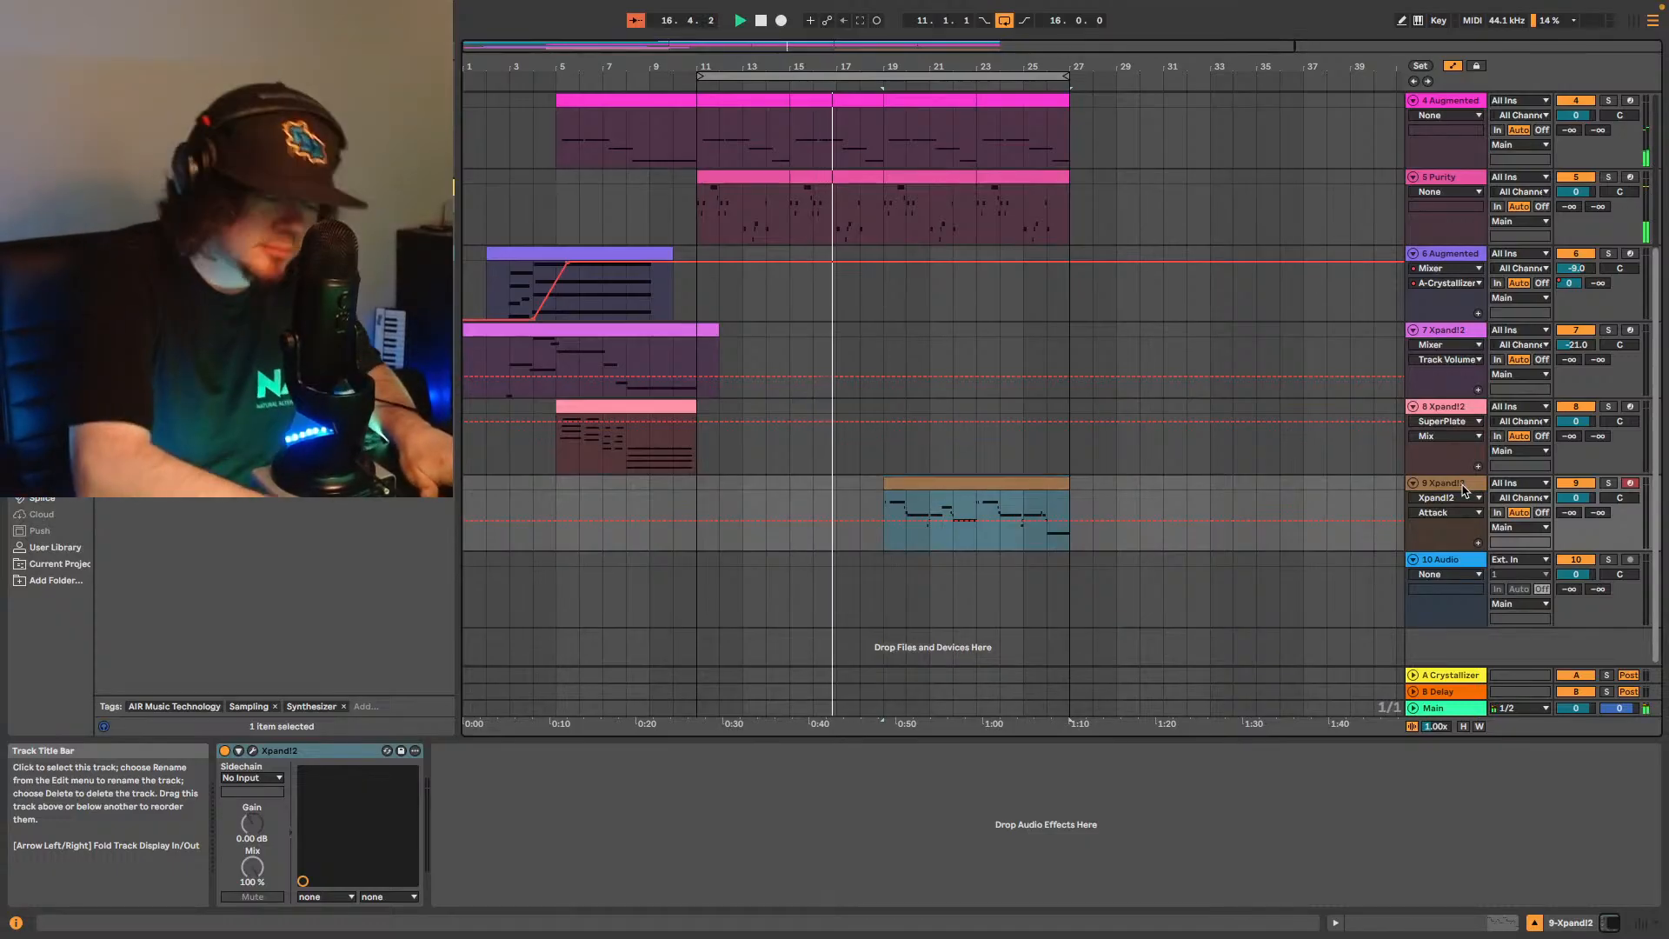
key(ctrl+shift+t)
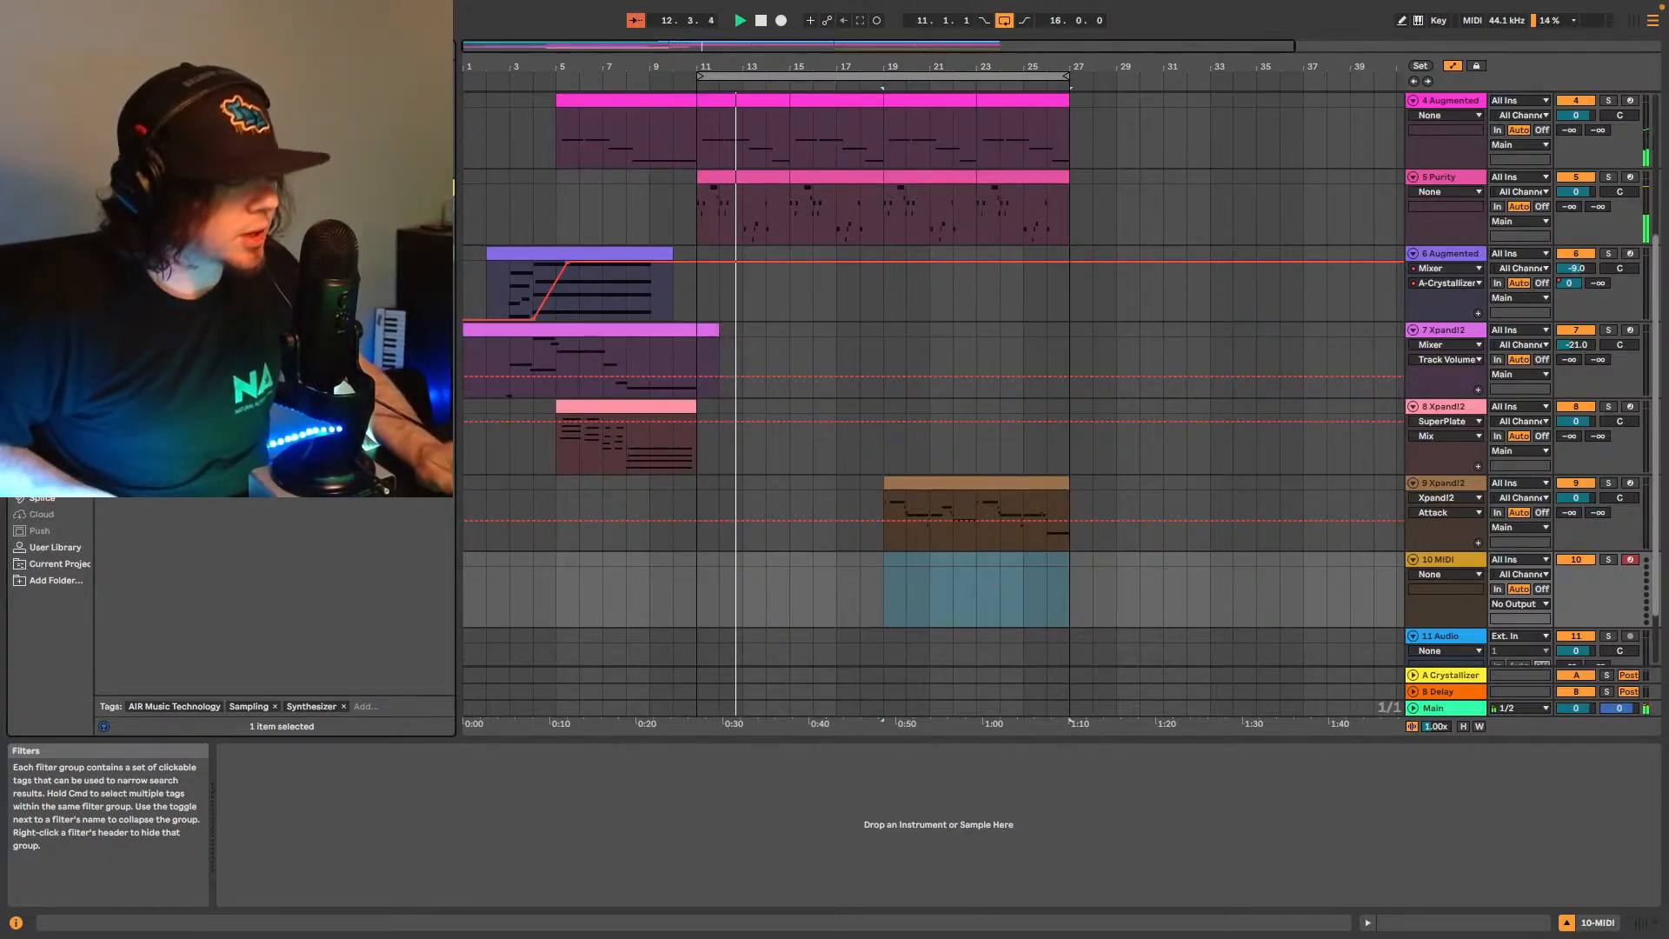
click(217, 174)
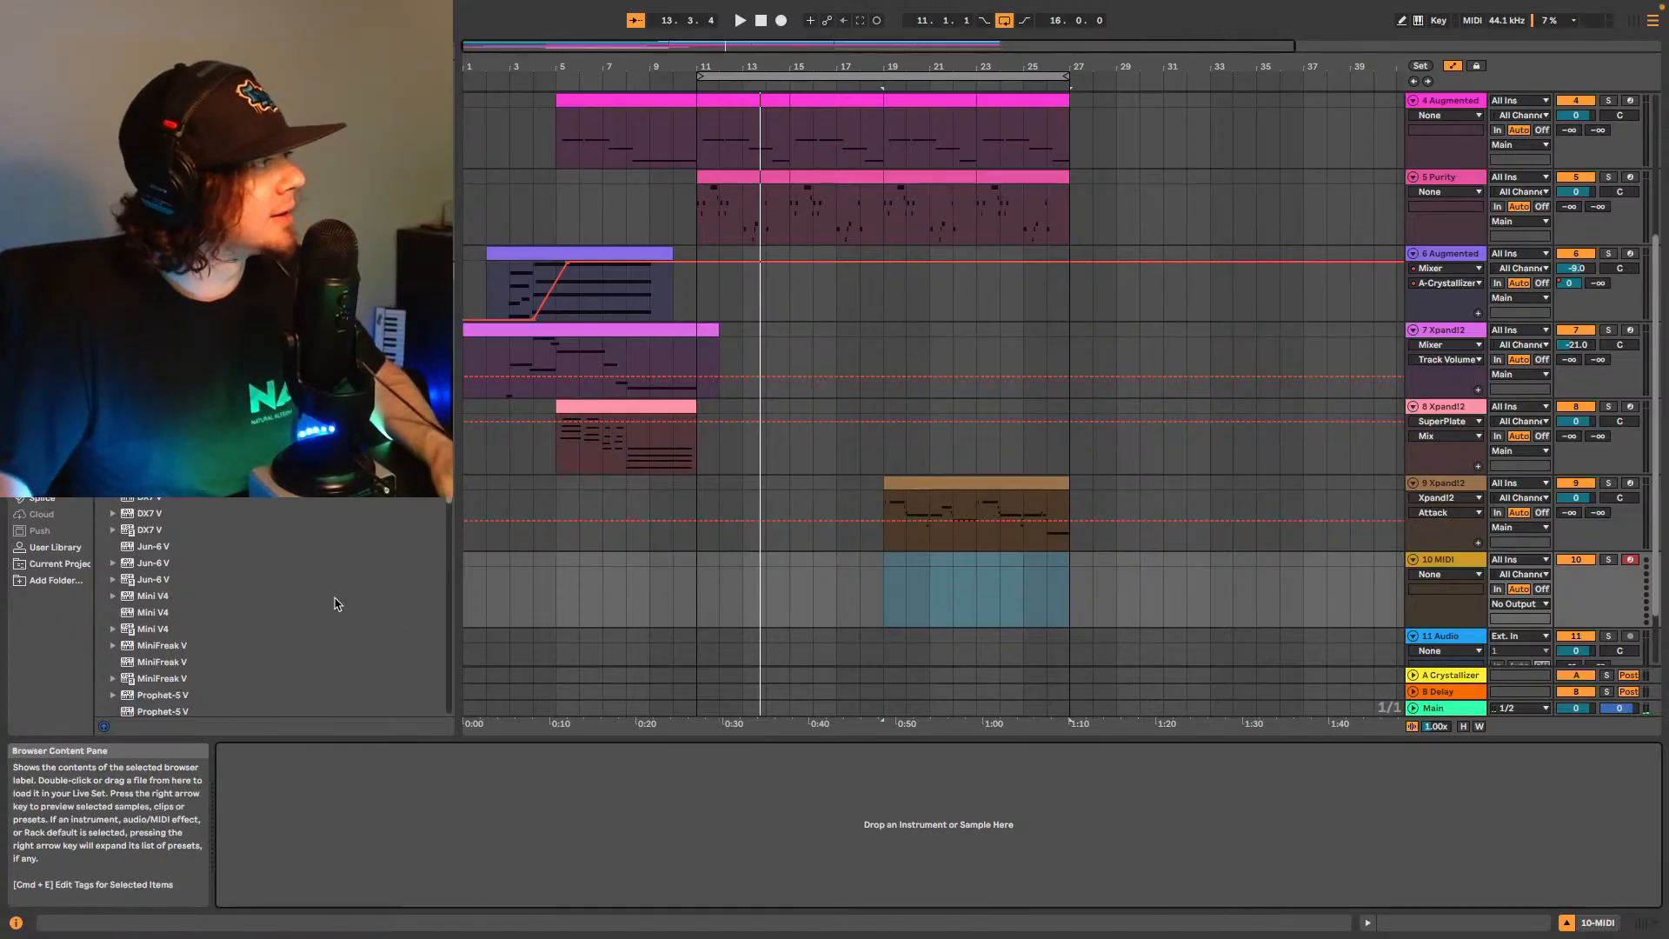
click(477, 598)
key(space)
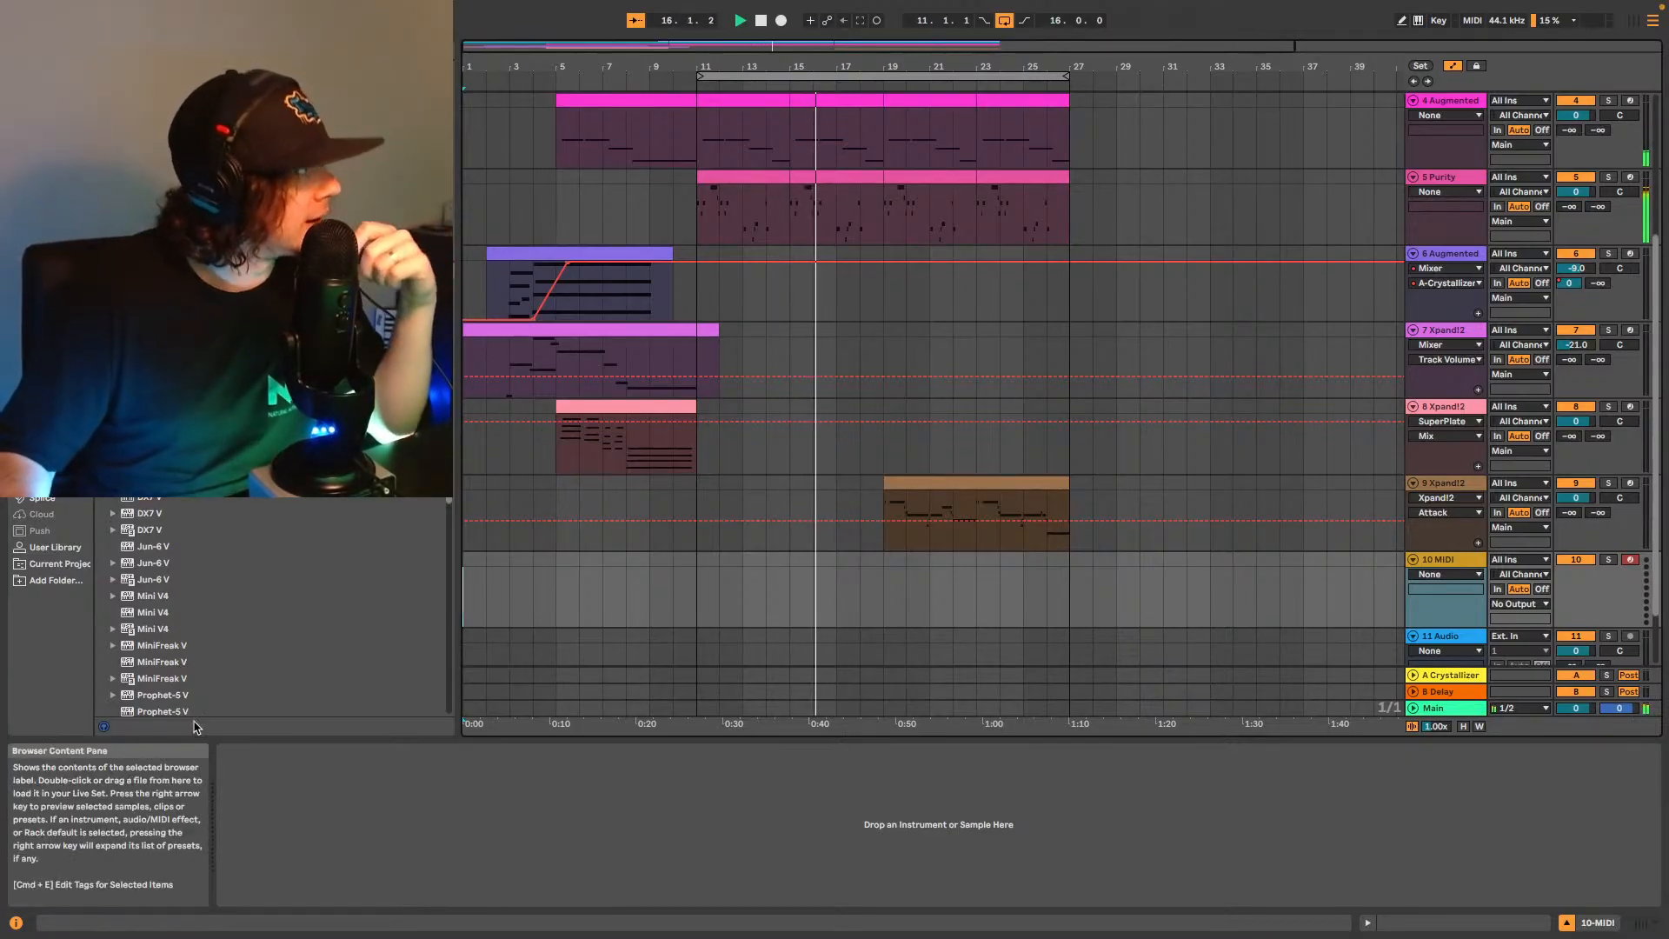
Load Arturia's Stage-73 V2 electric piano onto track 10 and close its window after auditioning the sound.
scroll(201, 609, down, 10)
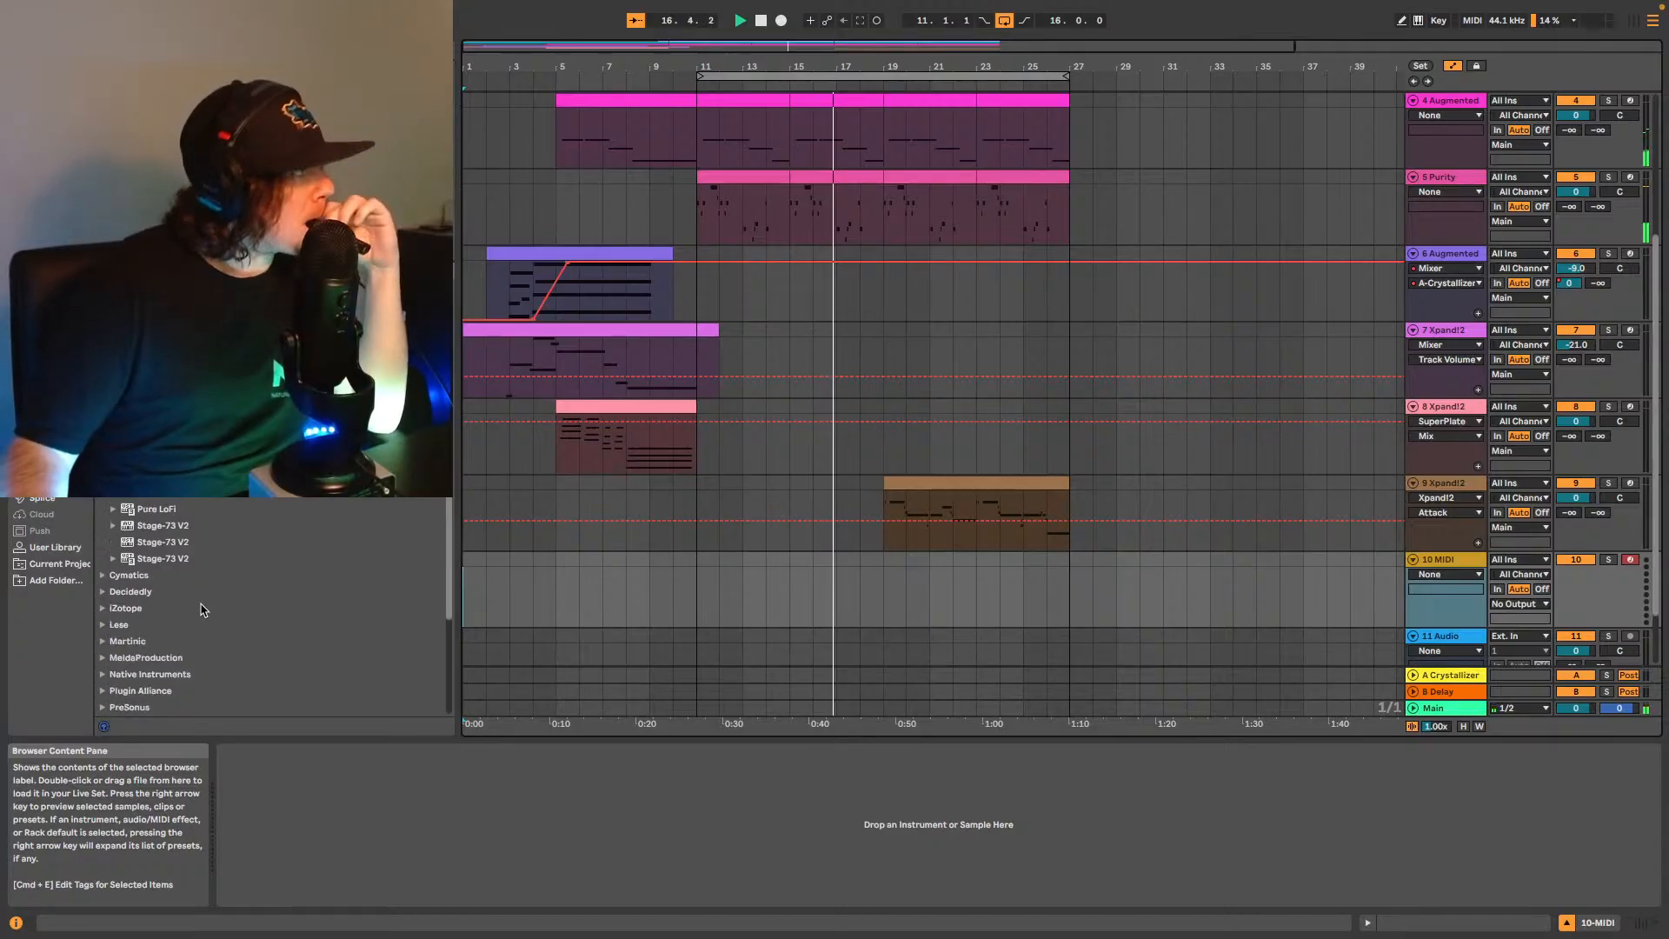
scroll(200, 609, up, 5)
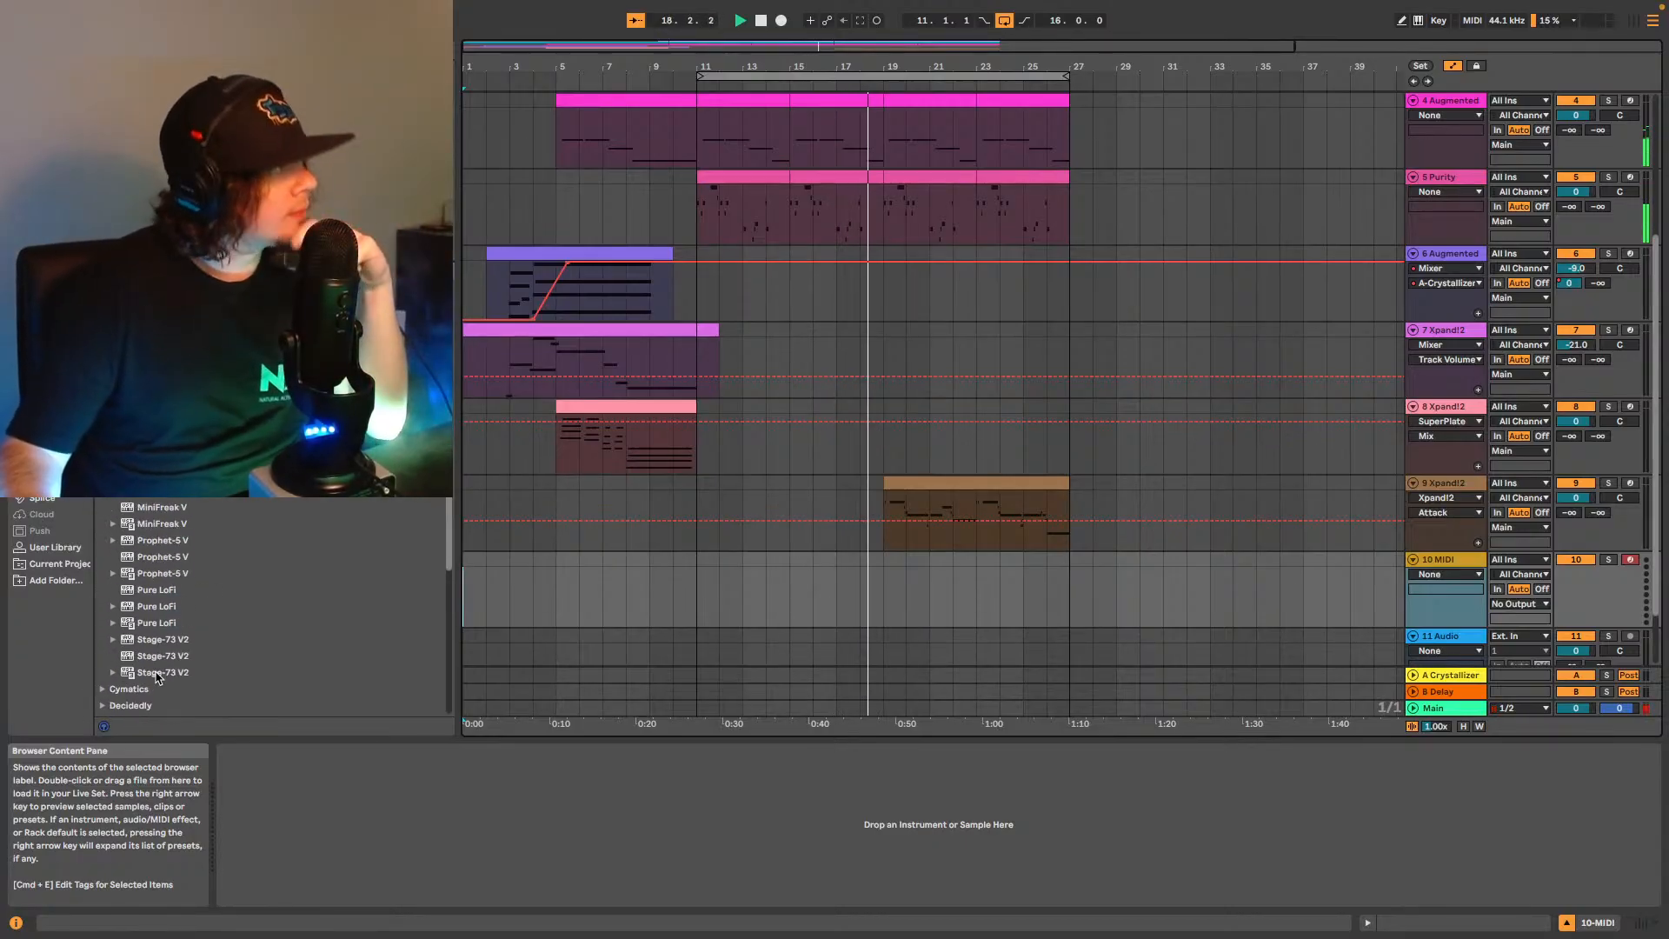
drag(157, 676, 894, 599)
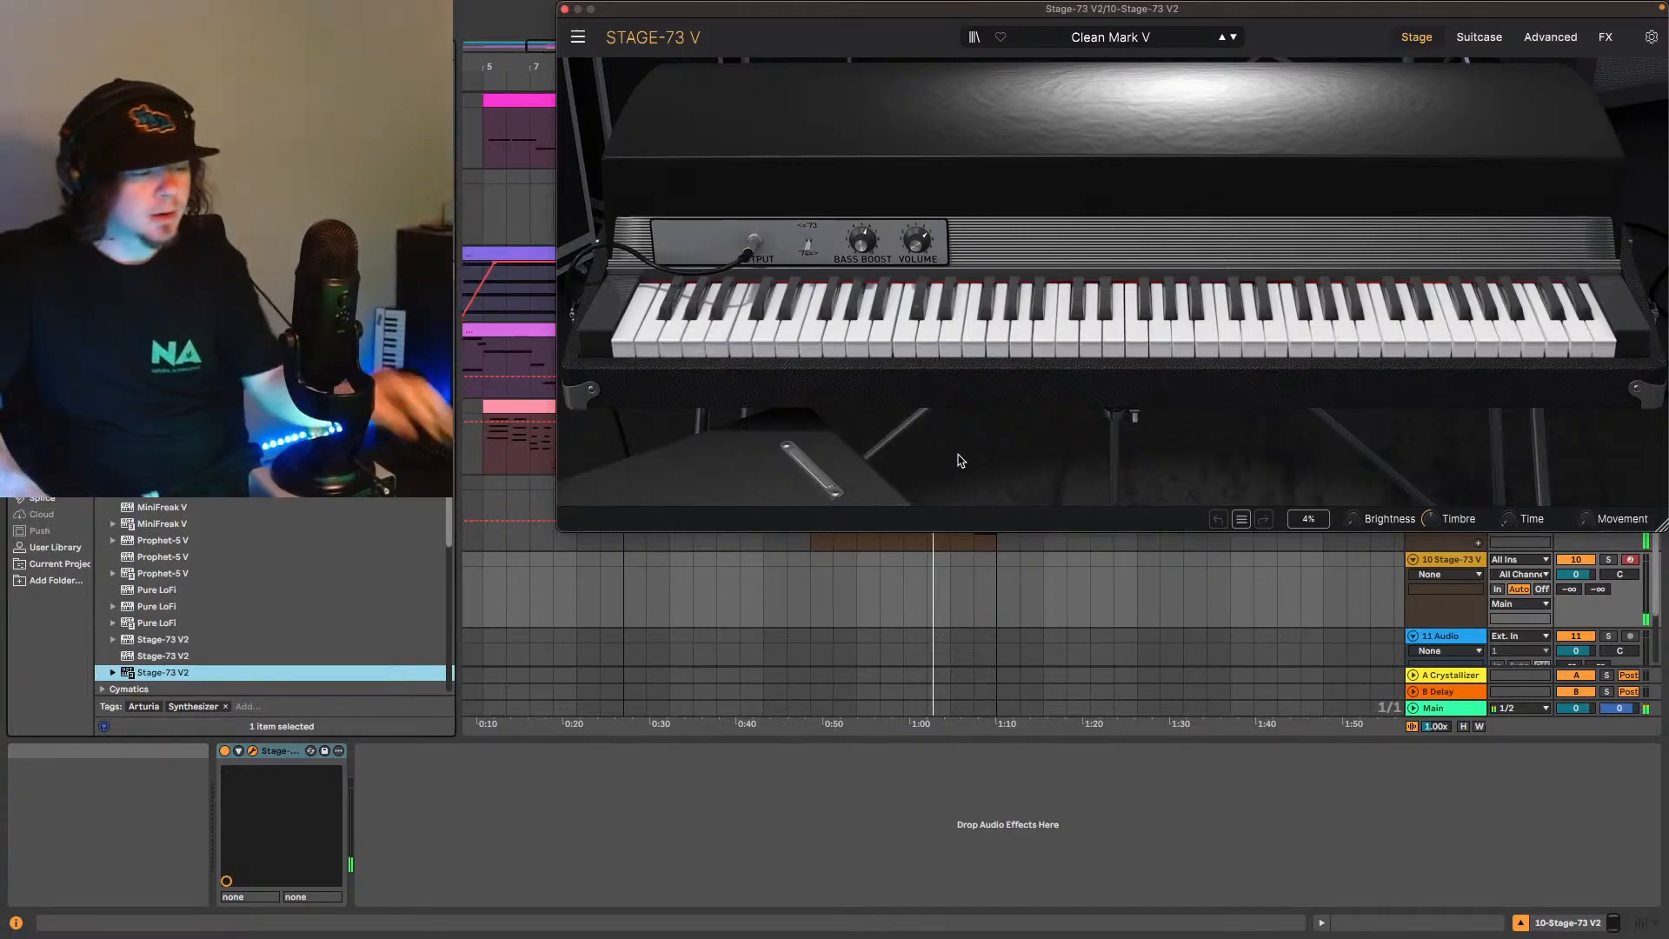
drag(921, 28, 764, 608)
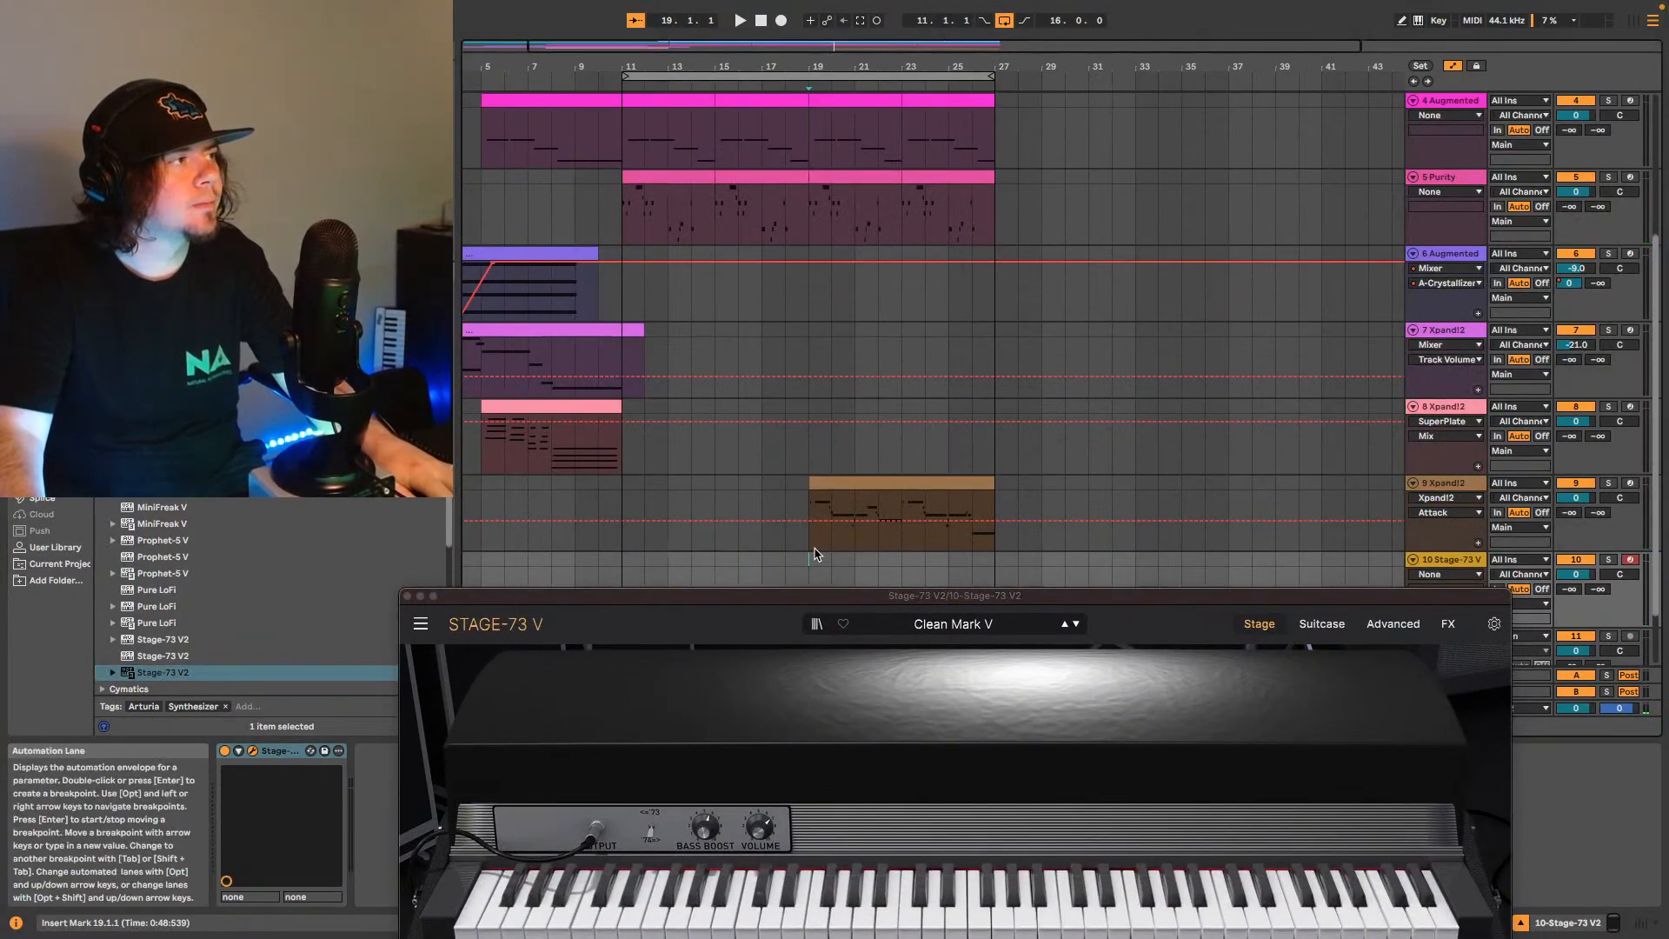
key(space)
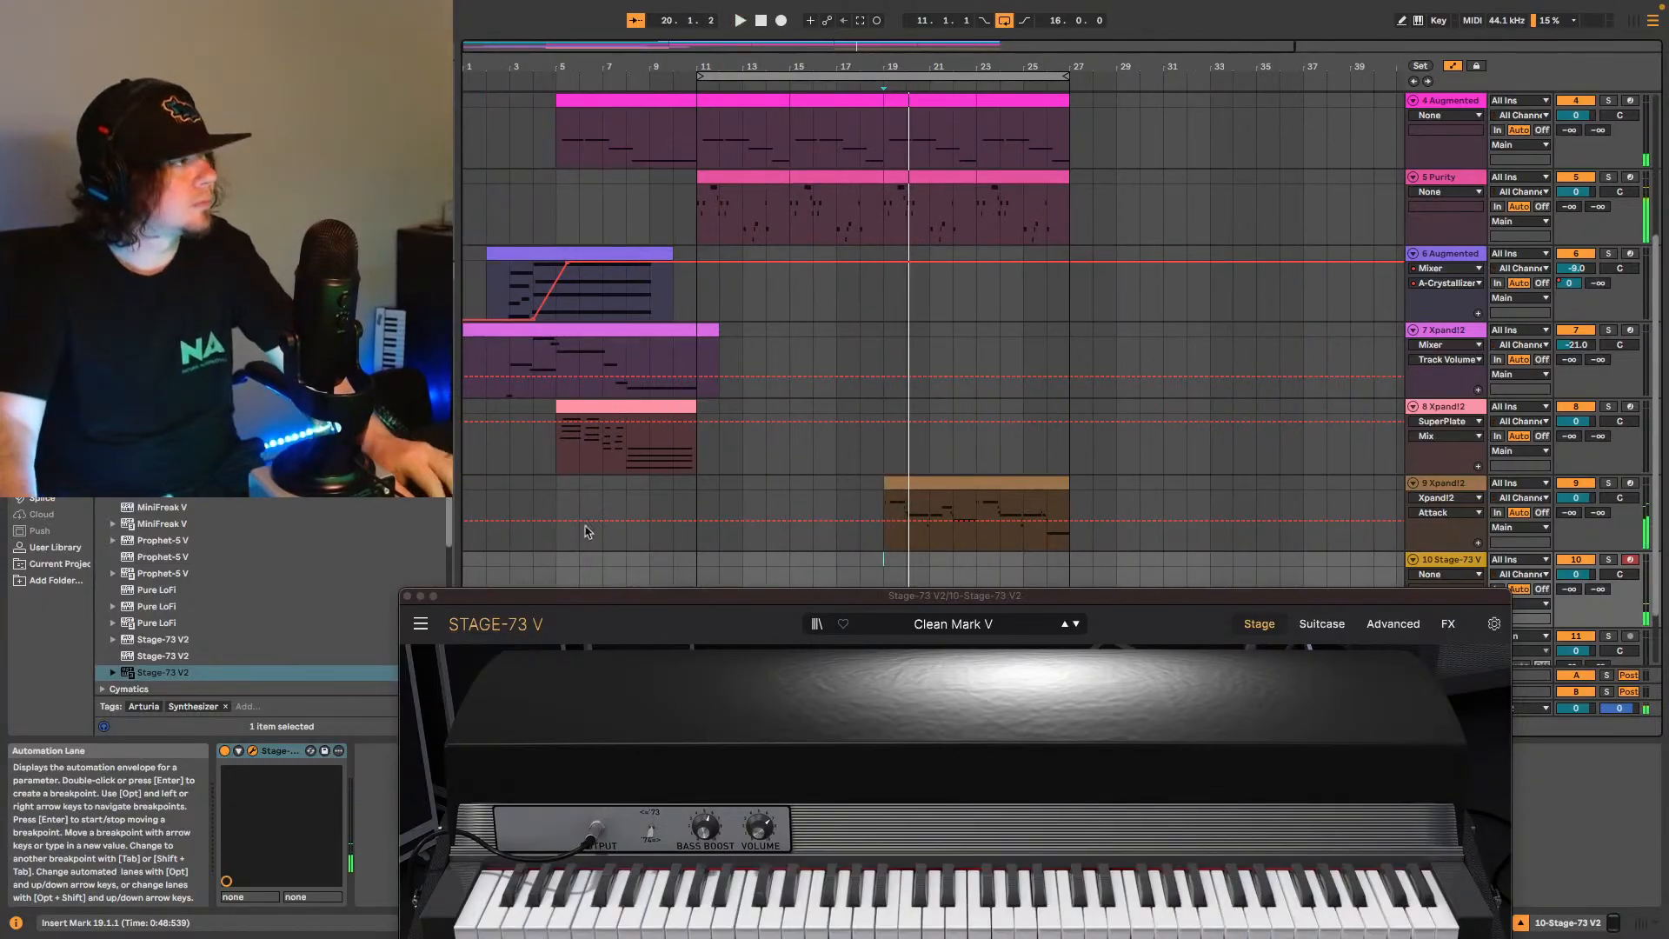
click(407, 598)
Copy the SuperPlate reverb from track 8 to track 10, placing it after Stage-73 V2.
click(604, 452)
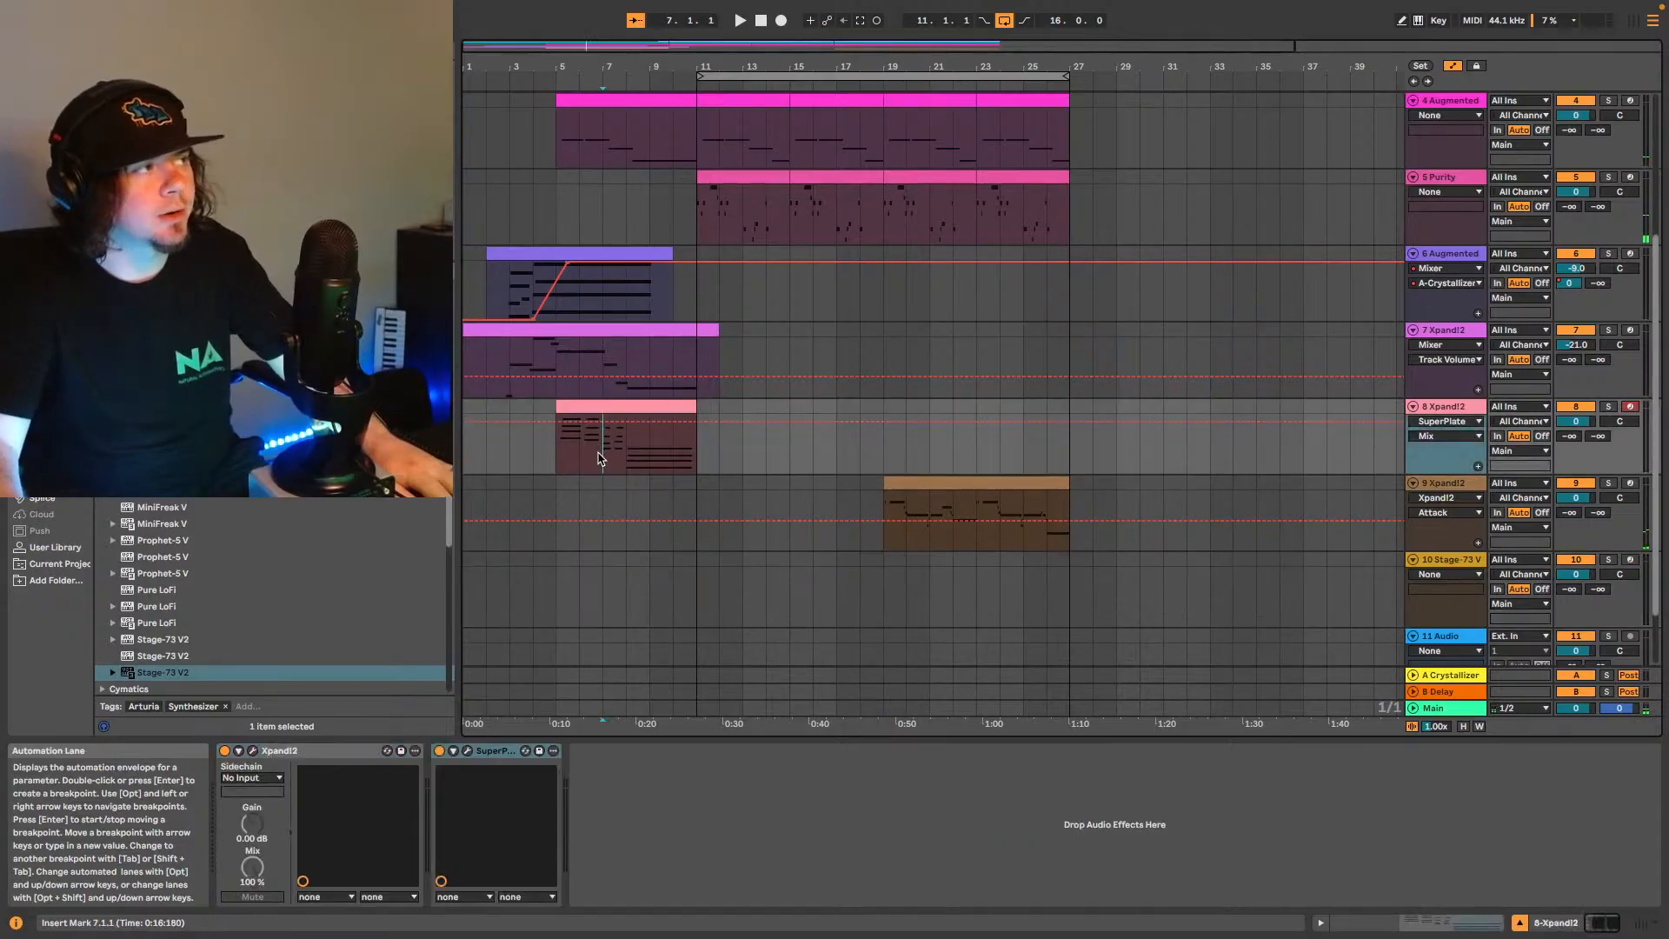
key(space)
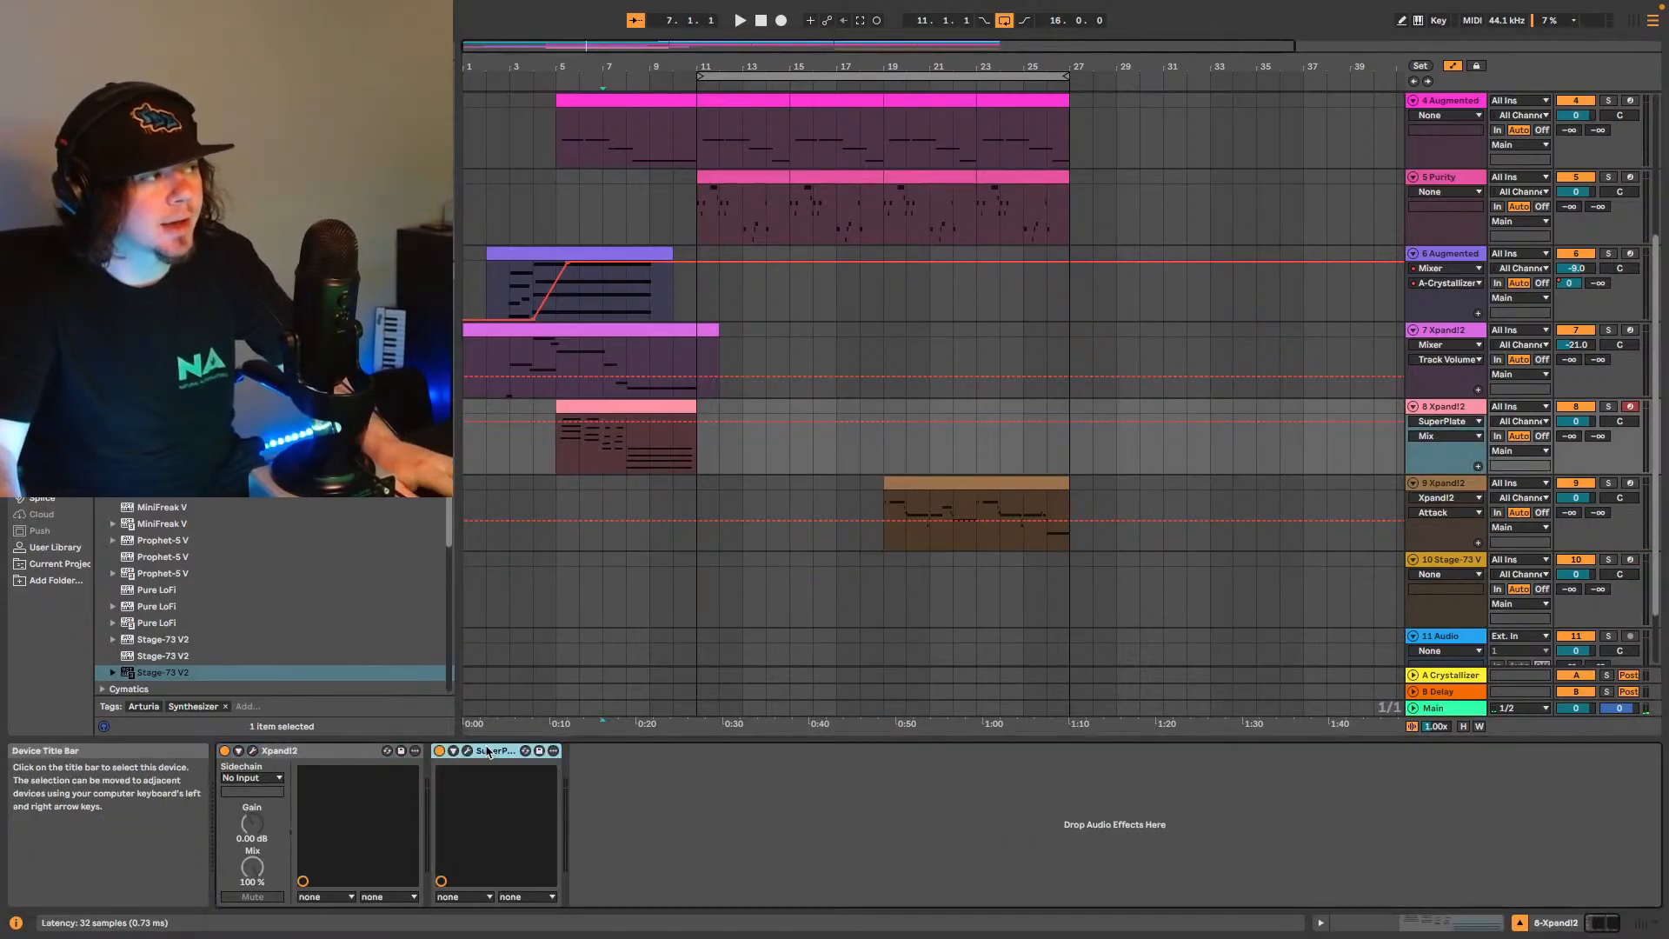
click(1446, 483)
key(Down)
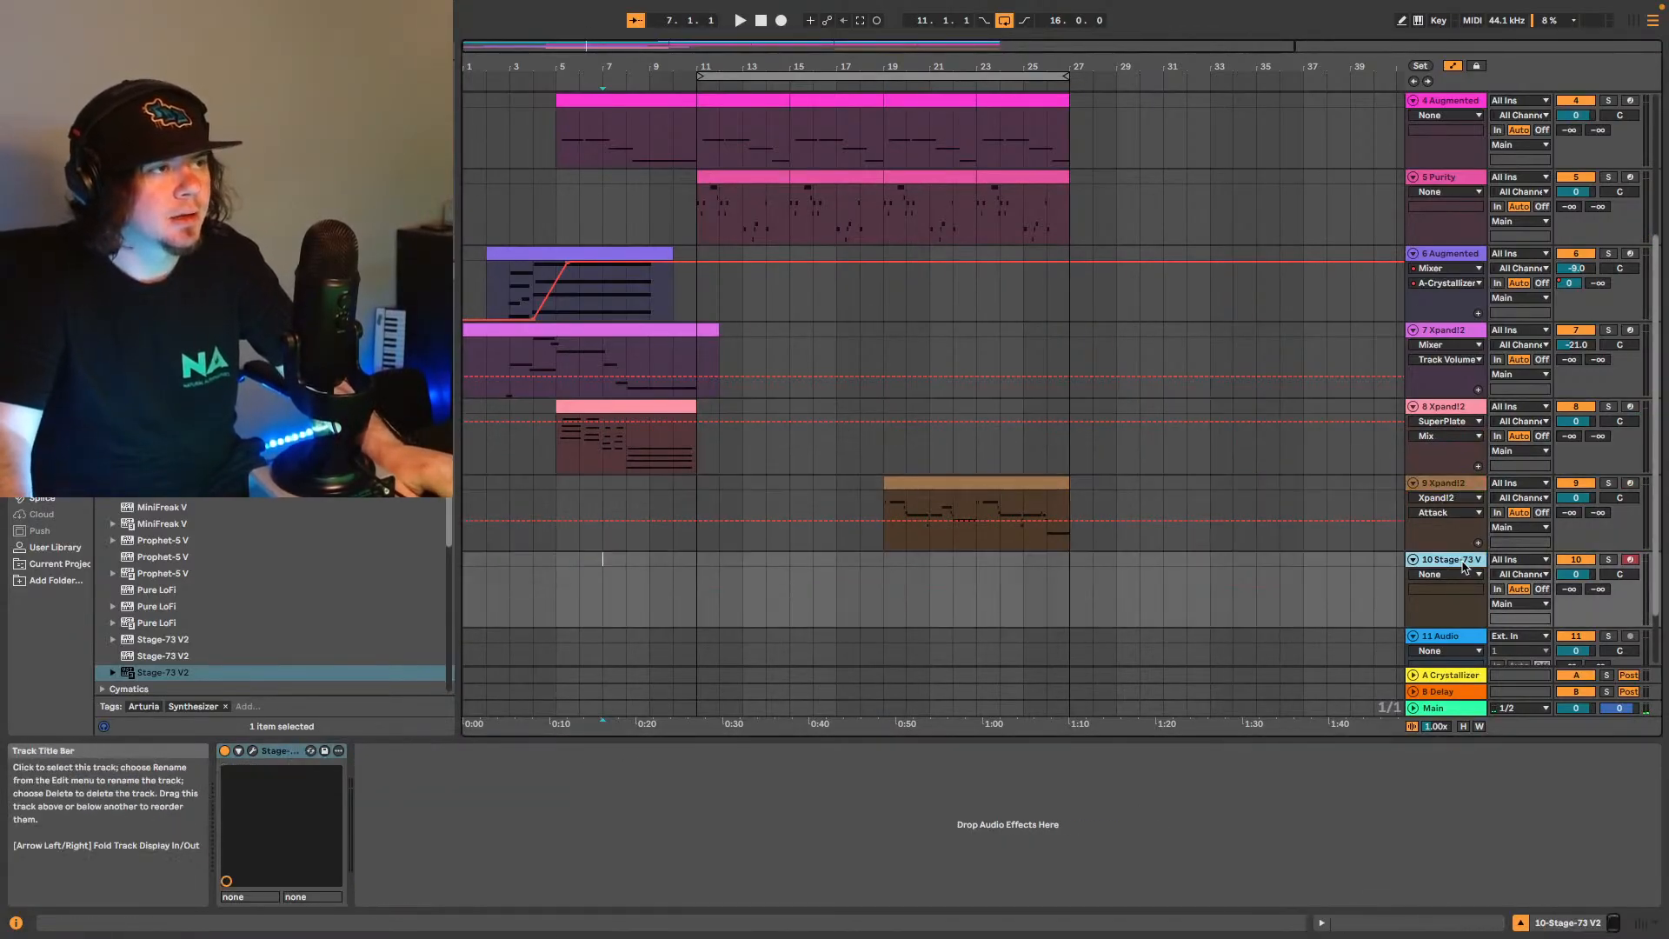
key(super+v)
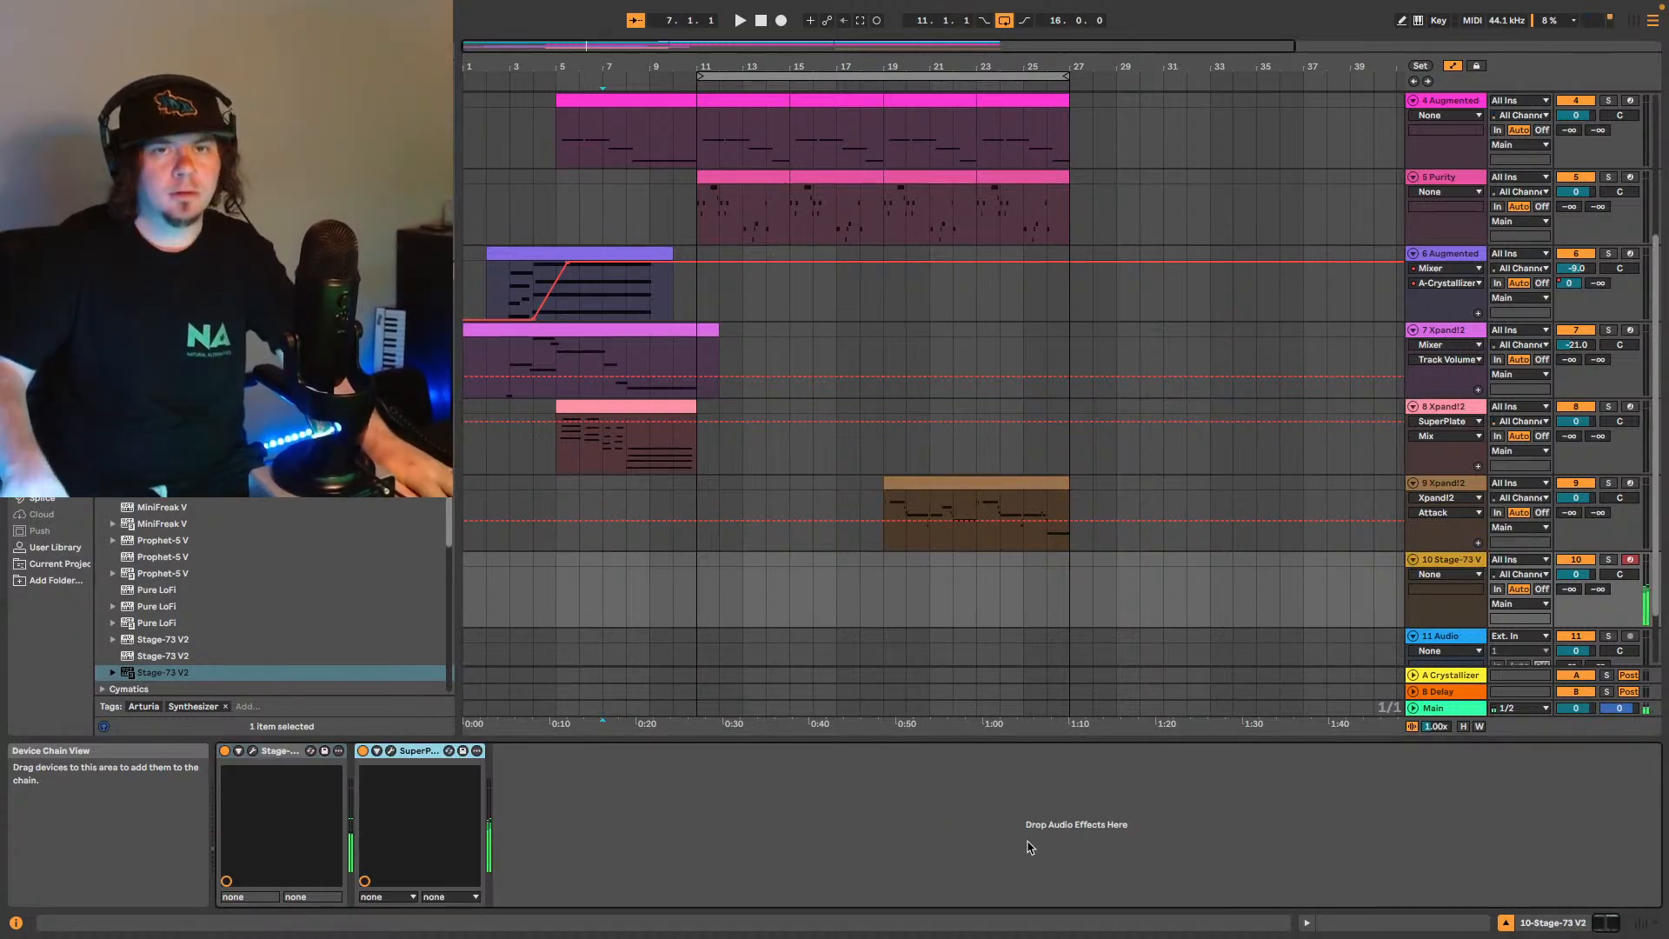
Play the Stage-73 chord along with the arrangement and capture the performance as a MIDI clip on track 10.
key(space)
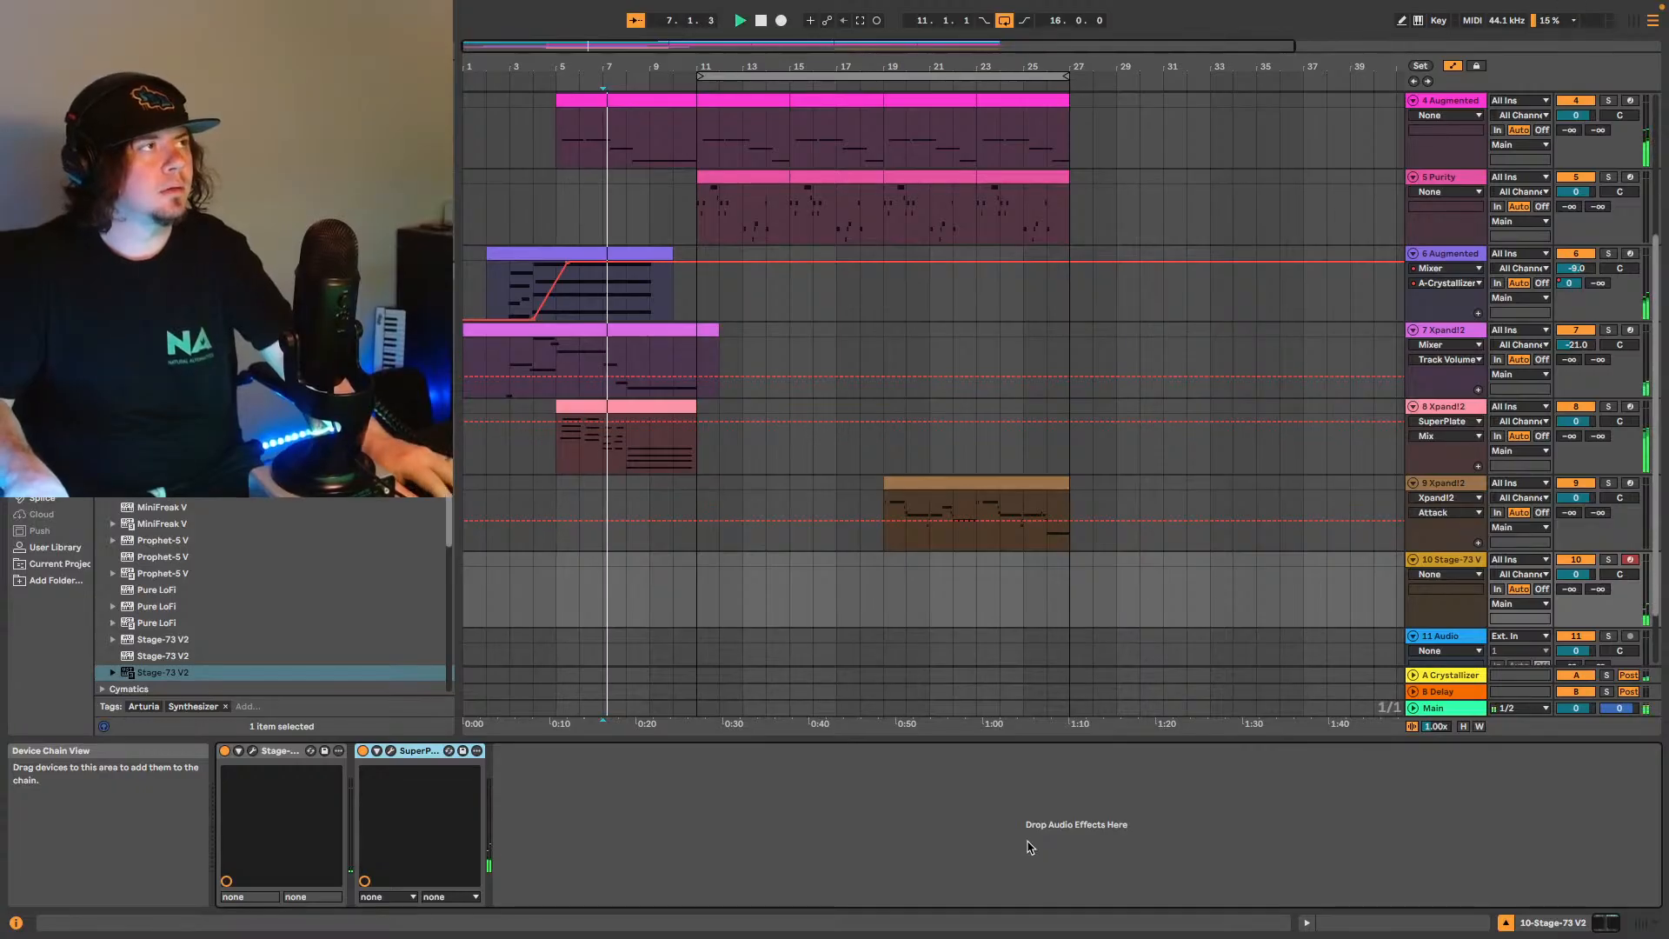
click(836, 594)
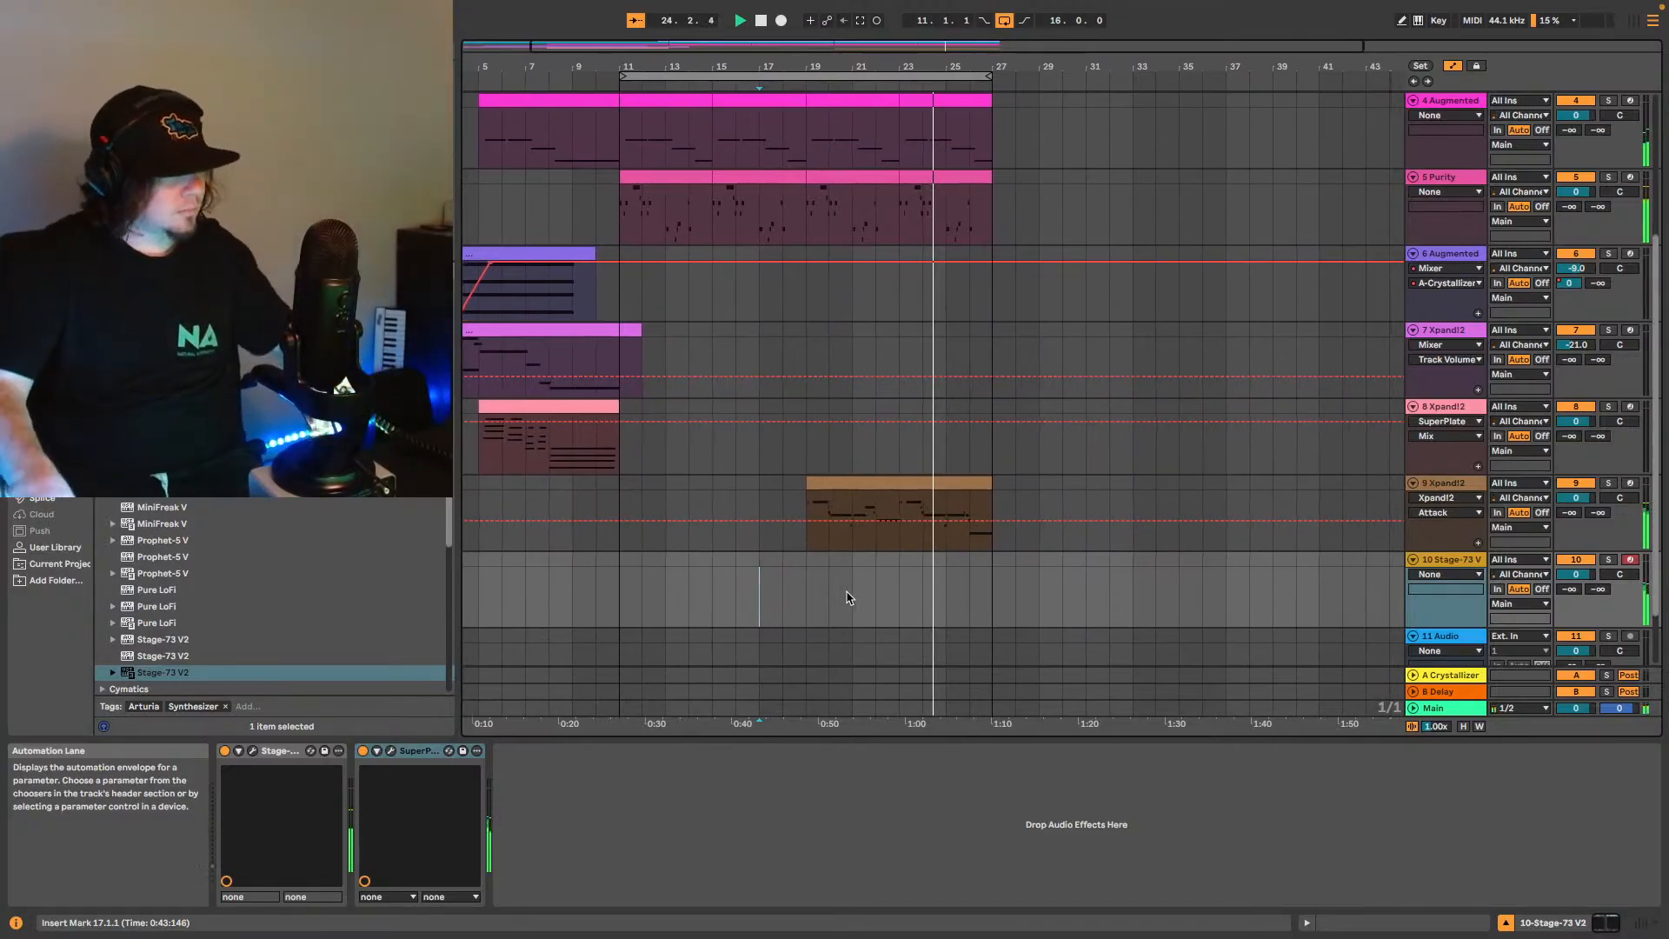
key(space)
key(space)
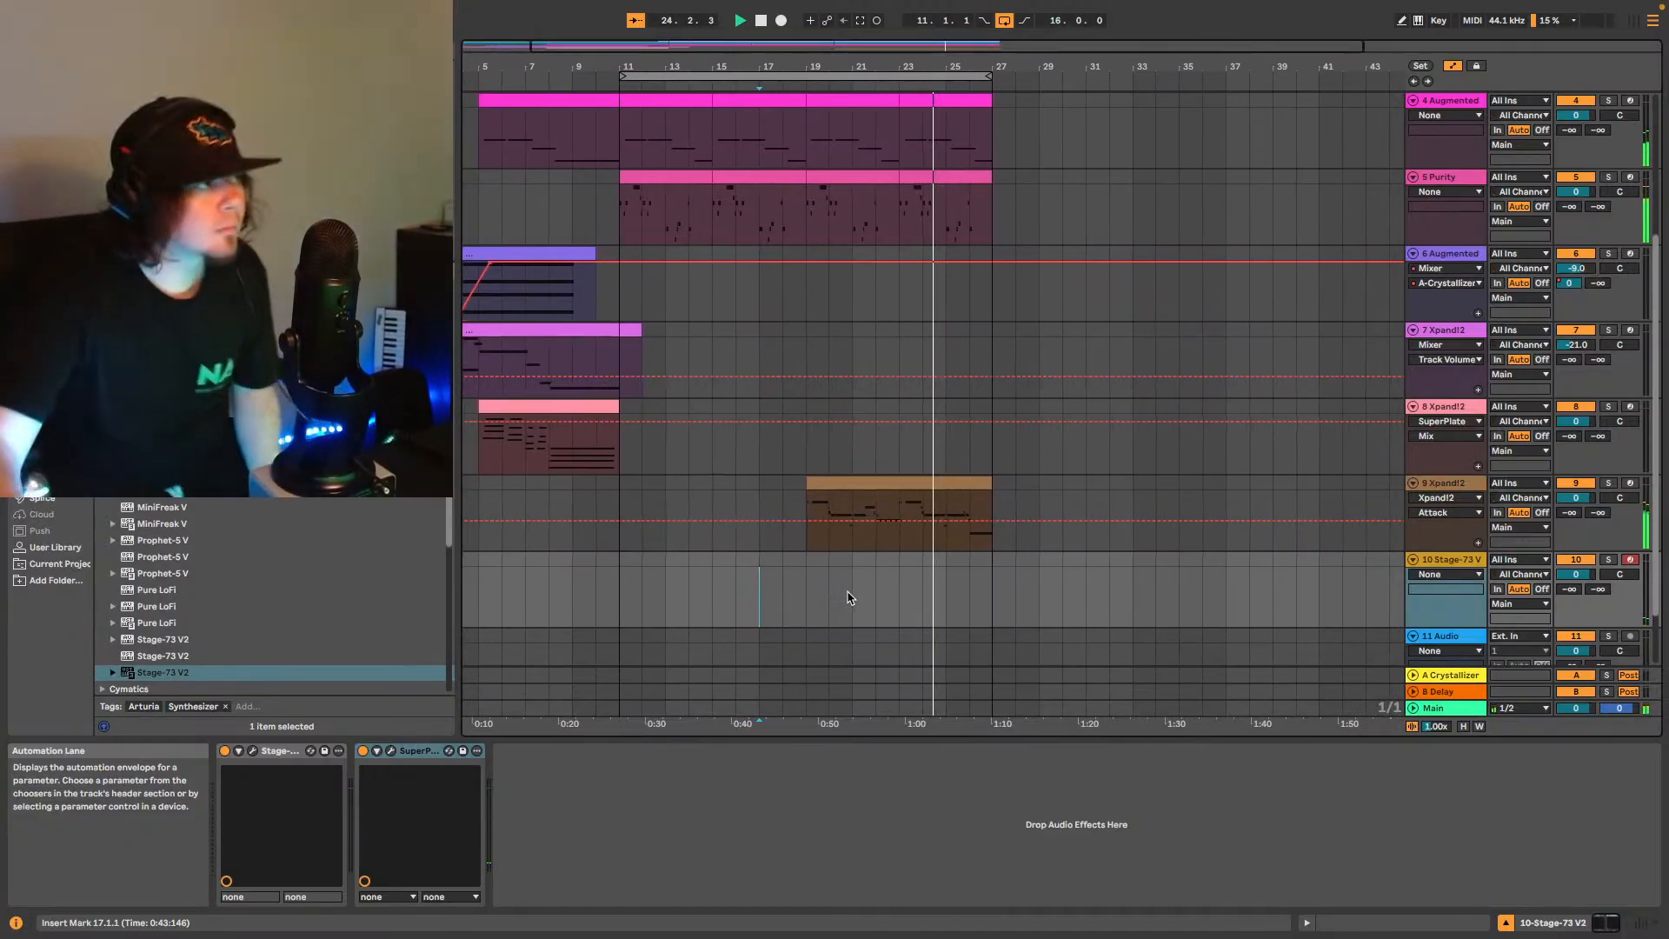
click(860, 21)
Move the captured Stage-73 clip to bar 4 in the intro and play the arrangement from there.
scroll(877, 519, down, 1)
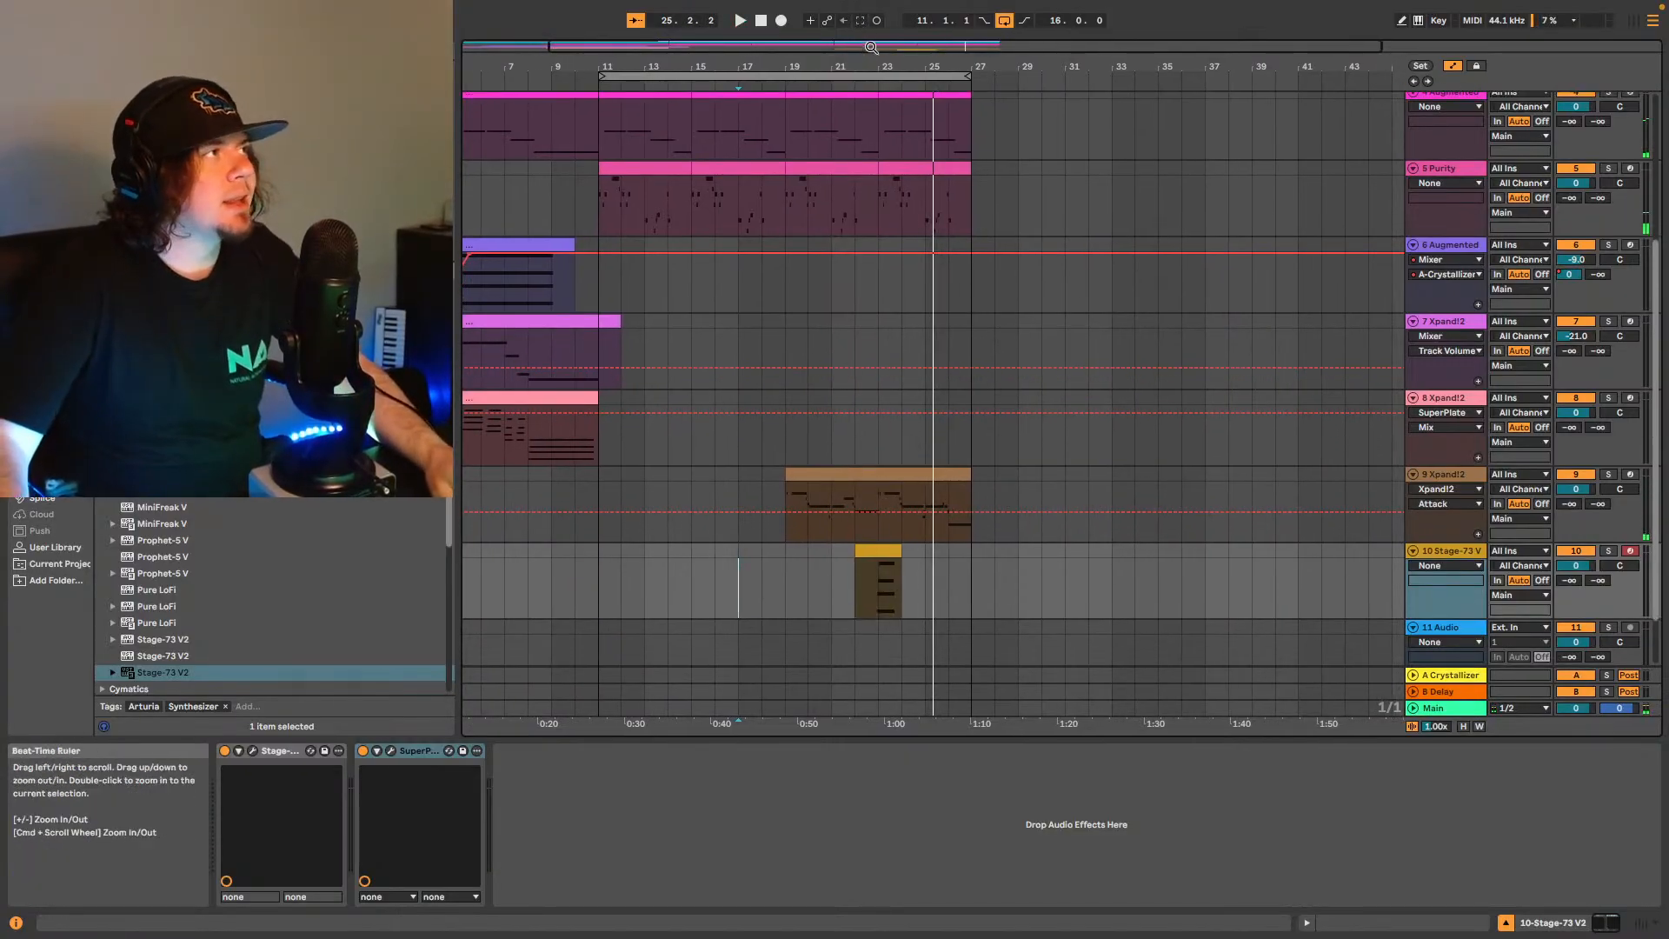
drag(843, 47, 918, 44)
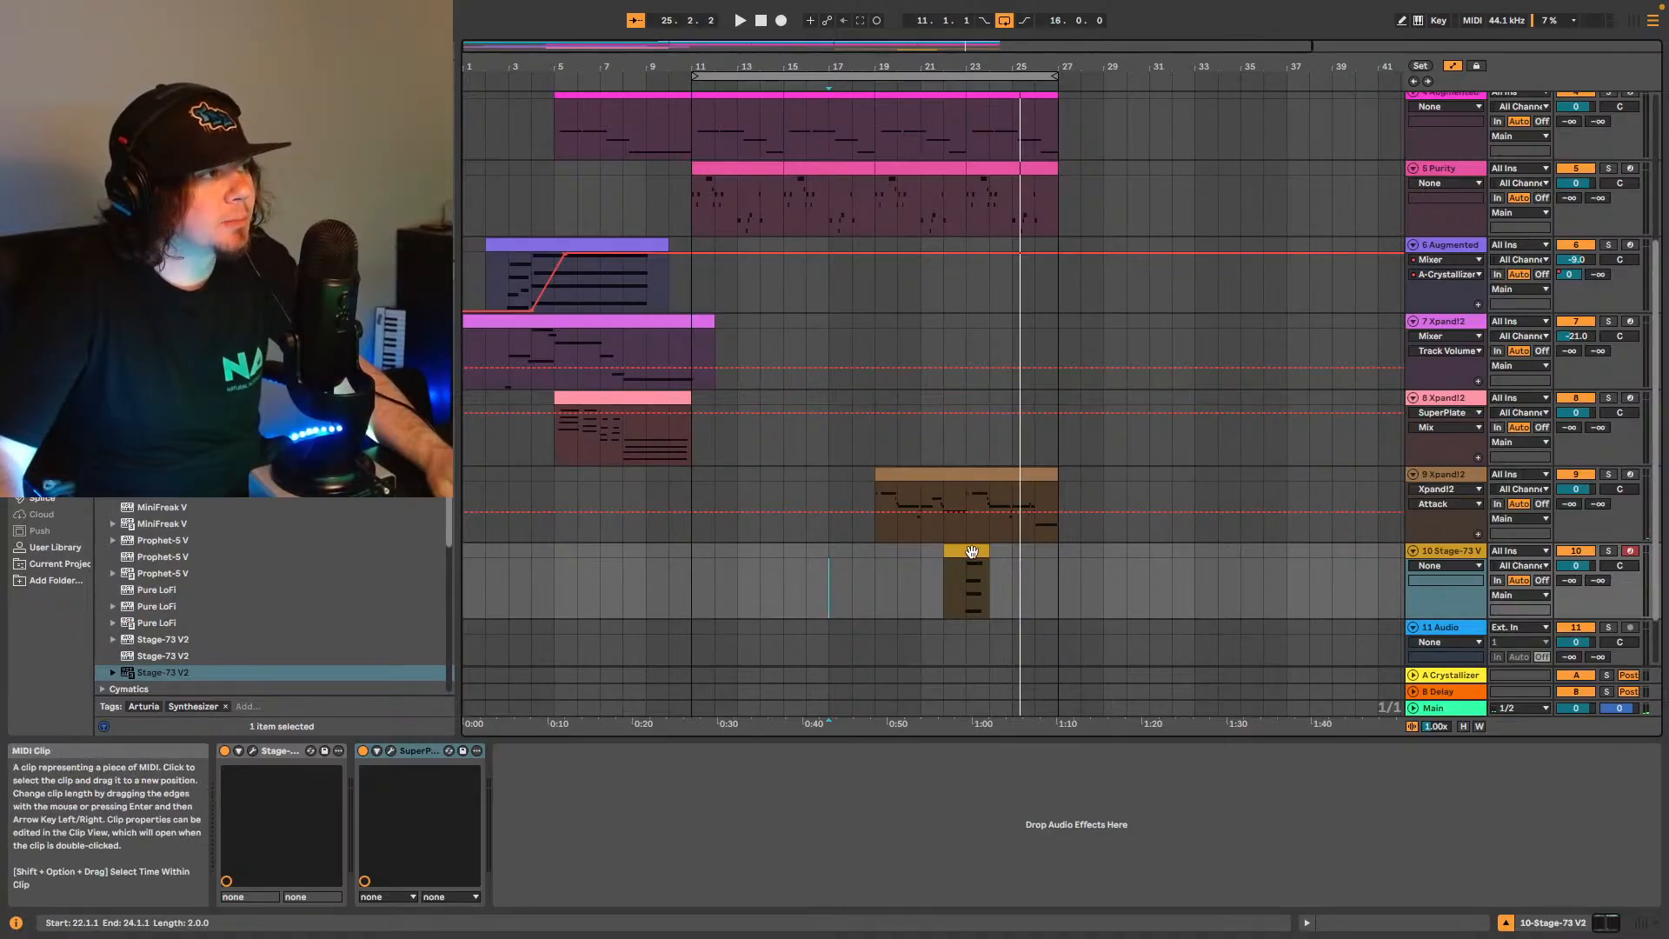
drag(979, 563, 570, 565)
click(532, 581)
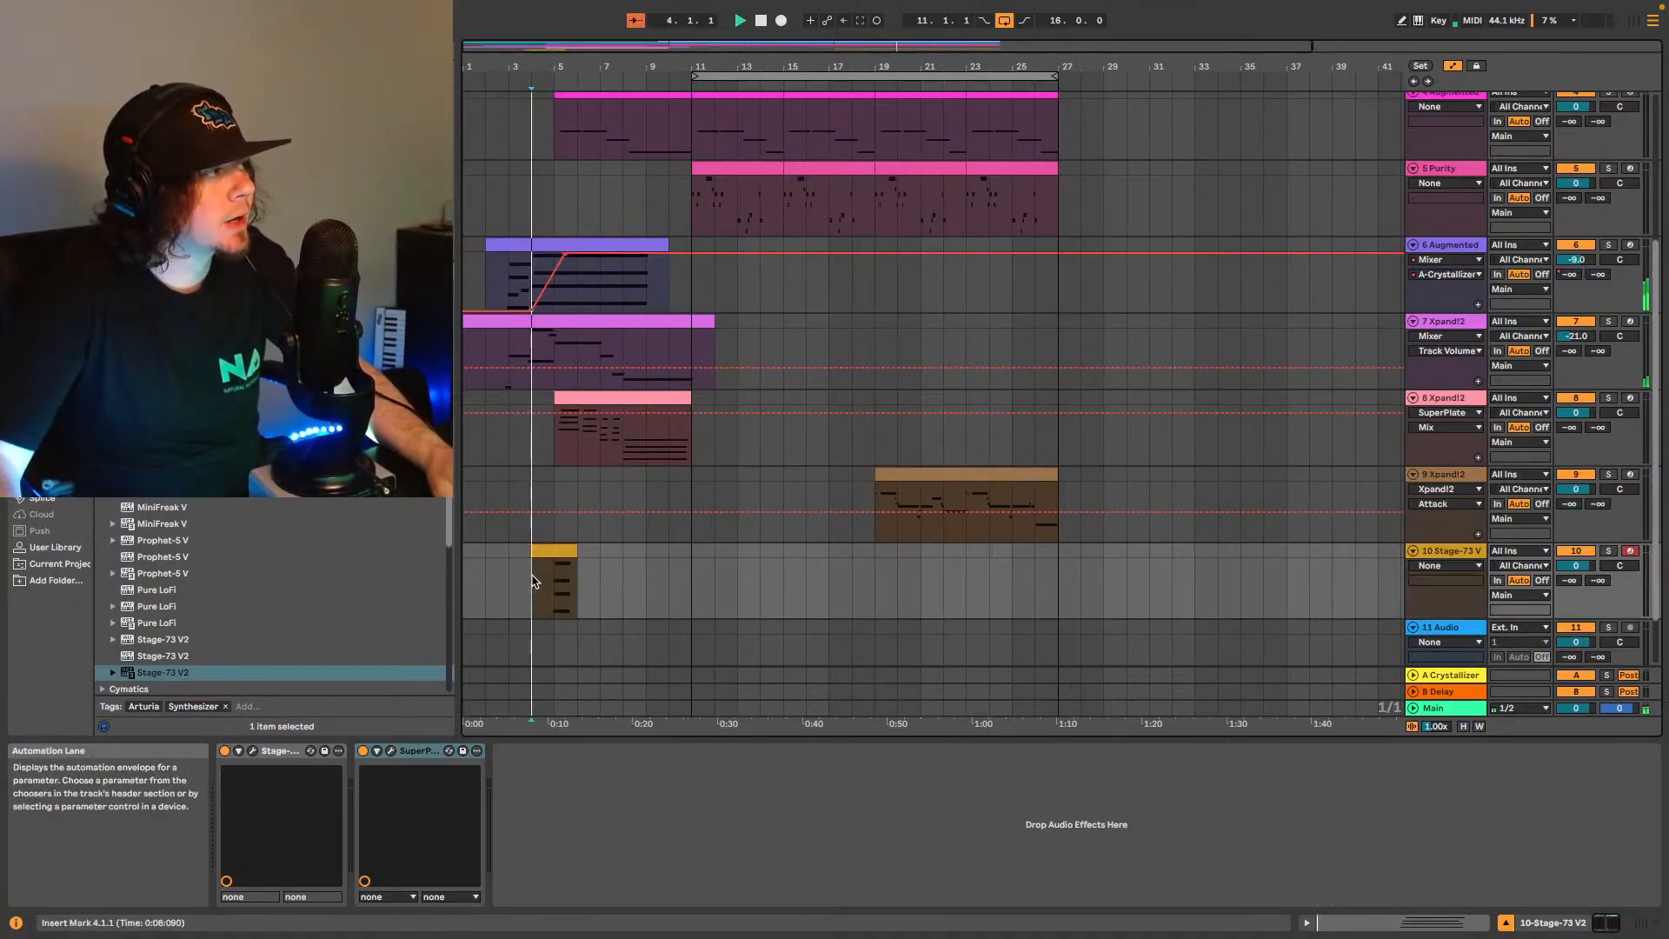
key(space)
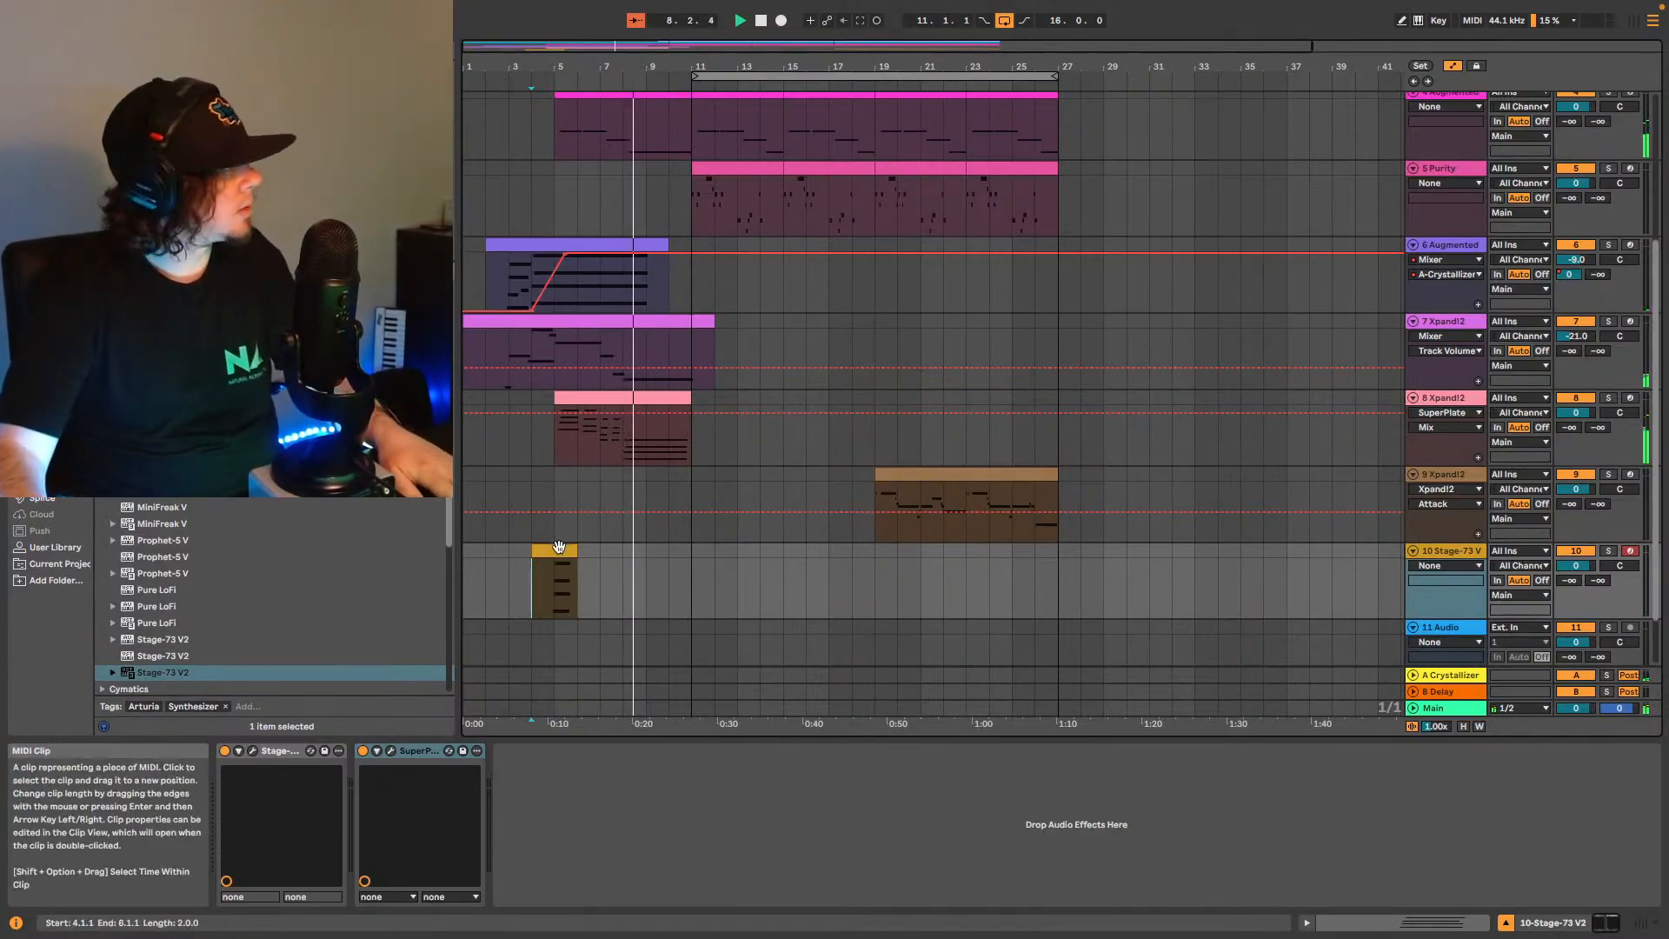
Audition the Stage-73 chord in the intro, playing from bar 4 and from the song start.
click(556, 553)
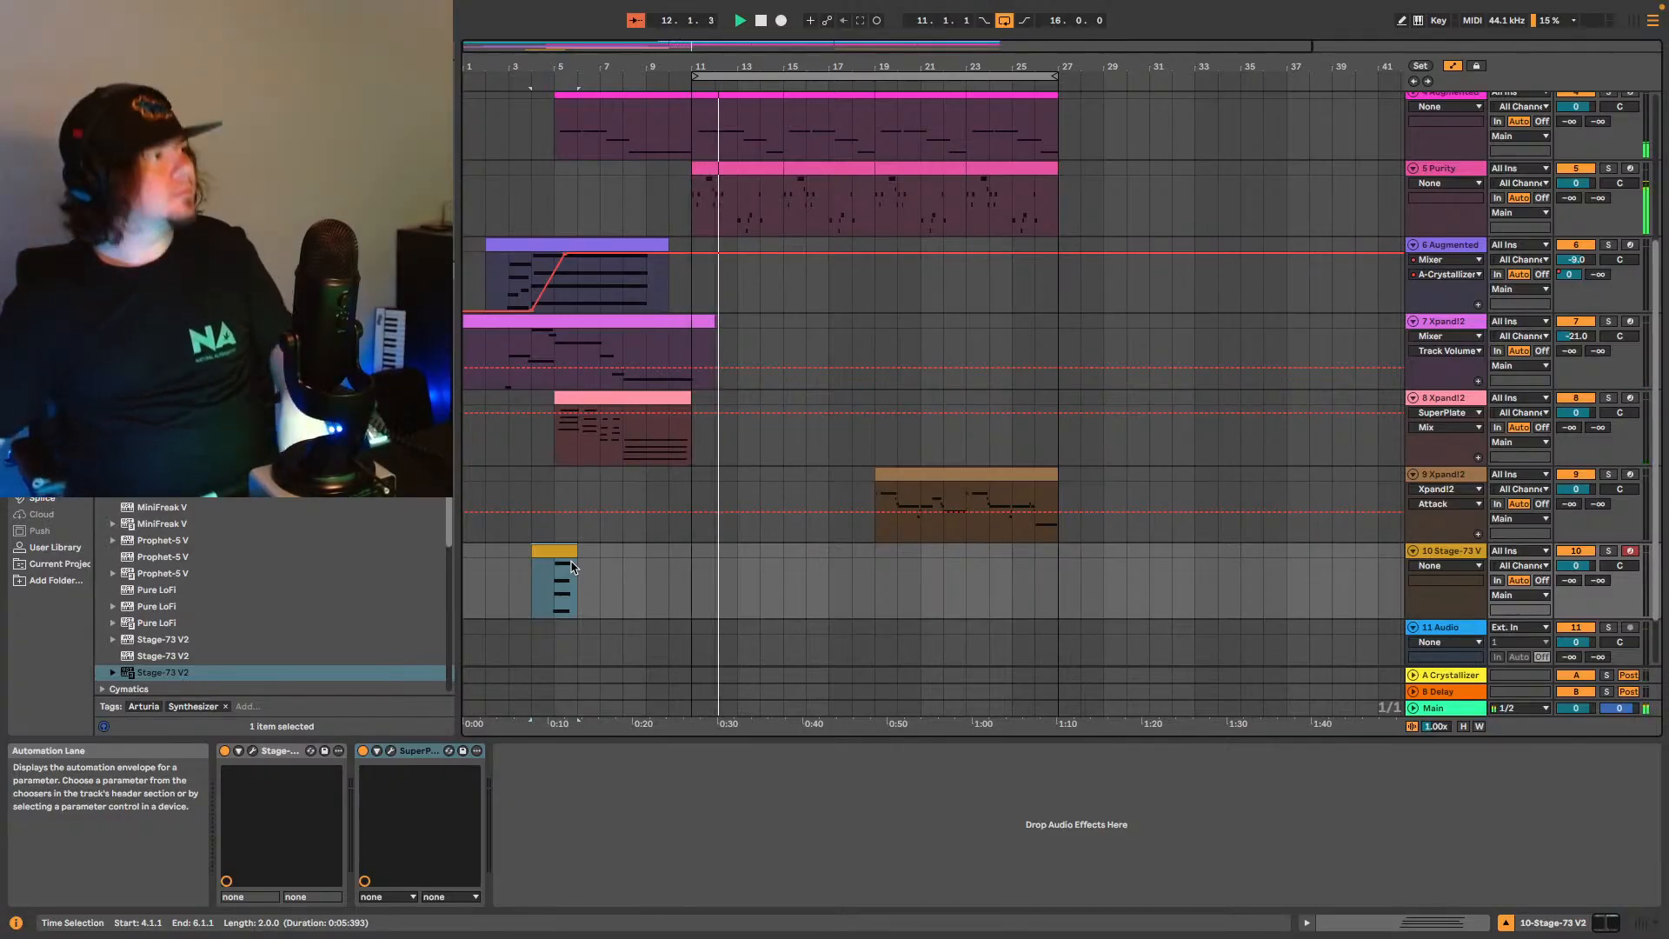
key(space)
key(space)
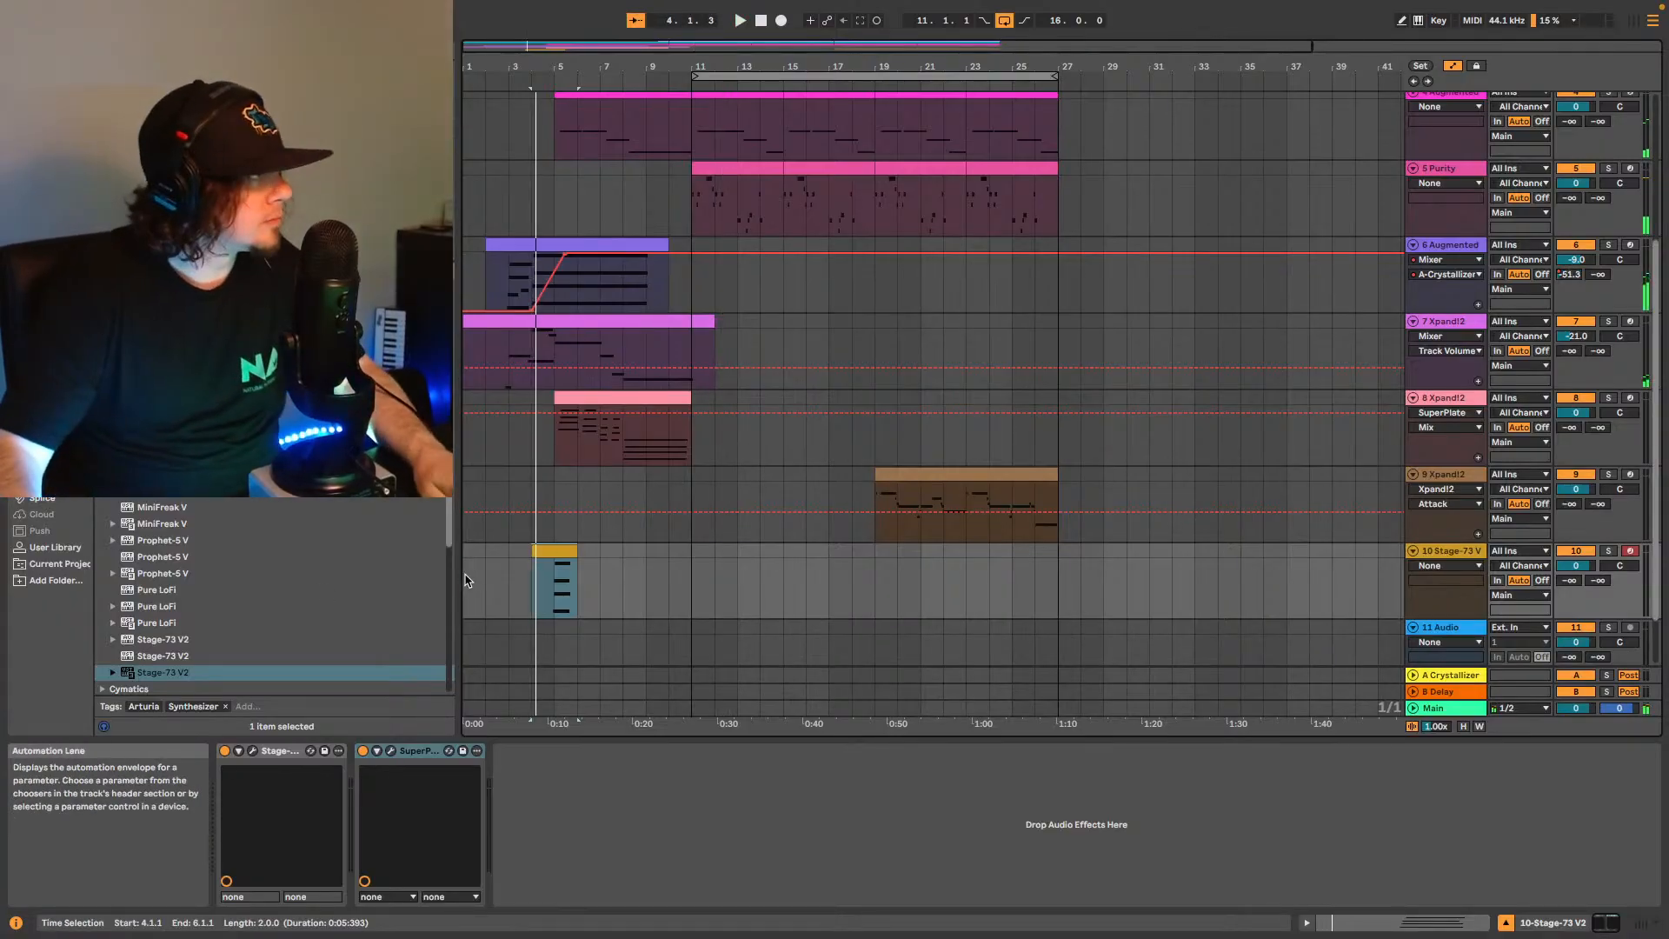
click(466, 581)
key(space)
key(space)
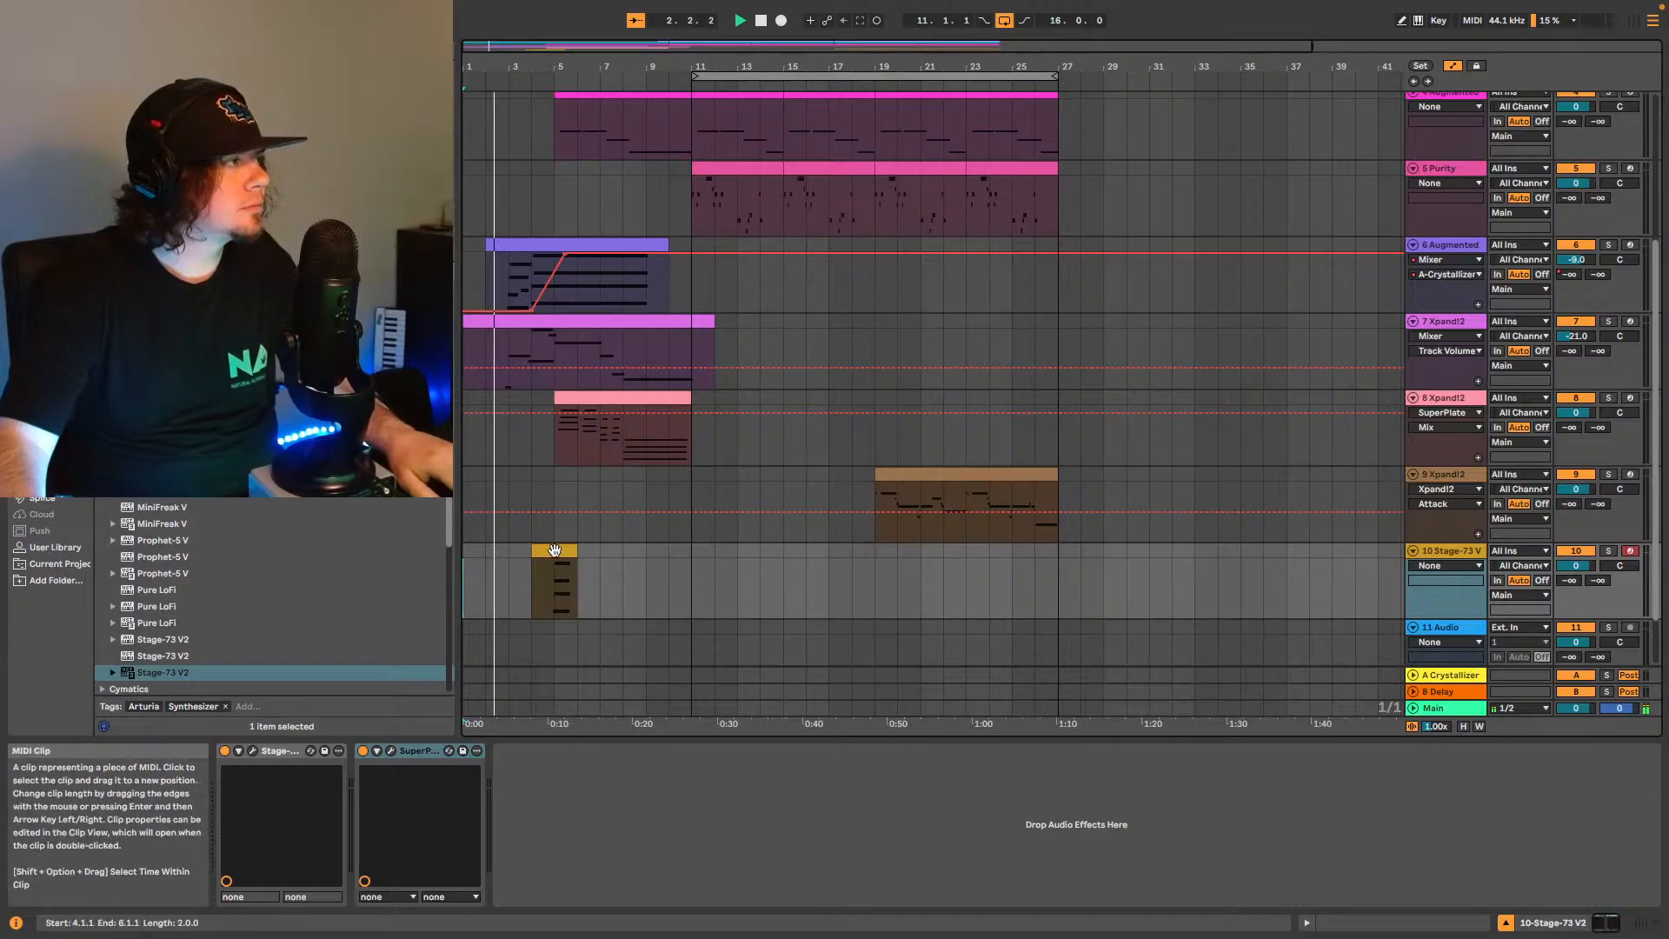
Copy the Stage-73 clip from bar 4 to bar 22 on track 10.
click(557, 580)
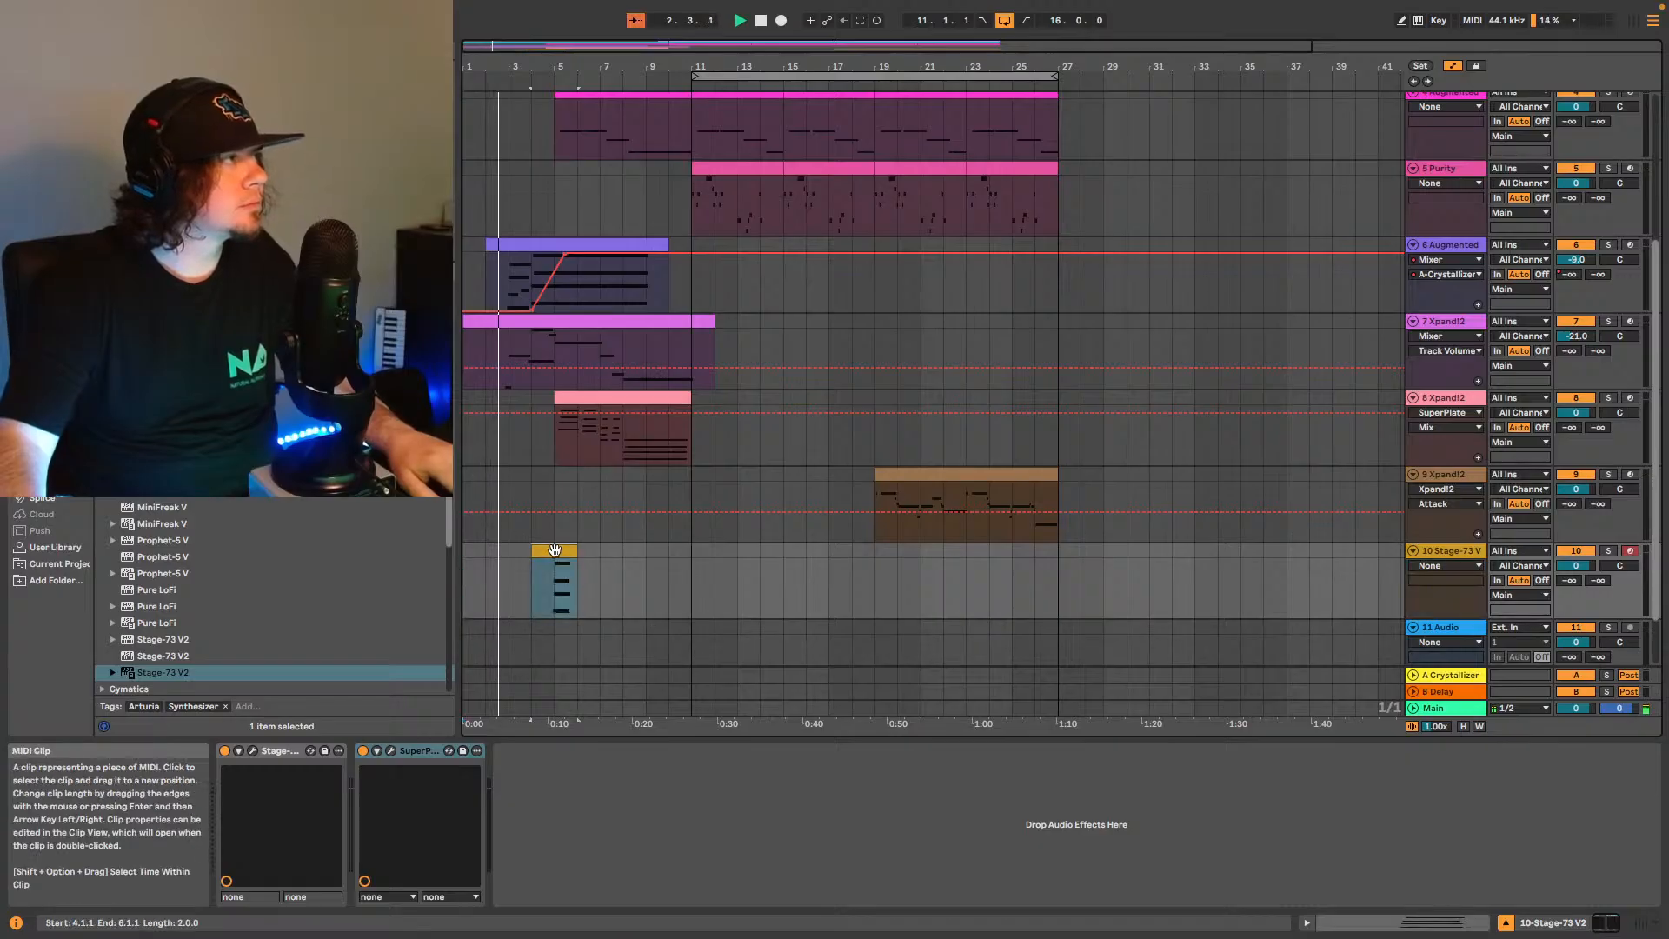
click(945, 578)
key(ctrl+v)
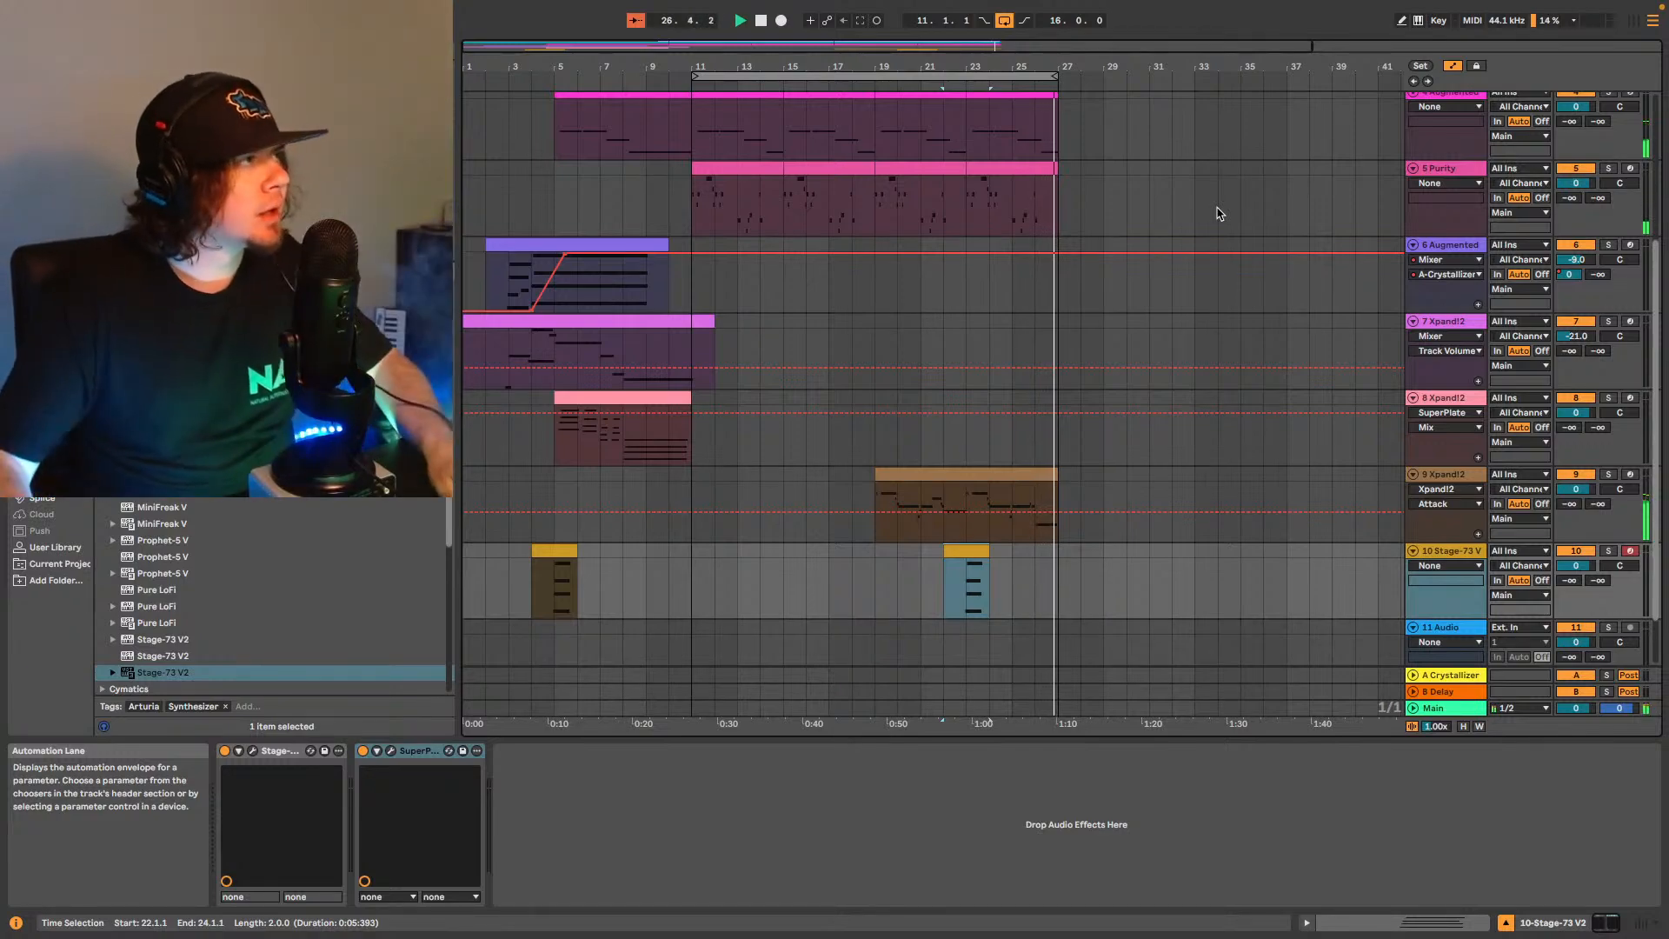
Duplicate the bar 11–19 section of tracks 1 to 5 into bars 27–35.
key(space)
scroll(1043, 252, up, 3)
scroll(1002, 258, up, 3)
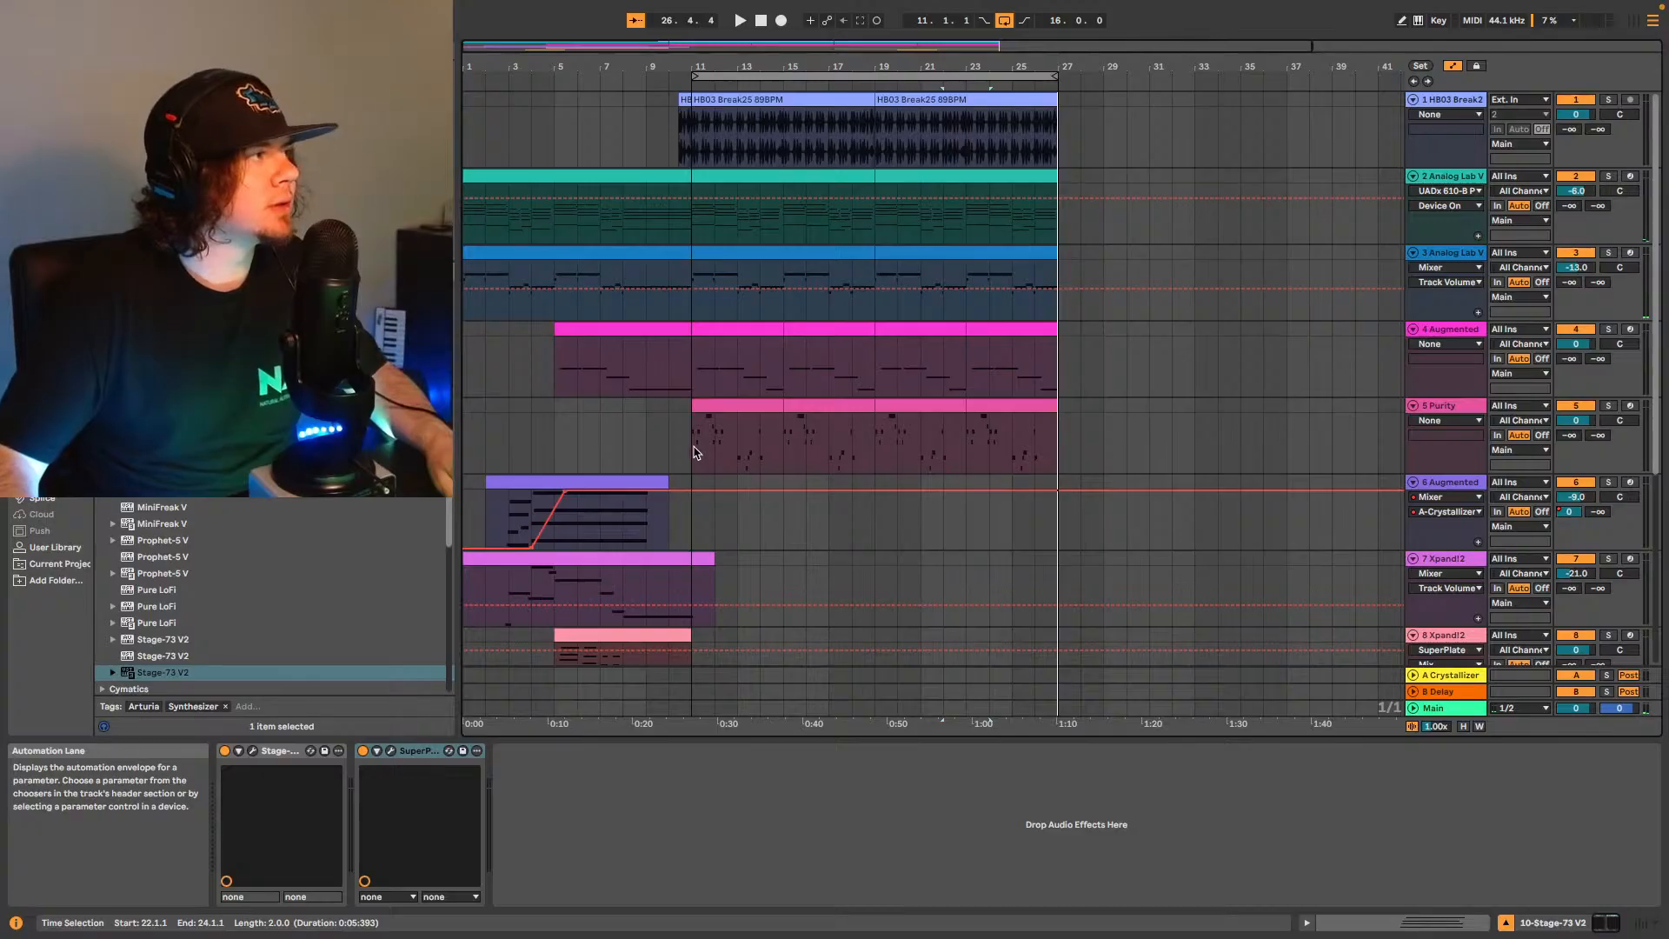
drag(693, 451, 875, 113)
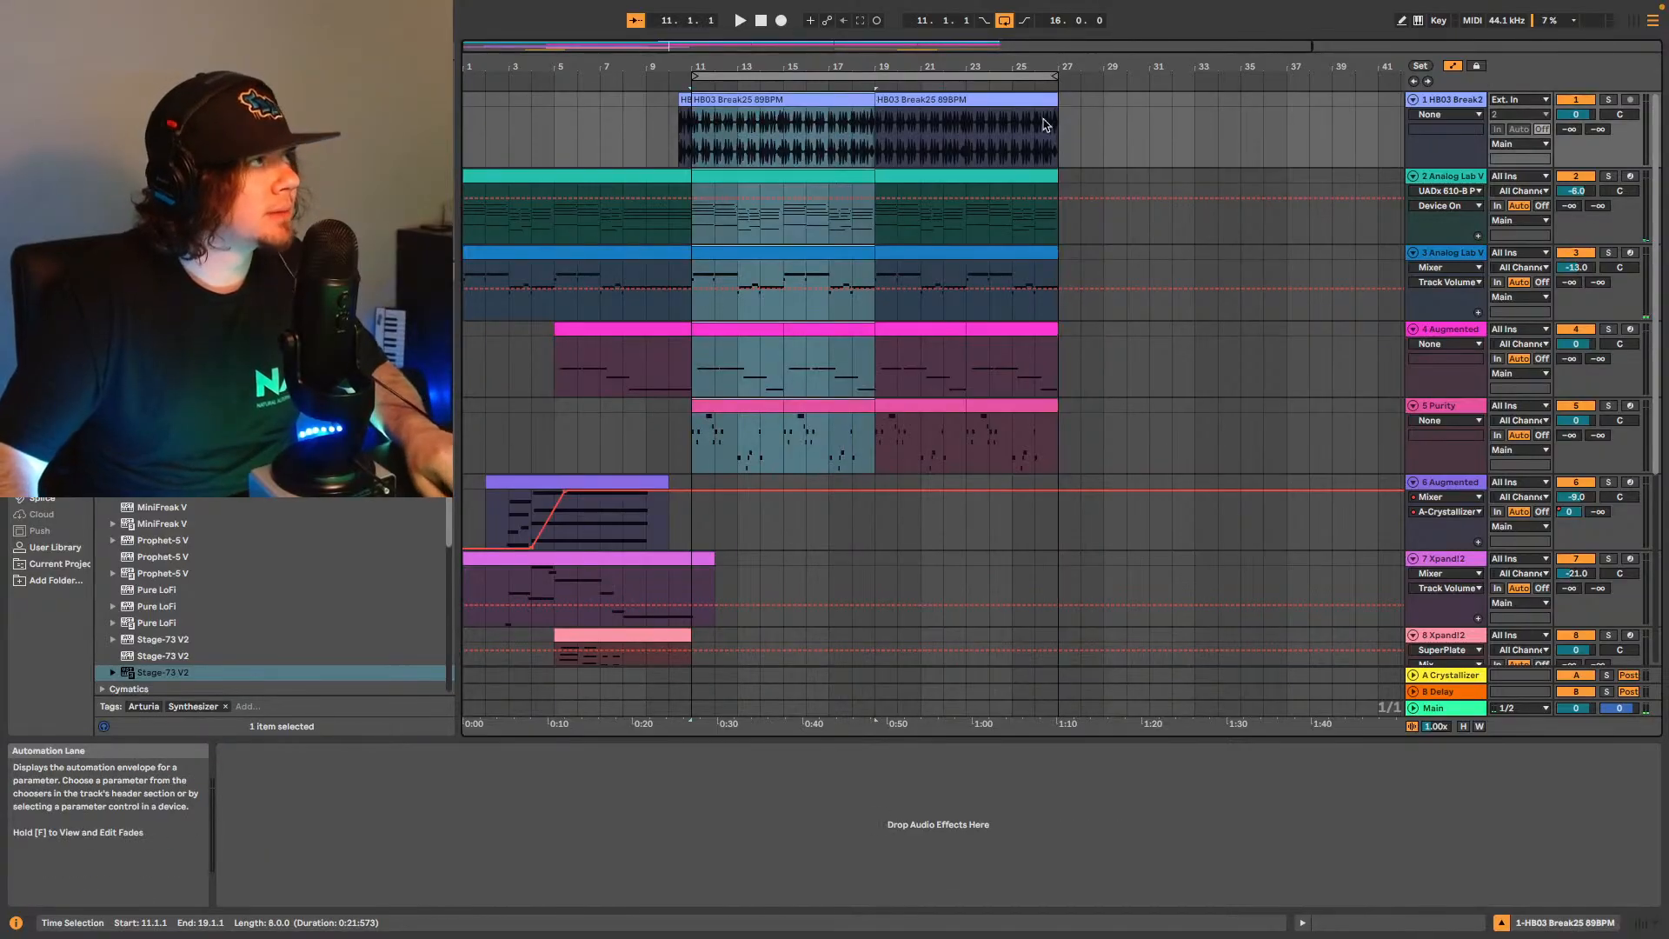
key(ctrl+d)
key(ctrl+d)
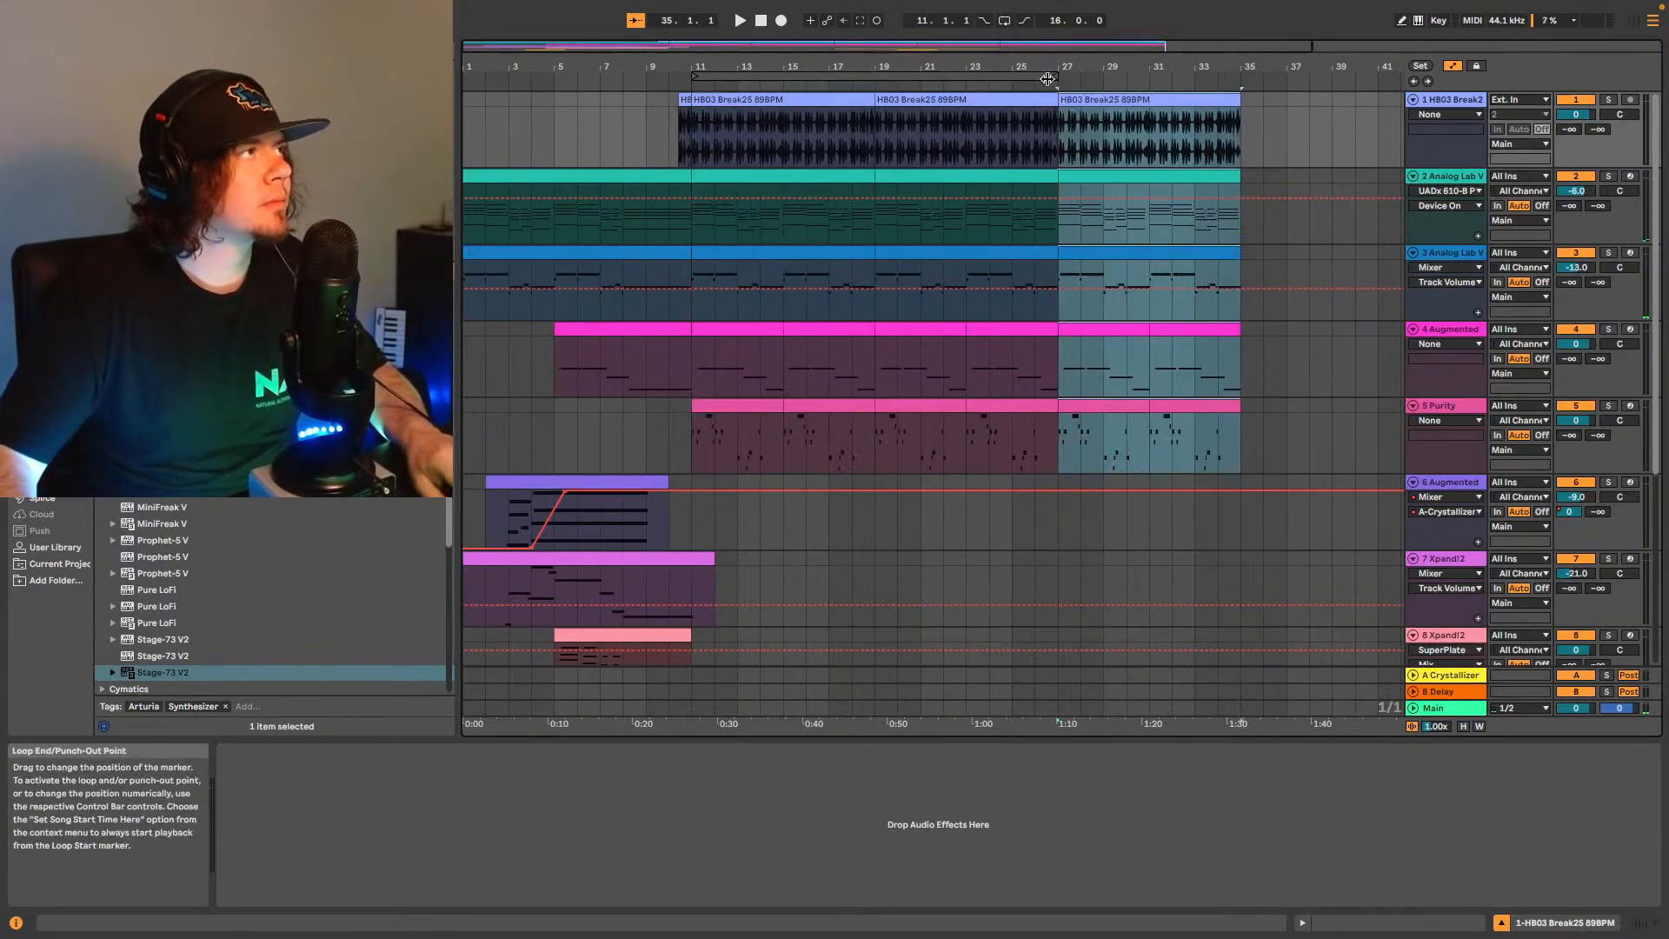
Delete the bar 27–35 clips of tracks 3 and 4 and play the new section from bar 27.
scroll(1048, 79, right, 5)
key(space)
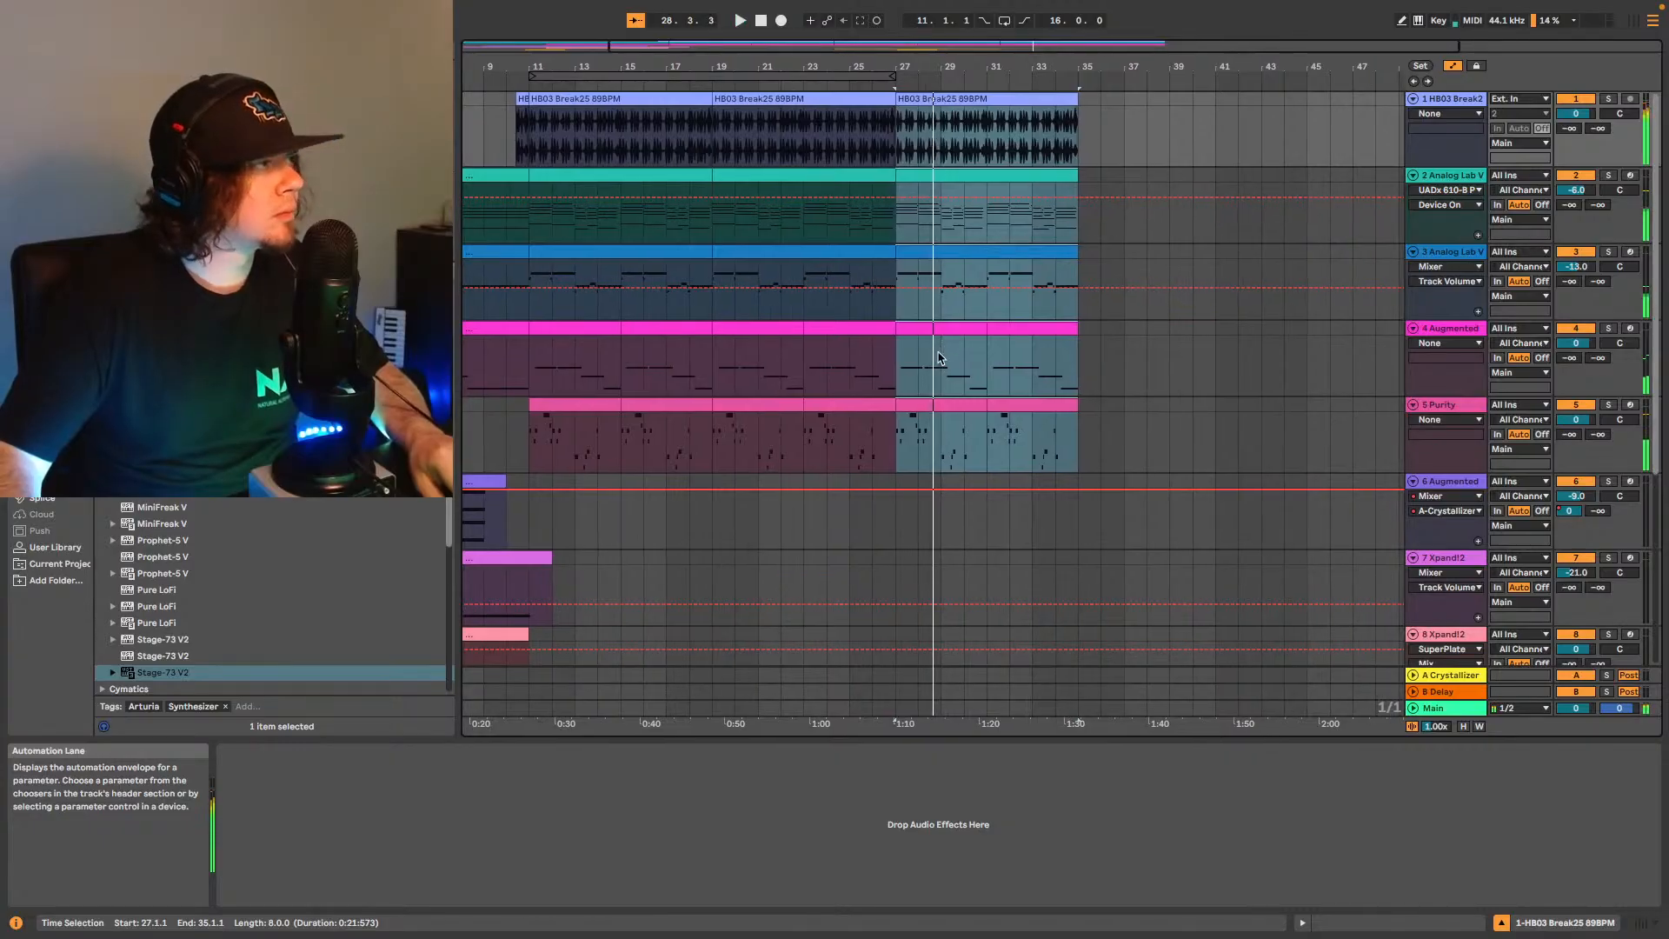
click(1088, 252)
key(space)
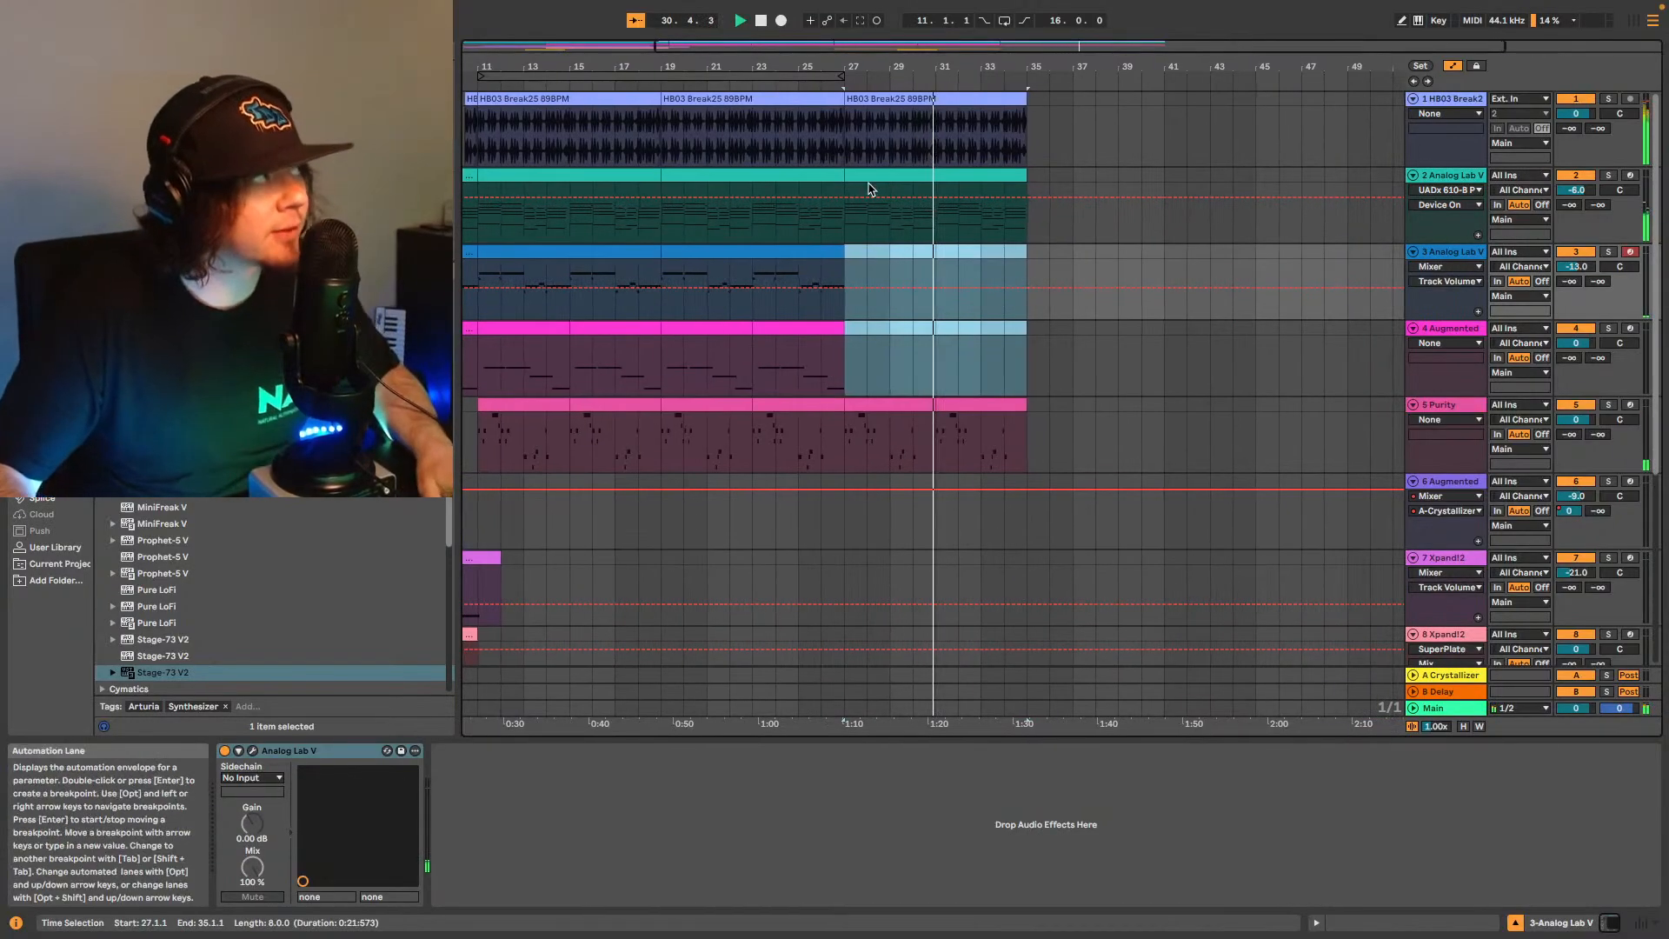
Review the lower tracks and the full arrangement during playback from bar 27 and from the song start.
scroll(956, 343, down, 4)
scroll(961, 352, down, 2)
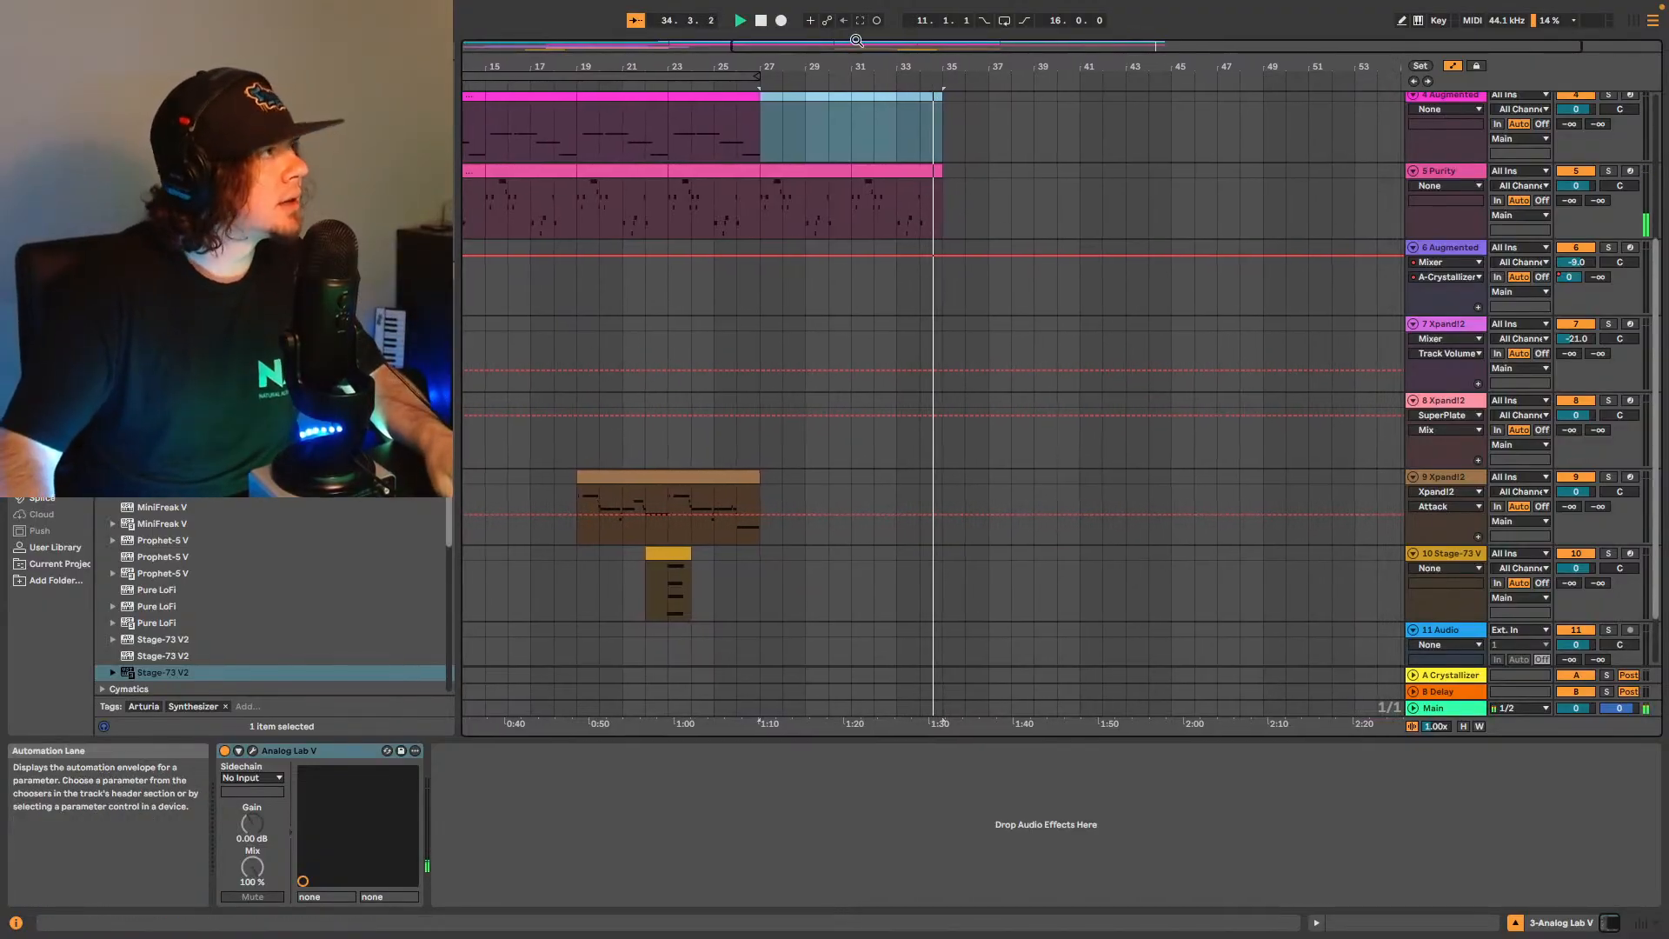
drag(859, 47, 859, 10)
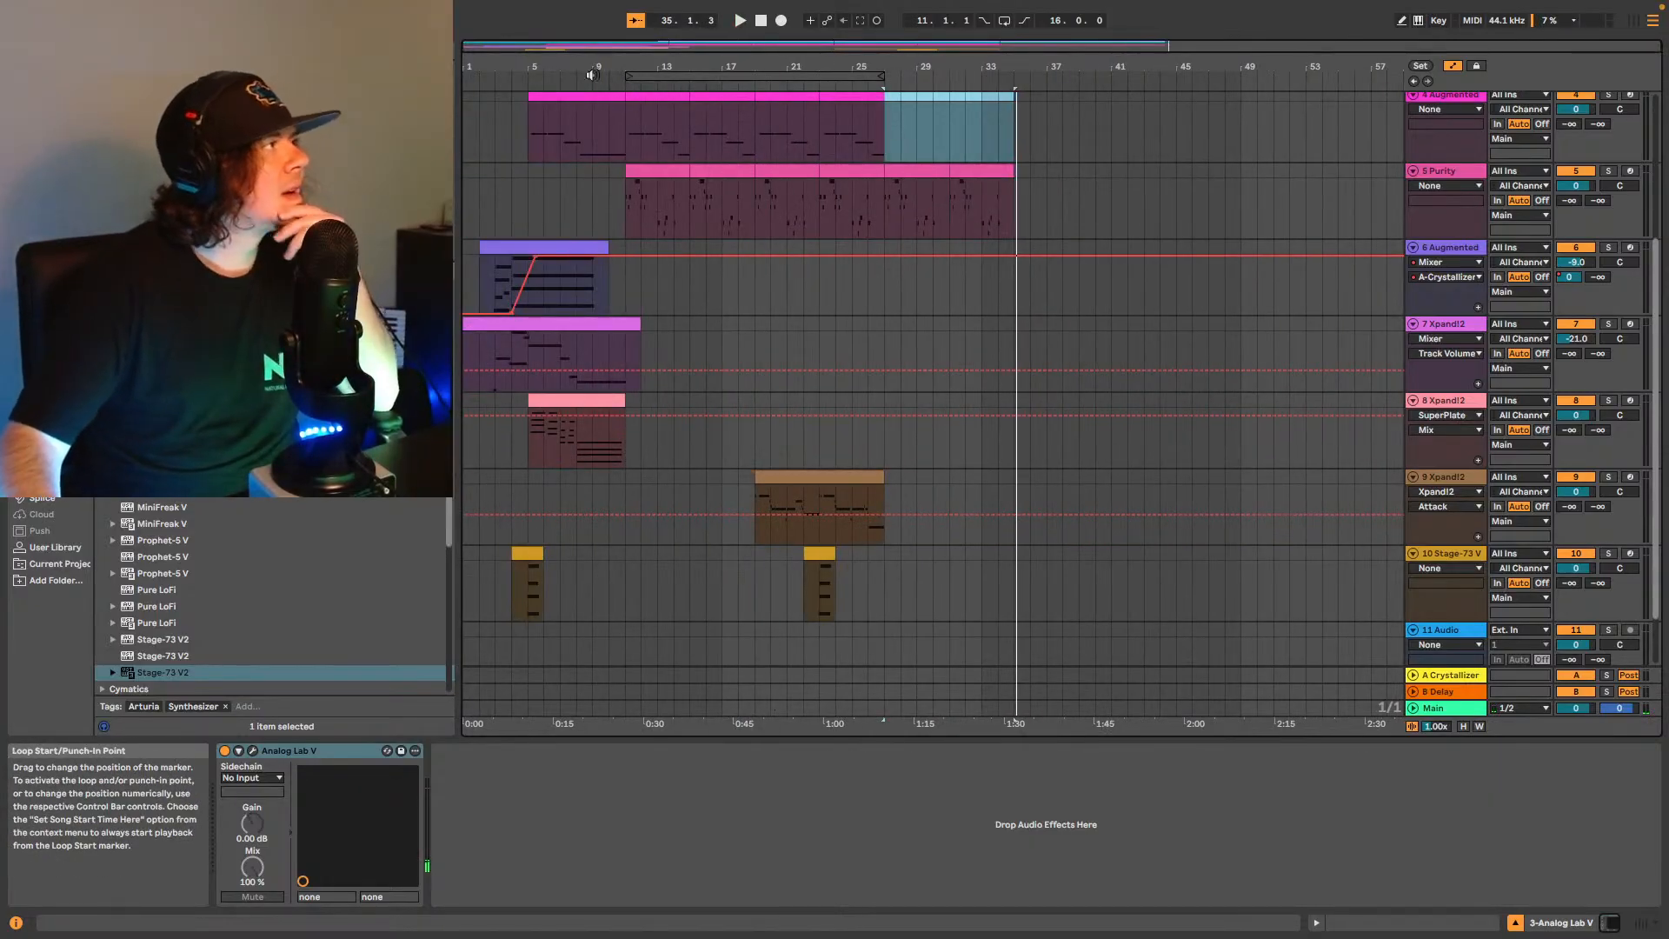
key(space)
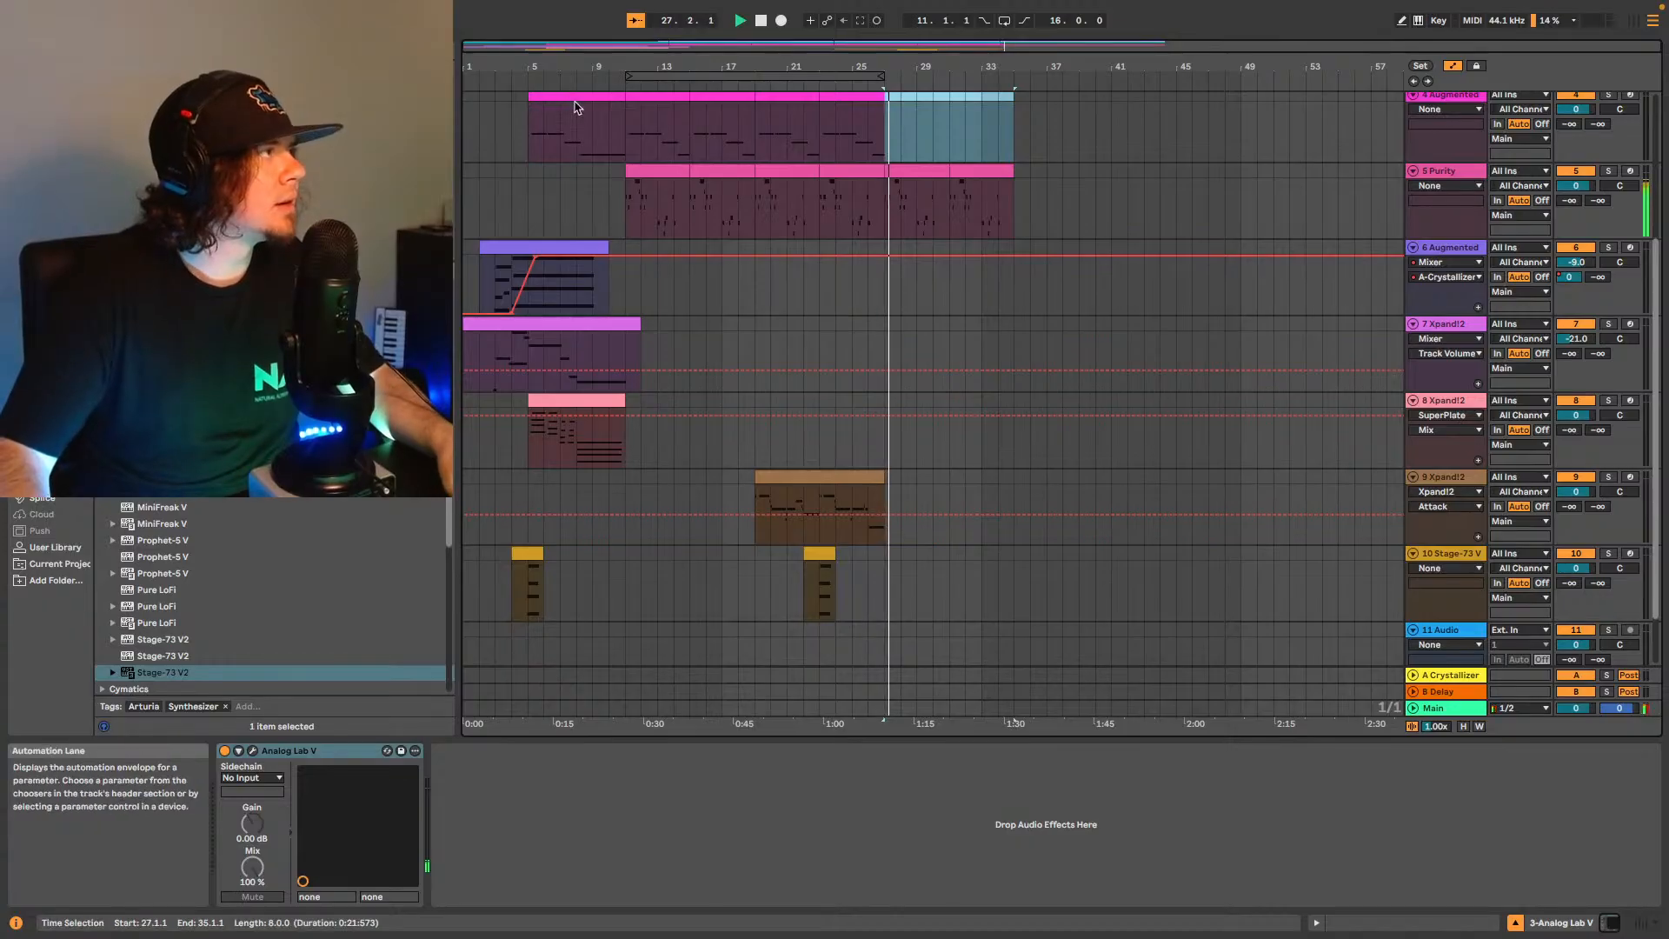
click(1414, 81)
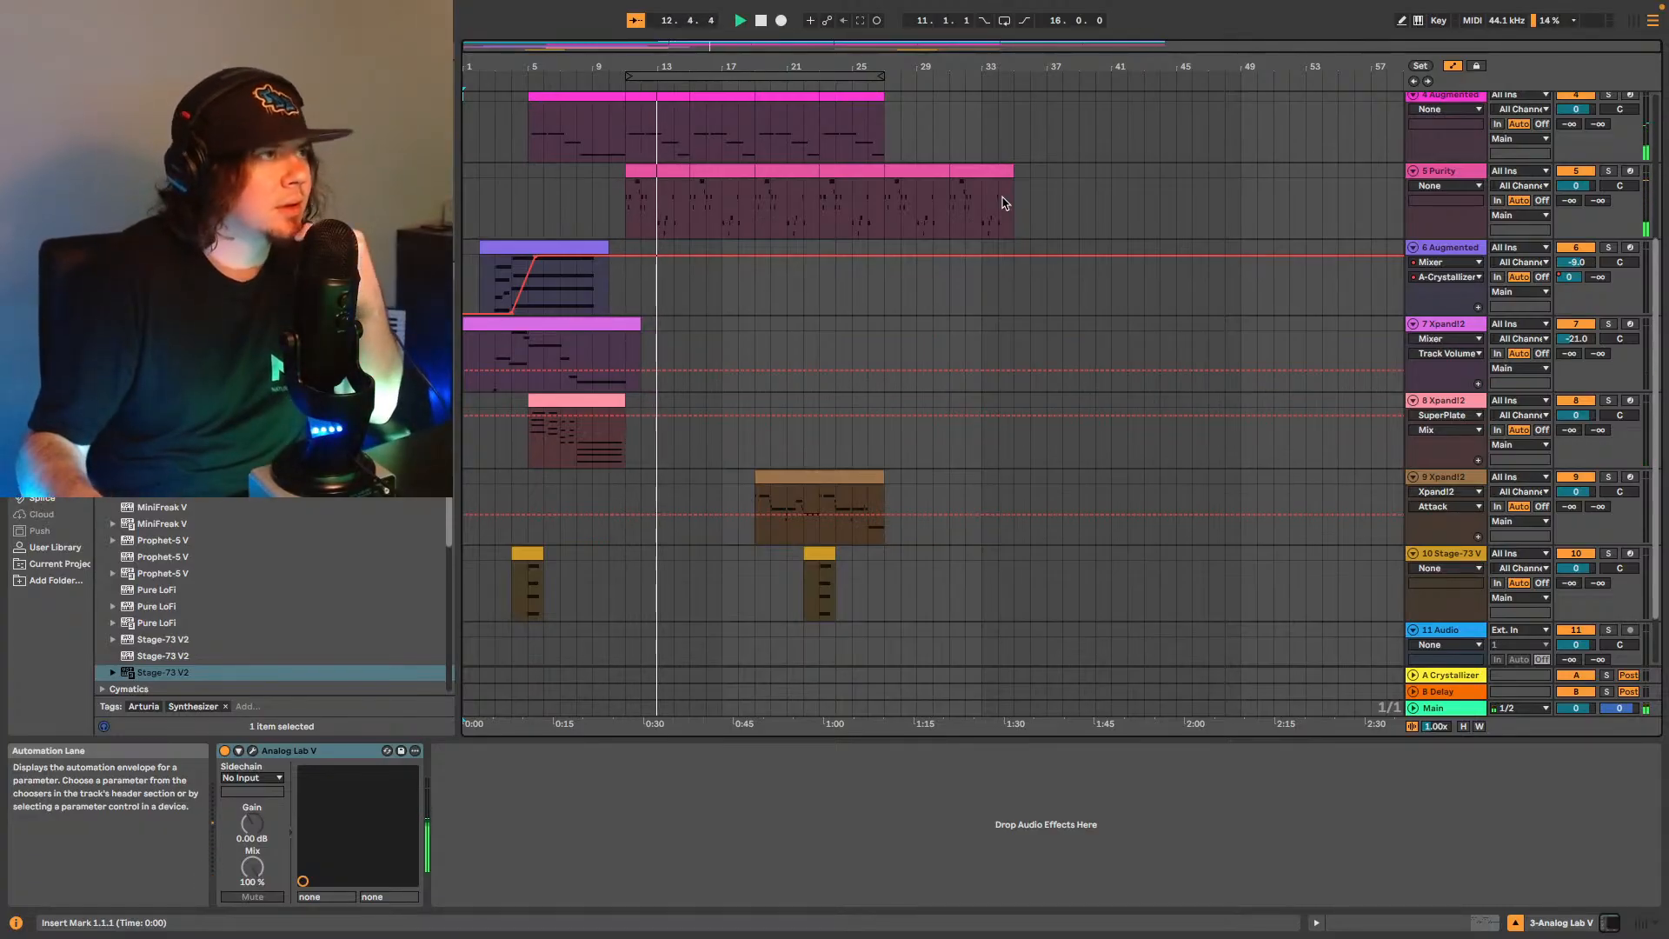
Browse the Arturia synthesizers in the browser for an instrument for the new section, and stop playback.
scroll(969, 362, down, 2)
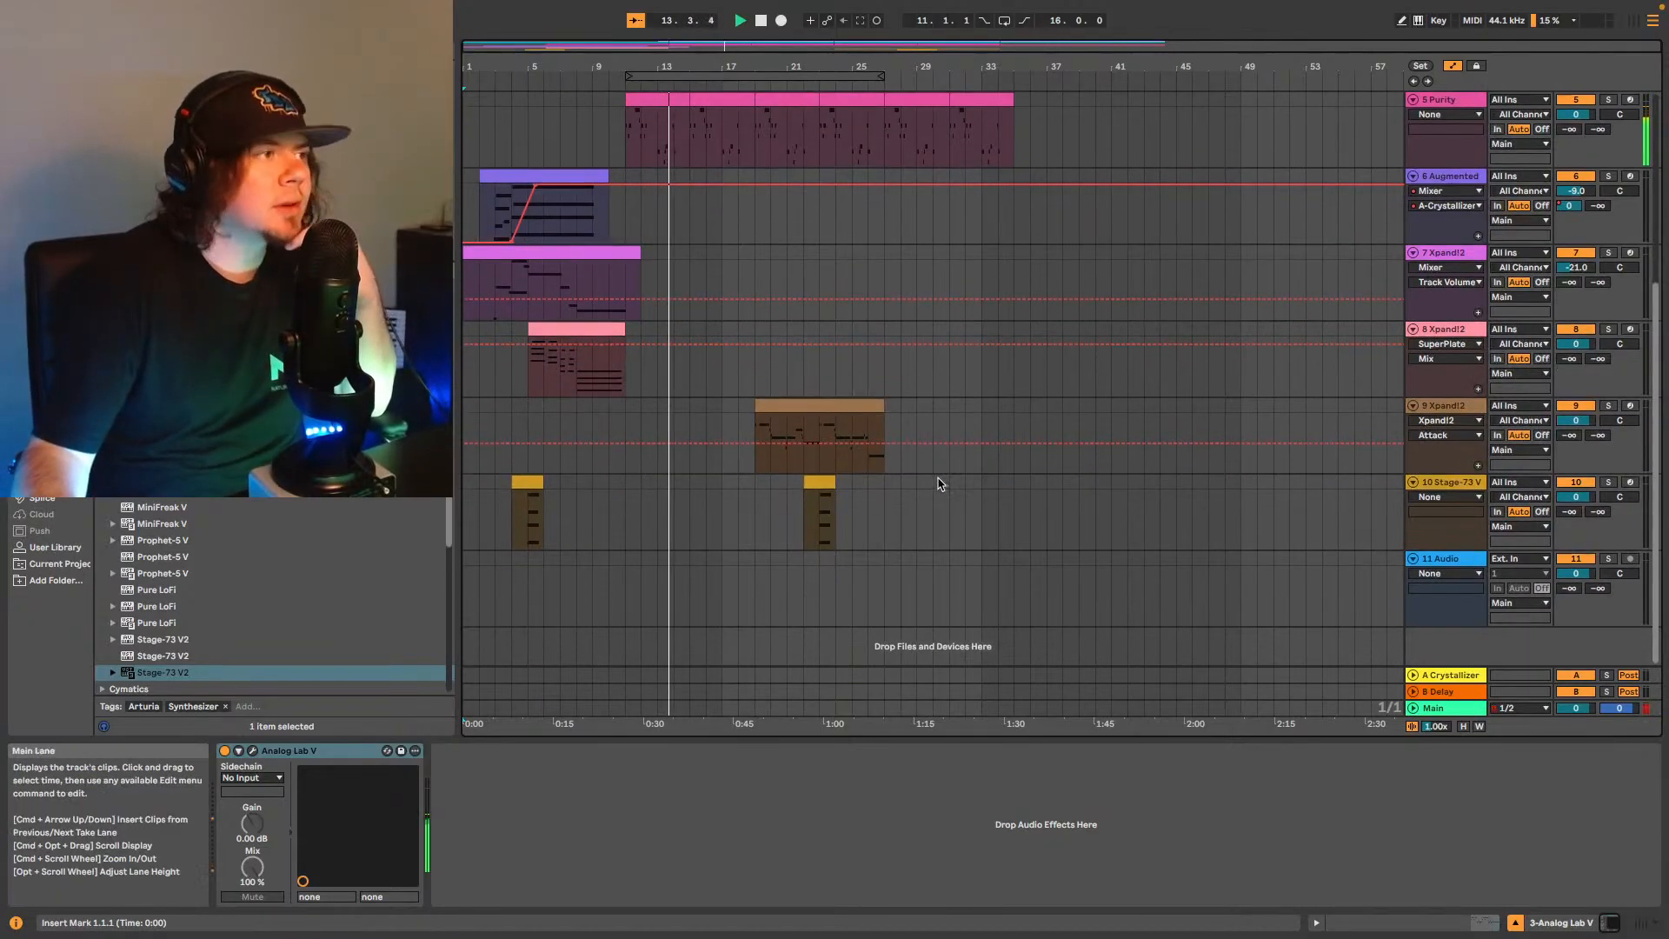
scroll(963, 501, up, 1)
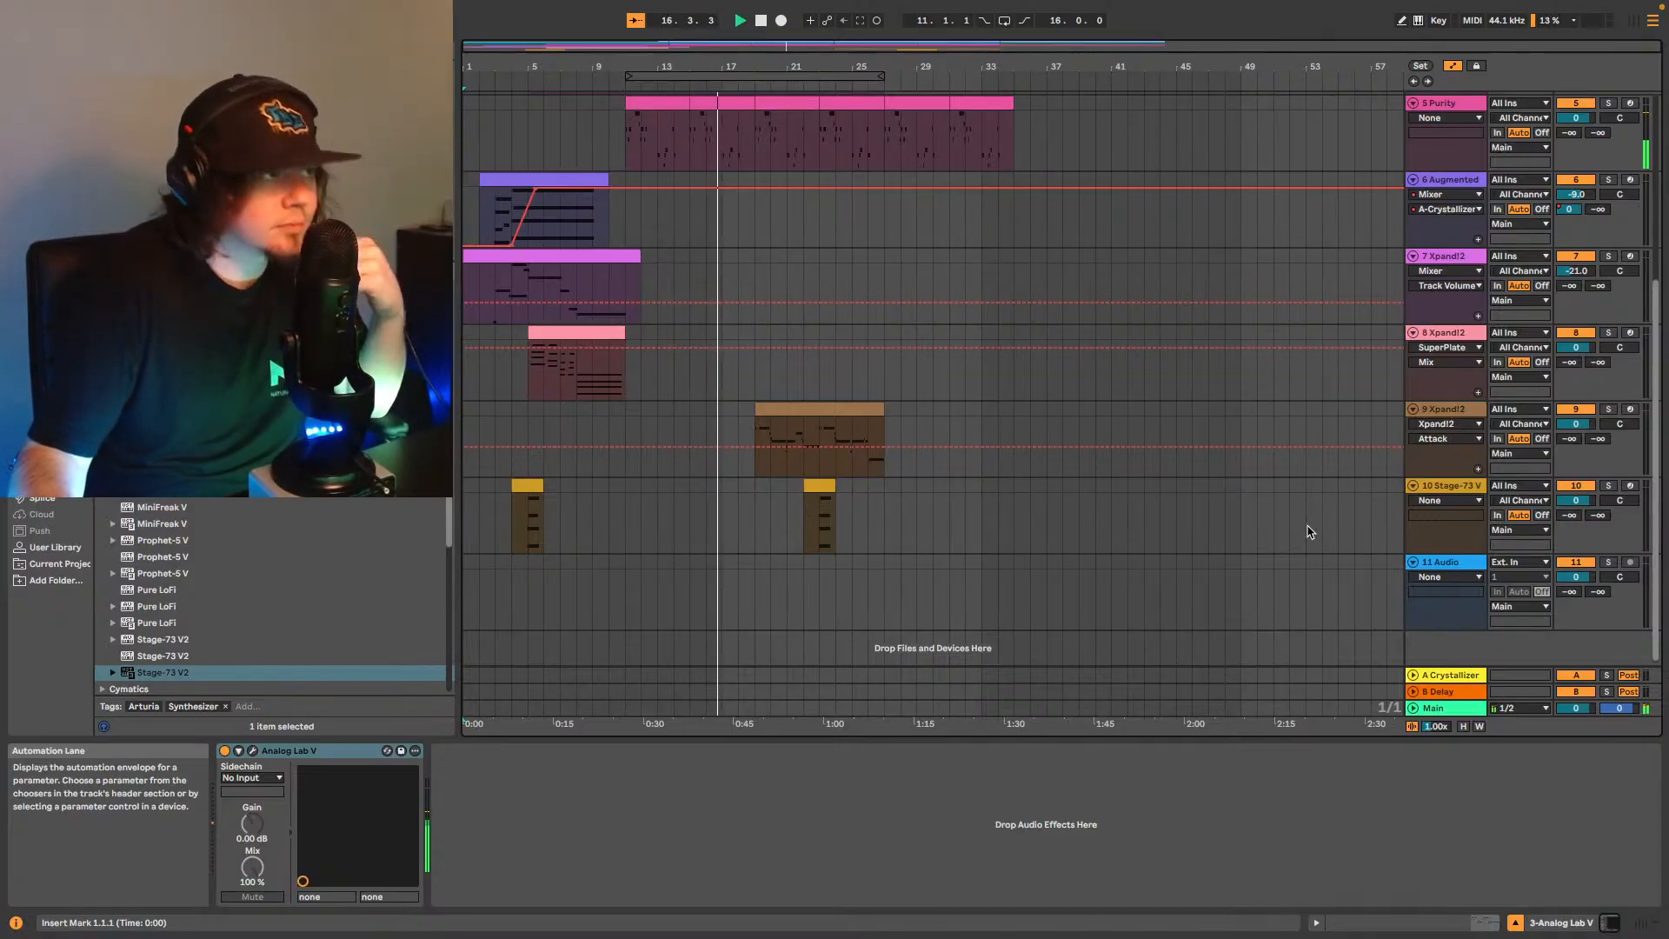
click(1442, 564)
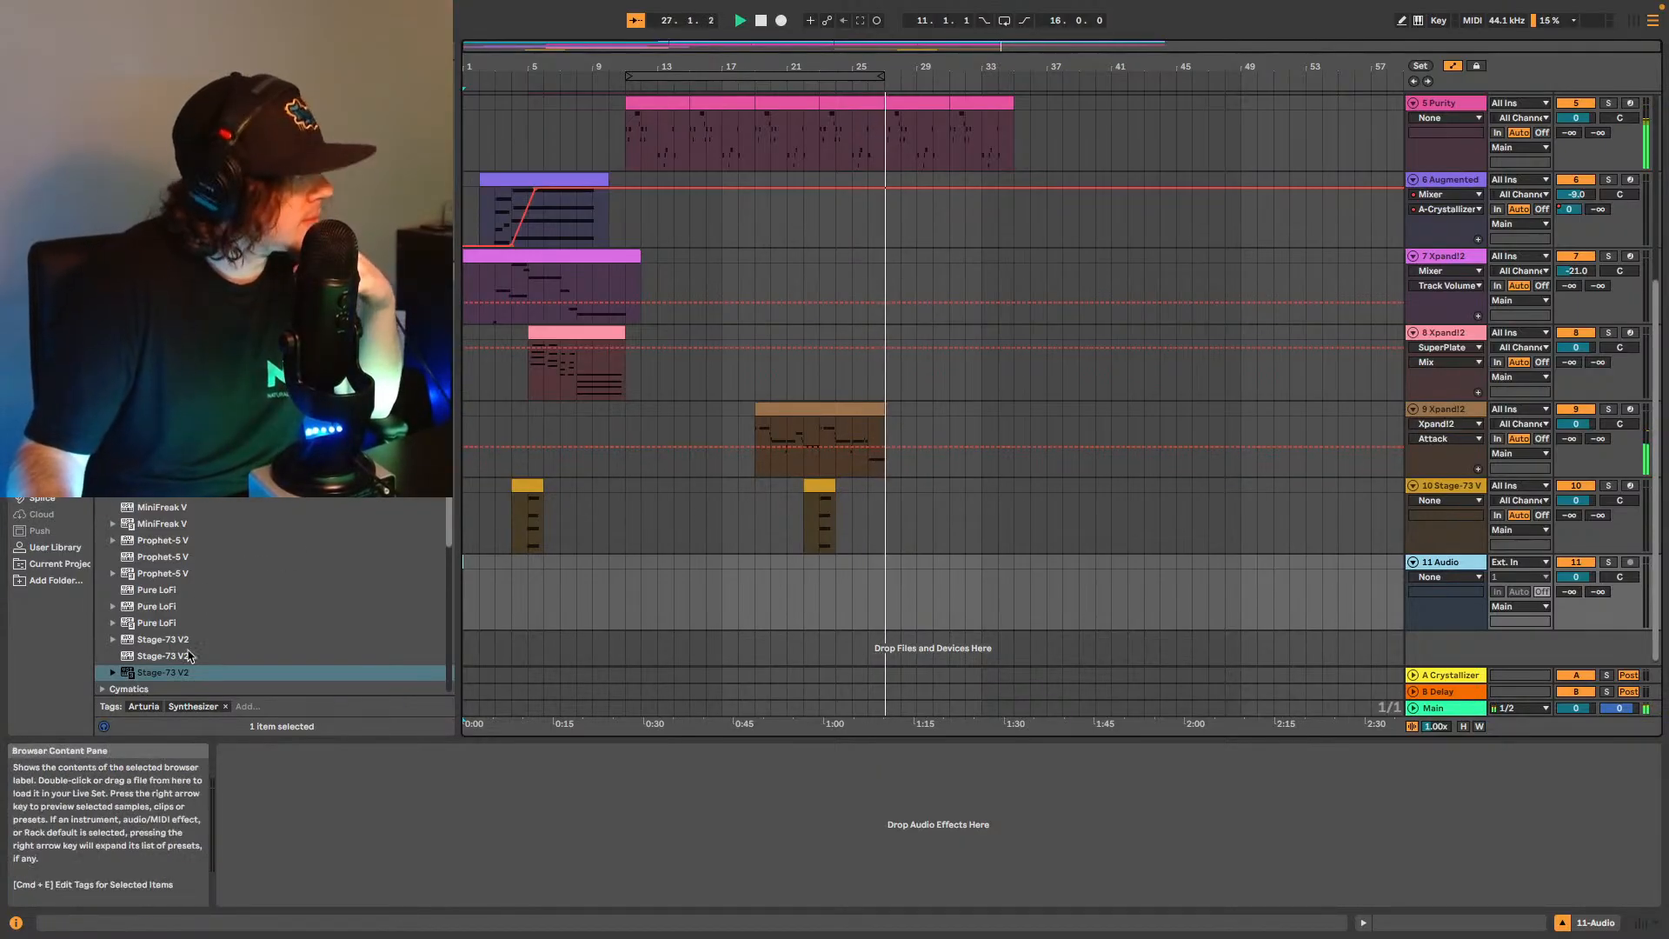
scroll(189, 608, up, 1)
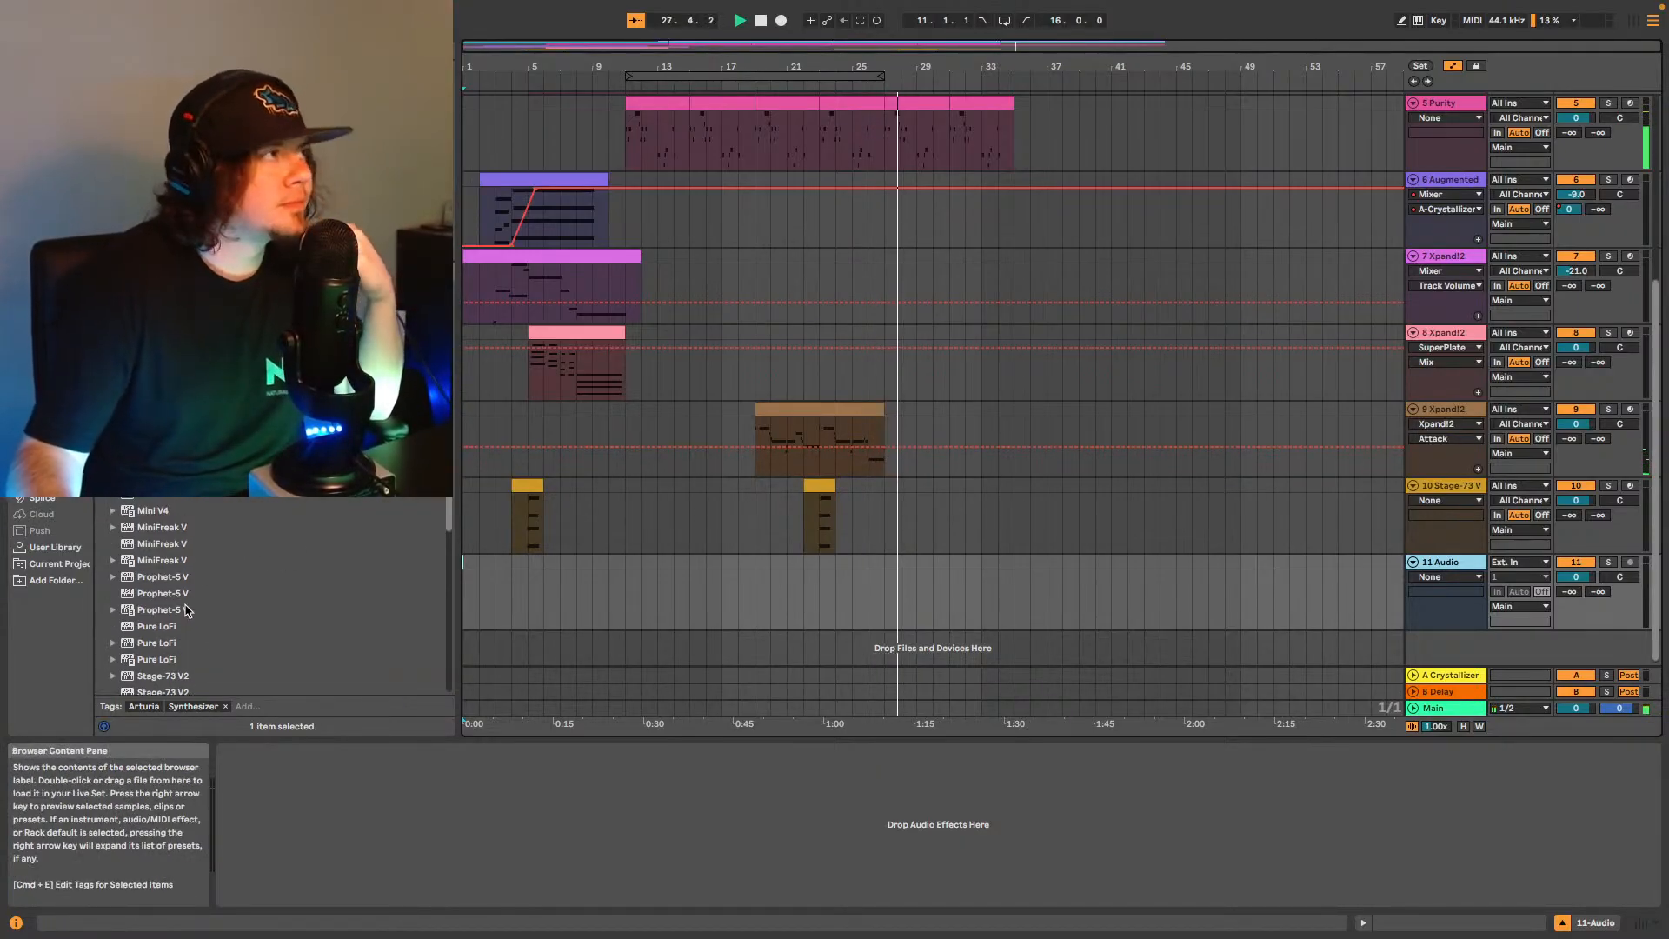
scroll(186, 609, up, 3)
scroll(185, 609, up, 1)
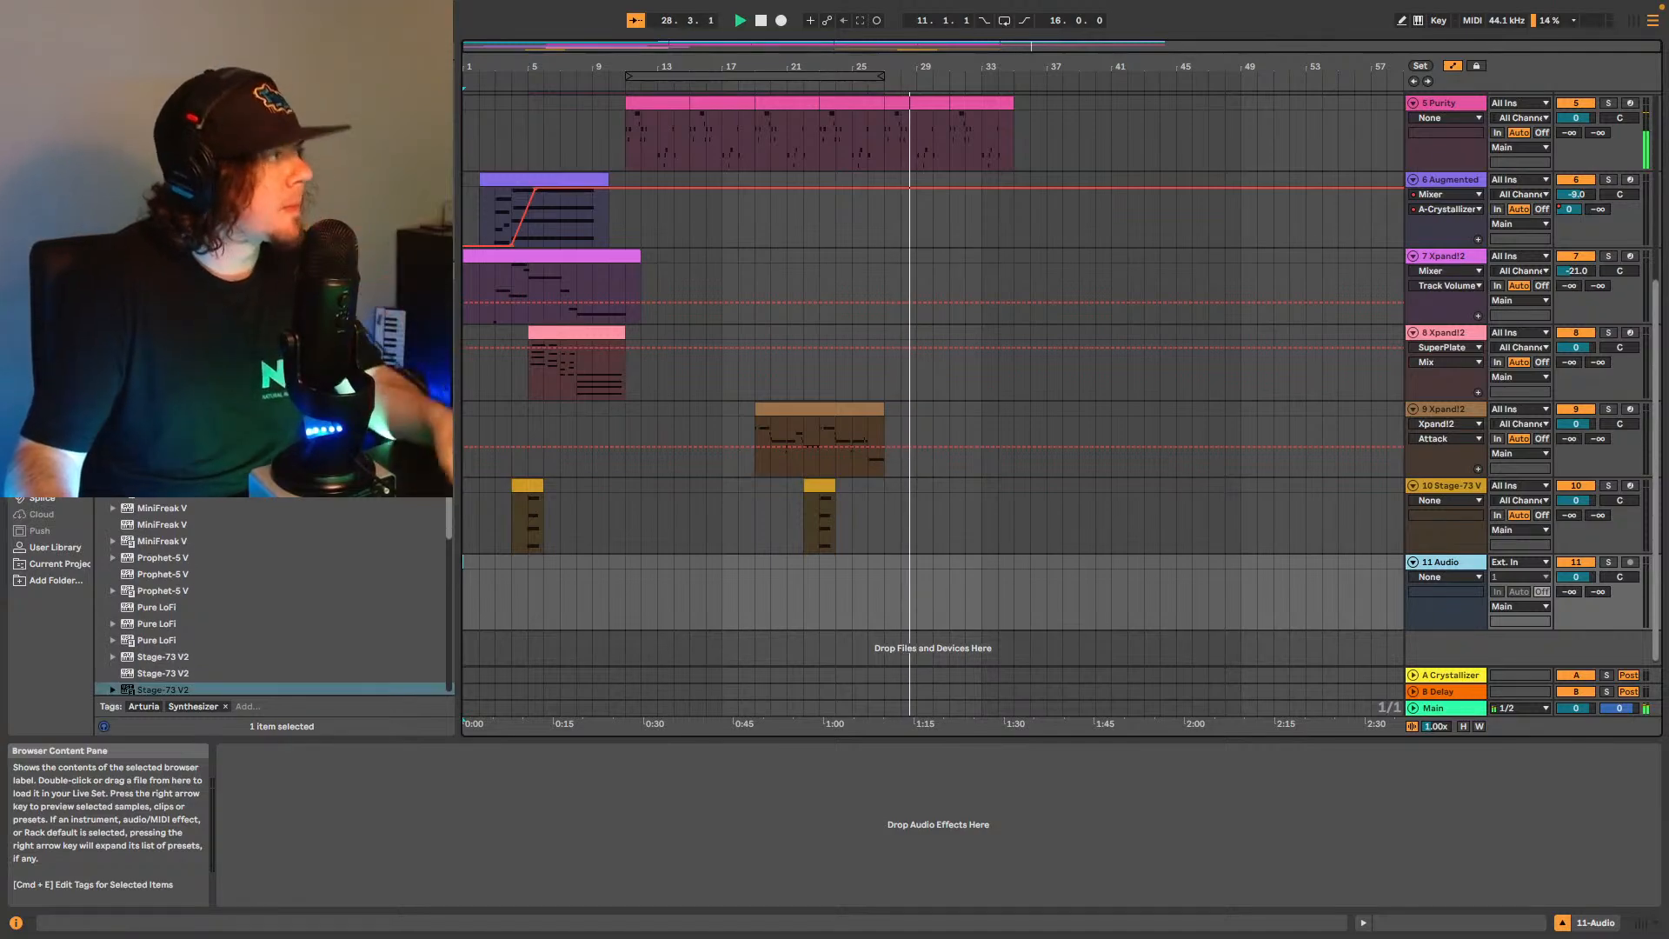
scroll(185, 608, up, 2)
scroll(185, 608, up, 5)
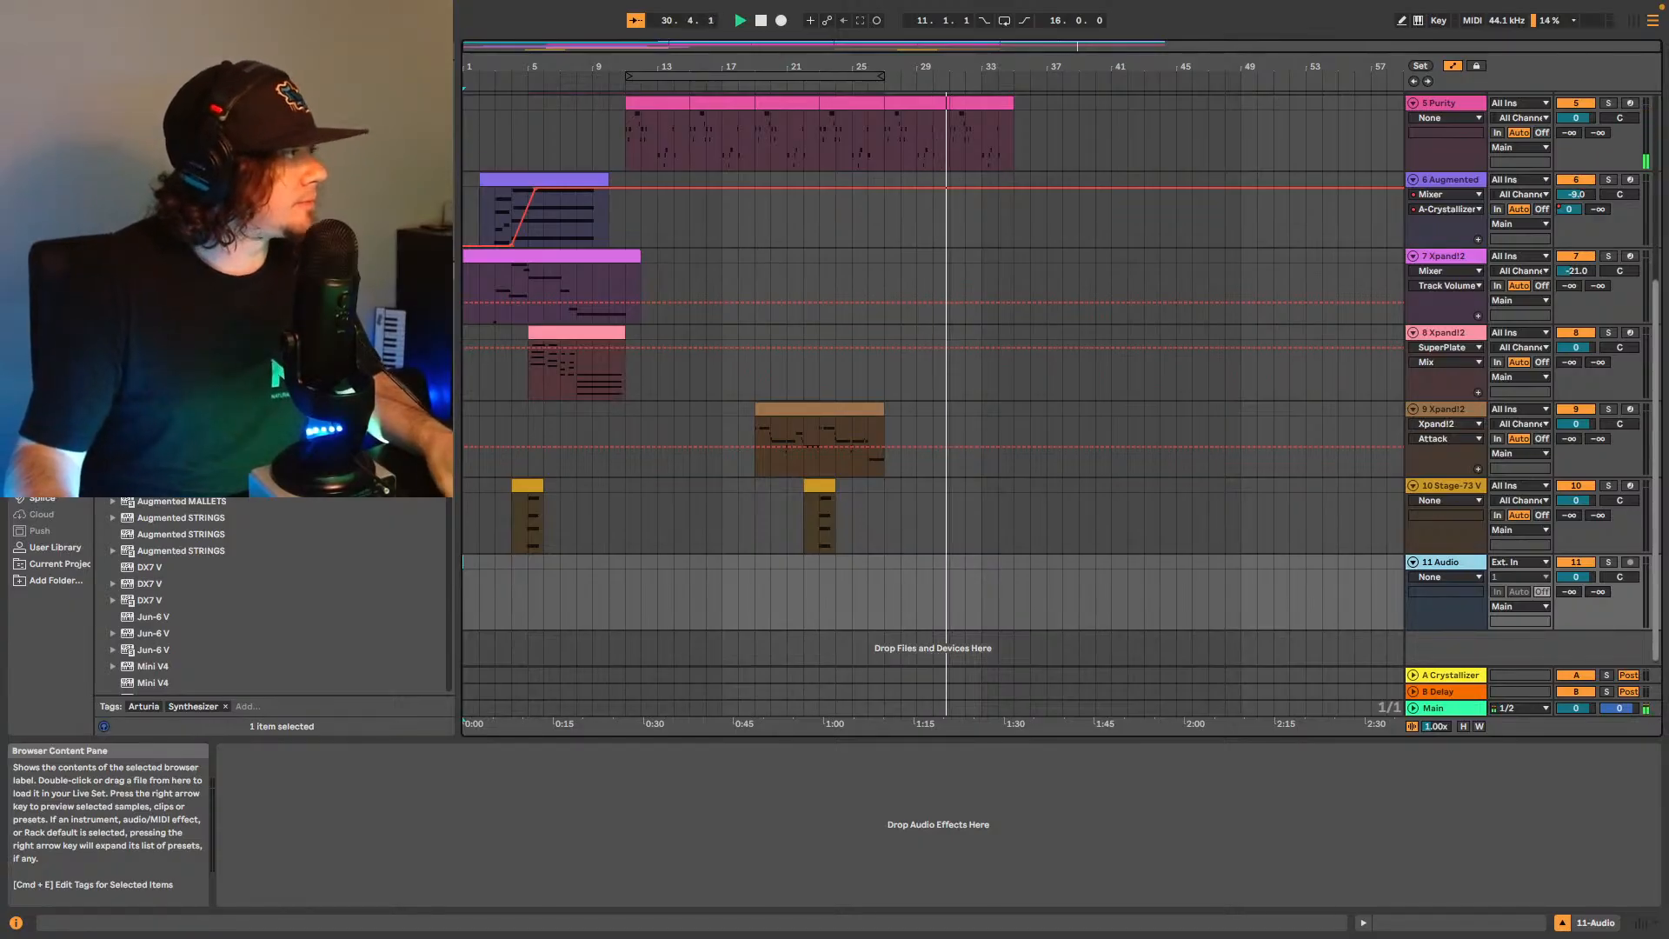
scroll(183, 530, down, 3)
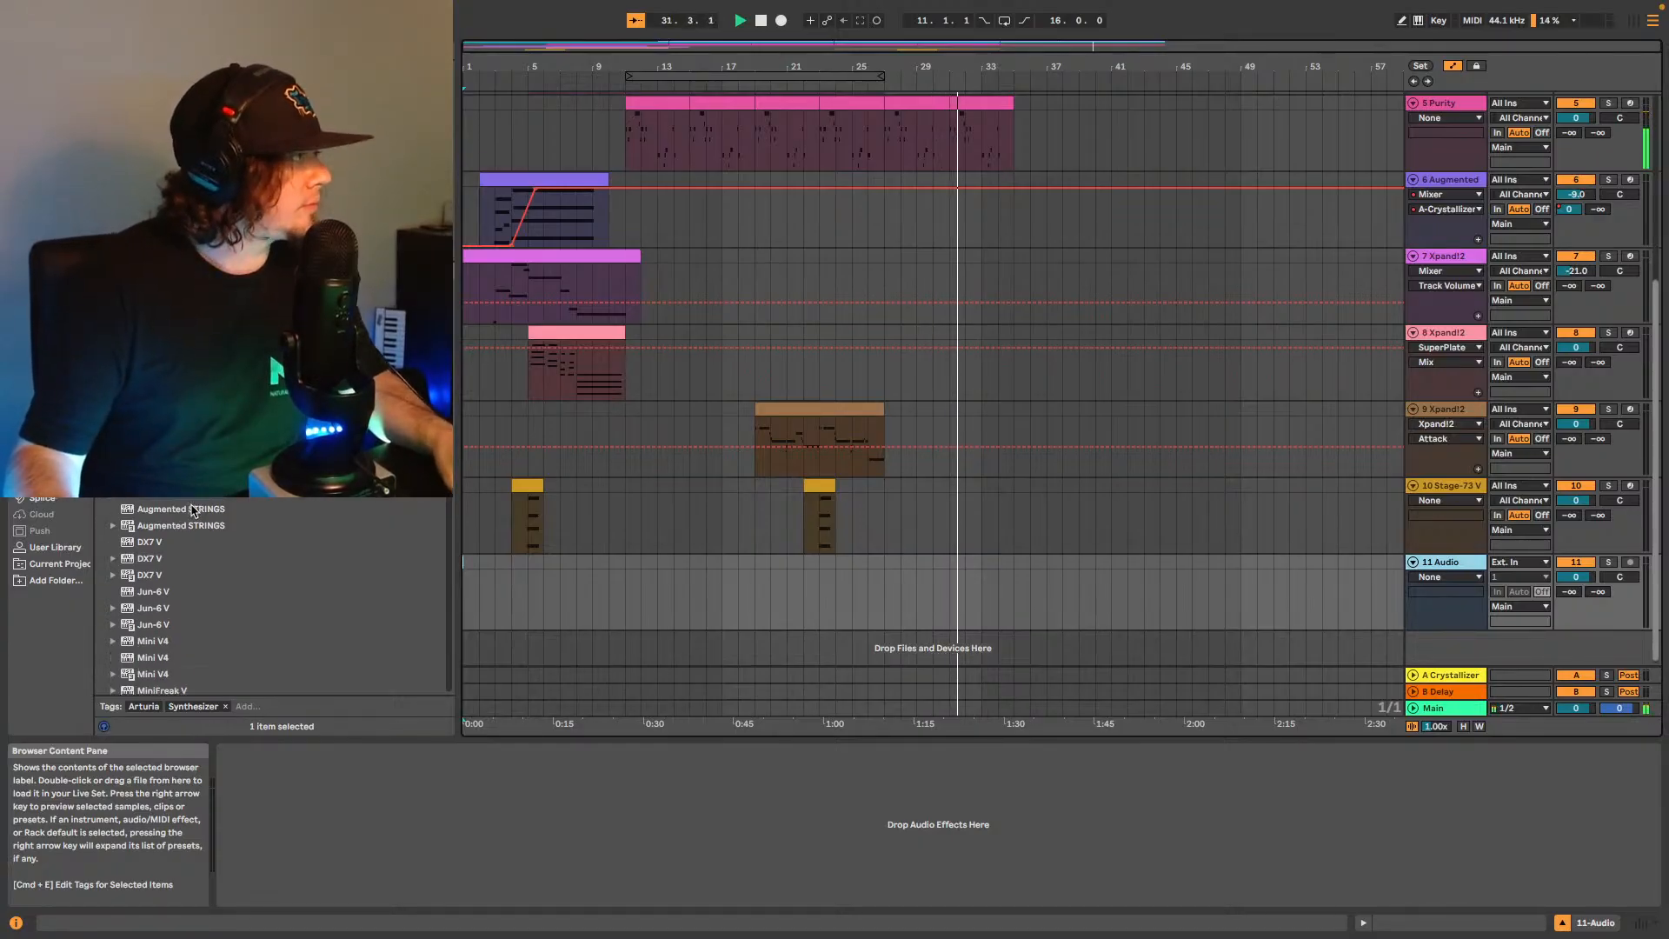
key(space)
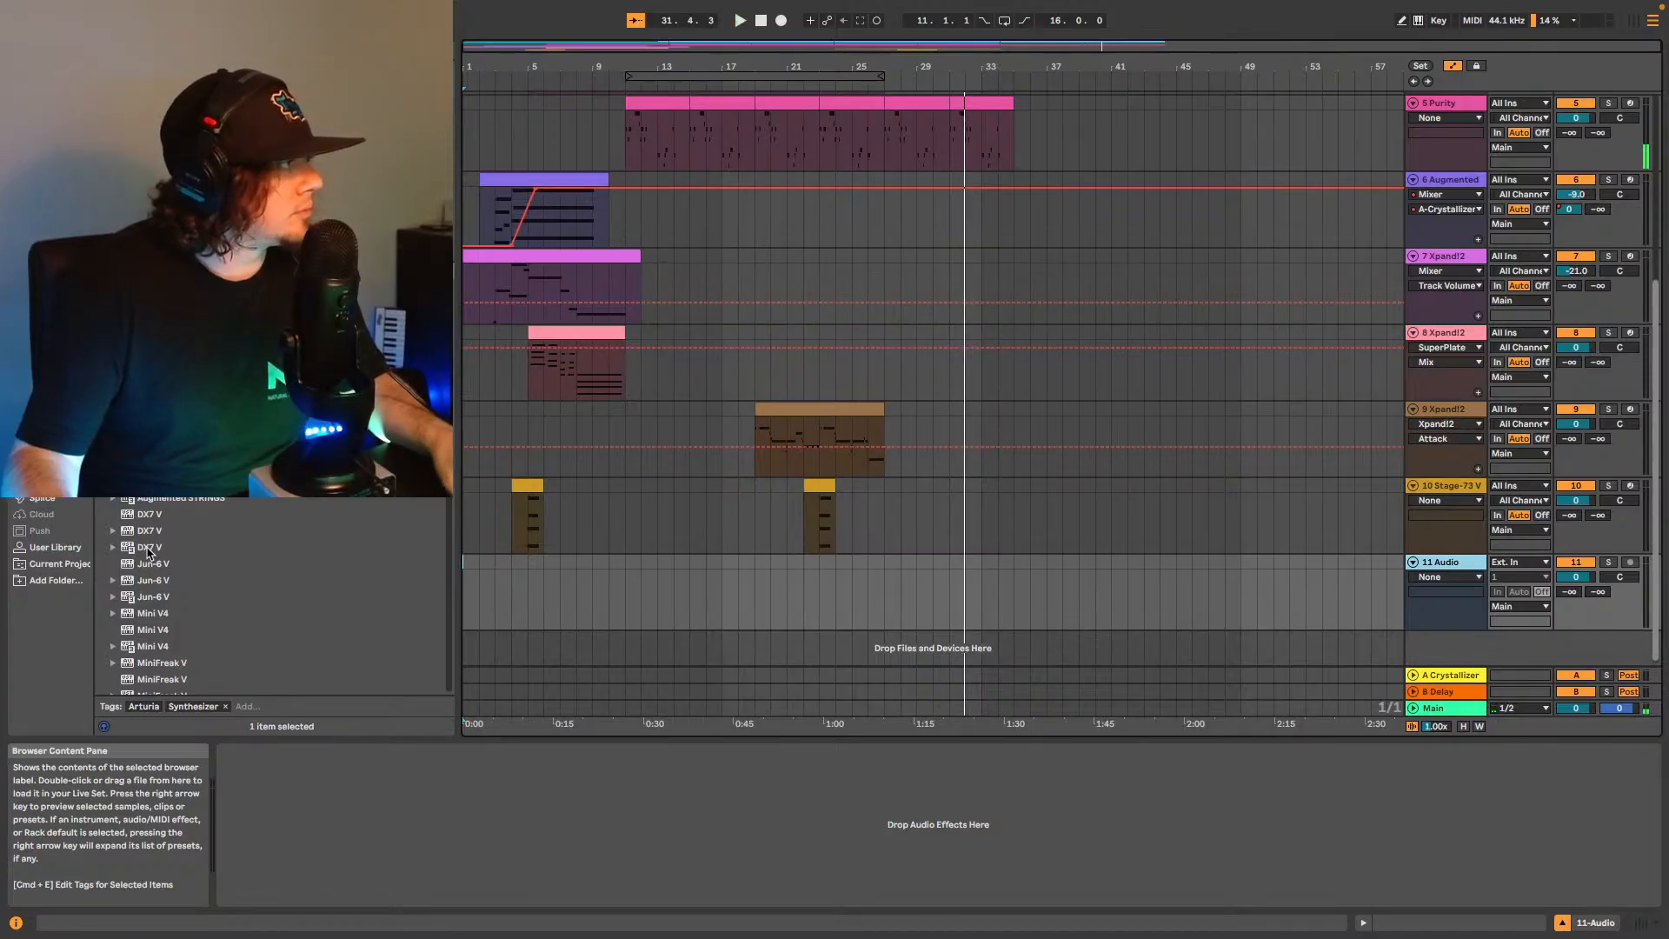
scroll(169, 522, up, 3)
Insert a MIDI track below the Stage-73 track and load Analog Lab V on it.
drag(171, 488, 965, 597)
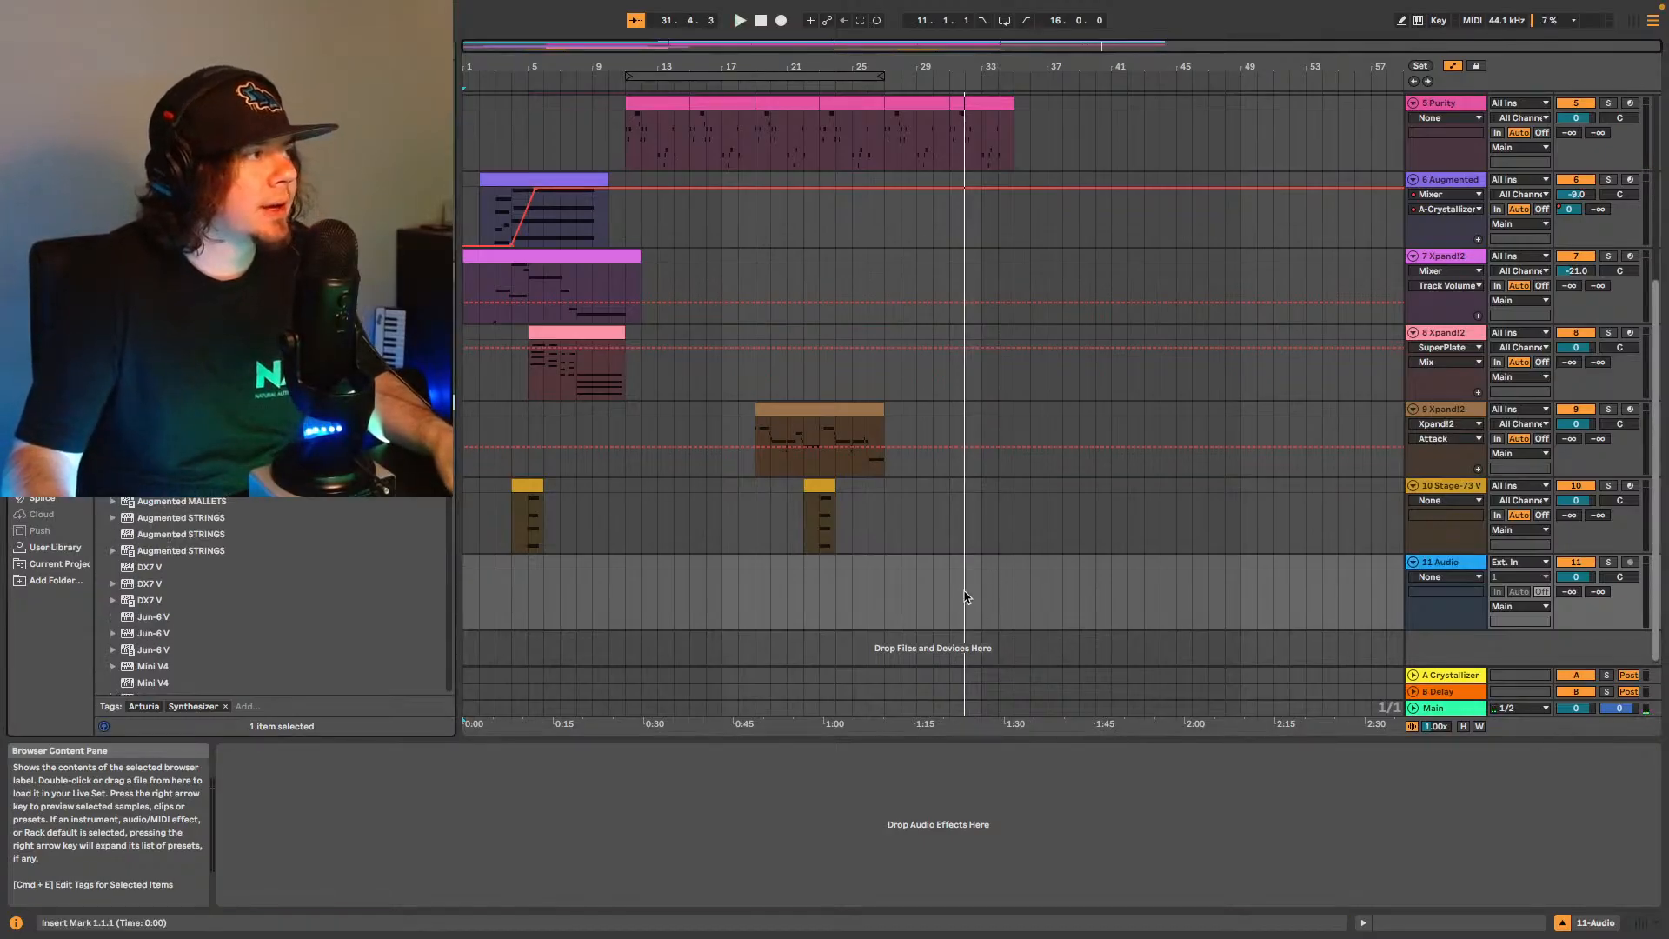
click(1443, 485)
key(ctrl+shift+t)
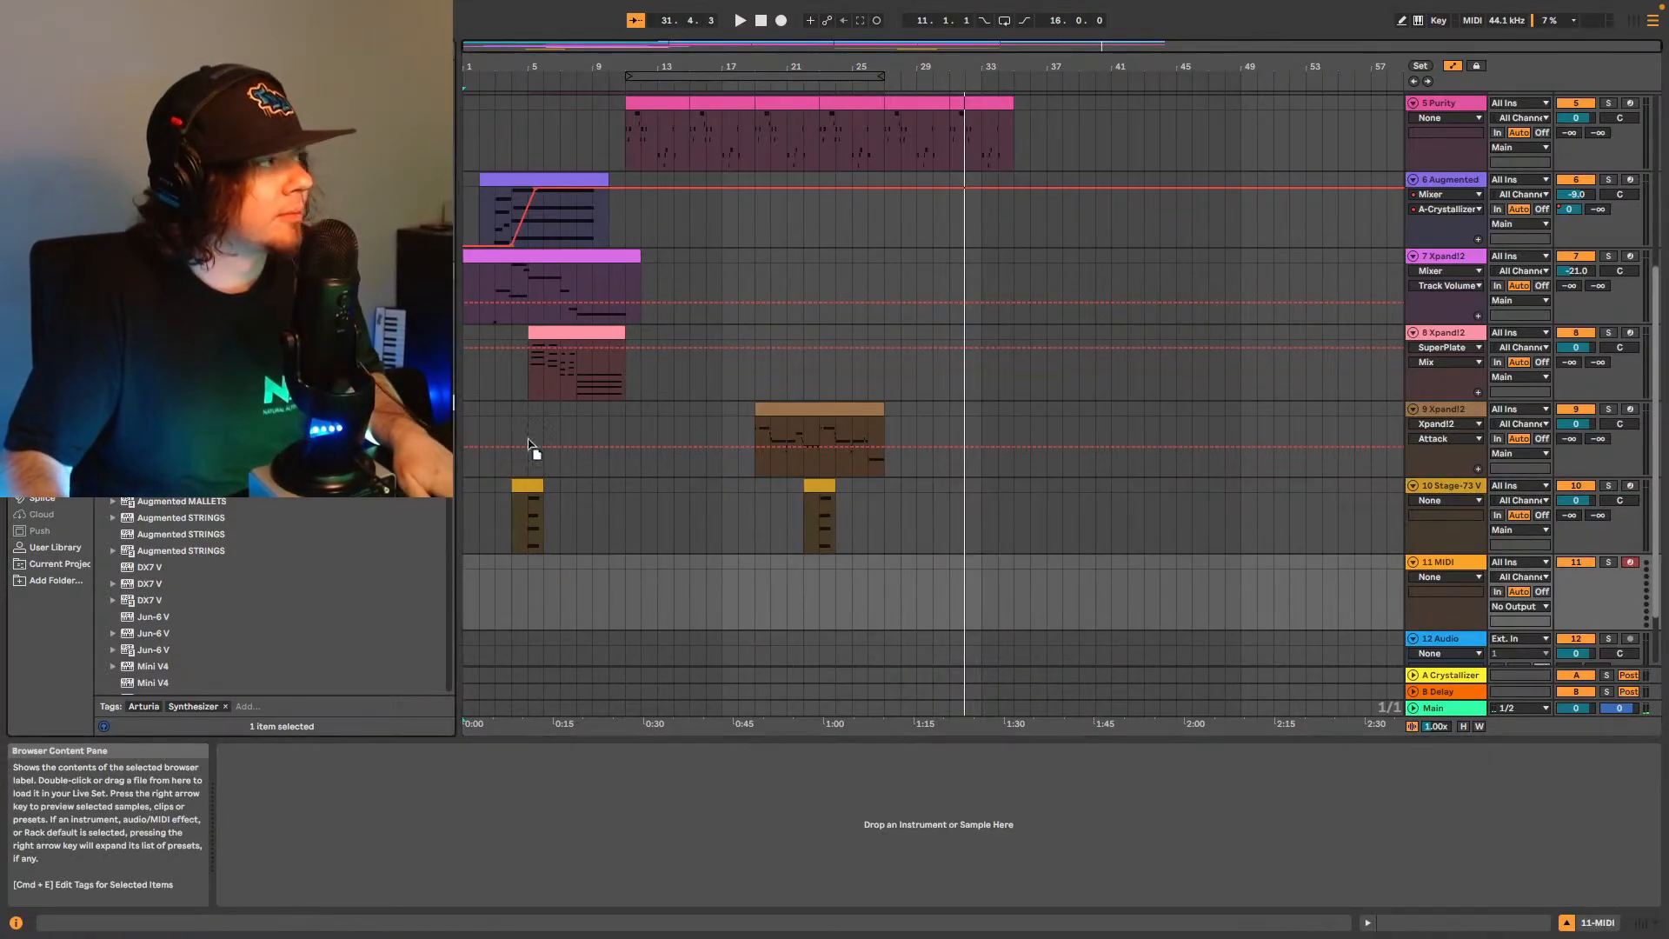
drag(947, 575, 950, 578)
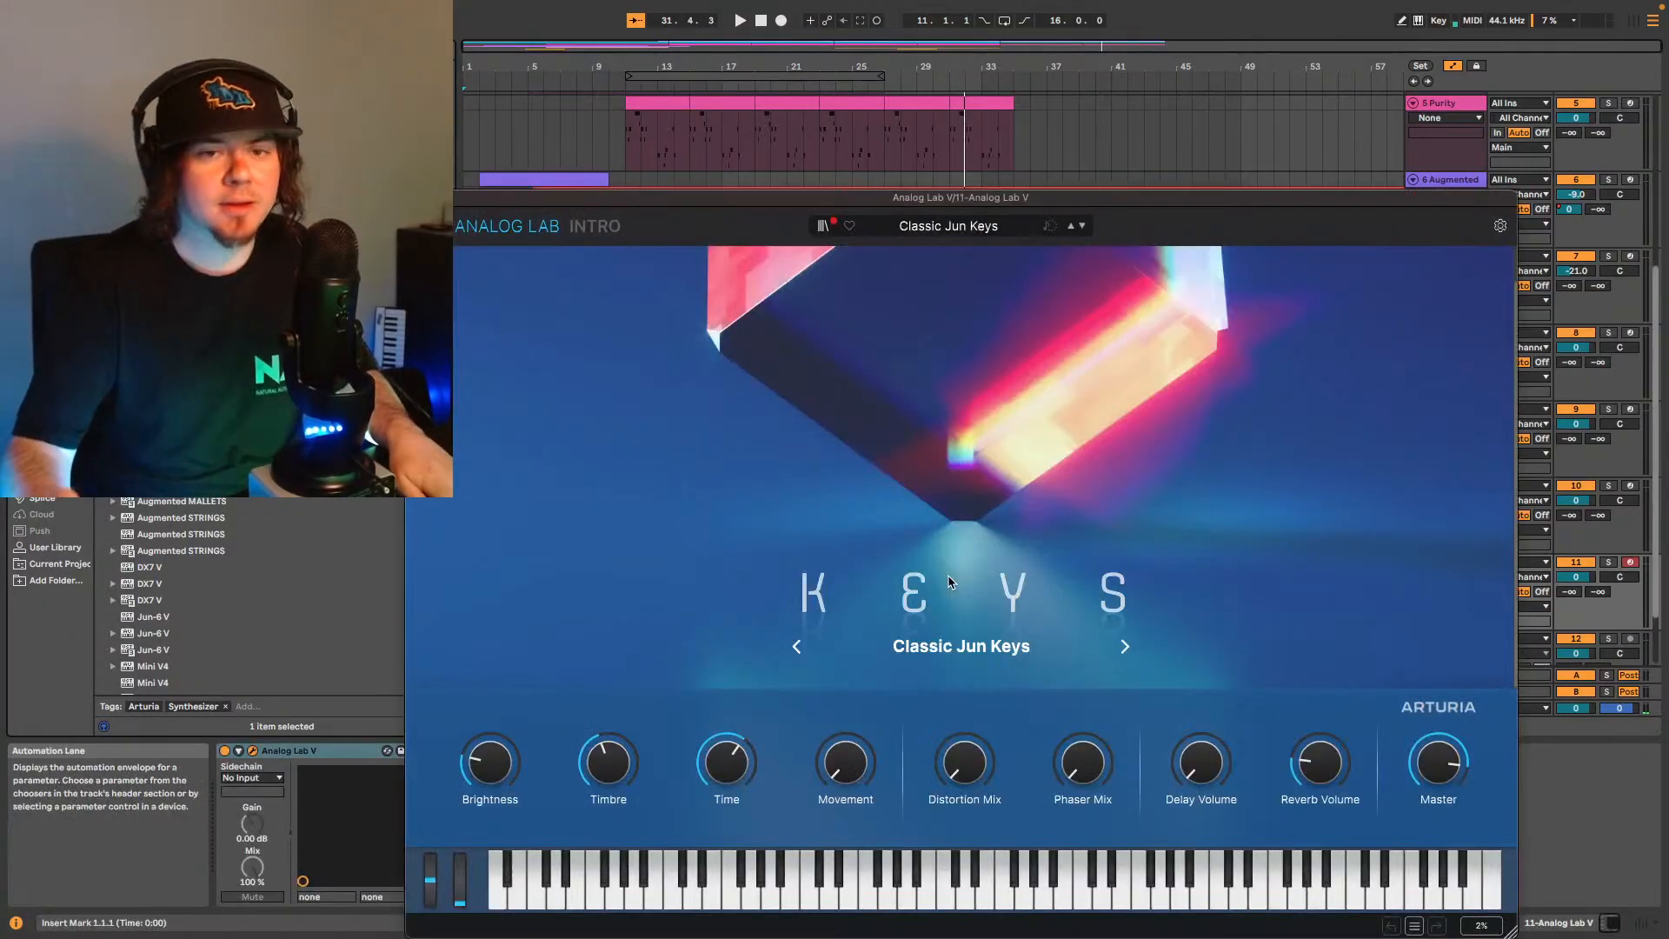
Load the liked preset Celestial Homeland in Analog Lab V and close the plug-in window.
drag(857, 220, 872, 137)
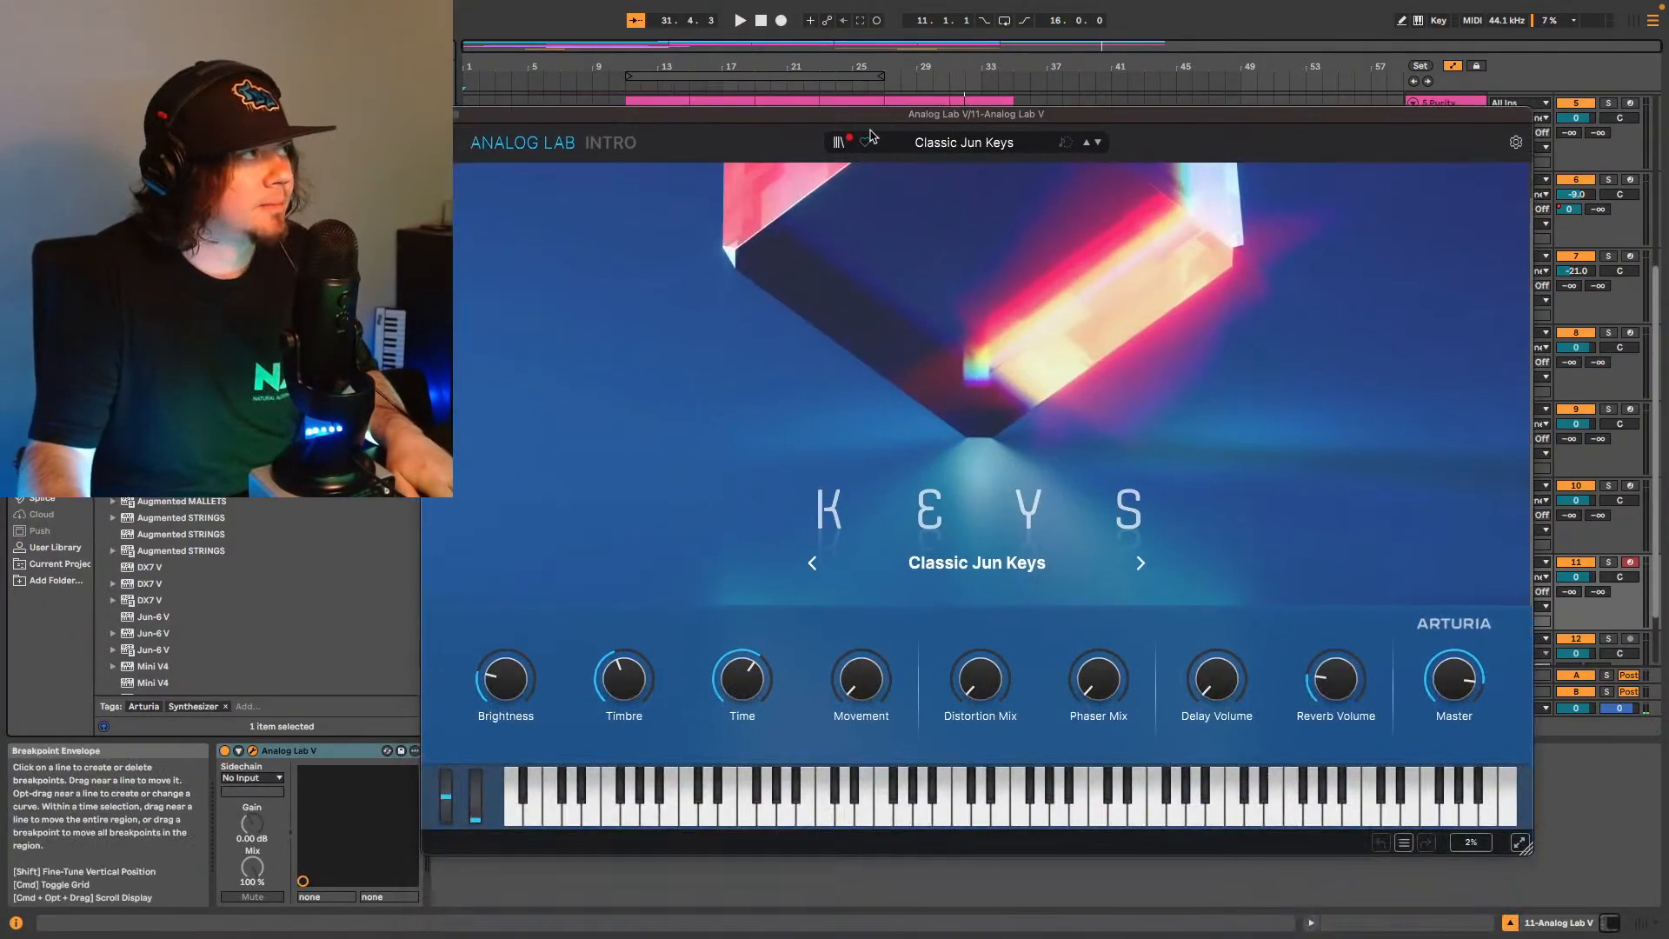
click(840, 142)
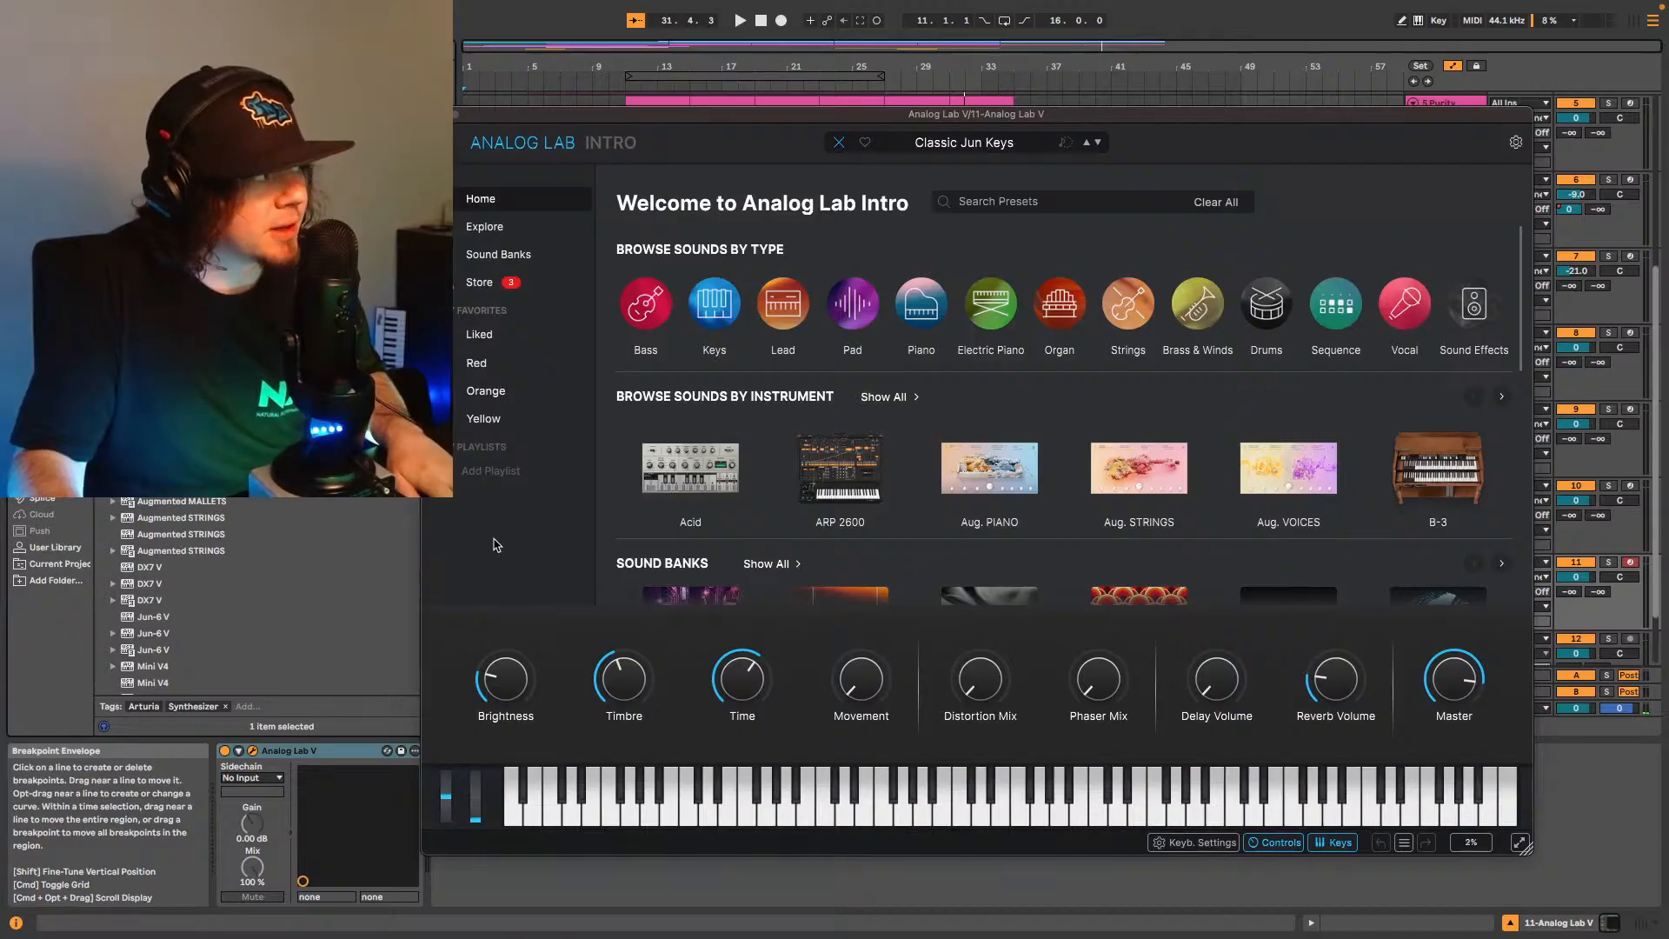
click(479, 334)
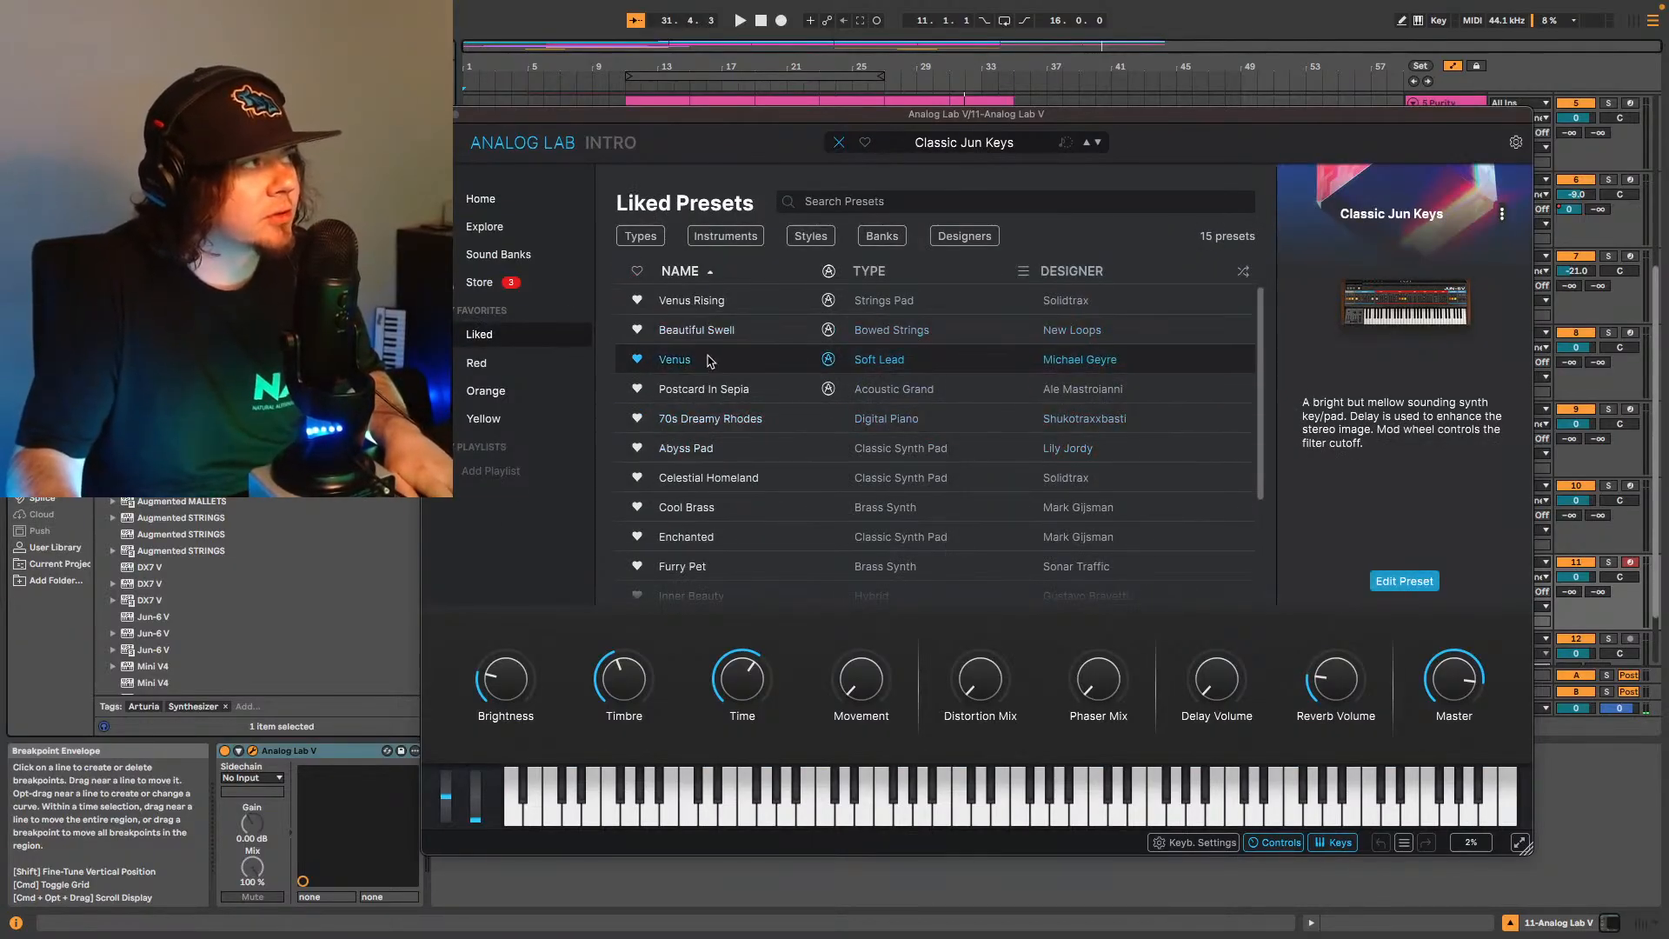
scroll(747, 452, down, 1)
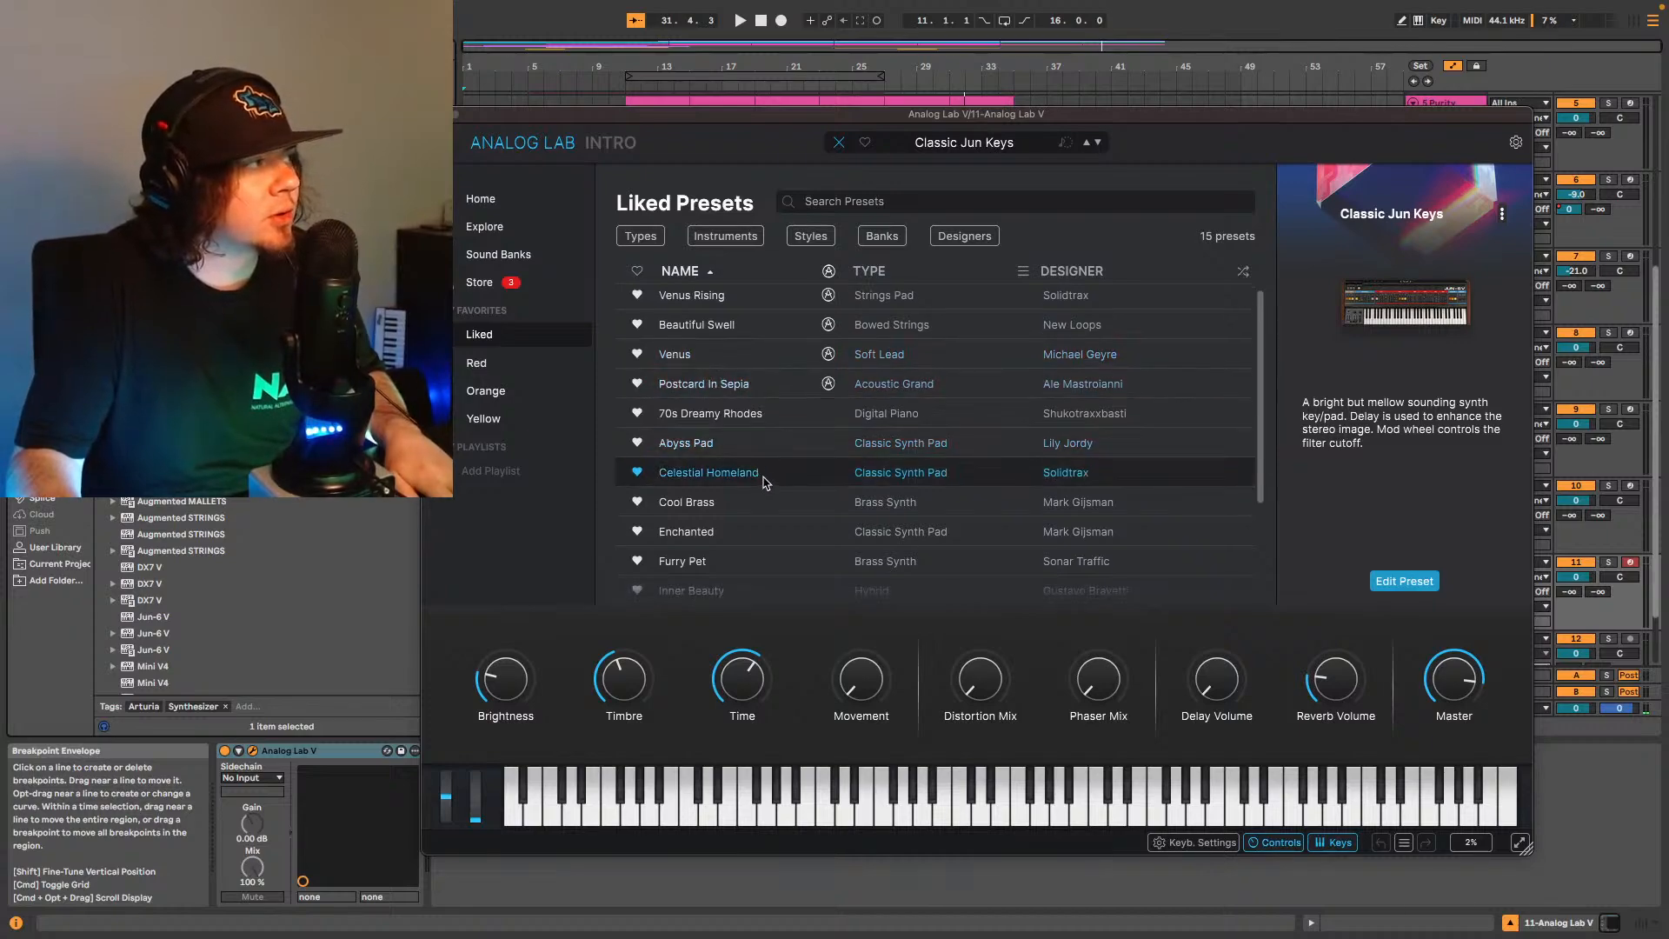
click(764, 481)
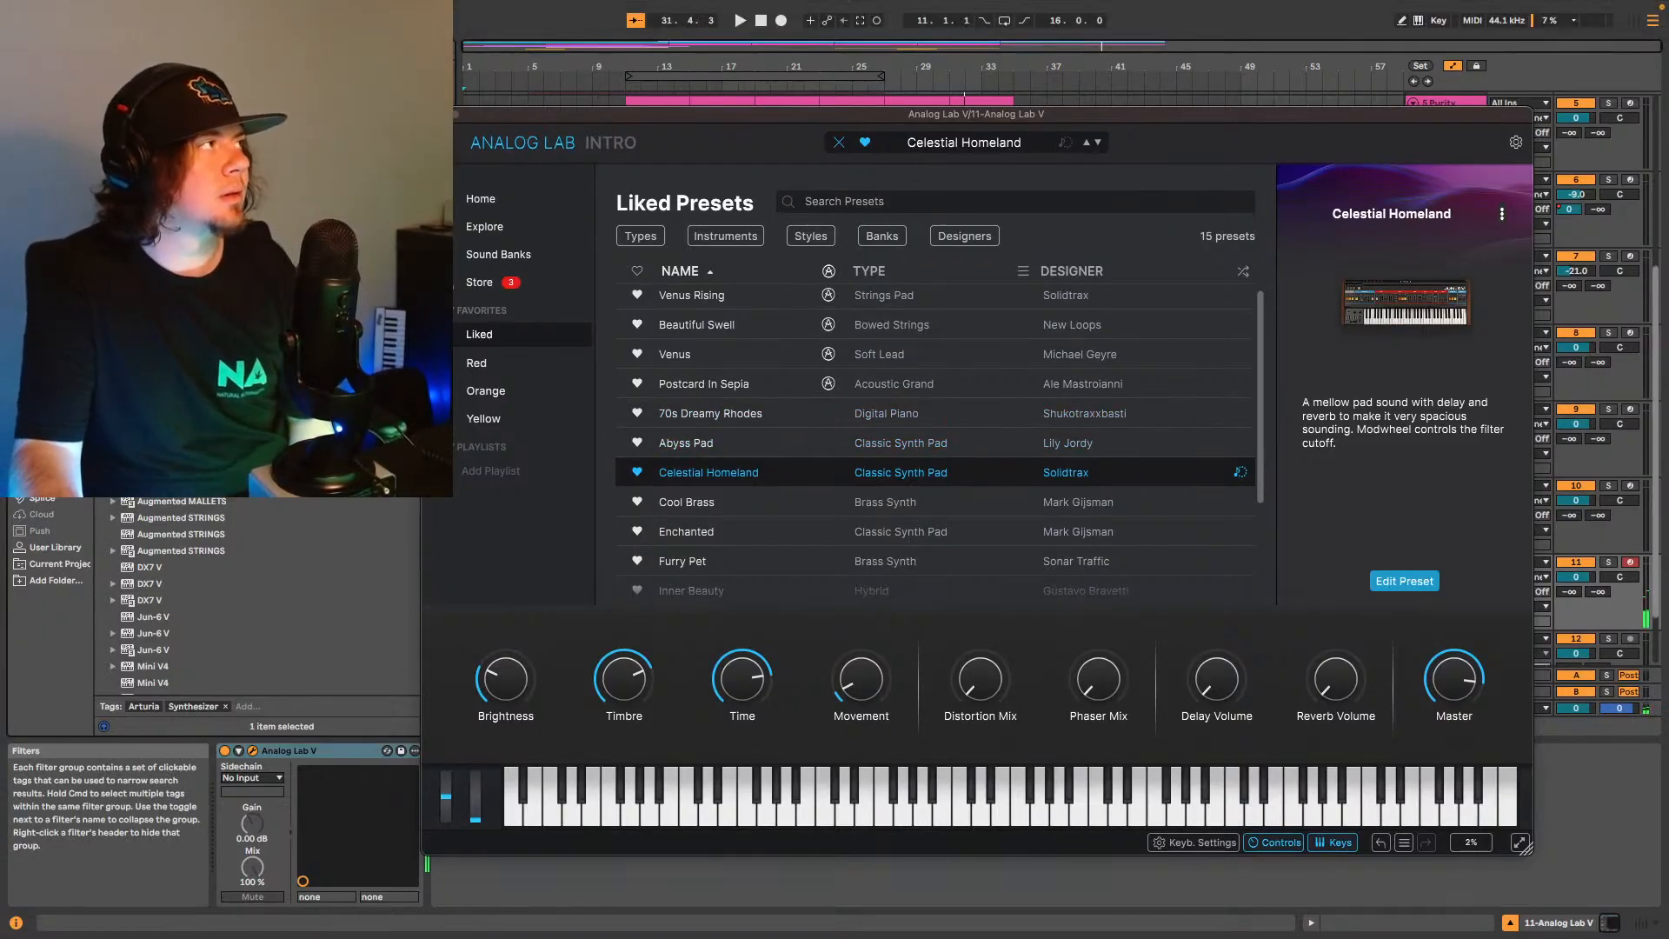
click(431, 114)
Set the loop region to bars 27–35, turn looping on and play the section.
click(883, 574)
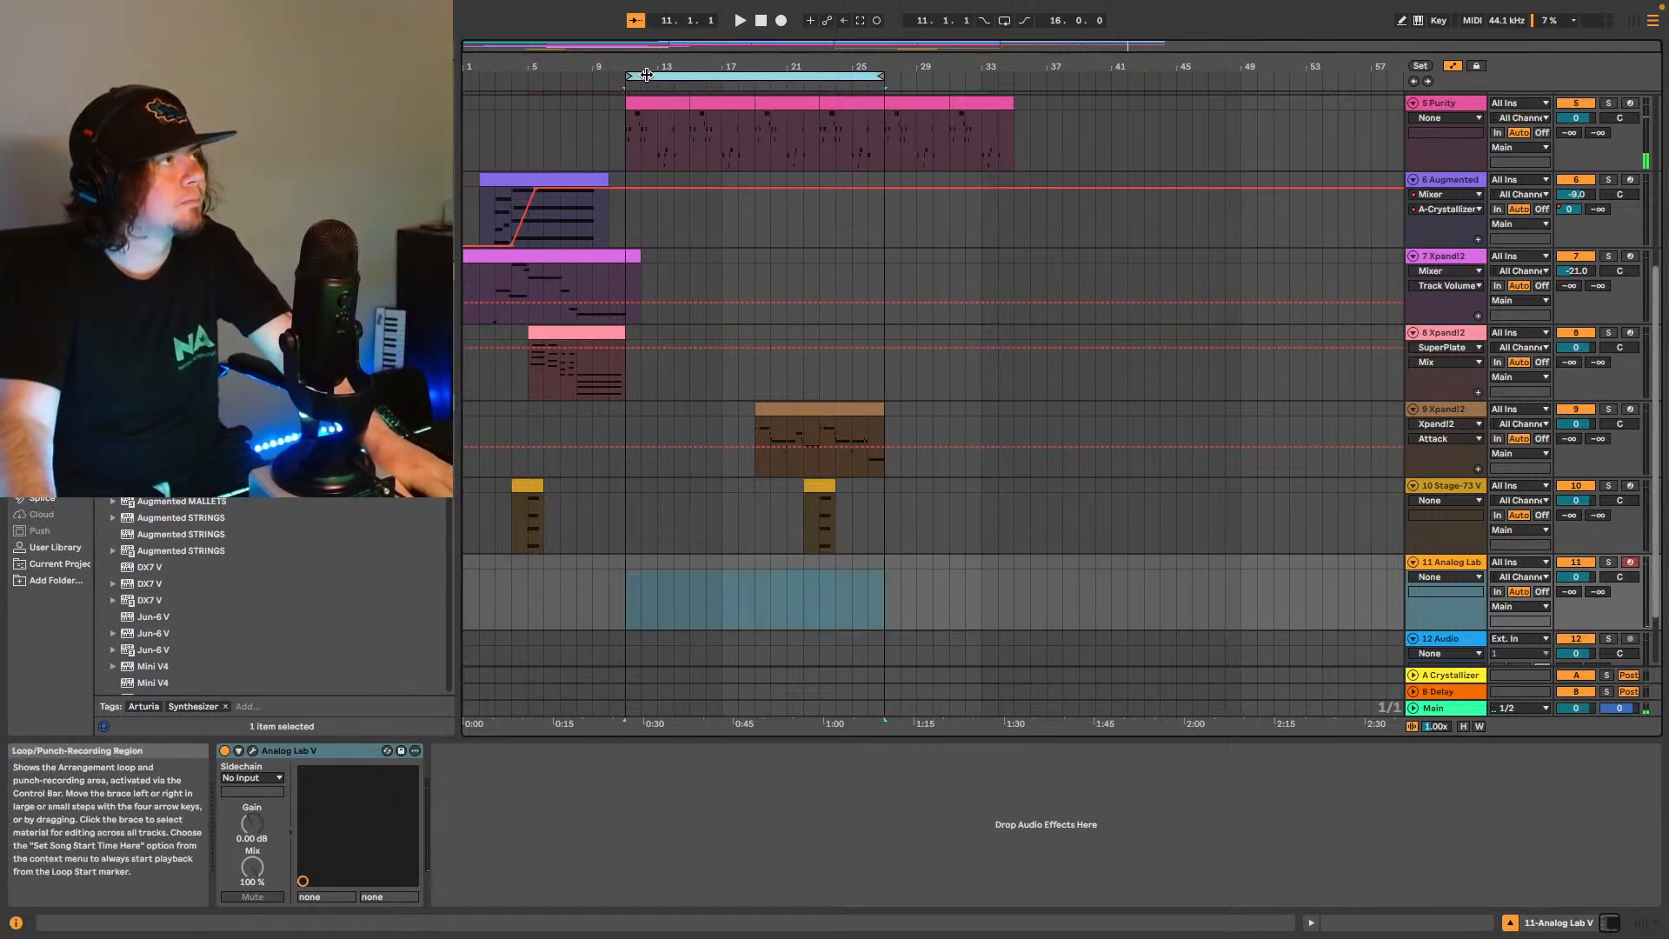
drag(721, 76, 979, 76)
key(space)
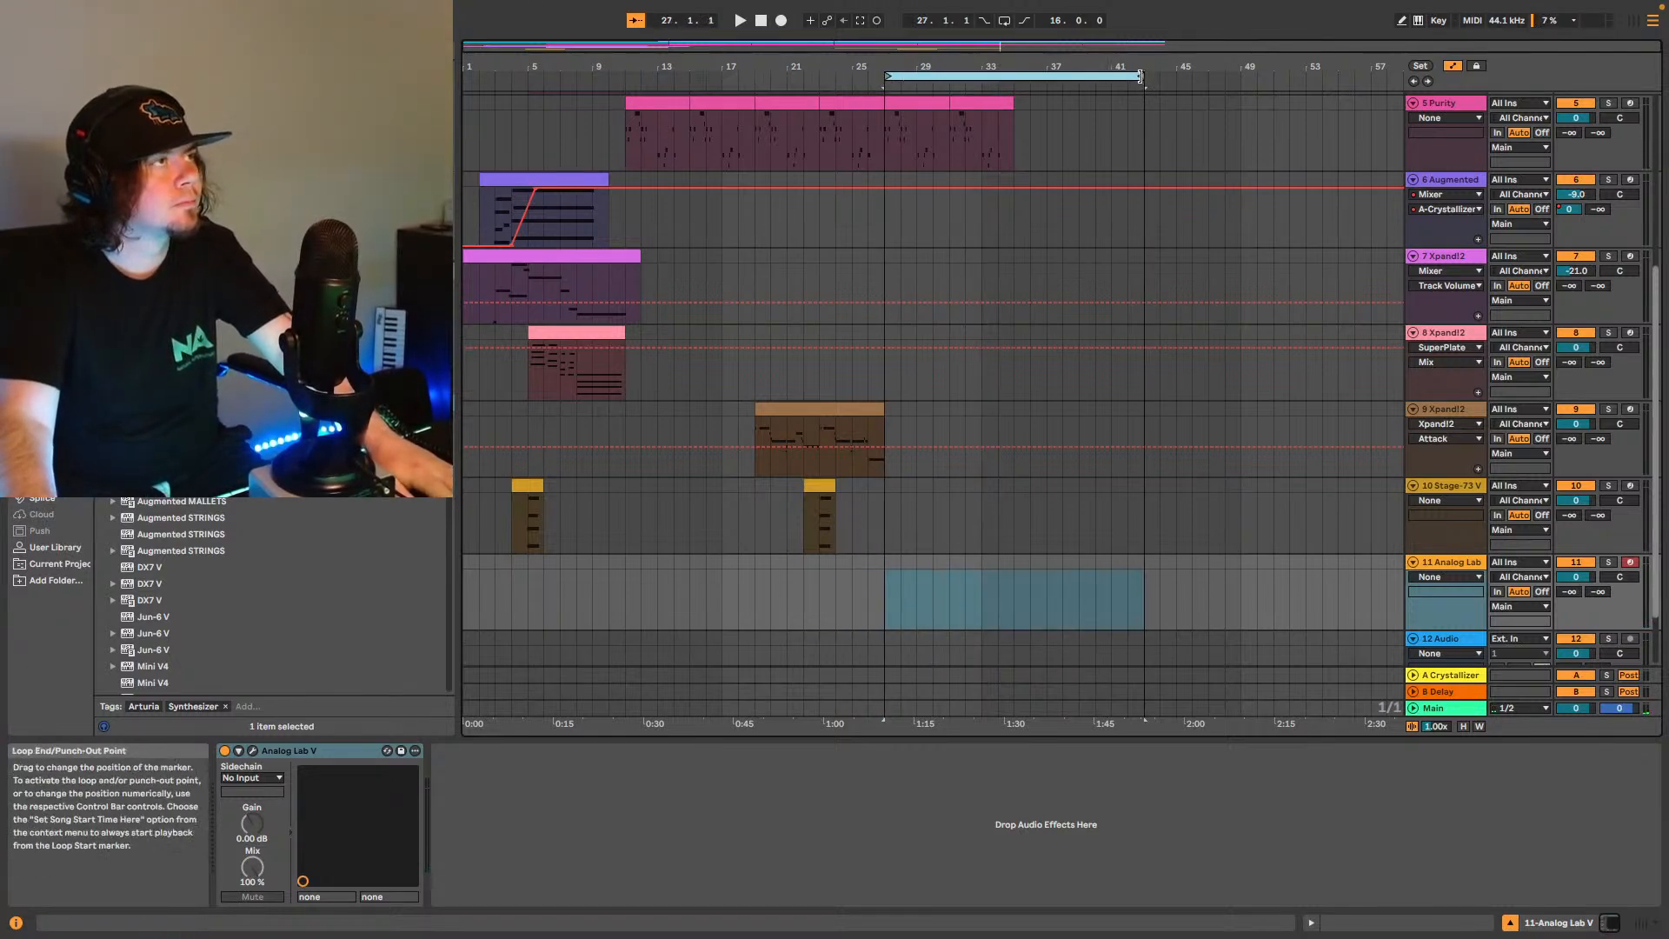
mouse_move(1144, 77)
mouse_down()
mouse_move(976, 78)
mouse_move(1013, 79)
mouse_up()
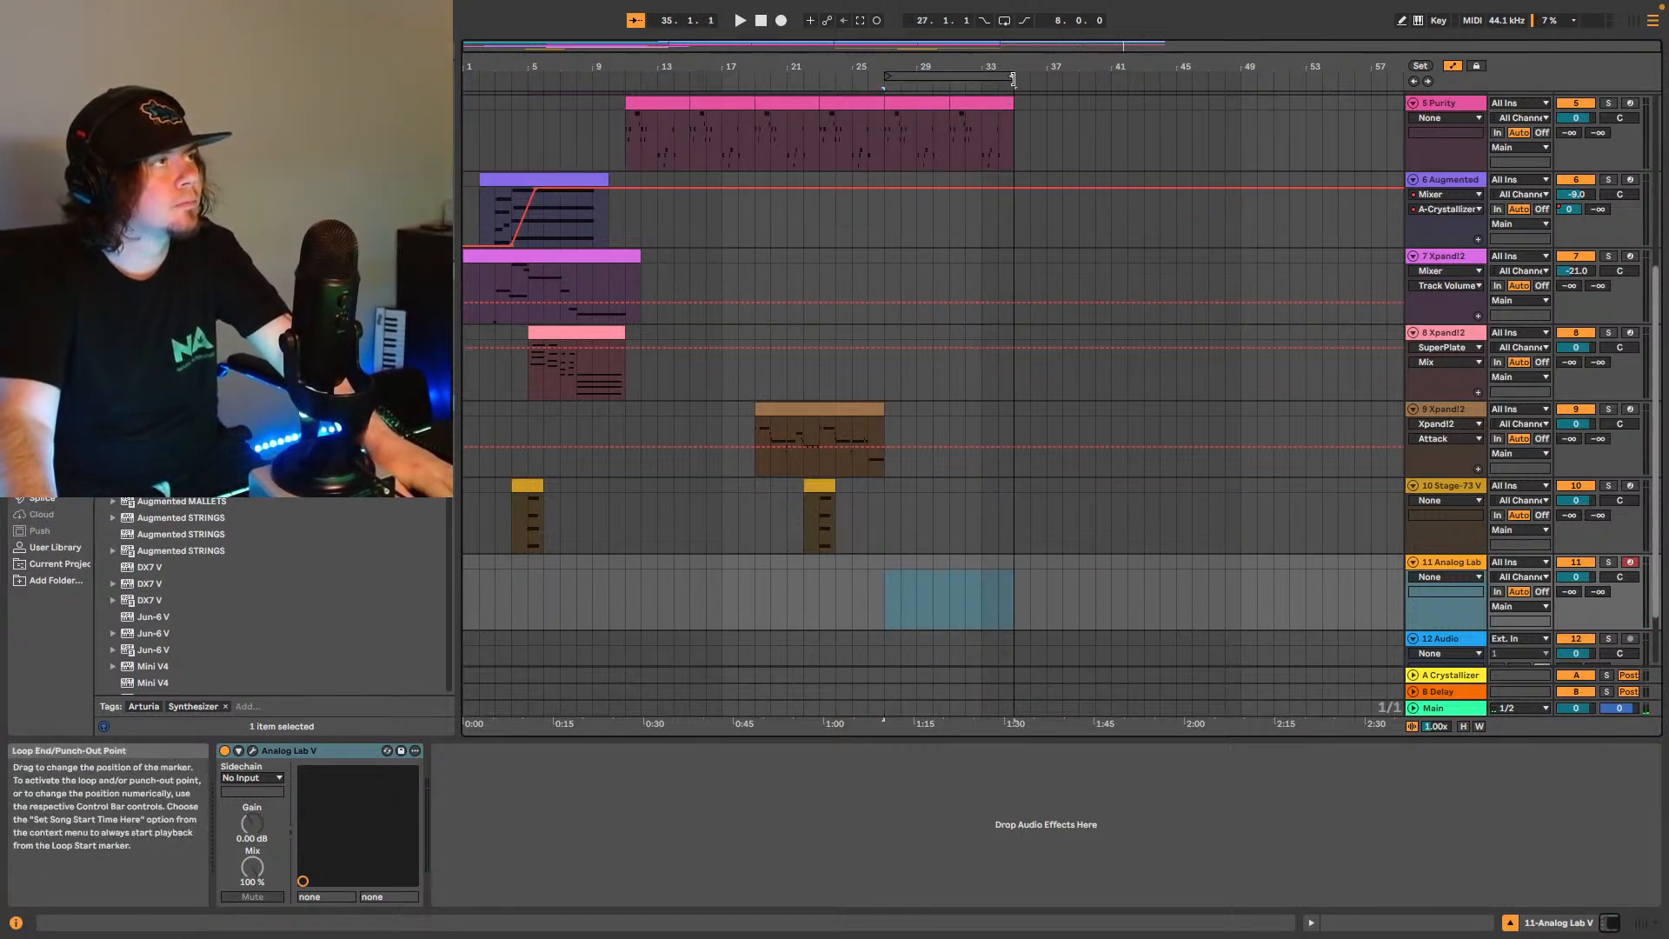
click(1005, 20)
key(space)
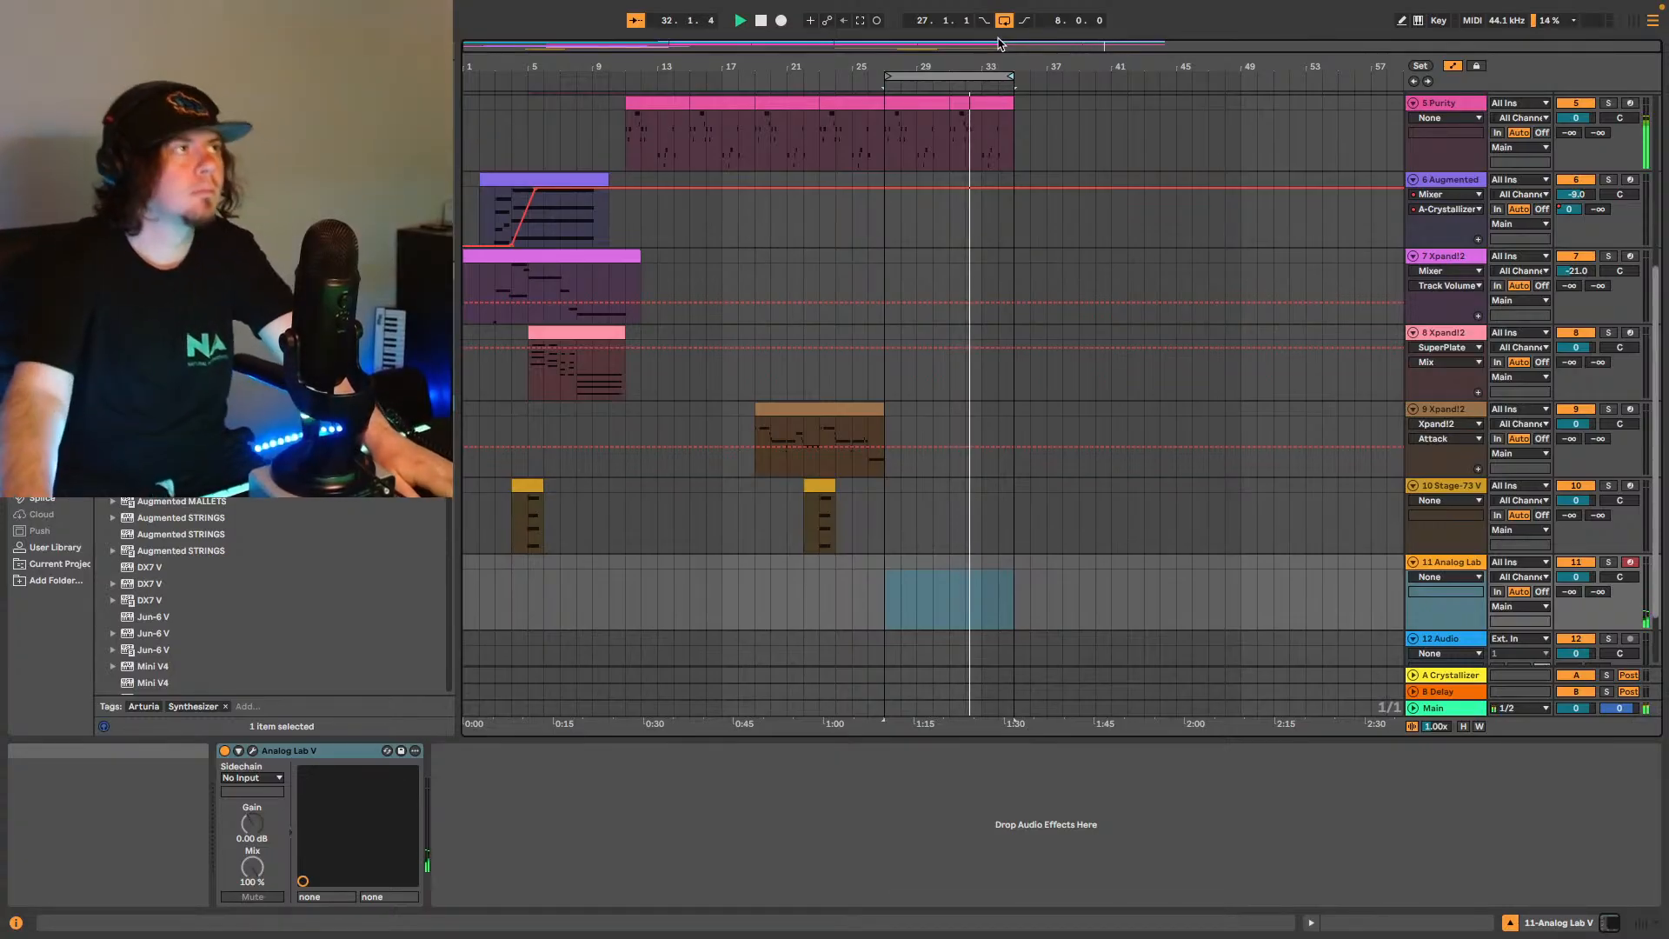
Capture the played notes as a clip on track 11, move it to start at bar 27 and audition it.
click(860, 23)
key(space)
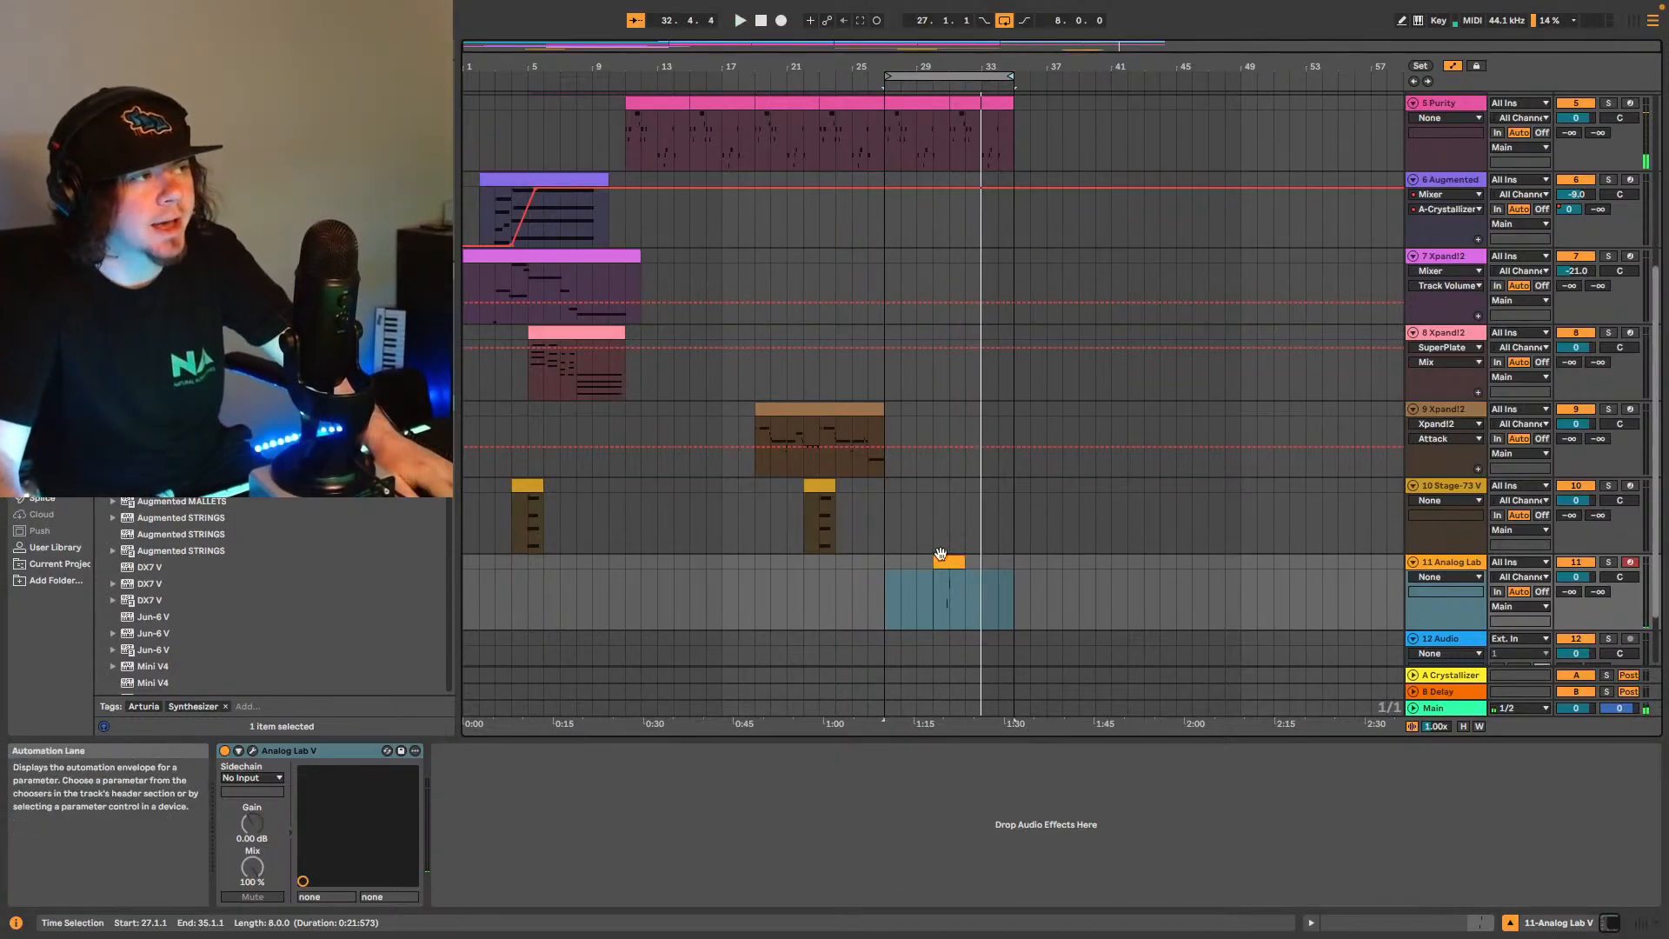
drag(934, 561, 888, 569)
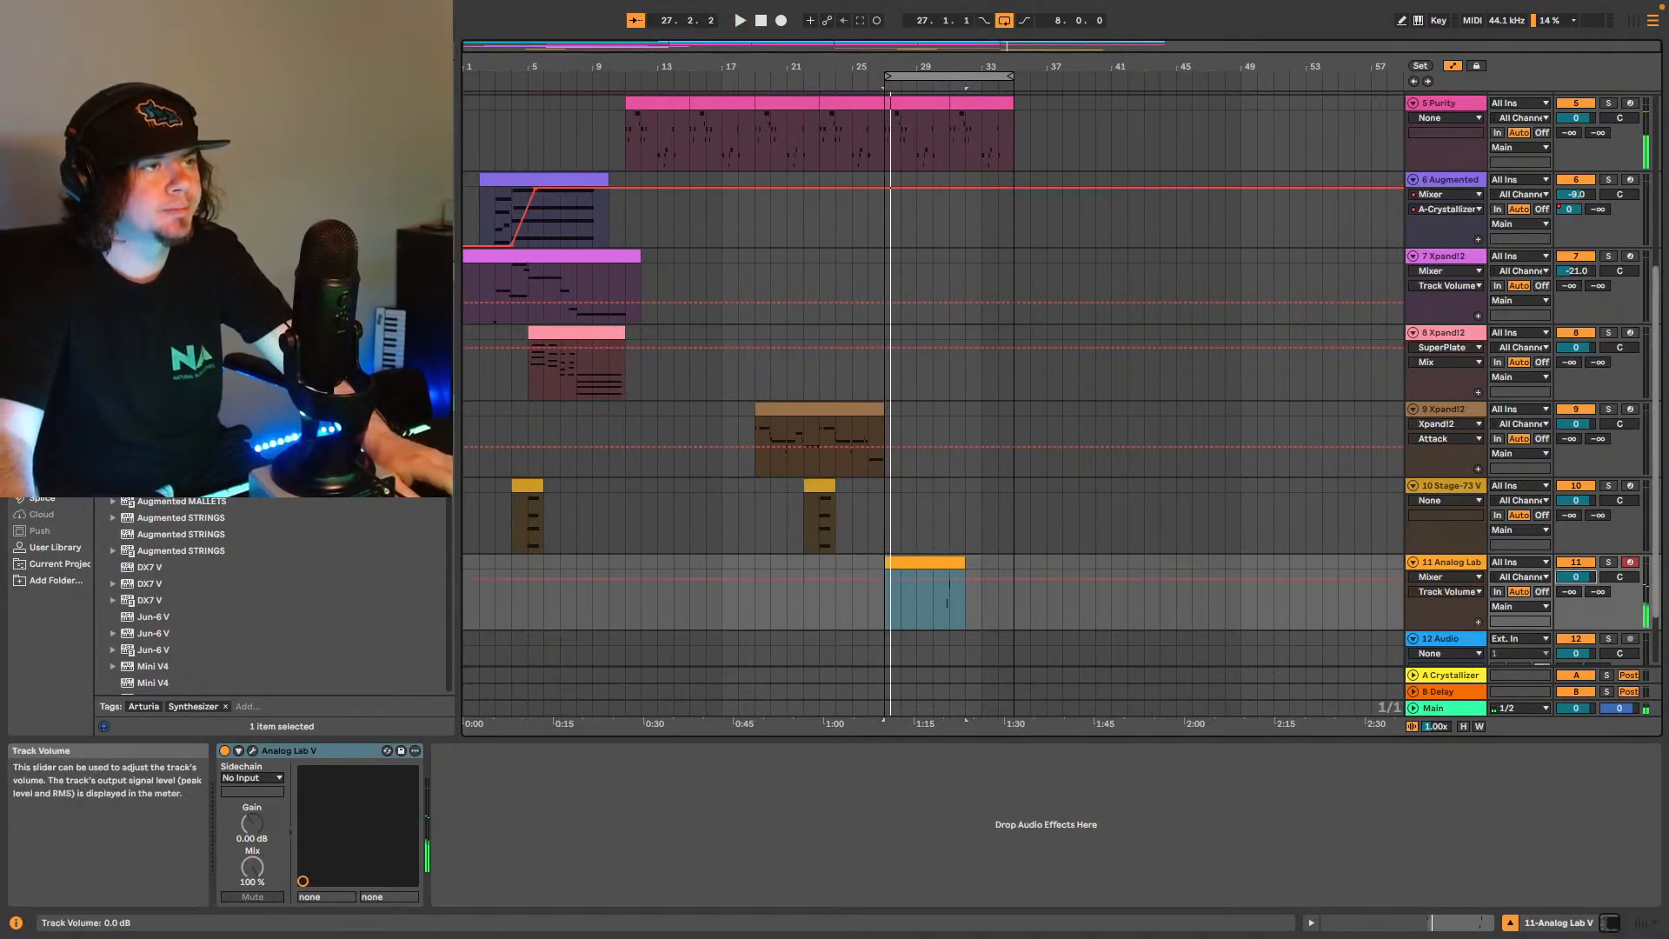
key(space)
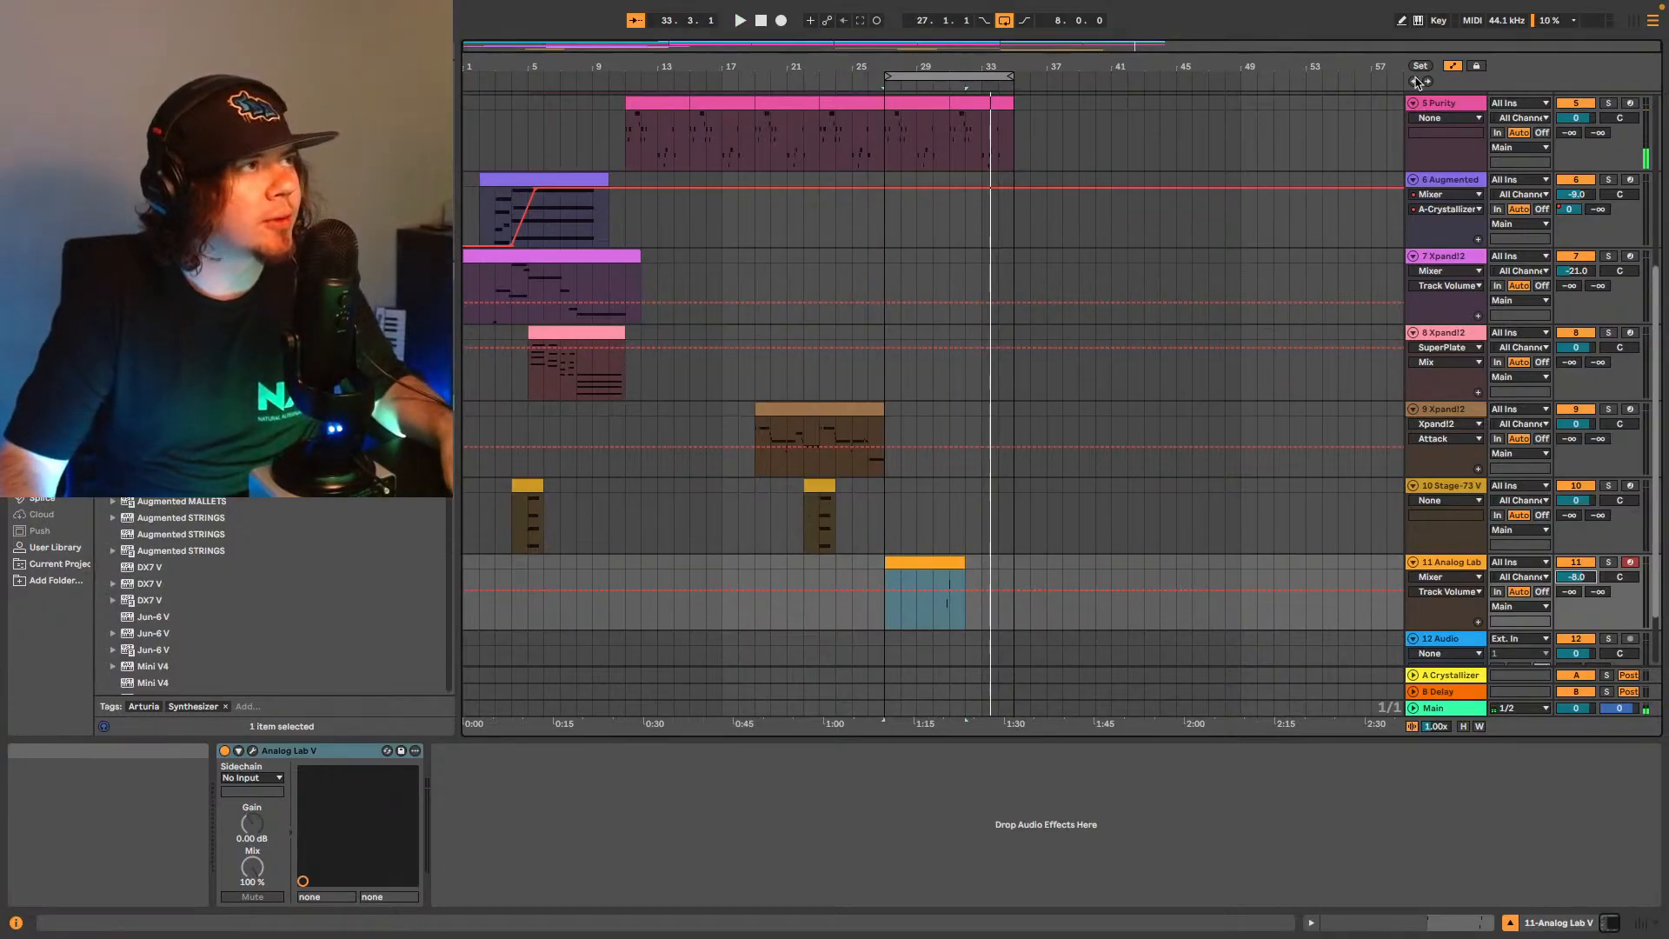
key(space)
Play the song from the start and save the Live Set as Song1142.
mouse_move(841, 9)
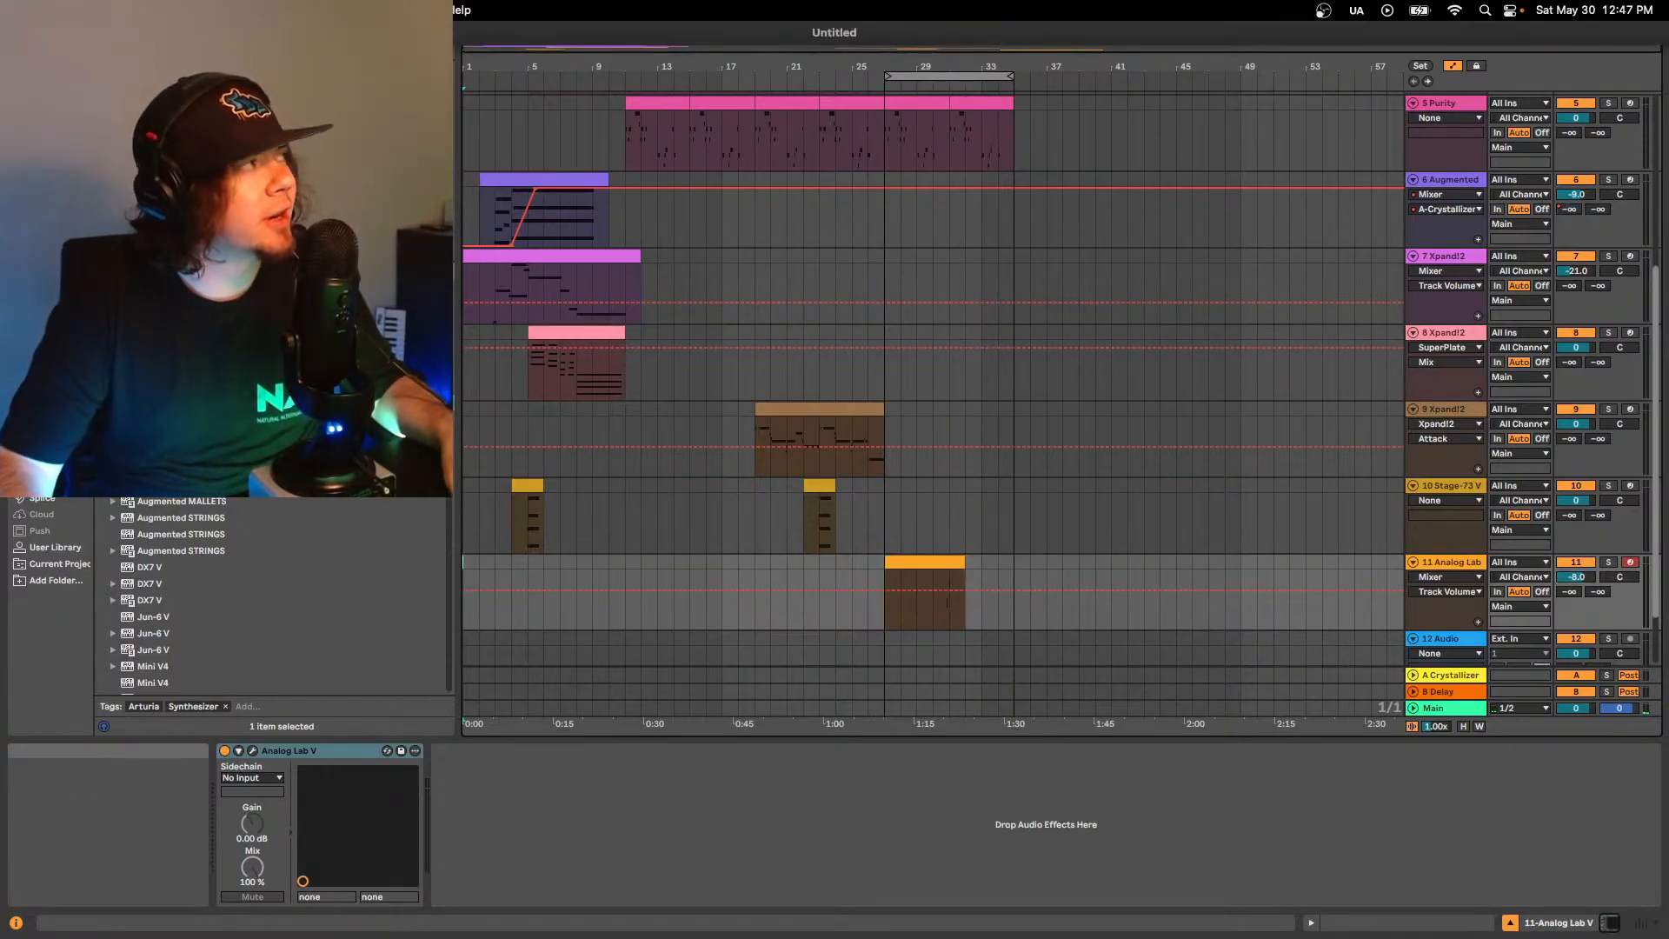
click(87, 11)
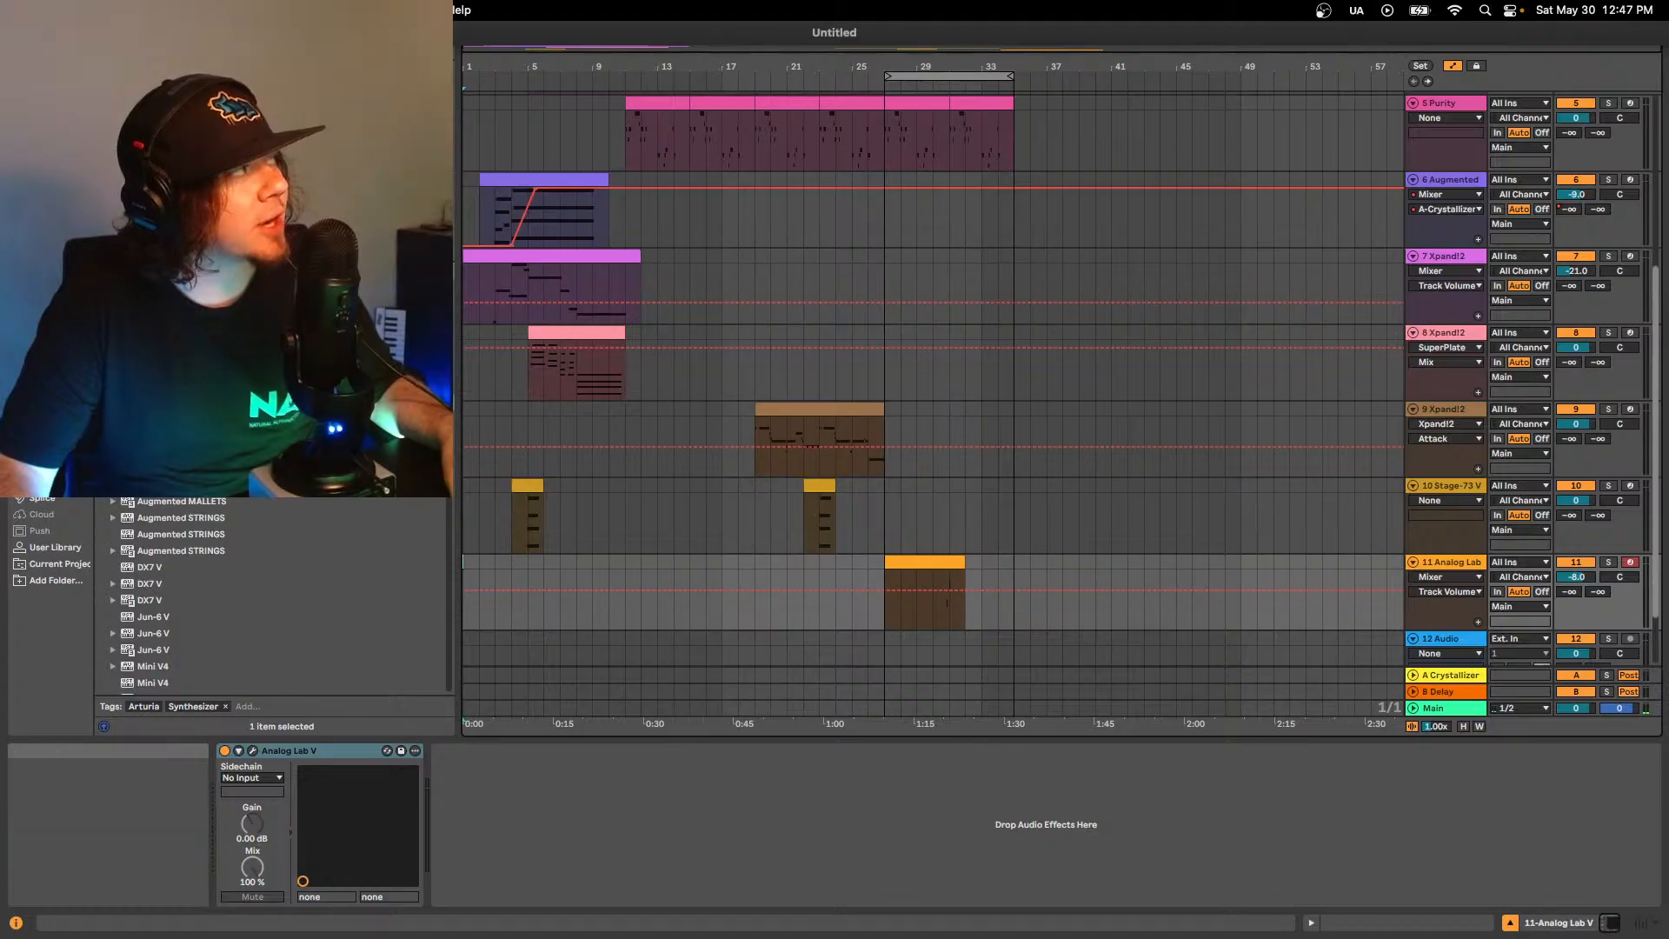
mouse_move(139, 74)
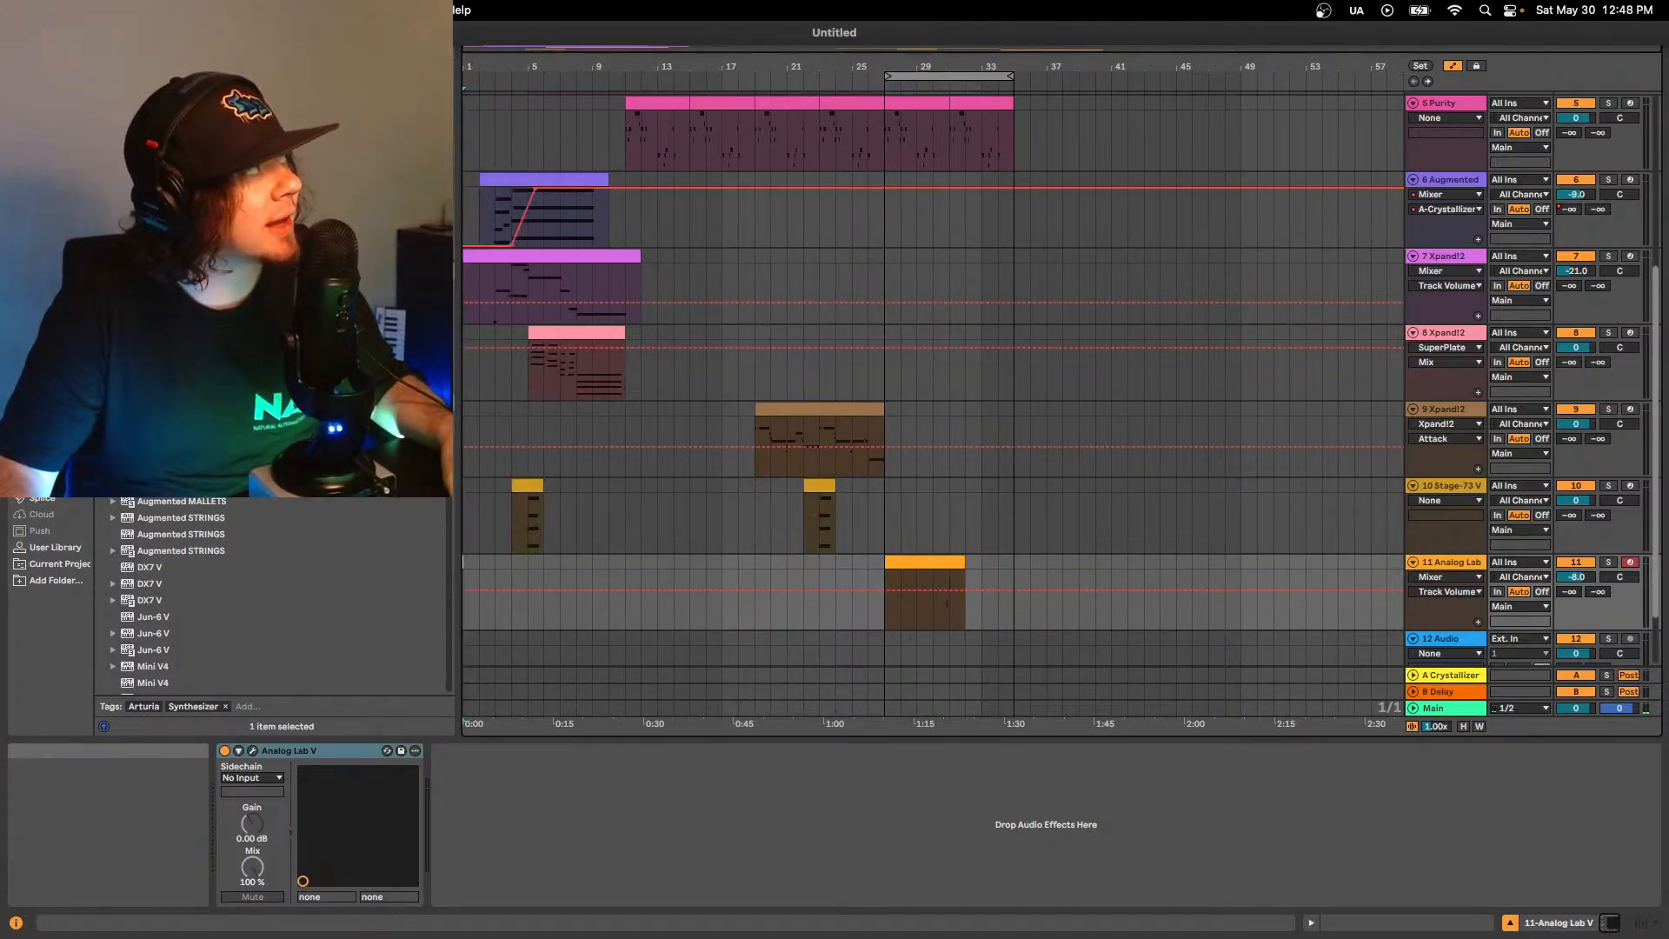
click(1259, 421)
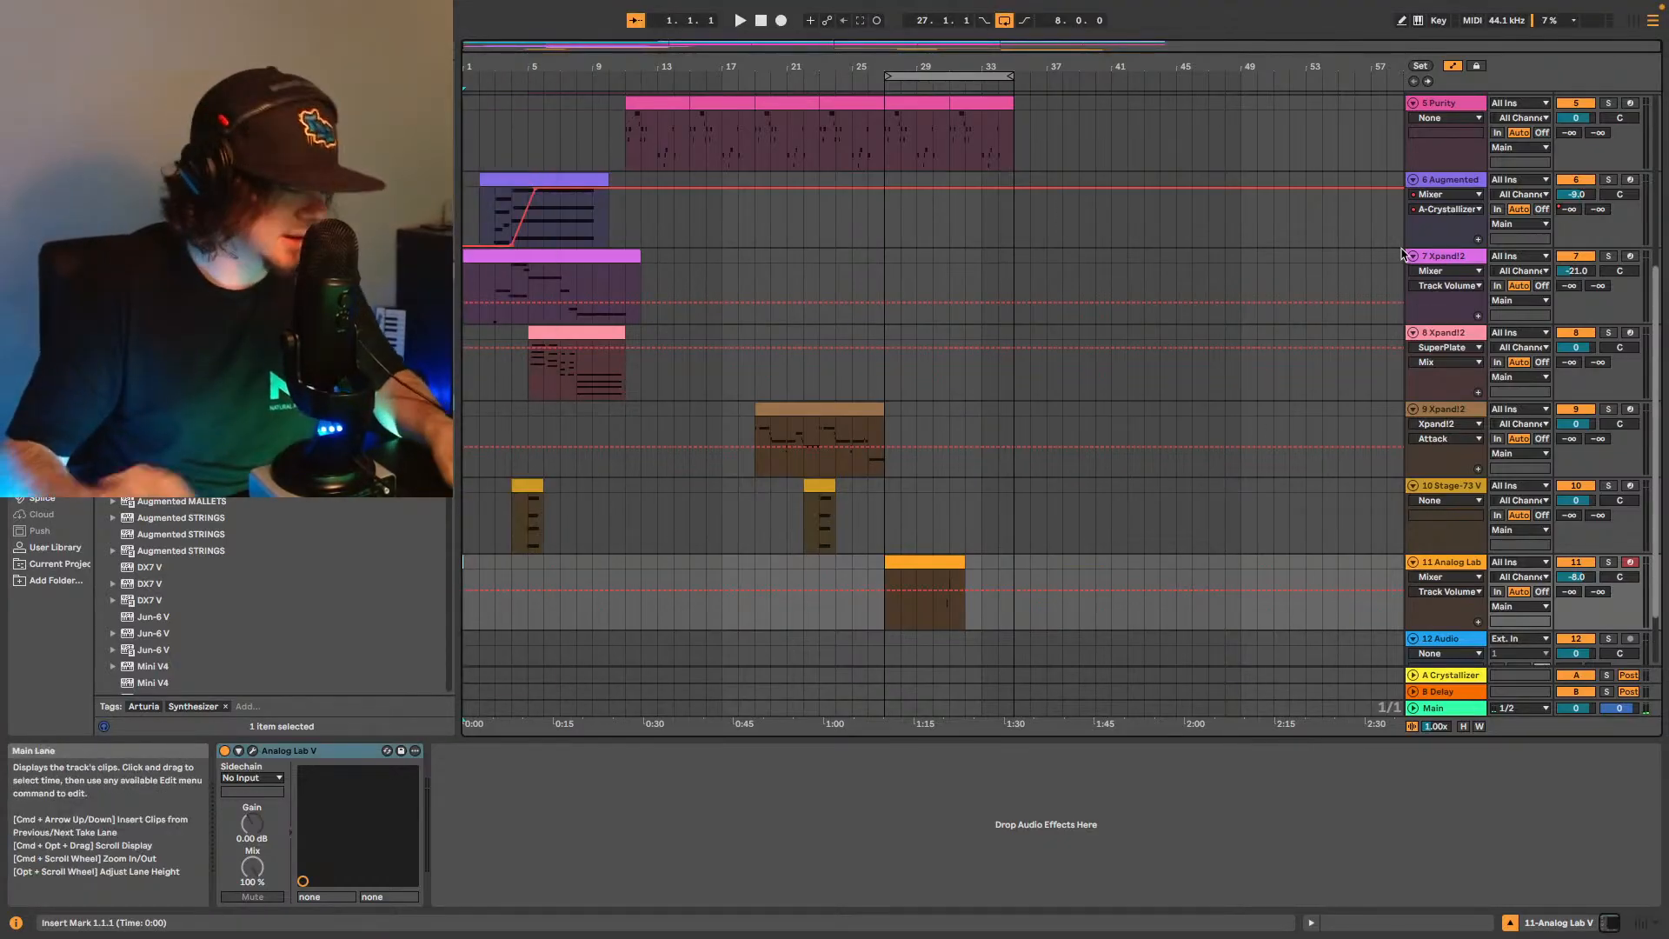
key(space)
key(super+s)
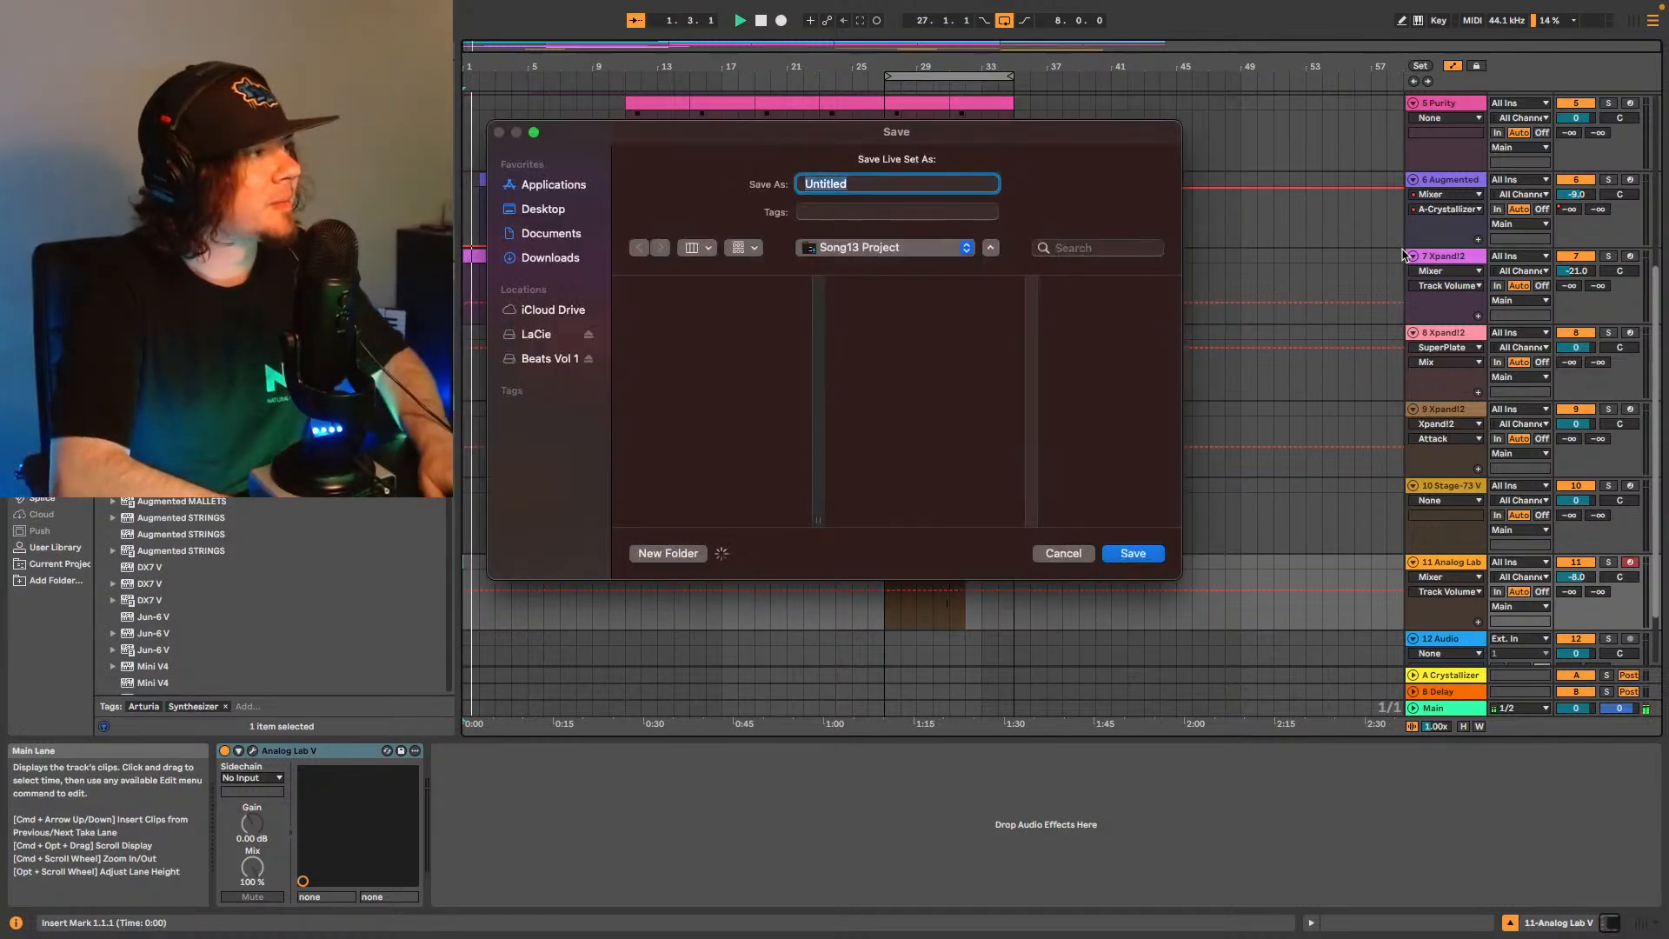
text(Song)
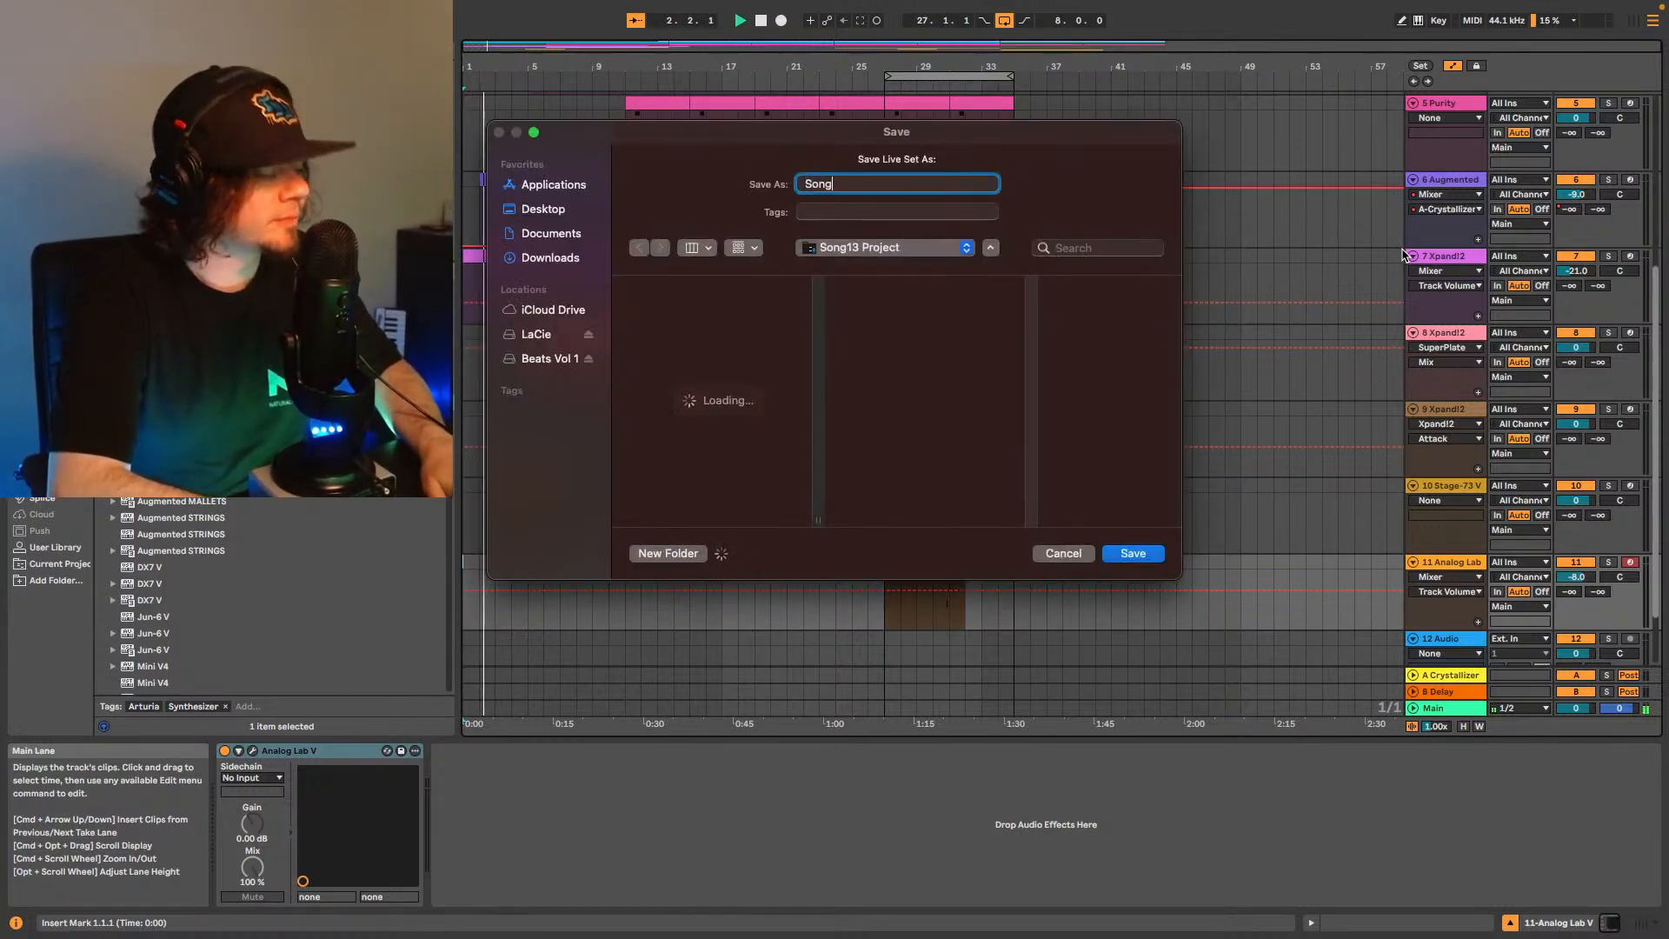
text(11)
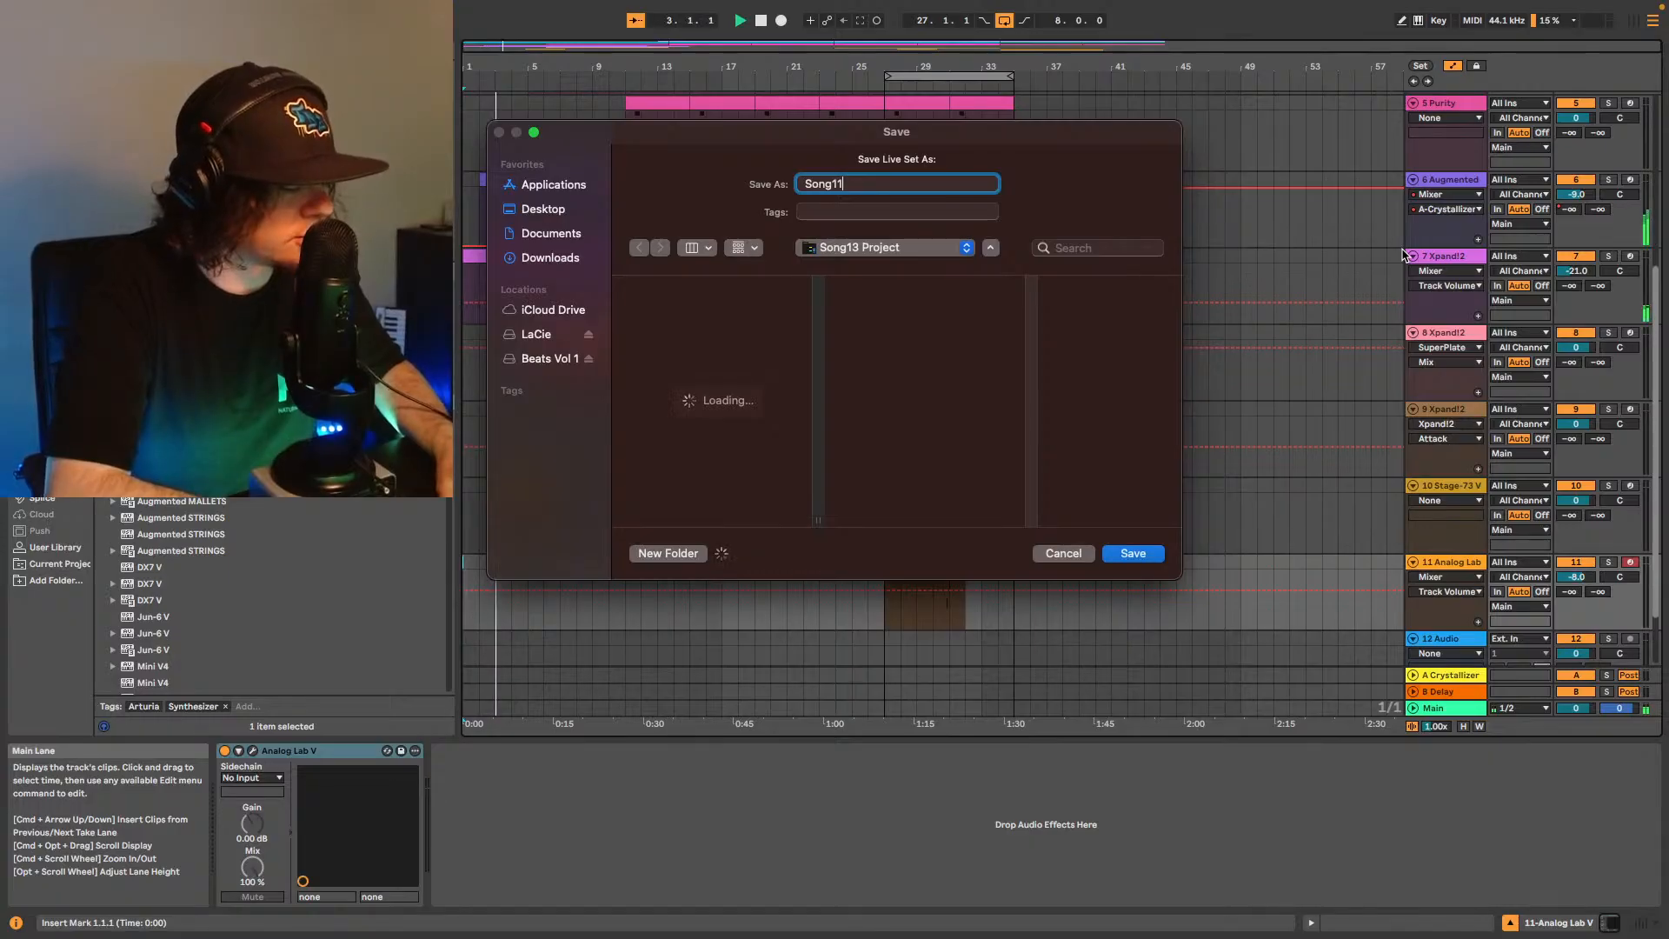
text(42)
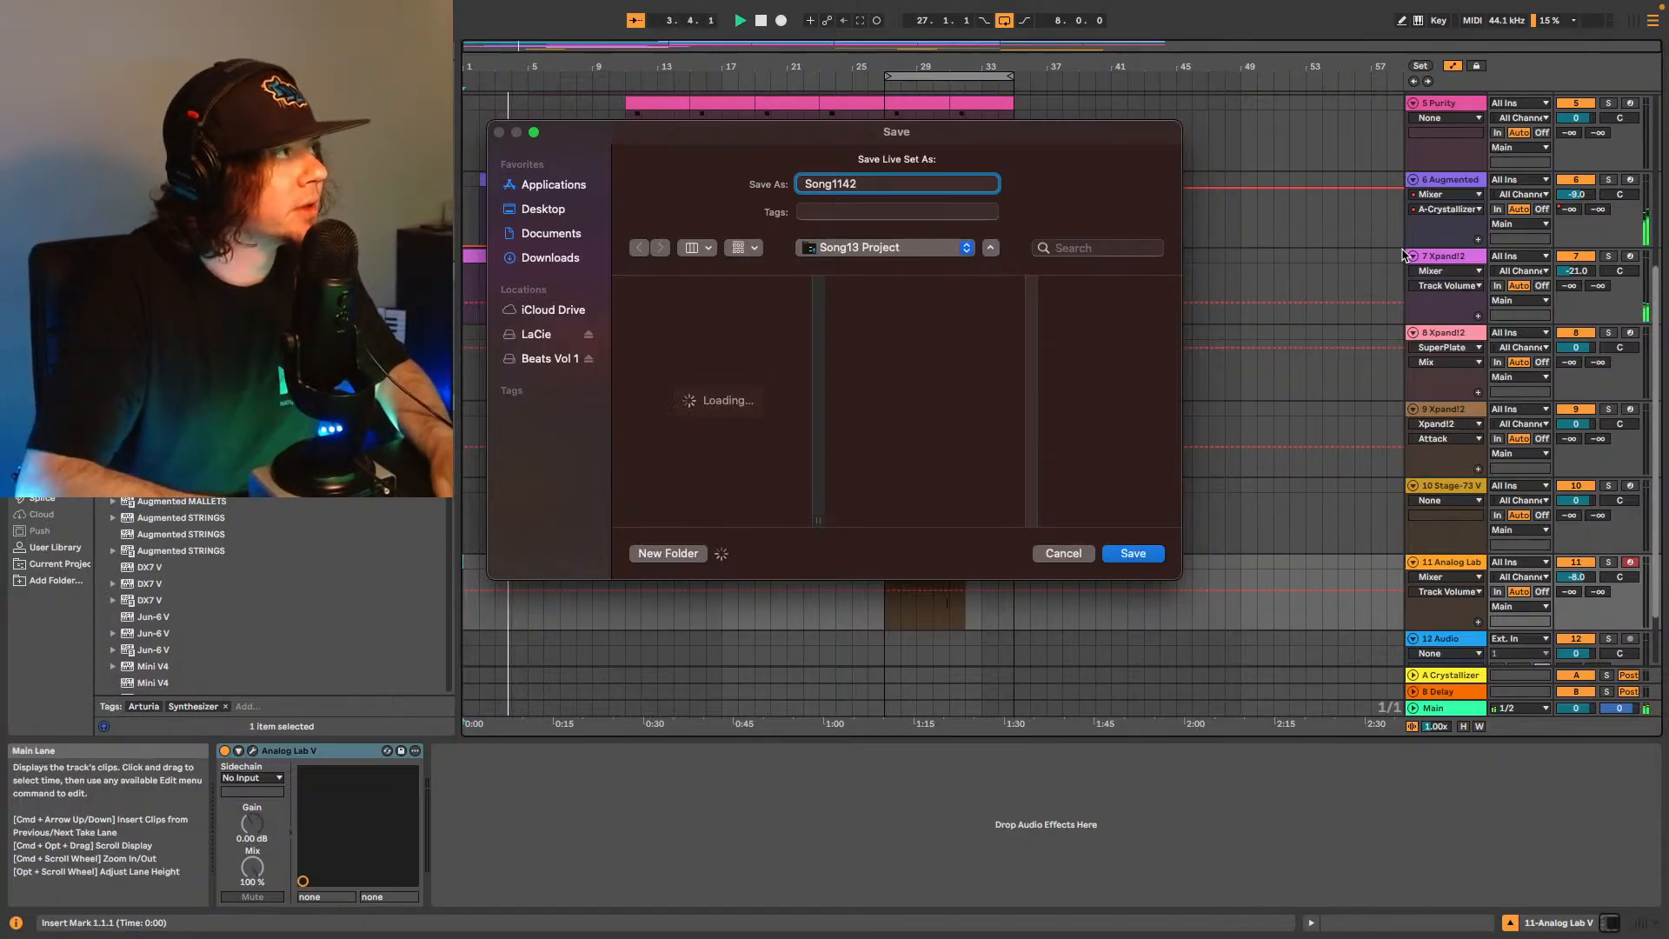
key(Return)
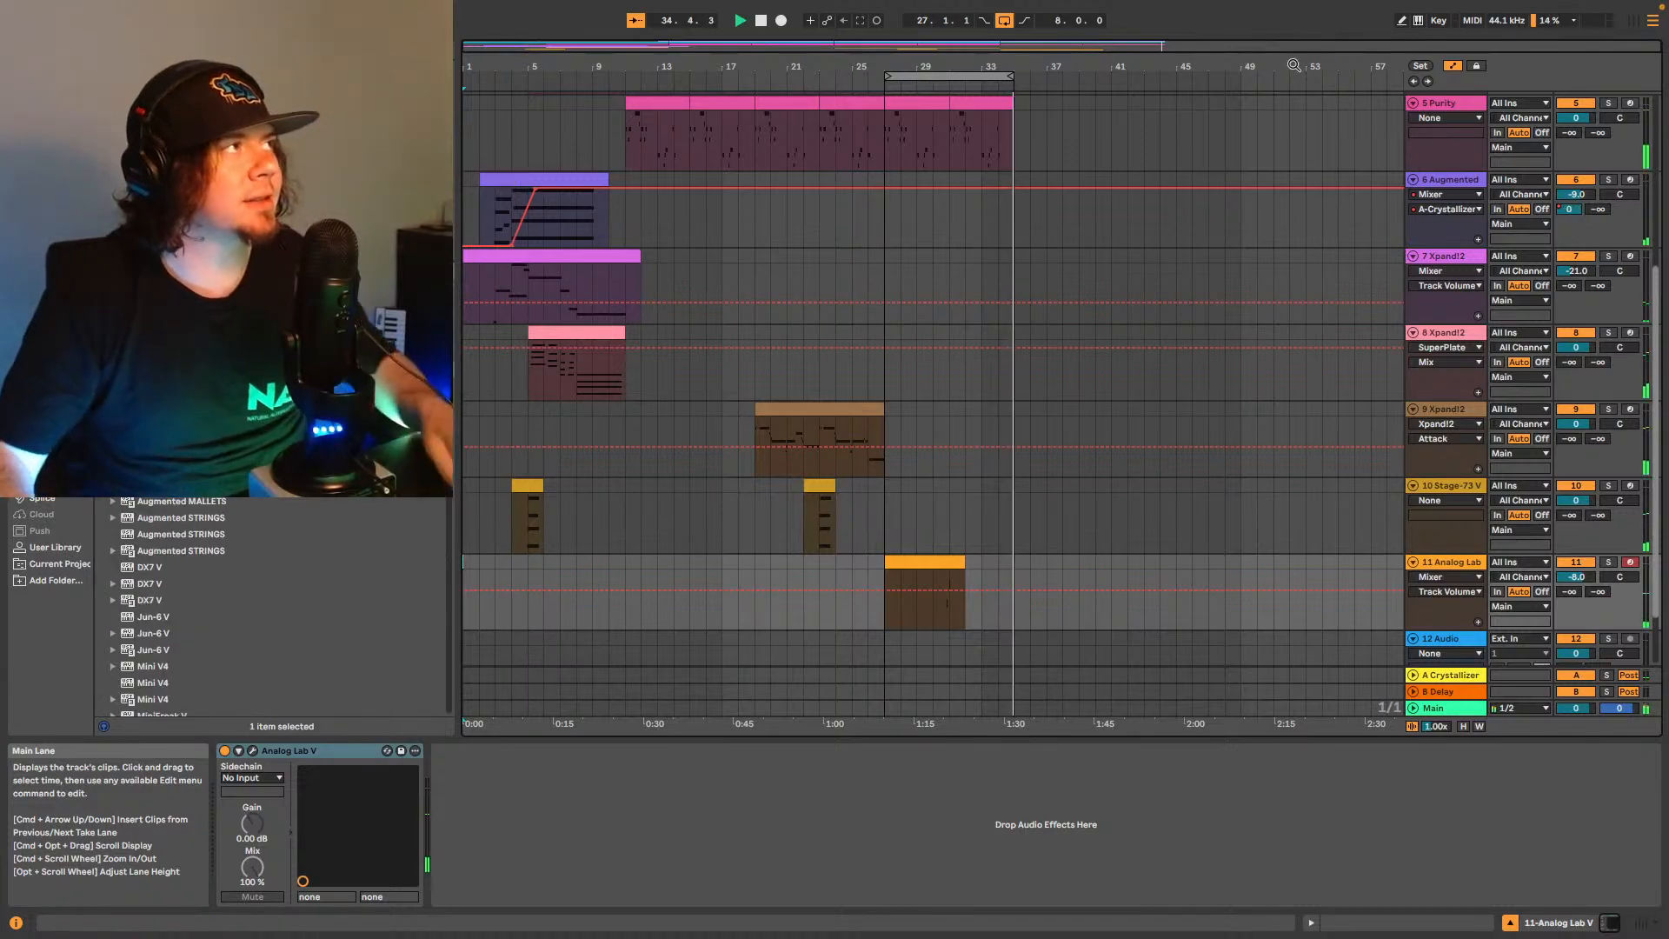
Duplicate the bar 27–35 clip of track 2 into bars 35–43.
scroll(1017, 209, up, 5)
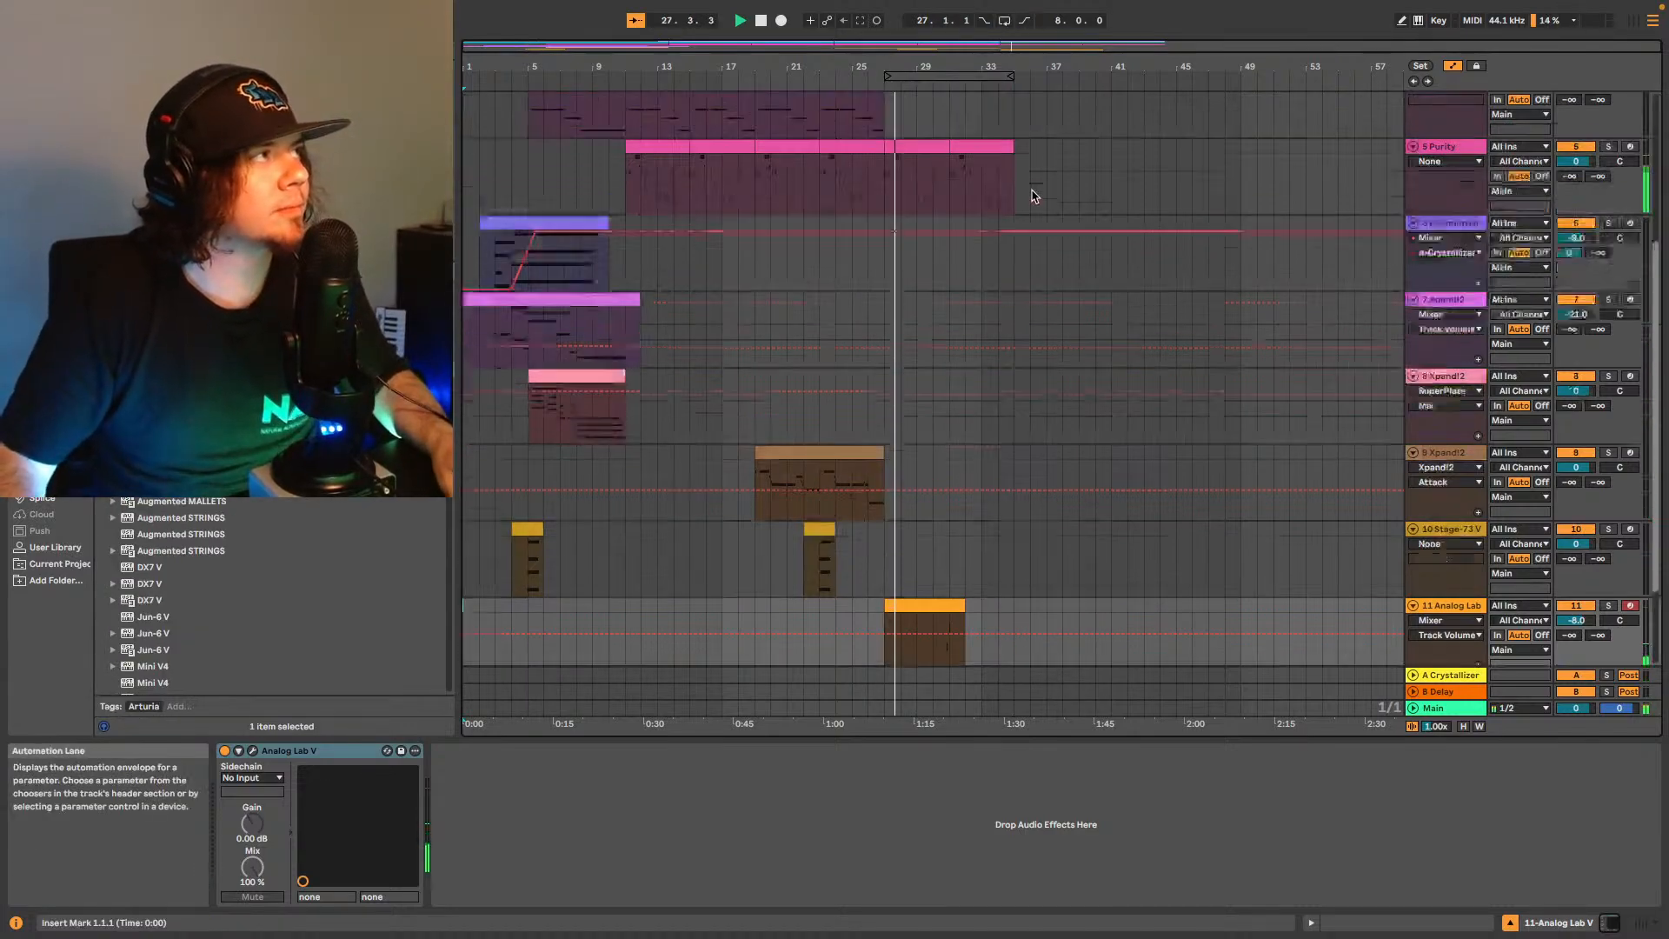
scroll(1013, 218, up, 1)
click(1017, 212)
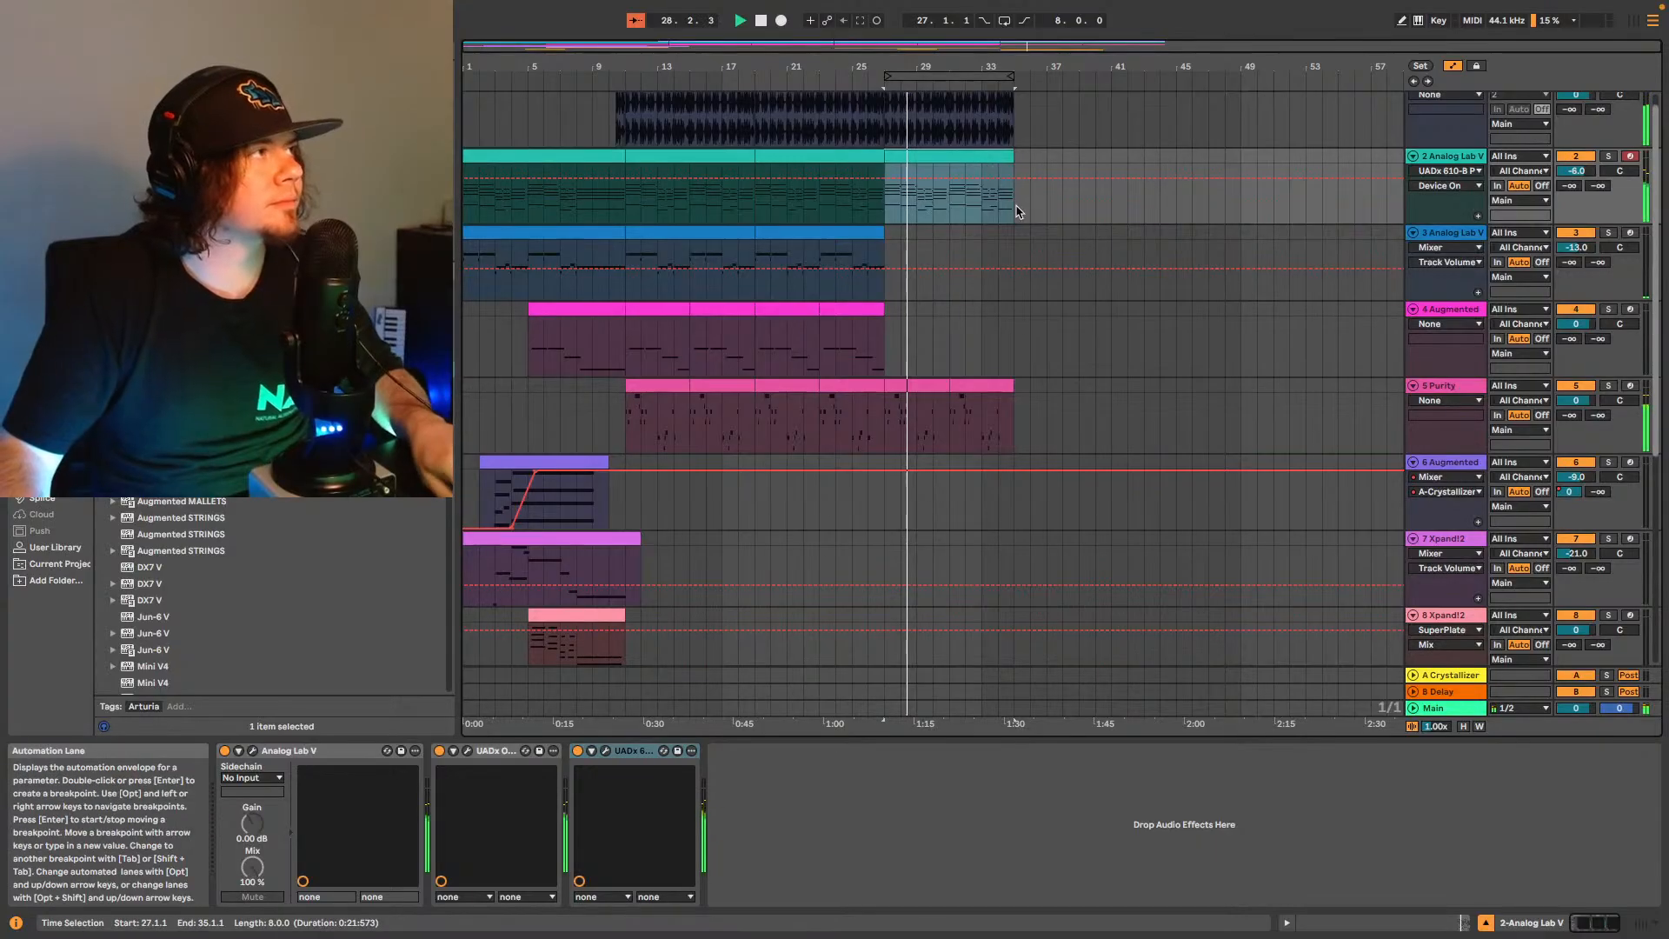
key(super+d)
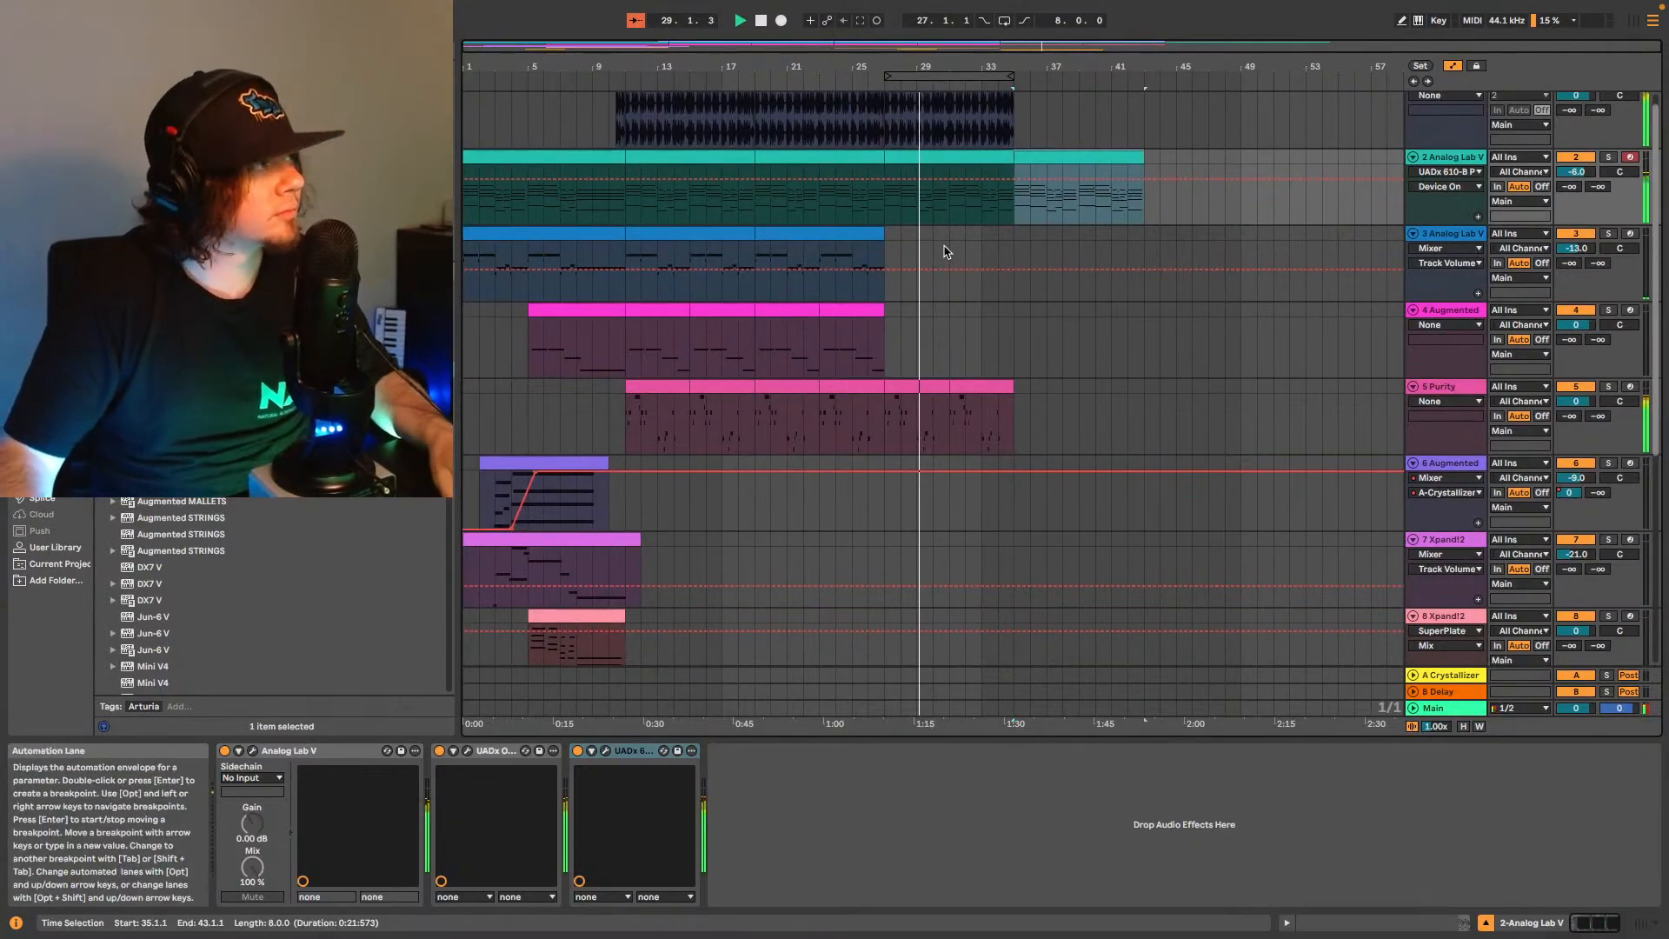
Copy the HB03 Break25 drum clip at bars 27–35 of track 1 into bars 35–43.
scroll(945, 252, up, 1)
scroll(1011, 315, down, 2)
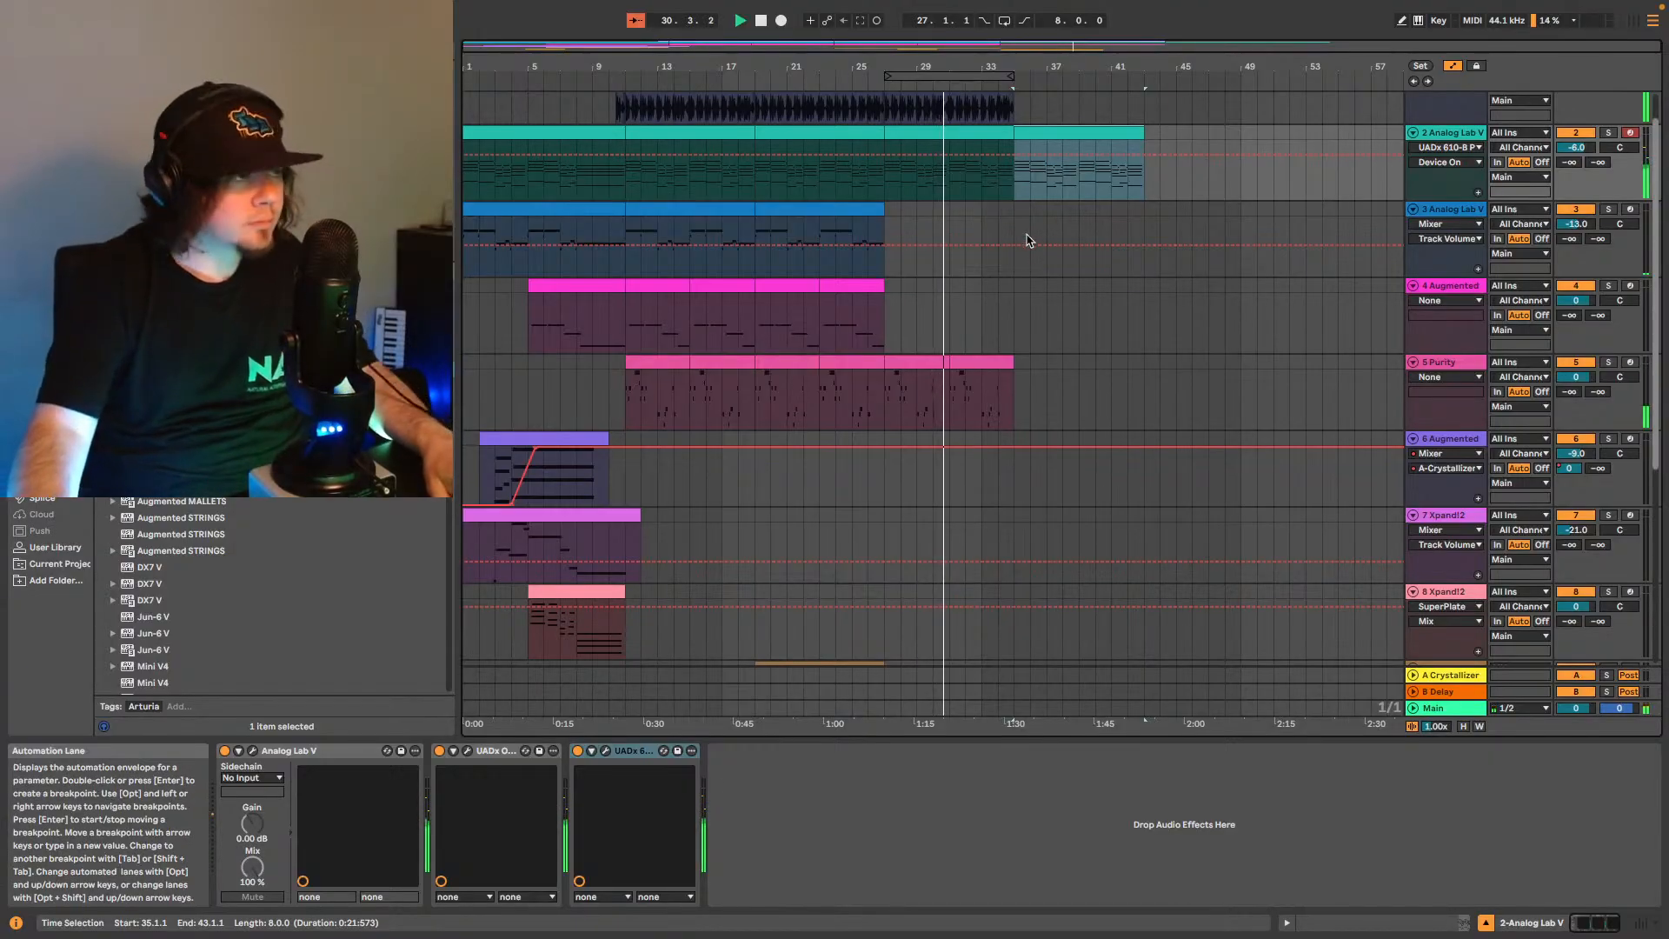
scroll(1058, 315, down, 4)
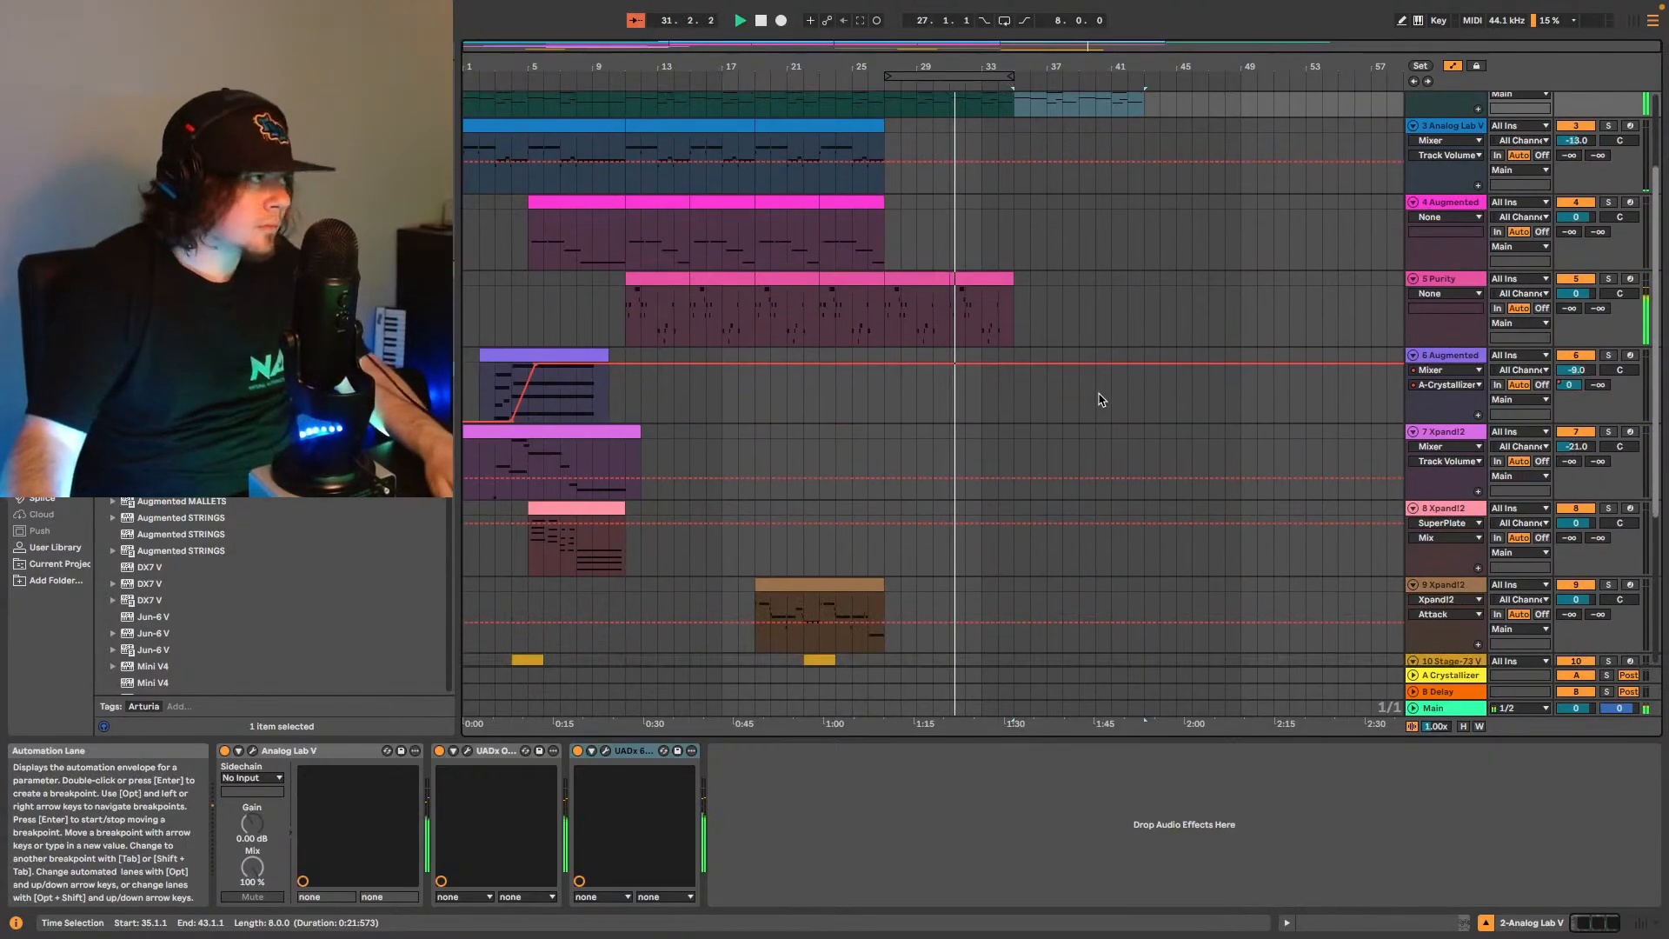
scroll(1095, 396, up, 6)
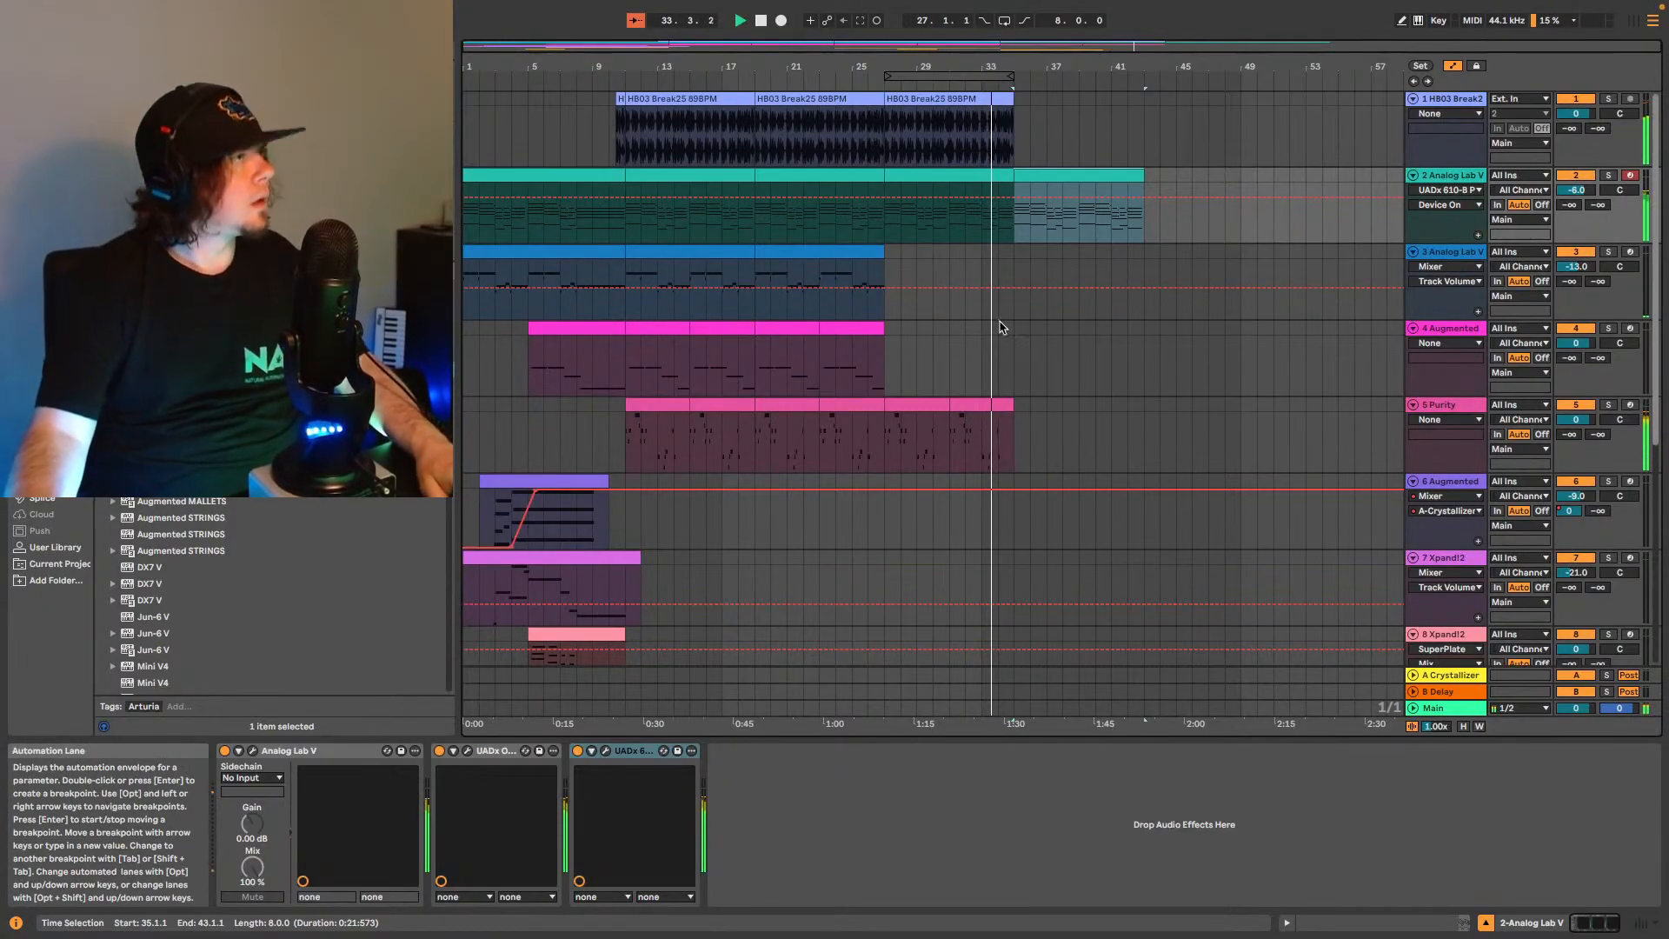
click(1010, 130)
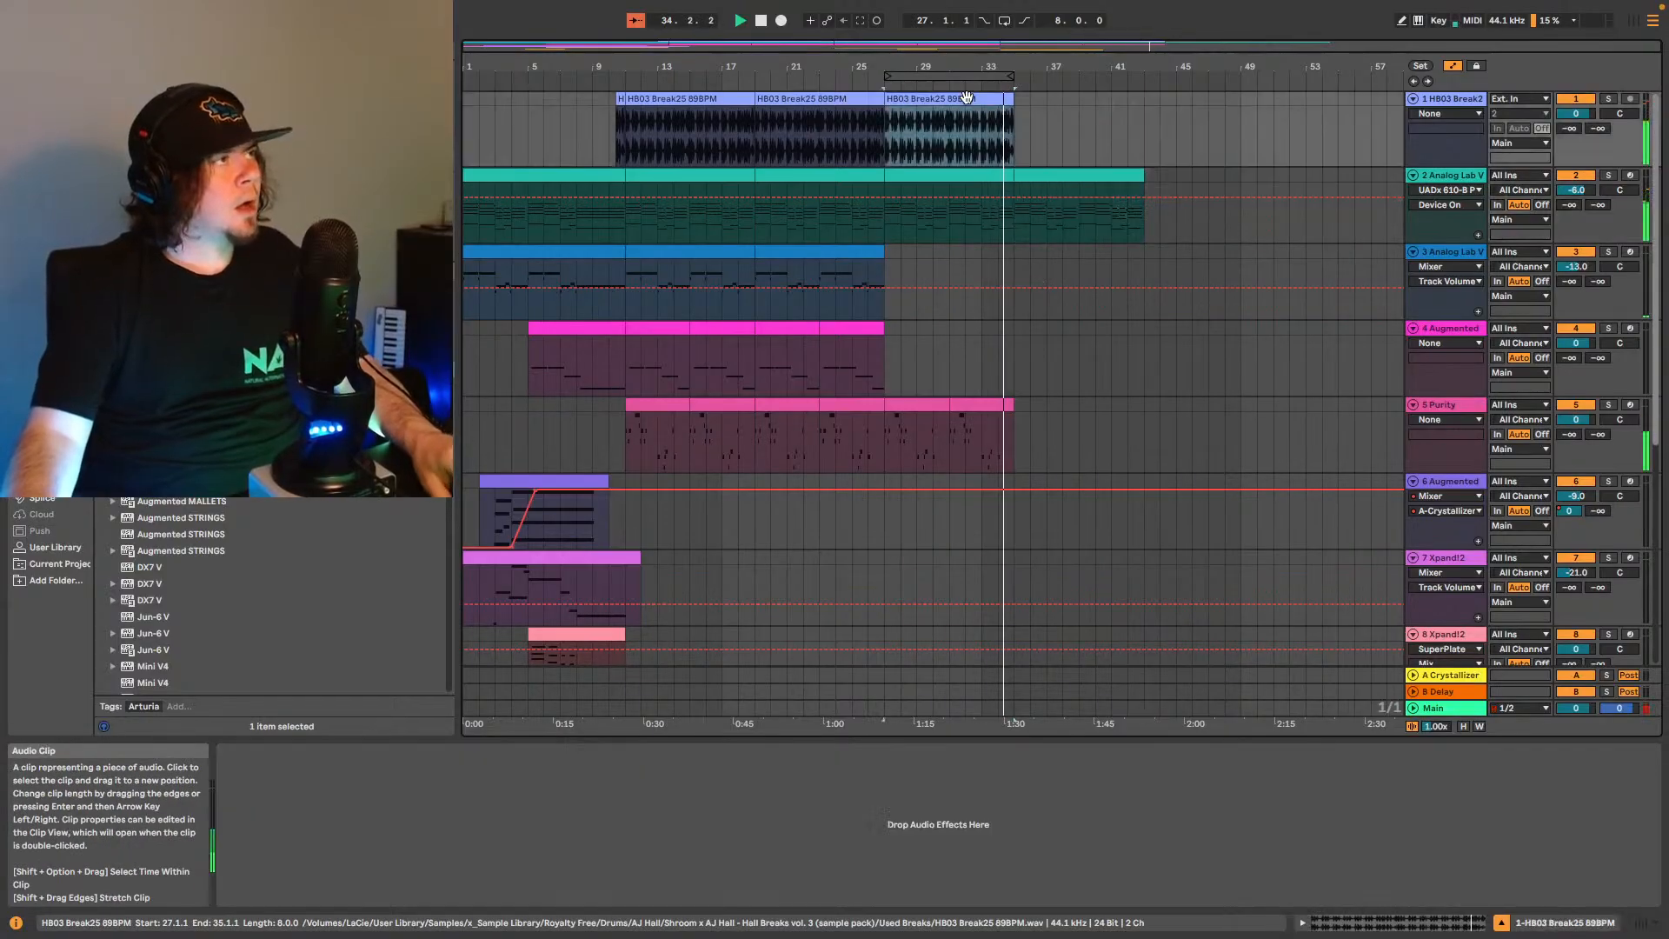
click(1019, 135)
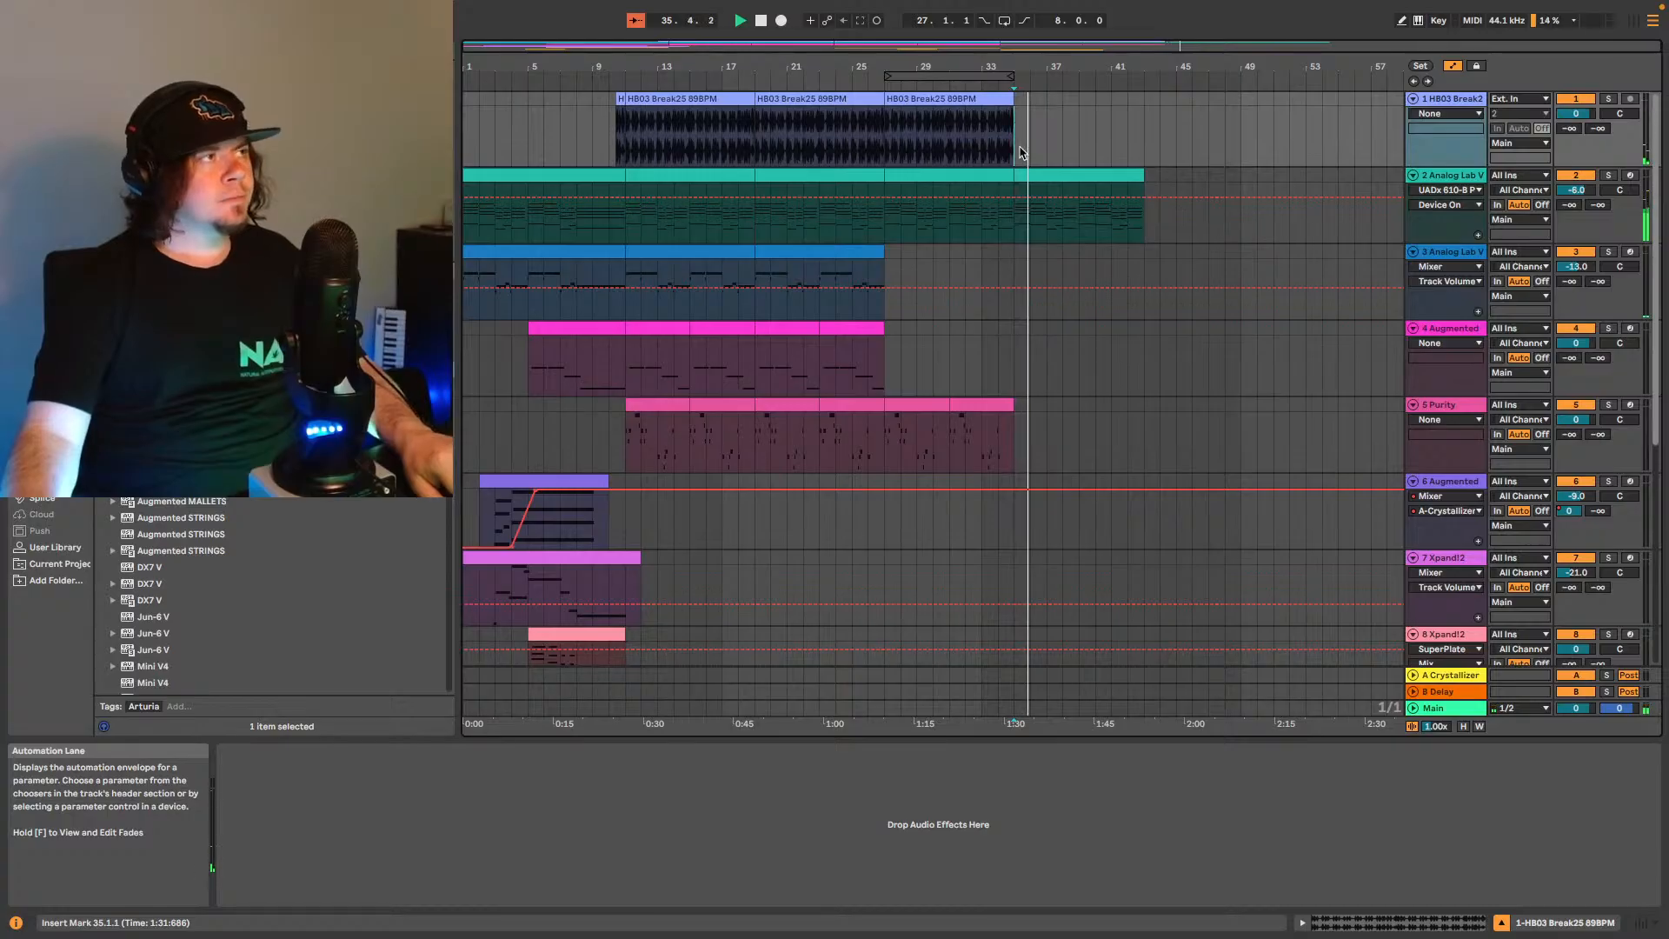
key(ctrl+v)
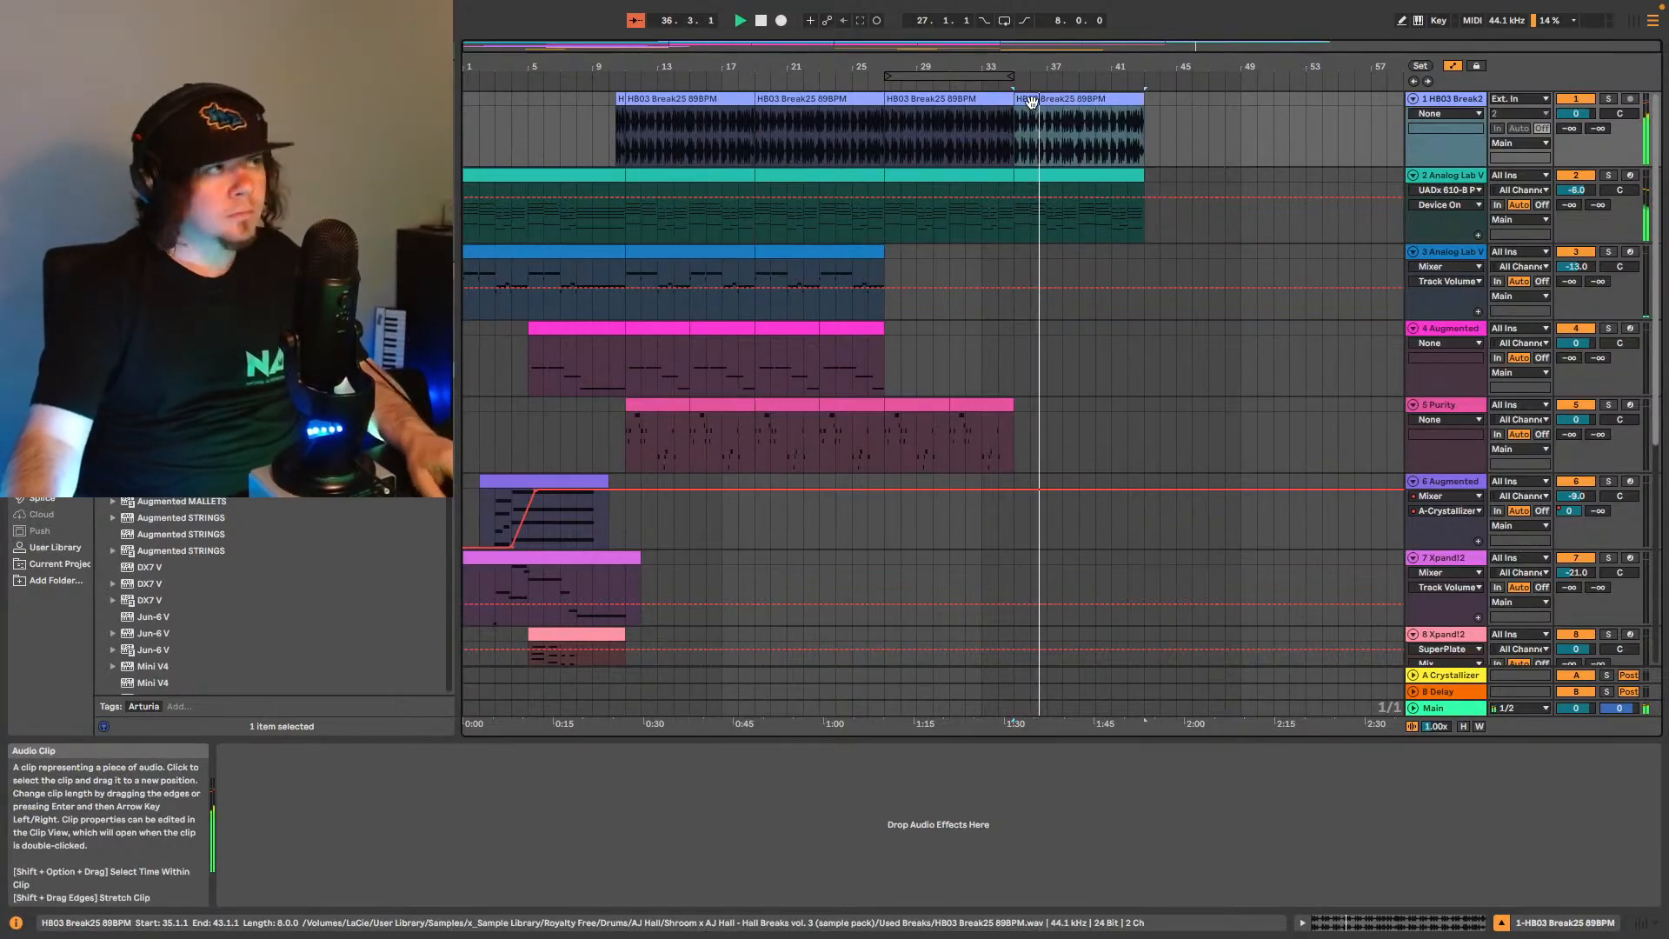
Trim the start of the new drum break clip to 35.2.1 and play across the gap from 34.4.1.
key(space)
drag(1032, 45, 919, 100)
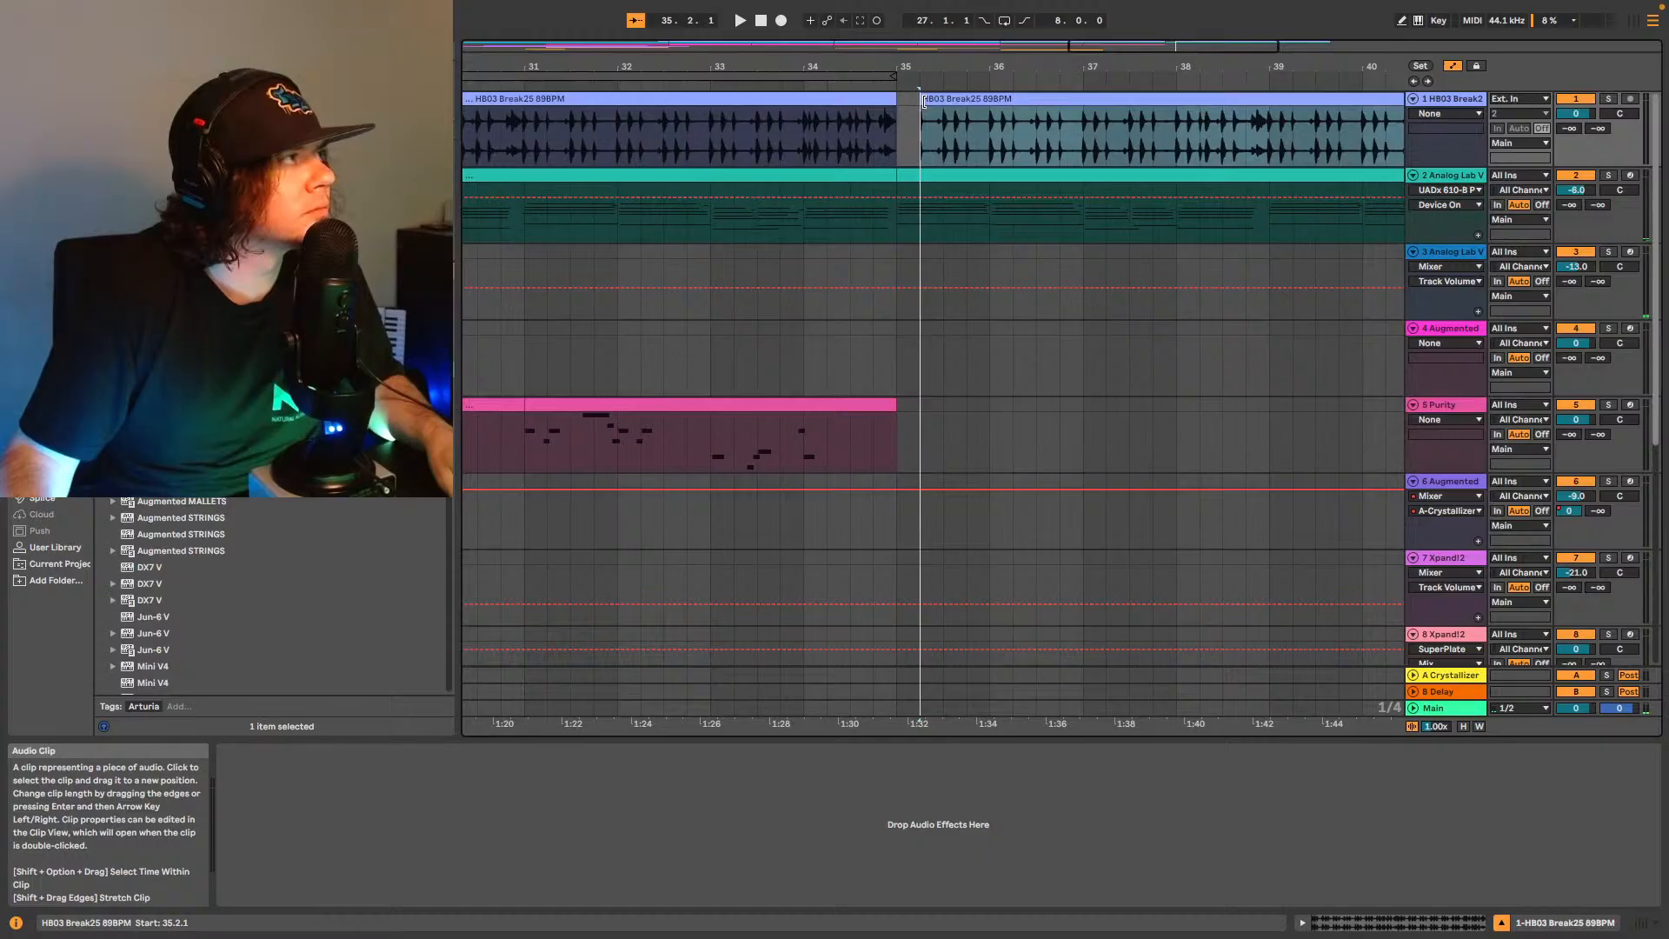
click(873, 122)
key(space)
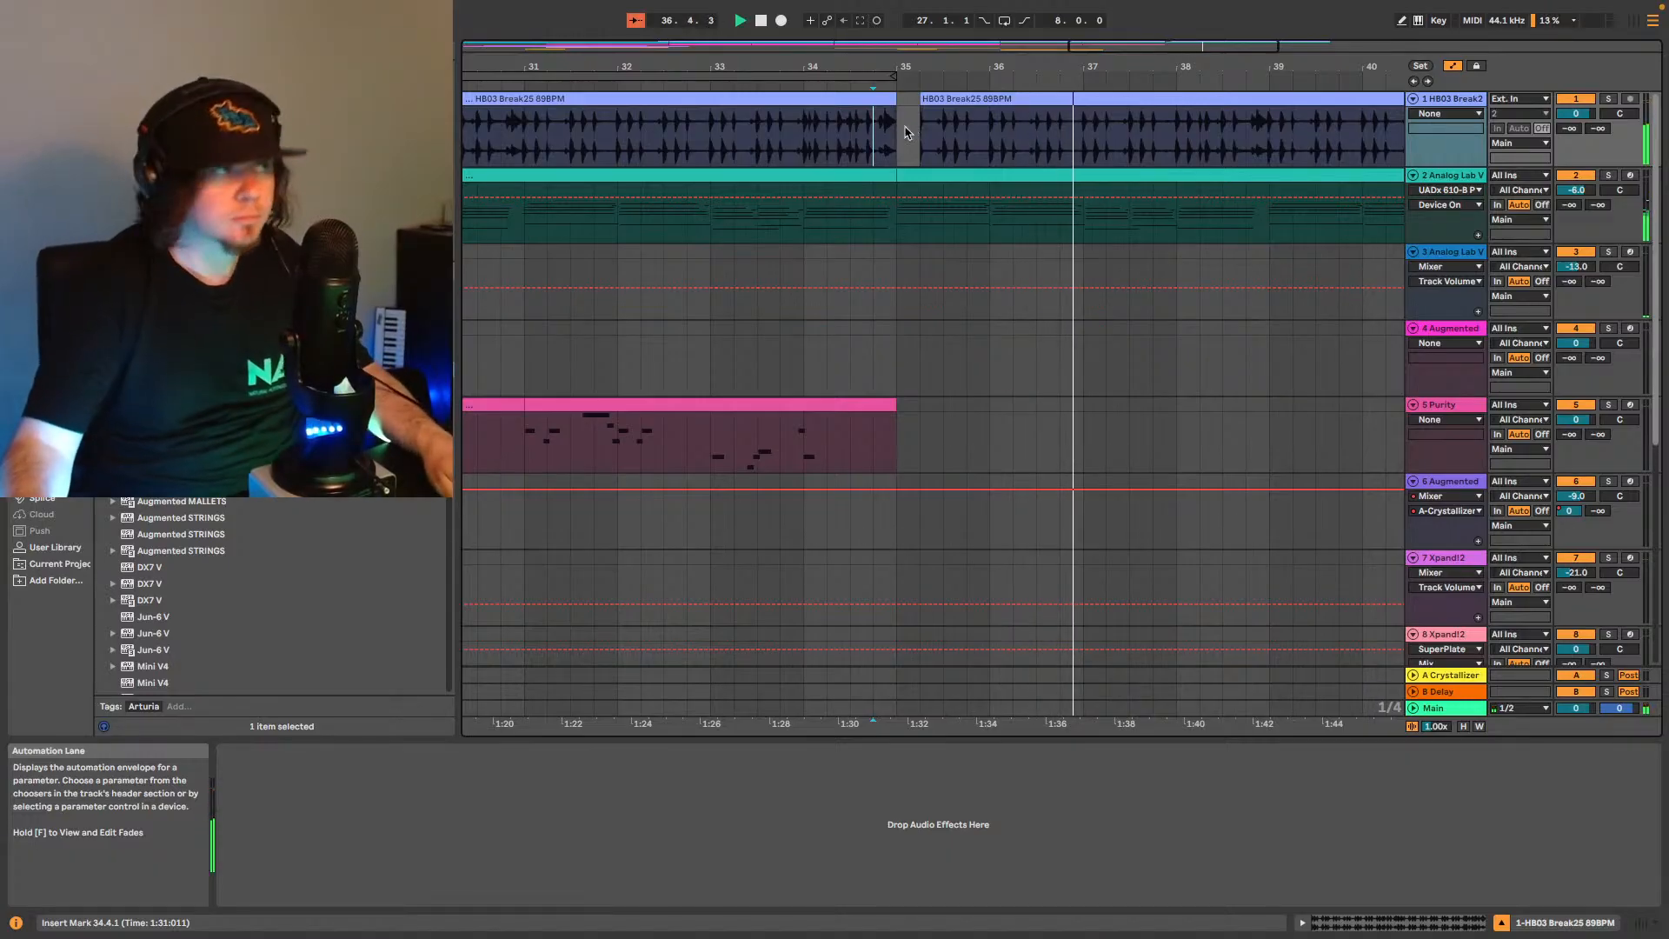
double_click(1147, 47)
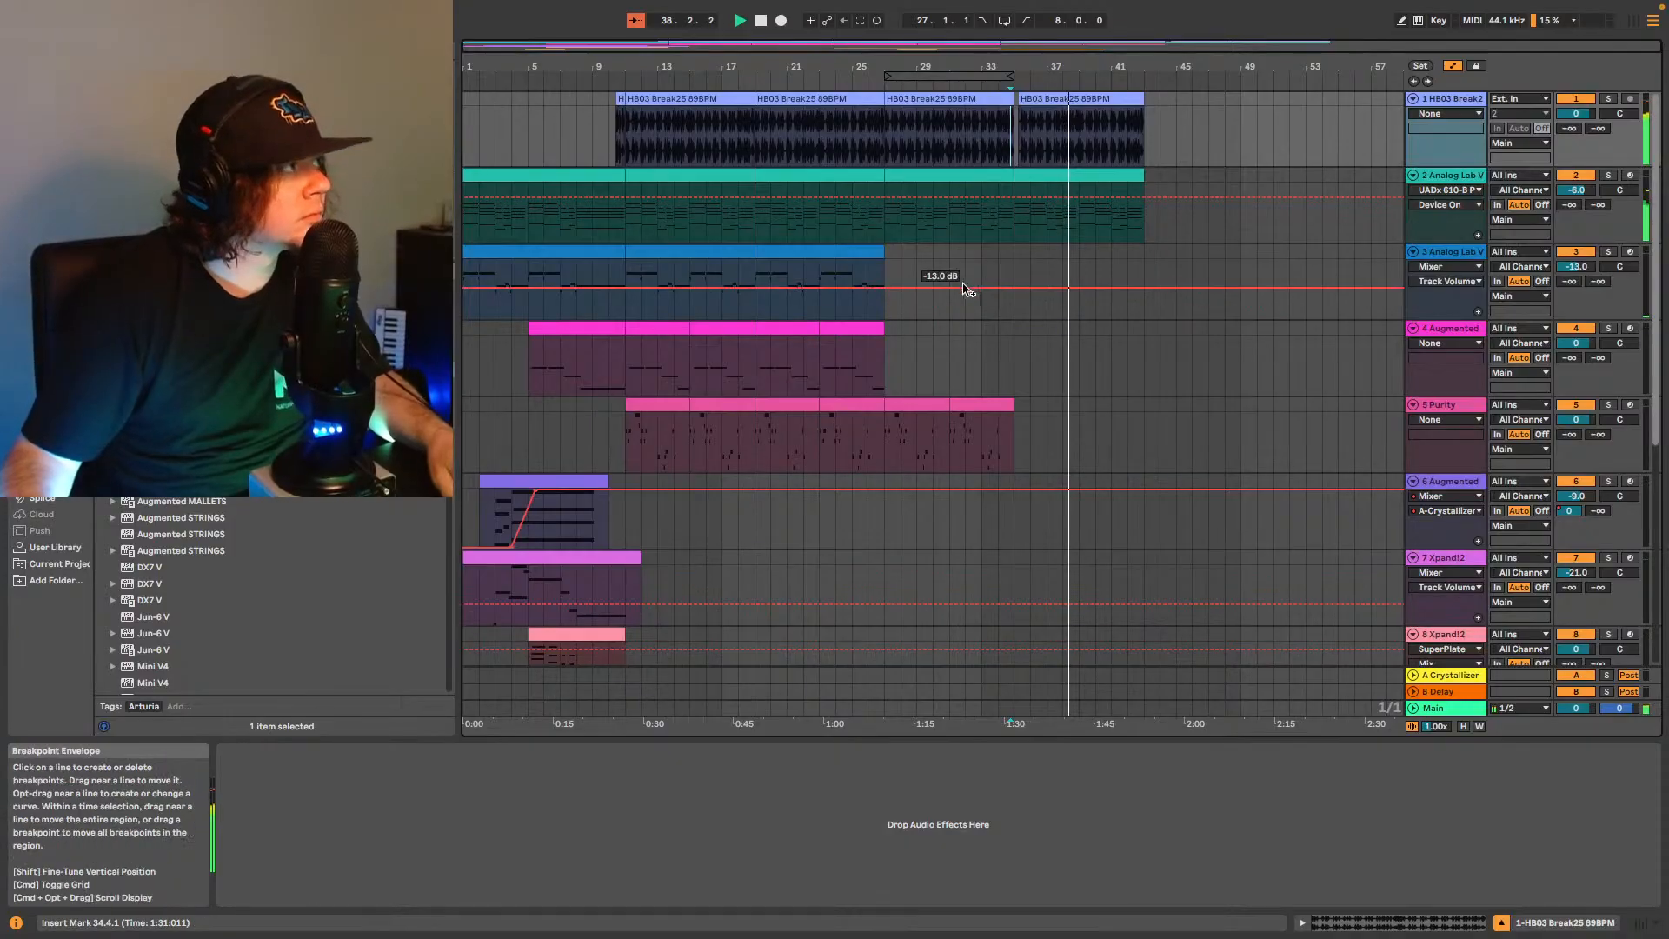
Copy bars 11–19 of tracks 1 to 5 and paste the section at bar 43.
scroll(878, 403, down, 1)
scroll(876, 404, down, 1)
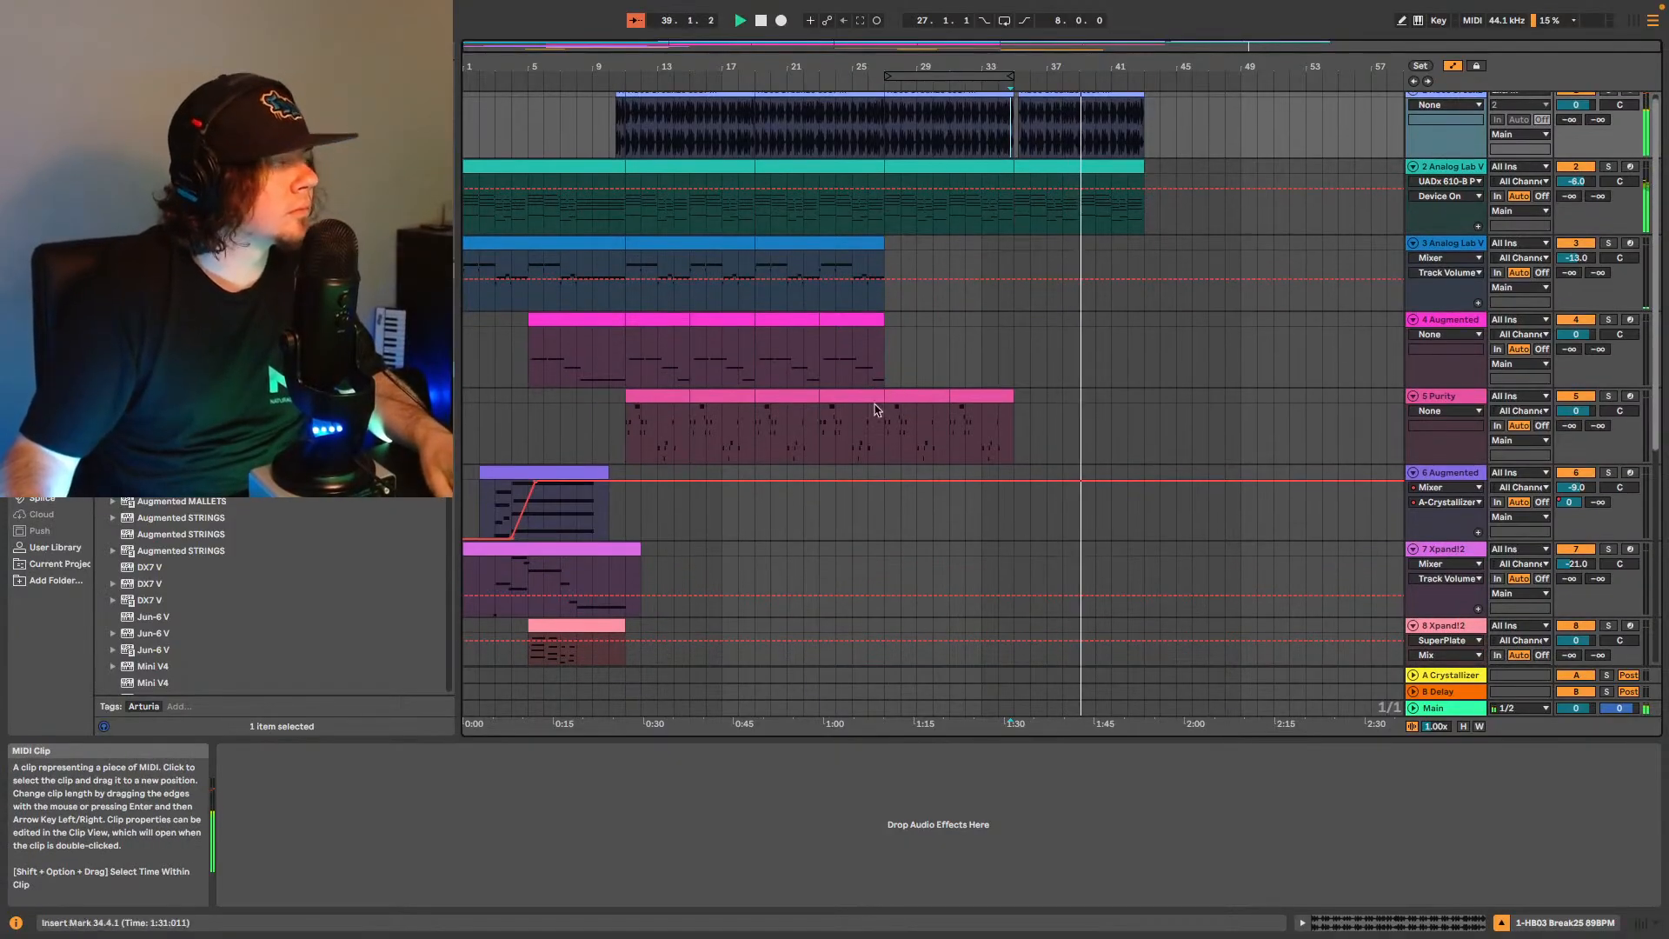
drag(626, 439, 757, 76)
key(super+c)
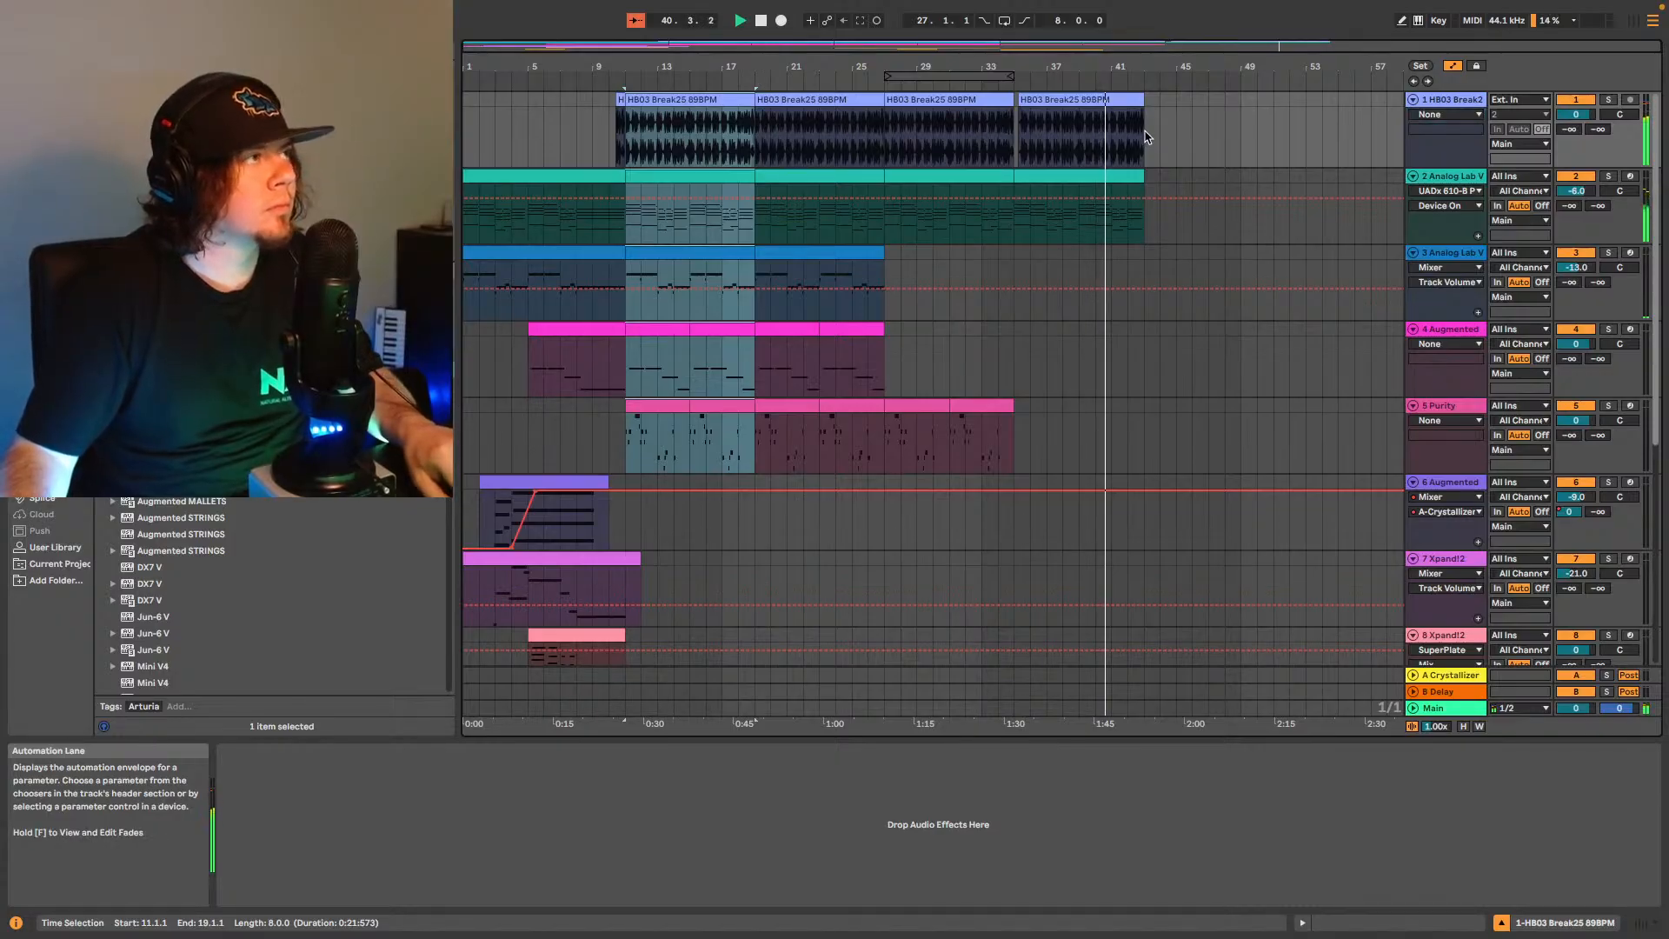
click(1149, 143)
key(super+v)
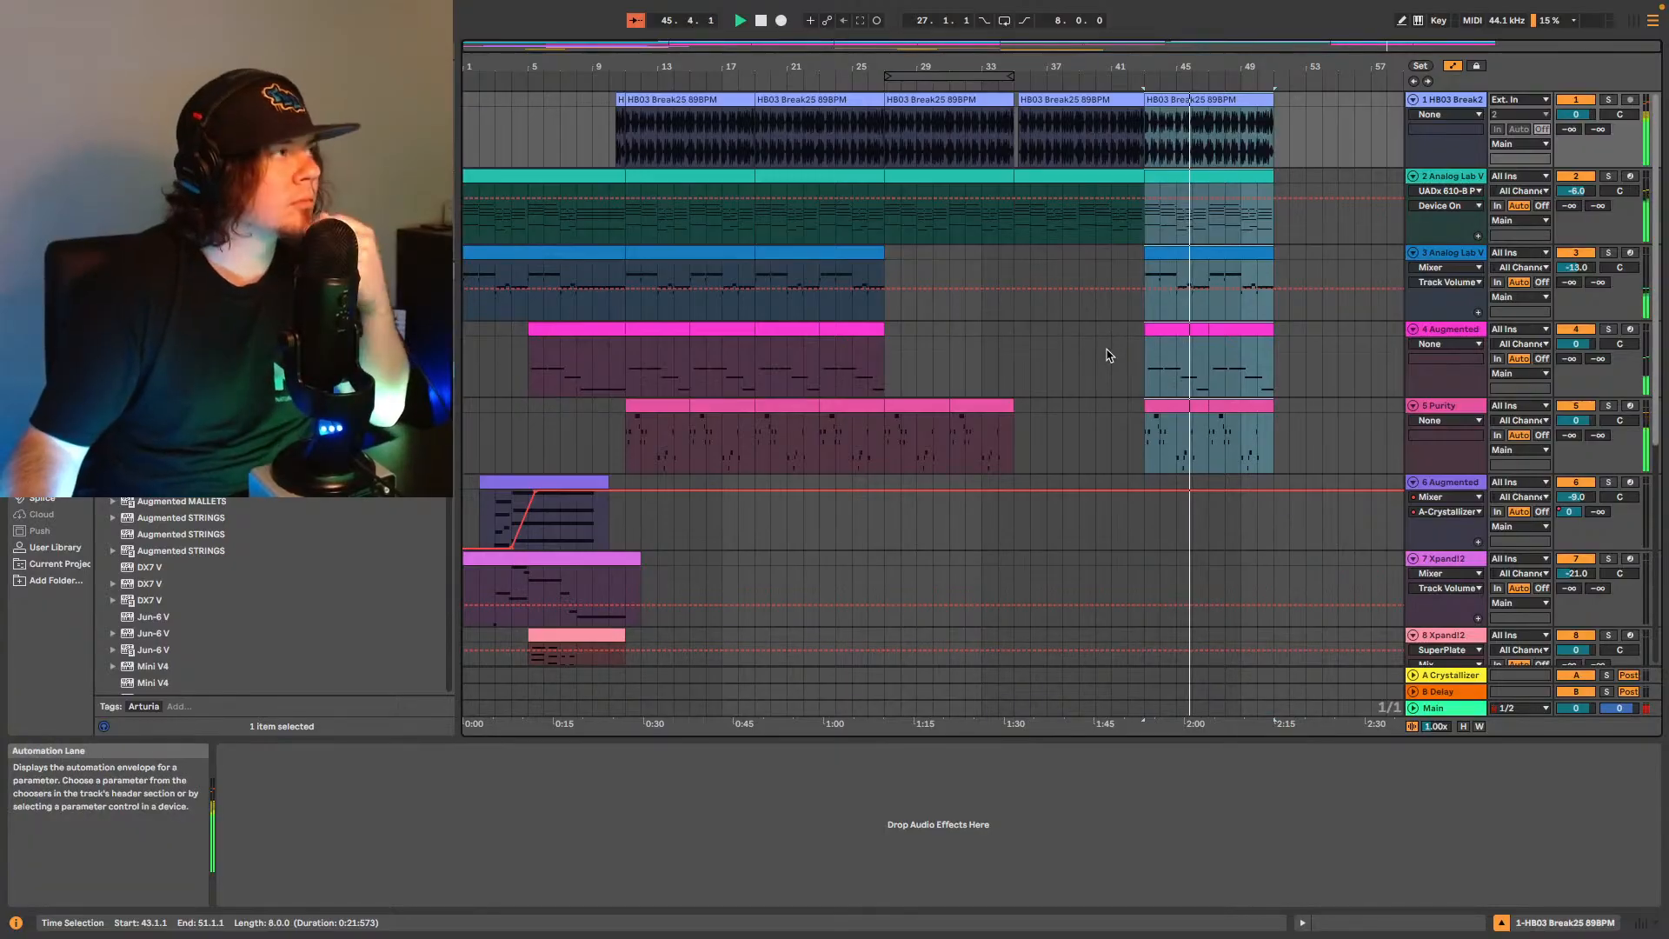
Duplicate the bar 43–51 section of tracks 1 to 5 into bars 51–59.
scroll(1065, 452, down, 5)
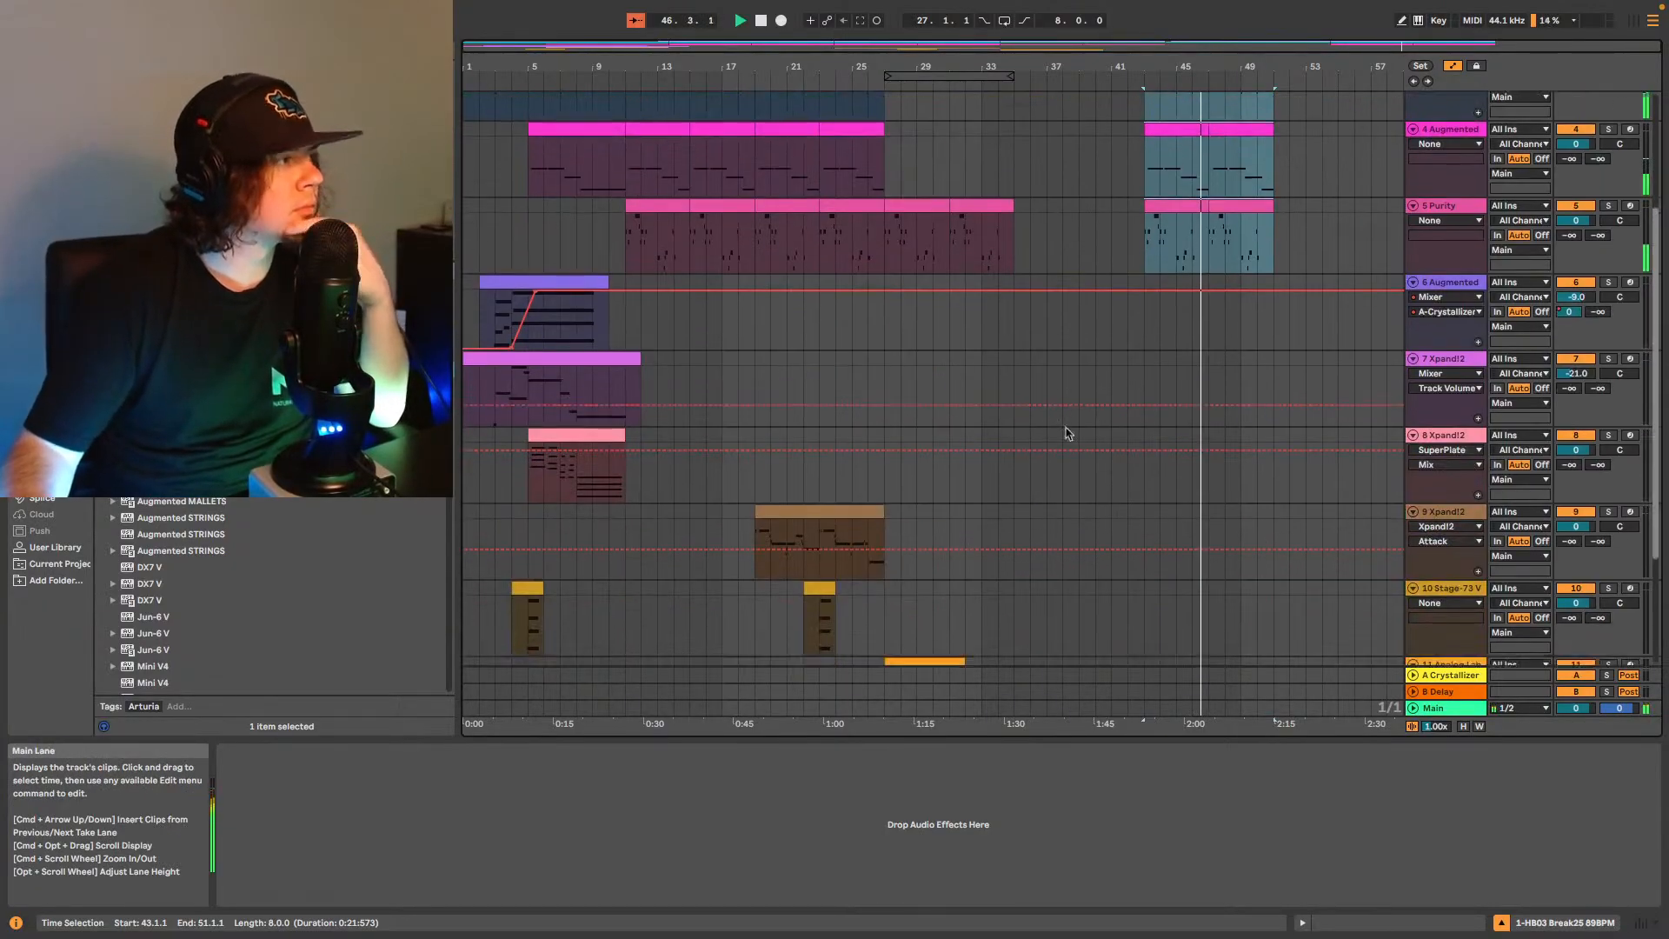
scroll(1060, 451, up, 3)
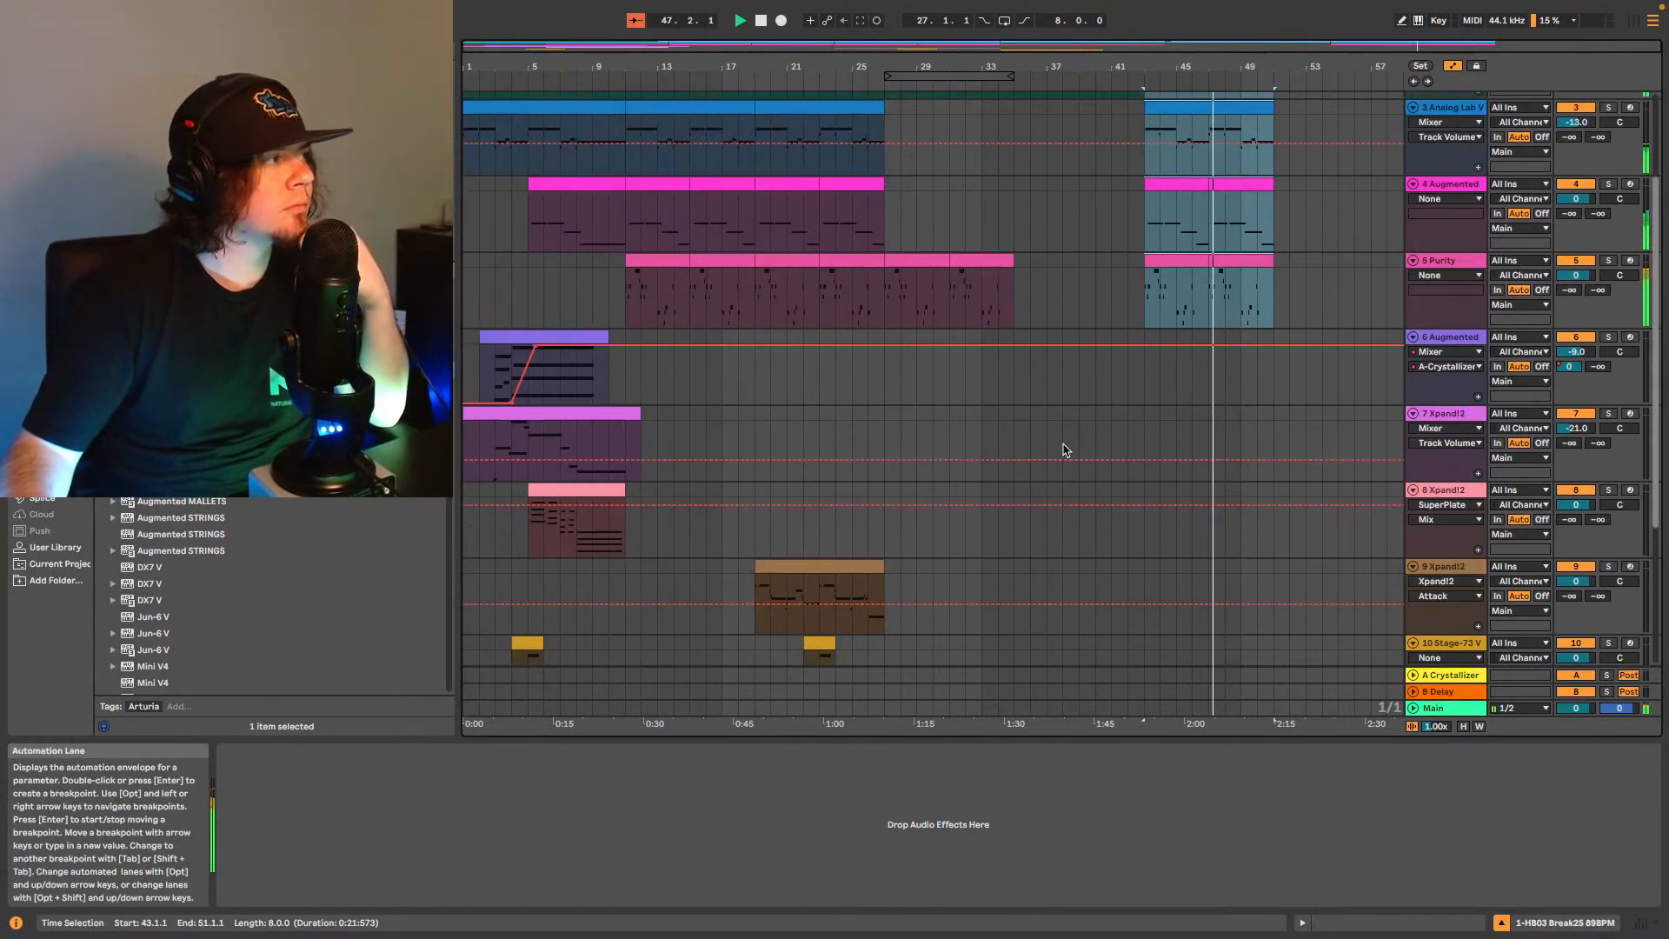
scroll(1064, 450, up, 3)
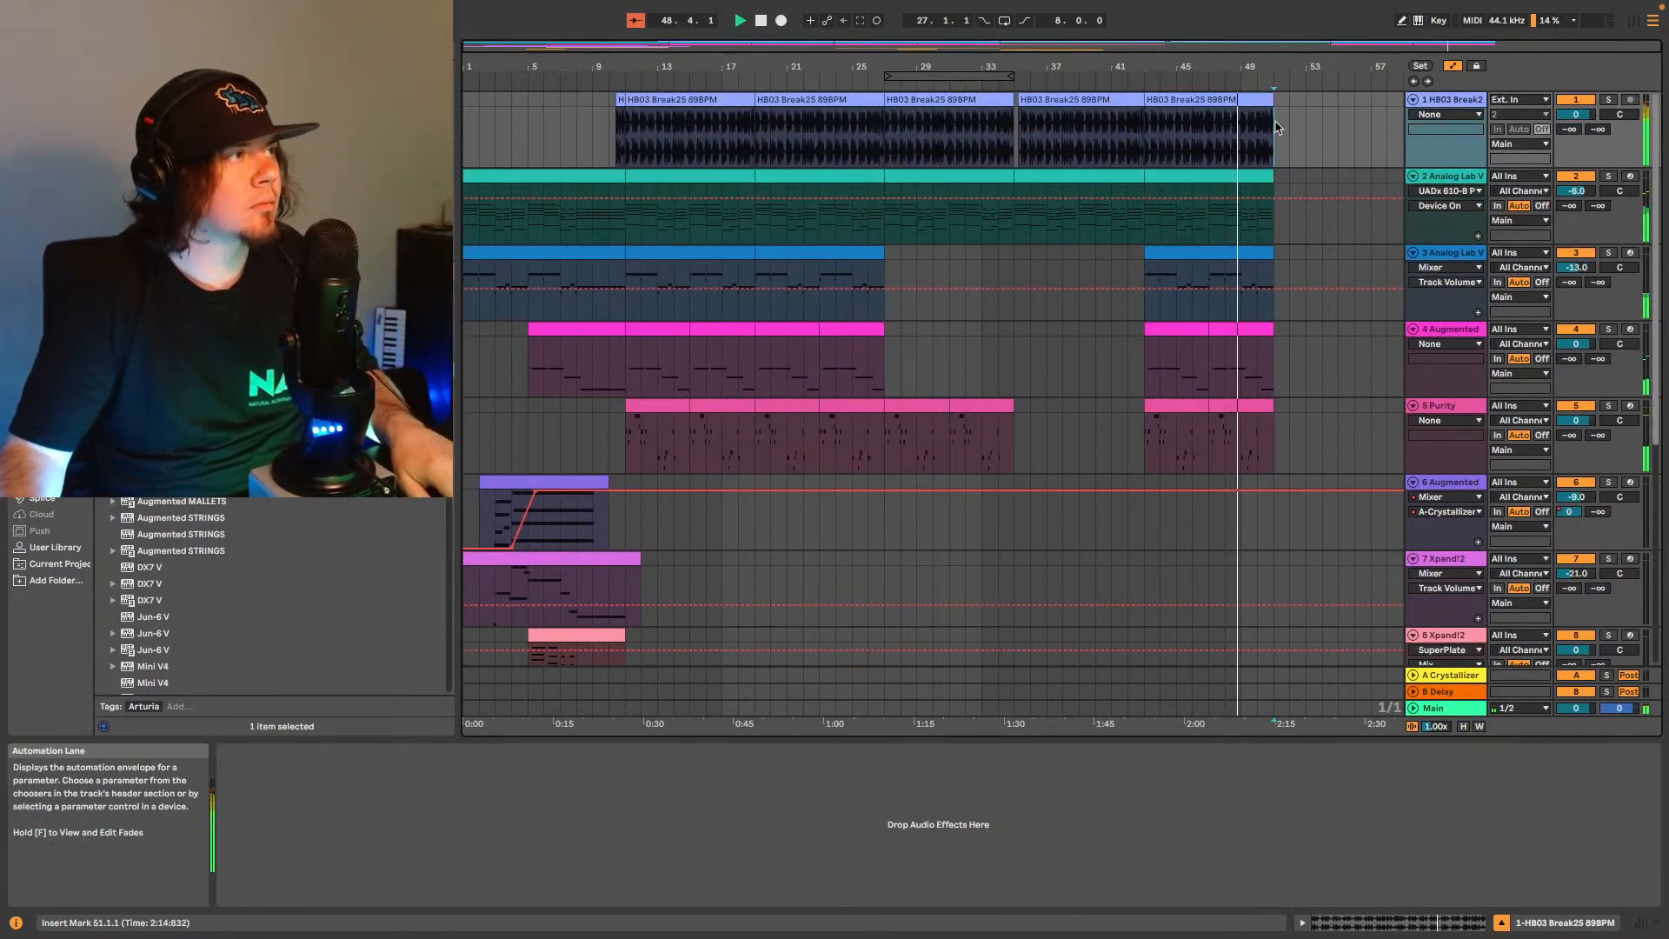
key(ctrl+d)
scroll(1463, 530, down, 1)
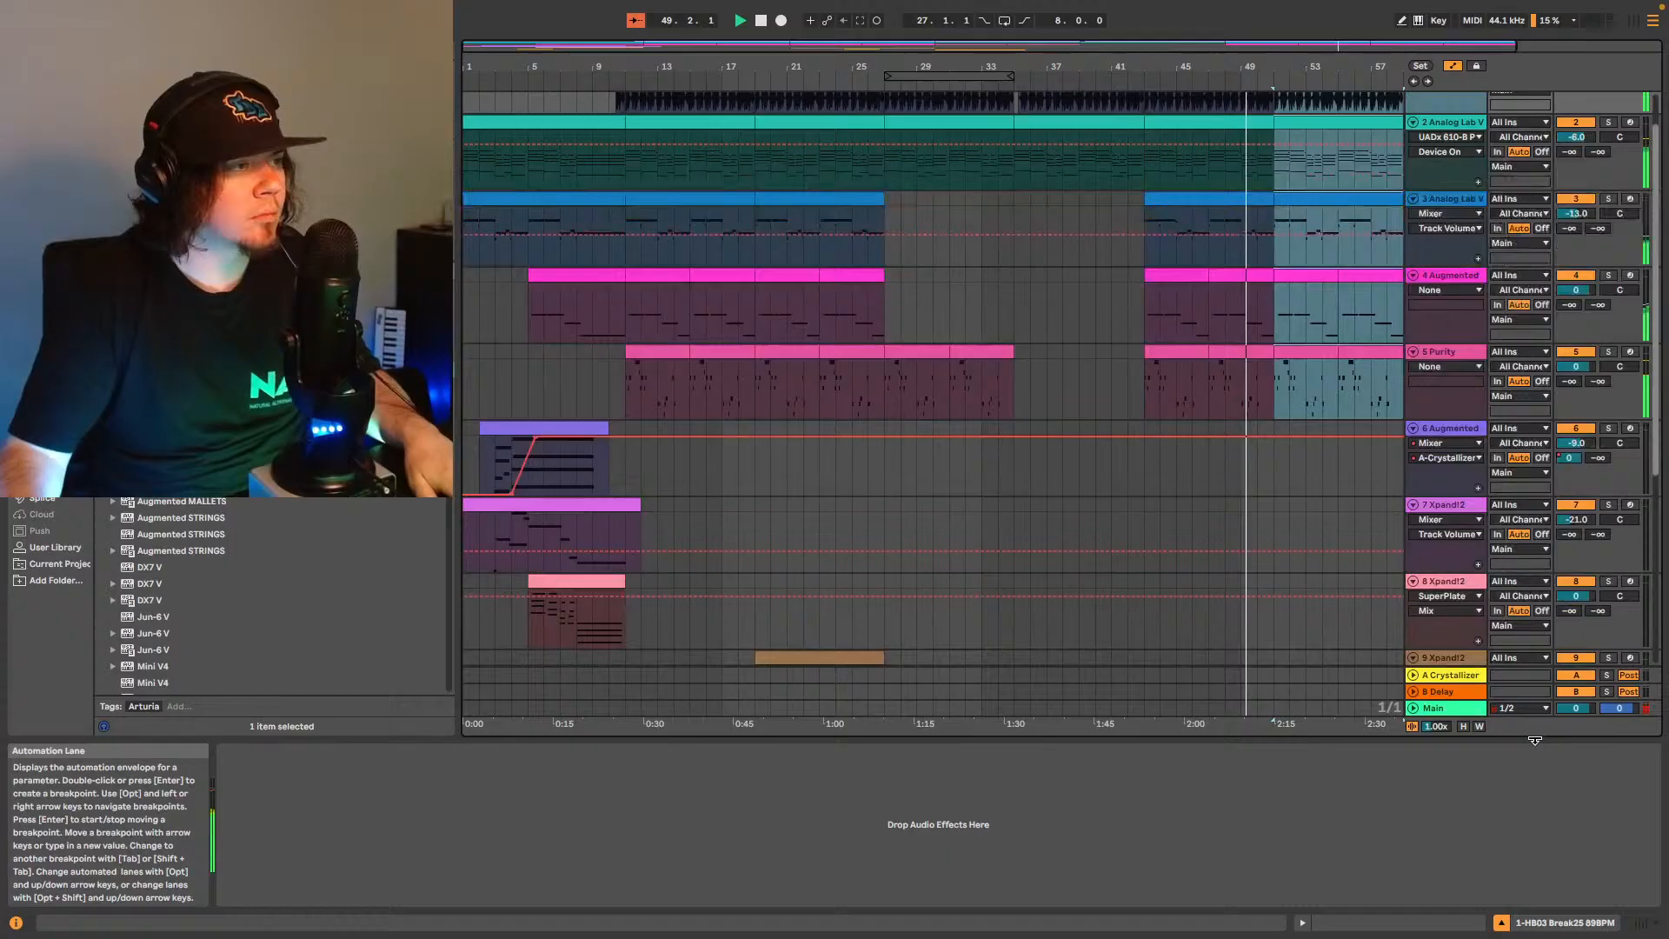
Show the Main track's volume automation and draw a fade-out from 0.0 dB at bar 51 to silence at about bar 55.
right_click(1583, 712)
click(1512, 720)
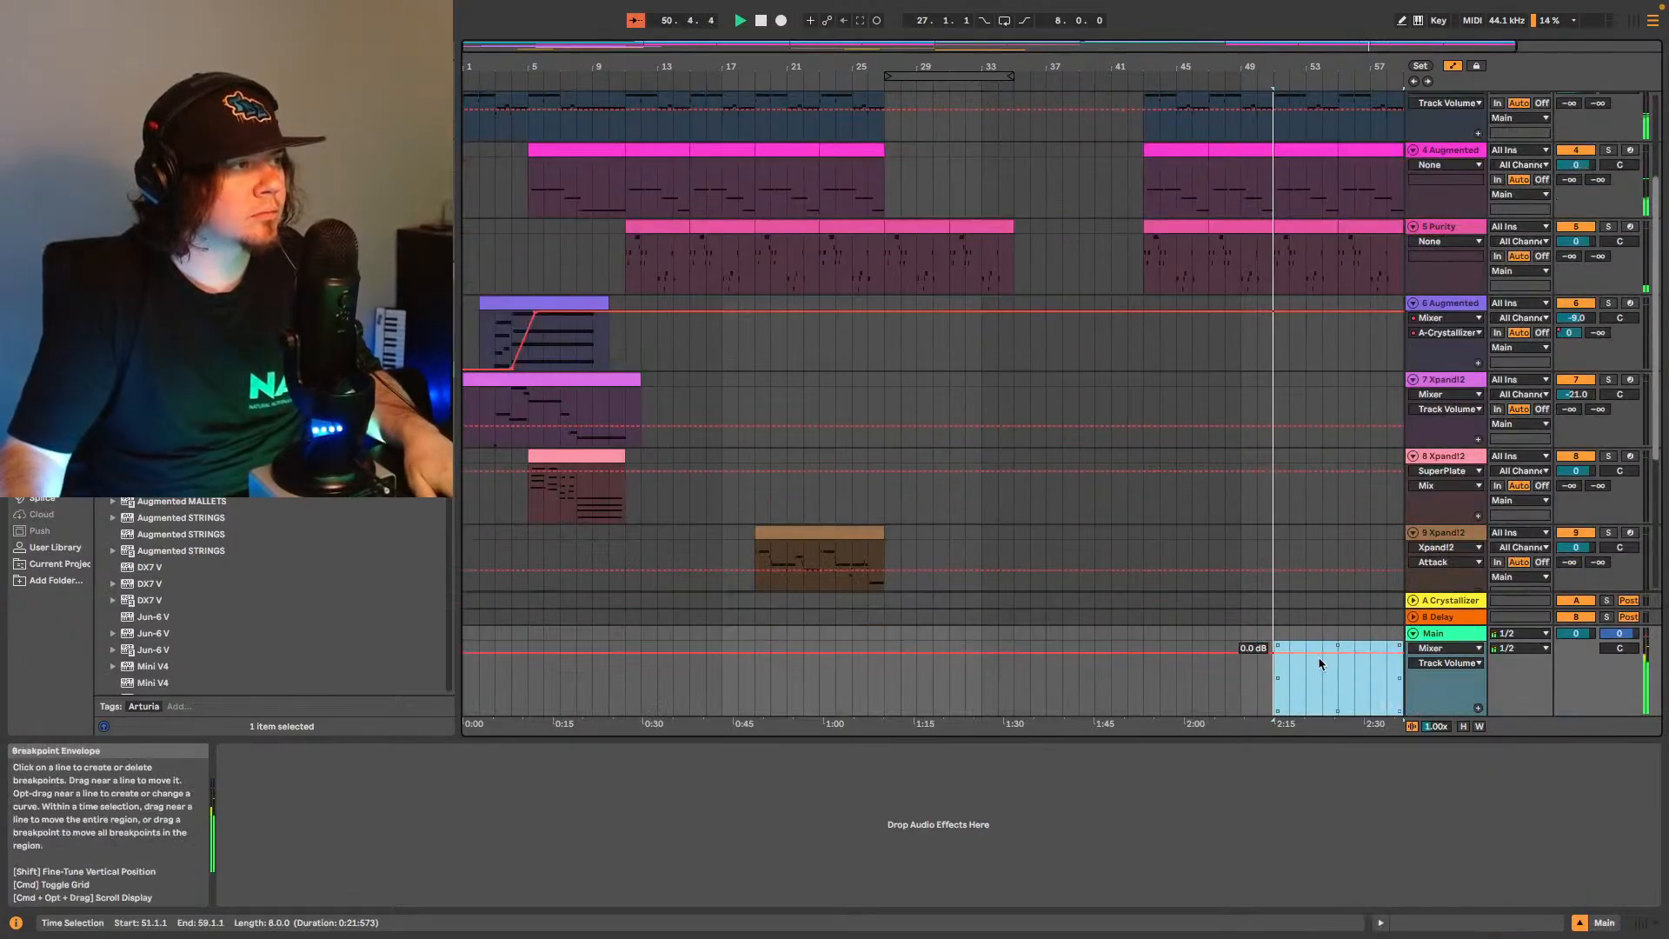
click(1273, 658)
drag(1337, 657, 1338, 713)
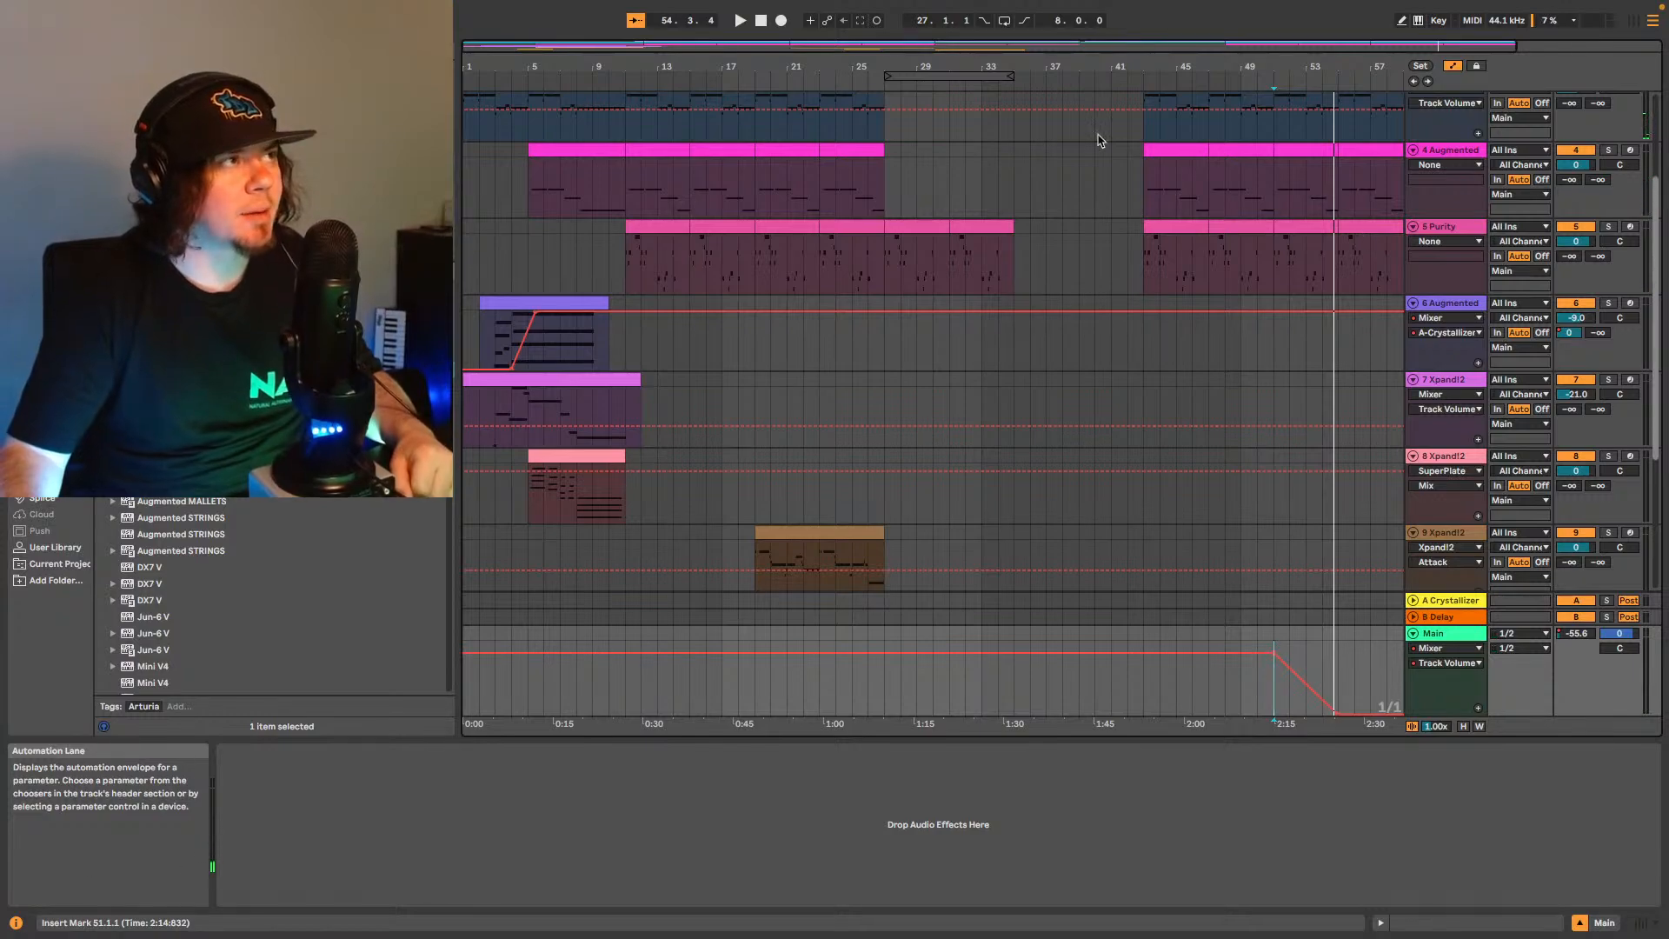
Play the song from the start through the closing fade-out and review the whole arrangement.
click(1413, 81)
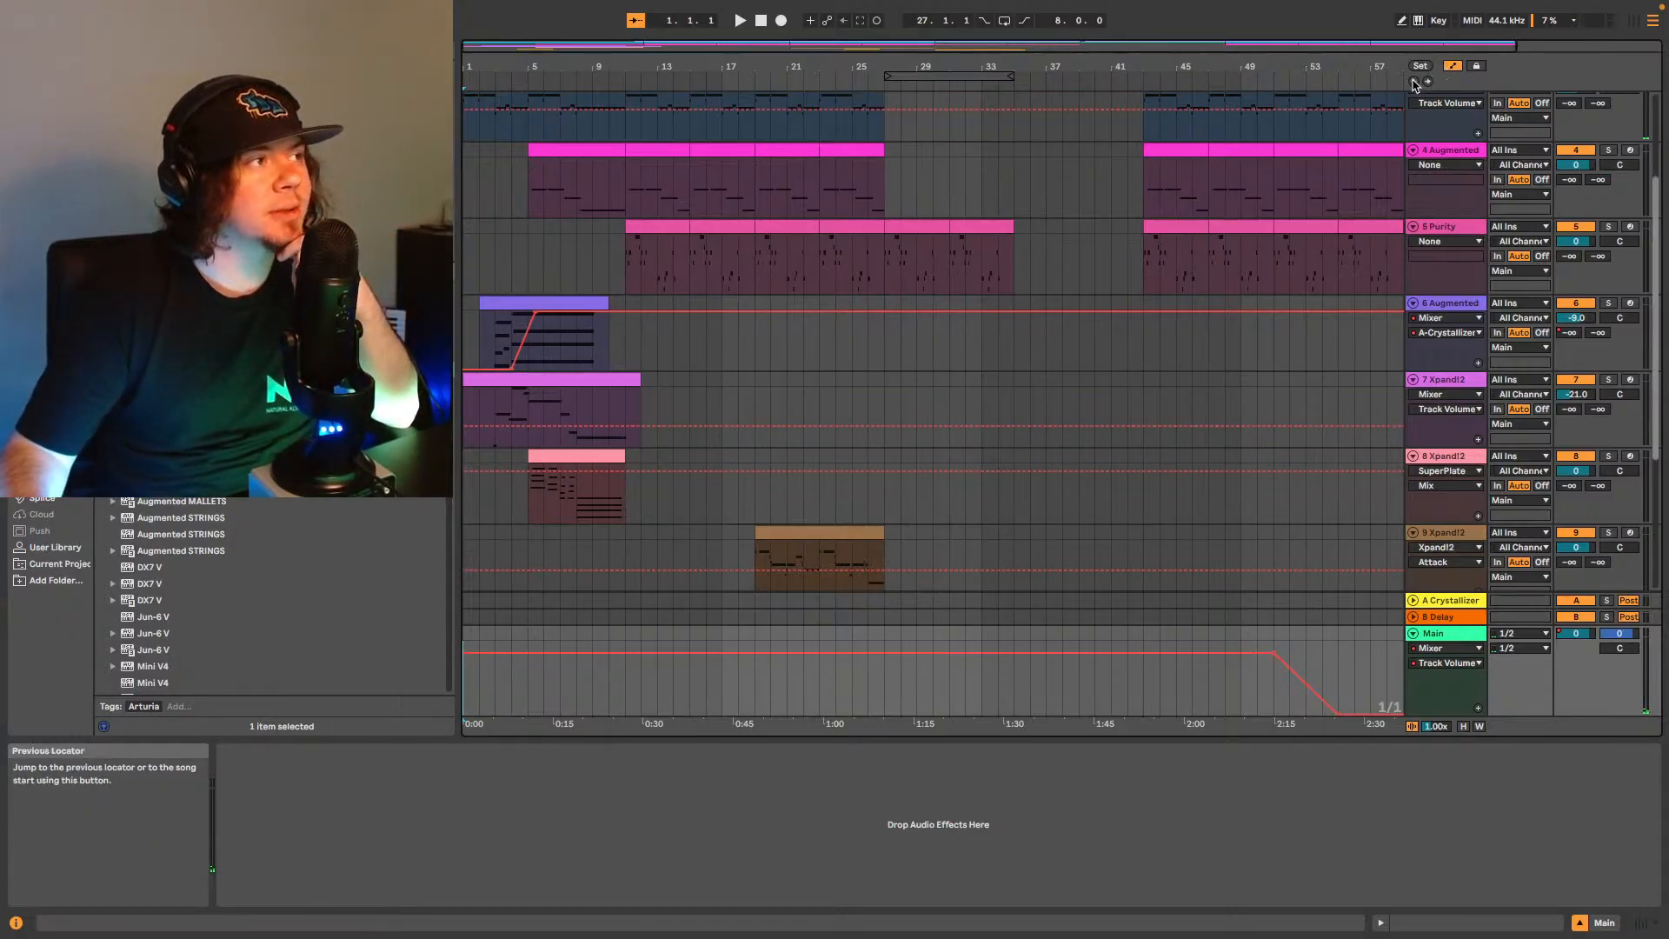
scroll(1214, 425, up, 5)
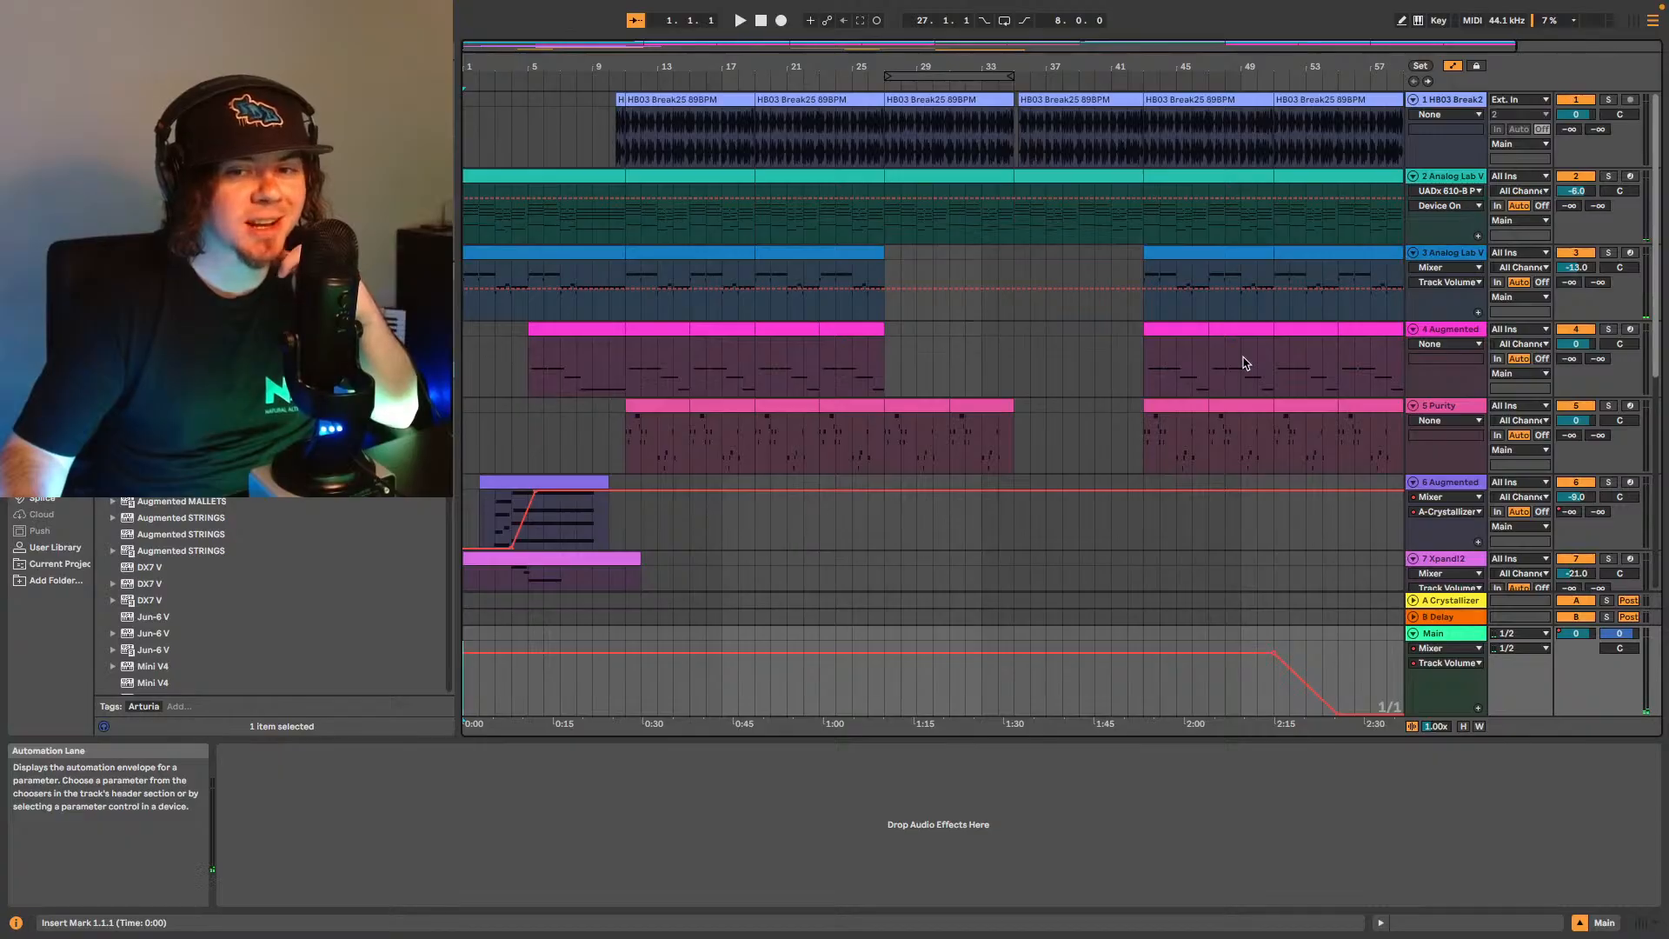
click(1266, 330)
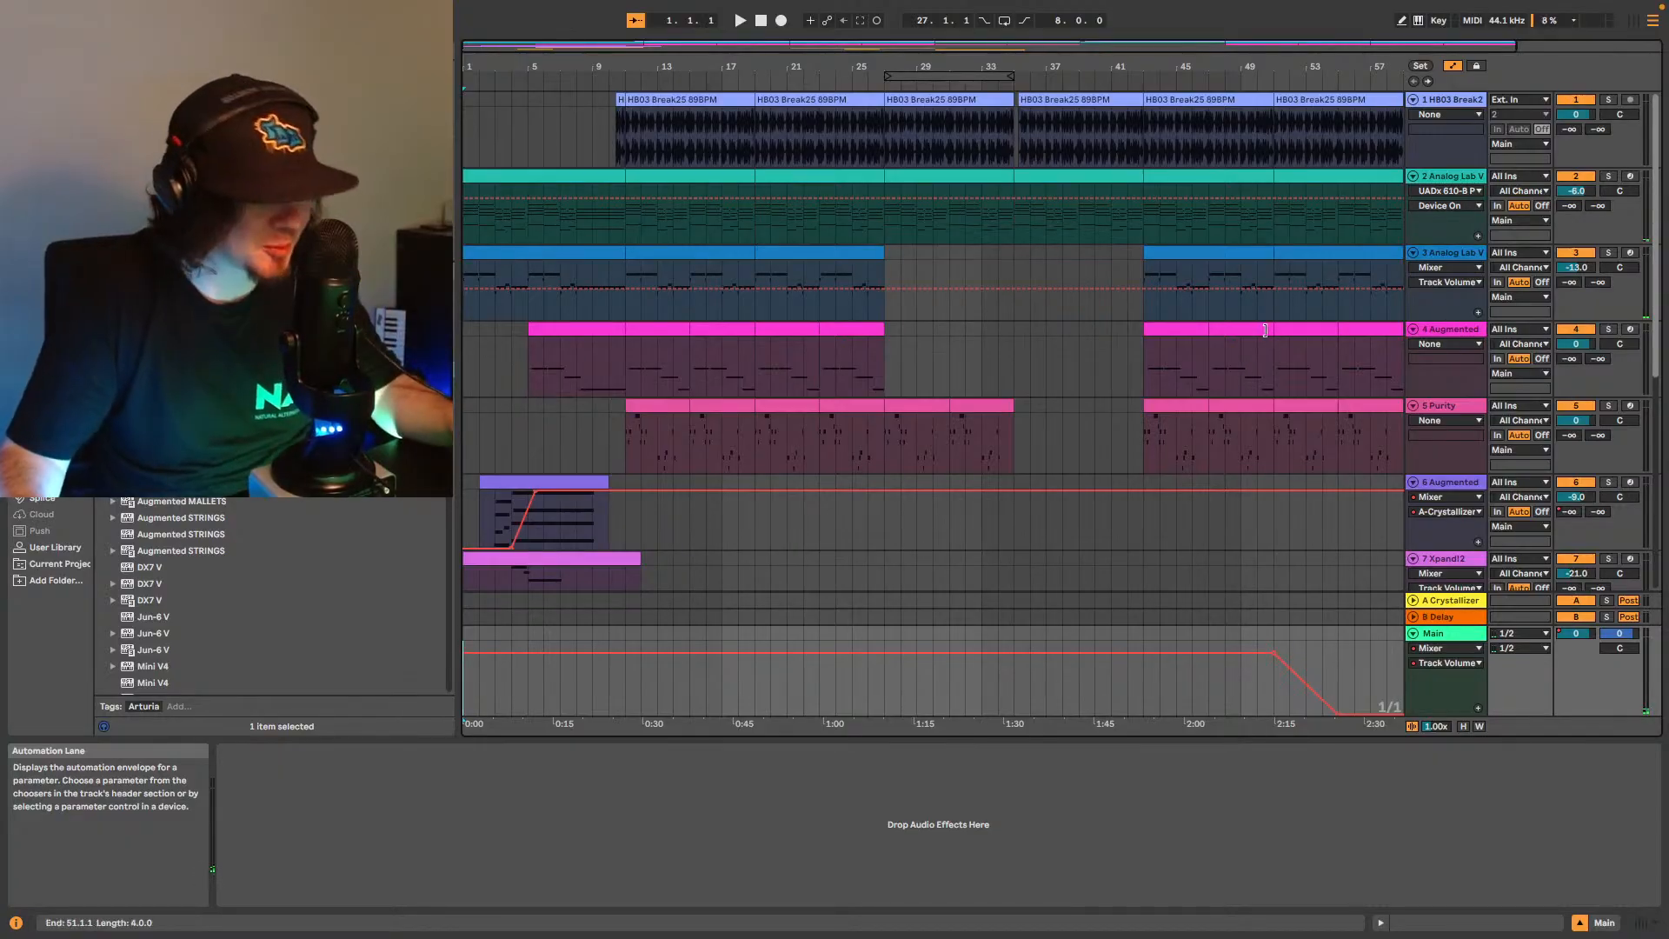
key(space)
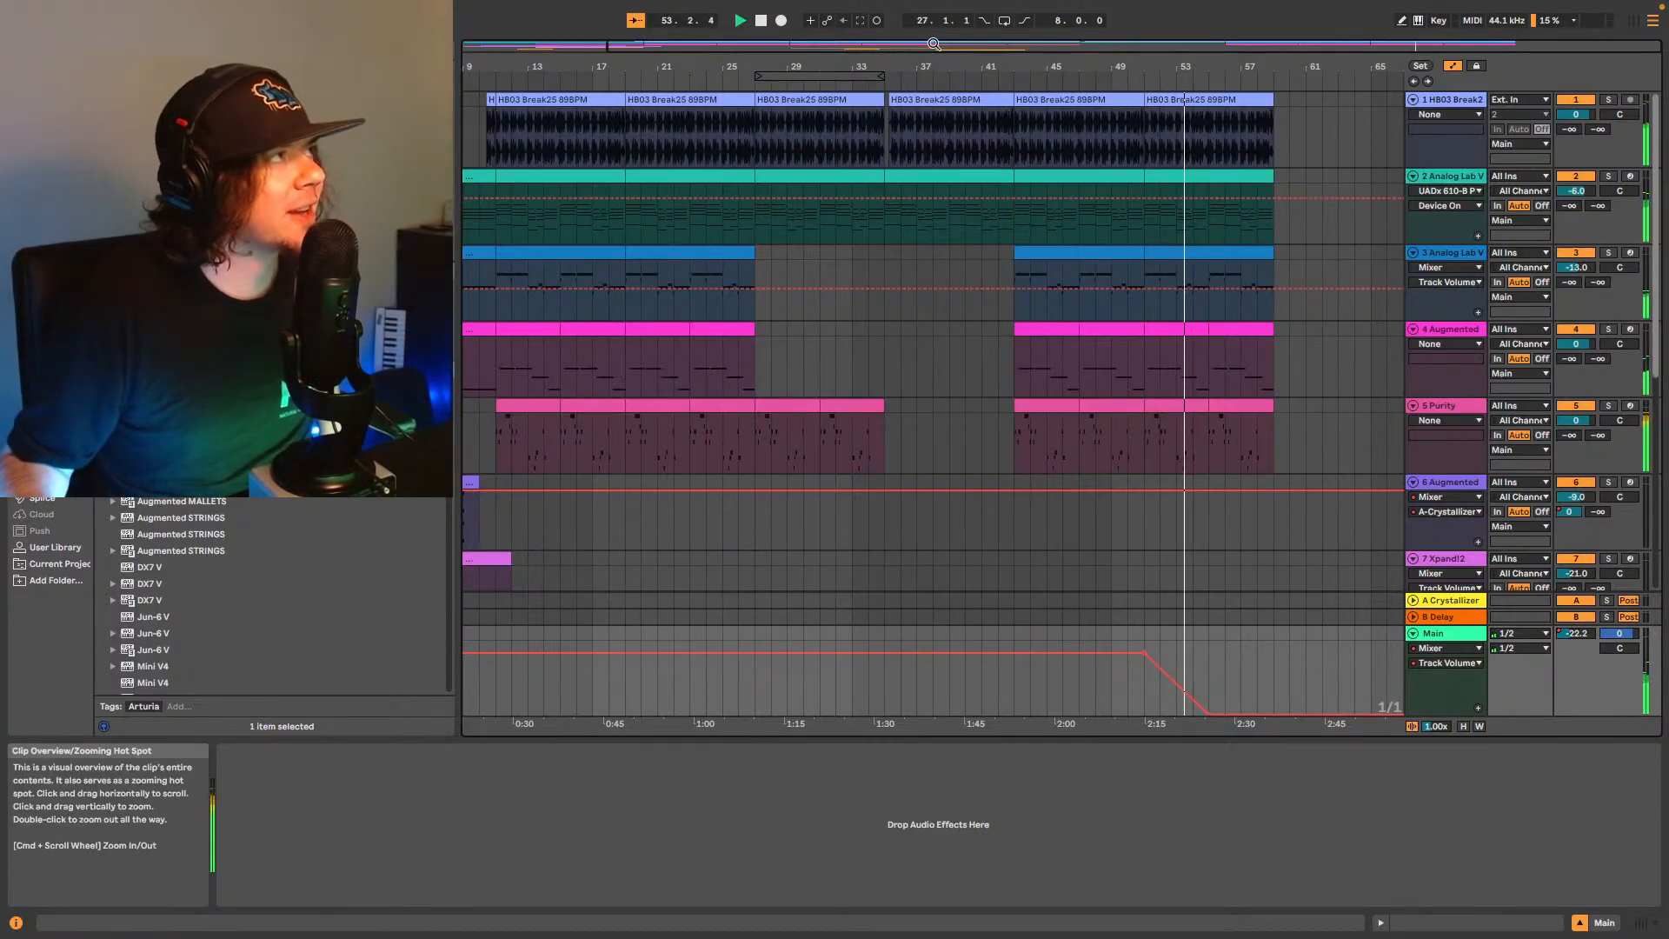
drag(927, 49, 706, 44)
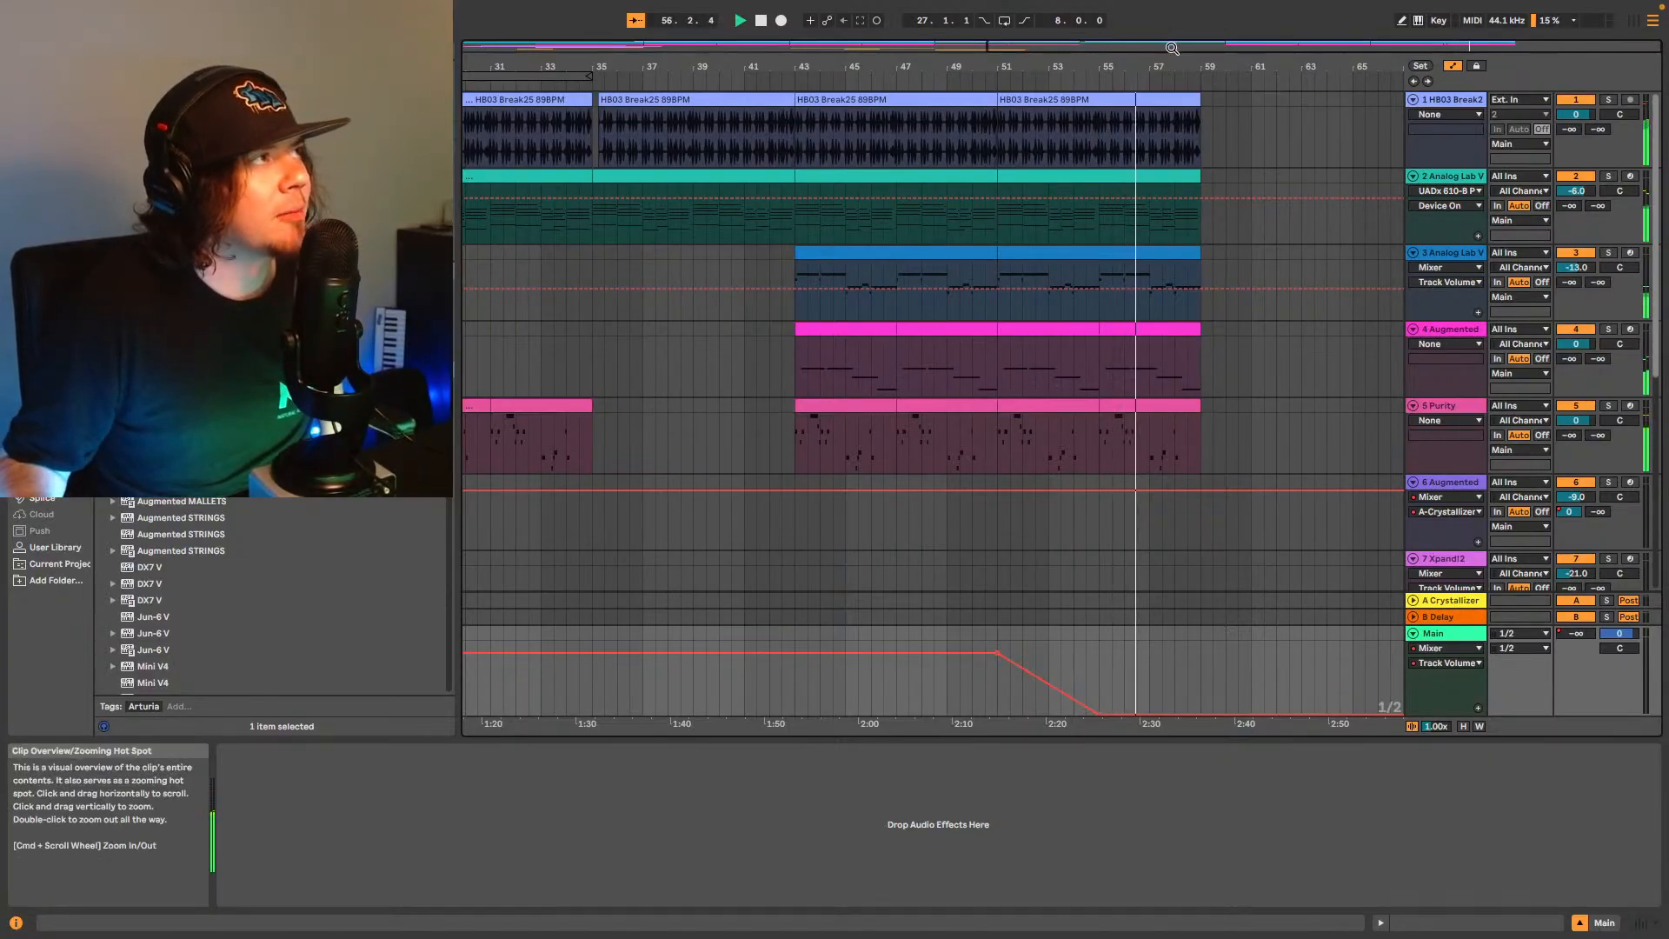
drag(1170, 46, 1656, 35)
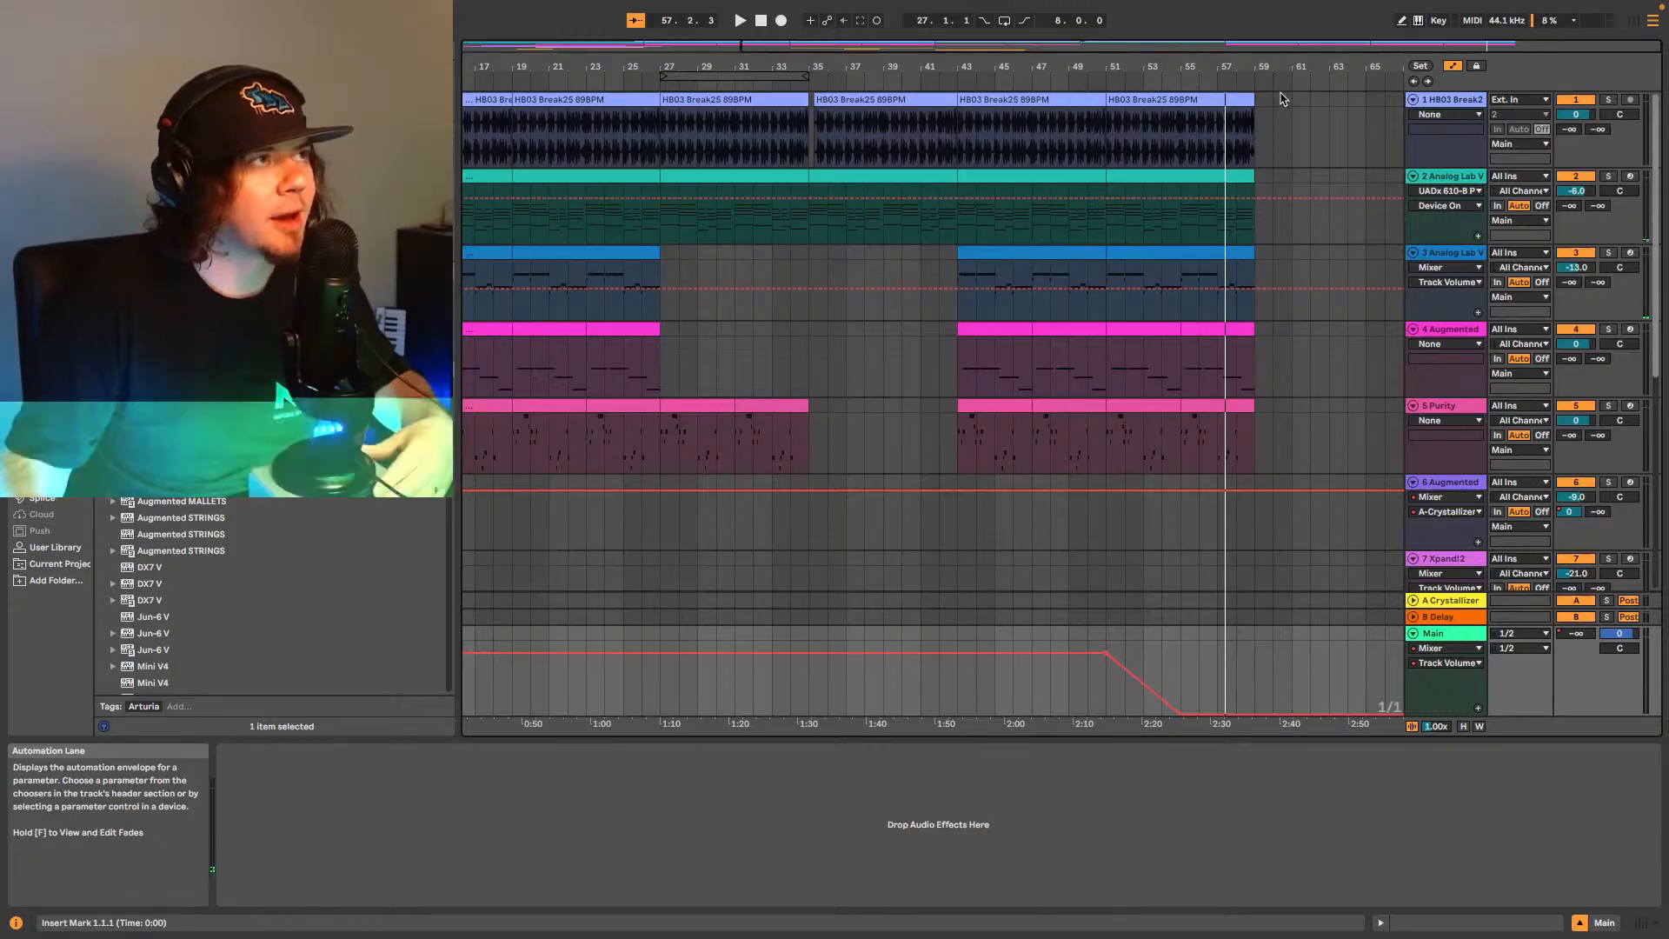
click(1436, 101)
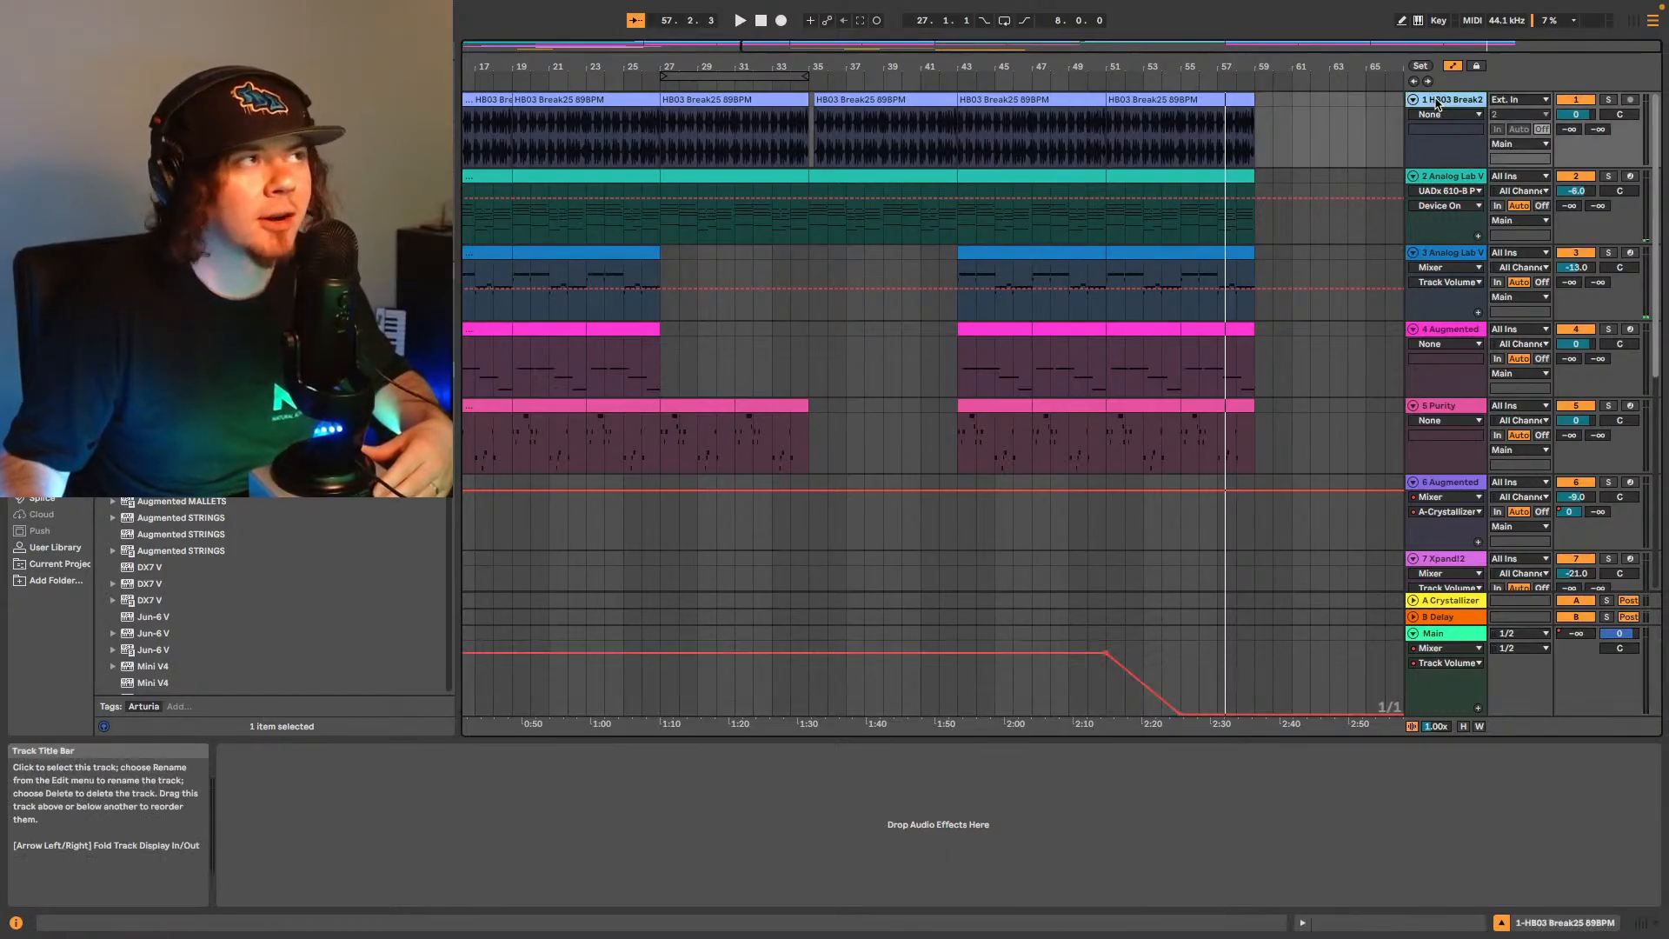
double_click(913, 42)
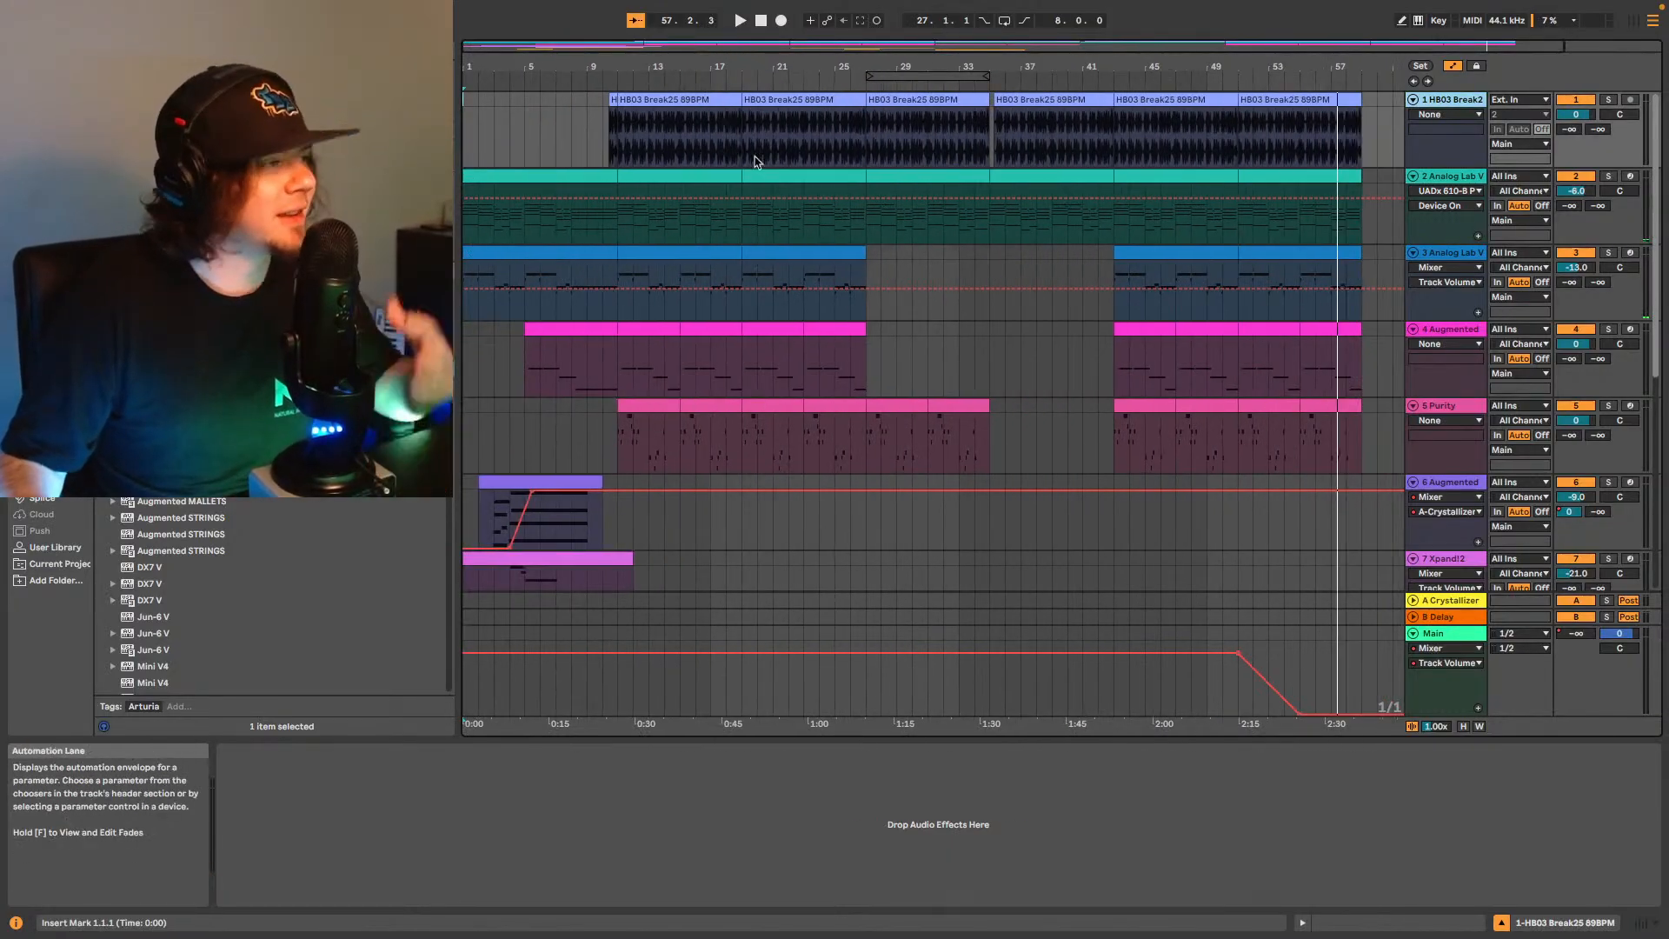